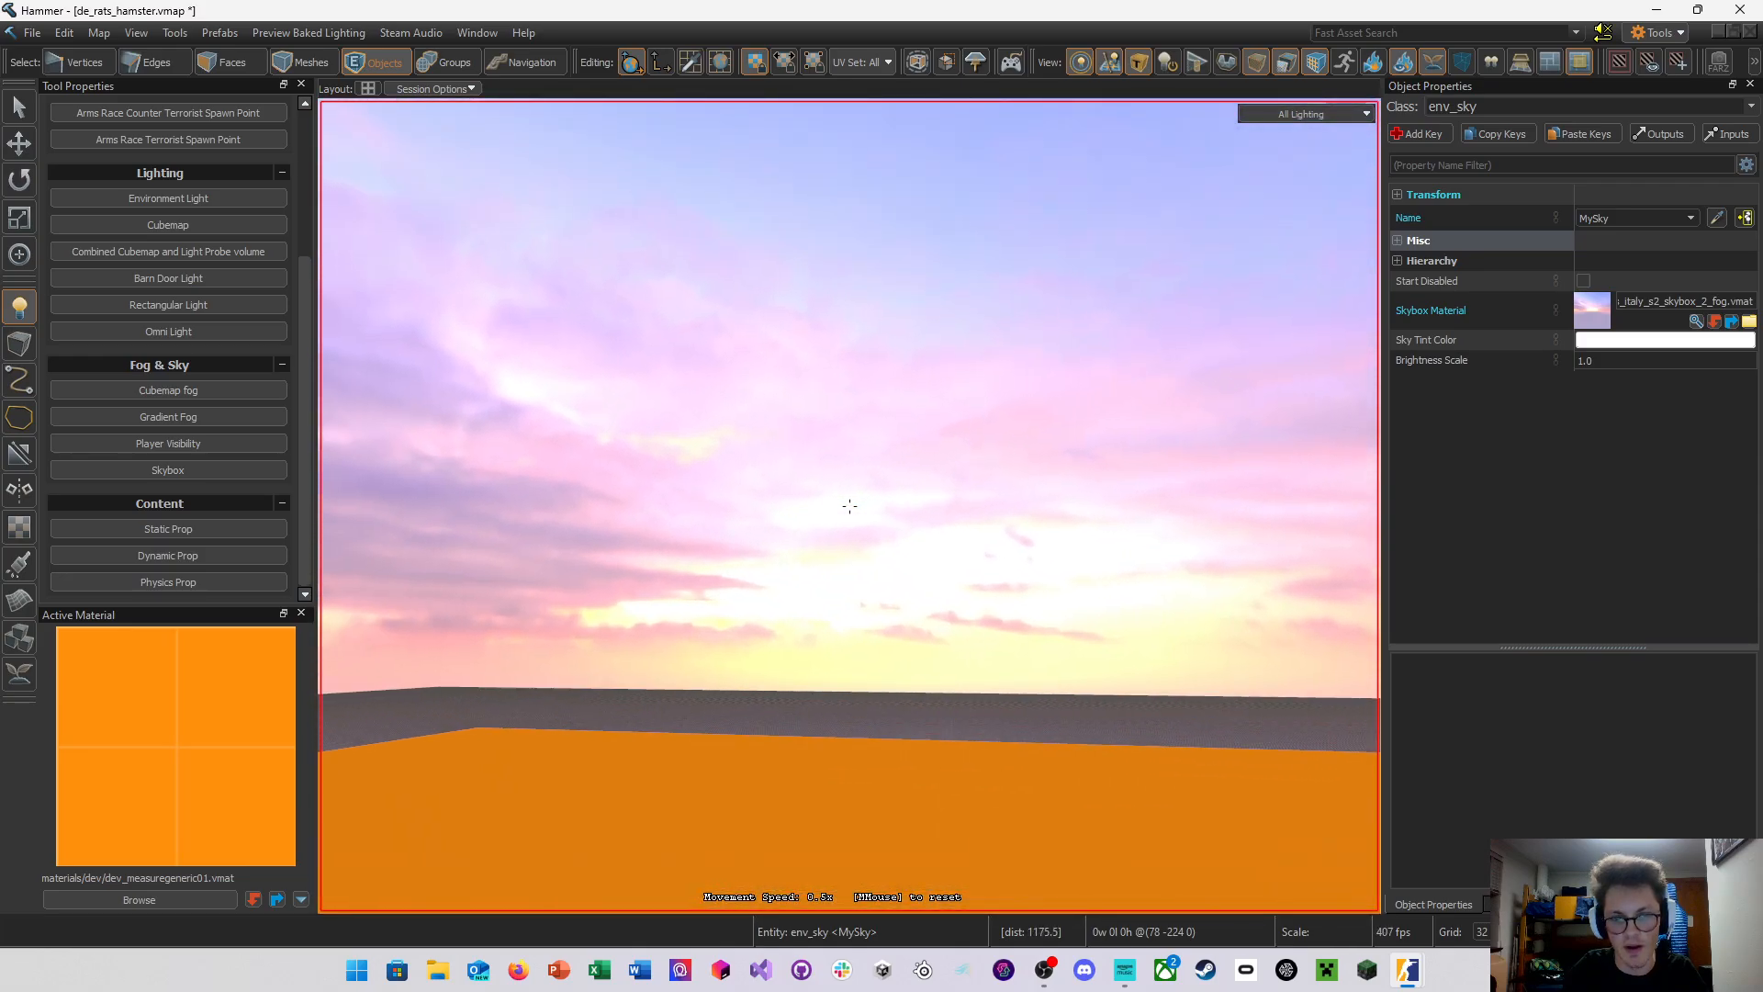
Preview the sunset sky with GPU Path Tracing, and return the 3D view to All Lighting
click(1323, 114)
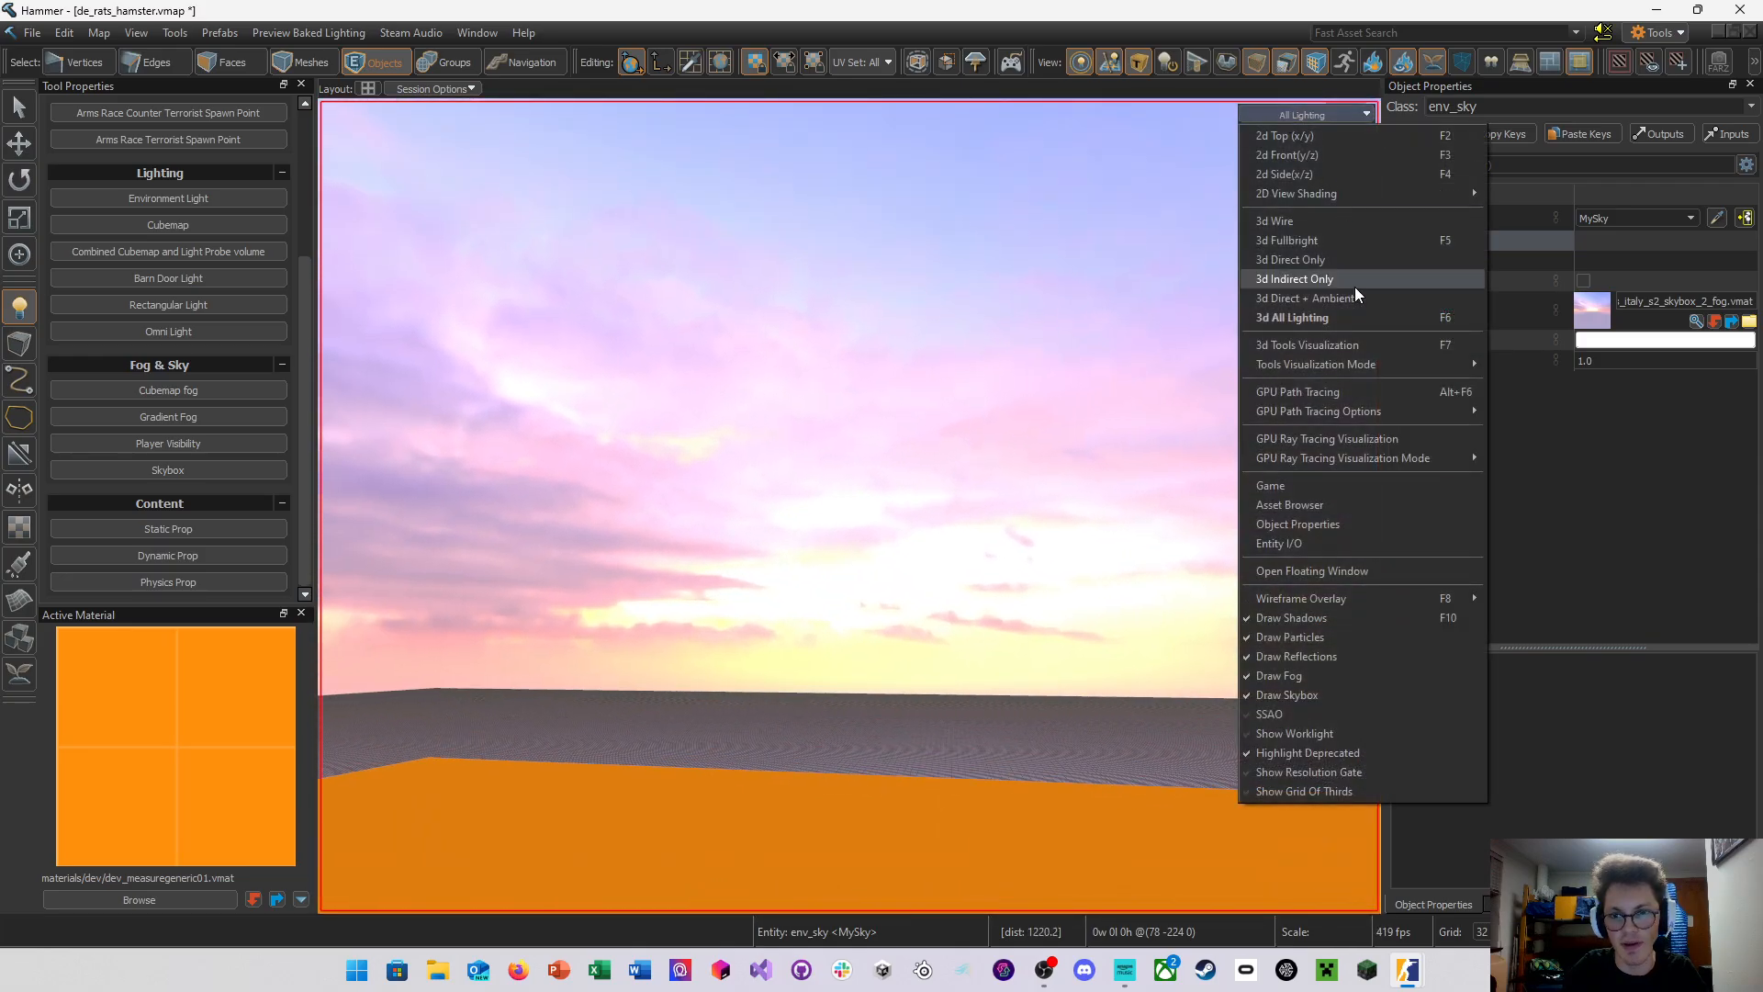
click(1341, 392)
click(1282, 117)
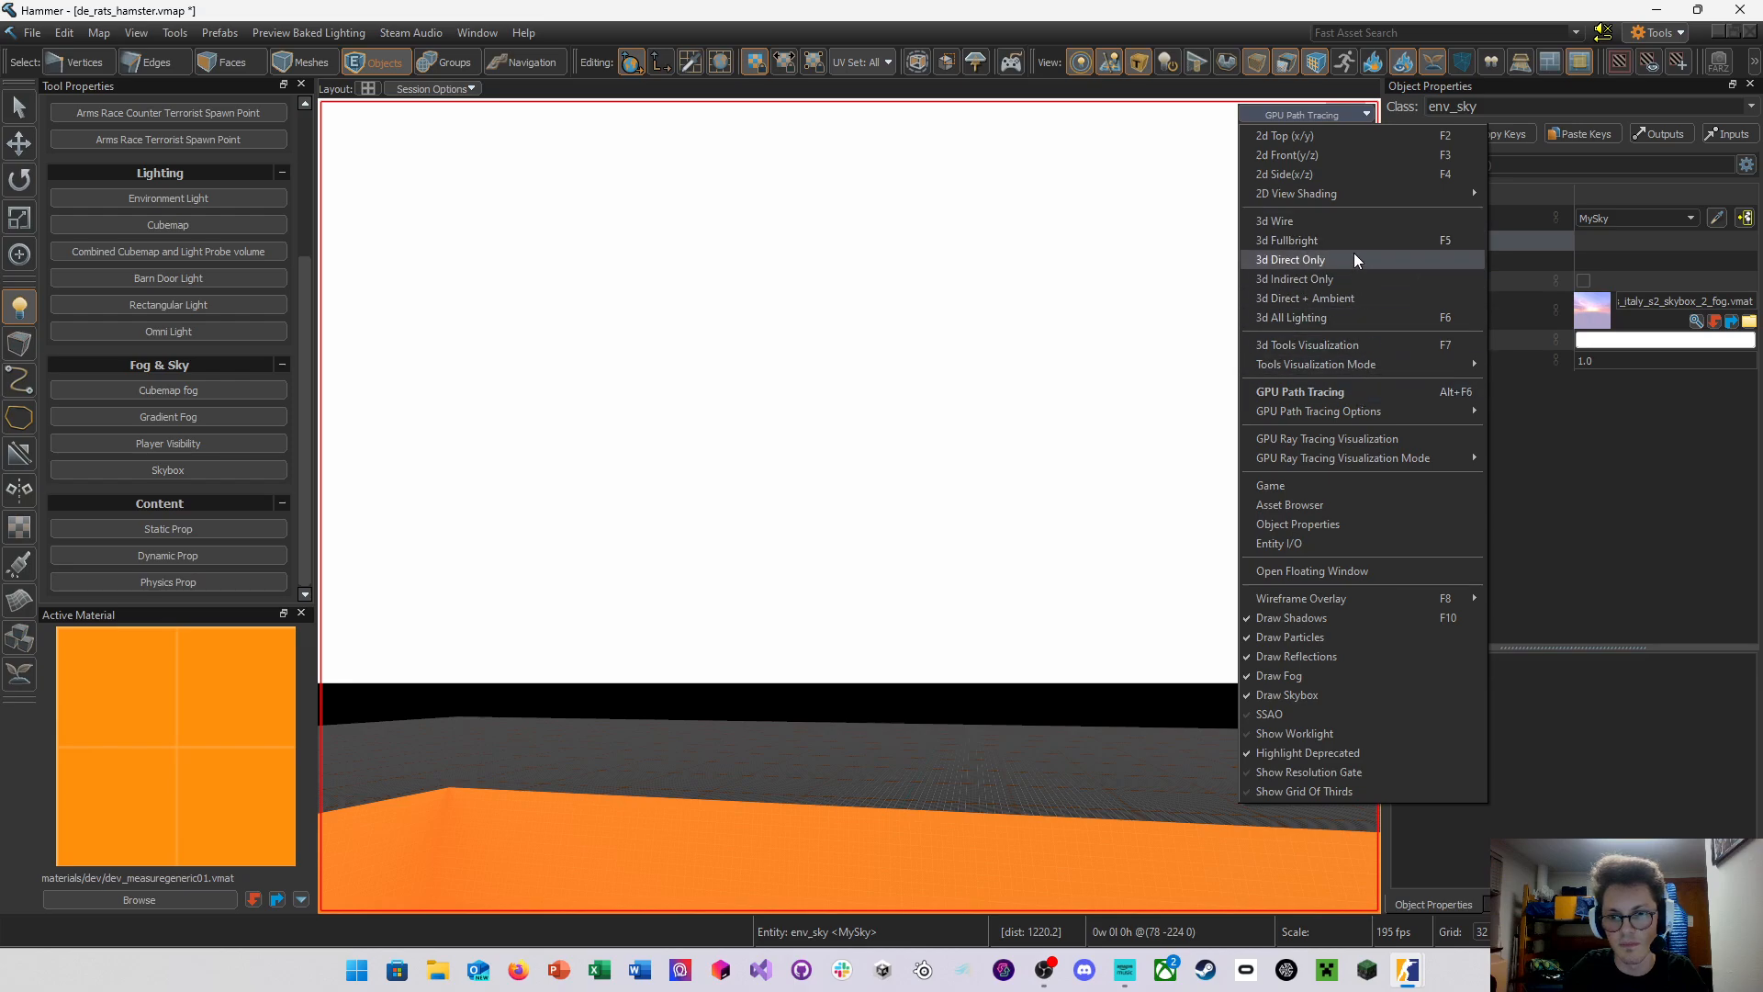
click(1346, 322)
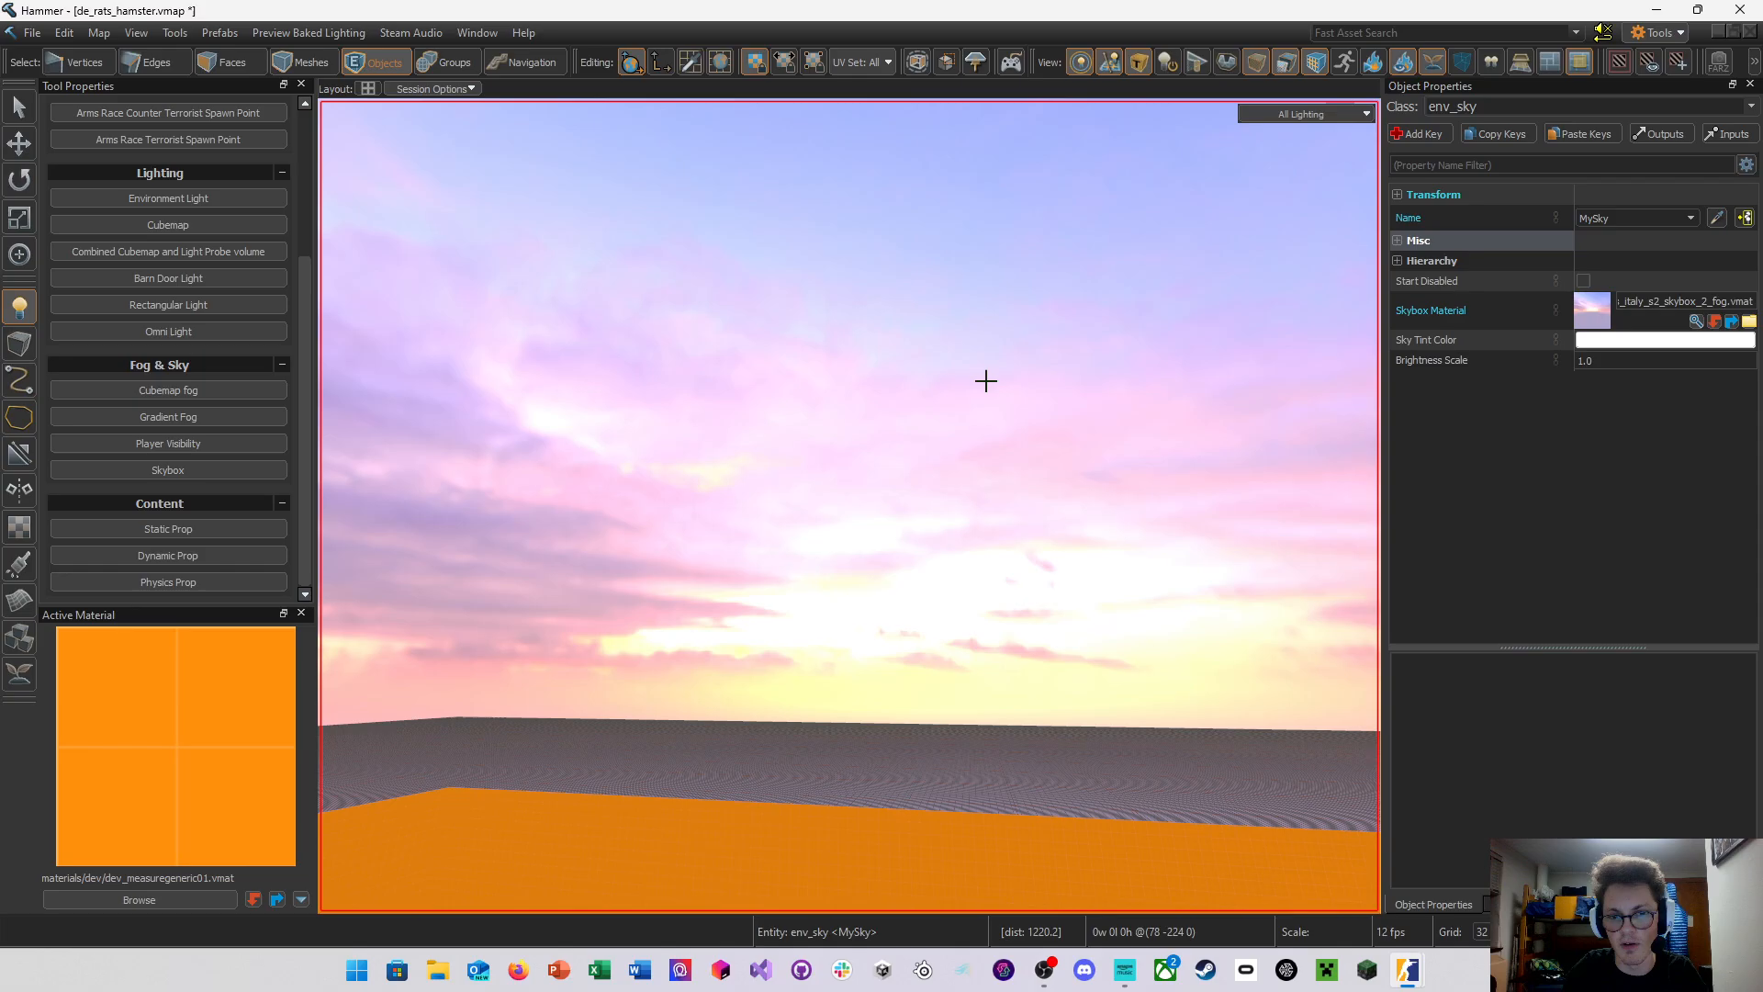
right_drag(986, 381, 831, 633)
click(813, 625)
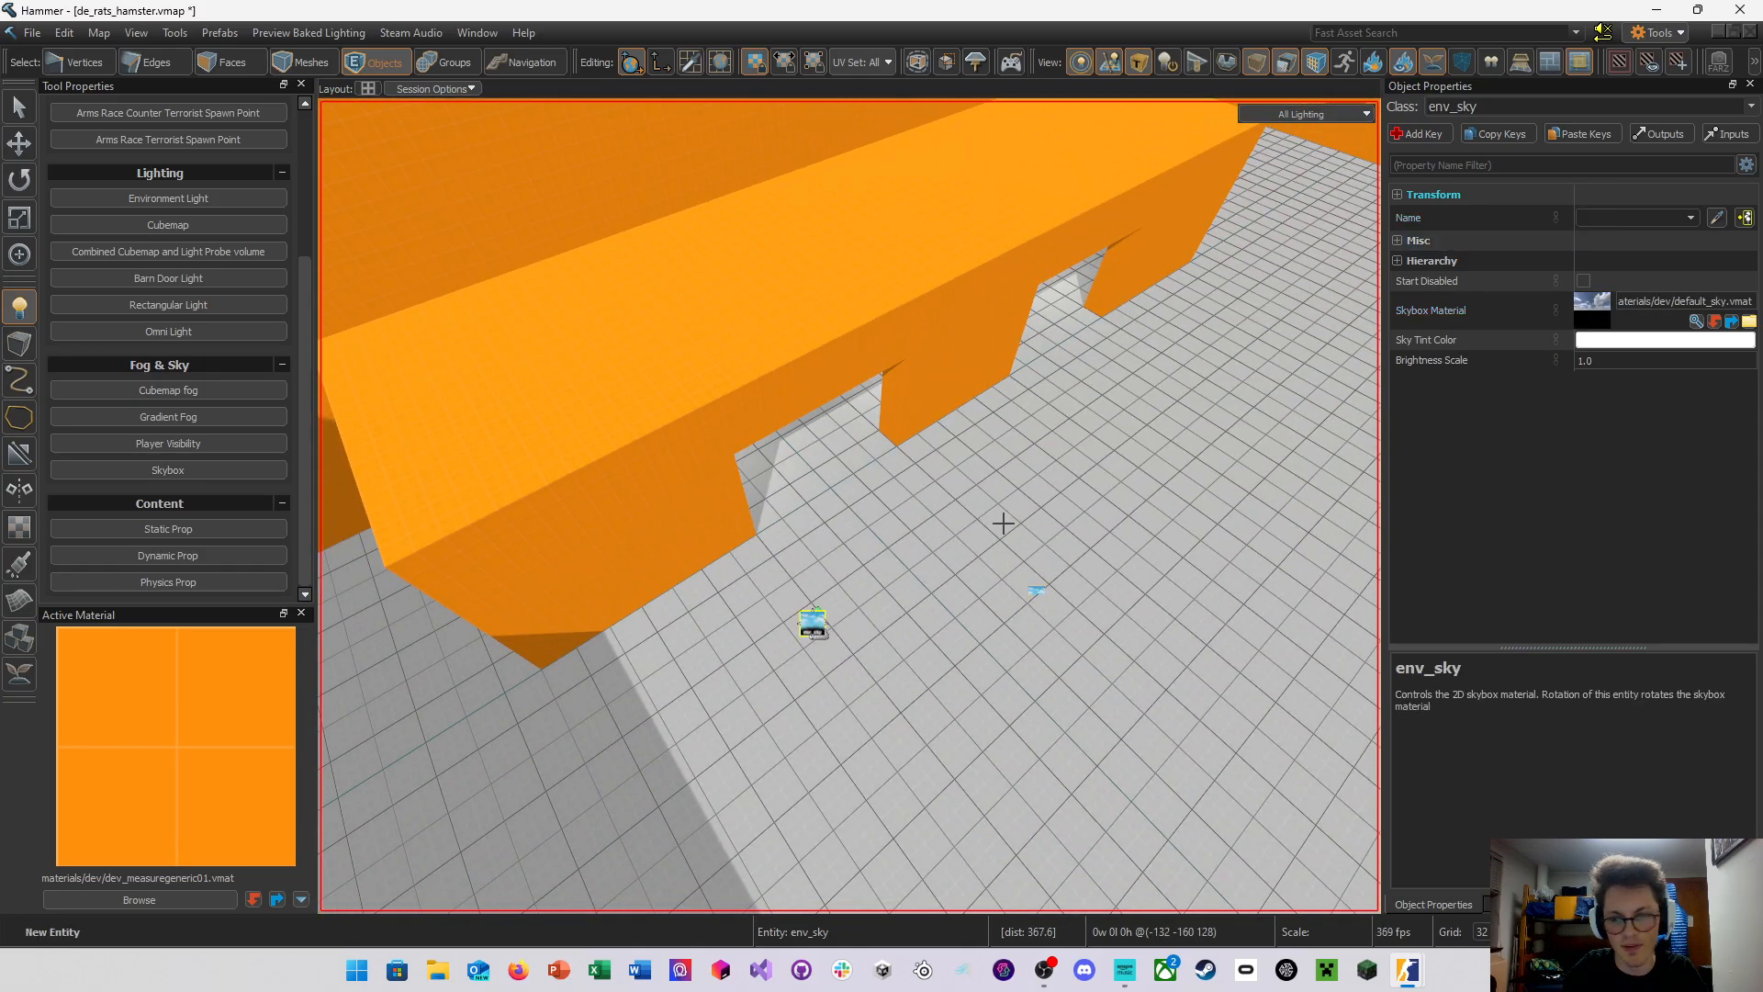
key(ctrl+z)
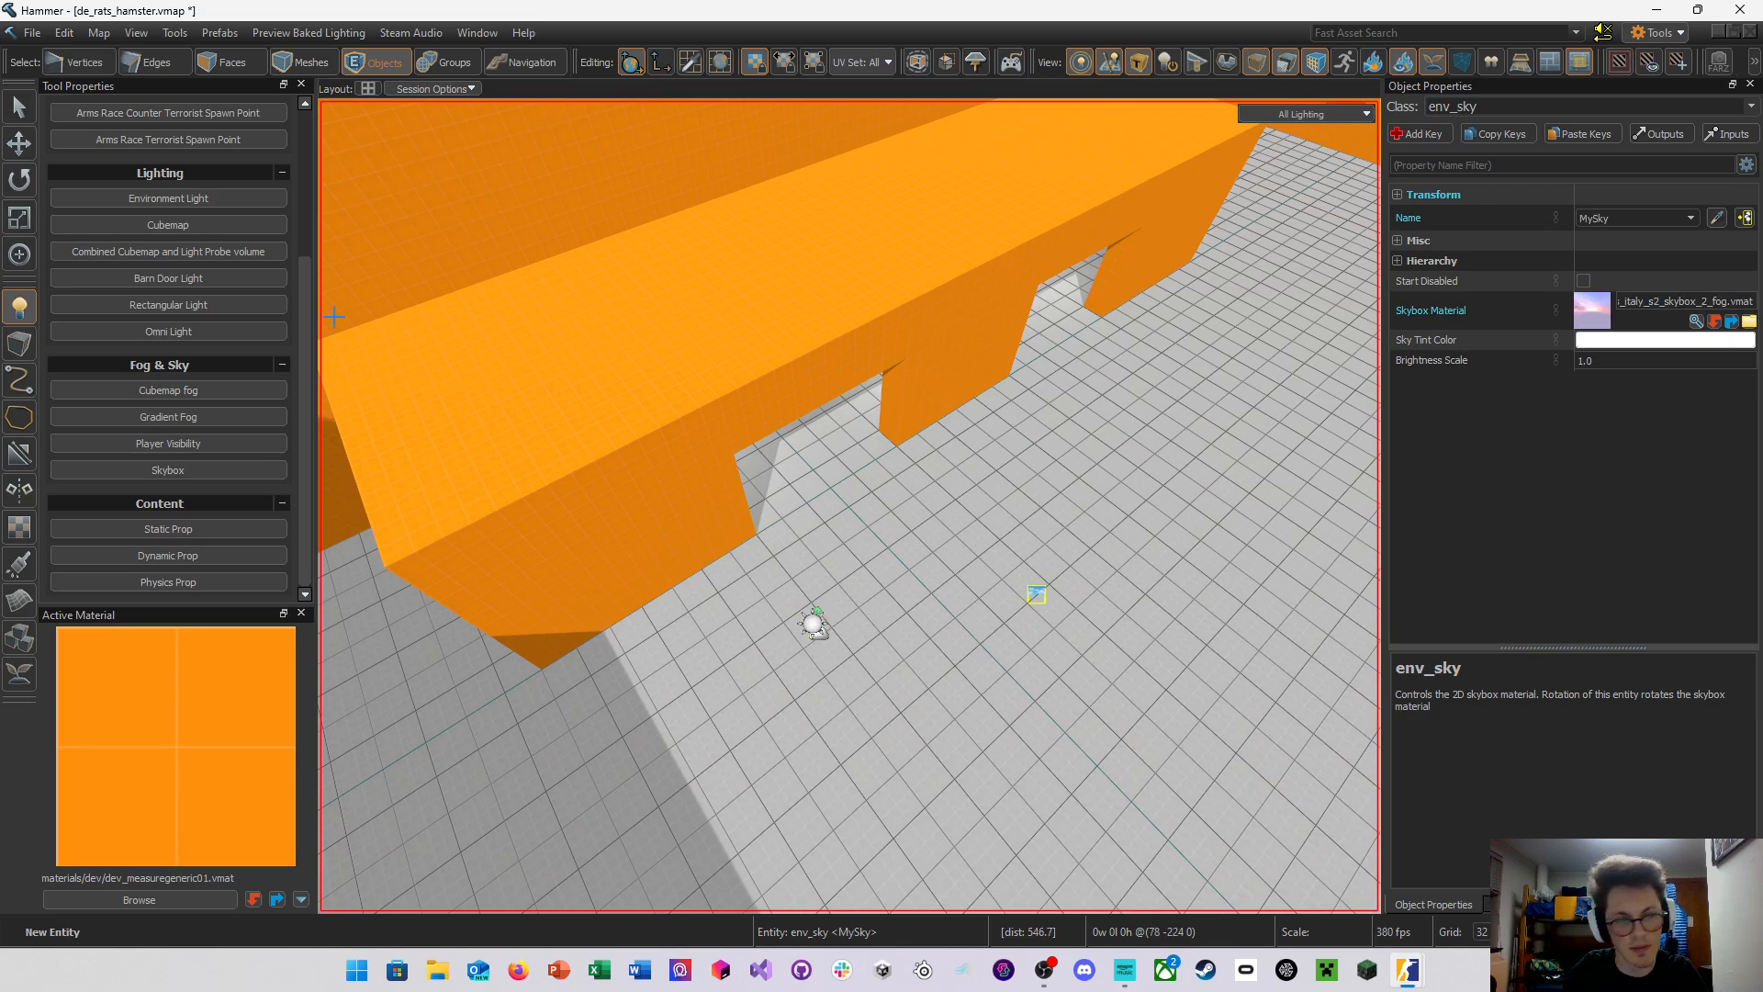
Leave entity placement and move the MySky env_sky entity beside the light_environment entity near the orange bench-like block
key(Escape)
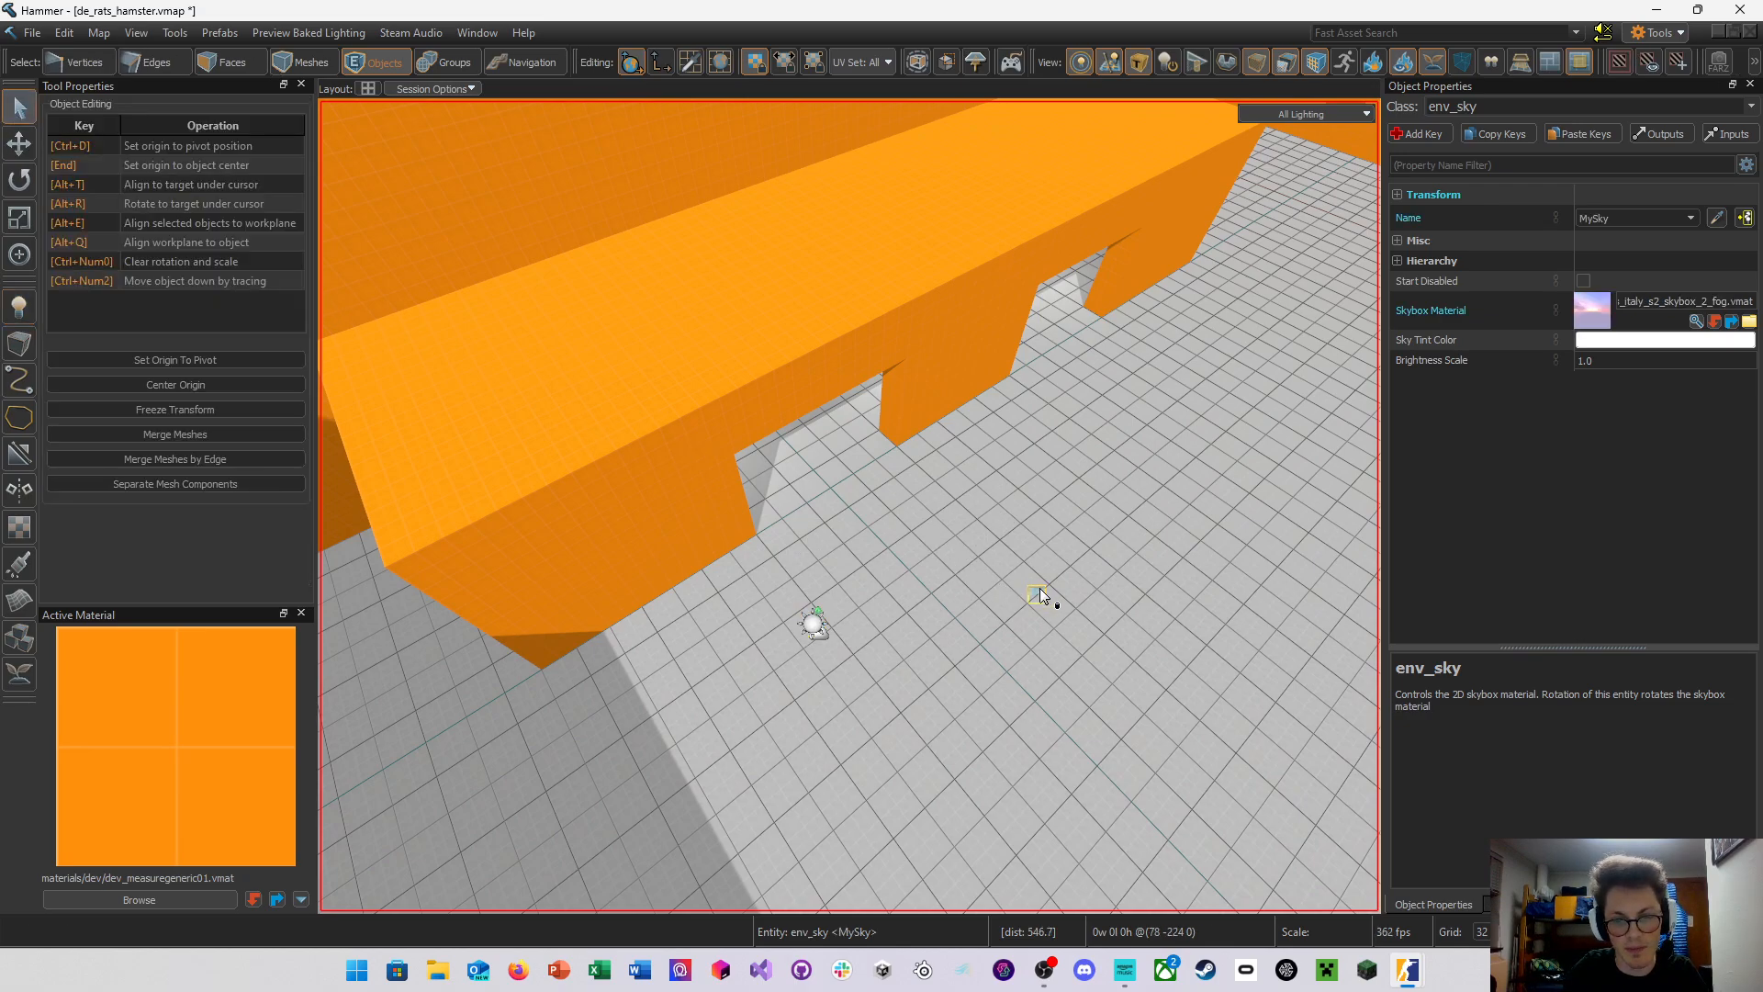
key(w)
drag(1060, 571, 1080, 548)
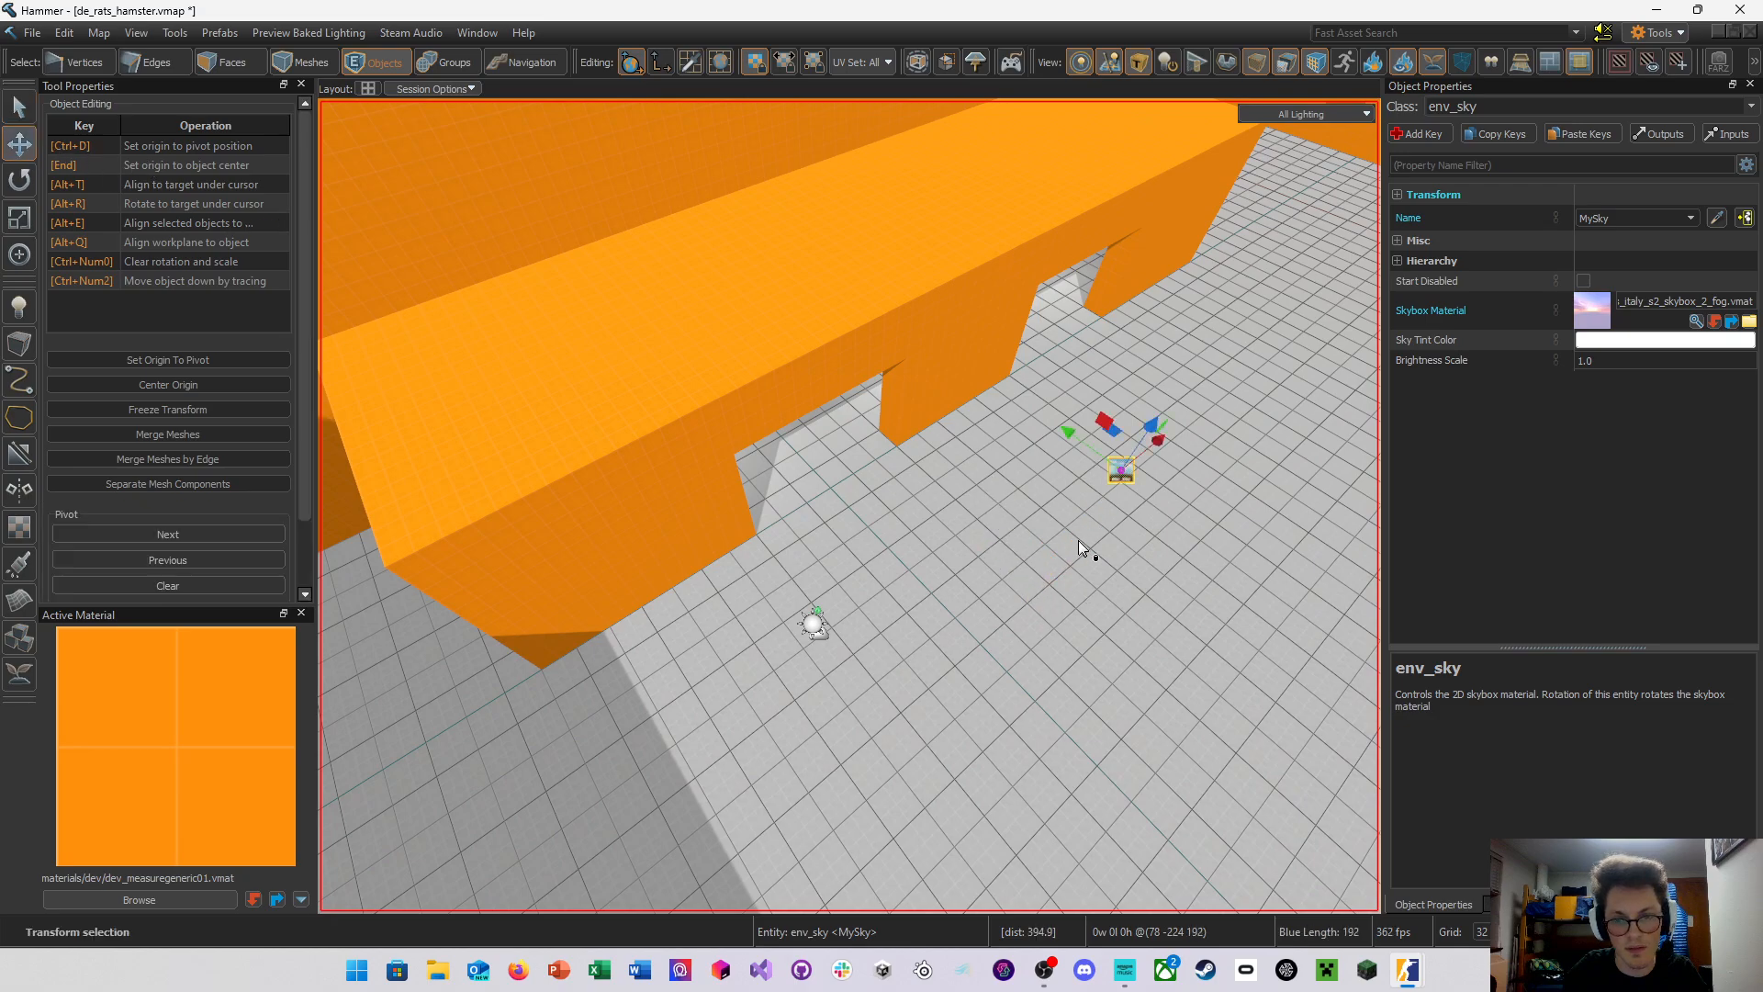
drag(1118, 444, 825, 584)
scroll(850, 505, down, 2)
right_drag(825, 583, 850, 505)
key(w)
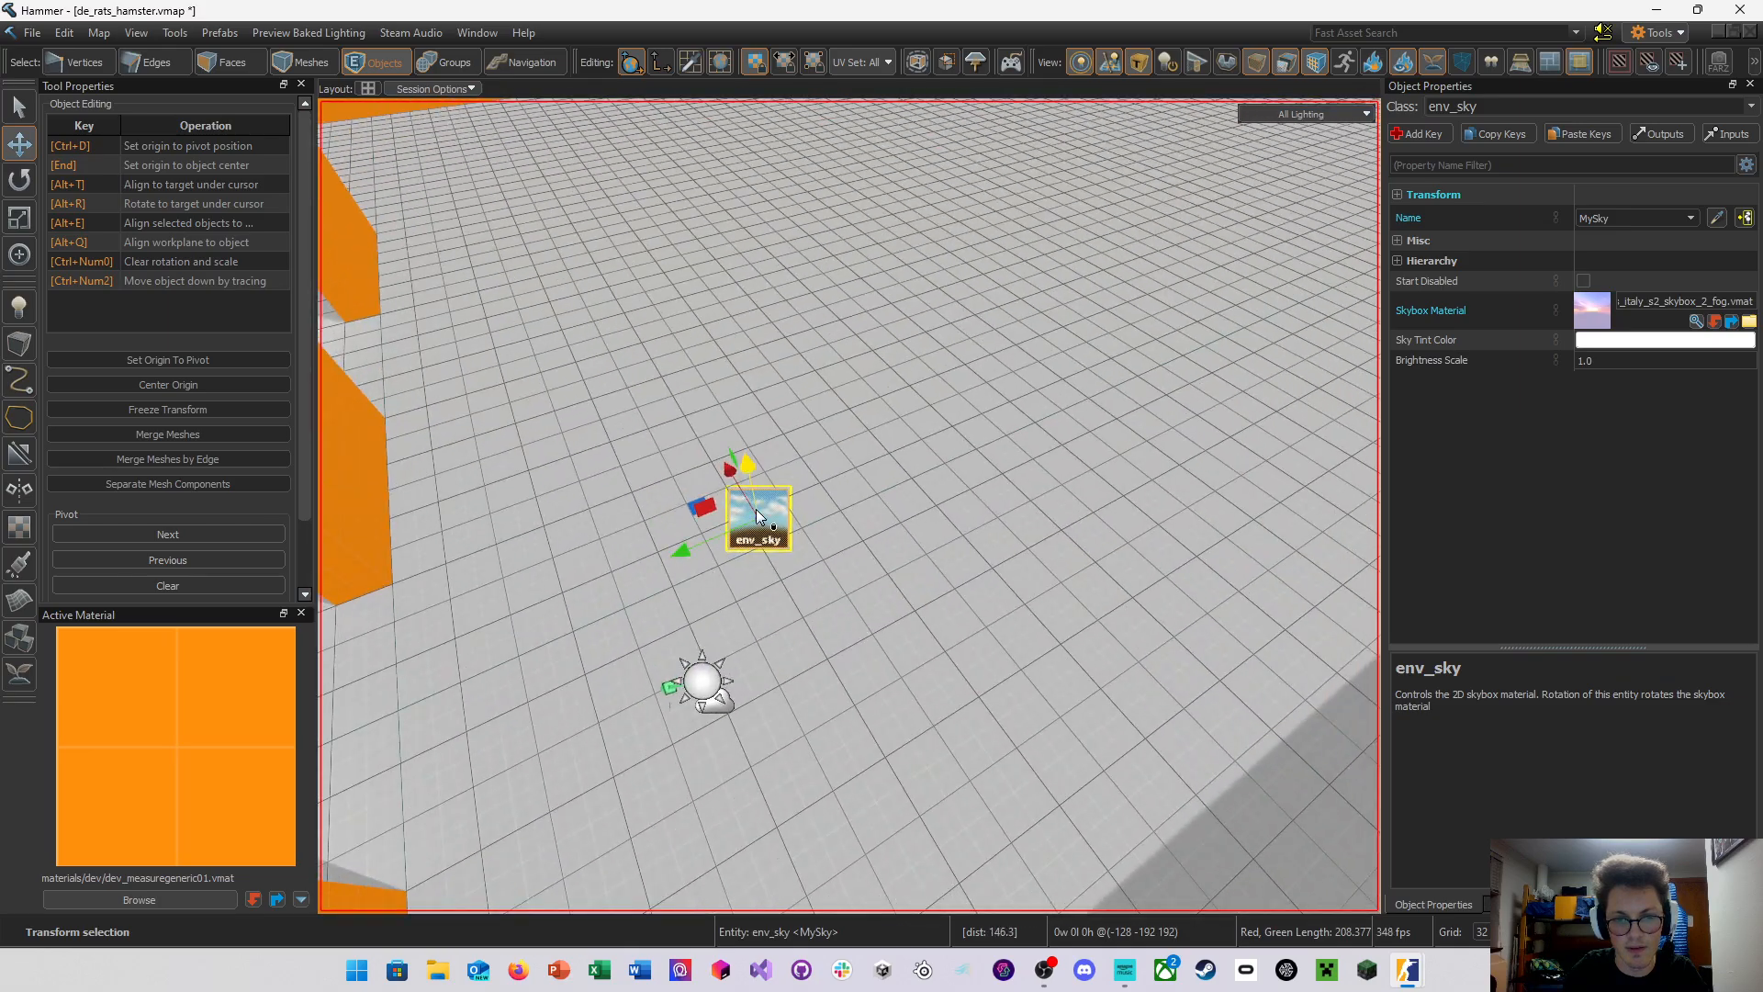
drag(752, 477, 784, 631)
Set the light_environment's direct light color to a pale yellow sampled from the sunset sky, RGB 255, 255, 217
click(703, 682)
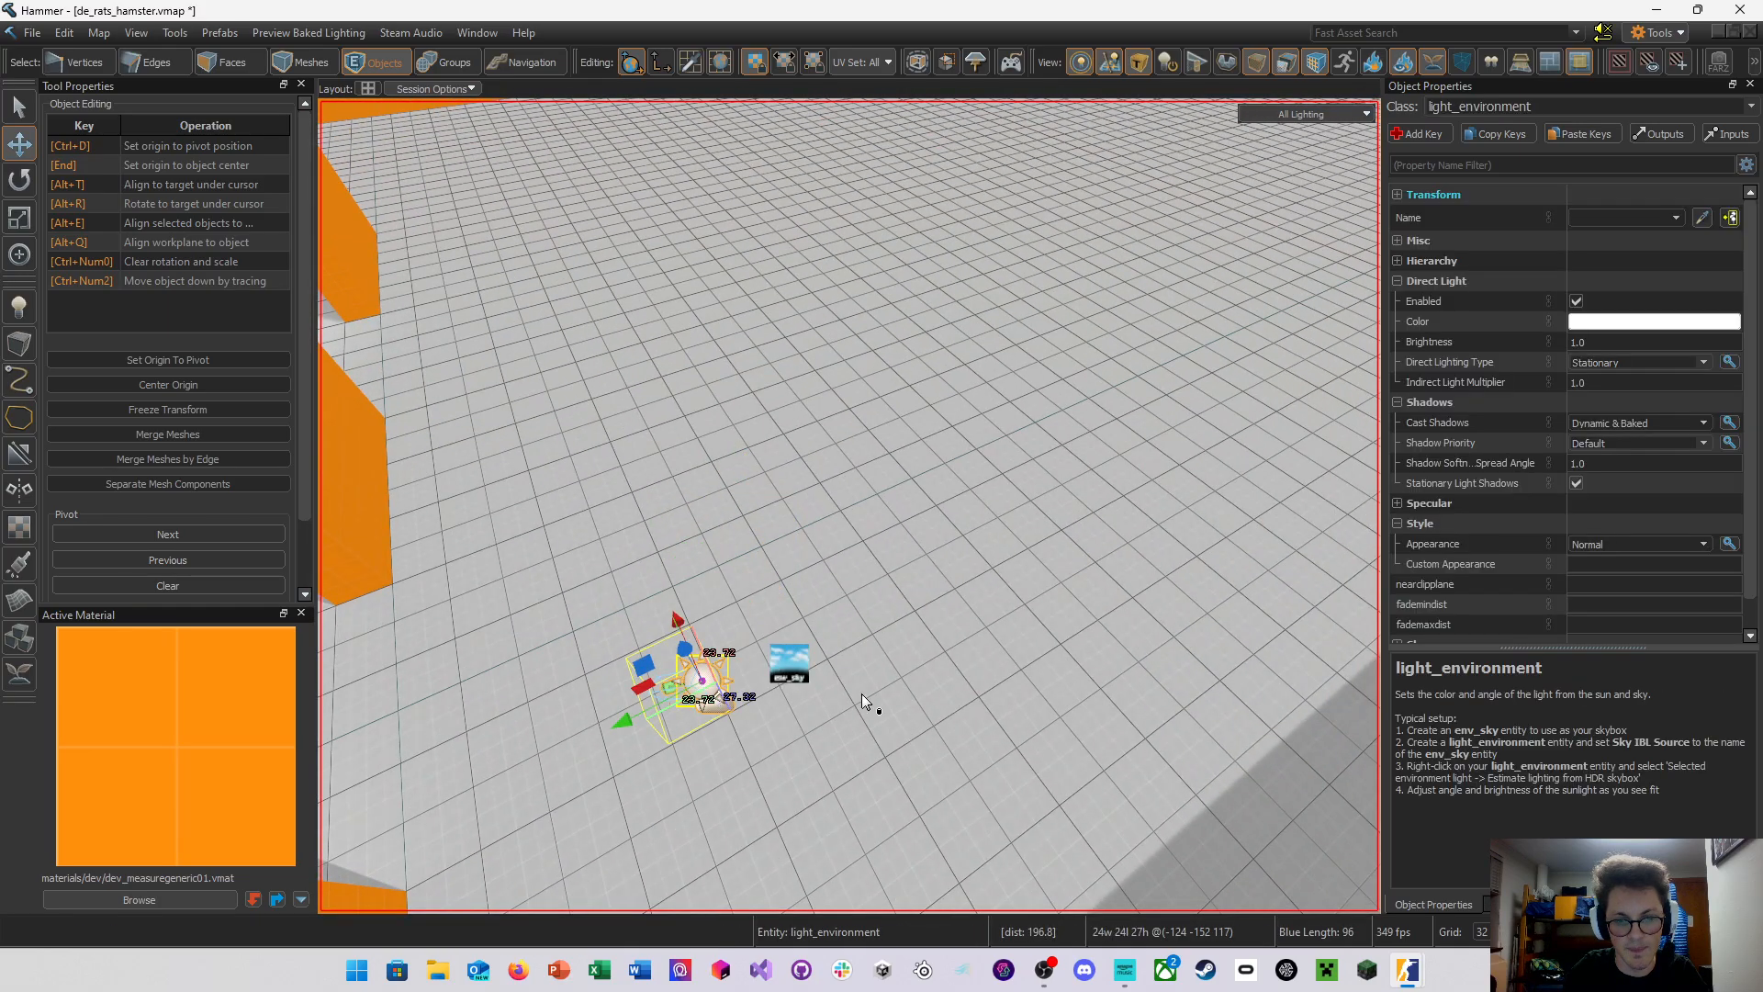
right_drag(874, 708, 849, 506)
key(s)
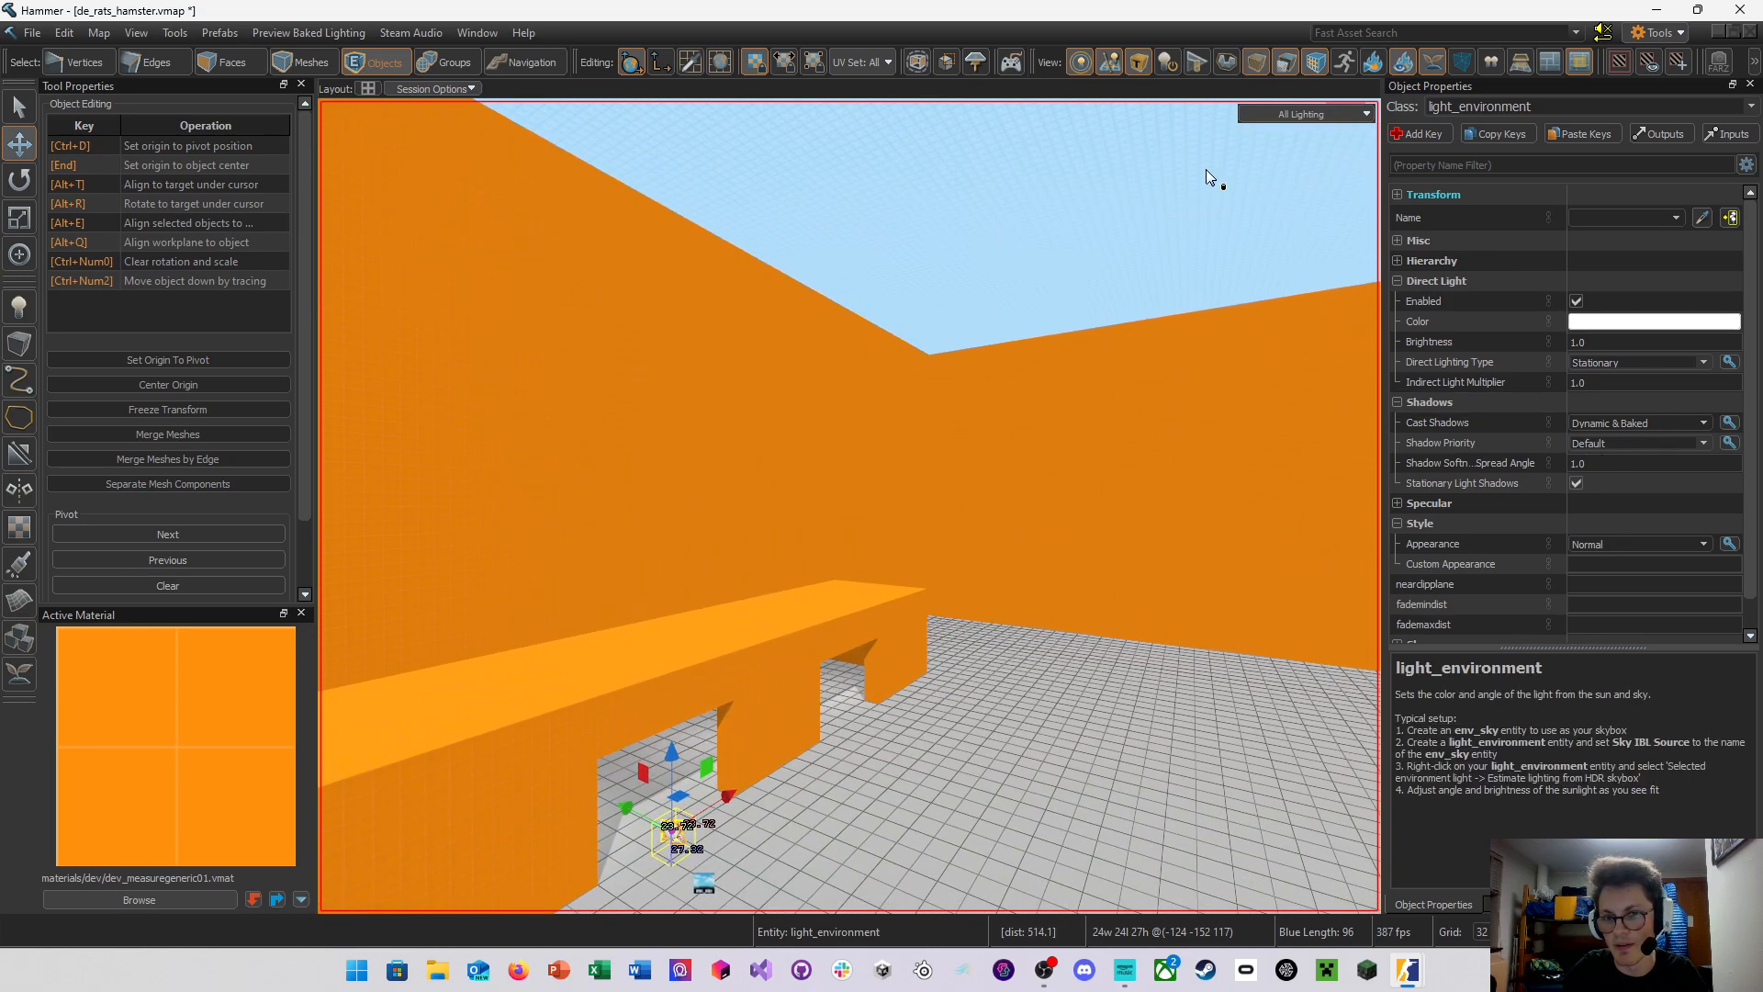
key(s)
right_drag(1207, 175, 850, 506)
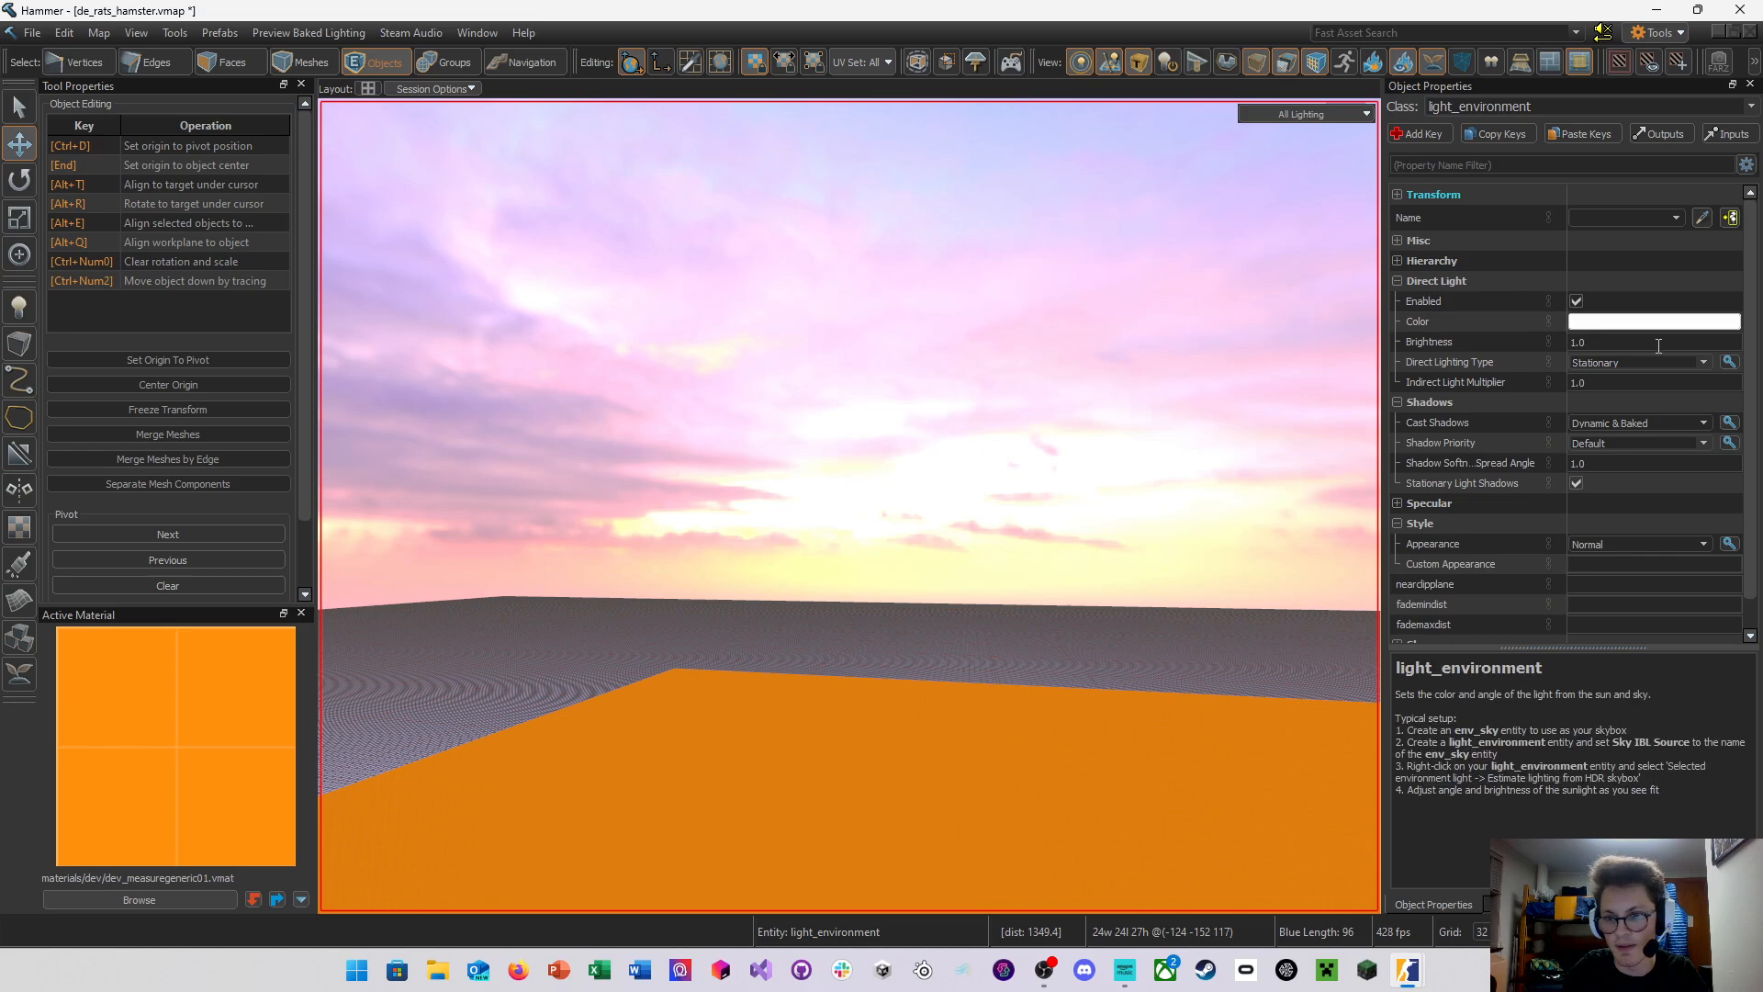
click(1615, 324)
click(1187, 553)
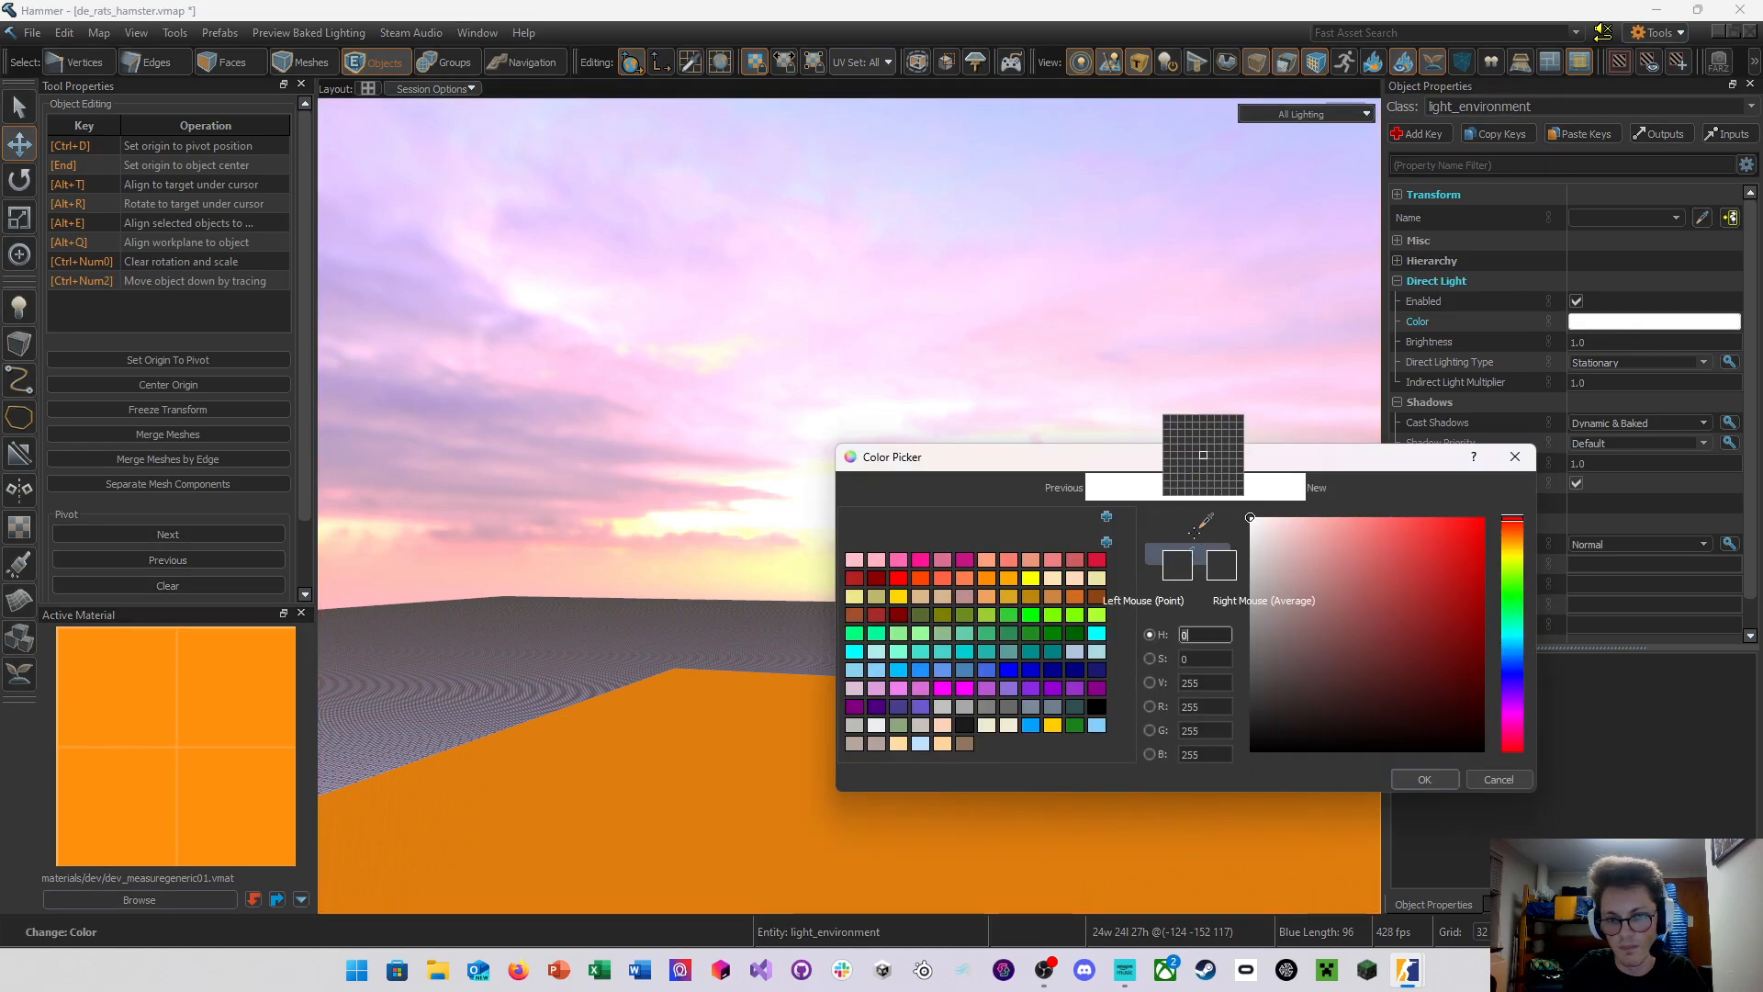
click(823, 511)
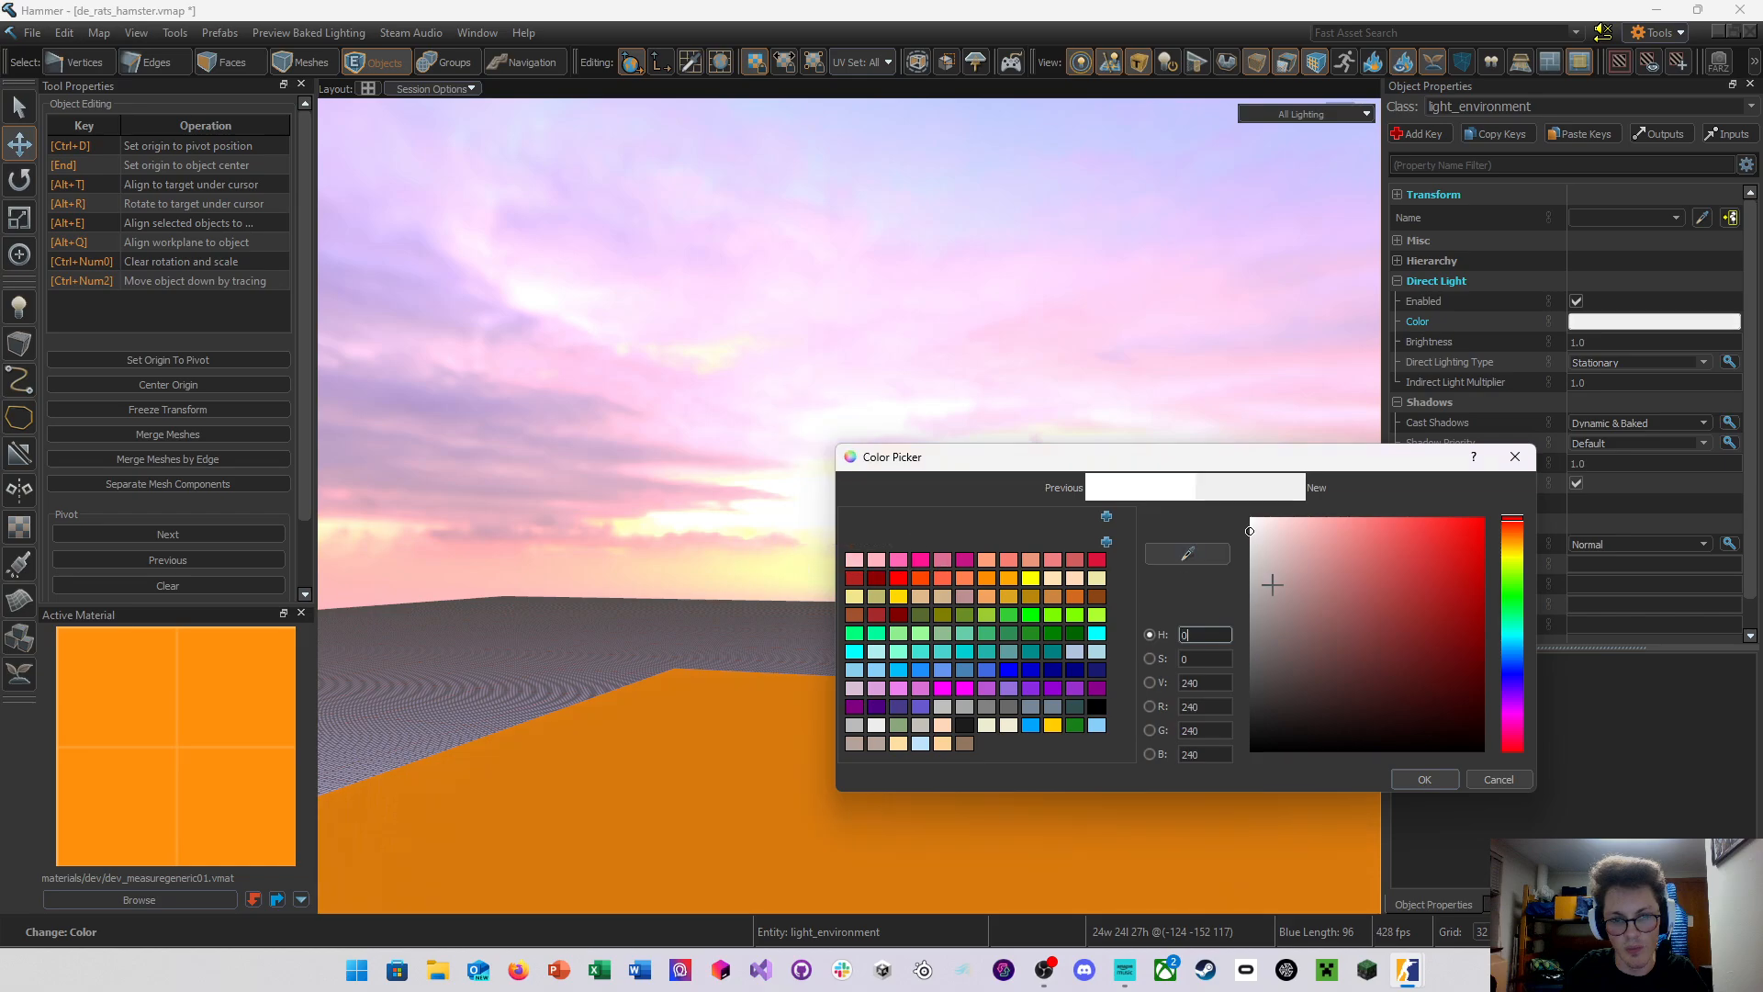
click(1199, 553)
click(1270, 472)
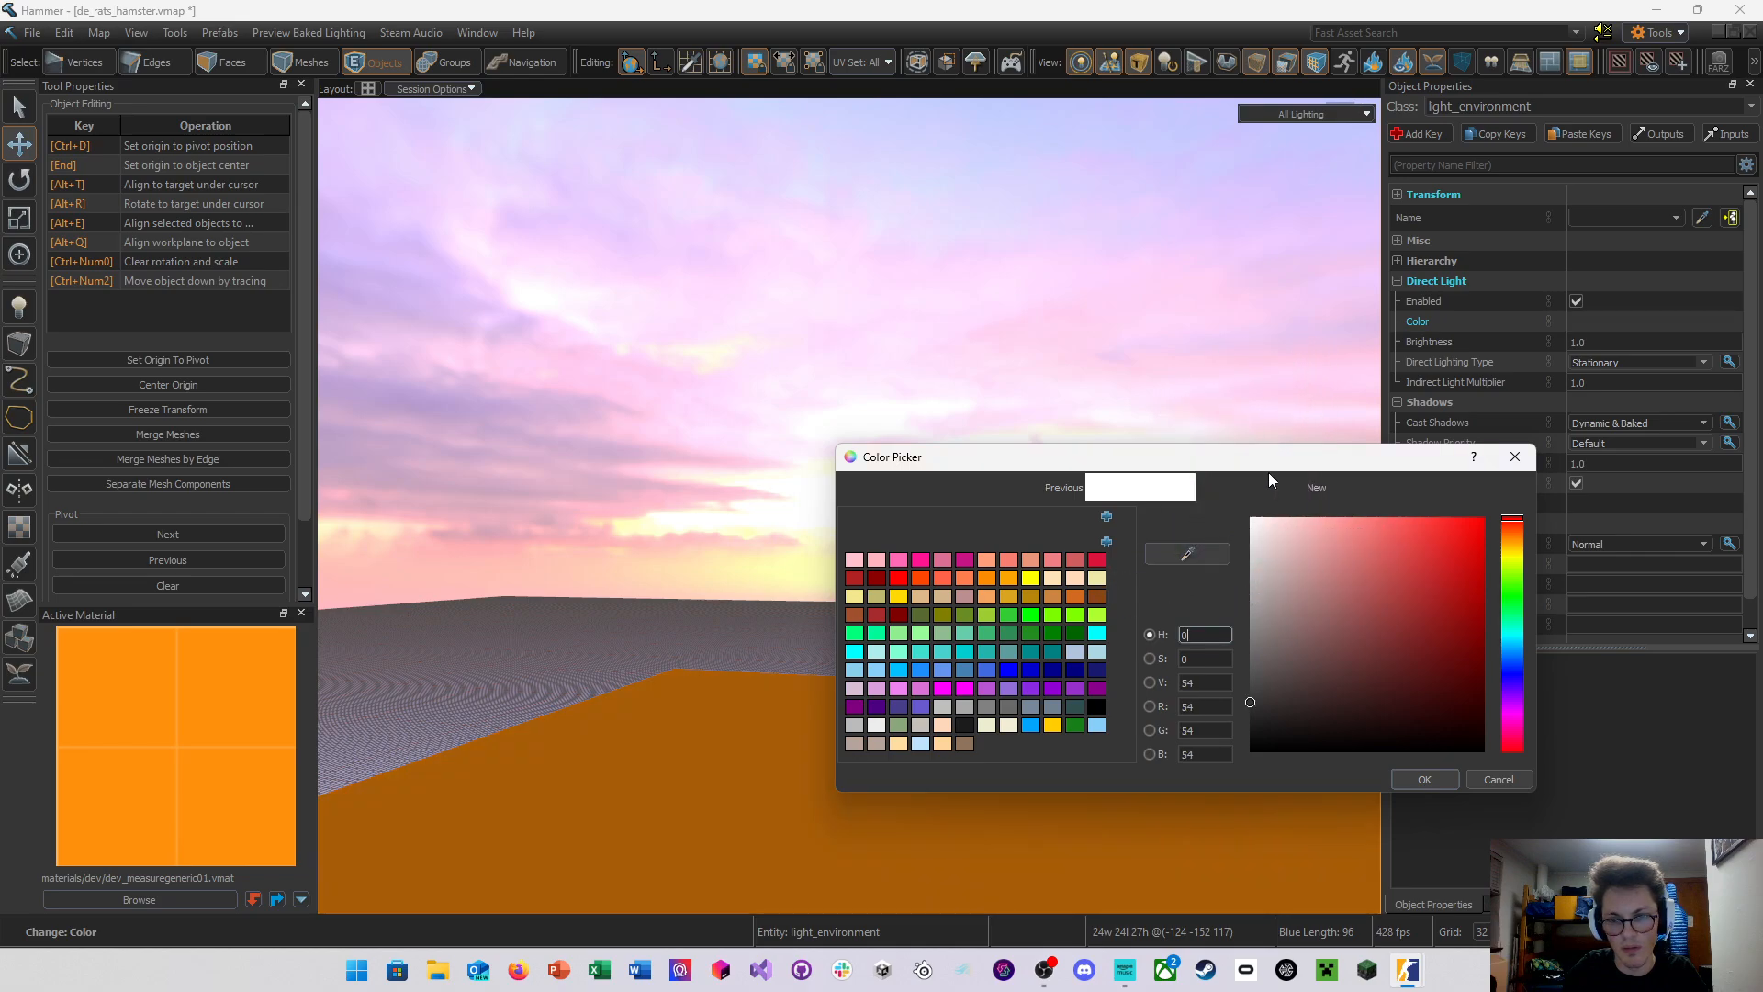
drag(1270, 467, 1482, 442)
click(1399, 530)
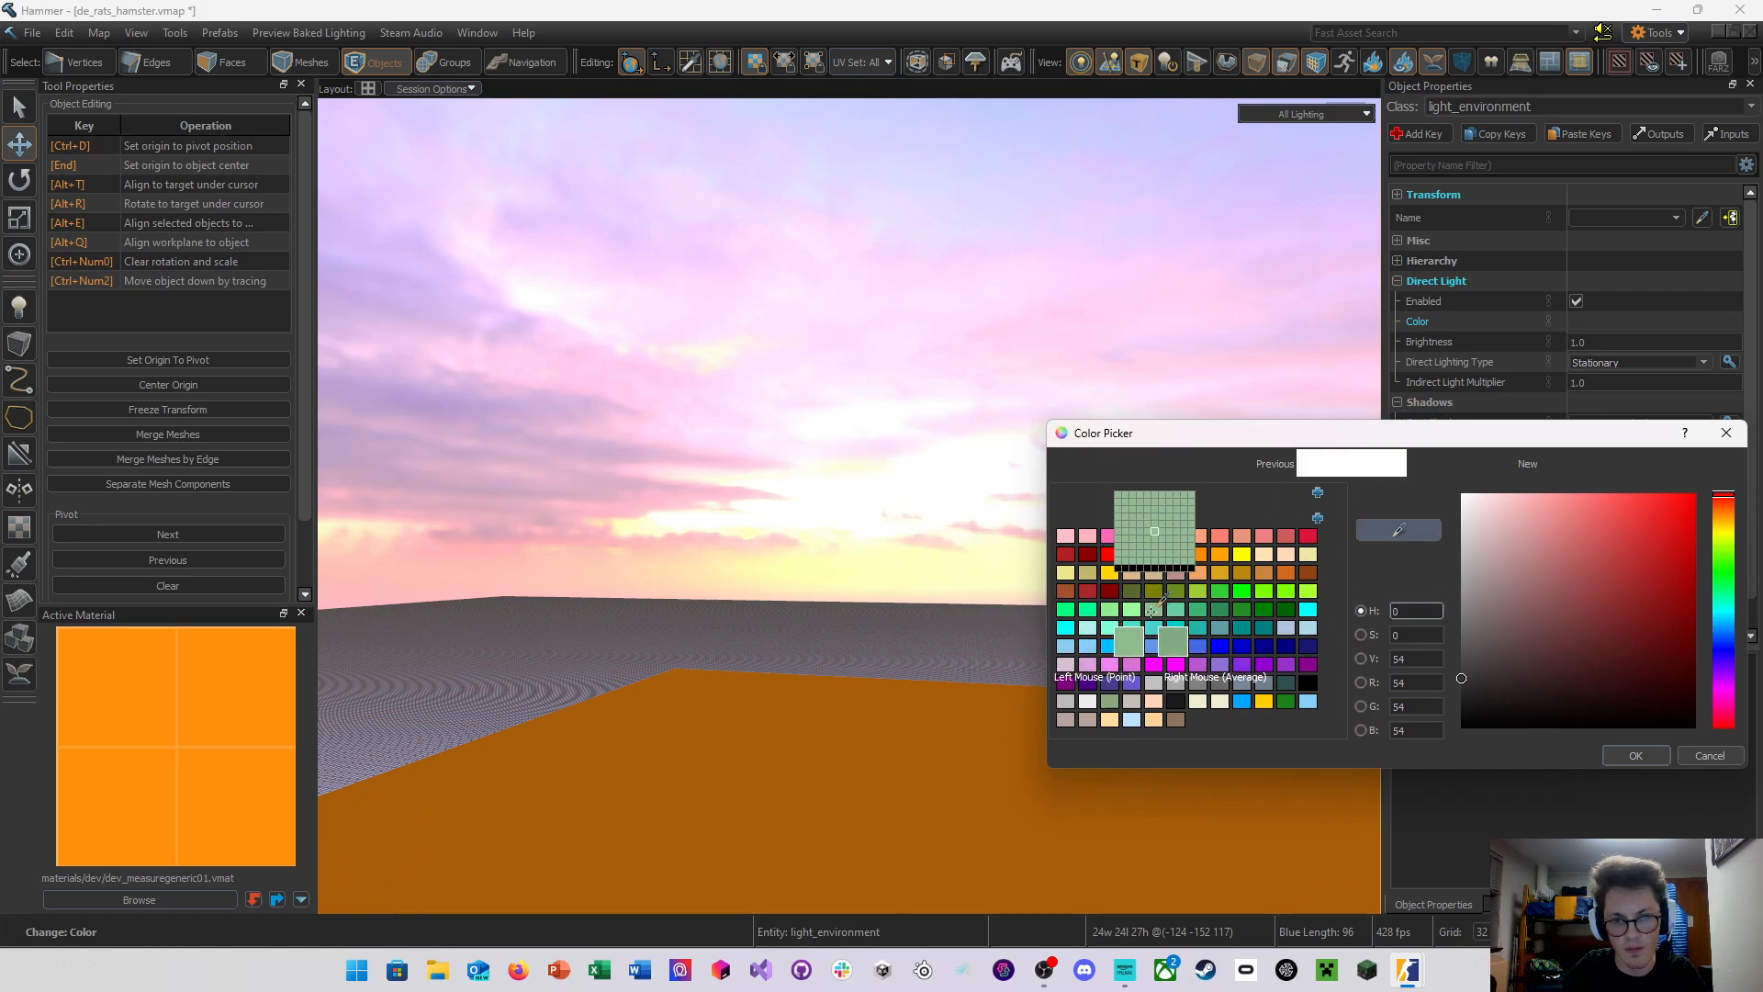
click(848, 532)
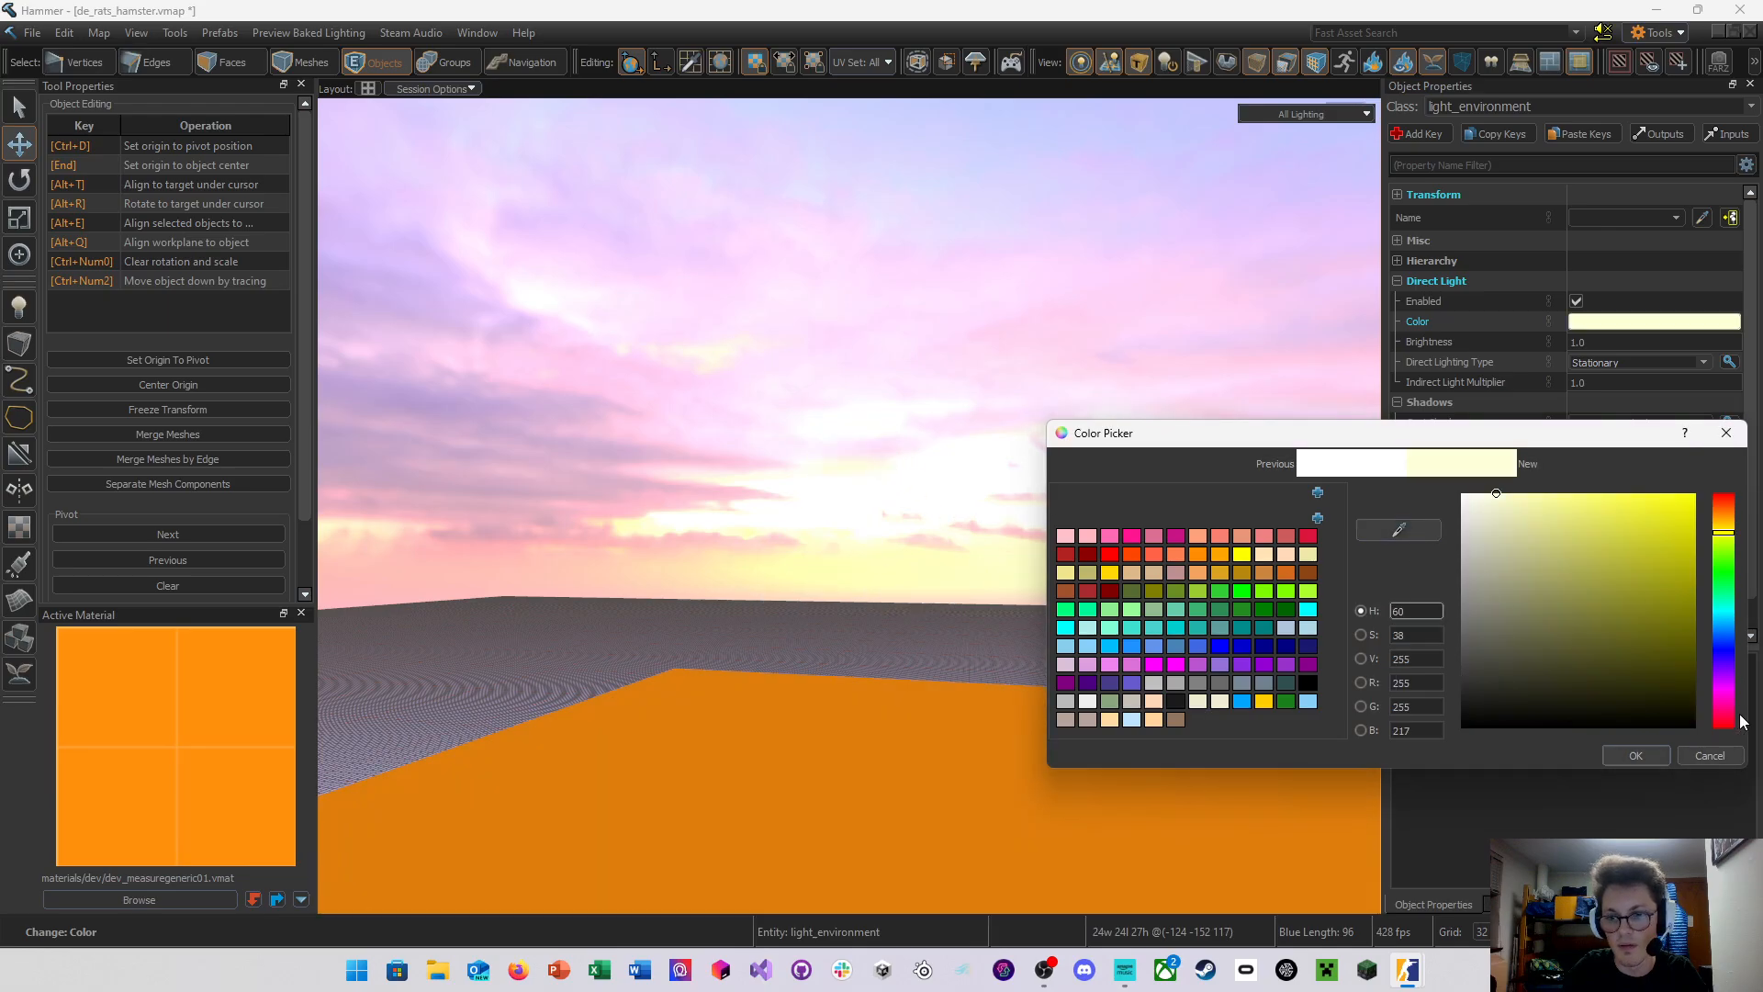
click(1632, 757)
Check the tinted light on the map with GPU Path Tracing, and switch back to All Lighting
right_drag(1035, 543, 1383, 258)
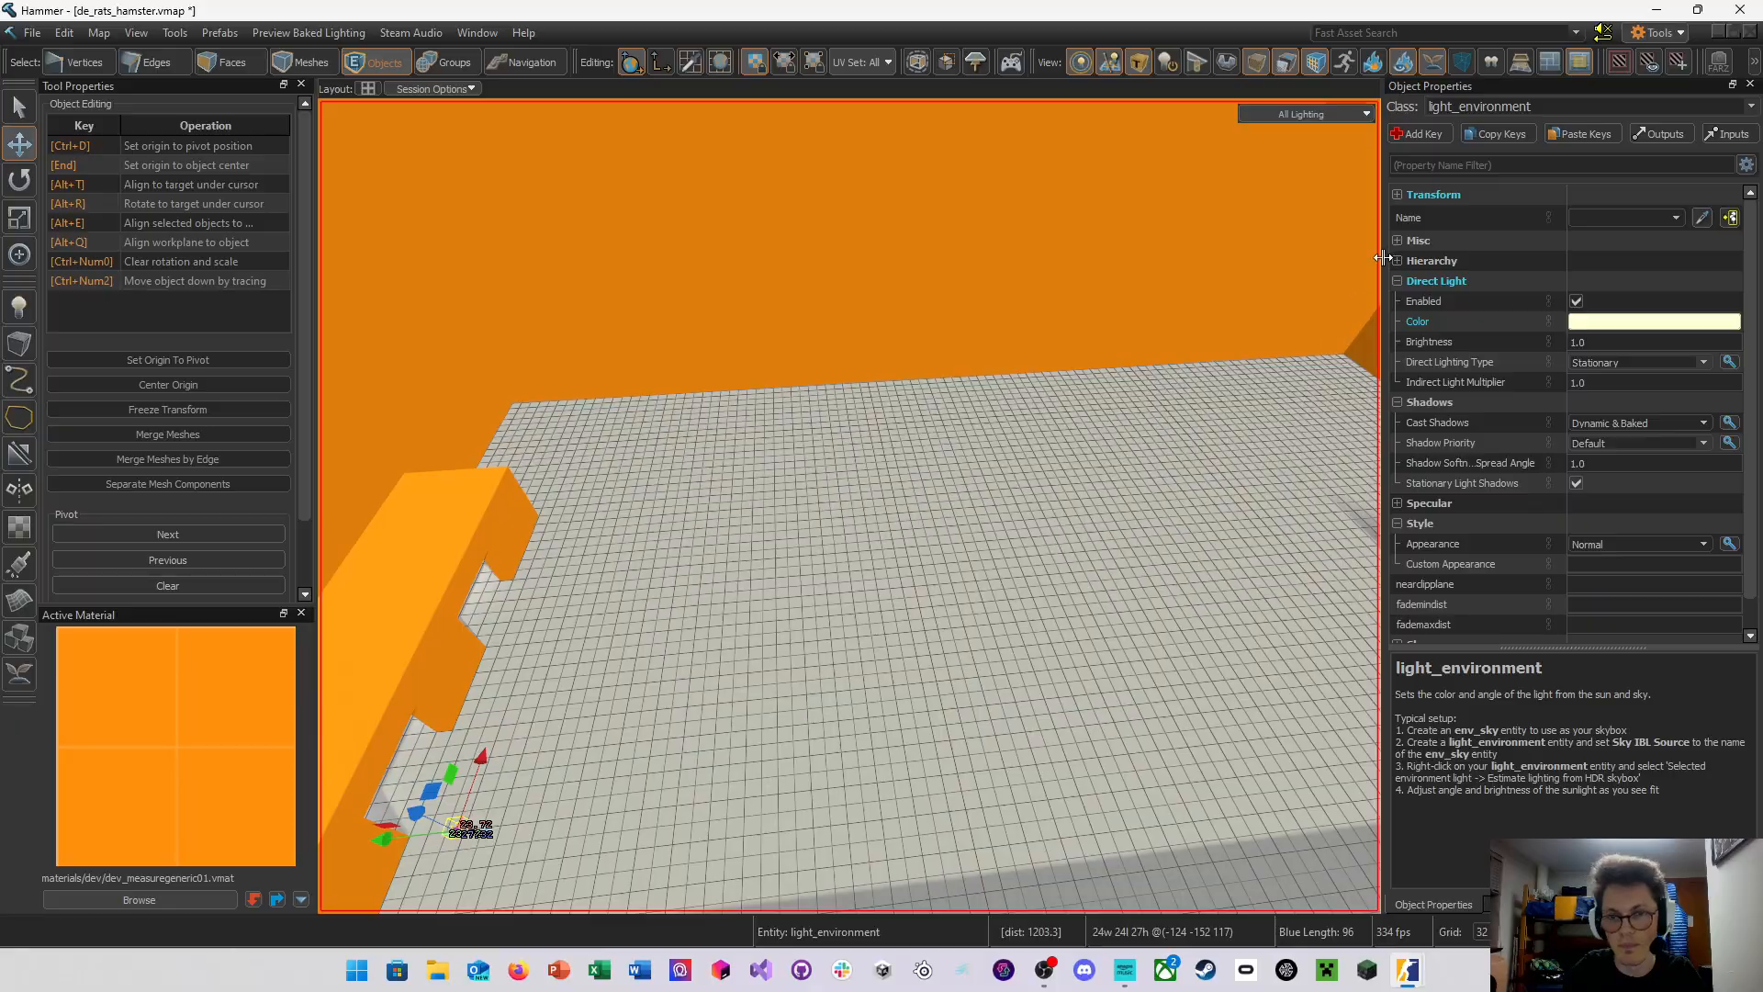
click(1313, 118)
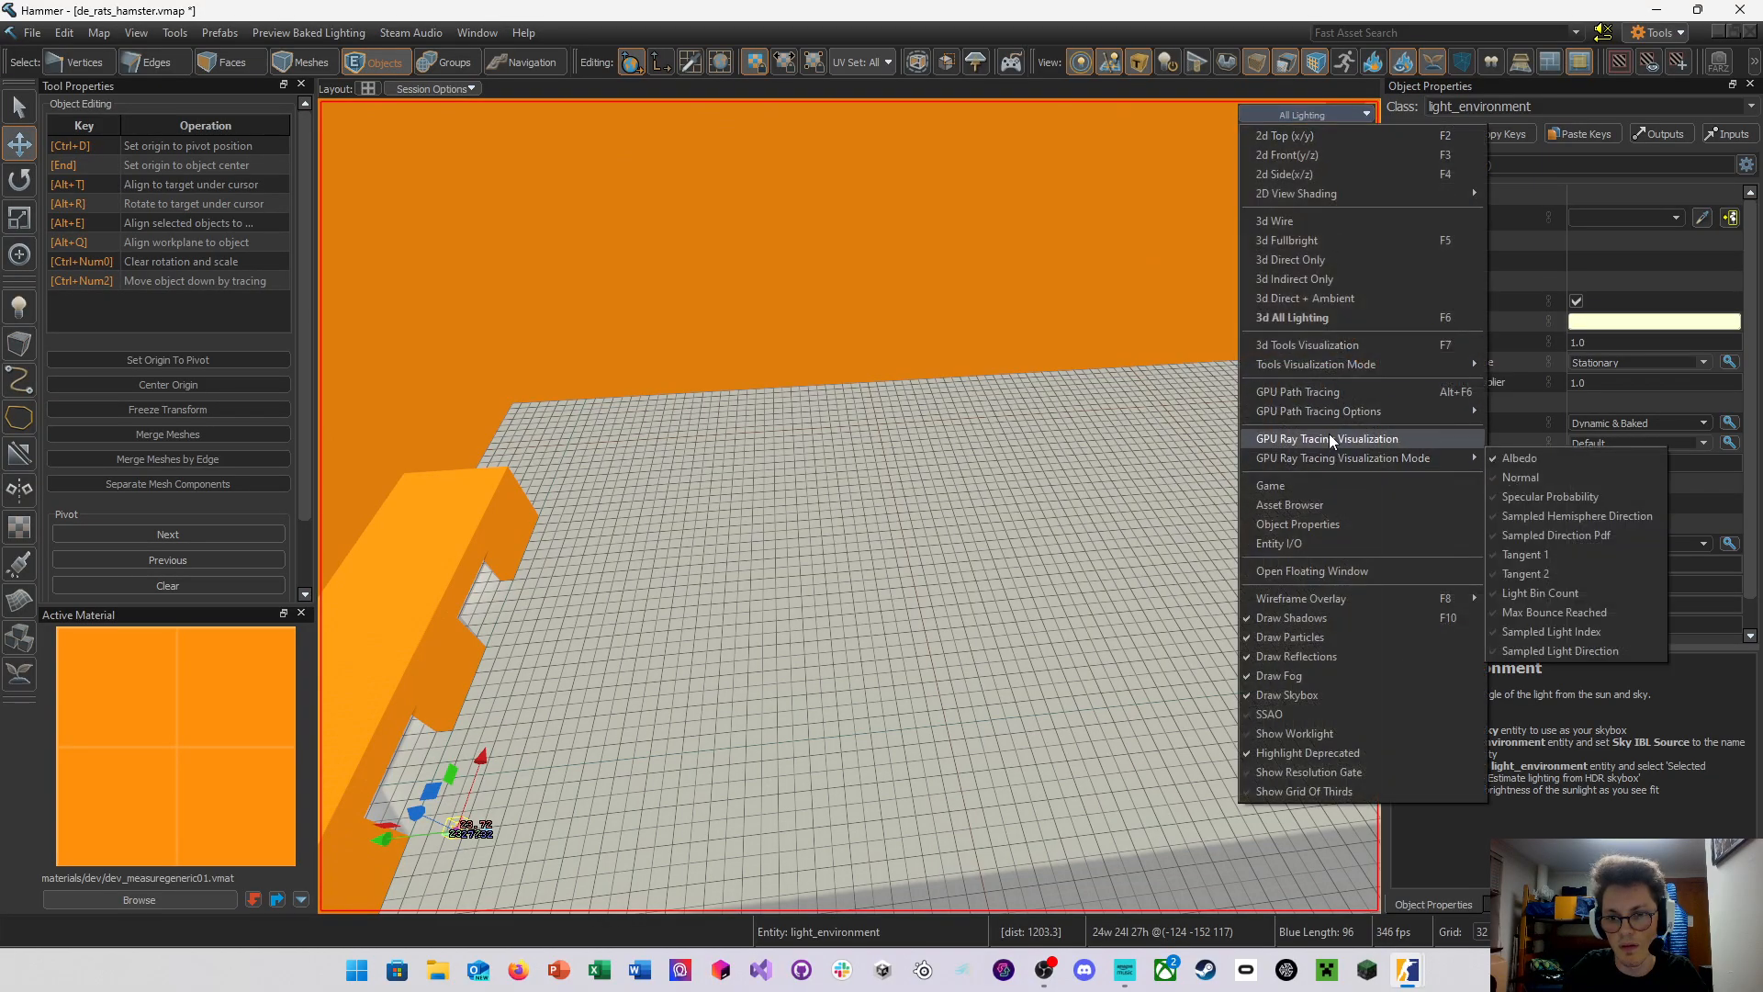
click(1322, 397)
right_drag(1138, 441, 849, 505)
key(w)
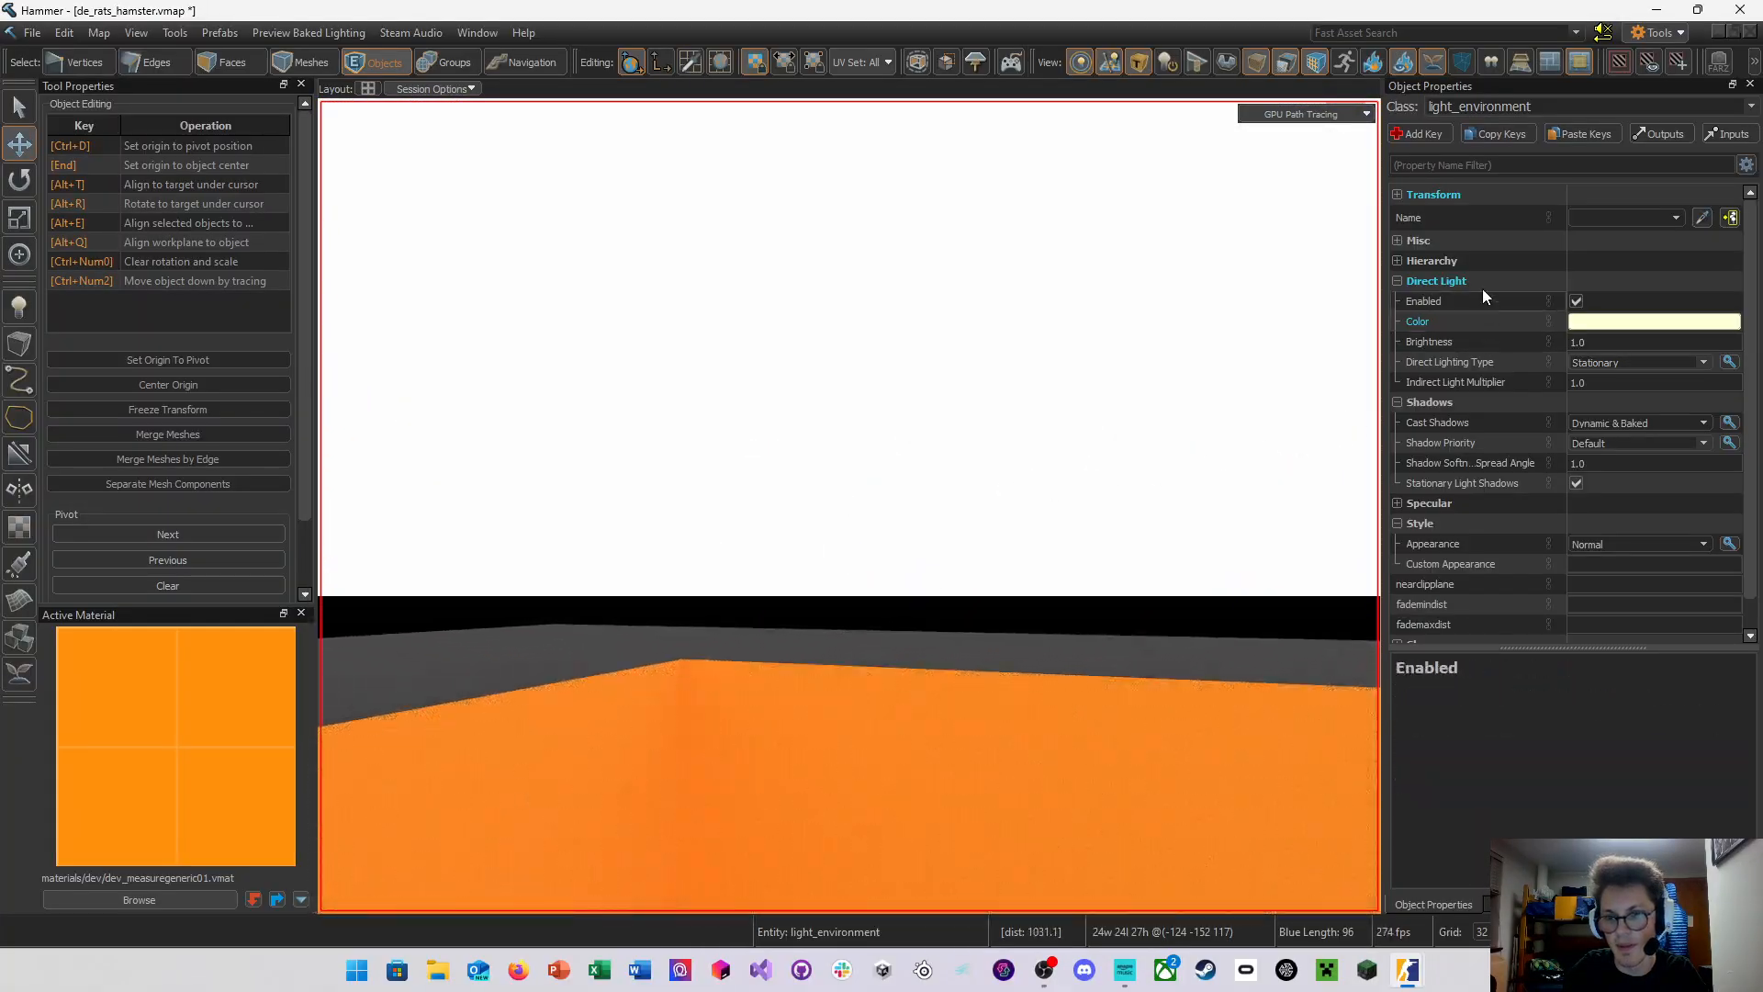
click(1343, 116)
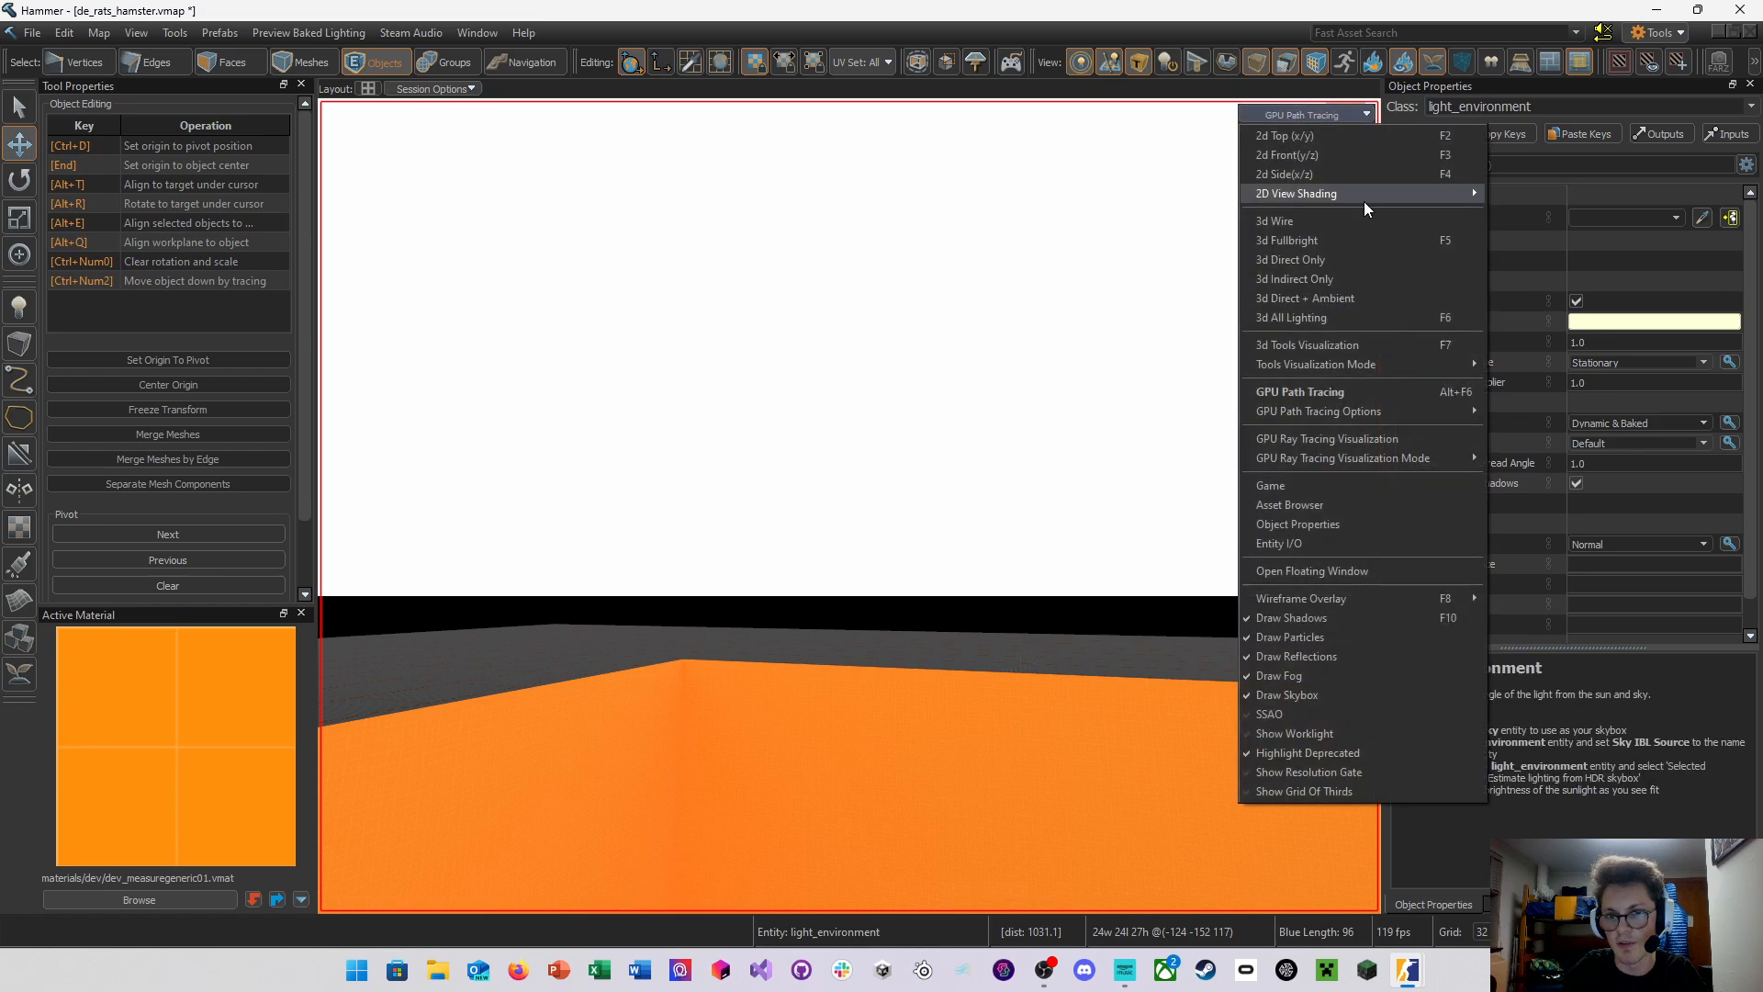
click(1354, 313)
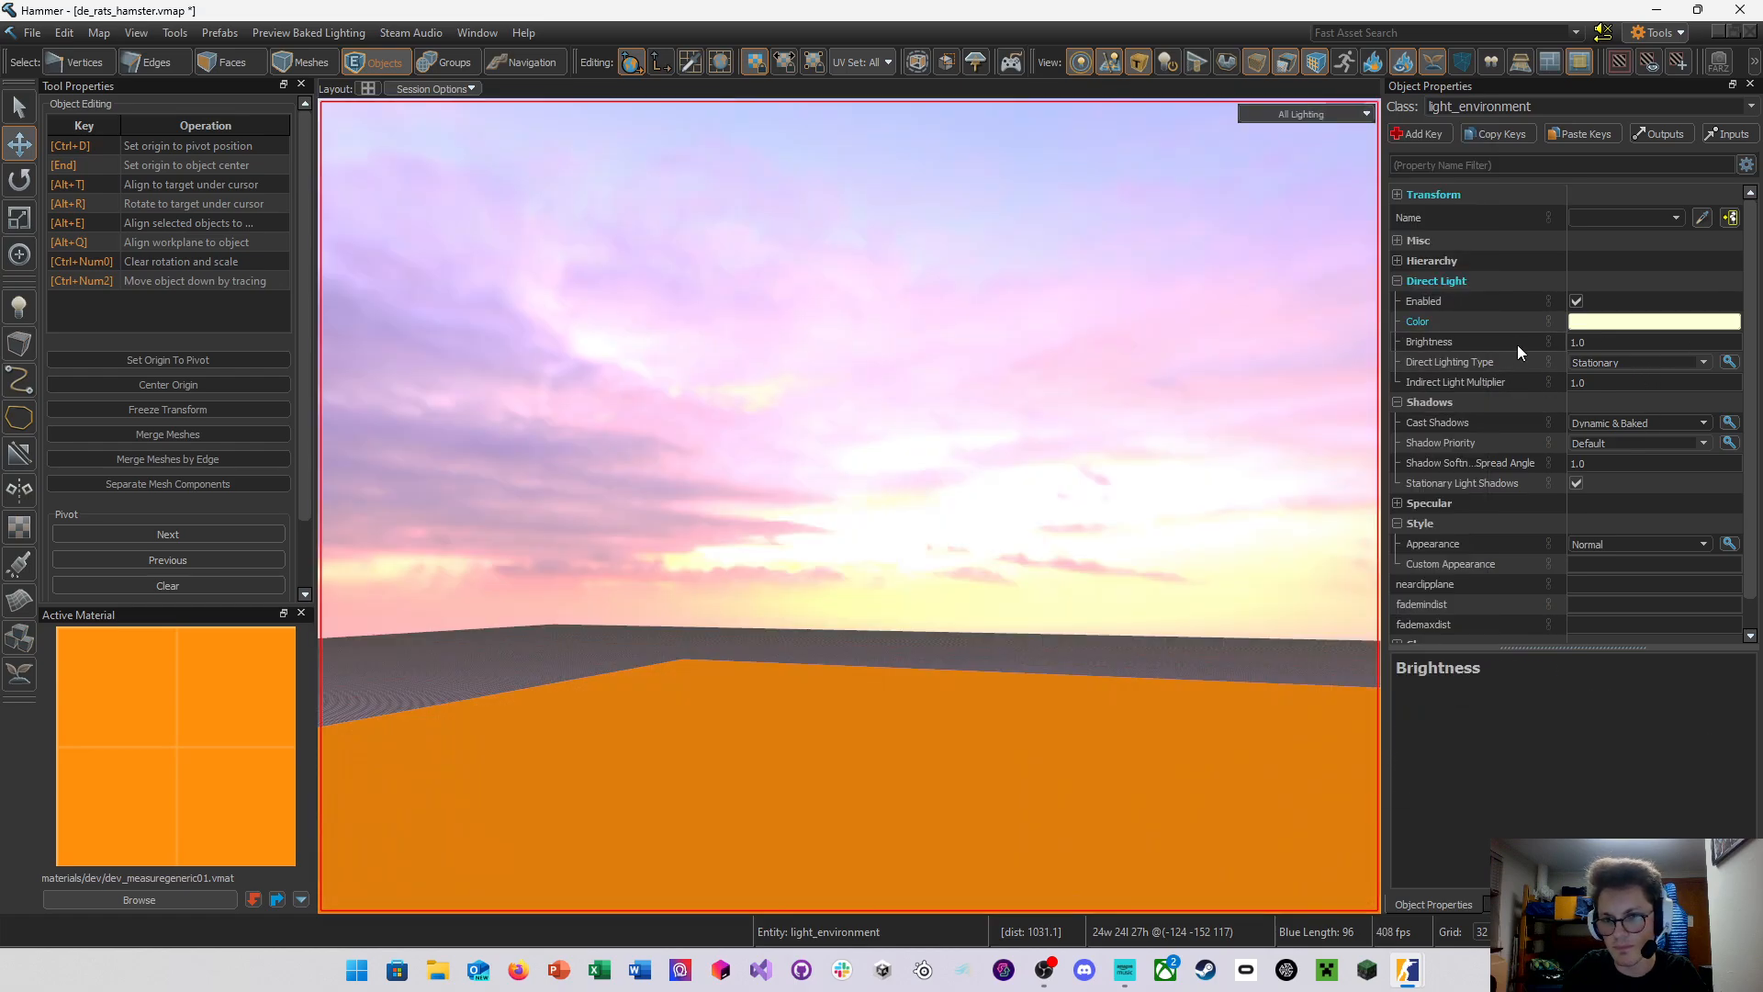
Examine the light_environment's direct light, shadow, specular and style settings, including its color and the appearance options
scroll(1547, 360, down, 1)
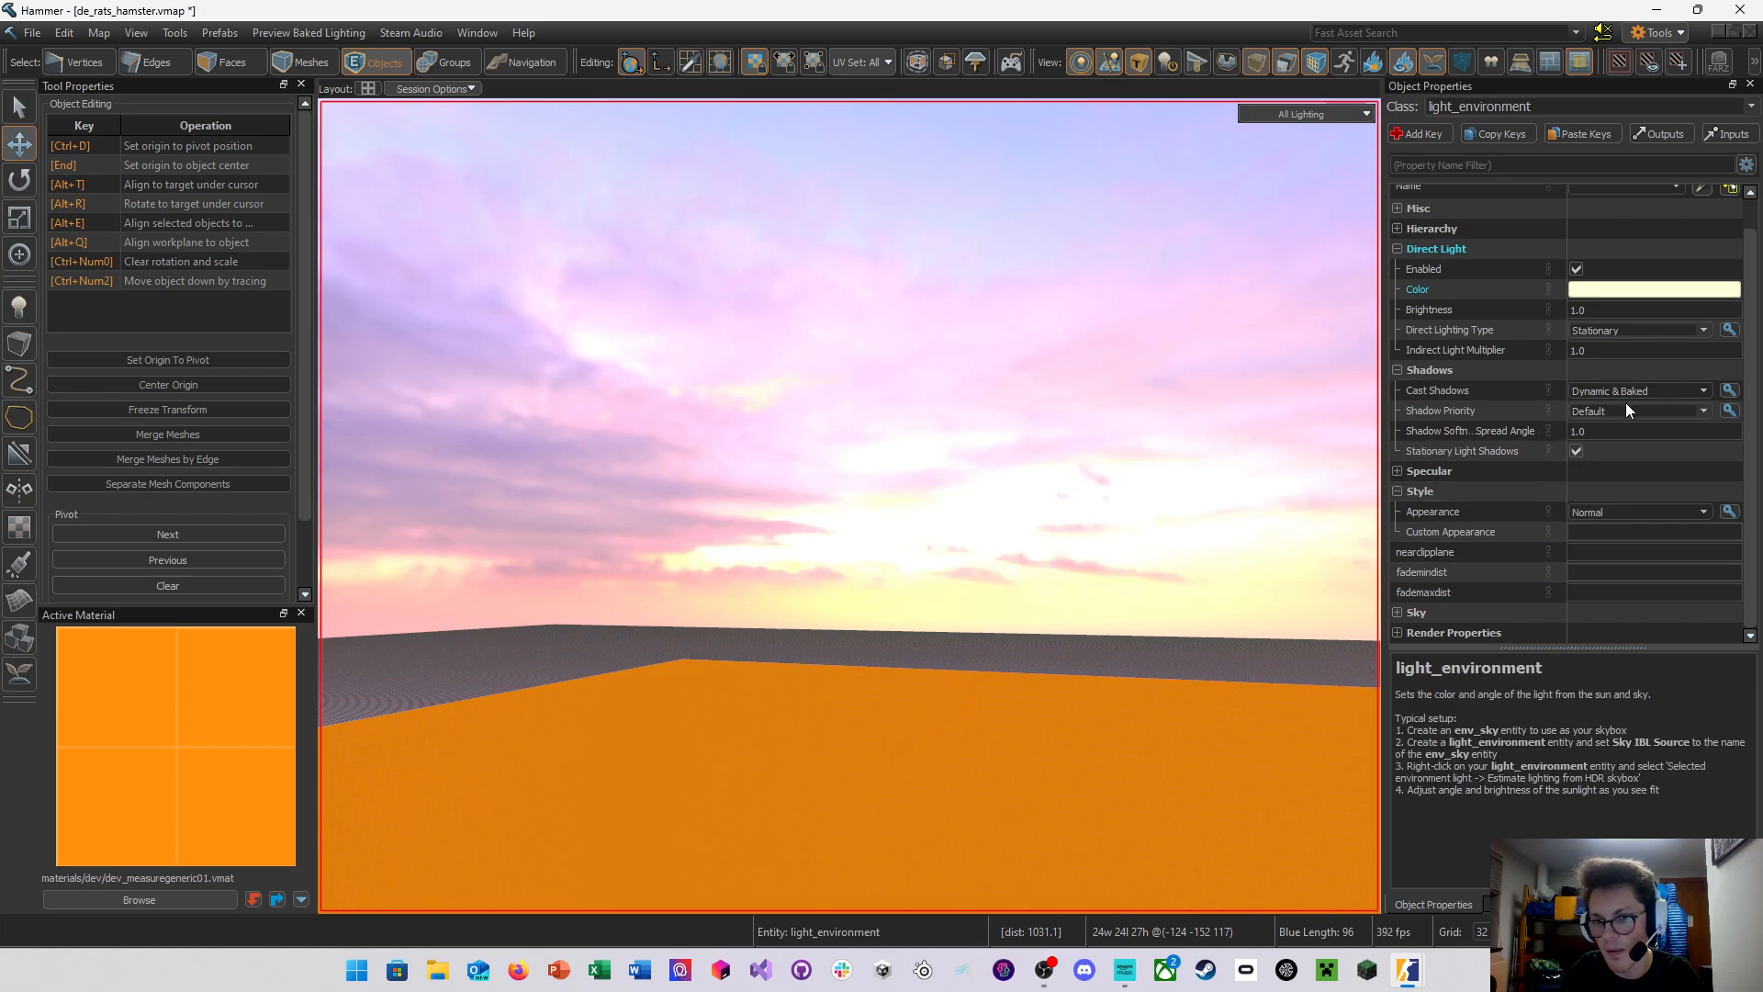
click(1611, 292)
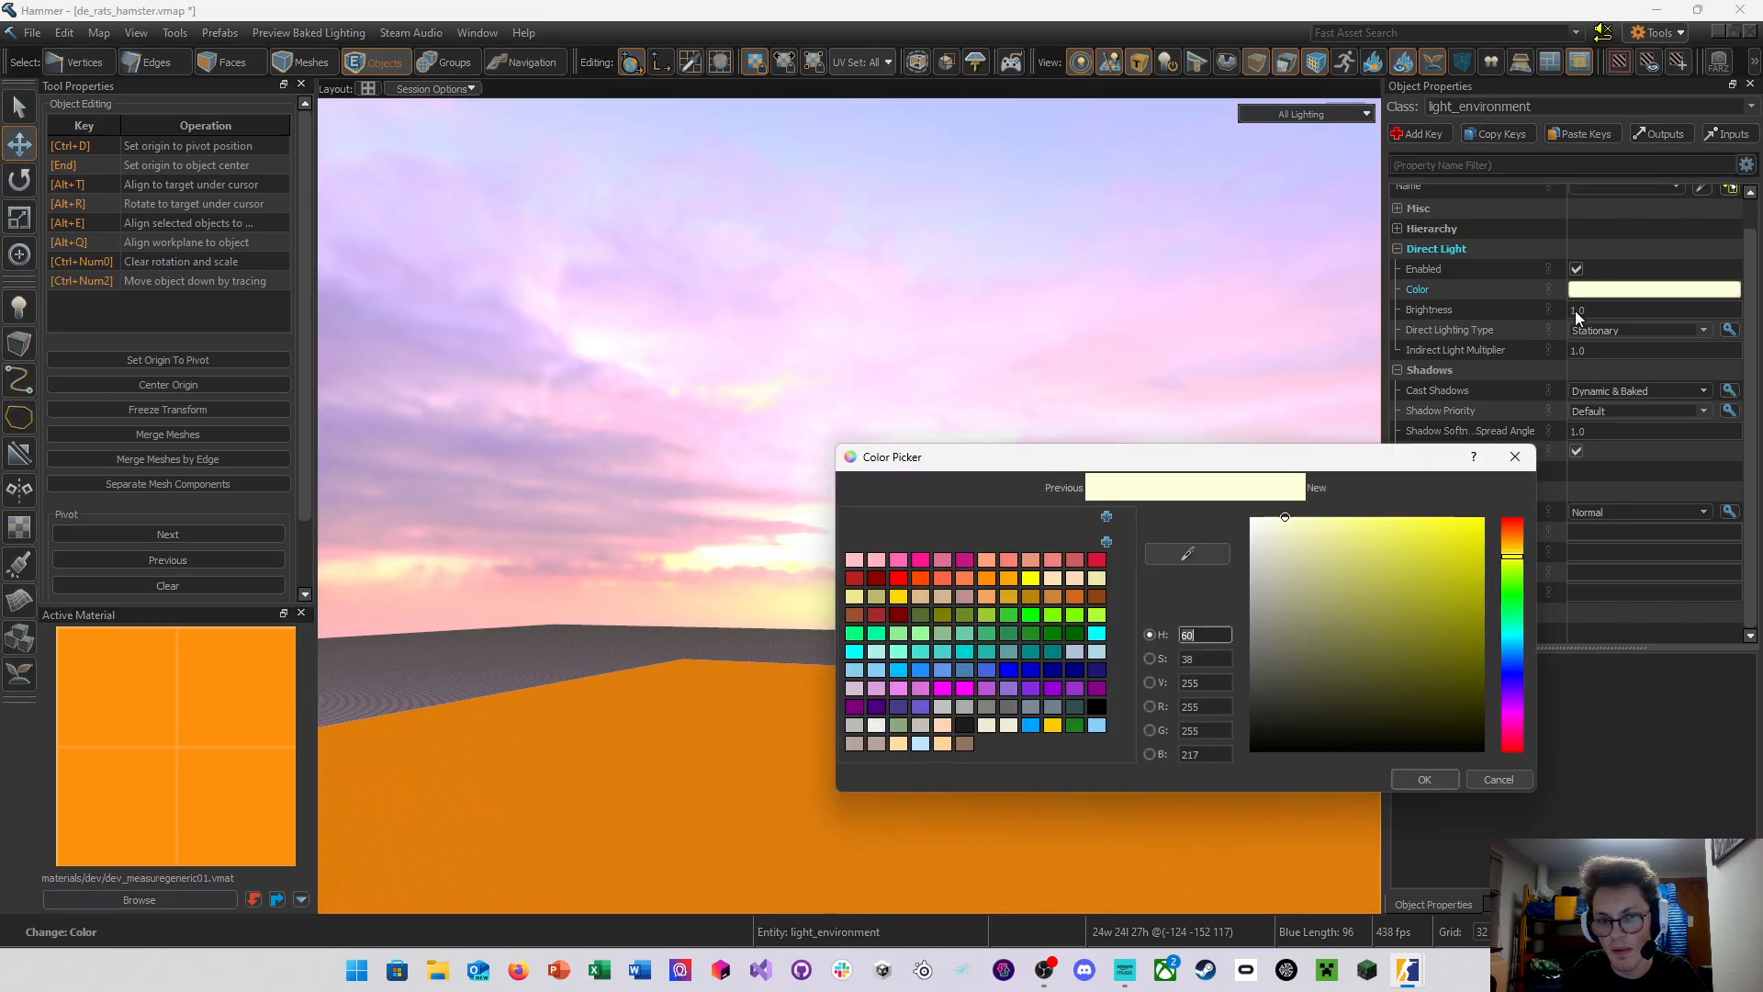
click(1517, 447)
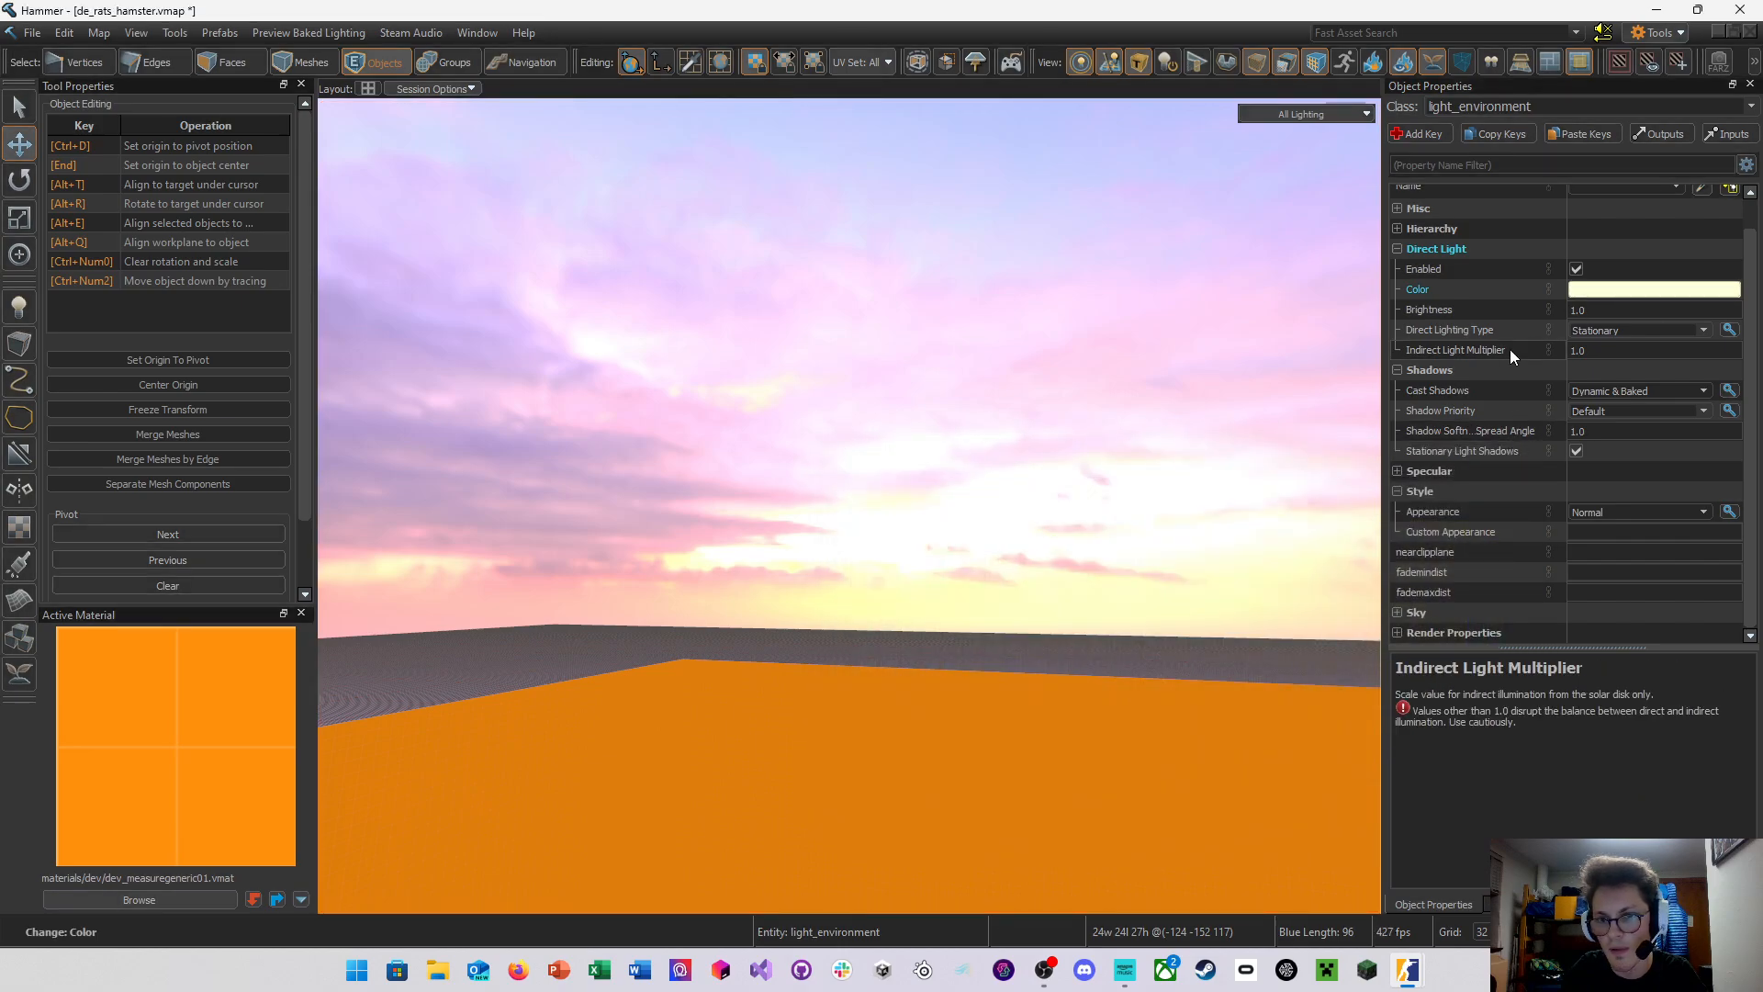
scroll(1510, 348, up, 1)
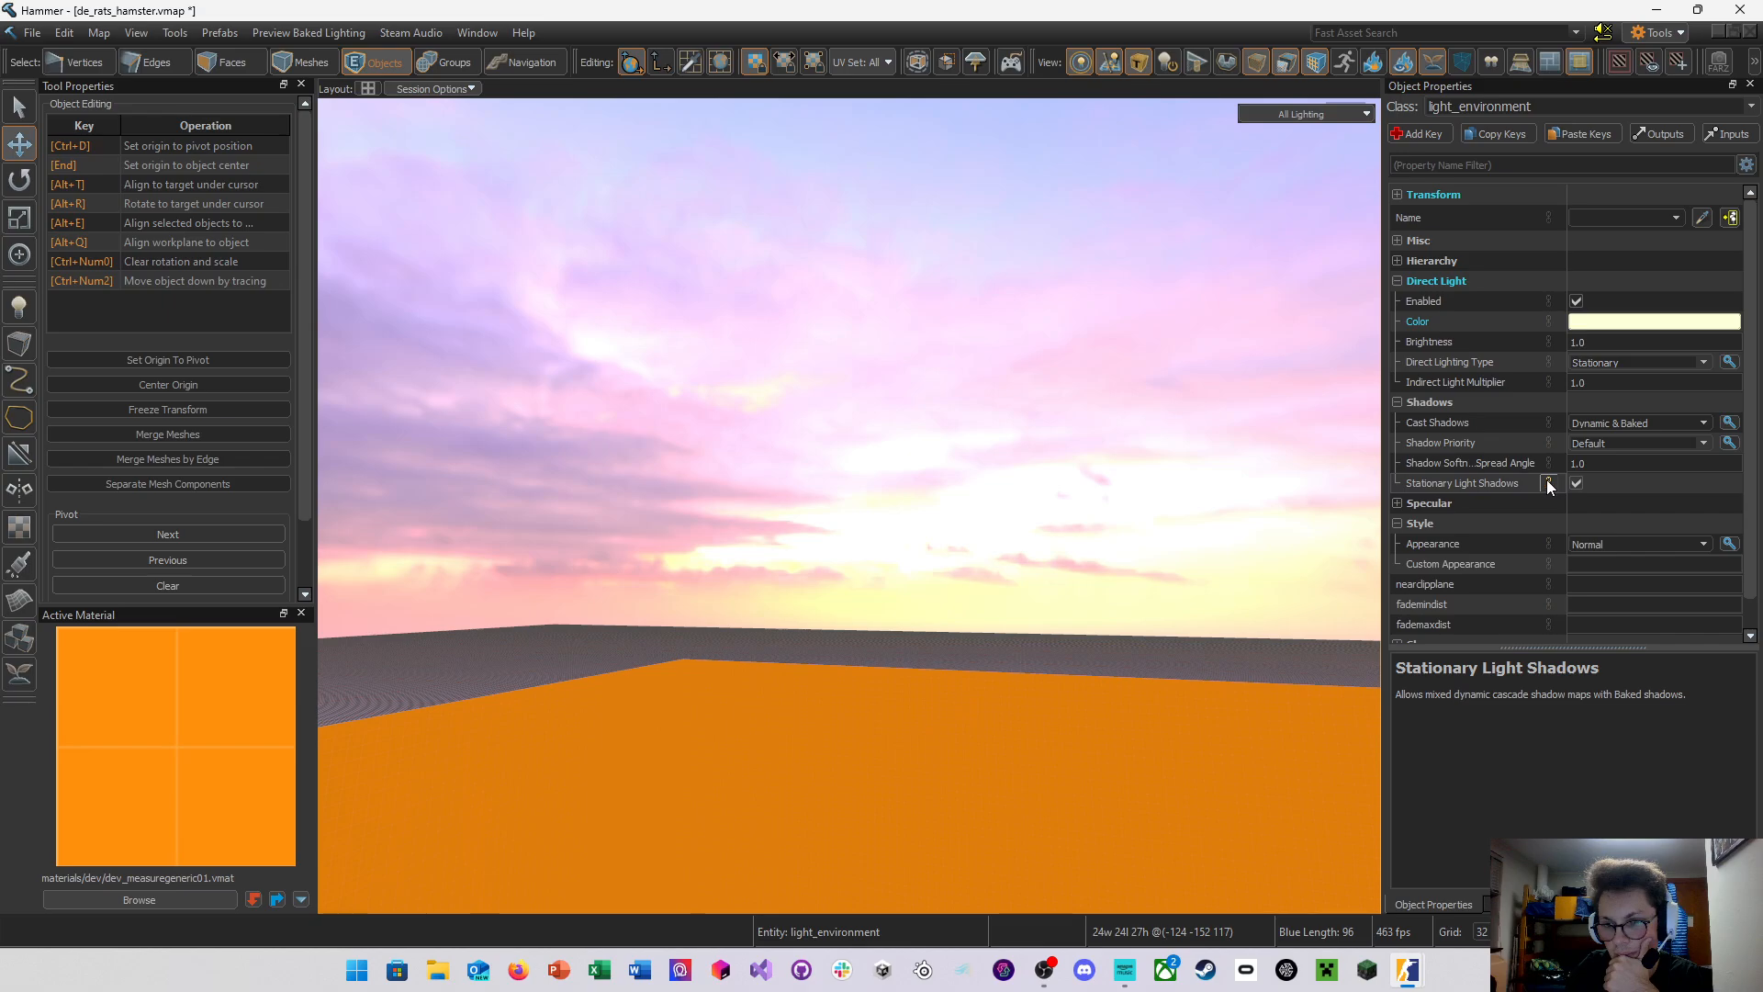
click(1397, 504)
click(1398, 504)
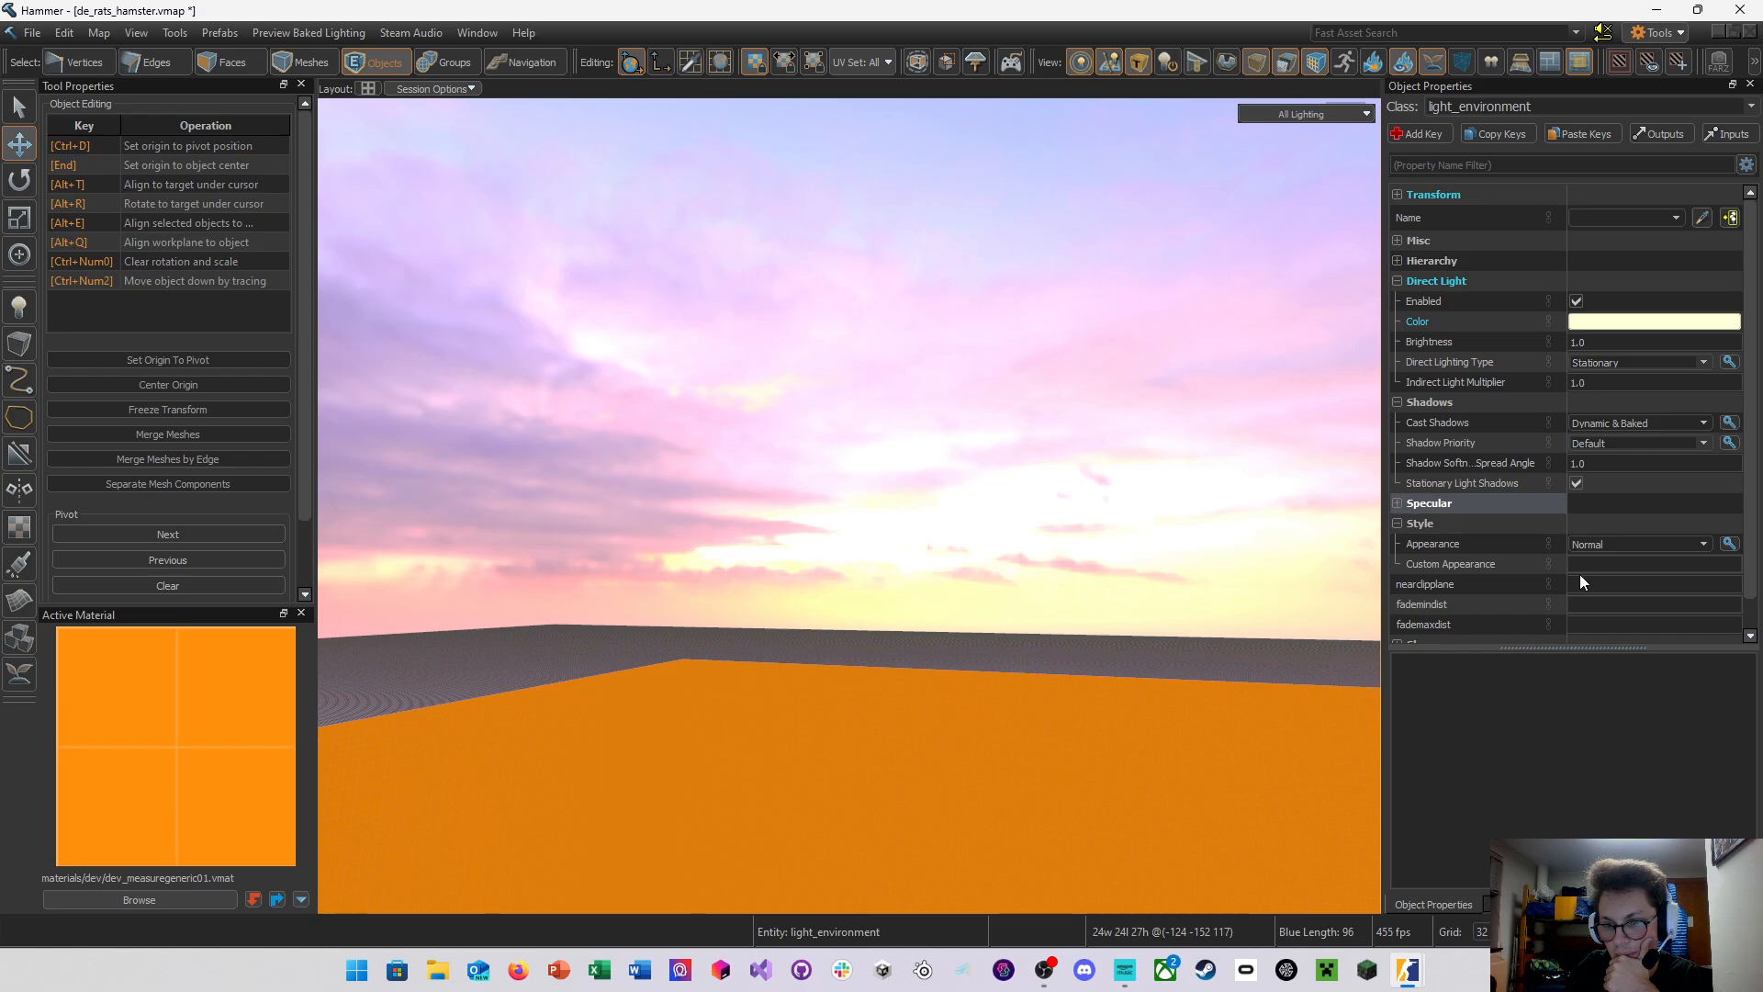
click(1598, 545)
click(1704, 544)
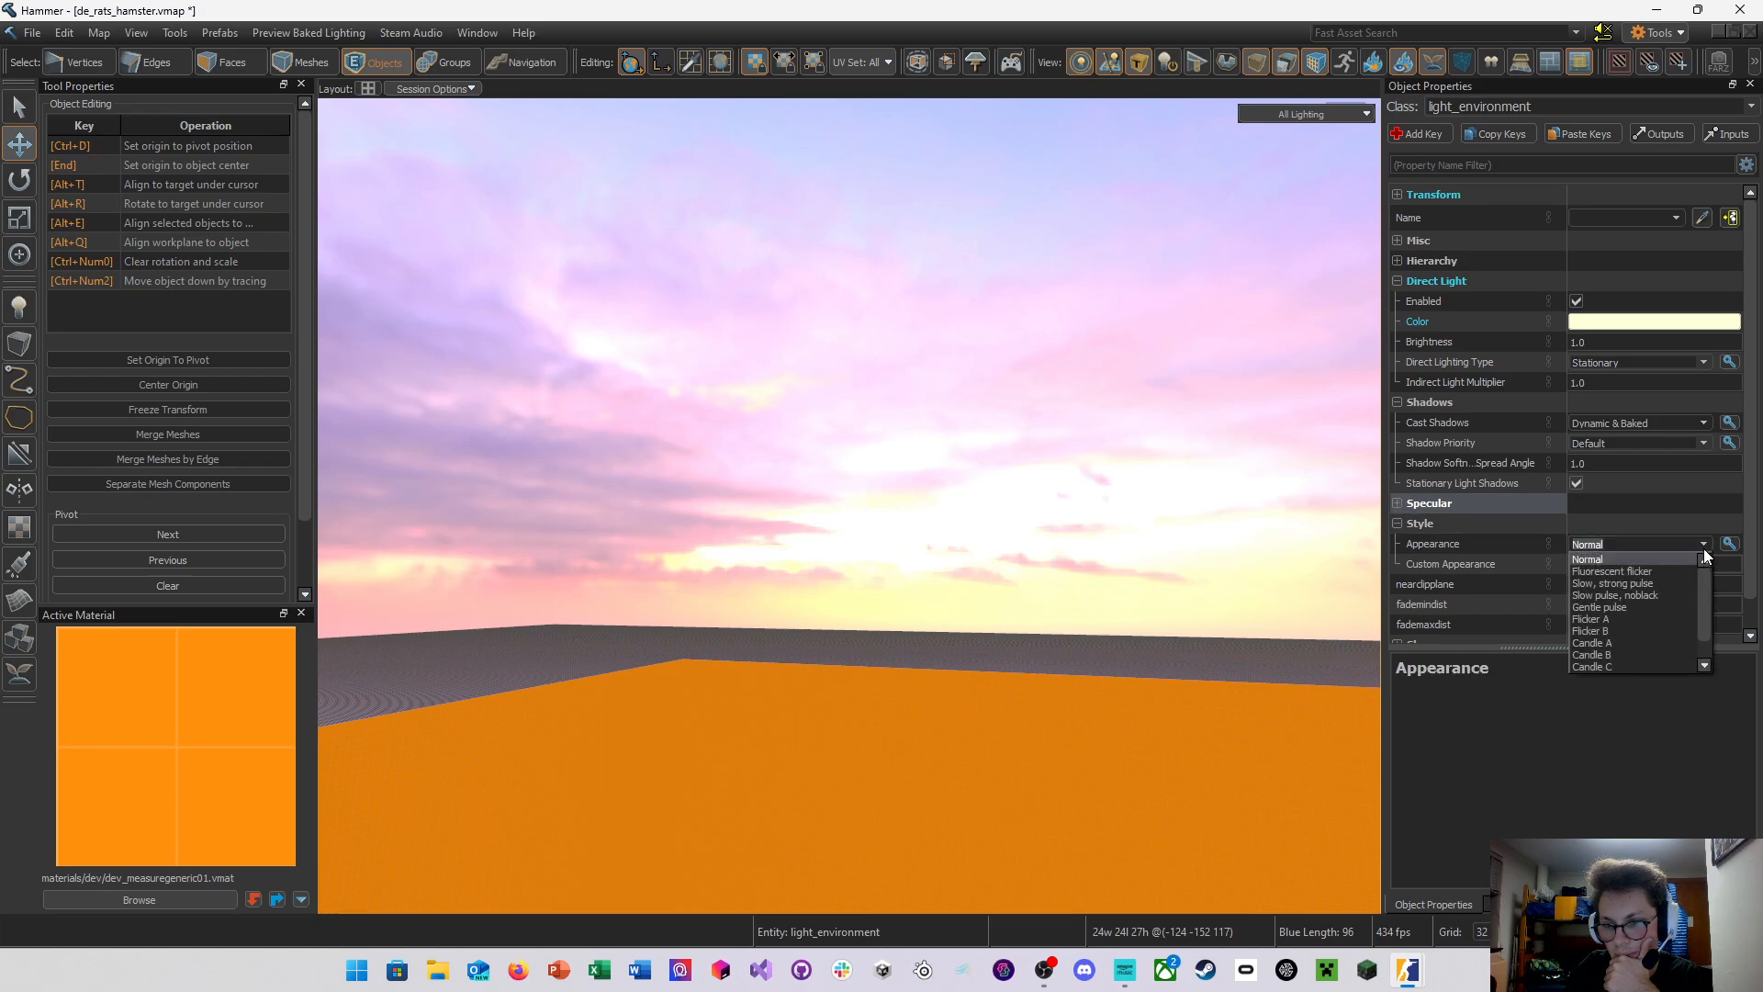
click(1471, 561)
scroll(1516, 564, down, 1)
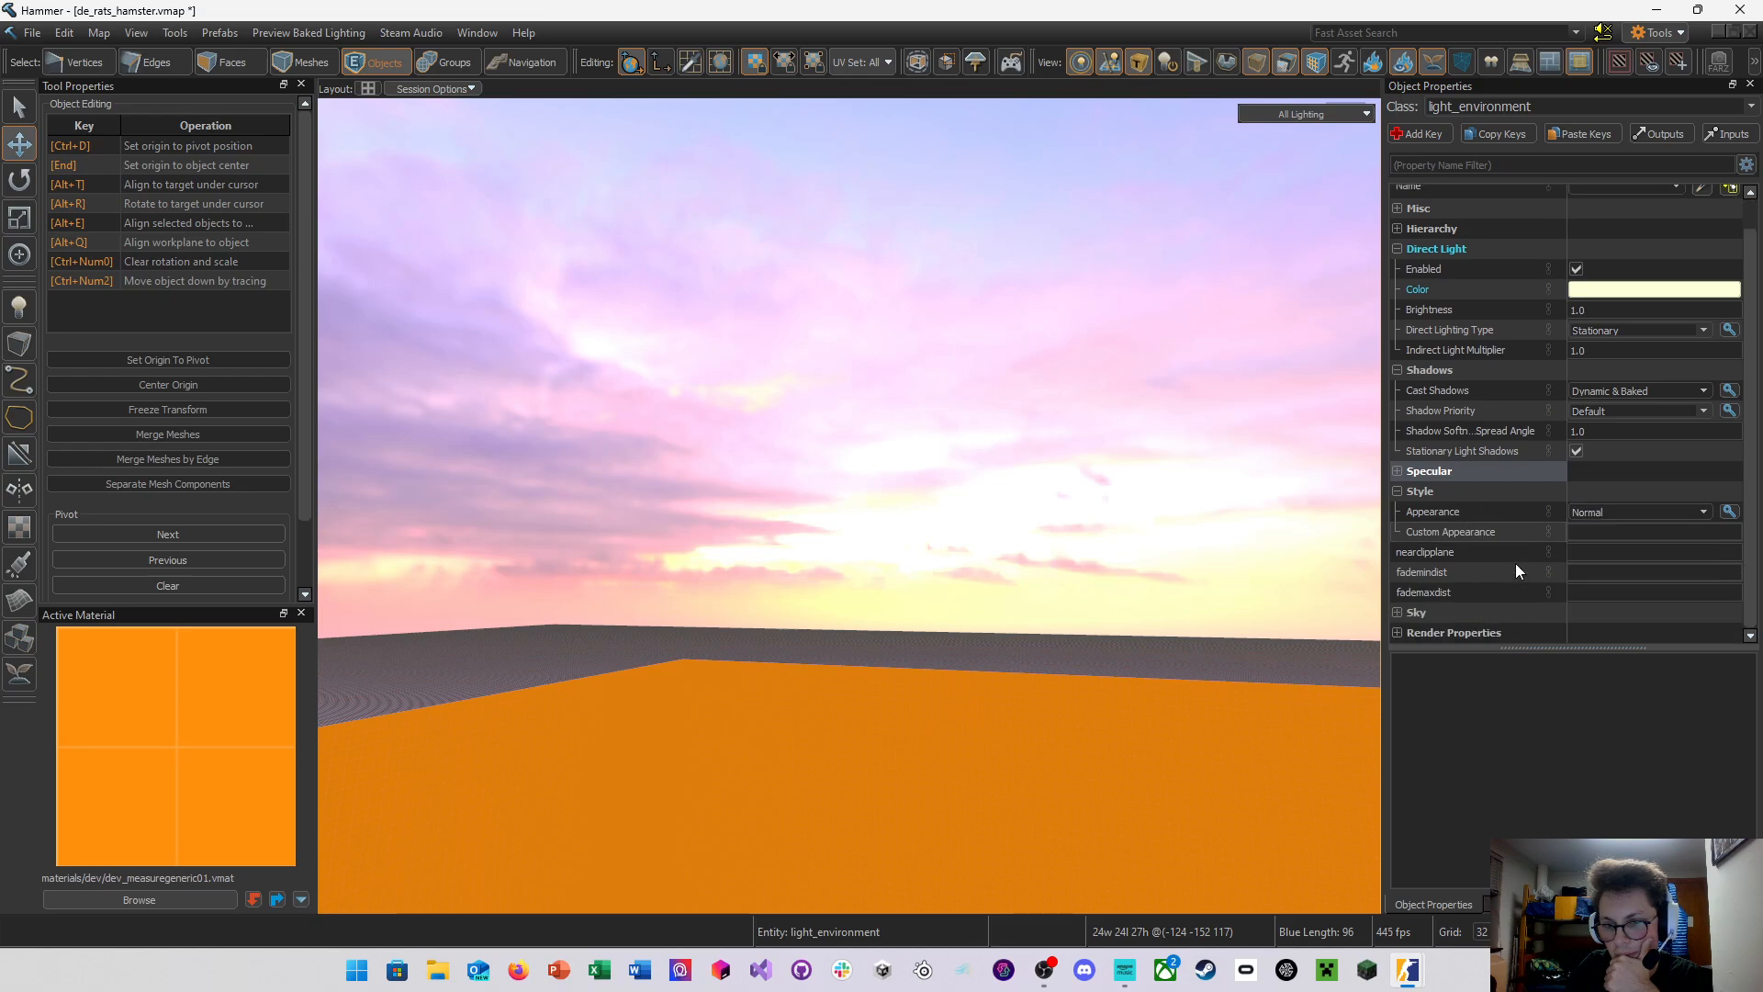
Expand and review the Sky and Render Properties settings of the light_environment
click(1397, 613)
scroll(1424, 608, down, 4)
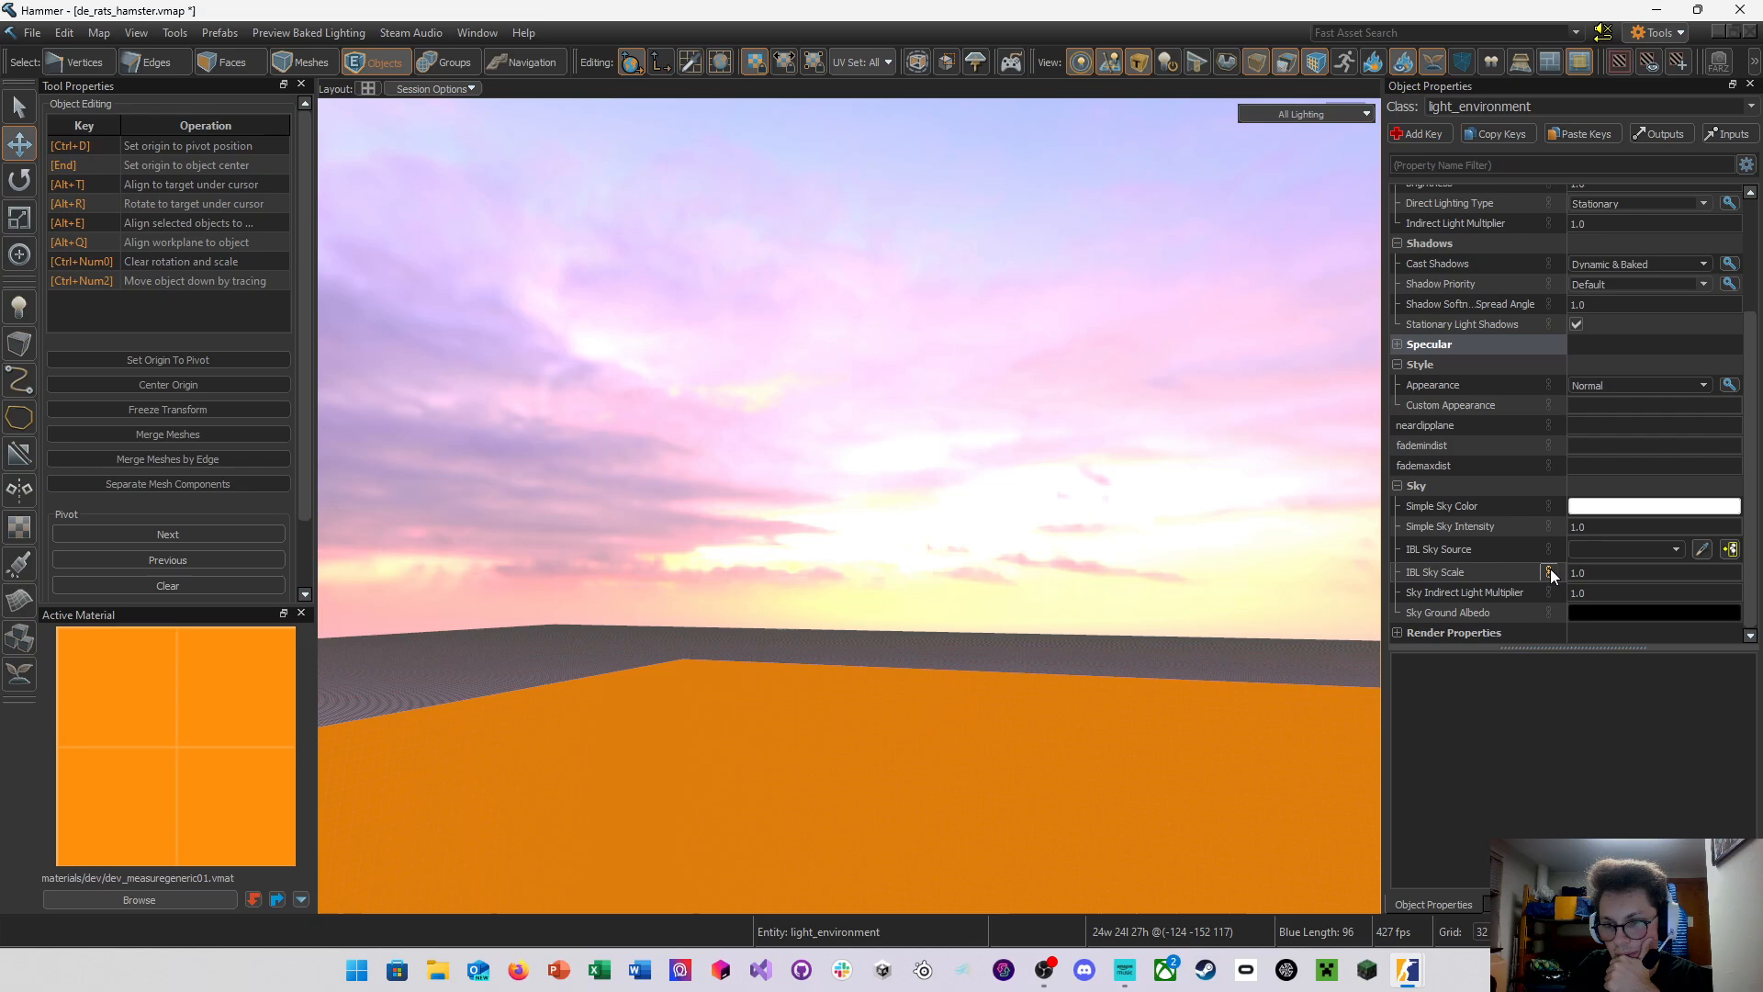
click(1484, 632)
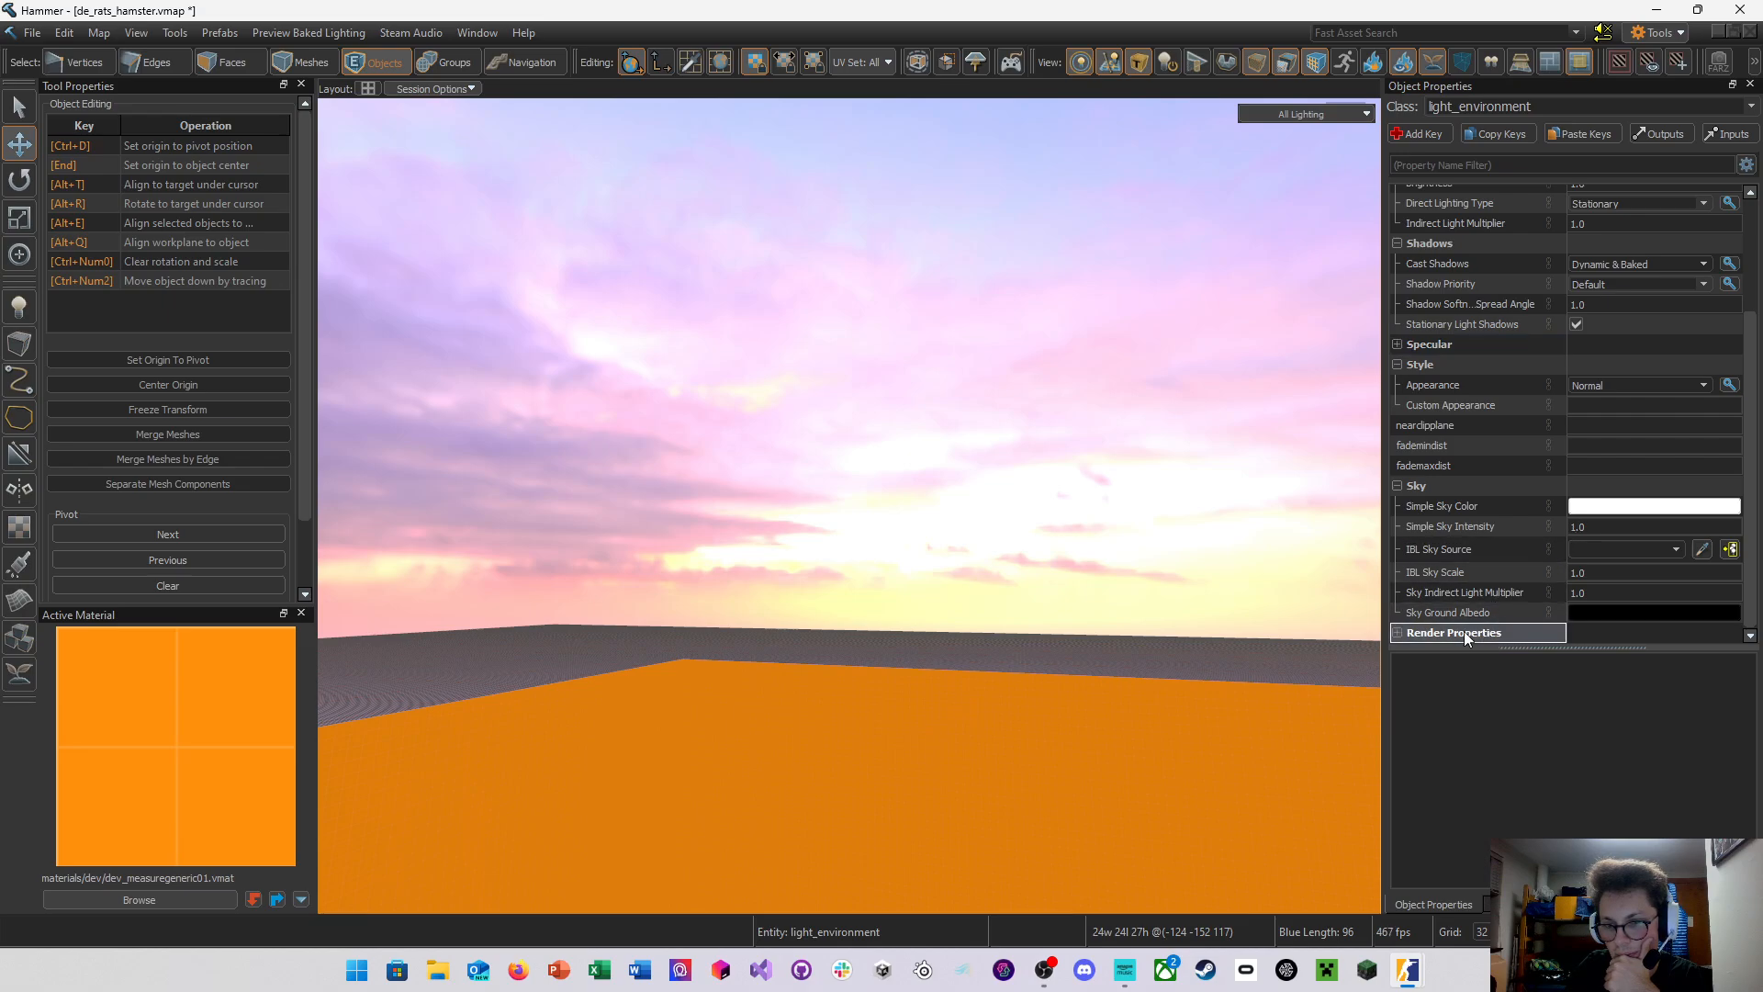
scroll(1451, 577, down, 1)
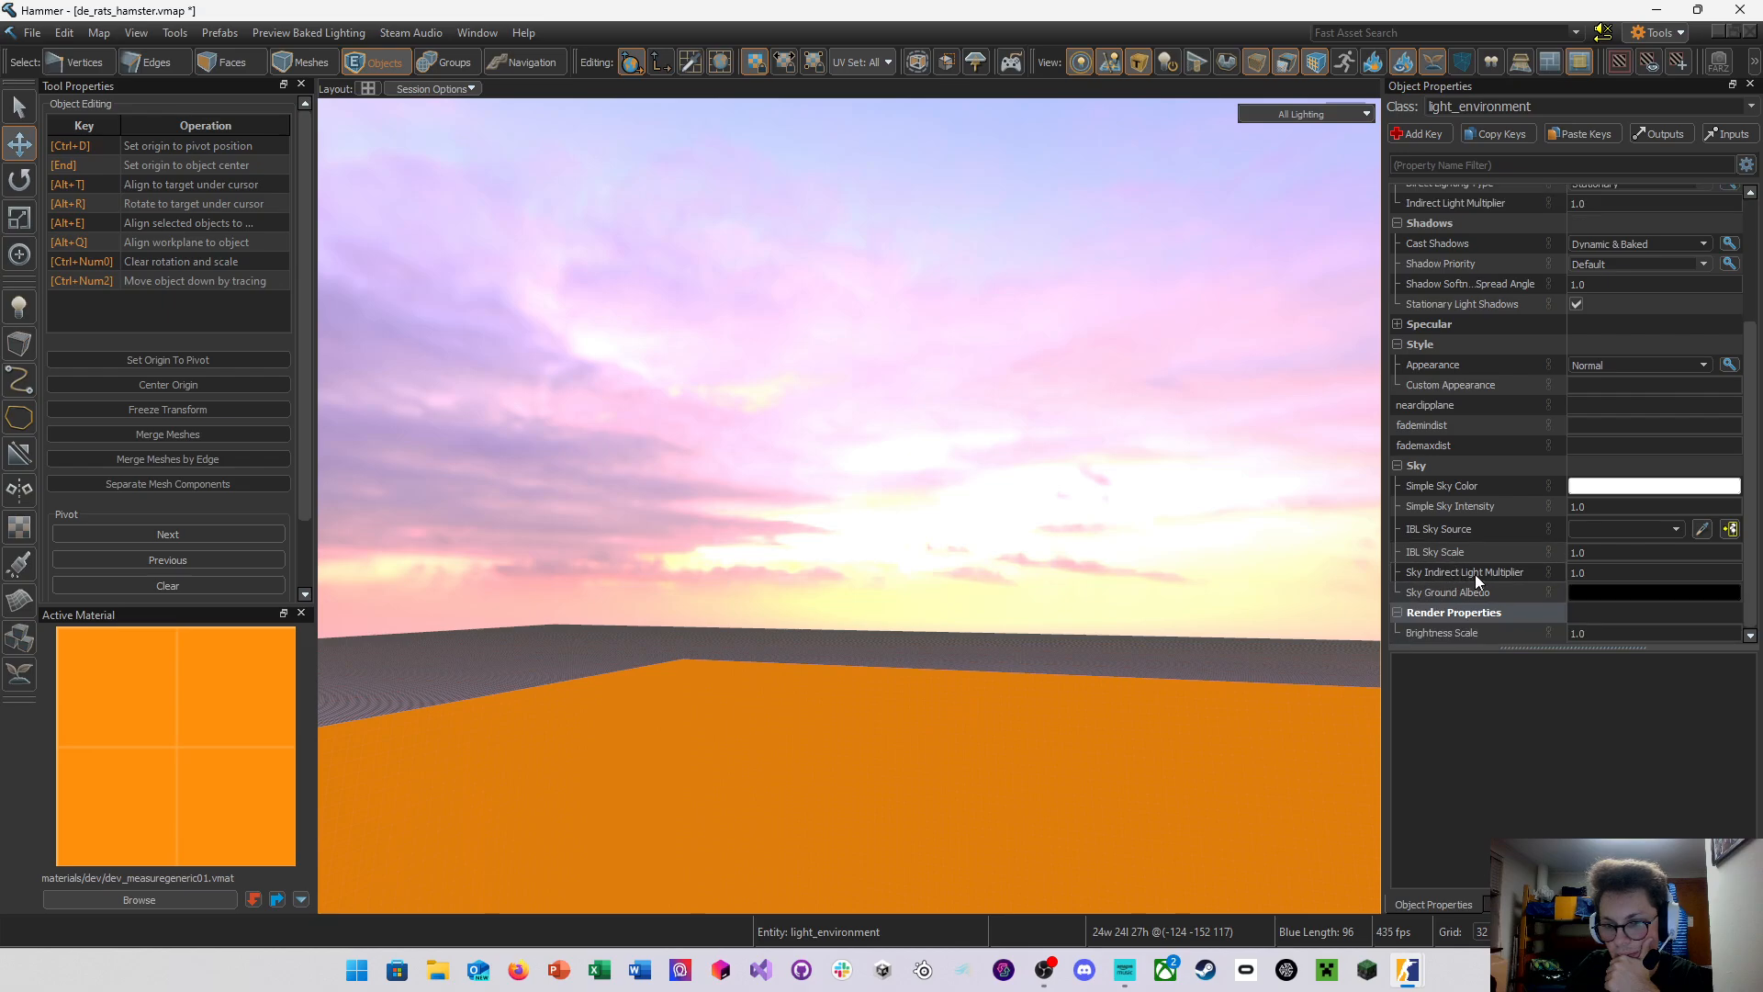
click(1397, 612)
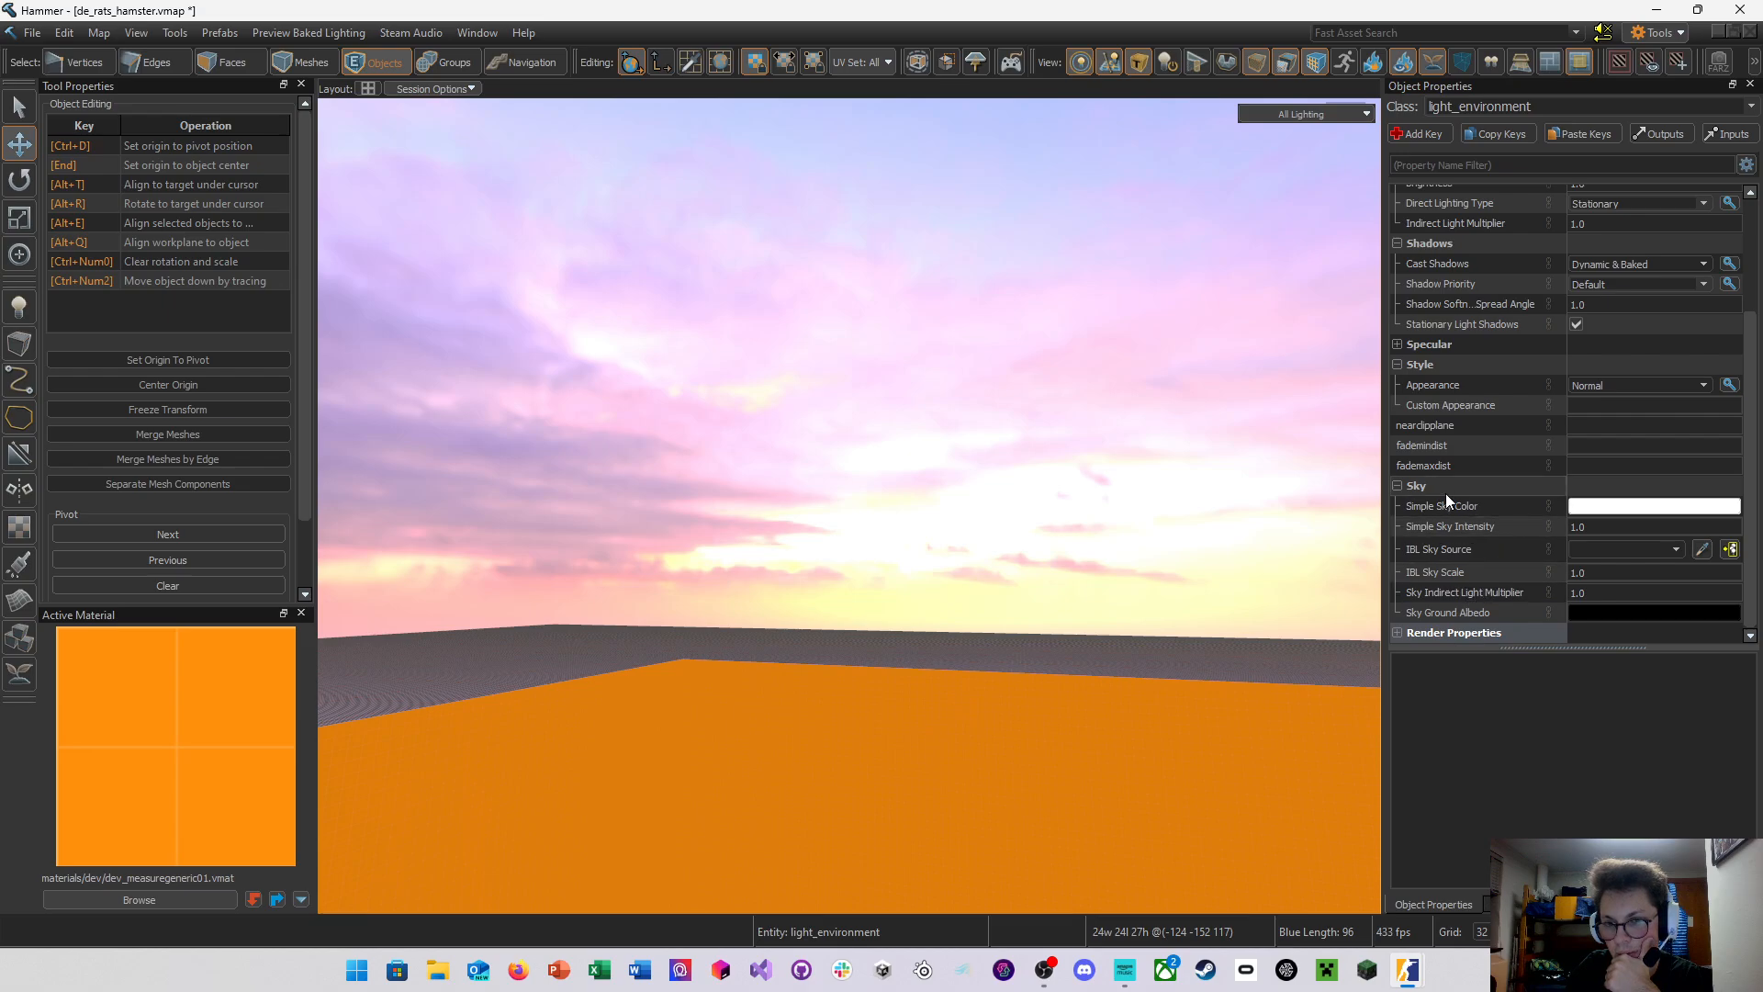
scroll(1445, 493, up, 5)
key(z)
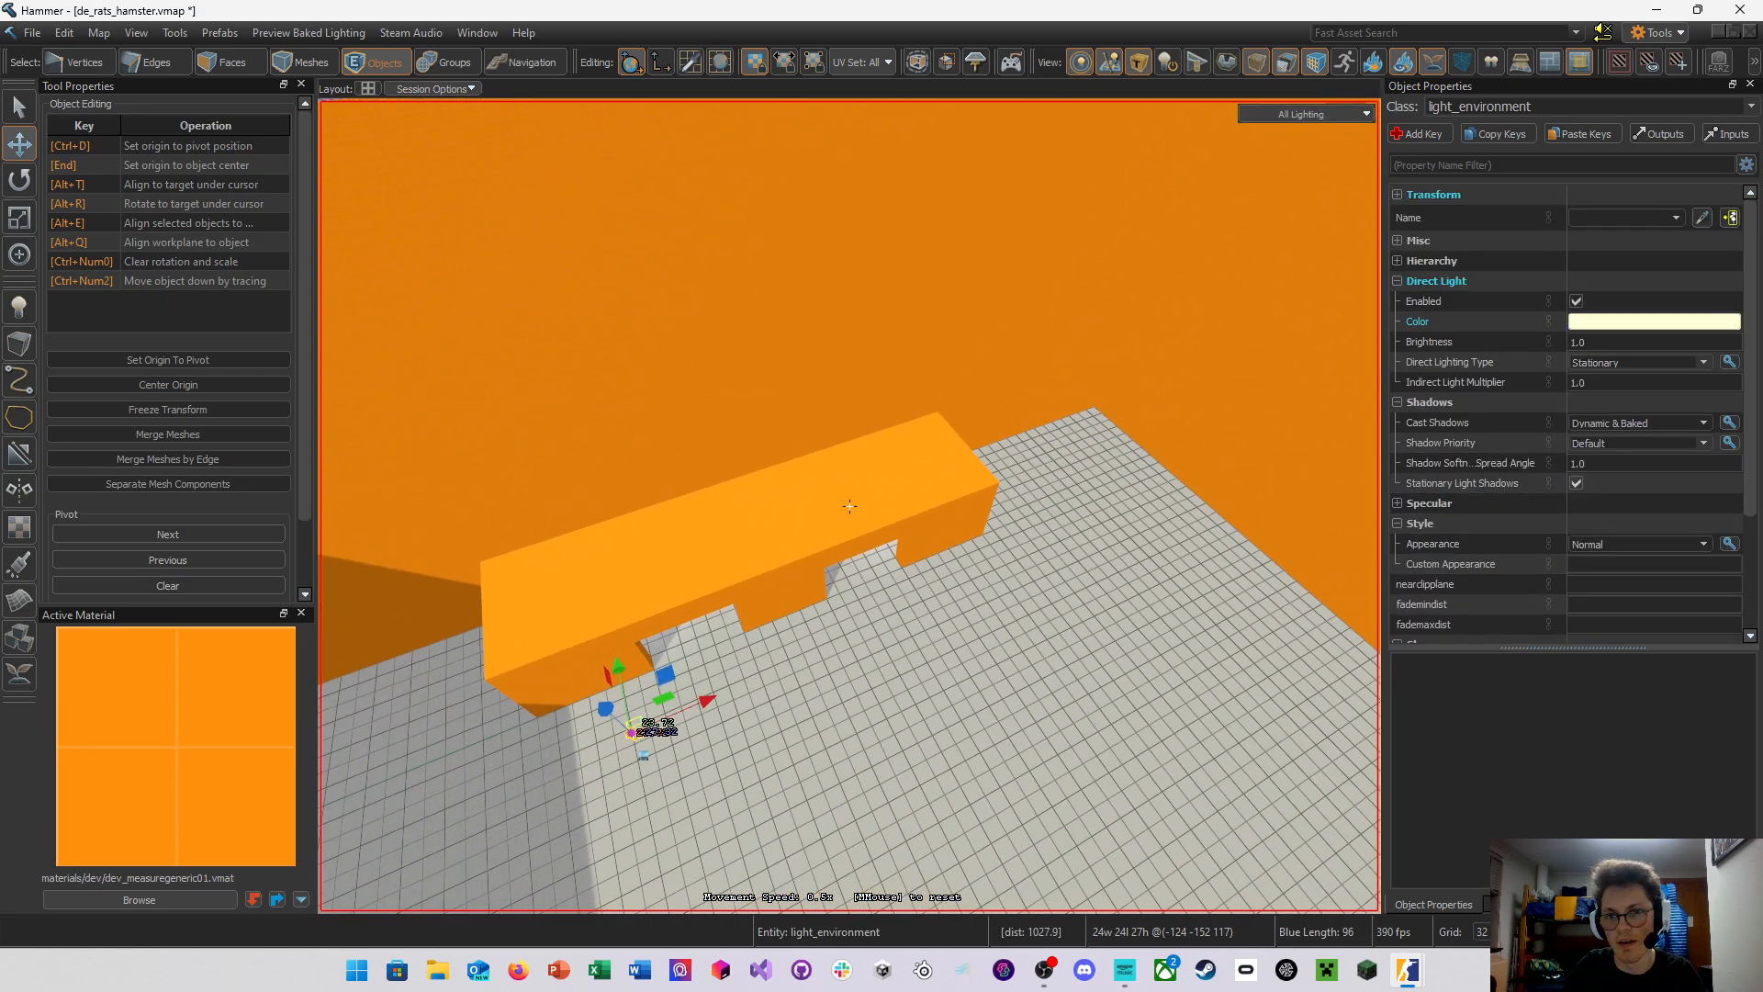
key(w)
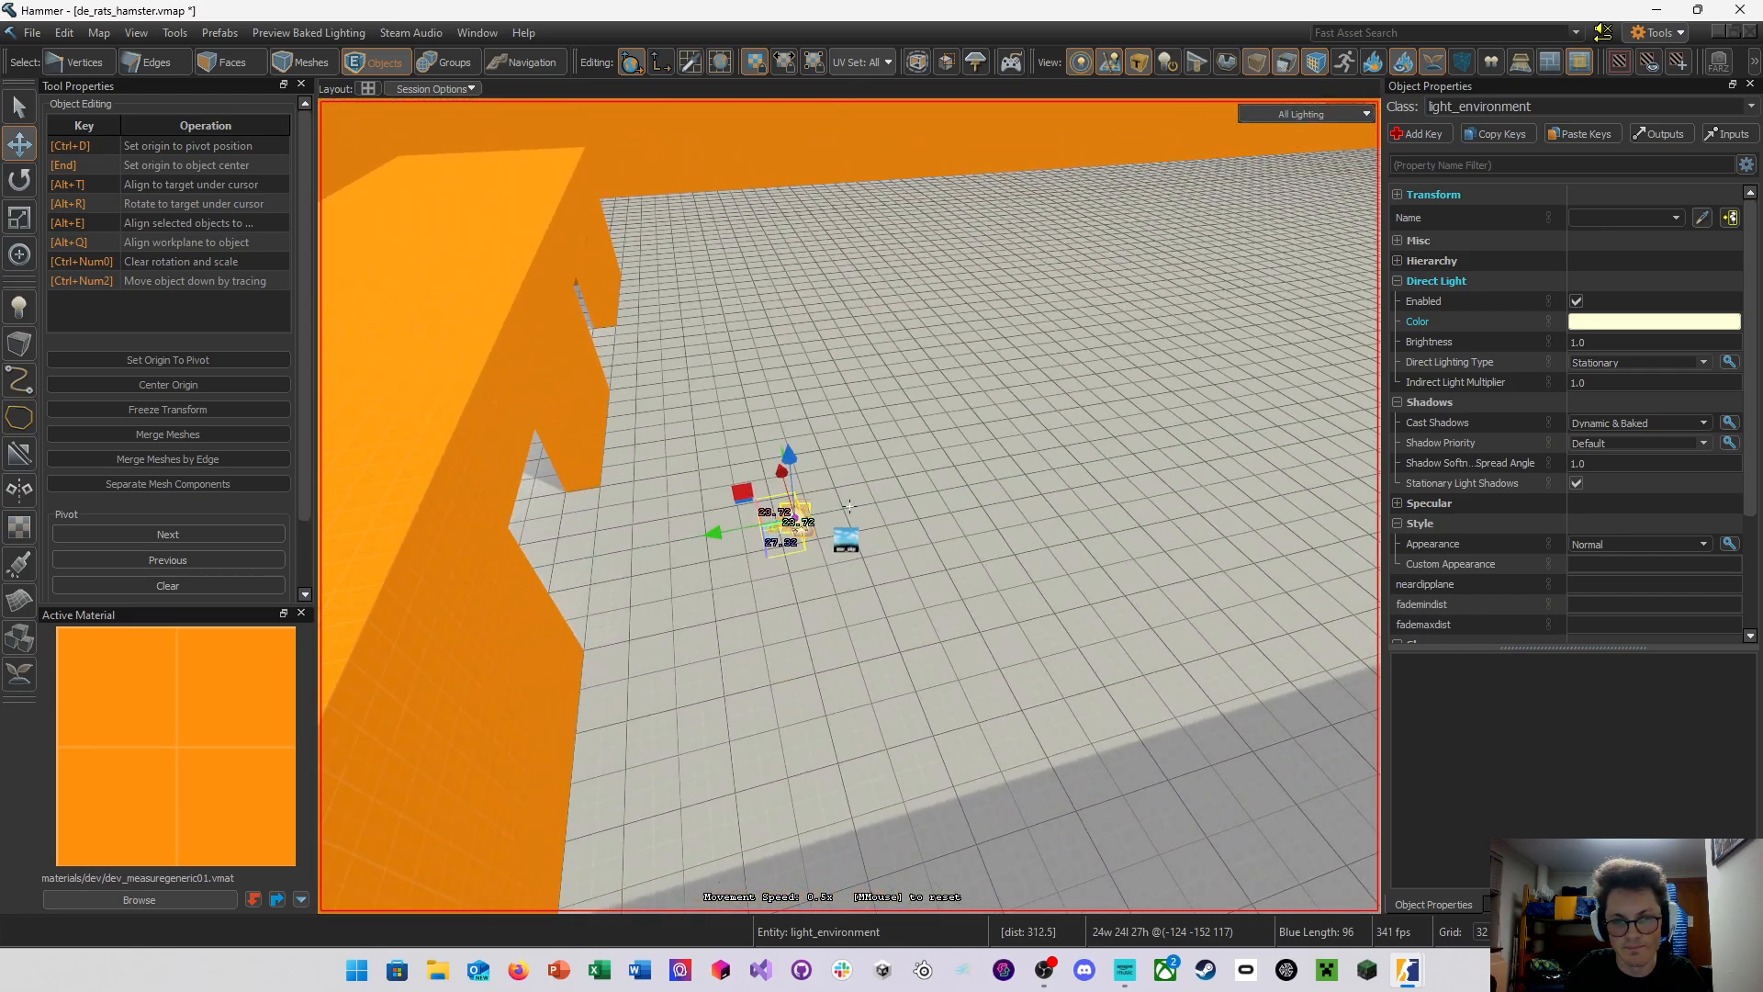
key(z)
key(z)
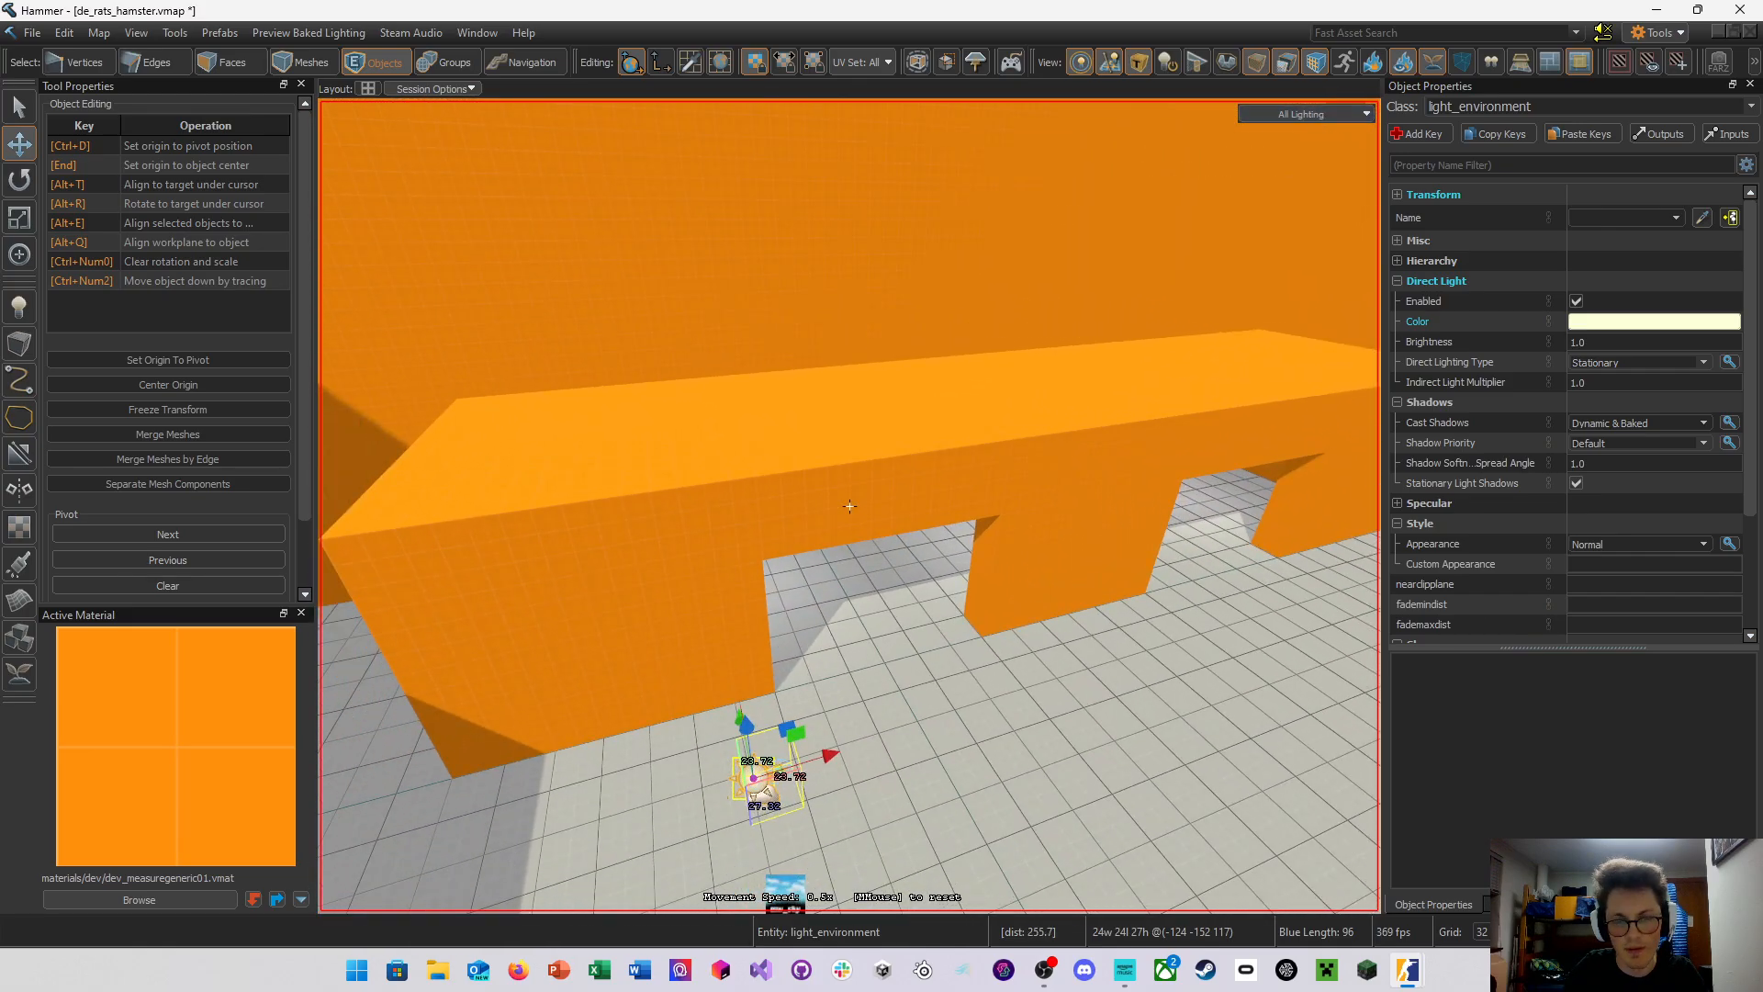
Preview the tinted light inside the building around the player start with GPU Path Tracing, and return to All Lighting
key(z)
click(1275, 112)
click(1169, 384)
key(z)
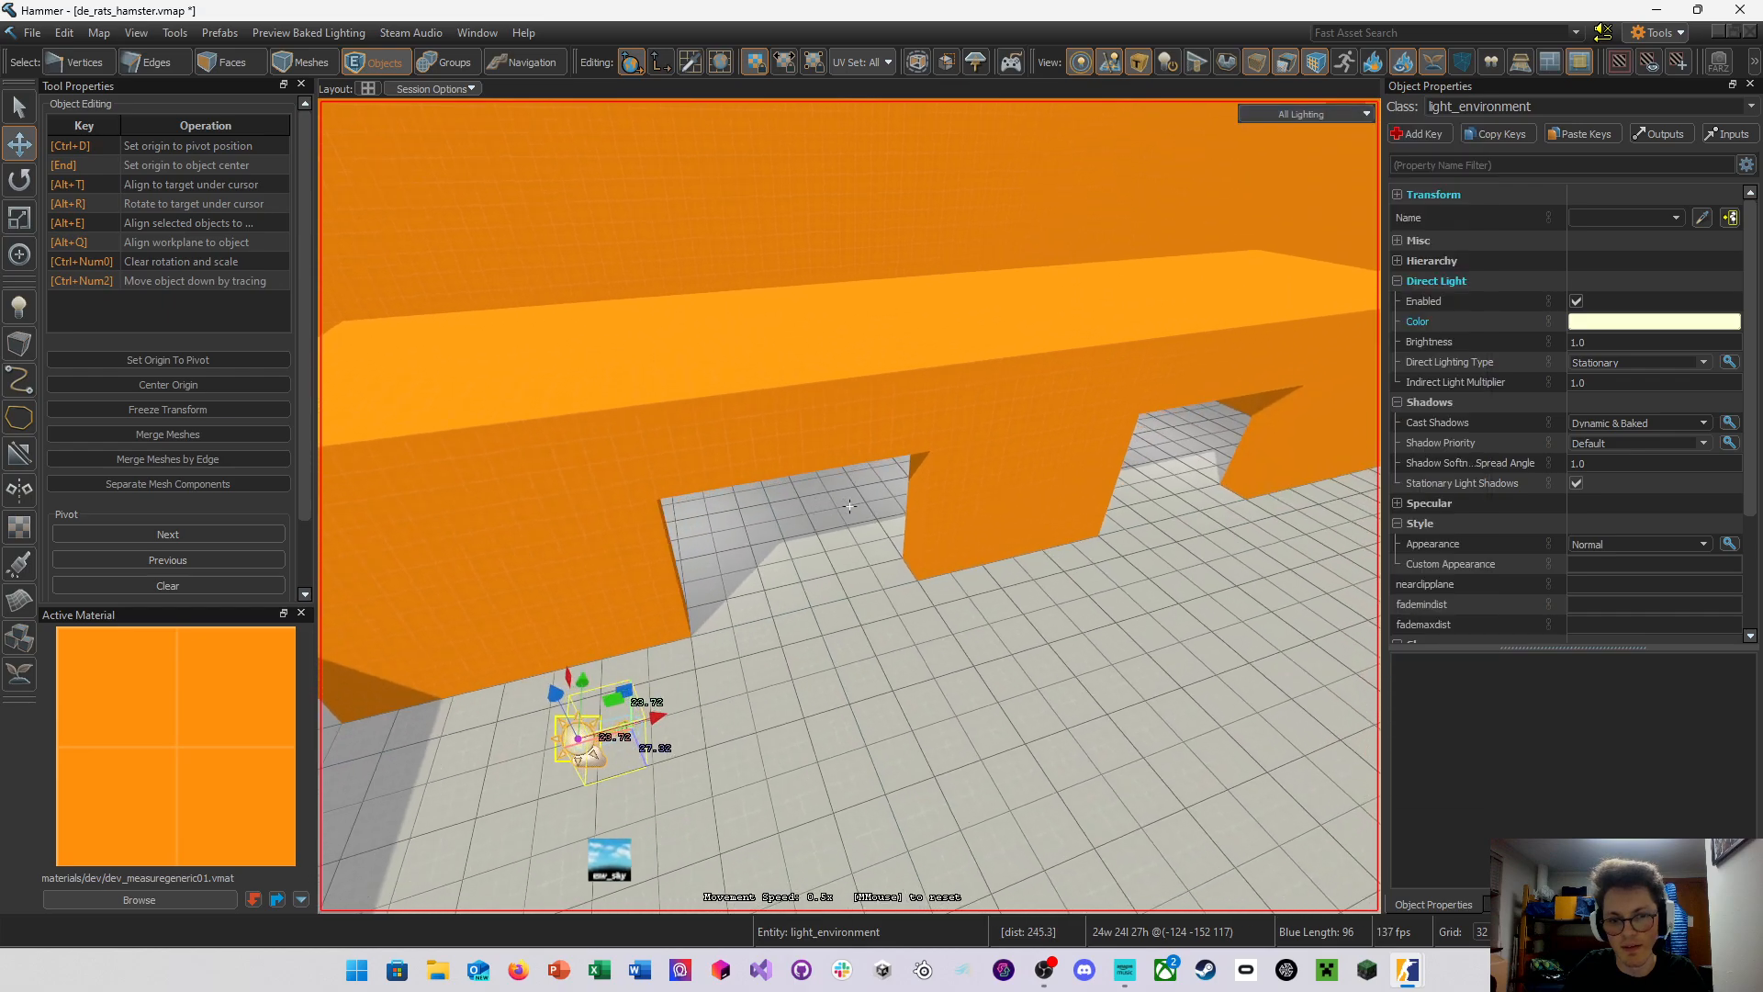
key(w)
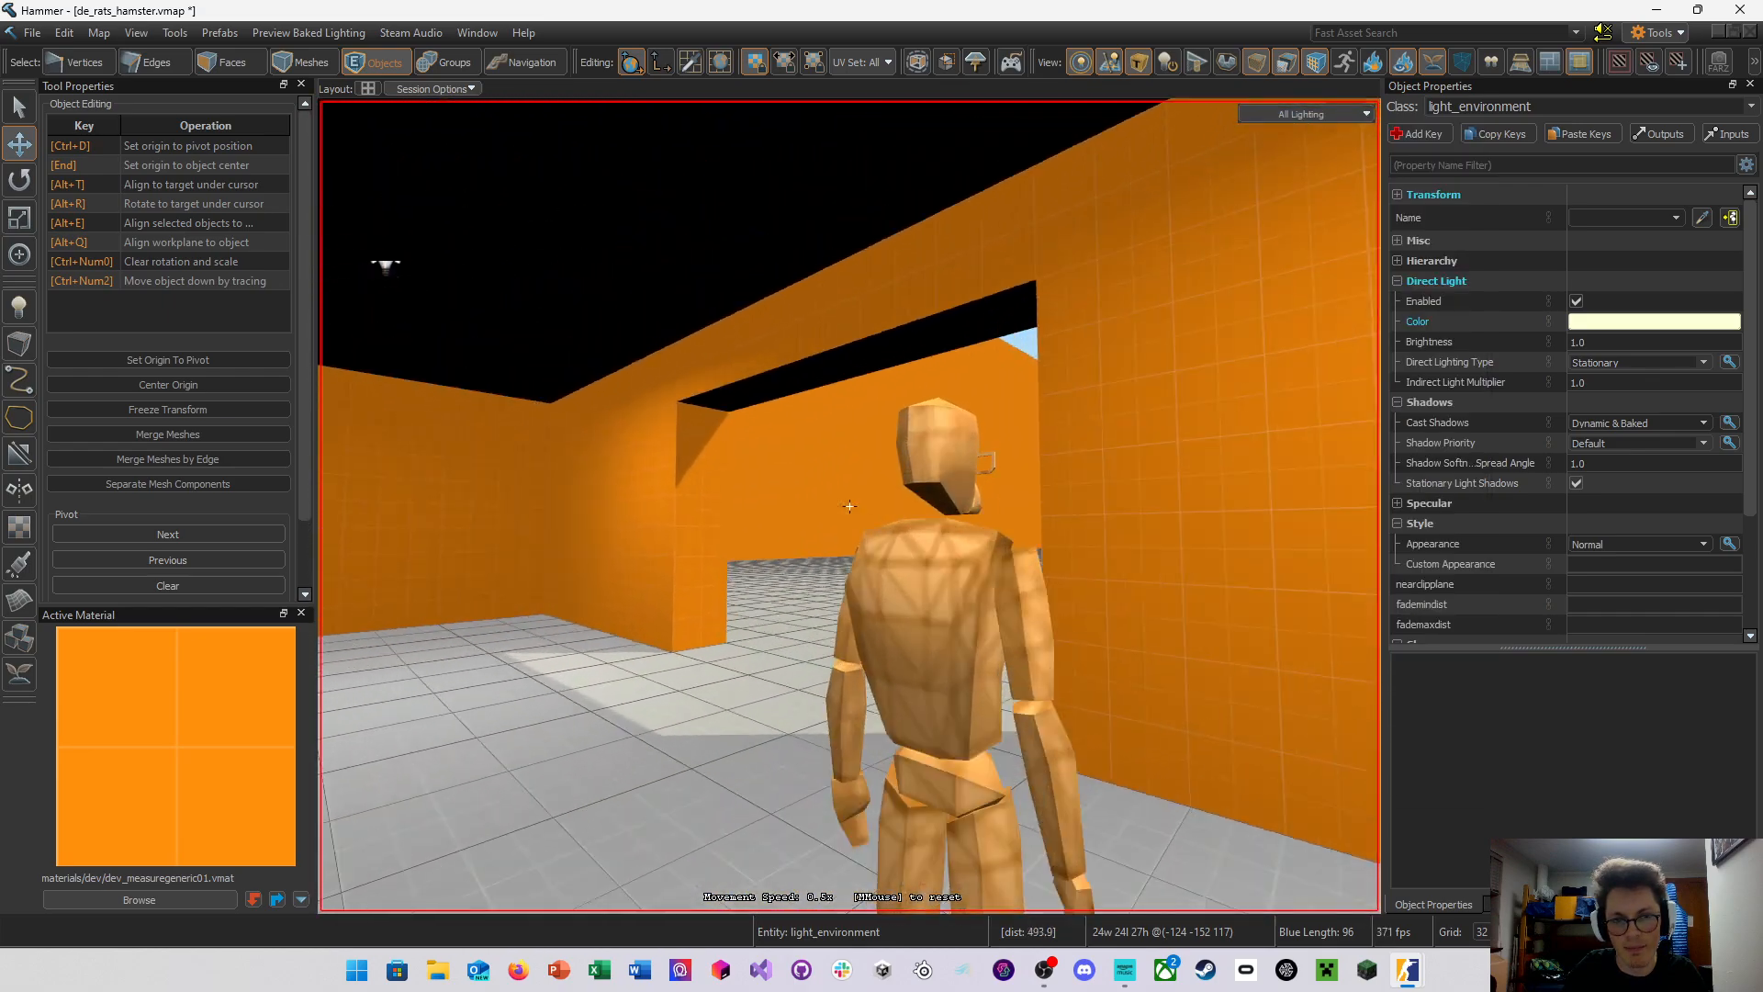
key(z)
click(1271, 112)
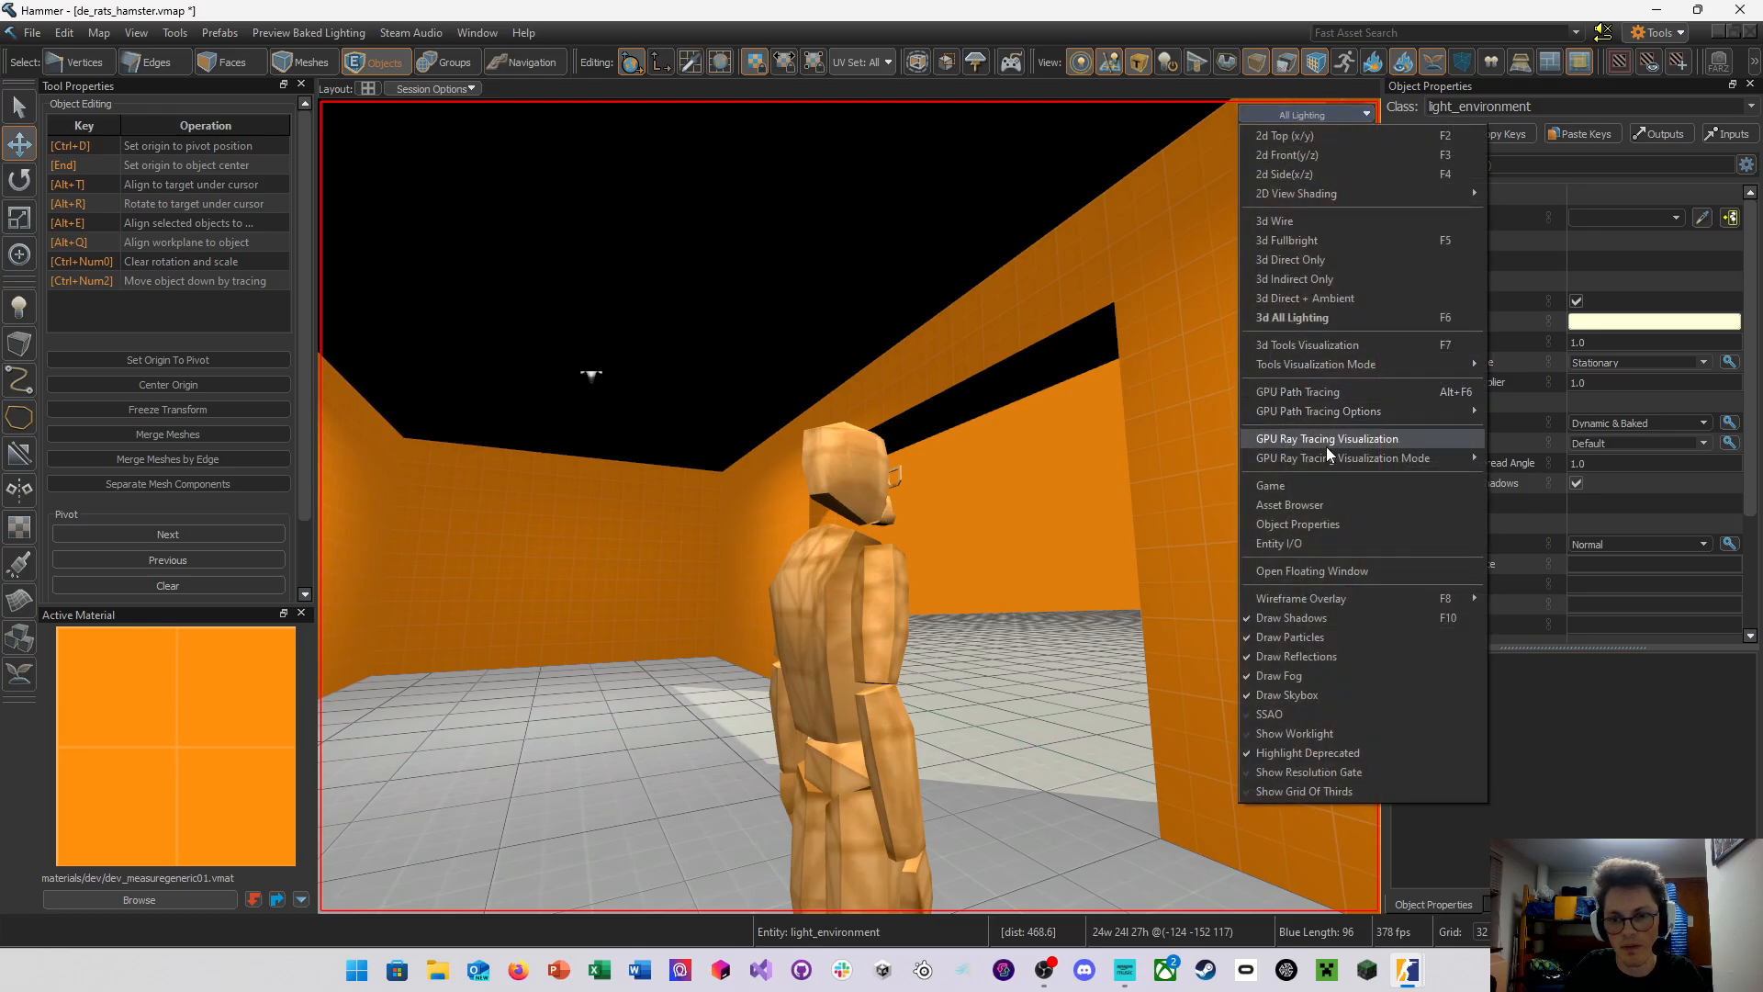
click(1321, 383)
click(1313, 114)
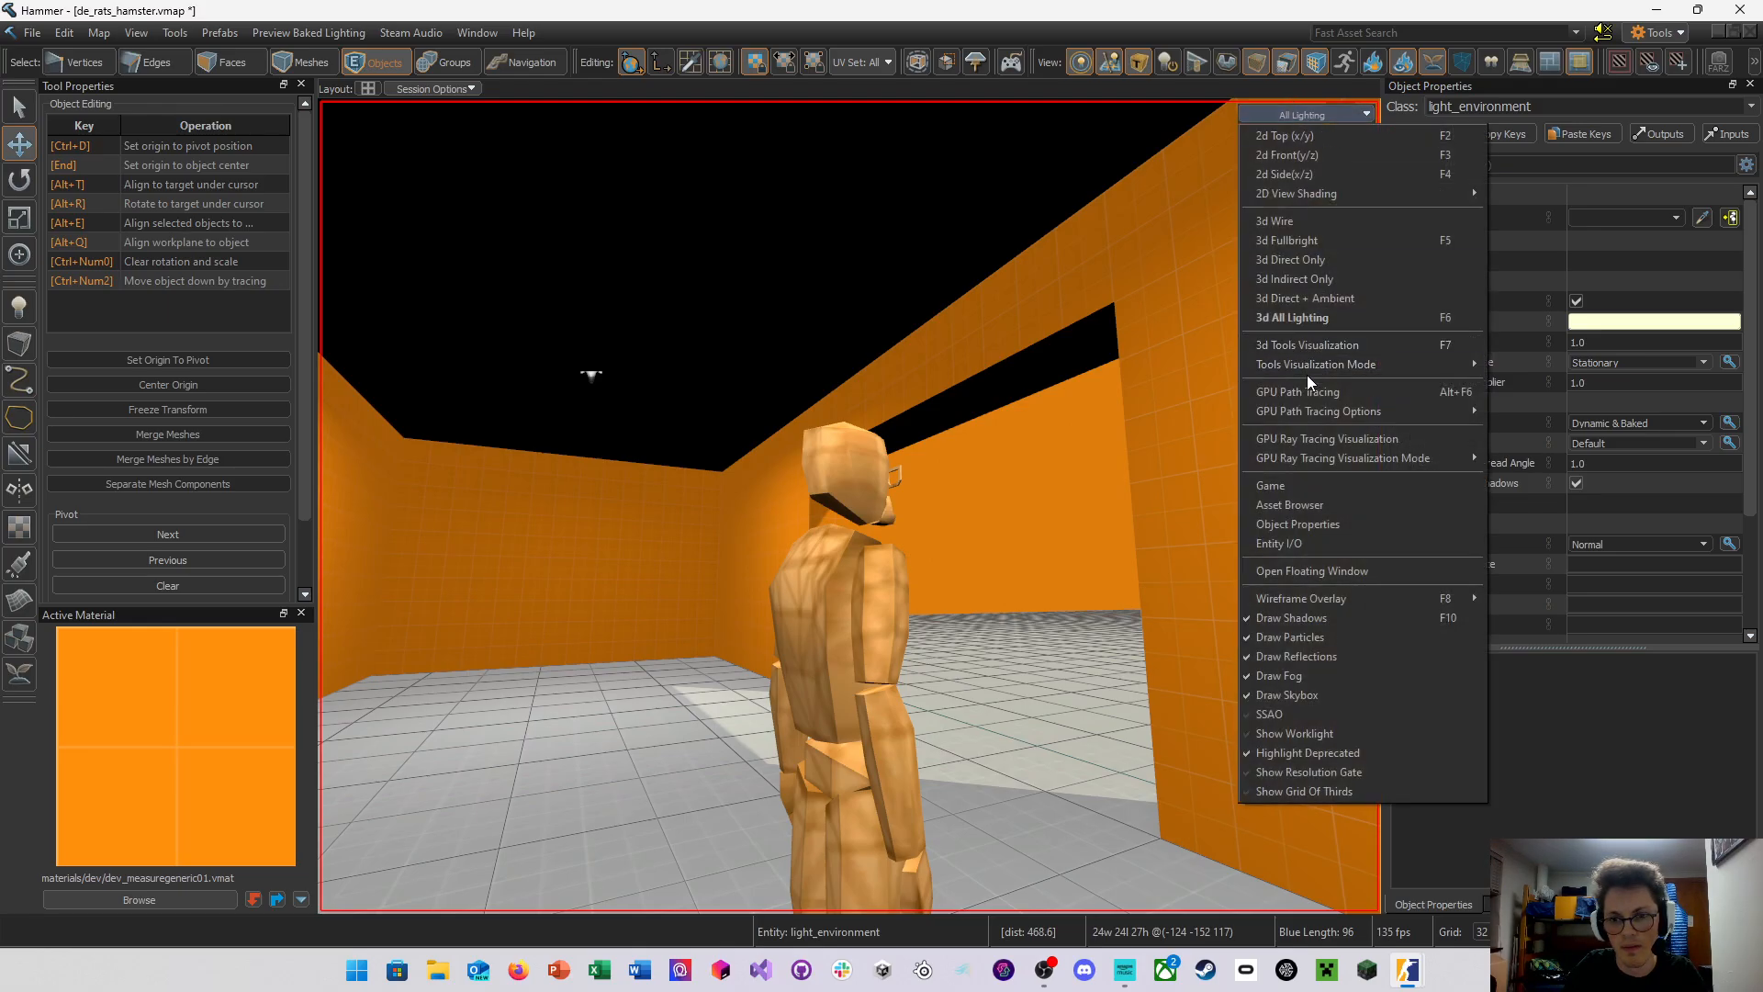
click(1300, 390)
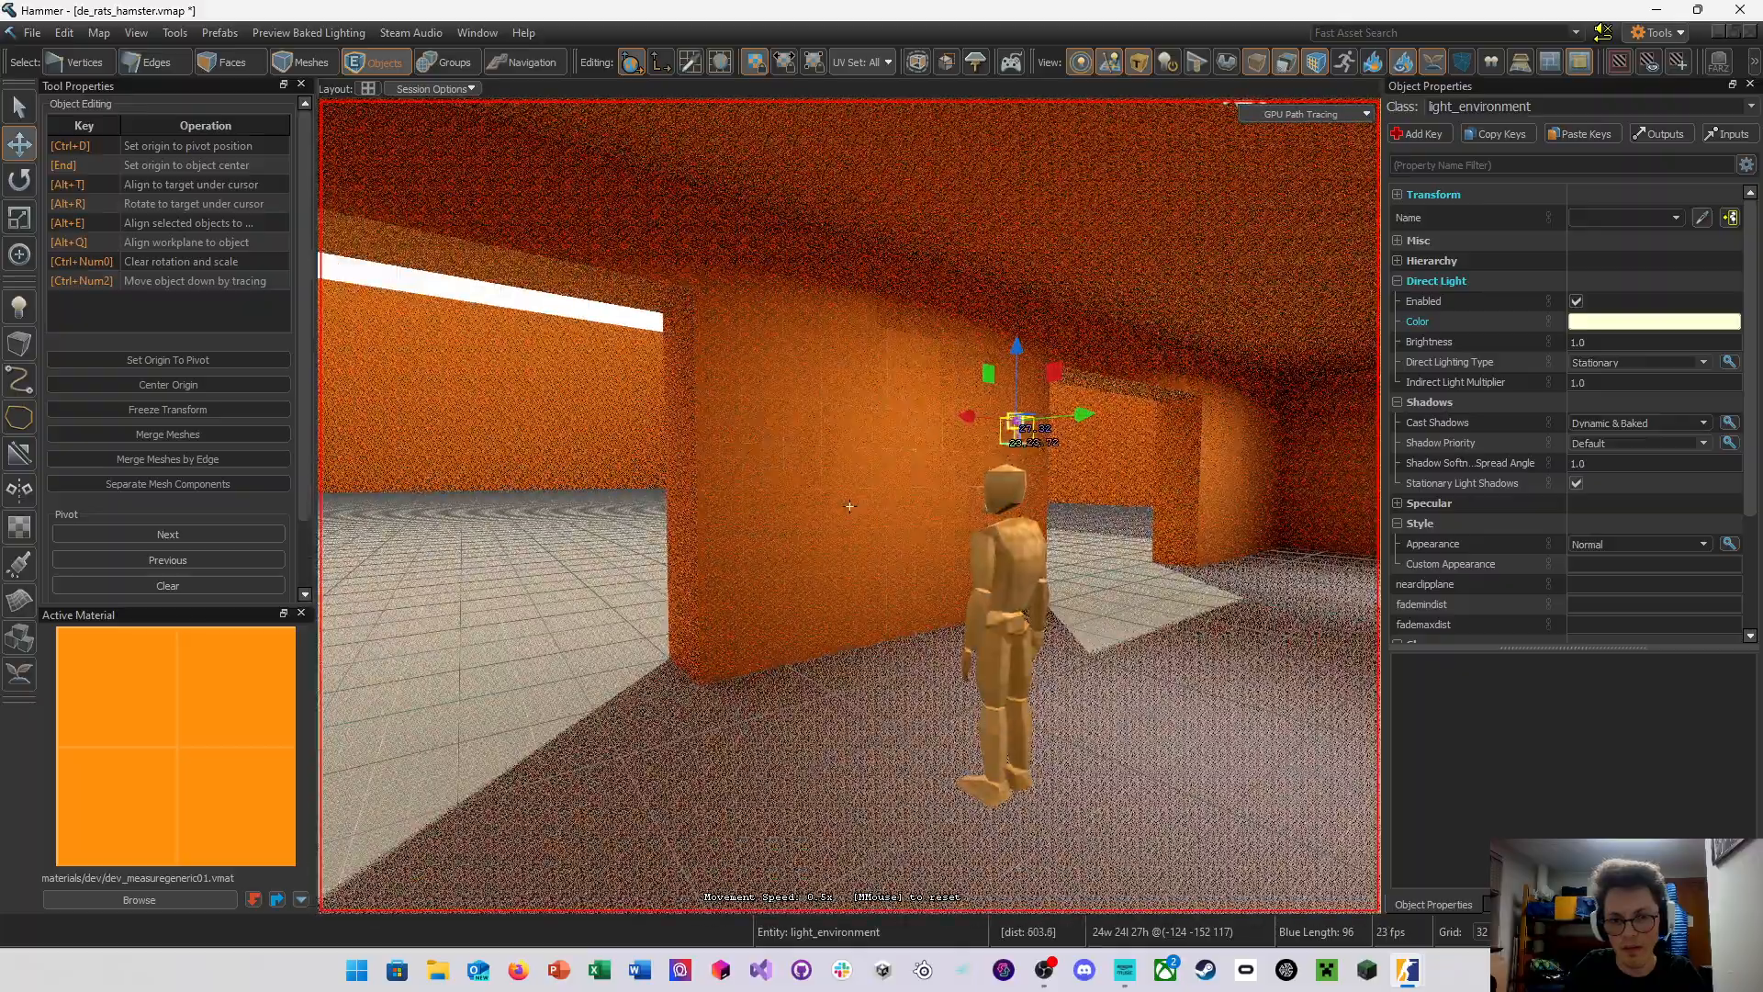
key(z)
click(1306, 113)
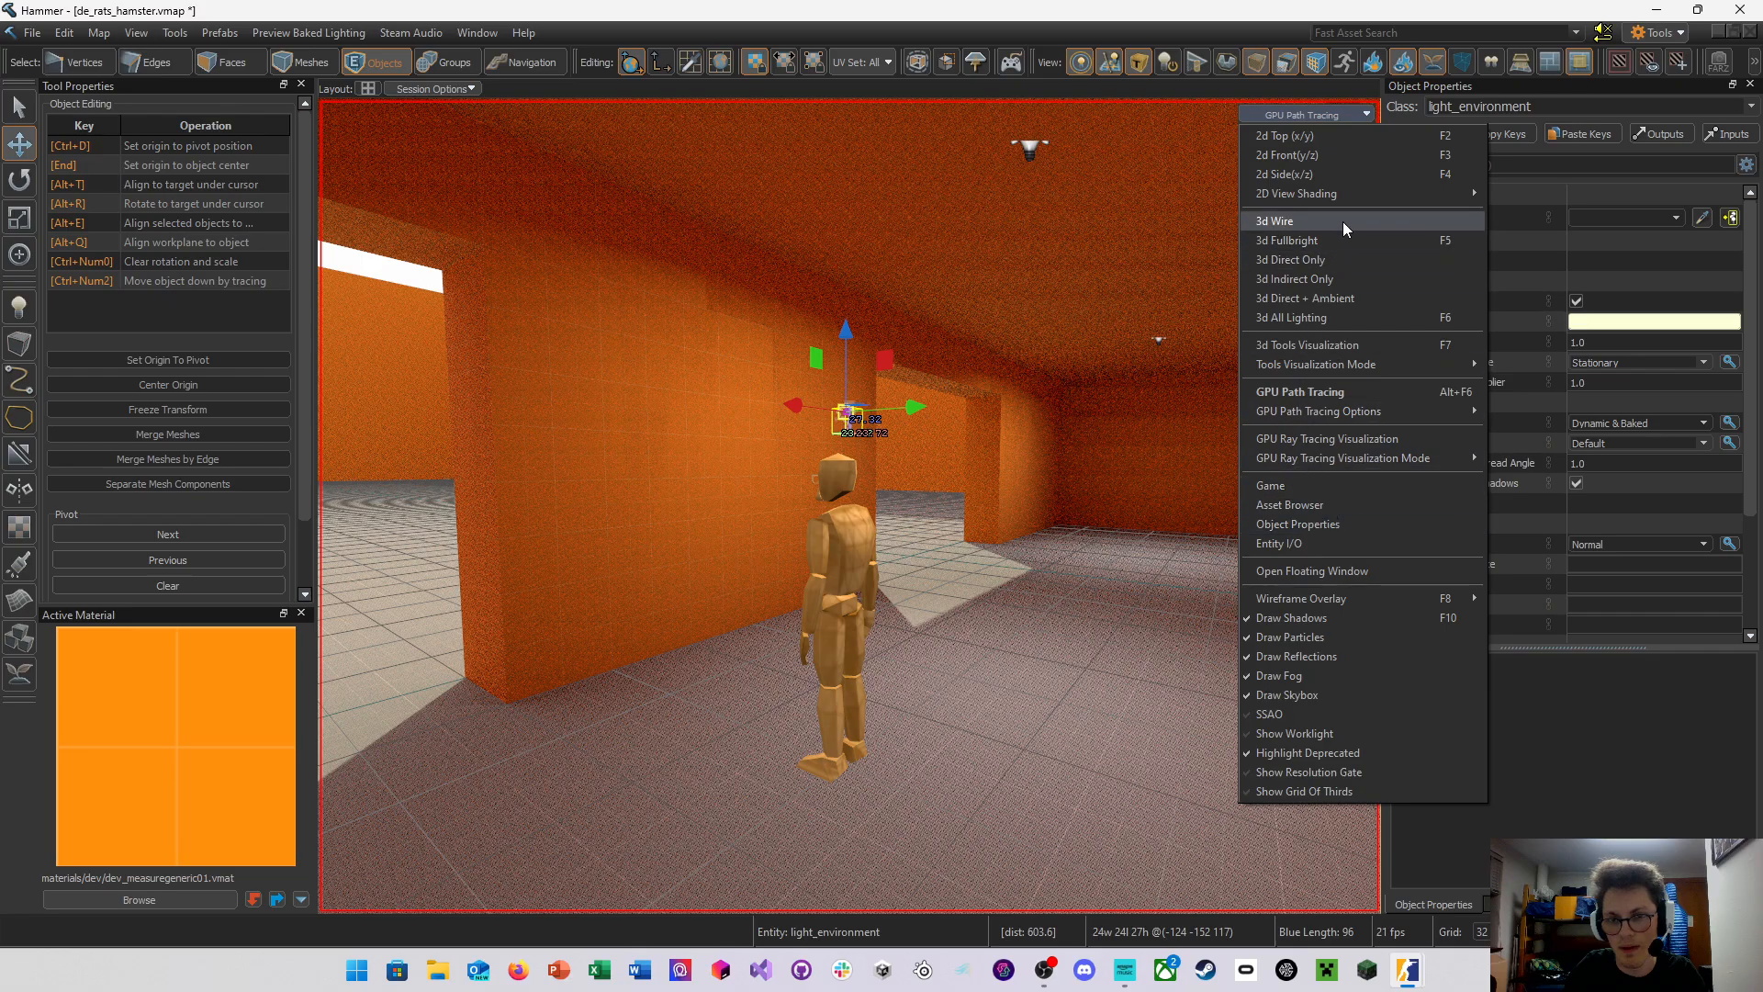
click(1320, 317)
Change the class of the info_player_start entity to info_player_counterterrorist
click(856, 539)
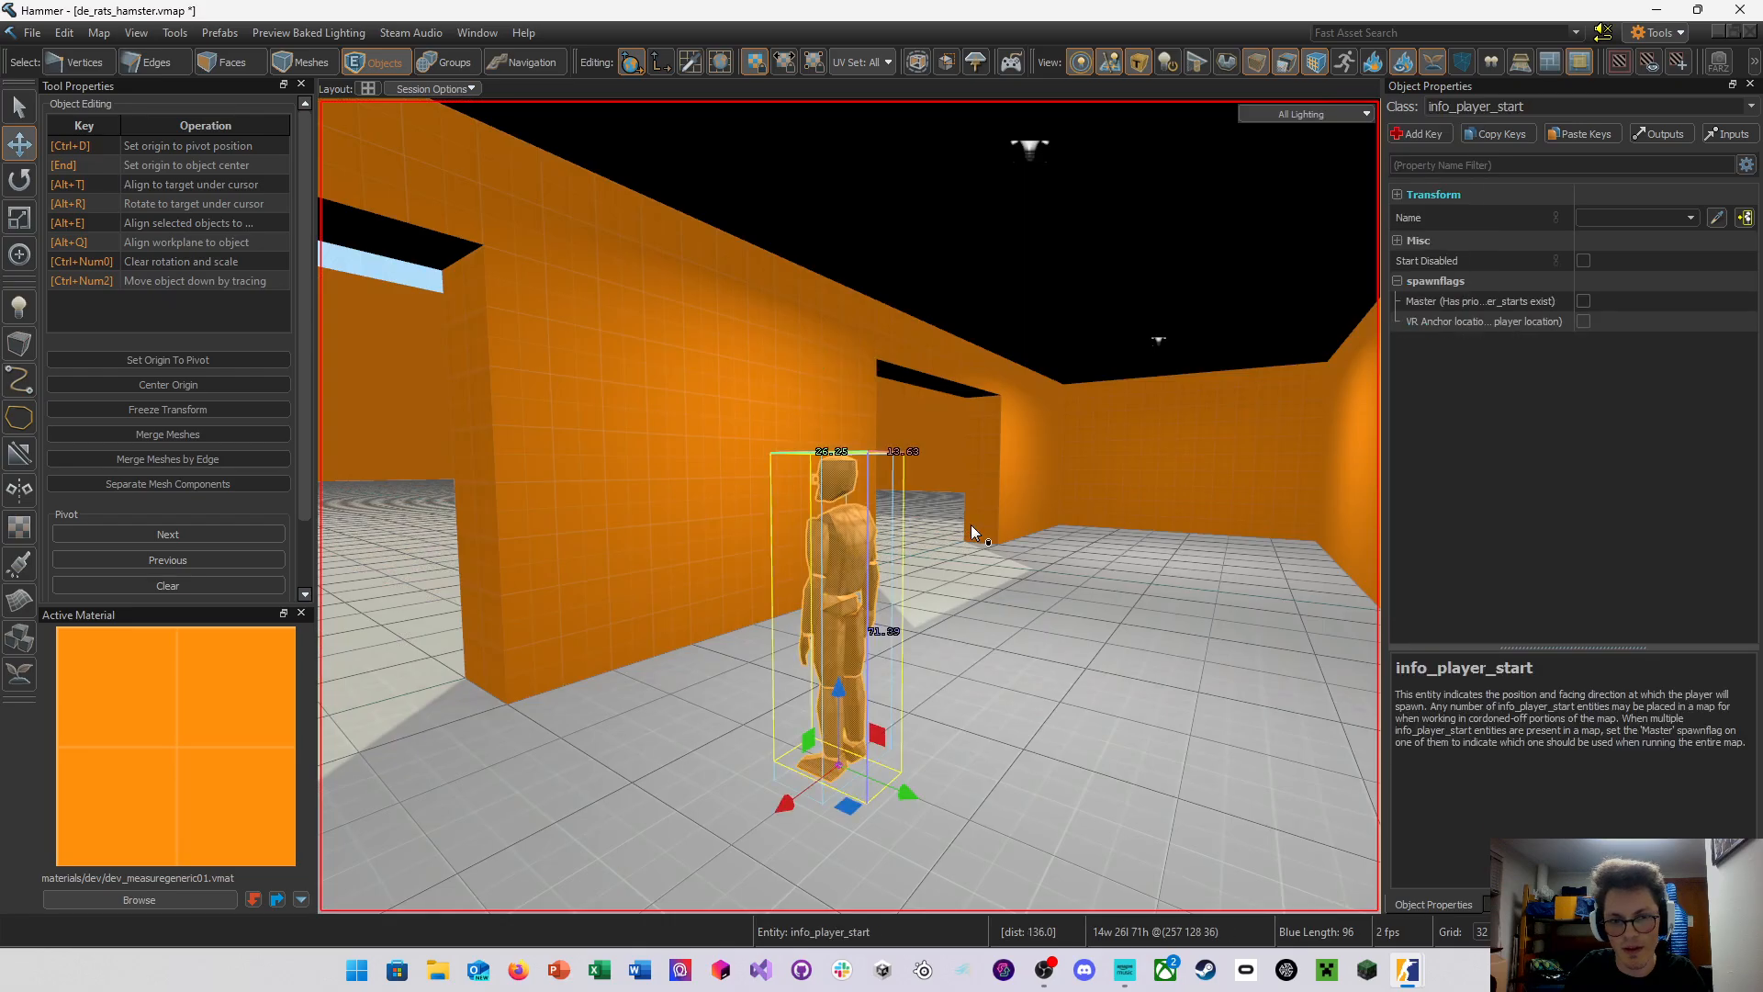
scroll(971, 525, up, 3)
click(1726, 107)
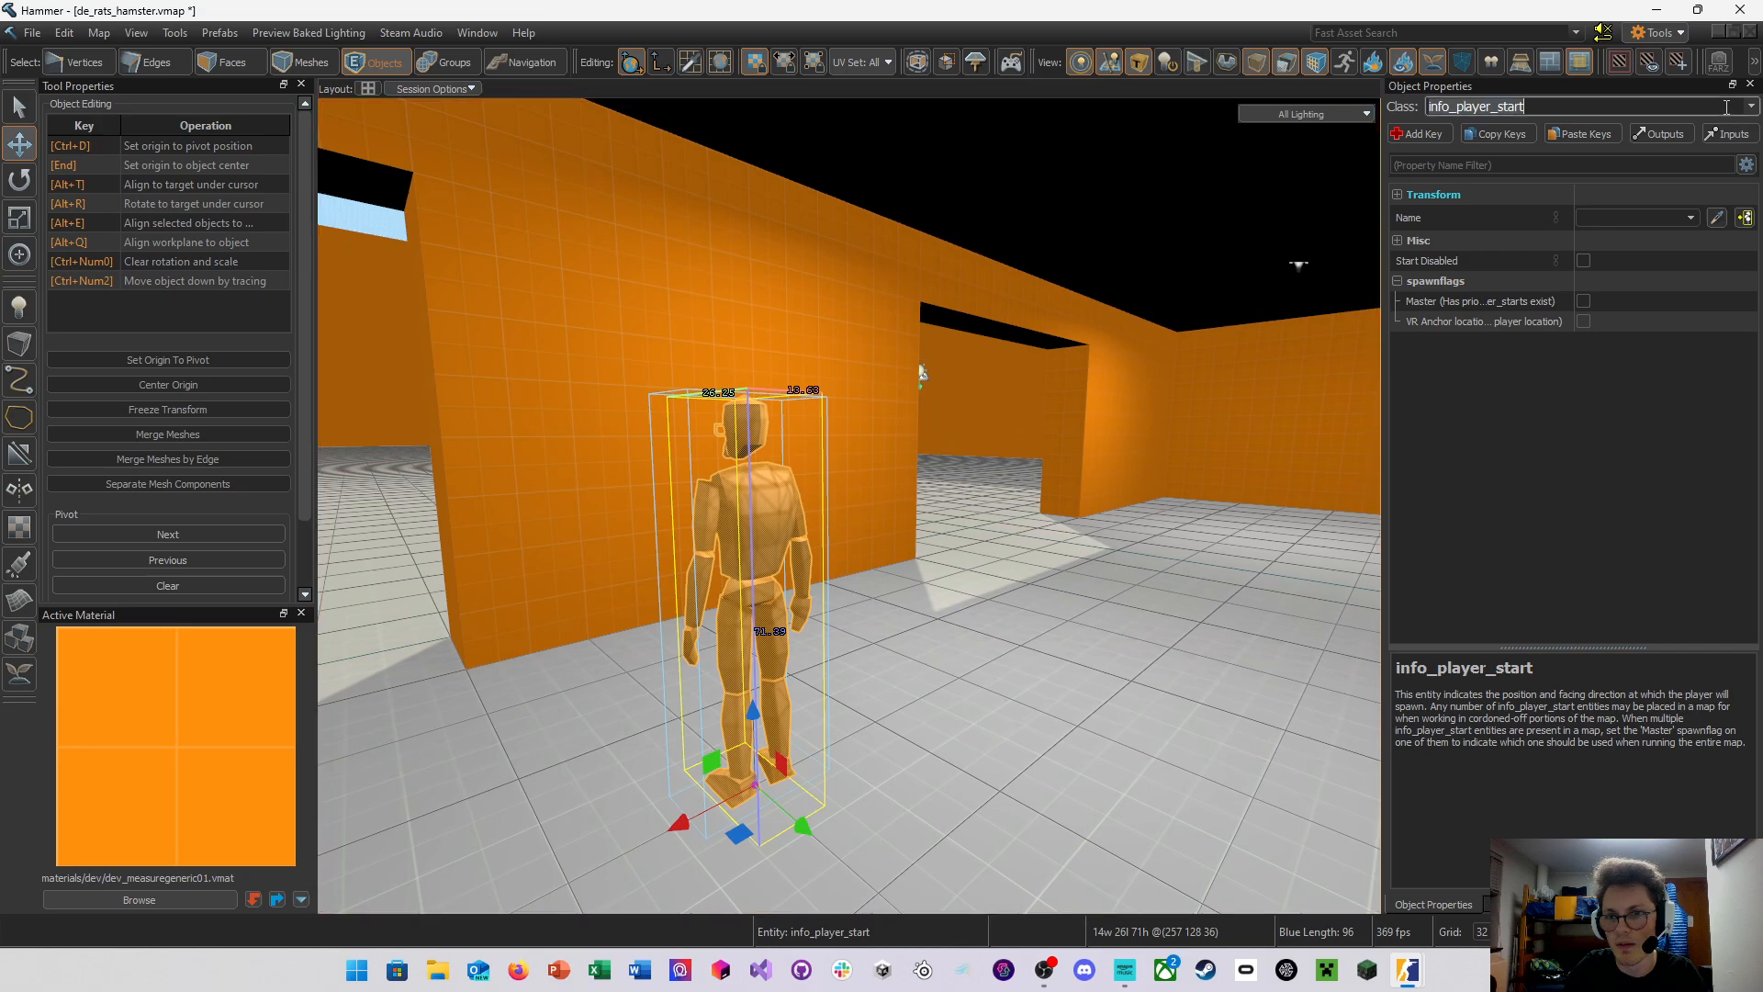
key(ctrl+a)
text(player)
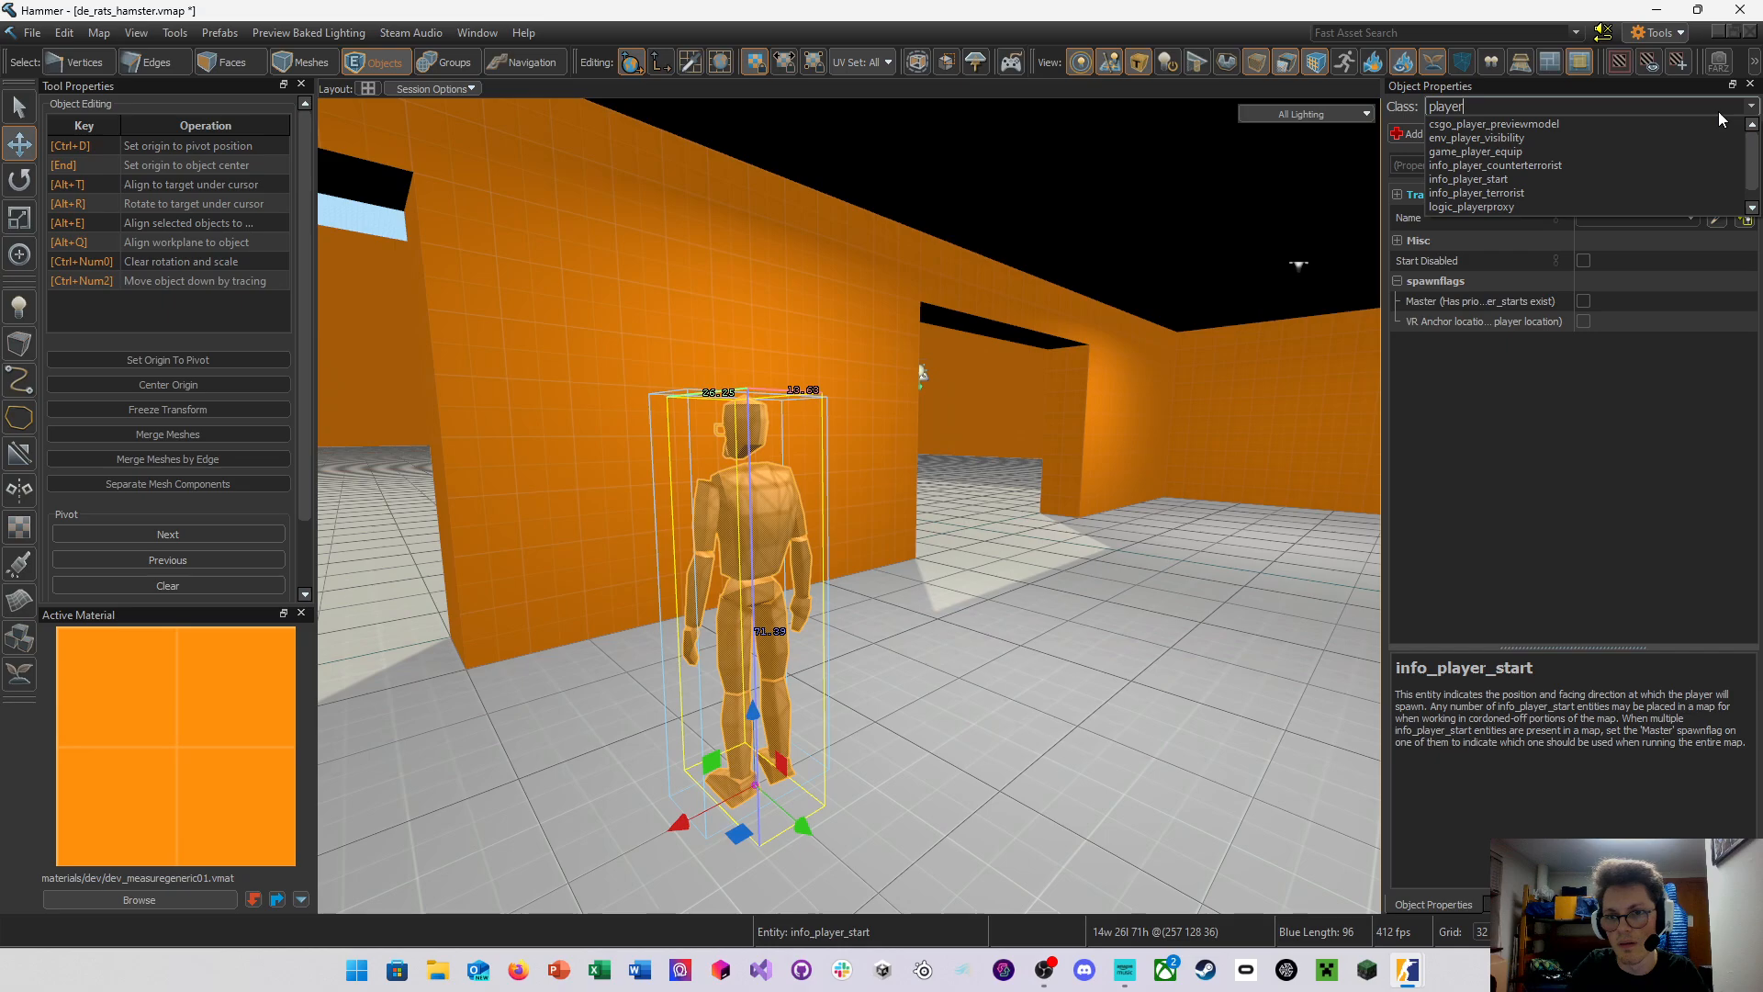
click(1566, 166)
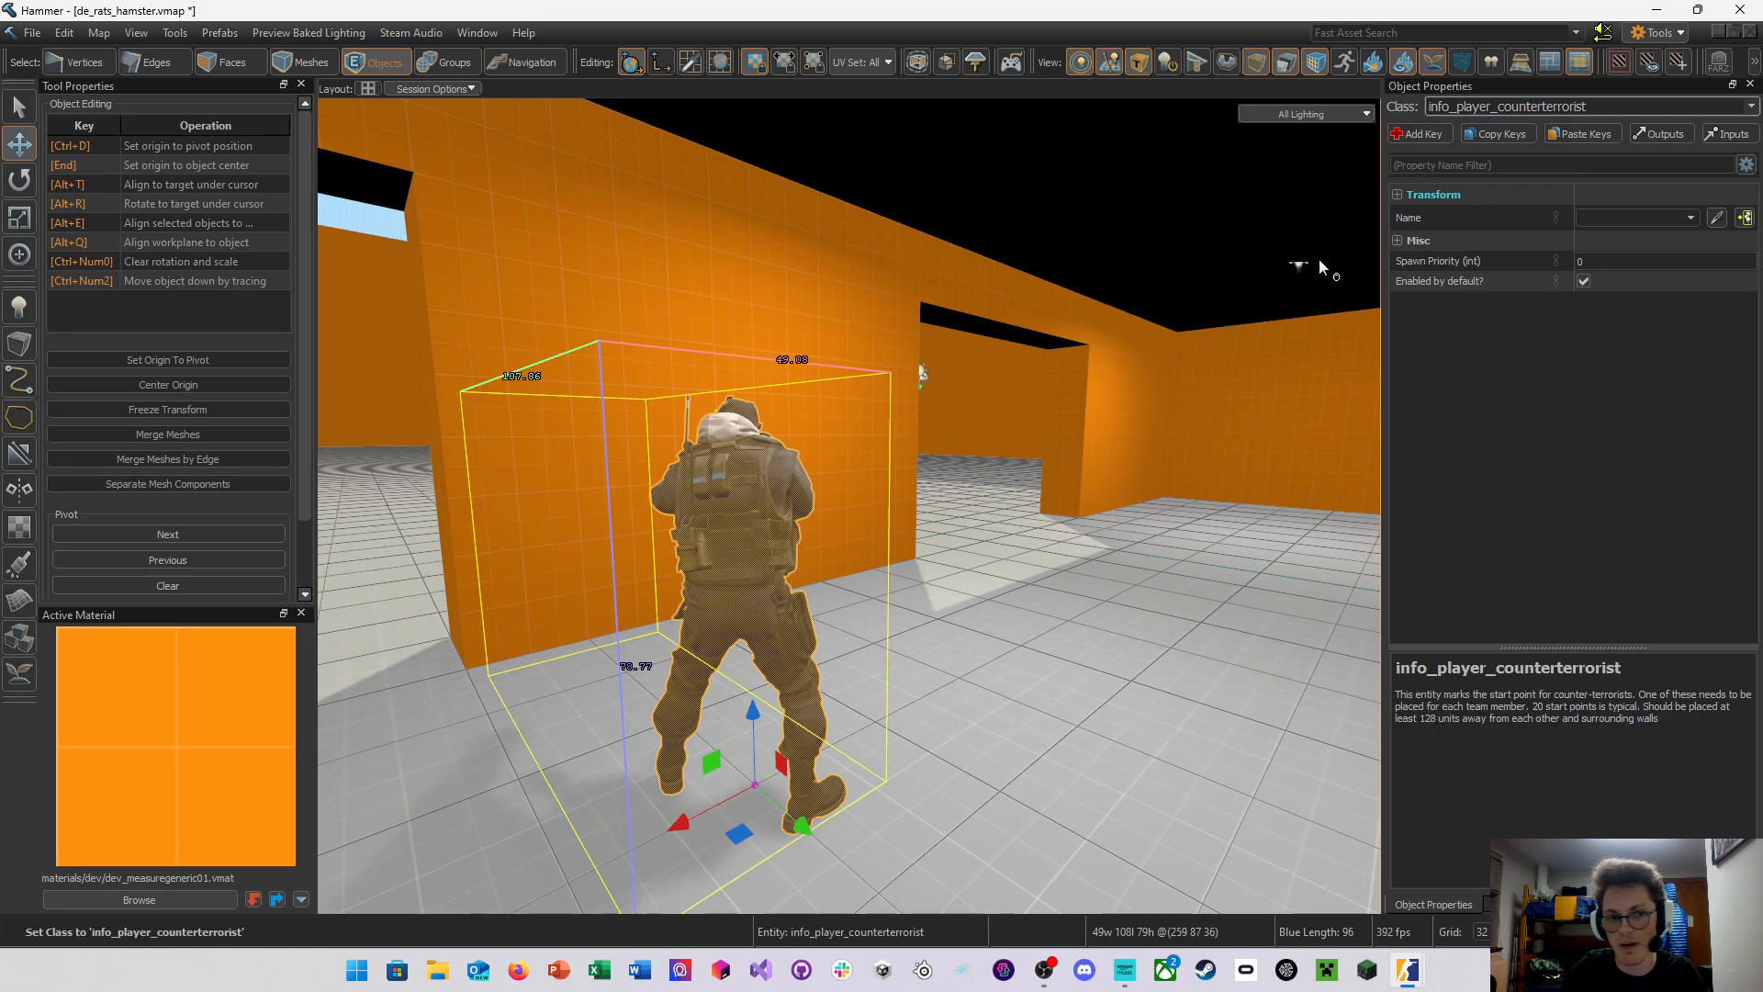
Reduce the grid size to 16 and raise the counter-terrorist spawn 16 units above the floor
right_drag(1319, 259, 1322, 261)
key(s)
right_drag(849, 506, 986, 401)
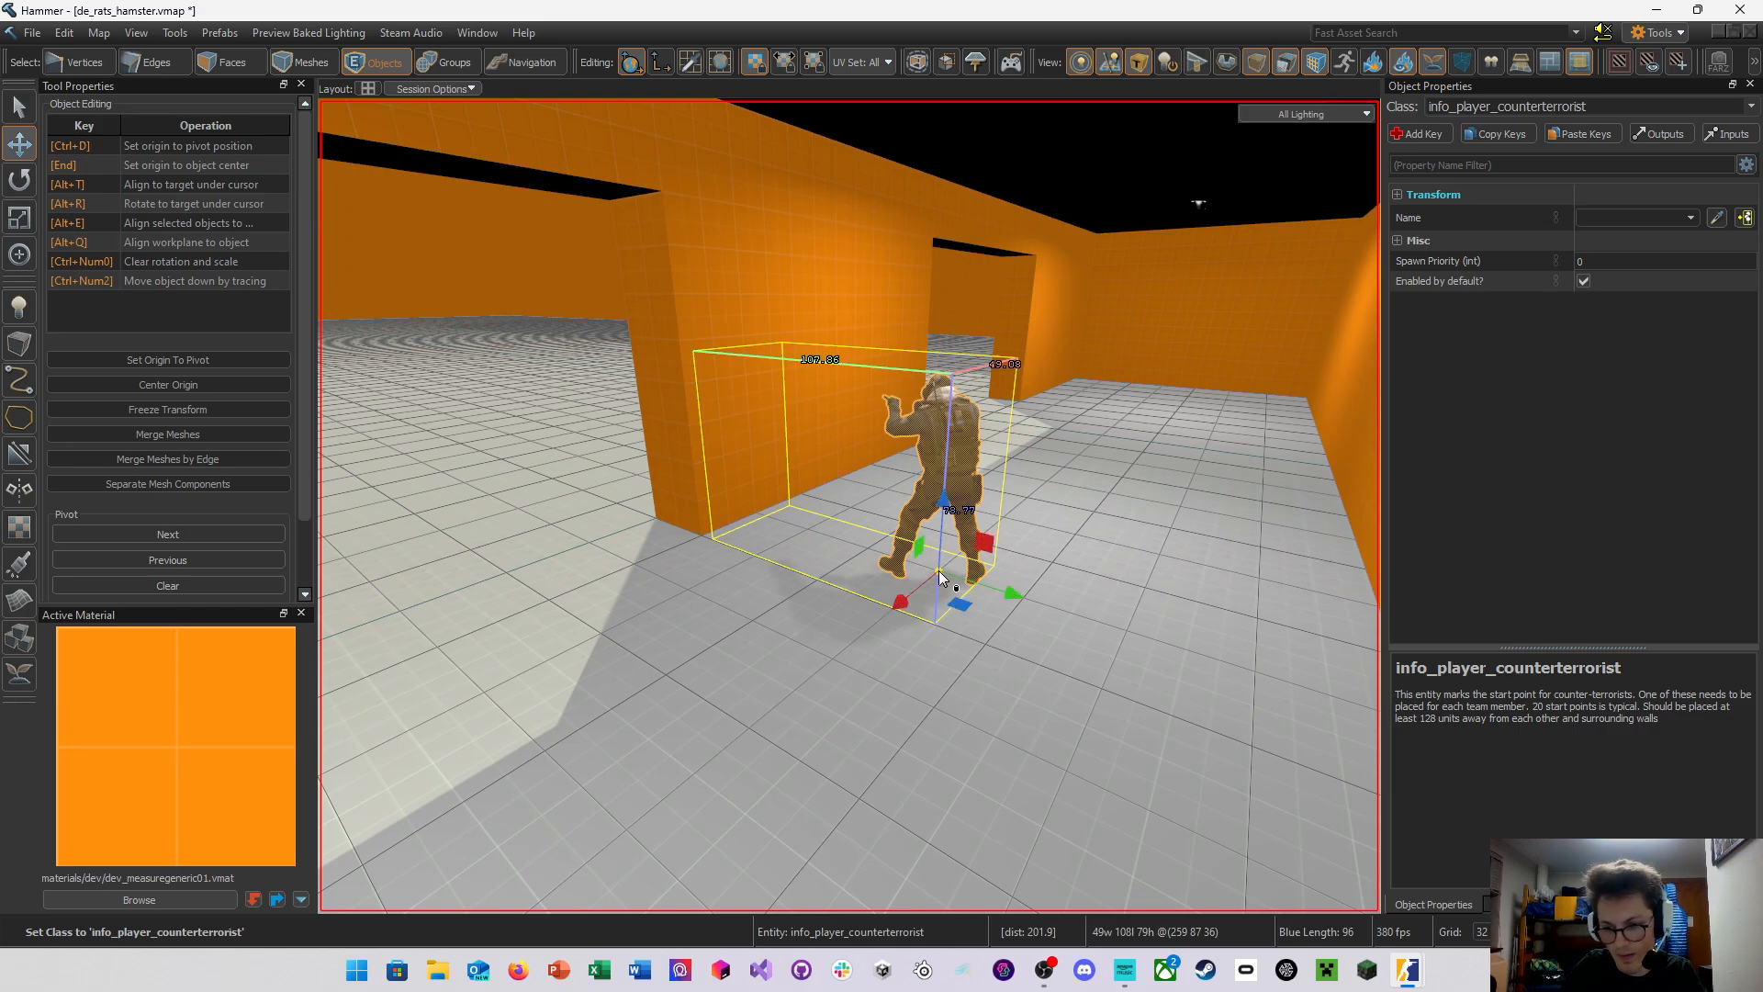
key(bracketleft)
drag(938, 560, 943, 526)
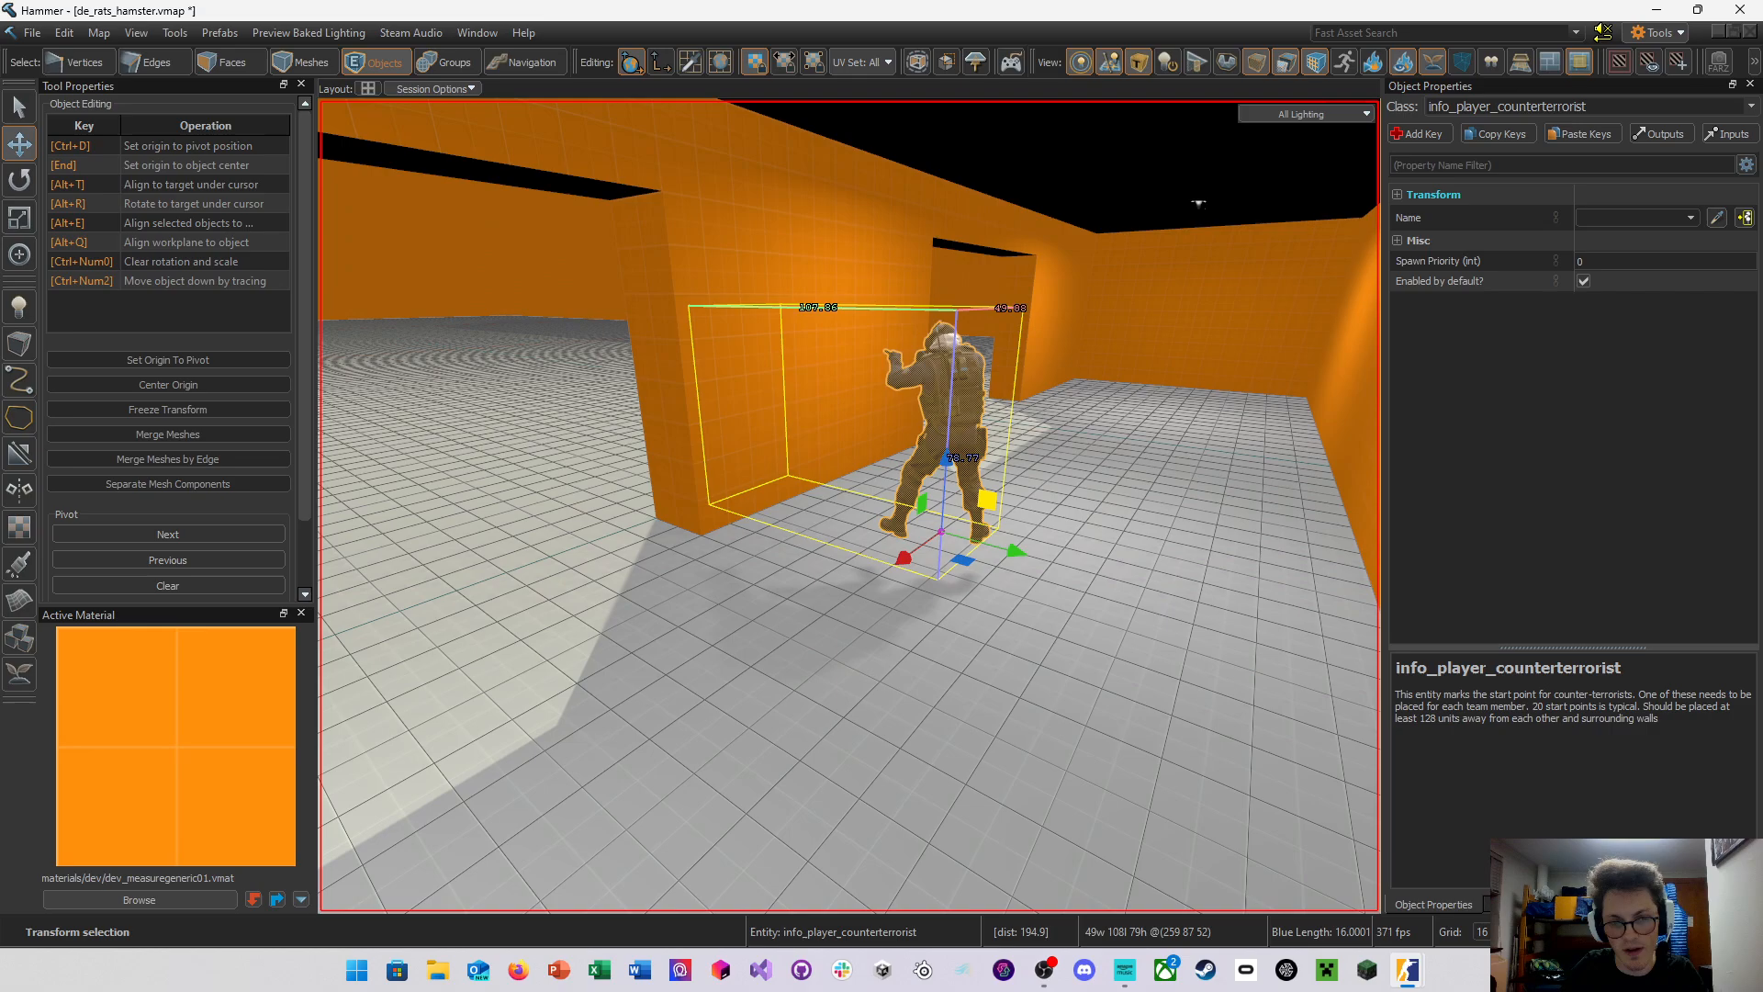
Clone the counter-terrorist spawn 192 units along the red axis, past the nearest wall opening
key(d)
mouse_move(1006, 527)
right_down()
mouse_move(840, 507)
mouse_move(1006, 527)
right_up()
key(s)
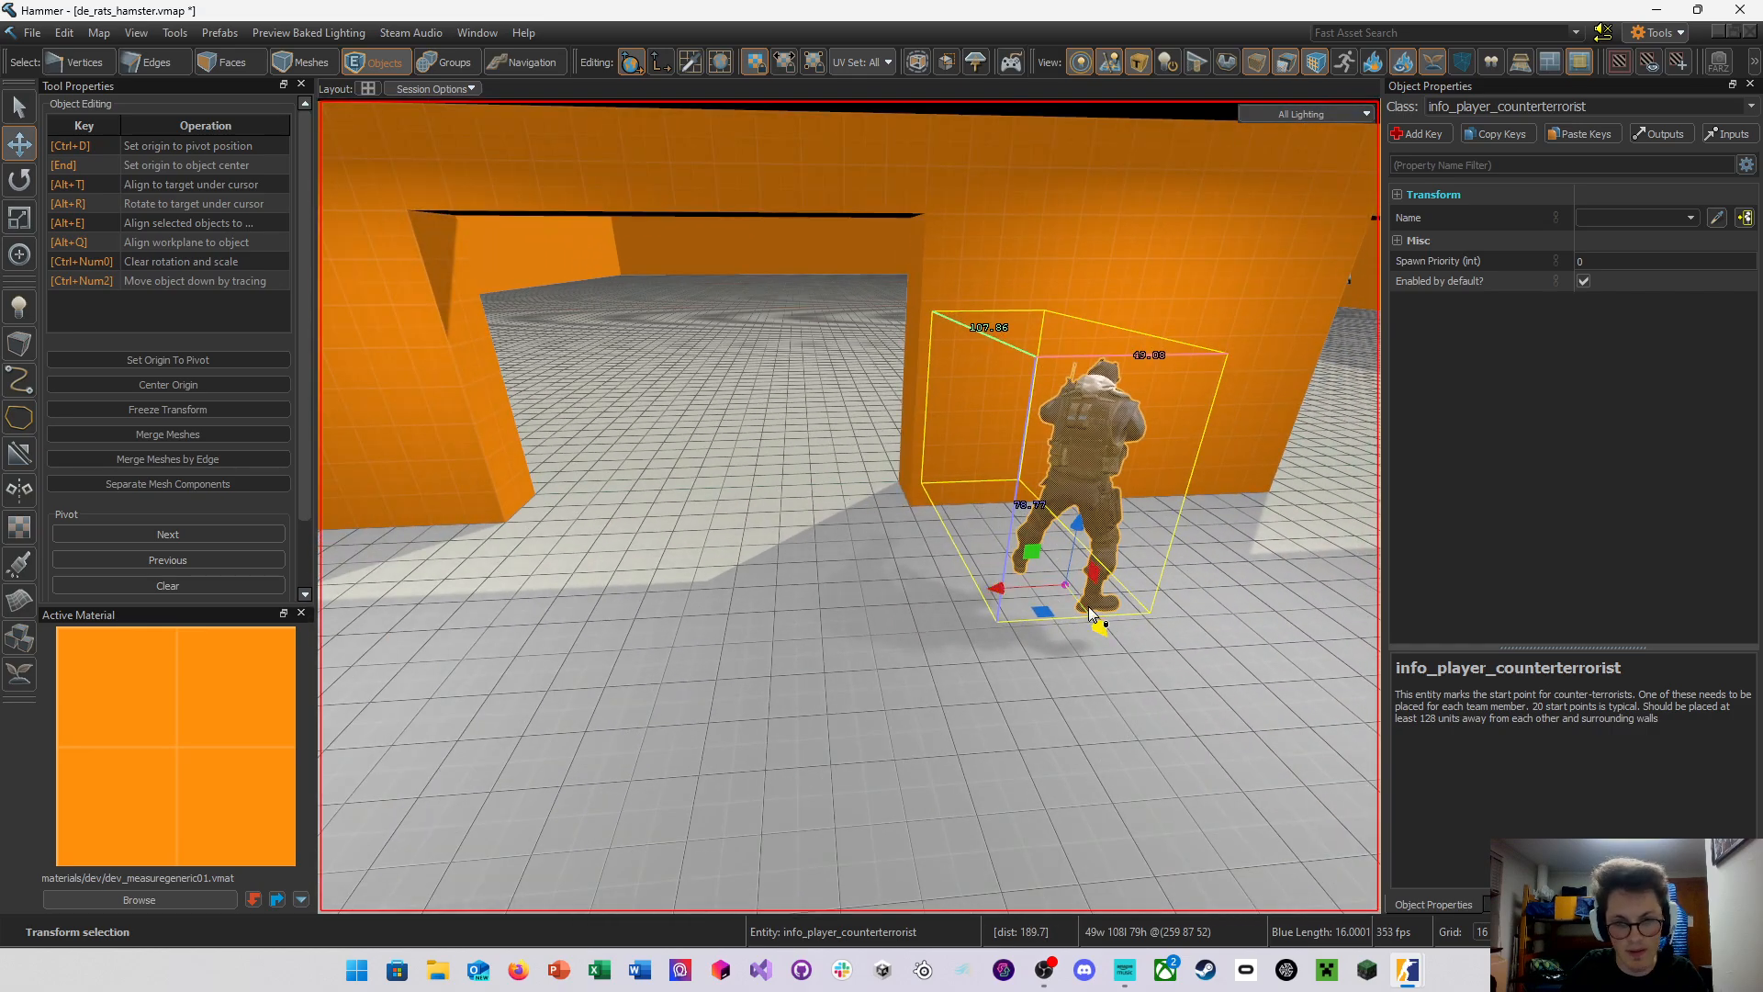
shift+drag(1013, 595, 450, 595)
Clone the original counter-terrorist spawn 112 units along the red axis, in the direction opposite to the first copy
key(s)
right_drag(450, 595, 849, 506)
key(a)
key(d)
click(740, 479)
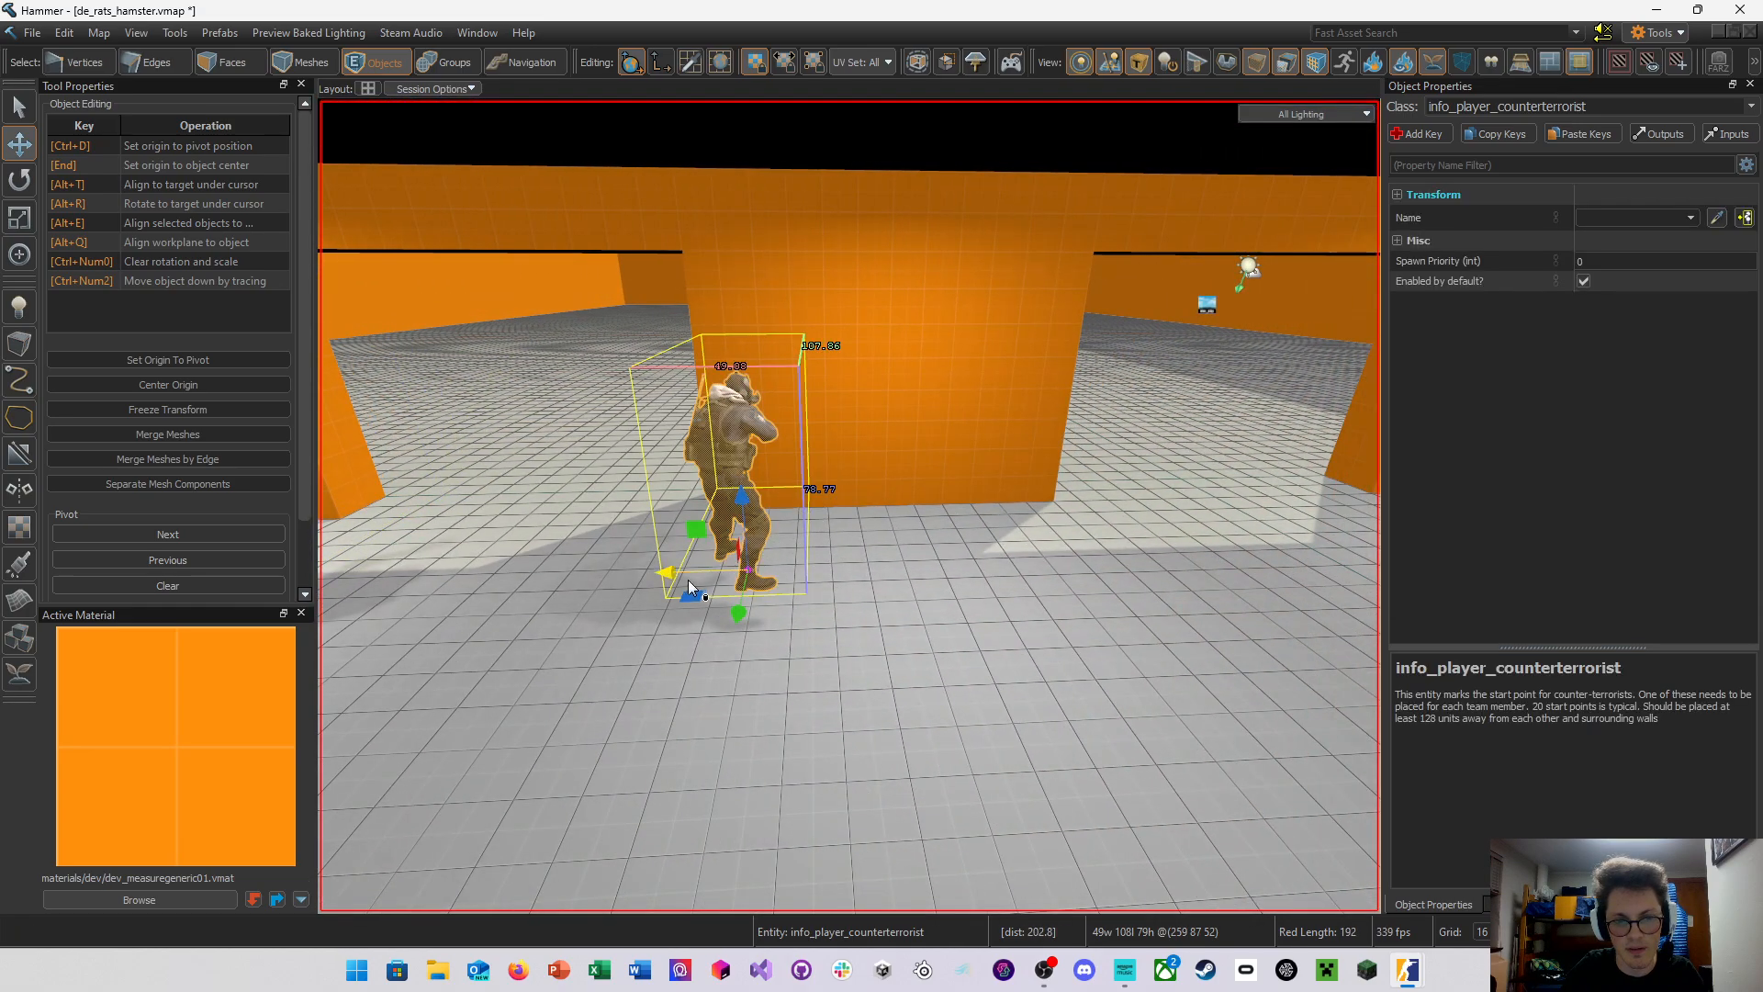
shift+drag(691, 588, 1064, 556)
Move the first cloned spawn 64 units farther outward from the original one
right_drag(1064, 556, 849, 506)
key(d)
key(a)
right_drag(652, 496, 652, 497)
key(a)
key(s)
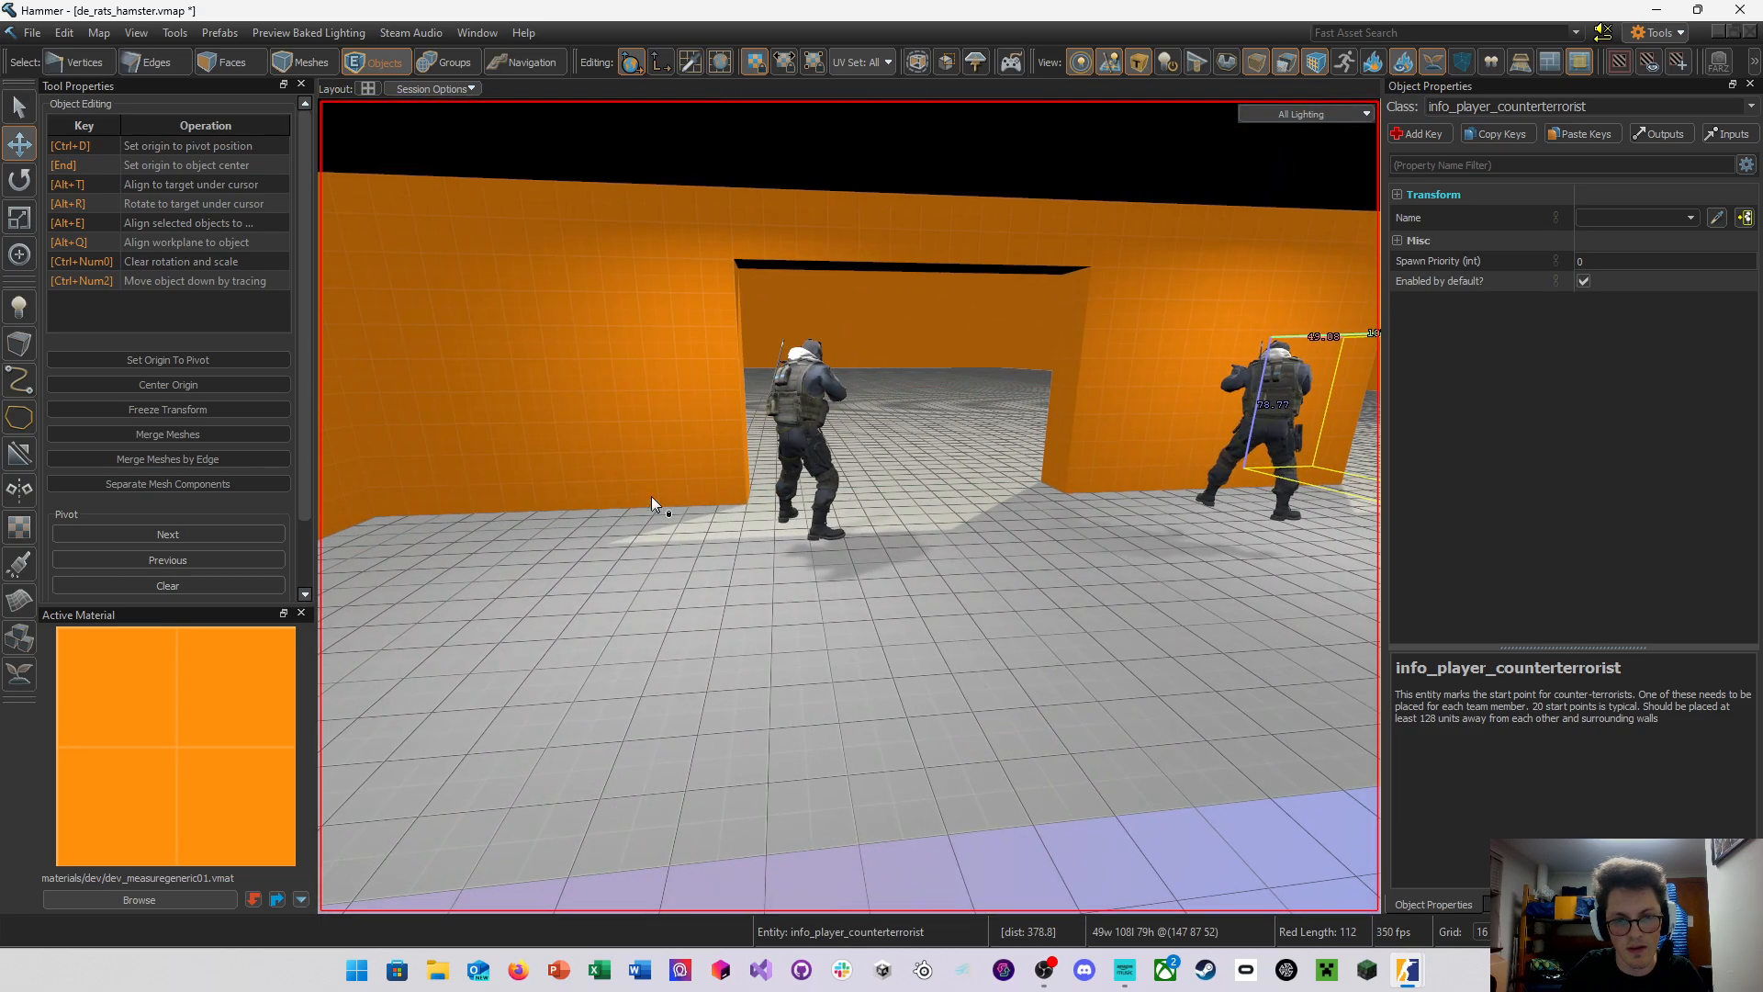
click(801, 438)
drag(813, 527, 665, 536)
Clone the second copy 224 units toward the other end of the room, and shift the new spawn another 64 units outward
key(d)
right_drag(666, 536, 665, 537)
right_drag(850, 506, 849, 506)
click(716, 440)
right_drag(817, 443, 817, 443)
key(s)
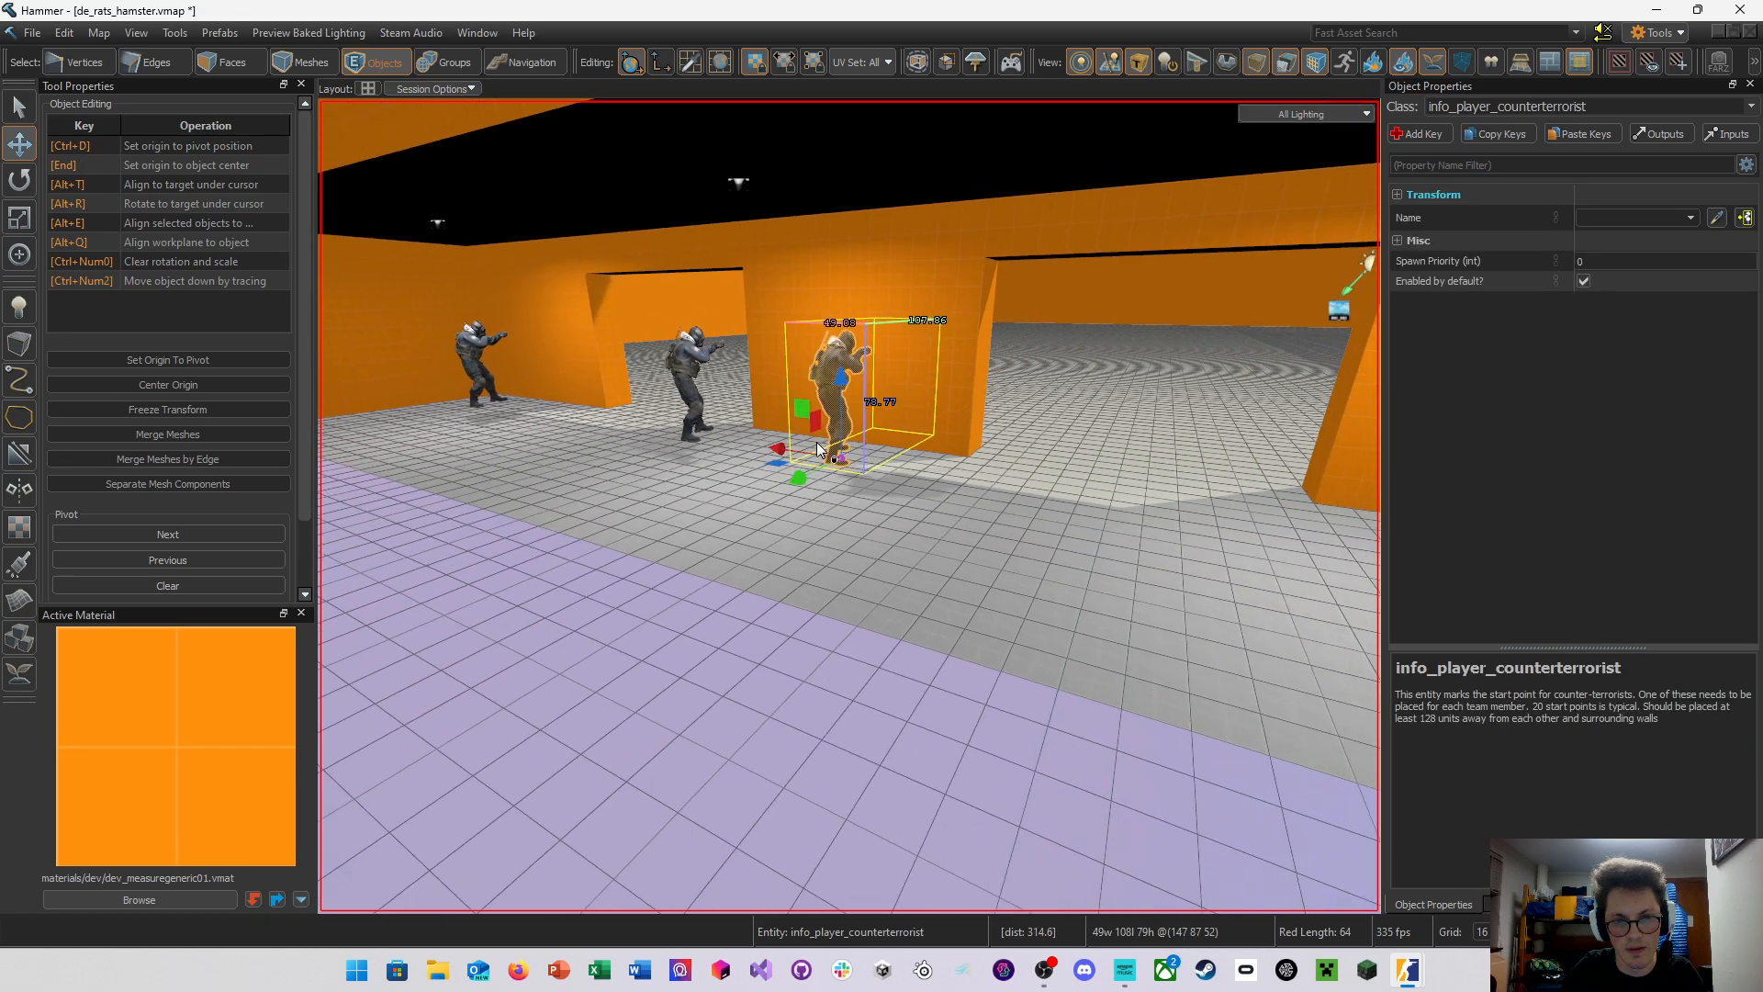
shift+drag(779, 452, 1162, 526)
right_drag(1022, 498, 1021, 498)
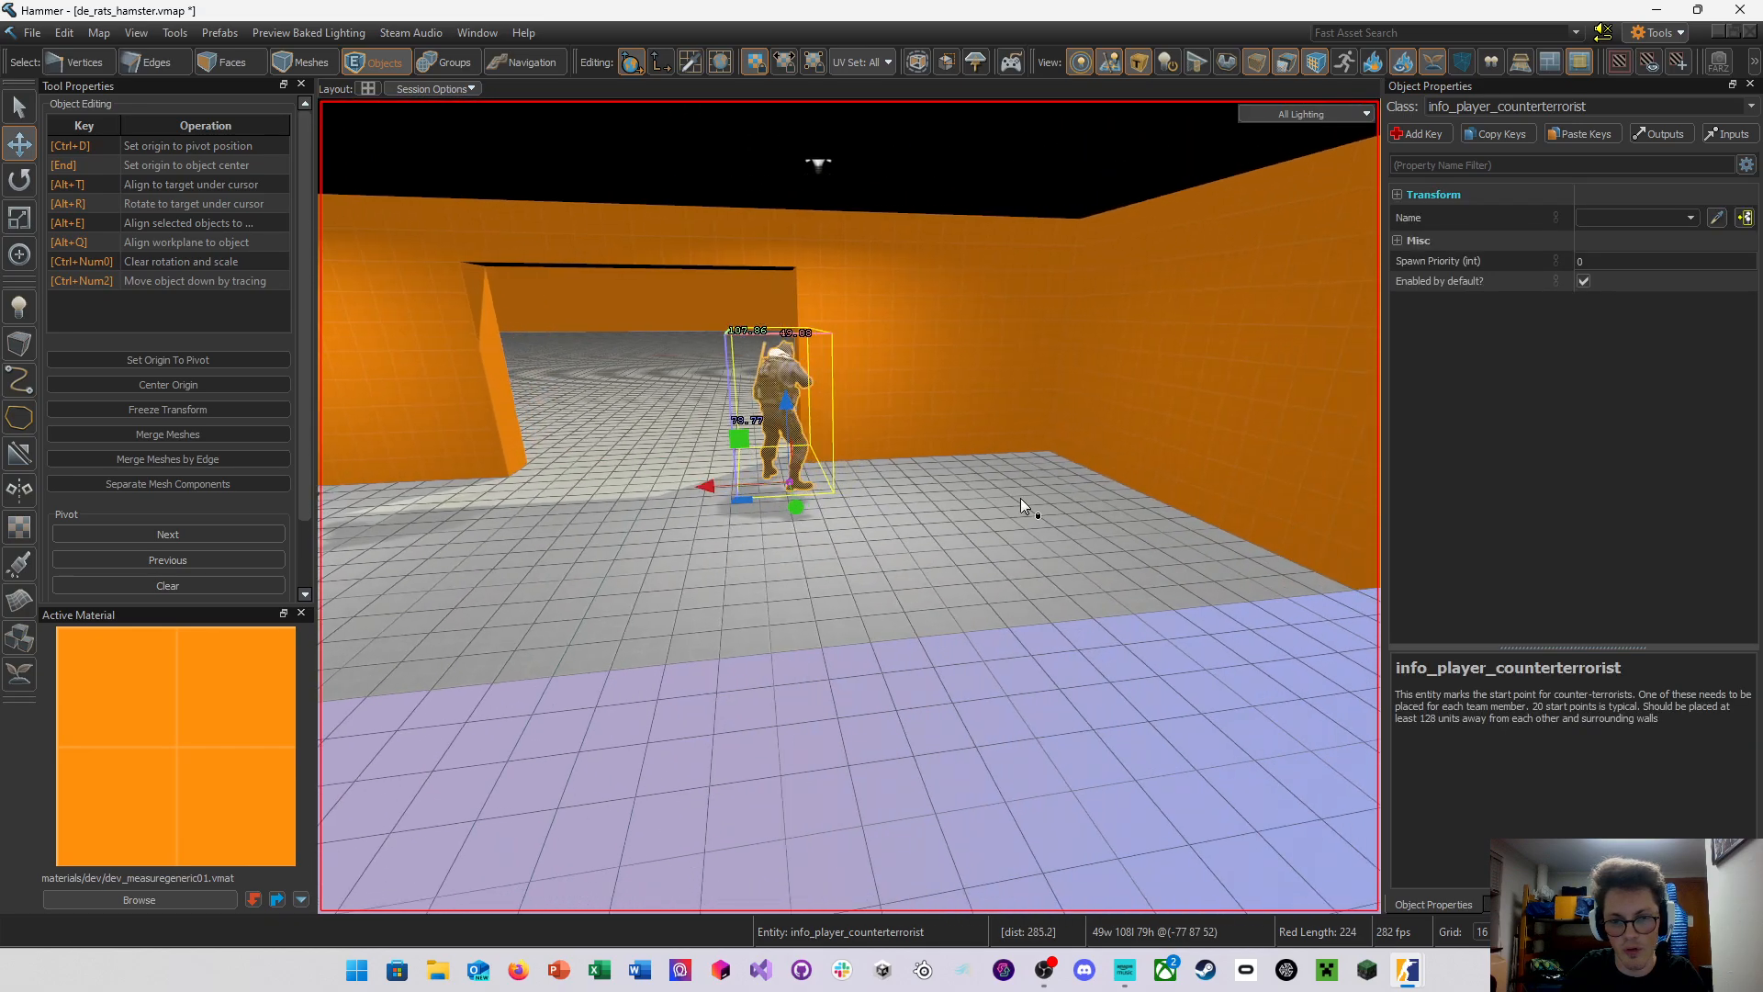
drag(790, 481, 923, 485)
Clone the spawn beside the original 48 units toward it to complete a central group of three
right_drag(923, 485, 849, 506)
key(a)
click(929, 444)
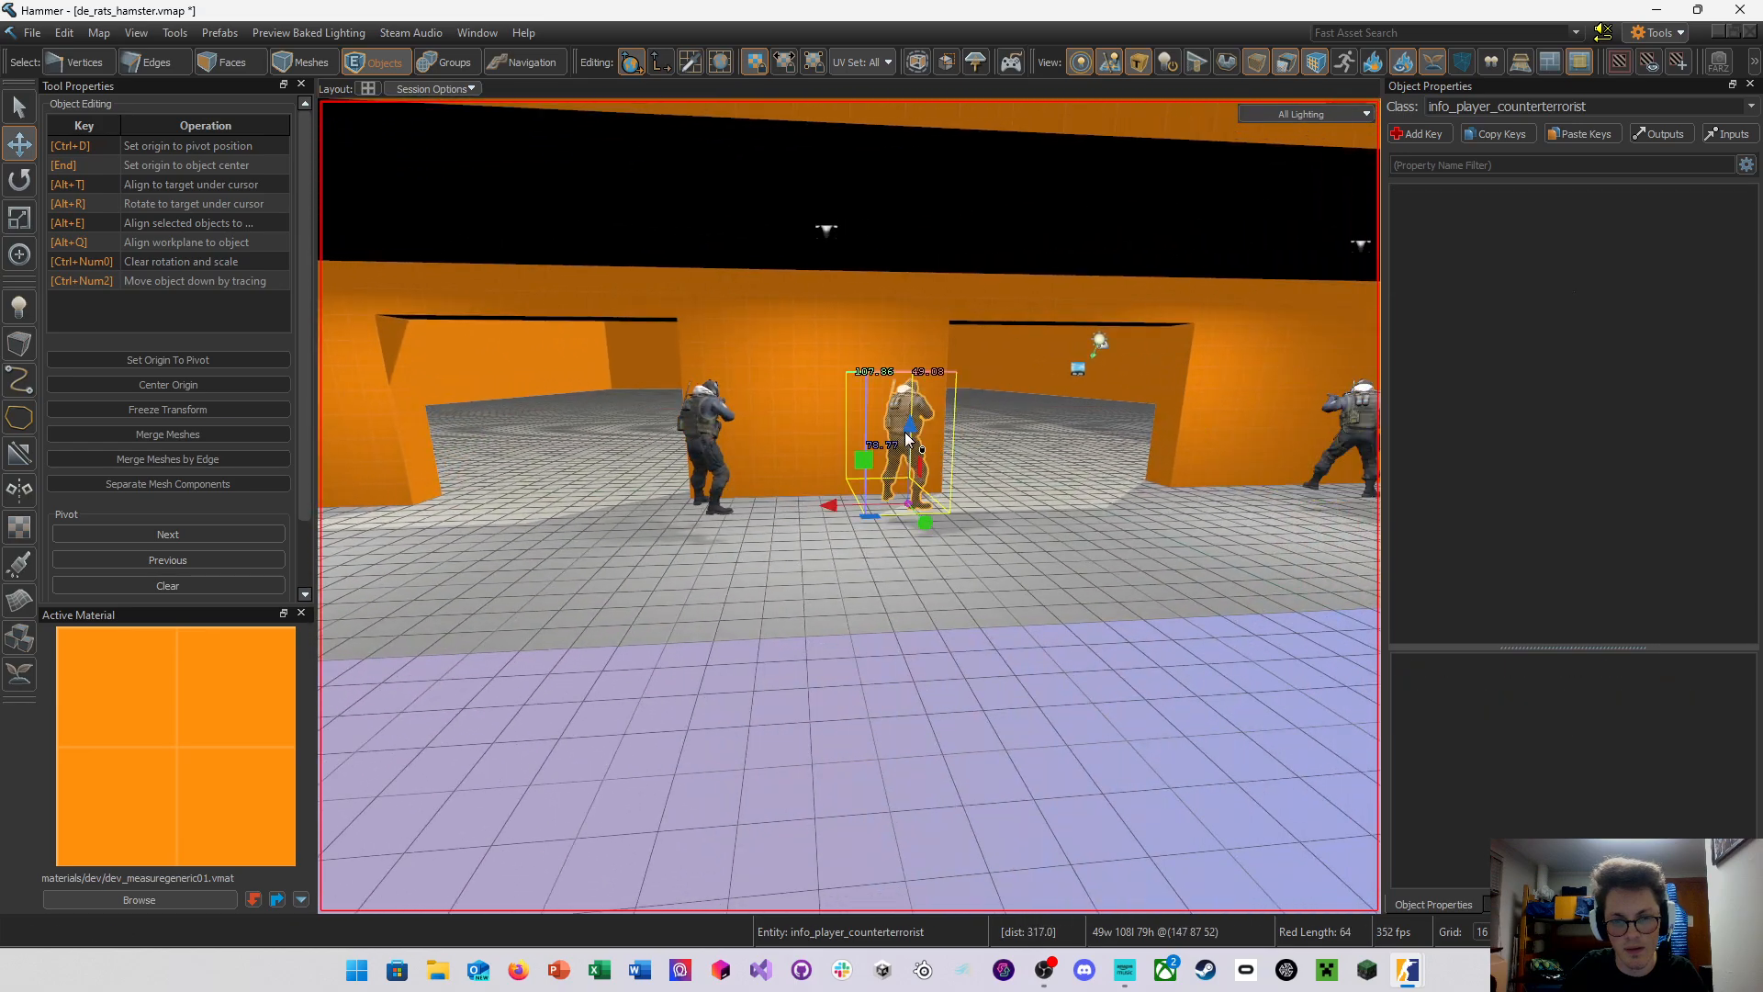
shift+drag(841, 503, 754, 505)
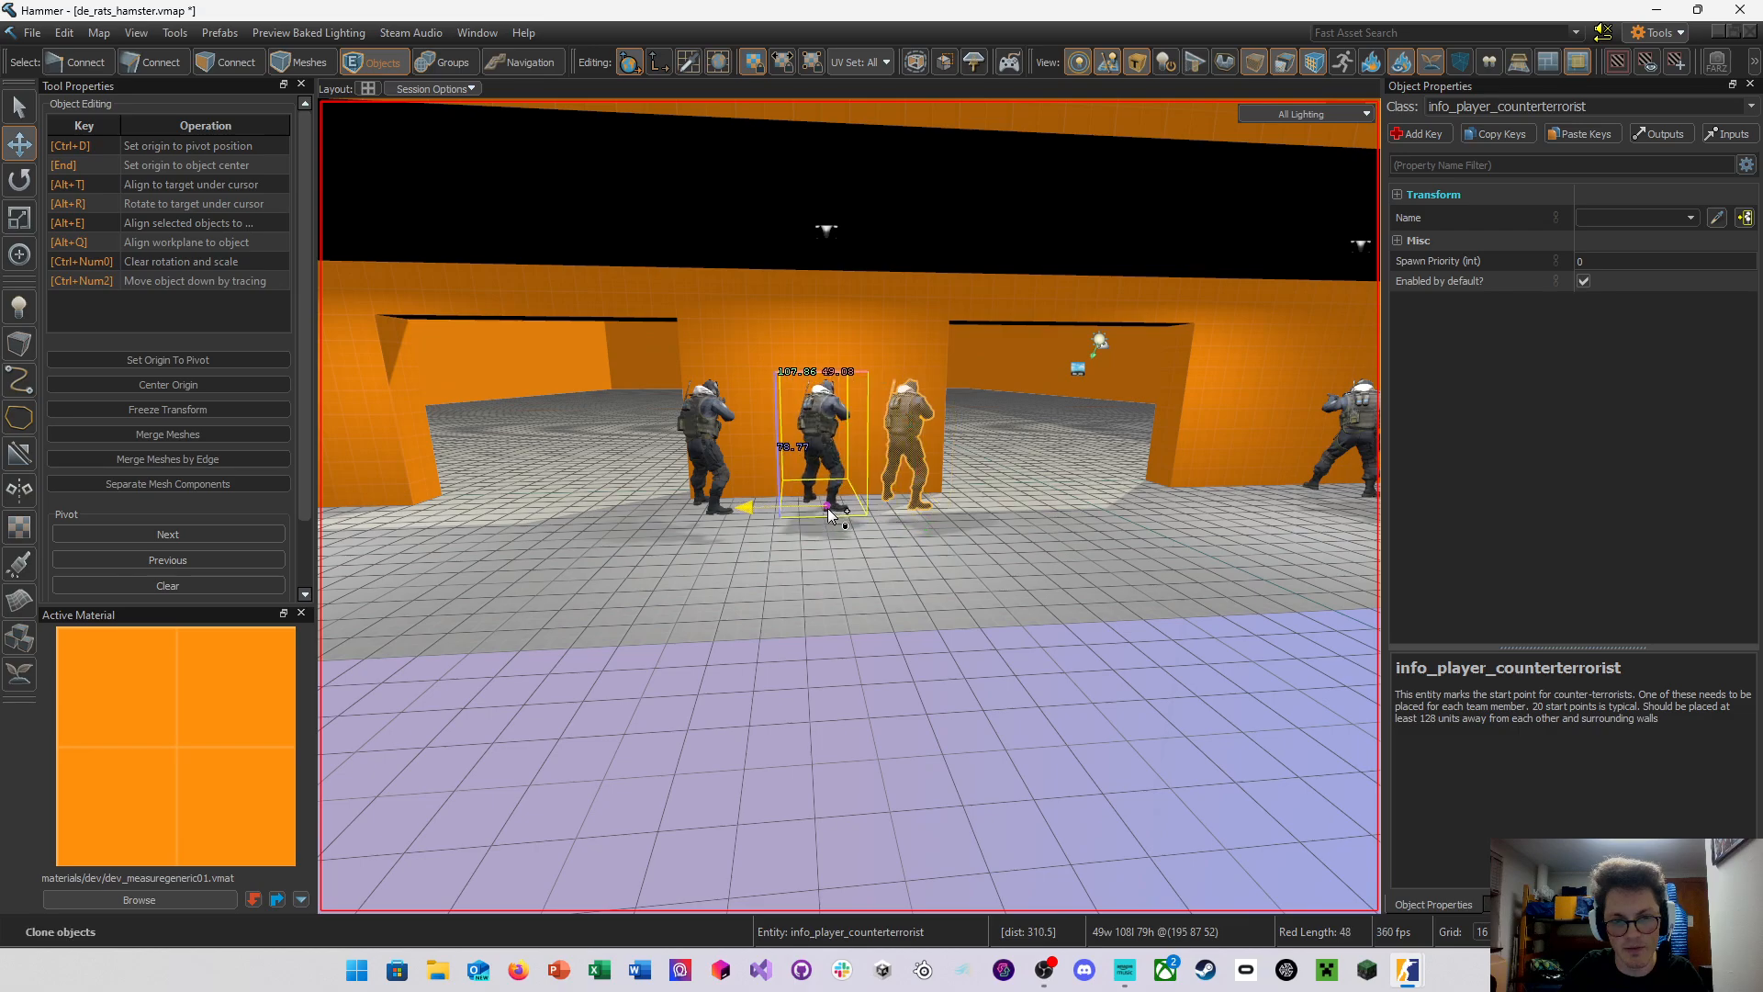
Select all five counter-terrorist spawns and move them together 80 units along the green axis toward the back wall
right_drag(632, 481, 632, 481)
click(911, 476)
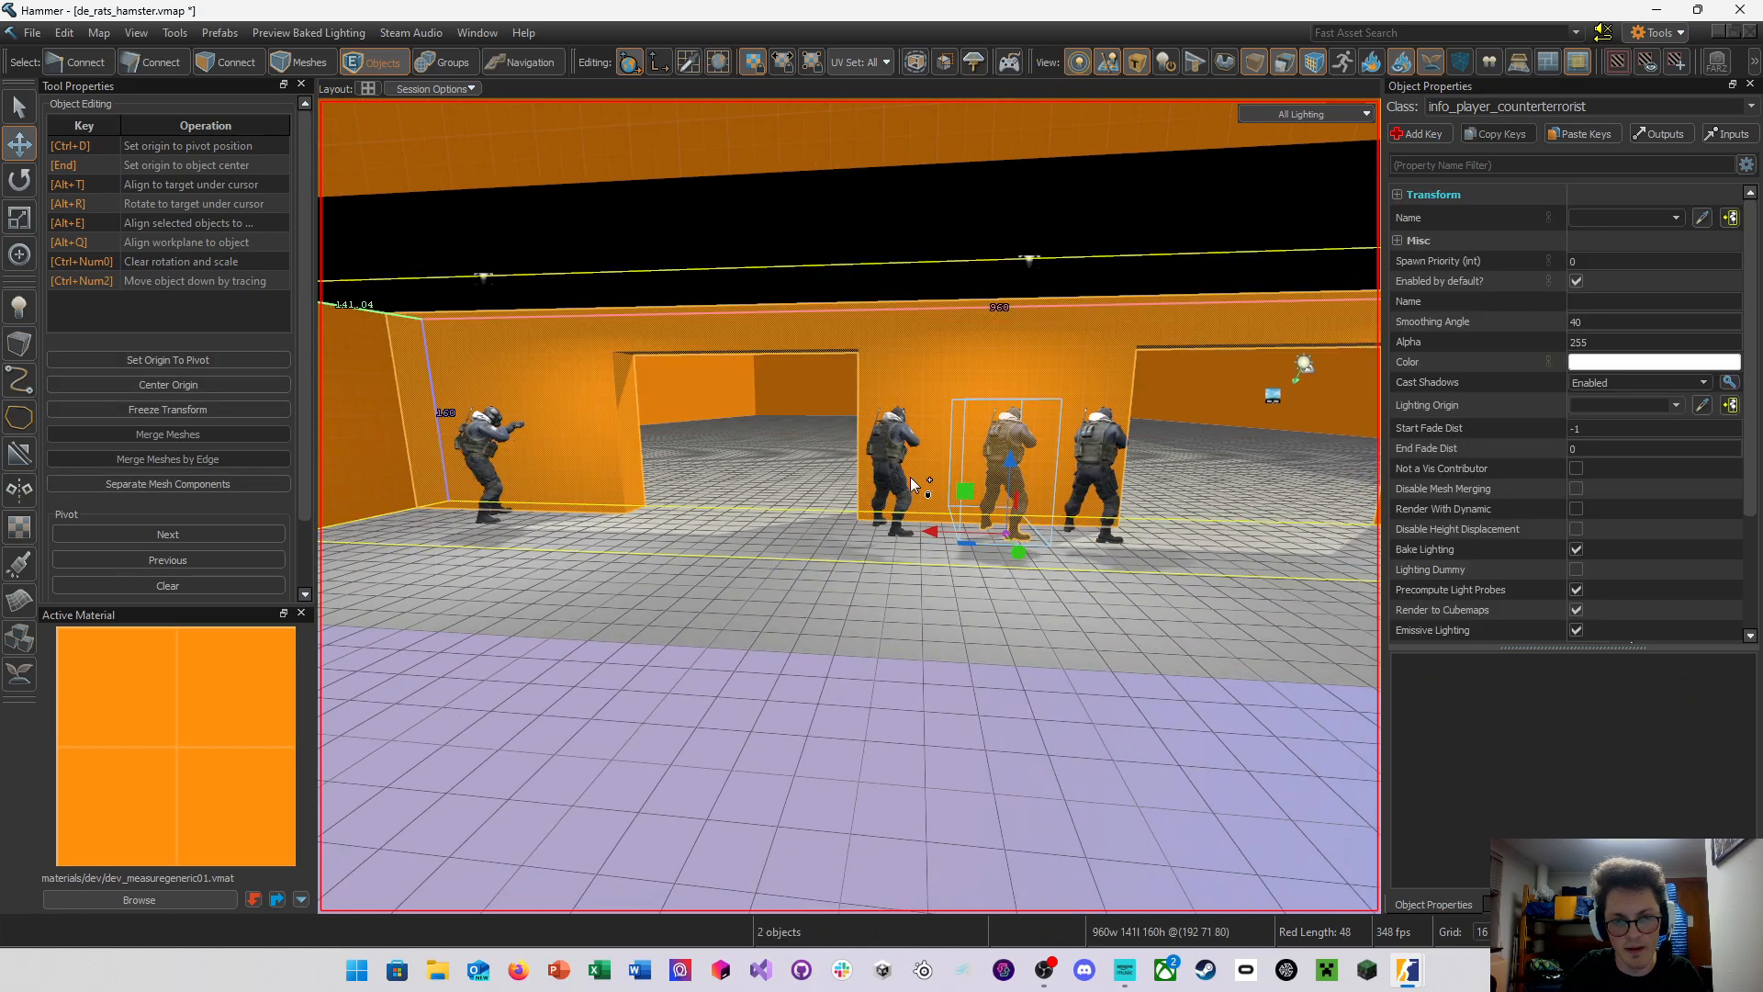
click(891, 478)
ctrl+click(473, 454)
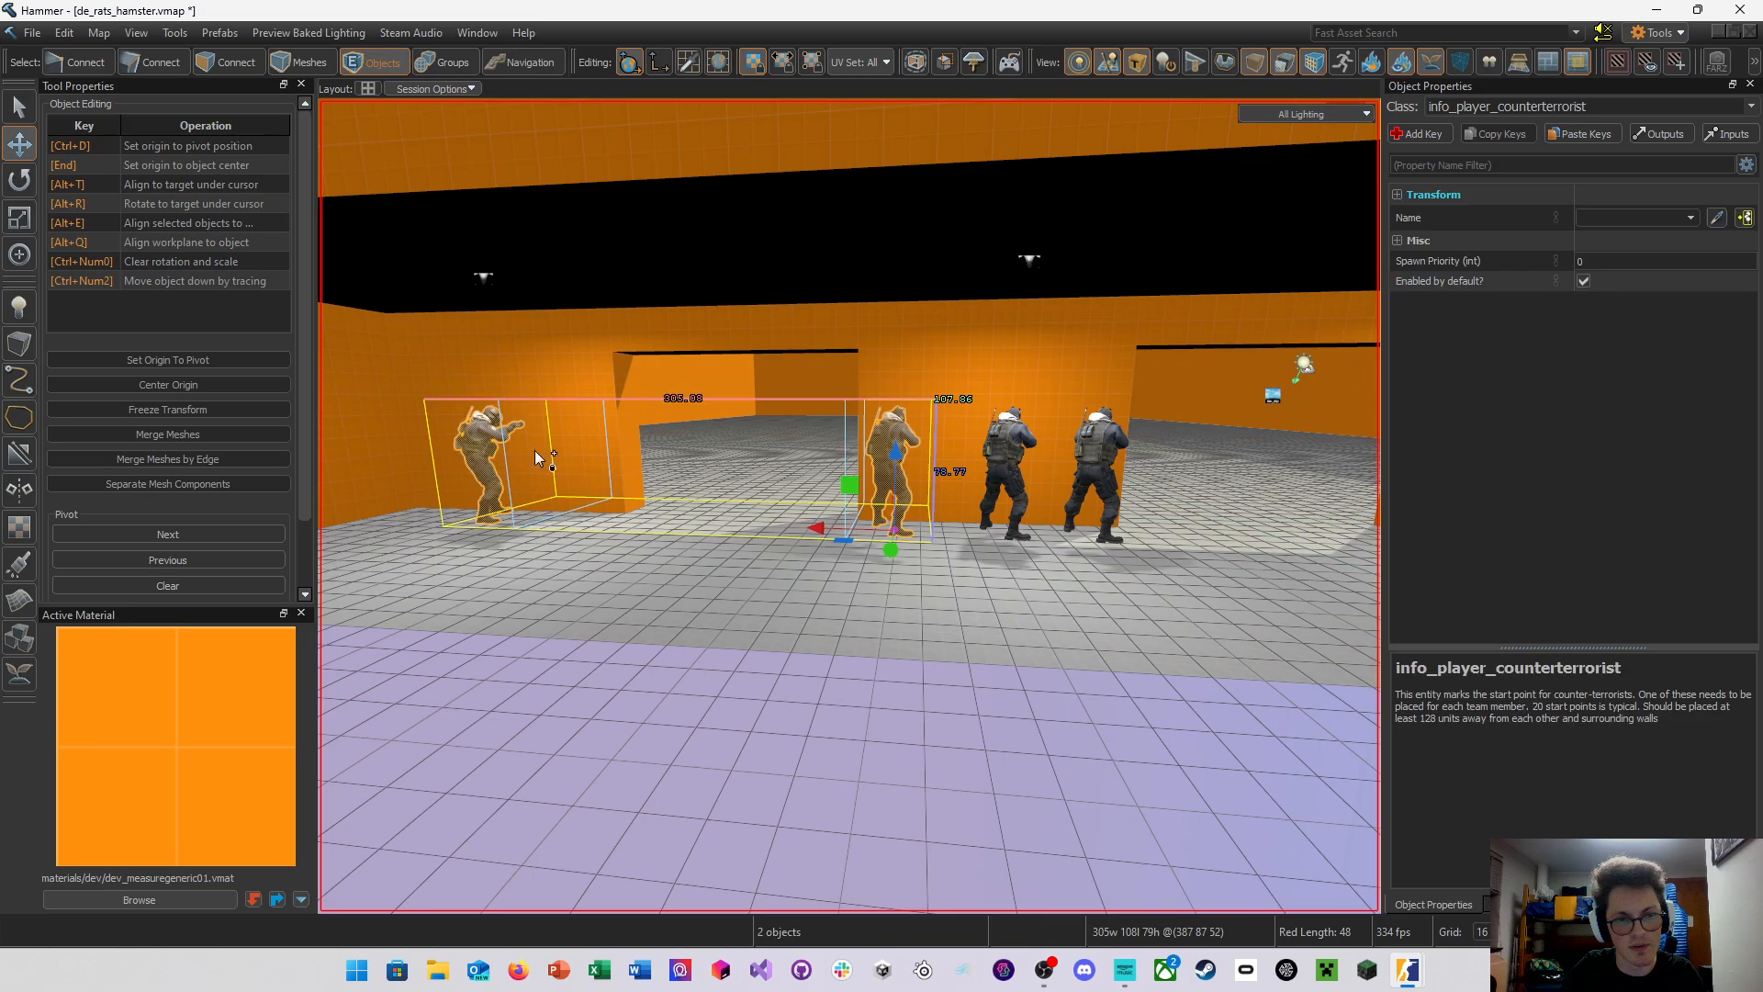
ctrl+click(1015, 471)
ctrl+click(1104, 471)
right_drag(1104, 471, 1104, 472)
ctrl+click(814, 443)
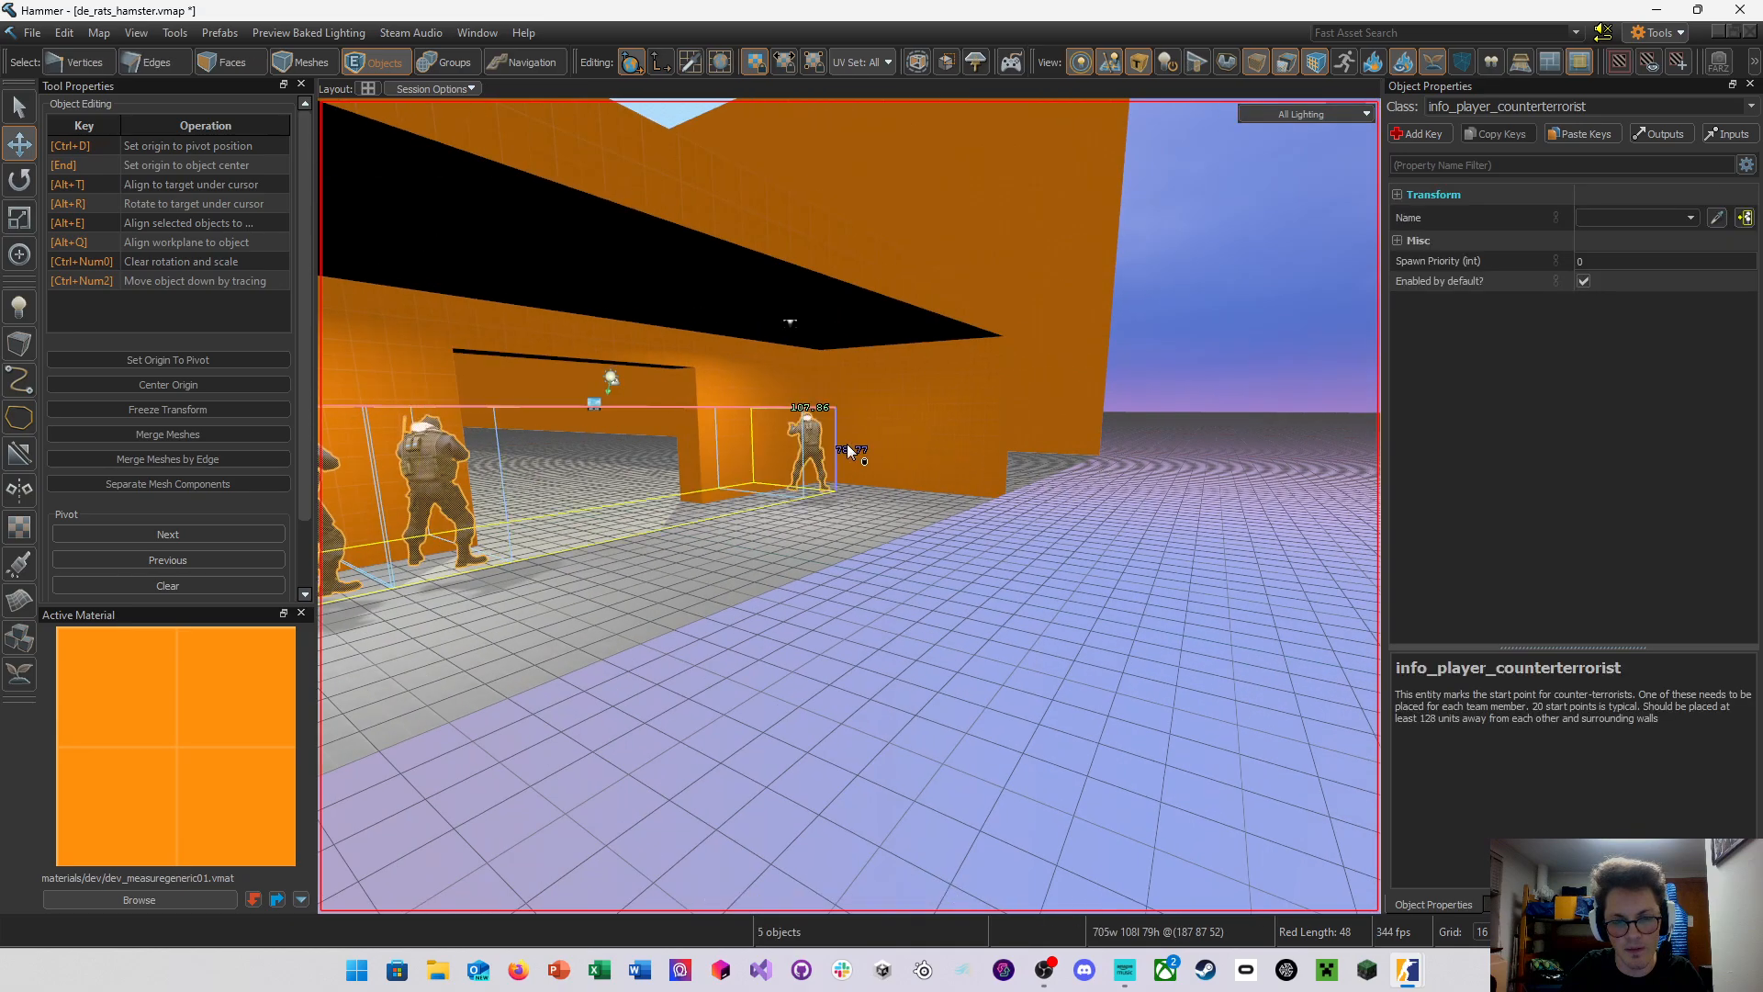
key(a)
right_drag(834, 445, 834, 445)
drag(924, 549, 1088, 532)
Find the trigger material and make toolstrigger.vmat the active material
mouse_move(1088, 533)
right_down()
mouse_move(849, 506)
mouse_move(1084, 534)
right_up()
key(w)
click(183, 899)
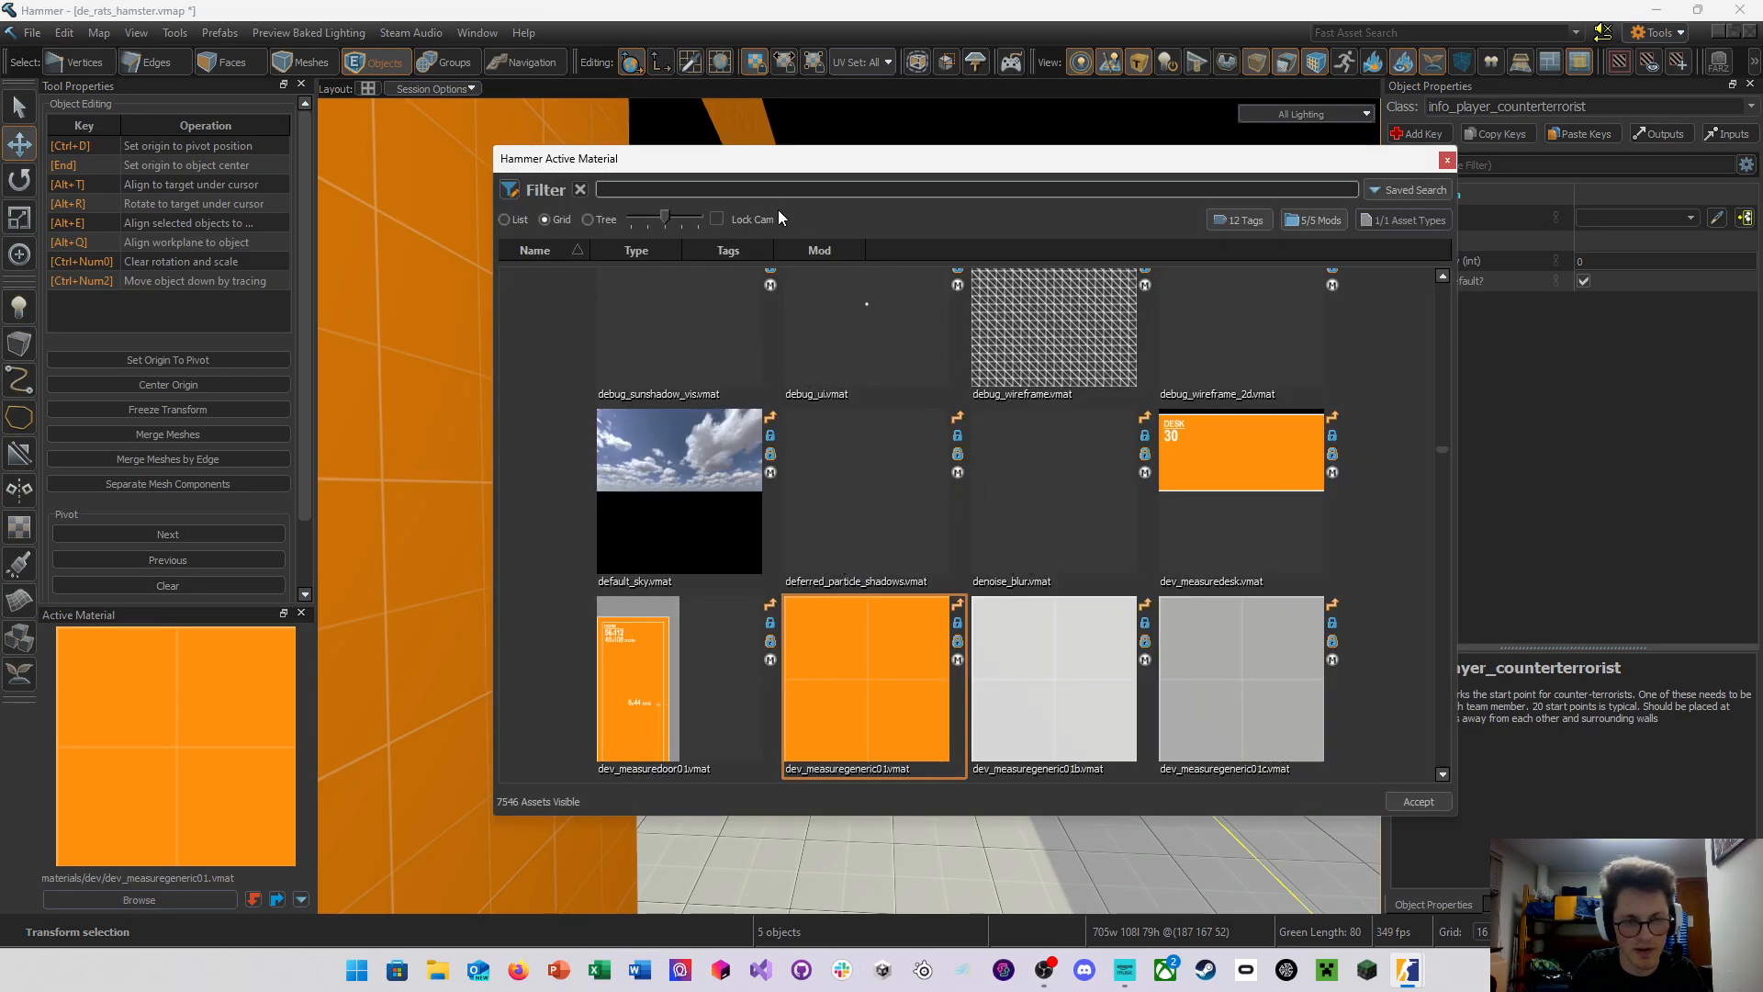
text(trigger)
double_click(972, 333)
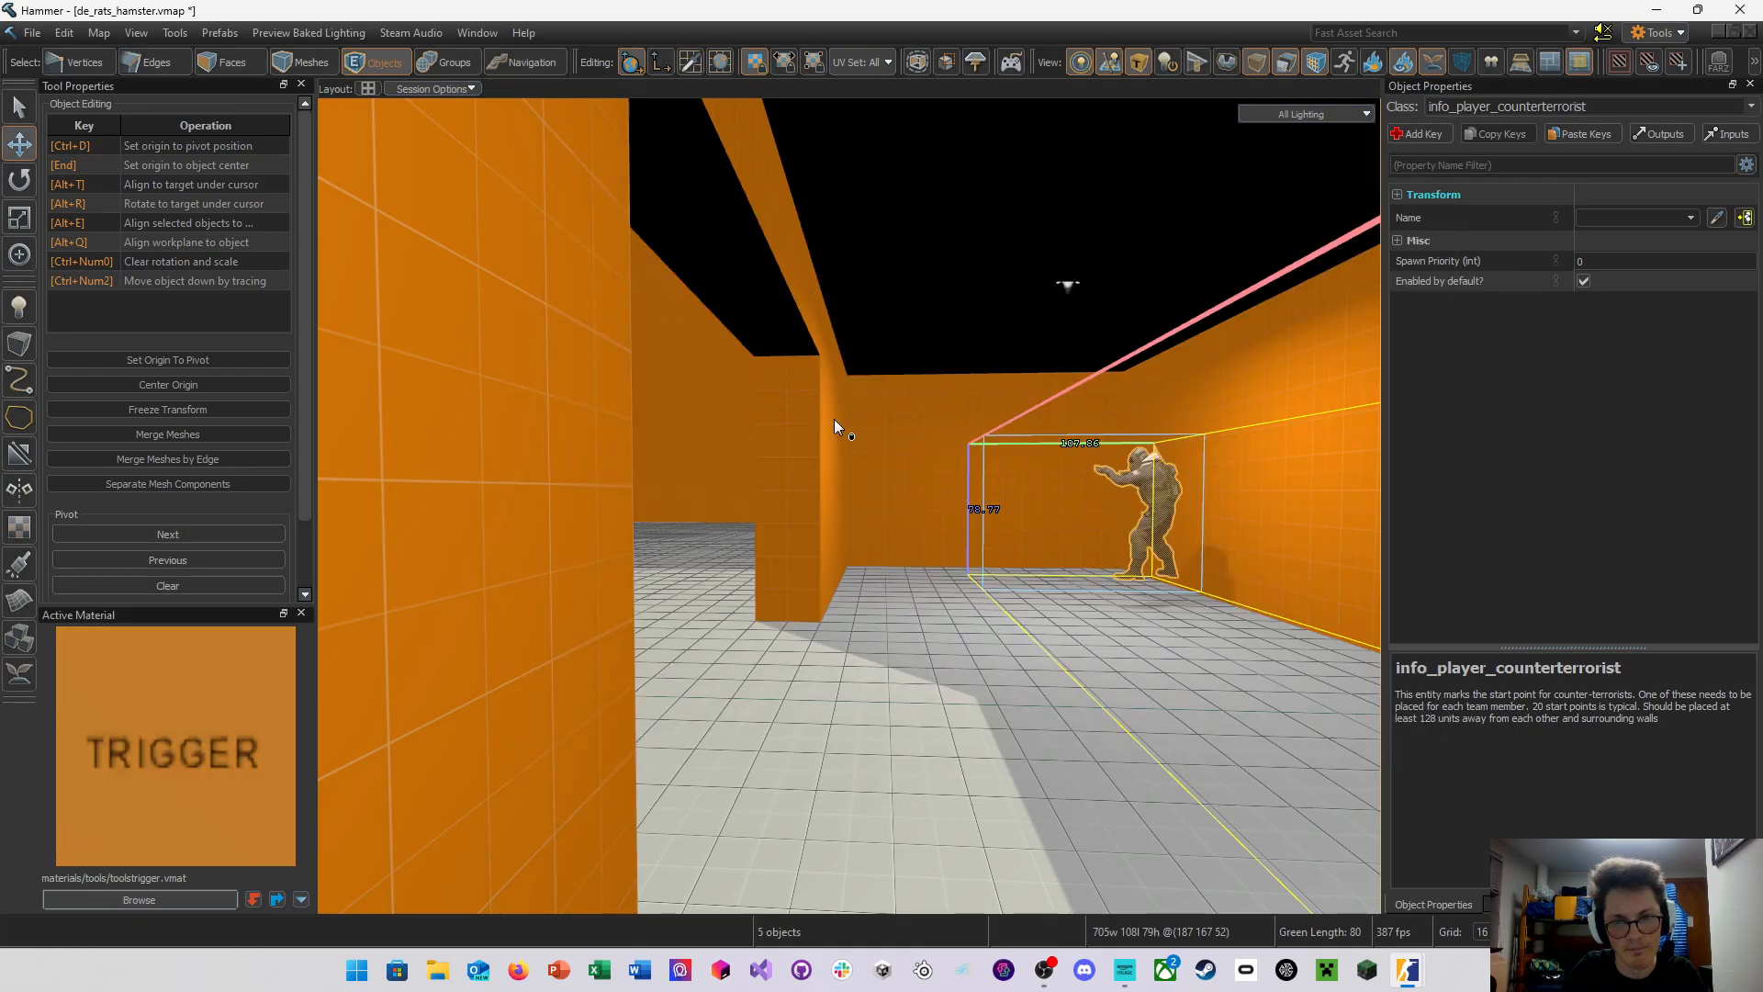
In the four-view layout, draw a block of 960 by 224 units over the spawn room's floor in the Top view
right_drag(839, 425, 709, 359)
click(35, 346)
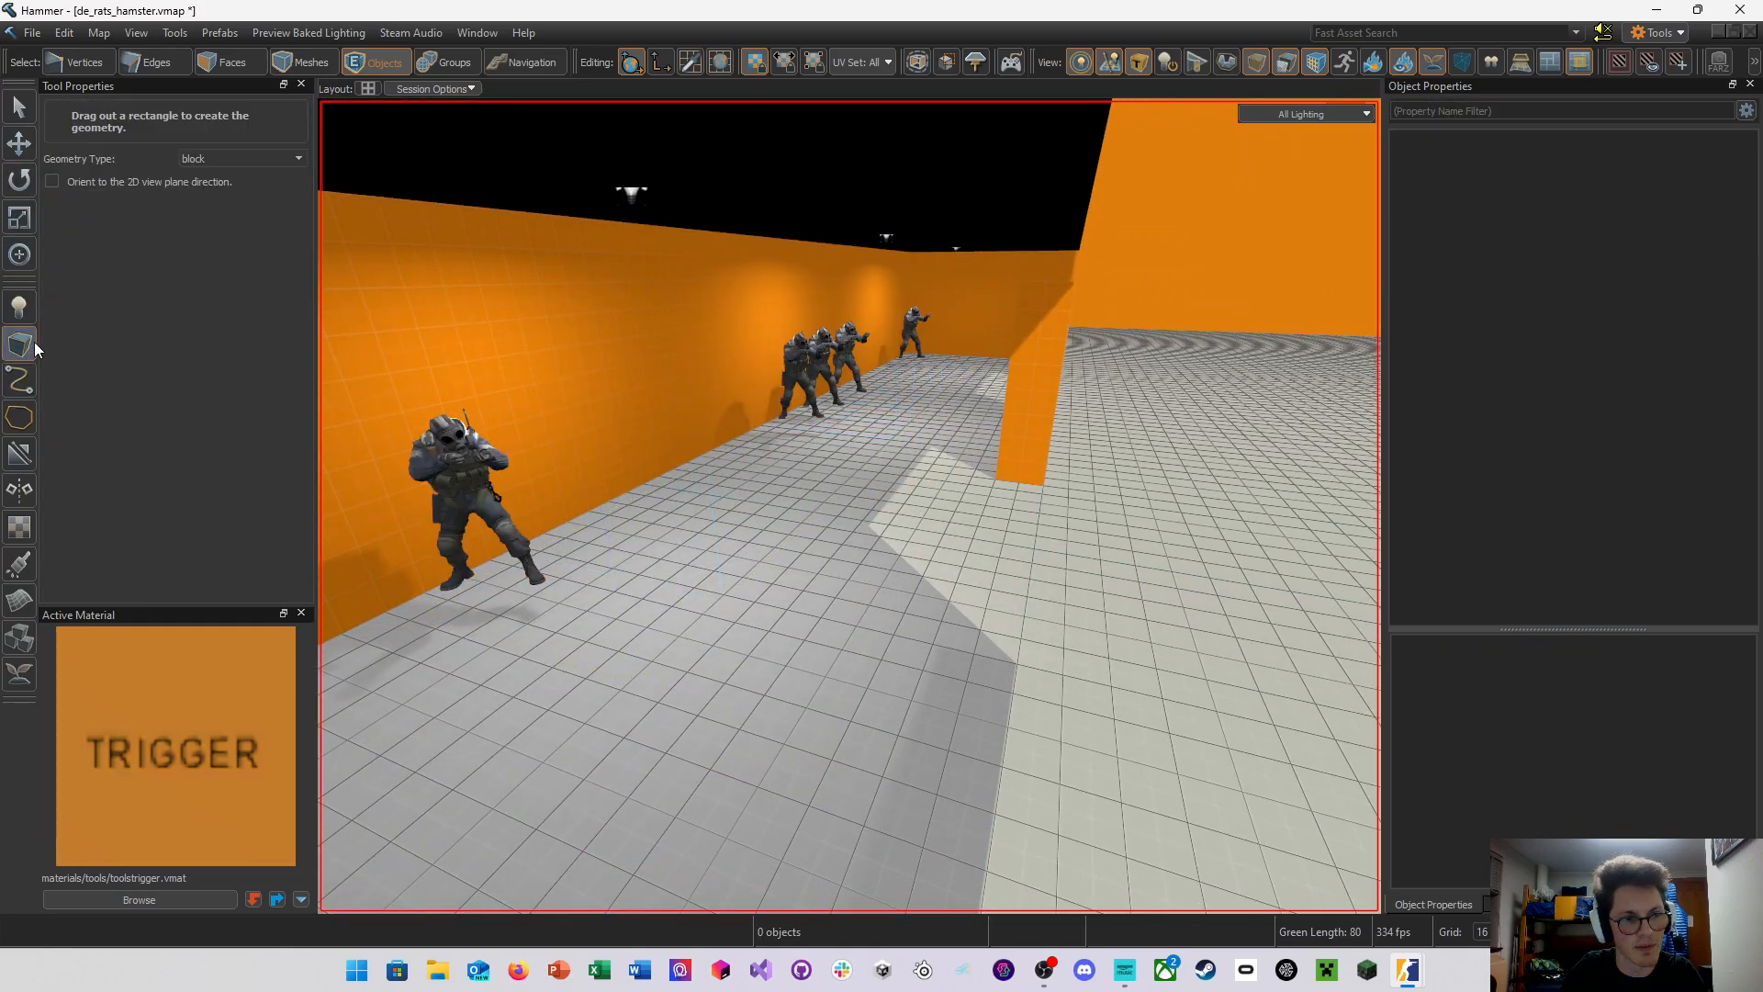
right_drag(849, 506, 849, 506)
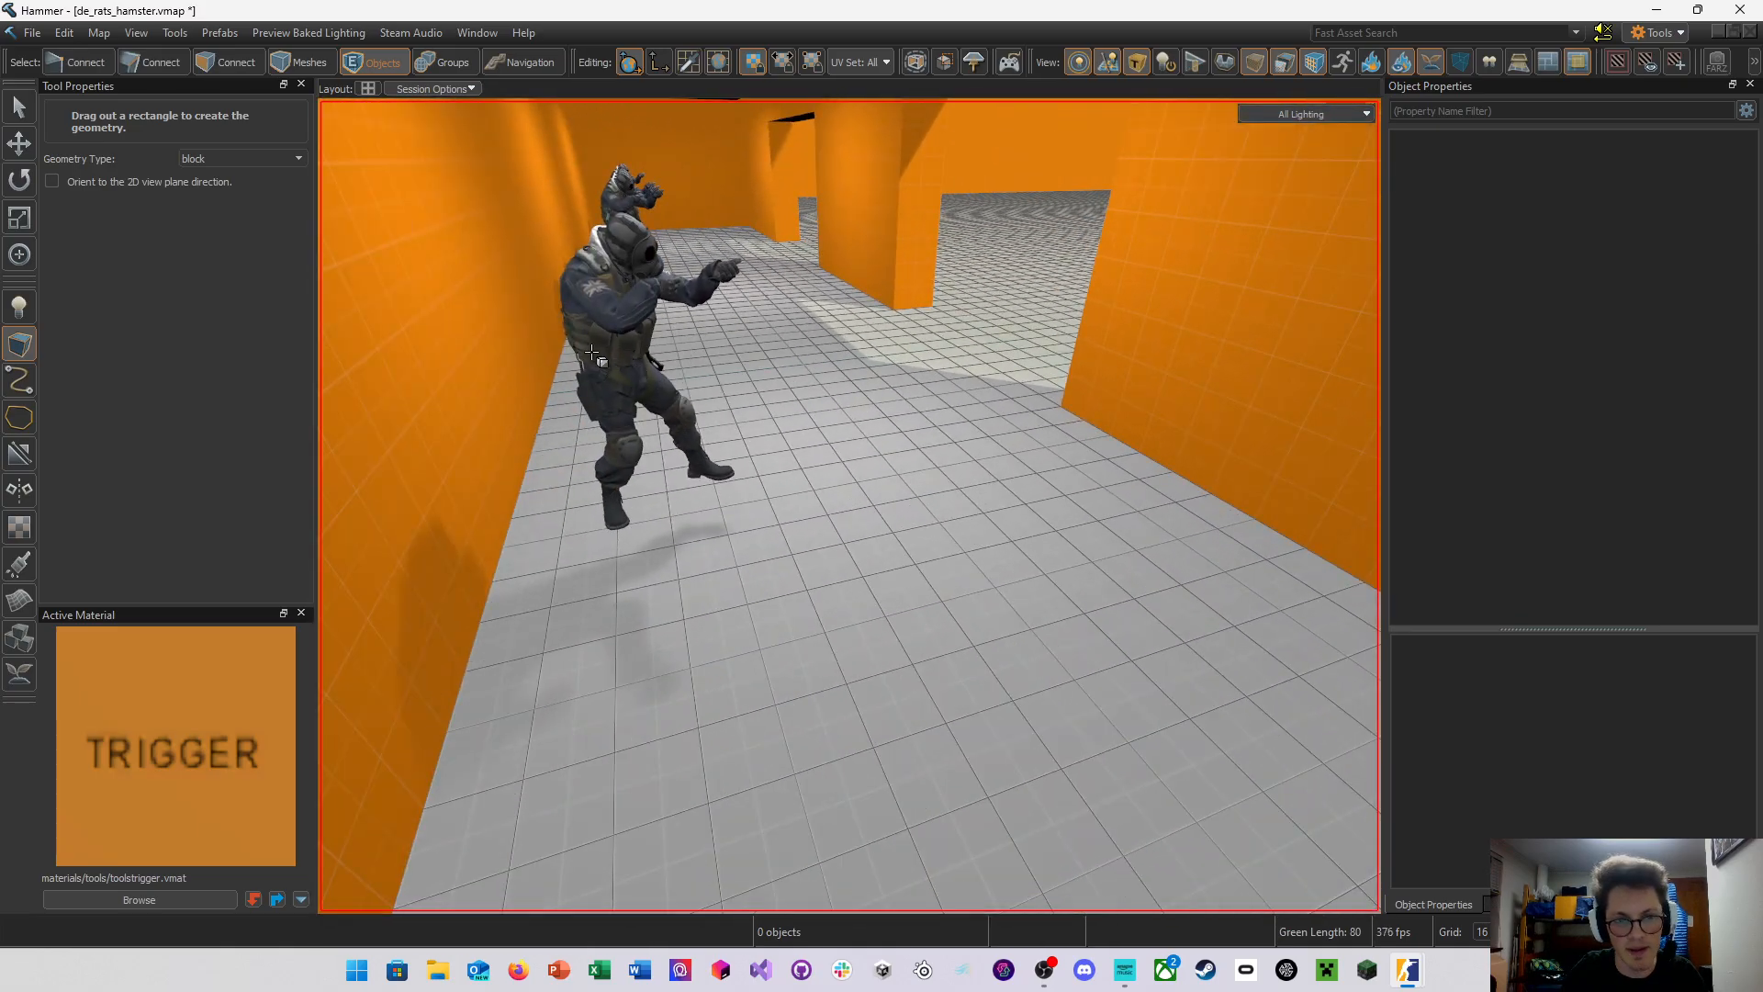
key(space)
scroll(554, 644, up, 4)
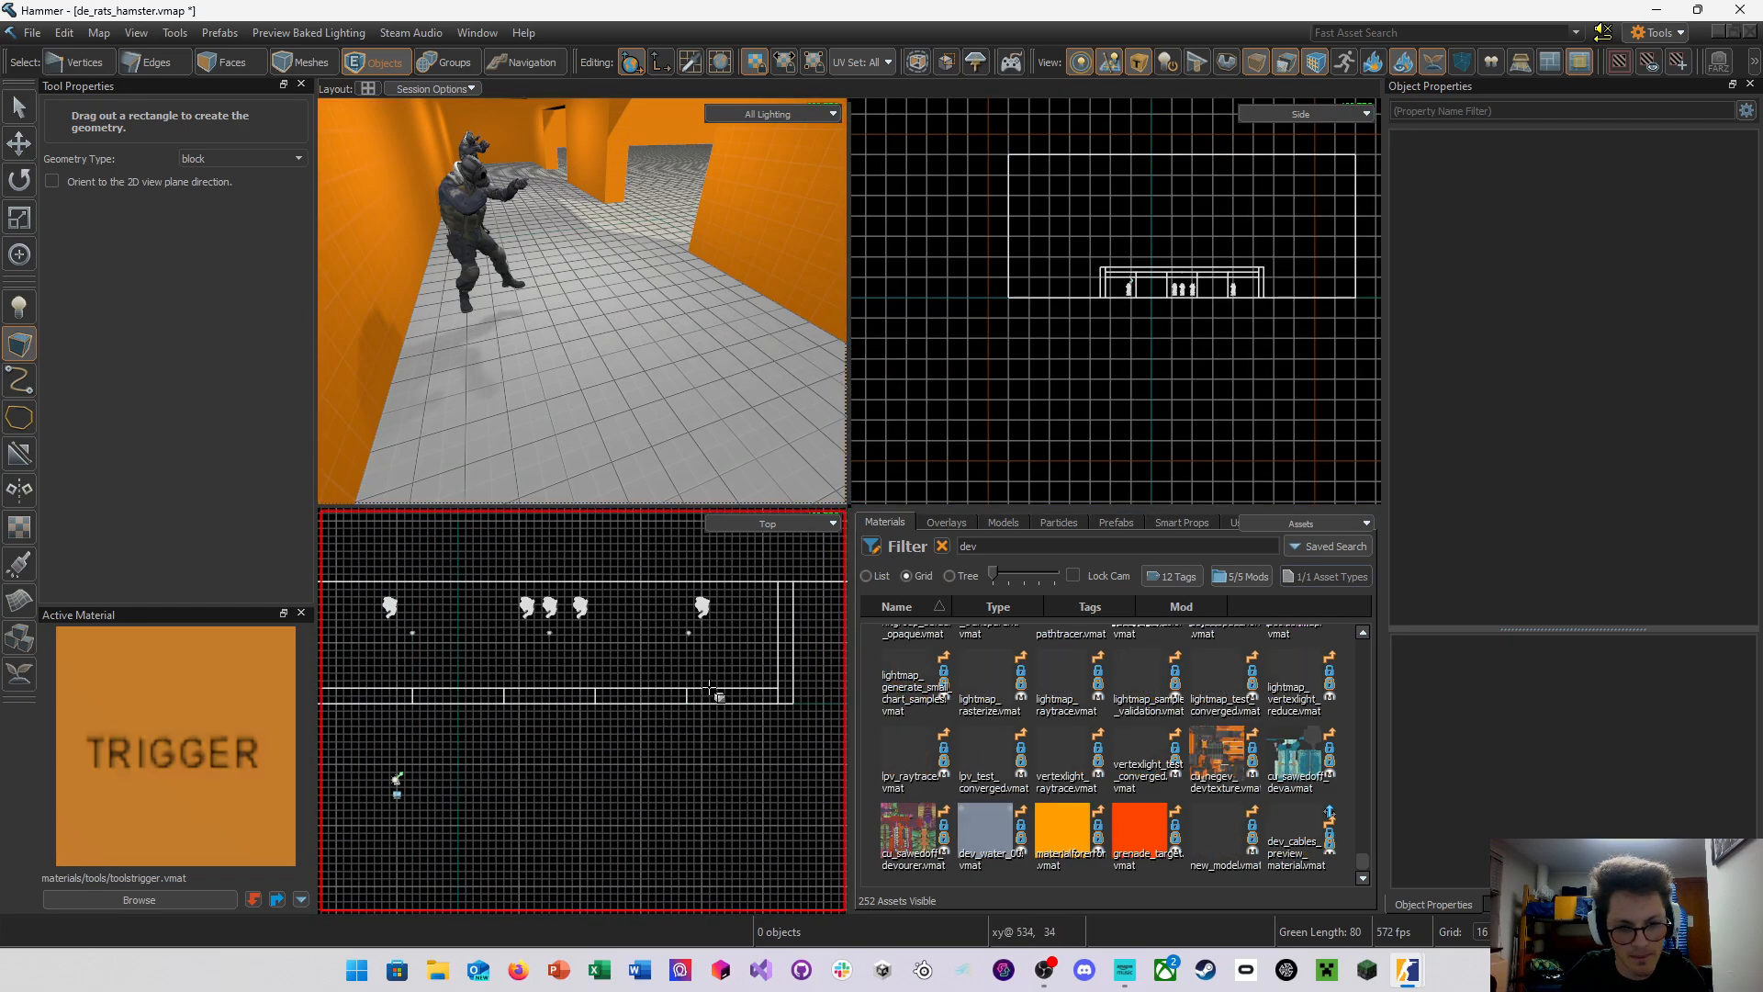
scroll(710, 687, down, 1)
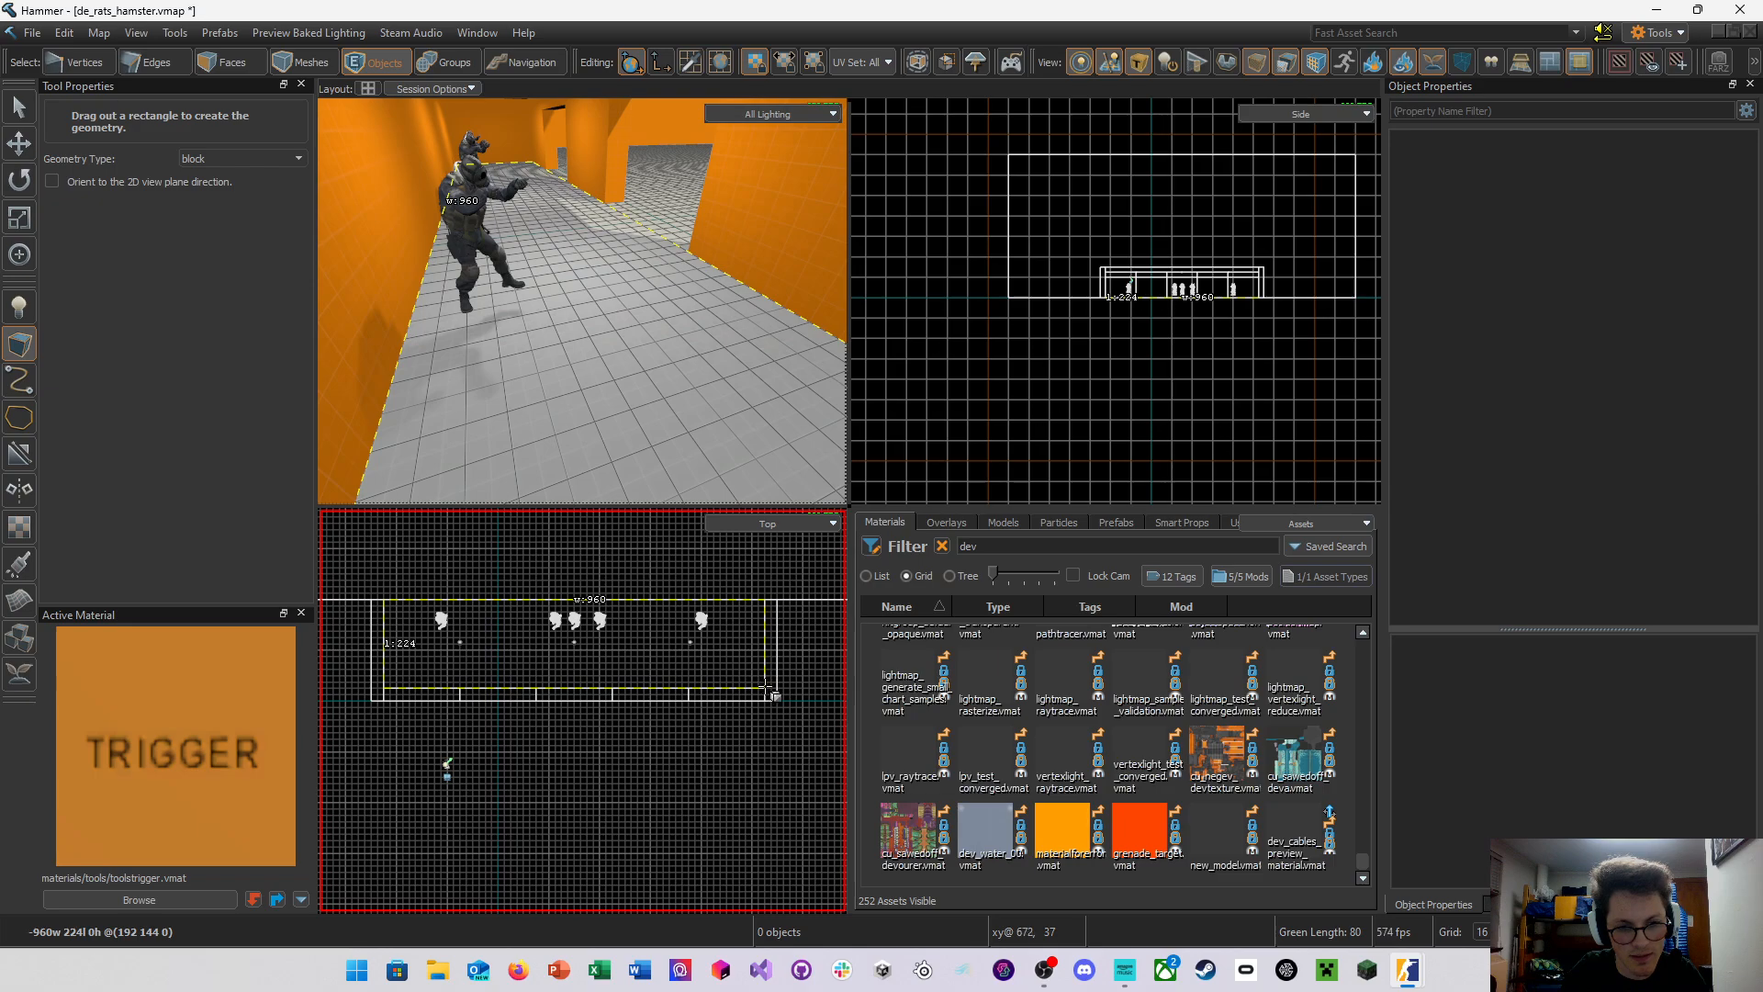
drag(766, 686, 767, 687)
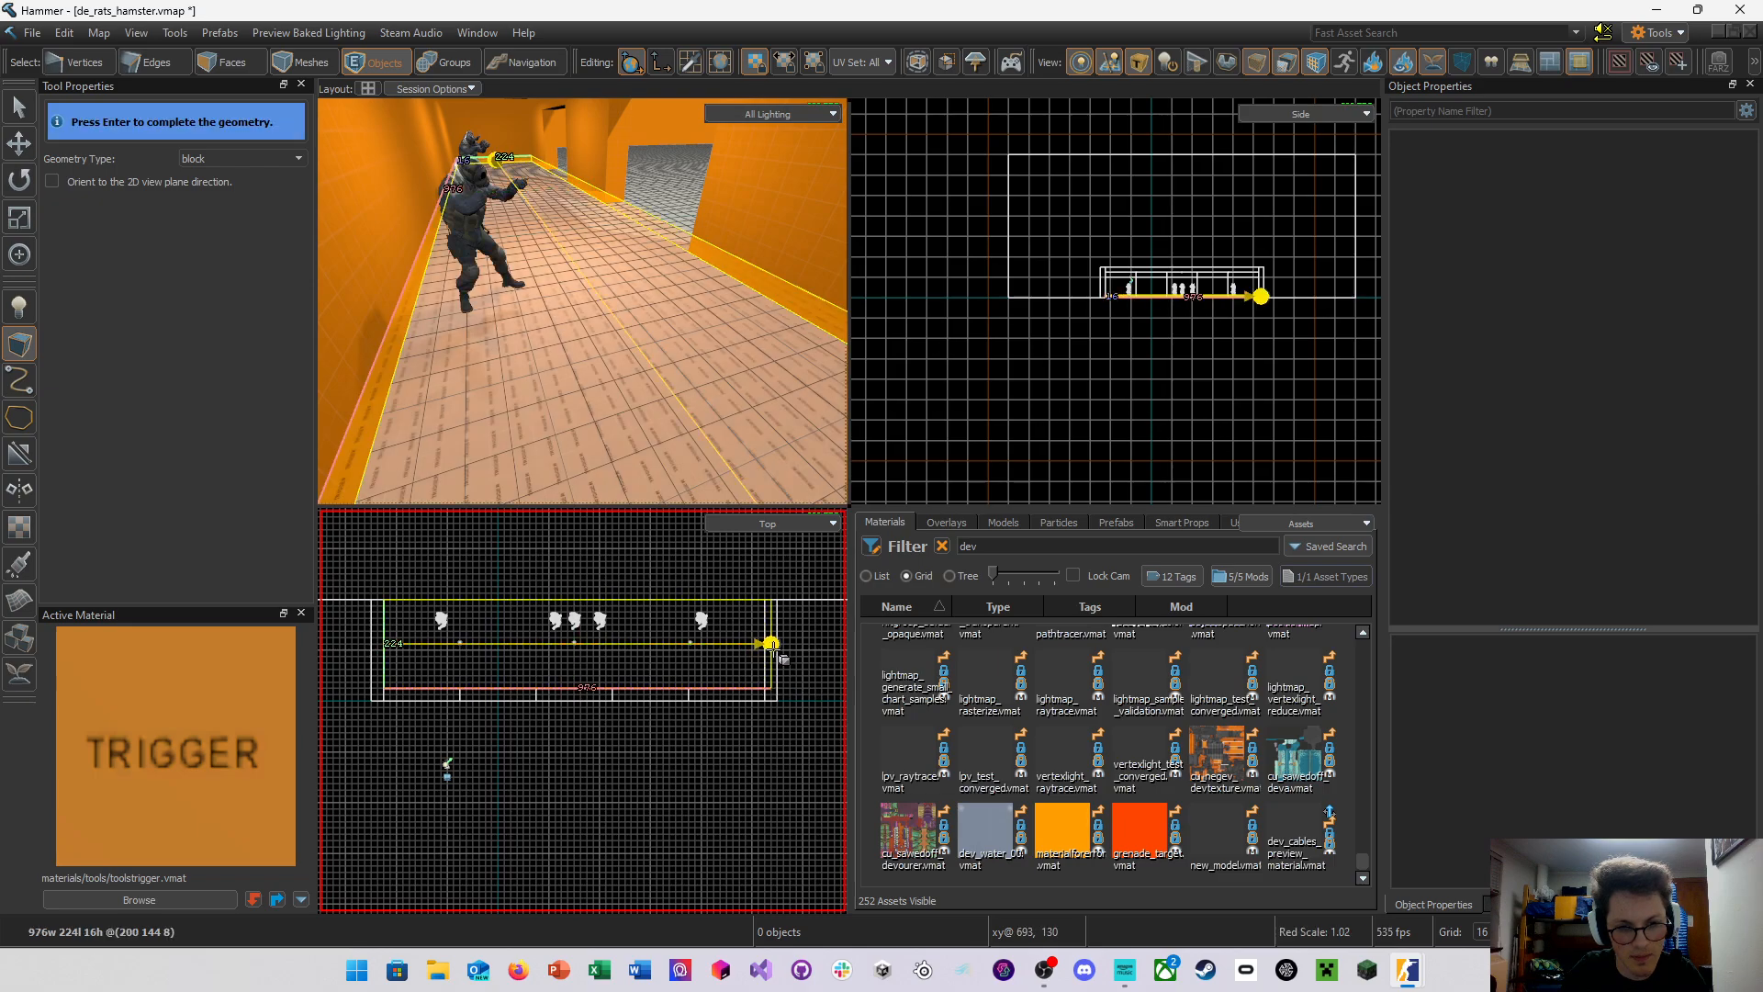
Stretch the trigger block to the outer wall edges, 1024 by 256 units, and raise its height to 192 units
drag(580, 688, 580, 701)
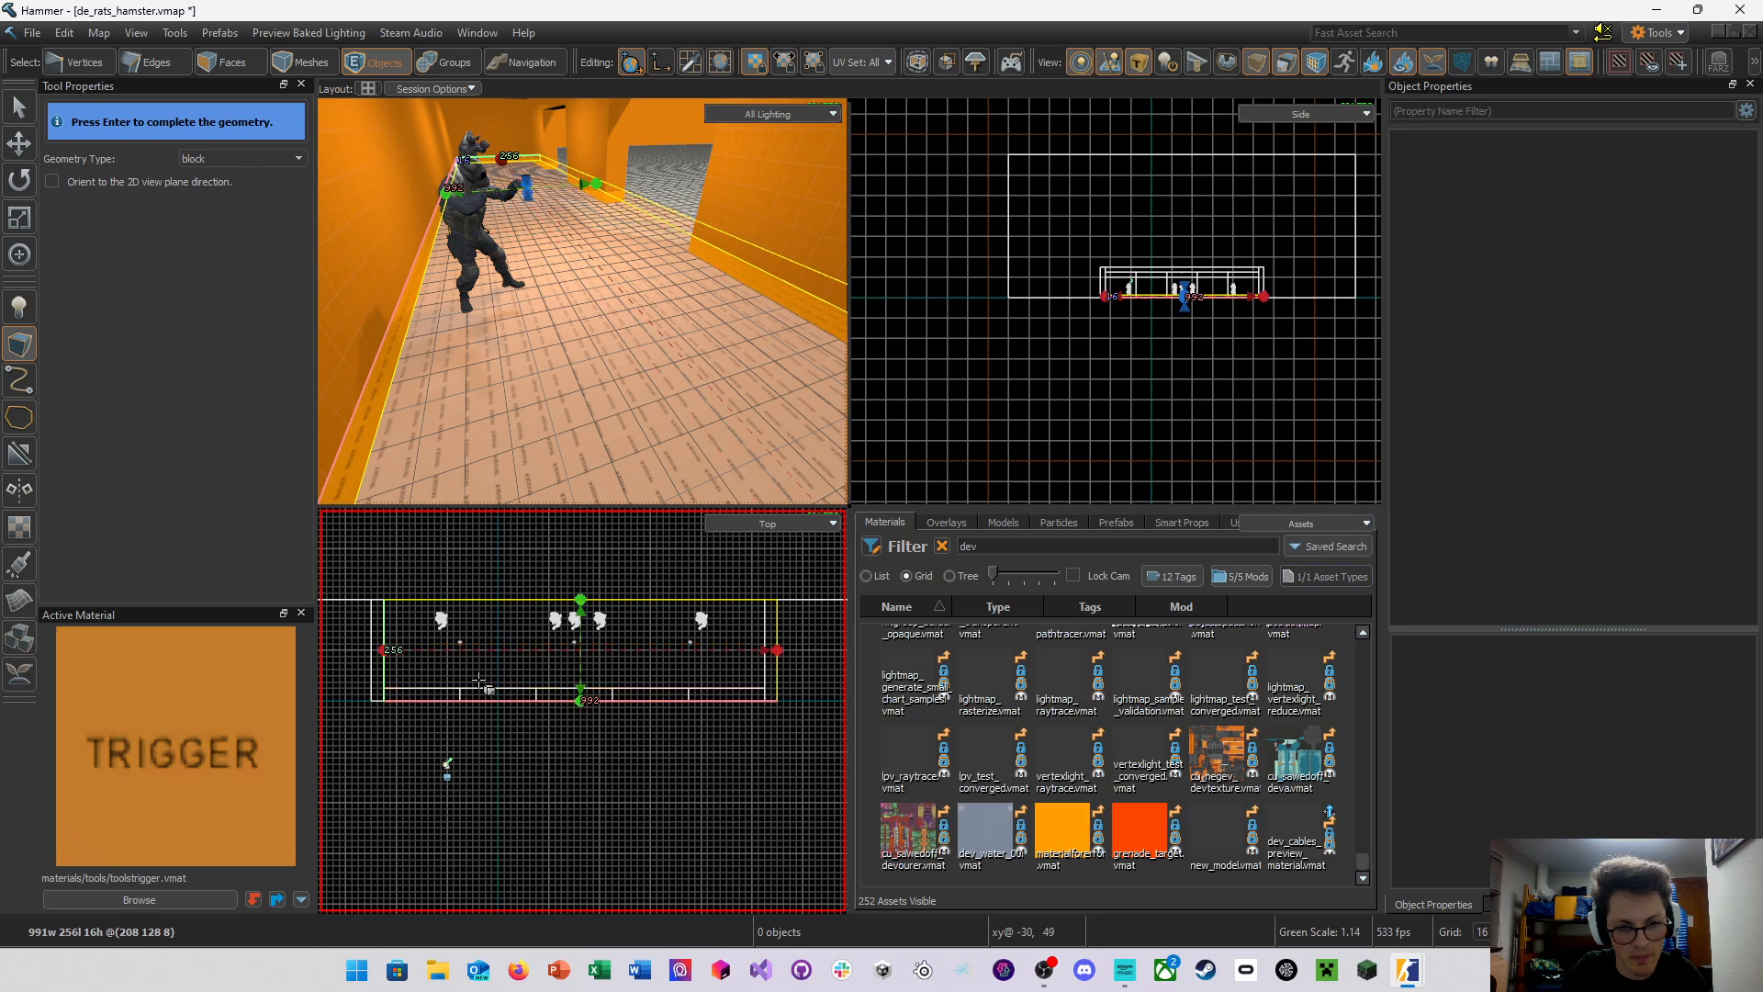
drag(384, 650, 376, 650)
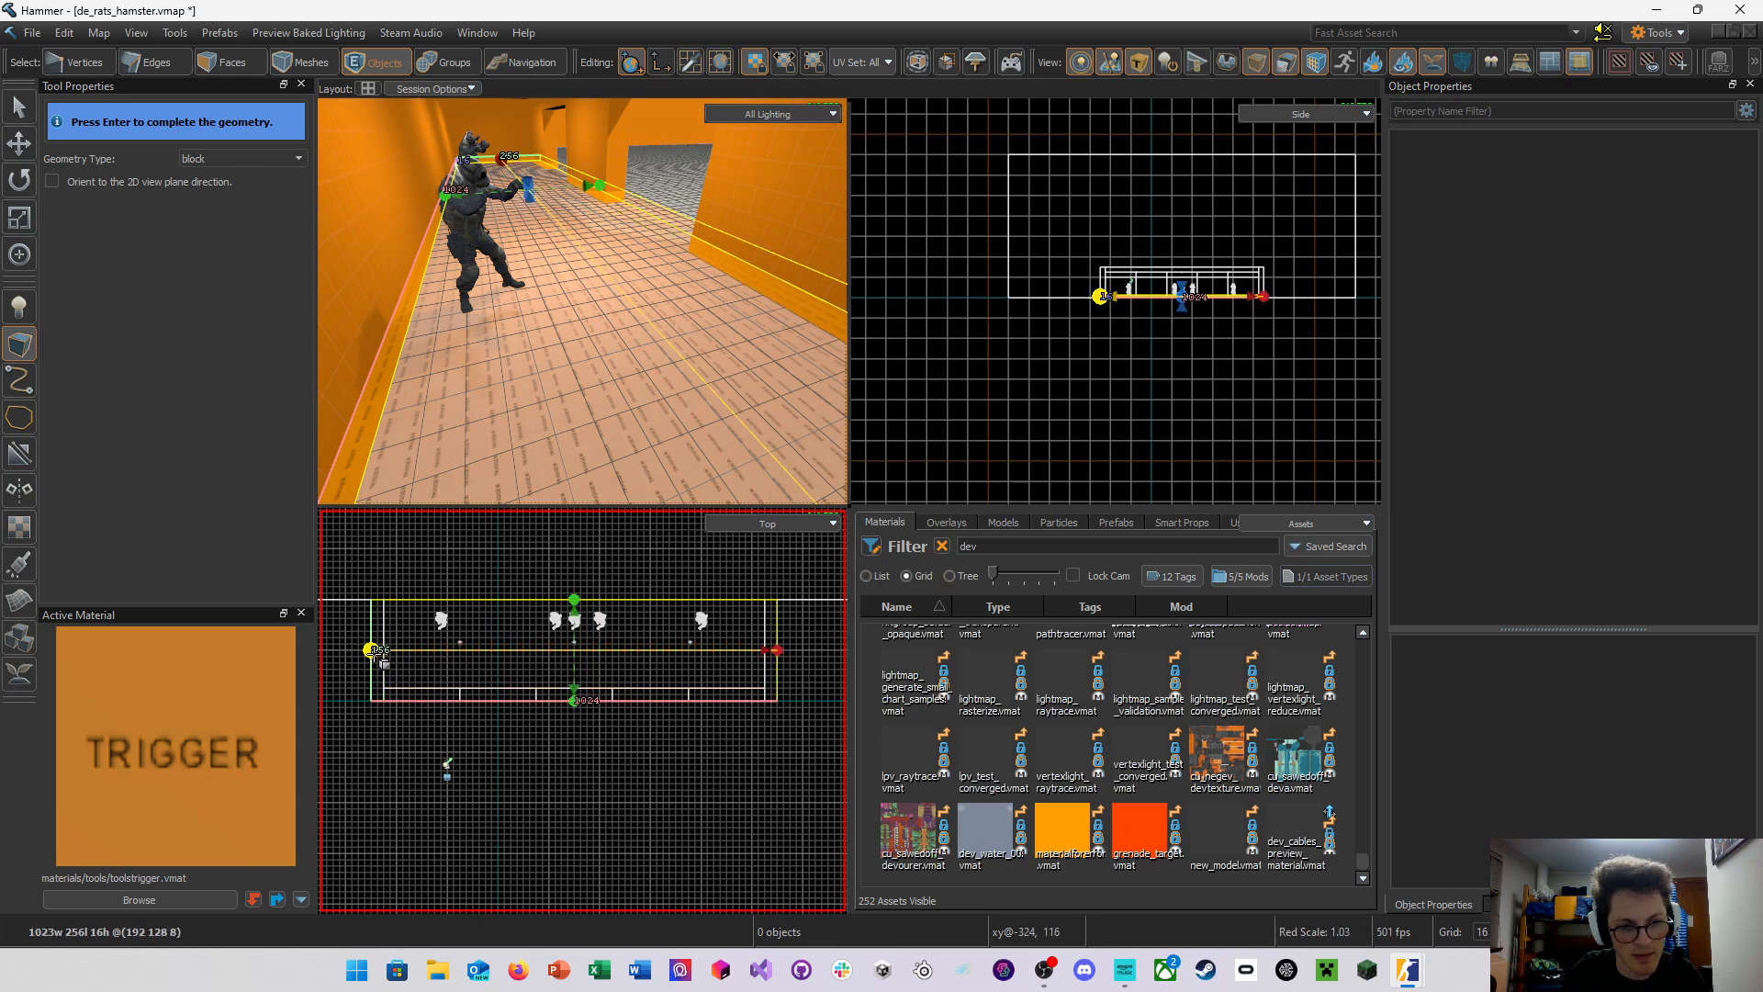
scroll(1156, 267, up, 3)
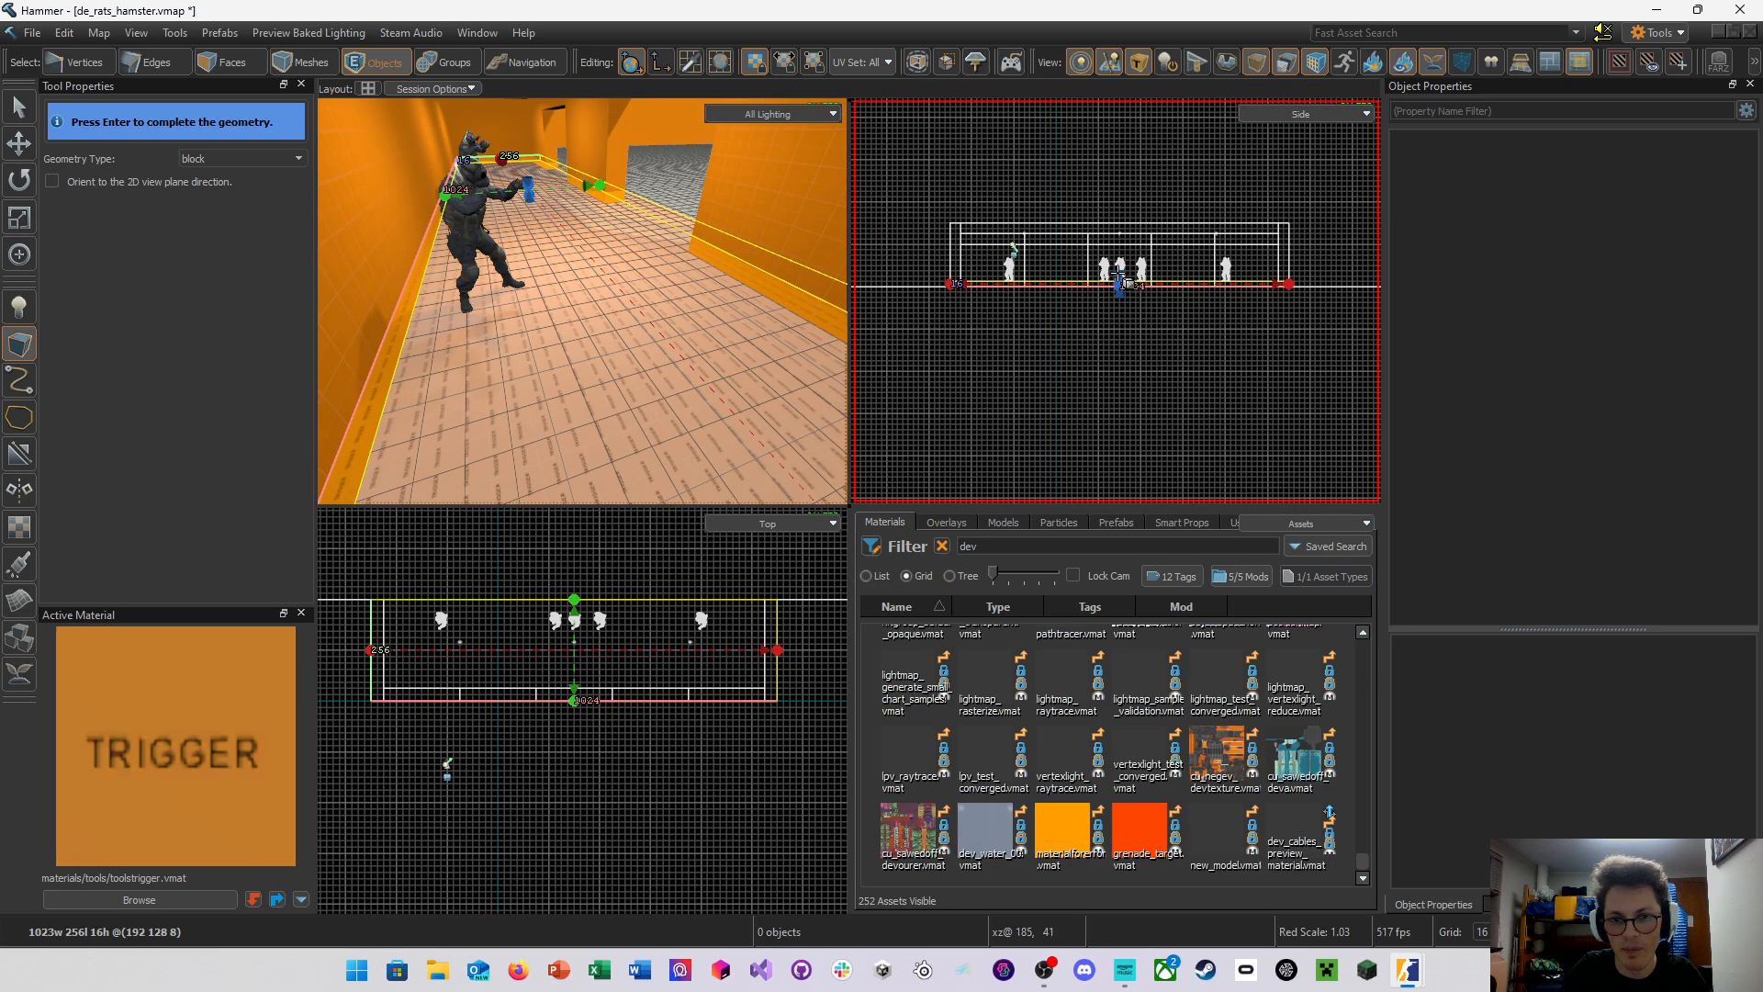
drag(1122, 283, 1124, 230)
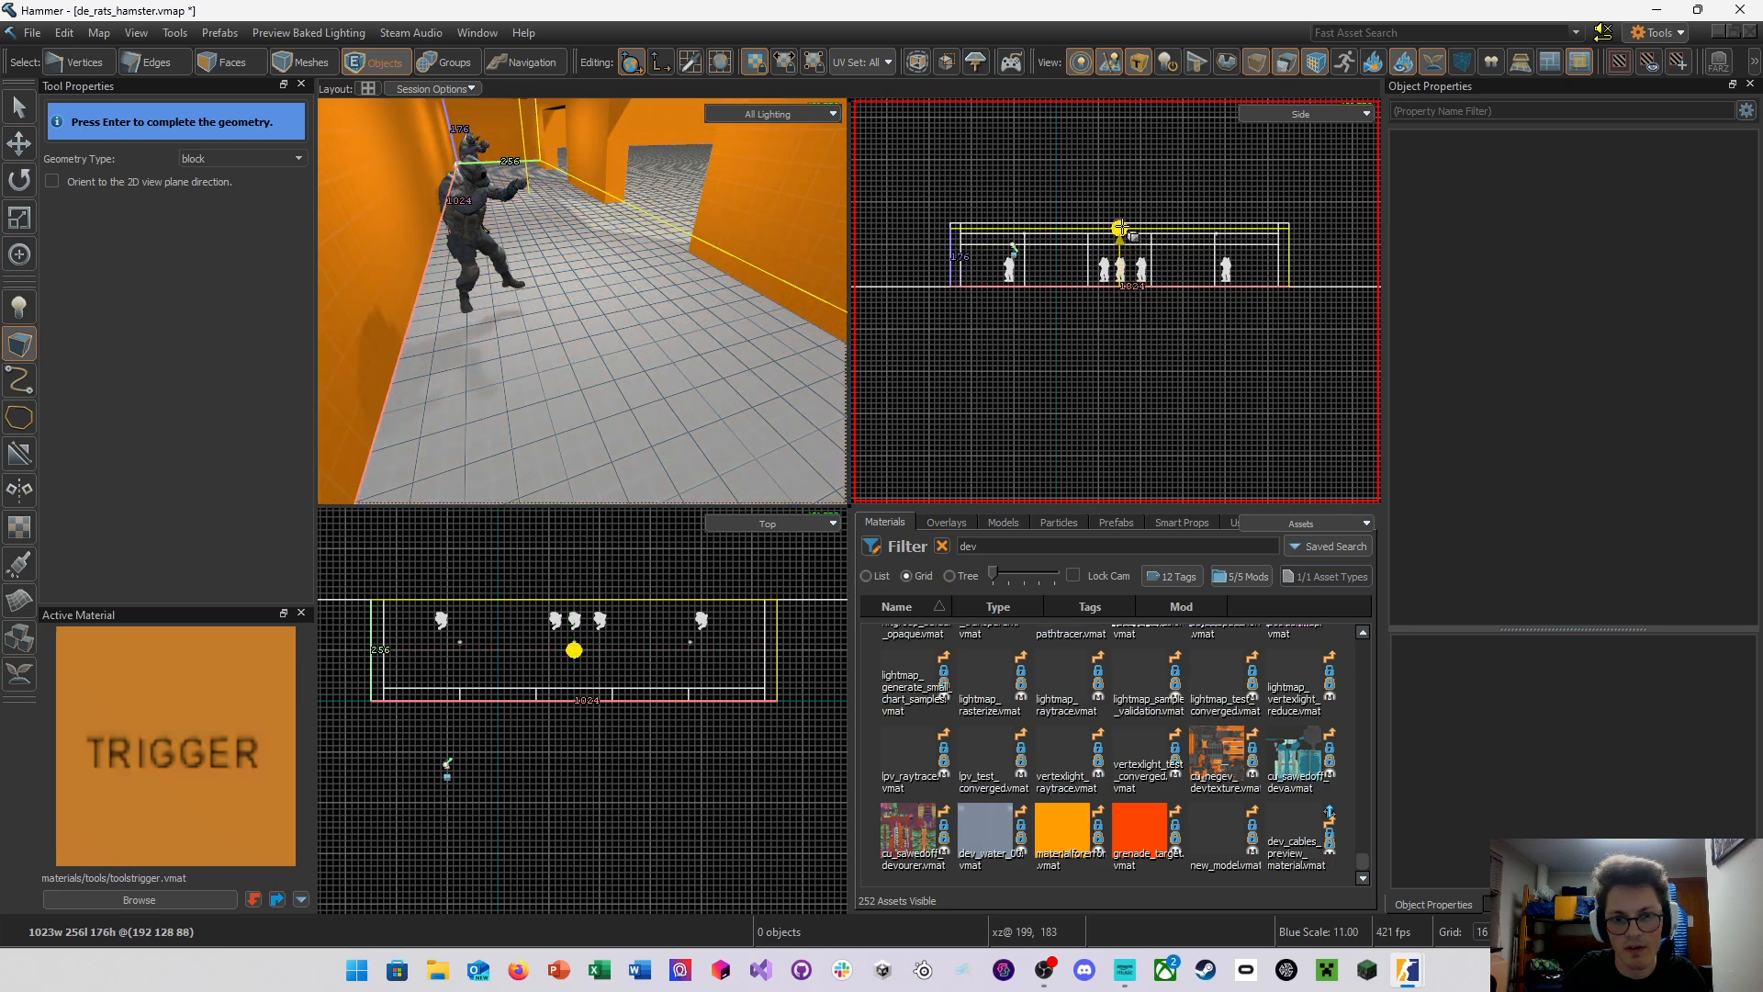
Pull the trigger block in from the outer walls to 992 by 240 units and lower its height to 176 units
right_drag(579, 327, 582, 301)
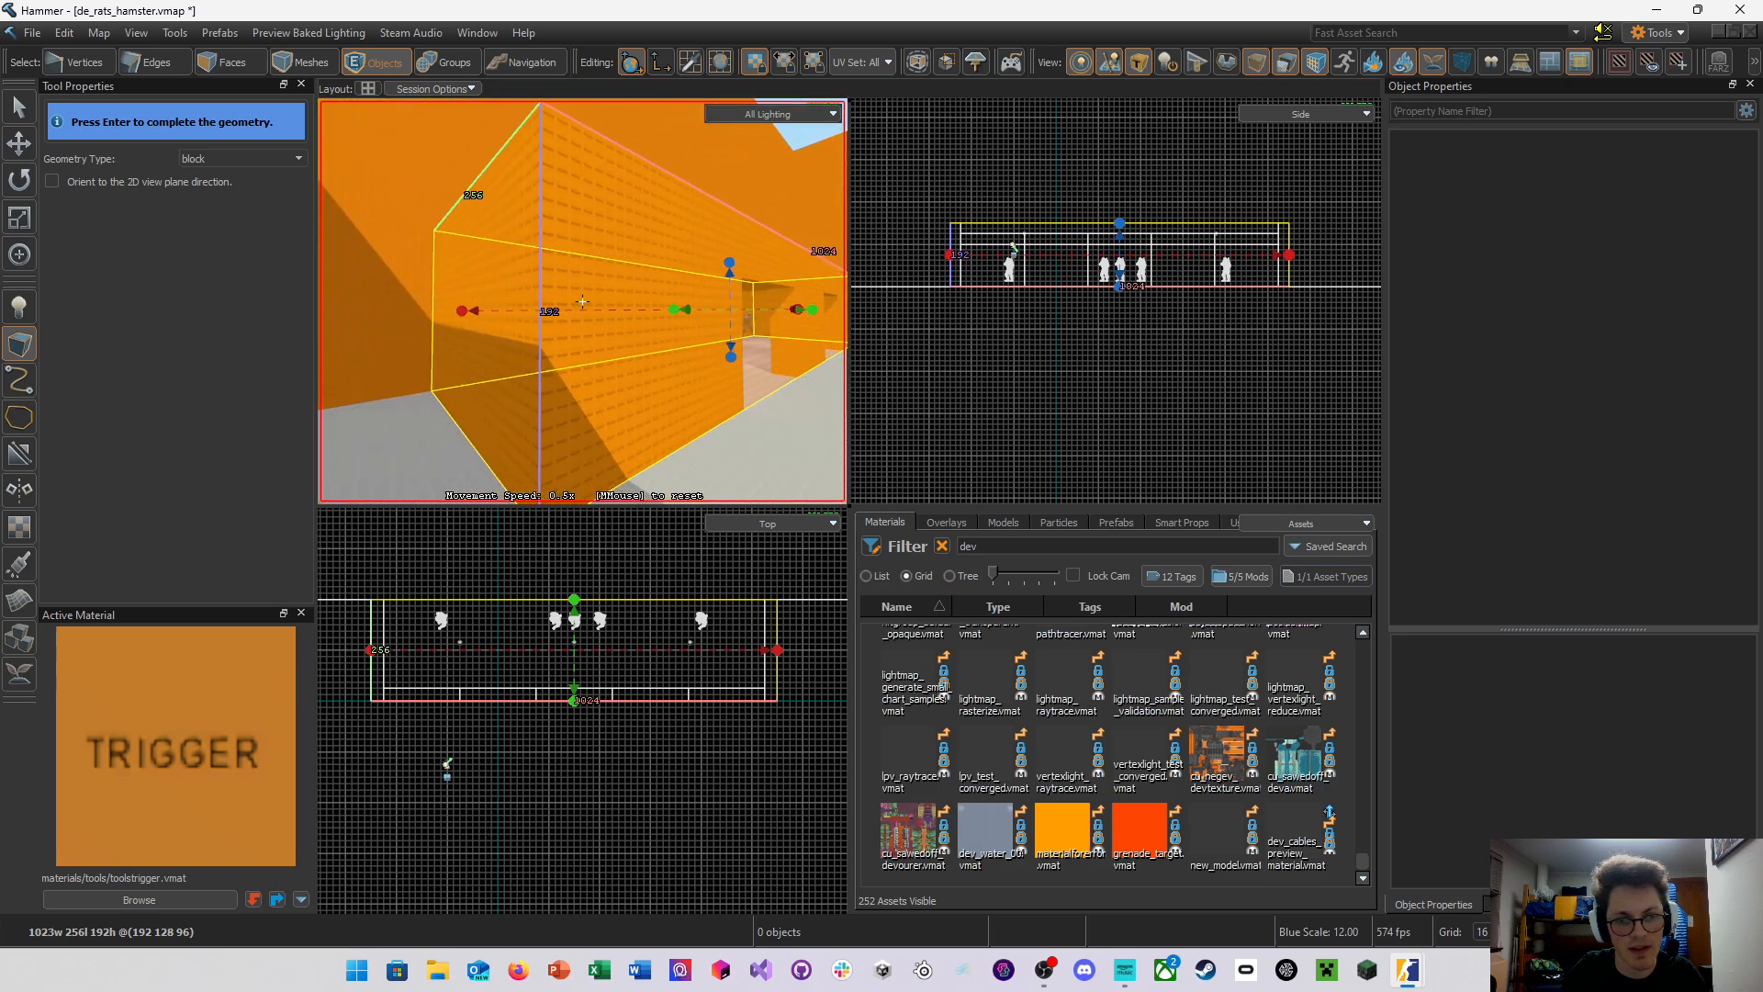
drag(376, 652, 379, 643)
drag(577, 701, 597, 696)
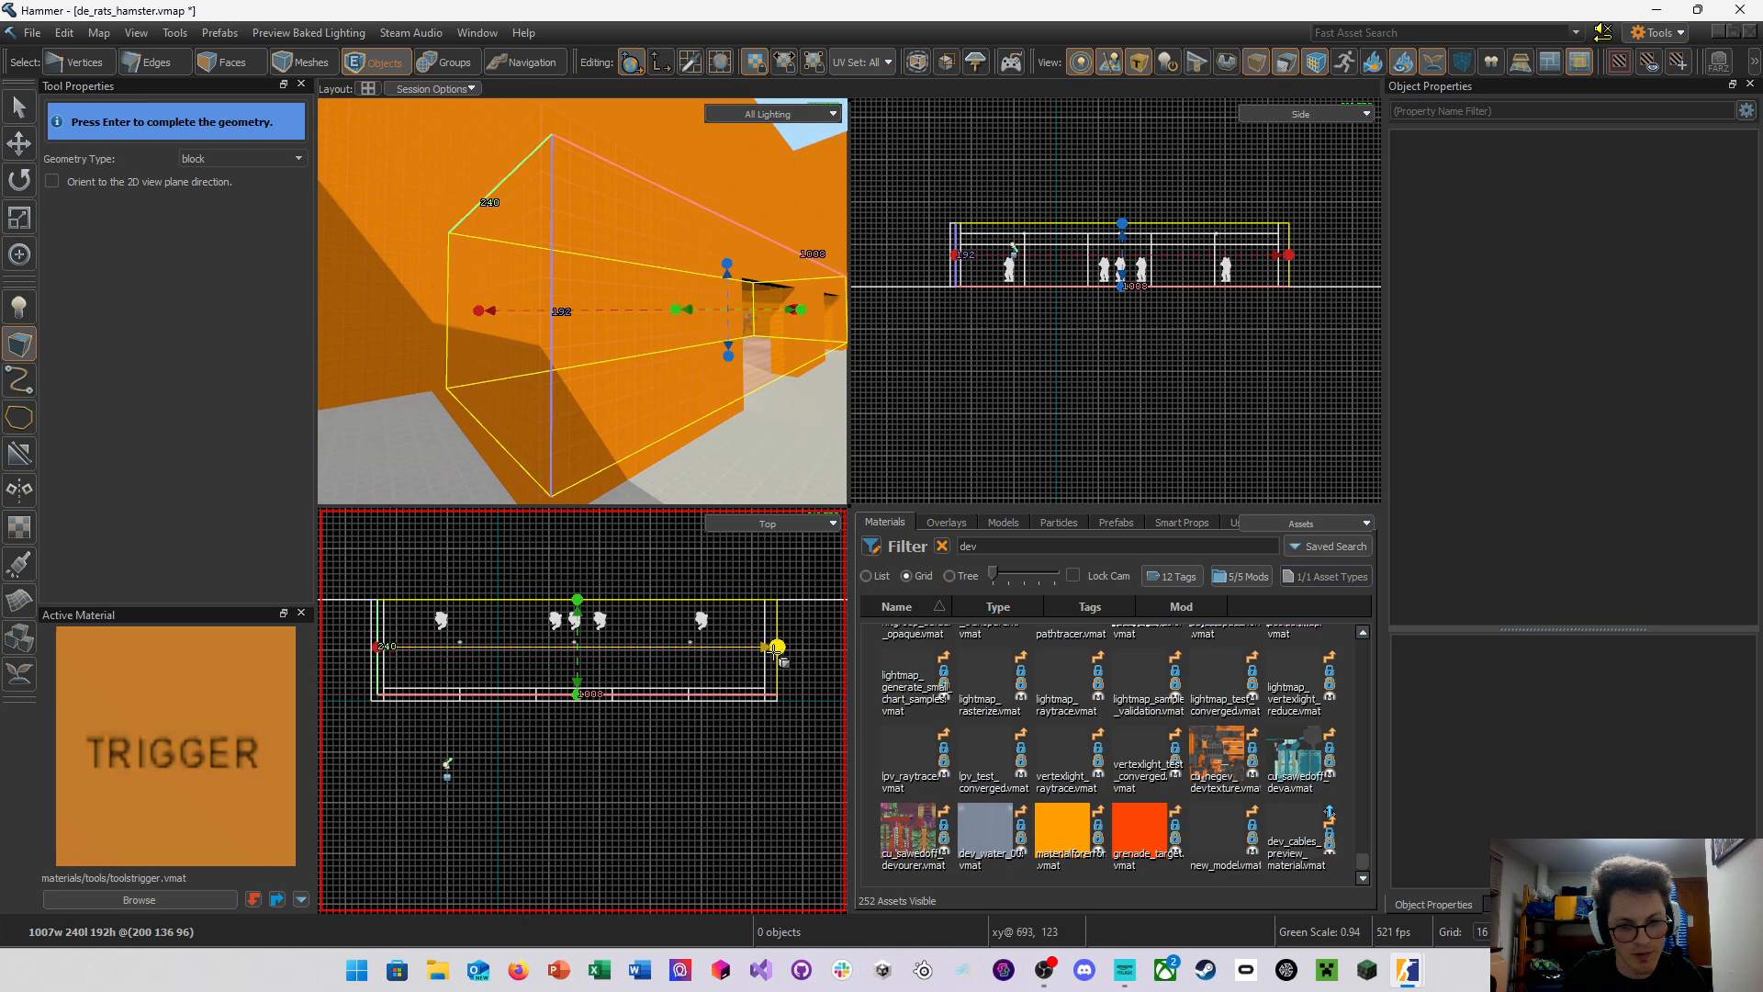
drag(777, 648, 770, 649)
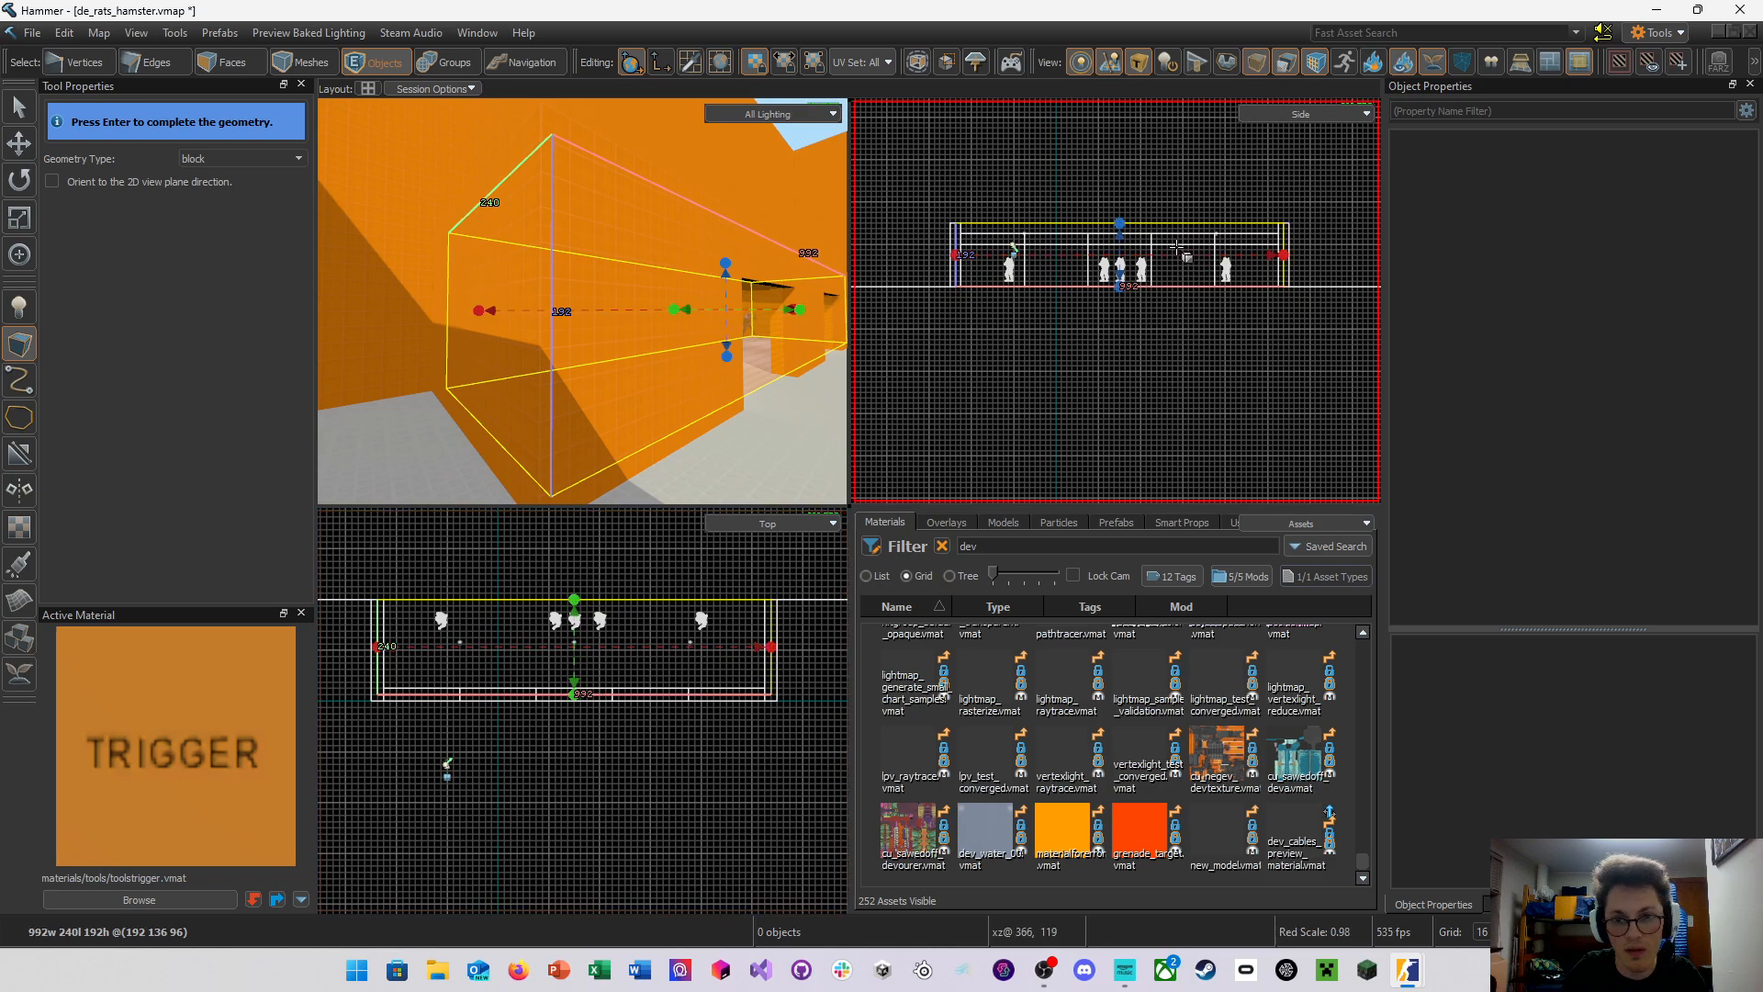
drag(1120, 224, 1119, 227)
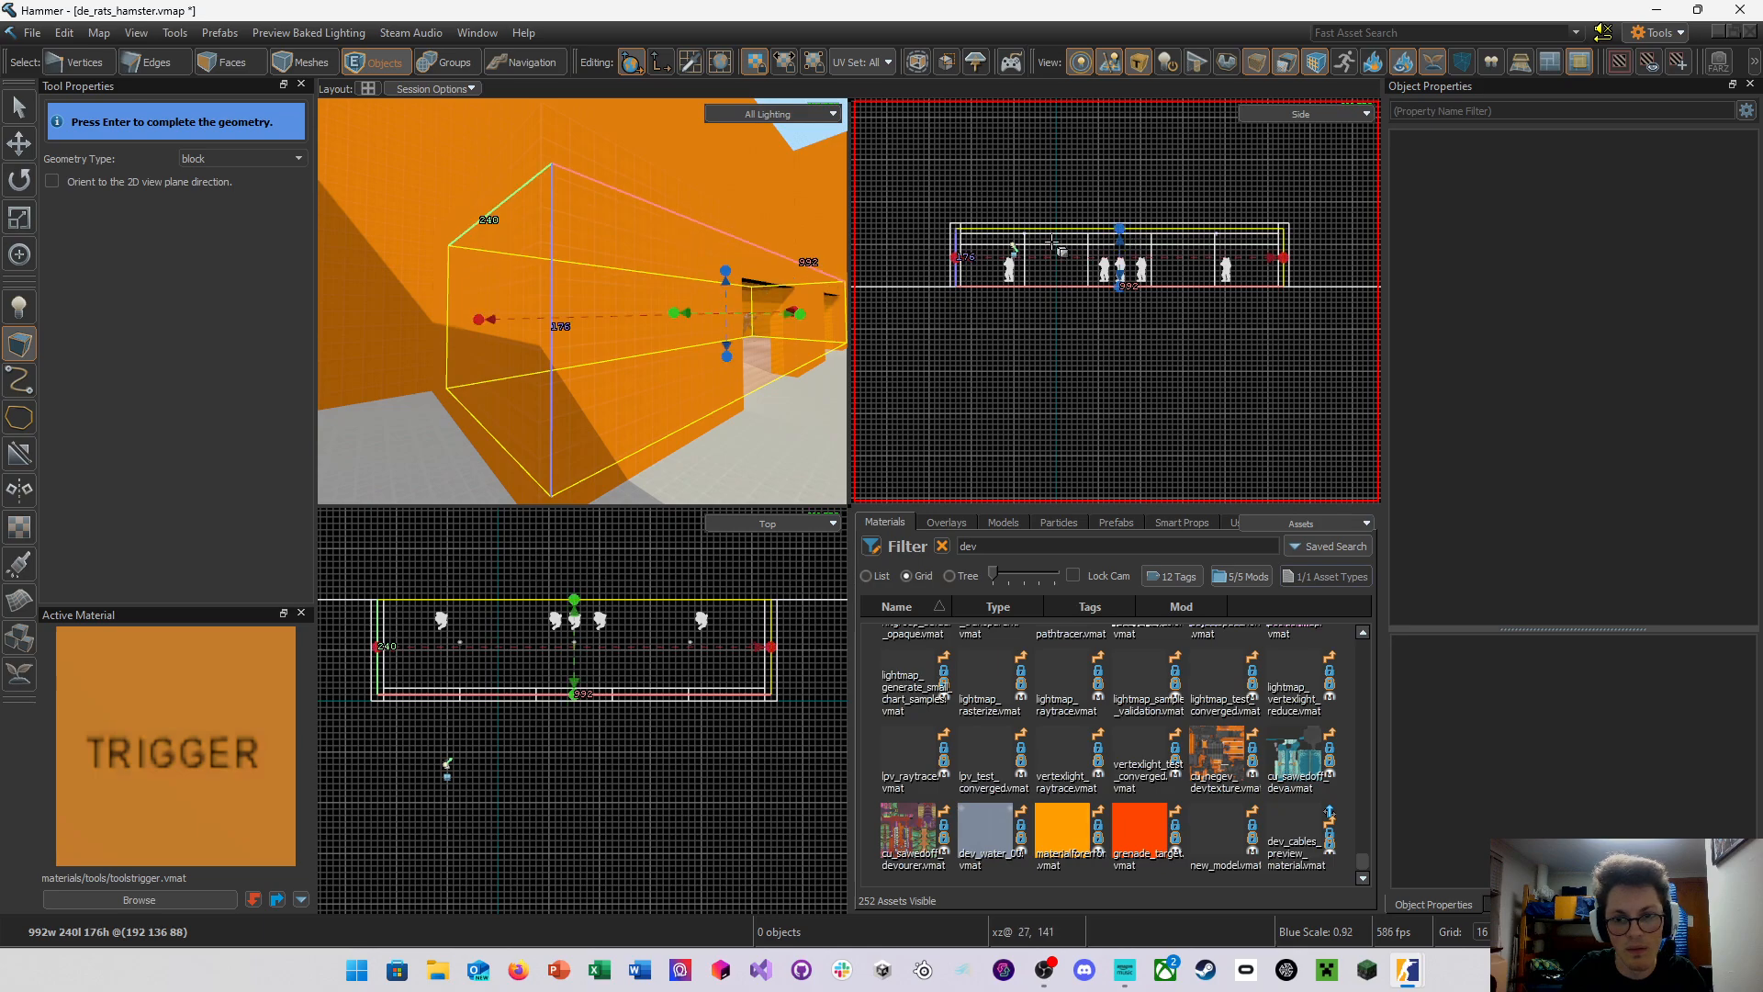
Check the trigger block's fit inside the spawn room, maximise the 3D view and complete the geometry
key(w)
right_drag(582, 301, 583, 302)
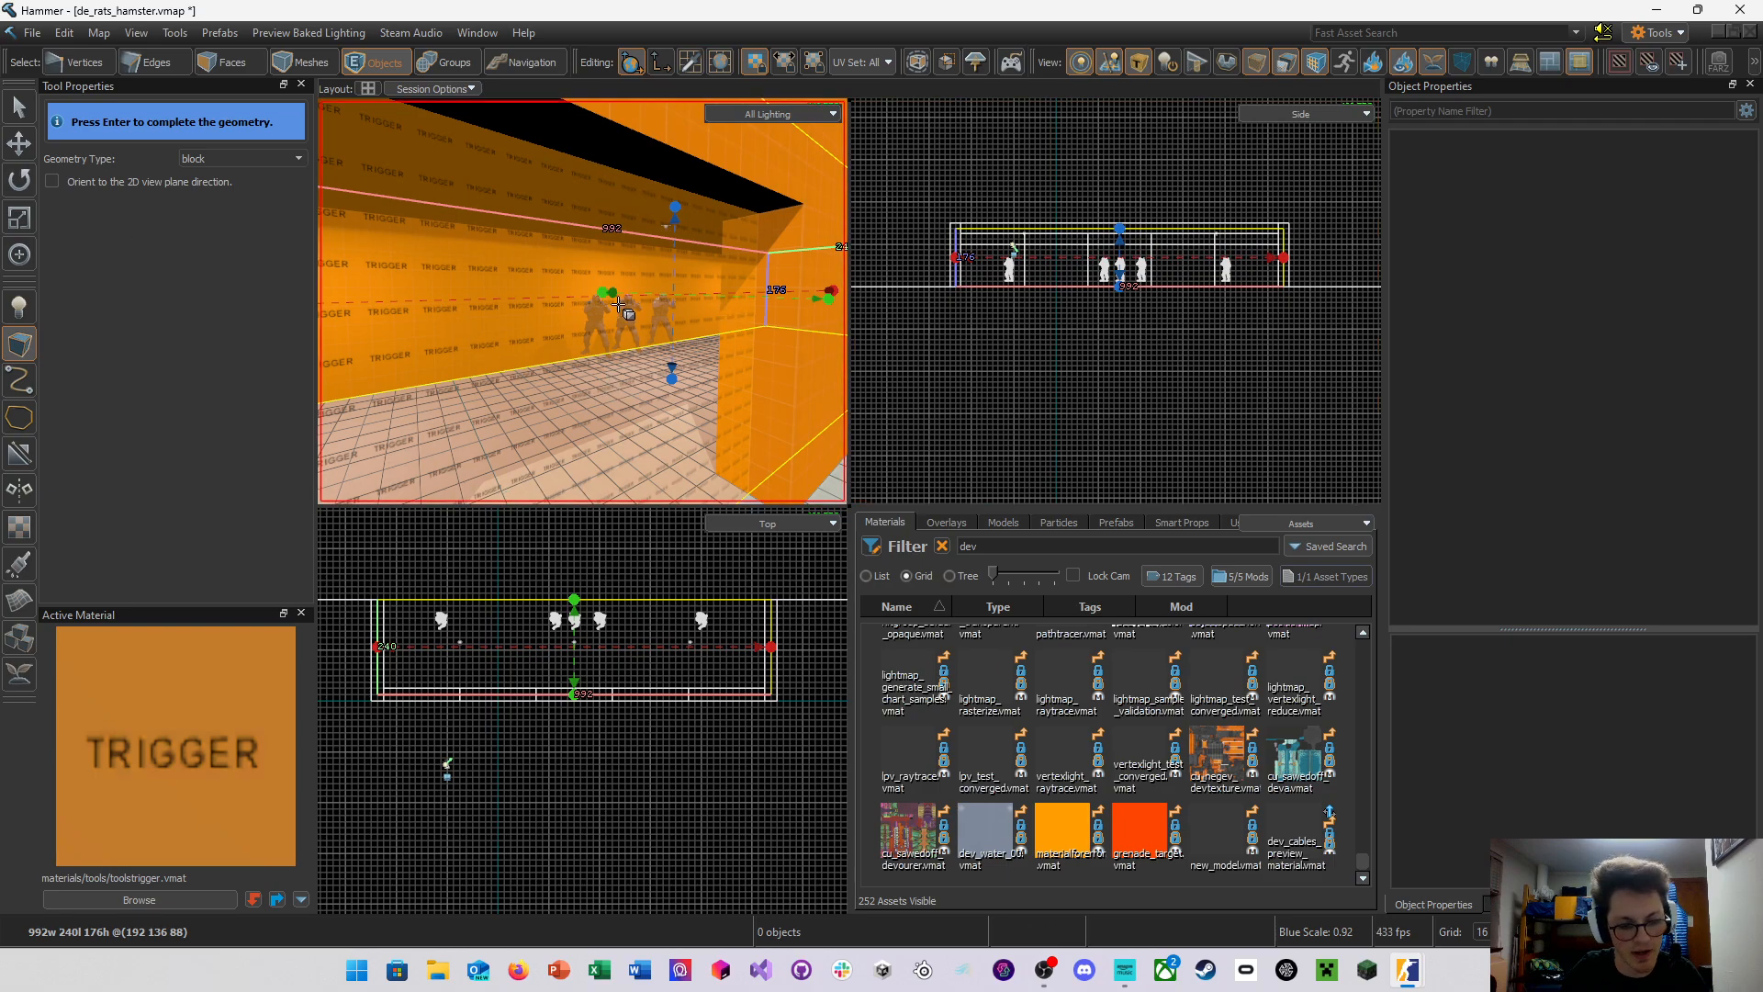
key(shift+z)
key(s)
right_drag(748, 374, 749, 374)
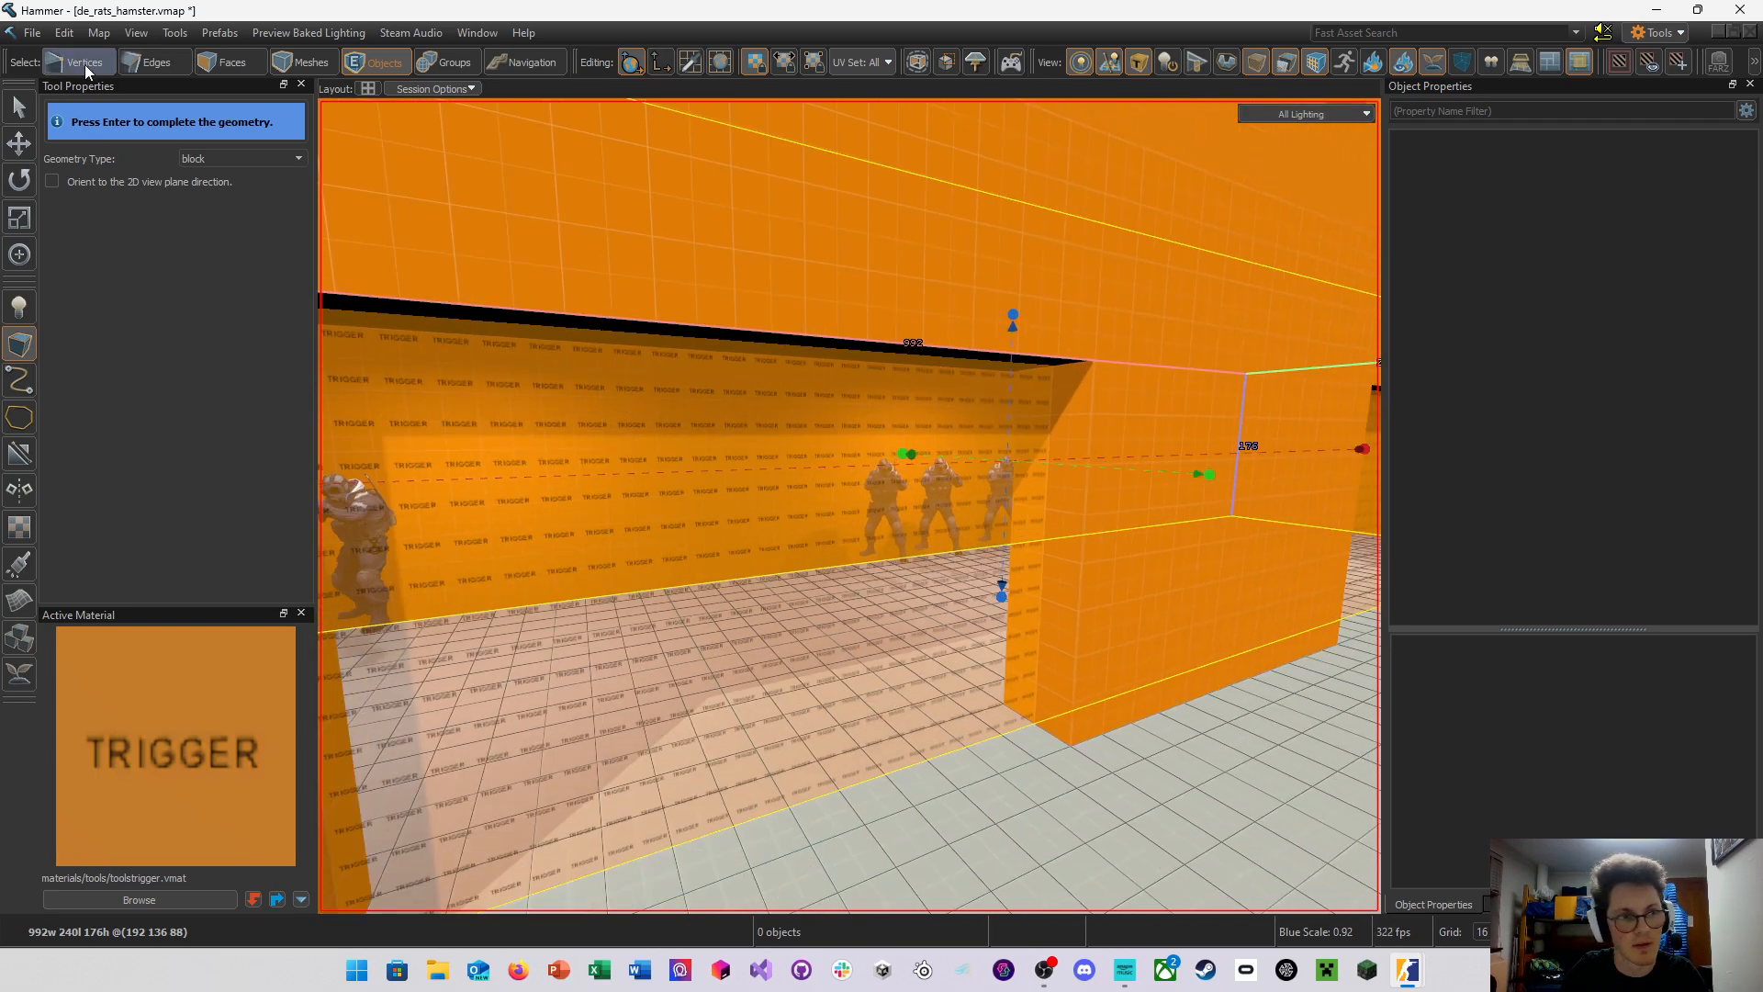
key(Return)
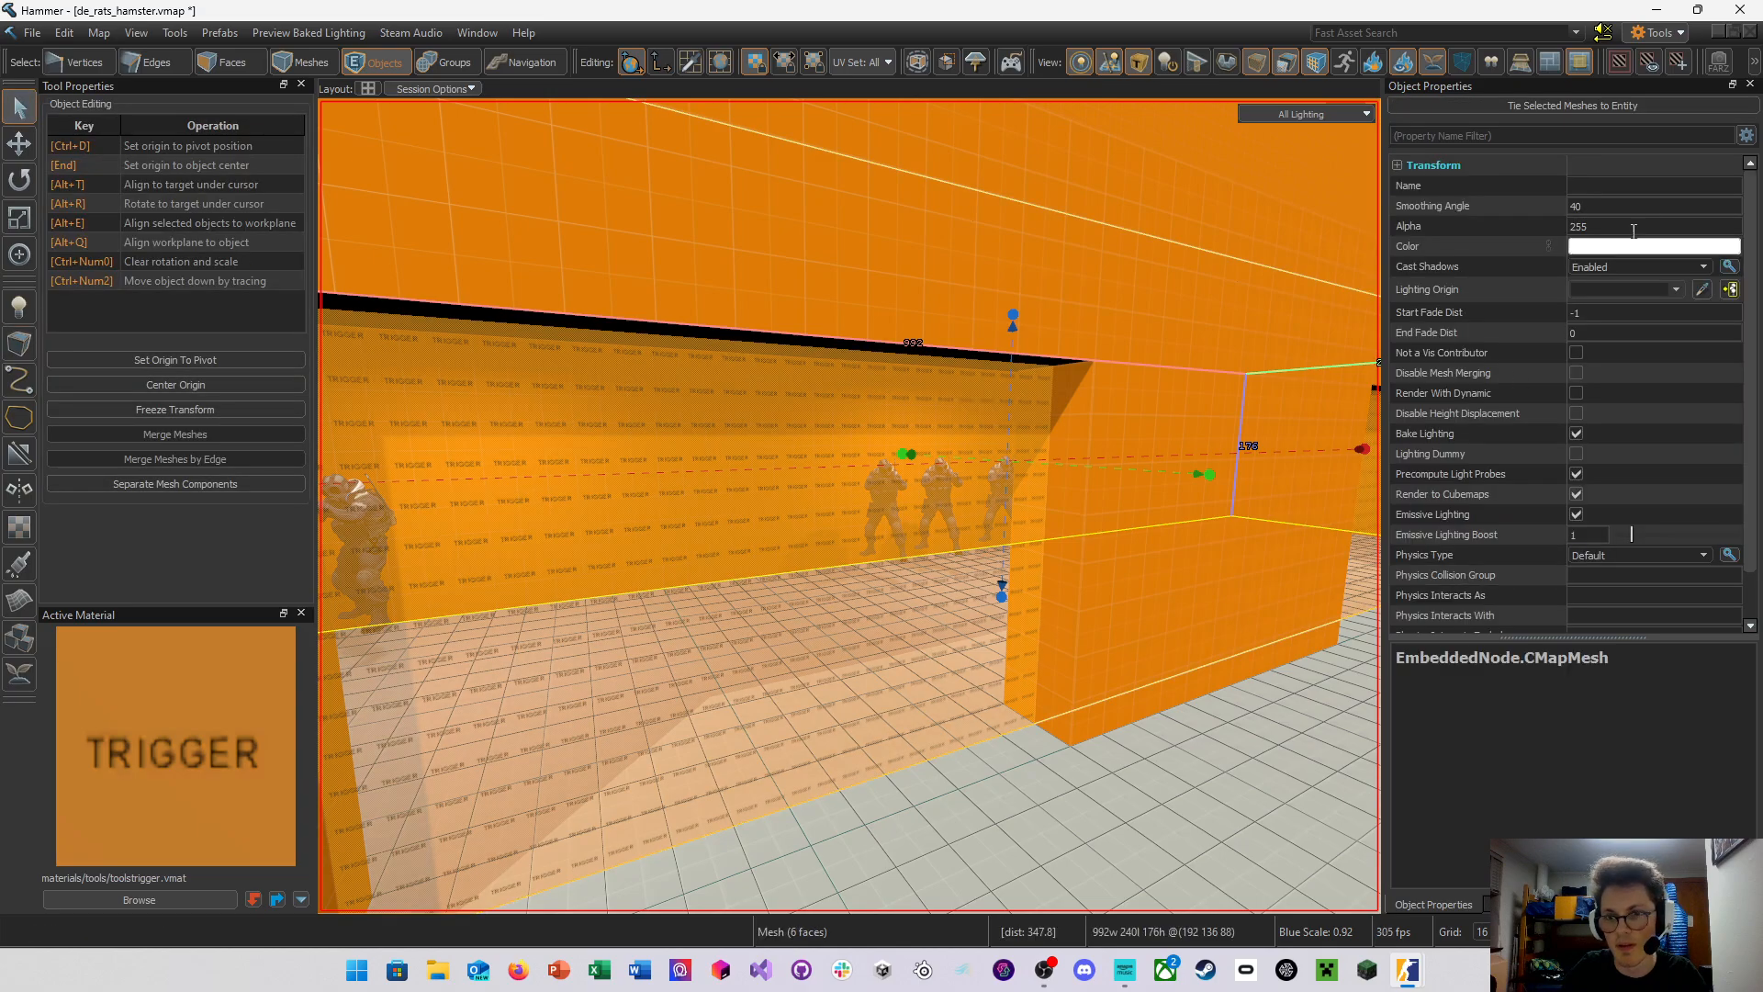
Tie the trigger mesh to an entity and set its class to func_buyzone
click(1532, 107)
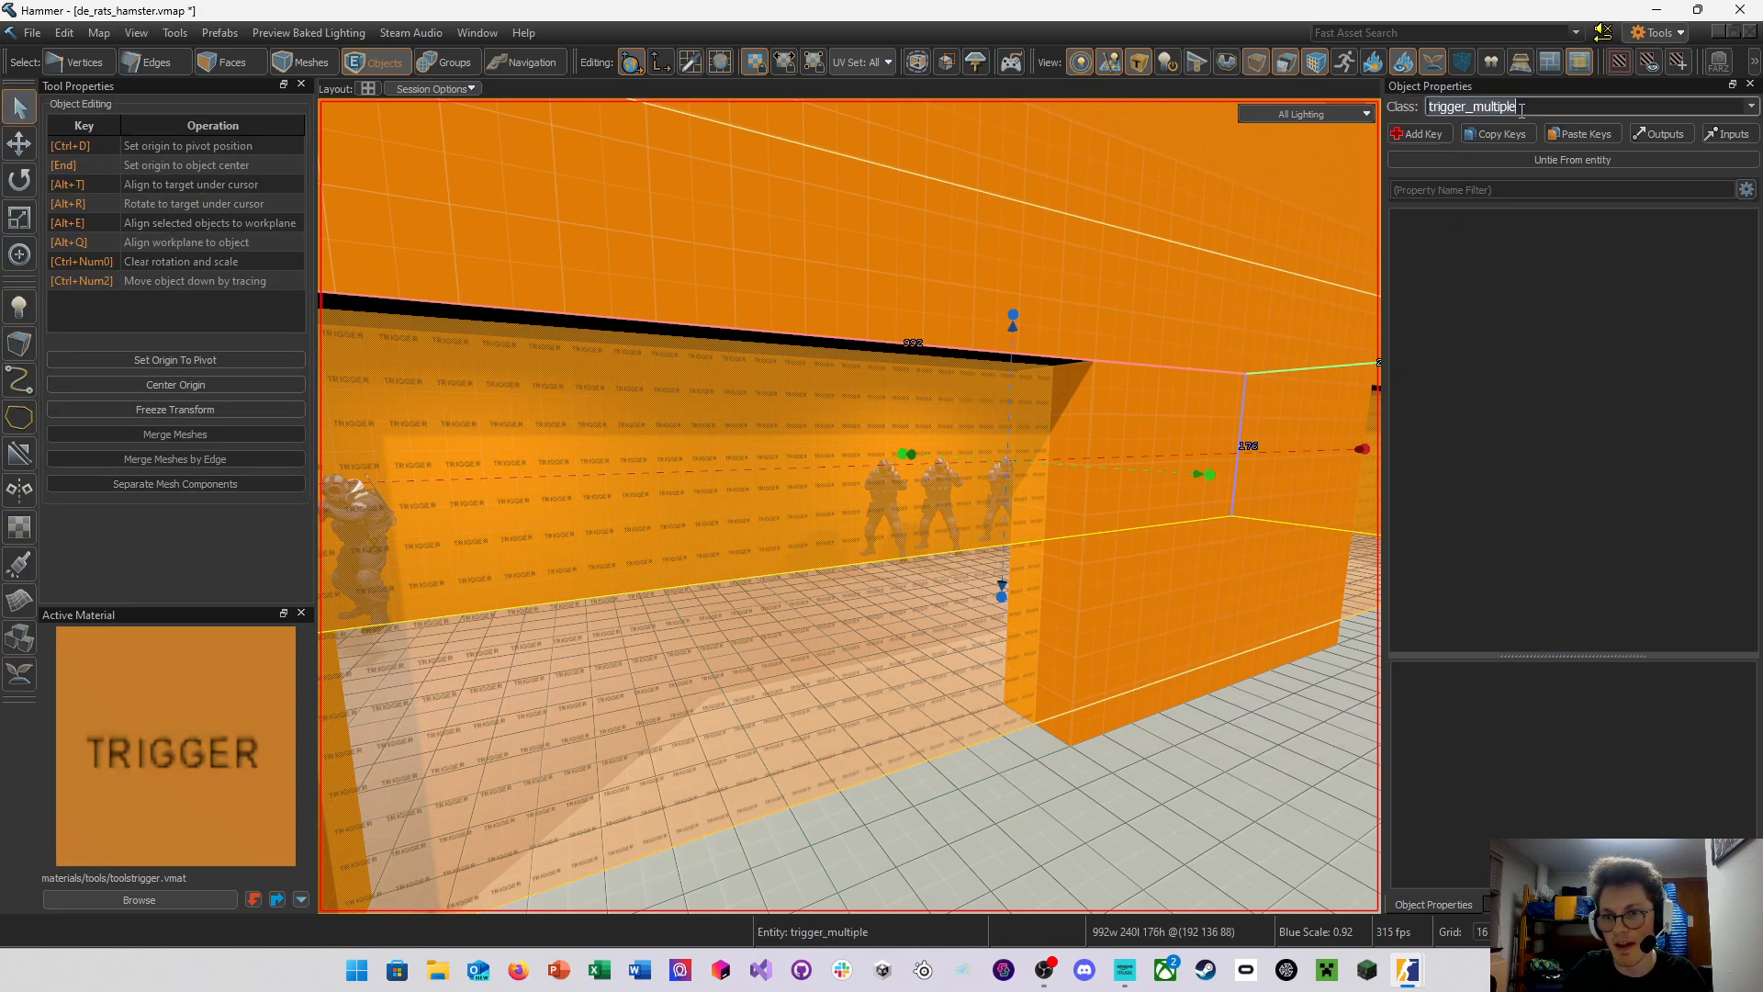
text(func)
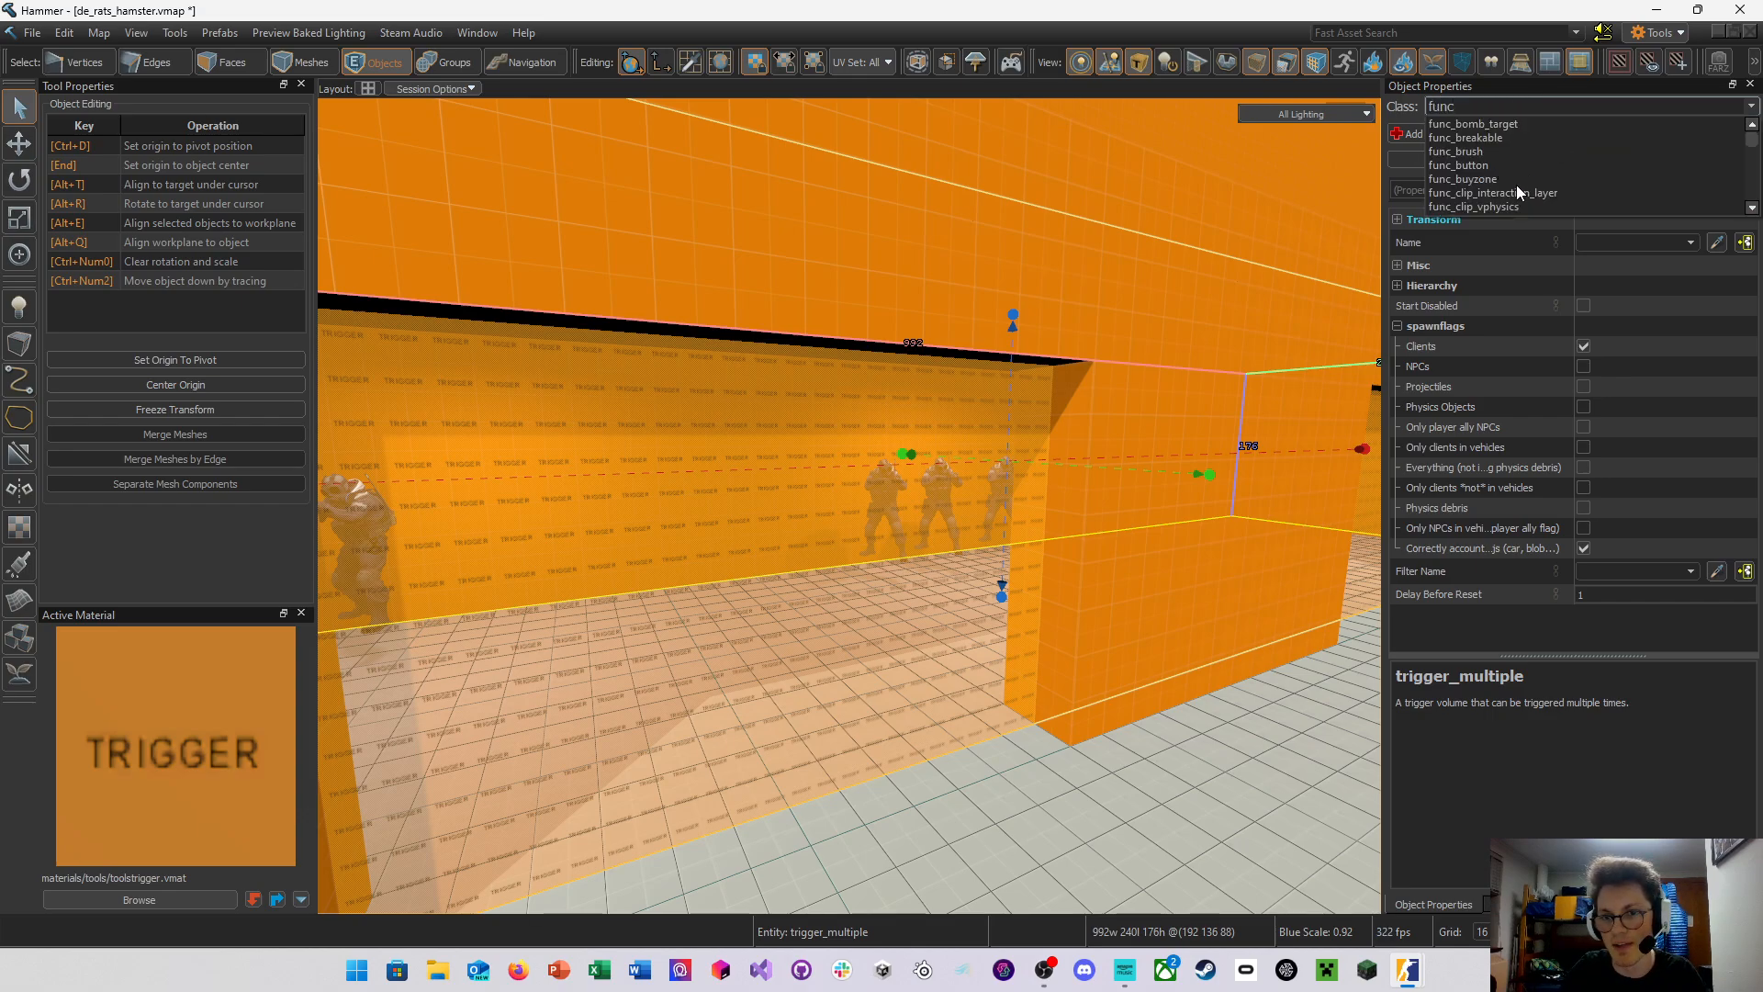
click(1478, 180)
Set the buy zone's Team Num to 1
click(1467, 290)
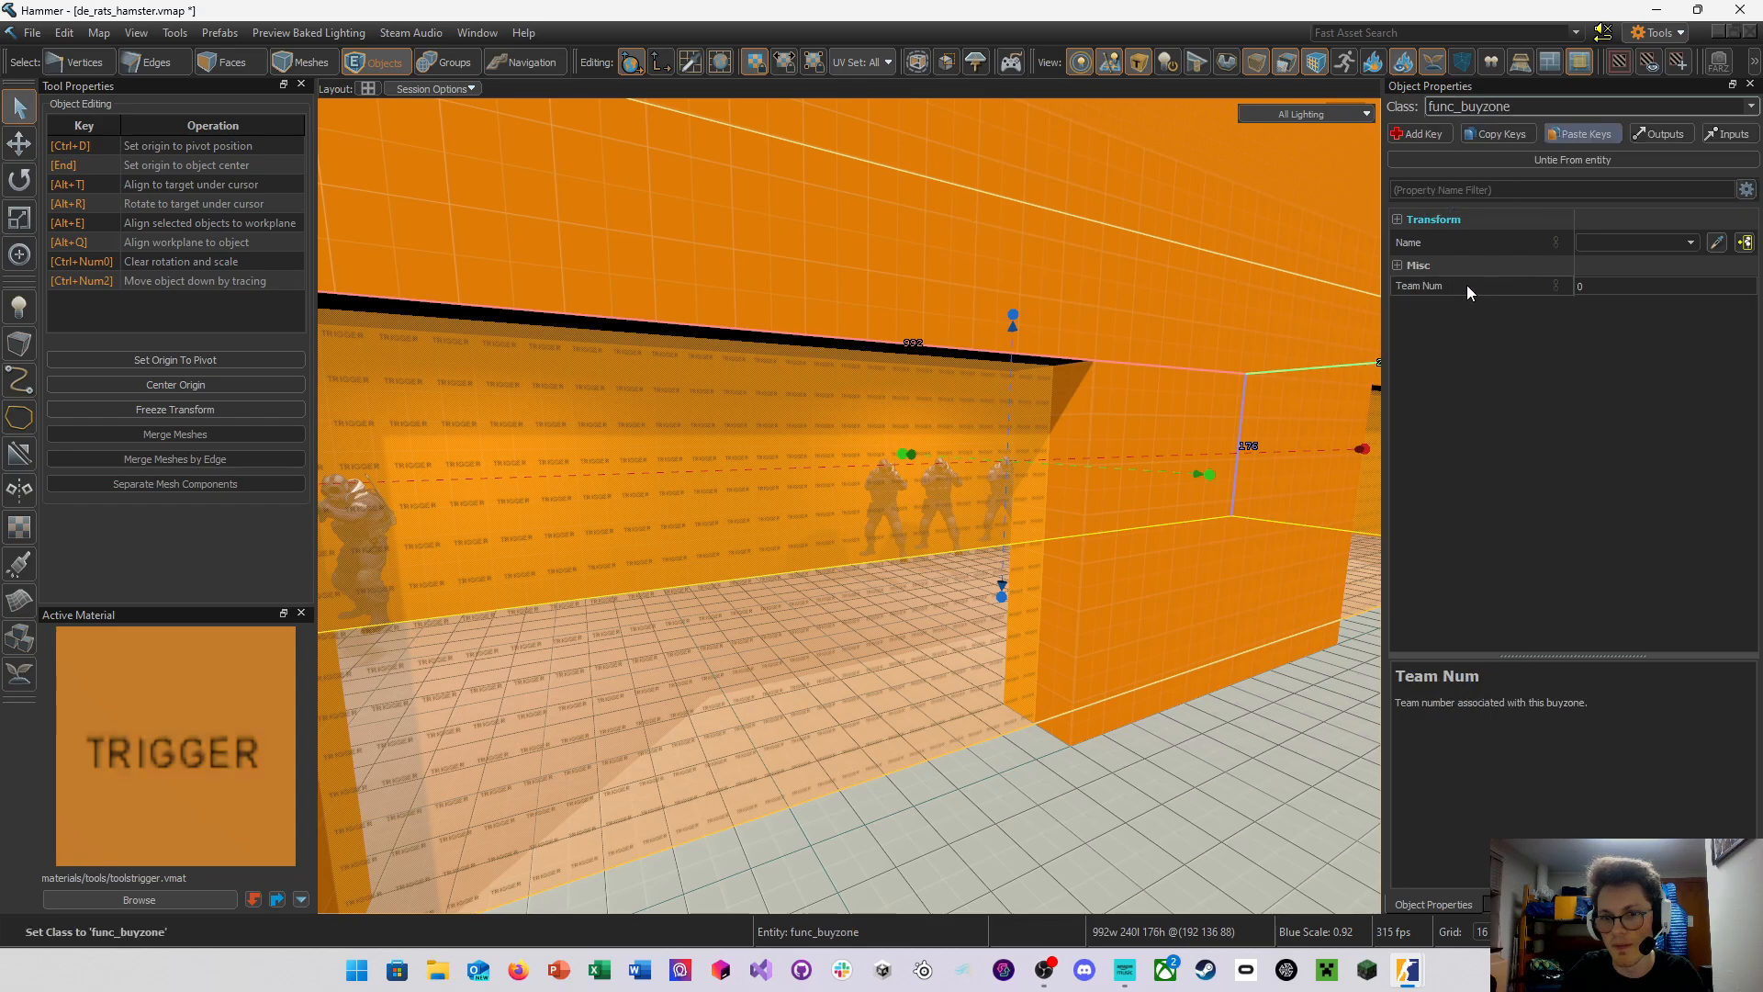
click(1619, 288)
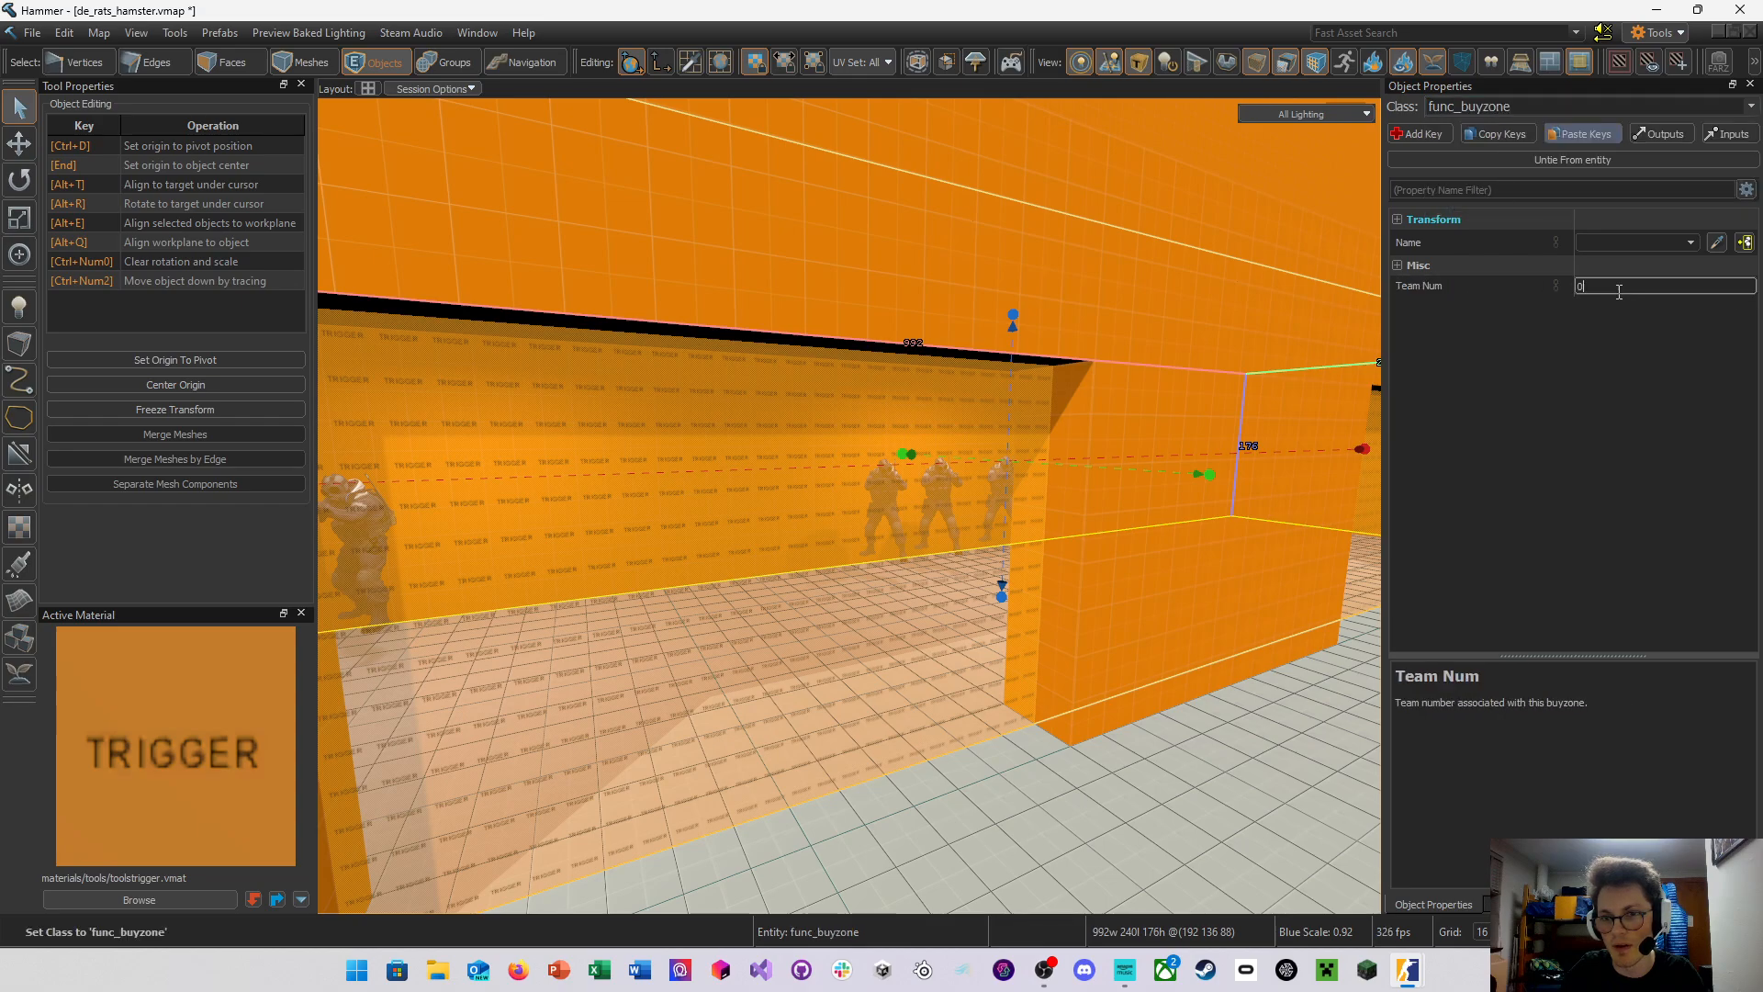
click(1494, 302)
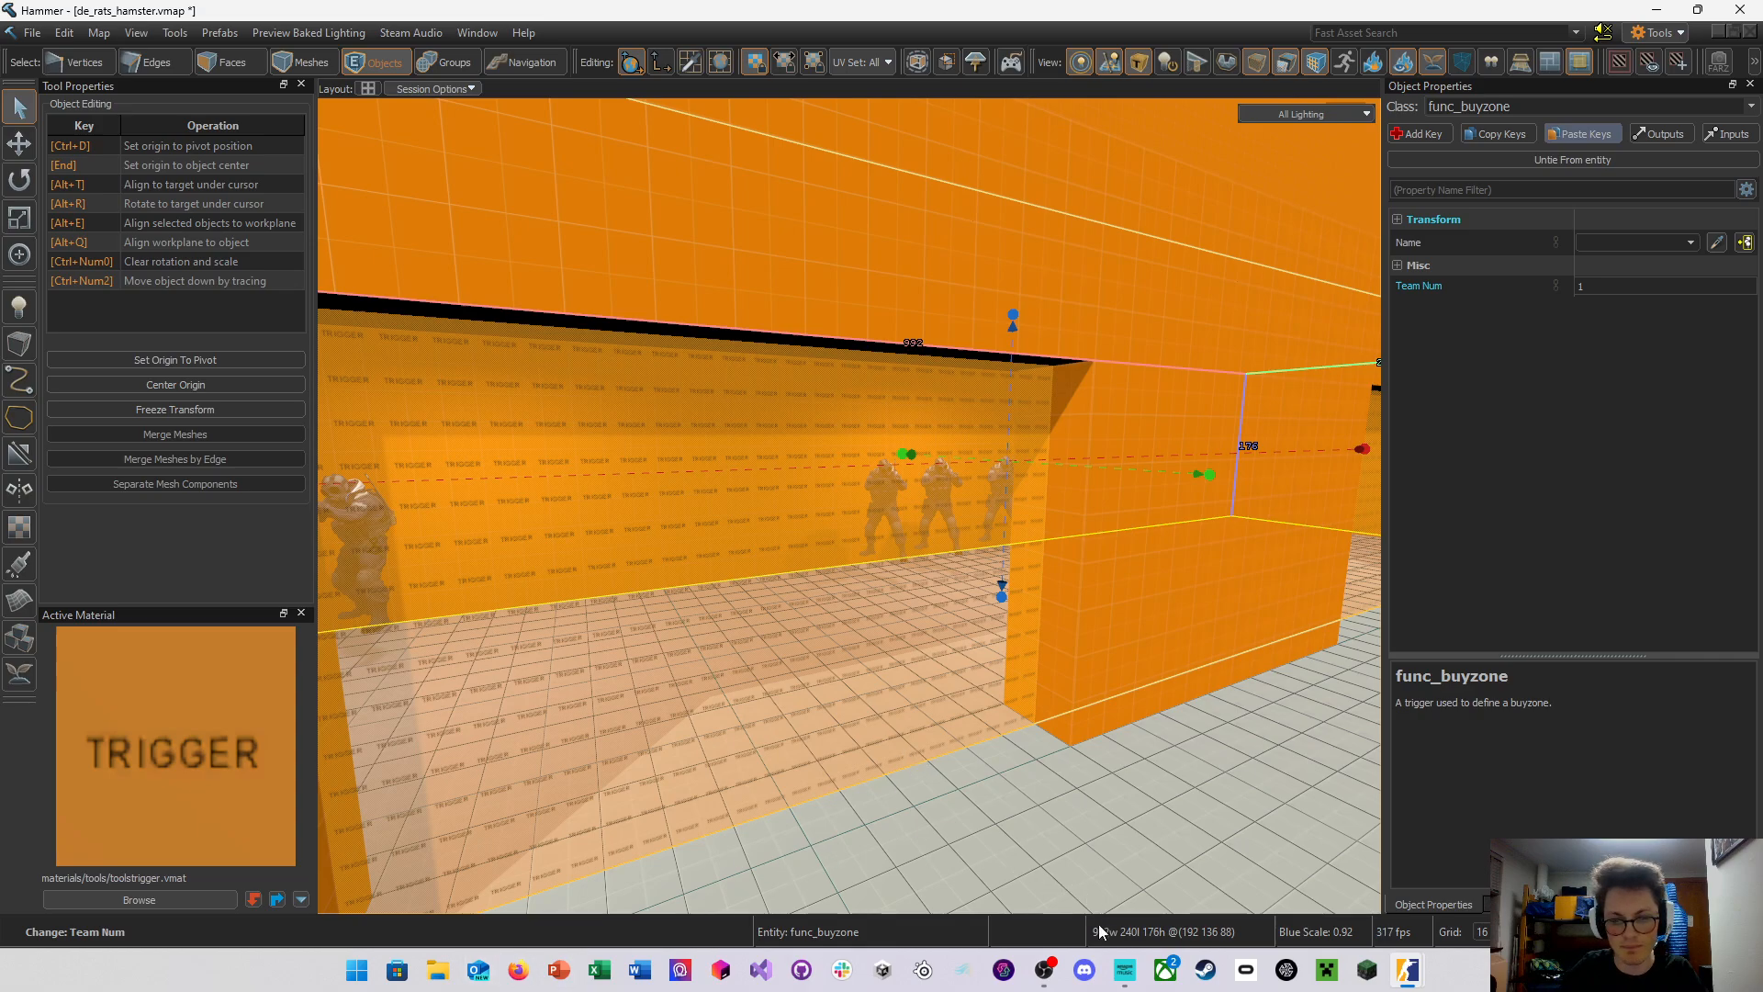
Switch to Firefox, search for "func buyzone" and read the team number keyvalues on the Valve Developer Community page
click(518, 969)
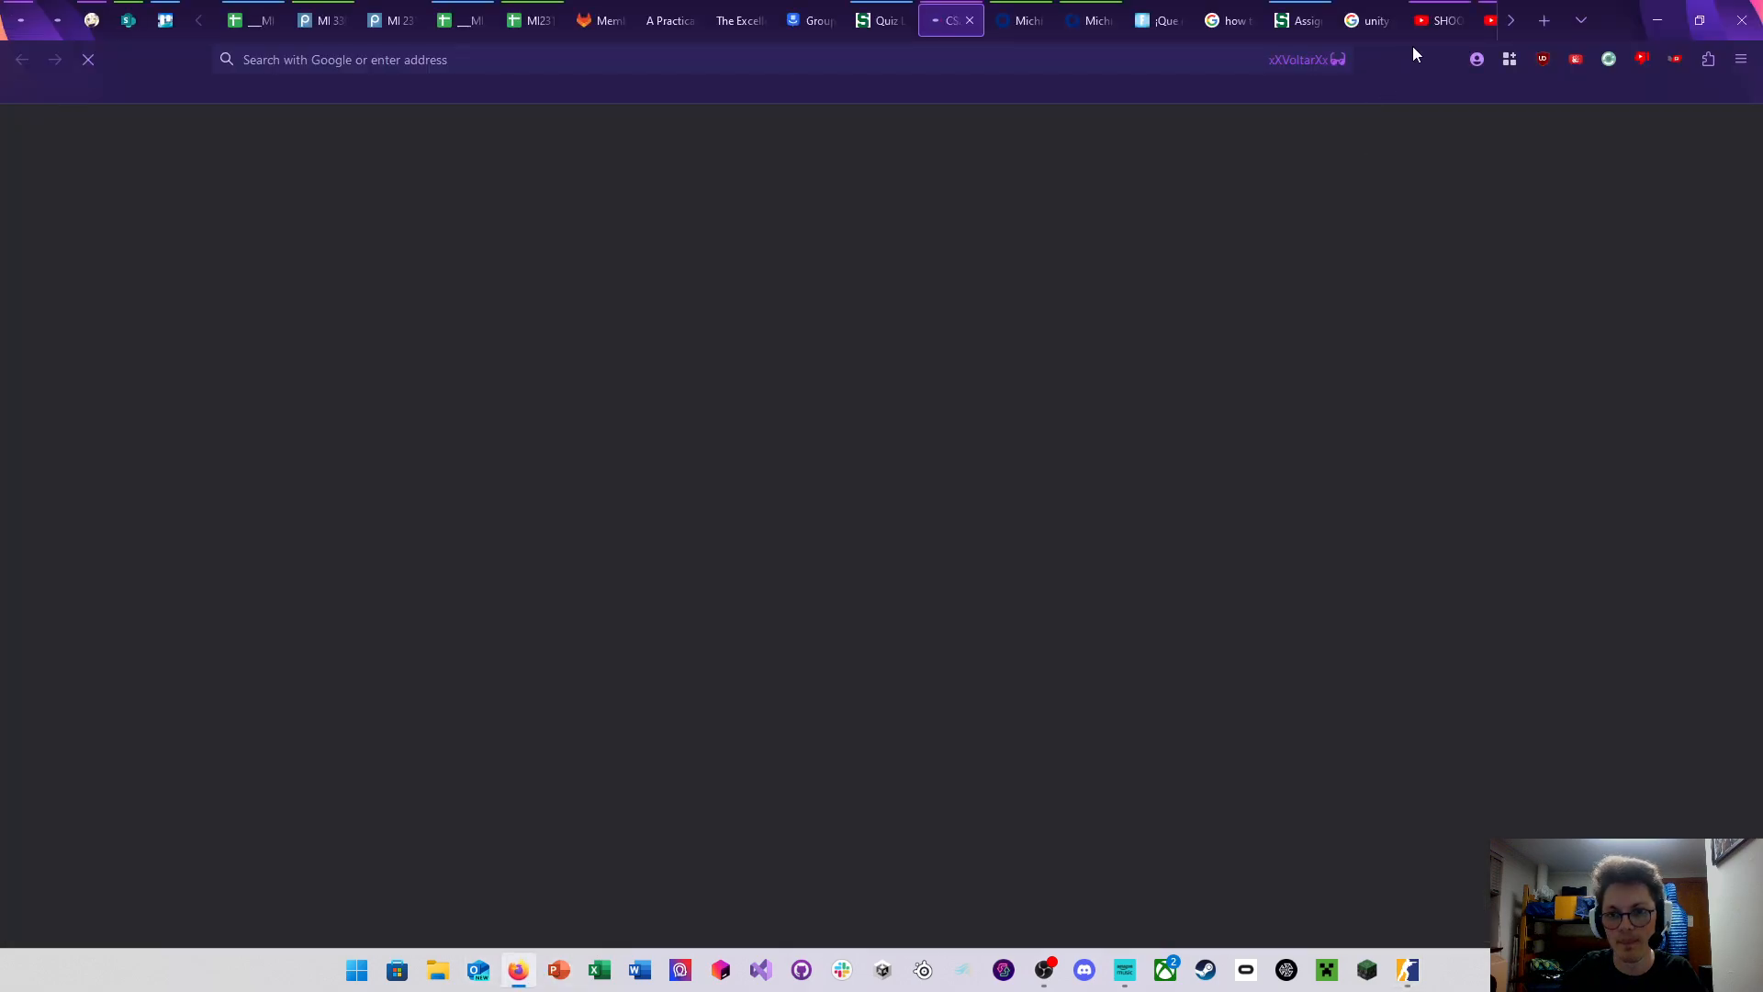
click(1543, 19)
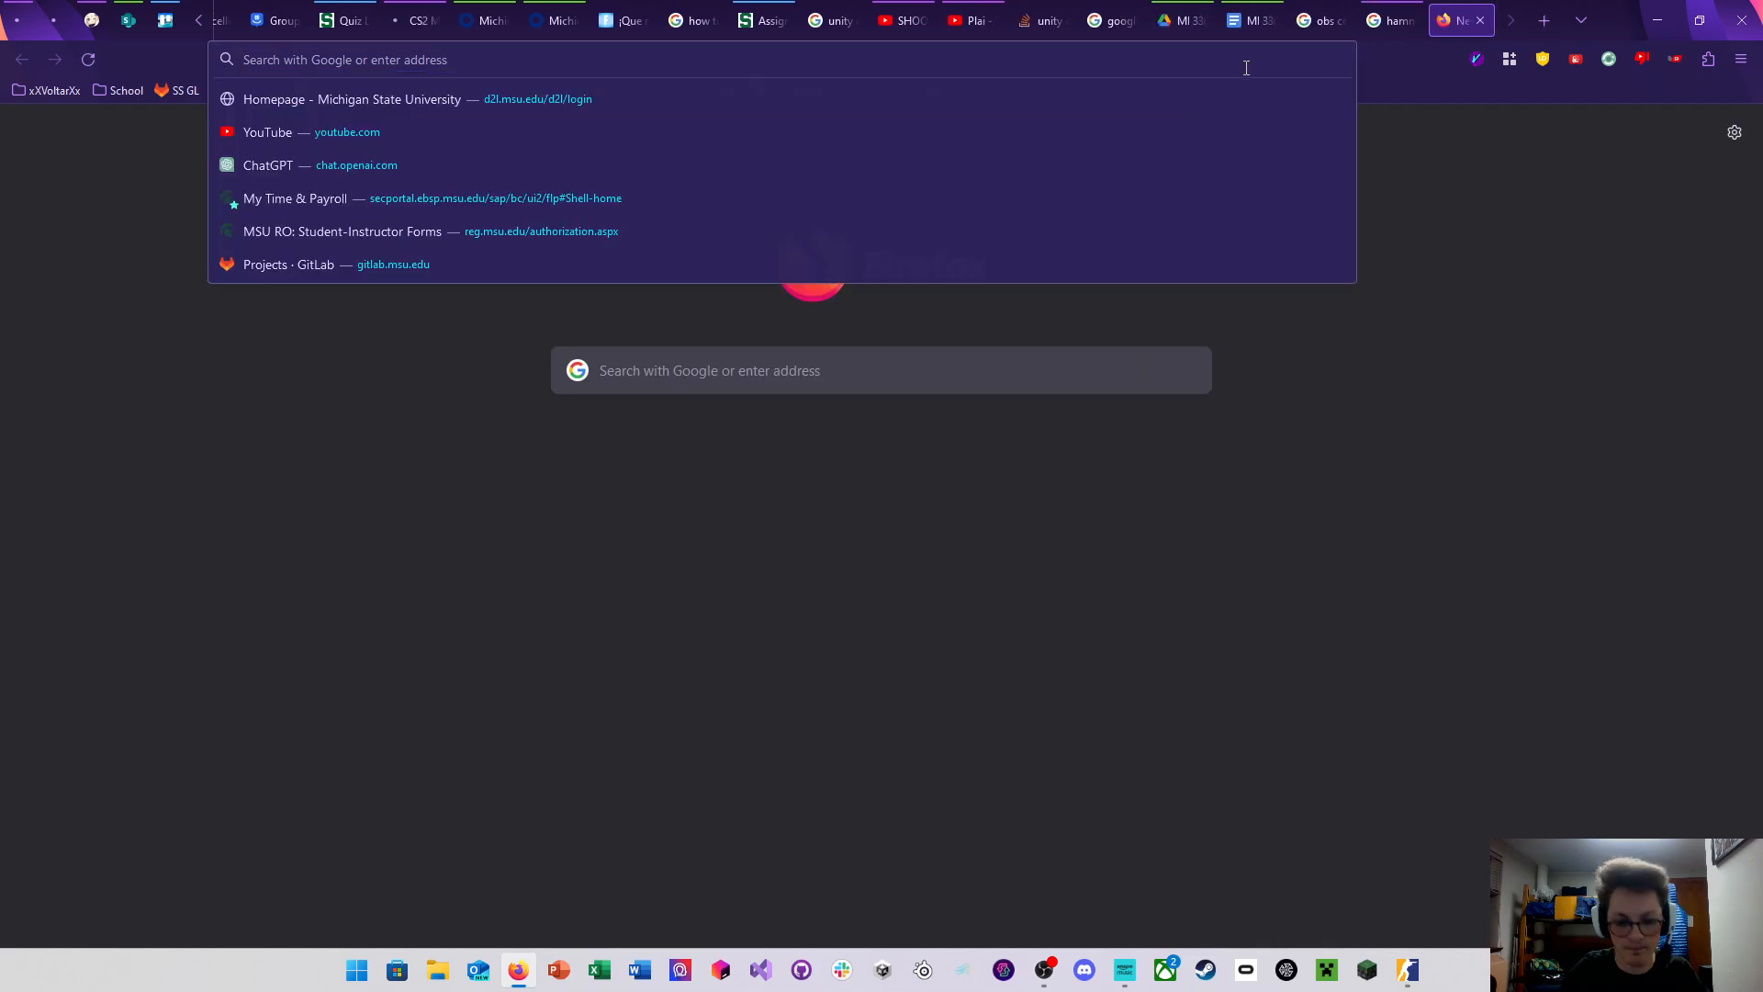
text(func buy)
key(BackSpace)
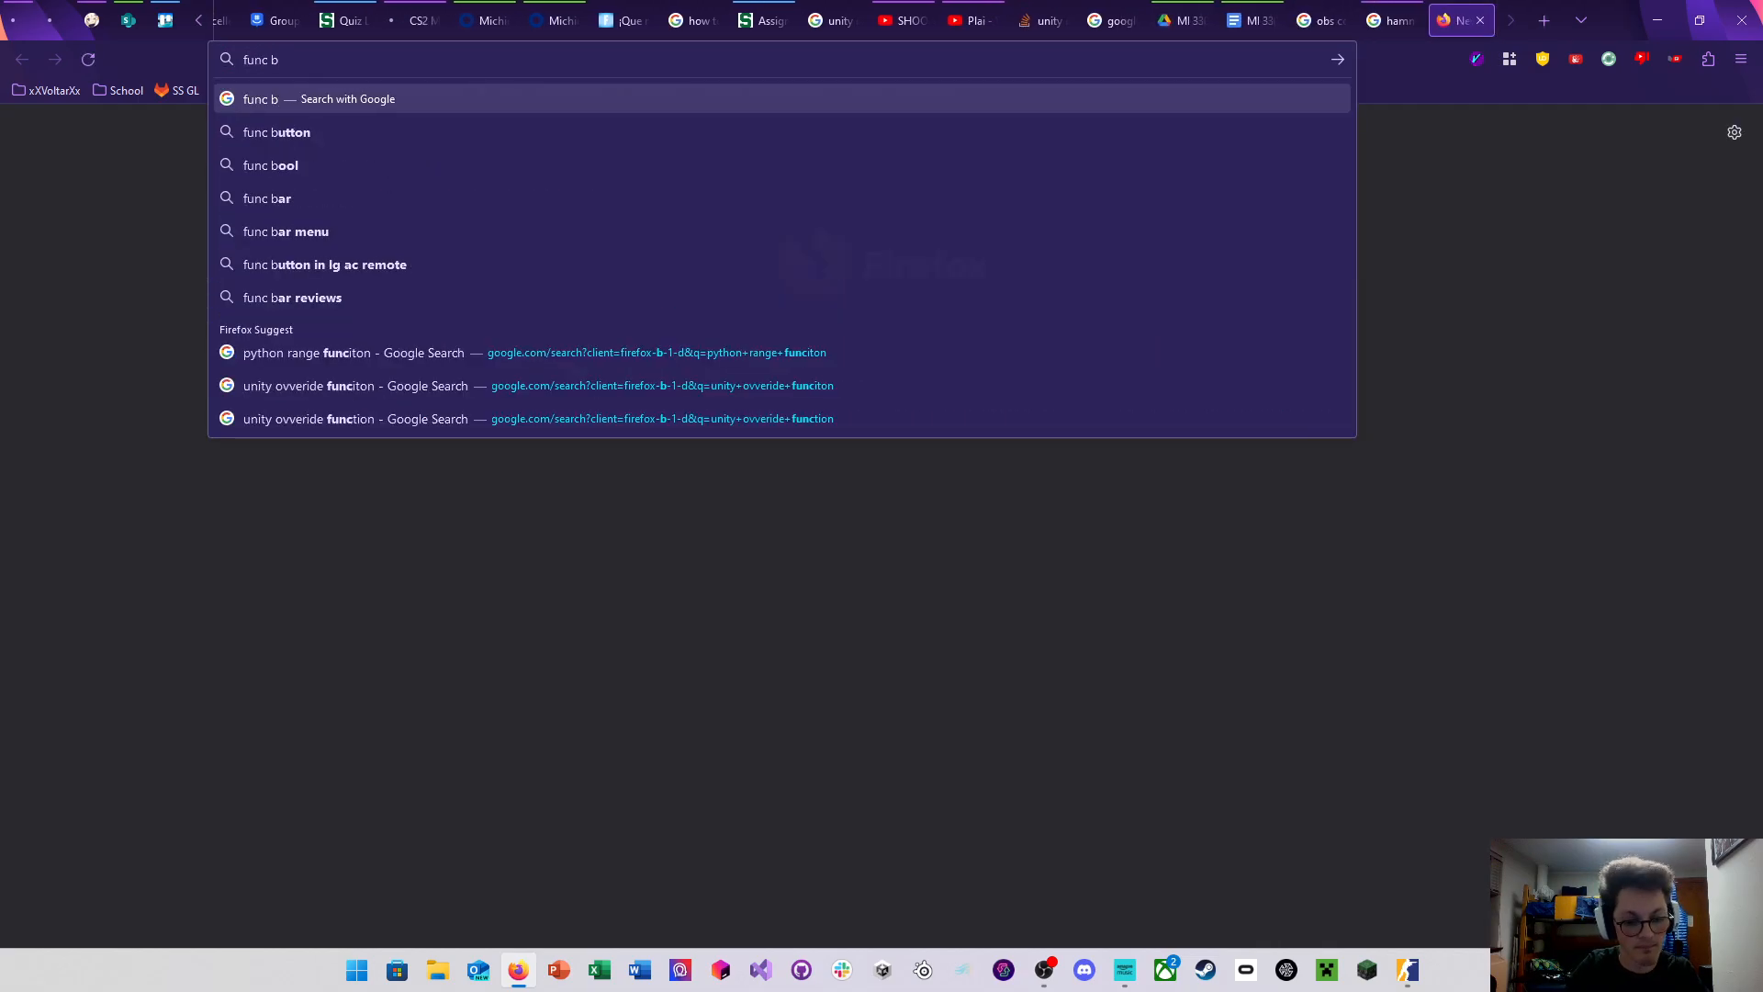
text(uyzone)
key(Return)
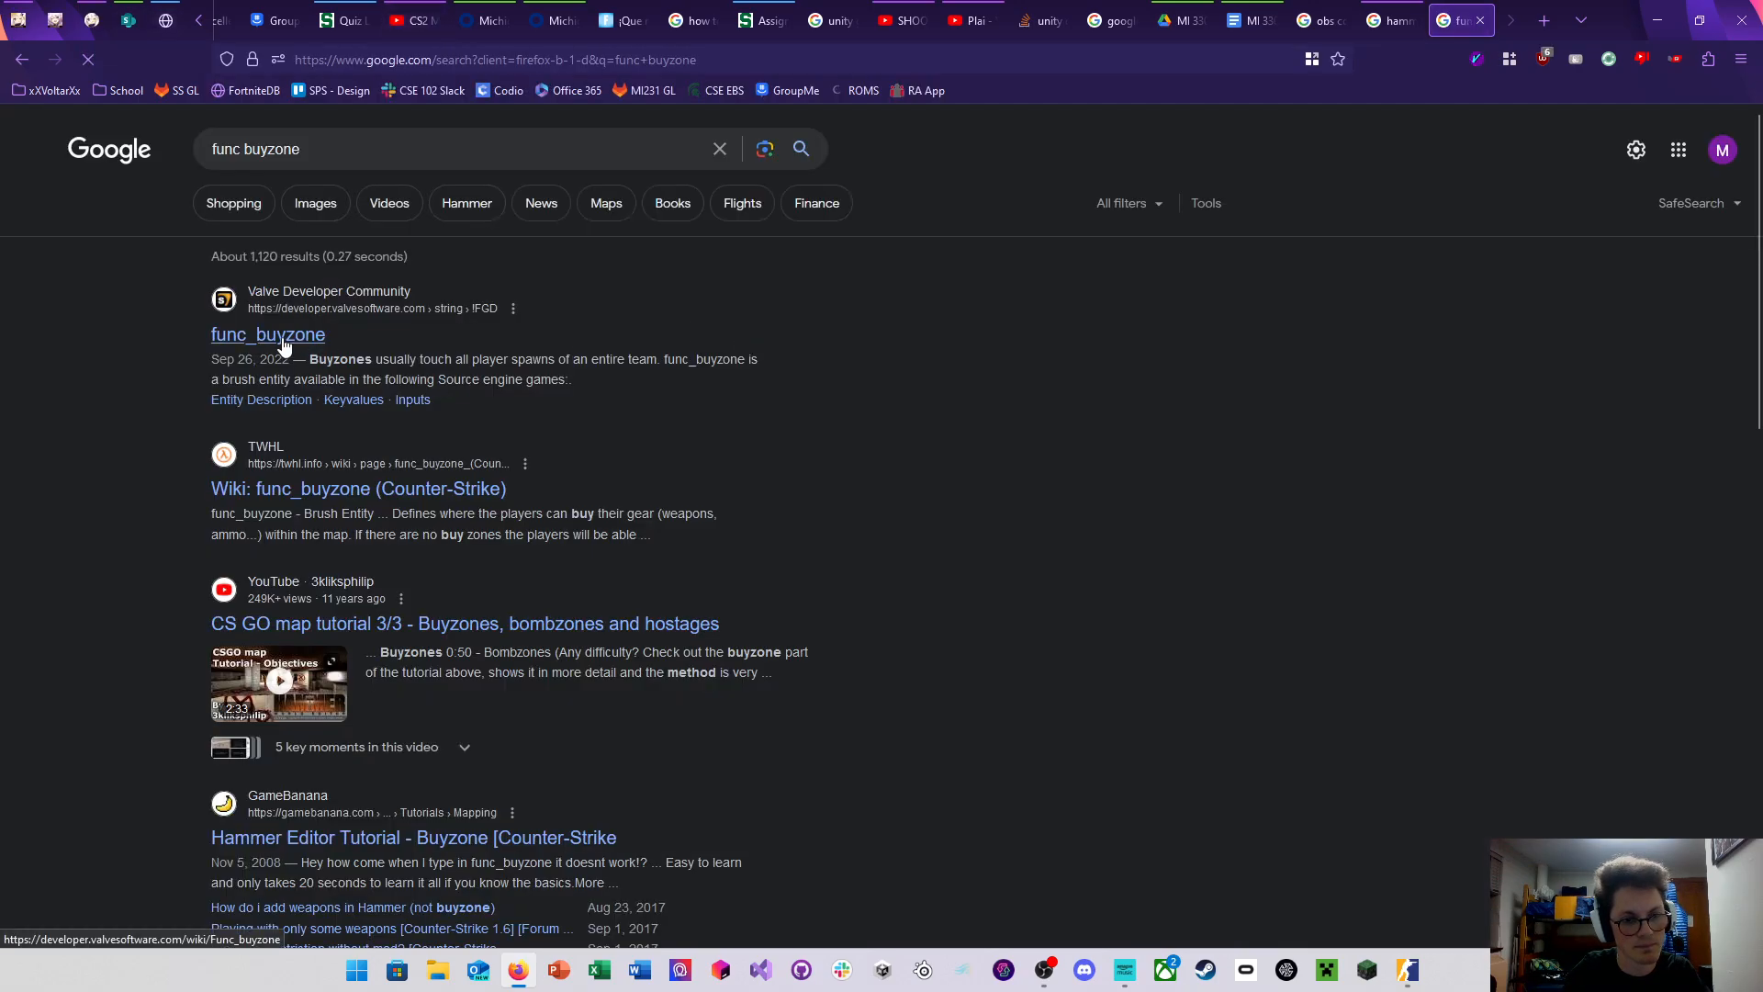
click(283, 340)
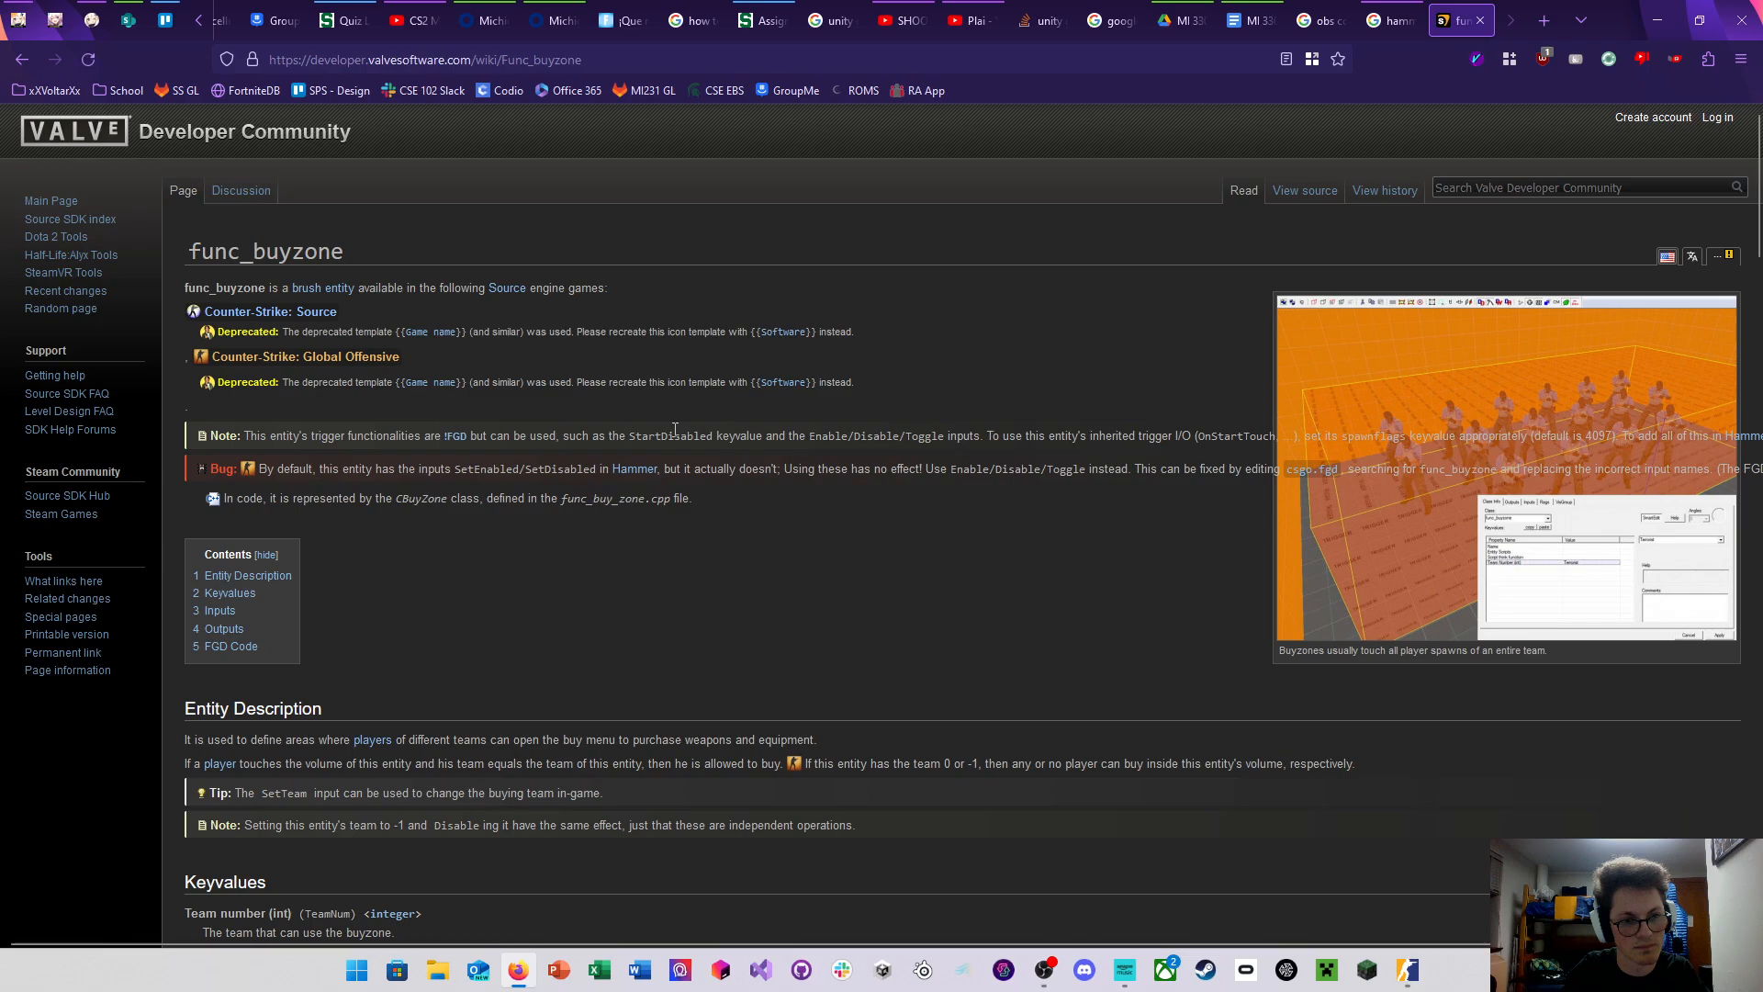
scroll(716, 436, down, 2)
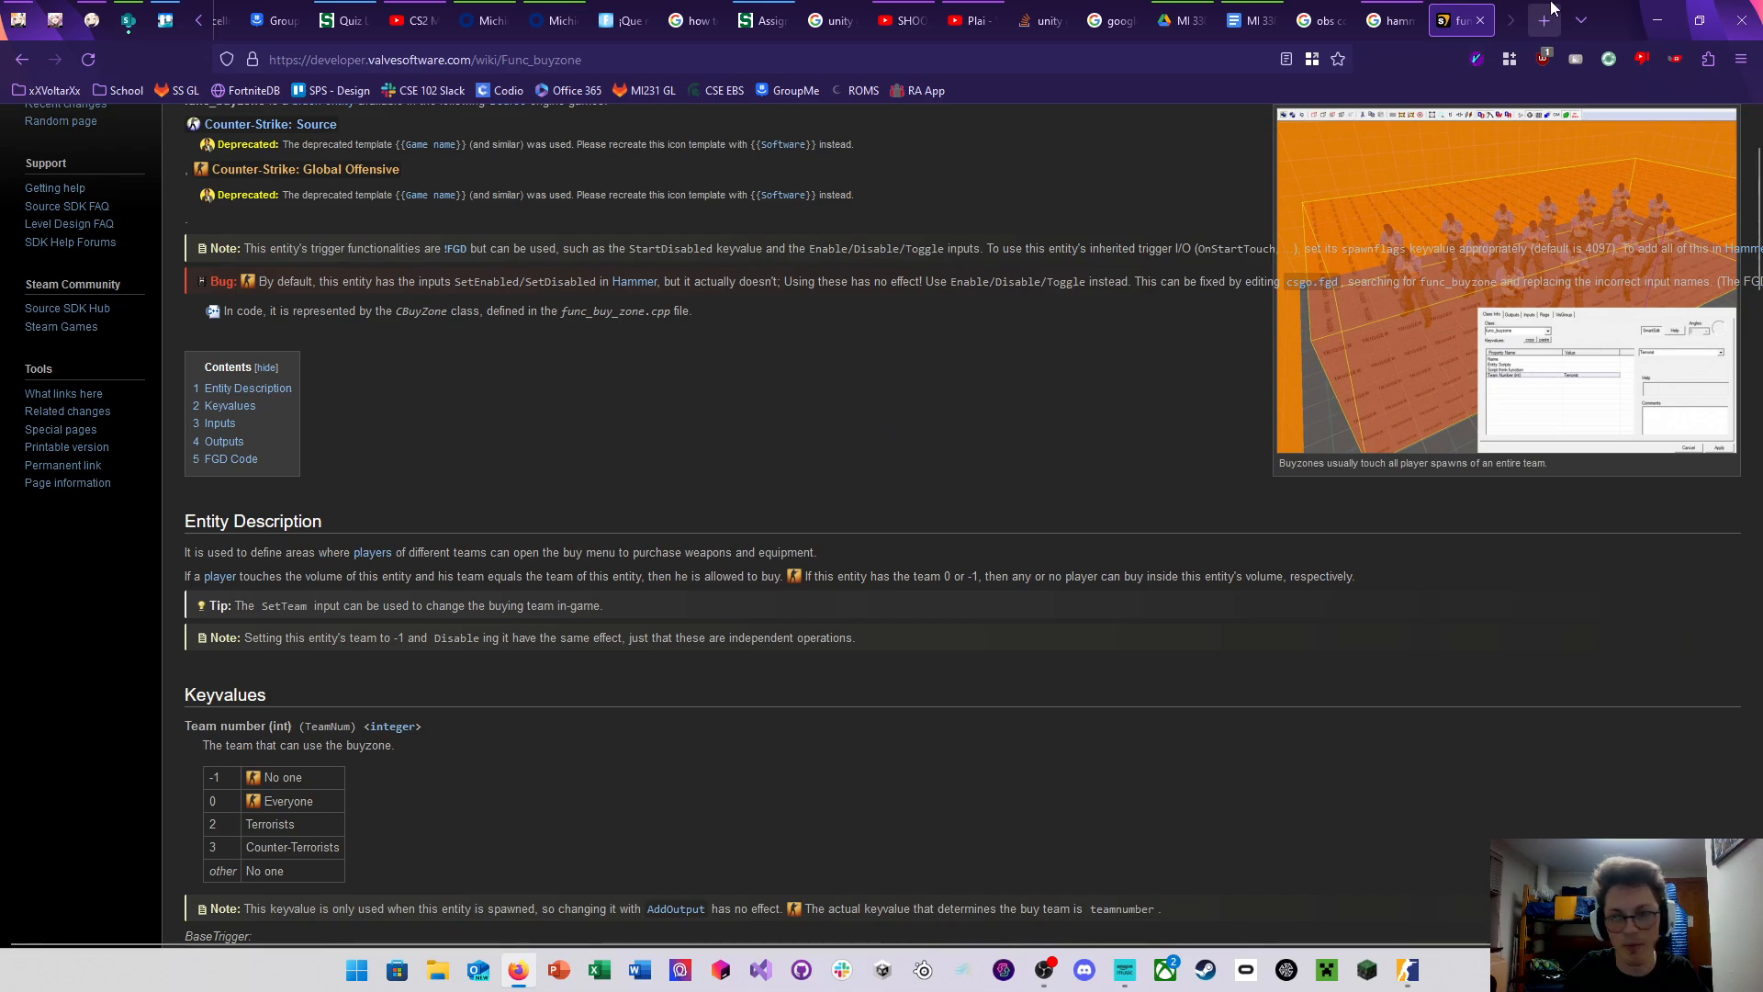
Close the wiki page, return to Hammer and set the buy zone's Team Num to 3
click(1480, 20)
key(alt+Tab)
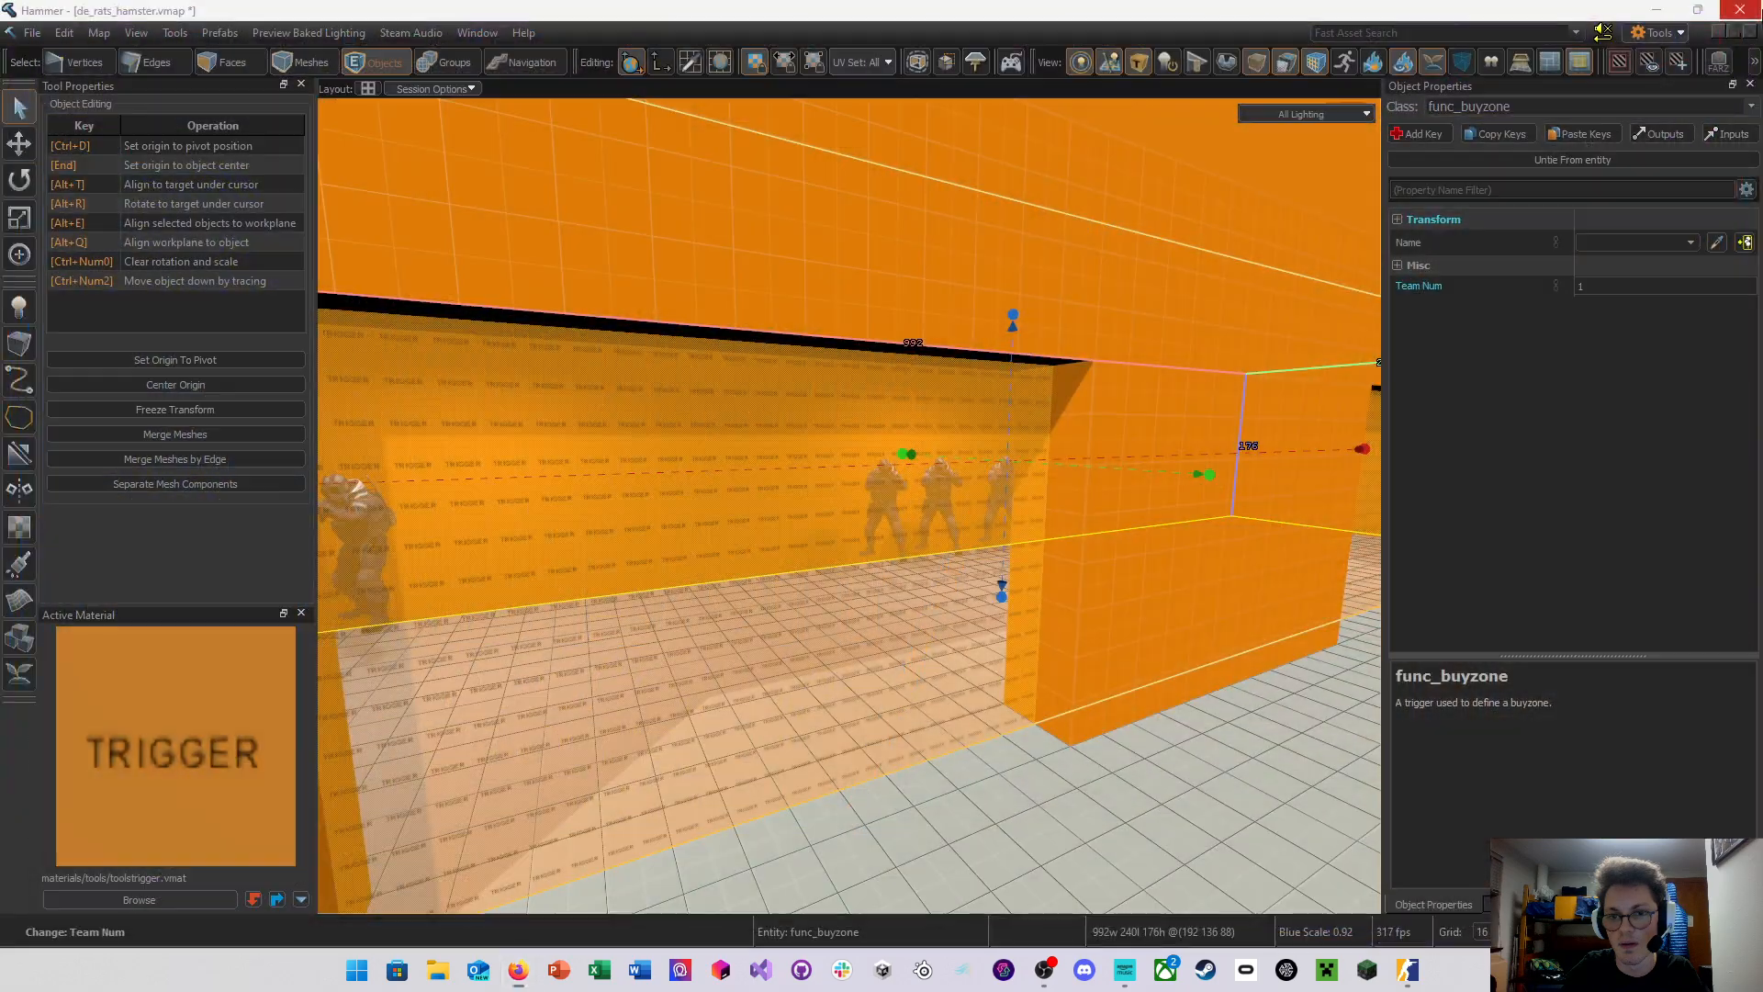
click(1438, 289)
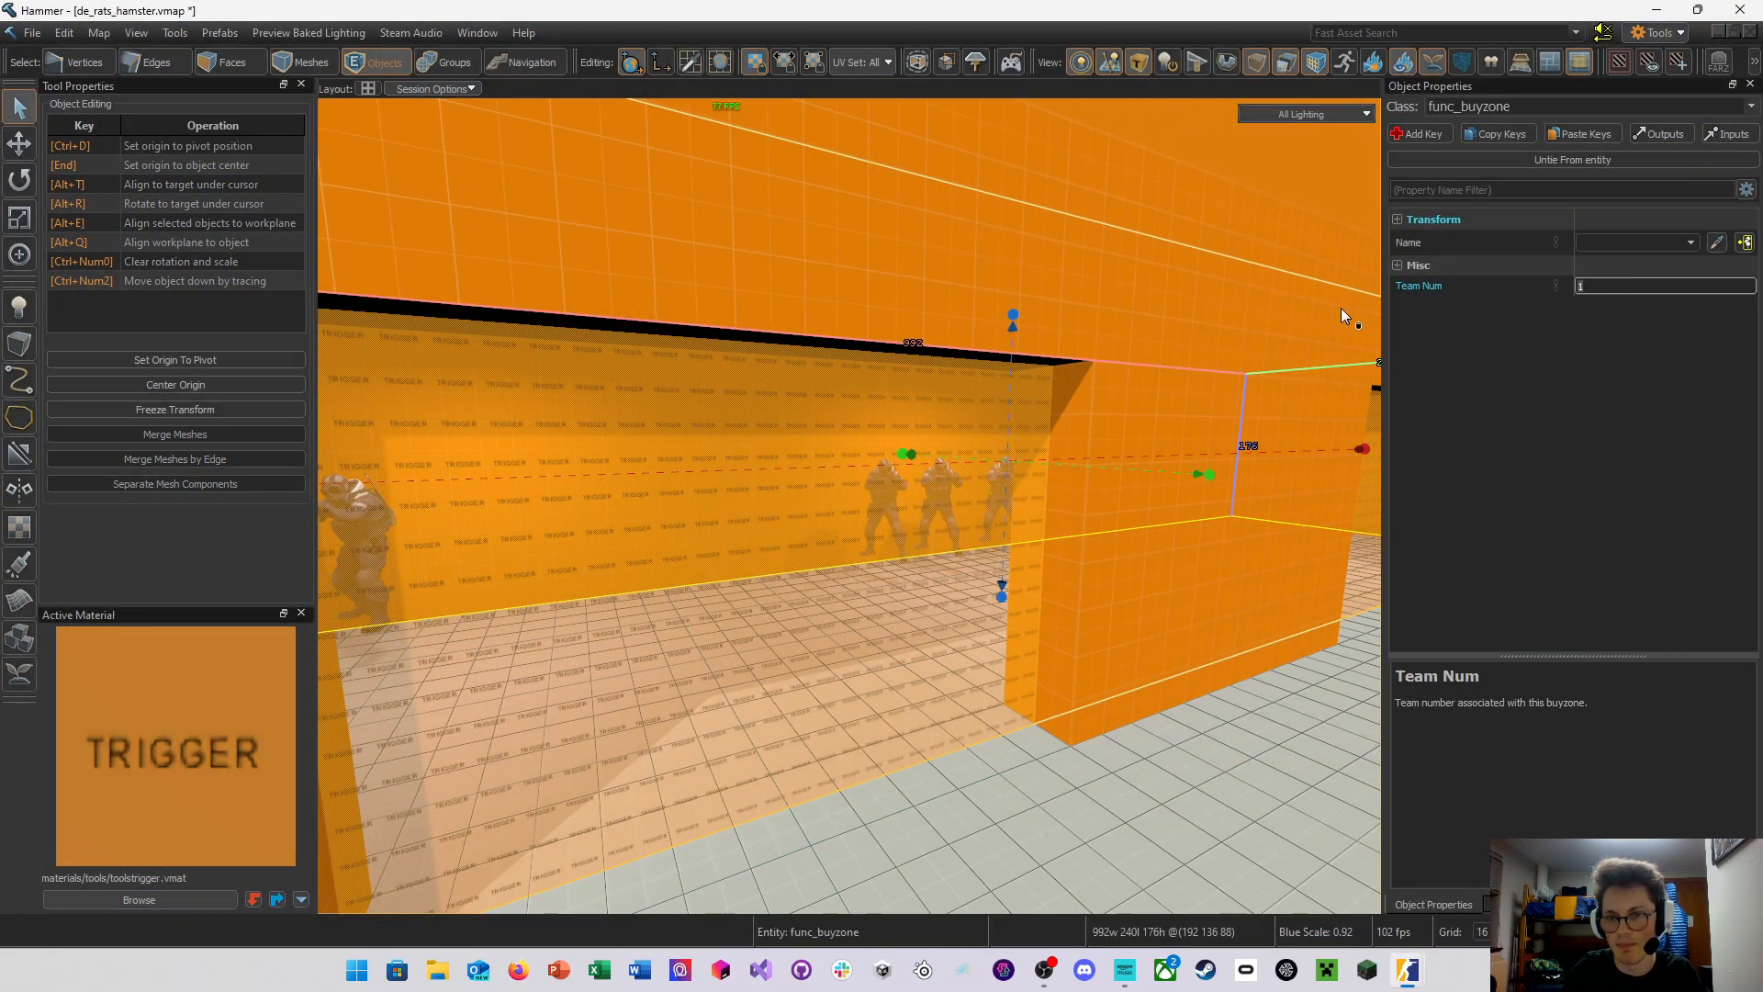
text(3)
Switch to face selection and select the two long side walls of the large outer room
right_drag(1028, 383, 849, 506)
key(w)
click(1100, 354)
right_drag(1100, 354, 917, 388)
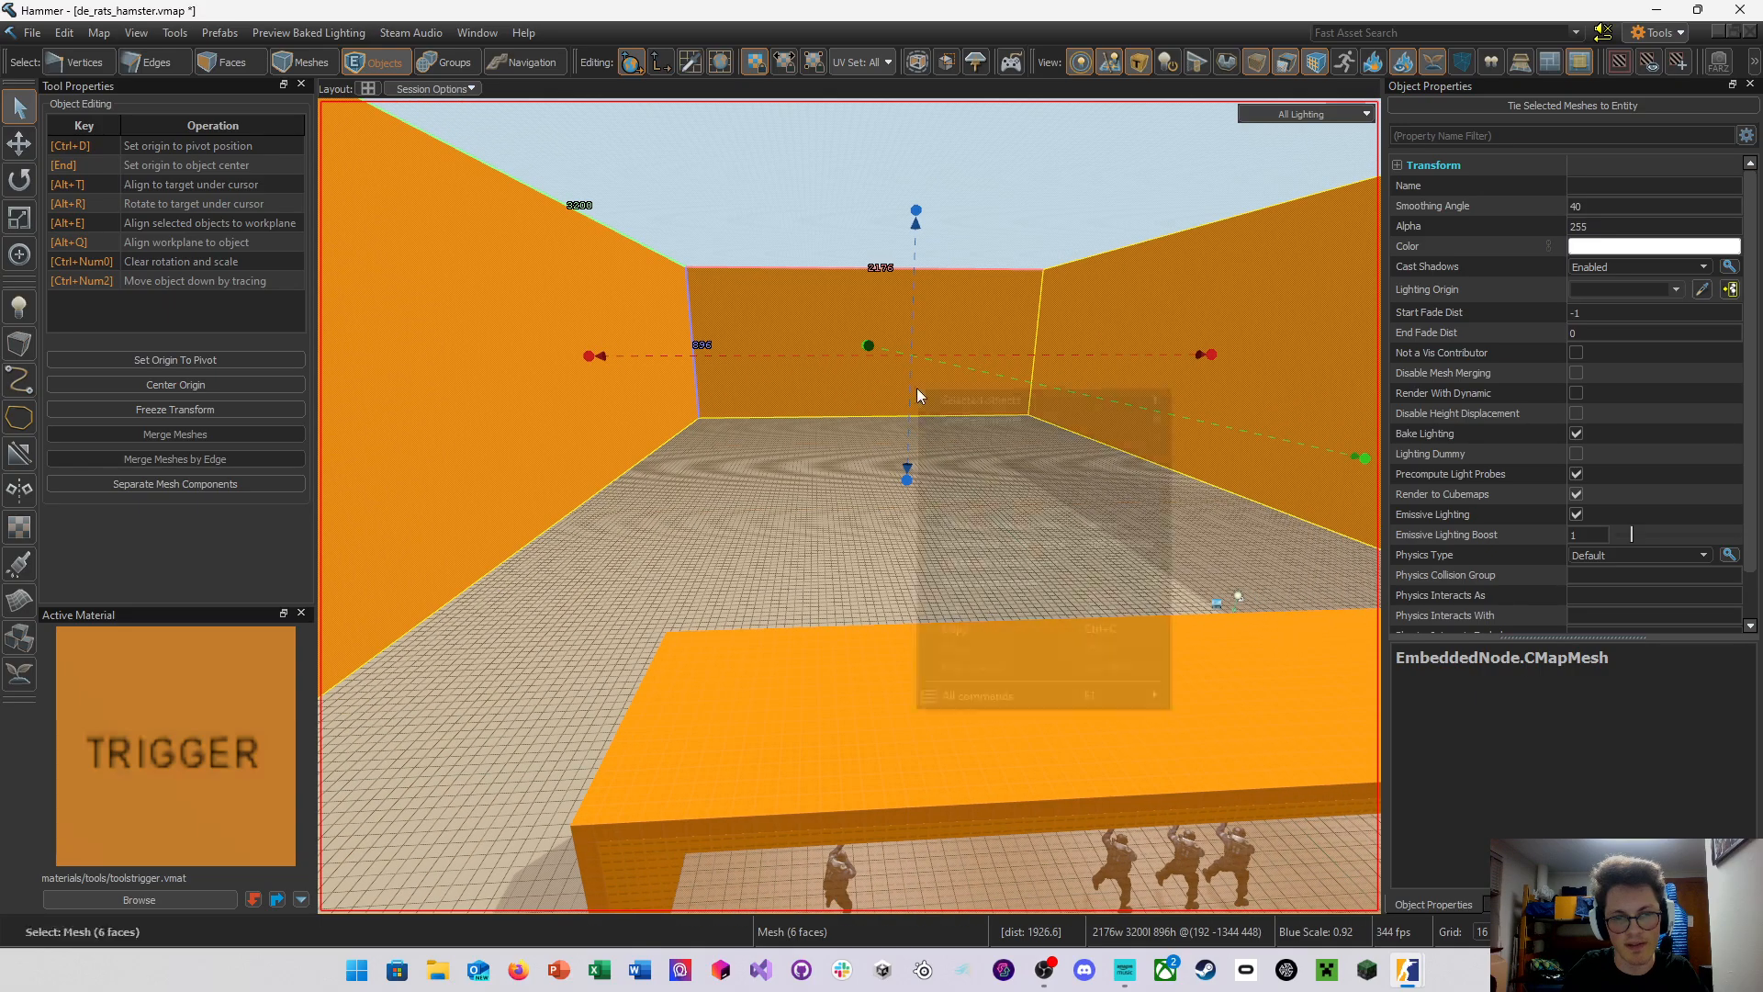
click(212, 68)
click(483, 333)
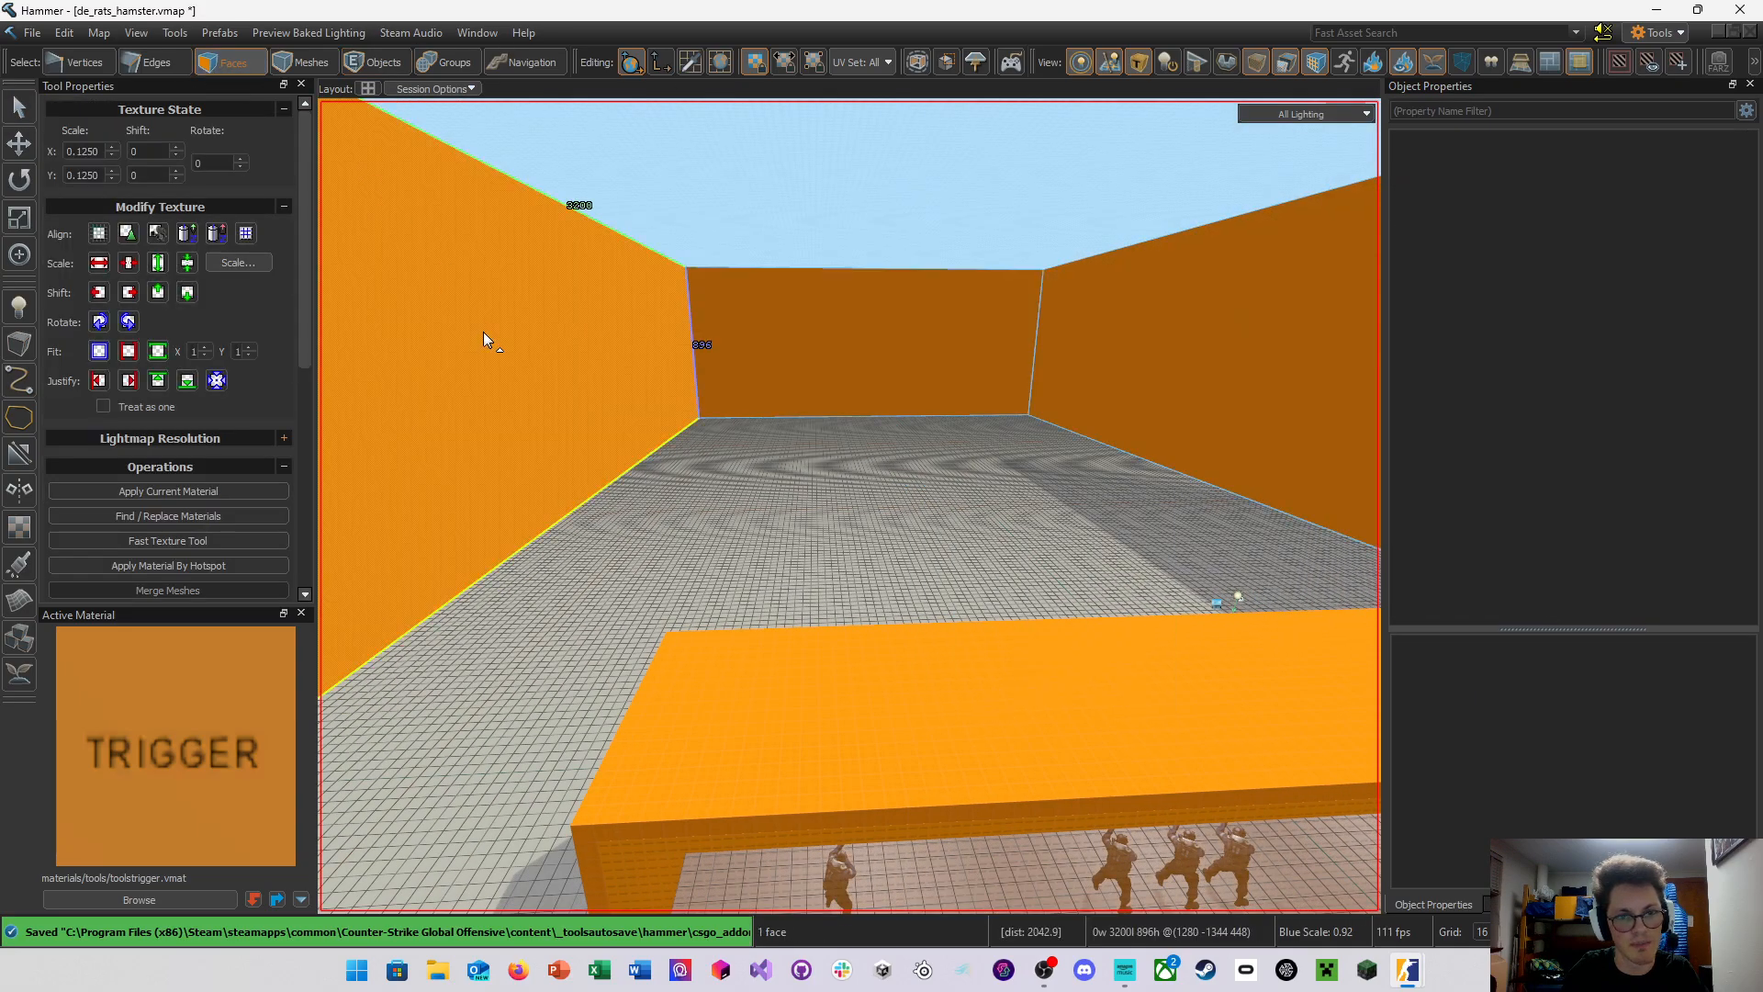
ctrl+click(1238, 404)
Raise the grid size to 64 and scale the two selected side walls to a room width of 1920 units
right_drag(896, 461, 896, 461)
key(t)
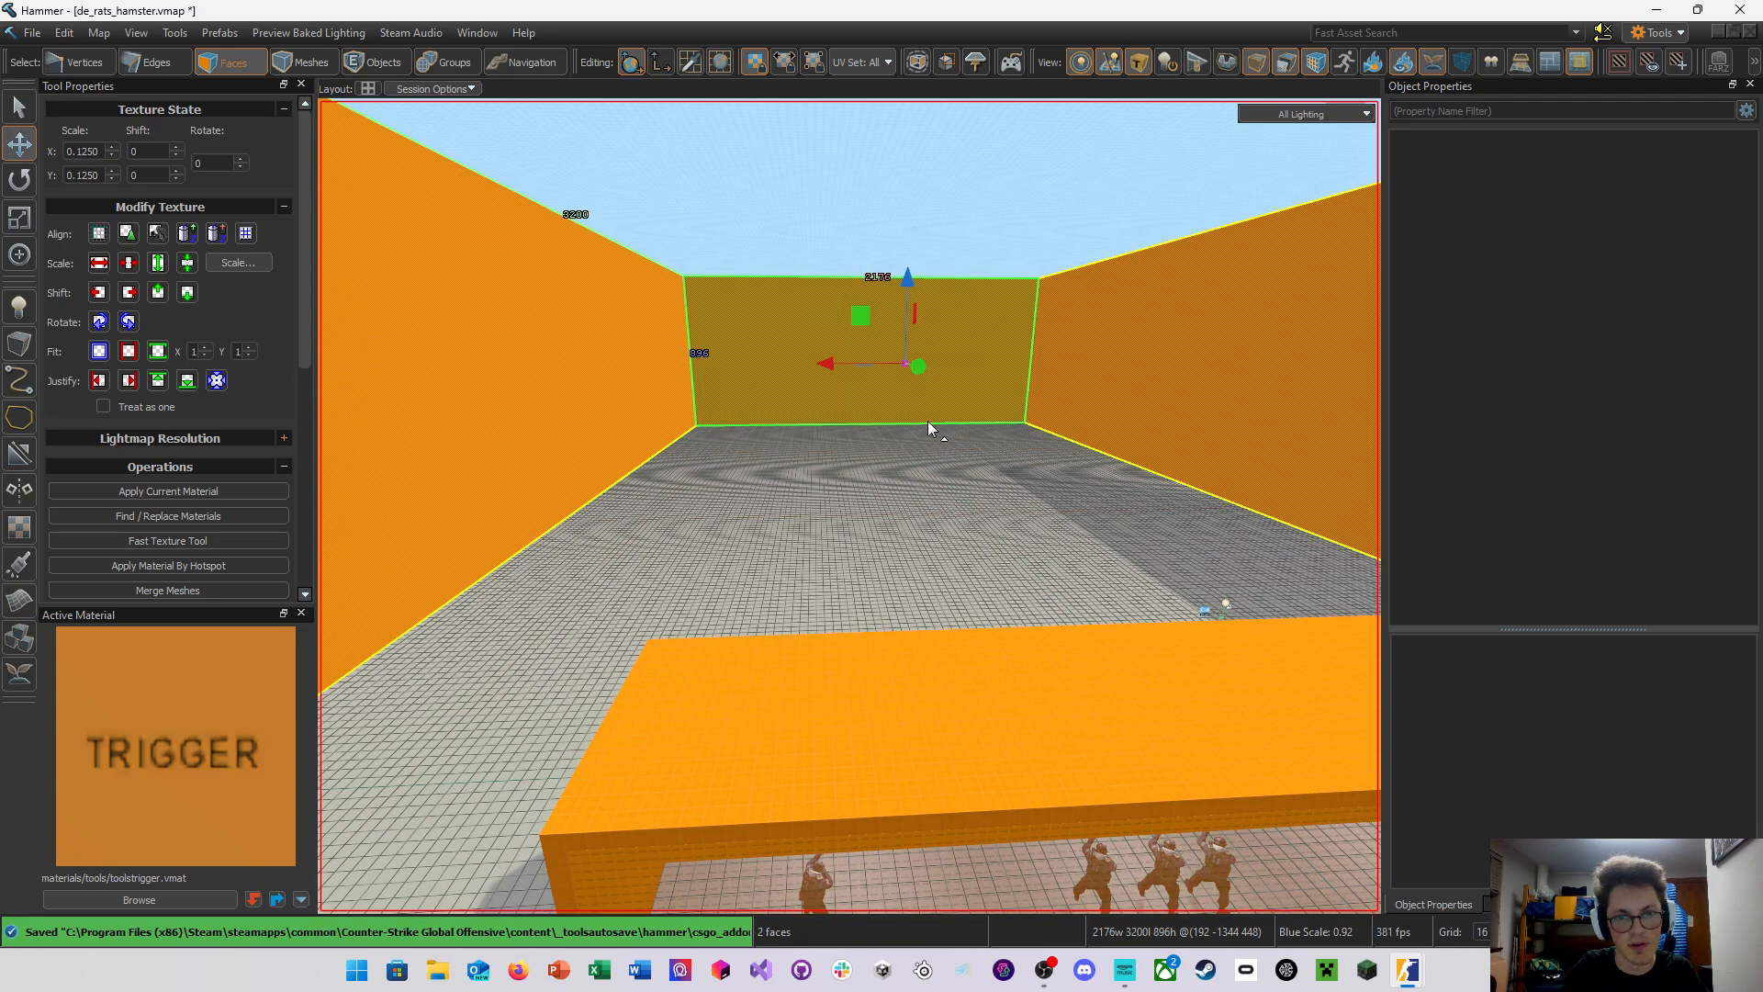
key(r)
key(shift+t)
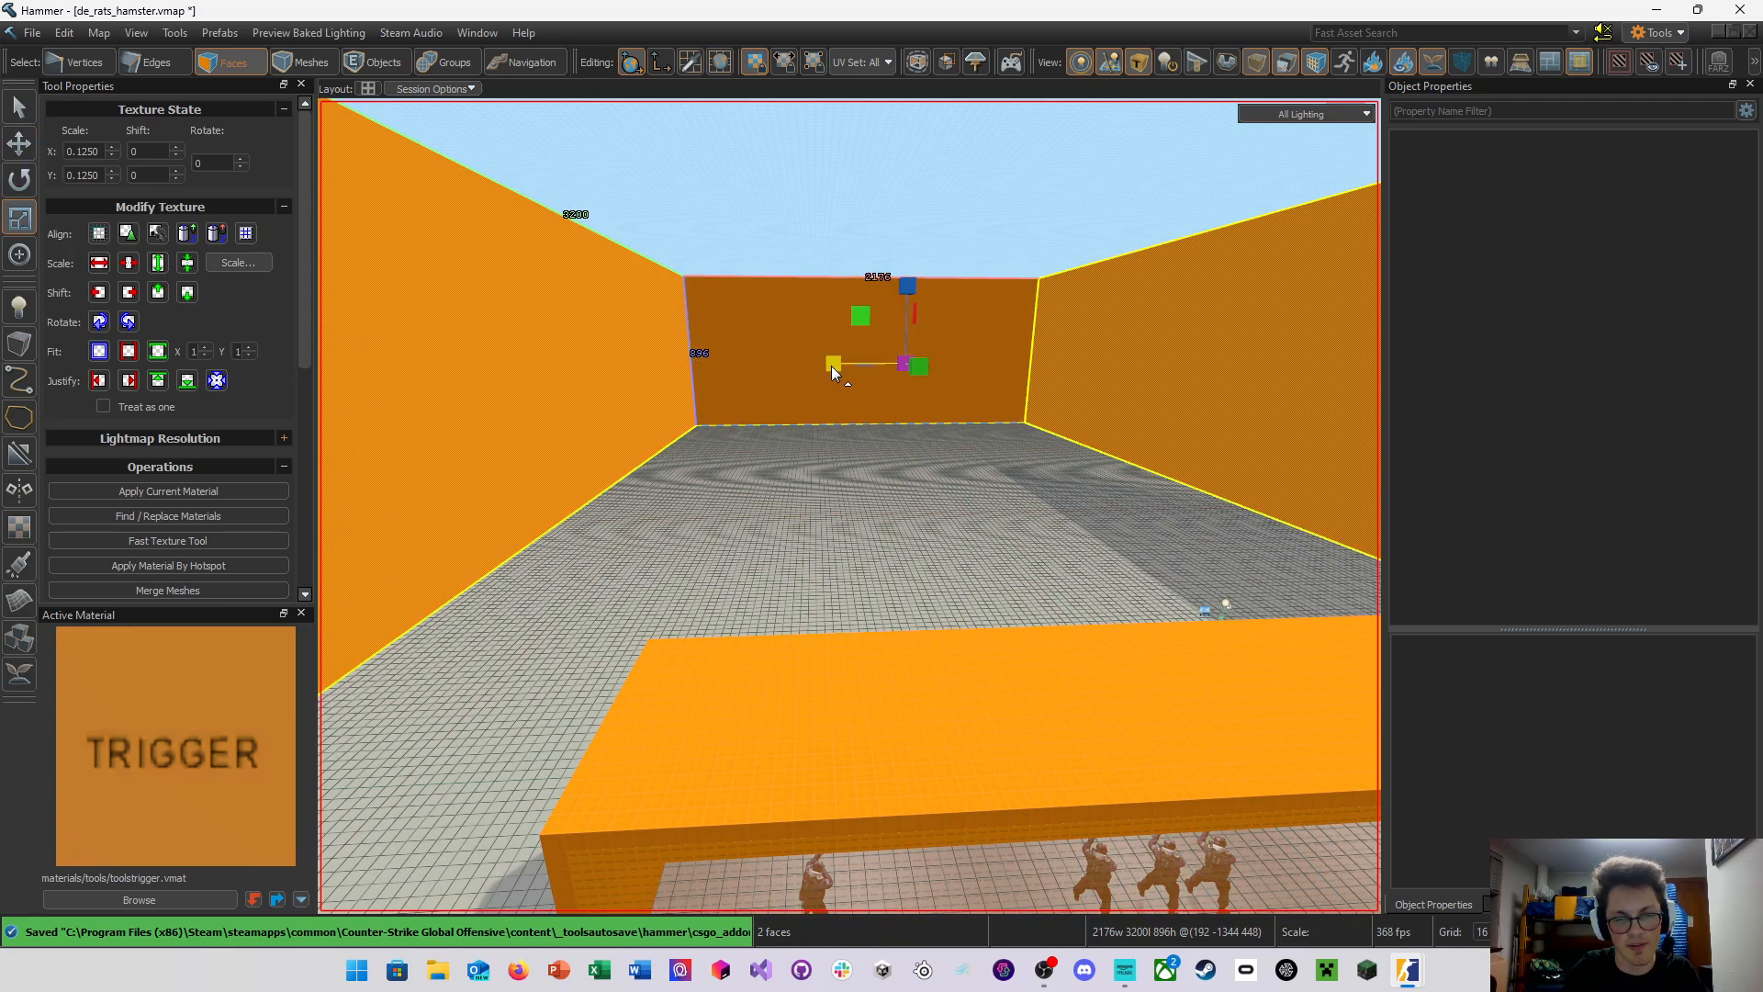
drag(832, 367, 851, 365)
key(bracketright)
key(bracketright)
right_drag(850, 365, 850, 506)
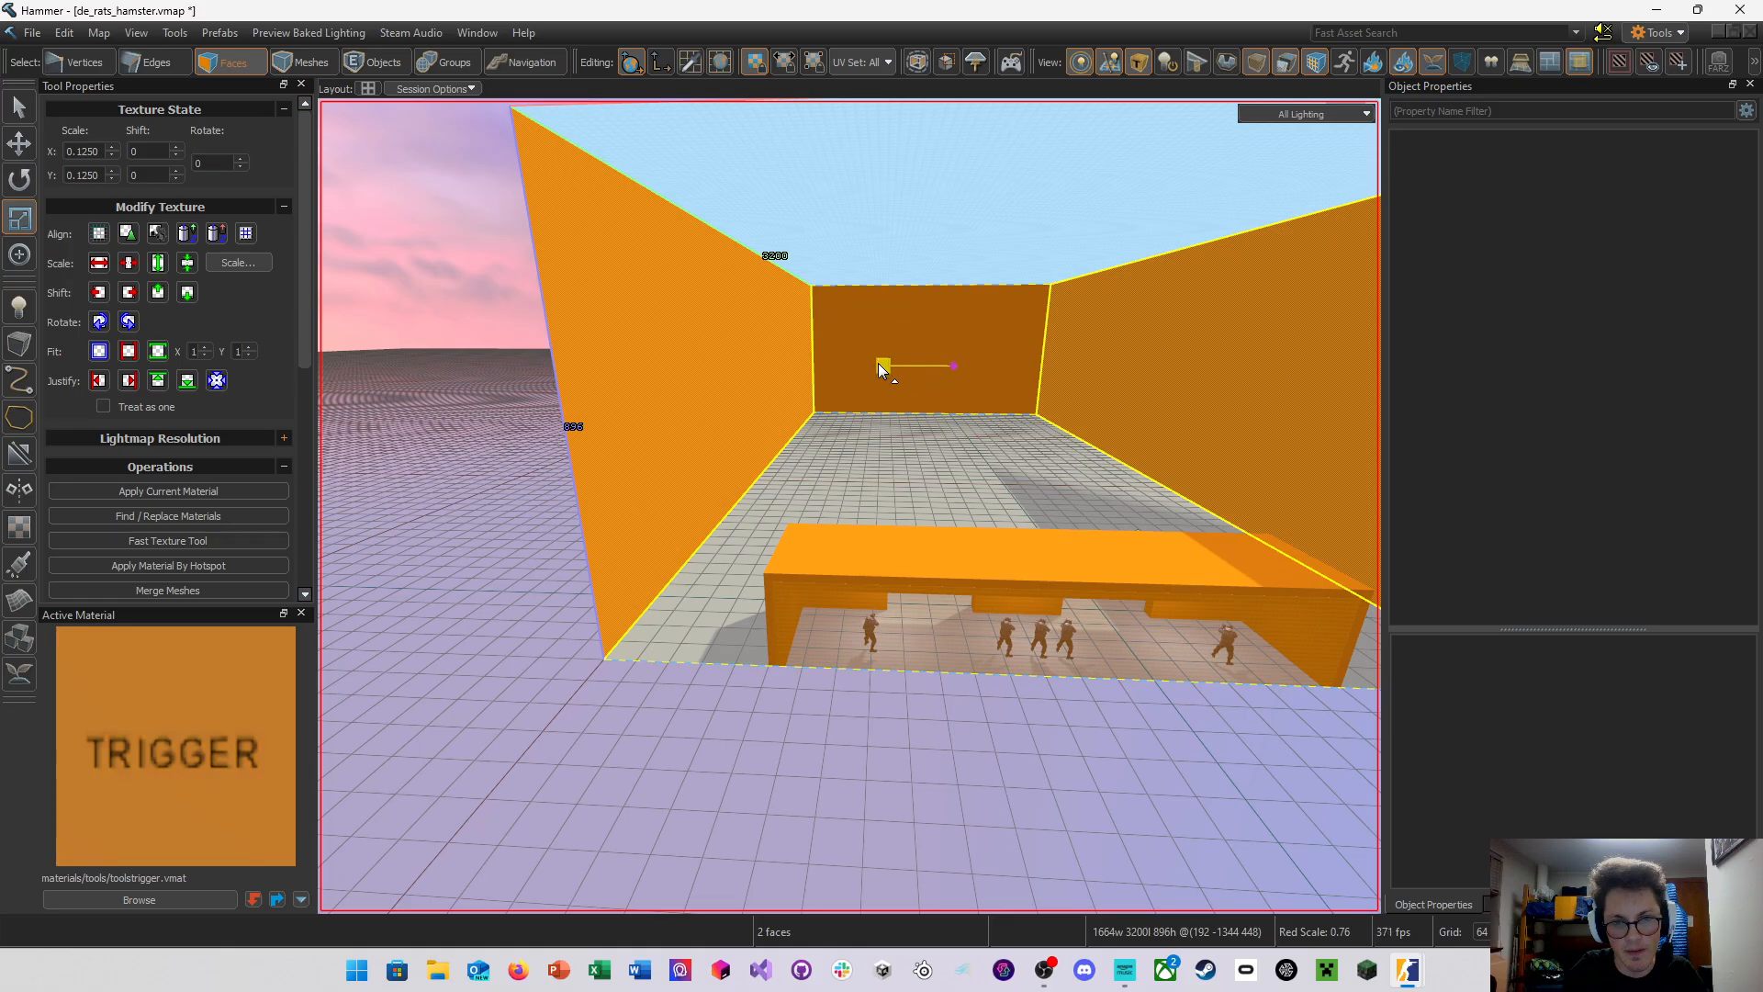
drag(880, 369, 873, 362)
right_drag(873, 362, 850, 506)
Switch the 3D view to fullbright shading and look over the resized room's floor and walls
click(1319, 114)
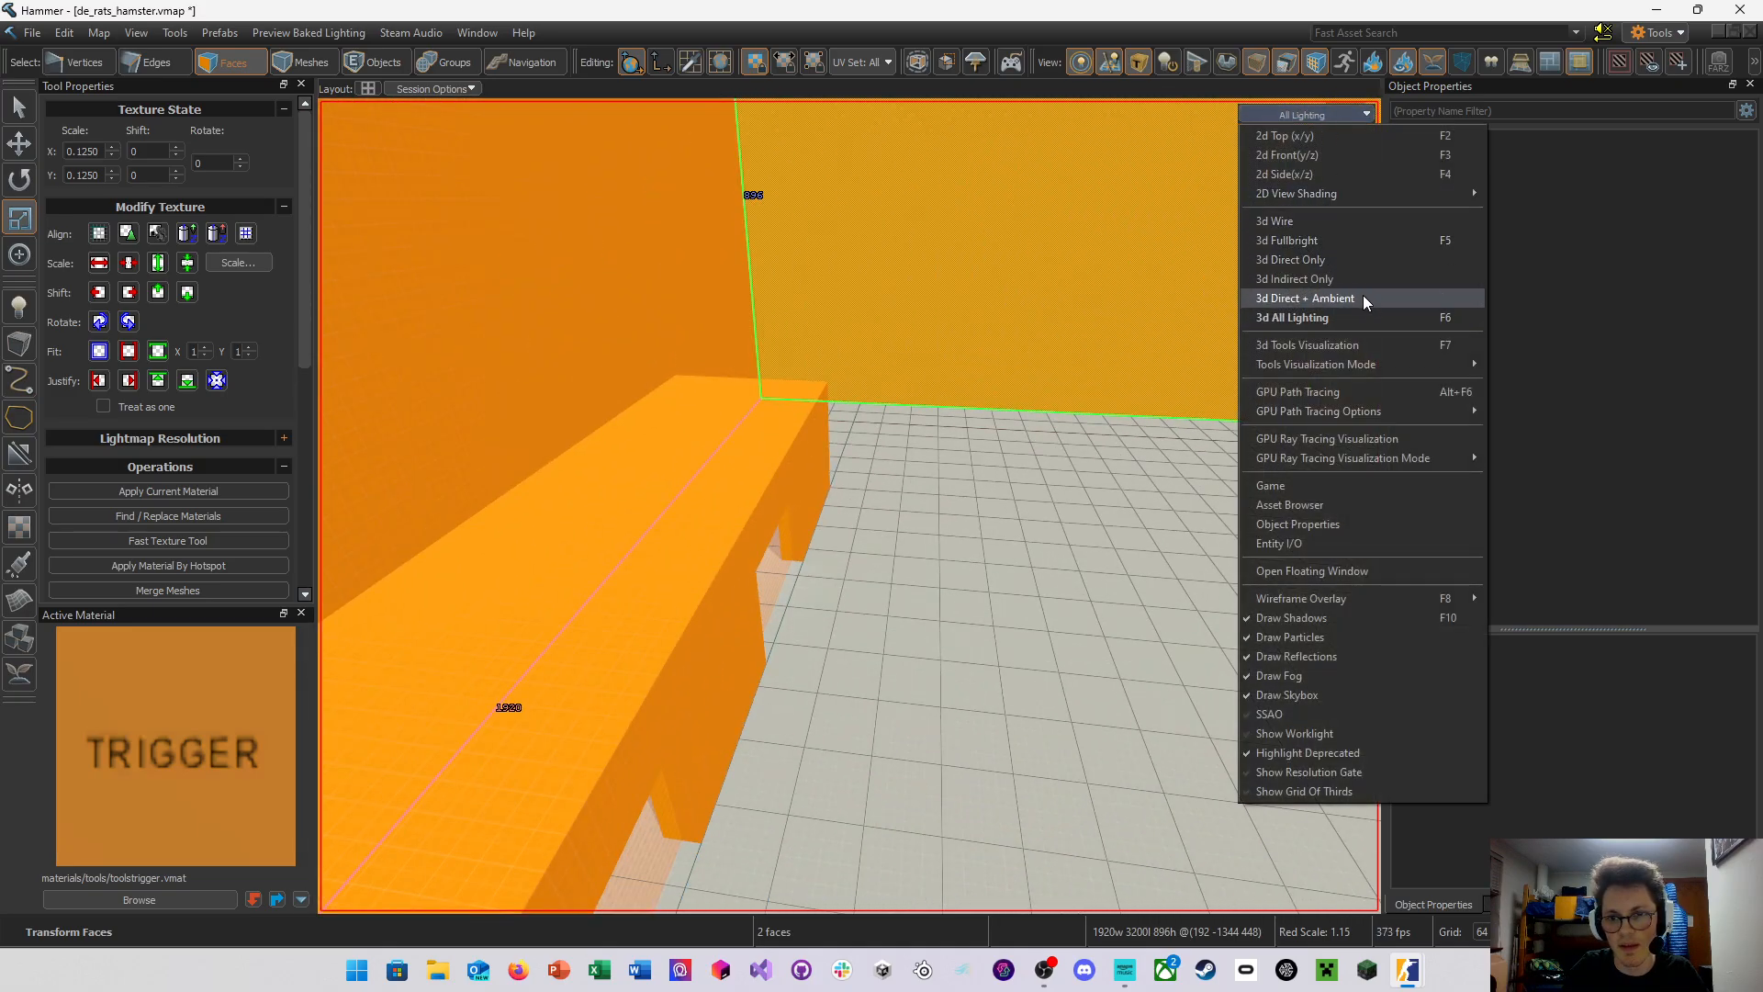
click(1331, 241)
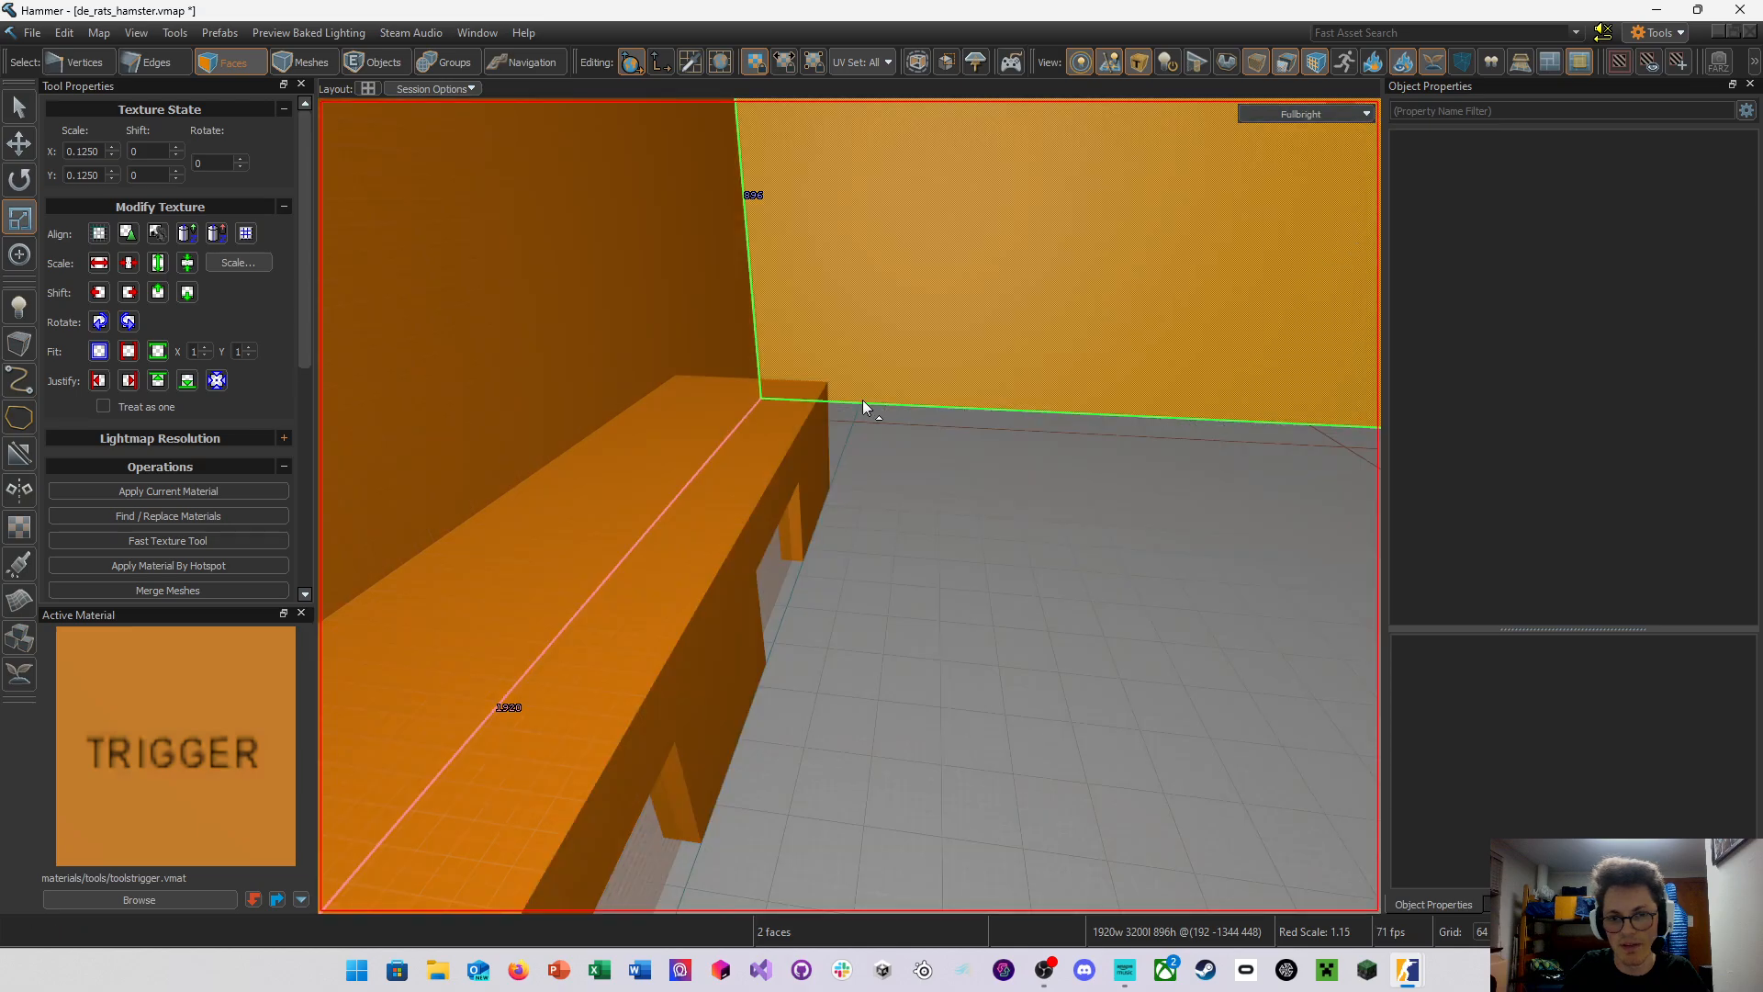
scroll(850, 506, down, 2)
right_drag(863, 399, 849, 506)
scroll(849, 506, down, 4)
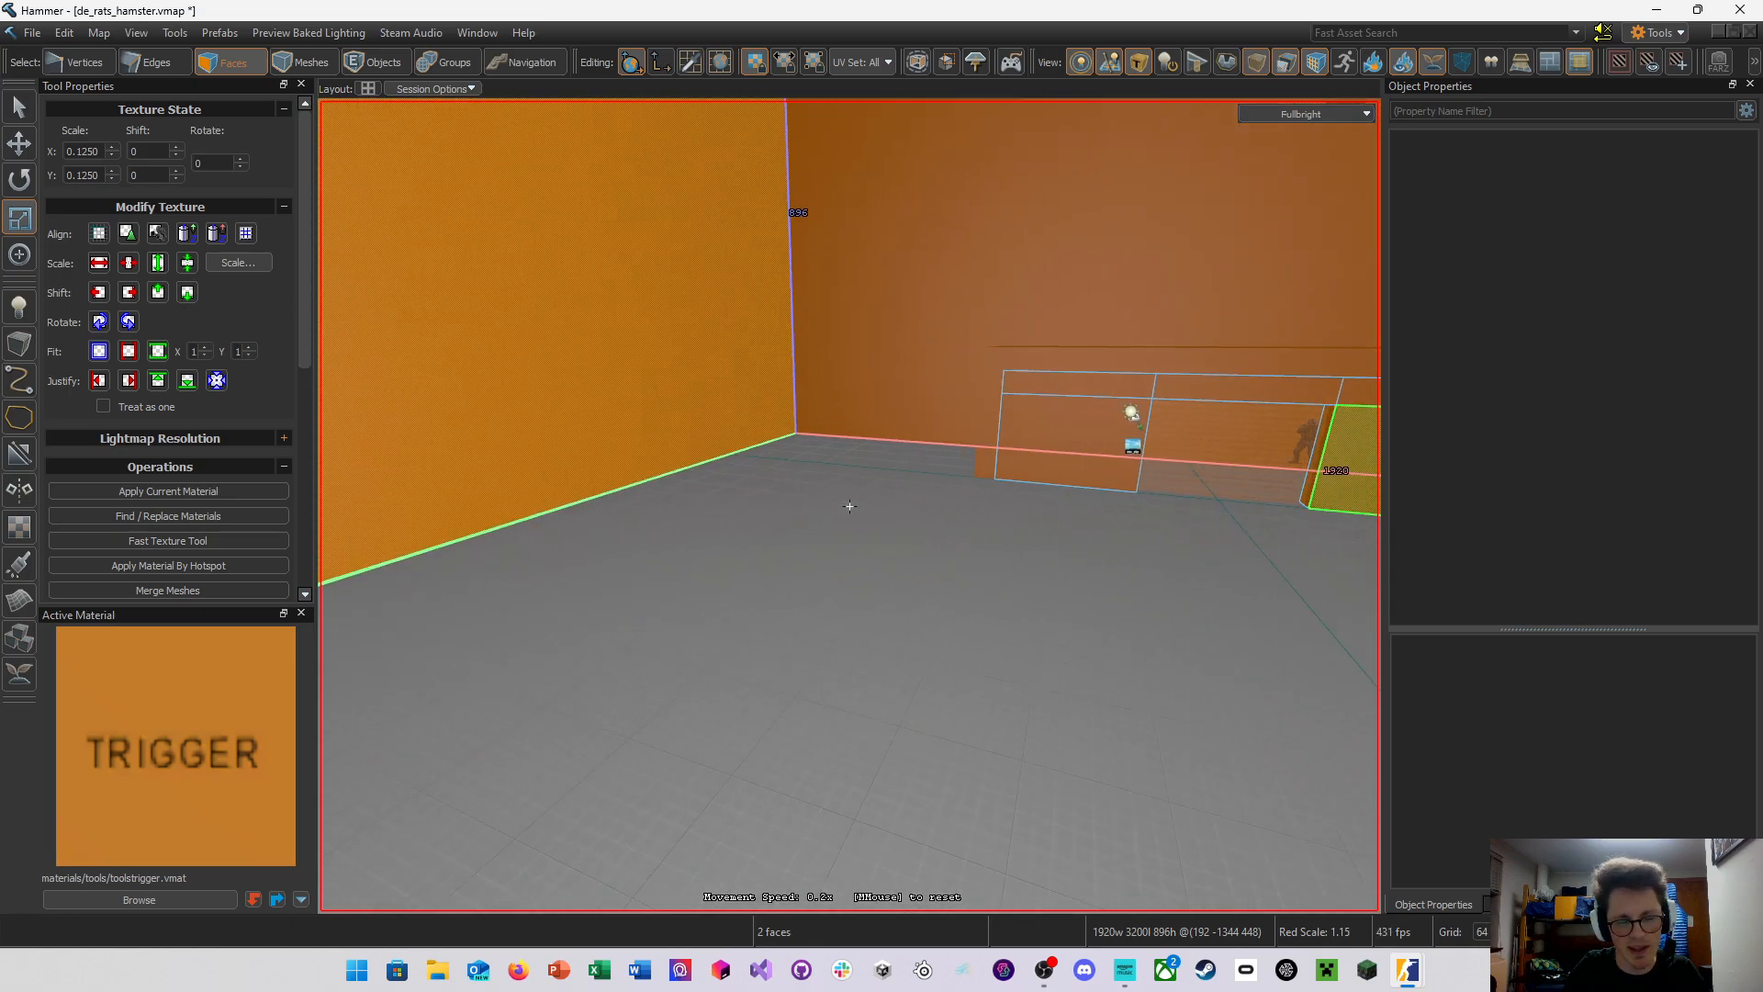
right_drag(850, 506, 849, 506)
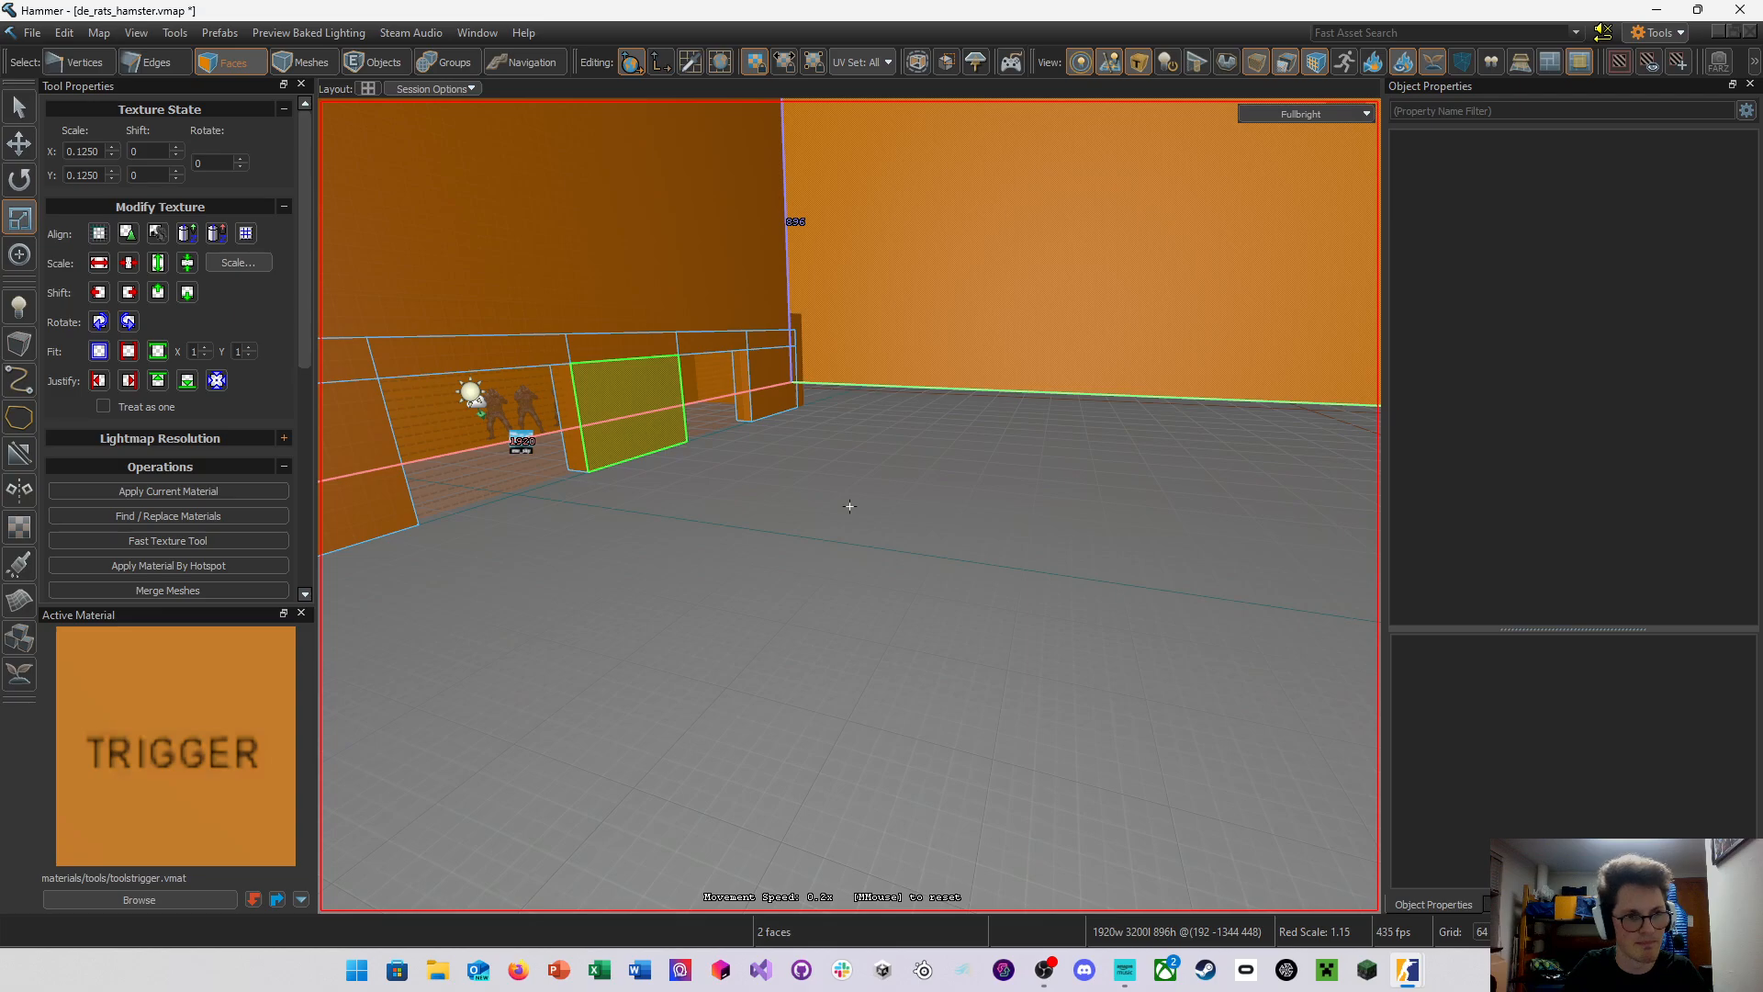
right_drag(849, 506, 849, 506)
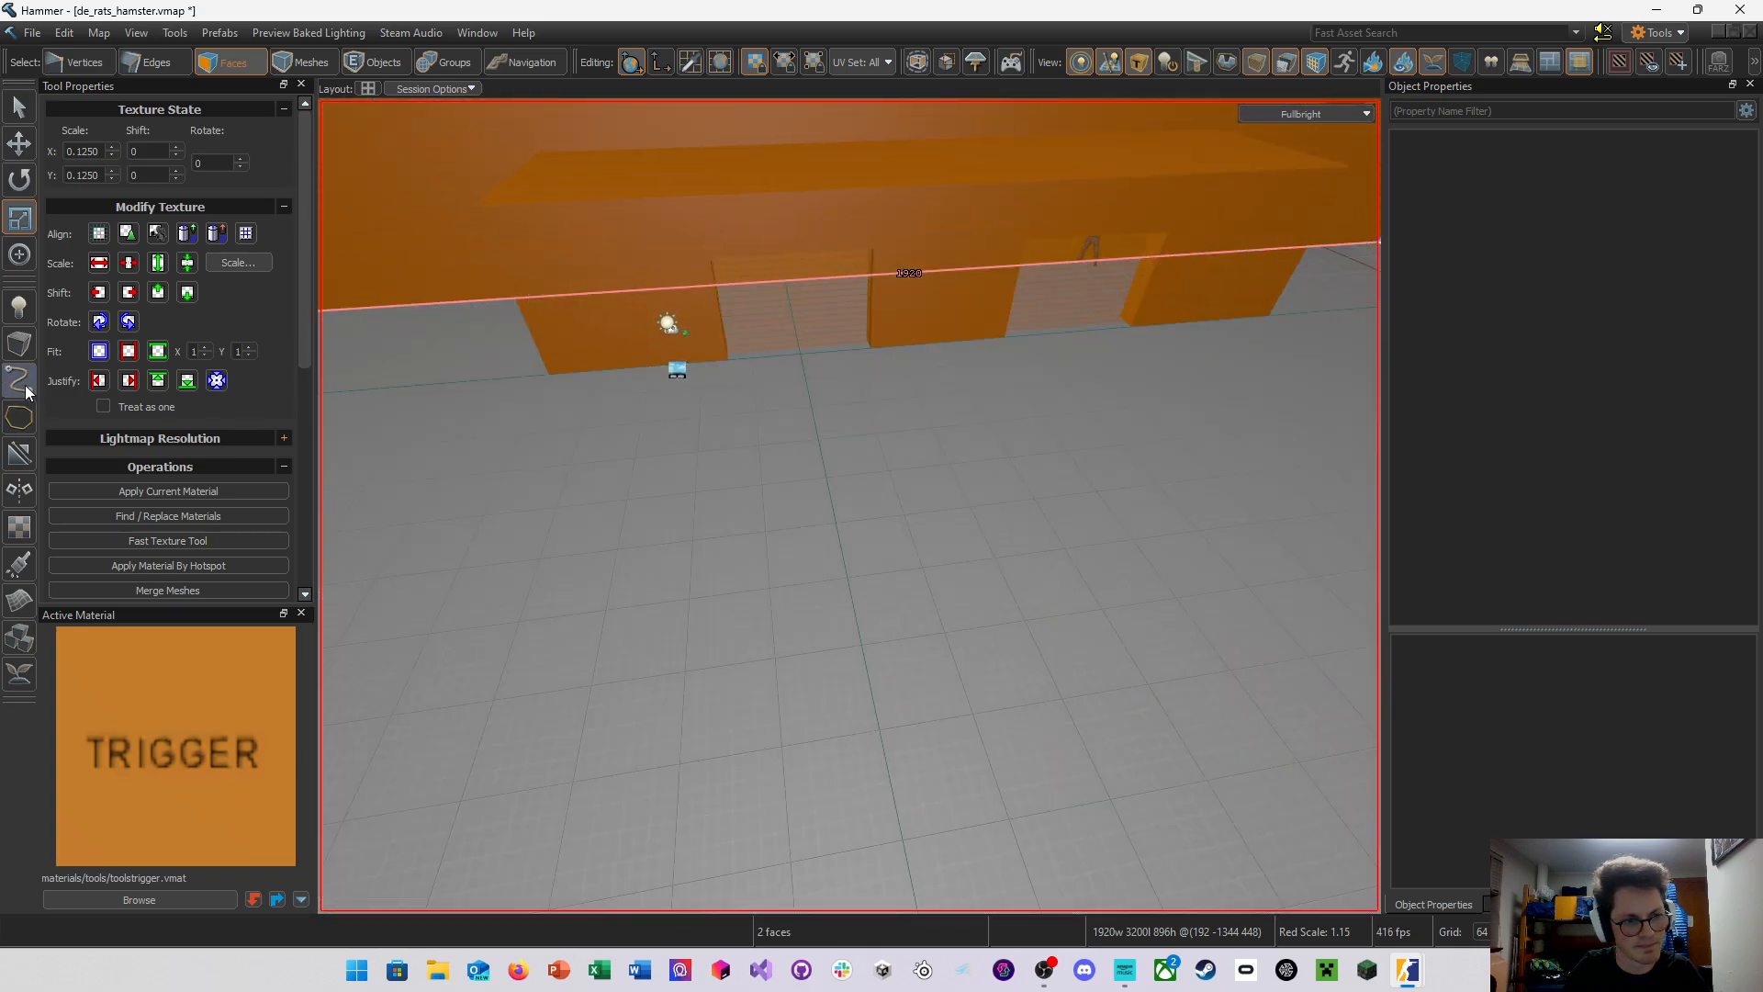
Start the Block tool and sample dev_measuregeneric01.vmat from the spawn room's outer wall as the active material
click(20, 344)
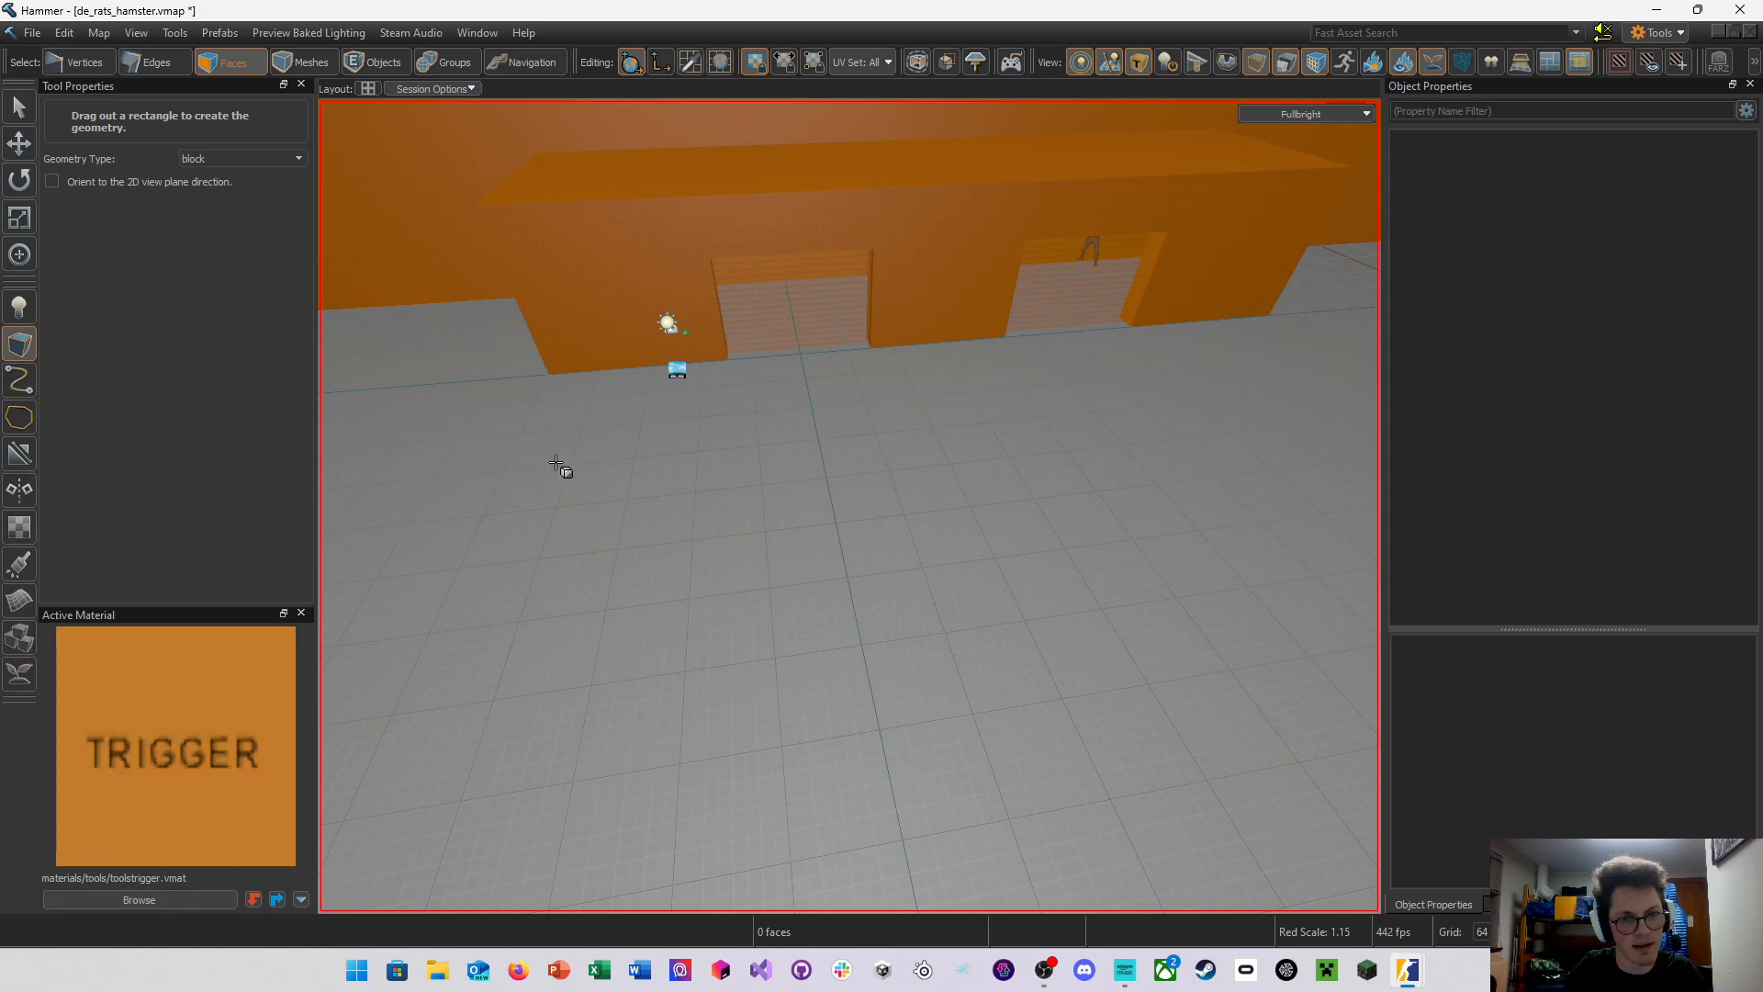
shift+right_click(614, 303)
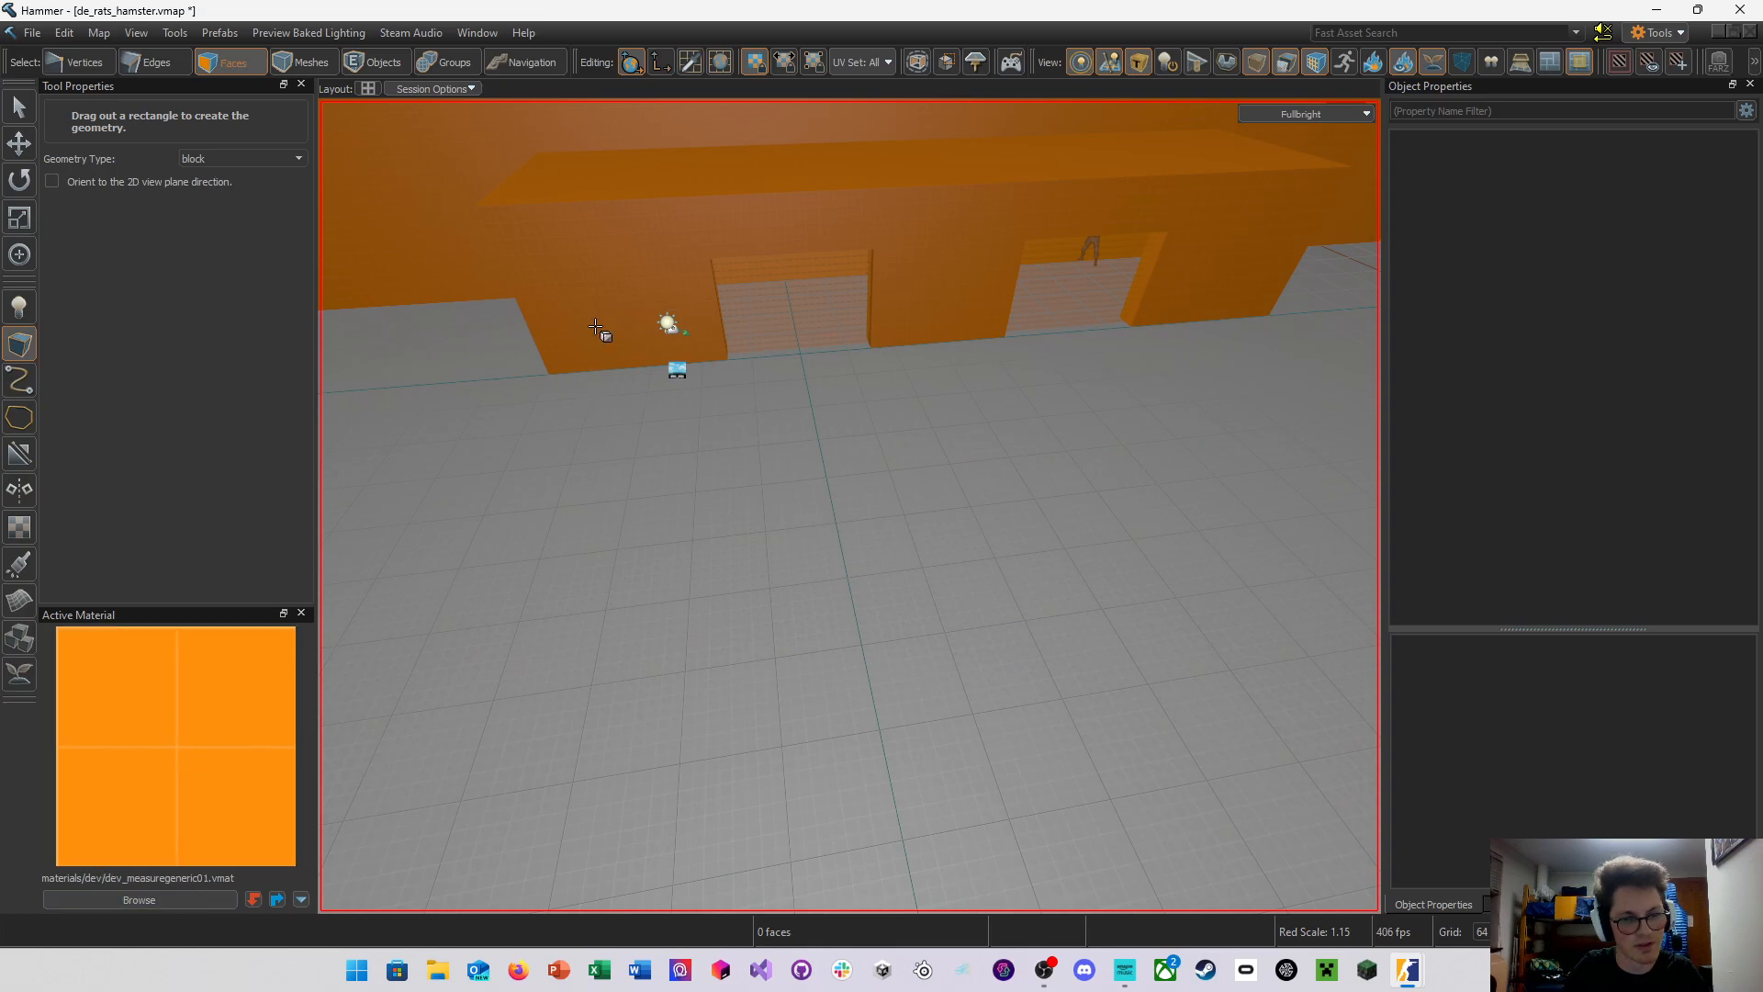
right_drag(606, 276, 849, 506)
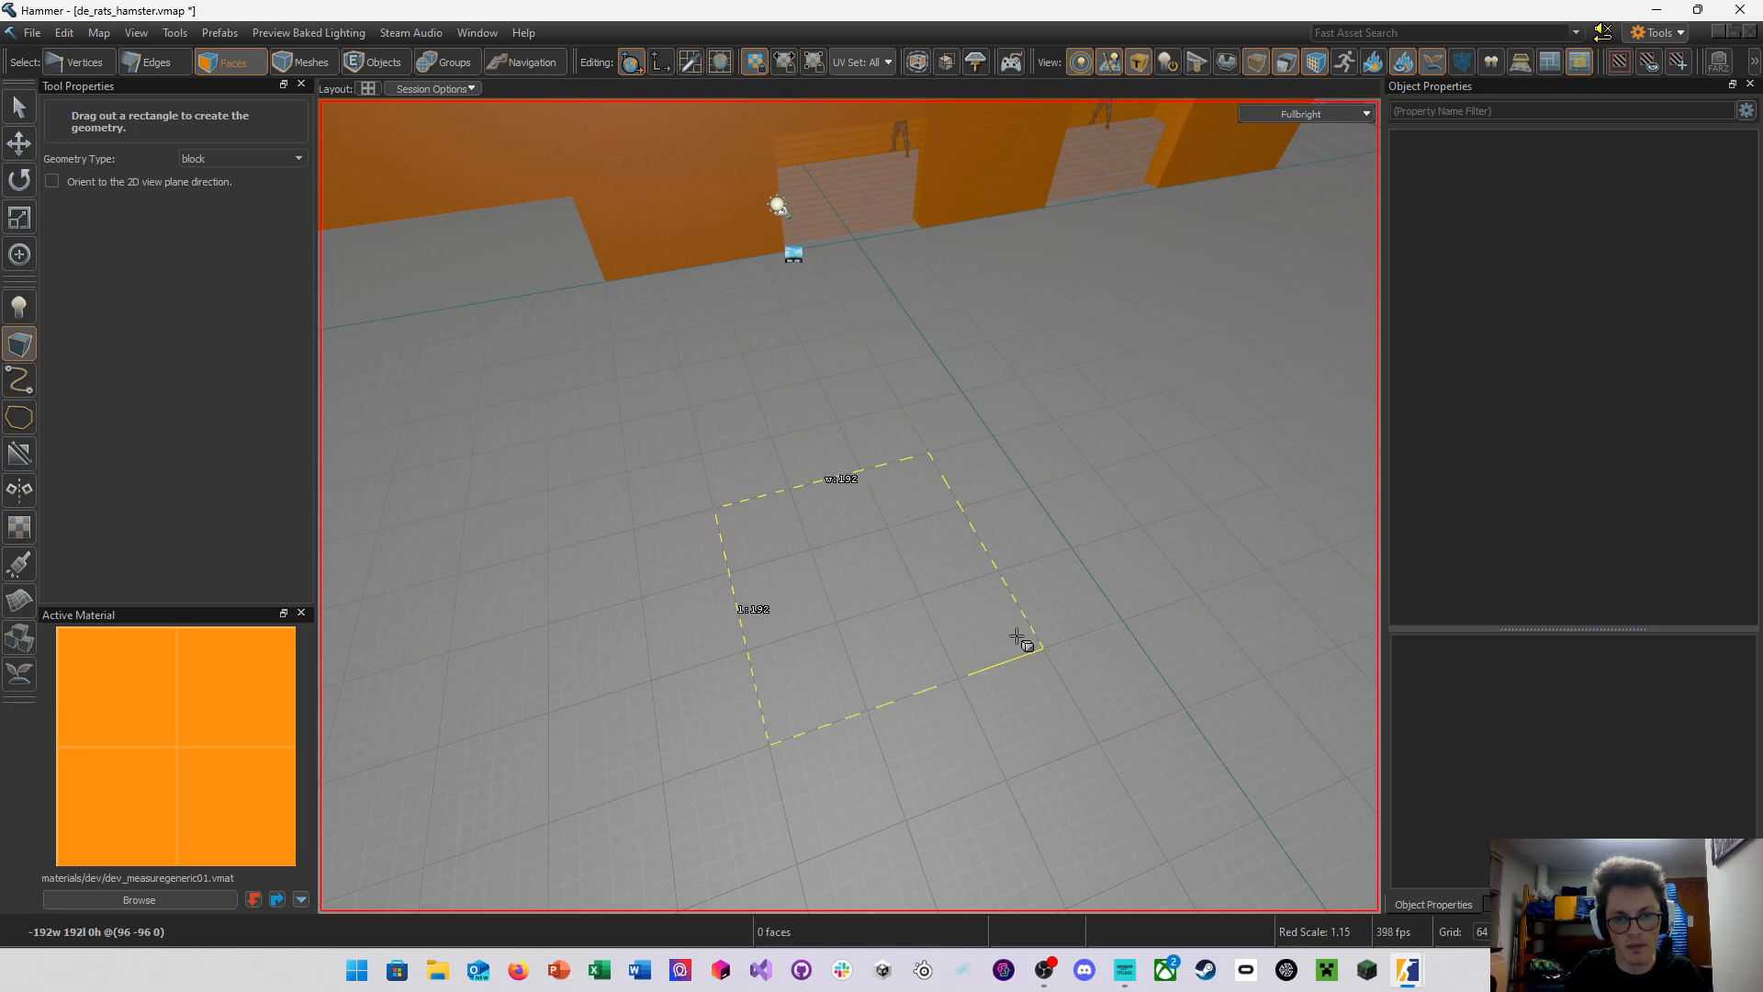
Draw a block of 192 by 192 units on the open floor before the spawn room, raise it to 192 units and complete it
drag(1016, 636, 1017, 635)
right_drag(732, 612, 849, 506)
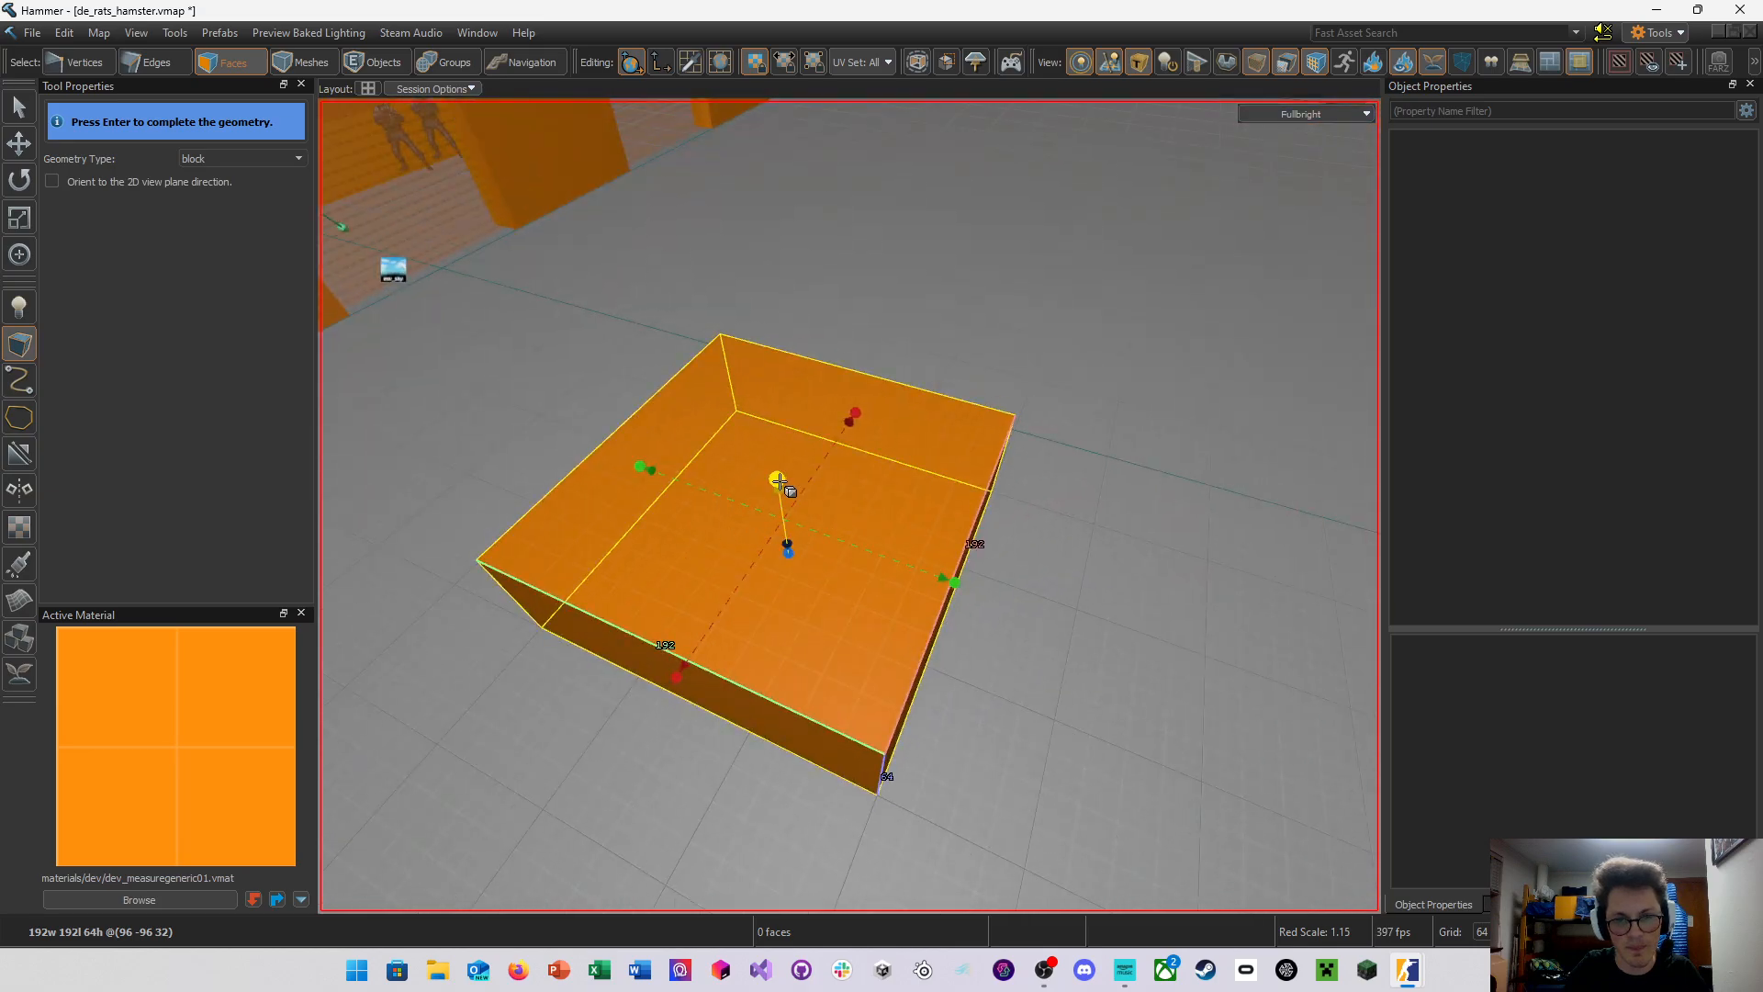
drag(784, 433, 813, 211)
right_drag(813, 212, 849, 506)
key(s)
key(Return)
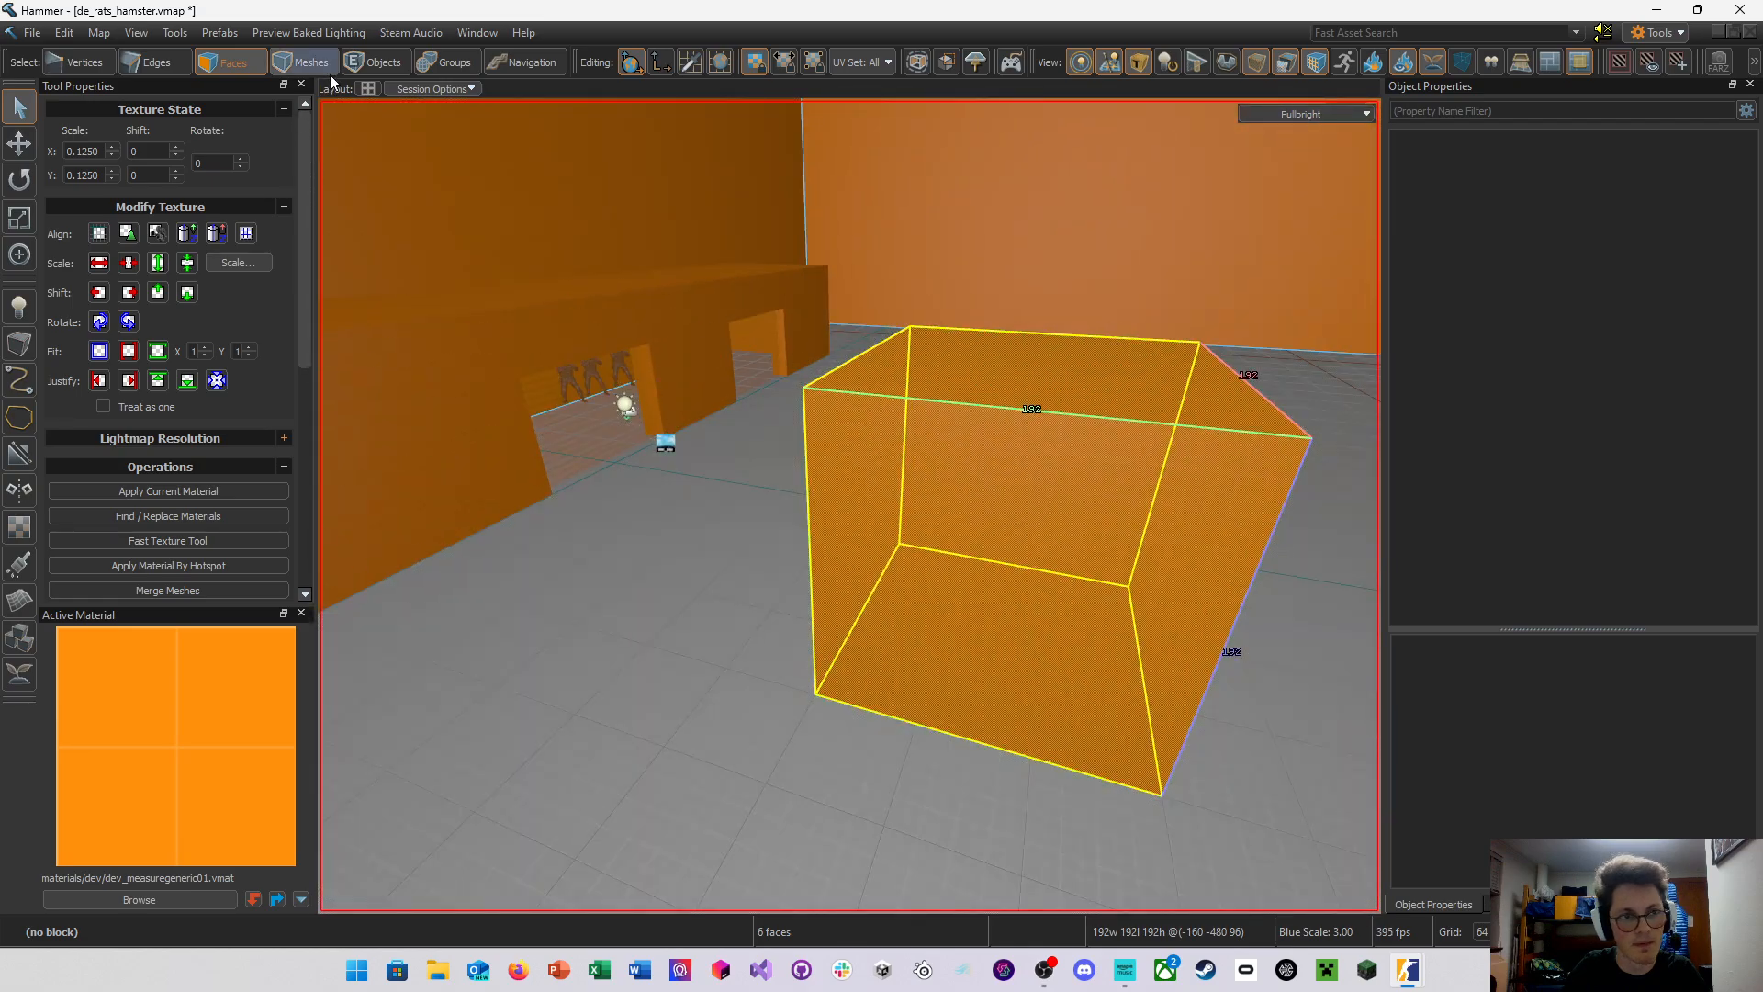
Try to cut the new block horizontally through its upper part with the Clipping tool
click(307, 62)
click(240, 63)
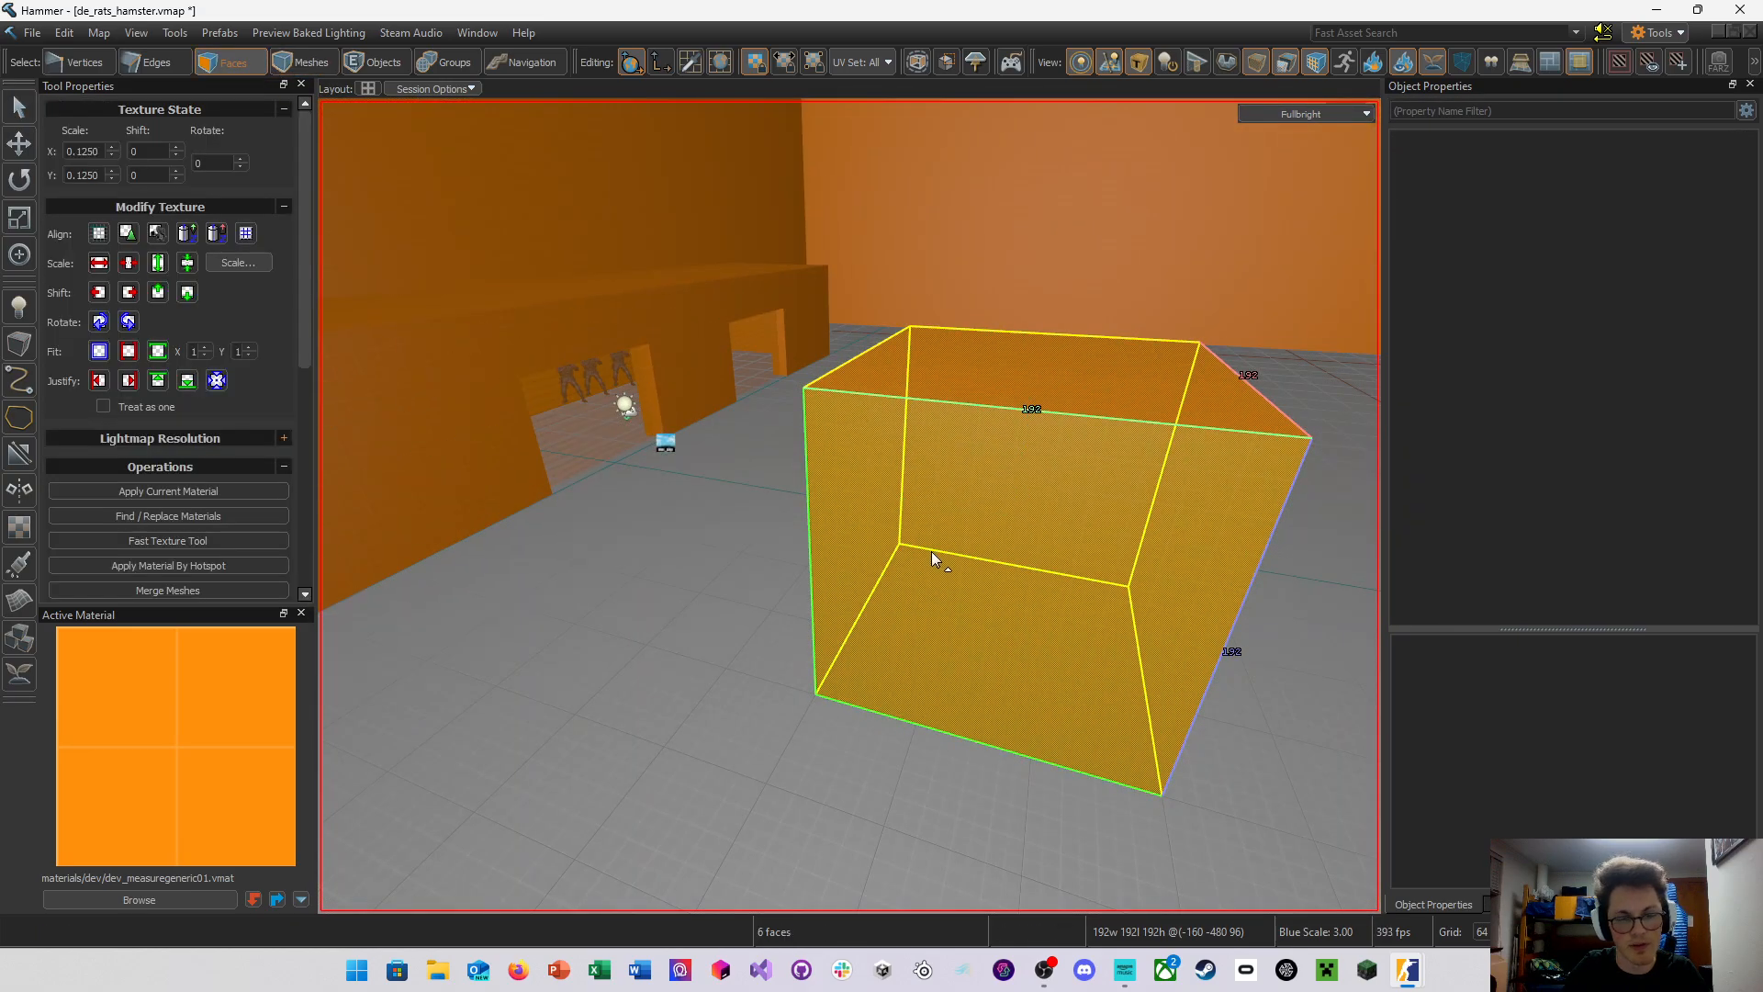
scroll(849, 506, down, 4)
right_drag(905, 476, 850, 506)
key(shift+x)
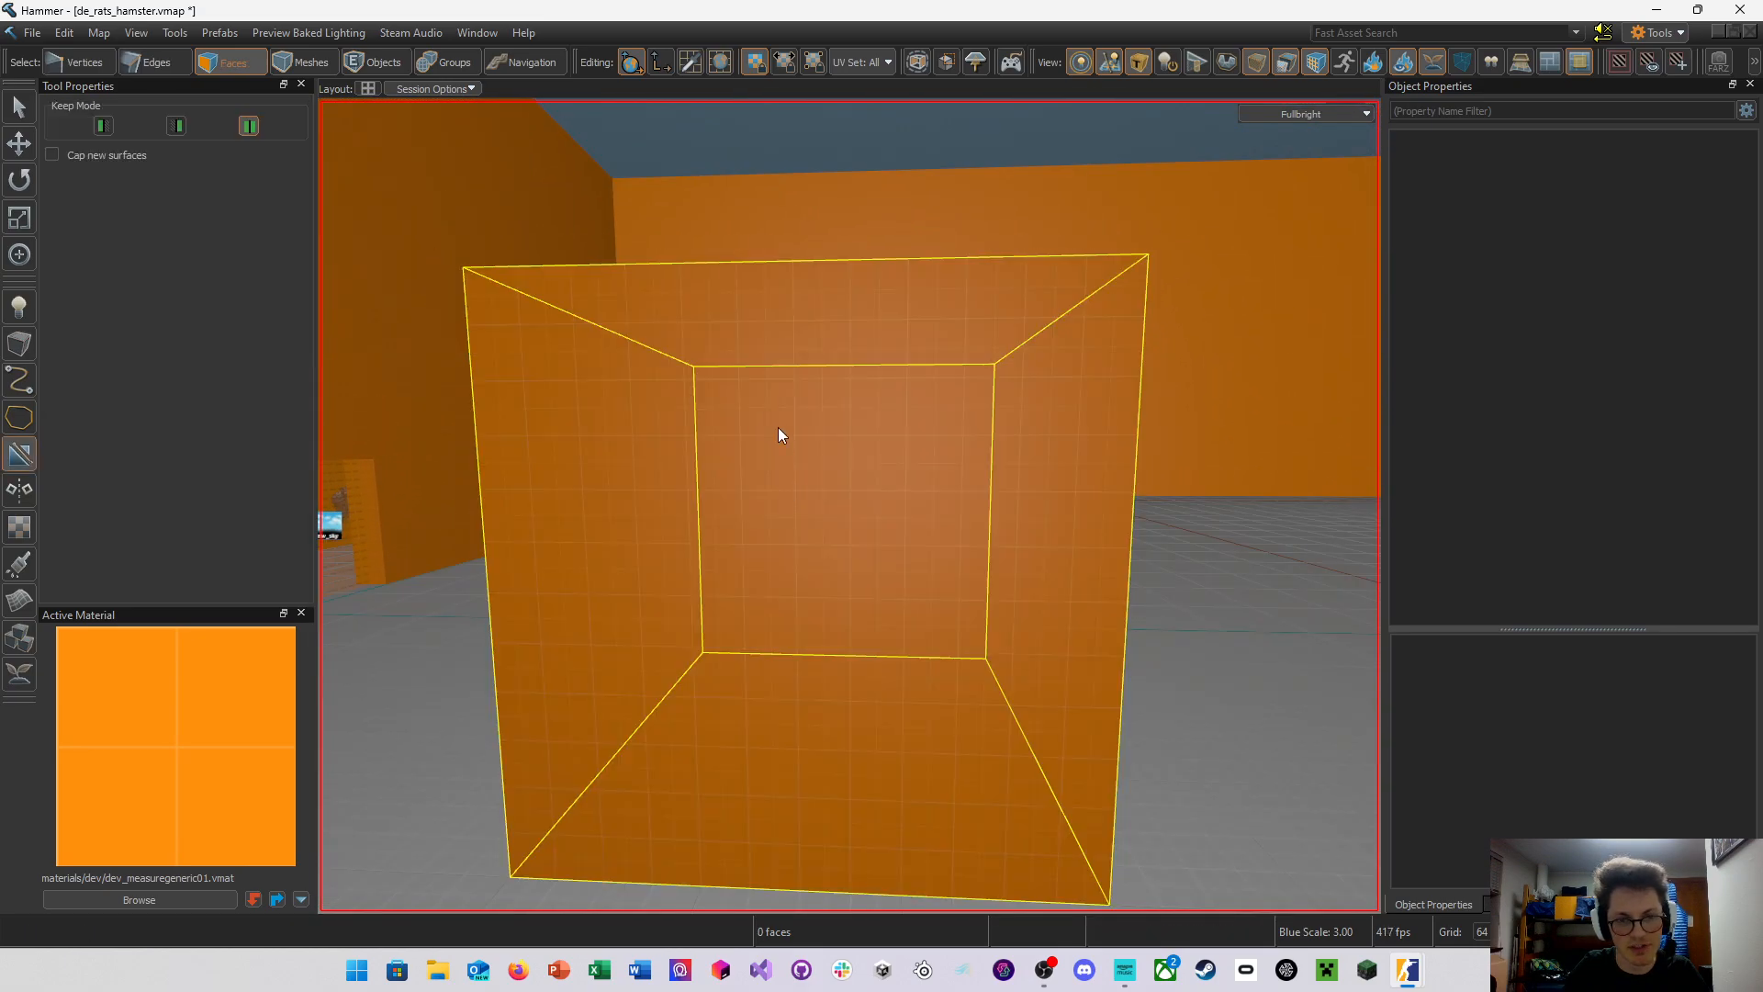
drag(751, 430, 864, 450)
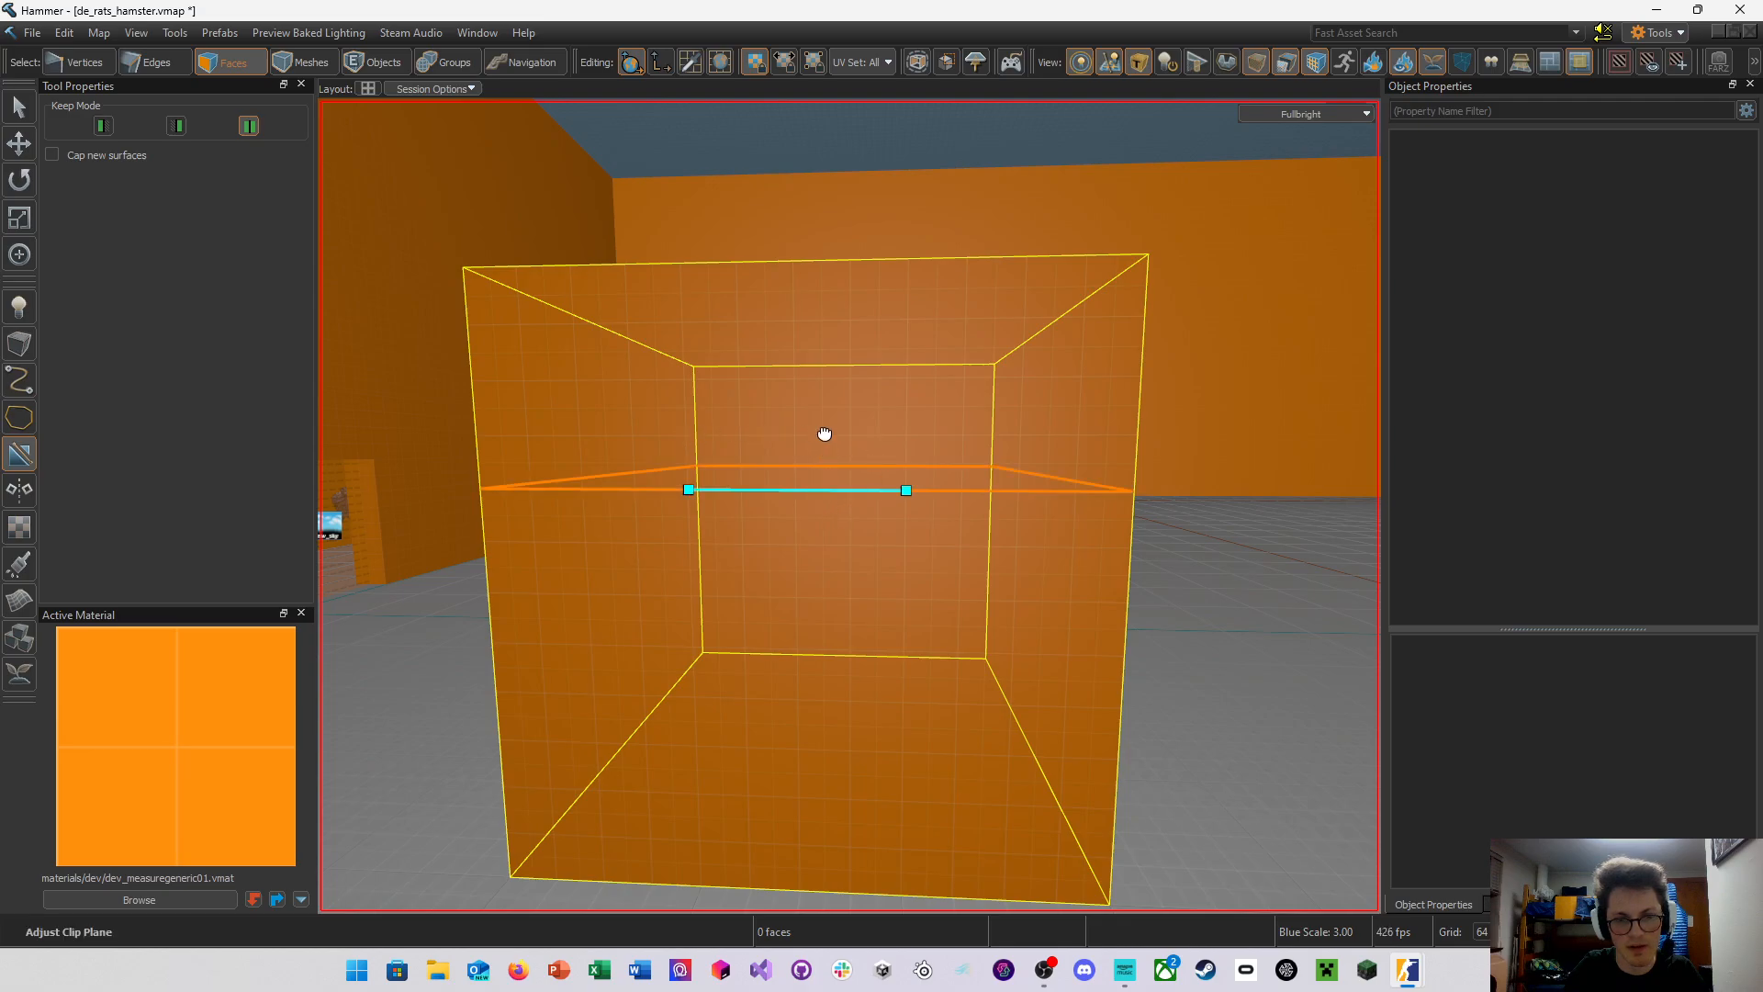
right_drag(825, 433, 790, 547)
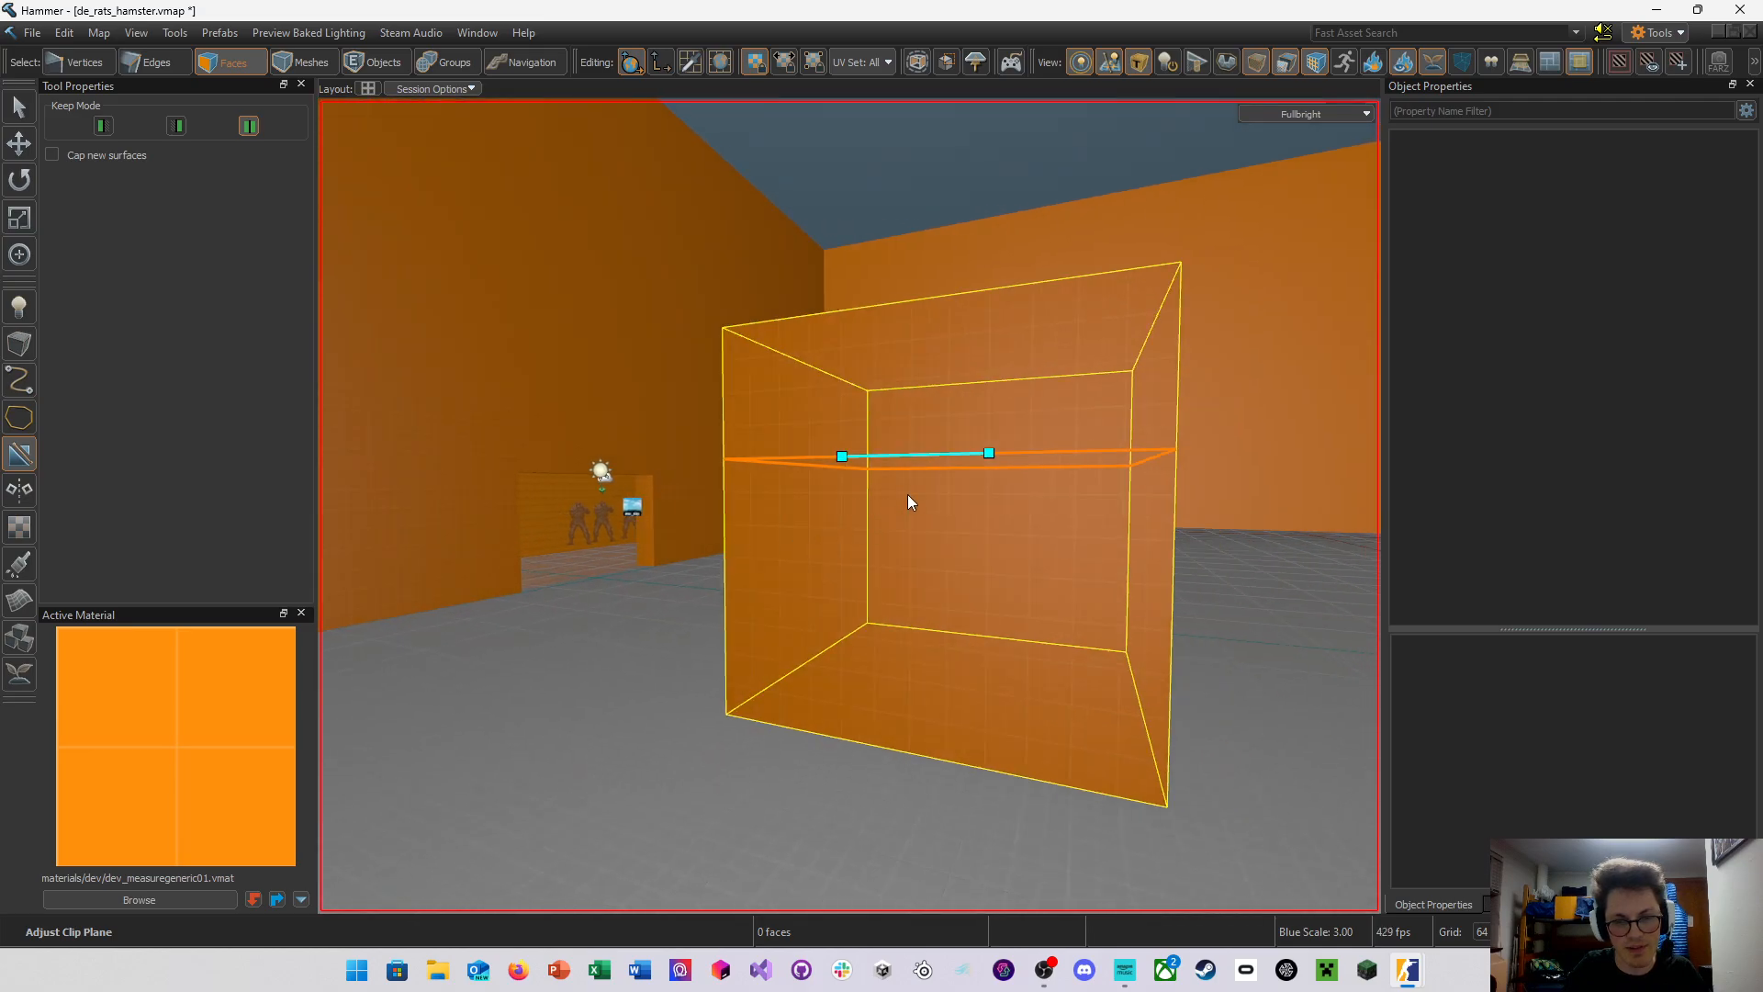
key(Return)
Lower the block's top face by 64 units to bring the block down to 128 units high
click(968, 499)
right_drag(967, 500, 850, 506)
click(970, 430)
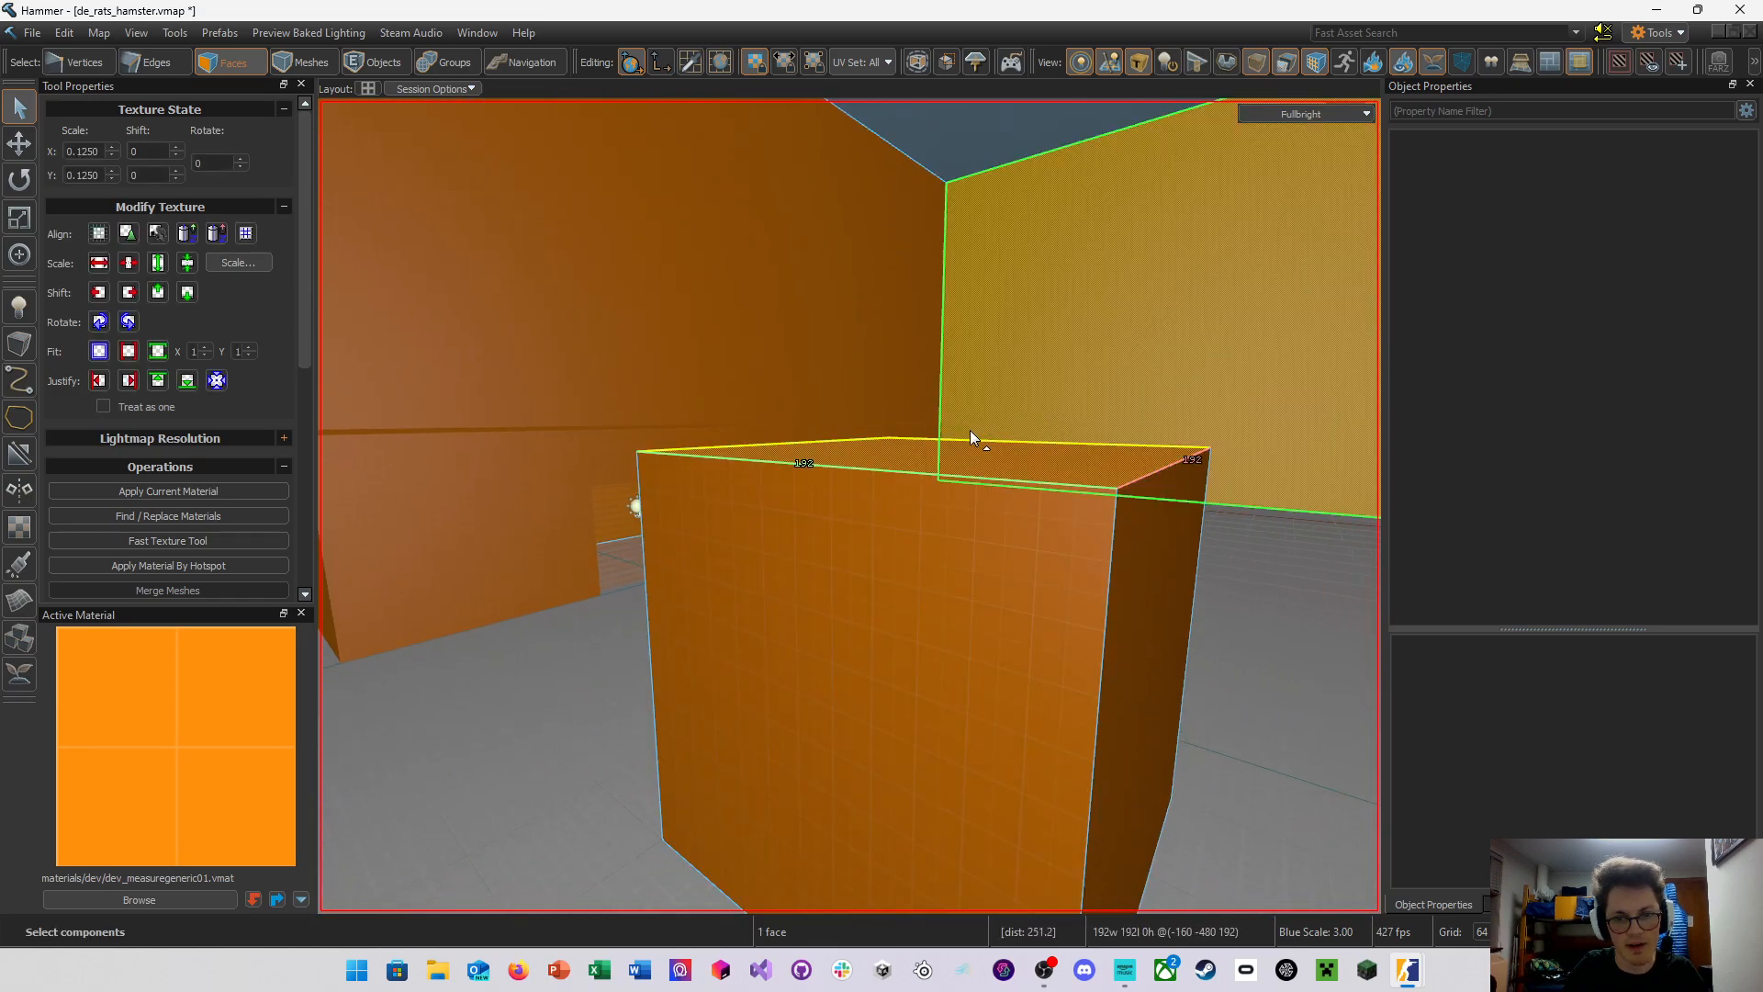
key(w)
drag(935, 498, 939, 542)
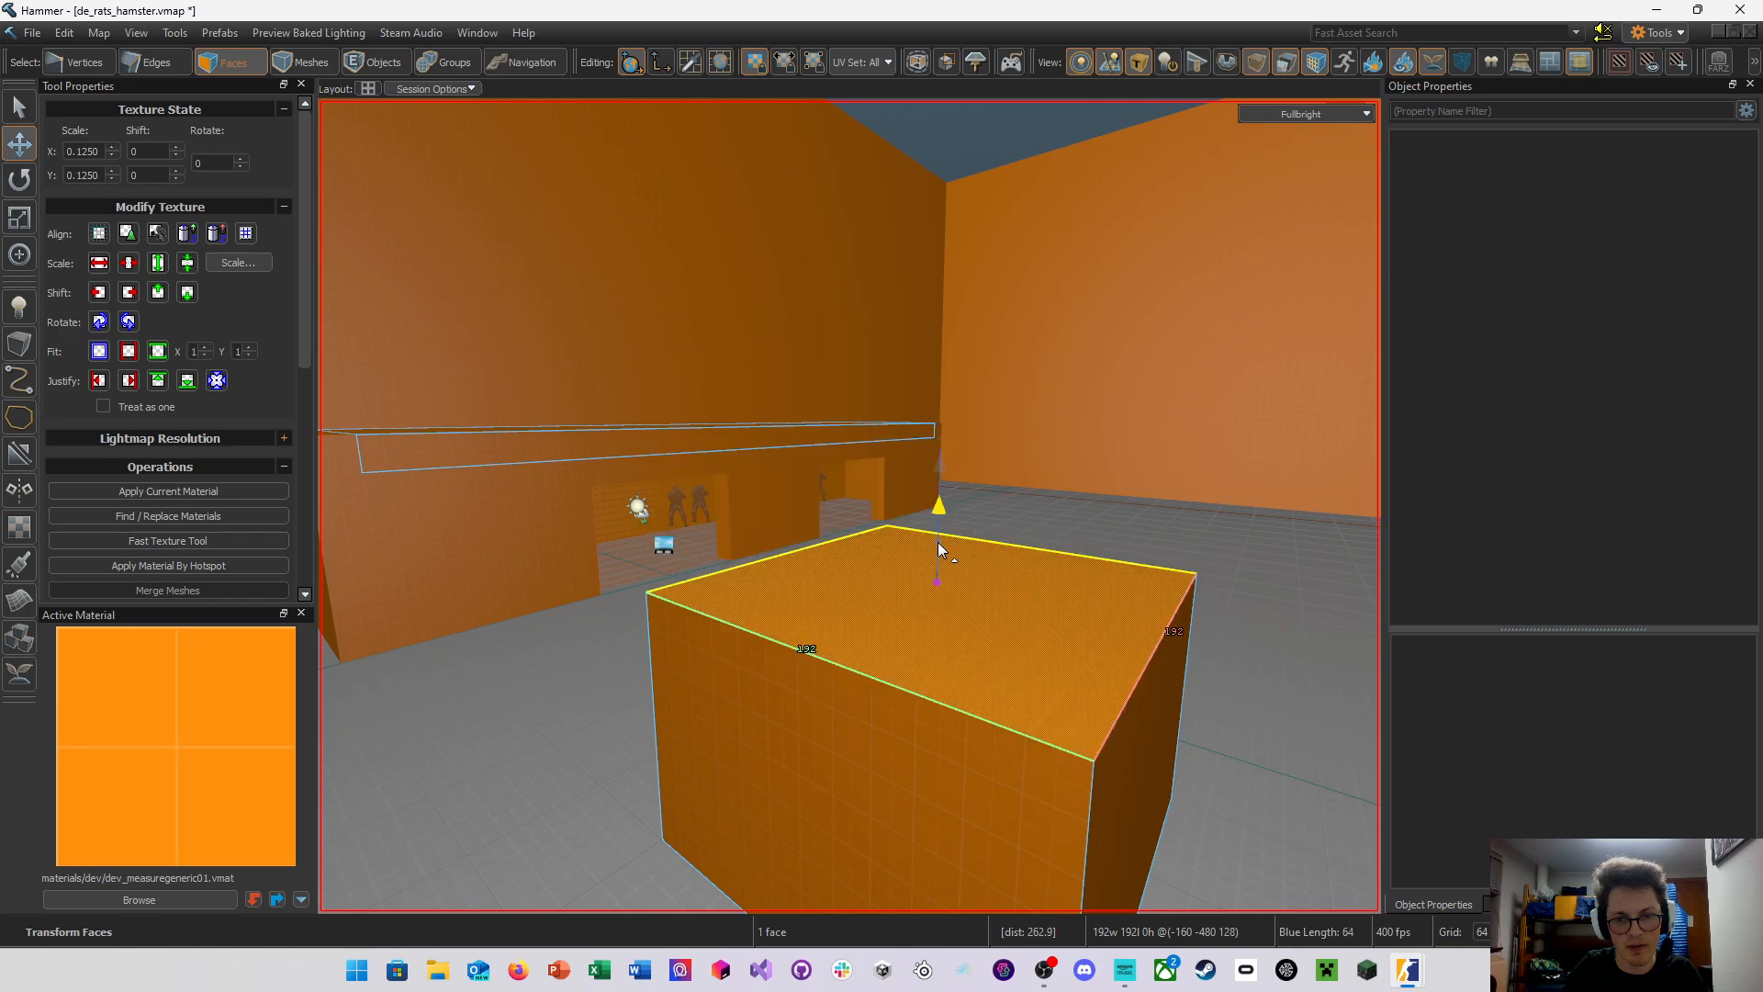
right_drag(938, 542, 850, 506)
Reduce the grid size to 32 and raise the block's top face by 32 units to a block height of 160
click(904, 593)
right_drag(1001, 590, 849, 506)
click(883, 548)
right_drag(974, 548, 850, 506)
click(964, 523)
key(bracketleft)
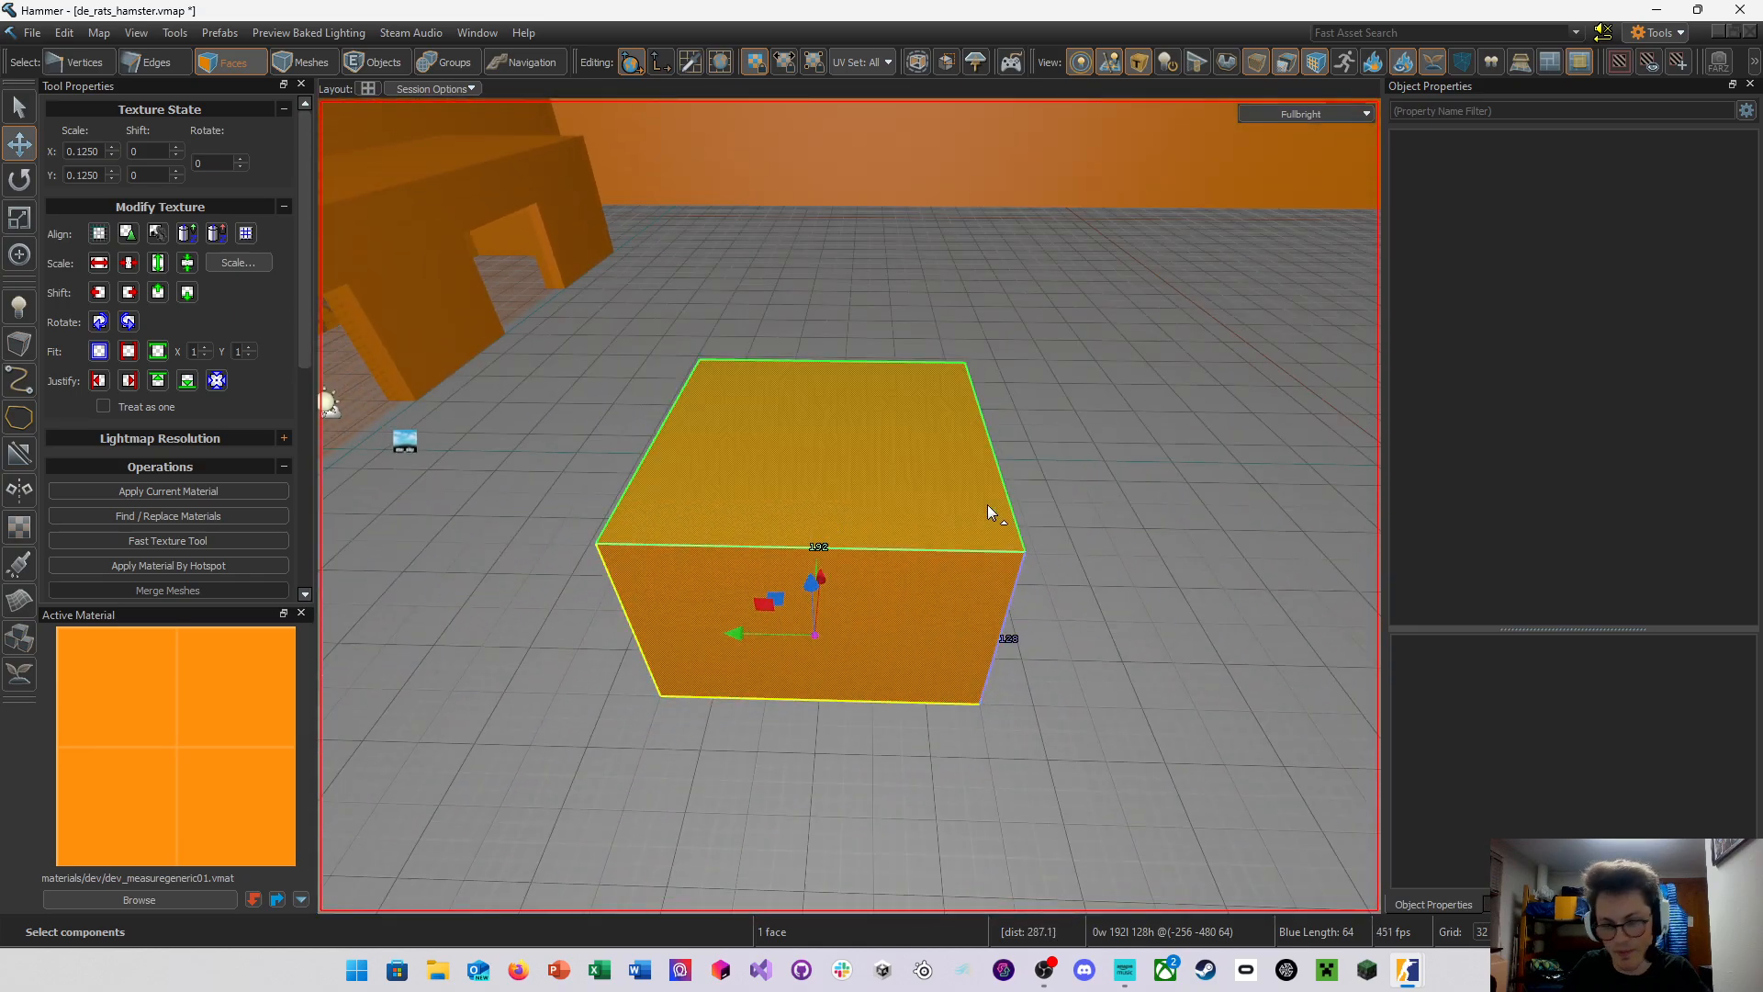
click(862, 505)
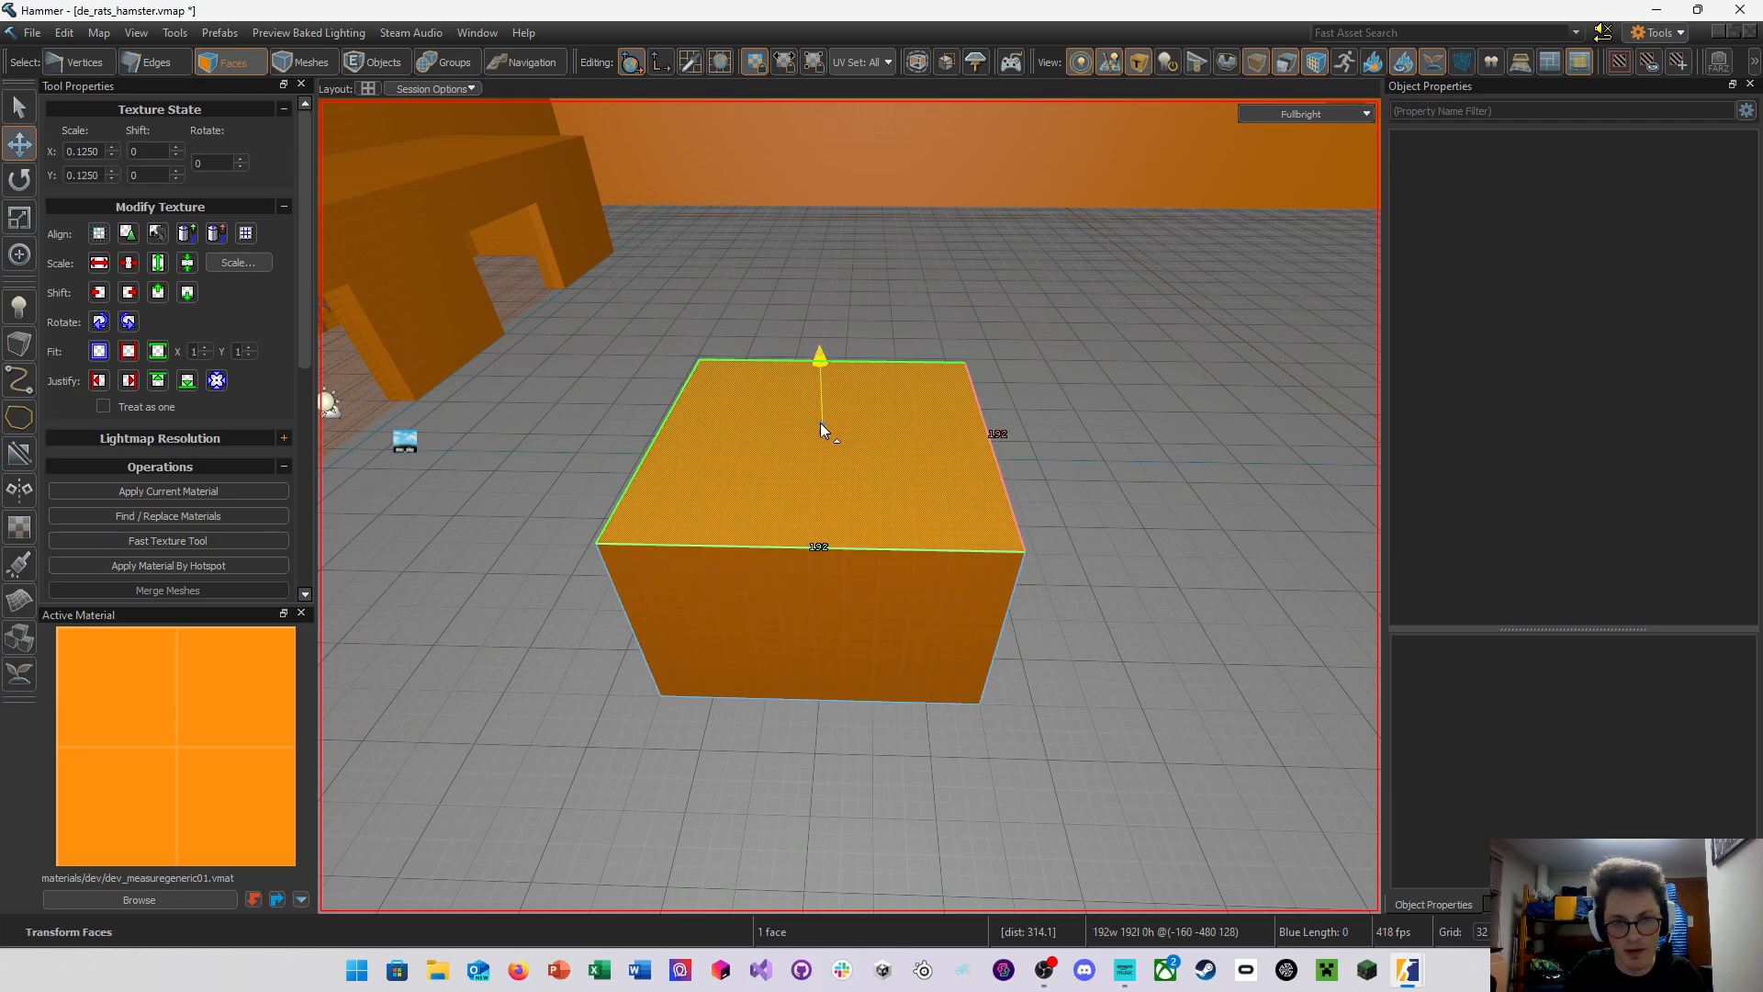
drag(819, 409, 819, 360)
right_drag(938, 592, 850, 506)
Try to clip the whole 160-unit-high block horizontally just below its top
click(942, 598)
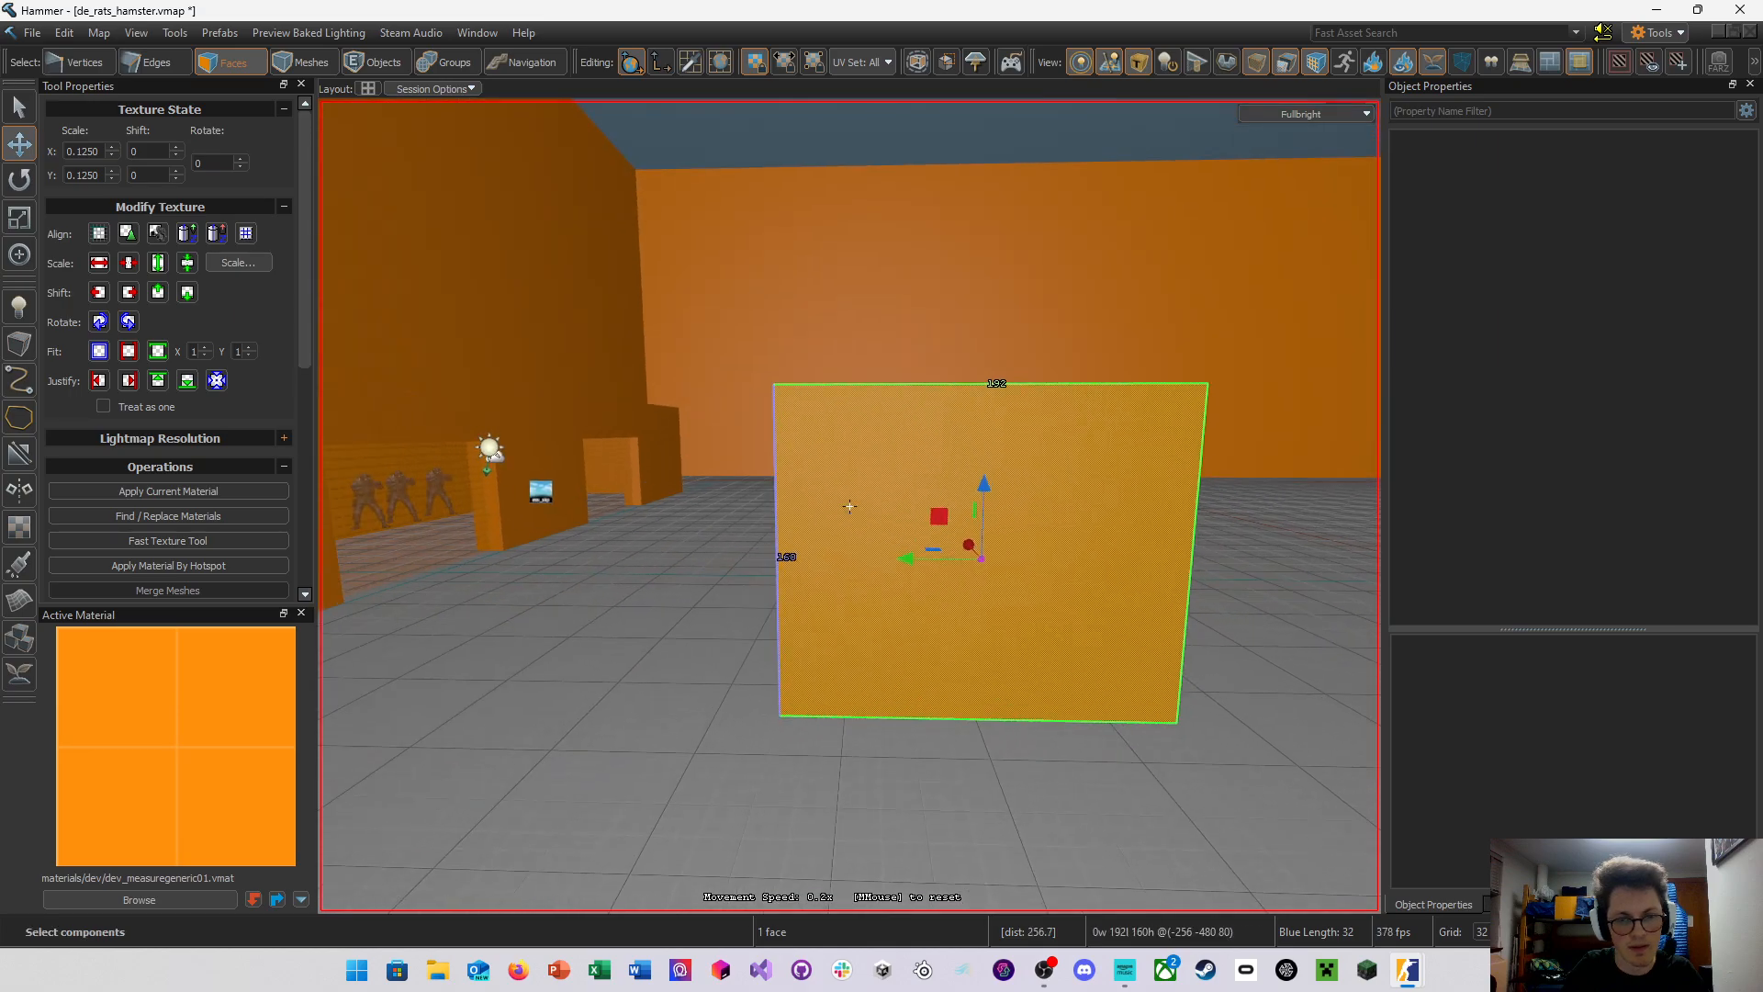
double_click(927, 455)
key(f)
right_drag(1026, 522, 1016, 546)
key(shift+x)
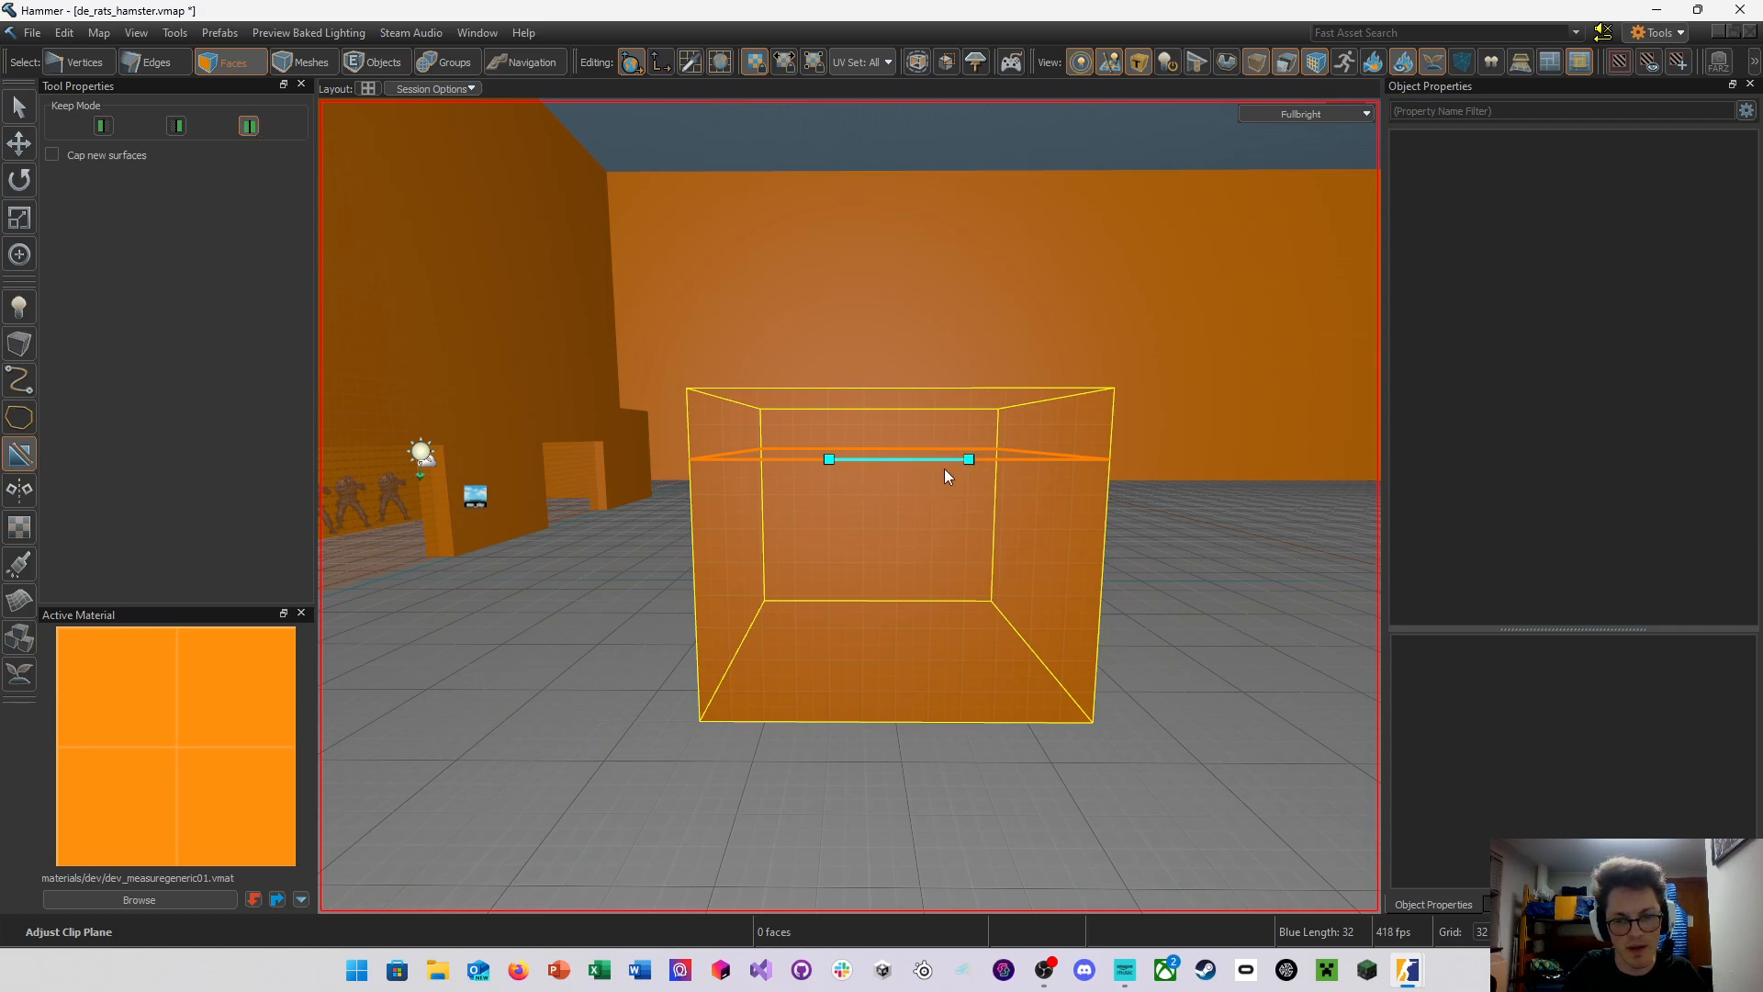
right_drag(854, 454, 878, 493)
key(shift+s)
Try horizontal clip planes level with the spawn doorway's top edge and across the front of the block
double_click(1110, 483)
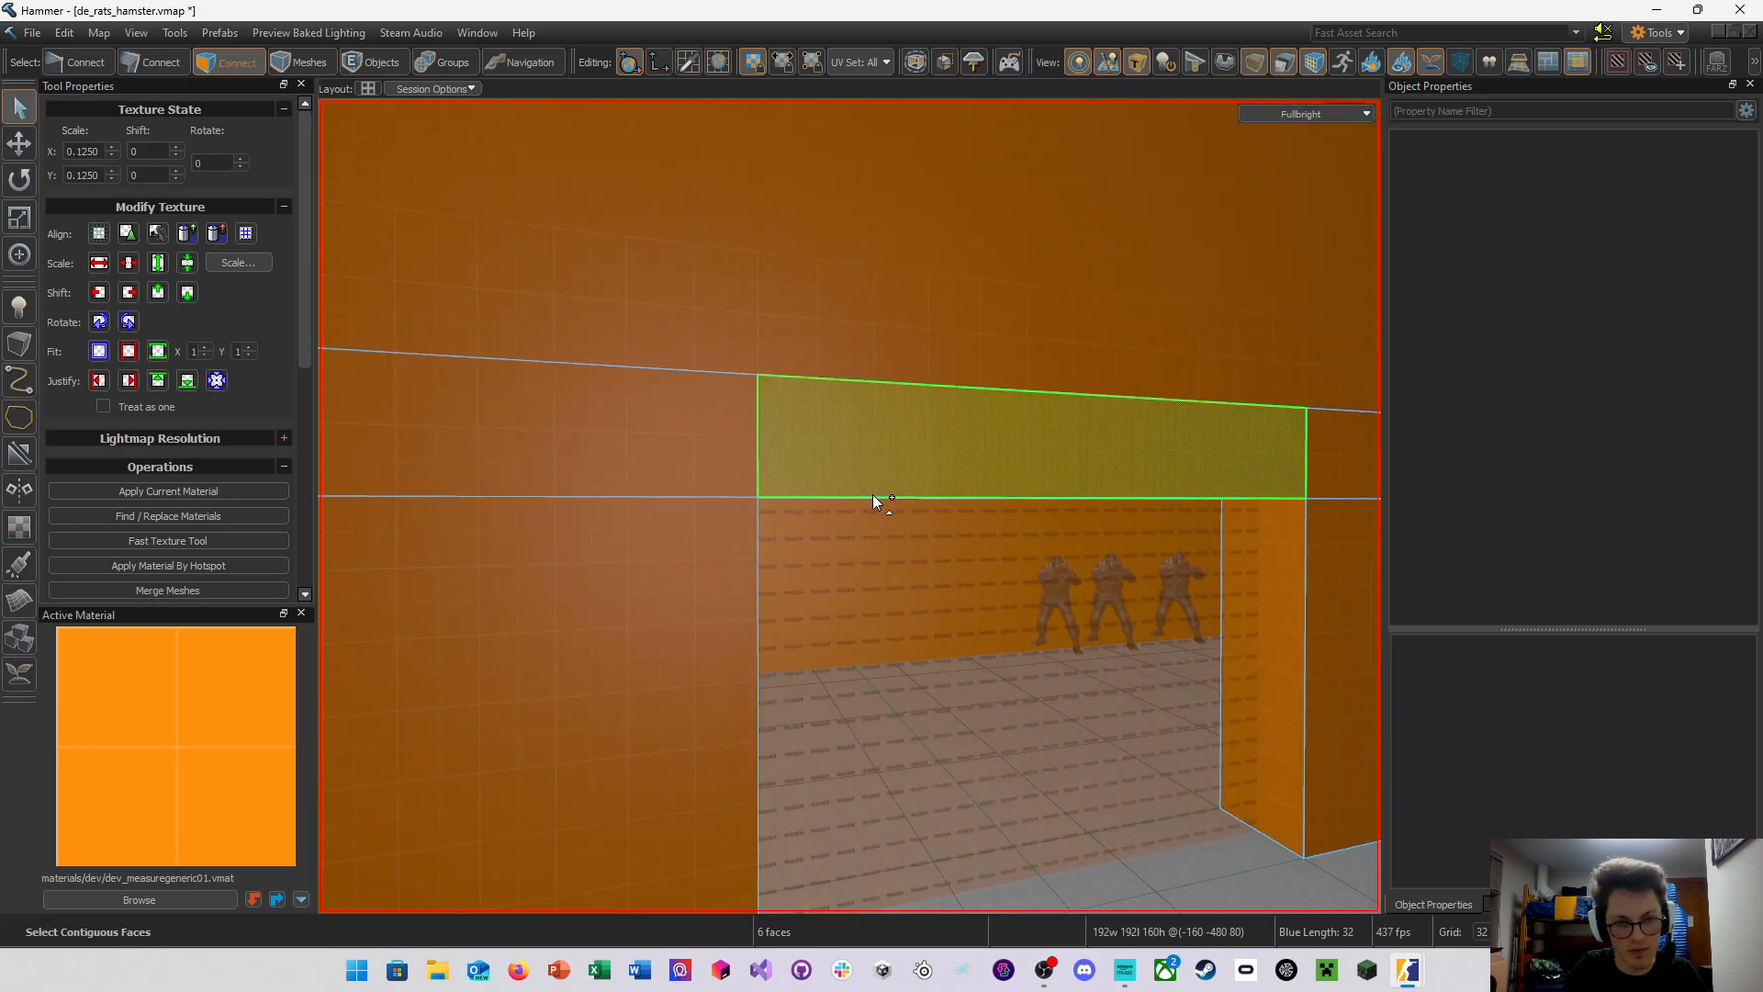
key(shift+x)
drag(758, 497, 874, 496)
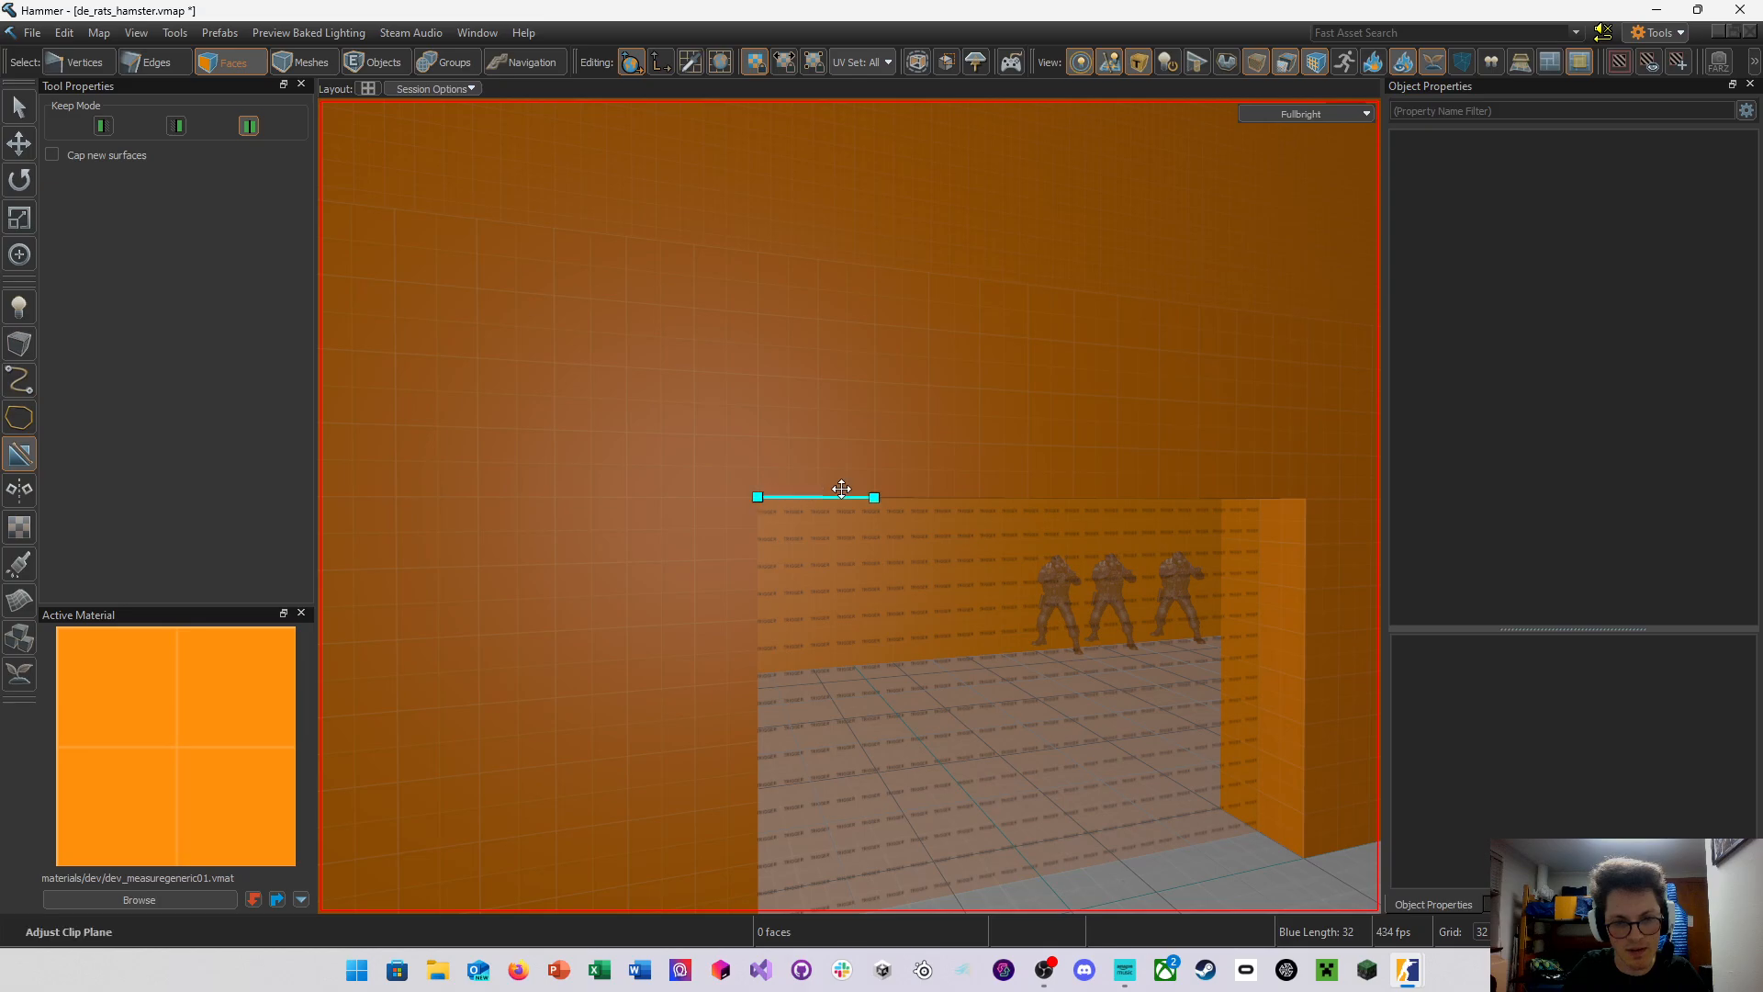
right_drag(1001, 496, 790, 478)
key(shift+s)
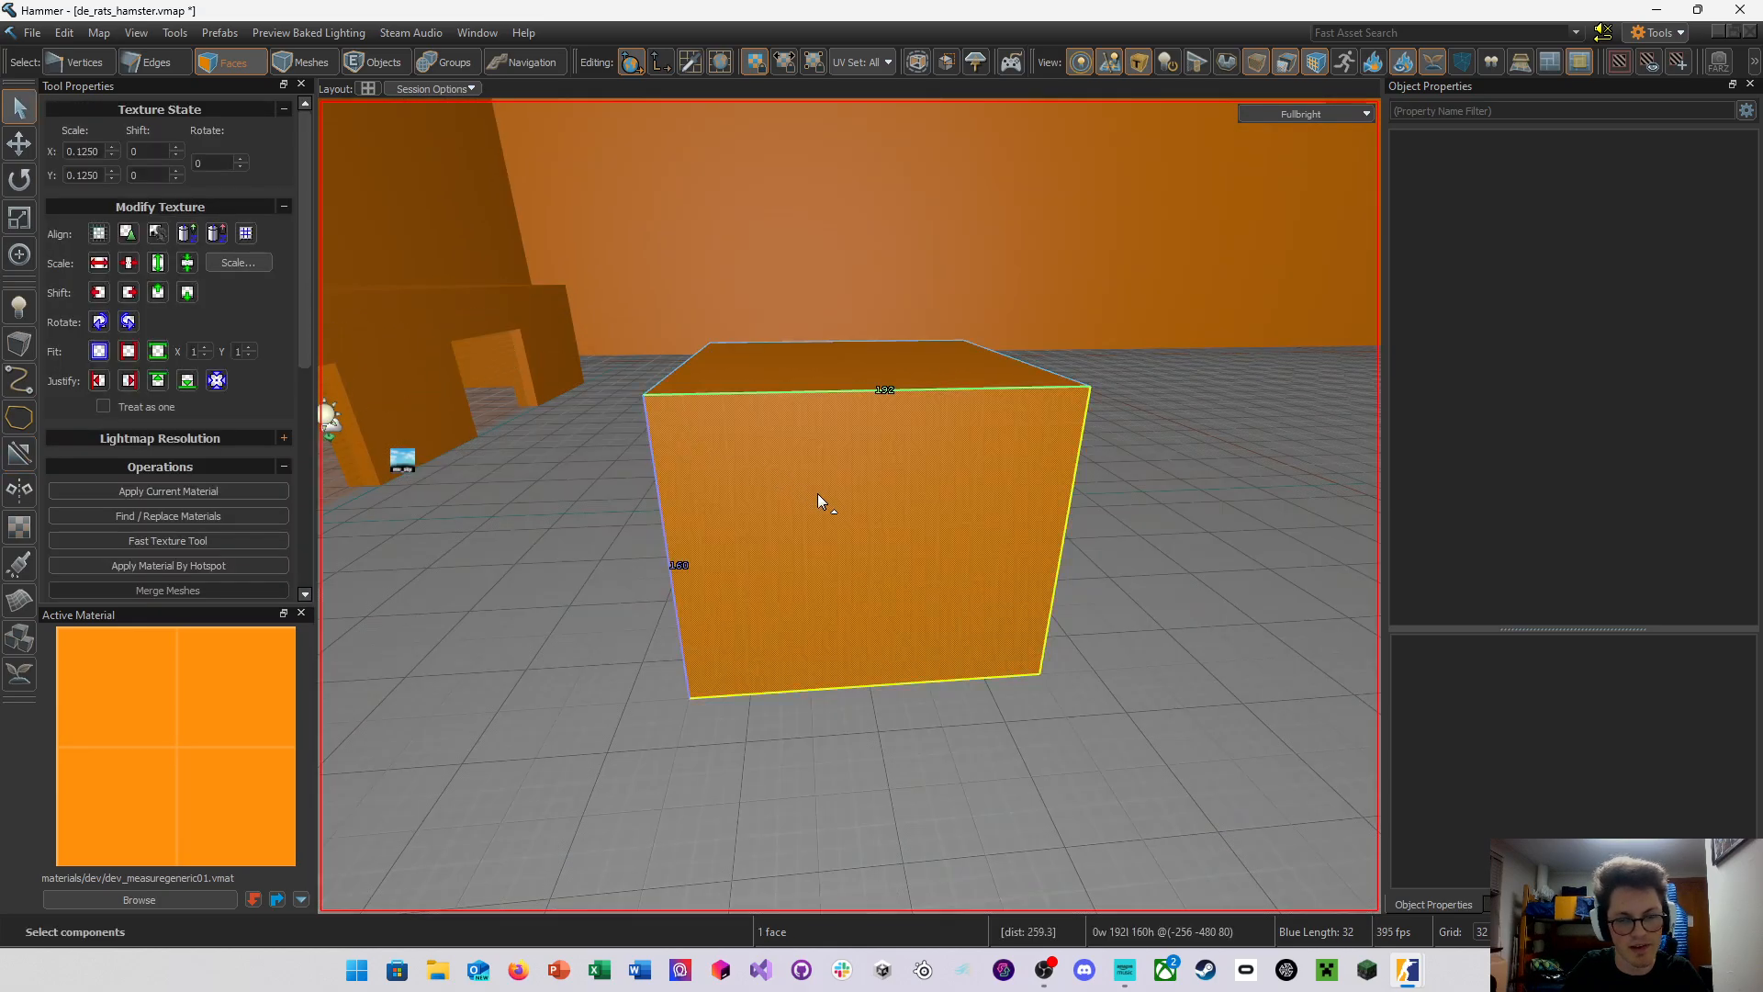
double_click(818, 494)
key(shift+x)
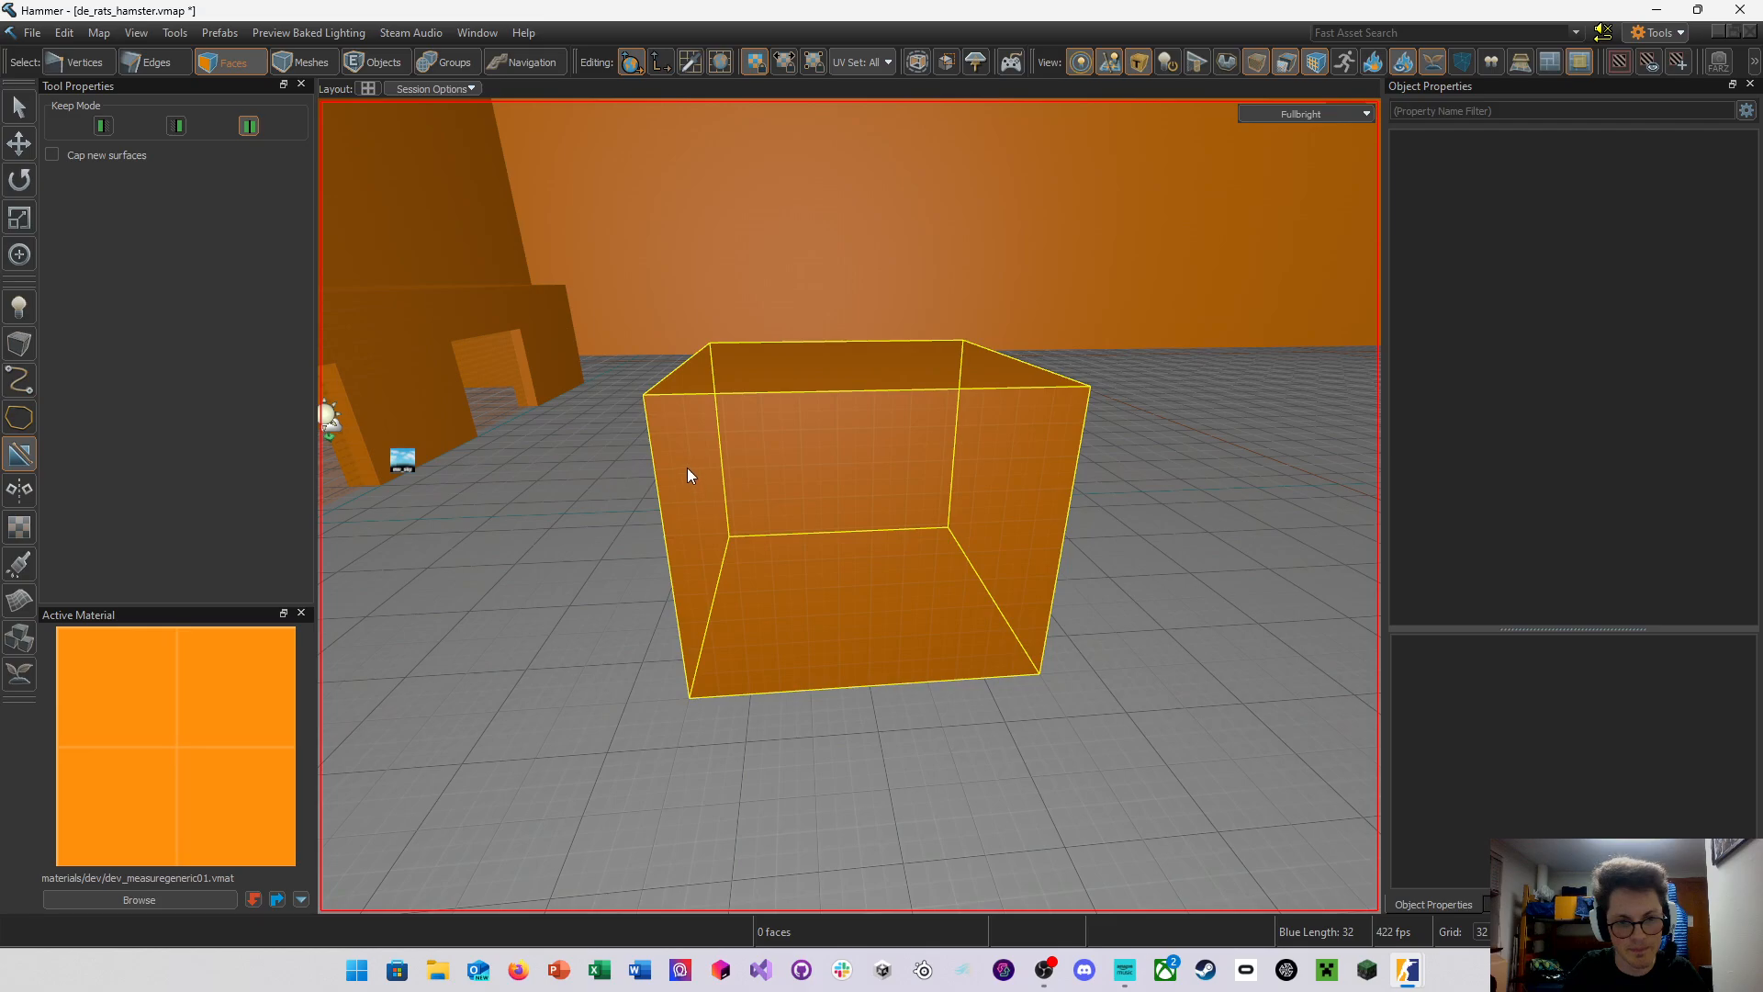
drag(661, 468, 878, 464)
key(shift+s)
mouse_move(999, 509)
right_down()
mouse_move(849, 506)
mouse_move(942, 461)
right_up()
Clip the whole block horizontally at a height of 128 units, 32 units below its top, keeping both sides
double_click(806, 466)
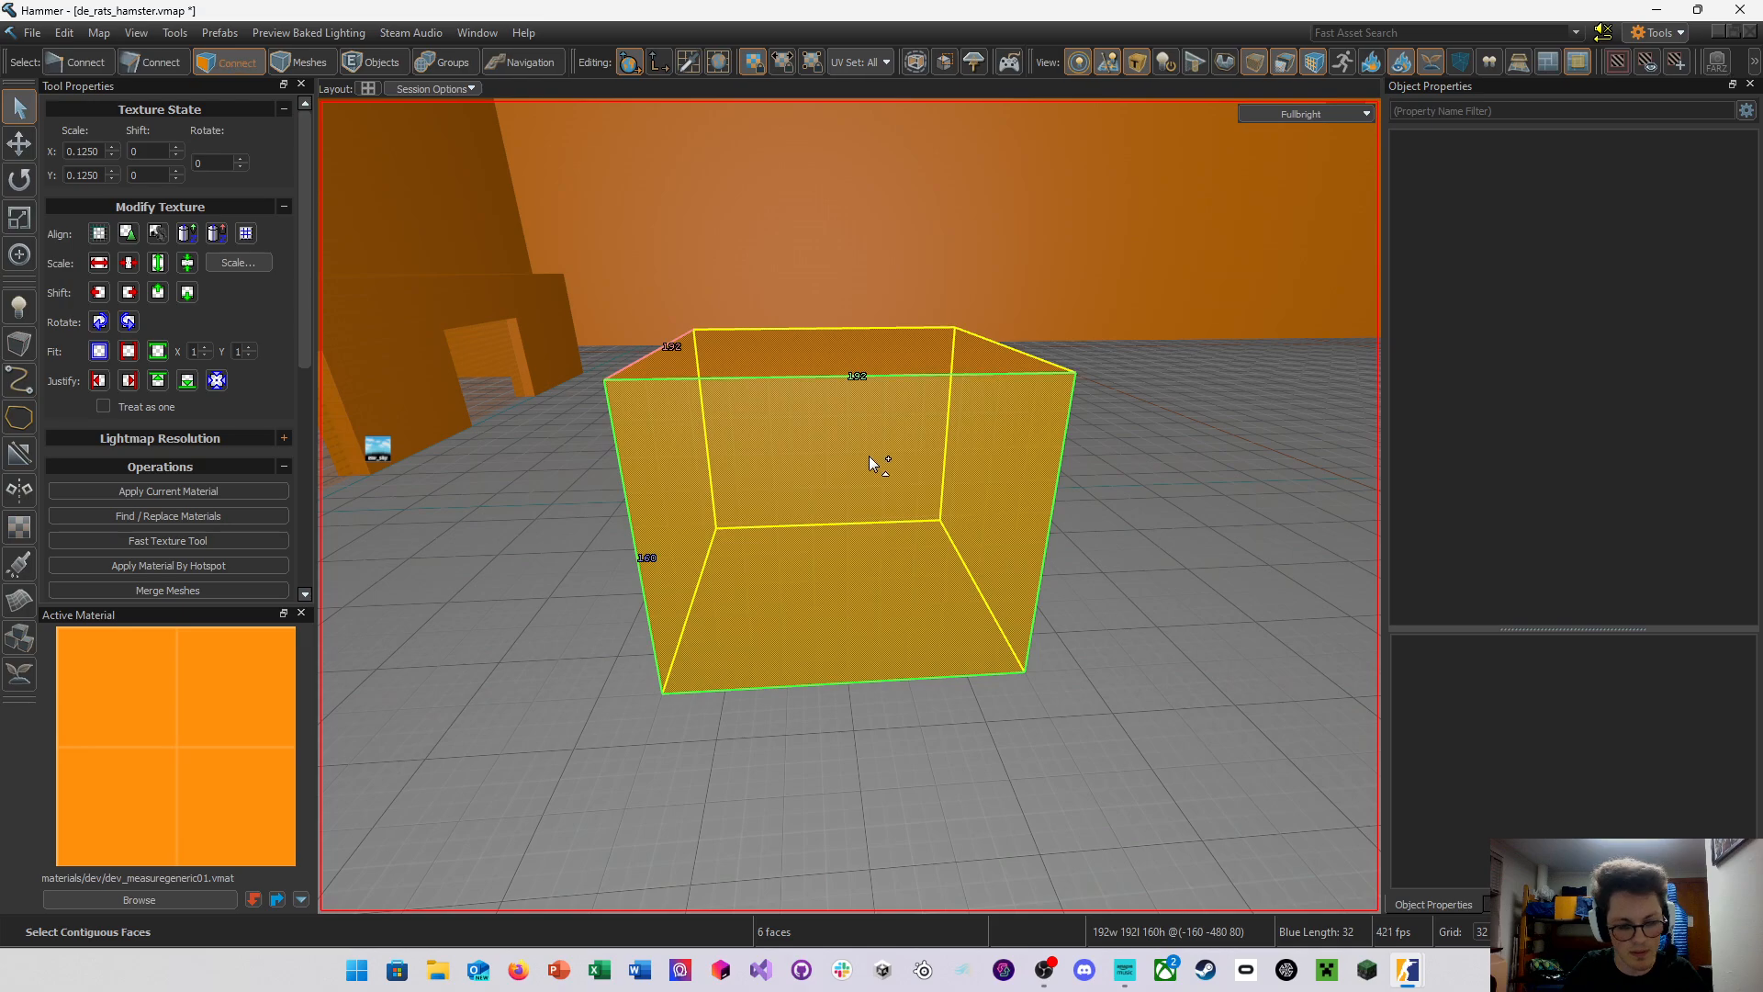
key(shift+x)
right_drag(912, 455, 850, 506)
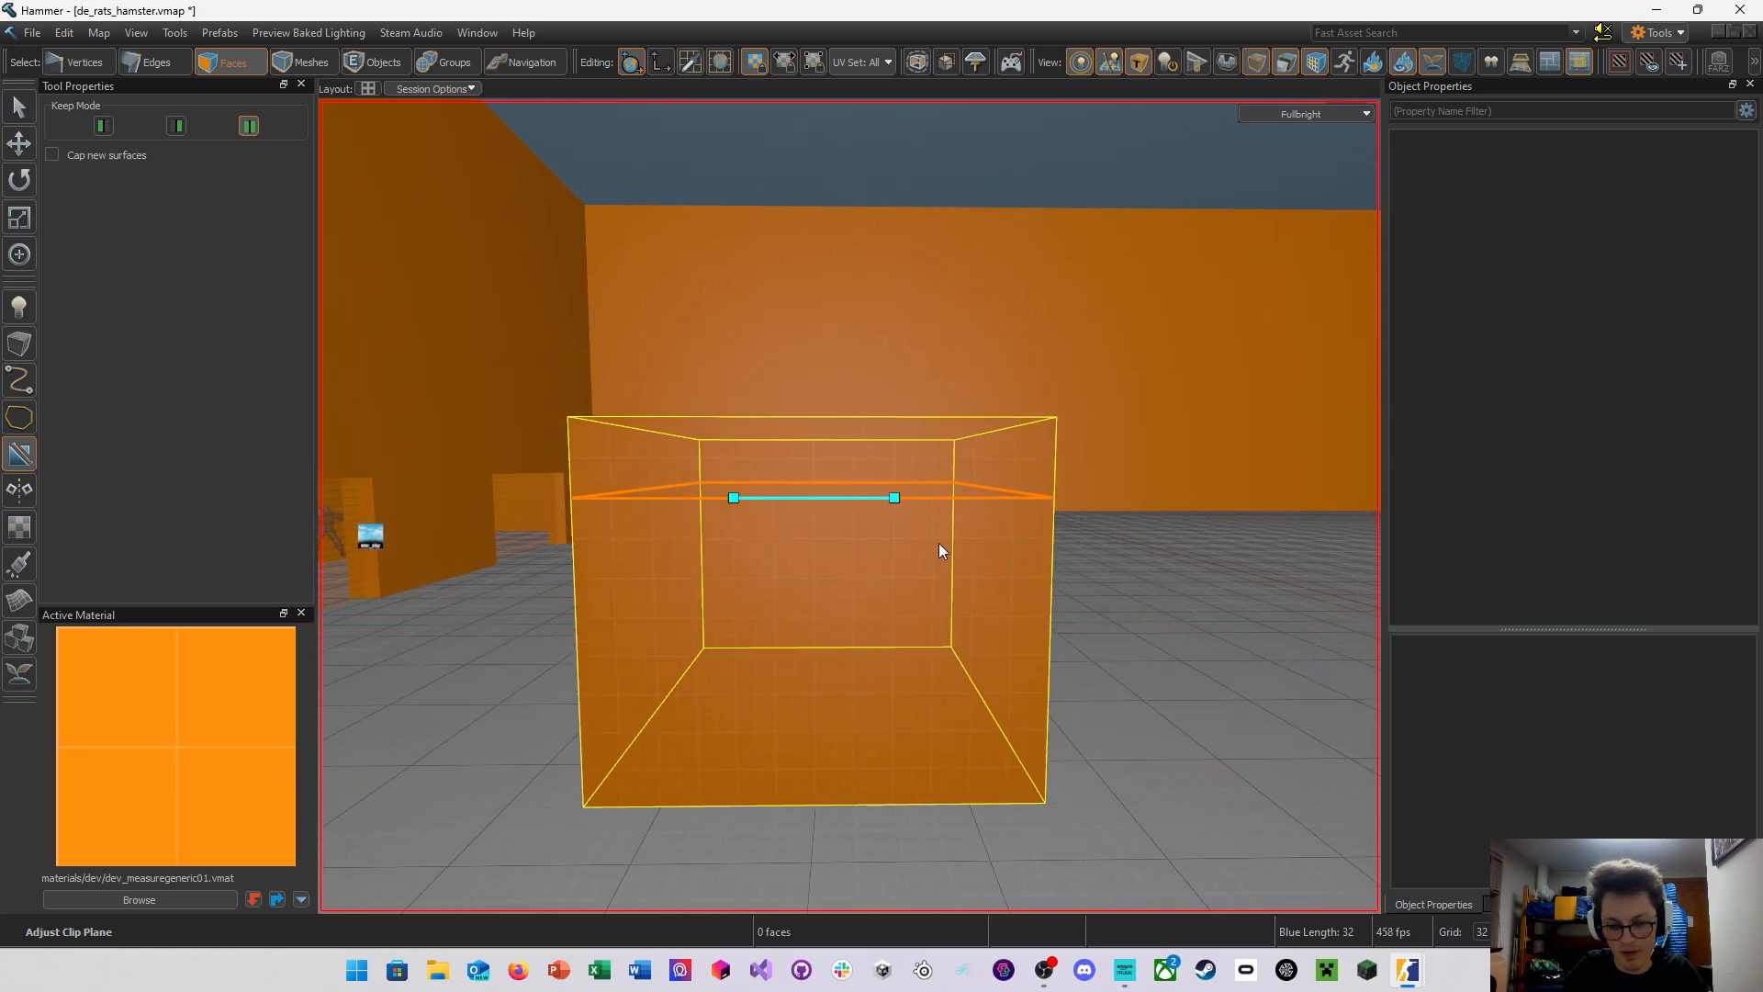
key(Return)
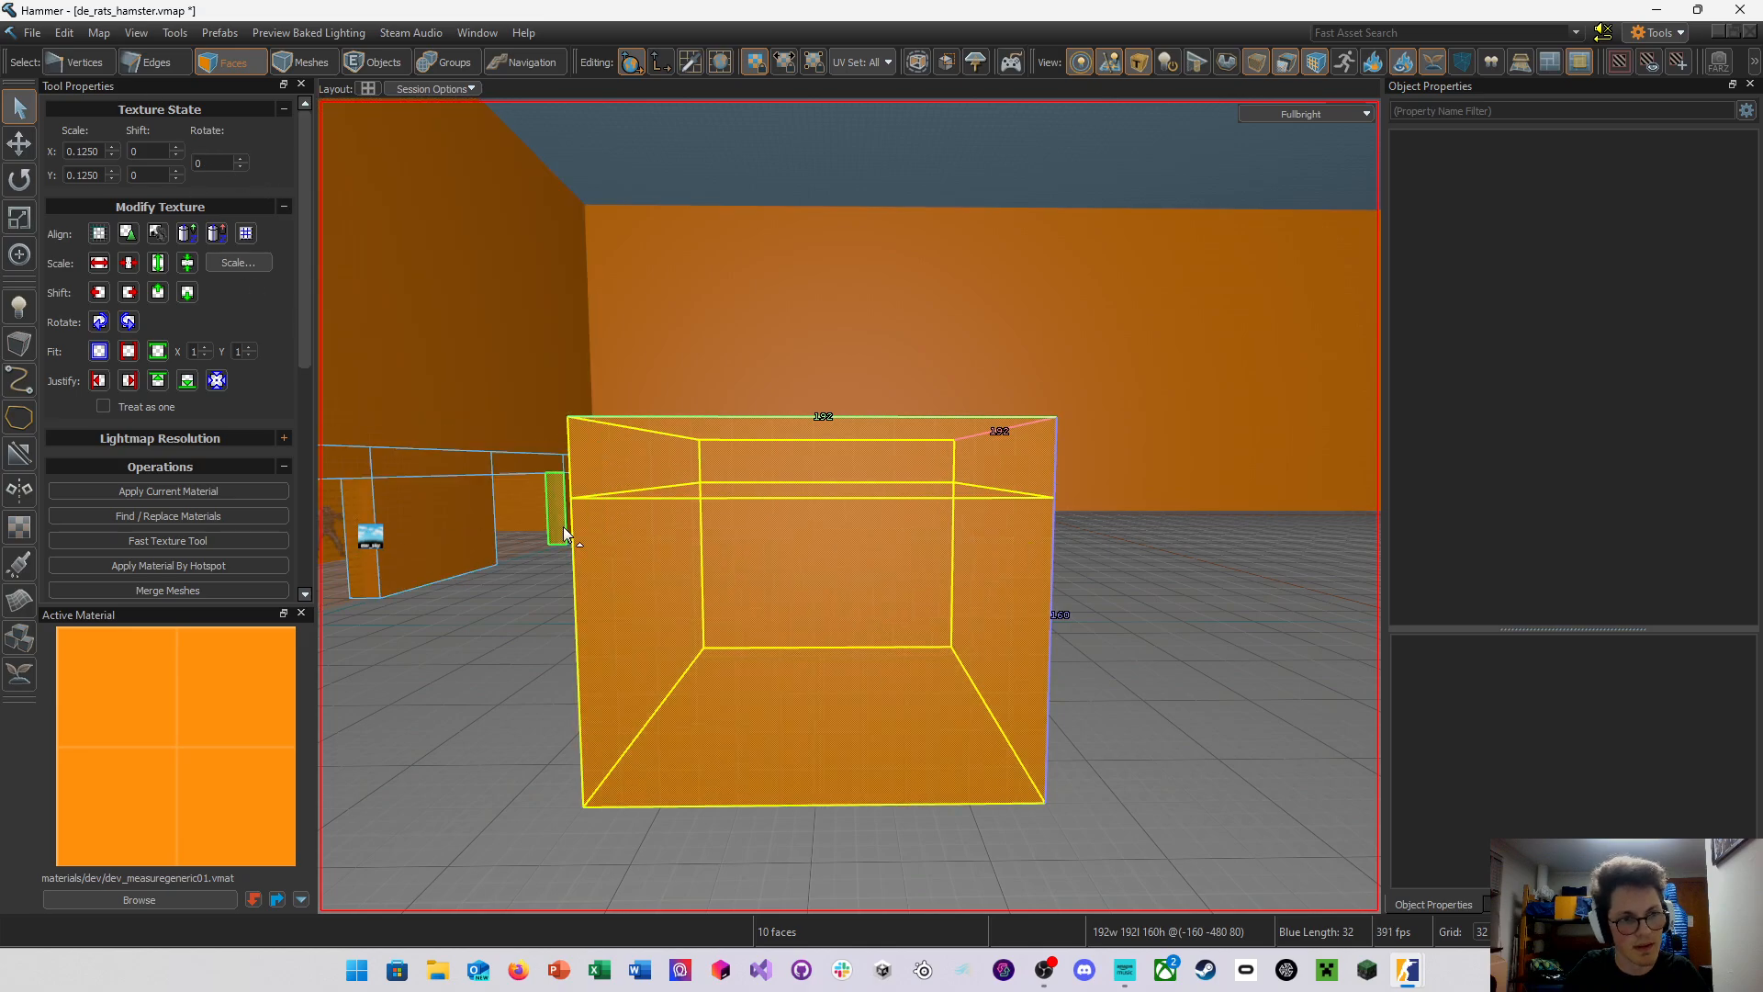
Select the block's front face below the cut and set its Quad Slice values to X 0 and Y 2
click(778, 610)
key(a)
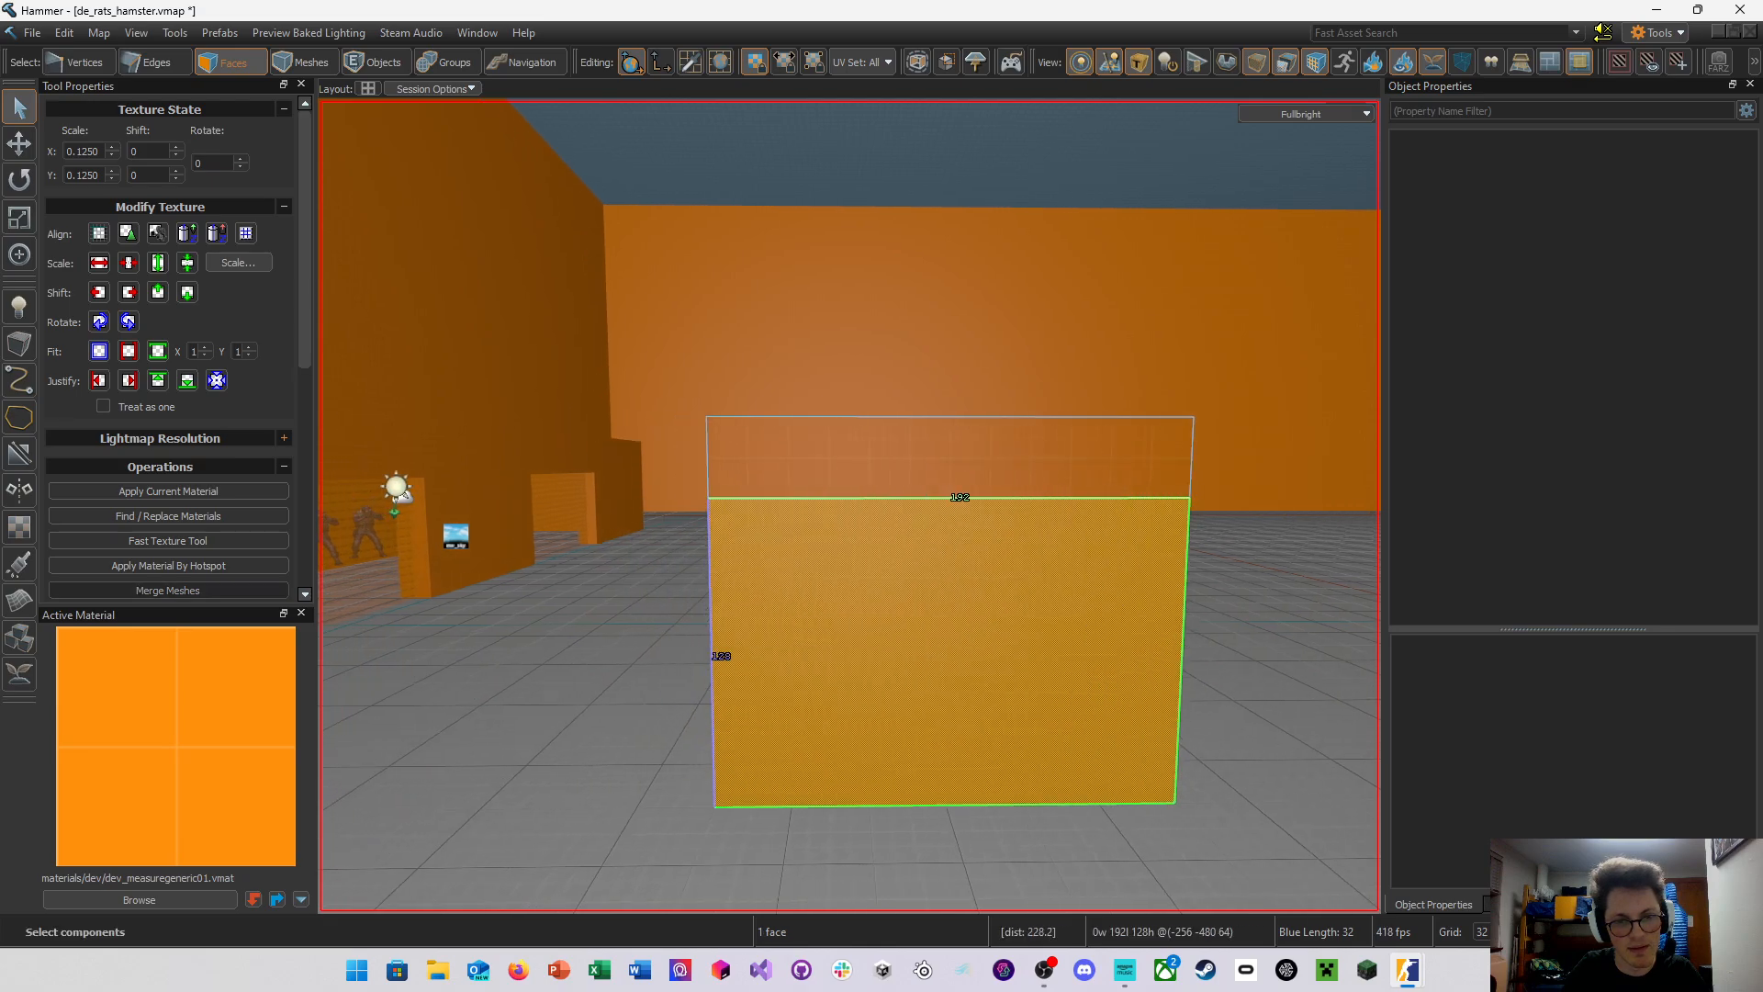
right_click(956, 631)
click(843, 607)
right_click(802, 608)
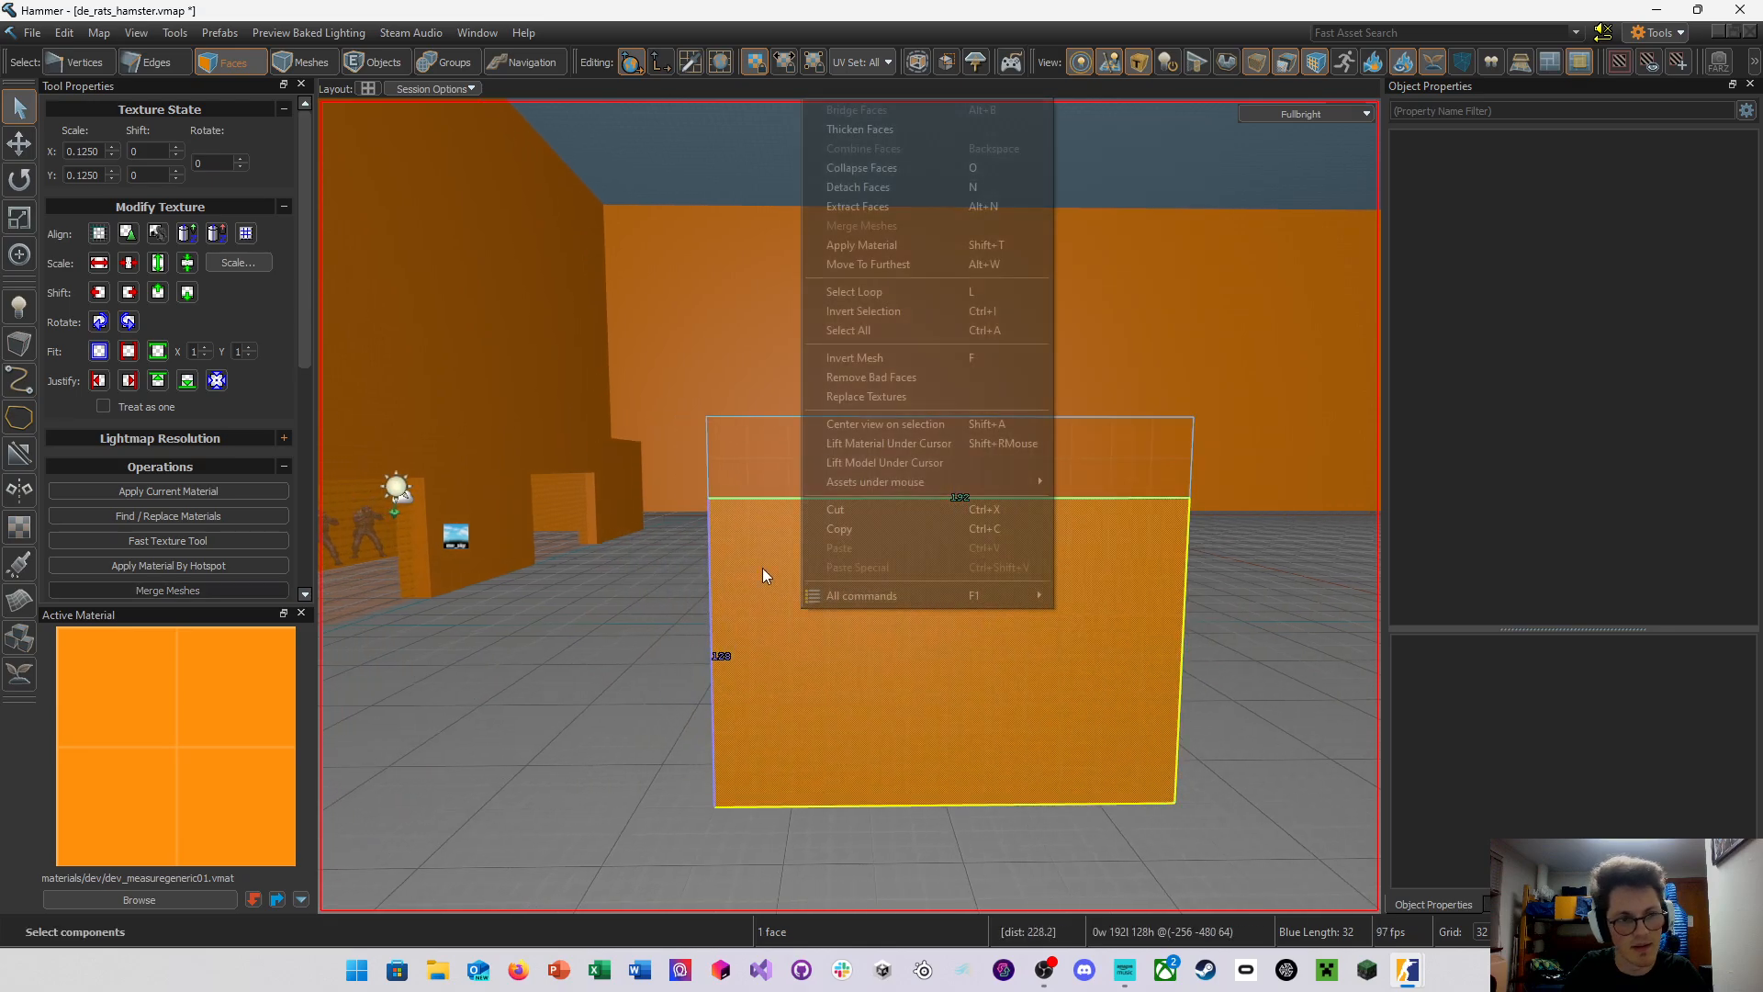
click(755, 651)
scroll(281, 566, down, 6)
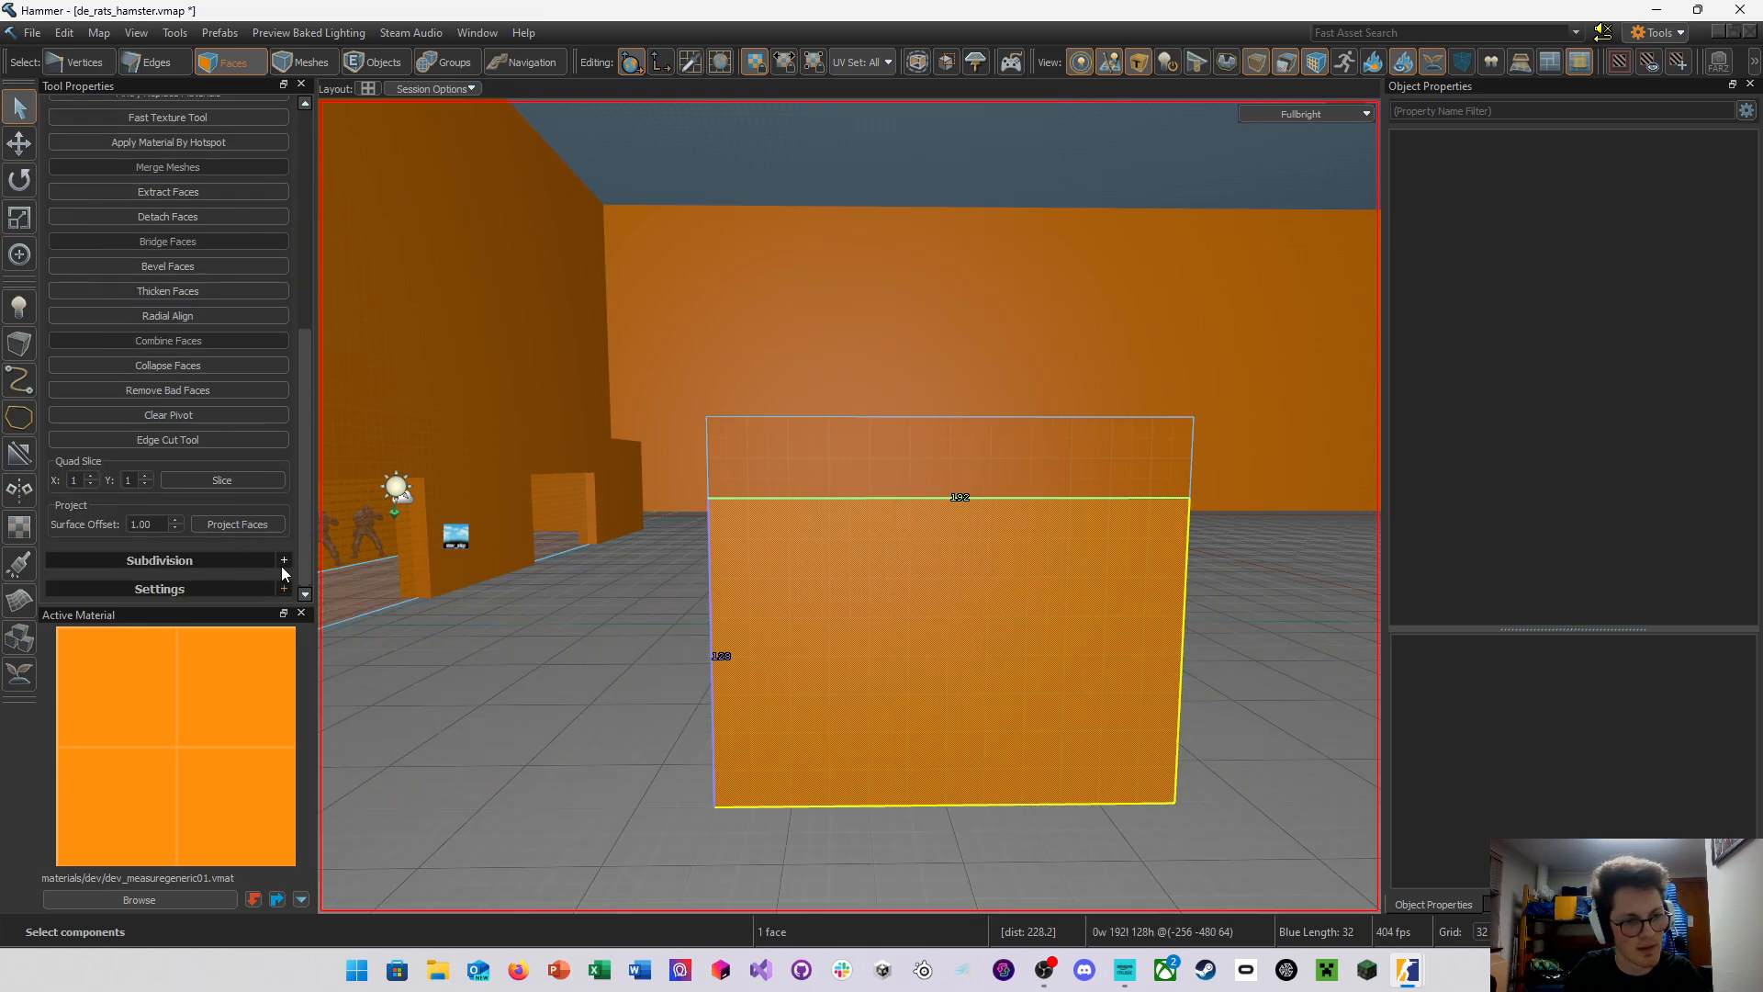
click(92, 476)
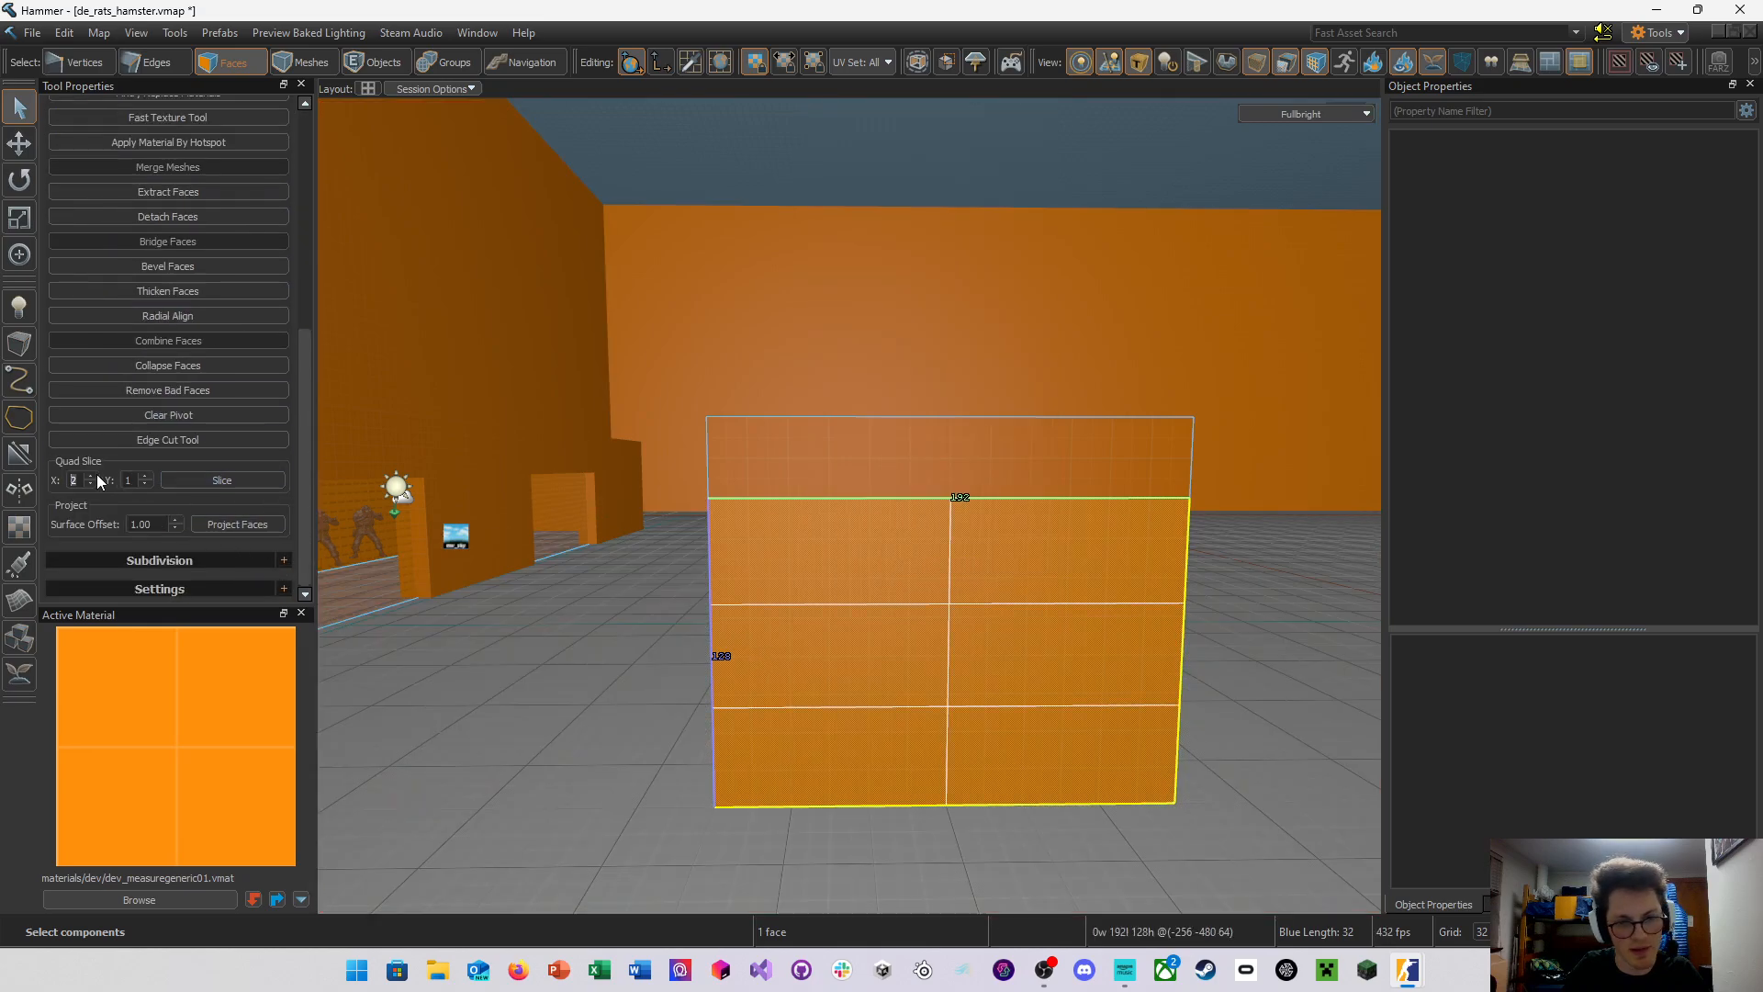
click(92, 484)
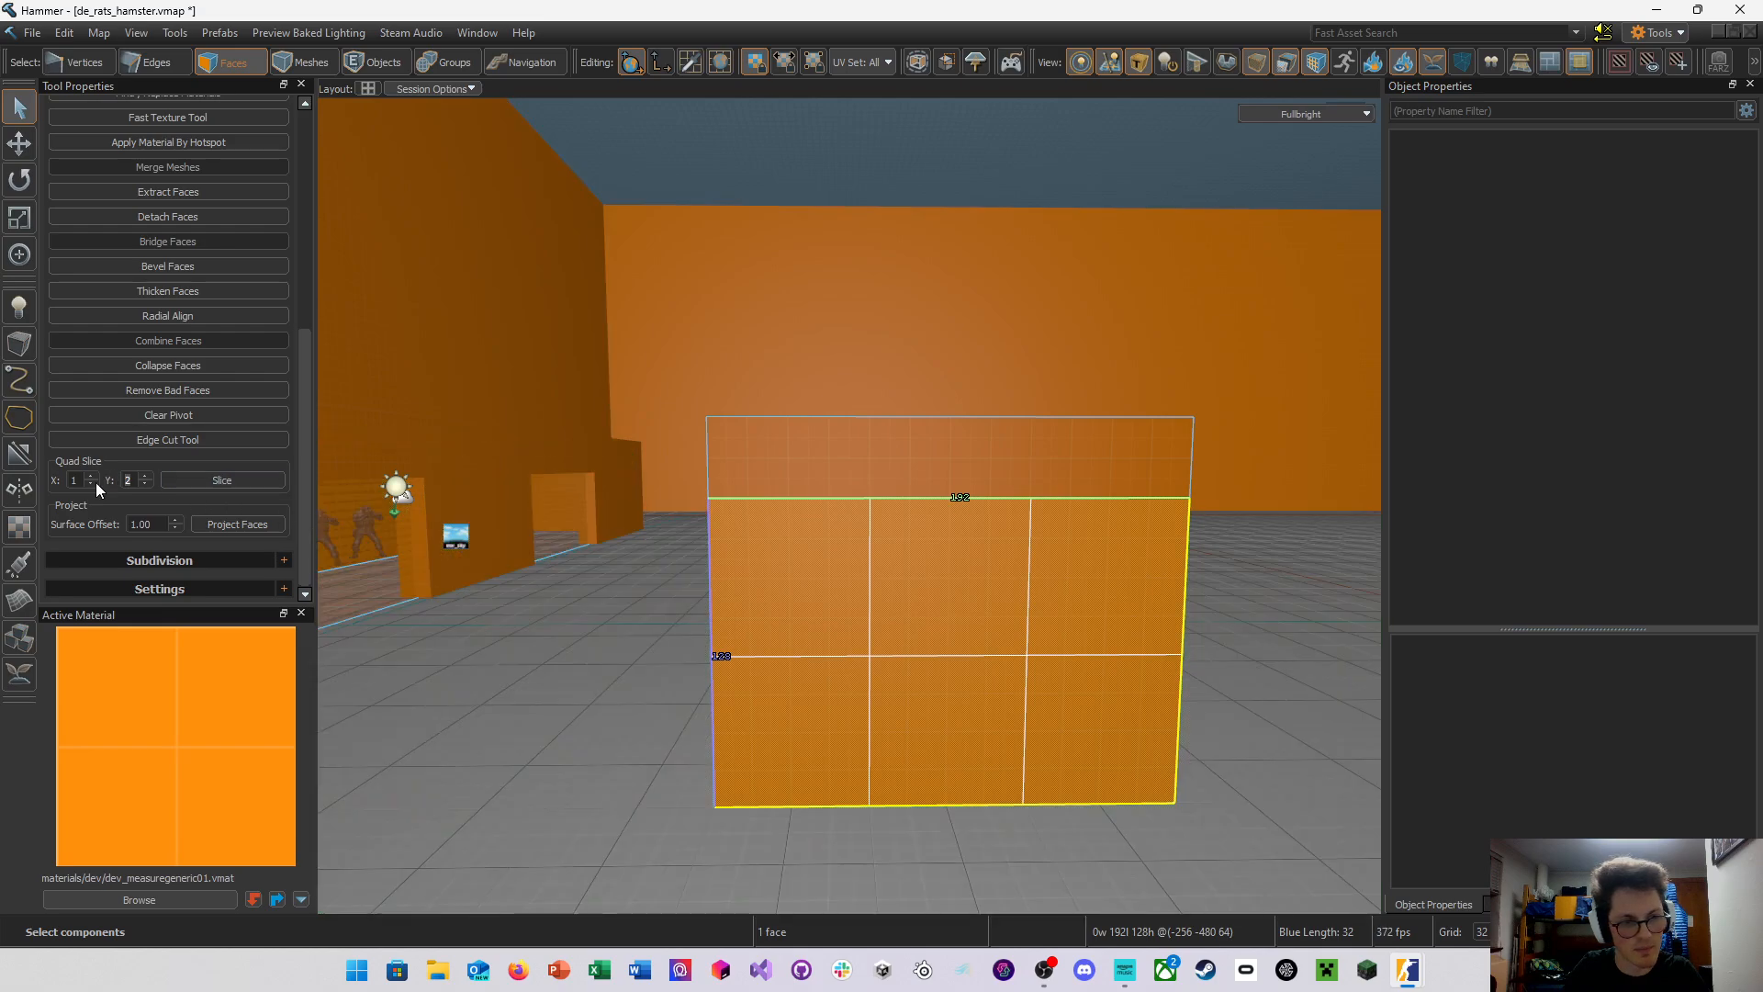
click(95, 483)
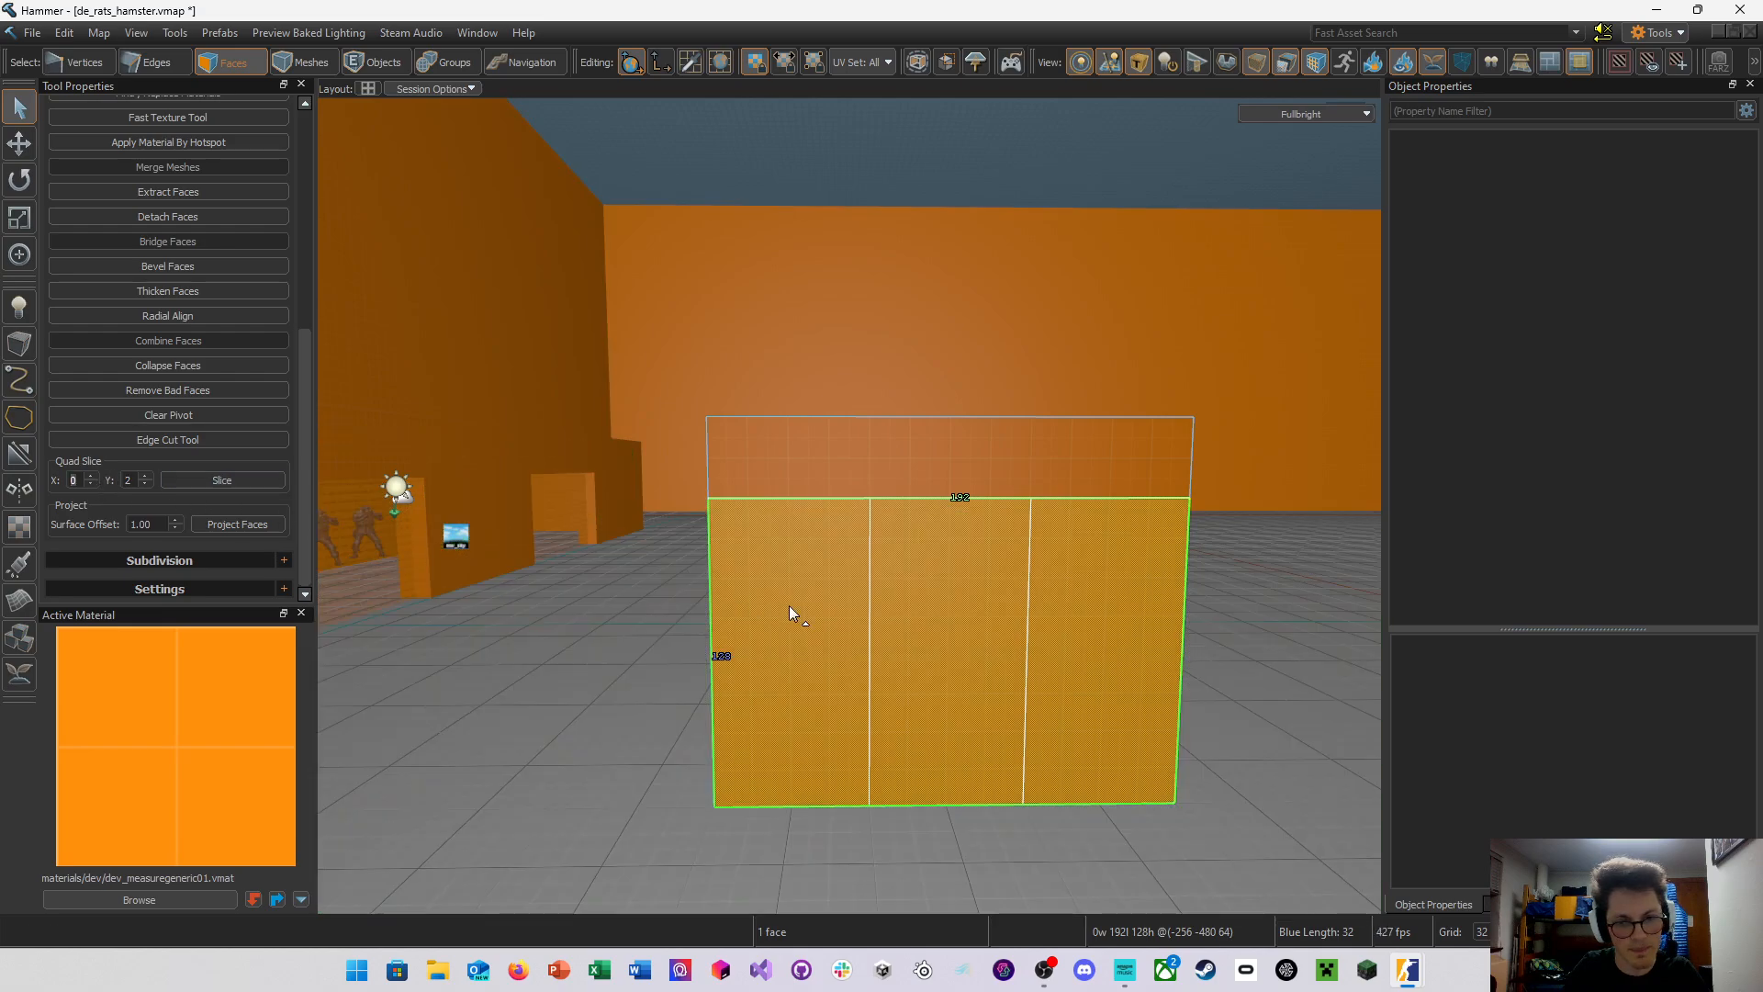
Add the other three lower side faces to the selection and quad-slice all four into three vertical panels each
key(z)
right_drag(849, 506, 850, 523)
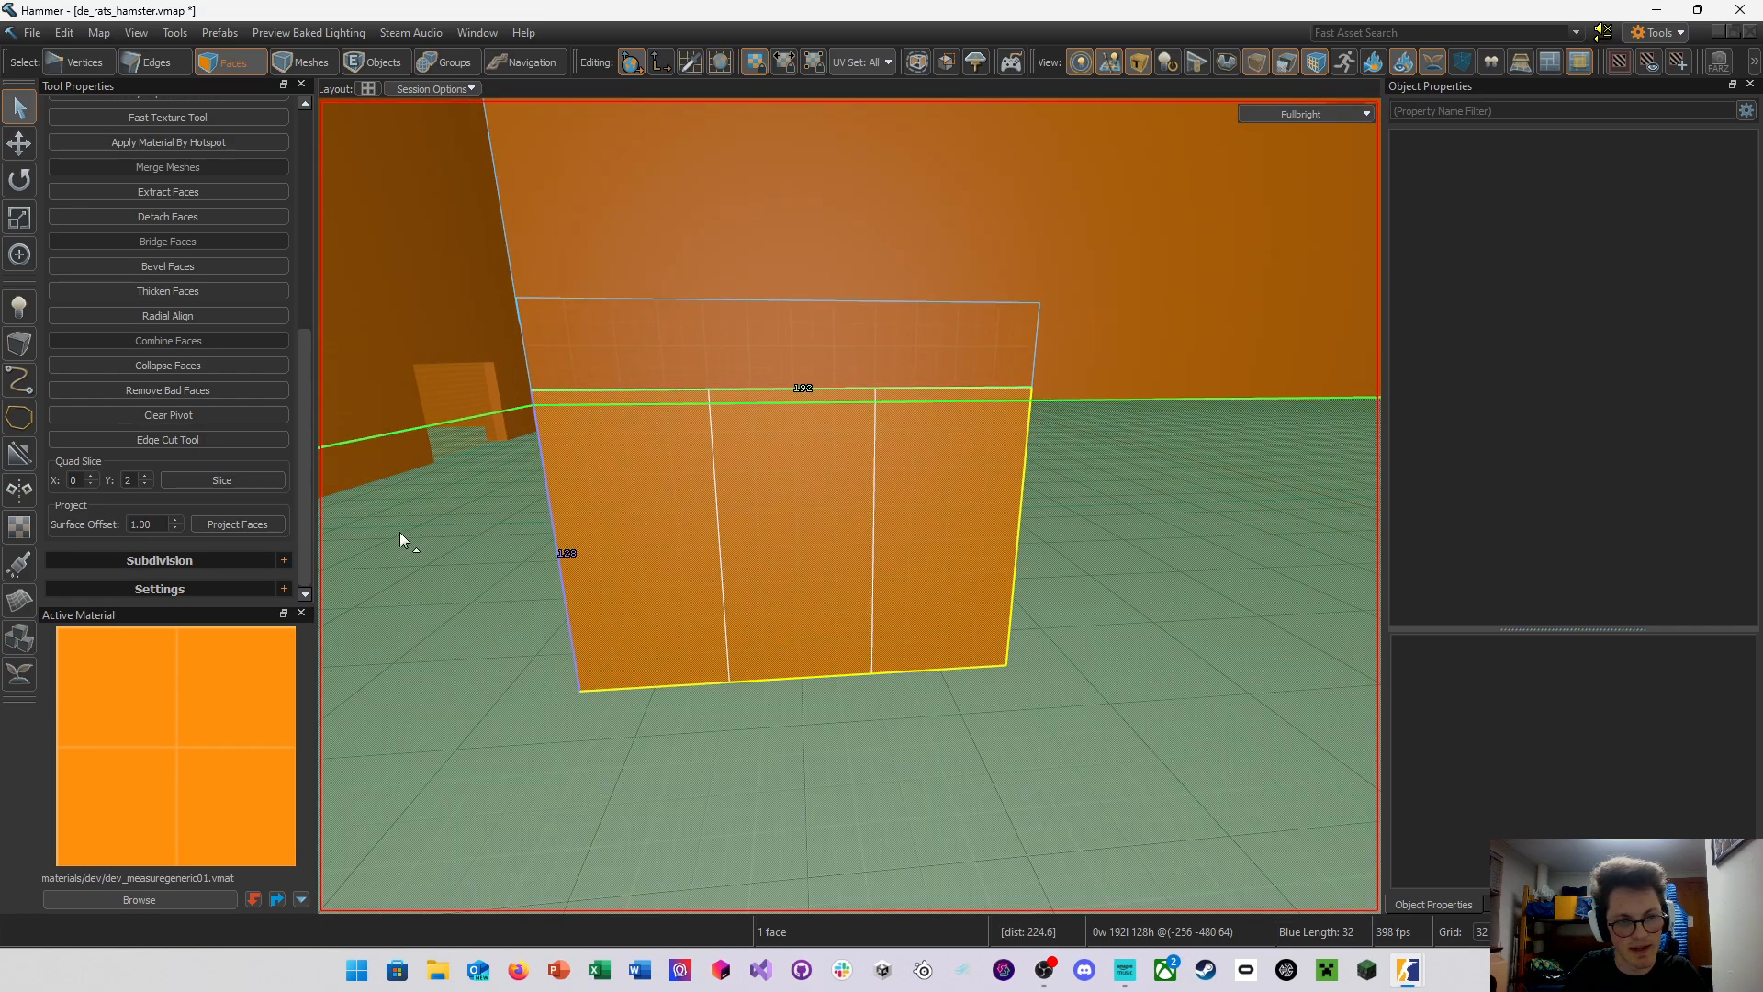
key(a)
right_drag(463, 510, 859, 506)
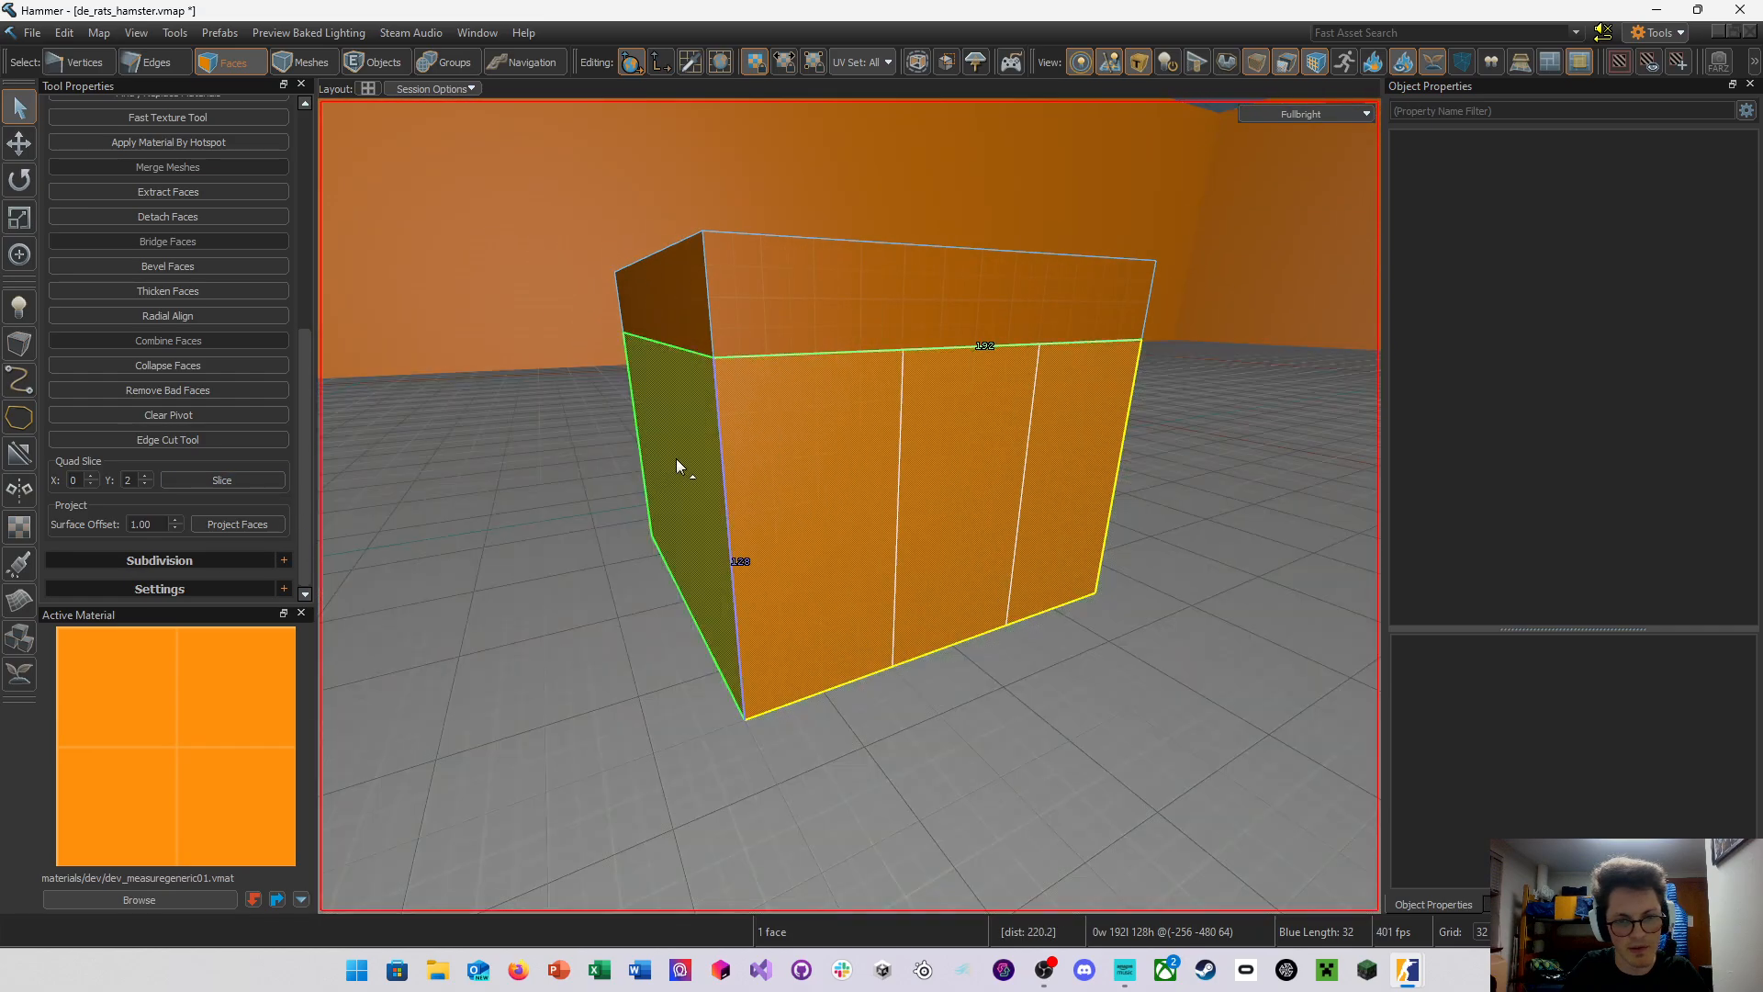
double_click(679, 457)
click(818, 494)
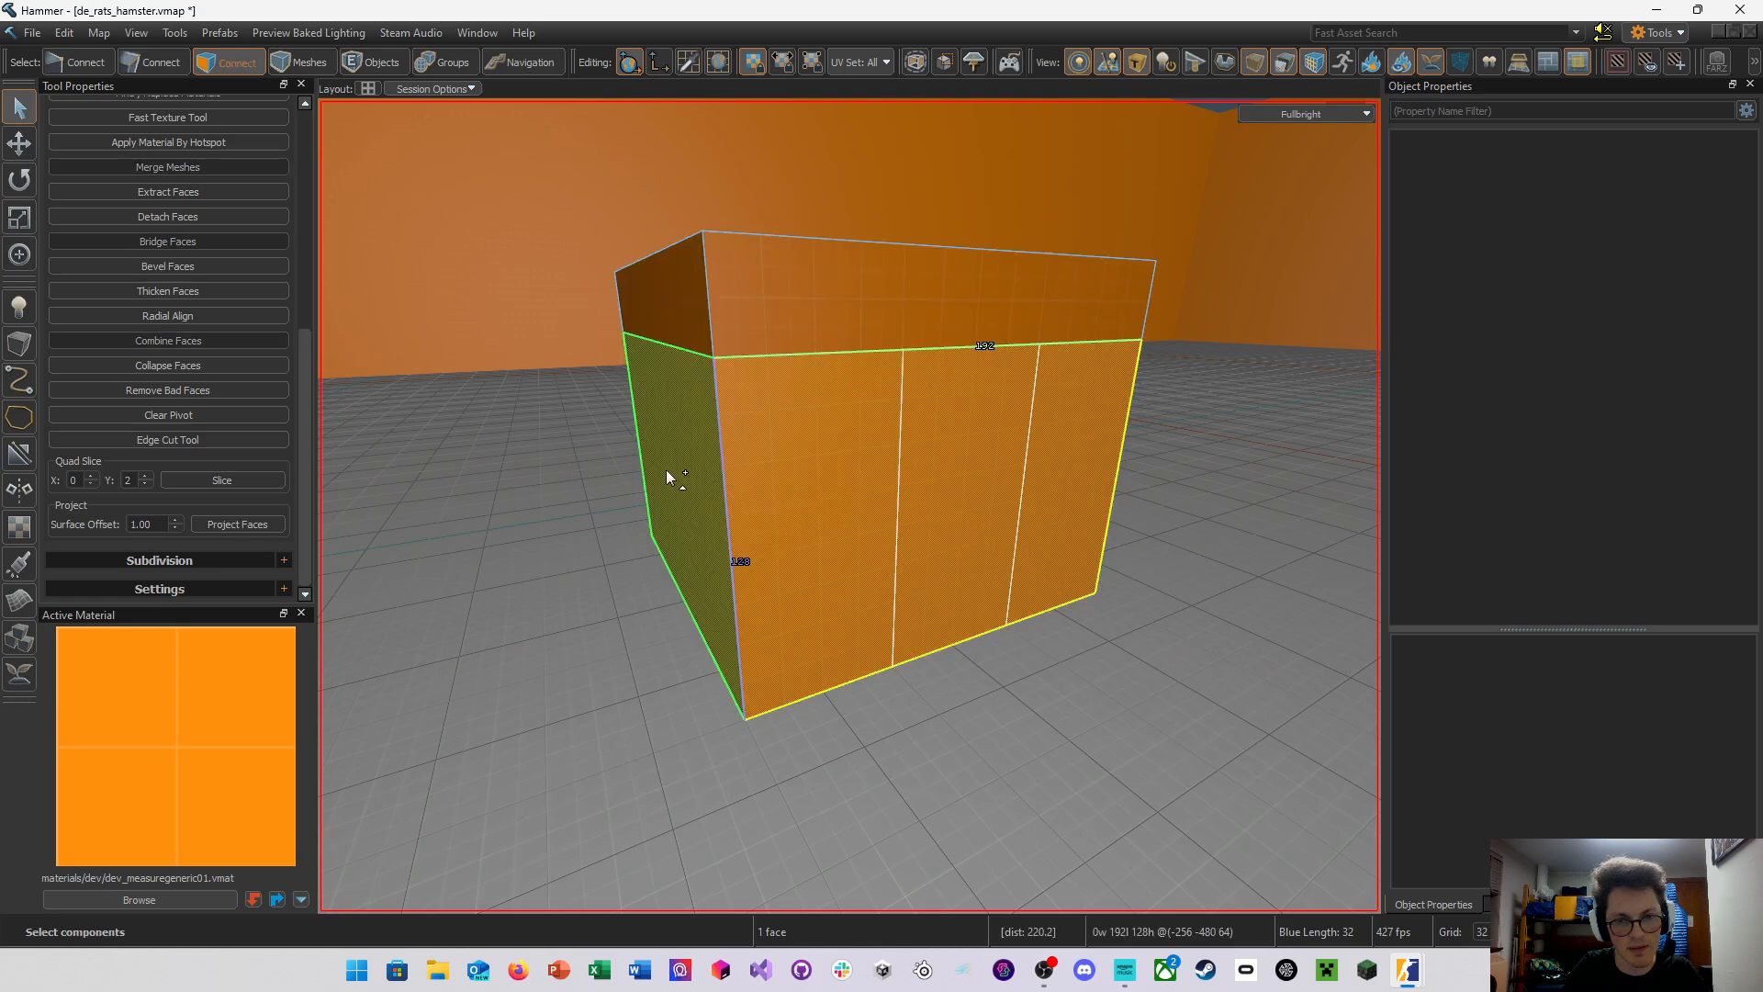
ctrl+click(669, 476)
right_drag(670, 476, 849, 506)
key(d)
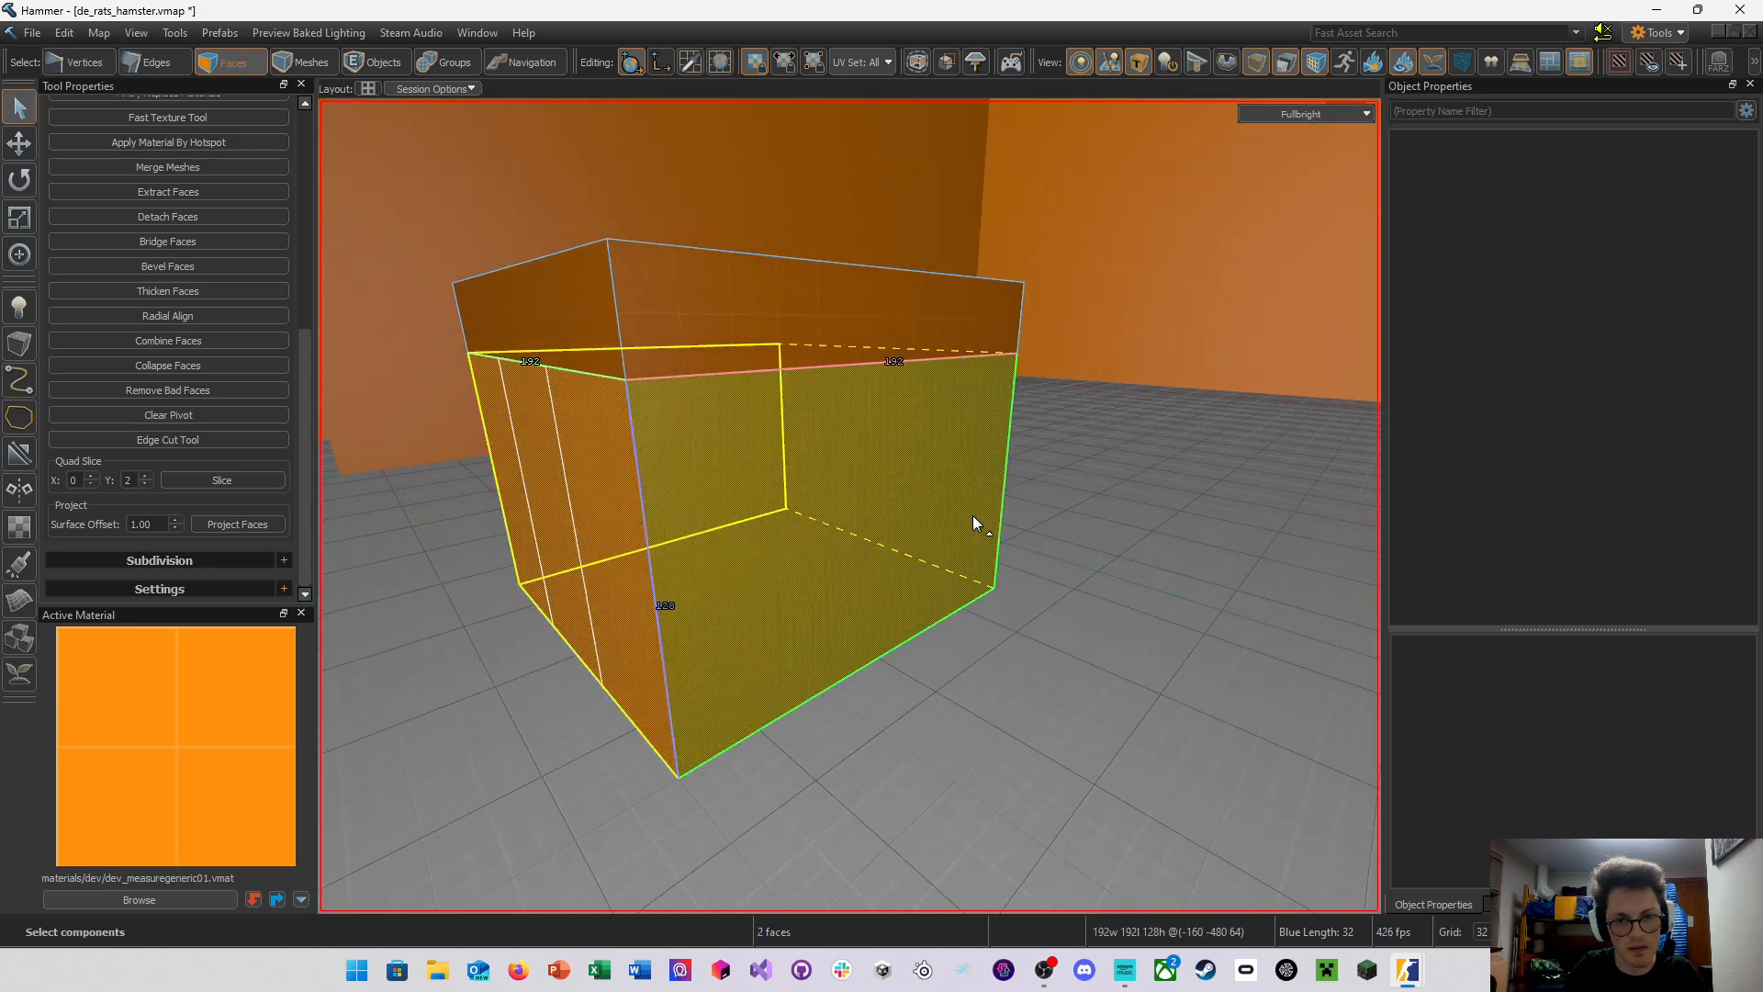
ctrl+click(973, 518)
key(d)
right_drag(1042, 521, 637, 543)
ctrl+click(890, 542)
click(219, 486)
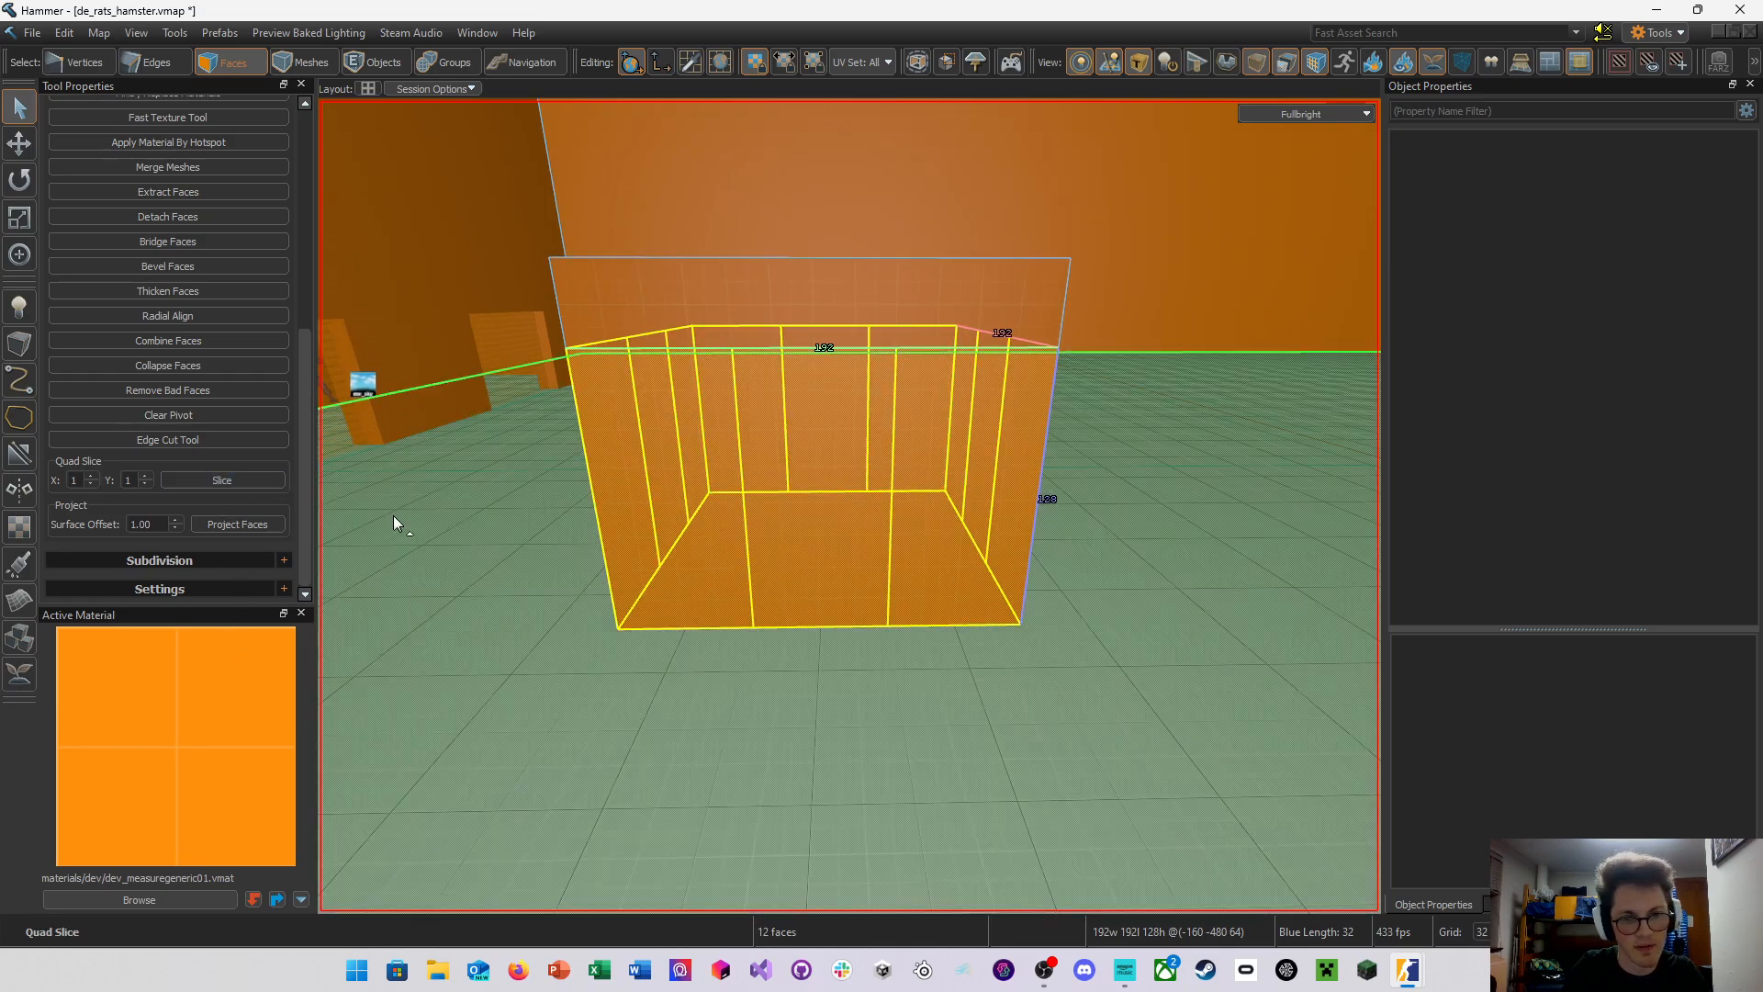
Select the two inner vertical edges on each of the block's four lower sides and try scaling all eight horizontally together
right_drag(735, 514, 840, 506)
click(156, 63)
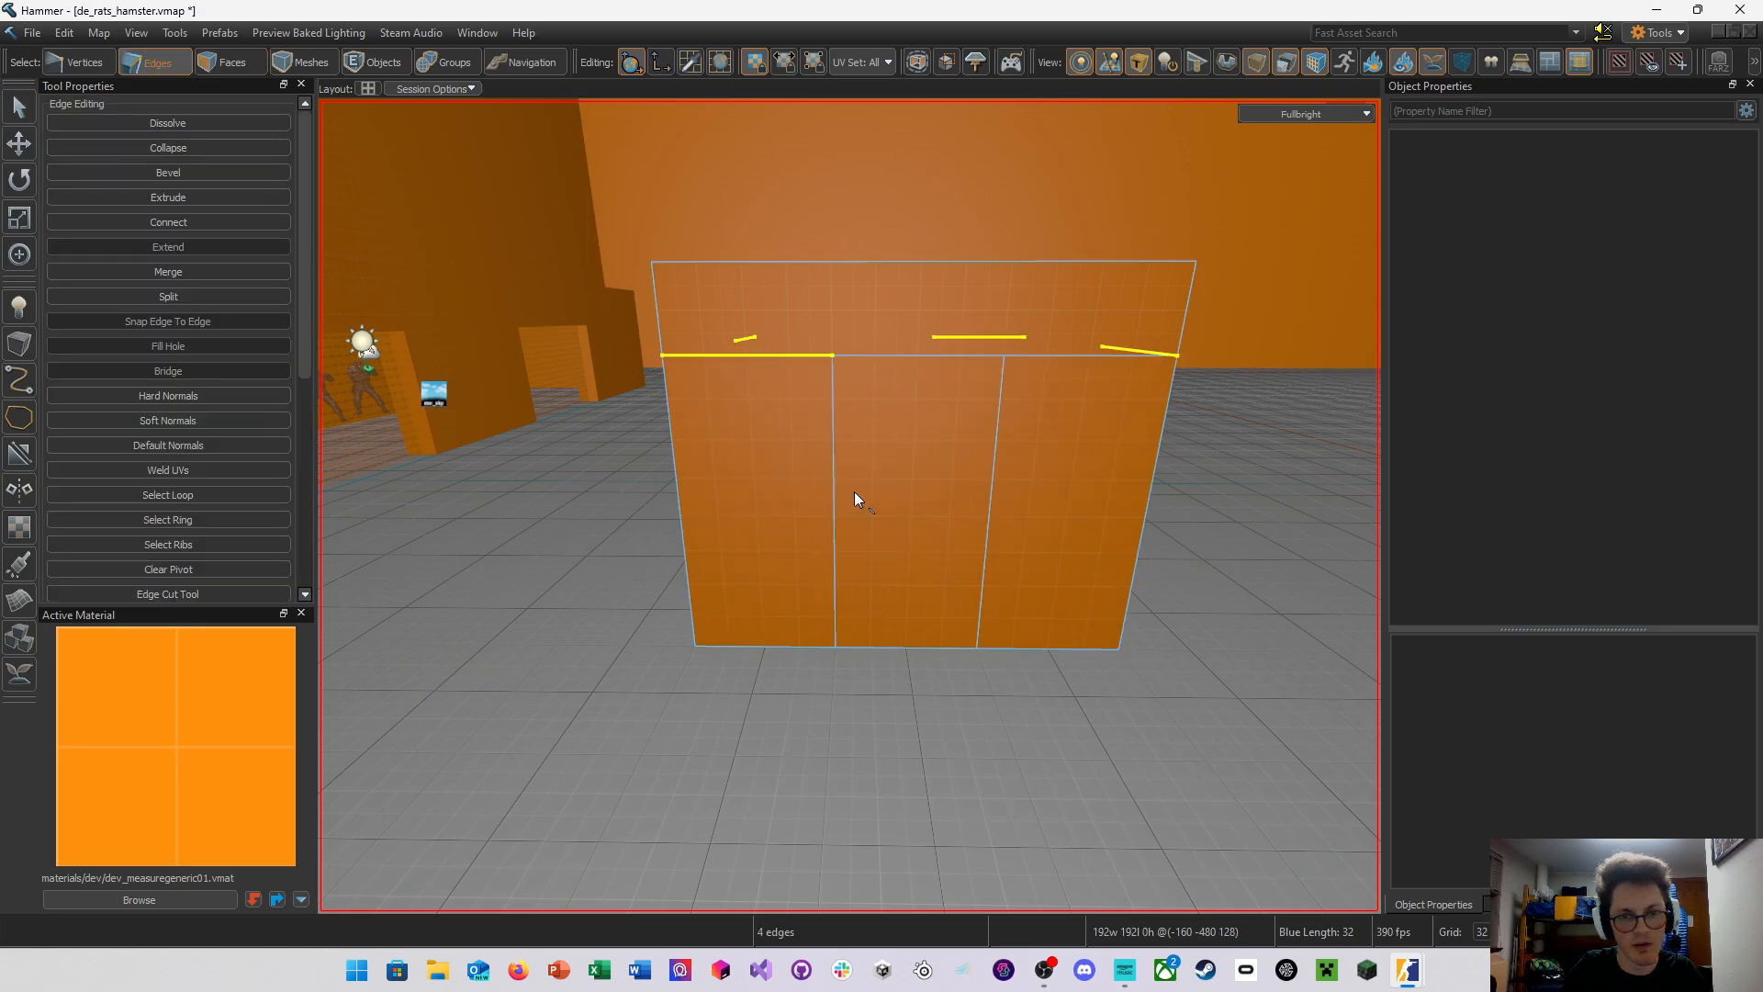
click(855, 486)
ctrl+click(985, 483)
right_drag(984, 483, 688, 508)
ctrl+click(689, 508)
ctrl+click(569, 501)
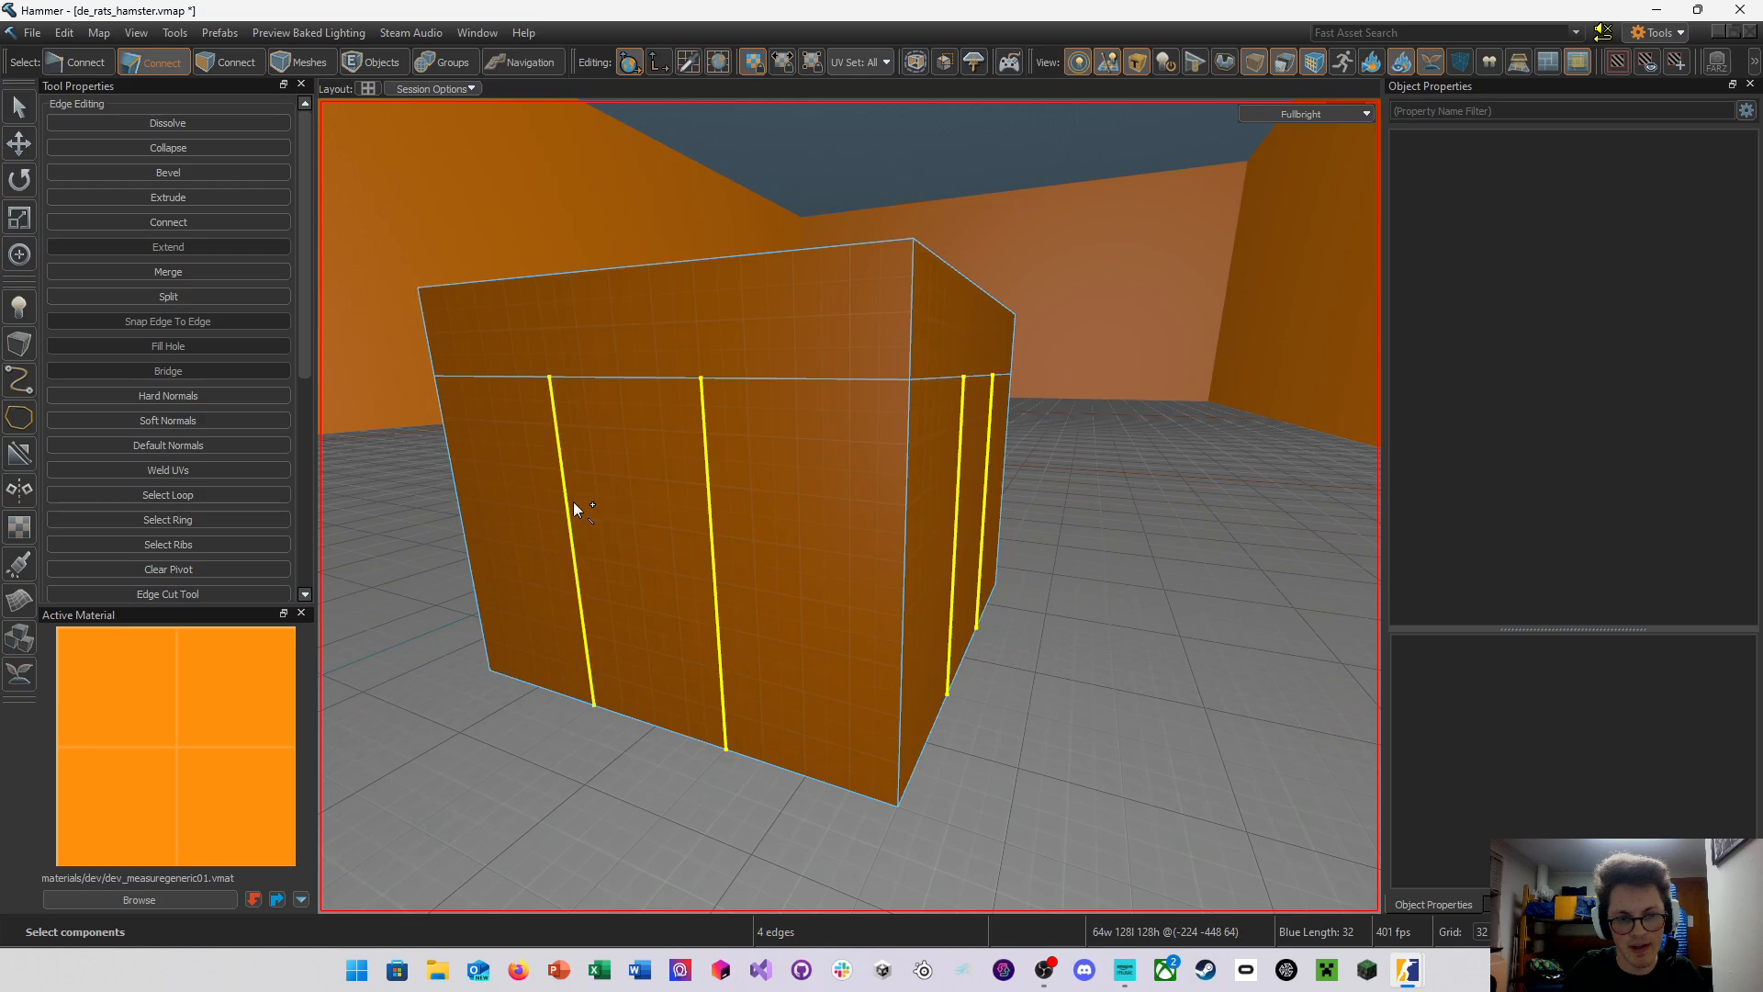
right_drag(573, 501, 849, 506)
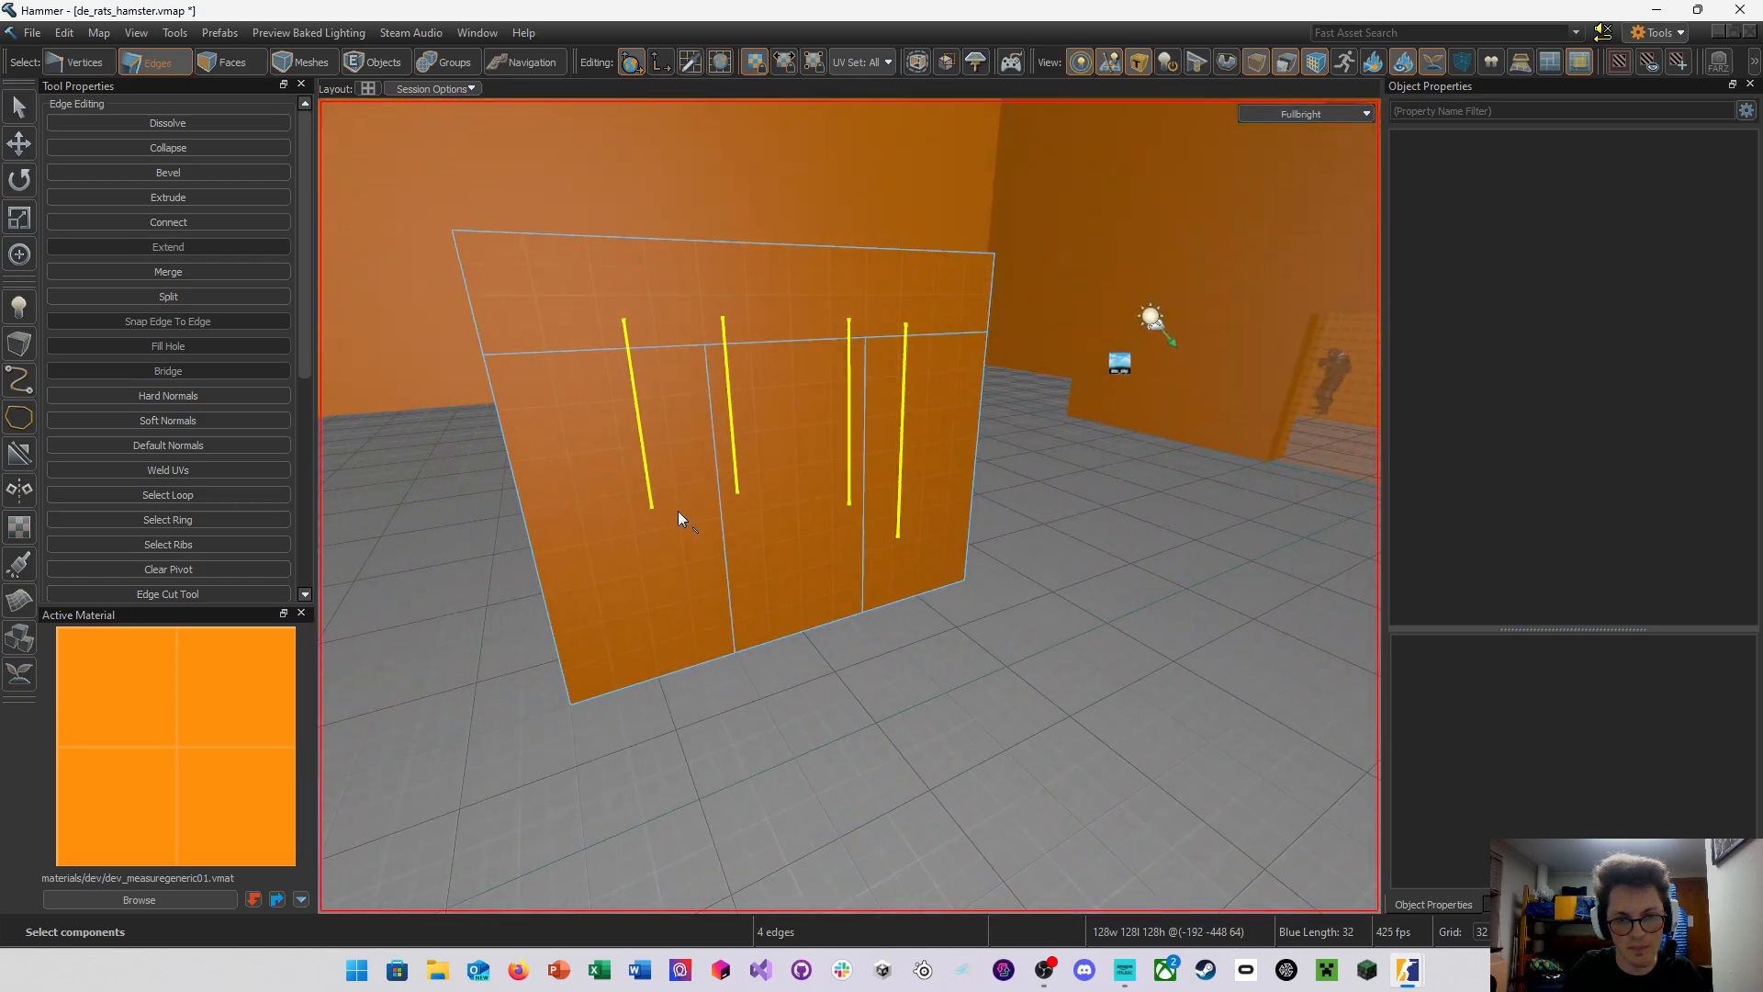
ctrl+click(731, 552)
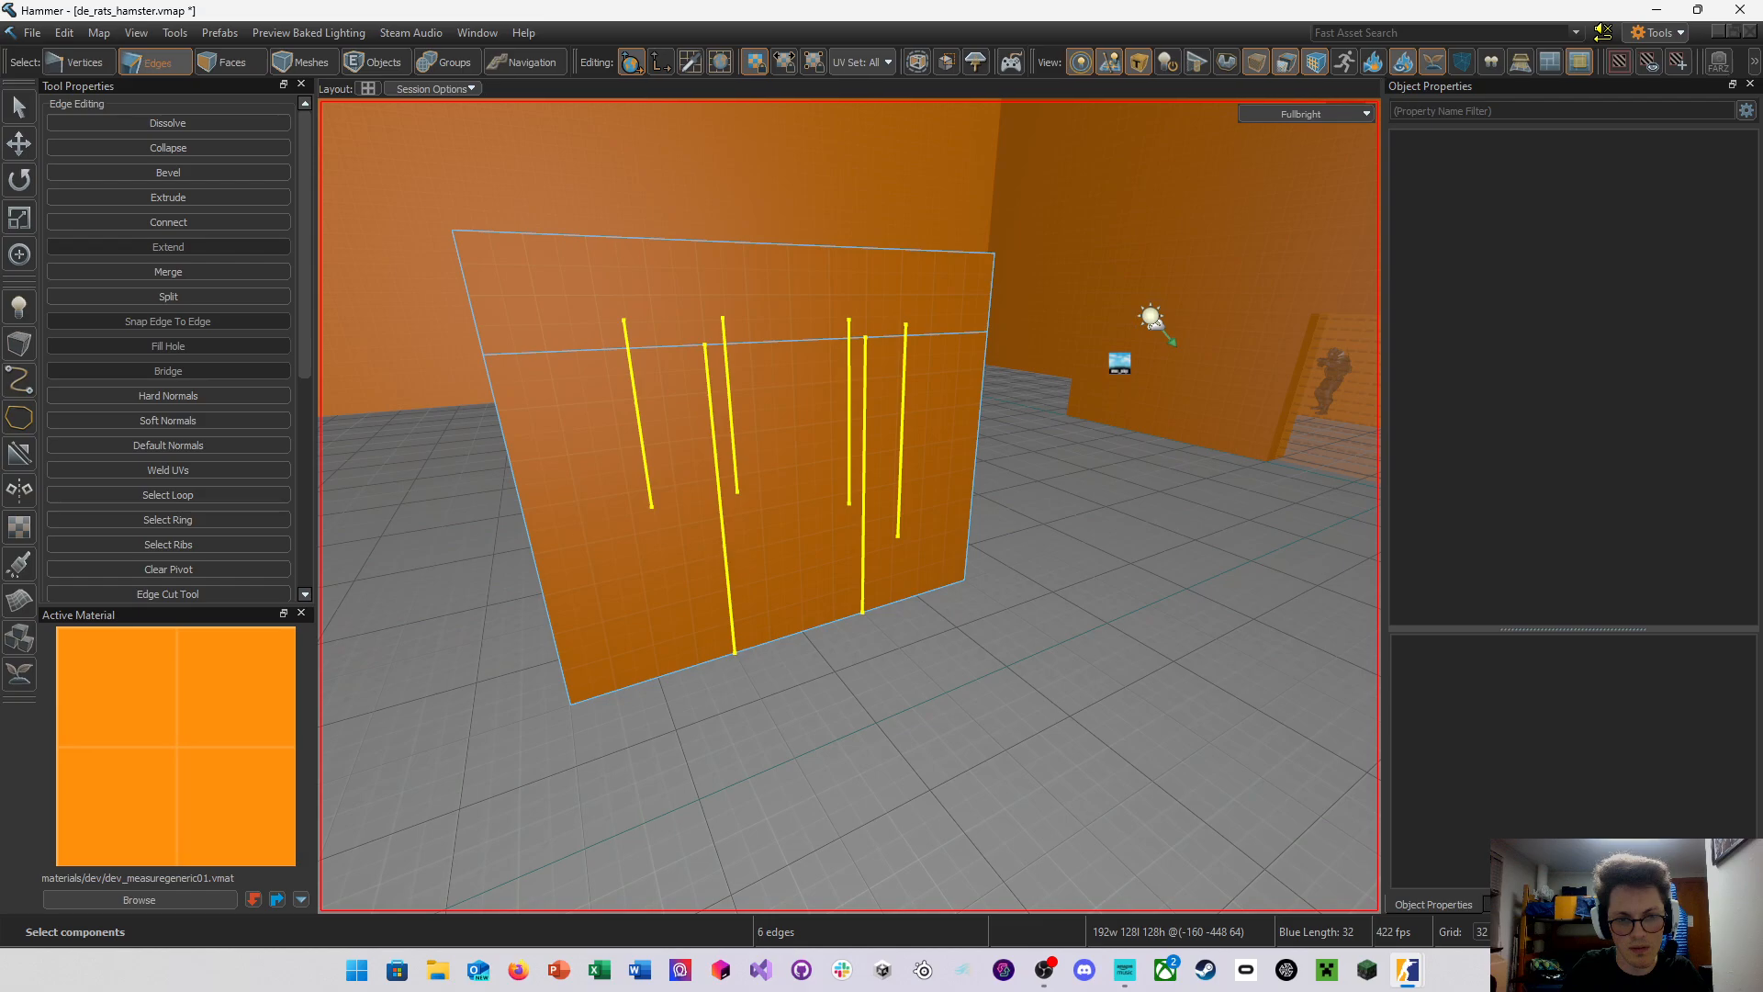
right_drag(731, 553, 610, 517)
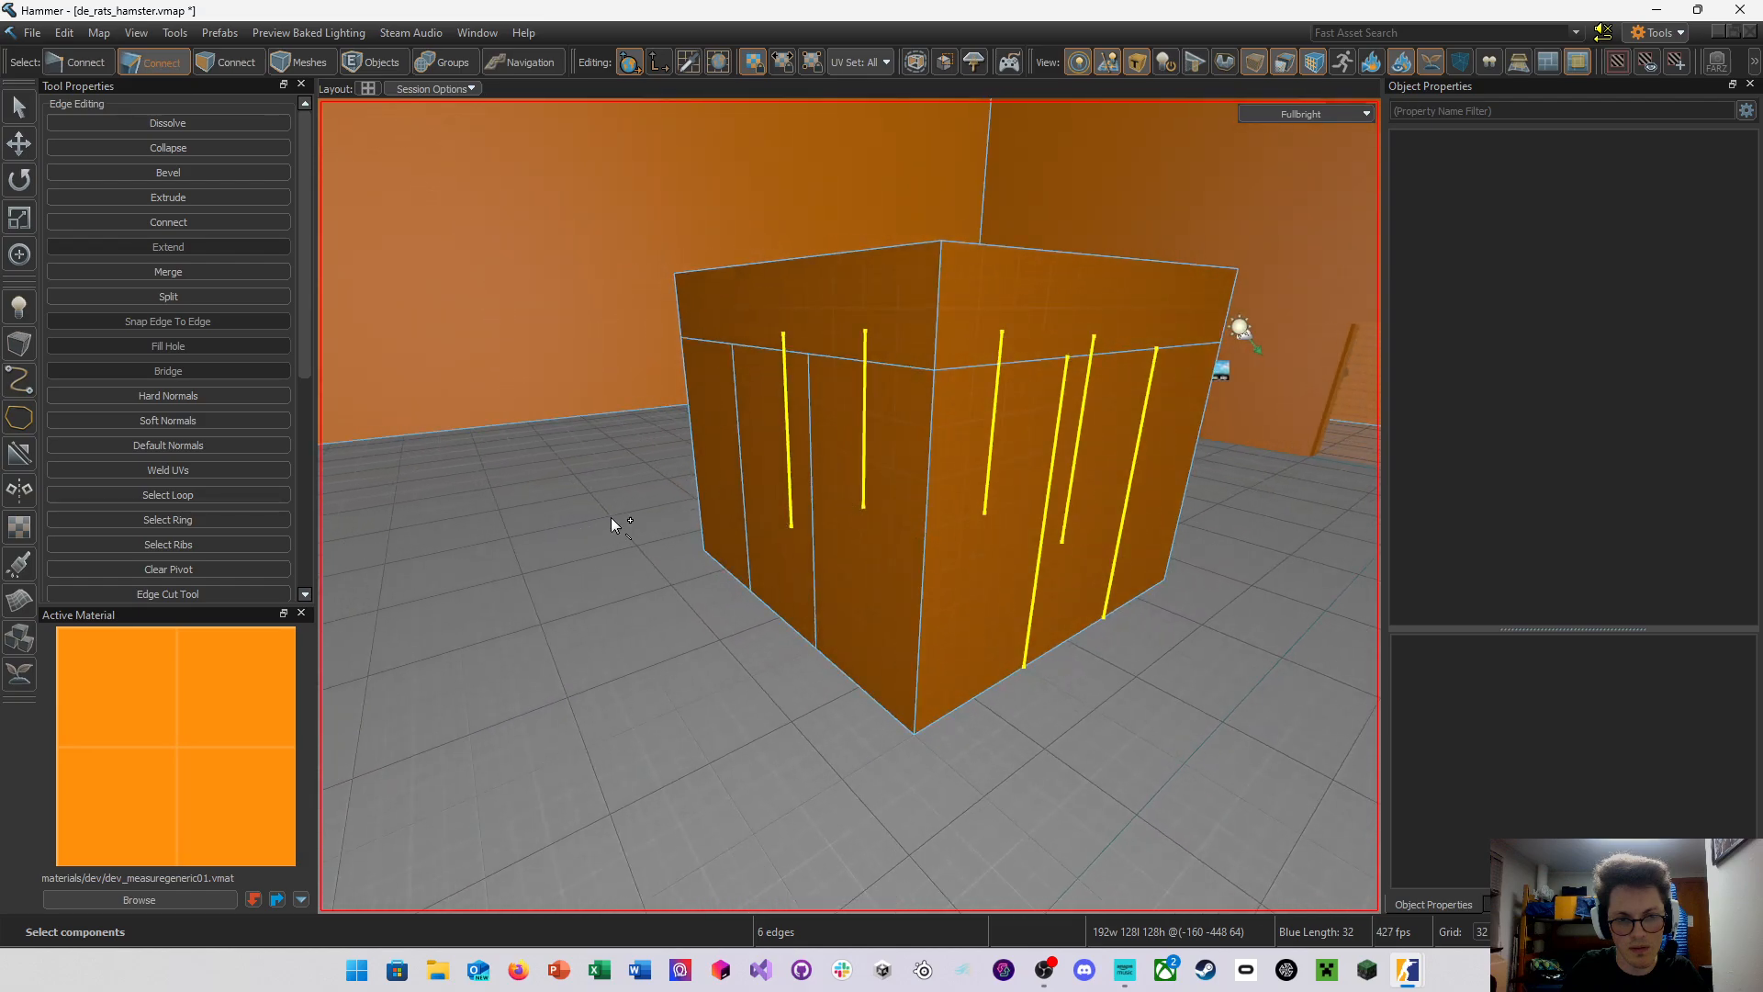
ctrl+click(811, 527)
key(e)
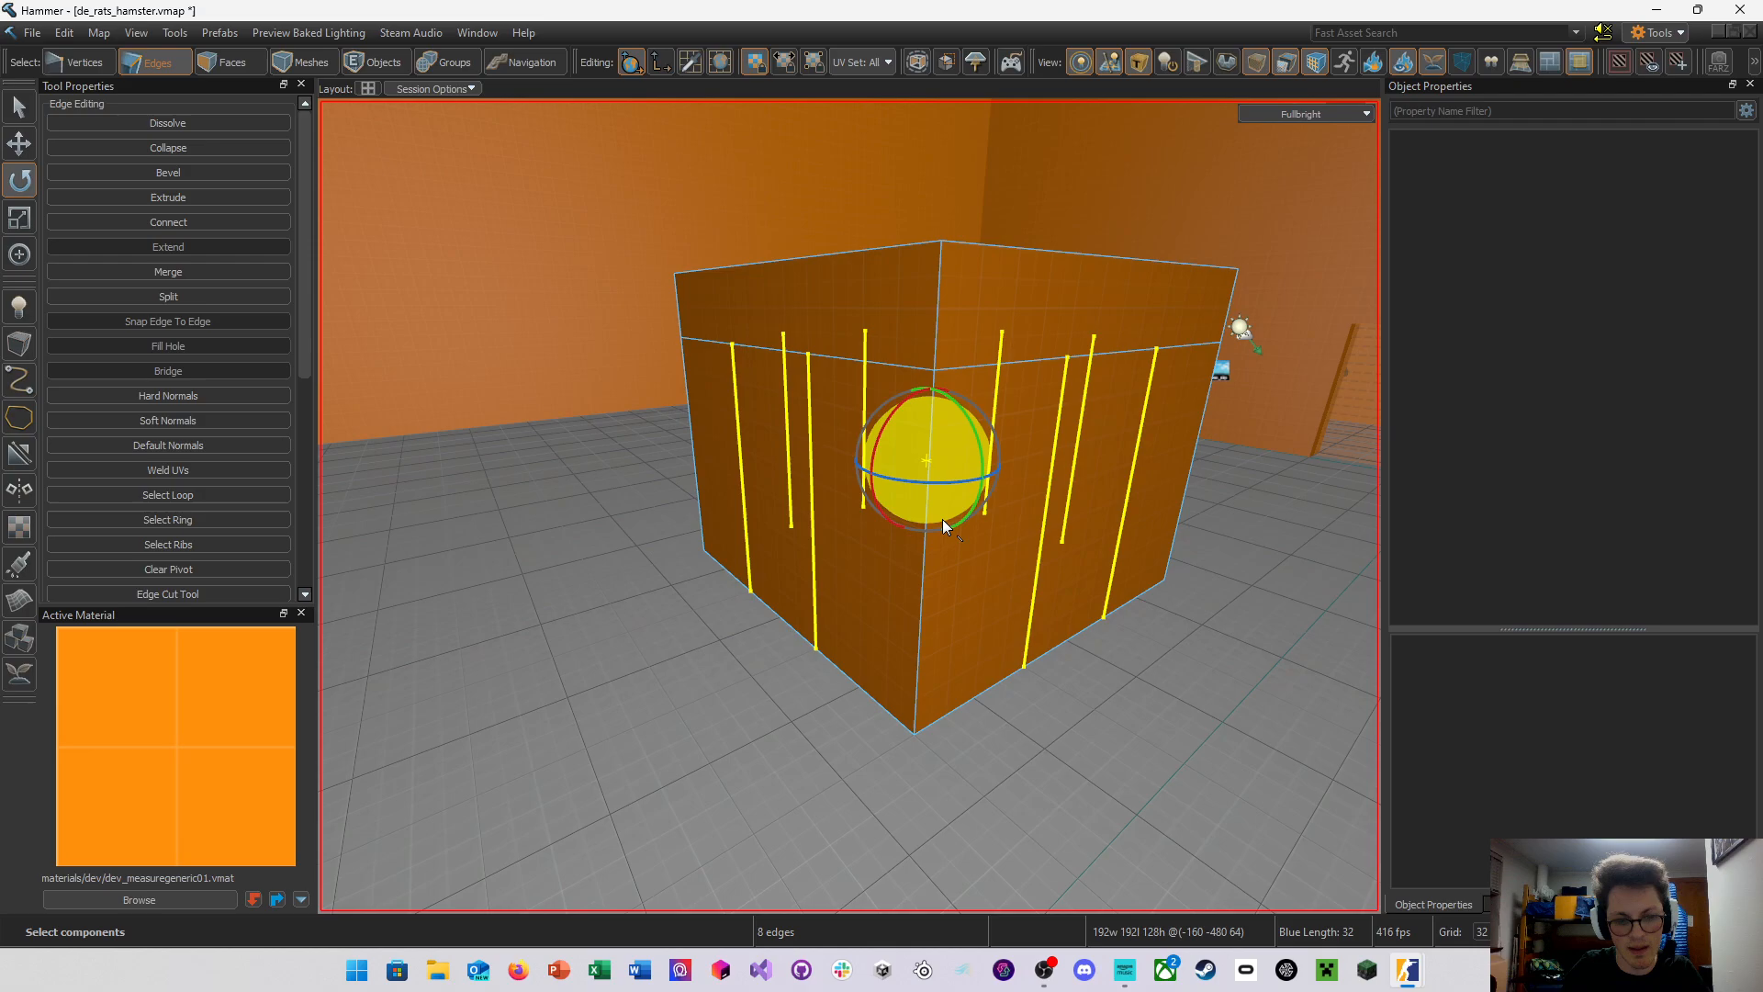
key(r)
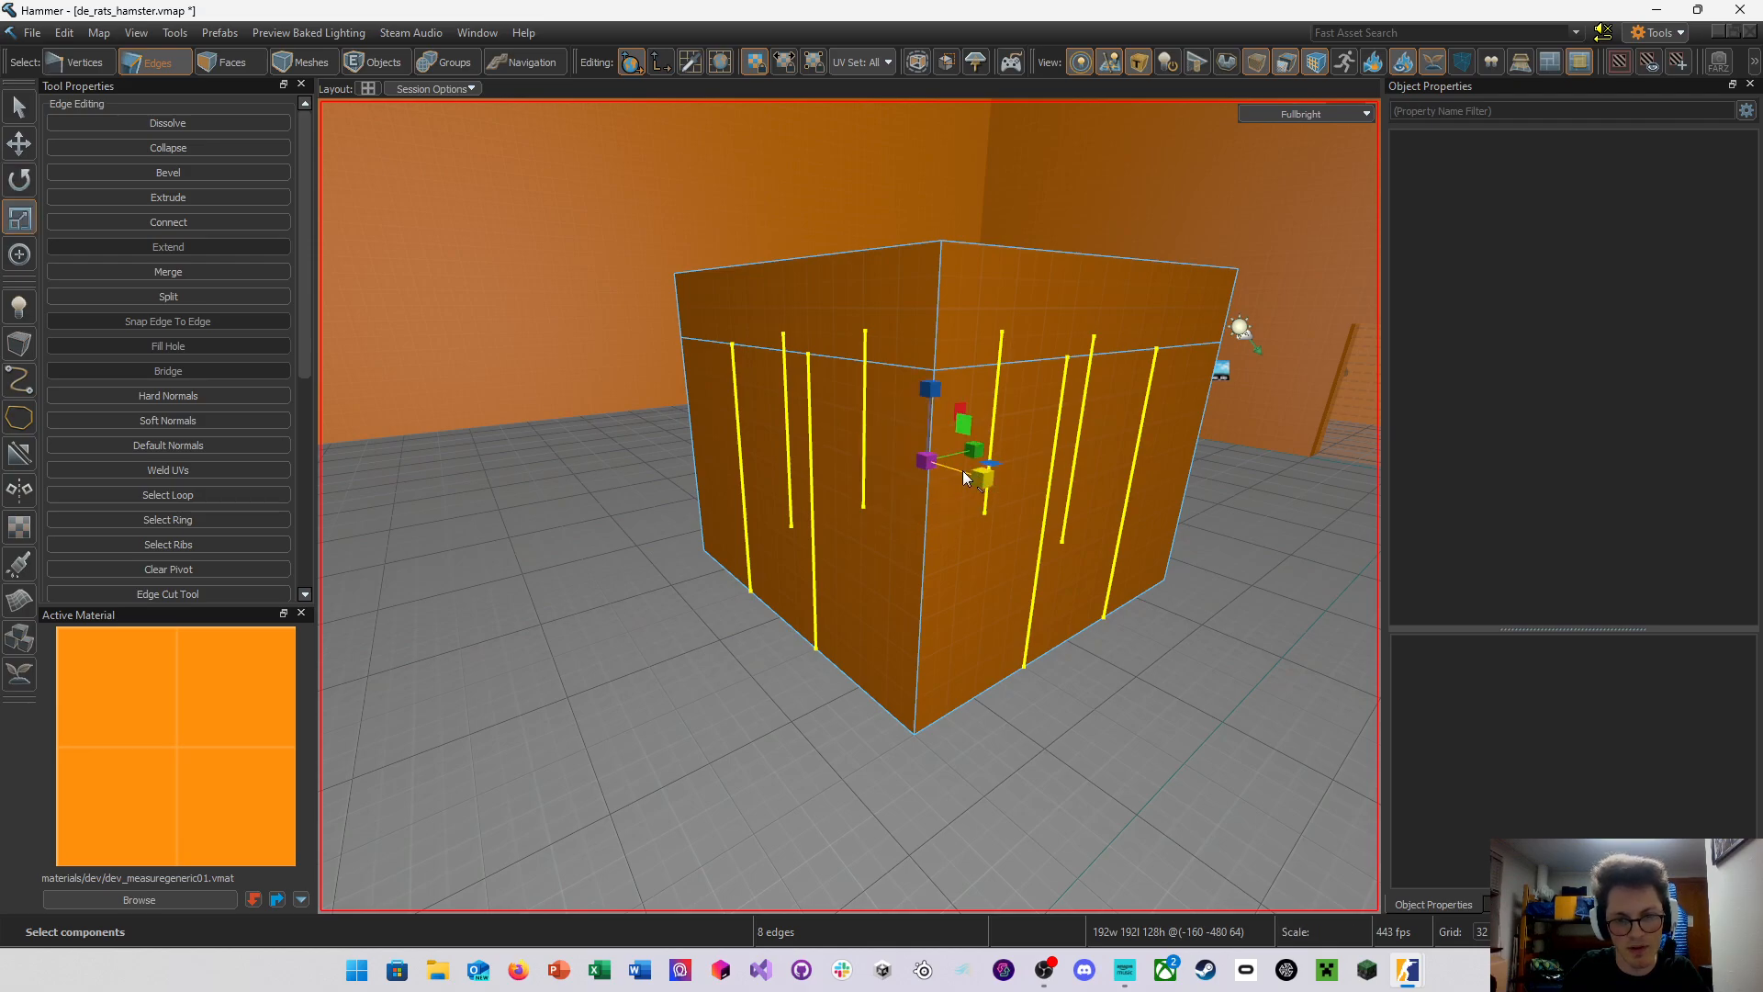
drag(973, 452, 985, 475)
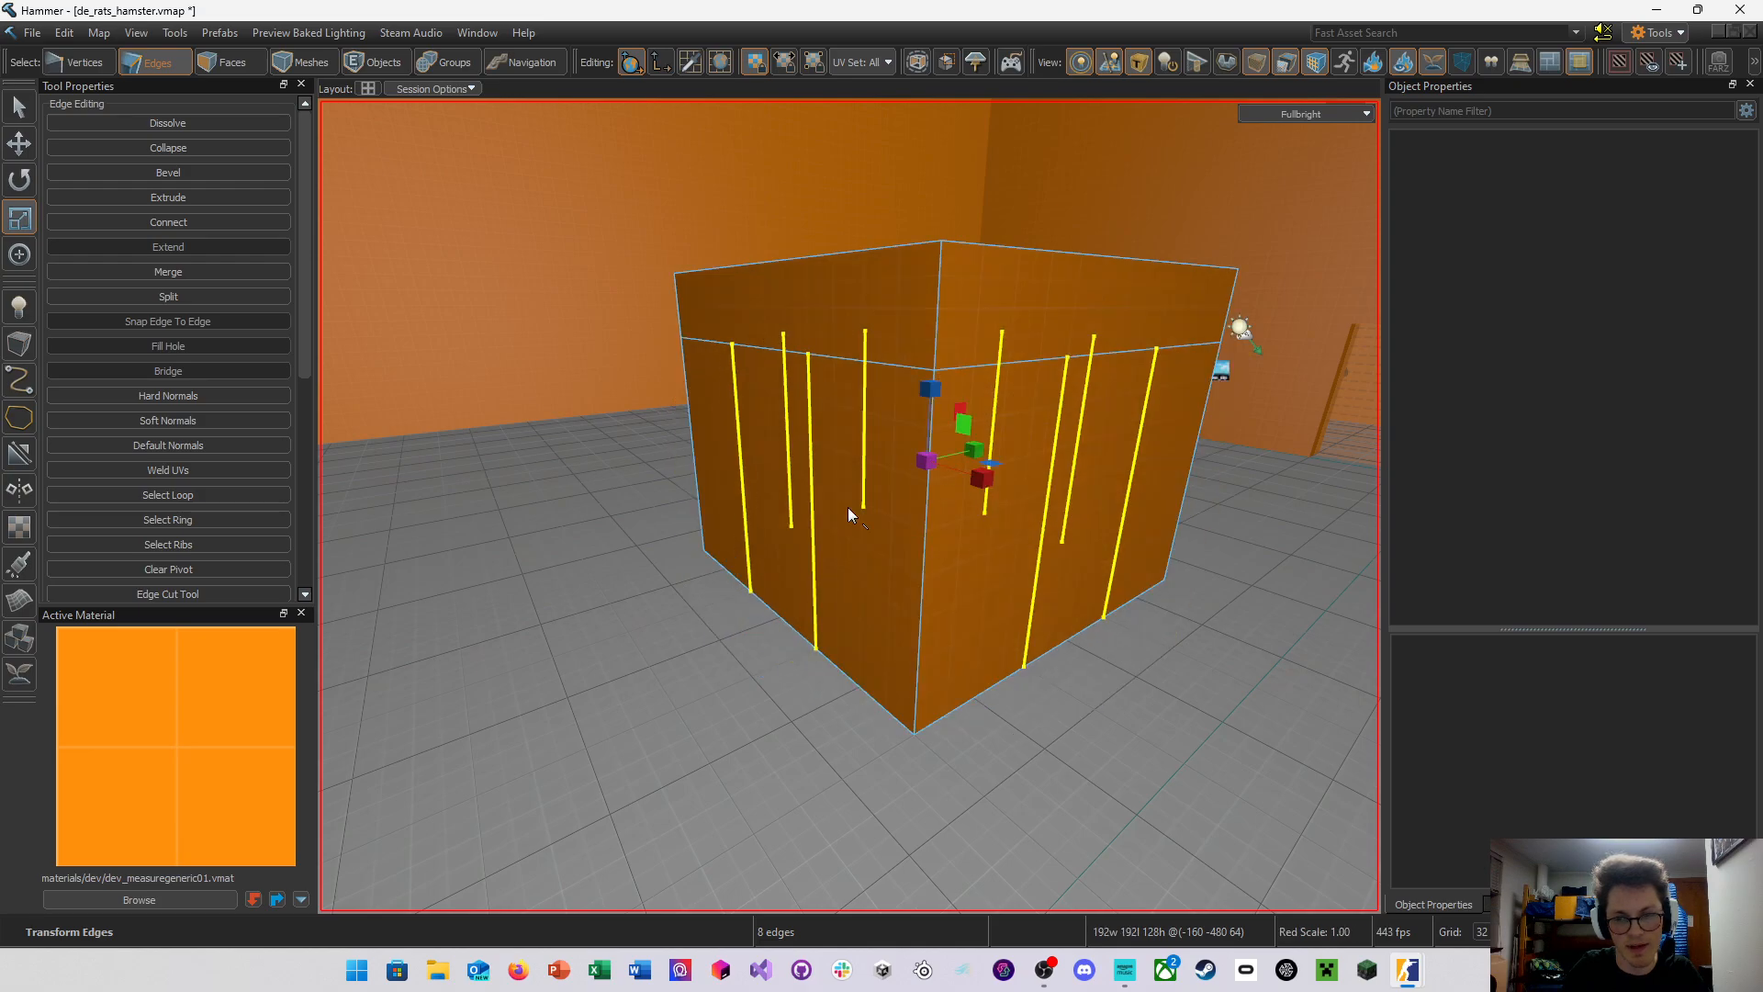
Try scaling apart only the two inner vertical edges of the block's side at Y -576 by a factor of 2
key(a)
right_drag(845, 530, 845, 533)
click(804, 562)
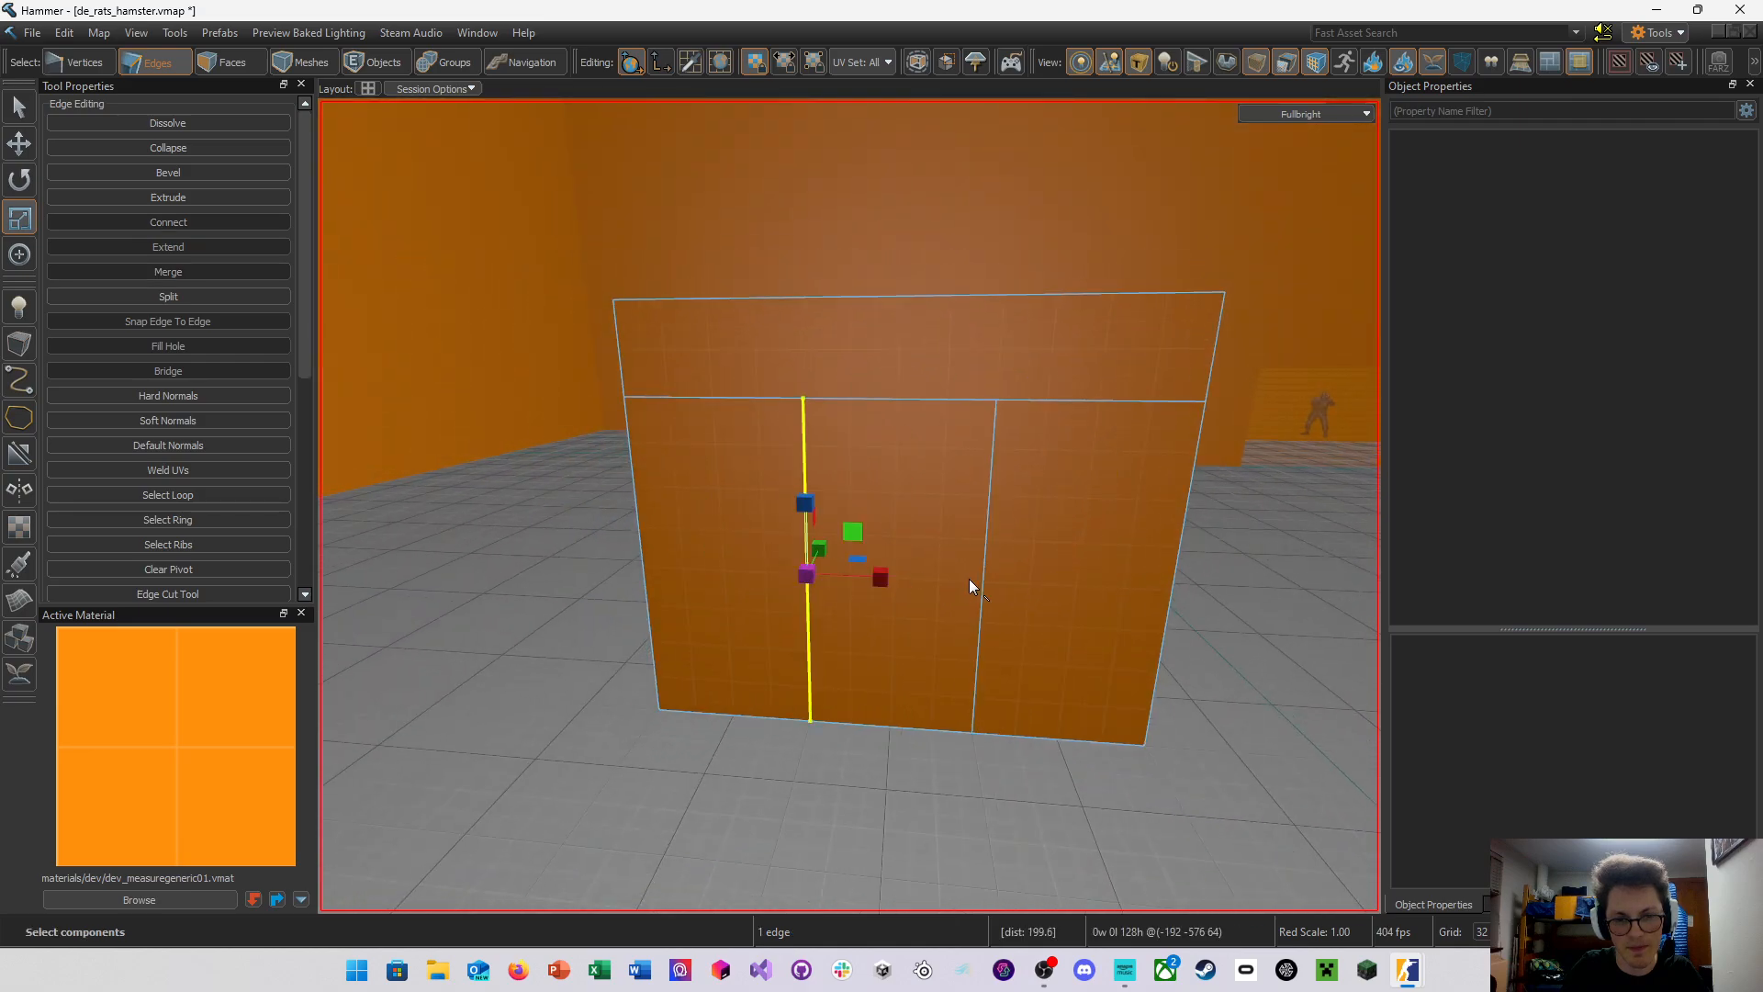
shift+click(983, 562)
drag(964, 579, 1012, 580)
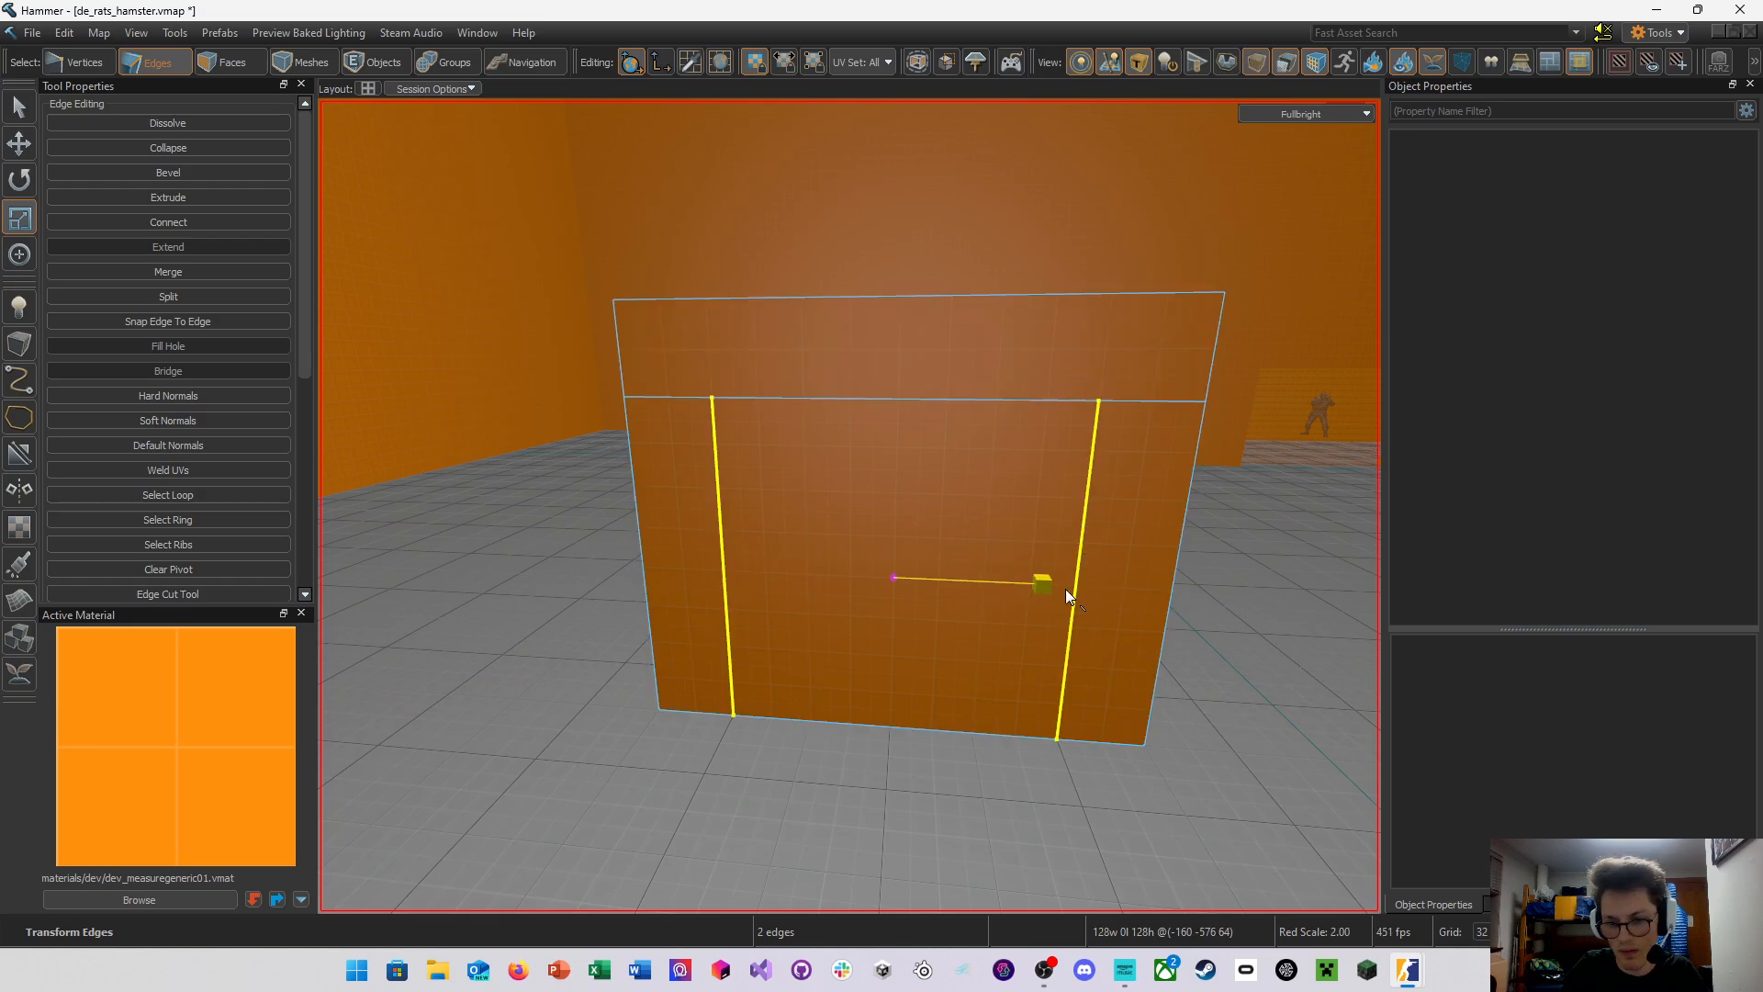
drag(1016, 589, 1005, 586)
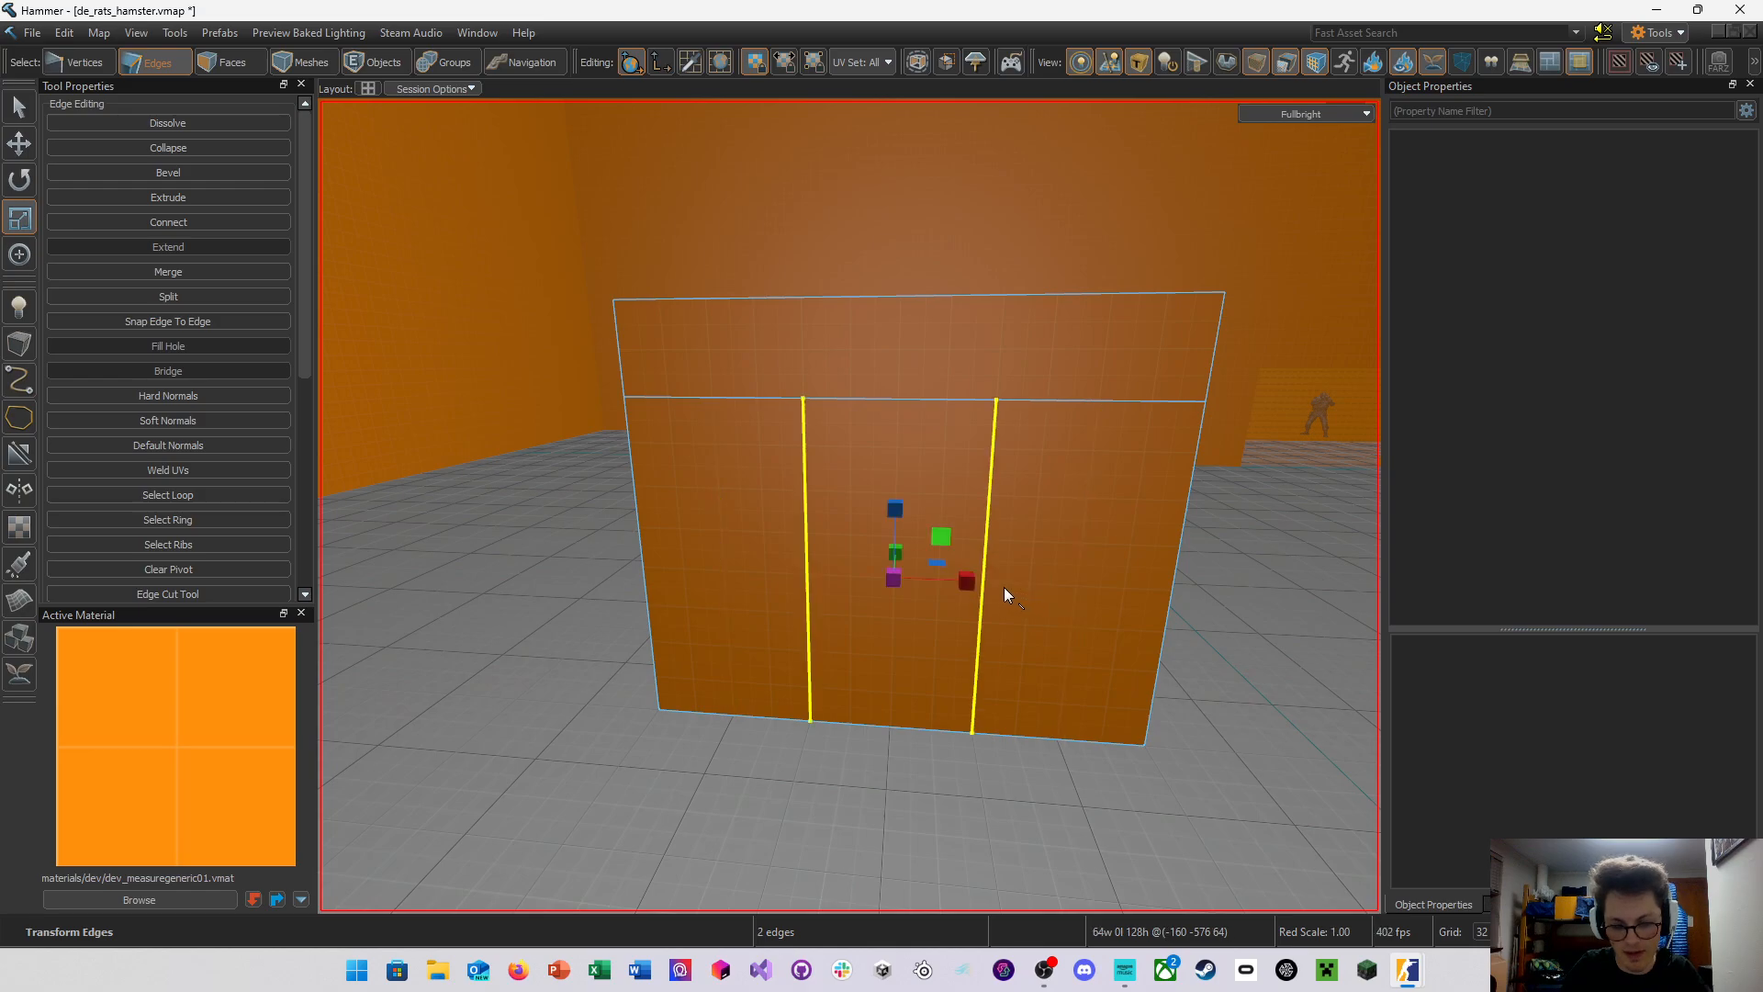
Set the grid to 16 and scale the two inner vertical edges of the side at Y -576 by 2, making them 128 units apart
key(bracketleft)
key(Escape)
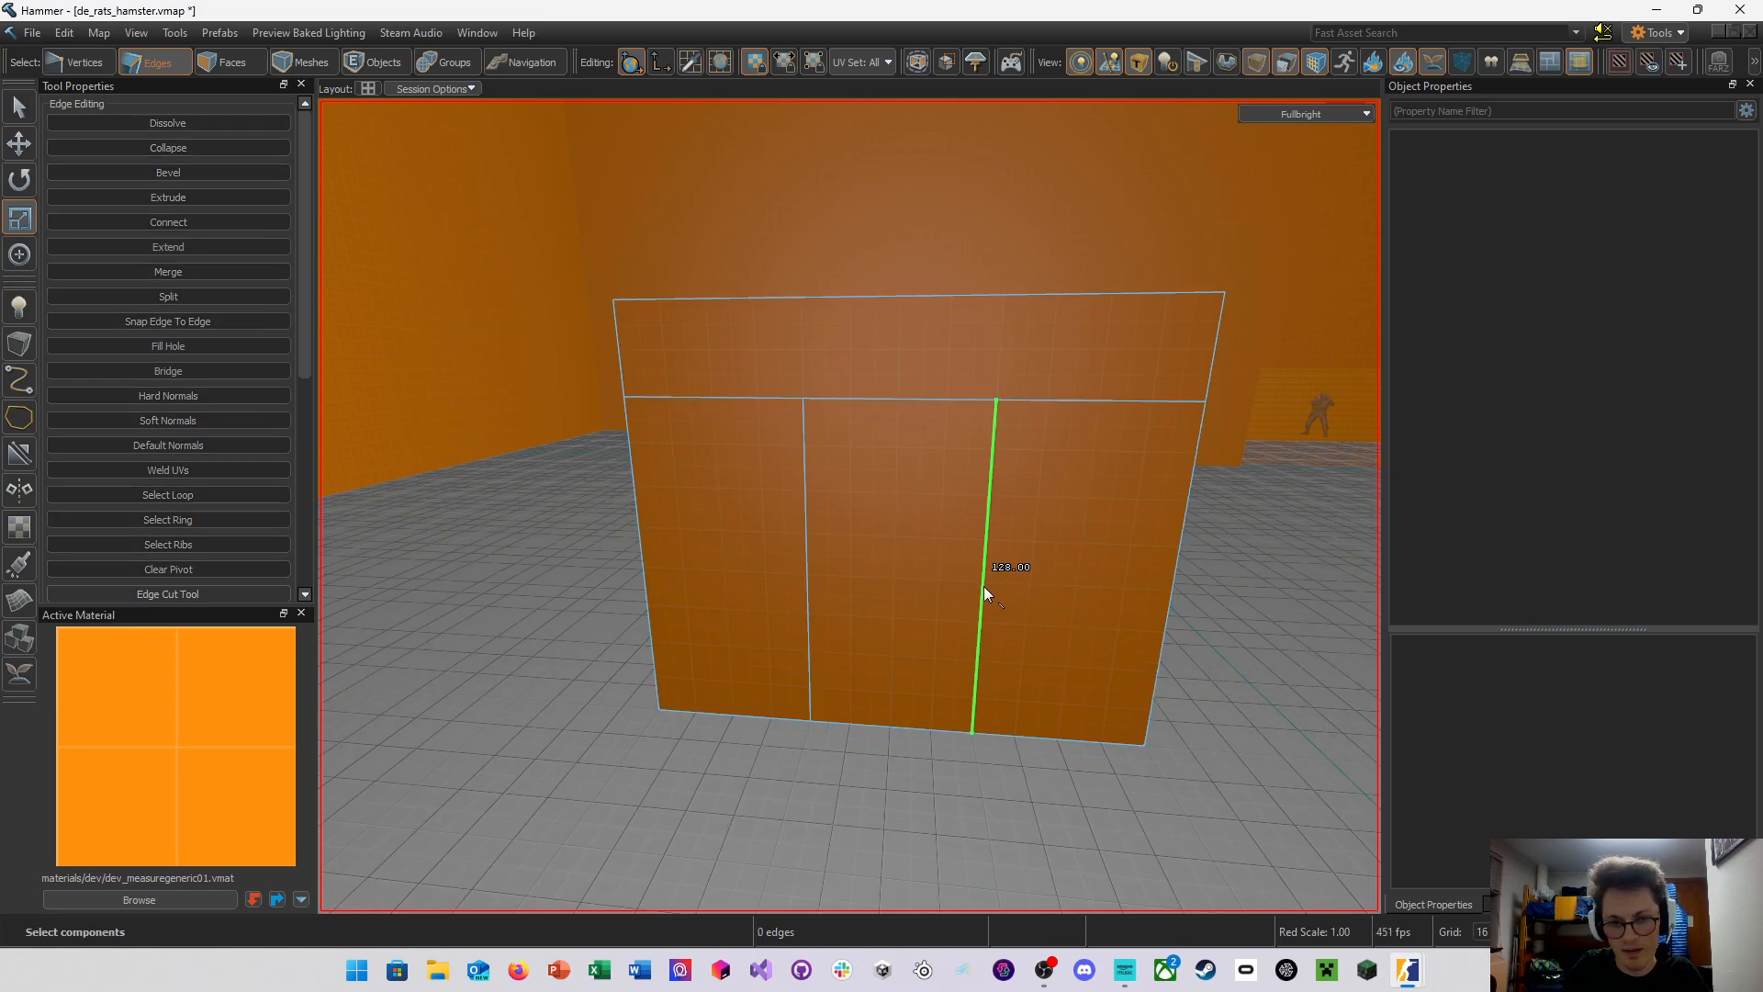
click(808, 574)
ctrl+click(977, 598)
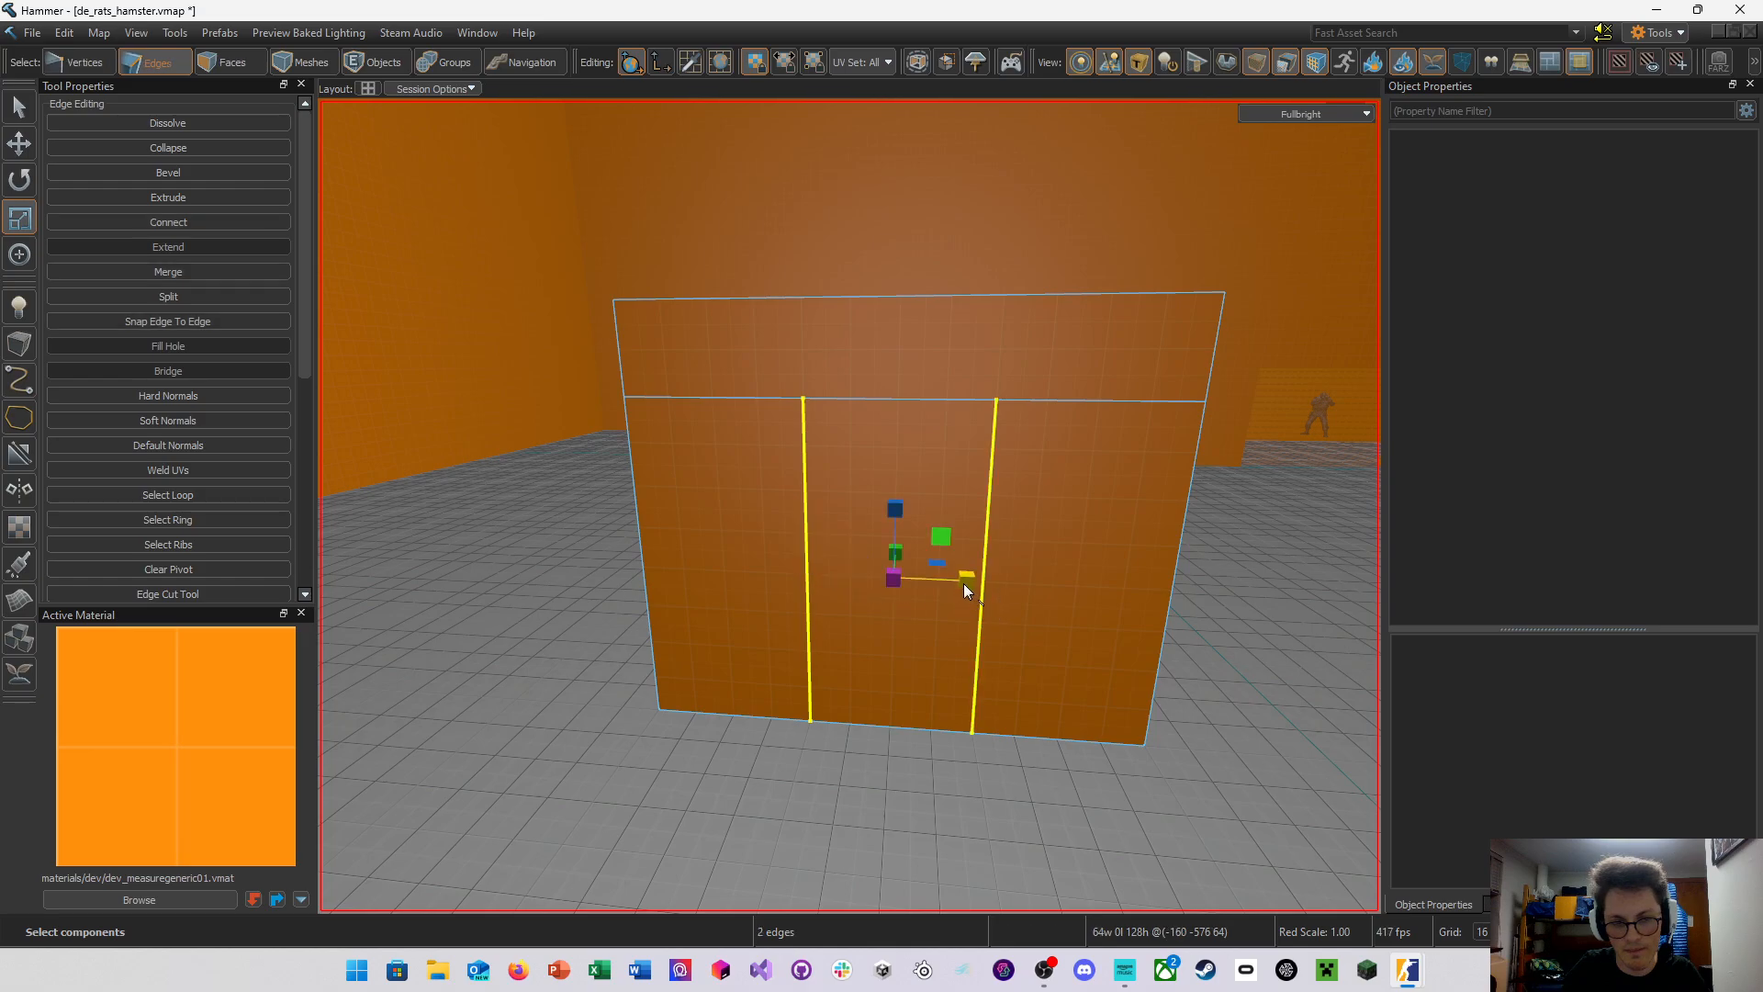
drag(964, 582, 1040, 592)
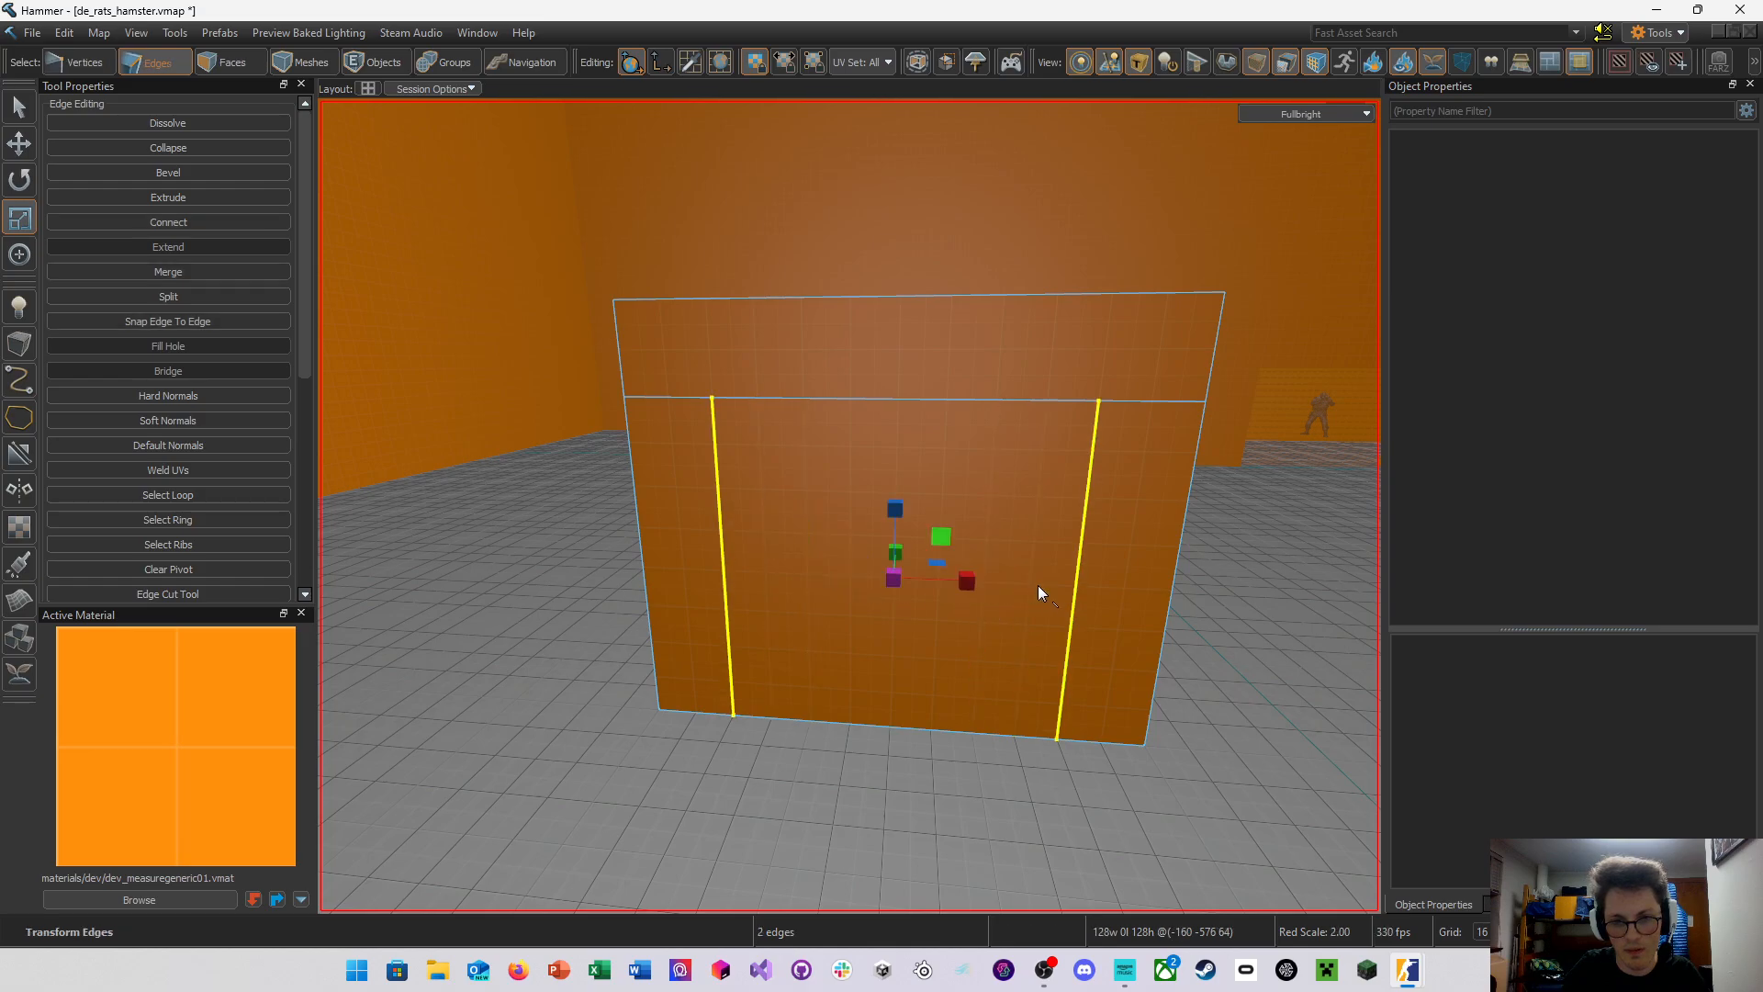
Scale the two inner vertical edges of the block's side at X -256 apart by 2, to 128 units
key(a)
right_drag(1164, 447, 849, 506)
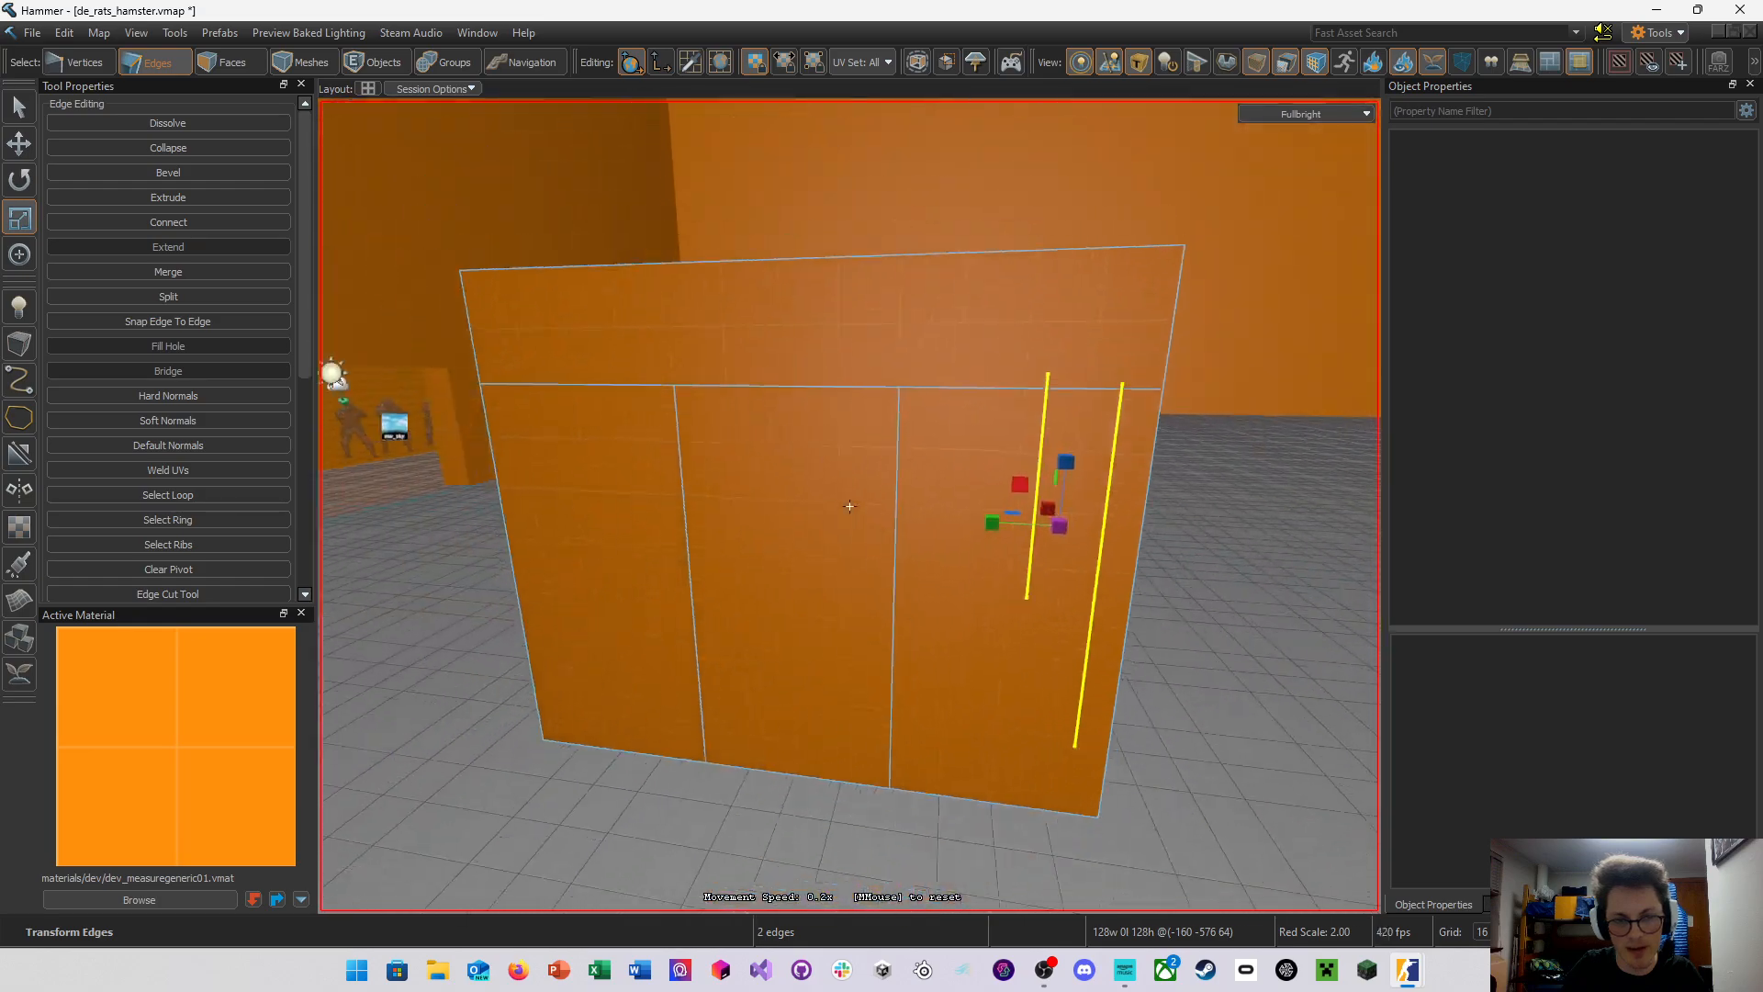
click(893, 586)
ctrl+click(694, 573)
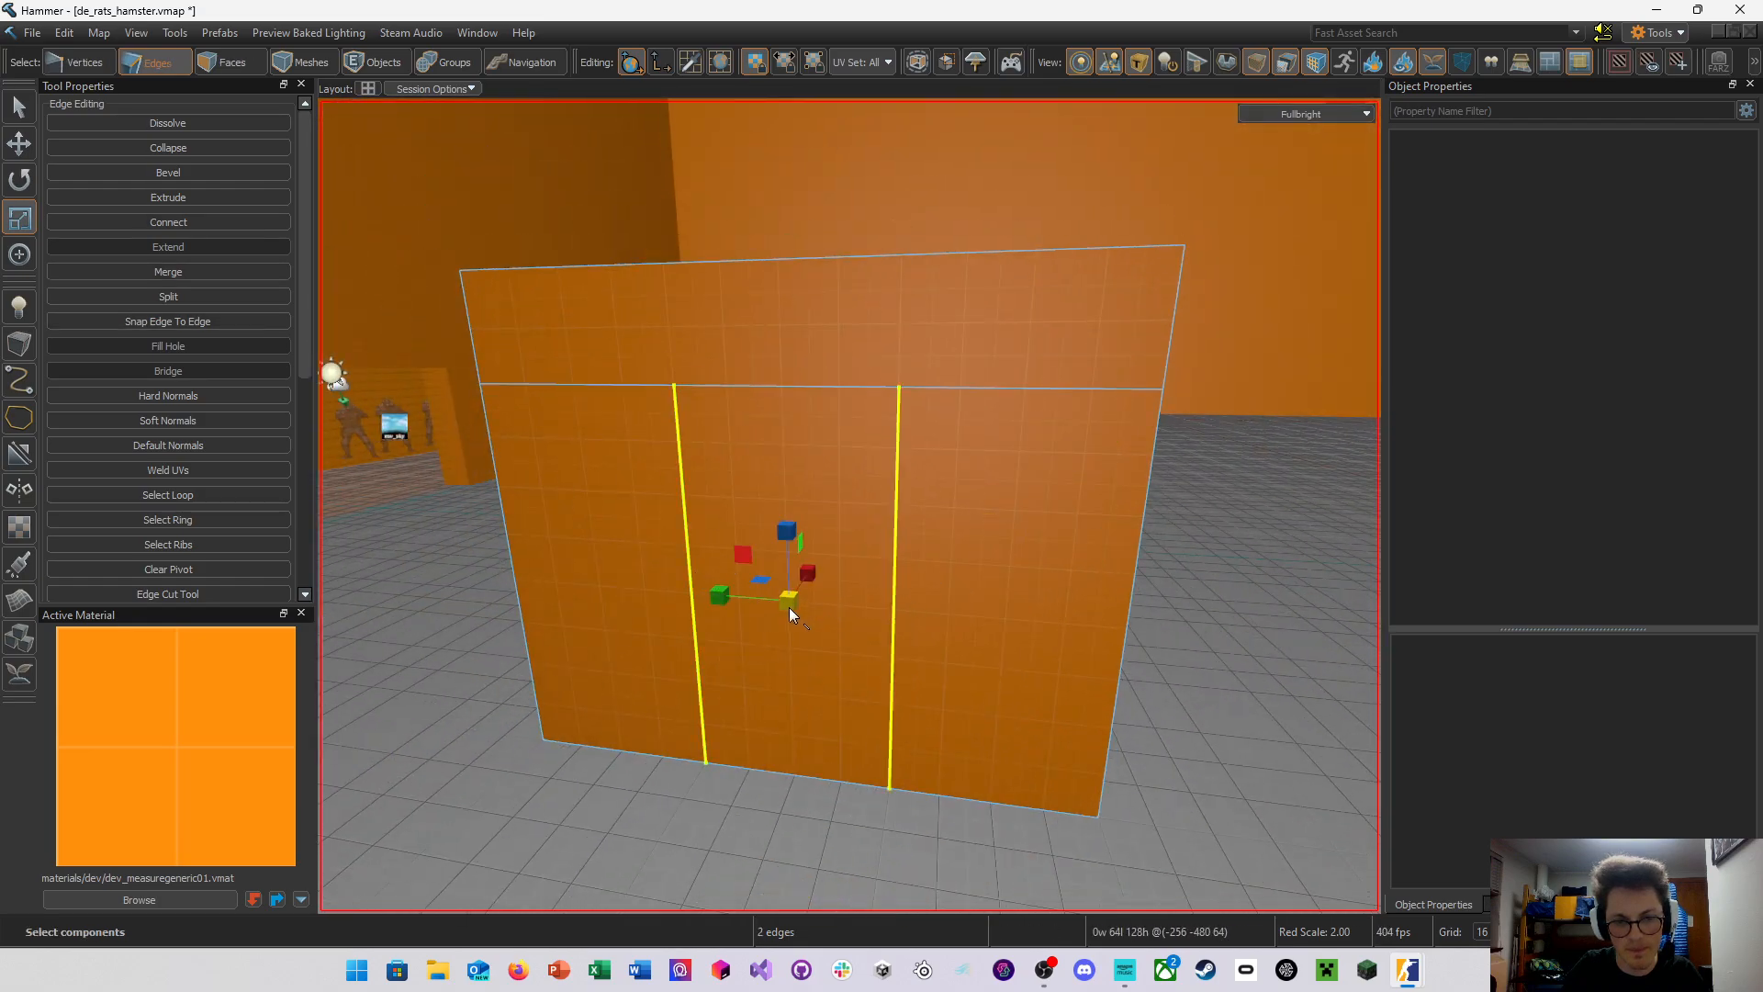
drag(707, 596, 652, 590)
Scale the two inner vertical edges of the block's side at Y -384 apart by 2, to 128 units
key(w)
mouse_move(652, 589)
right_down()
mouse_move(849, 506)
mouse_move(652, 589)
right_up()
key(a)
click(909, 571)
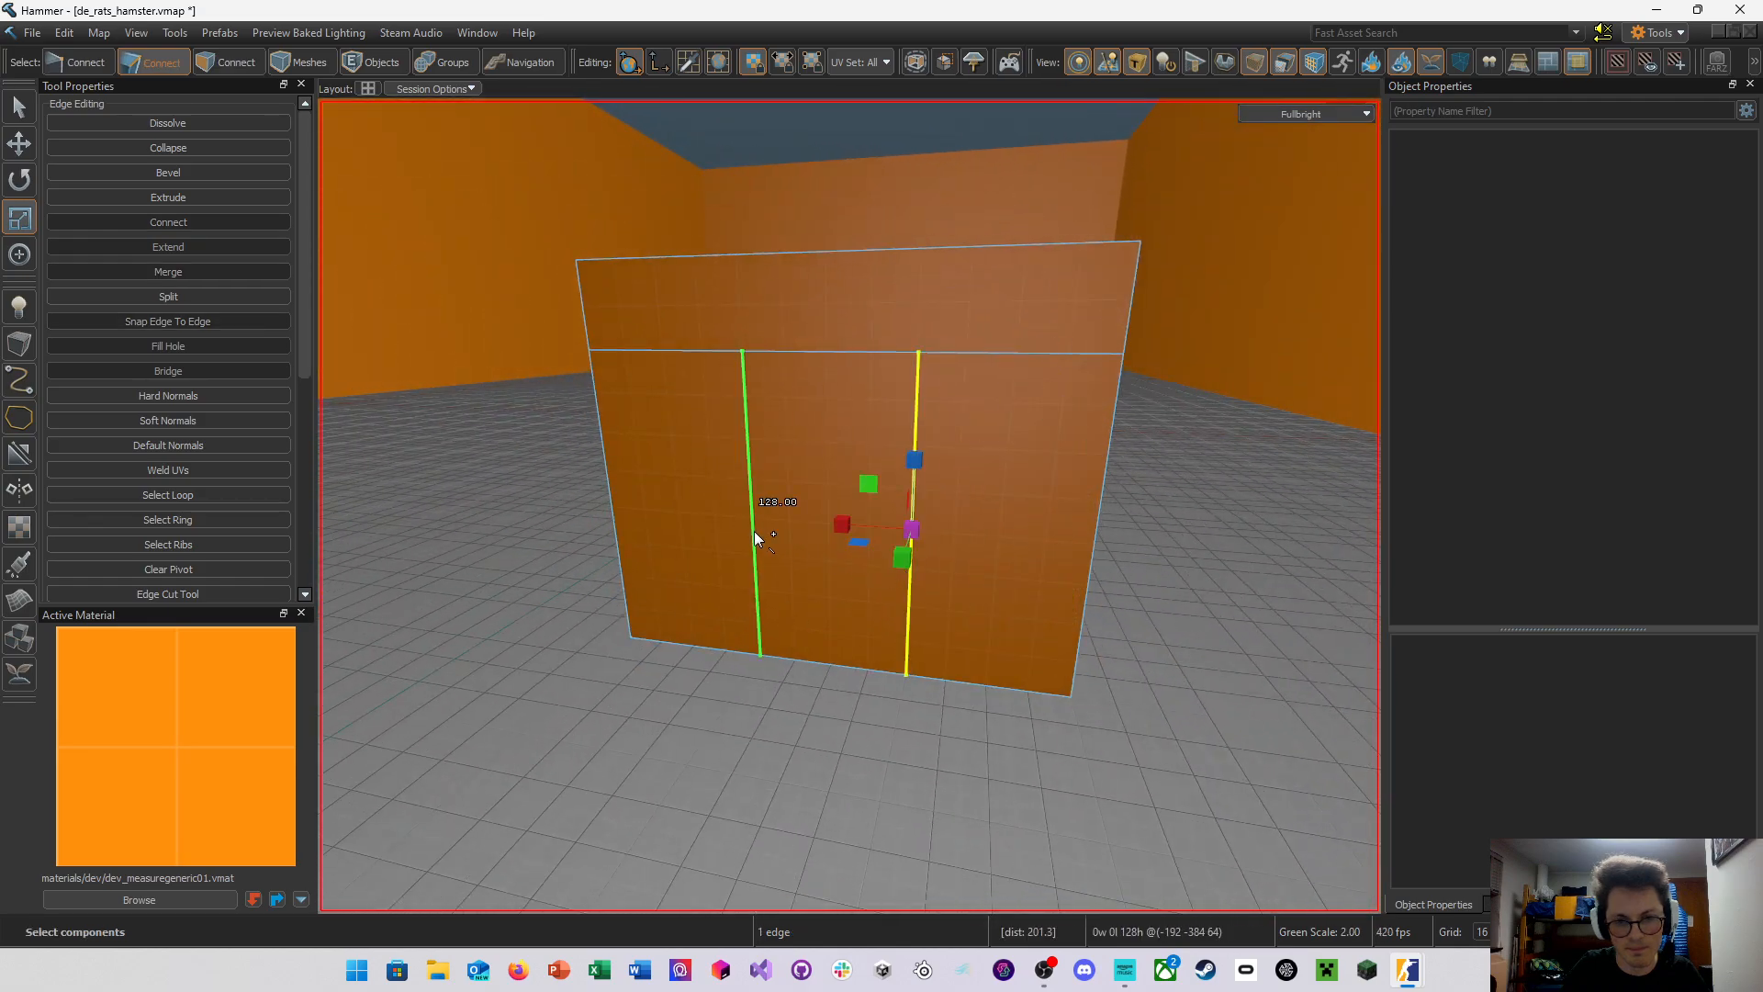
ctrl+click(742, 531)
drag(768, 521, 704, 512)
Scale the two inner vertical edges of the remaining side at X -64 apart by 2, to 128 units
right_drag(703, 511, 816, 549)
key(w)
click(816, 549)
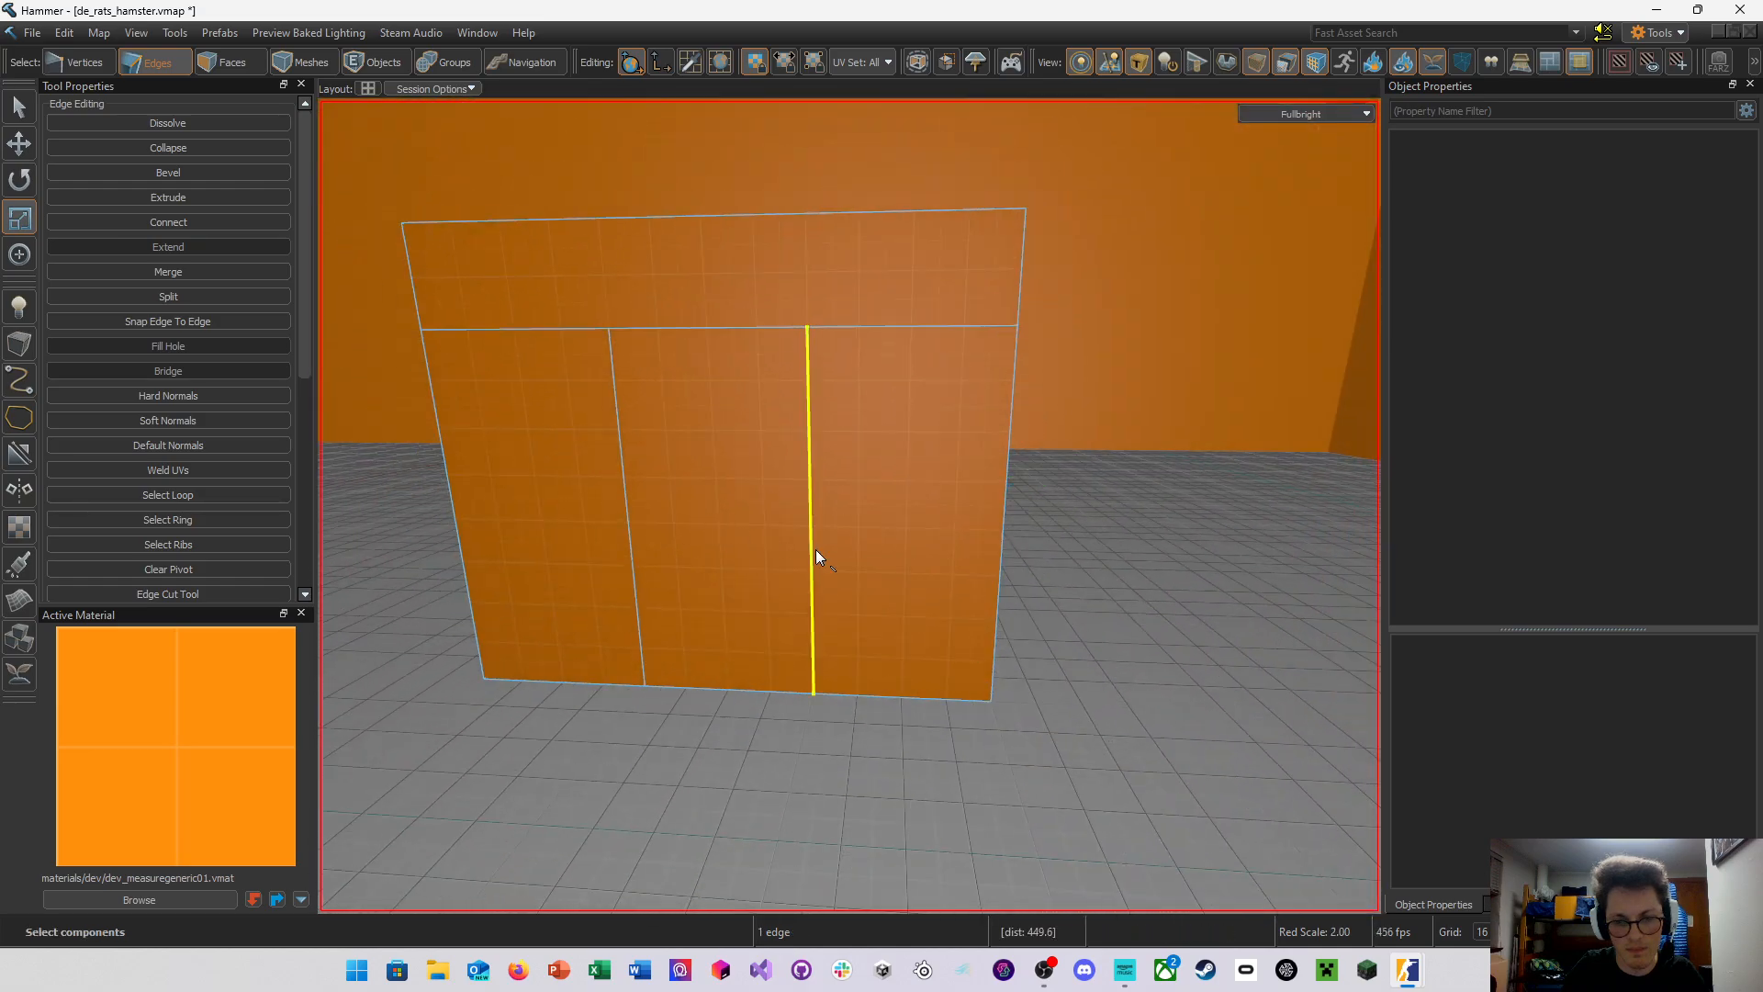
drag(789, 527, 863, 537)
Delete the wide middle panel from each of the block's four lower sides
right_drag(863, 537, 487, 152)
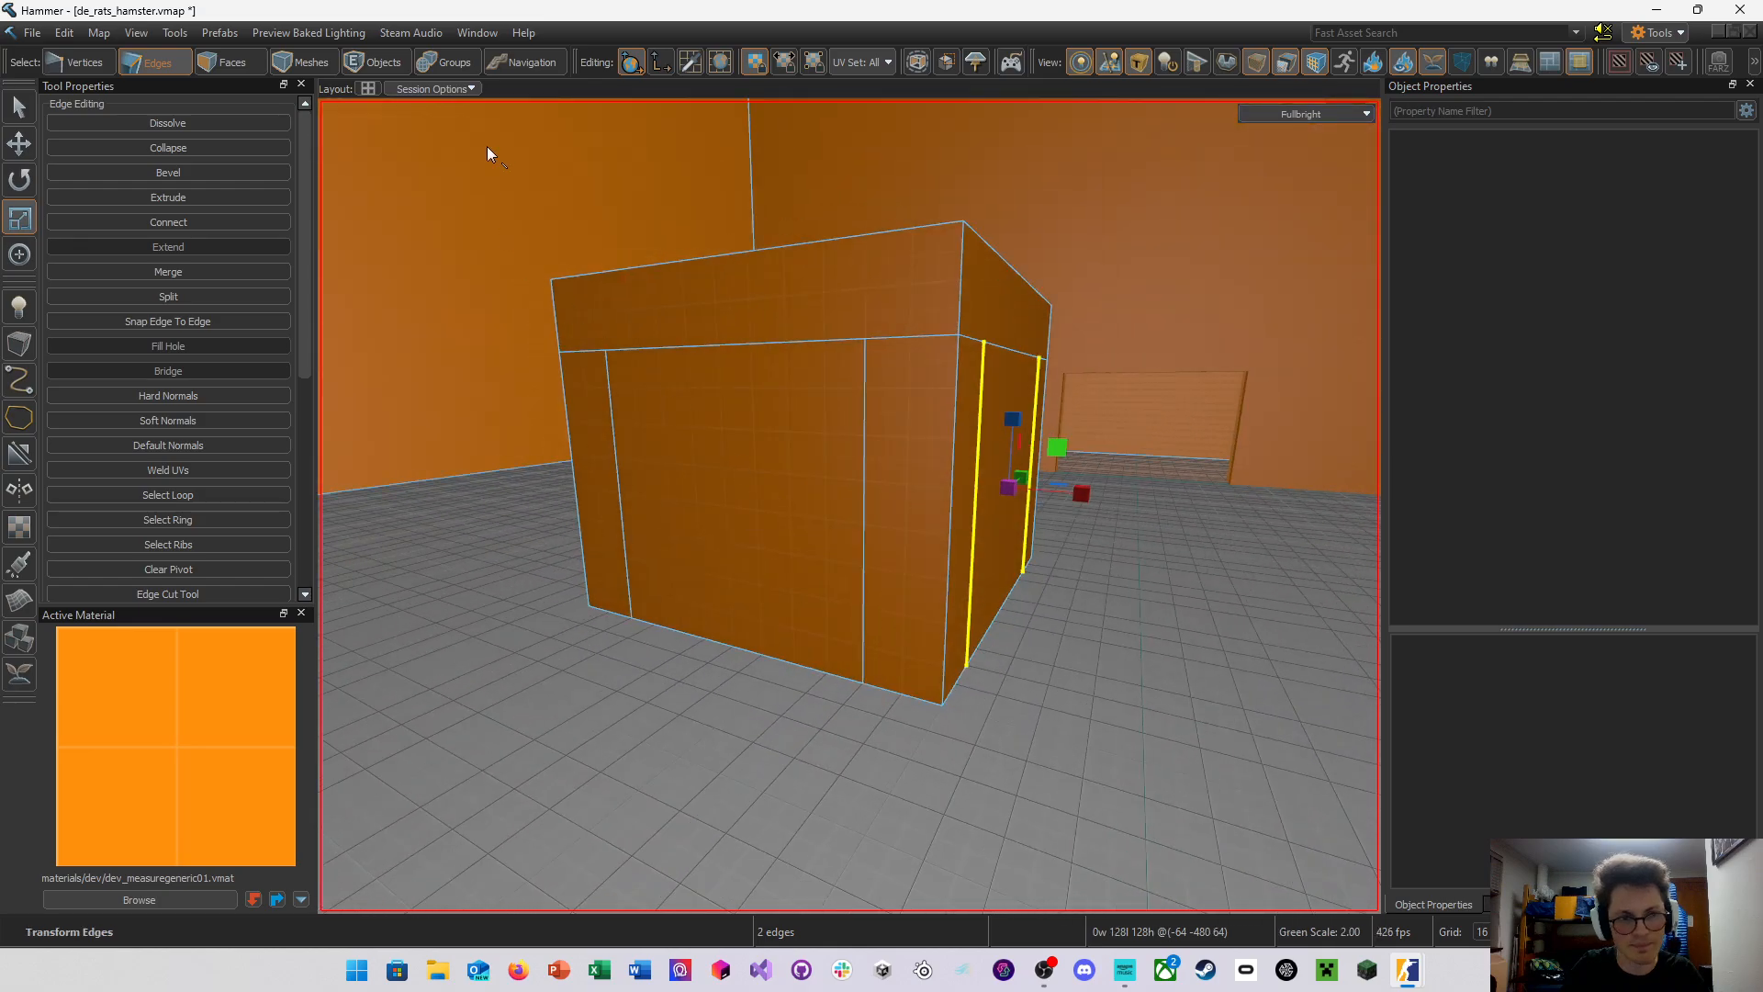
click(253, 70)
click(741, 481)
right_drag(740, 480, 762, 449)
ctrl+click(850, 506)
ctrl+click(723, 513)
ctrl+click(723, 511)
key(Delete)
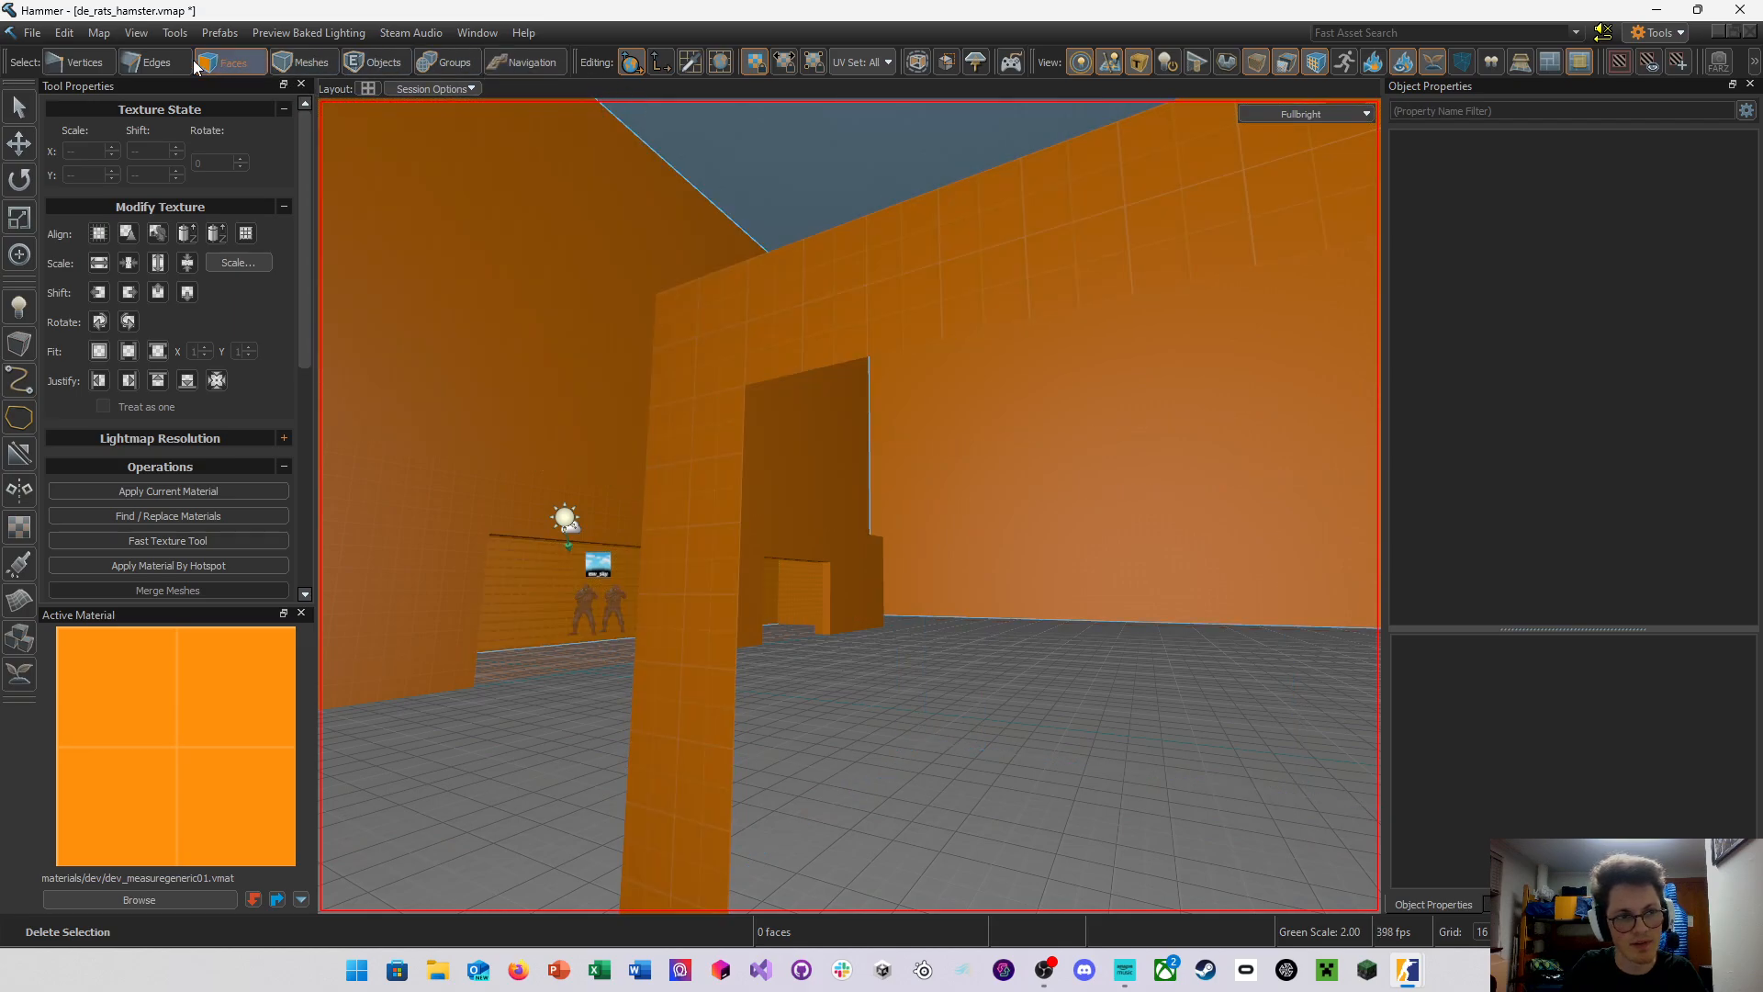
Select the edge loop around one side opening, clear it, and select only that opening's upper edge
key(2)
double_click(817, 461)
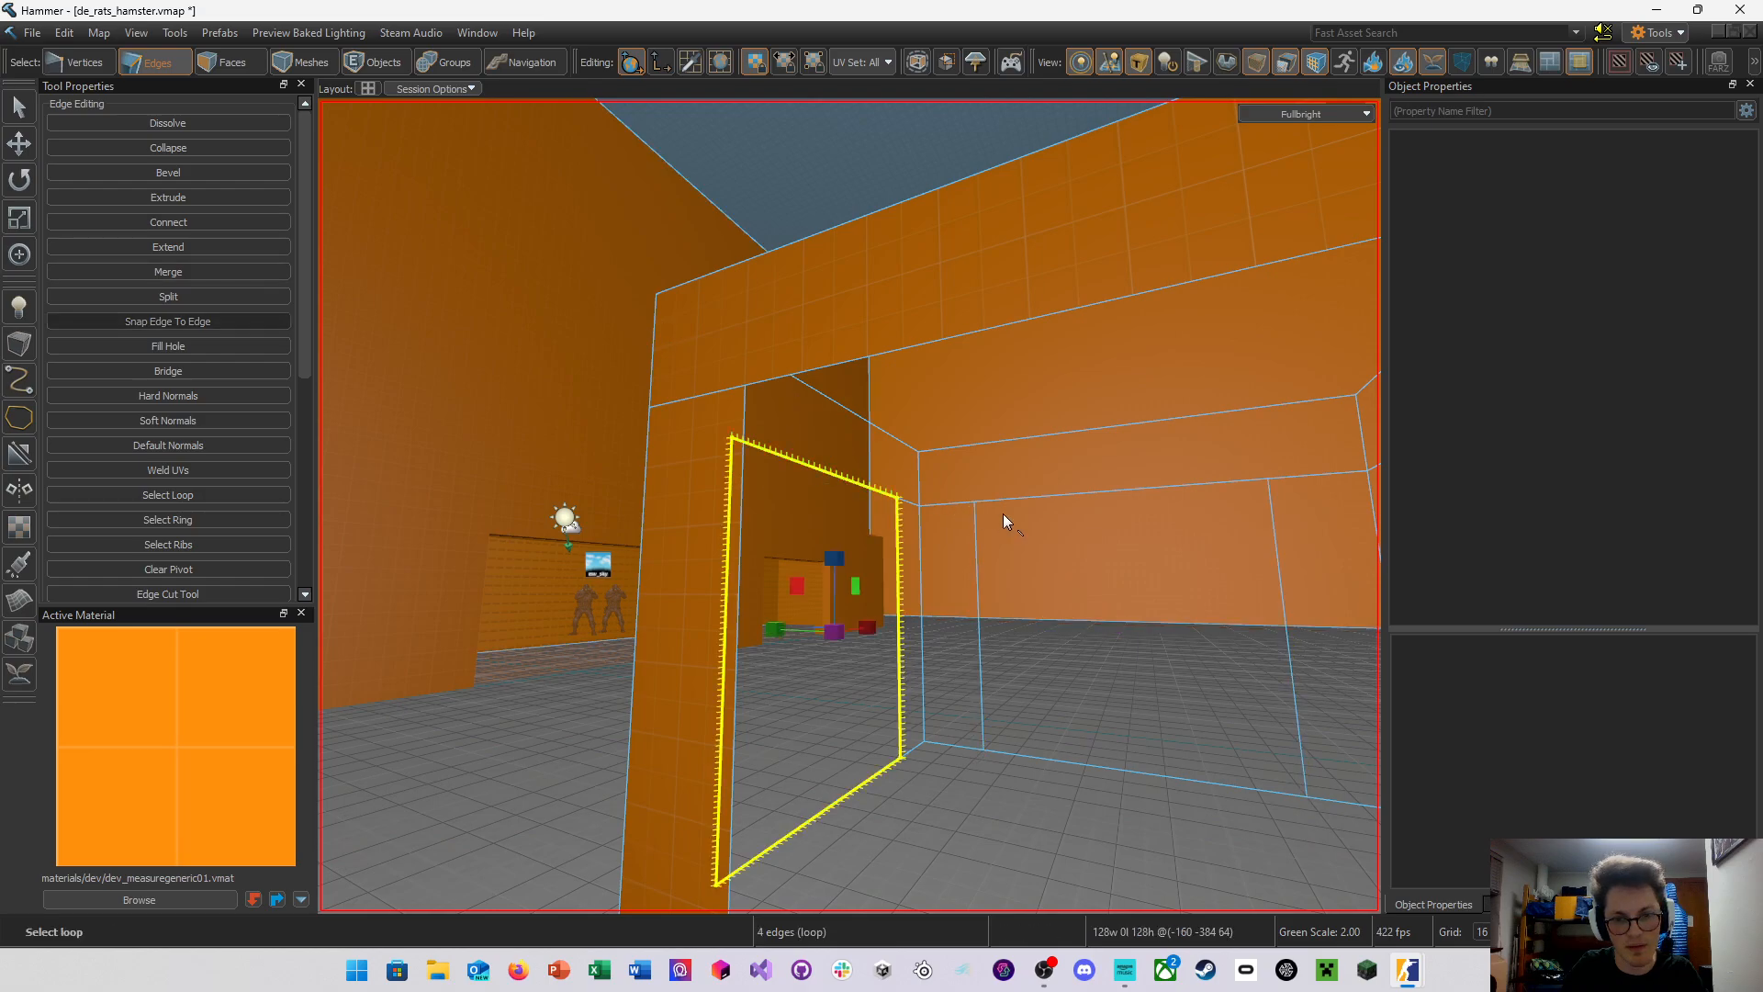
click(955, 504)
key(w)
right_drag(955, 504, 846, 504)
key(s)
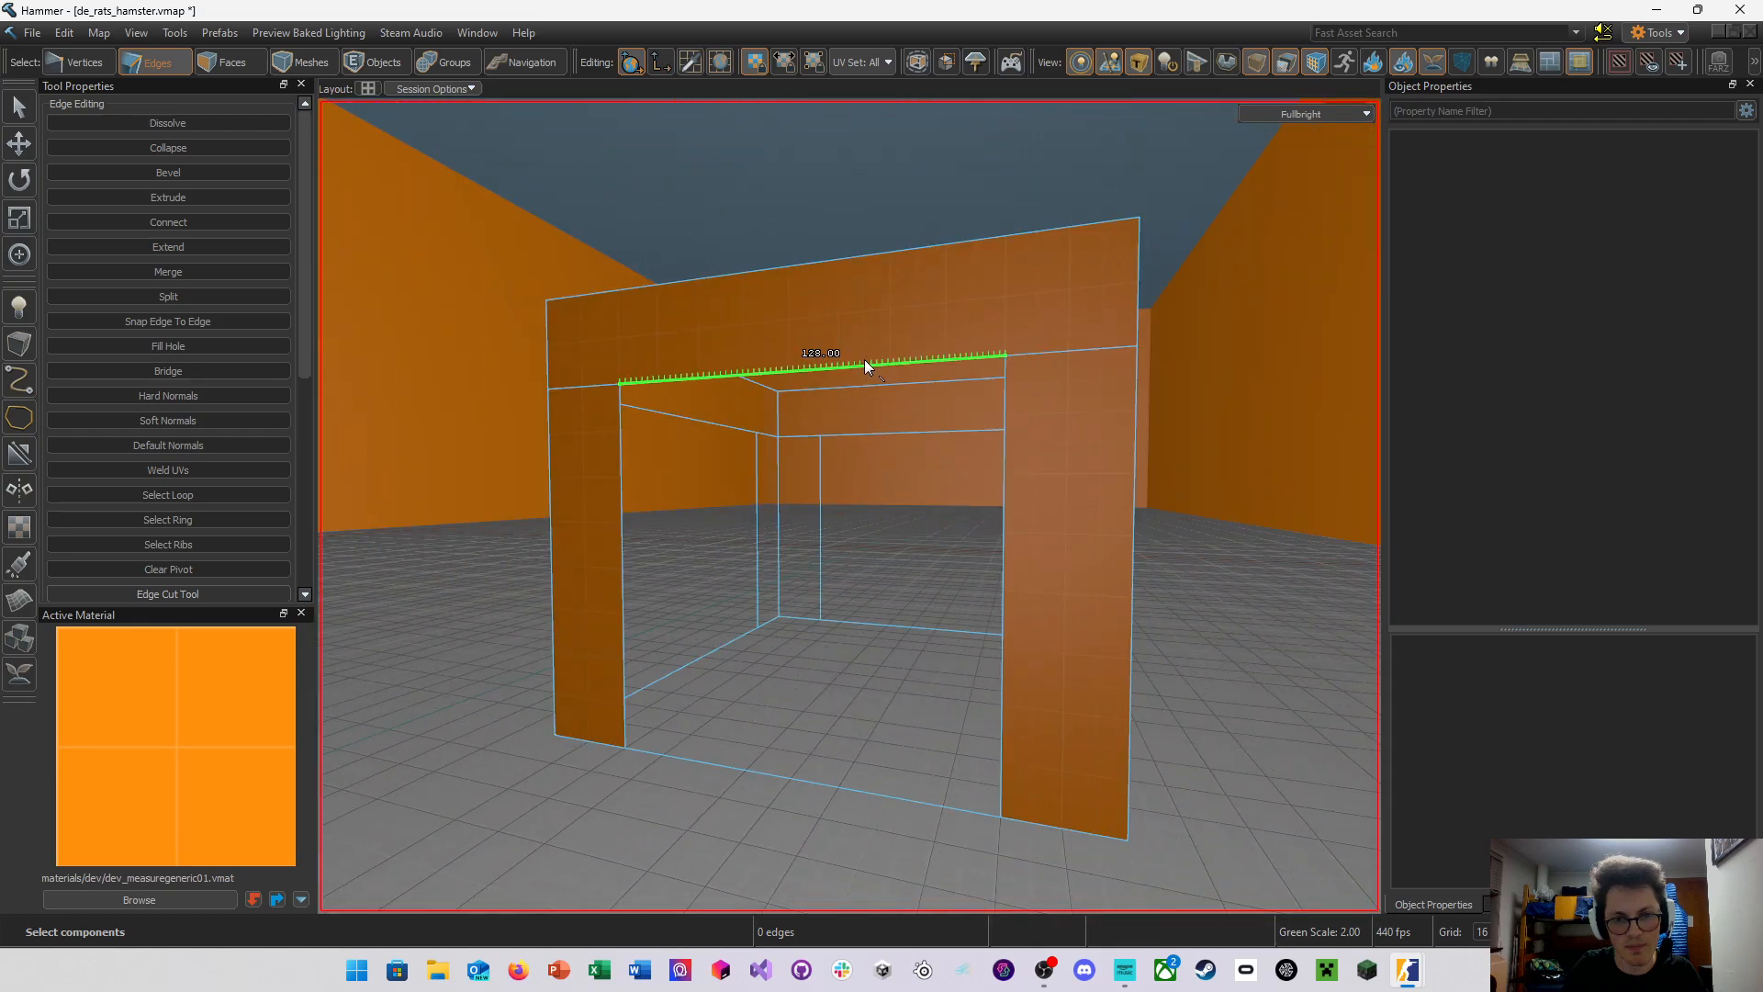
click(863, 360)
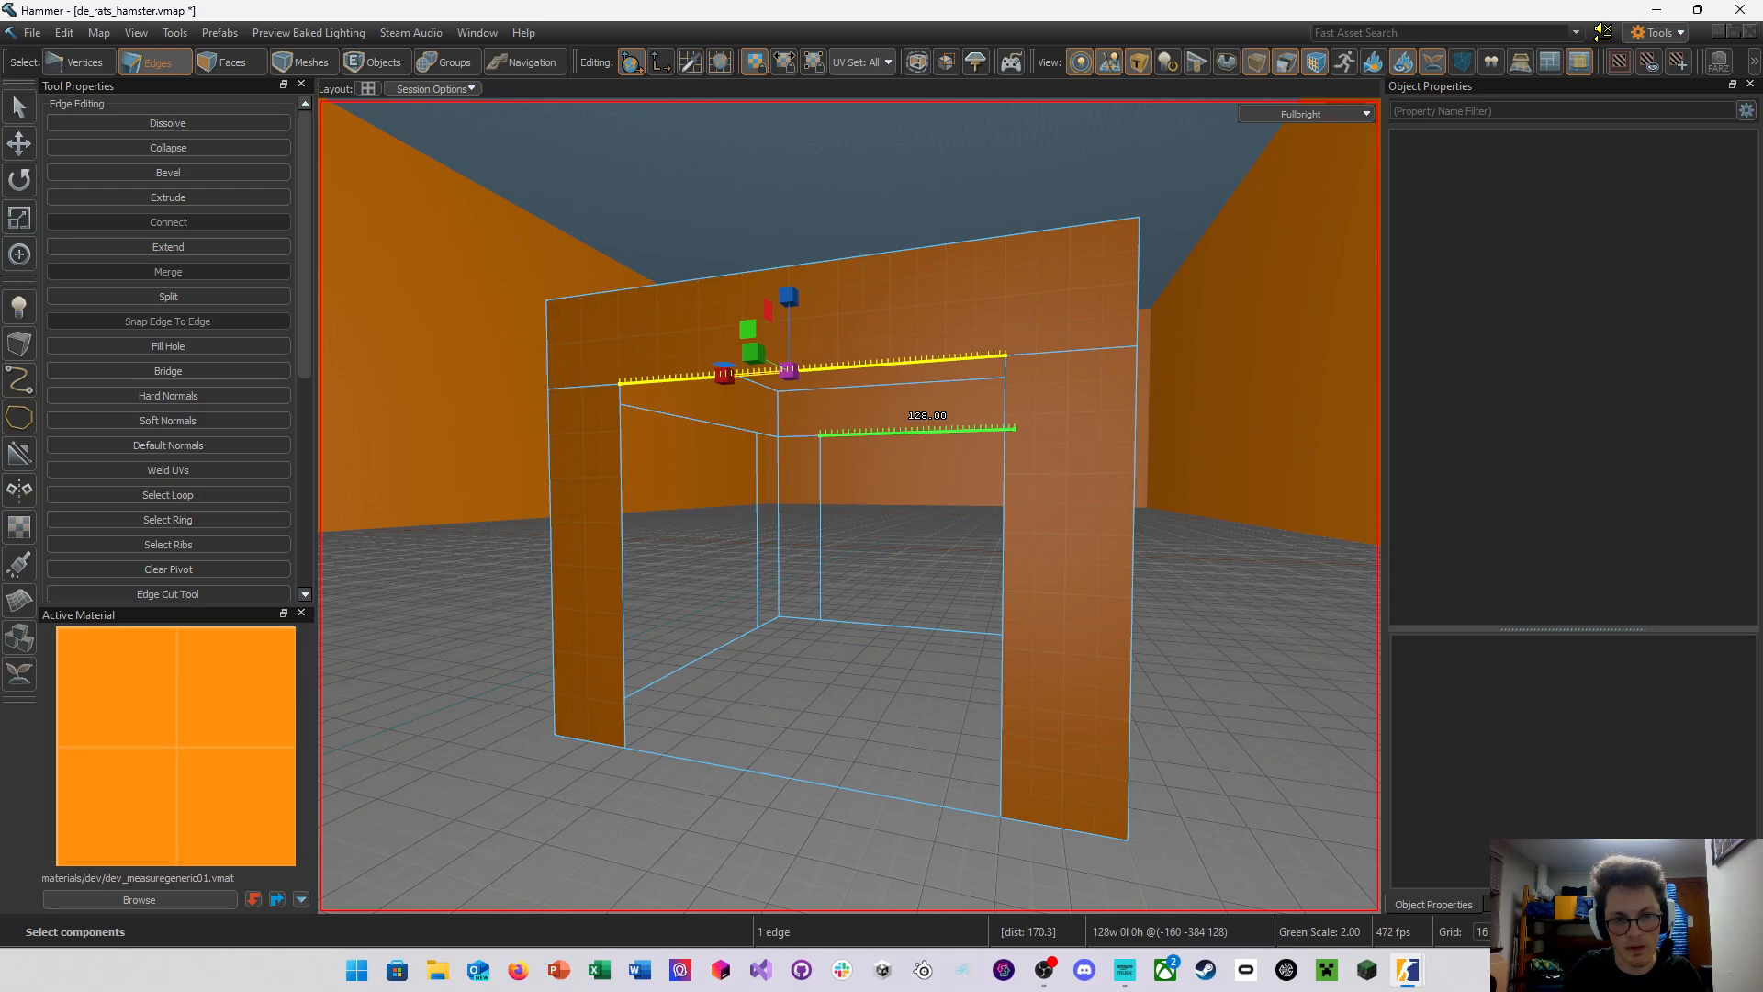
Try extruding the block's top face downward by 16 units and flipping it
key(w)
right_drag(867, 438, 850, 506)
right_drag(826, 340, 538, 112)
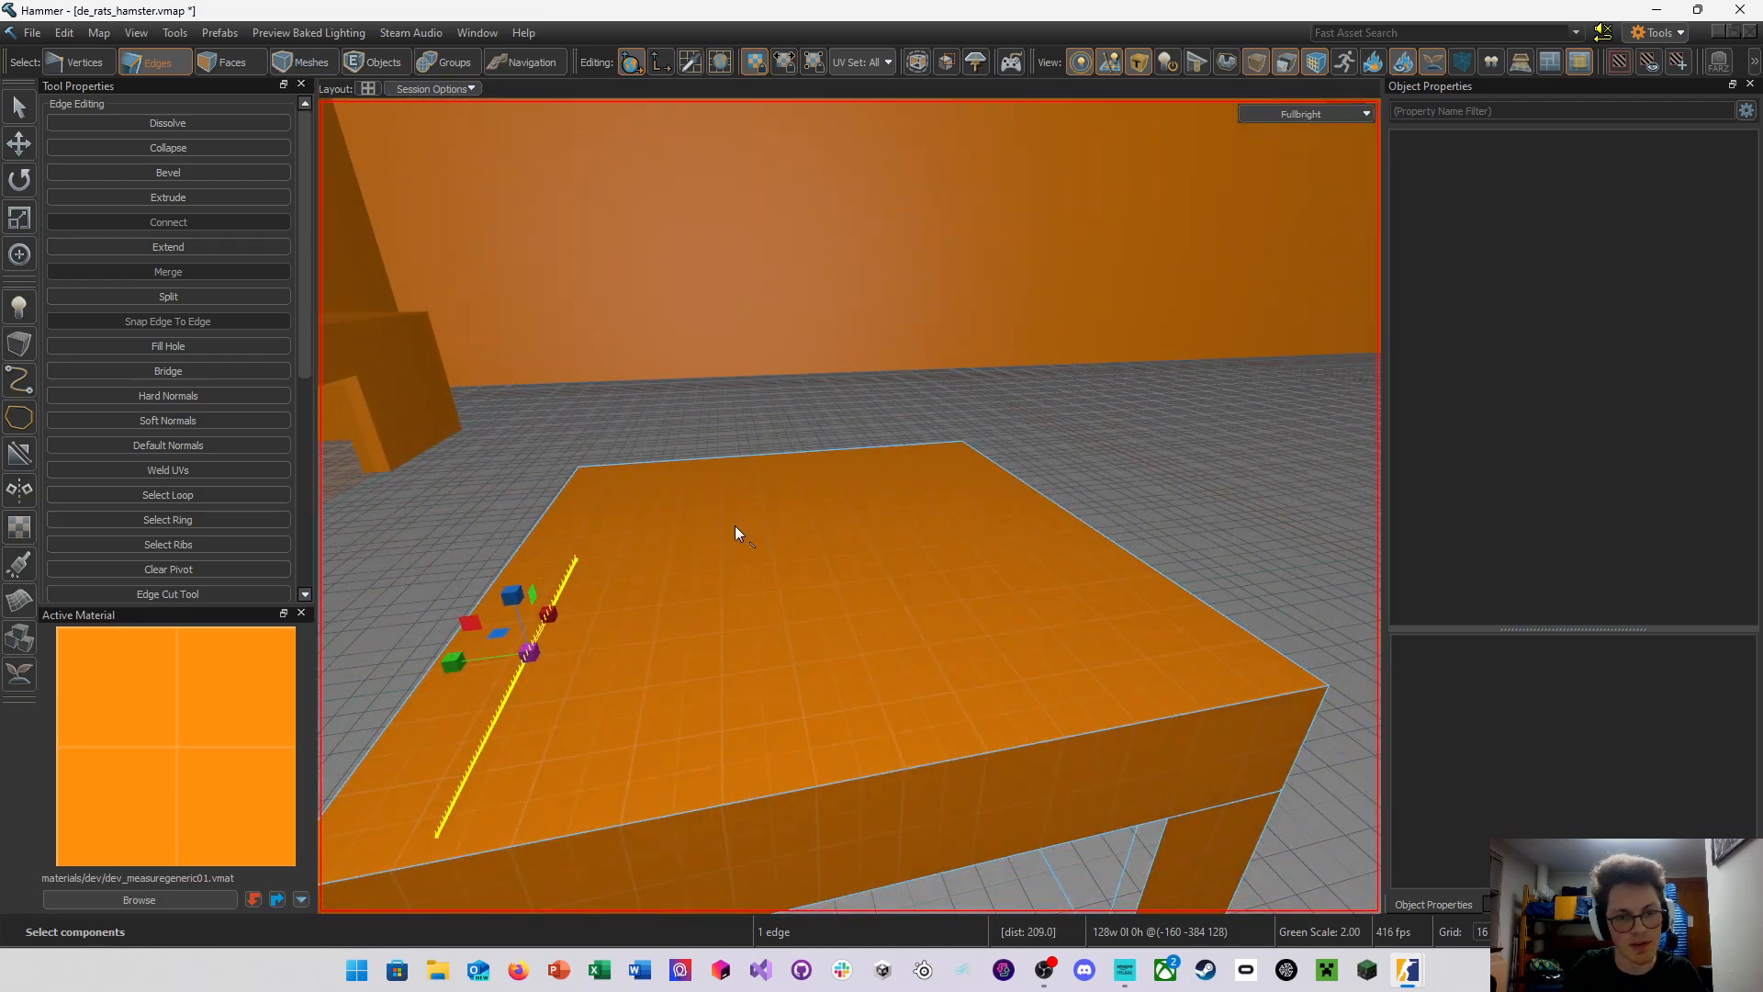
key(3)
click(865, 598)
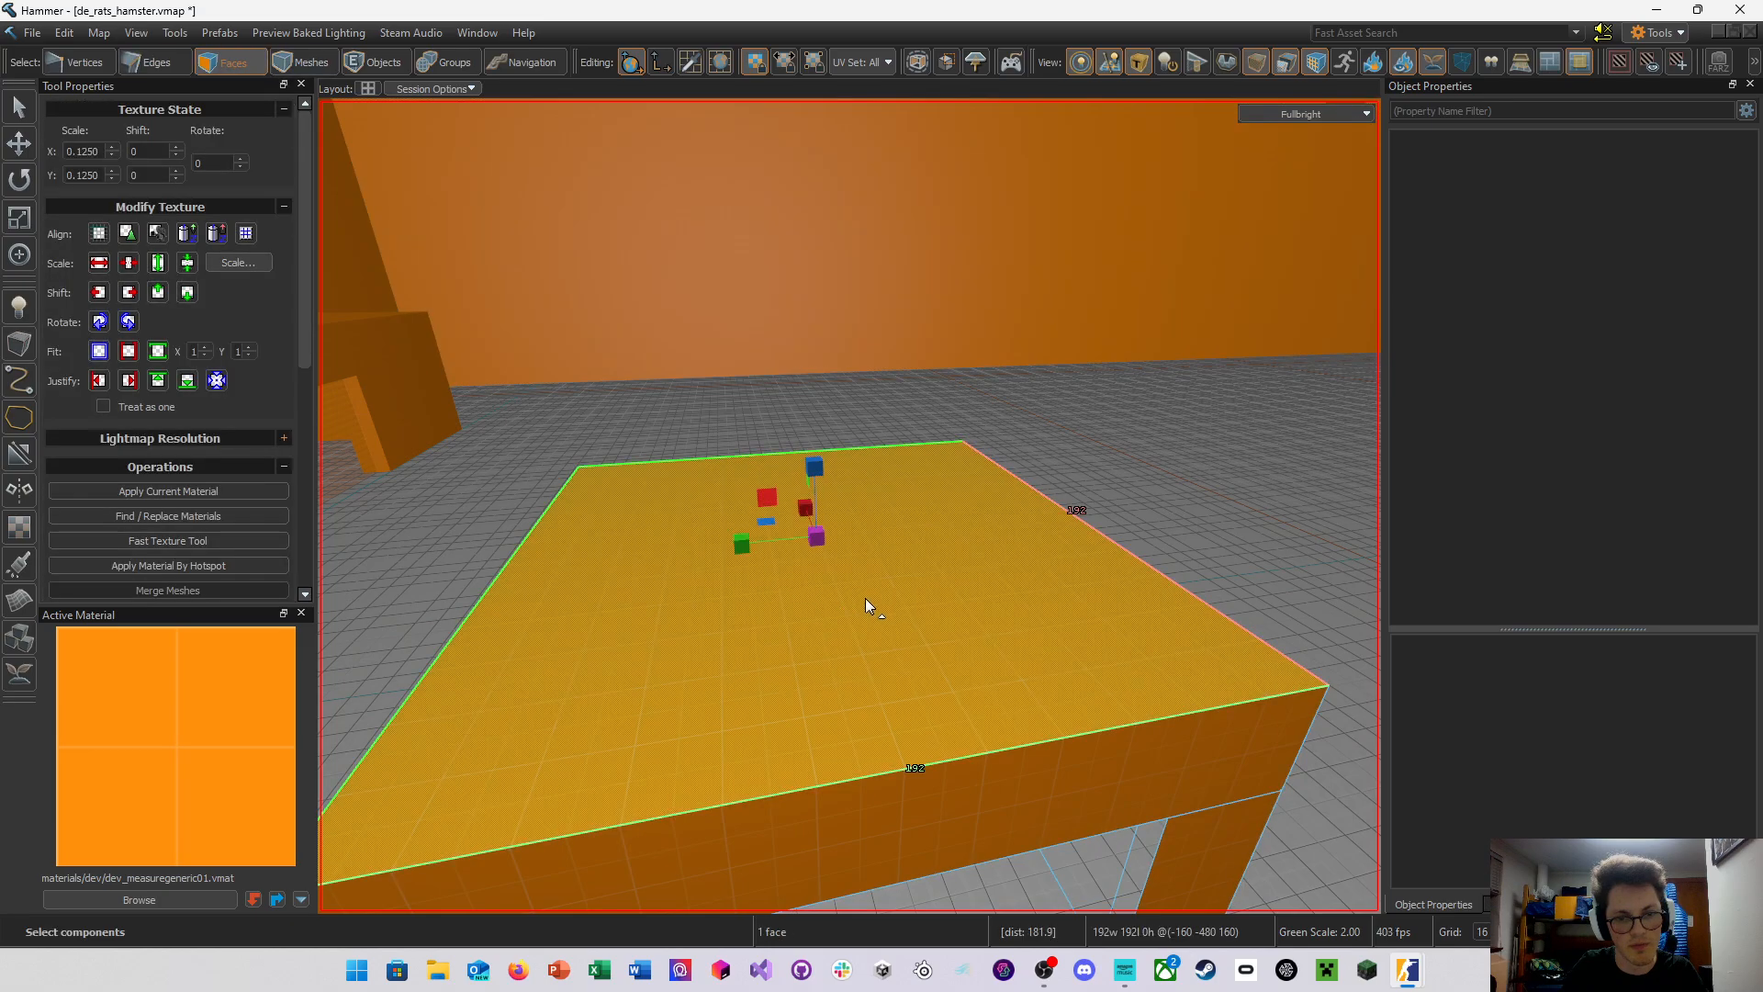
key(w)
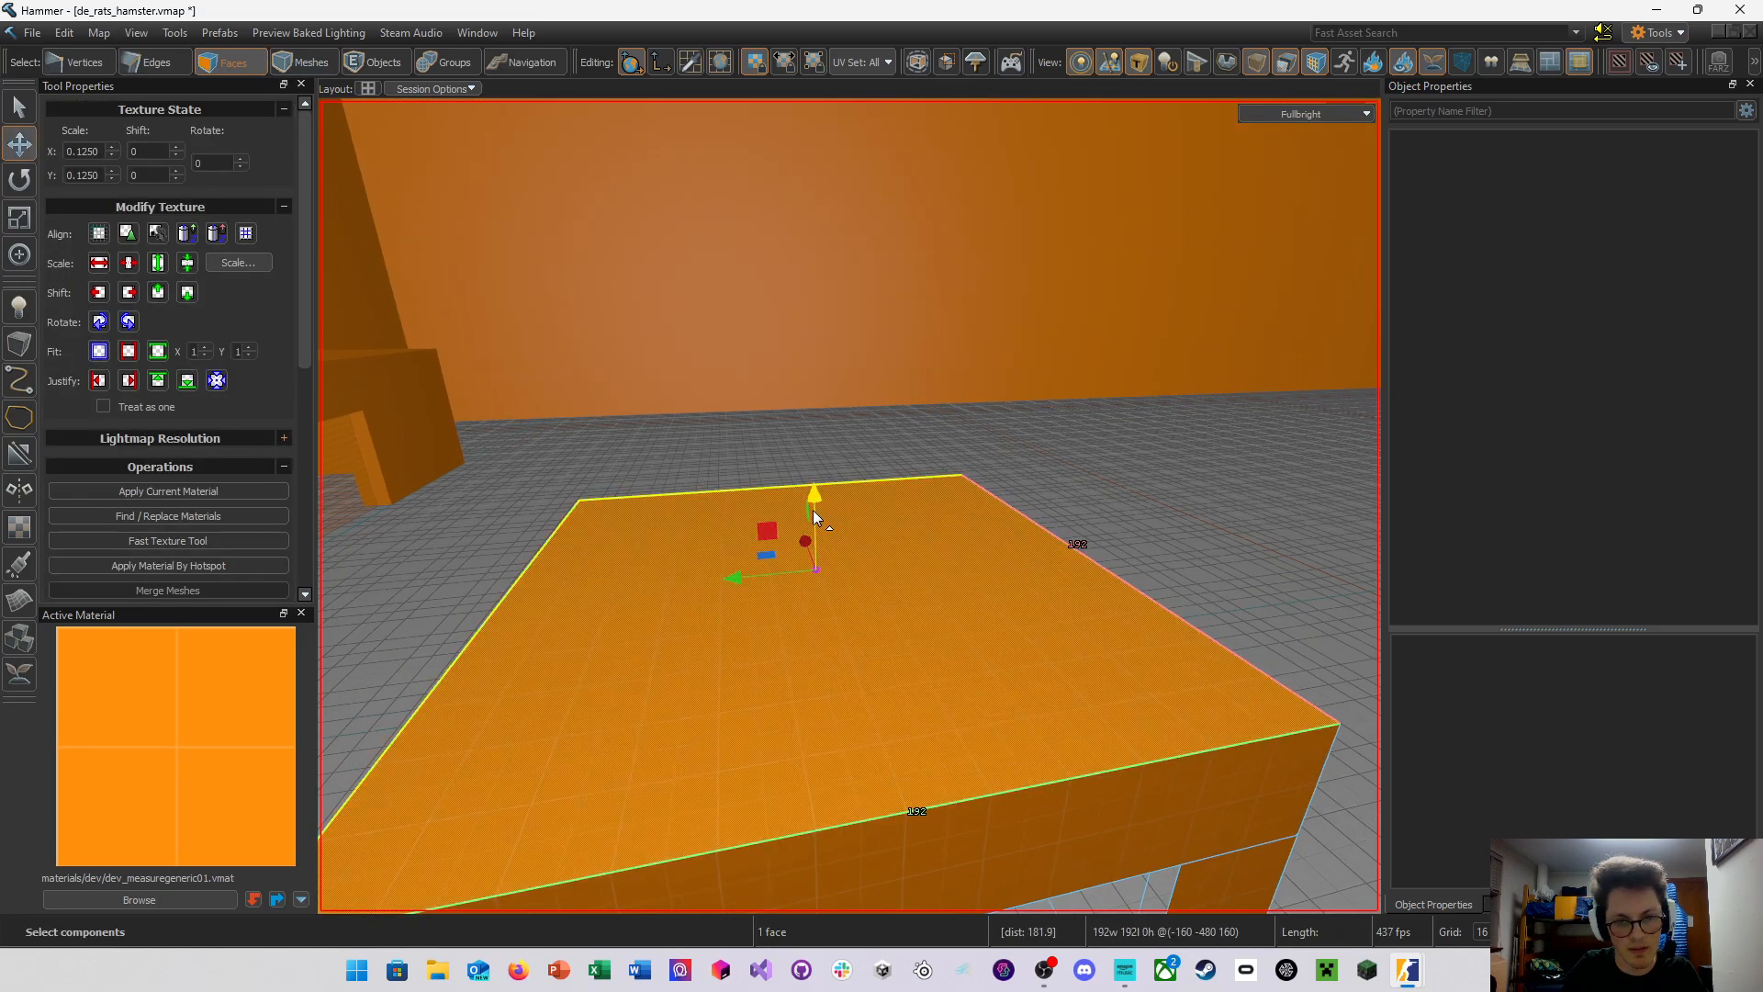
shift+drag(813, 510, 820, 605)
right_drag(820, 606, 850, 506)
key(f)
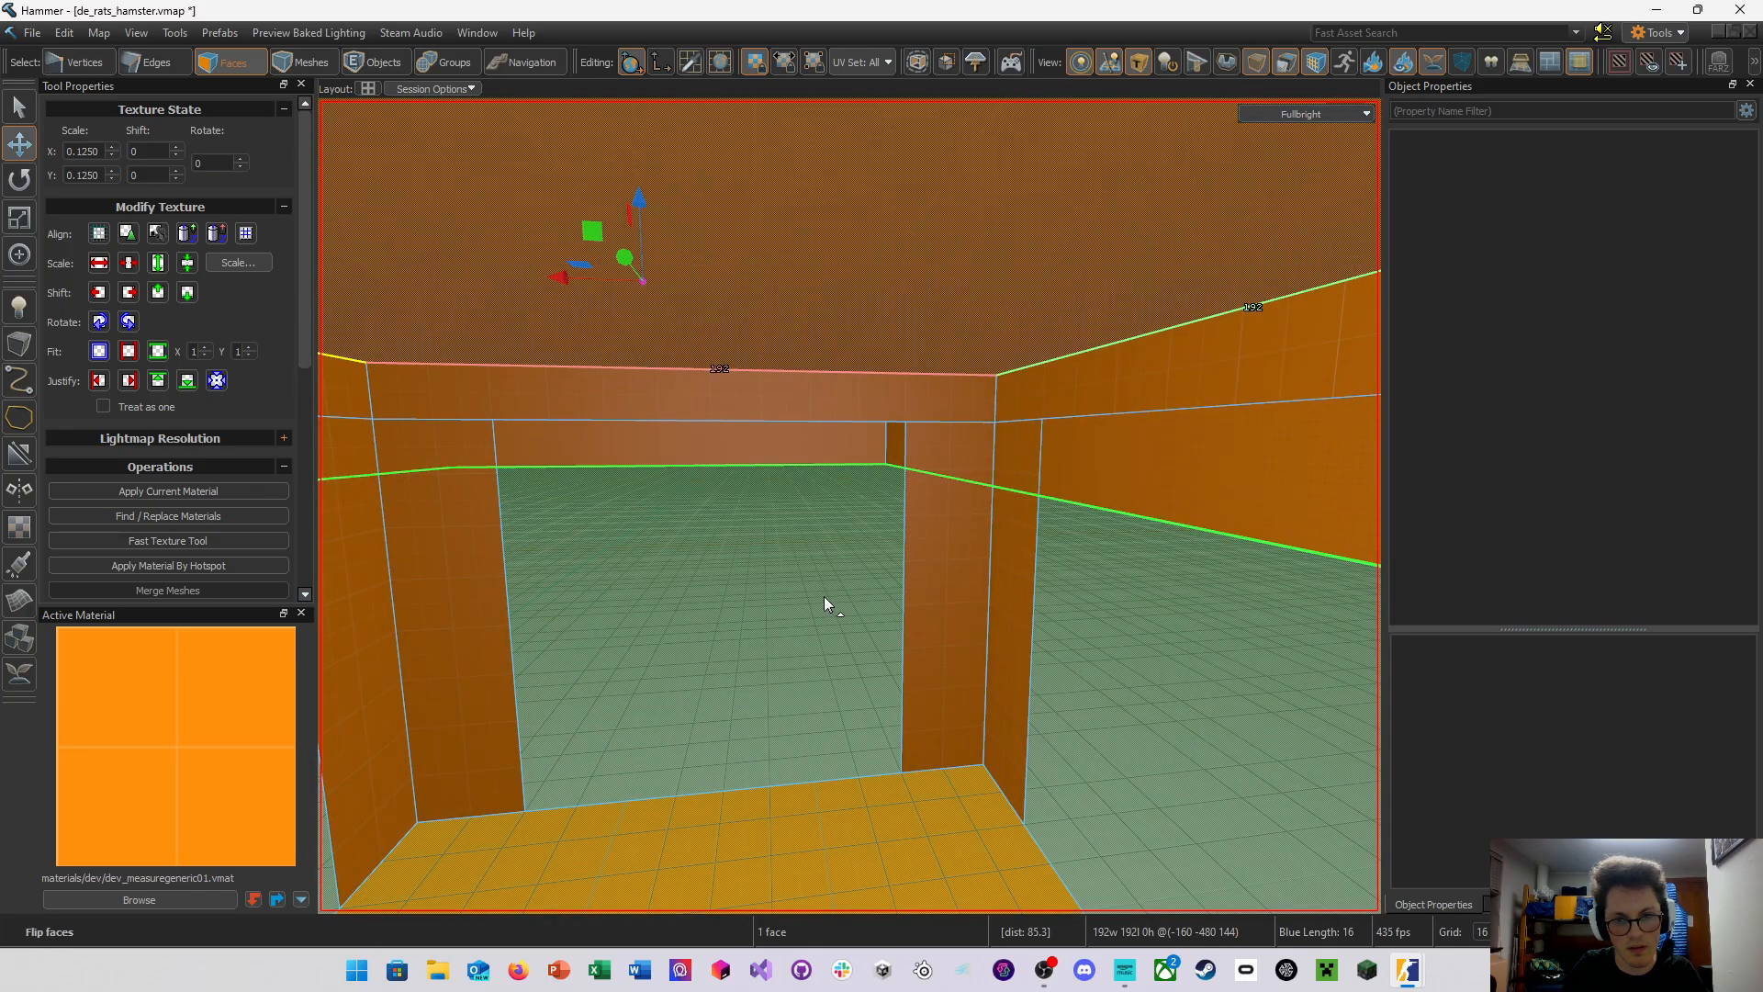
Delete the block's bottom face from underneath
right_drag(823, 597, 791, 535)
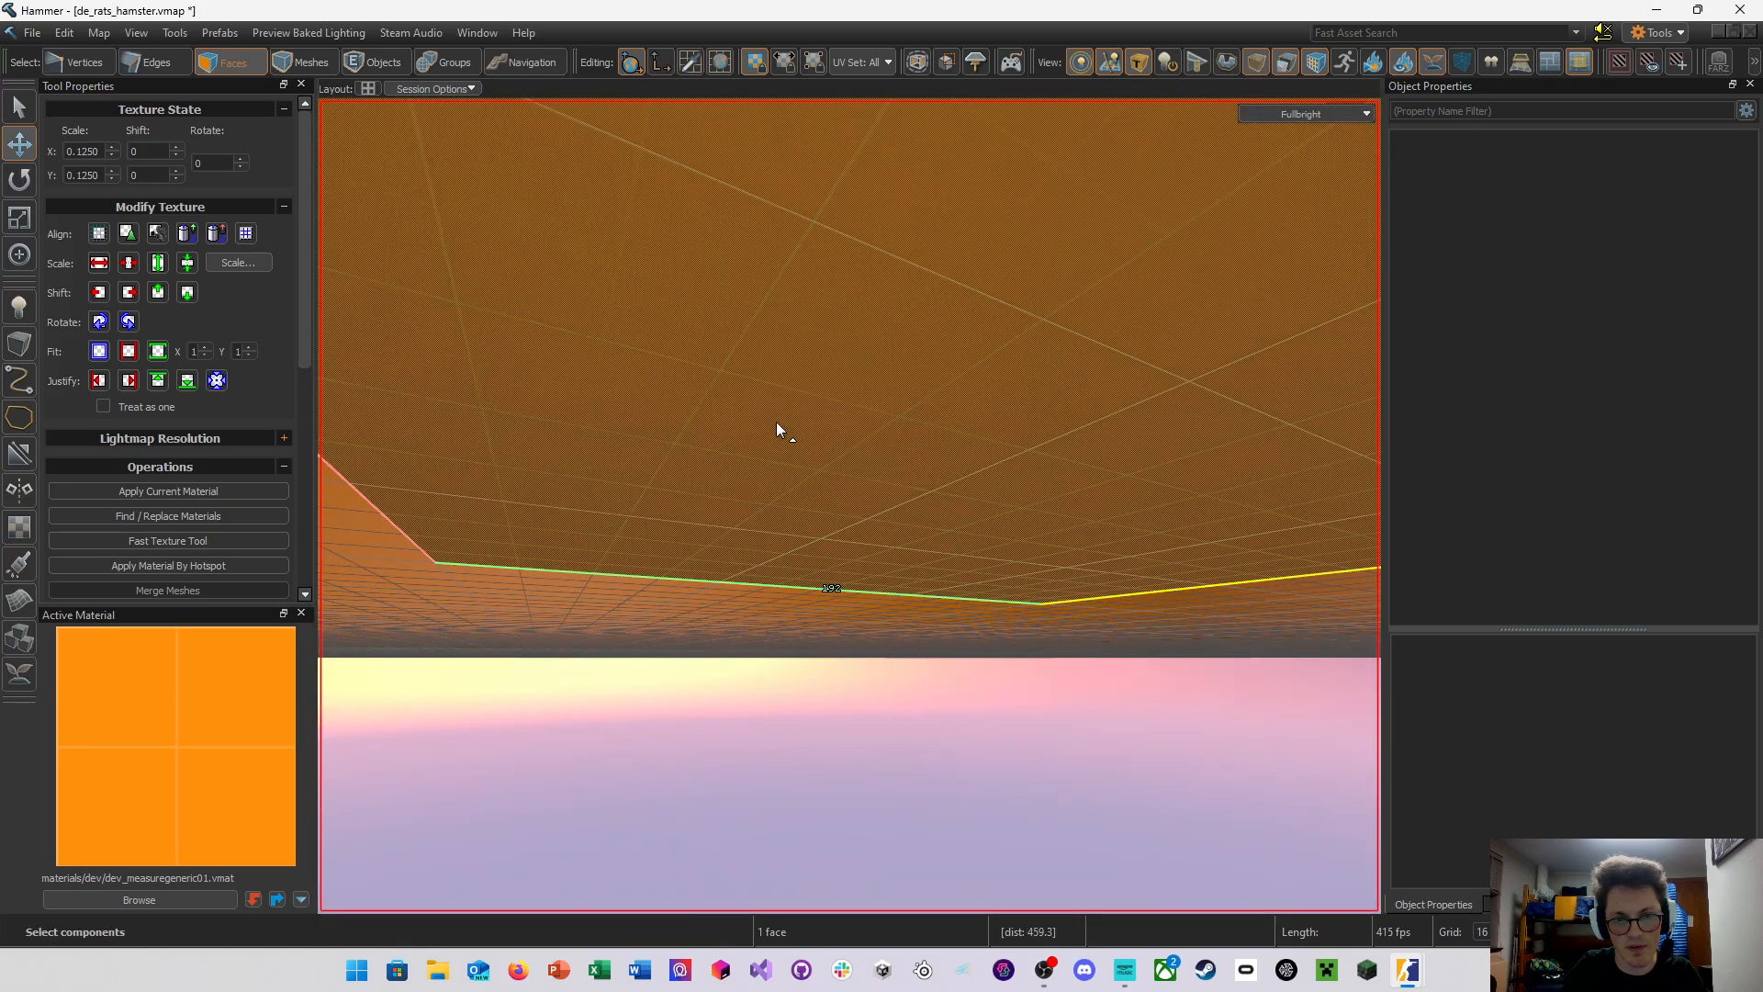
right_drag(780, 425, 551, 408)
key(Delete)
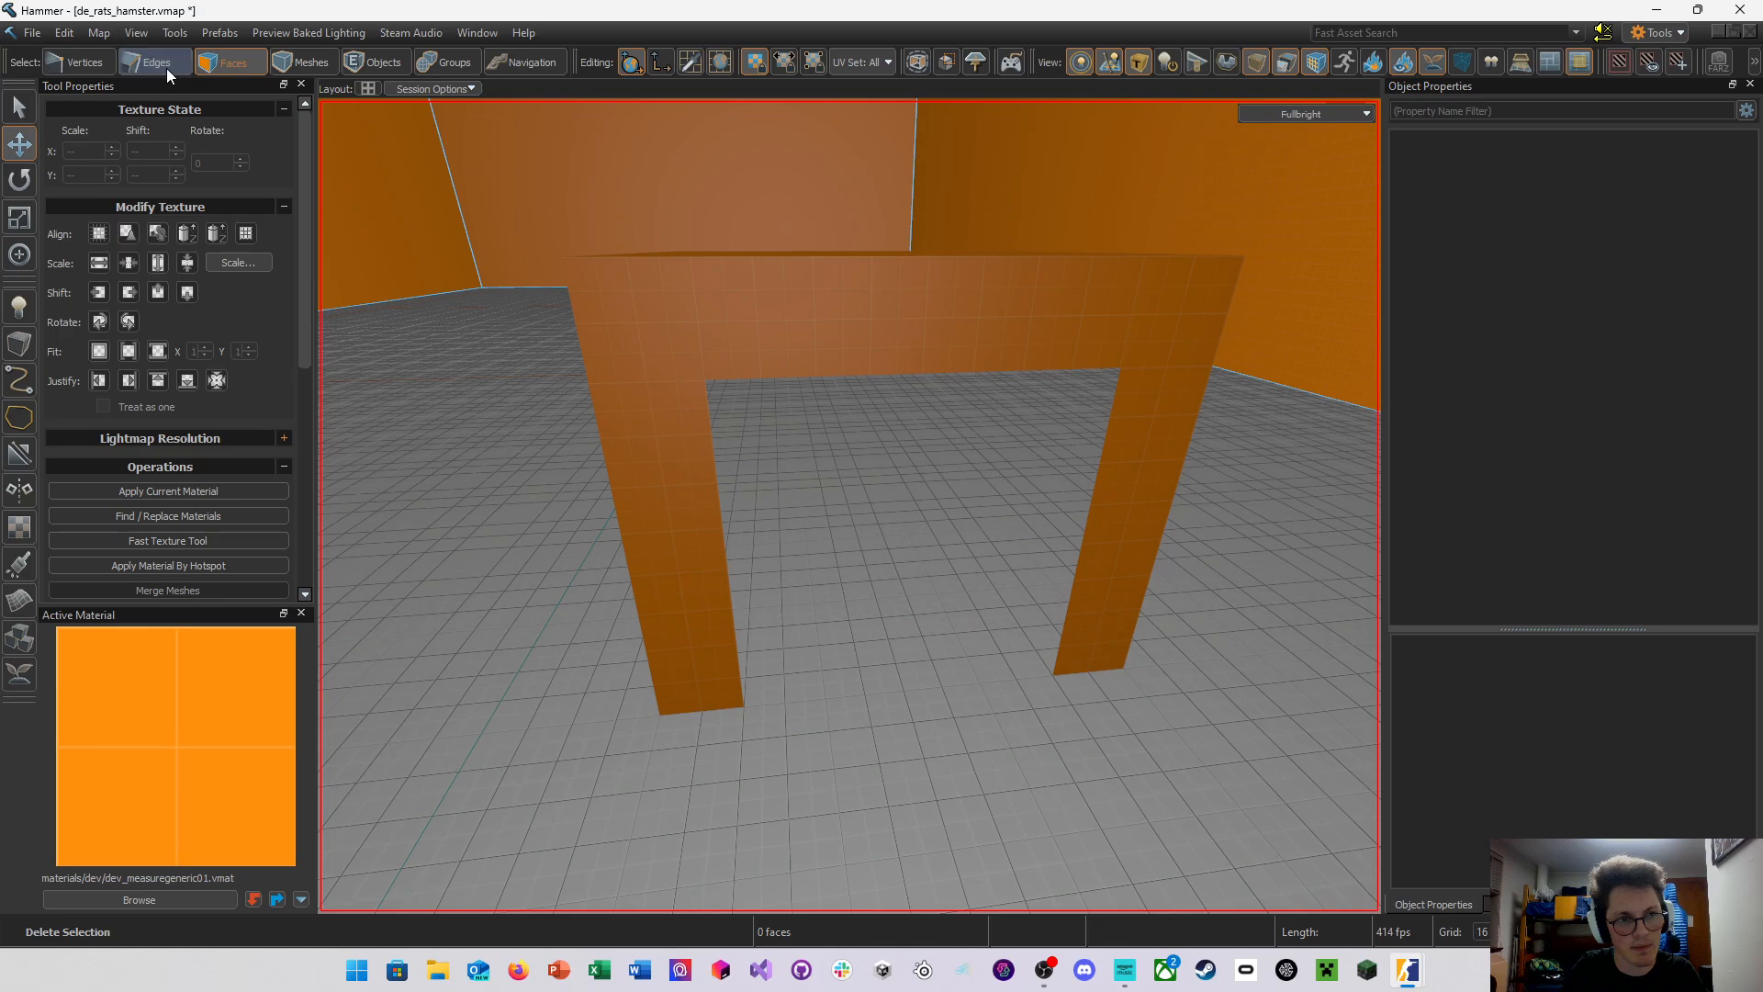
Try arcing one side opening's two side edges and upper edge with the Edge Arc Tool at an arc width of -16
click(156, 62)
double_click(714, 418)
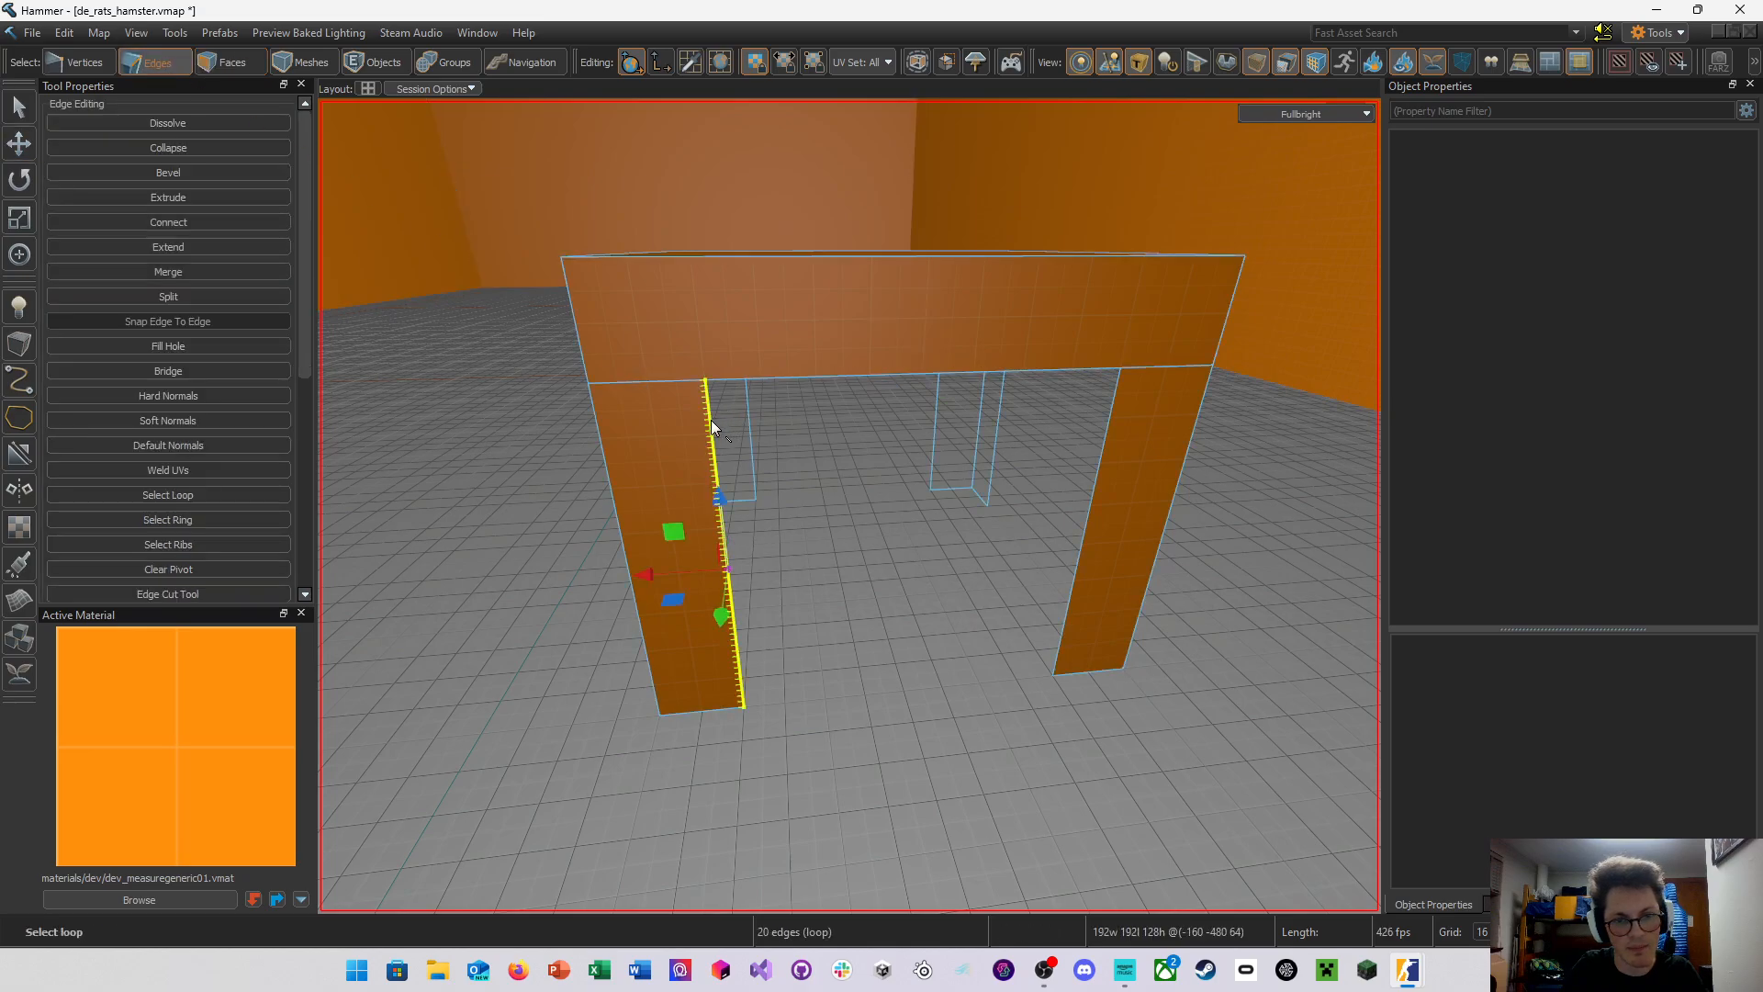
click(722, 431)
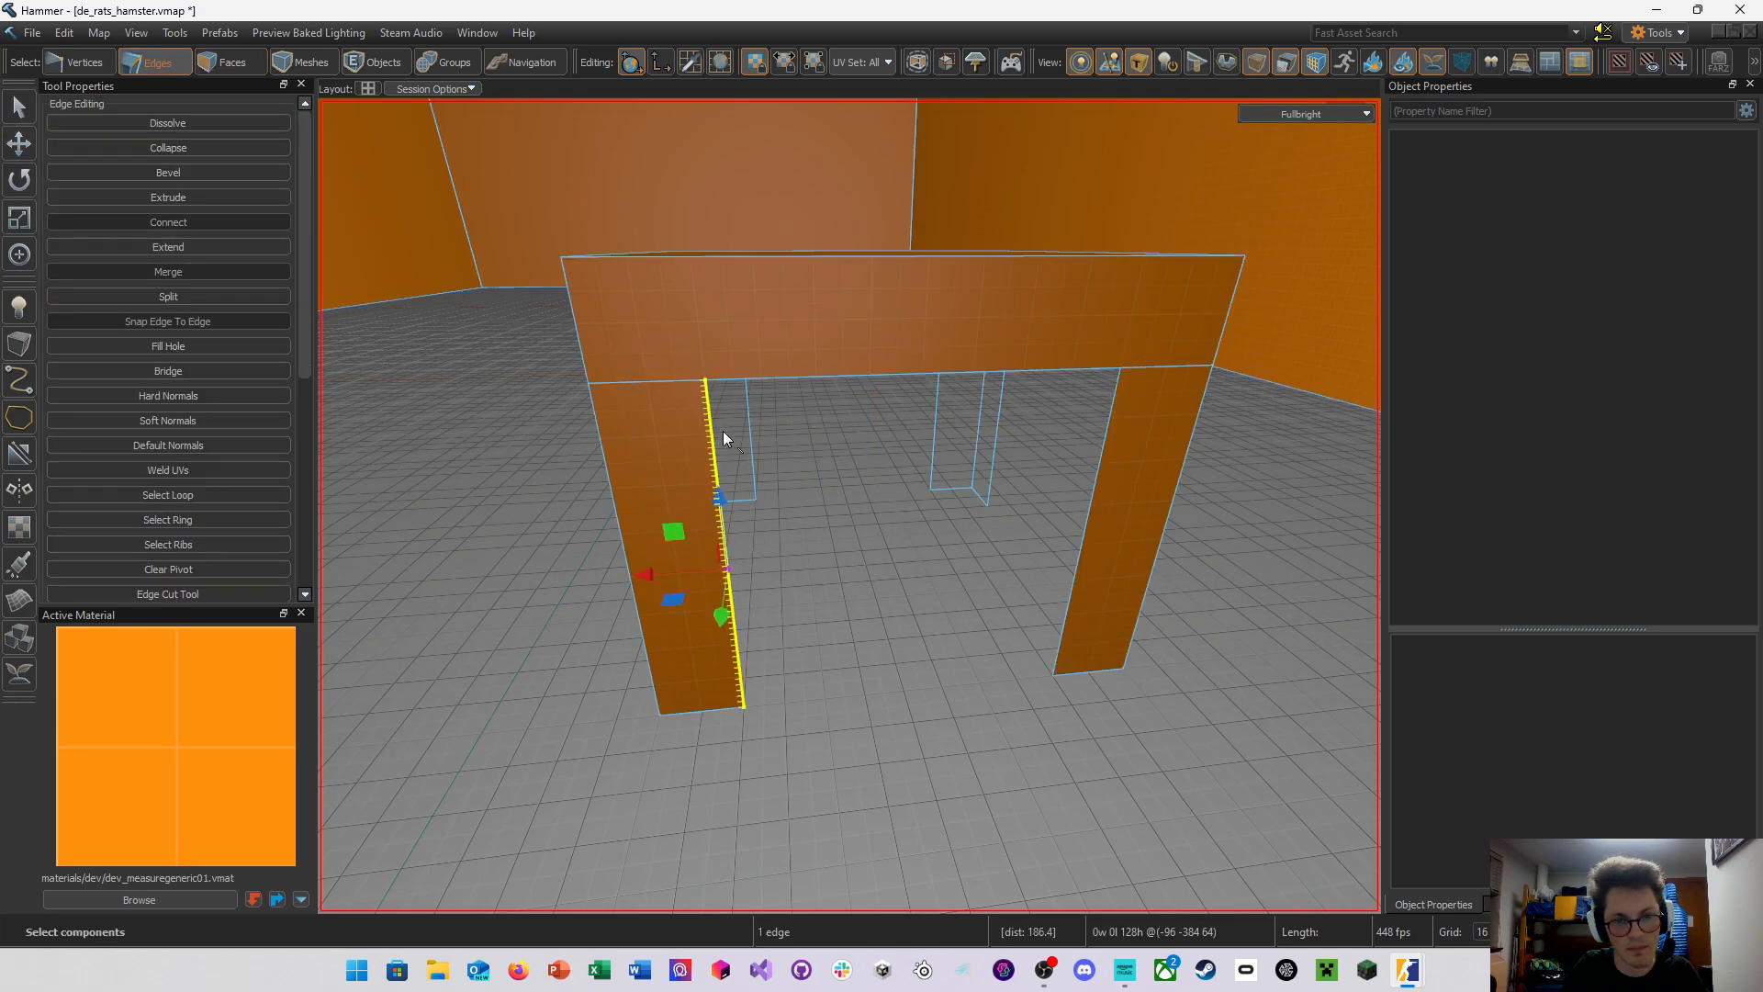
shift+click(816, 379)
shift+click(1080, 551)
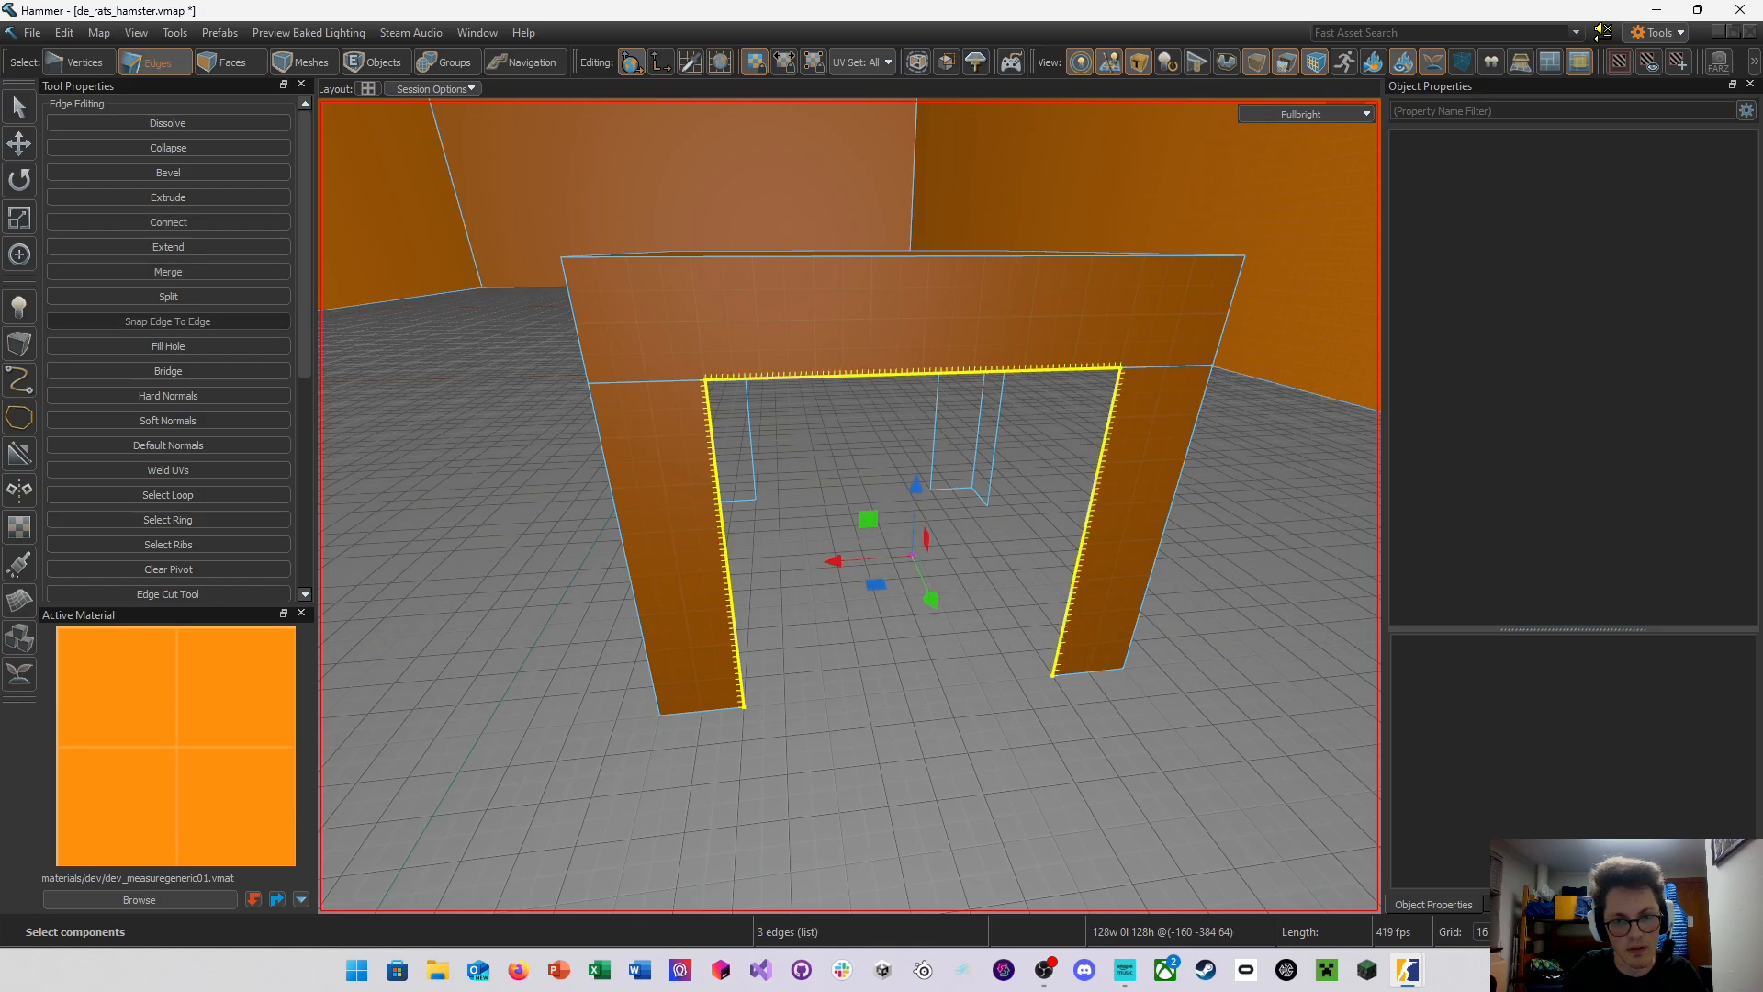
right_drag(948, 520, 1021, 505)
scroll(201, 445, down, 7)
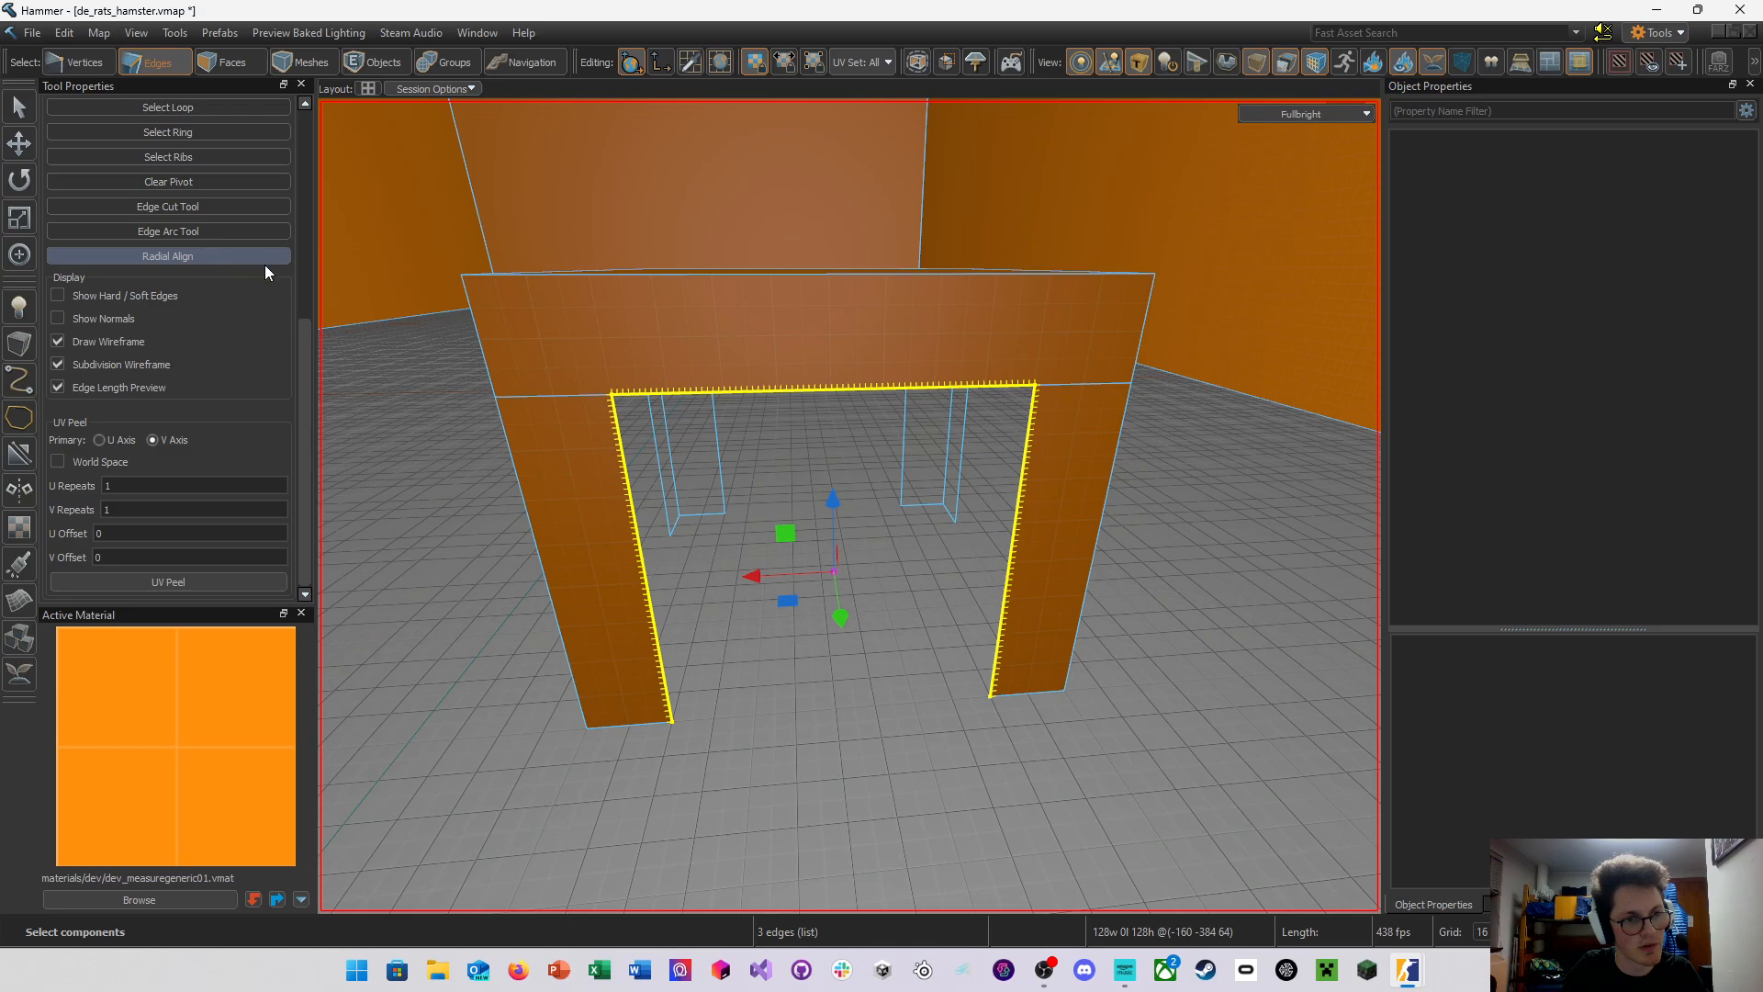
click(216, 229)
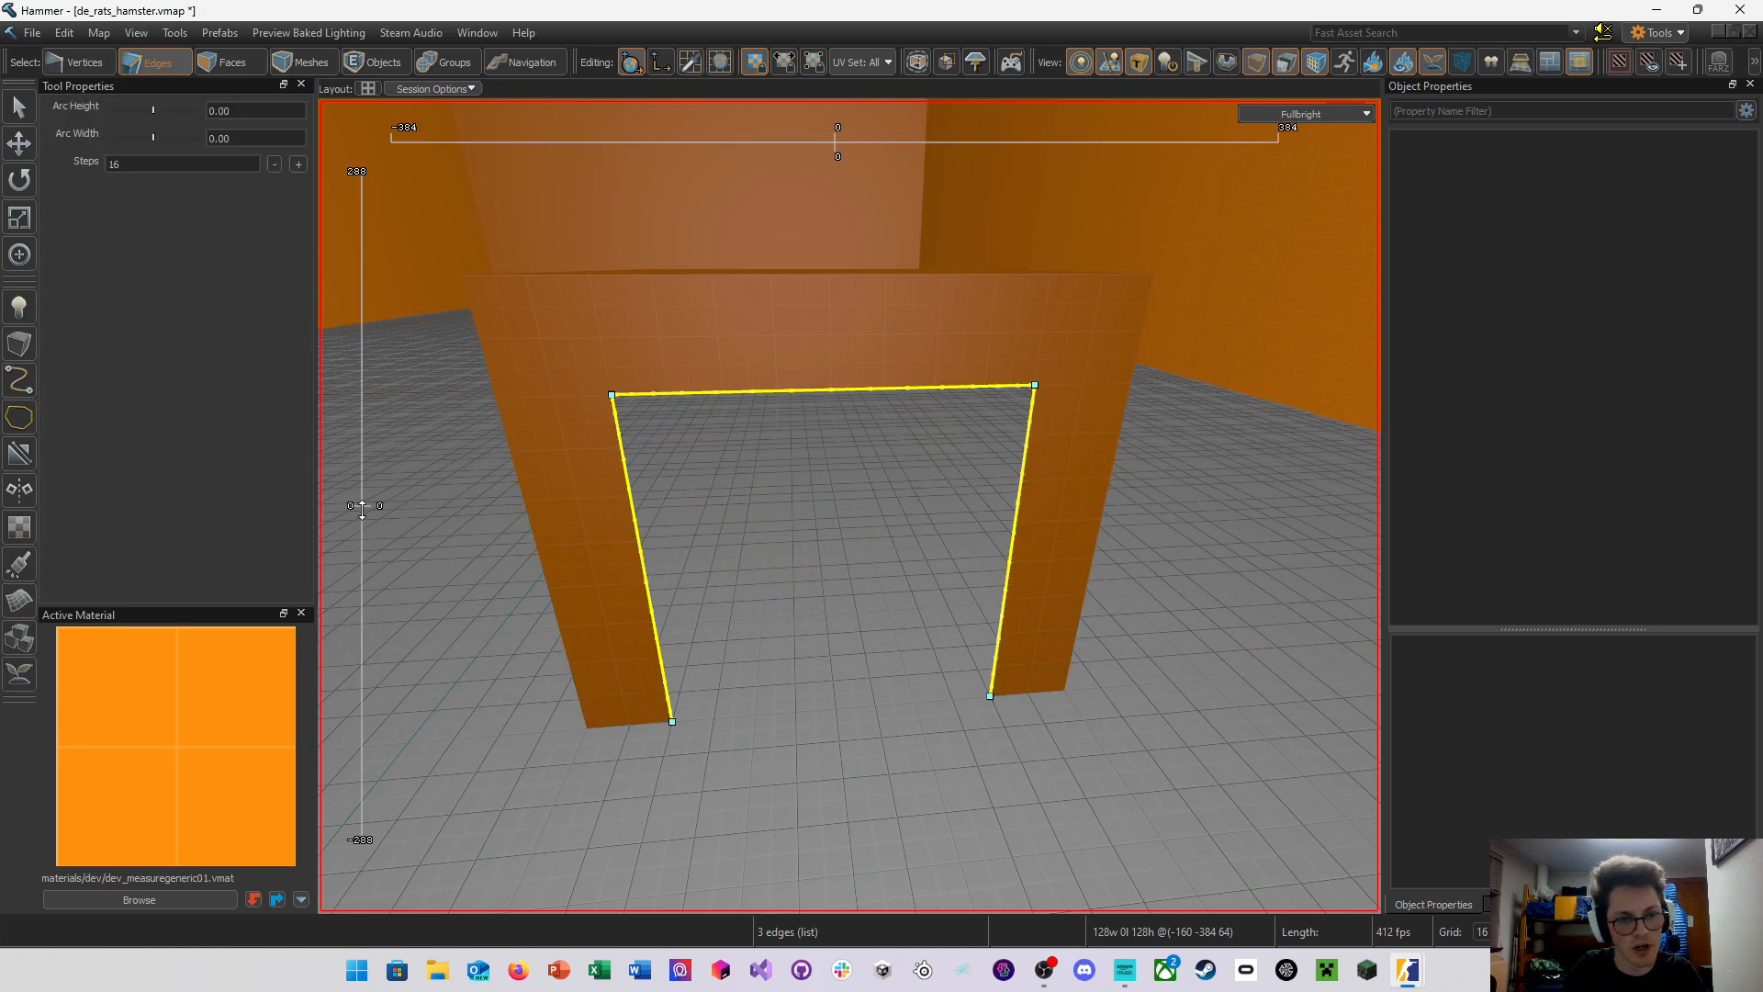
mouse_move(362, 509)
mouse_down()
mouse_move(361, 456)
mouse_move(370, 499)
mouse_up()
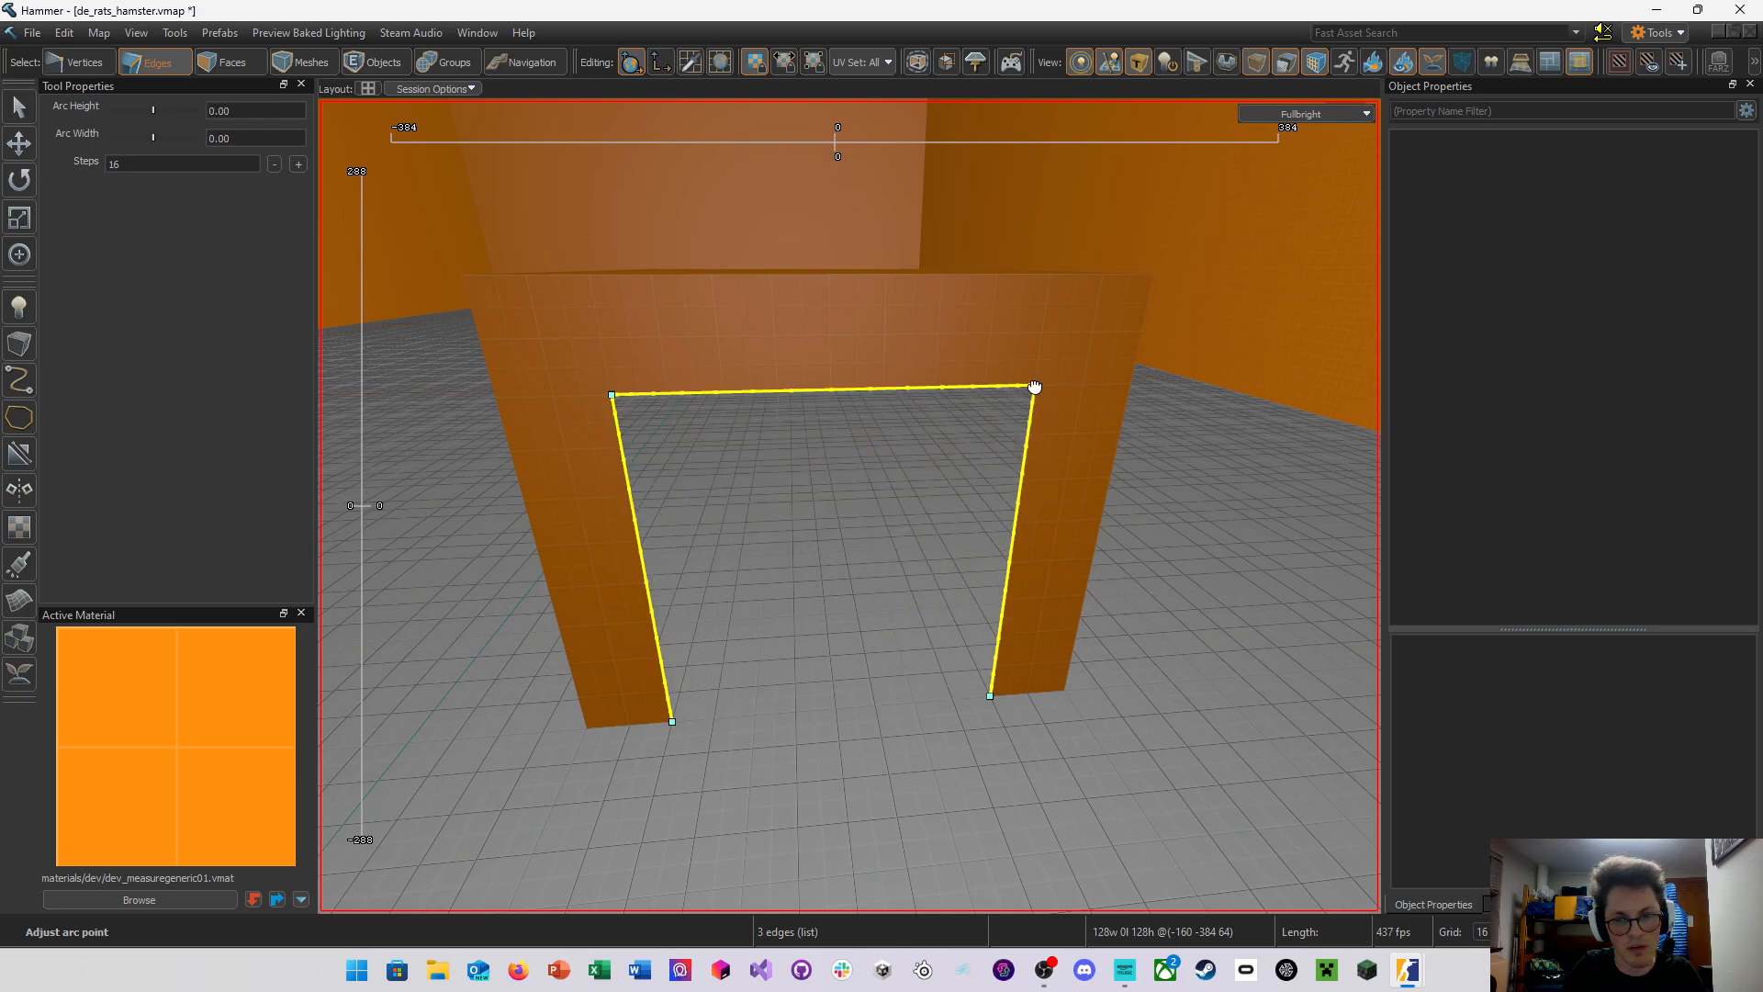
drag(1034, 384, 990, 411)
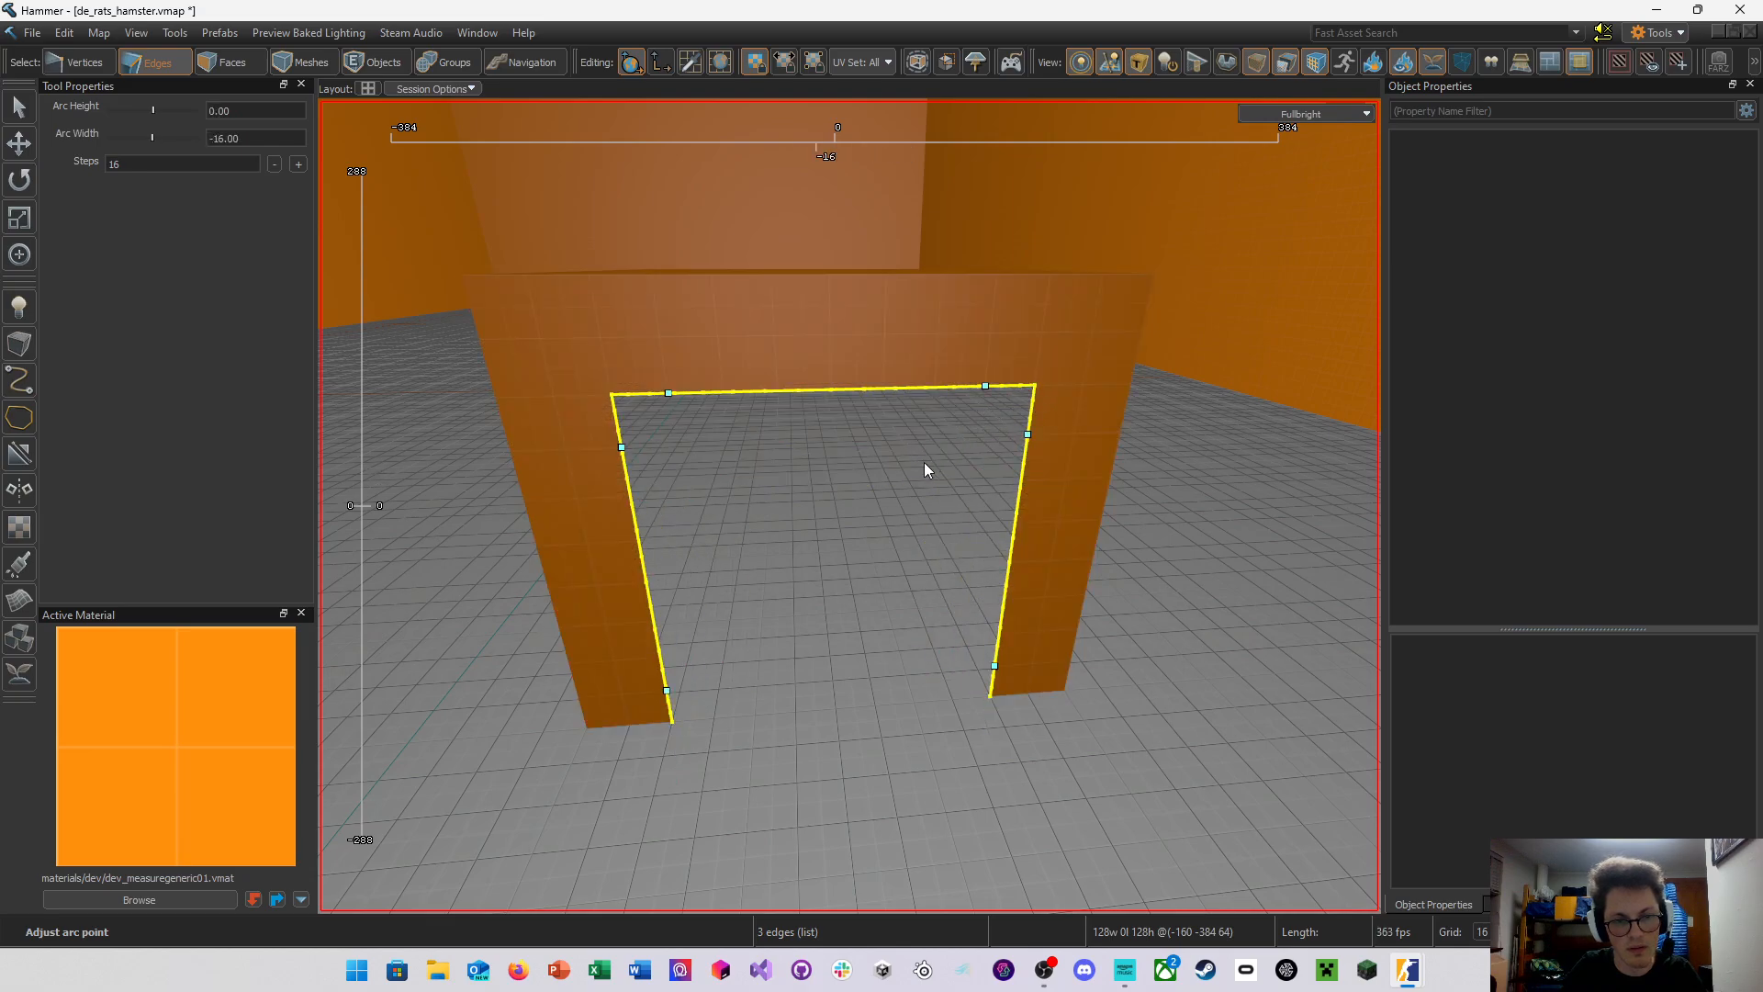
key(Escape)
Undo the recent edge selections and the deletion of the block's bottom face
key(ctrl+z)
key(ctrl+z)
key(ctrl+z)
key(ctrl+z)
key(ctrl+z)
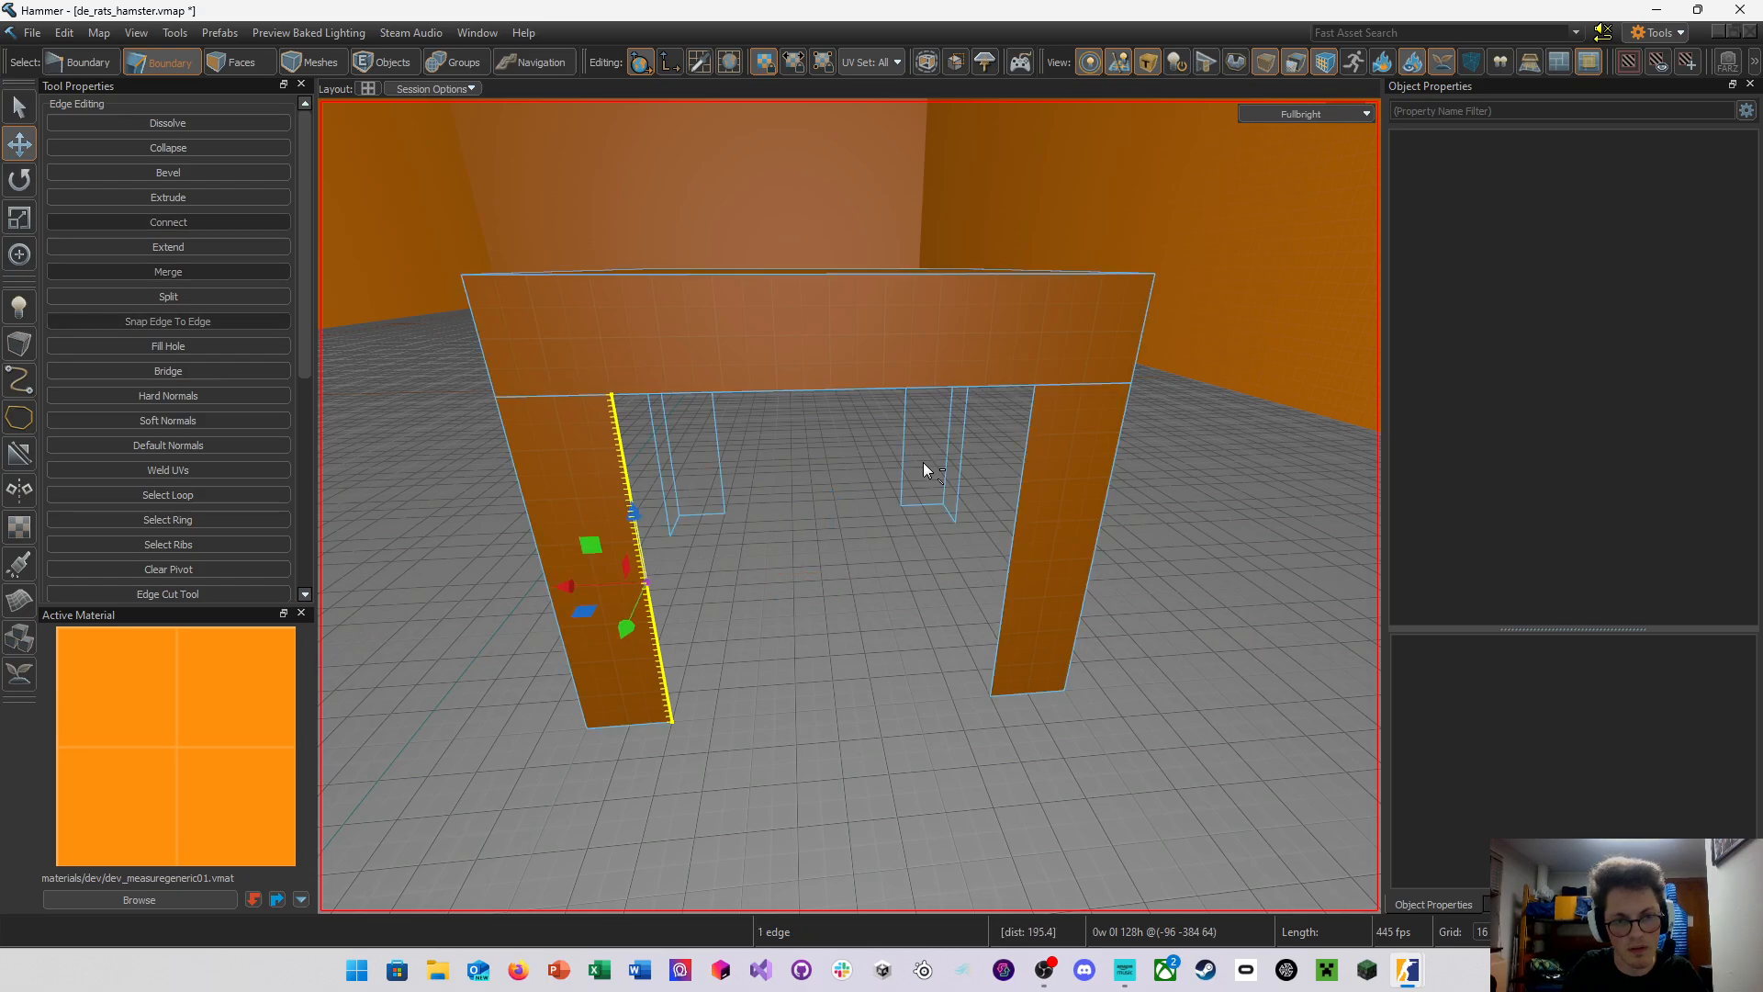
key(ctrl+z)
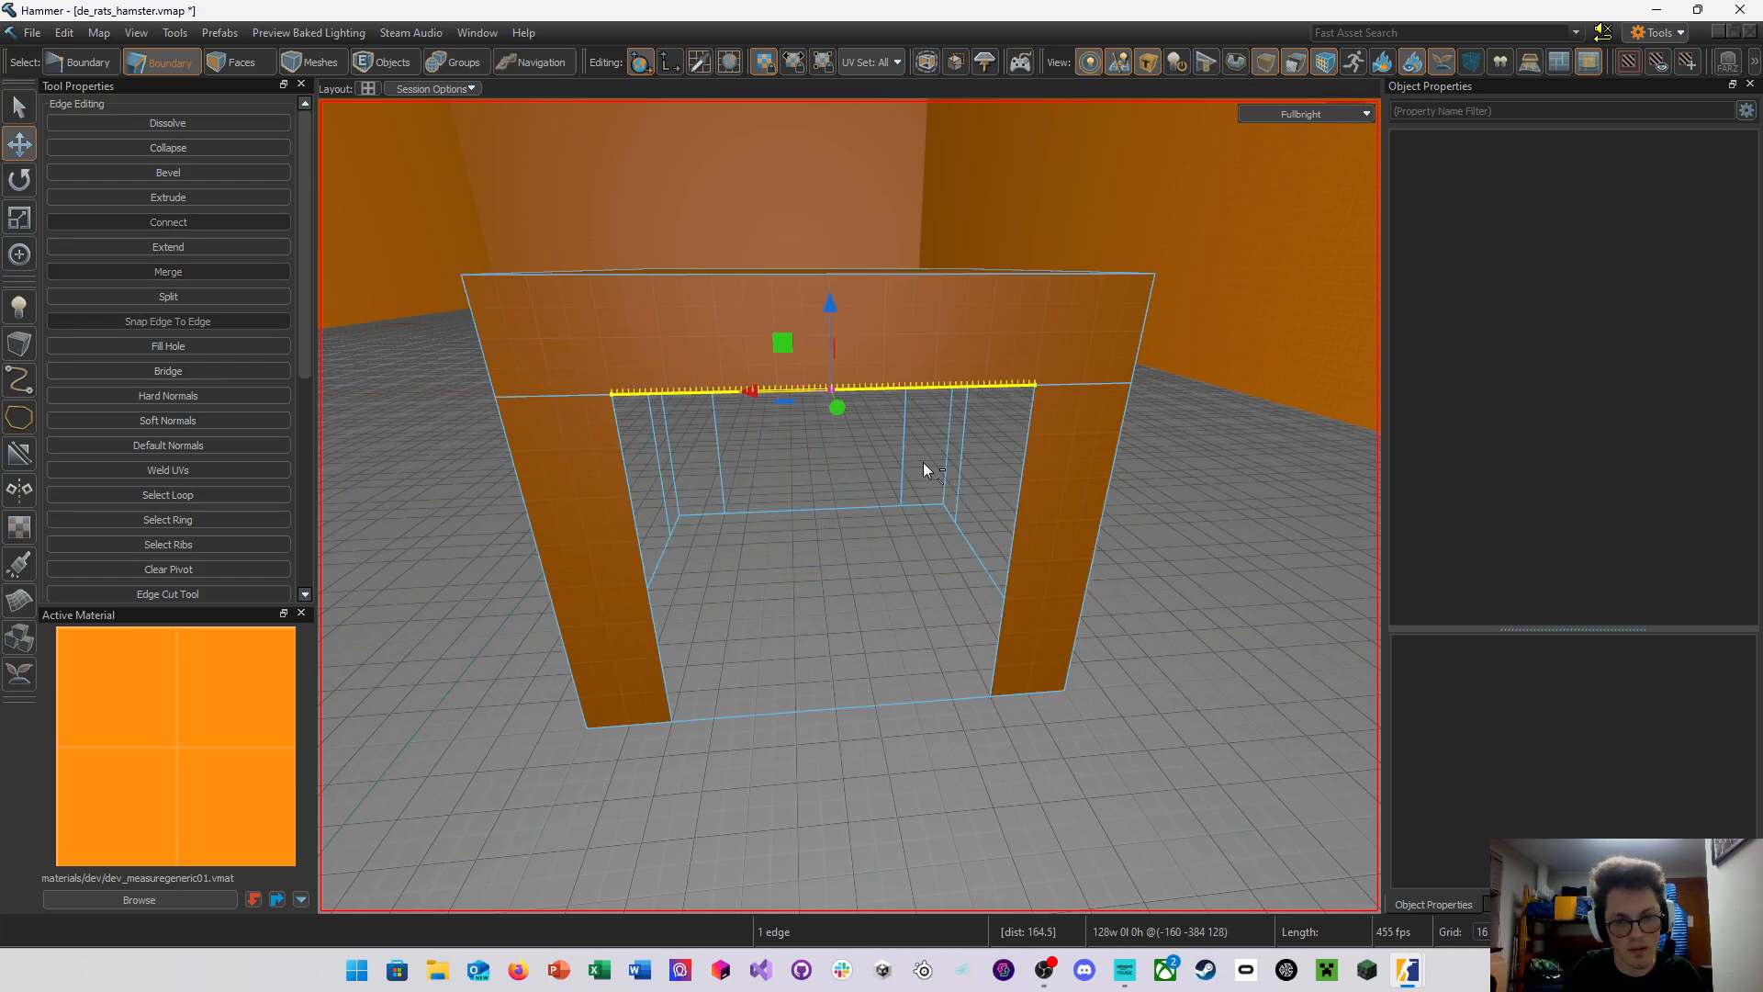
Try arcing the front opening's full four-edge loop with an arc height of -16, and undo it
click(668, 669)
double_click(1012, 551)
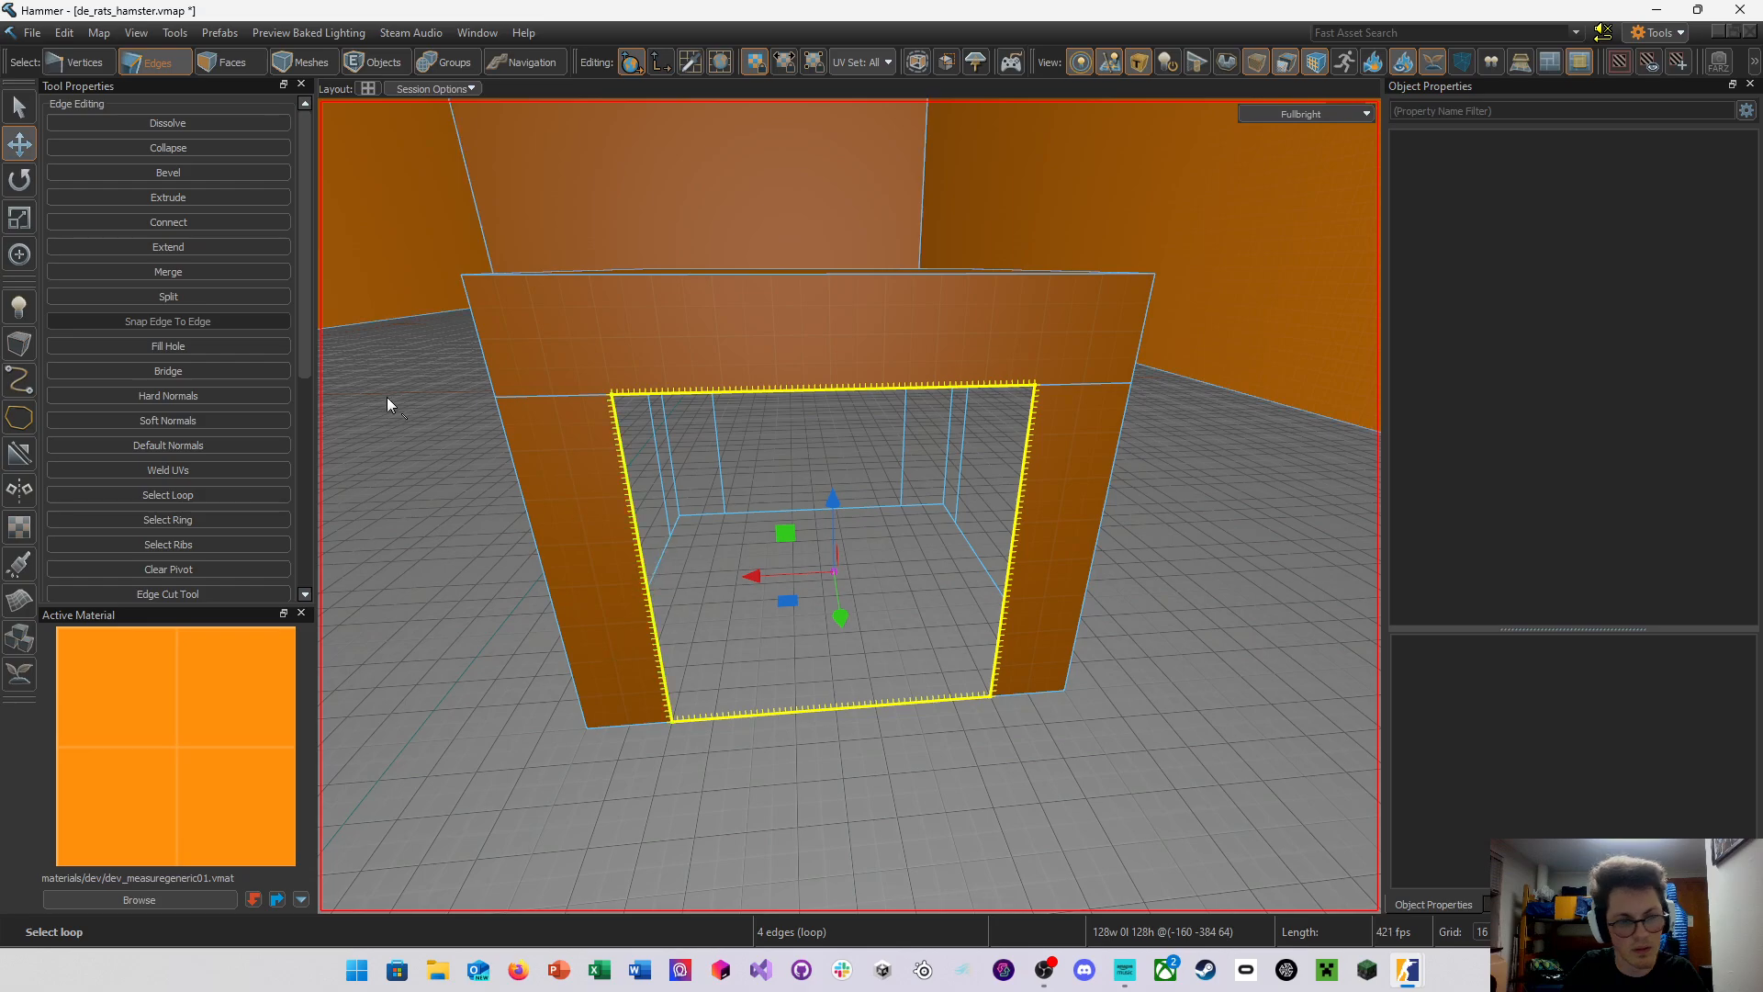
scroll(228, 463, down, 2)
scroll(228, 459, down, 2)
click(207, 449)
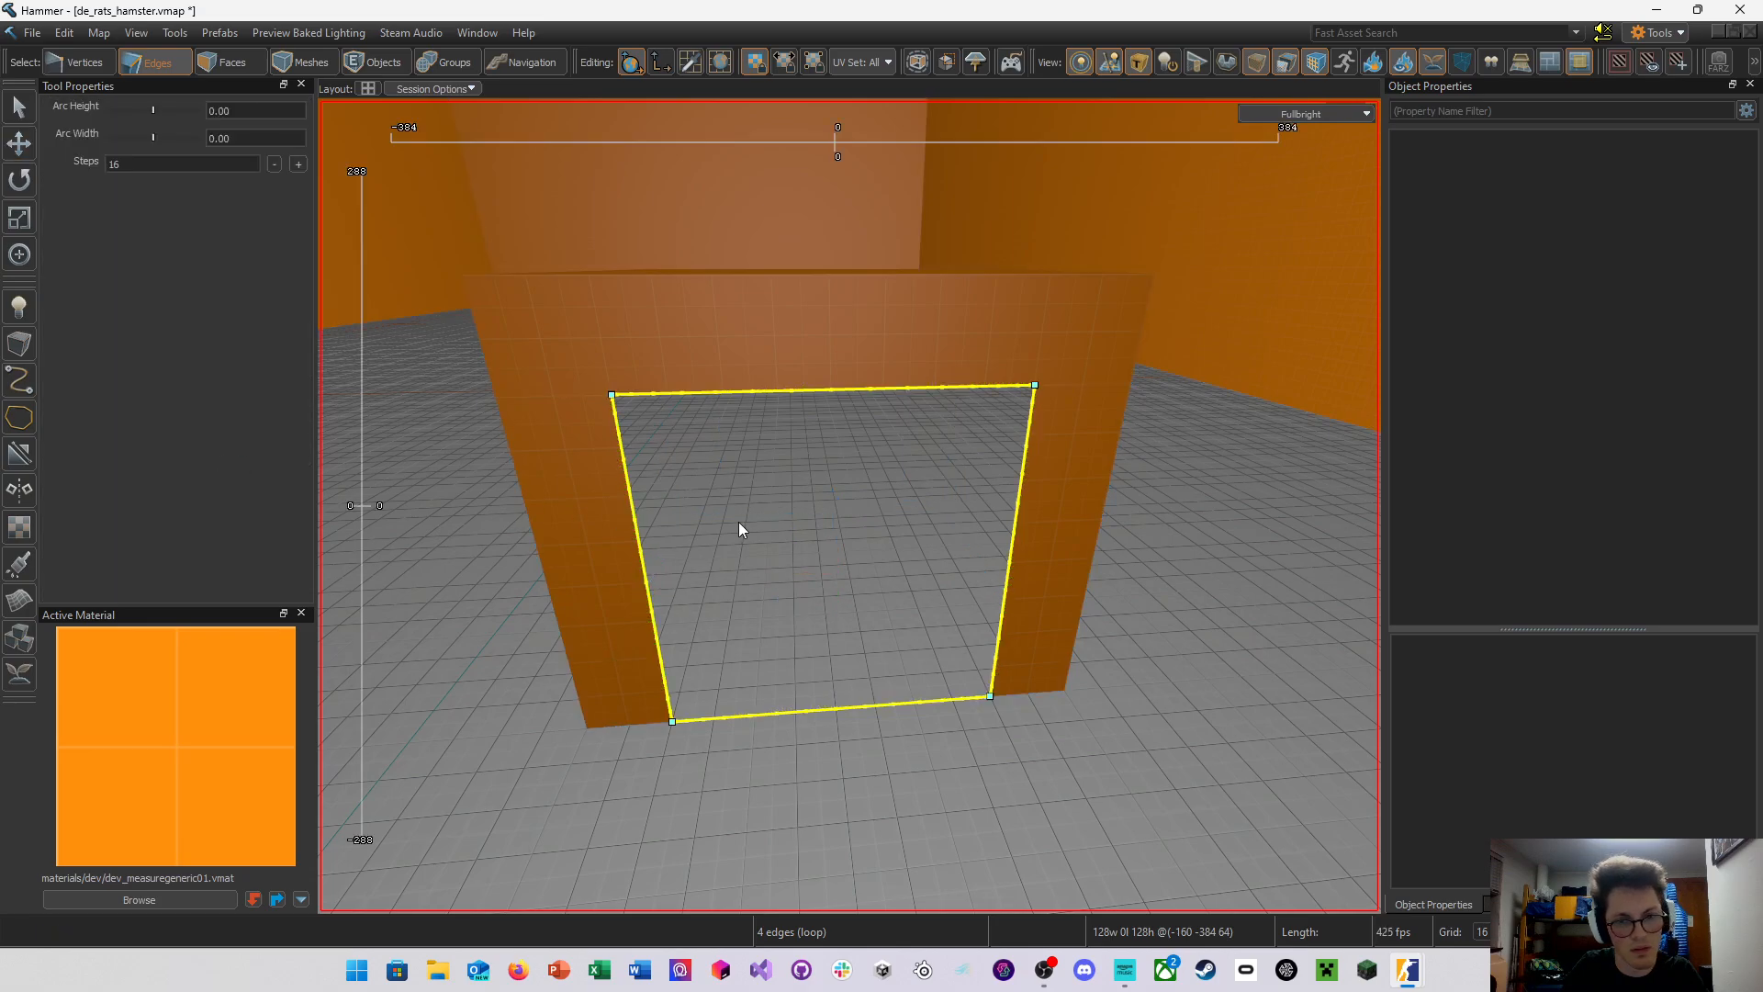
drag(353, 499, 414, 535)
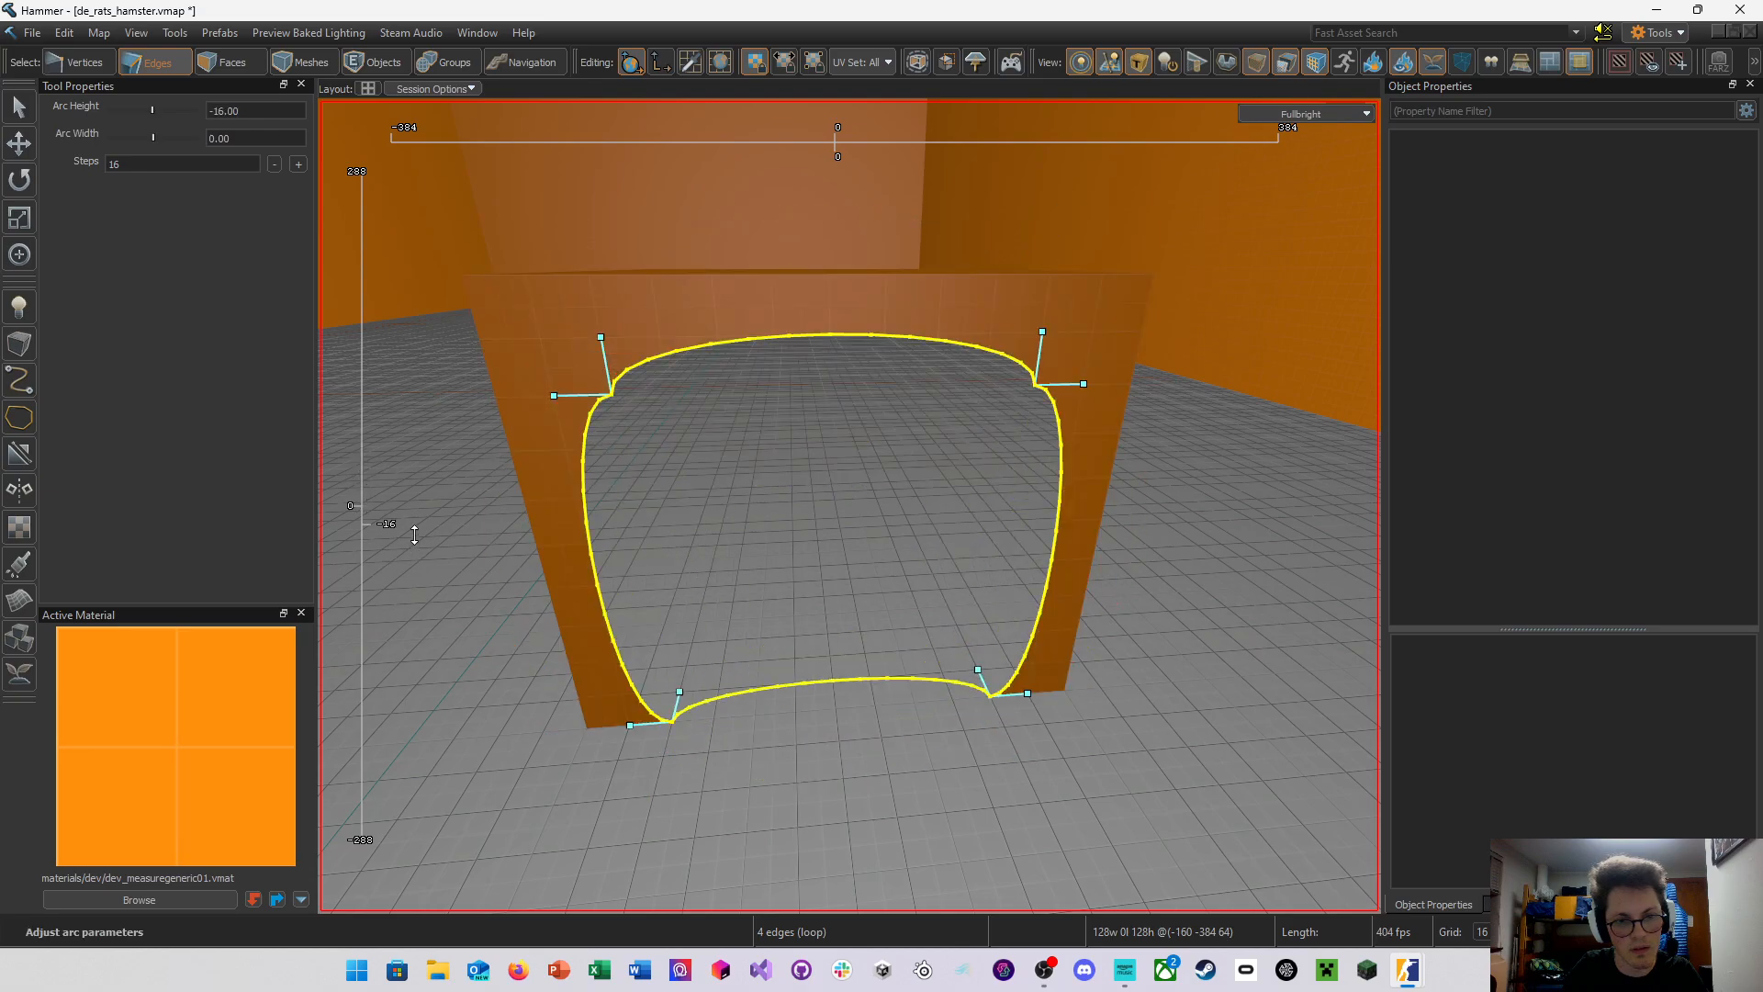
key(ctrl+z)
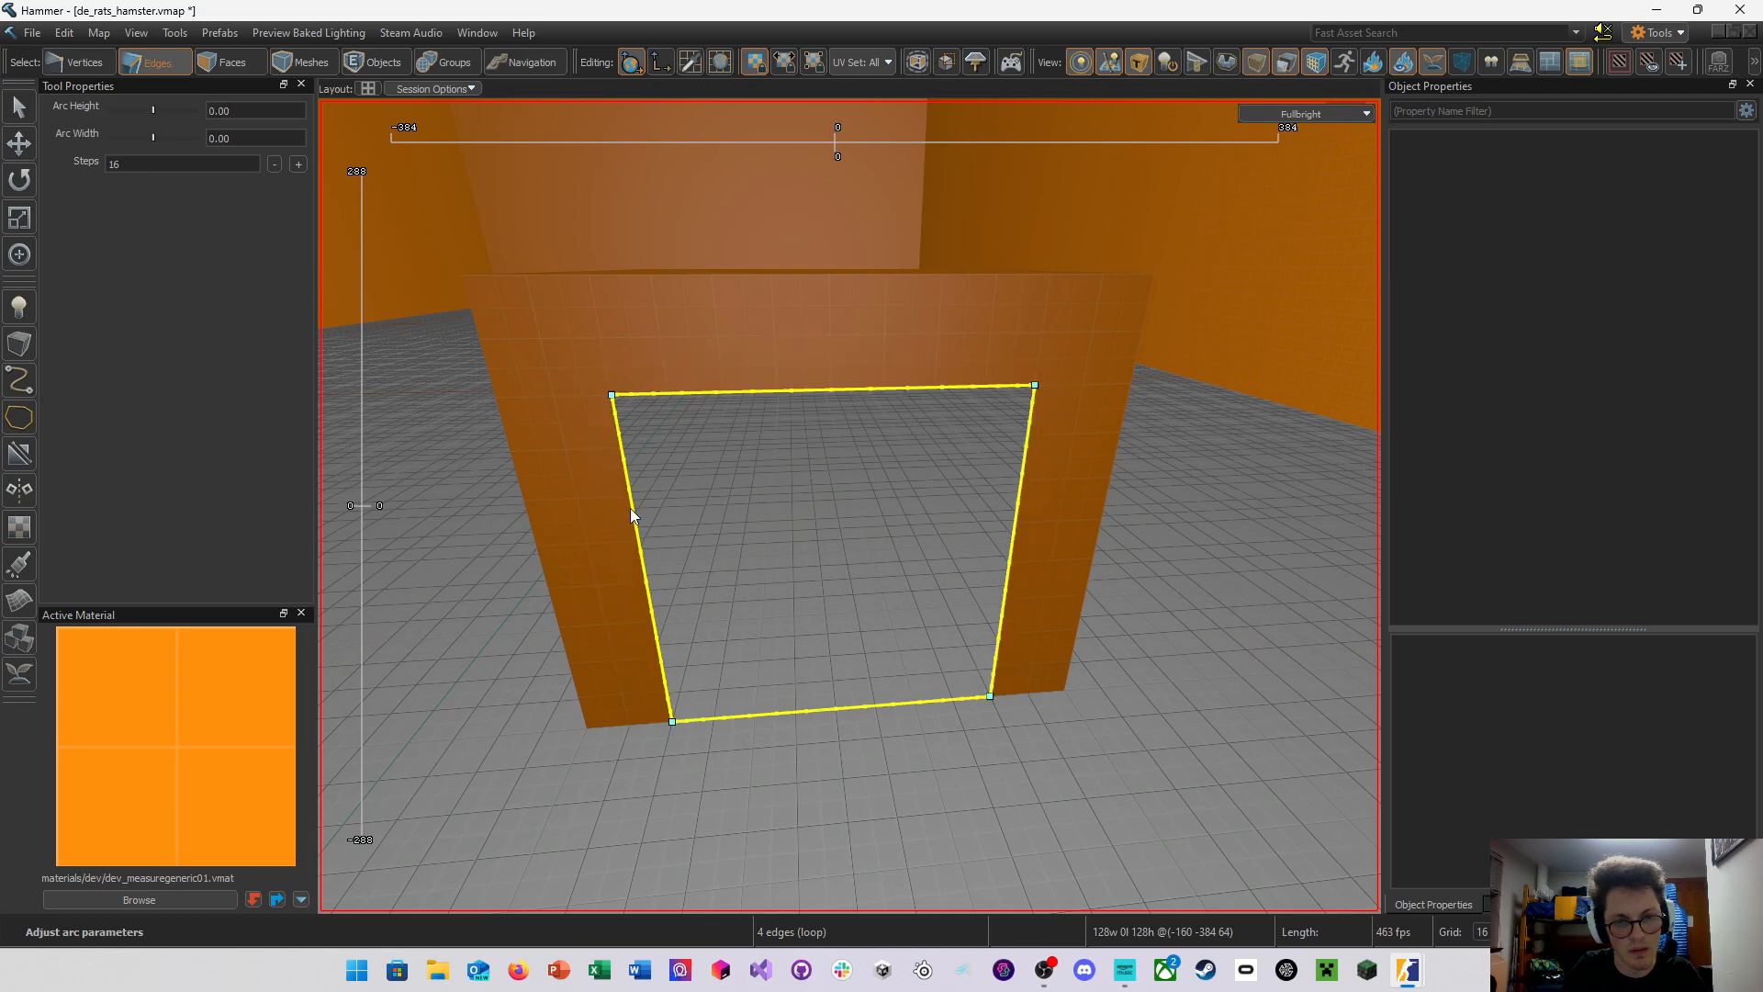
key(Escape)
Try arcing only the front opening's two side edges and upper edge with arc height -16 and arc width -32
click(629, 496)
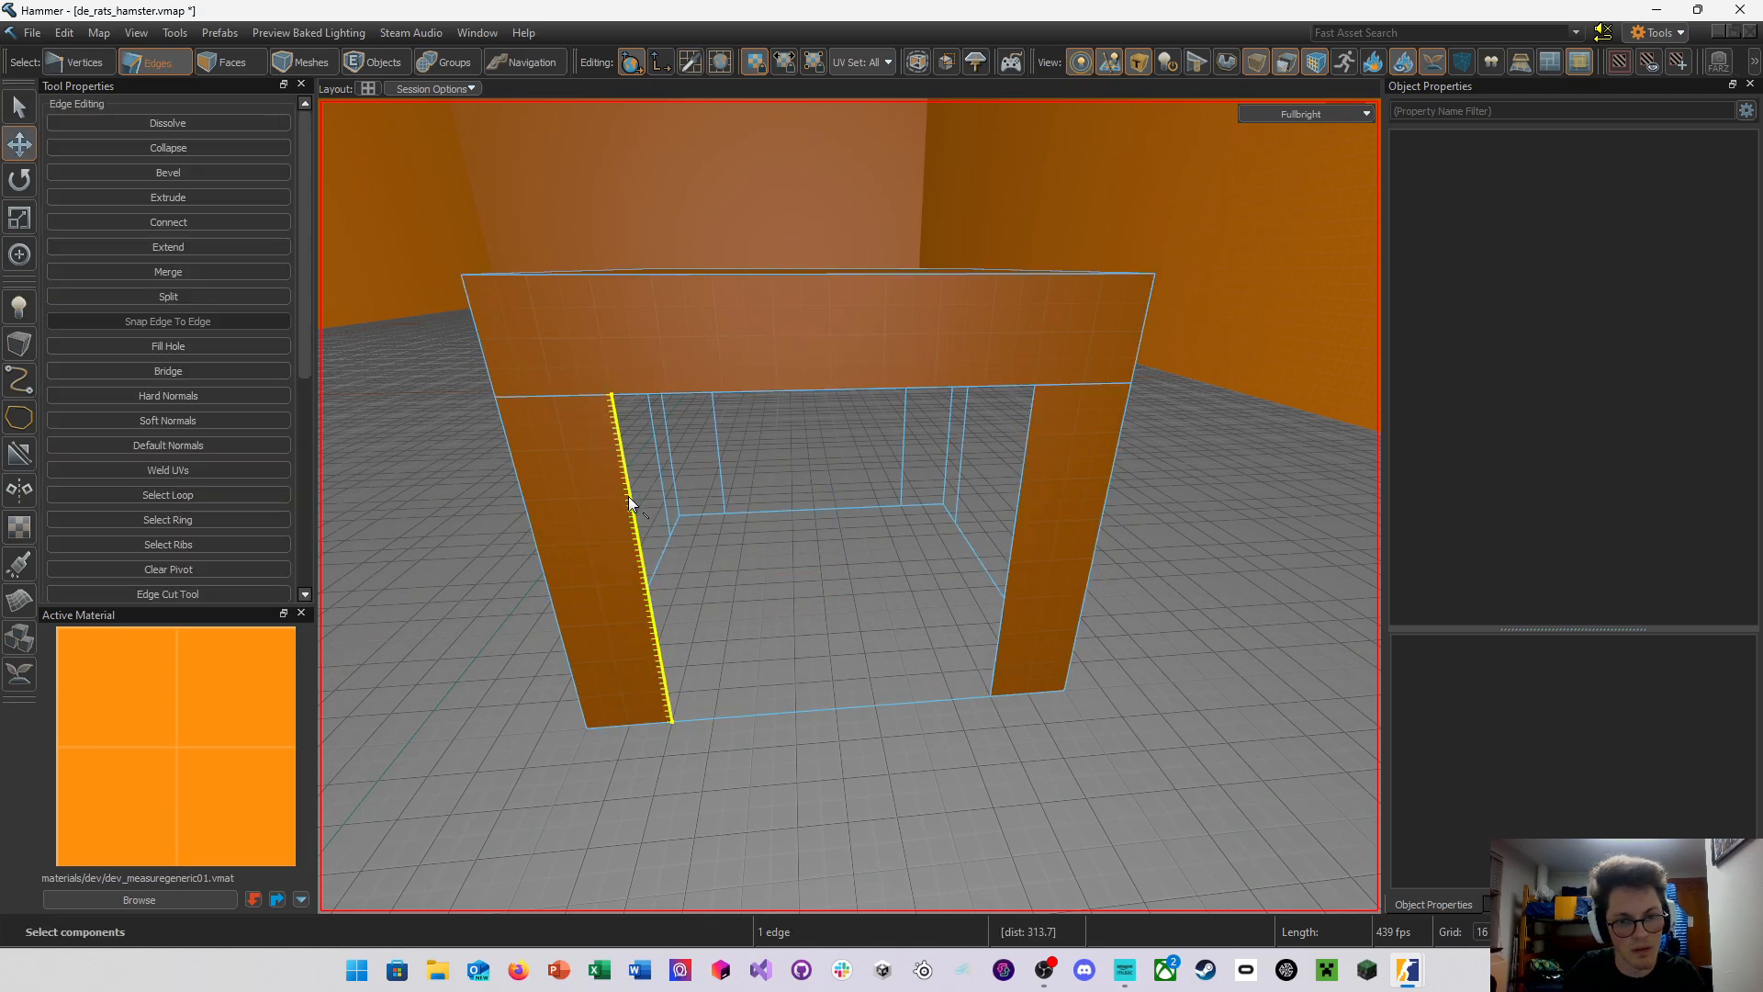
ctrl+click(781, 390)
ctrl+click(1017, 495)
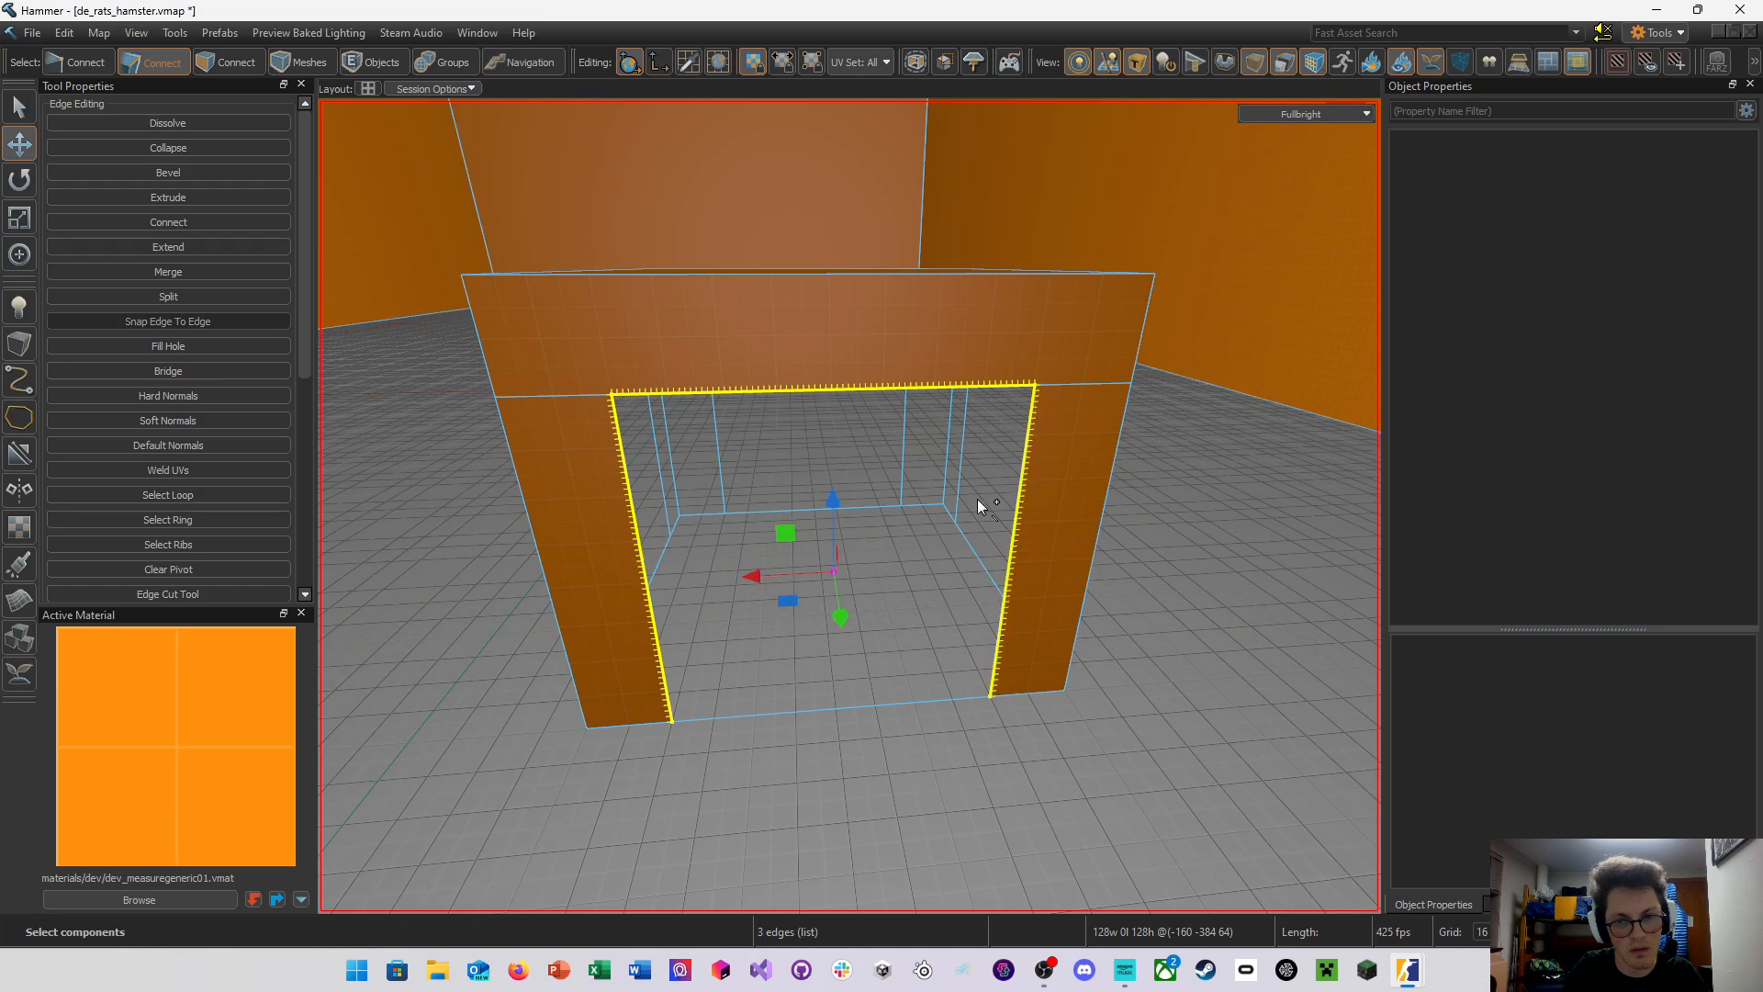
click(232, 592)
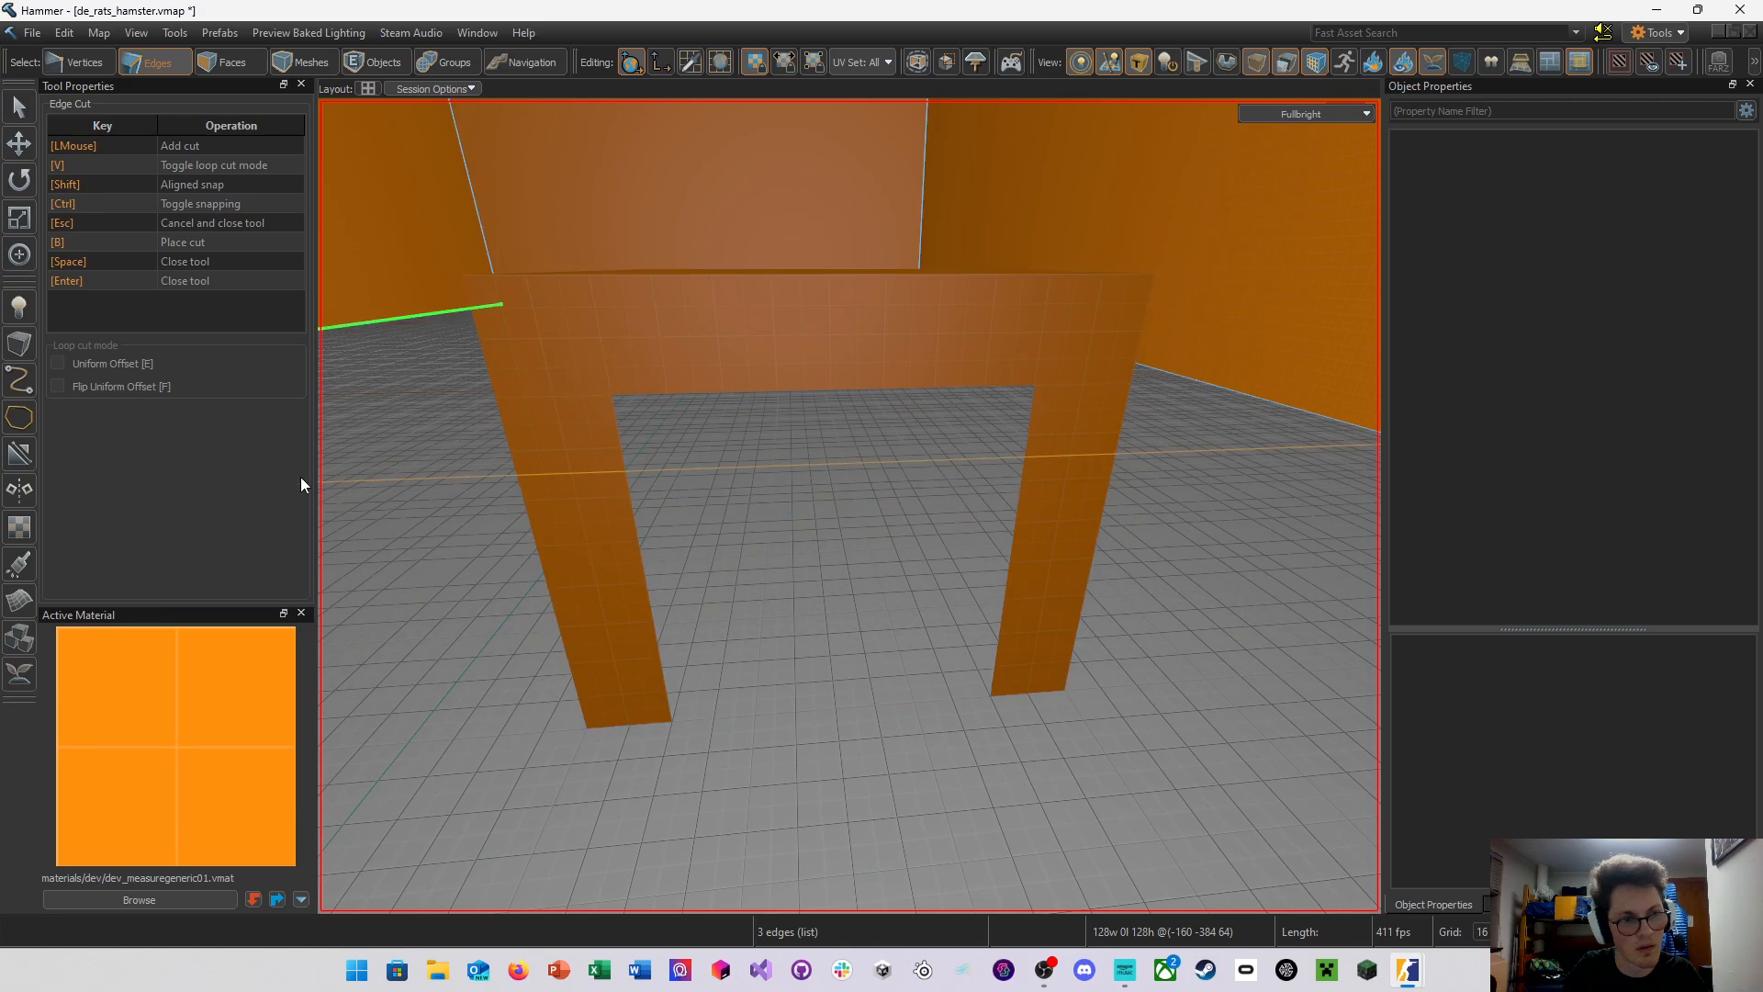
key(Escape)
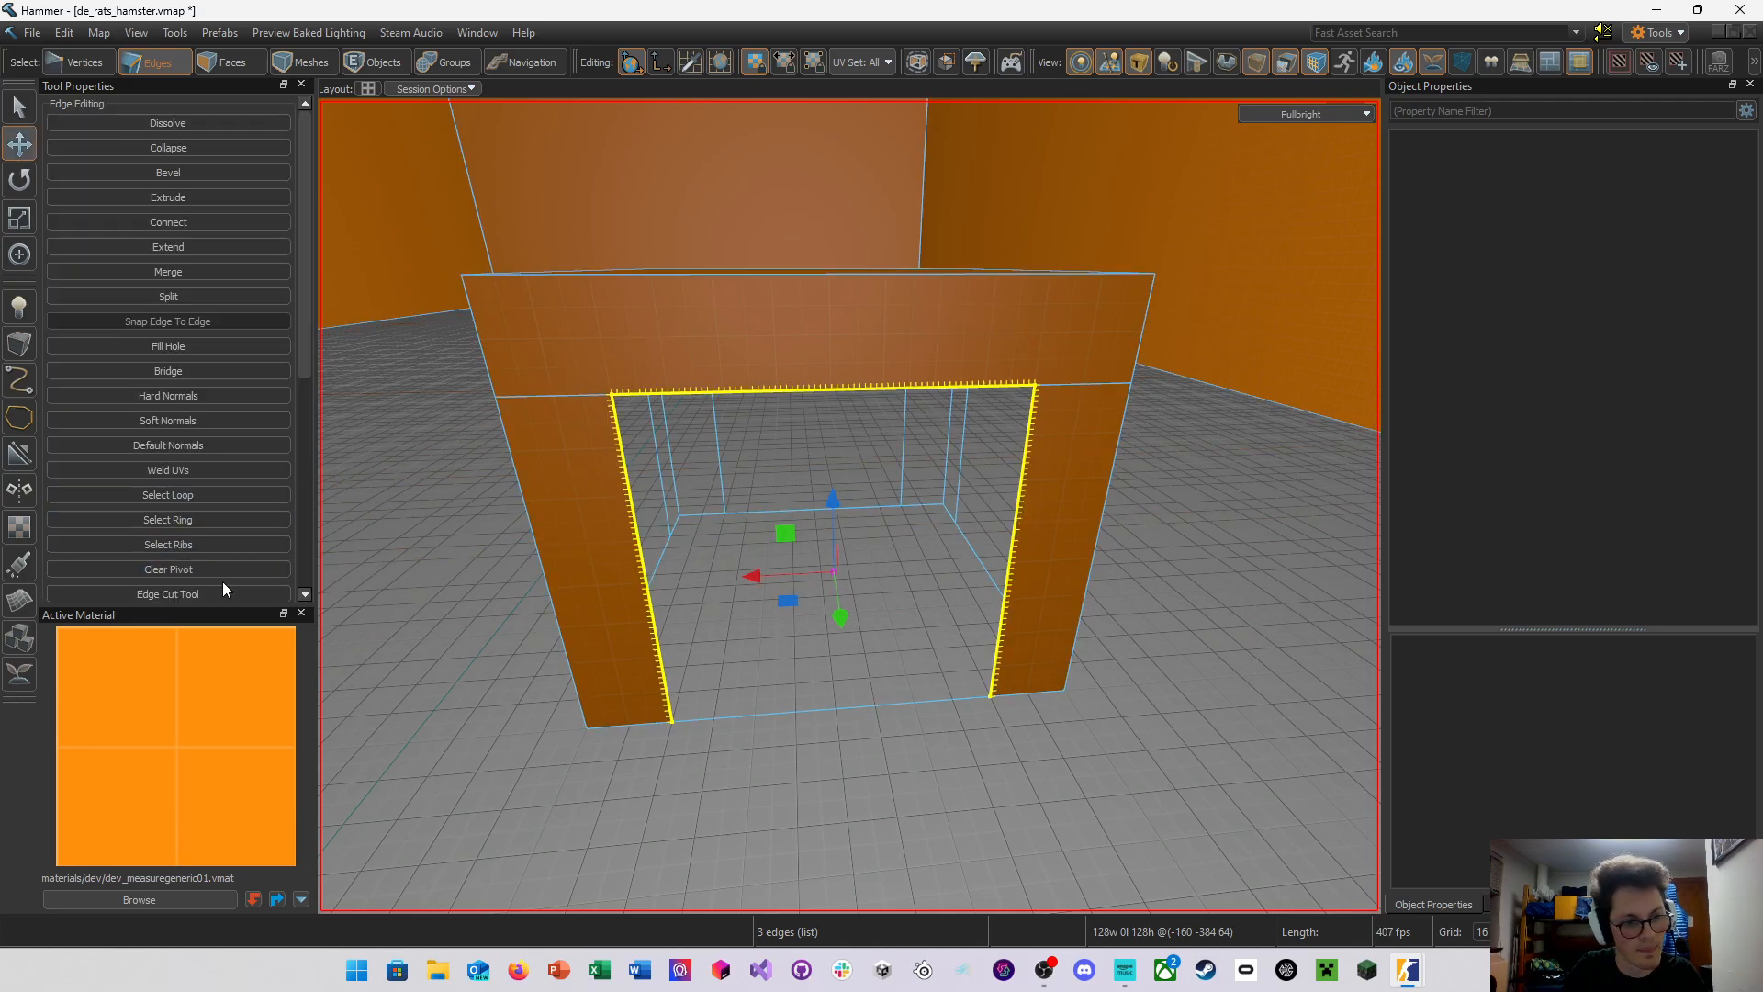
scroll(225, 582, down, 2)
click(223, 399)
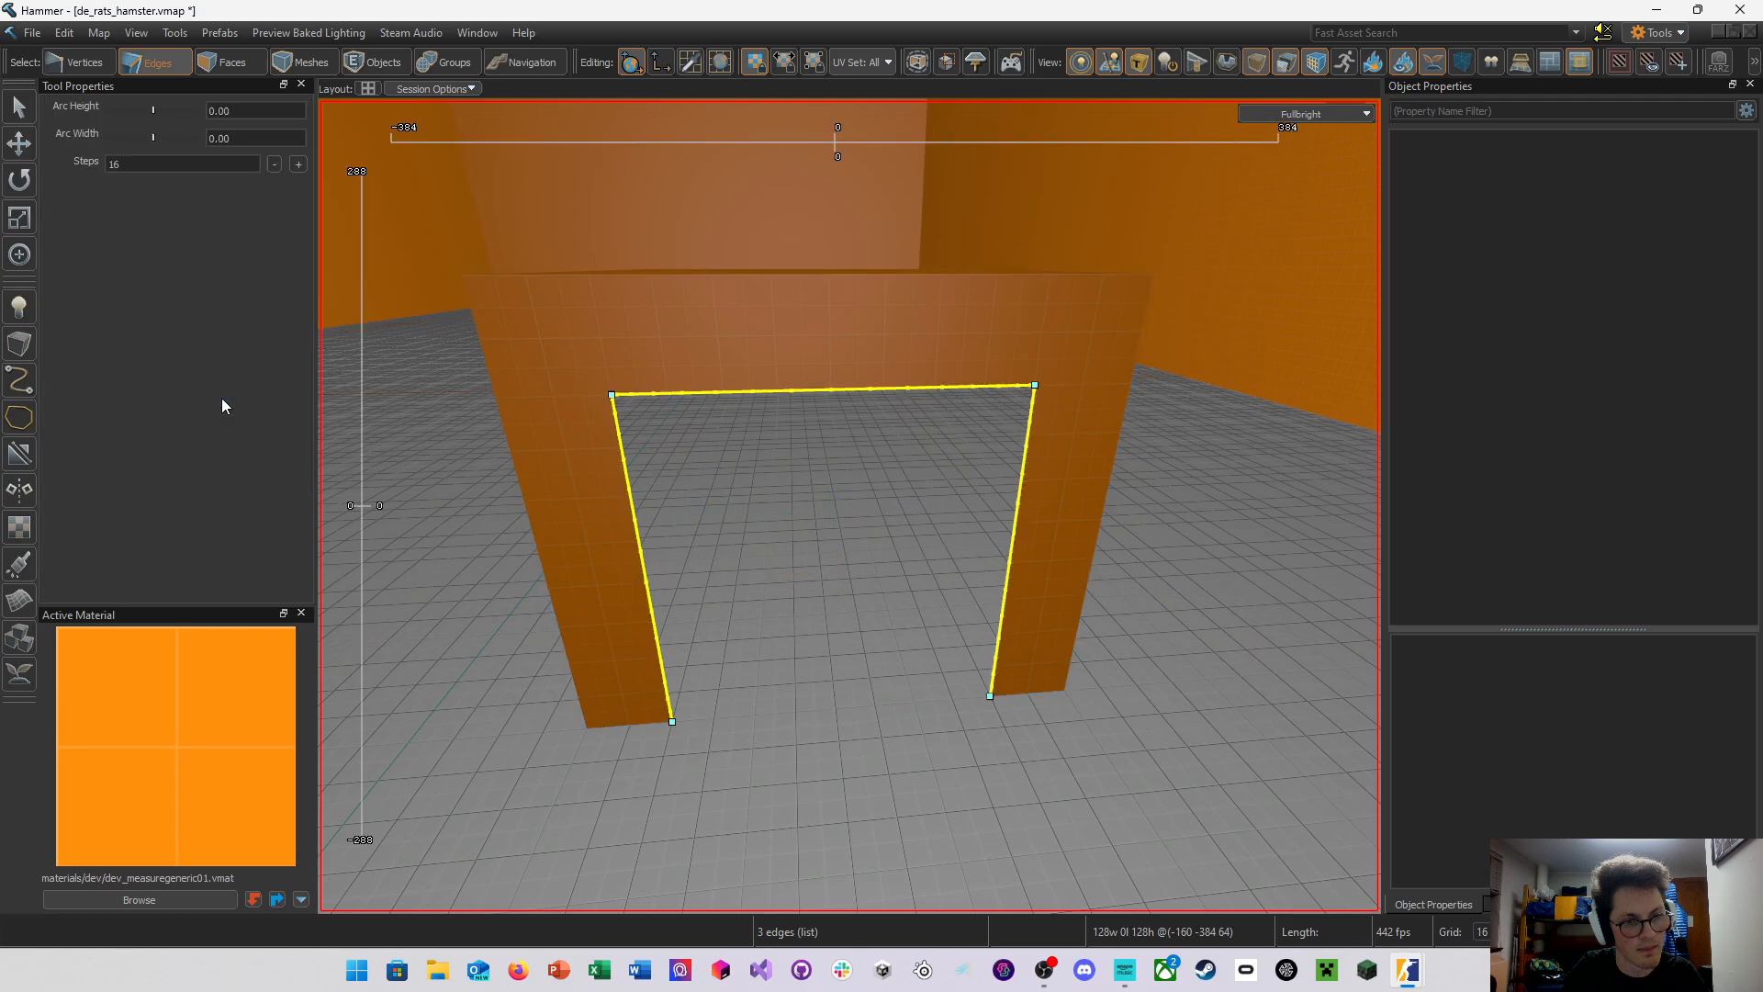
drag(354, 504, 387, 529)
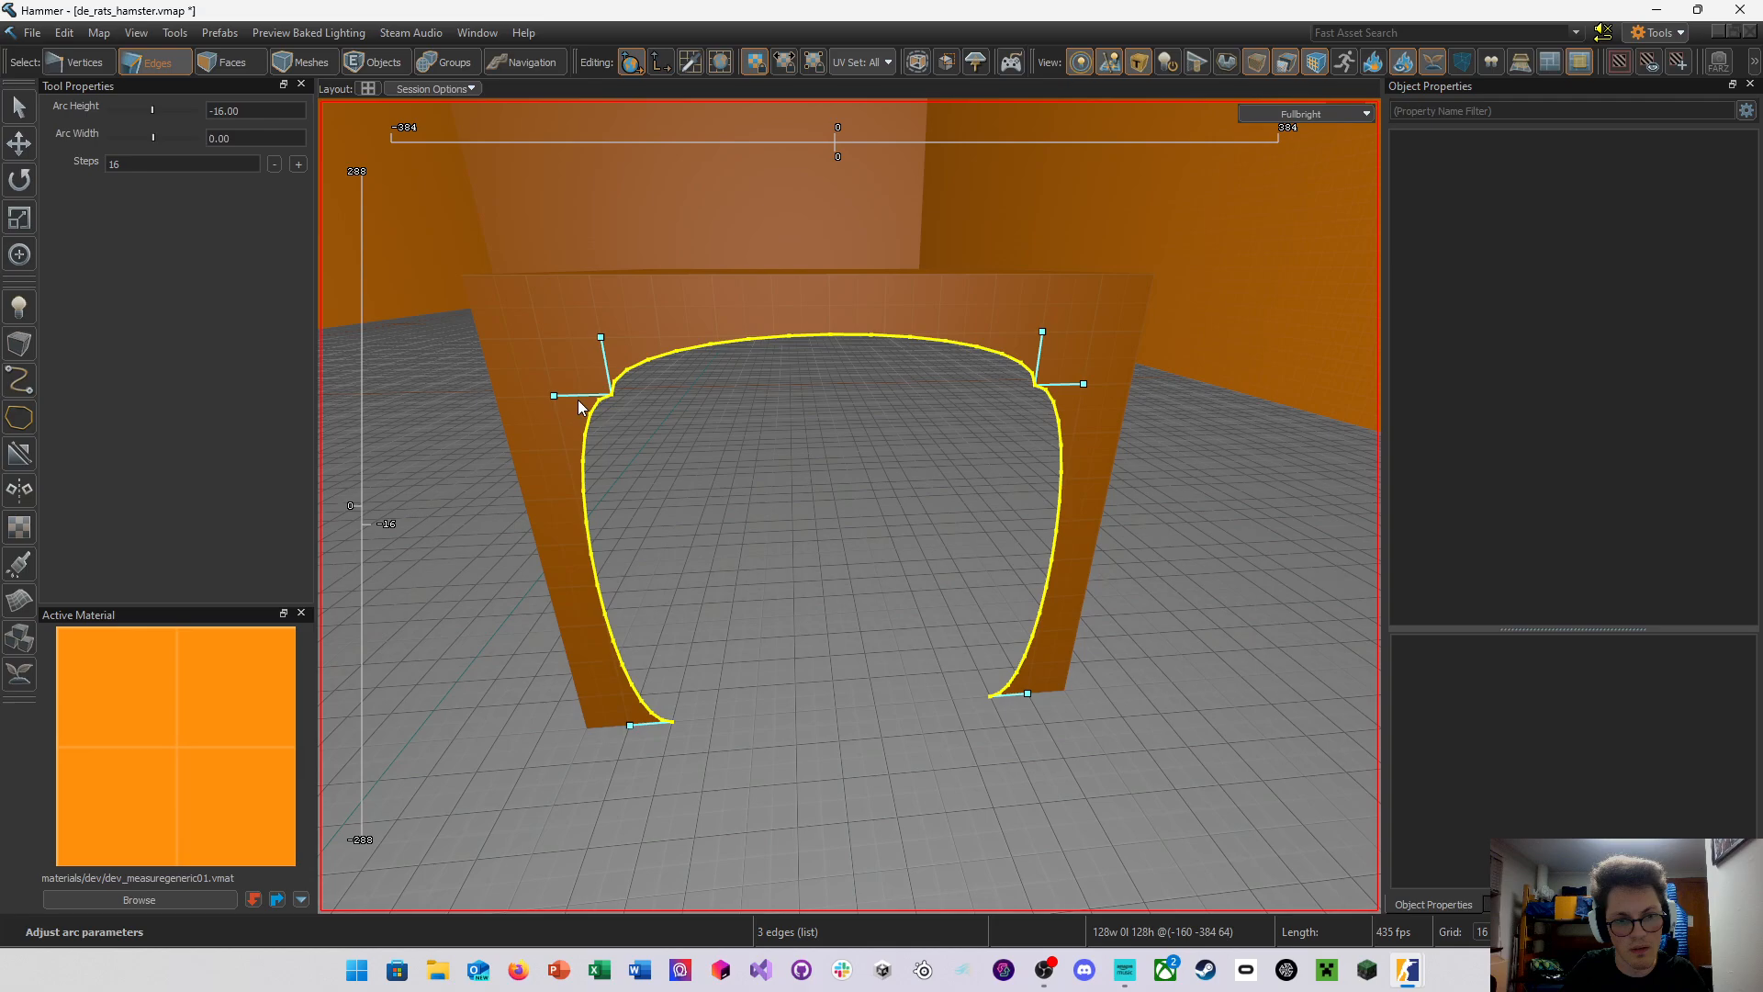
drag(582, 396, 630, 397)
drag(837, 141, 840, 146)
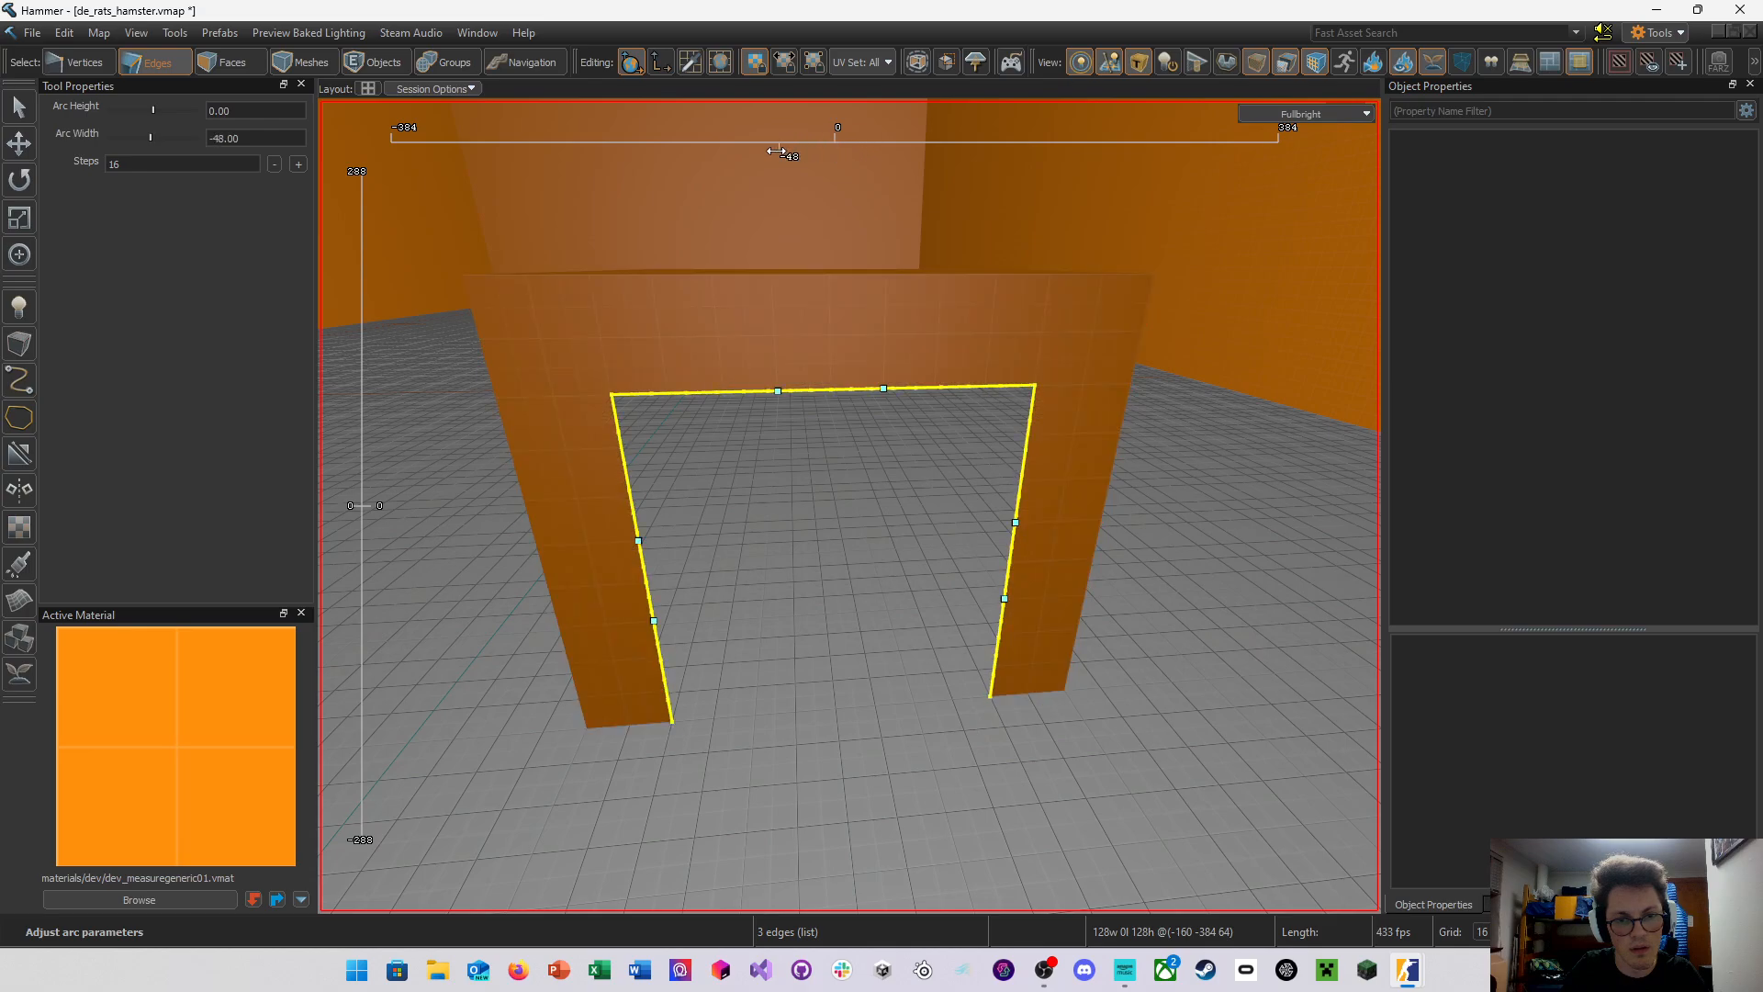
mouse_move(366, 501)
mouse_down()
mouse_move(364, 484)
mouse_move(382, 523)
mouse_up()
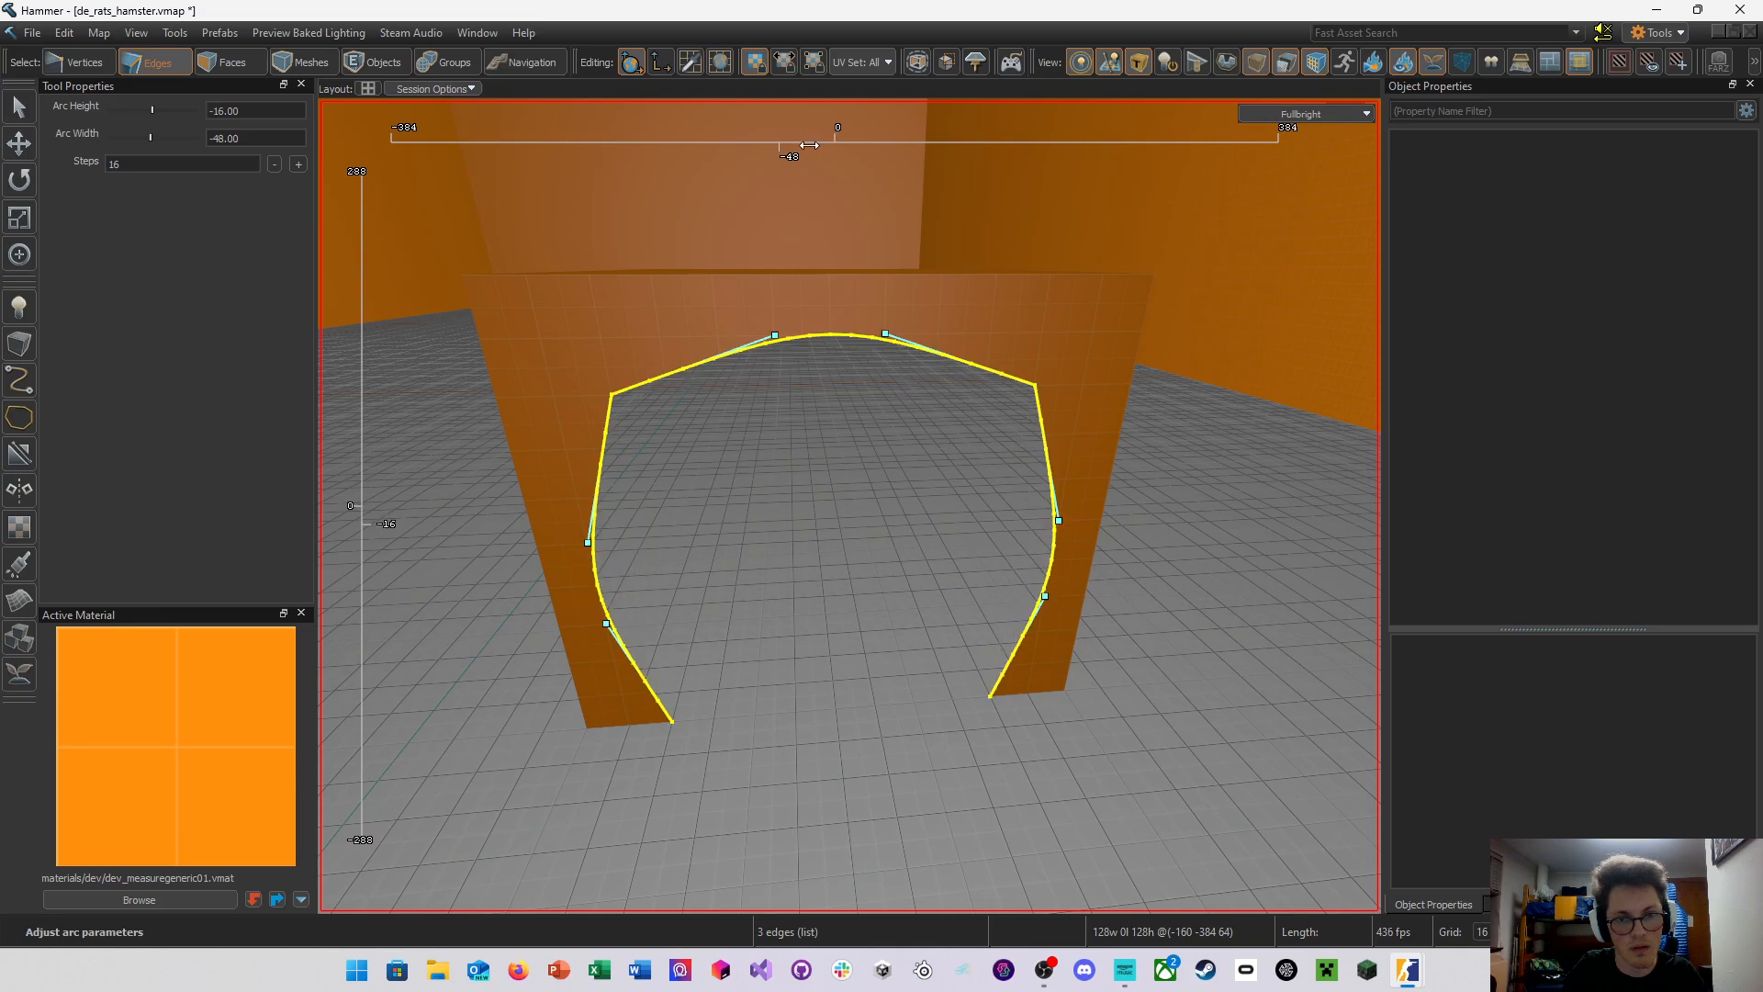
mouse_move(809, 145)
mouse_down()
mouse_move(721, 150)
mouse_move(859, 152)
mouse_move(836, 155)
mouse_up()
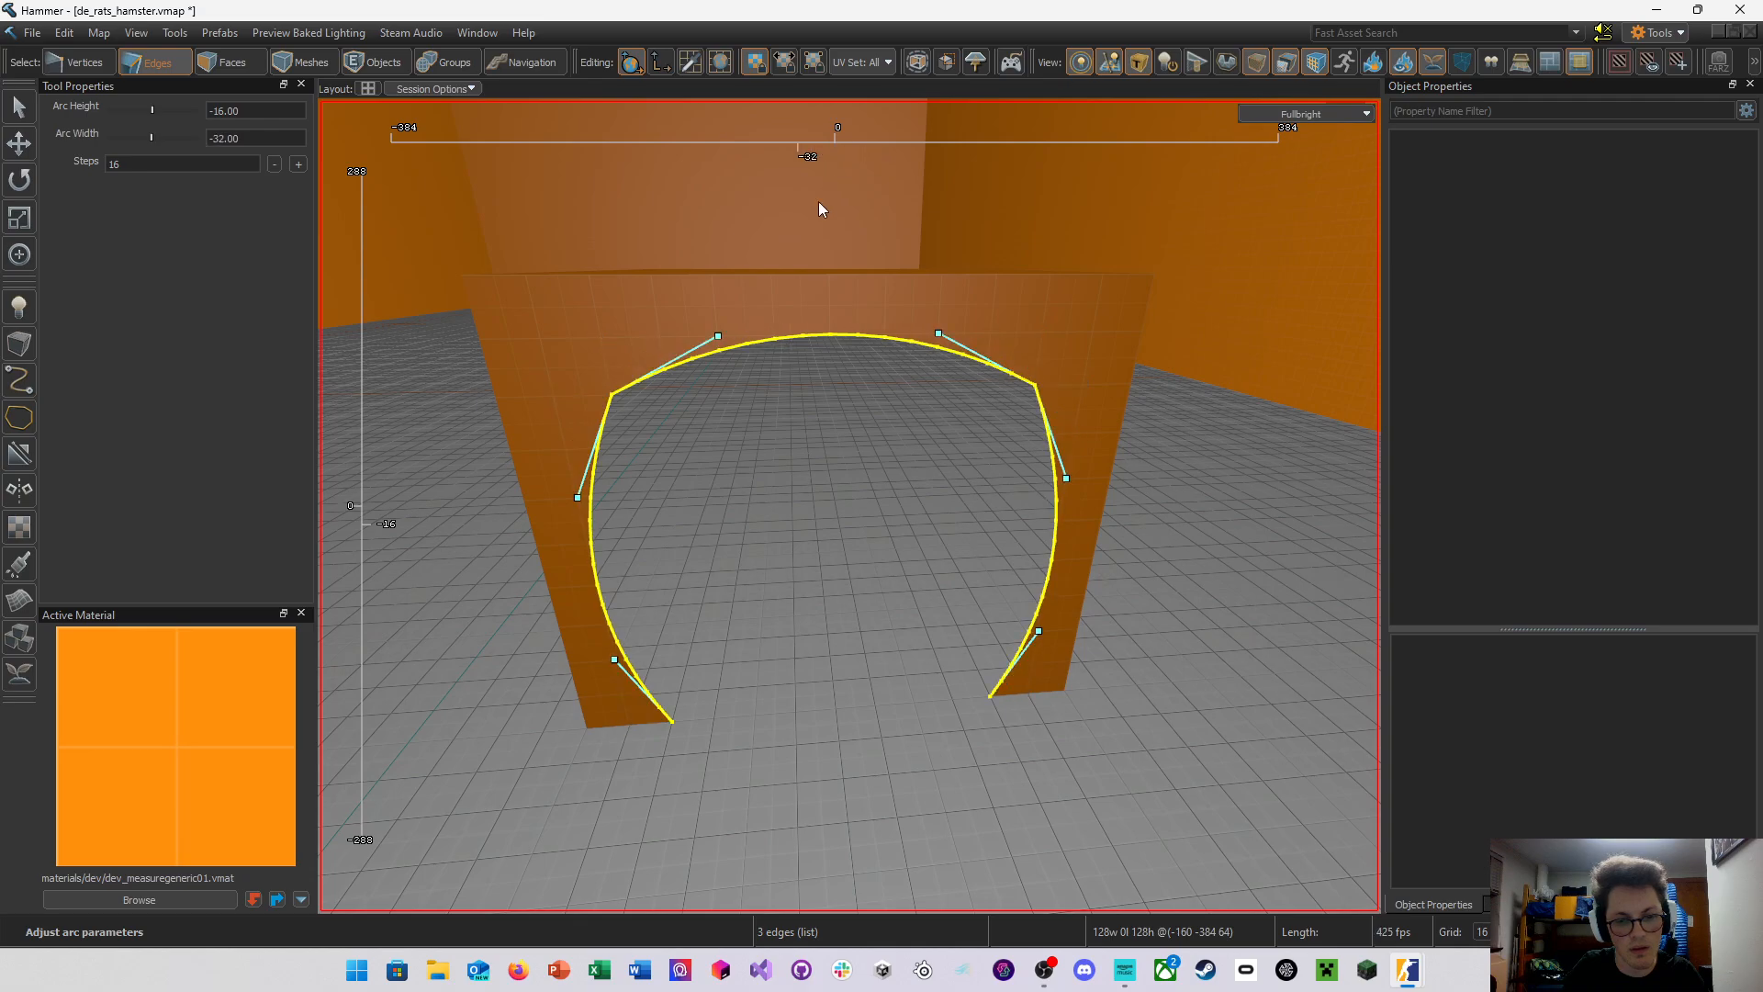
Switch to Firefox, review the Edge Arc Tool demonstration in the video's Creating Archways chapter, and return to Hammer
click(518, 970)
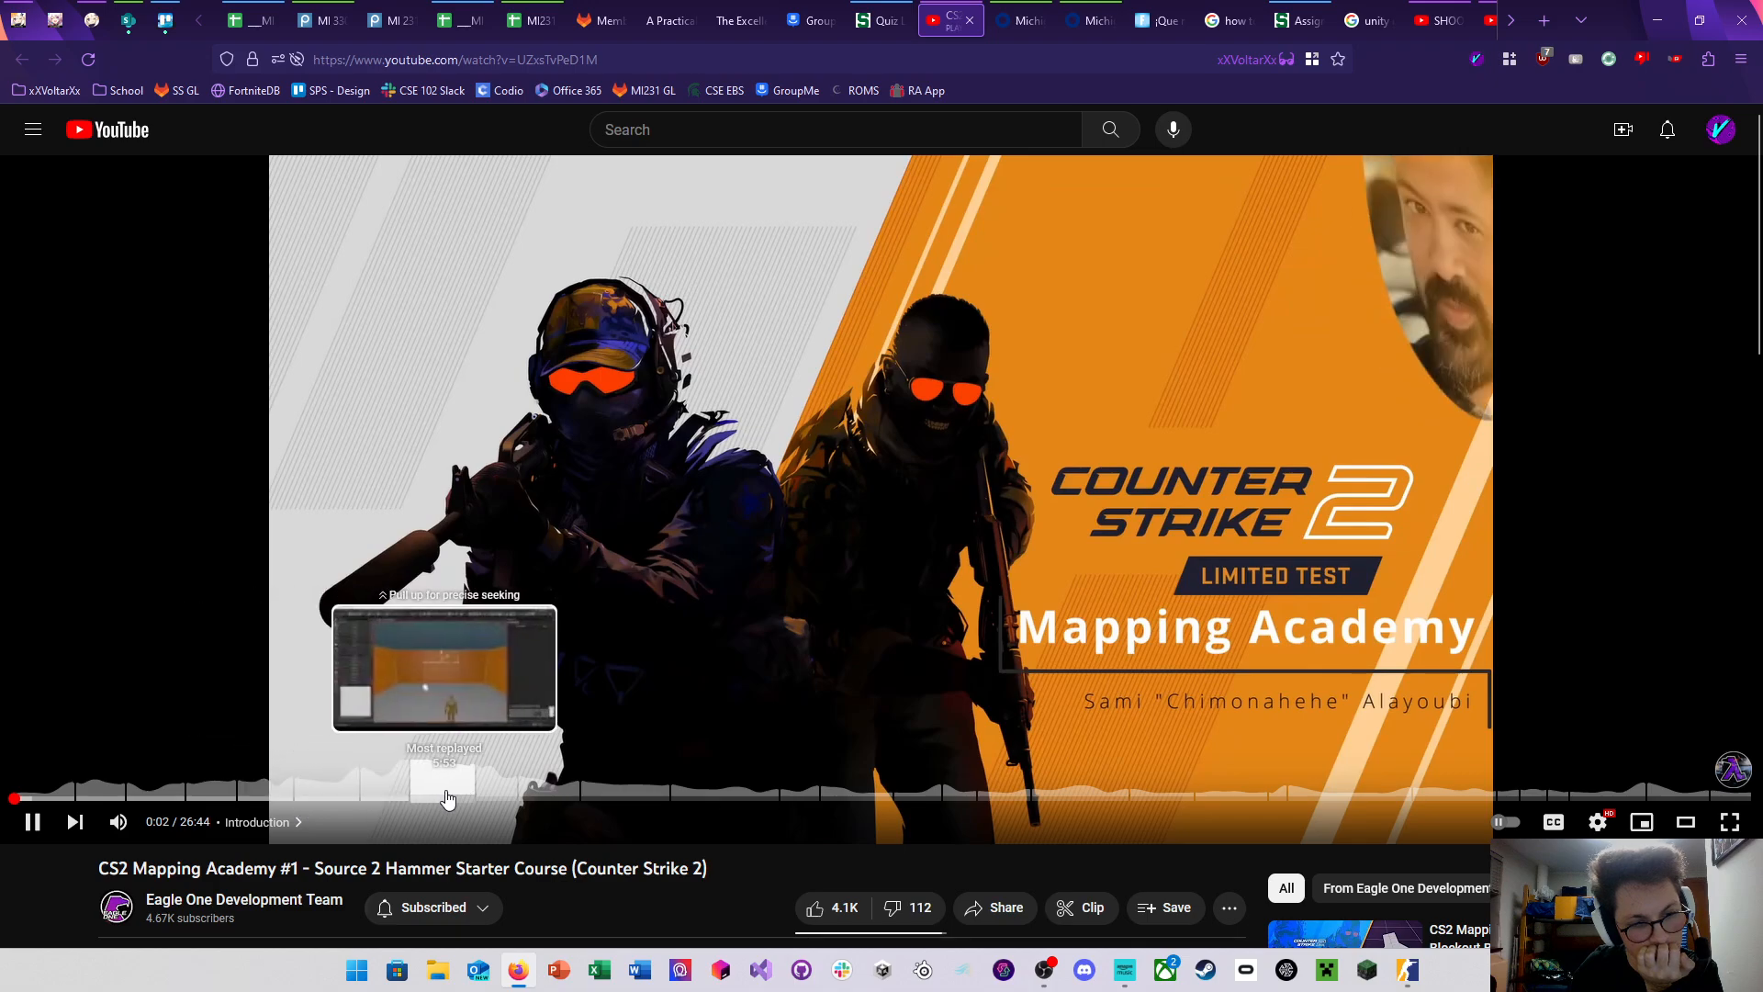
click(542, 804)
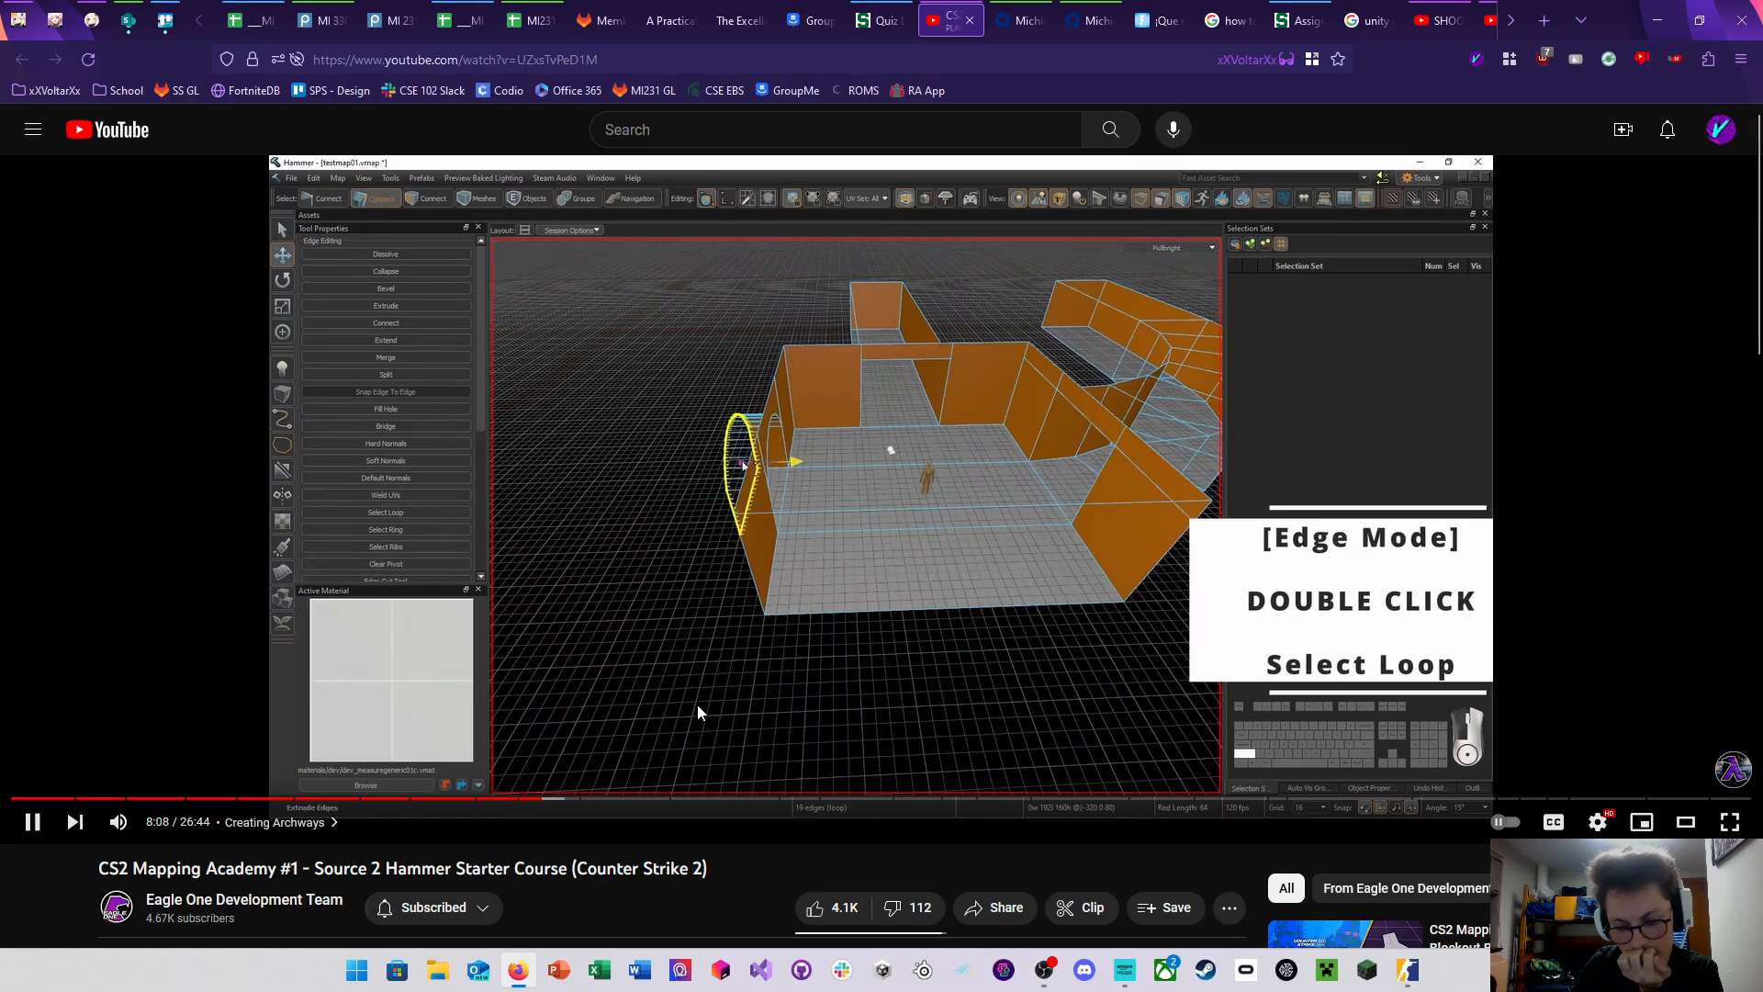
key(Left)
key(Left)
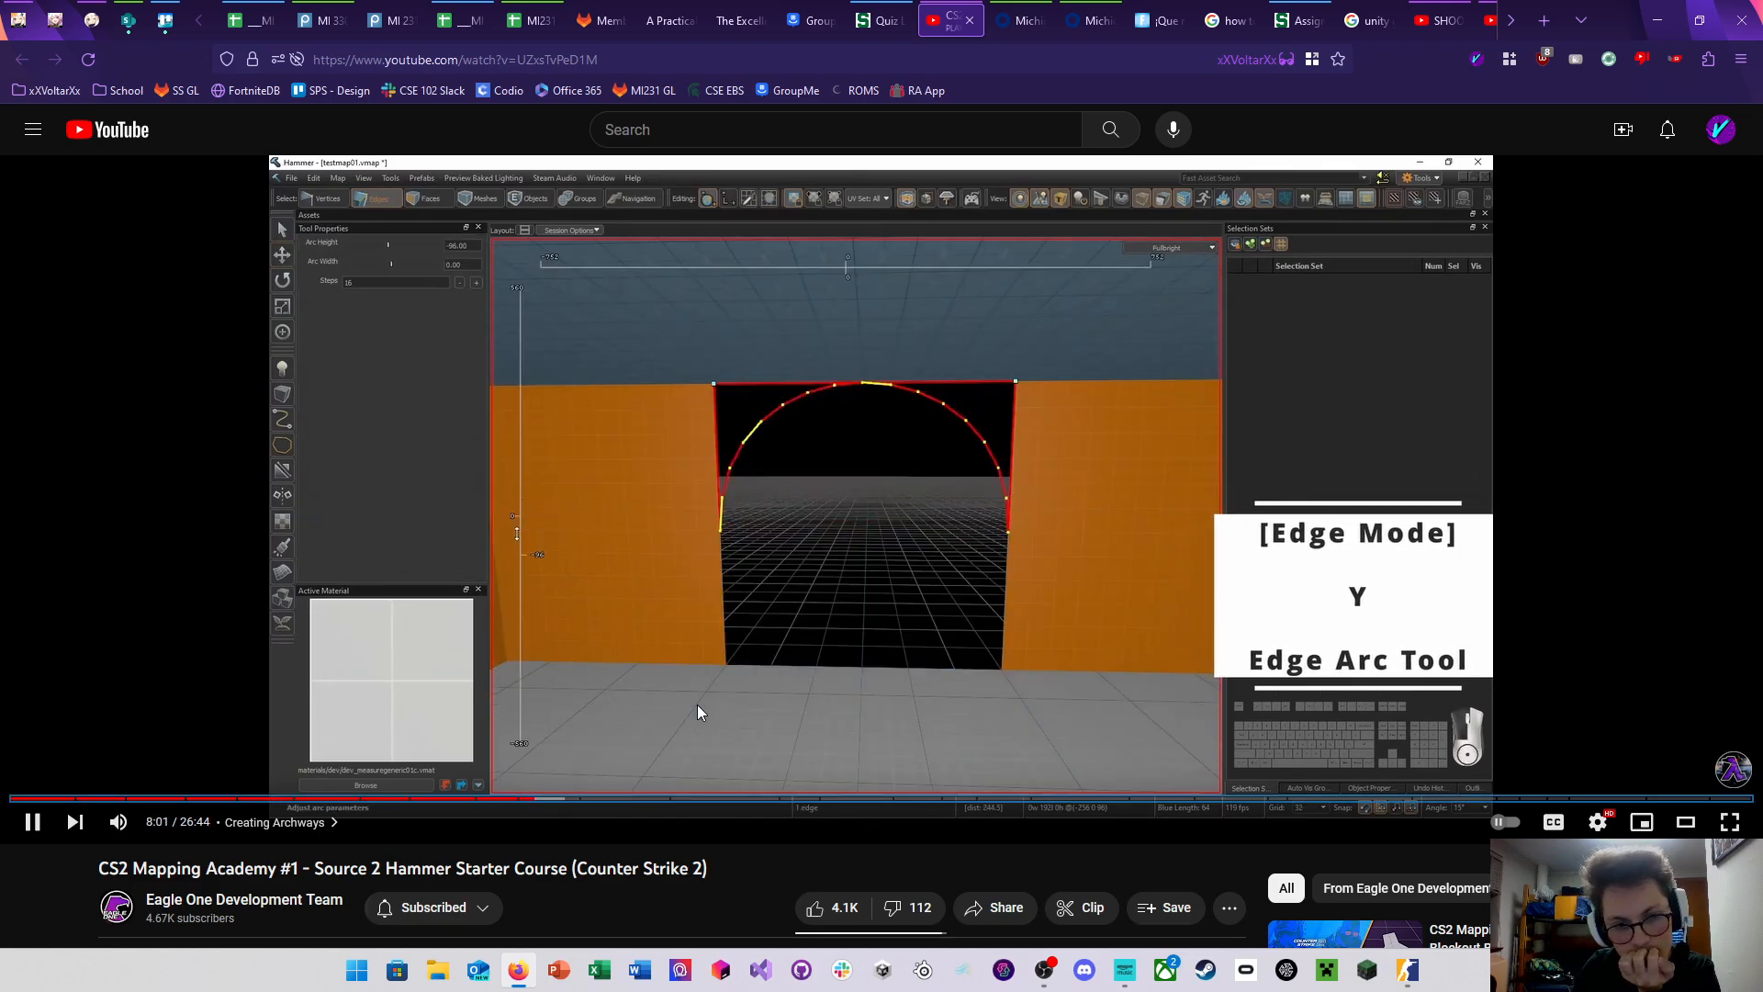
key(Left)
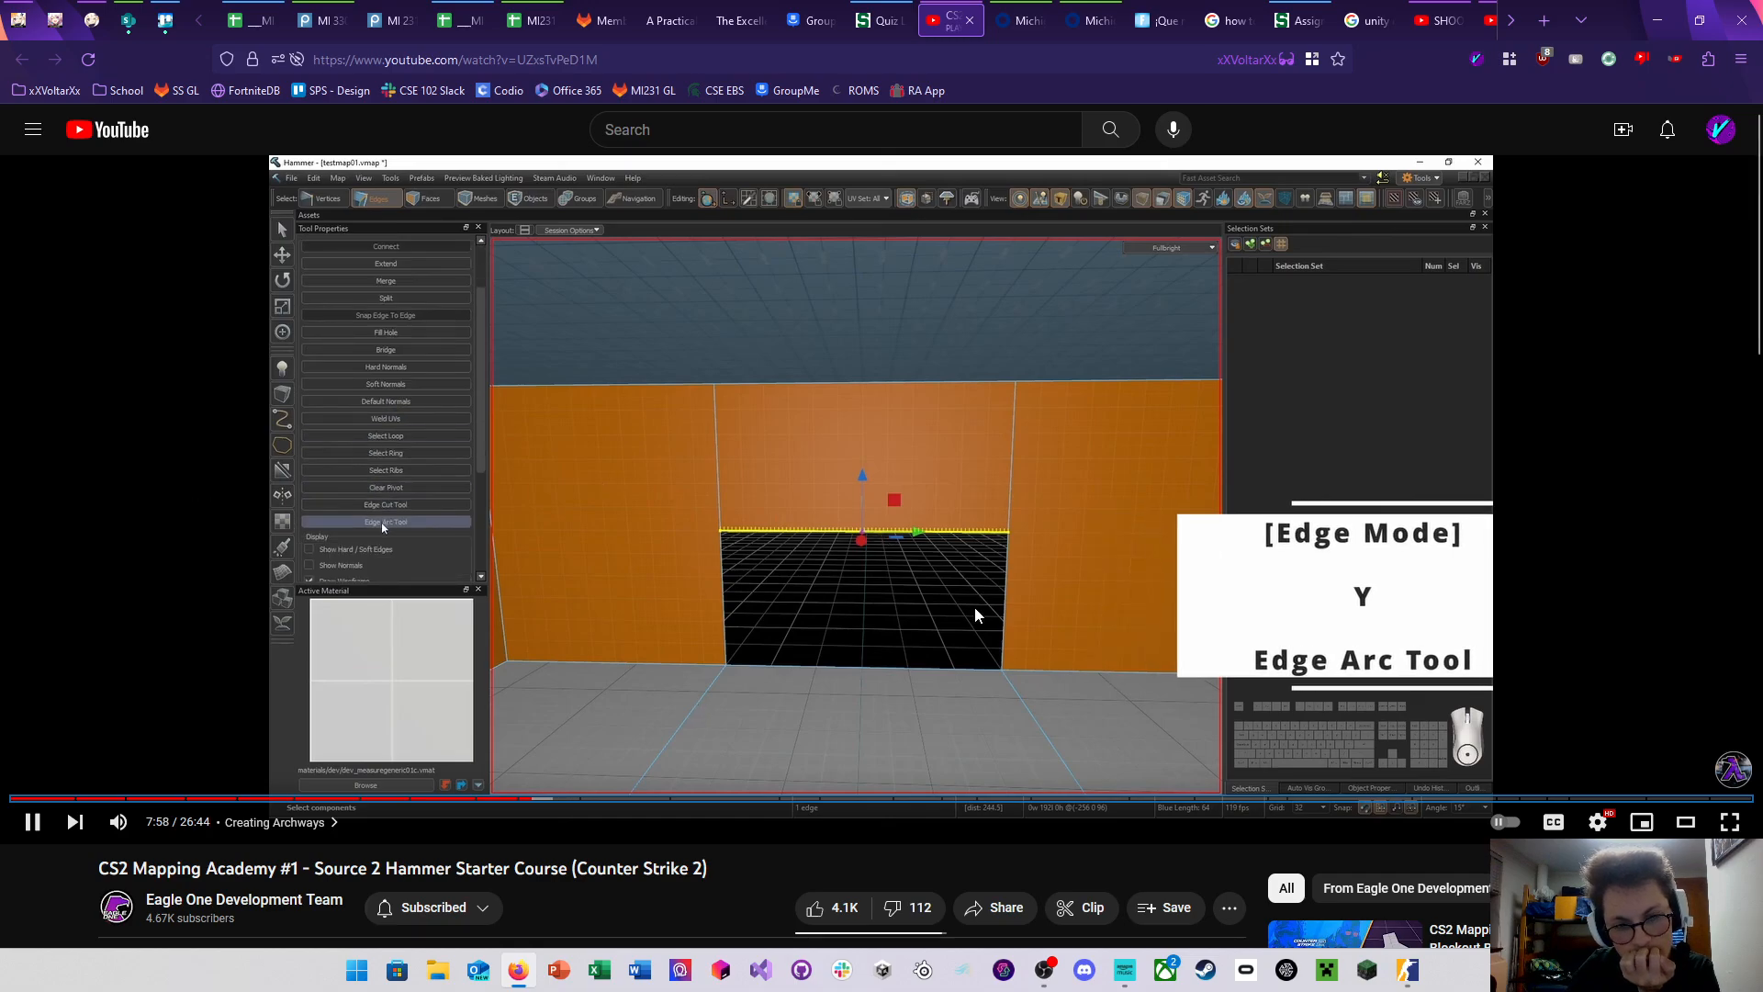
click(1027, 562)
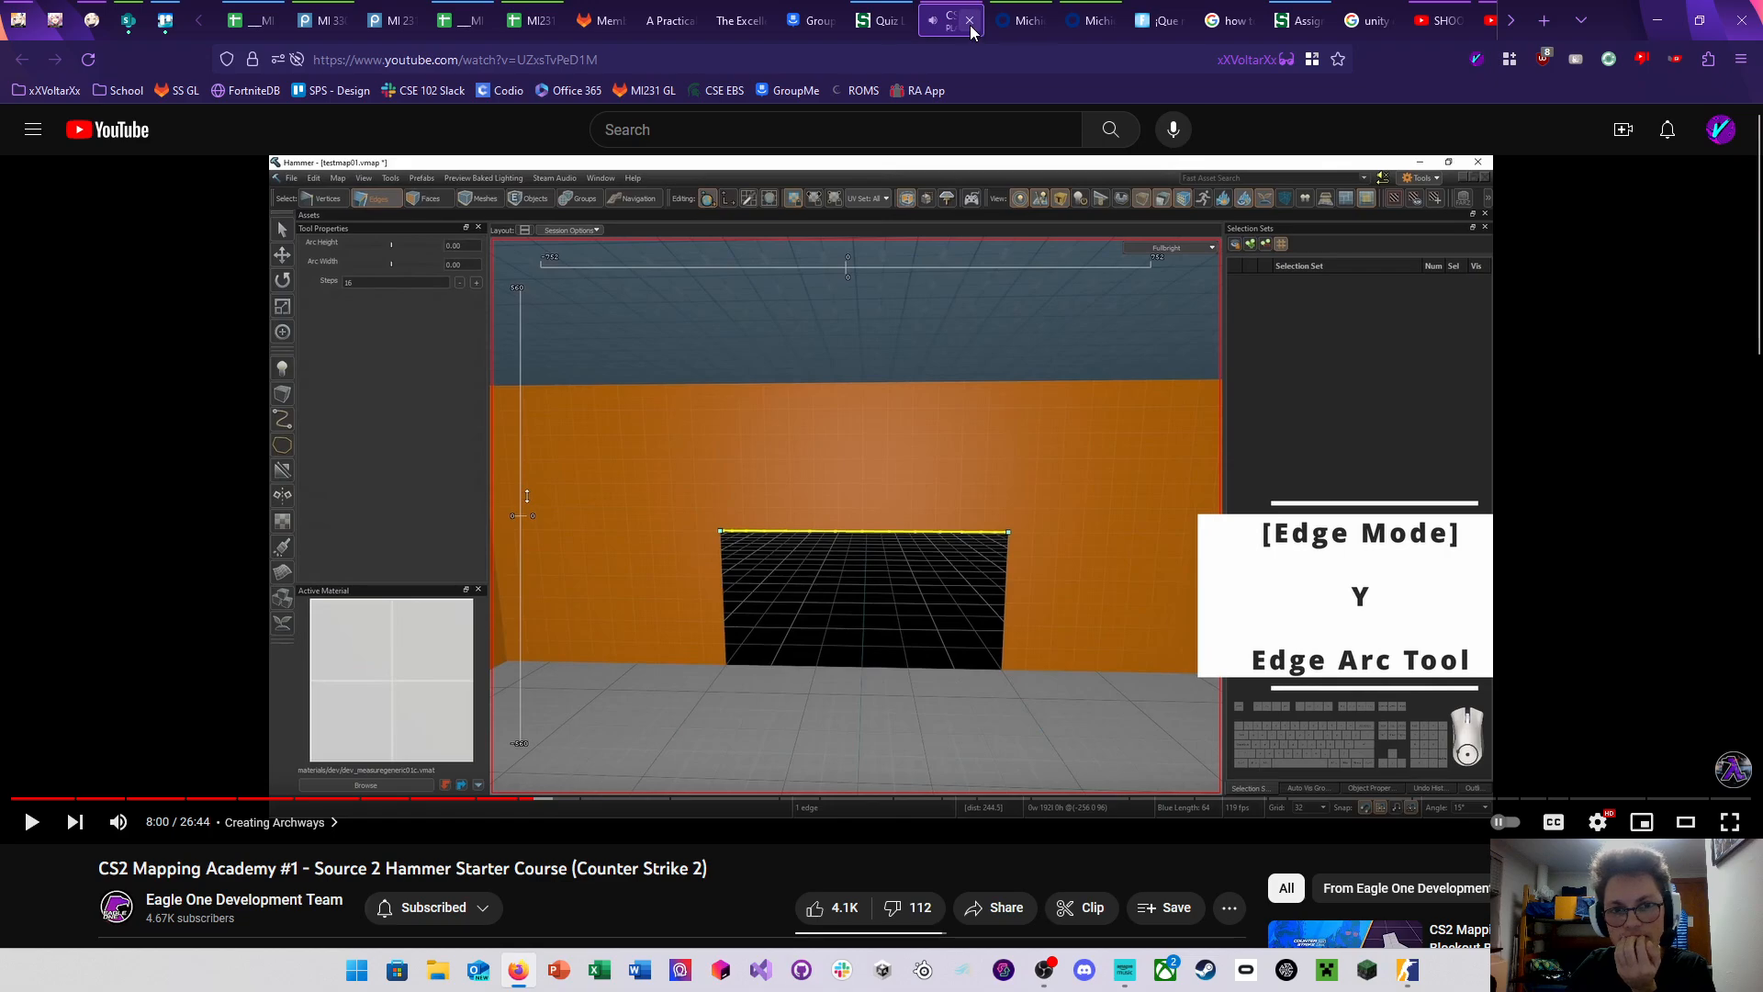
click(1742, 20)
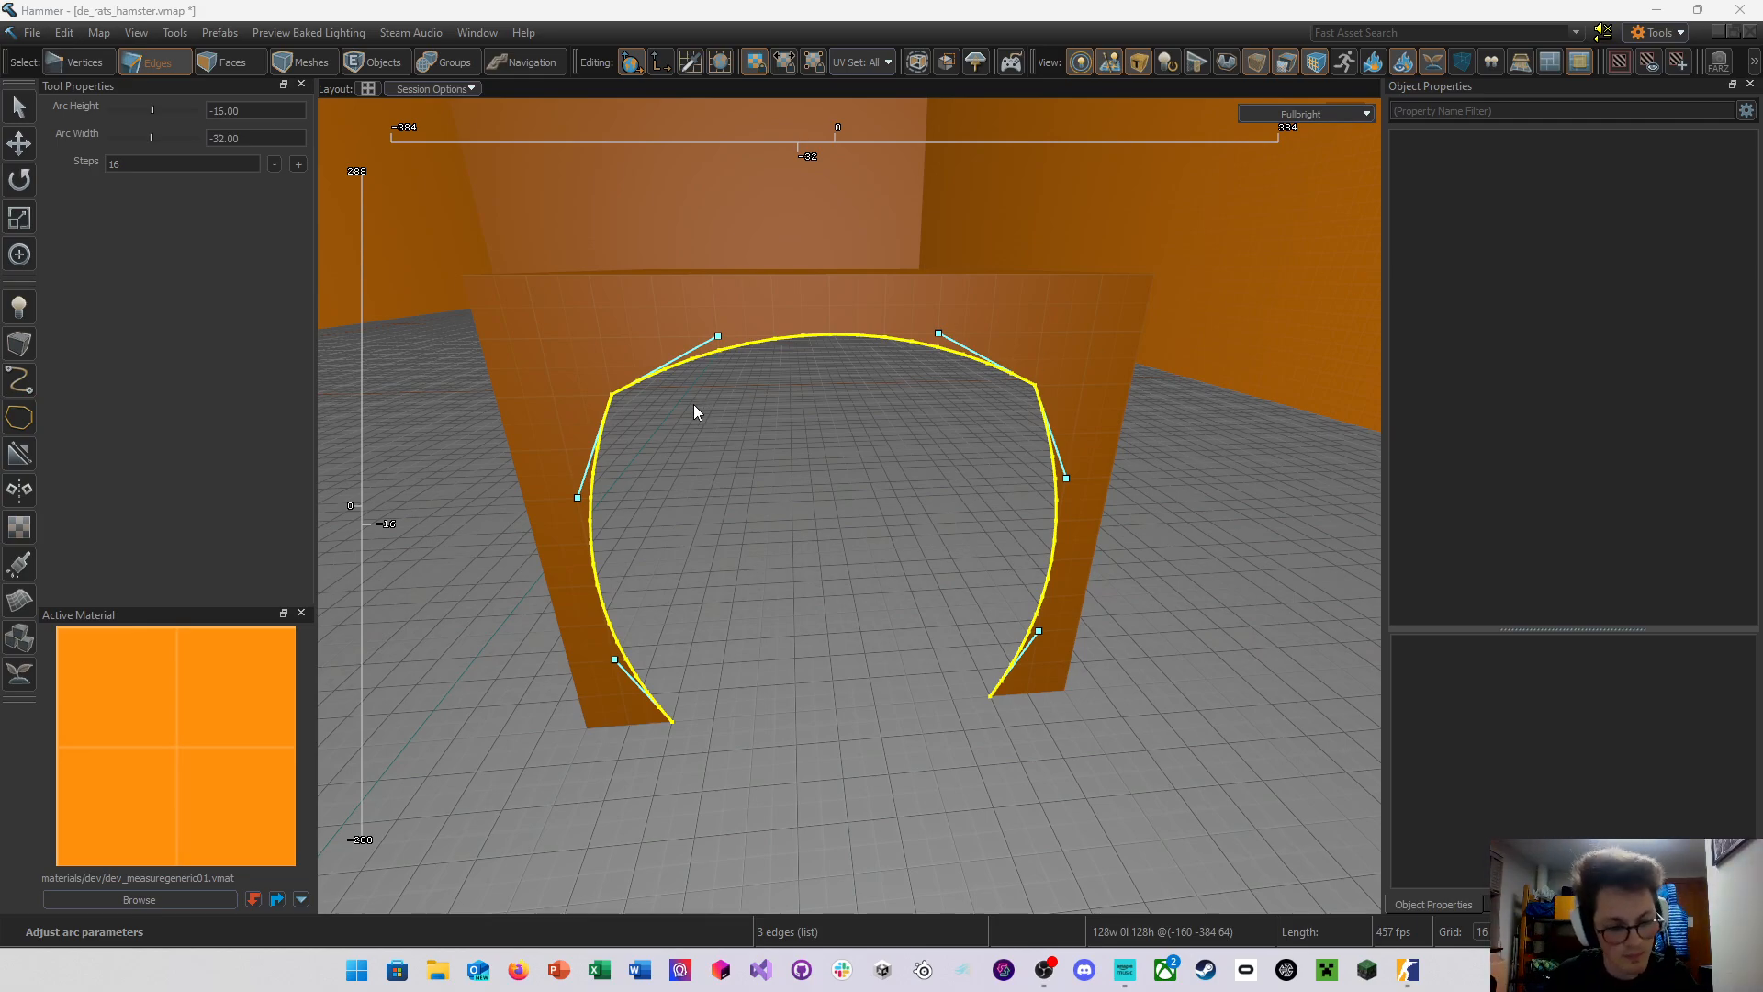
Discard the pending arc on the front opening and clear the edge selection
click(238, 282)
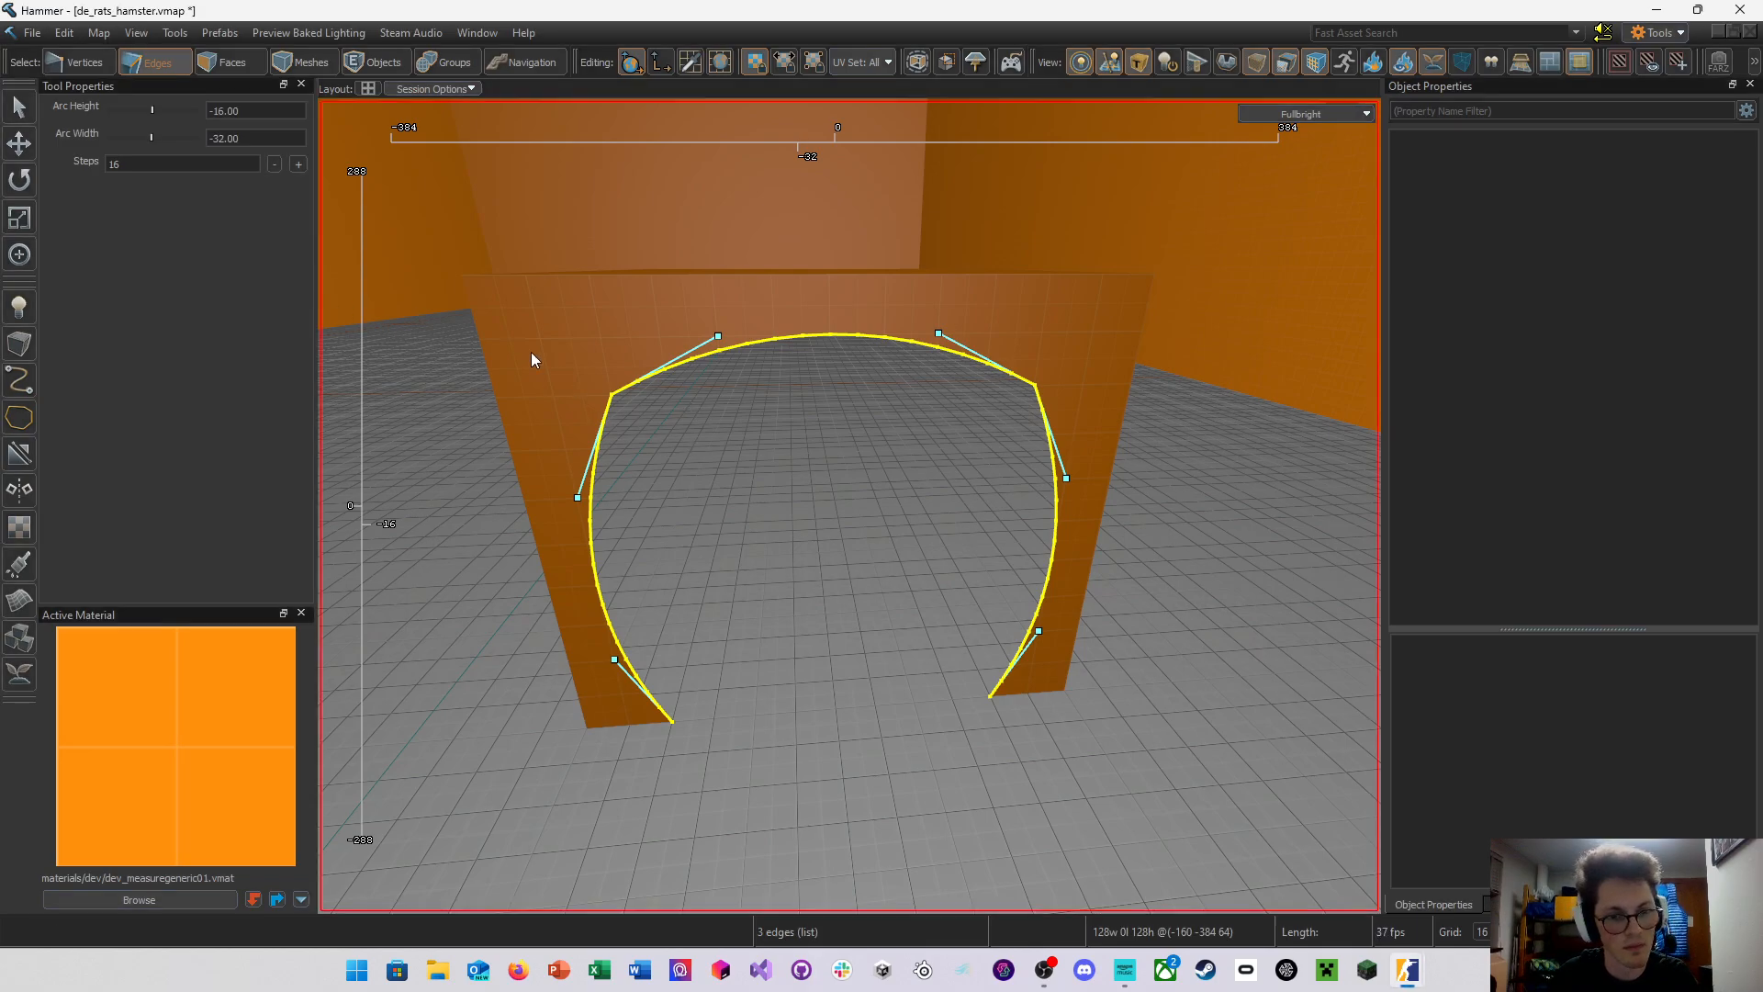
right_drag(786, 316, 892, 329)
key(Escape)
key(Escape)
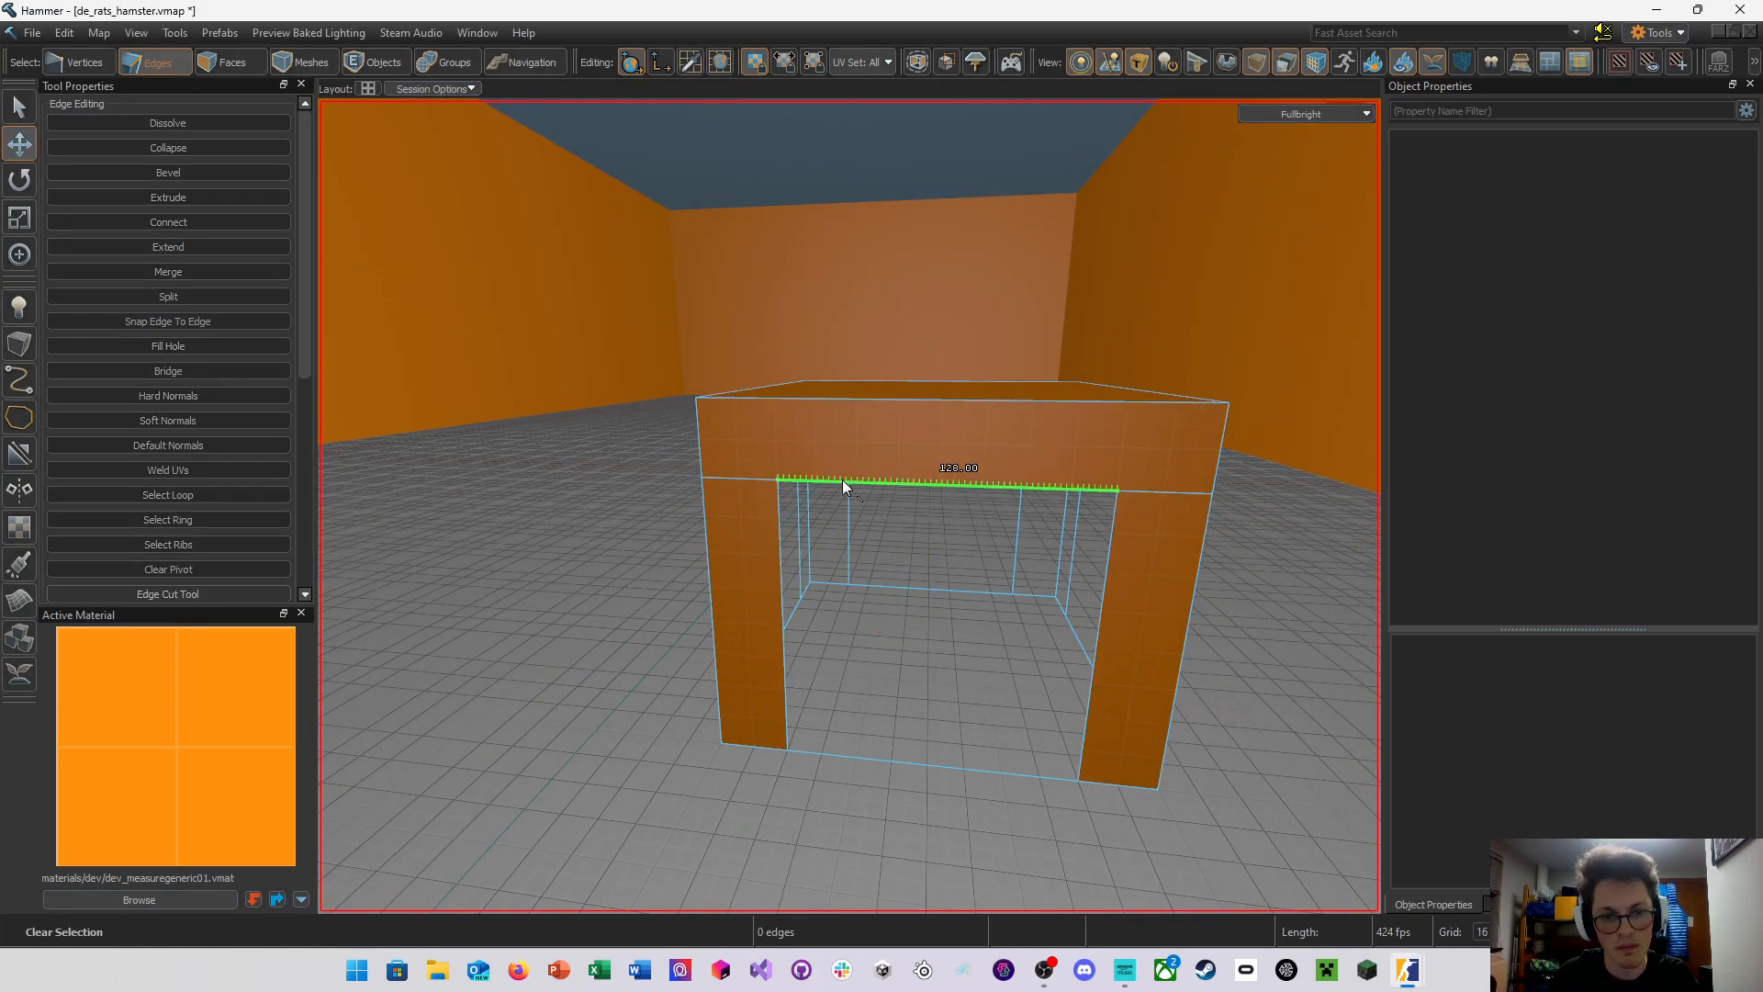
Select the upper edge of each of the block's four side openings together
right_drag(841, 479, 983, 477)
click(766, 415)
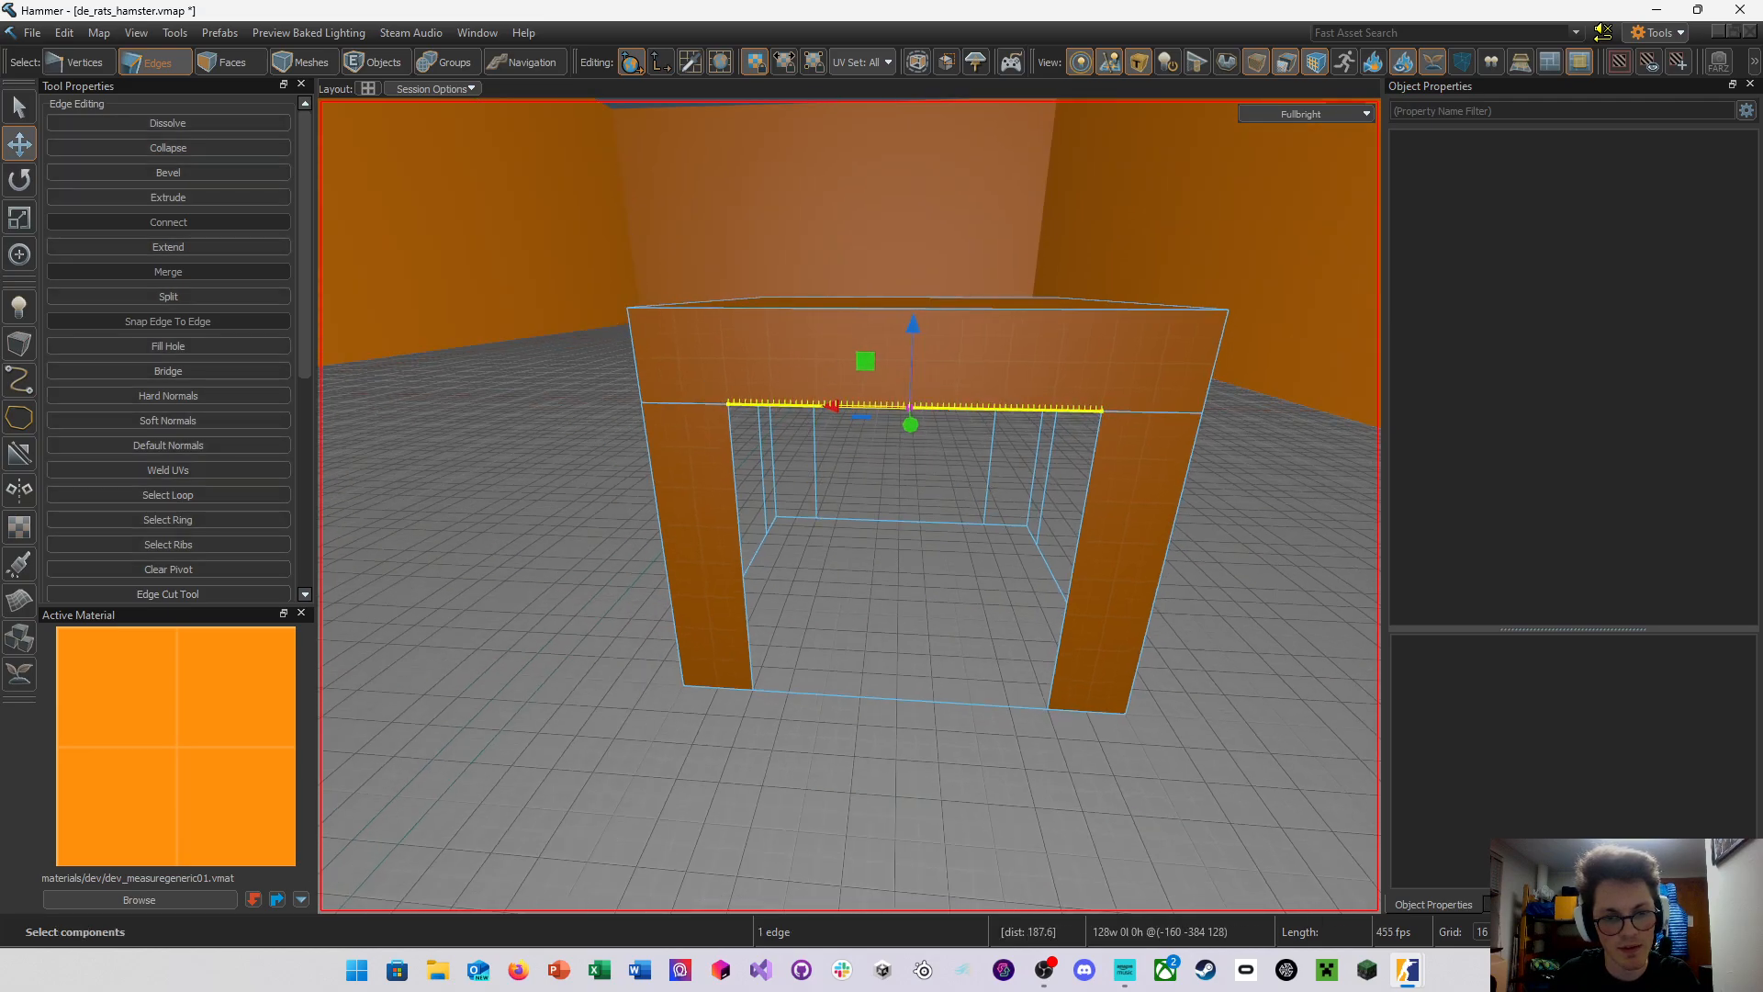
right_drag(674, 466, 827, 475)
right_drag(716, 487, 791, 459)
ctrl+click(663, 448)
right_drag(969, 496, 854, 505)
ctrl+click(892, 453)
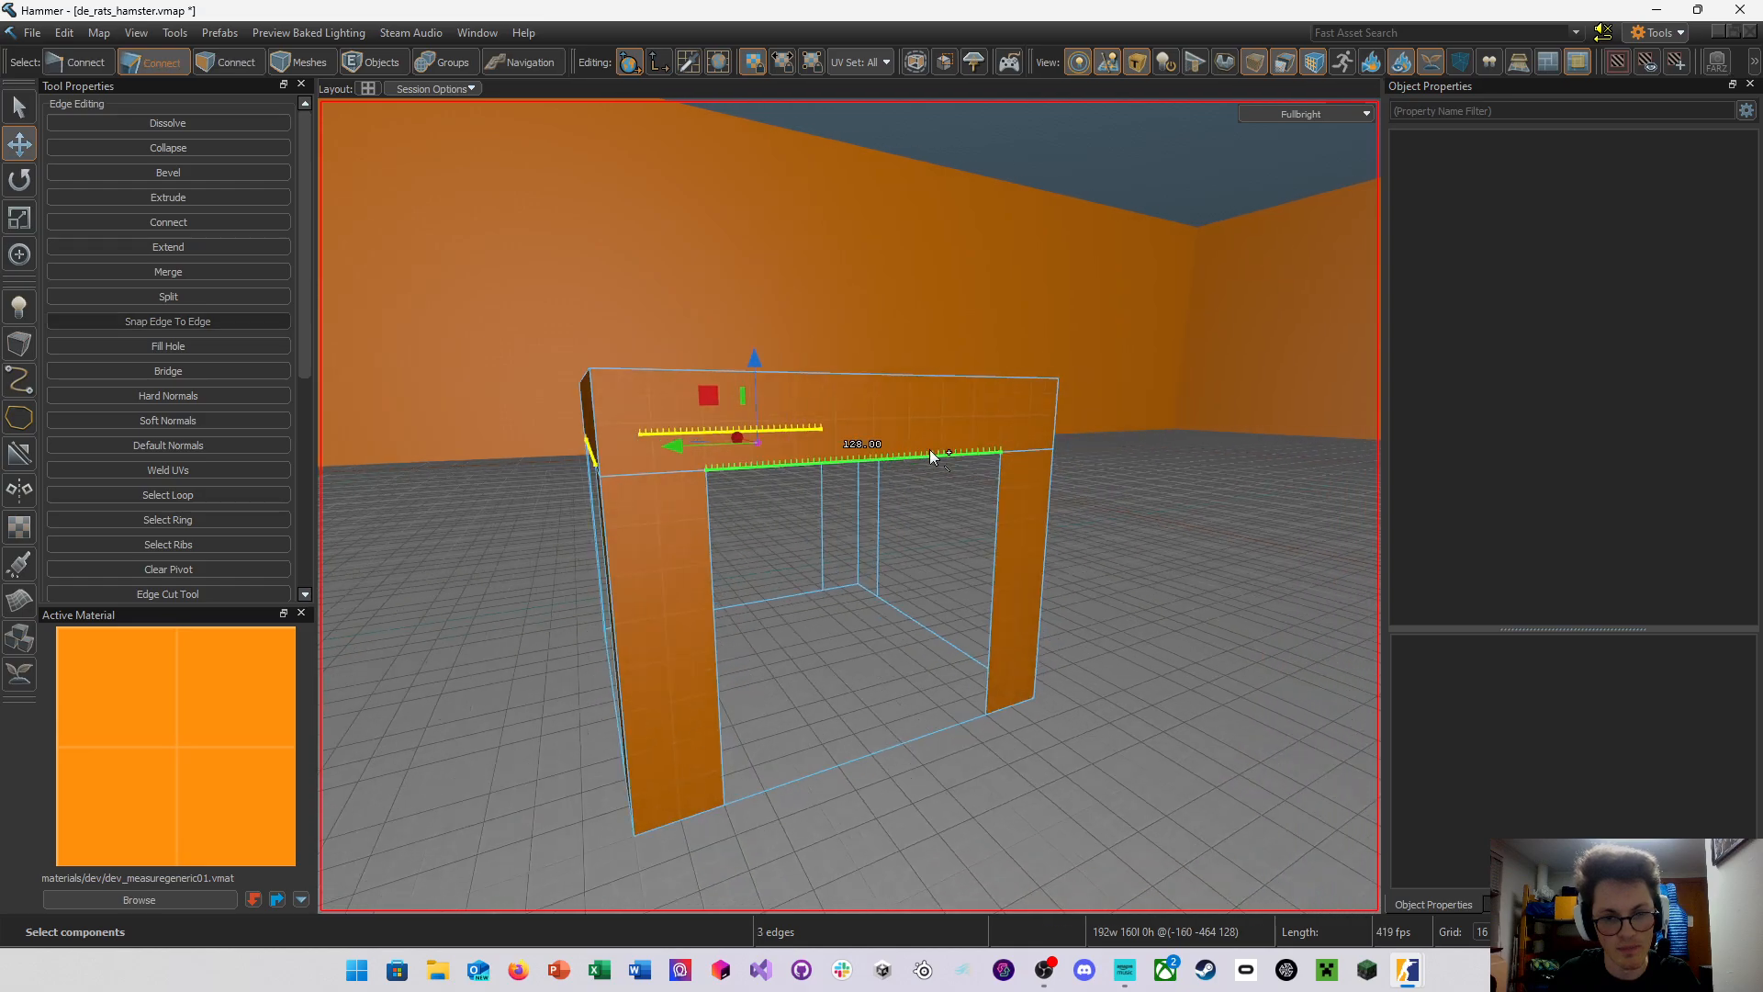
right_drag(929, 452, 1167, 476)
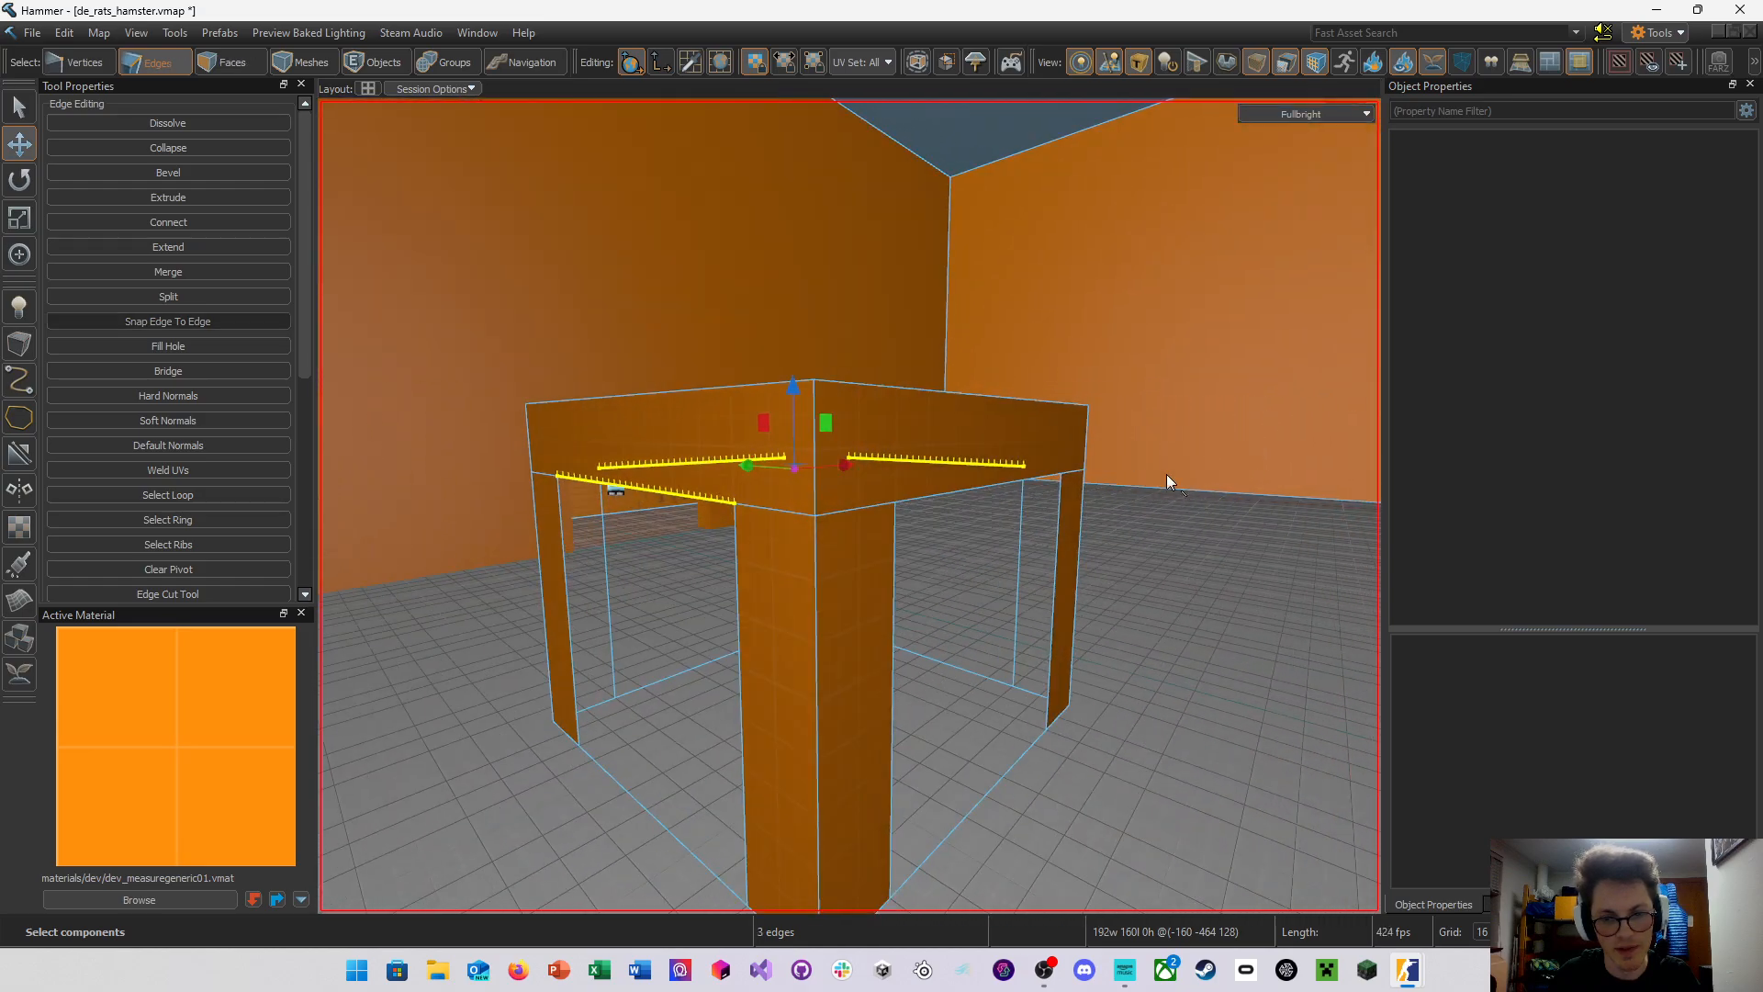
ctrl+click(955, 489)
Try arcing the upper edges of all four openings with arc height -16
right_drag(955, 488, 849, 506)
scroll(234, 368, down, 4)
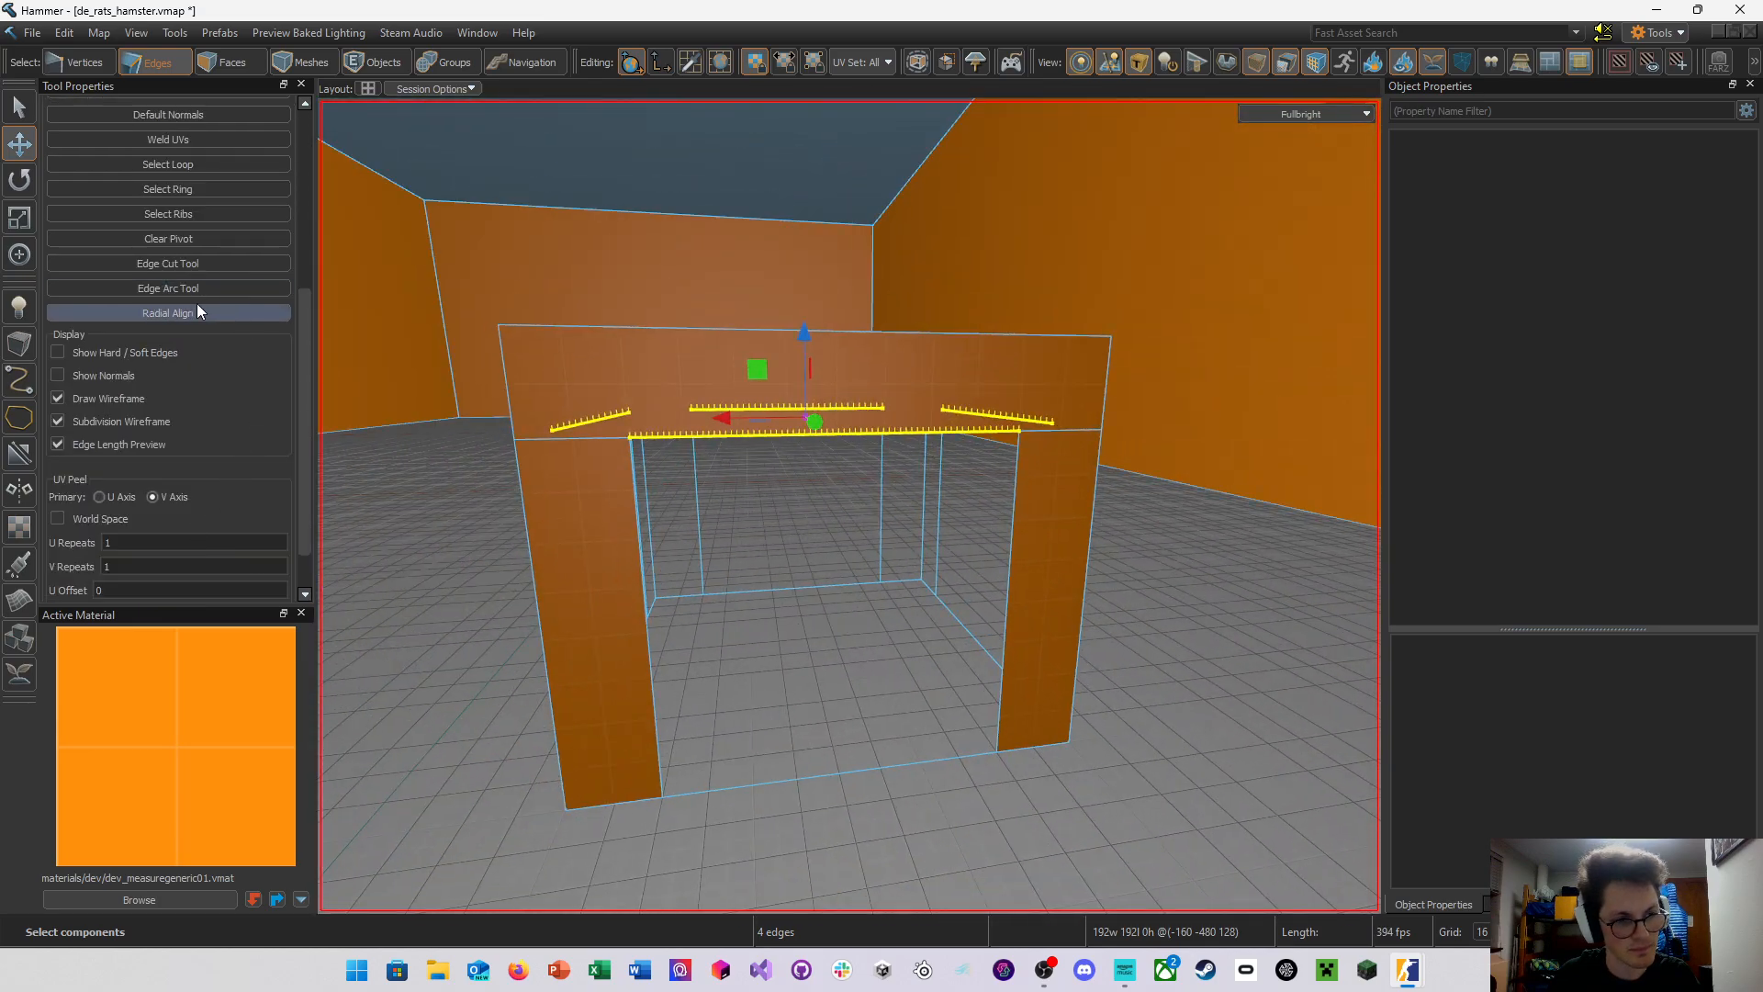
click(230, 288)
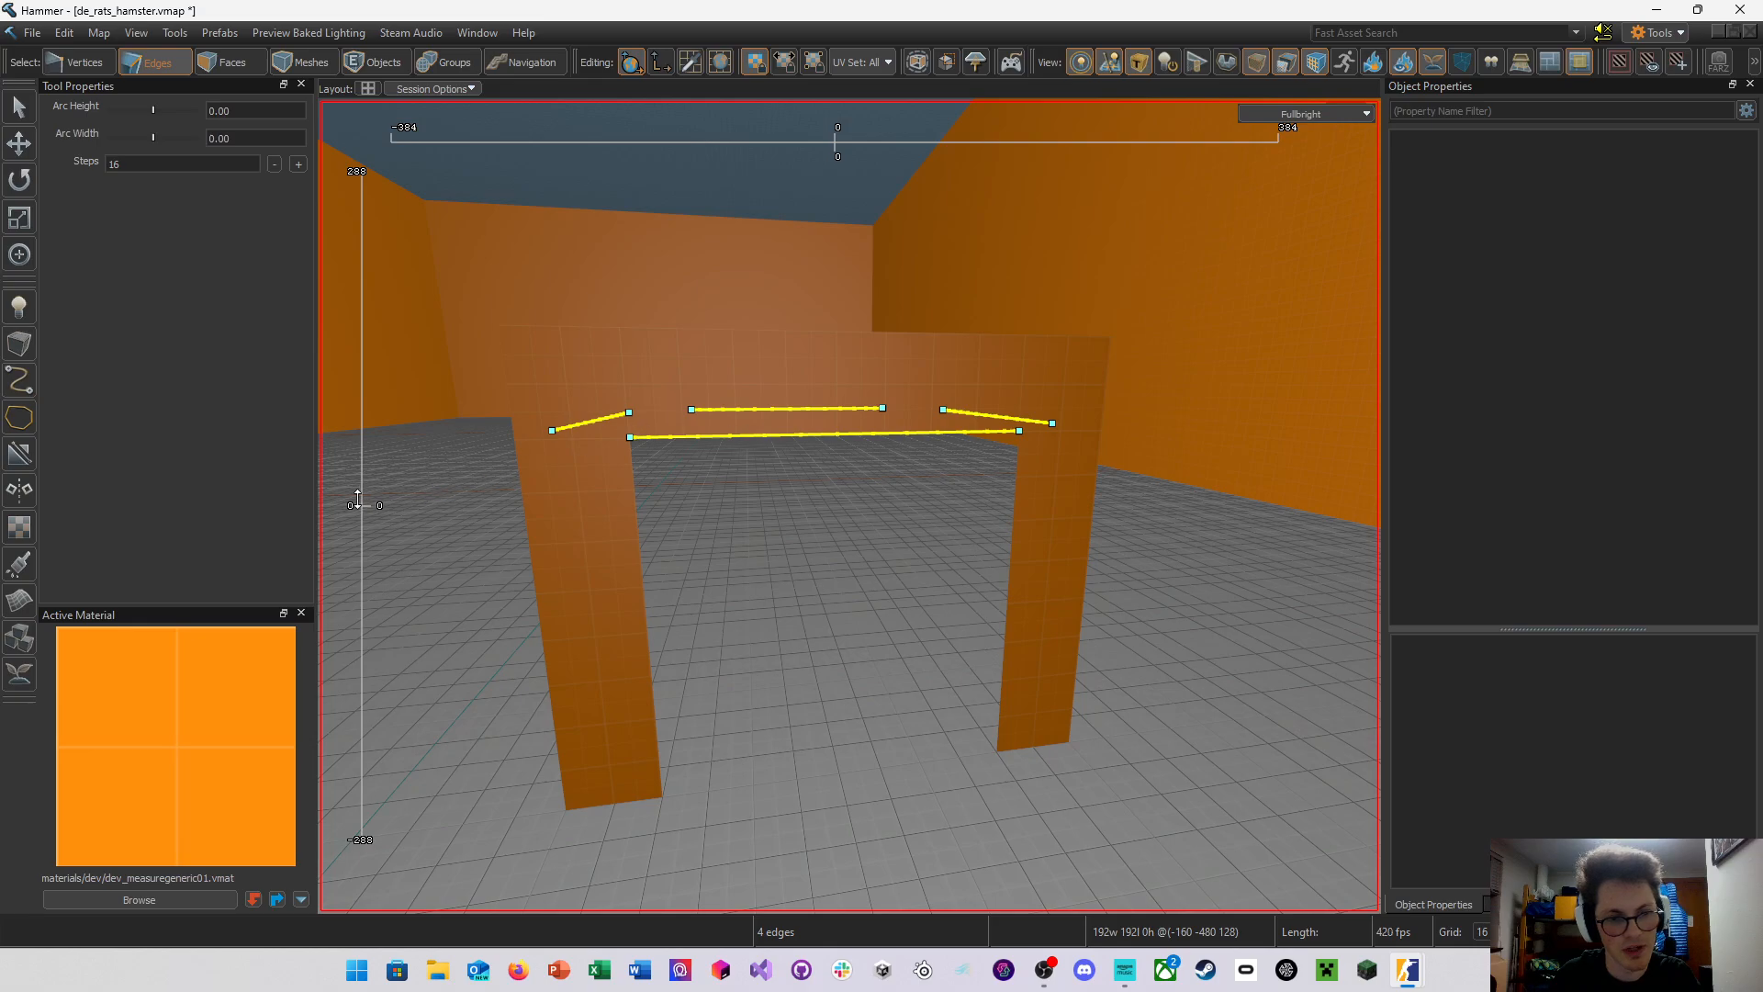
drag(357, 499, 380, 526)
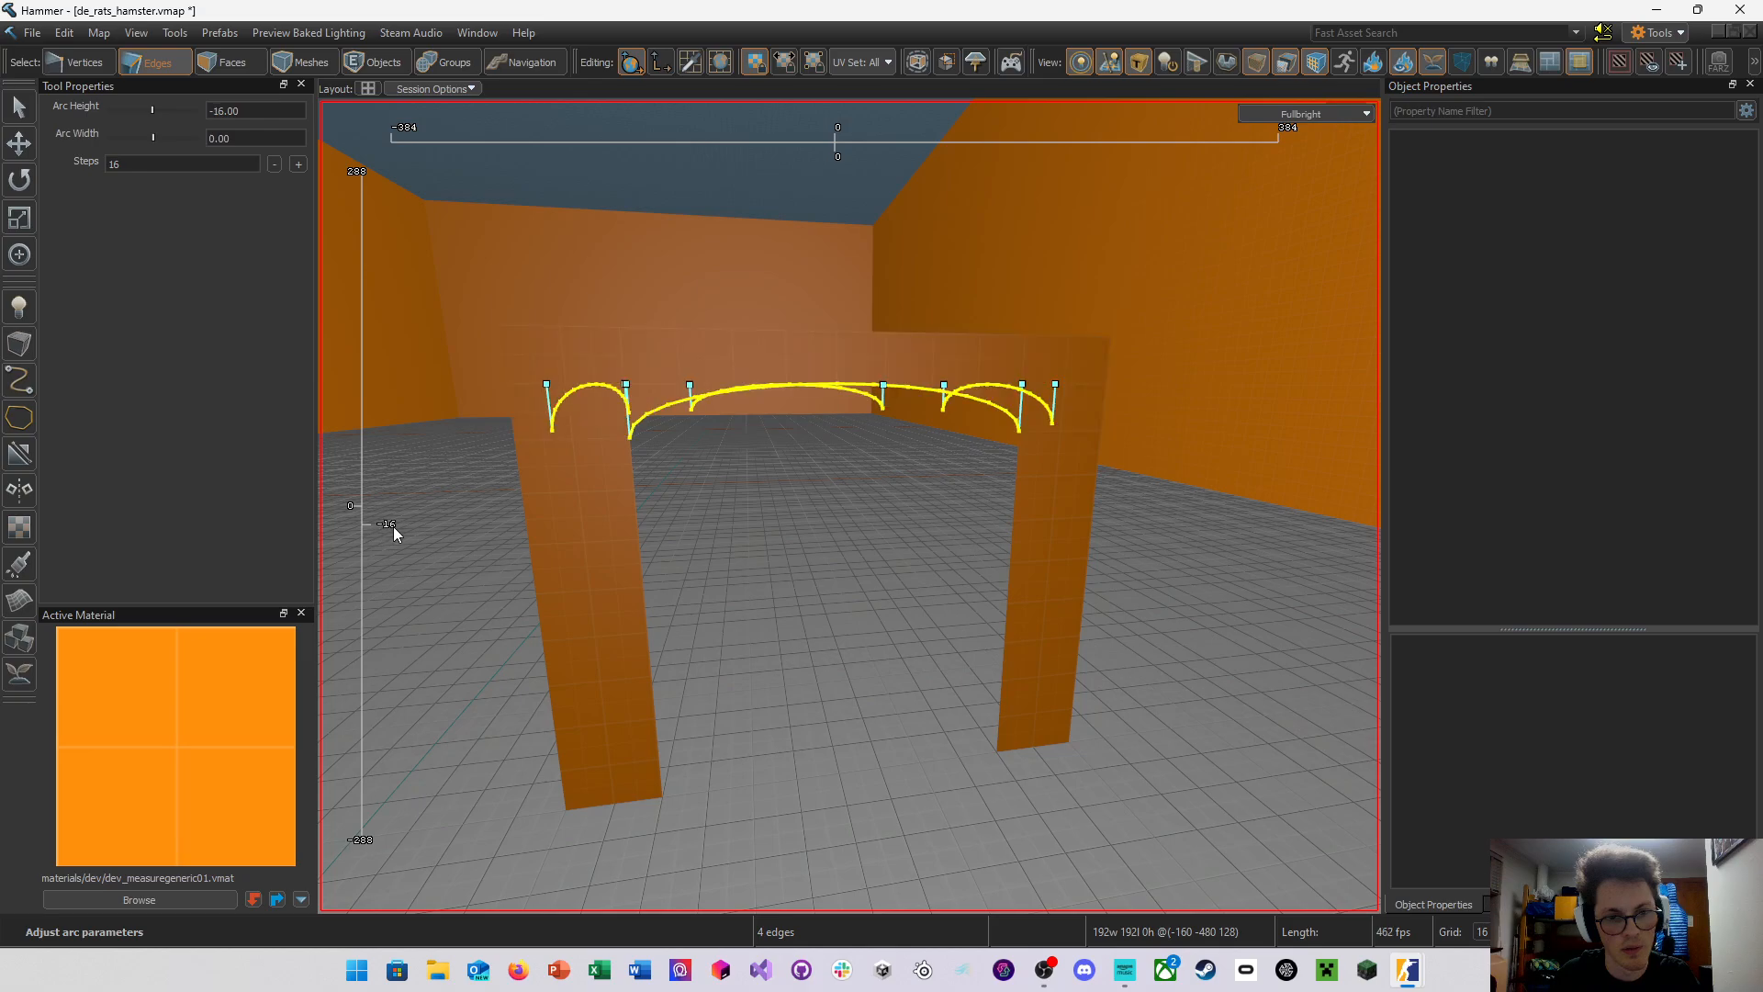
mouse_move(812, 526)
right_down()
mouse_move(850, 504)
mouse_move(812, 526)
right_up()
key(Escape)
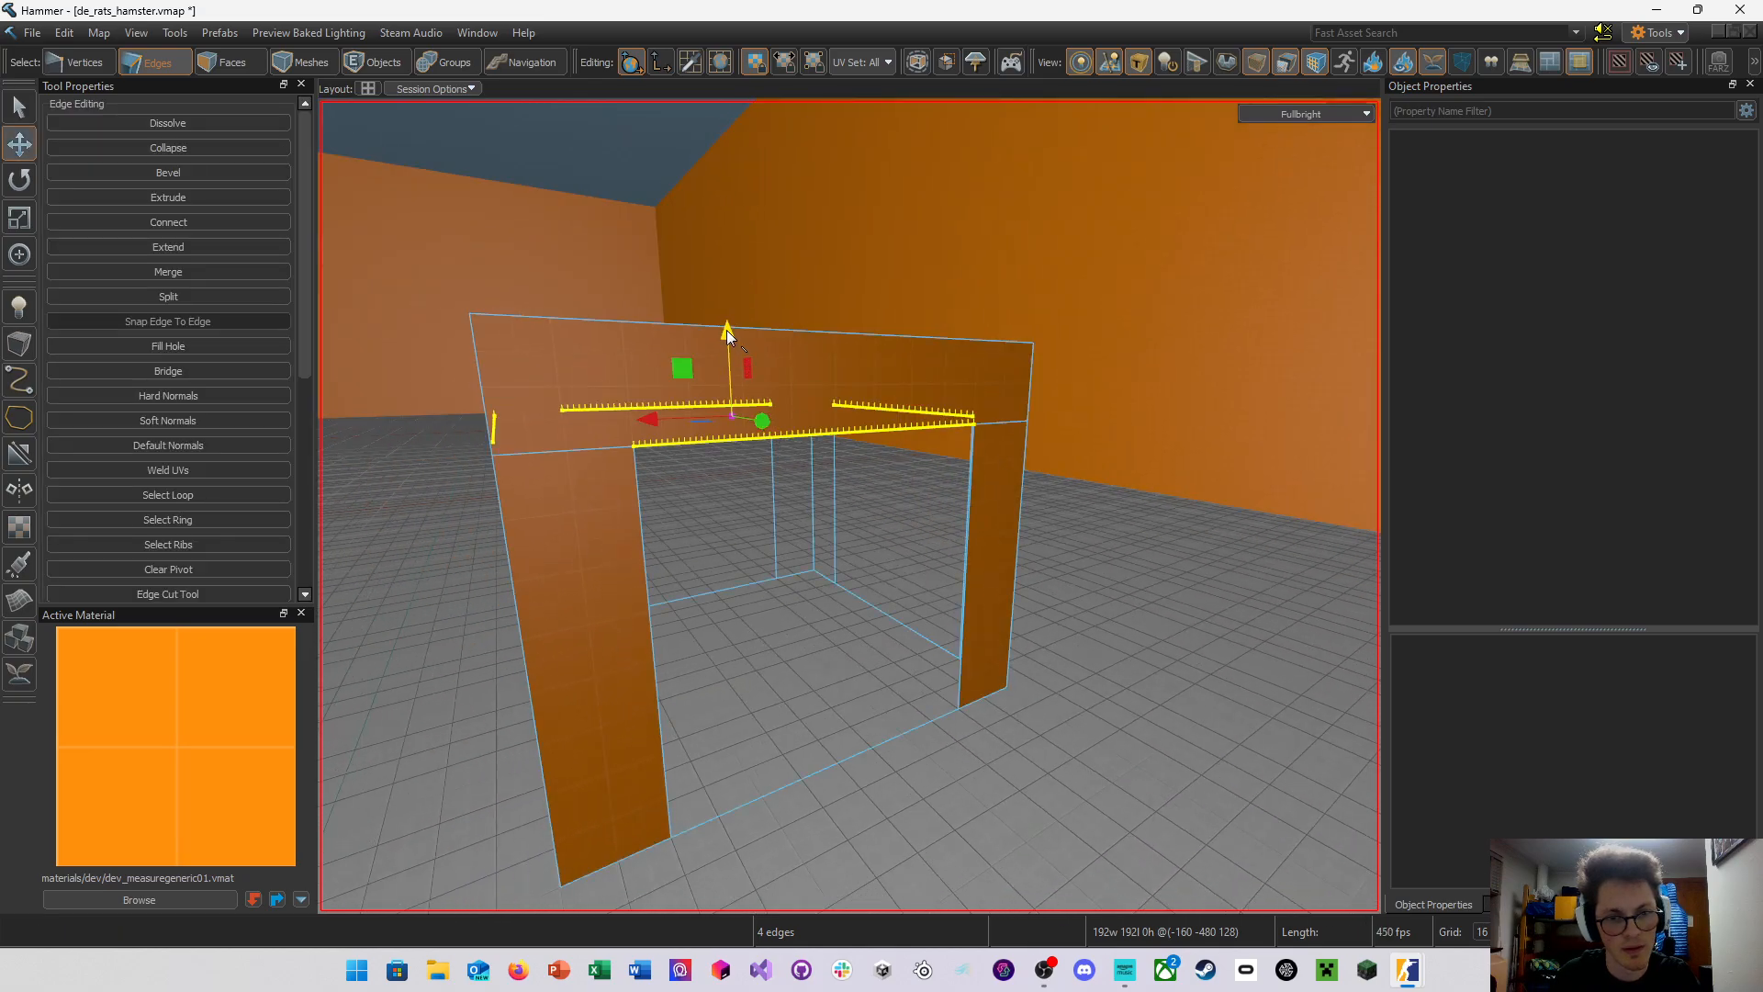
Try lowering the four upper opening edges, then try loop selections around the block's near corner and side opening
drag(726, 330, 731, 503)
mouse_move(732, 528)
right_down()
mouse_move(850, 506)
mouse_move(751, 525)
right_up()
key(a)
key(s)
double_click(730, 489)
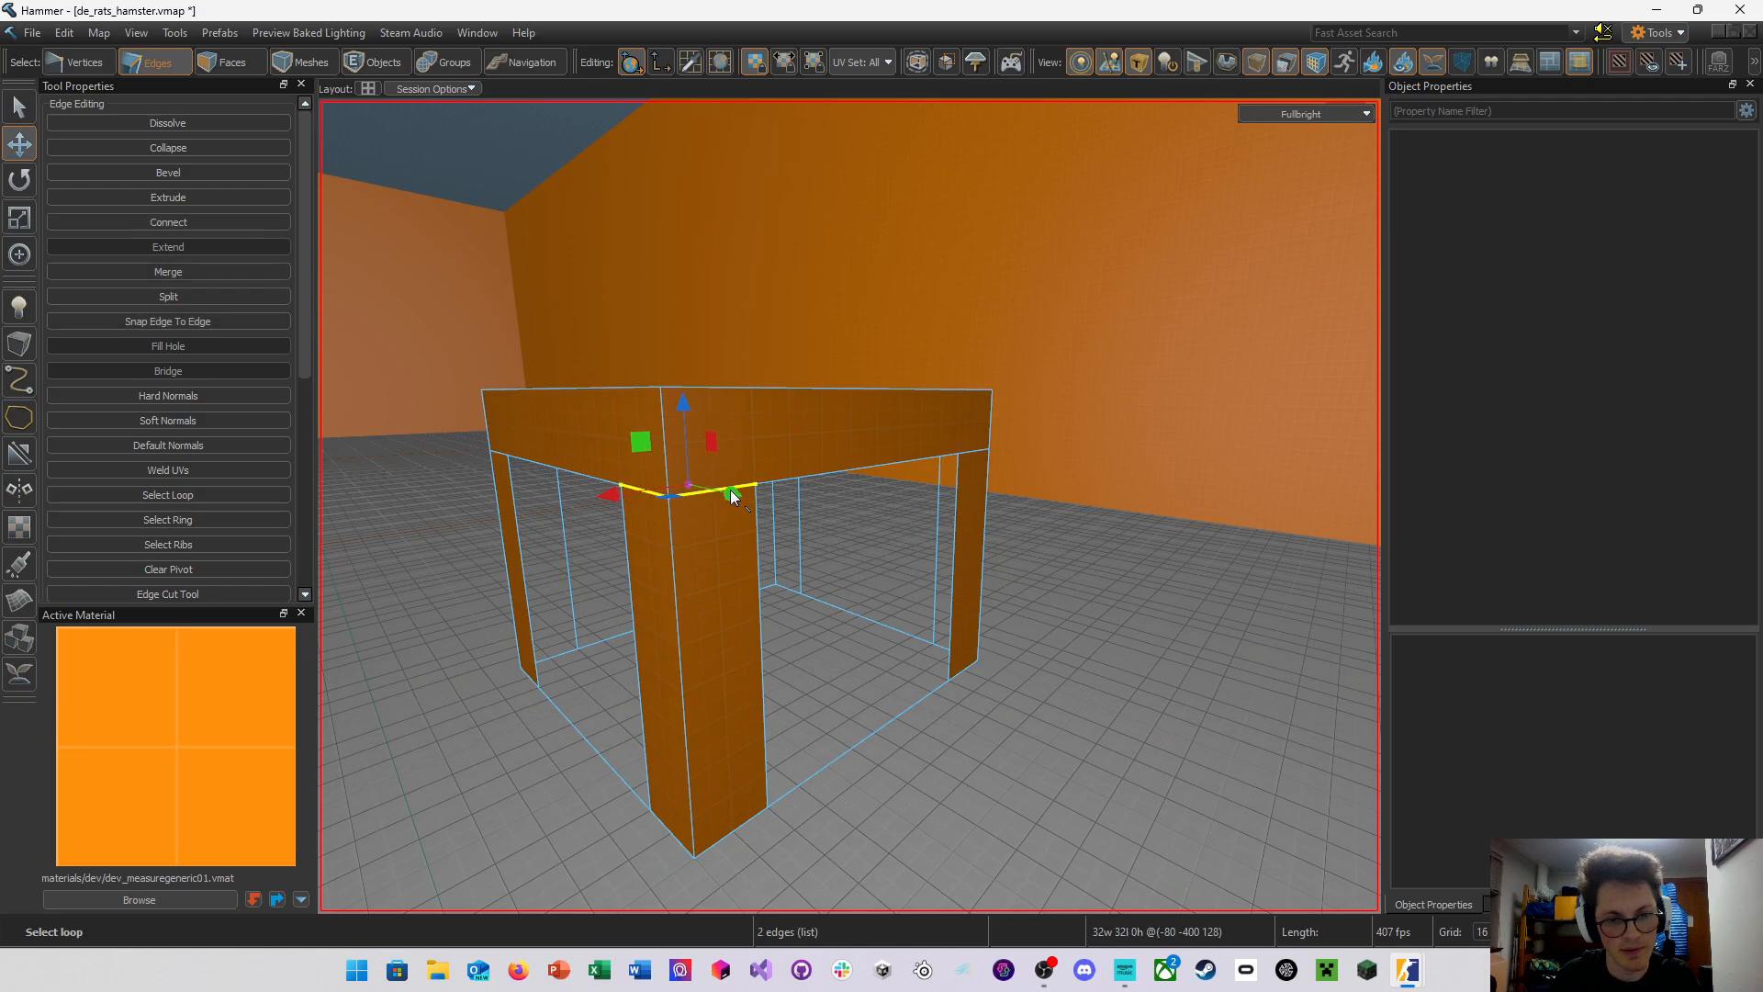
click(783, 482)
double_click(782, 482)
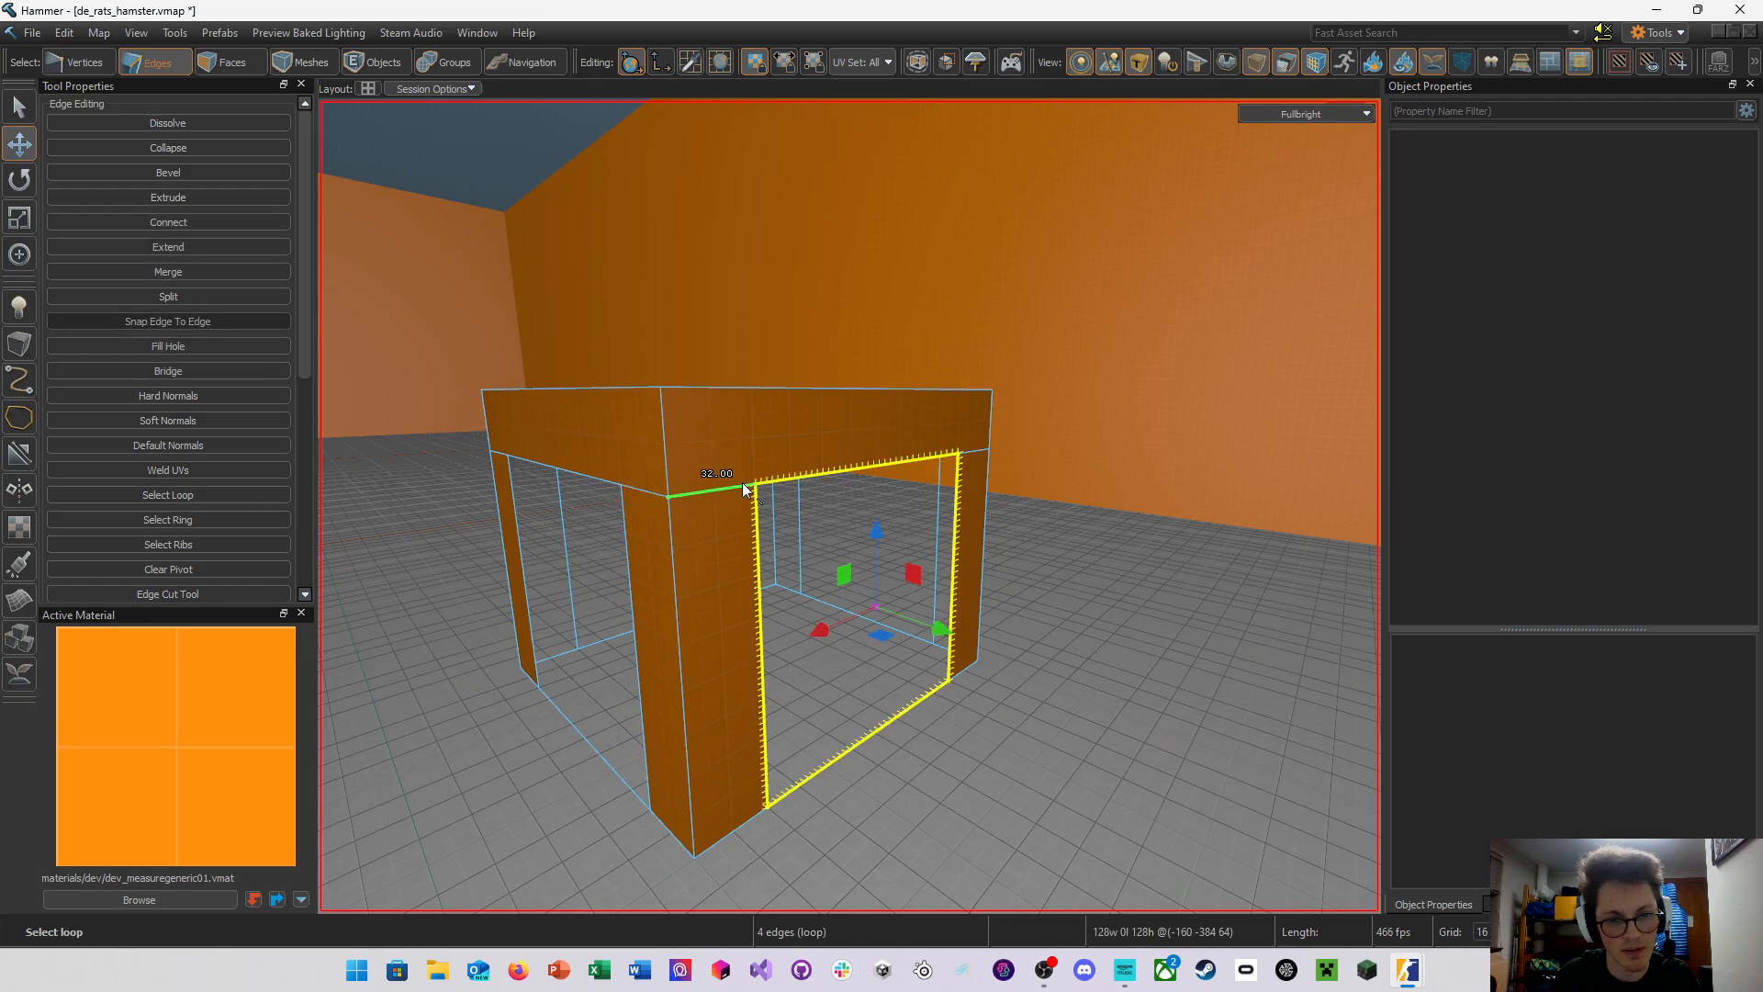
click(722, 492)
Select the upper edge of each of the block's four openings and lower them together by 32 units
click(791, 481)
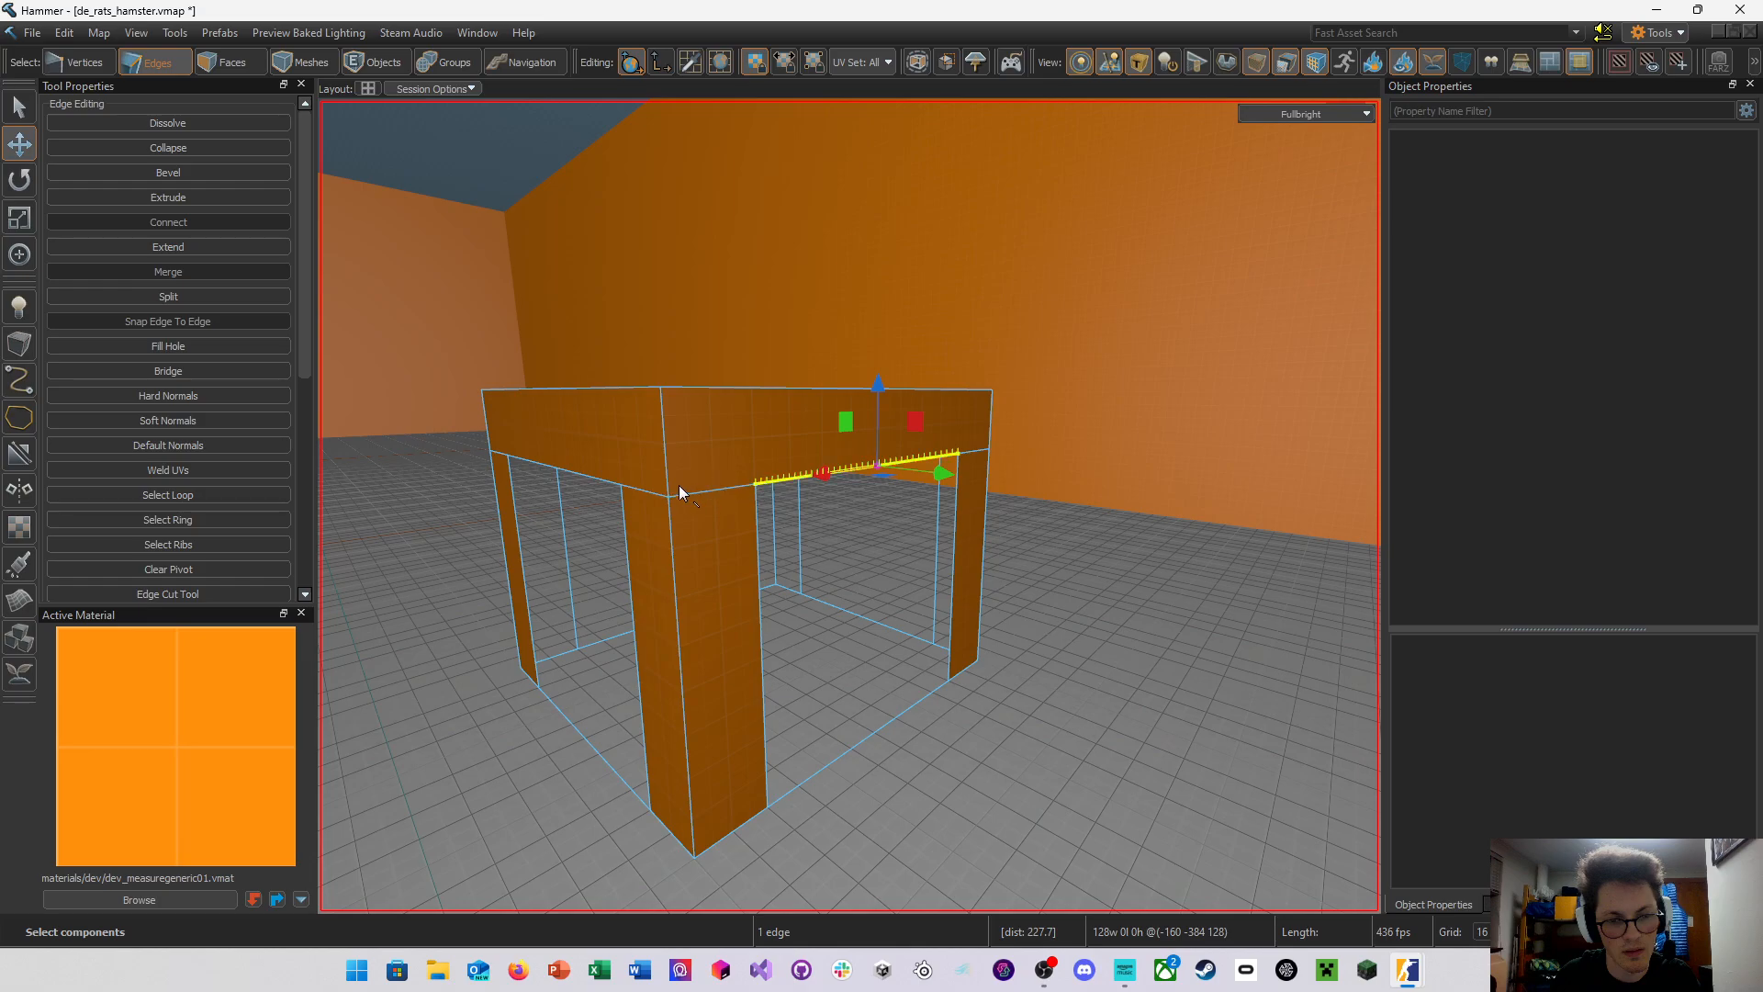
ctrl+click(581, 476)
right_drag(581, 477, 924, 545)
ctrl+click(845, 492)
right_drag(845, 493, 829, 379)
ctrl+click(858, 426)
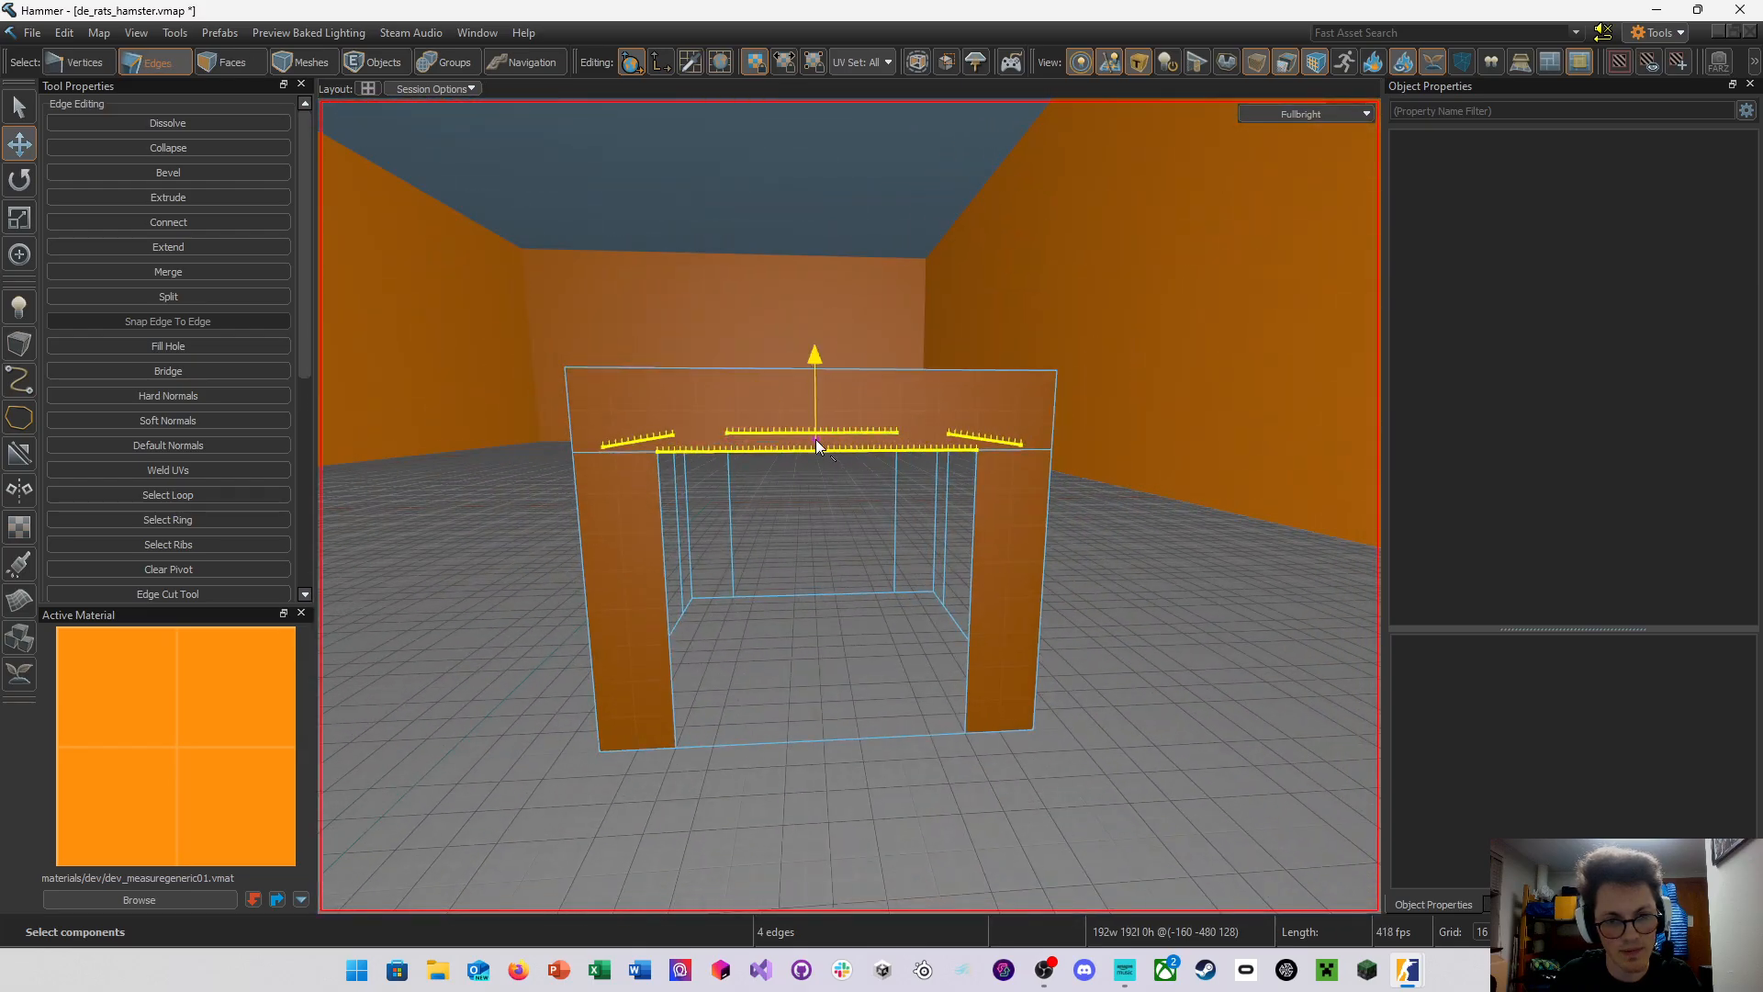
drag(816, 441, 808, 489)
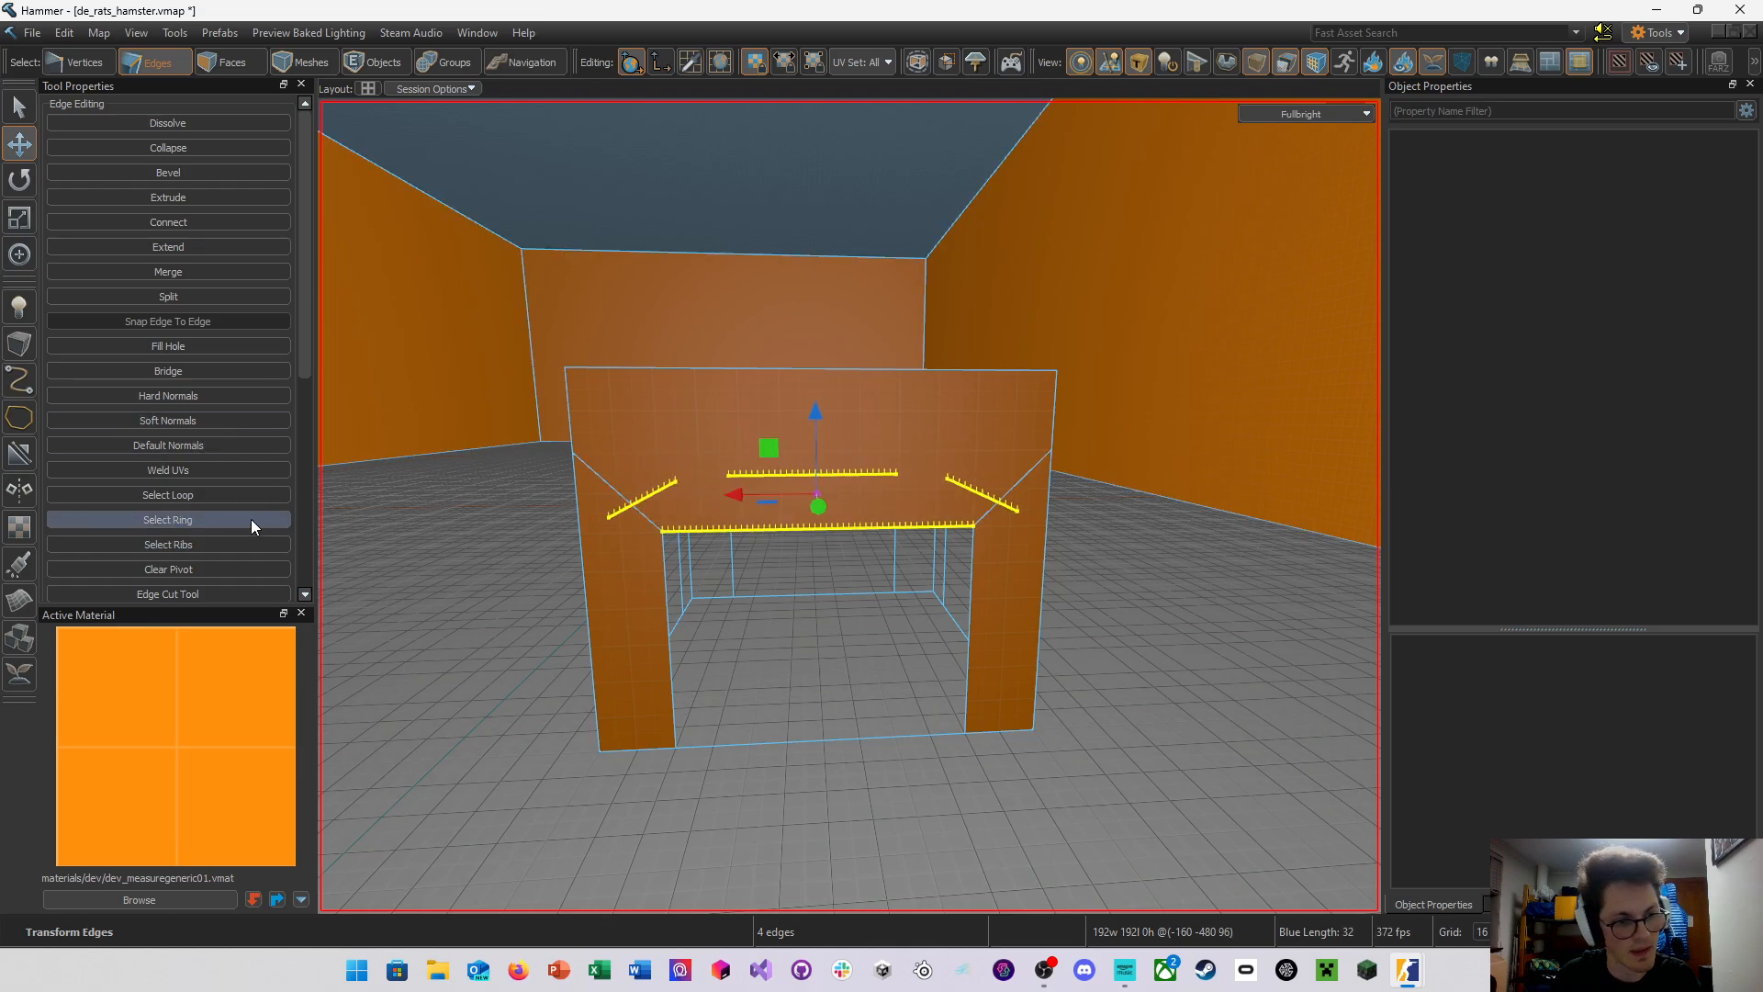
Turn the four lowered edges into arches with the Edge Arc Tool, using arc height -48
scroll(241, 574, down, 5)
click(235, 340)
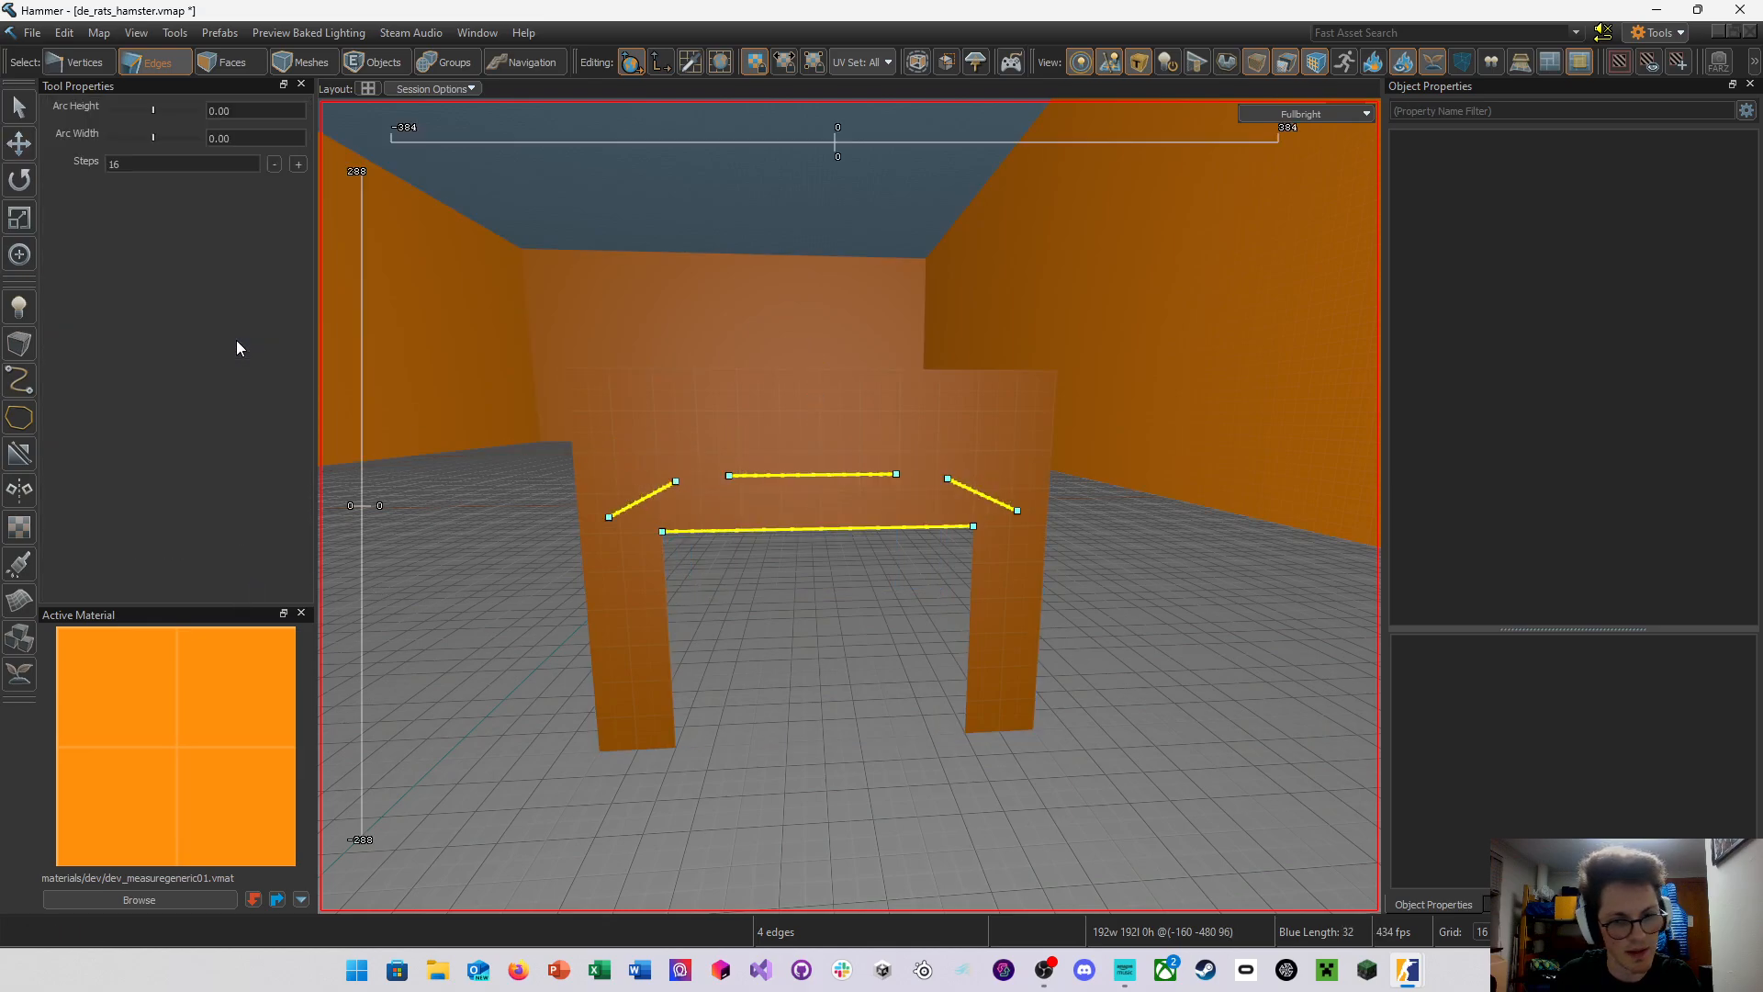
drag(368, 505, 369, 573)
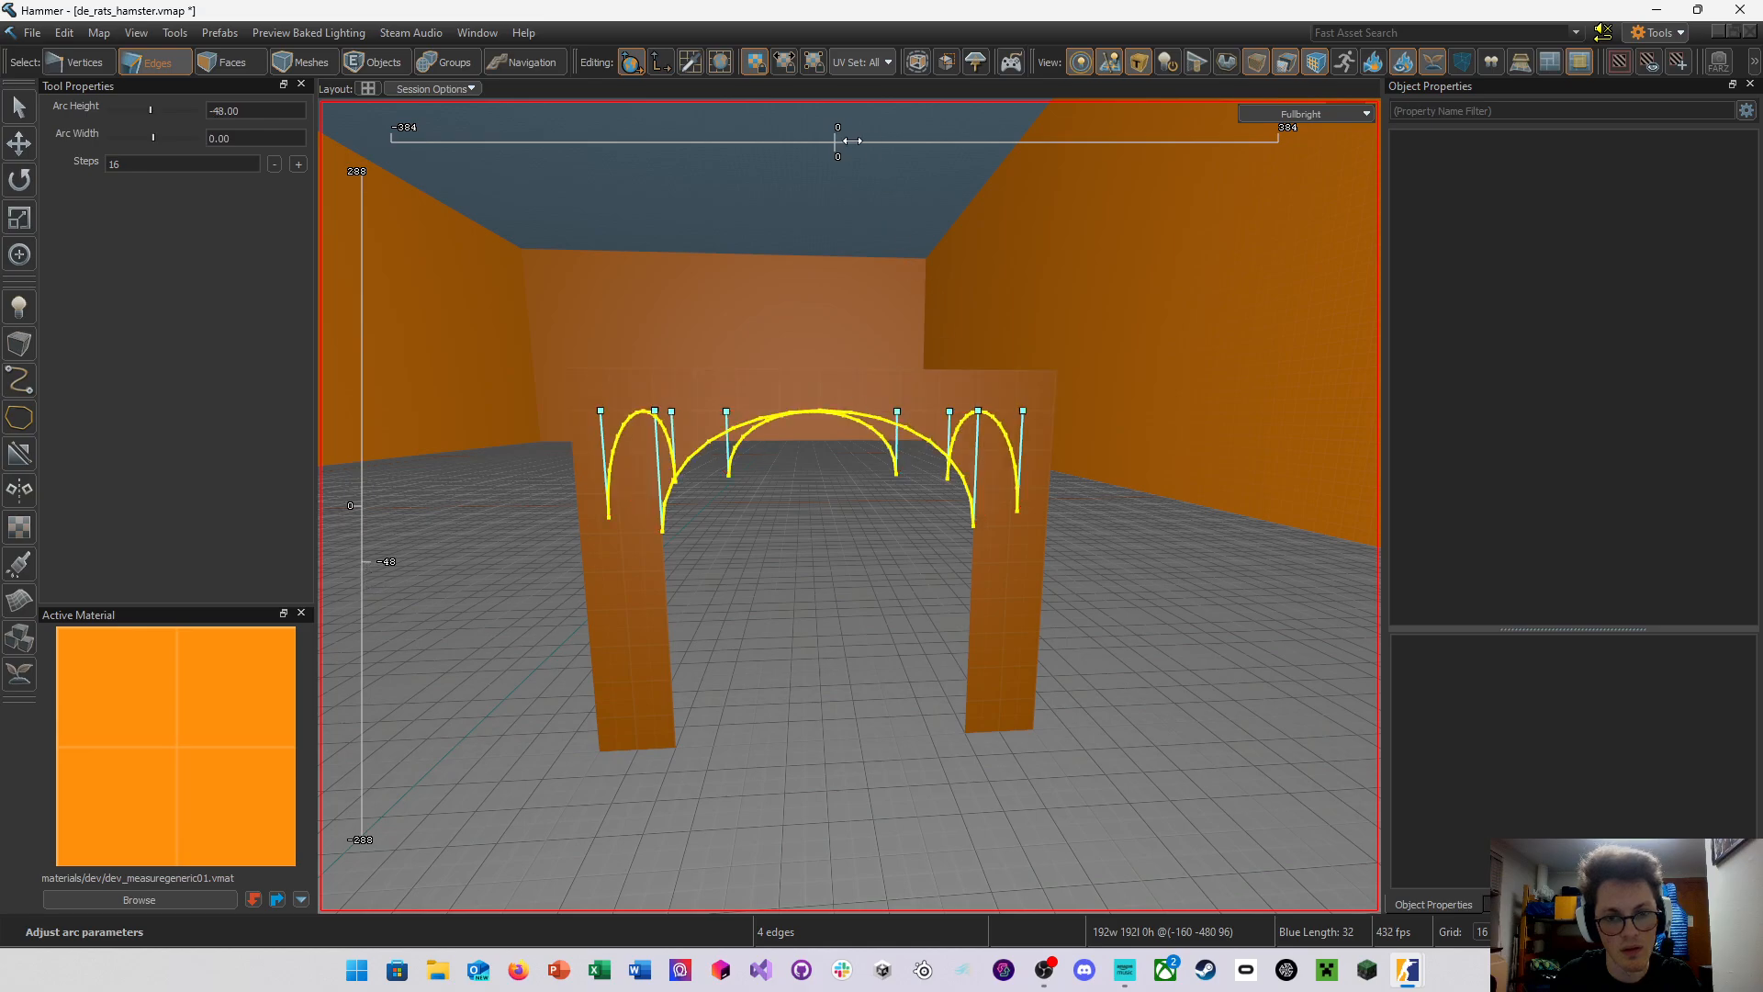
drag(852, 140, 823, 150)
right_drag(849, 591, 850, 506)
key(a)
key(d)
key(Return)
Examine the four arches from inside, outside and above, checking the edge loop around the far arch, and clear the selection
key(d)
key(w)
click(825, 483)
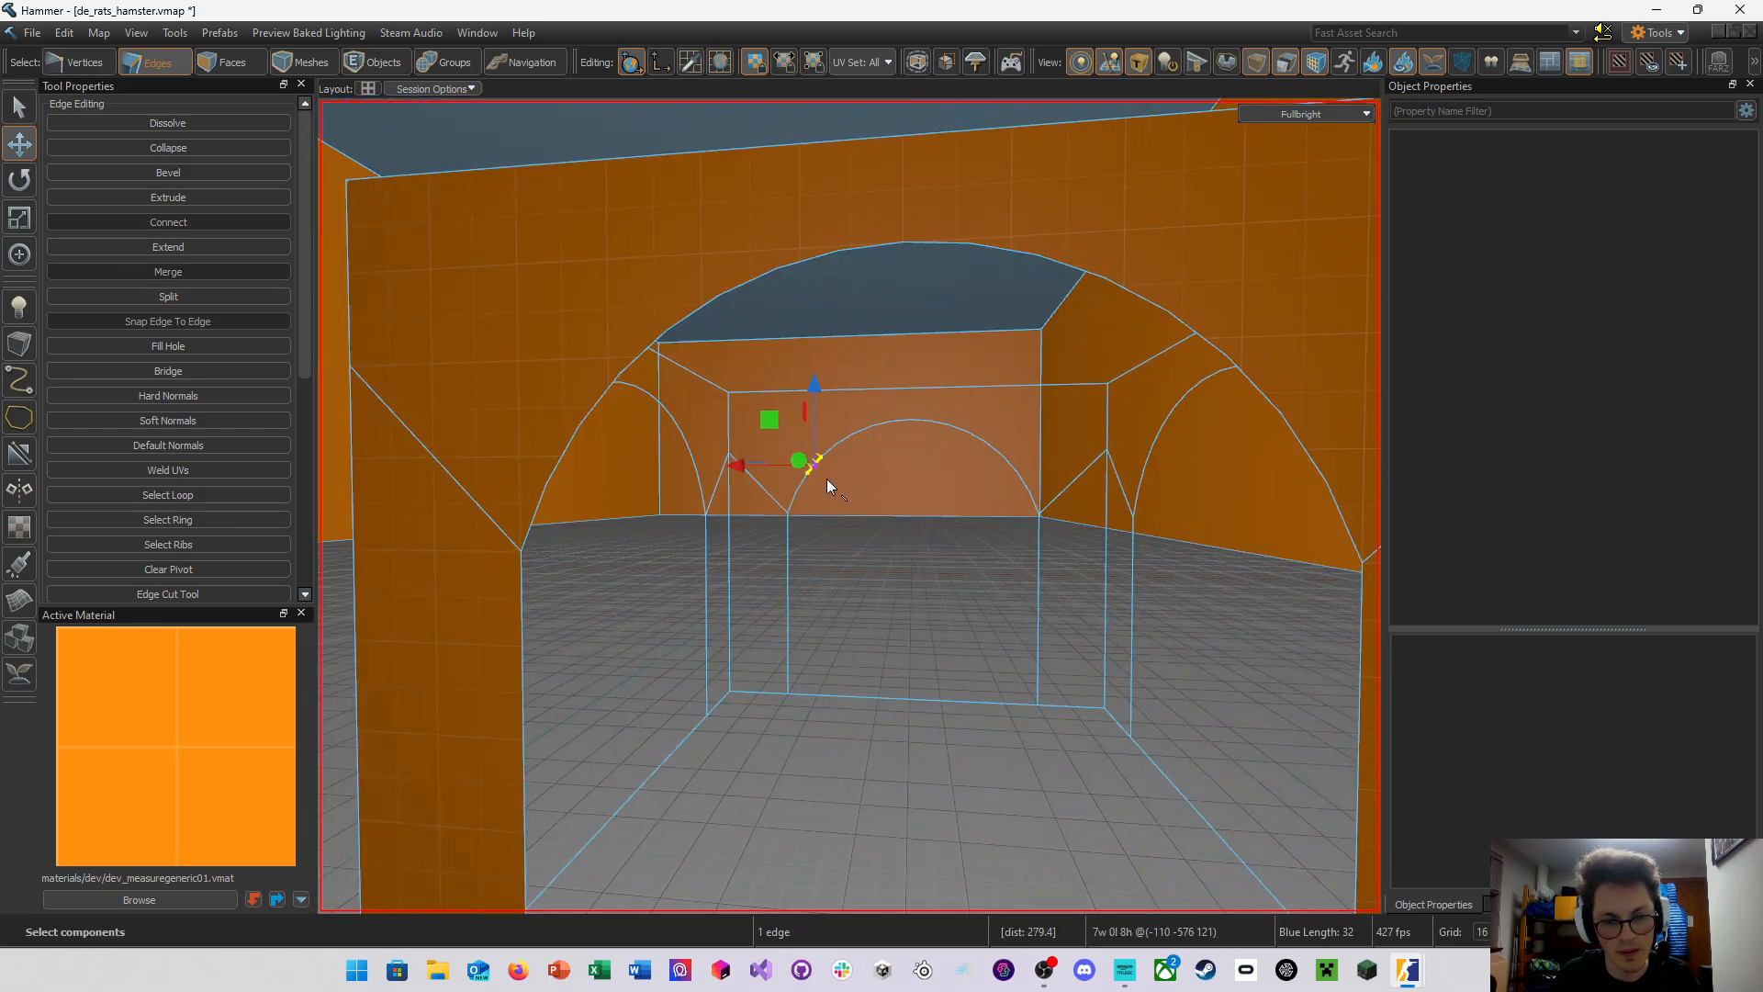
double_click(795, 506)
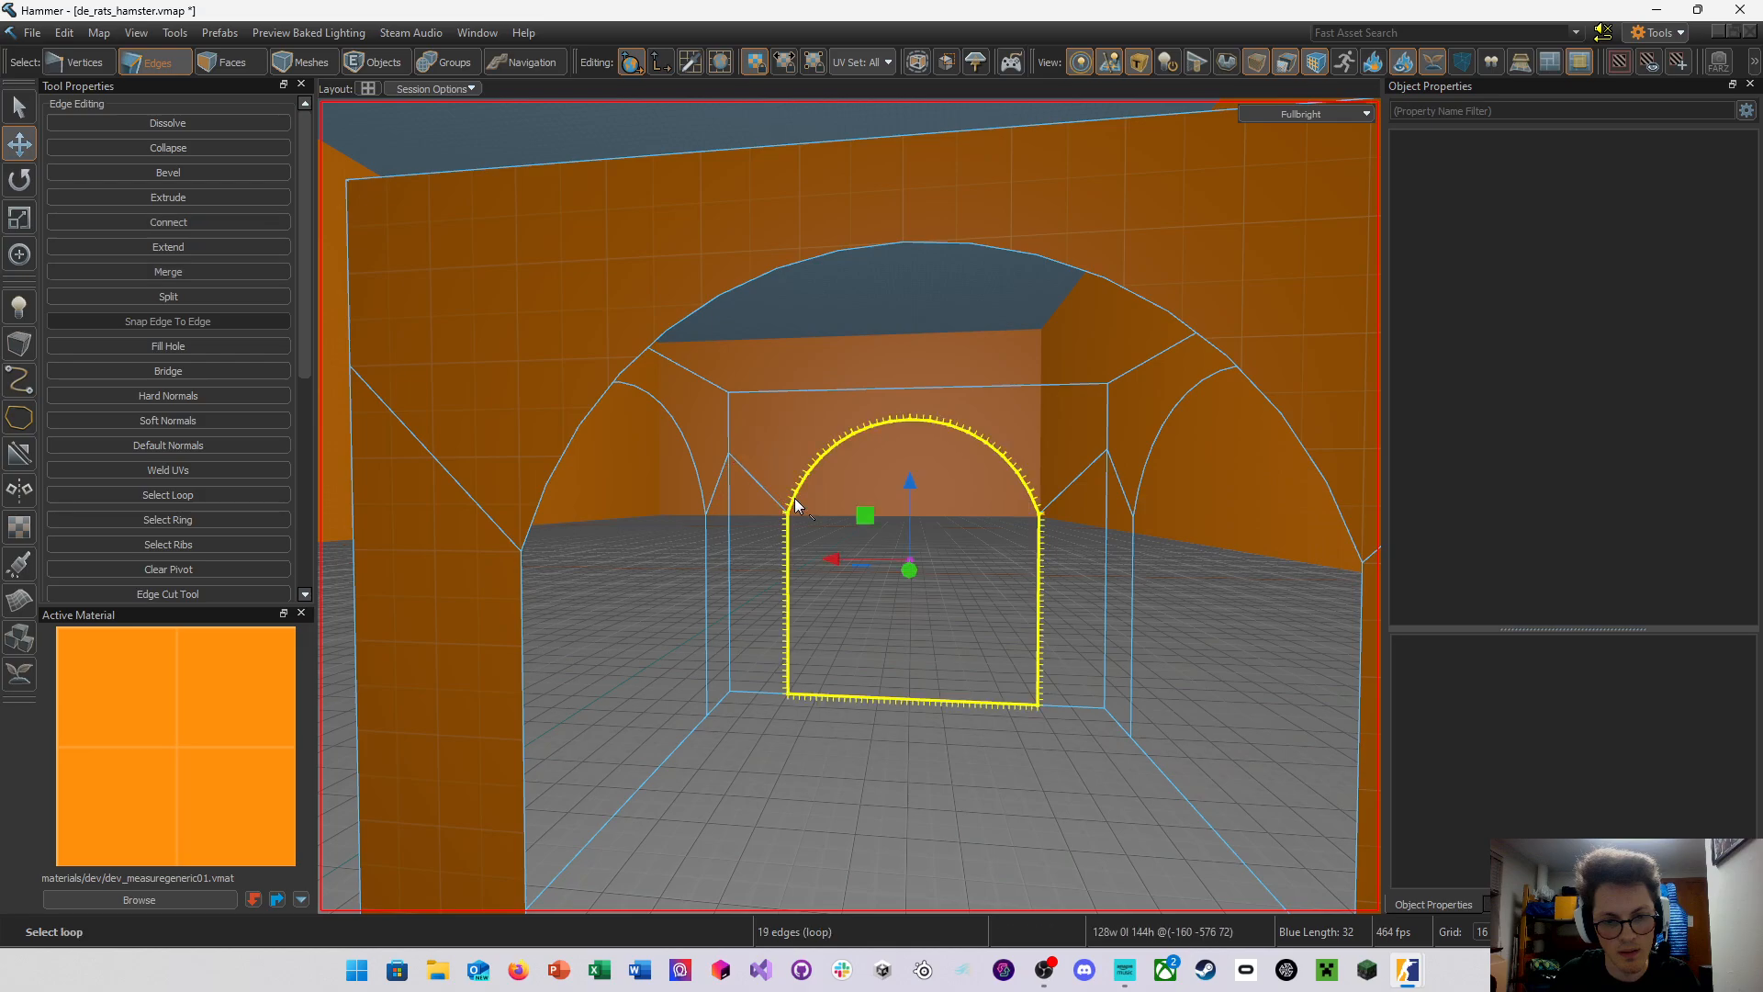
key(s)
right_drag(978, 545, 850, 506)
key(d)
key(w)
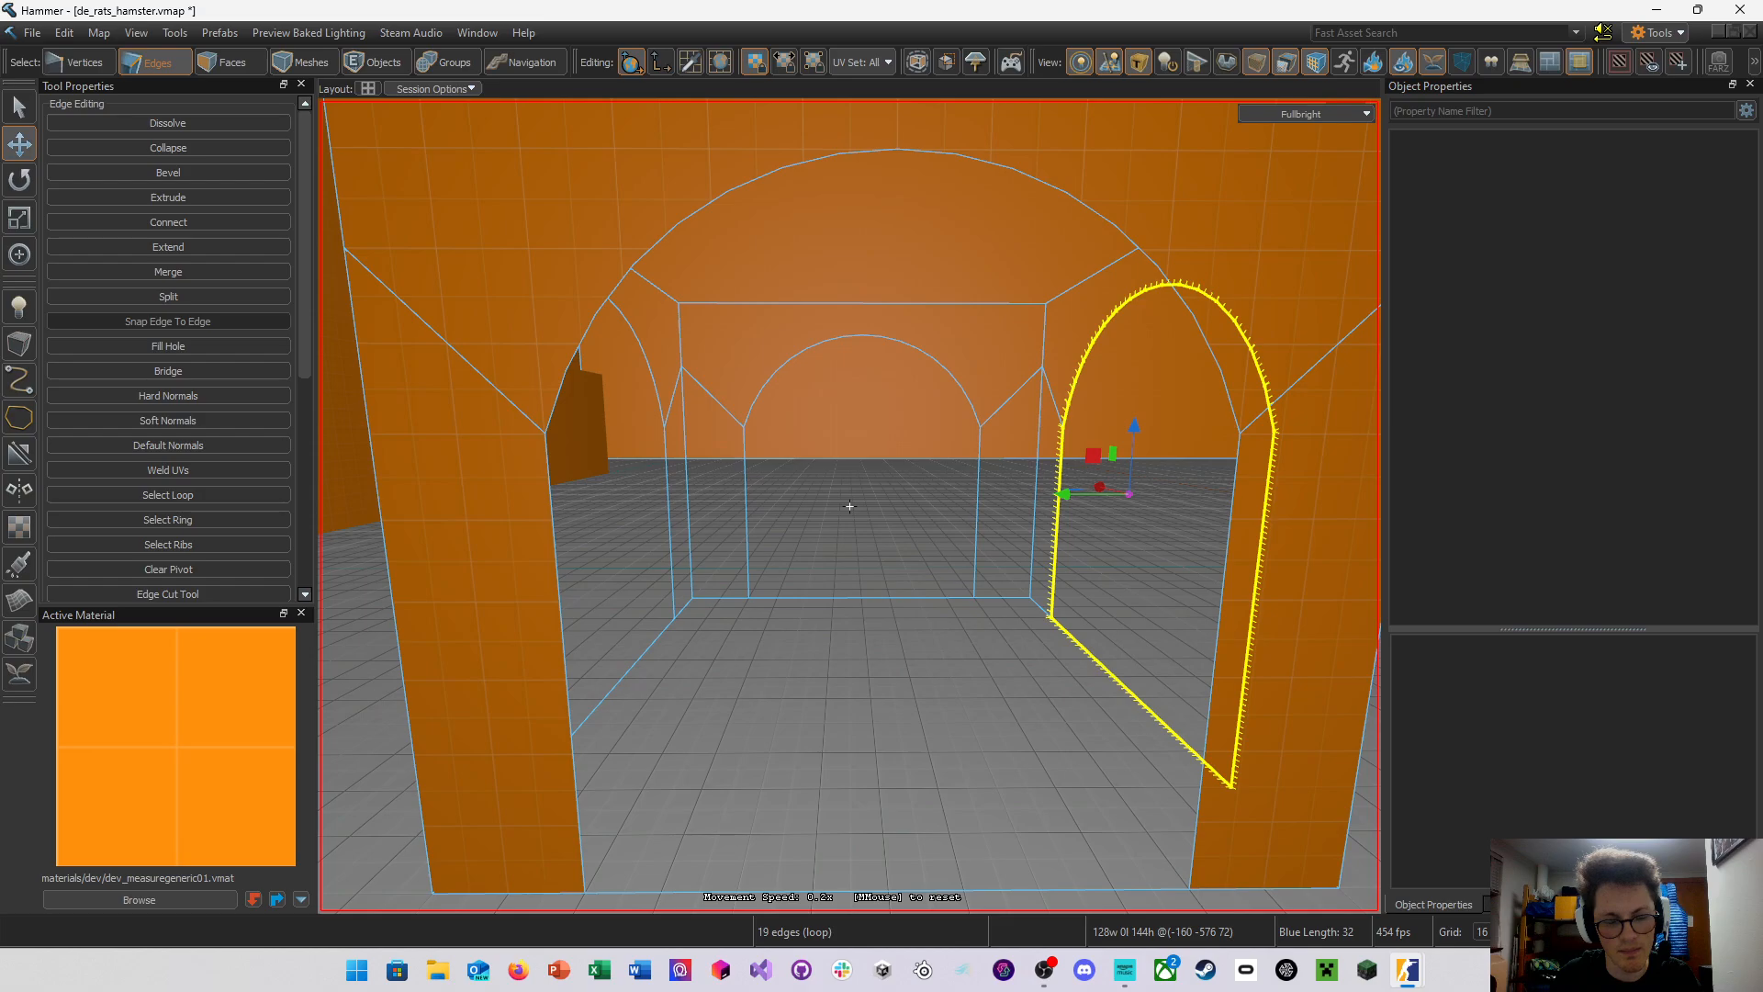
right_drag(849, 506, 849, 506)
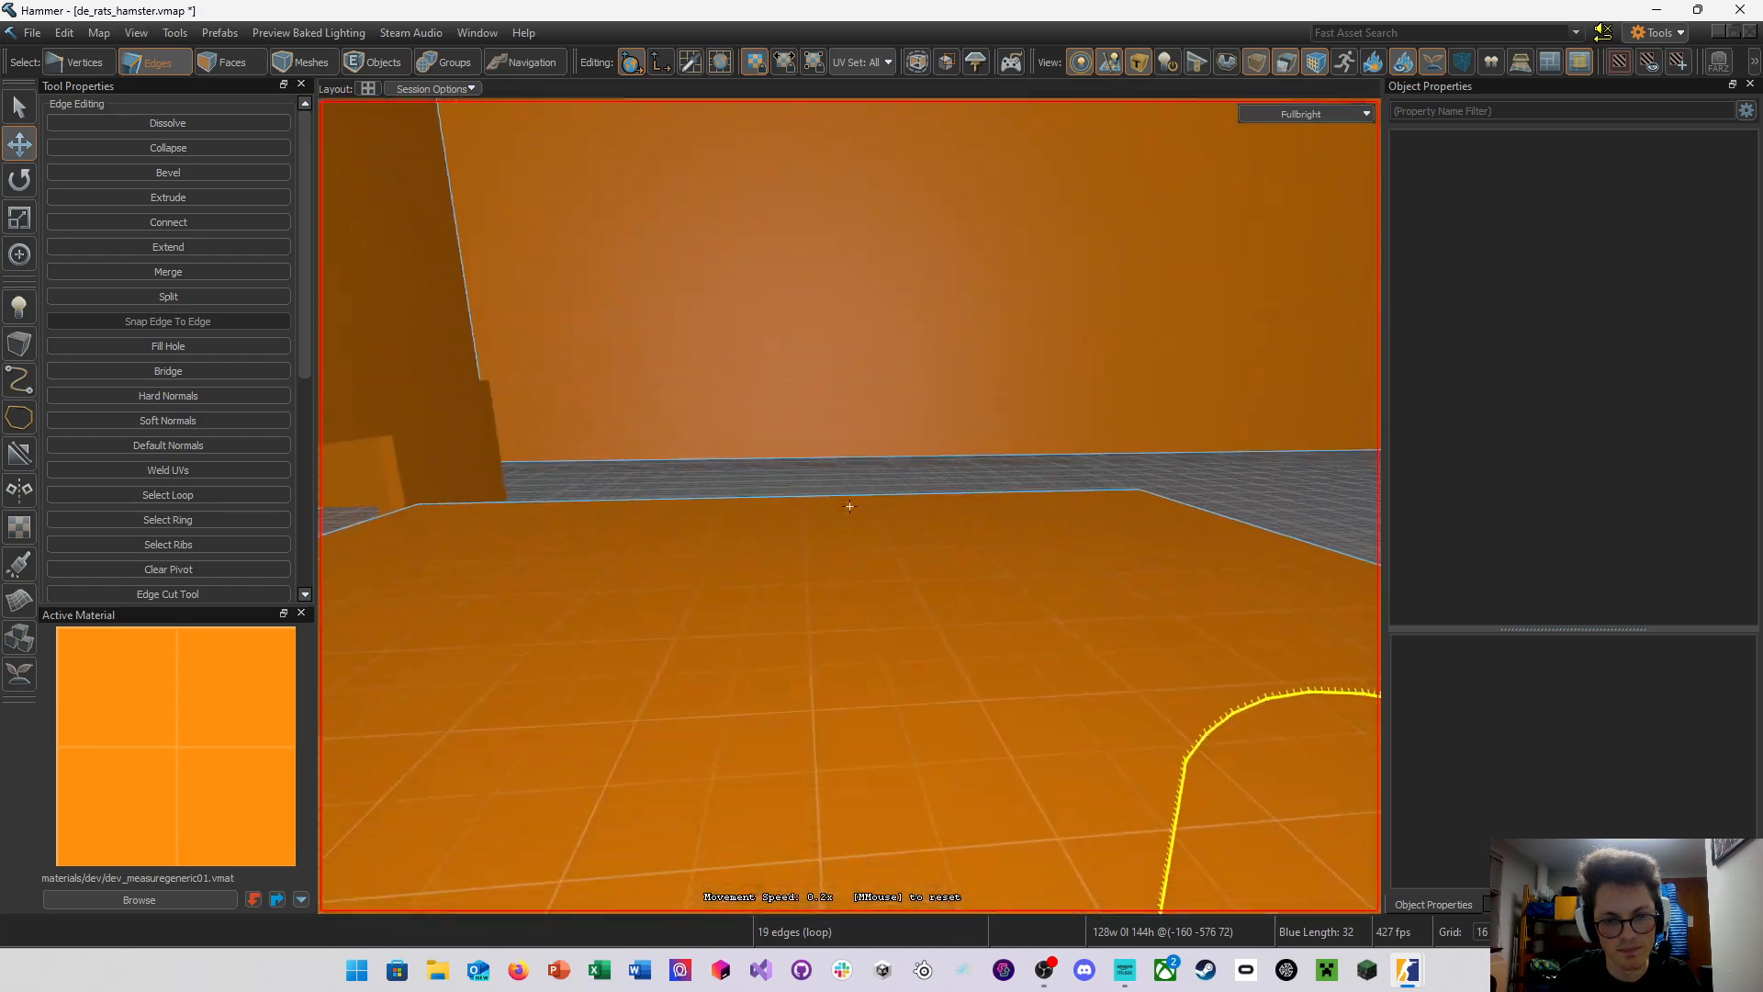
key(f)
click(854, 562)
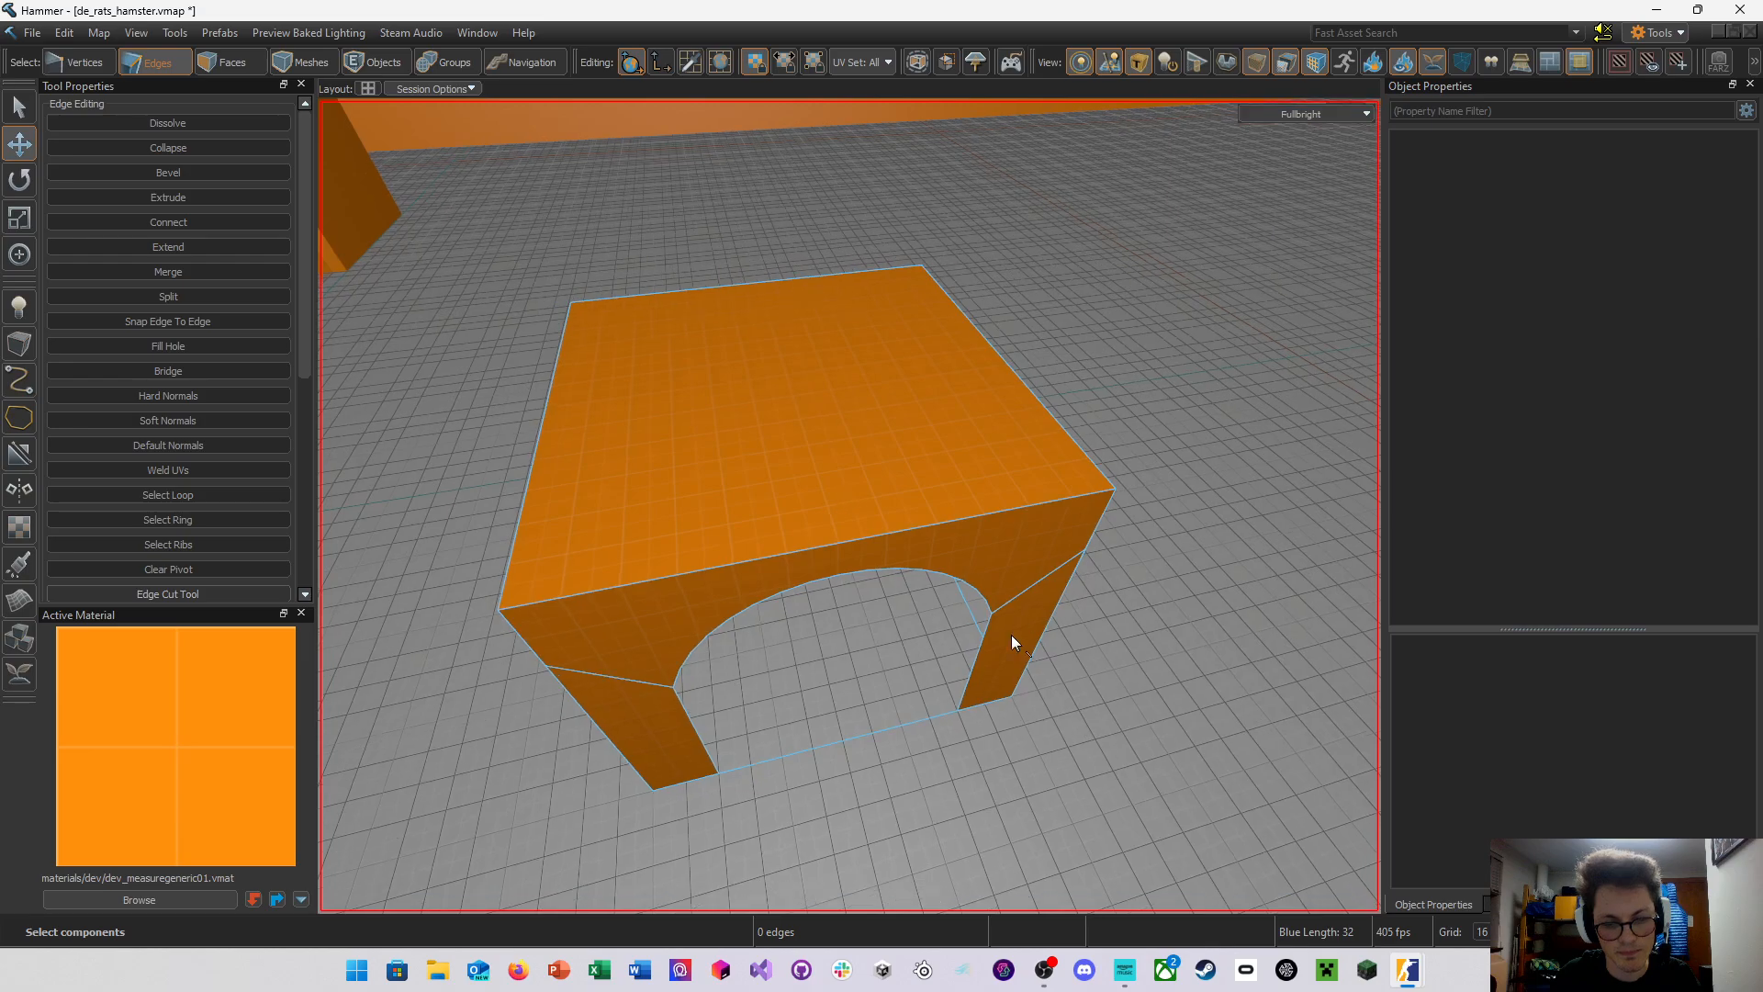
Switch to Firefox and search Google in a new tab for "hammer make room inside box"
click(518, 969)
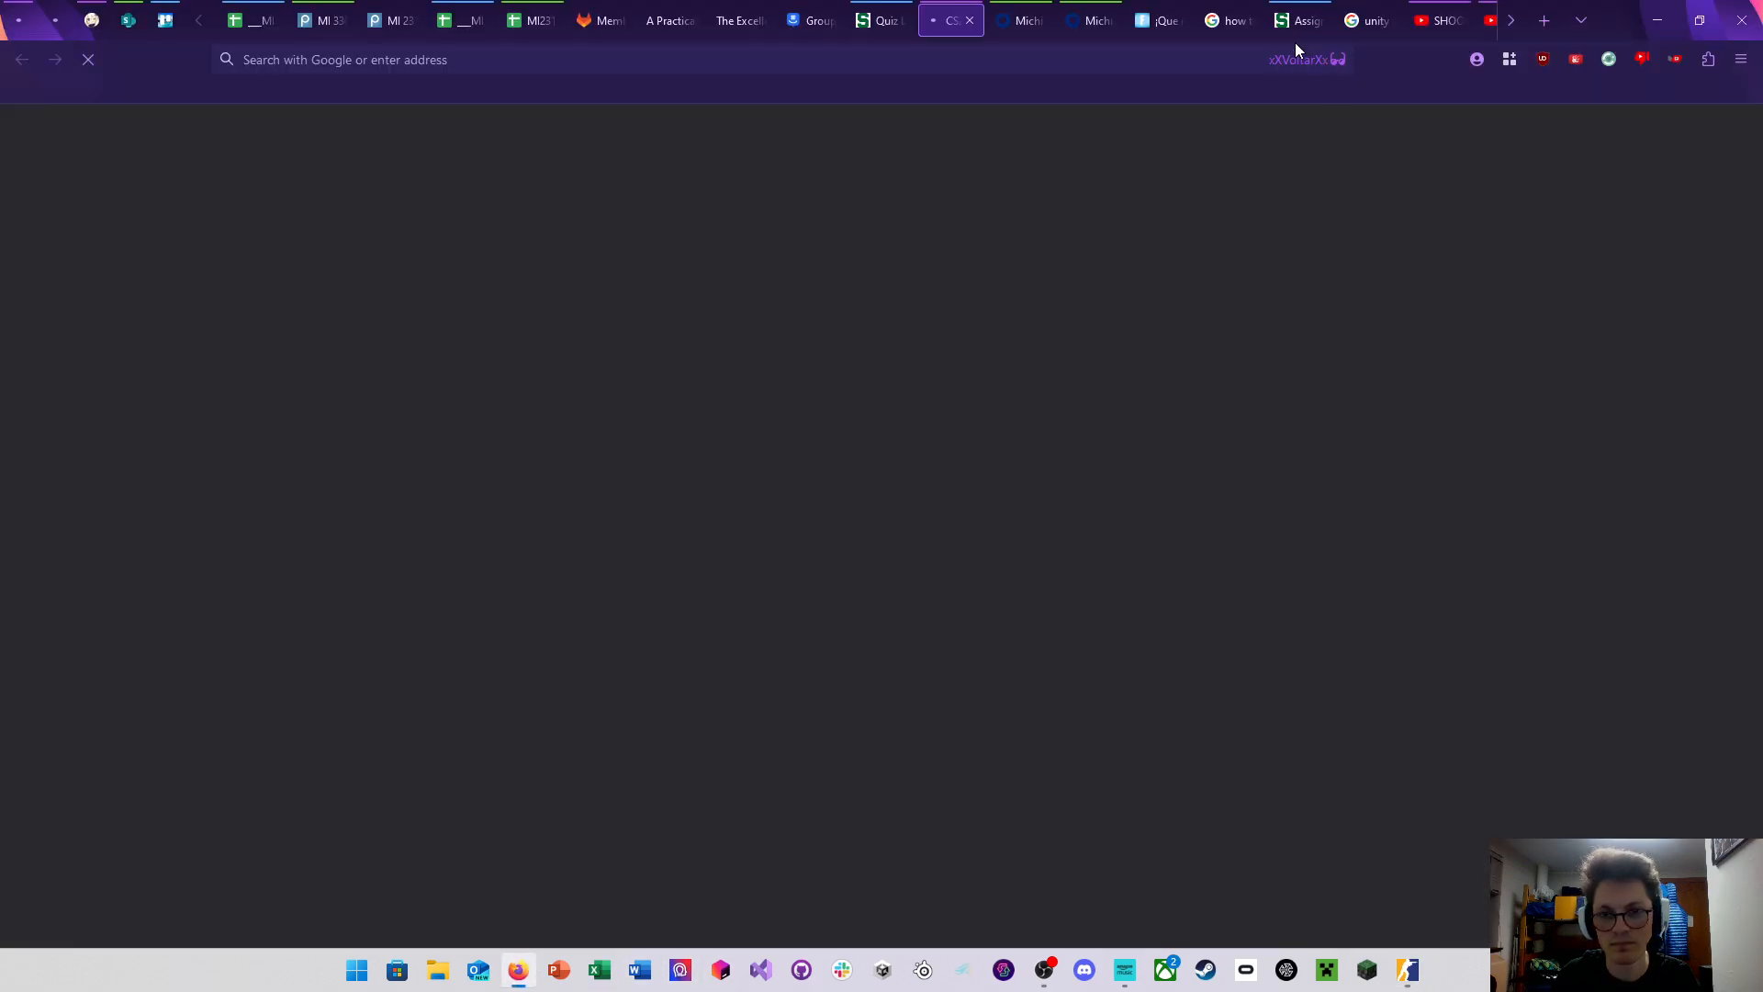
click(1546, 20)
click(1211, 66)
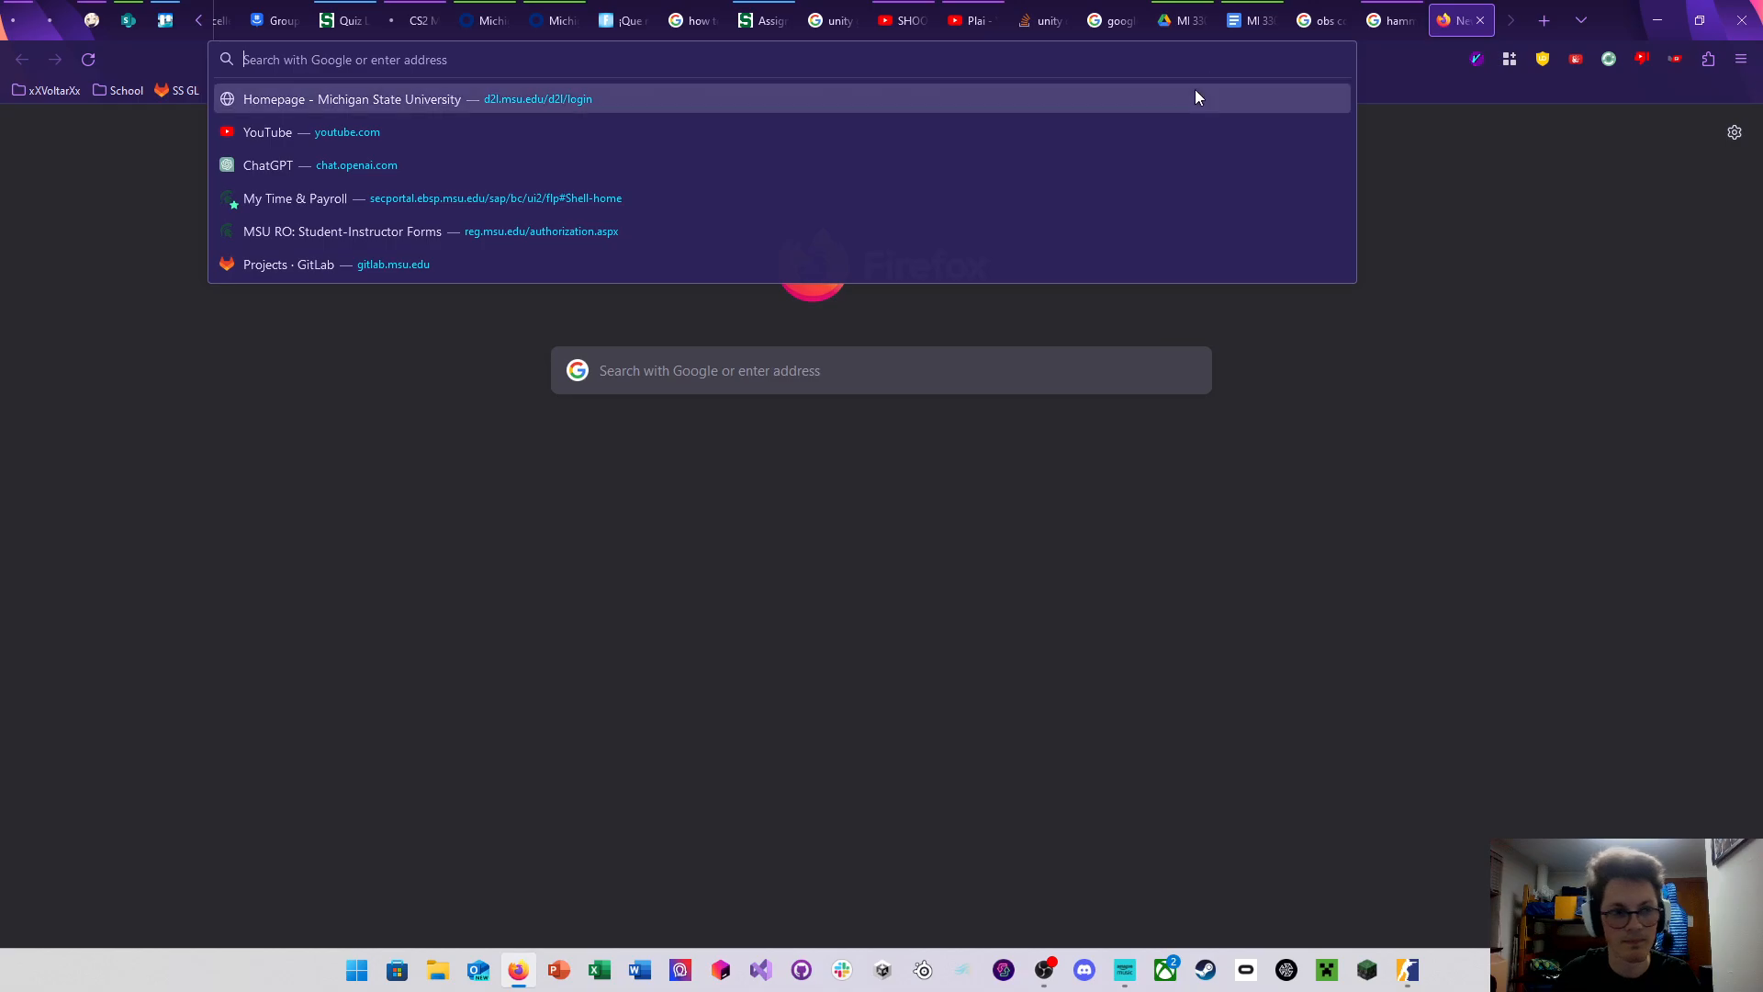
text(hammer make ro)
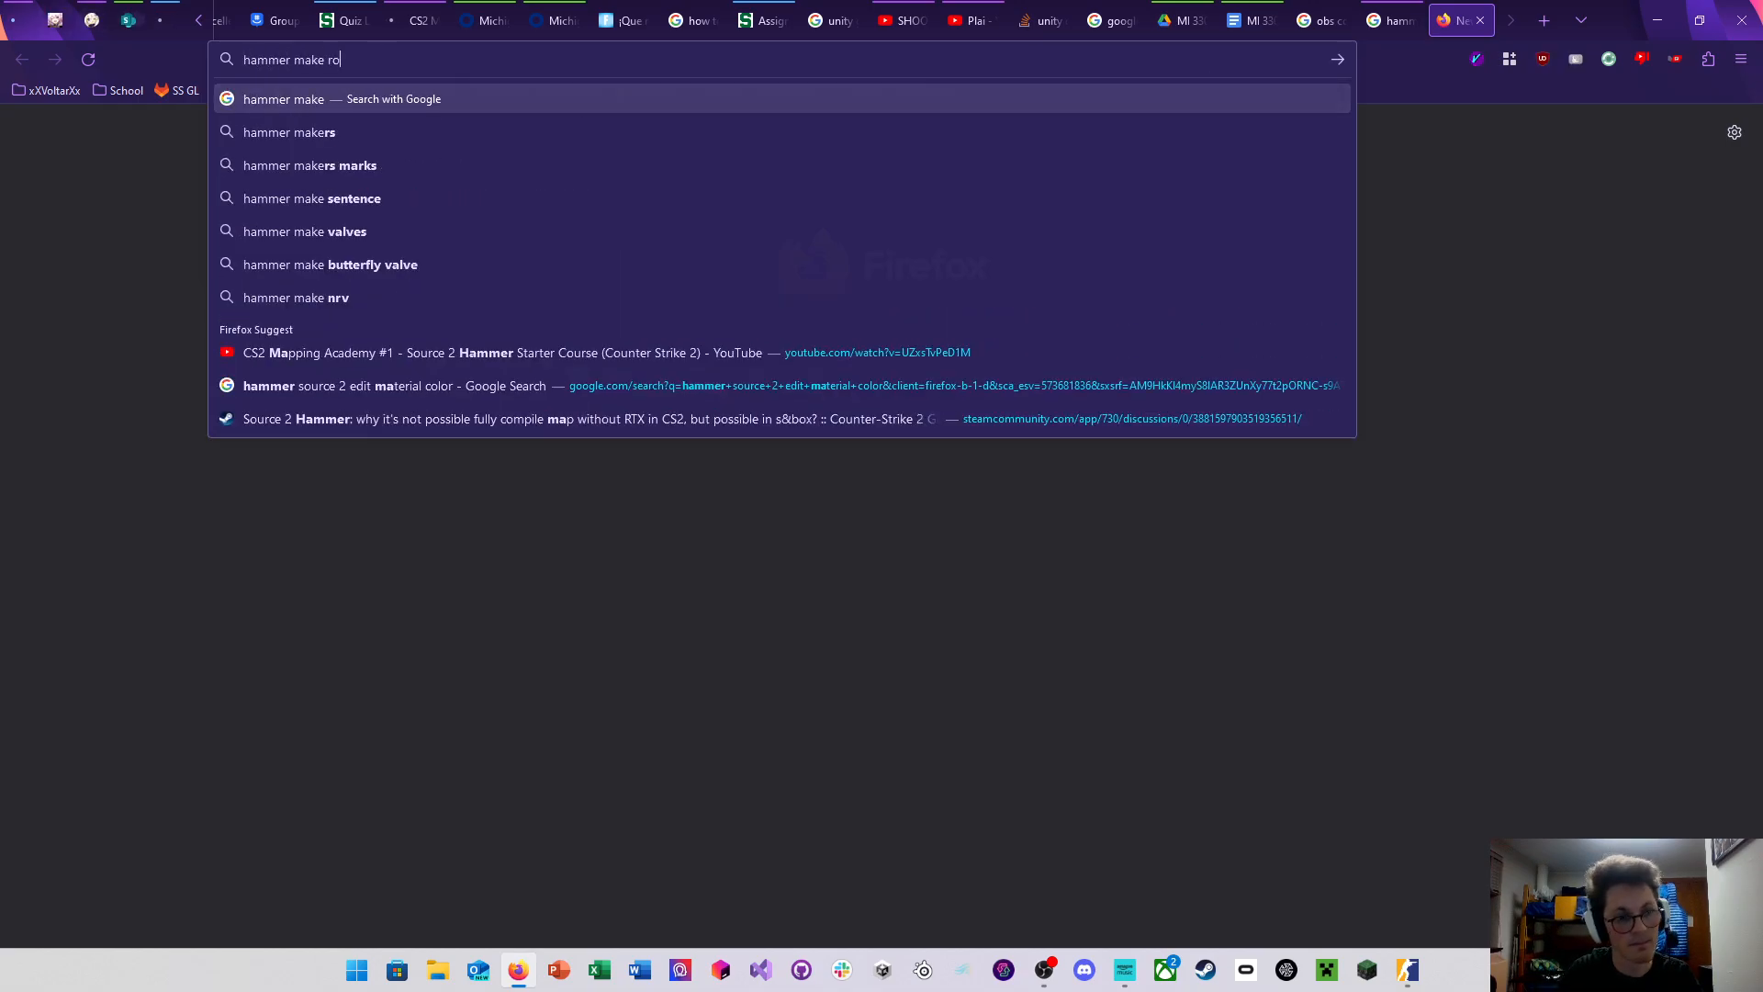
text(om inside box)
key(Return)
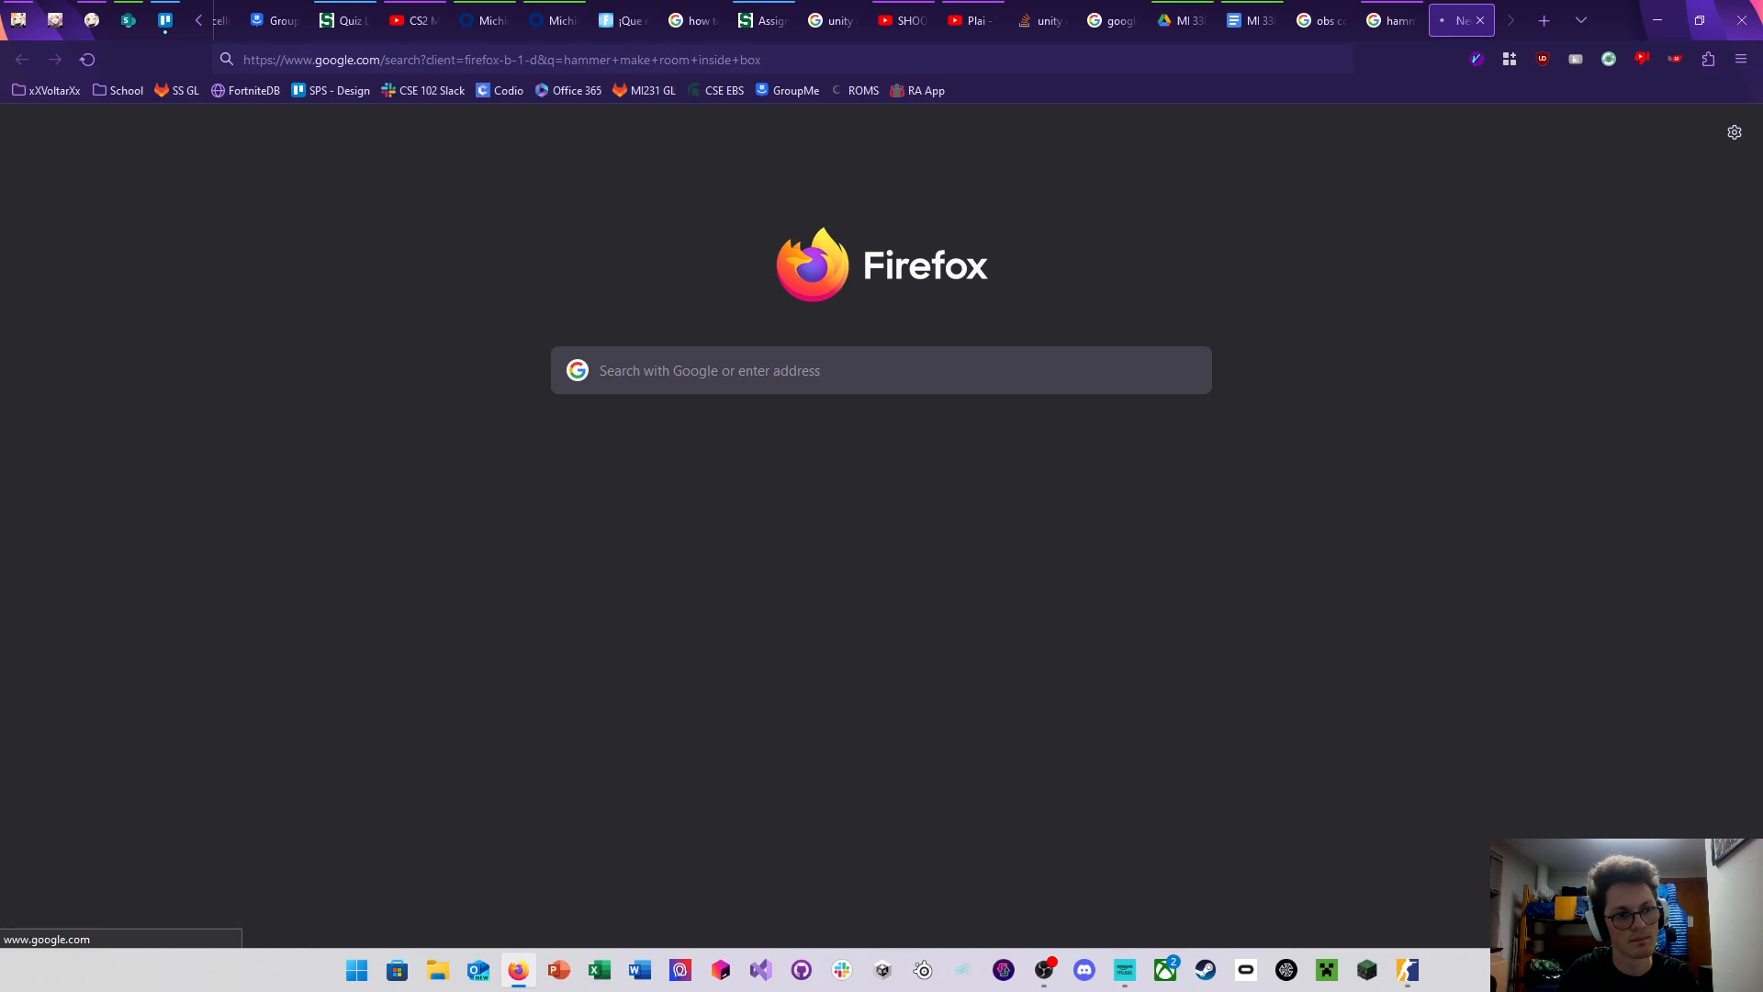
Open the Reddit thread on building rooms and holes, watch its linked room-making clip, and return to Hammer
scroll(732, 384, down, 4)
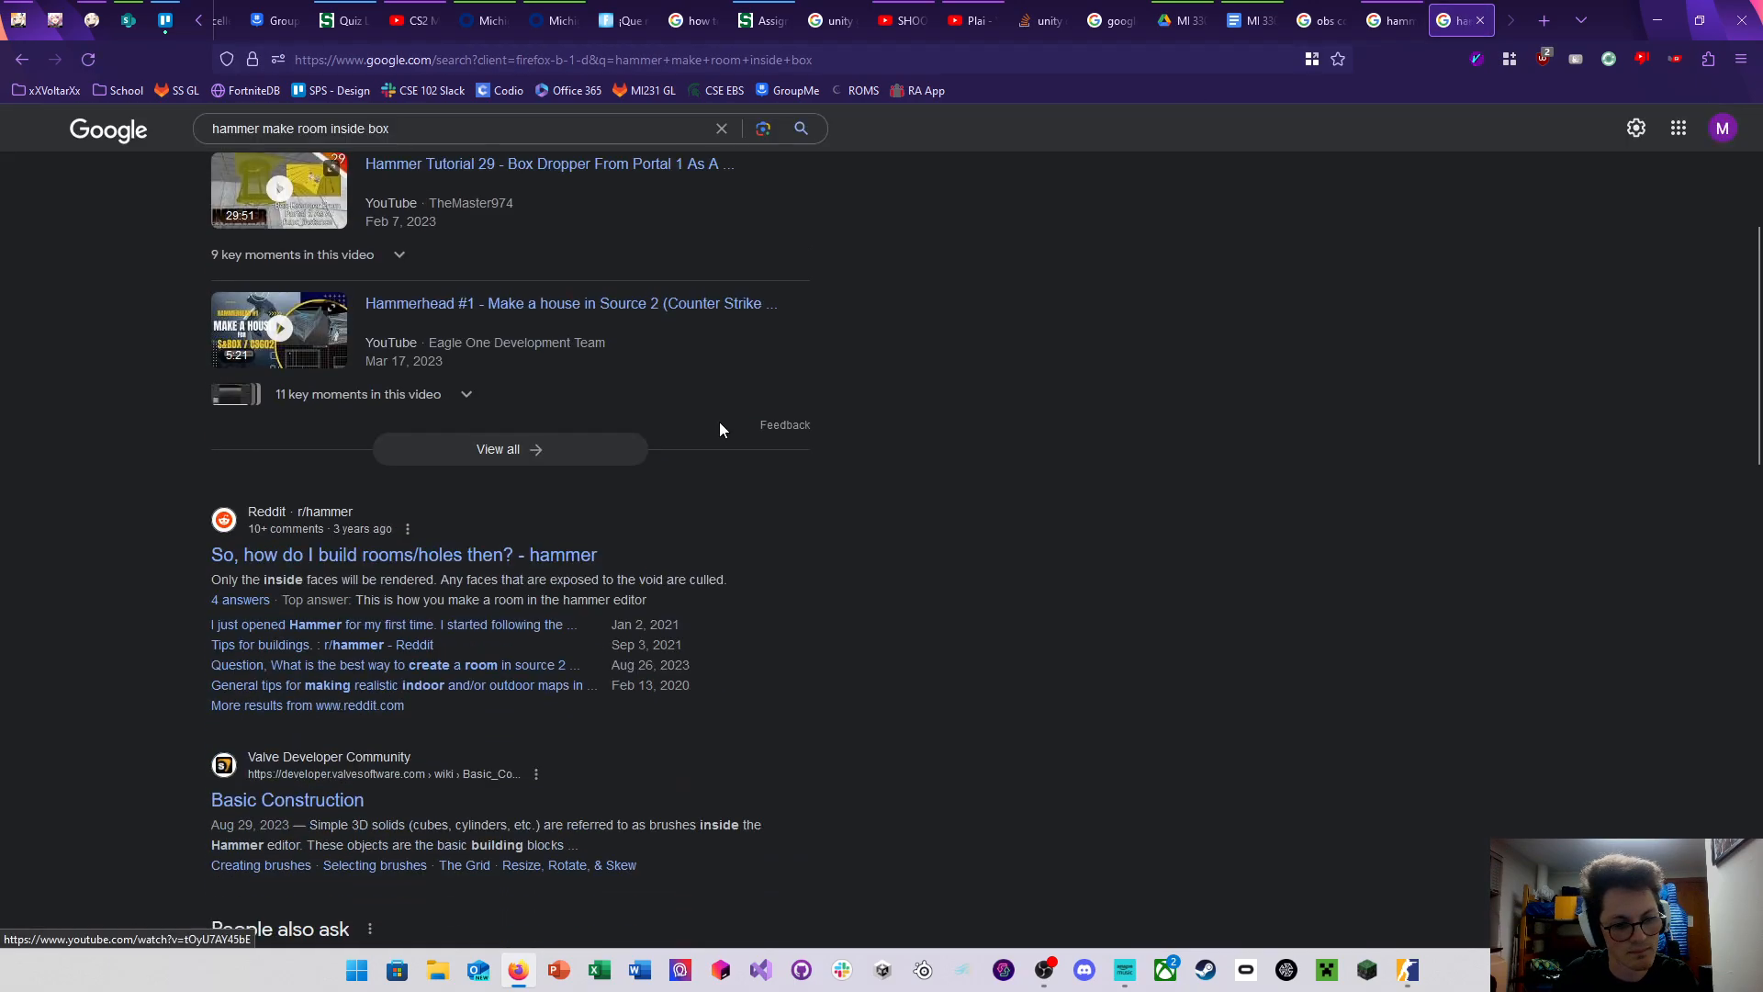
click(590, 558)
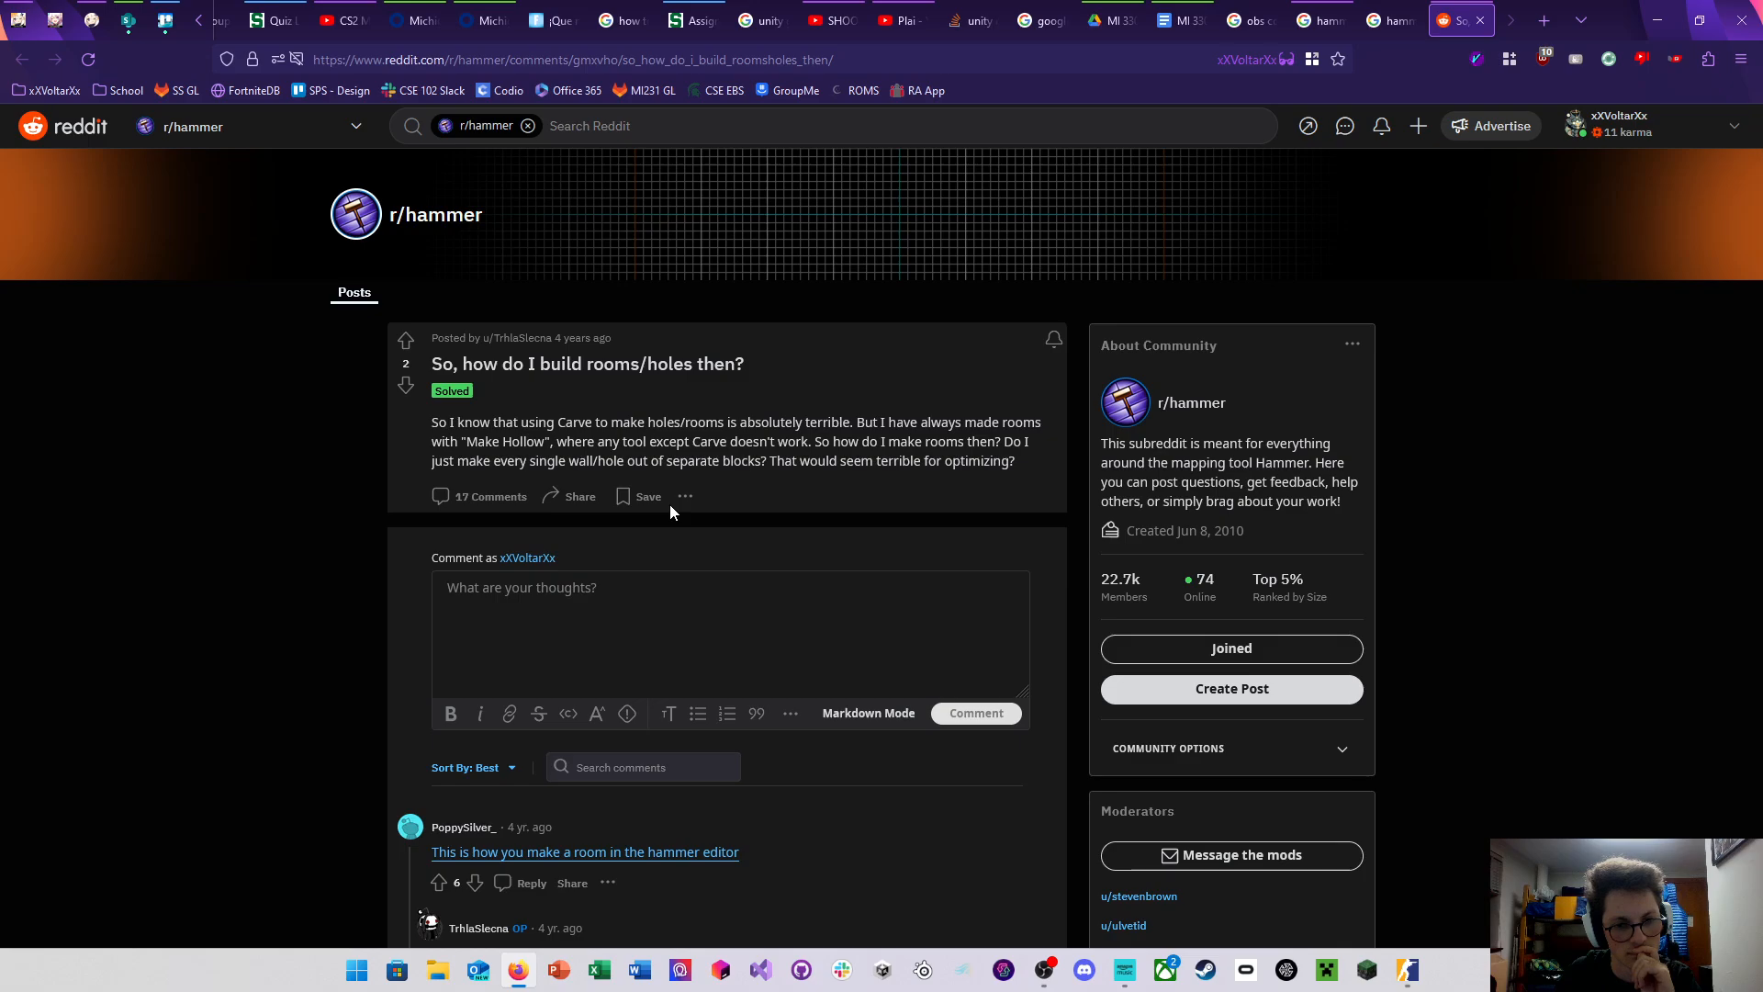
scroll(670, 506, down, 3)
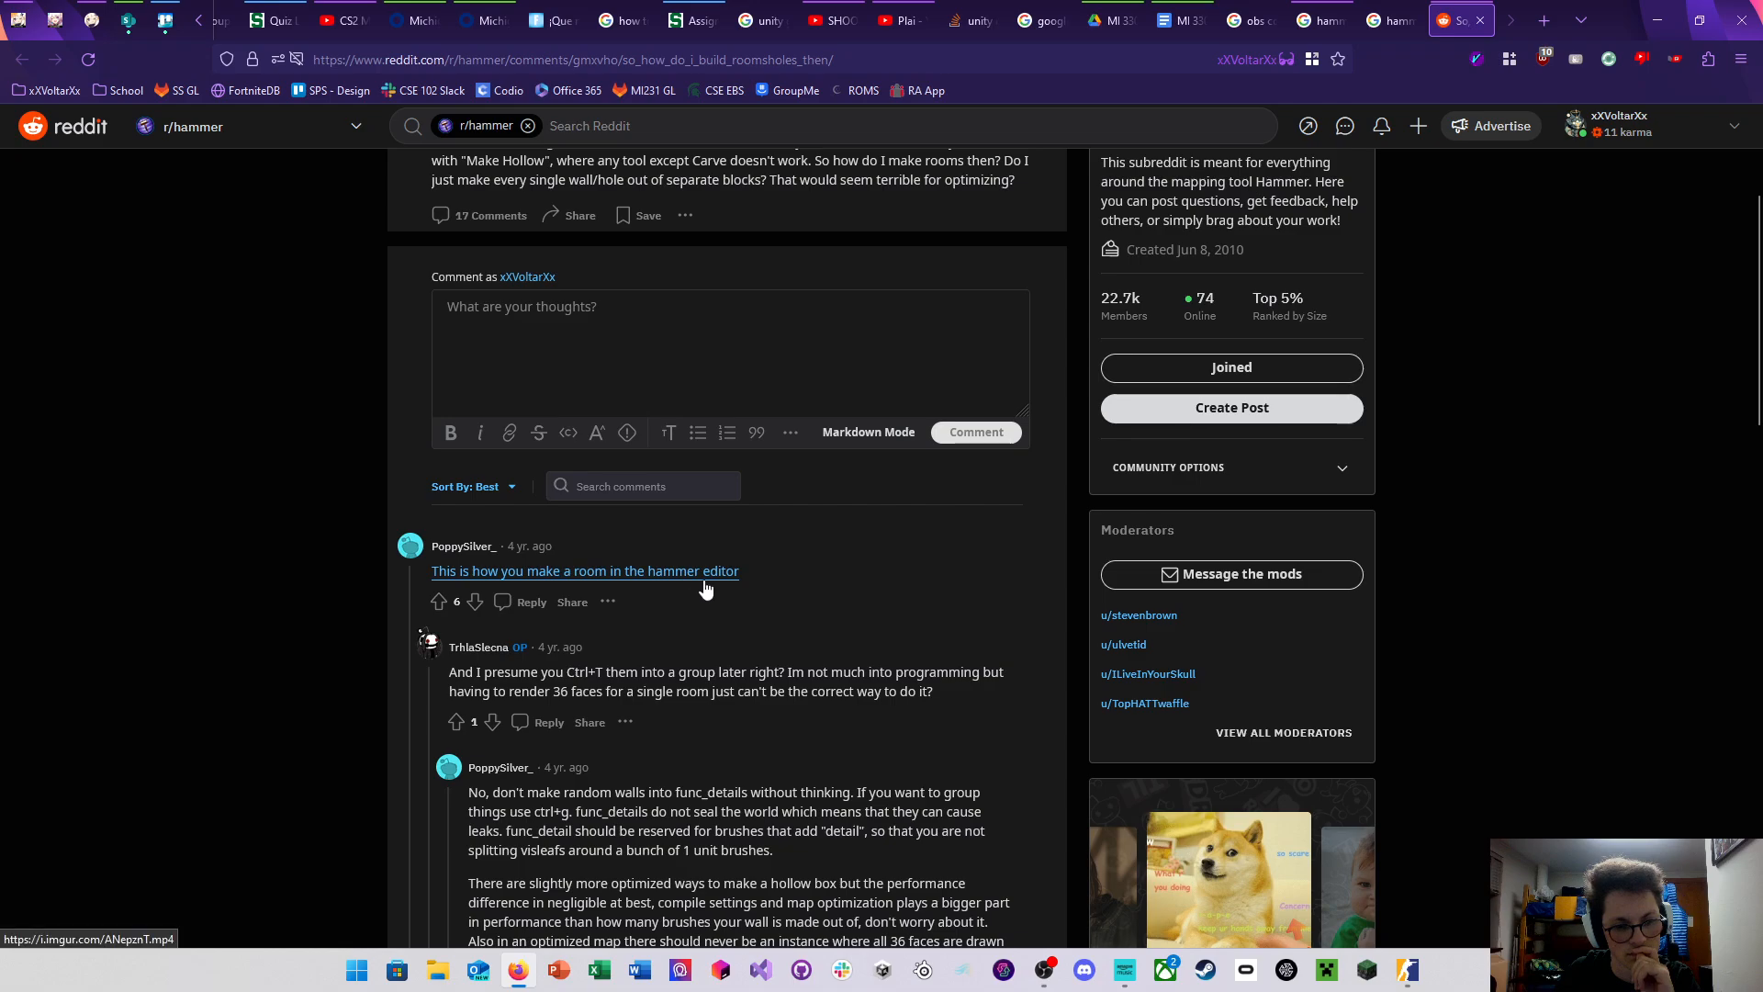
click(706, 580)
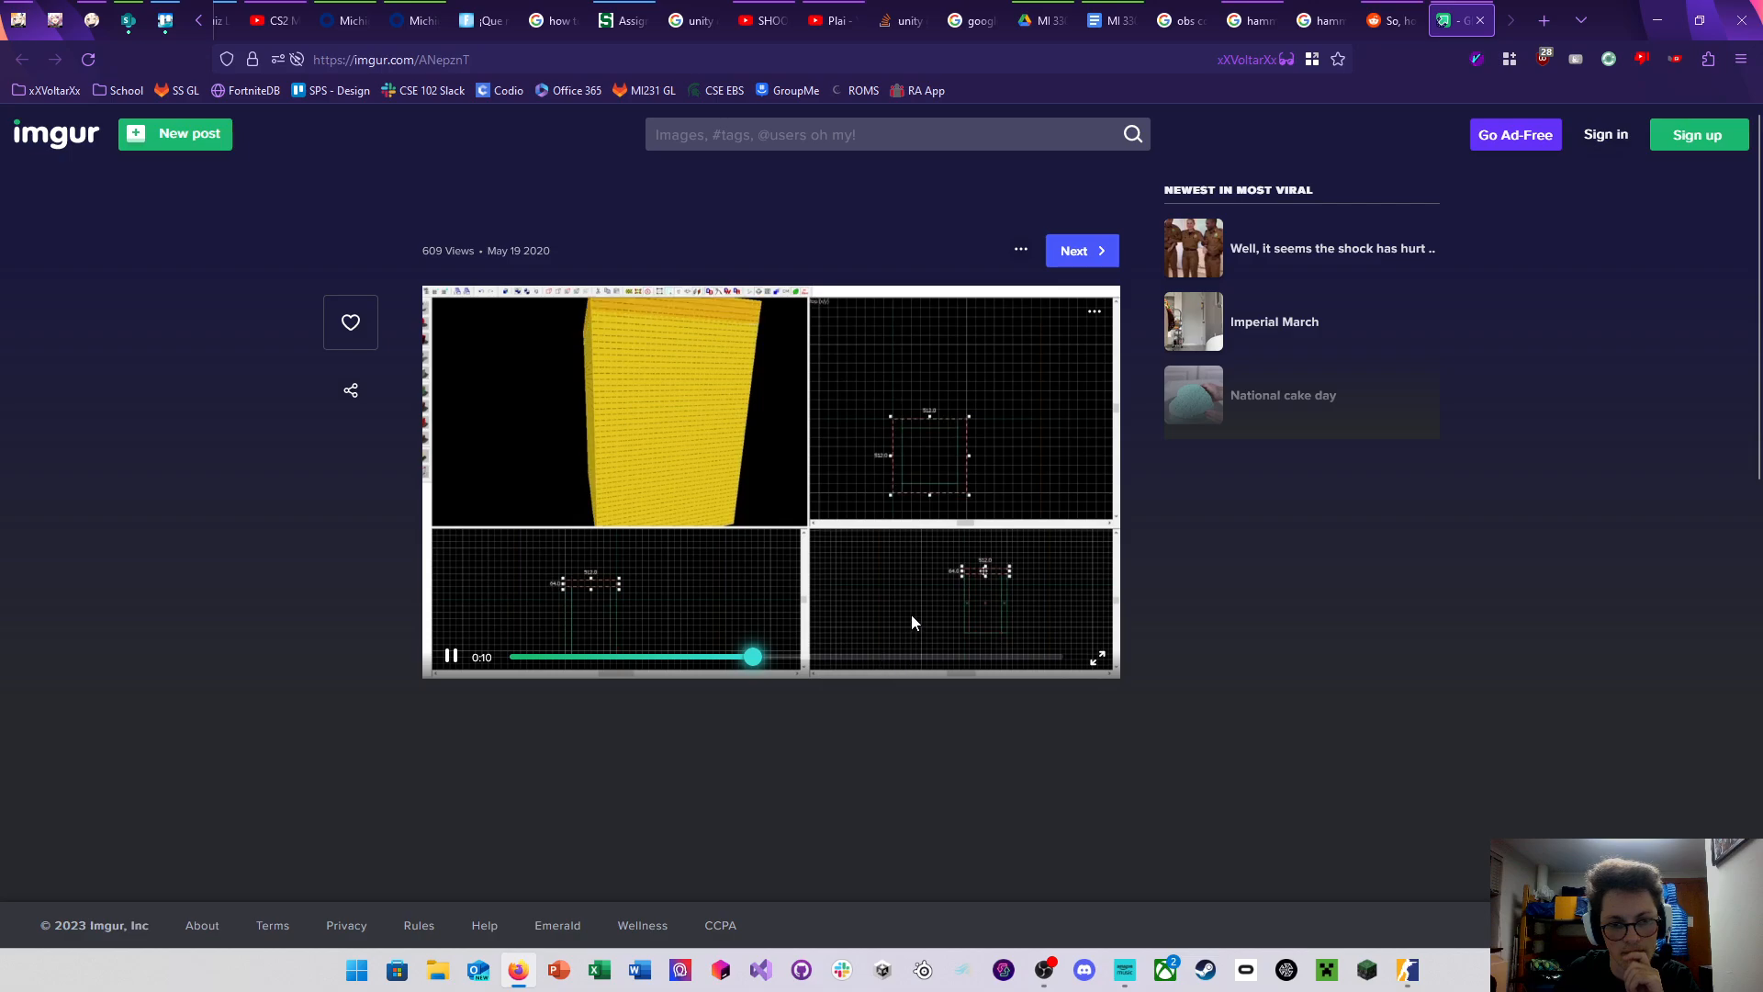
click(451, 655)
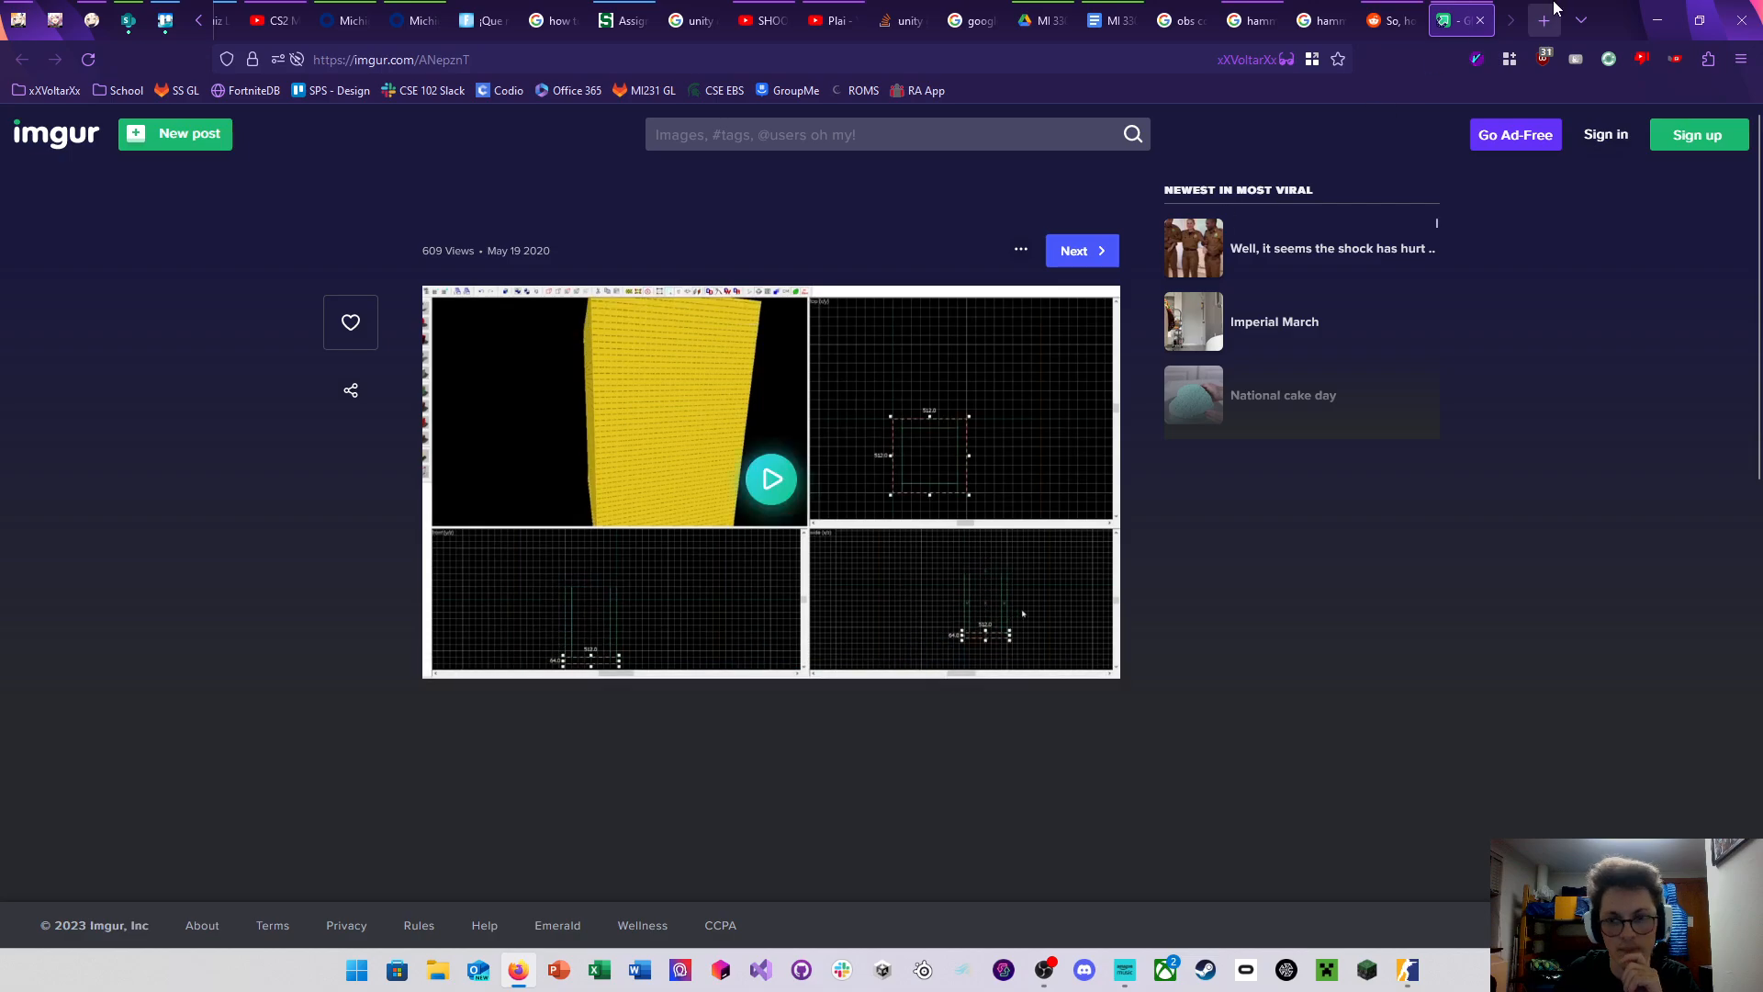
click(1480, 20)
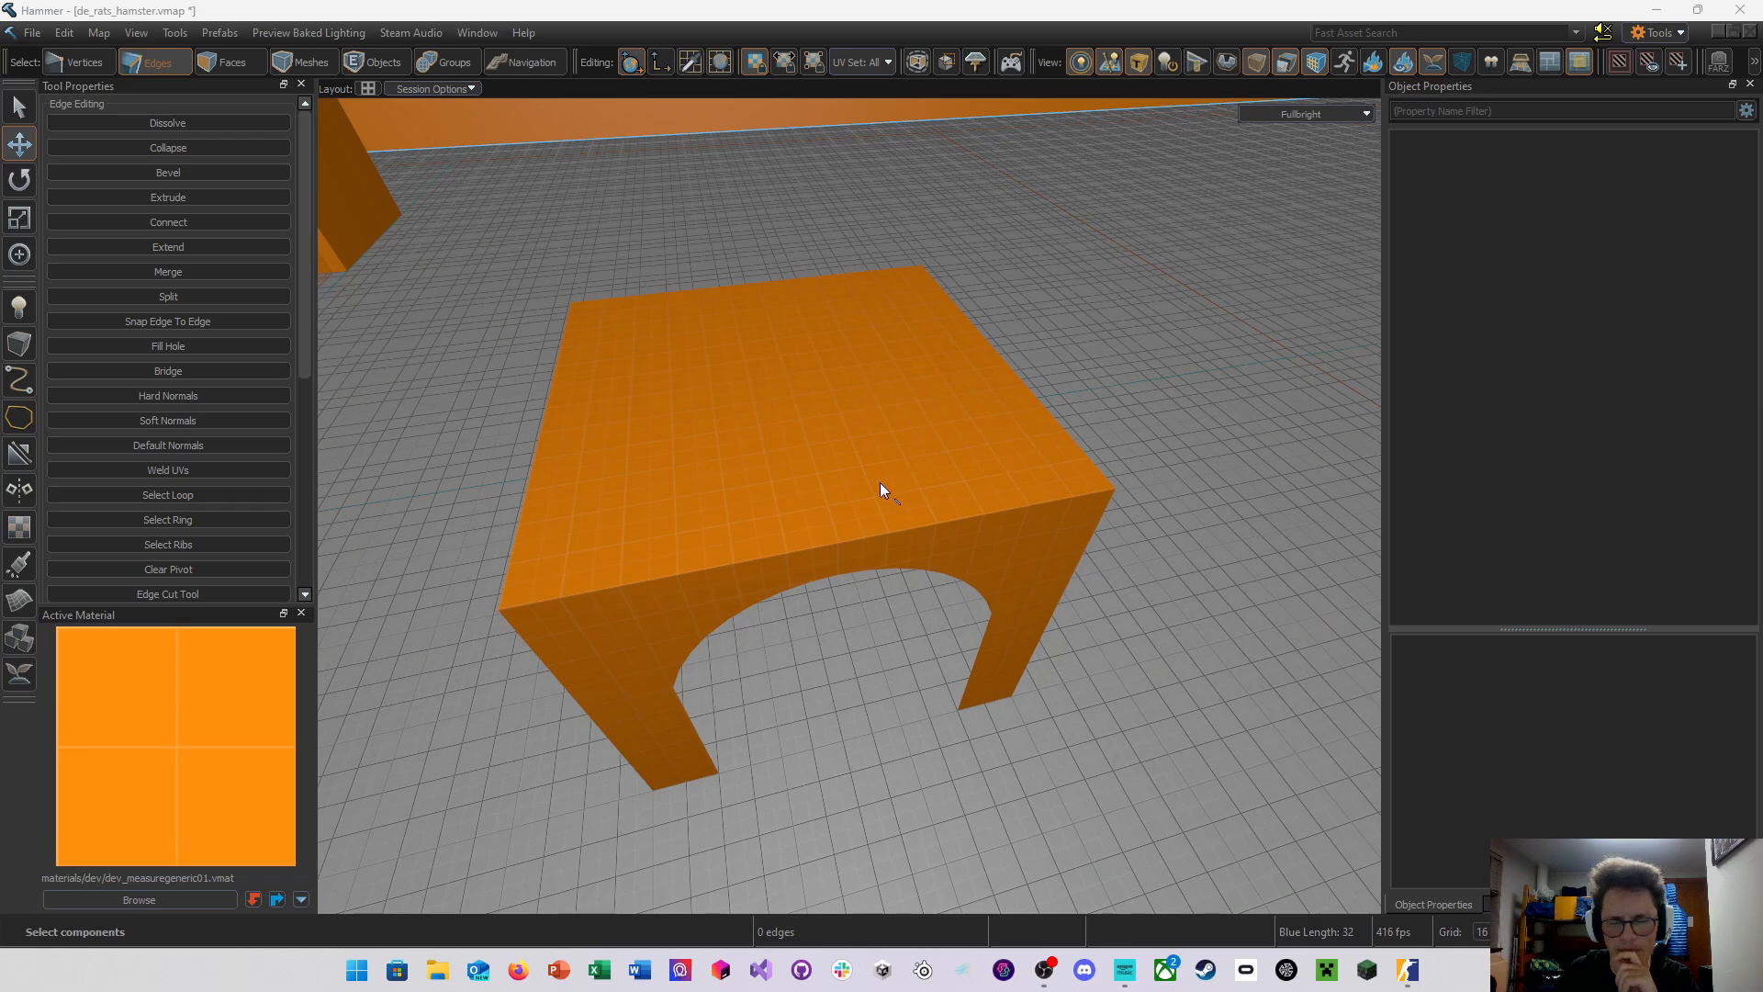
Try drawing a 160 x 160 x 16 block inside the arched block's outline in the Top view
right_drag(880, 482, 850, 506)
click(834, 555)
key(space)
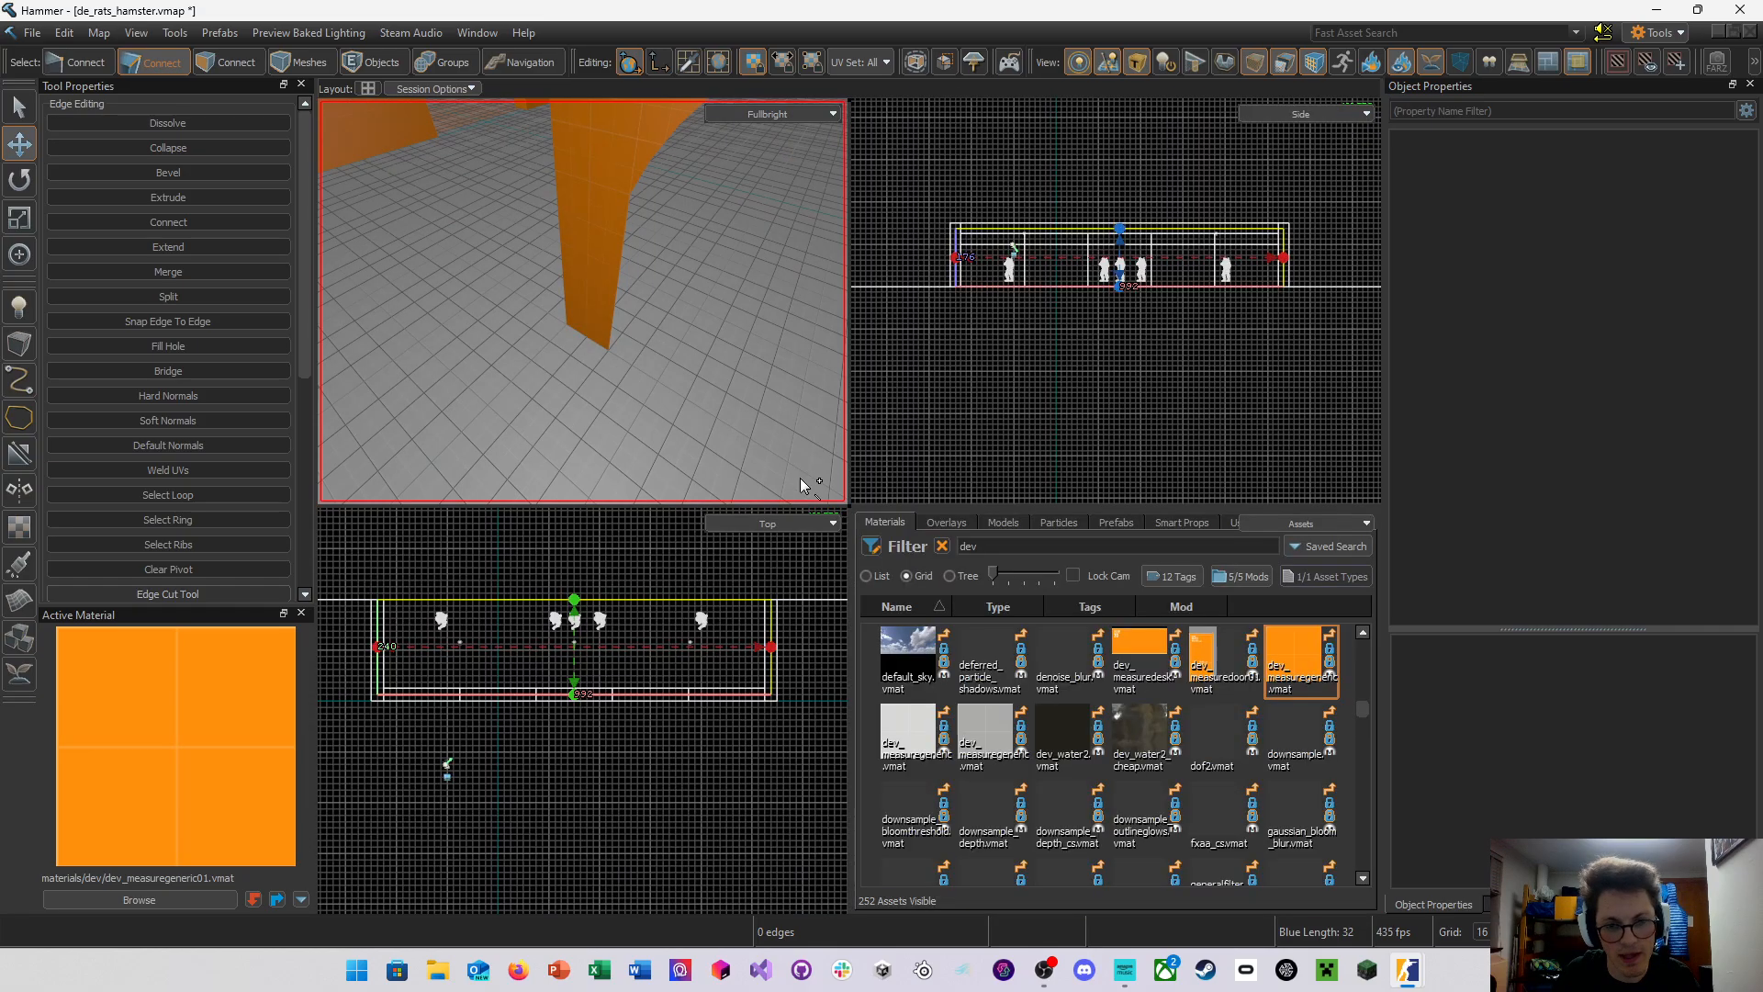
right_drag(434, 853, 523, 647)
scroll(543, 678, up, 4)
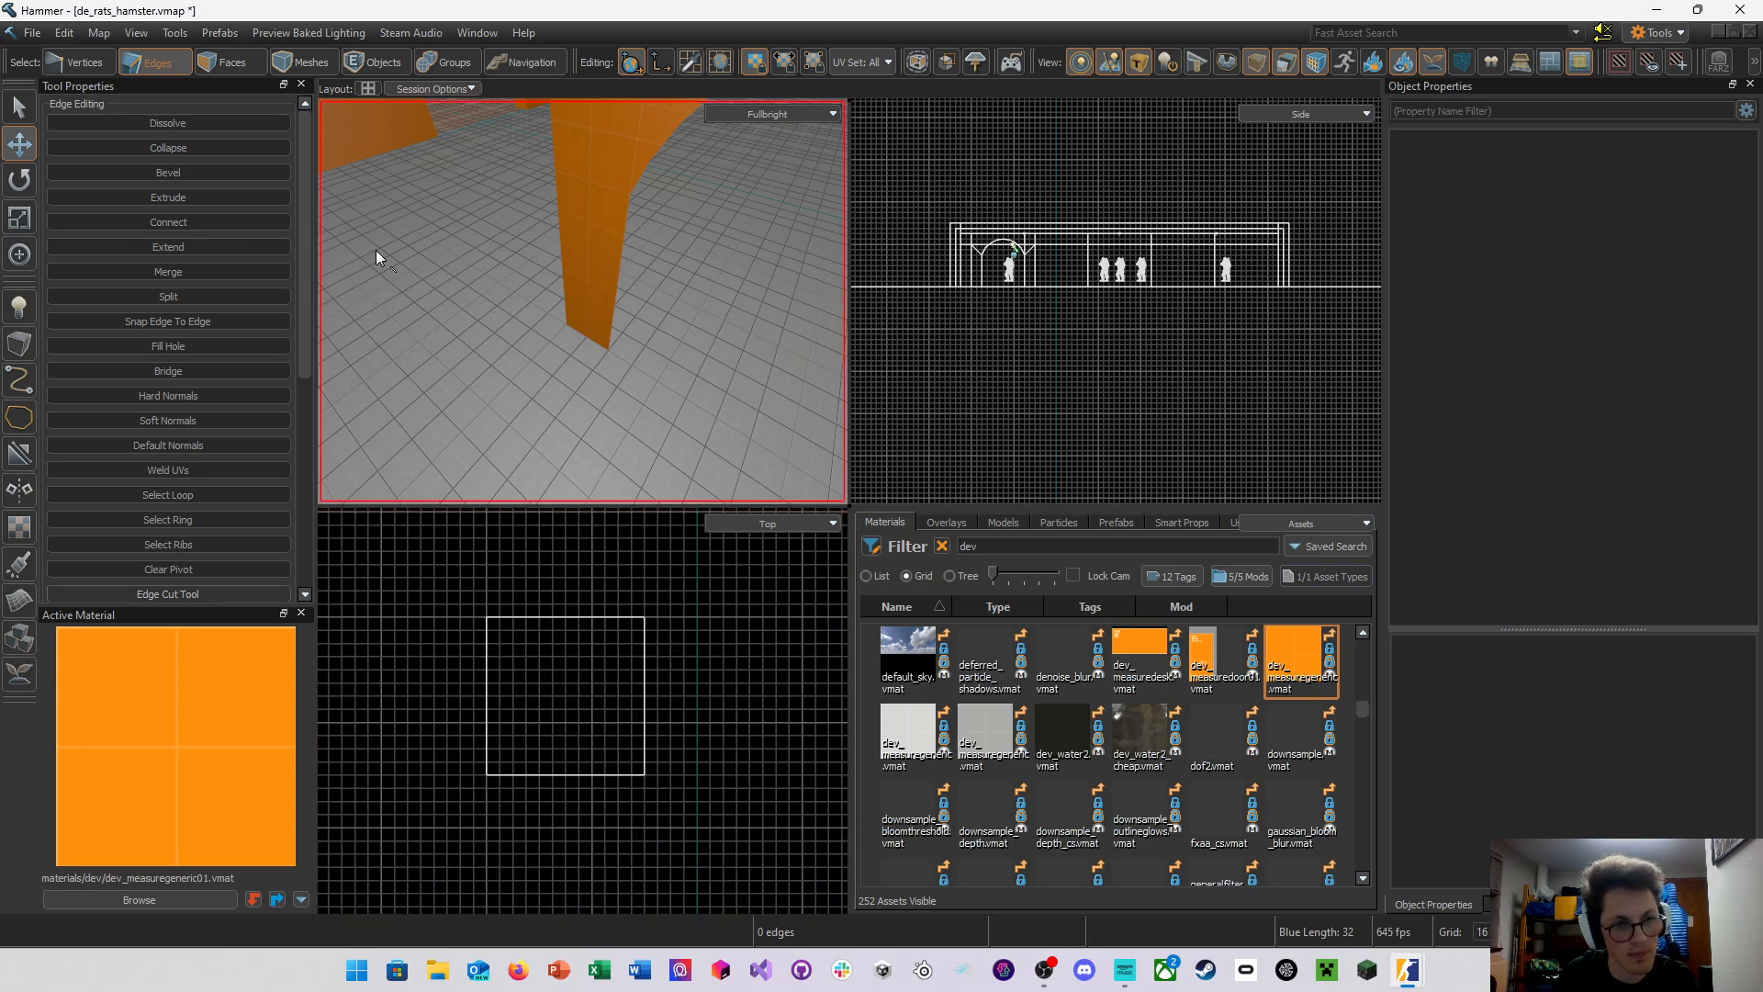
click(20, 349)
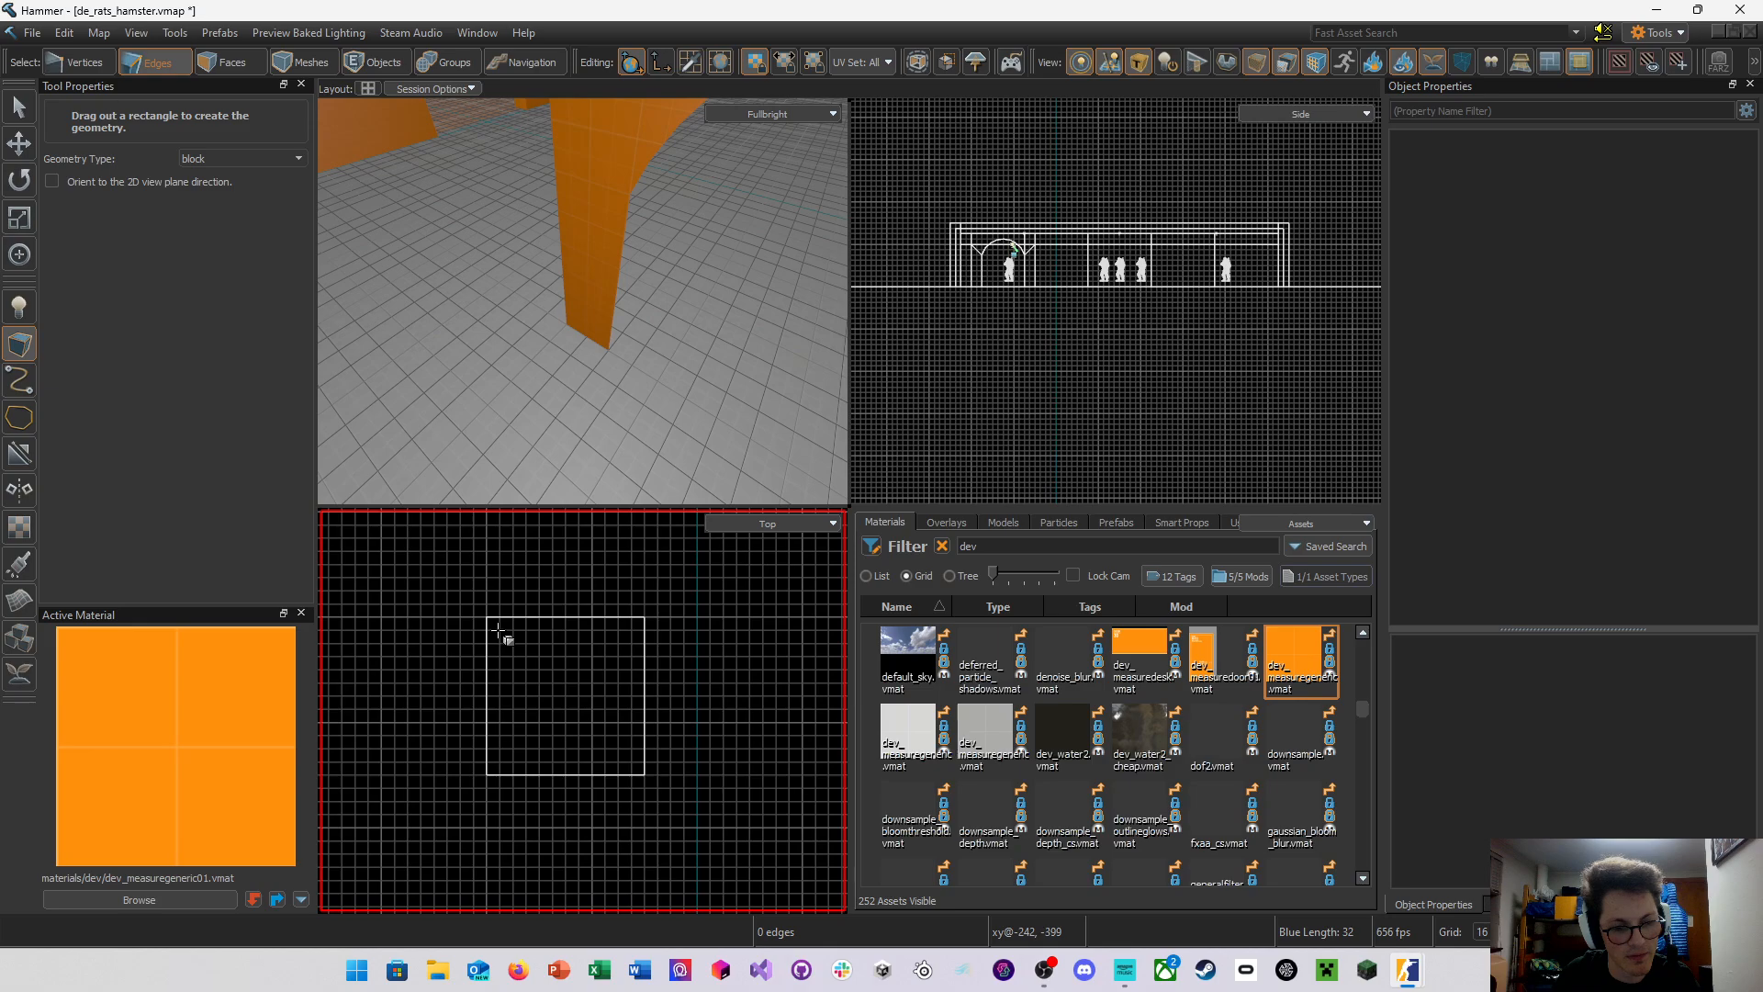
drag(499, 632, 621, 762)
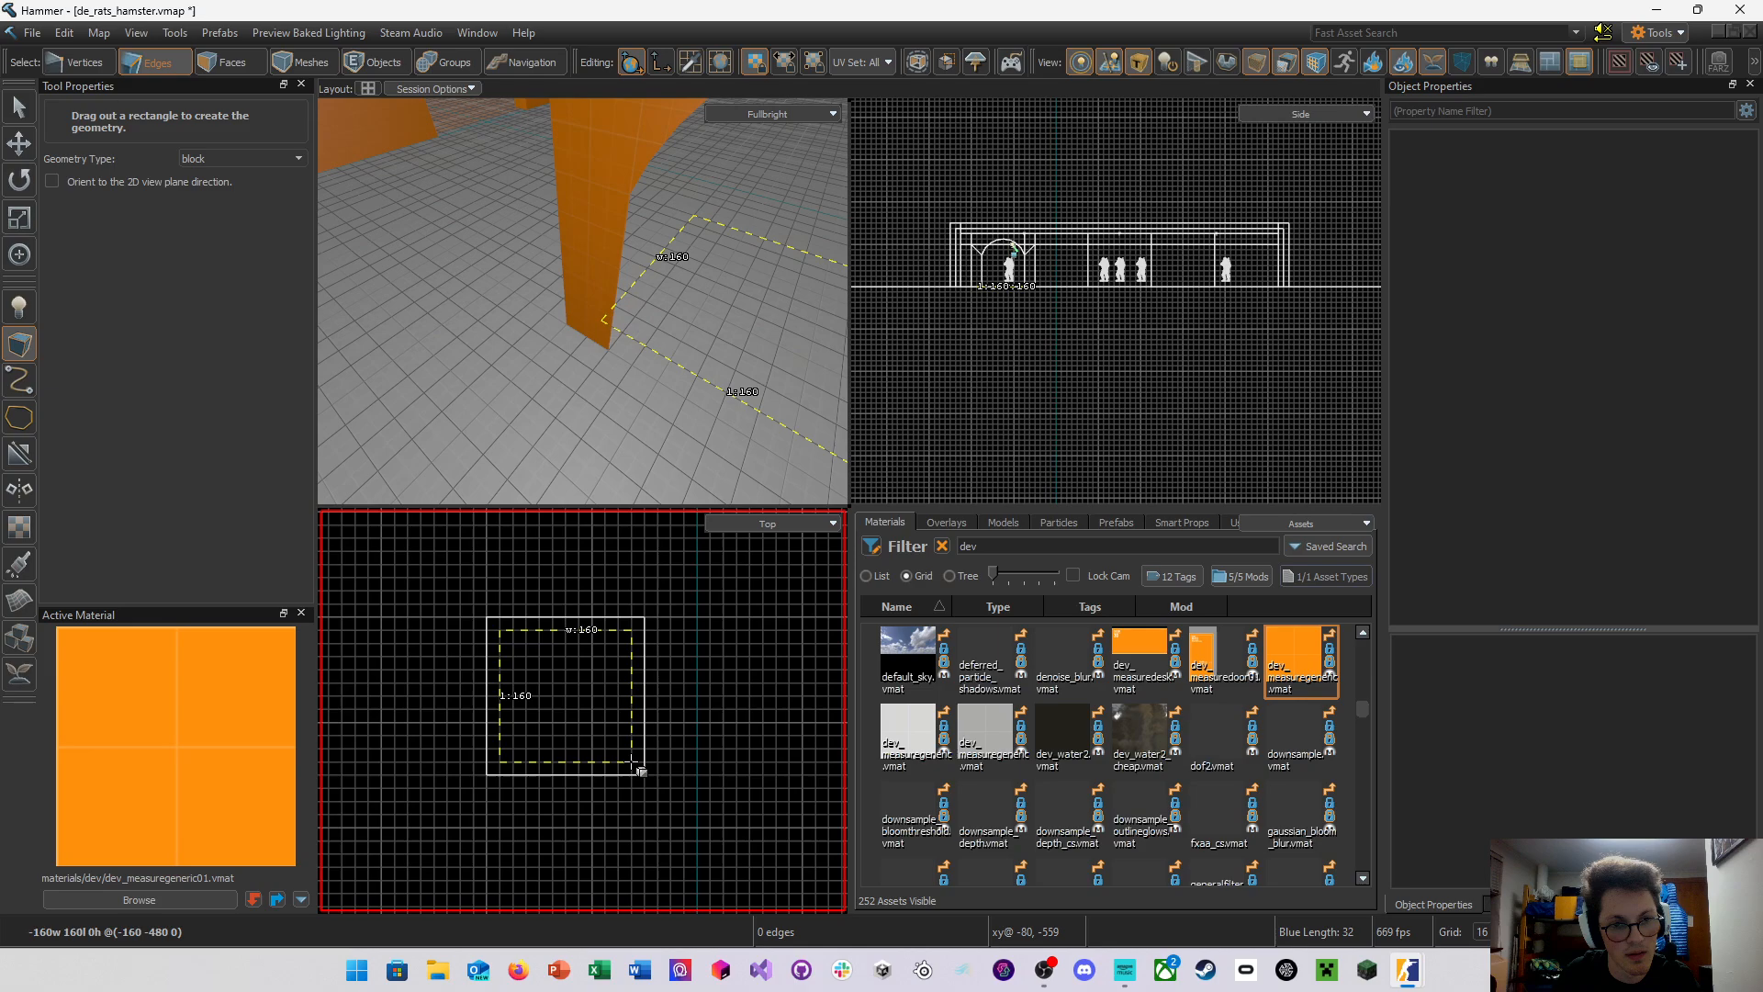
drag(631, 762, 633, 763)
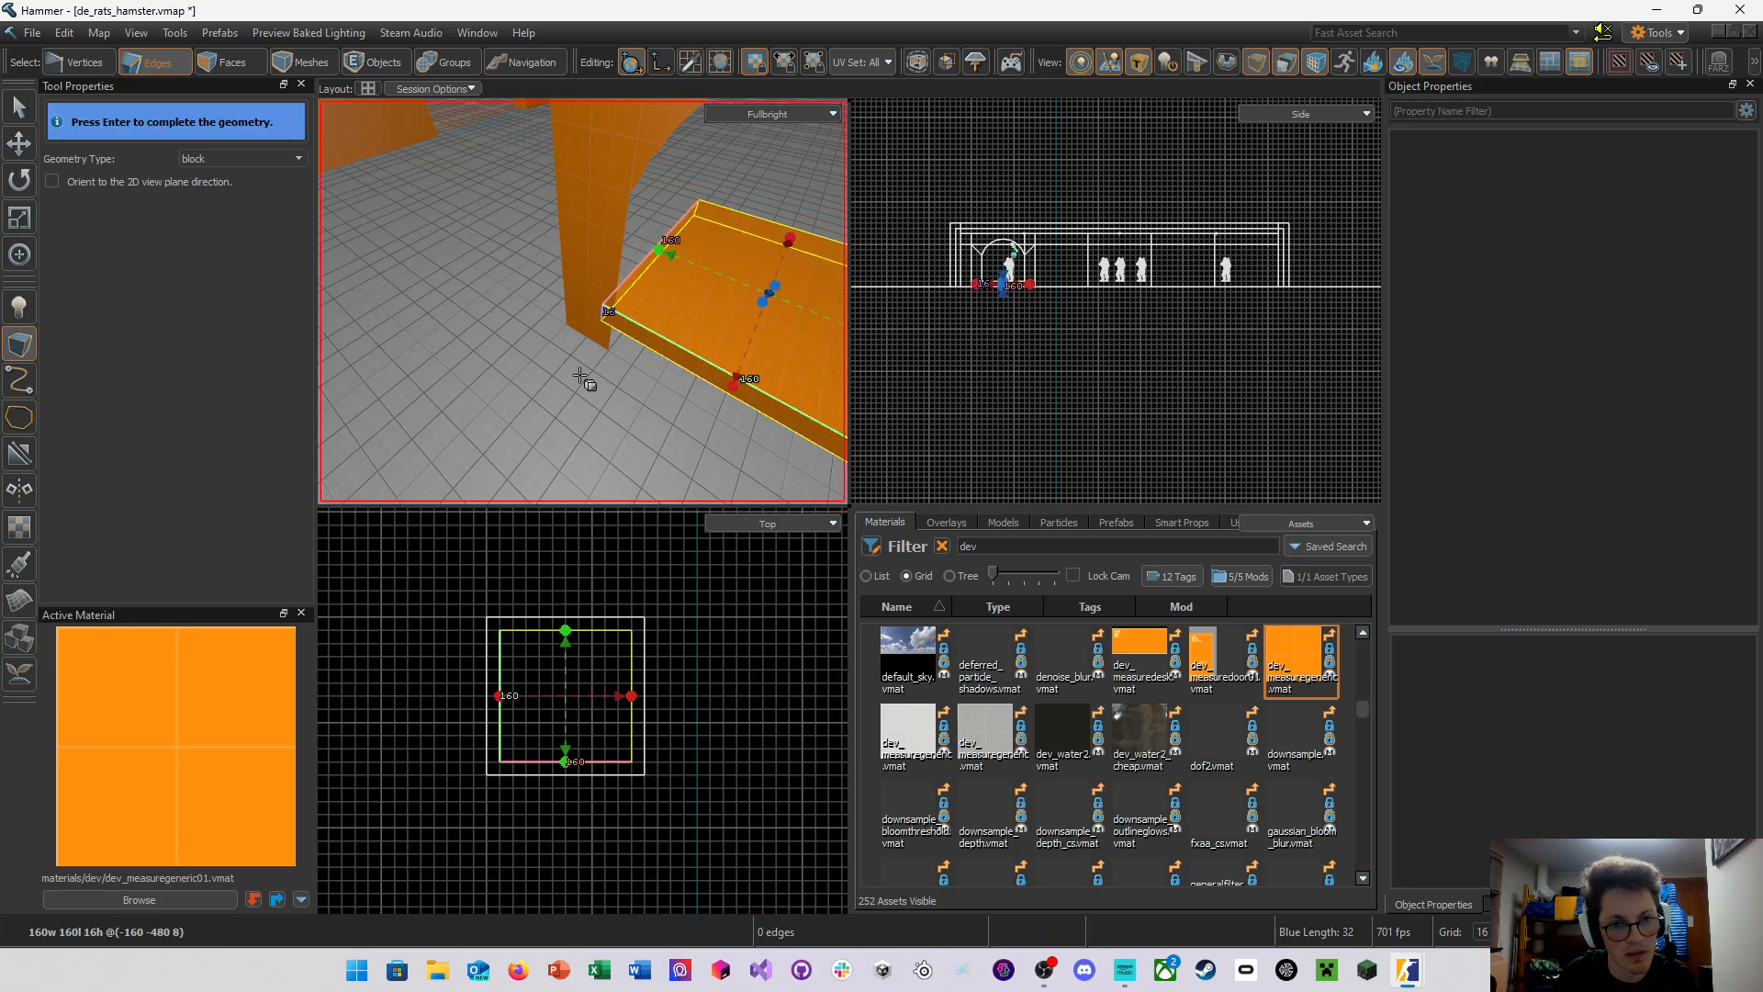
right_drag(579, 375, 579, 375)
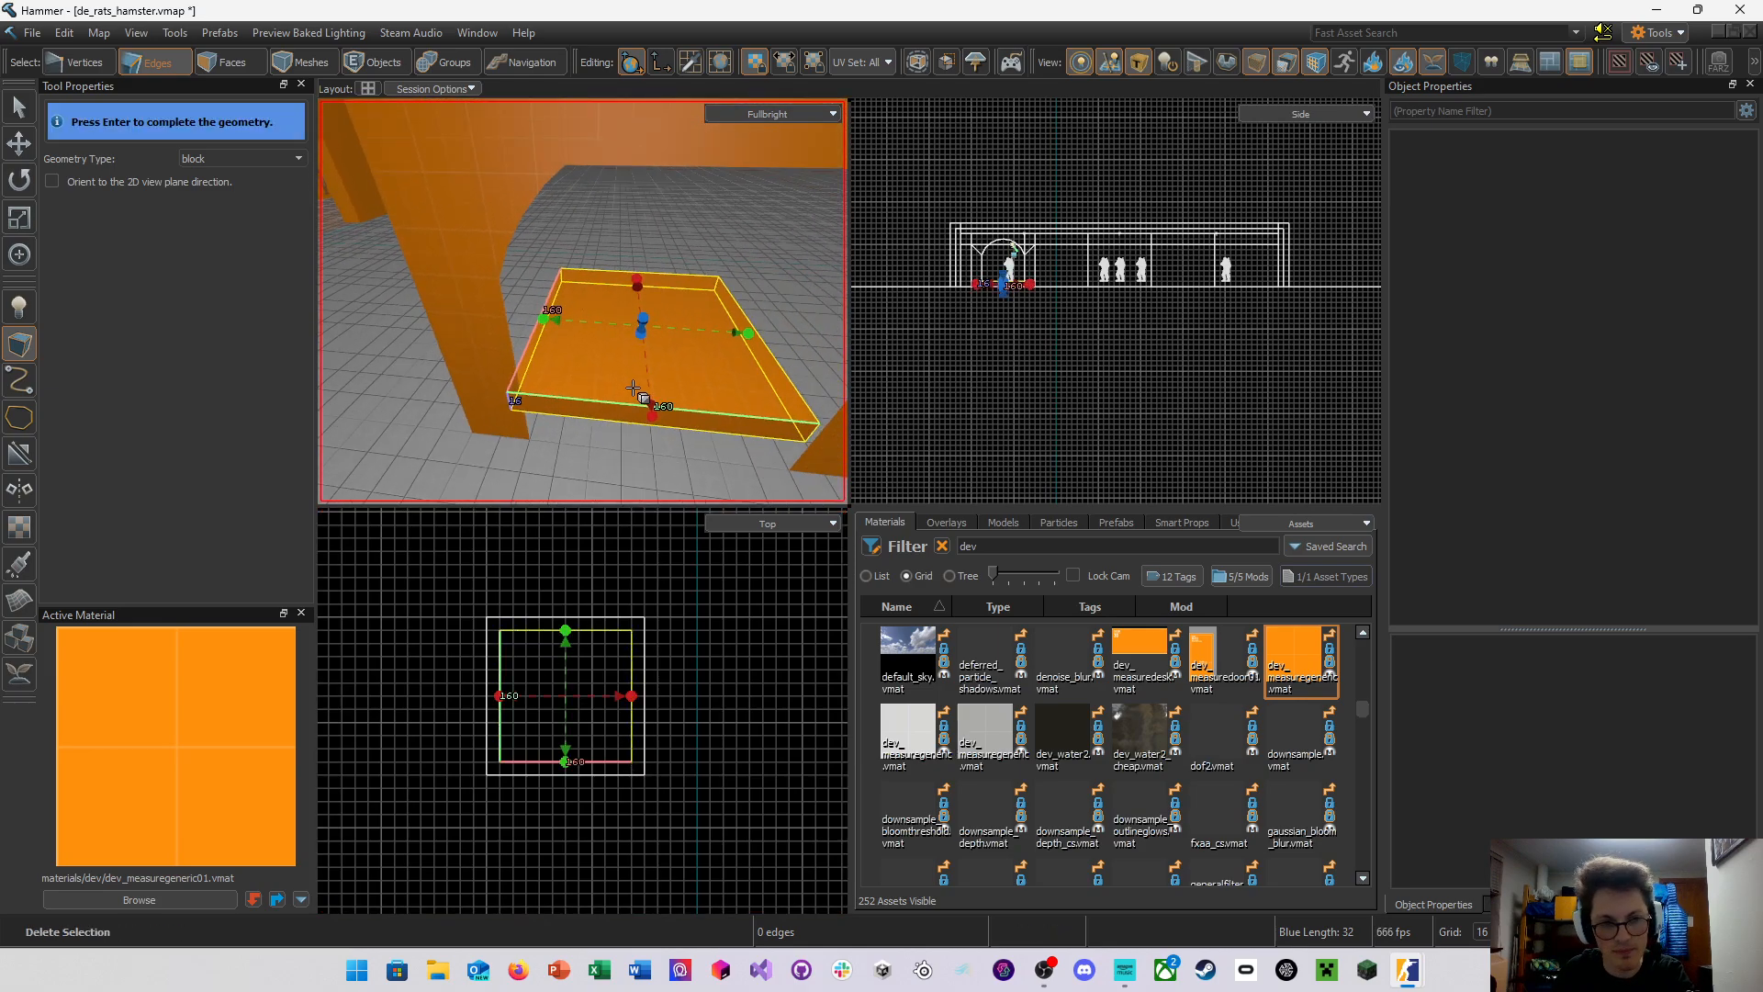
key(Escape)
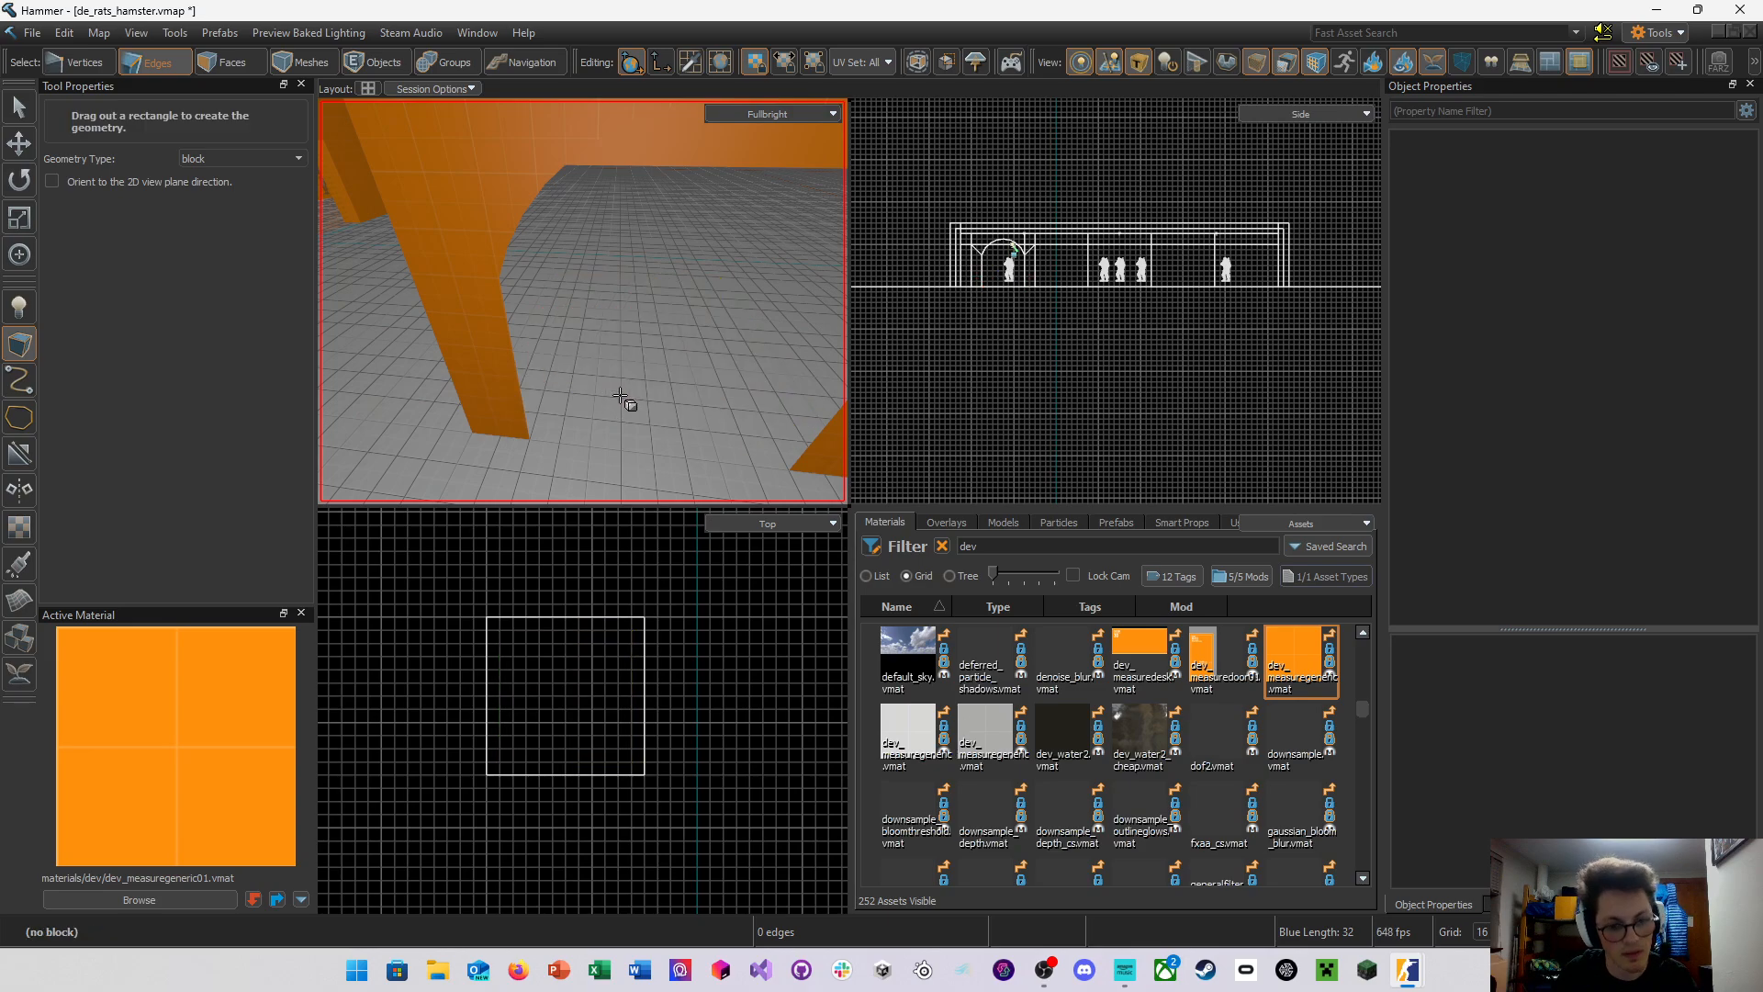
key(shift+z)
Switch to object selection and select the whole arched block mesh
right_drag(684, 381, 614, 377)
key(s)
key(s)
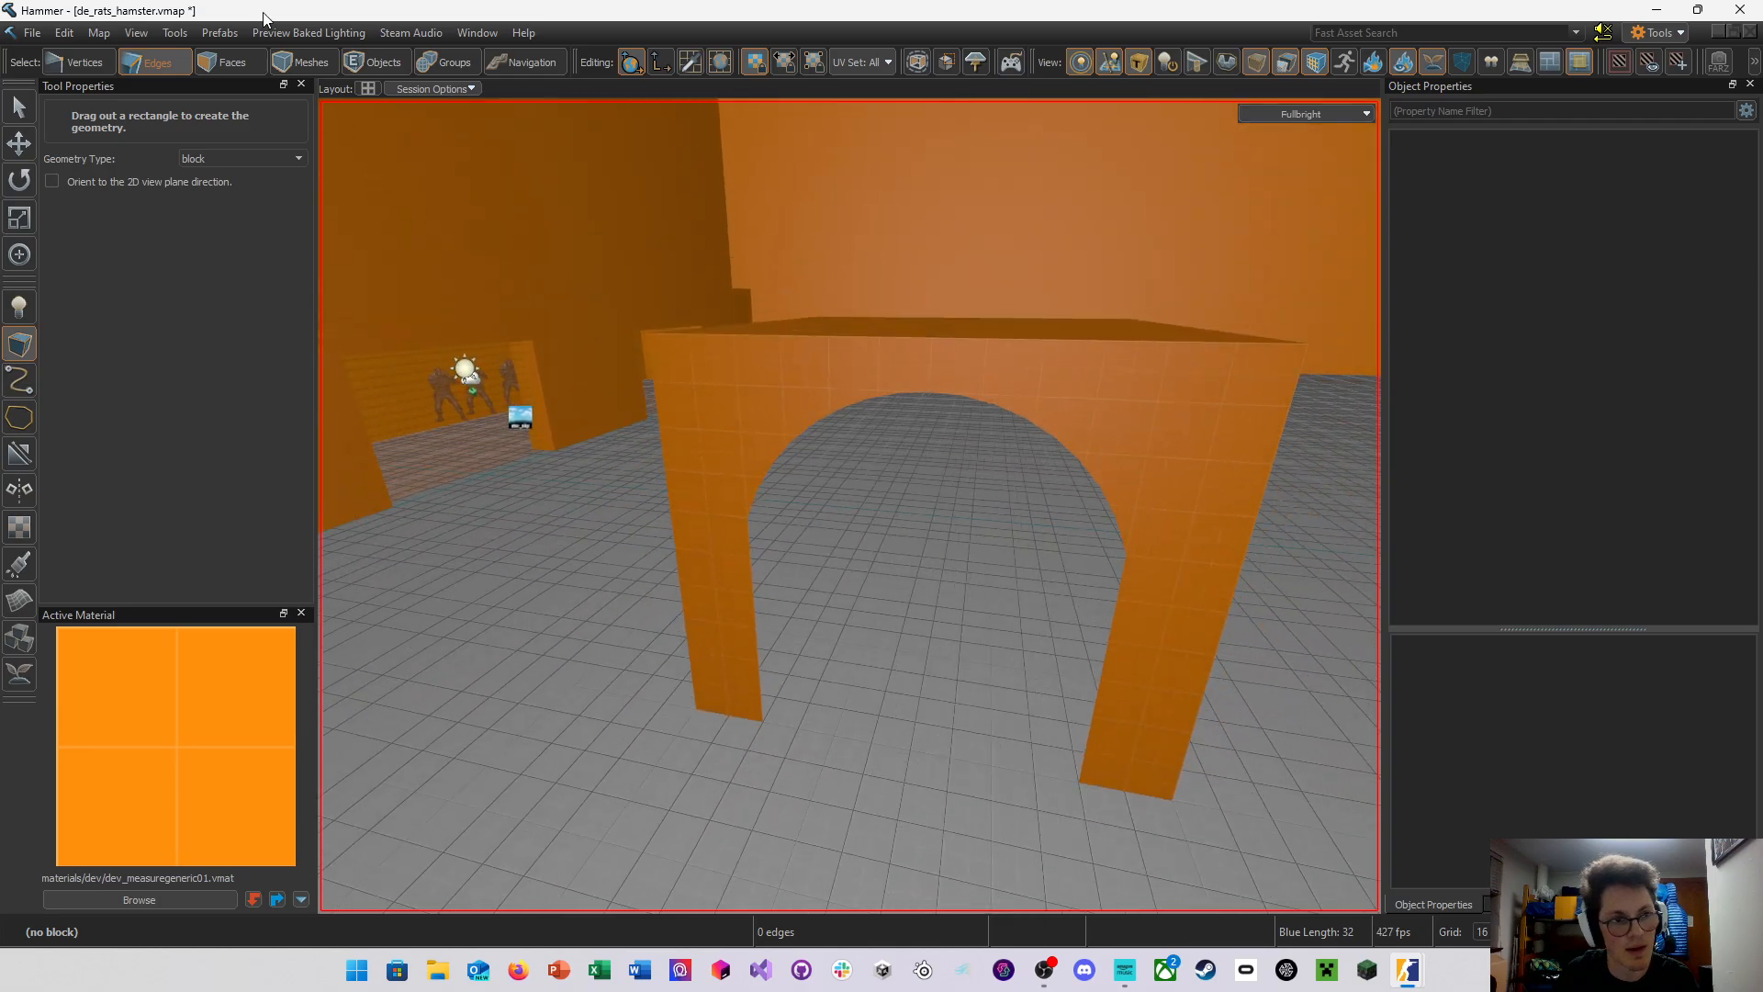
click(375, 65)
click(712, 405)
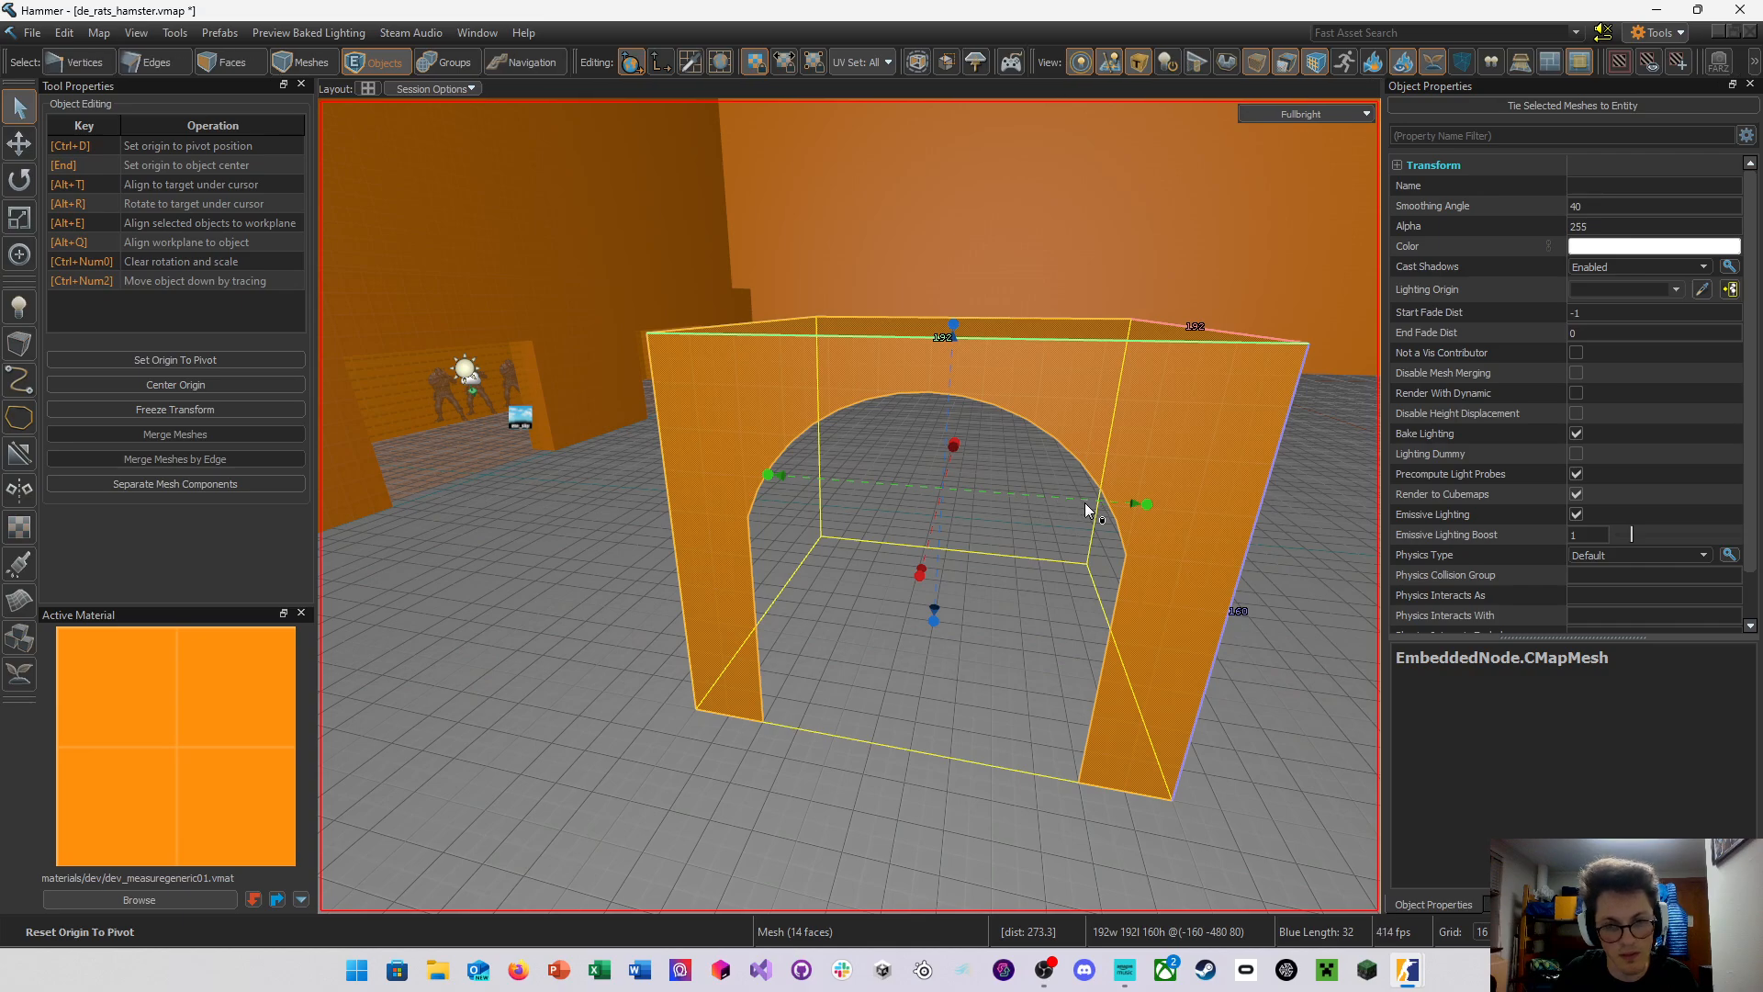
Try a scaled duplicate of the arched block at 160 long and about 72 high, and undo the height change
key(w)
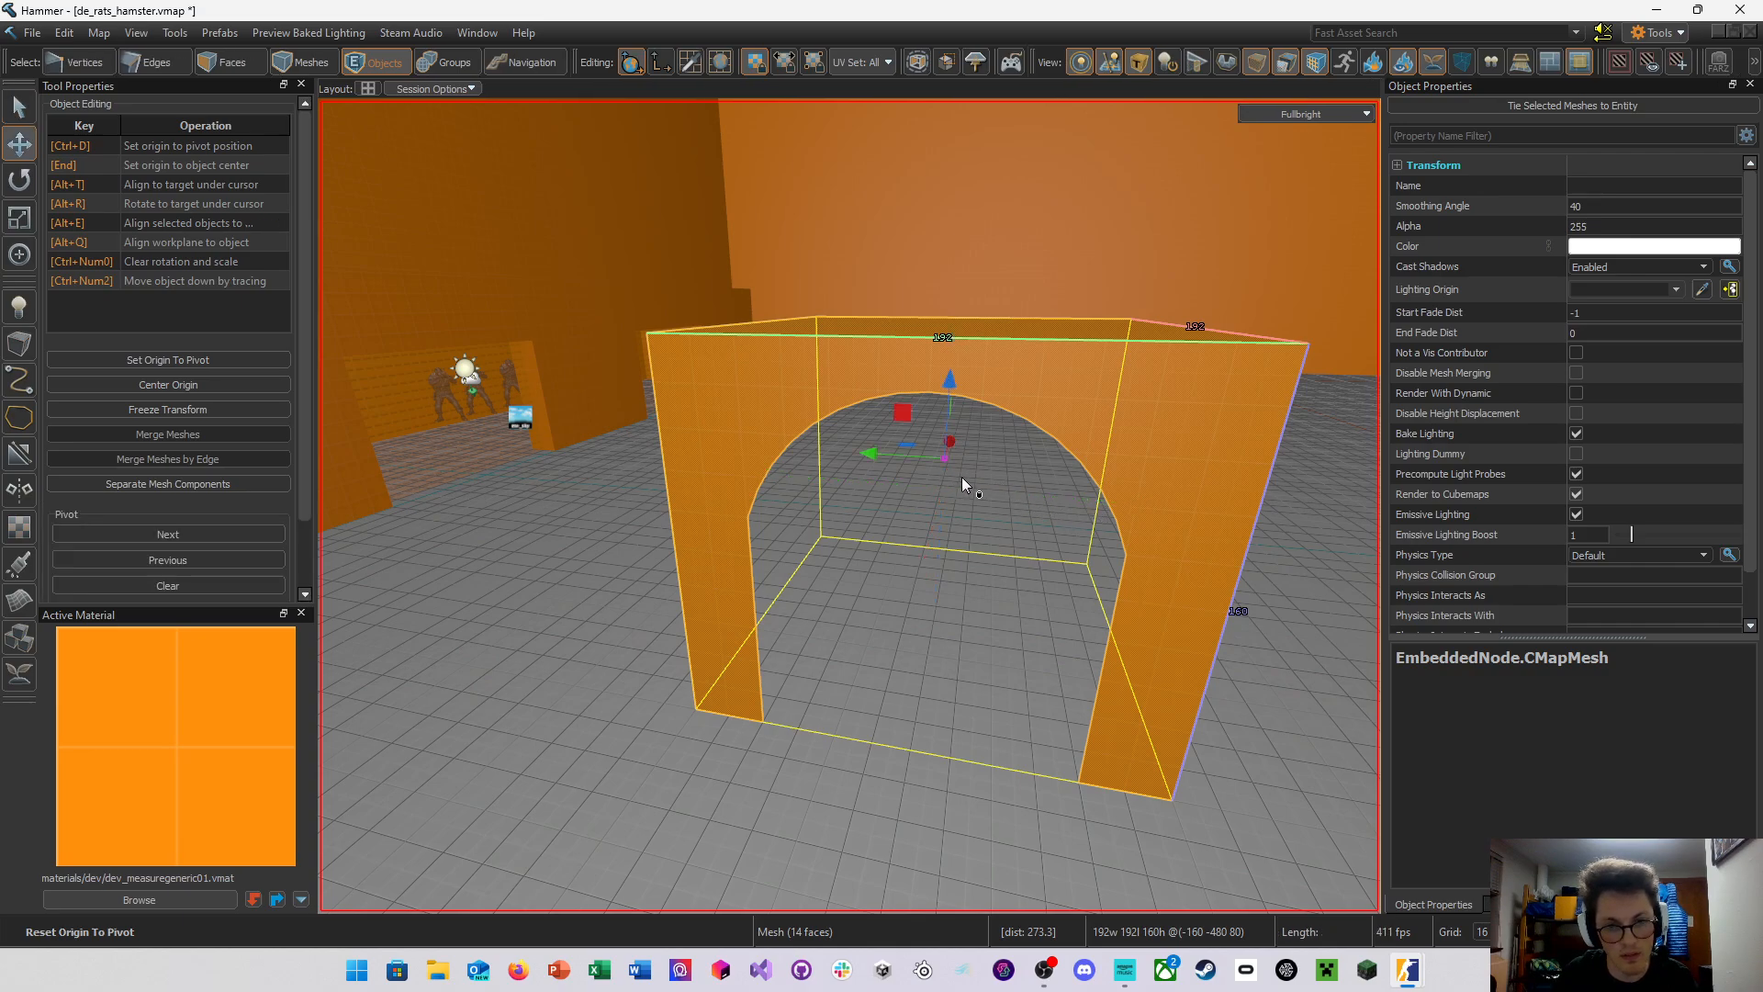
key(e)
key(r)
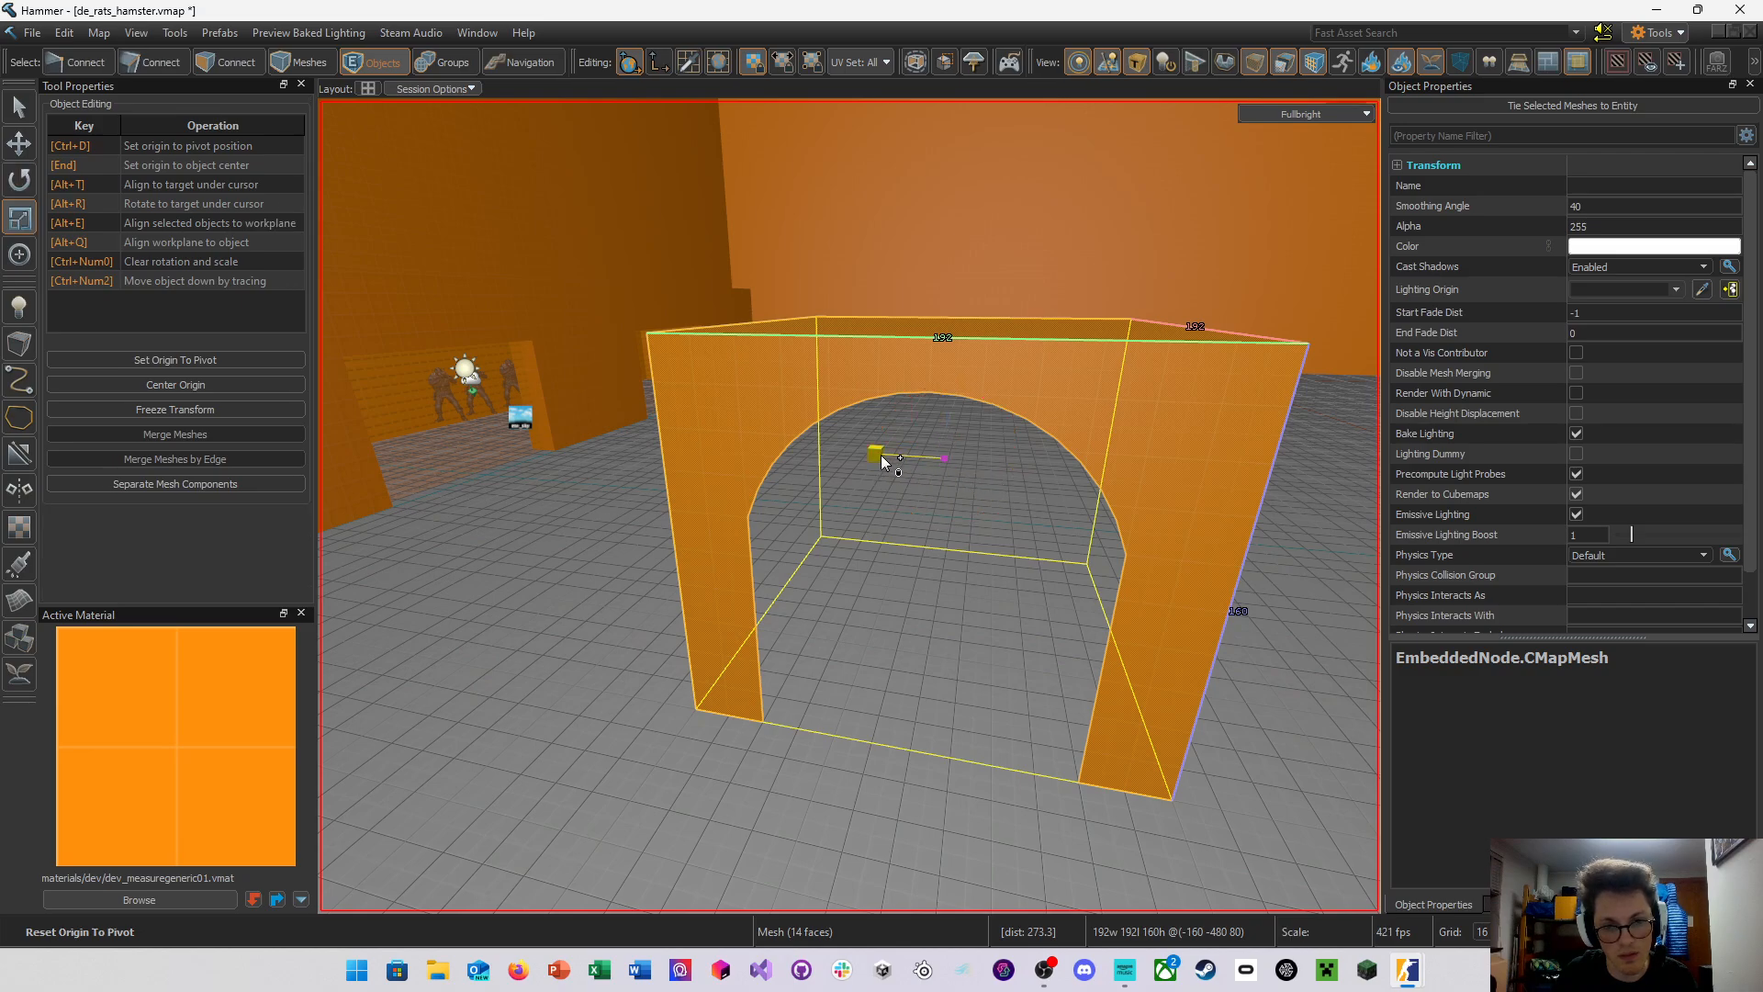
drag(883, 461, 951, 441)
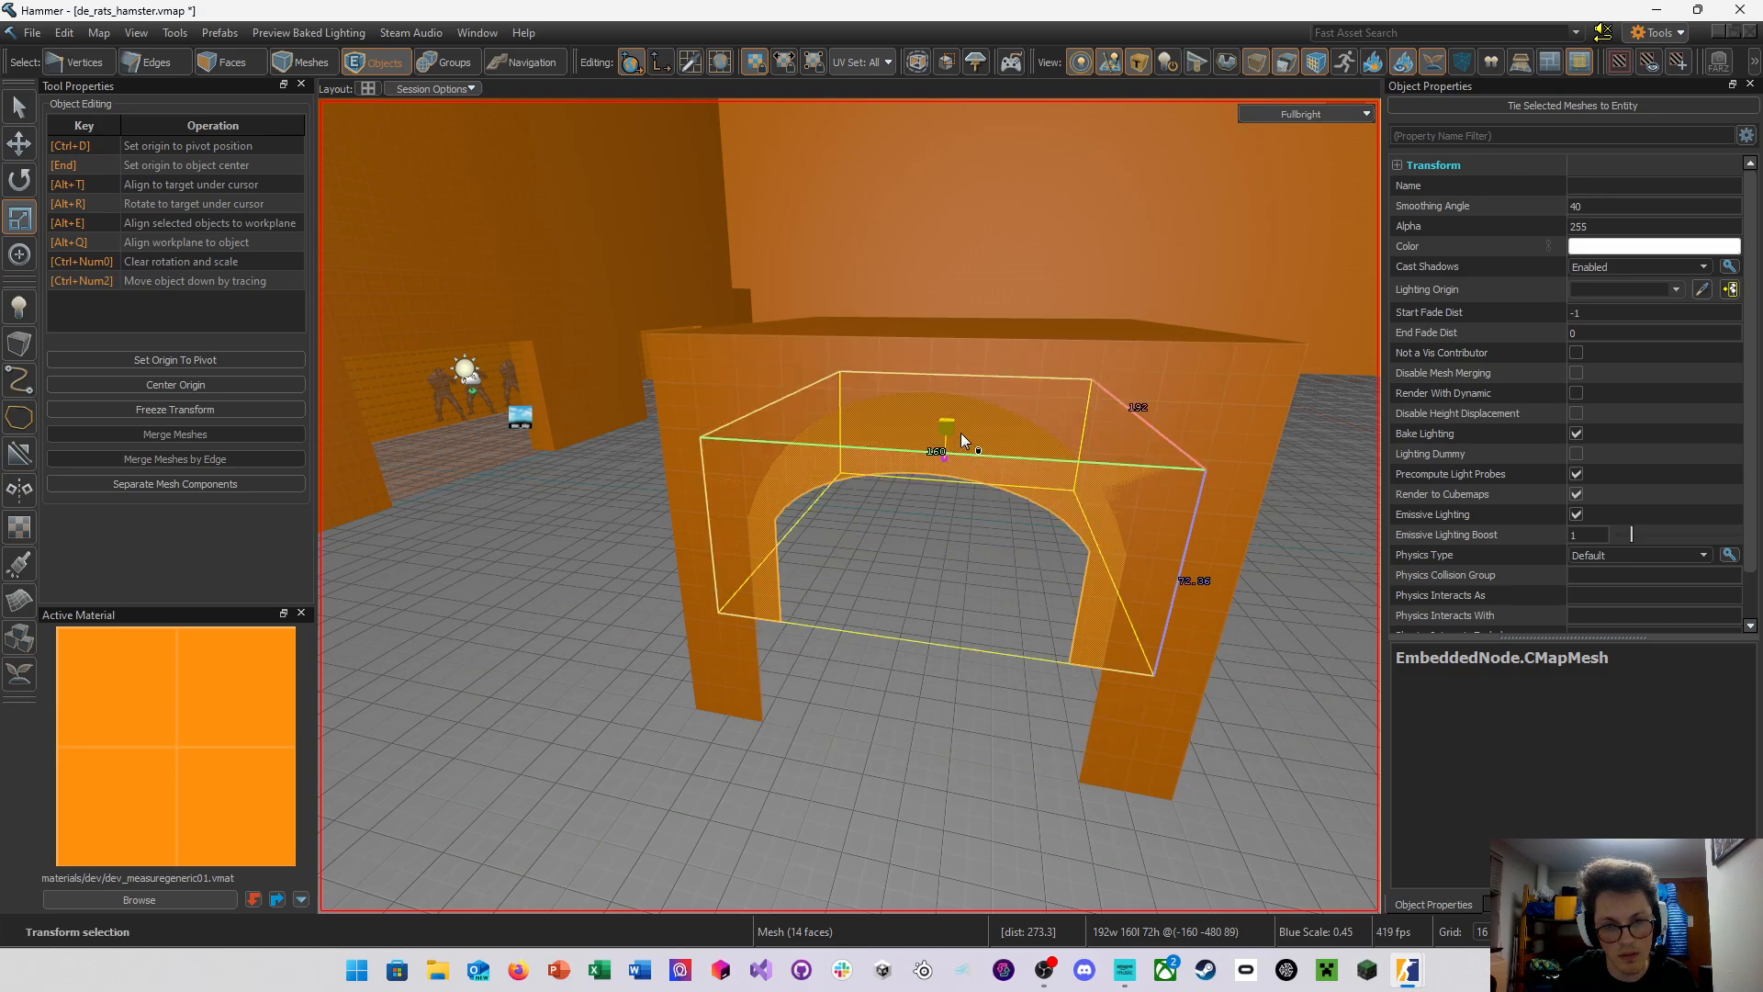
key(ctrl+z)
Scale the duplicate block's width to about 175 and check how it fits inside the original's arches
key(d)
right_drag(1005, 442, 849, 506)
key(w)
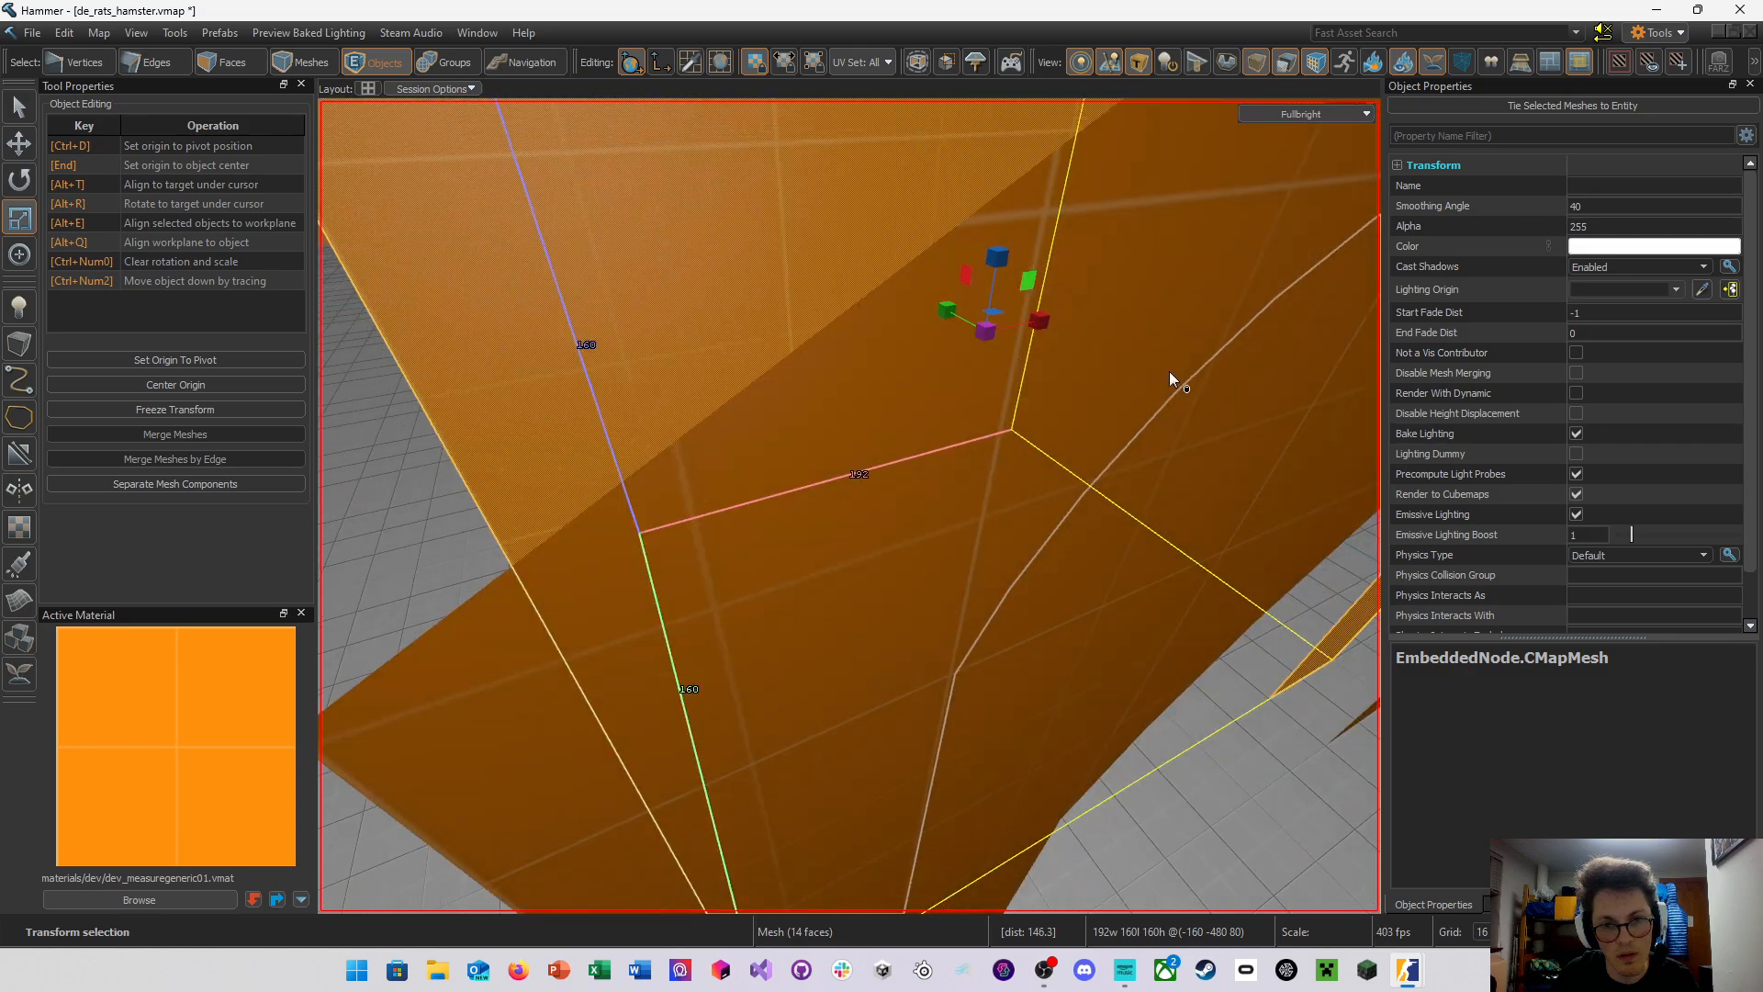
drag(1042, 323, 1028, 323)
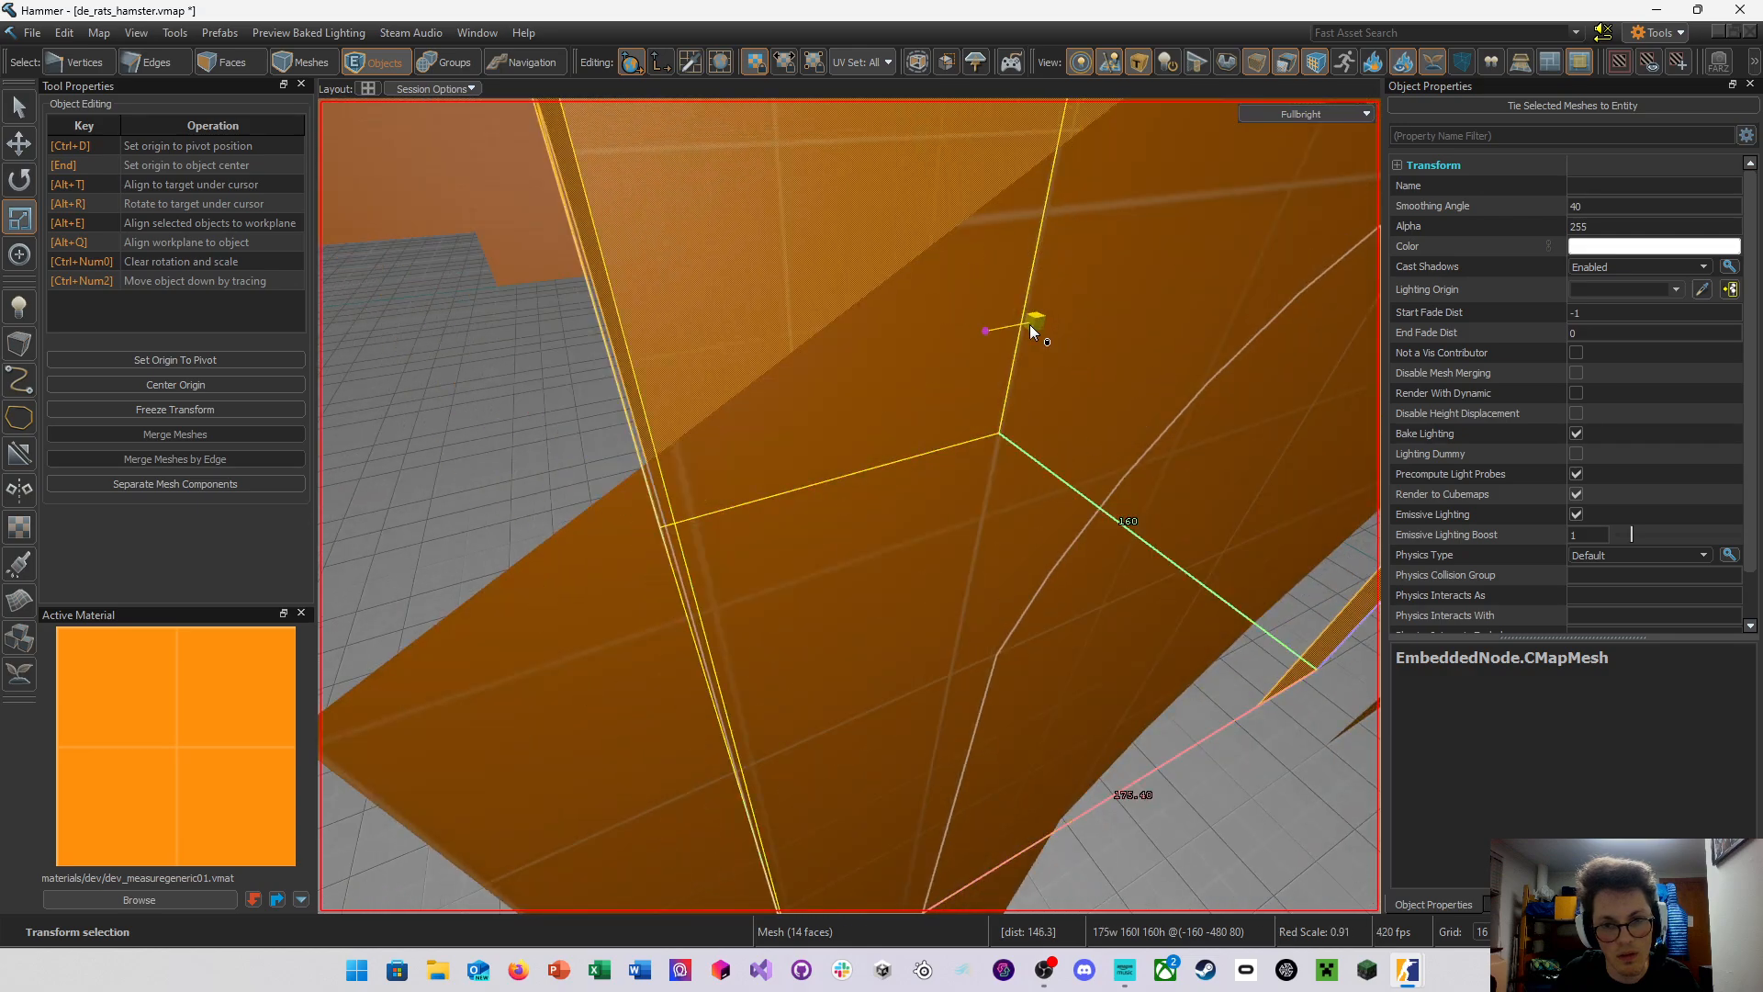
right_drag(1028, 324, 850, 506)
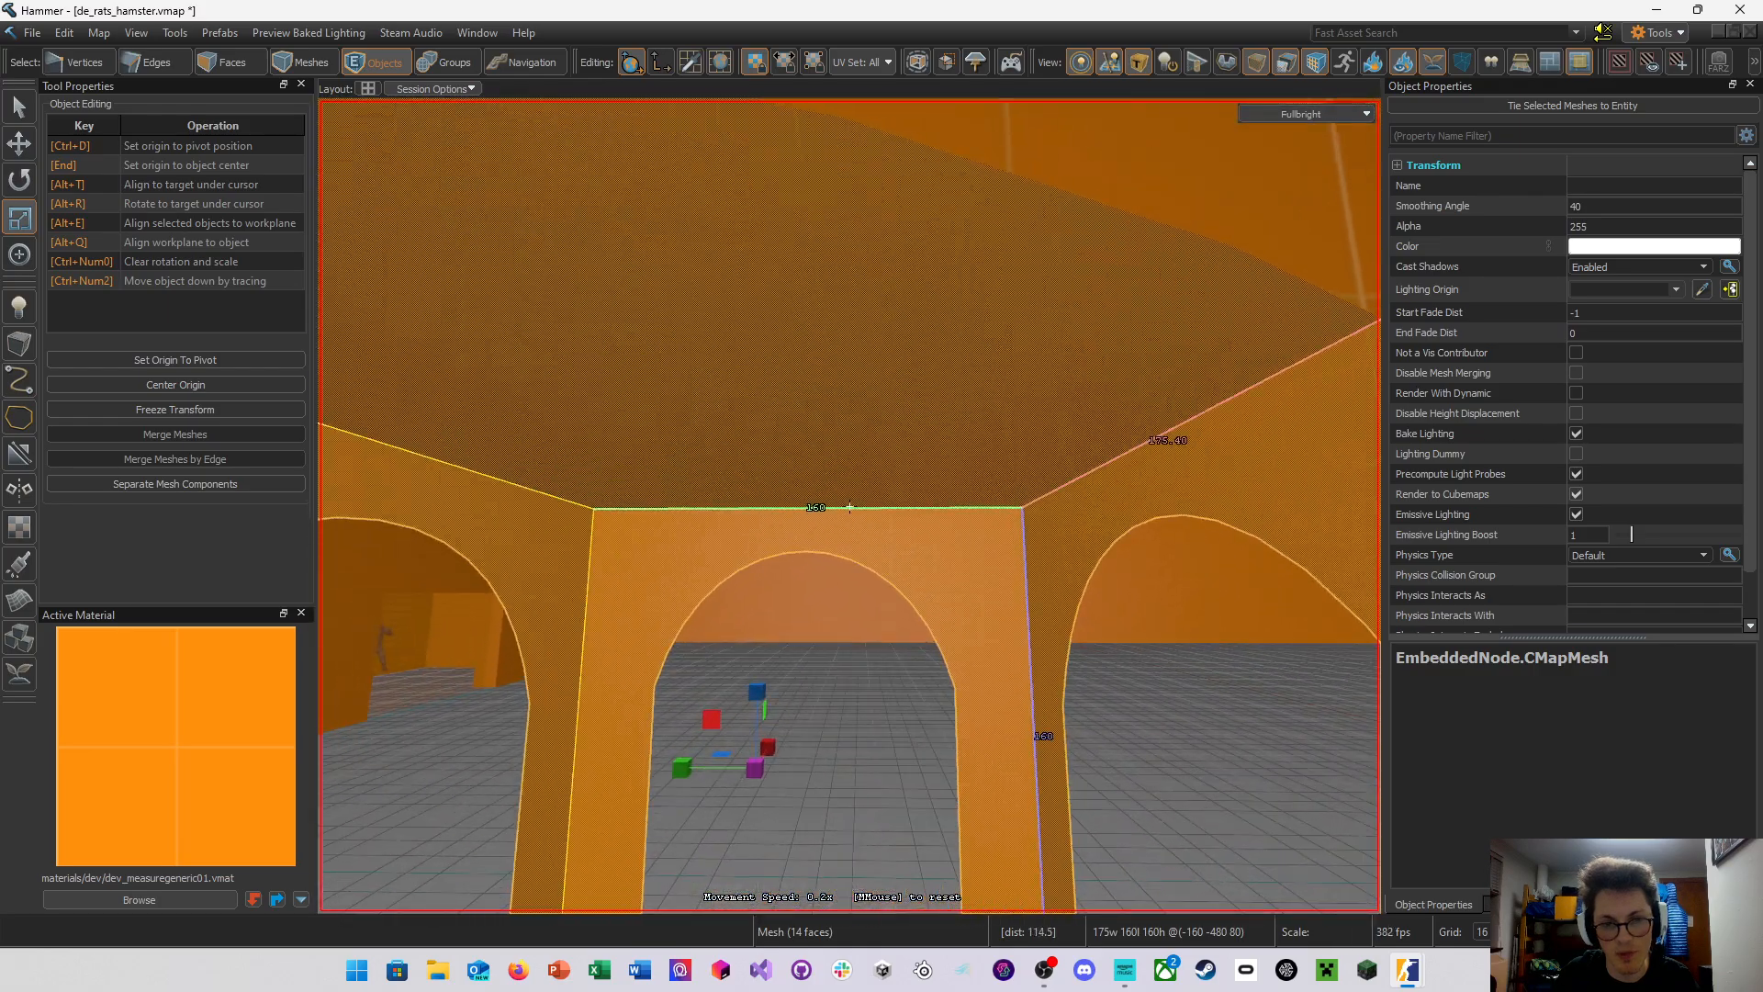
right_drag(960, 531, 960, 531)
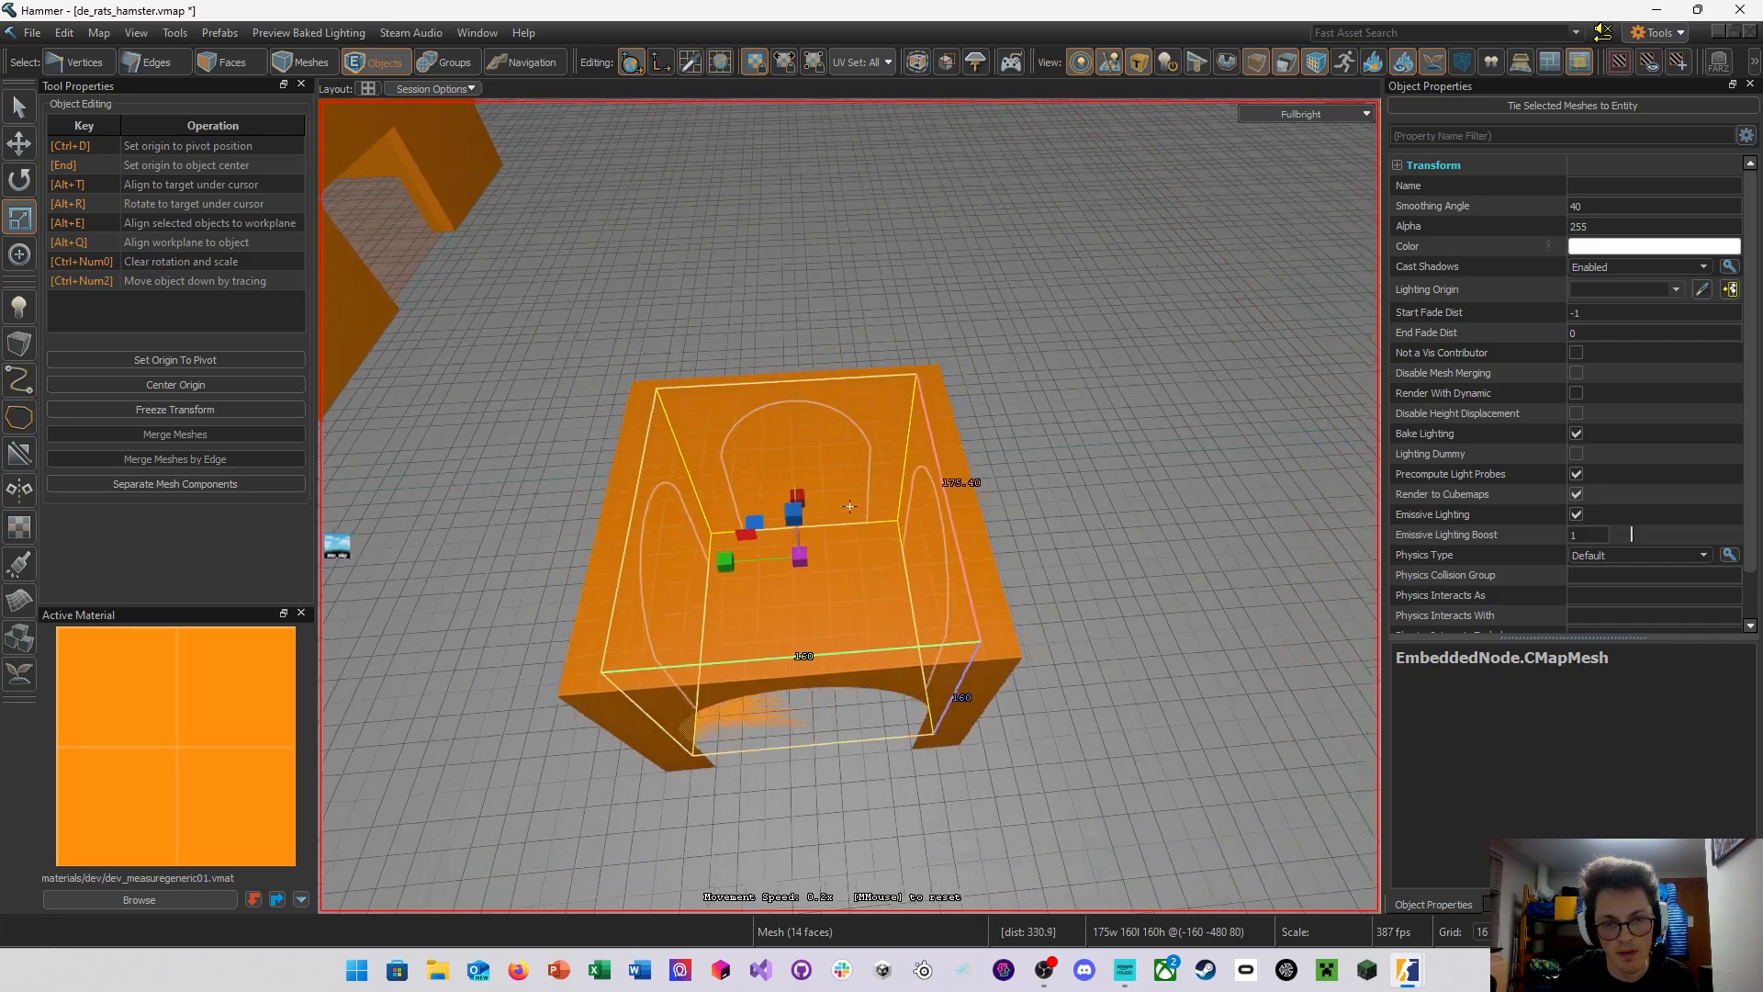
Switch to face selection and try picking the arched block's bottom face between its legs
click(1209, 562)
right_drag(1209, 555, 1205, 602)
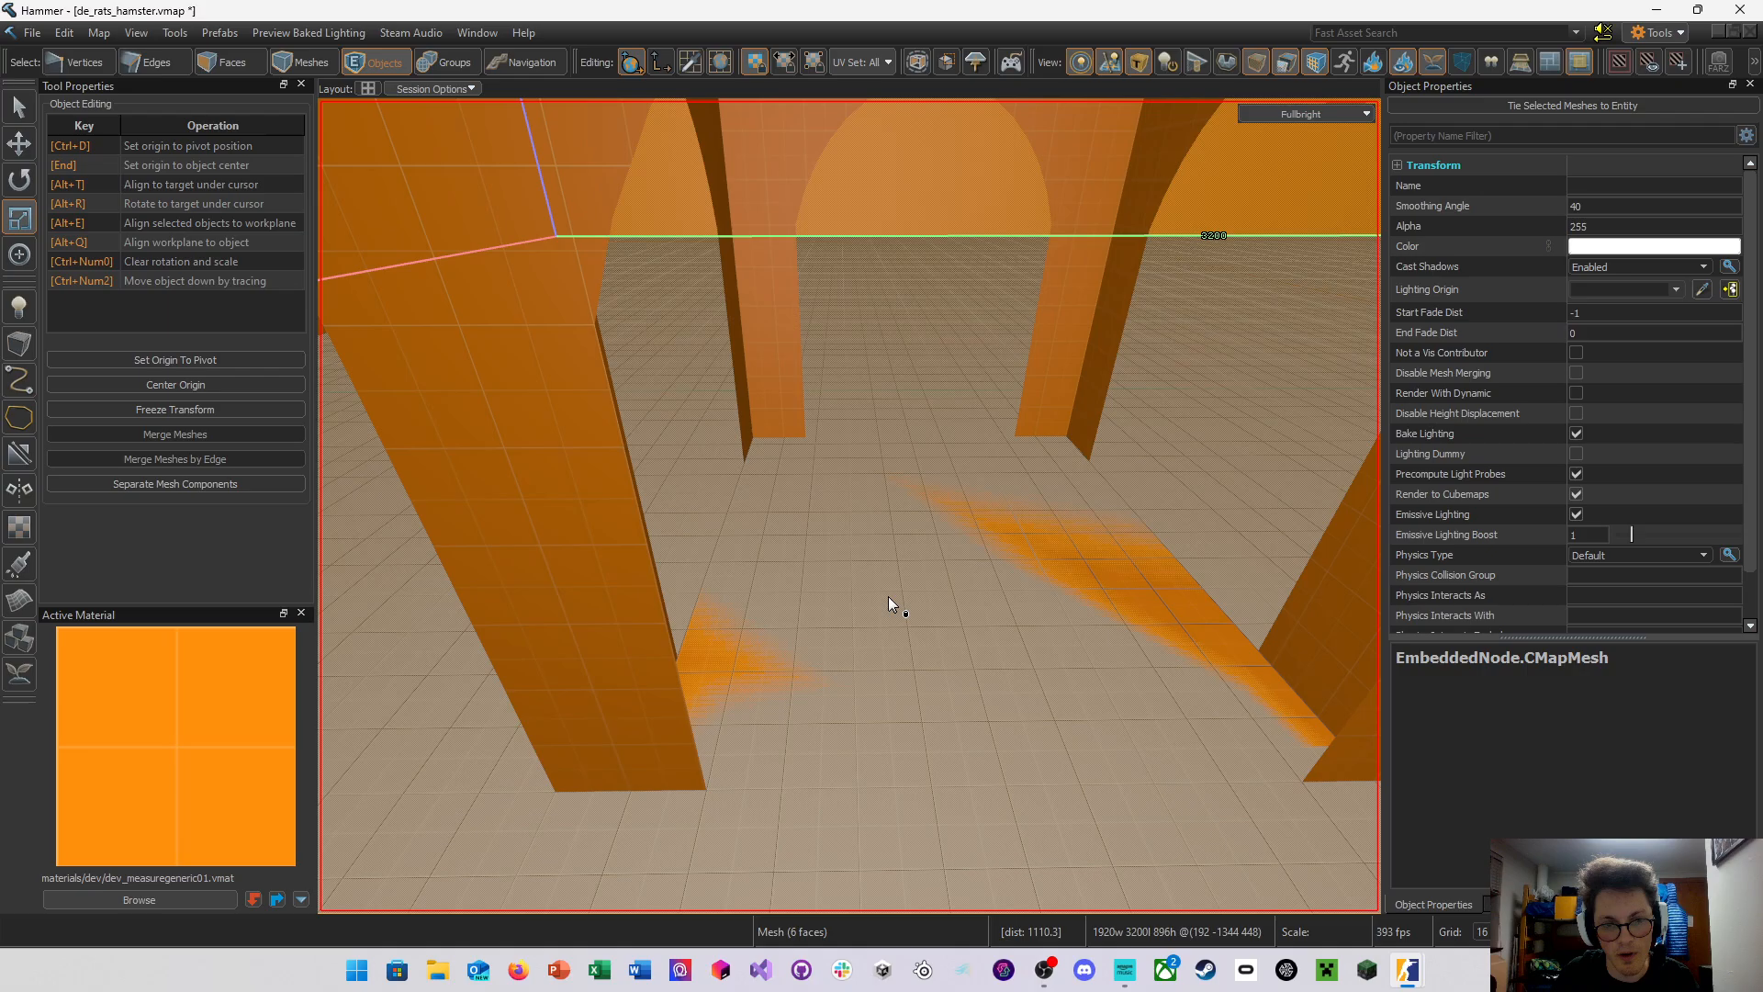
click(232, 61)
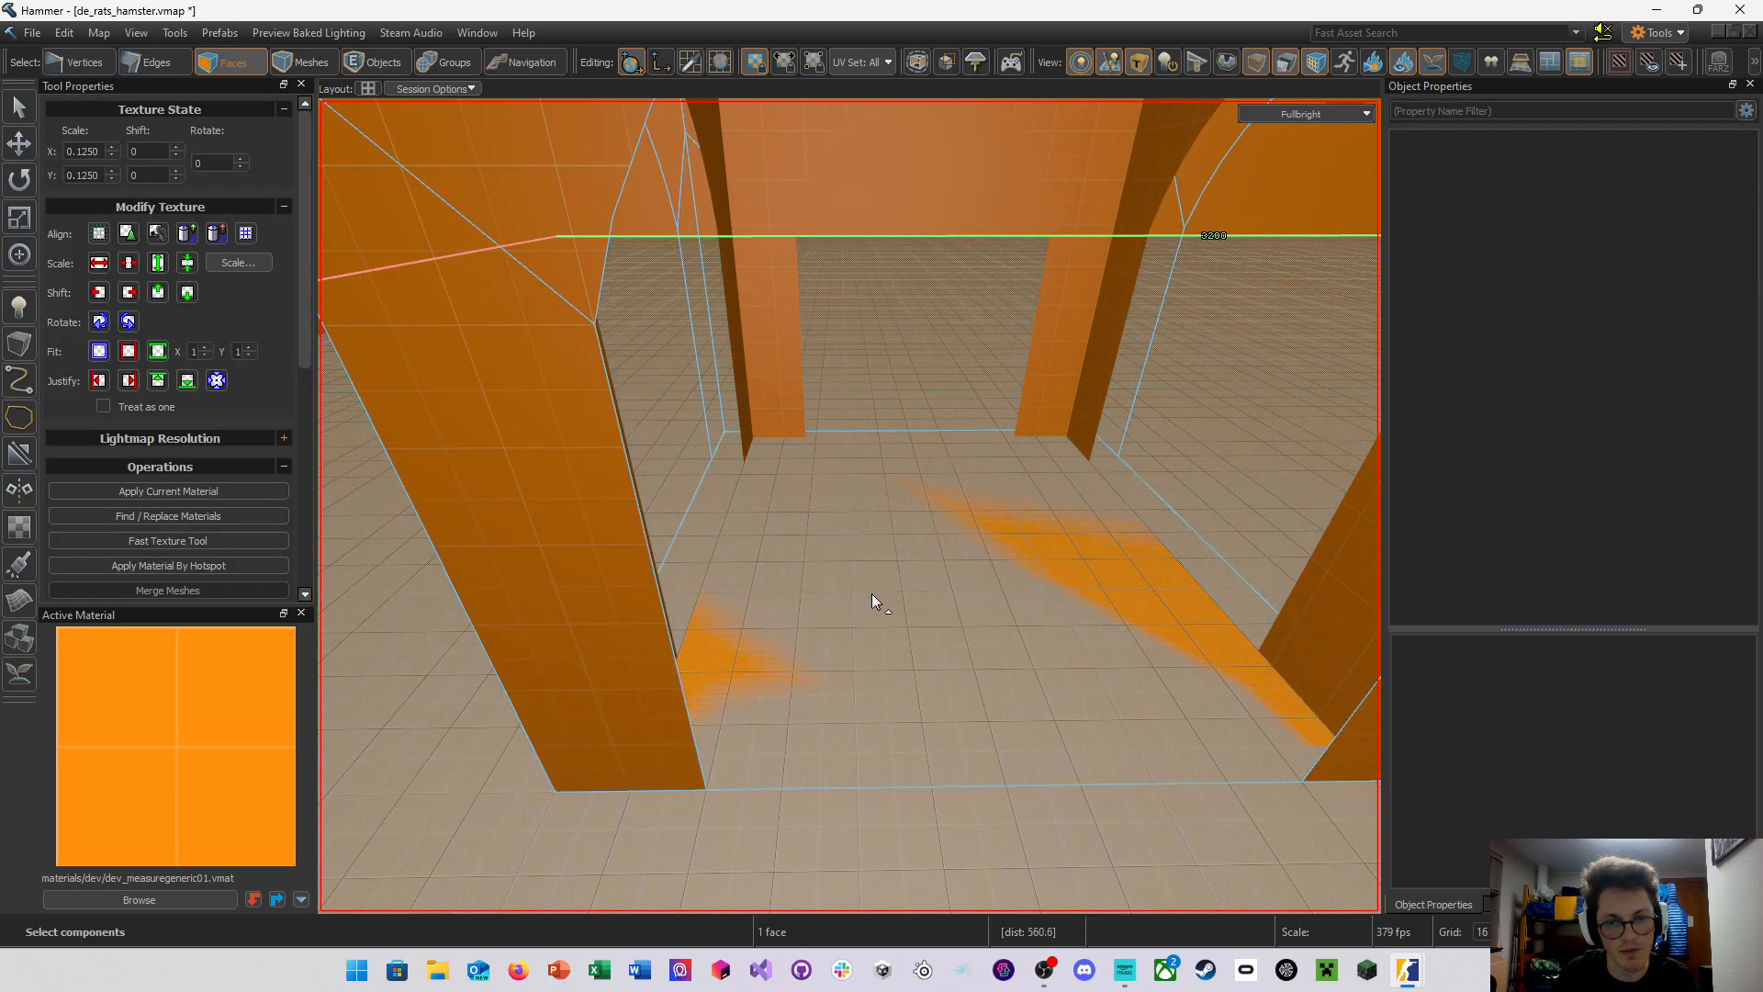
click(918, 548)
right_drag(971, 543, 850, 506)
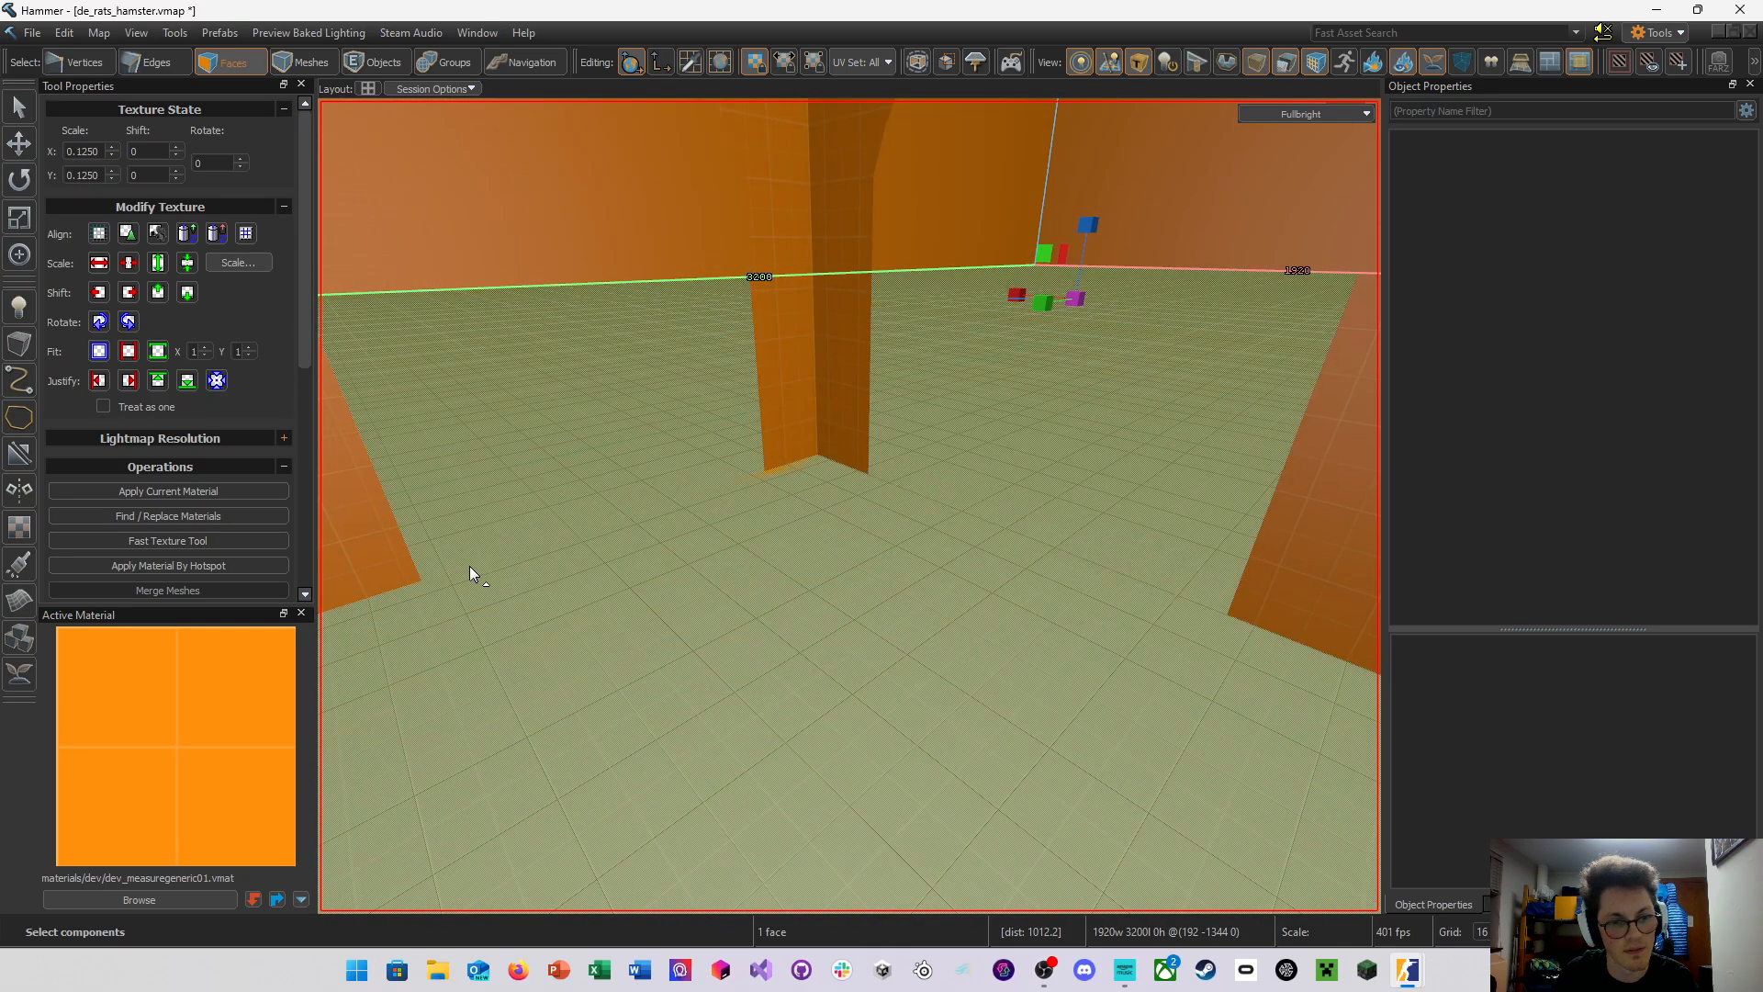
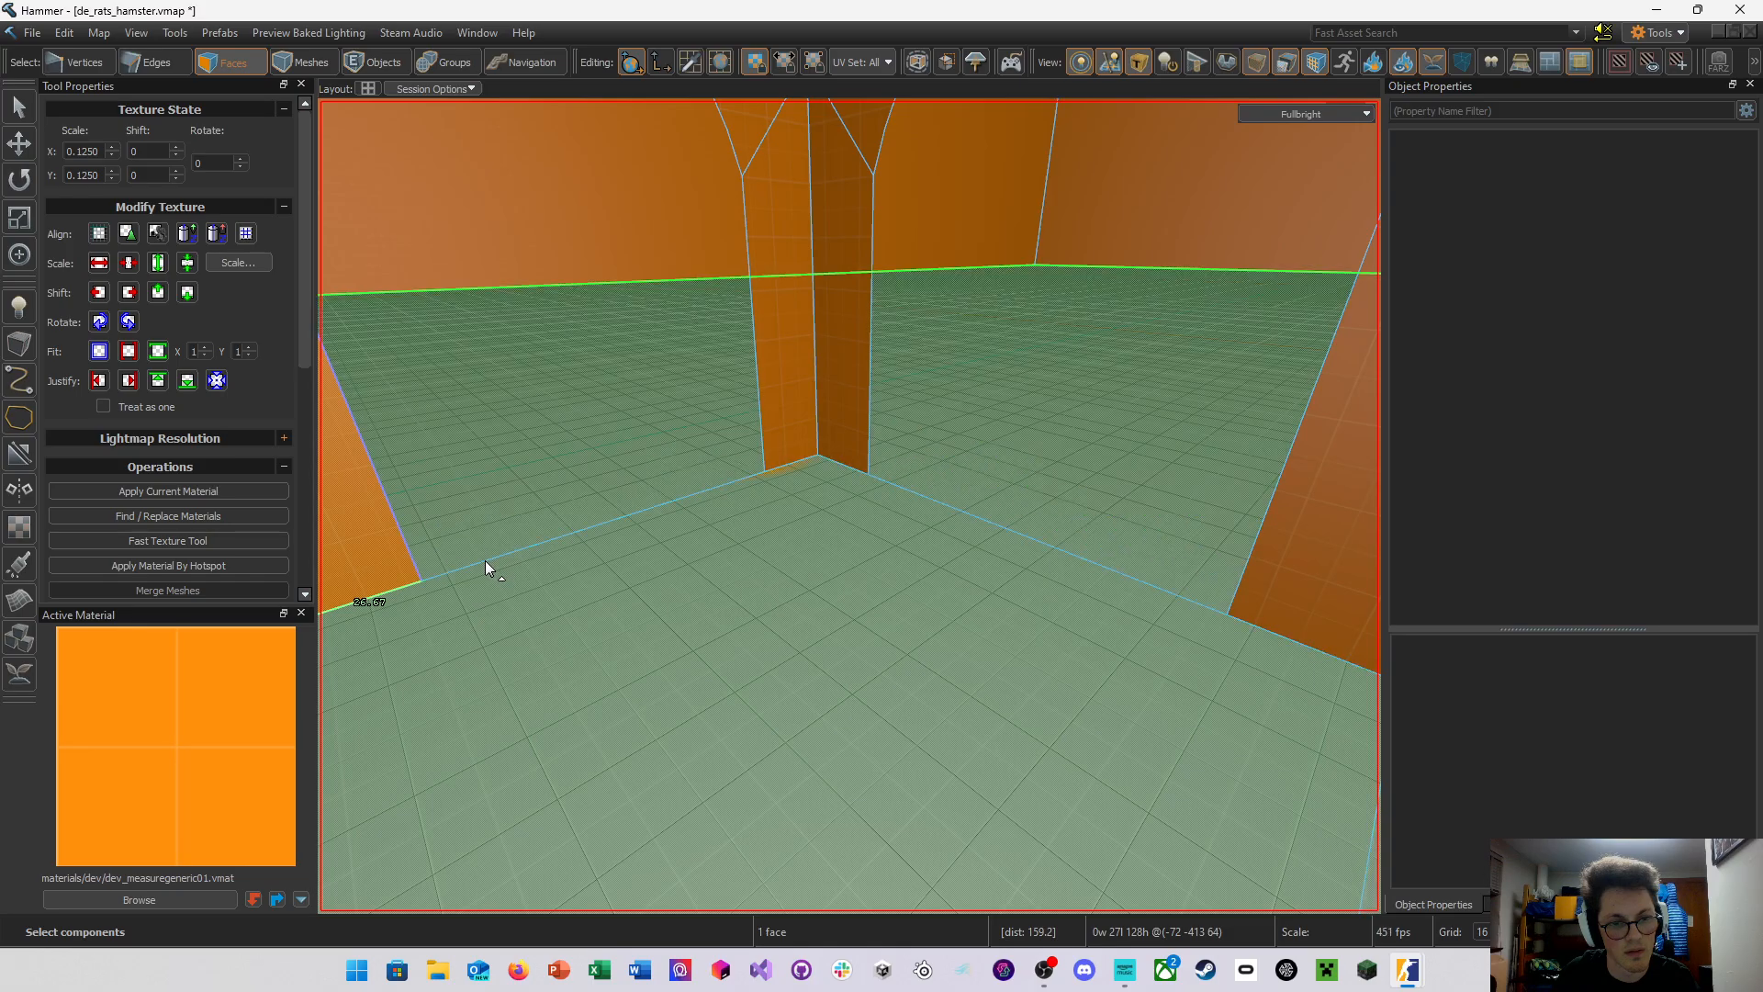
right_drag(599, 621, 849, 506)
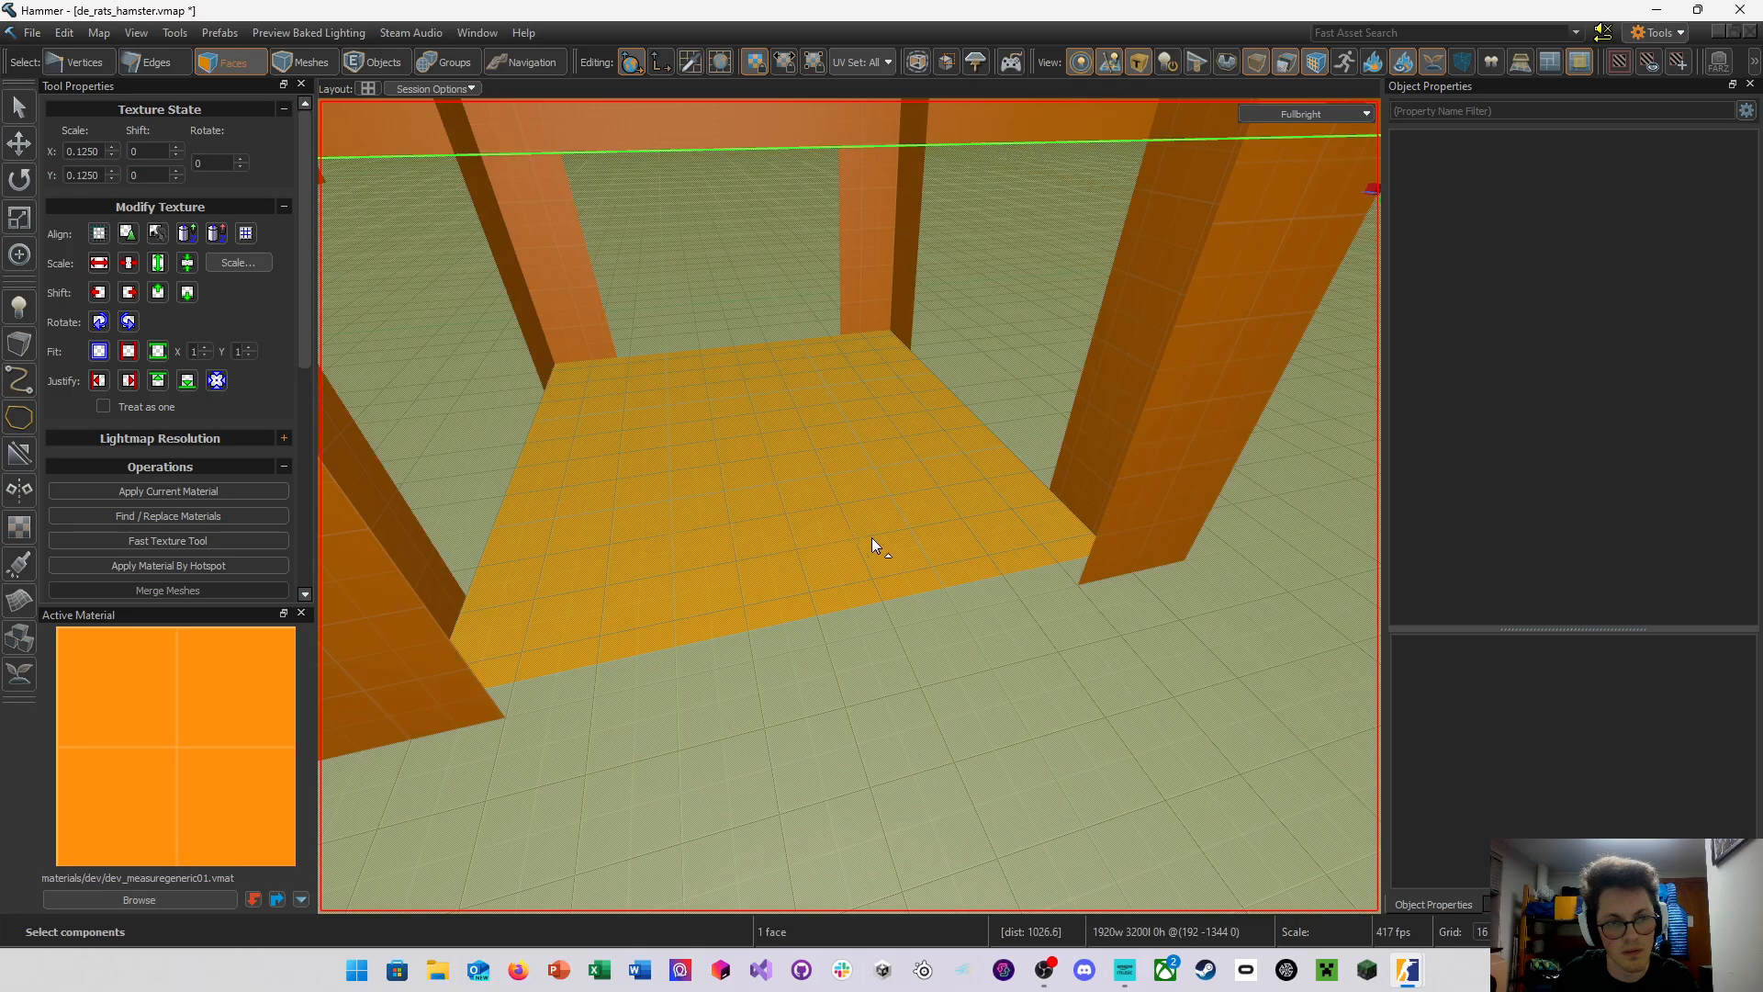
right_drag(873, 537, 954, 548)
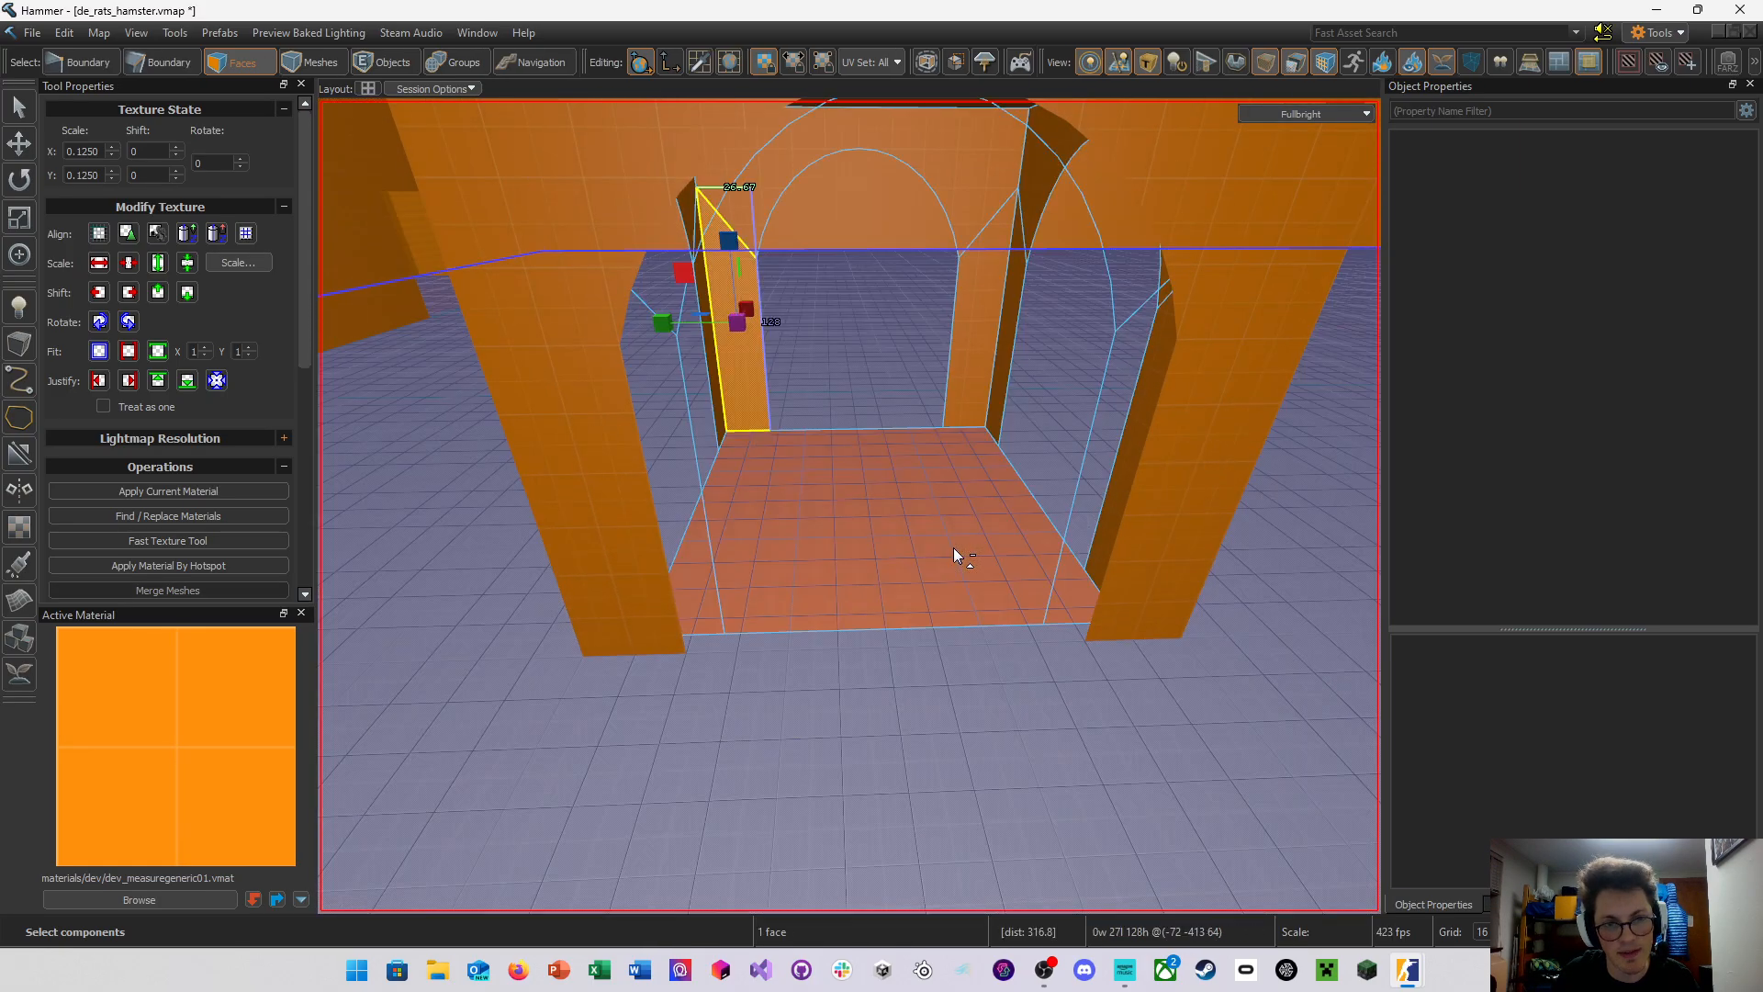
click(953, 548)
right_drag(840, 518, 910, 531)
click(911, 533)
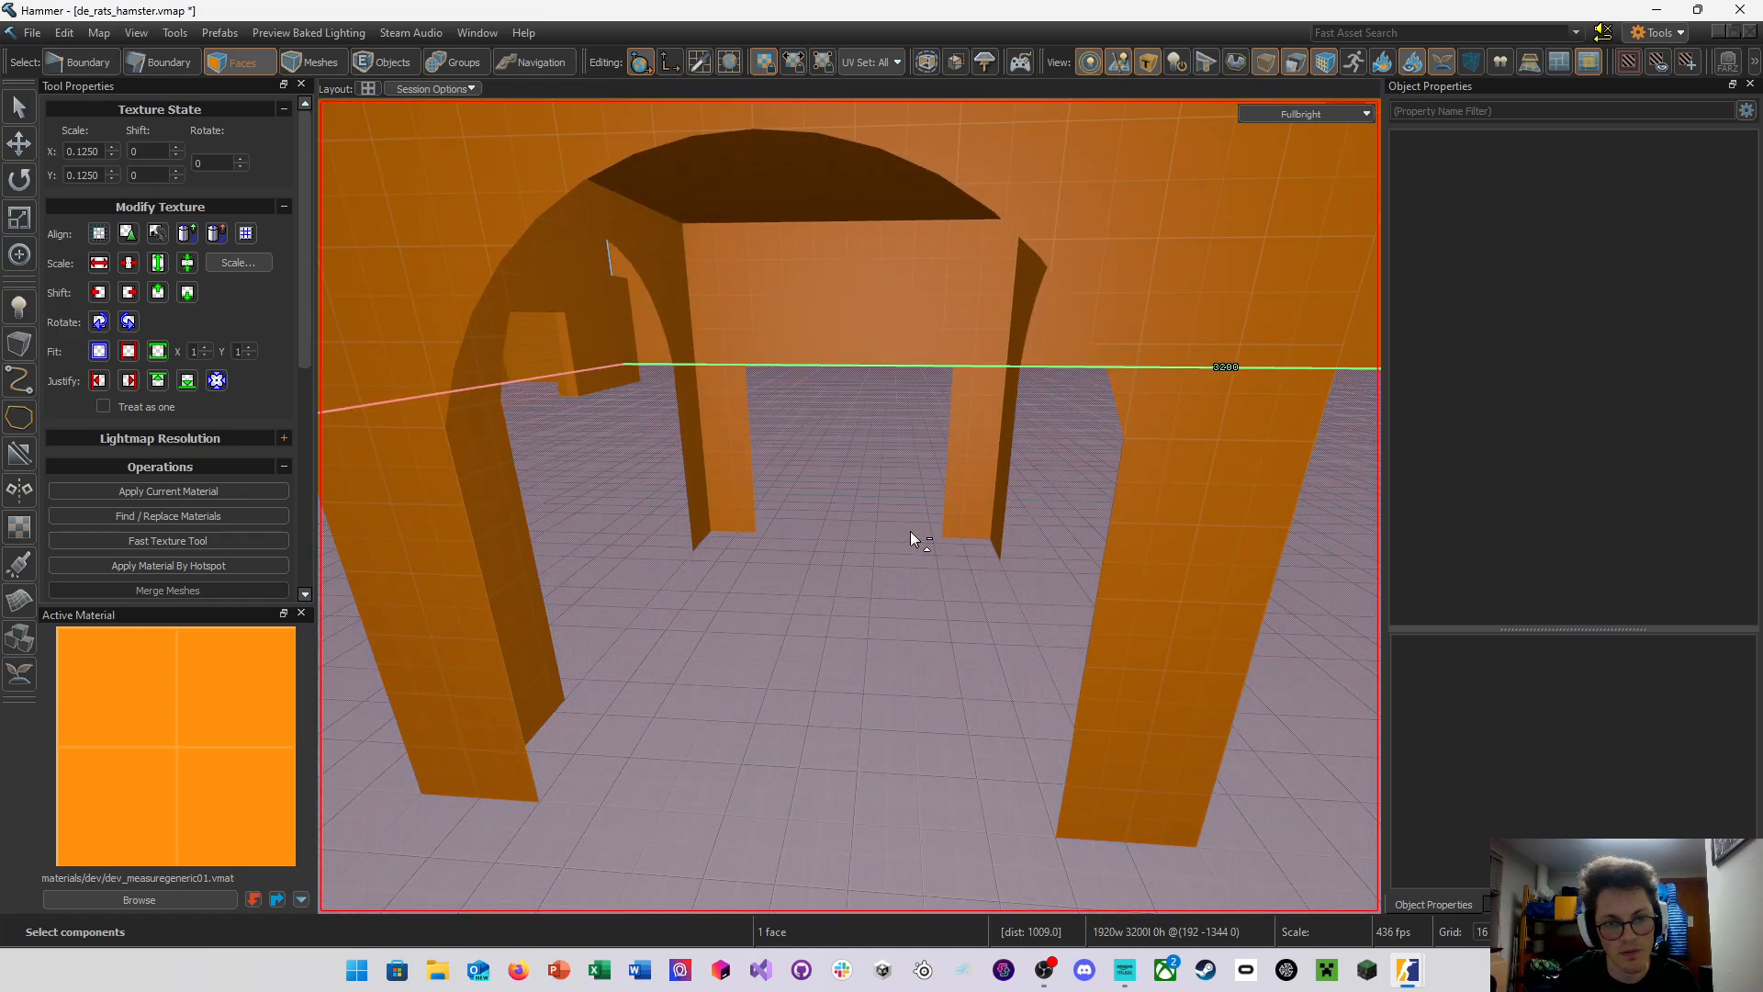
Try deleting the bottom face inside the arched block, and undo back past the scaled duplicate
right_drag(771, 542, 816, 535)
click(751, 507)
key(Delete)
key(ctrl+z)
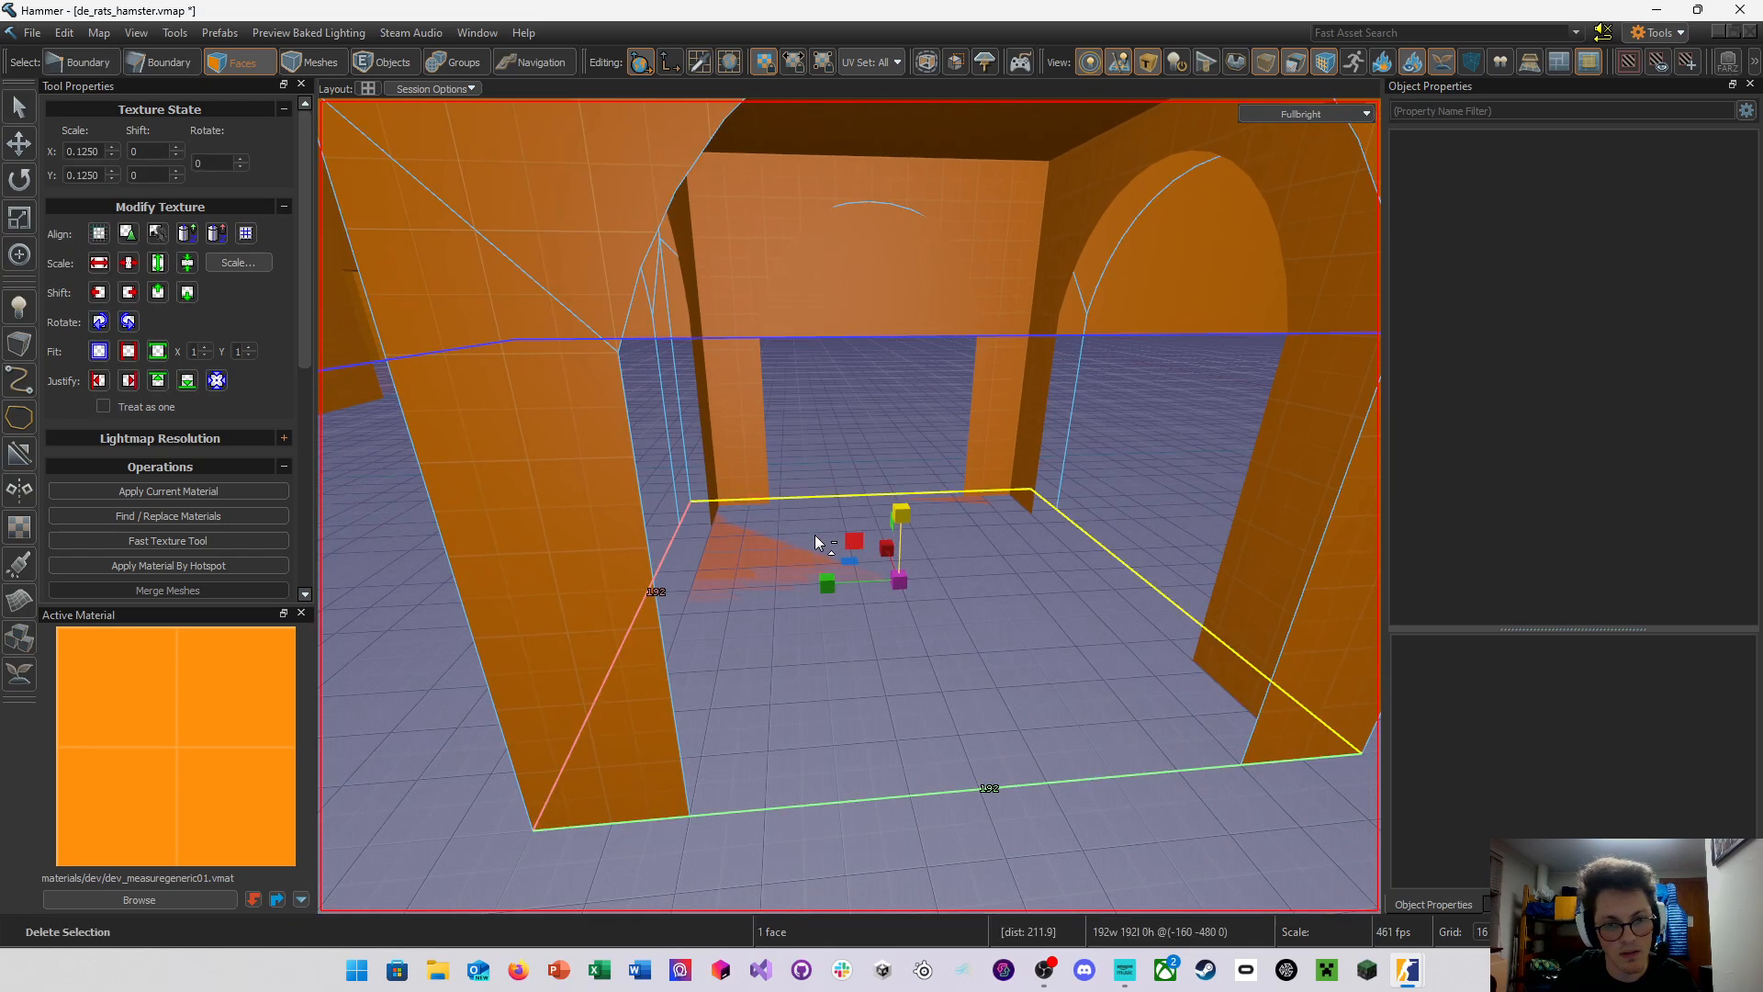
key(ctrl+z)
key(ctrl+z)
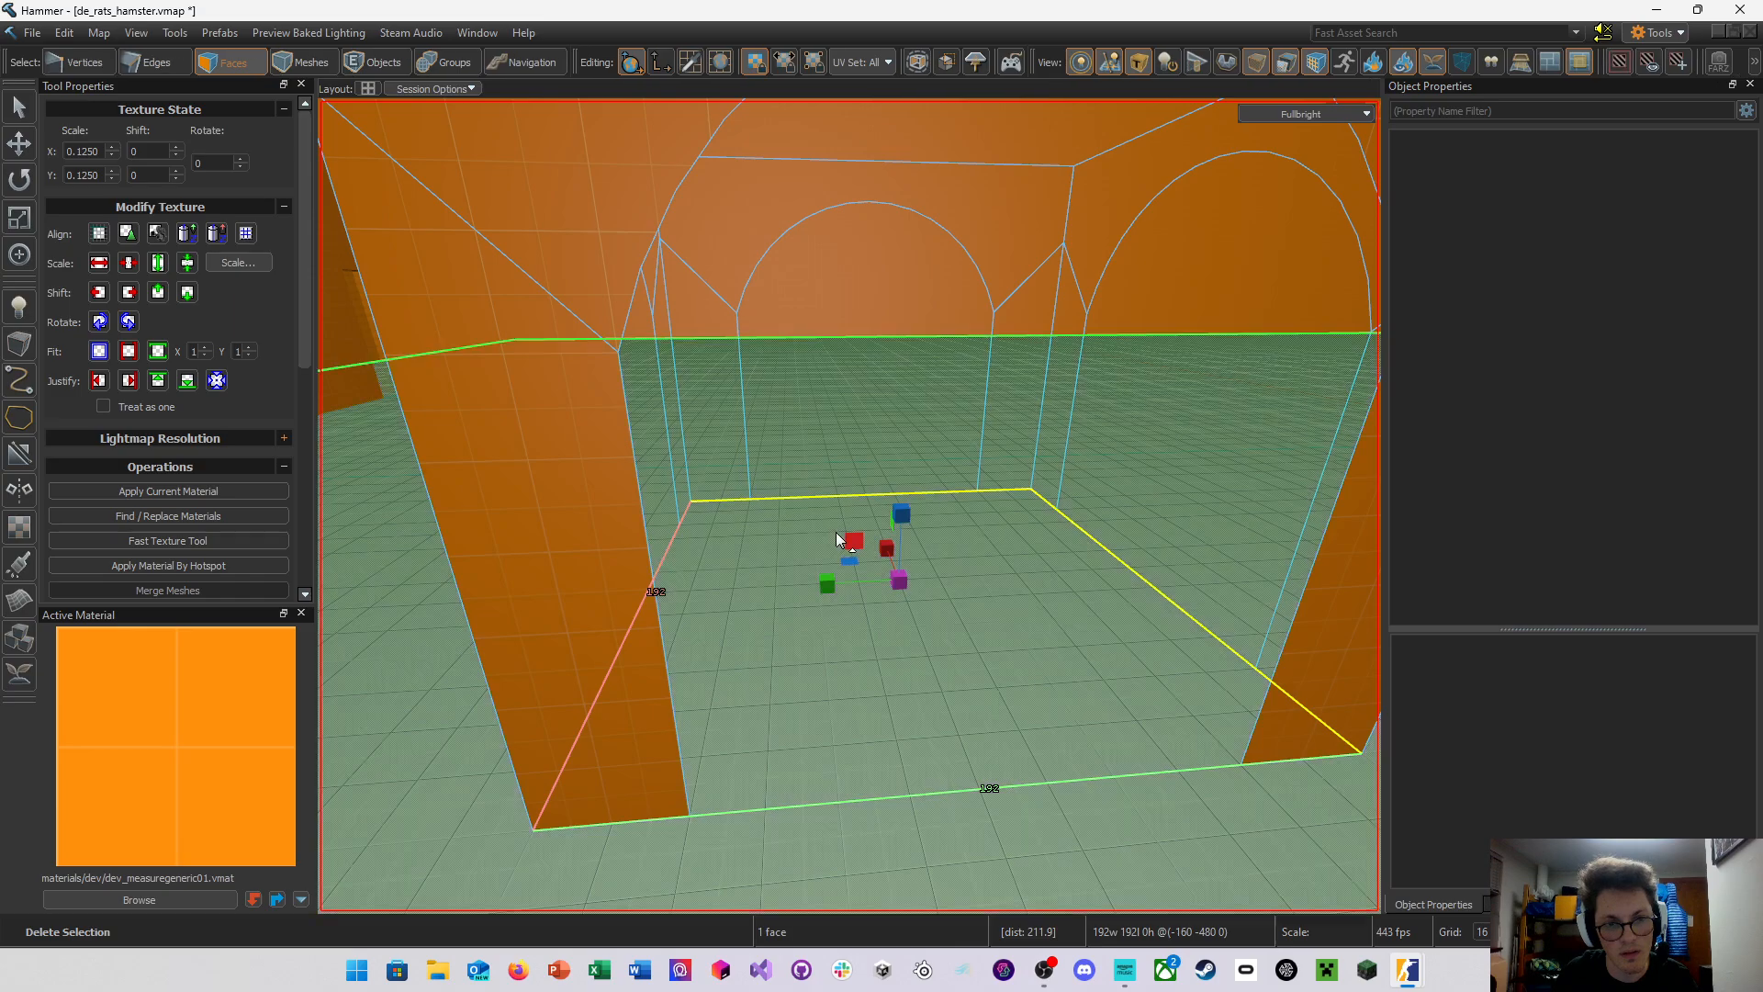
Delete the 192 x 192 bottom face of the arched block so its underside is open
mouse_move(850, 538)
right_down()
mouse_move(846, 504)
mouse_move(878, 543)
mouse_move(849, 506)
right_up()
click(830, 664)
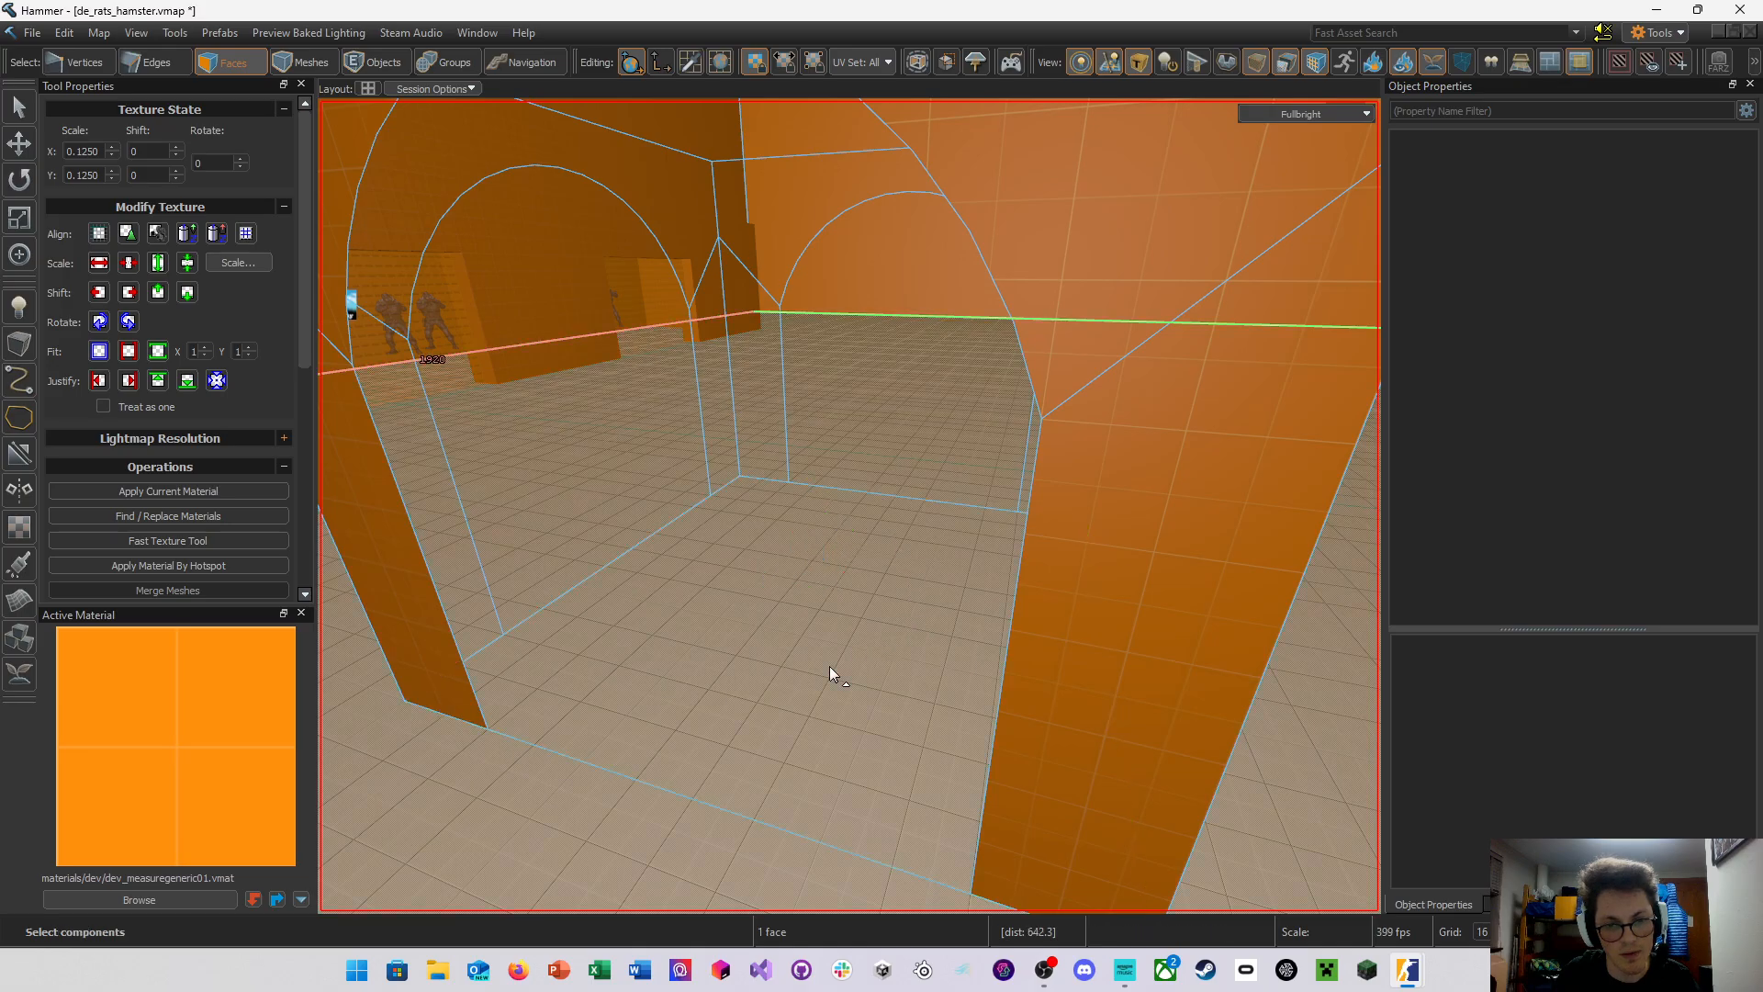
right_drag(841, 642, 840, 334)
click(801, 276)
key(Delete)
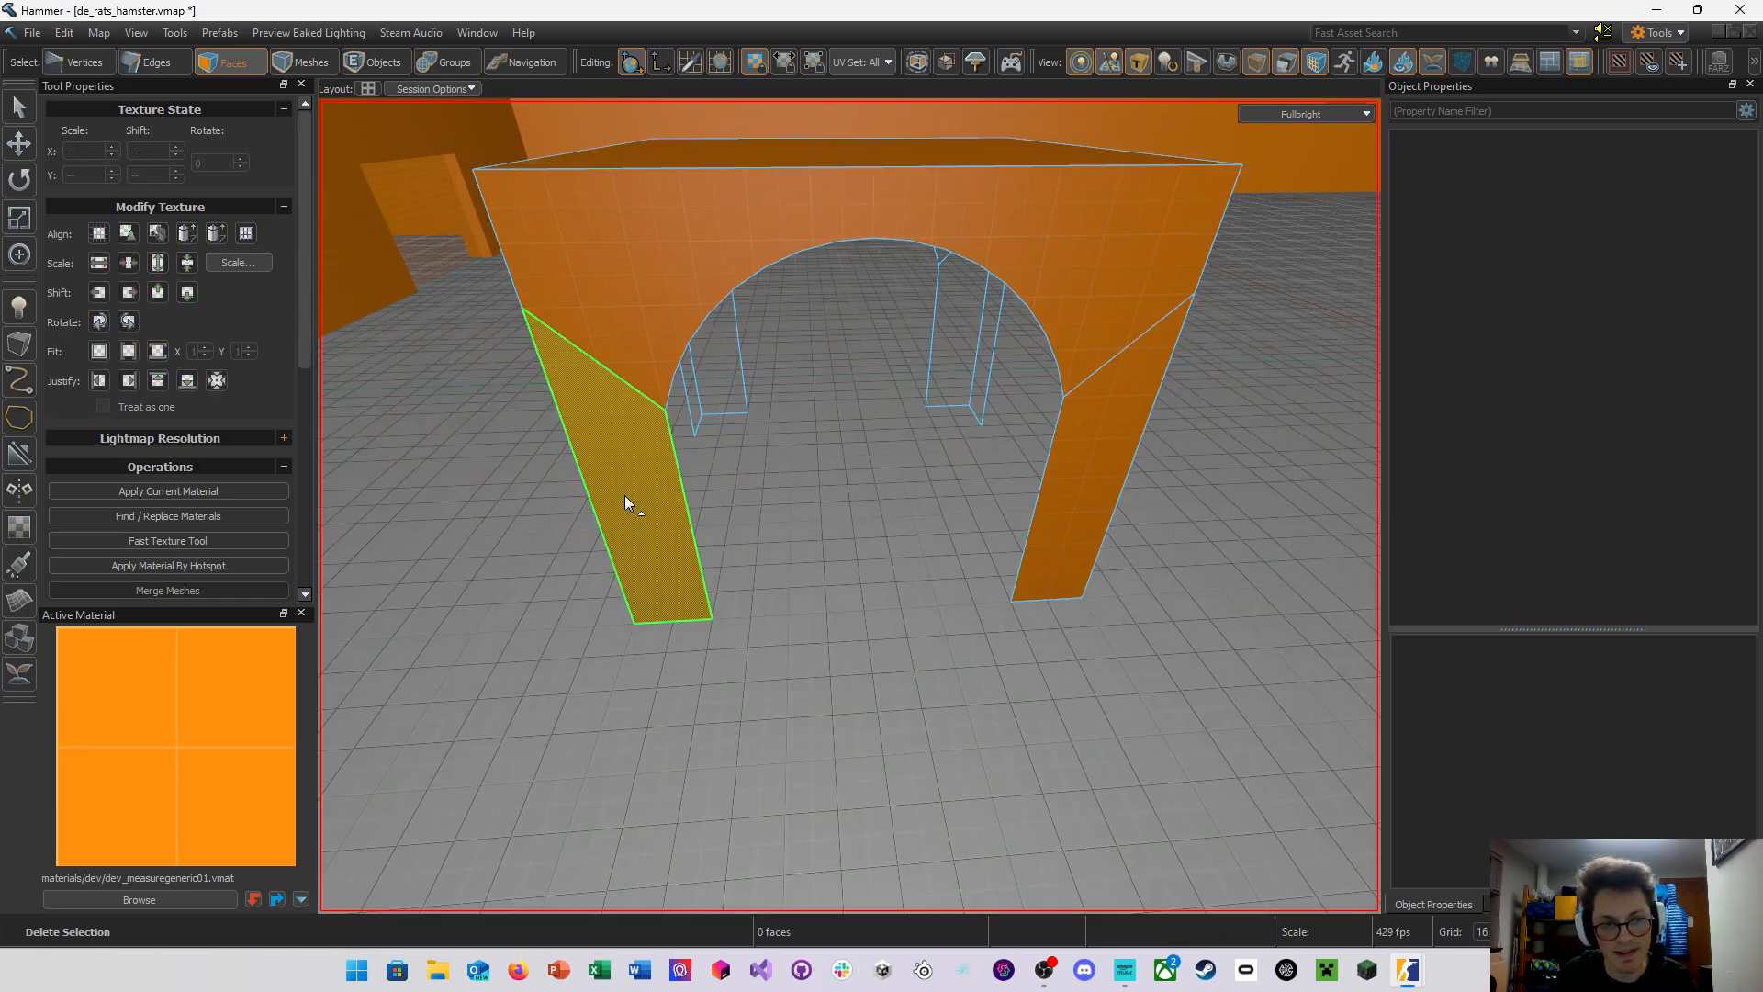
right_drag(625, 494, 847, 505)
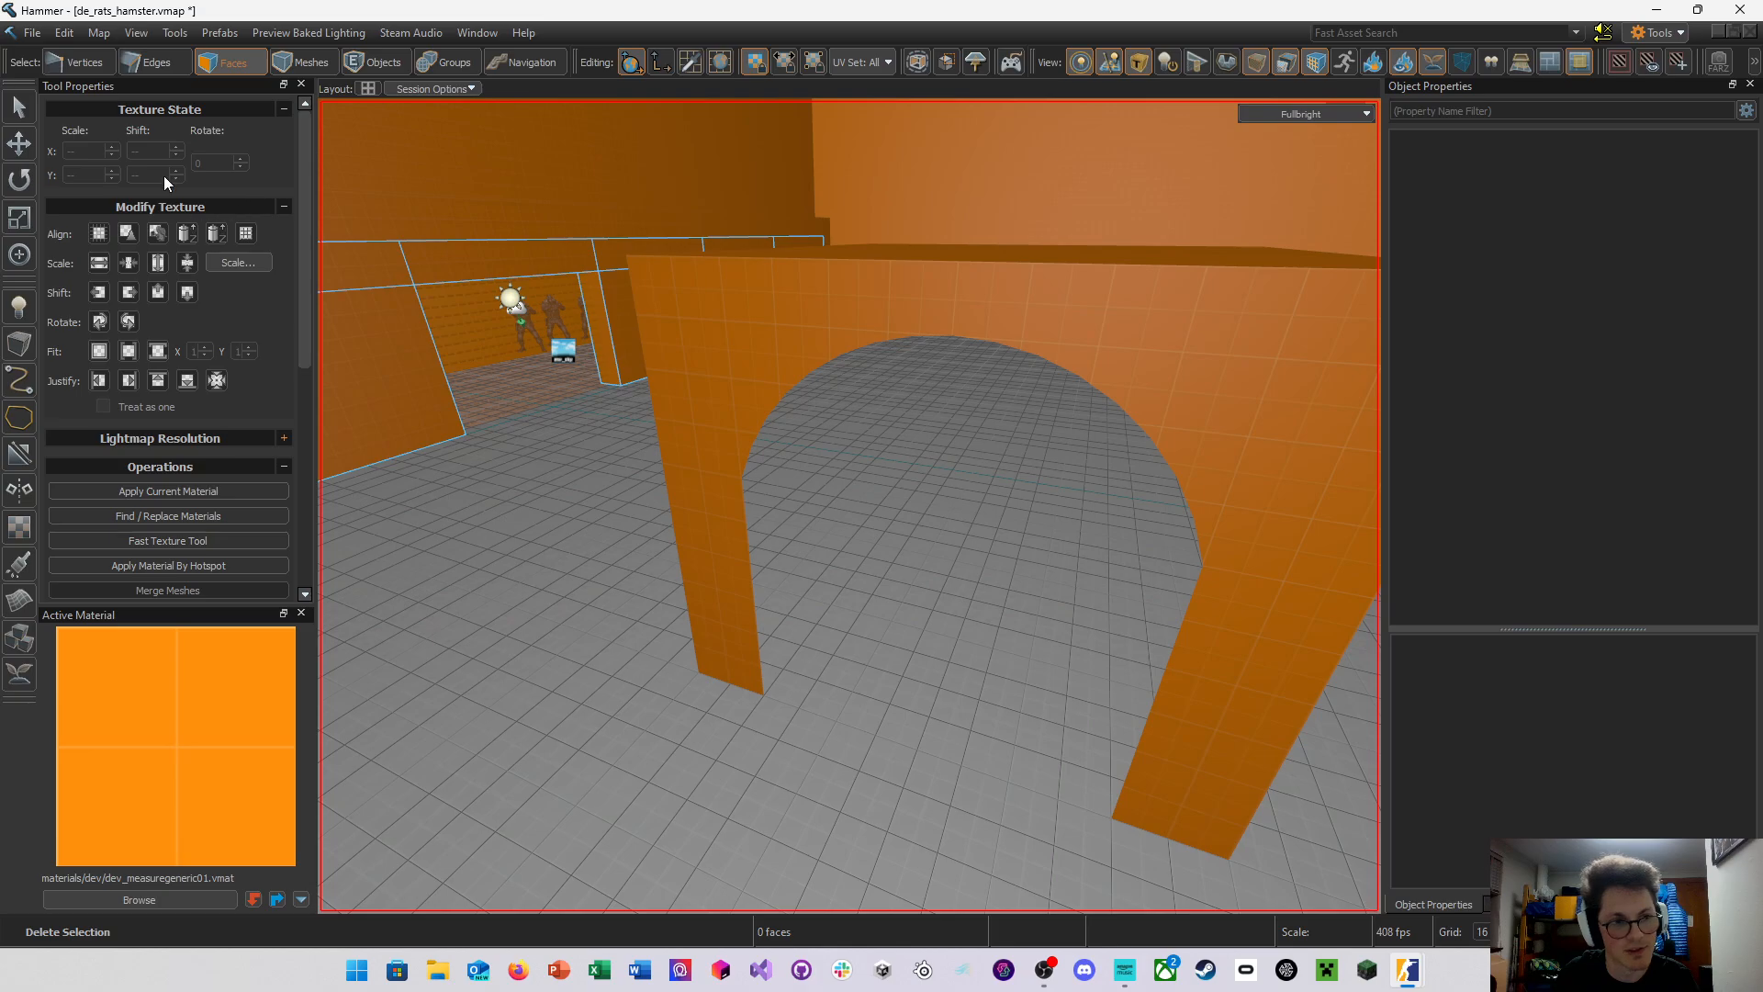
Switch to object selection and duplicate the arched block, scaling the copy to 160 x 160 x 160 inside the original
click(367, 58)
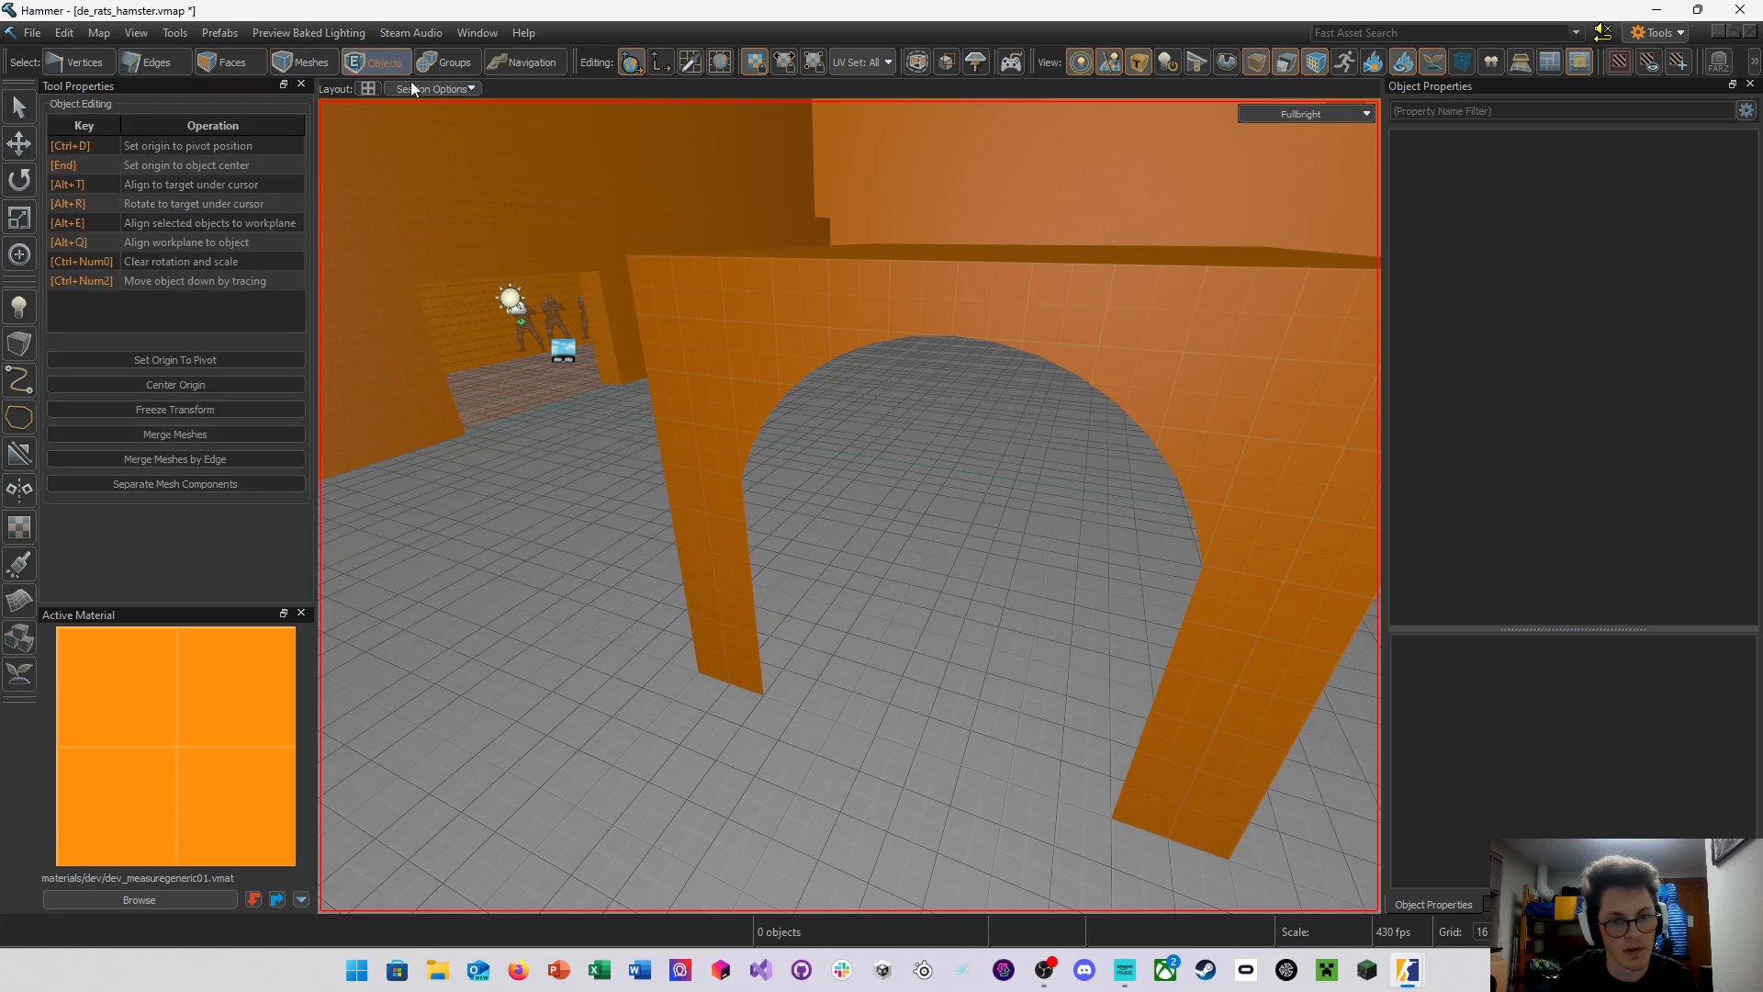
click(780, 317)
right_drag(779, 317, 941, 393)
shift+drag(926, 388, 921, 404)
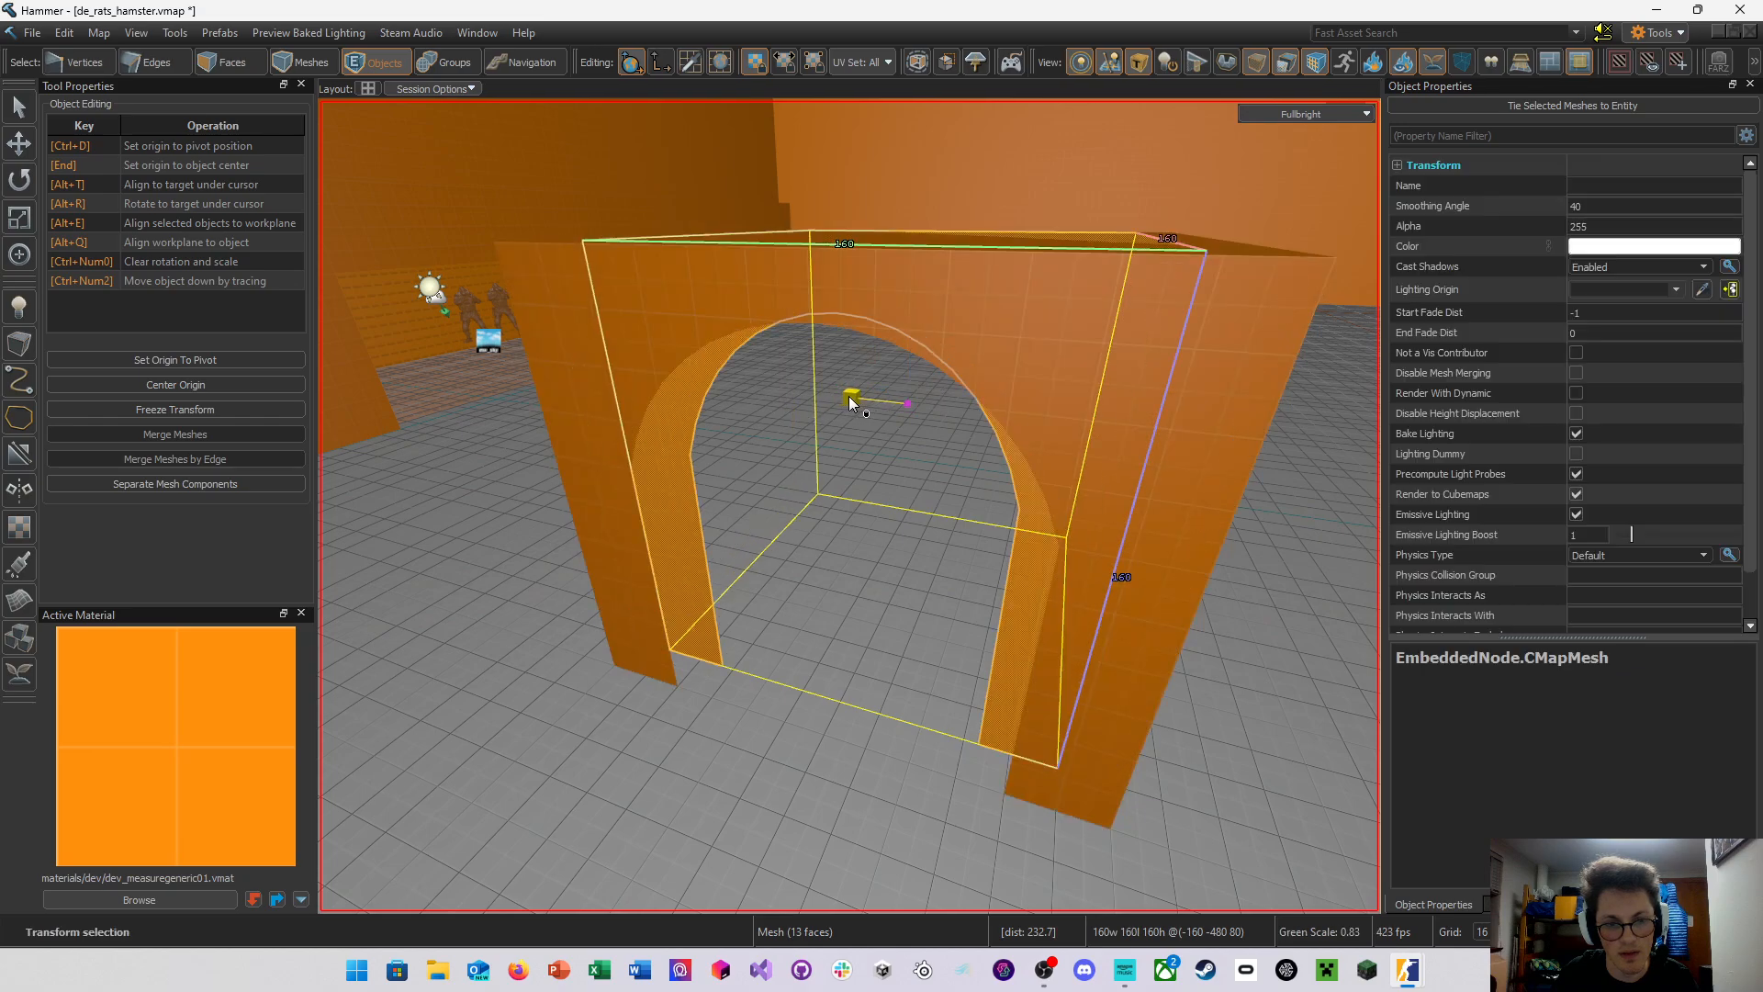
Switch to face selection, reduce the grid to 8, and lower the inner copy's top face by 8 units
key(w)
right_drag(919, 397, 850, 506)
click(232, 62)
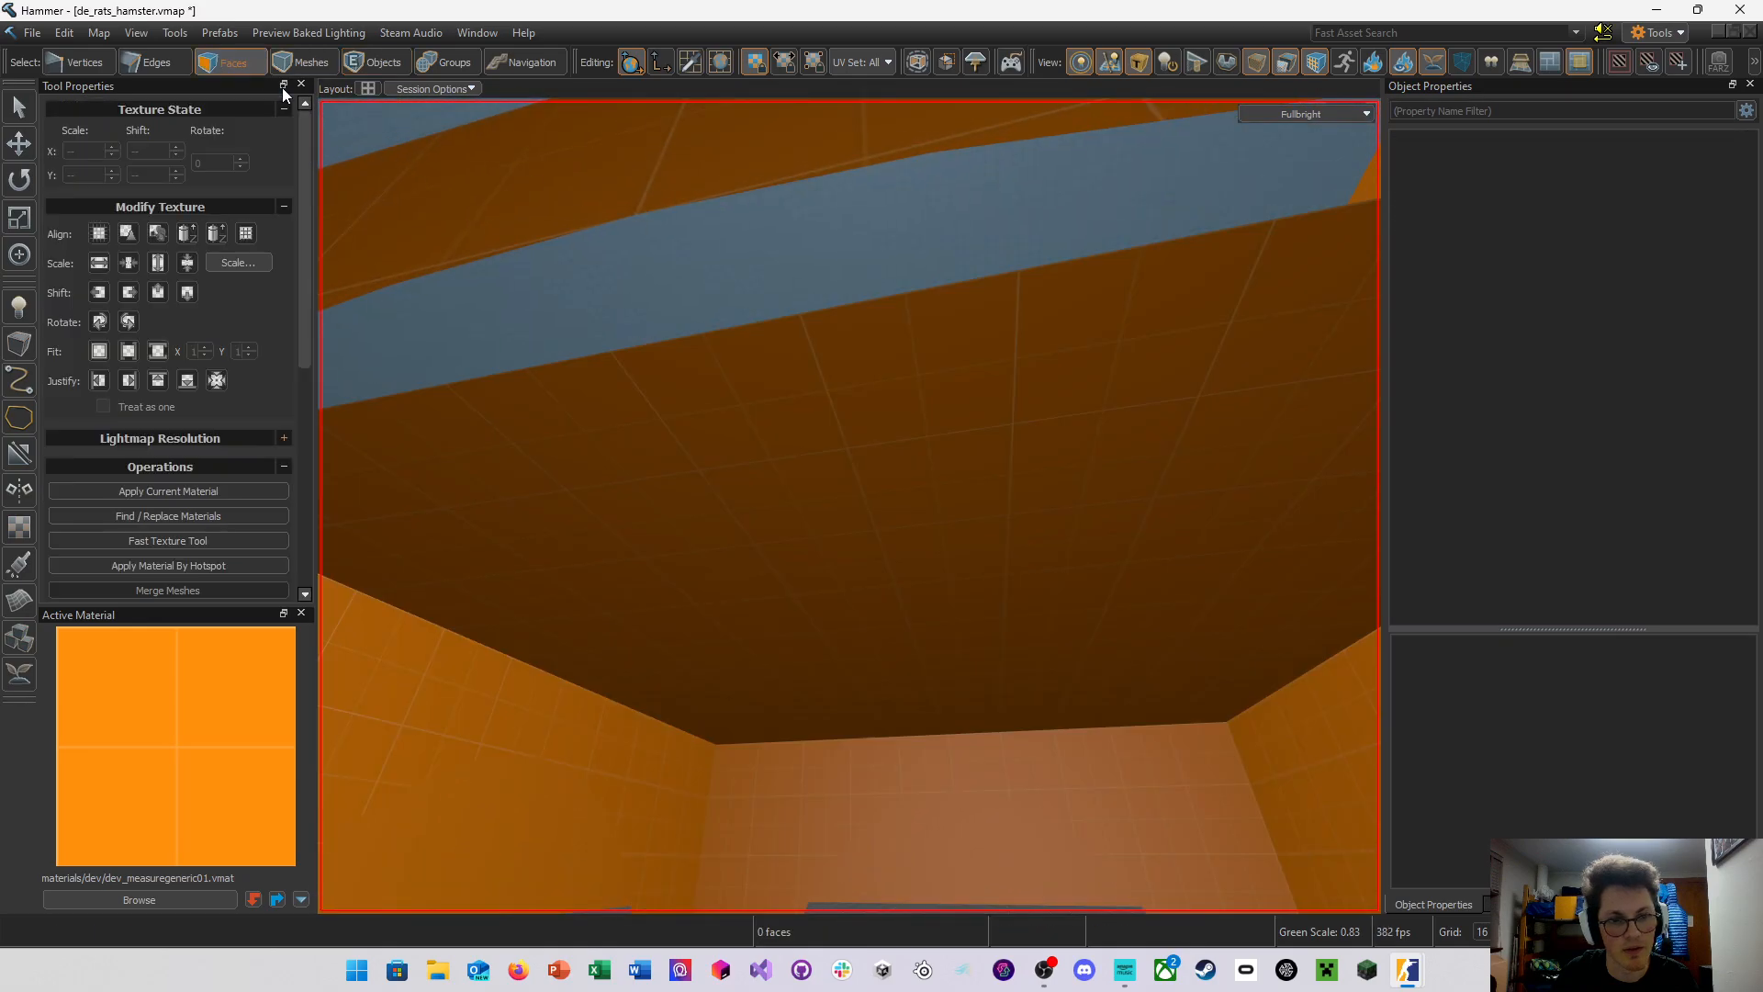
click(742, 422)
key(w)
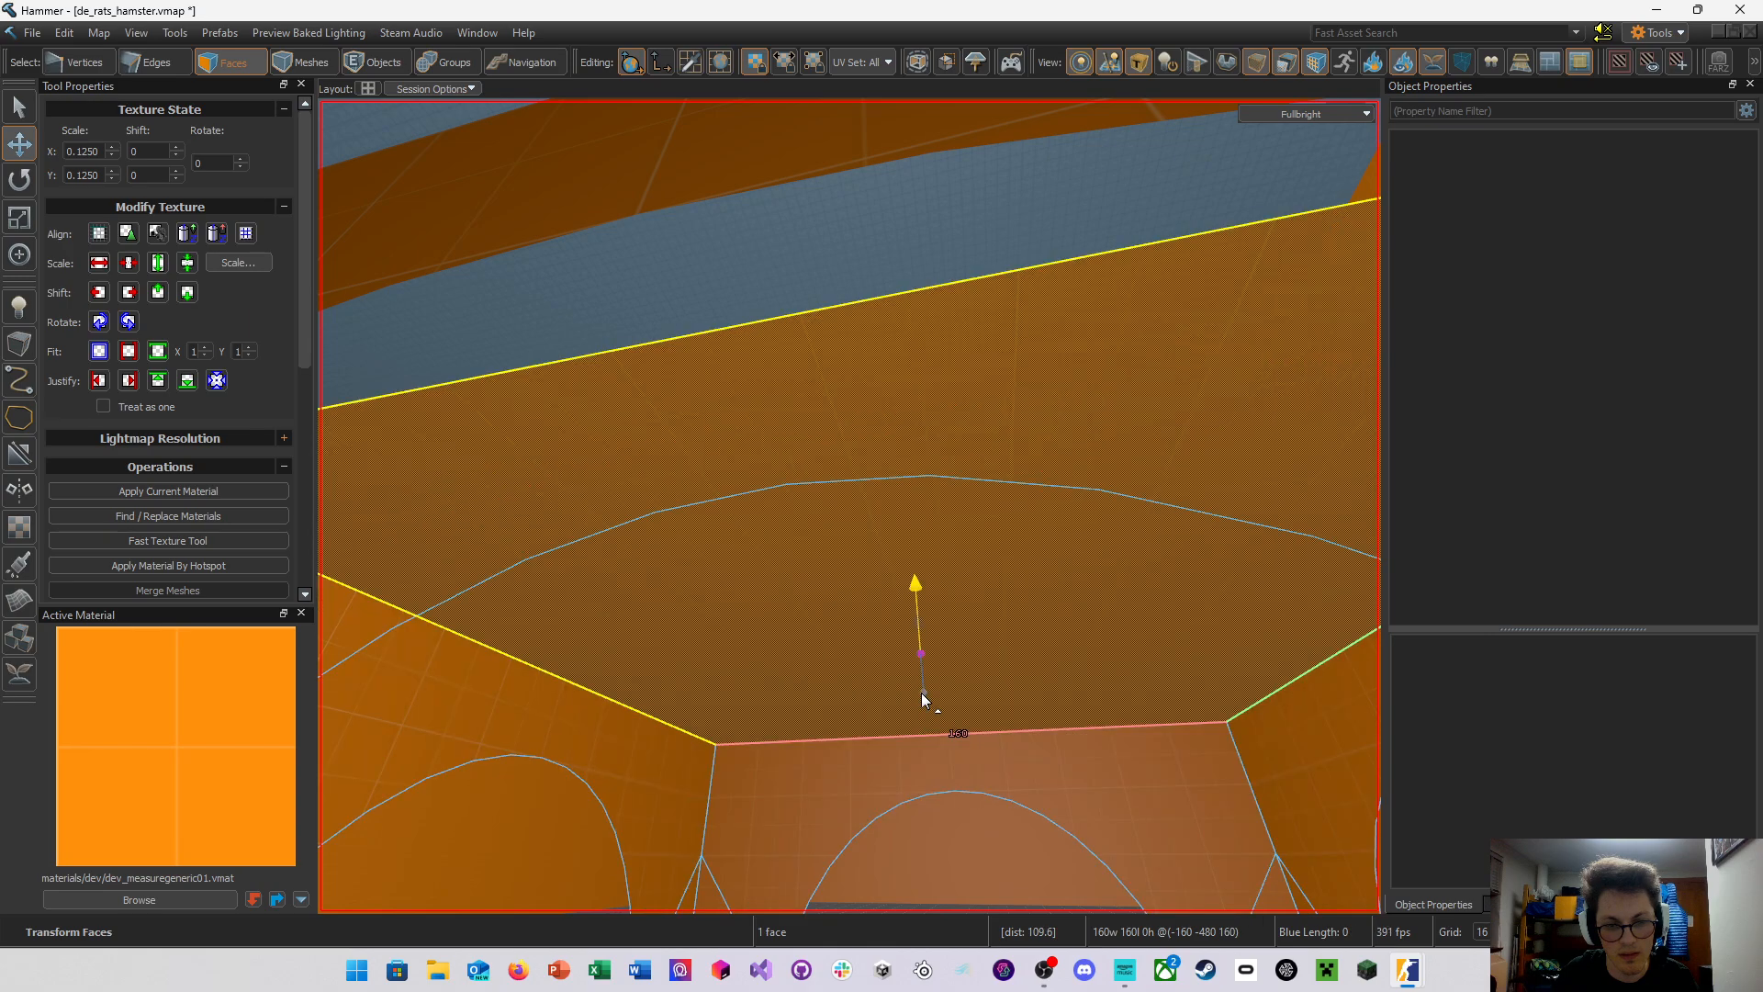
drag(922, 692, 921, 690)
key([)
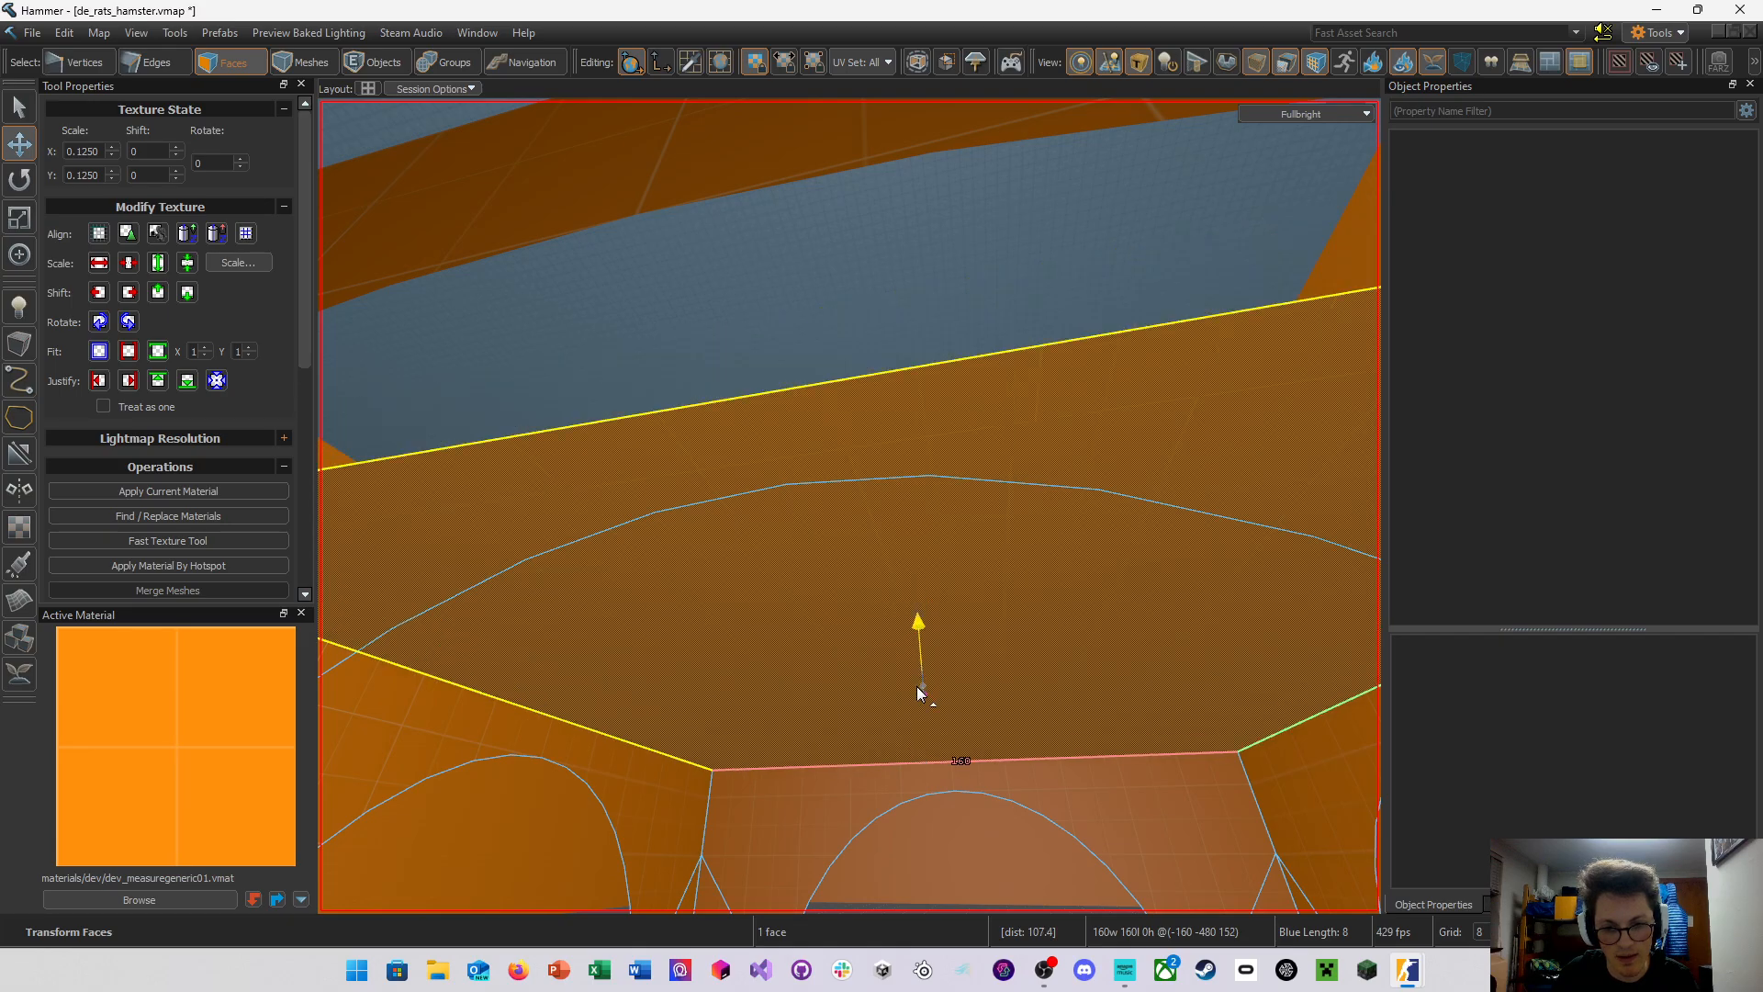
Switch to vertex selection and move the inner leg's bottom corner vertex 8 units outward along both the red and green axes
right_drag(921, 690, 849, 506)
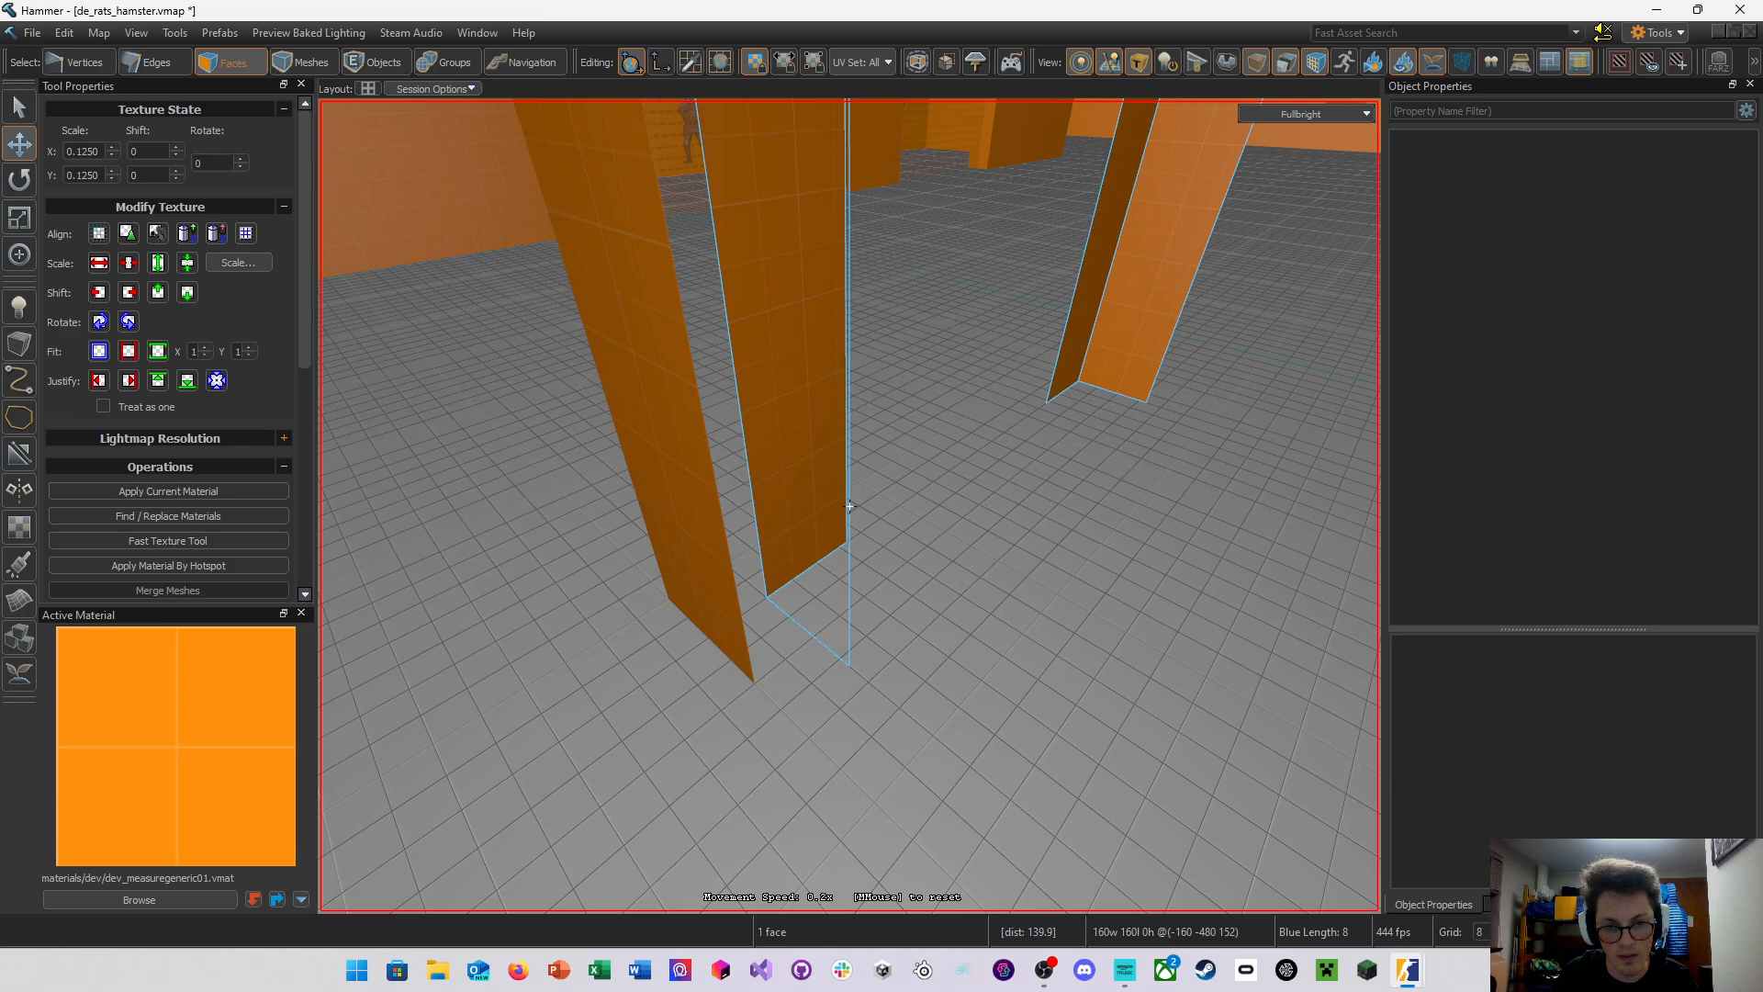
right_drag(850, 506, 850, 506)
click(84, 62)
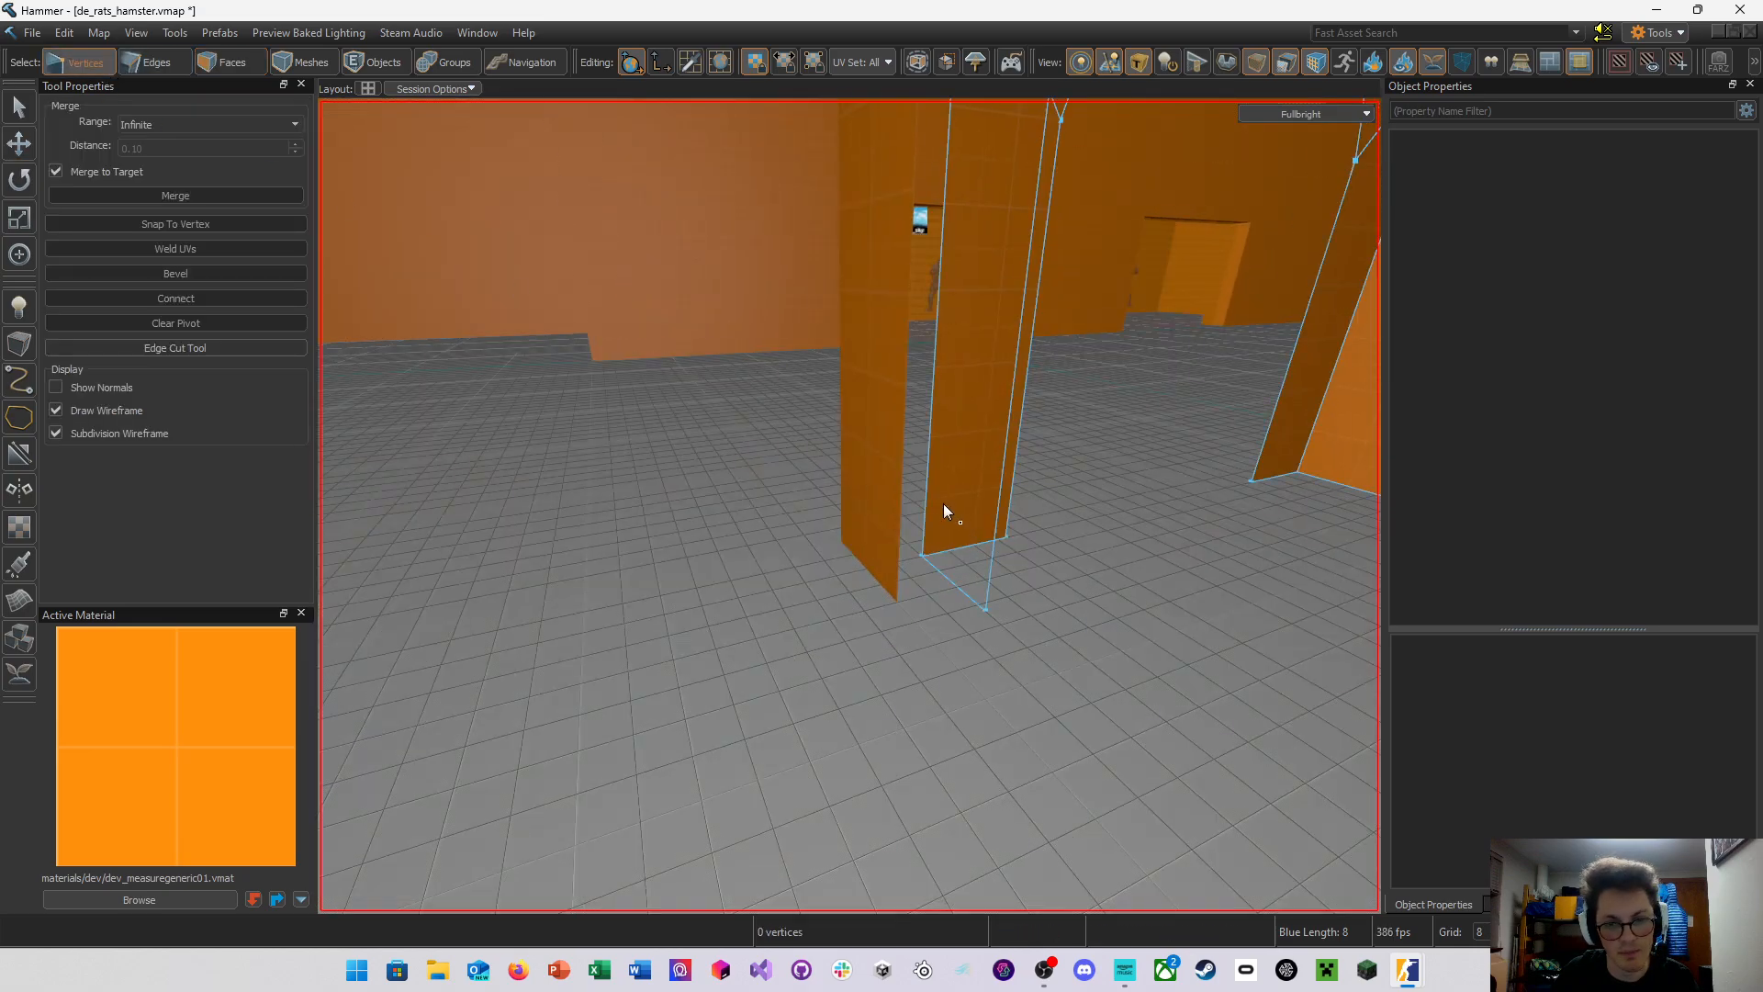
right_drag(849, 506, 849, 506)
click(980, 596)
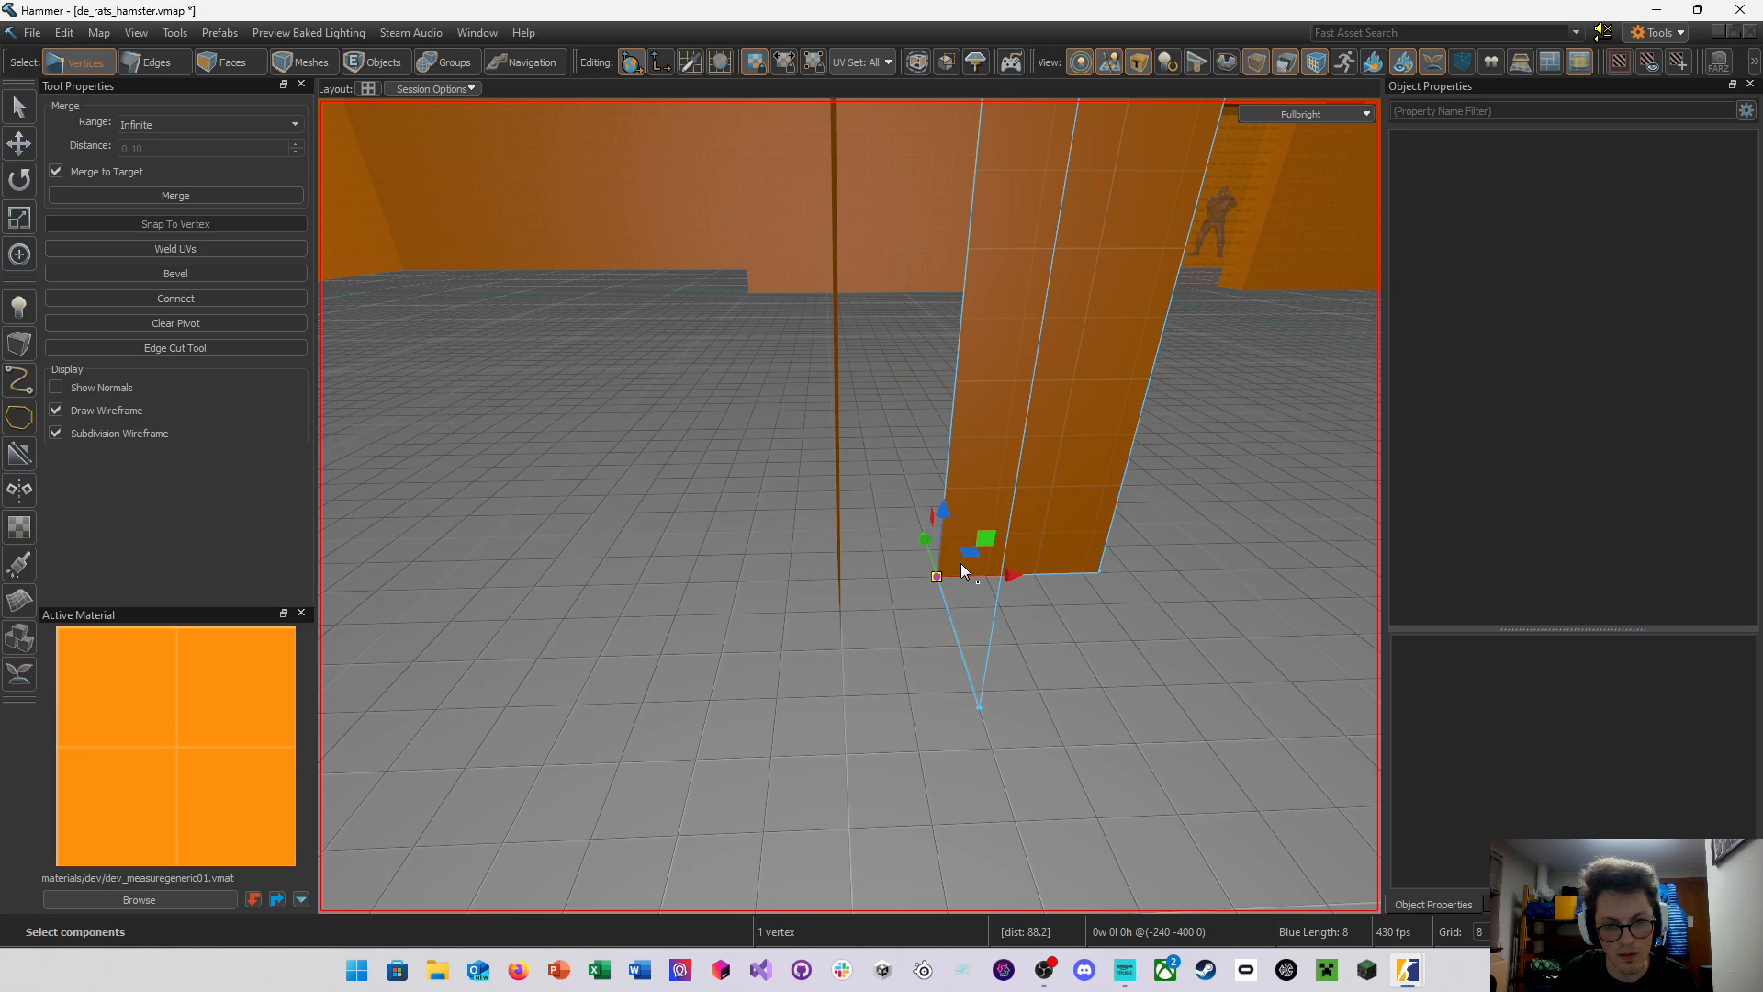
drag(970, 552, 897, 554)
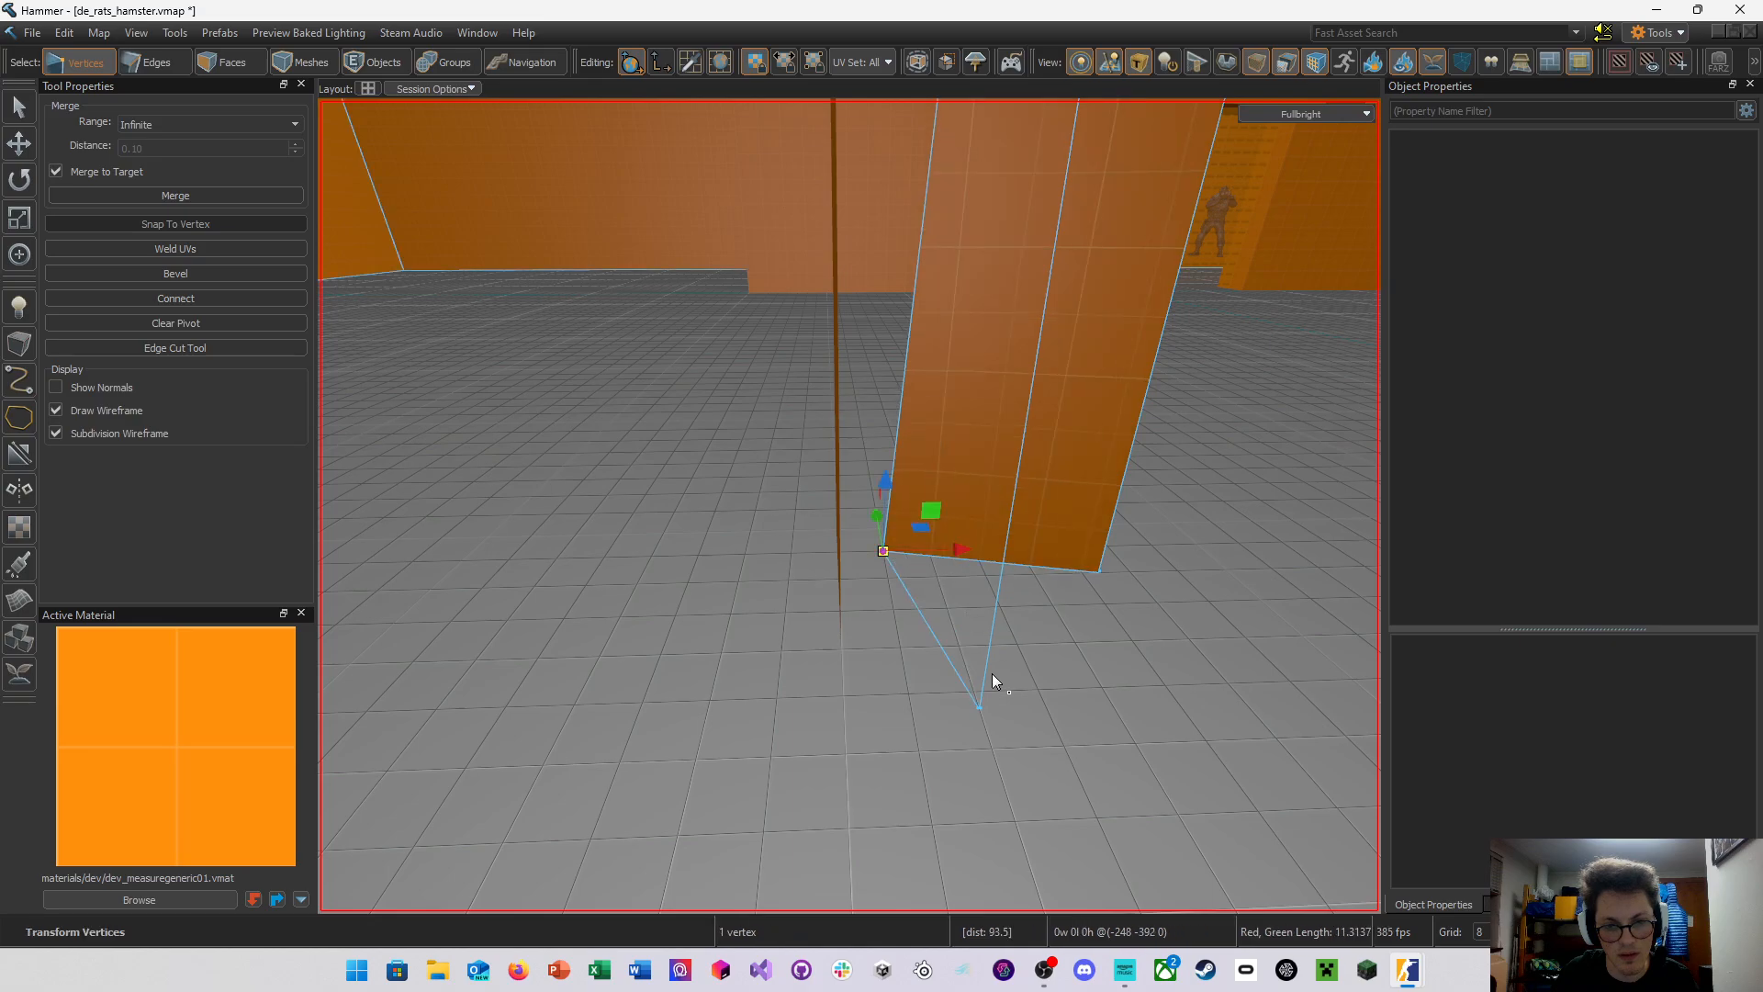
Try shifting a bottom vertex of the inner leg 8 units along the red axis
click(981, 707)
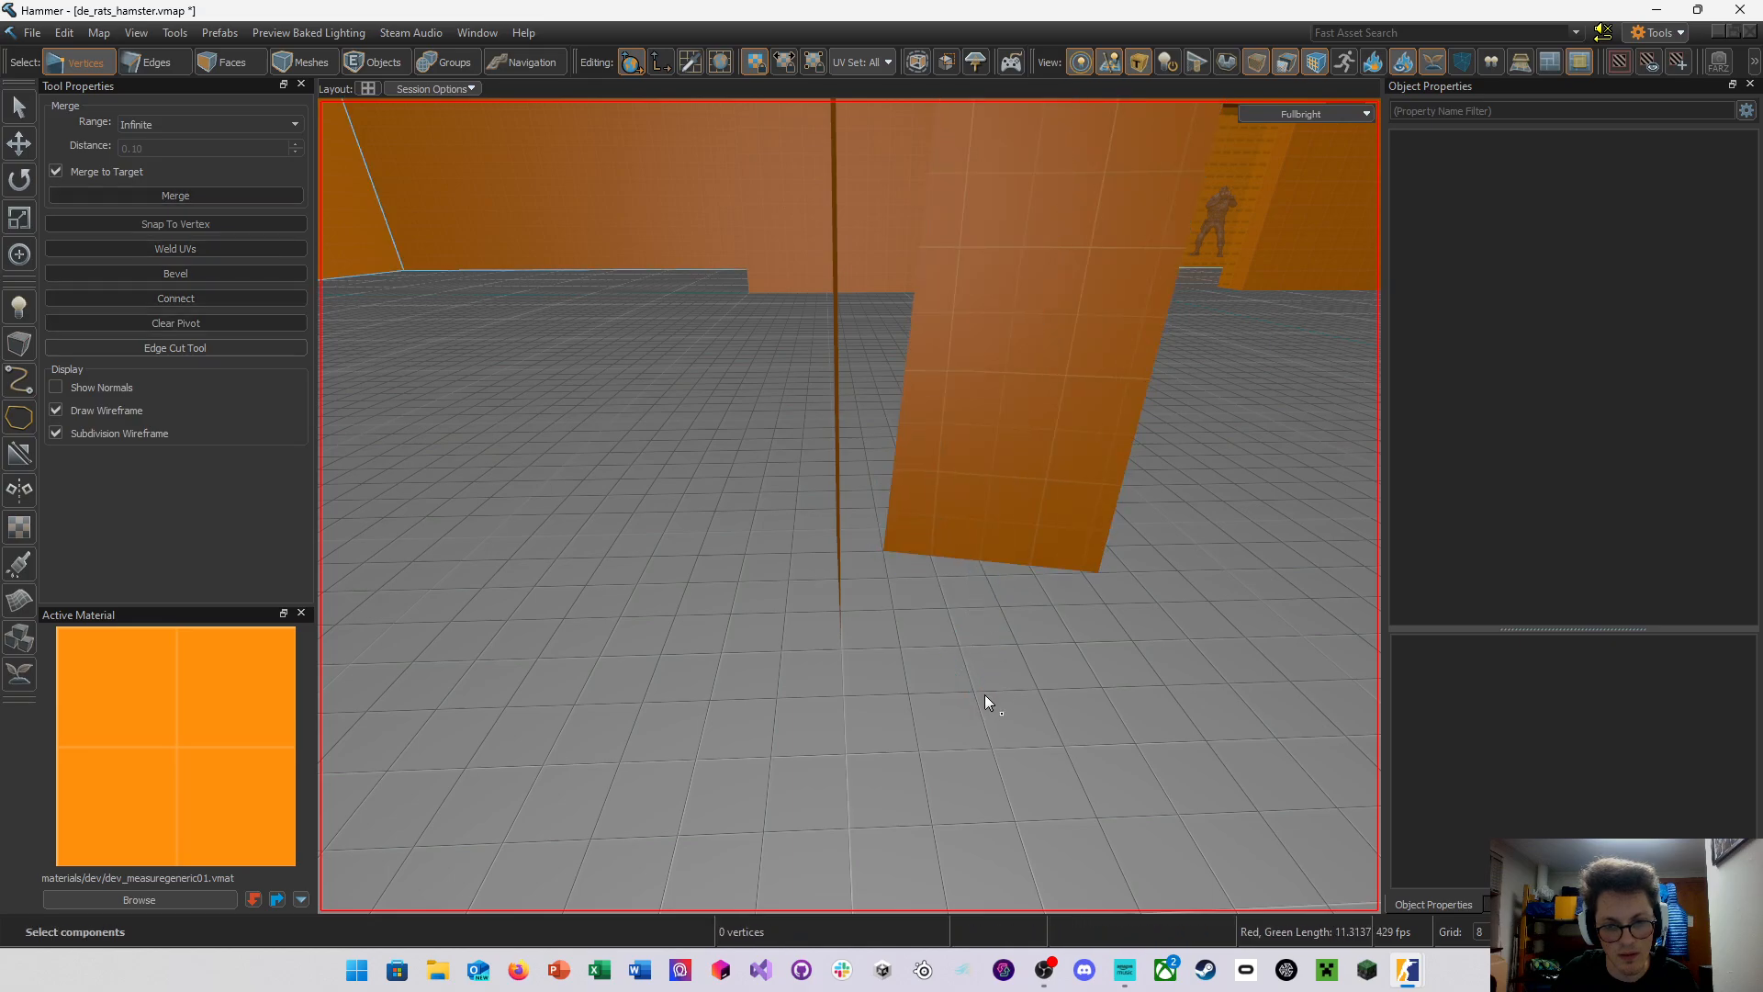
mouse_move(916, 581)
right_down()
mouse_move(836, 591)
mouse_move(849, 506)
mouse_move(921, 588)
right_up()
click(850, 581)
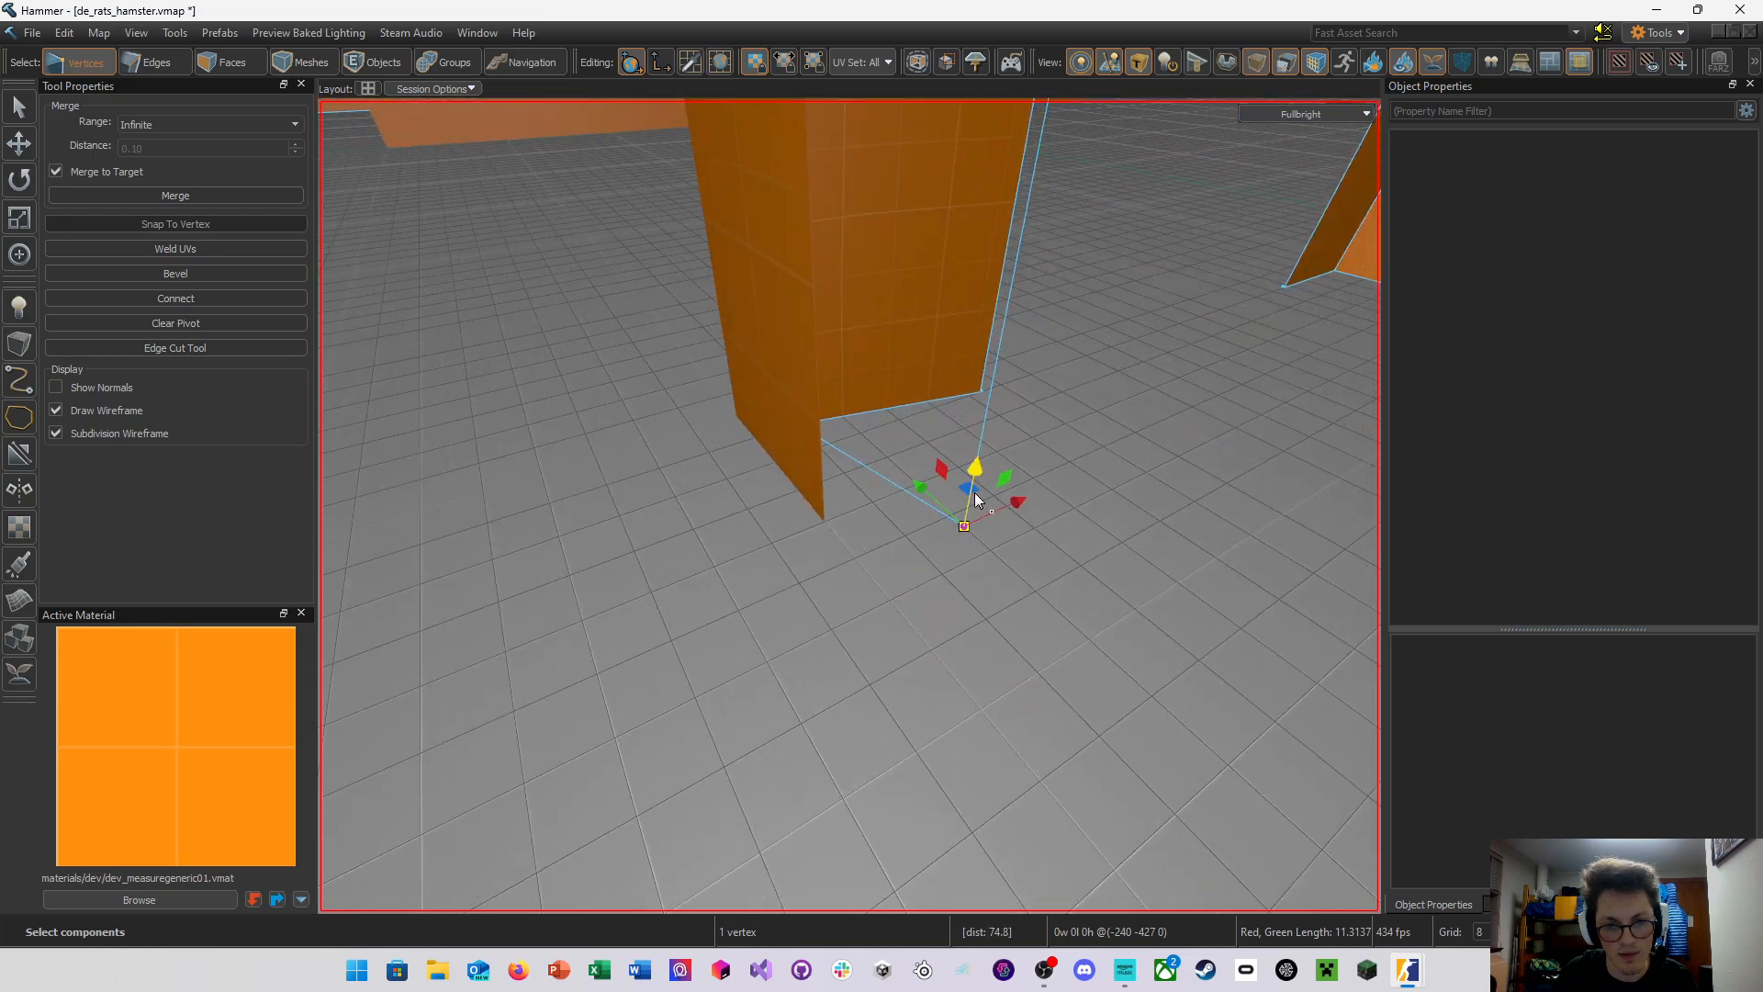
drag(976, 499, 950, 520)
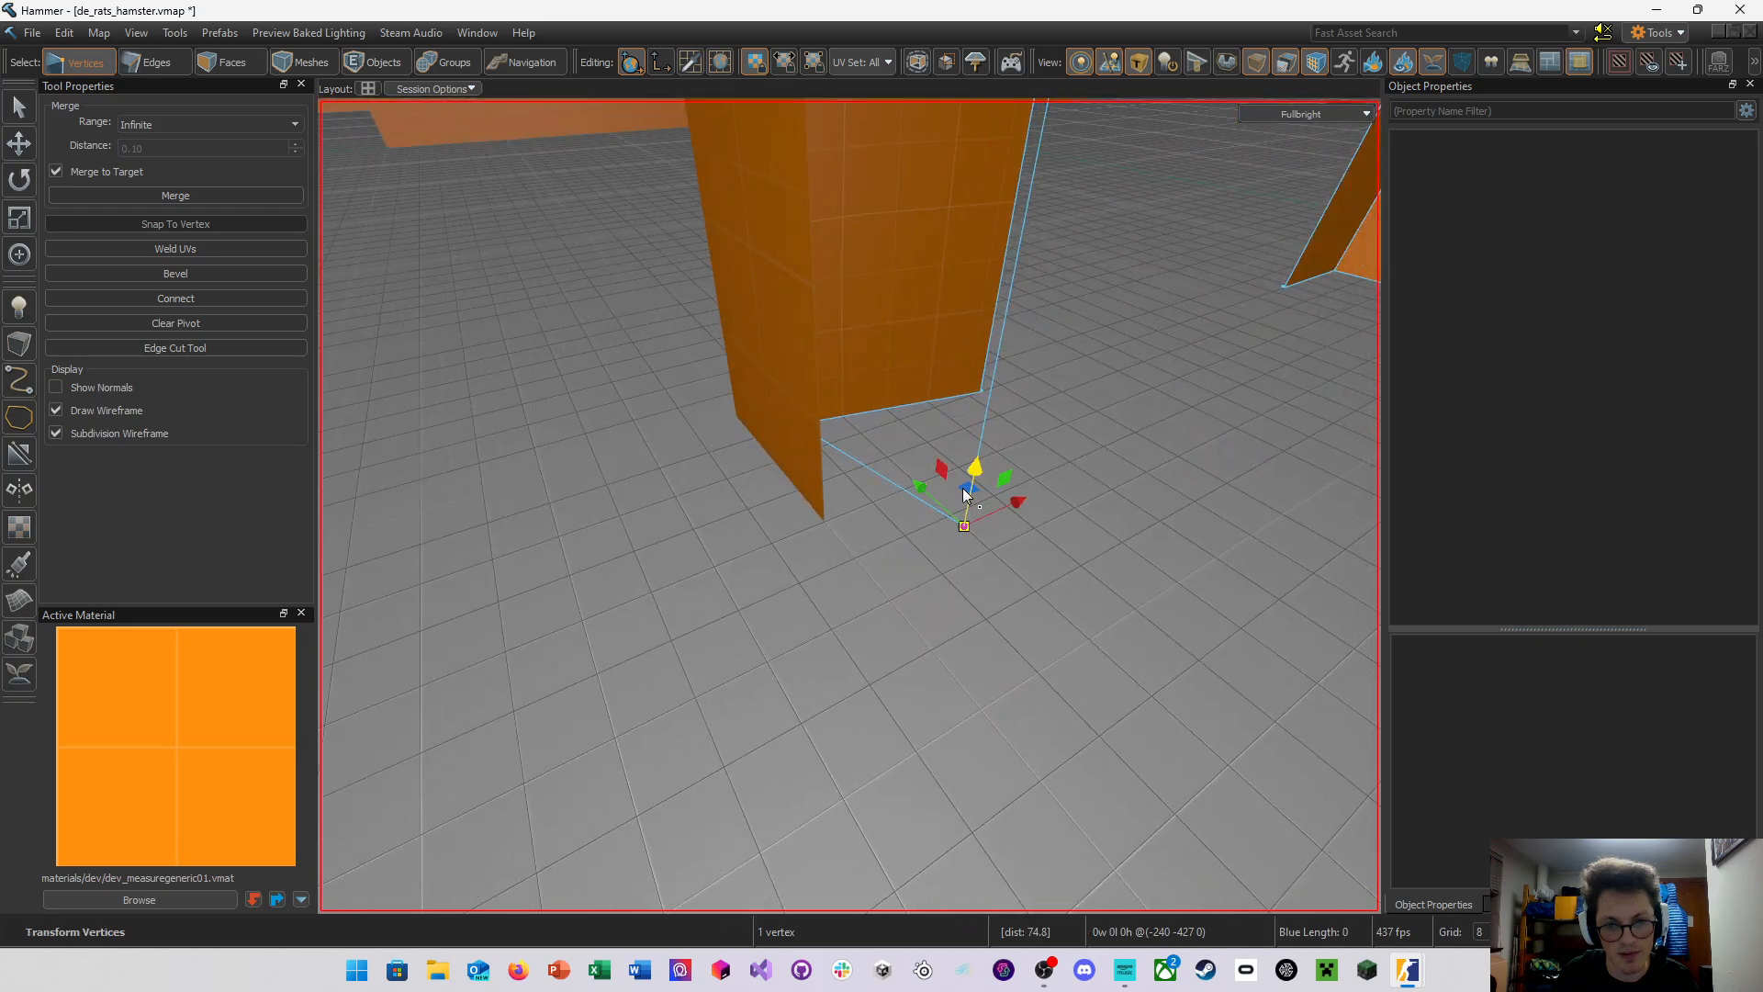
drag(962, 529, 938, 483)
Try moving another bottom vertex of the leg diagonally along the red and green axes by about 13 units
key(d)
right_drag(939, 483, 850, 506)
key(d)
key(d)
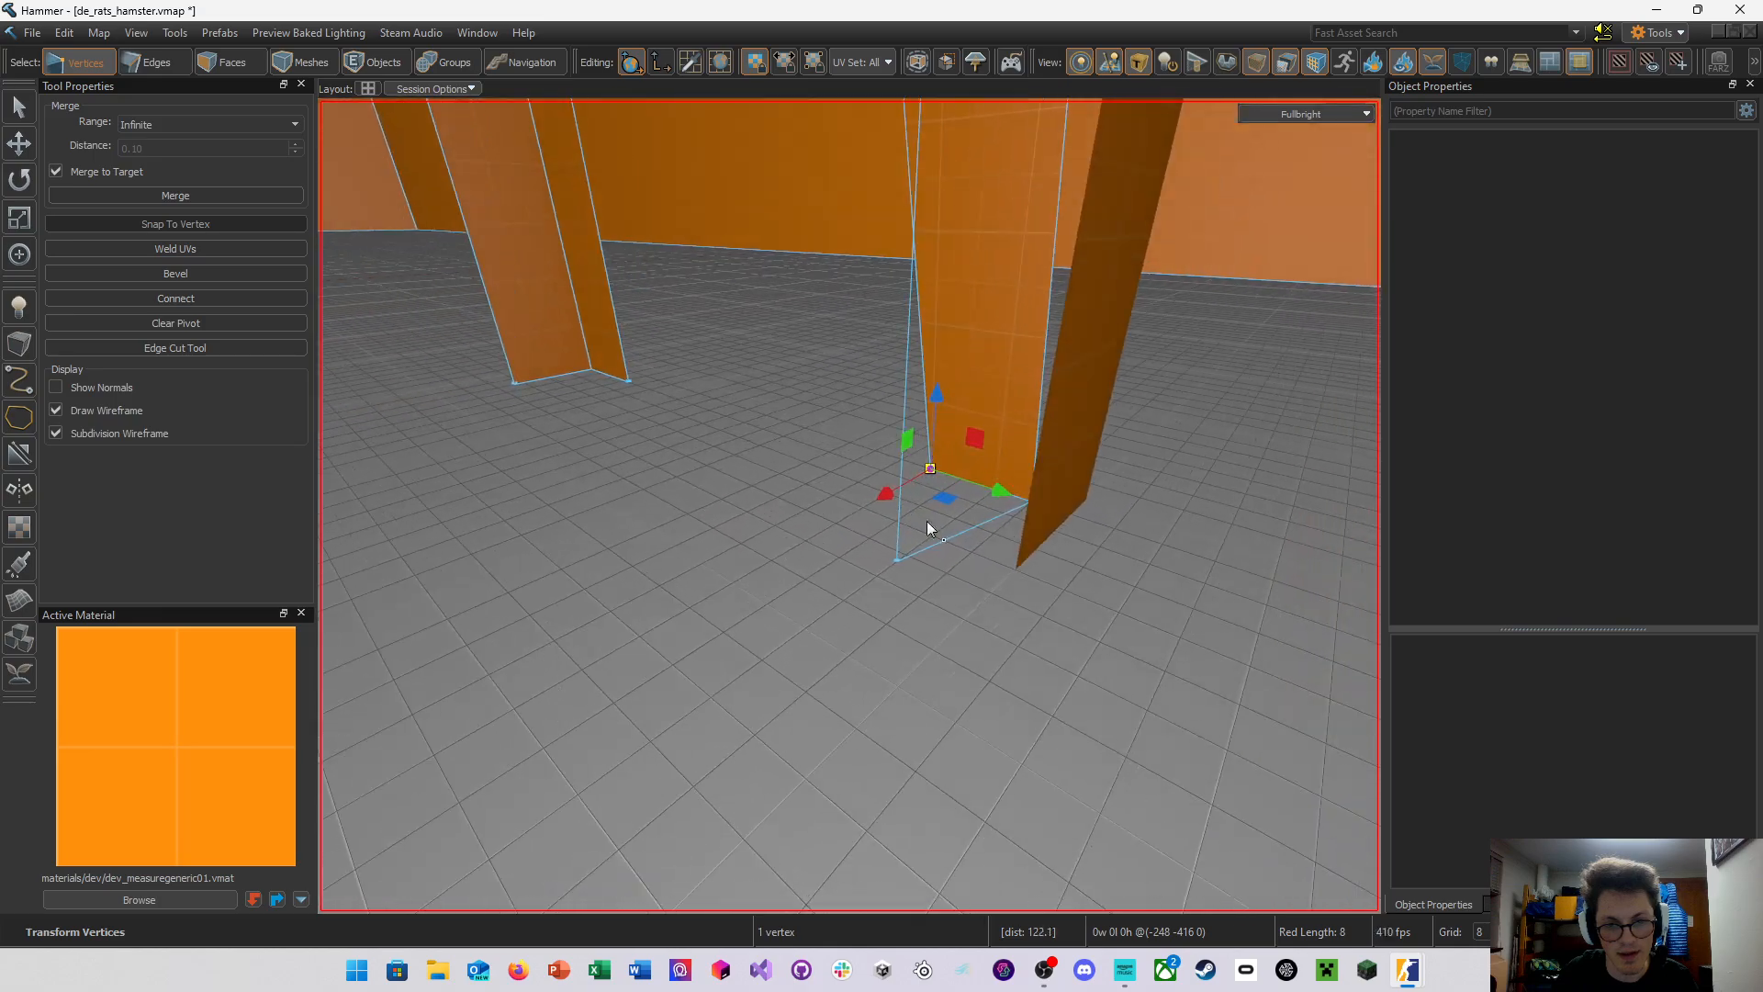
click(897, 561)
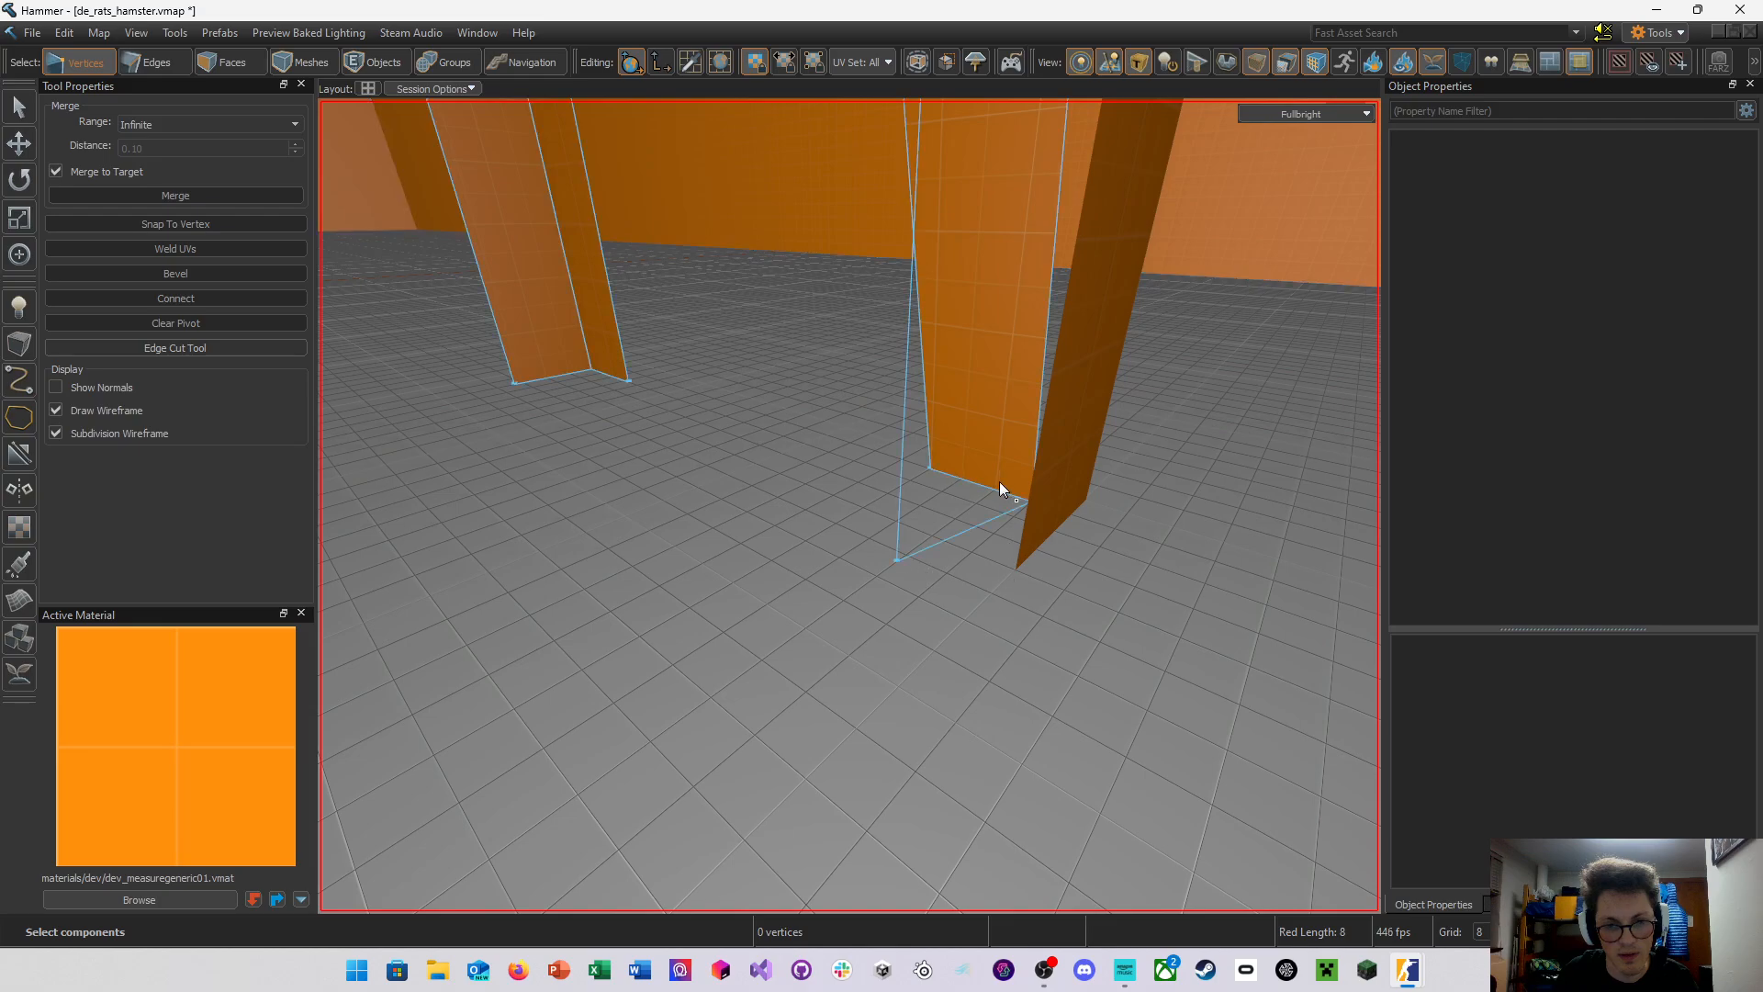
right_drag(999, 482, 942, 503)
click(853, 493)
drag(697, 568, 776, 480)
right_drag(849, 506, 849, 505)
key(s)
key(a)
key(w)
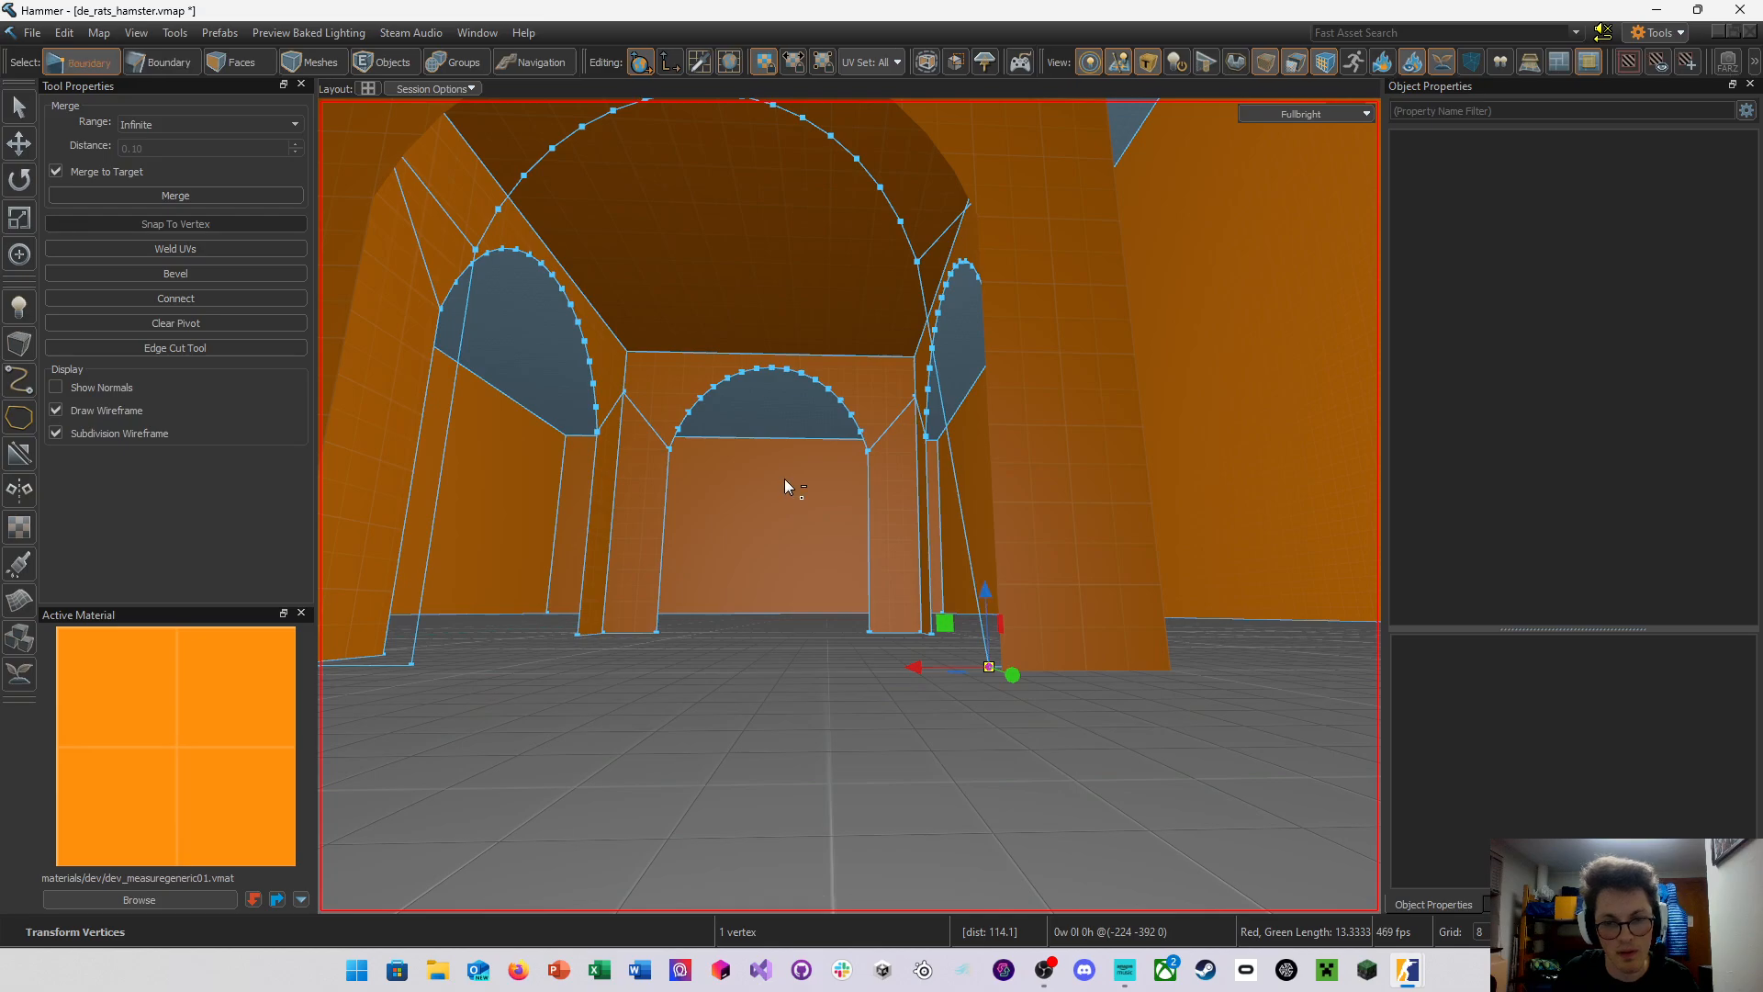
Undo the recent bottom-vertex moves on the inner leg
key(ctrl+z)
key(ctrl+z)
key(ctrl+z)
key(ctrl+z)
key(ctrl+z)
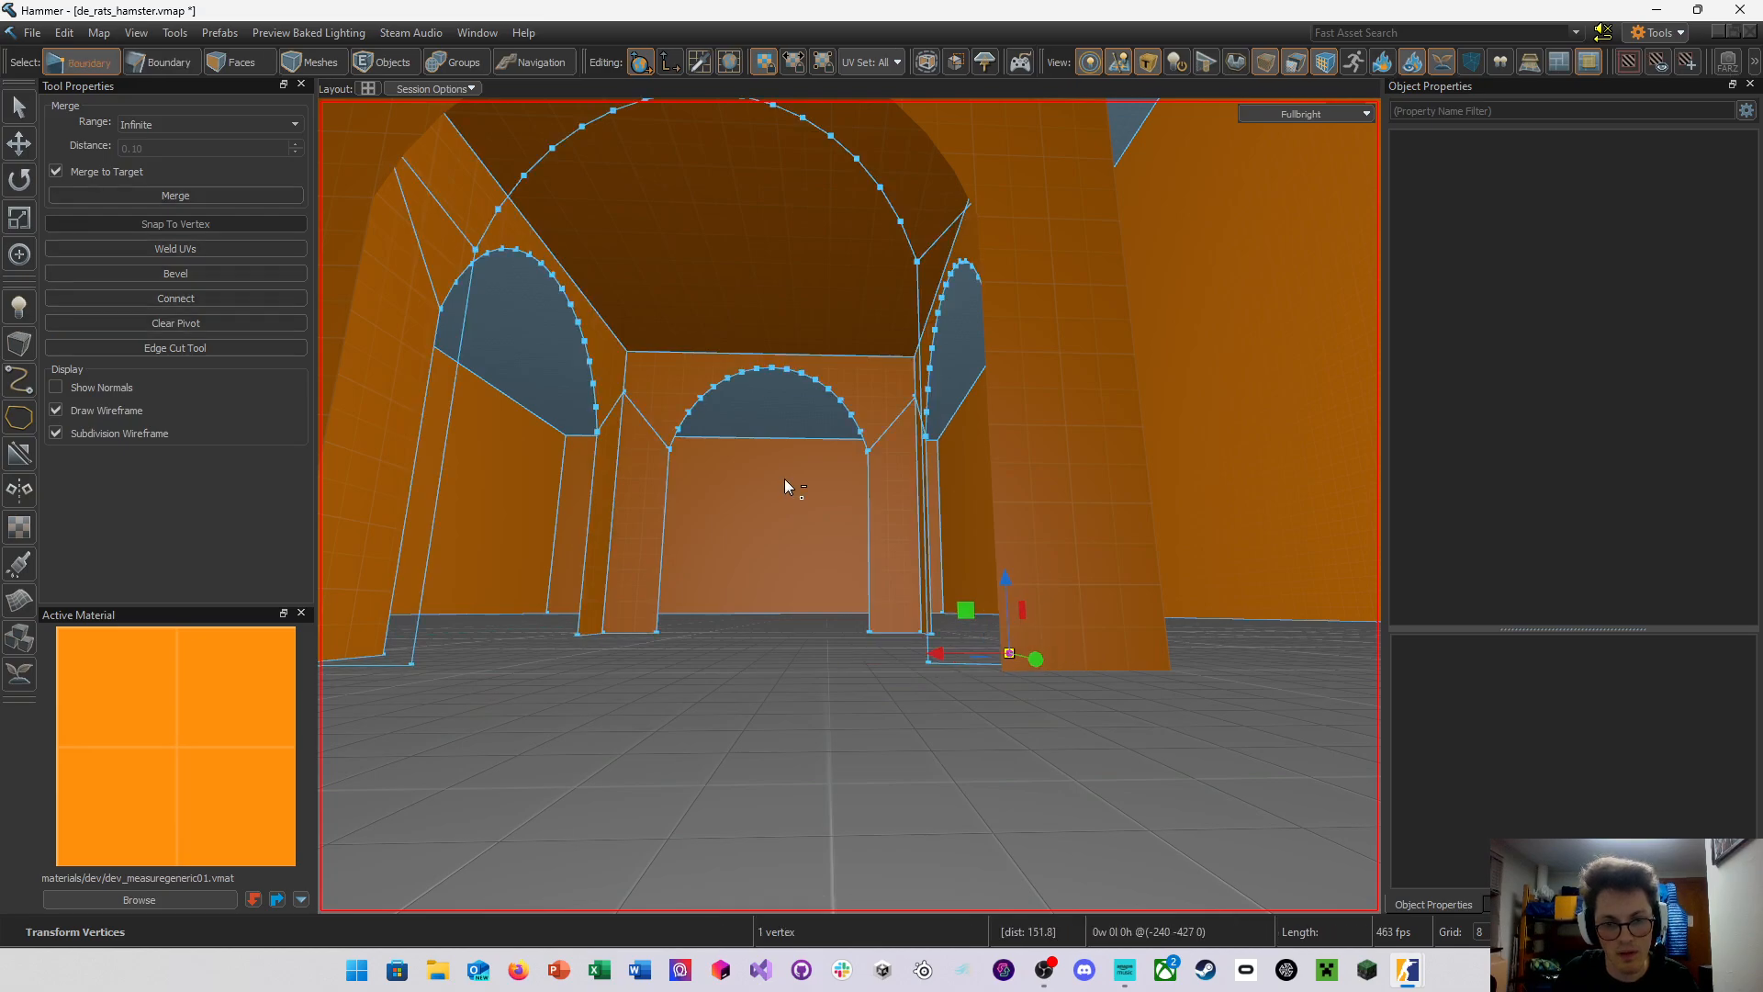
Undo two more vertex moves at the bottom corner of the inner leg
key(w)
mouse_move(785, 478)
right_down()
mouse_move(849, 506)
mouse_move(784, 478)
right_up()
key(d)
click(915, 500)
key(d)
mouse_move(916, 499)
right_down()
mouse_move(850, 506)
mouse_move(917, 500)
right_up()
key(ctrl+z)
key(ctrl+z)
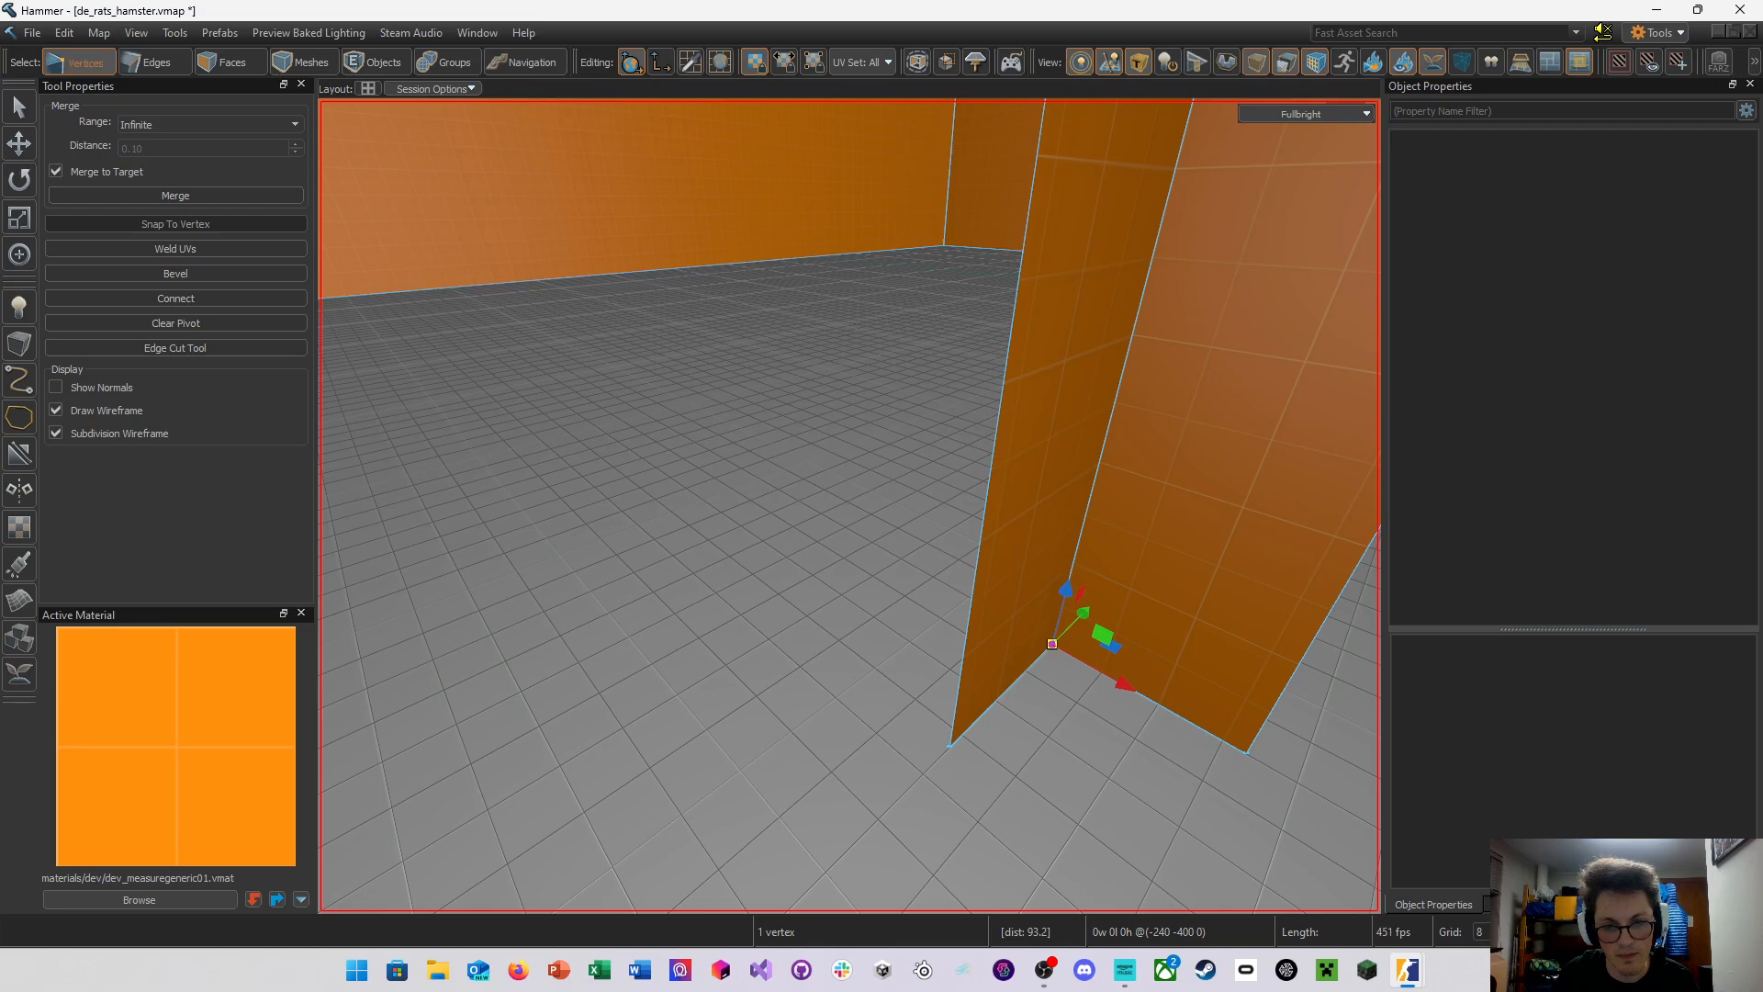
key(a)
right_drag(1073, 560, 850, 506)
key(s)
key(d)
Select the inner arched mesh as an object and scale it to 1.10 along both the green and red axes
click(386, 62)
key(w)
scroll(849, 506, down, 3)
key(e)
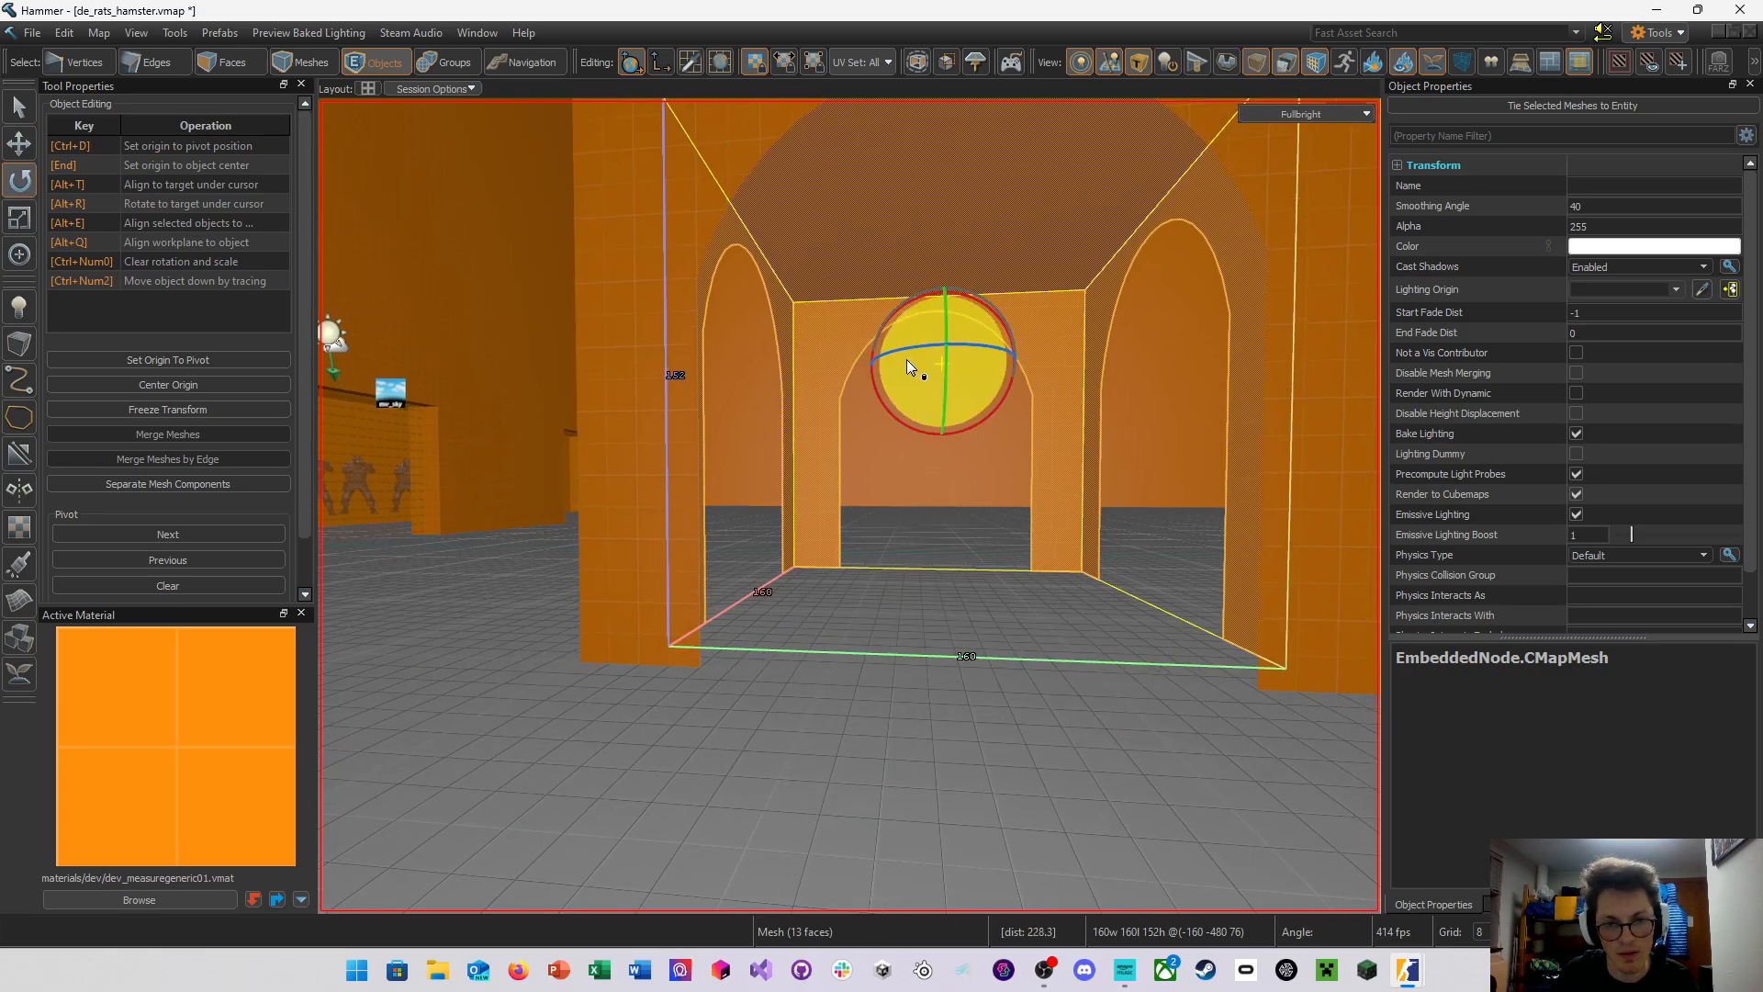
key(r)
drag(874, 362, 868, 362)
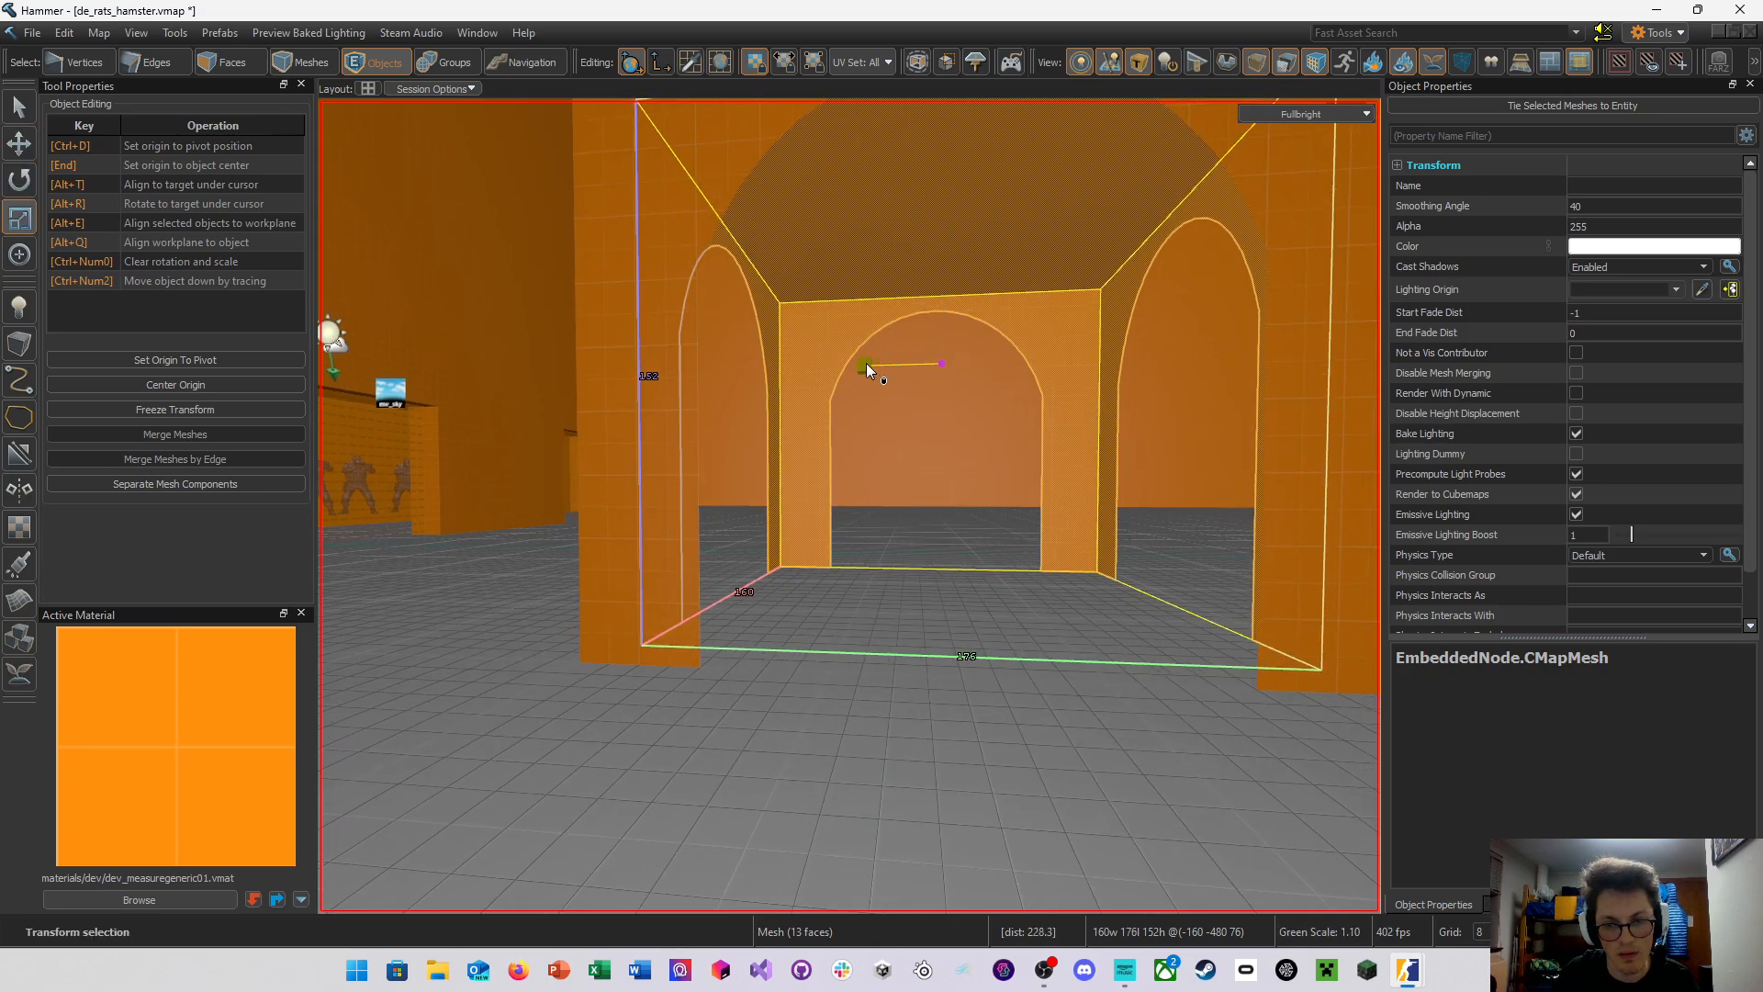
right_drag(867, 362, 850, 506)
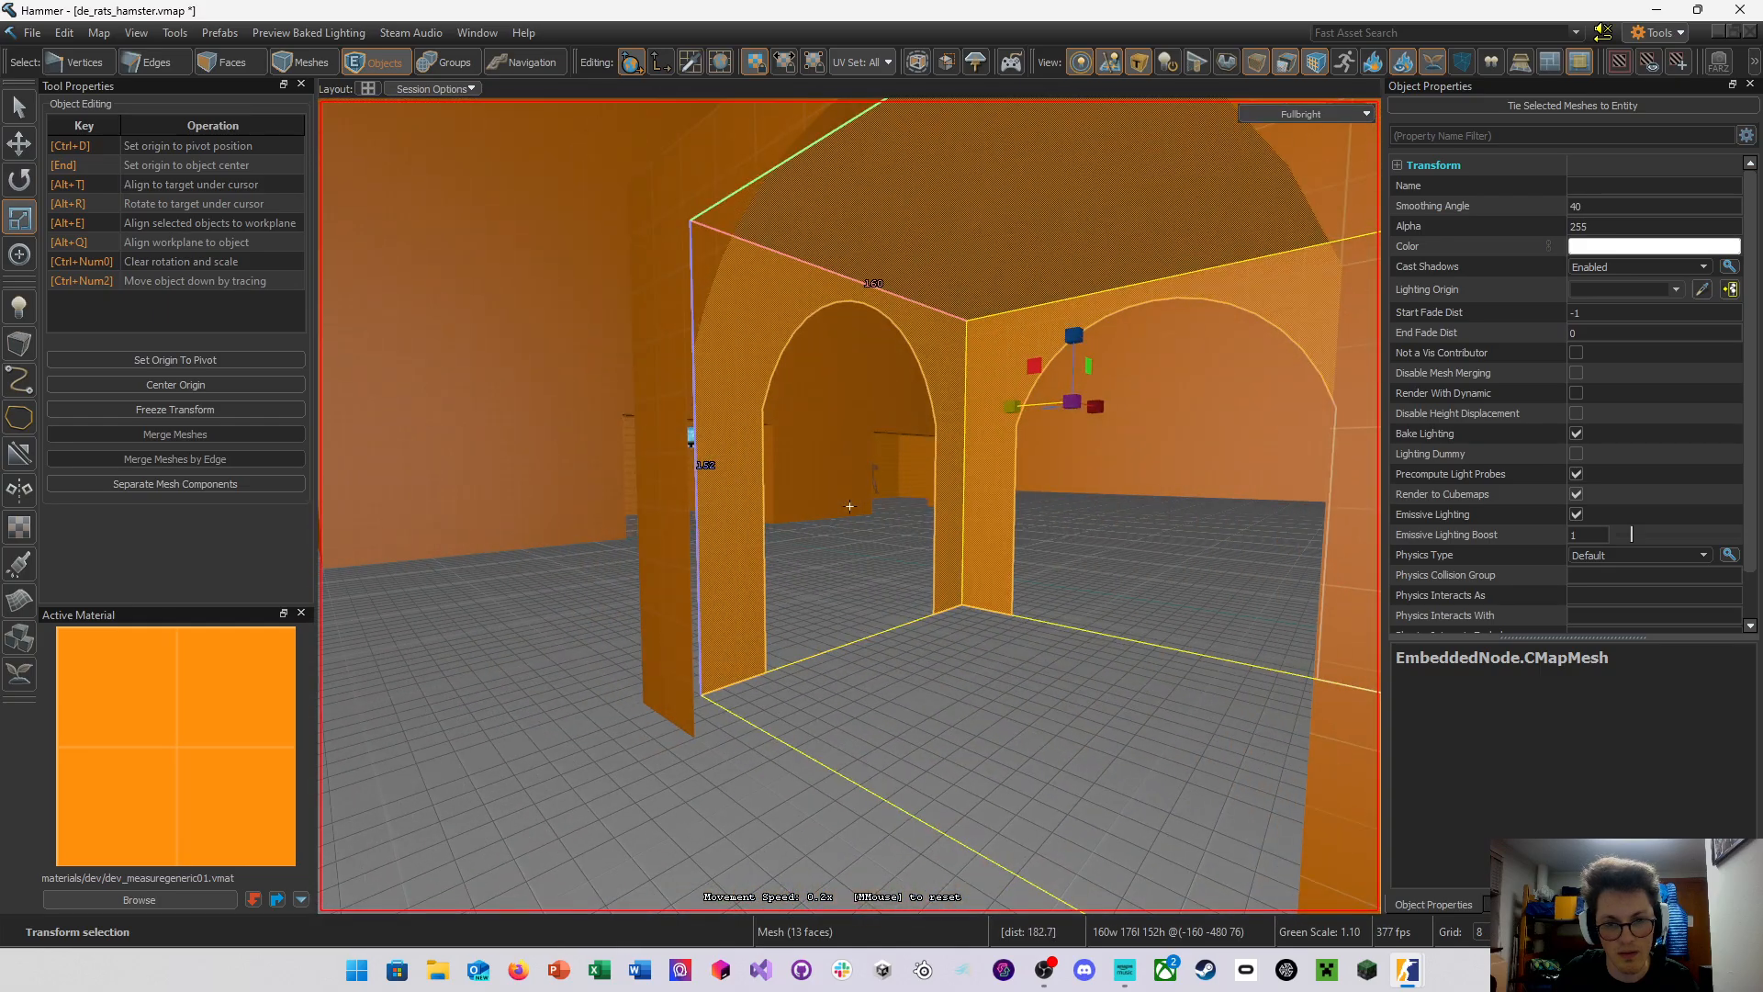
drag(1100, 406, 1098, 406)
right_drag(1098, 405, 849, 506)
In edge selection, bridge the inner and outer vertical edges of one arch leg
click(152, 62)
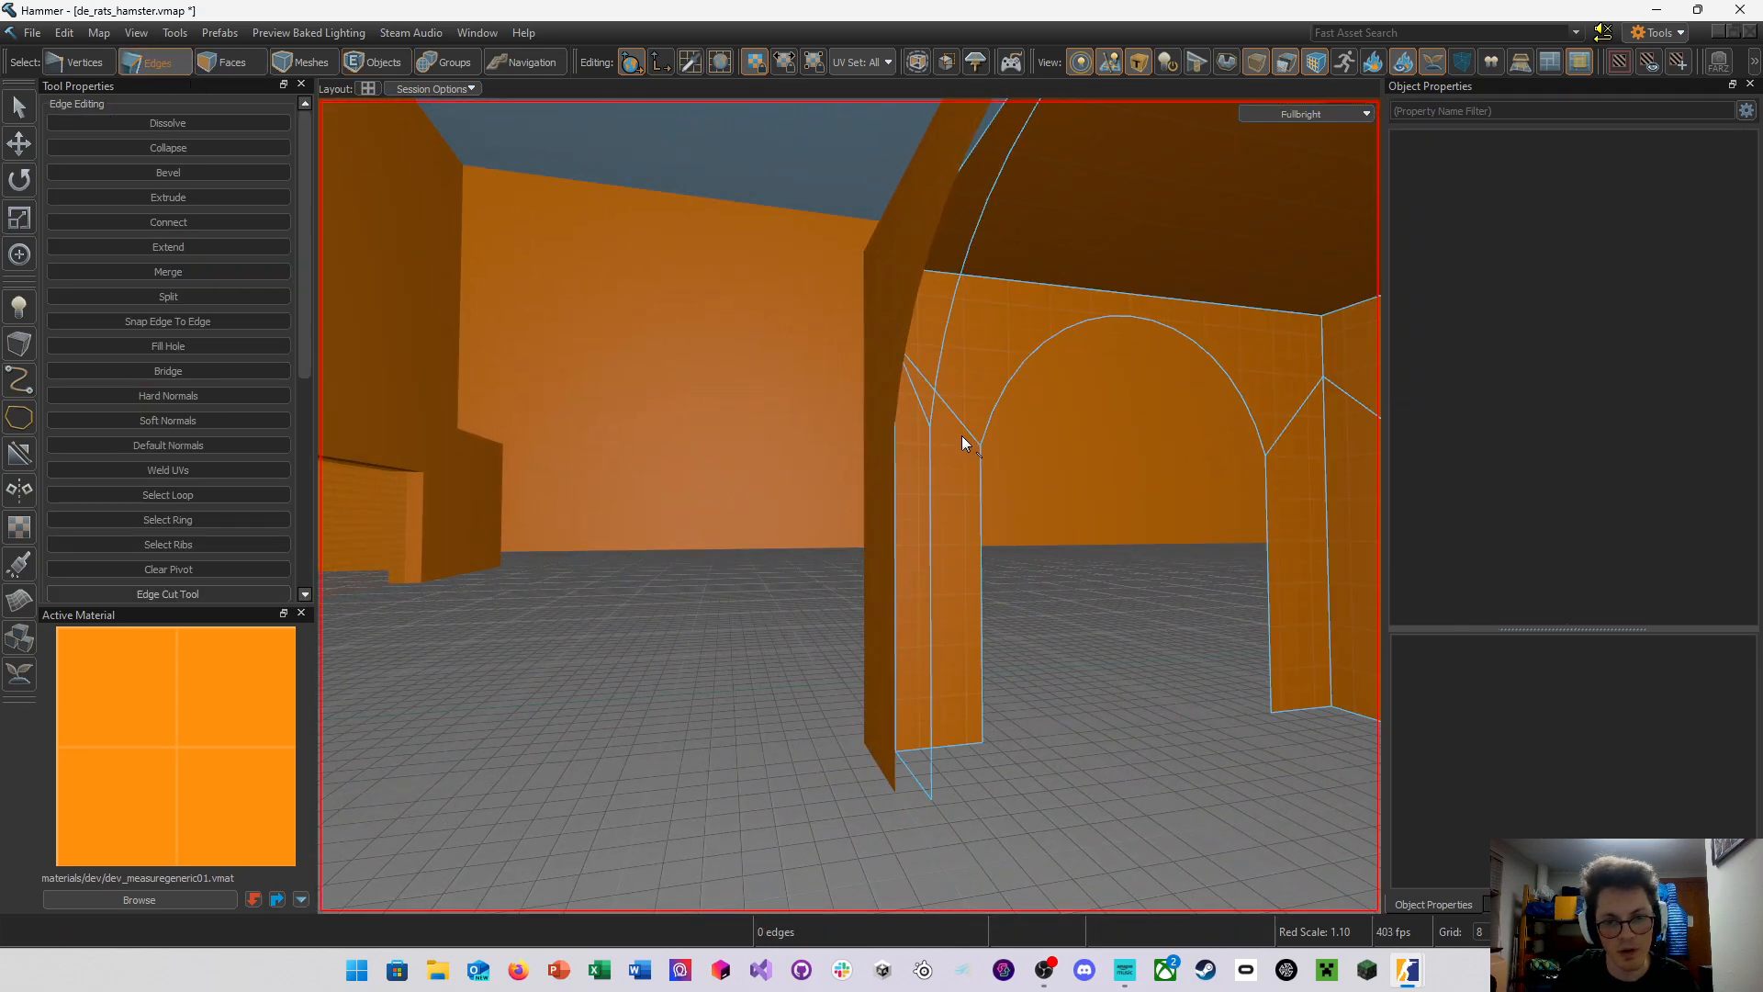
click(930, 450)
shift+click(894, 459)
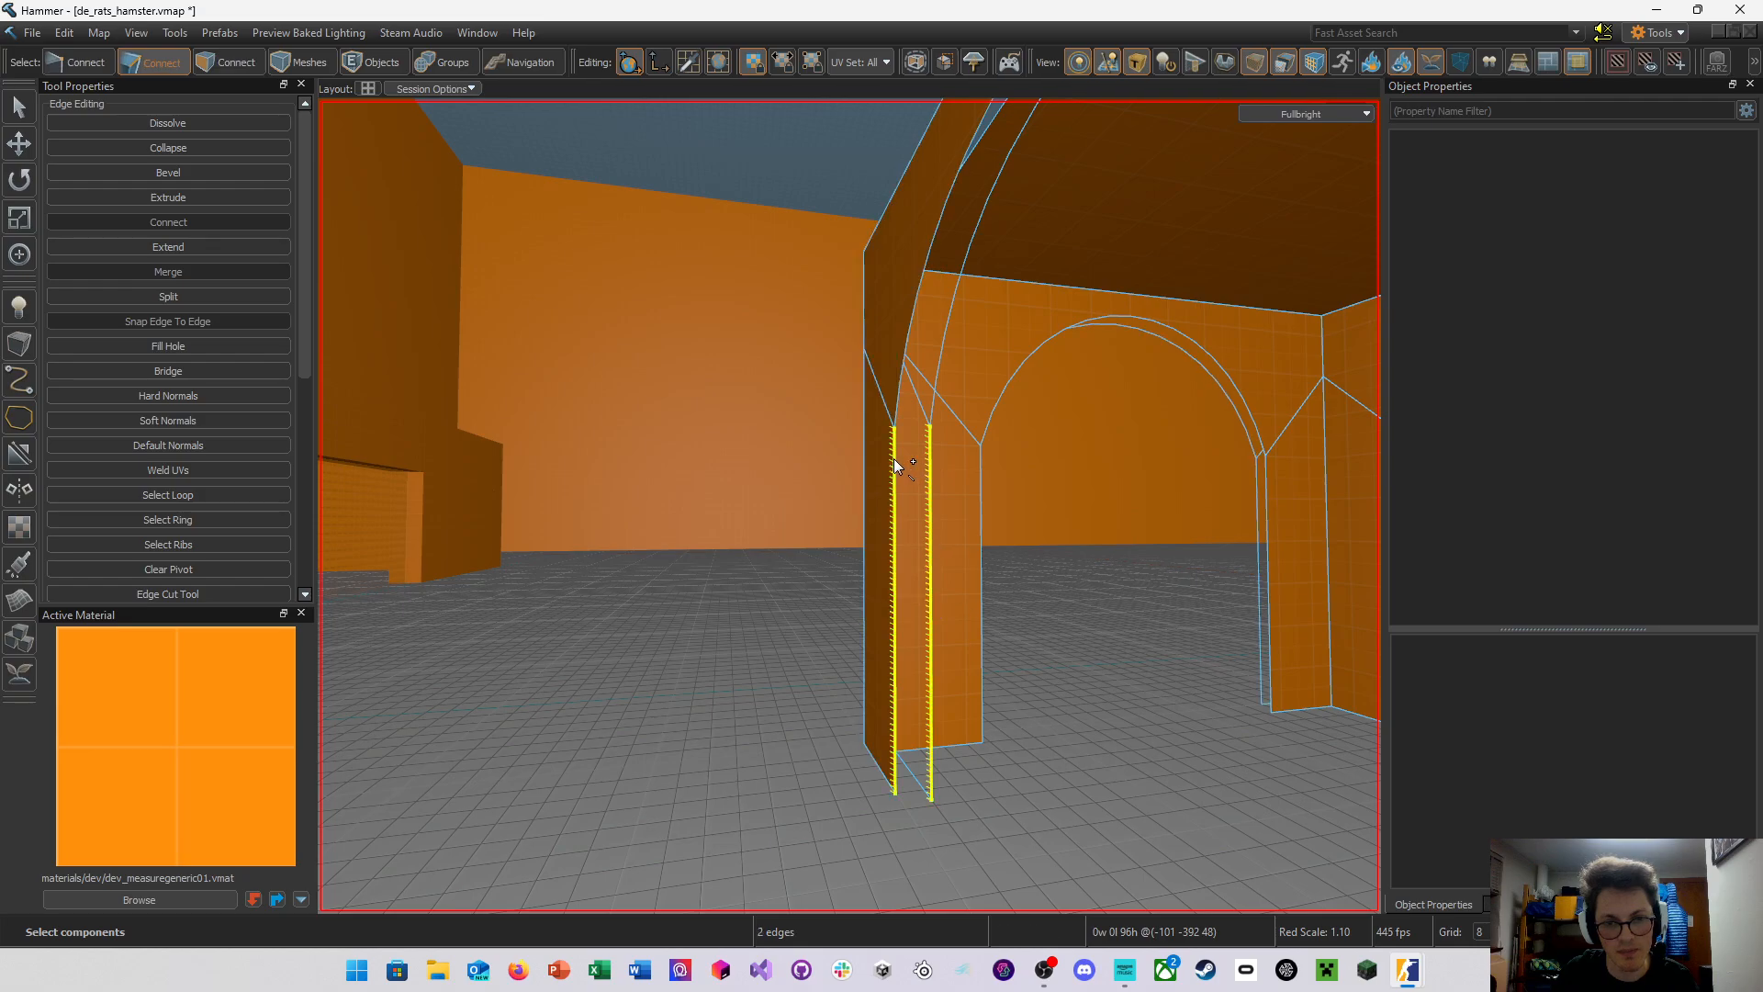
right_drag(895, 460, 850, 506)
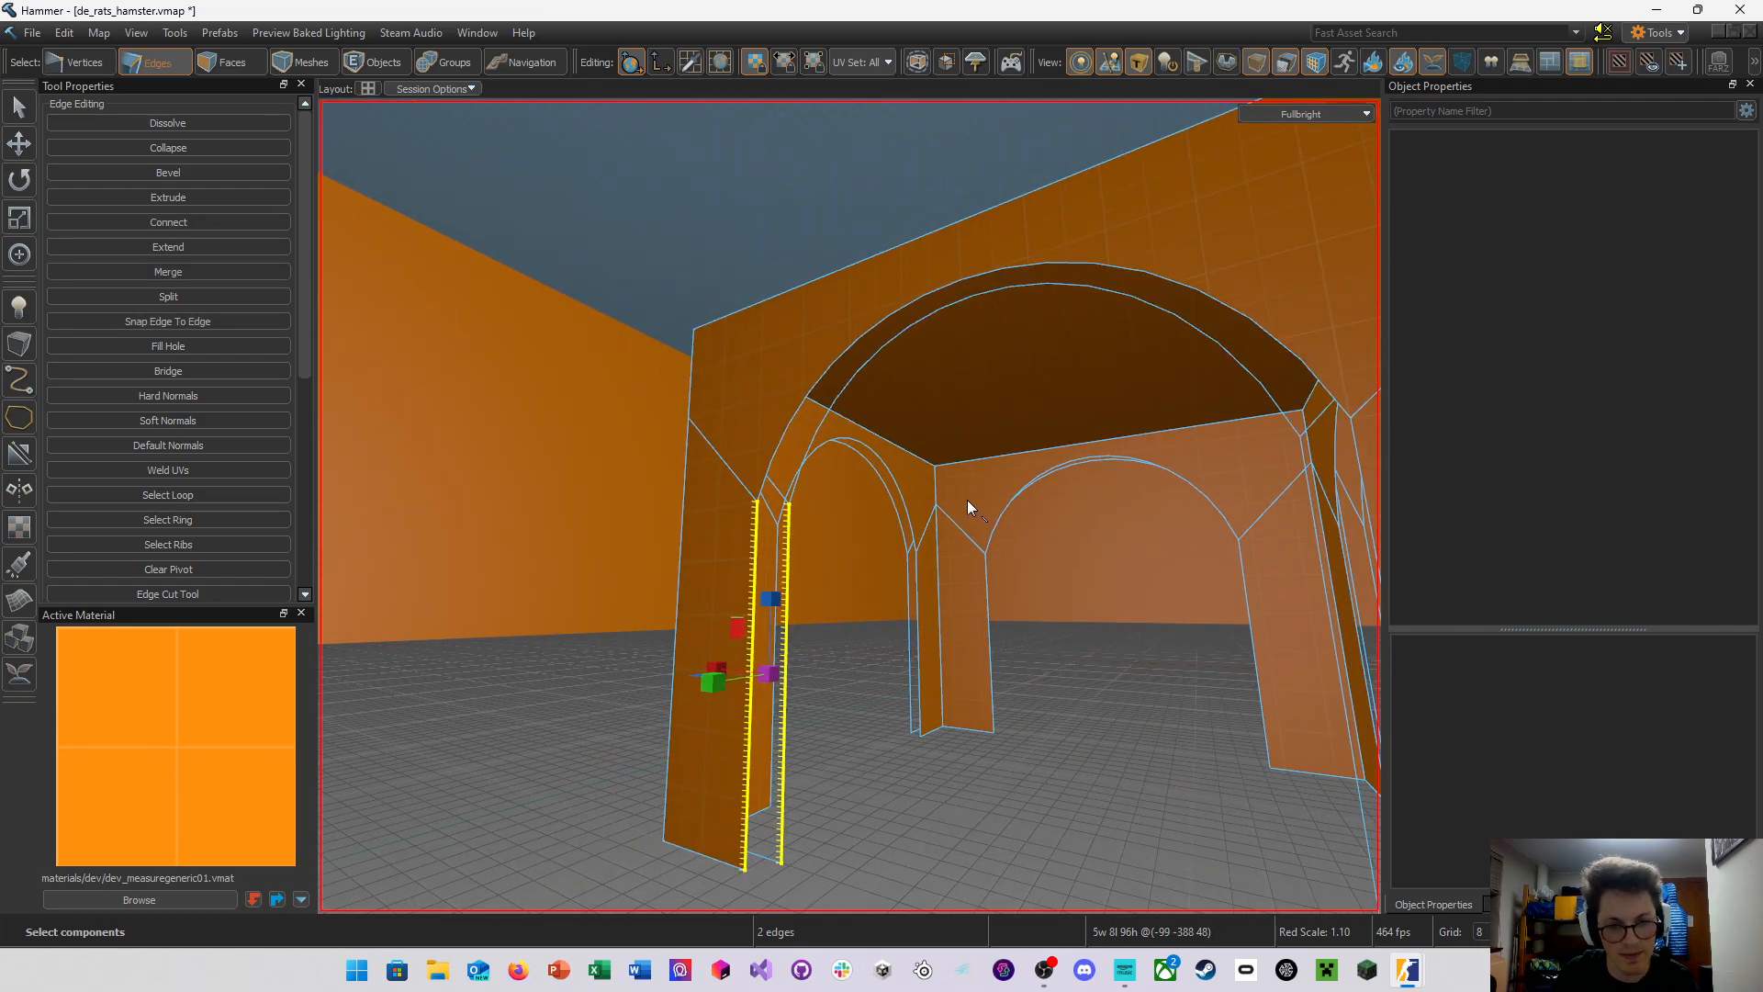
key(b)
double_click(797, 476)
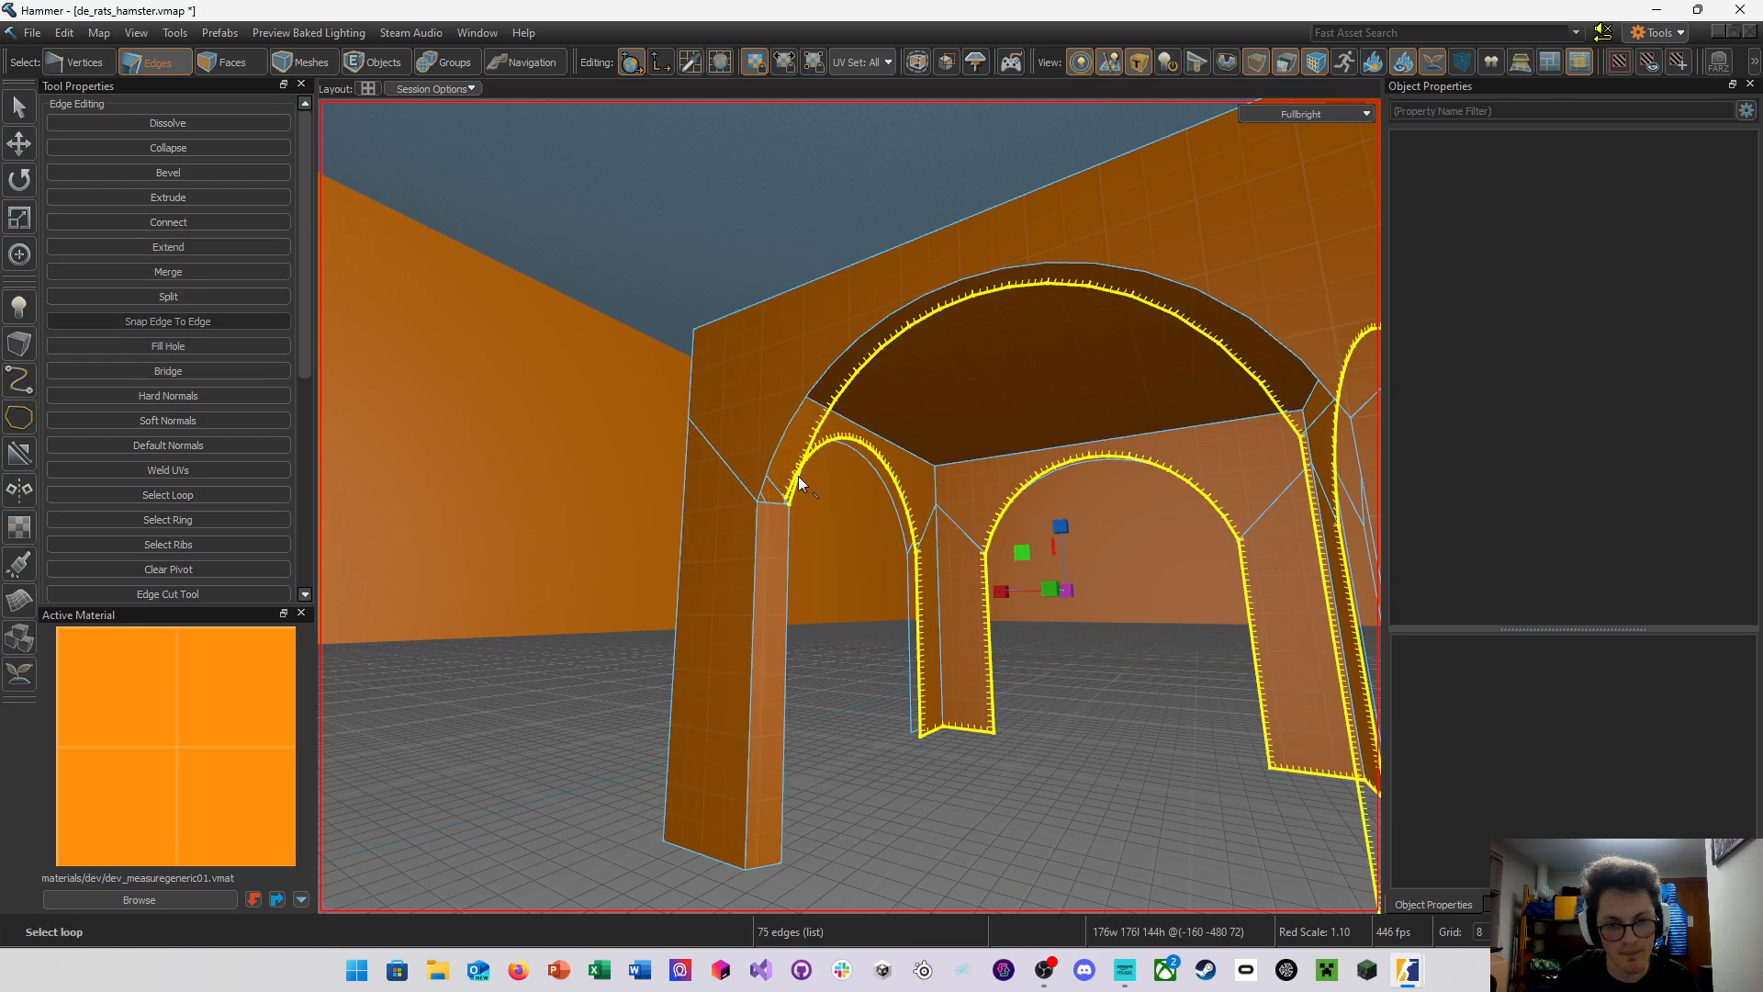
shift+double_click(780, 455)
click(792, 423)
Bridge the inner and outer vertical edges on the opposite leg of the same arch
right_drag(792, 423, 849, 506)
click(775, 428)
key(s)
key(w)
key(w)
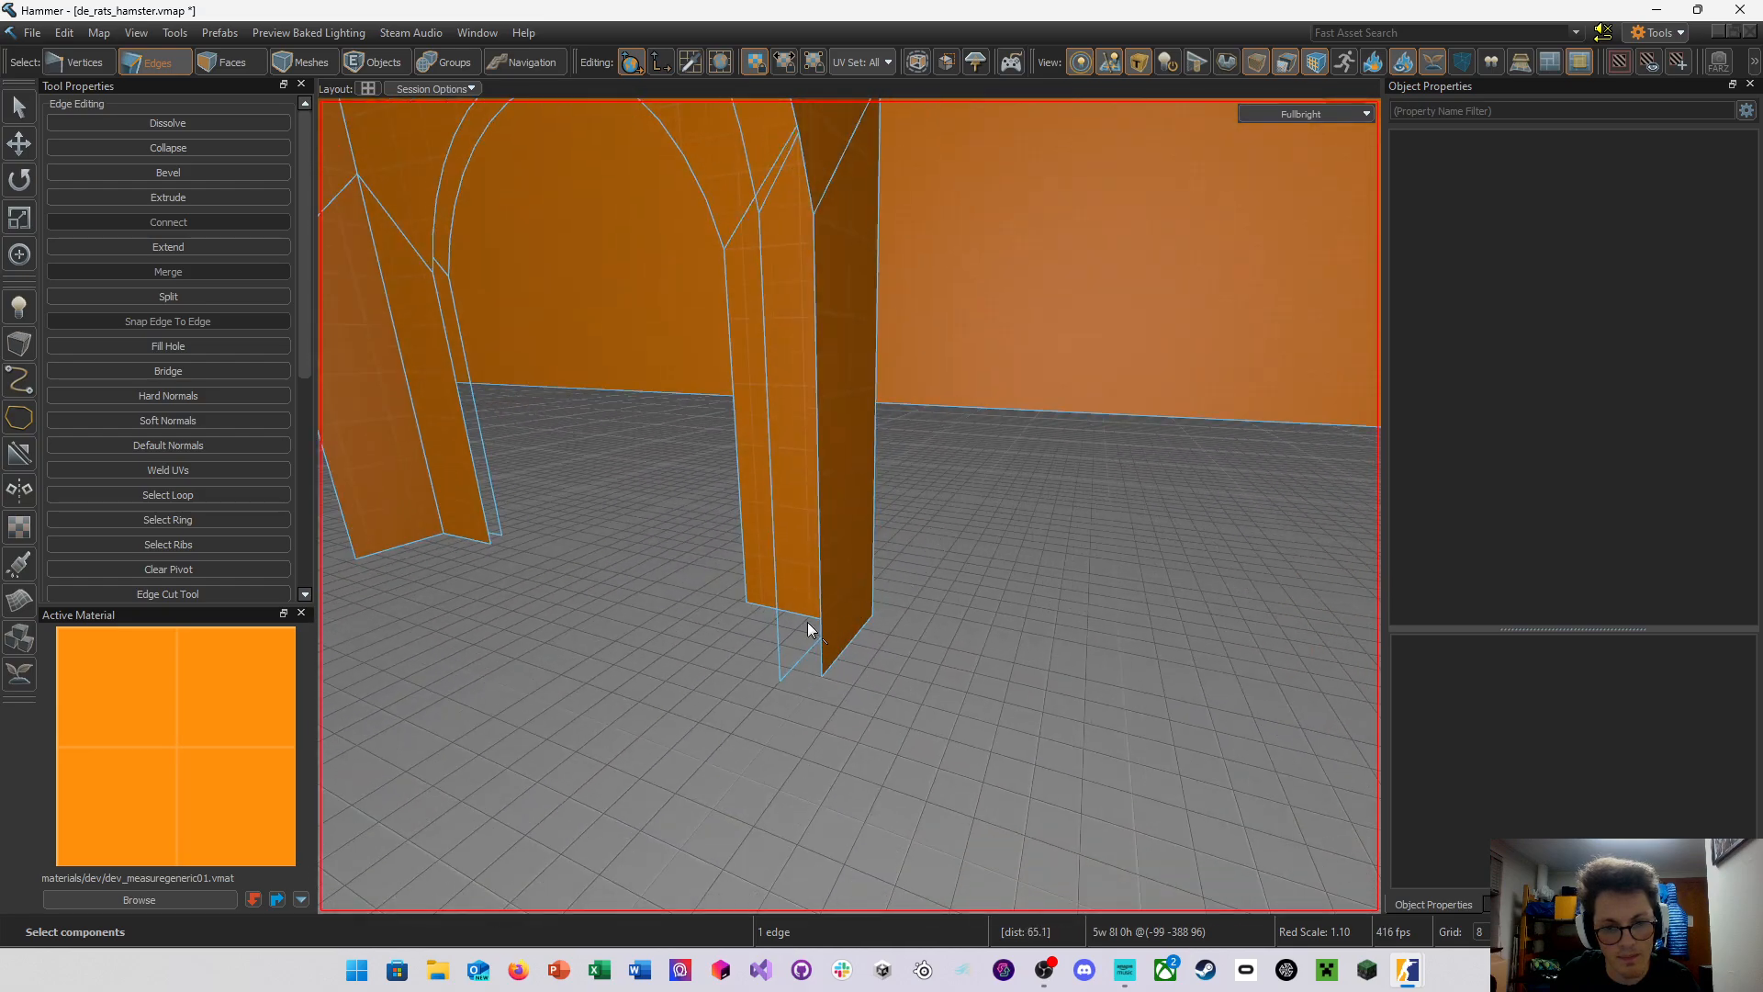
click(818, 622)
ctrl+click(780, 610)
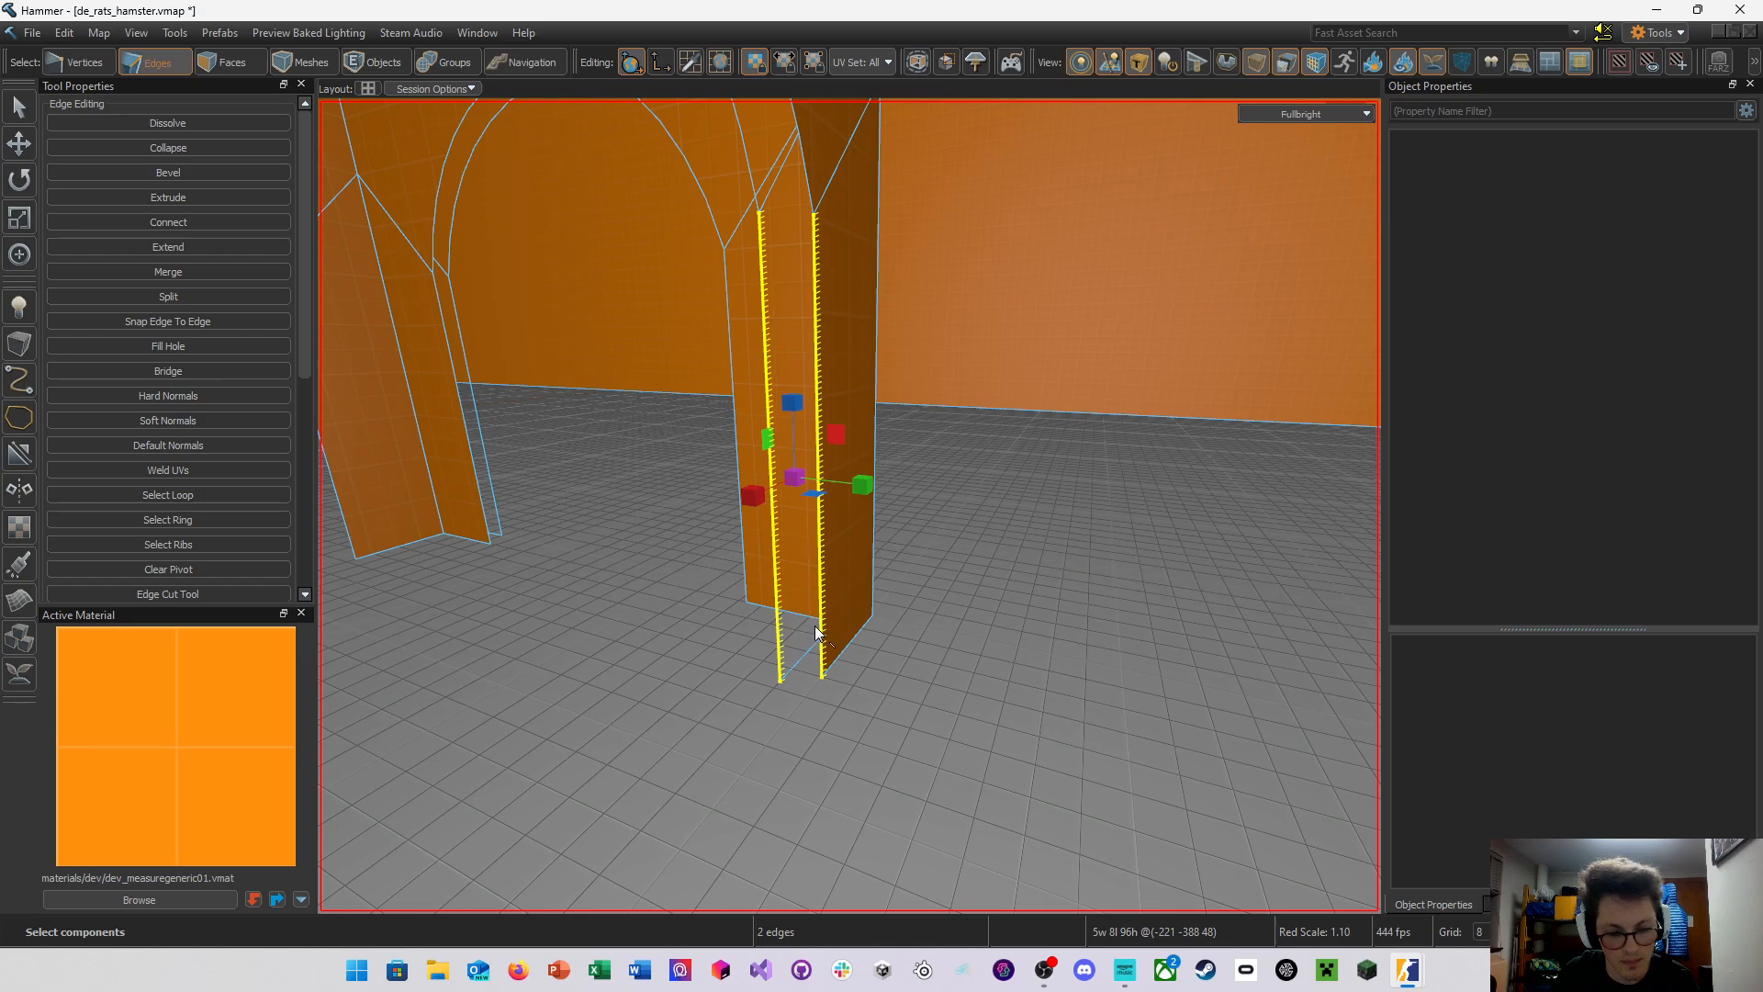
key(alt+b)
Bridge the inner and outer vertical edge pairs on the next two arch legs
key(s)
right_drag(891, 582, 880, 537)
scroll(846, 504, down, 3)
key(s)
click(849, 457)
ctrl+click(826, 456)
key(alt+b)
click(807, 541)
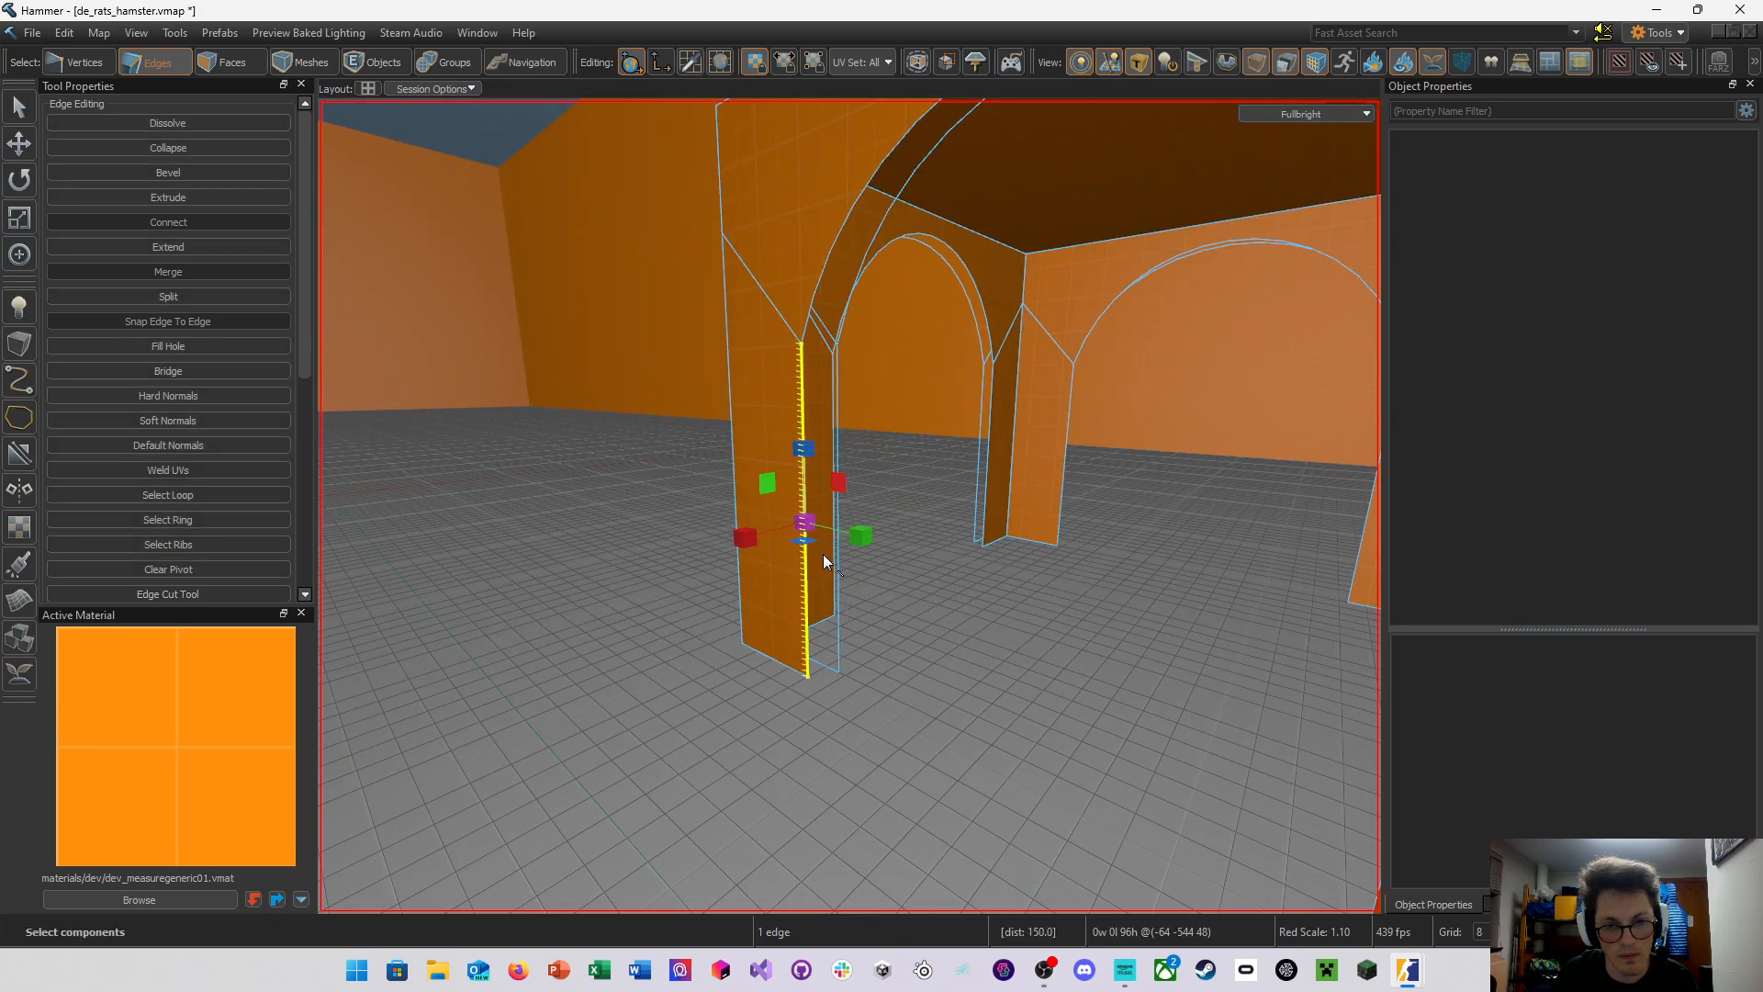
shift+click(836, 574)
key(alt+b)
Bridge the inner and outer vertical edge pairs on further arch legs
key(w)
right_drag(900, 576, 677, 448)
click(982, 588)
shift+click(946, 577)
click(788, 551)
shift+click(738, 568)
key(alt+b)
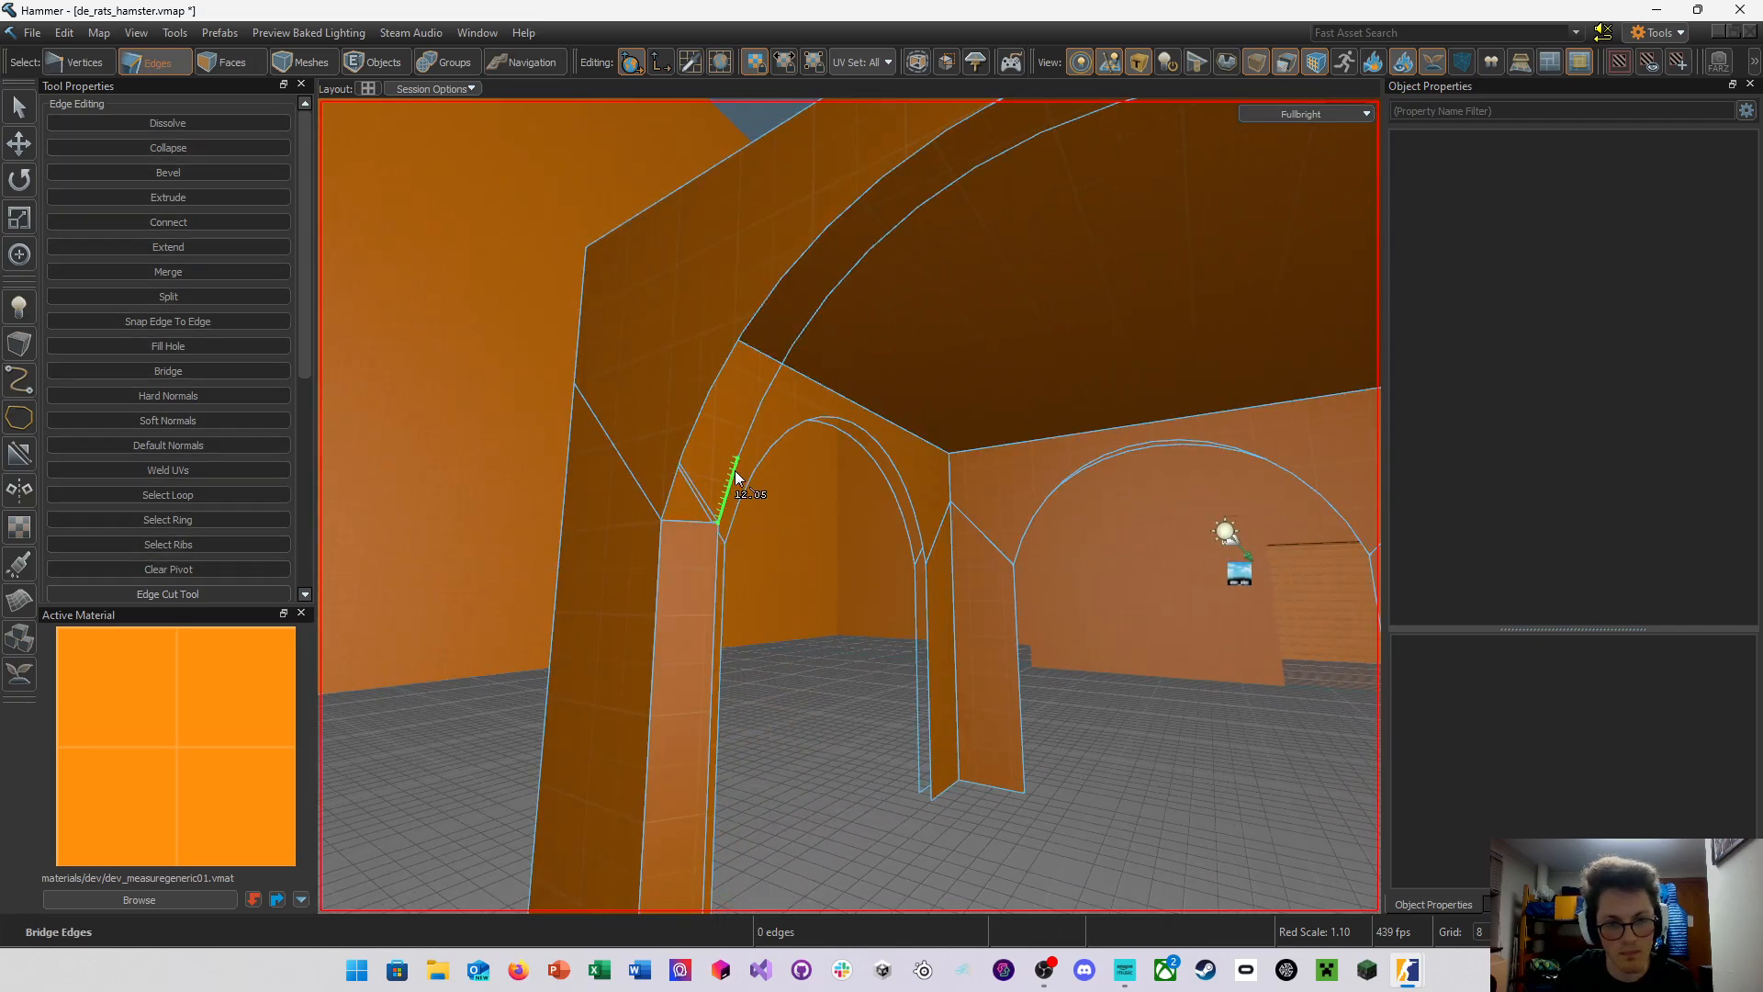
Try bridging the lowest inner and outer curve segments just above the front arch's leg
click(729, 478)
shift+click(674, 476)
shift+click(680, 522)
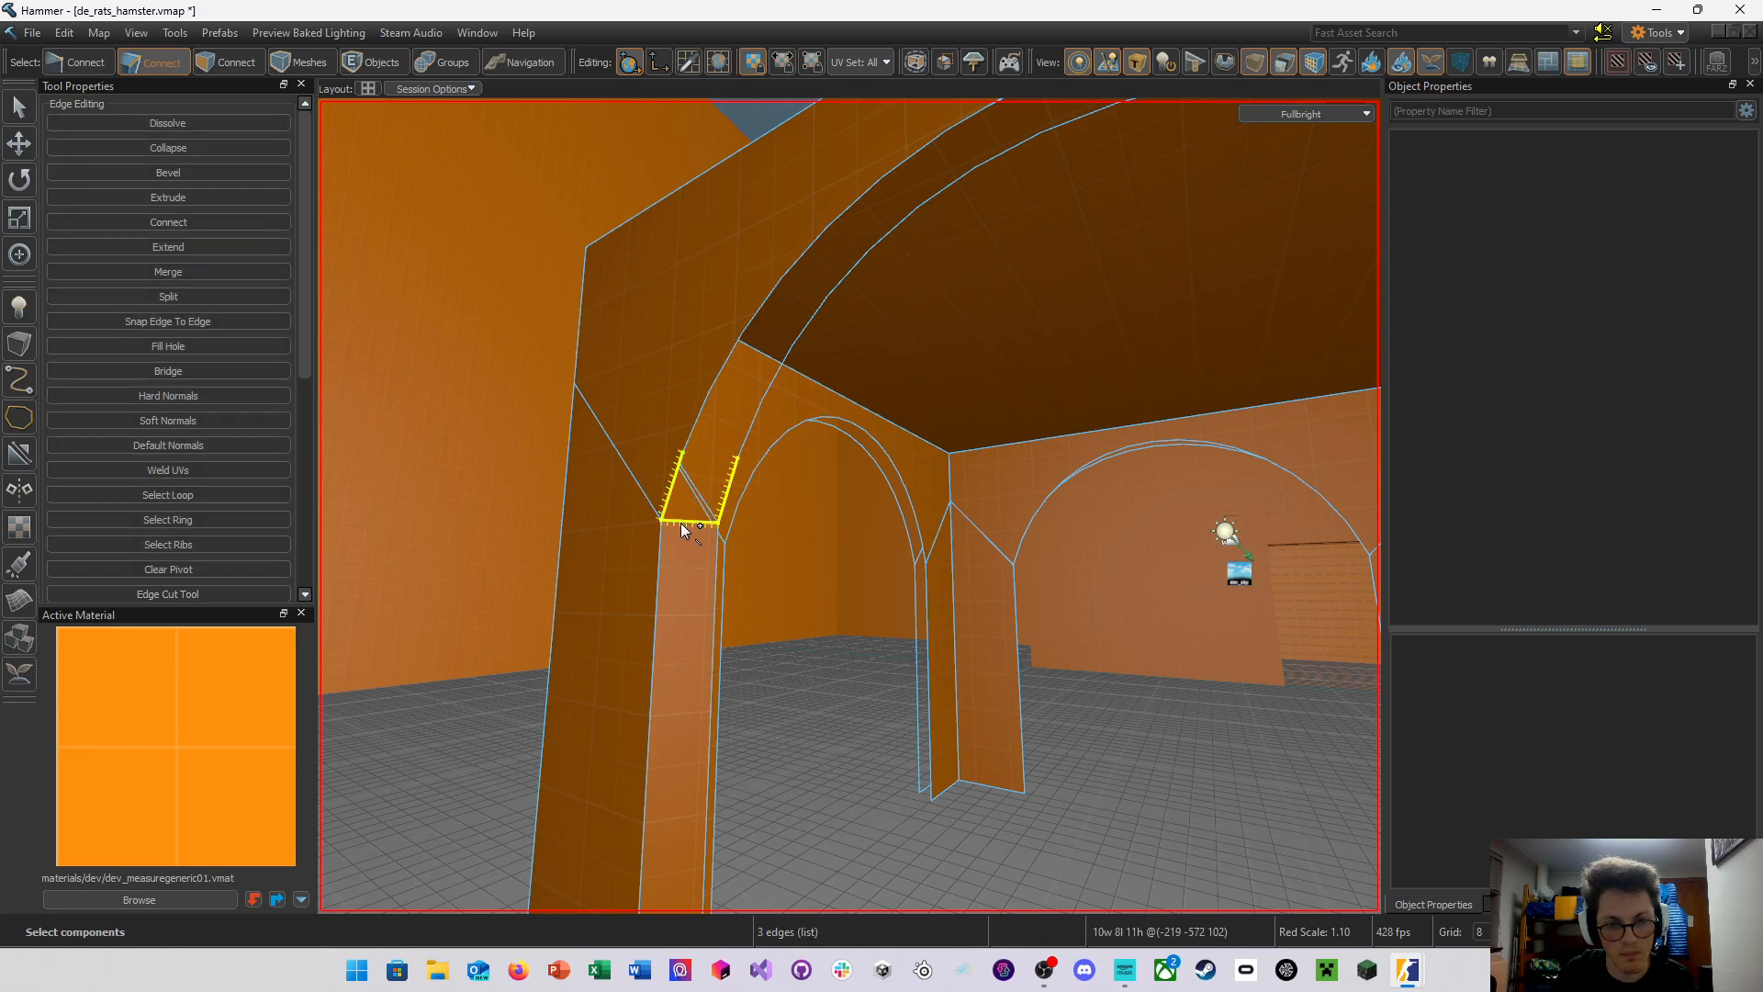
key(alt+b)
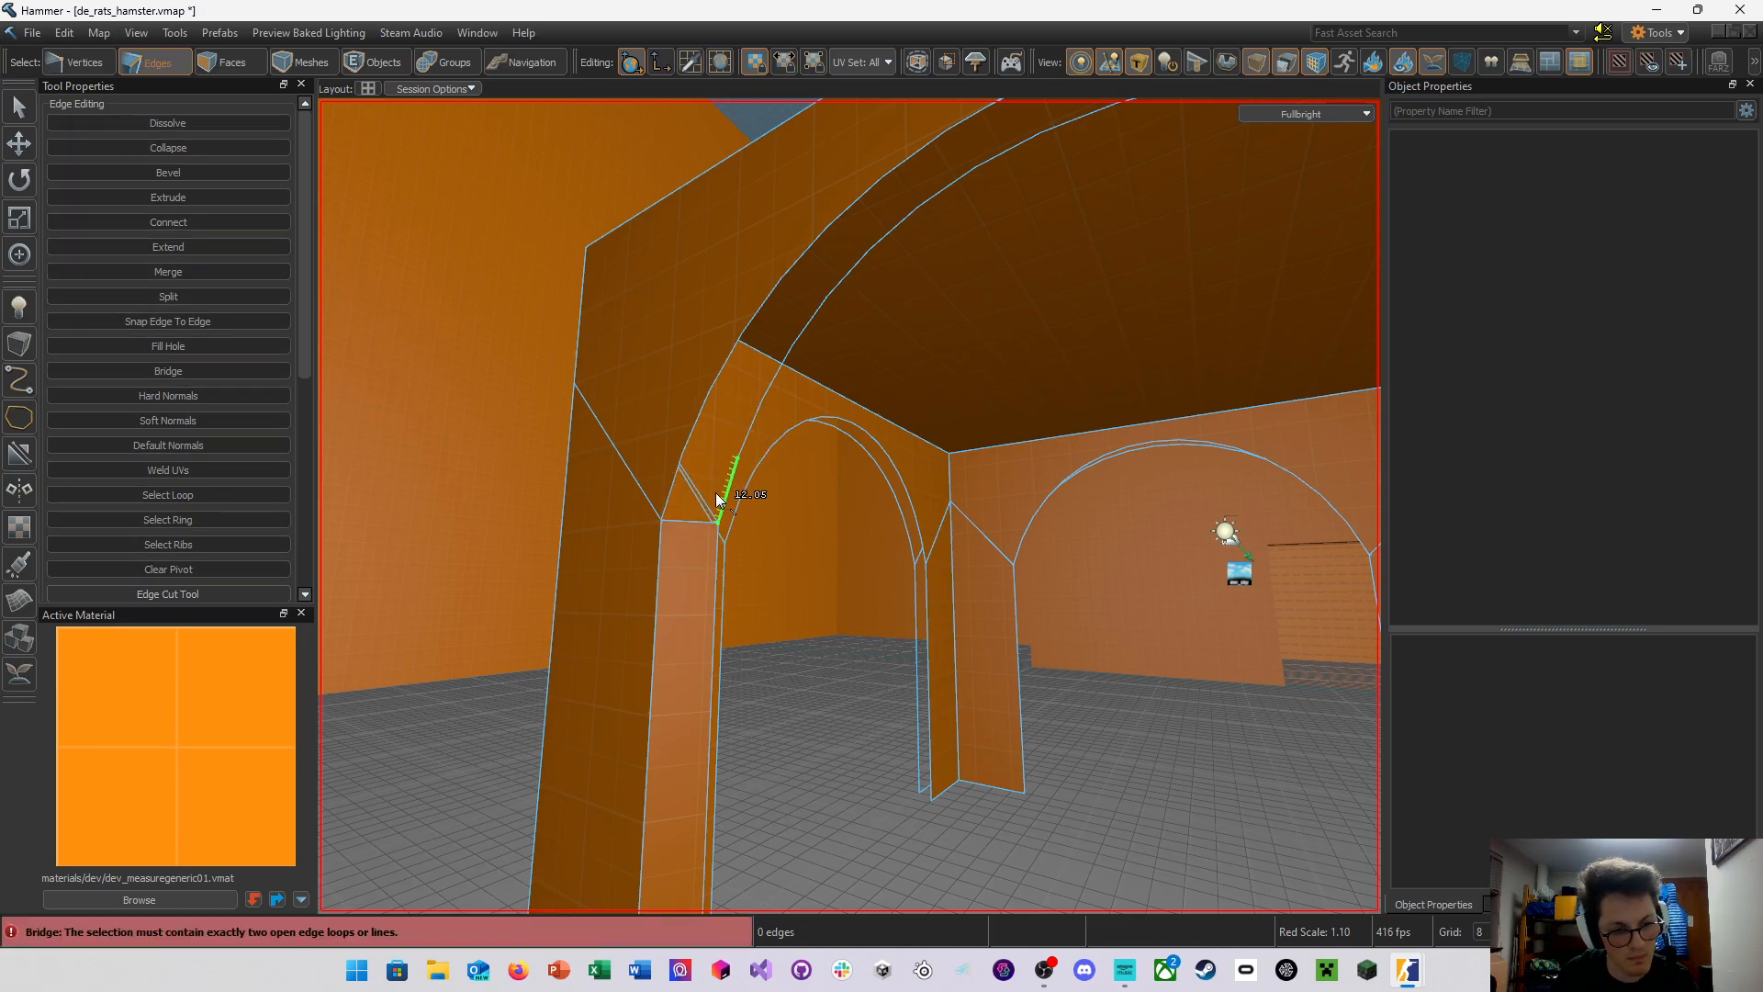
click(674, 487)
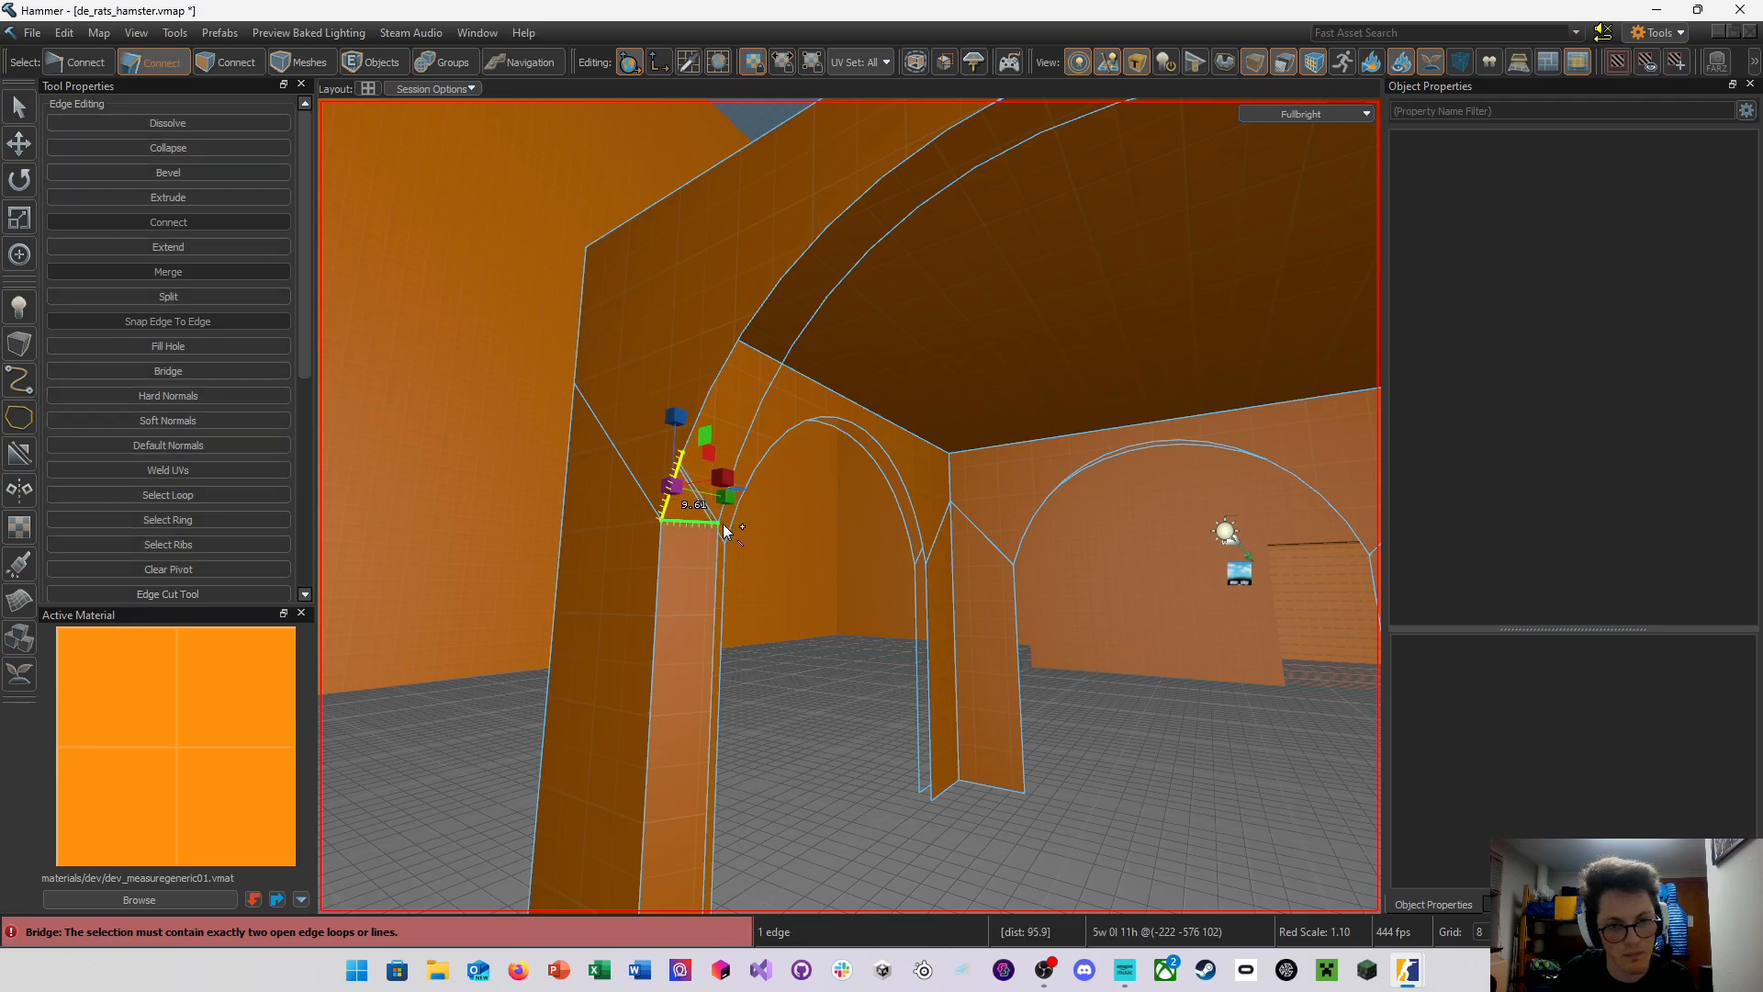
key(alt+b)
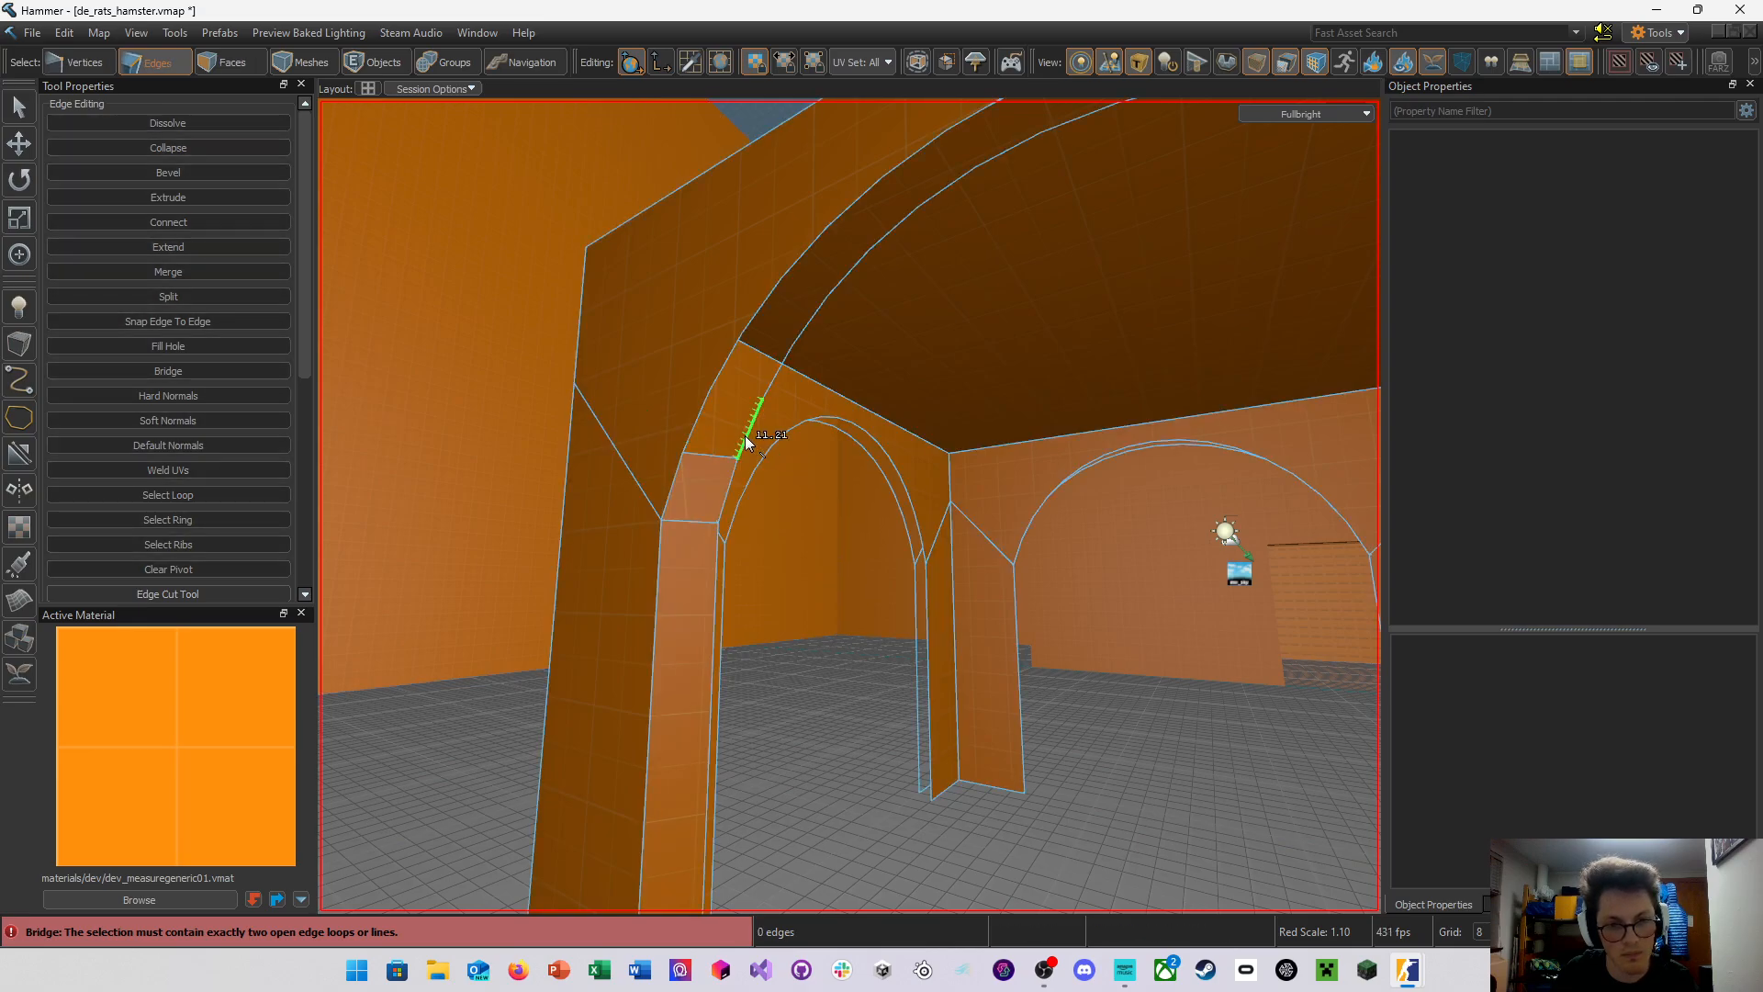
Try bridging the next three inner and outer segment pairs up the front arch's curve one at a time
click(745, 435)
shift+click(708, 411)
key(alt+b)
click(779, 375)
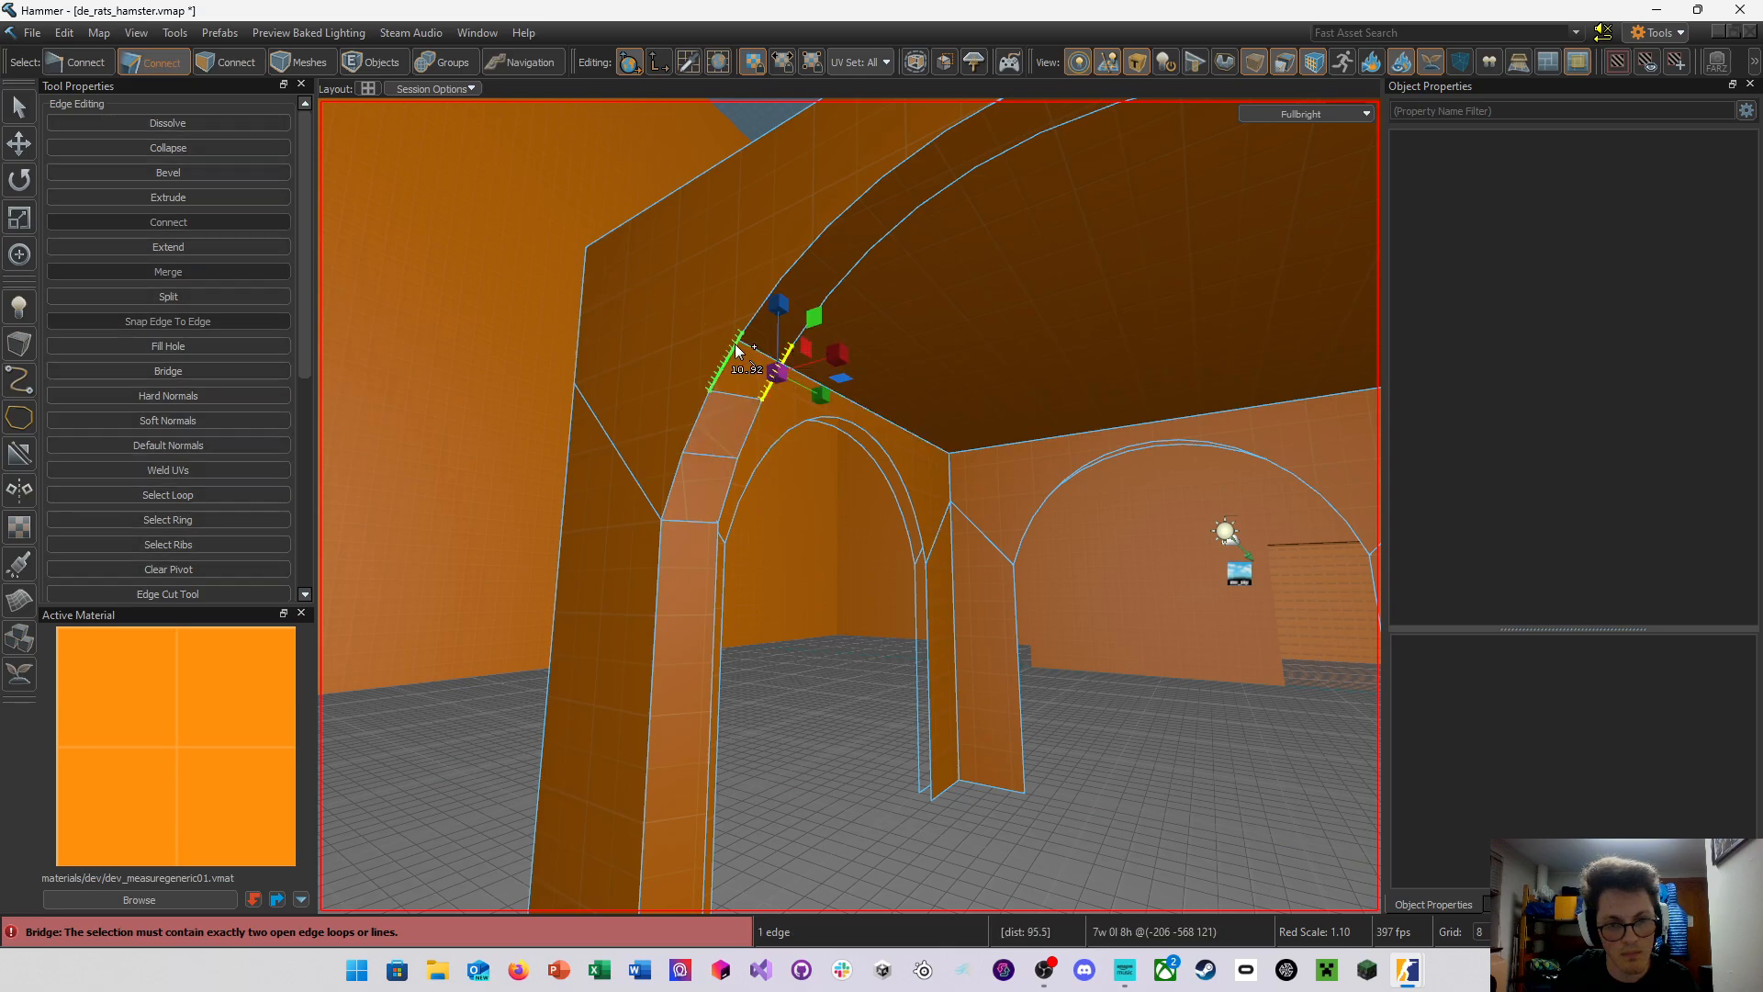
shift+click(734, 348)
key(alt+b)
click(809, 320)
shift+click(760, 306)
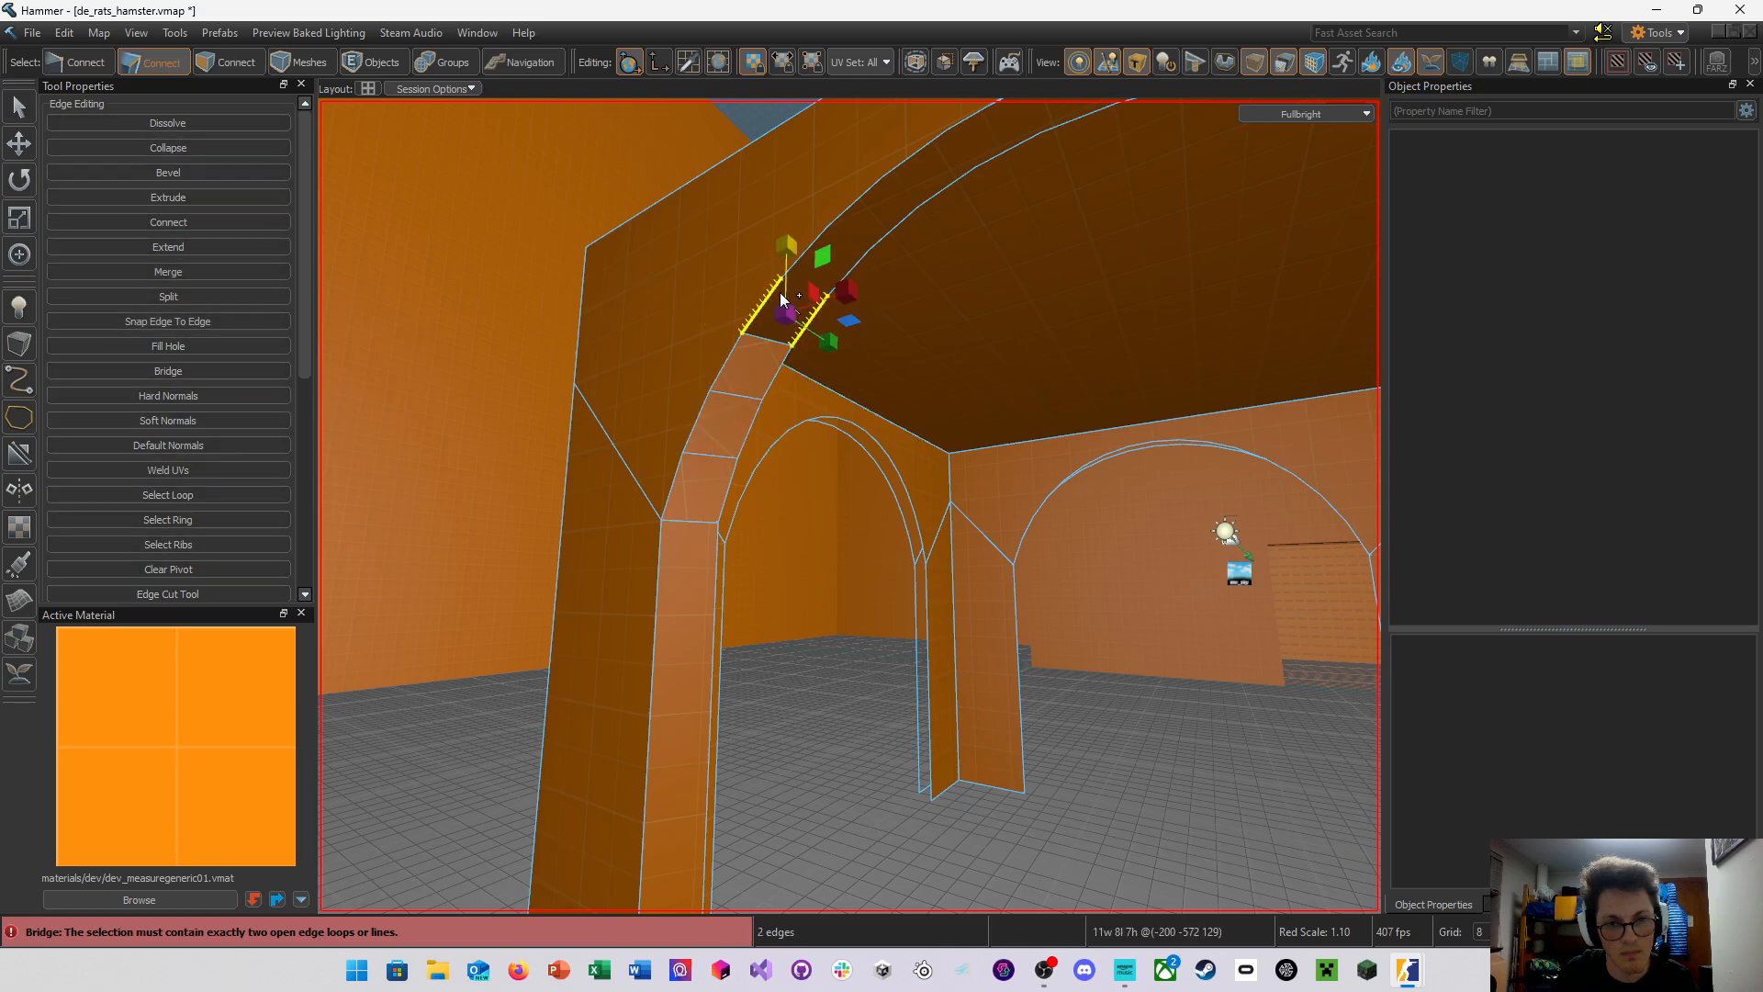
key(alt+b)
Select the remaining open edge loop of the front arch's curve, try bridging it, and fill it with Fill Hole instead
key(s)
right_drag(779, 399, 923, 318)
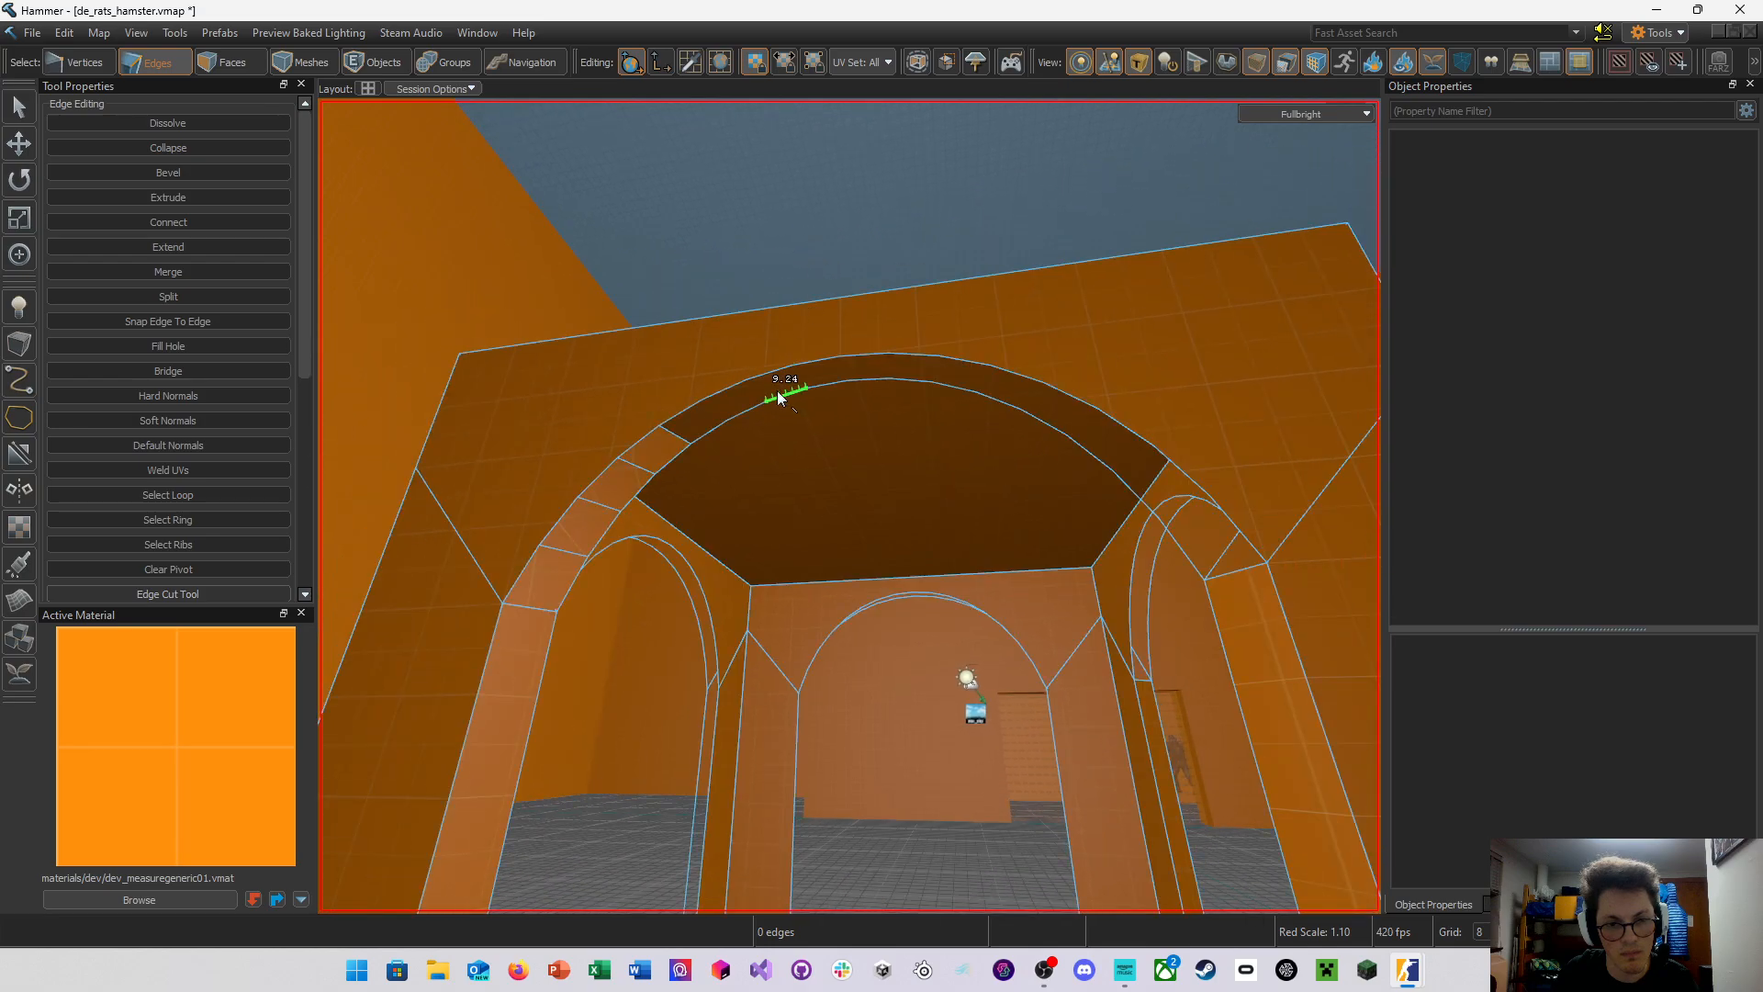
double_click(720, 421)
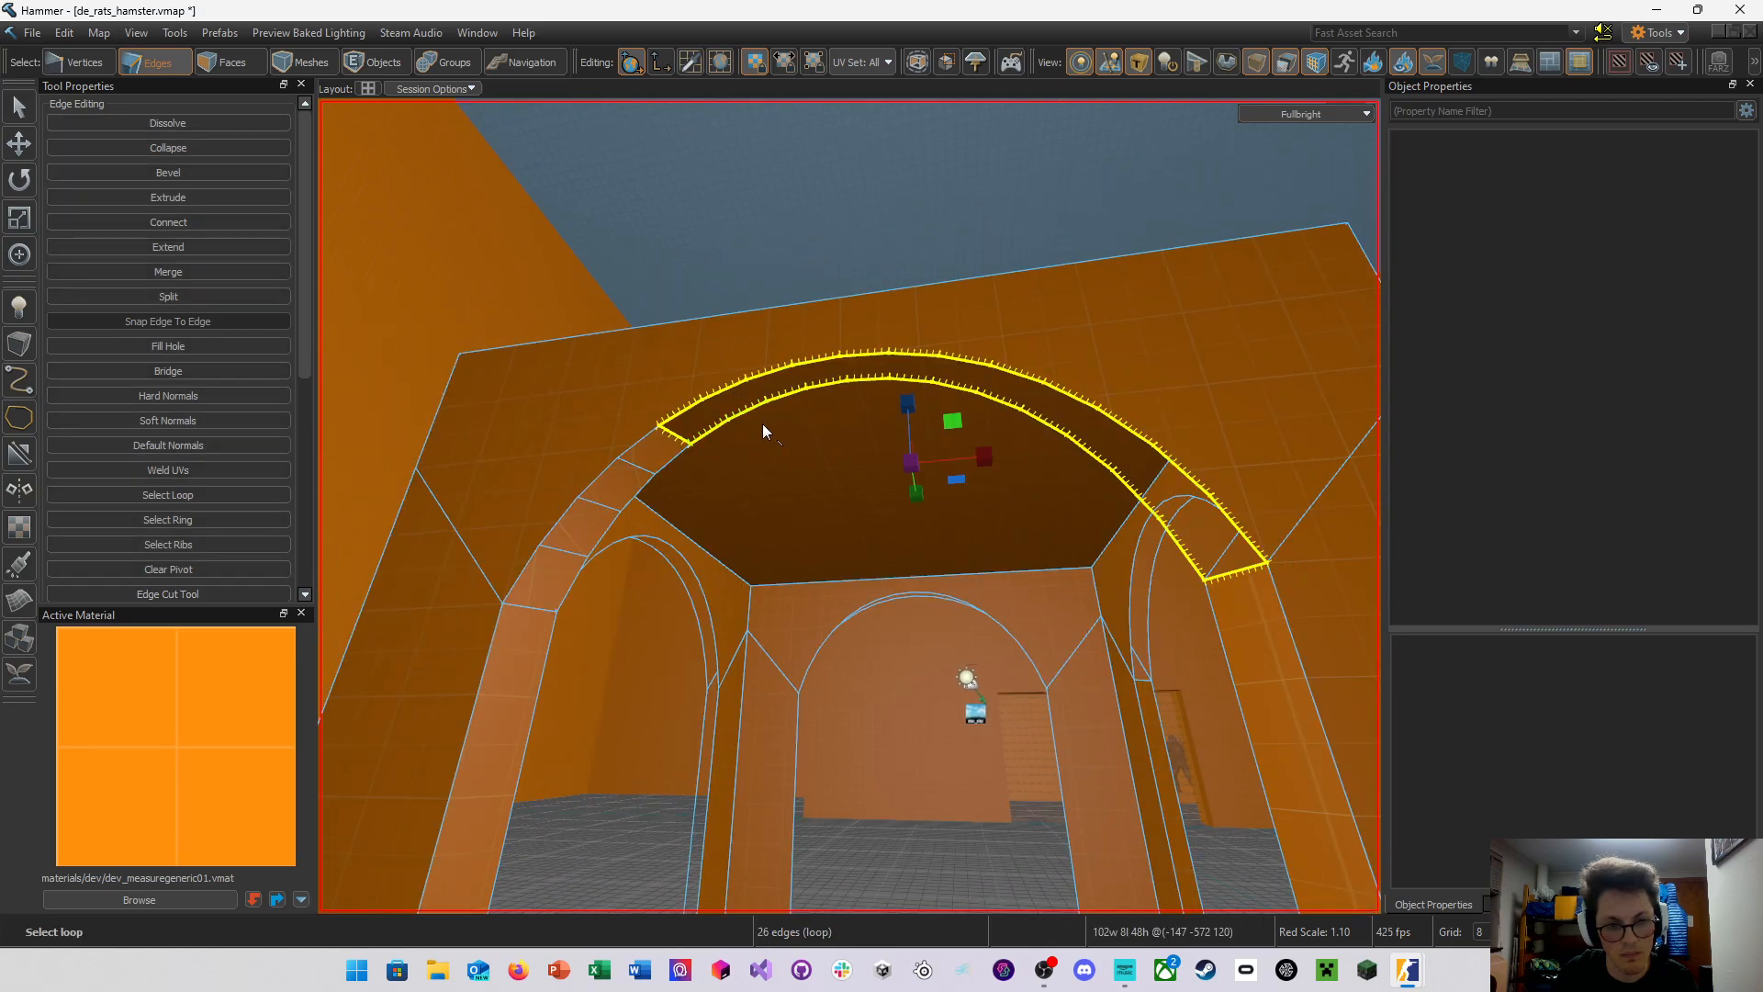
key(alt+b)
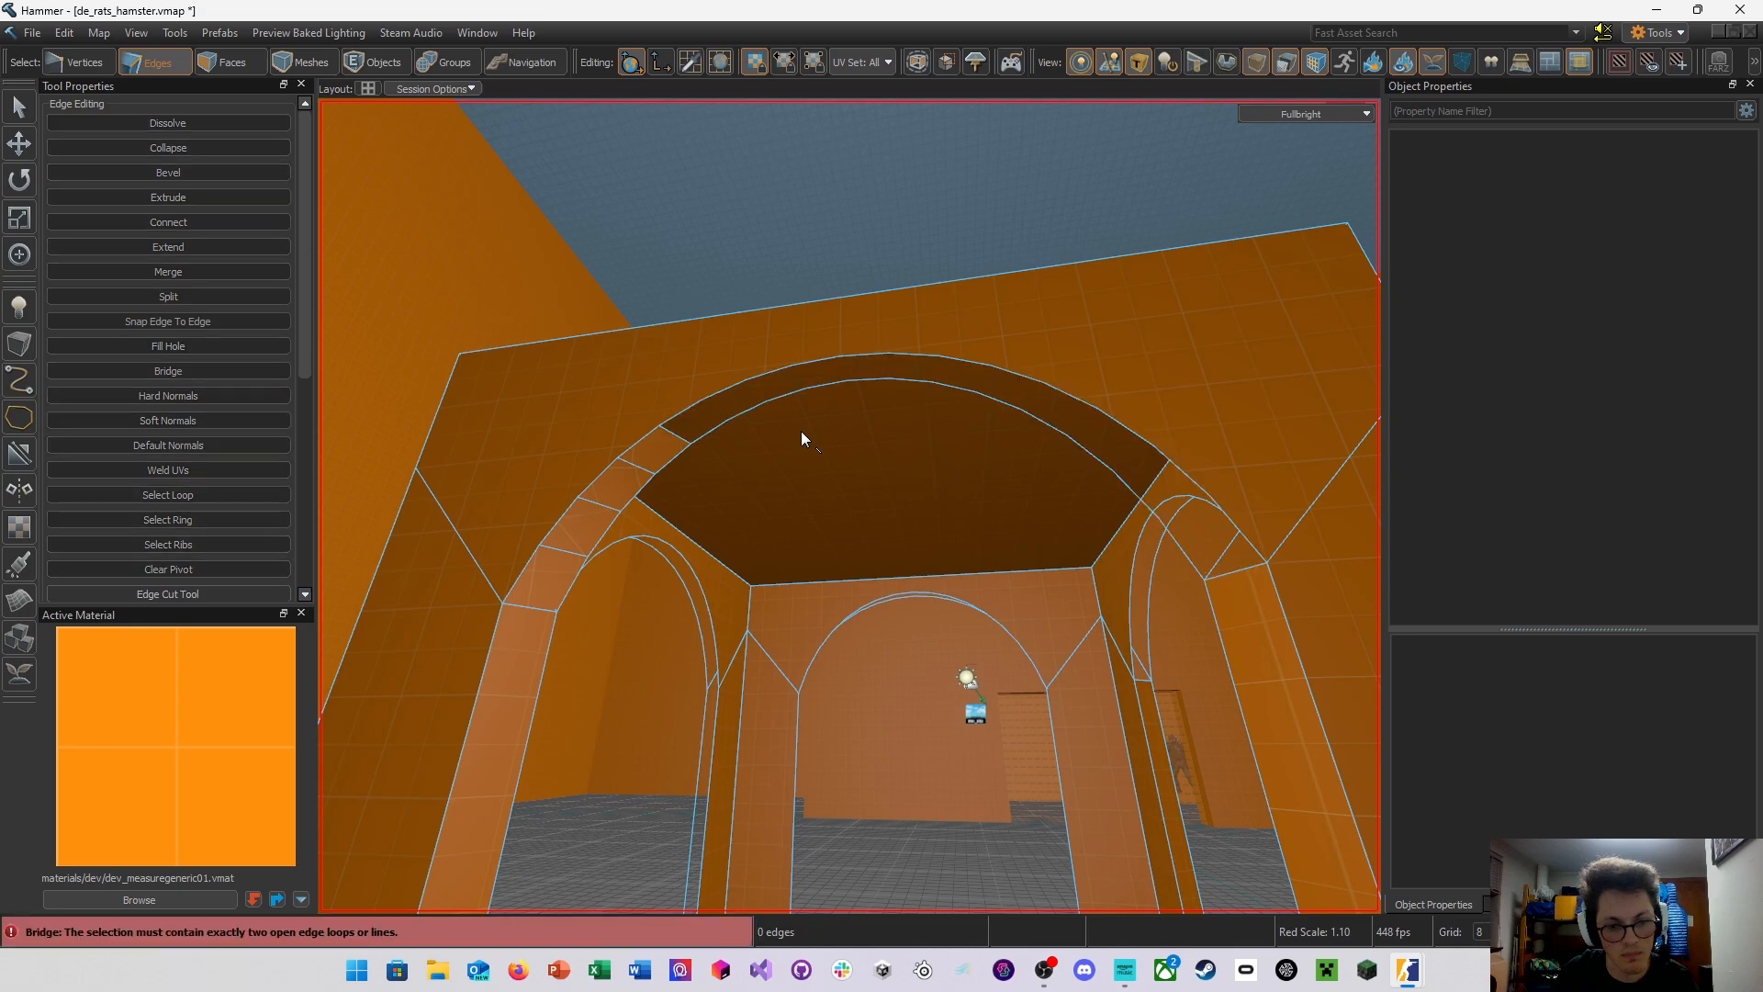
double_click(713, 428)
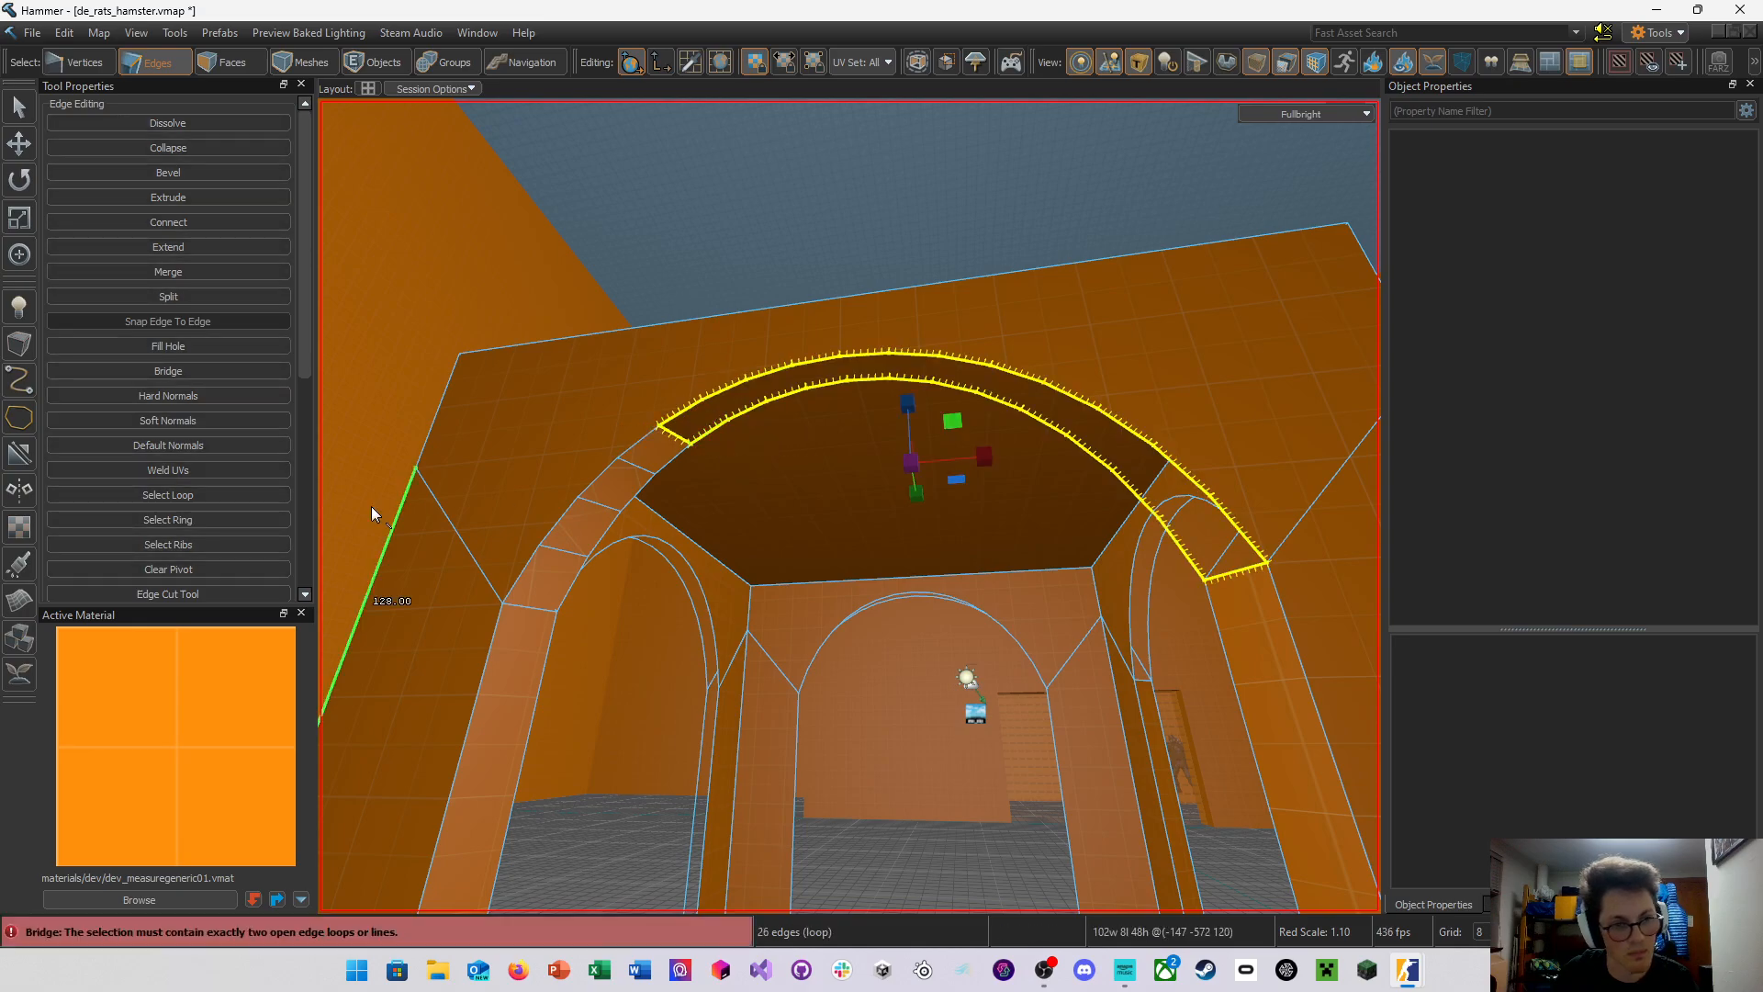
click(226, 349)
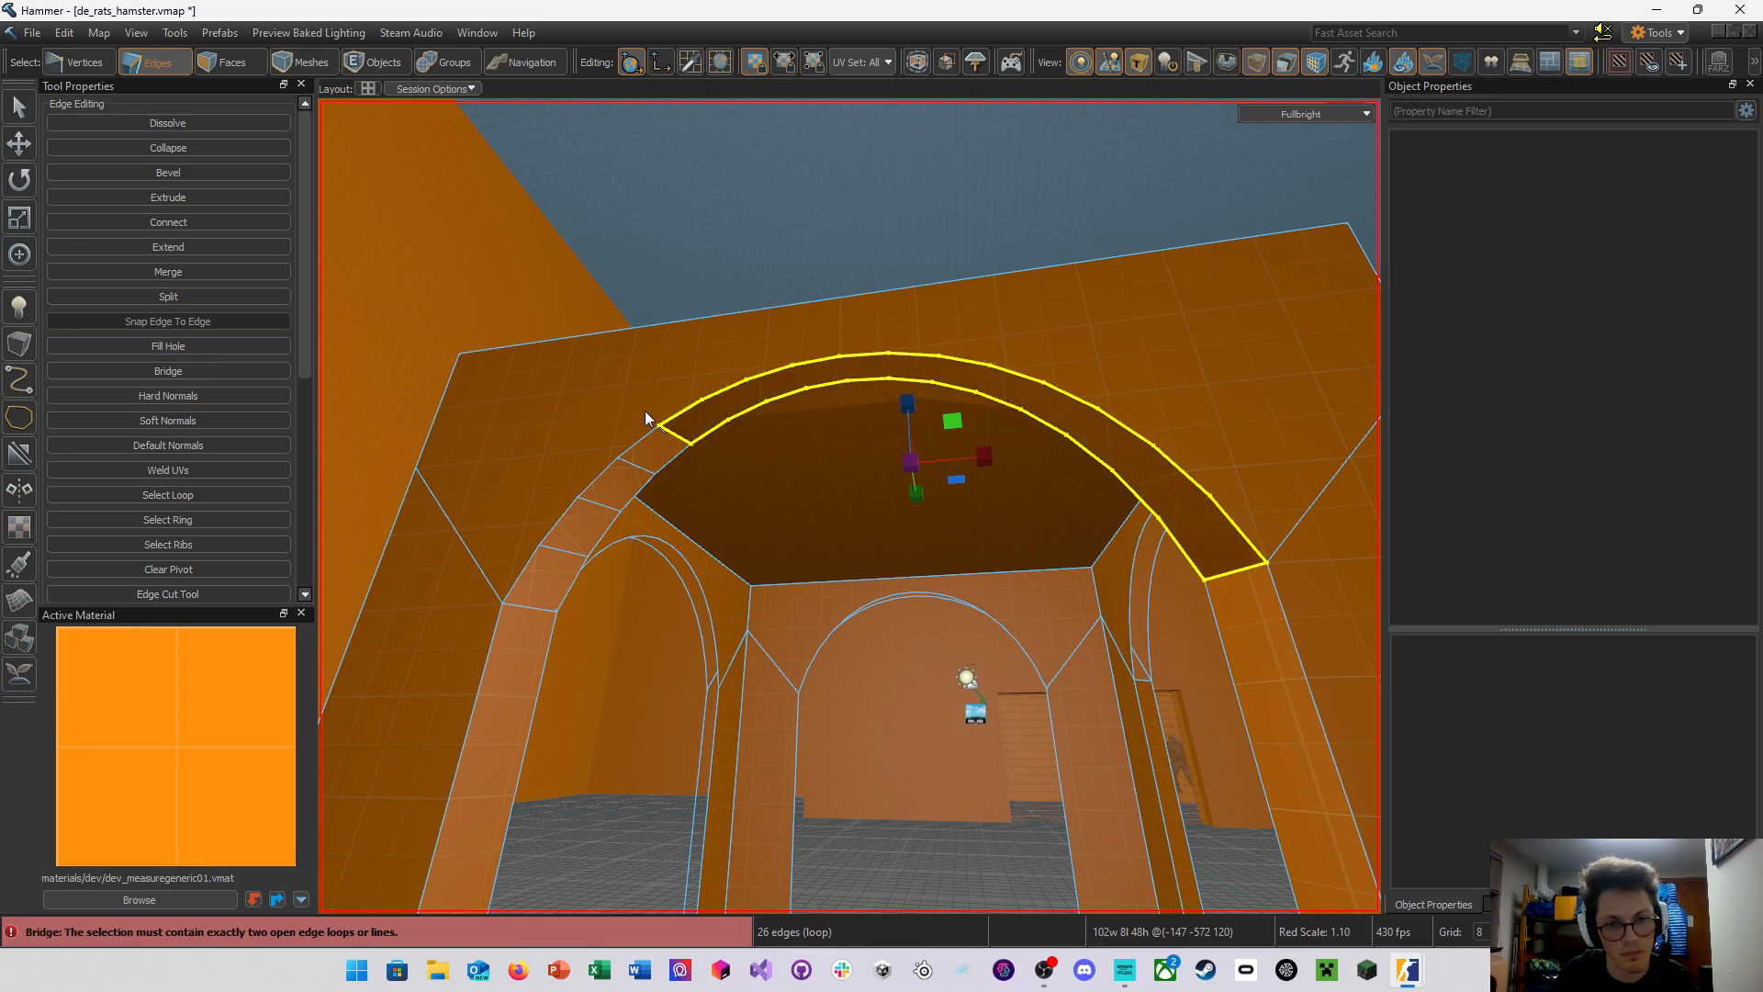
Undo the hole fill and the segment bridges along the front arch's curve
key(w)
right_drag(871, 443, 850, 506)
key(a)
key(d)
key(ctrl+z)
key(ctrl+z)
key(ctrl+z)
key(ctrl+z)
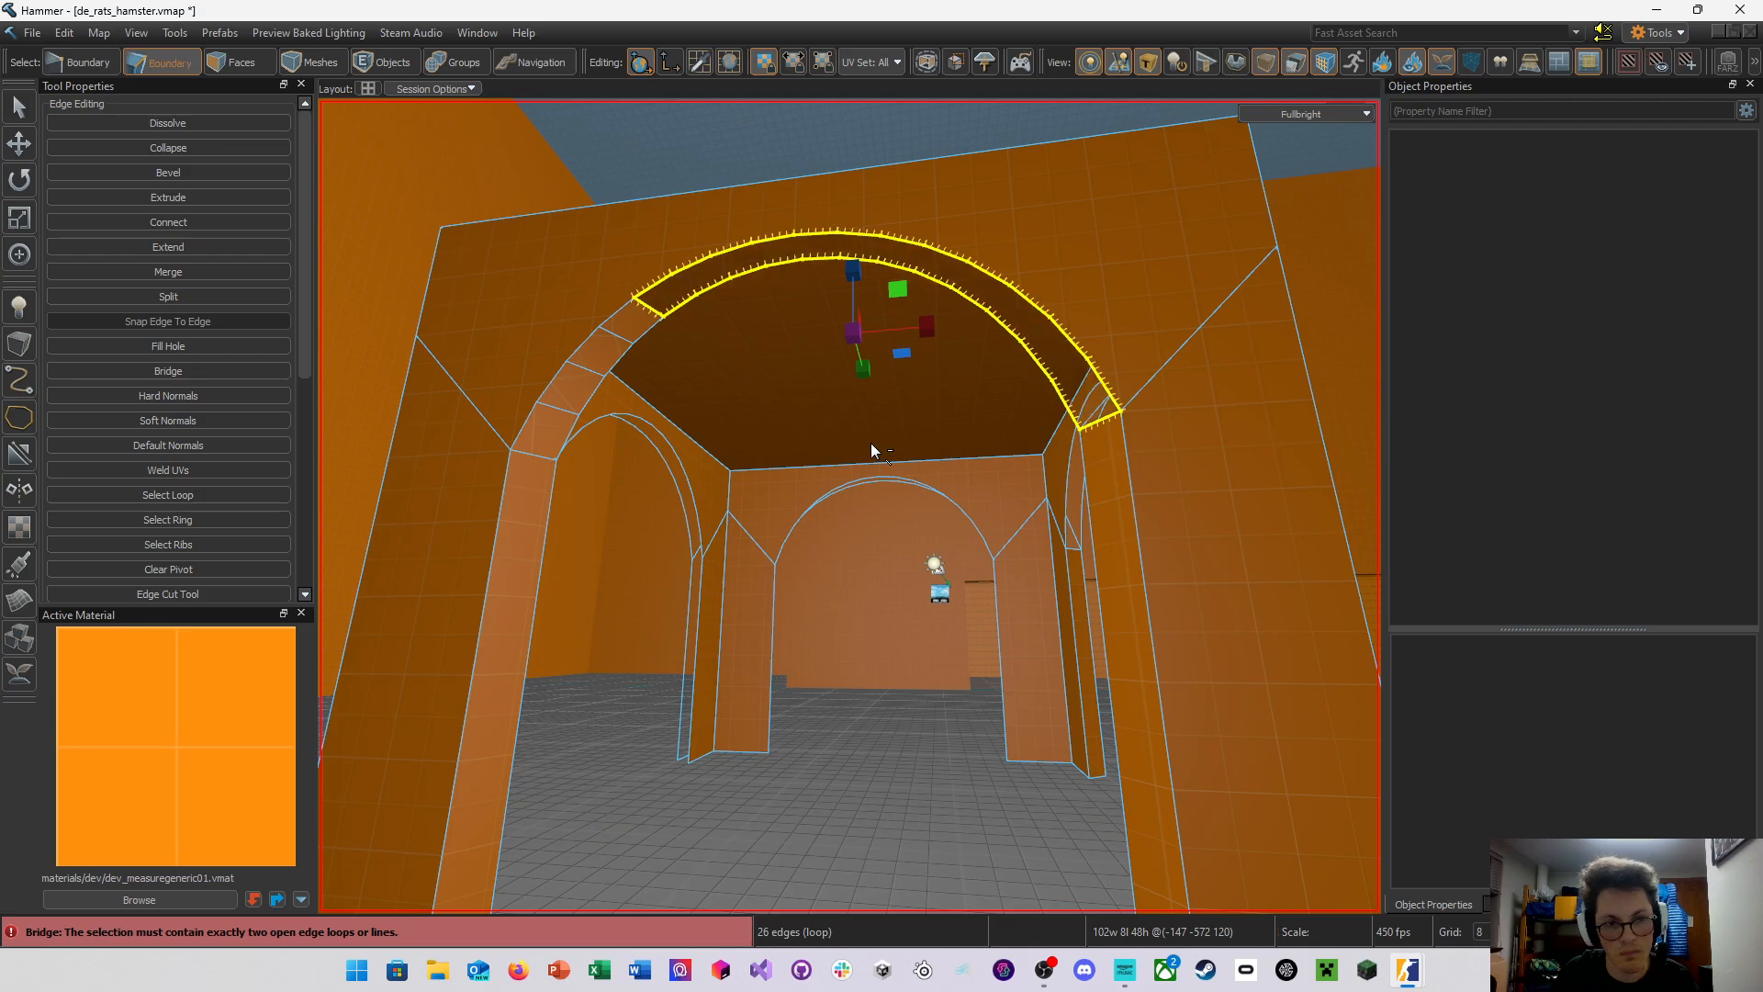
key(ctrl+z)
key(ctrl+z)
key(ctrl+z)
key(ctrl+z)
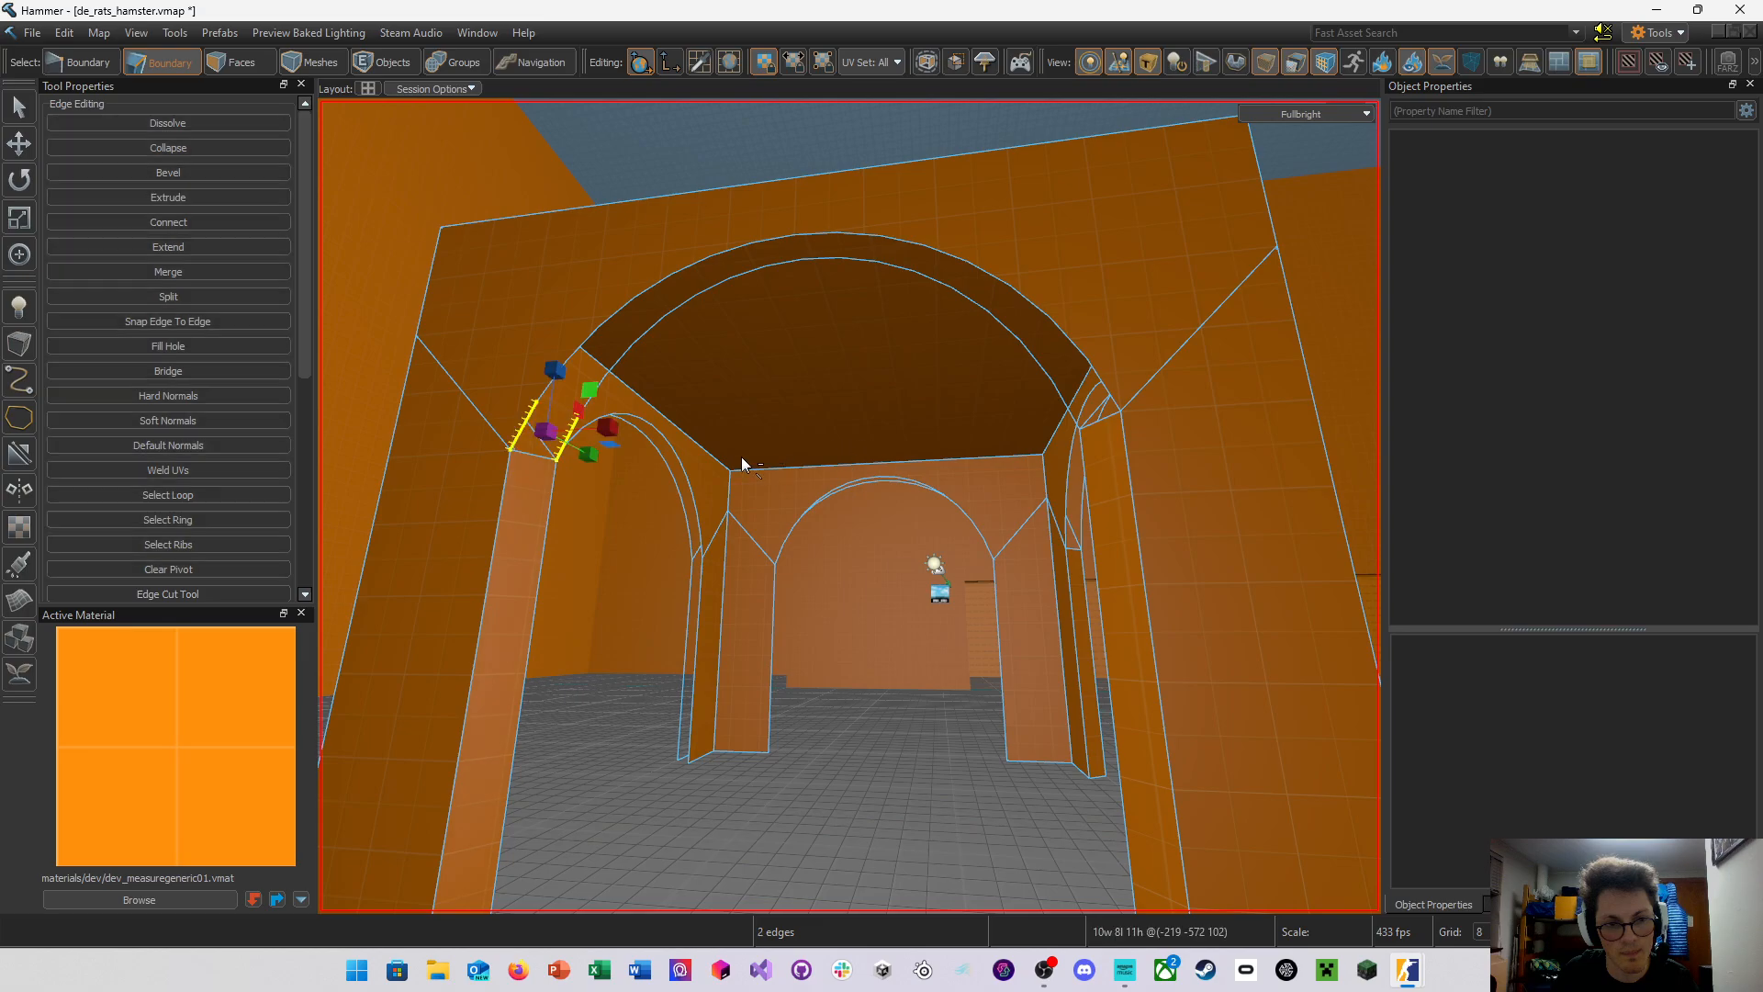
Select the whole open edge loop of the front arch's curve and close it with Fill Hole
double_click(525, 435)
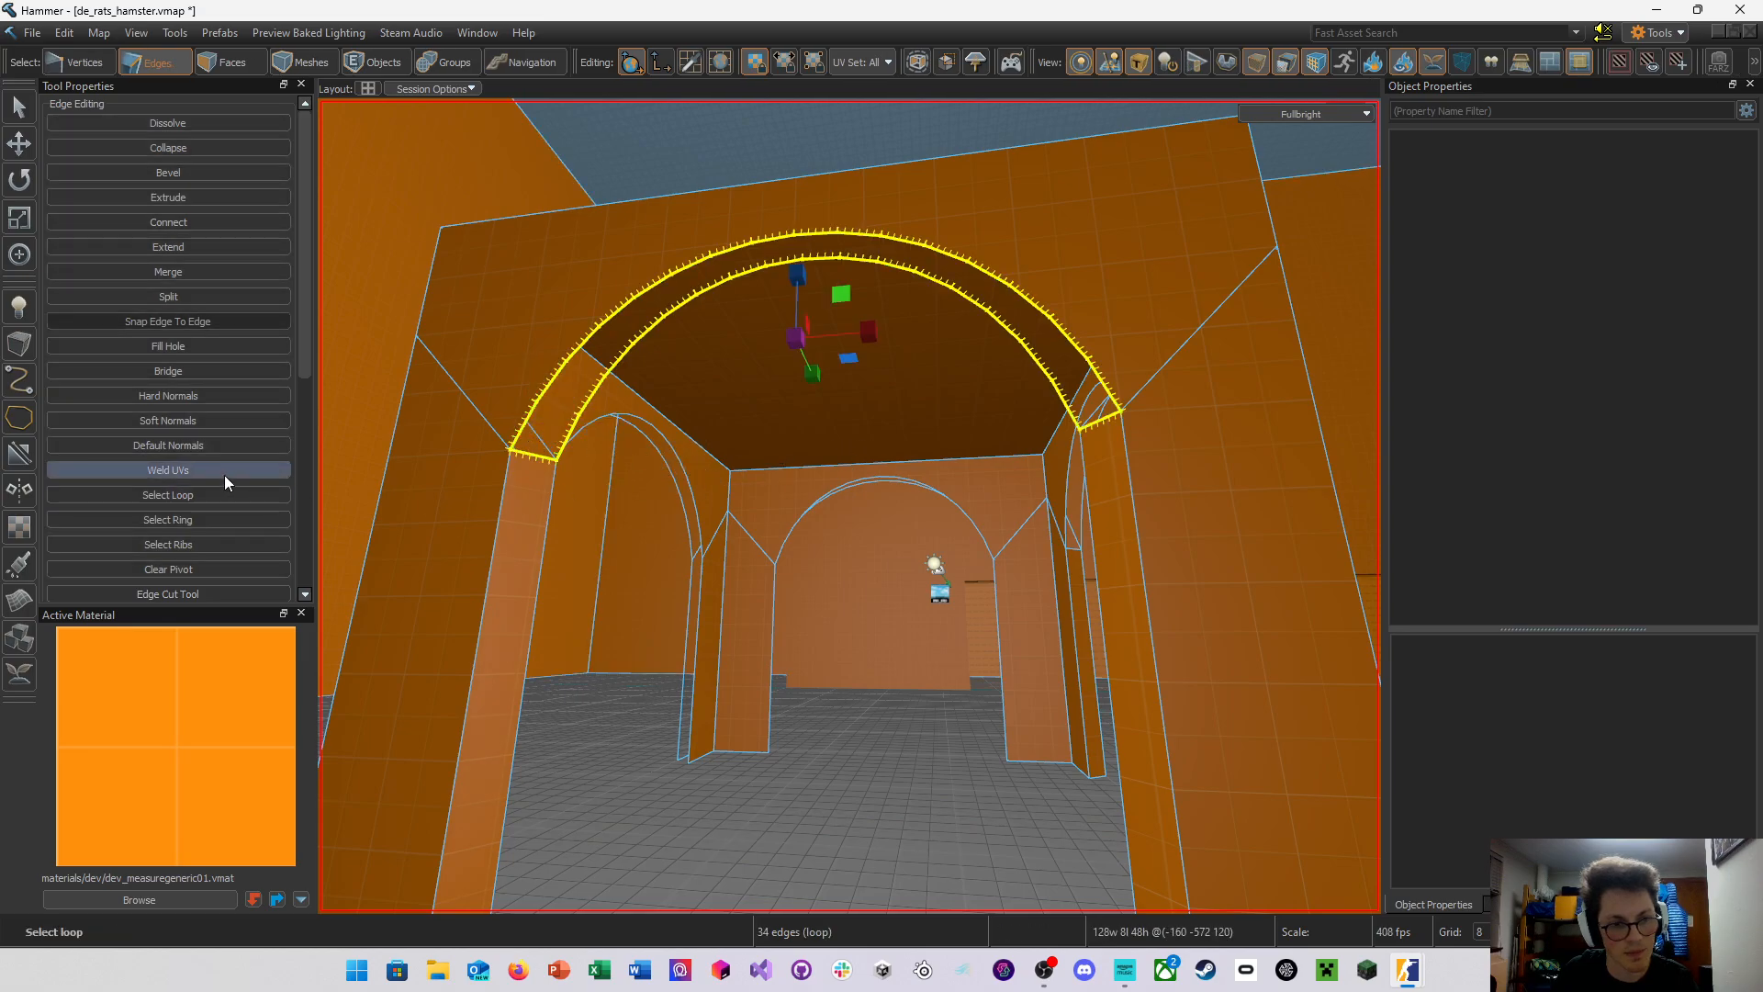
click(245, 347)
Select the open edge loop of an adjacent side arch's curve and close it with Fill Hole
mouse_move(670, 500)
right_down()
mouse_move(850, 504)
mouse_move(670, 500)
right_up()
key(w)
key(a)
double_click(679, 532)
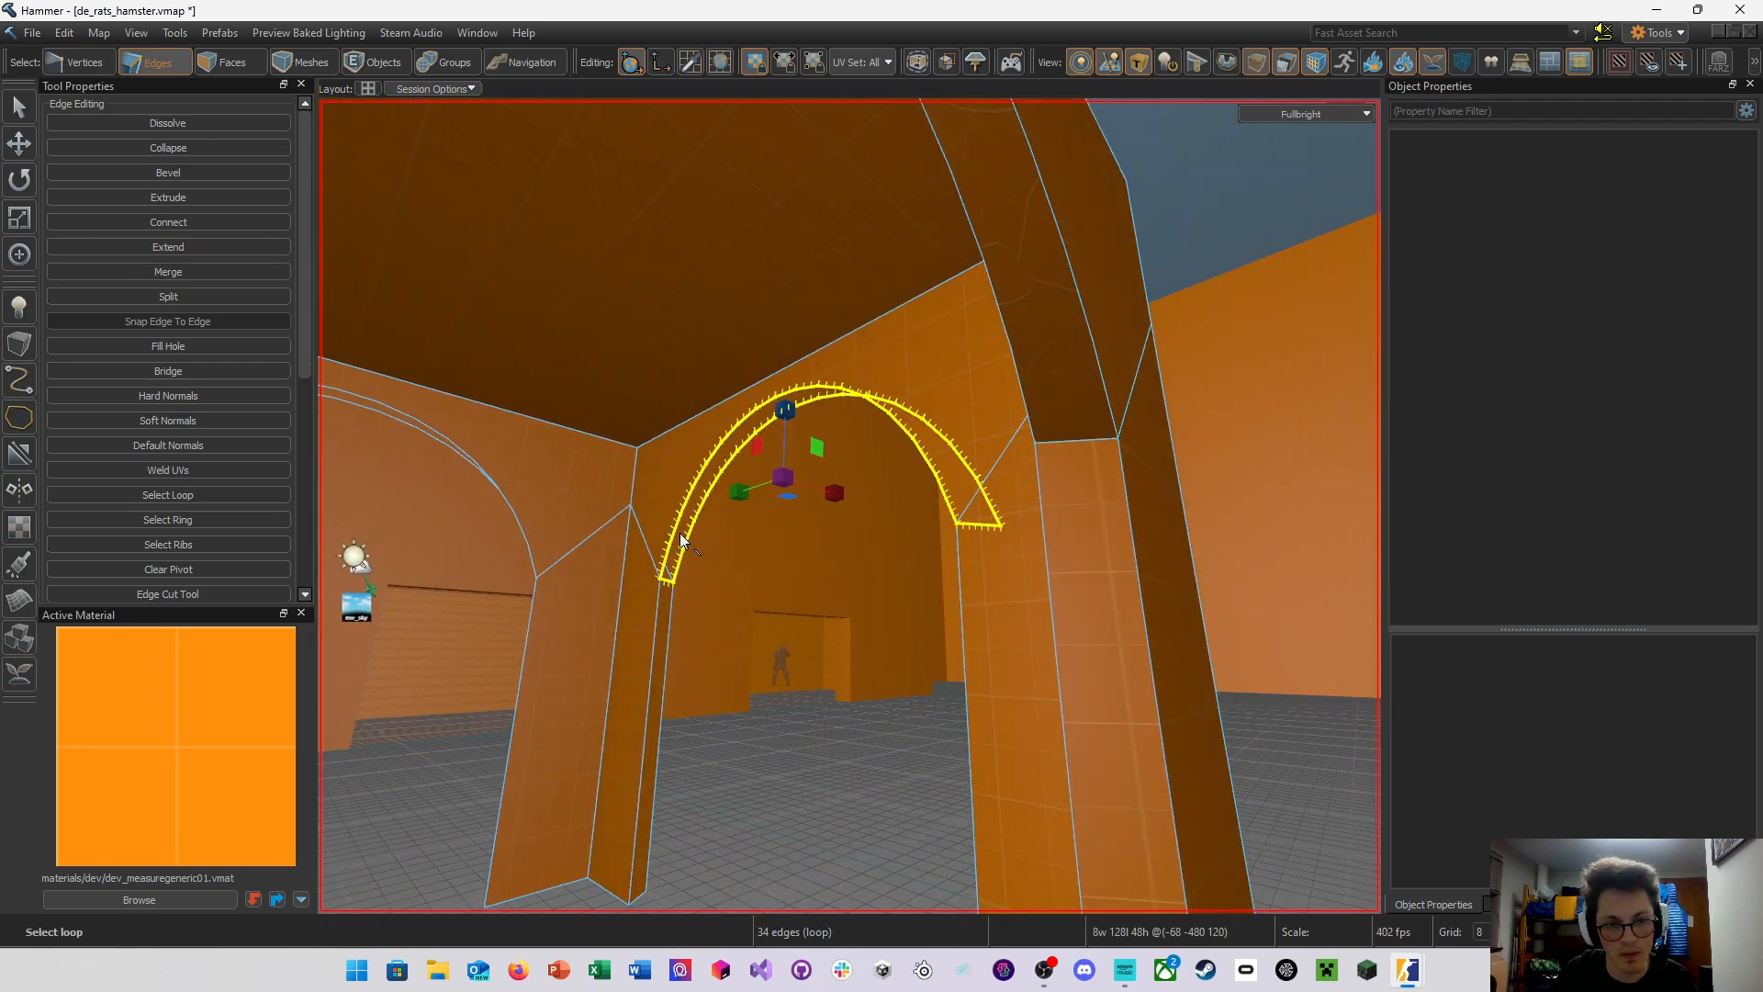
click(257, 349)
Select the open edge loop of the arch opposite the front one and close it with Fill Hole
right_drag(670, 499, 850, 506)
key(w)
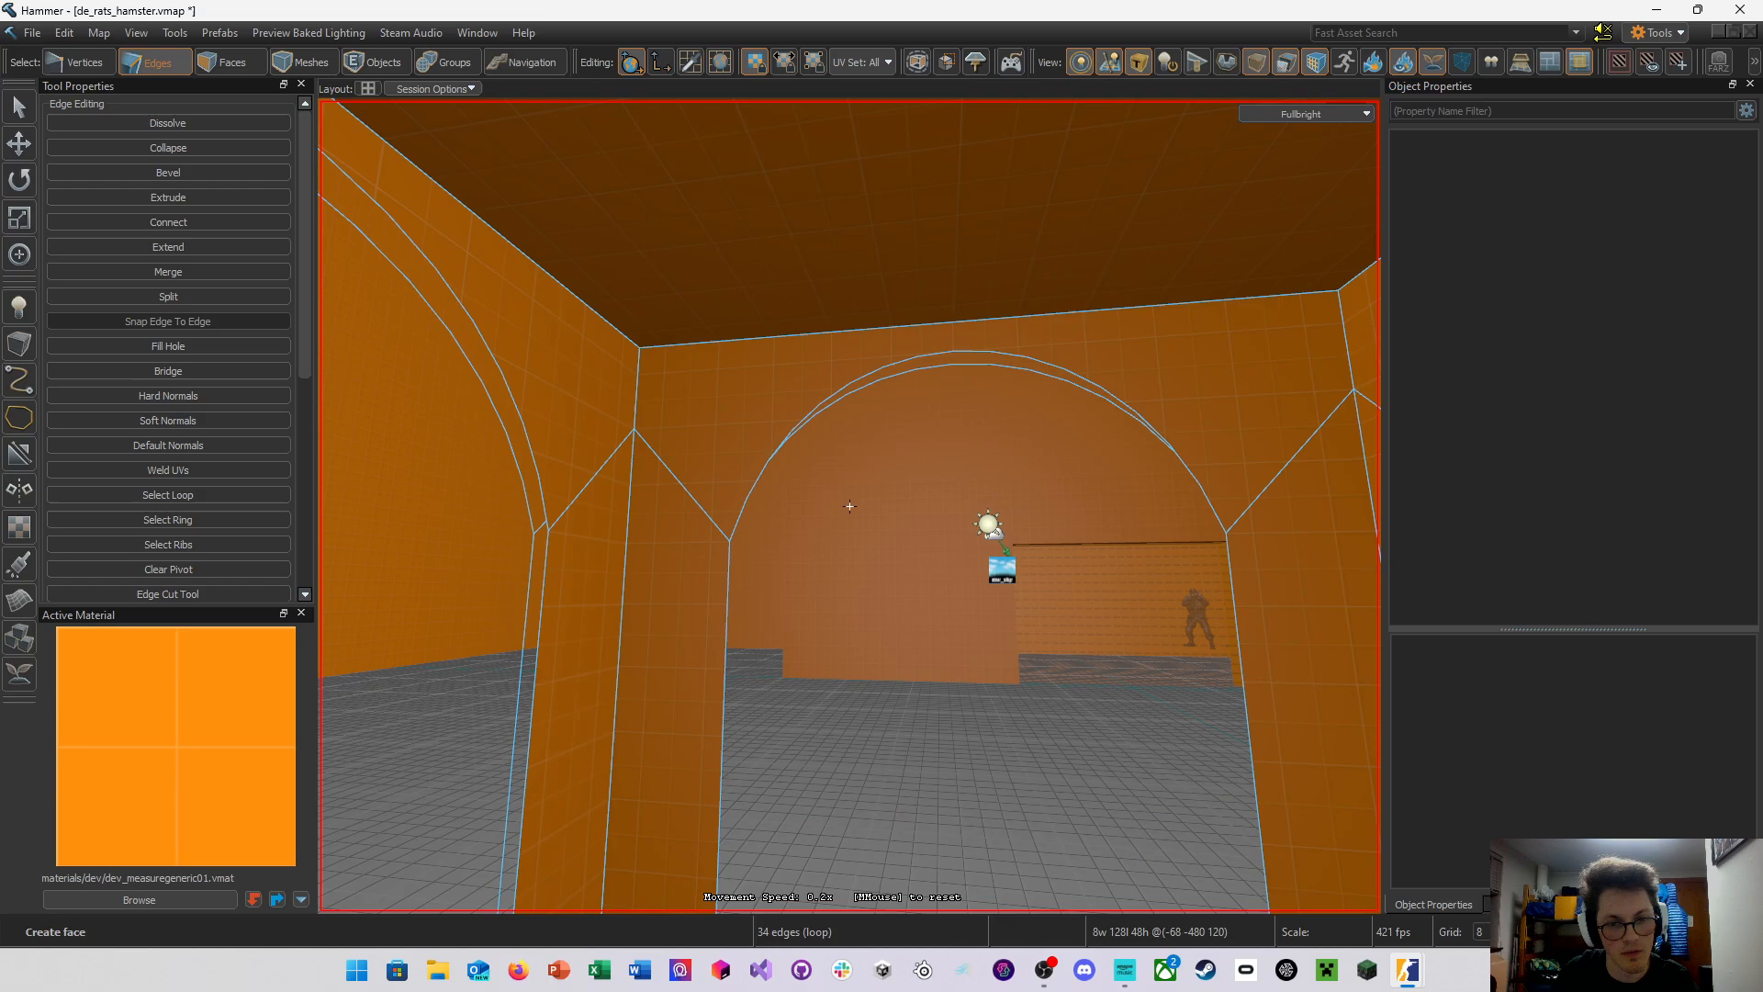
double_click(792, 432)
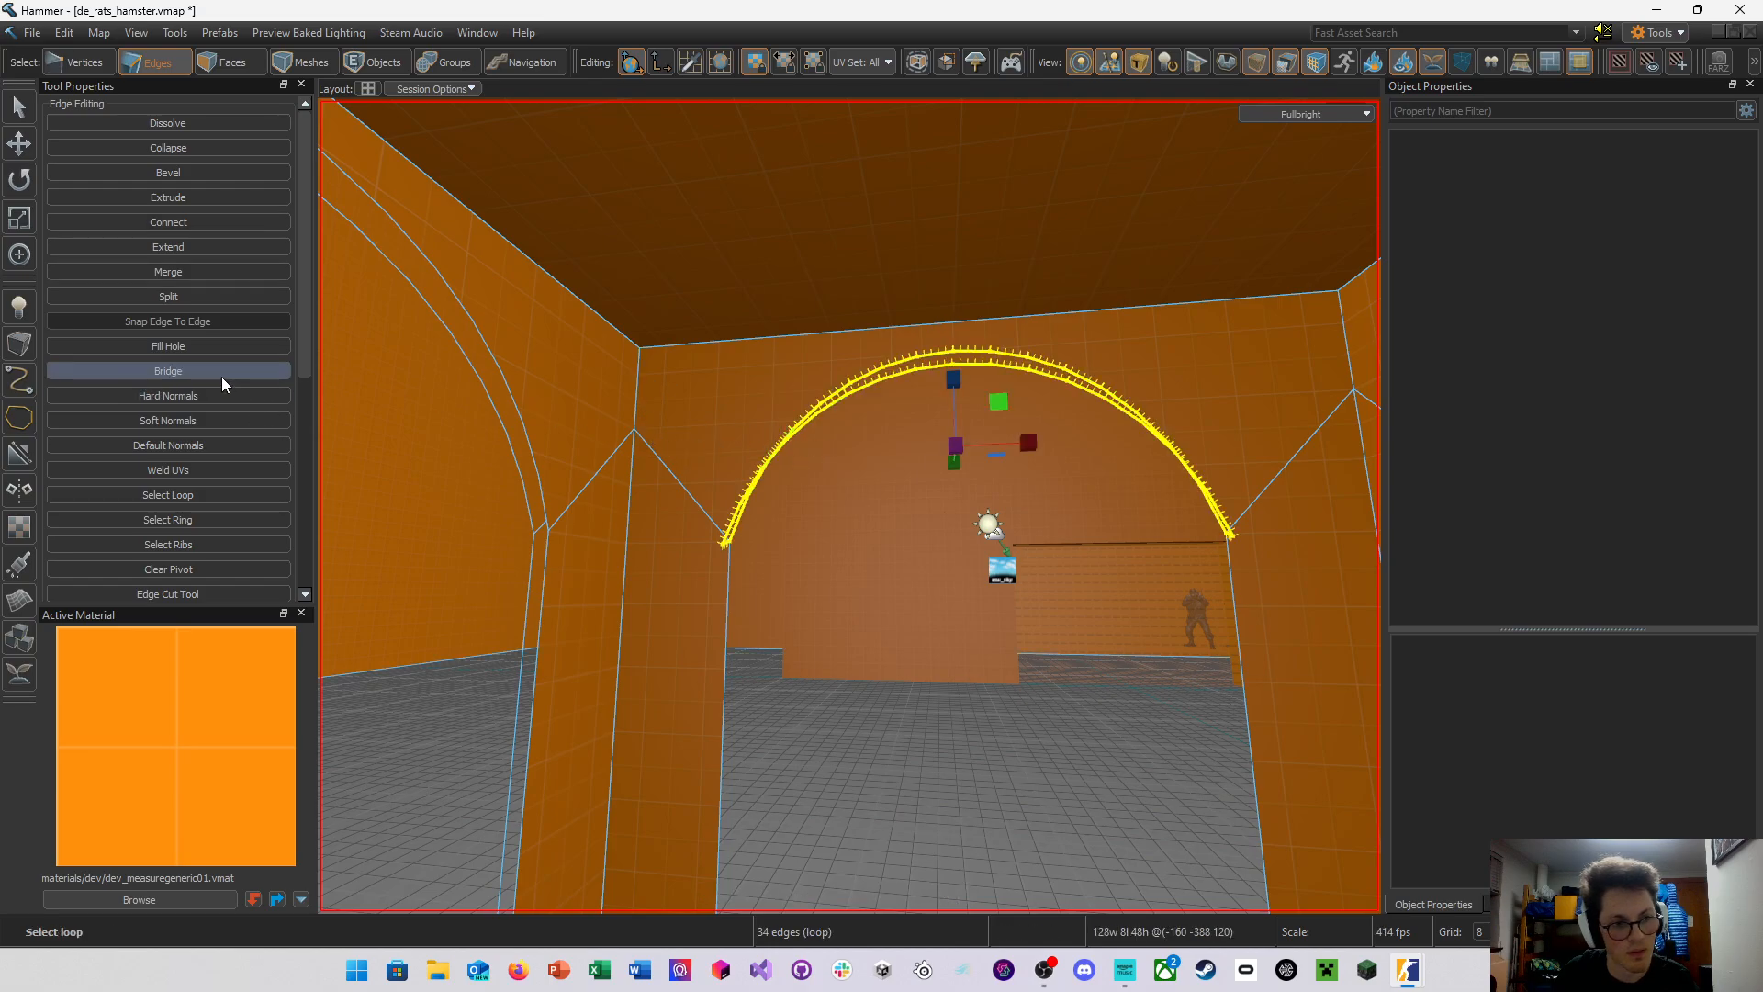
click(210, 357)
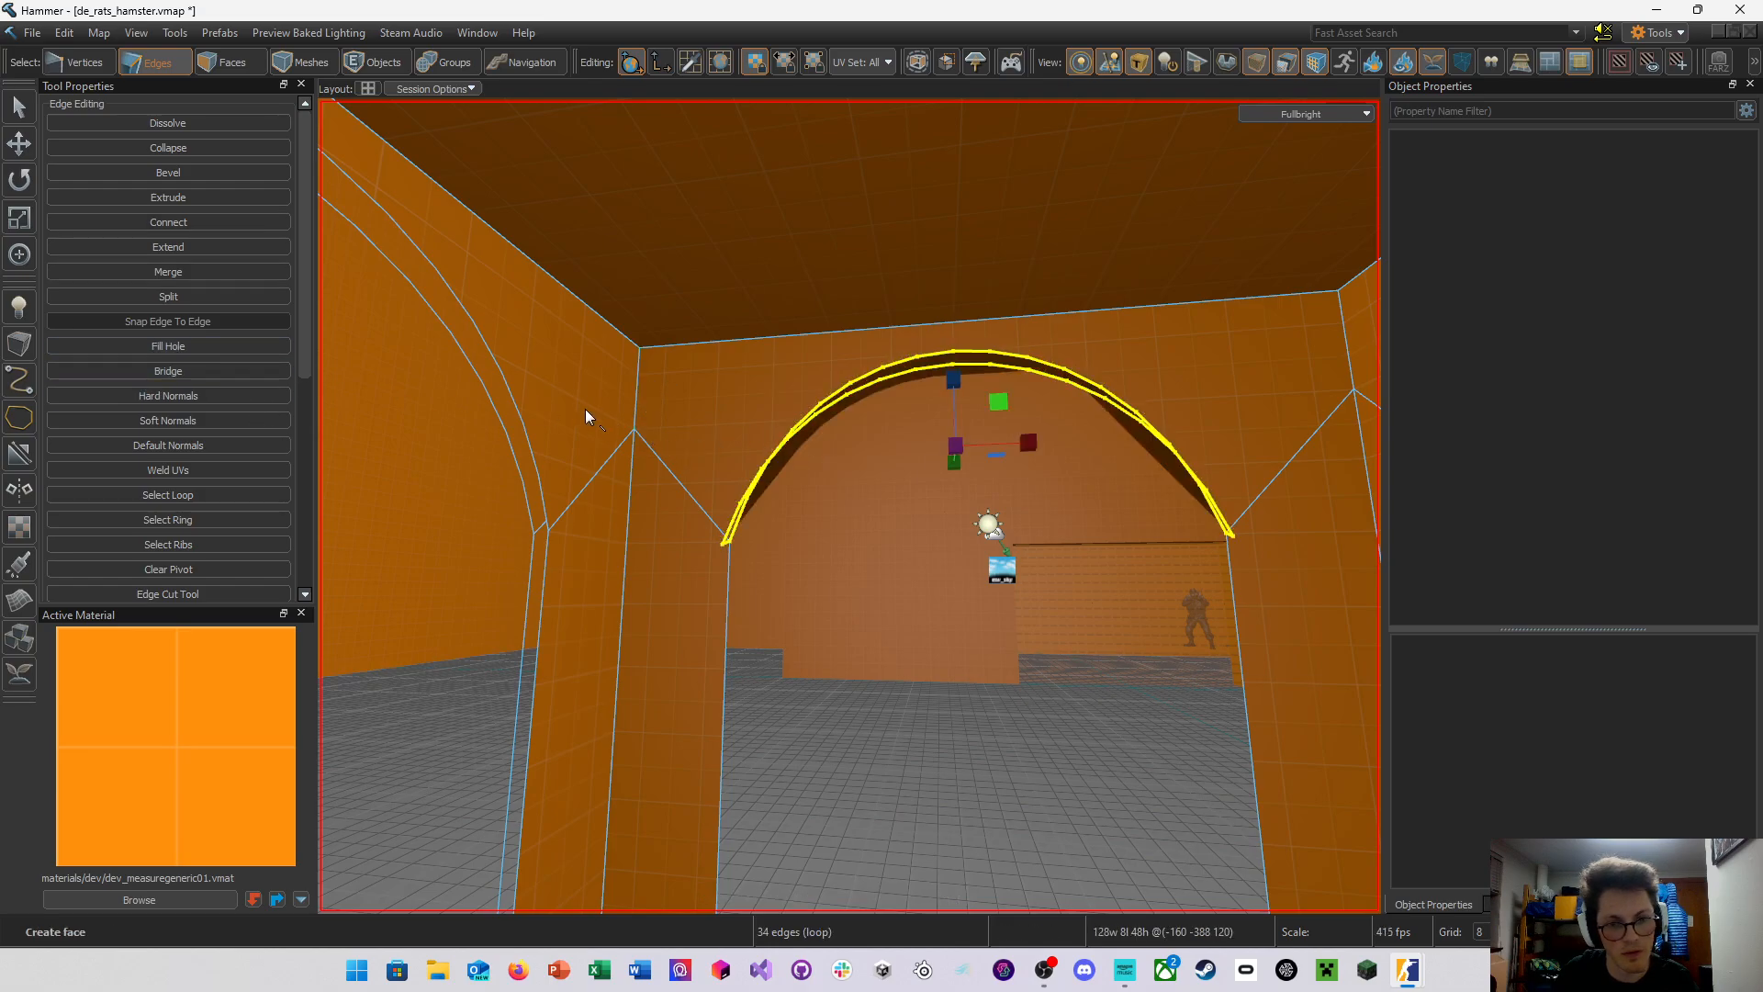
Select the open edge loop around the last arch's curve and legs, close it with Fill Hole, and inspect the arches
double_click(542, 496)
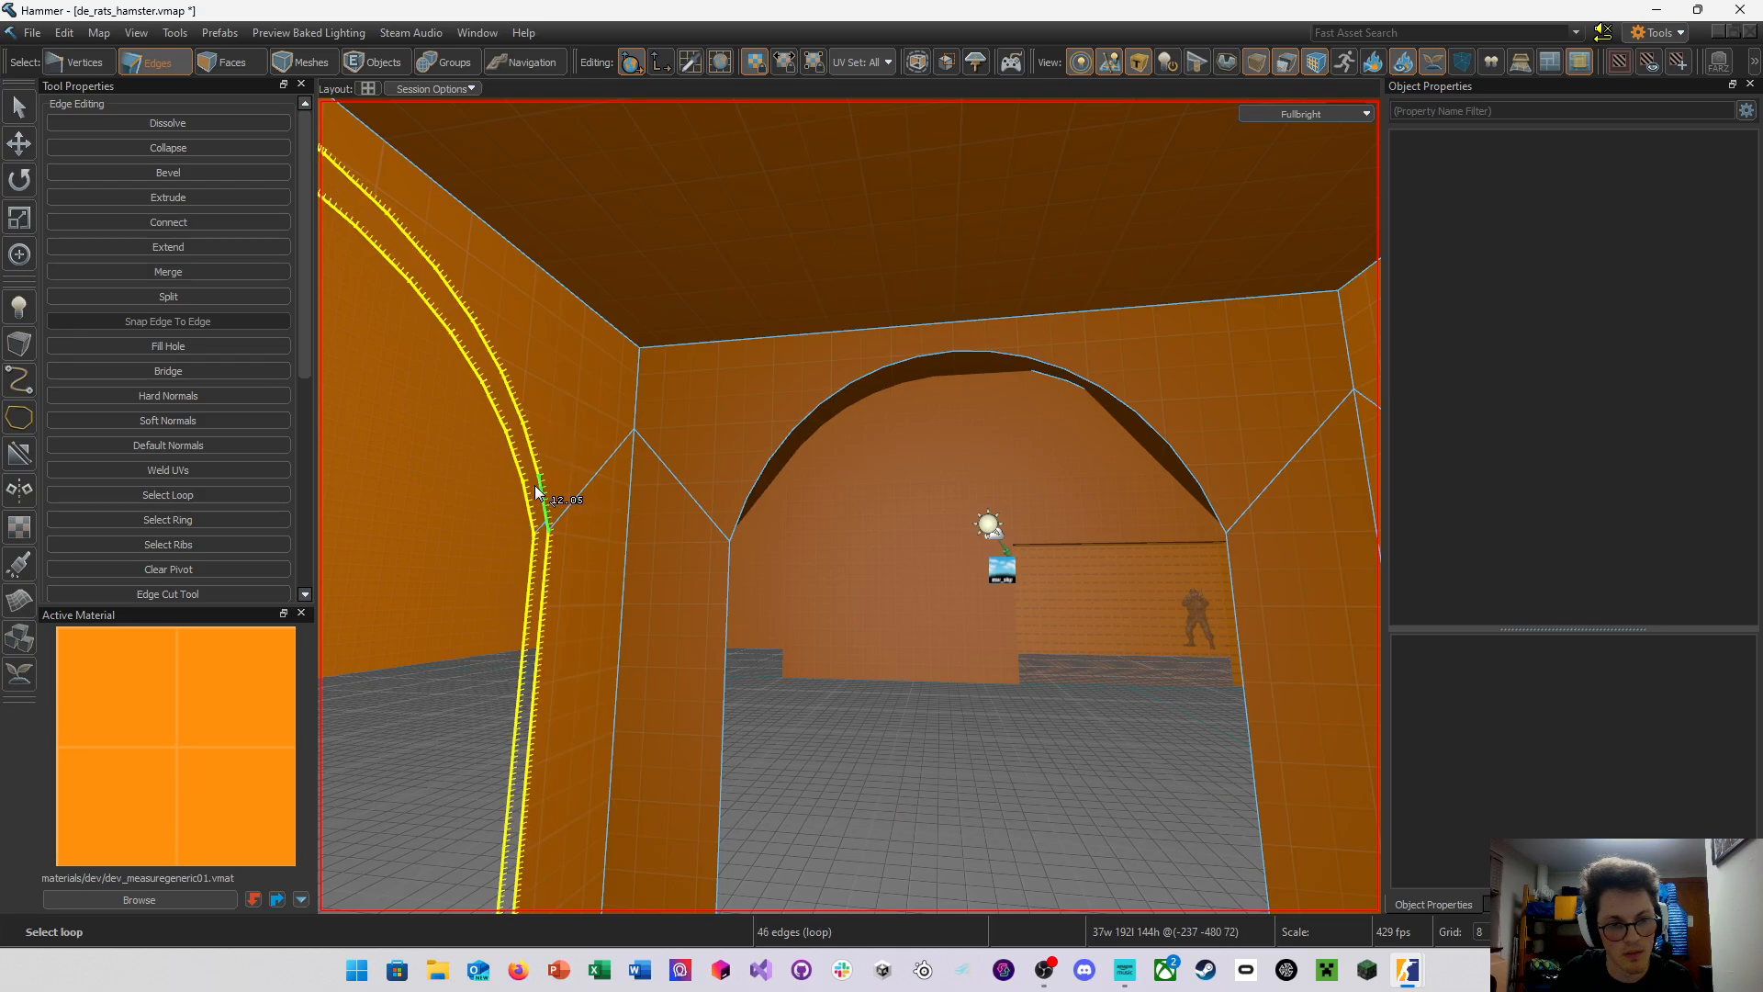
click(198, 349)
key(s)
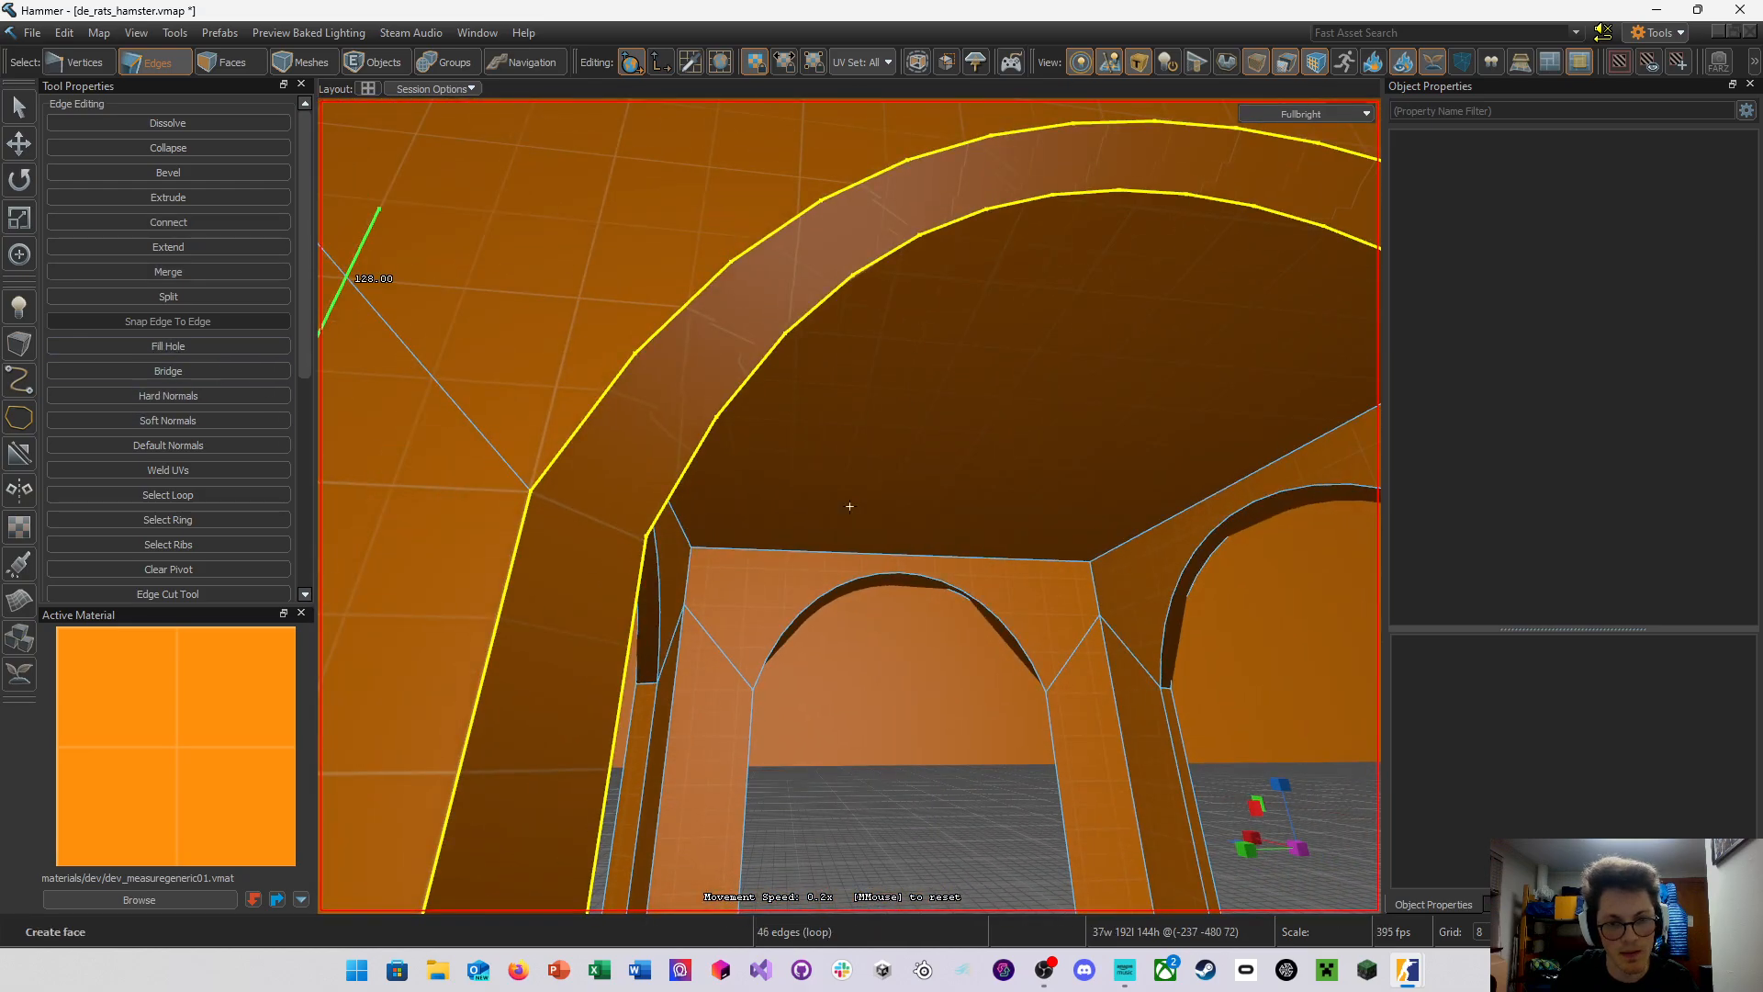
key(w)
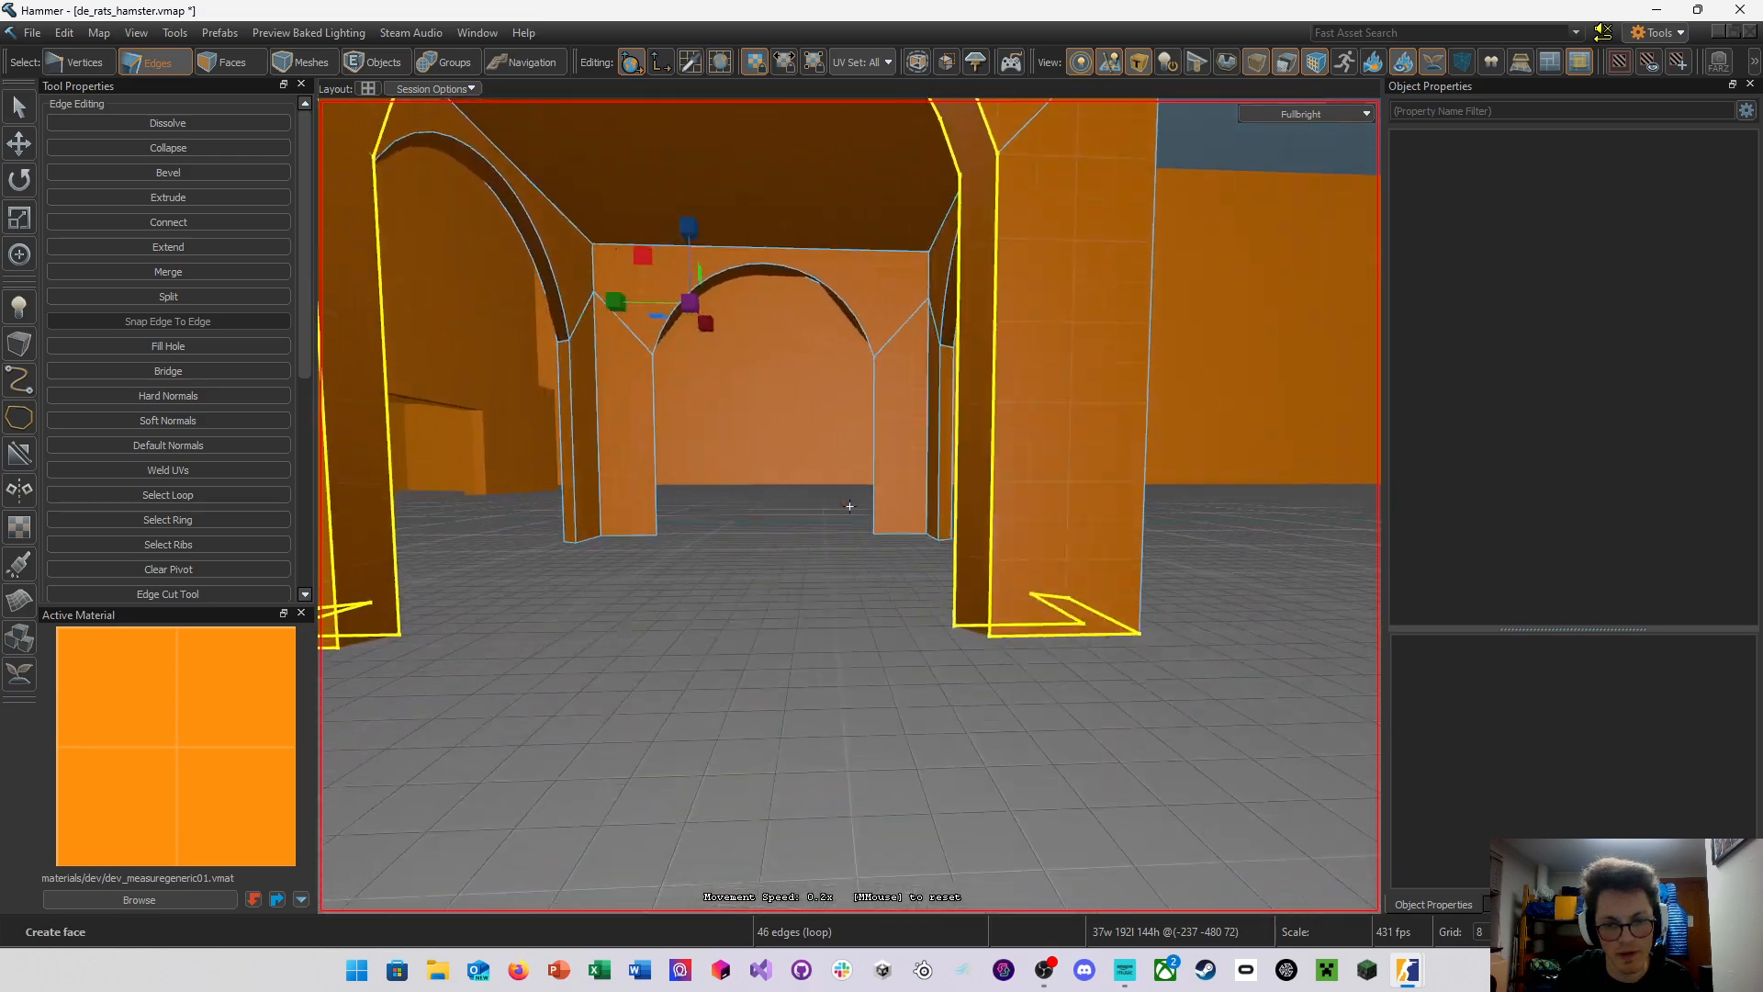
key(a)
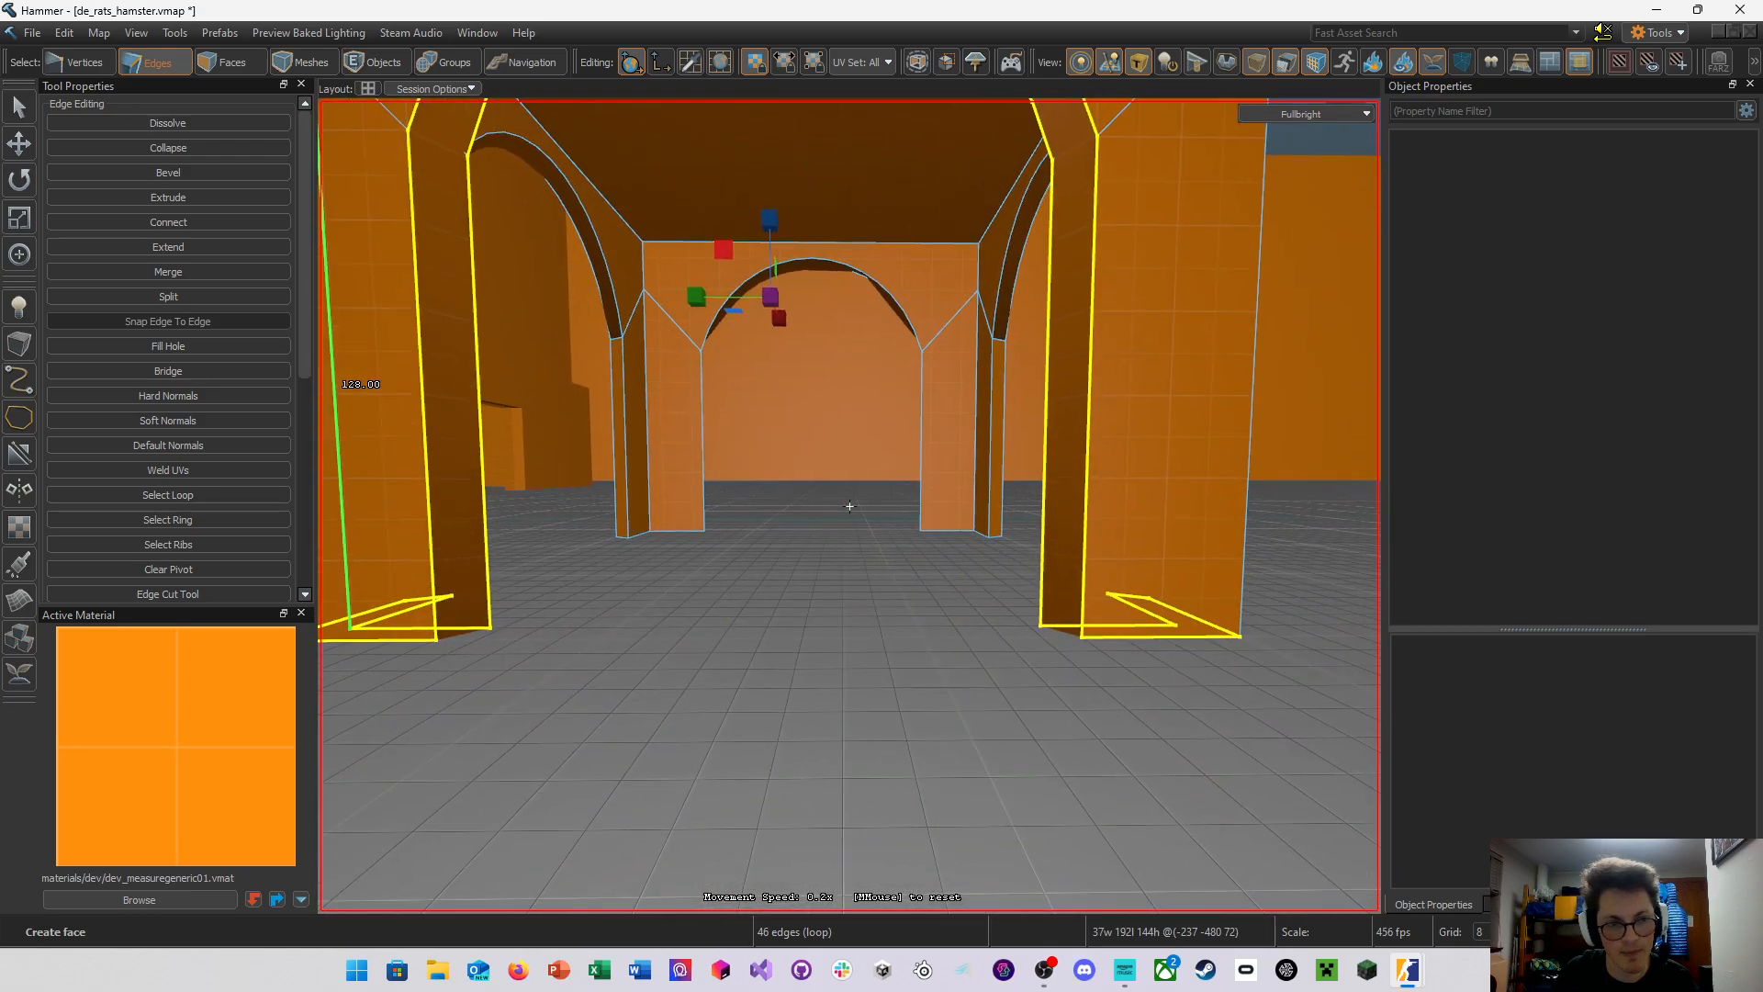
key(s)
right_drag(849, 506, 602, 436)
mouse_move(674, 379)
right_down()
mouse_move(849, 506)
mouse_move(674, 378)
right_up()
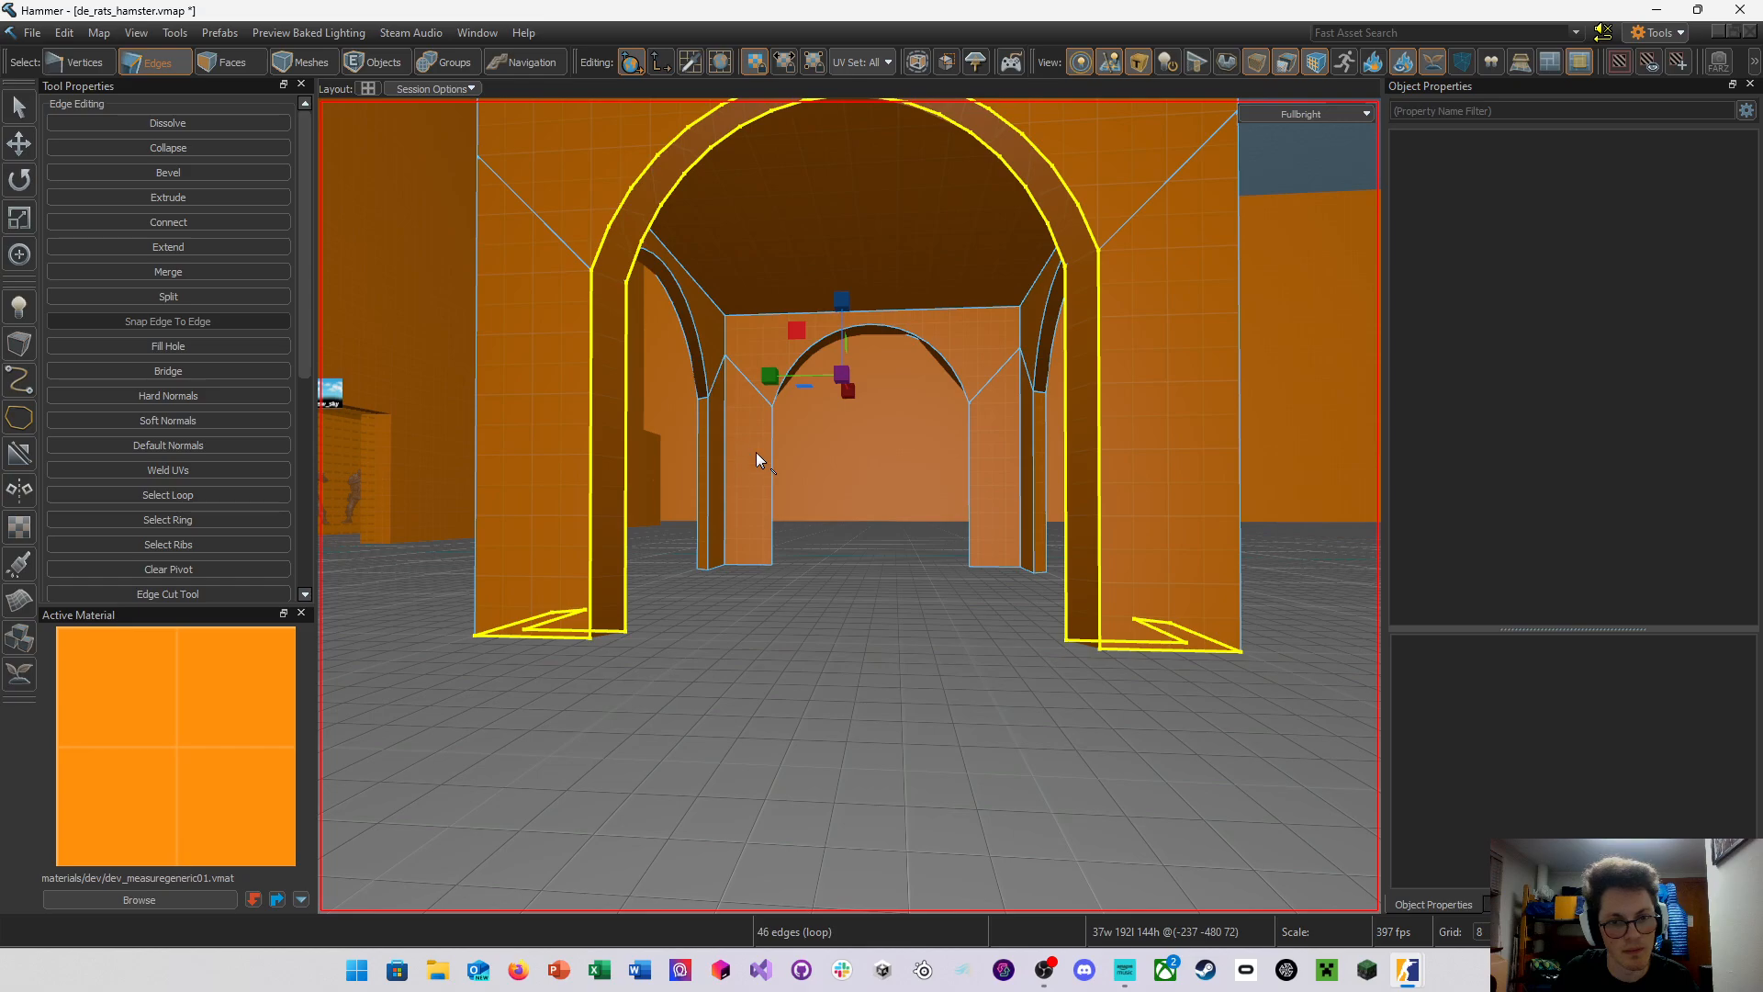
Select the edges around the far arch's opening and along its vertical leg
double_click(769, 455)
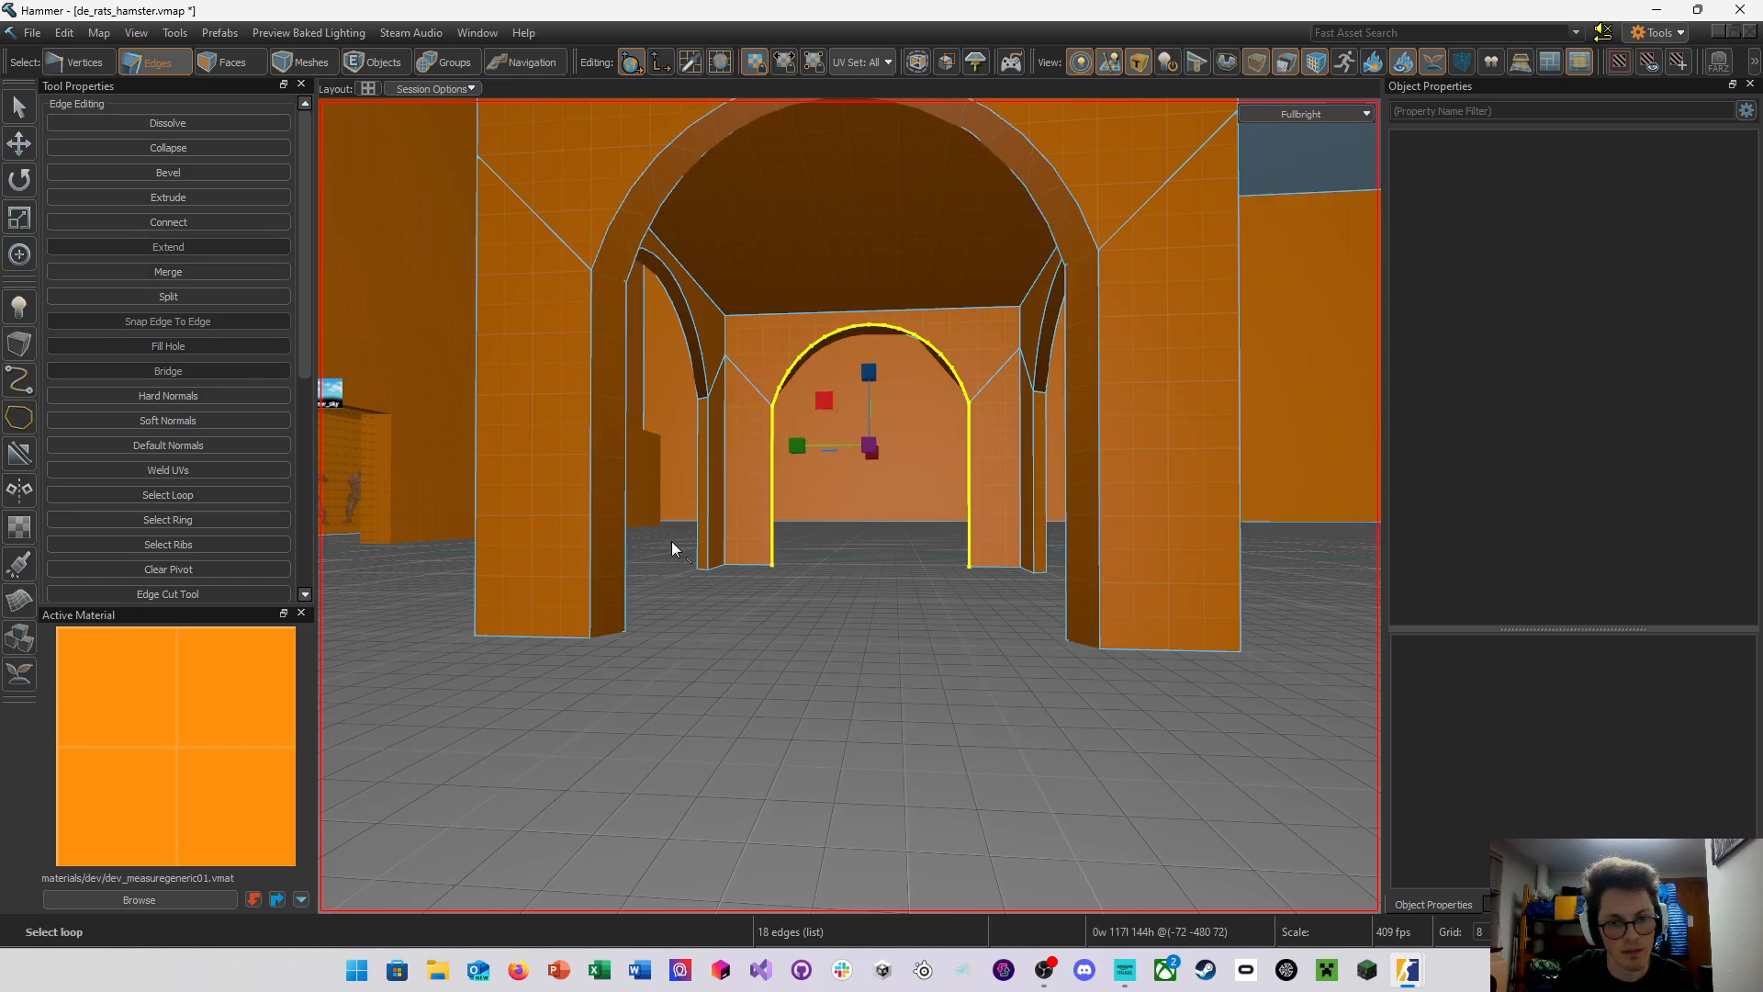
click(625, 538)
double_click(776, 525)
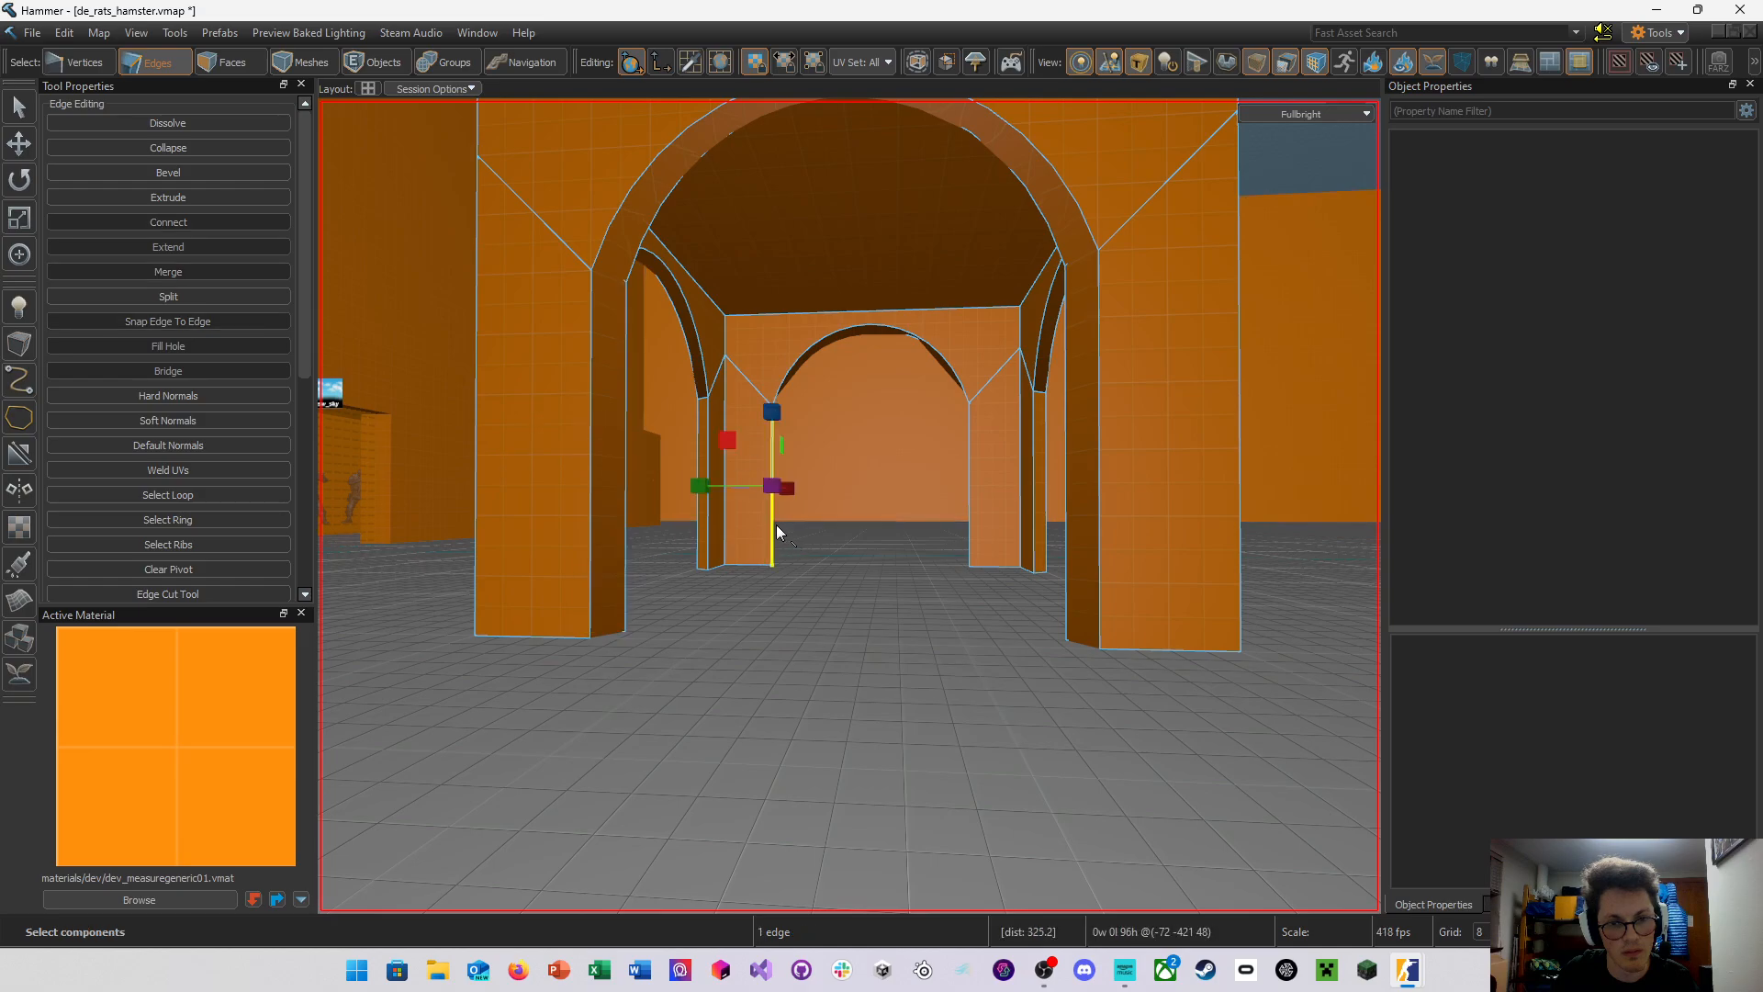
key(w)
mouse_move(874, 483)
right_down()
mouse_move(846, 503)
mouse_move(823, 488)
mouse_move(847, 505)
right_up()
key(s)
click(867, 399)
key(s)
double_click(792, 434)
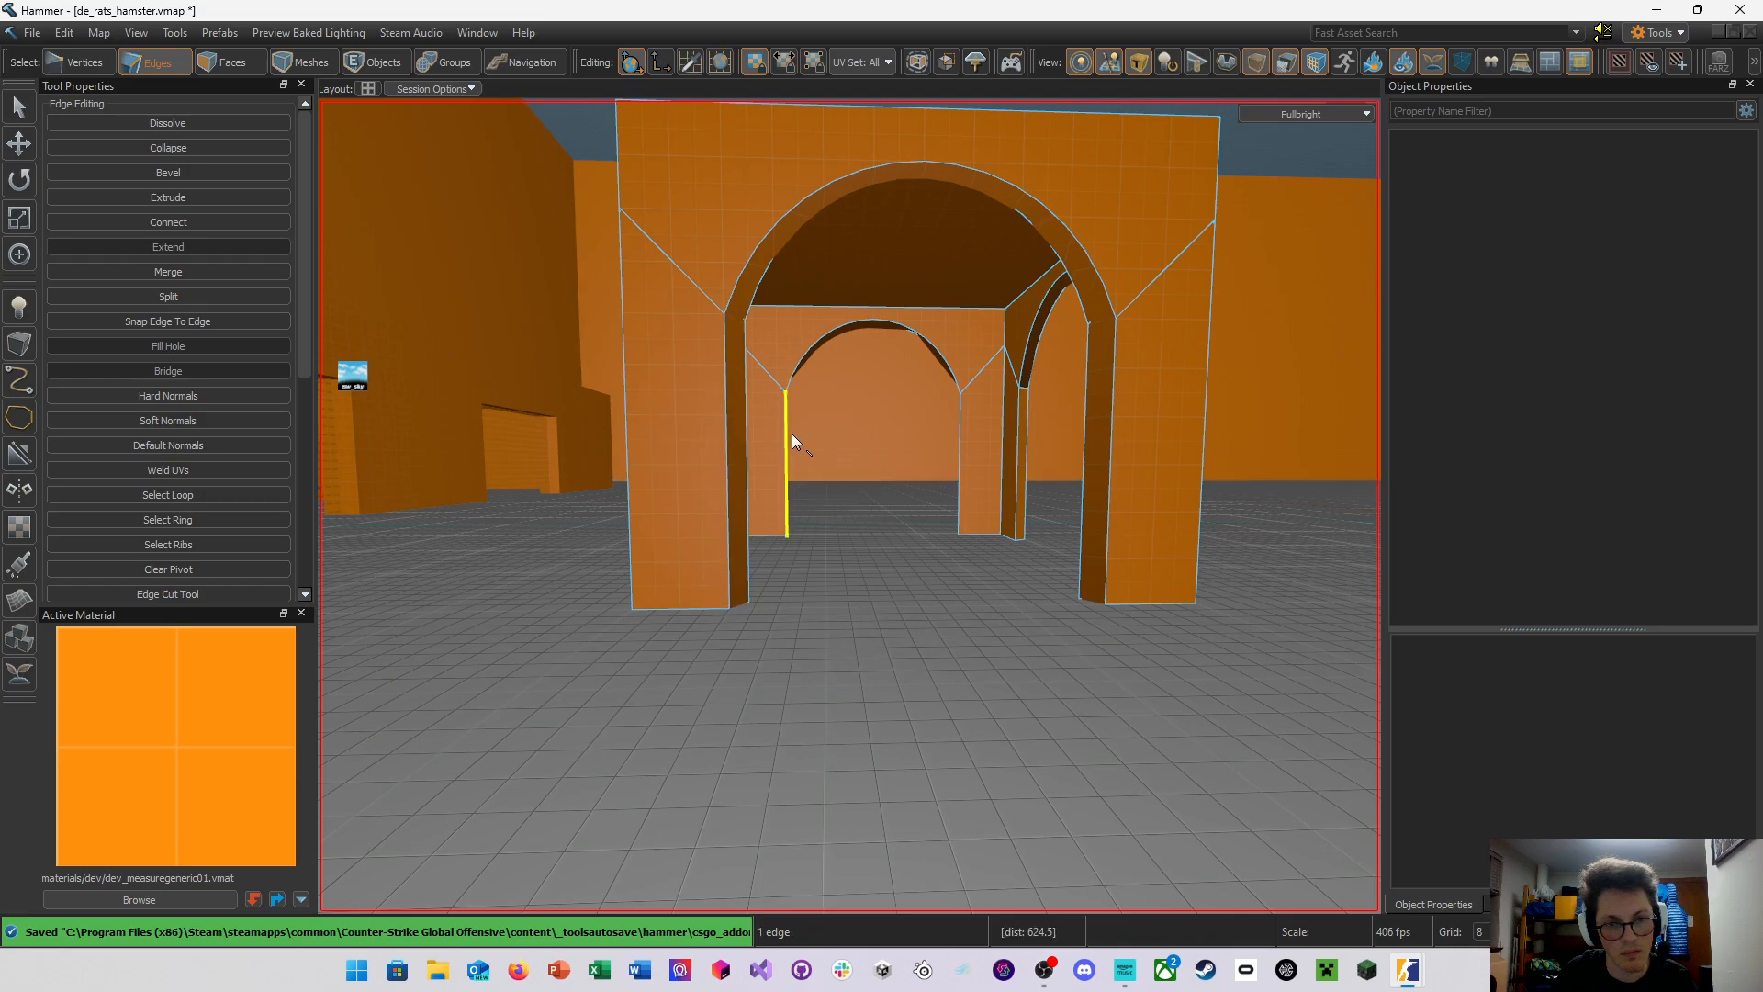
Select the full inner edge loop of the nearest arch and scale it horizontally by 1.09 to a 128-unit width
key(d)
right_drag(924, 453, 850, 506)
key(w)
key(s)
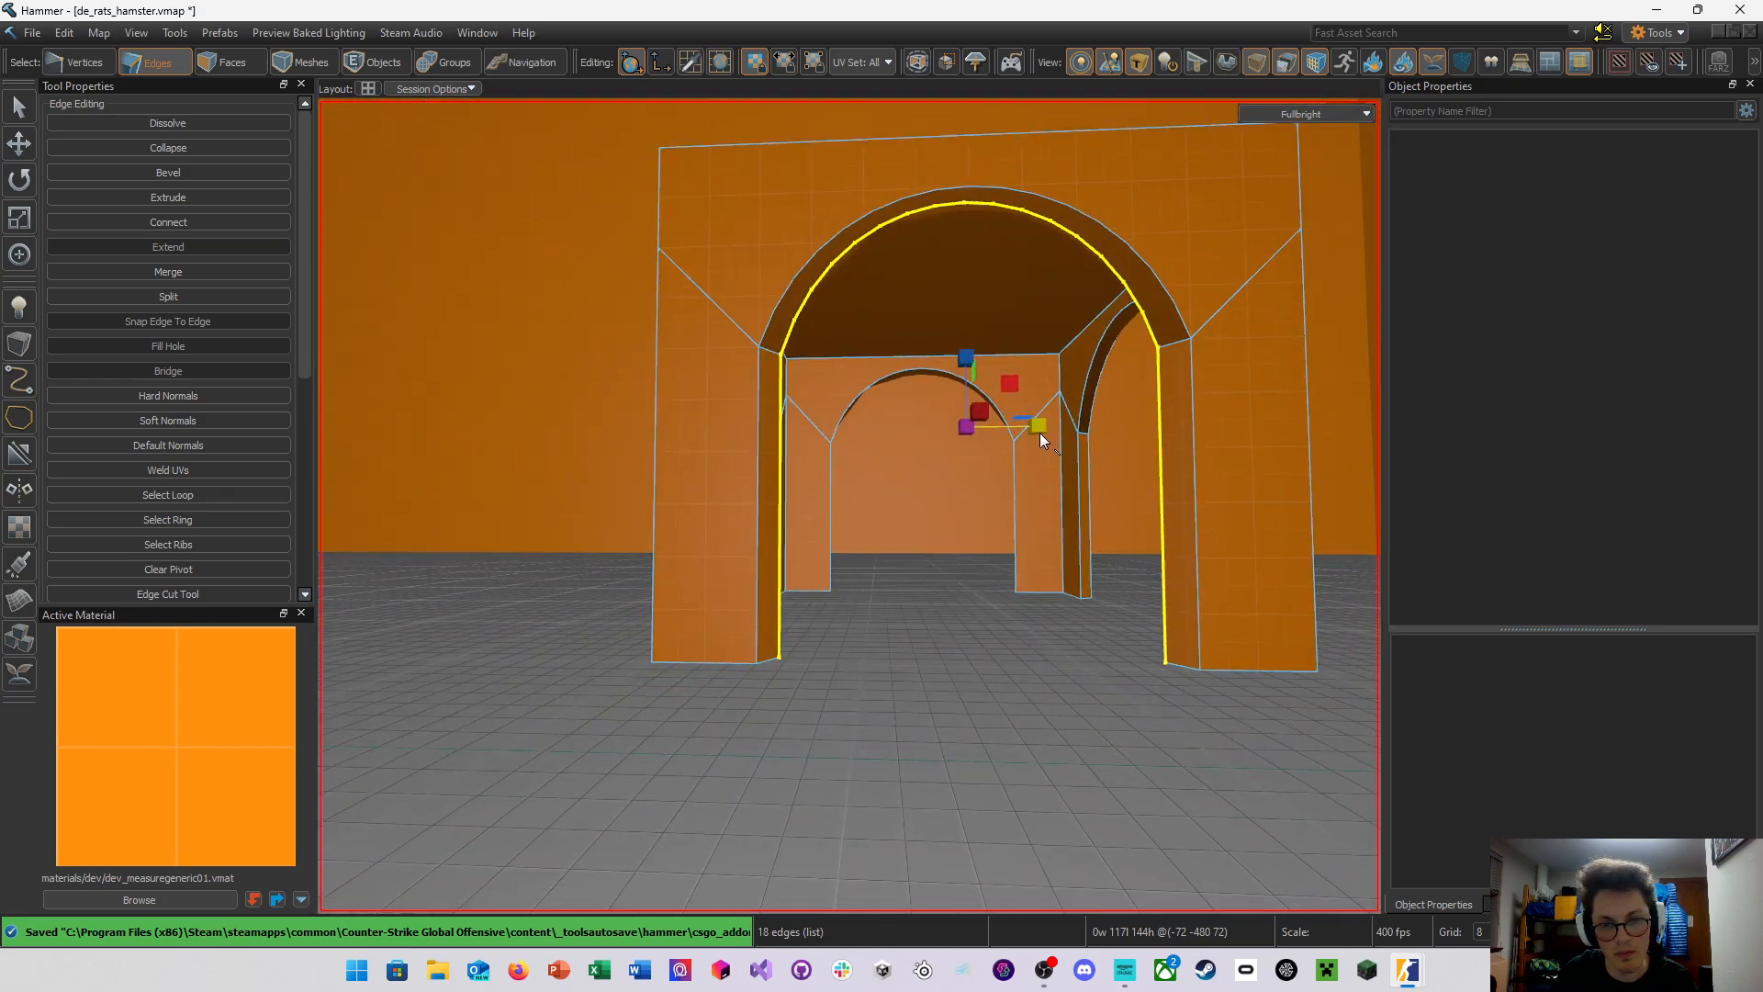
Select the inner edge loop of the adjacent arch and scale it horizontally by 1.09
key(w)
right_drag(1047, 424, 1056, 496)
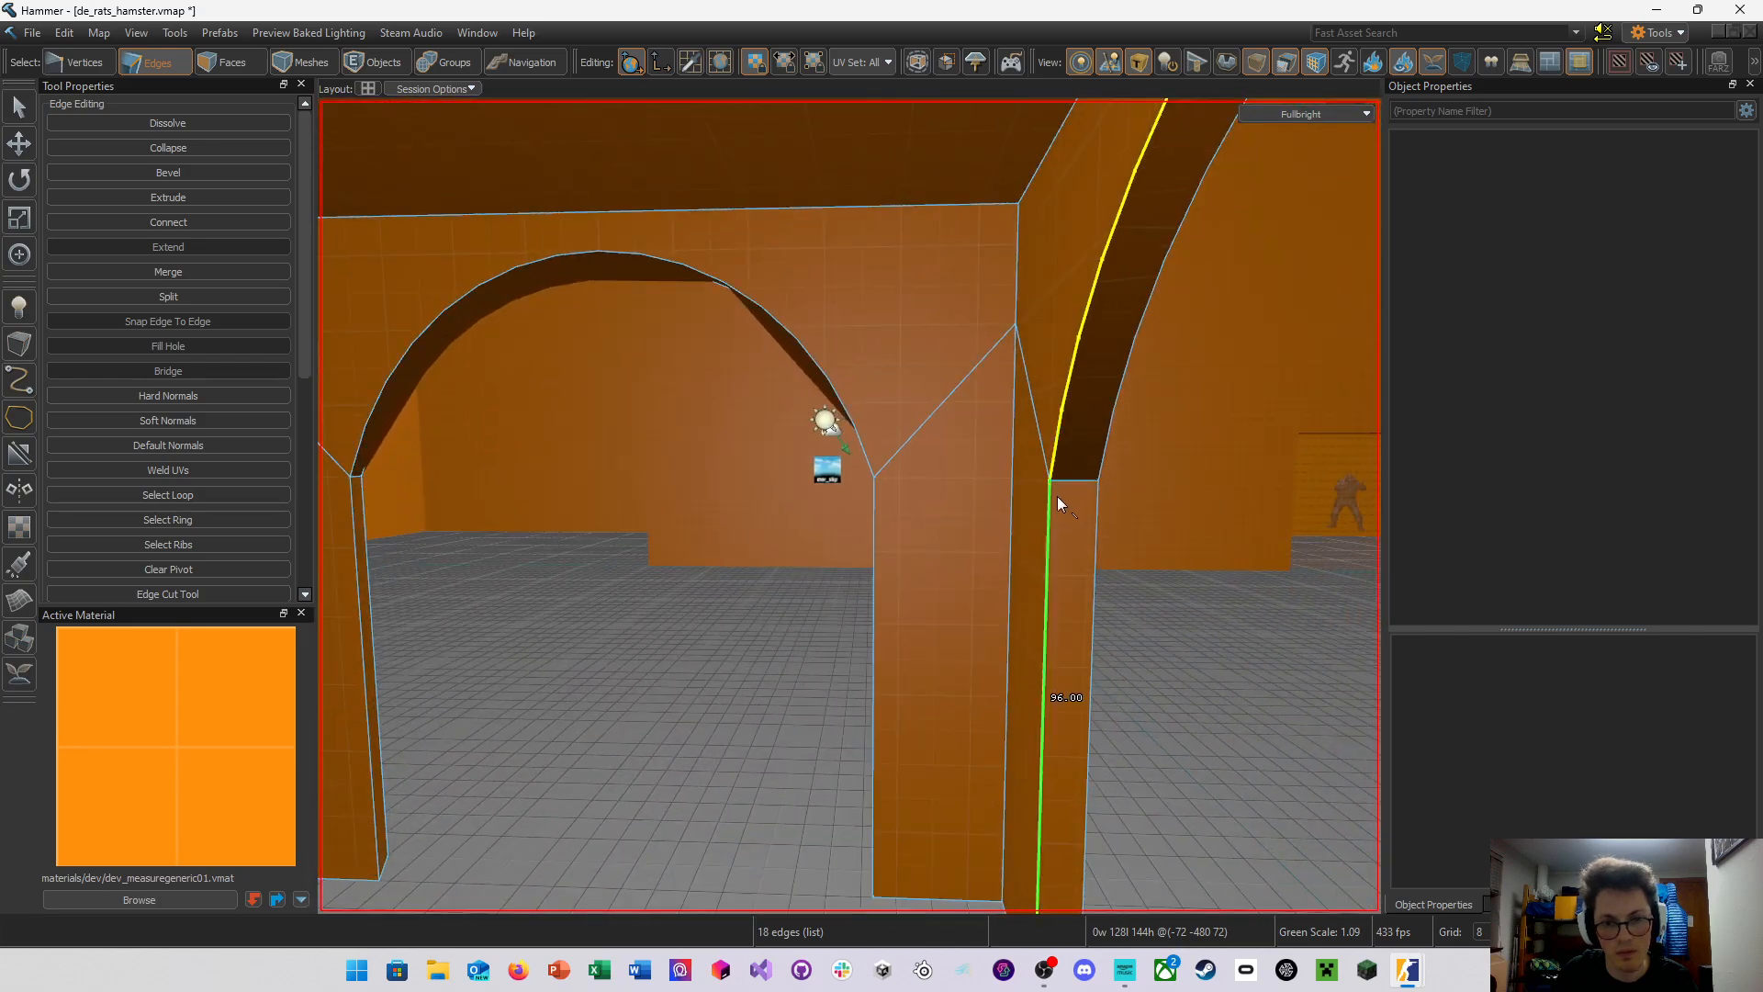
double_click(874, 564)
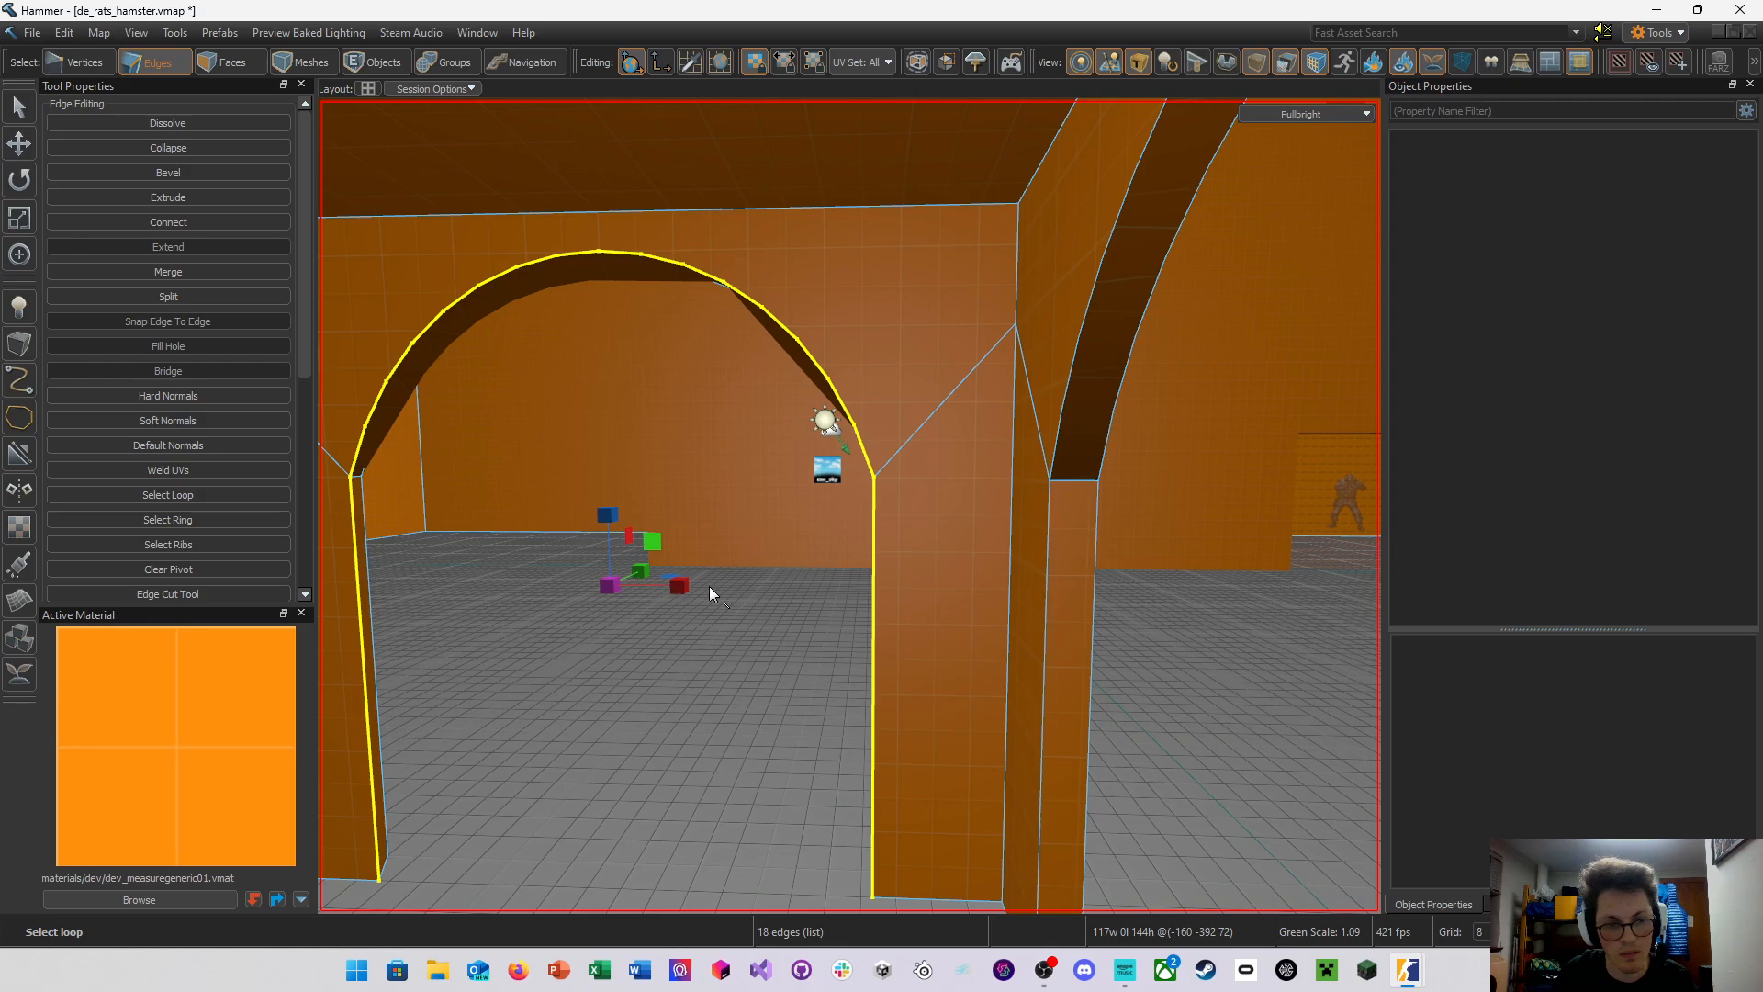
drag(685, 582, 688, 581)
Try to select the third arch's complete inner edge loop, including both vertical sides
key(a)
right_drag(688, 580, 617, 443)
double_click(628, 566)
key(a)
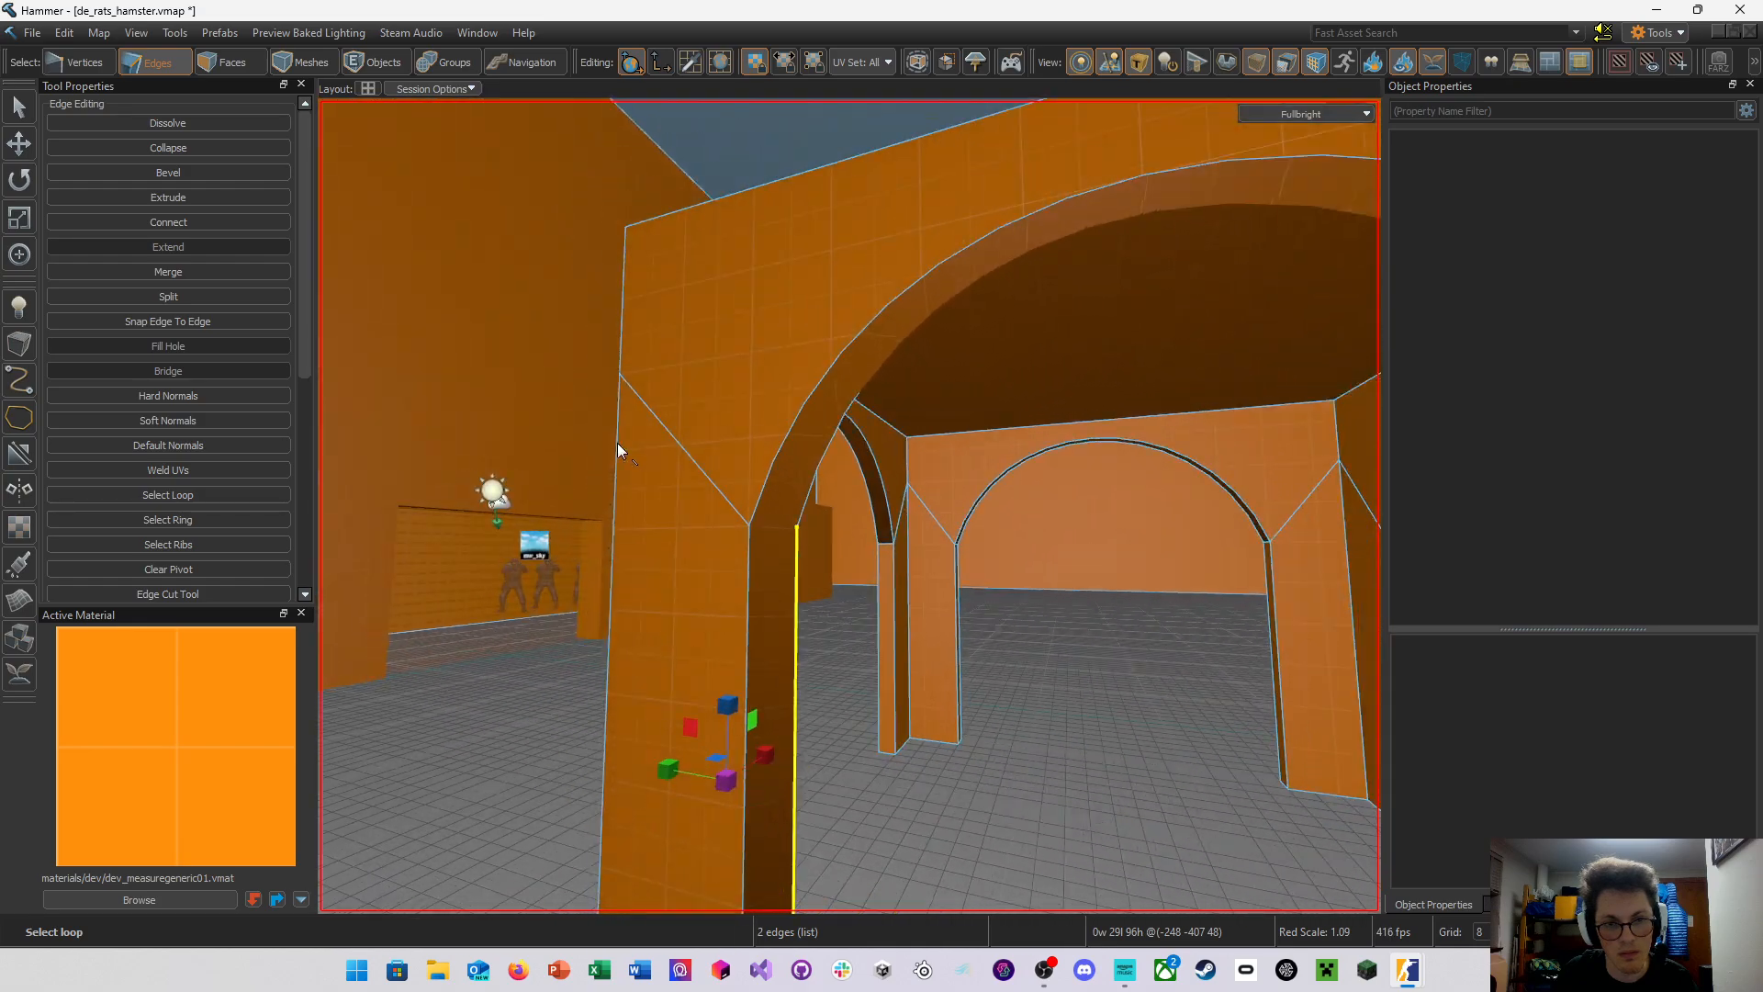
double_click(804, 500)
right_drag(807, 503, 951, 521)
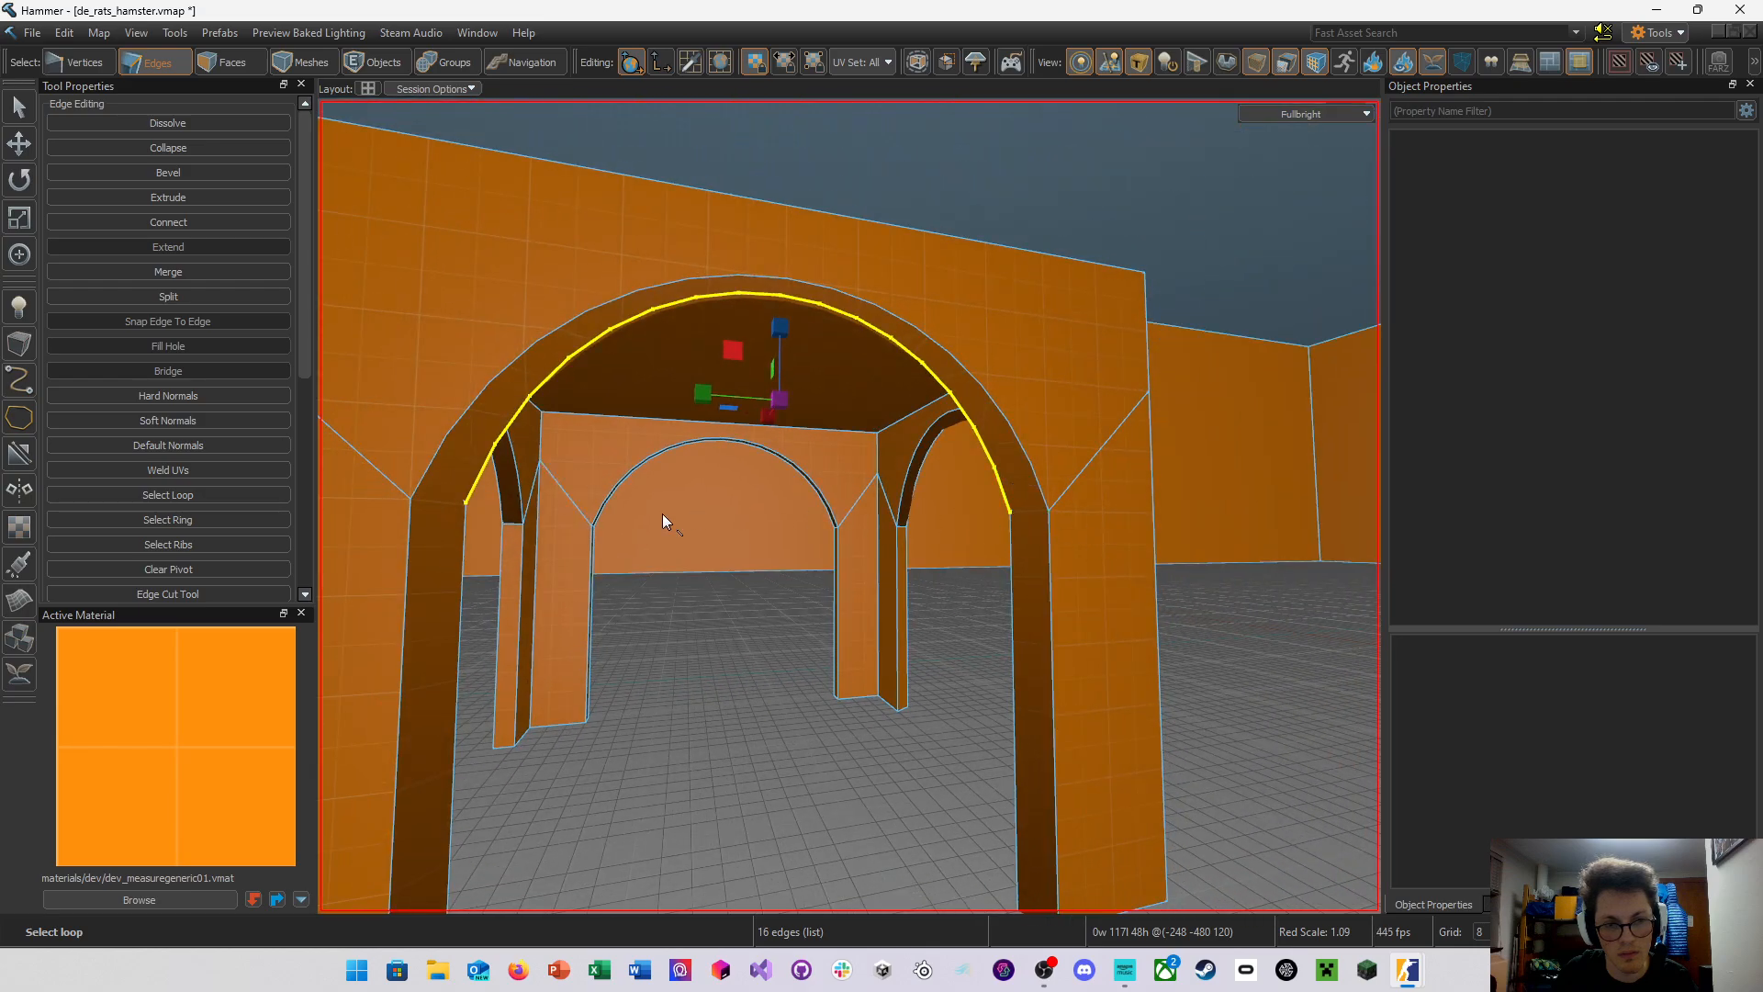
right_drag(433, 510, 849, 506)
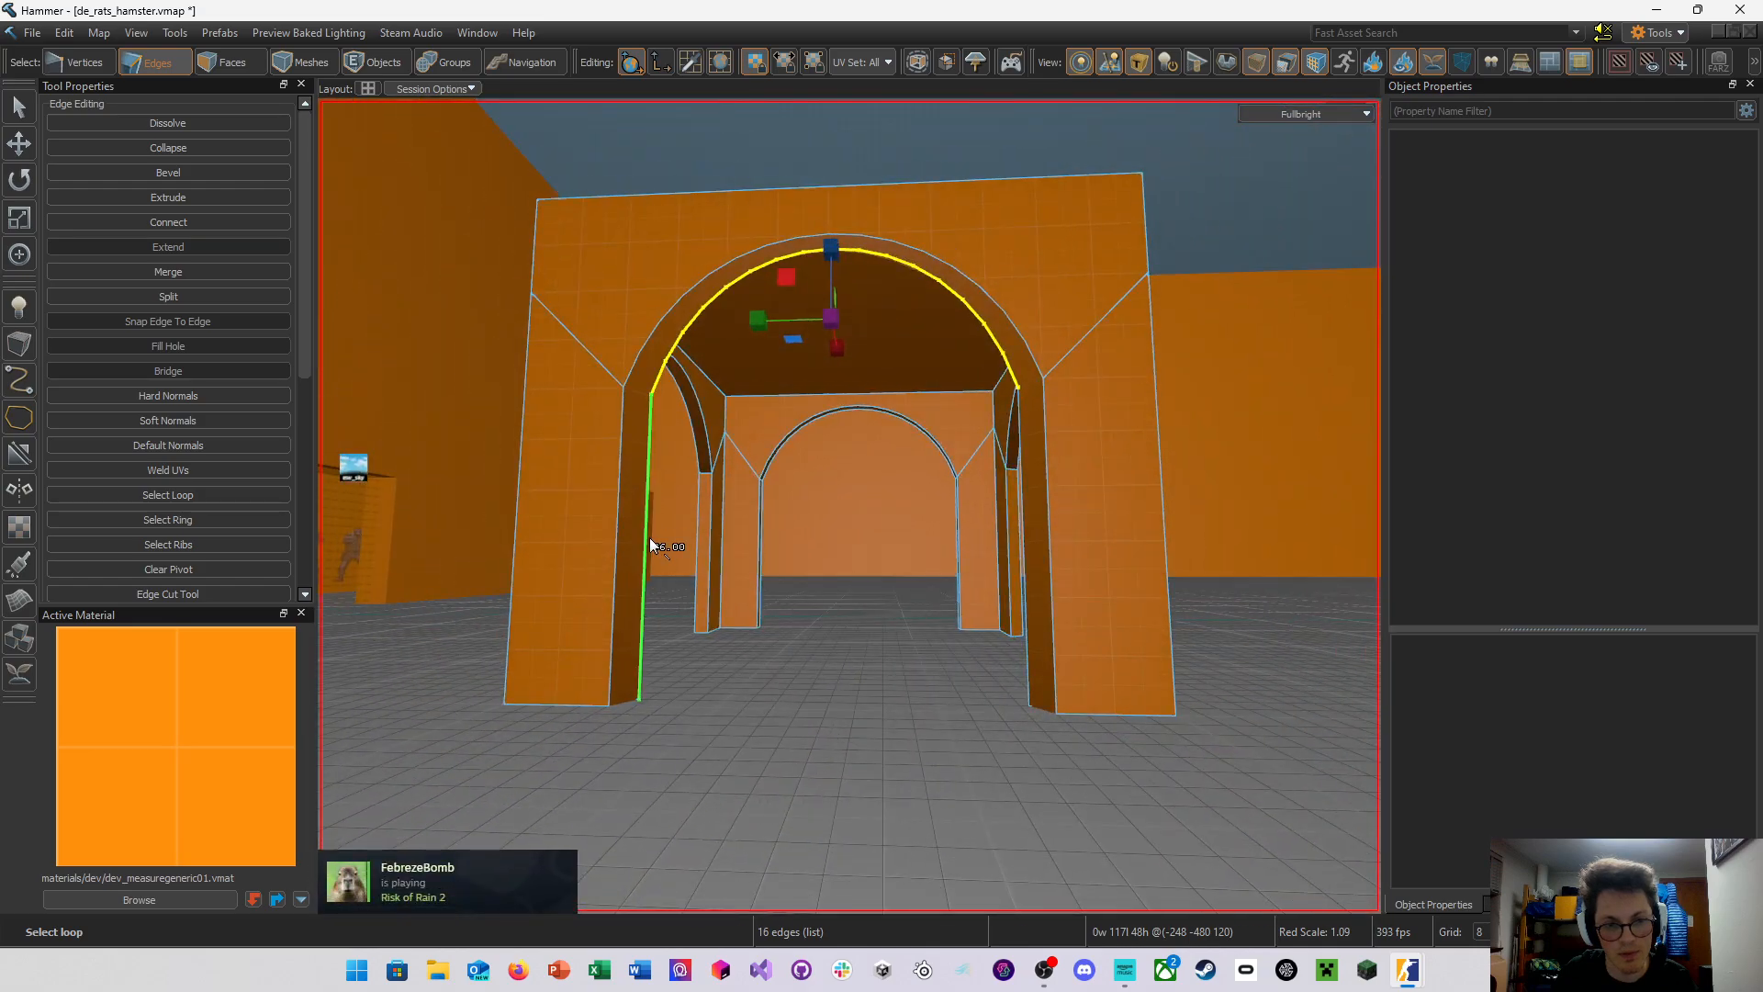
Try to widen the third arch by scaling only its two inner vertical edges apart
click(649, 537)
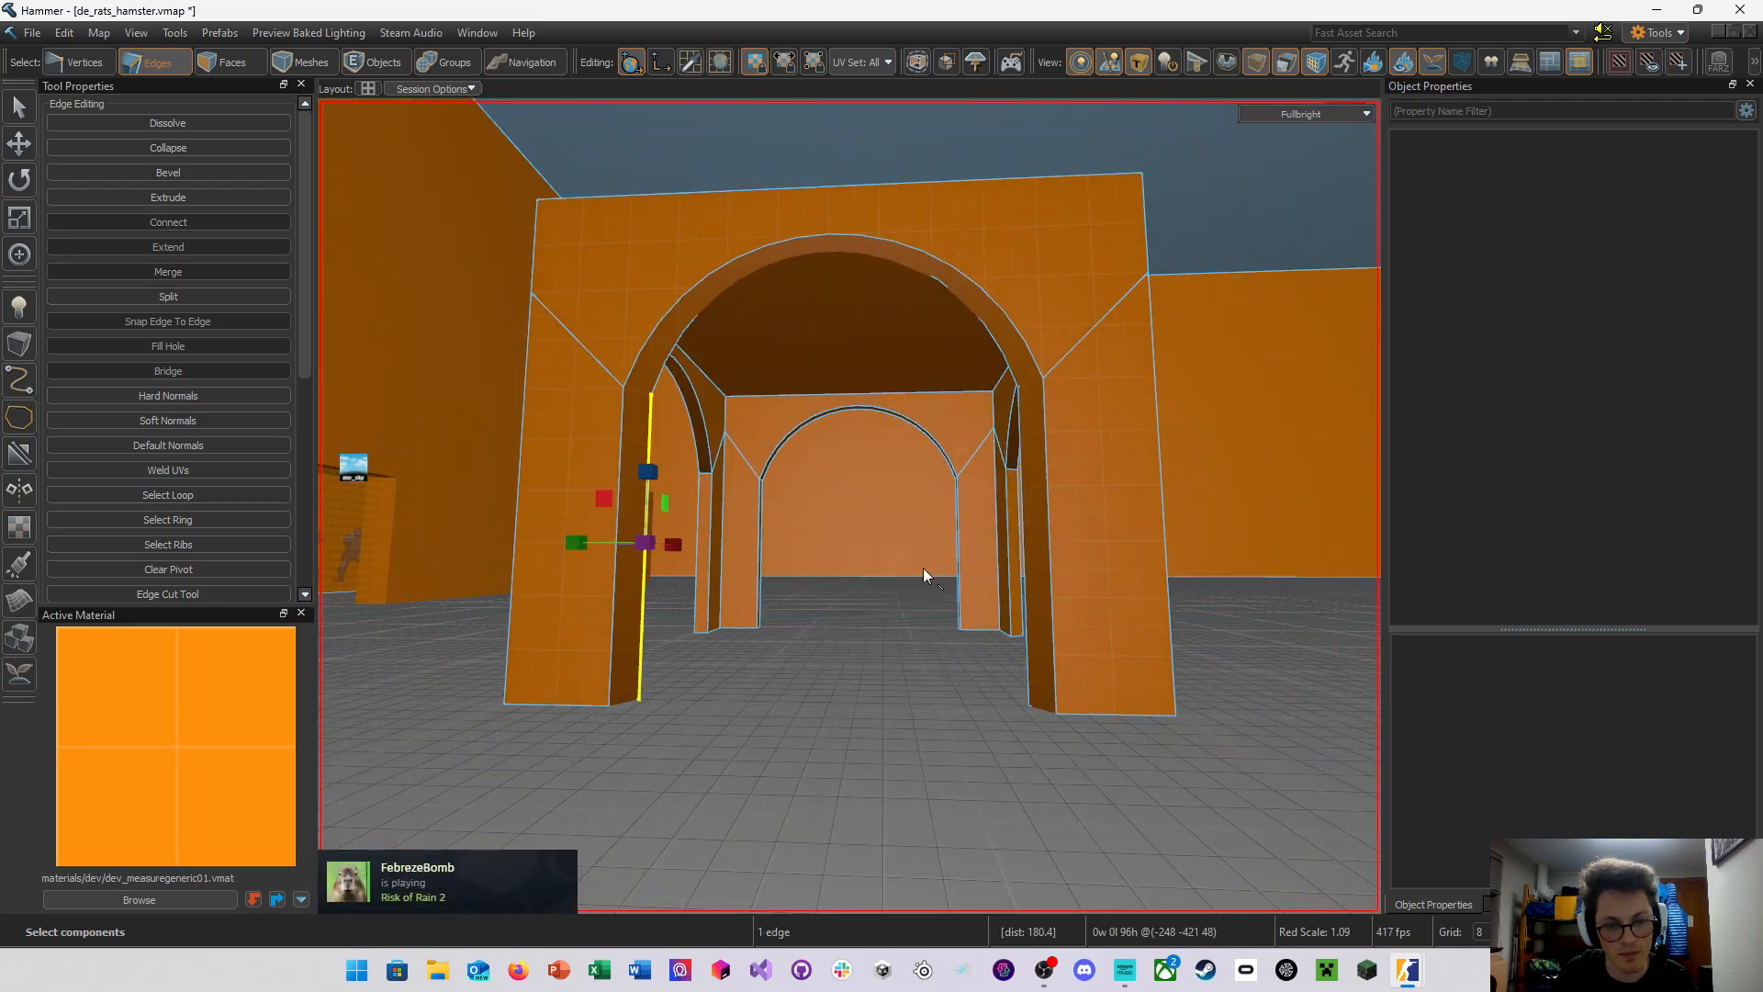
ctrl+click(1025, 567)
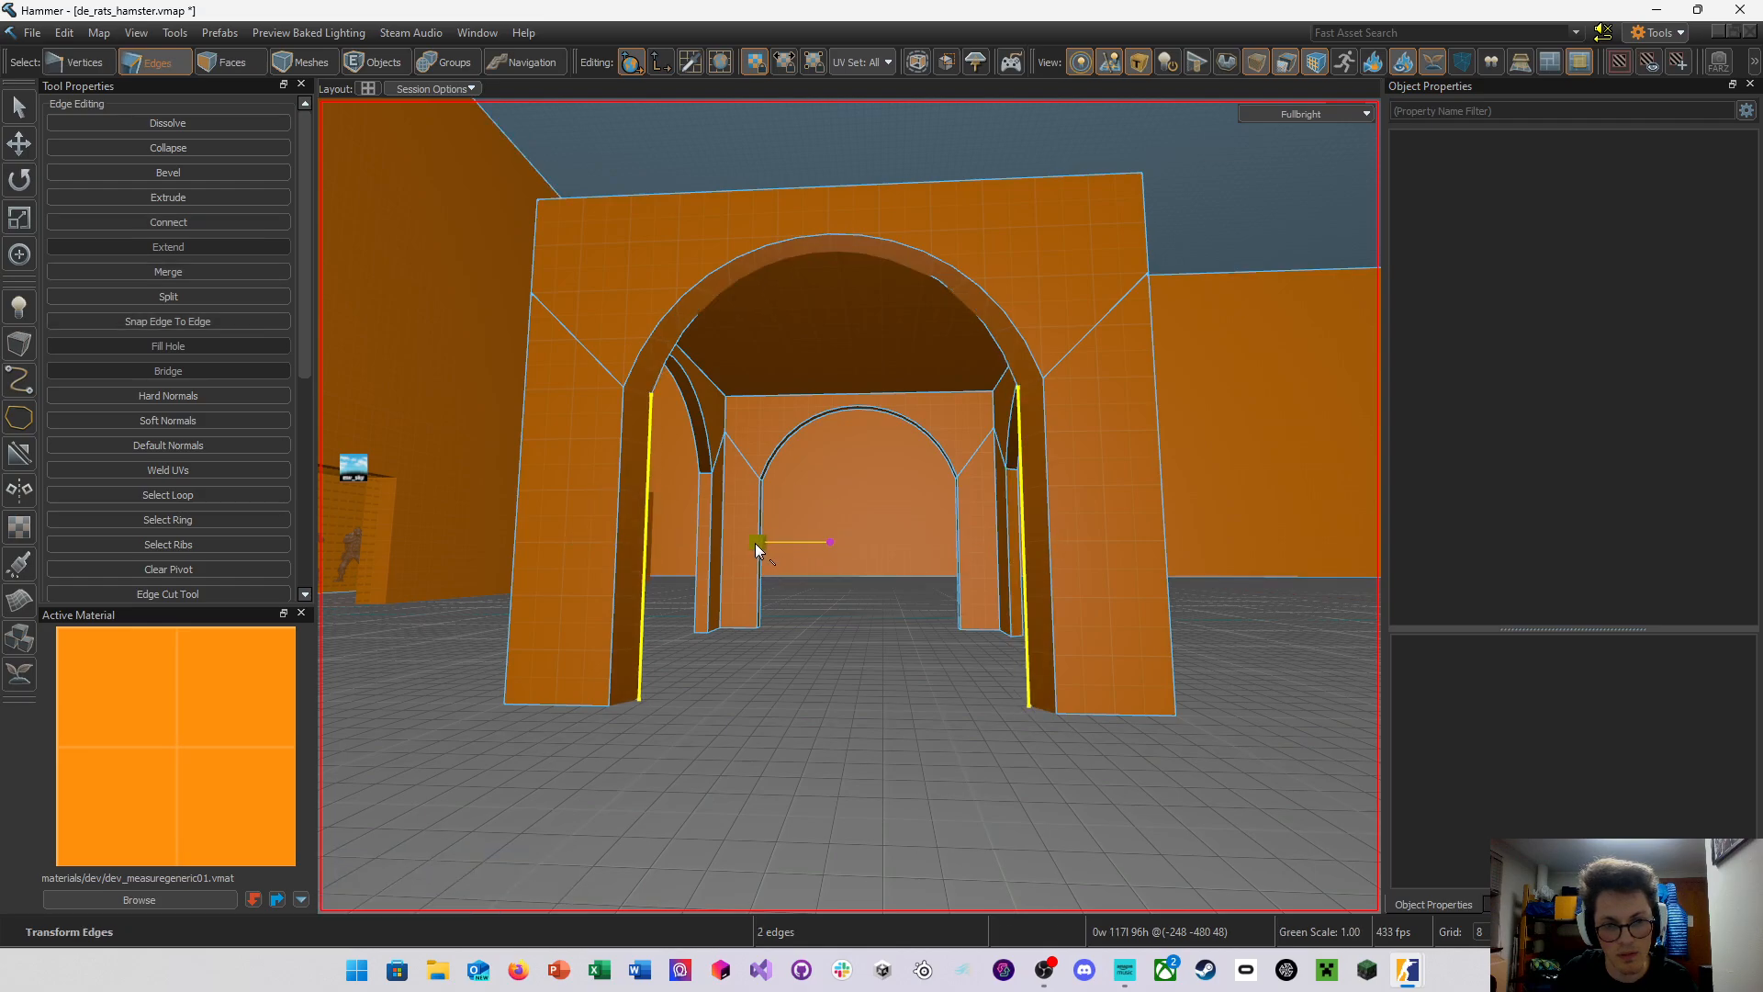
right_drag(753, 542, 753, 542)
right_drag(849, 506, 849, 506)
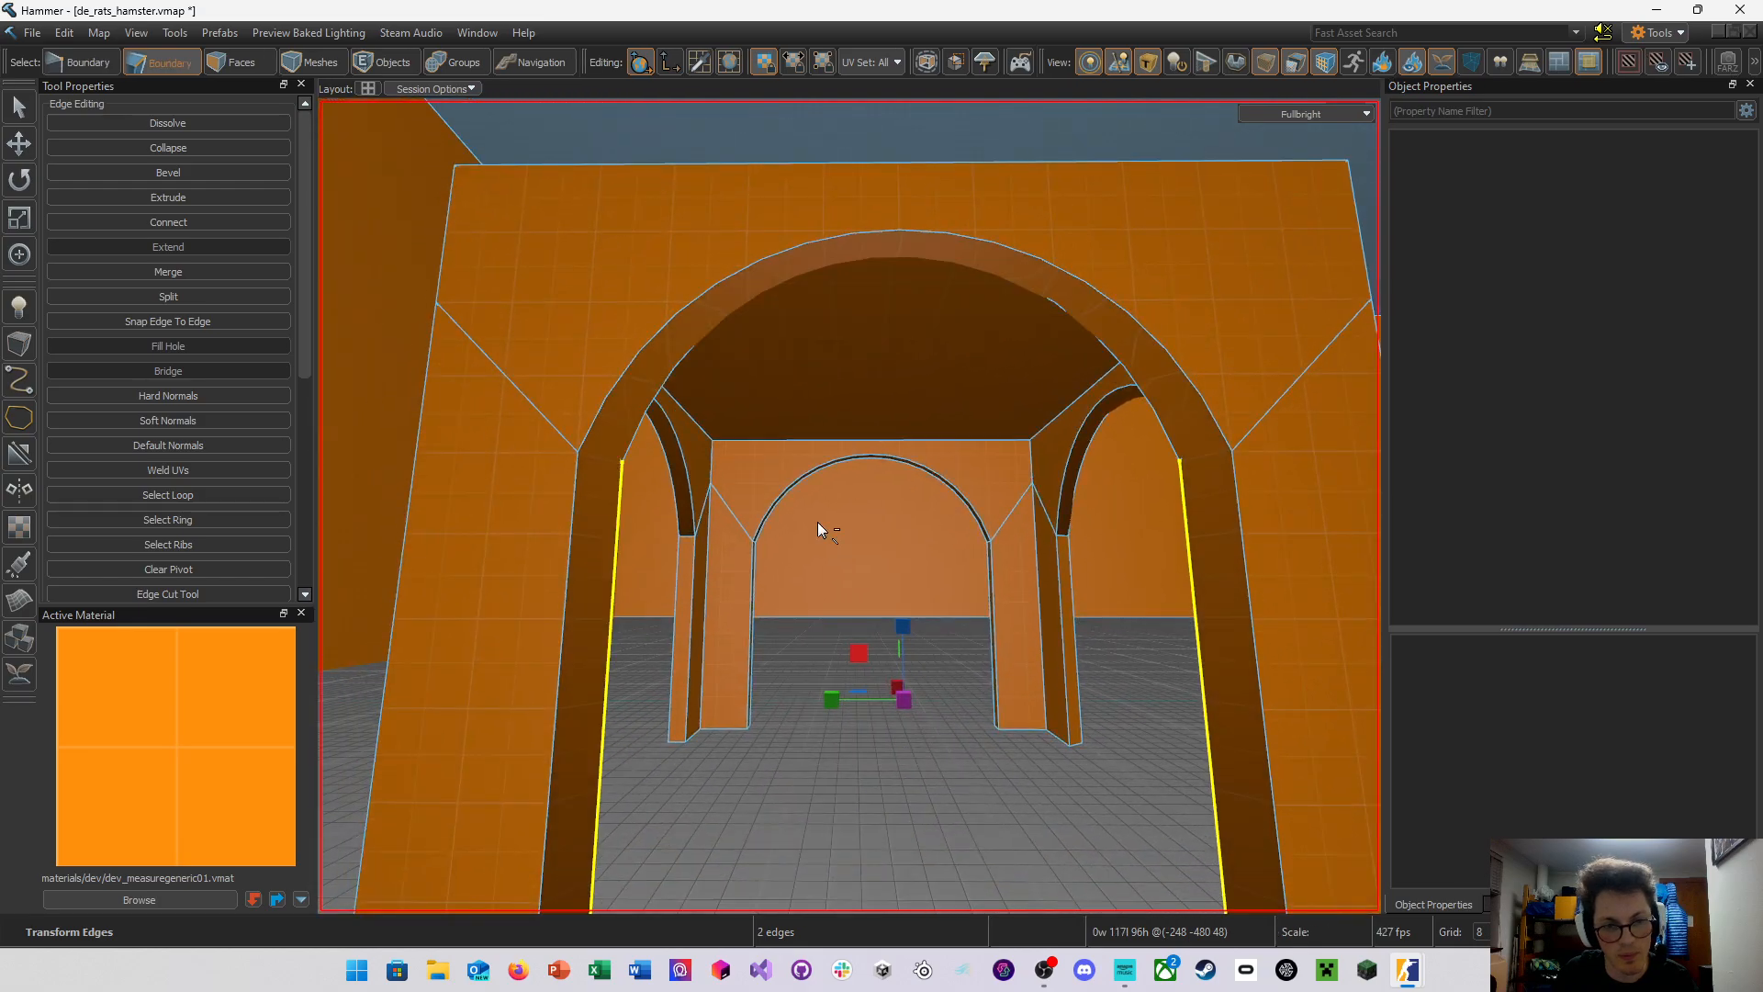
Delete the single face that lines the inside of the third arch's opening
click(232, 63)
right_drag(608, 501, 849, 506)
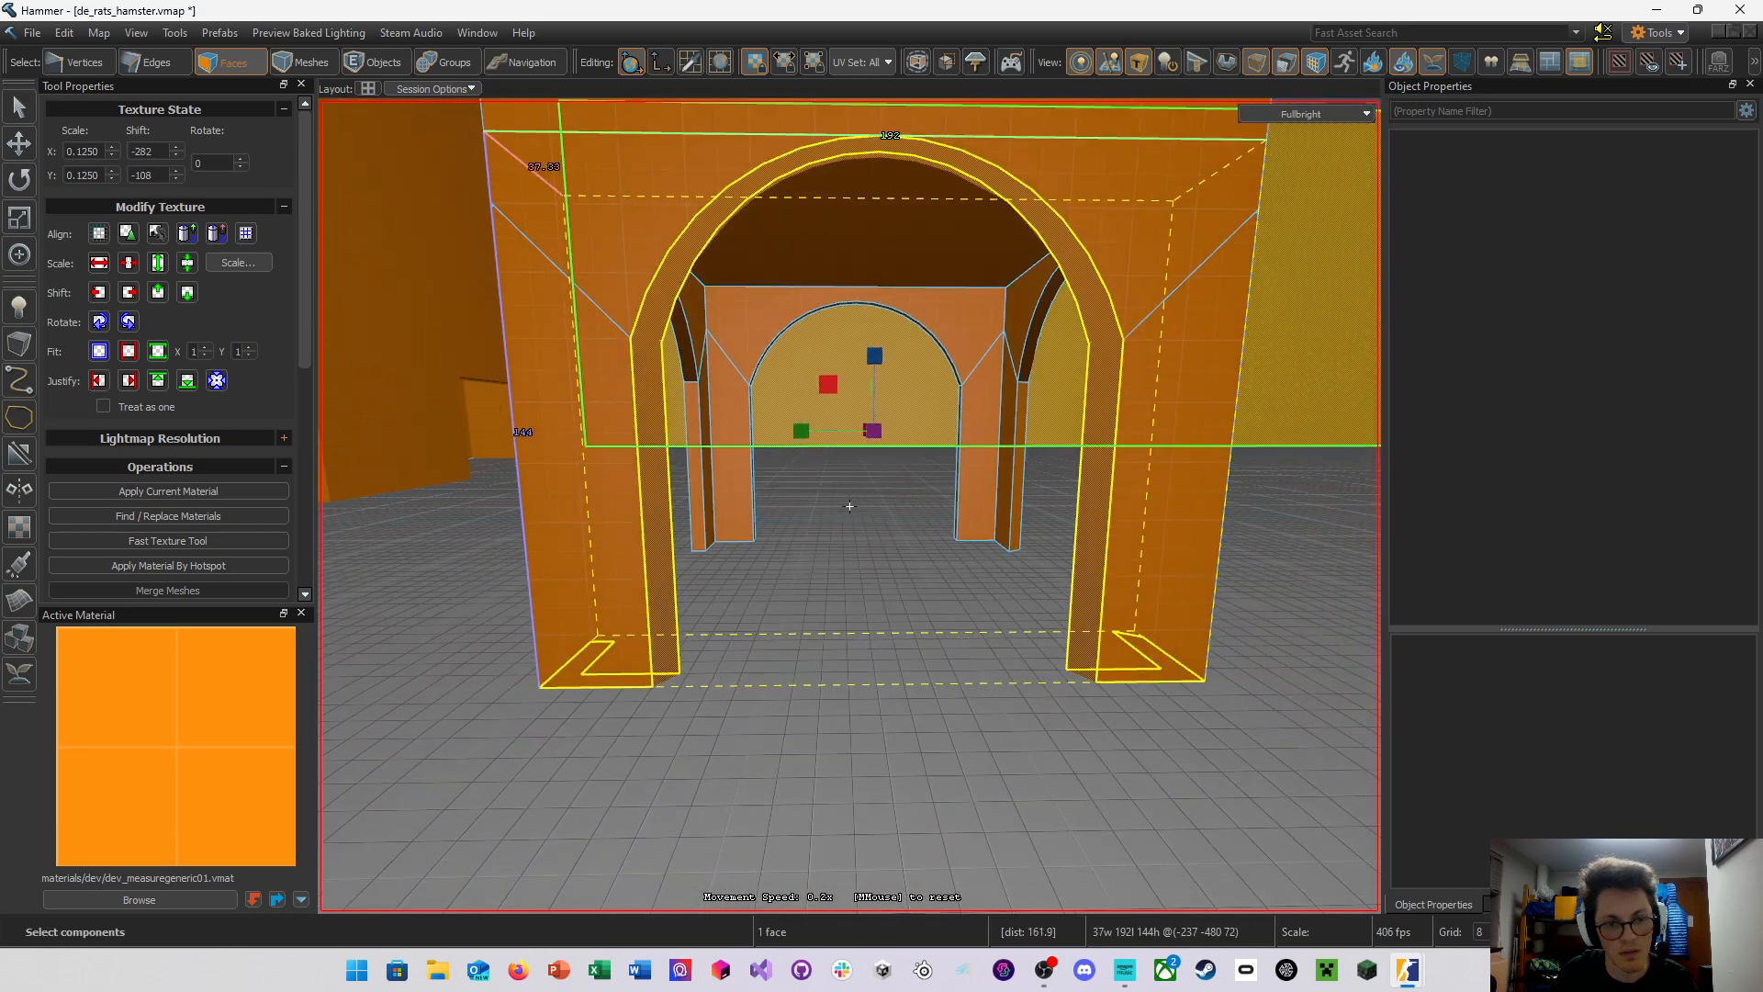
key(Delete)
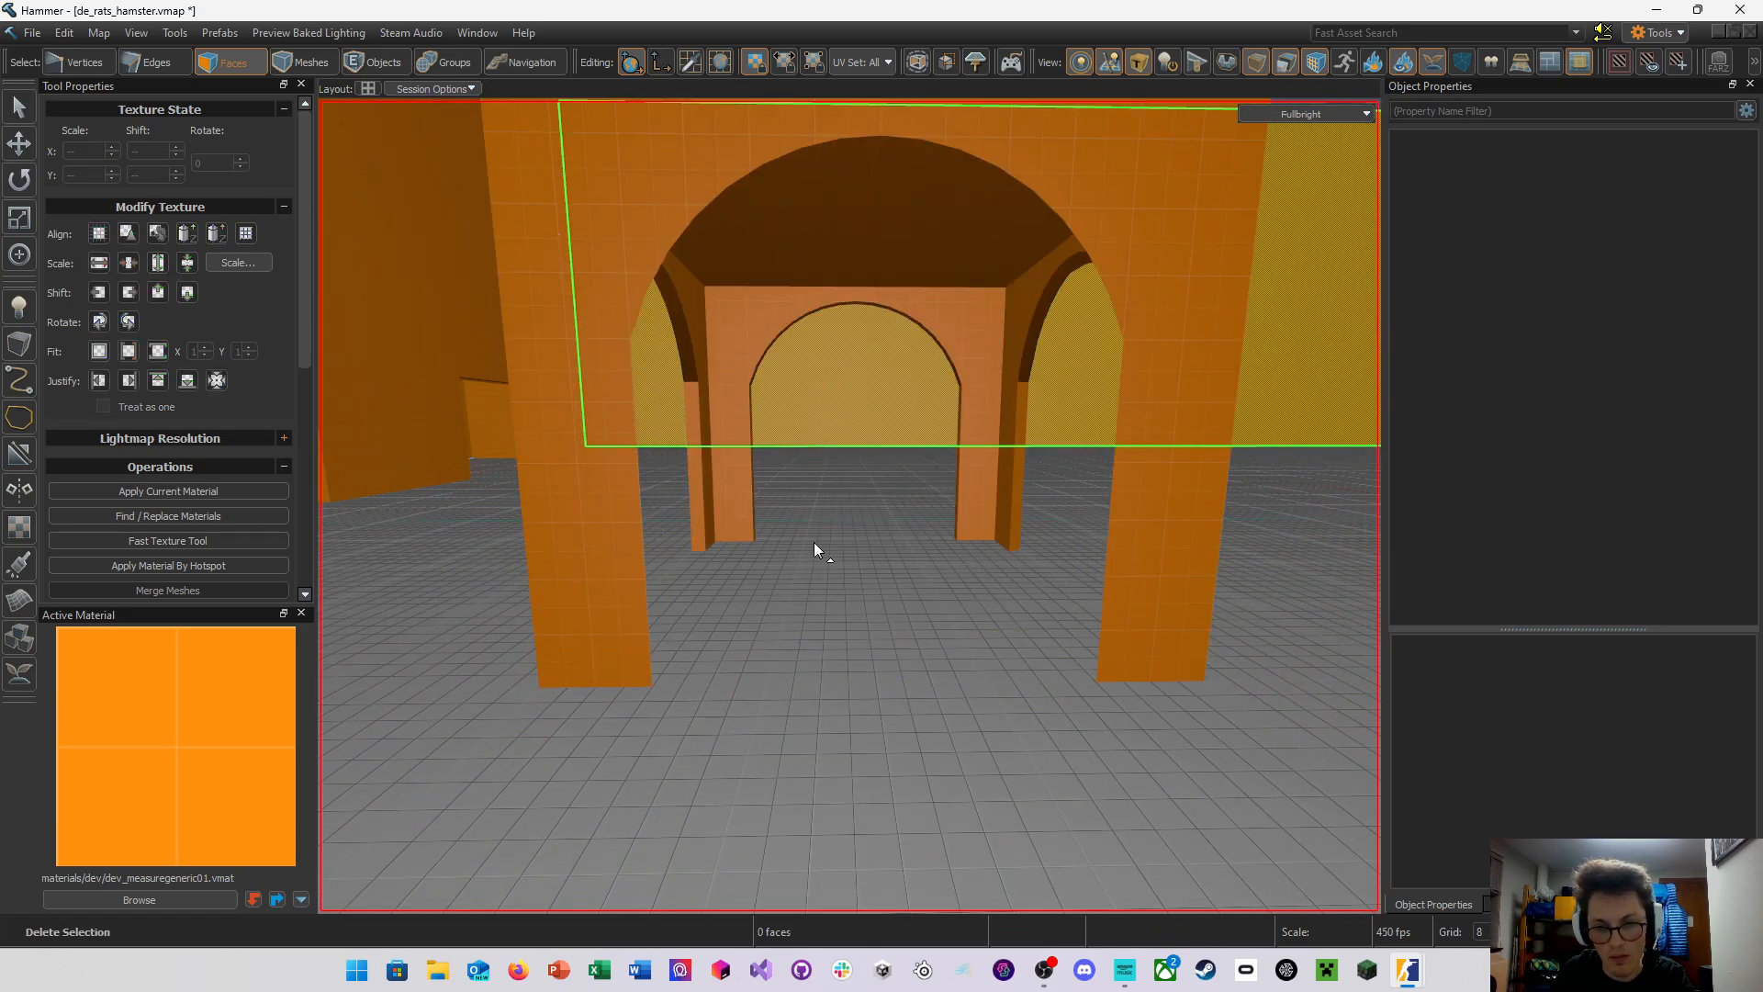
Bridge the two open vertical edges on one pillar of the third arch to rebuild its inner side
key(w)
right_drag(817, 377, 850, 505)
key(a)
key(s)
right_drag(735, 468, 849, 506)
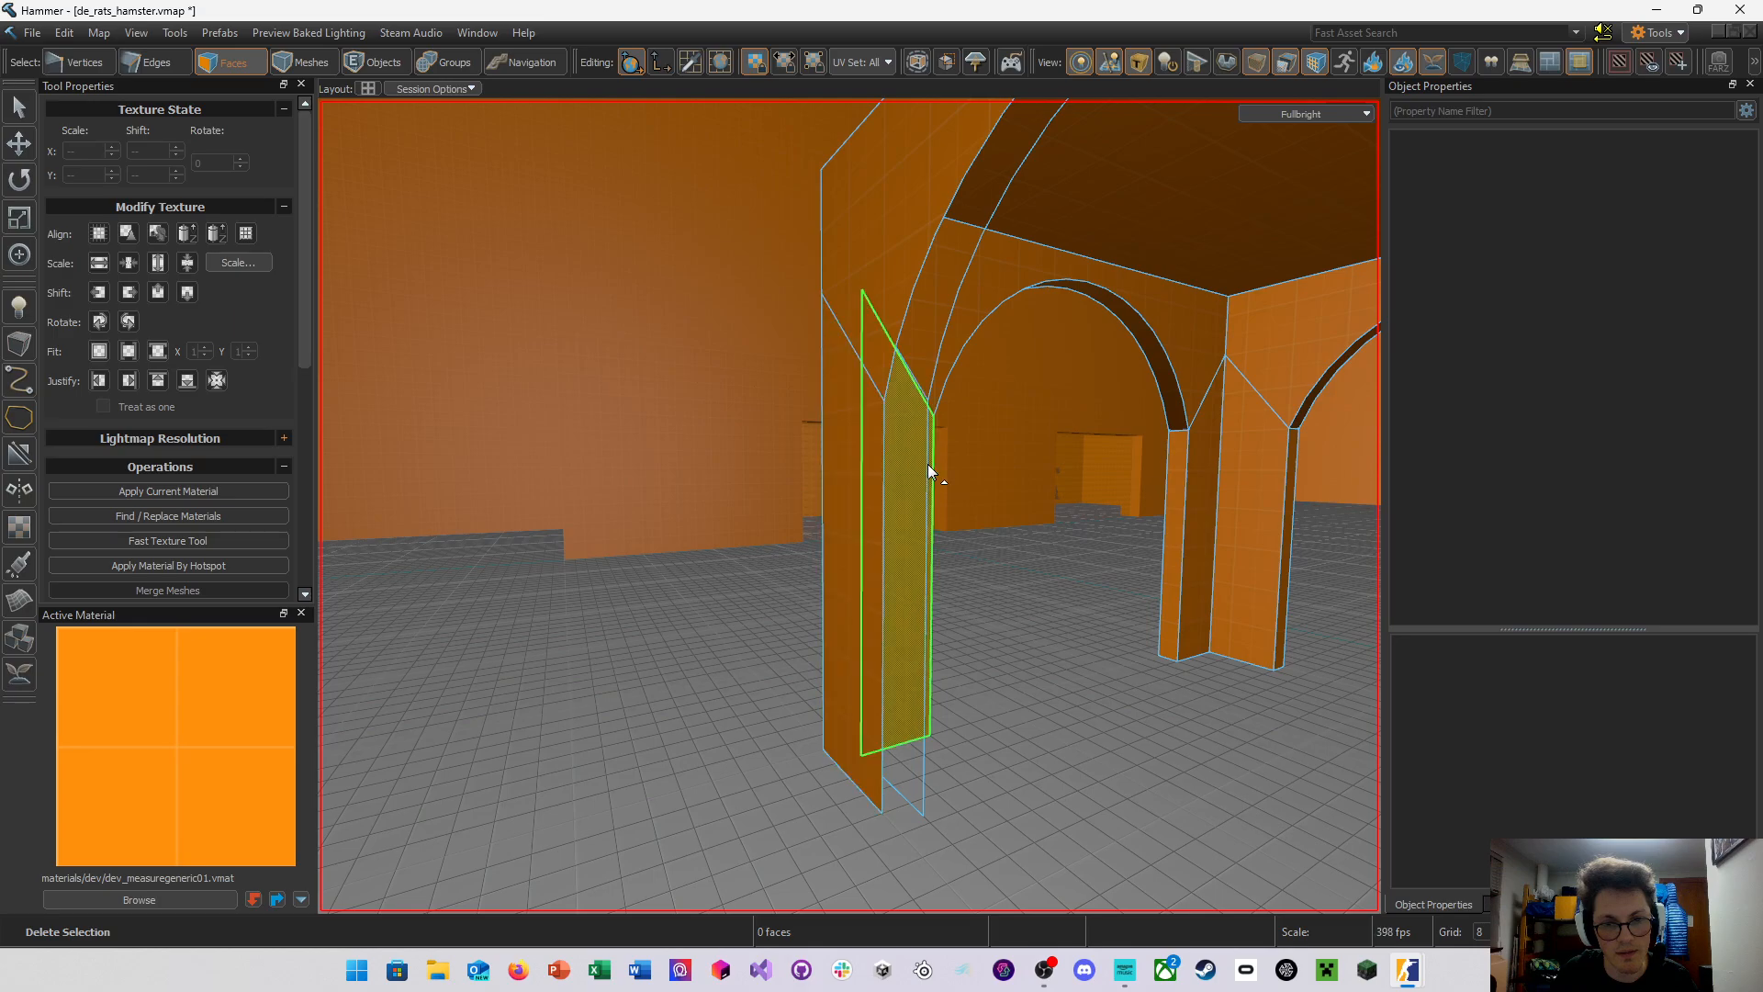
click(174, 66)
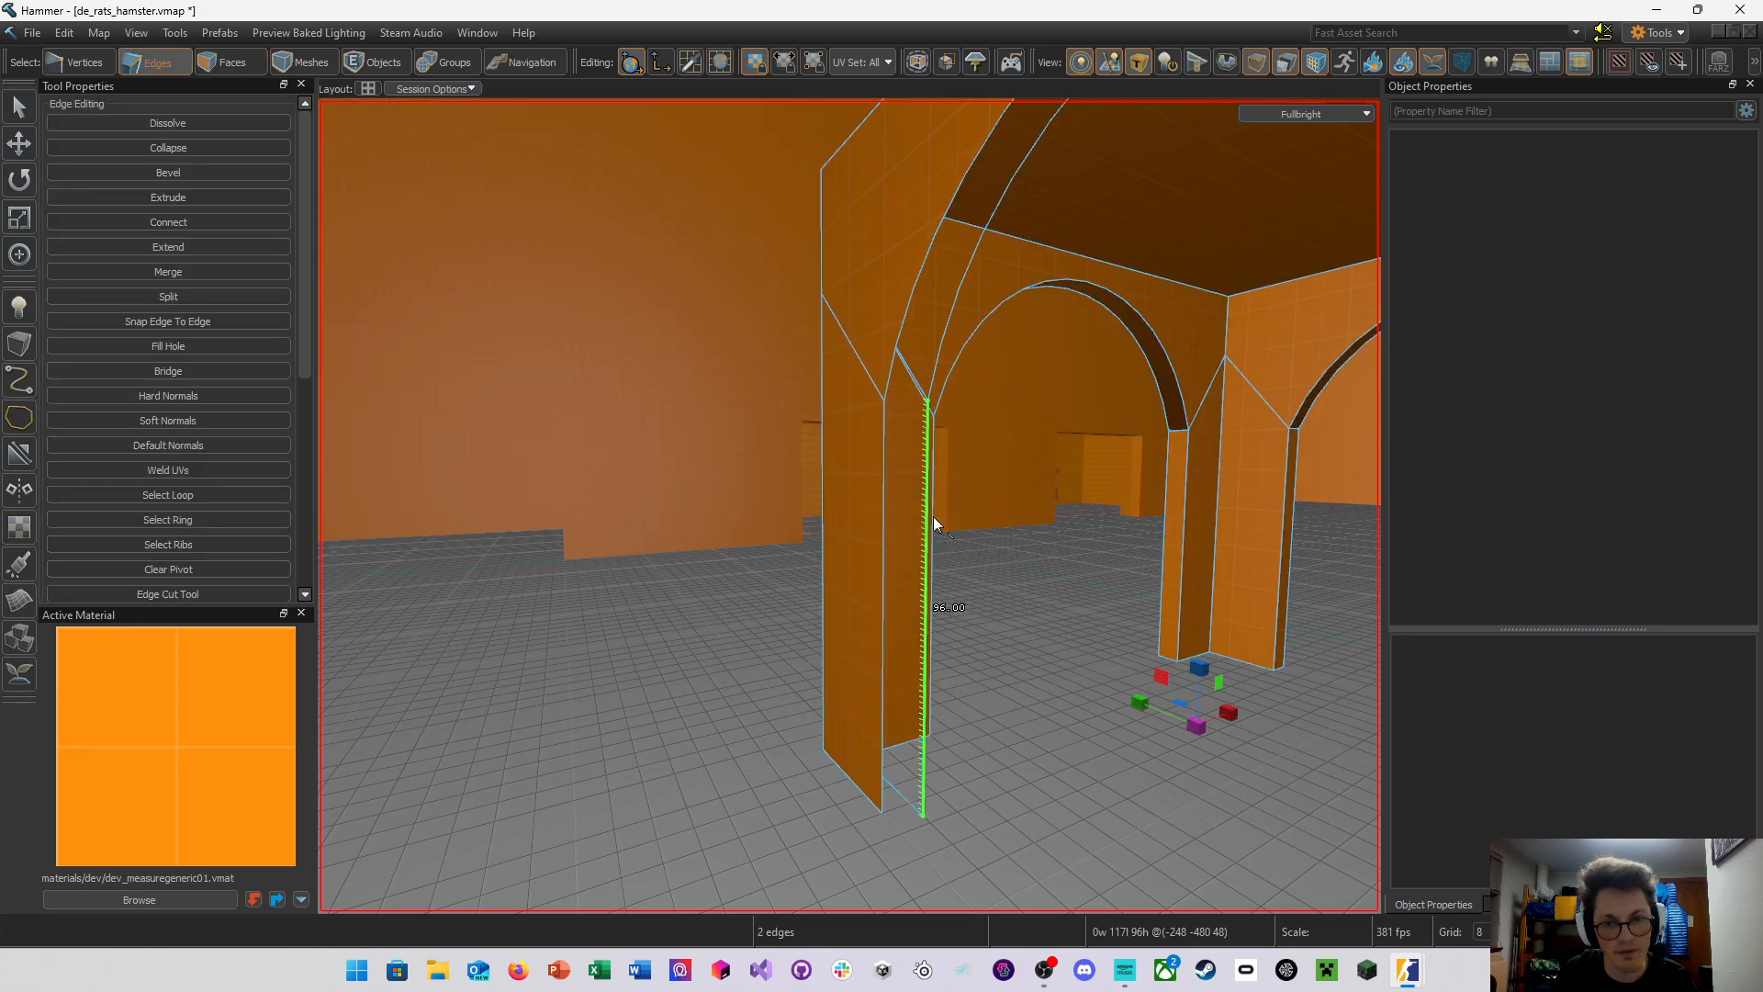
ctrl+click(885, 516)
key(a)
key(s)
right_drag(884, 516, 852, 555)
ctrl+click(1078, 553)
key(alt+b)
key(w)
click(770, 592)
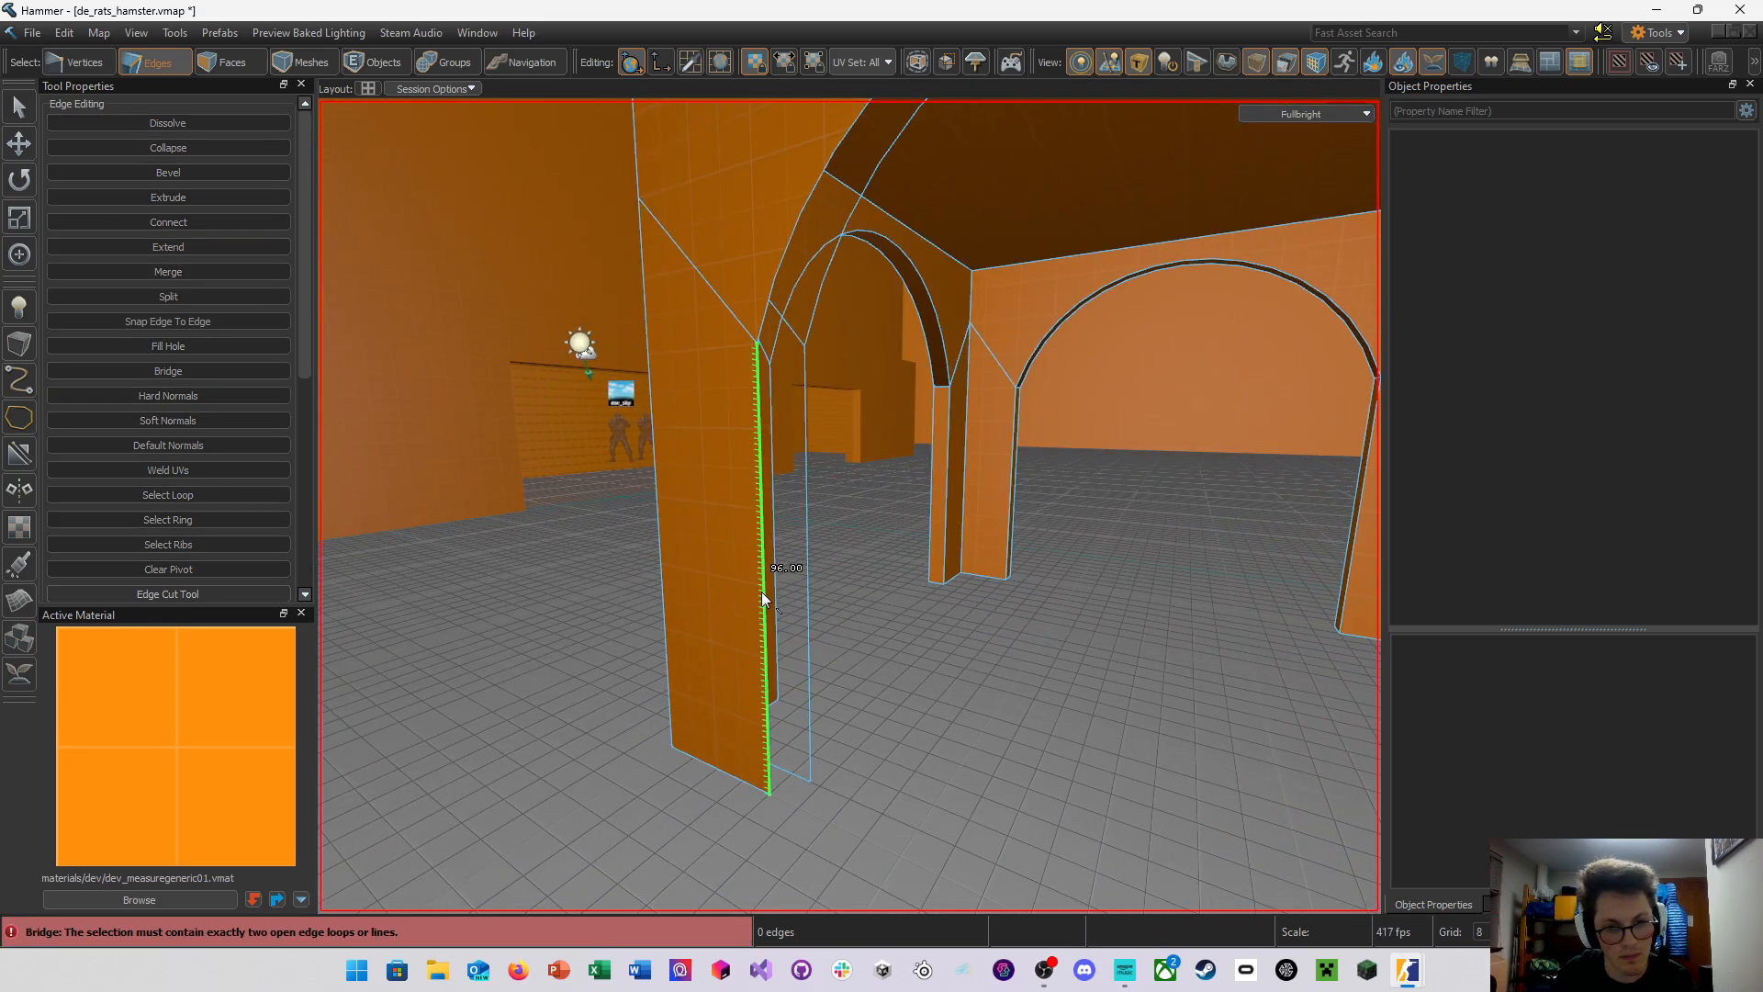
ctrl+click(801, 614)
key(alt+b)
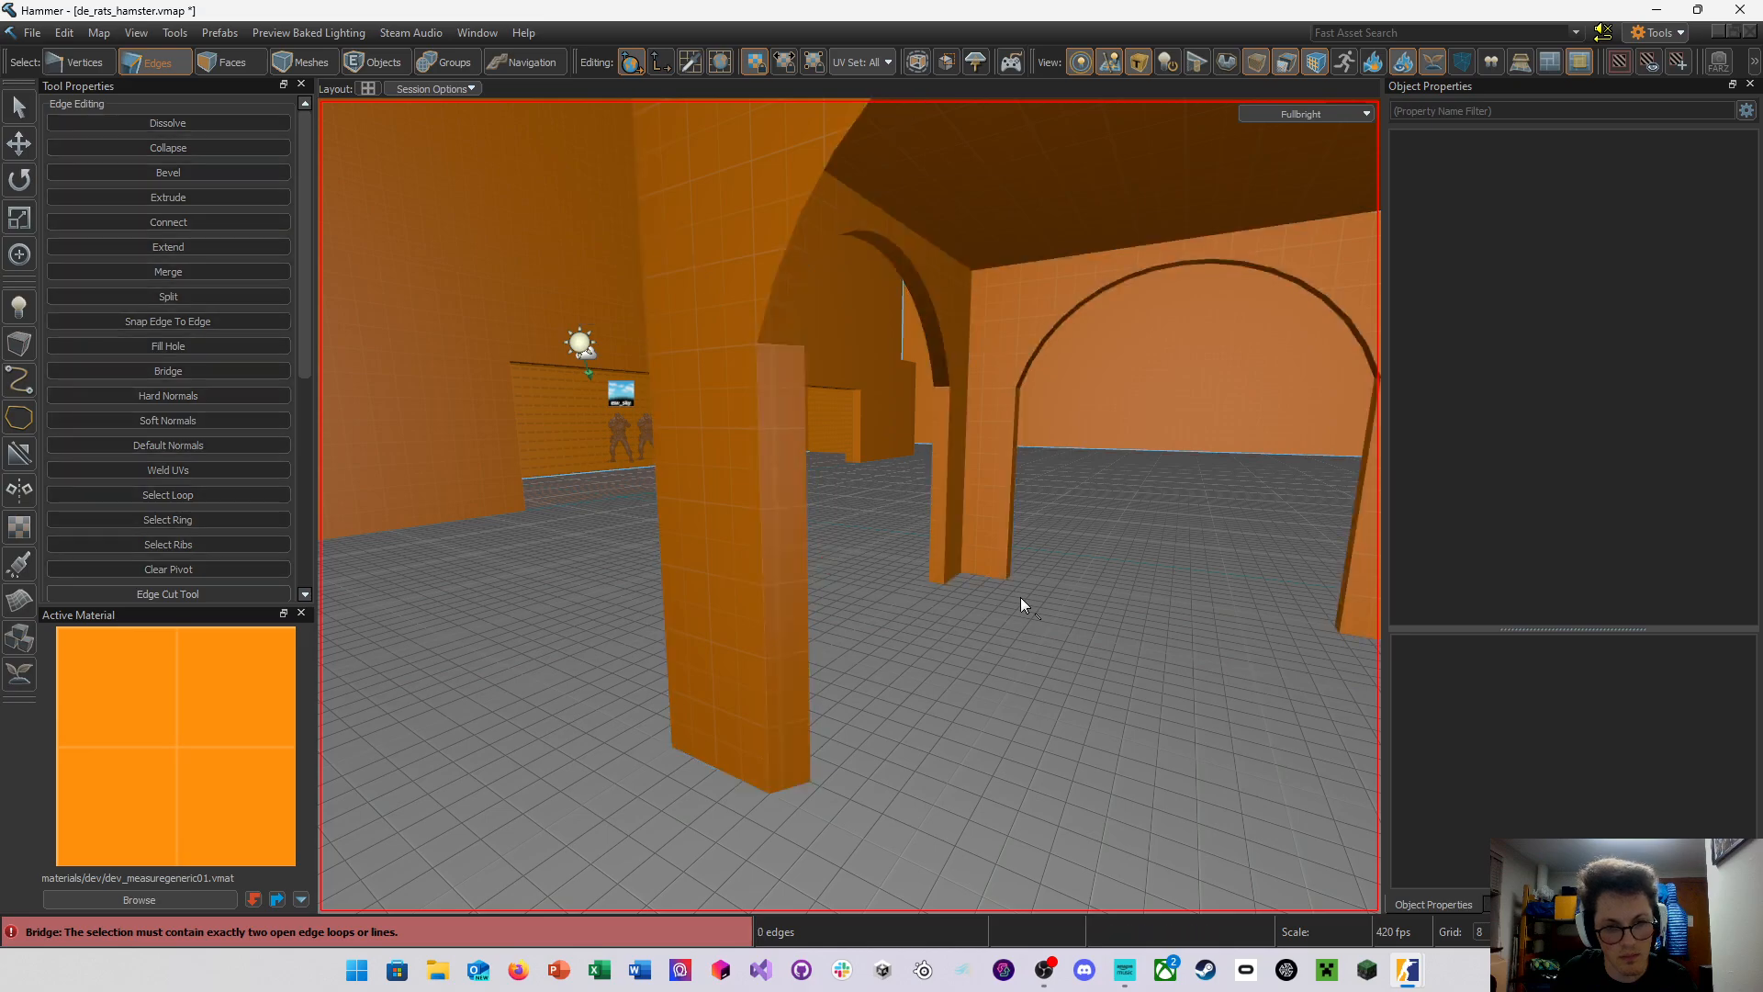
Bridge the two open vertical edges on the opposite pillar to rebuild its inner side
right_drag(1021, 597, 935, 603)
key(s)
click(952, 595)
ctrl+click(921, 599)
key(s)
key(d)
key(alt+b)
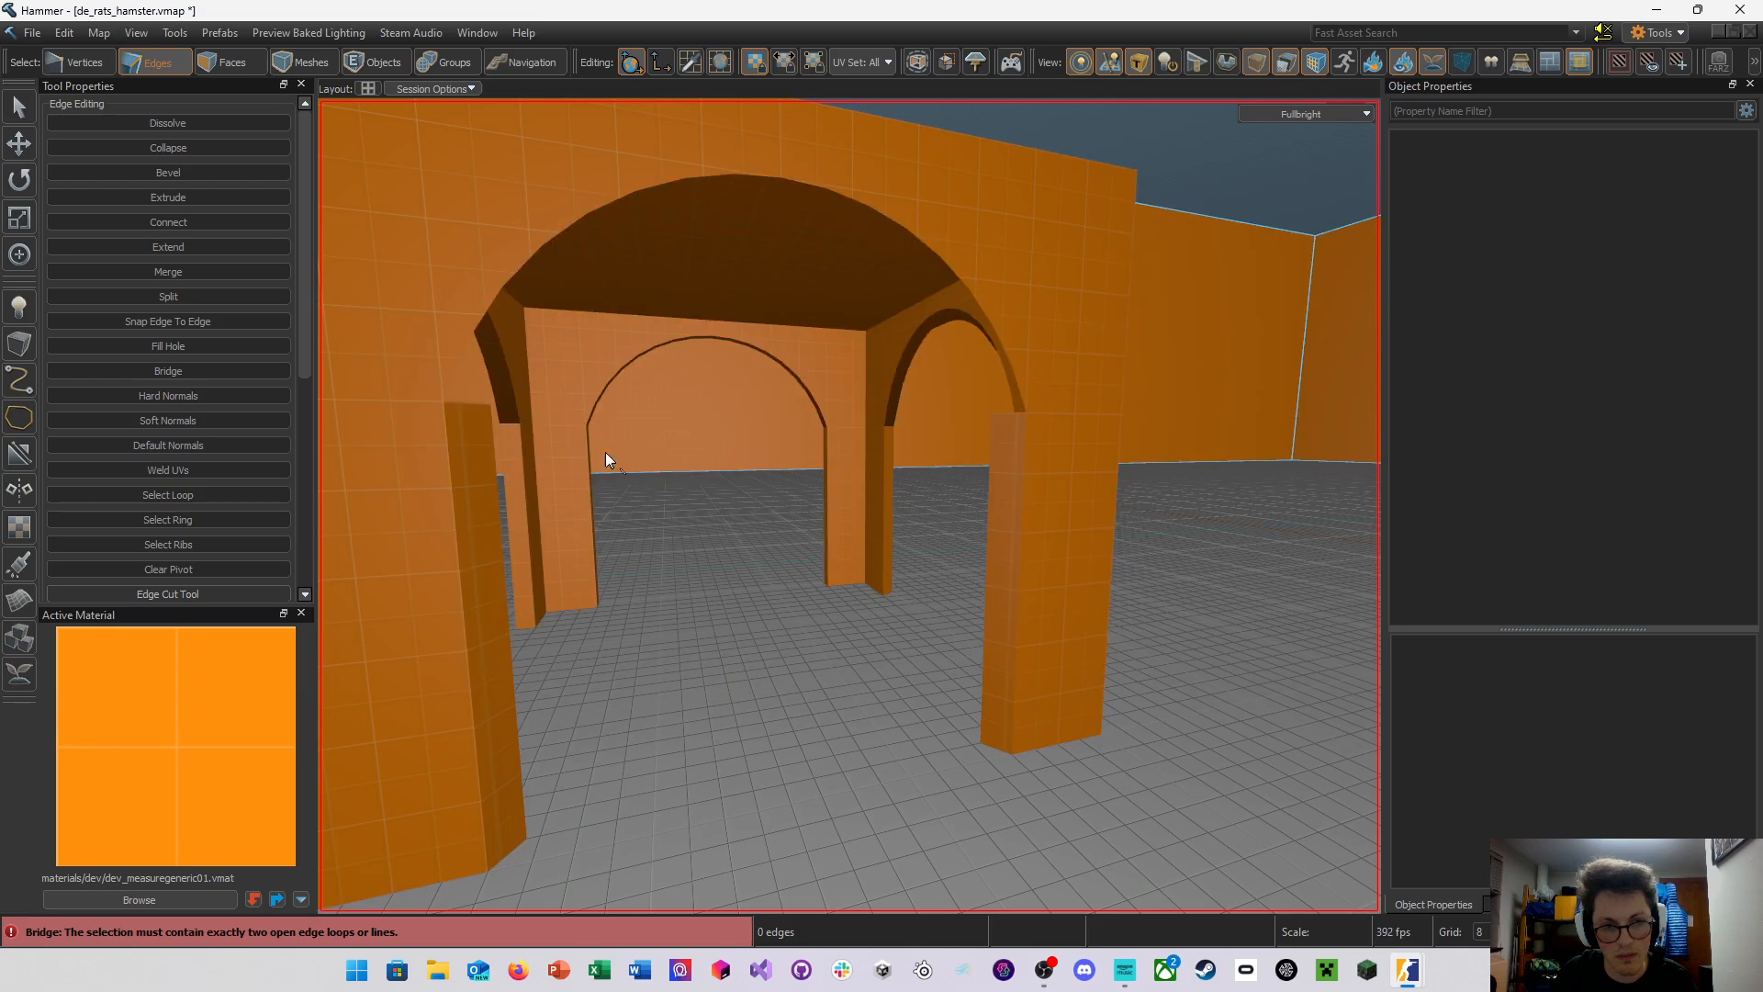
Select both rebuilt inner pillar faces and try to extrude and scale them along the arch's width
click(246, 59)
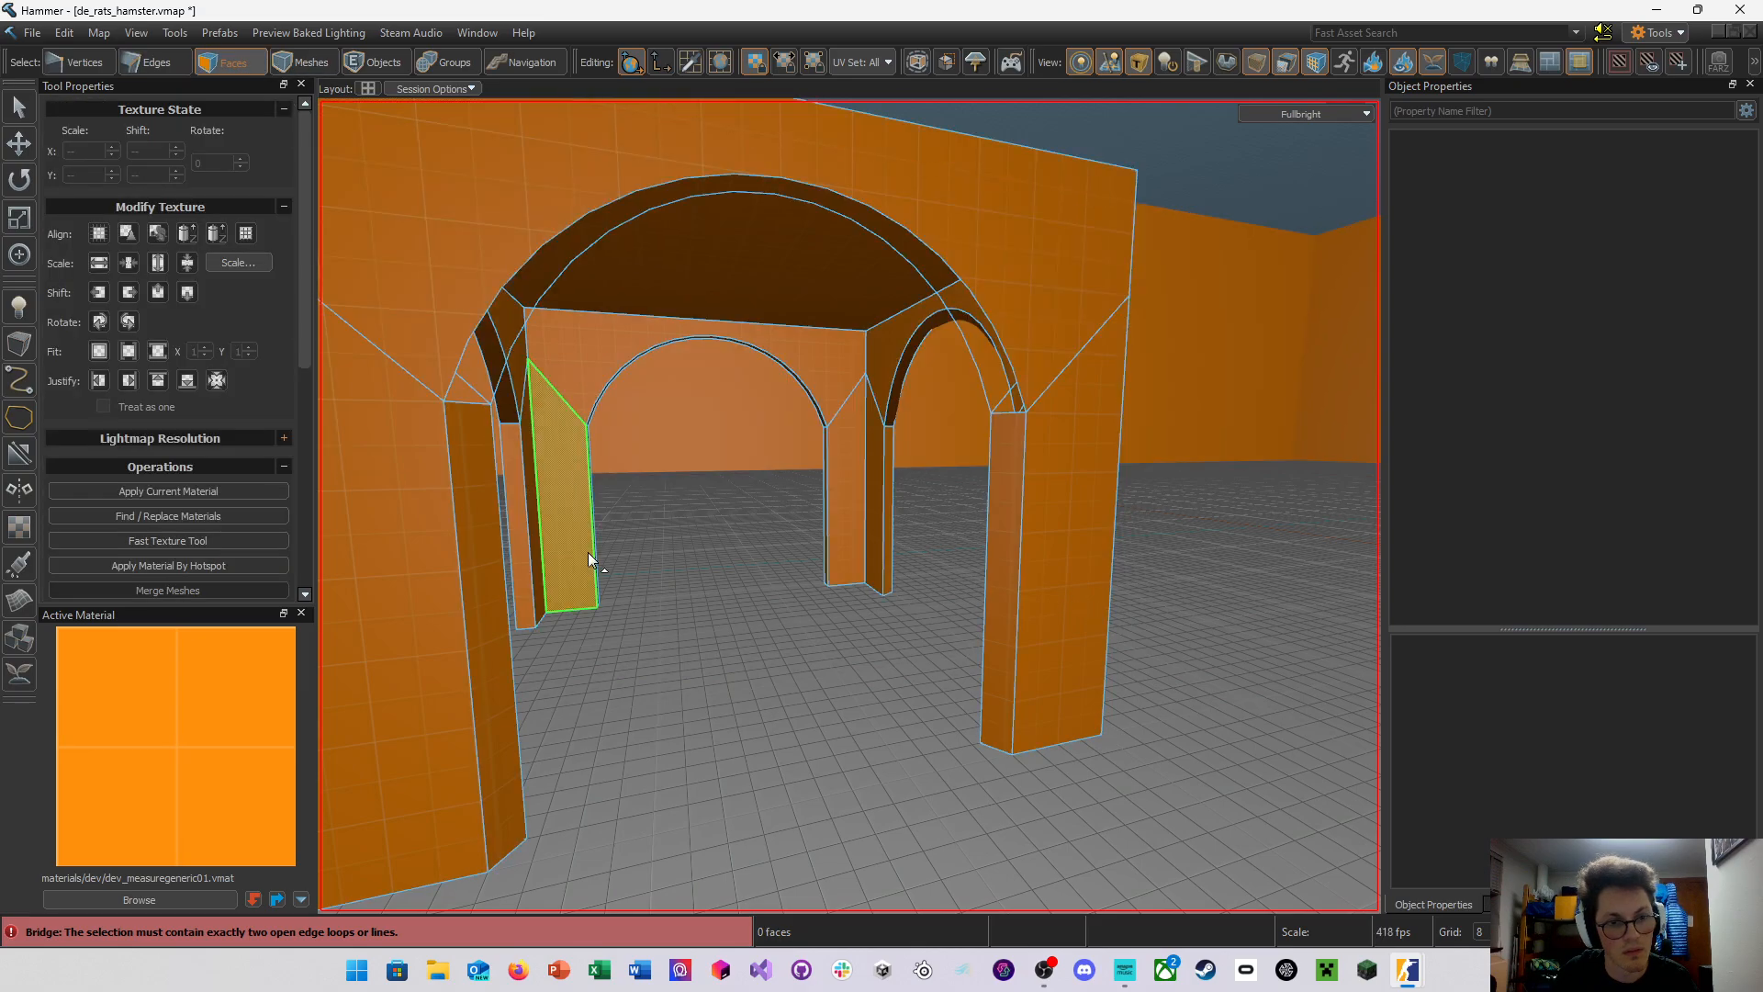
click(497, 587)
ctrl+click(1008, 615)
right_drag(1001, 614, 849, 506)
key(d)
key(s)
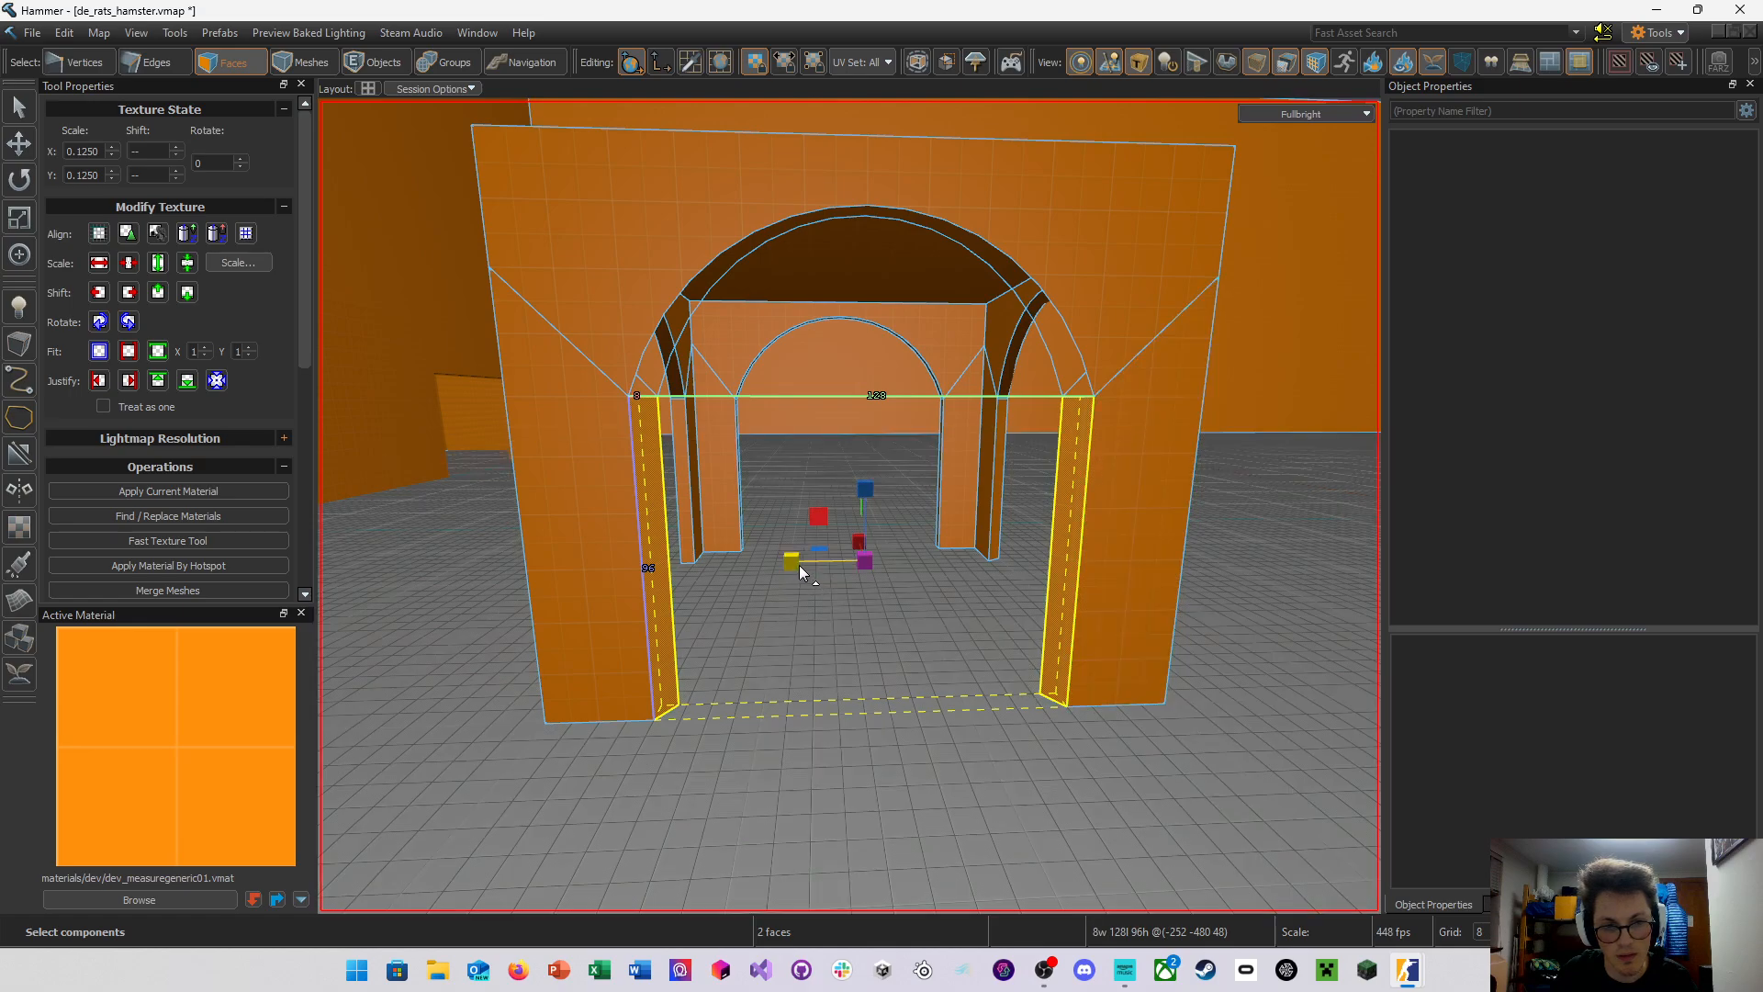
shift+drag(799, 565, 789, 565)
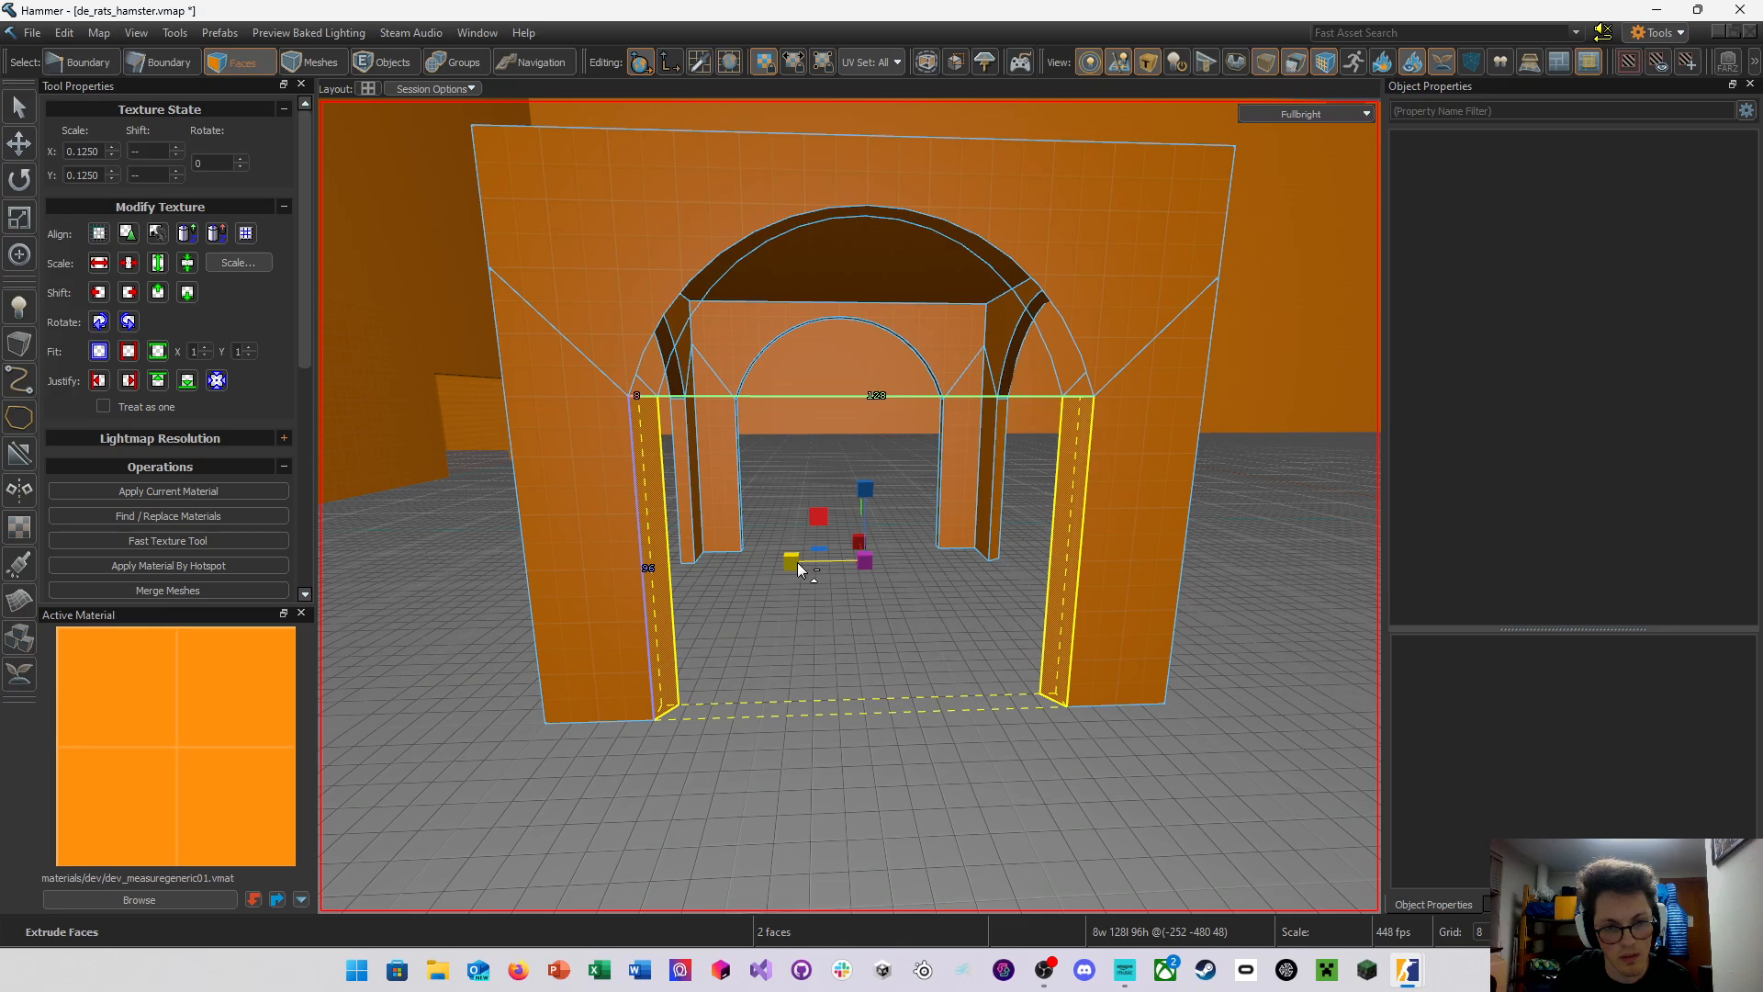
drag(797, 562, 790, 562)
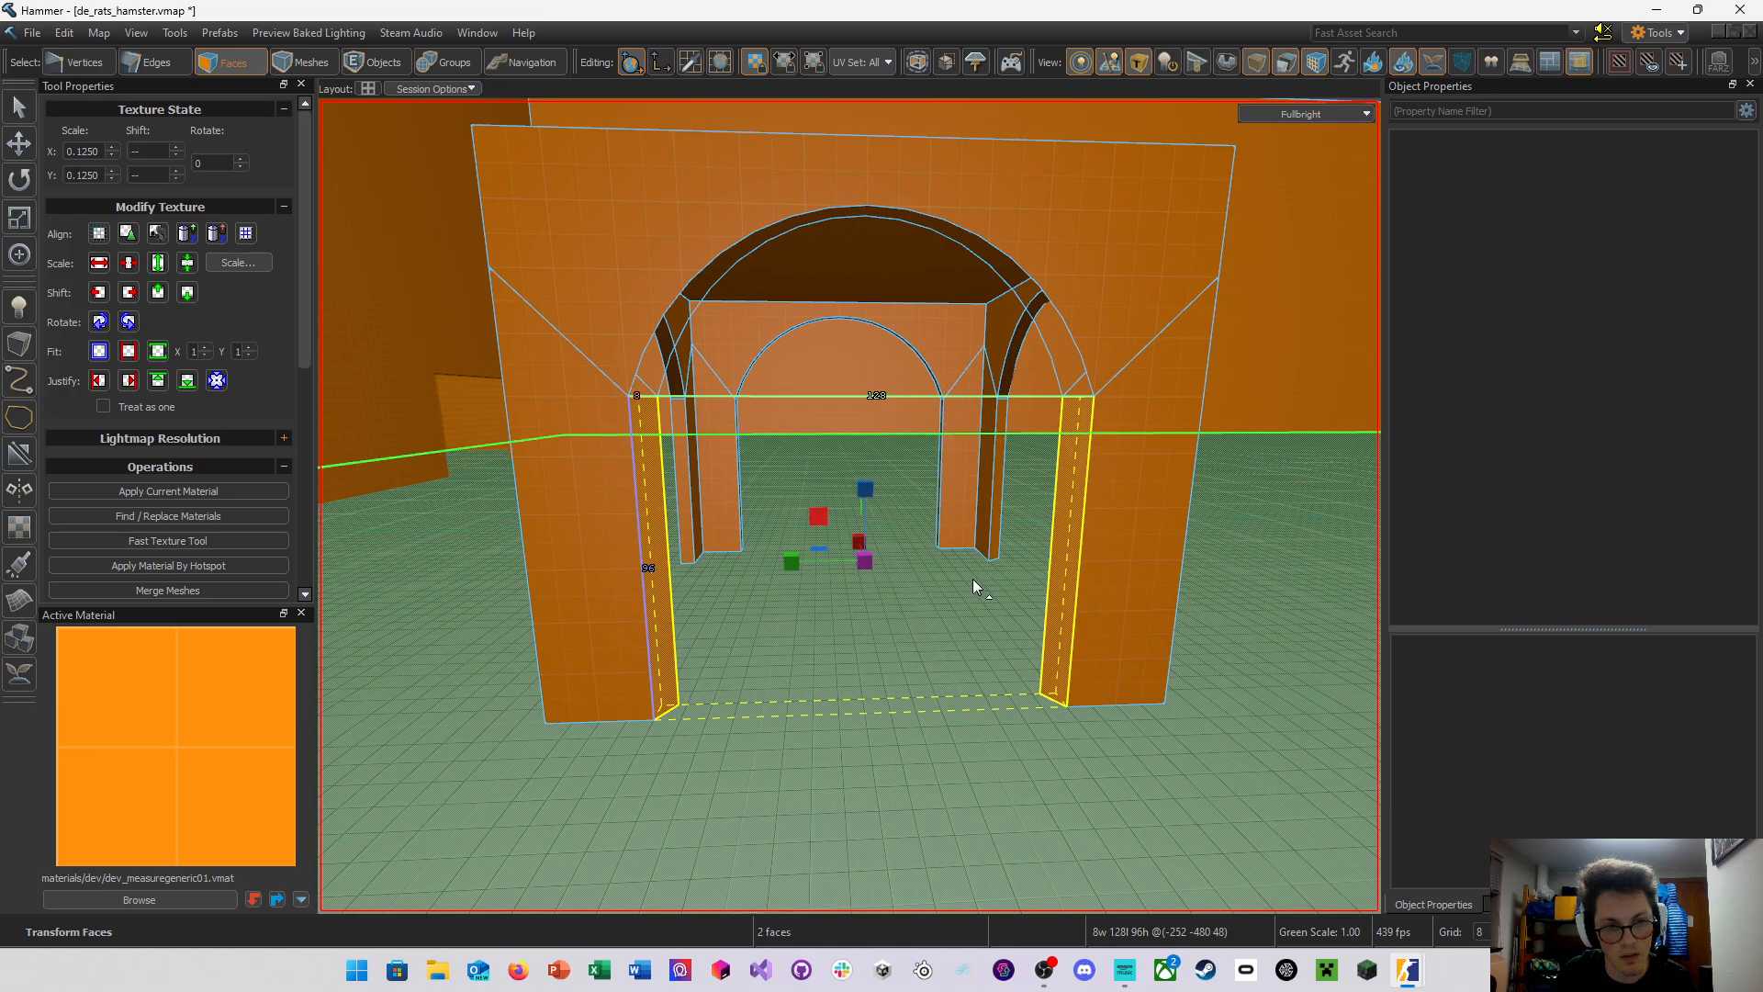
Try to rotate the two inner pillar faces, and select only one of them
key(e)
drag(867, 584, 900, 595)
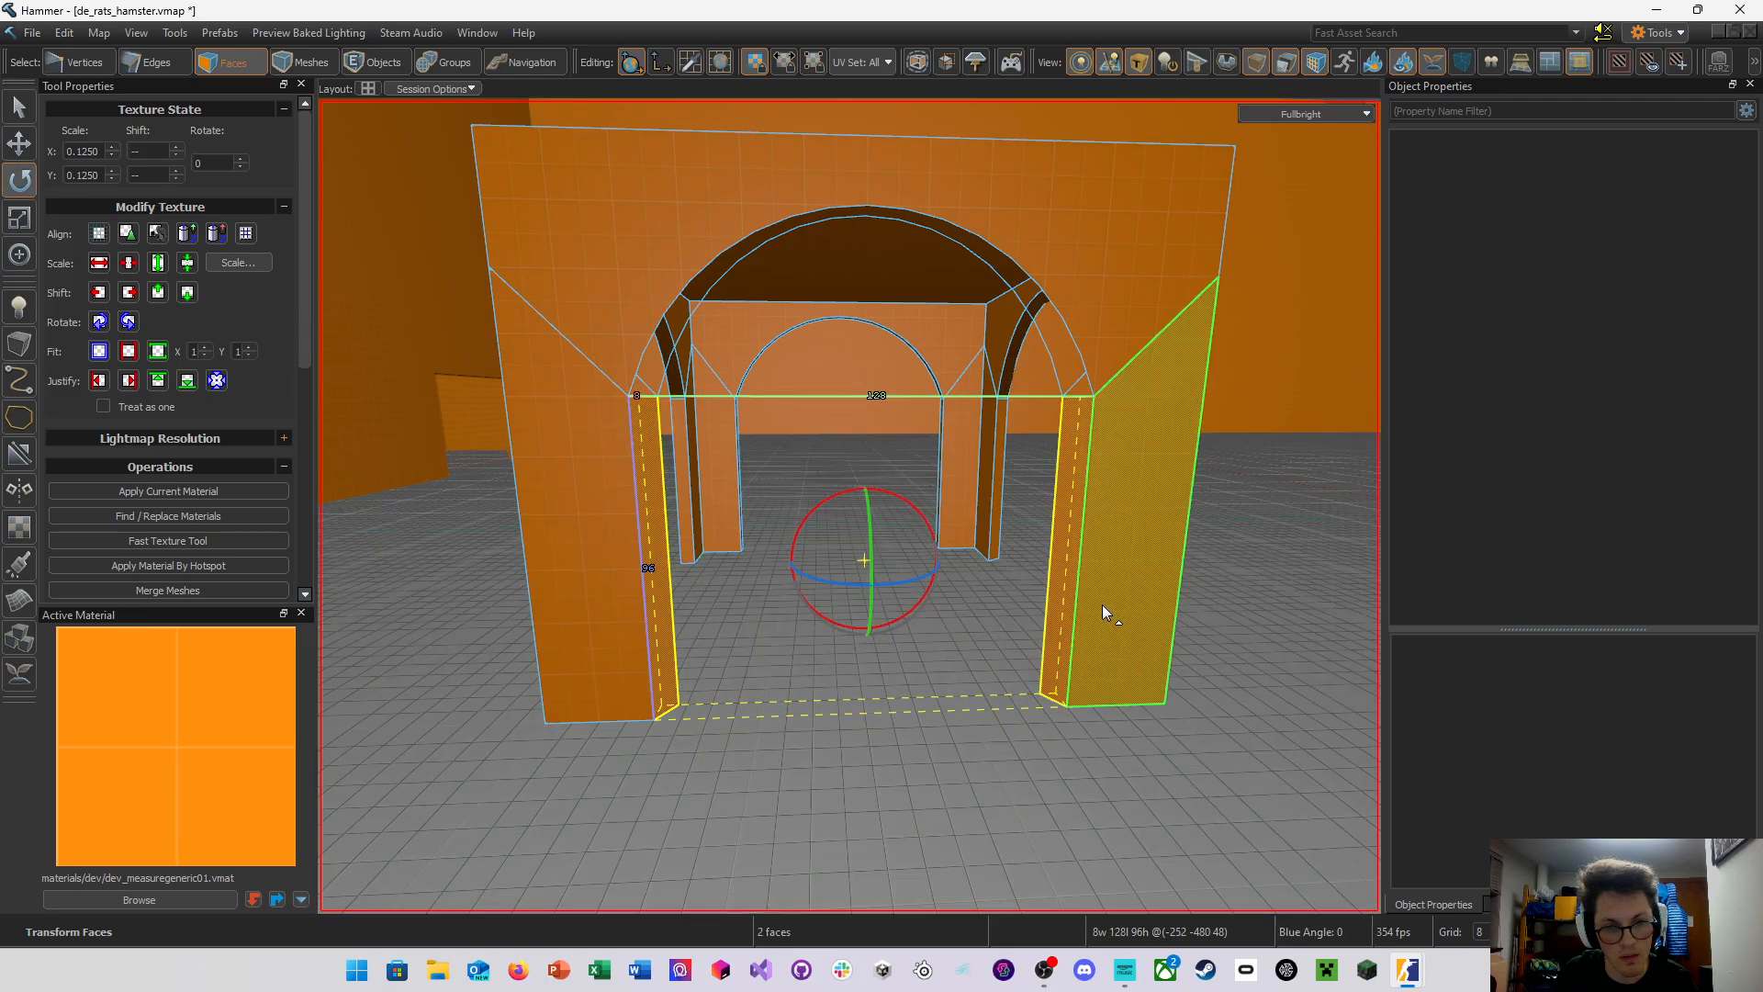
mouse_move(1105, 610)
right_down()
mouse_move(850, 506)
mouse_move(1106, 610)
right_up()
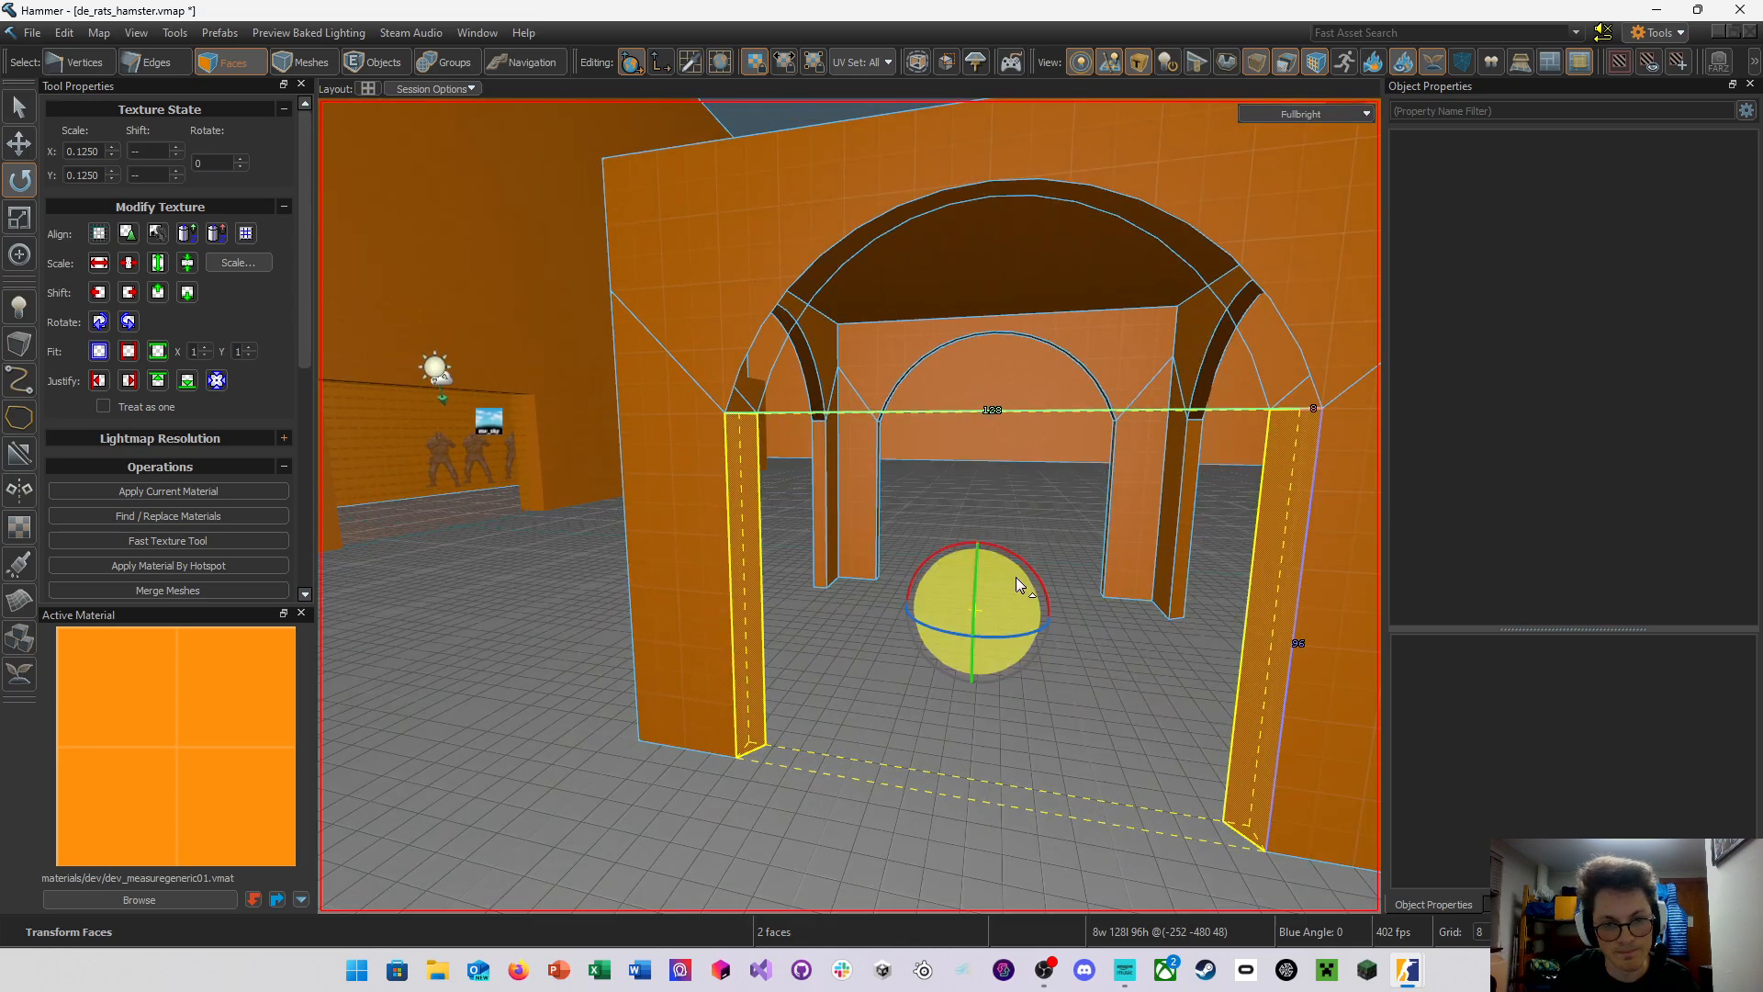
click(750, 456)
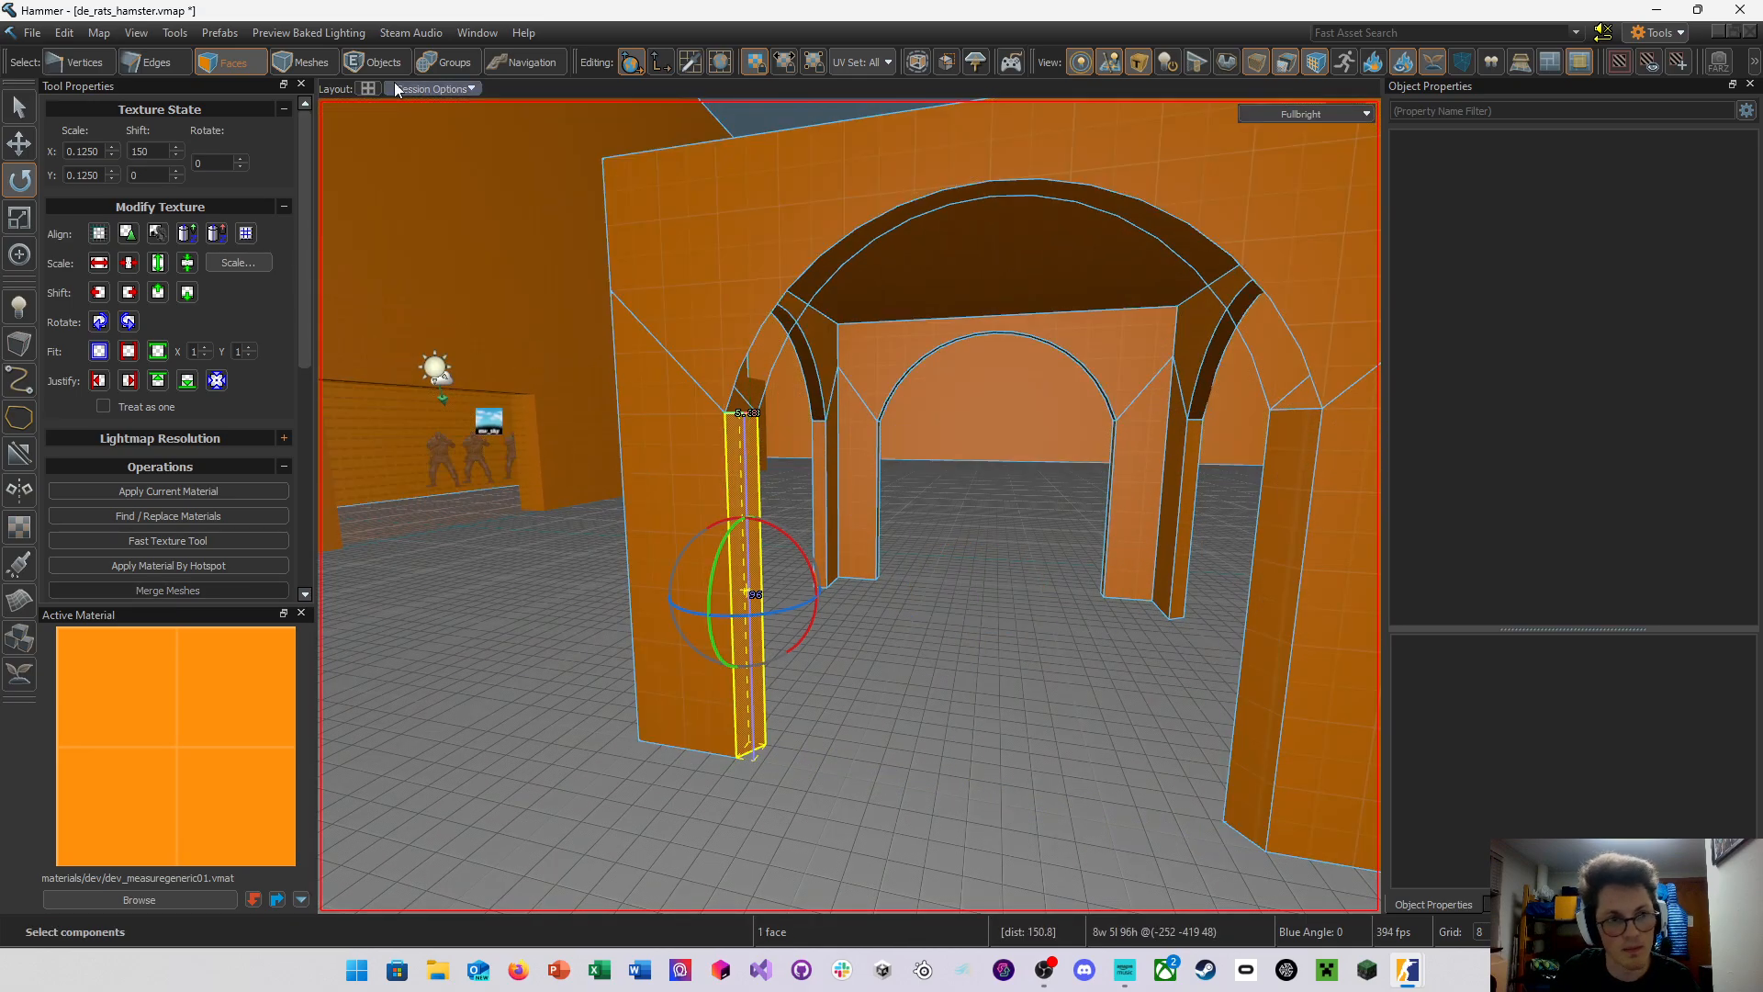
Select the open edge loop around the third arch's curved gap and close it with Fill Hole
key(2)
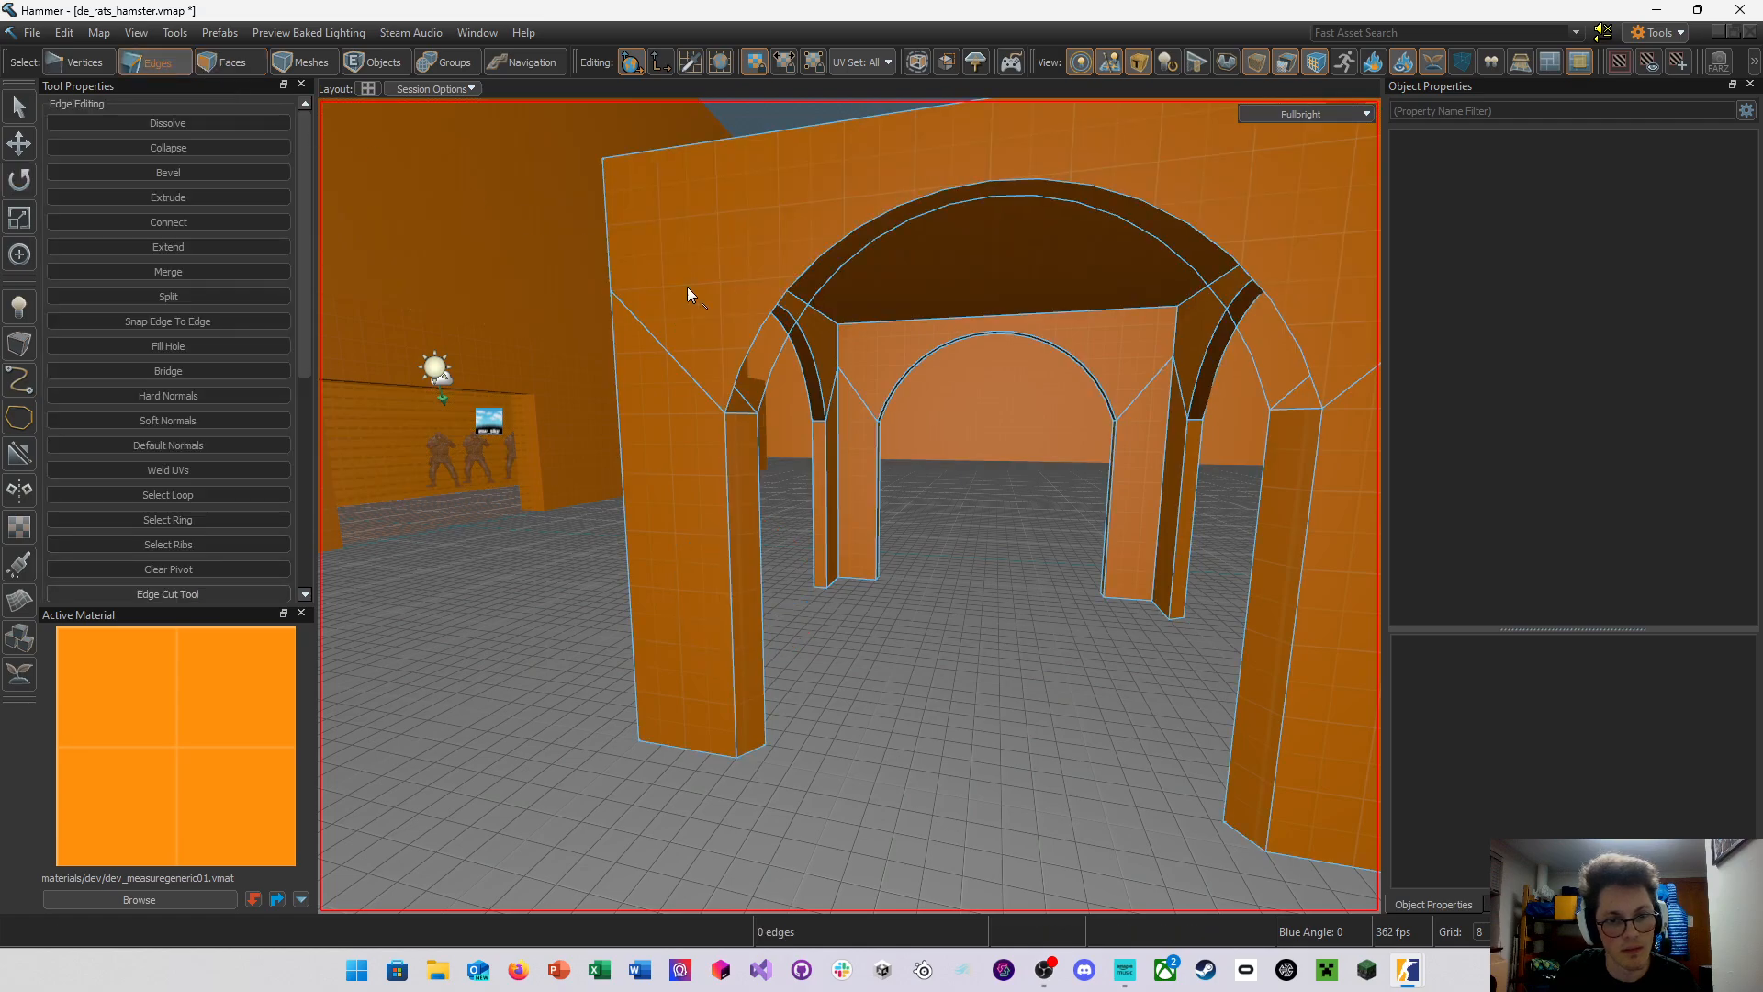
double_click(751, 355)
mouse_move(862, 432)
right_down()
mouse_move(848, 506)
mouse_move(862, 432)
right_up()
key(alt+b)
double_click(653, 380)
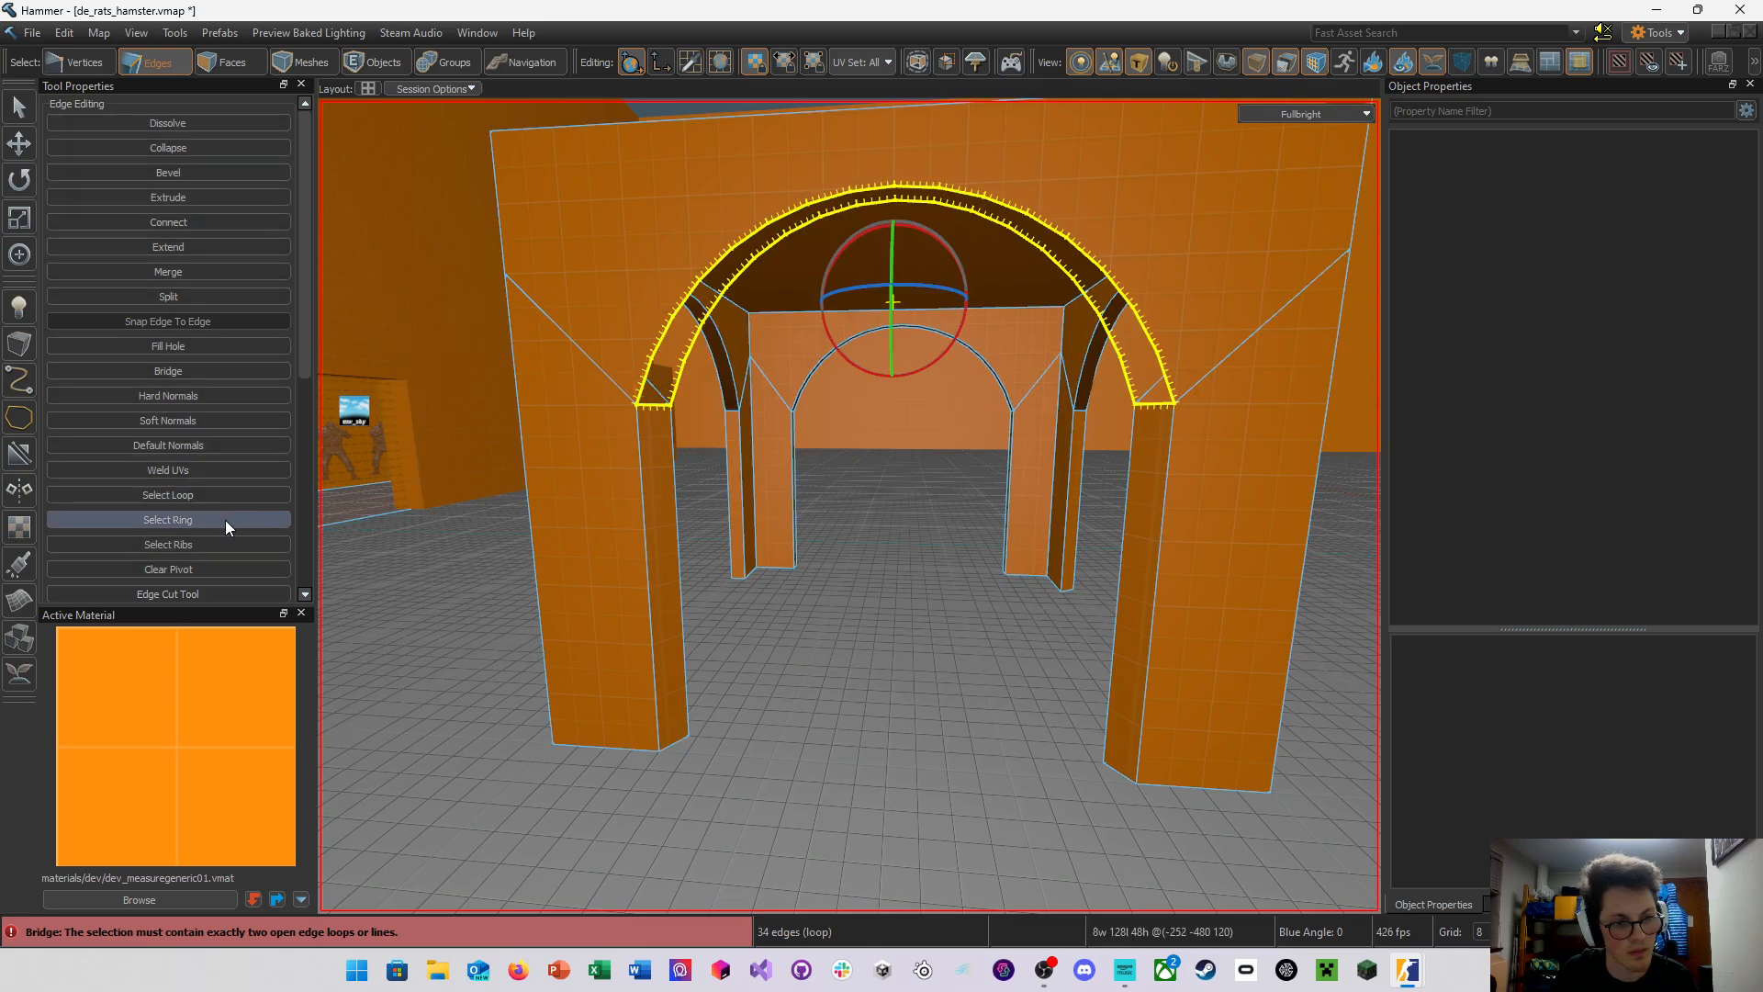
click(229, 344)
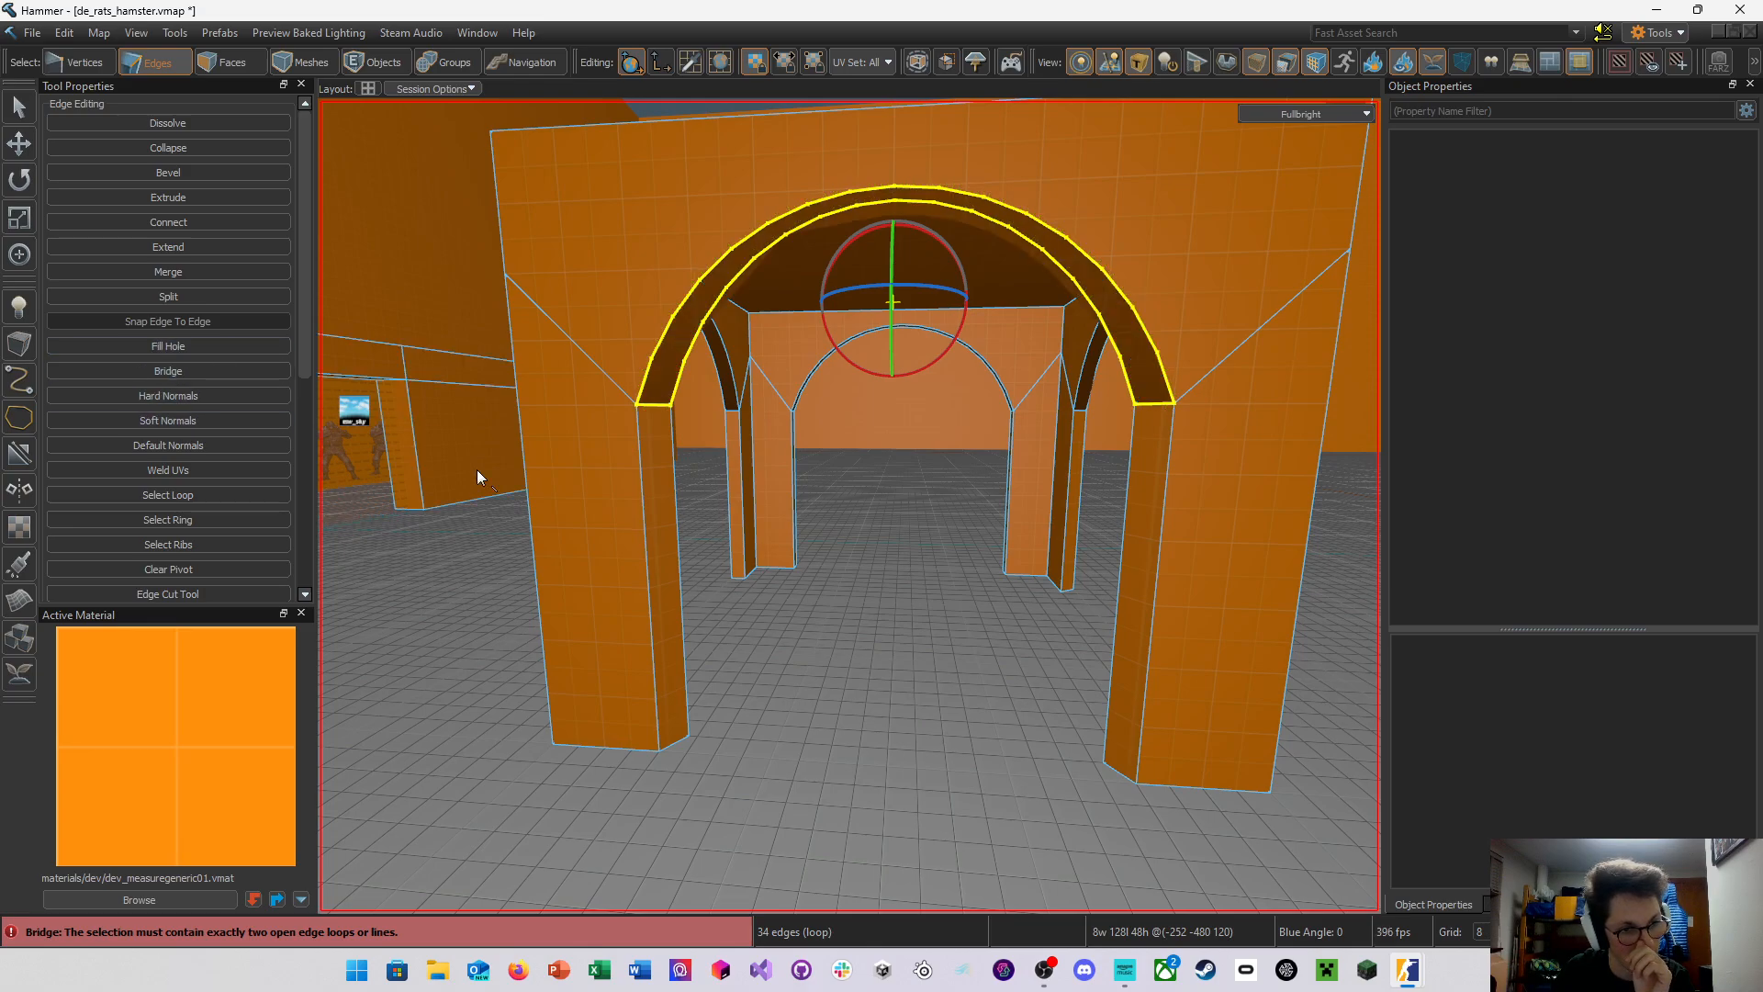
Select the third arch's inner edge loop and scale it horizontally by 1.09 to a 128-unit width
double_click(674, 537)
right_drag(828, 507, 836, 516)
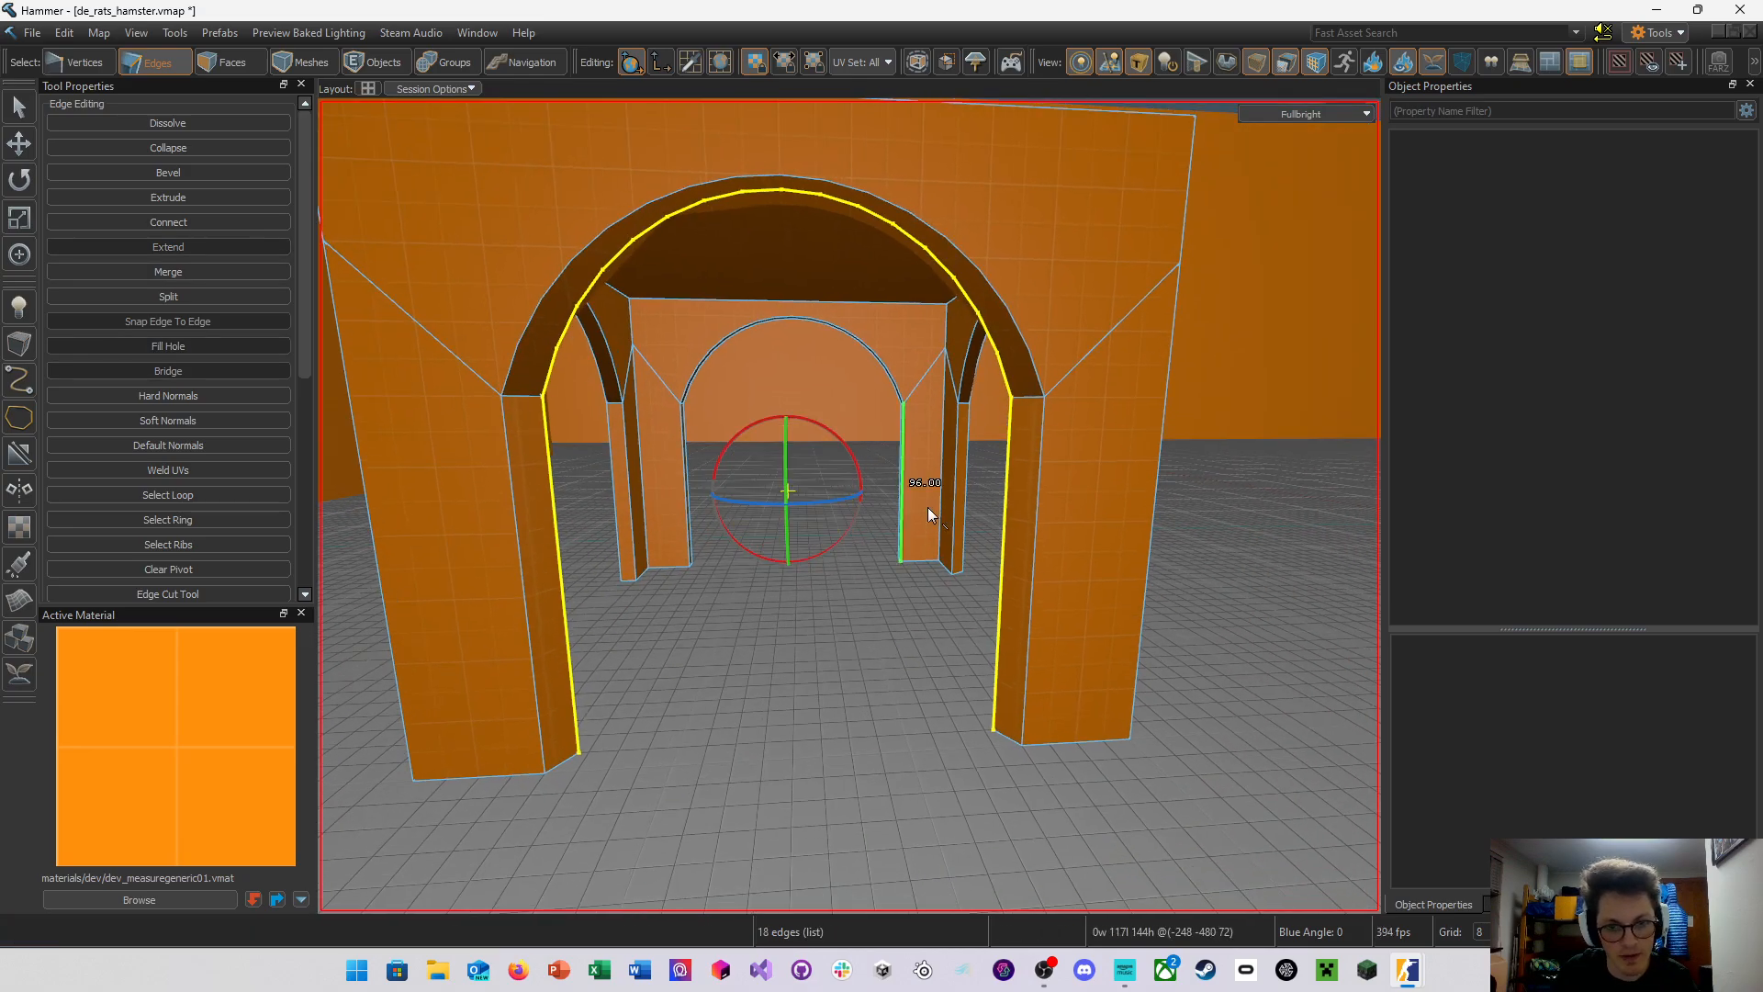
key(e)
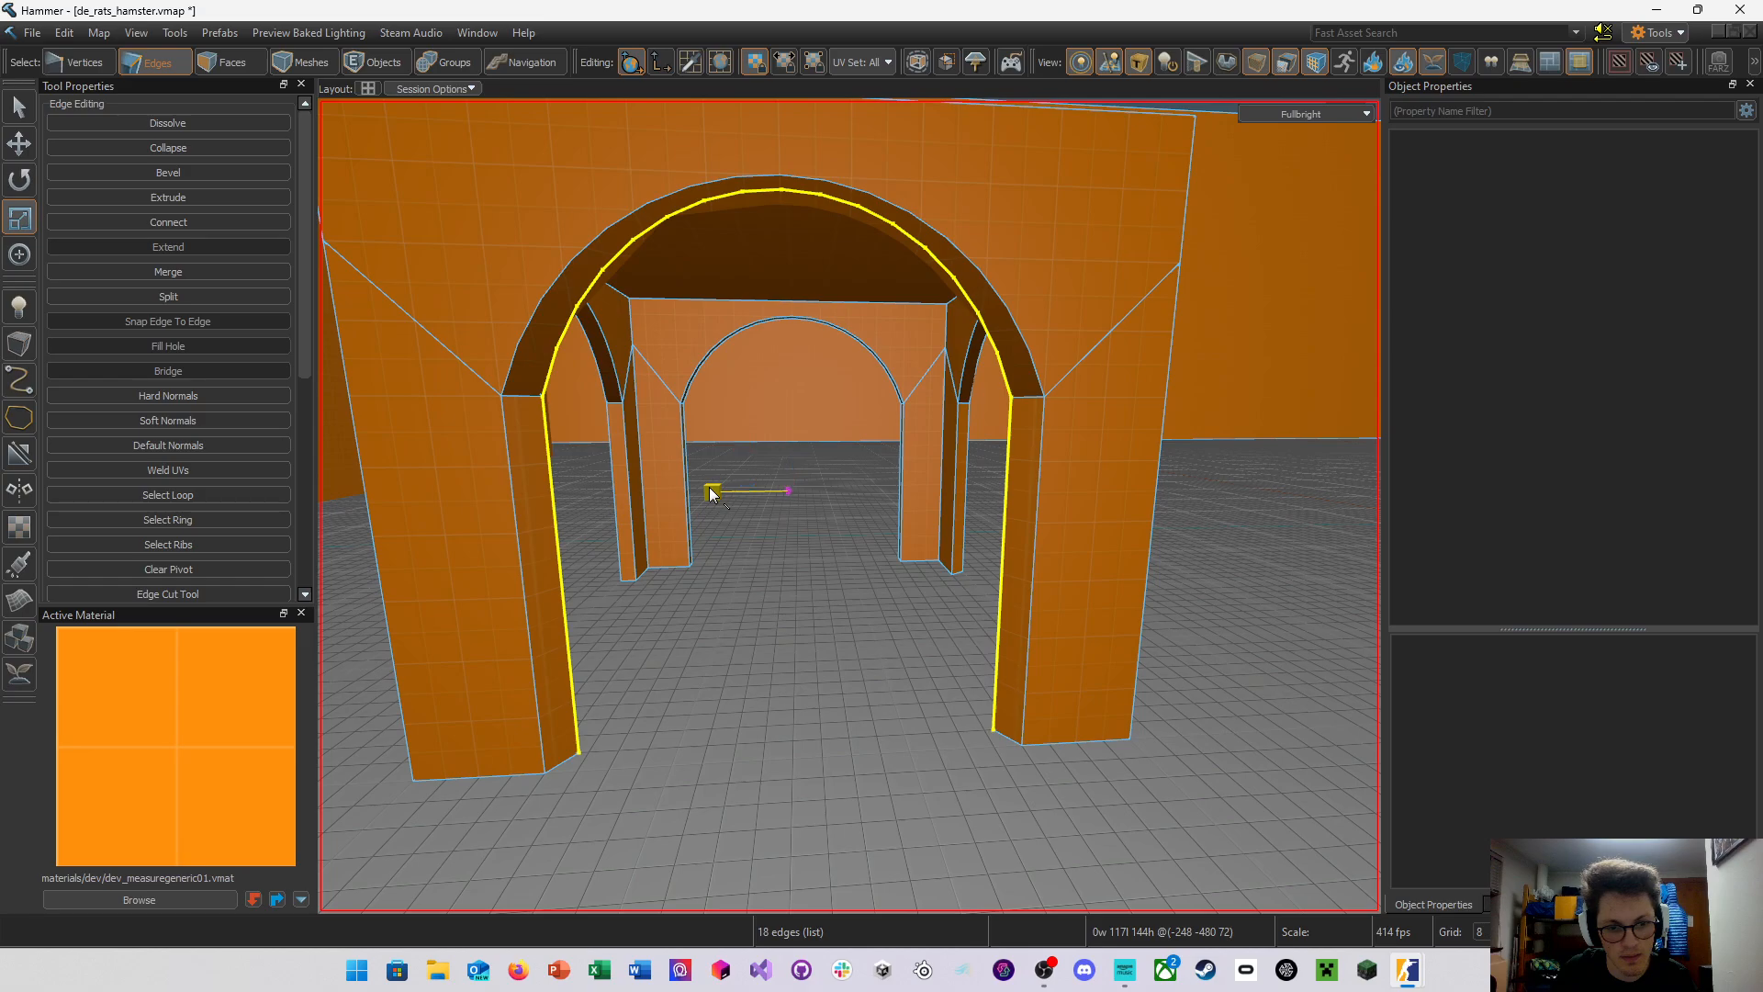
drag(708, 488, 702, 488)
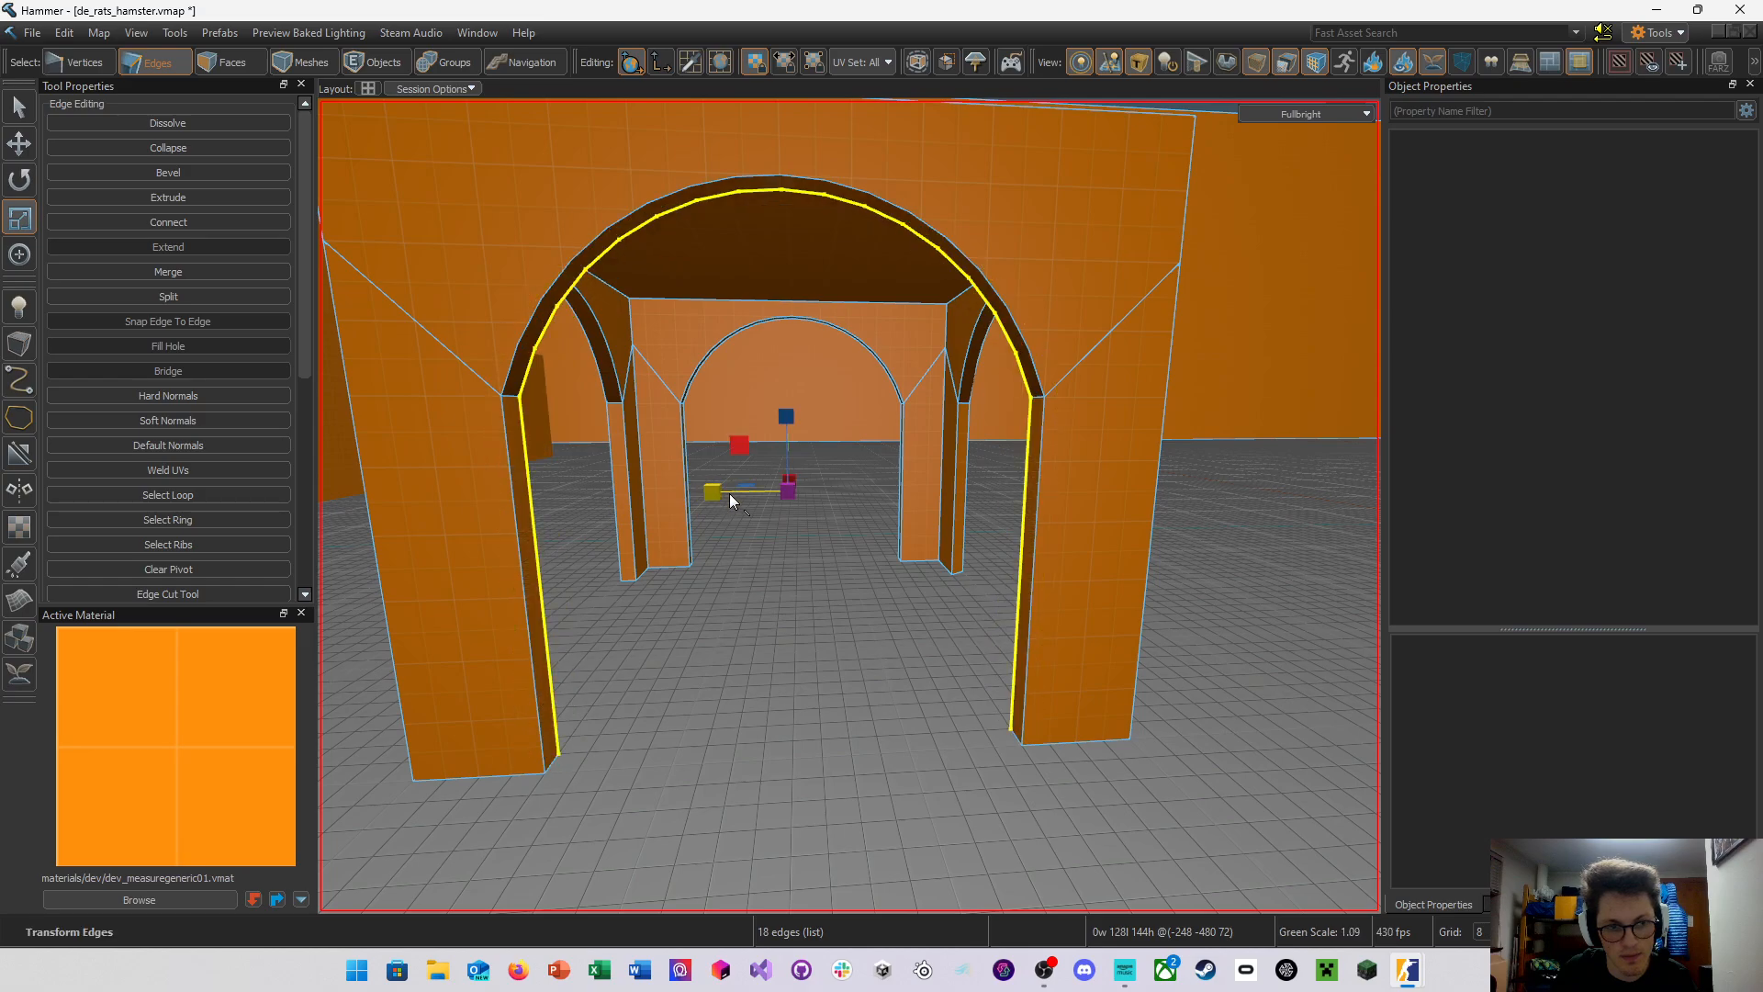
Check the arch faces, and scale the fourth arch's inner edge loop horizontally by 1.09 to a 128-unit width
key(w)
key(a)
right_drag(731, 496, 849, 506)
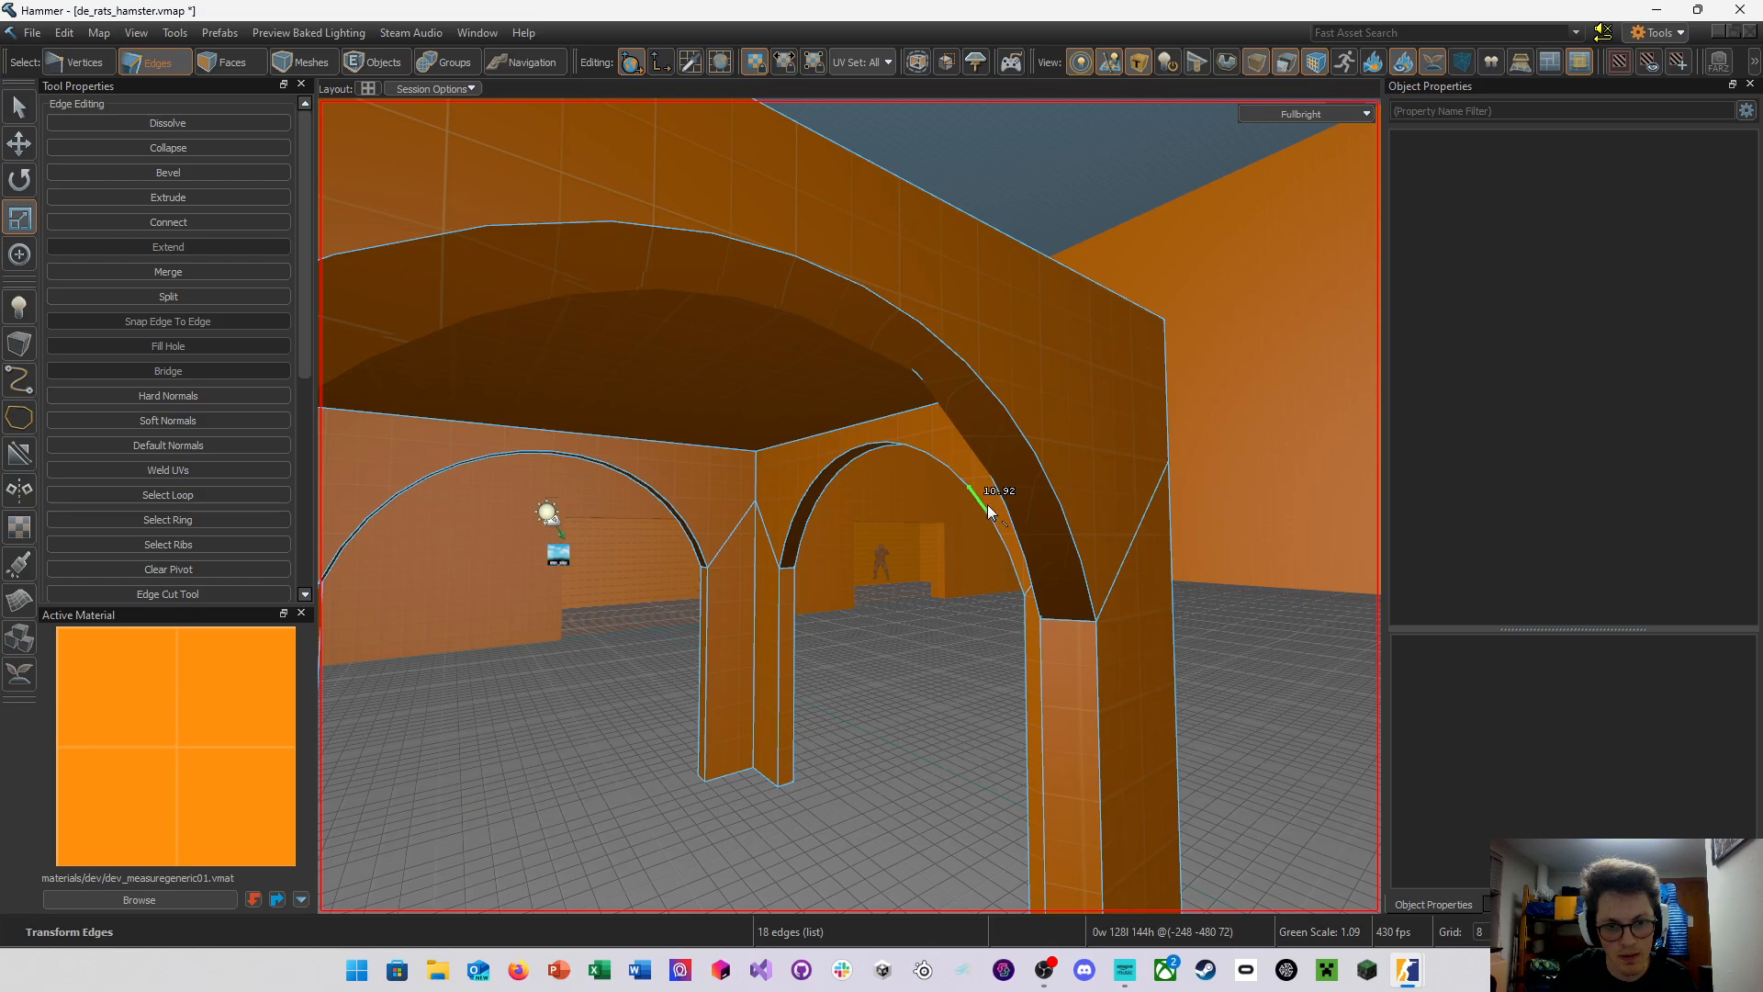
right_drag(544, 224, 850, 506)
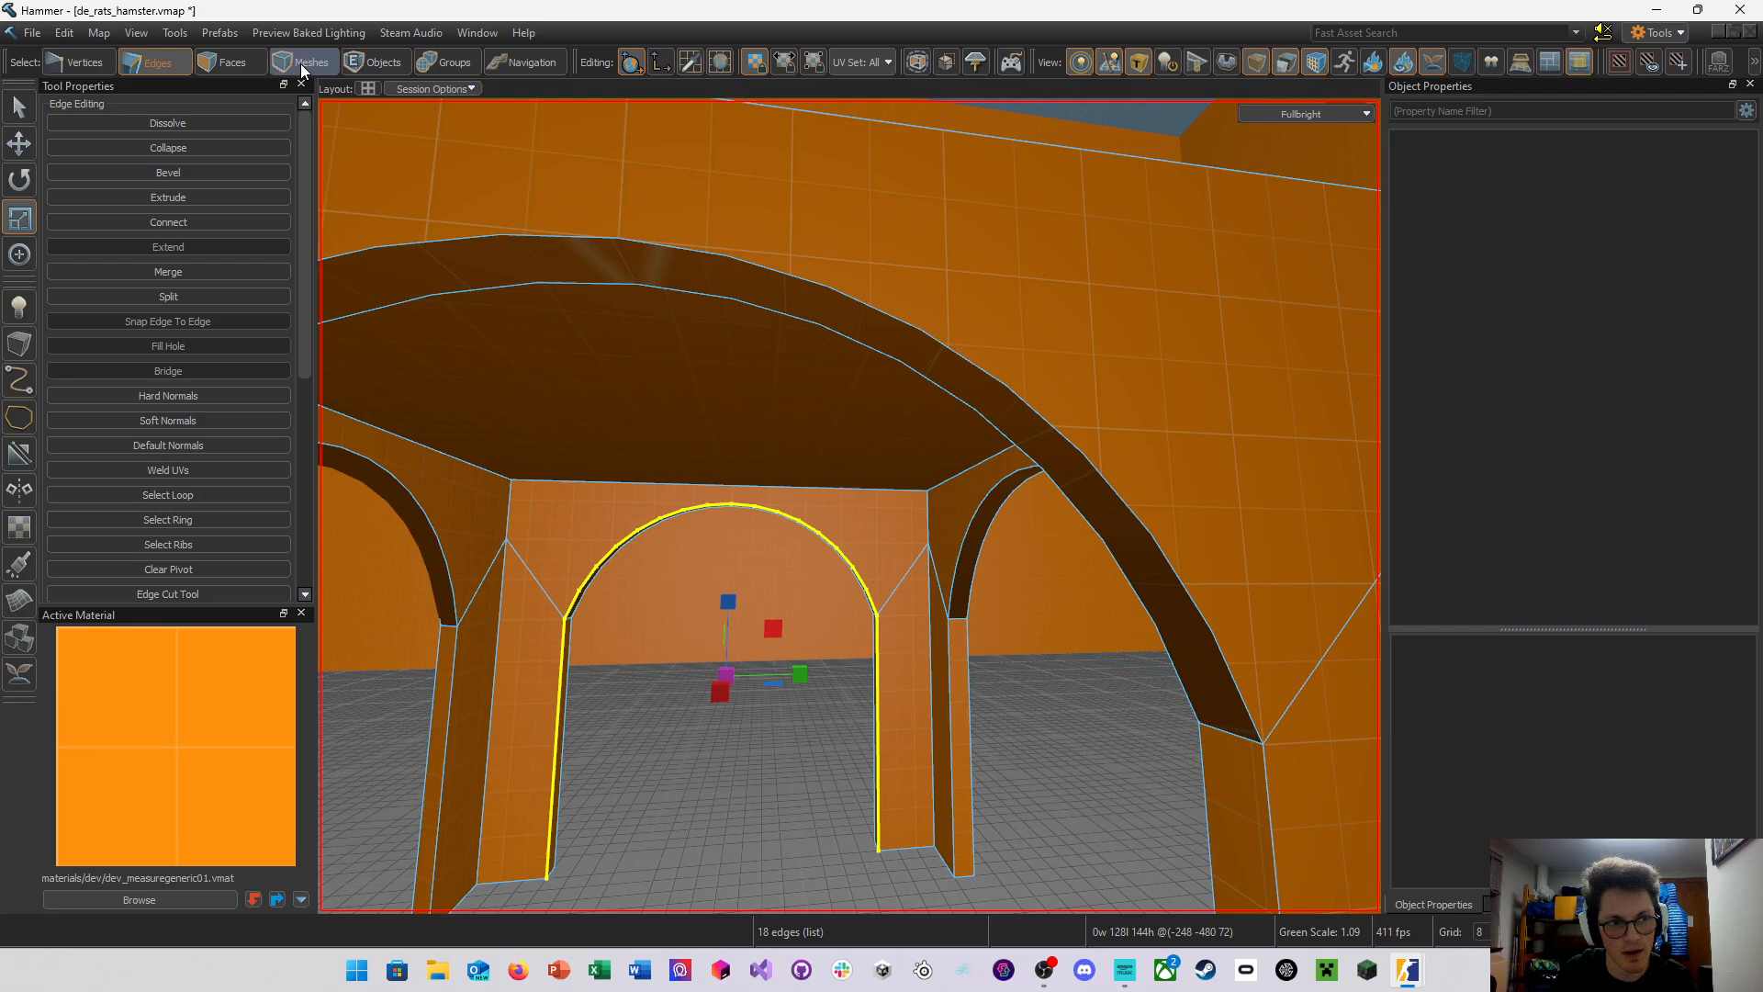
click(257, 66)
click(1165, 578)
right_drag(1164, 579, 849, 506)
click(915, 549)
key(2)
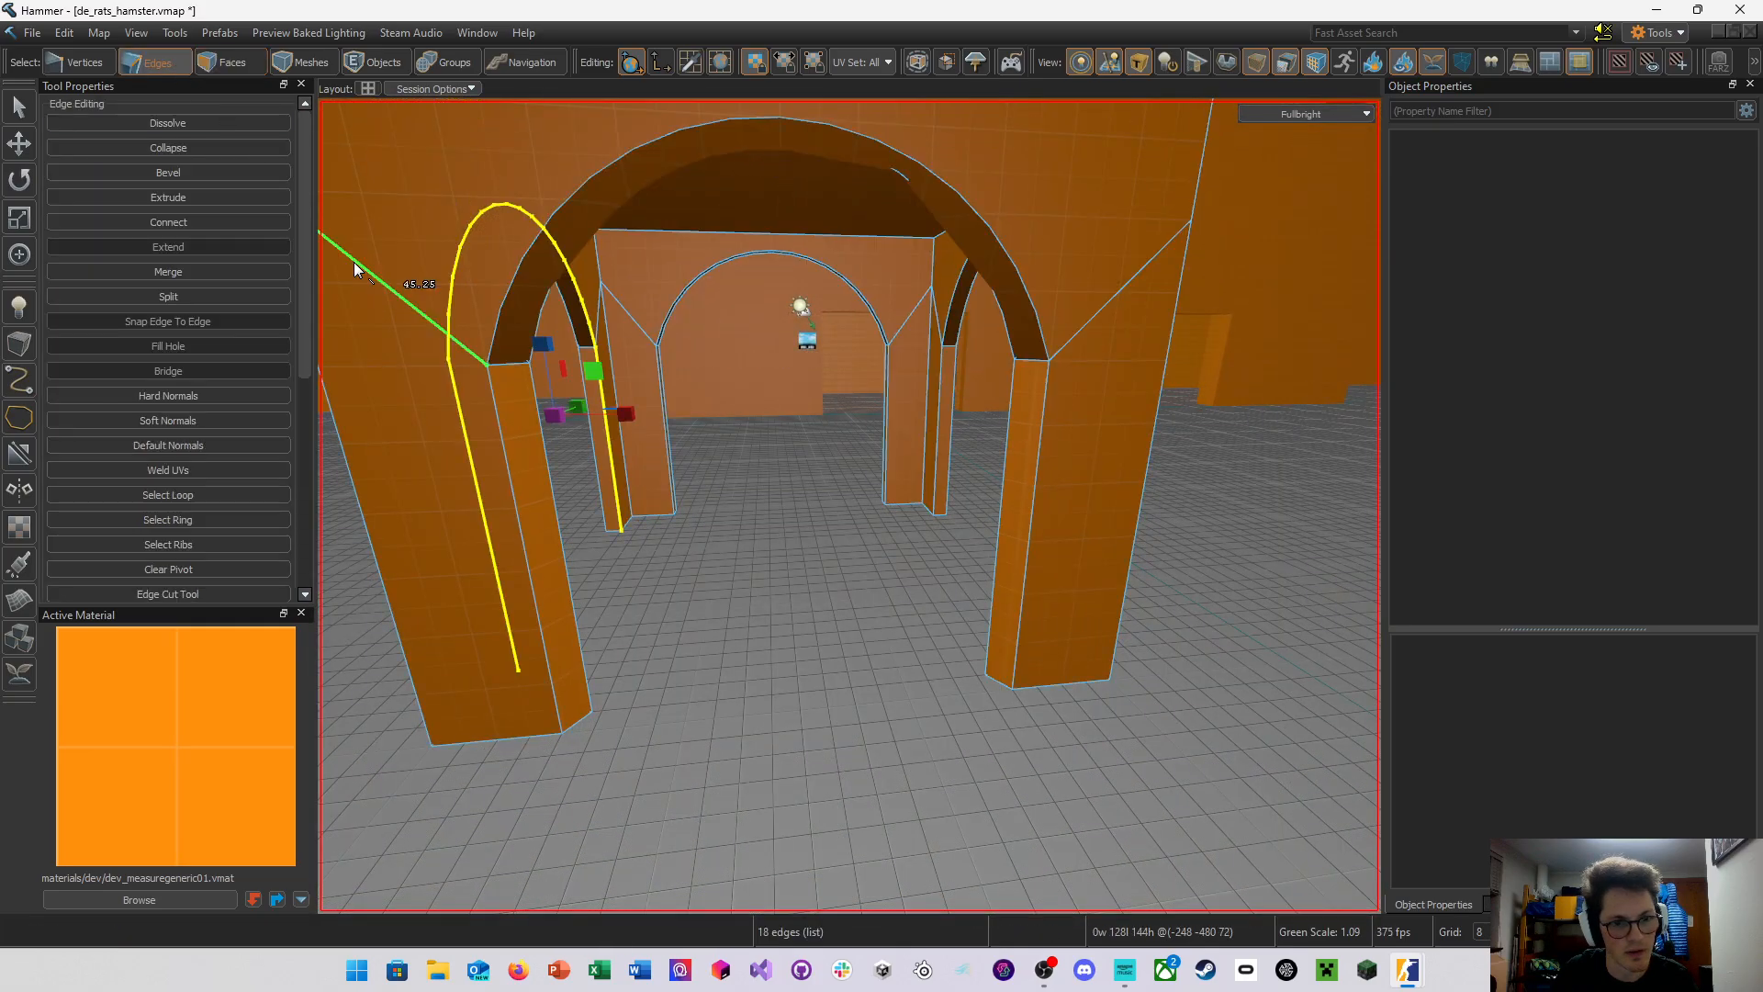
double_click(552, 479)
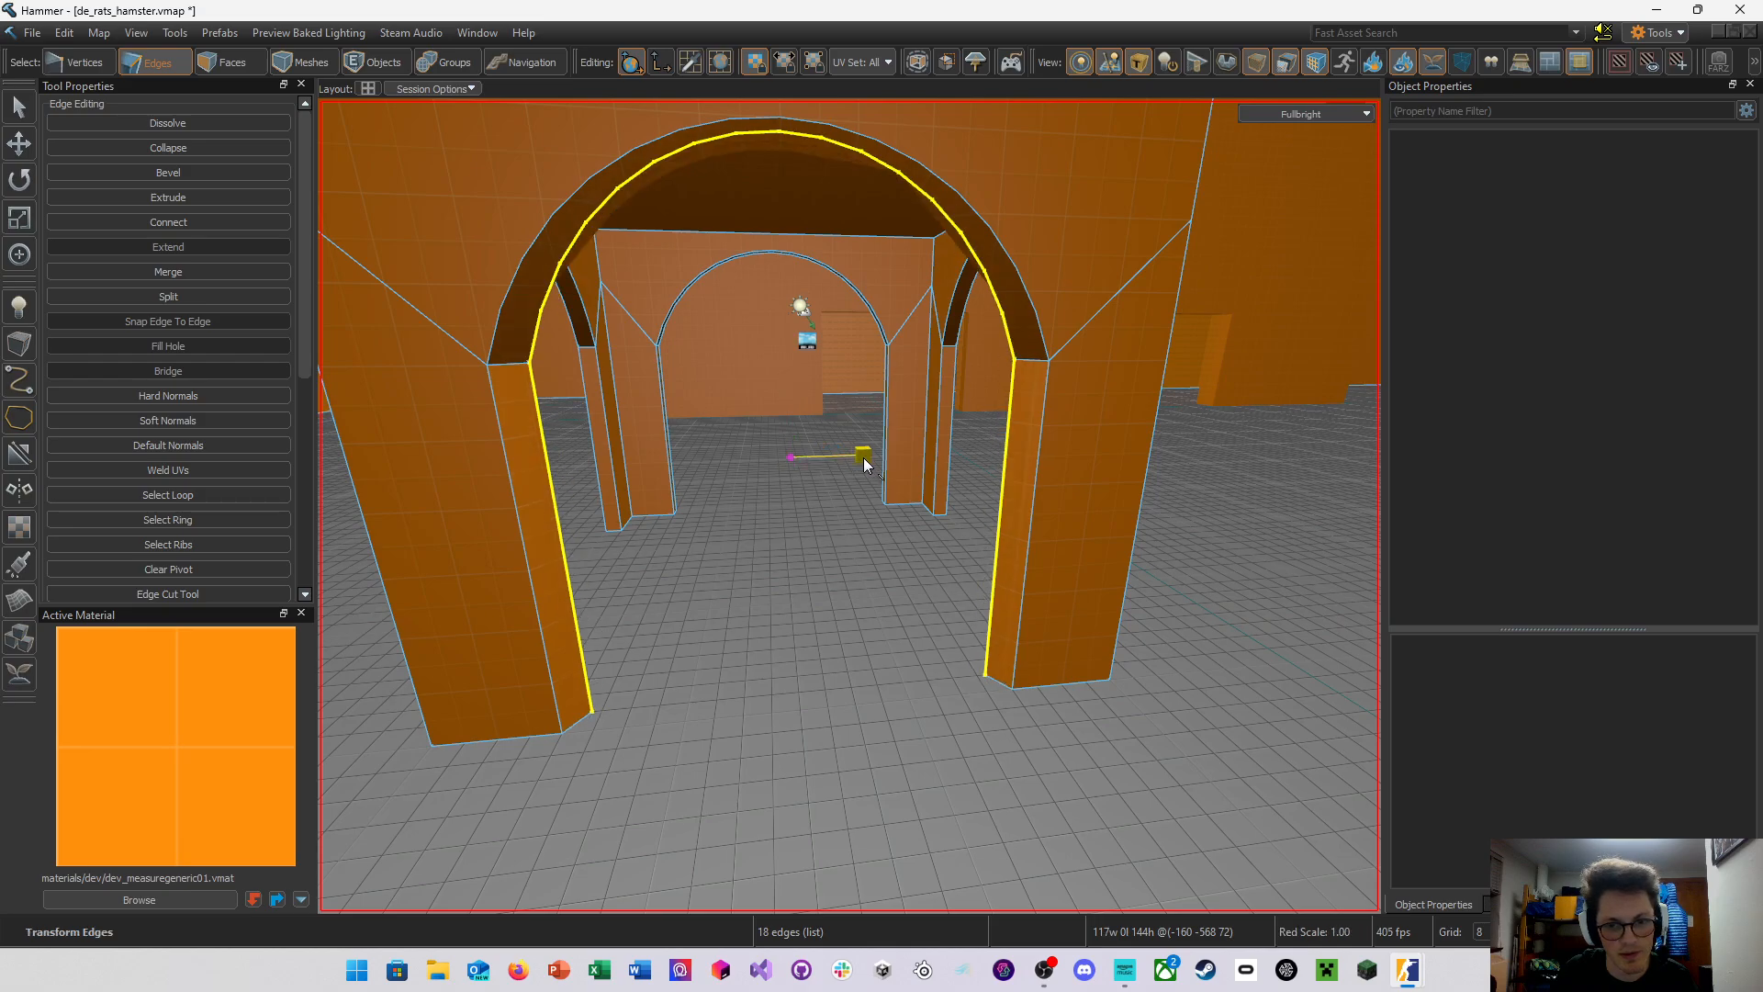
right_drag(868, 457, 850, 506)
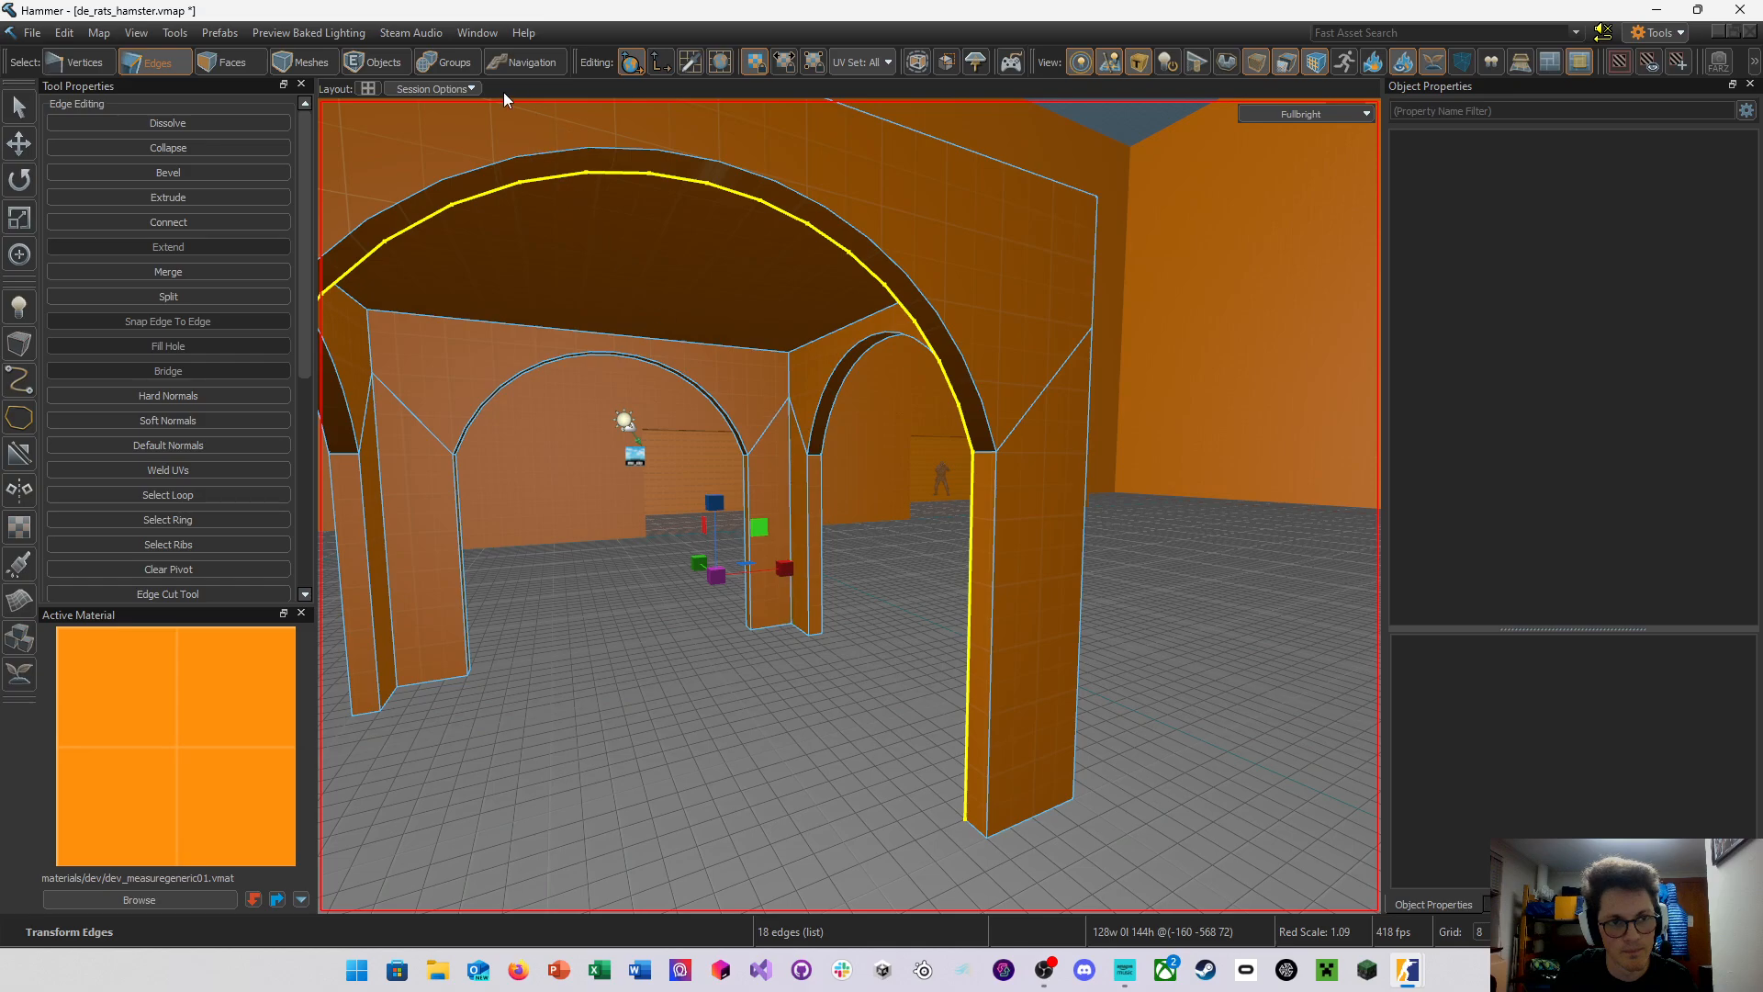
Select all faces of the arch structure, realign their textures, and select the upper face of one arch wall
click(265, 61)
mouse_move(588, 321)
right_down()
mouse_move(849, 506)
mouse_move(1010, 441)
mouse_move(849, 506)
right_up()
double_click(774, 496)
click(100, 233)
click(1010, 441)
Preview the arch structure with GPU Path Tracing shading, clear the face selection, and examine the arches up close
click(1318, 110)
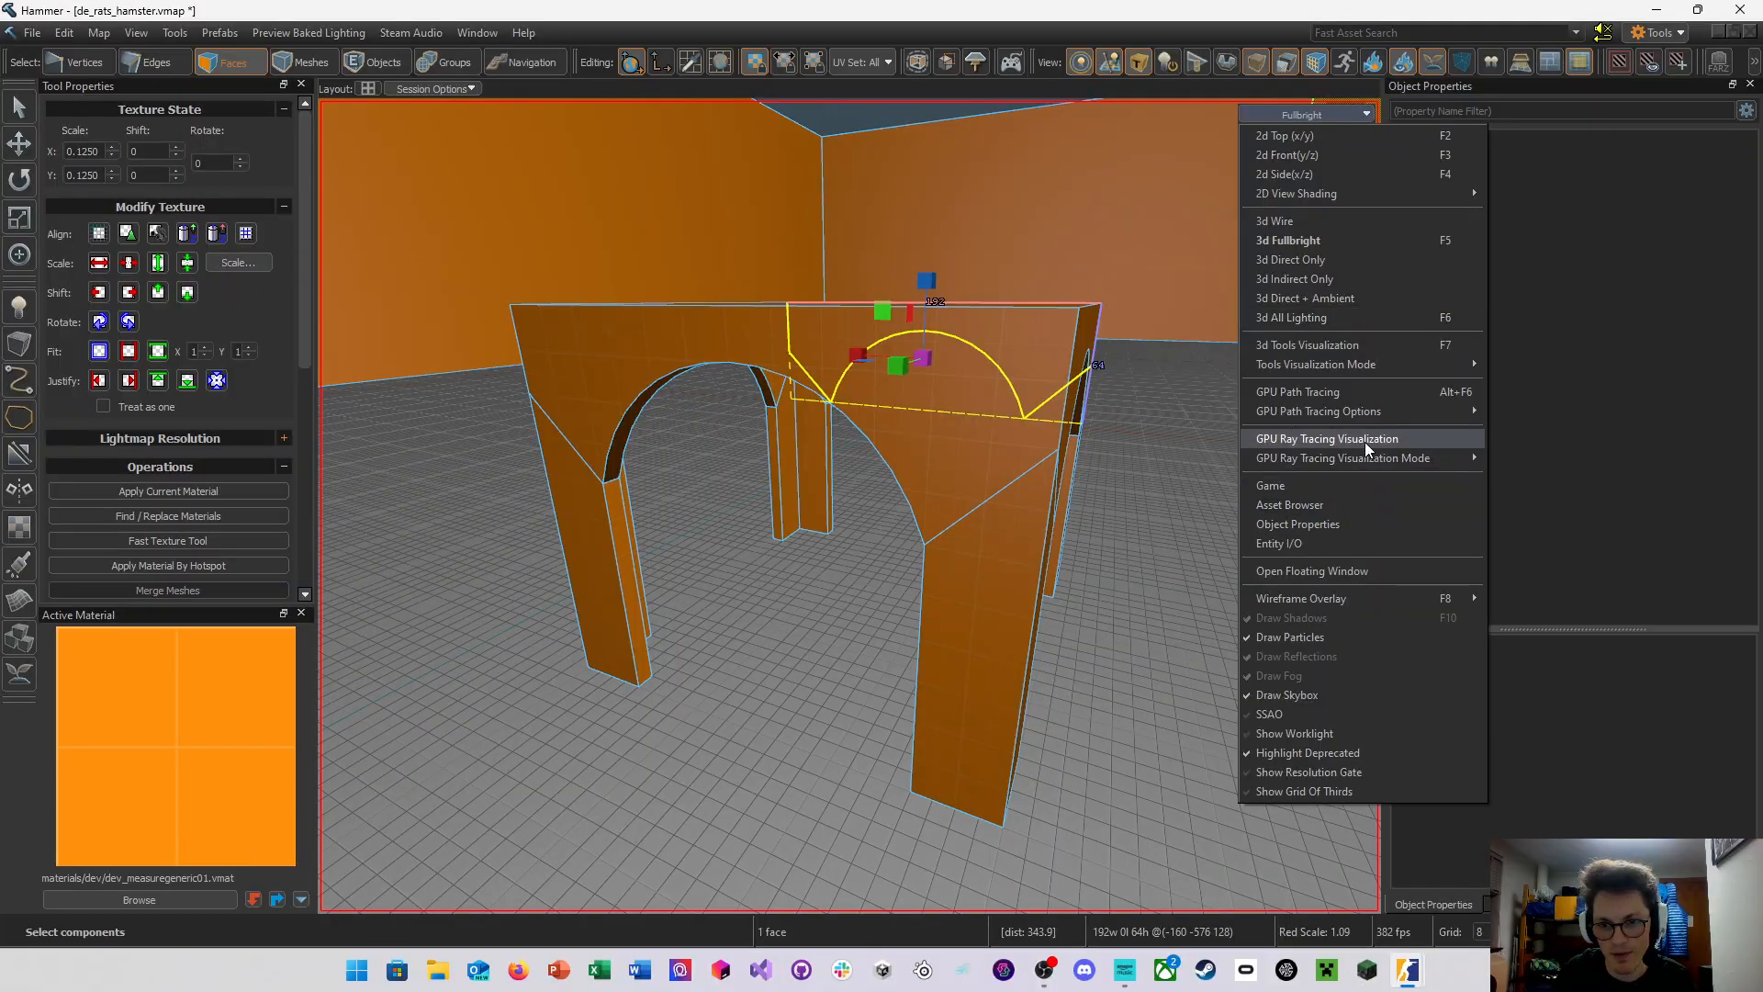
click(1333, 392)
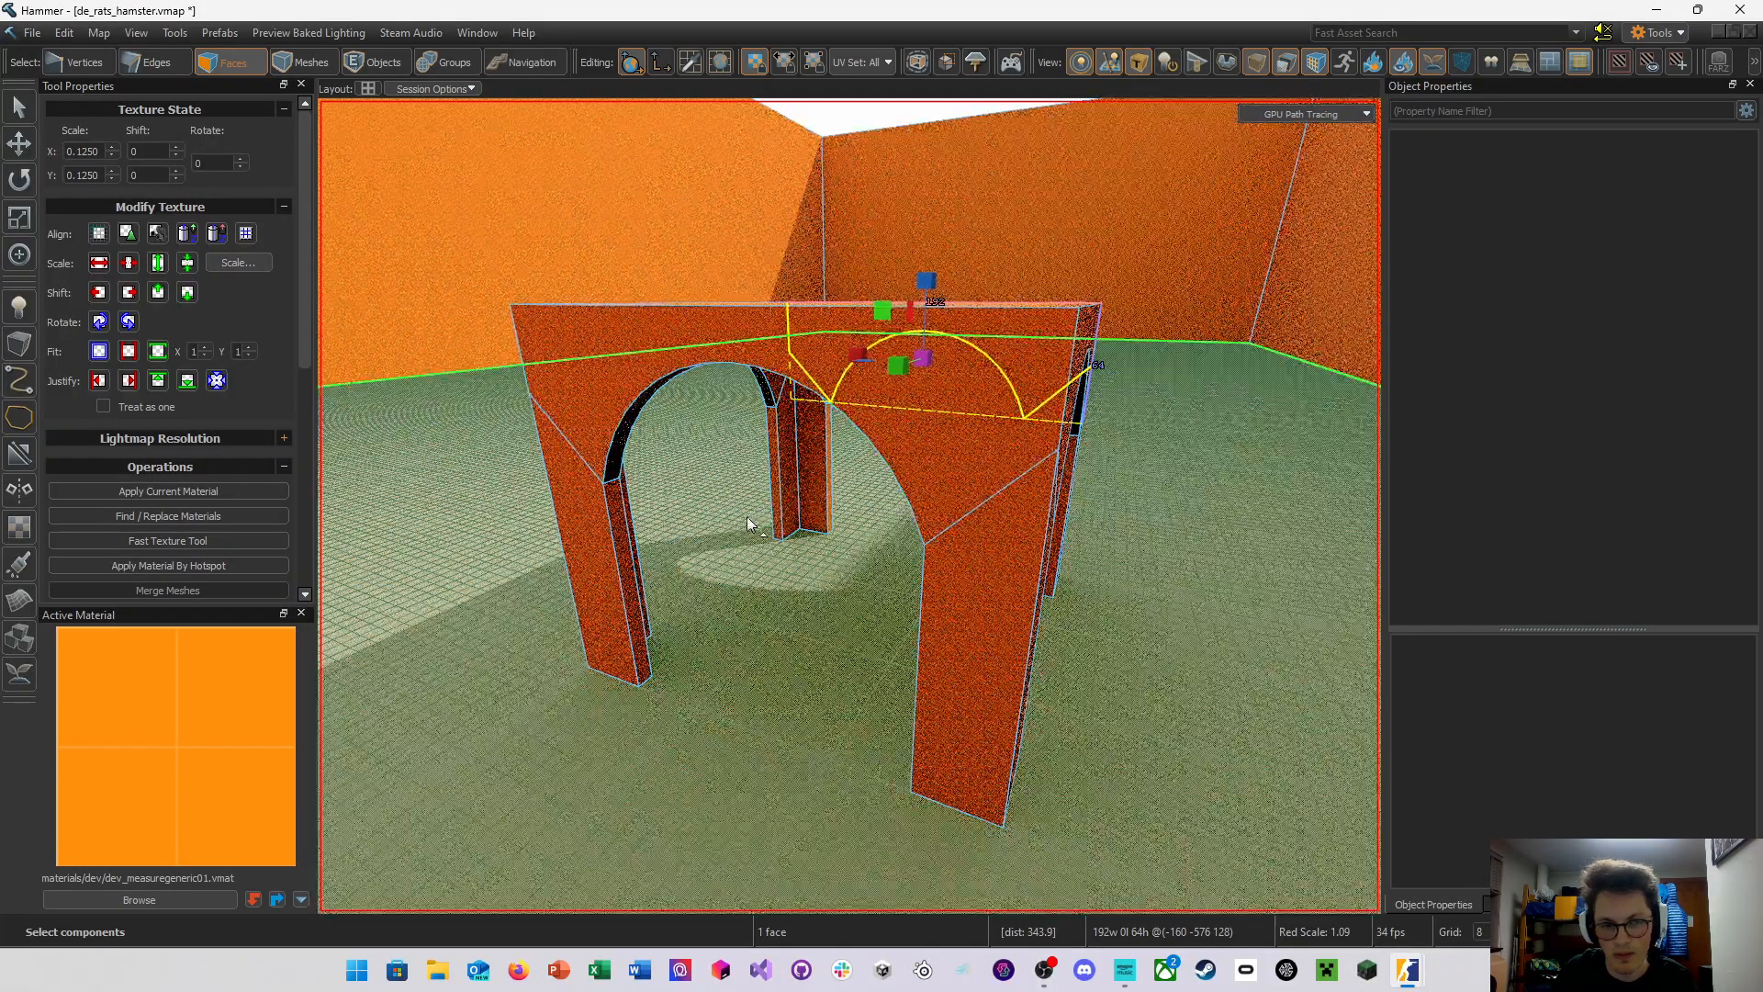
right_drag(849, 506, 850, 506)
key(Escape)
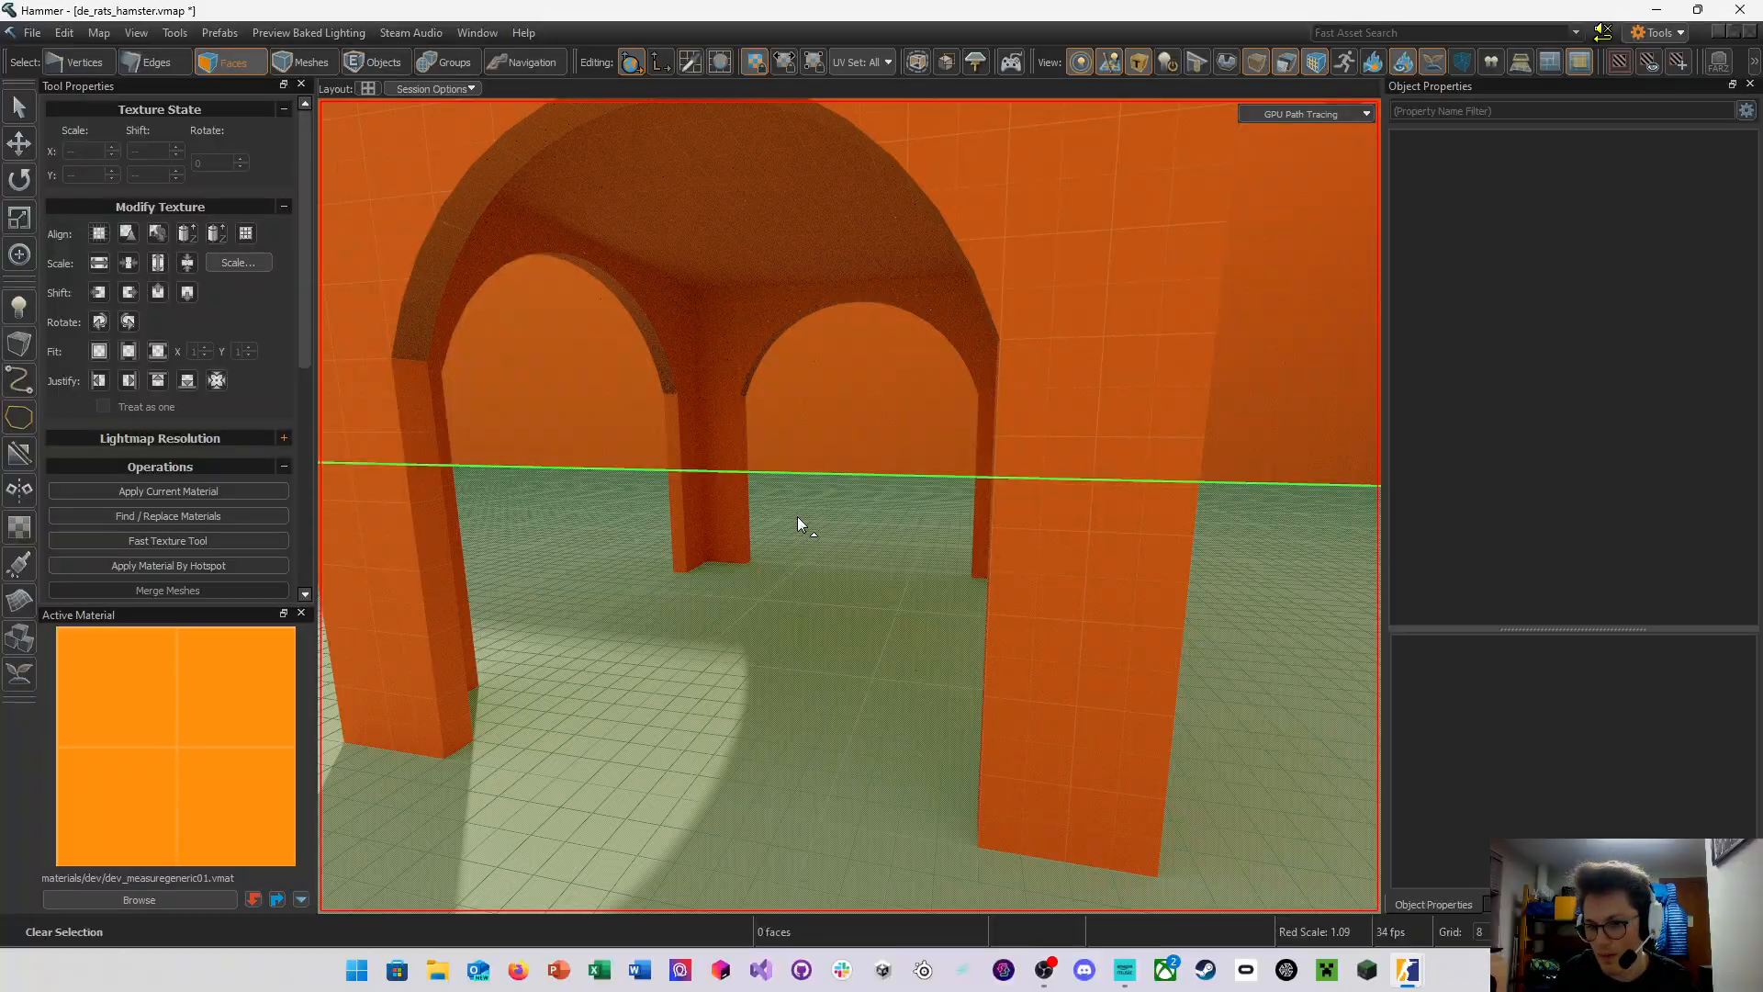
right_drag(797, 516, 849, 514)
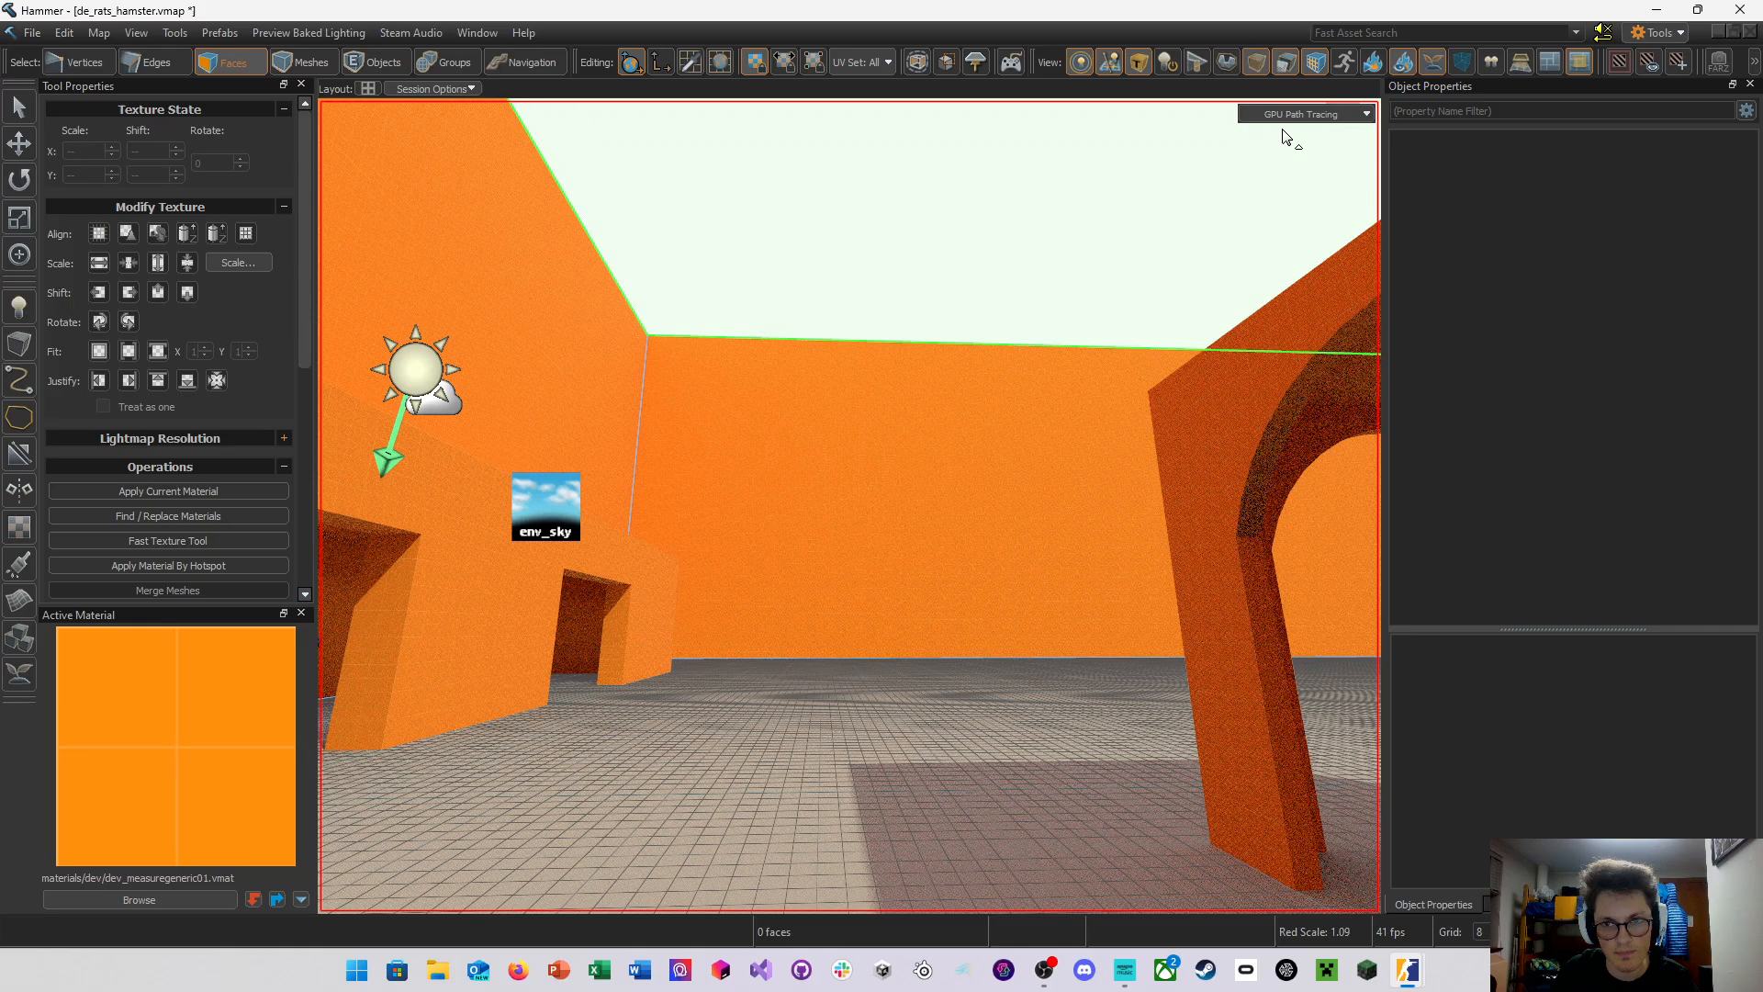
Preview the arches with All Lighting shading and return the viewport to Fullbright
click(1309, 114)
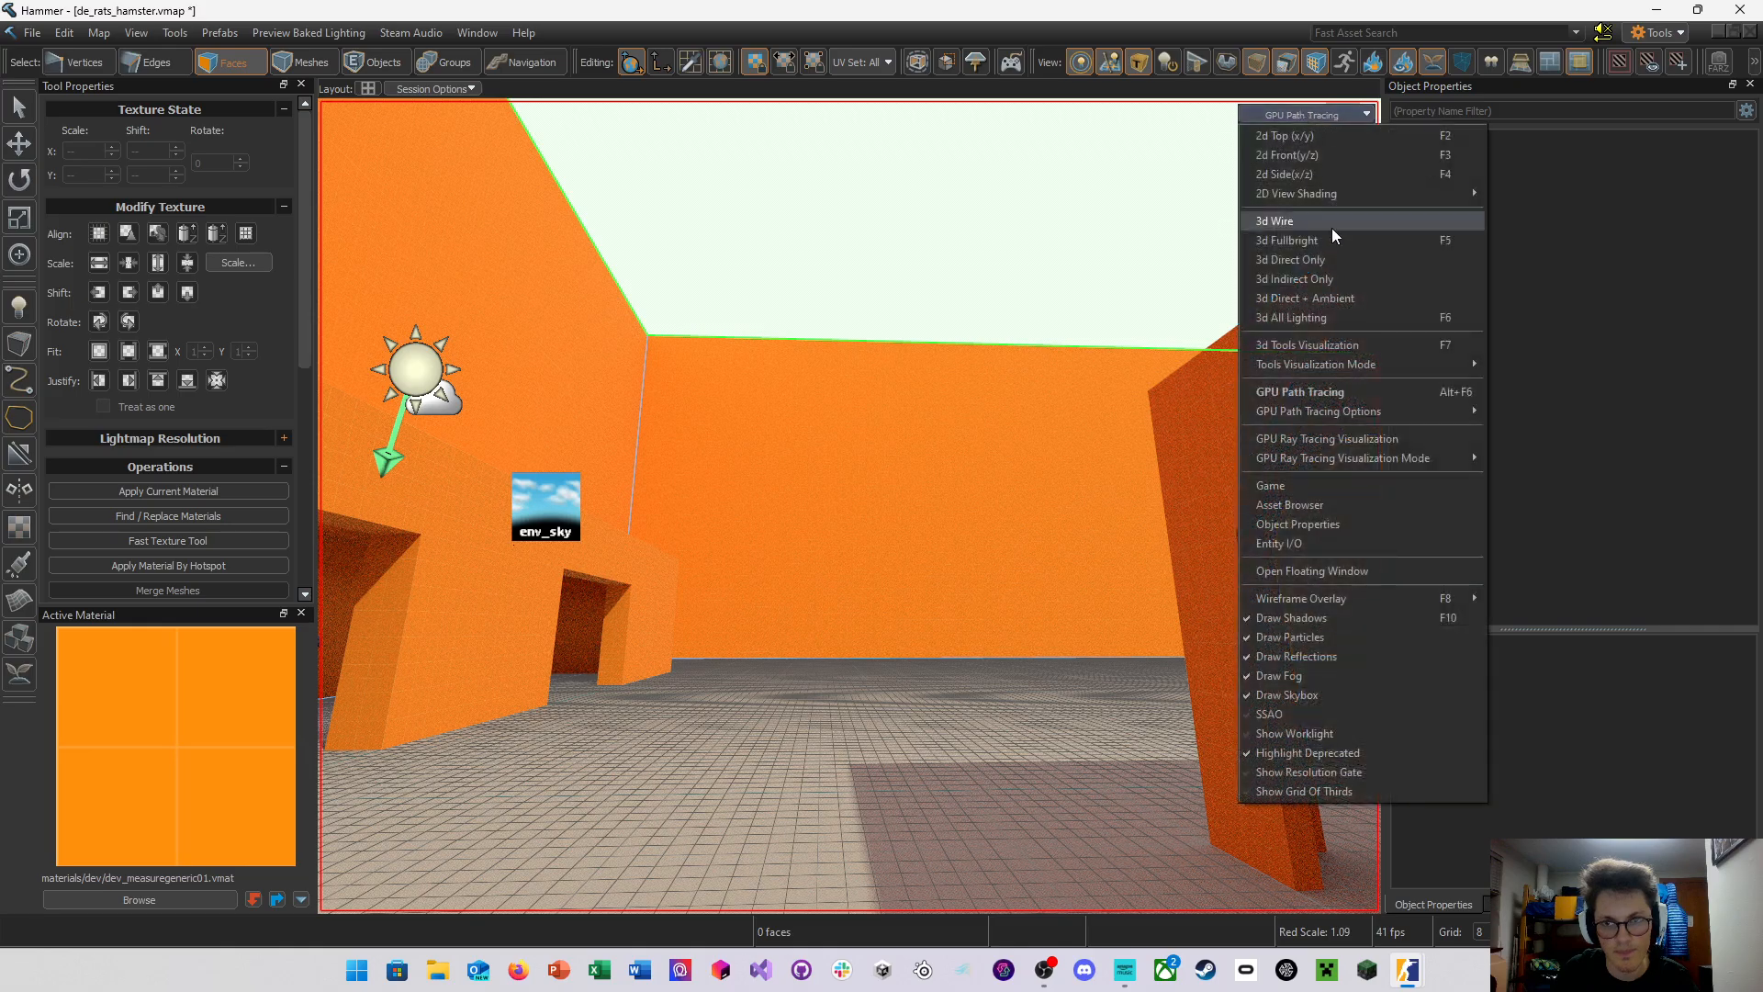
click(1348, 317)
right_drag(1320, 318, 849, 506)
click(1286, 114)
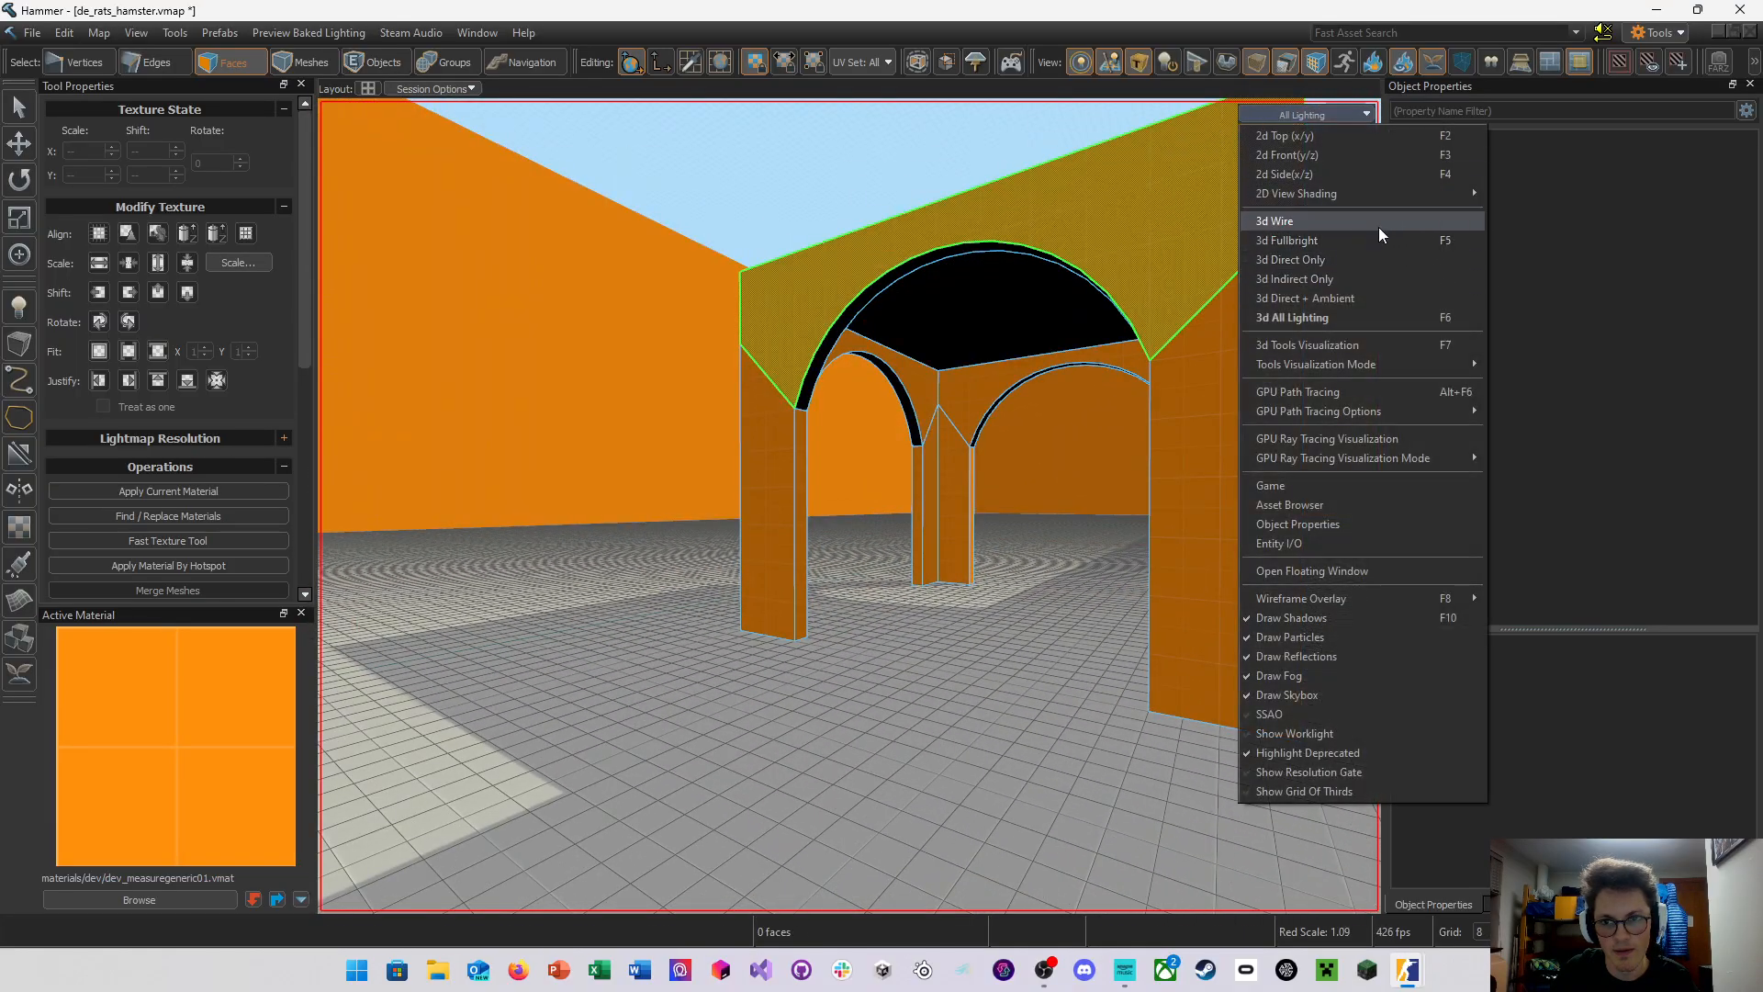
click(1304, 240)
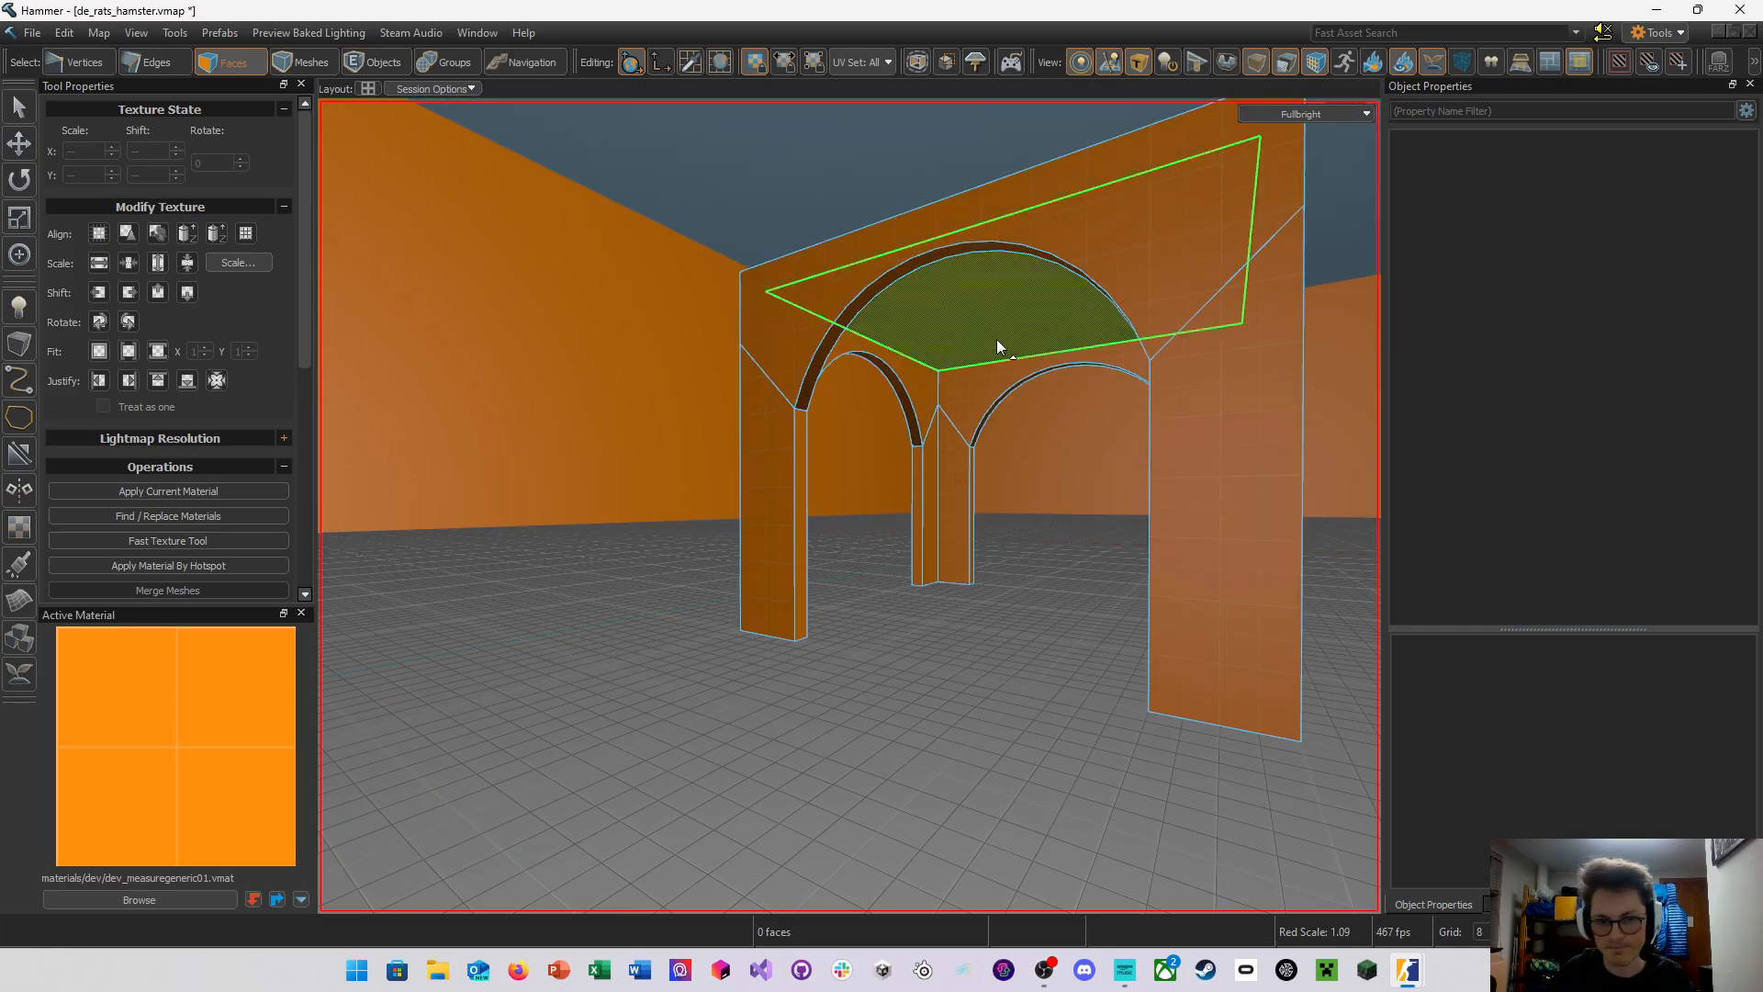
Select the whole arch structure as an object and activate the Translate tool for it
right_drag(995, 340, 763, 417)
key(w)
click(868, 502)
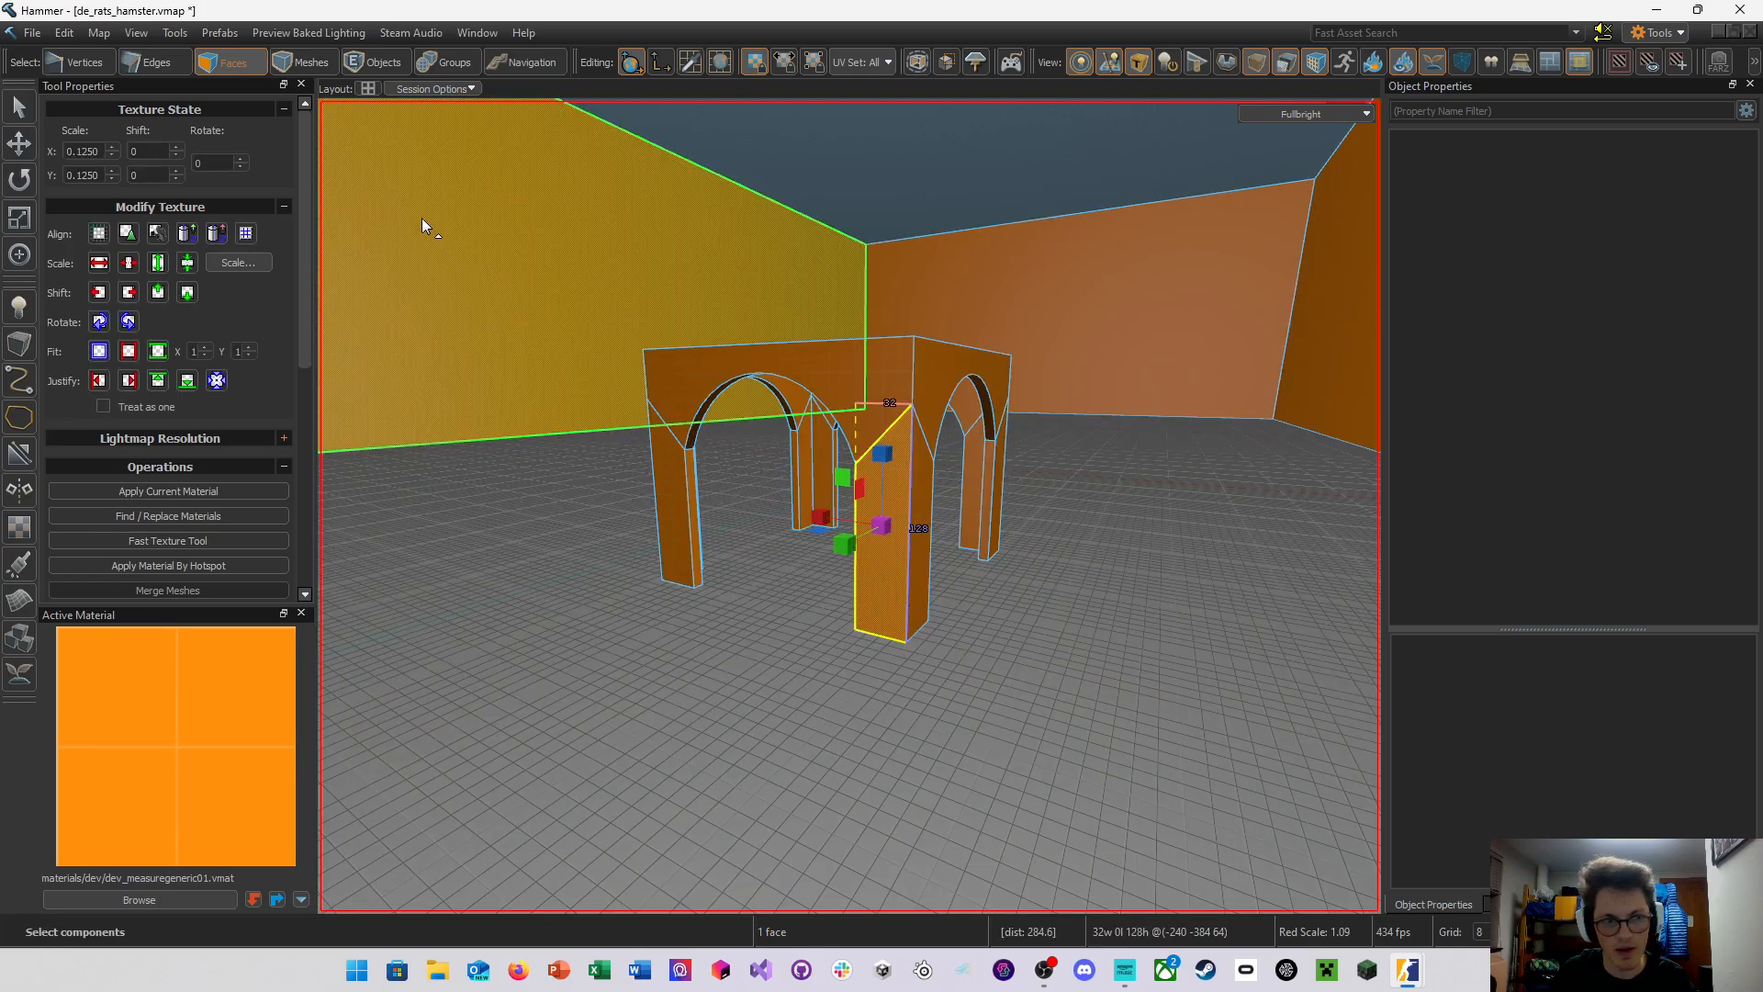
click(310, 63)
click(410, 70)
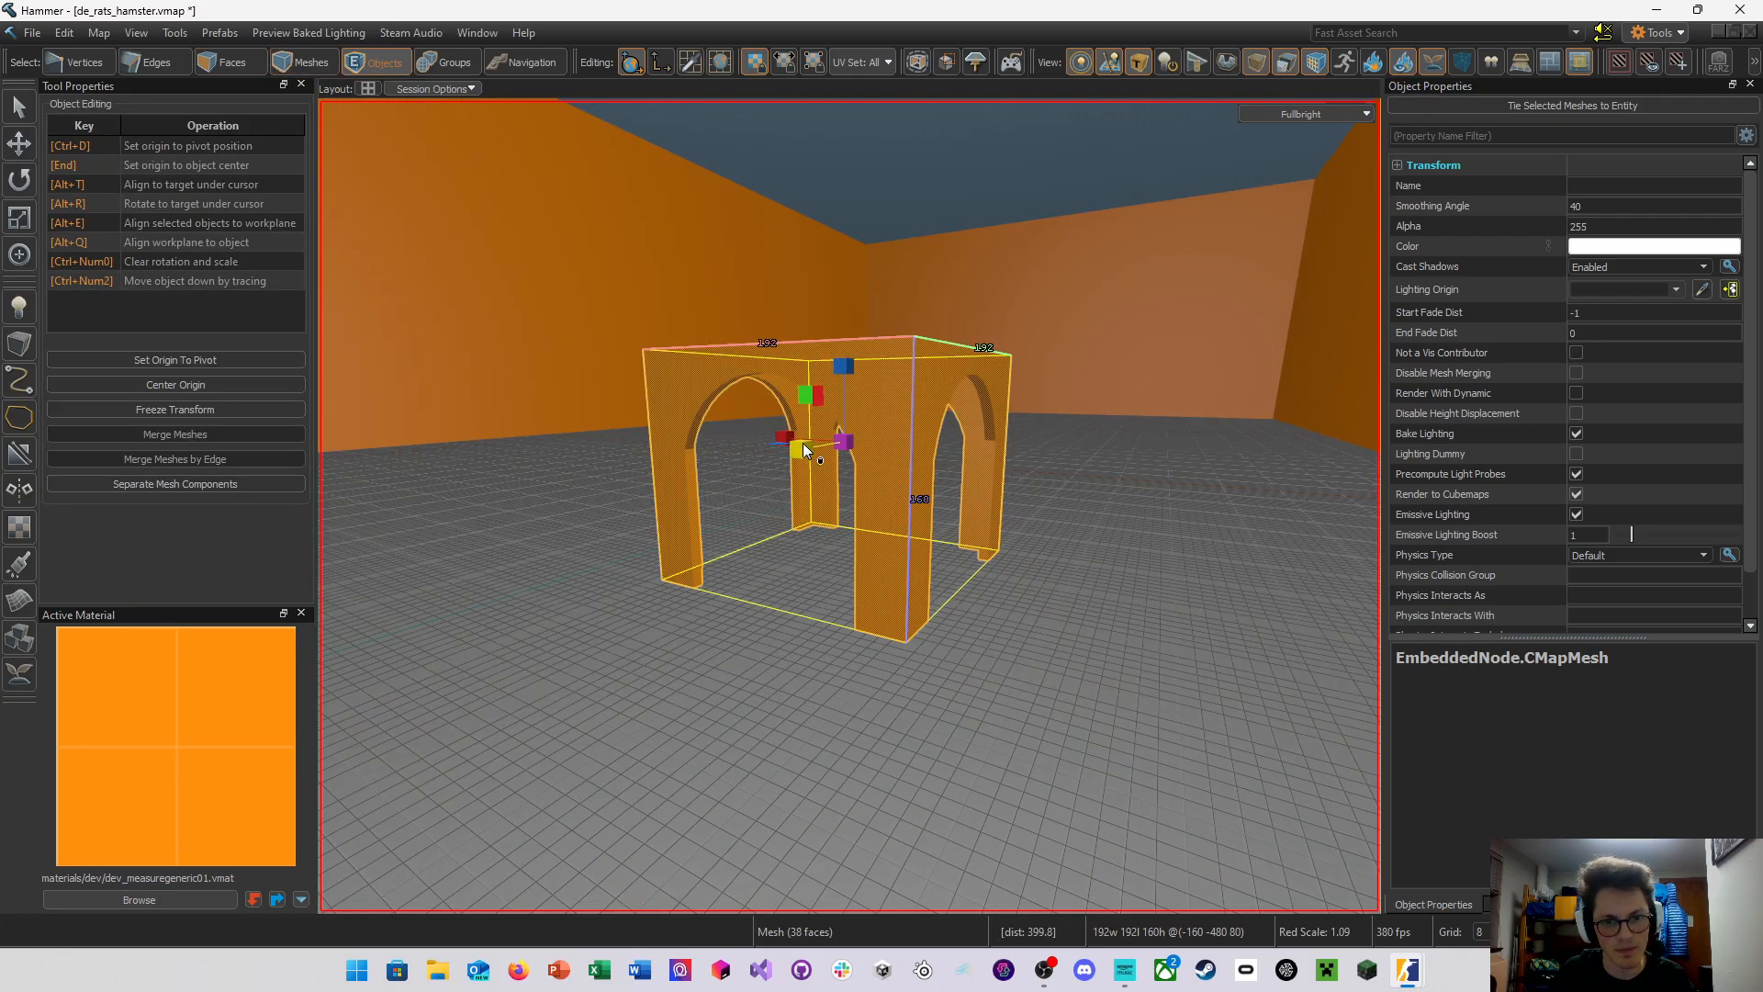
key(w)
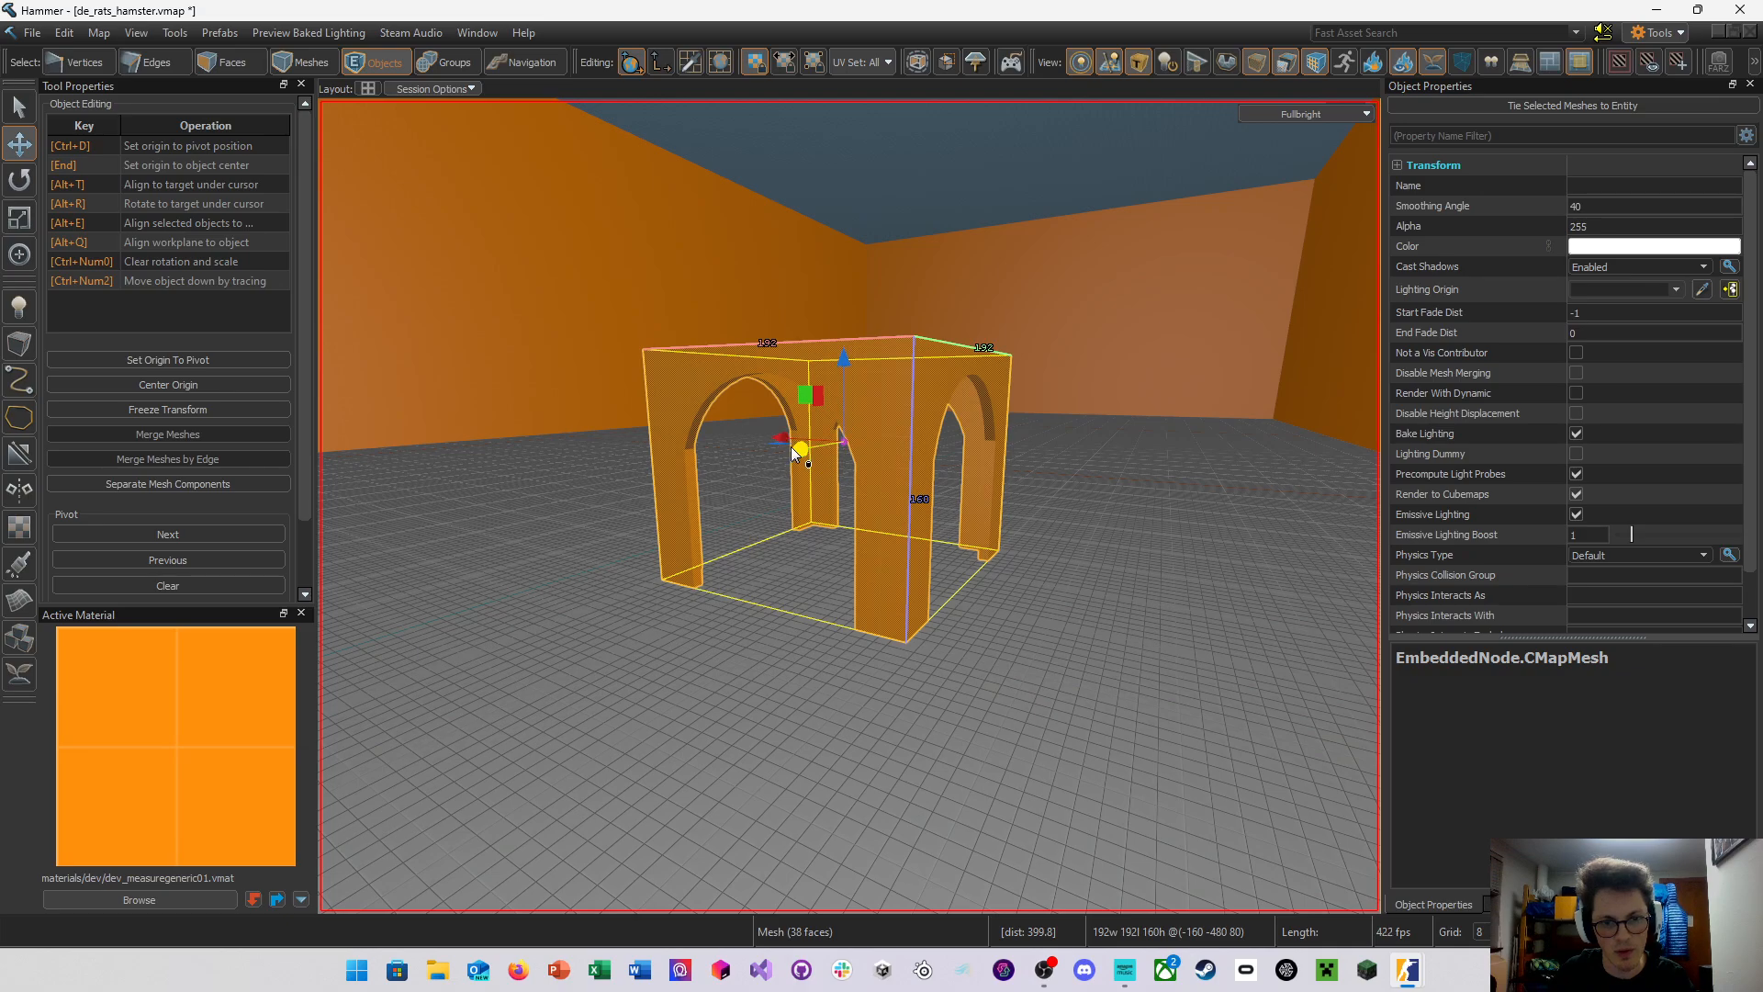
right_drag(791, 446, 832, 471)
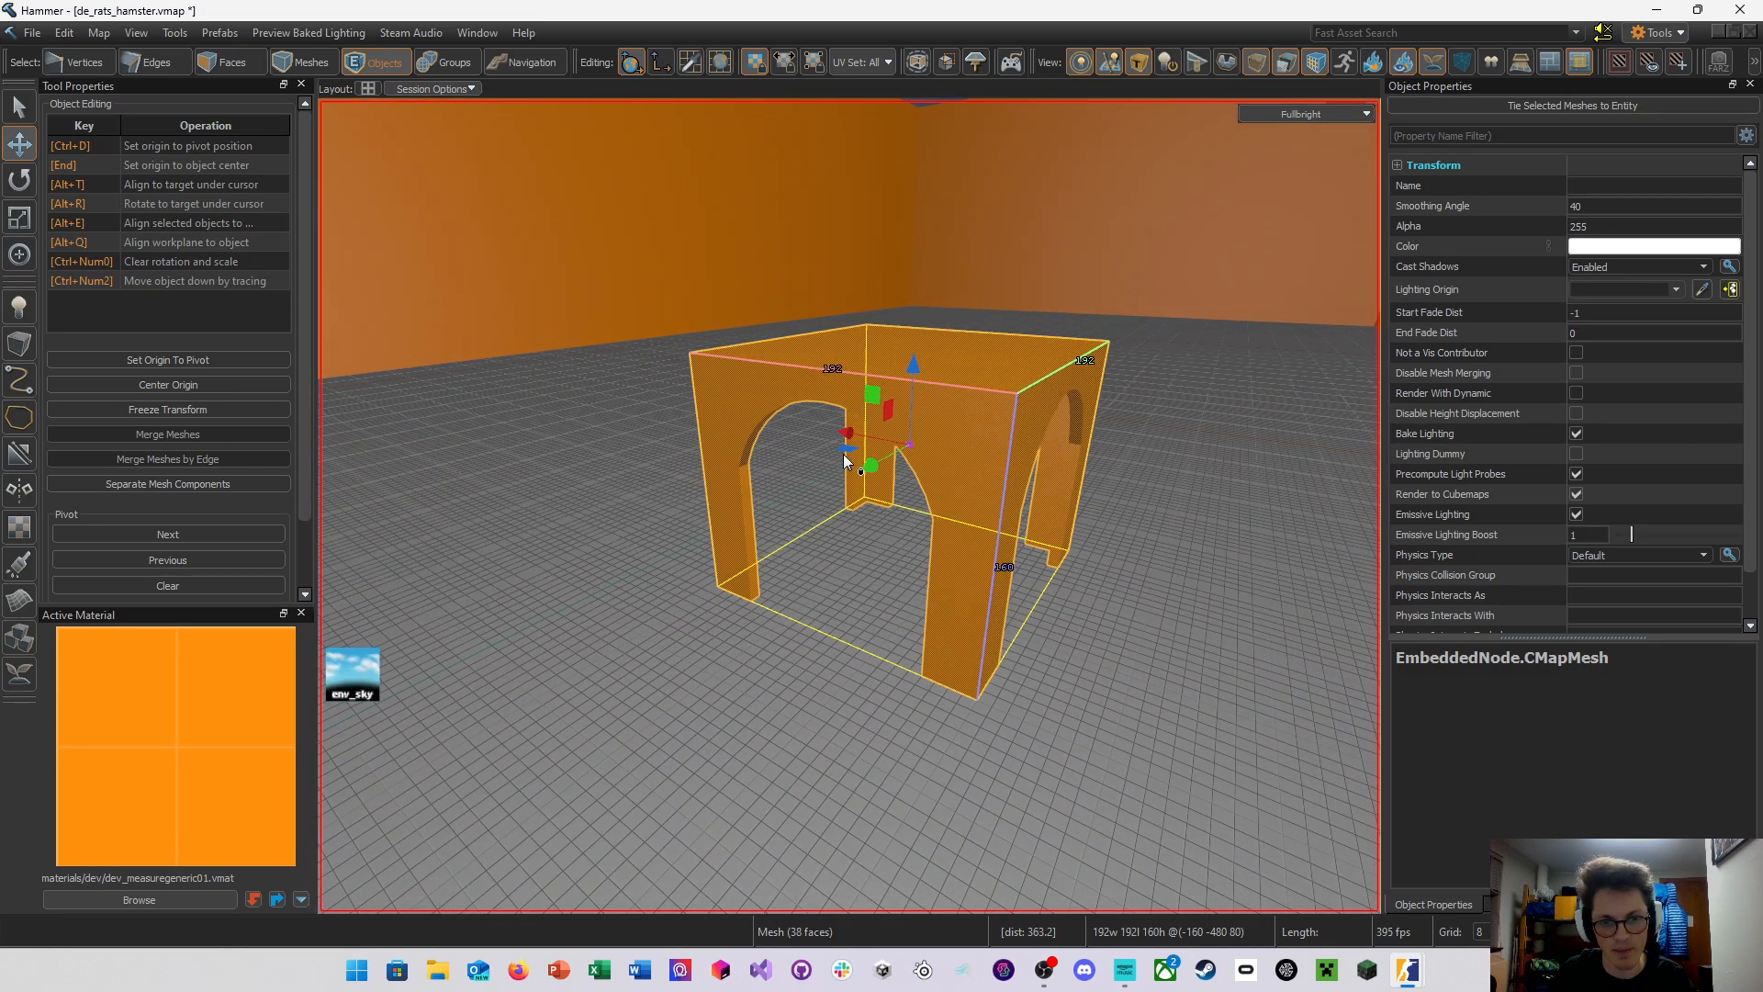
Try moving the arch structure horizontally, undo the move, and save the map
drag(844, 455, 999, 466)
key(ctrl+z)
right_drag(1044, 478, 1119, 468)
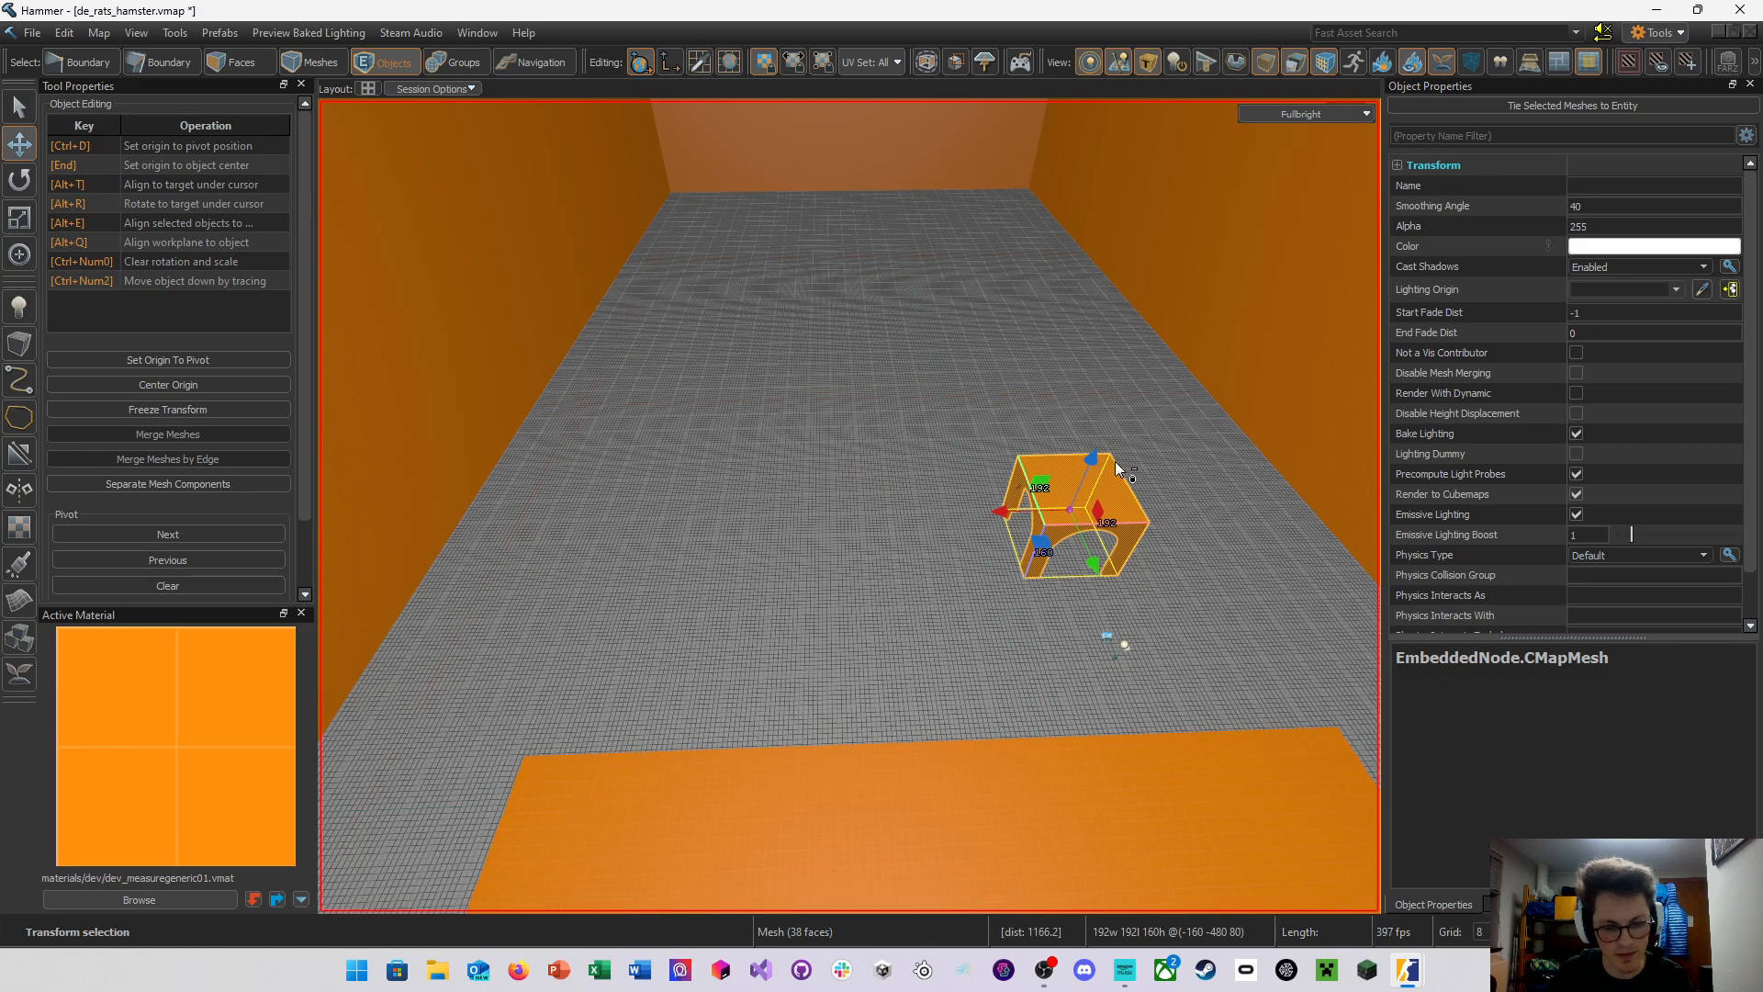
key(ctrl+s)
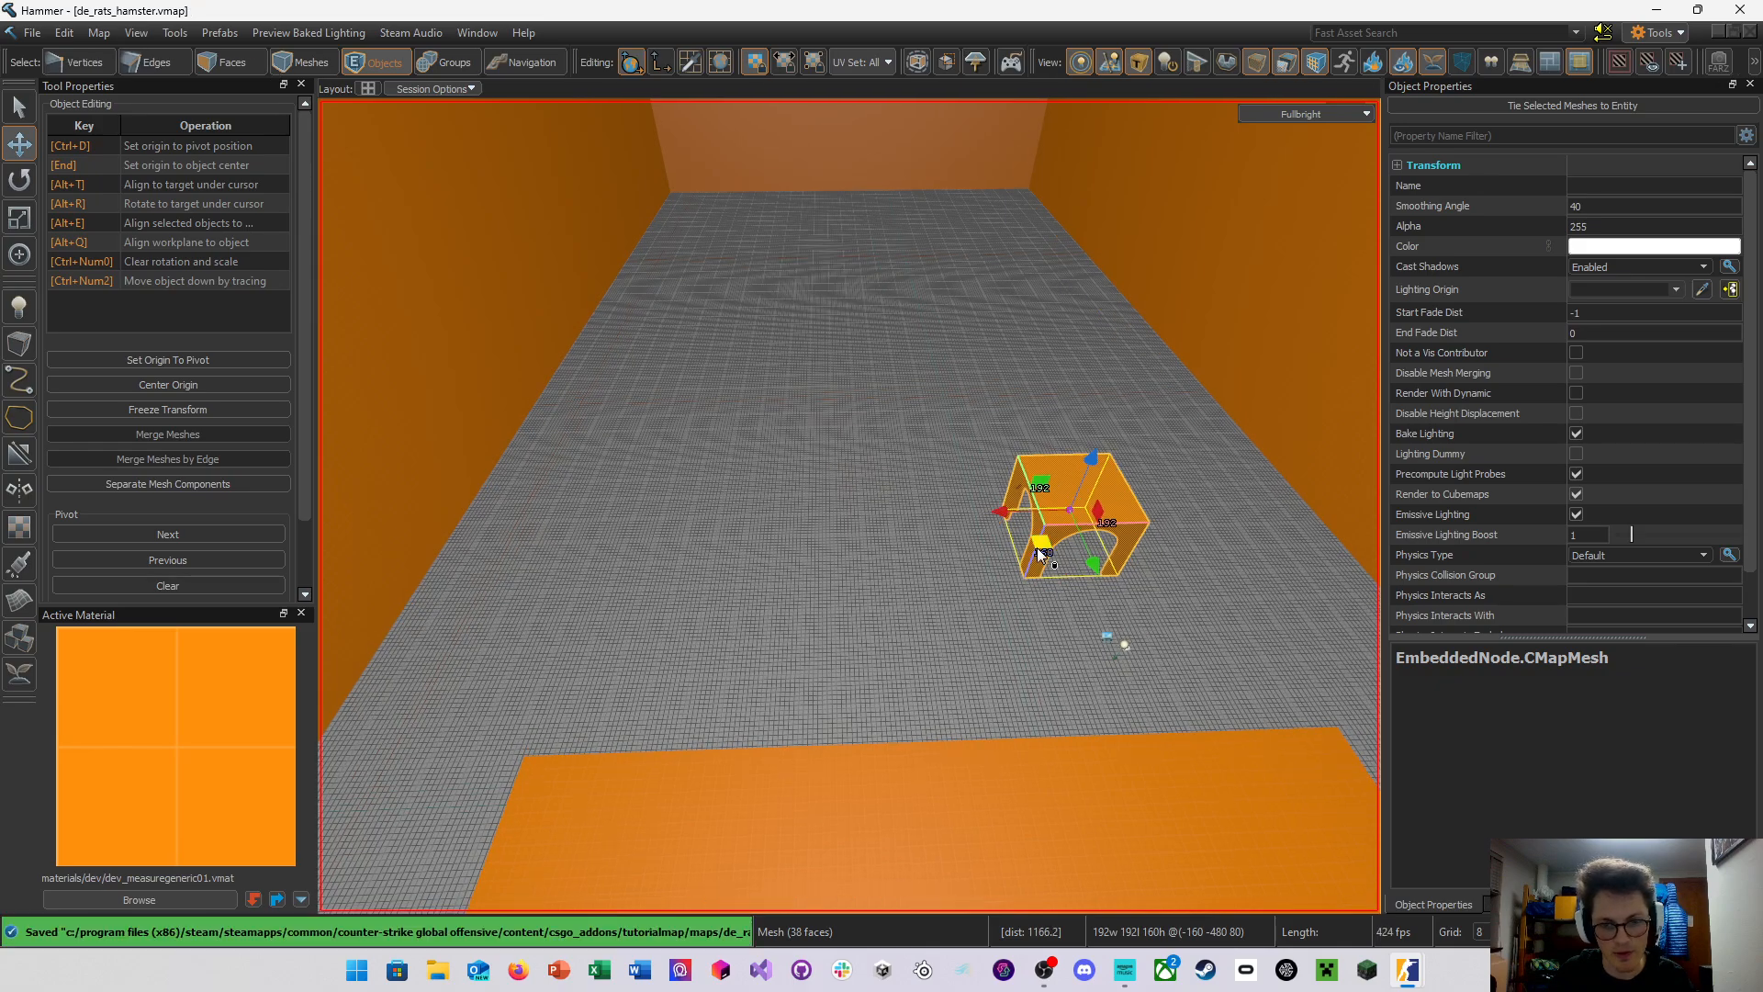
Clone the arch structure three times, spreading the copies across the far part of the room's floor
shift+drag(1040, 552, 714, 239)
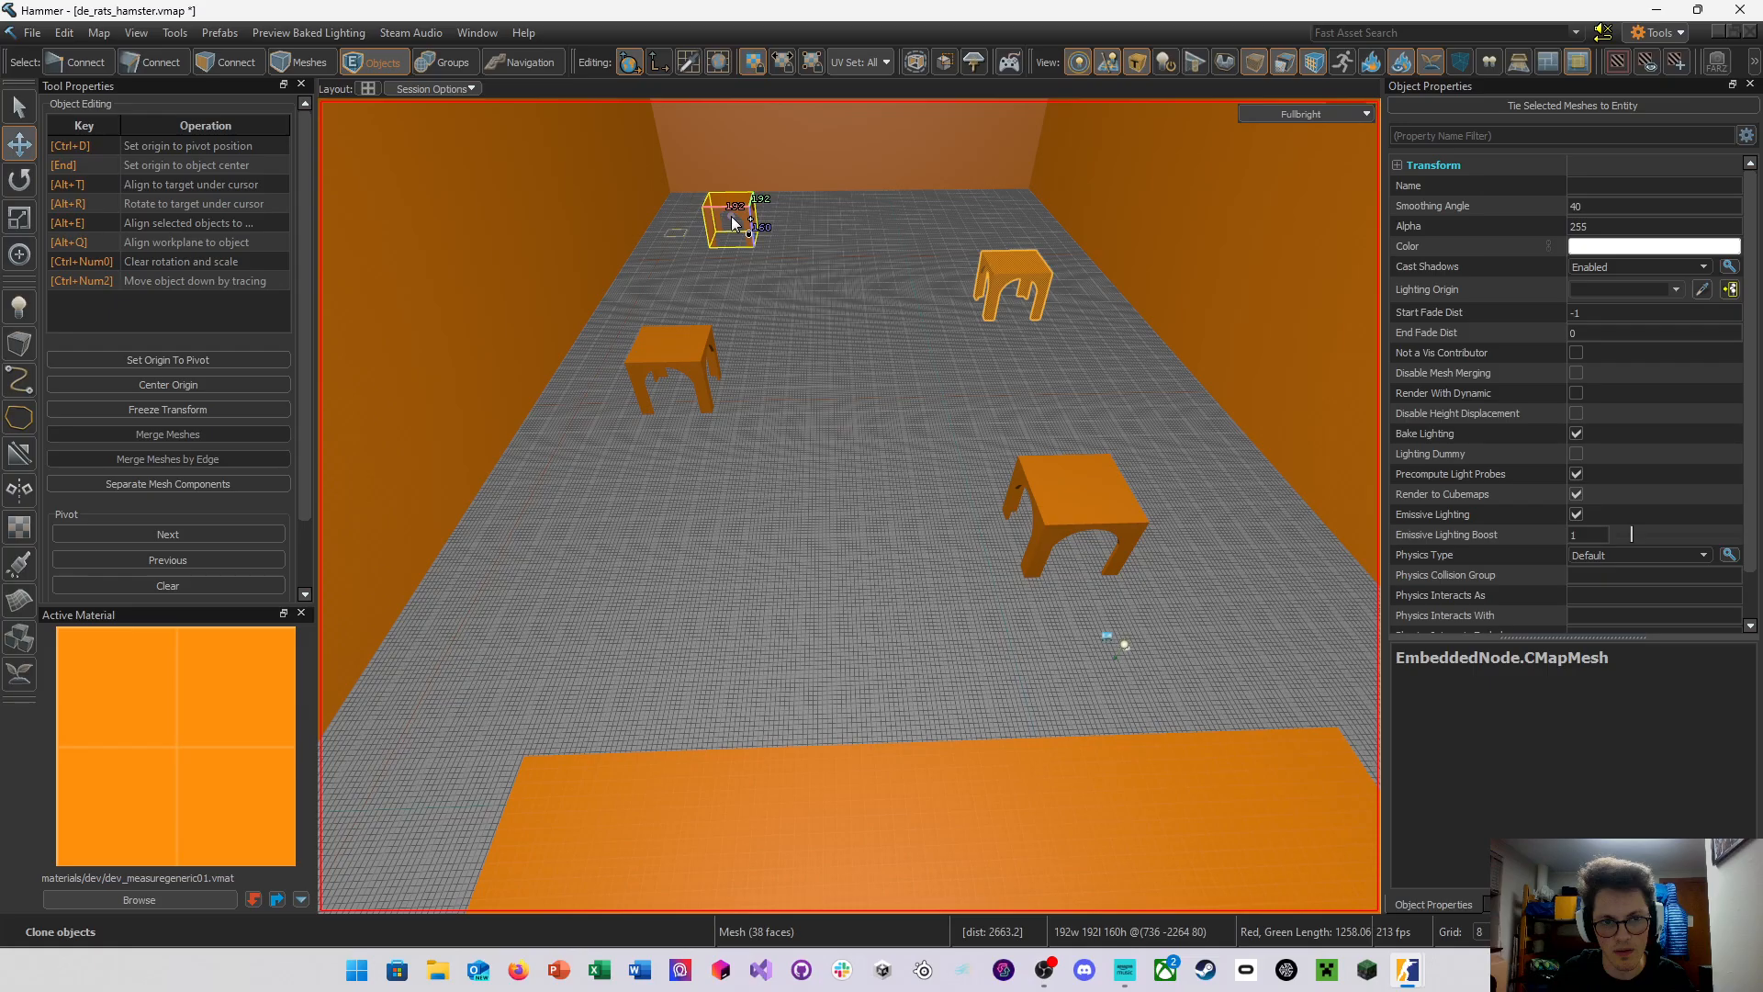
key(w)
right_drag(721, 240, 849, 505)
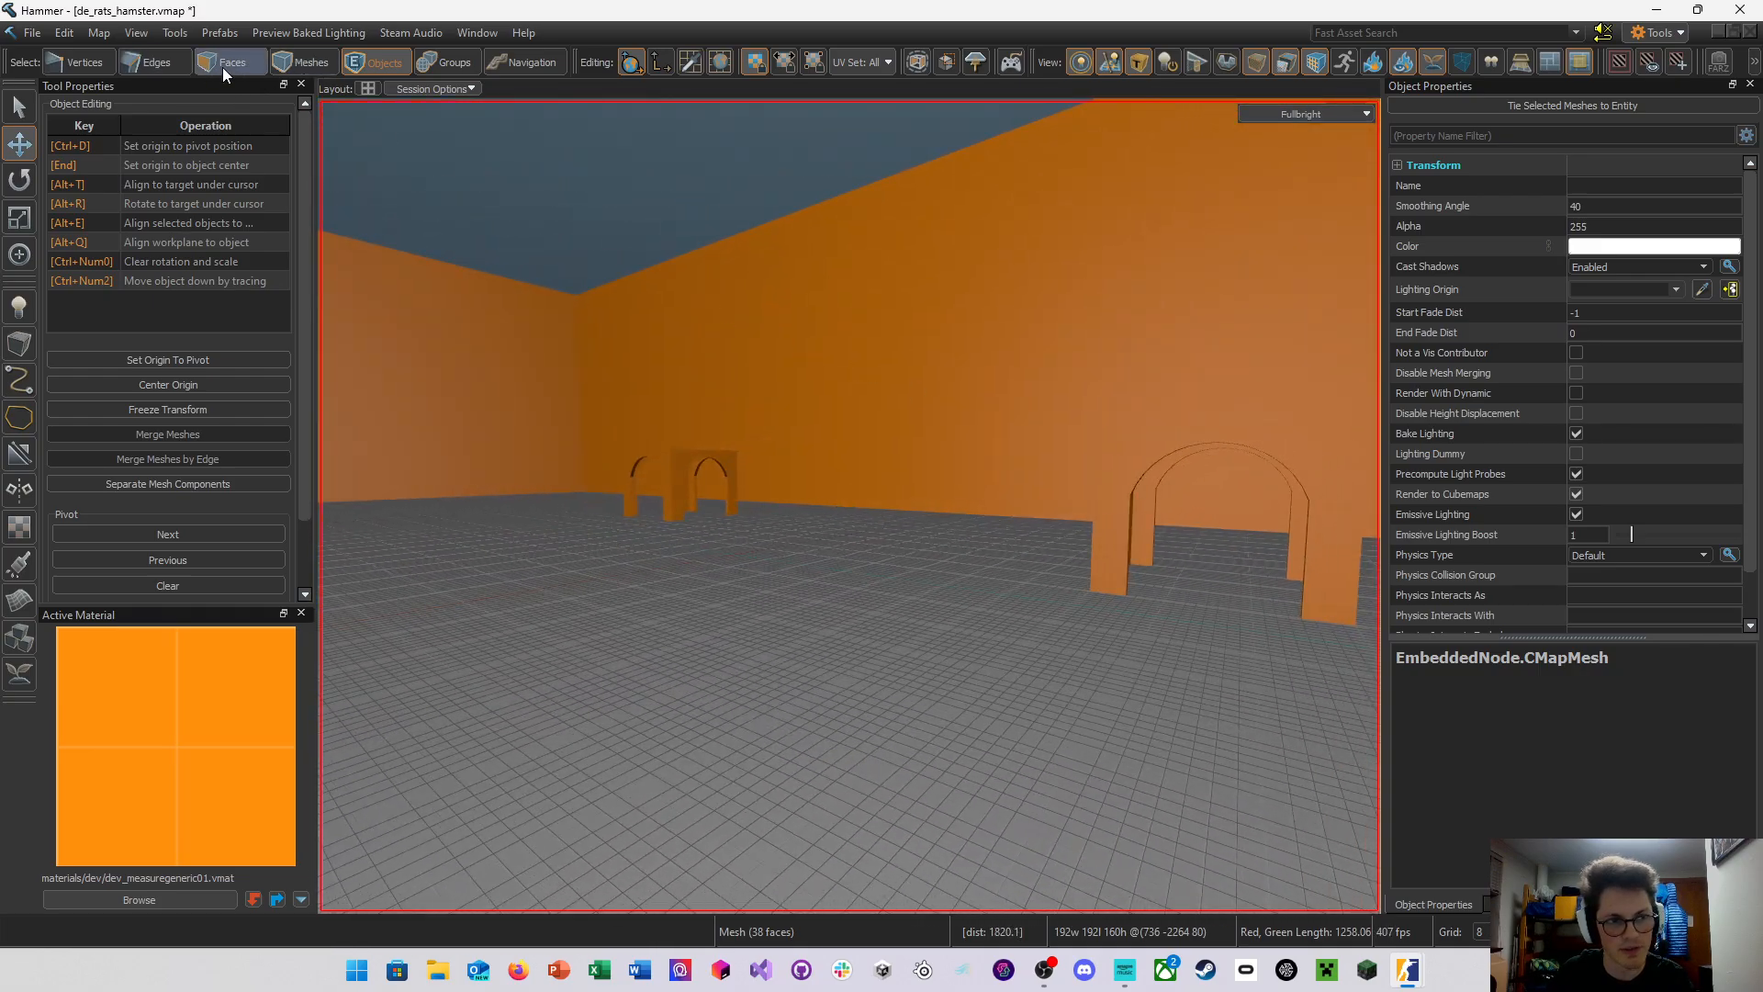
Select the inner edge loop of one arch on the original structure and examine it from outside
click(135, 64)
key(w)
right_drag(600, 180, 850, 506)
double_click(895, 422)
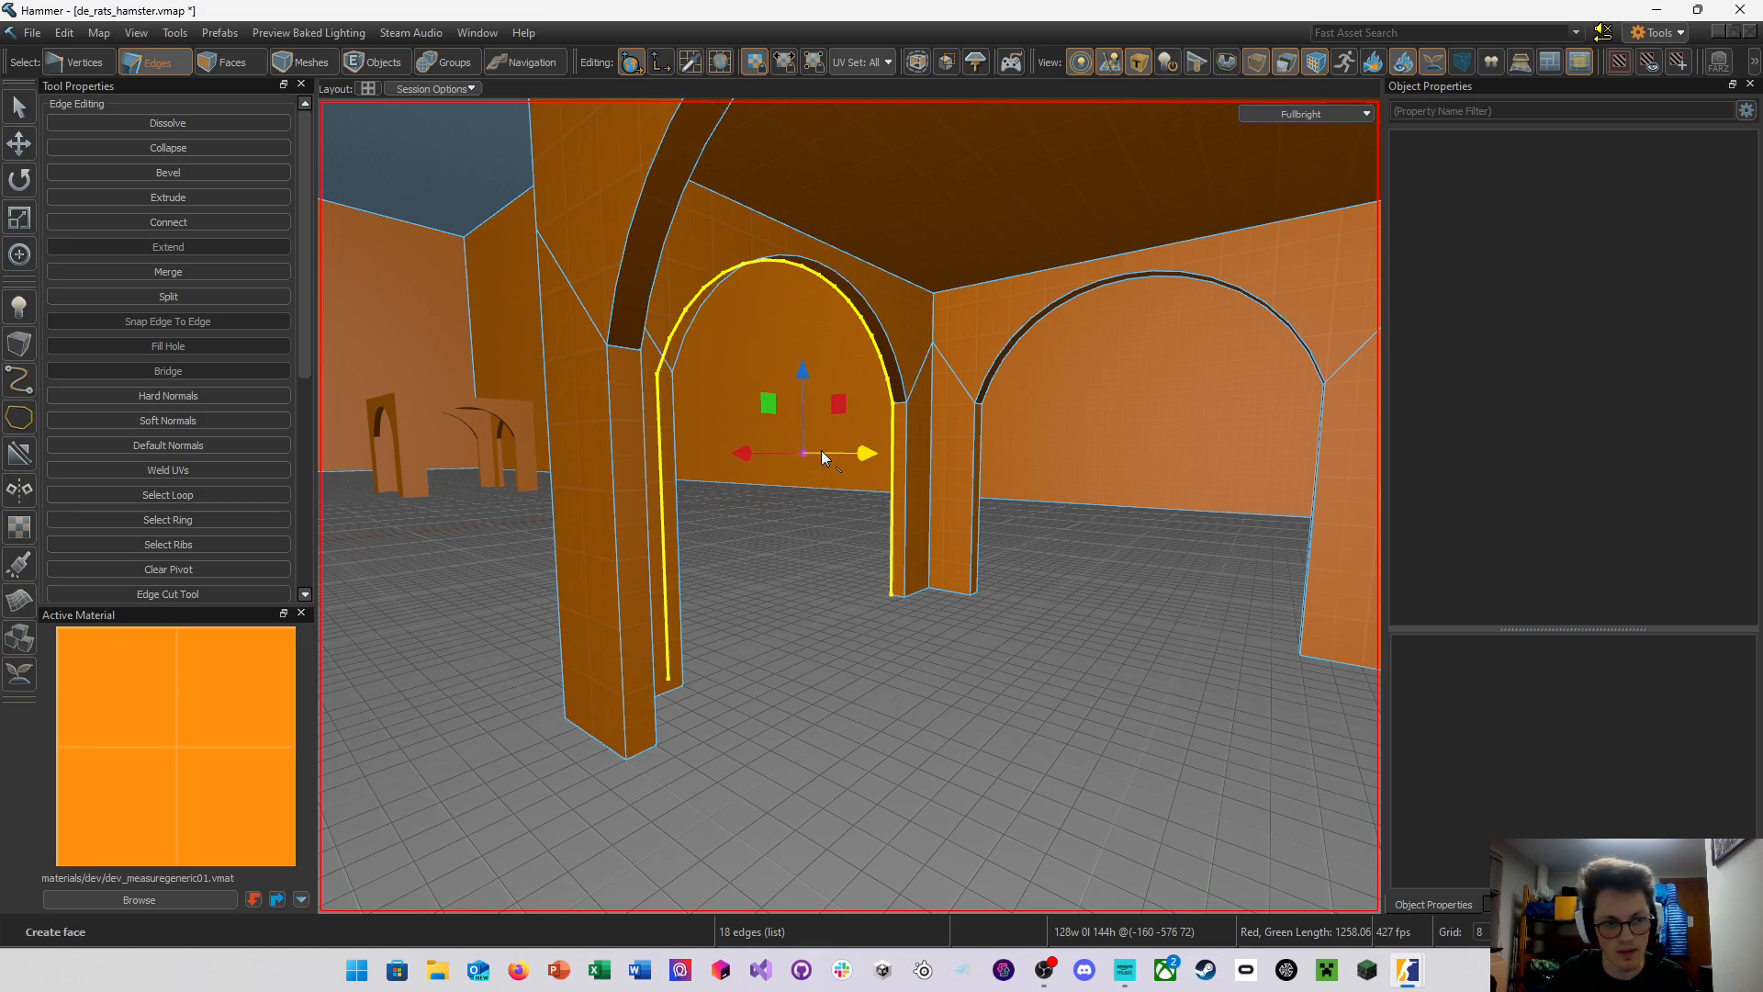
right_drag(821, 450, 850, 506)
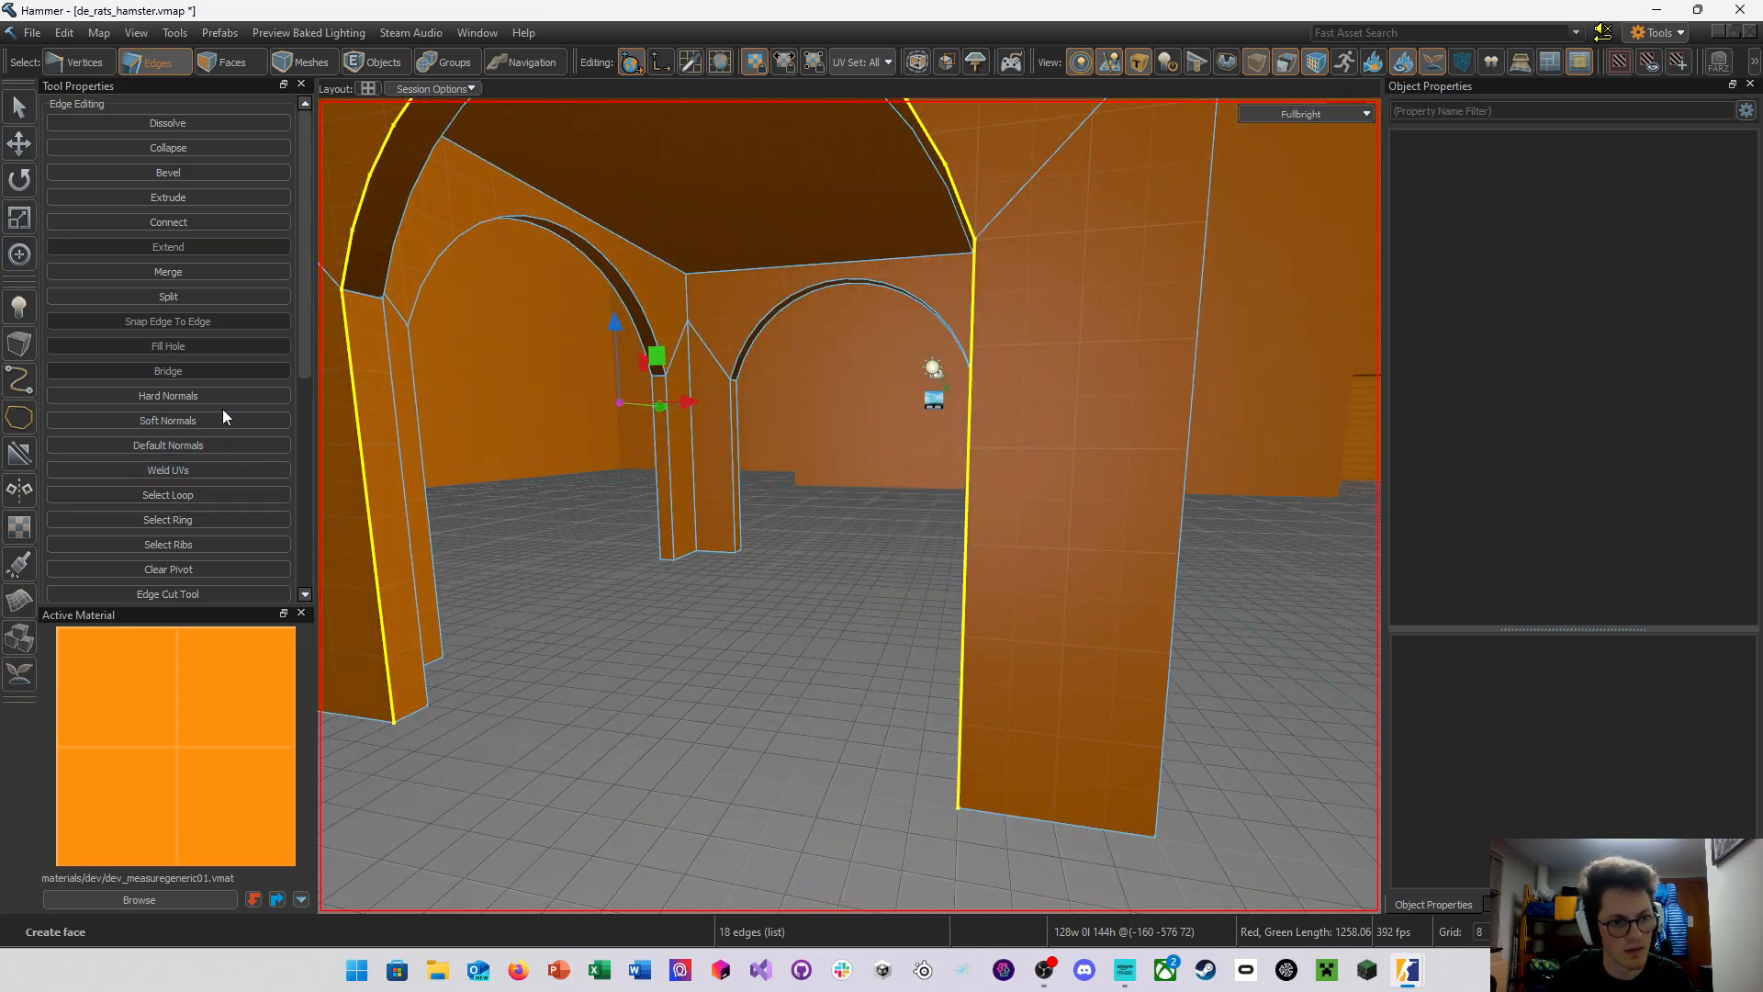
key(s)
right_drag(467, 409, 849, 506)
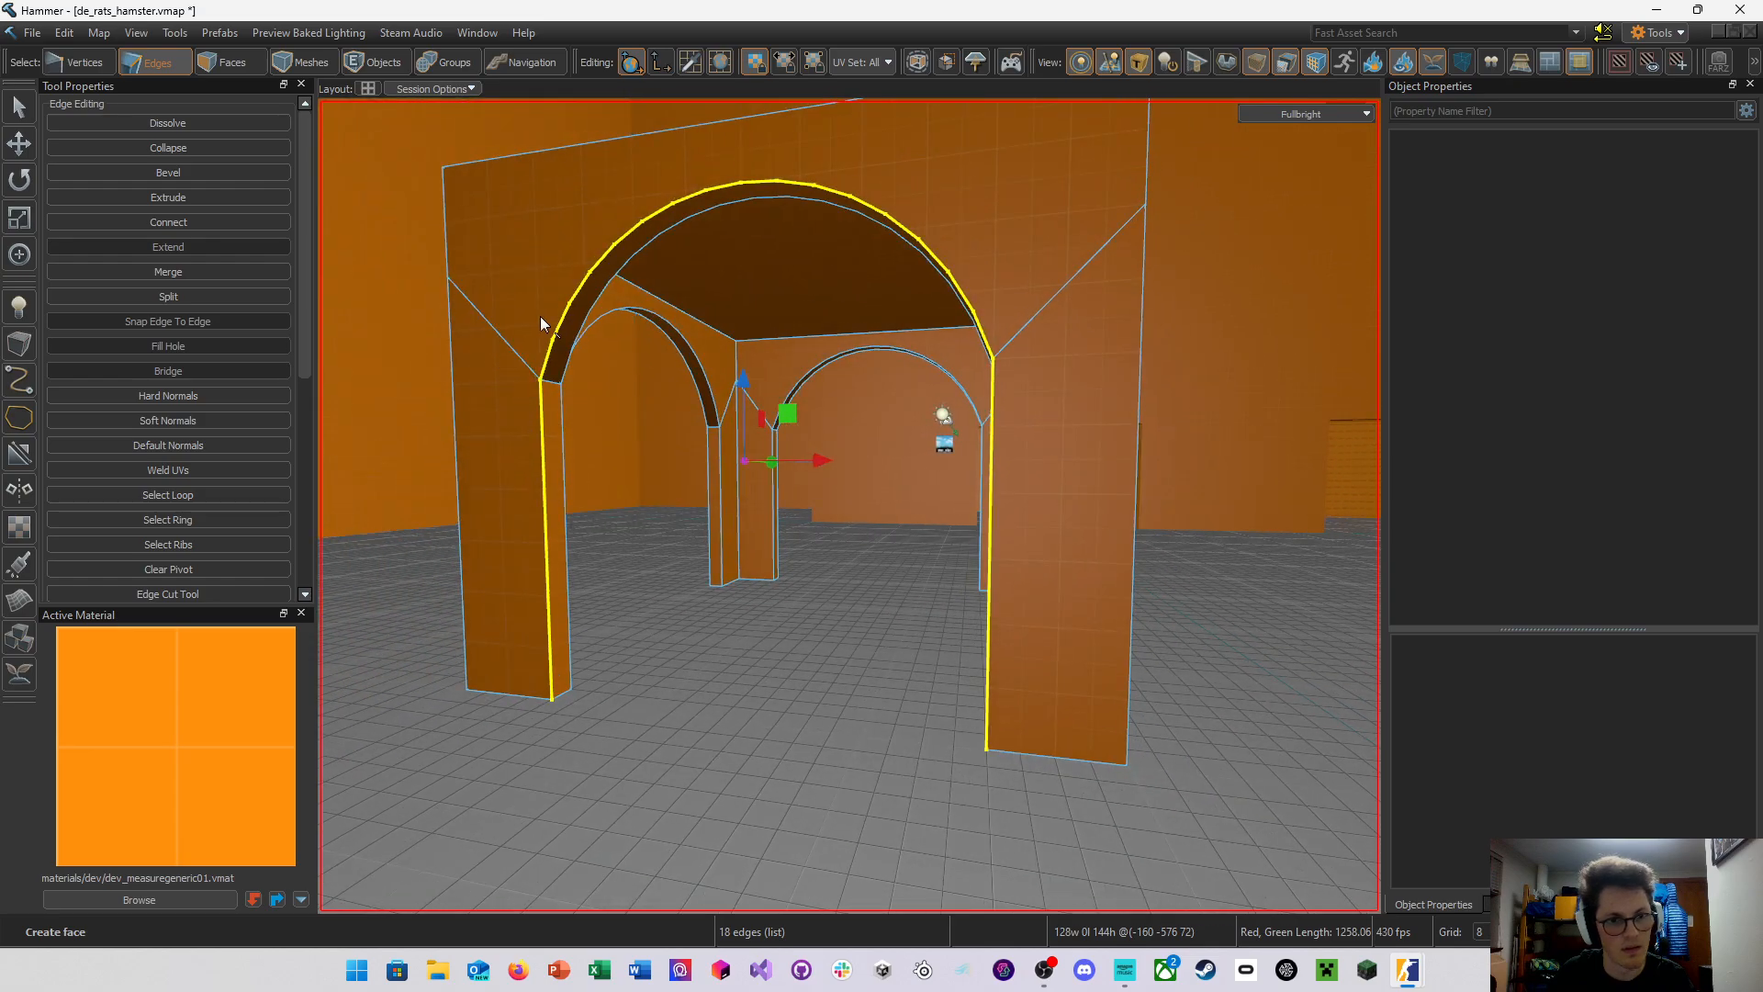
Select only the two vertical edges along the sides of the arch opening
click(542, 497)
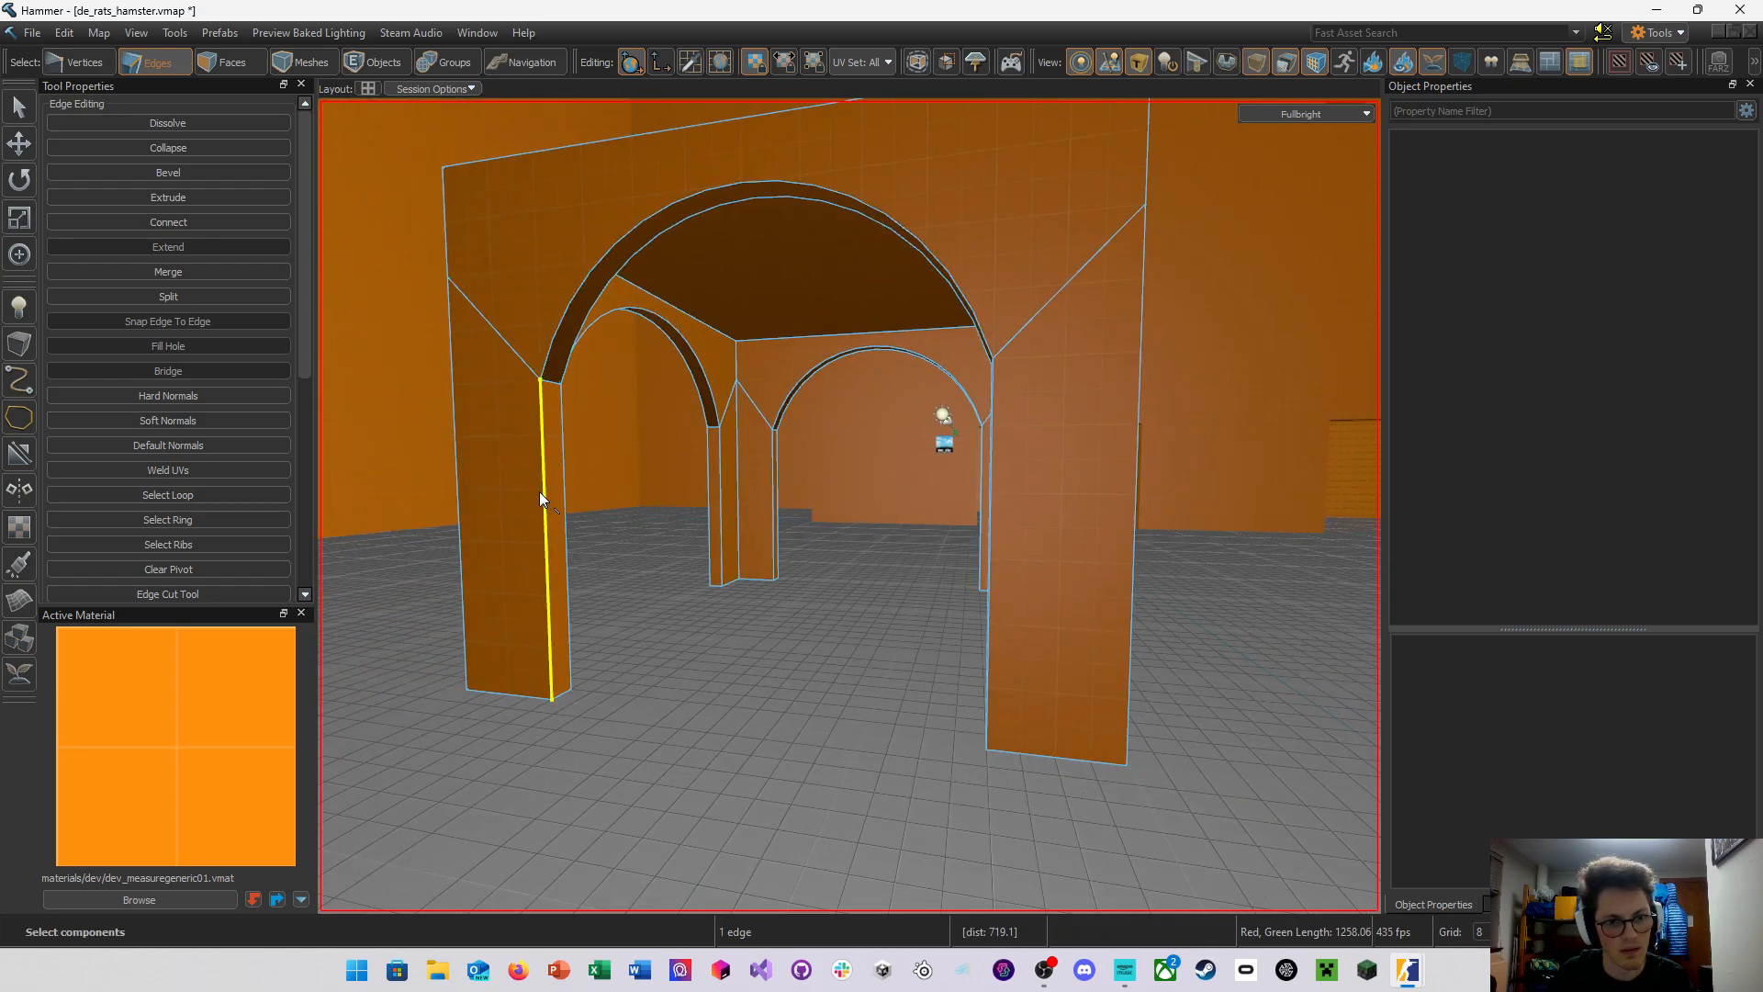
ctrl+click(993, 496)
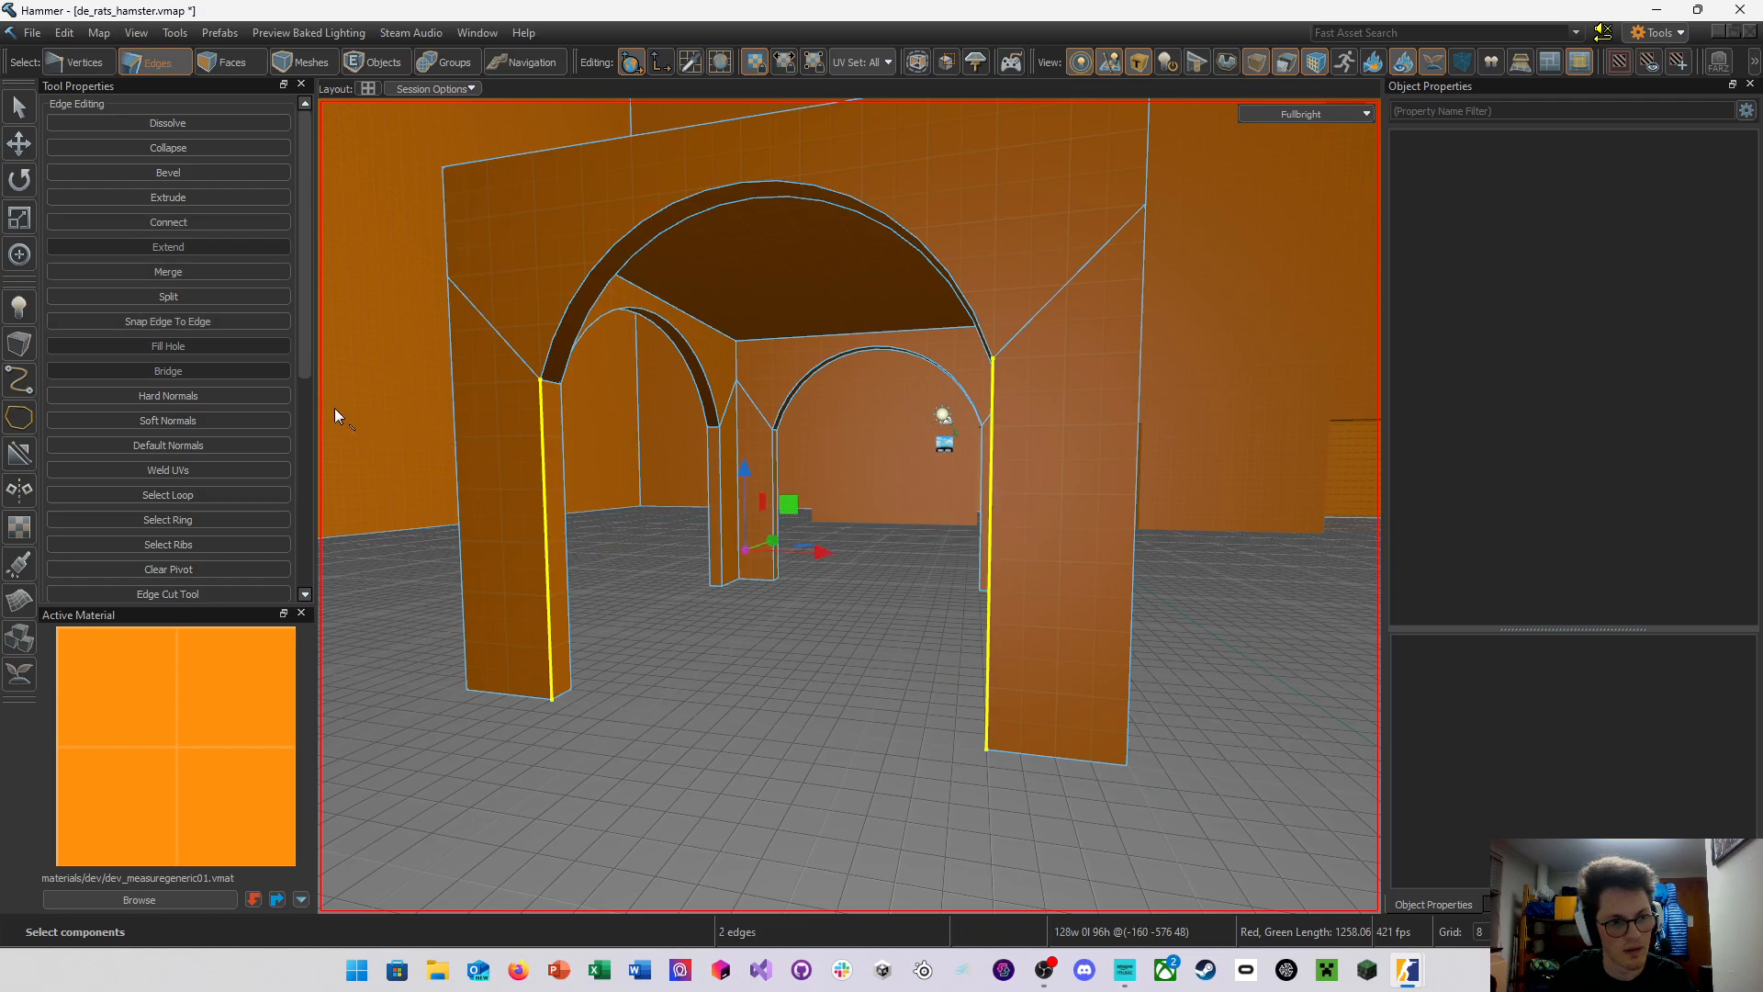
click(219, 317)
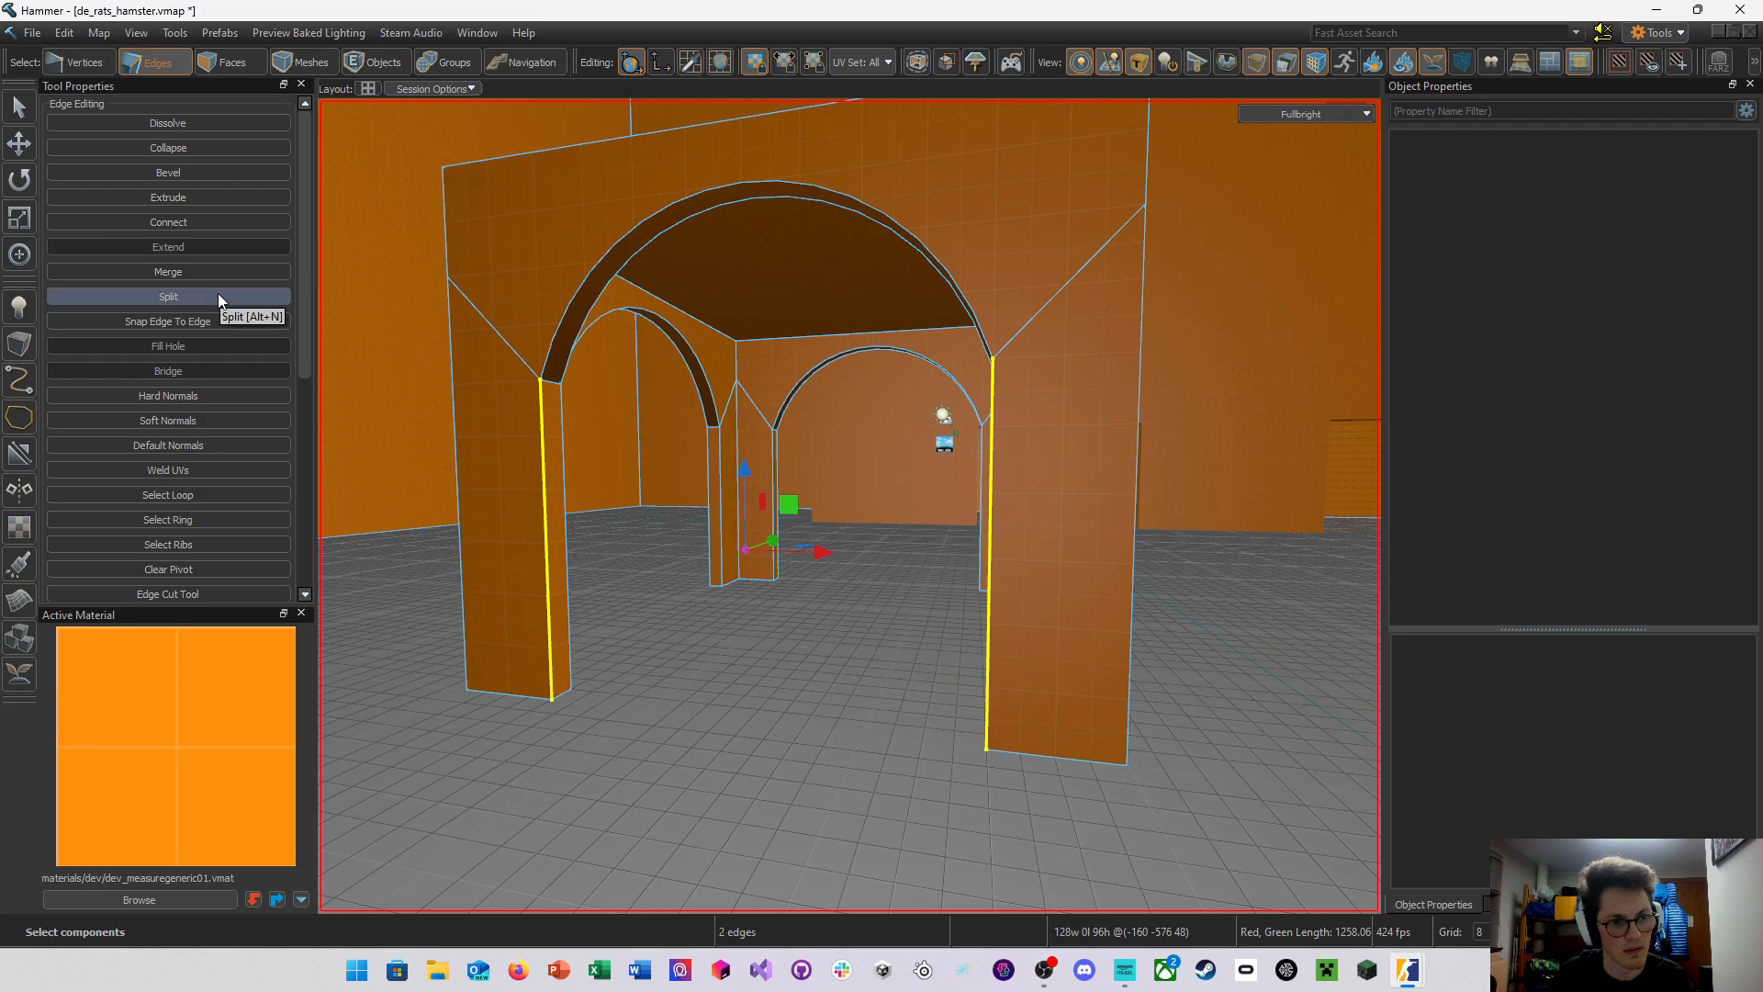
Examine the arch from several angles and check how the cloned structures are spread across the room
key(a)
mouse_move(566, 332)
right_down()
mouse_move(849, 506)
mouse_move(567, 333)
right_up()
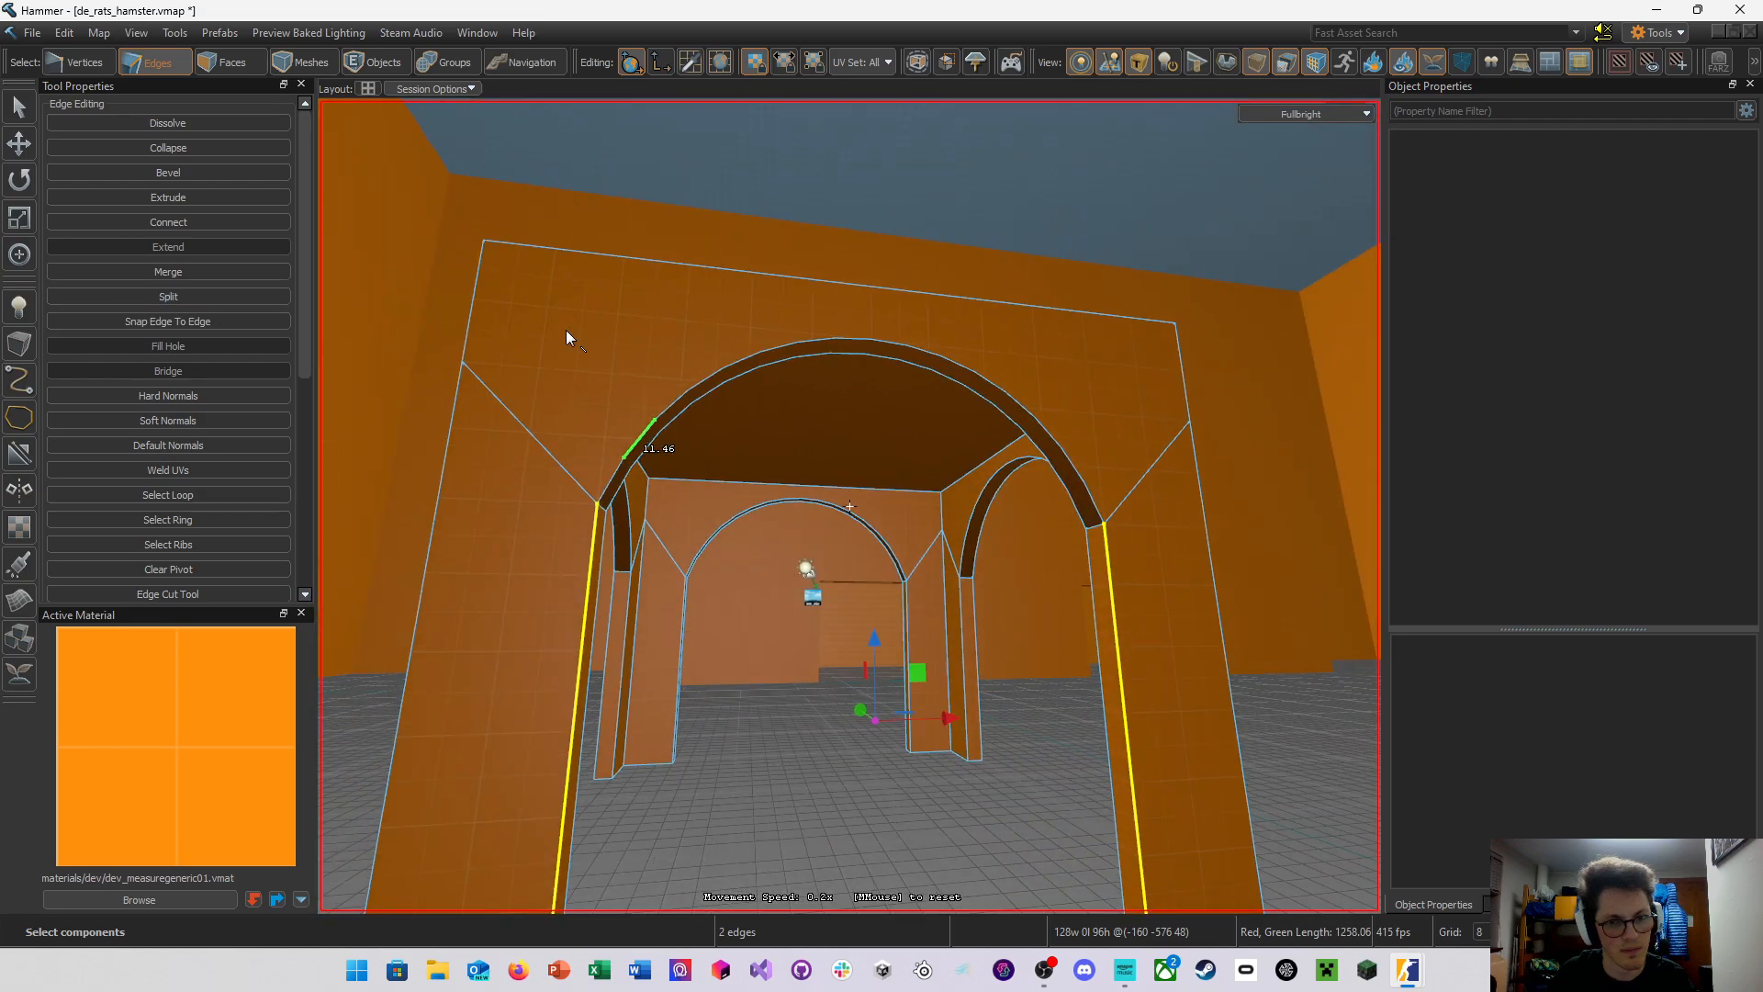
key(a)
right_drag(625, 419, 850, 506)
key(w)
key(w)
key(s)
key(s)
key(s)
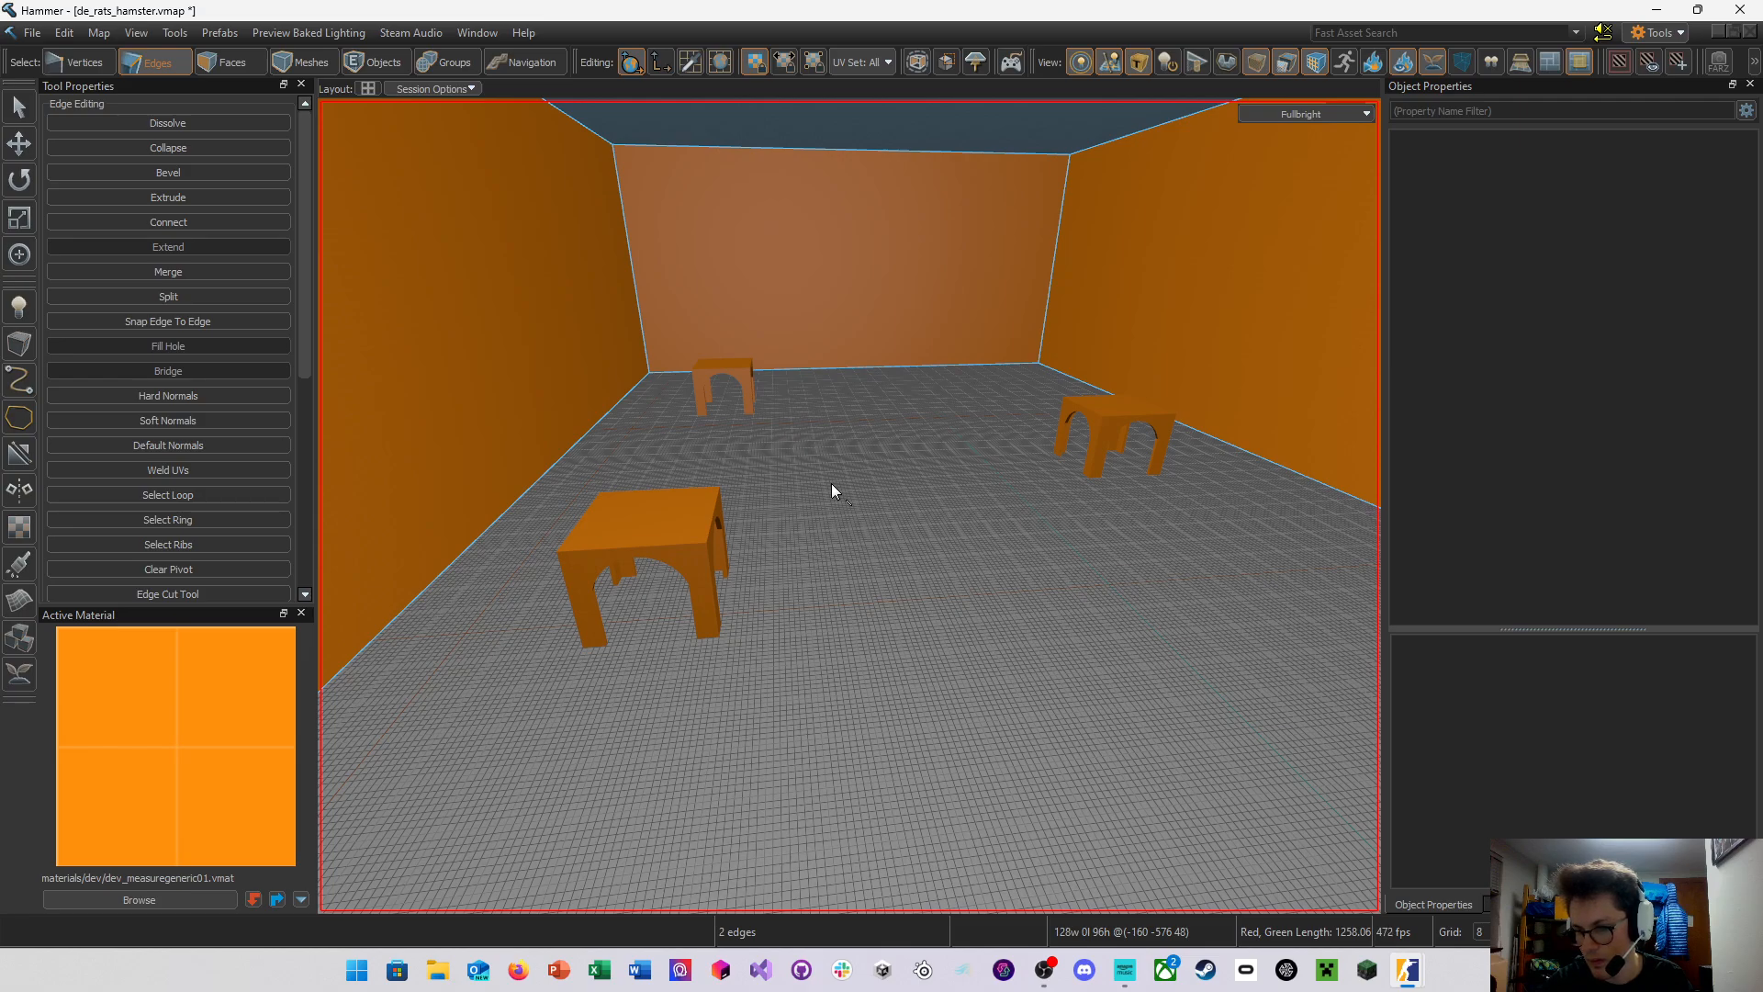
right_drag(831, 484, 849, 506)
key(w)
key(s)
key(w)
key(s)
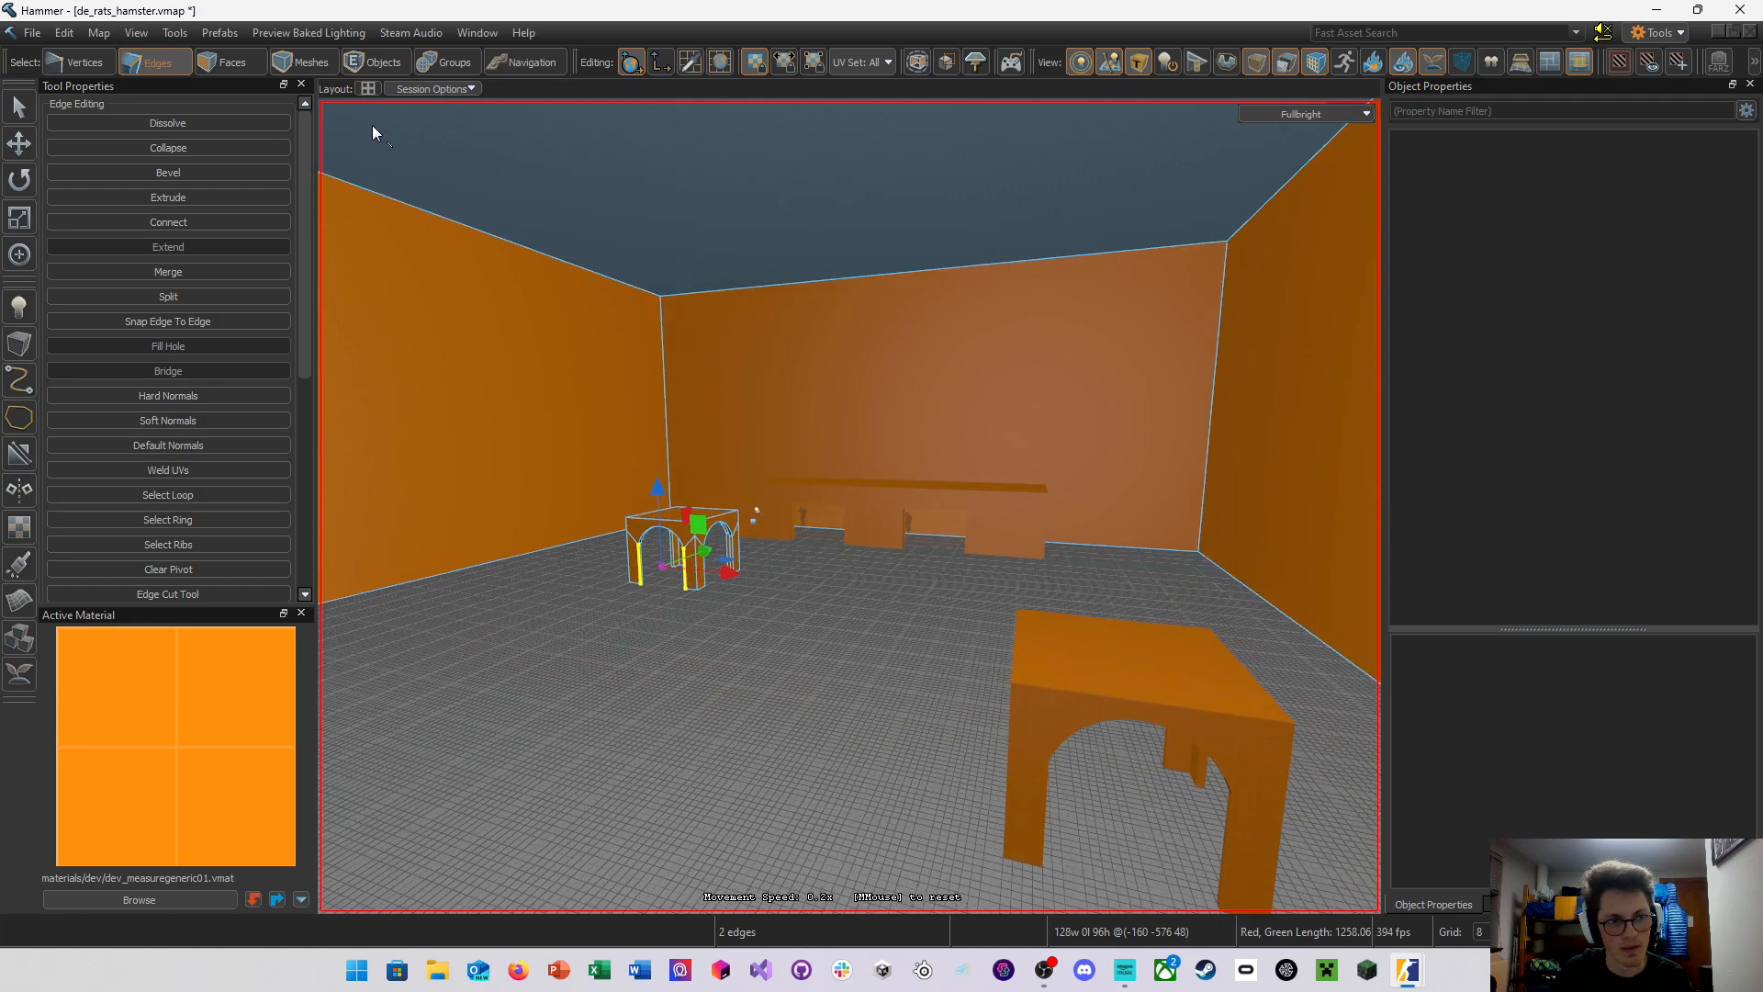
Select the meshes of the low building with the rectangular doorways together as objects, including its side wall
click(379, 62)
click(946, 521)
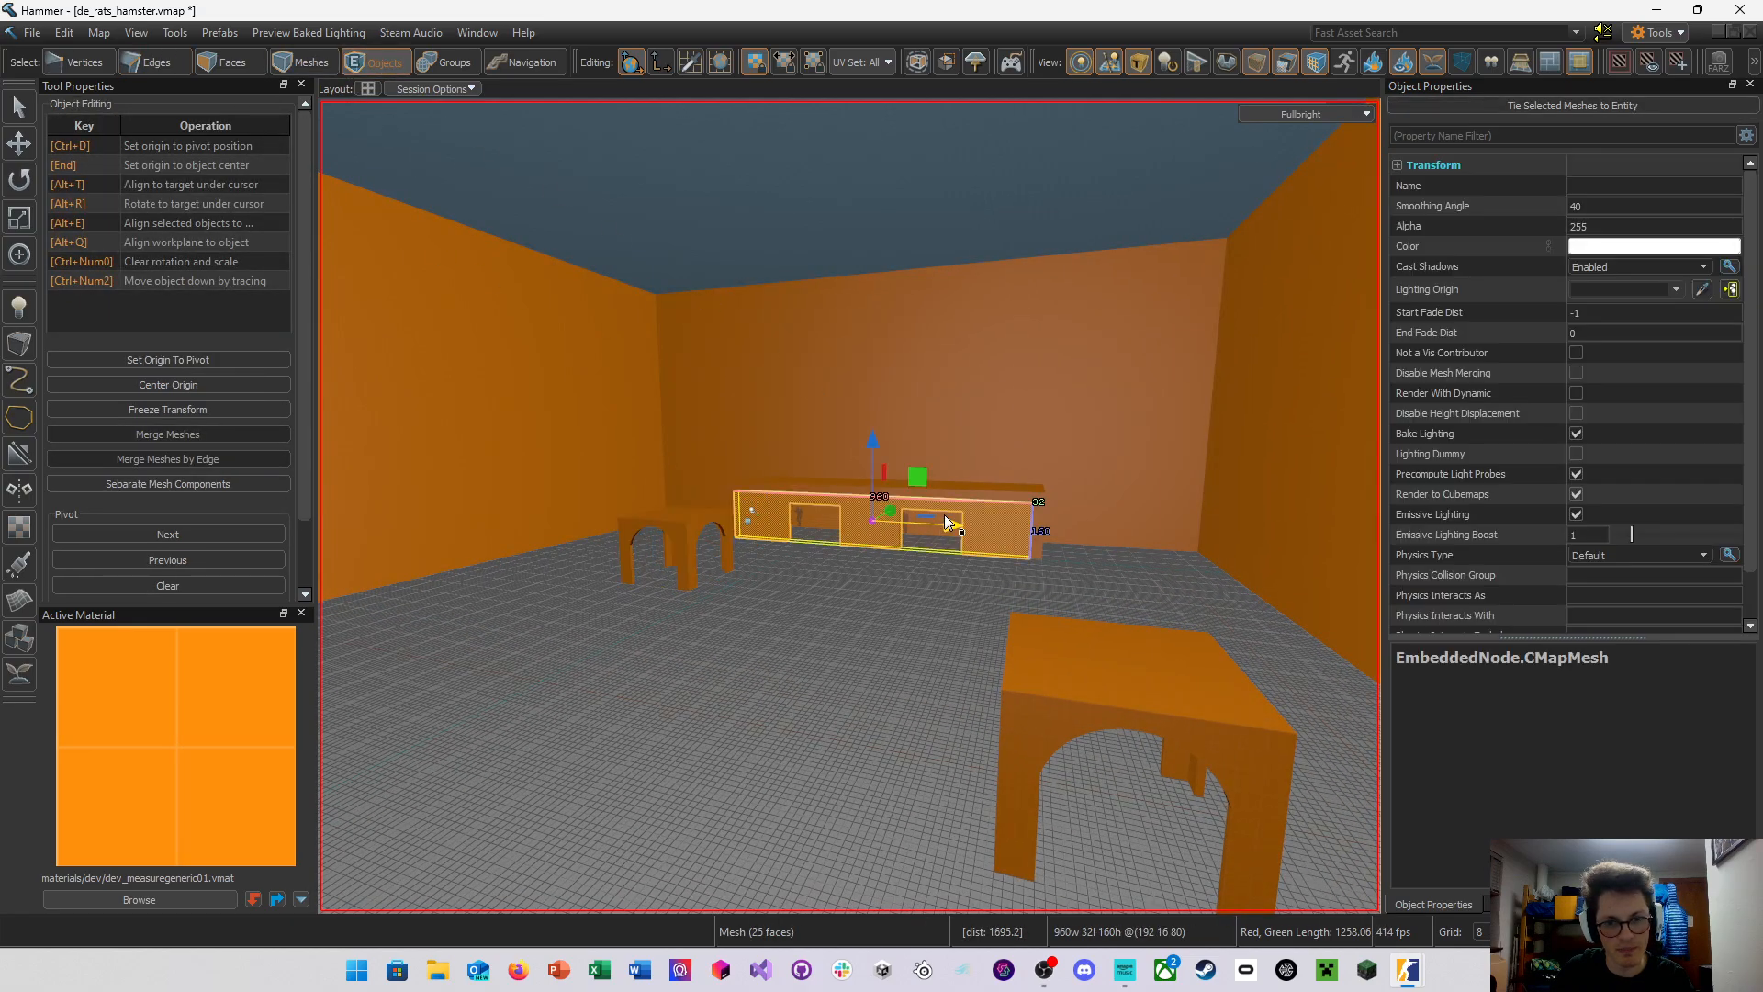
ctrl+click(1017, 494)
key(w)
right_drag(1050, 499, 849, 506)
key(d)
ctrl+click(878, 499)
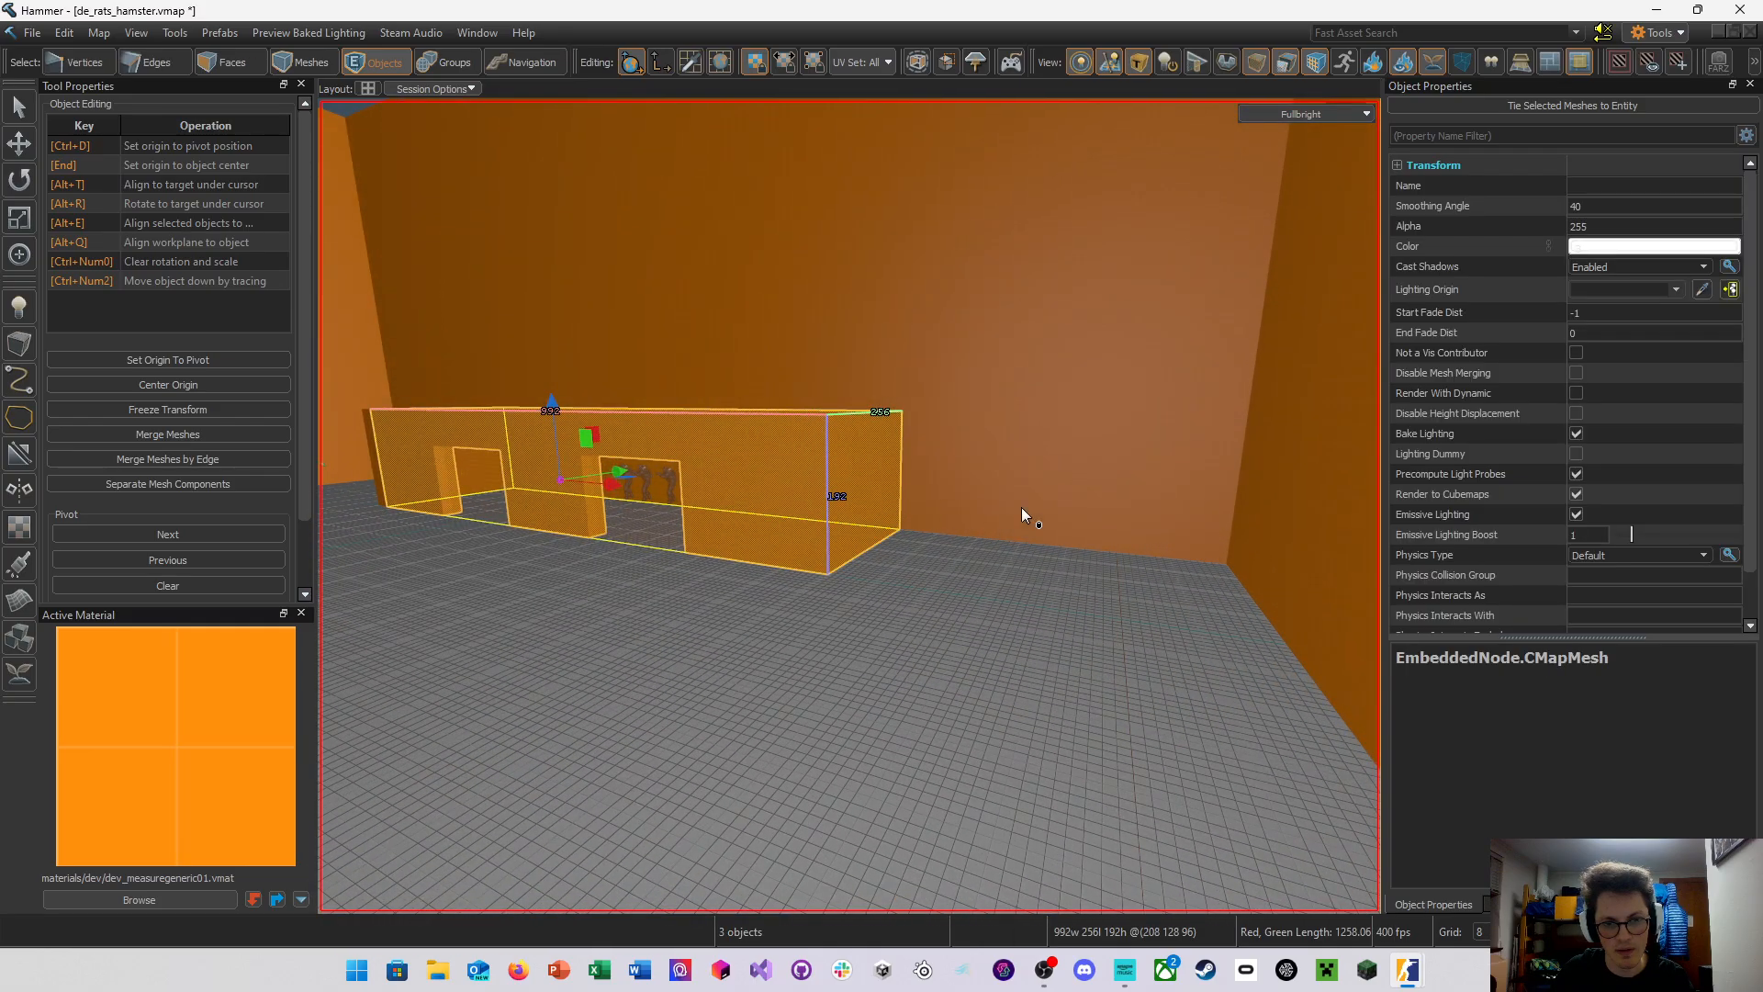
right_drag(1022, 507, 906, 570)
key(w)
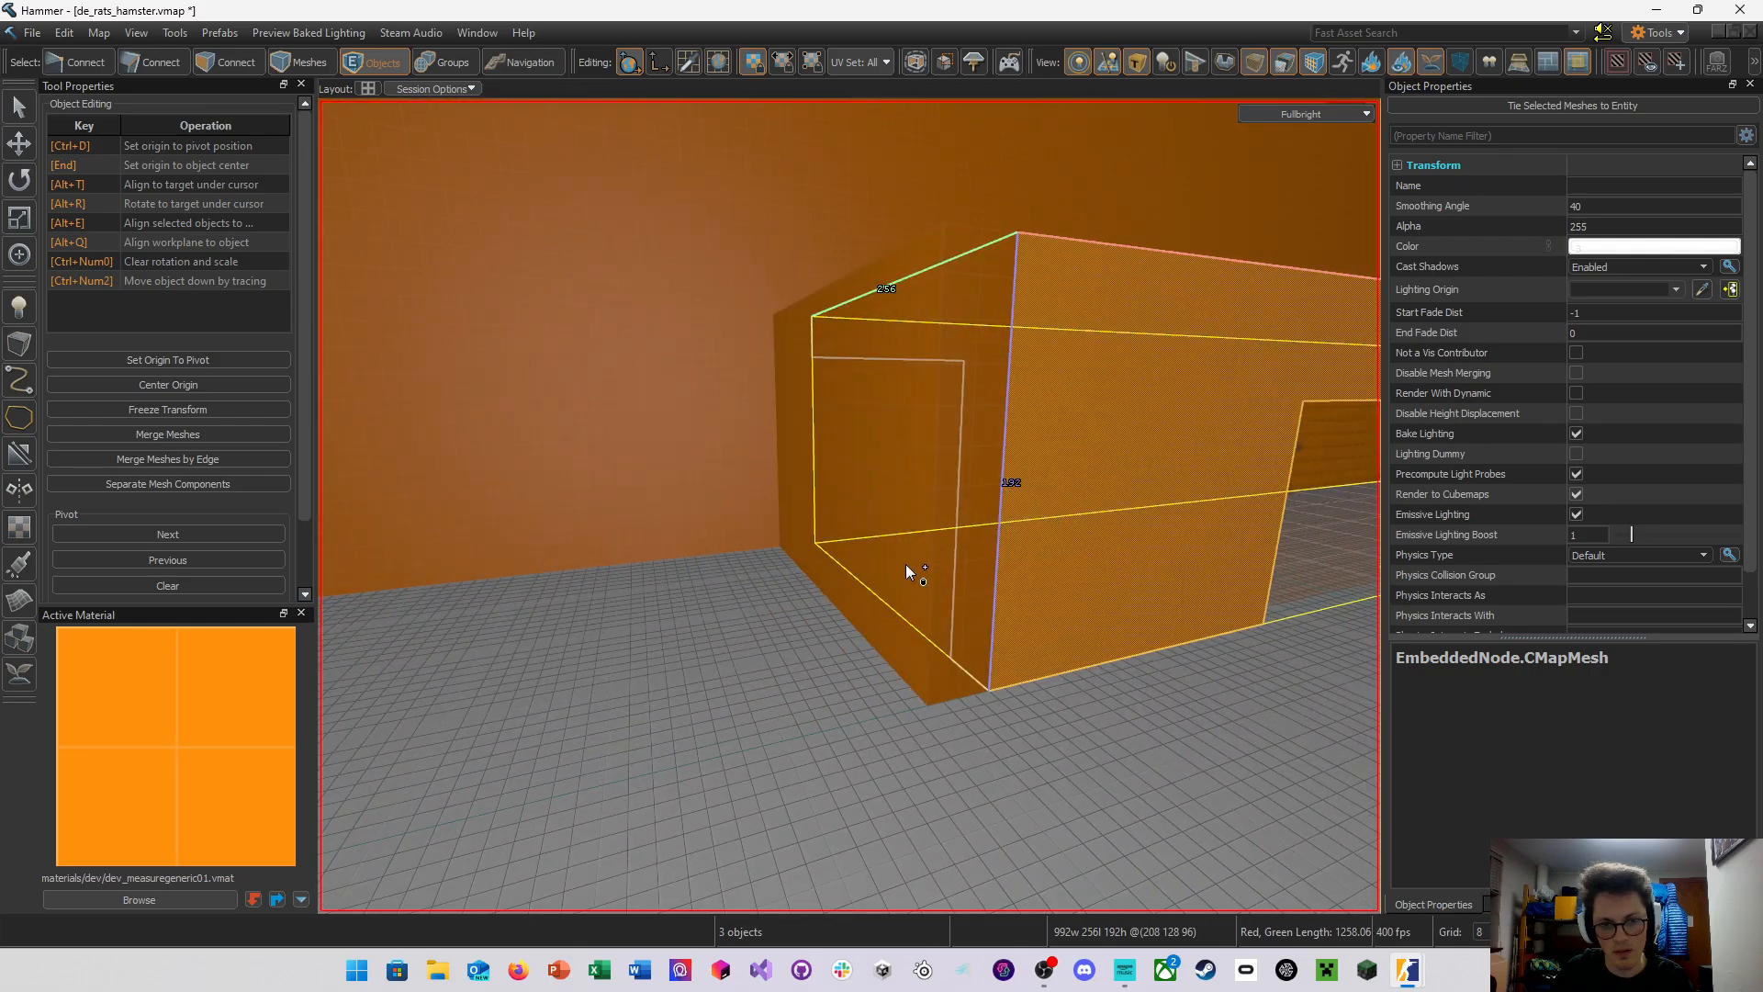
ctrl+click(906, 566)
Switch to Firefox and search the web for "source 2 mirror tool"
click(517, 971)
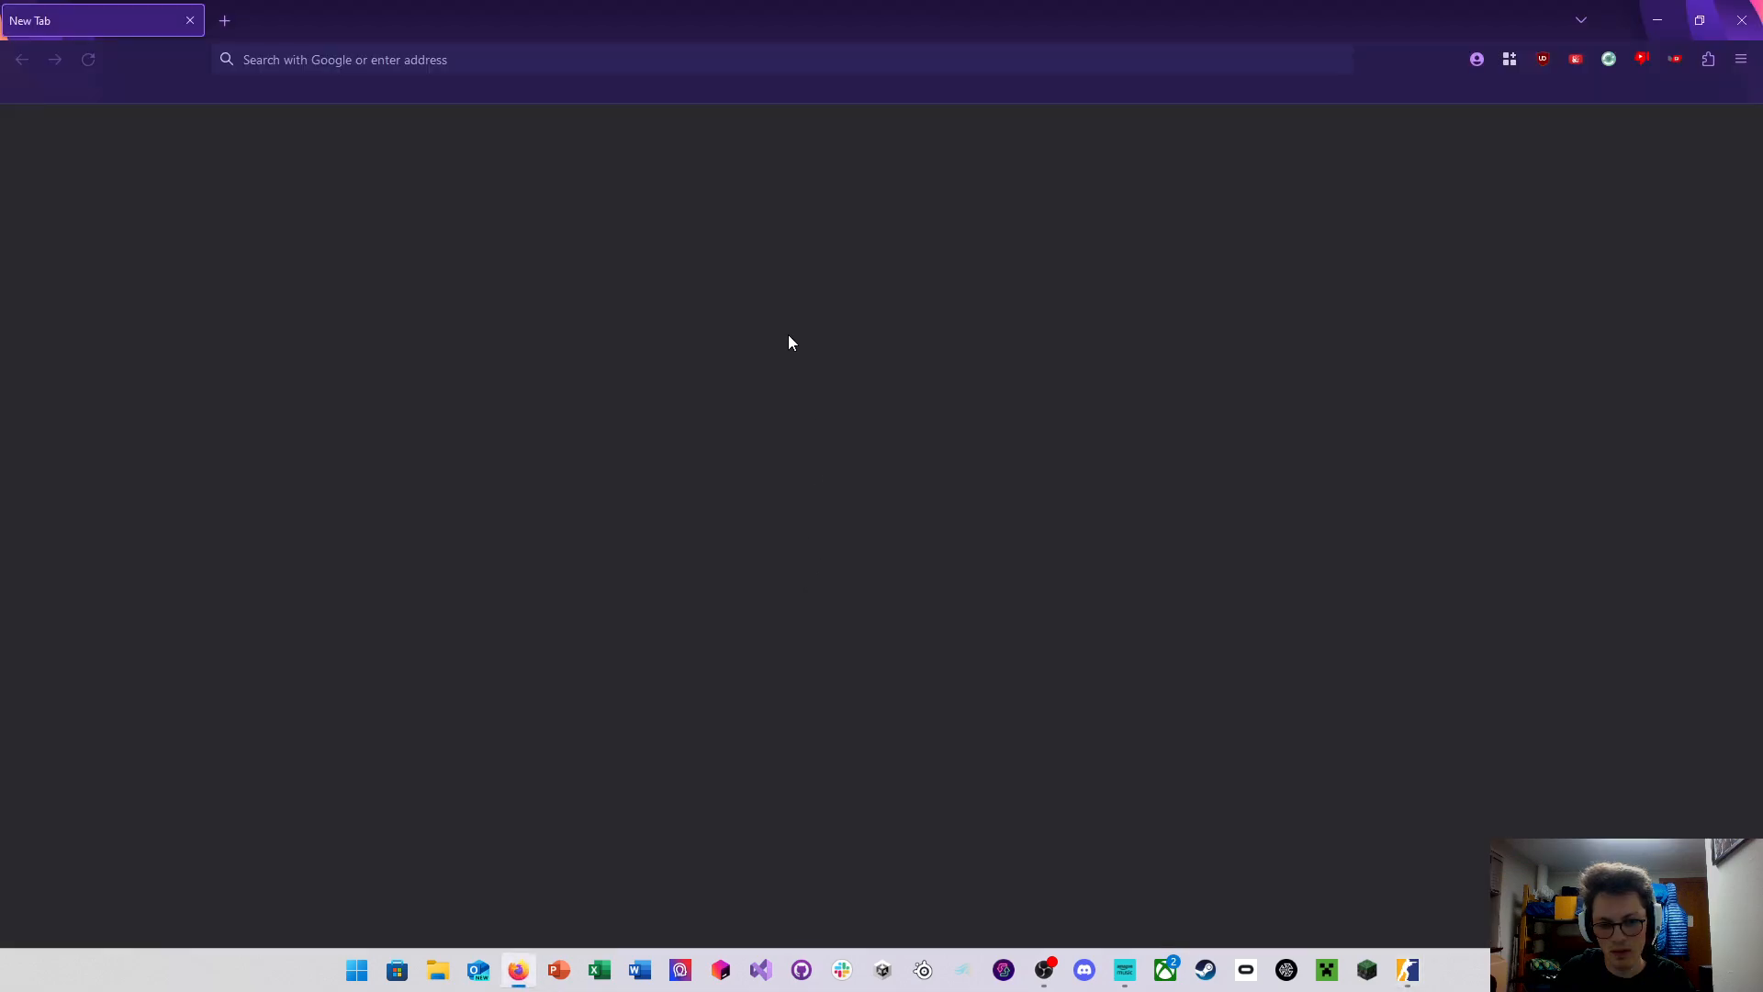
click(990, 64)
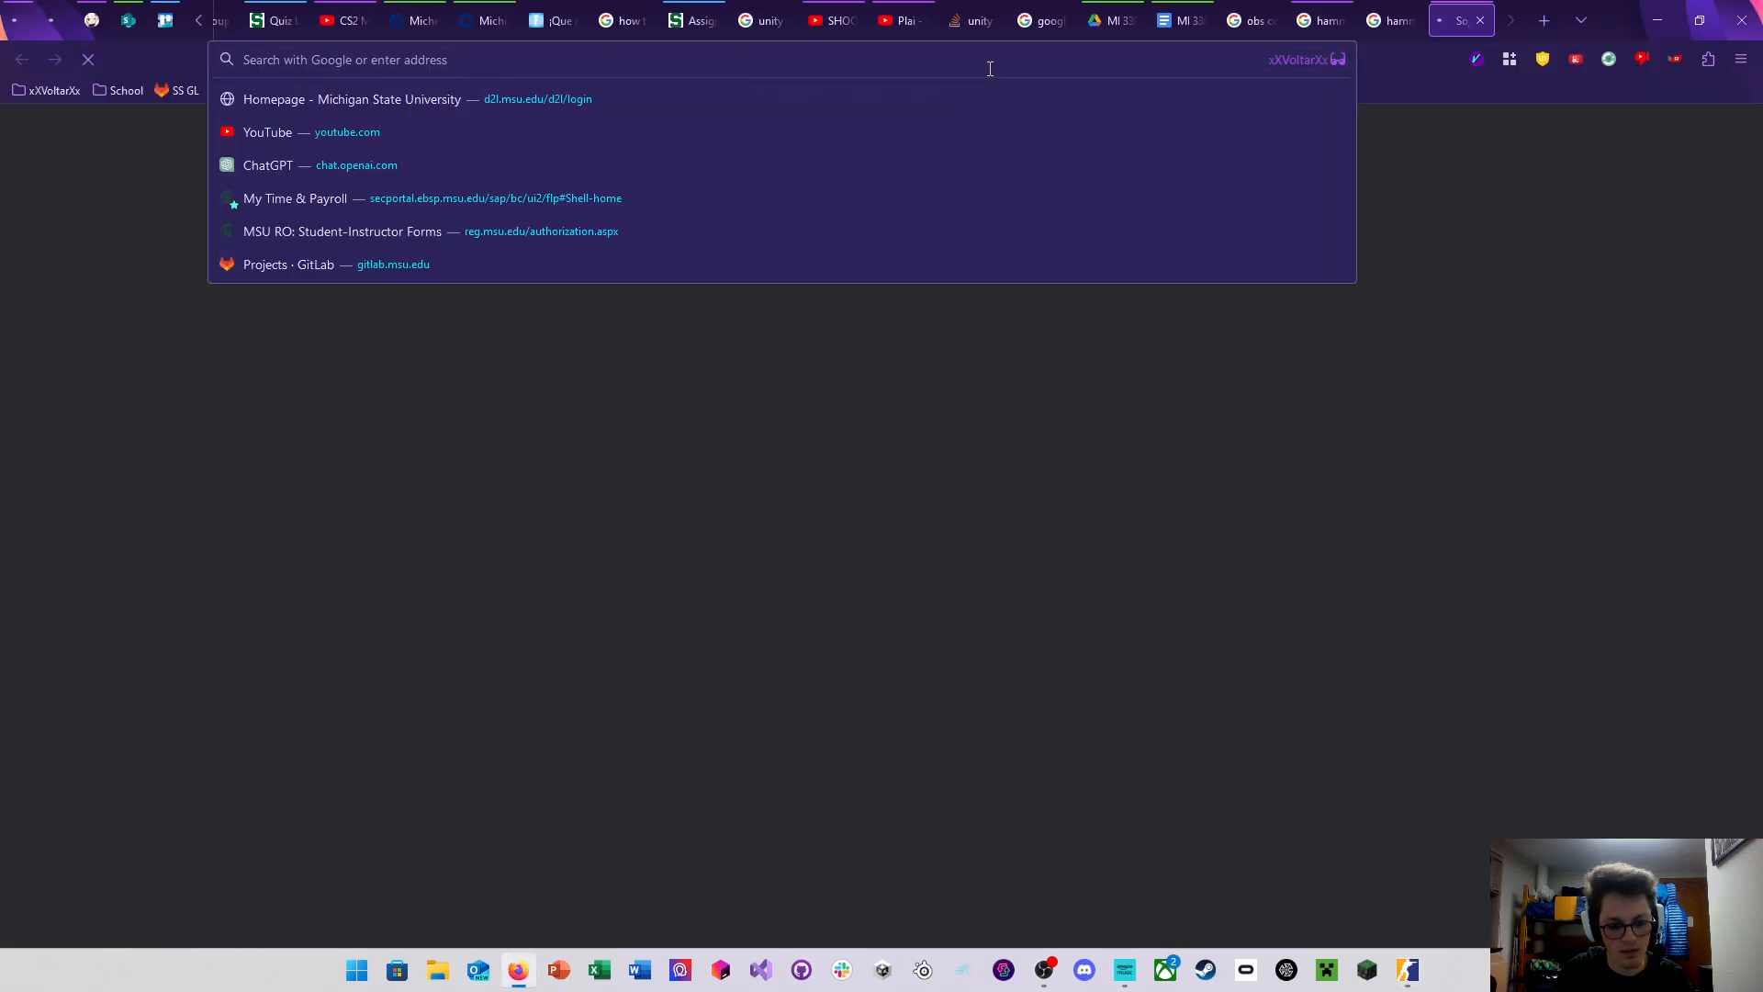
text(source 2)
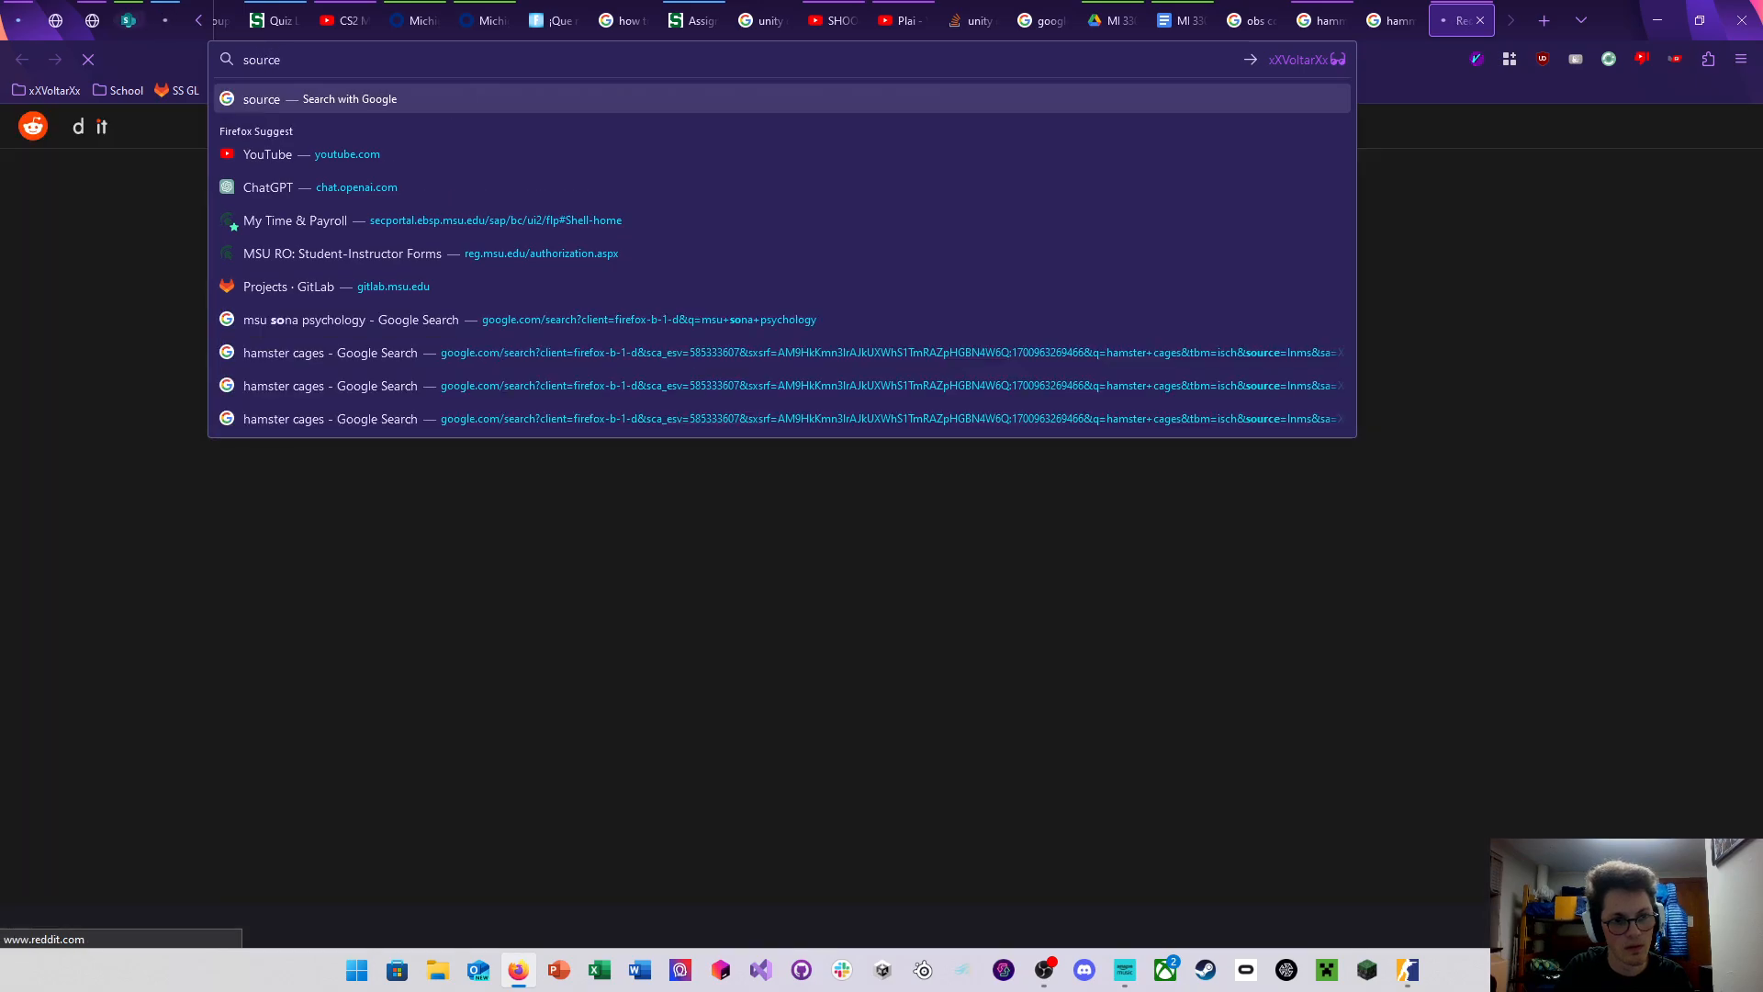
text( mirror tool)
key(Return)
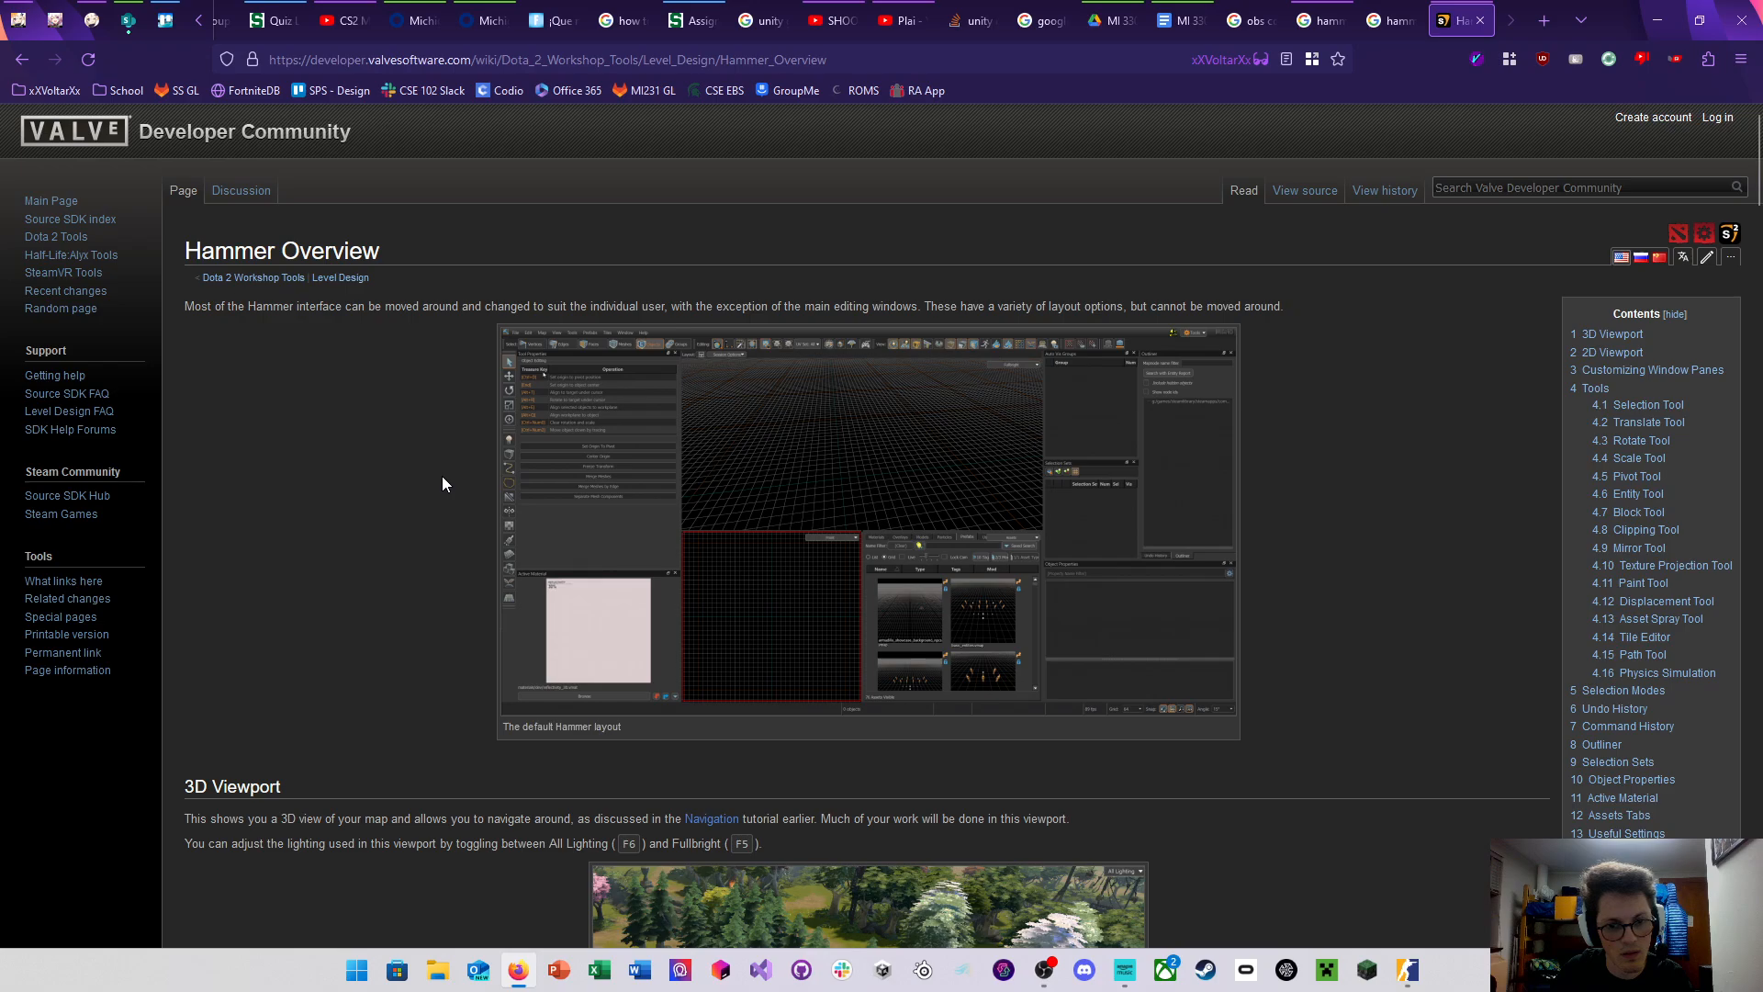
Skim the Valve Developer Community's Hammer Overview page and find "mirror" in its text
scroll(442, 484, down, 6)
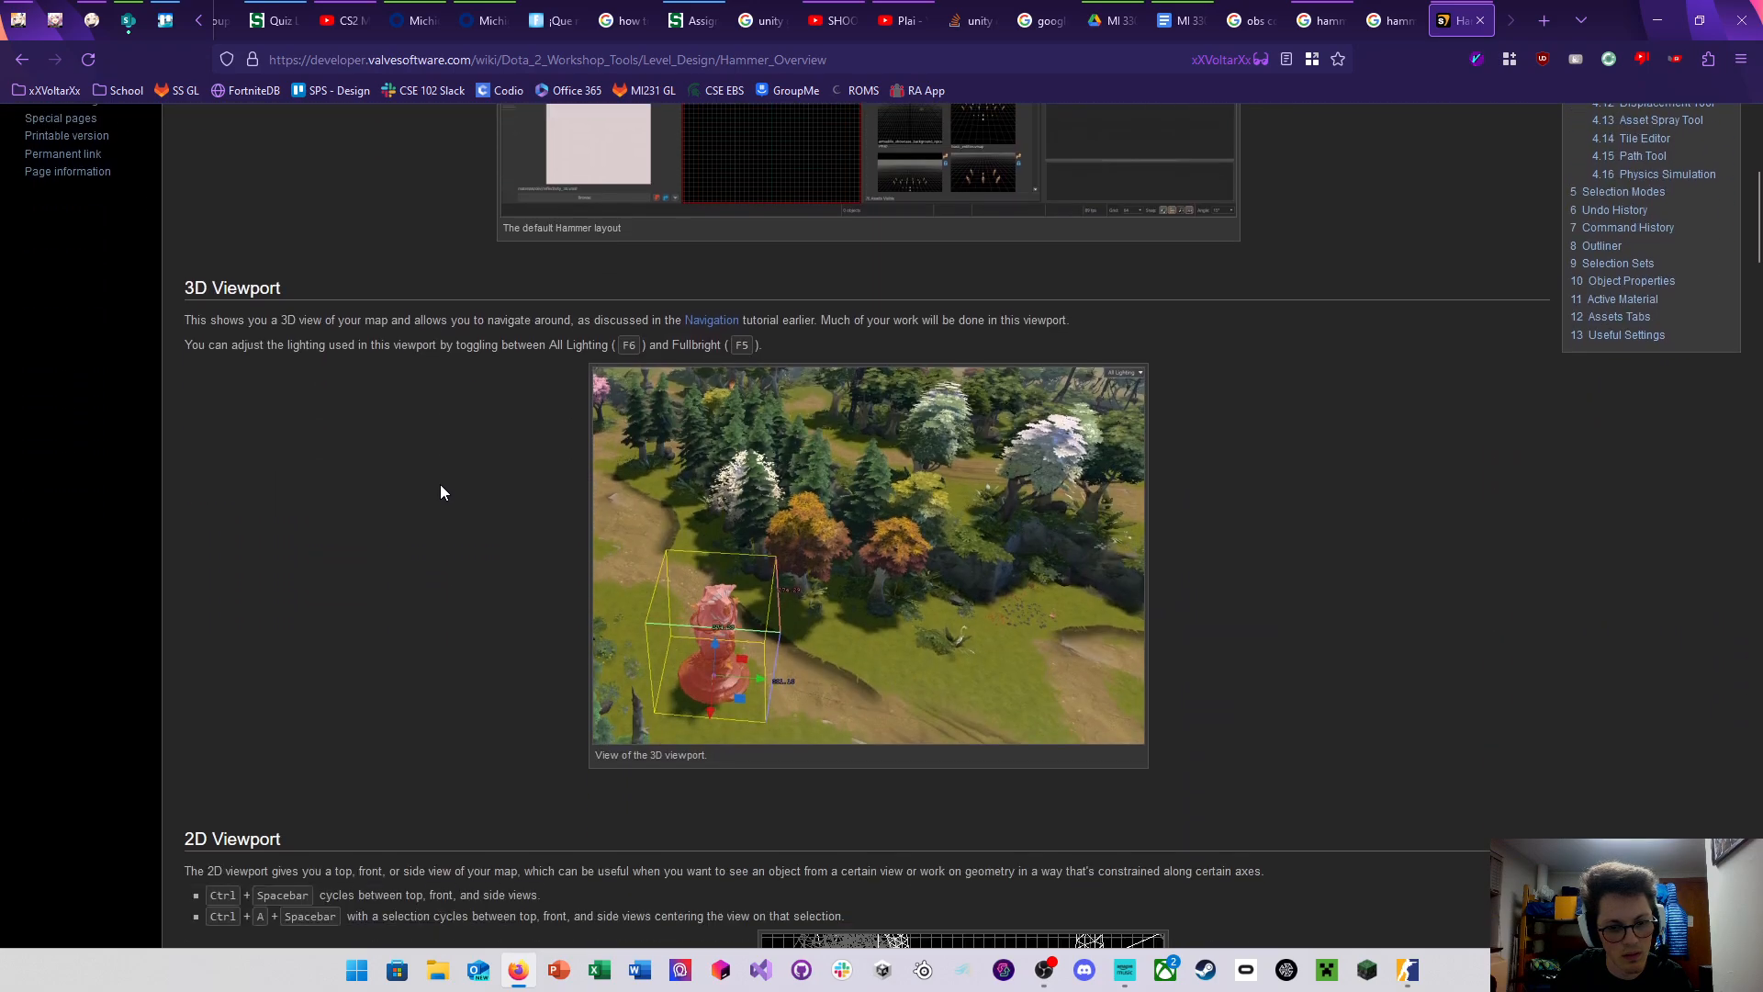
scroll(453, 492, up, 6)
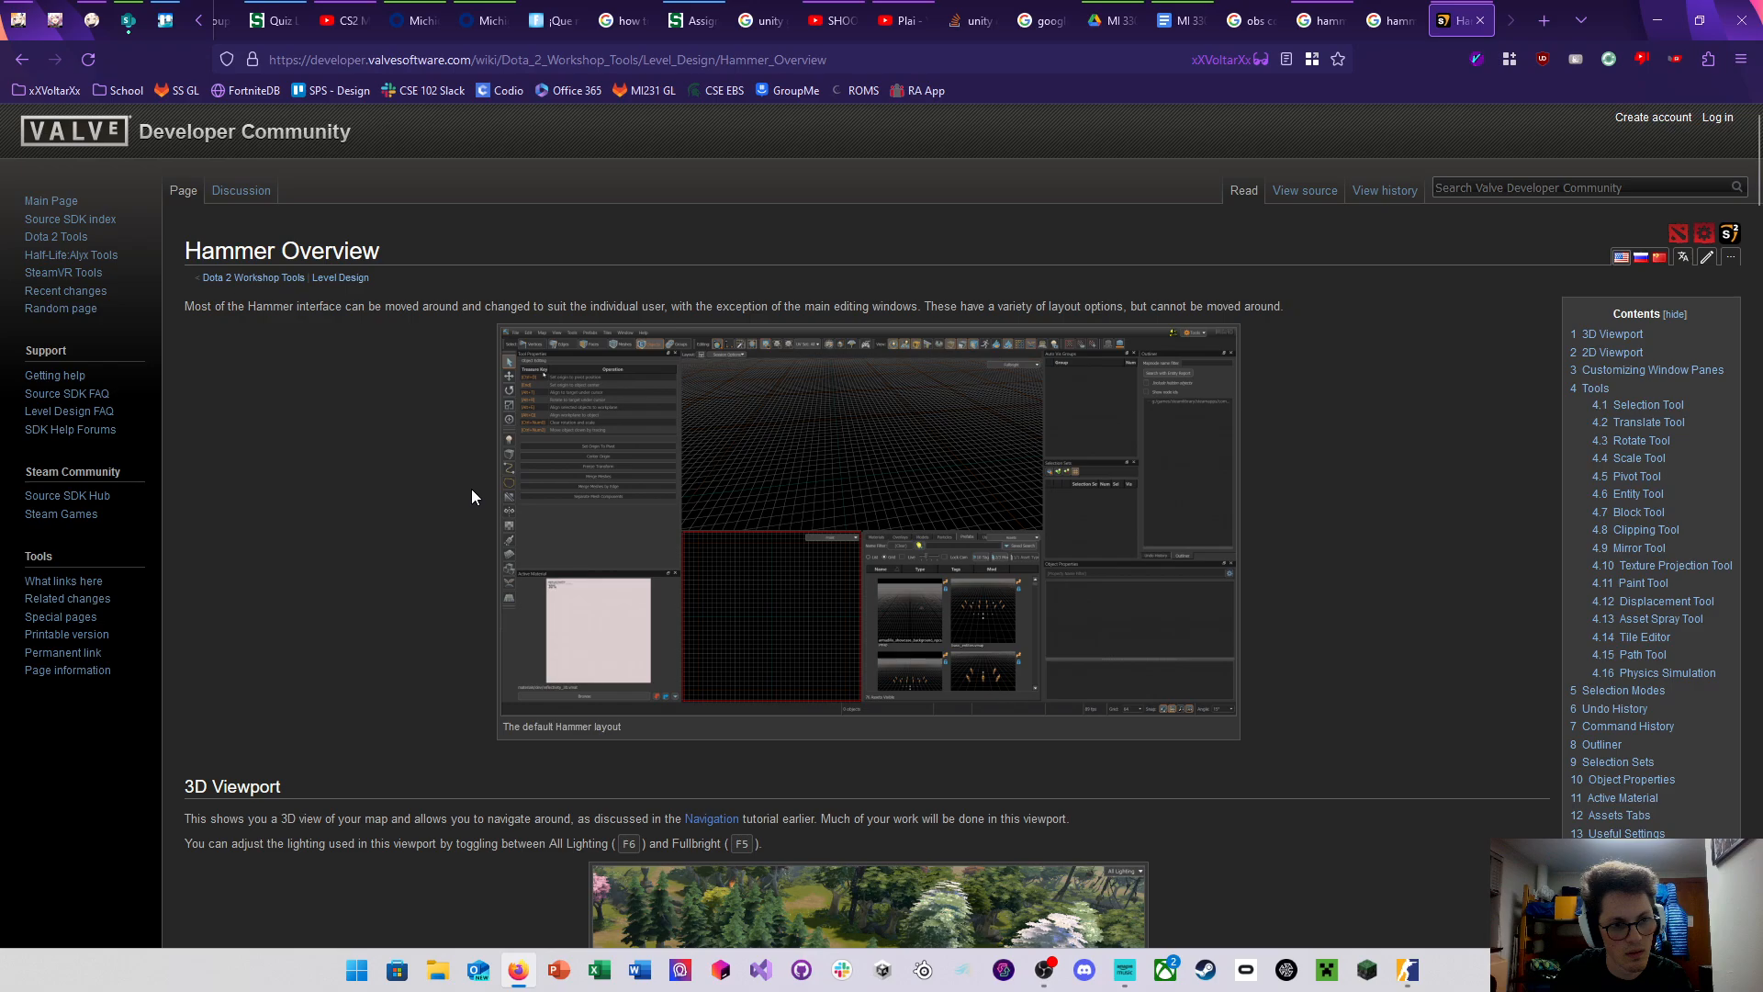
key(ctrl+f)
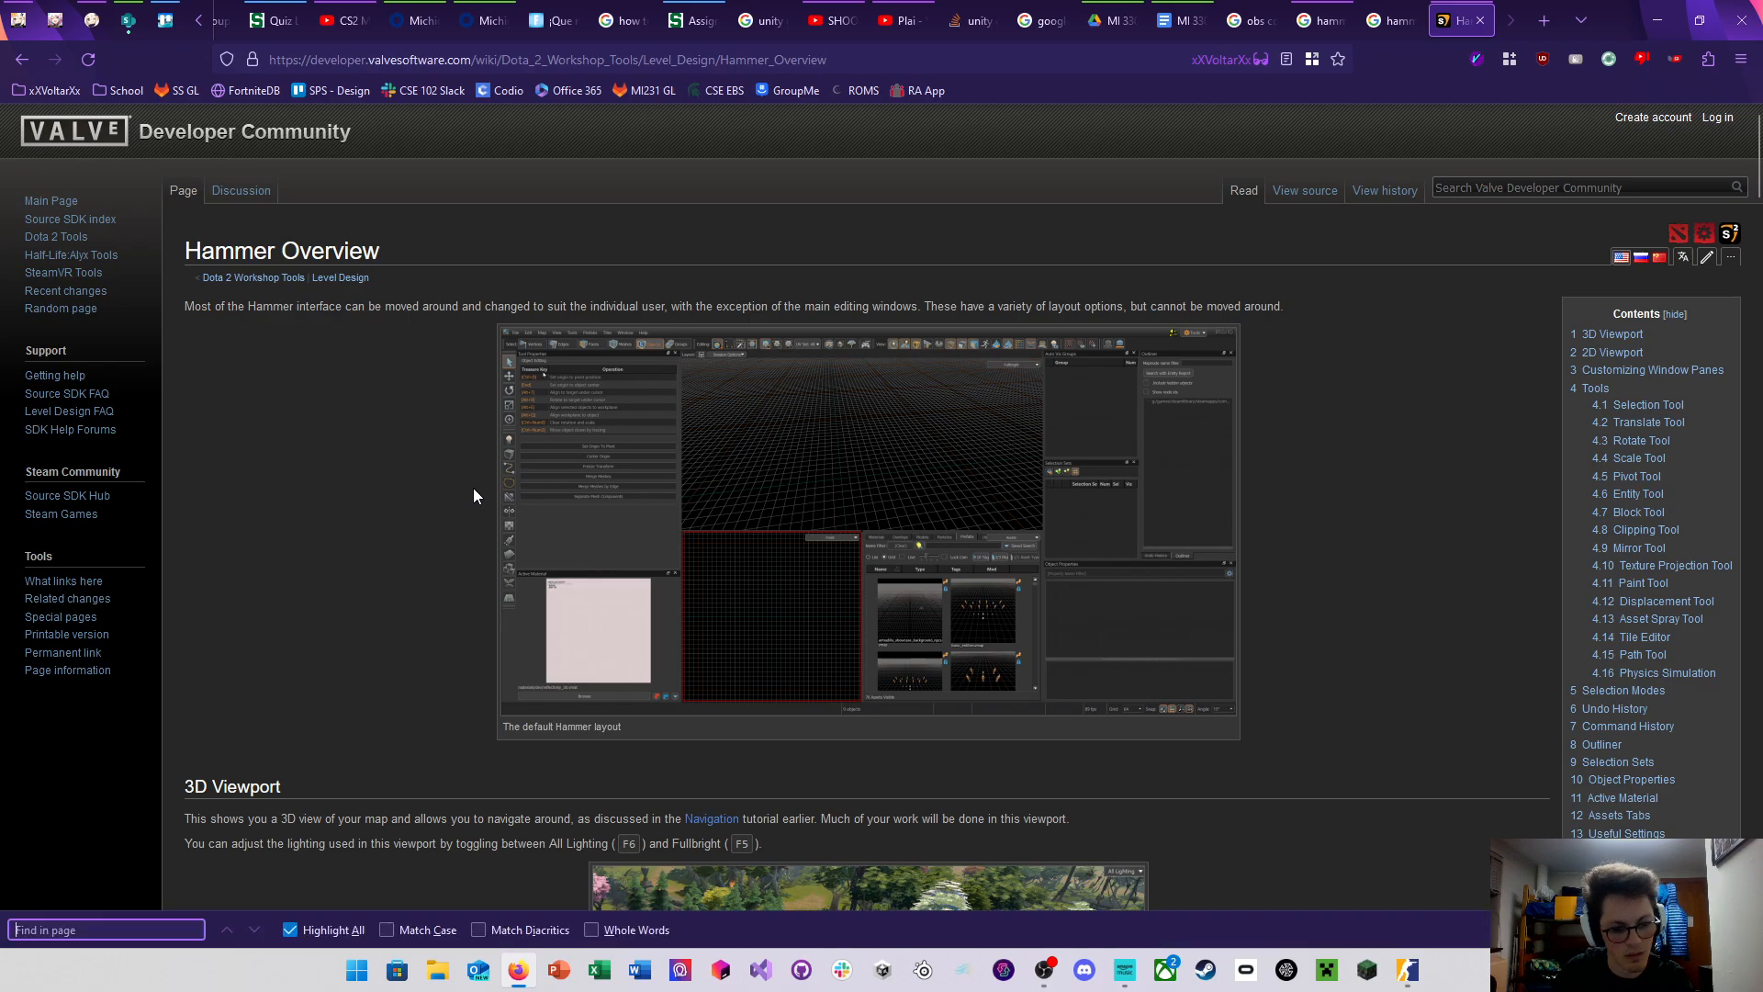
text(mirror)
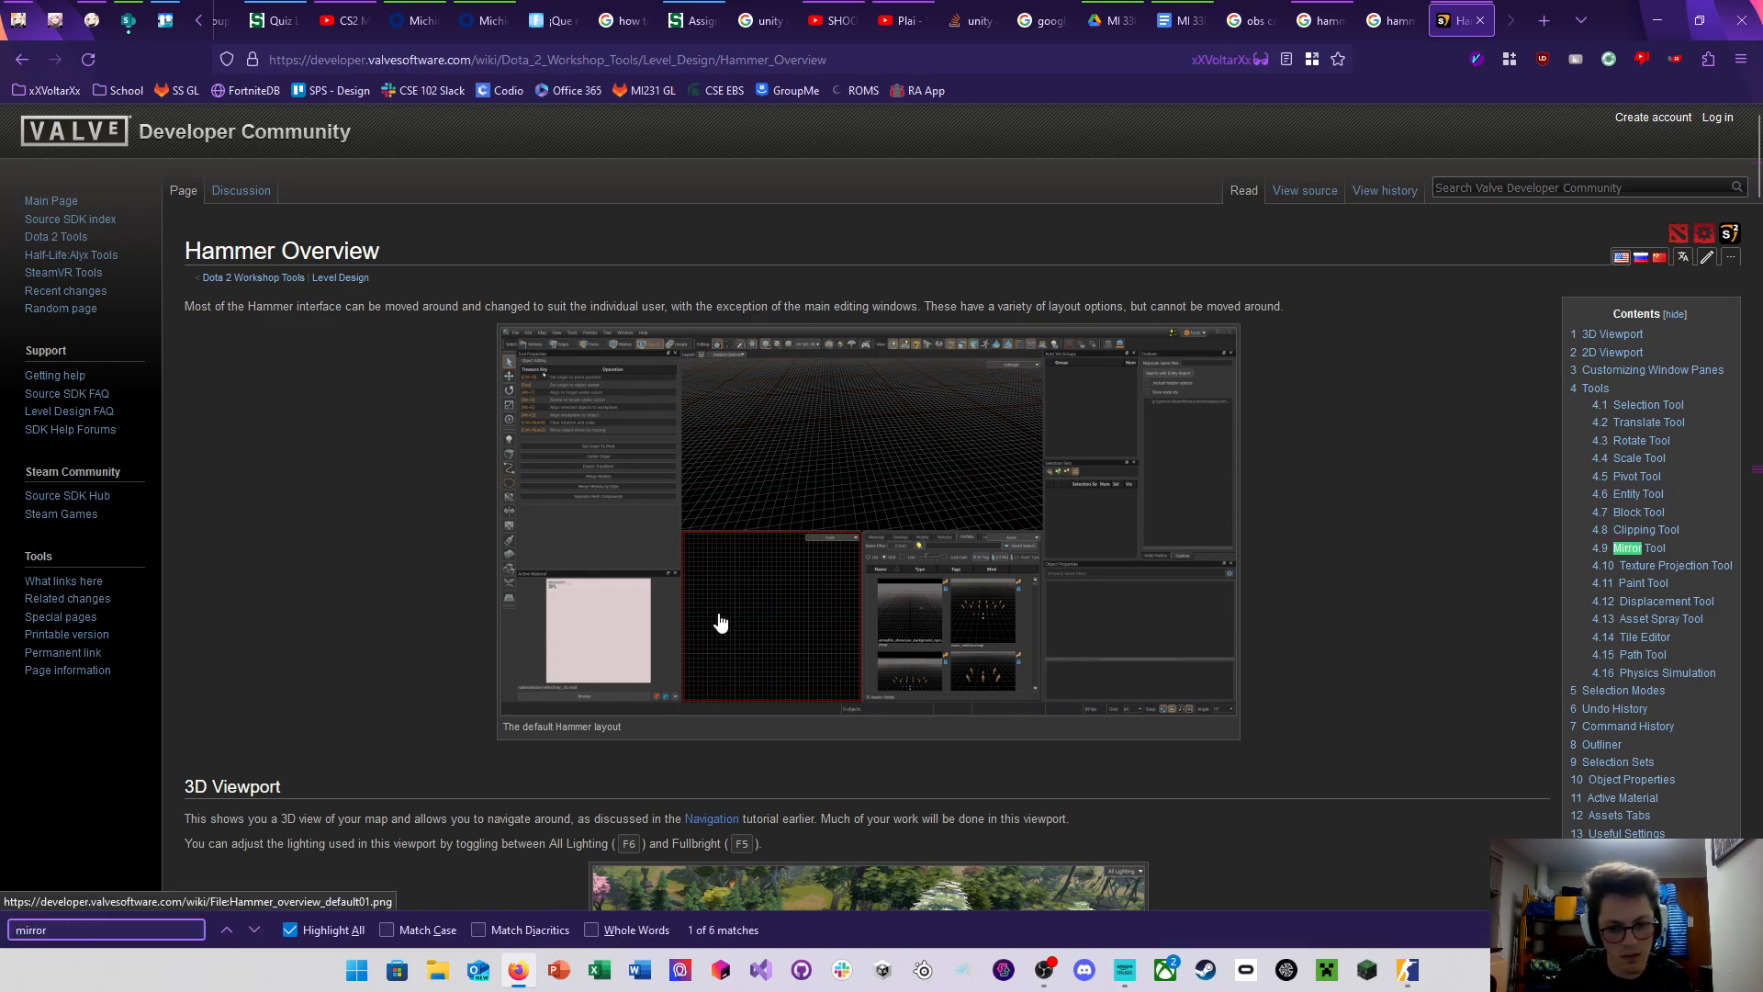
Switch to Amazon Music to play the Armored Core Verdict Day album and check the recording in OBS
click(1125, 969)
click(877, 910)
mouse_move(1054, 969)
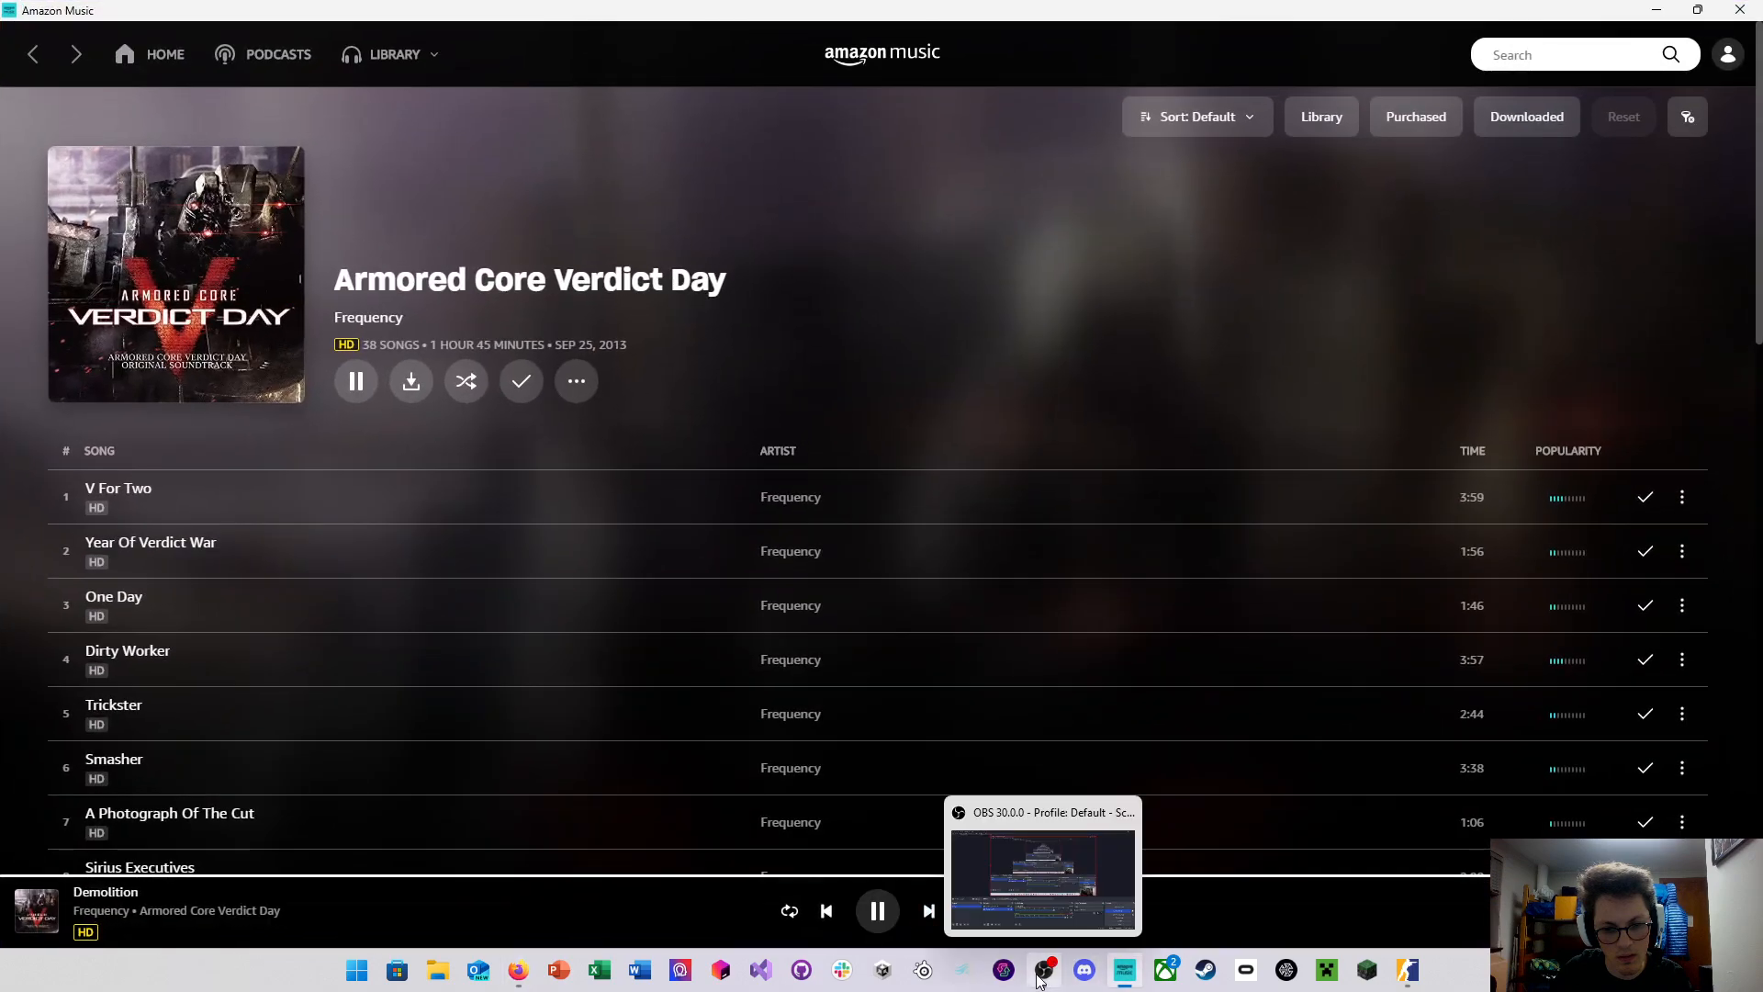
click(1047, 976)
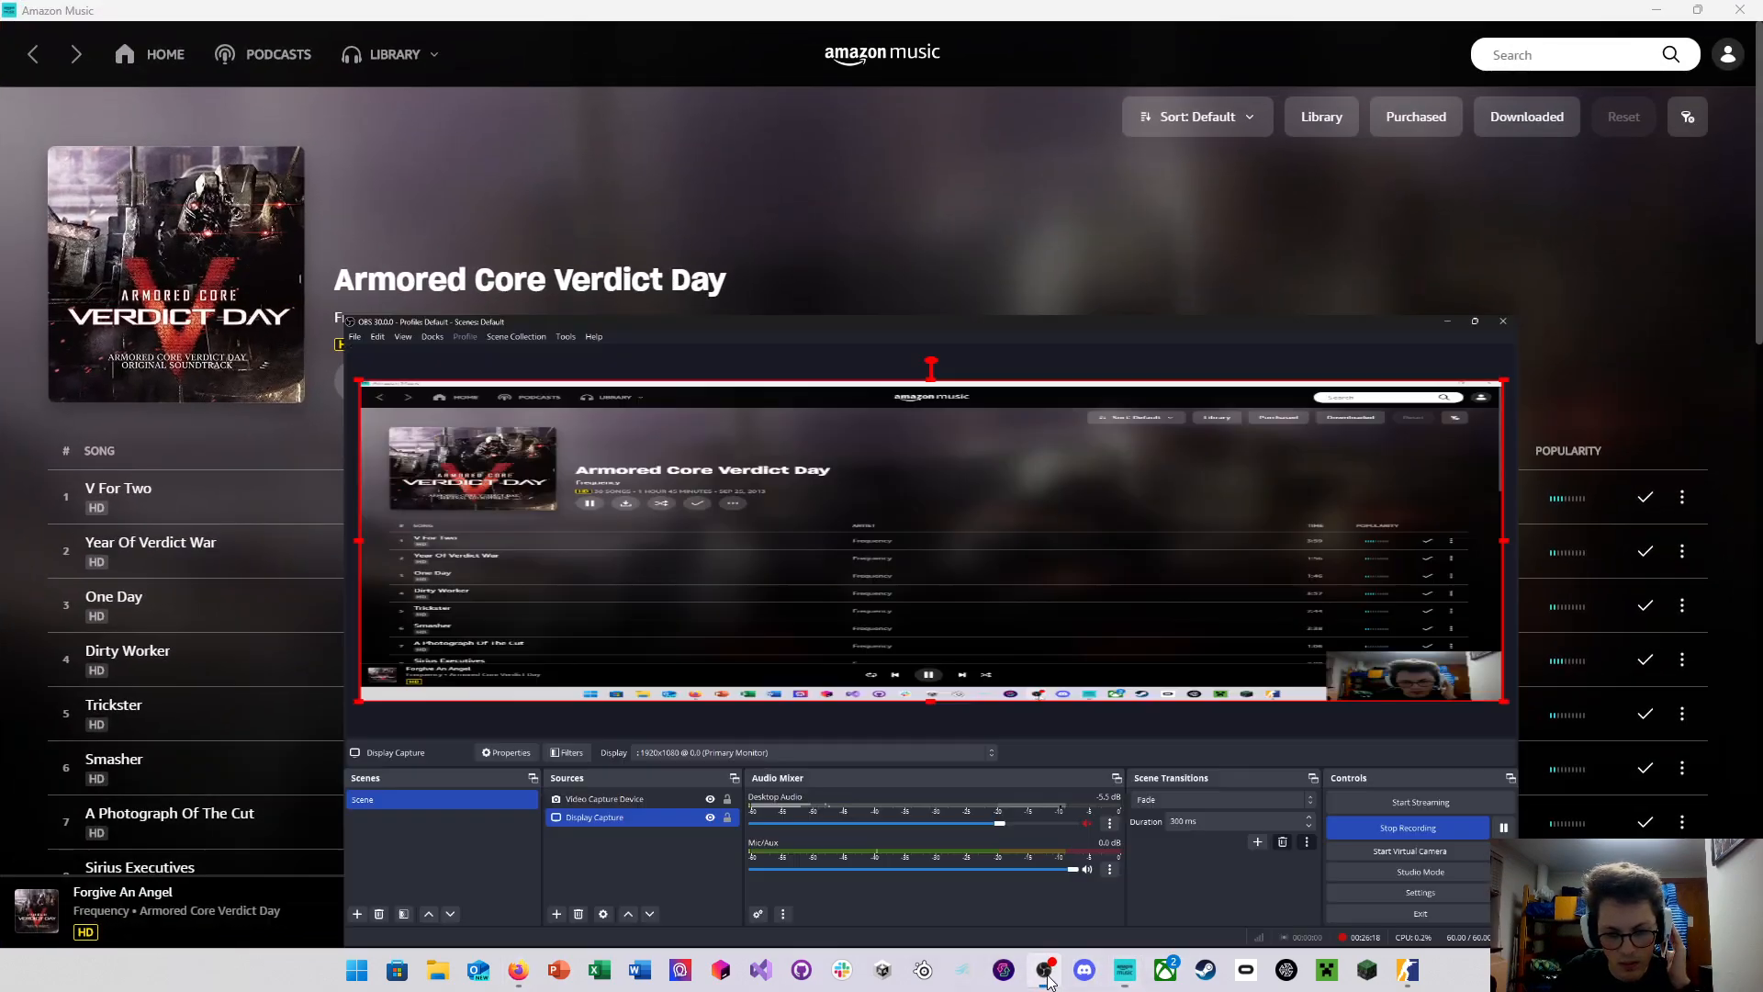
click(1126, 973)
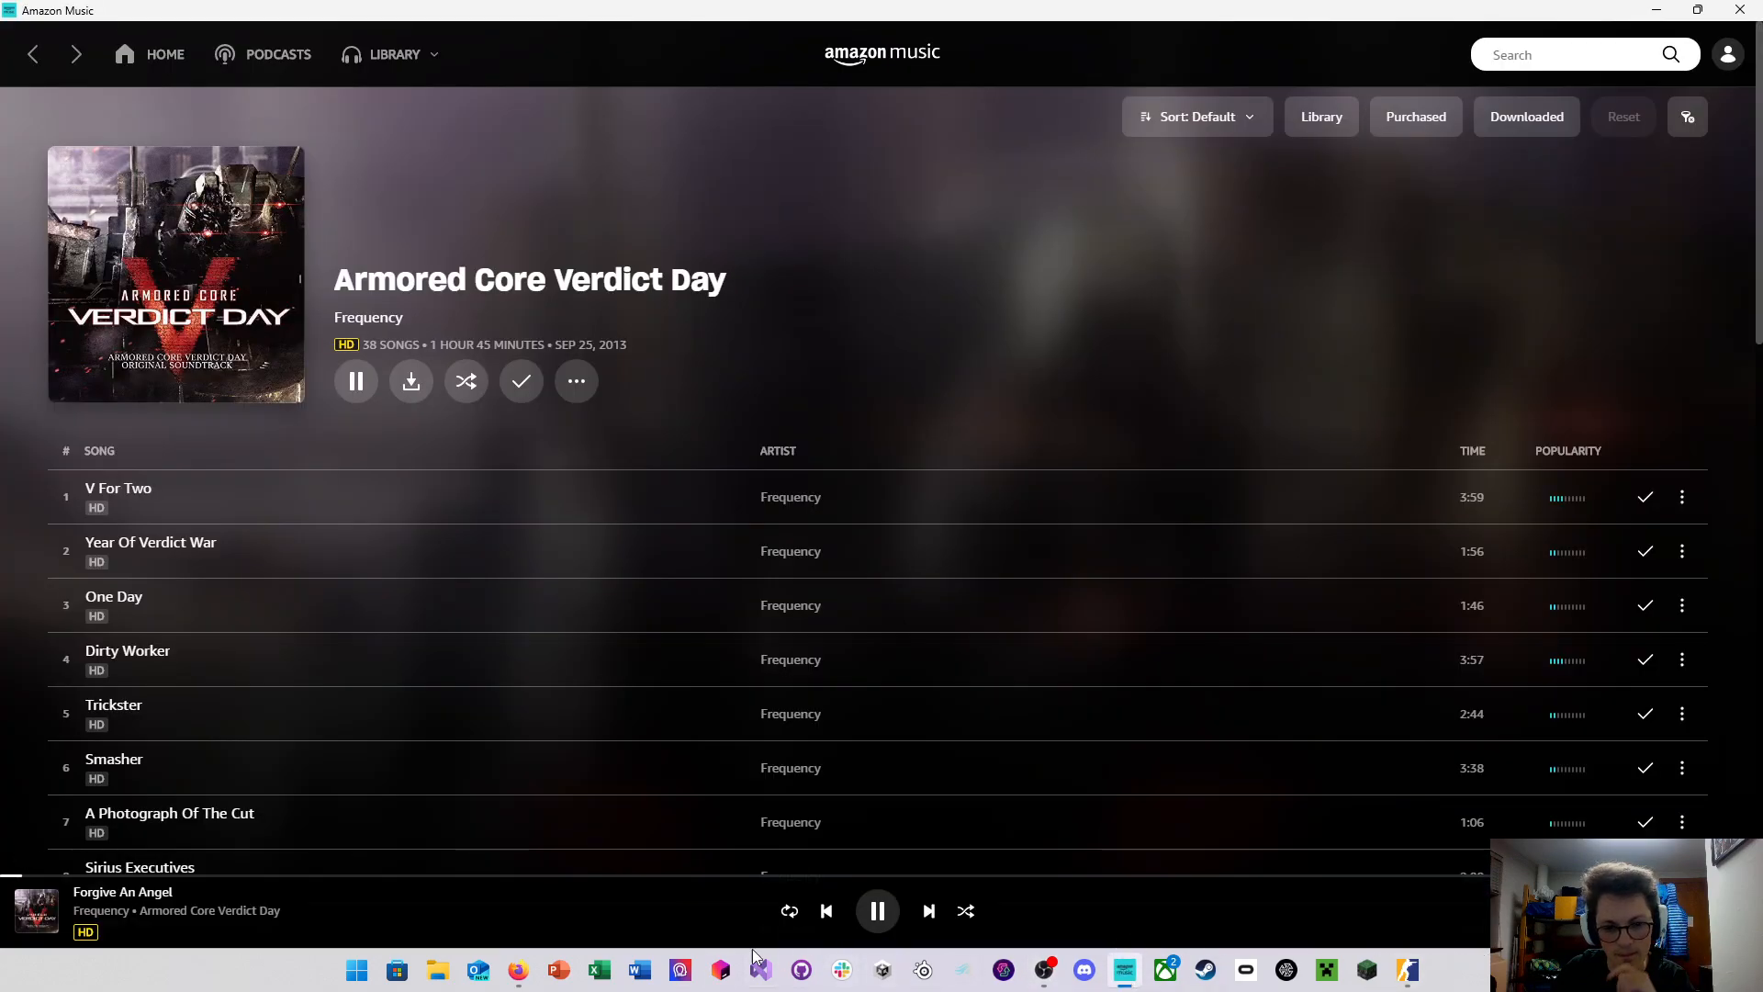
Switch back to Firefox and read the Mirror Tool section of the Hammer Overview page
click(517, 968)
scroll(665, 709, down, 6)
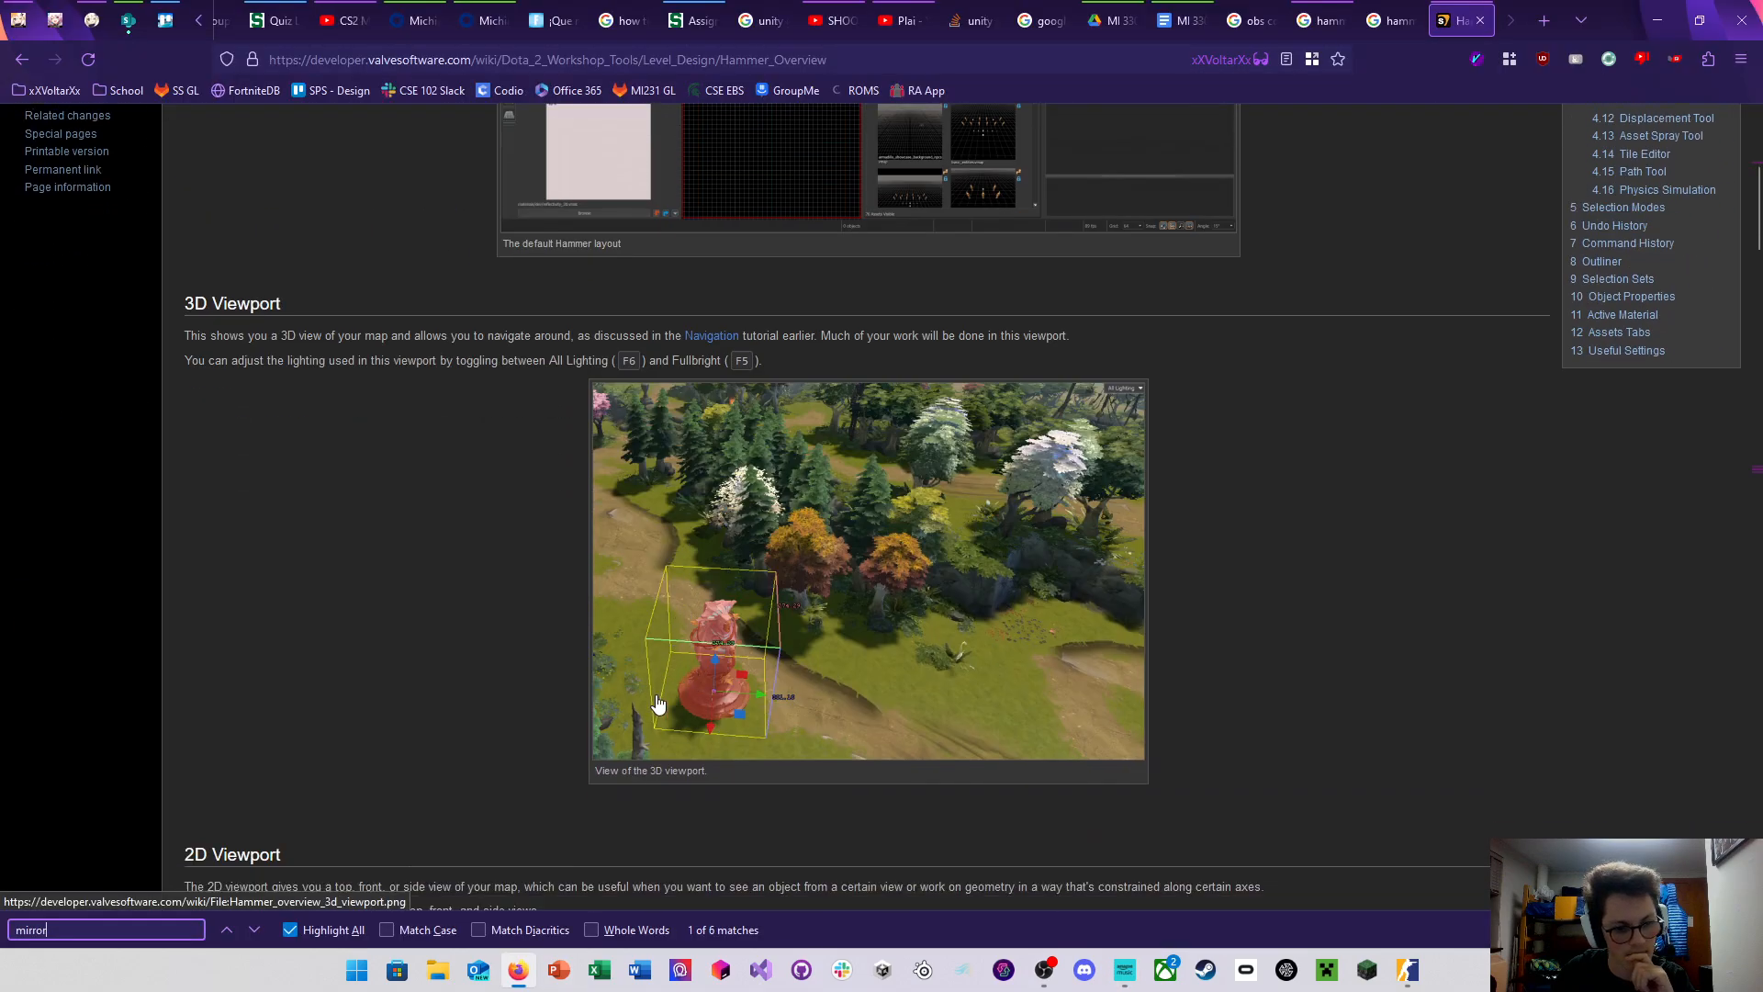
click(254, 927)
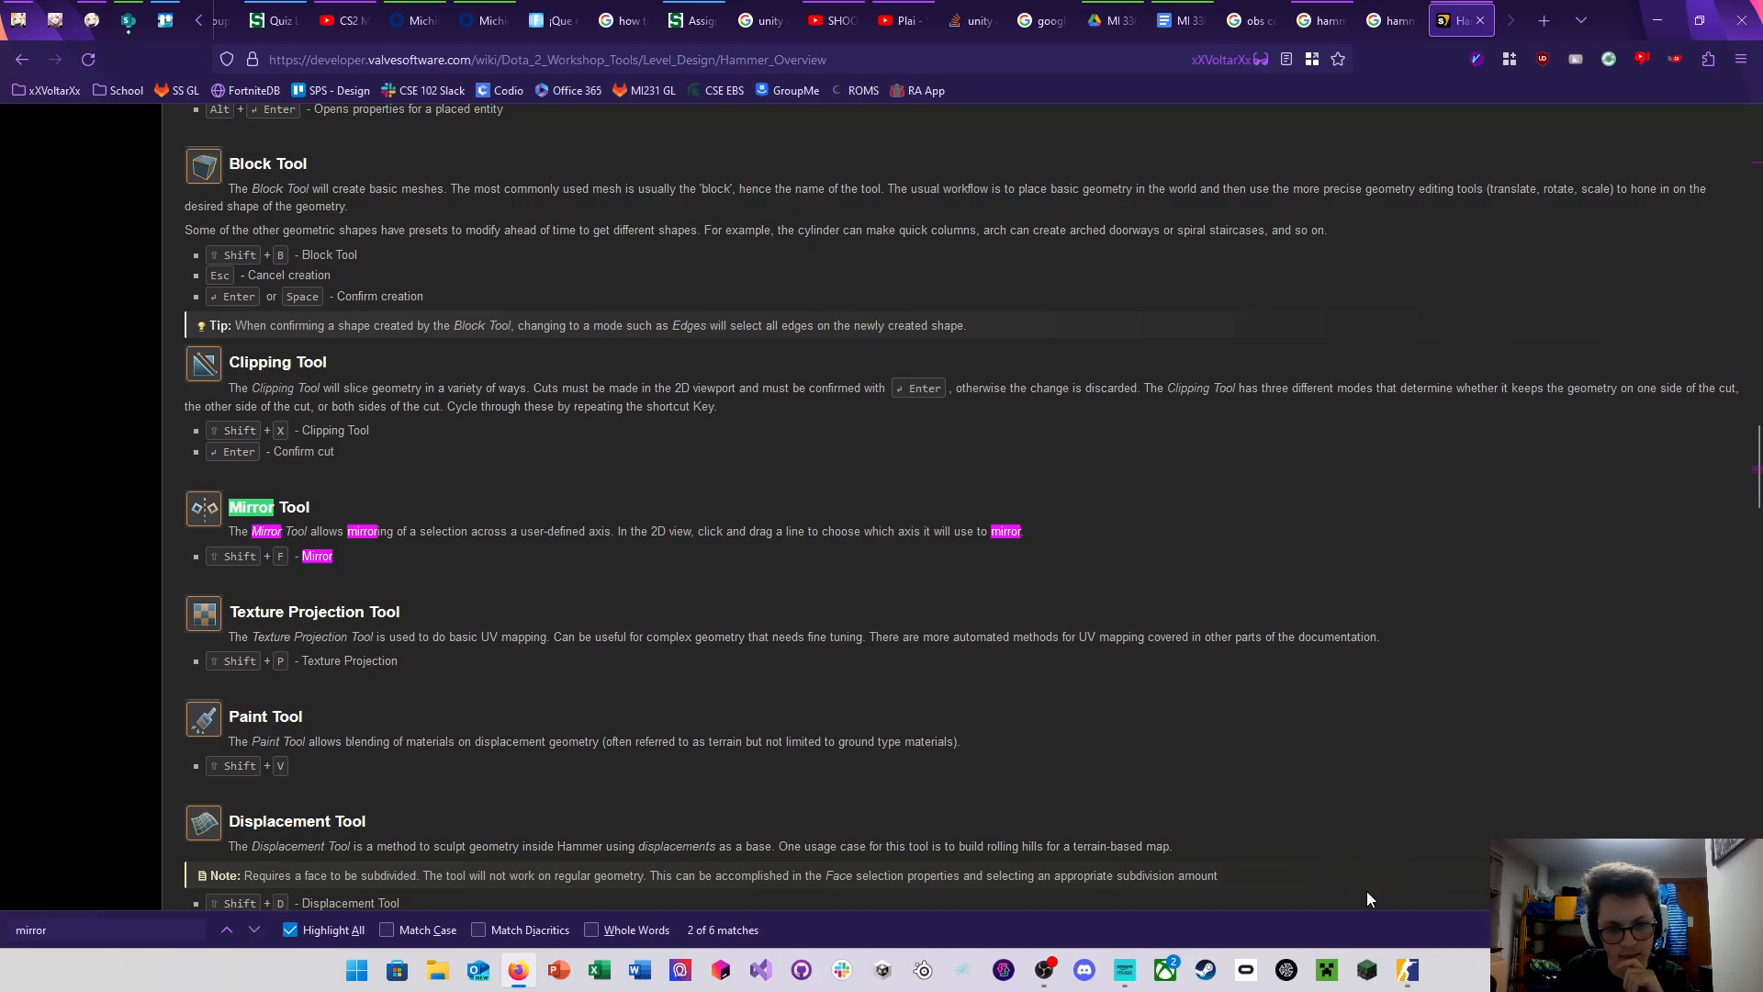
Switch to the Hammer editor and bring back the layout with the 3D, Side and Top viewports
mouse_move(1410, 975)
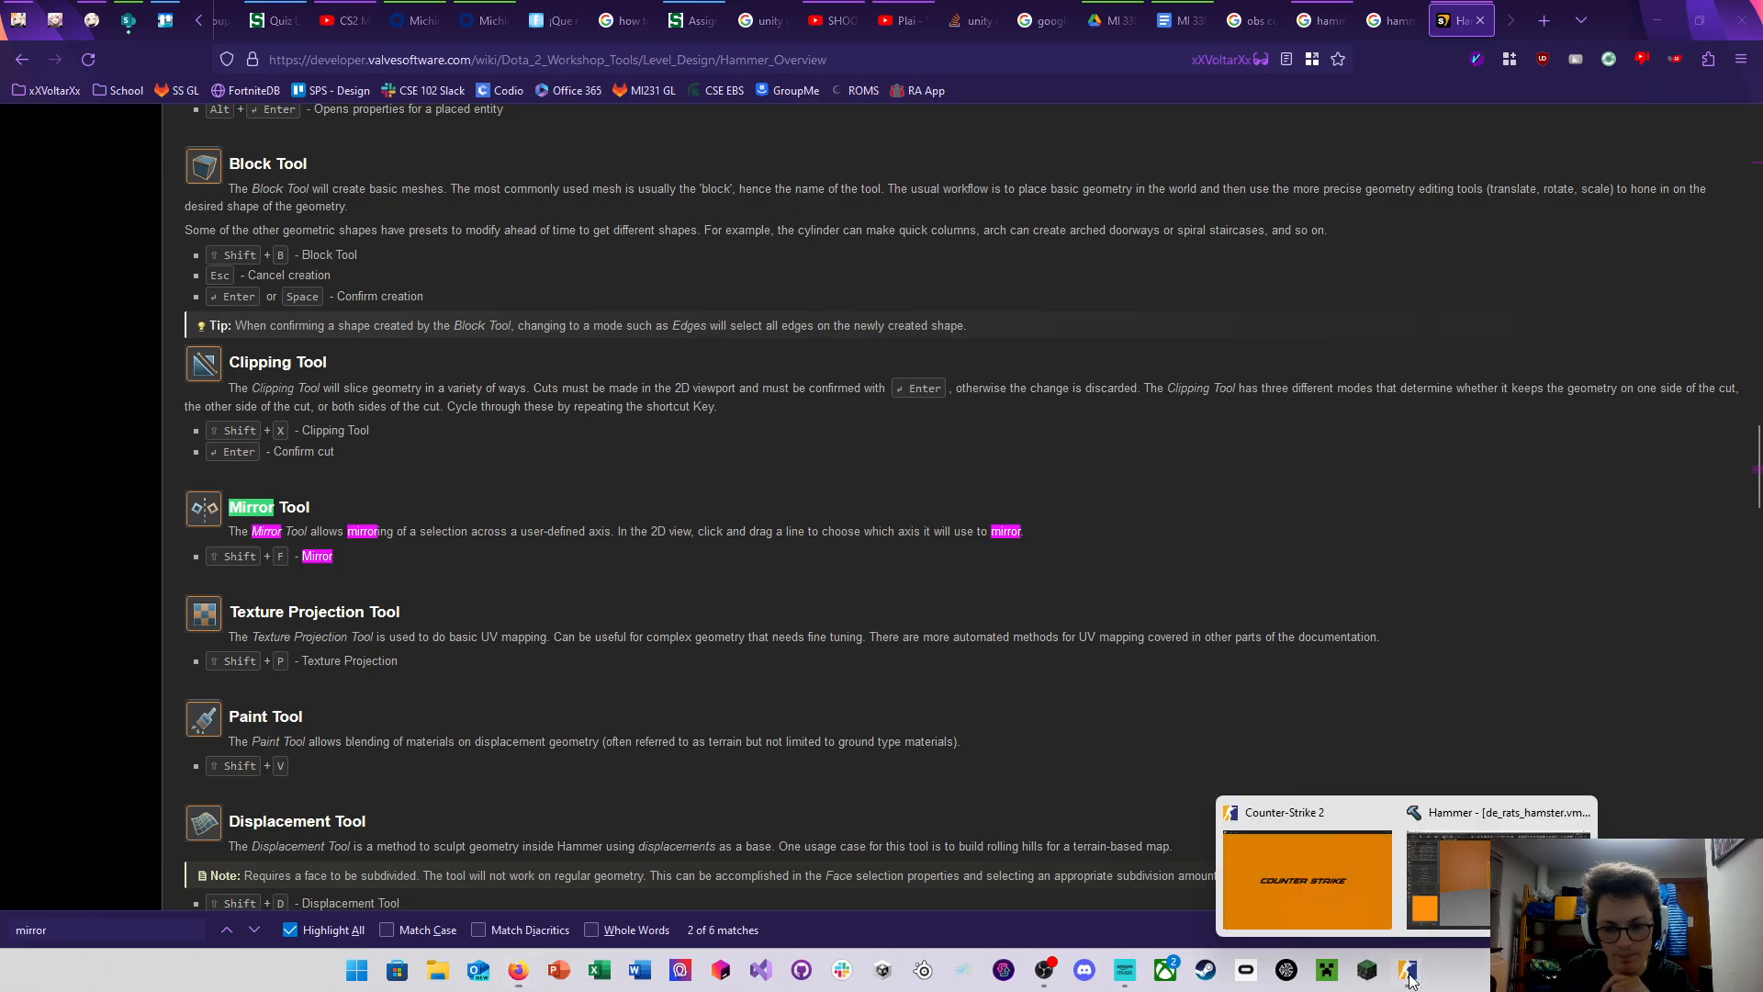
click(1415, 863)
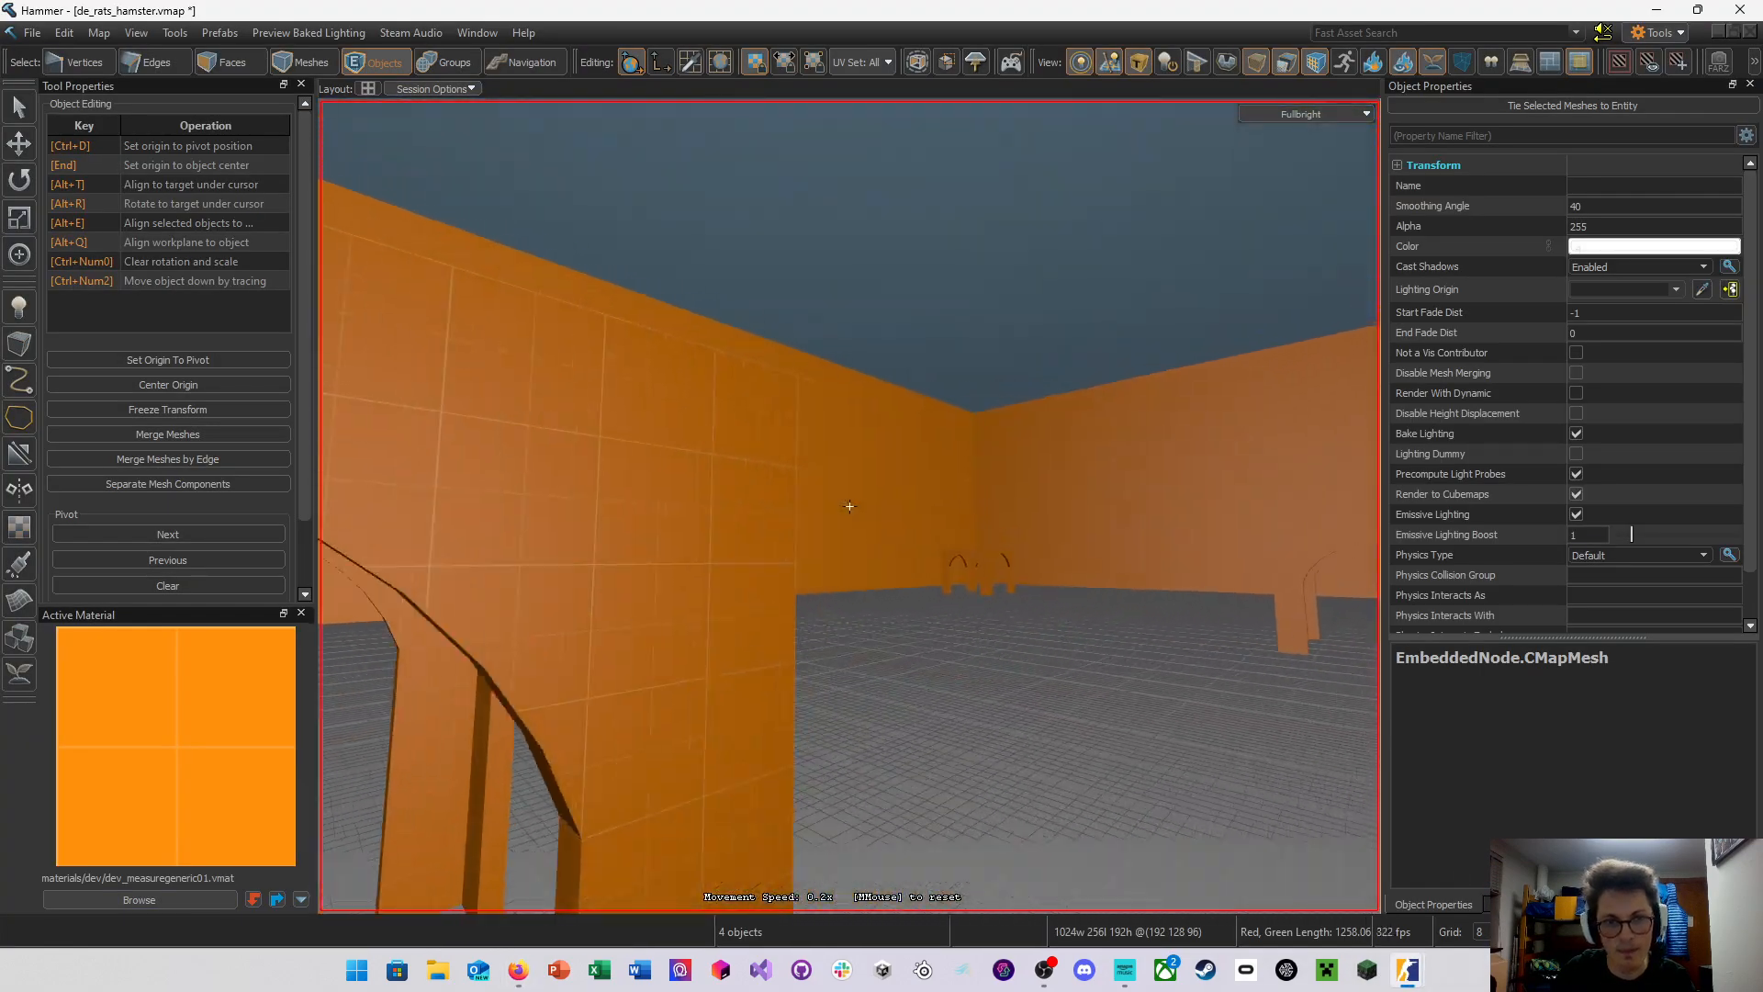
key(w)
key(shift+z)
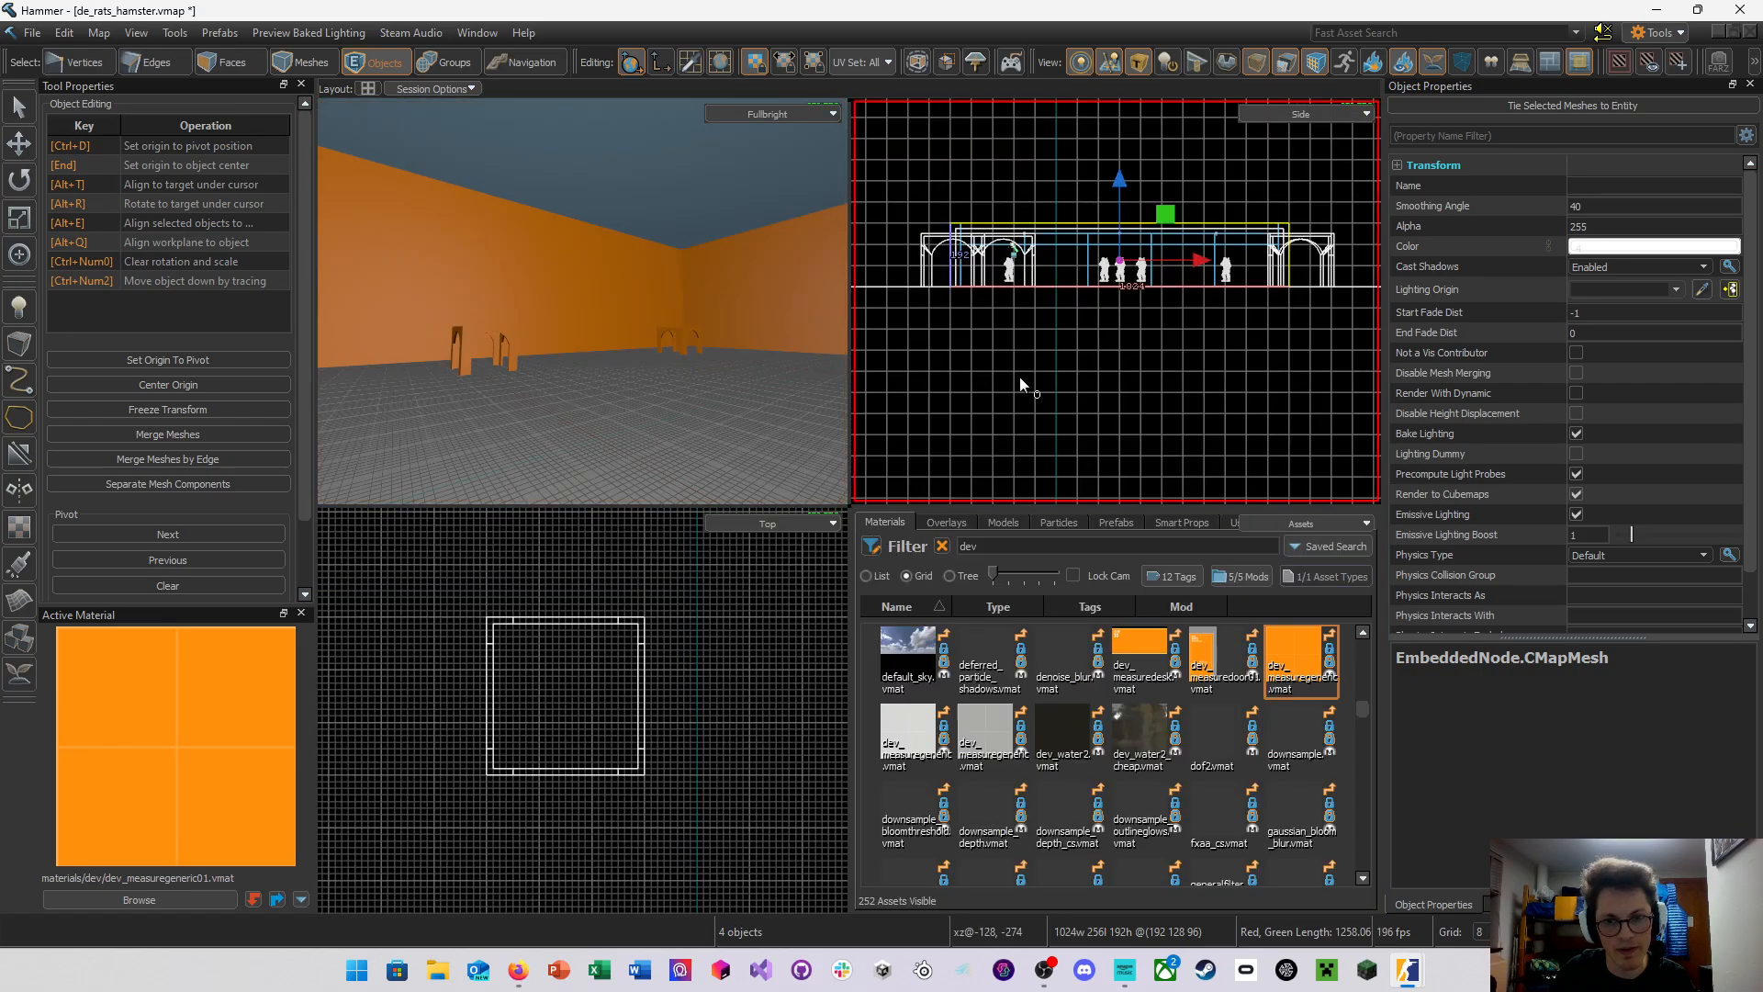
scroll(583, 716, up, 4)
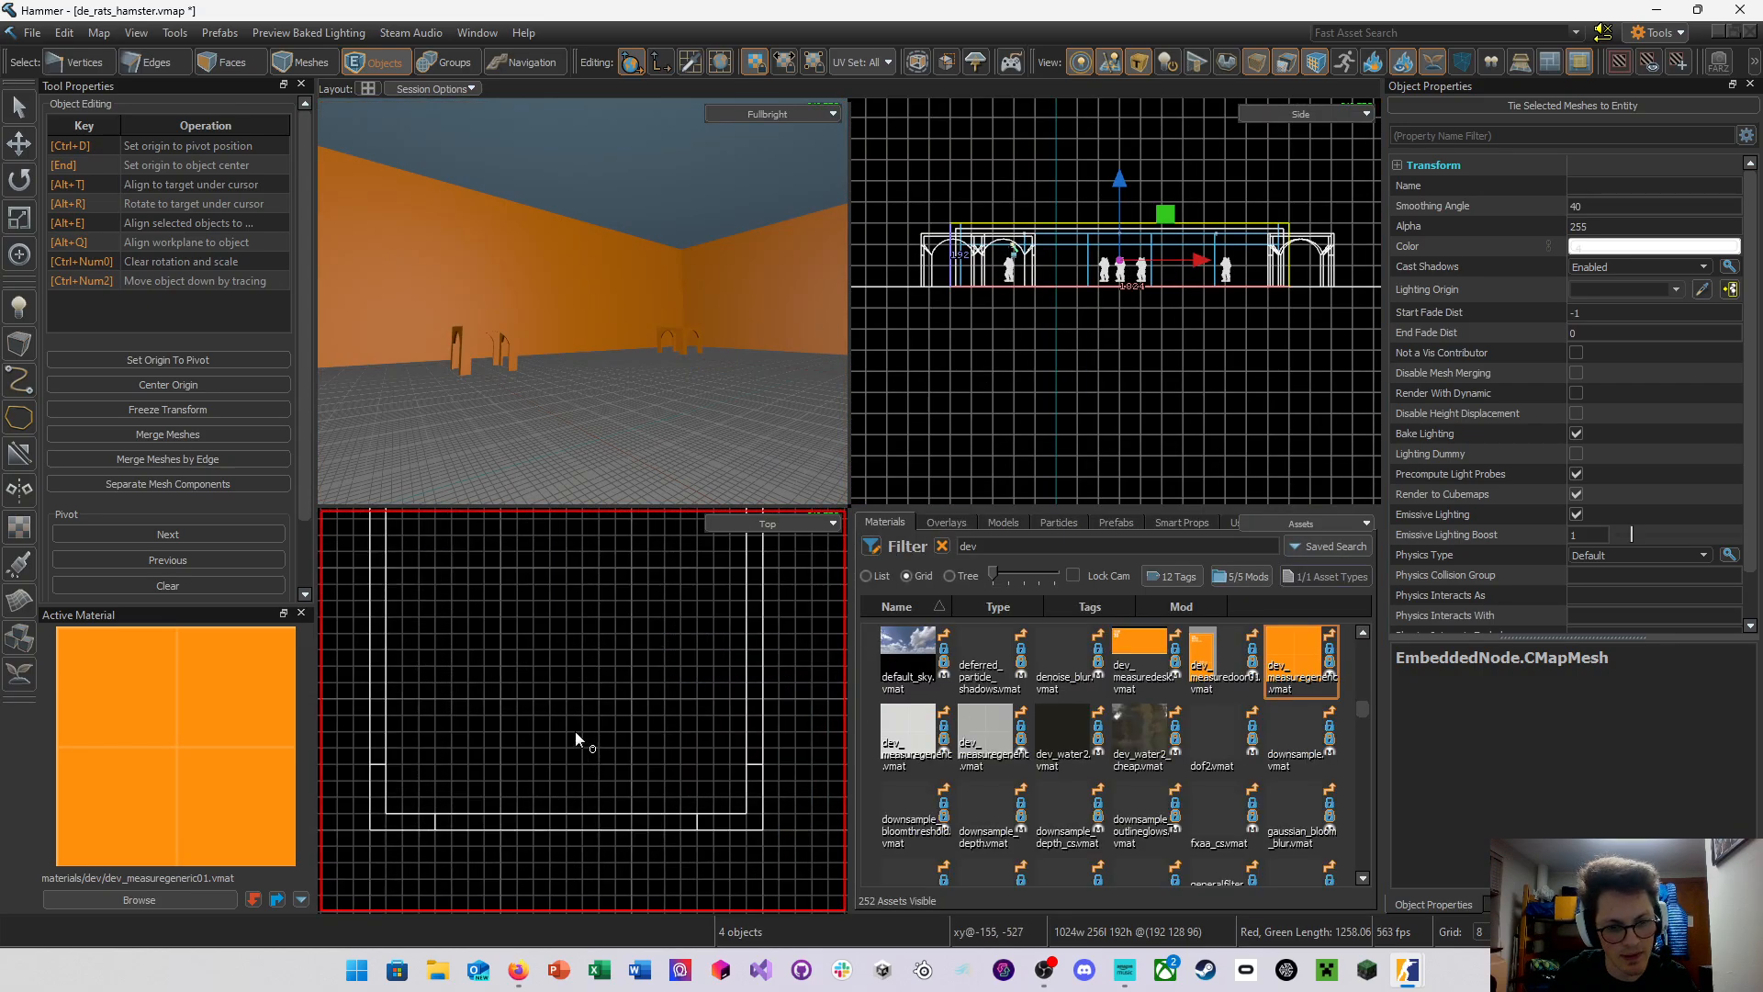
scroll(575, 731, down, 5)
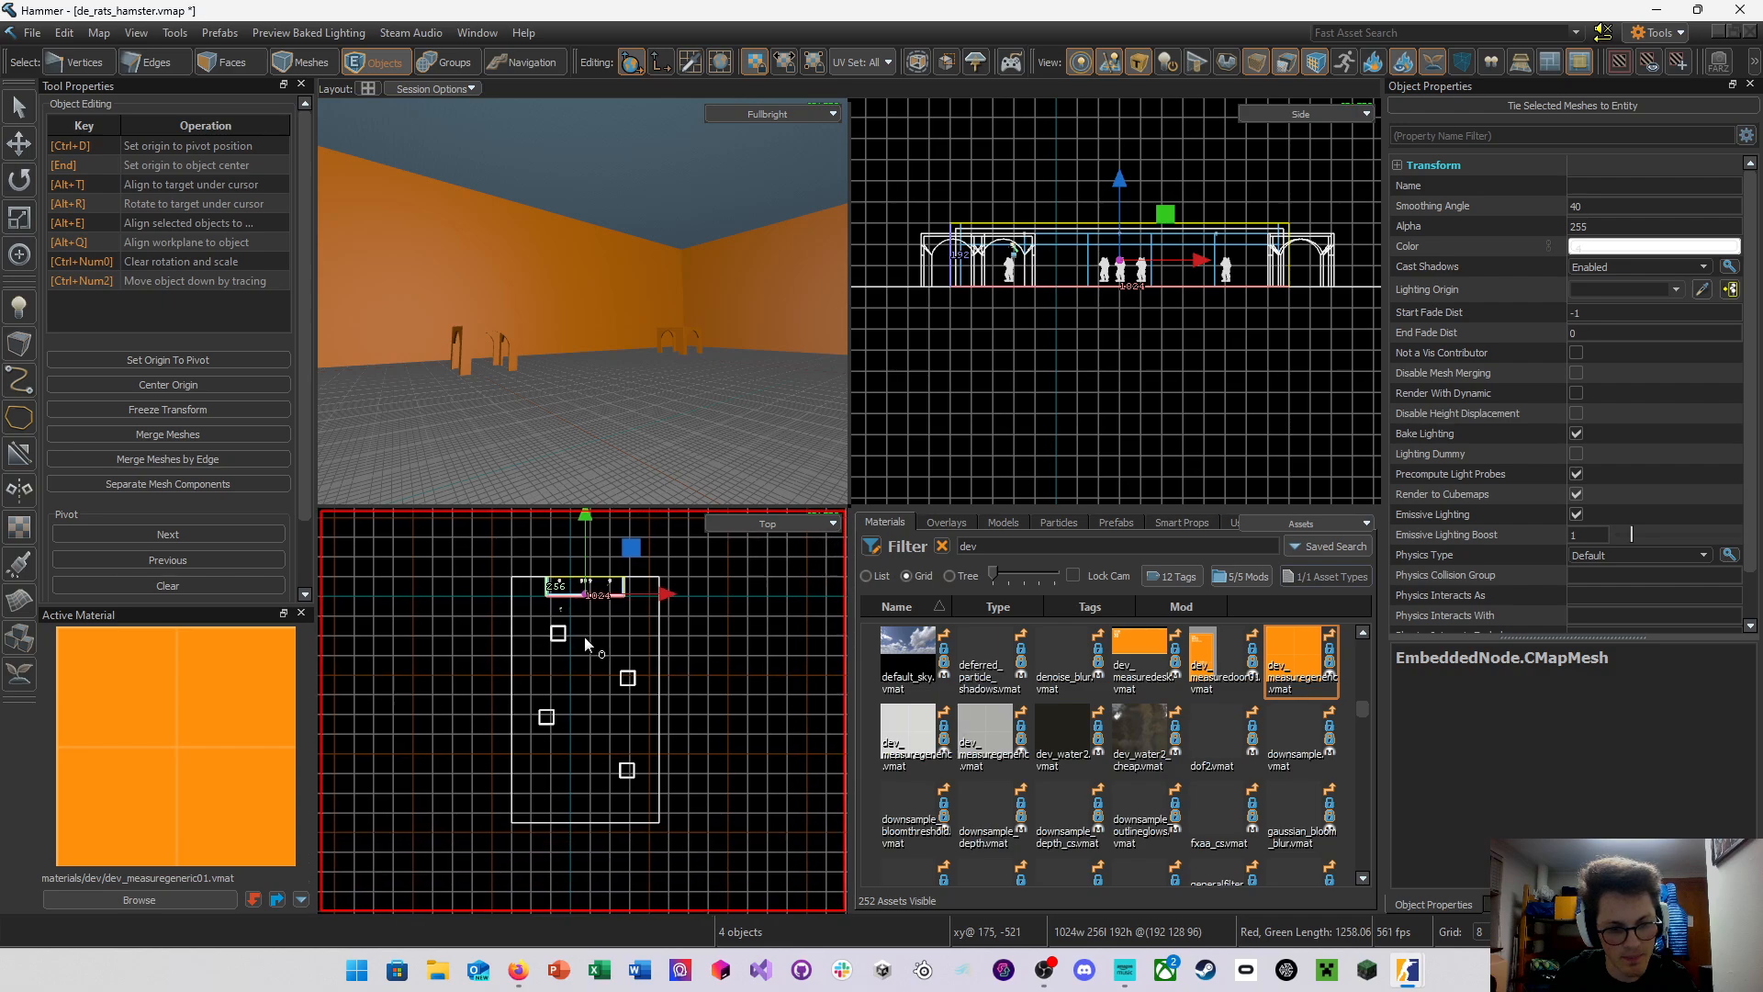
click(637, 657)
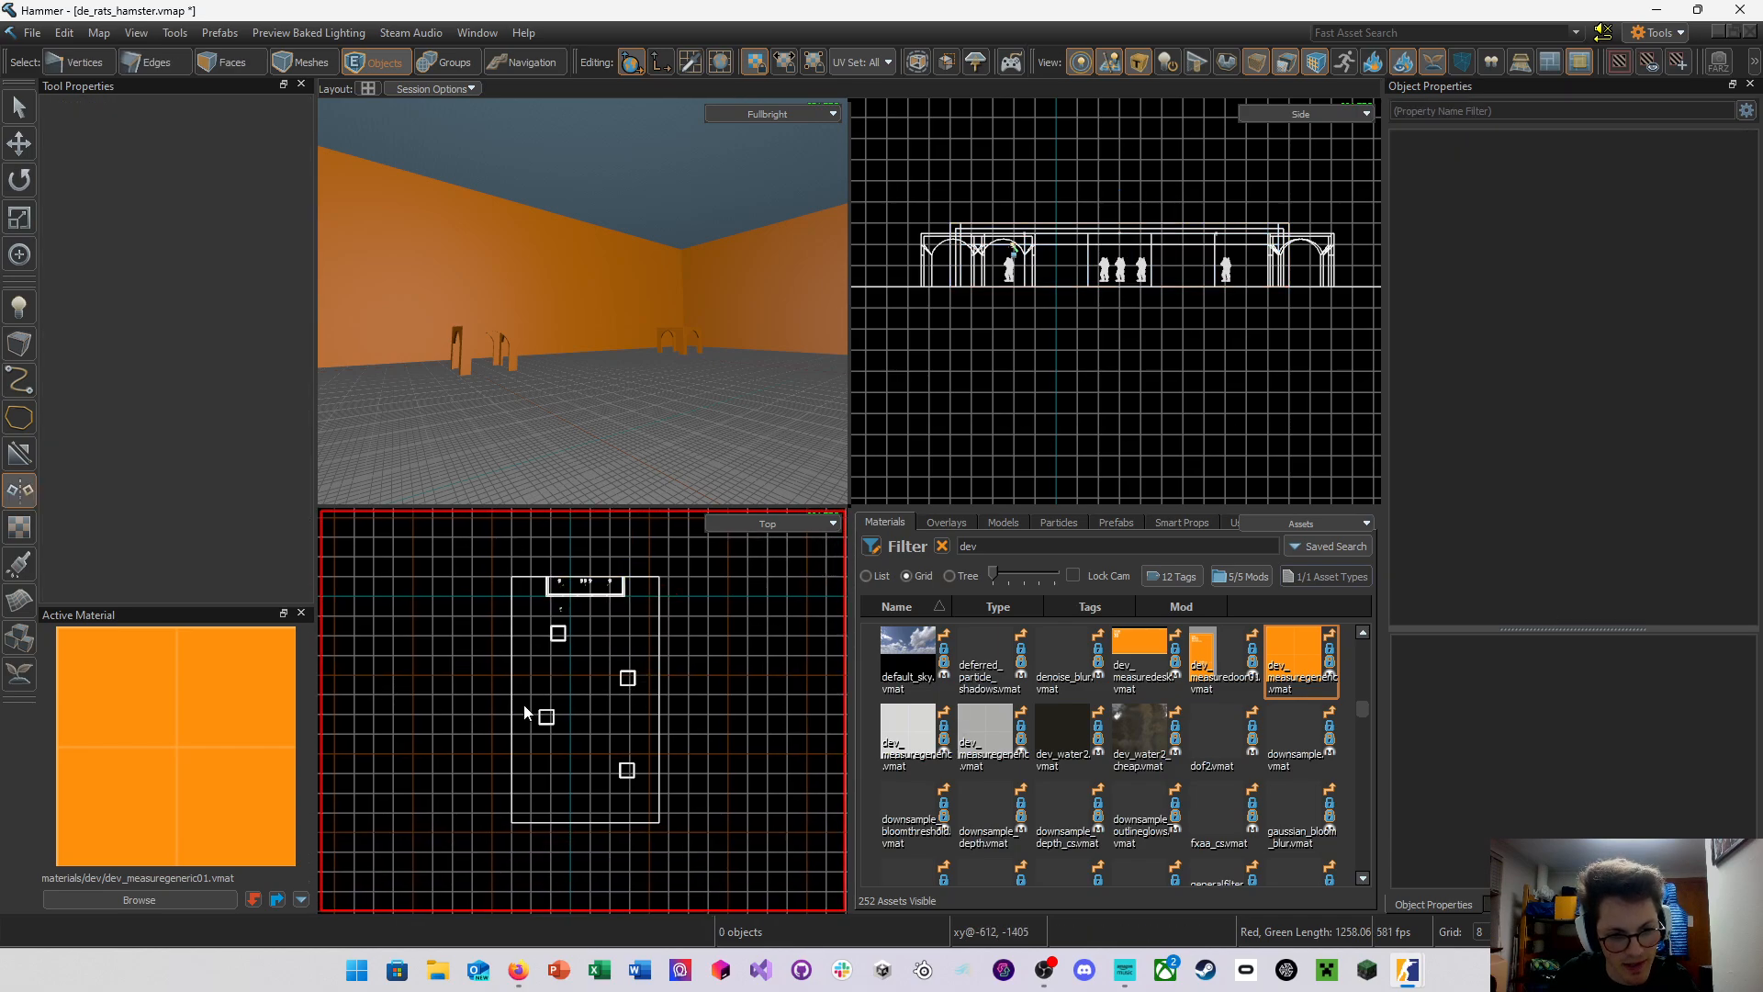
drag(530, 693, 667, 694)
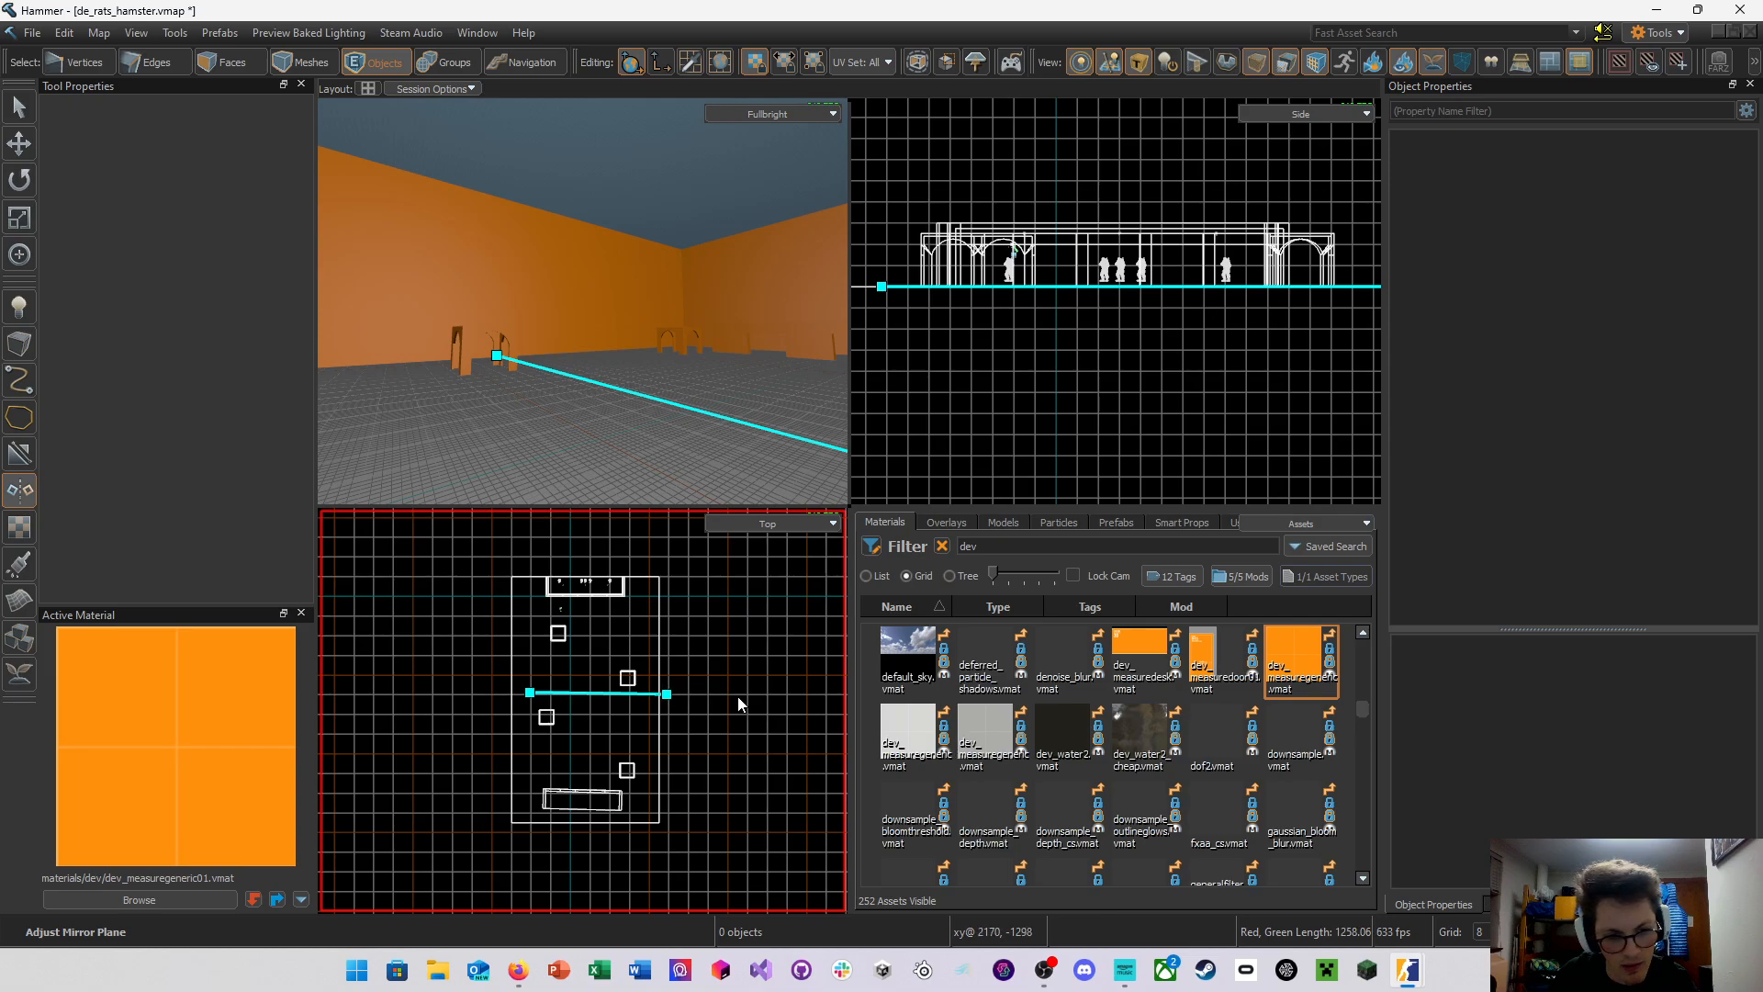
key(Escape)
Set the grid size to 32 and select the low doorway building's meshes together with the func_buyzone inside it
key(bracketright)
key(bracketright)
key(bracketright)
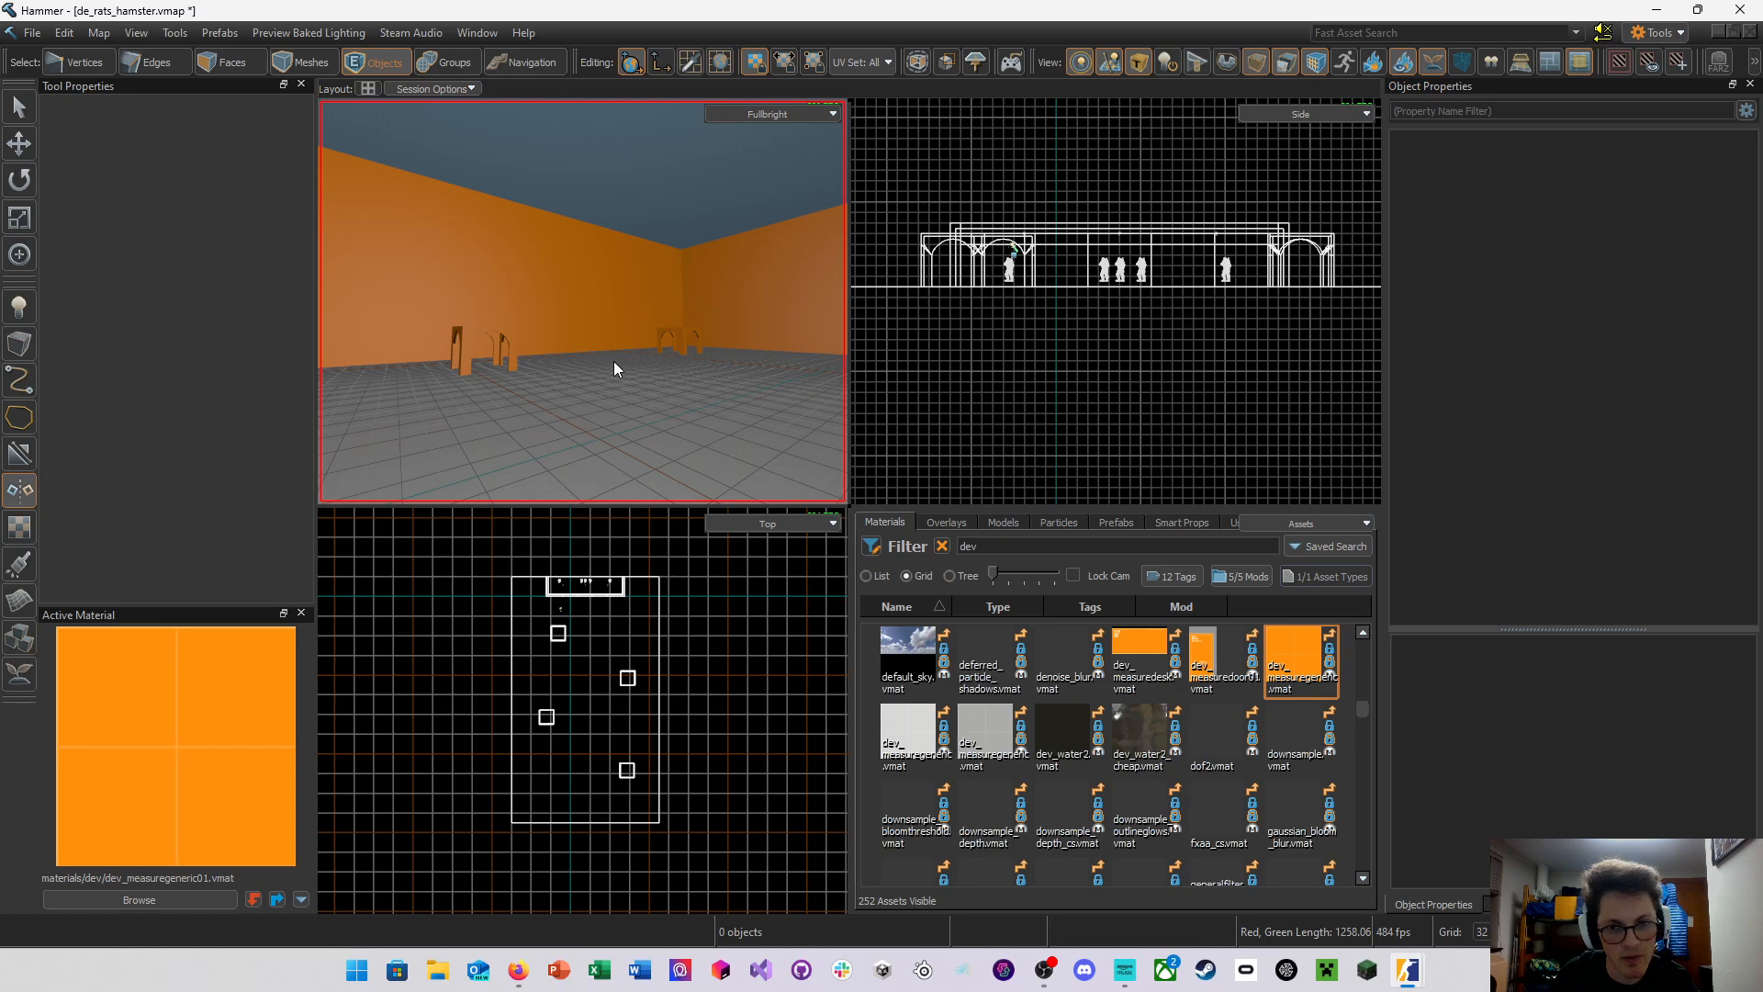
right_drag(583, 302, 523, 329)
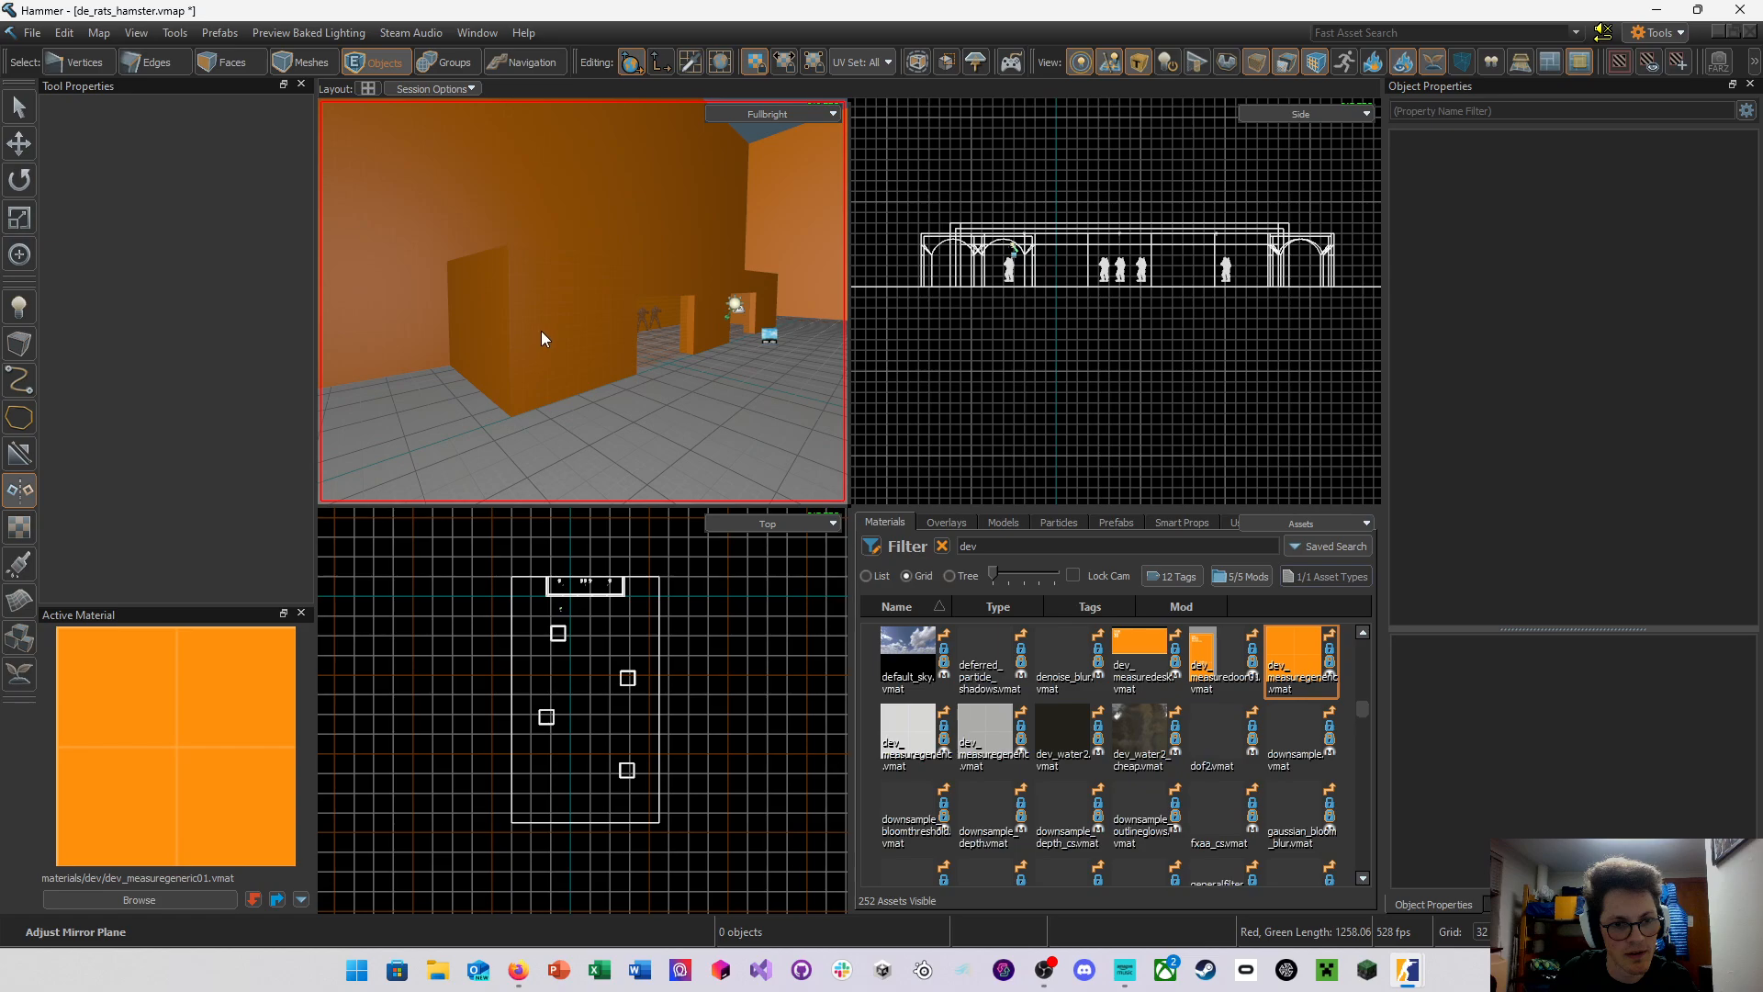
click(20, 114)
click(566, 375)
ctrl+click(482, 333)
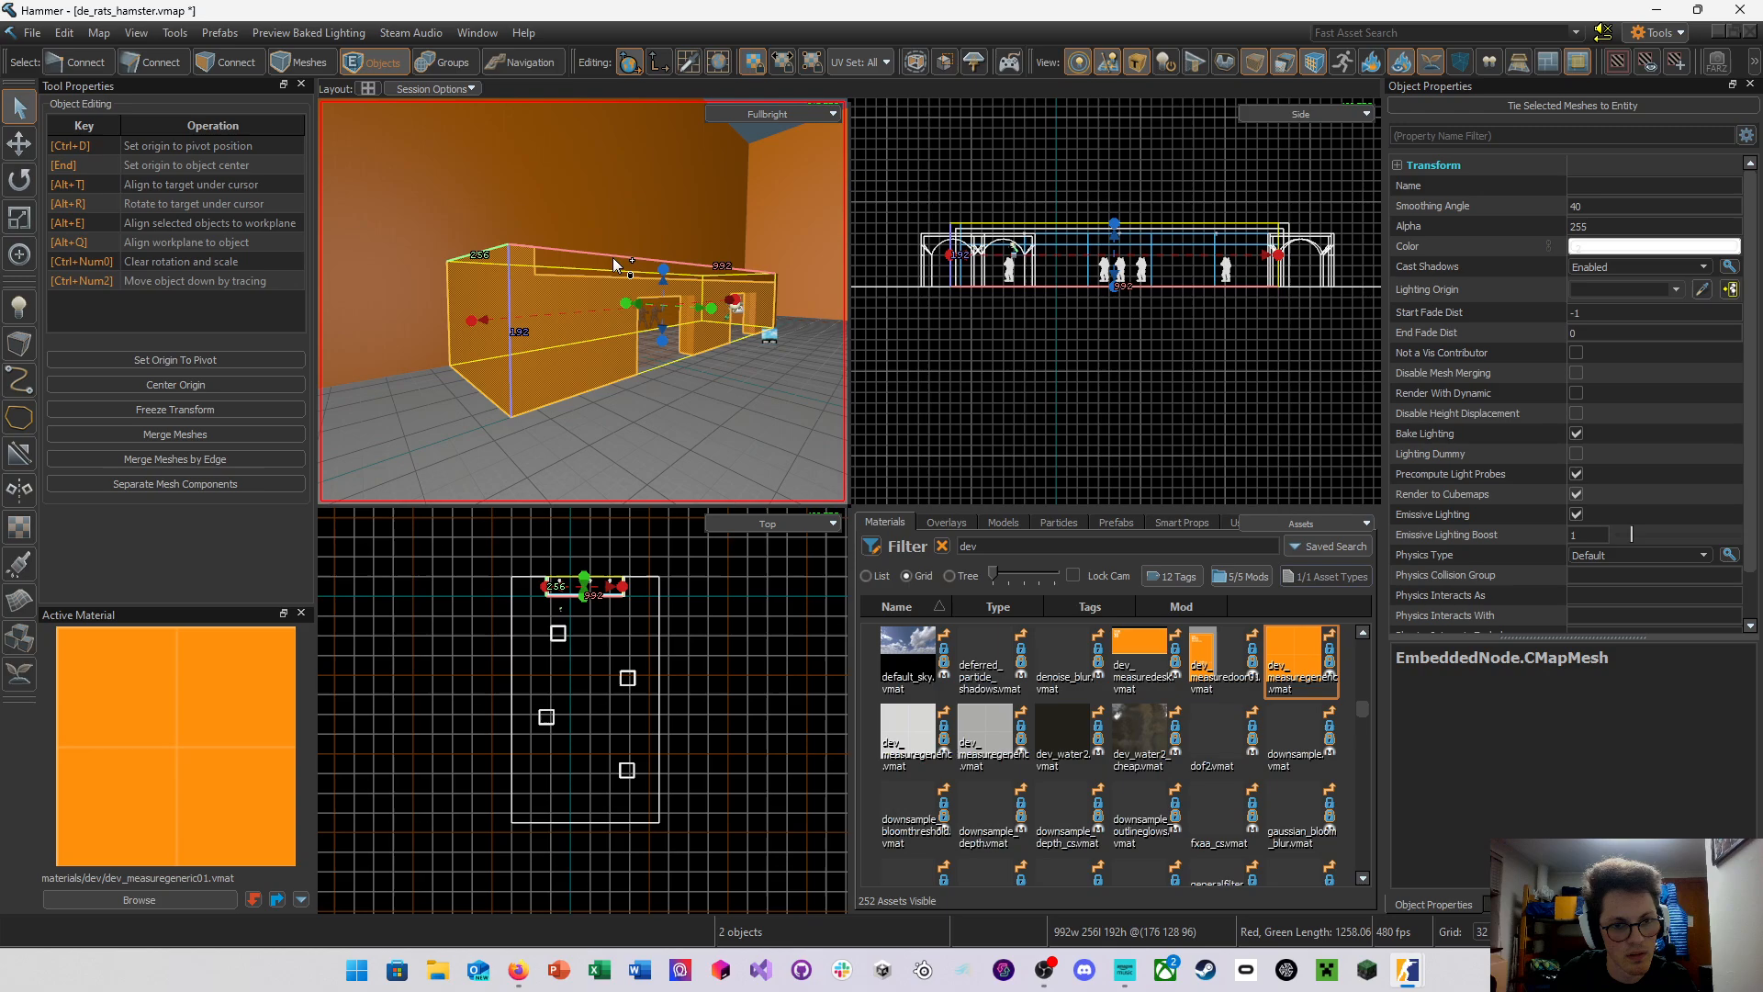
right_drag(592, 257, 562, 331)
scroll(572, 340, down, 3)
ctrl+click(608, 339)
ctrl+click(650, 402)
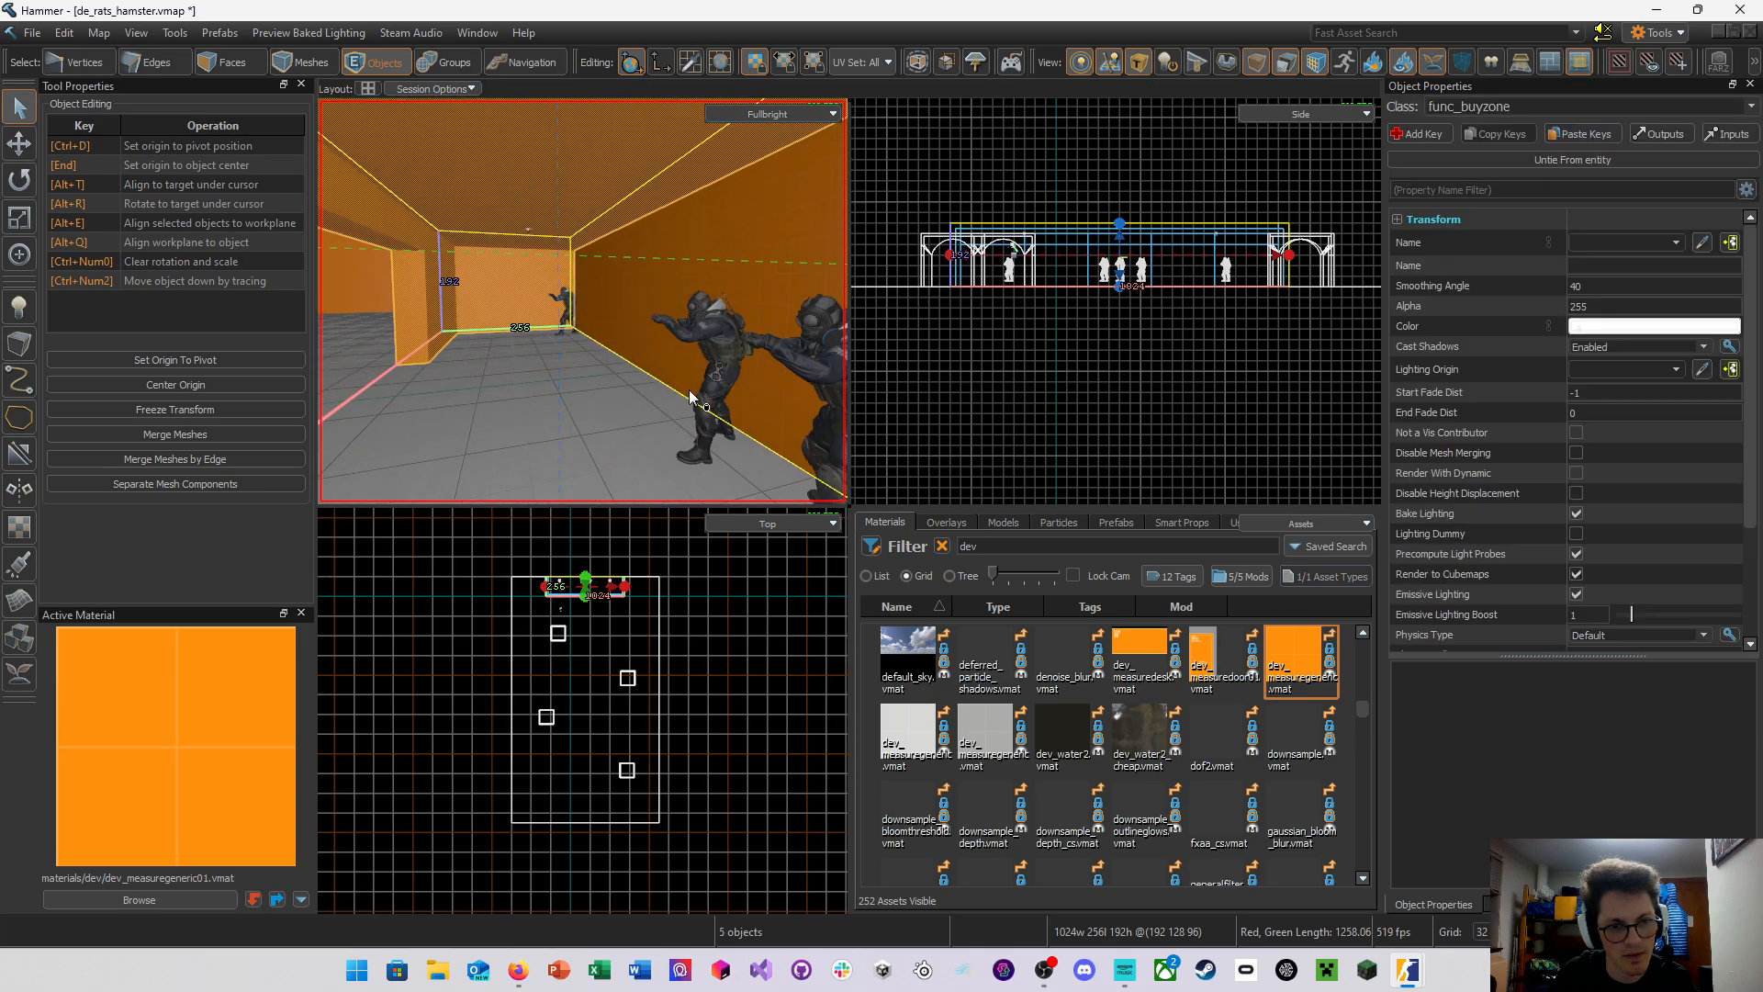
Add the five counter-terrorist spawn points inside the building to the selection
ctrl+click(740, 384)
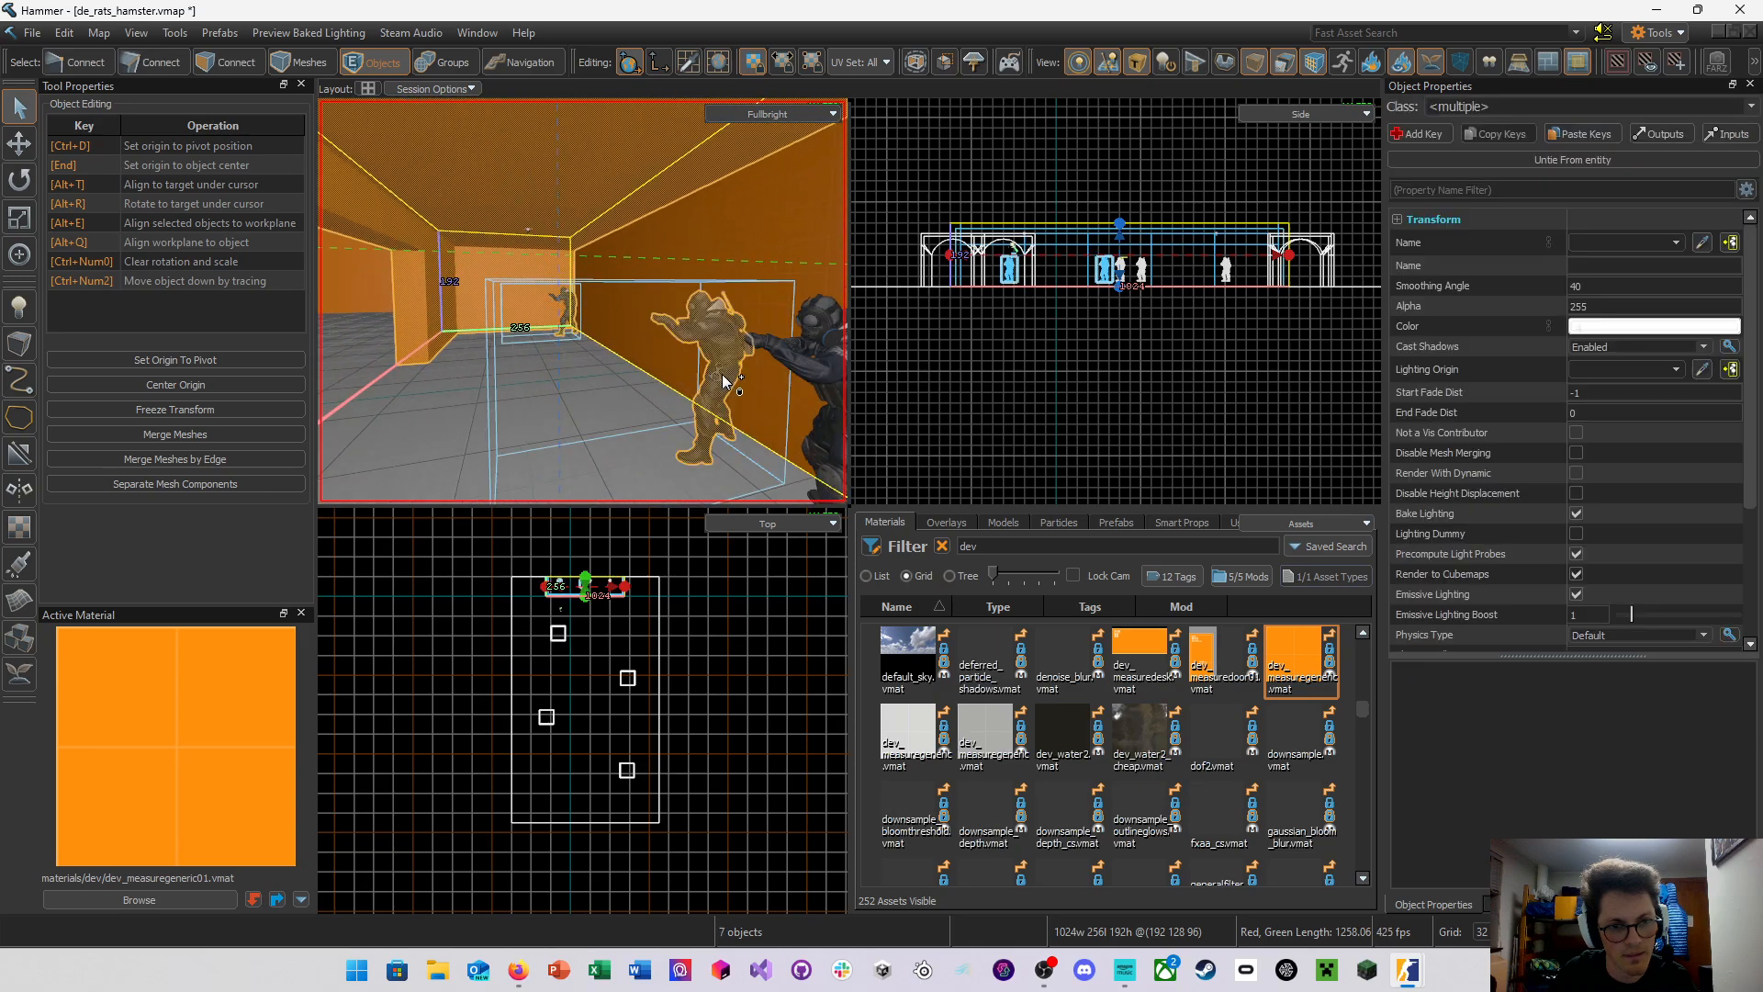
right_drag(740, 384, 548, 373)
ctrl+click(674, 376)
ctrl+click(553, 332)
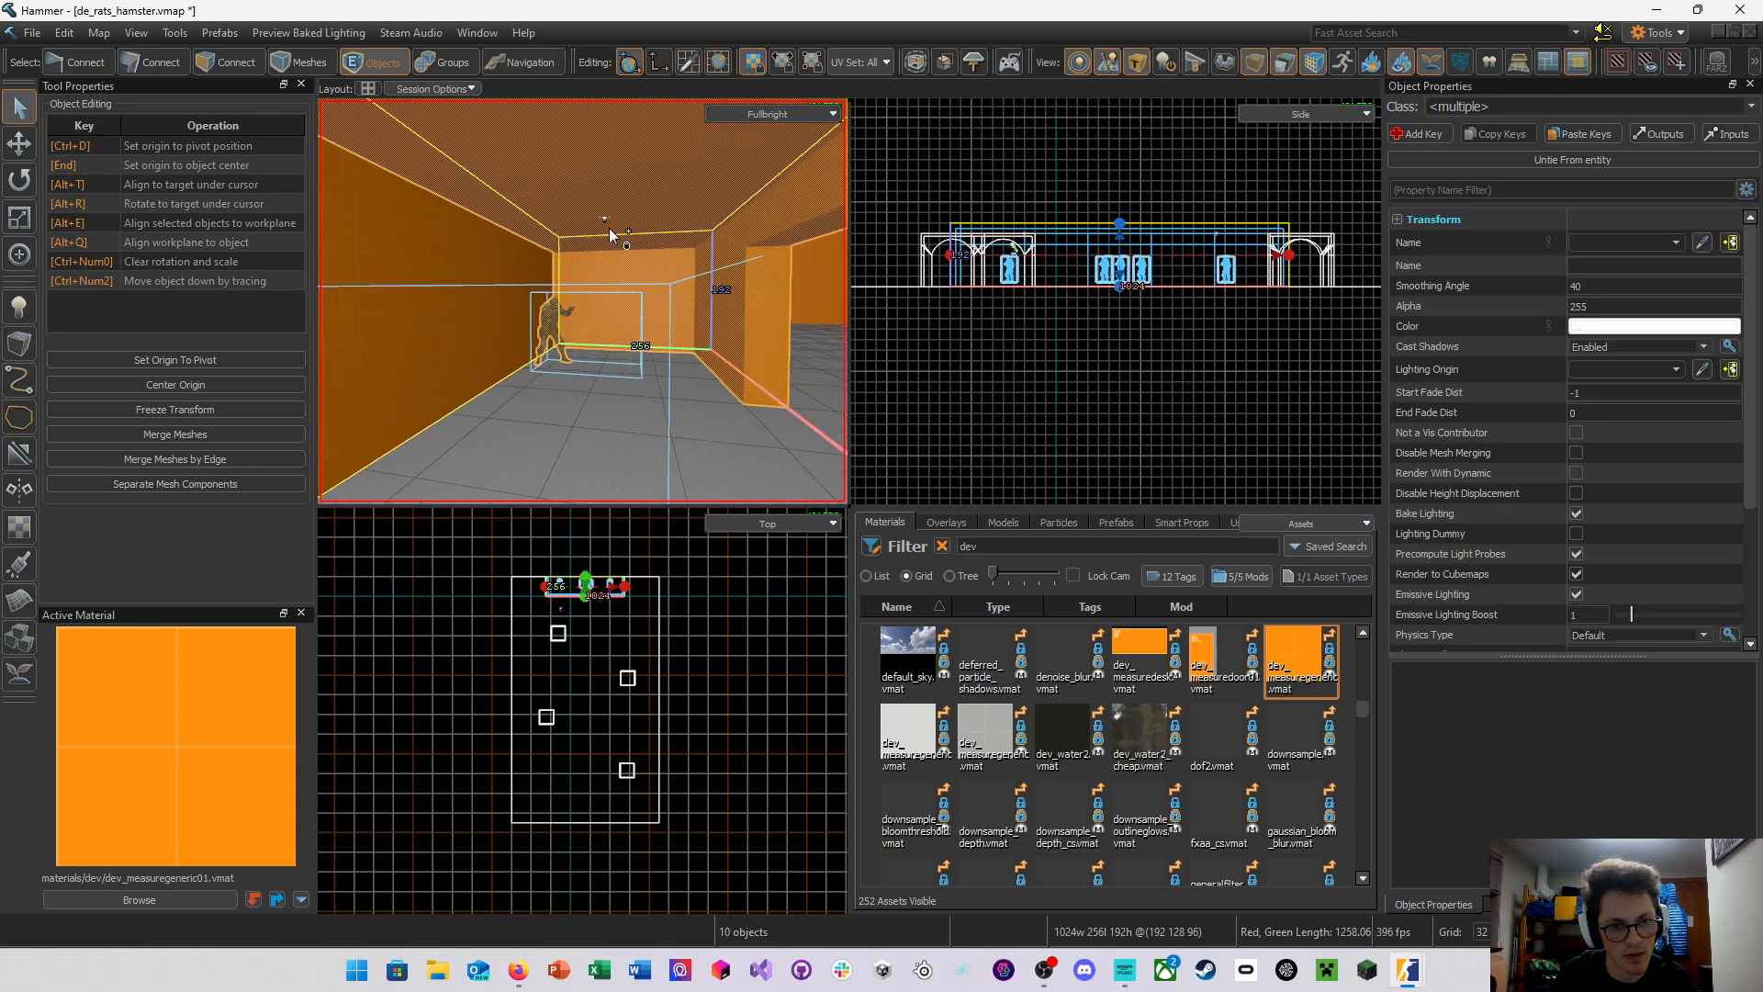
Add the three ceiling lights inside the low building to the selection
ctrl+click(606, 227)
right_drag(606, 227, 525, 279)
ctrl+click(529, 278)
right_drag(658, 318, 583, 302)
ctrl+click(630, 281)
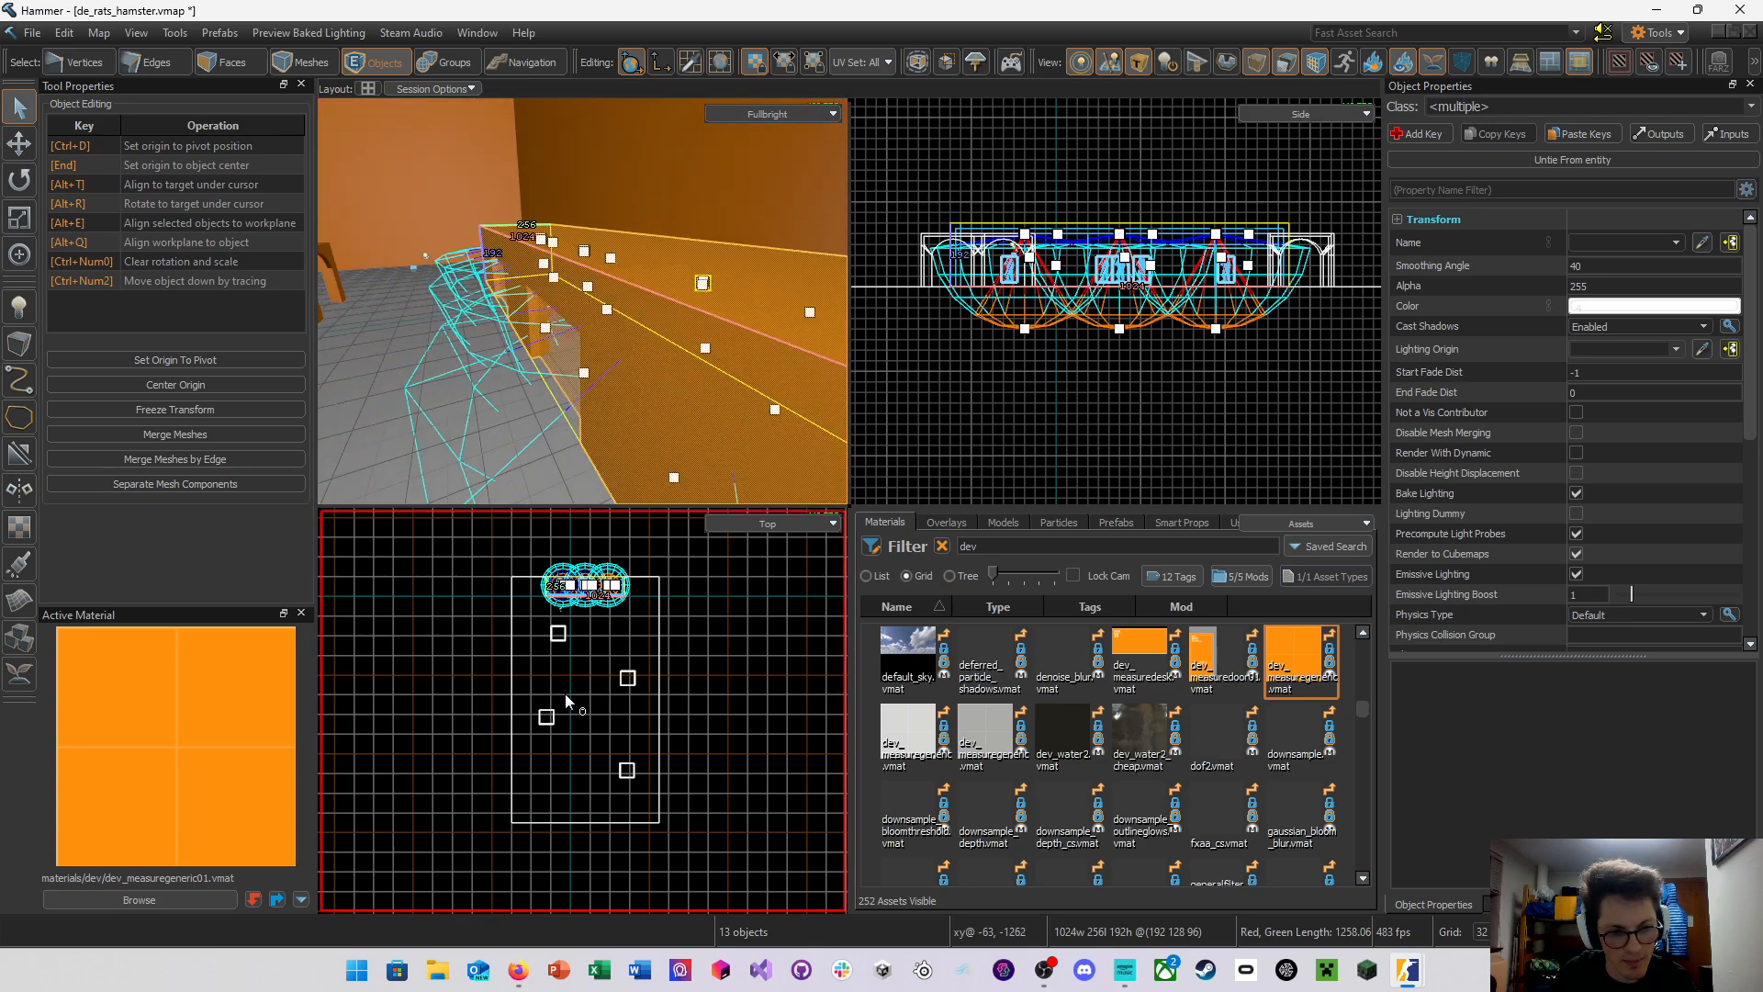
Mirror the selected building, spawns and lights to the room's opposite end across a horizontal line through its middle in the Top view
click(560, 692)
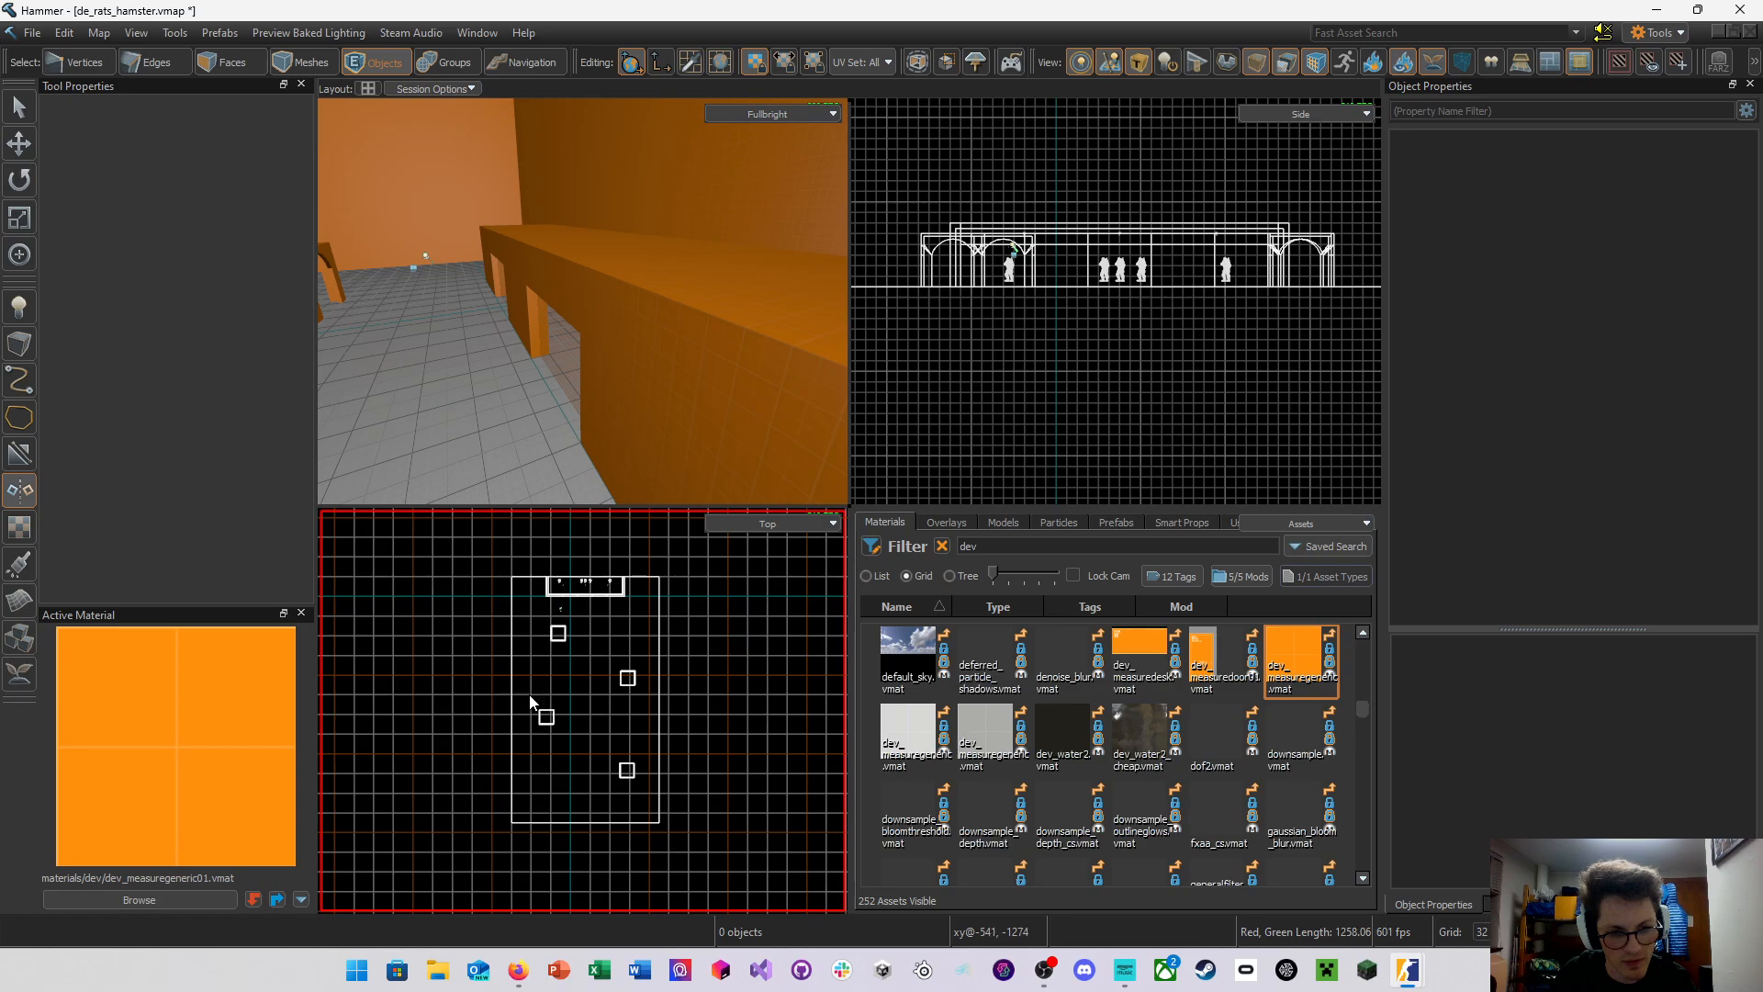
drag(528, 694, 642, 695)
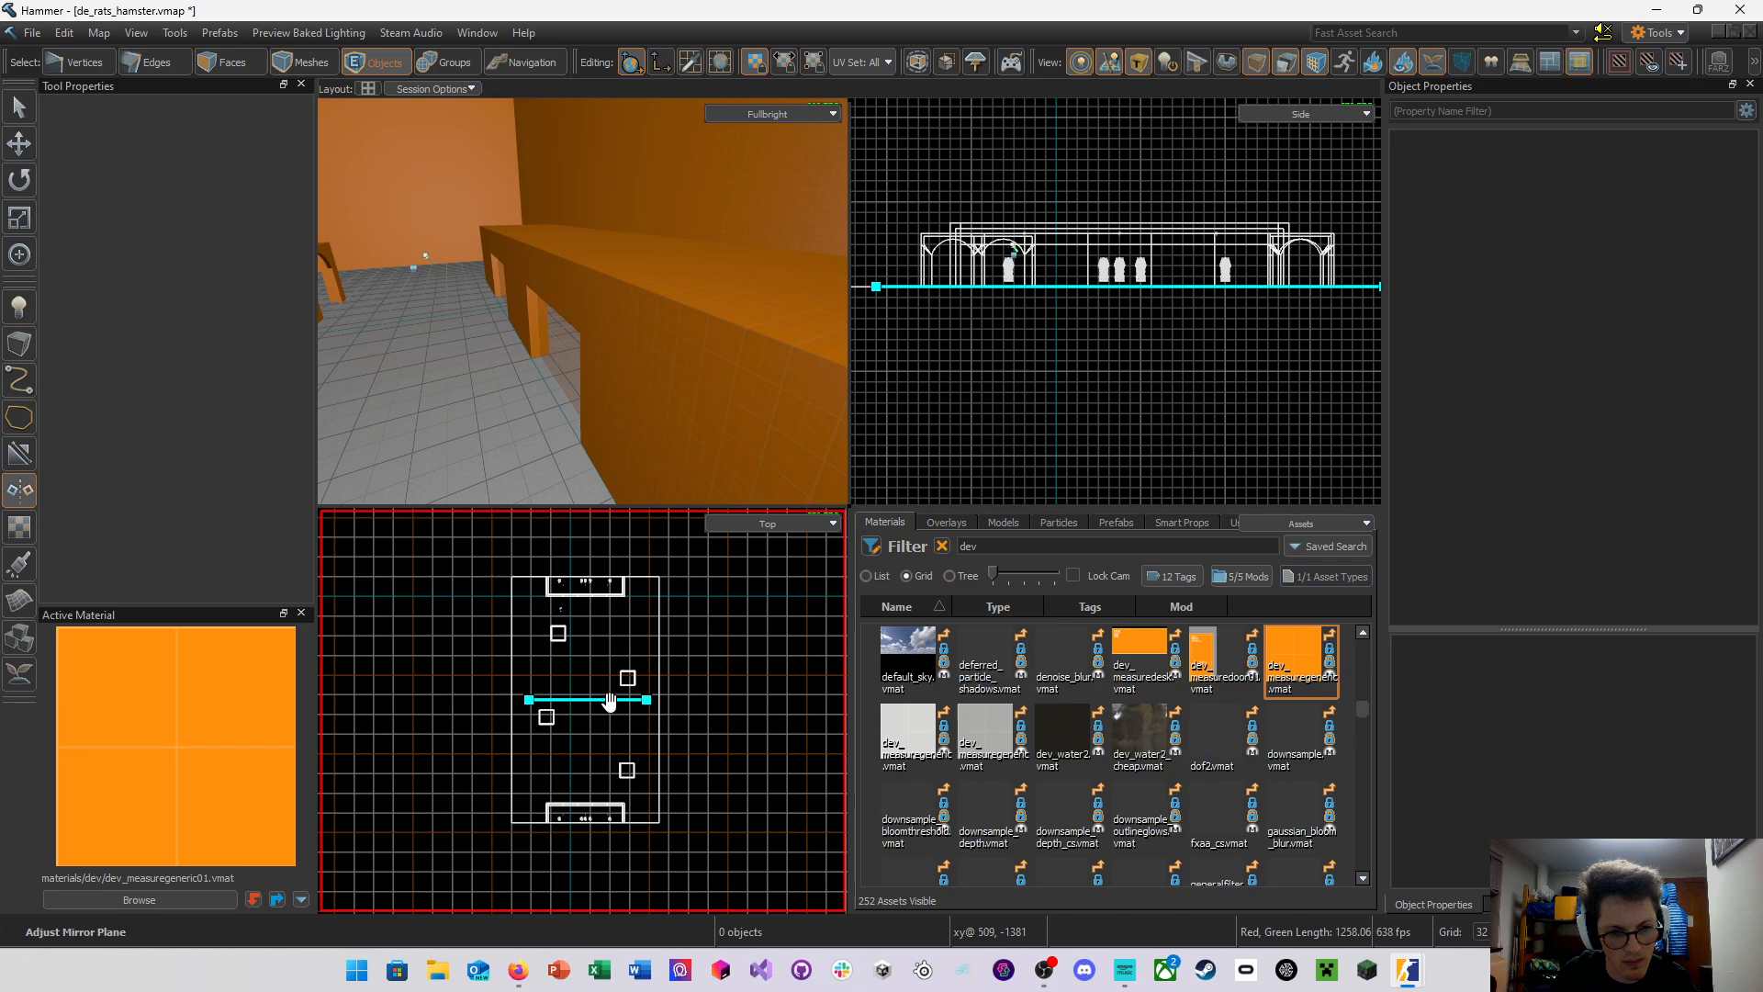
right_drag(597, 328, 583, 302)
key(Escape)
Select the mirrored building's func_buyzone and open its Team Num property for editing
click(595, 369)
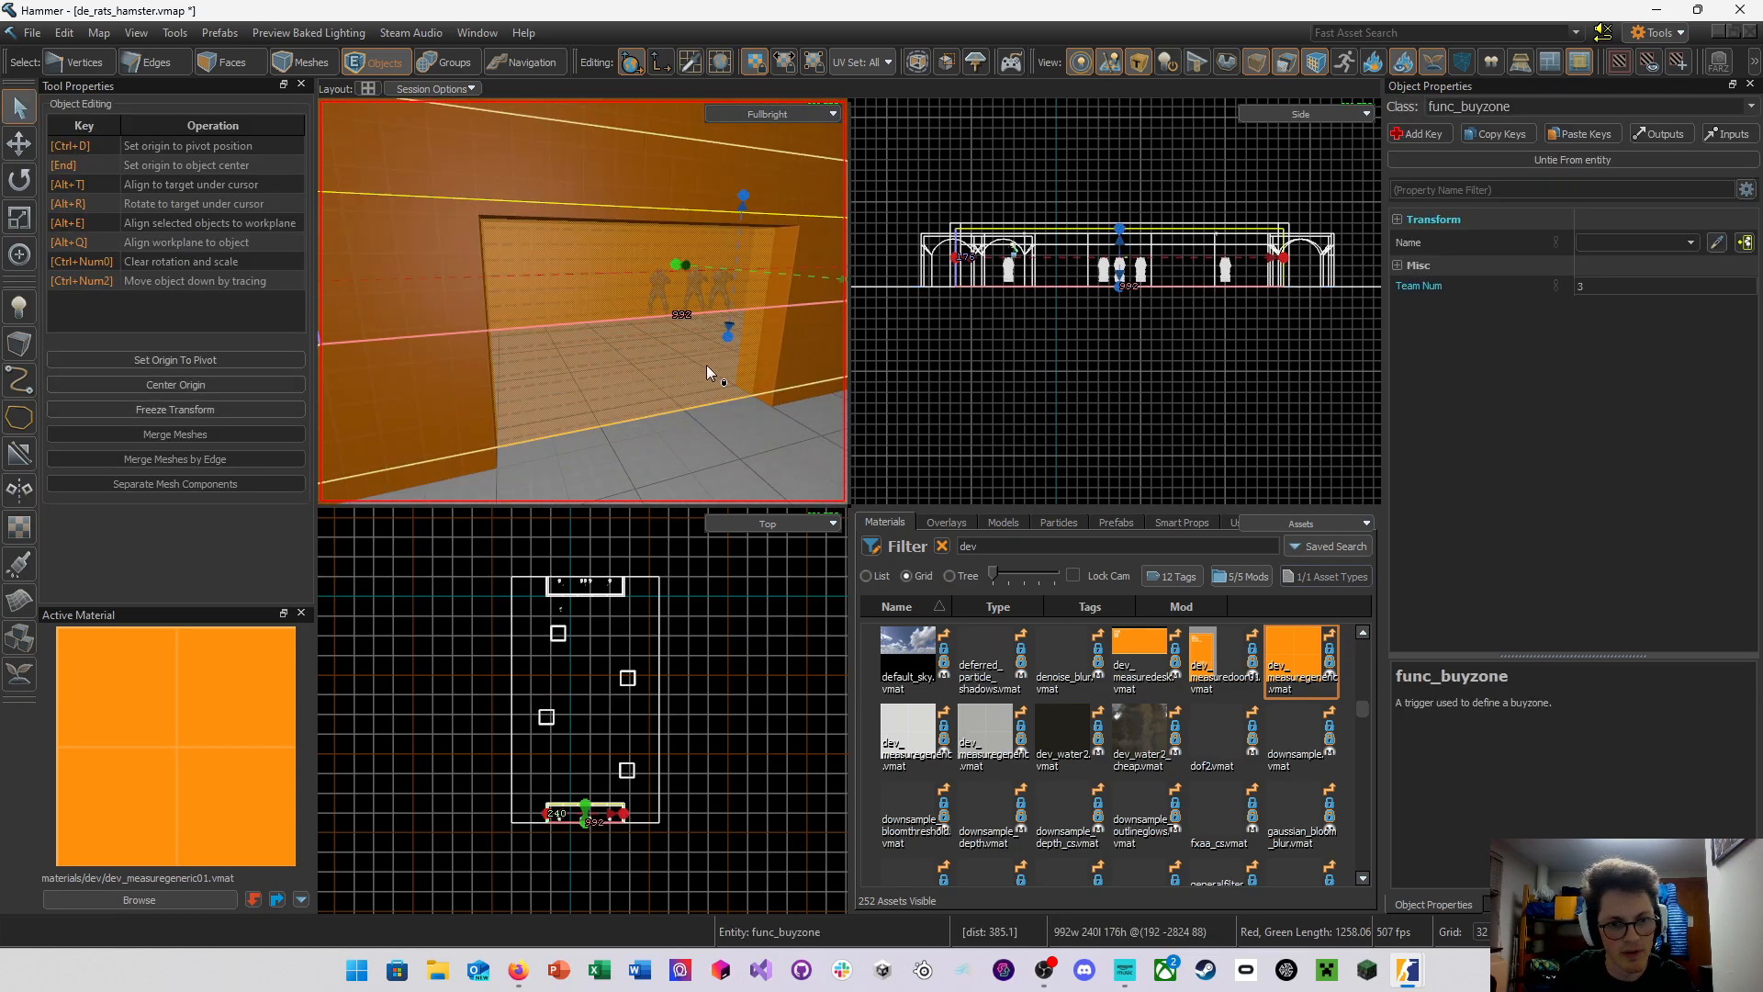
click(1648, 285)
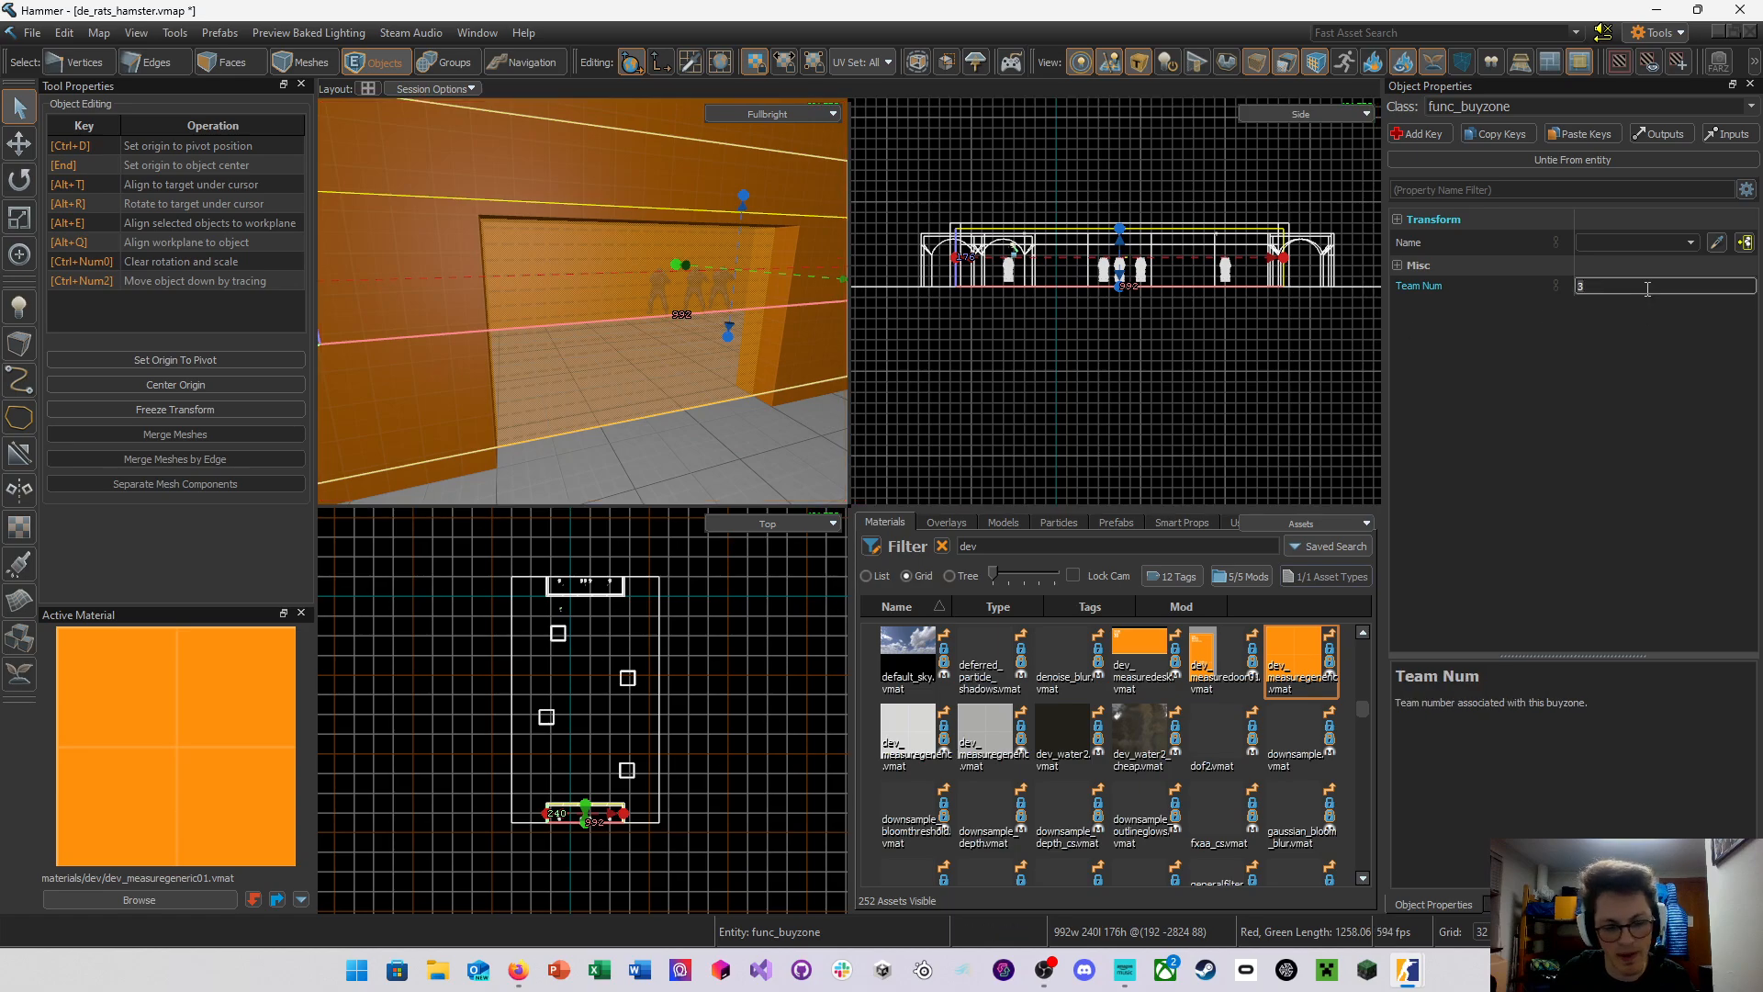
Select the five spawn points in the mirrored building and change their class to info_player_terrorist
right_drag(658, 311, 536, 303)
click(538, 303)
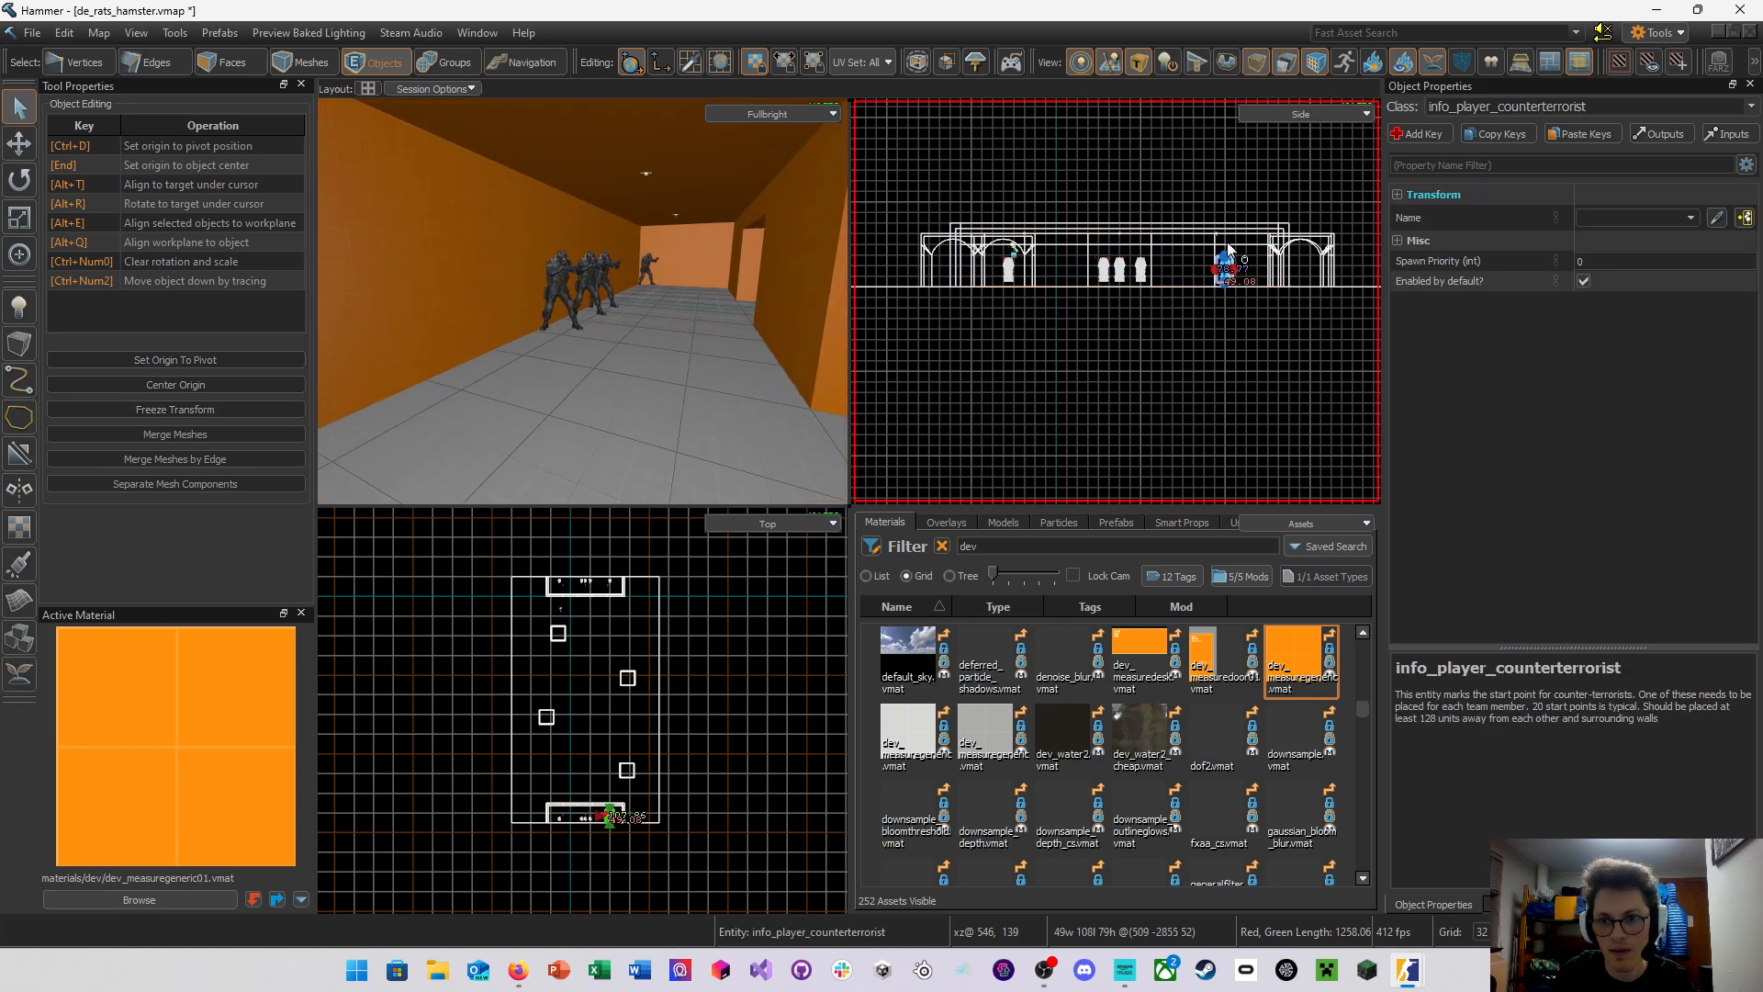
ctrl+click(560, 289)
scroll(625, 285, up, 3)
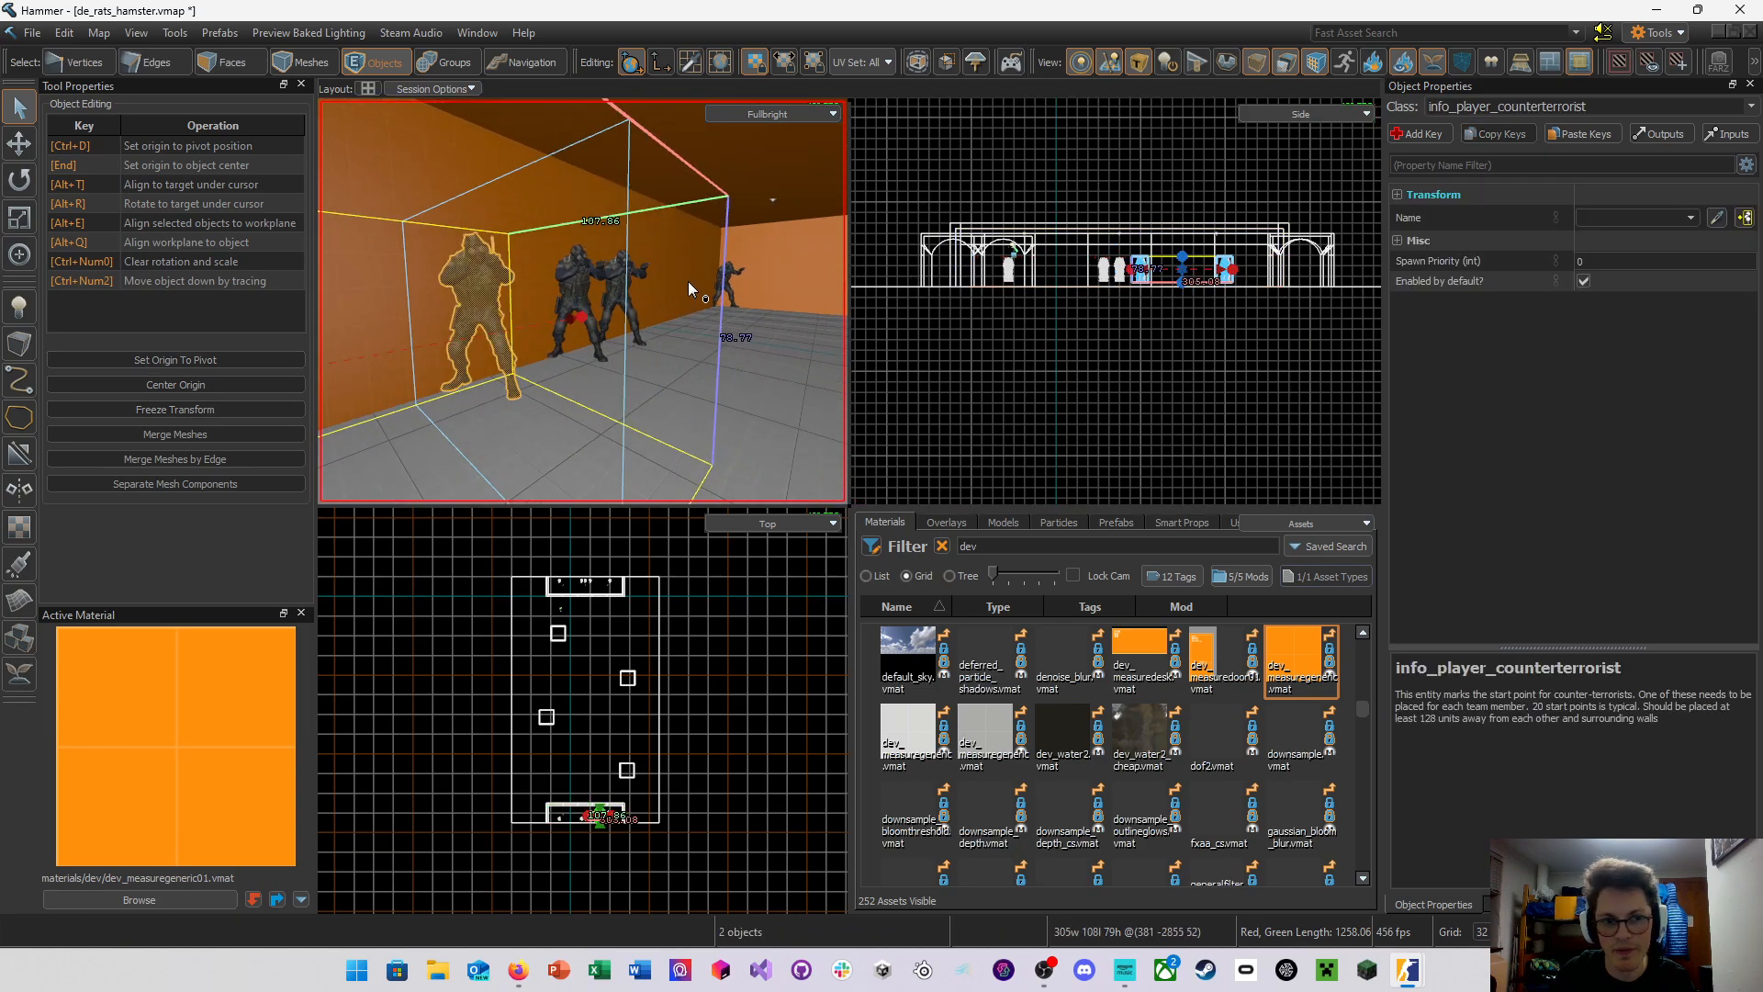
ctrl+click(575, 294)
ctrl+click(623, 290)
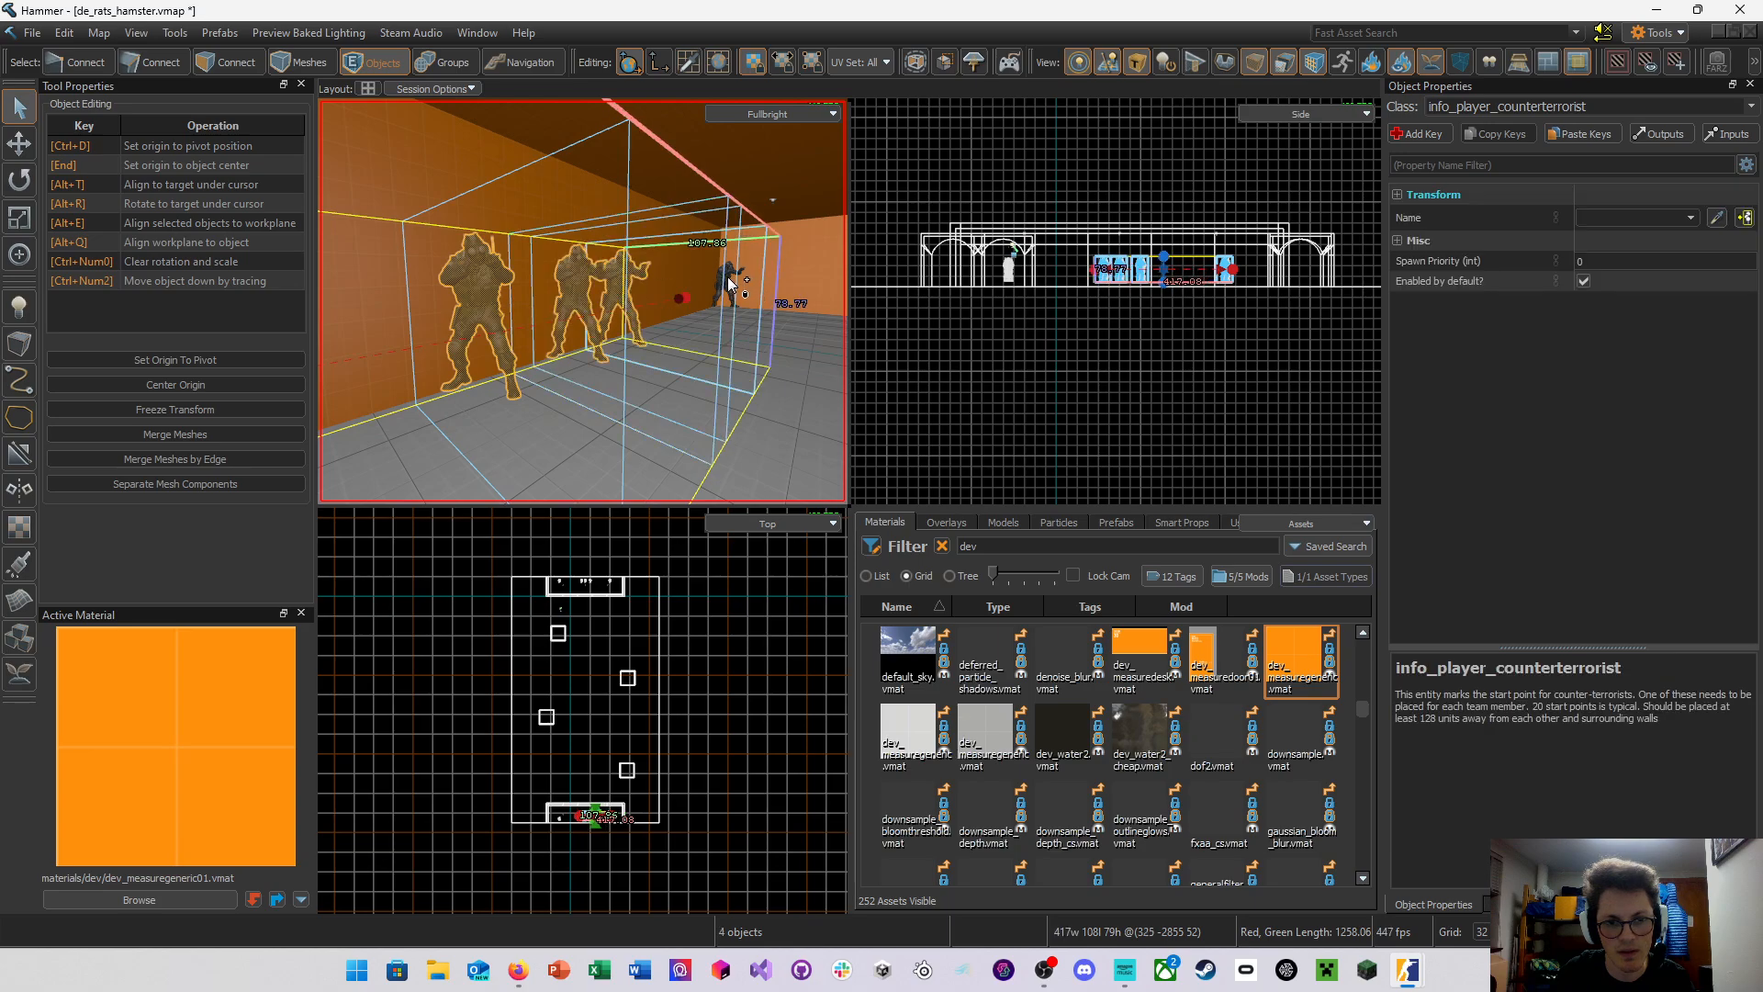
ctrl+click(727, 278)
click(1643, 107)
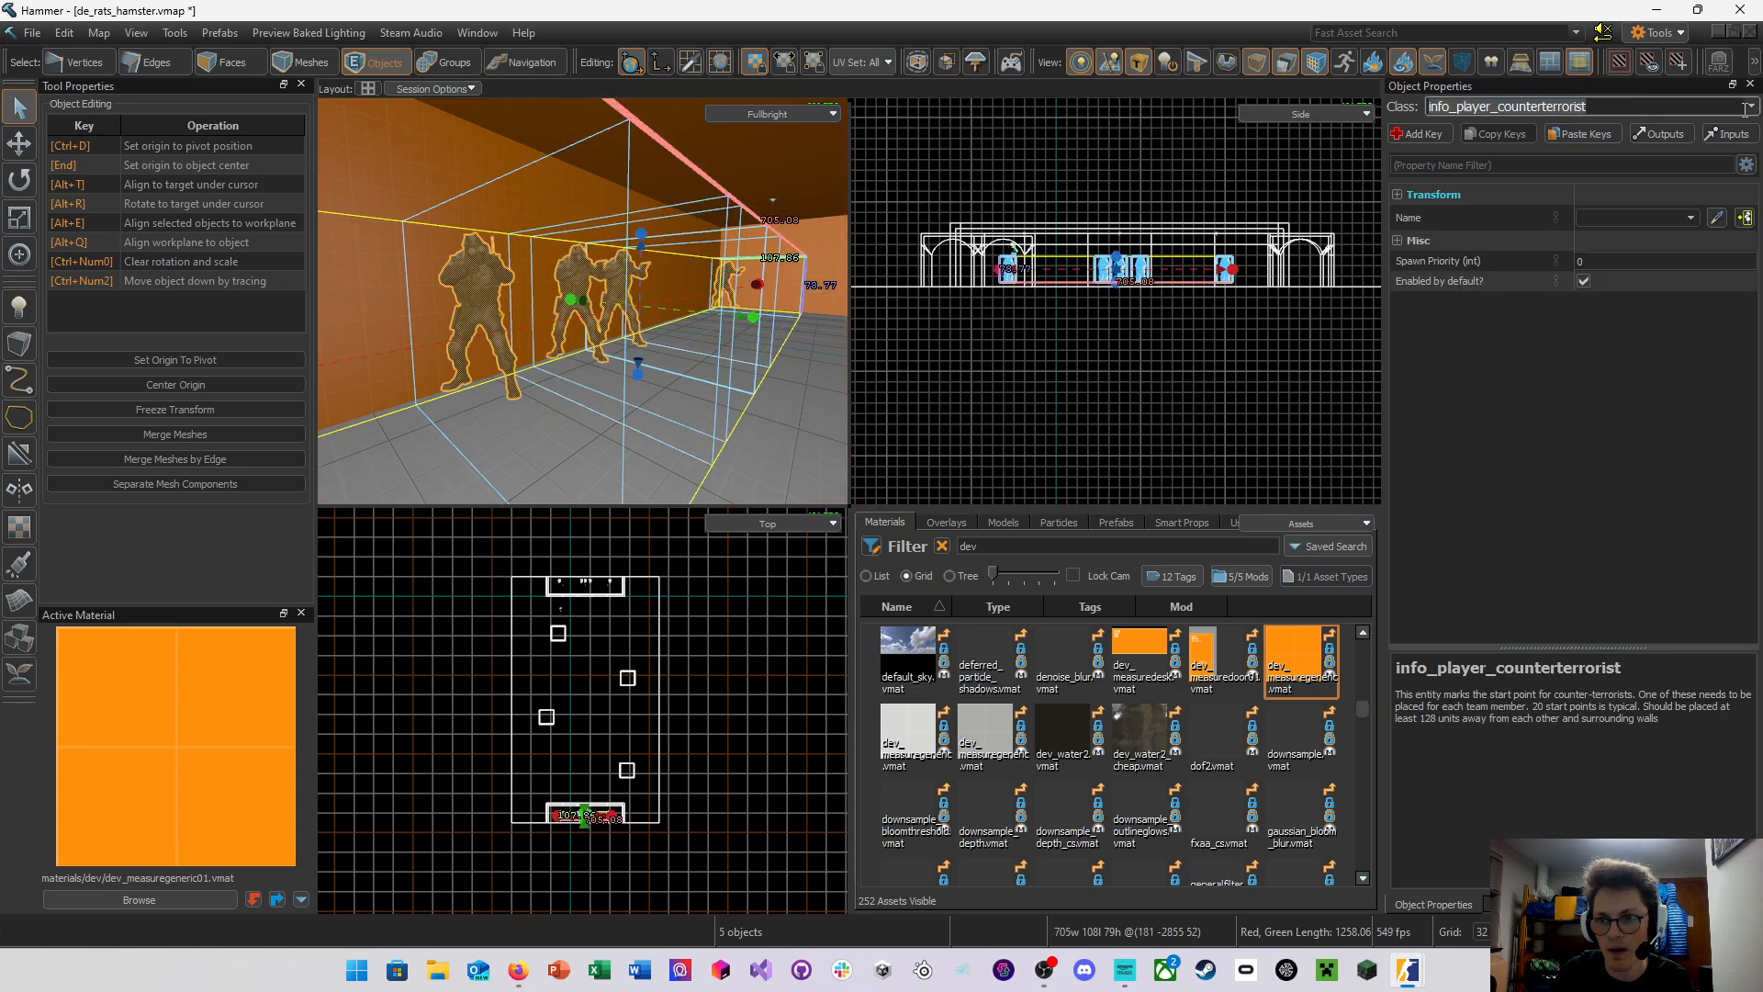
text(i)
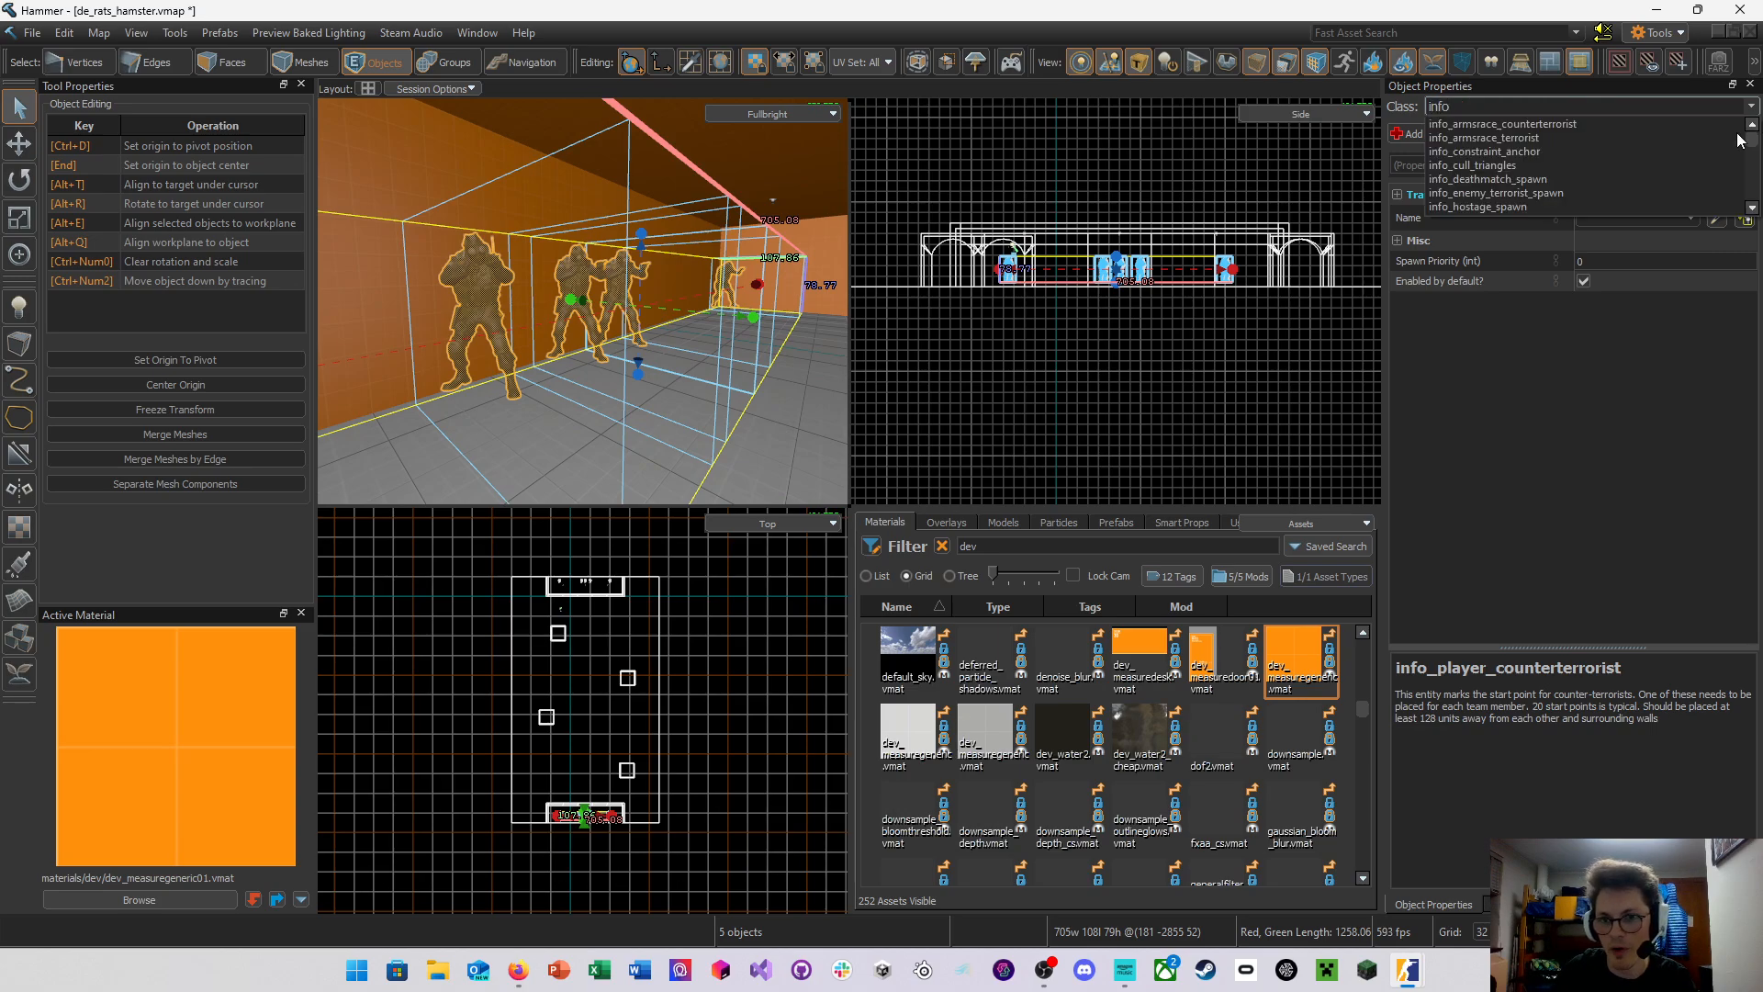
text(nfo_player_terrorist)
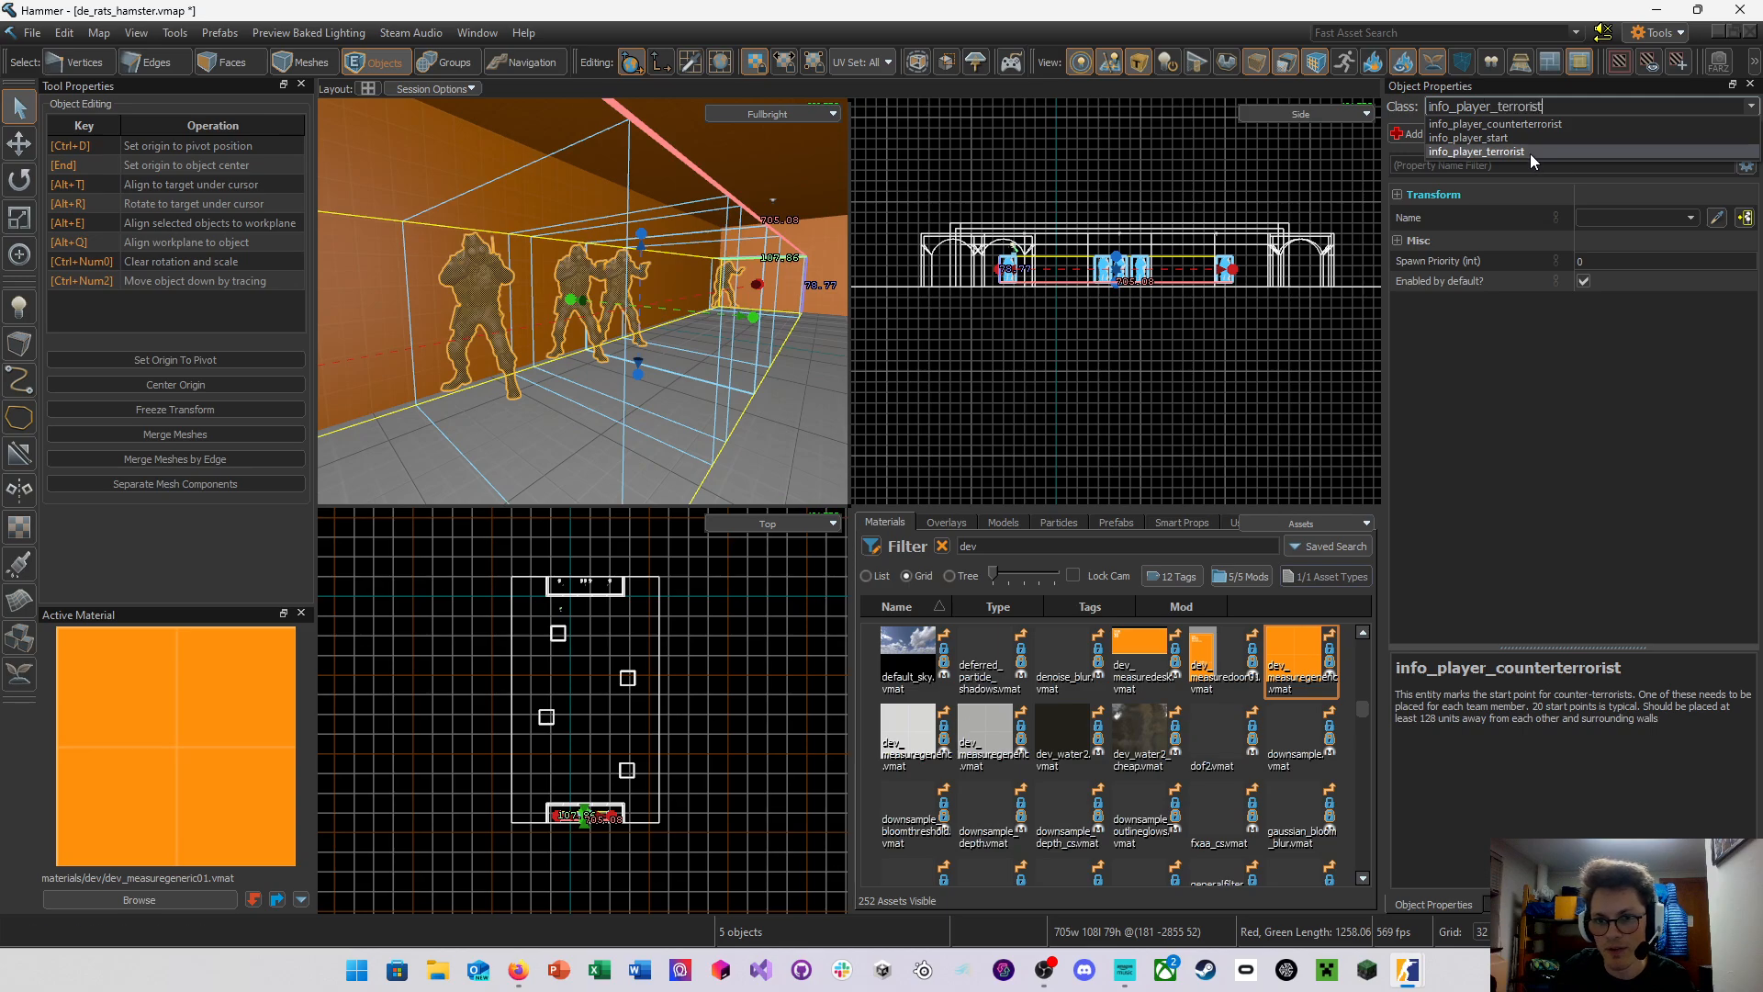
click(1530, 153)
Maximize the 3D viewport on the mirrored building's doorway and render it with GPU Path Tracing
key(w)
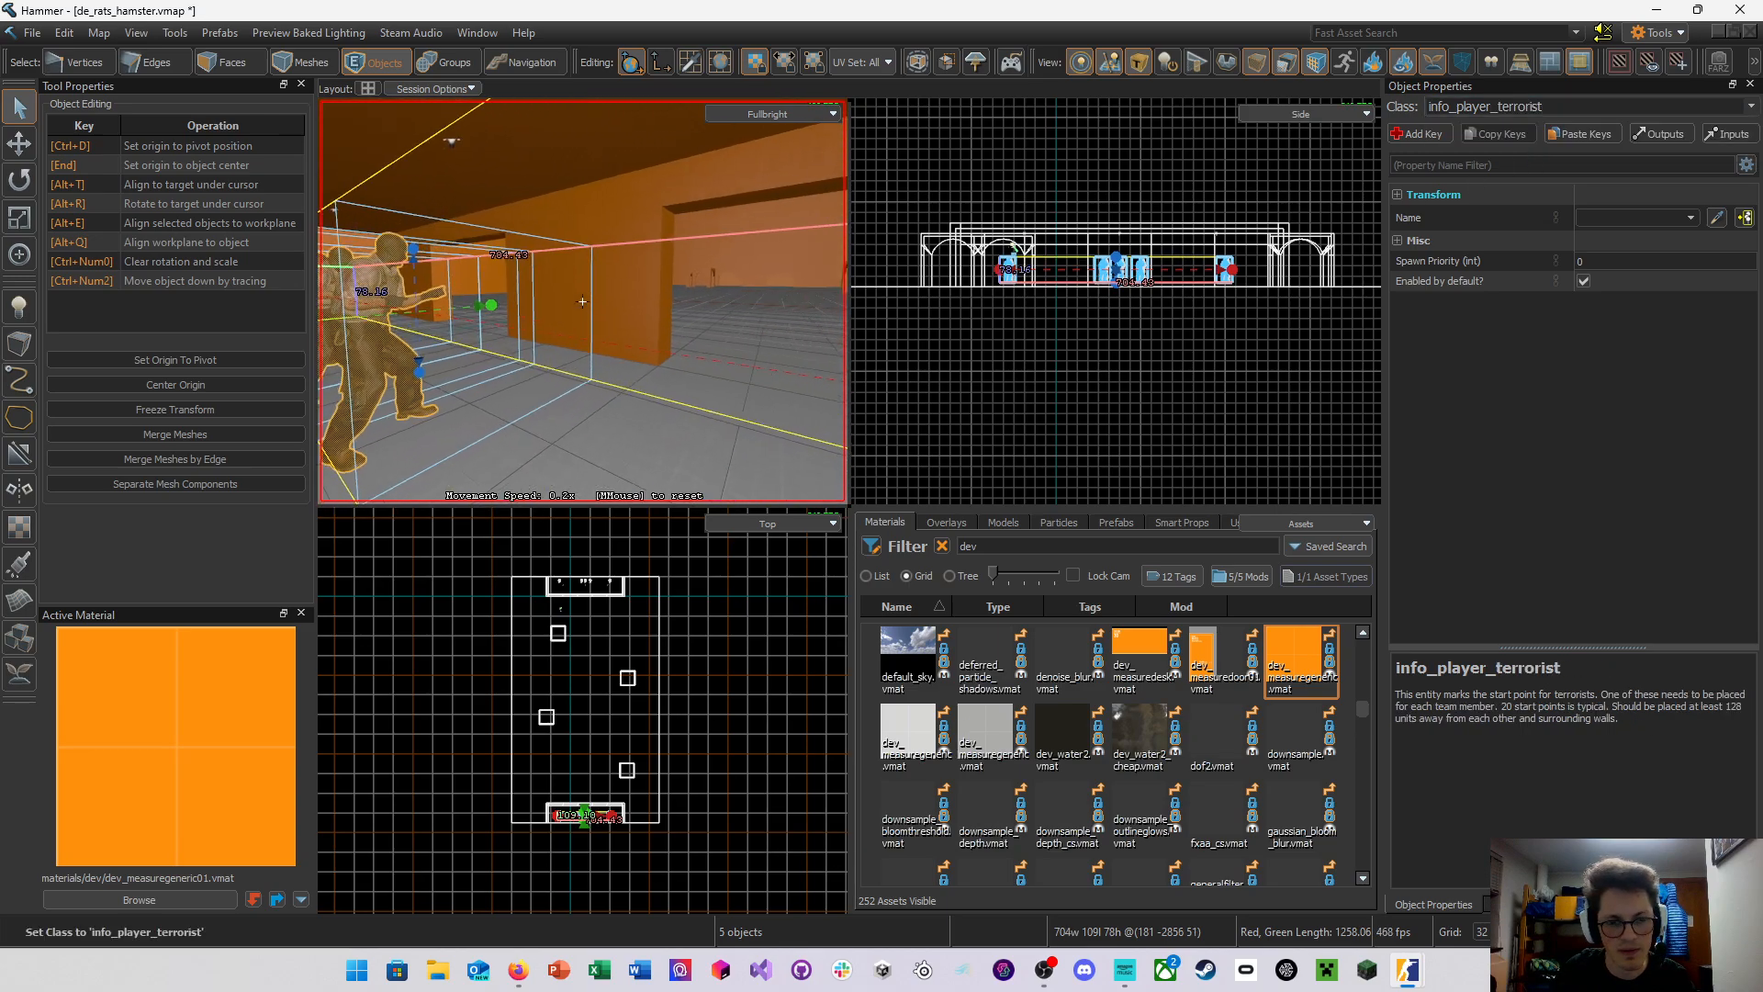
key(d)
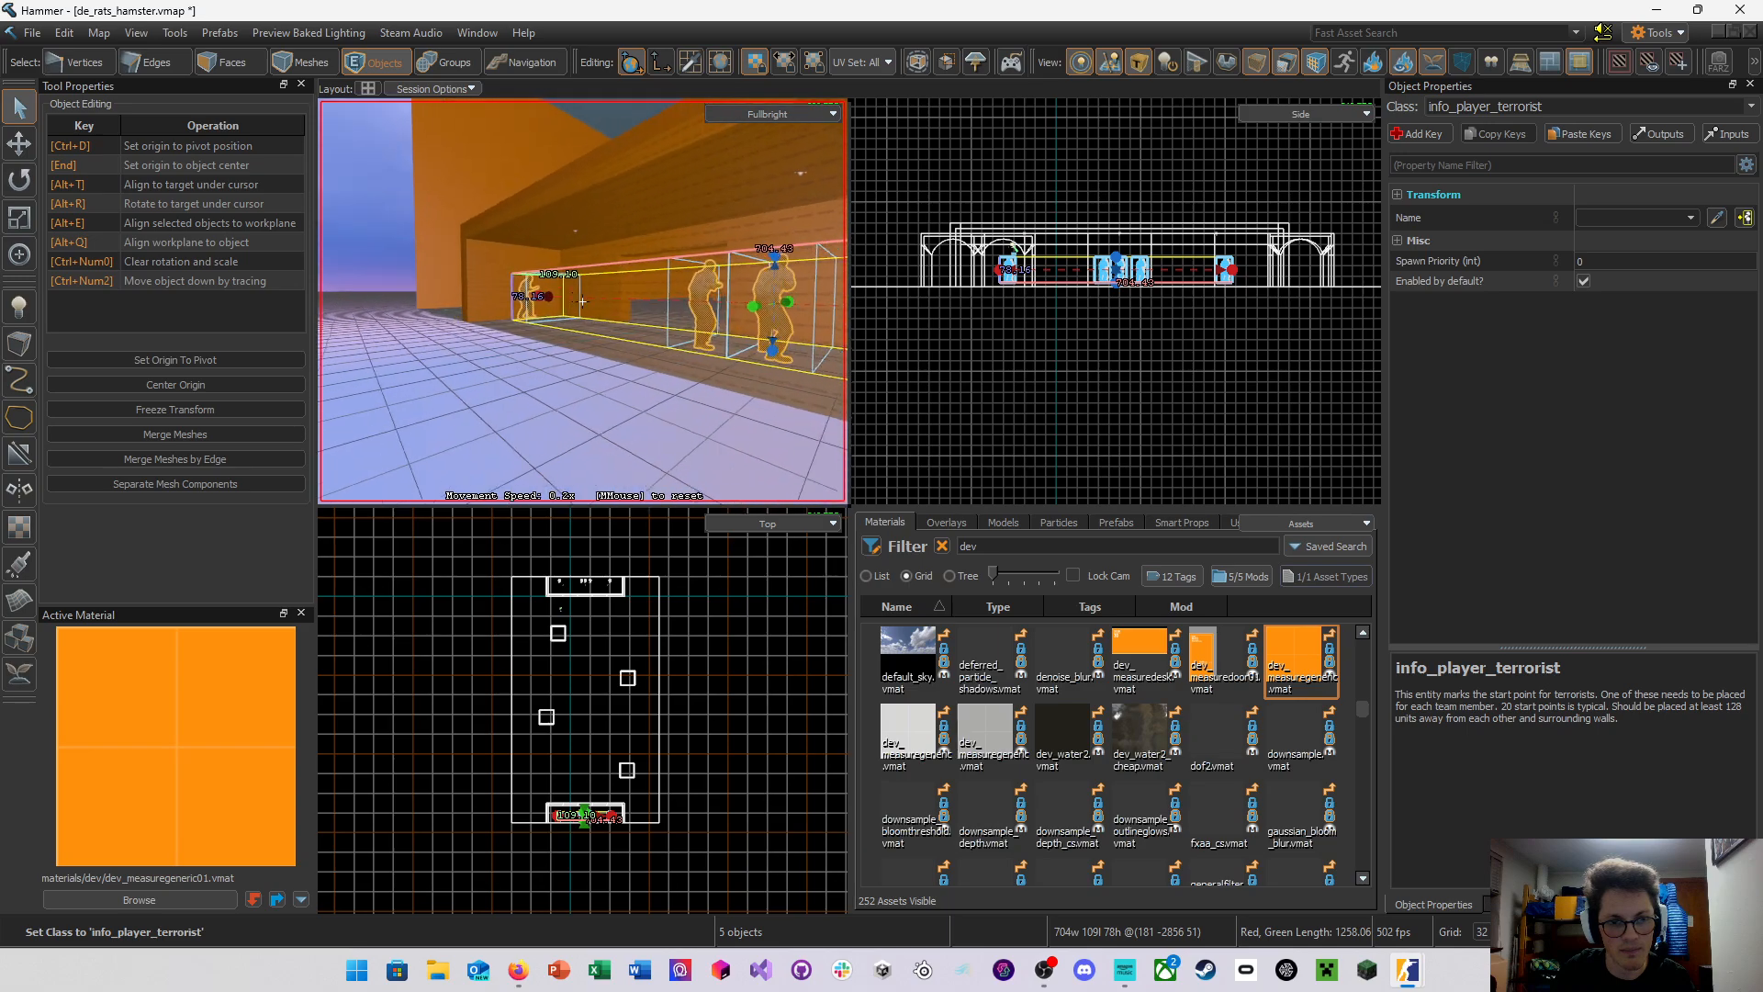
key(w)
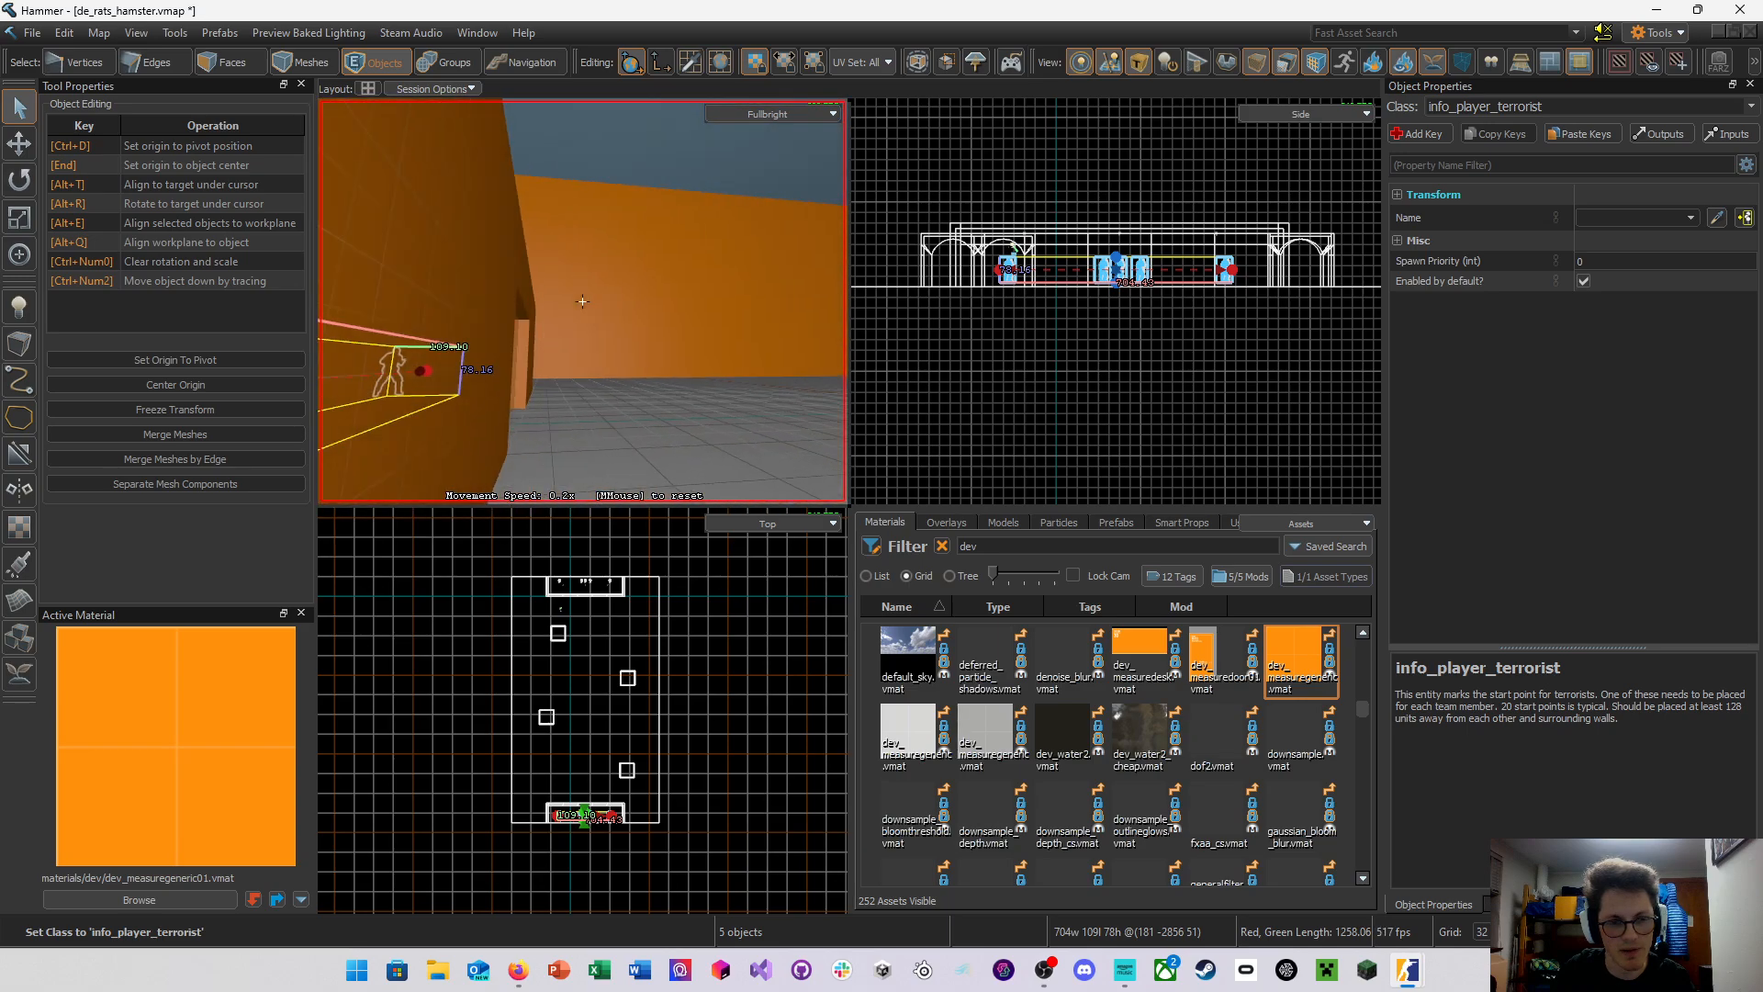
right_drag(582, 301, 554, 277)
key(s)
key(shift+z)
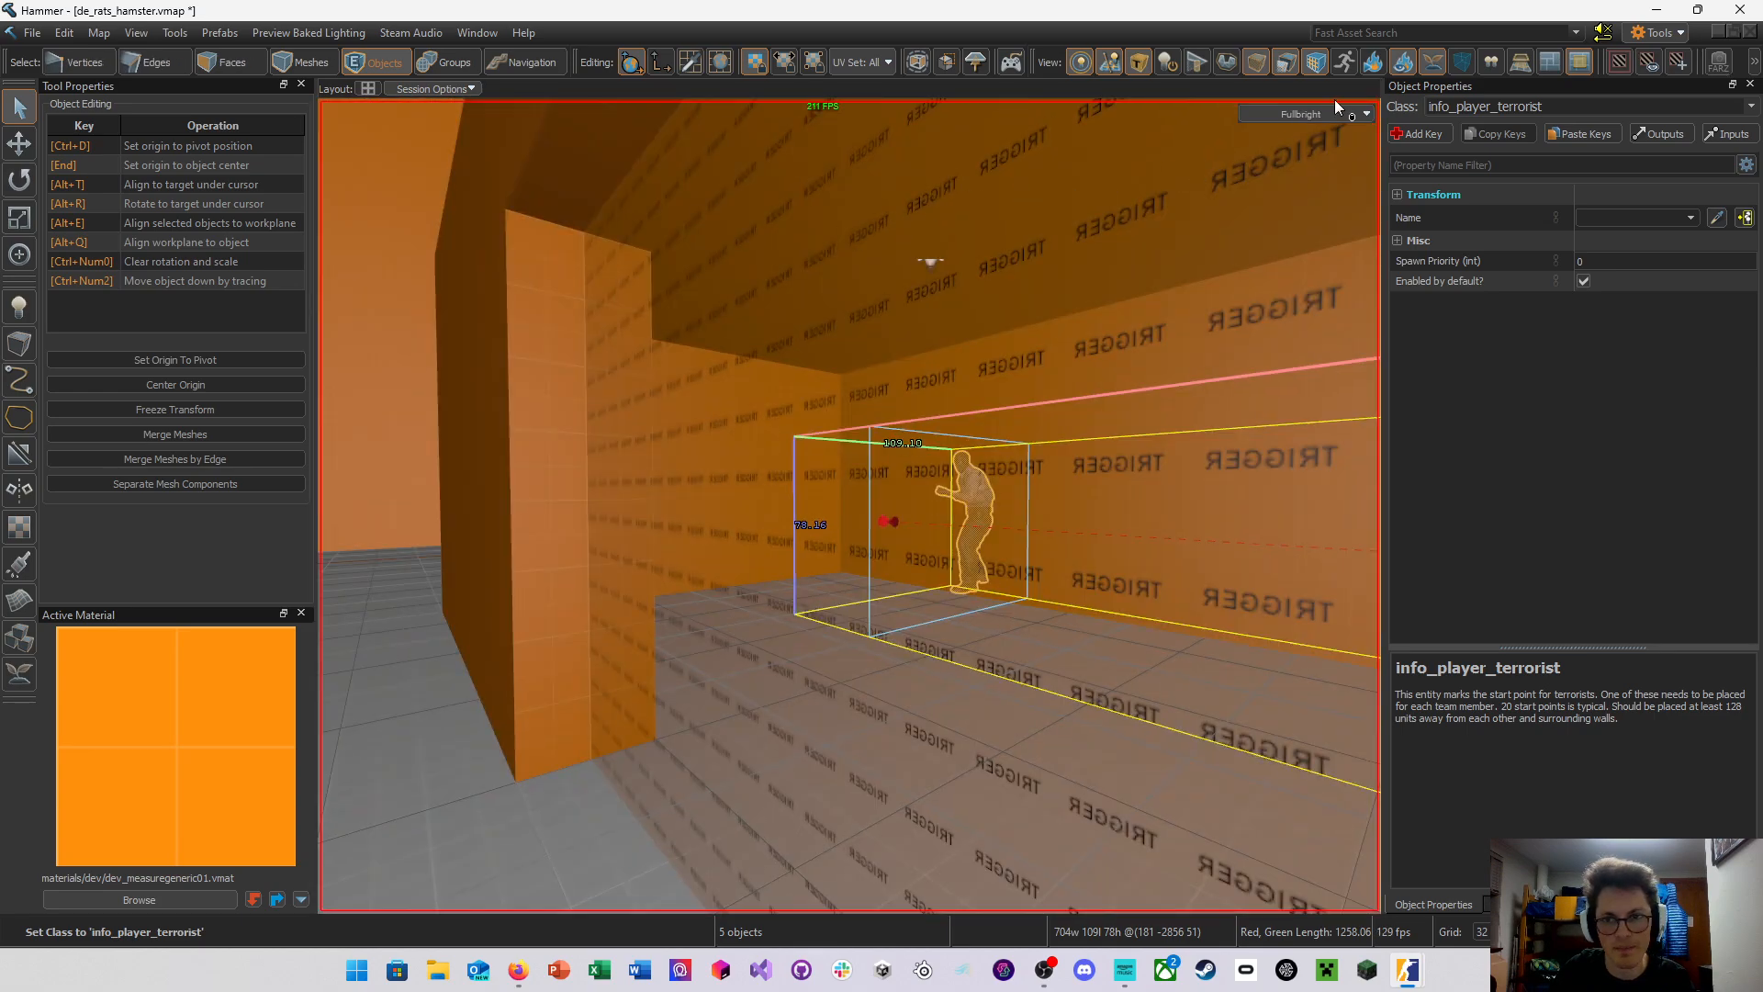
click(1336, 114)
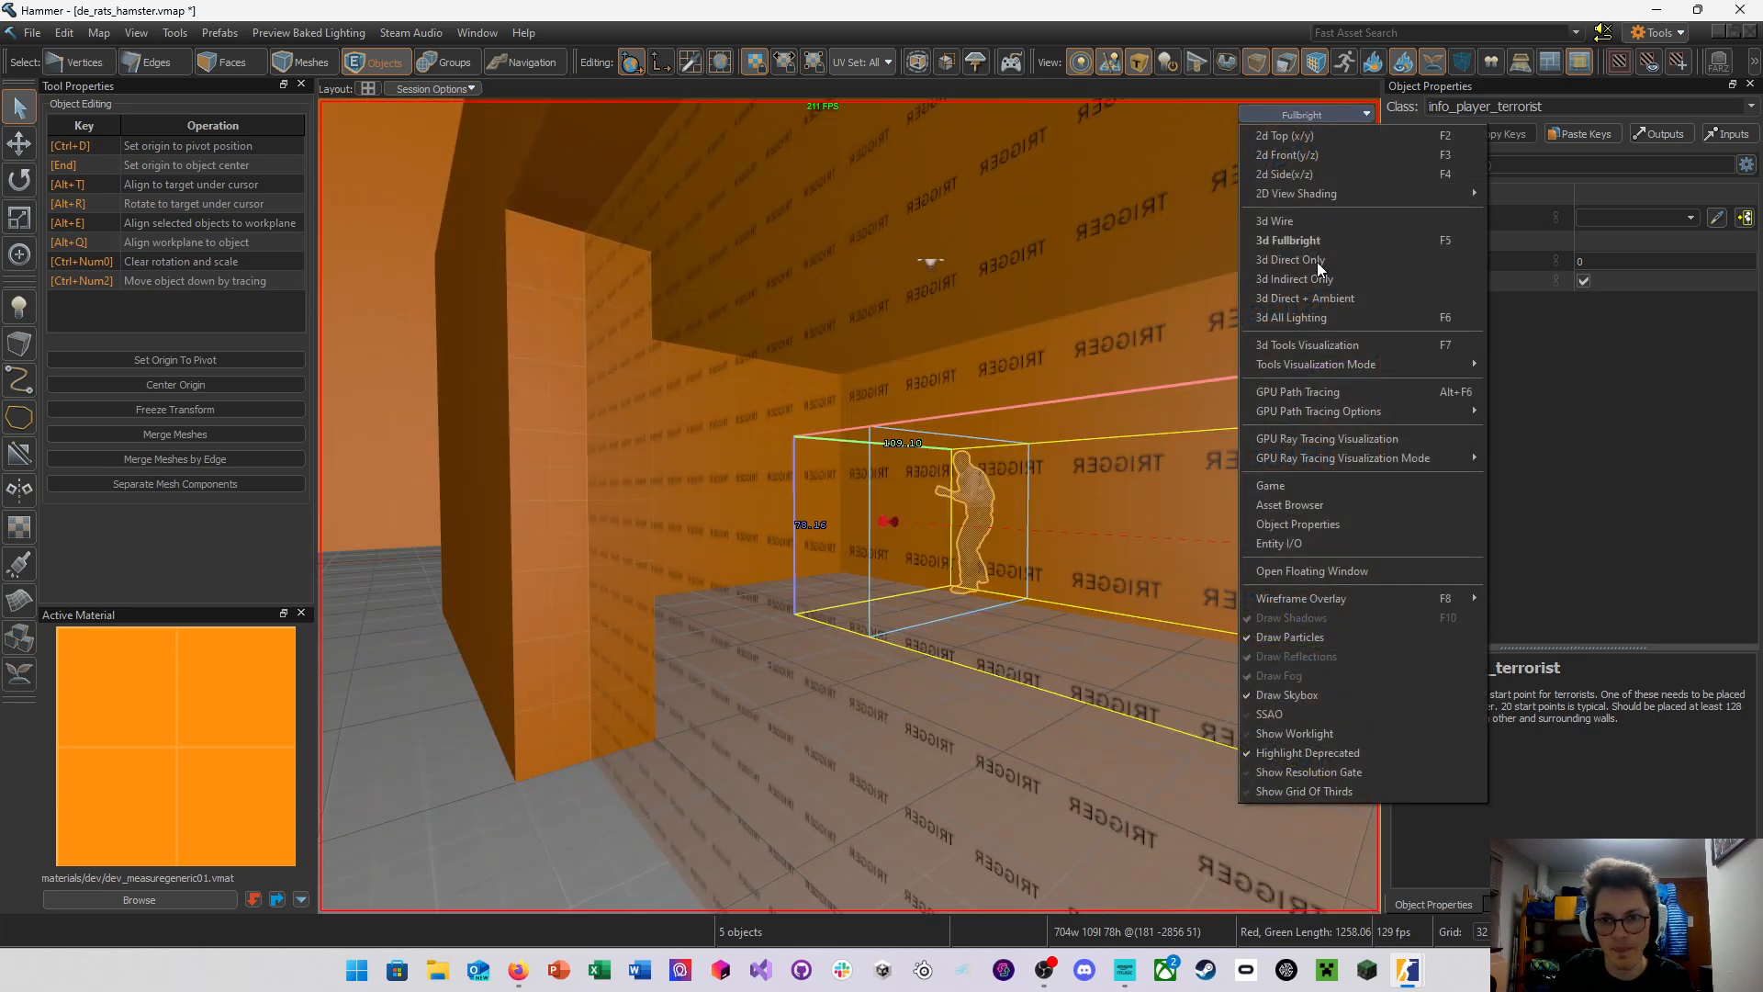
click(1324, 391)
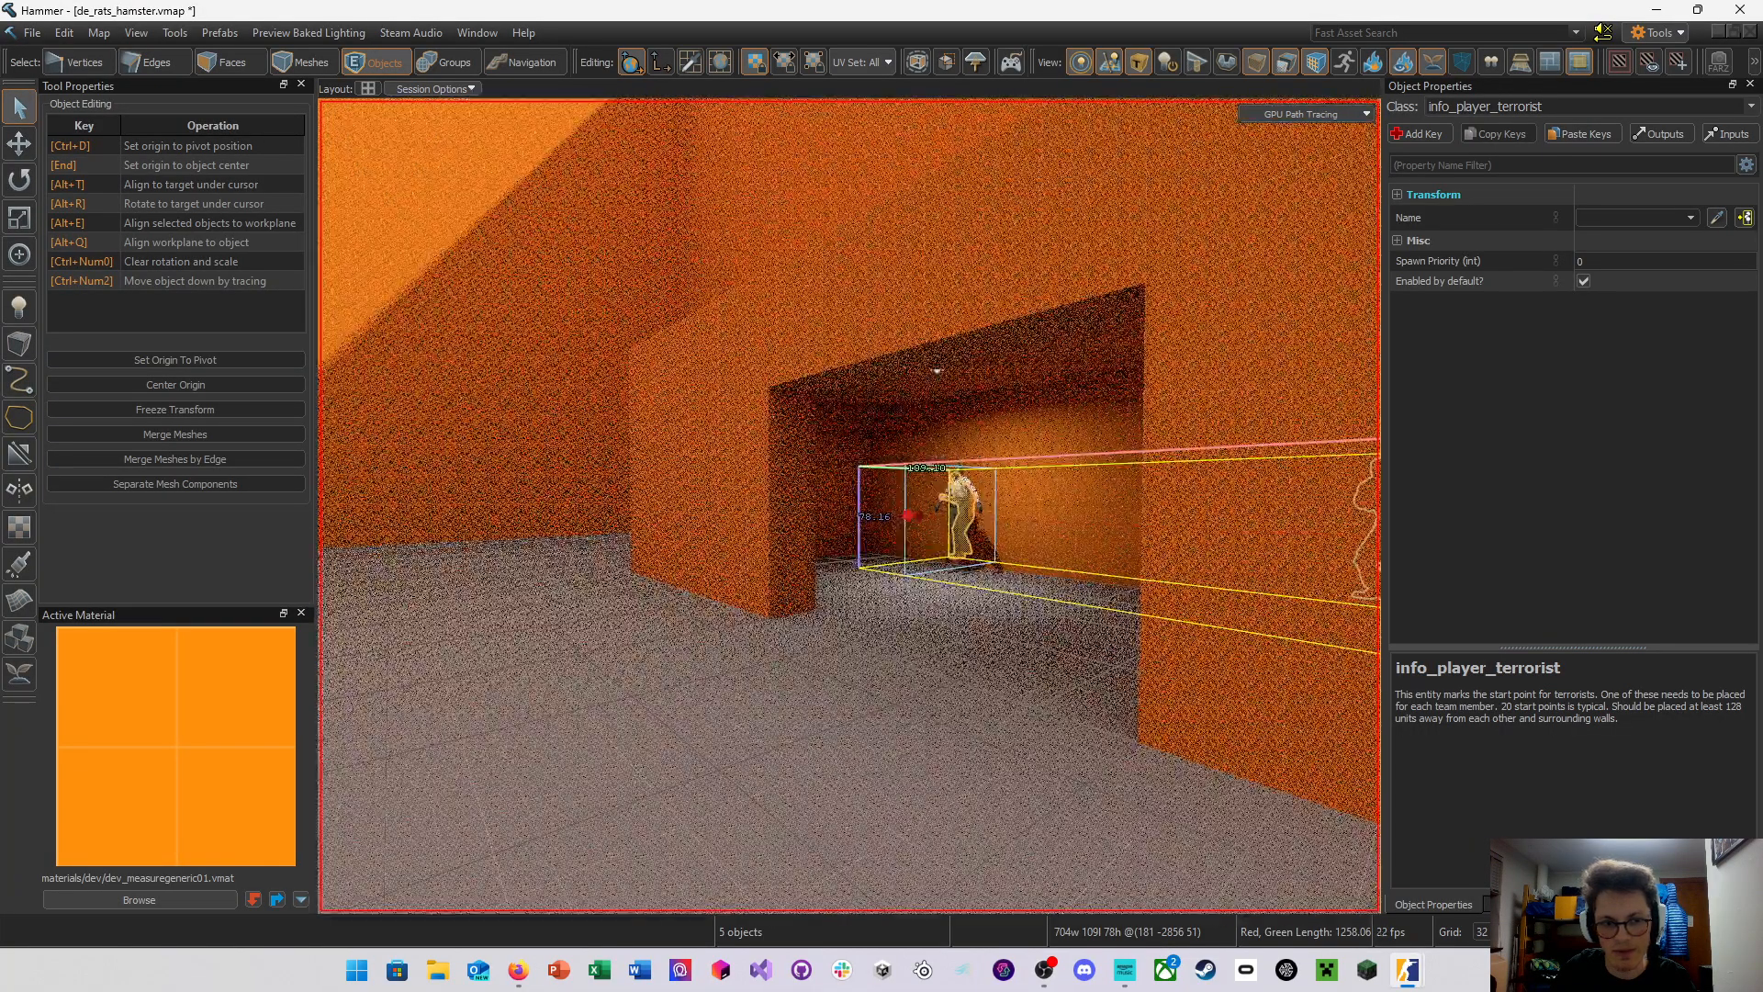
Switch the 3D viewport from GPU Path Tracing to Fullbright shading and bring back the four-viewport layout
key(w)
right_drag(849, 506, 1240, 413)
scroll(849, 506, down, 4)
key(w)
key(w)
click(1303, 114)
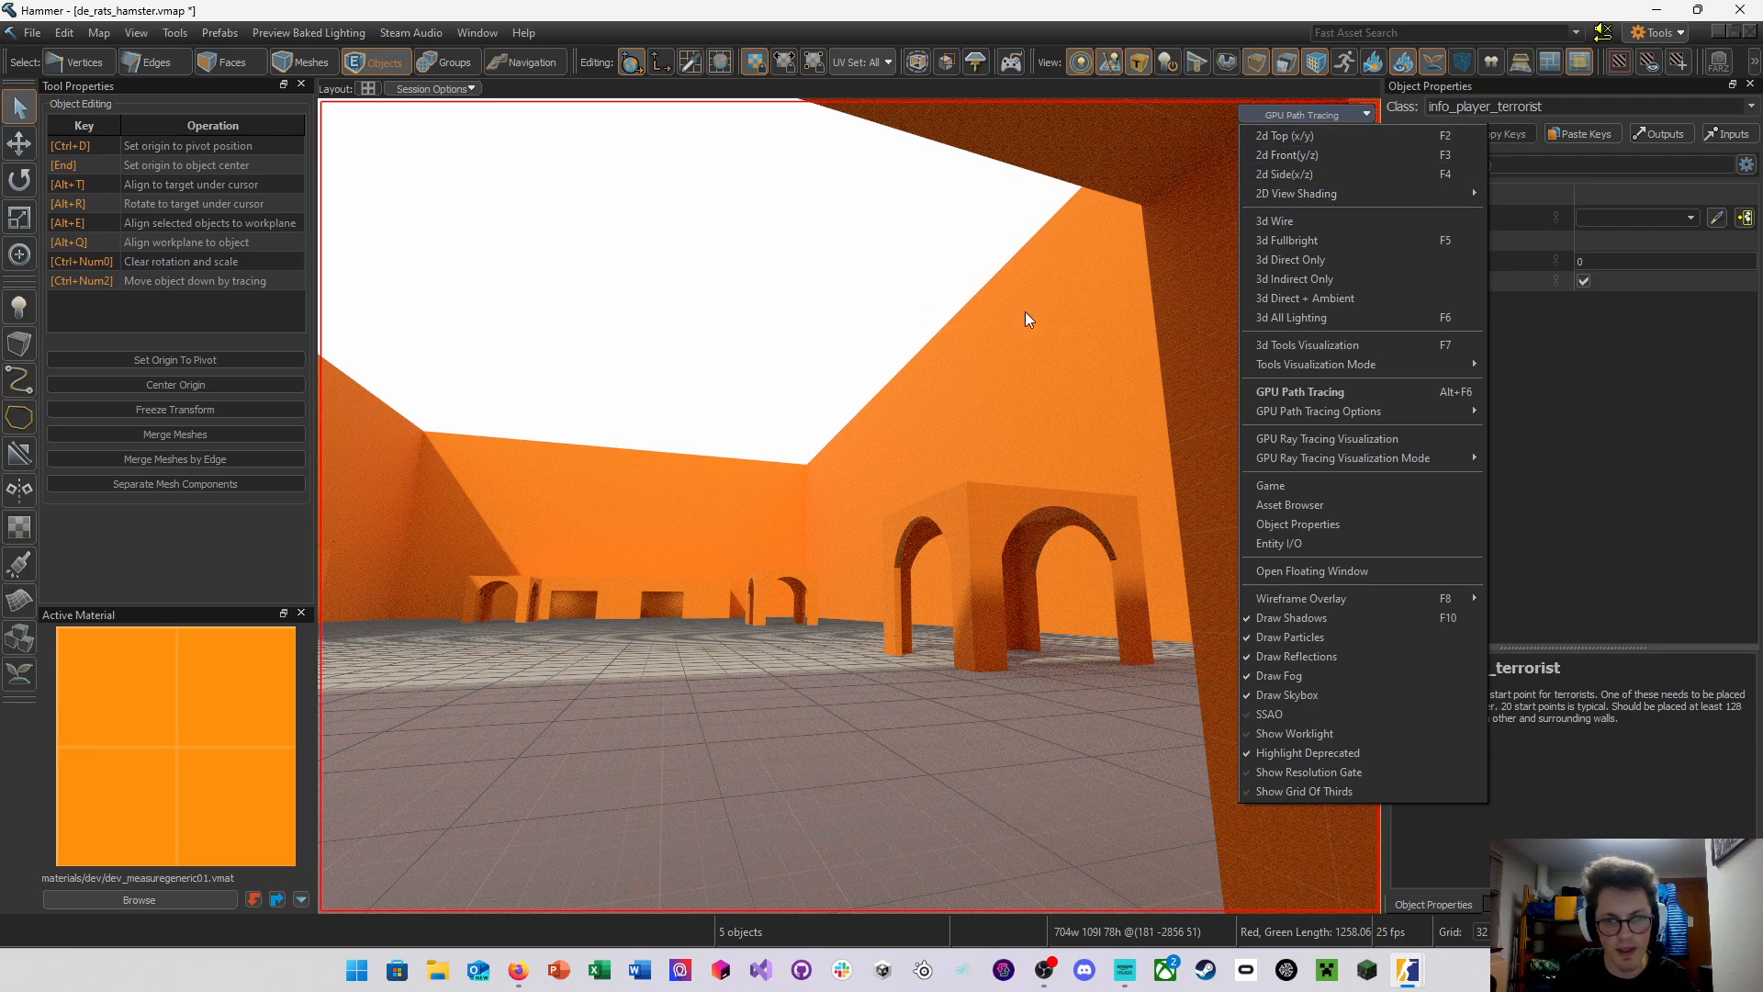
click(1313, 224)
click(1280, 112)
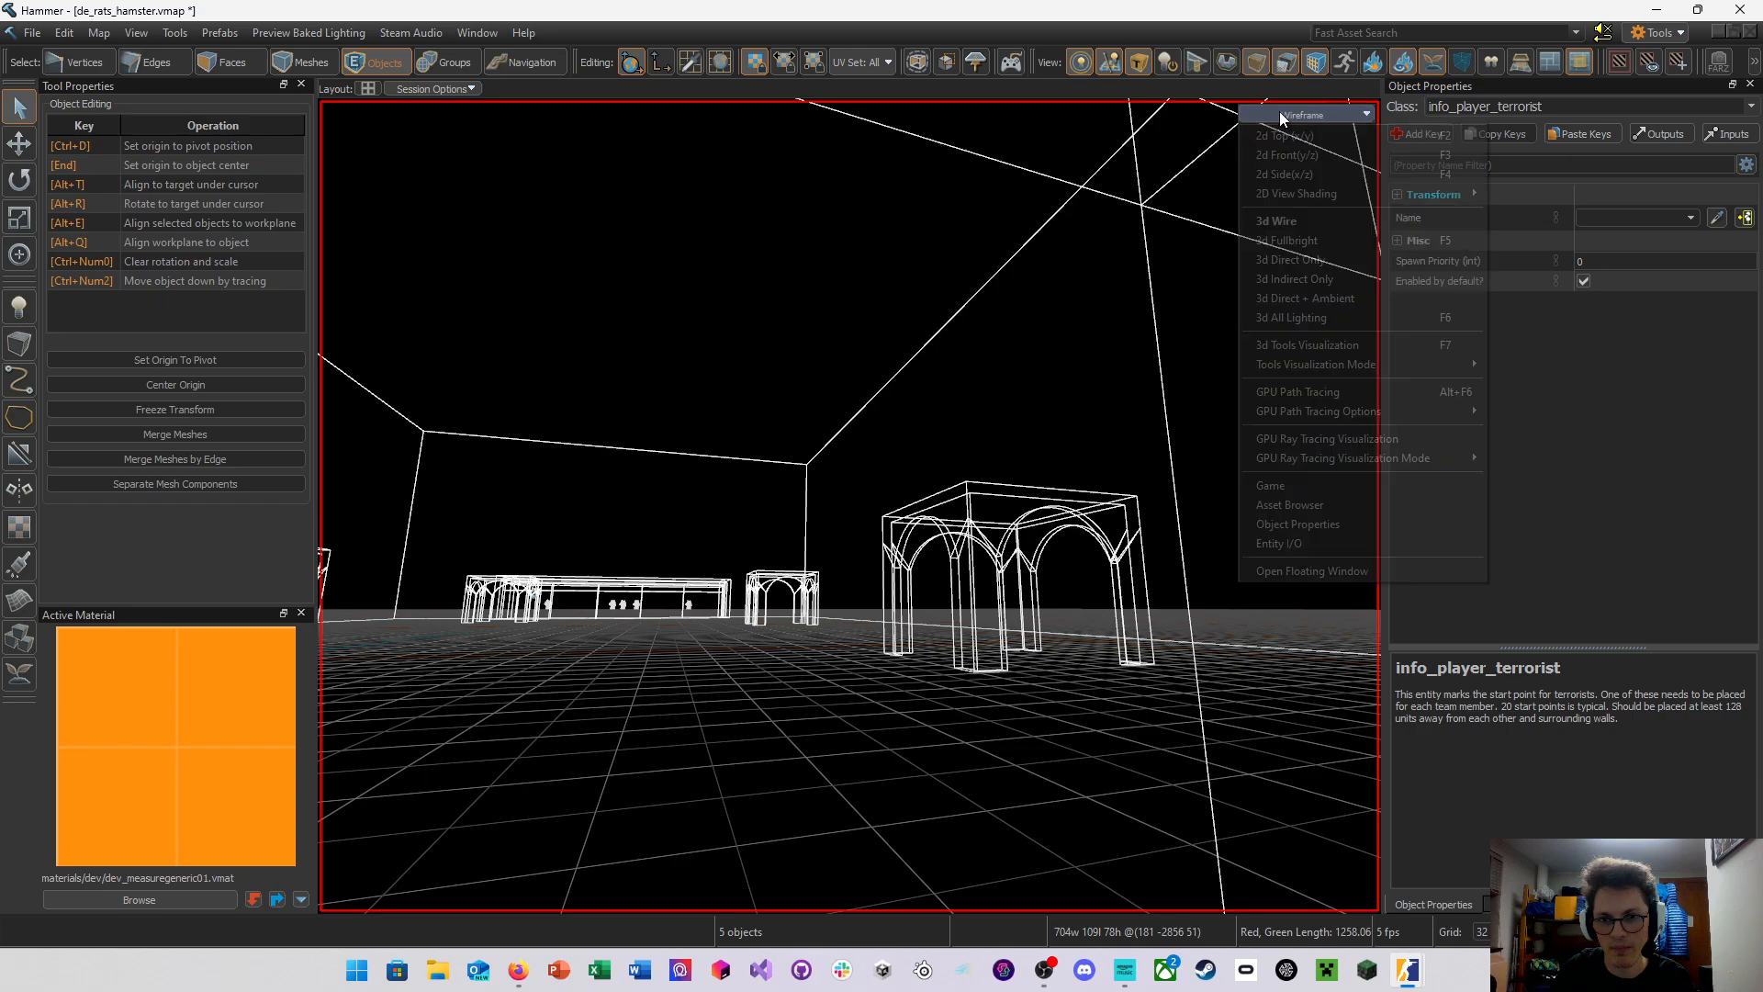
click(1325, 241)
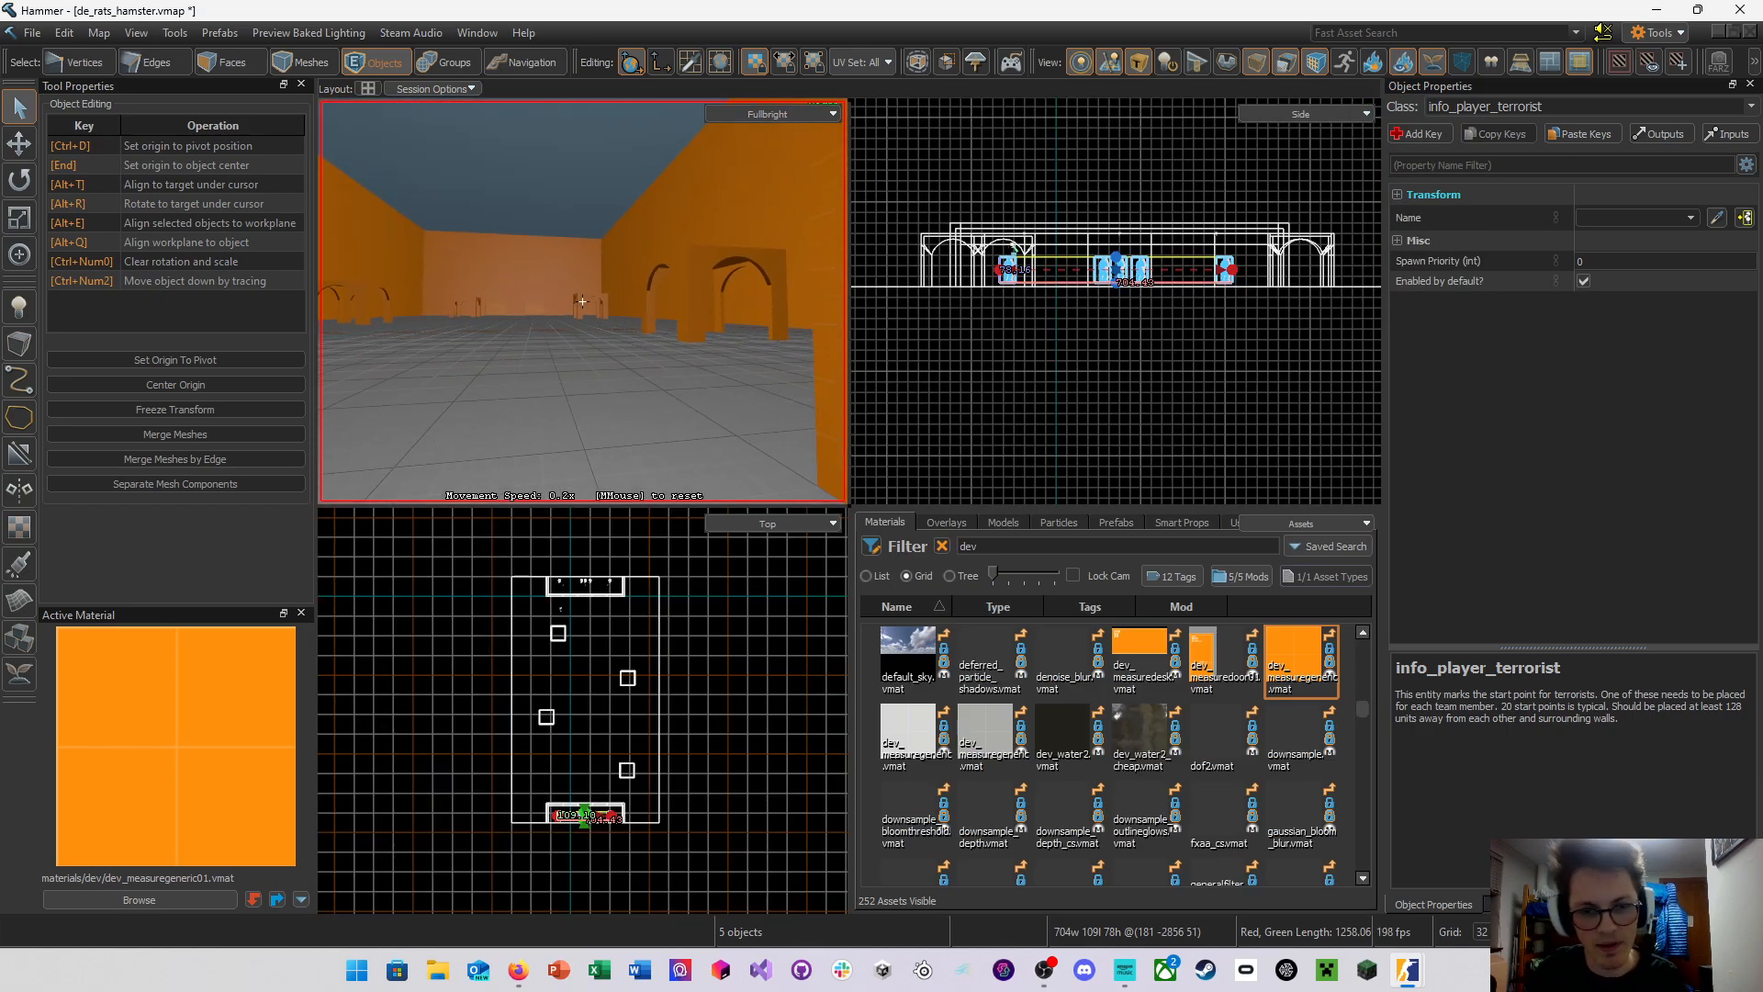
Delete the two arch structures nearest the terrorist spawn in the Top view
key(w)
right_drag(582, 302, 555, 270)
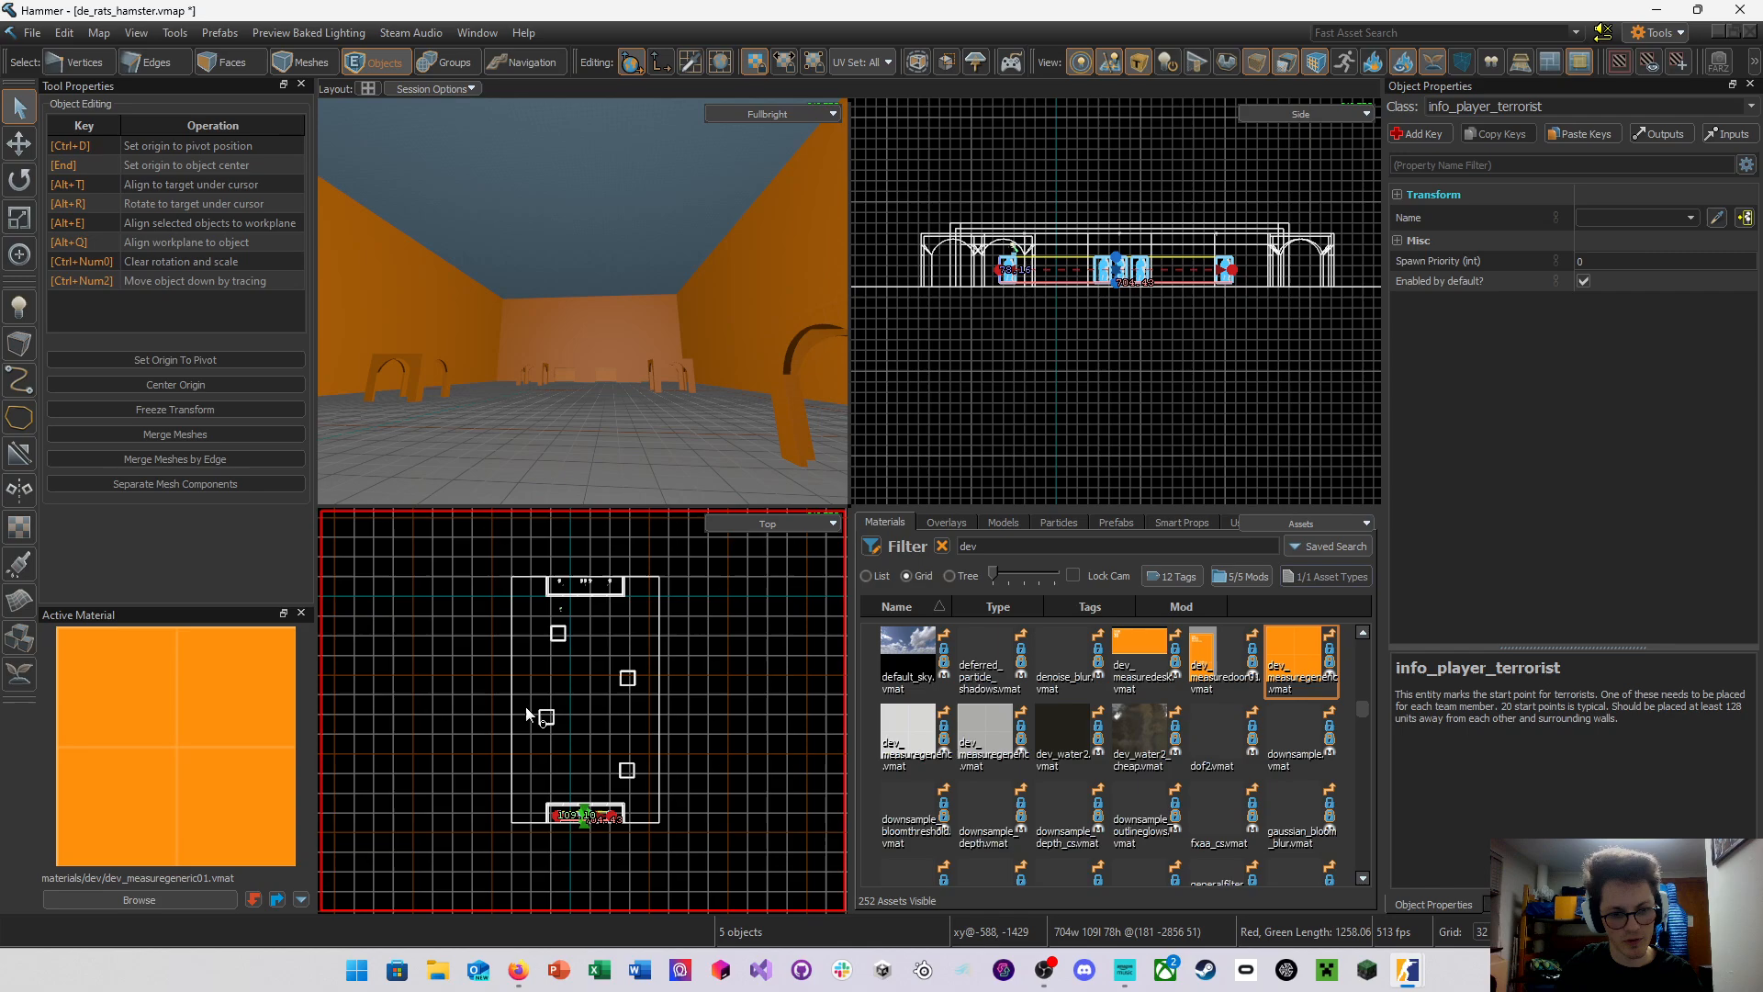
click(549, 718)
ctrl+click(630, 773)
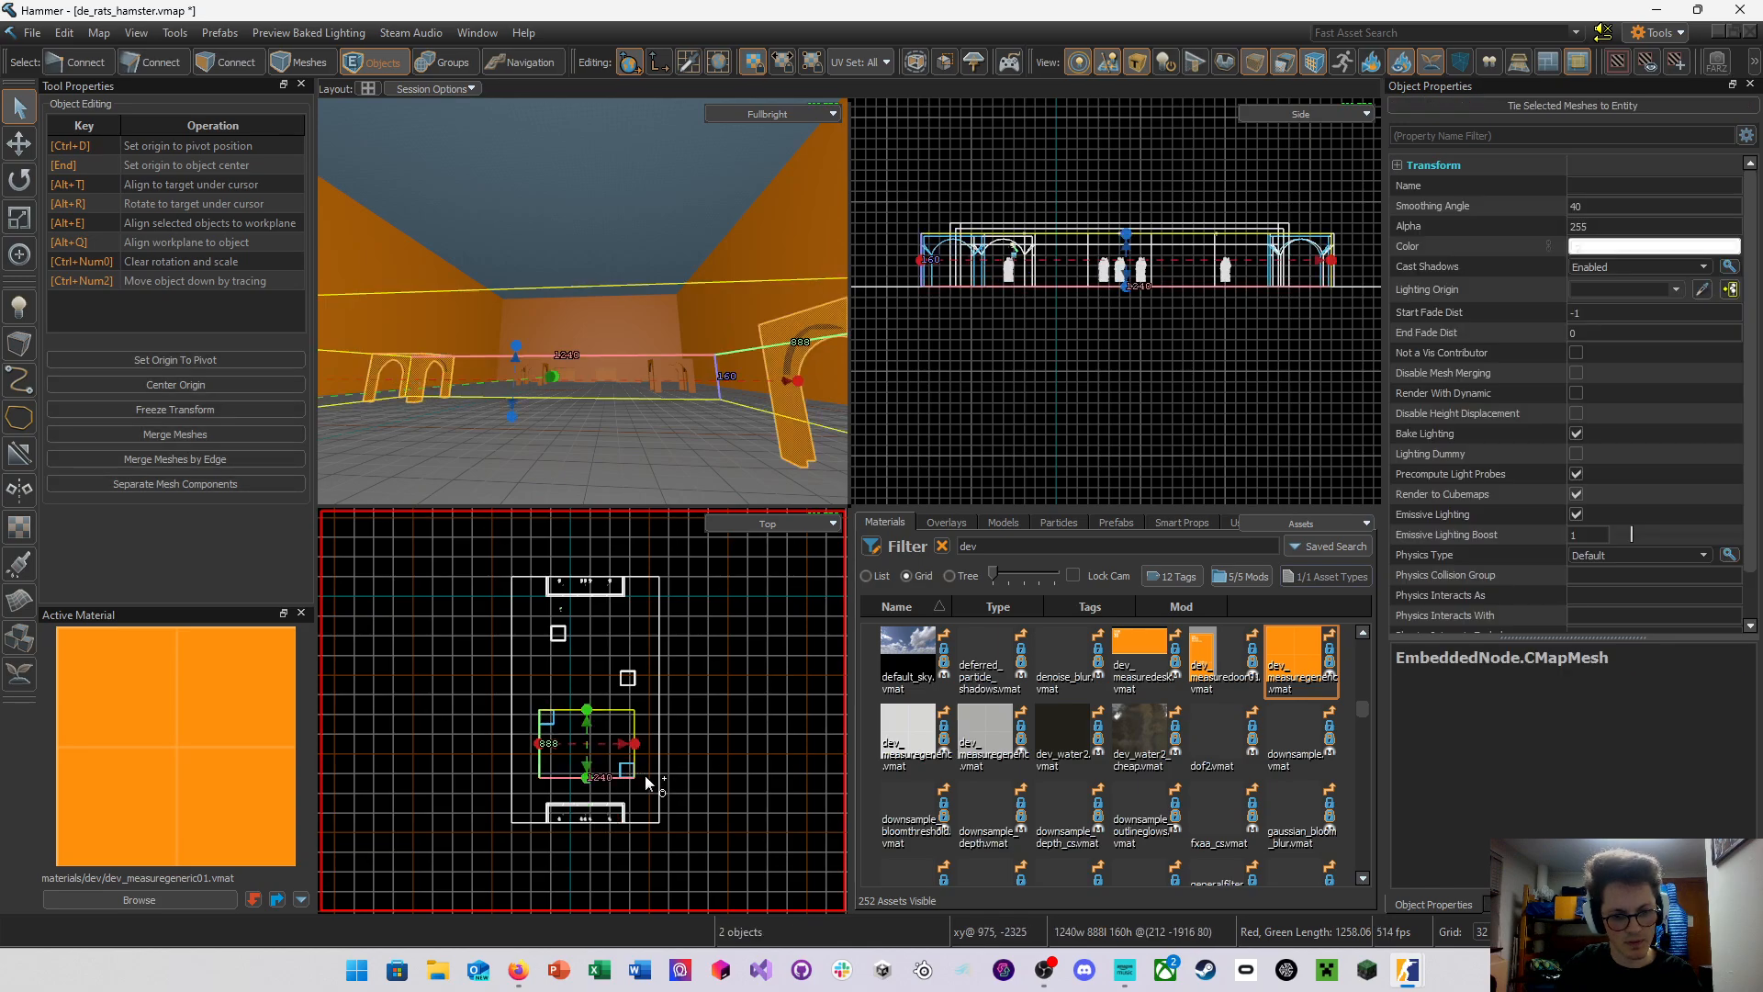
key(Delete)
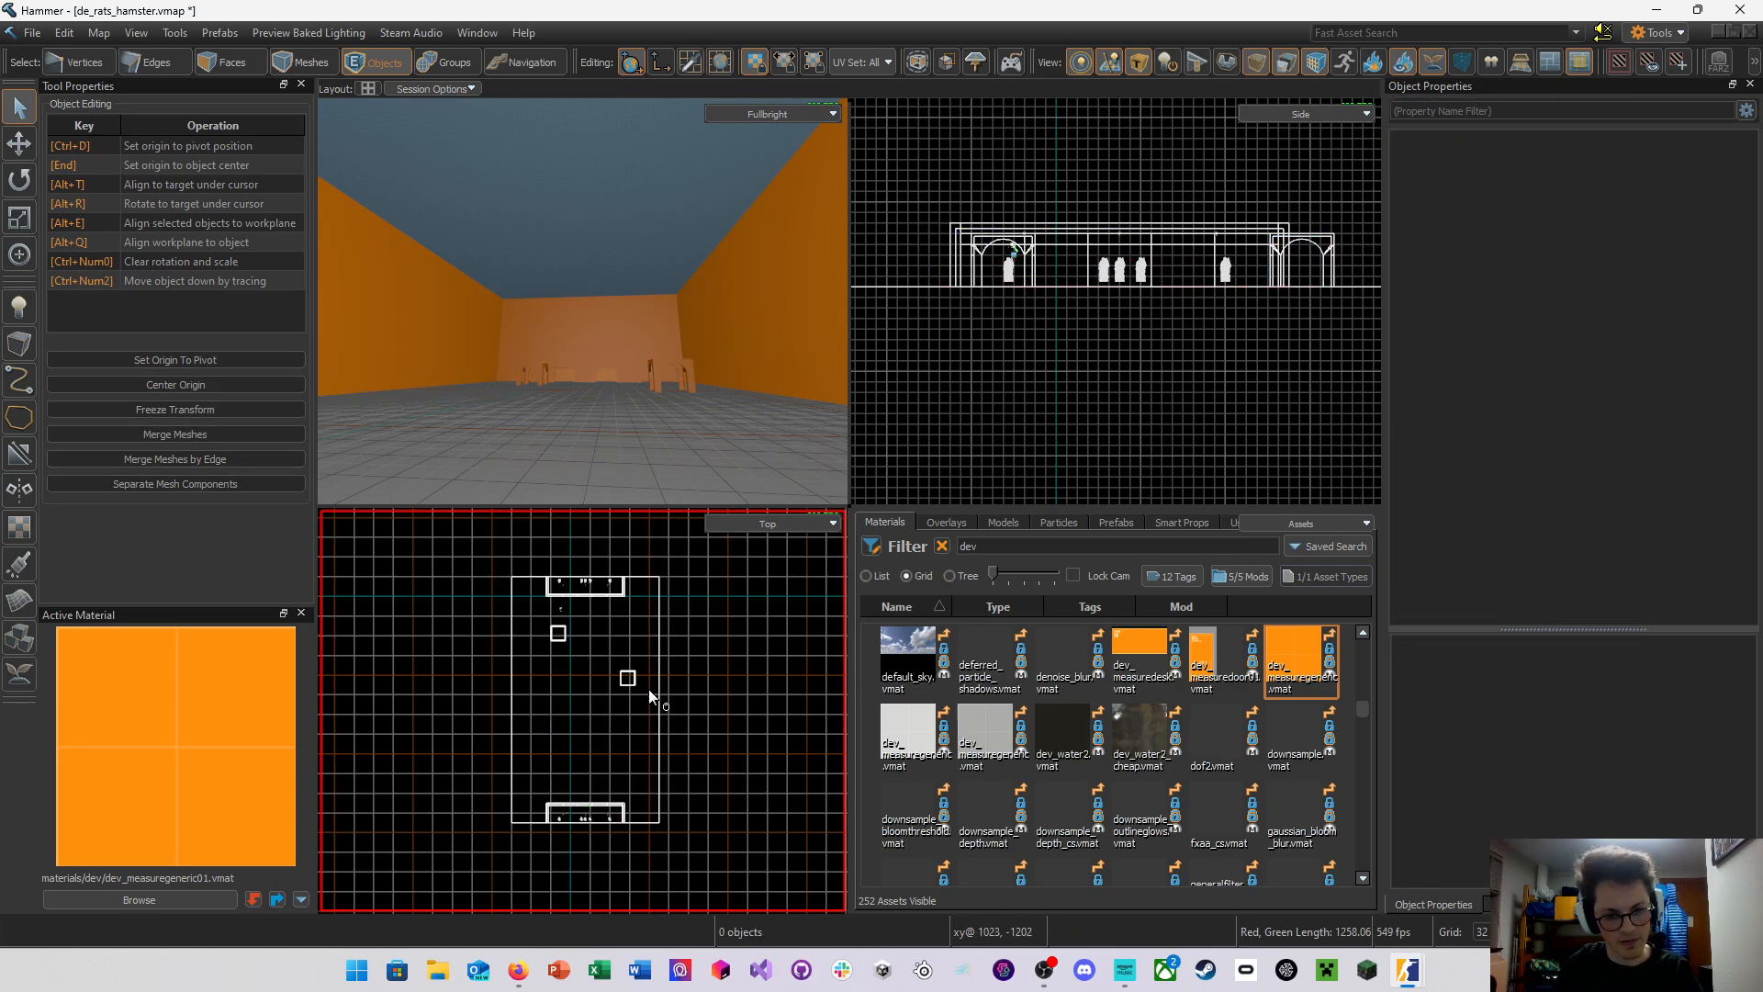
Move the arch structure nearest the room's middle inward and toward the counter-terrorist end, centred at about 544, -896 in the Top view
click(625, 679)
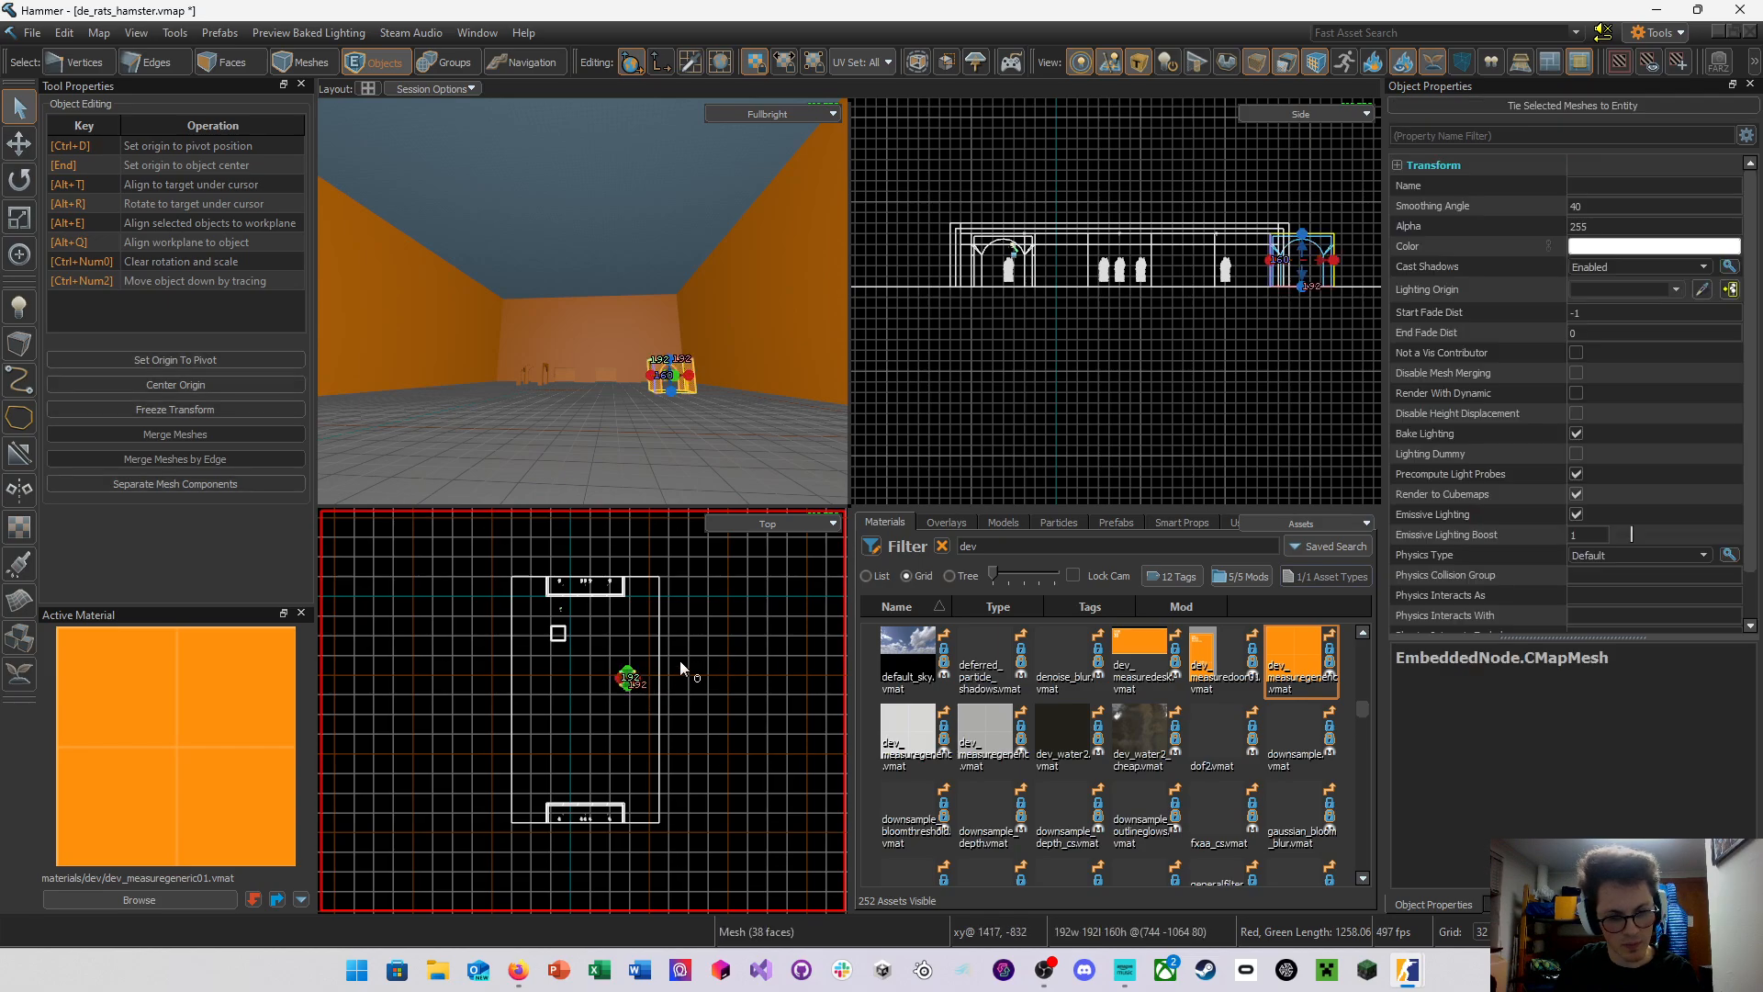
key(e)
key(t)
mouse_move(628, 677)
mouse_down()
mouse_move(630, 658)
mouse_move(614, 665)
mouse_up()
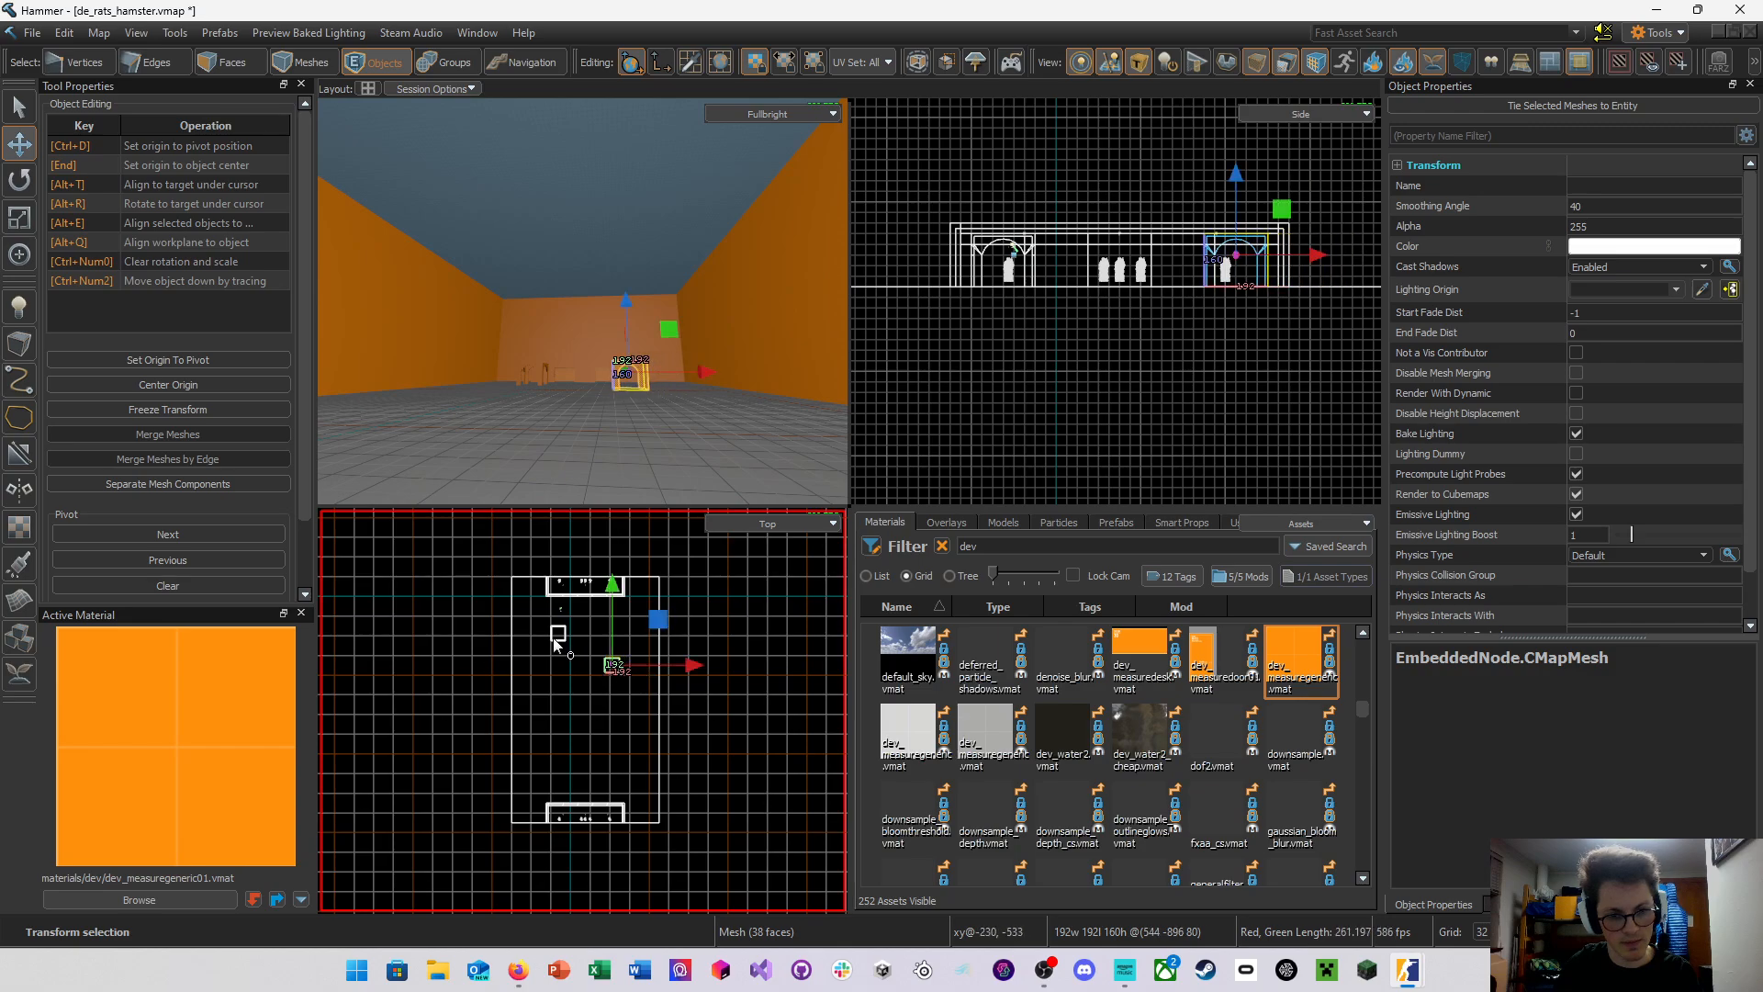
Mirror both remaining arch structures toward the terrorist spawn across a horizontal line through the room's middle in the Top view
ctrl+click(561, 640)
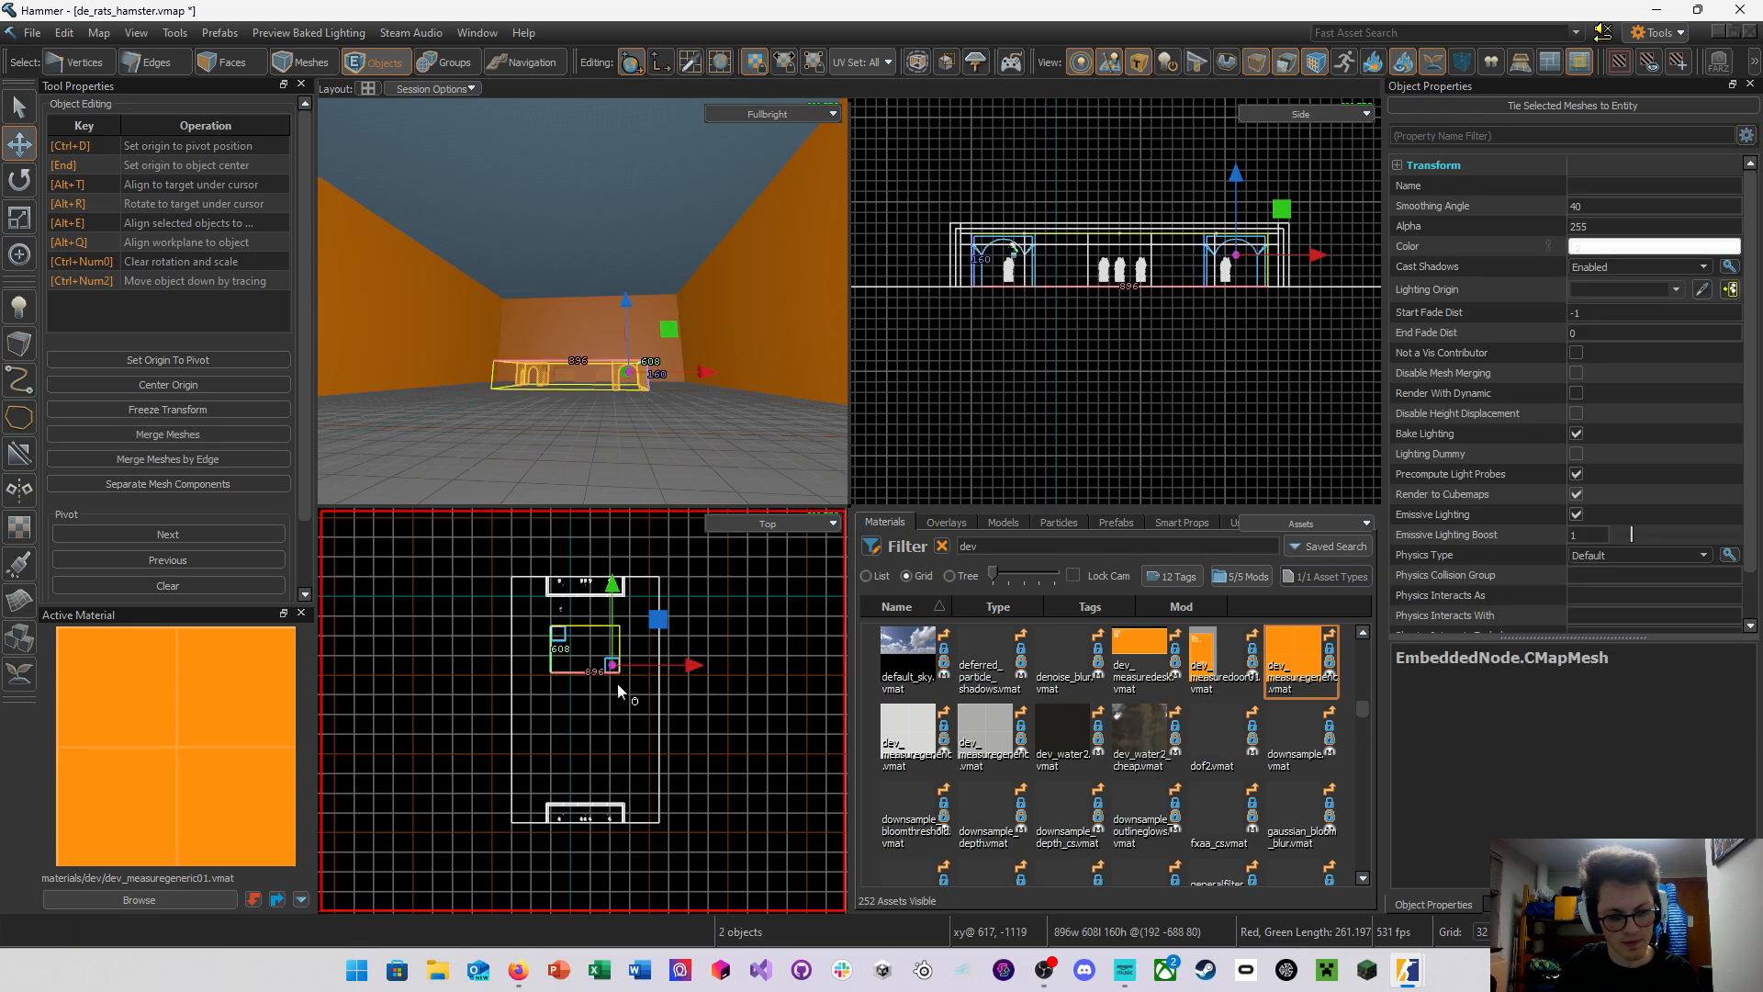
click(593, 712)
drag(551, 692, 652, 692)
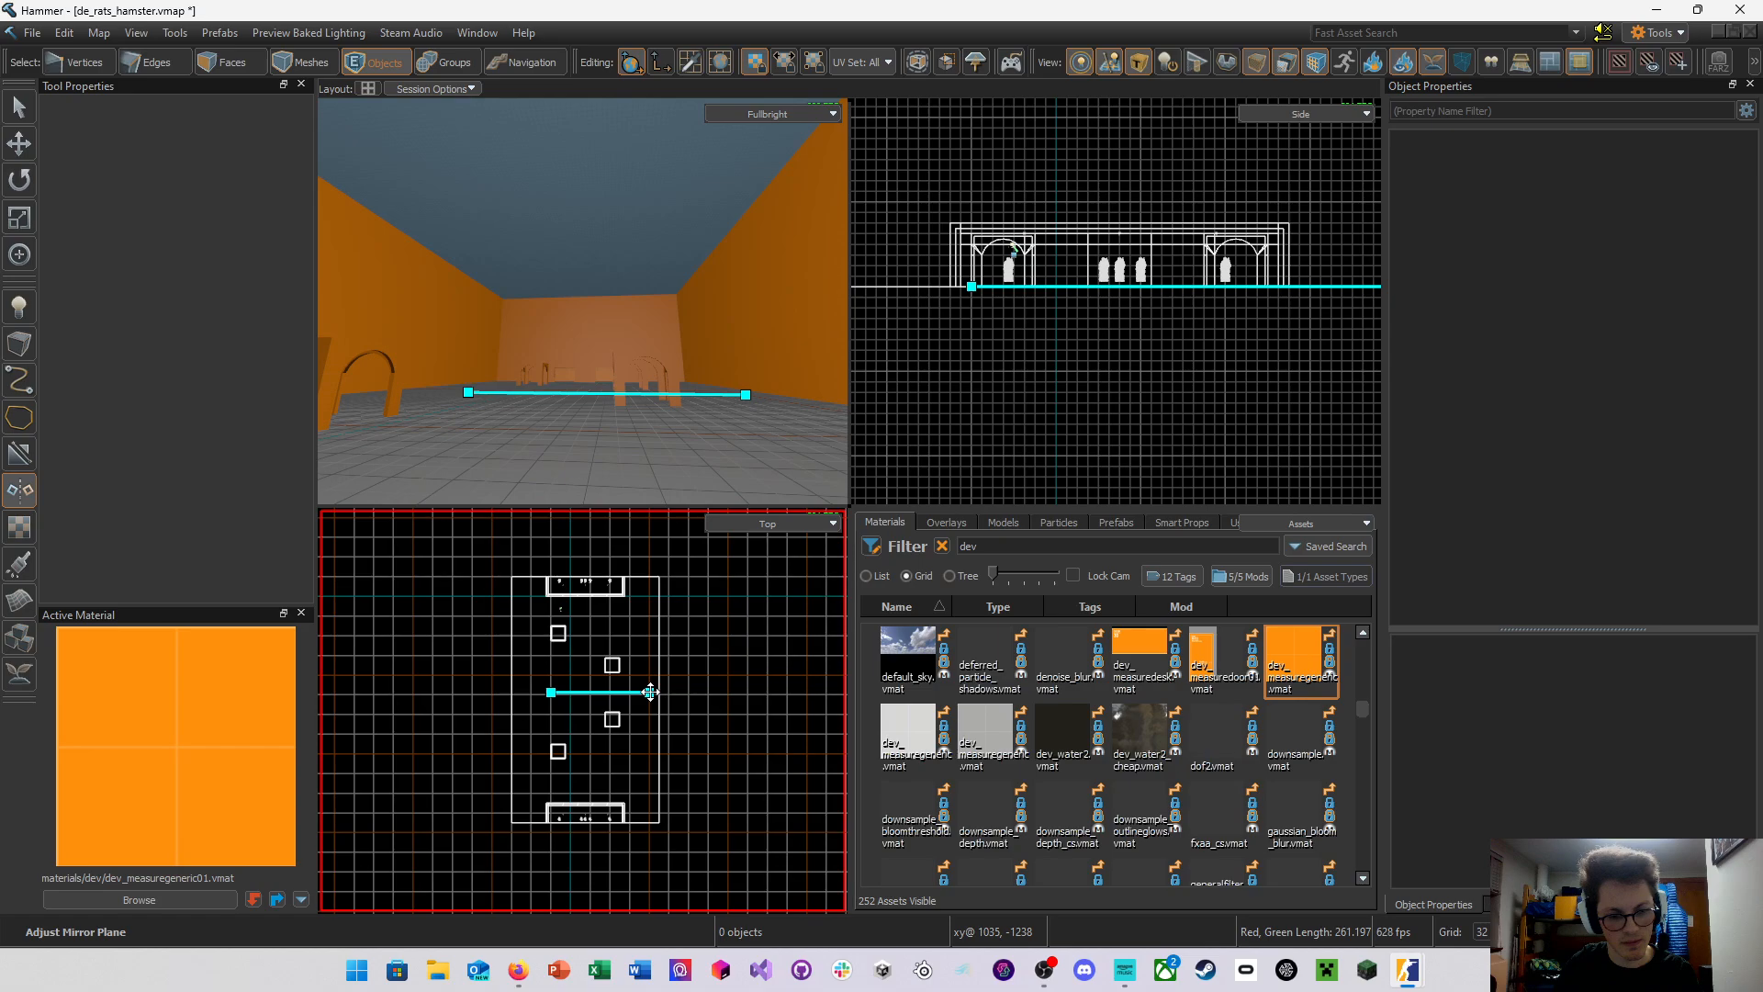
mouse_move(650, 692)
mouse_down()
mouse_move(594, 759)
mouse_move(551, 775)
mouse_move(659, 693)
mouse_up()
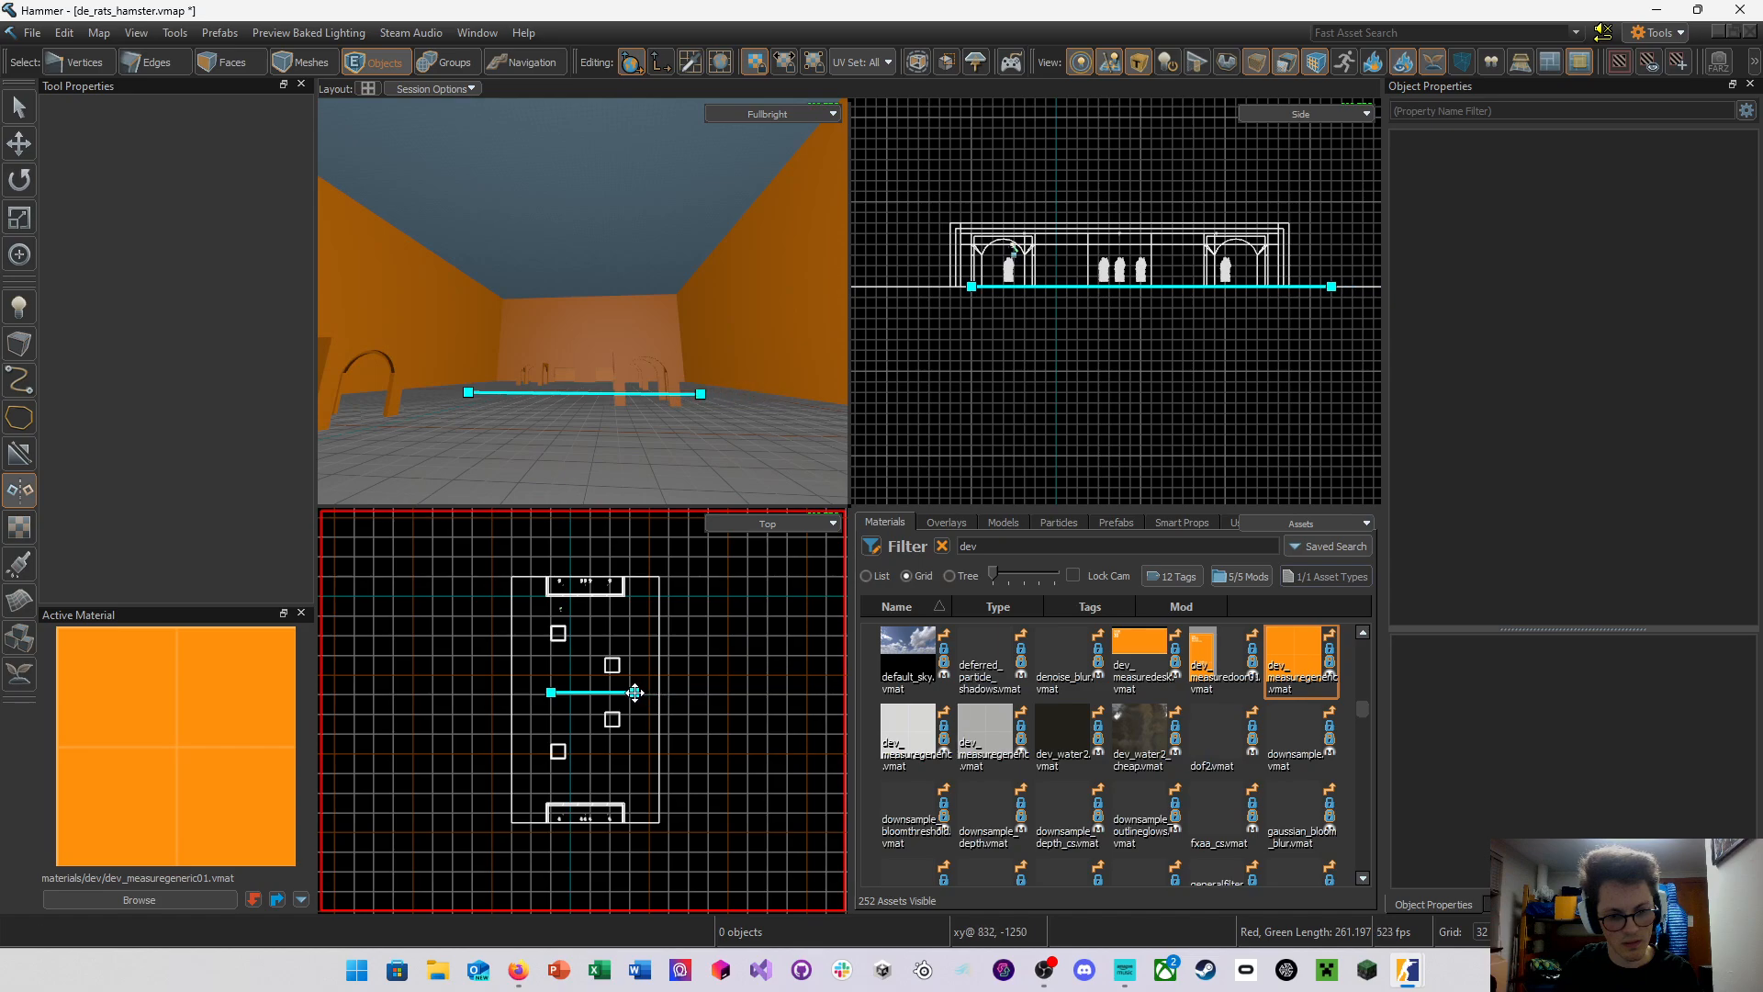
drag(580, 692, 579, 704)
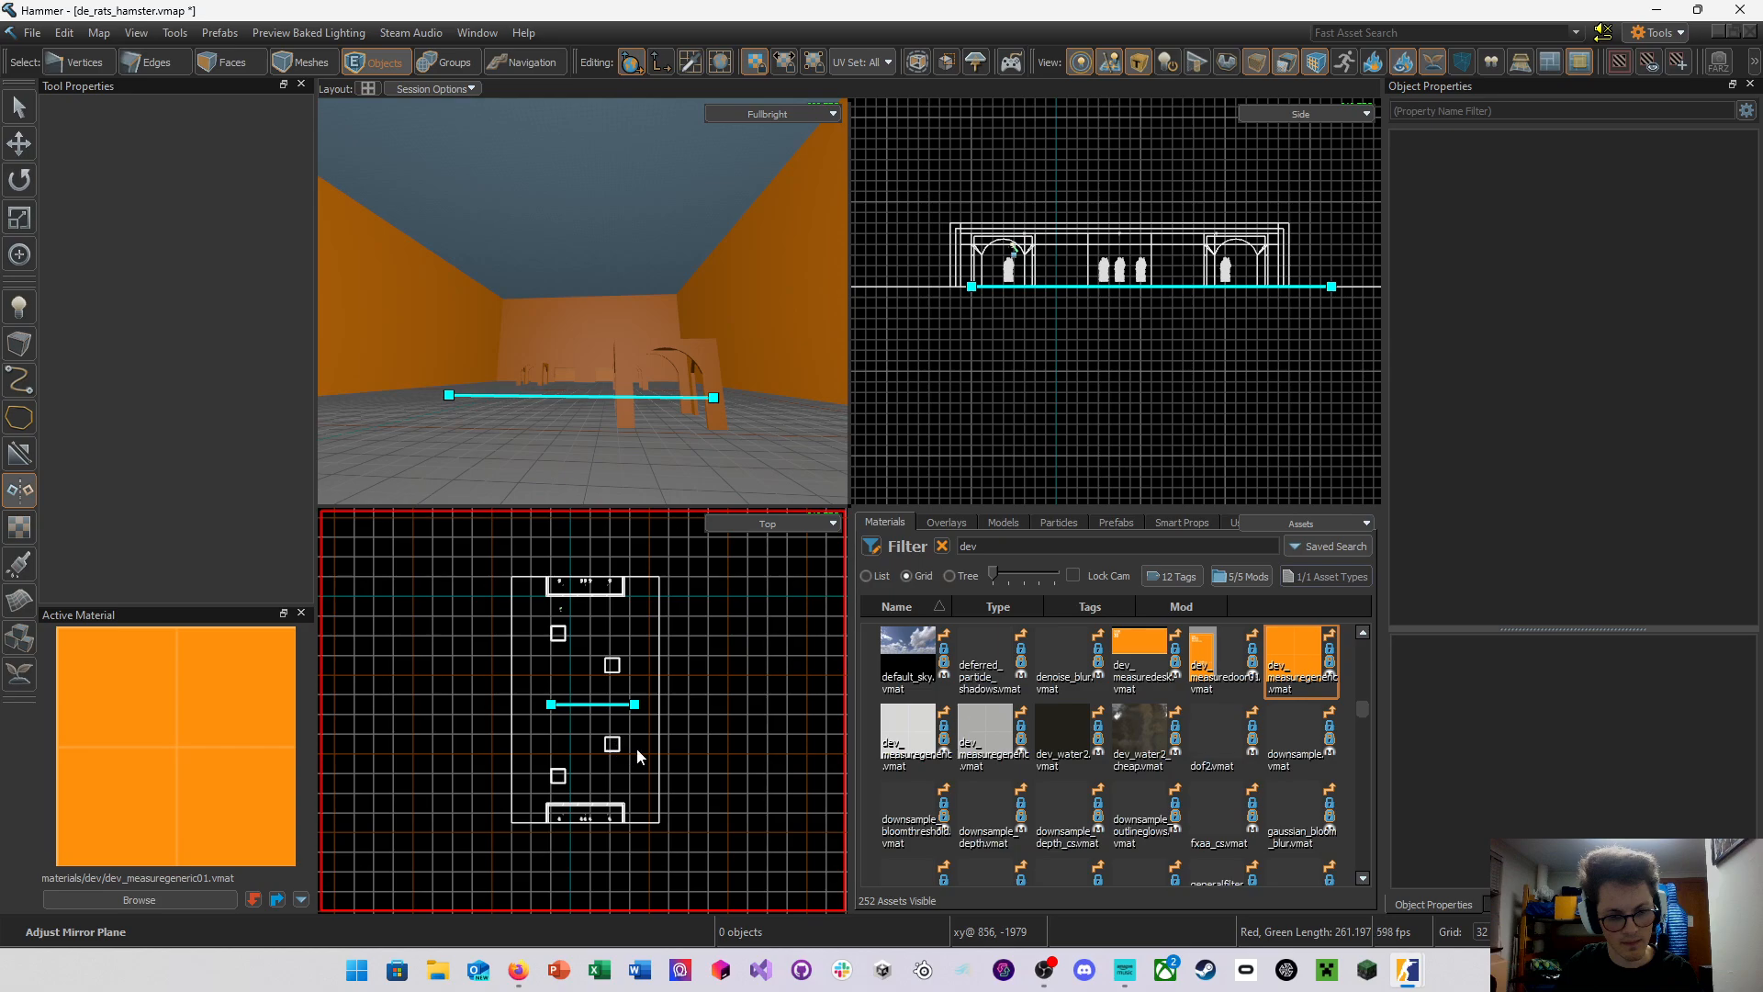
key(Escape)
Try to flip the two mirrored arch structures with the Scale and Rotate tools in the Top view
click(610, 743)
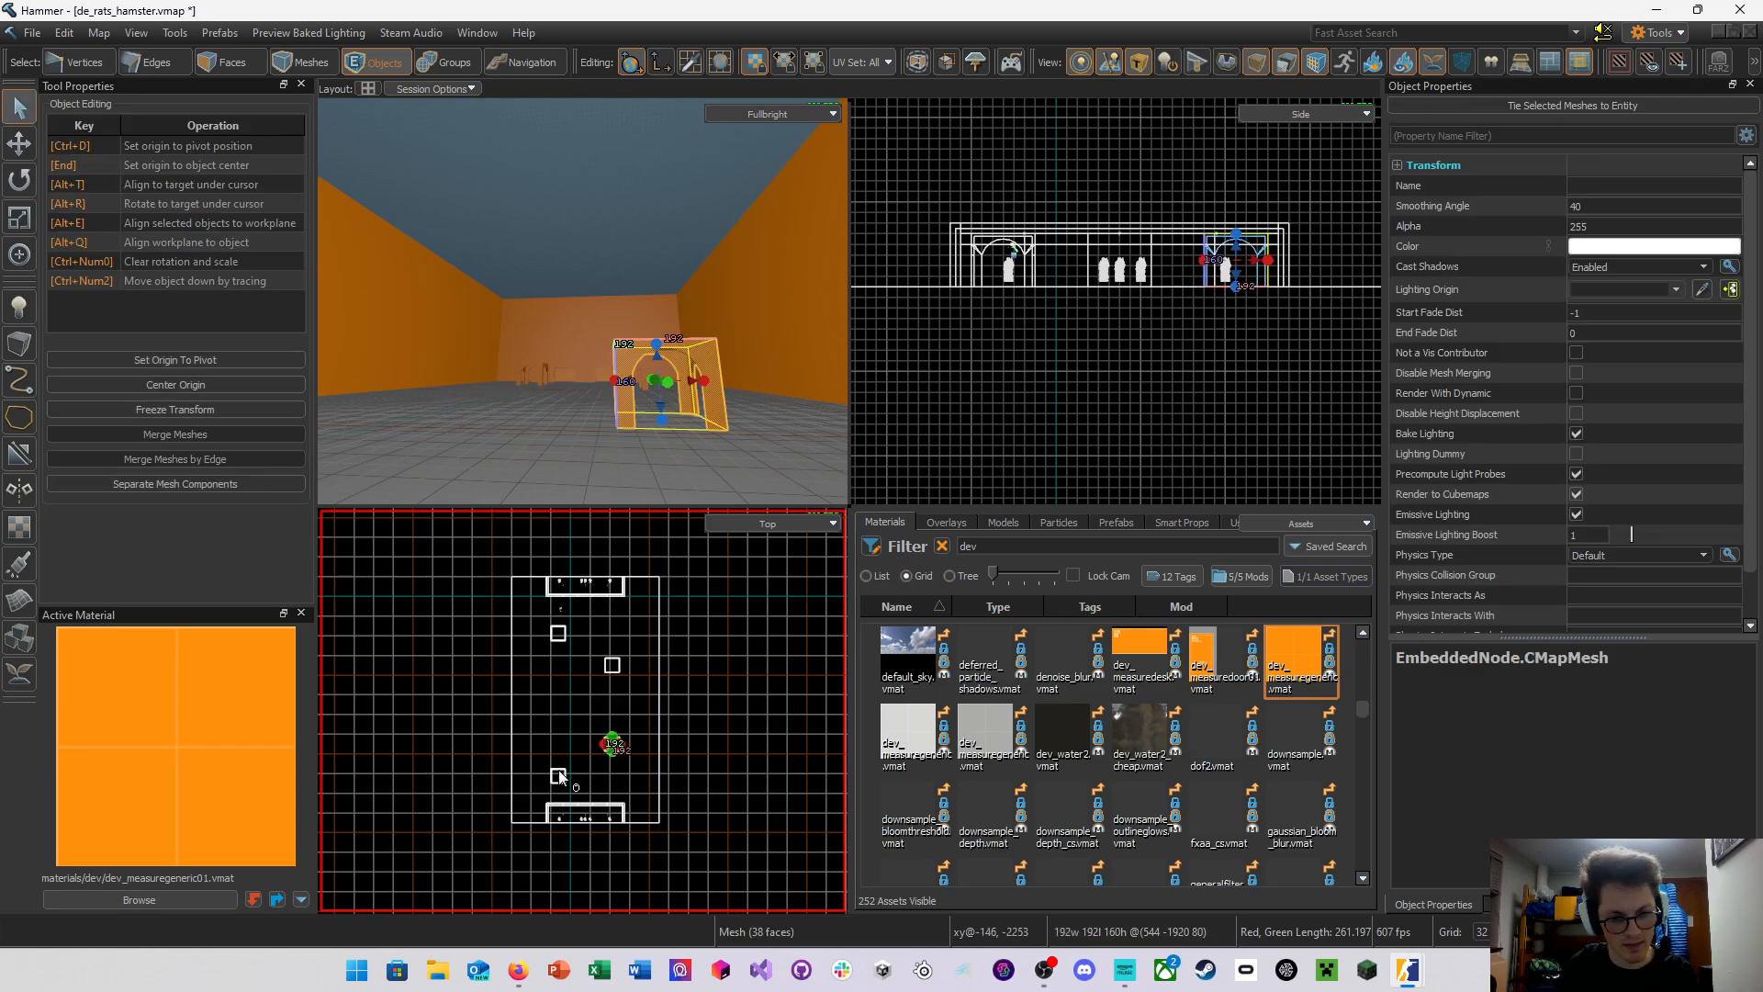
ctrl+click(549, 777)
click(555, 777)
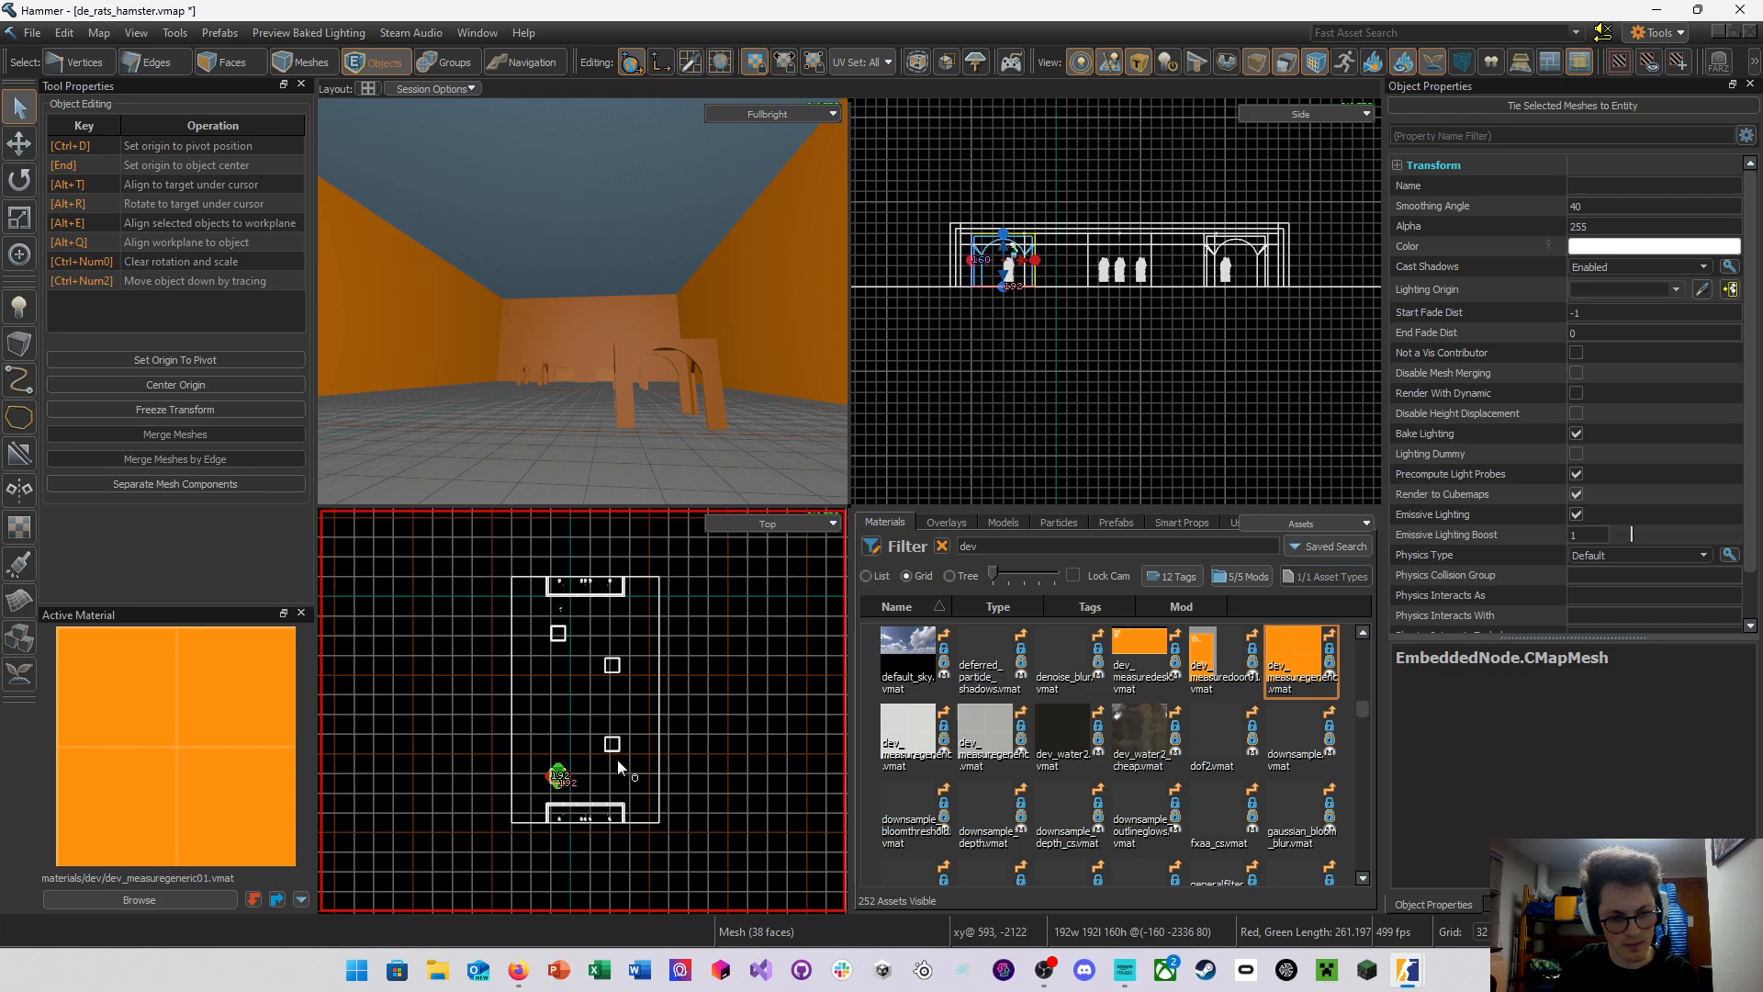
ctrl+click(619, 746)
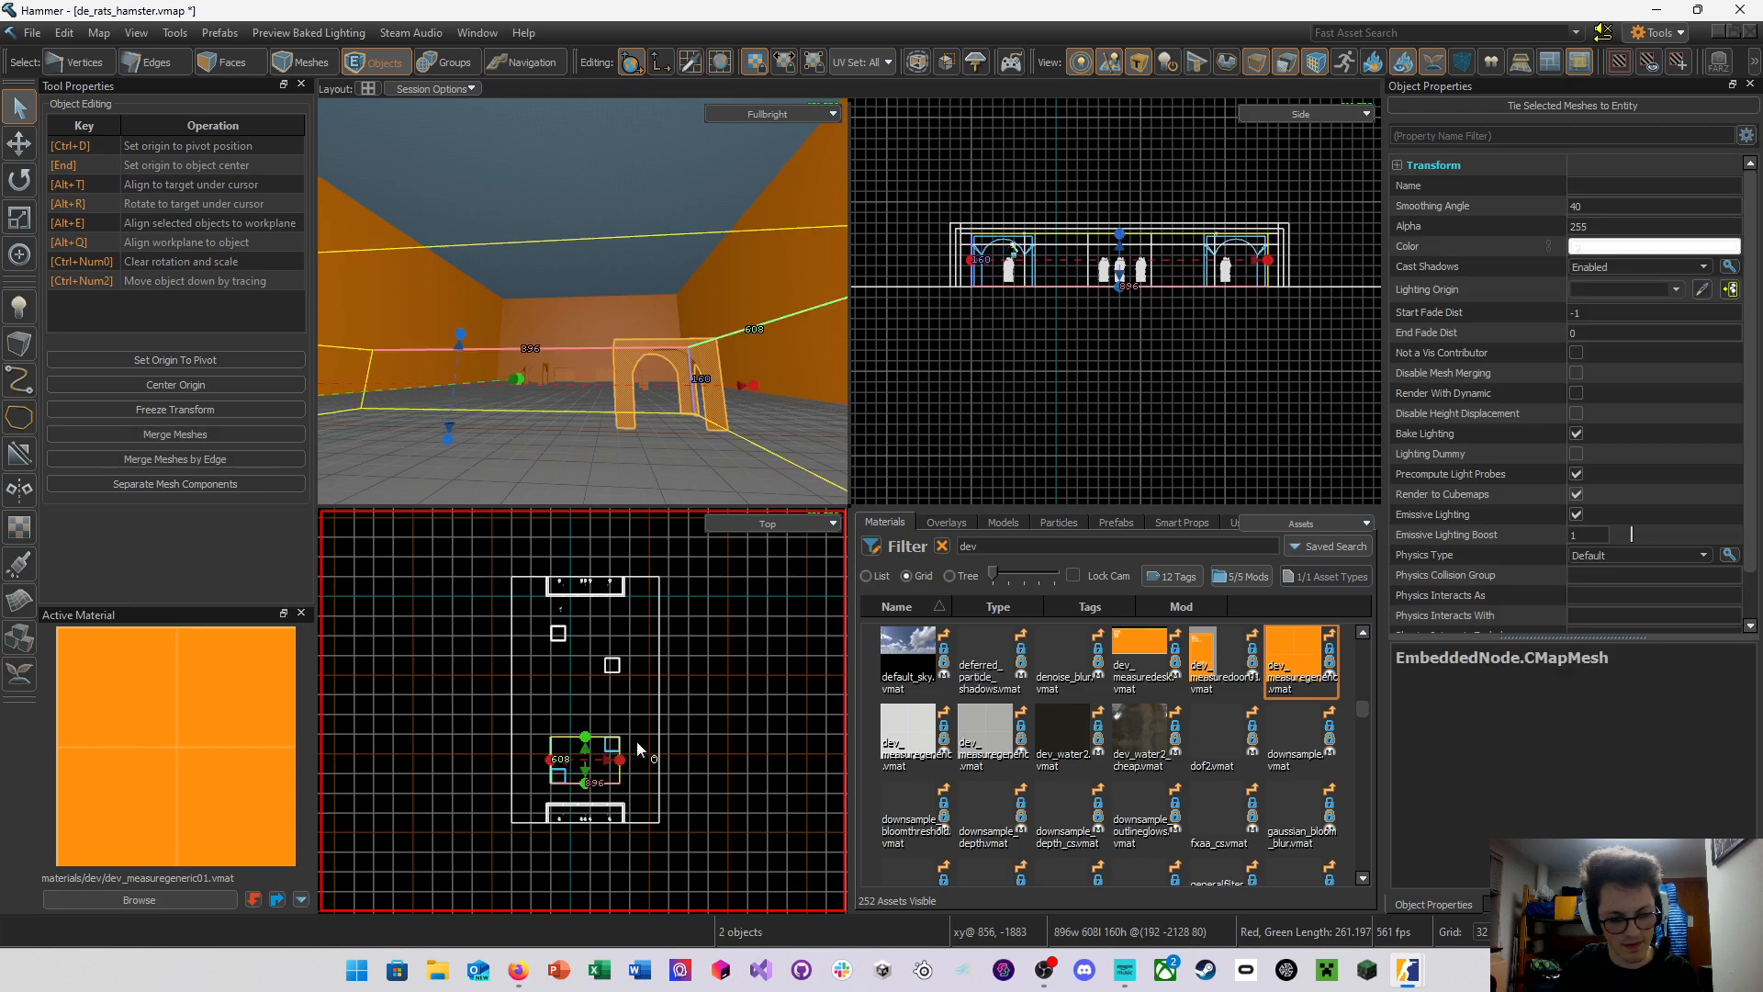
key(e)
key(r)
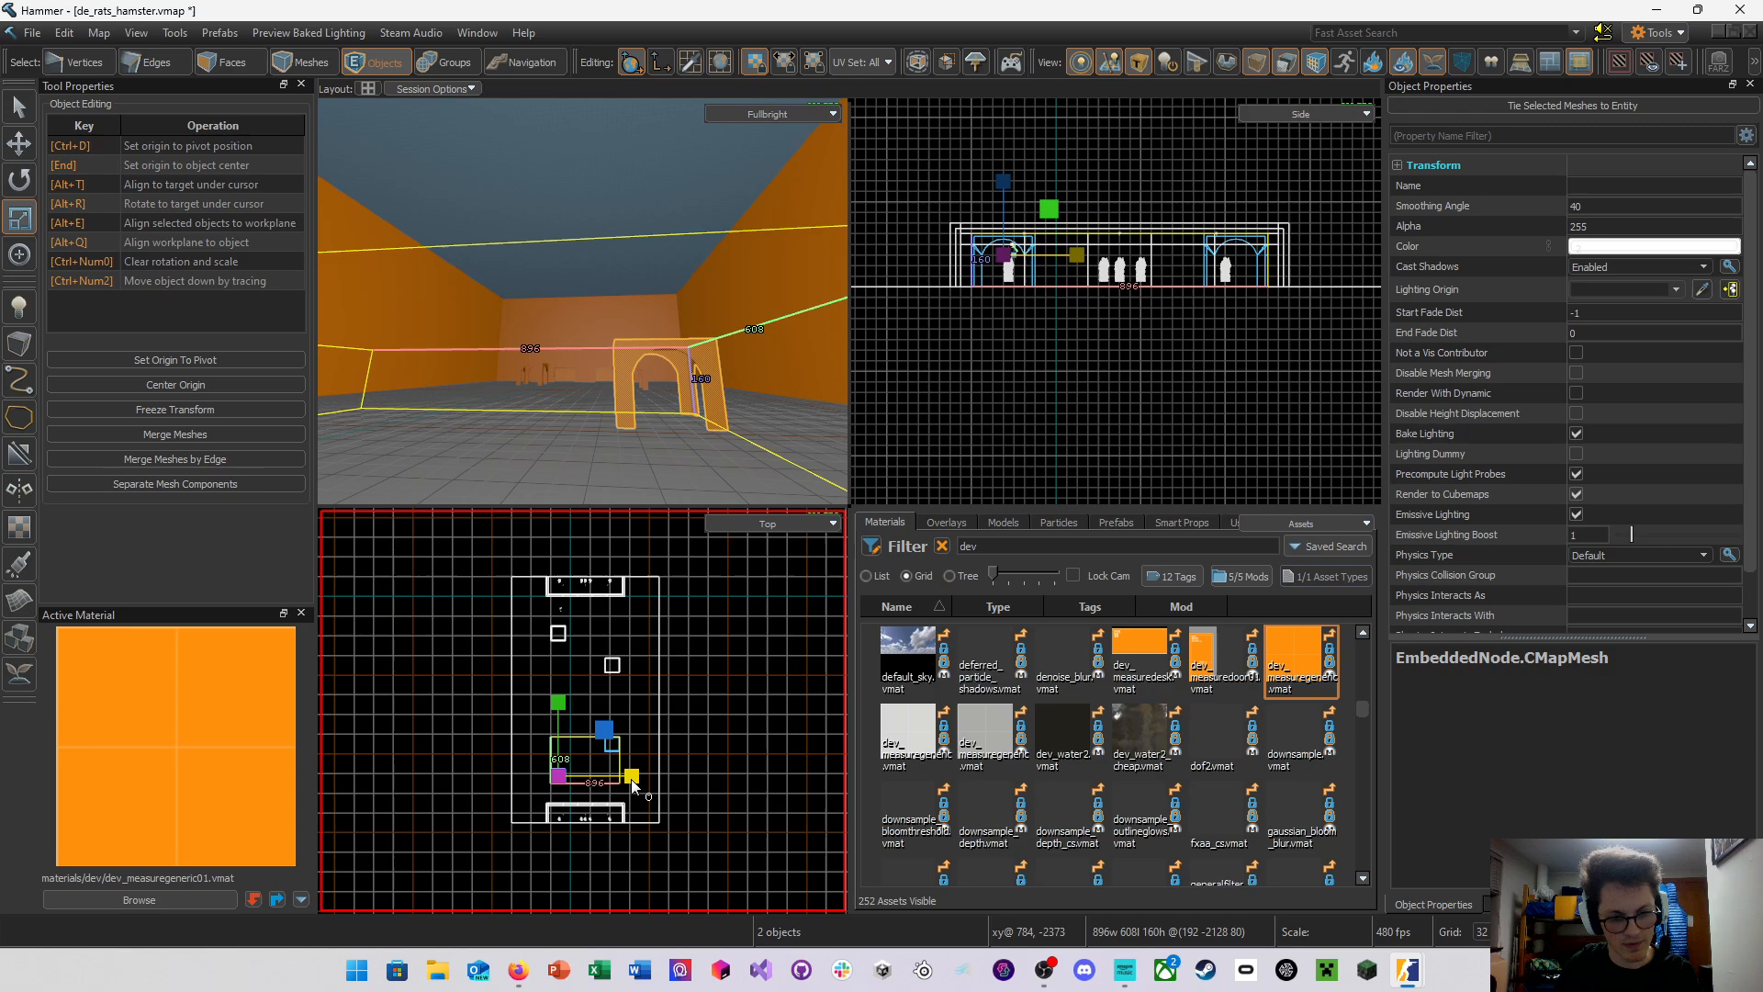
mouse_move(631, 779)
mouse_down()
mouse_move(558, 787)
mouse_move(632, 785)
mouse_up()
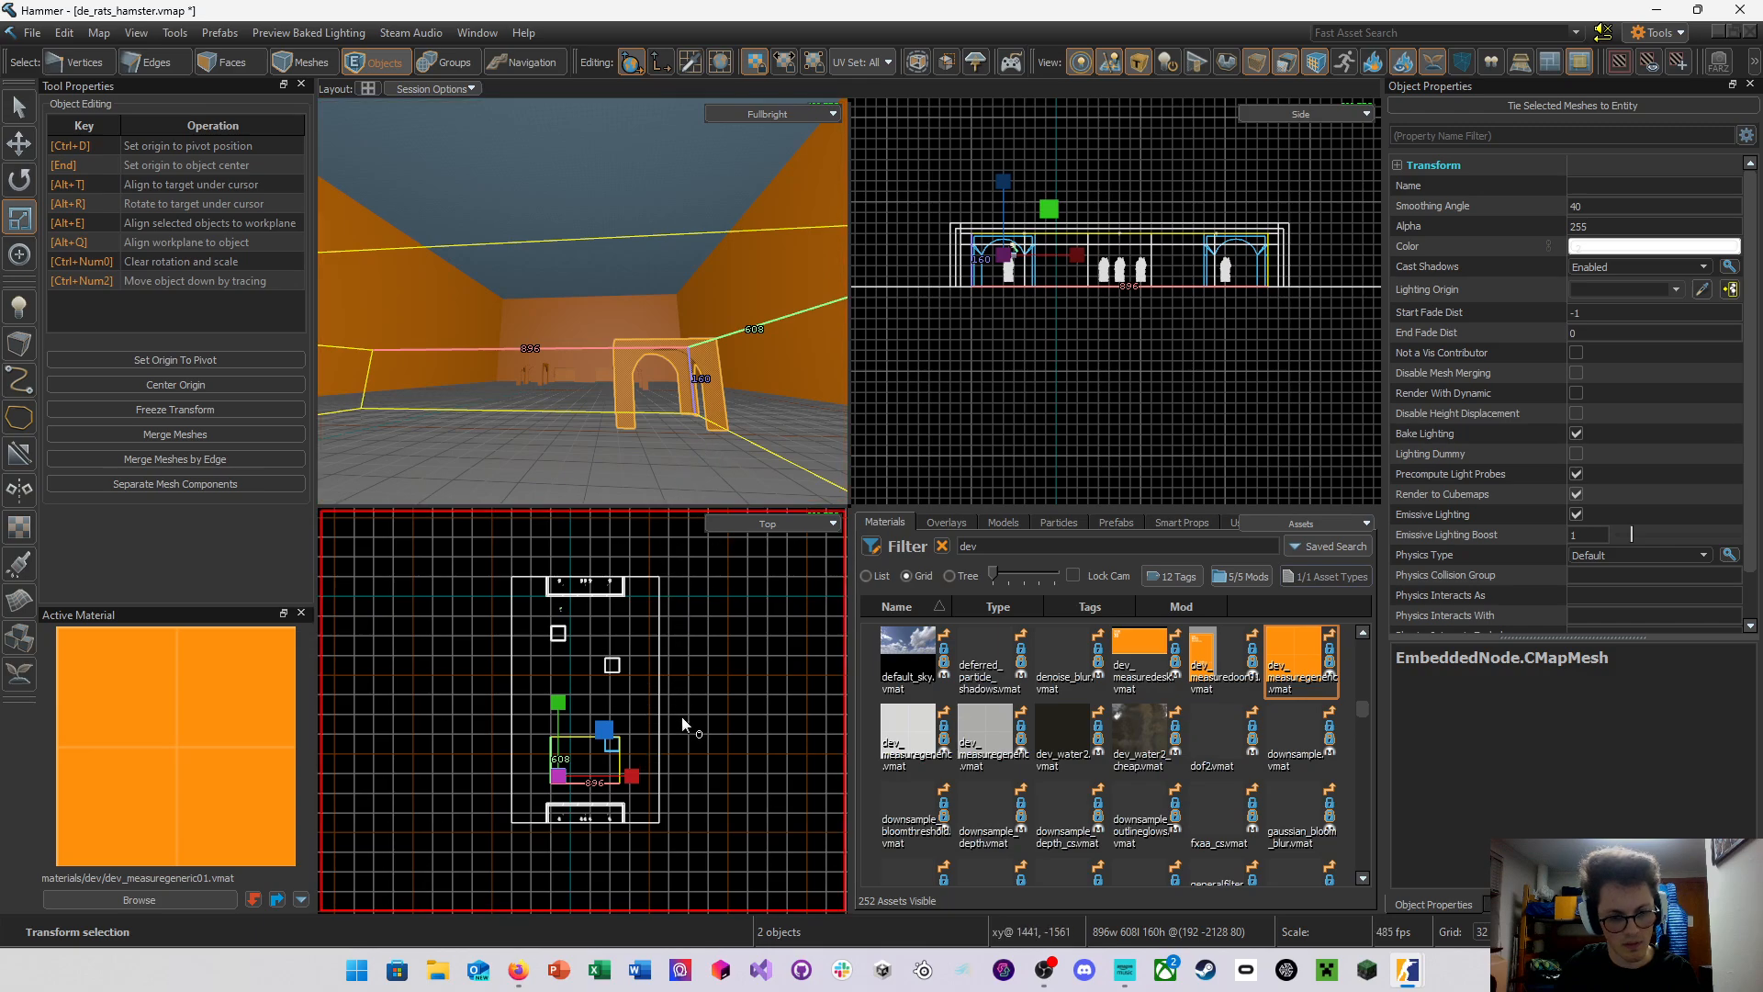
key(e)
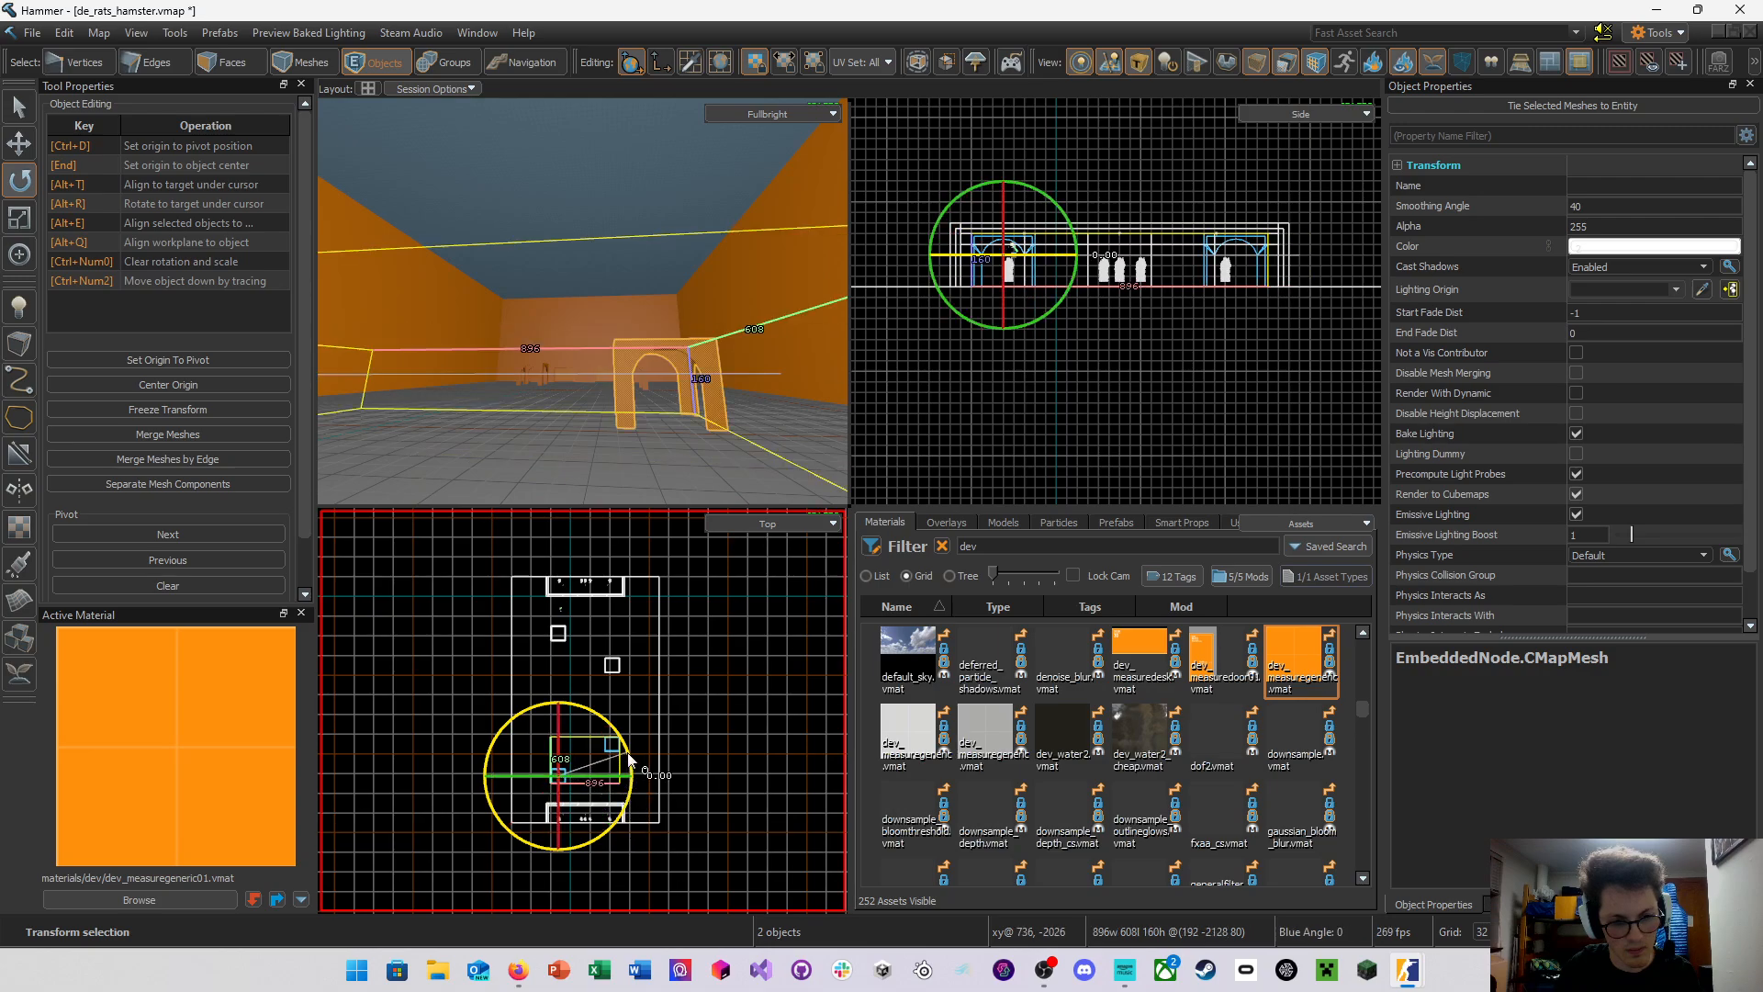
Check the mirrored arch structures in the maximized 3D viewport and save the map
key(w)
right_drag(597, 308, 582, 301)
key(w)
key(ctrl+space)
key(w)
right_drag(654, 418, 850, 506)
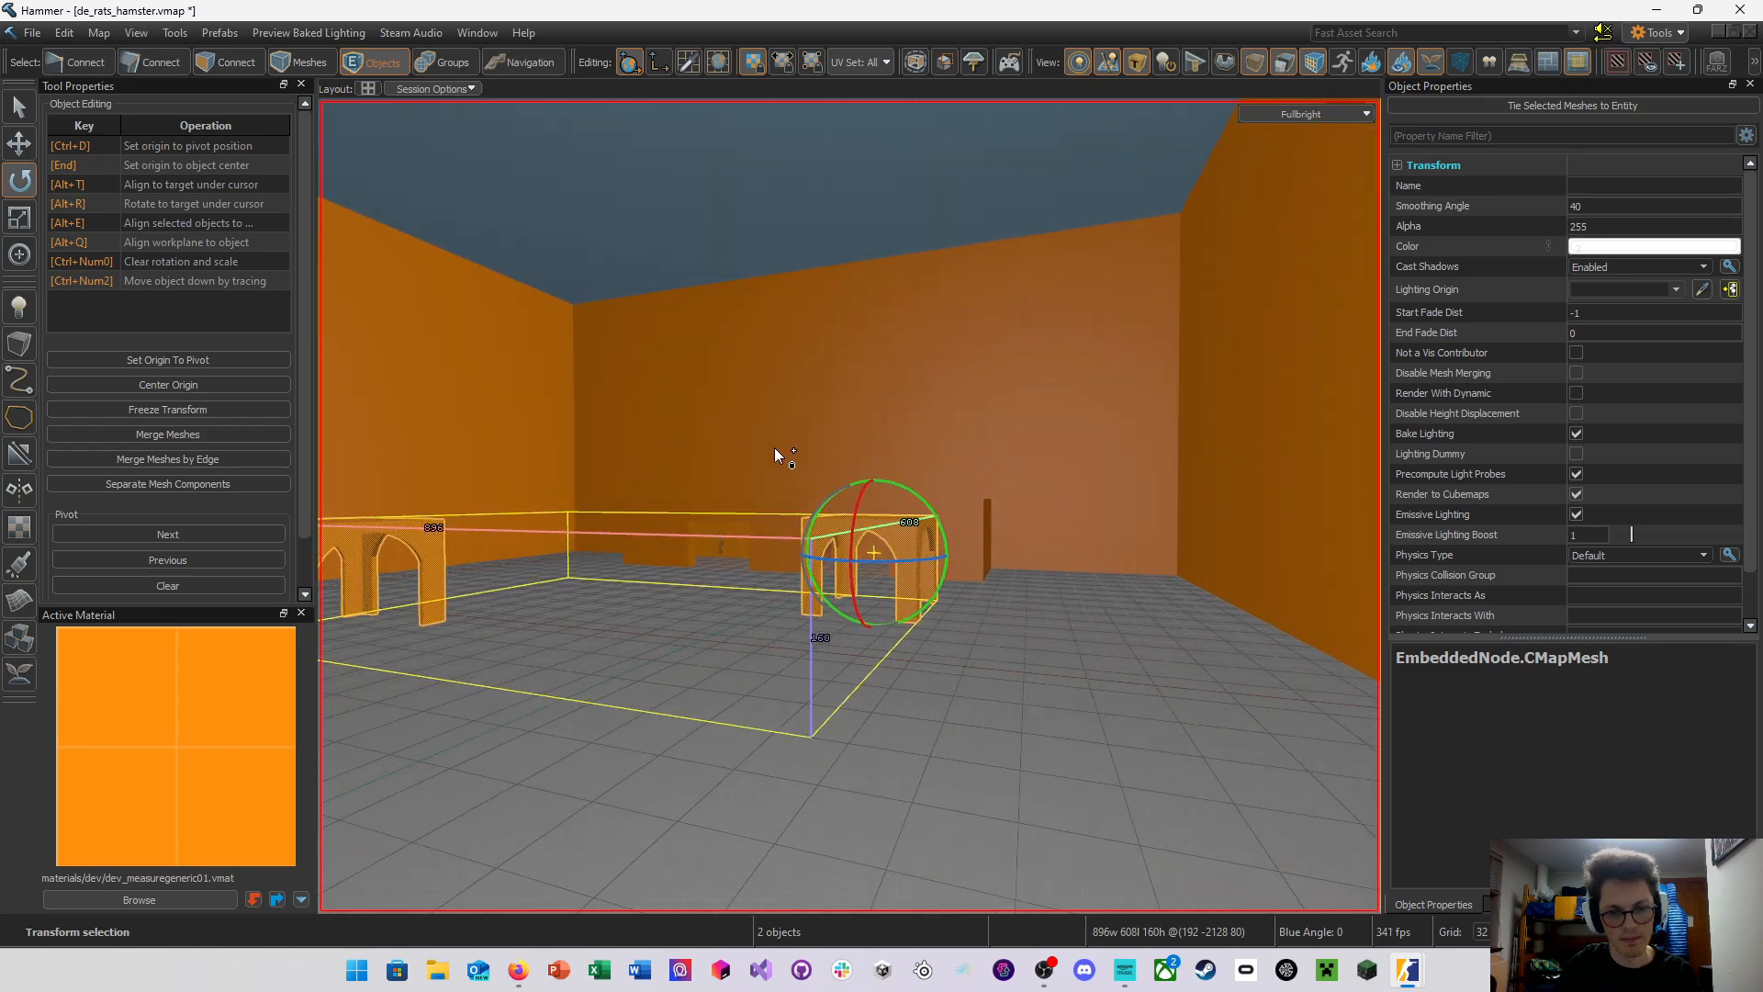
key(ctrl+s)
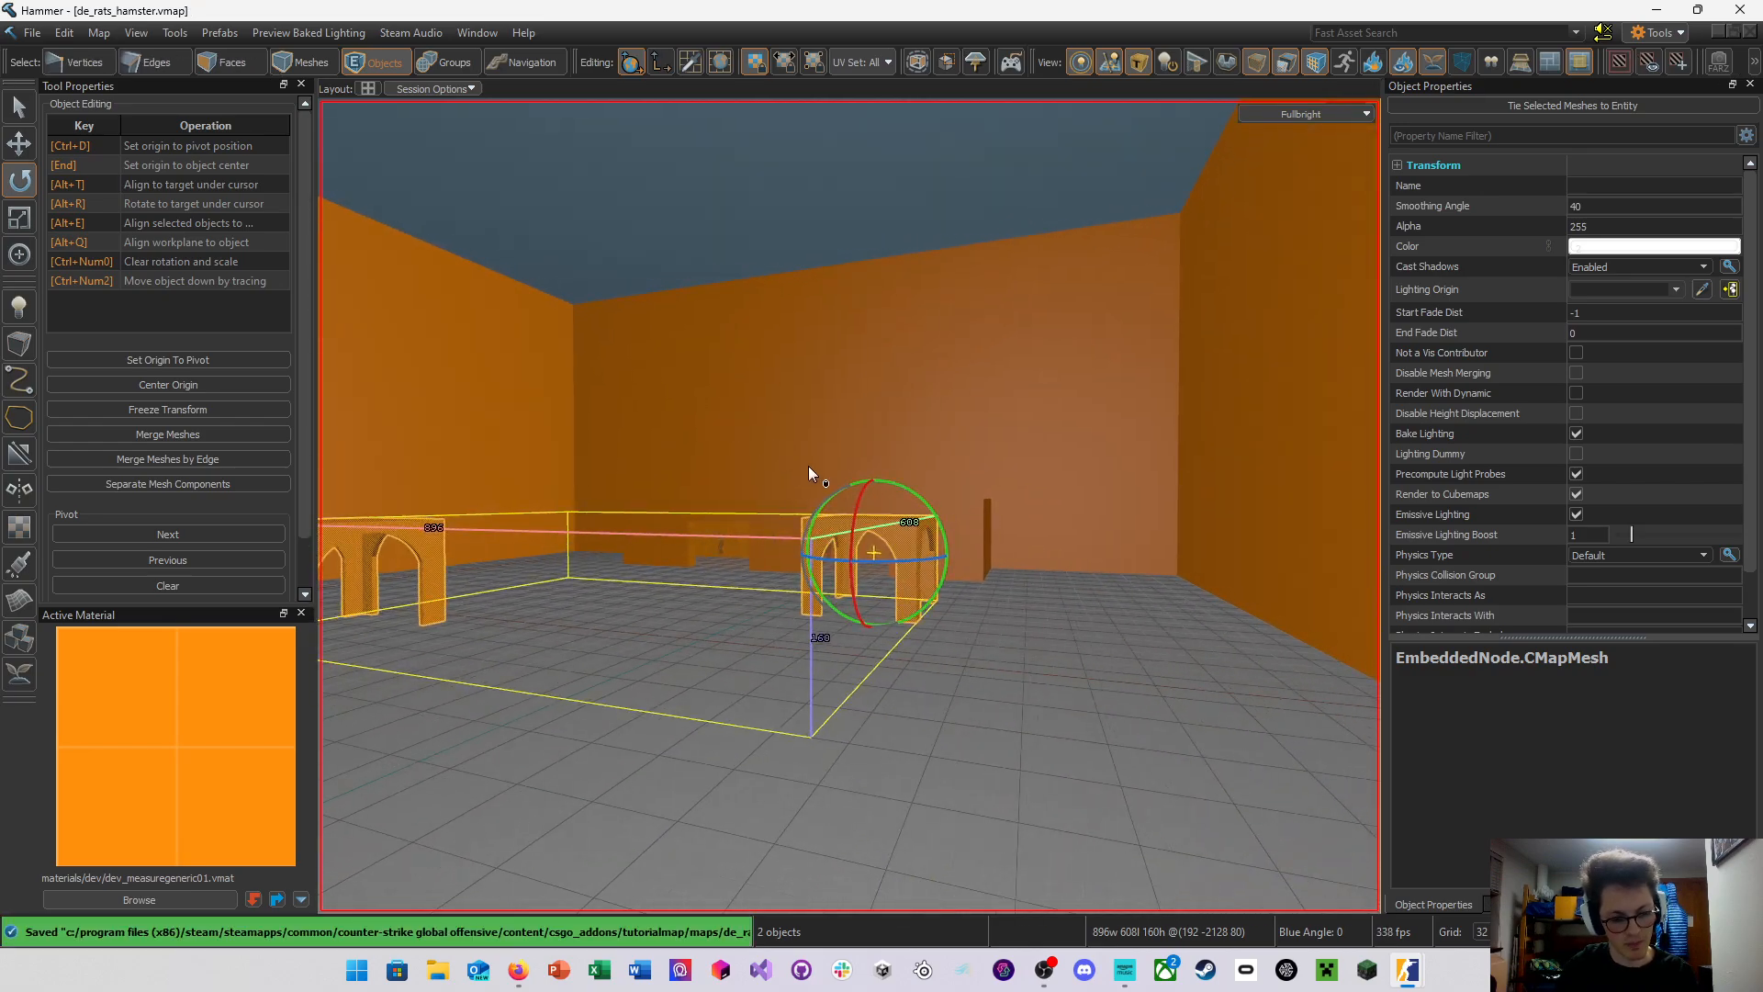
Start the block tool for the empty long side wall and coarsen the grid from 32 to 128 units
right_drag(808, 466, 850, 506)
key(d)
key(w)
click(19, 343)
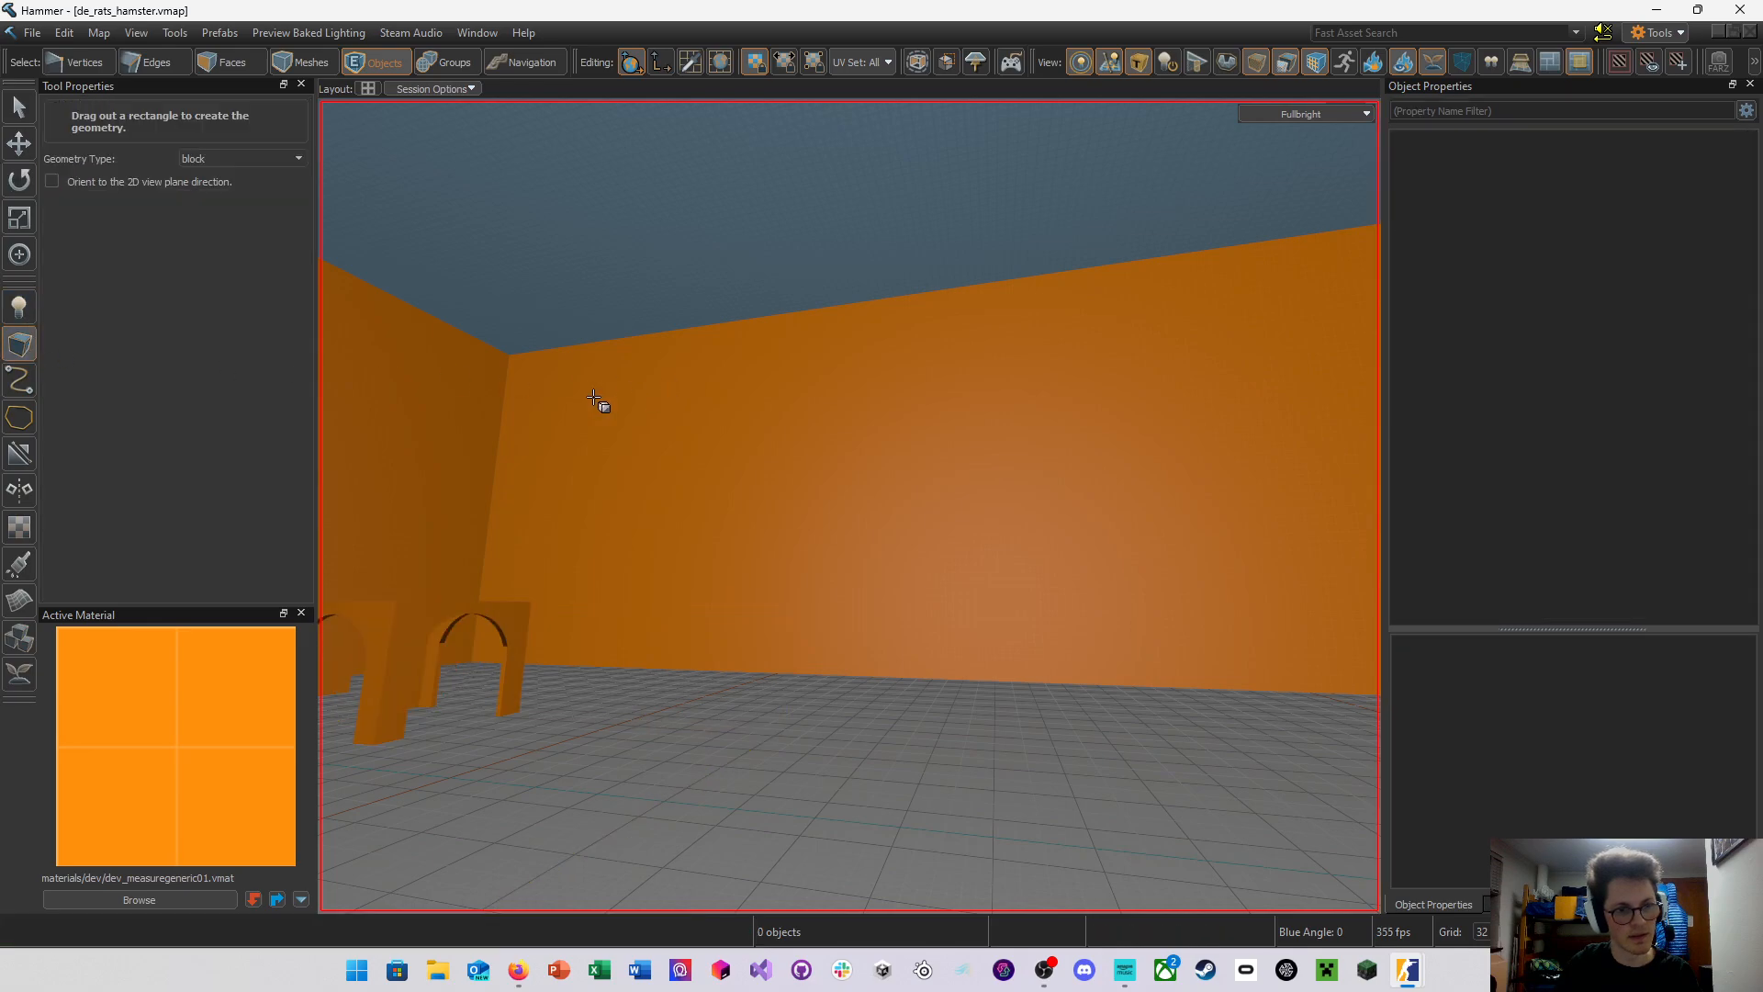
right_drag(875, 520, 849, 506)
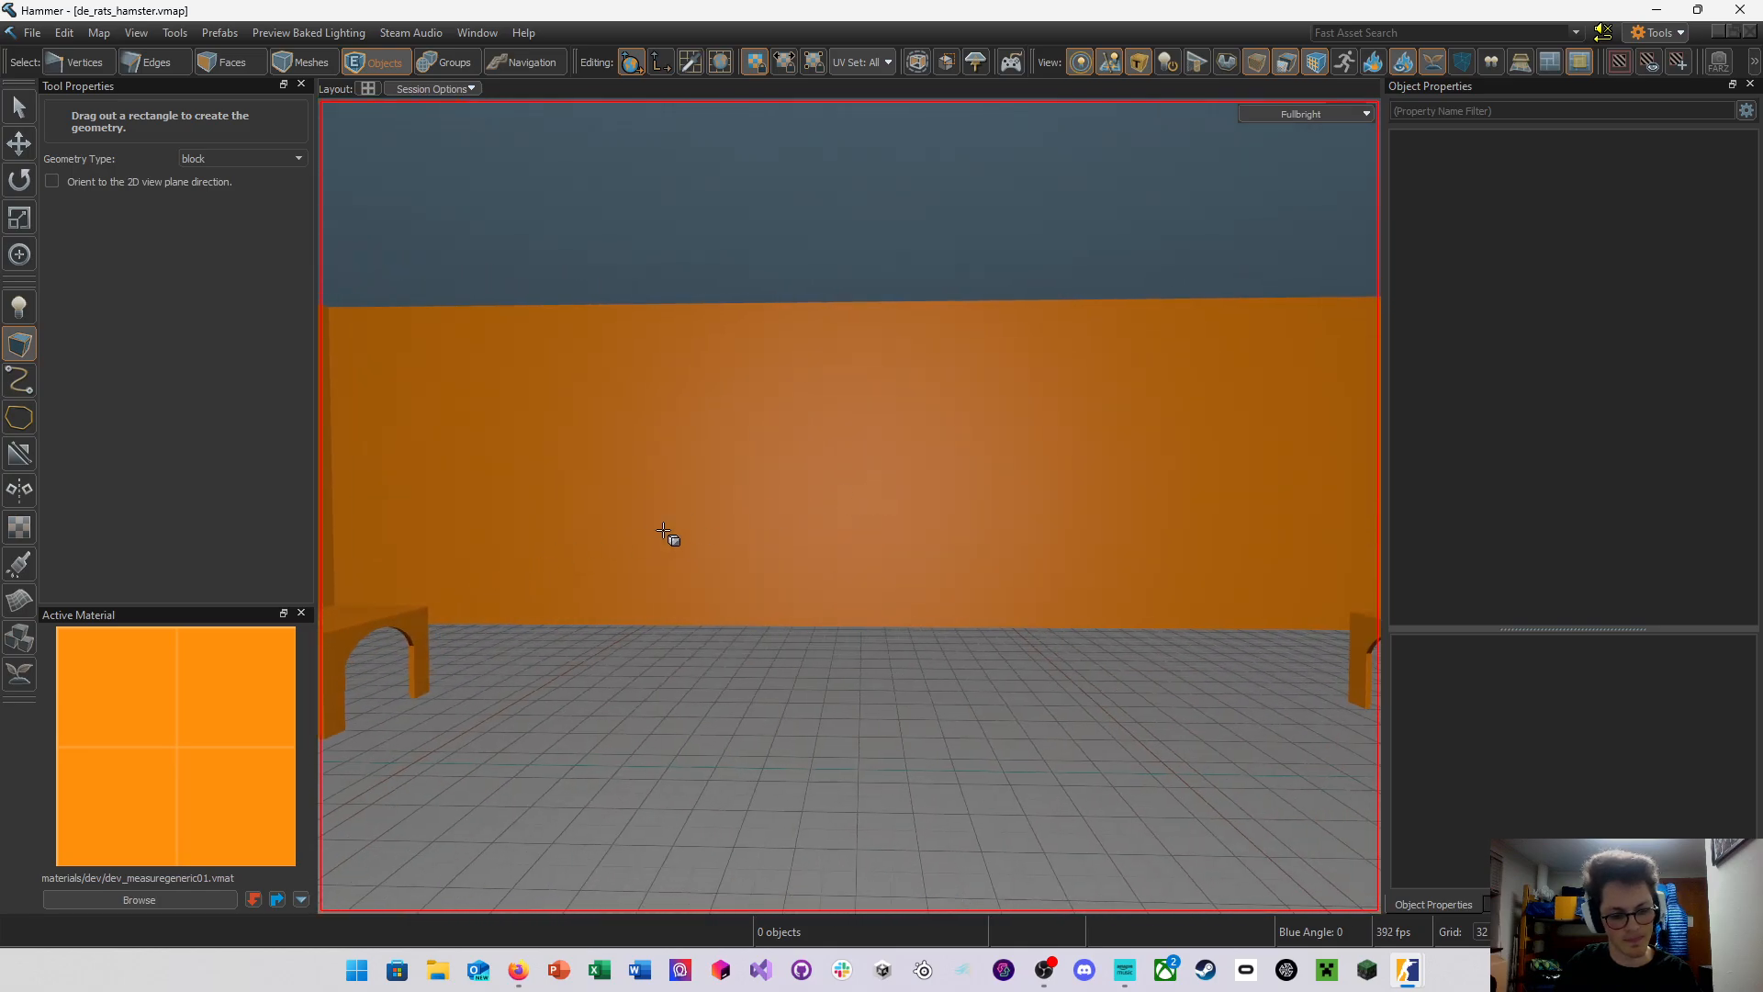
key(shift+z)
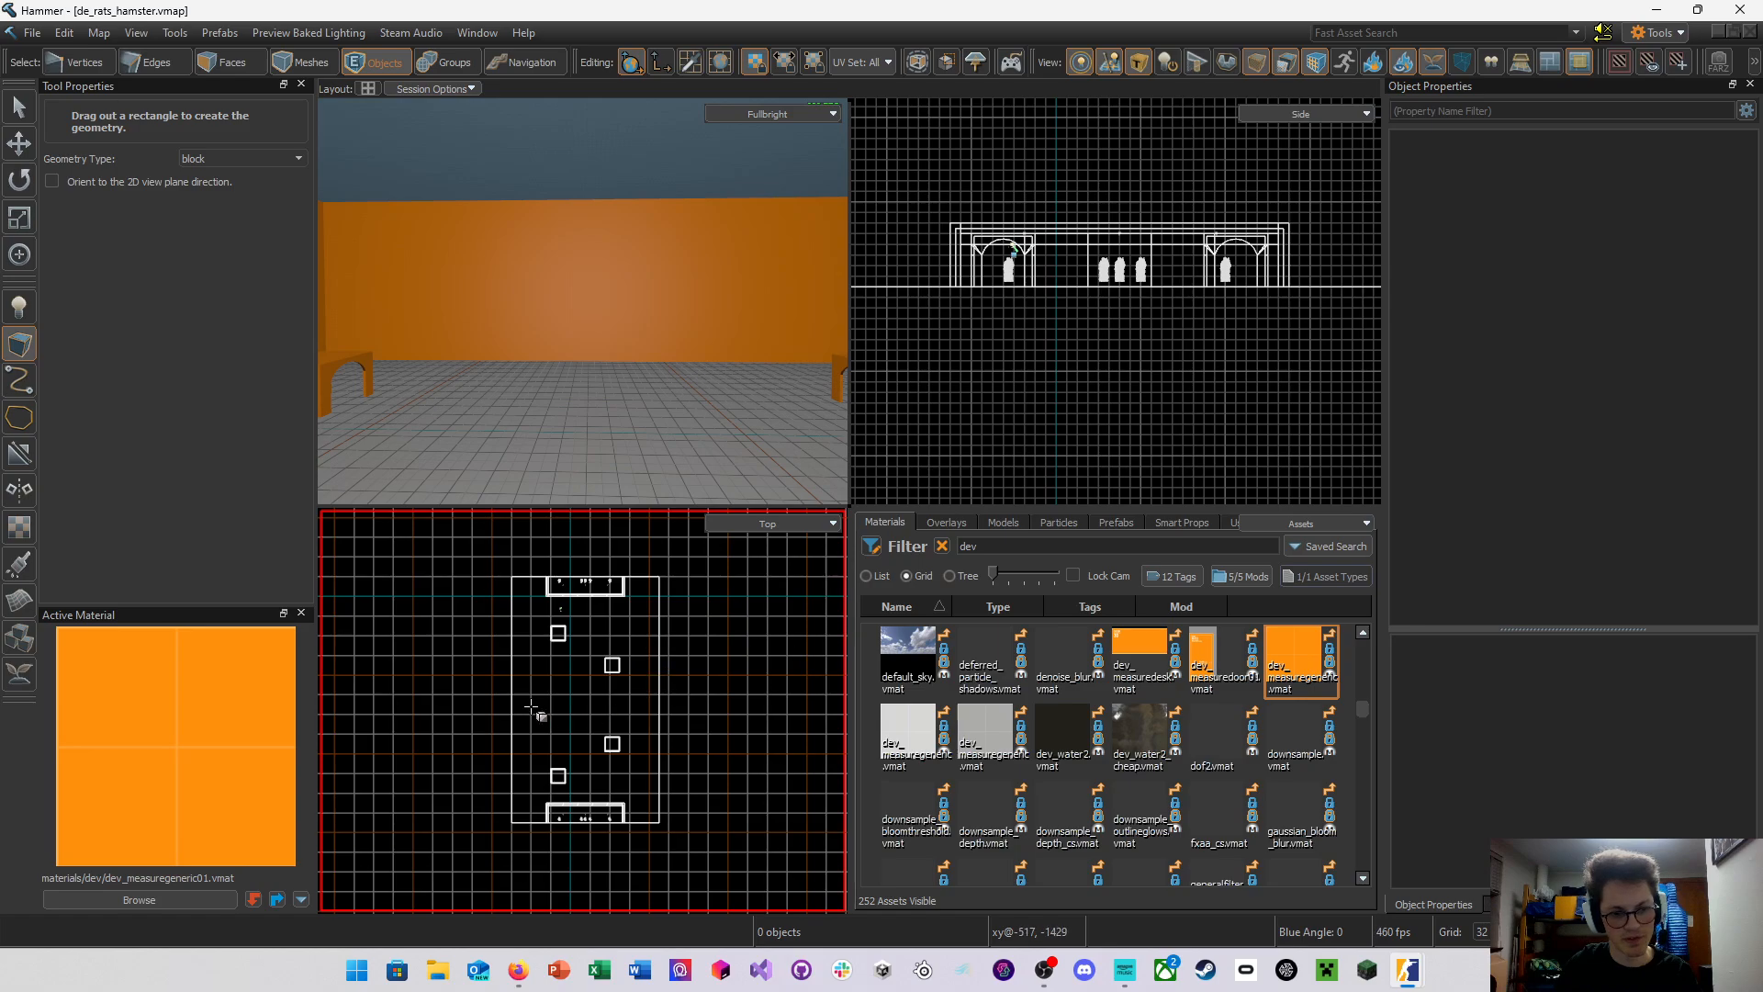
scroll(524, 732, up, 1)
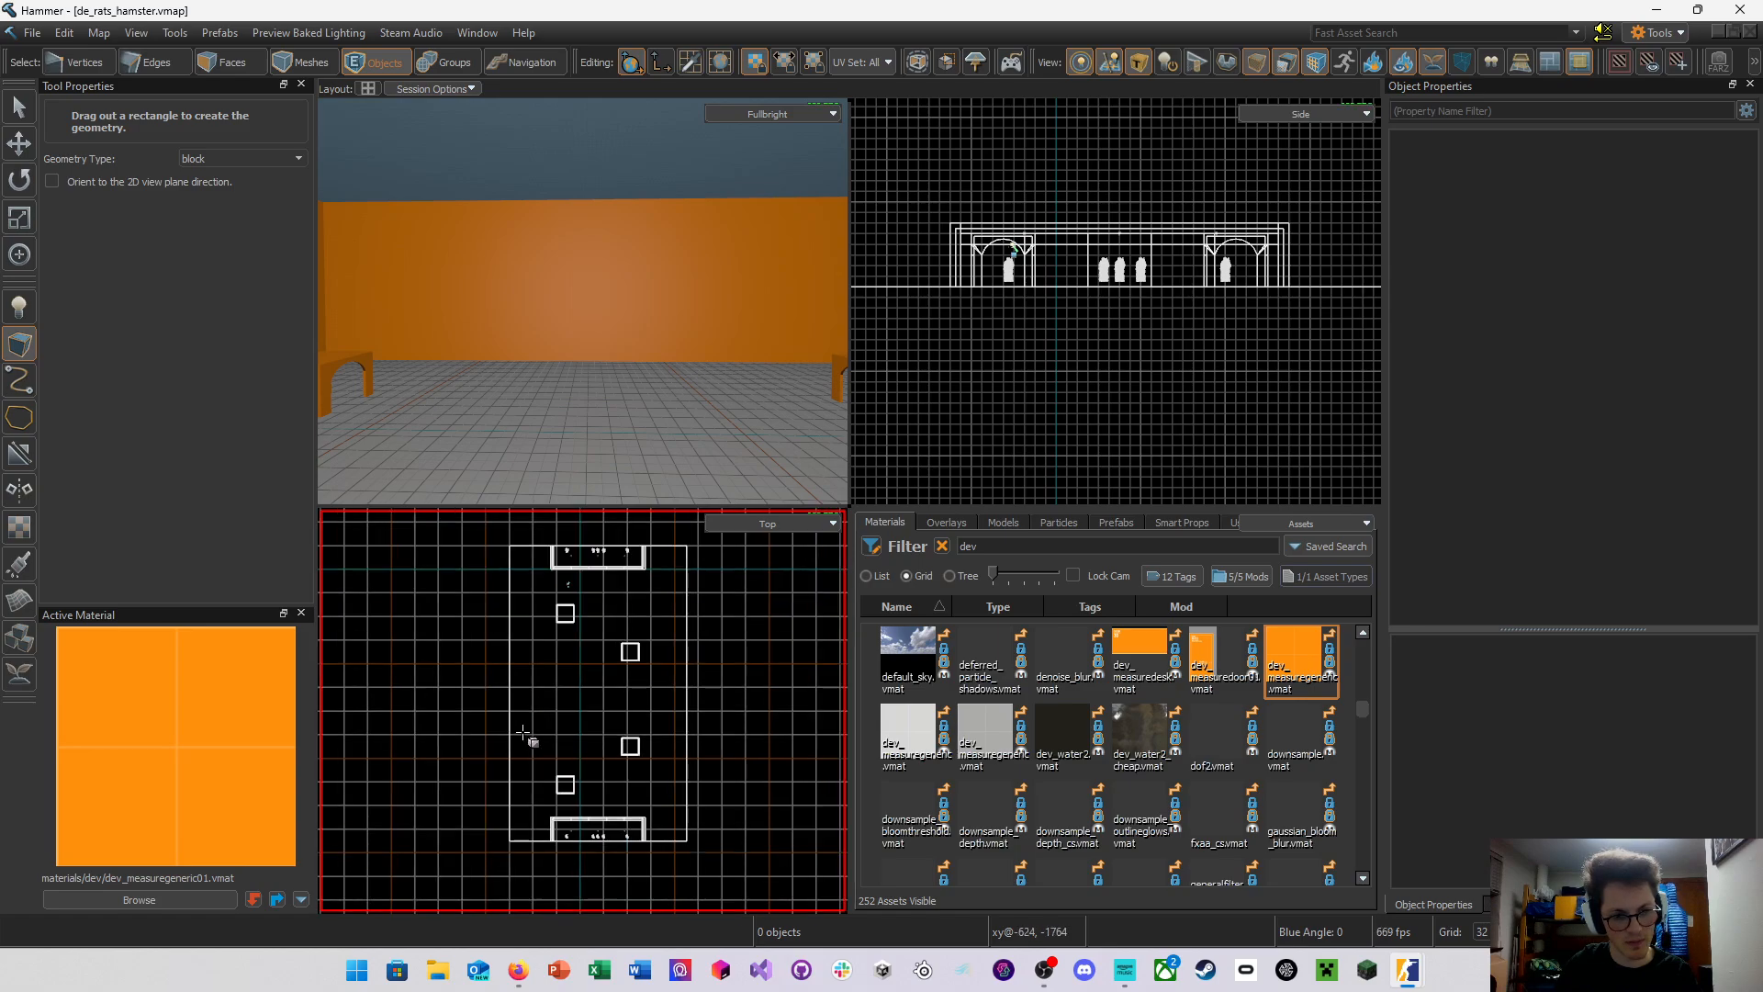
scroll(536, 743, up, 1)
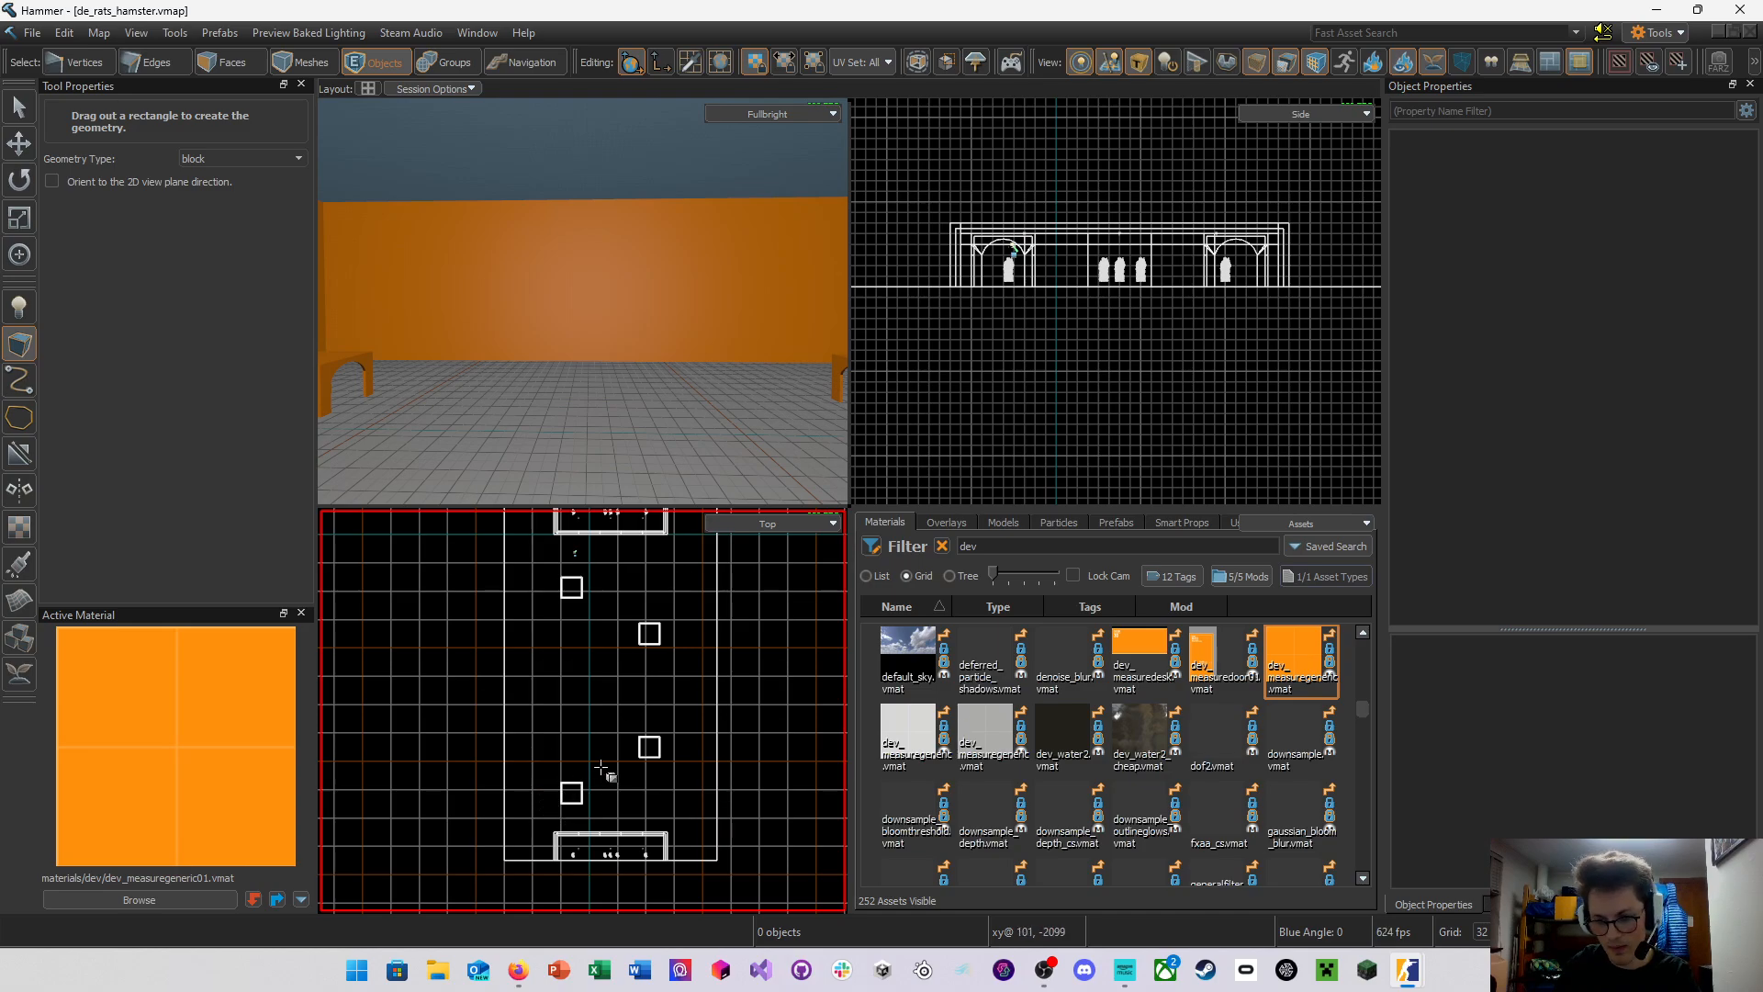
key(bracketright)
key(bracketright)
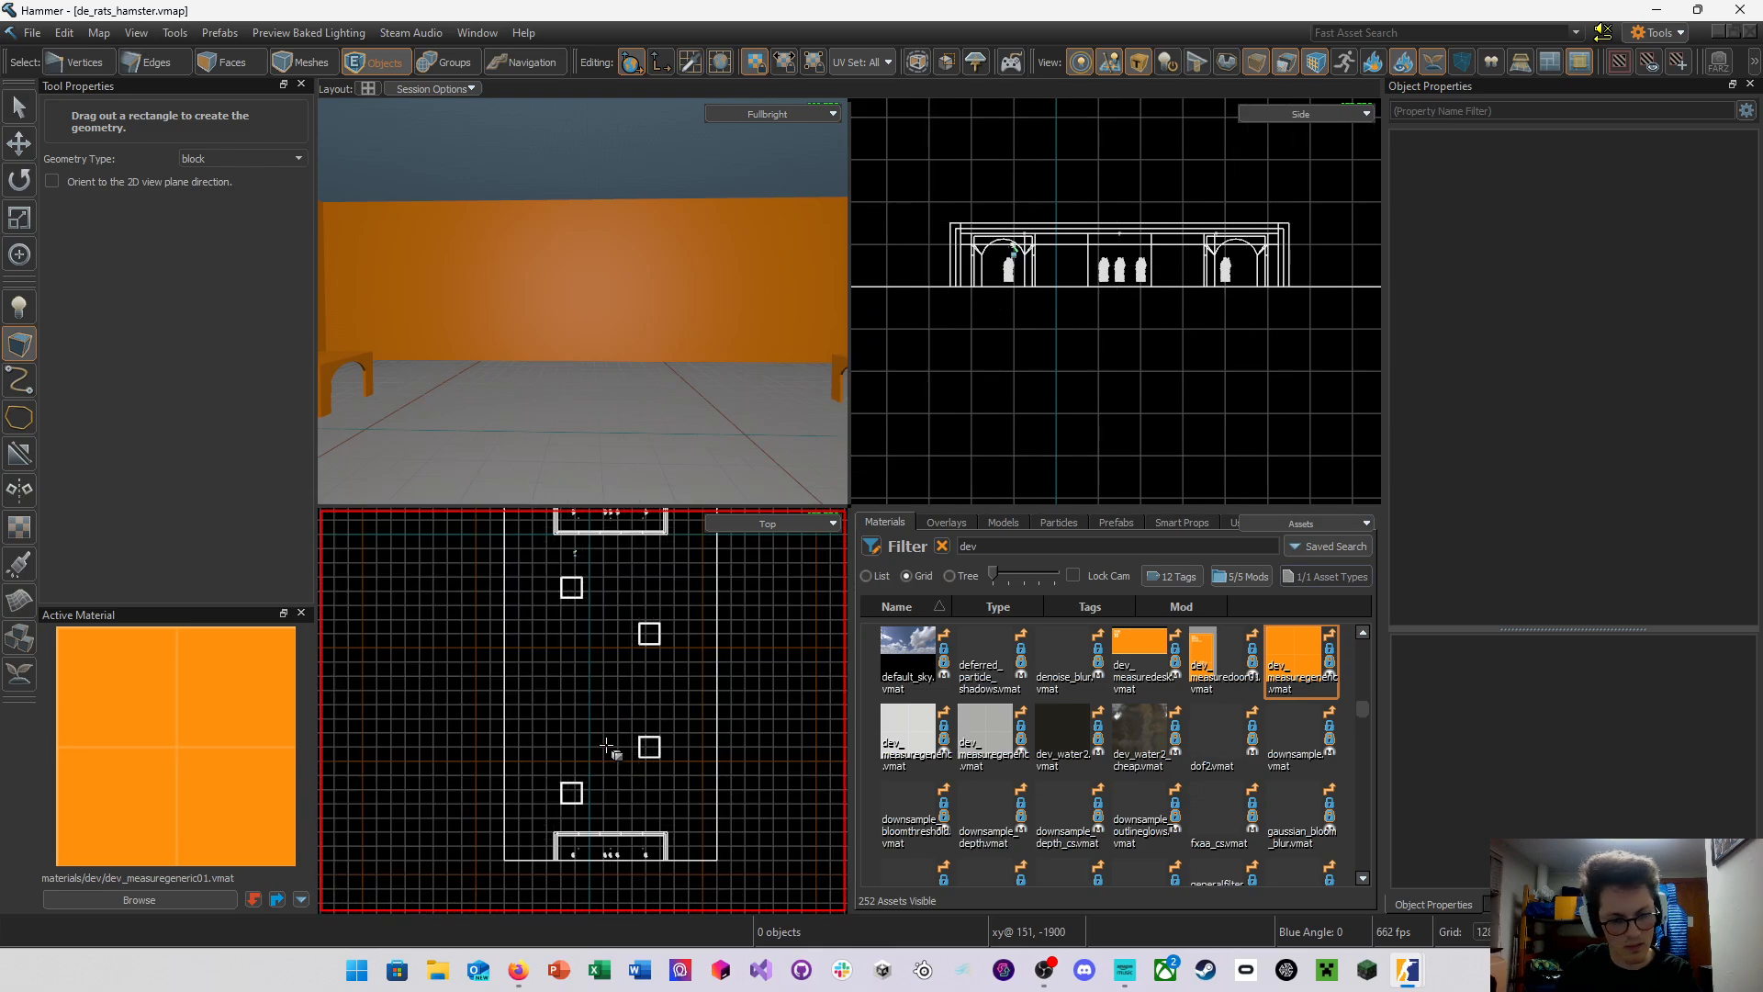
Create a block 512 wide, 1024 long and 128 high against the long side wall, midway between the two spawns
mouse_move(606, 749)
middle_down()
mouse_move(602, 802)
mouse_move(610, 744)
mouse_move(598, 791)
mouse_move(601, 768)
middle_up()
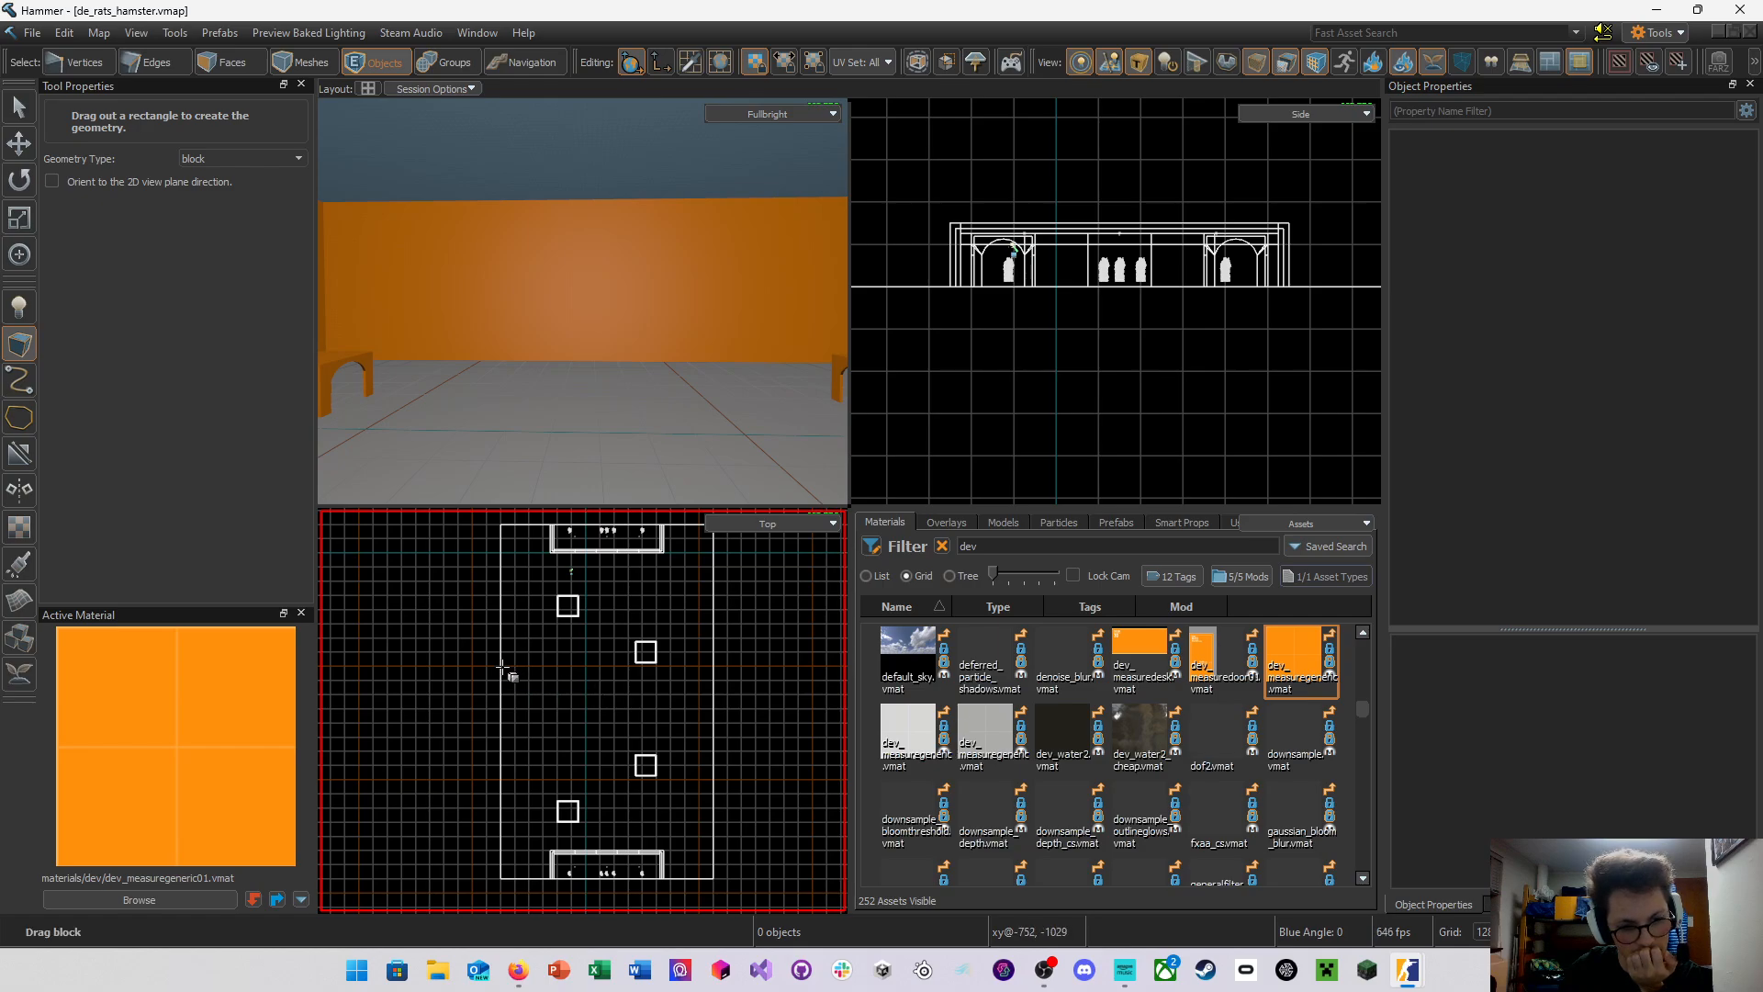
drag(503, 667, 556, 776)
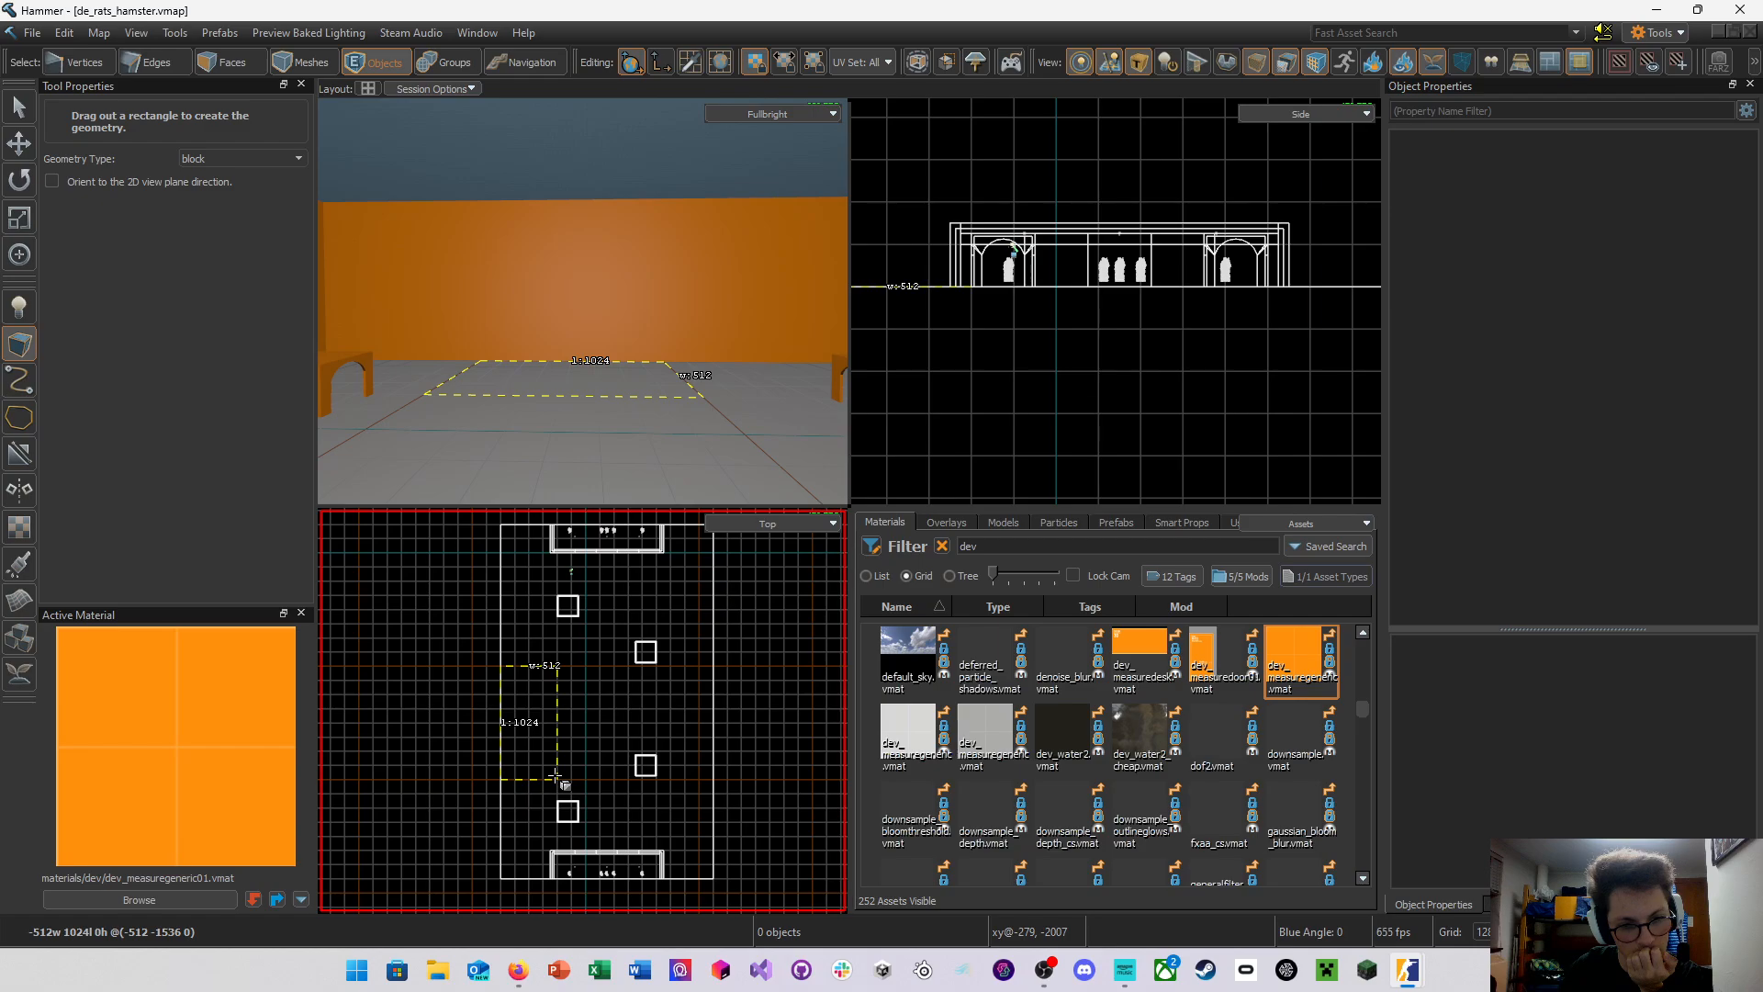
drag(556, 778, 556, 750)
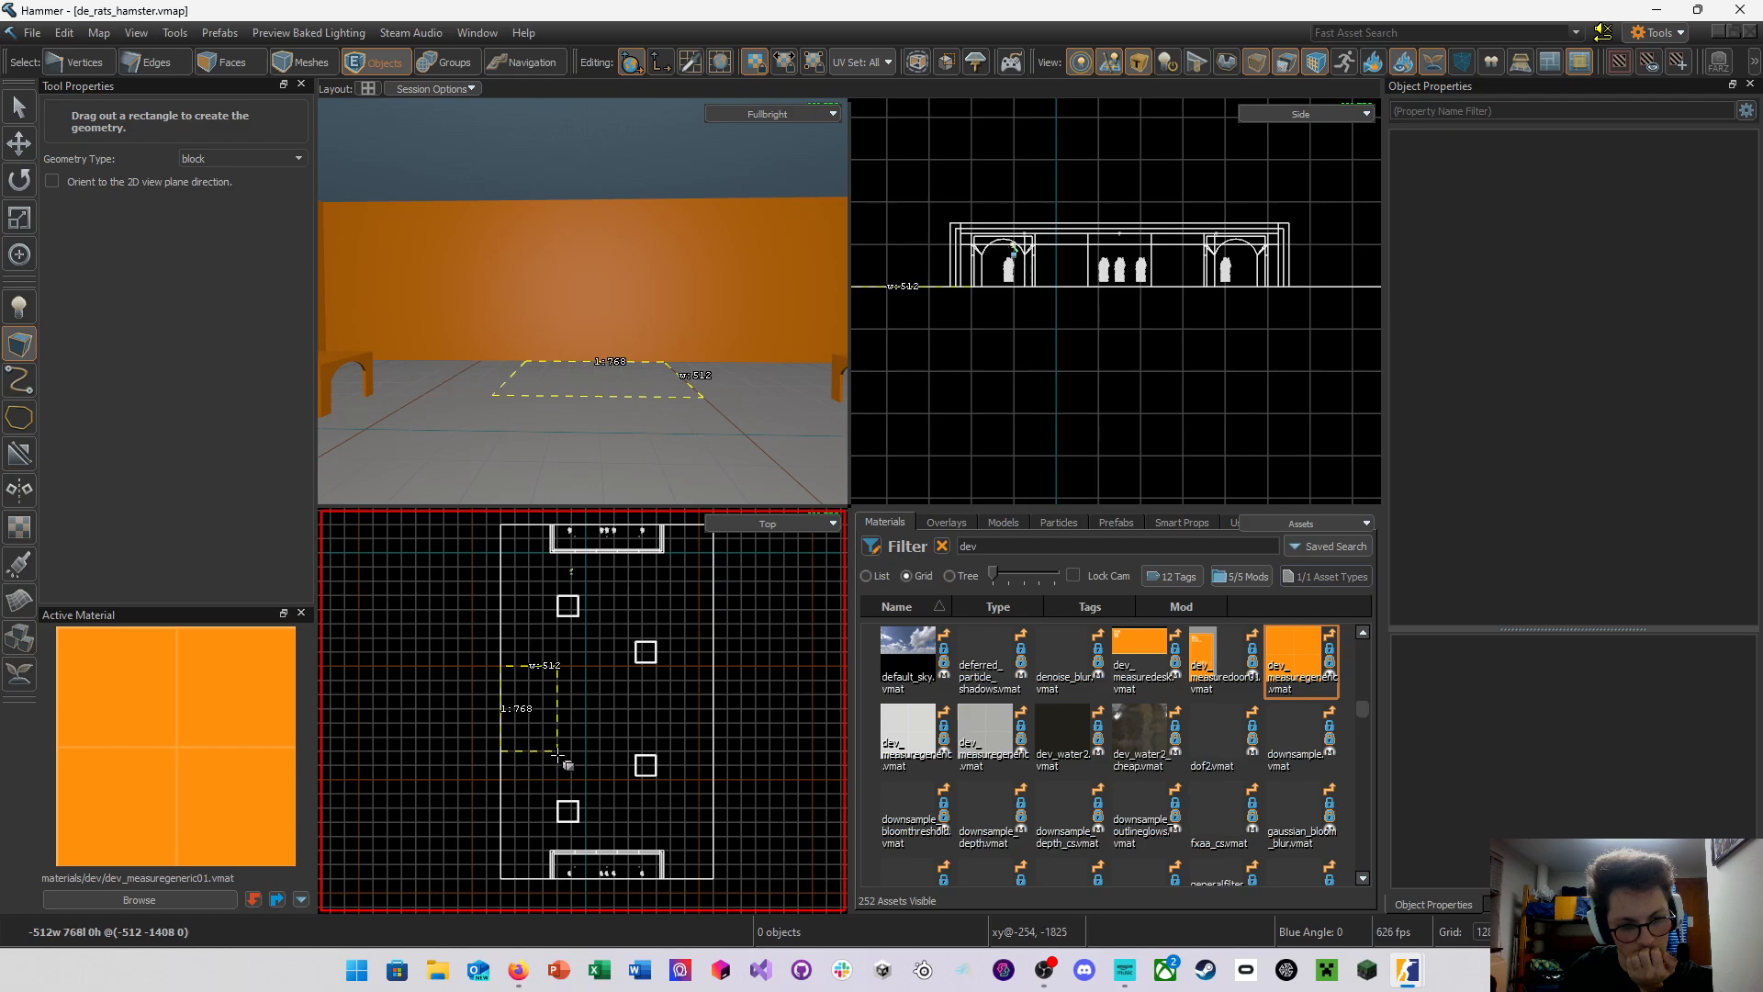
drag(556, 752, 556, 779)
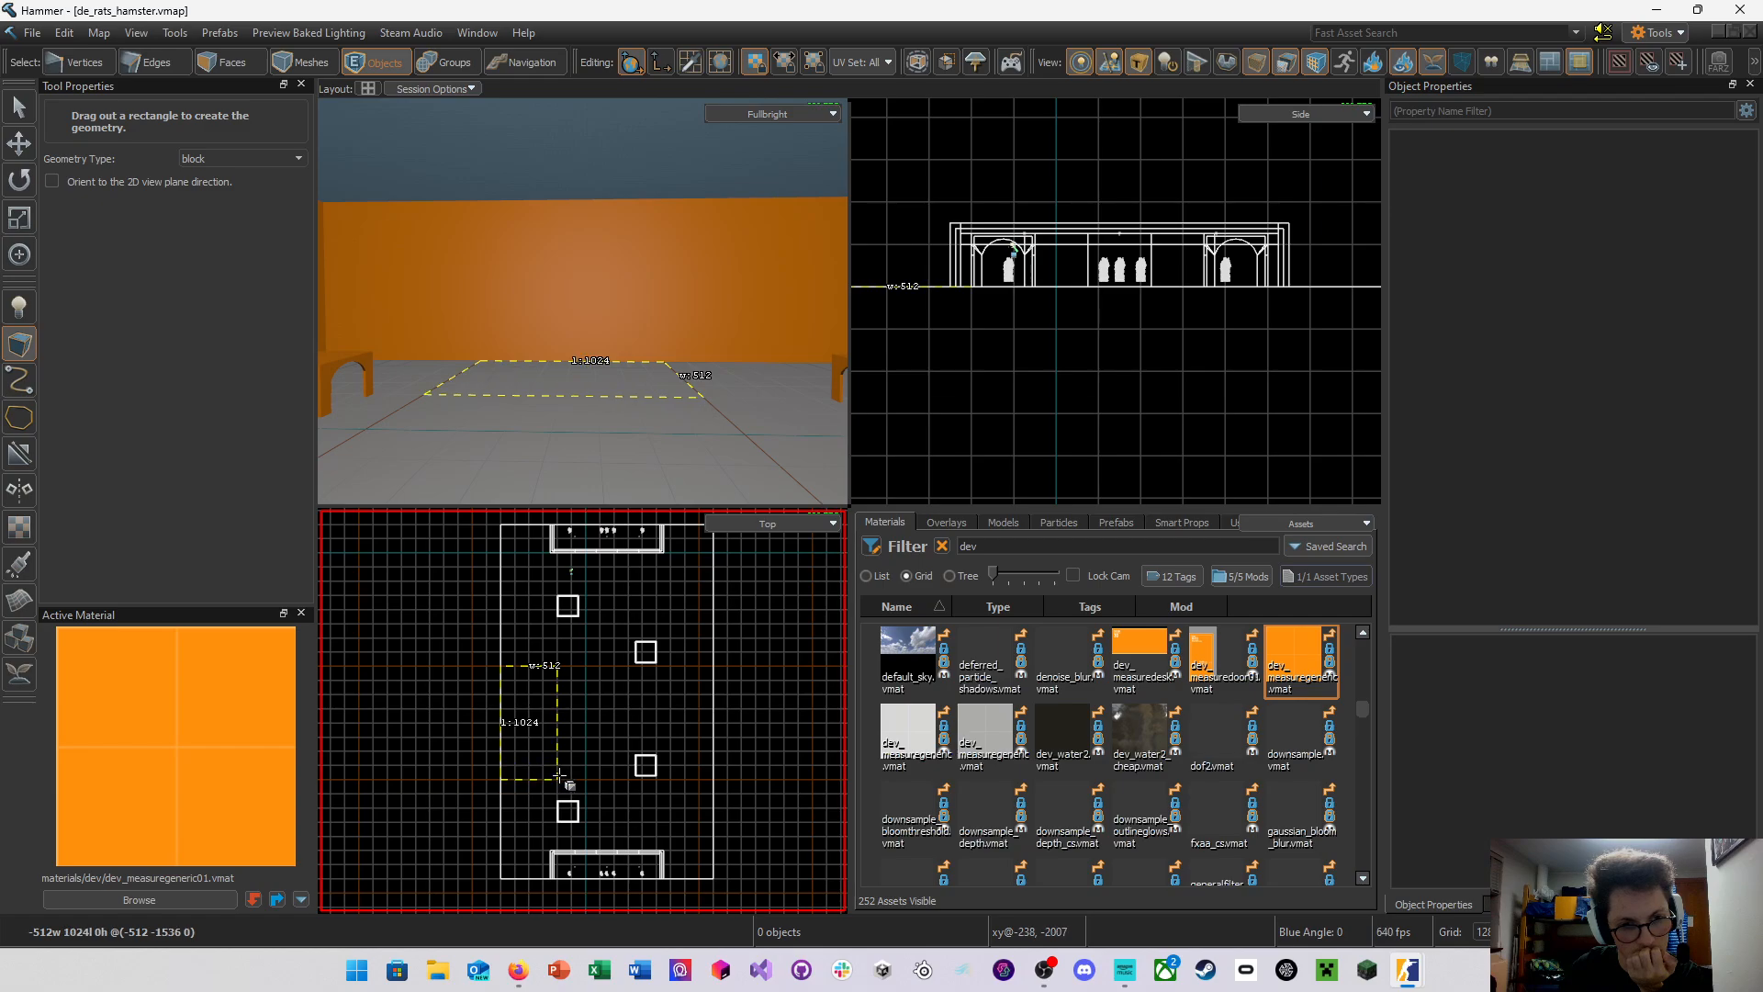
drag(564, 775, 564, 777)
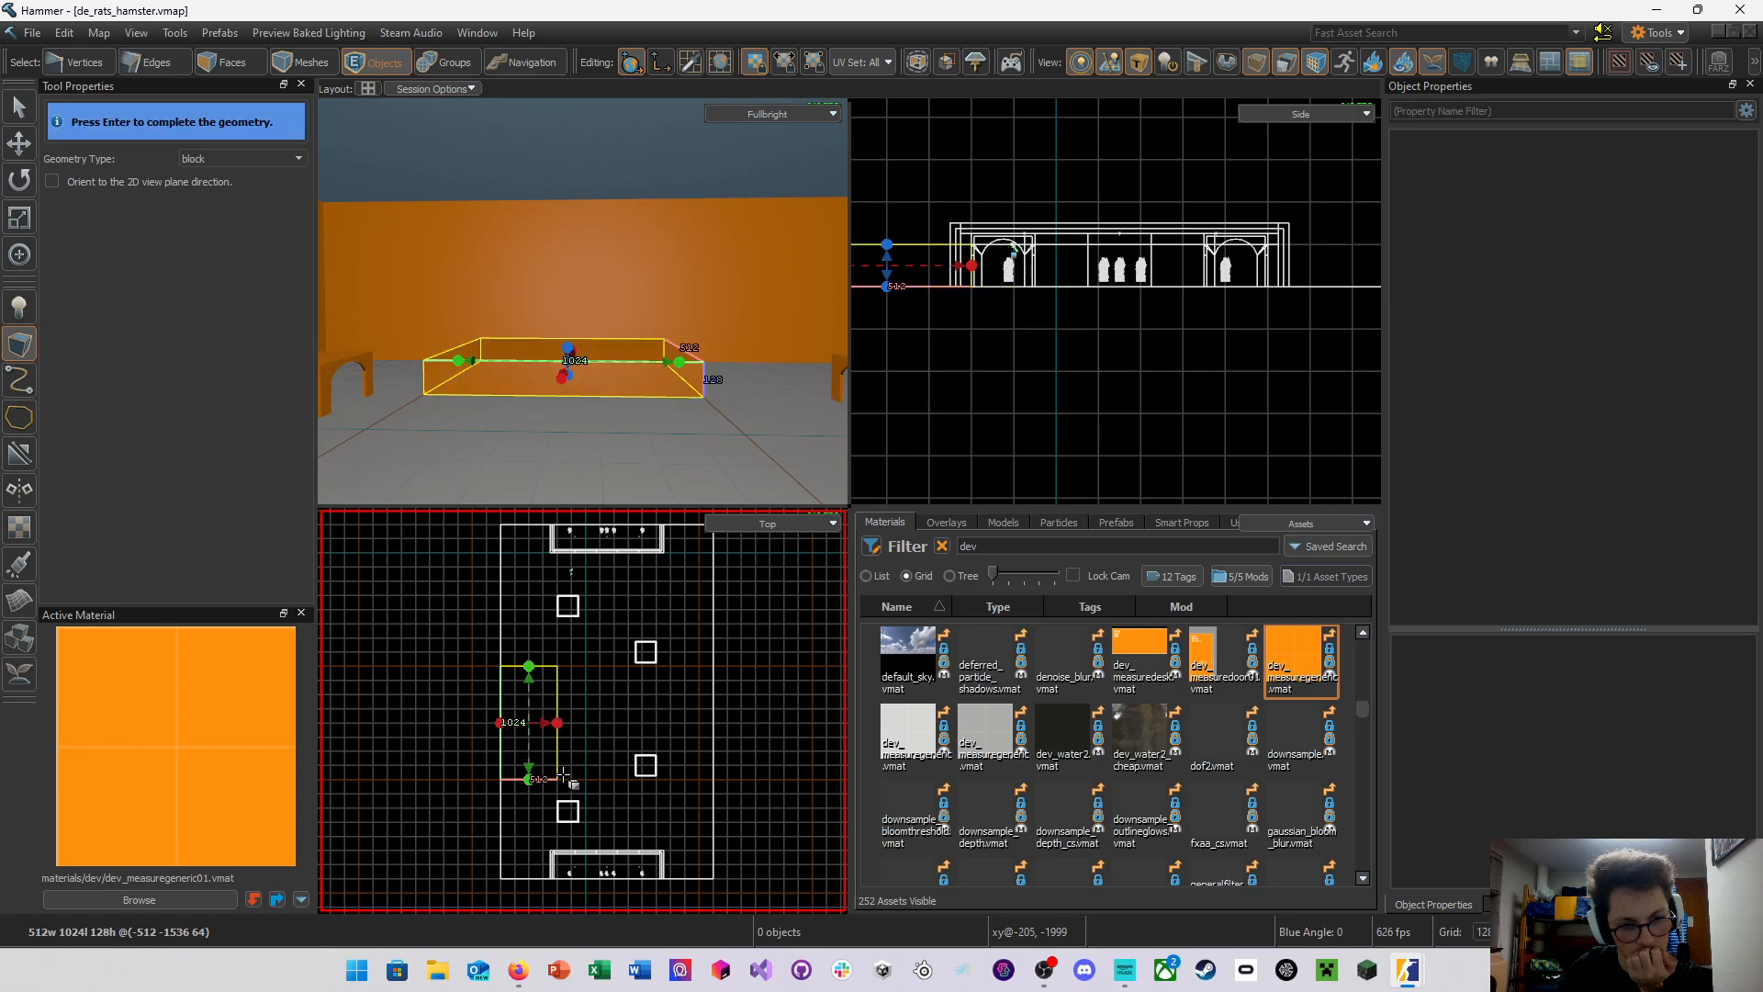
right_drag(665, 345, 583, 301)
key(shift+z)
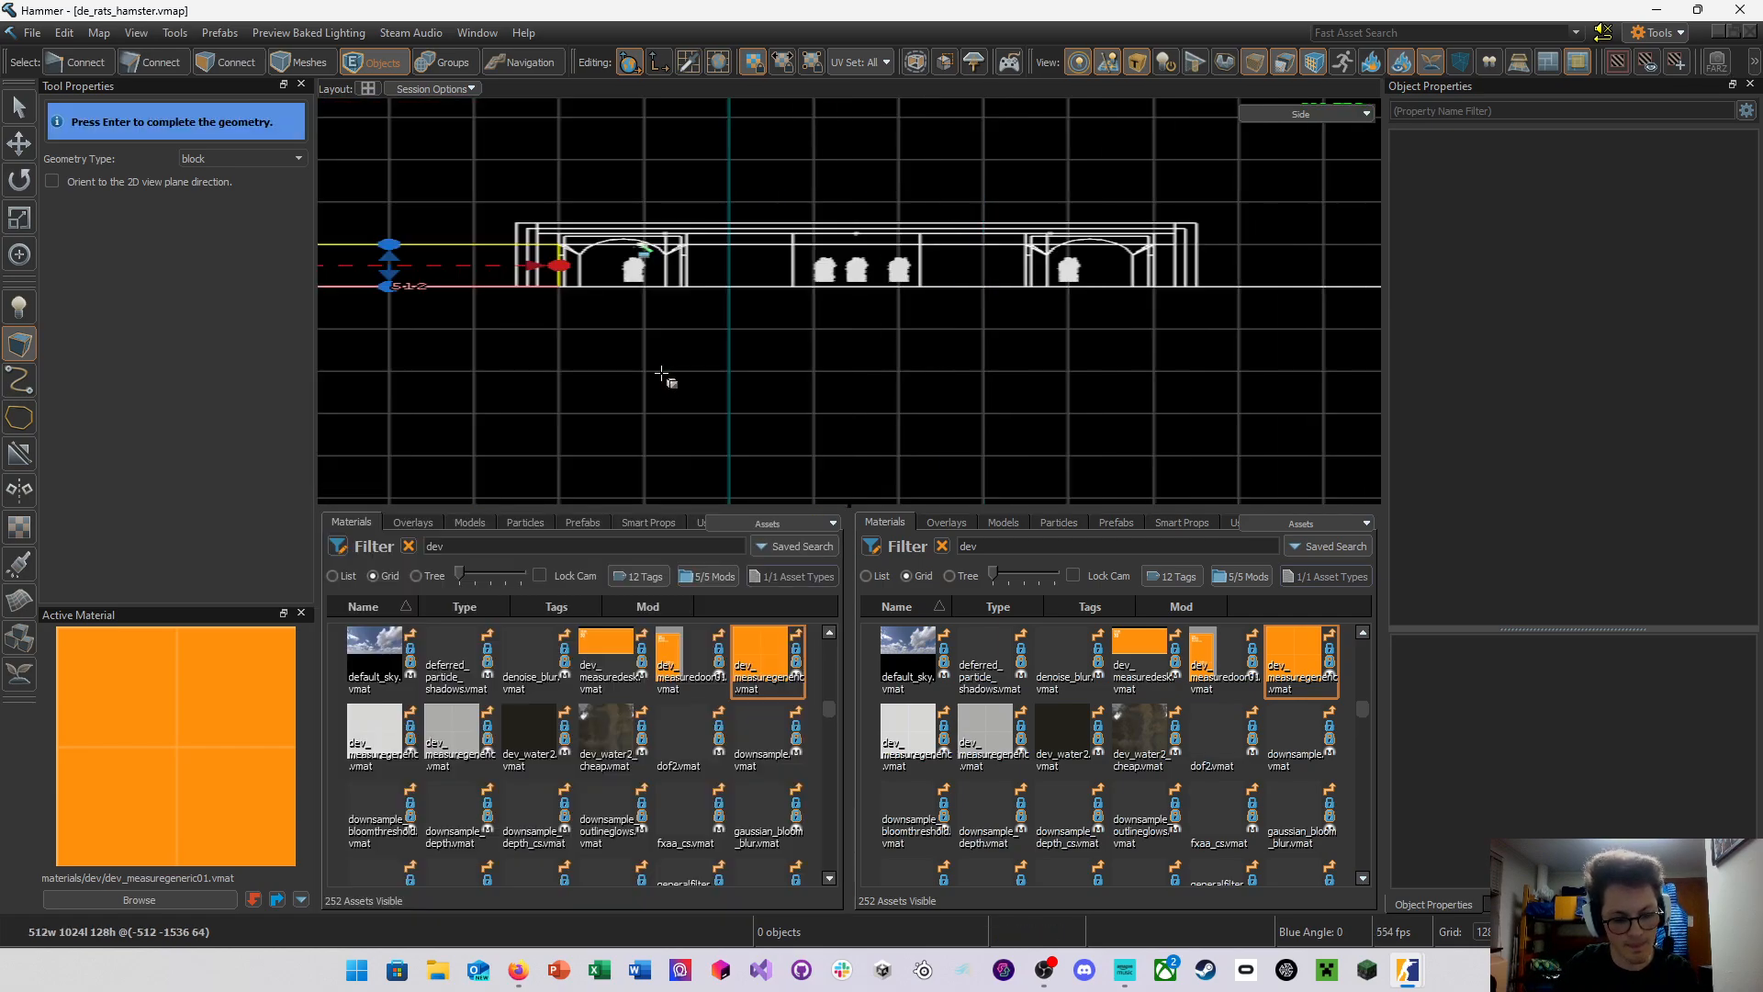
right_drag(846, 415, 850, 506)
key(s)
key(s)
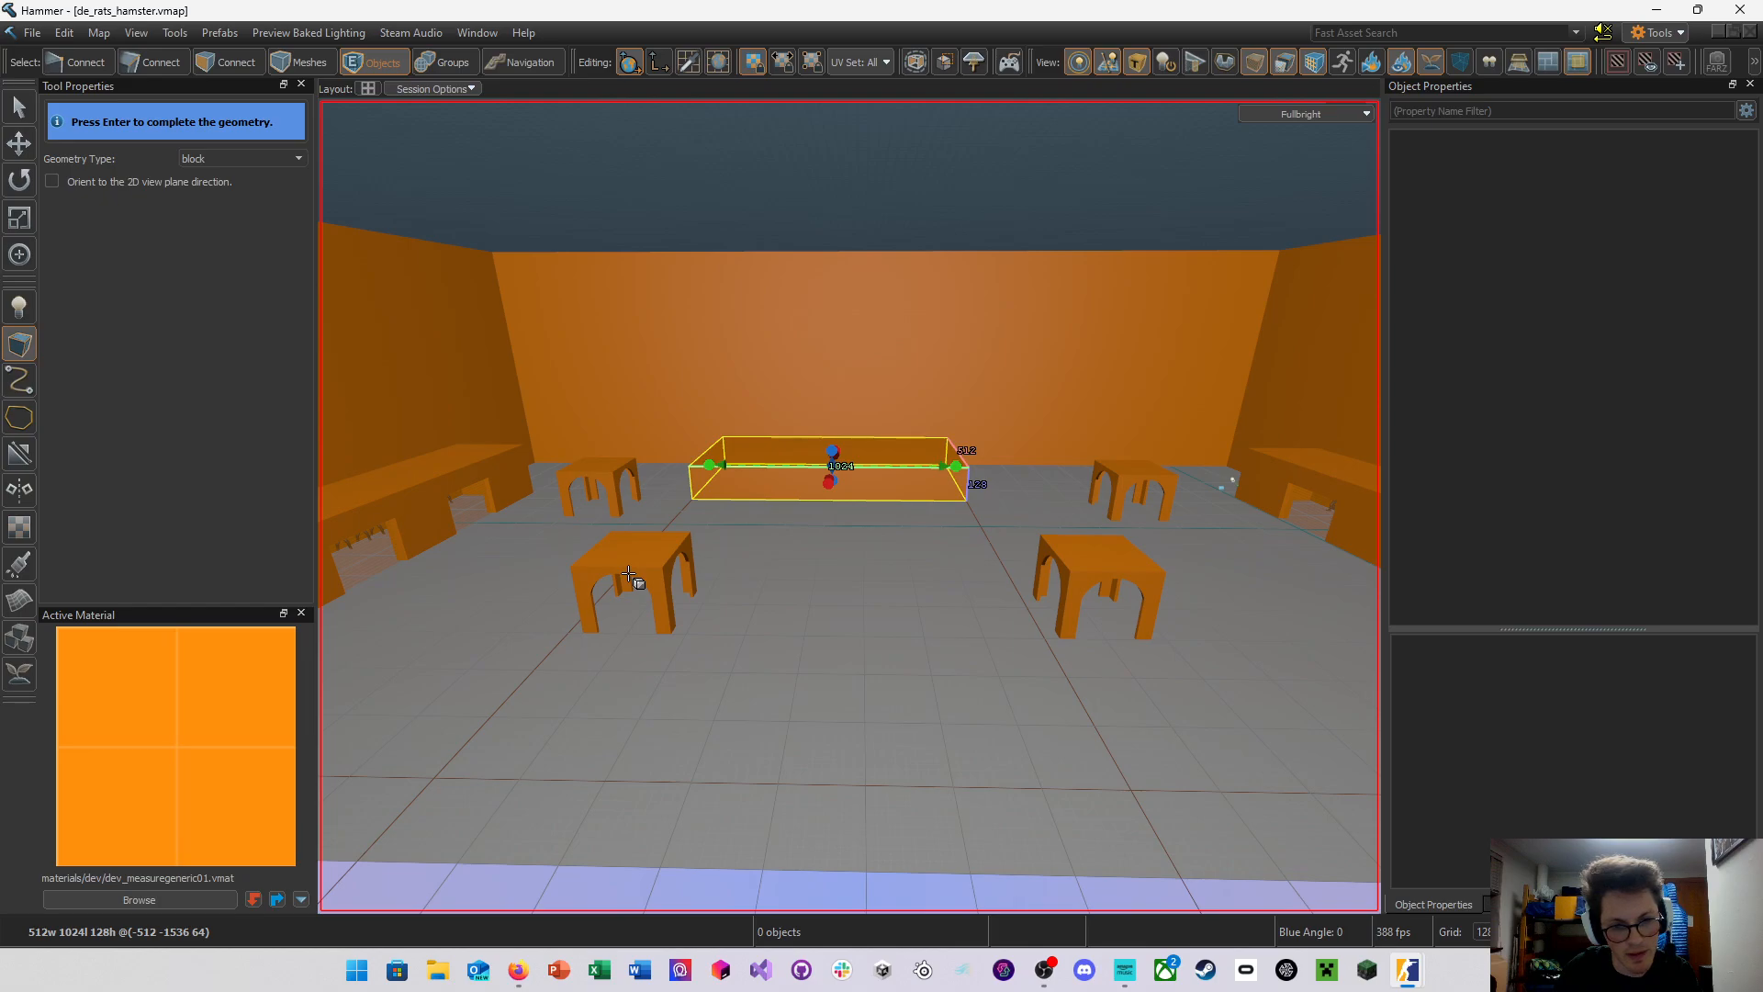
key(Return)
Return to the selection tool and pick the floor's dev_measuregeneric01c material as the active material
mouse_move(813, 593)
right_down()
mouse_move(846, 504)
mouse_move(814, 592)
right_up()
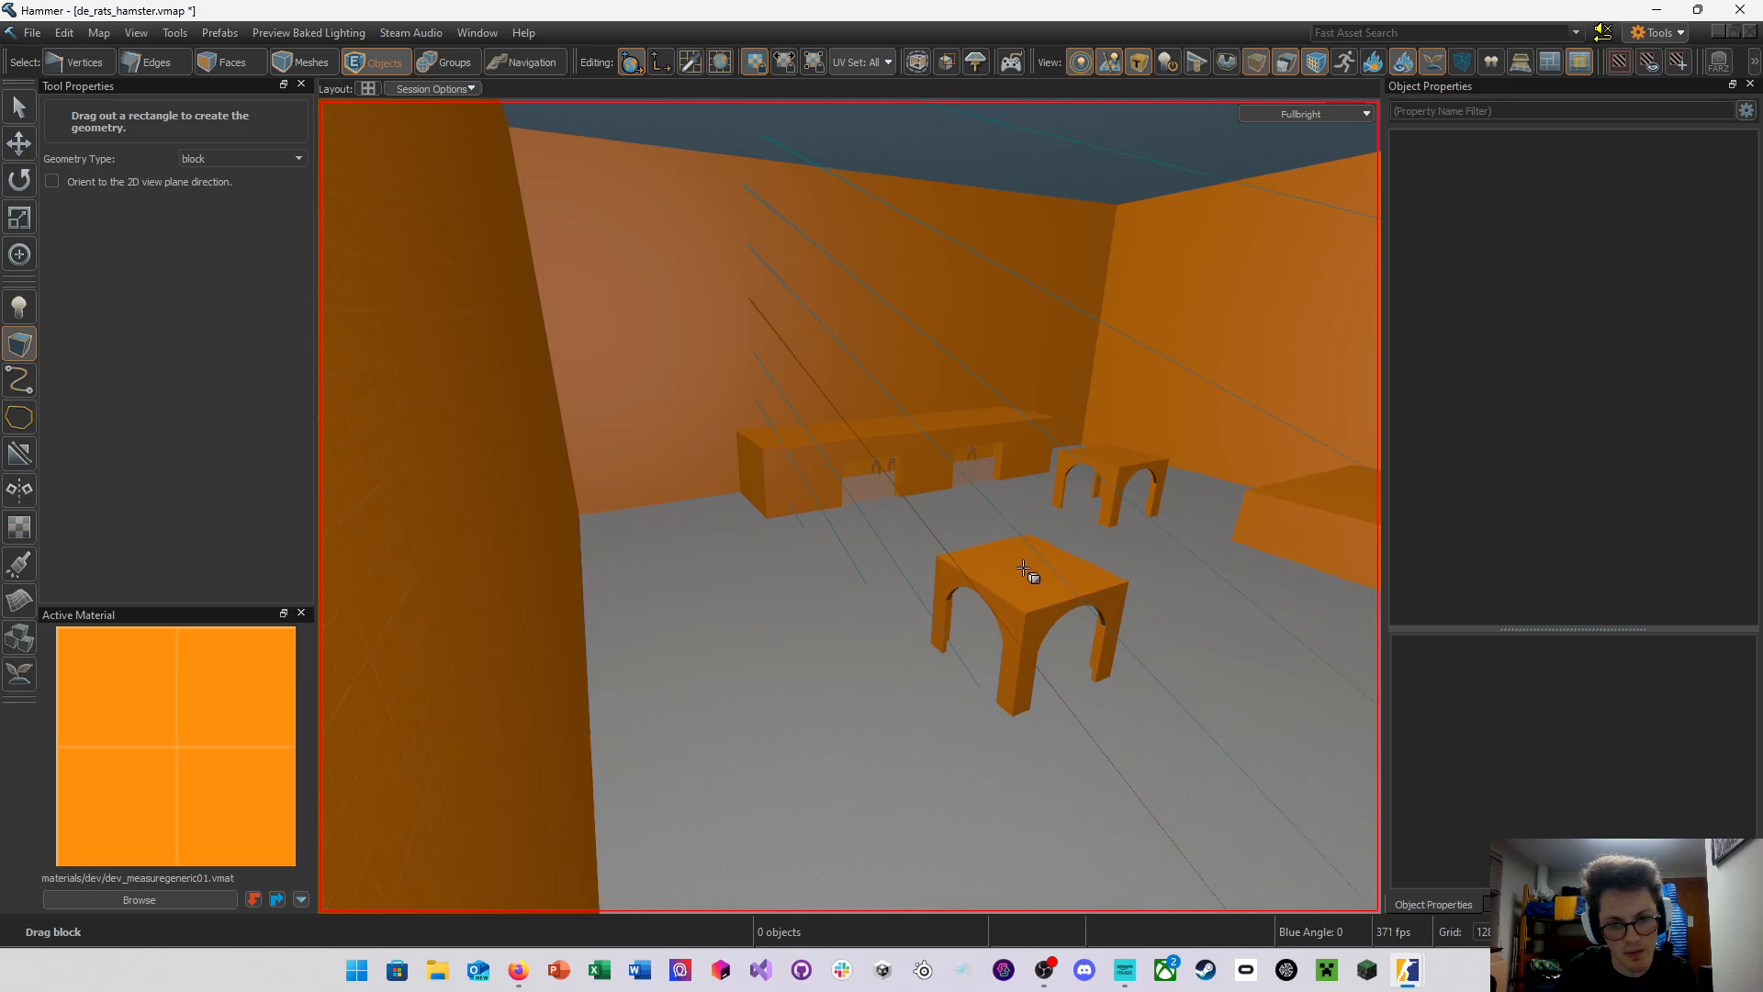
right_drag(748, 472, 849, 506)
key(shift+s)
shift+right_click(872, 529)
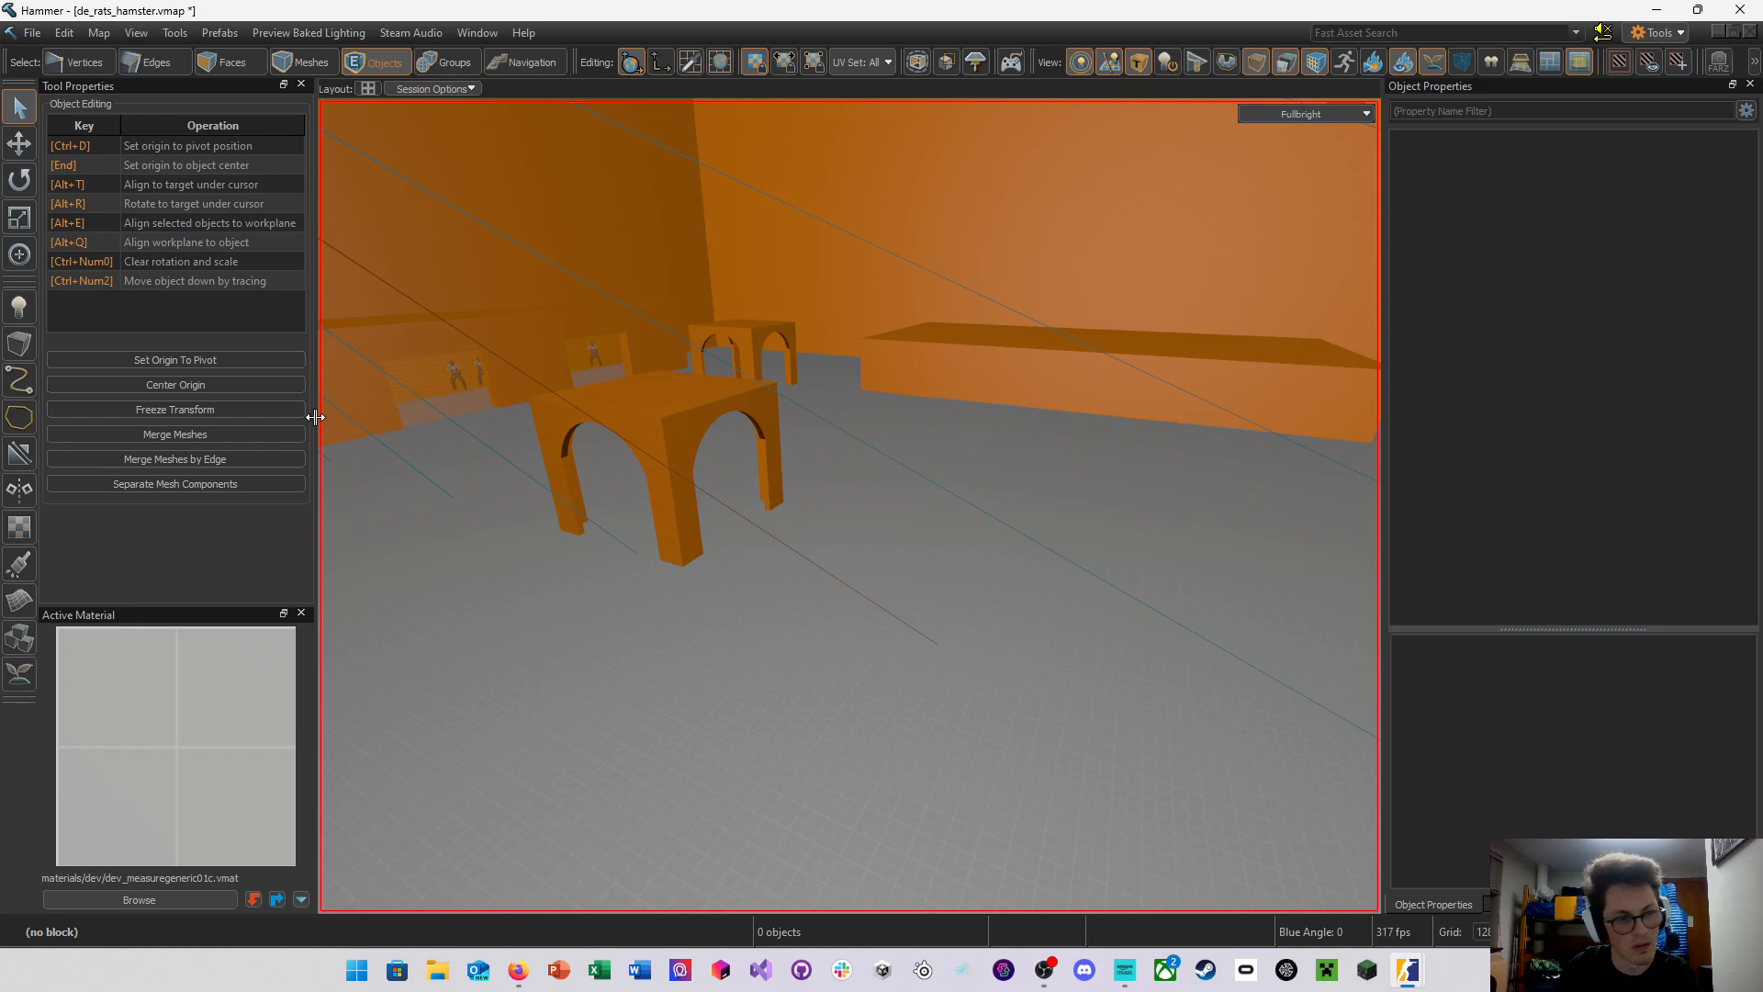
click(18, 354)
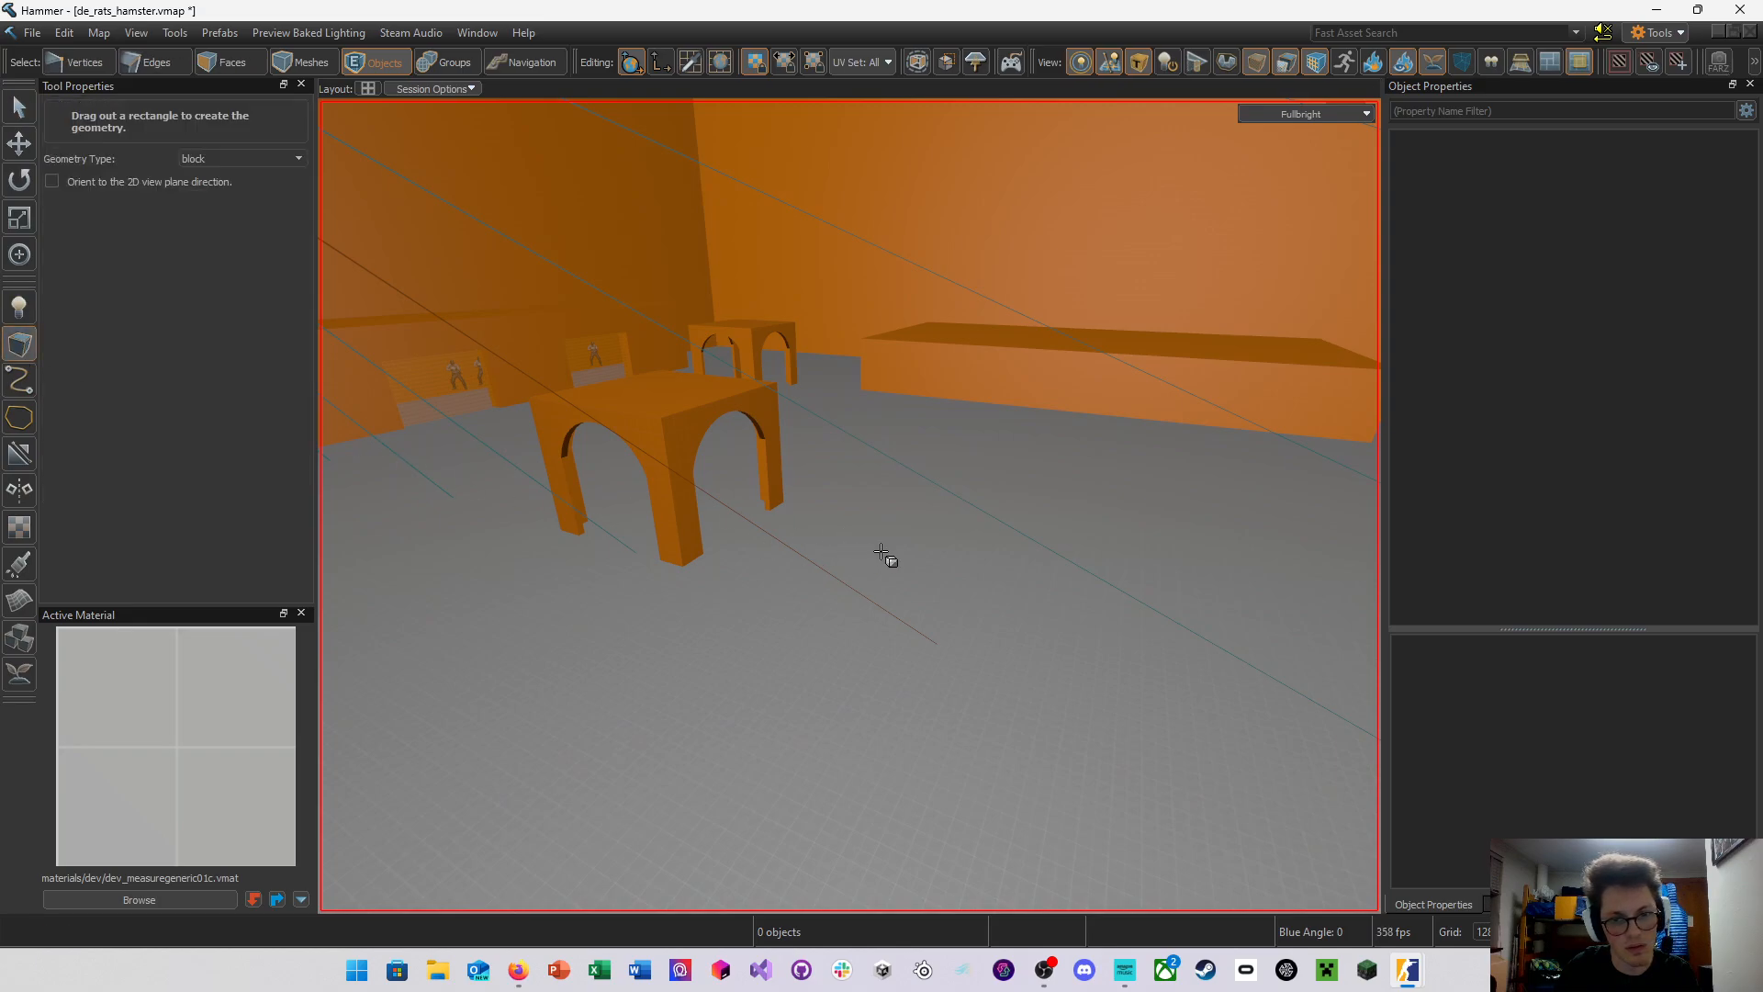
right_drag(885, 555, 849, 506)
key(Escape)
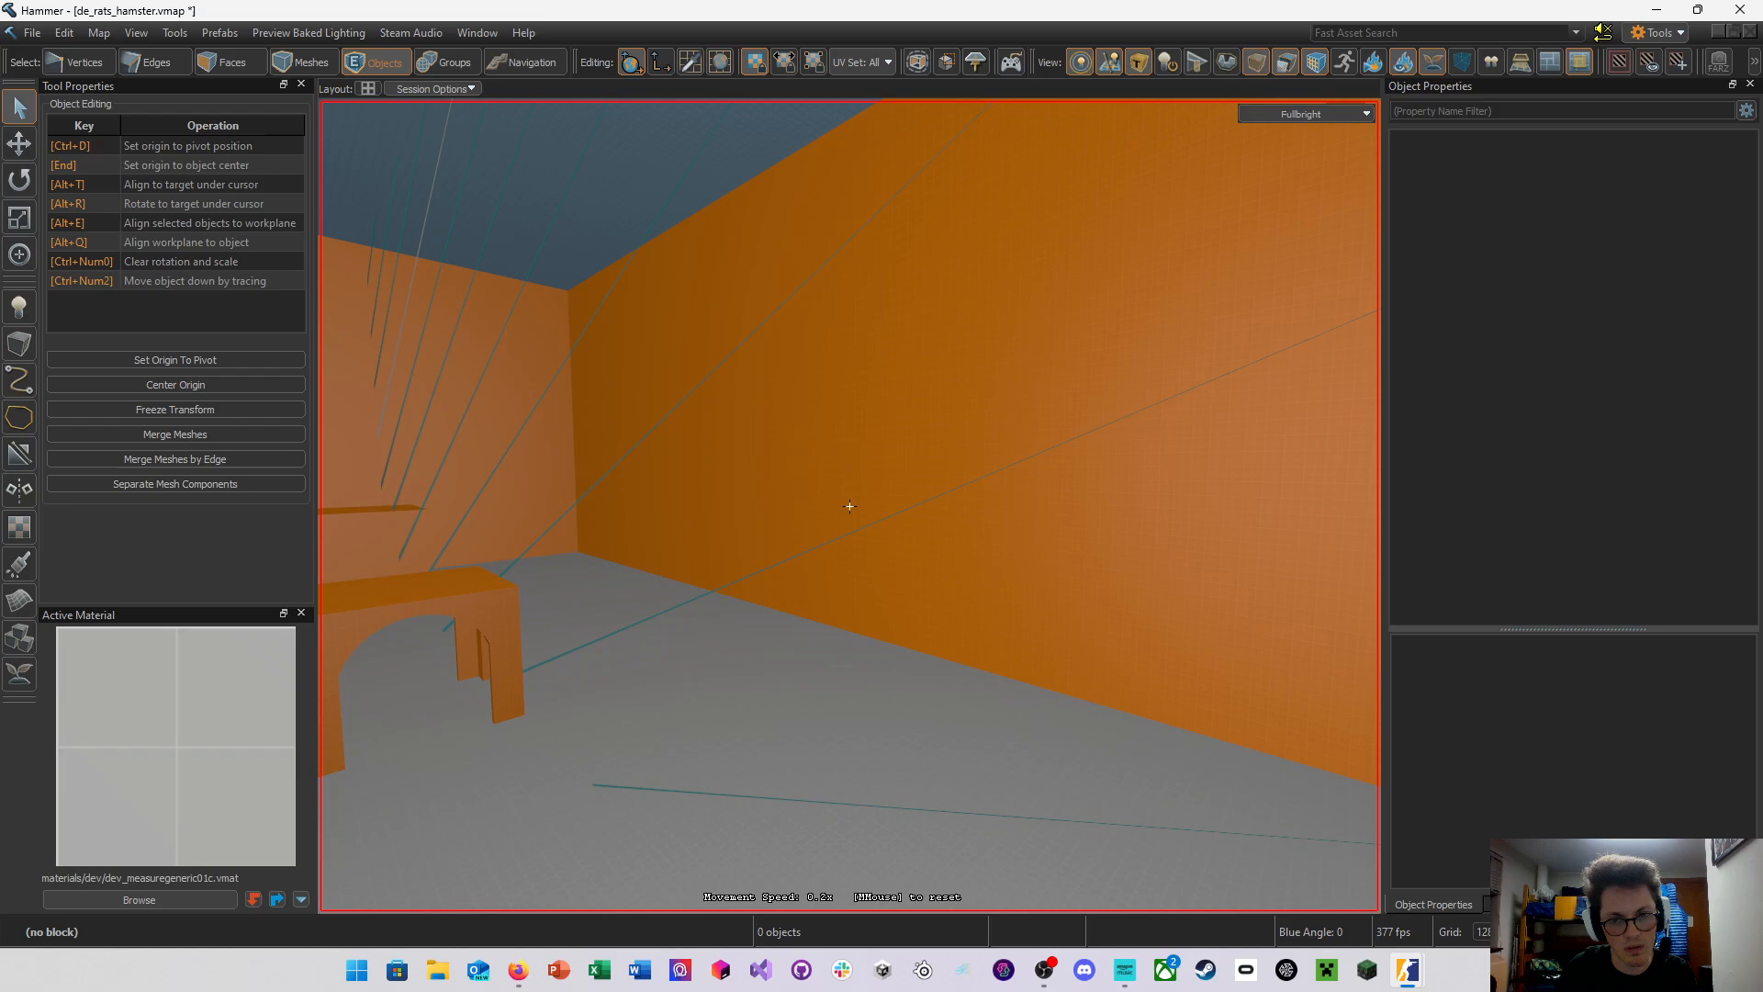
Save the map and select the large room shell mesh from outside the room
key(ctrl+s)
right_drag(916, 565, 850, 506)
scroll(849, 506, up, 3)
scroll(849, 506, up, 3)
click(873, 638)
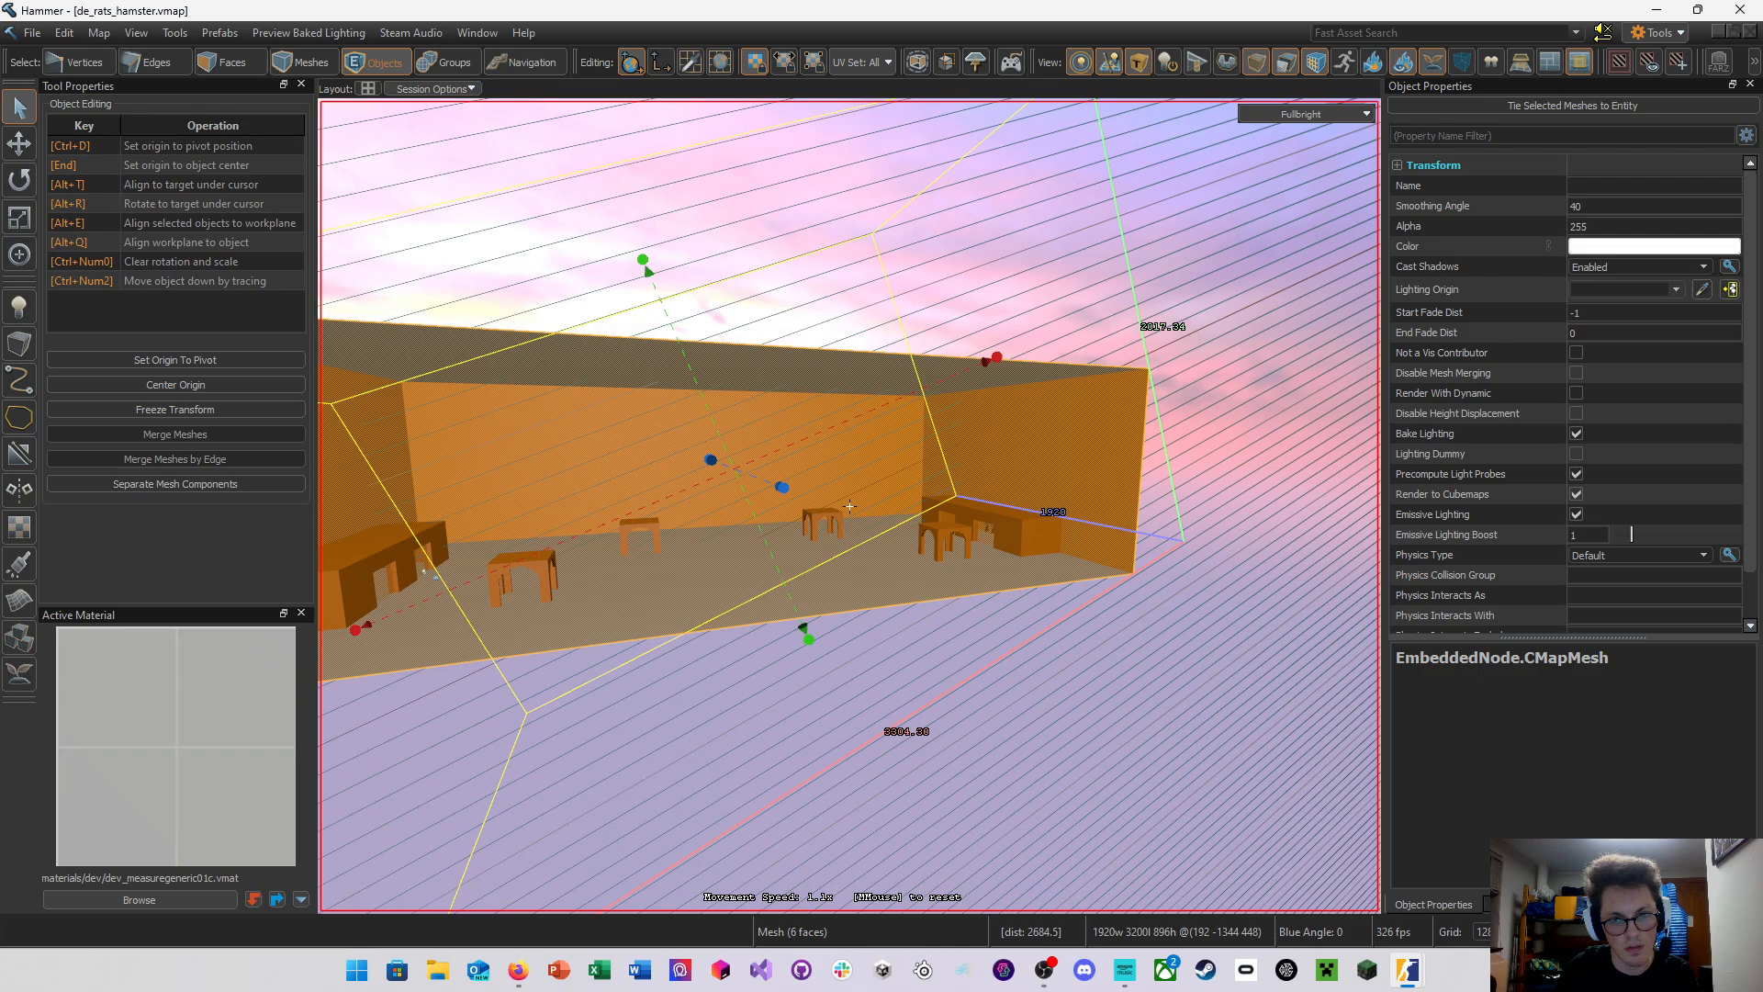
Switch to Firefox, search the web for "source 2 reset grid rotation" and look through the results
click(520, 970)
click(698, 71)
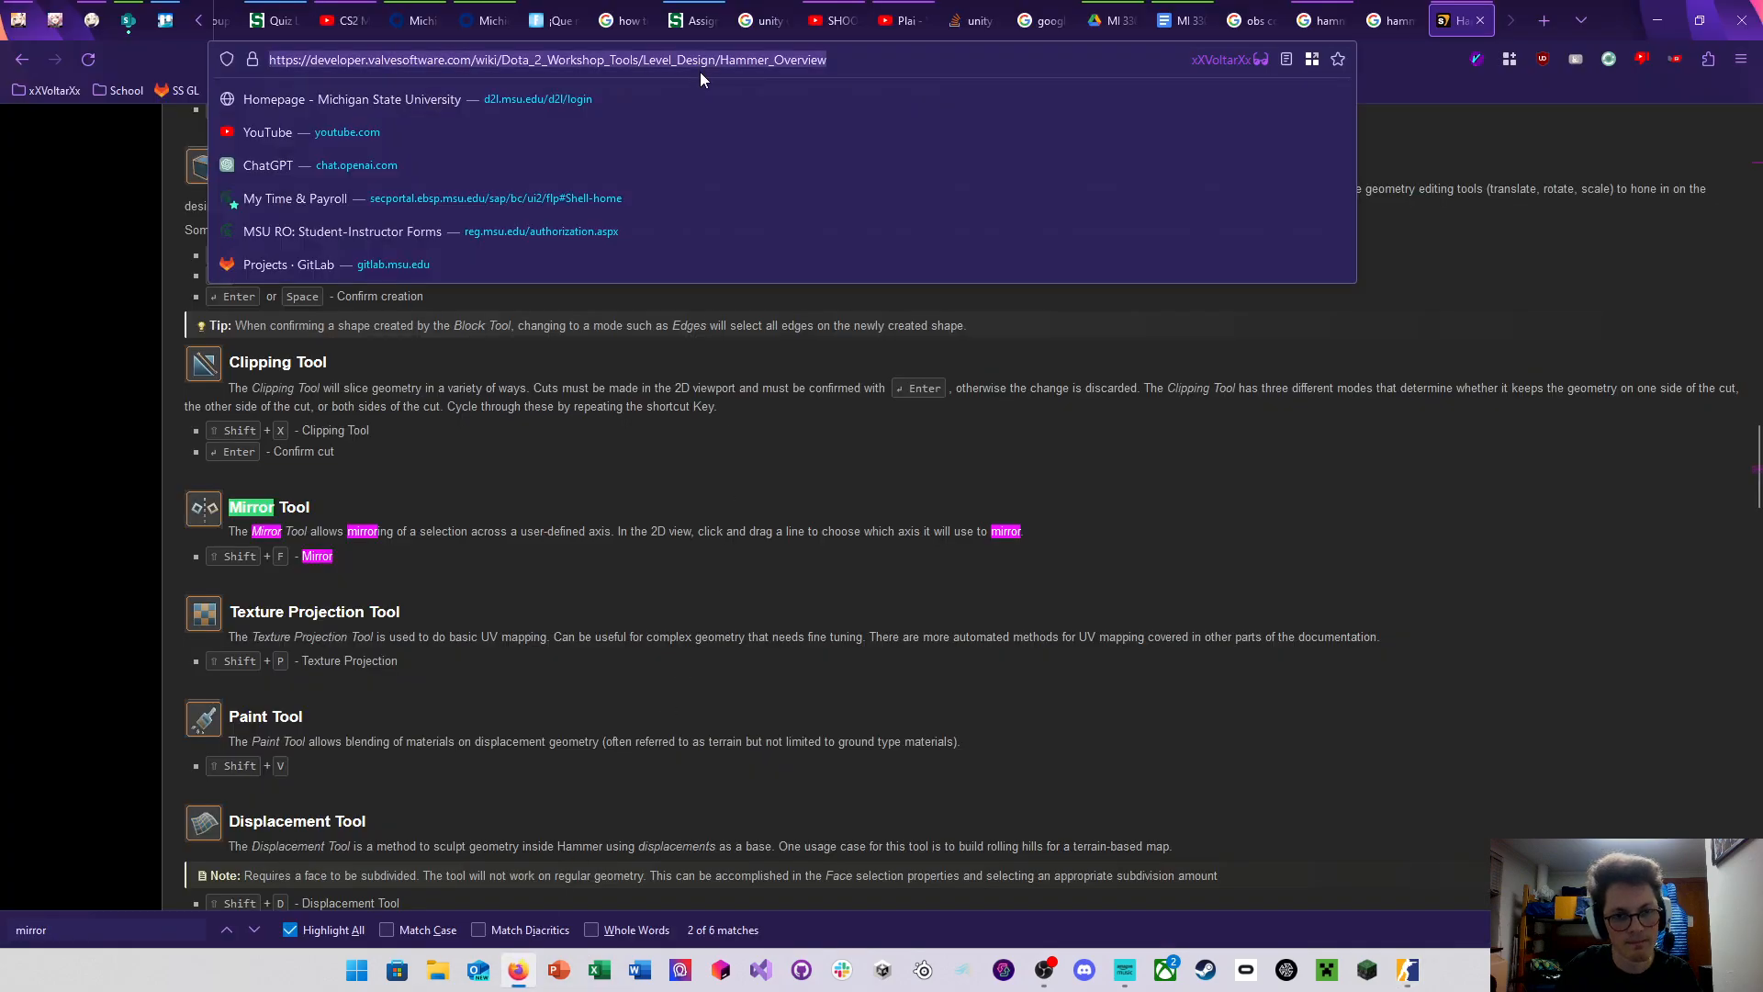
text(sour)
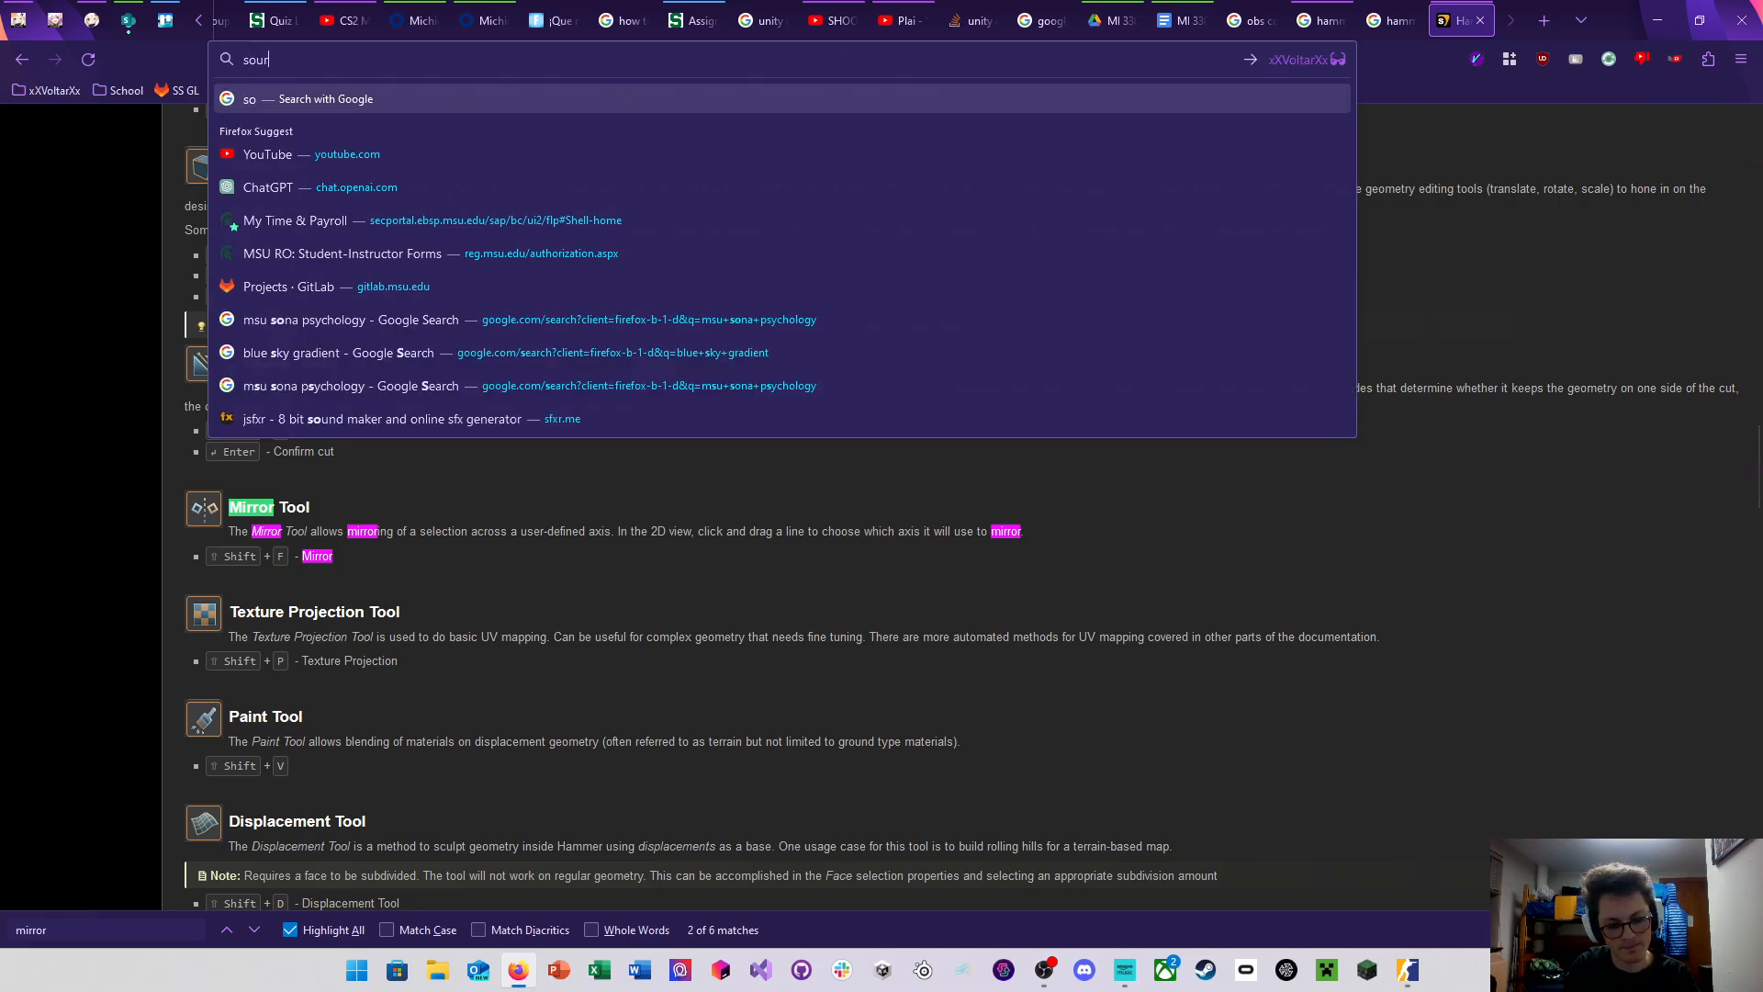
text(ce 2 reset g)
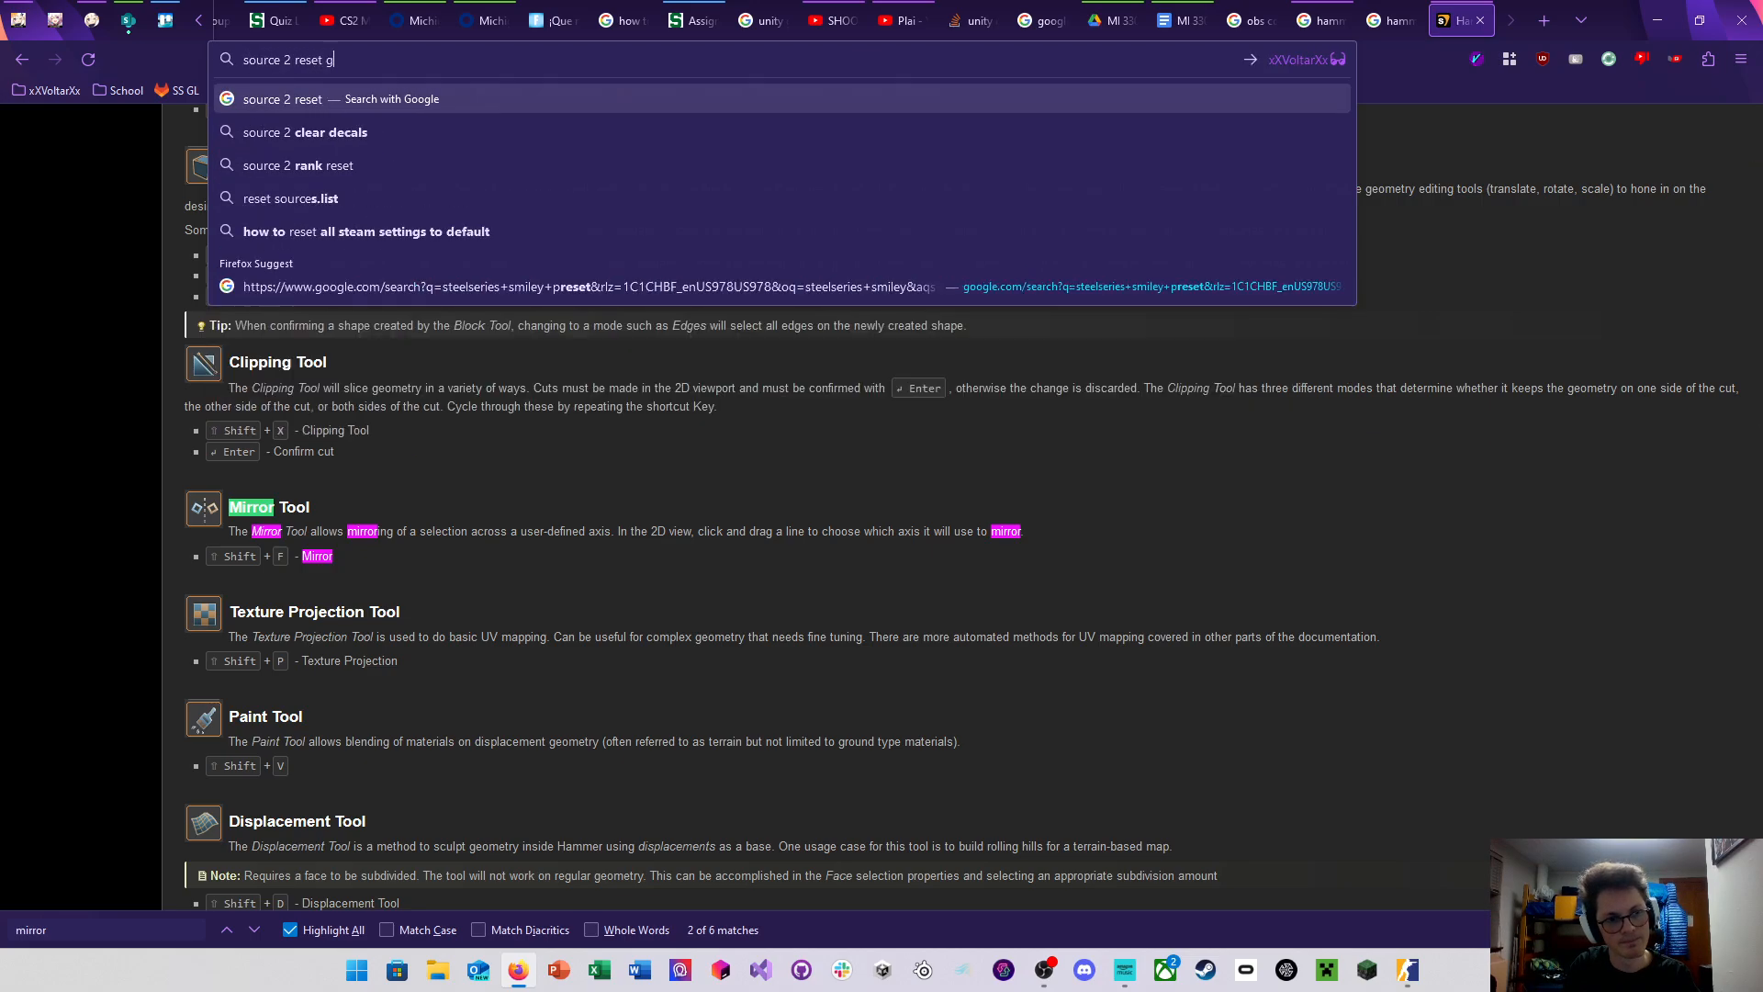
text(rid rotatio)
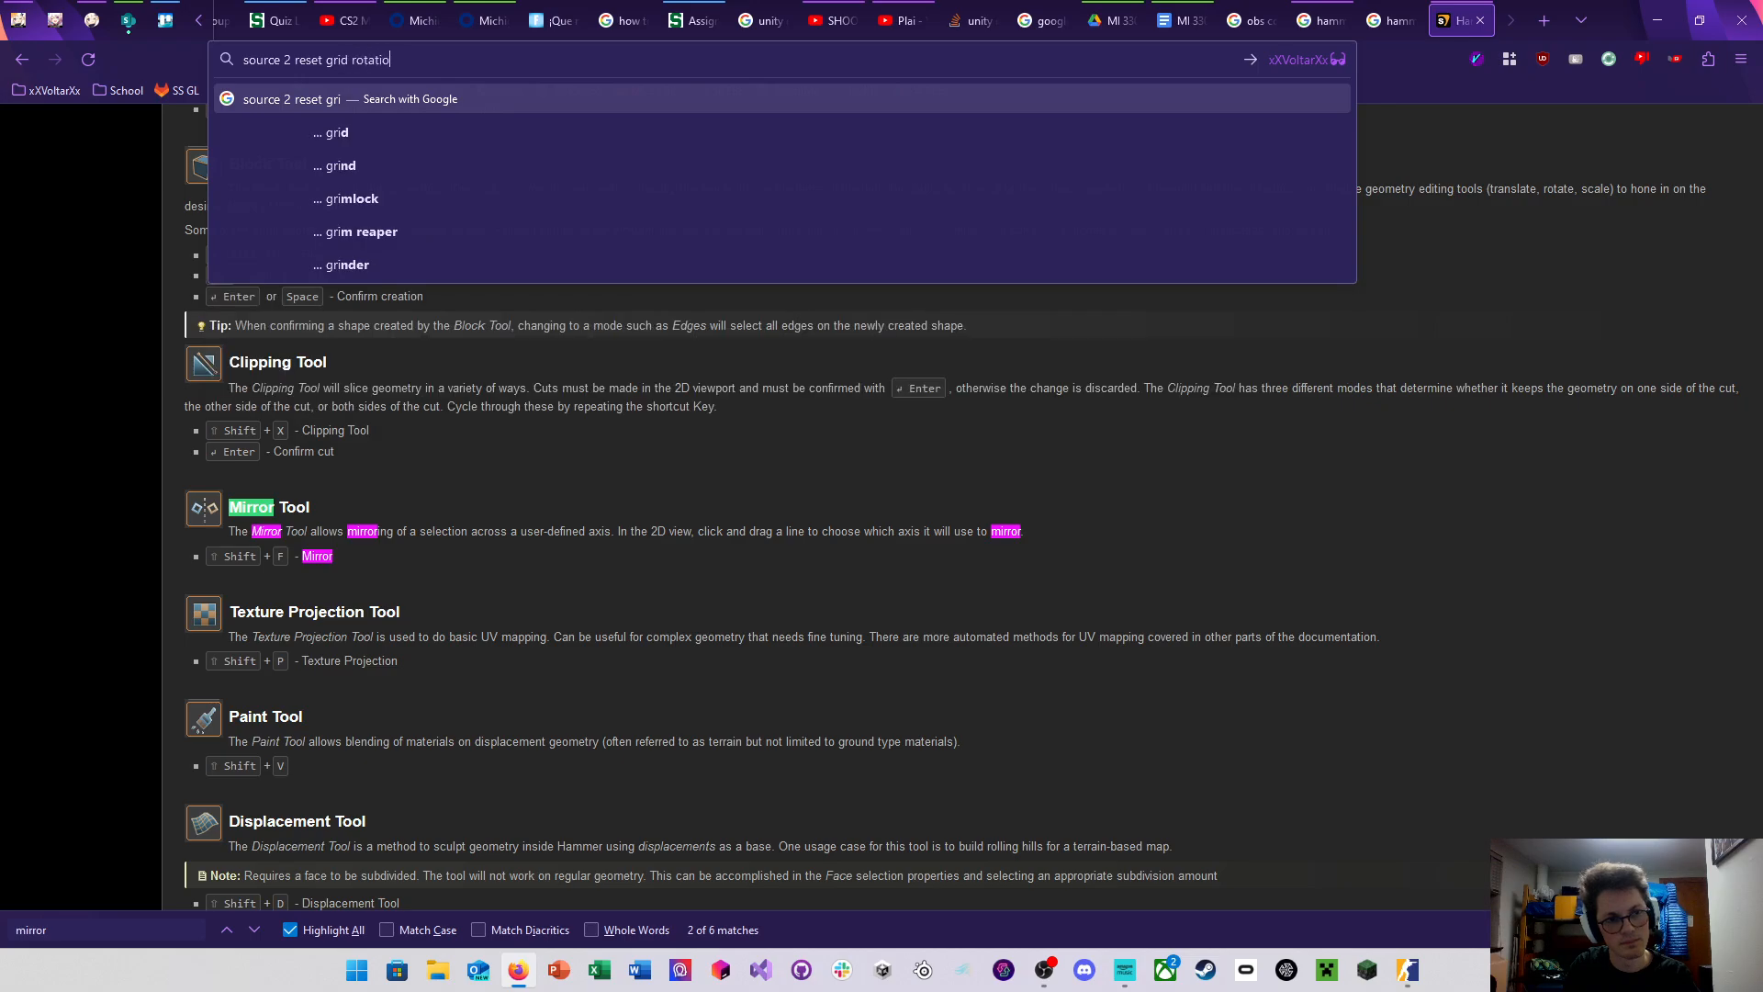
text(n)
key(Return)
scroll(601, 466, down, 4)
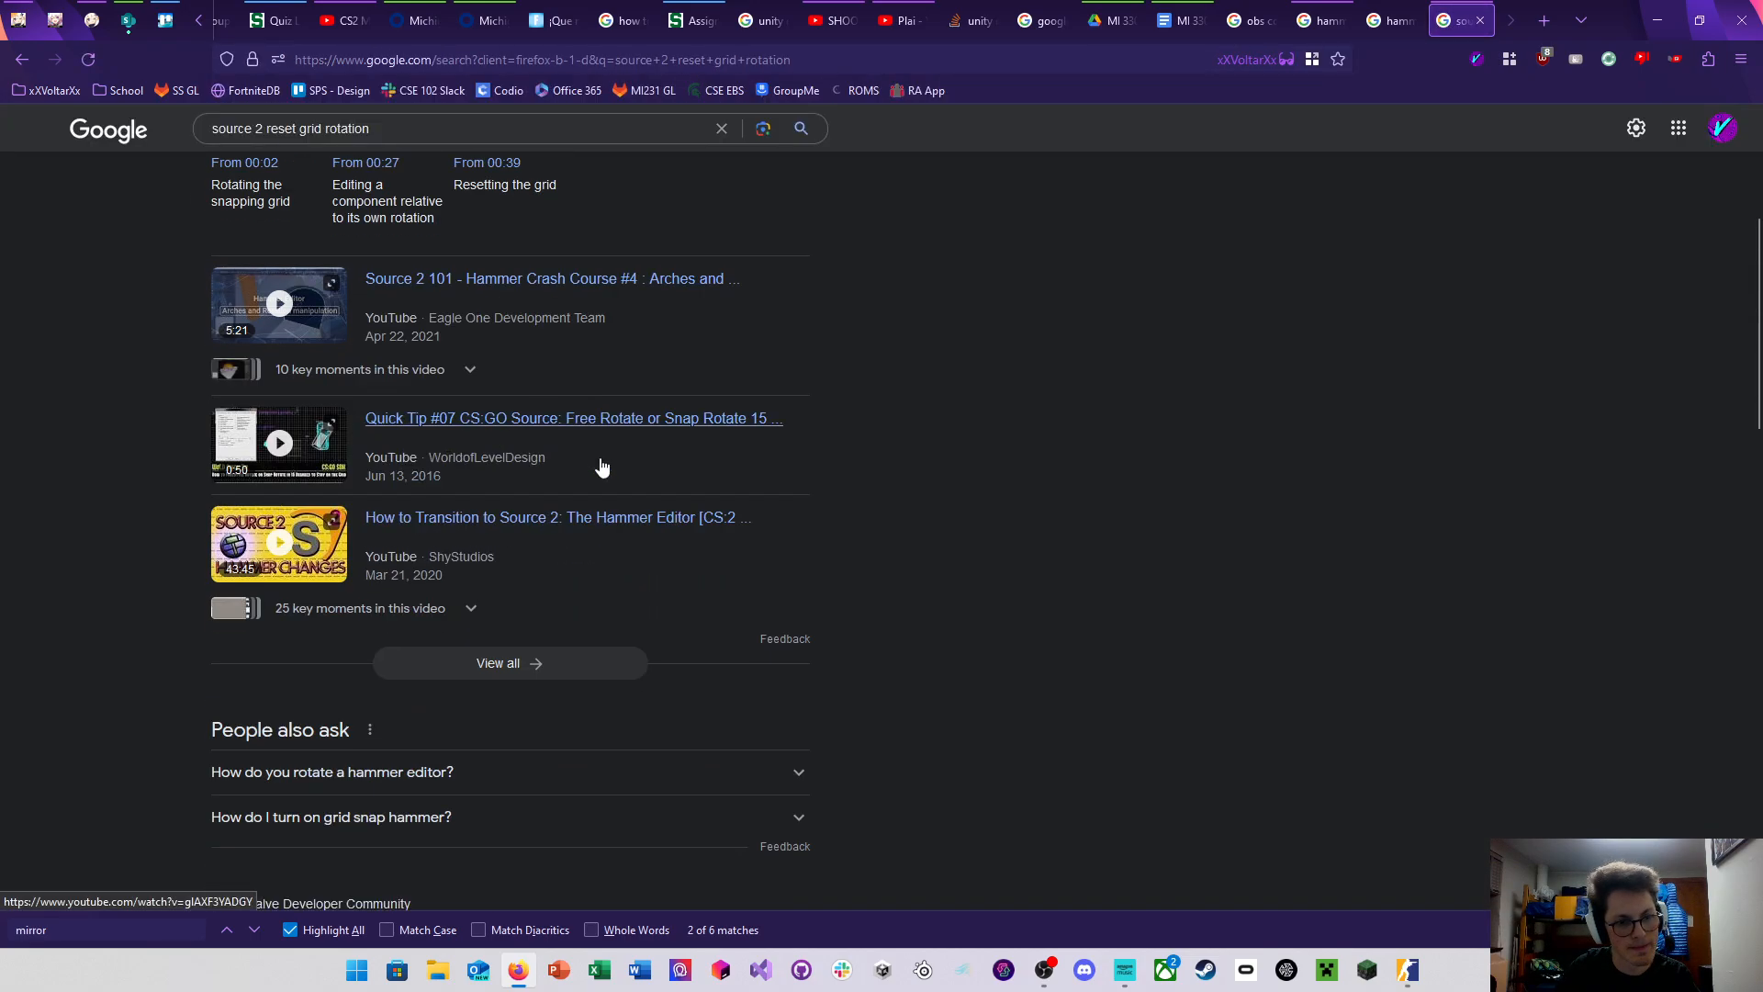
scroll(573, 582, down, 4)
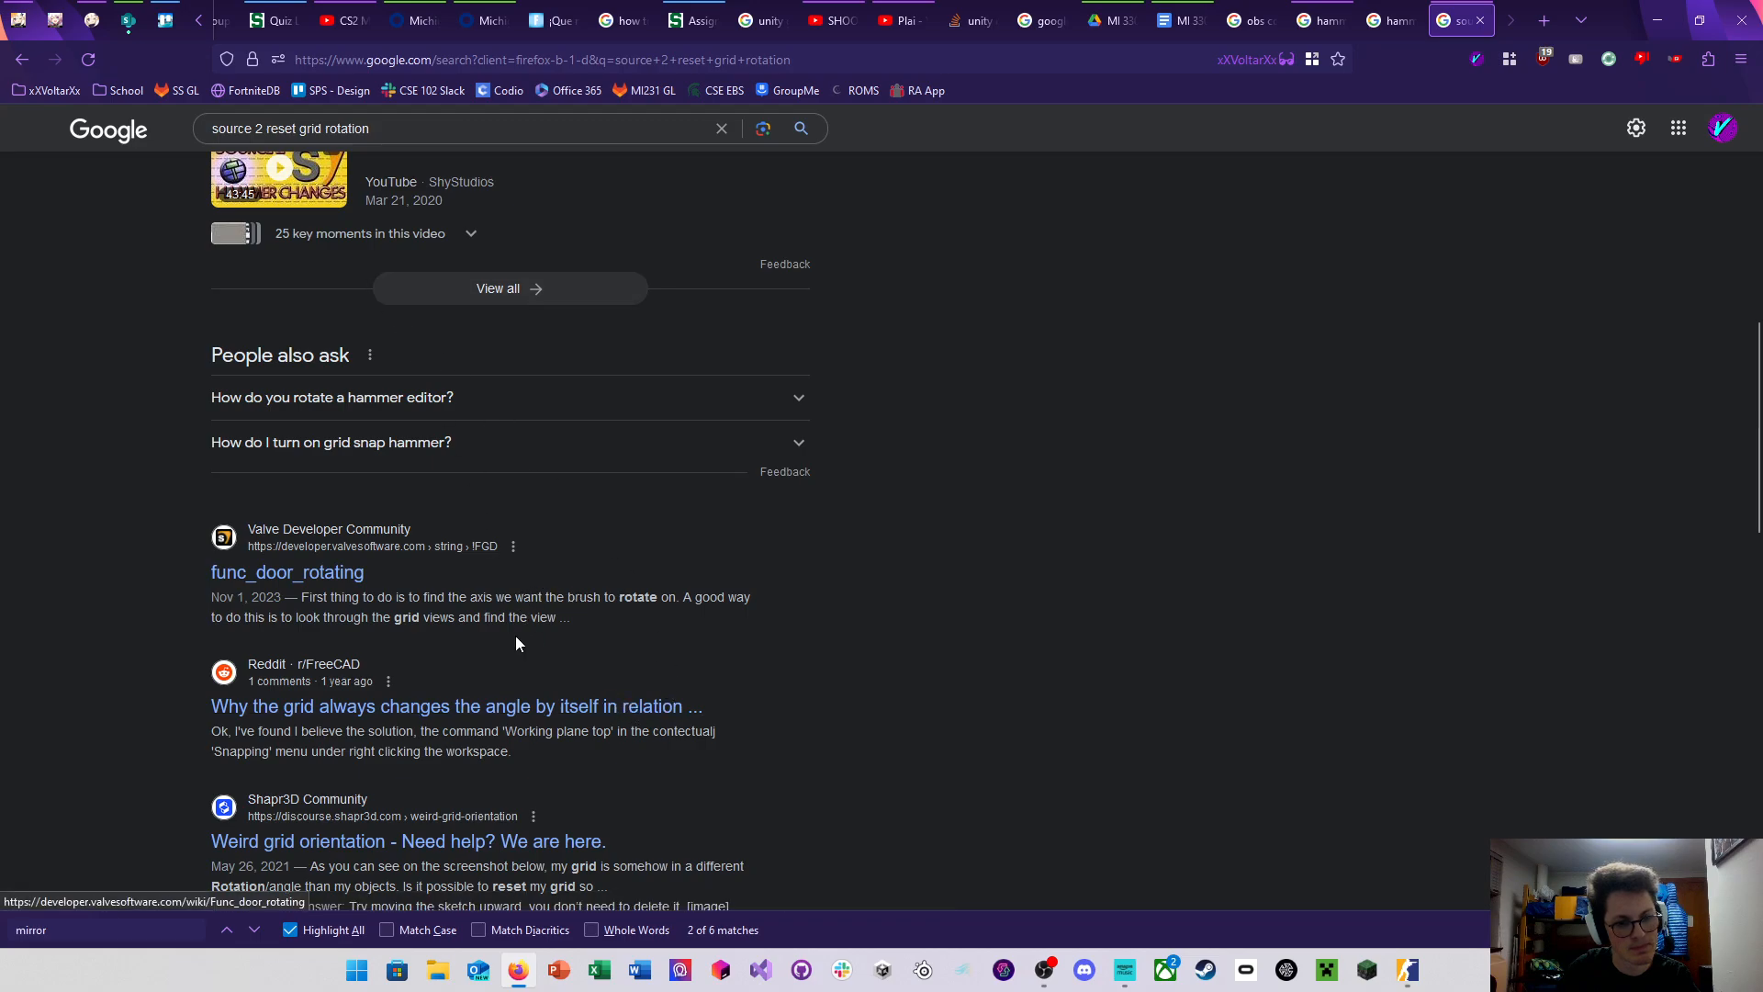
Search for "hammer reset grid rotation", read the Reddit thread about an offset or rotated grid, and return to the results
drag(261, 128, 212, 129)
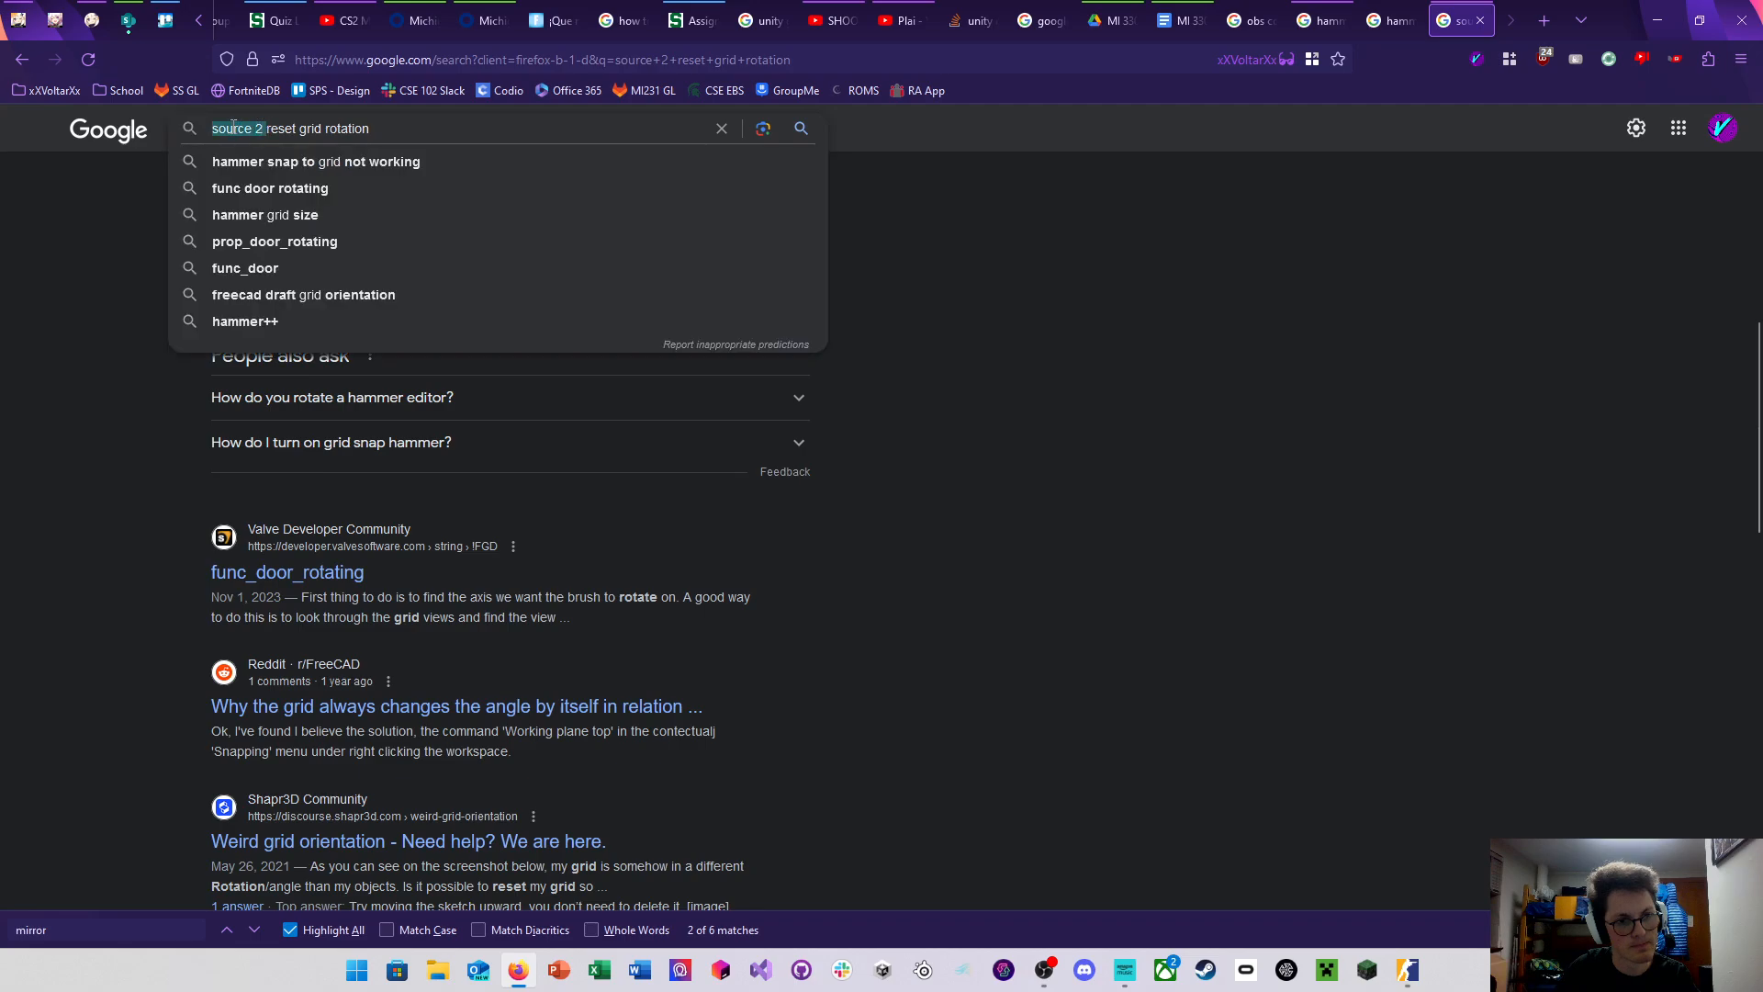
text(hammer)
key(Return)
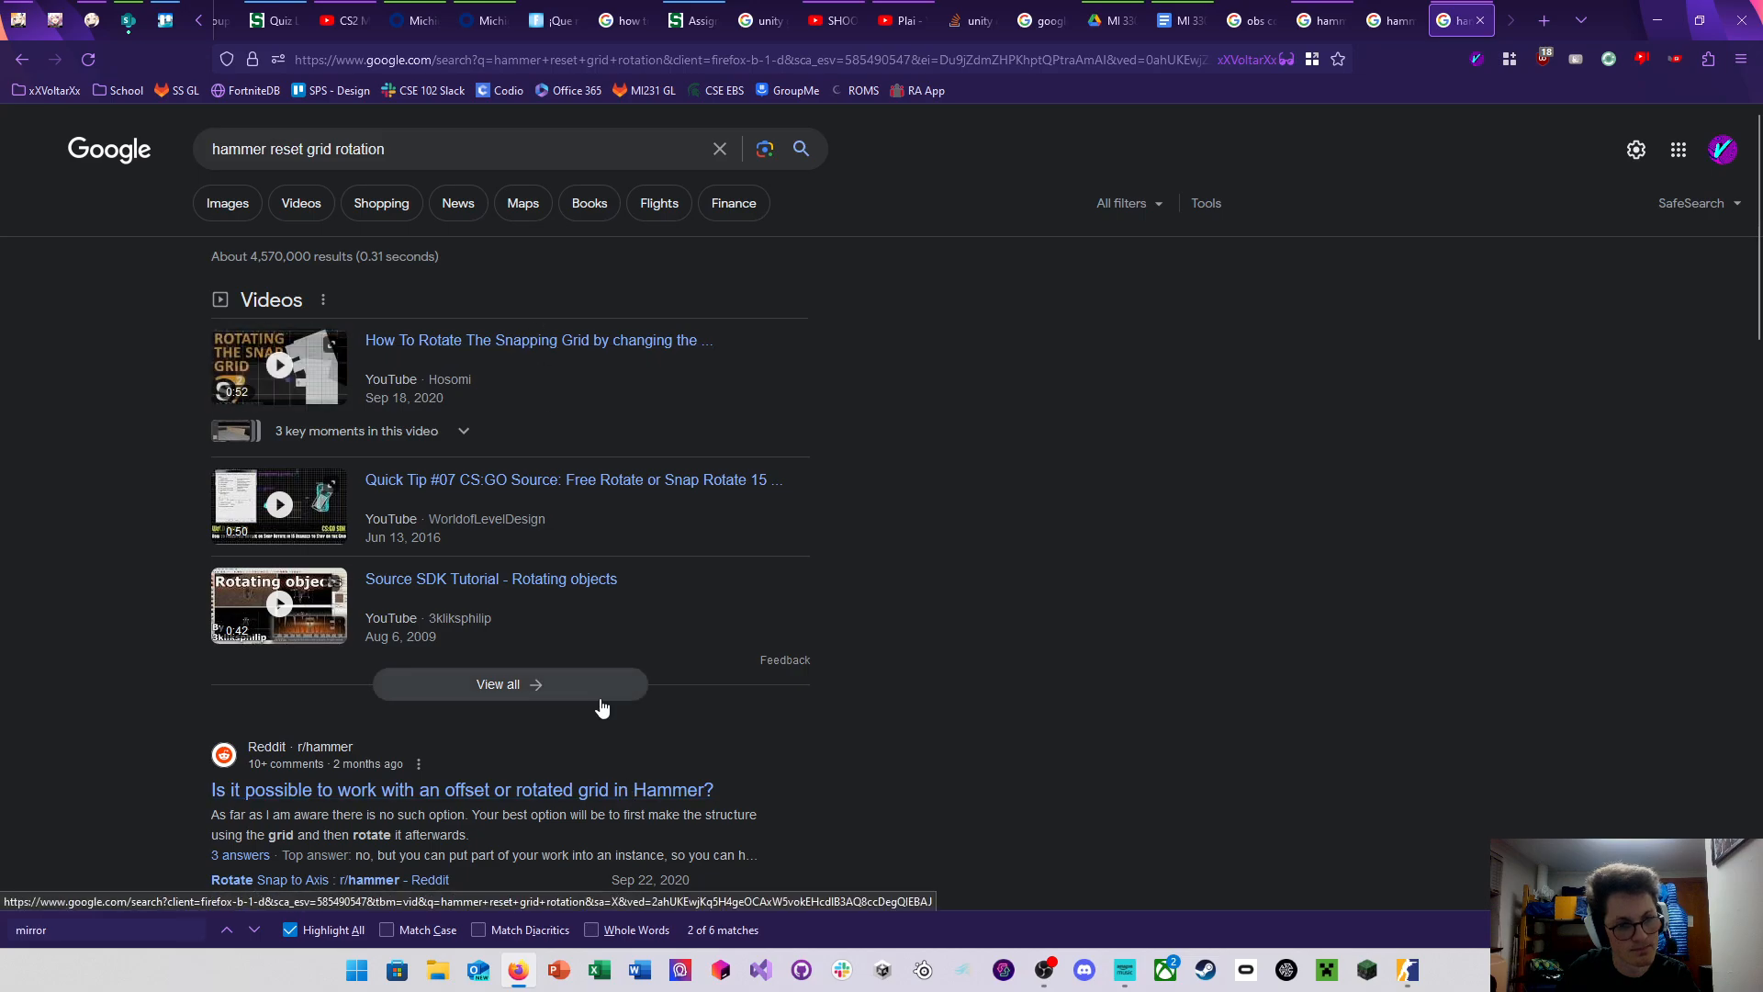
click(573, 789)
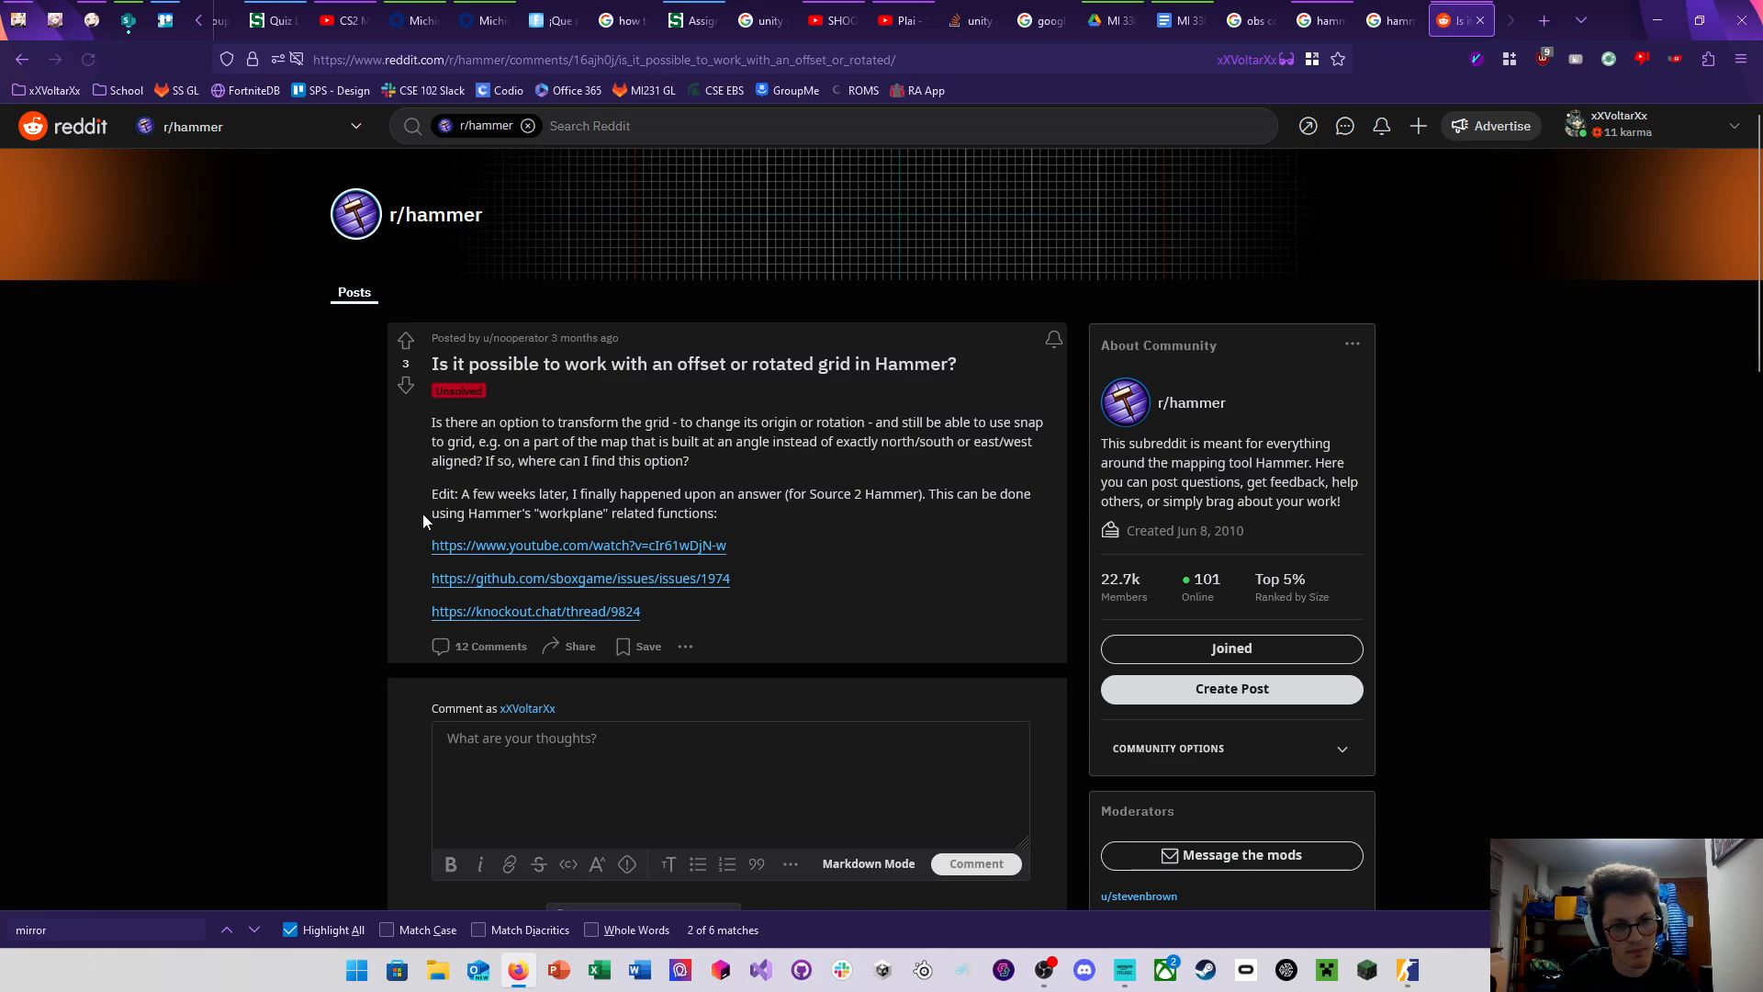
scroll(423, 514, down, 4)
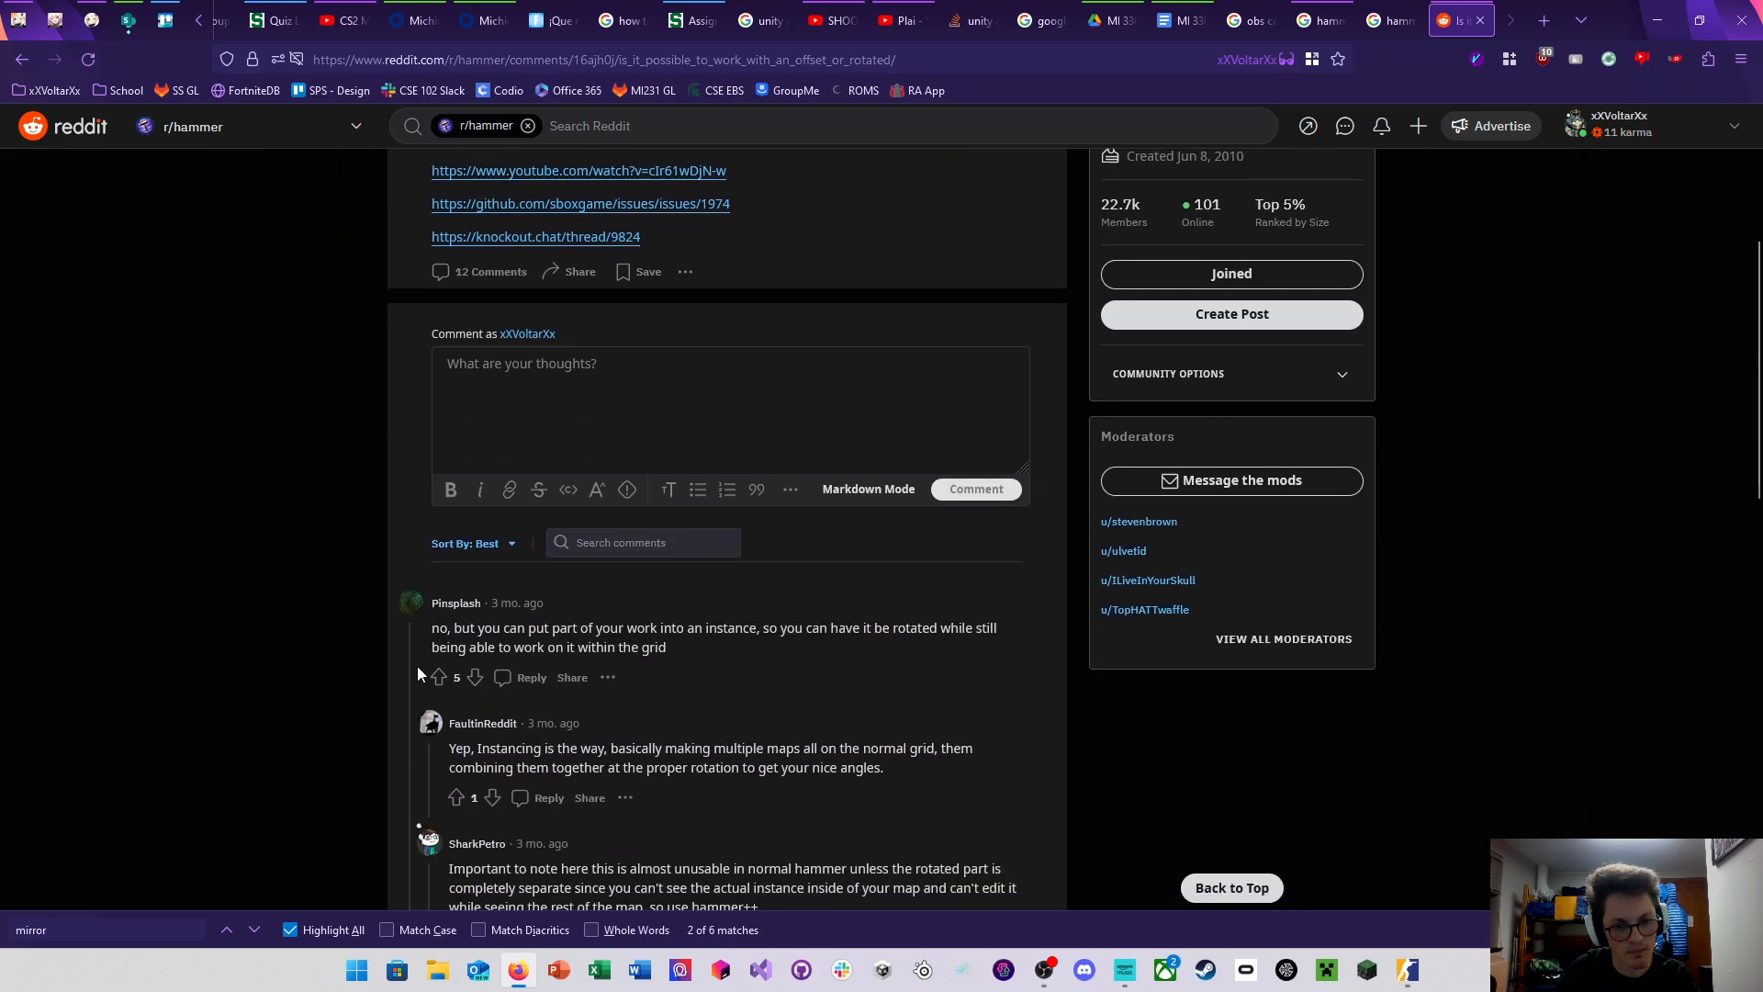
click(24, 66)
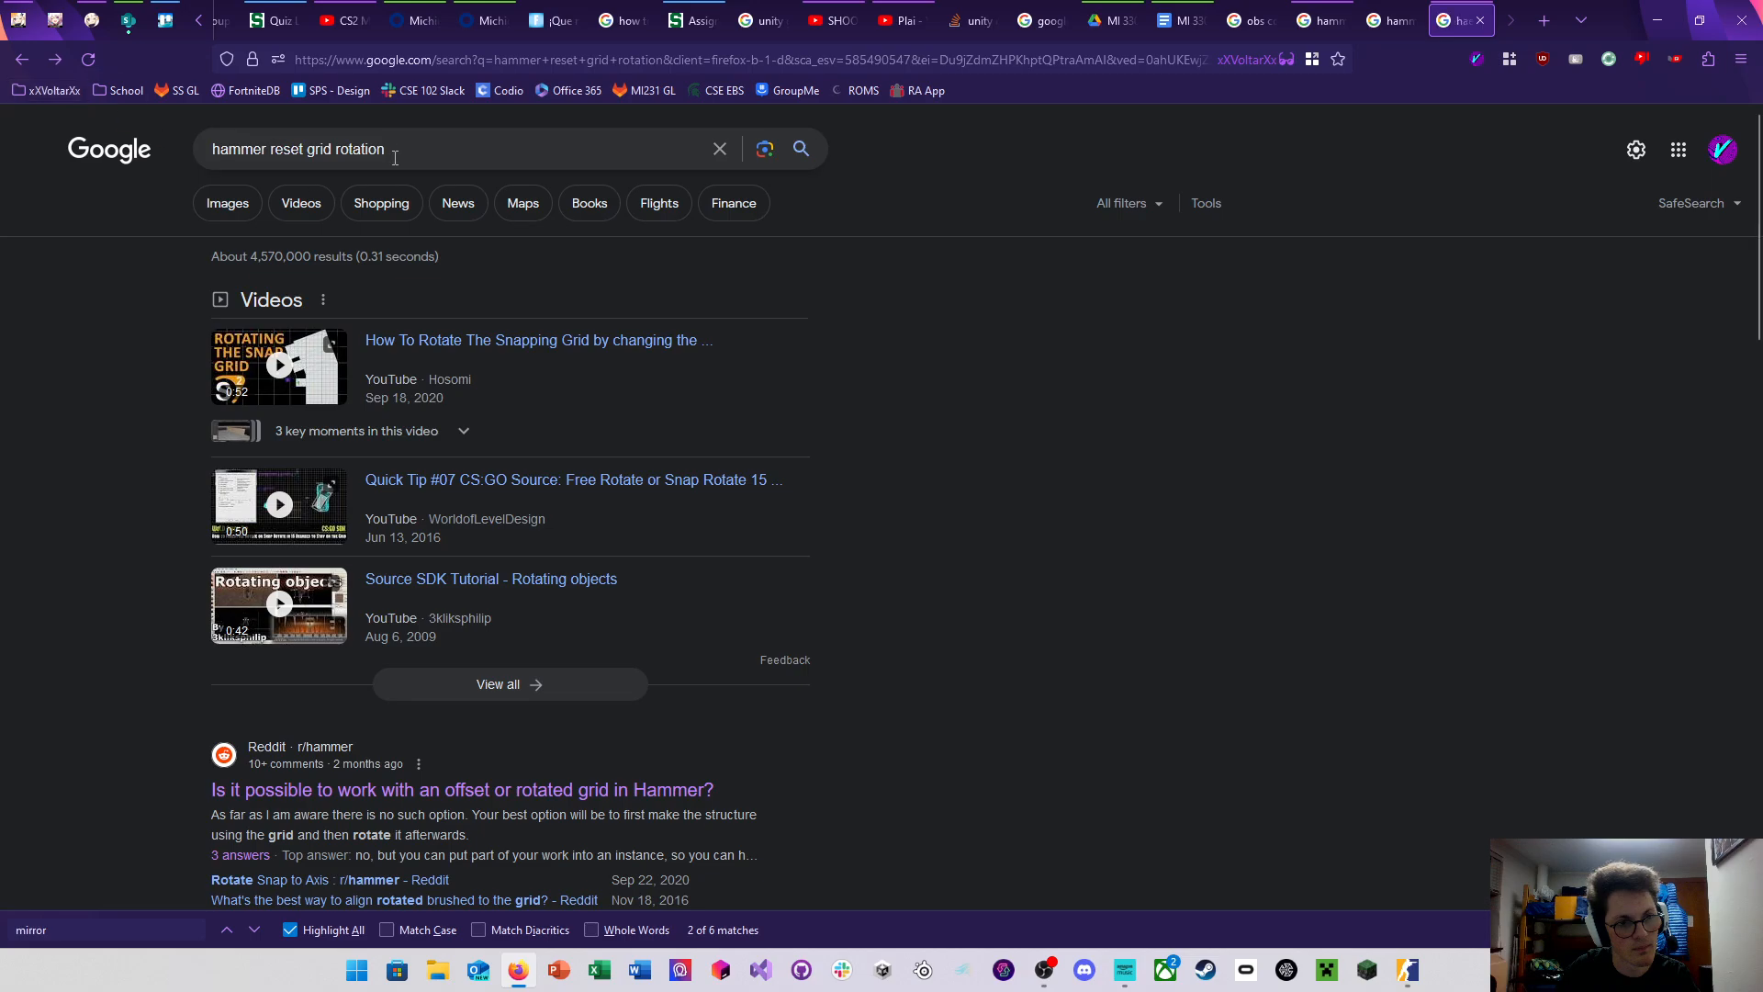
Change the search back to "source 2 reset grid rotation" using the corrected spelling
double_click(269, 153)
text(source )
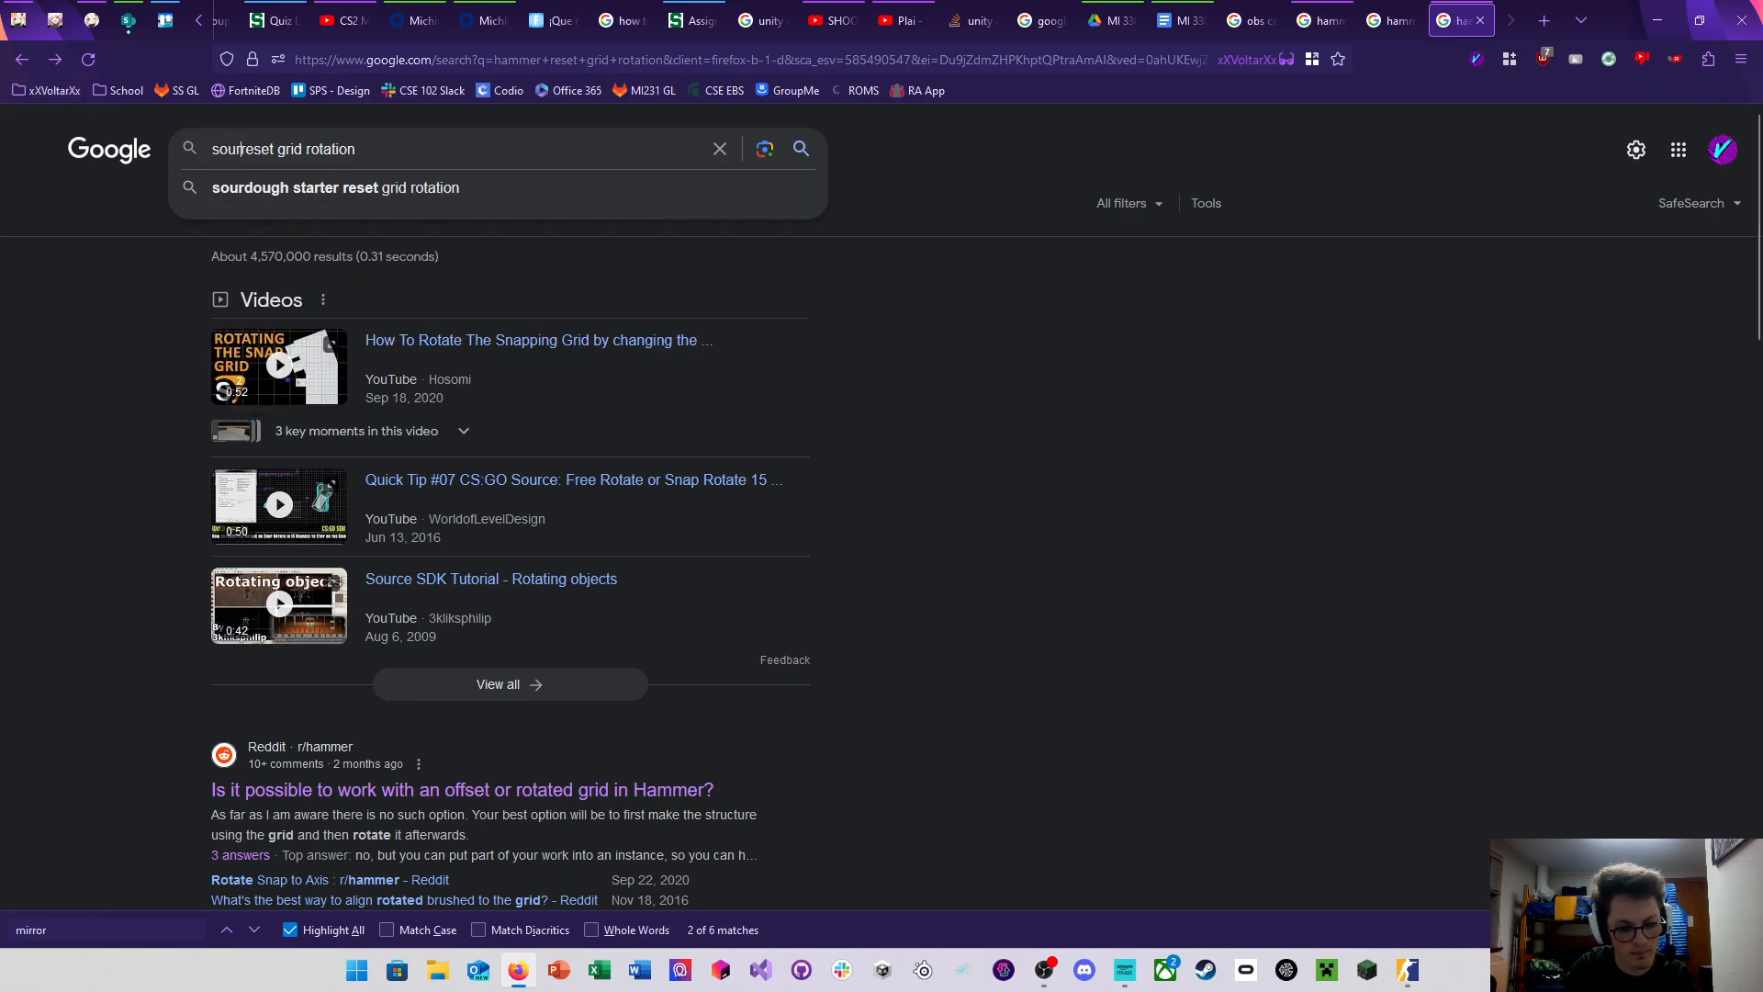
text(2)
key(Return)
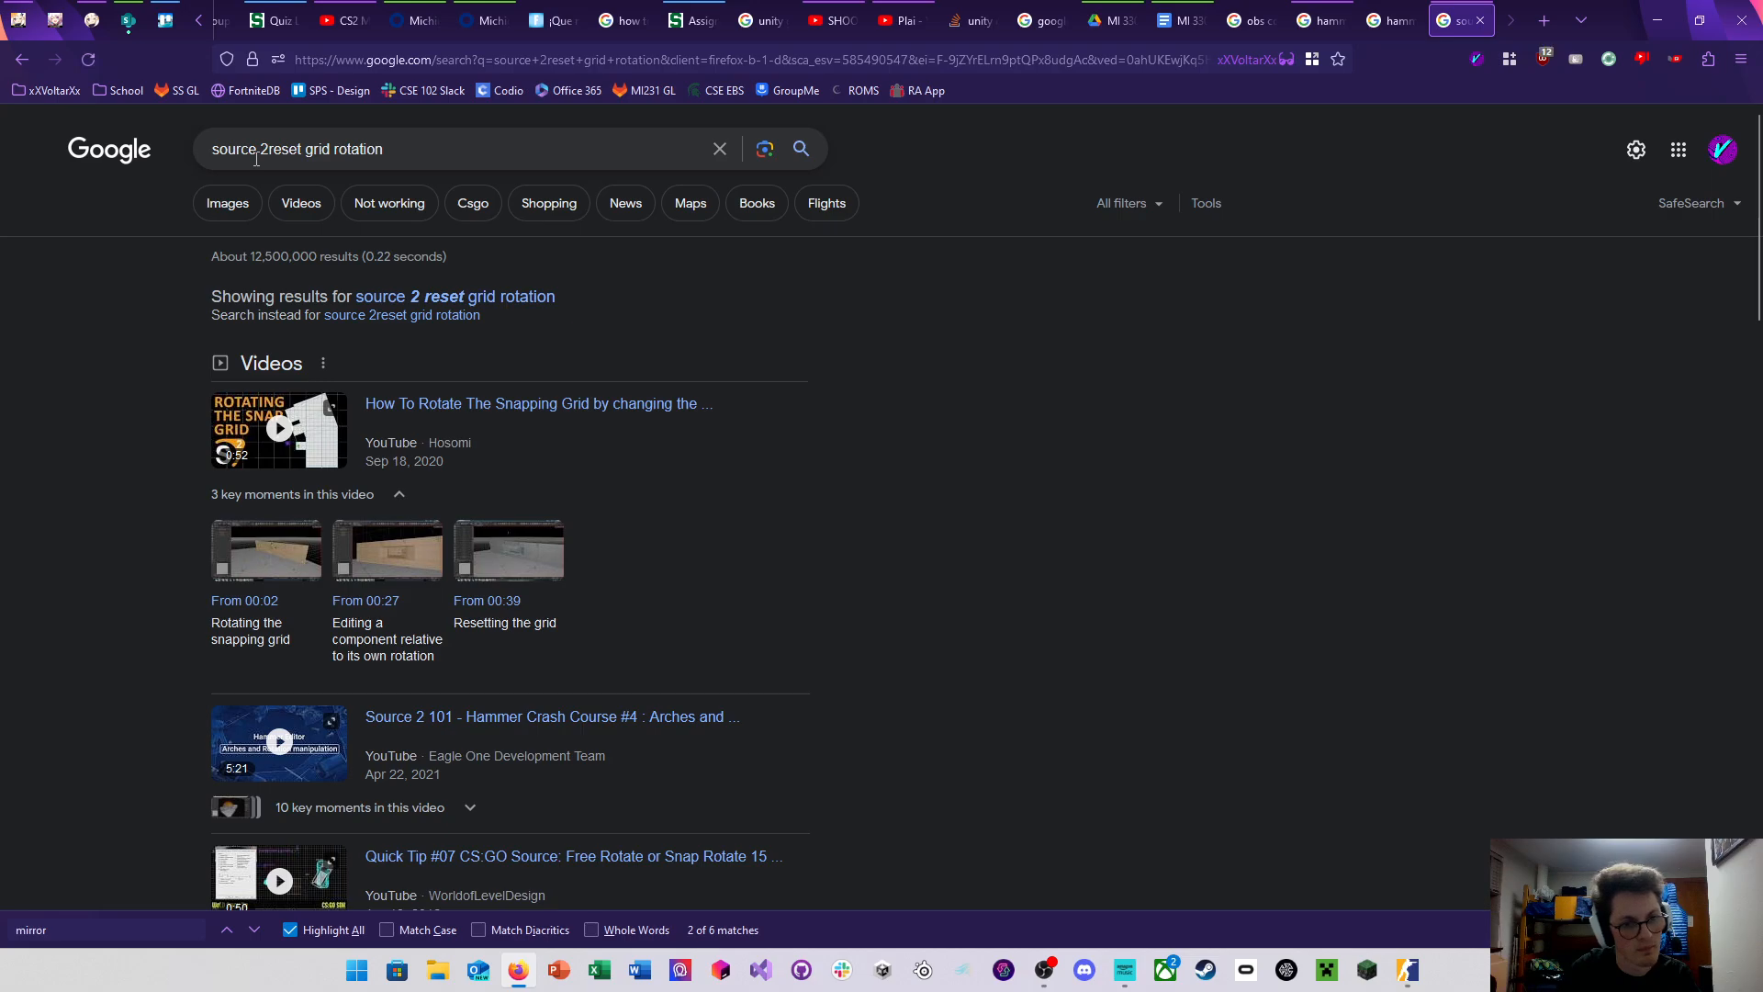
click(488, 301)
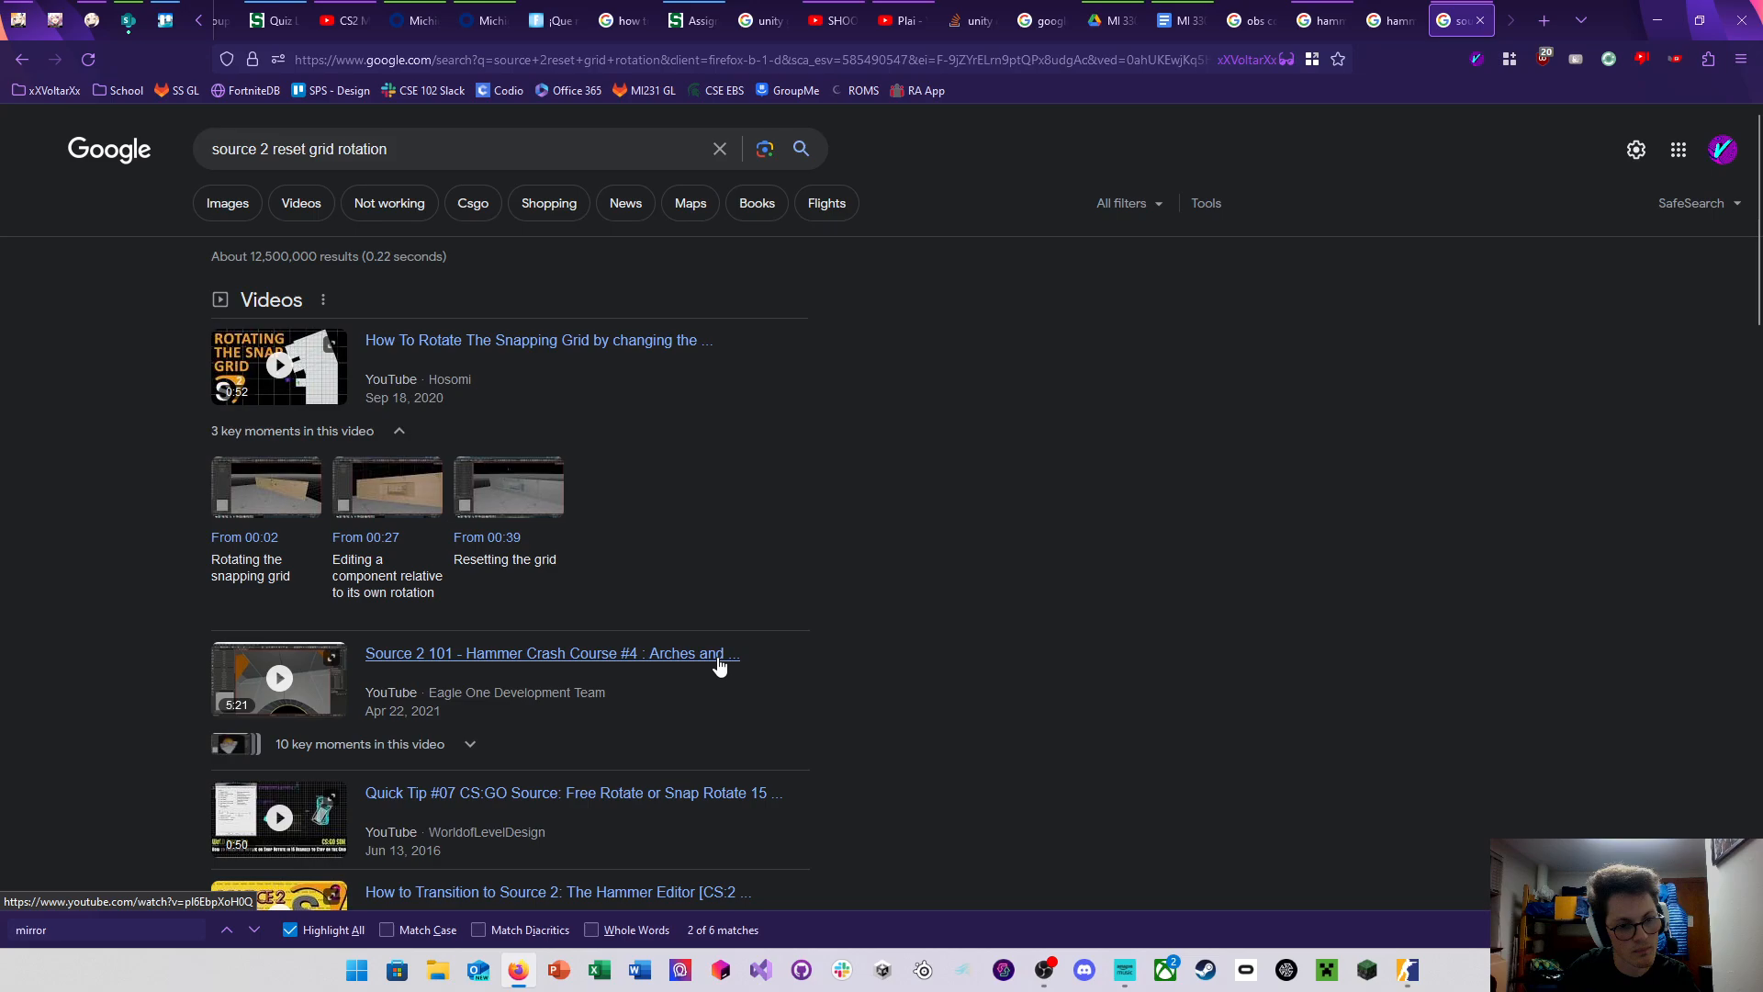
Watch the "Resetting the grid" part of the snapping grid video in full screen with captions, replaying the explanation
click(531, 551)
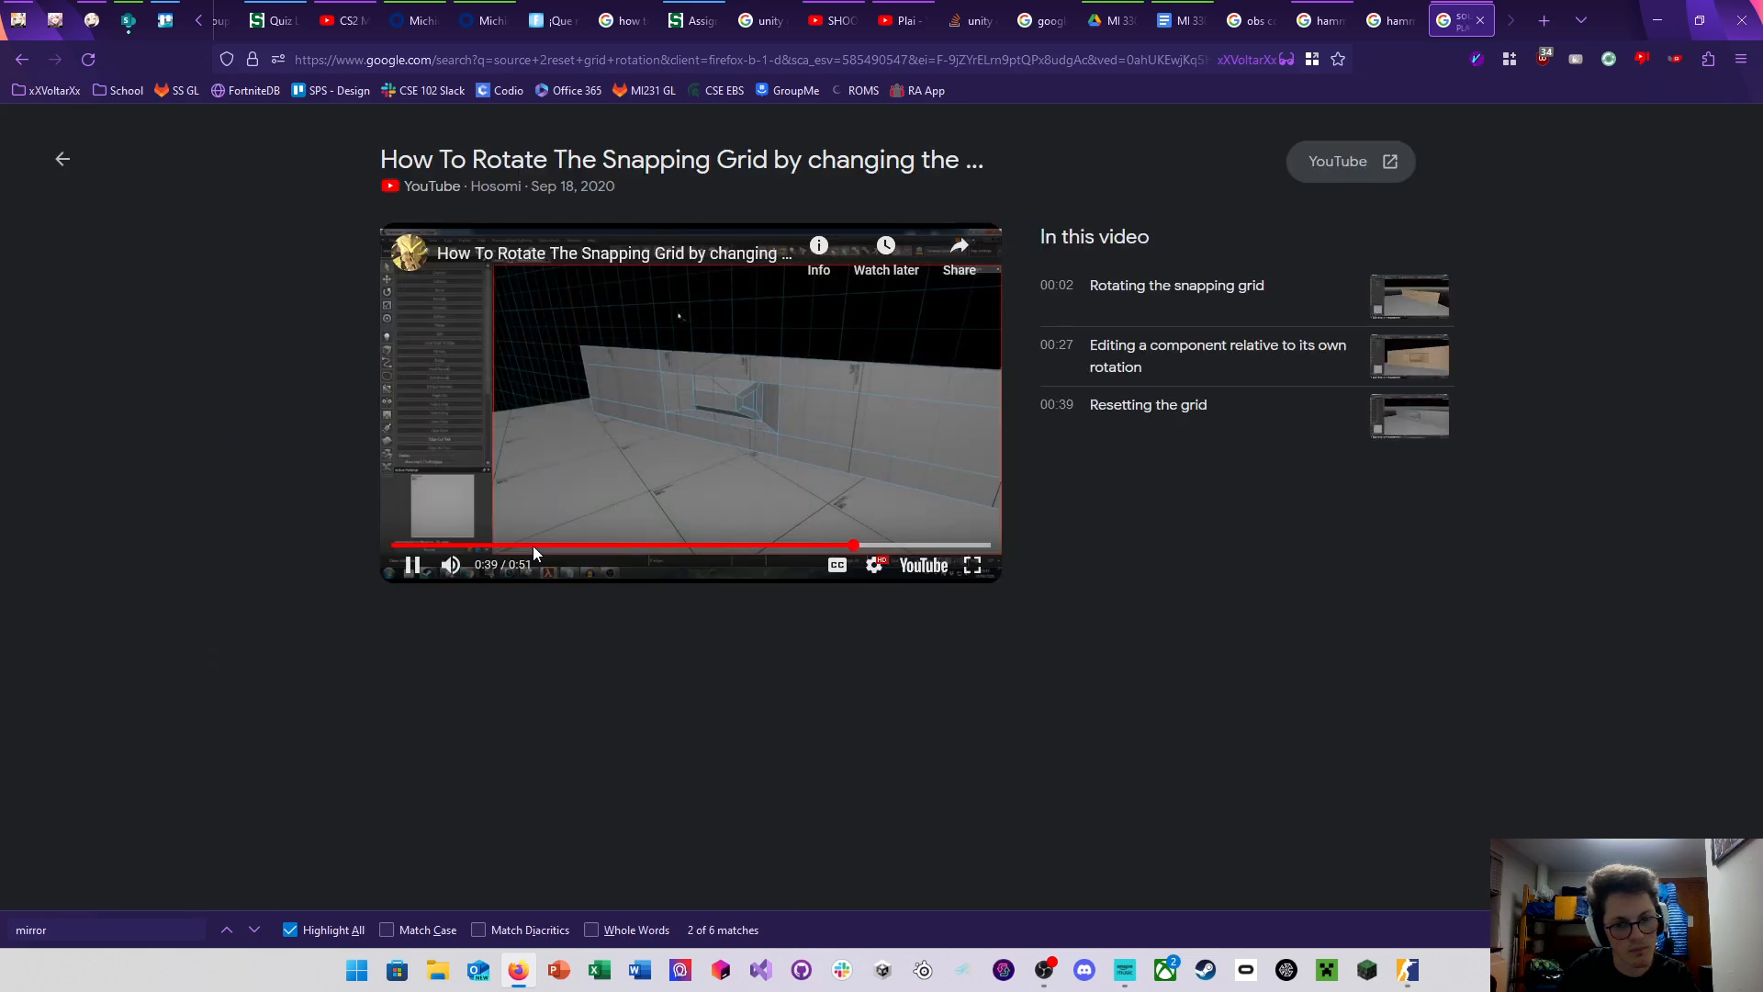
click(837, 567)
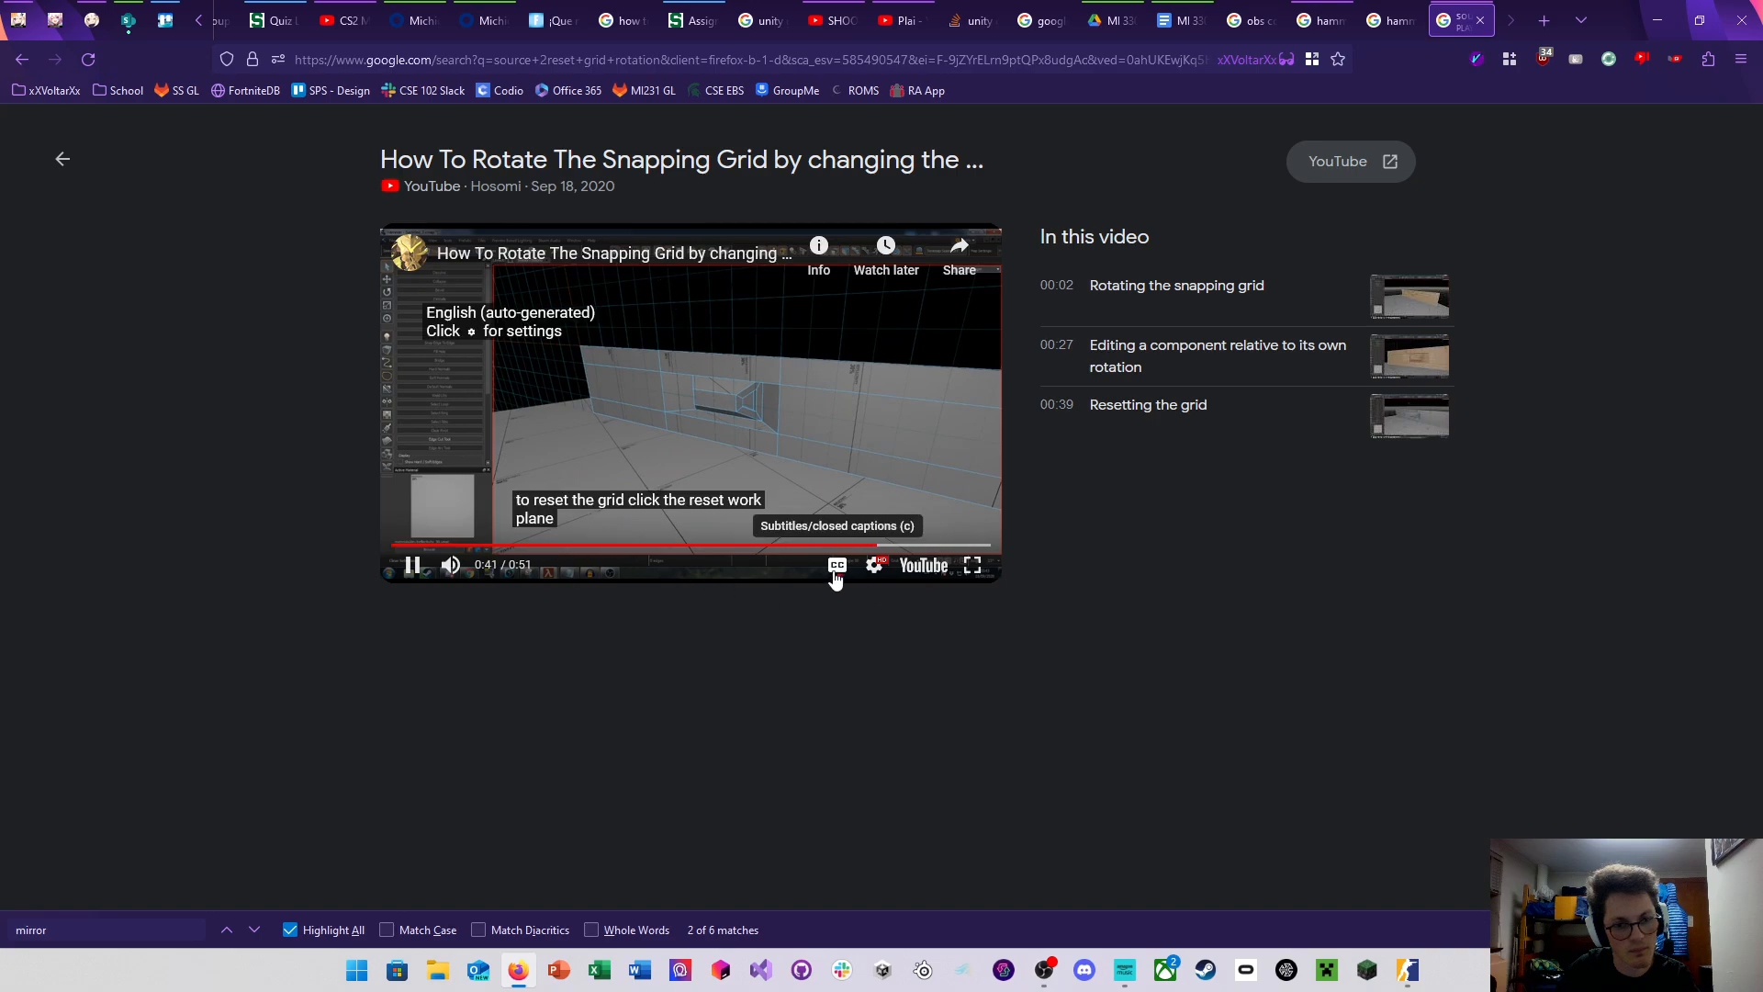
click(975, 570)
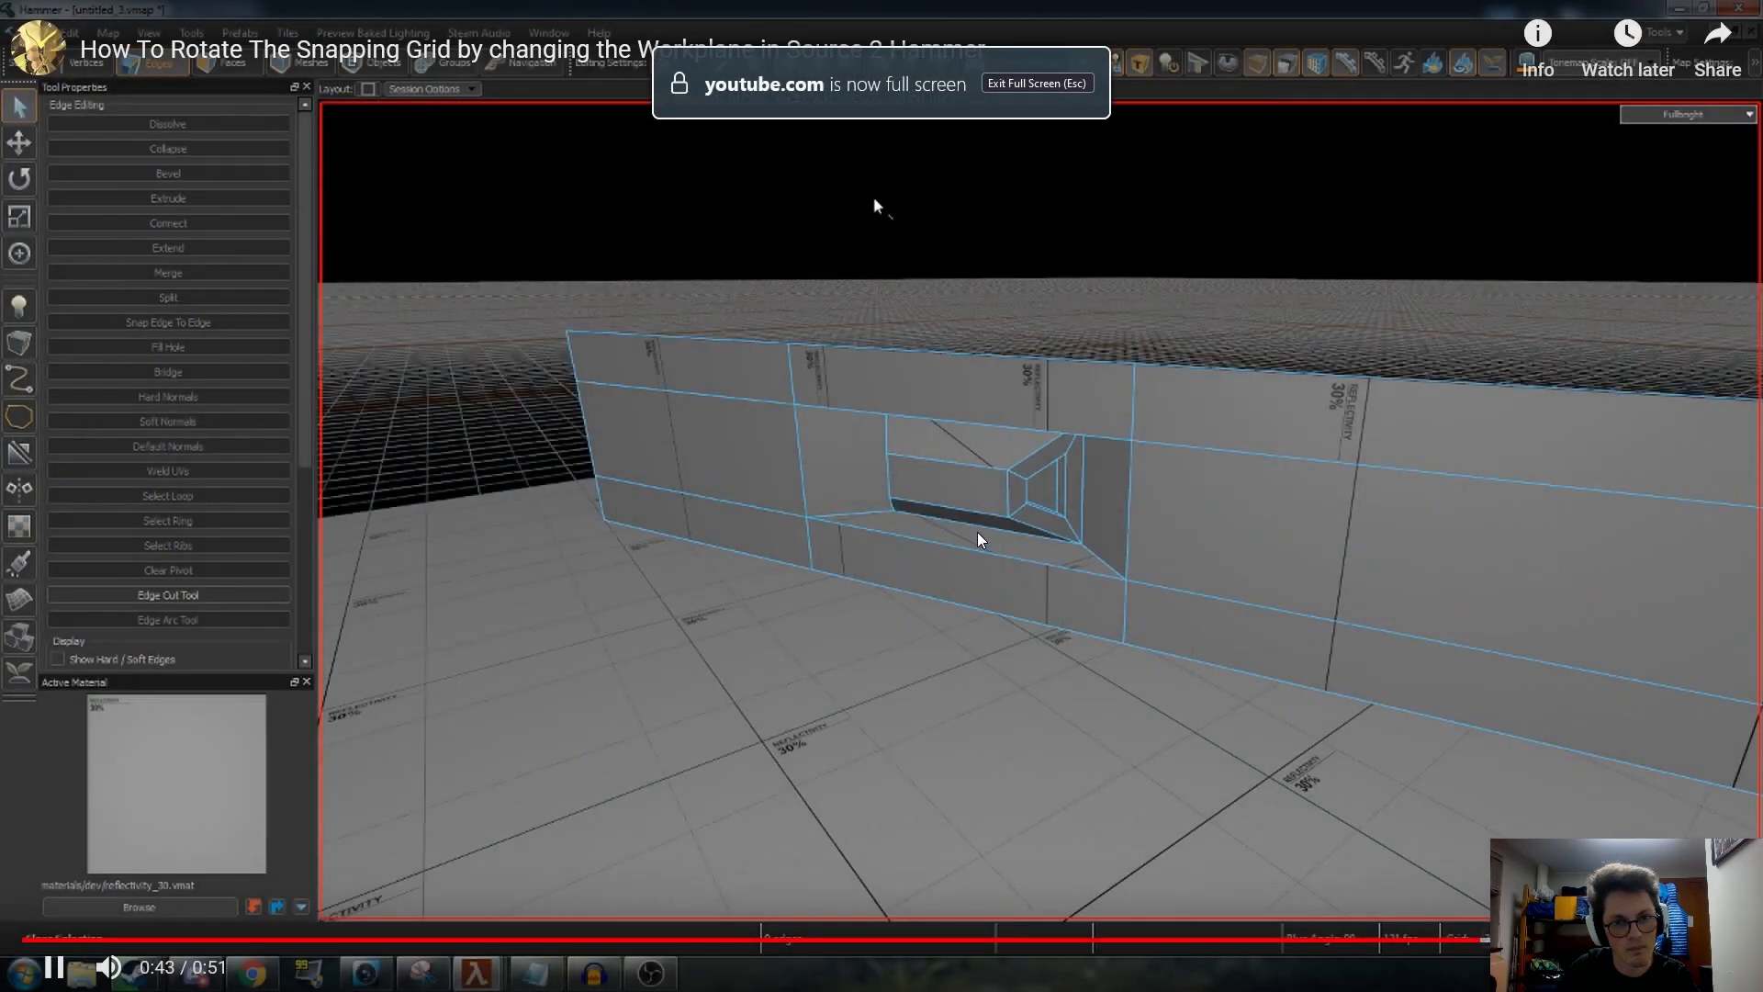
key(Left)
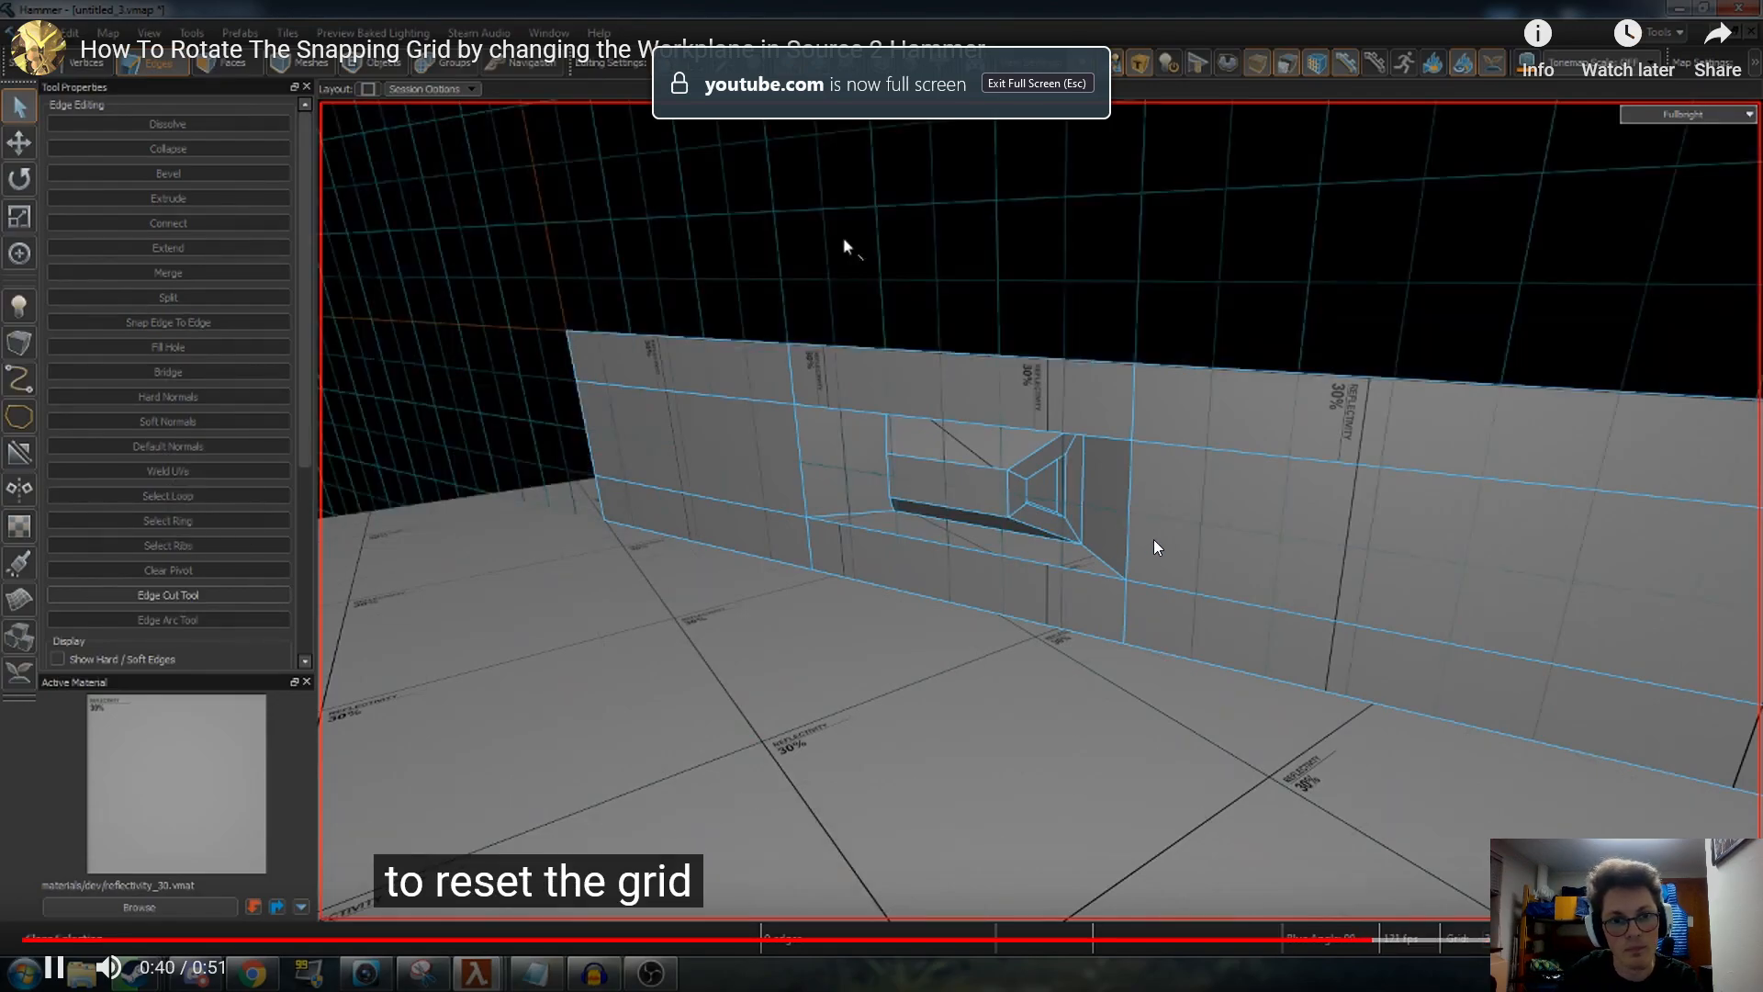
key(space)
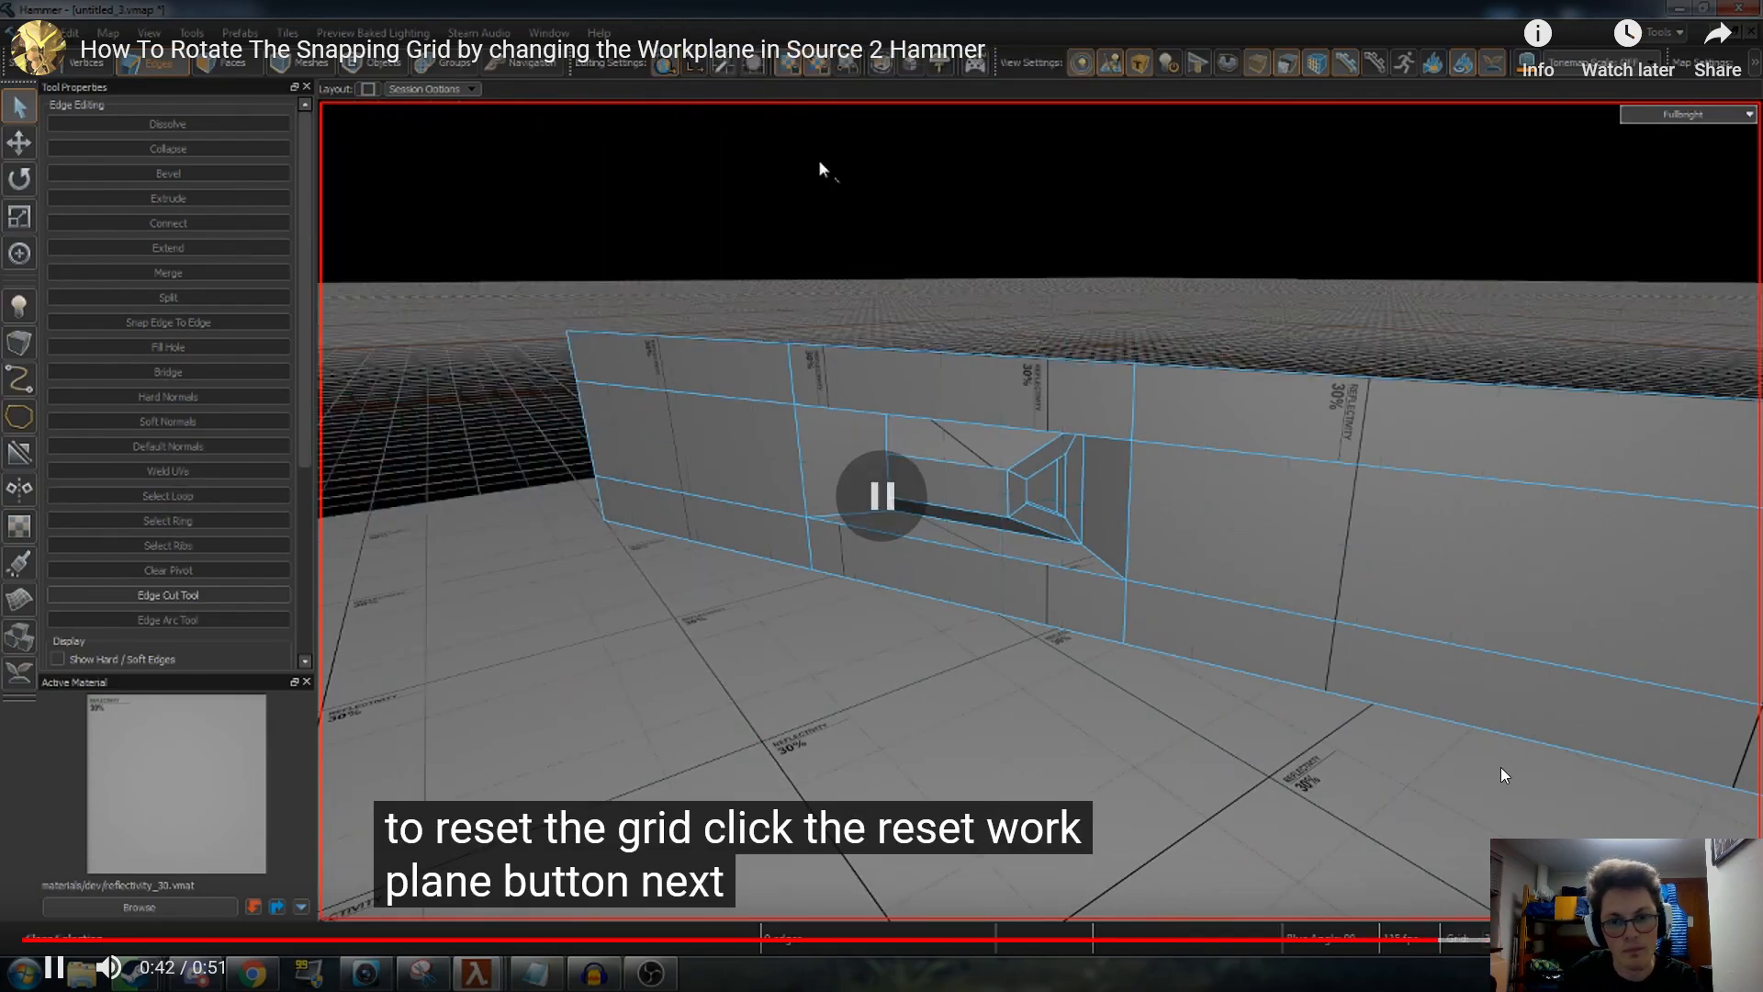
key(Escape)
Switch back to Hammer and reset the workplane so the grid realigns with the room floor
mouse_move(1411, 975)
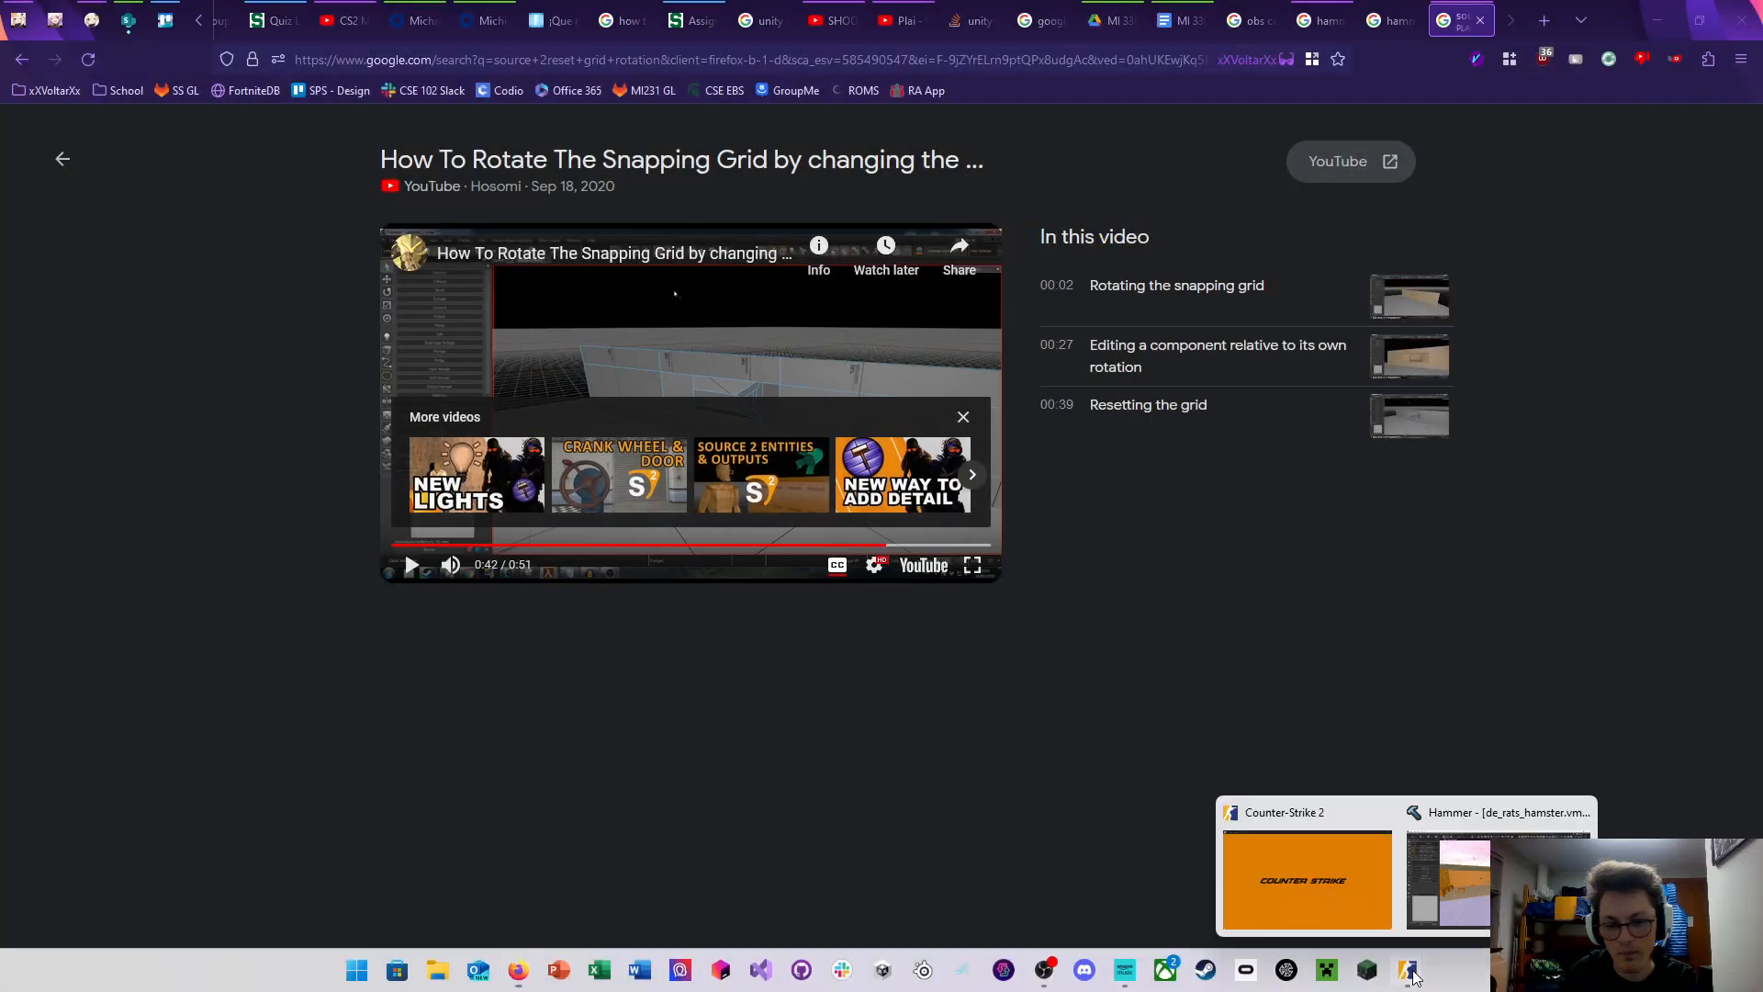
click(1463, 842)
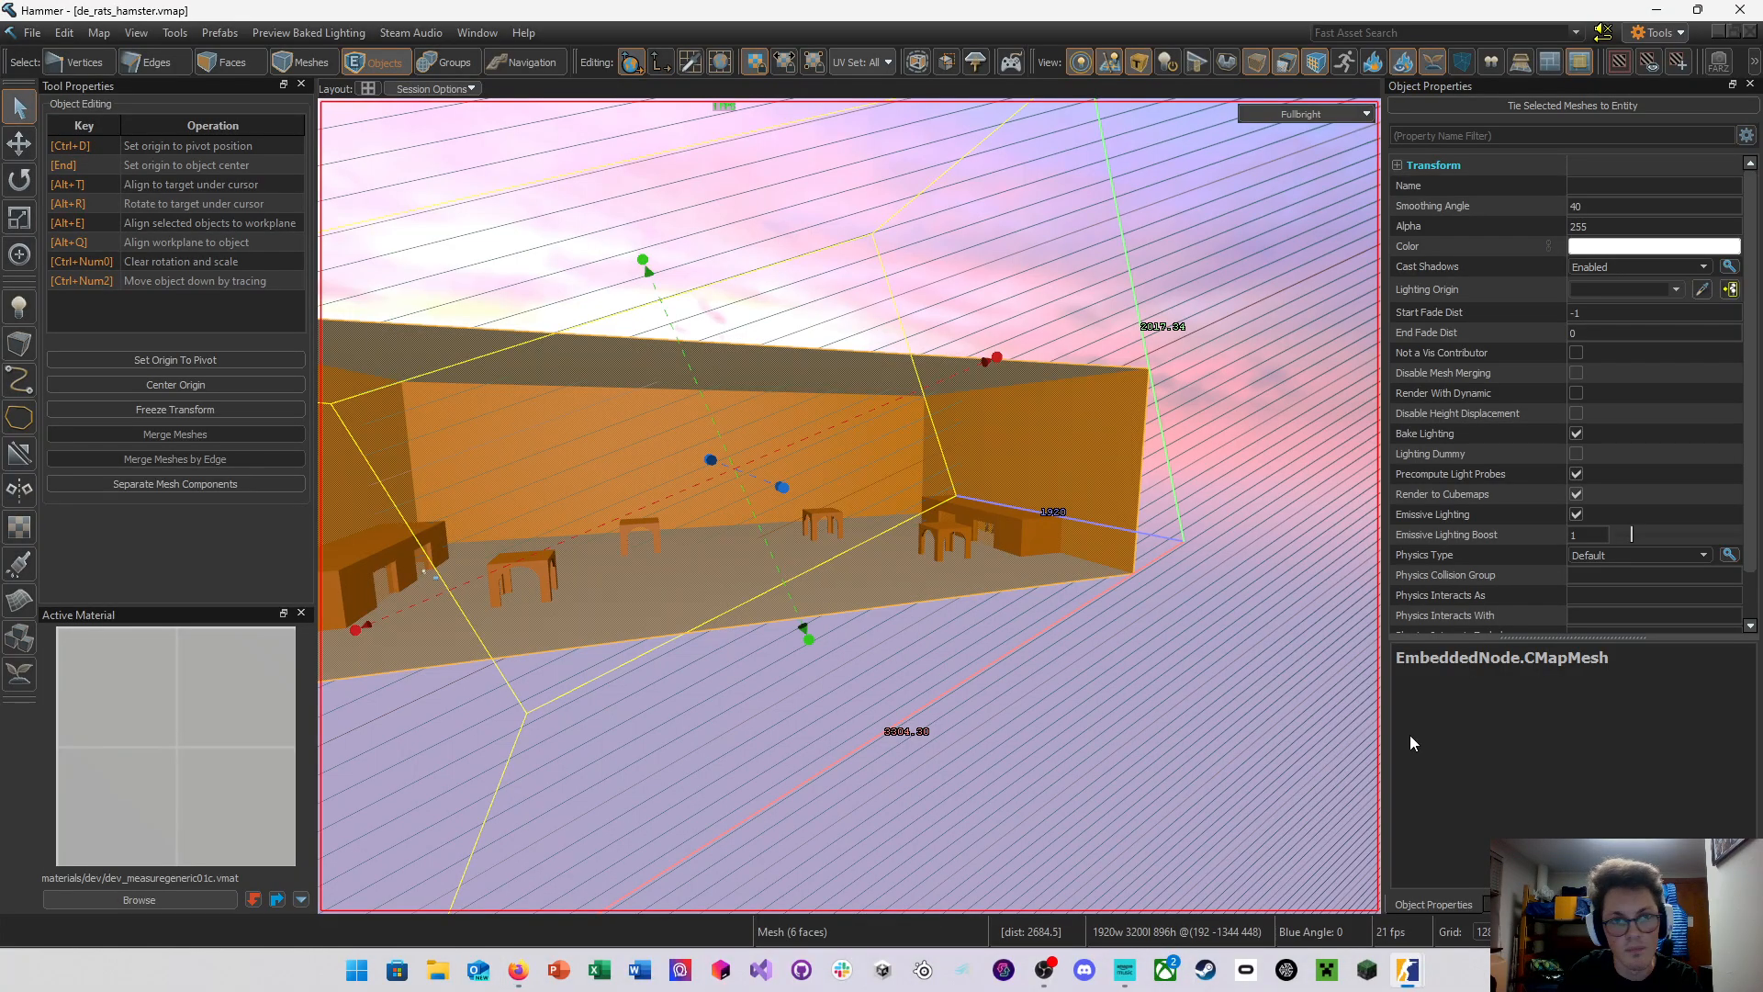
click(729, 64)
right_drag(724, 540, 849, 506)
key(w)
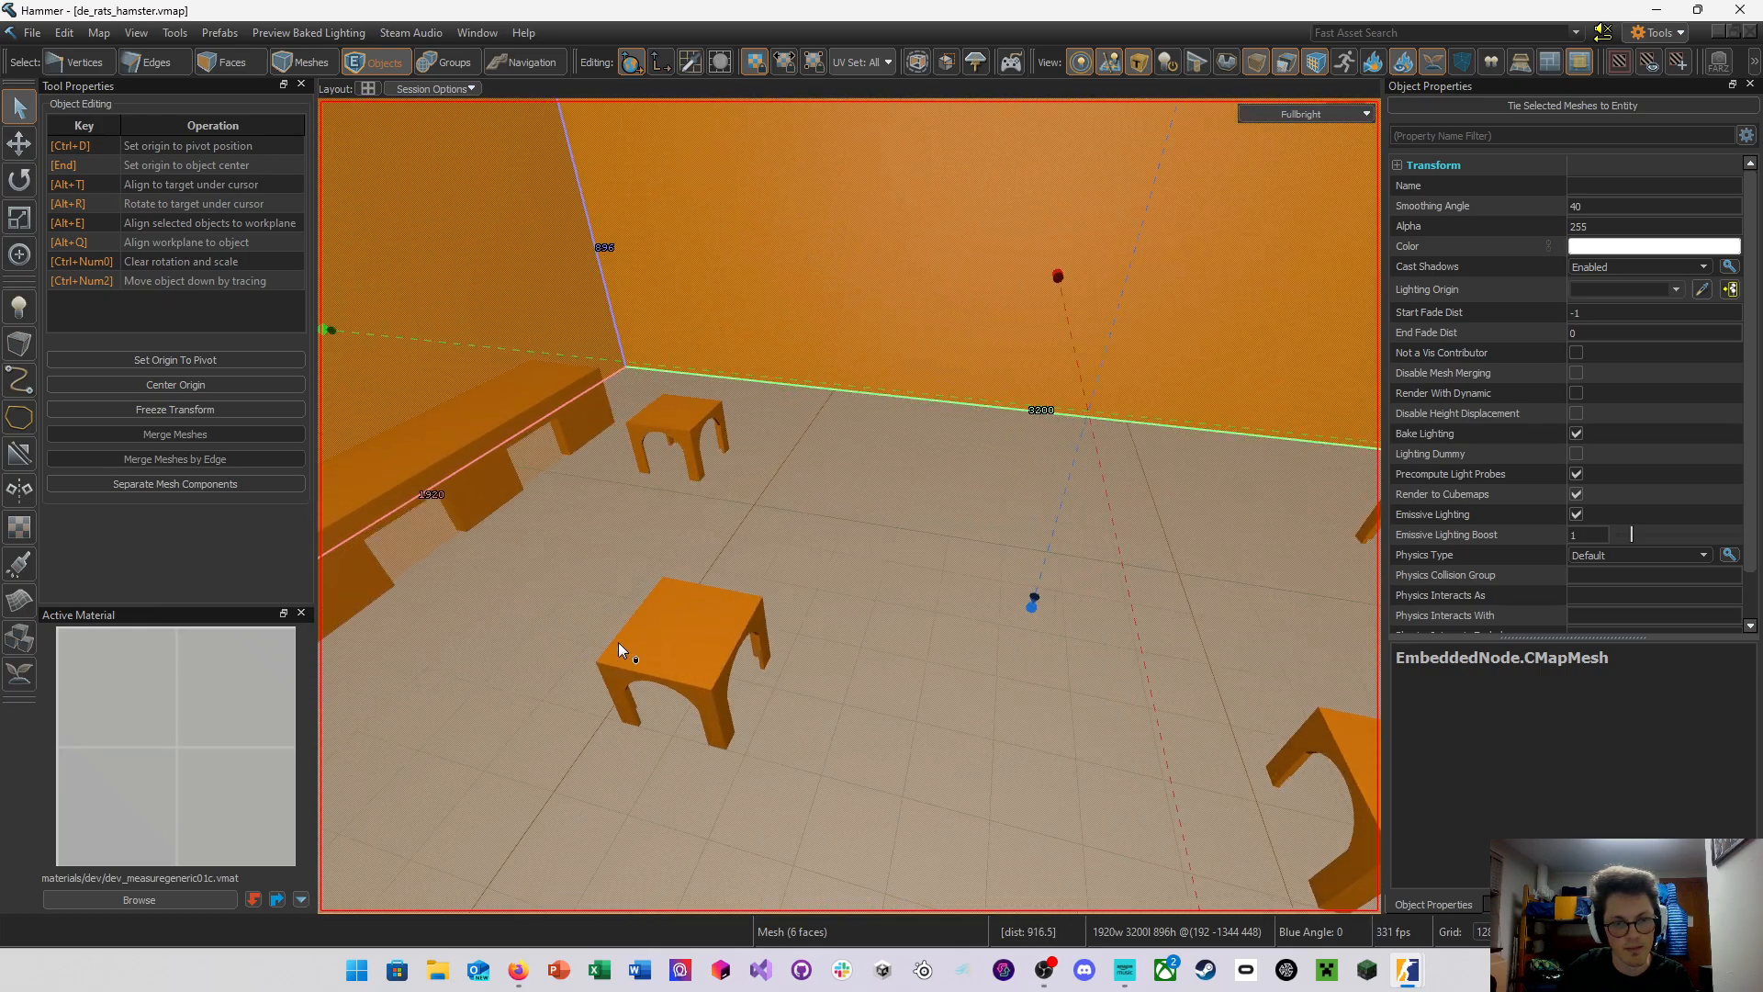
Select the two arch structures on one spawn's side and move them 128 units toward the room's centre
click(670, 652)
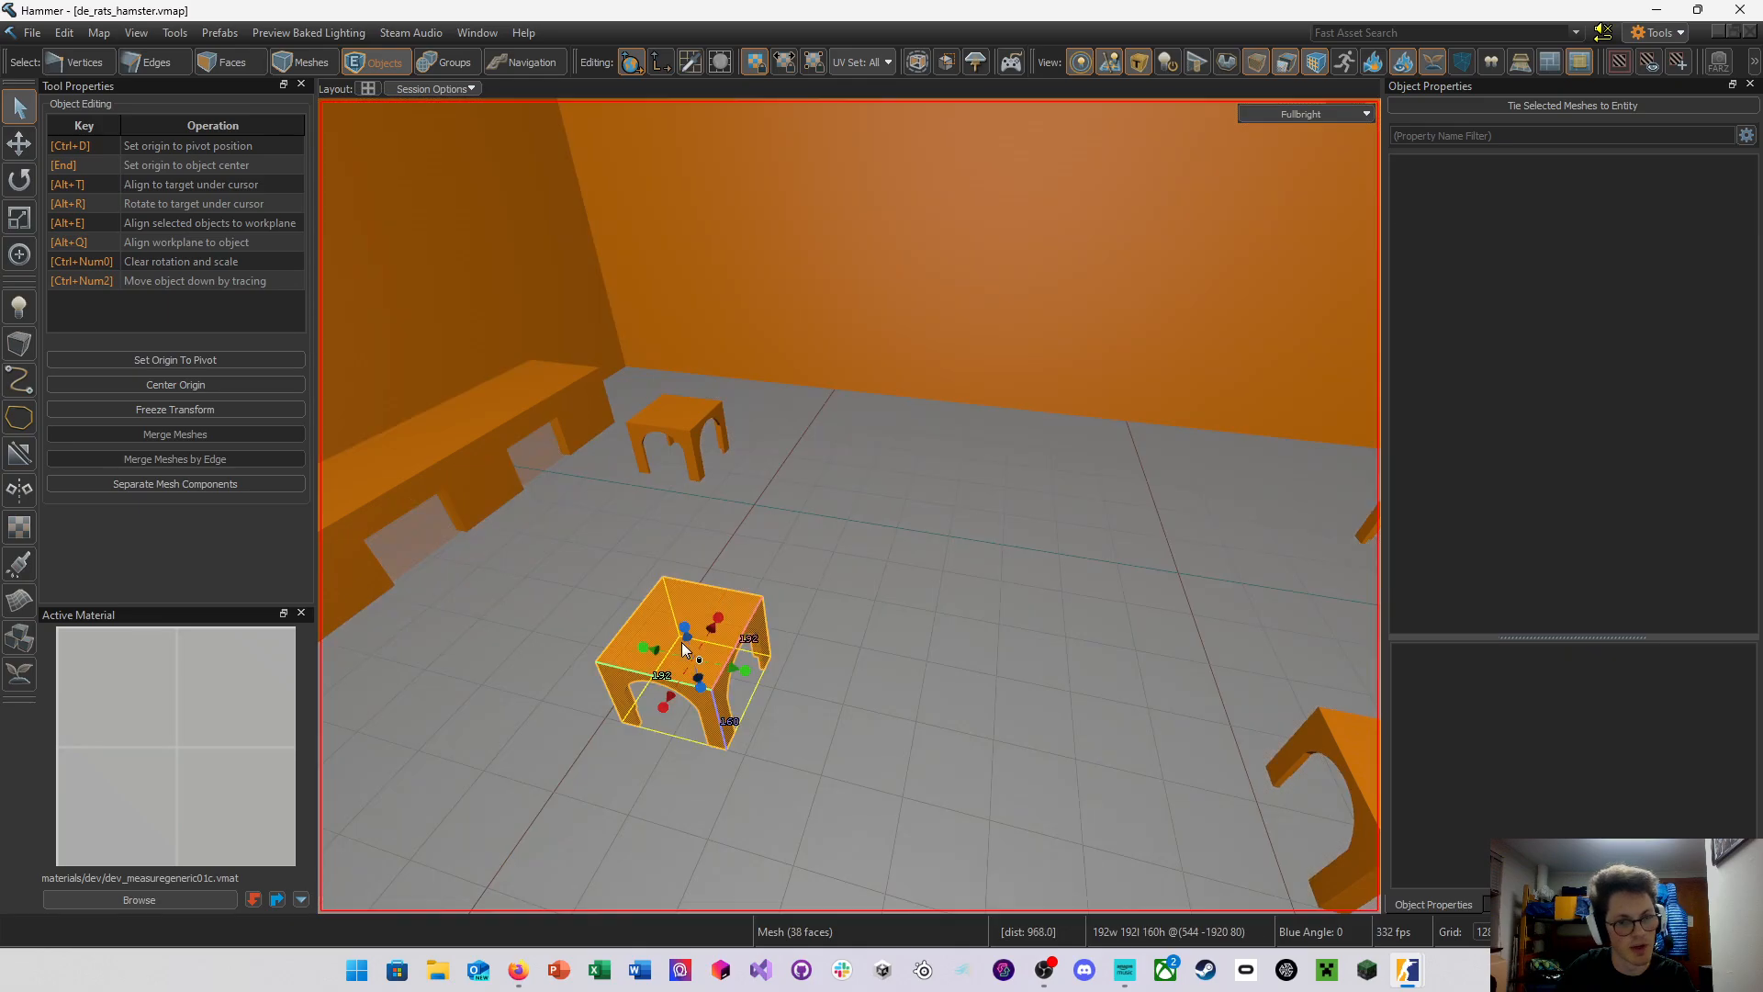
ctrl+click(676, 424)
right_drag(676, 415, 849, 506)
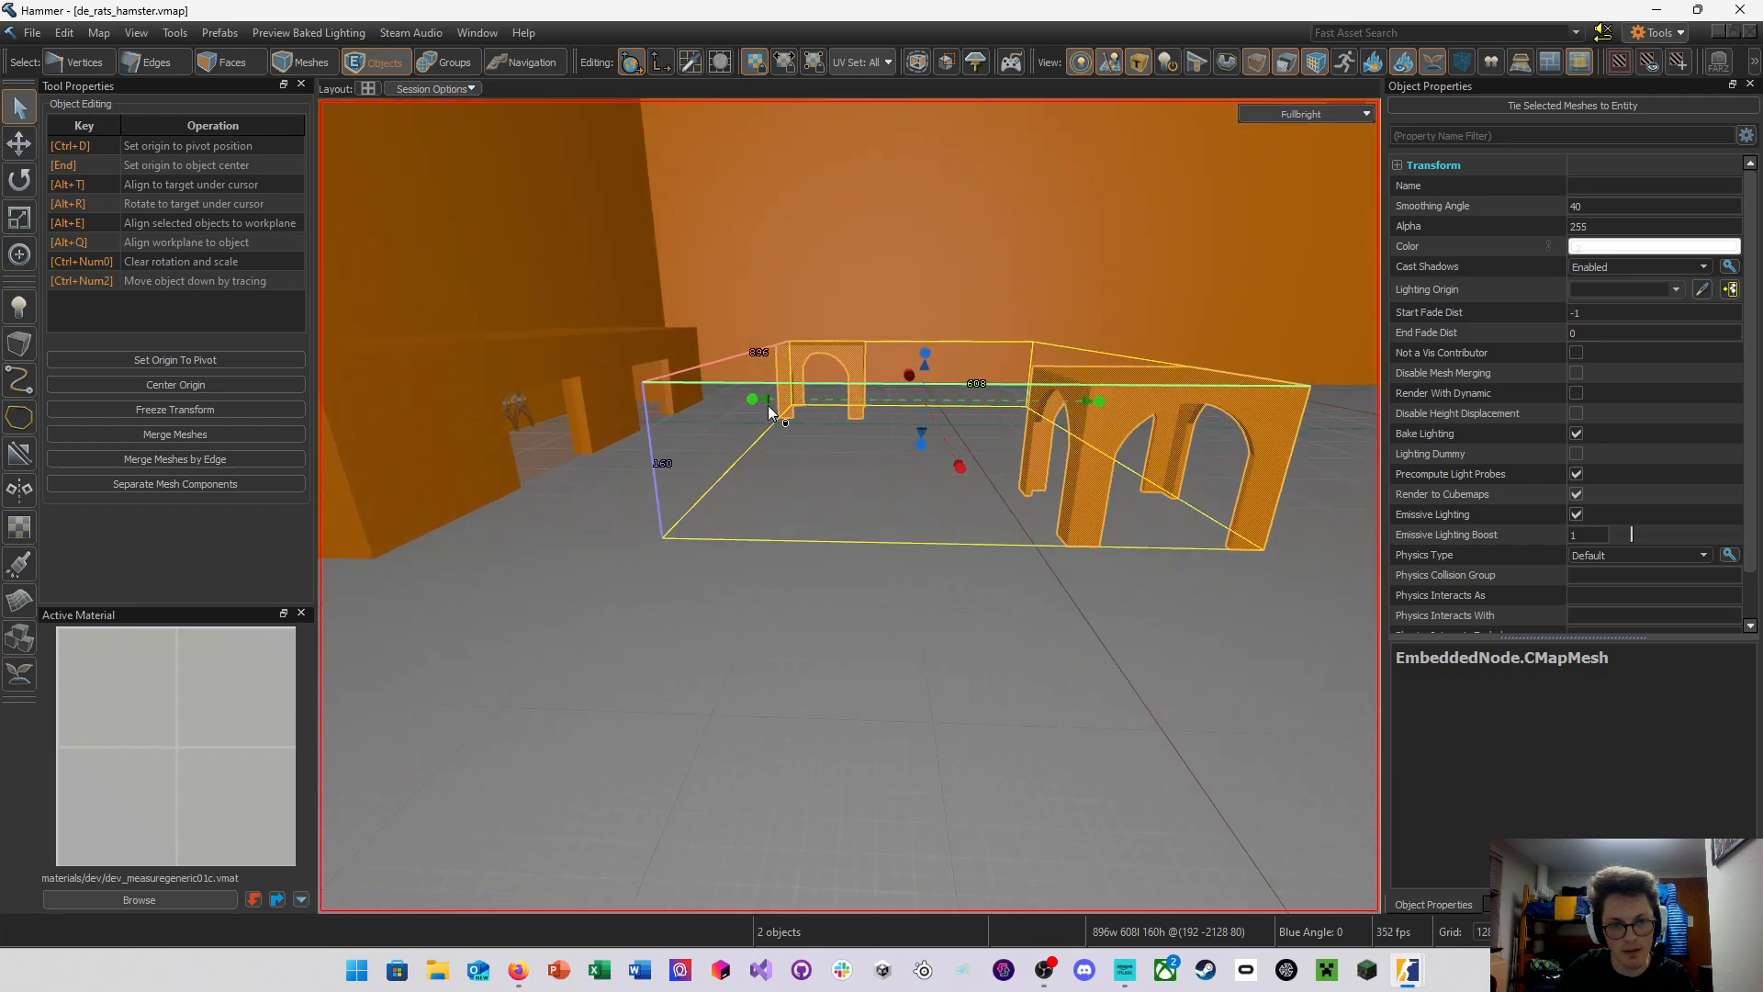
key(w)
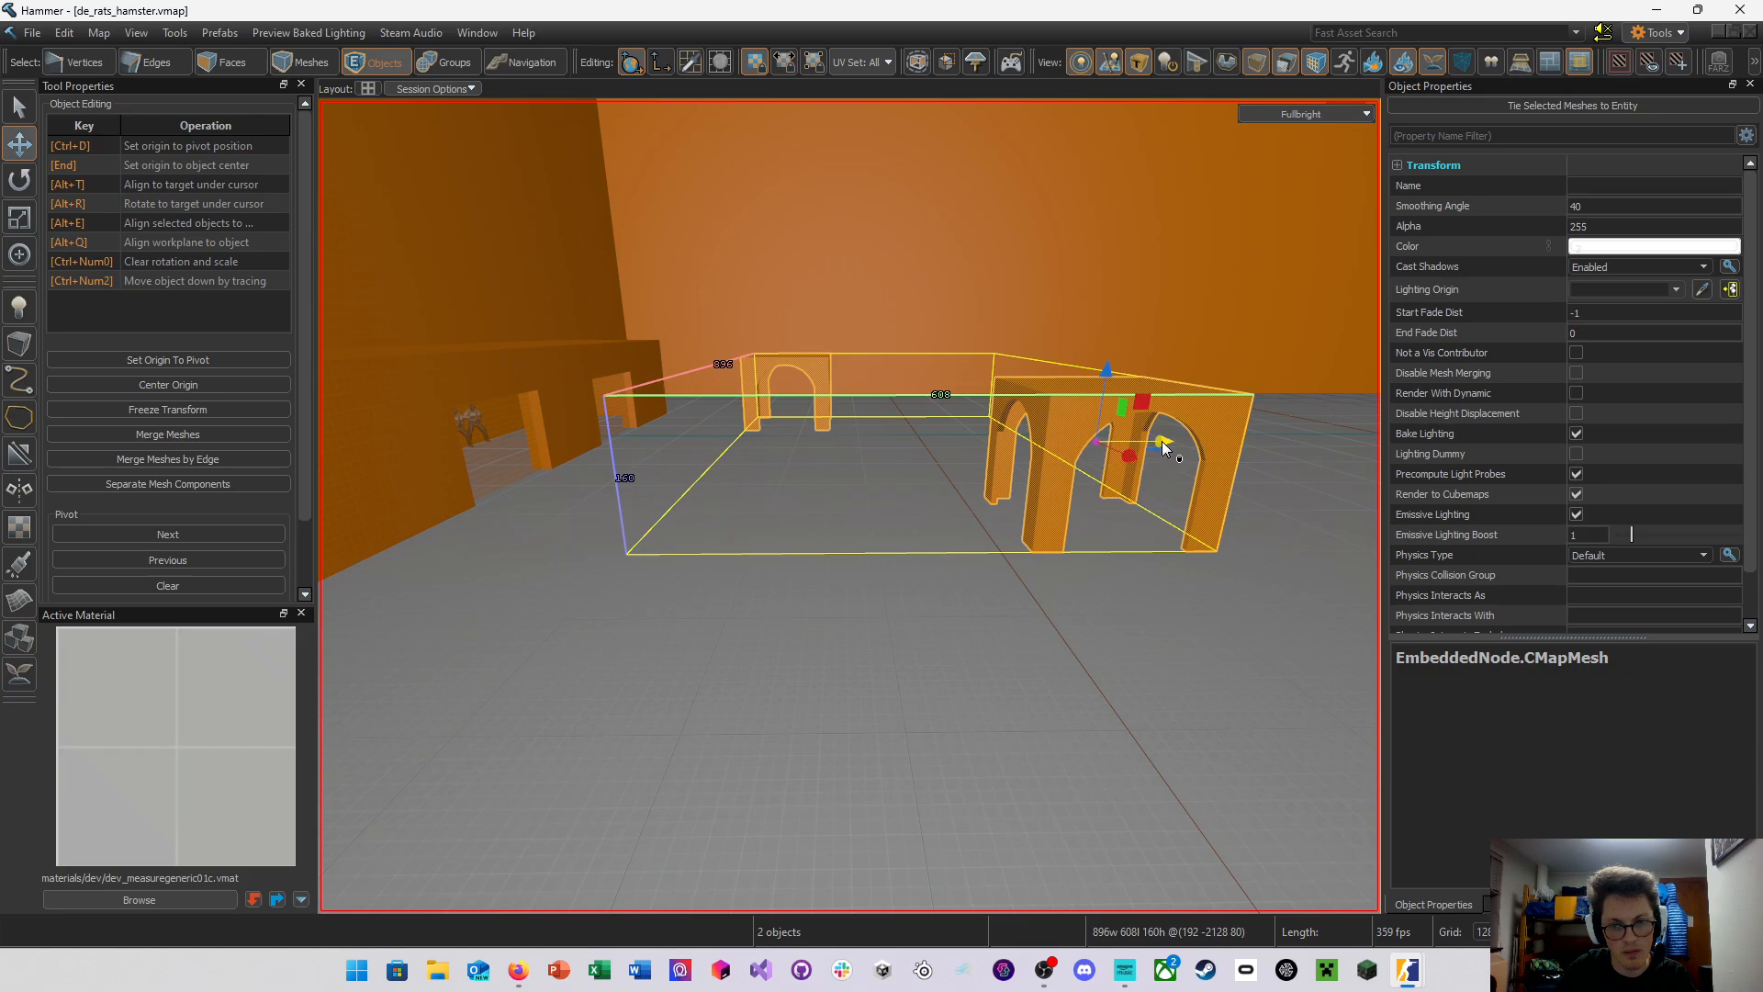
mouse_move(1161, 441)
mouse_down()
mouse_move(1098, 447)
mouse_move(1154, 439)
mouse_up()
right_drag(943, 455, 850, 506)
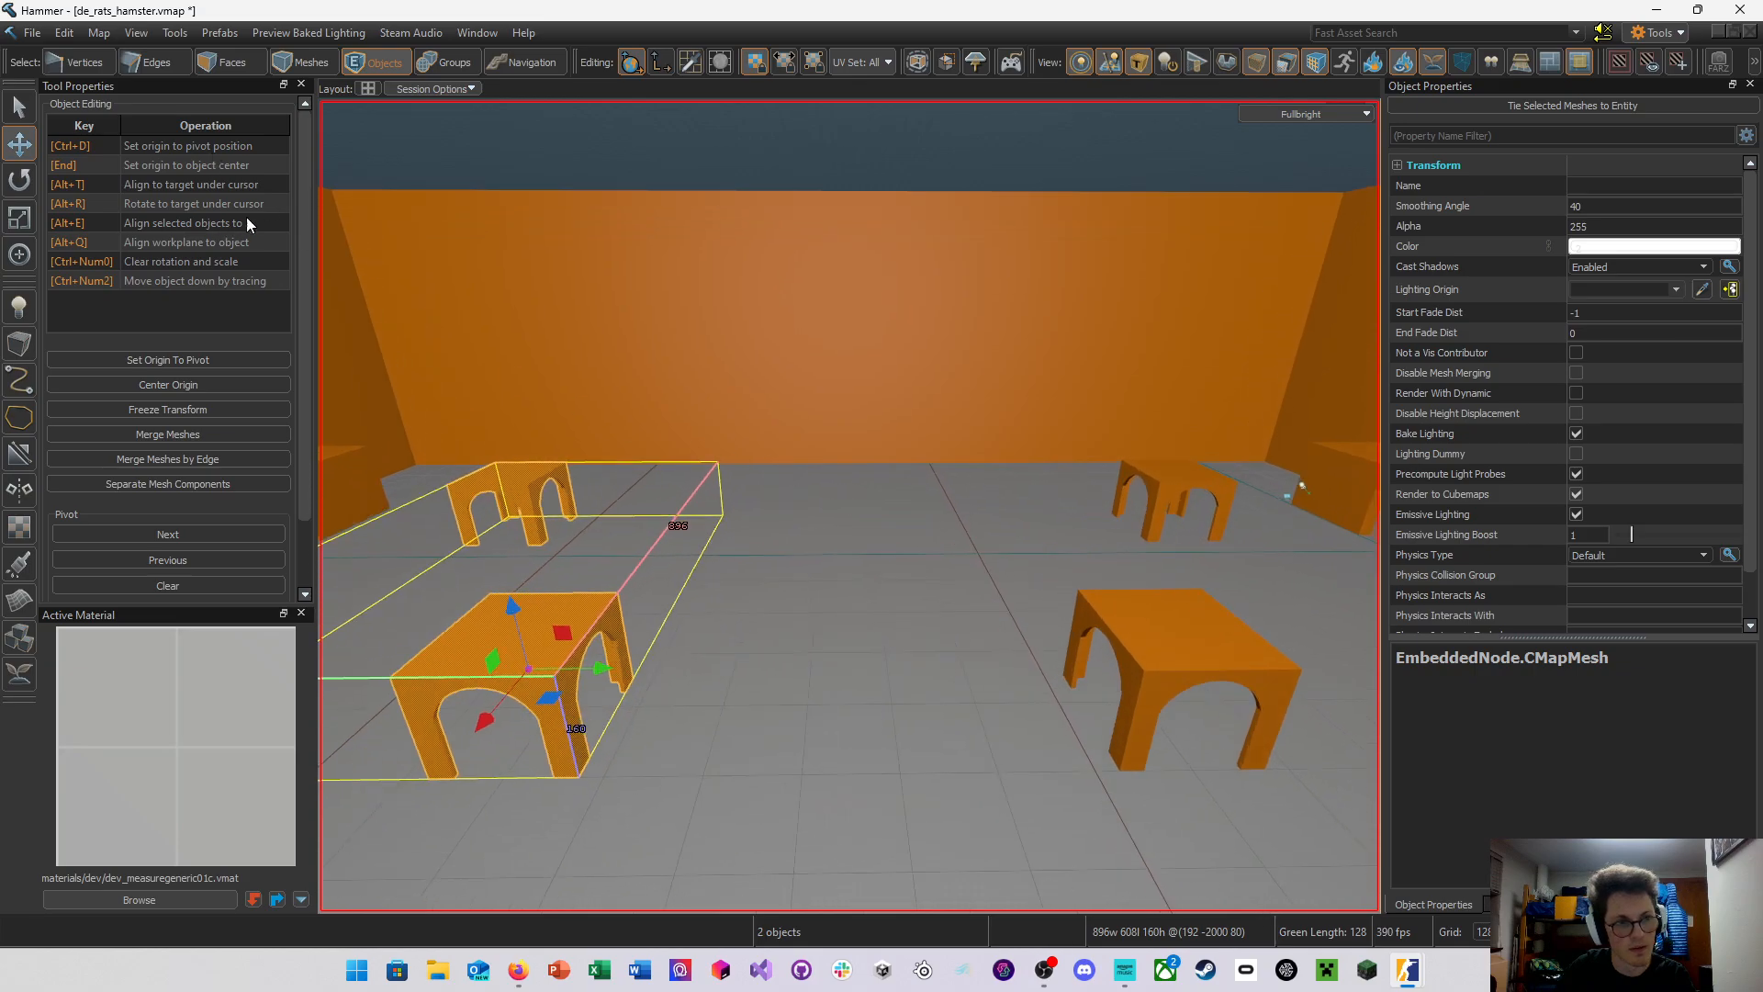
Examine the pending block platform at the long side wall with the Block tool from several angles, comparing its position with the arches
click(19, 349)
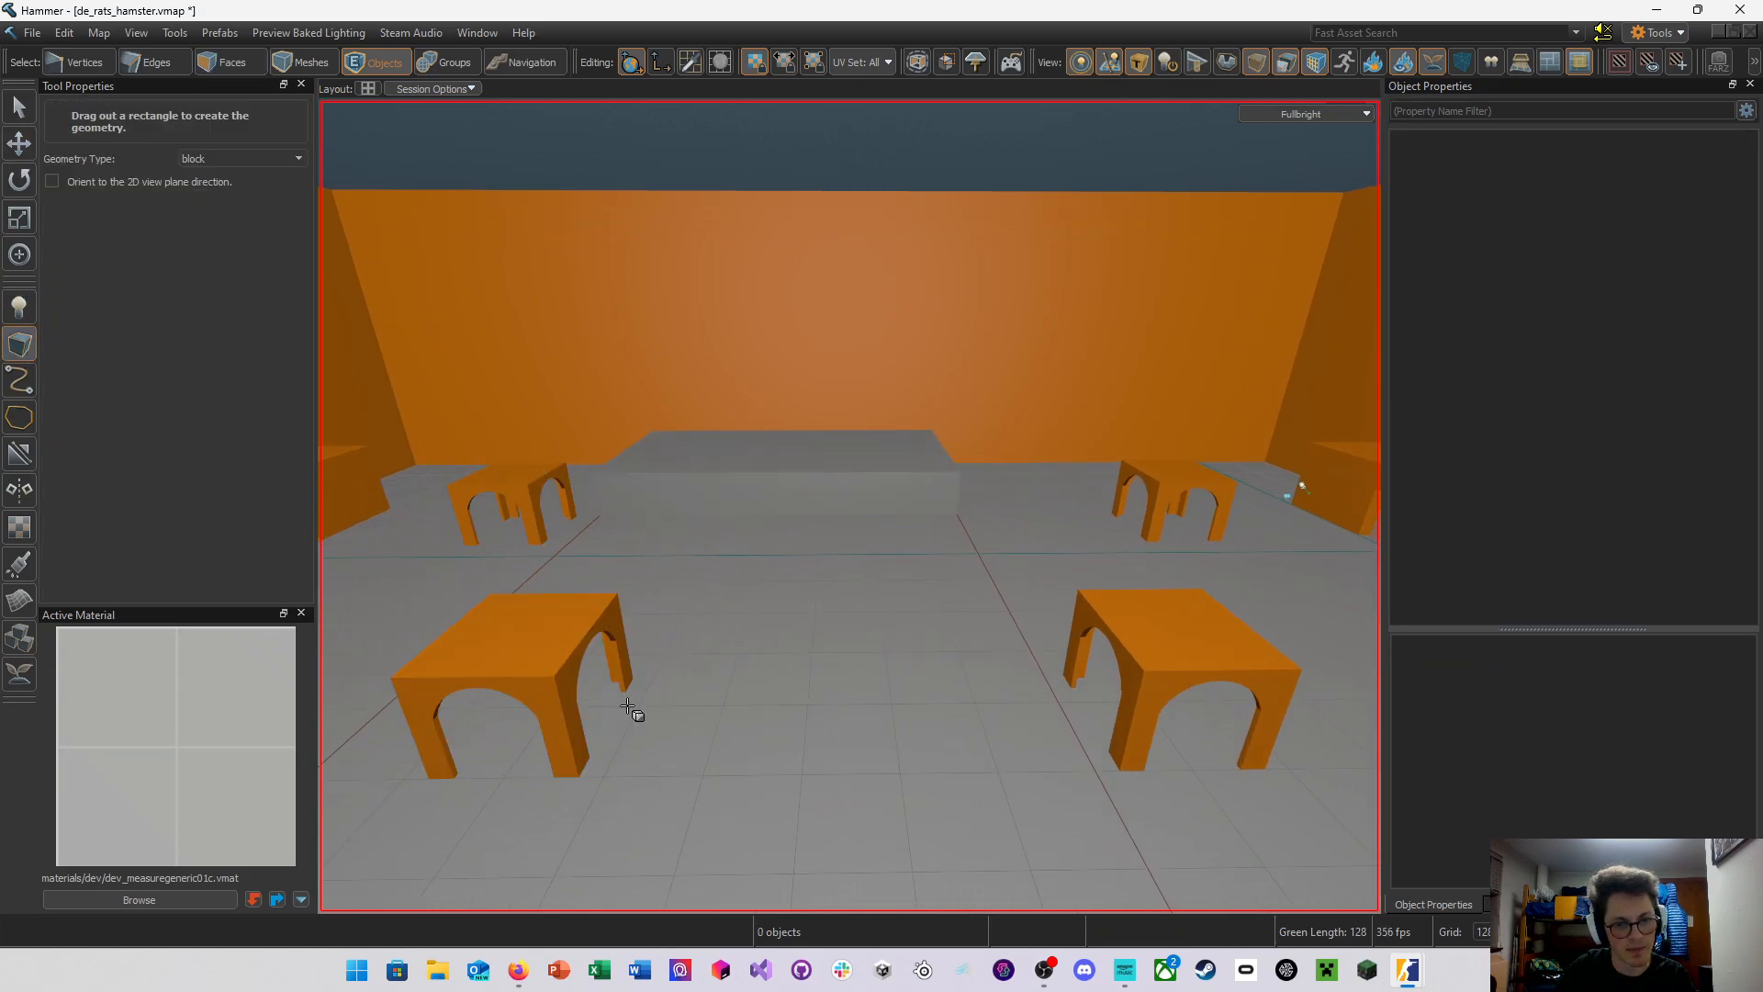
key(w)
mouse_move(754, 474)
right_down()
mouse_move(850, 506)
mouse_move(754, 474)
right_up()
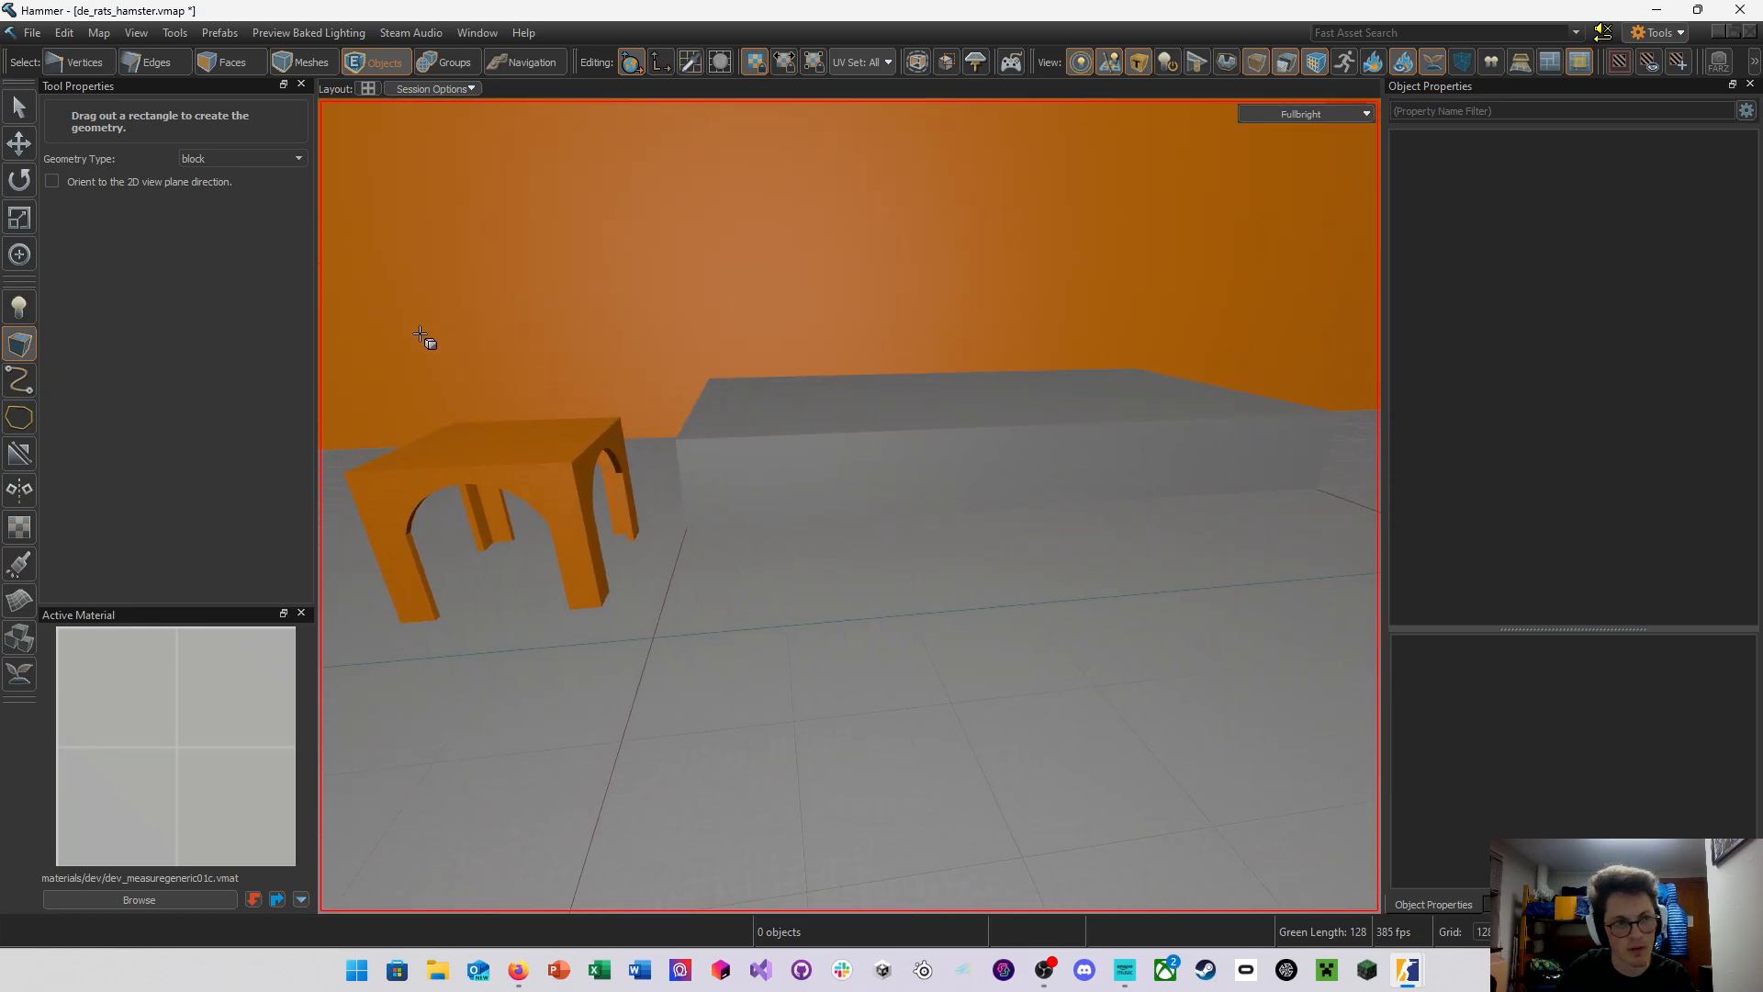
click(25, 119)
key(w)
mouse_move(669, 404)
right_down()
mouse_move(847, 506)
mouse_move(669, 404)
right_up()
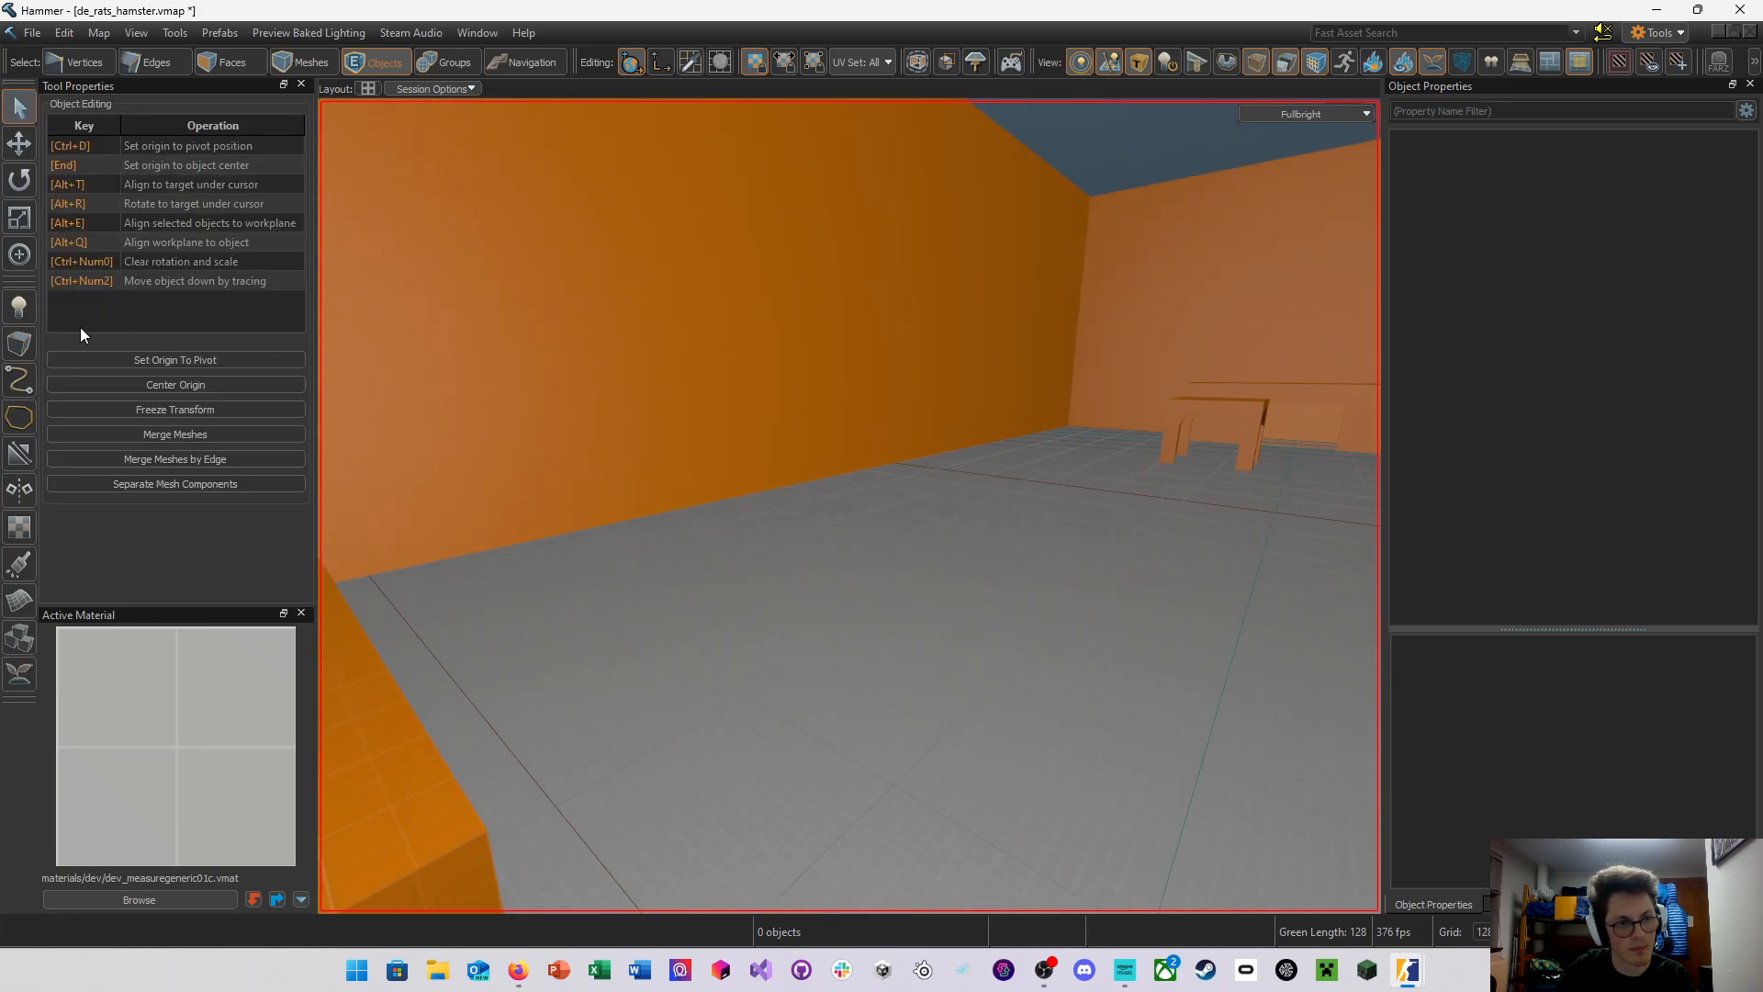
click(26, 346)
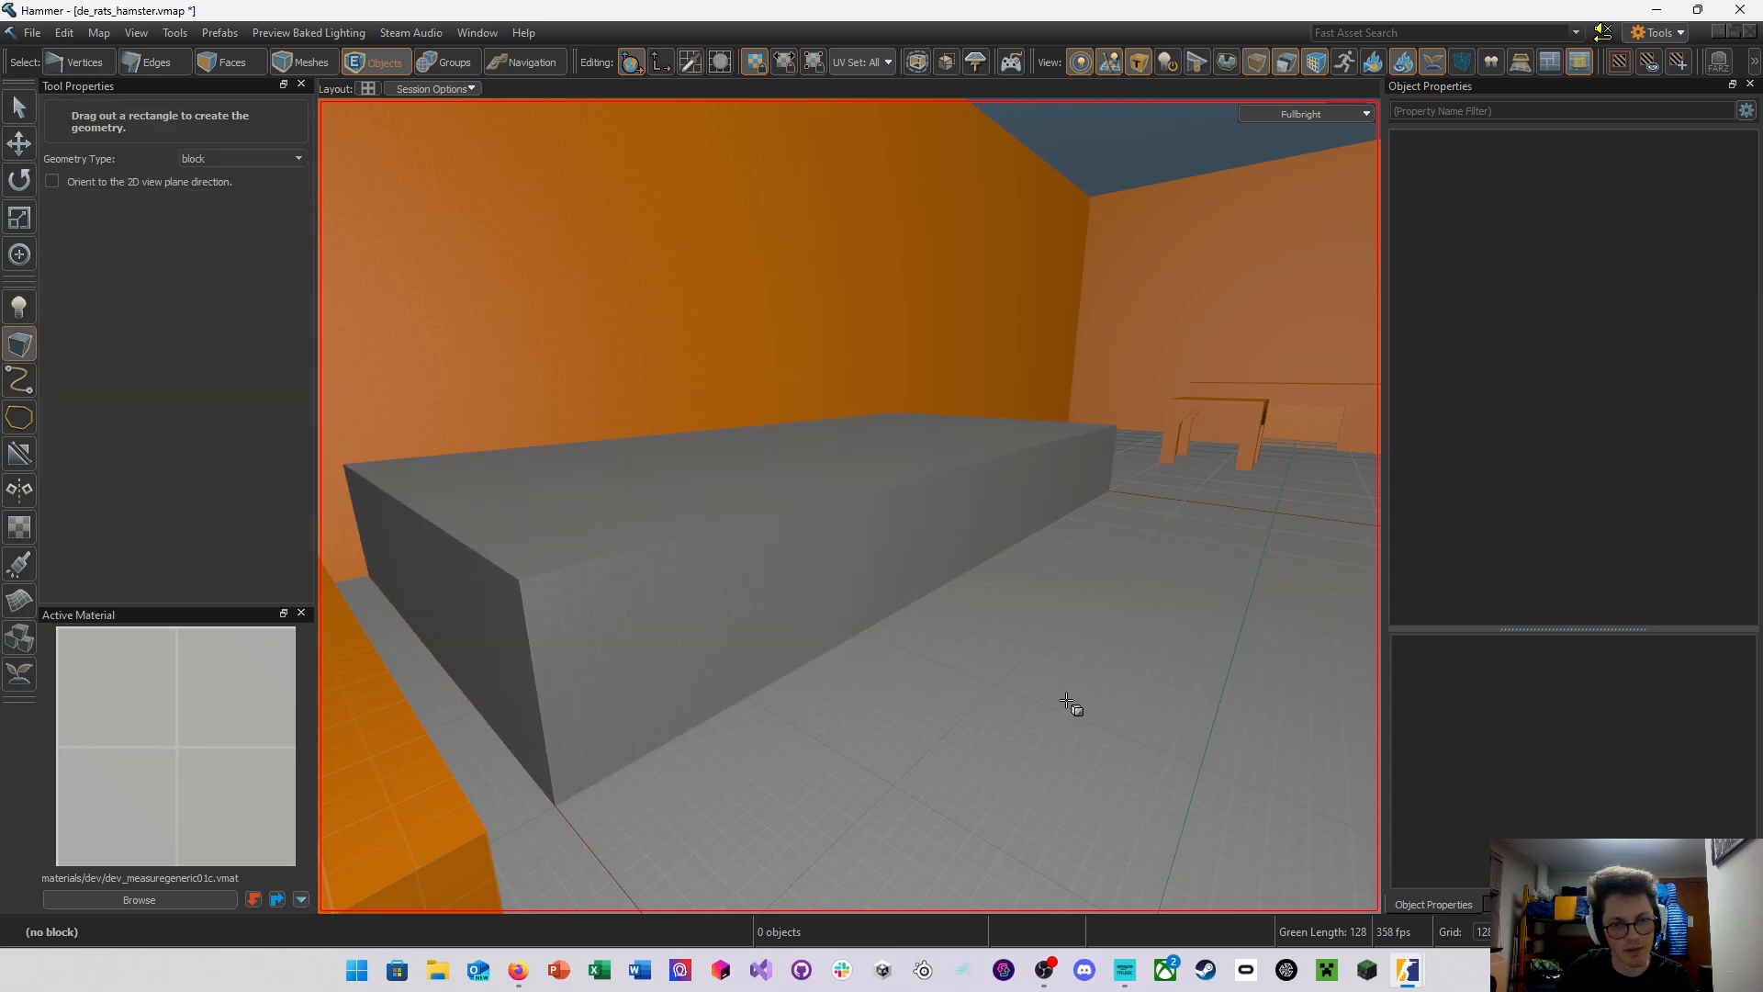
mouse_move(729, 525)
right_down()
mouse_move(847, 505)
mouse_move(729, 525)
right_up()
key(s)
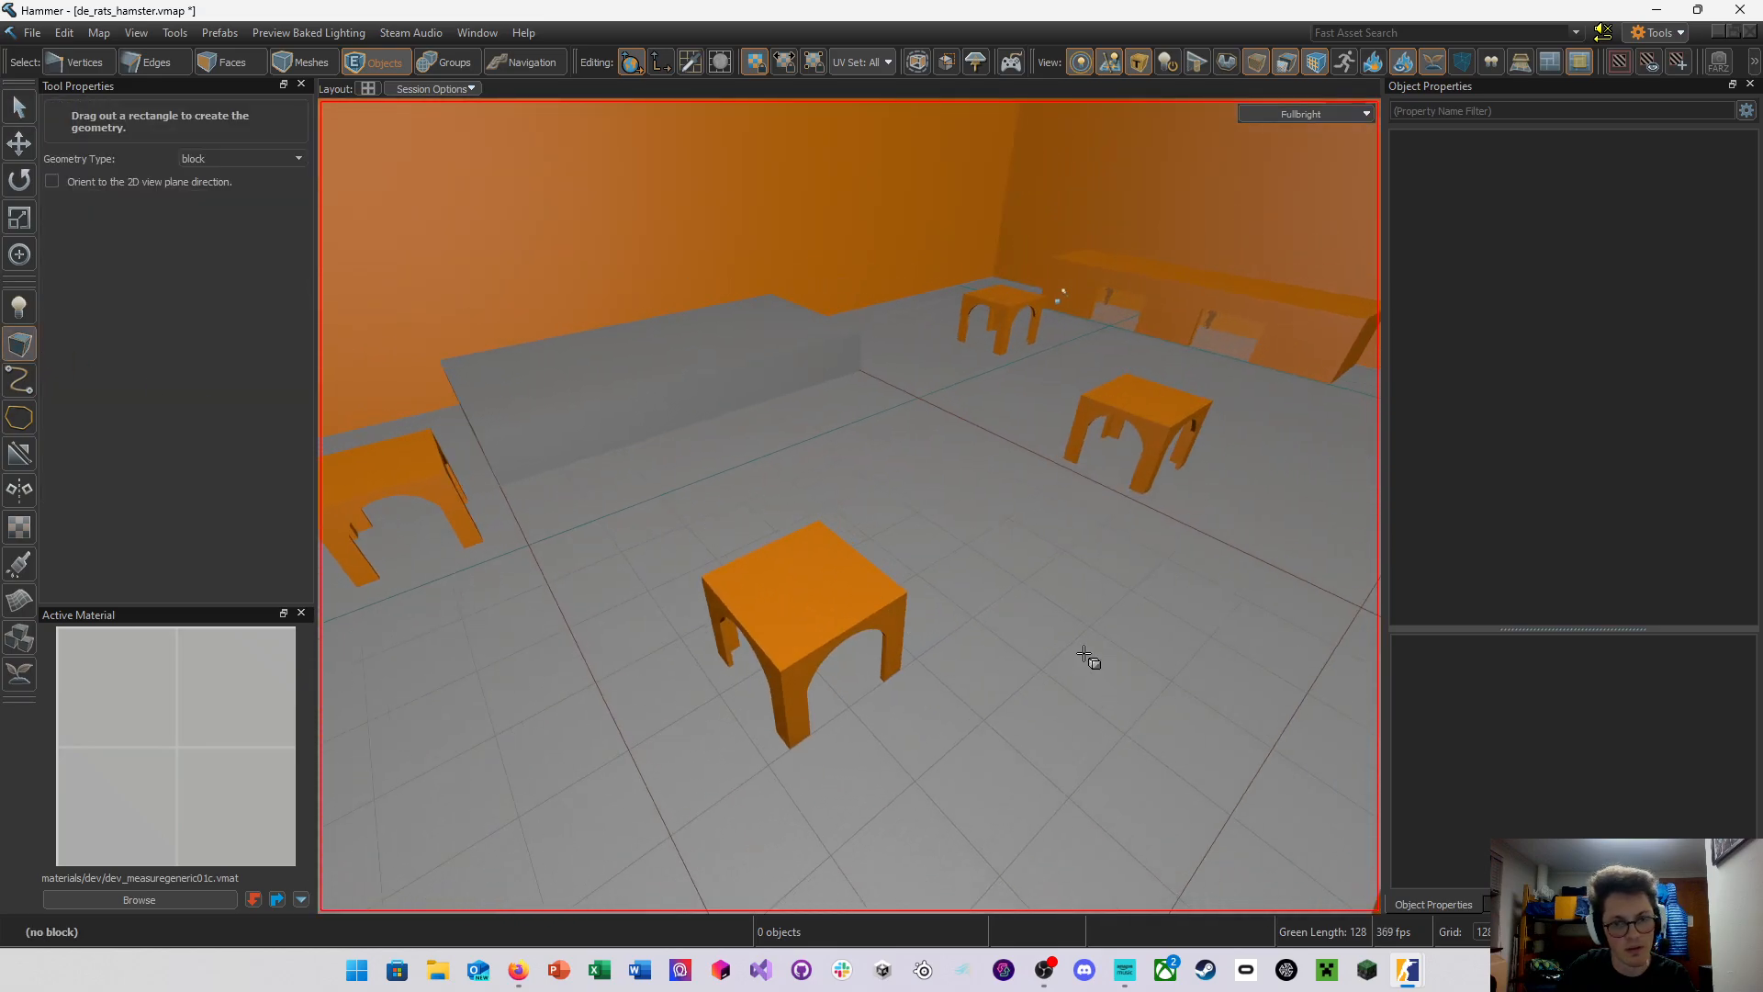
key(d)
mouse_move(990, 515)
right_down()
mouse_move(847, 505)
mouse_move(990, 515)
right_up()
key(Escape)
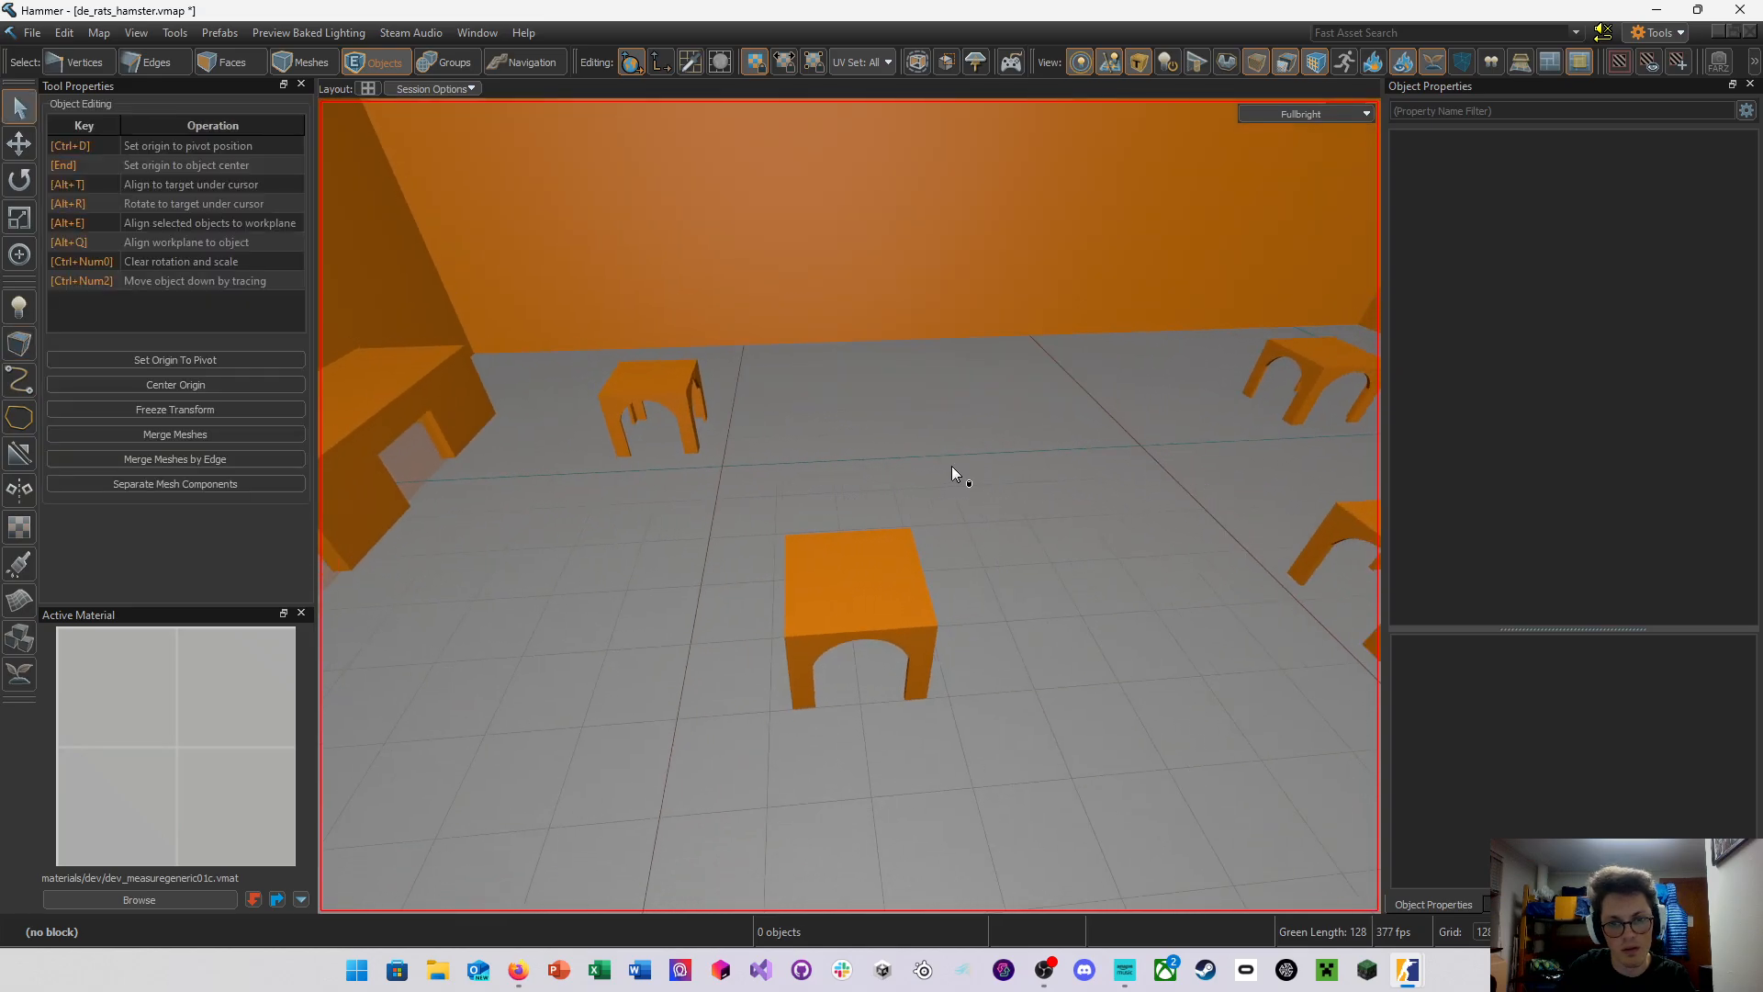
Save the map and switch from the single 3D view to the four-viewport layout with the Block tool active
click(22, 346)
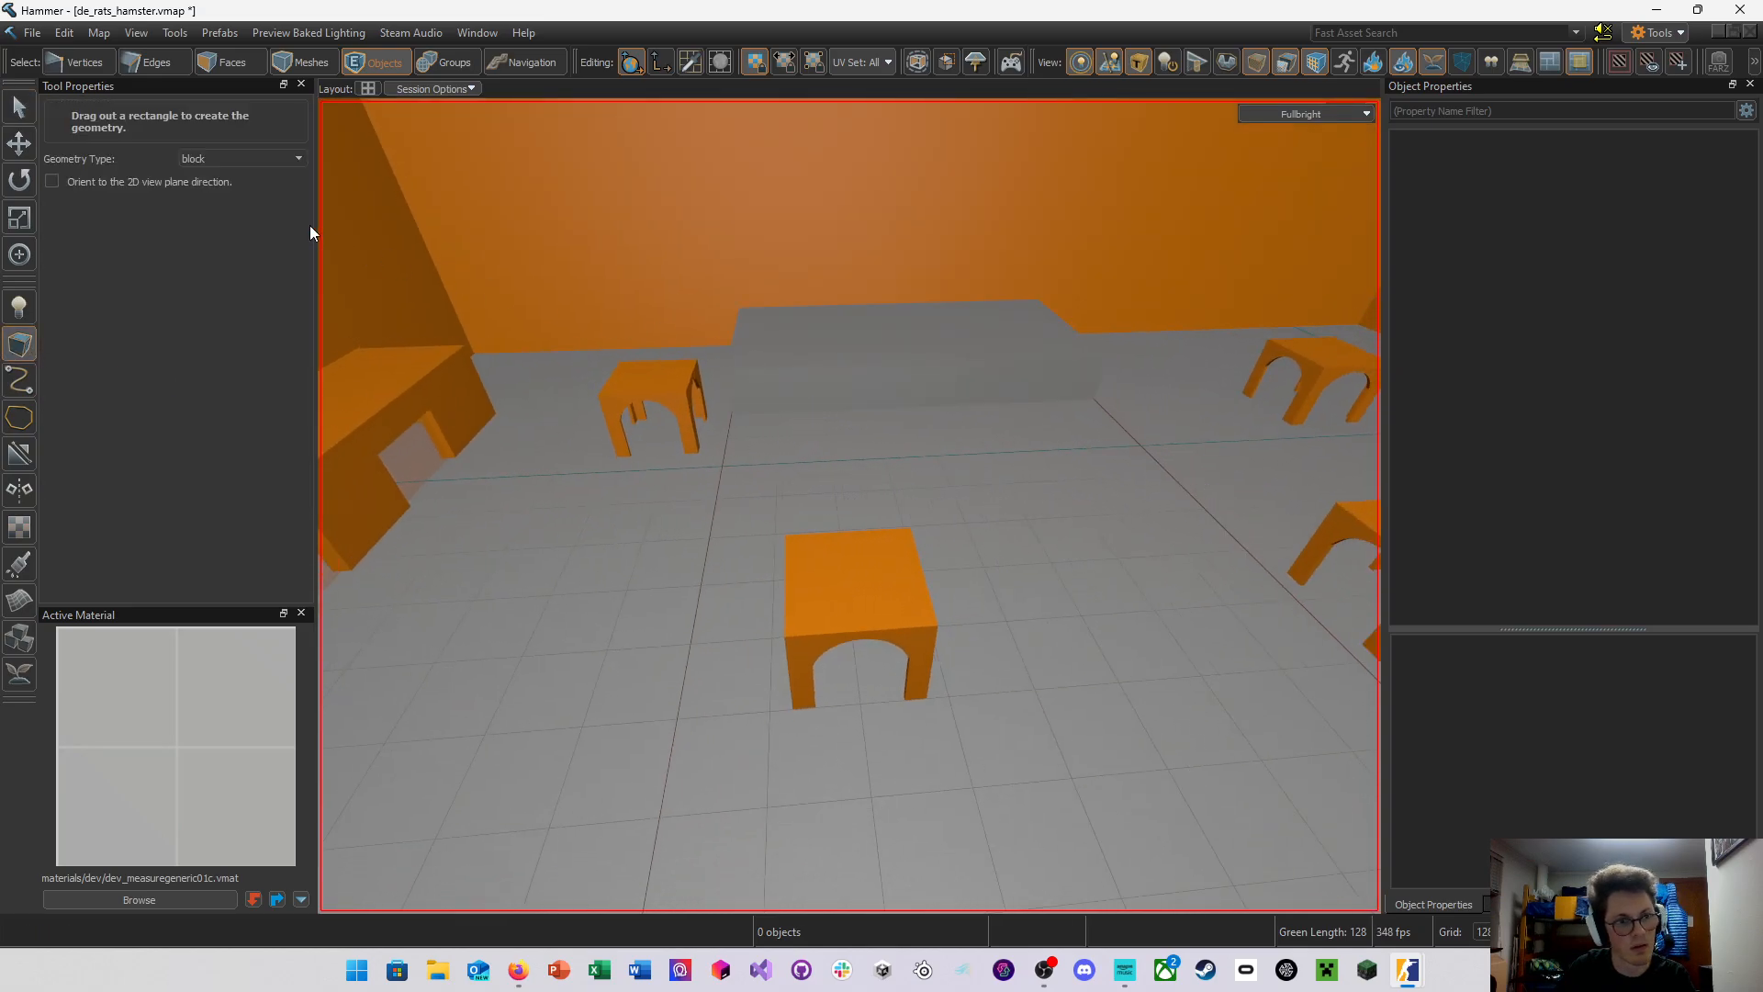
click(213, 158)
click(214, 190)
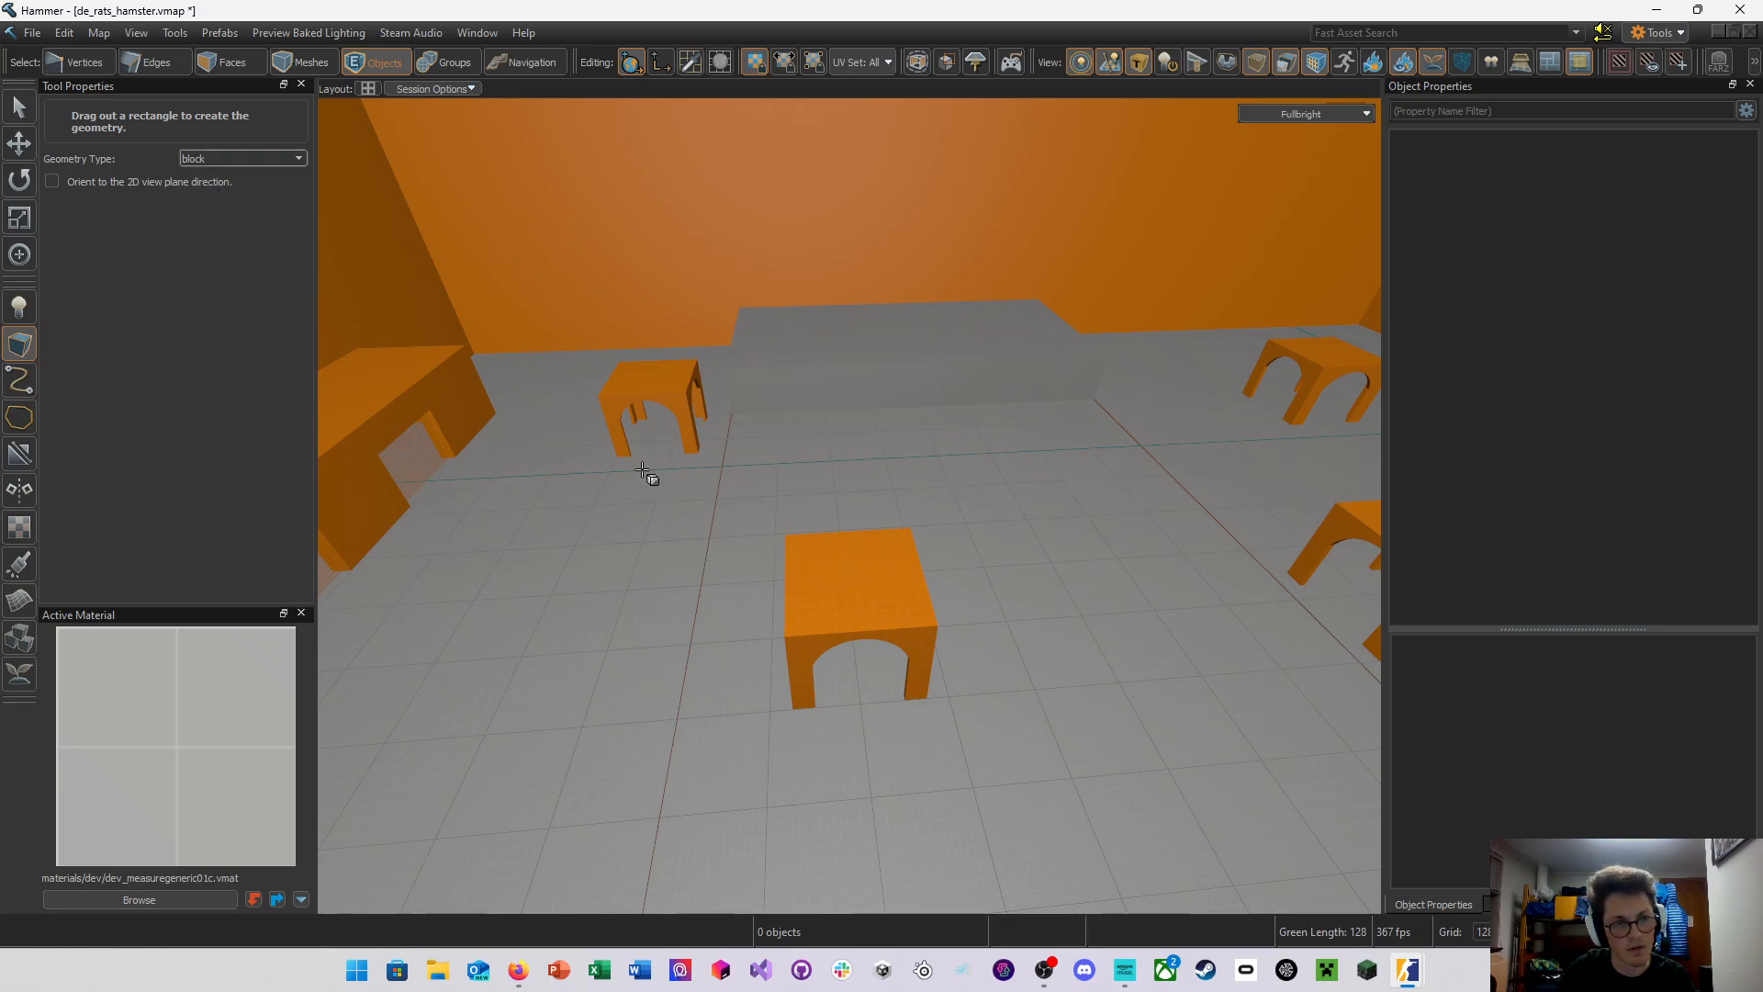
right_drag(780, 447, 643, 447)
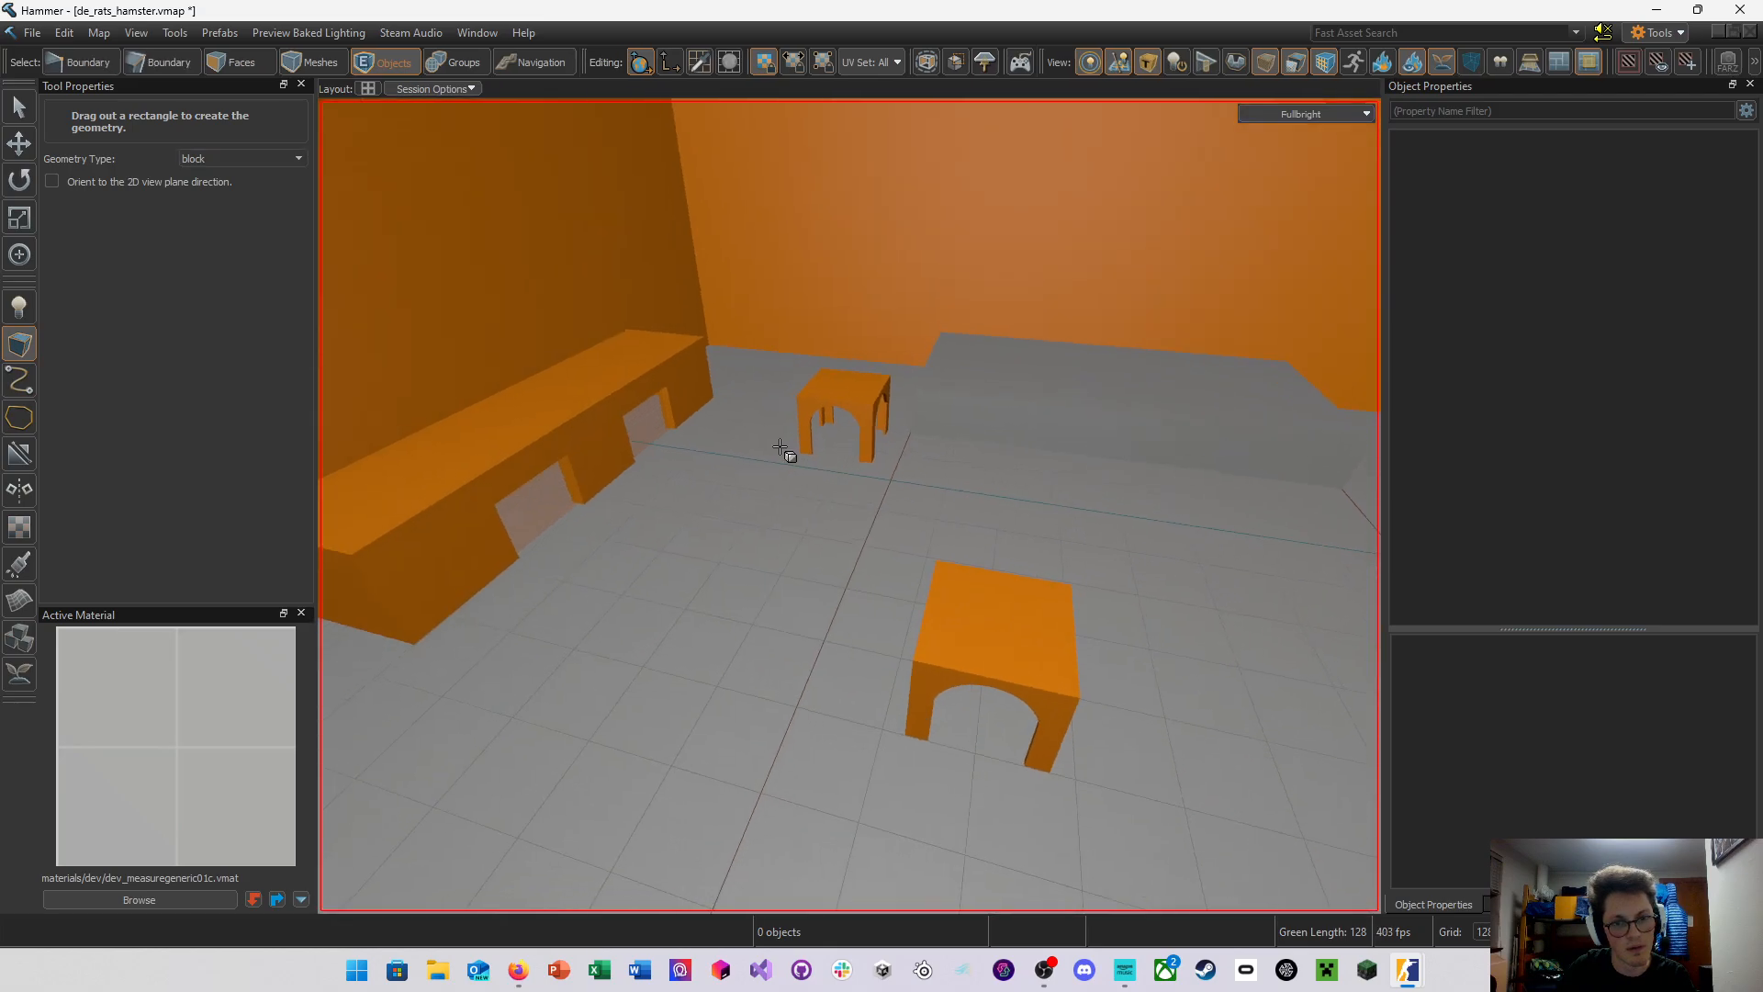
key(ctrl+s)
key(shift+s)
key(shift+z)
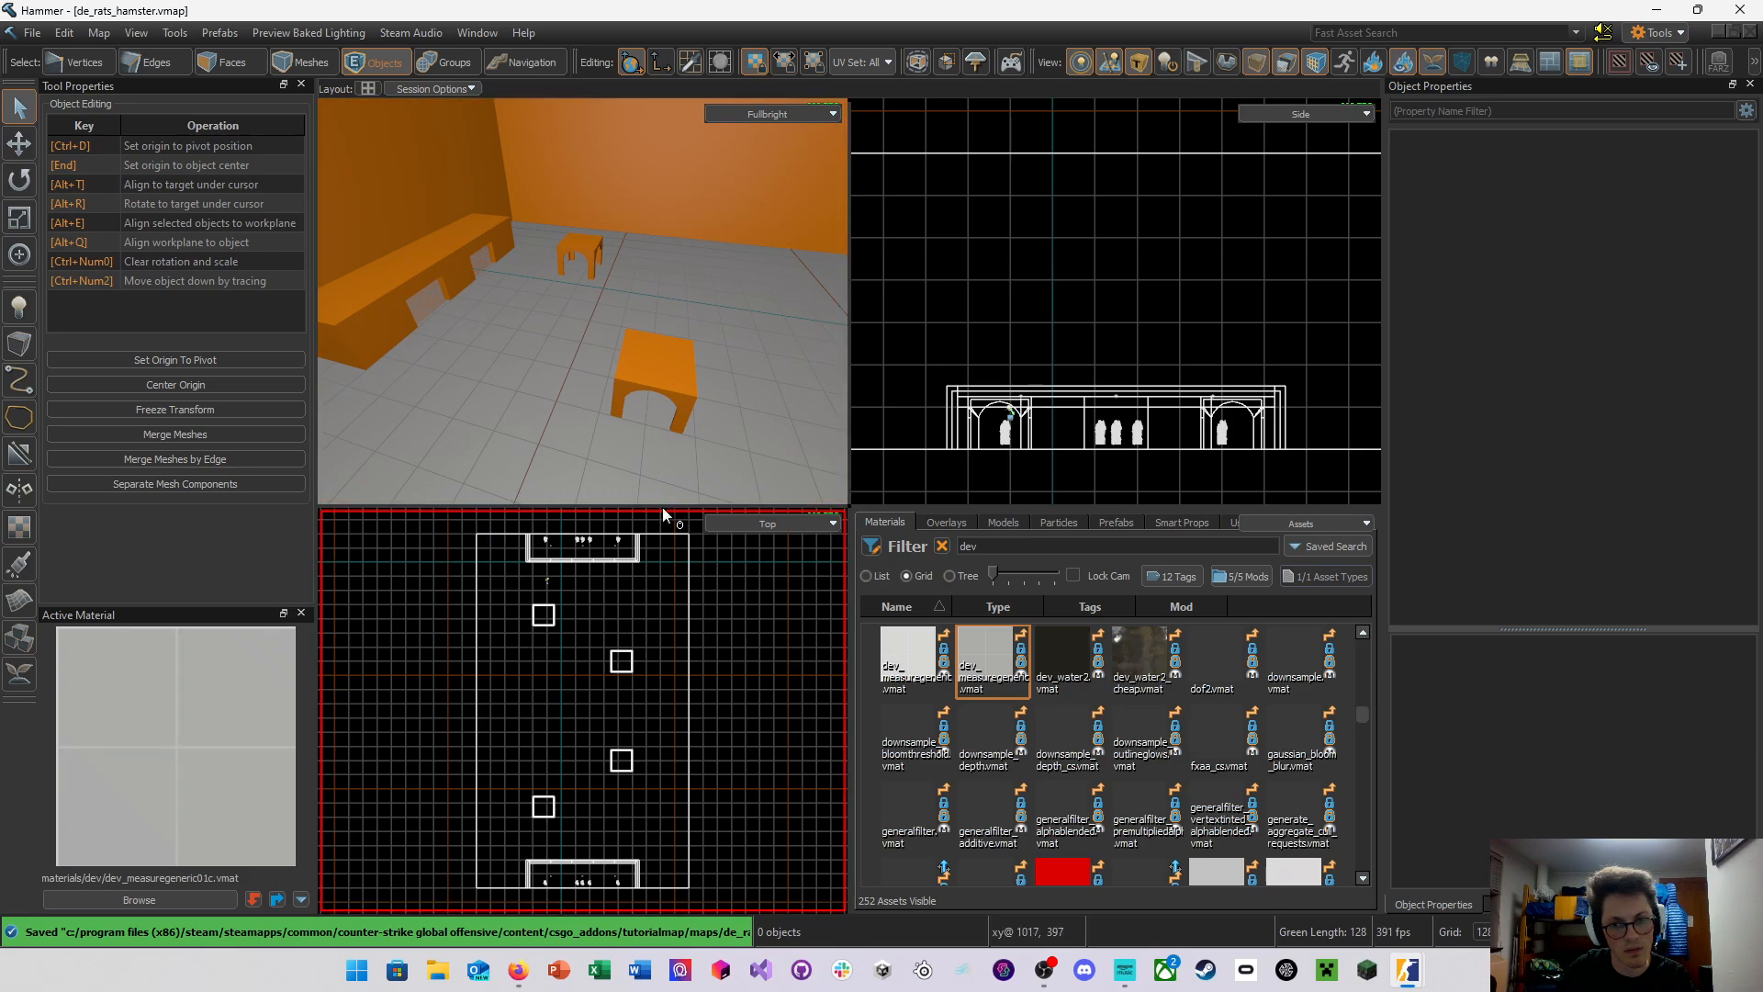
click(19, 346)
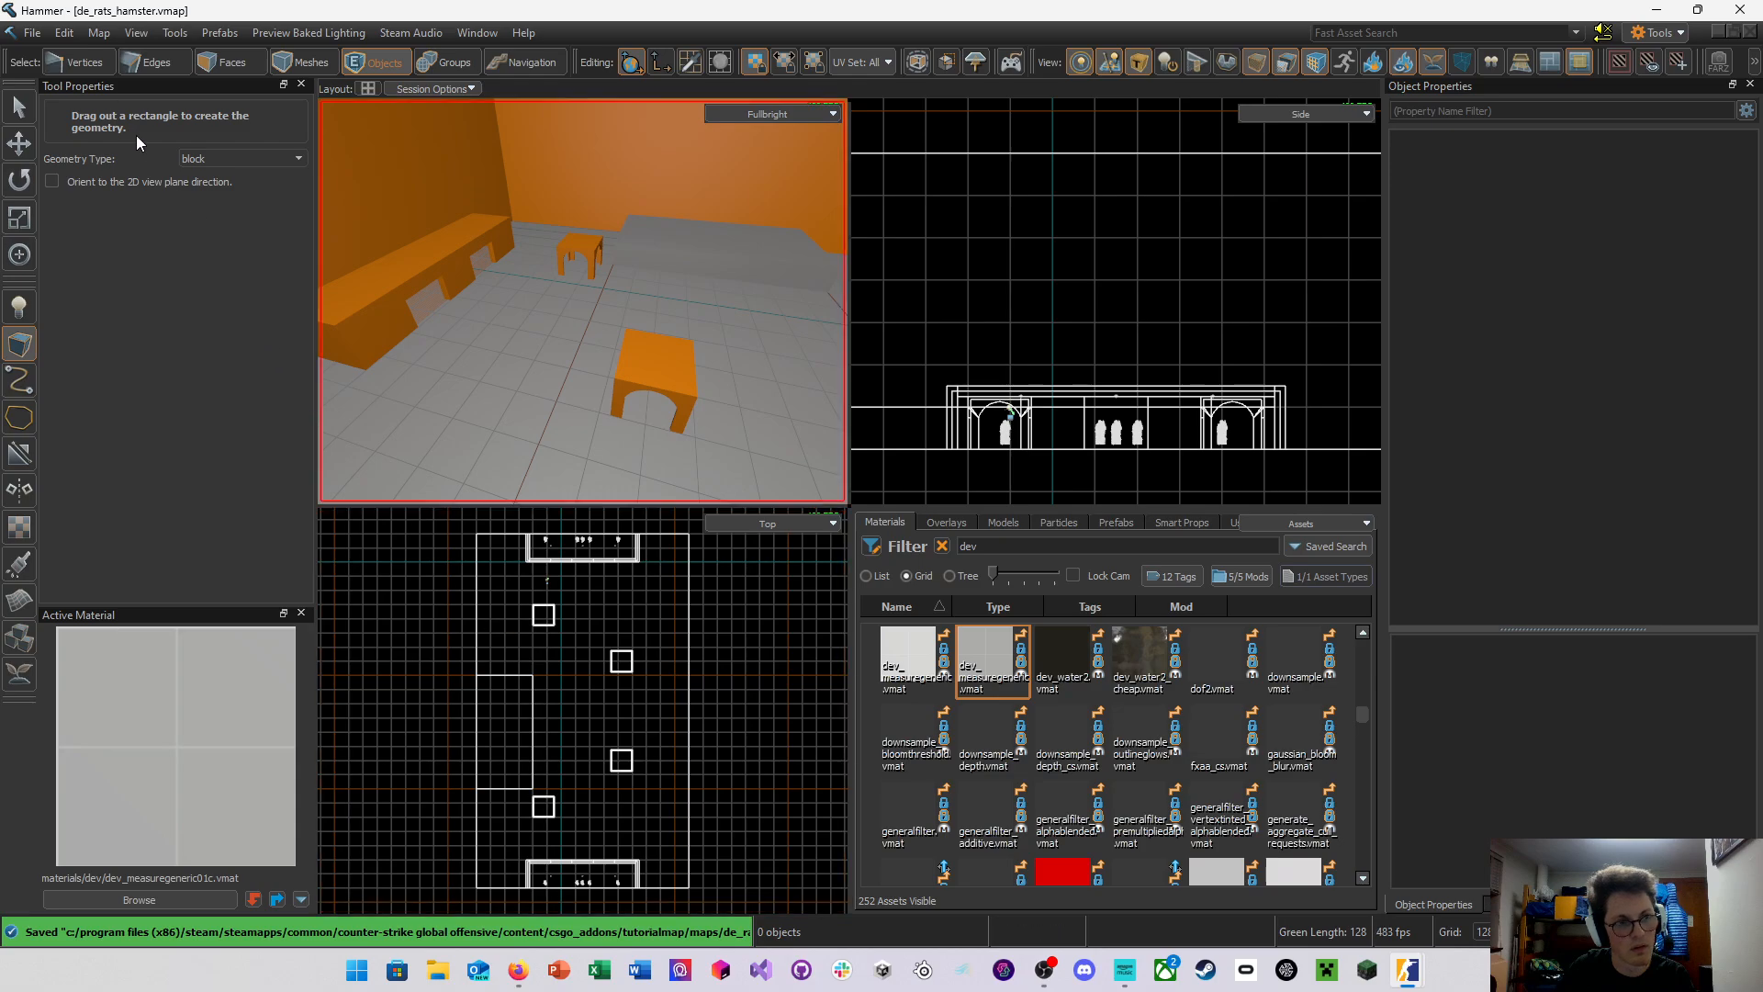
click(22, 112)
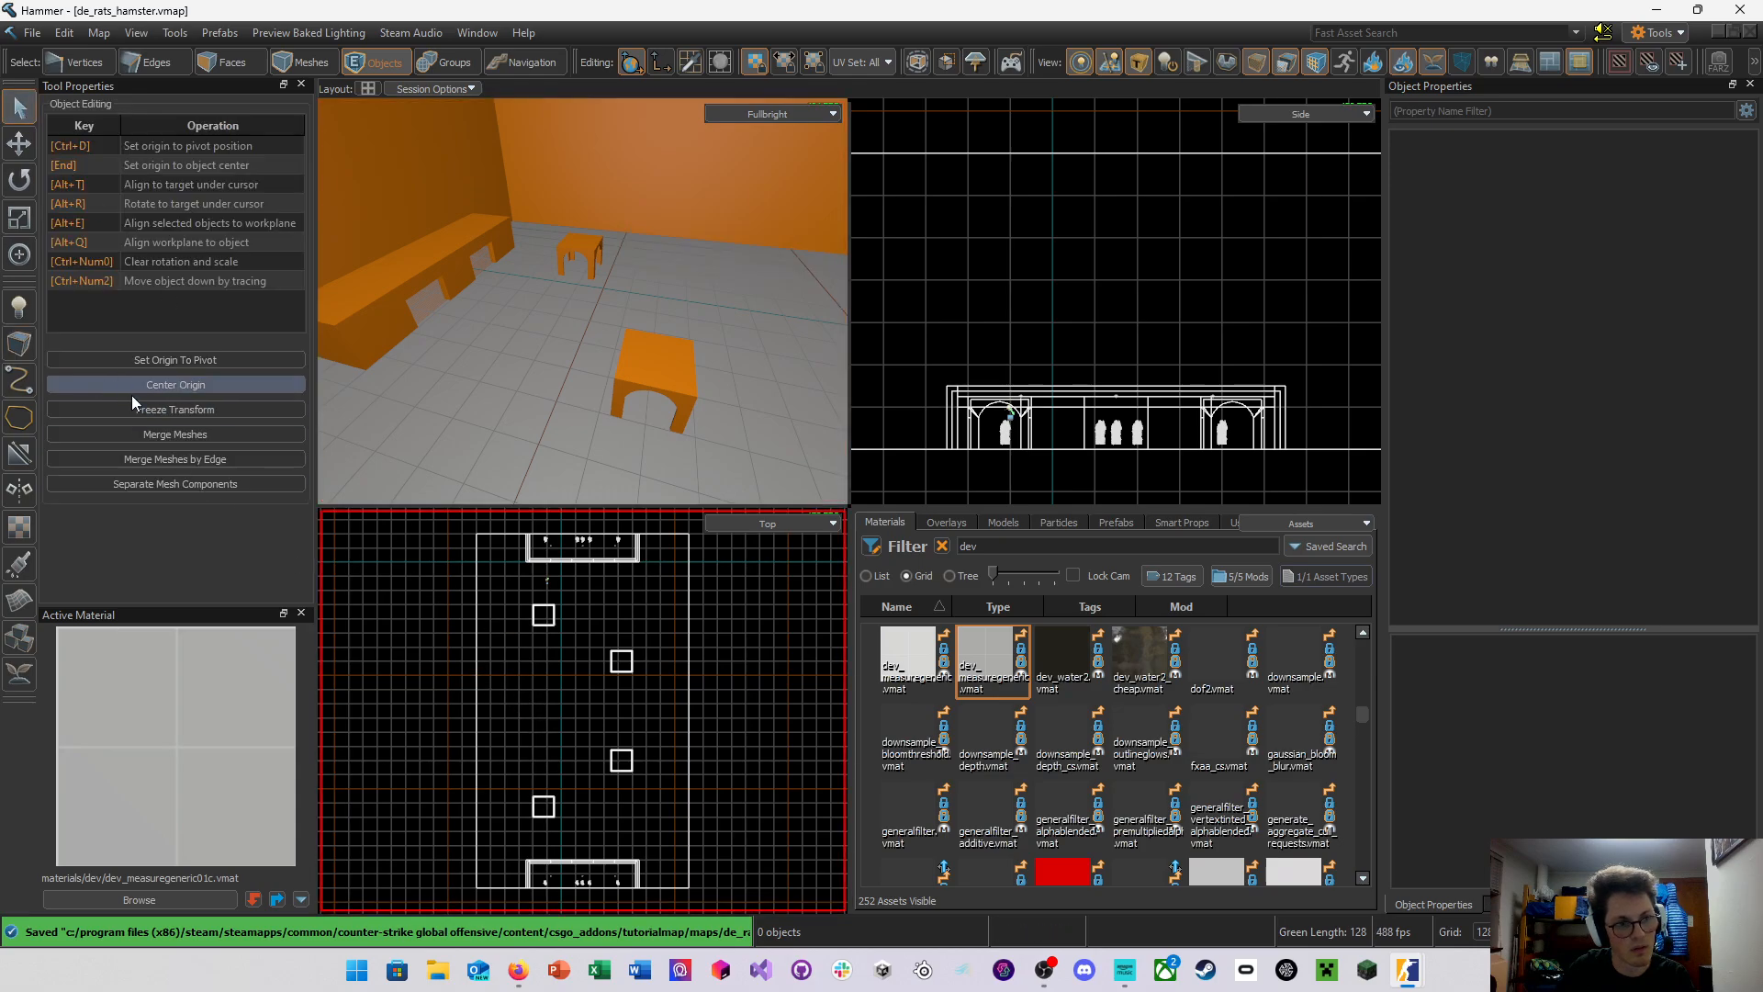
click(19, 345)
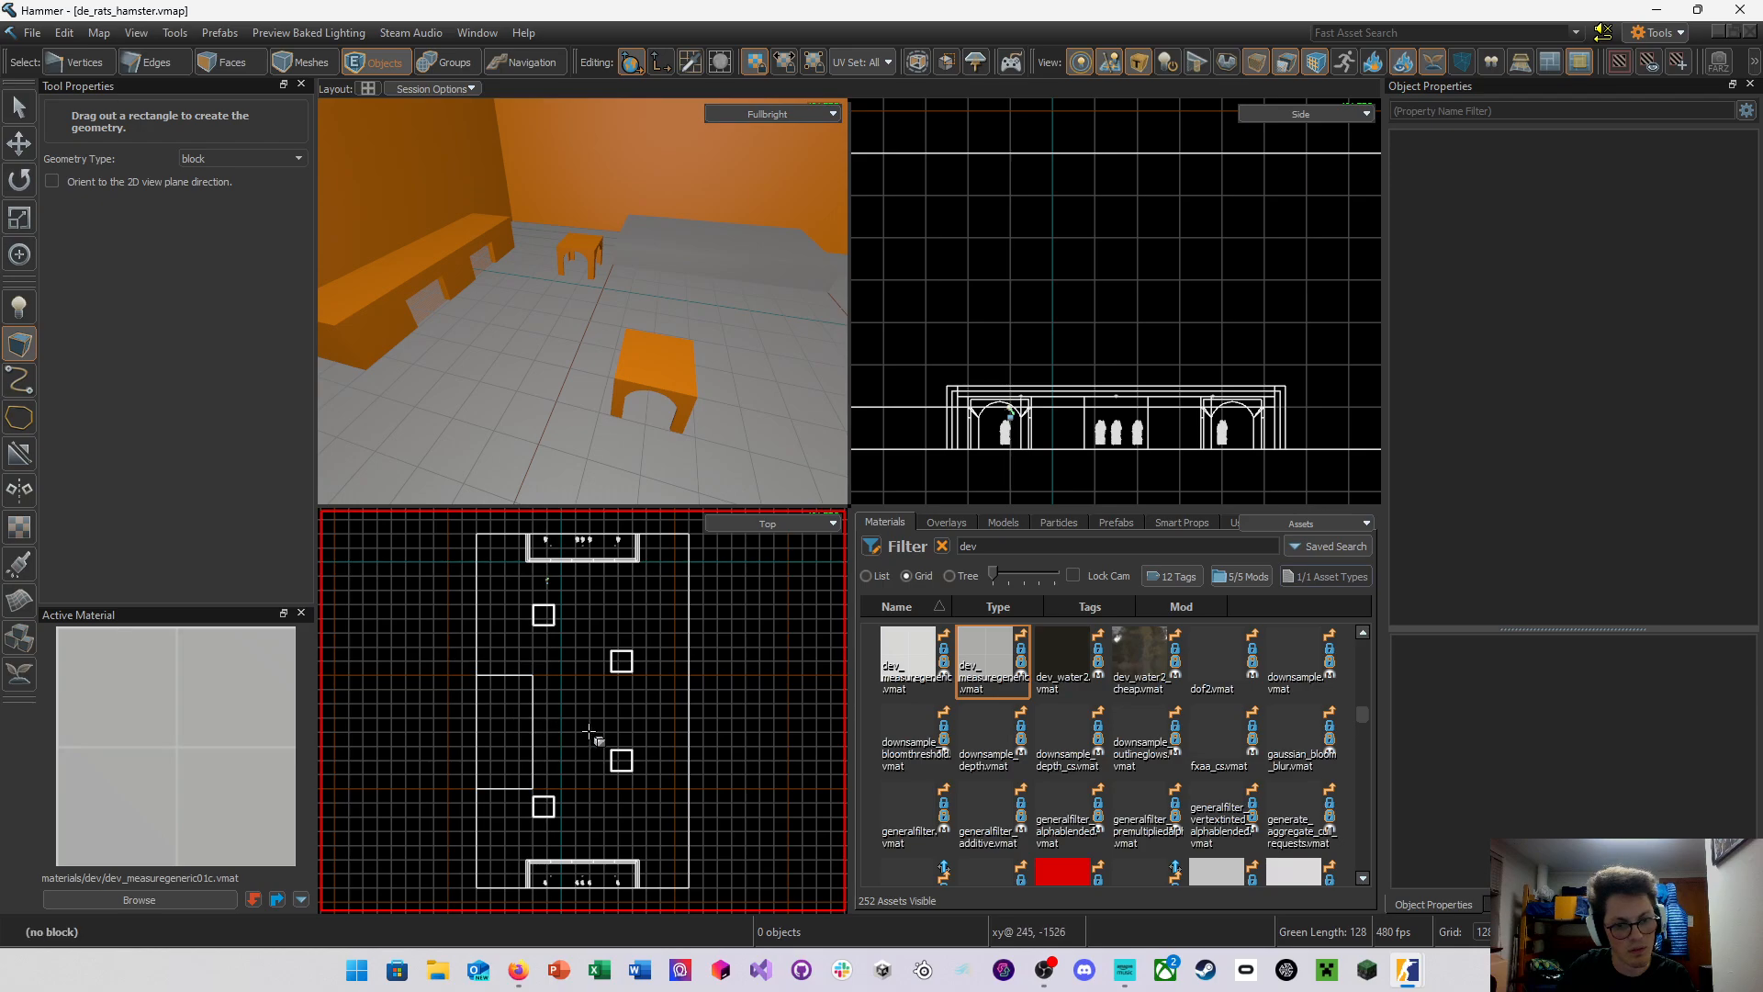
key(ctrl+s)
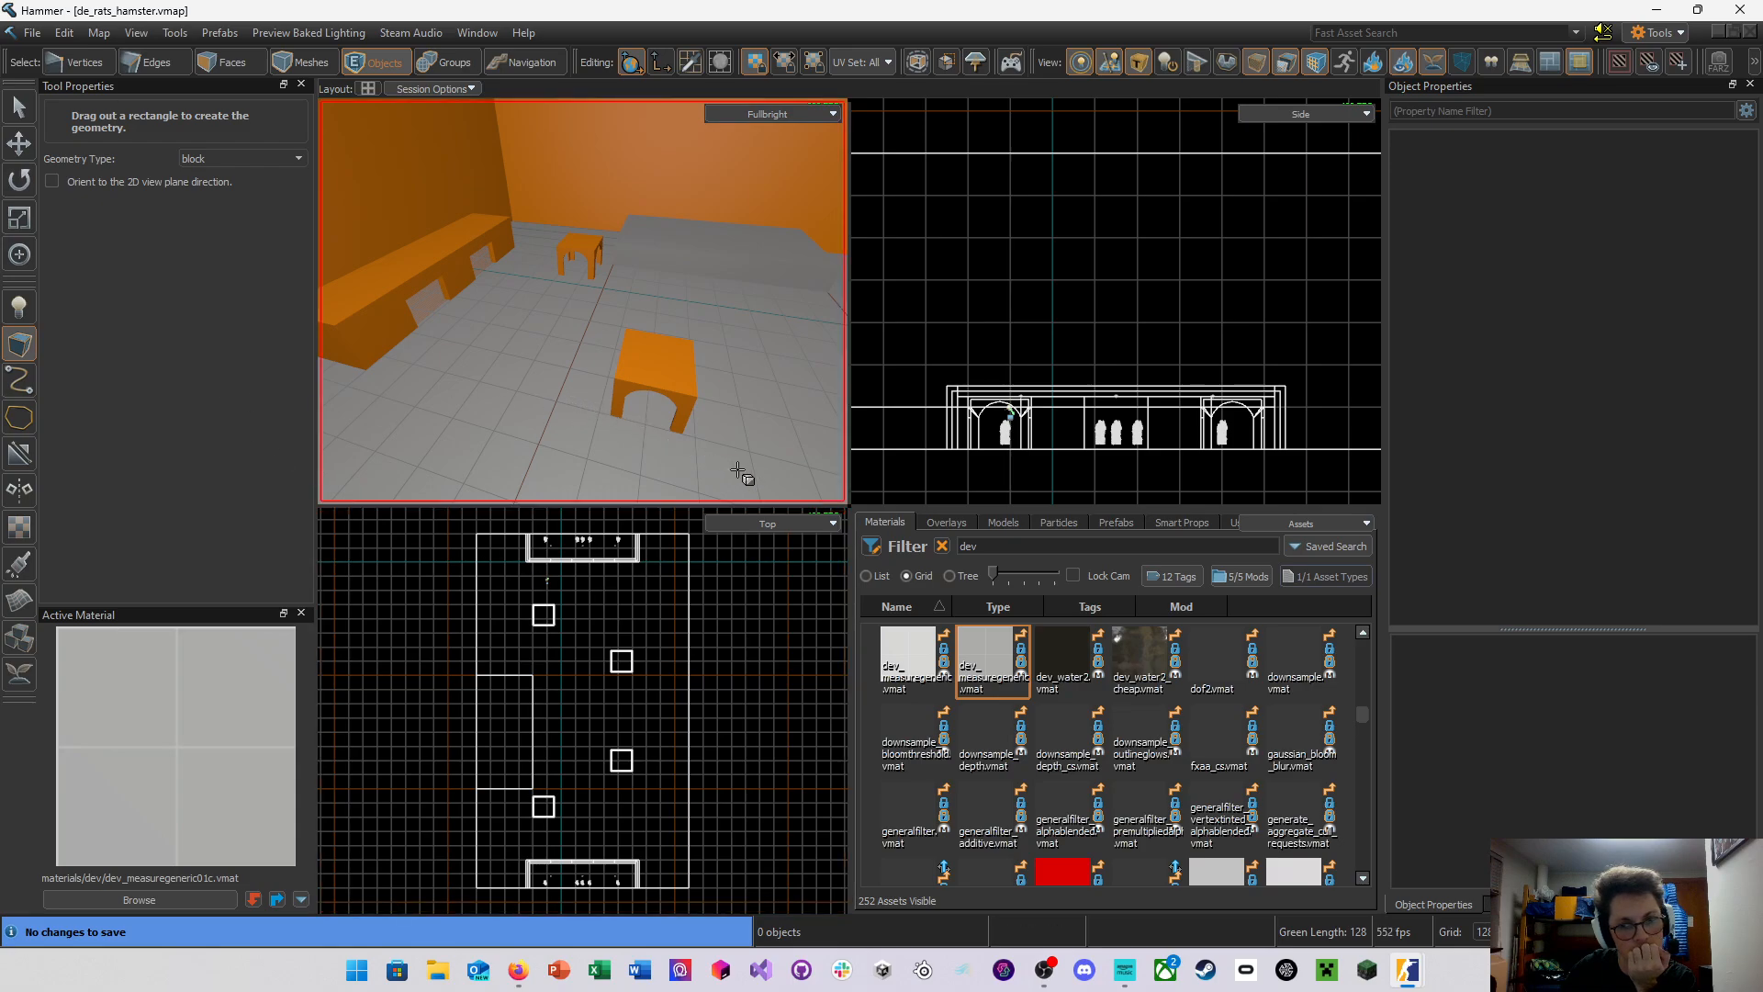
Make the orange dev_measuregeneric01 material active by sampling it from the existing orange geometry
right_drag(738, 470, 526, 379)
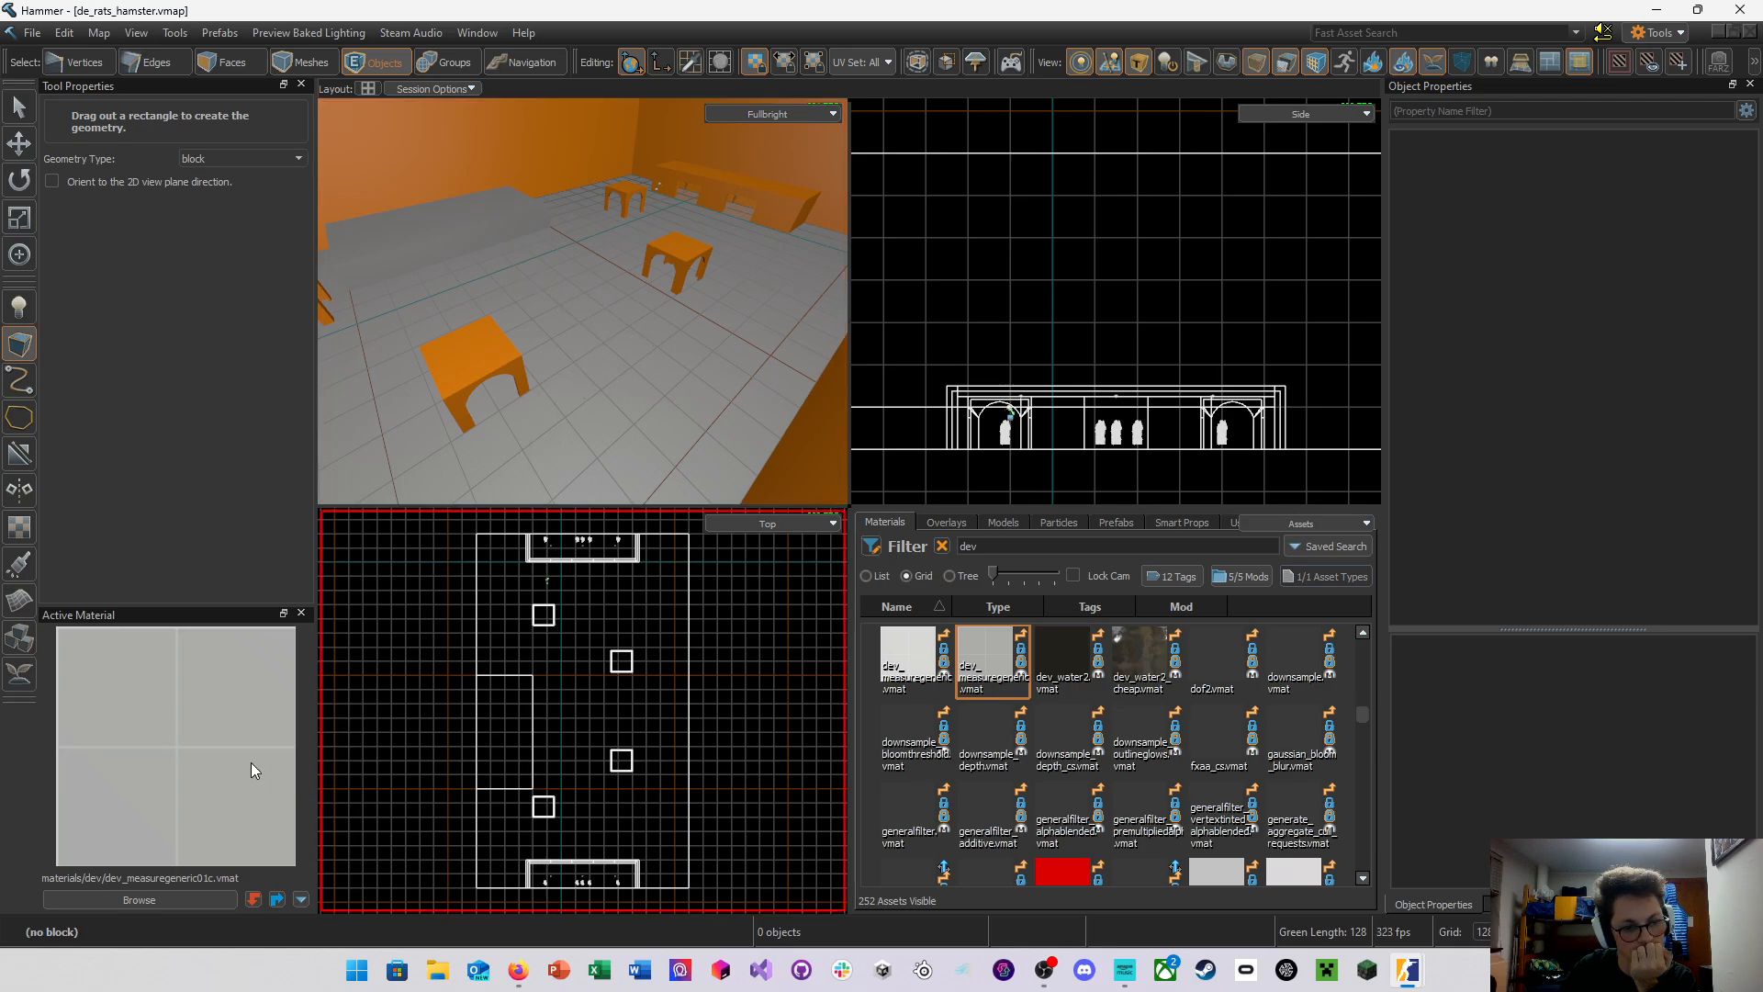
right_drag(448, 347, 404, 358)
ctrl+shift+click(612, 339)
Create a 512 × 256 × 128 block on the floor in the middle of the four arches, with the 3D view maximized
drag(643, 366, 640, 278)
key(d)
right_drag(689, 358, 616, 358)
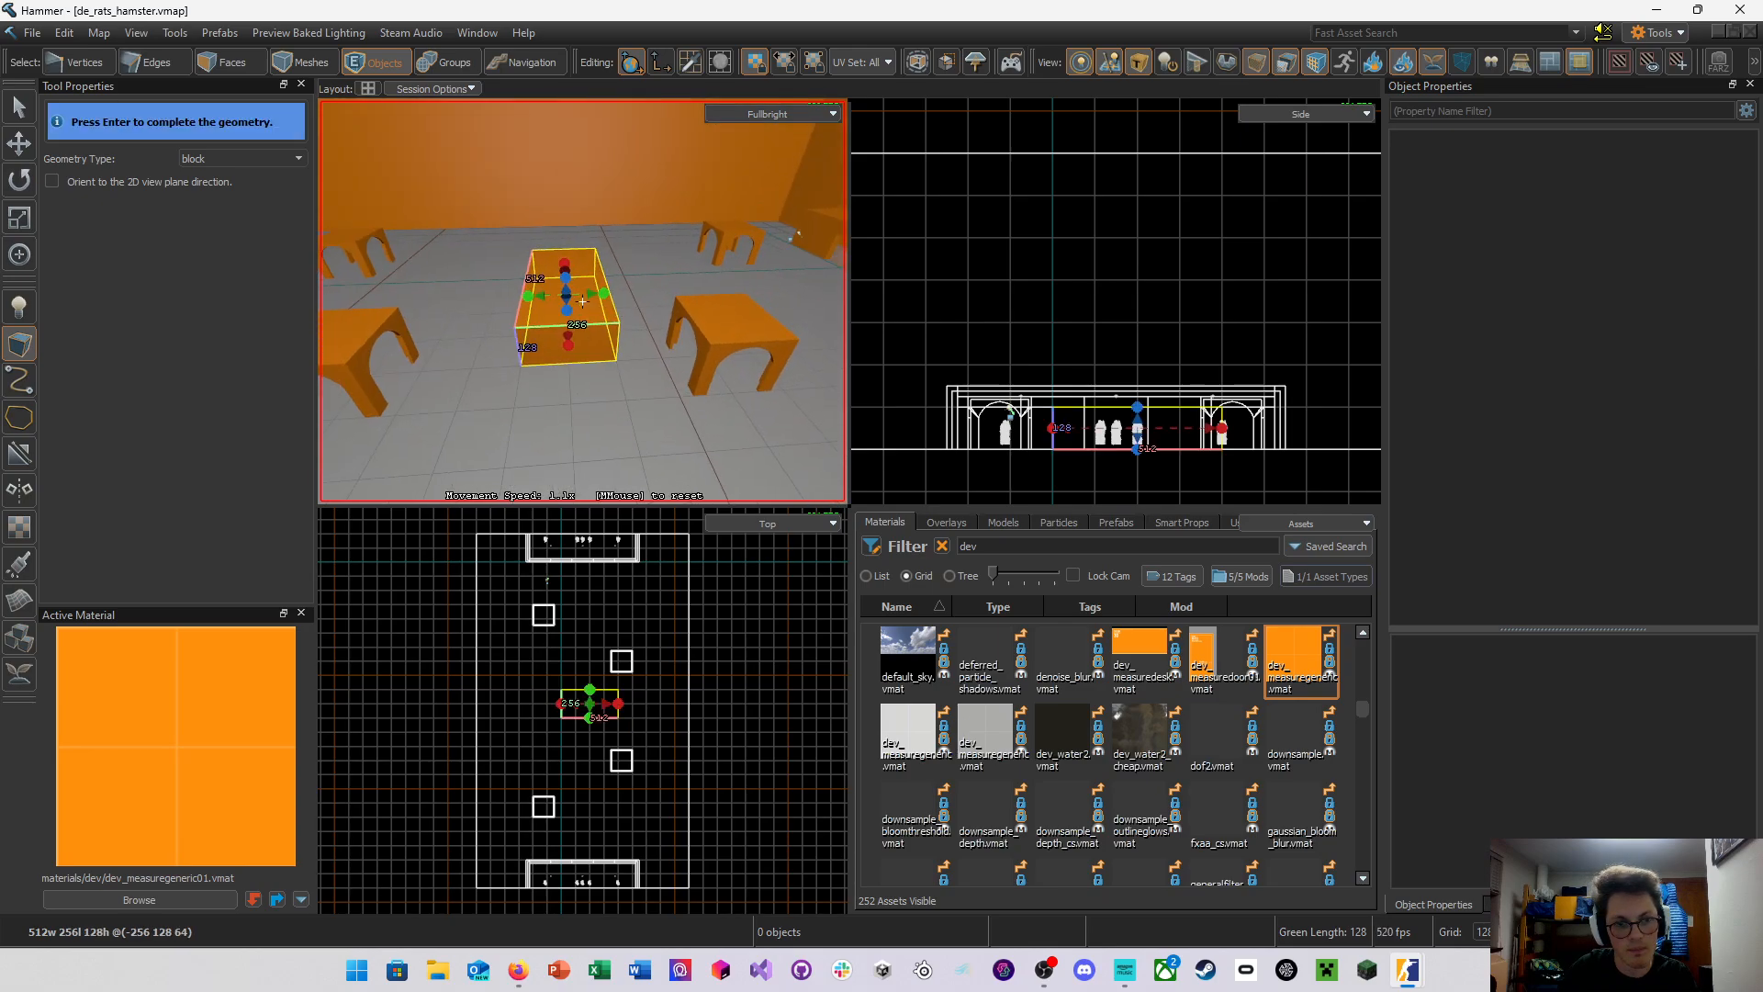
key(shift+z)
key(d)
mouse_move(820, 488)
right_down()
mouse_move(790, 515)
mouse_move(799, 501)
right_up()
key(s)
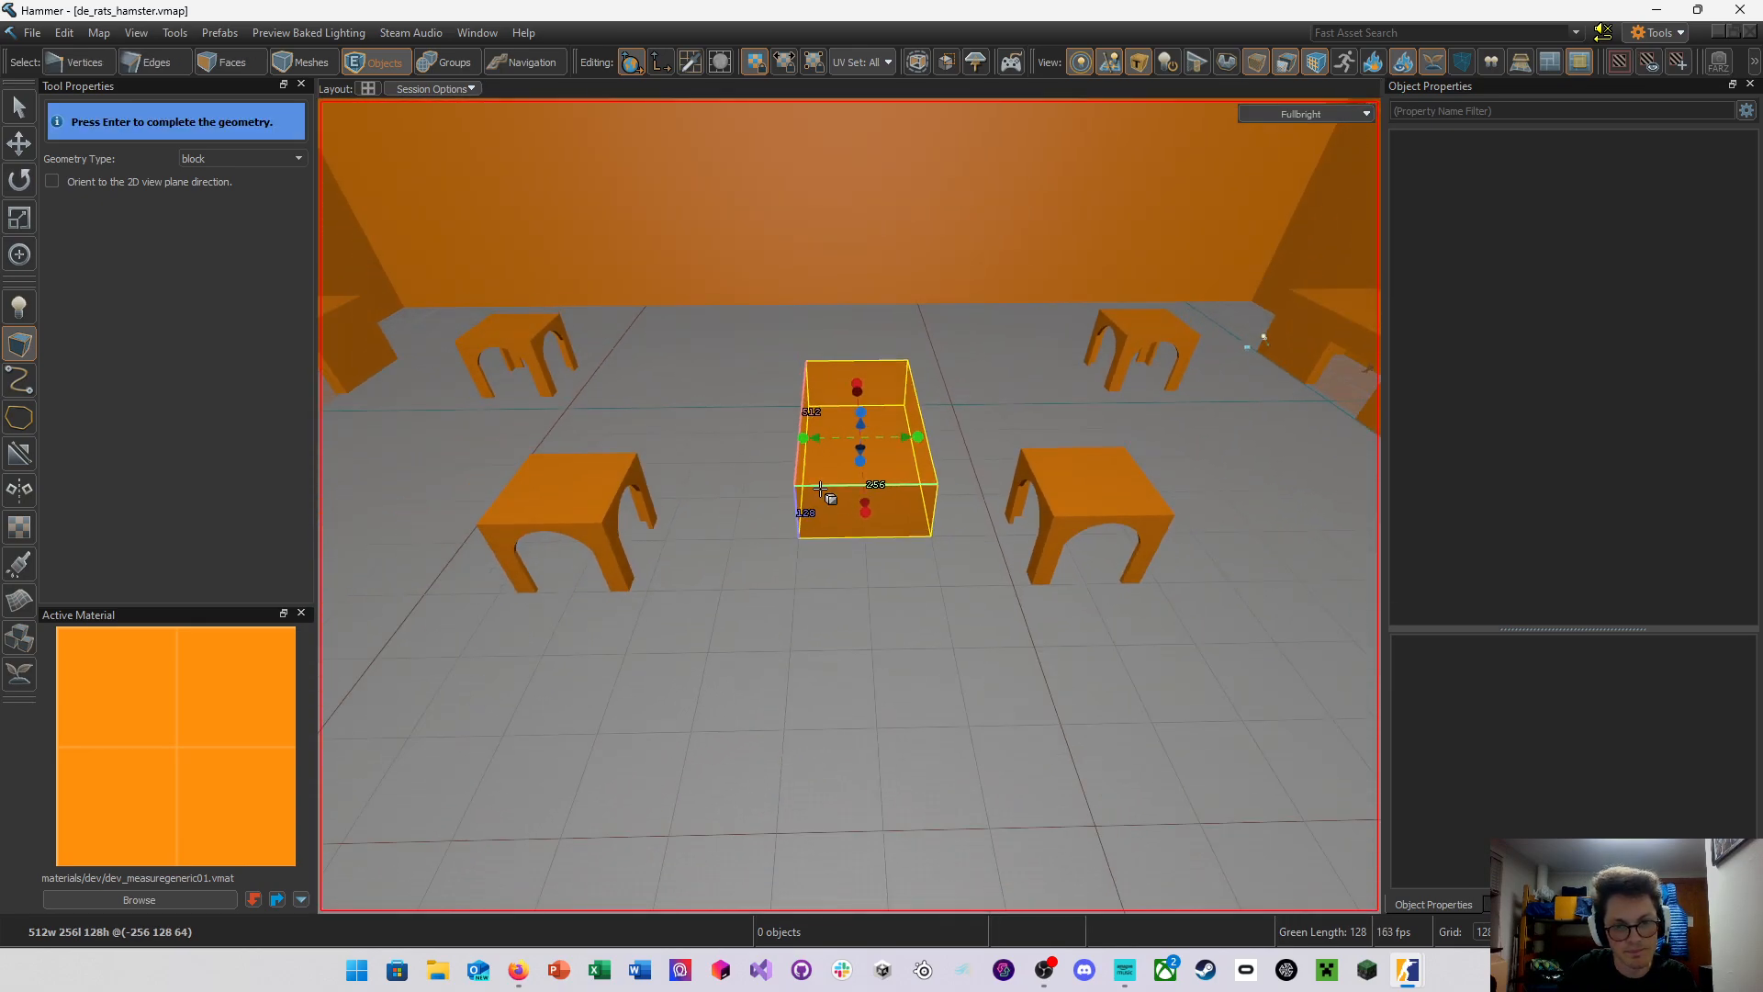
right_click(815, 461)
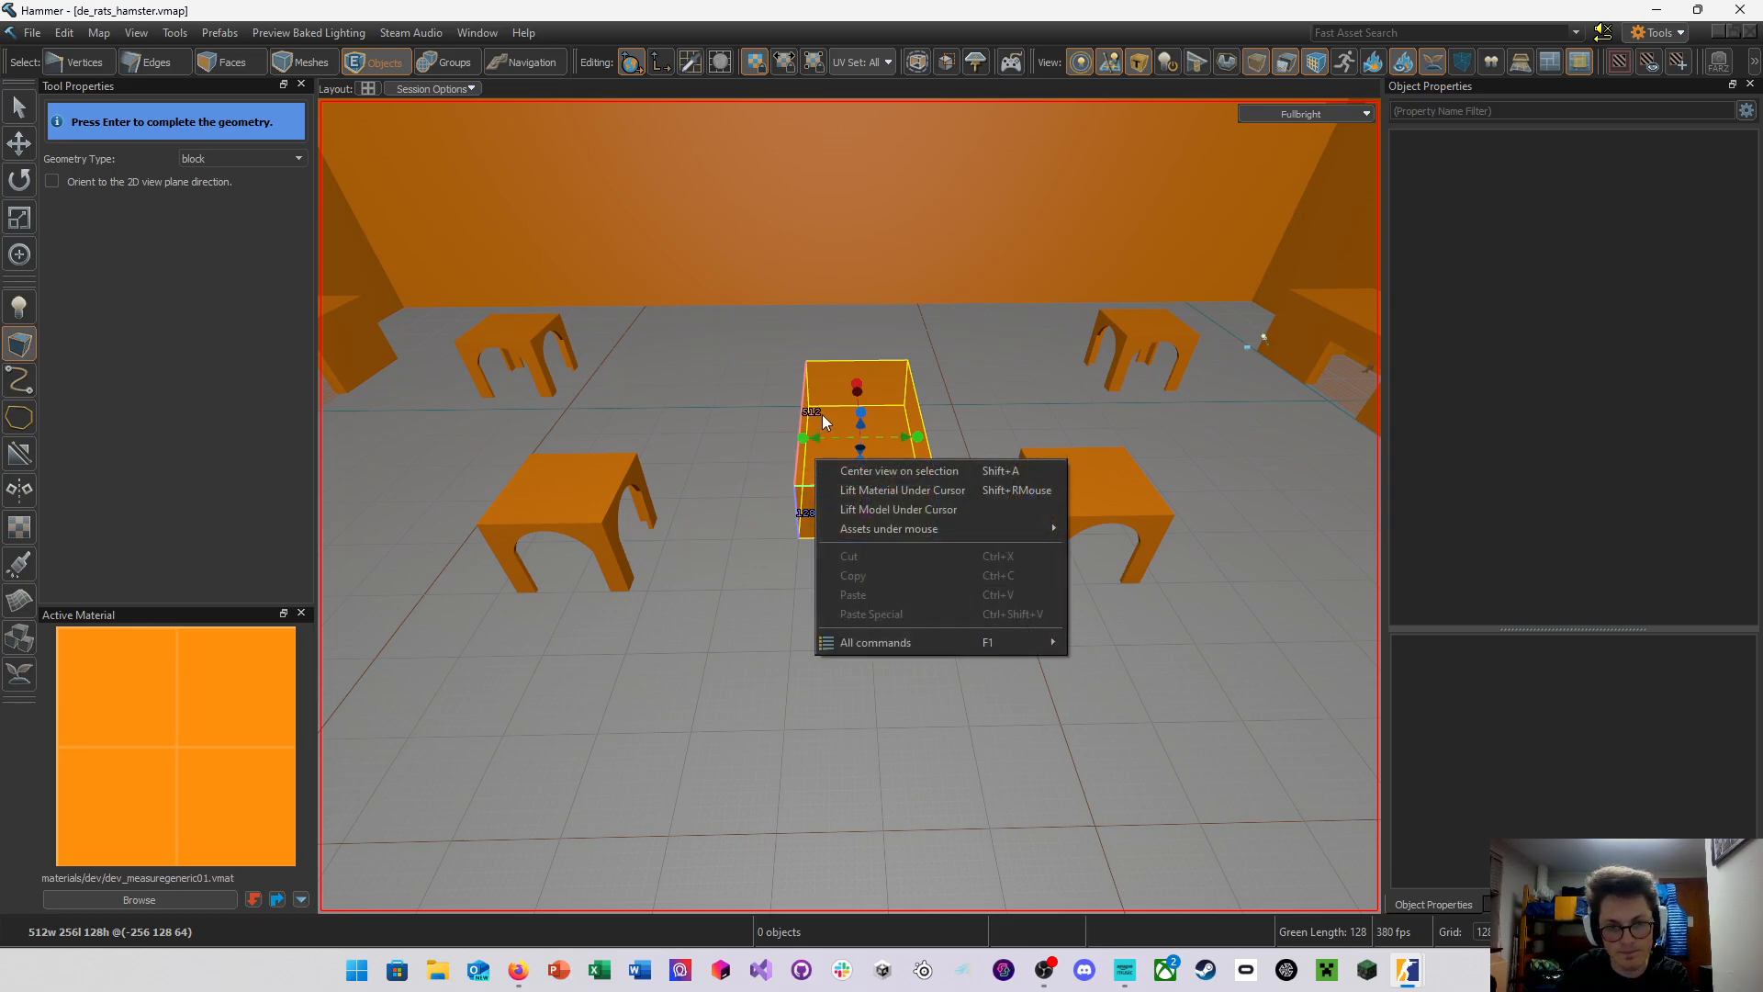
key(Return)
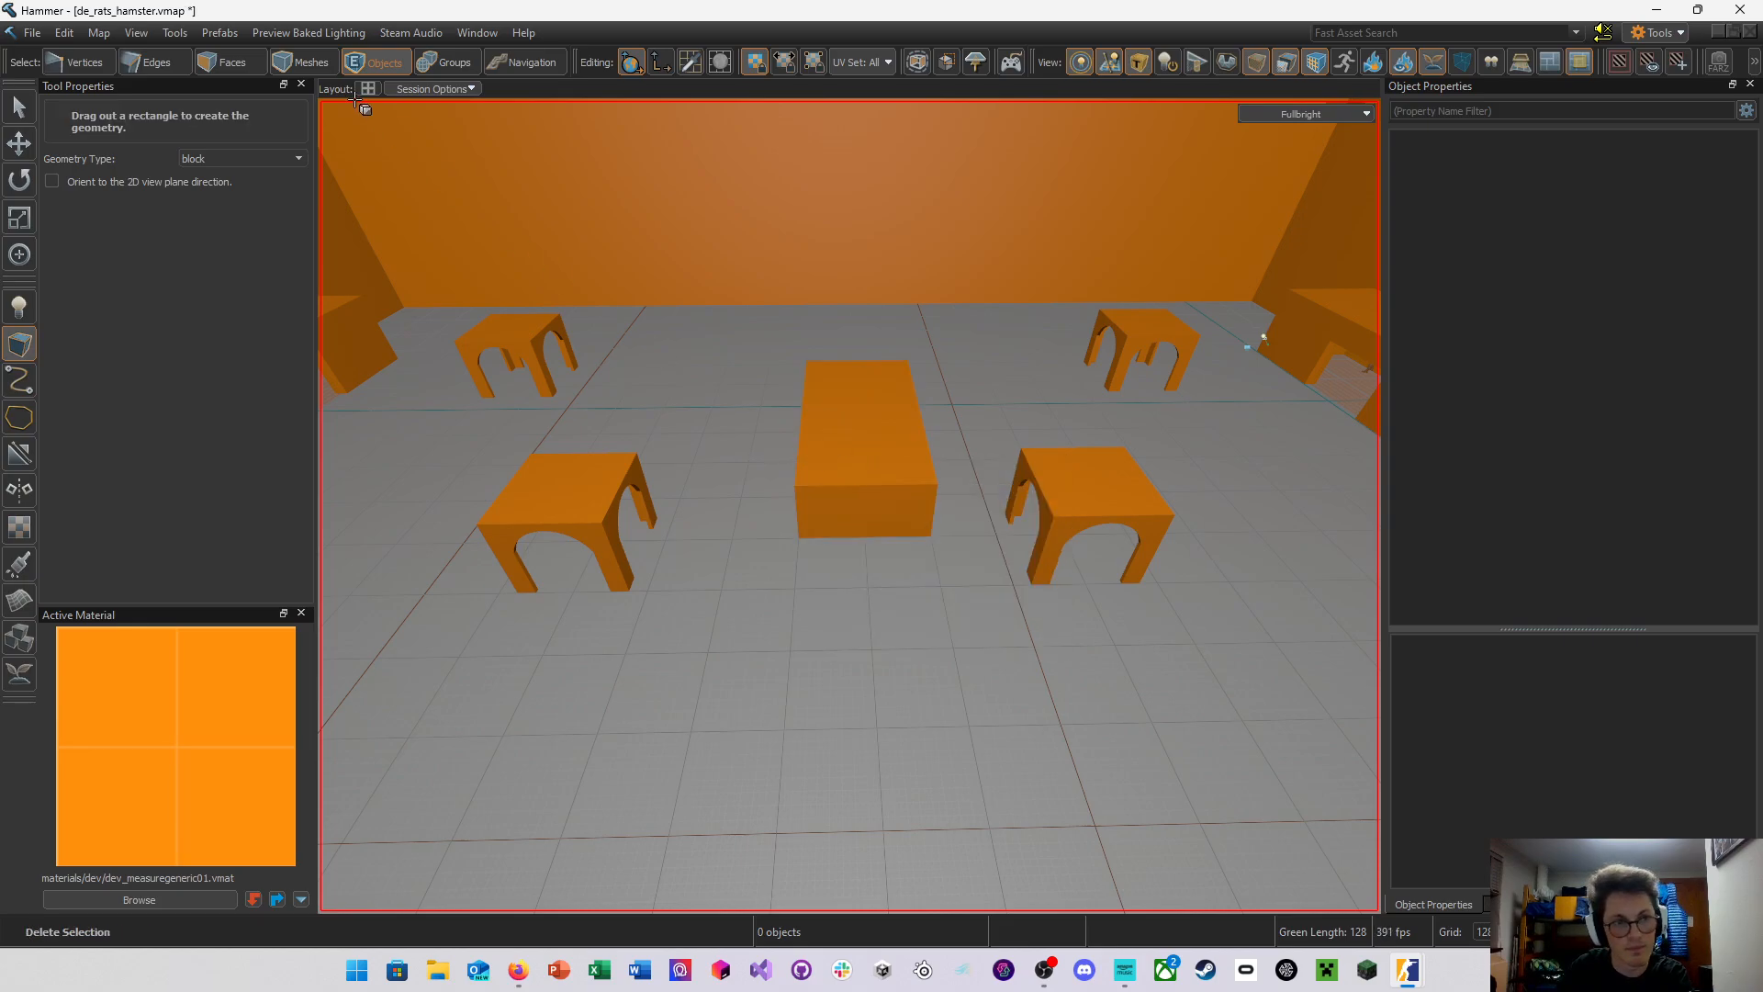
Delete the block from the middle of the four arches
click(18, 107)
click(845, 439)
key(Delete)
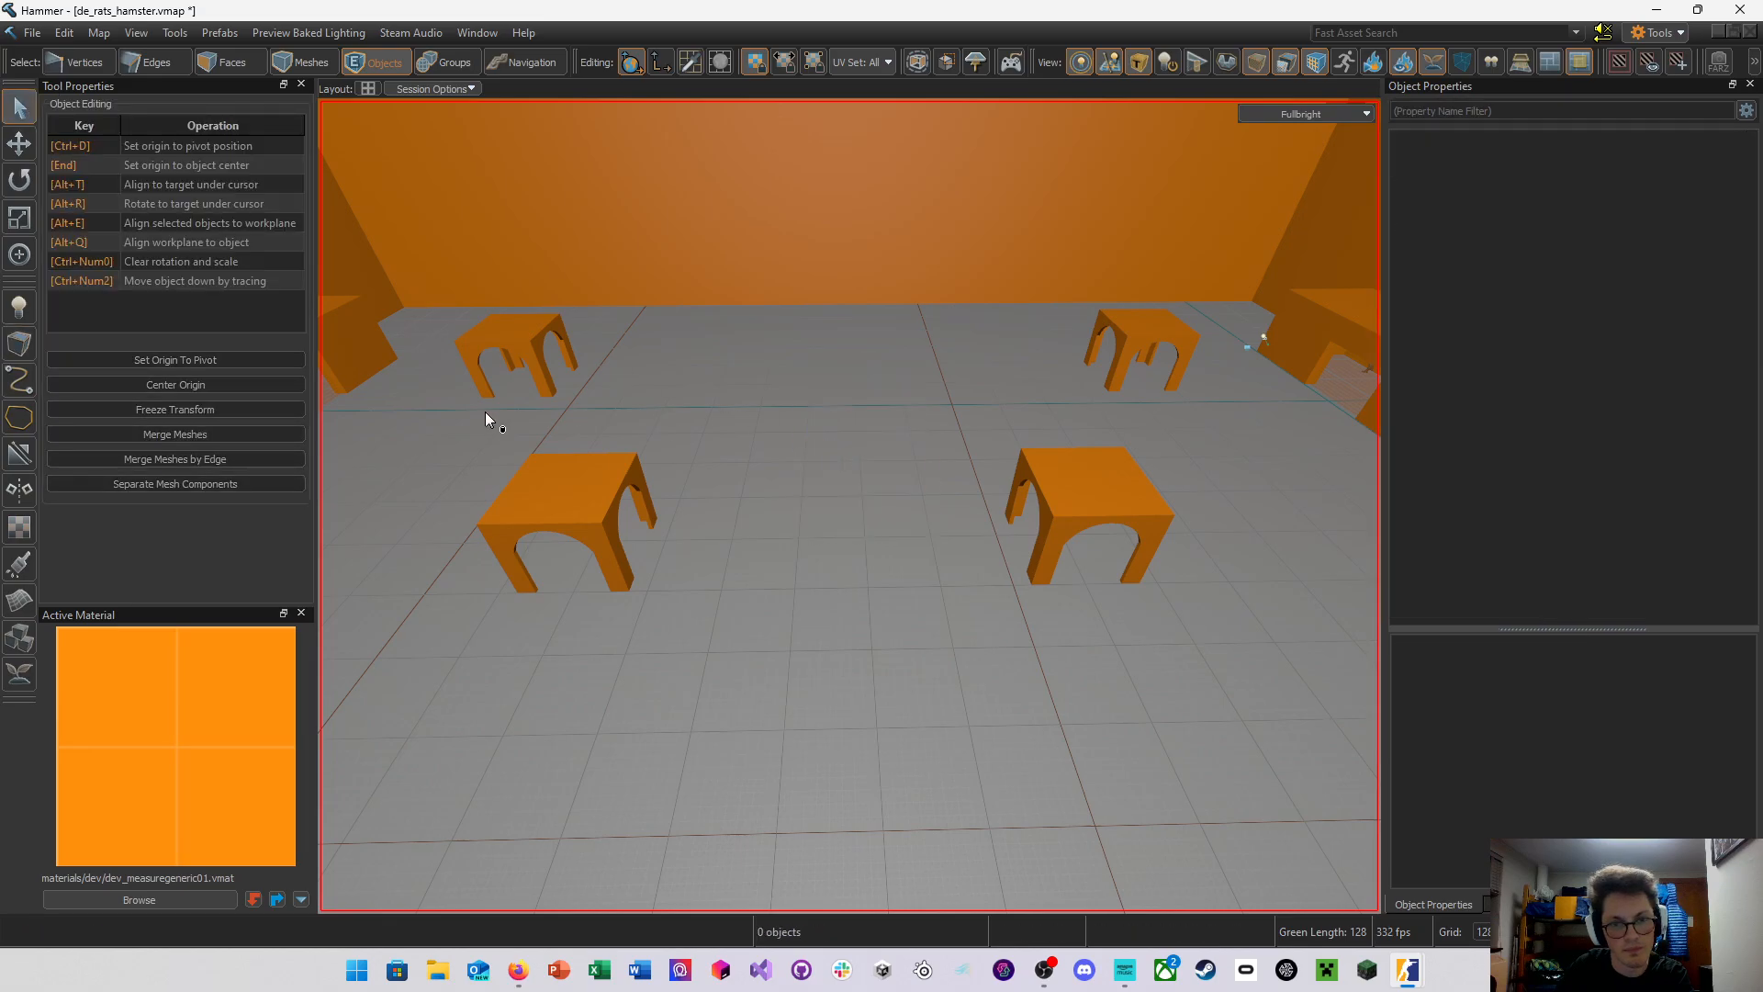
Draw a pending 640 × 640 × 128 block on the floor between the four arches
click(19, 345)
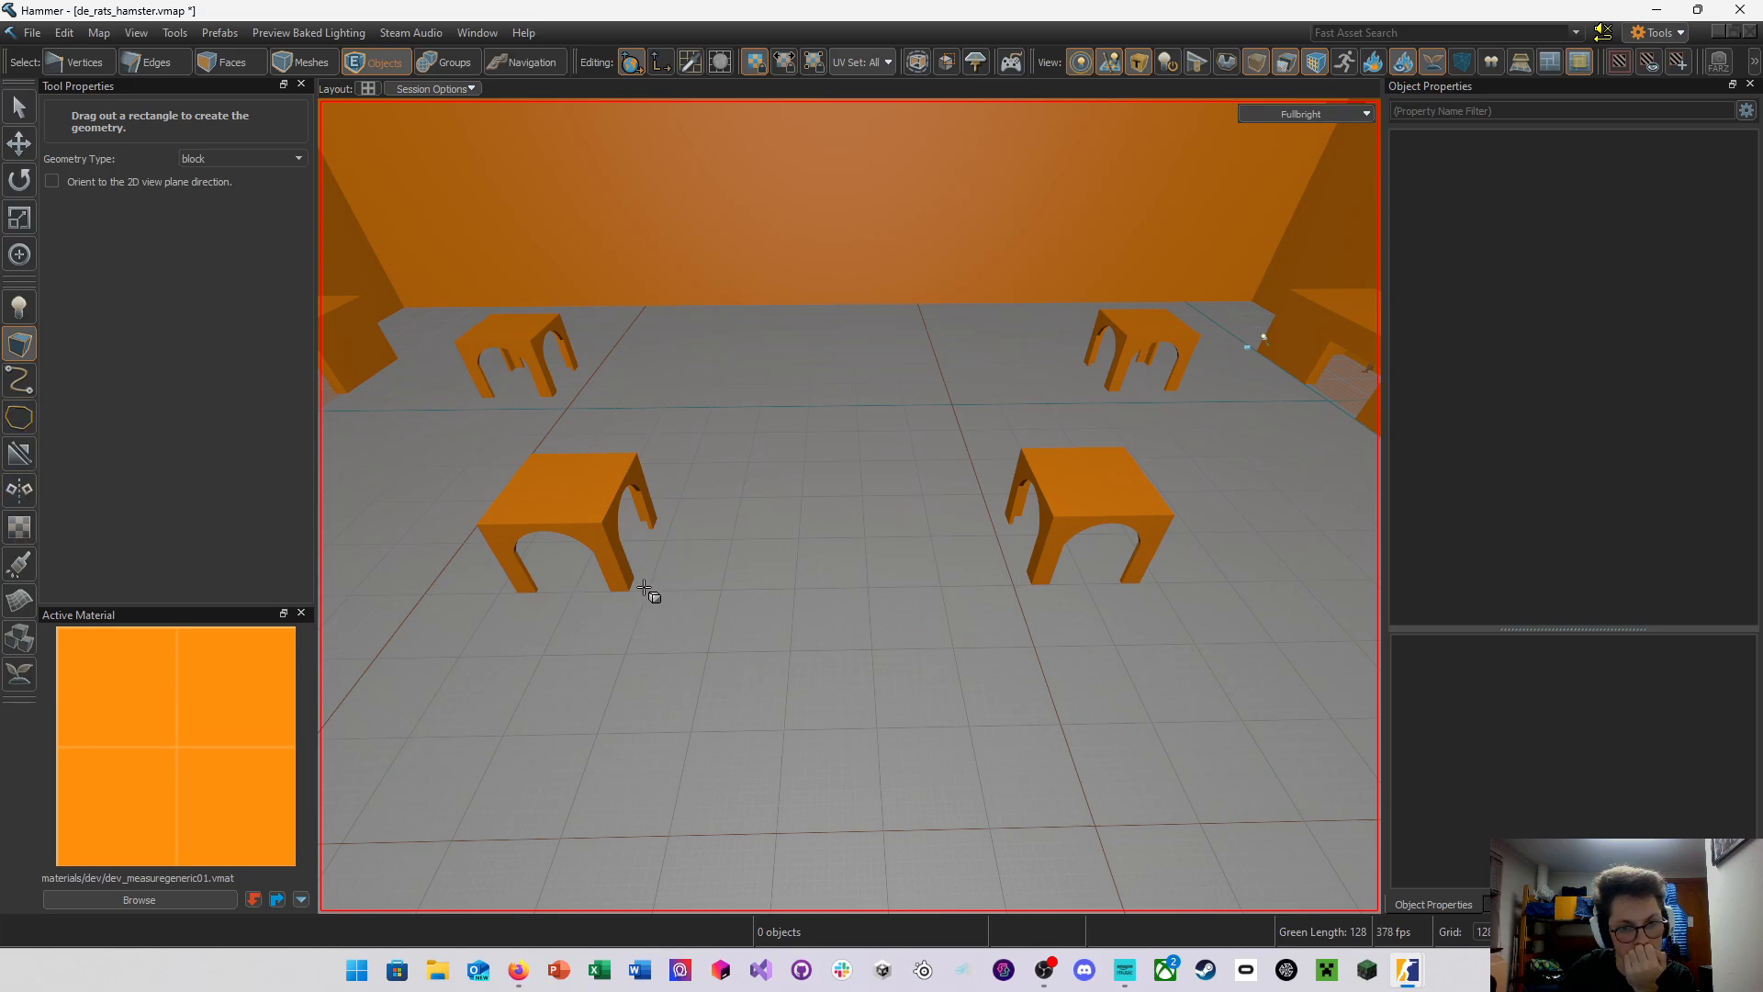
drag(689, 582, 925, 507)
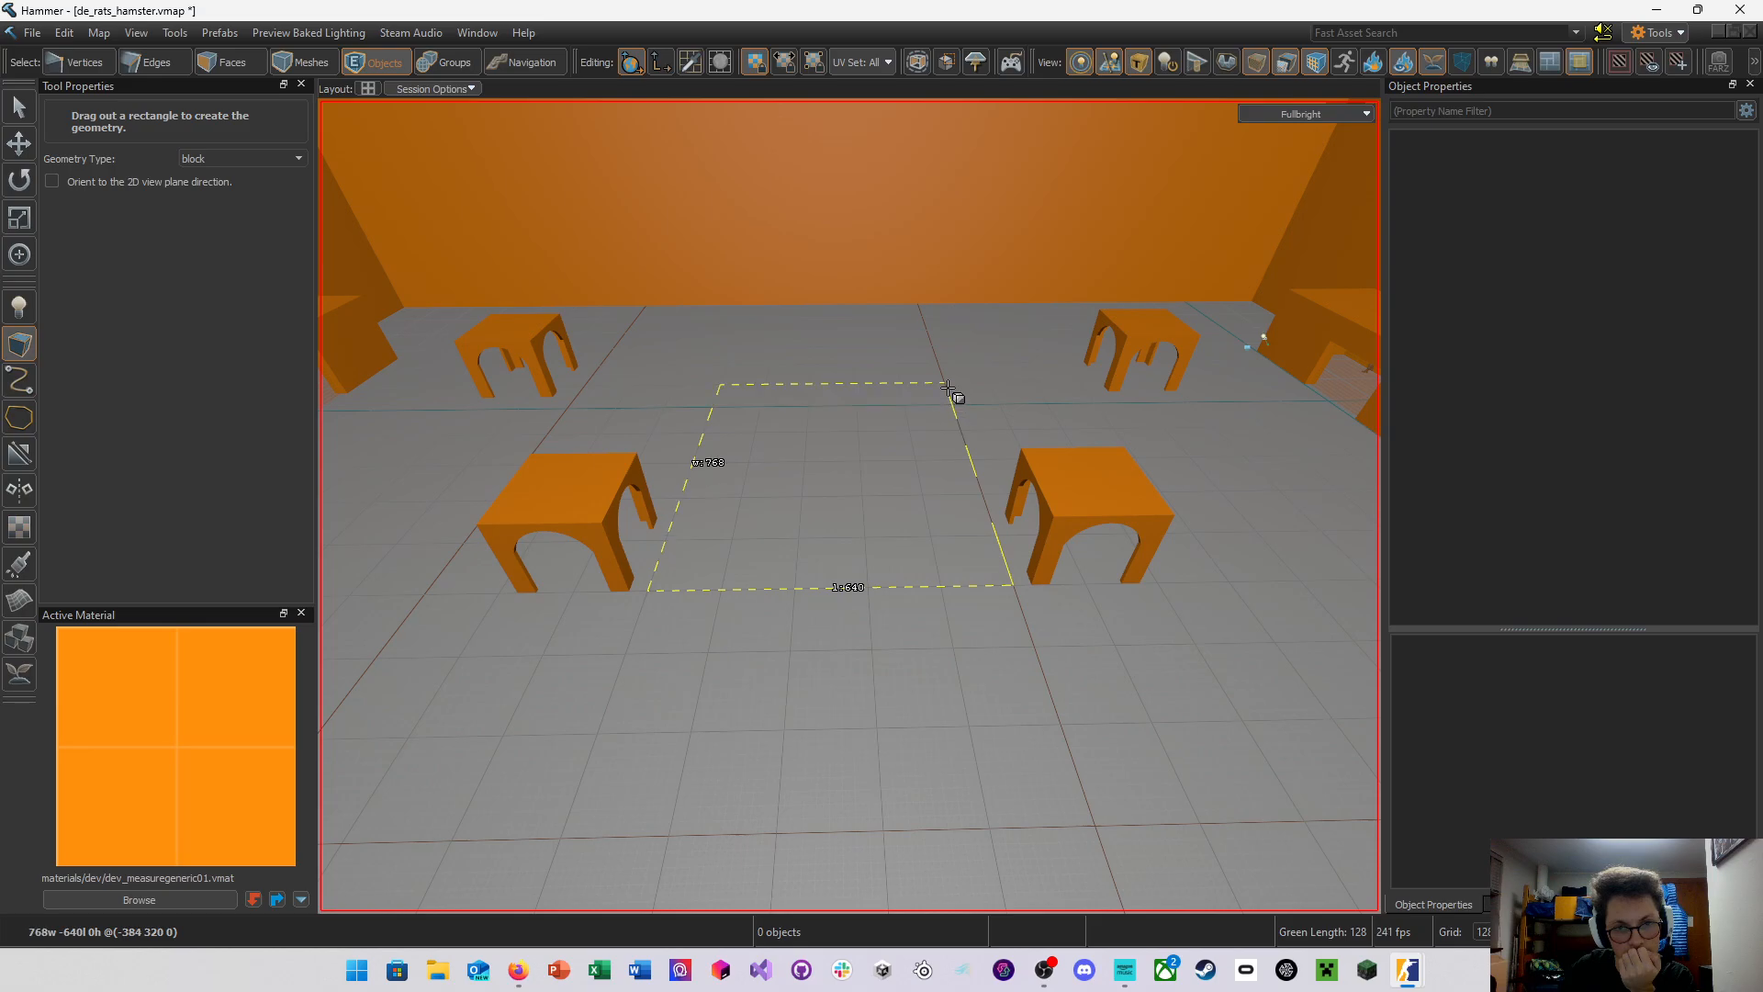
drag(950, 398, 954, 403)
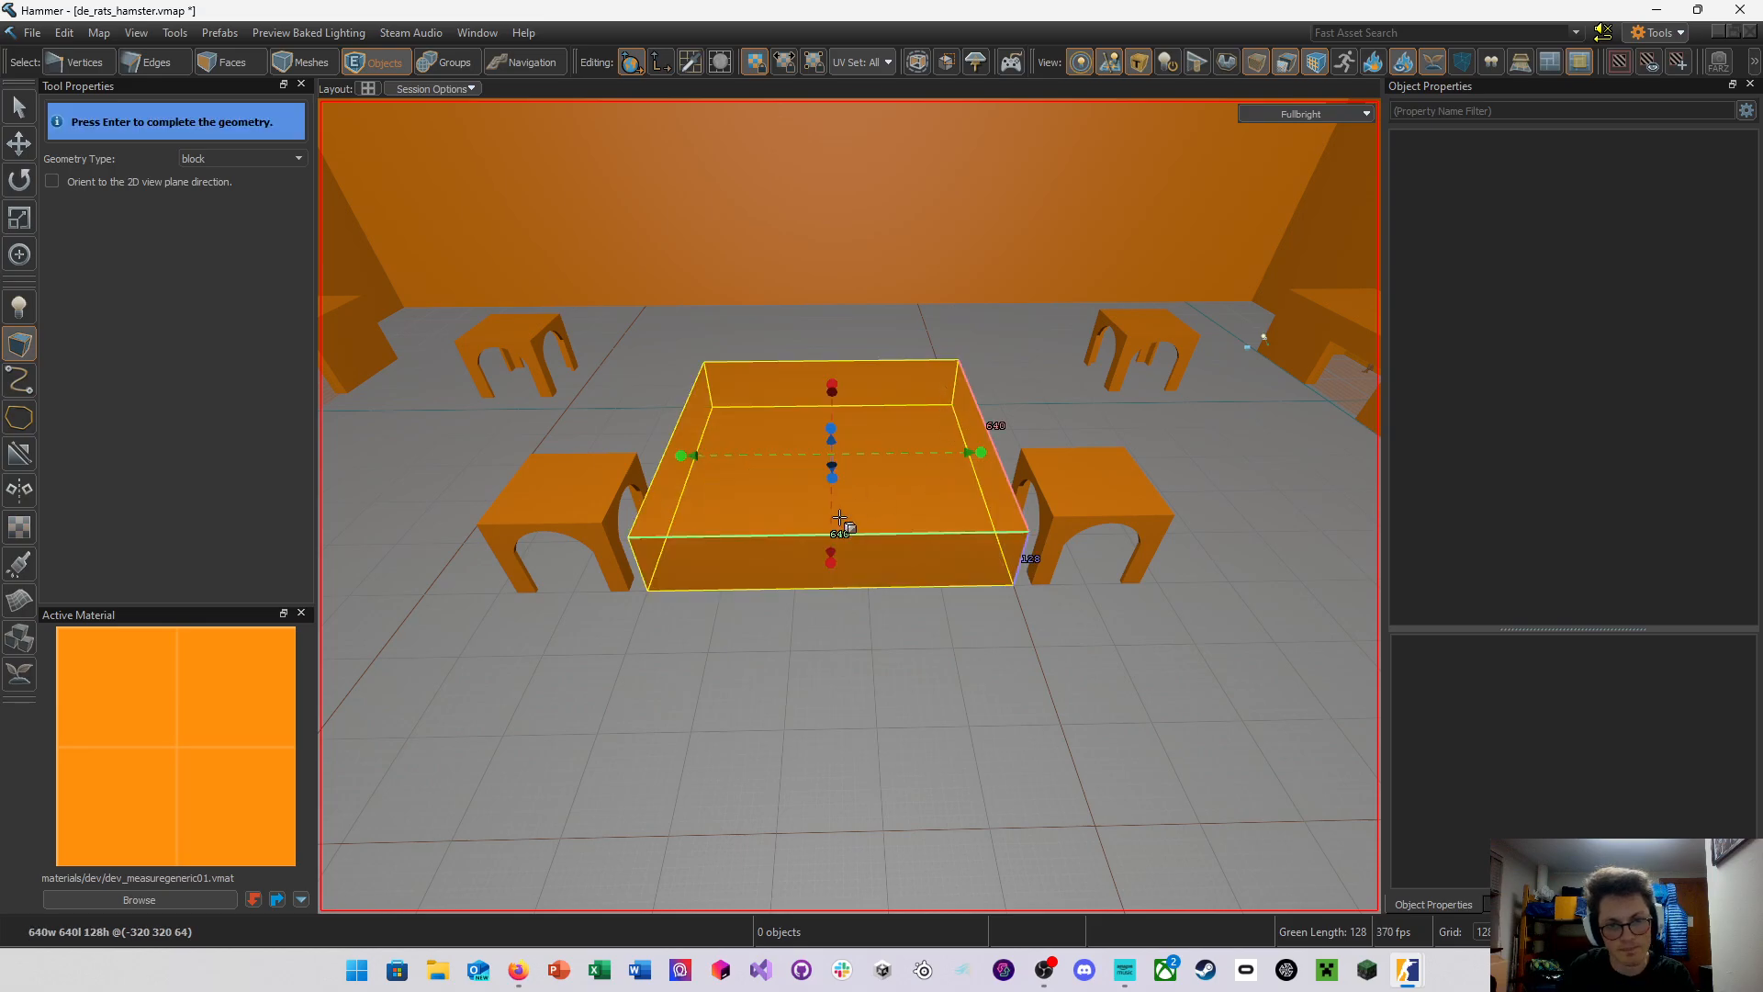
key(a)
mouse_move(839, 520)
right_down()
mouse_move(849, 507)
mouse_move(827, 493)
right_up()
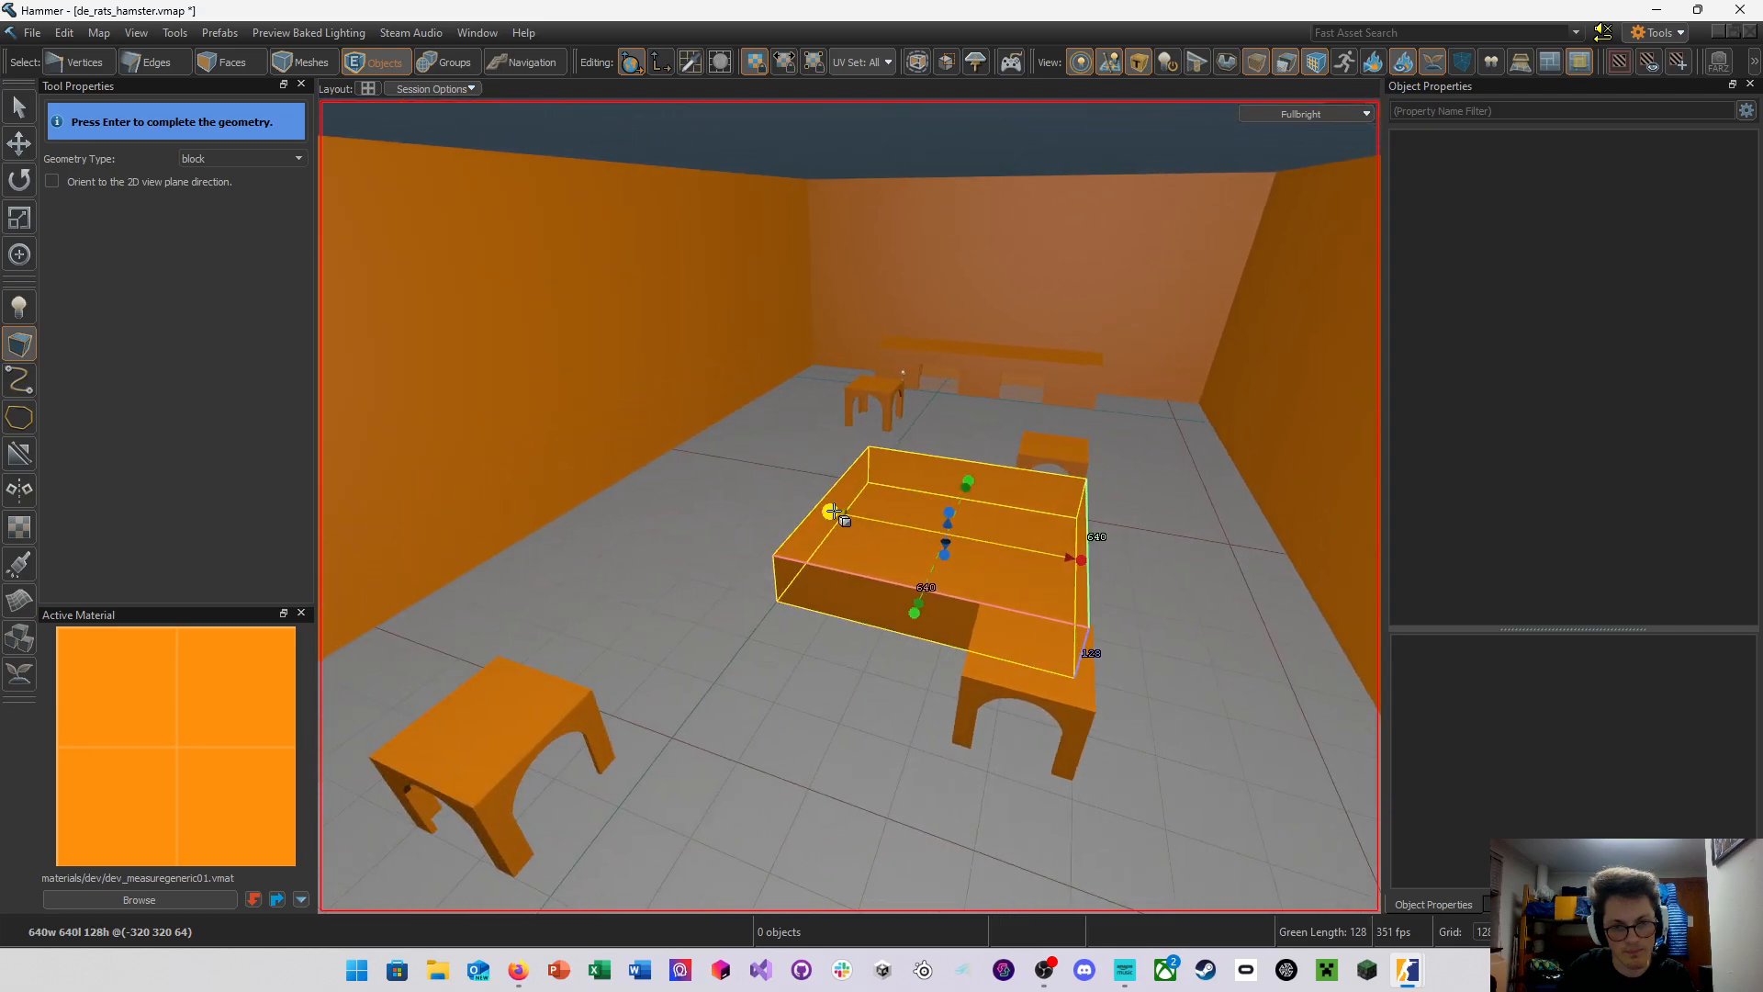
Extend the pending block to 1408 units wide against the long side wall and raise it to a centre height of 576
drag(833, 511, 608, 467)
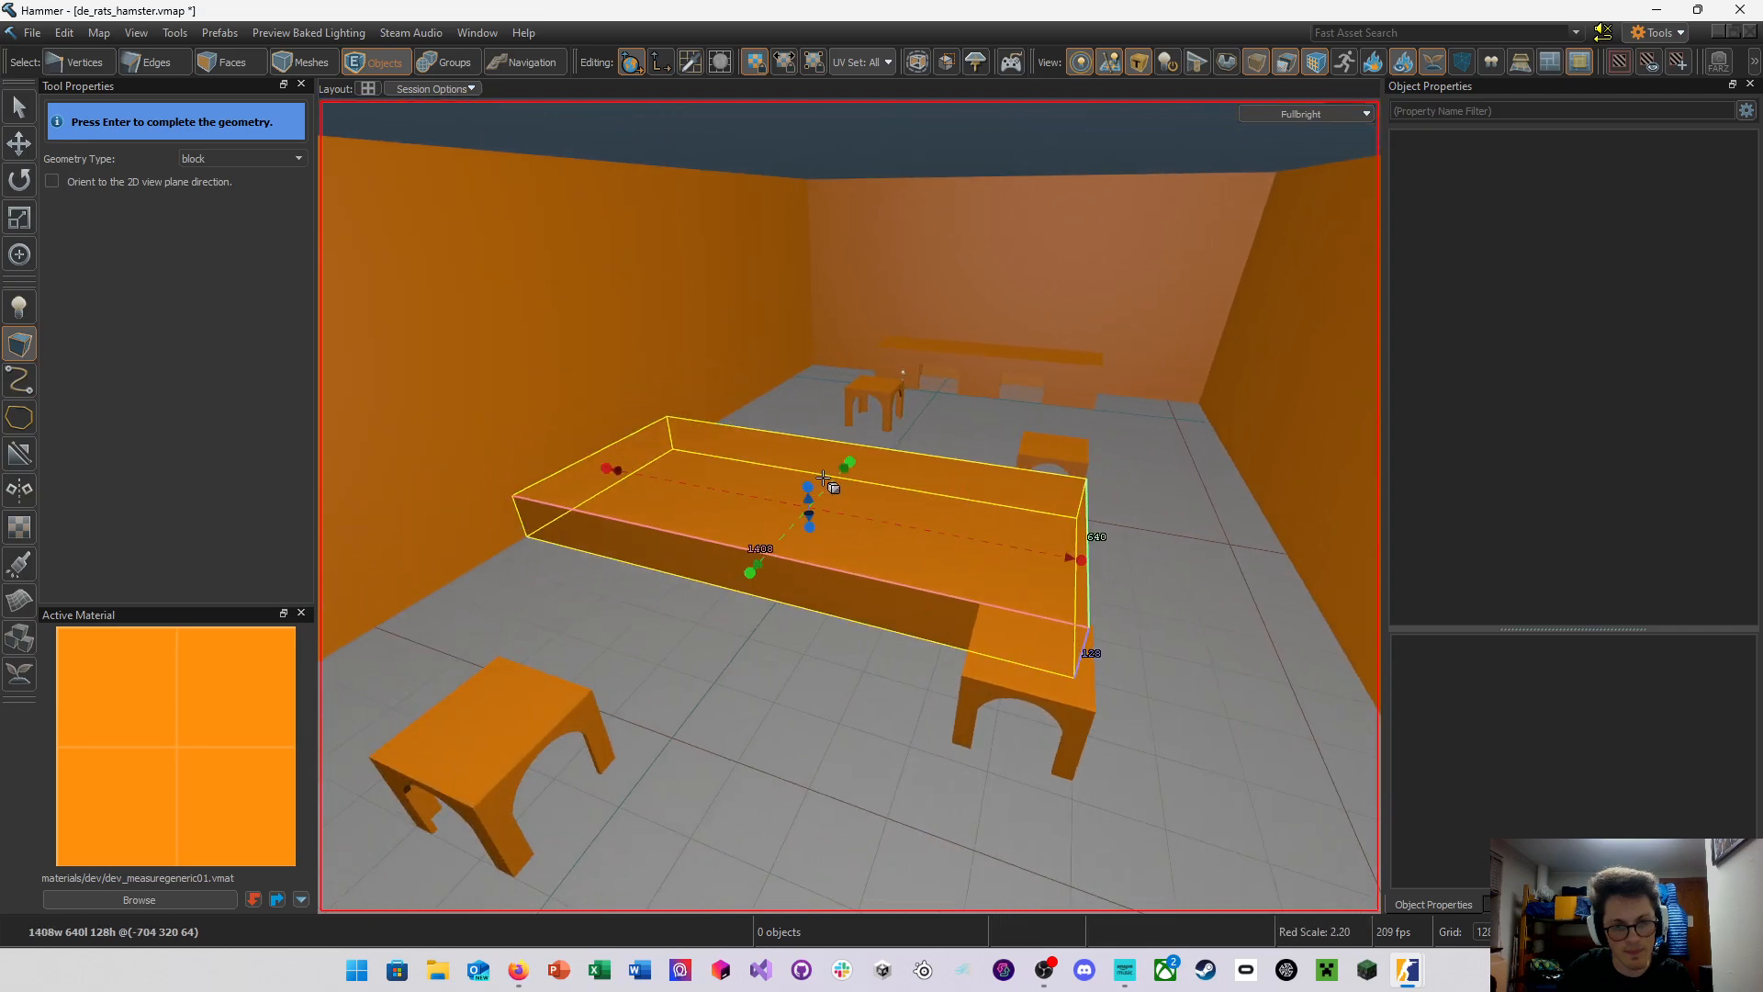
drag(806, 487, 770, 299)
drag(811, 534, 801, 340)
key(d)
right_drag(801, 341, 771, 317)
Pull the raised block's room-facing side back to a 640-unit depth from the side wall and complete the geometry
drag(1203, 502, 949, 449)
right_drag(950, 449, 932, 449)
key(a)
mouse_move(849, 506)
right_down()
mouse_move(927, 501)
mouse_move(877, 503)
right_up()
key(d)
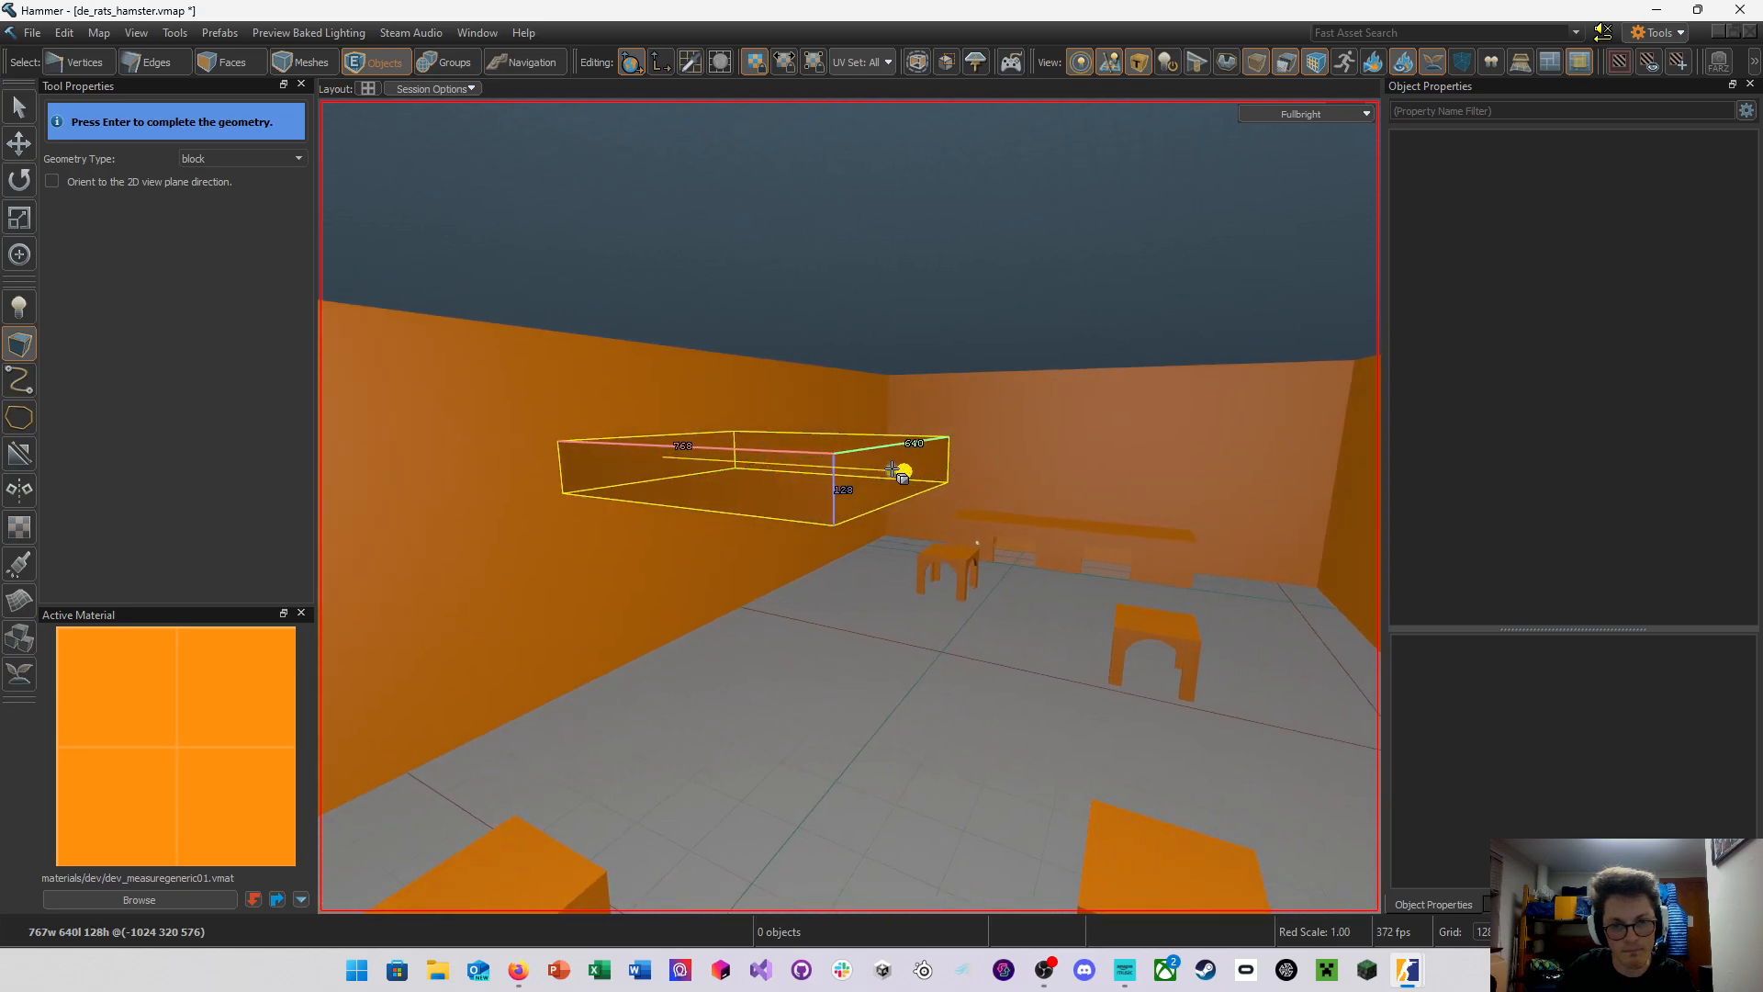
drag(883, 470, 827, 469)
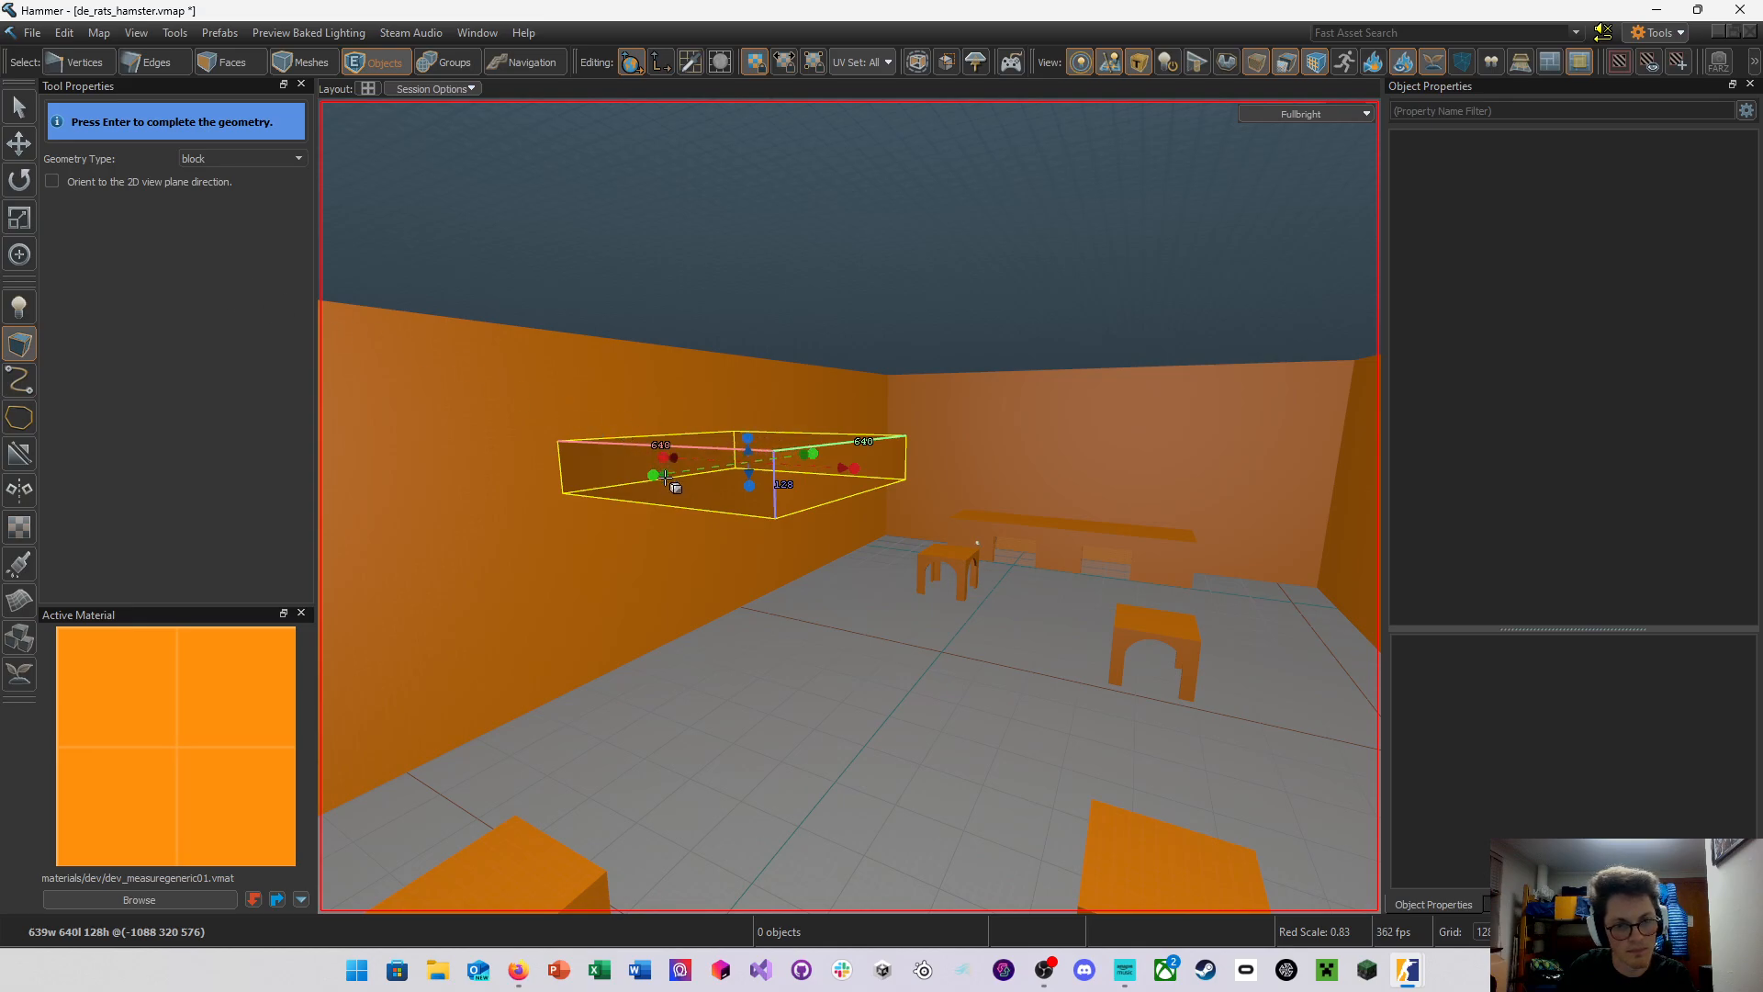
key(d)
right_drag(629, 484, 569, 484)
key(Return)
Try selecting the raised platform's opposite end faces, and return to object selection
click(247, 66)
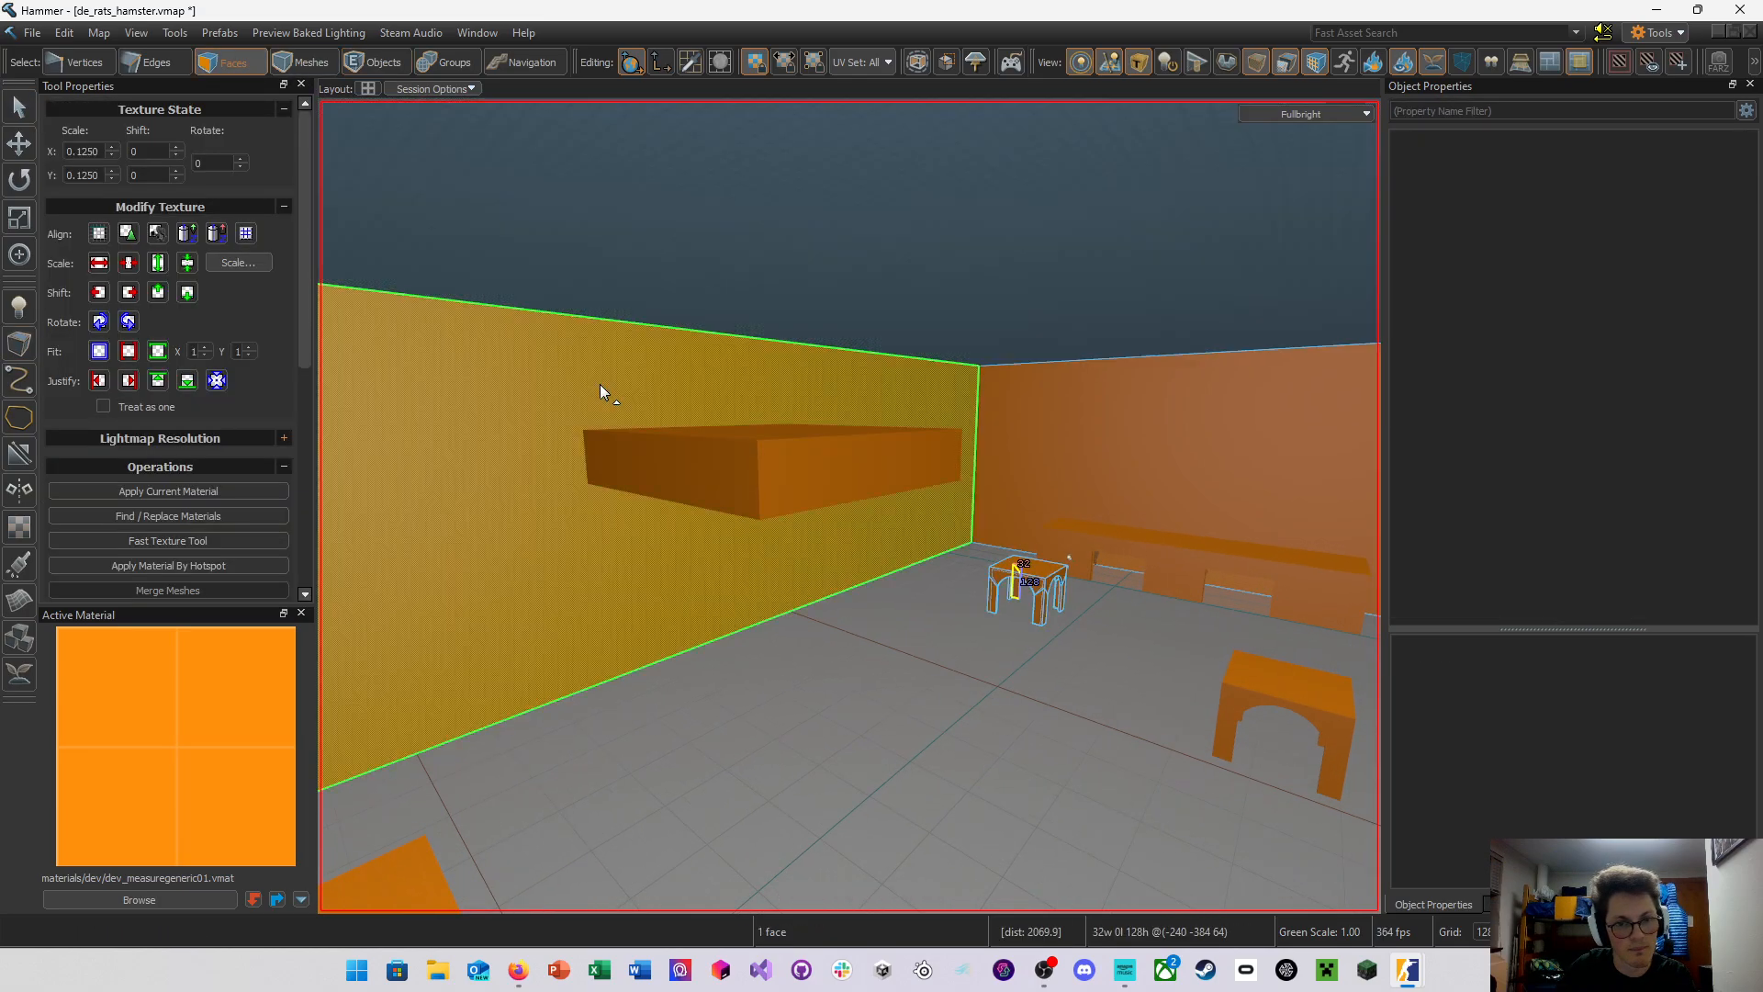
click(694, 468)
key(d)
right_drag(854, 505, 850, 506)
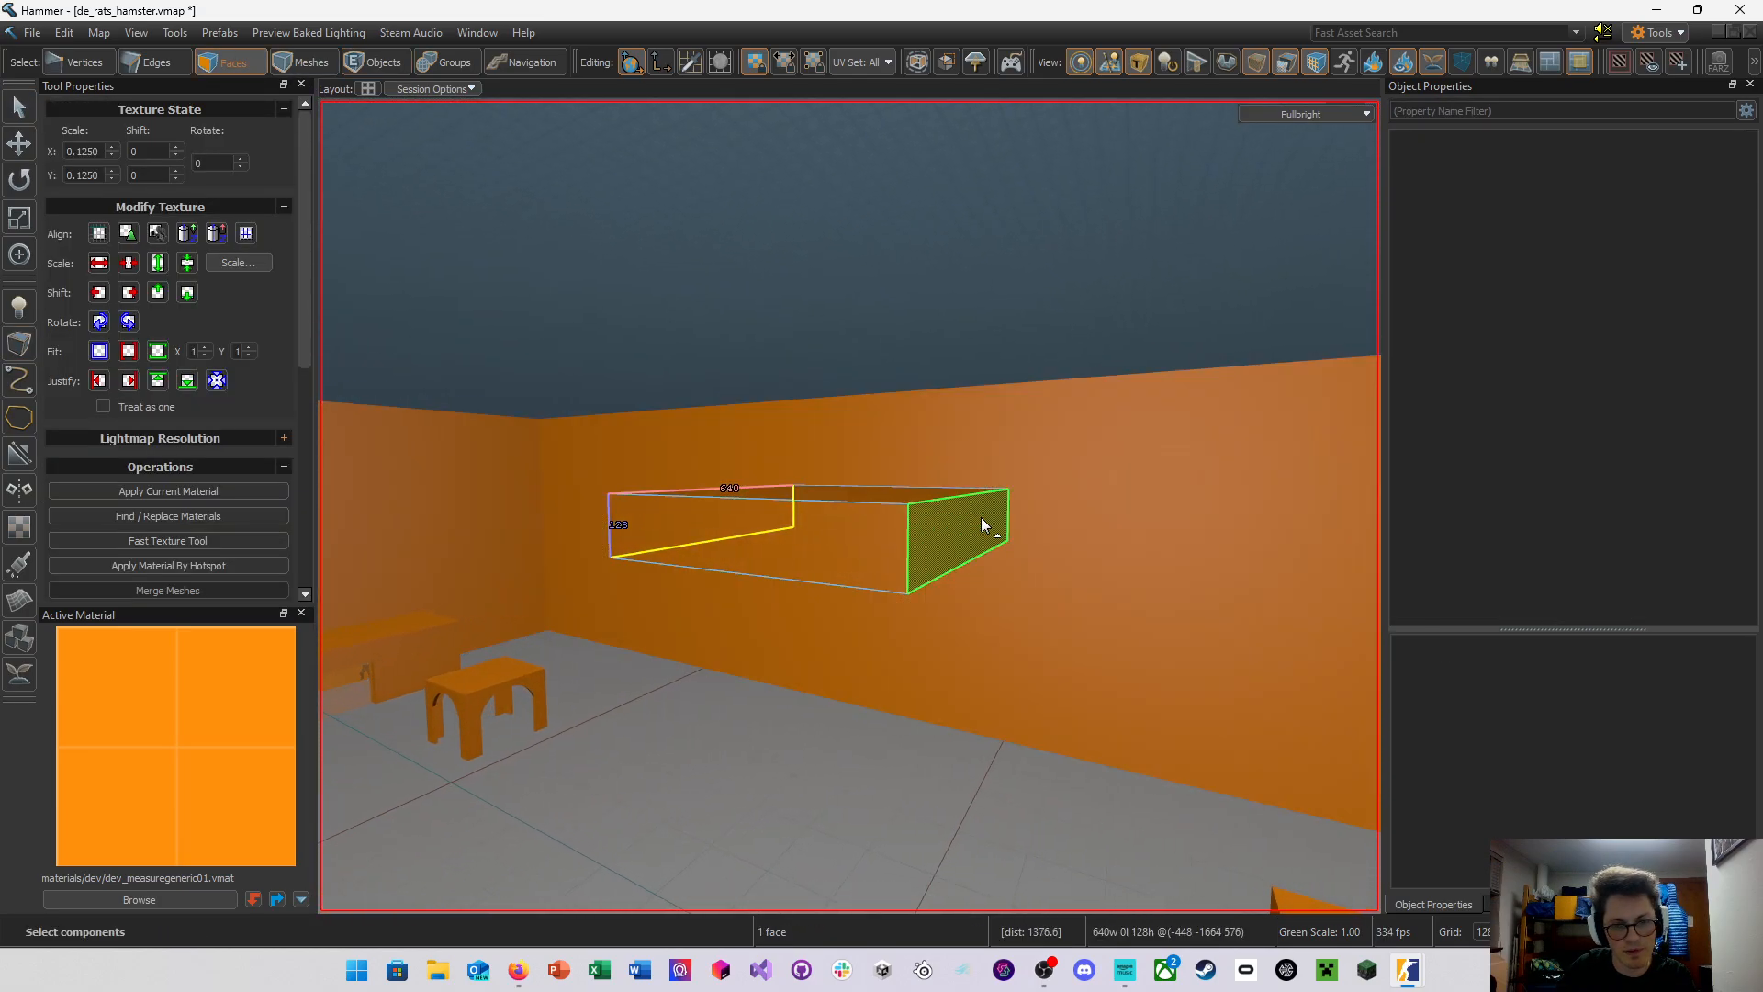
ctrl+click(980, 516)
key(d)
right_drag(980, 516, 849, 506)
key(a)
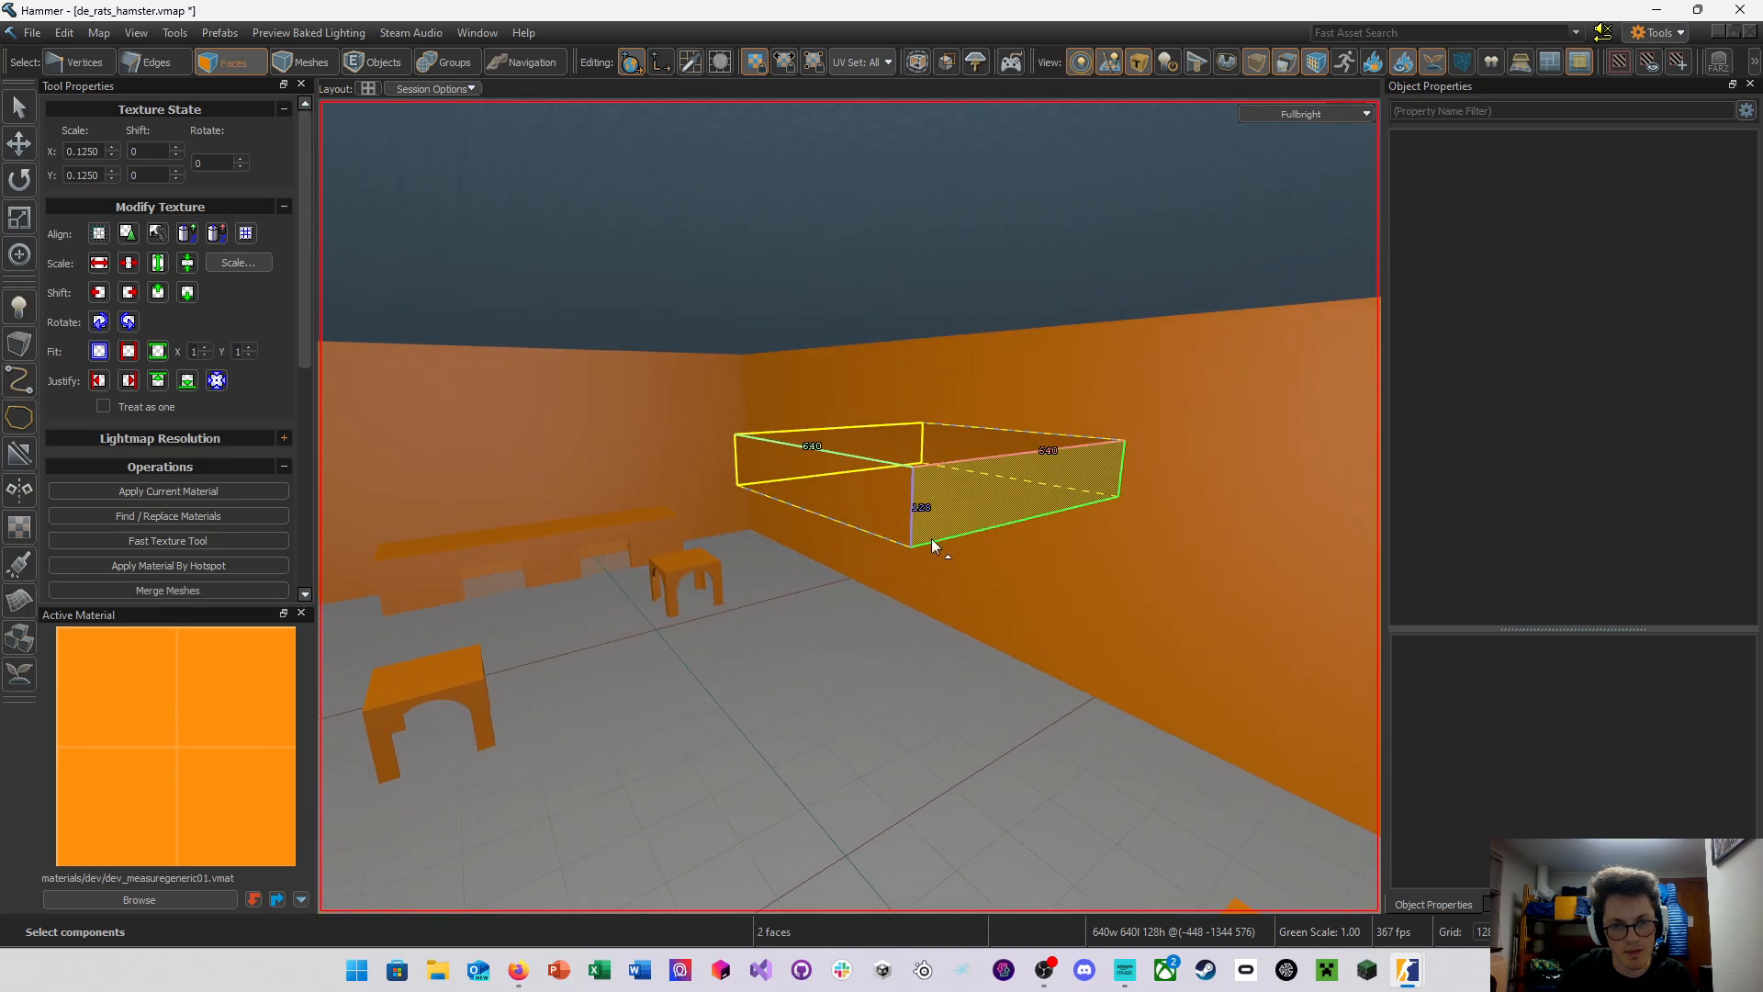
click(866, 499)
click(997, 501)
right_drag(997, 500, 849, 506)
key(d)
key(d)
click(379, 63)
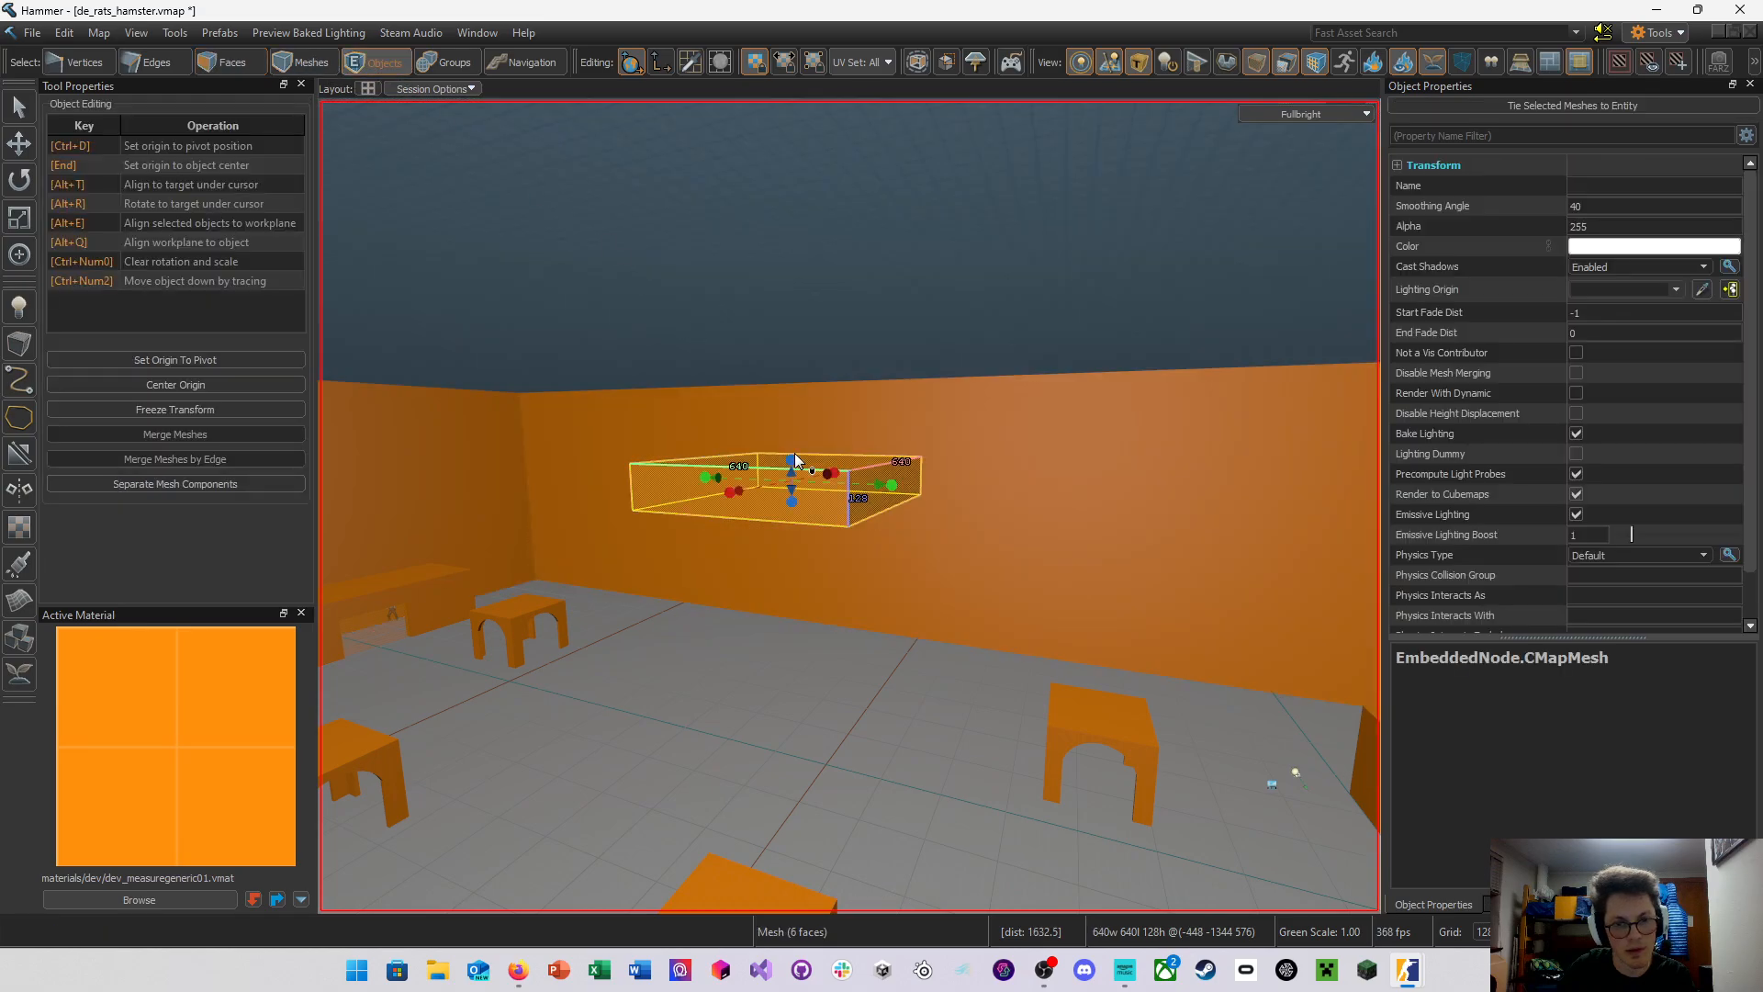
Select the room's ceiling face and raise it by 128 units
click(246, 65)
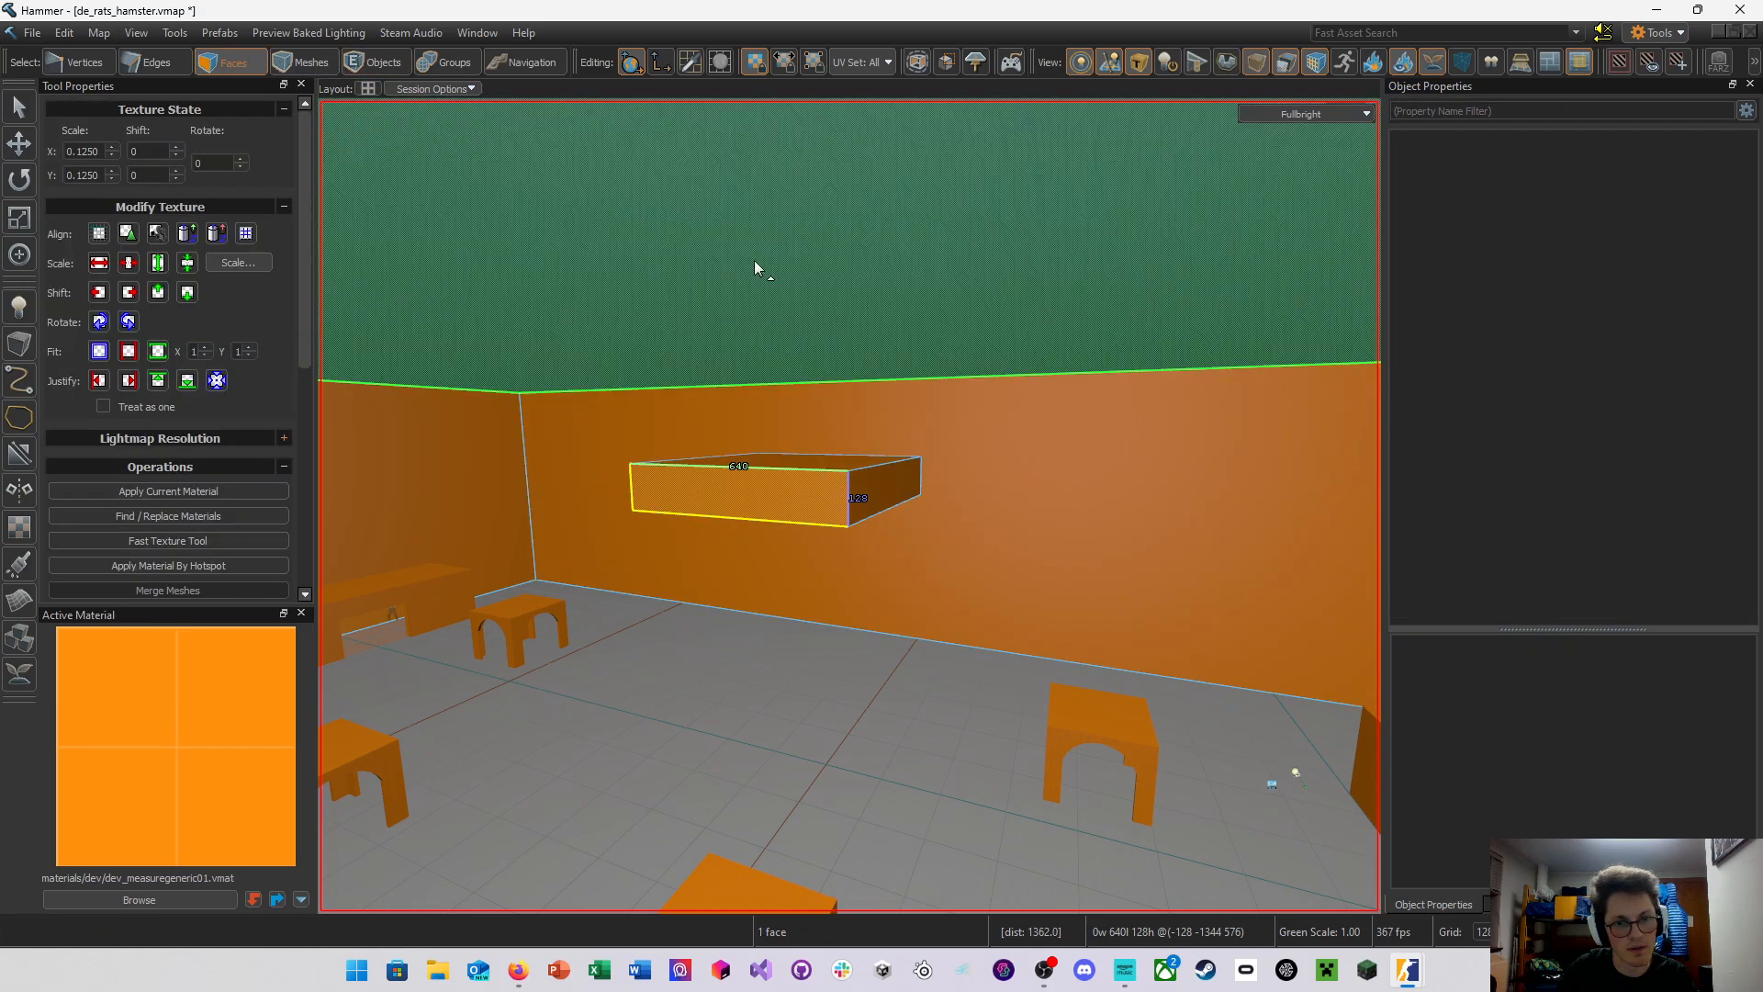
click(756, 267)
right_drag(894, 344, 893, 343)
key(t)
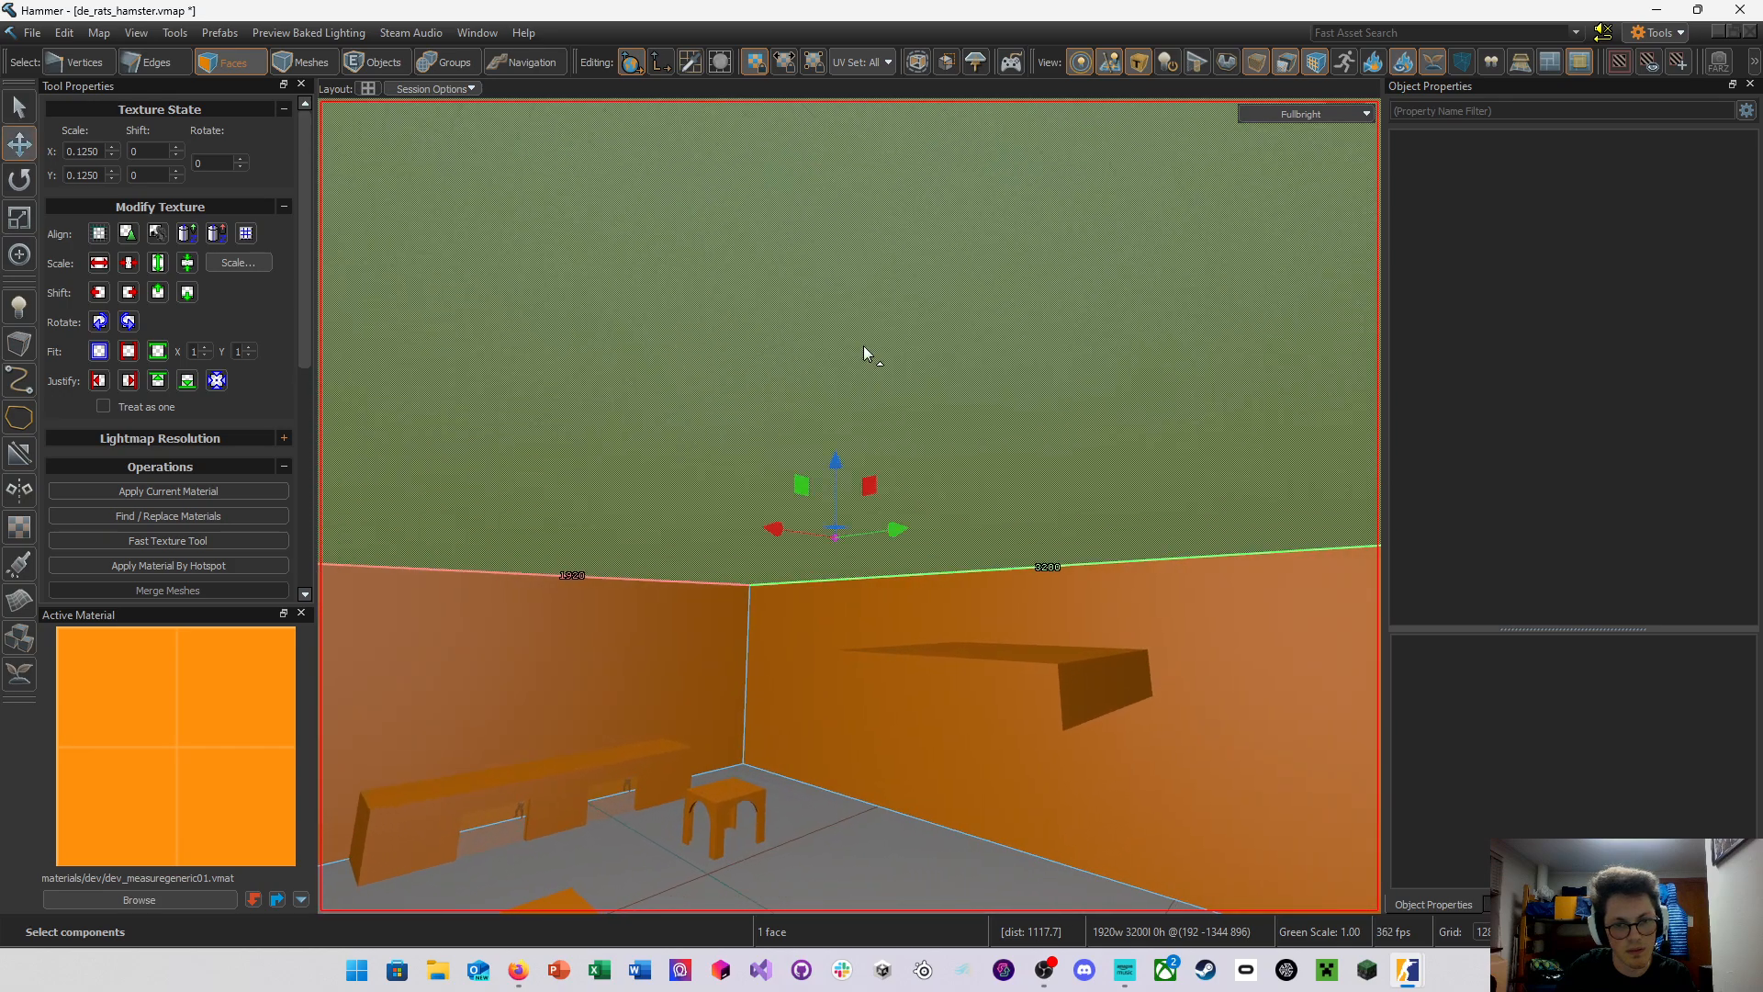
drag(836, 454, 839, 511)
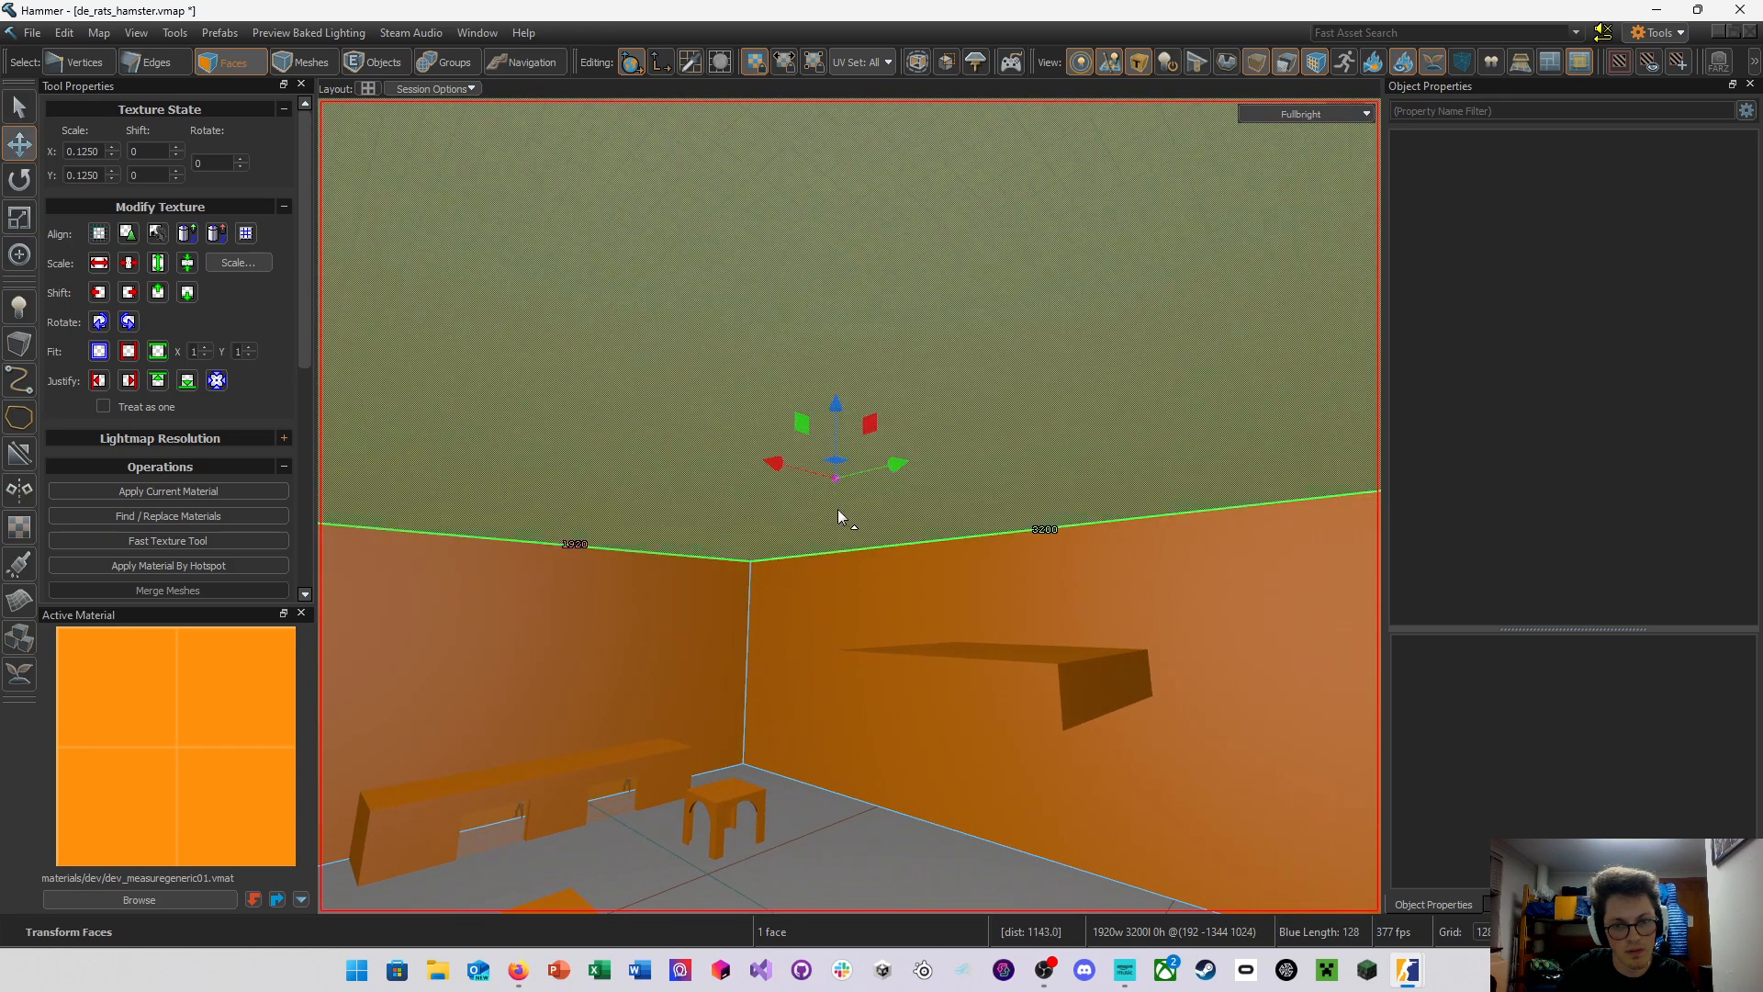
mouse_move(839, 512)
right_down()
mouse_move(917, 516)
mouse_move(846, 505)
right_up()
Select both end faces of the raised wall platform together in face mode
click(999, 523)
key(s)
key(a)
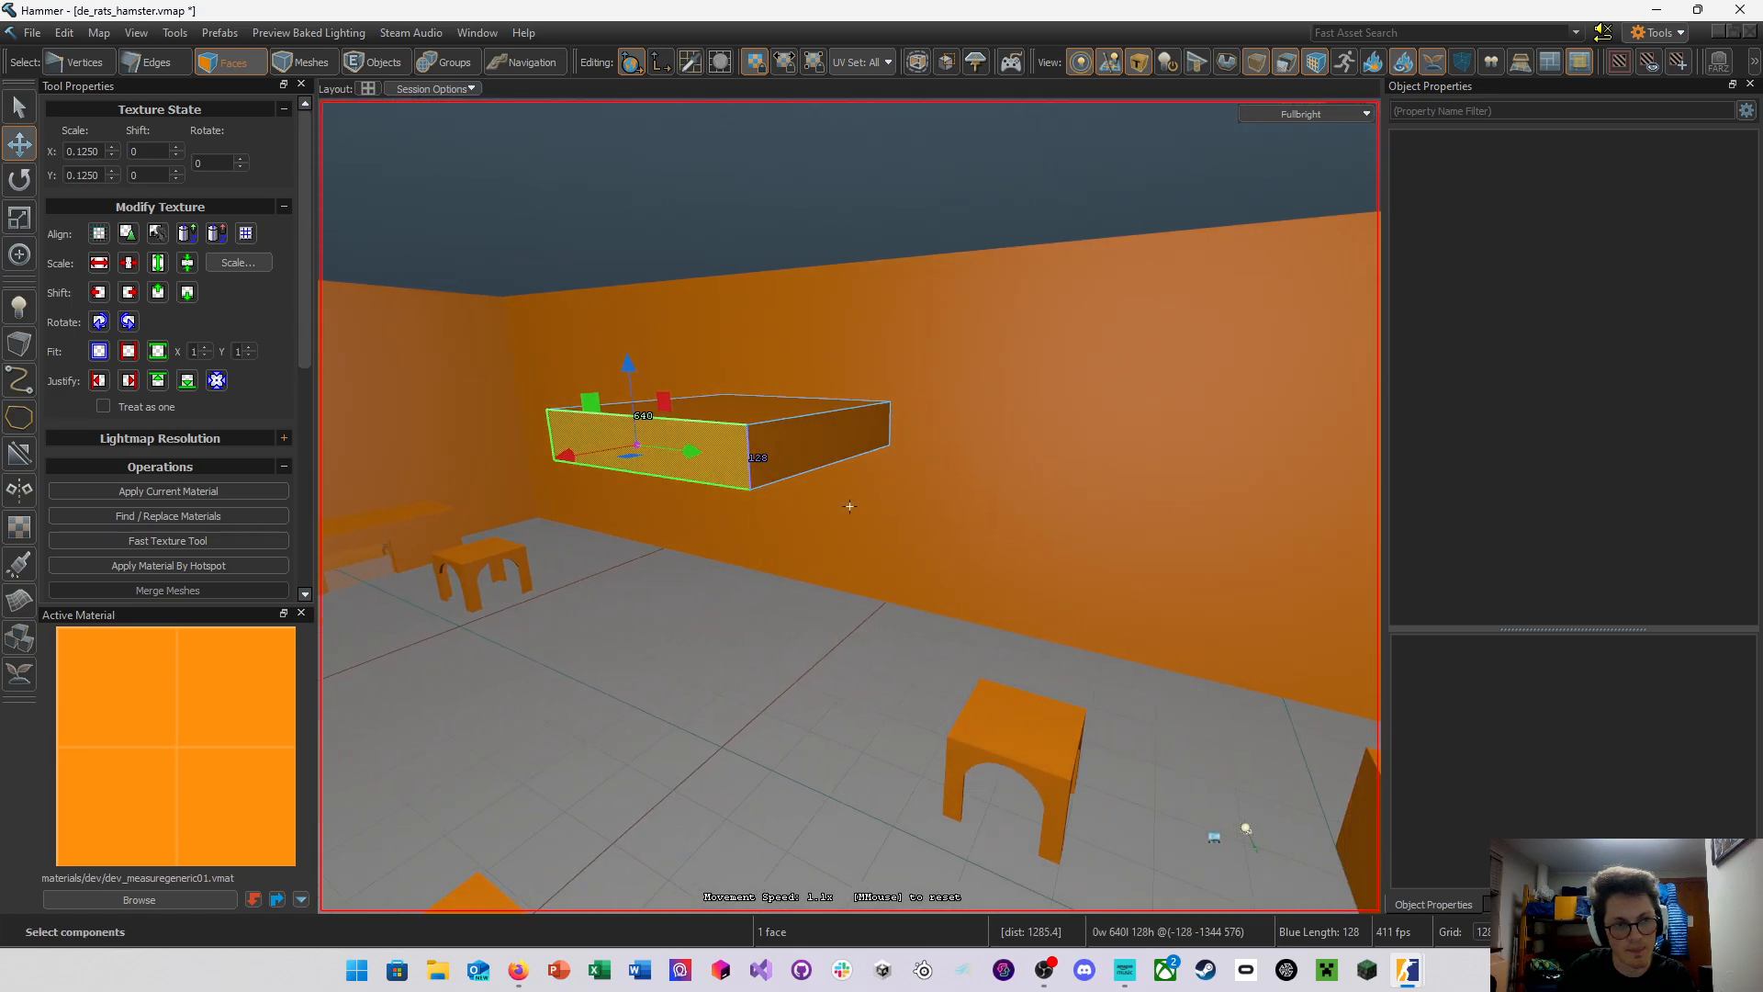
ctrl+click(880, 463)
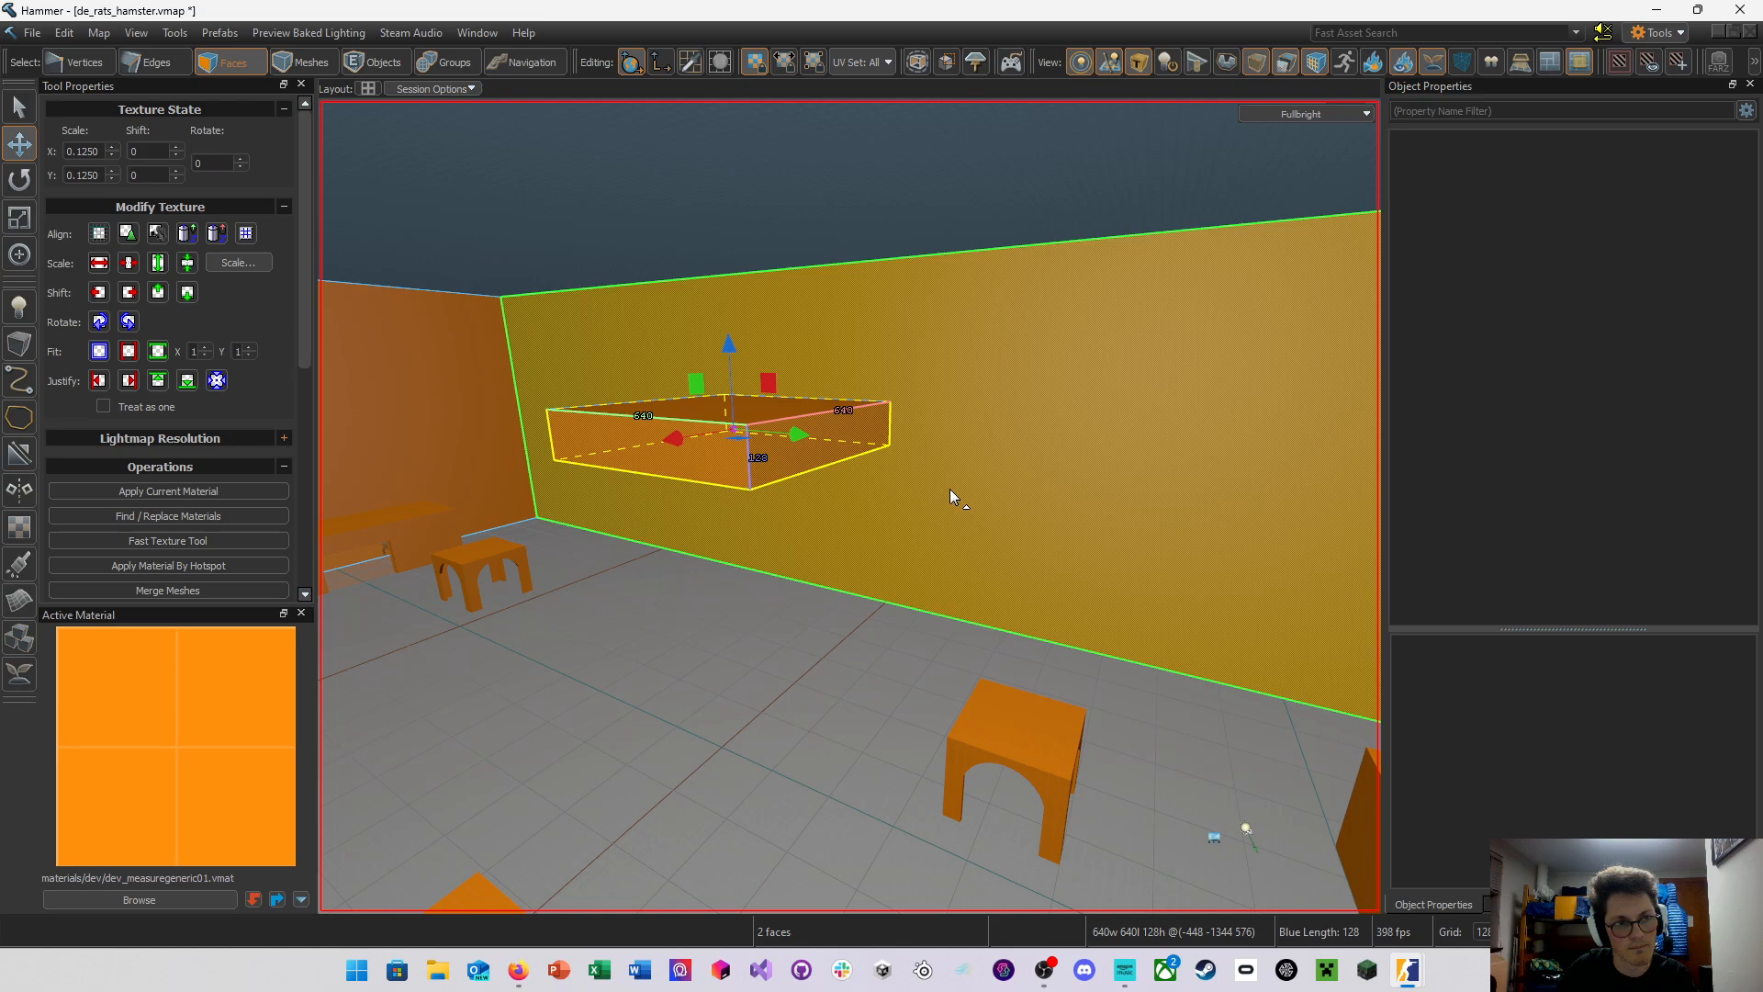
mouse_move(854, 466)
right_down()
mouse_move(707, 436)
mouse_move(854, 466)
right_up()
key(d)
key(a)
click(960, 473)
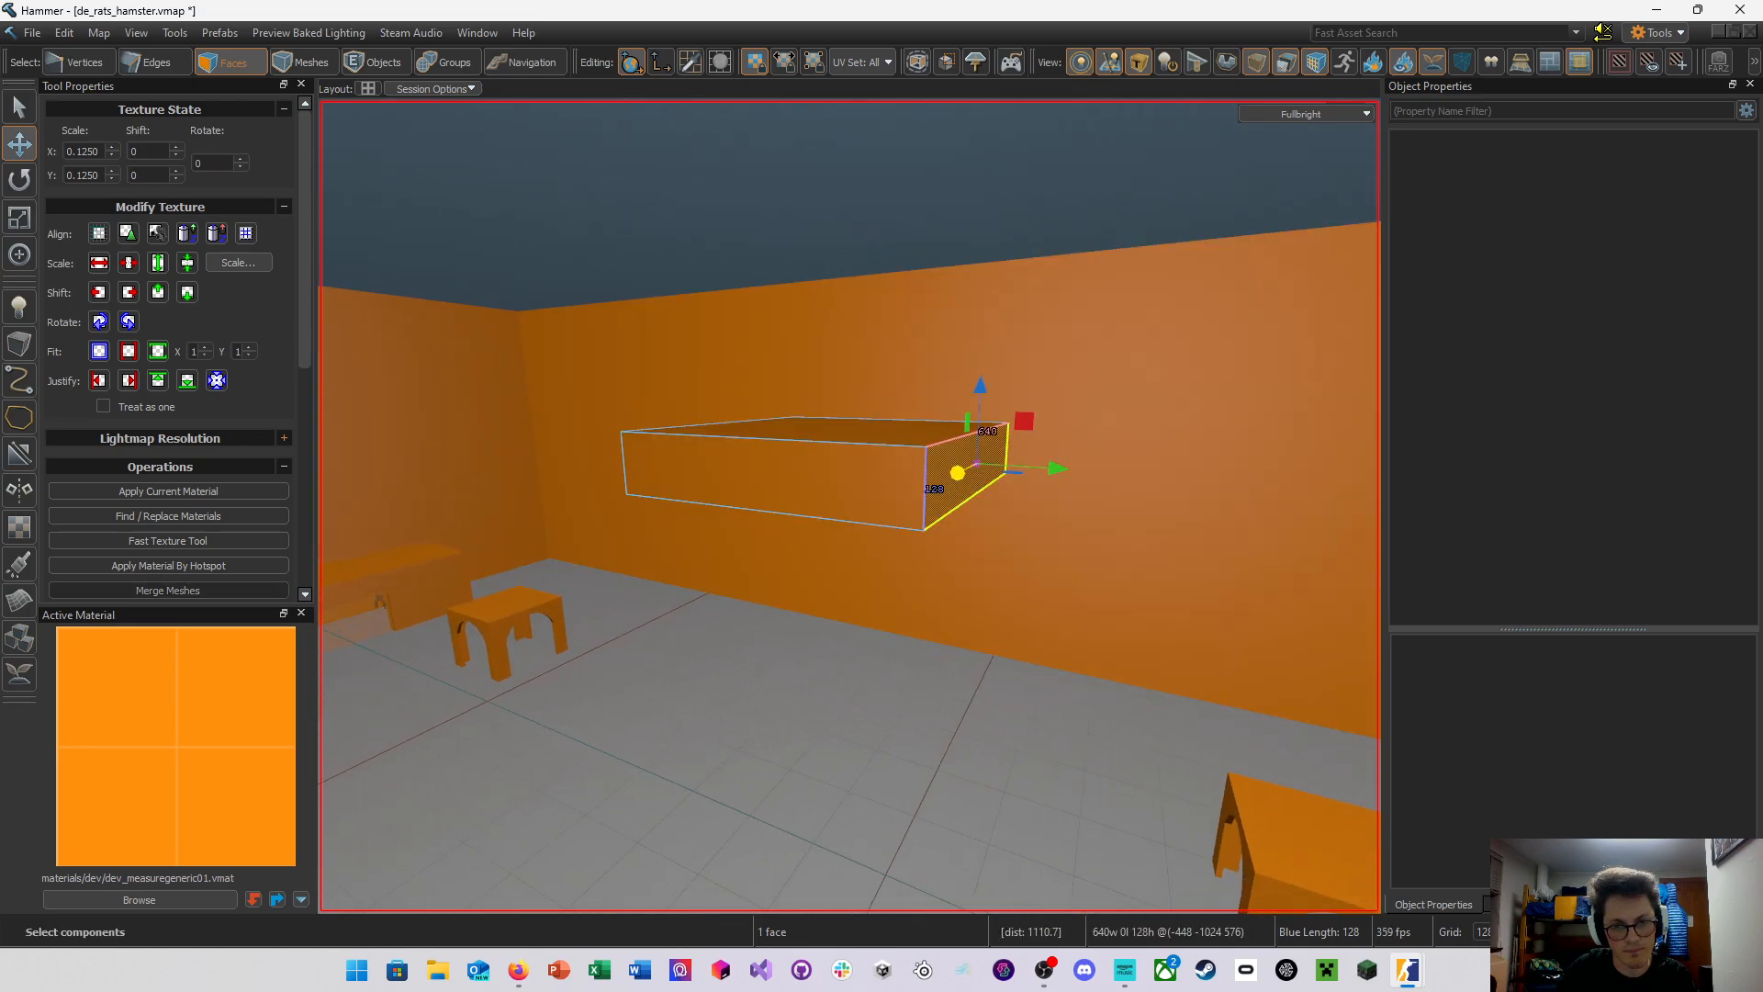
key(a)
right_drag(959, 472, 1120, 477)
shift+click(779, 496)
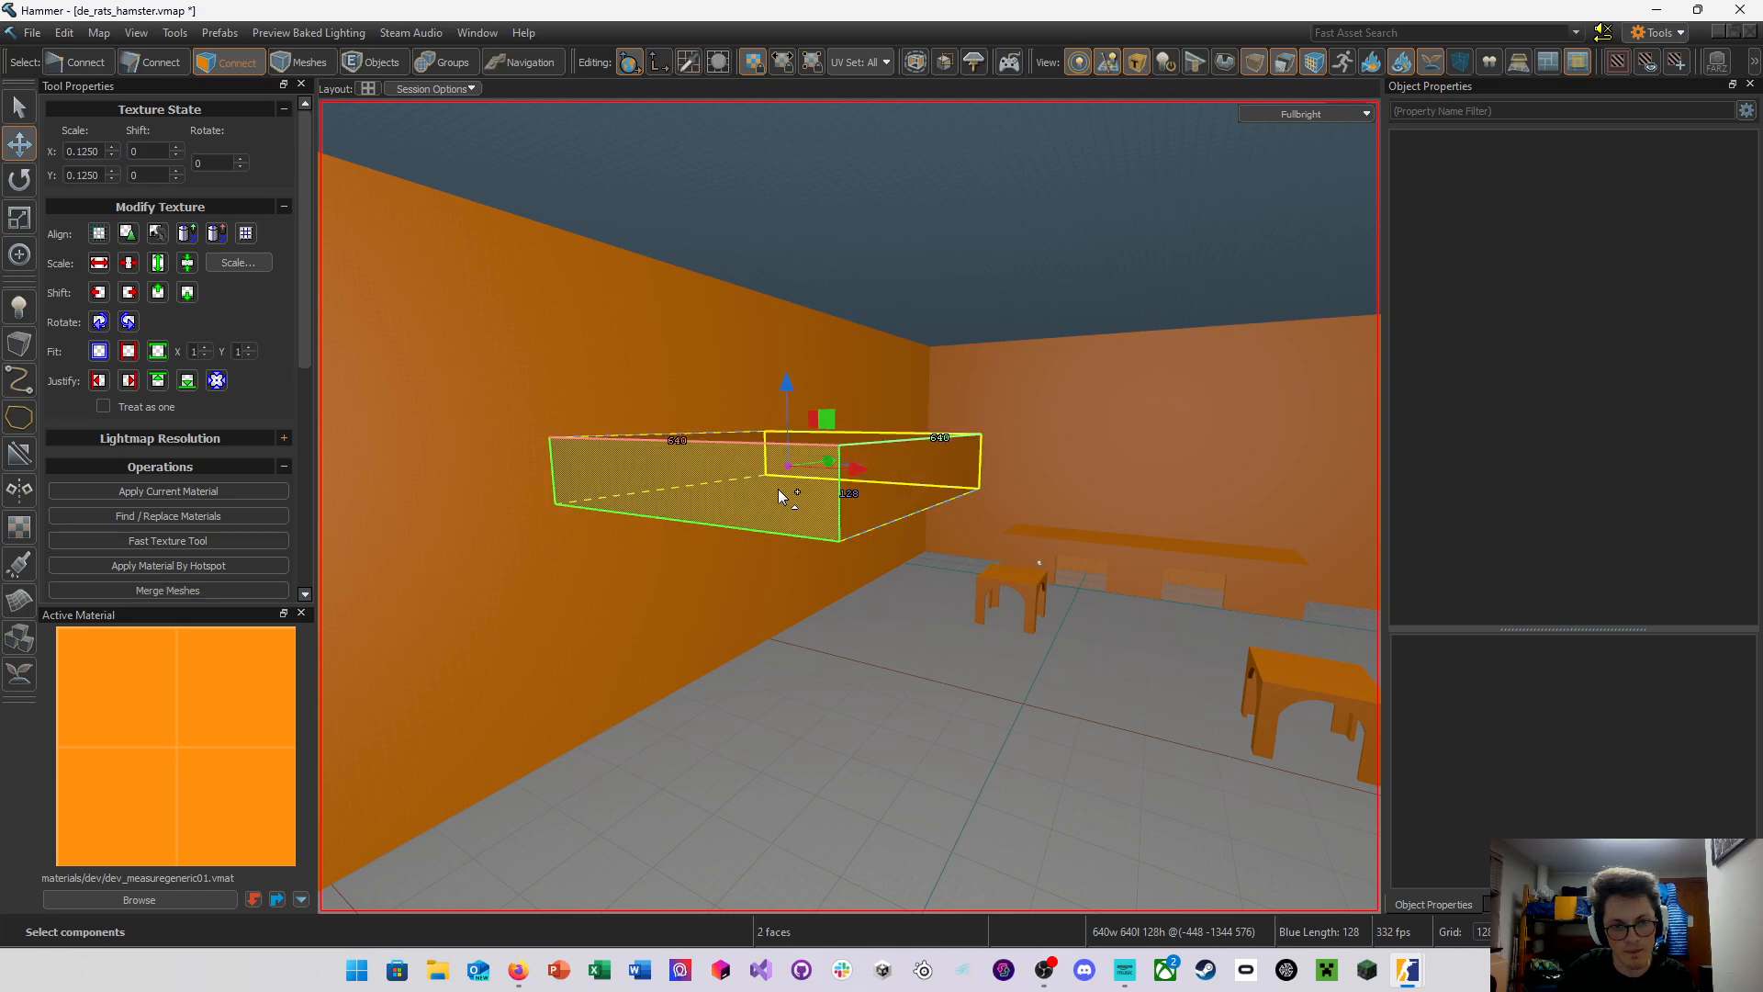
Scale the two selected end faces by 1.80 along the wall to lengthen the platform to 1152 units
right_drag(1001, 495, 850, 506)
key(s)
key(d)
key(r)
key(s)
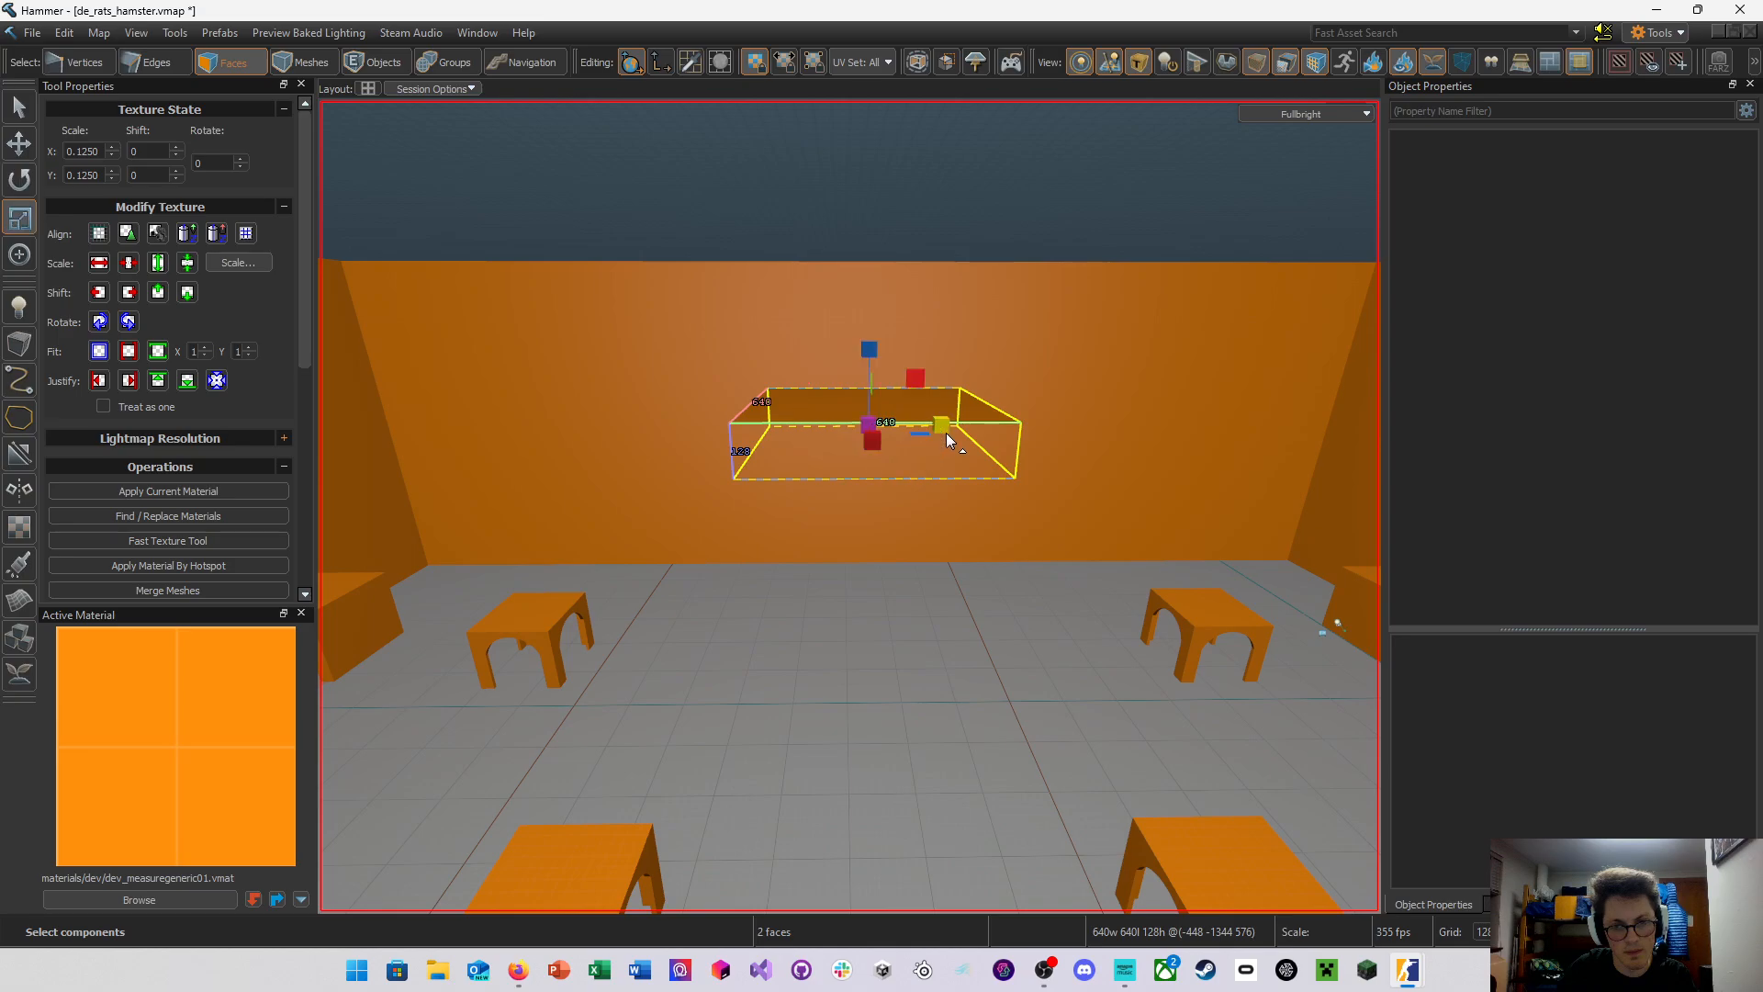
drag(948, 441, 993, 433)
Move the raised platform's front face 128 units away from the wall to deepen the platform to 768 units
click(986, 434)
key(a)
right_drag(955, 451, 850, 505)
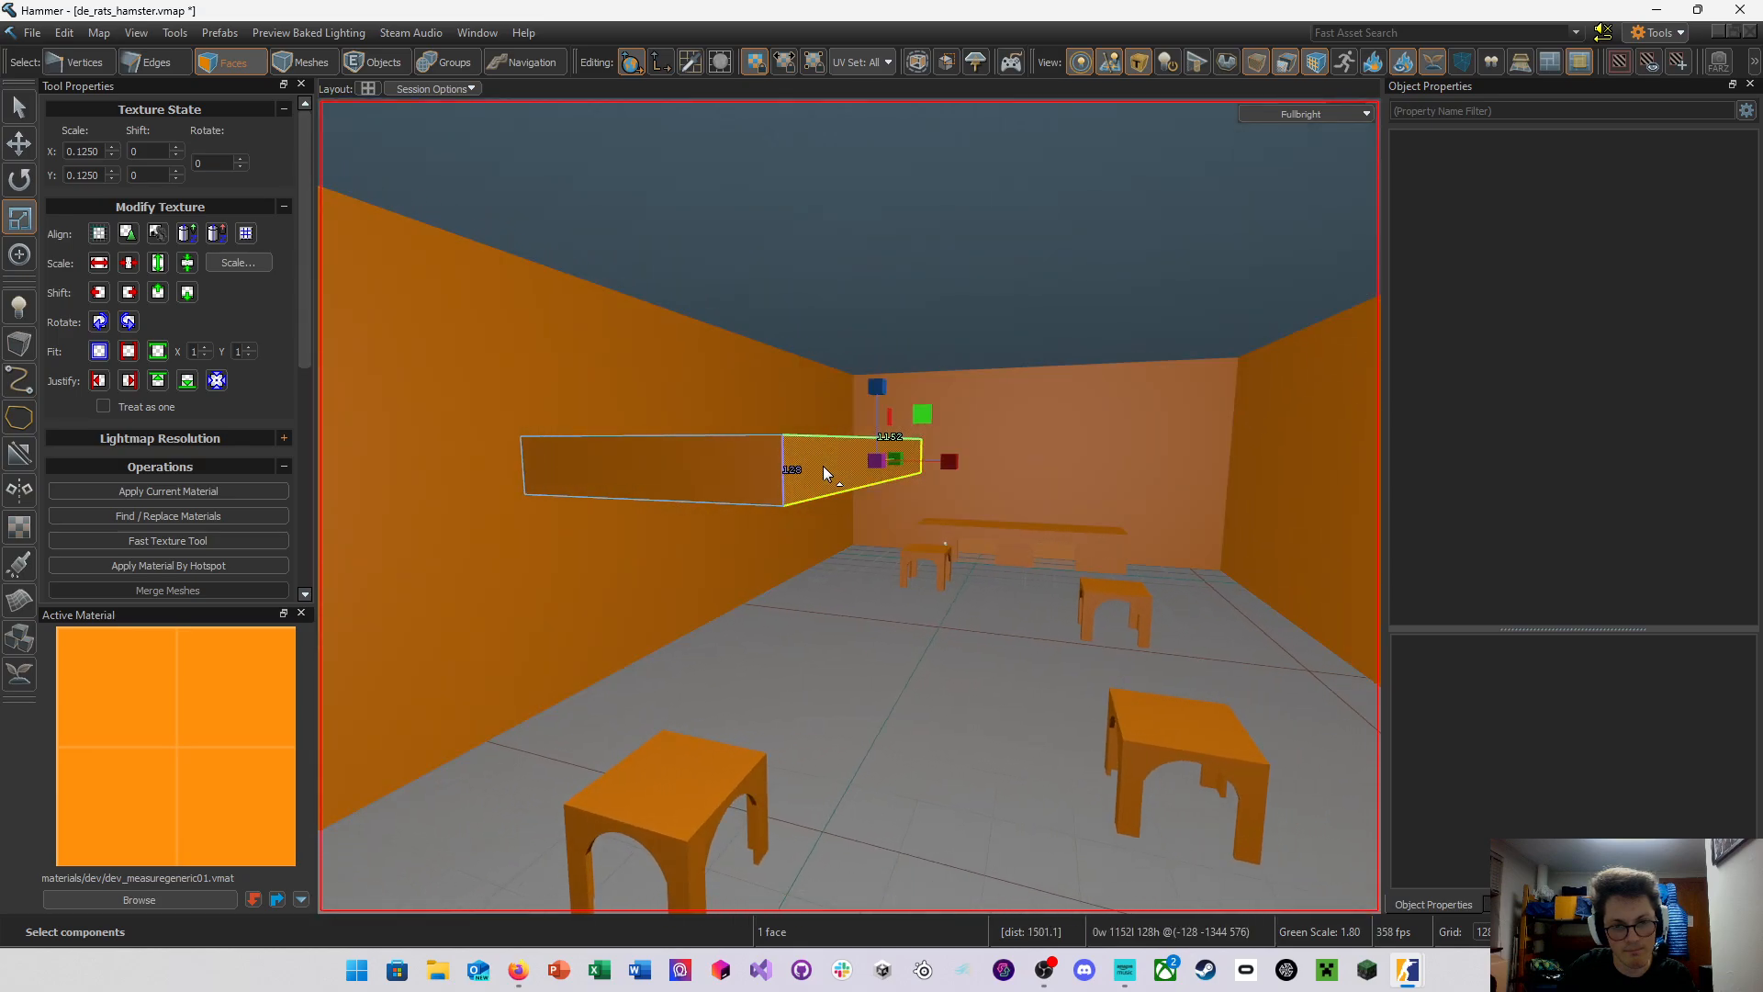
key(w)
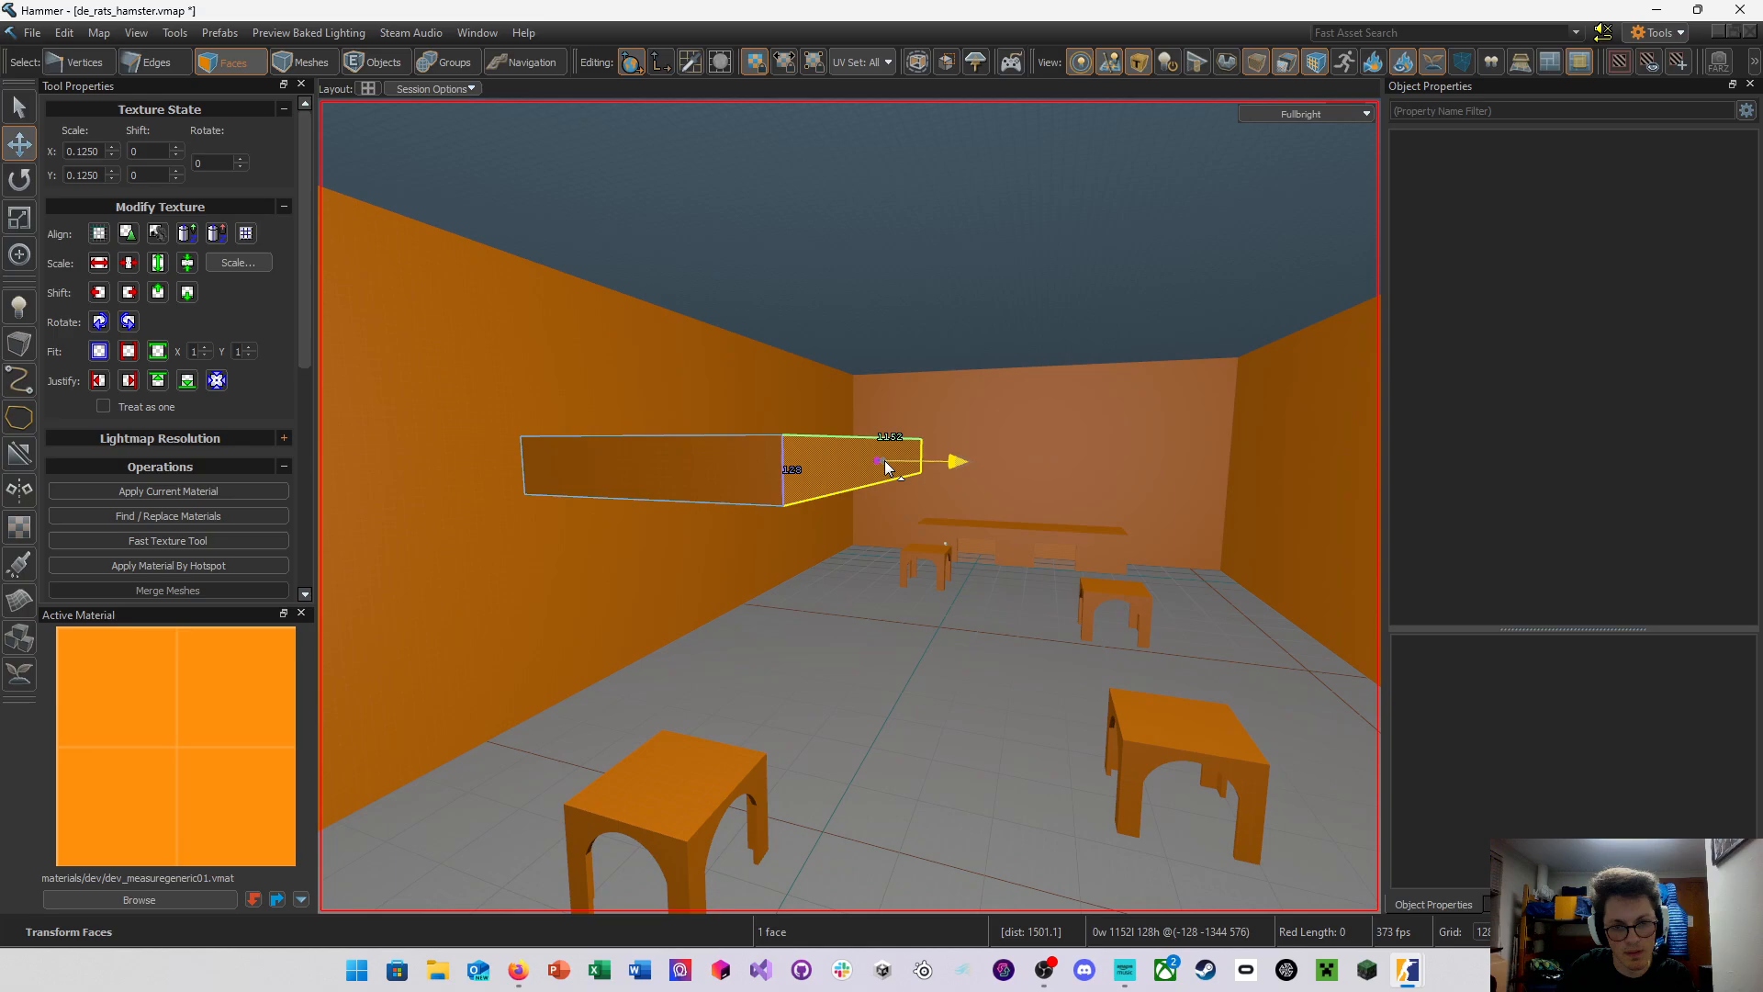
key(s)
right_drag(805, 477, 849, 506)
click(921, 500)
key(w)
ctrl+click(787, 535)
key(w)
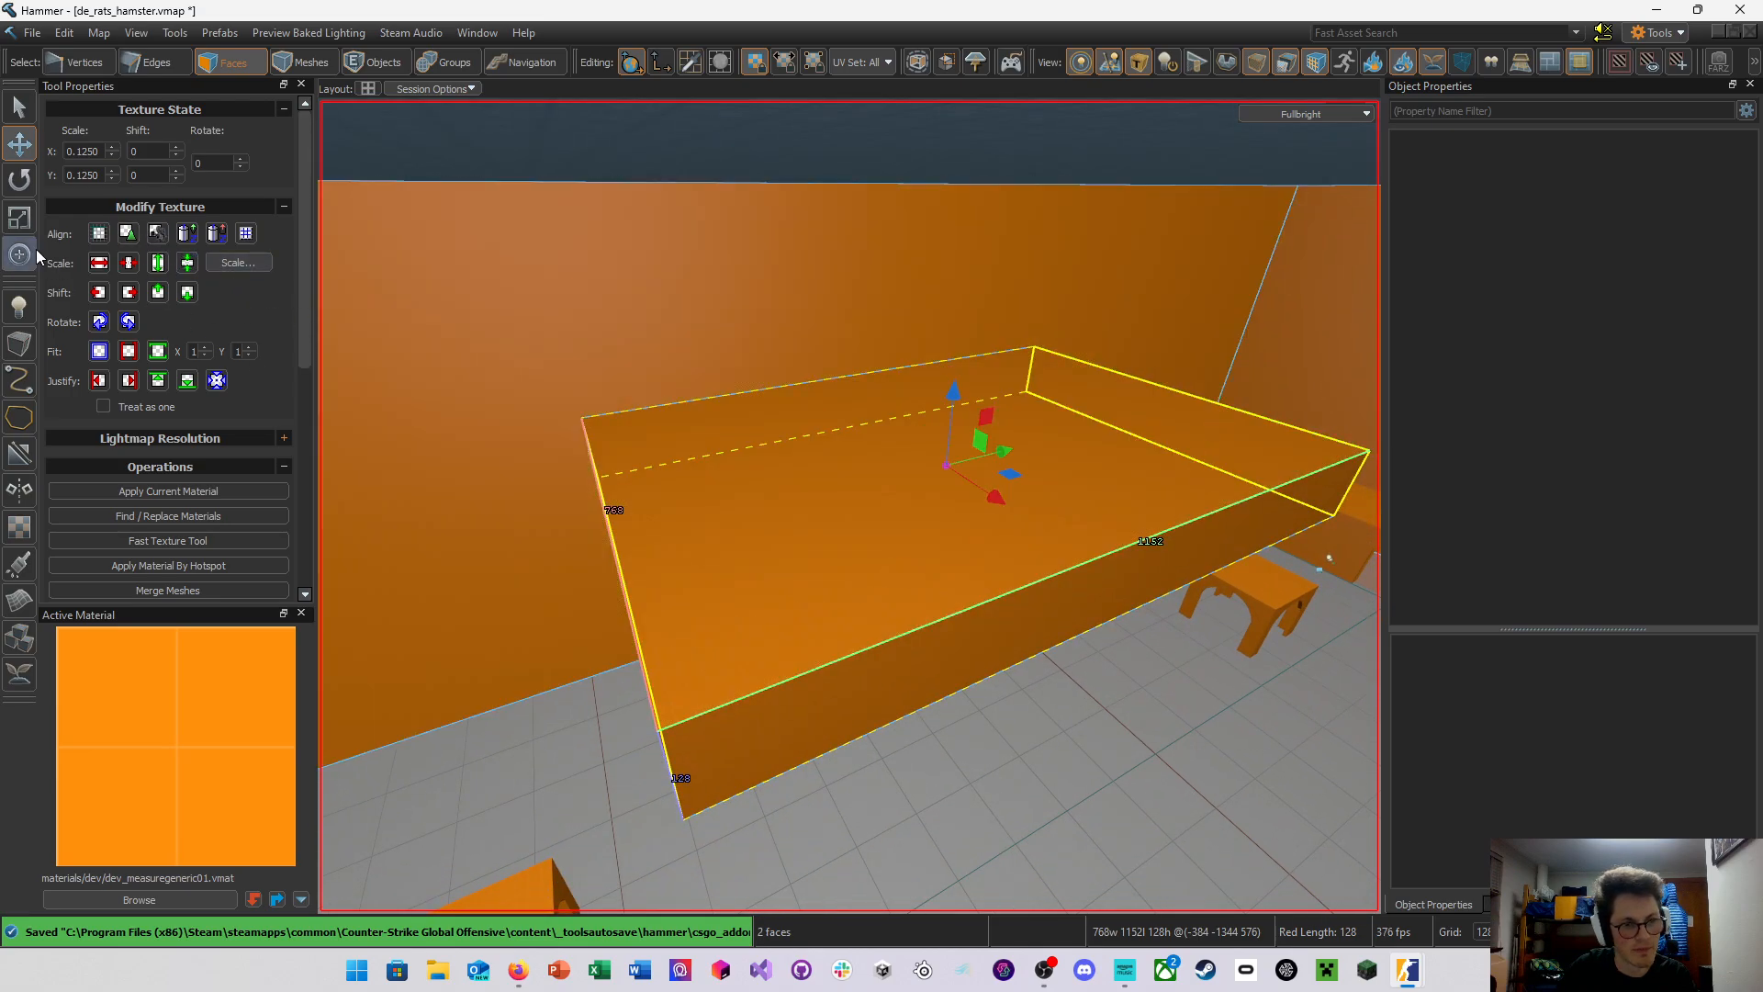
Create a block wall along one end of the platform's top, 768 units wide, 32 thick and 384 high
click(17, 347)
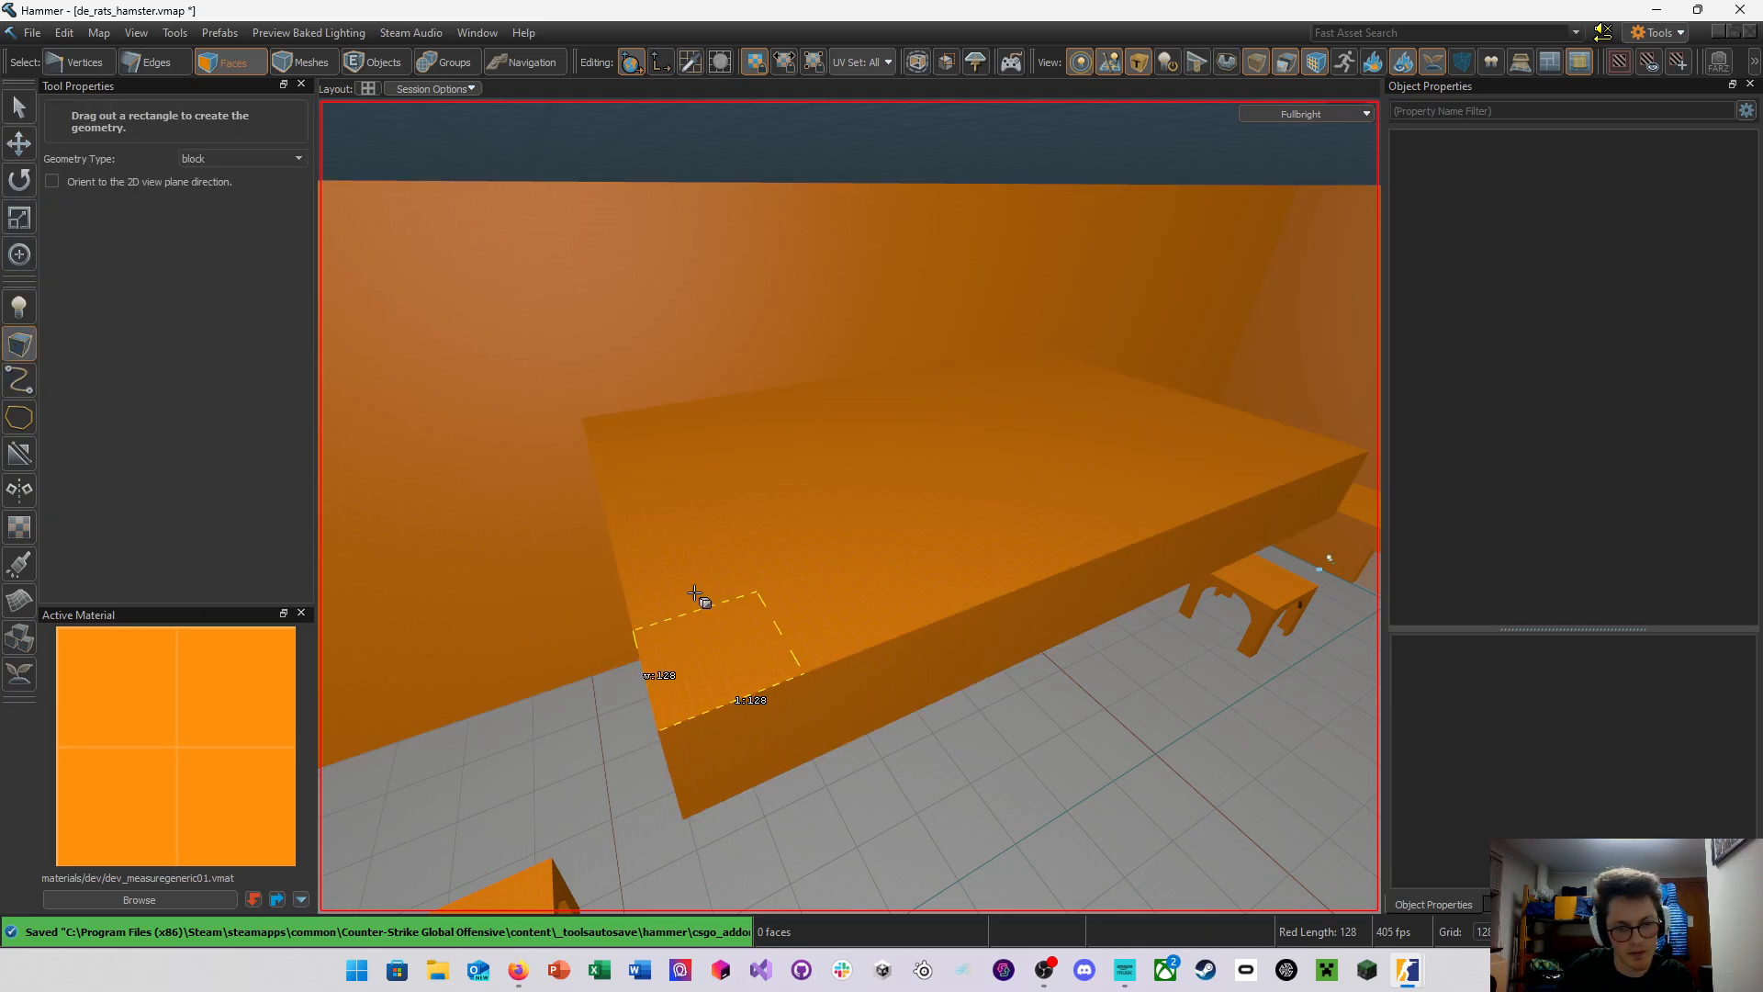
drag(680, 460, 683, 462)
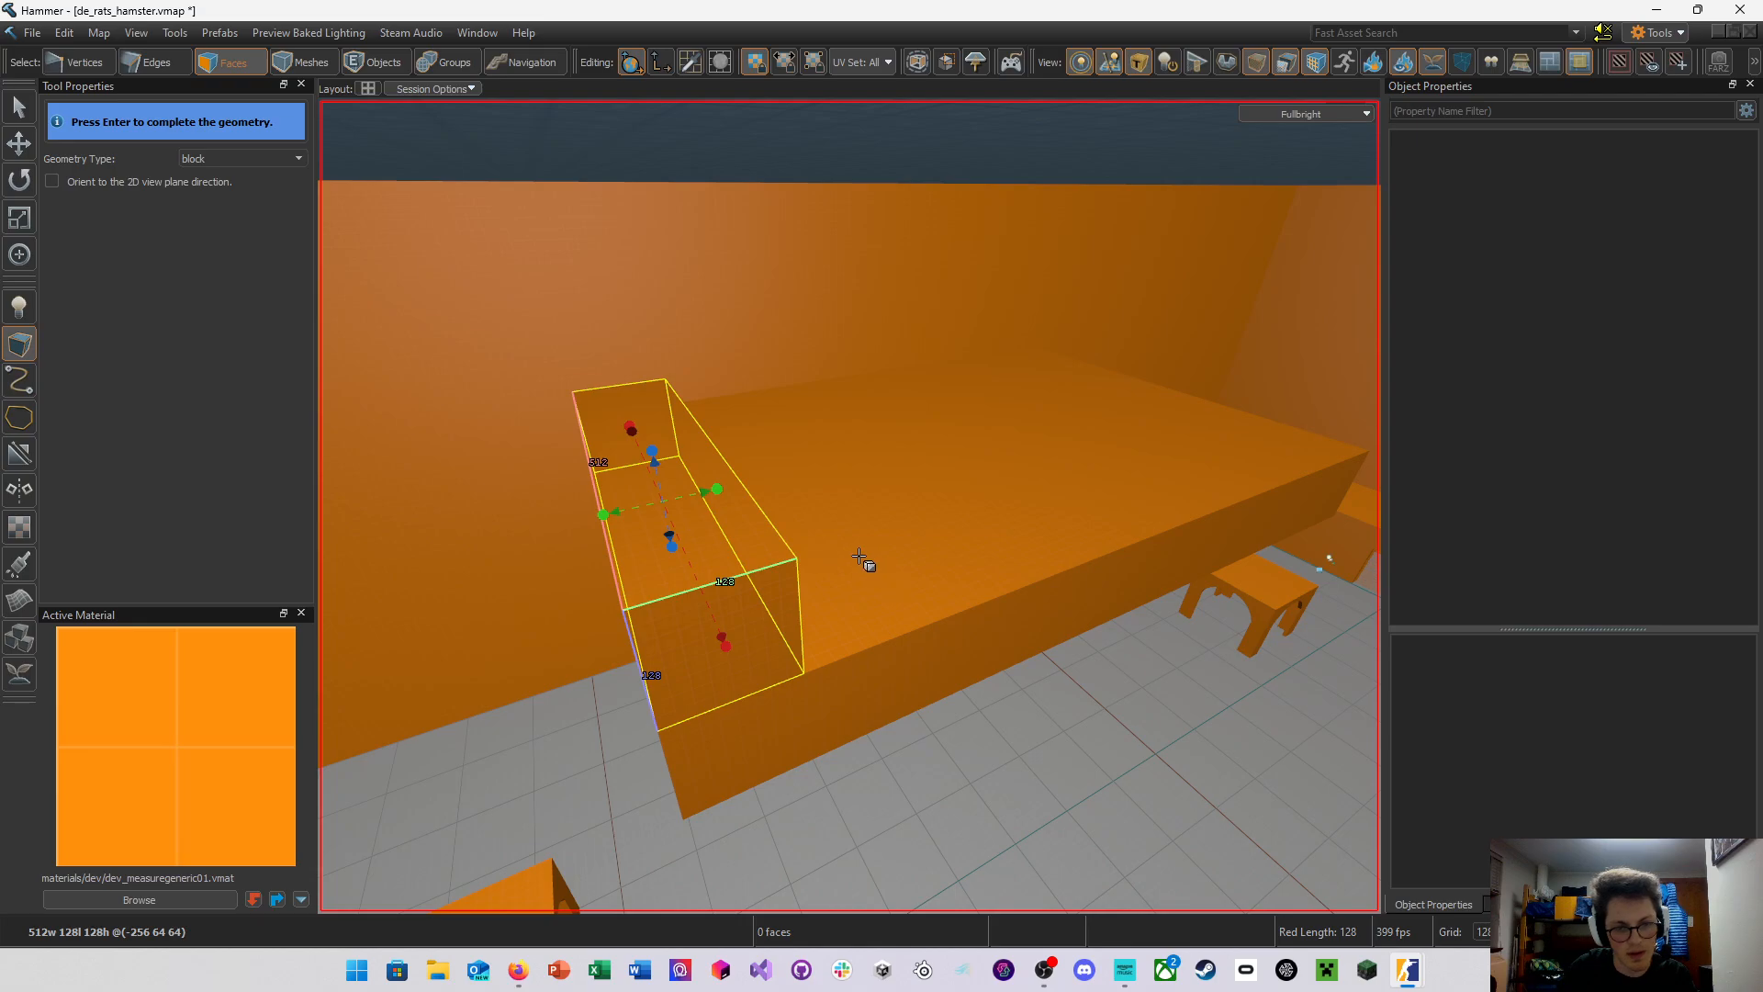
key(Escape)
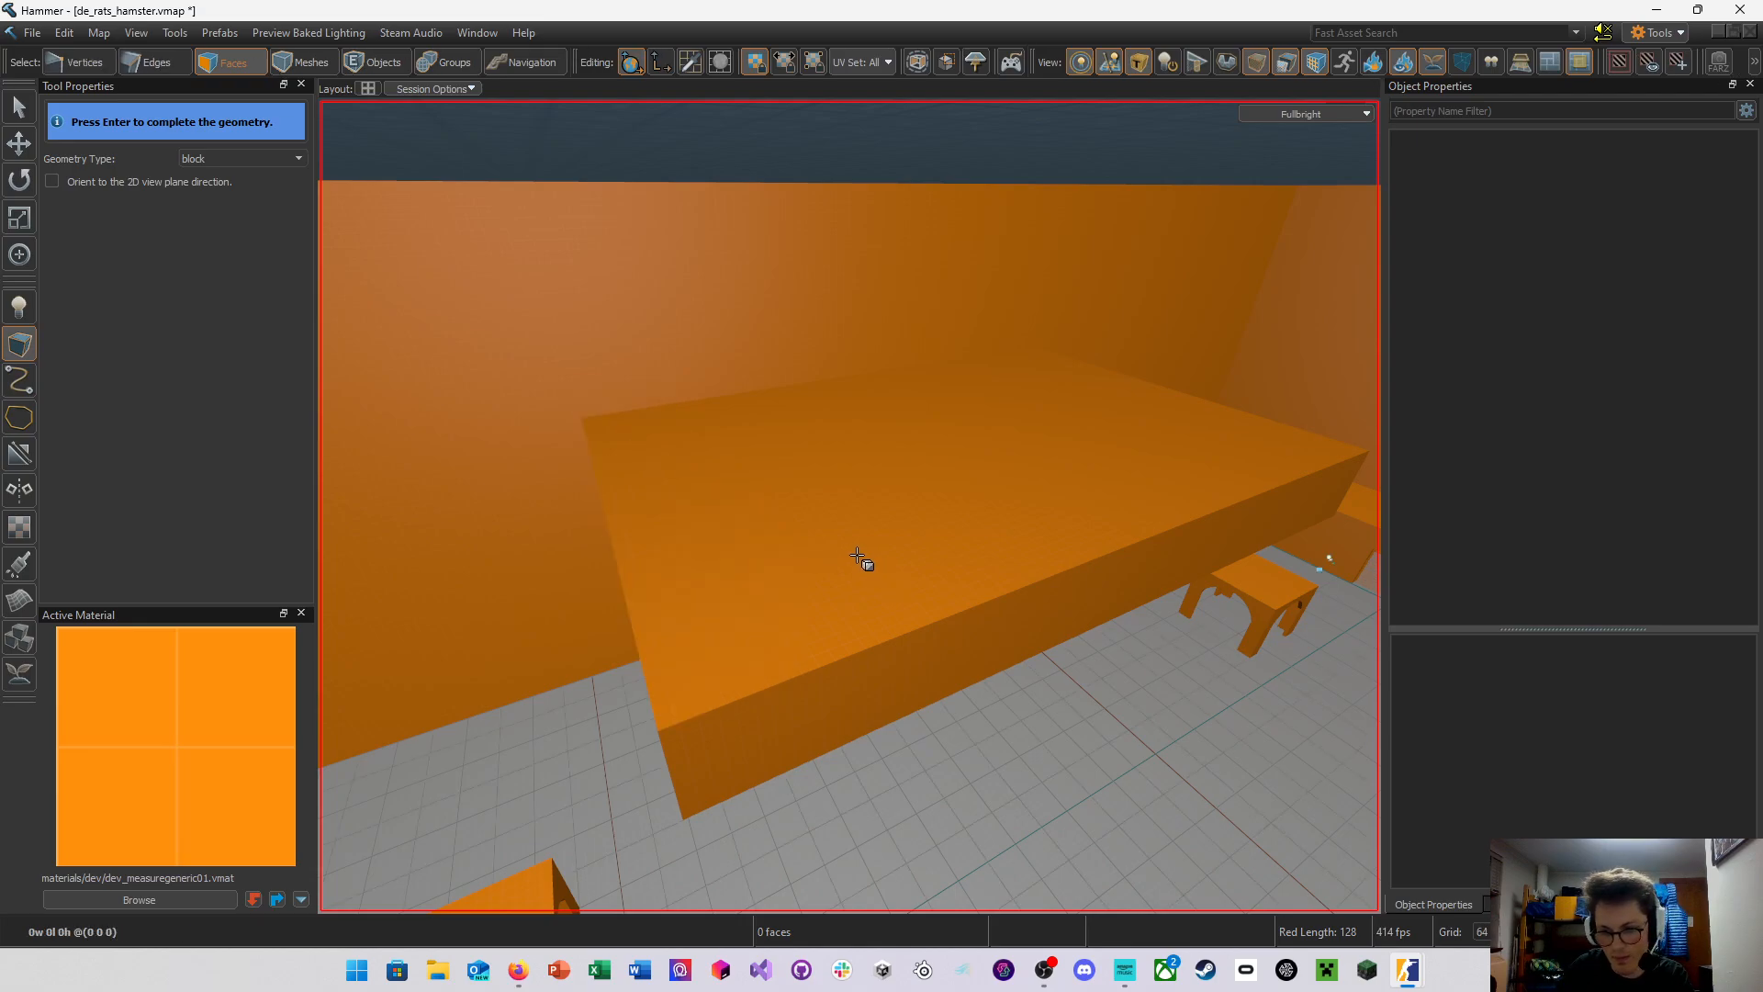
key(bracketleft)
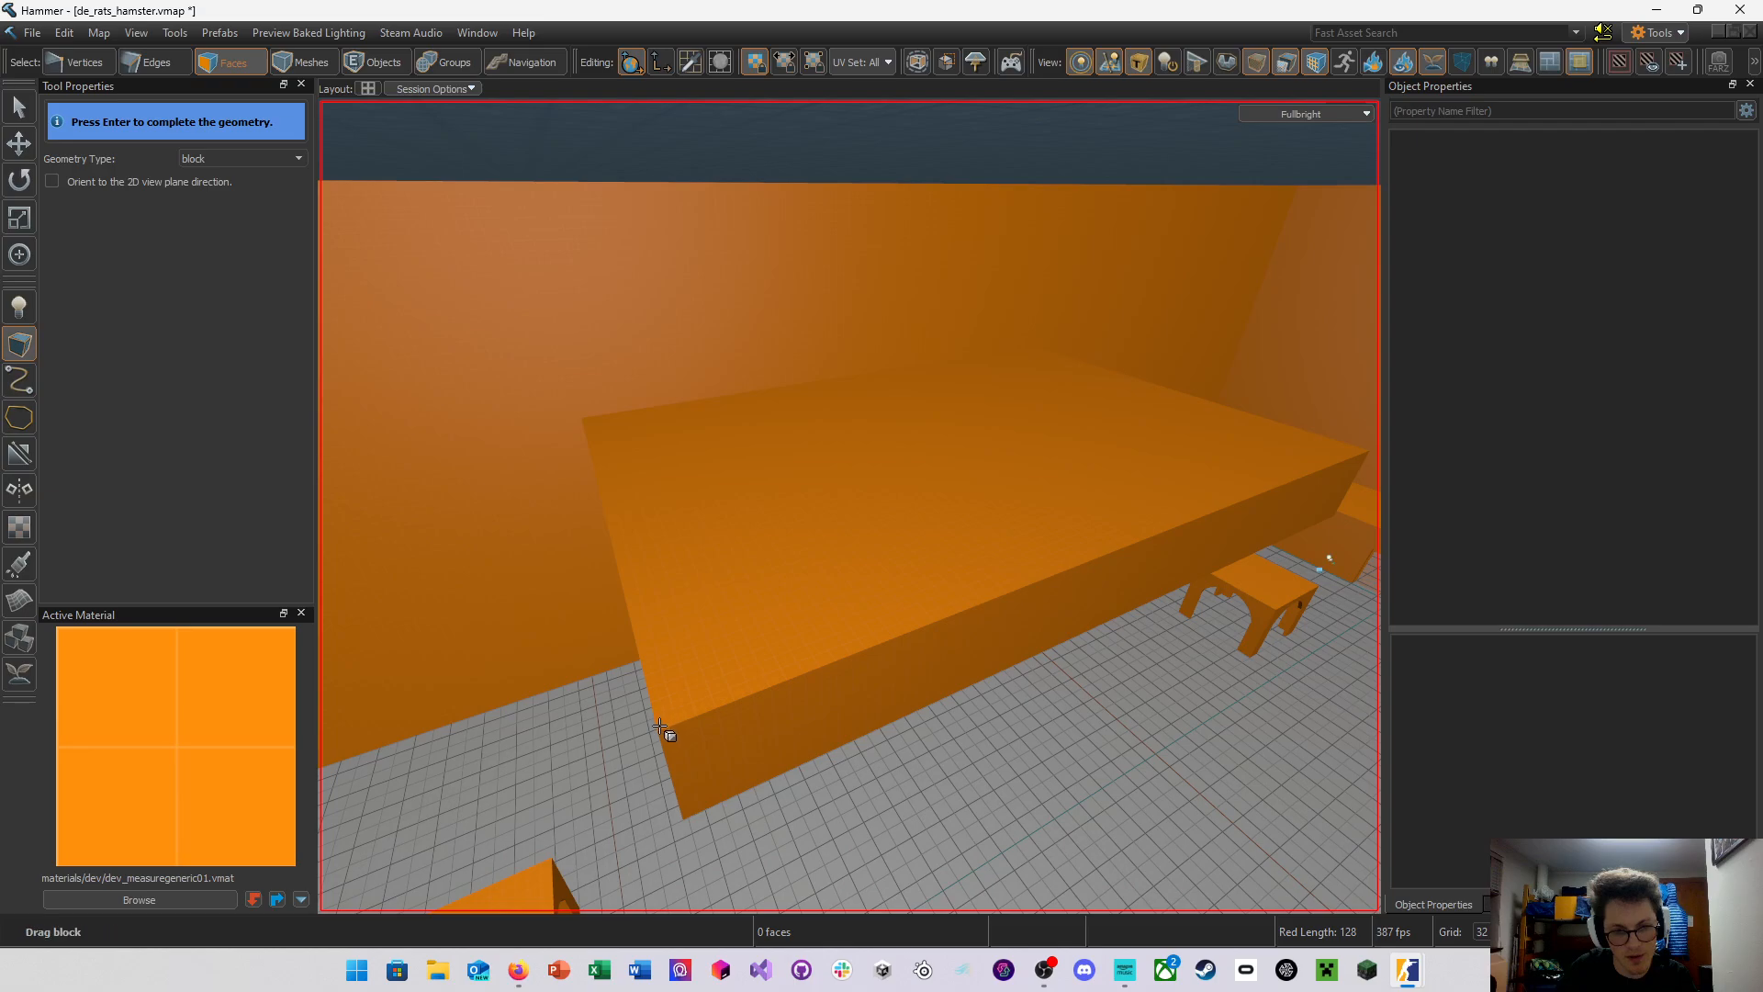
drag(660, 727, 599, 414)
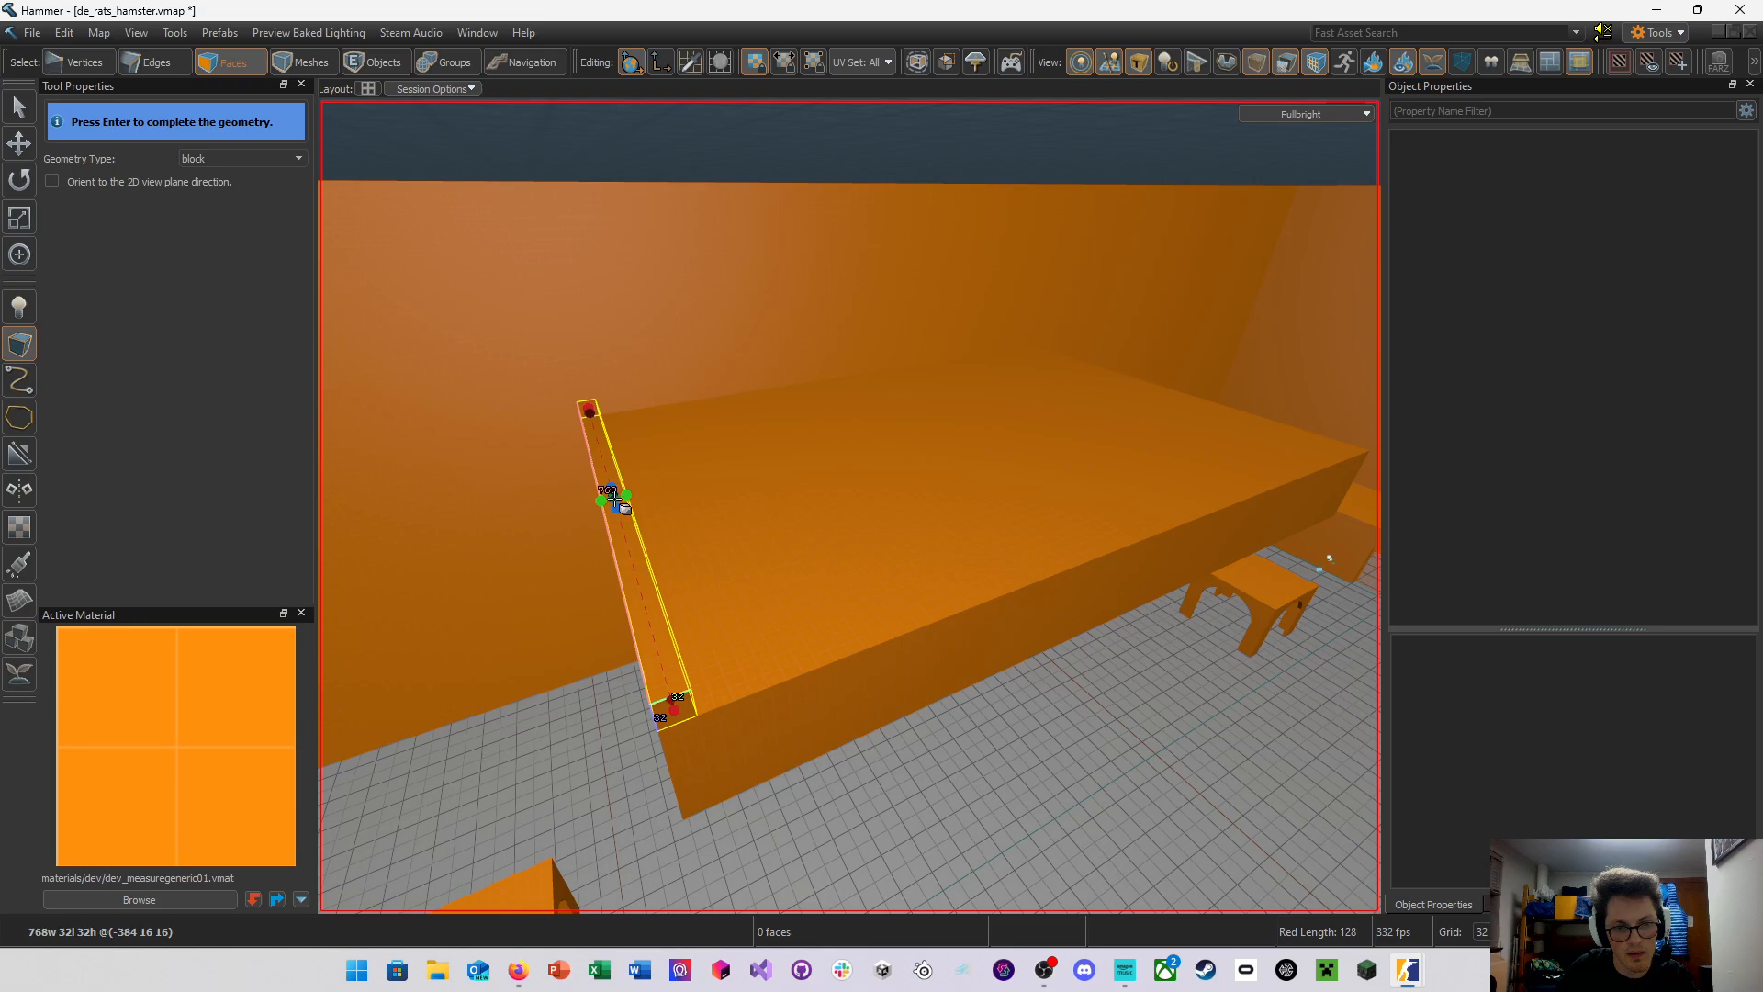
drag(609, 482, 595, 154)
right_drag(596, 155, 849, 506)
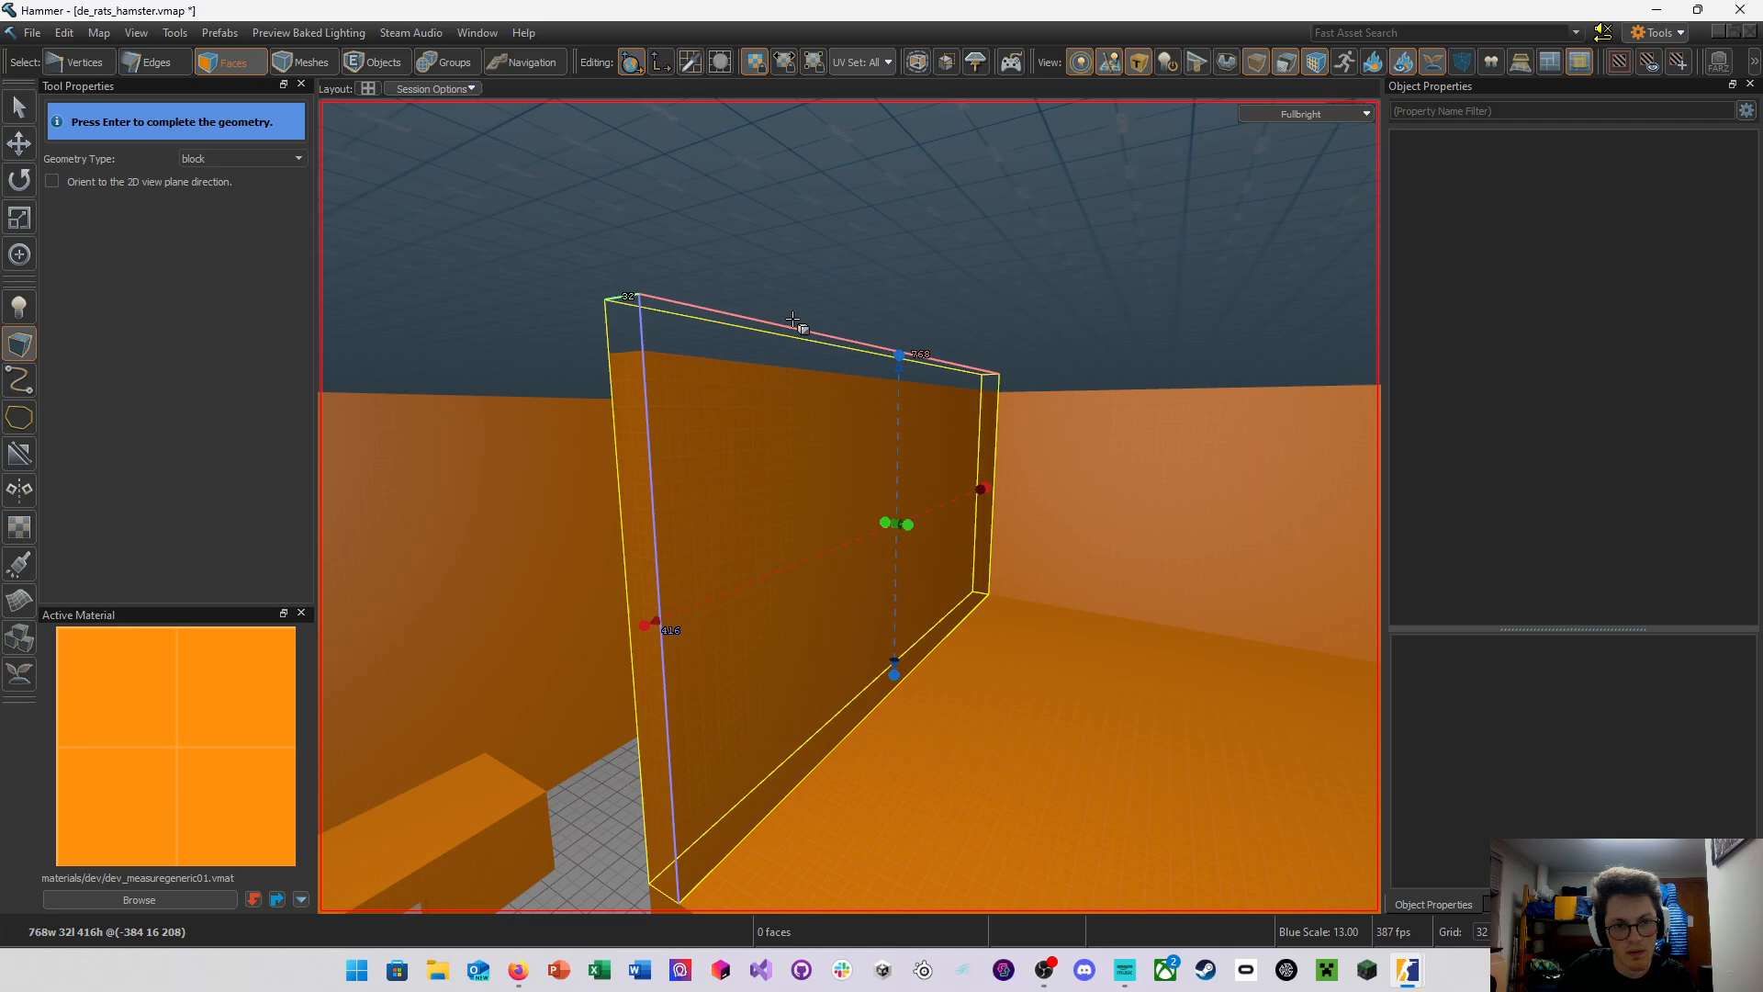
drag(899, 354, 899, 381)
right_drag(900, 381, 849, 506)
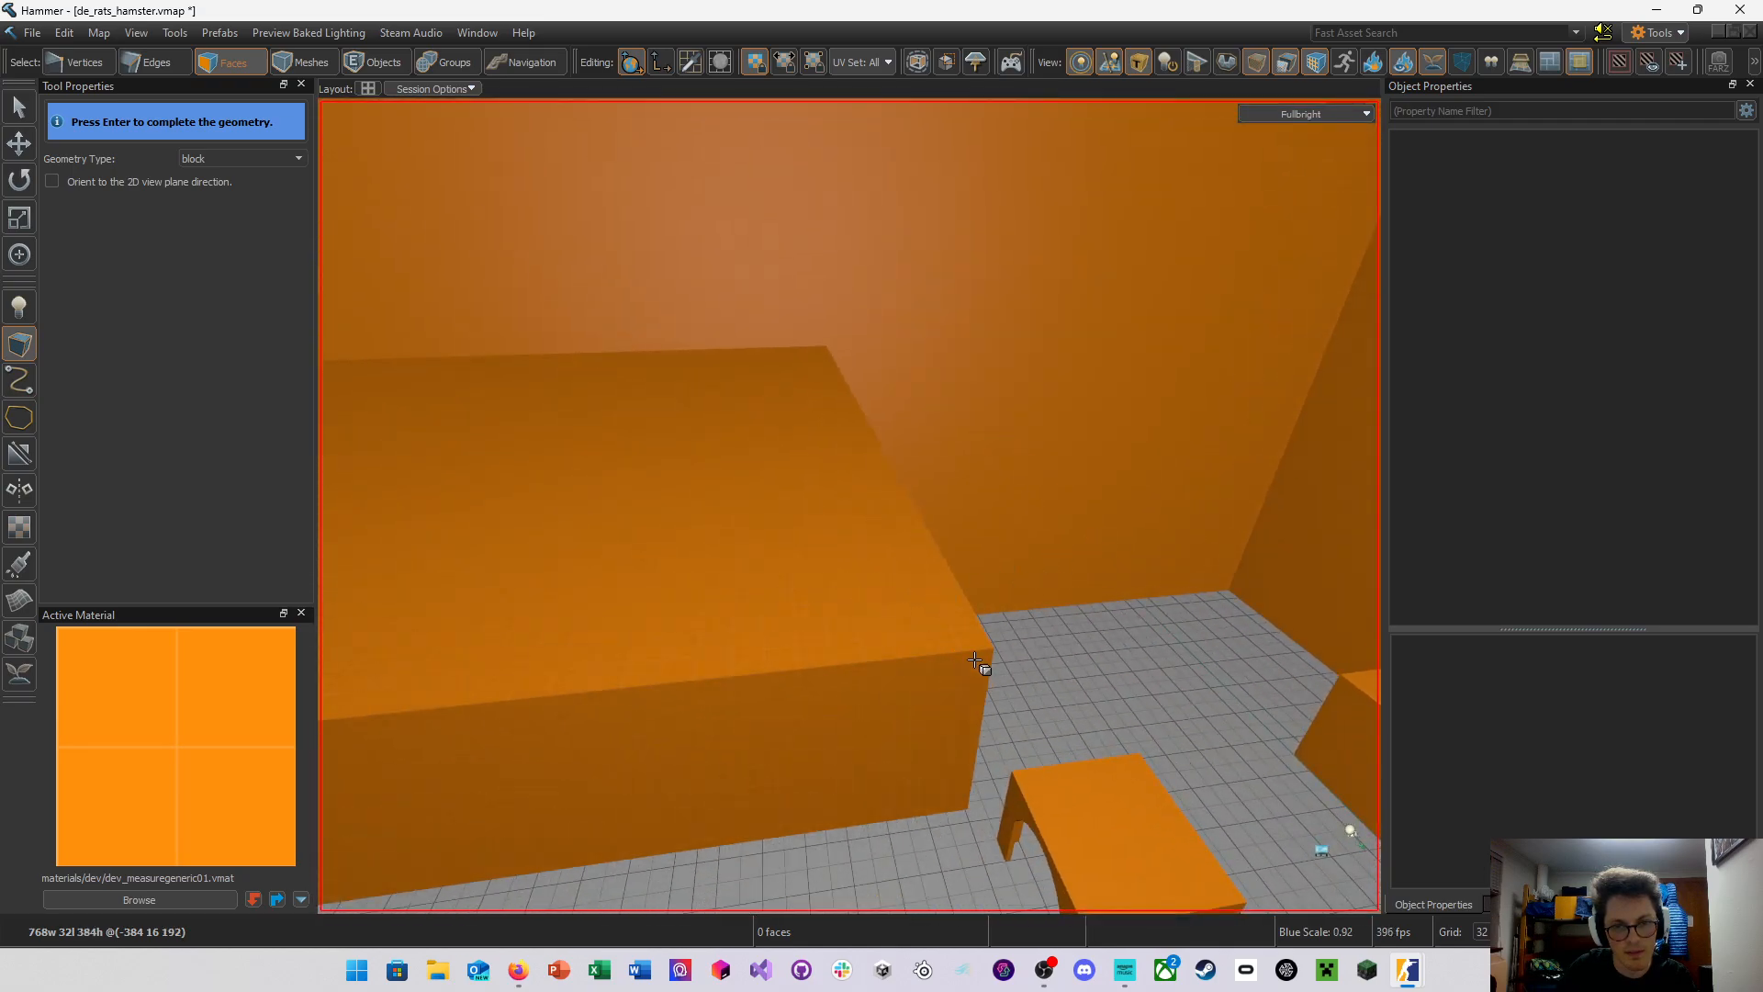
key(Return)
Create a matching block wall of 768 by 32 by 384 units along the platform's opposite end
drag(989, 646, 844, 367)
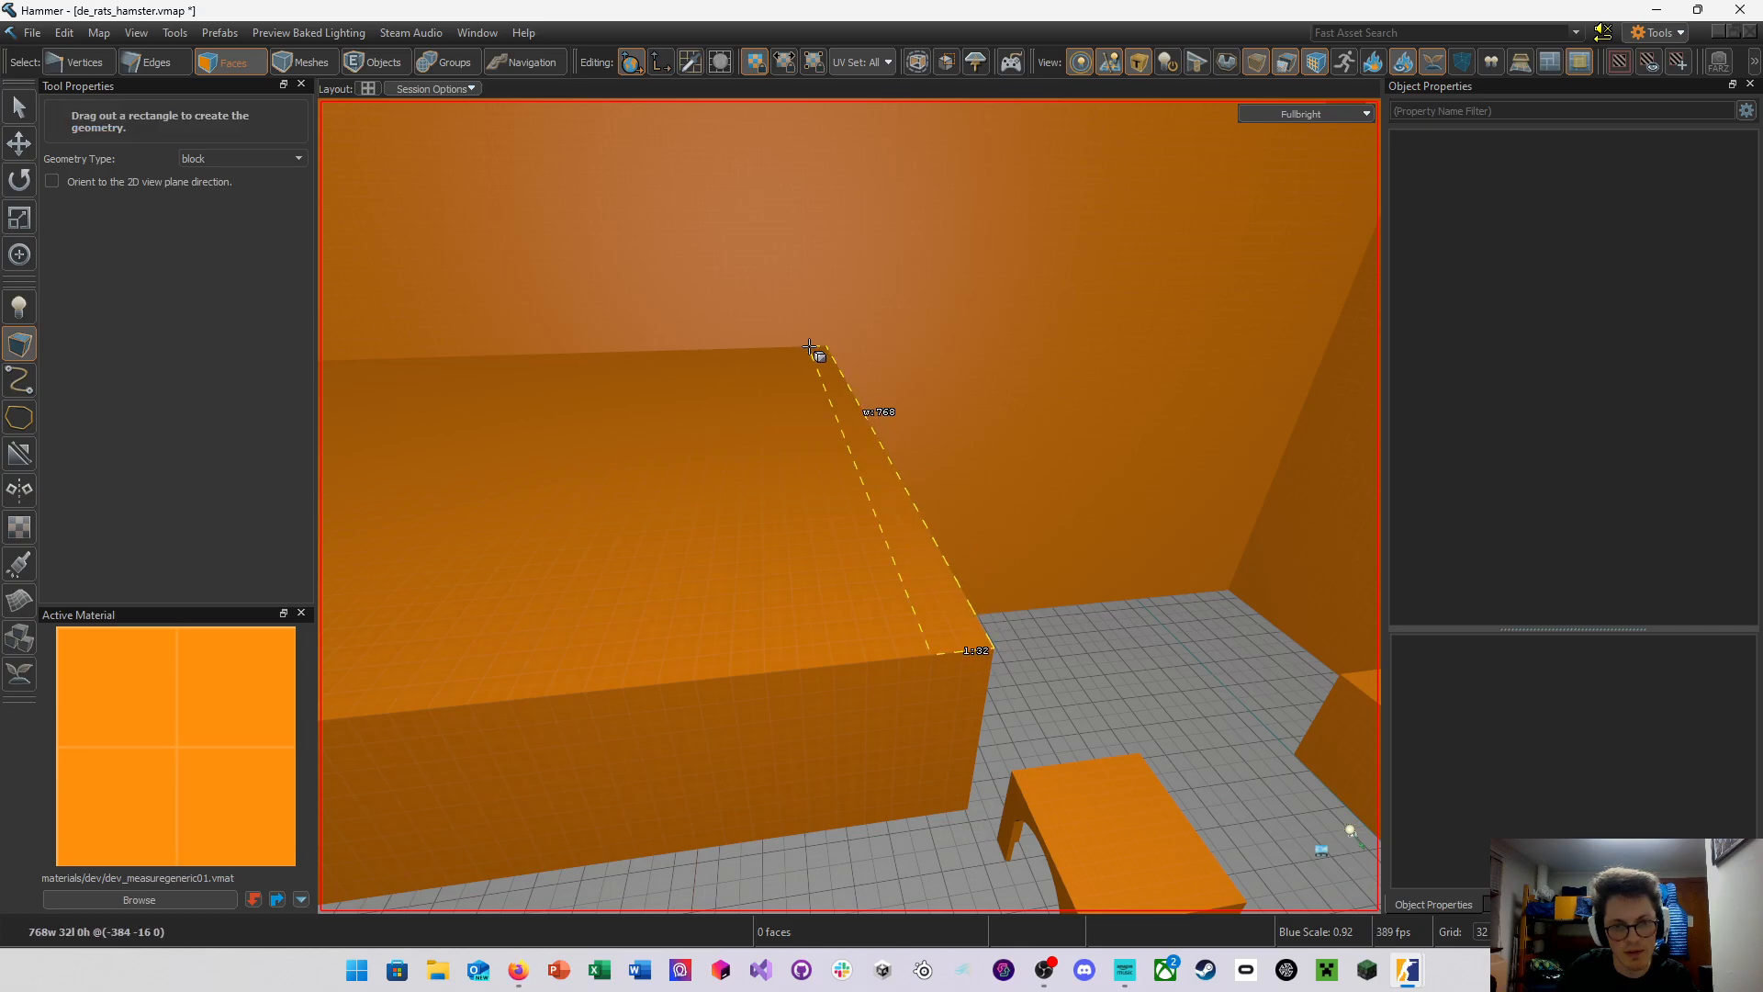
drag(810, 347, 810, 347)
right_drag(976, 394, 1010, 406)
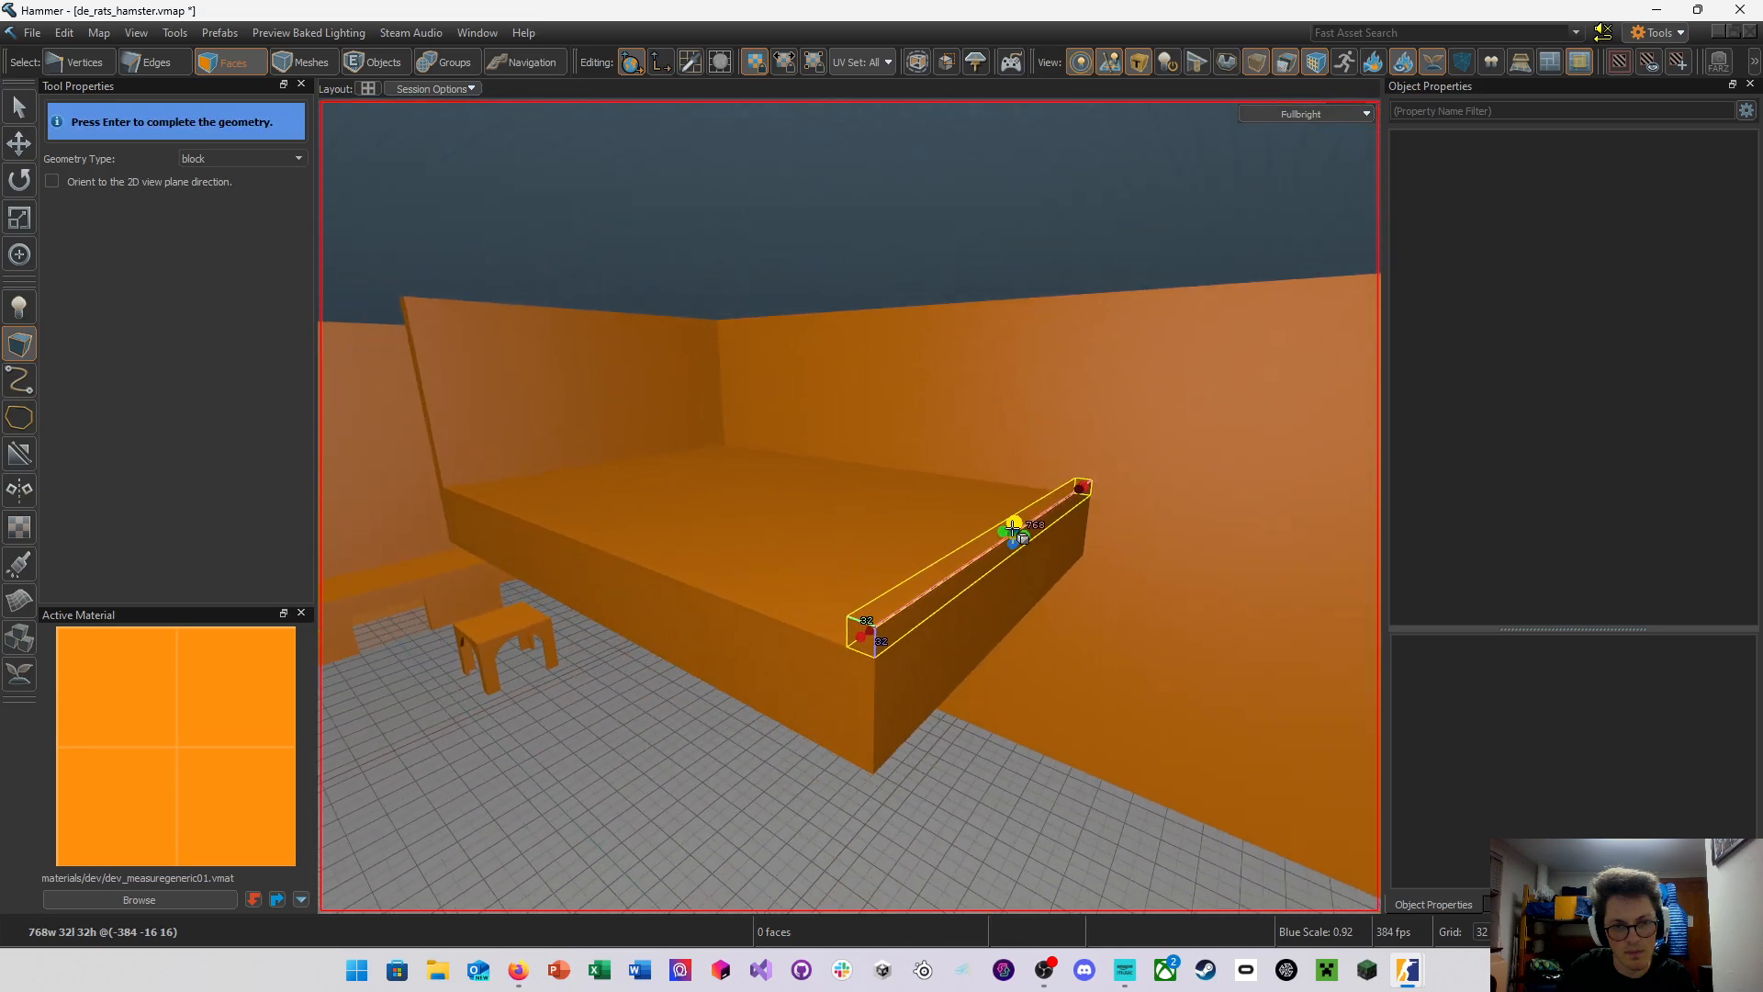
drag(1011, 525, 968, 263)
right_drag(748, 322, 849, 506)
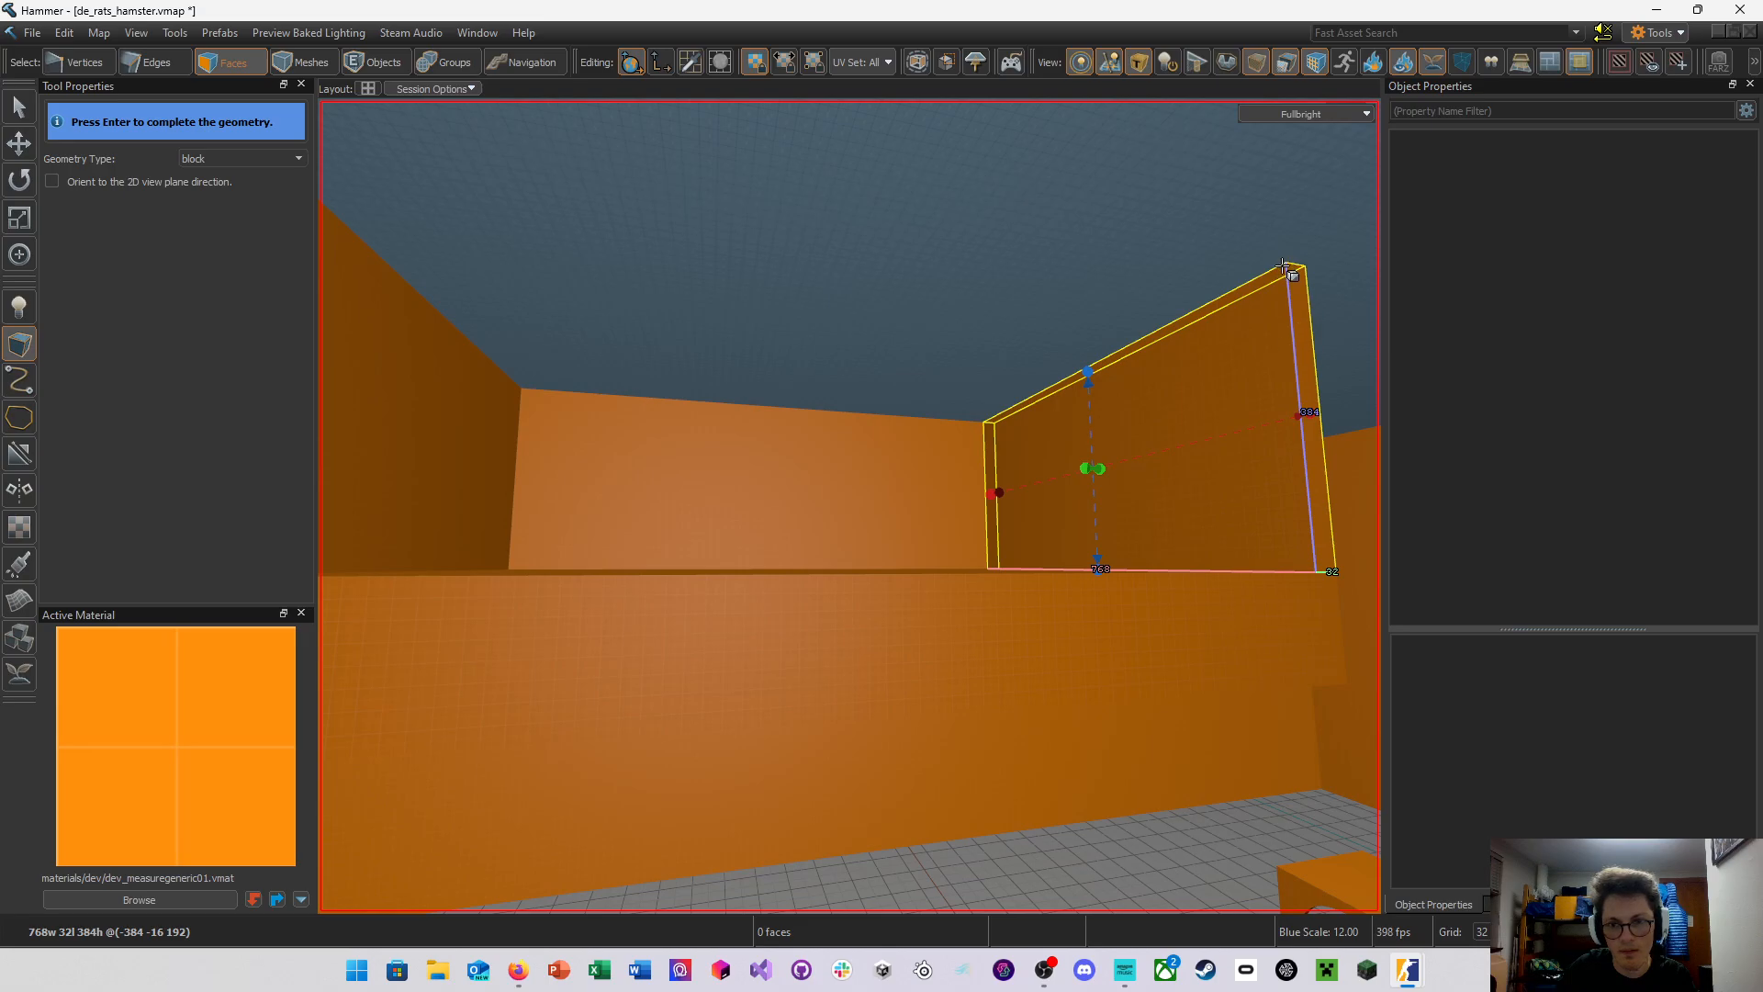
key(Return)
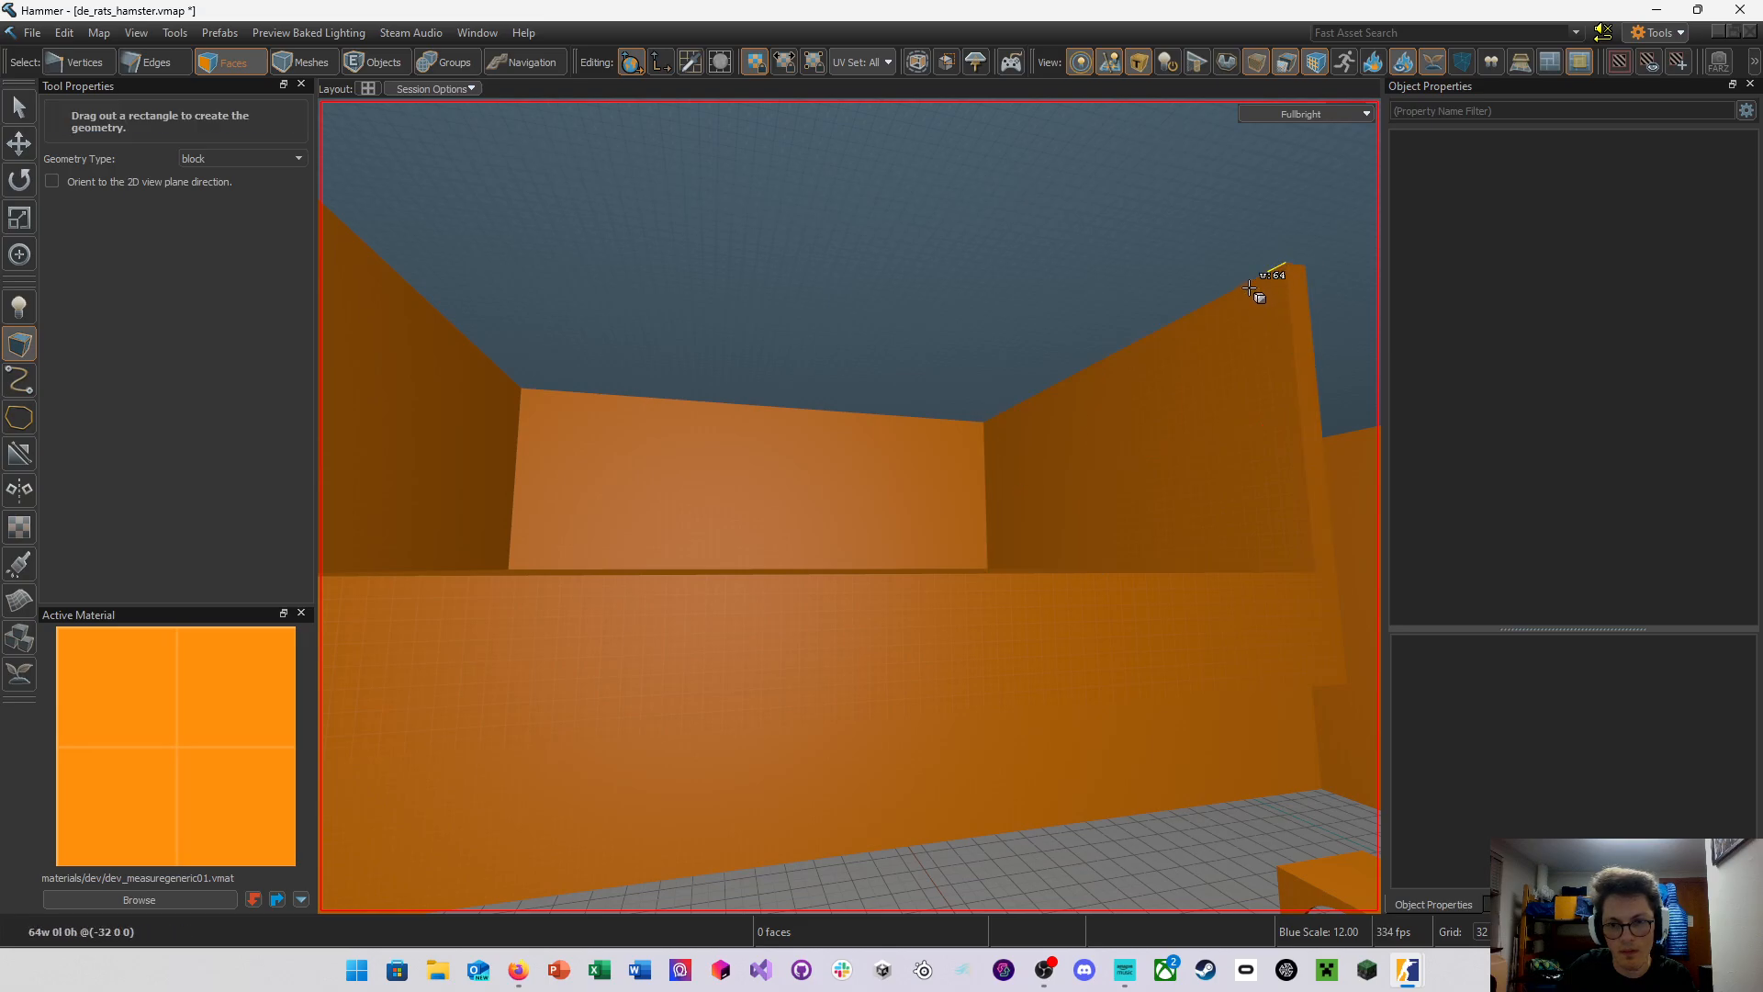
drag(1251, 290, 1253, 294)
right_drag(1254, 293, 849, 506)
key(Escape)
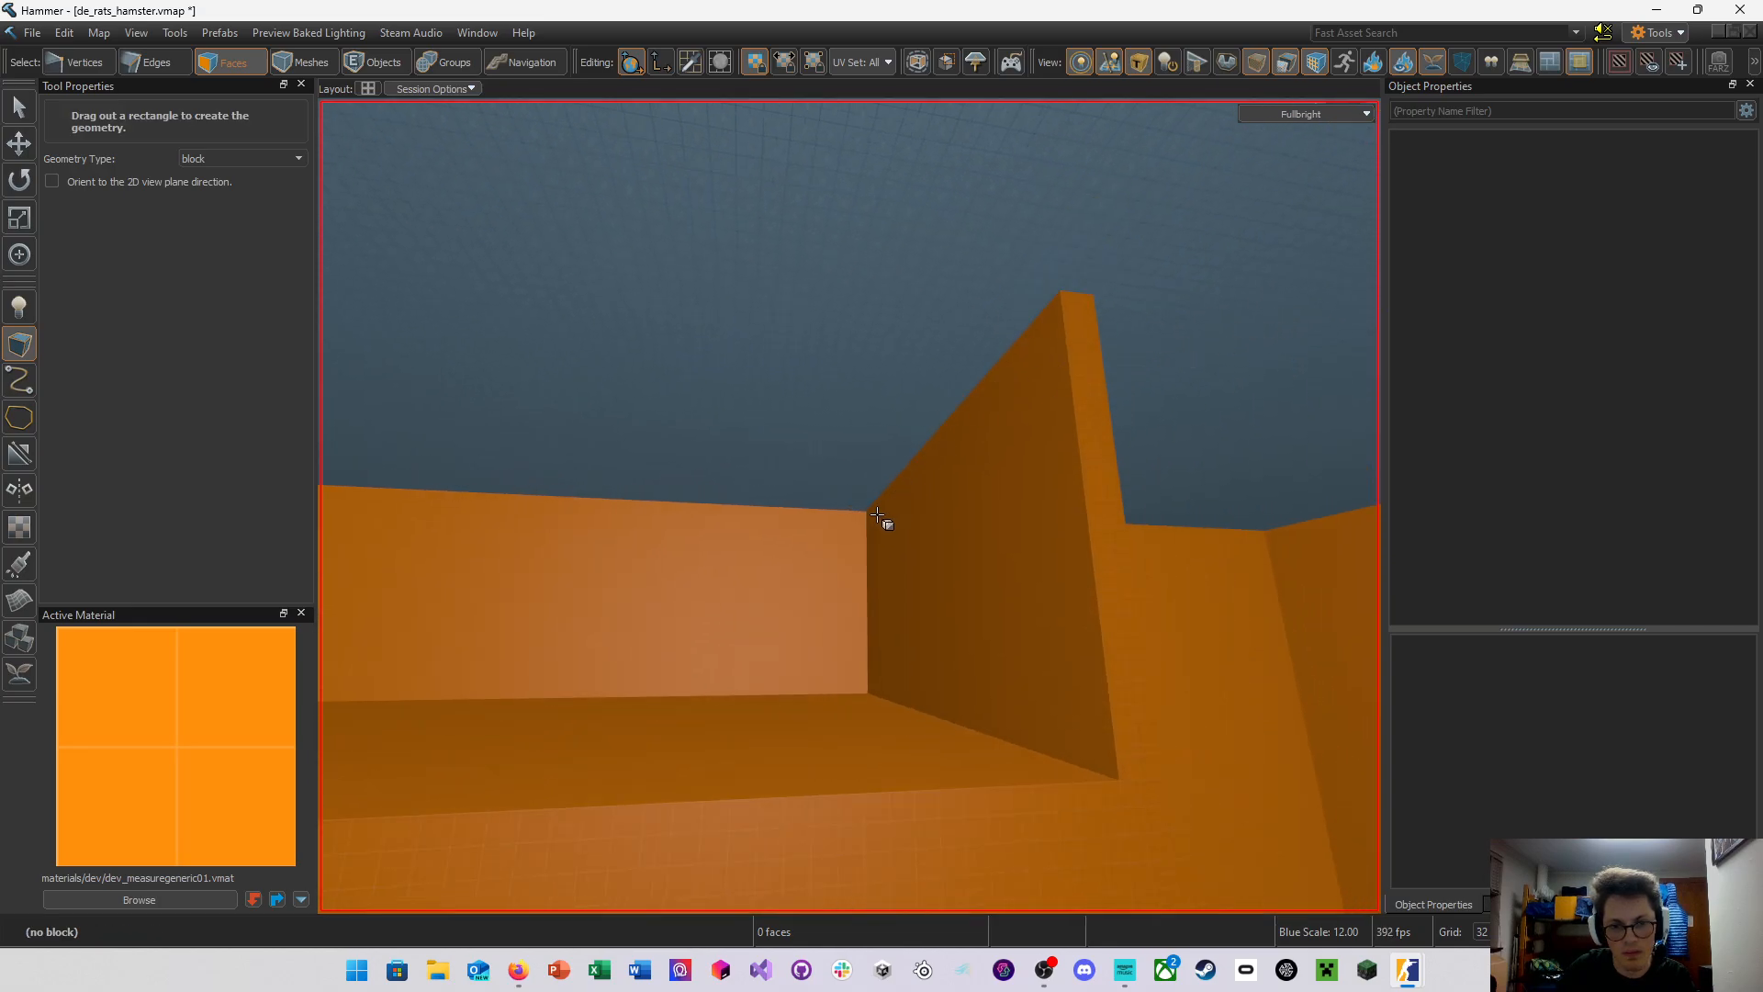
Draw a roof block of 736 by 1088 units between the upper edges of the two end walls
right_drag(865, 511, 849, 506)
key(s)
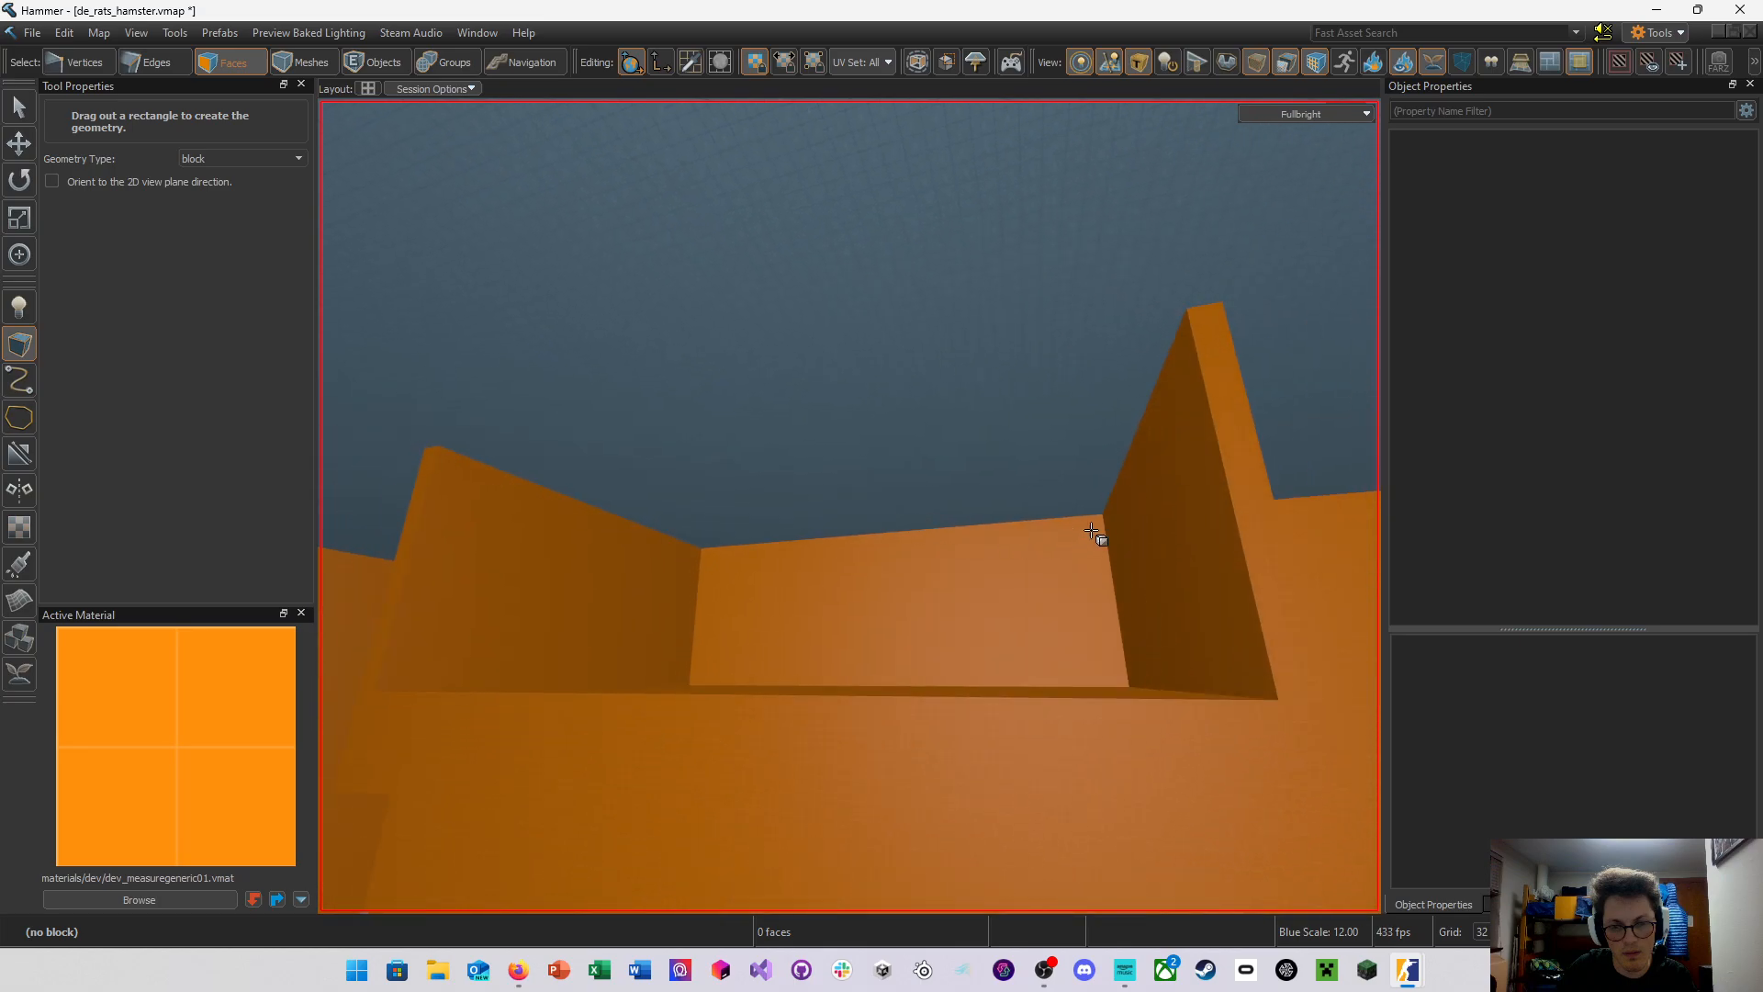
drag(1105, 515, 436, 448)
right_drag(436, 448, 849, 506)
key(a)
key(d)
Halve the roof block's thickness to 32 units, complete the geometry and save the map
drag(986, 562, 983, 558)
right_drag(983, 557, 849, 506)
key(a)
key(w)
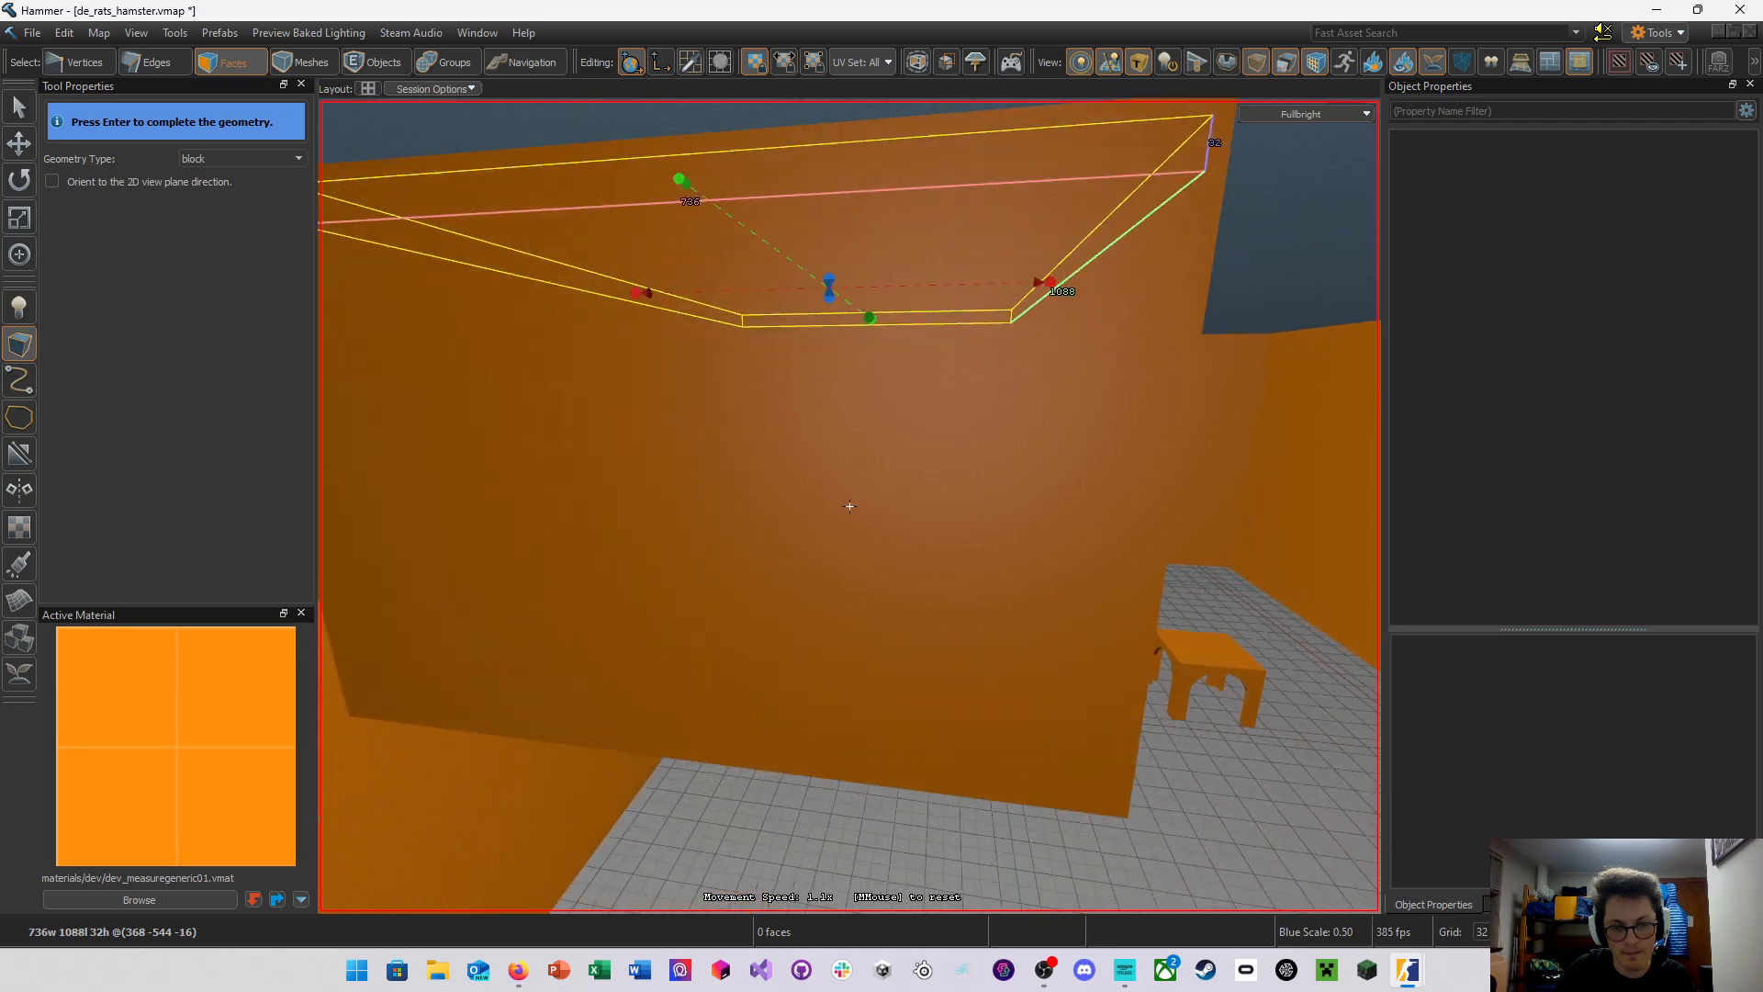
key(d)
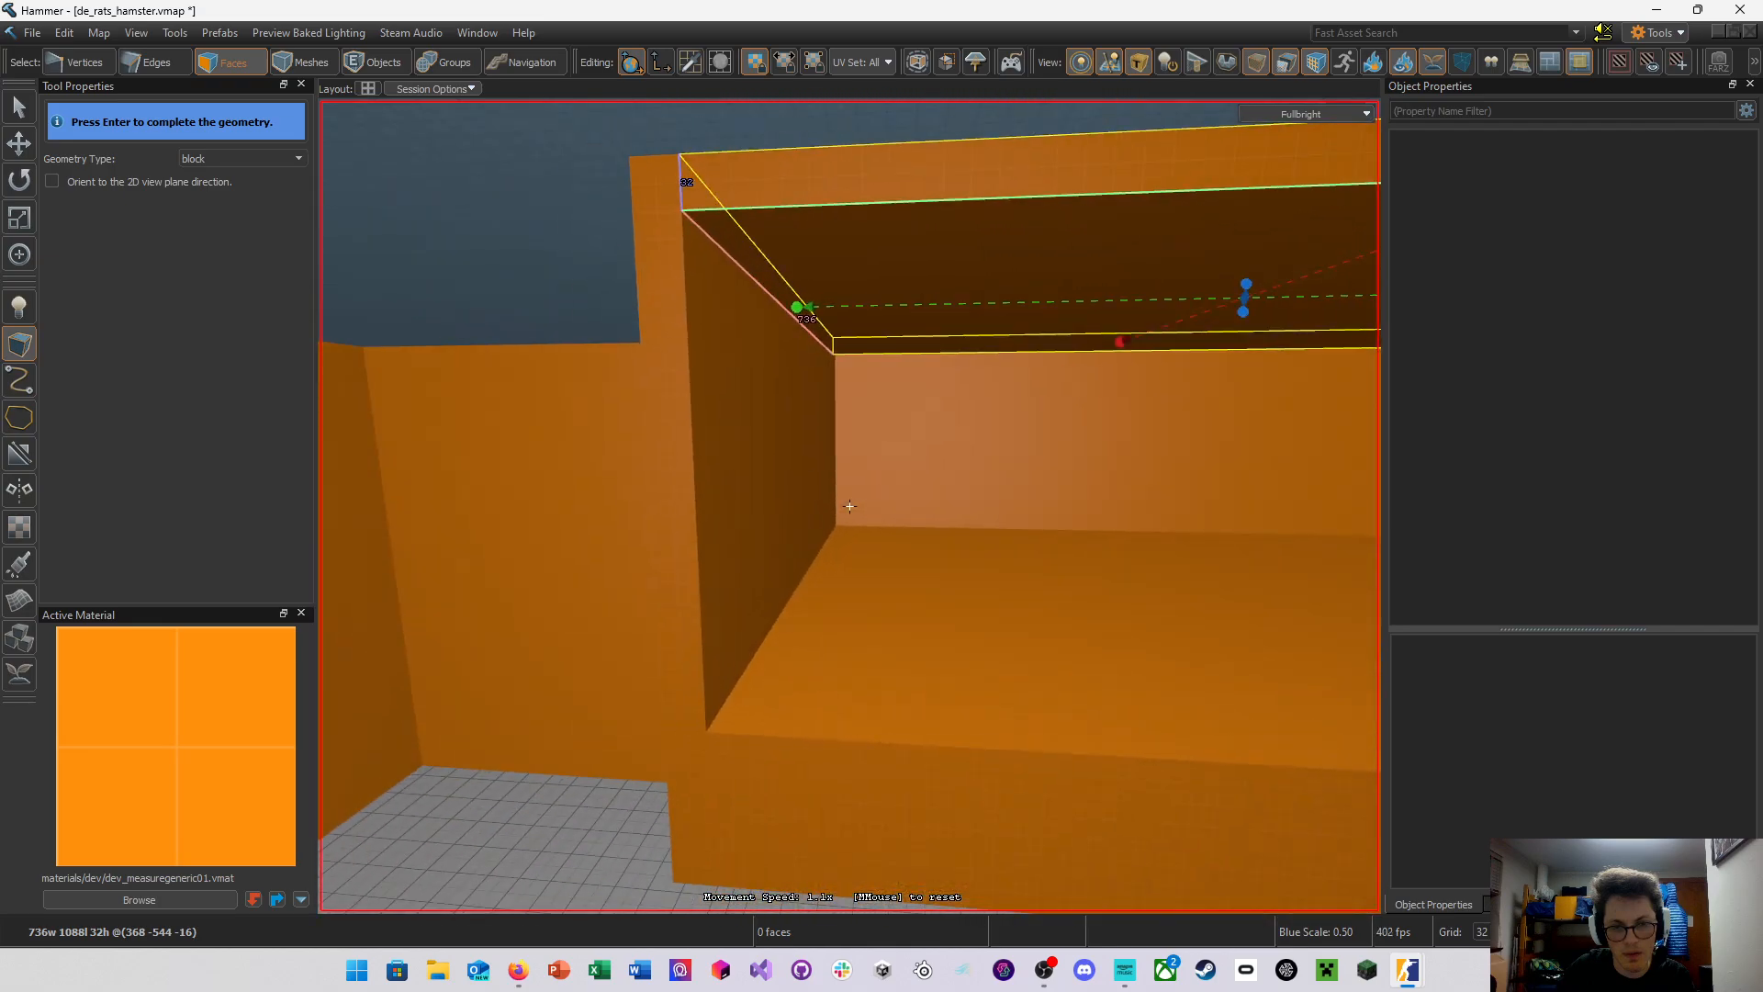
key(a)
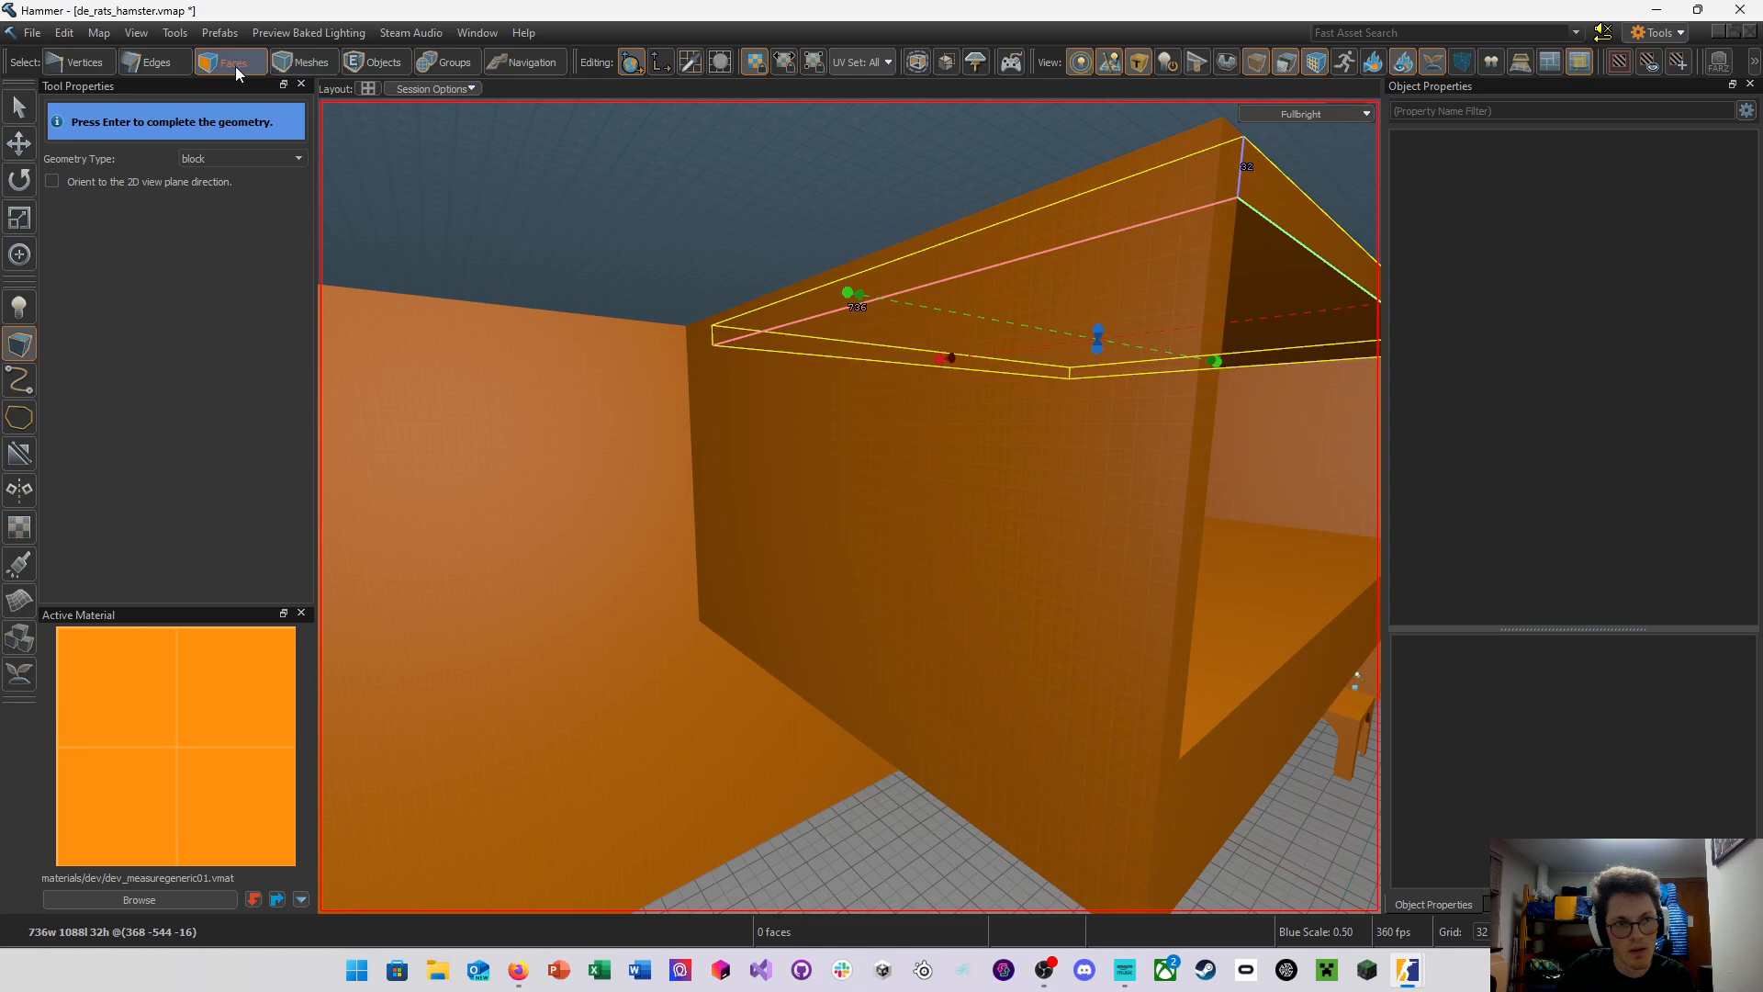
key(Escape)
key(ctrl+s)
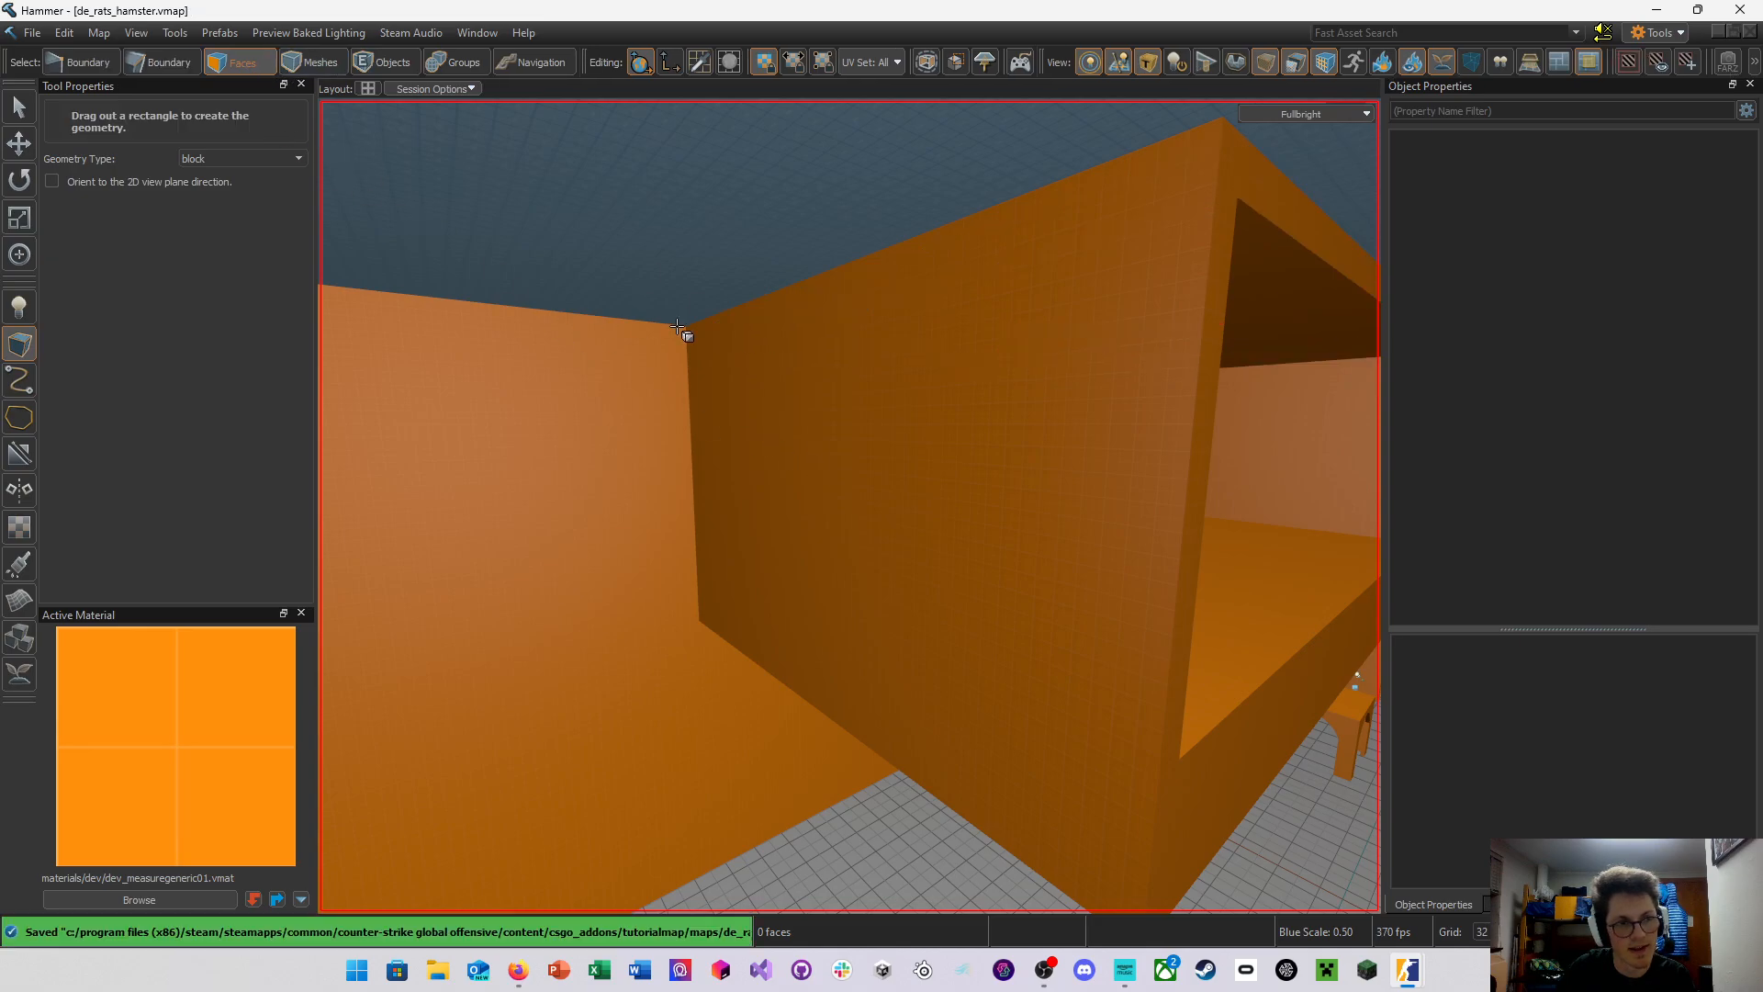
Lower the tops of both end walls in object mode so that each is 352 units high
right_drag(788, 398, 850, 506)
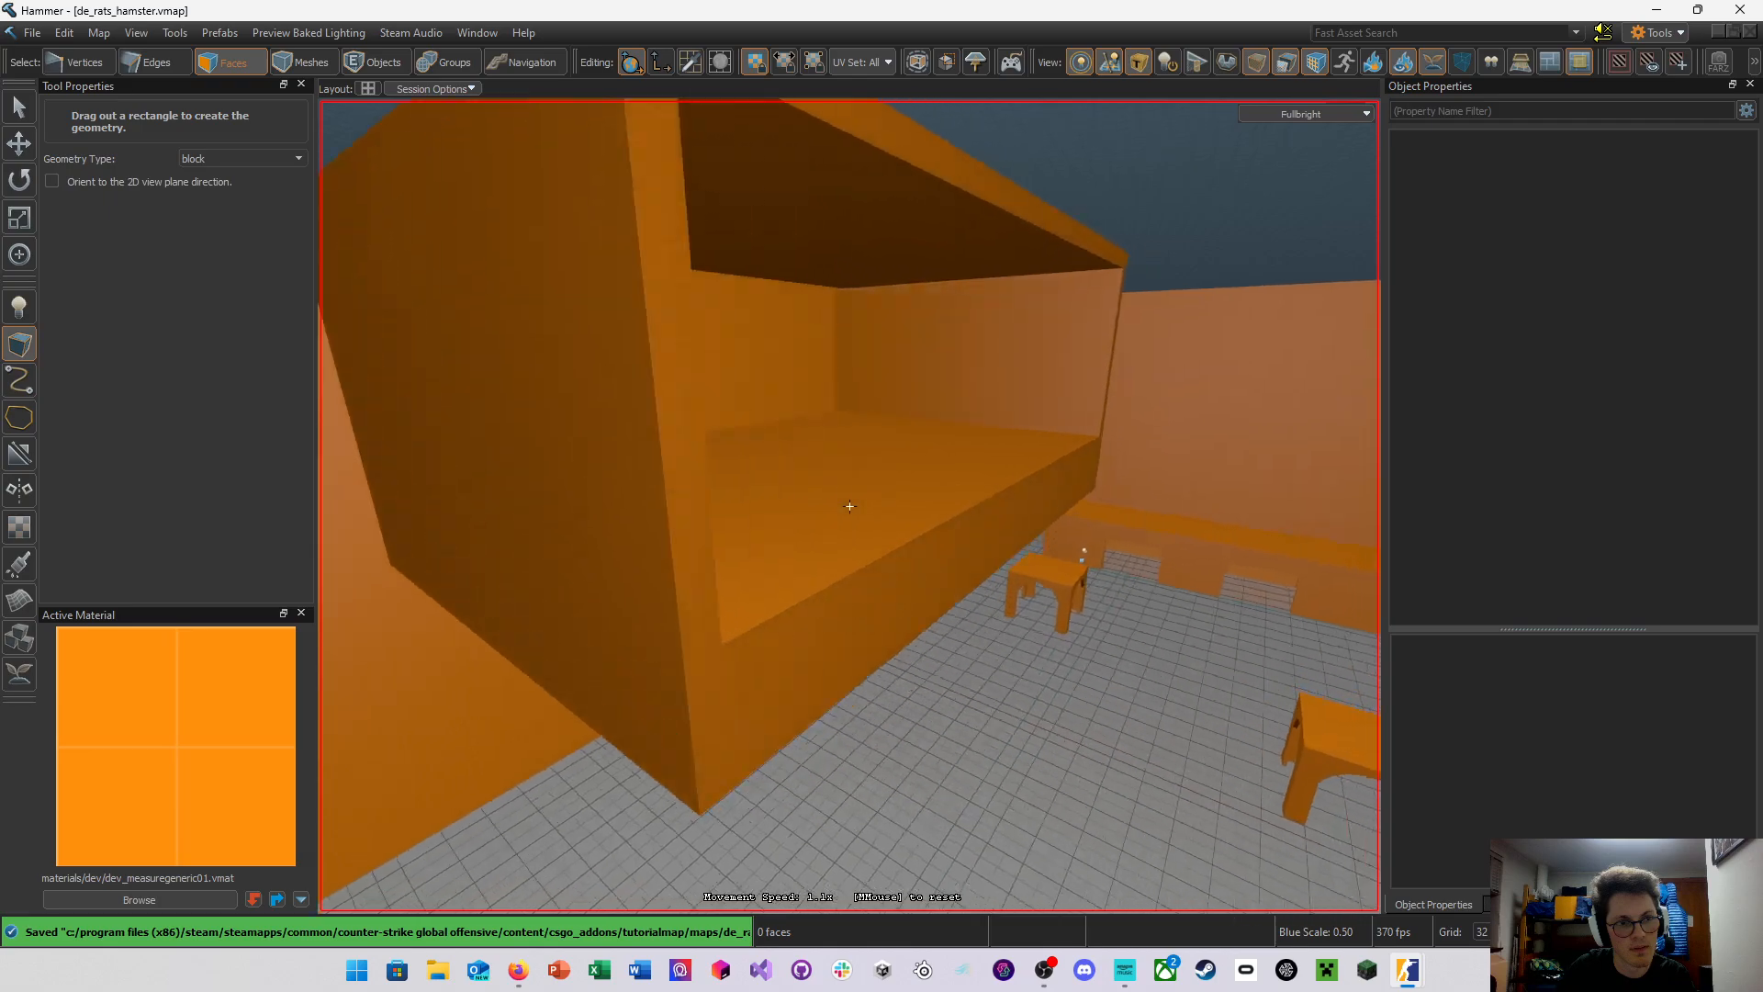
key(5)
click(709, 368)
right_drag(709, 368, 850, 506)
drag(626, 389, 808, 432)
right_drag(808, 432, 849, 506)
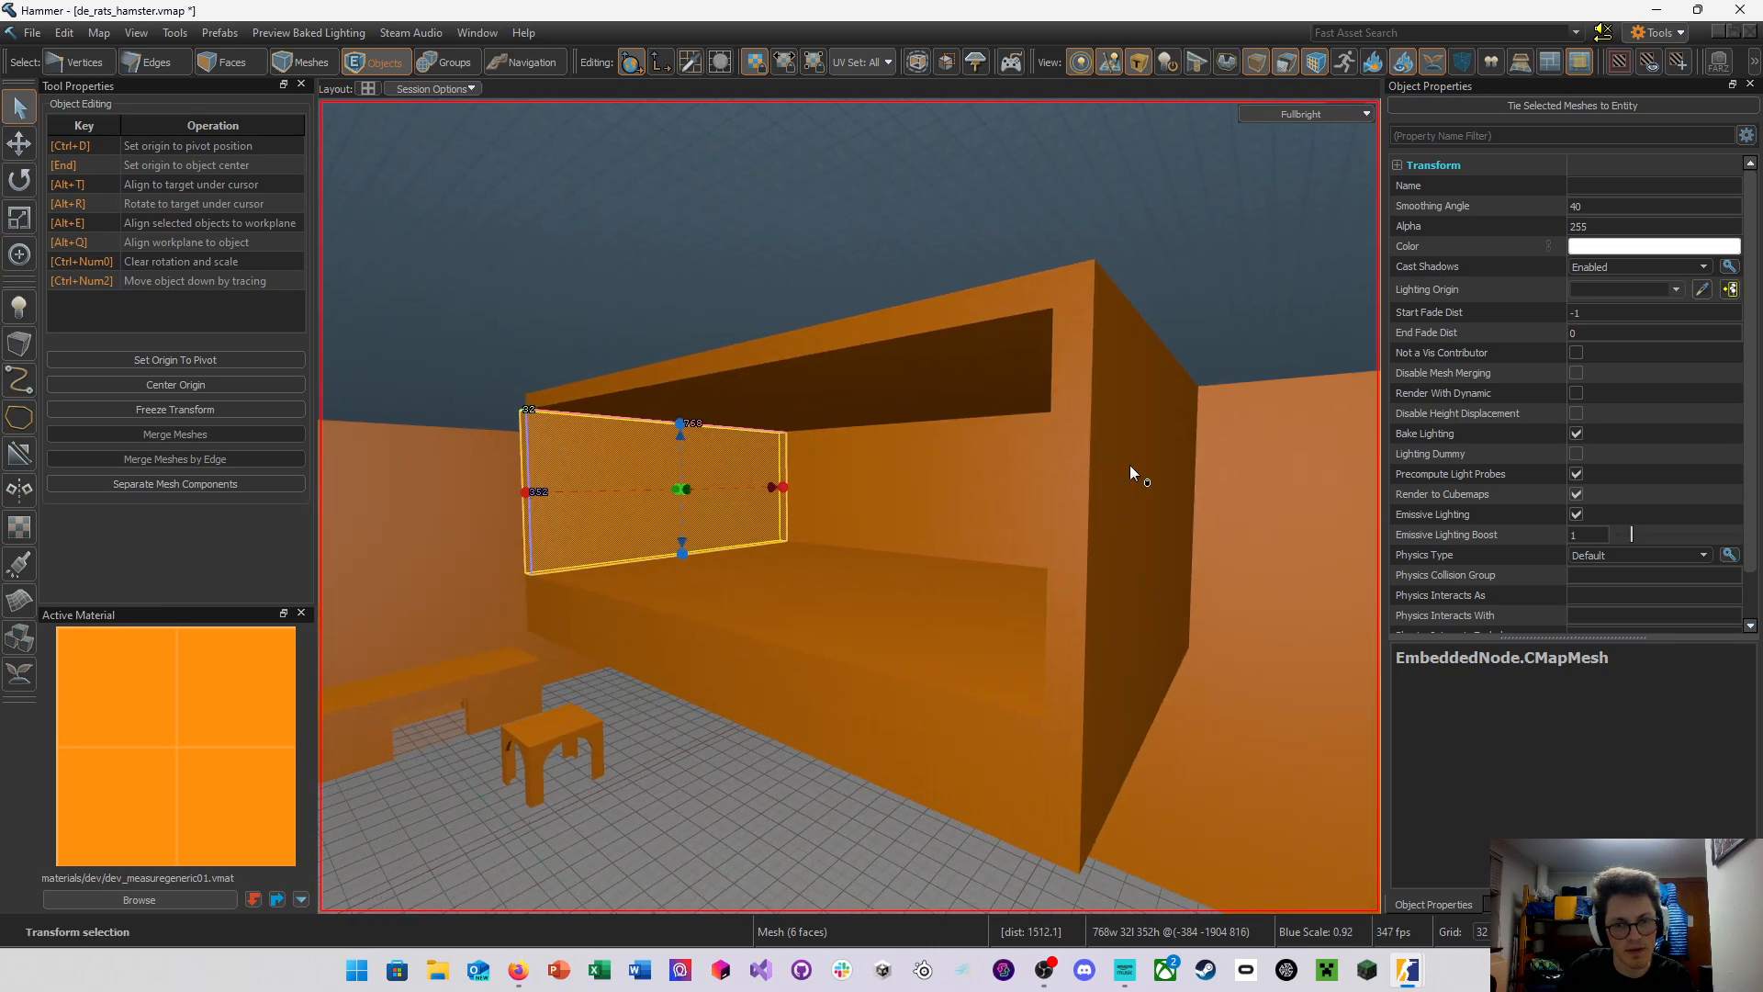
click(1130, 464)
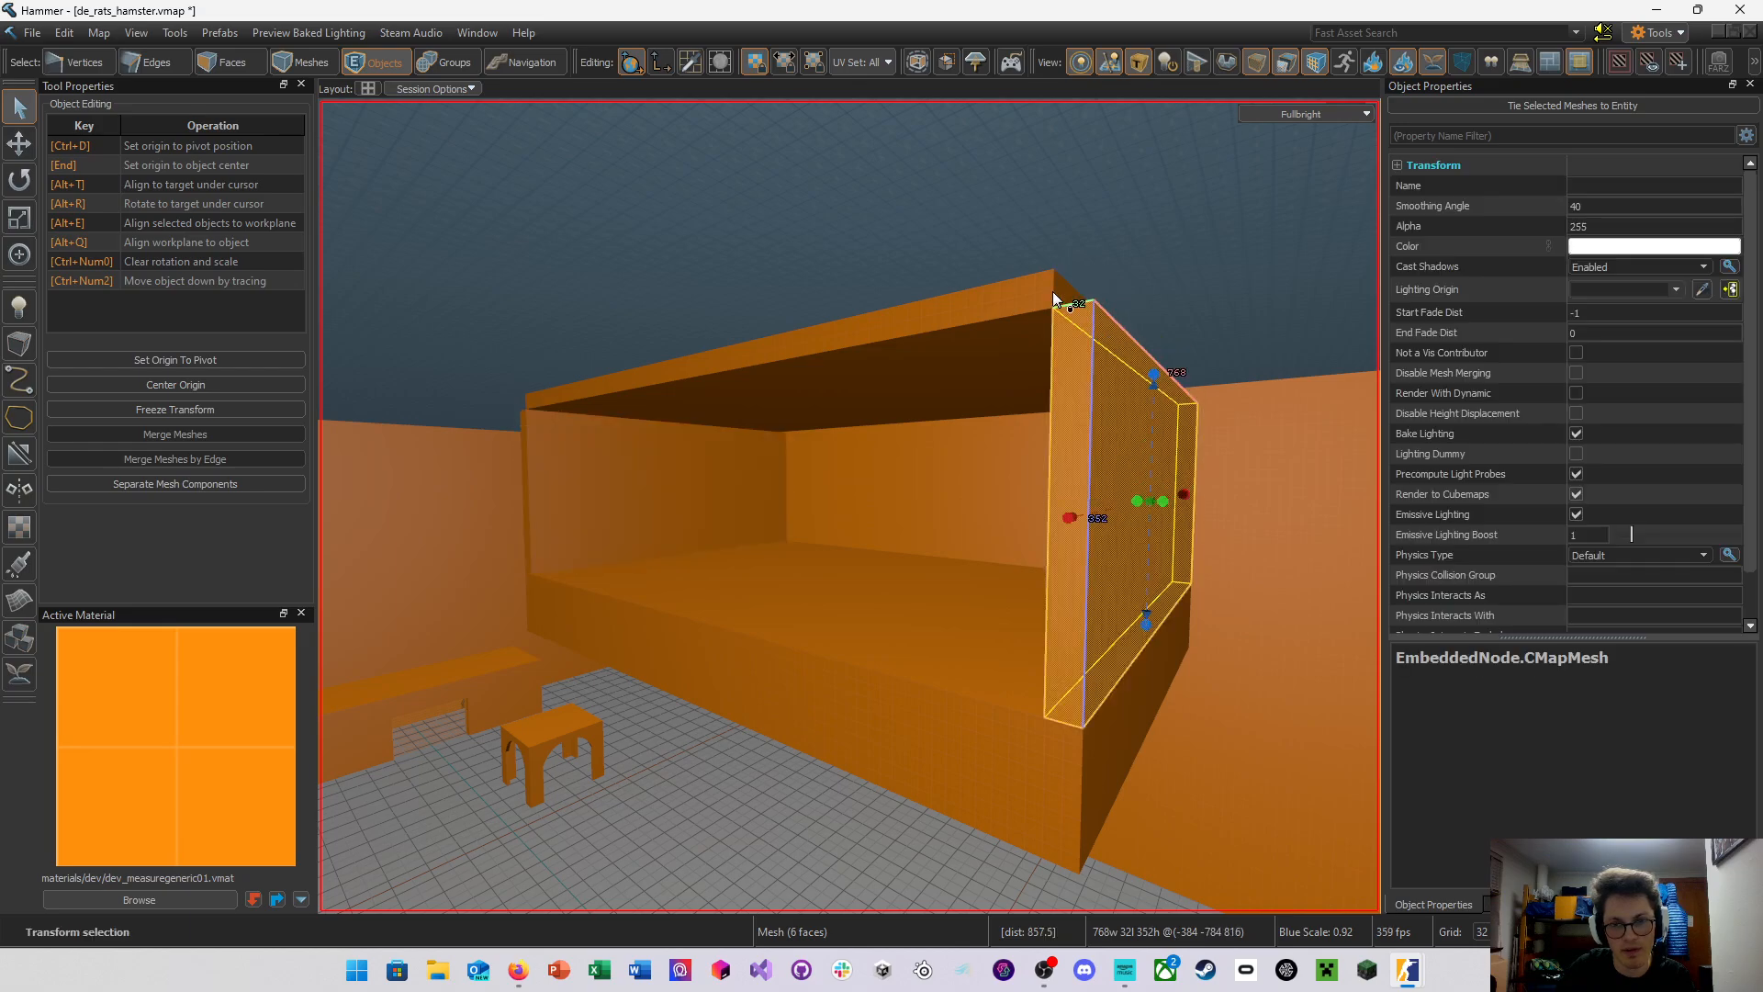
Stretch the roof block 32 units at each end so that it covers the tops of both end walls
click(1065, 294)
drag(1139, 363, 1159, 369)
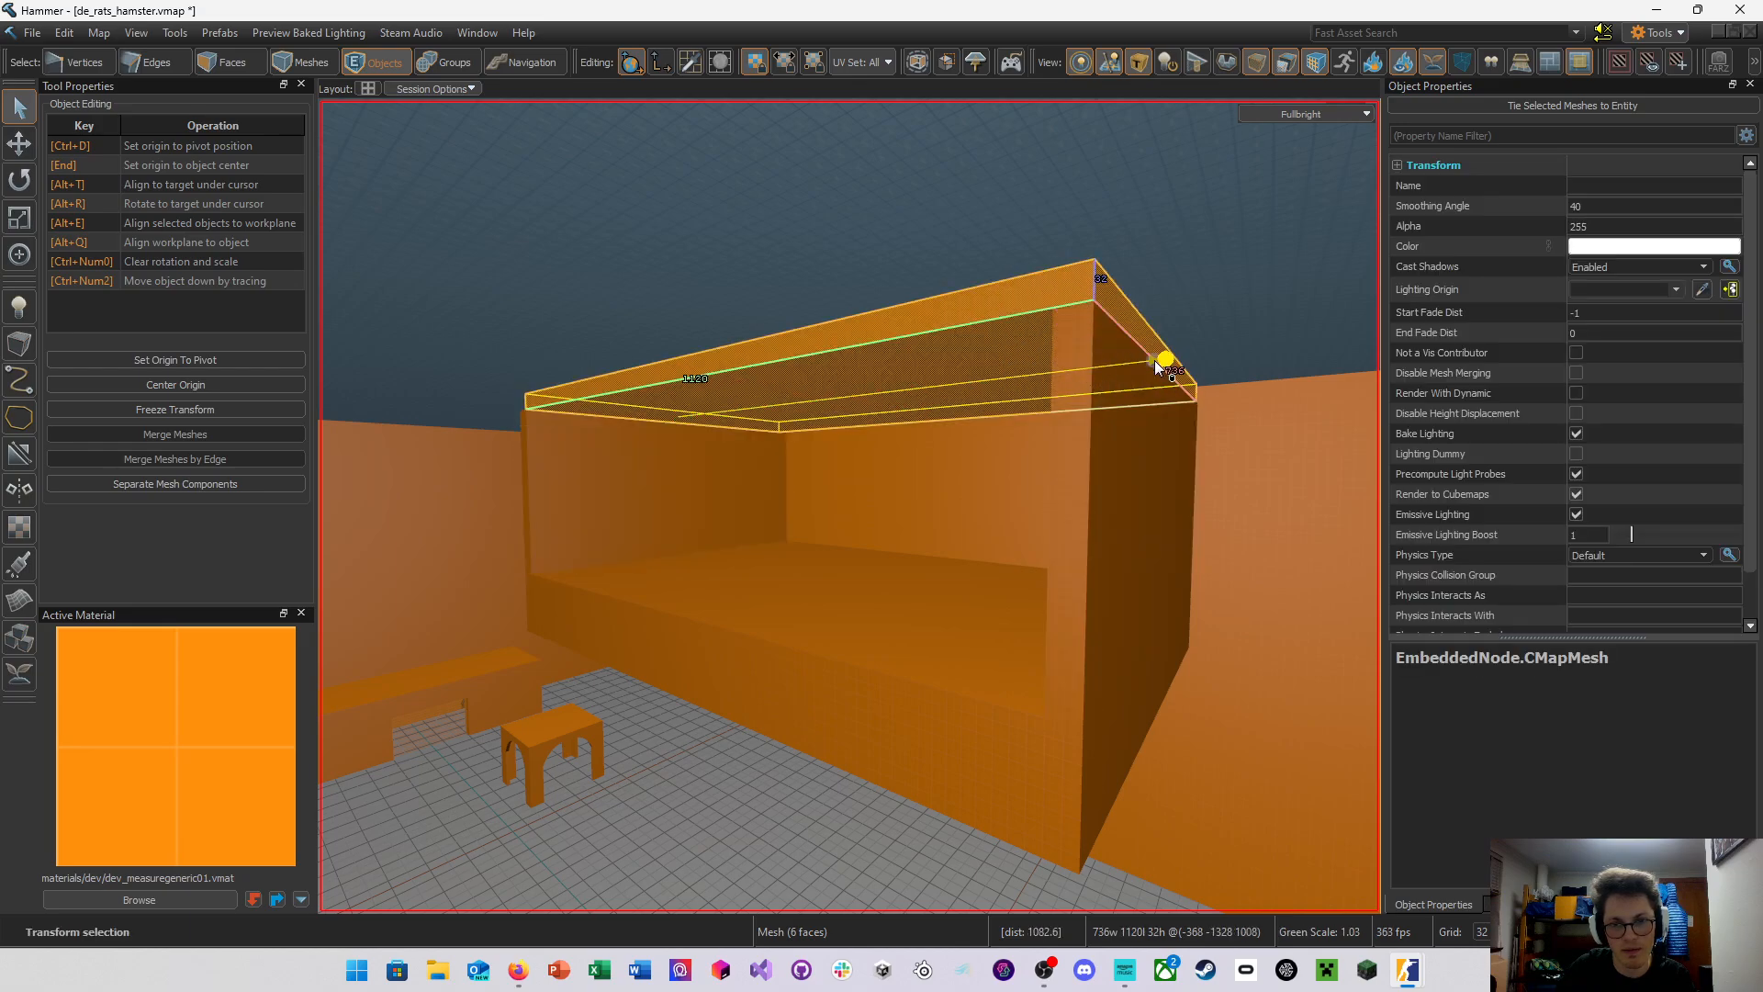
right_drag(1159, 369, 852, 383)
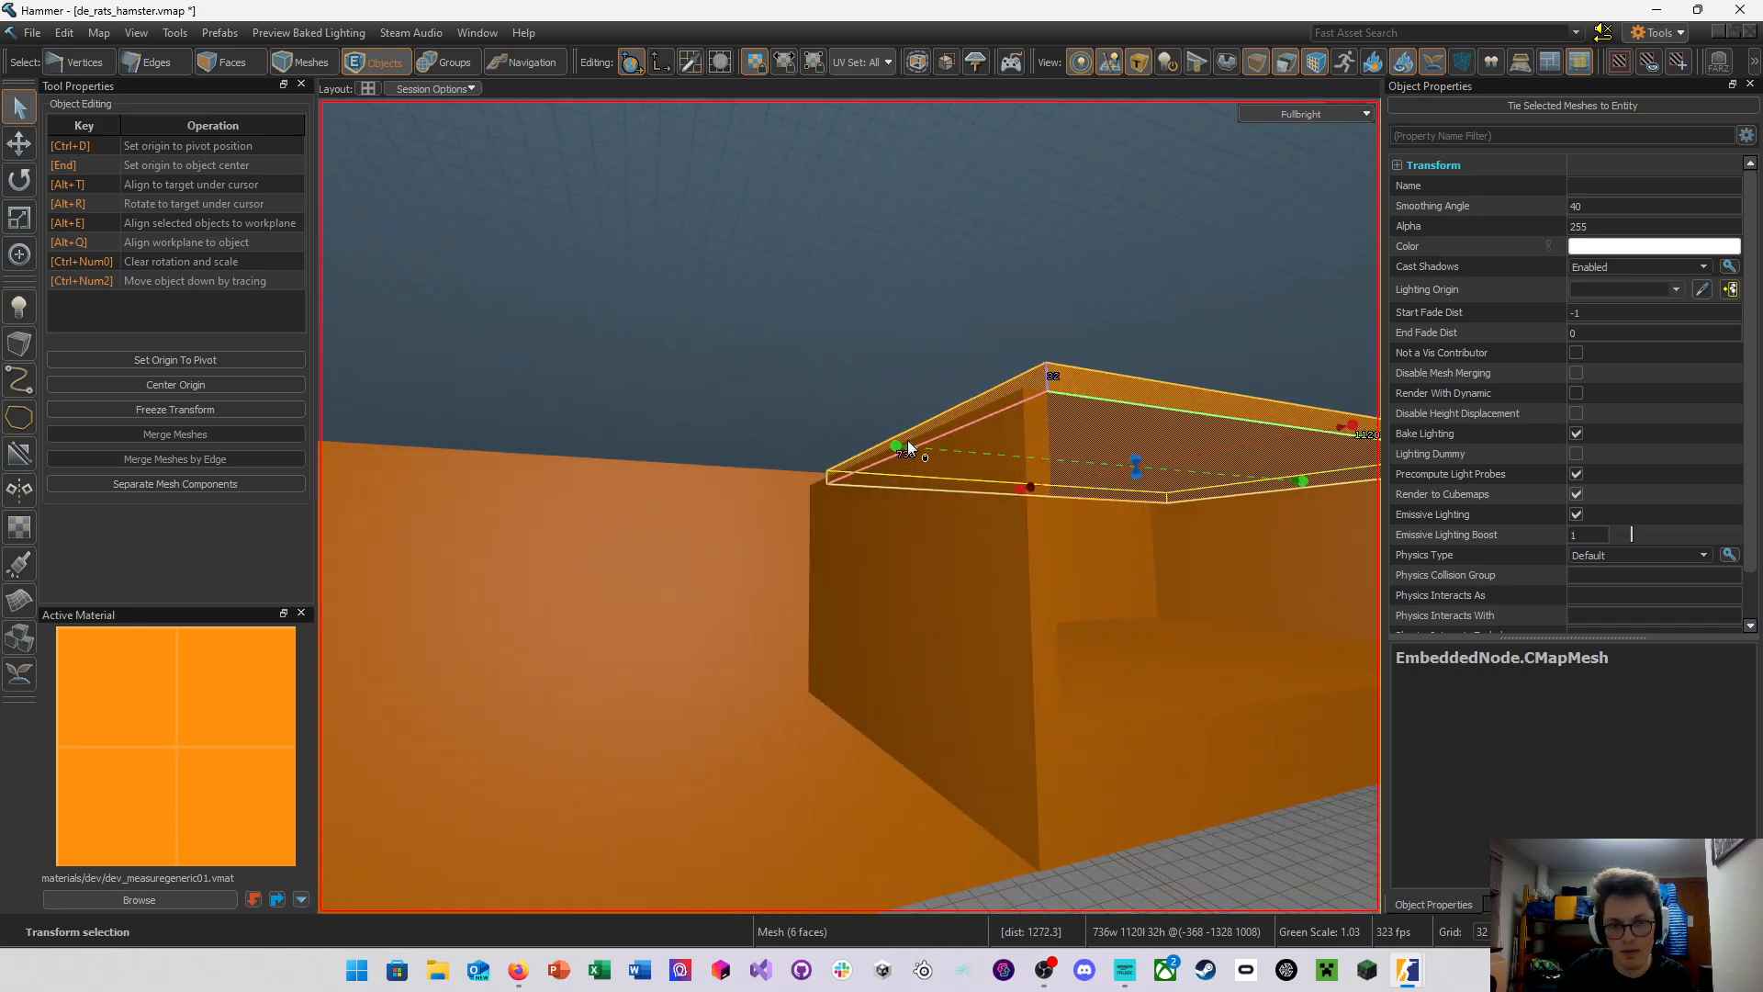
drag(900, 439, 884, 444)
right_drag(885, 444, 850, 506)
Select the inner and outer large faces of one end wall together in face mode
click(1089, 455)
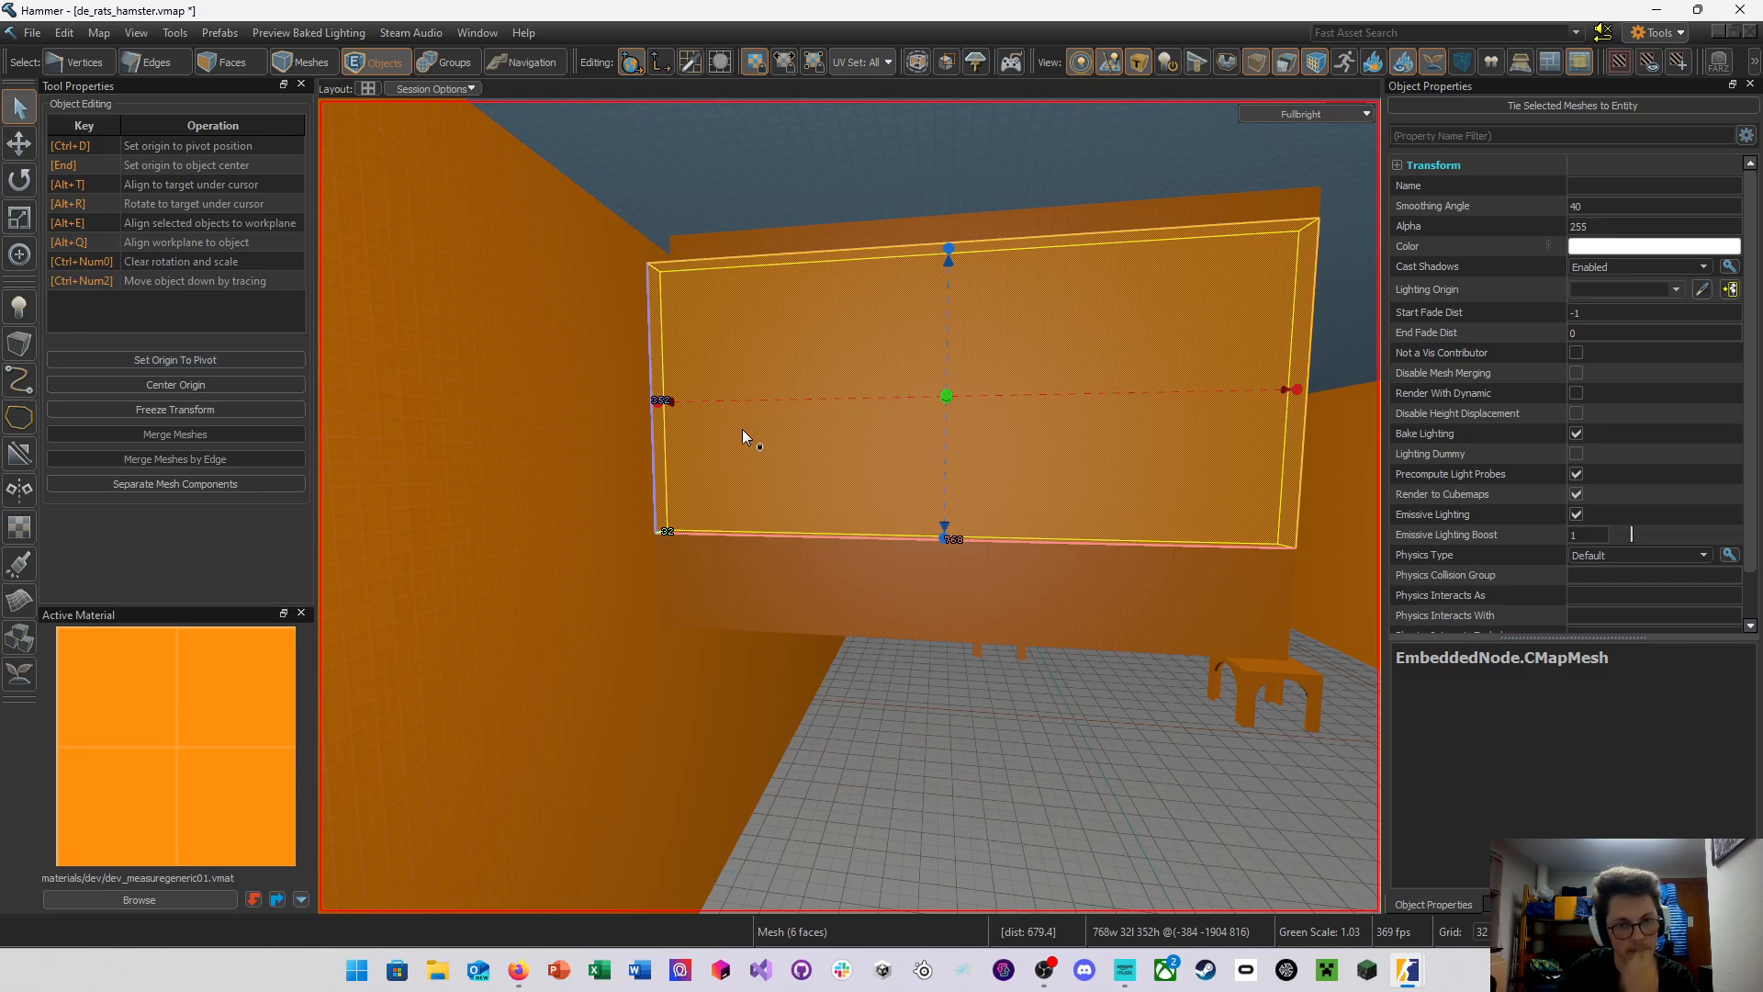
right_drag(742, 431, 849, 506)
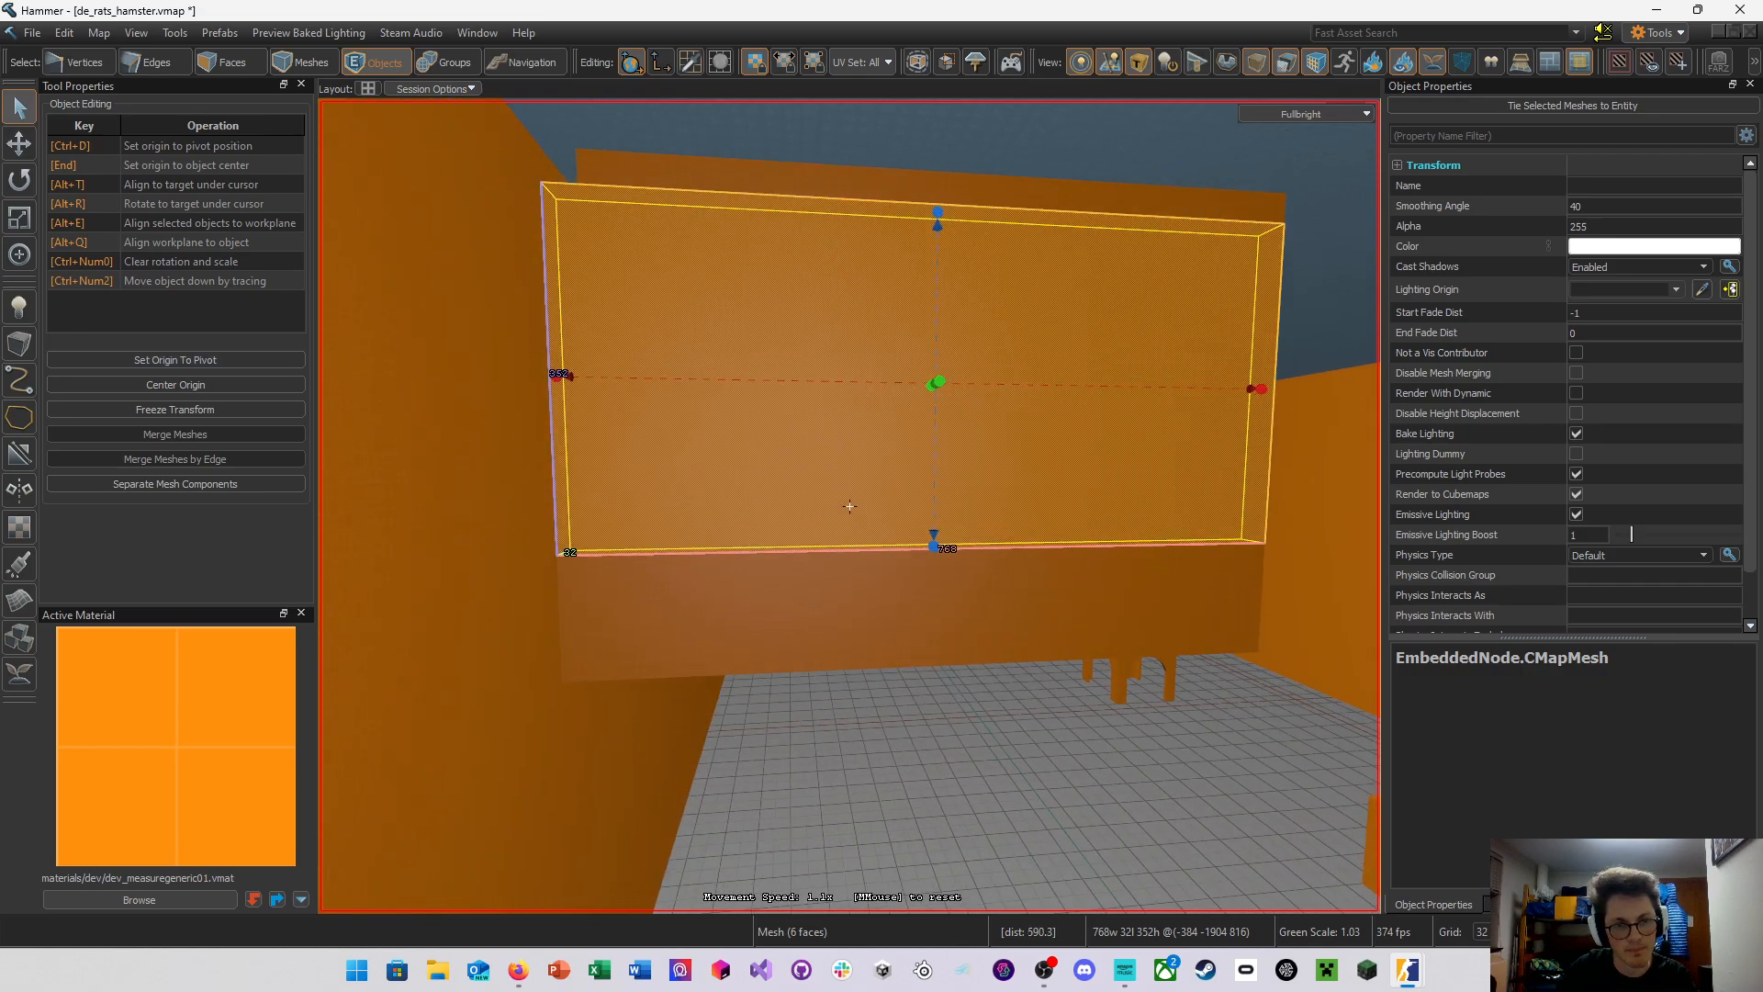
right_drag(786, 444, 776, 461)
click(231, 62)
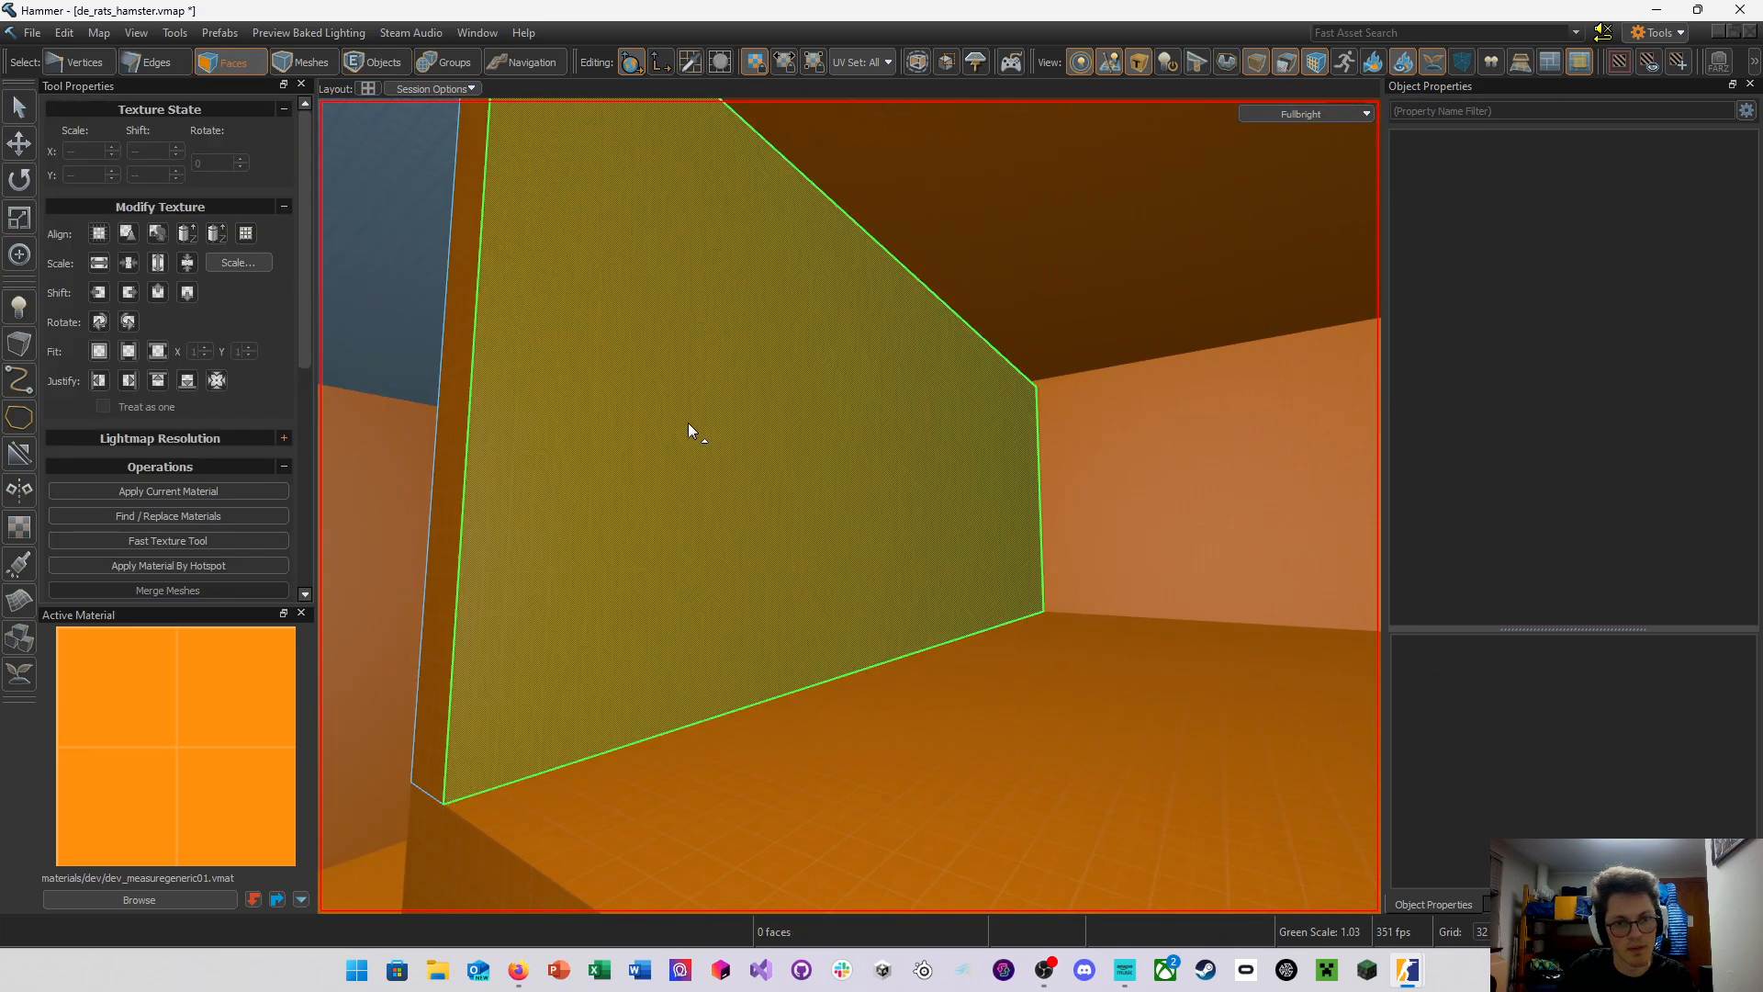
right_drag(687, 422, 850, 504)
ctrl+click(736, 466)
right_drag(736, 466, 850, 506)
ctrl+click(768, 461)
Clip the end wall's two selected faces vertically close to the room wall, keeping both sides of the cut
key(shift+x)
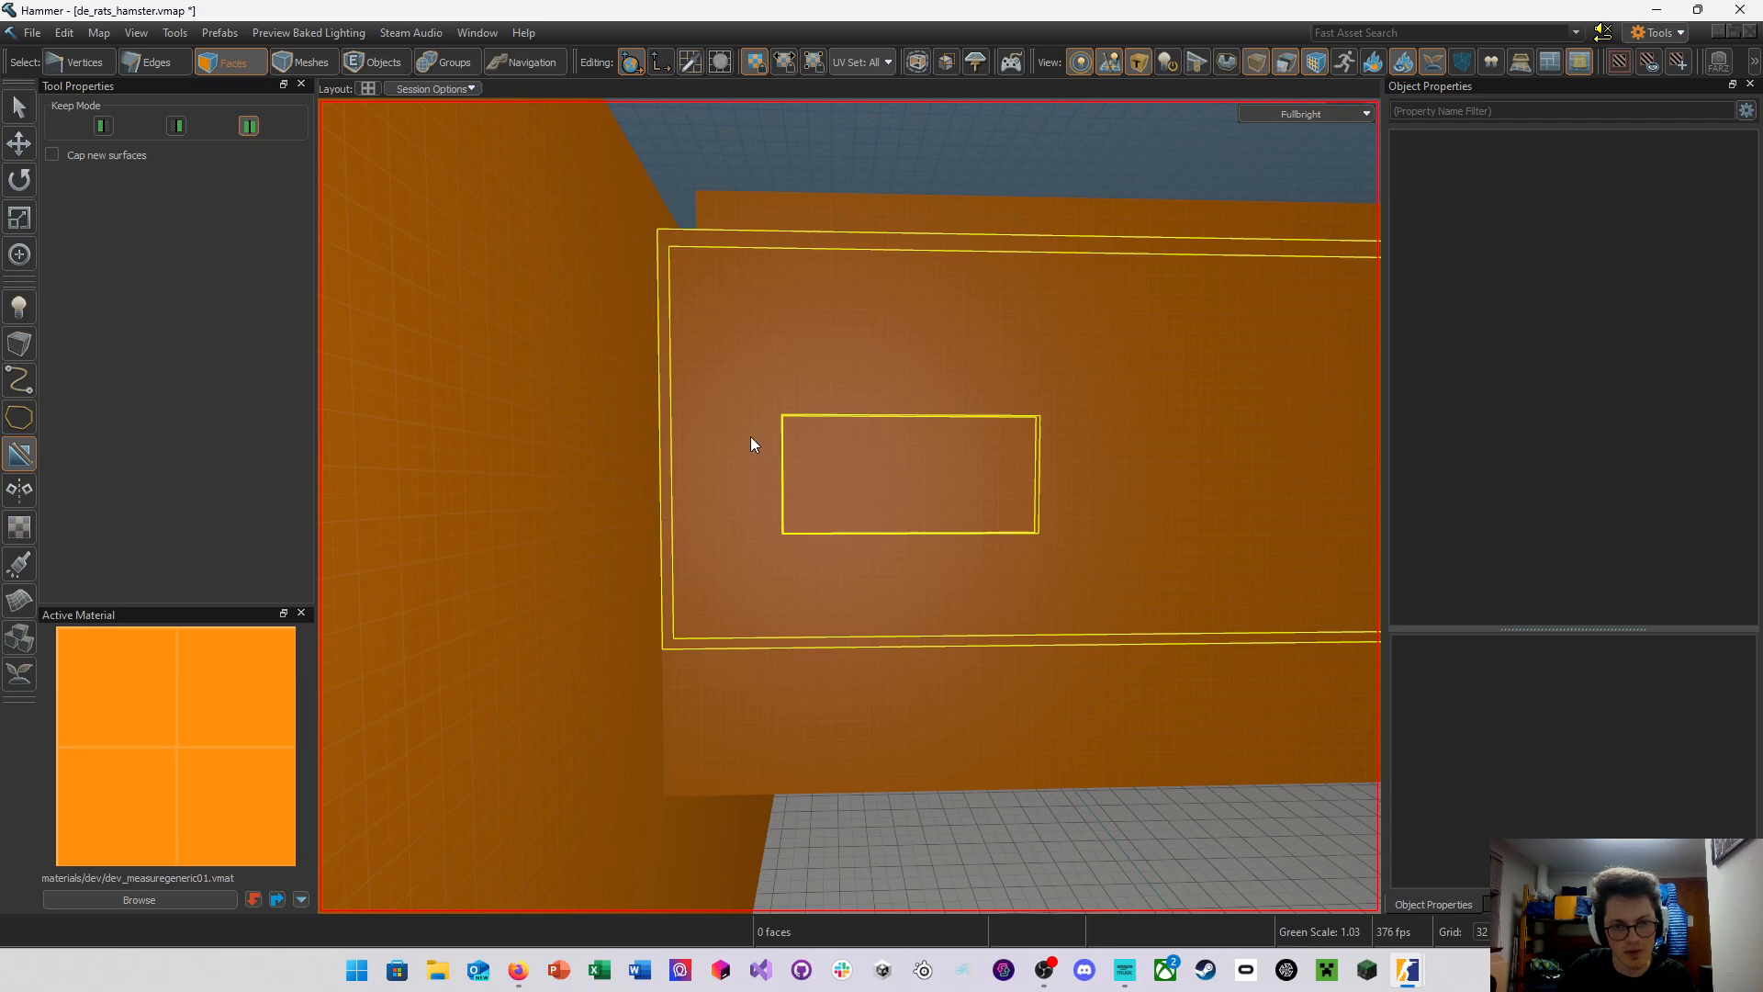
drag(751, 437, 755, 540)
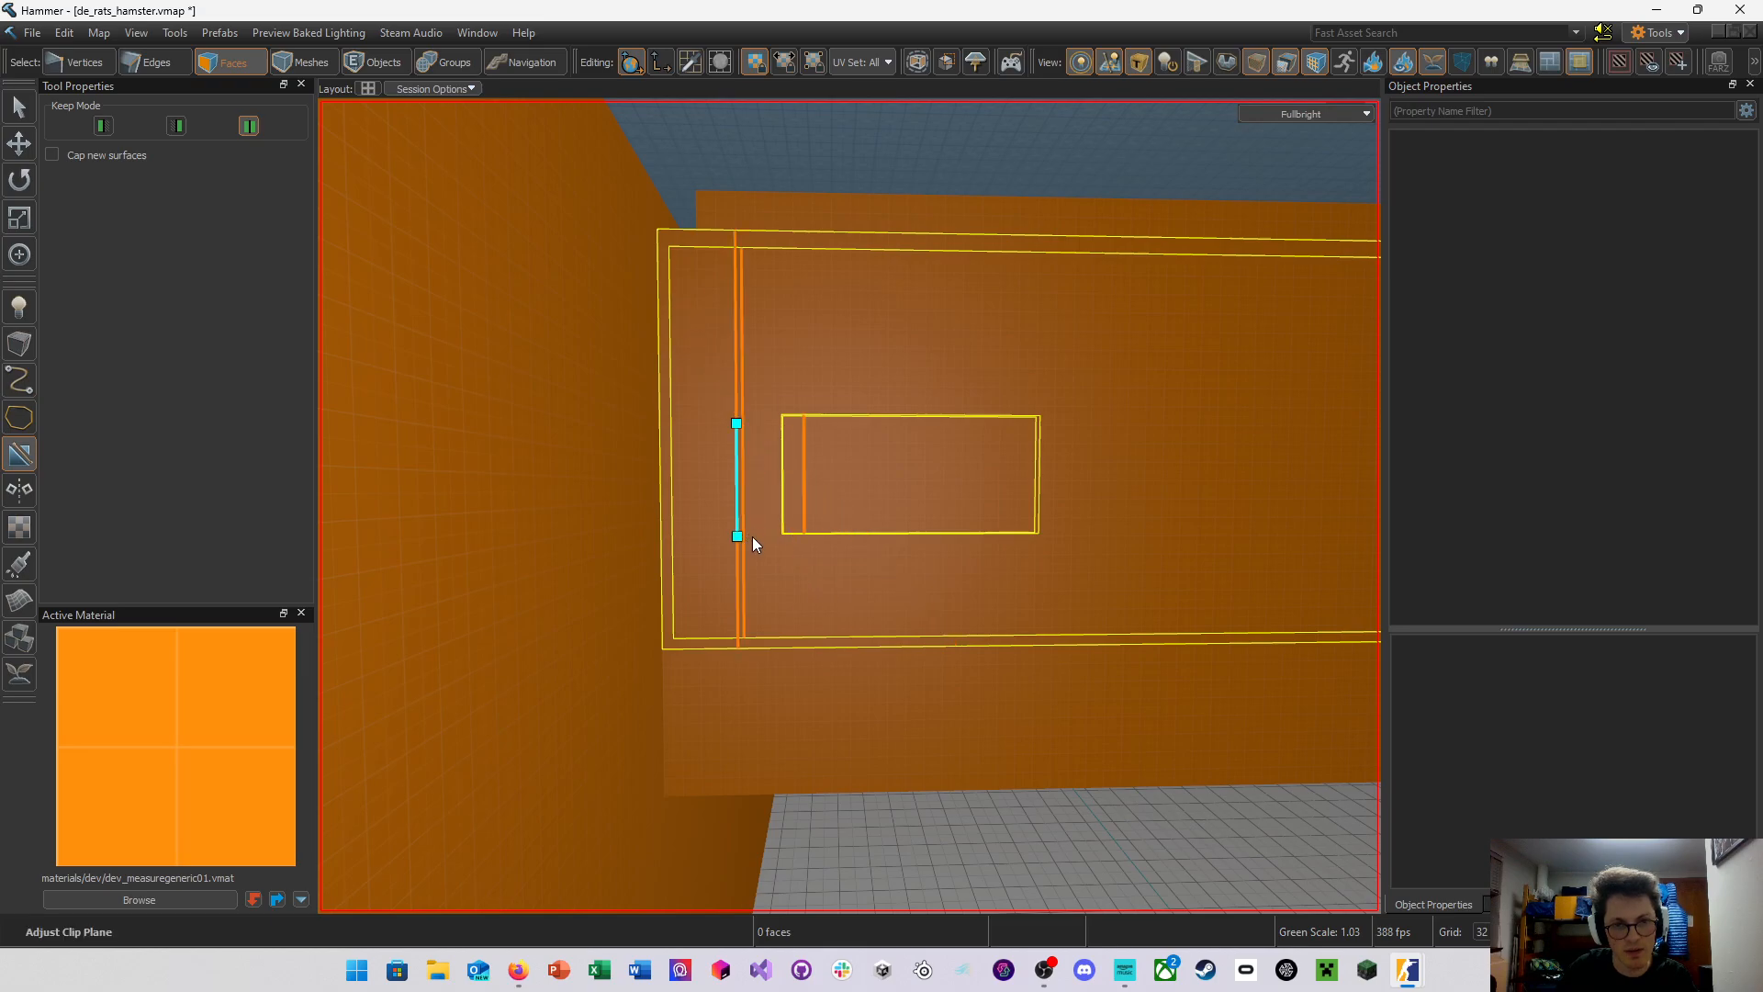
drag(729, 477, 711, 478)
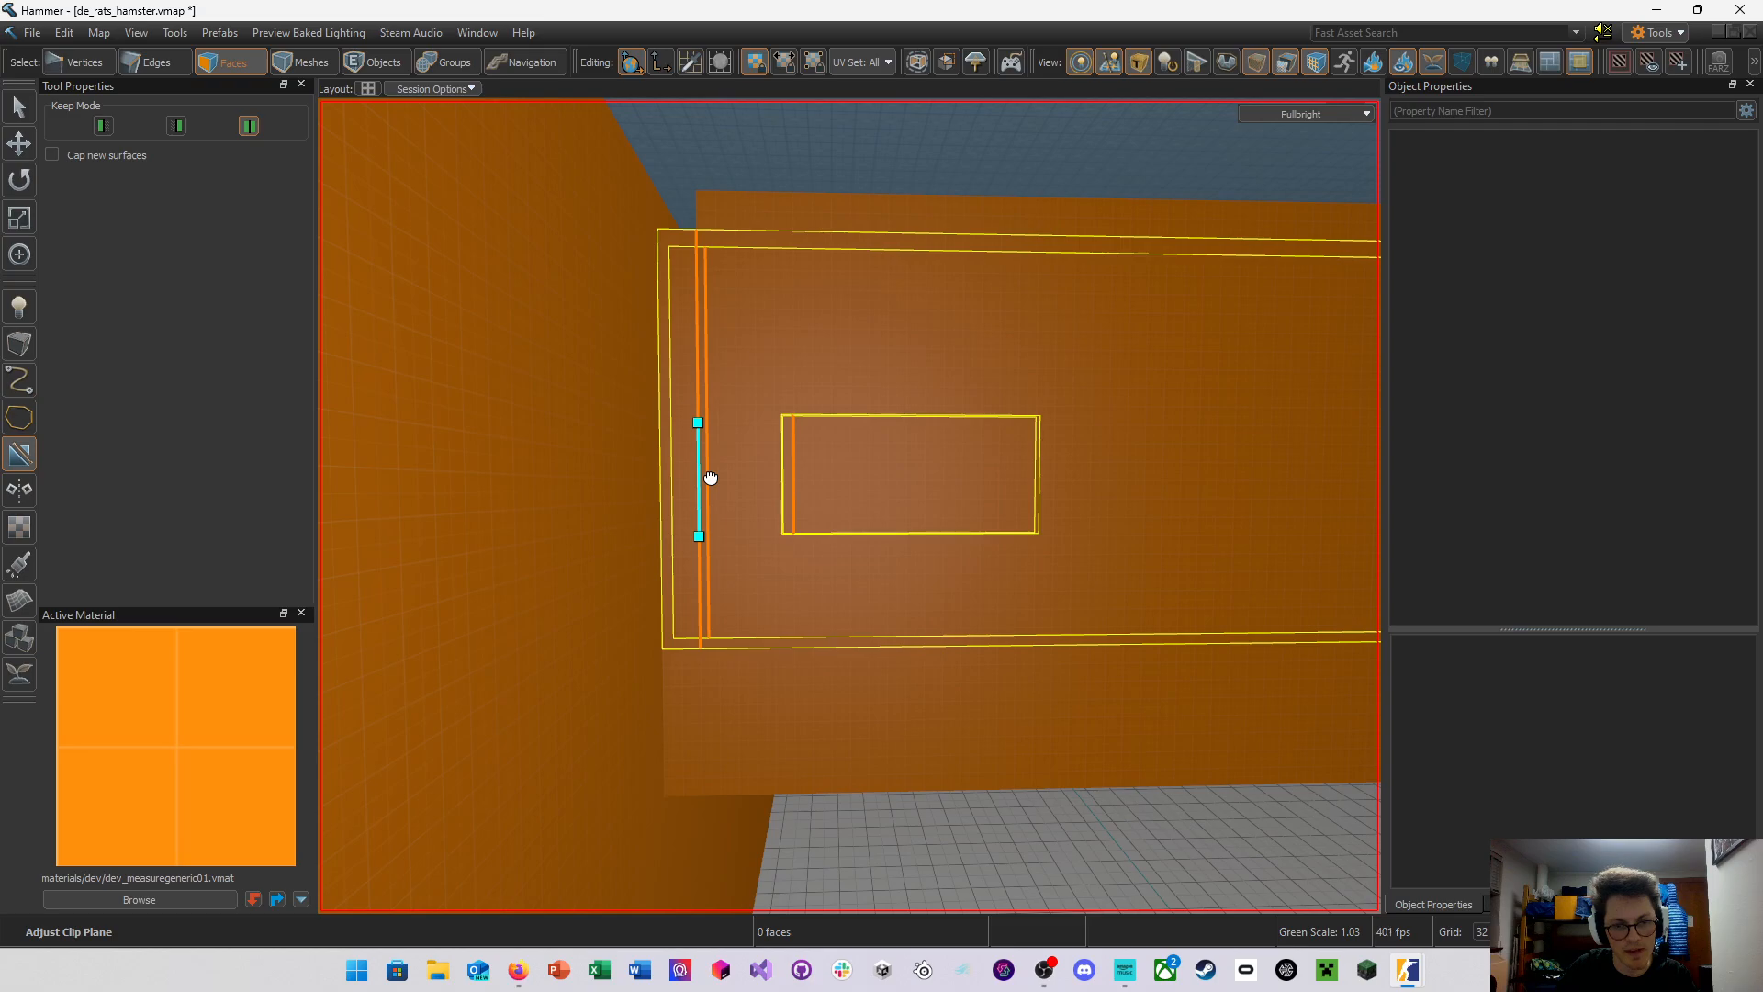
key(Return)
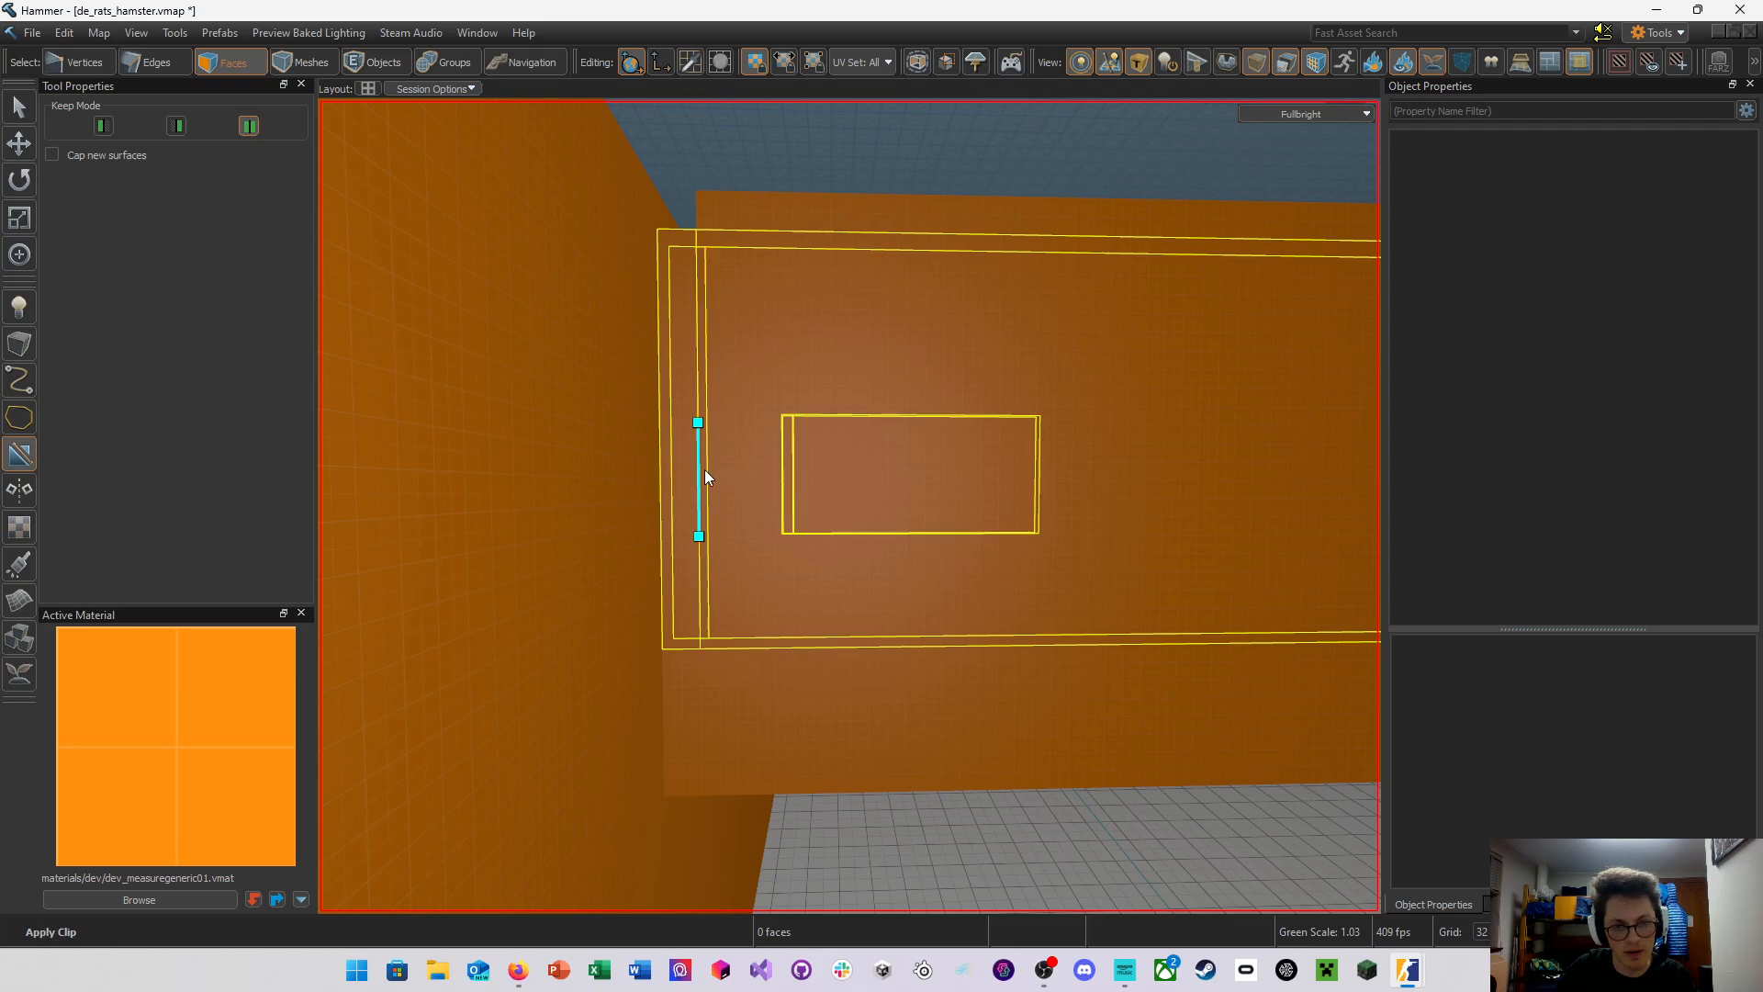
Clip the selected end wall faces once more vertically and once horizontally to outline a 160 by 160 unit opening, keeping both sides
drag(717, 475, 879, 480)
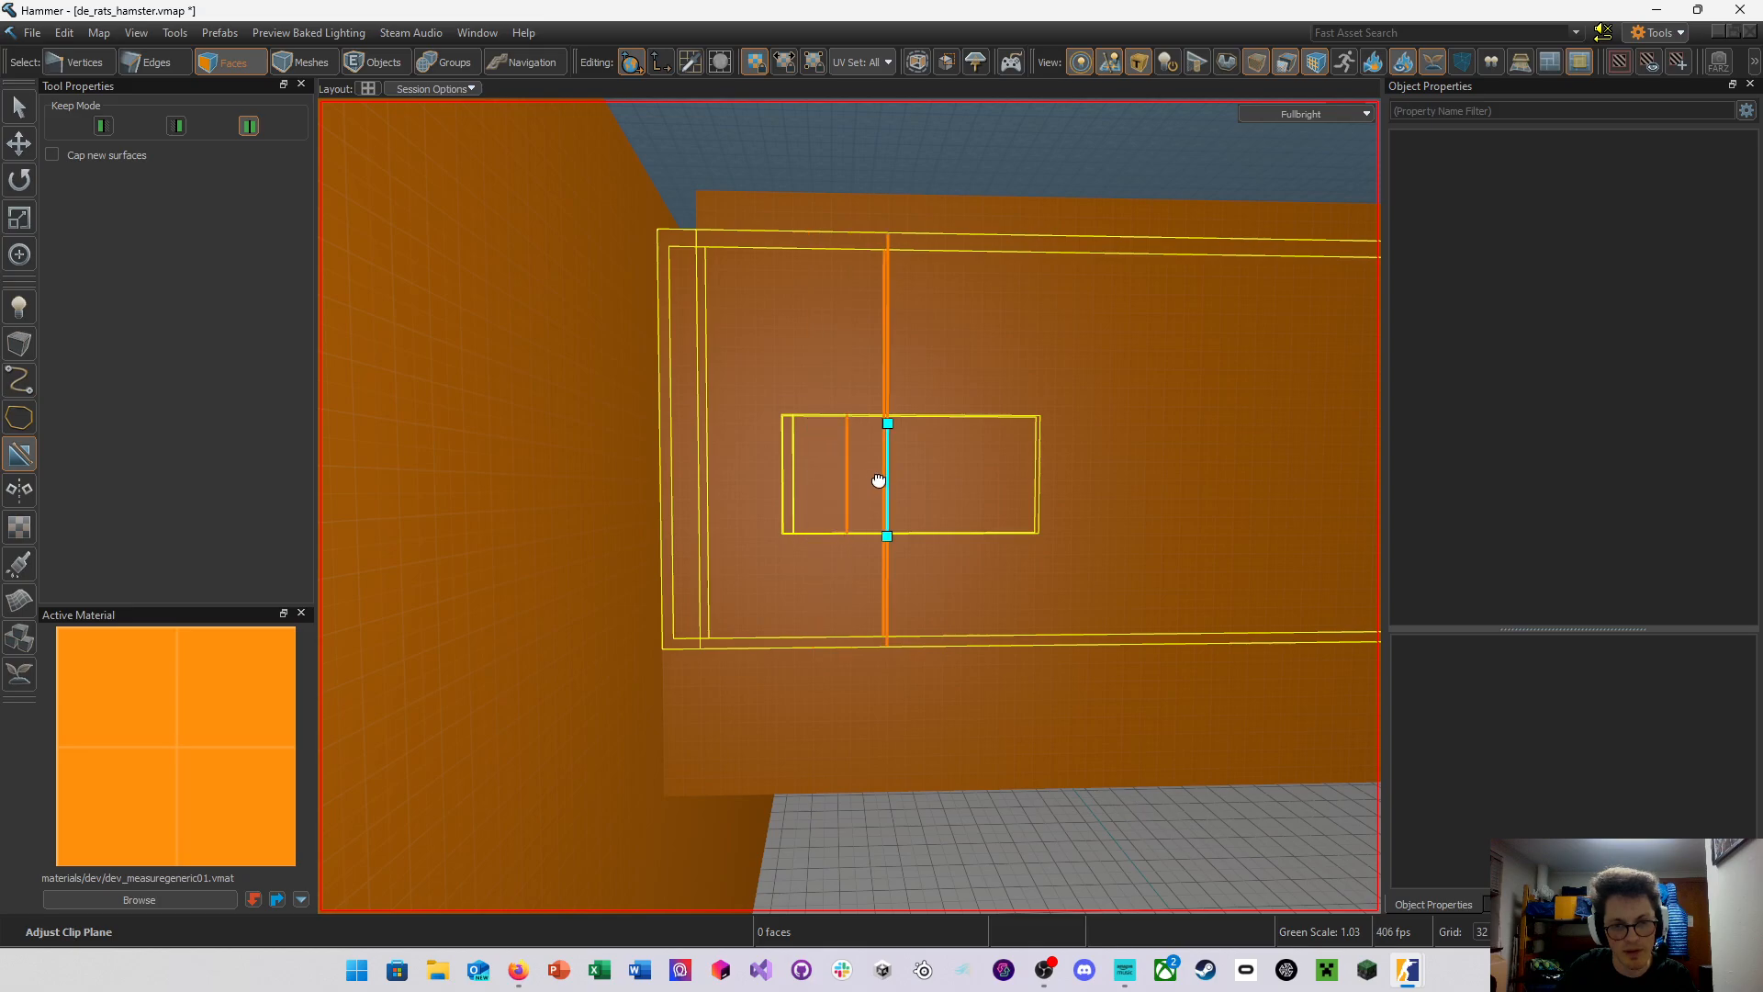
key(Return)
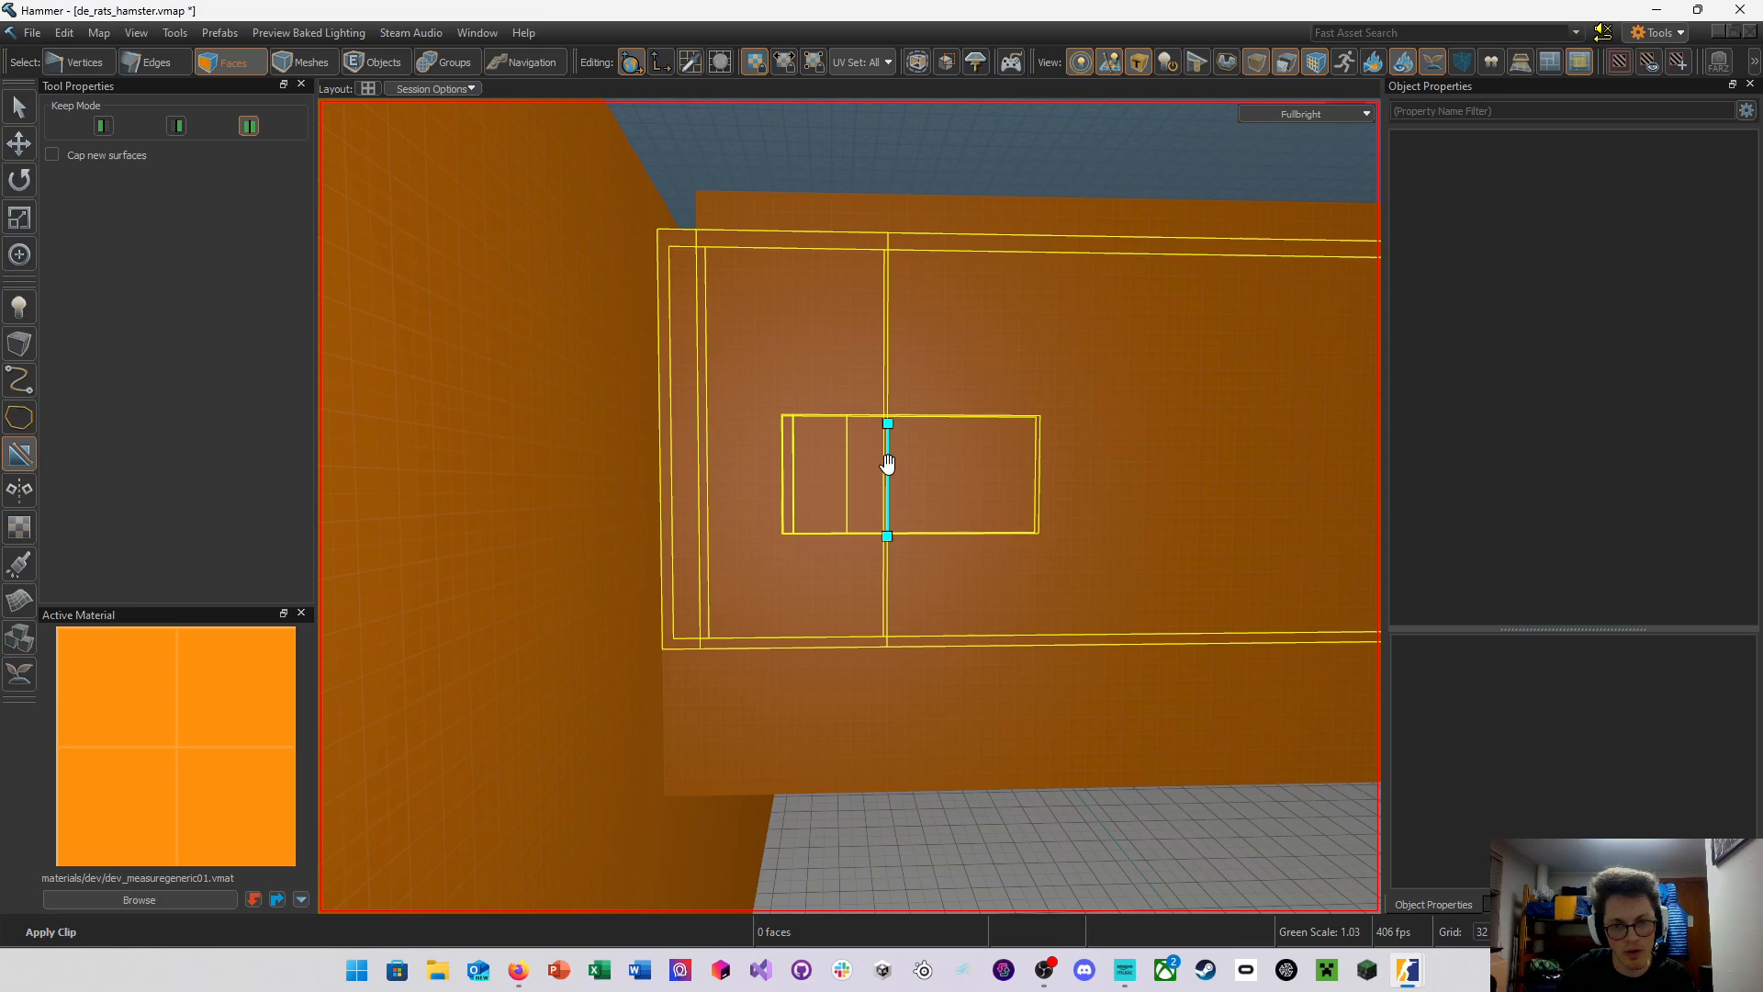
drag(797, 468, 787, 469)
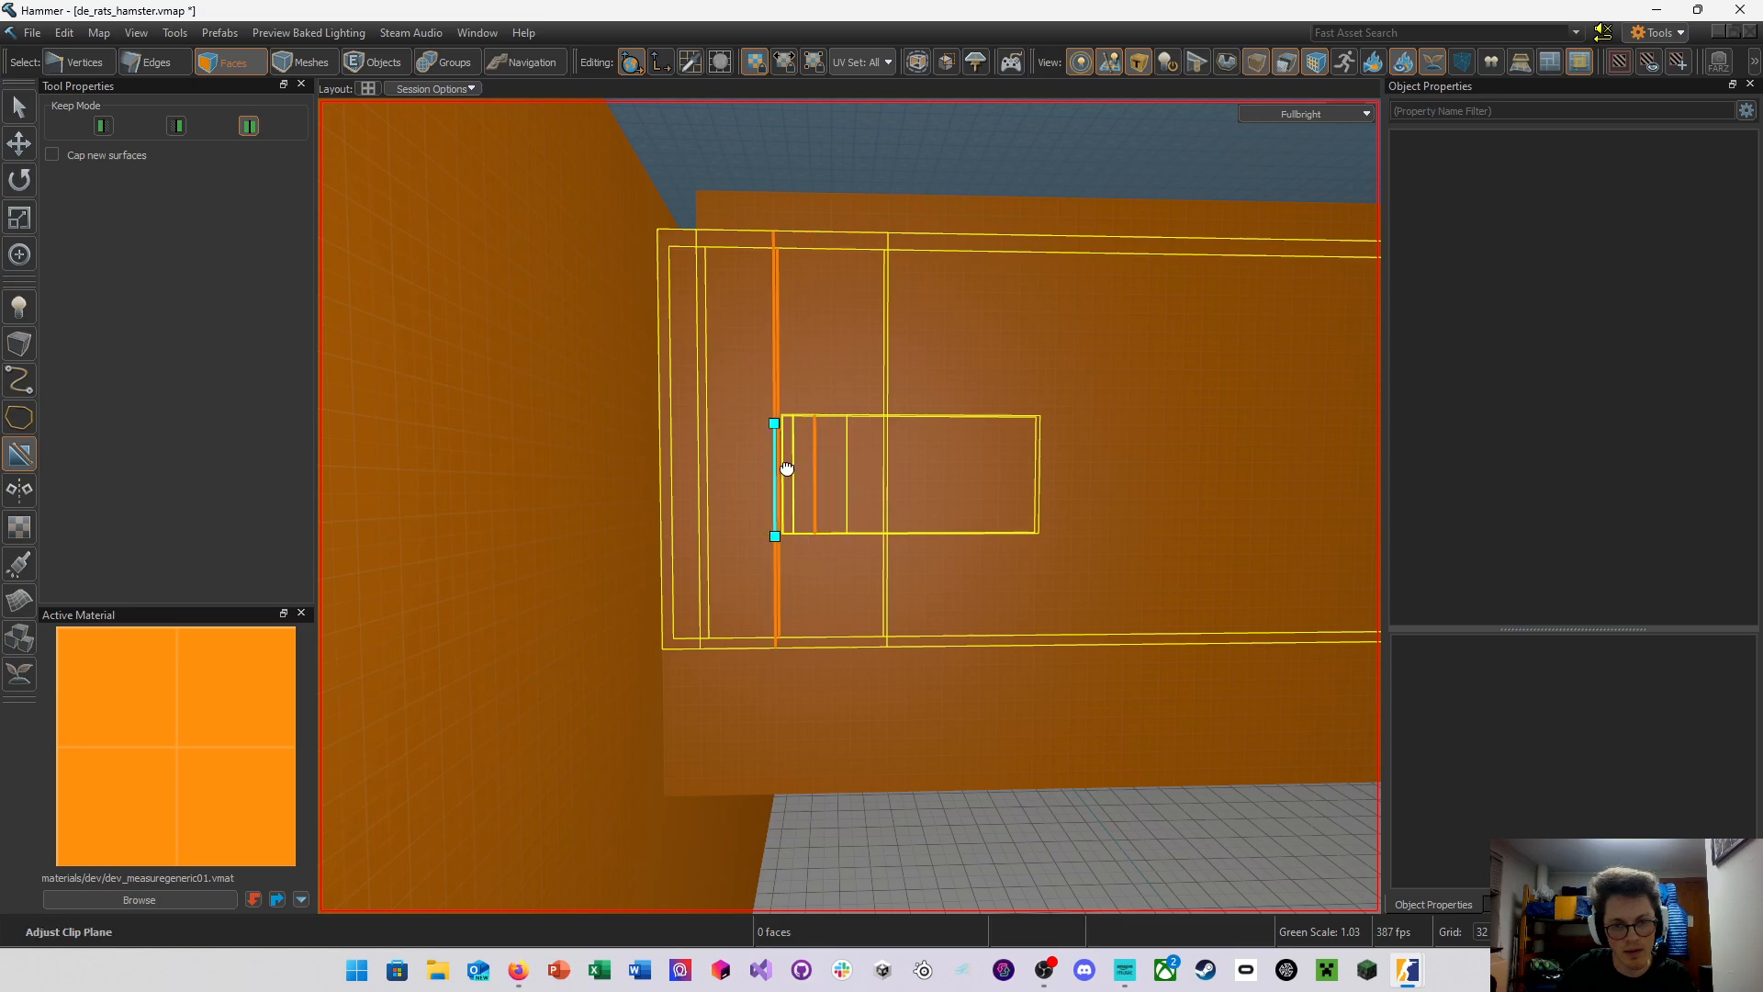
drag(776, 534, 907, 433)
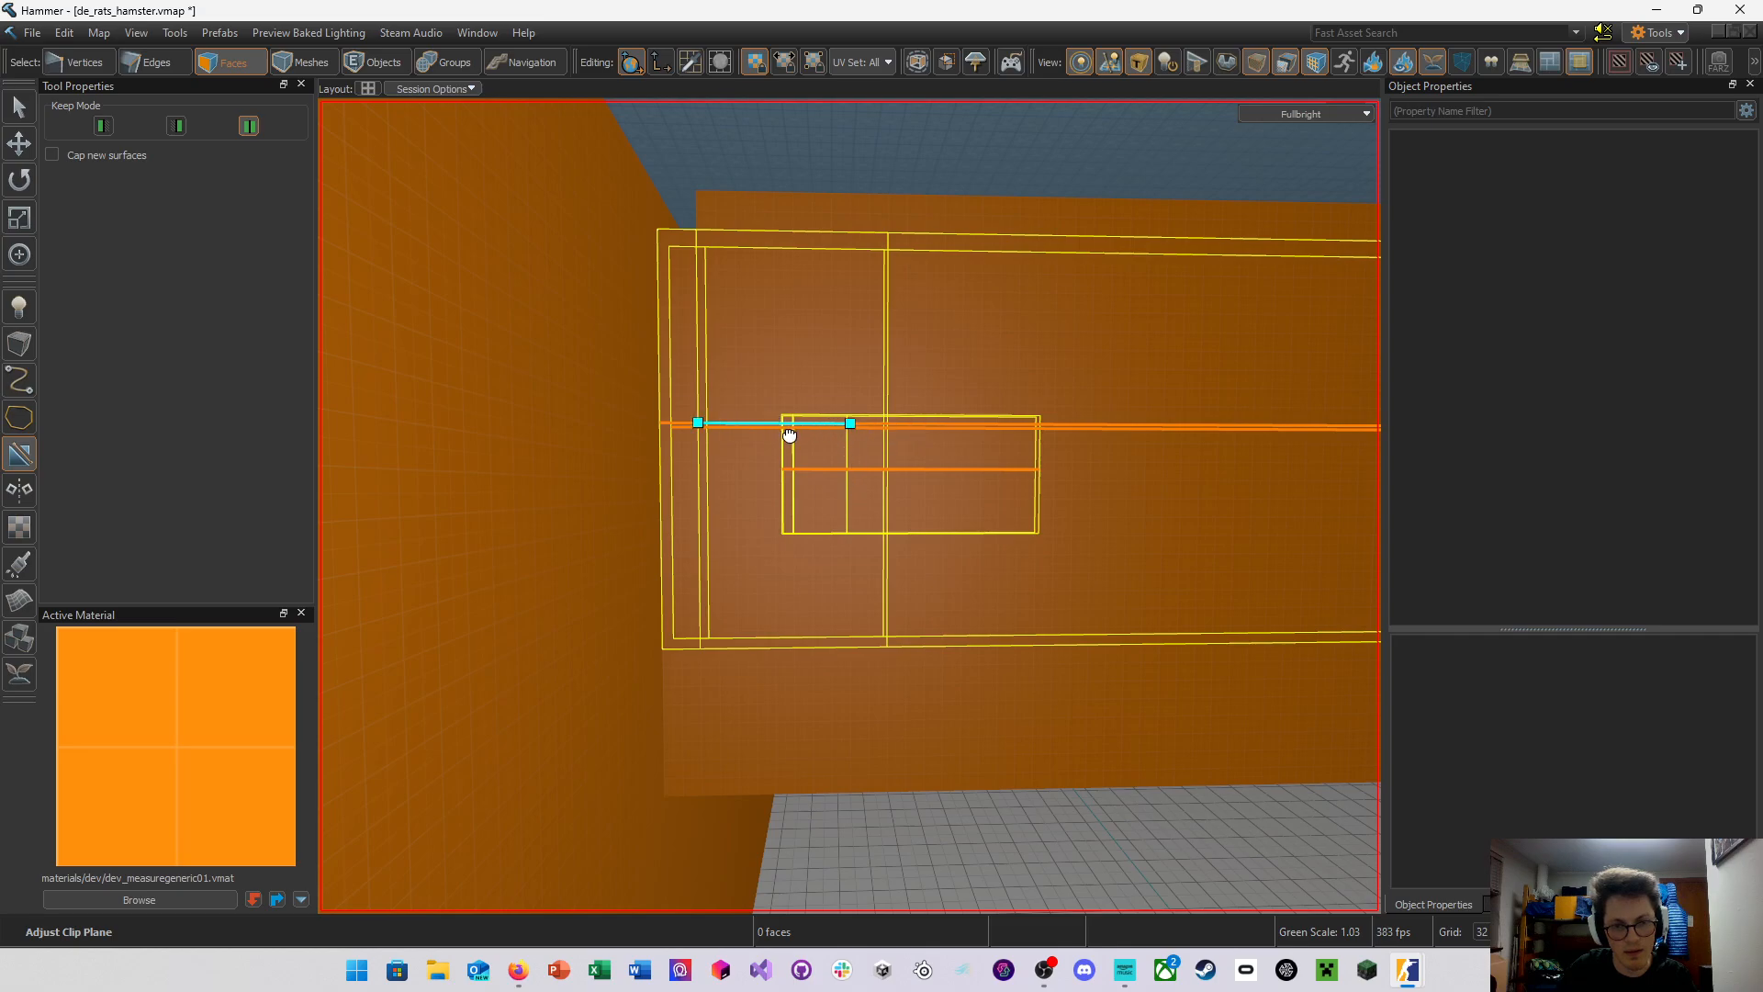
drag(800, 438, 802, 459)
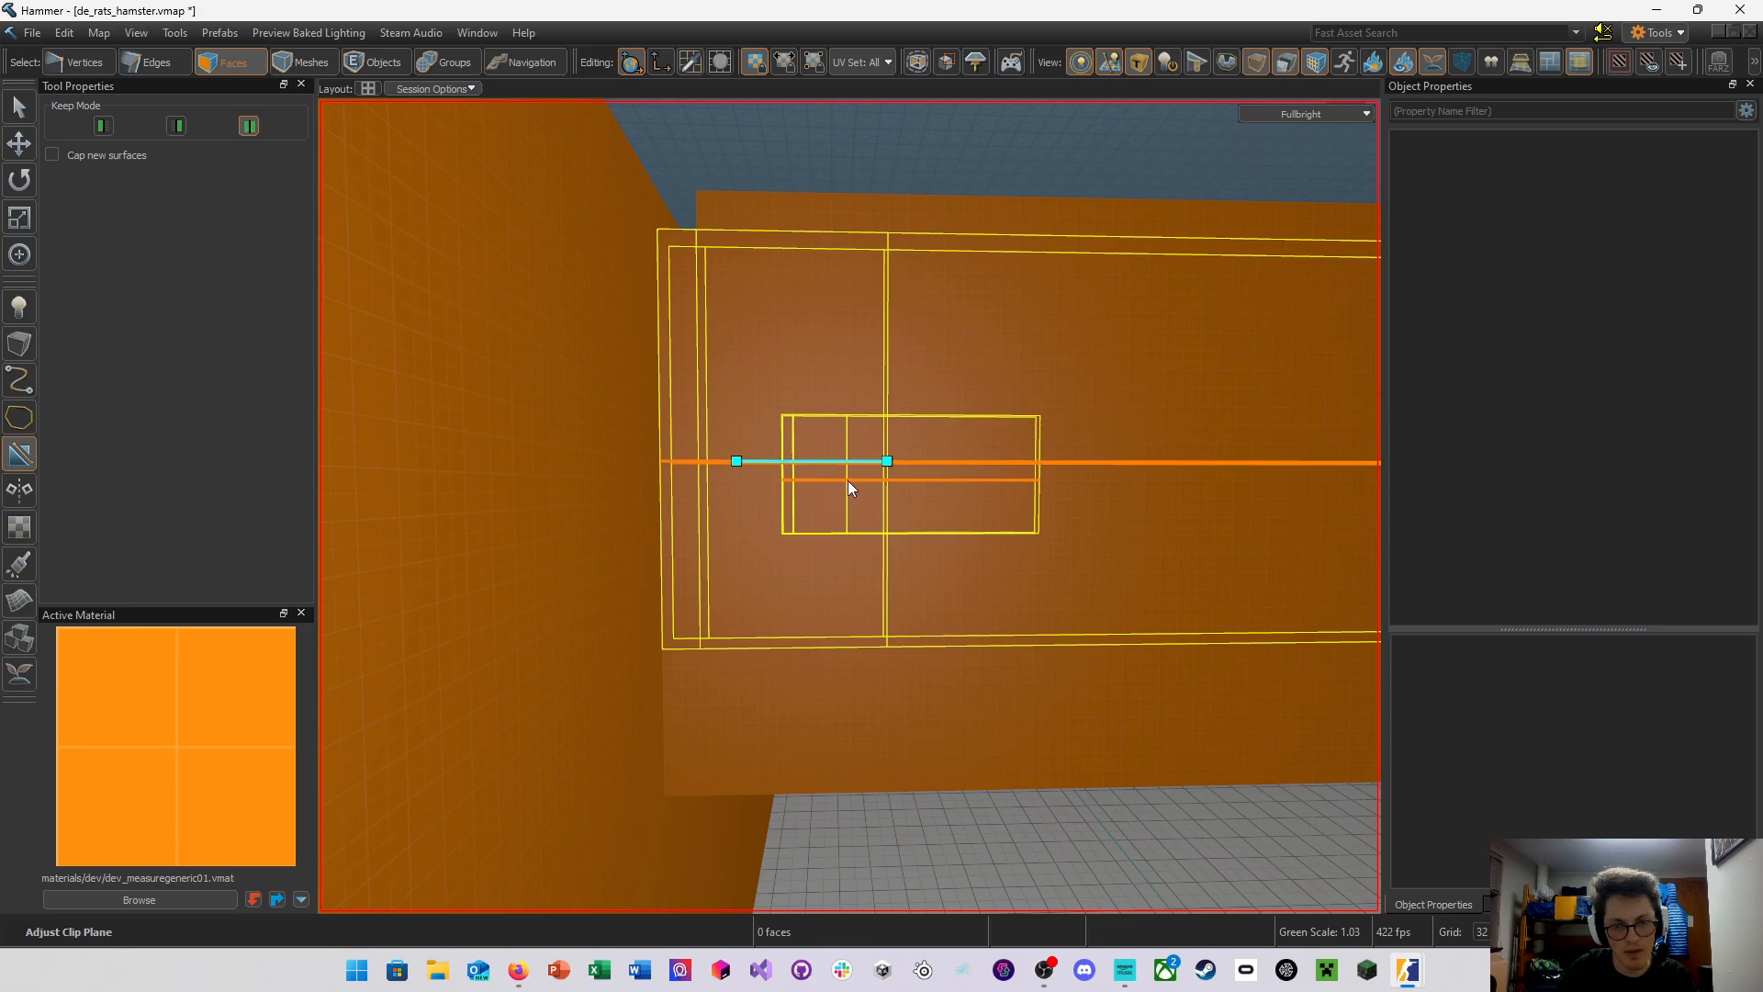
mouse_move(879, 494)
right_down()
mouse_move(850, 506)
mouse_move(911, 498)
mouse_move(849, 506)
right_up()
key(Return)
Delete the inner and outer 160 by 160 unit faces of the near end wall in face mode to cut its opening
key(w)
key(d)
key(w)
key(d)
key(shift+e)
click(209, 230)
key(w)
key(w)
key(s)
click(21, 112)
click(653, 412)
key(w)
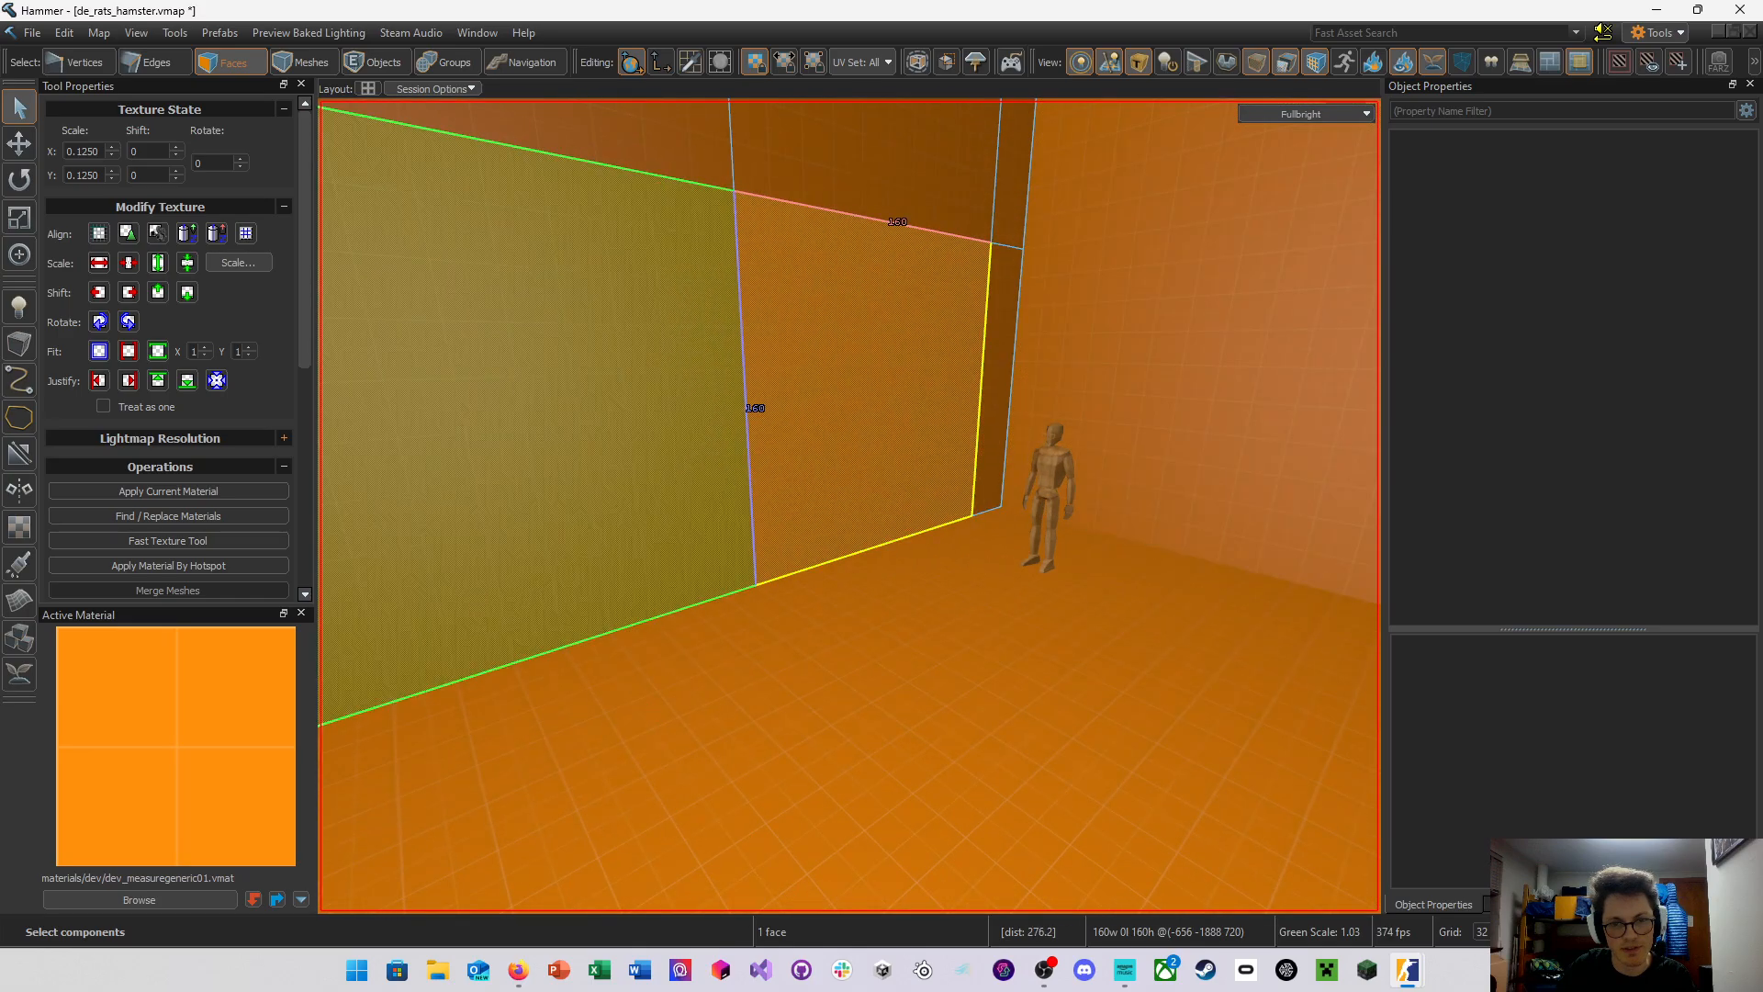
key(w)
right_drag(698, 504, 850, 506)
ctrl+click(888, 484)
key(d)
right_drag(991, 489, 850, 506)
key(w)
key(Delete)
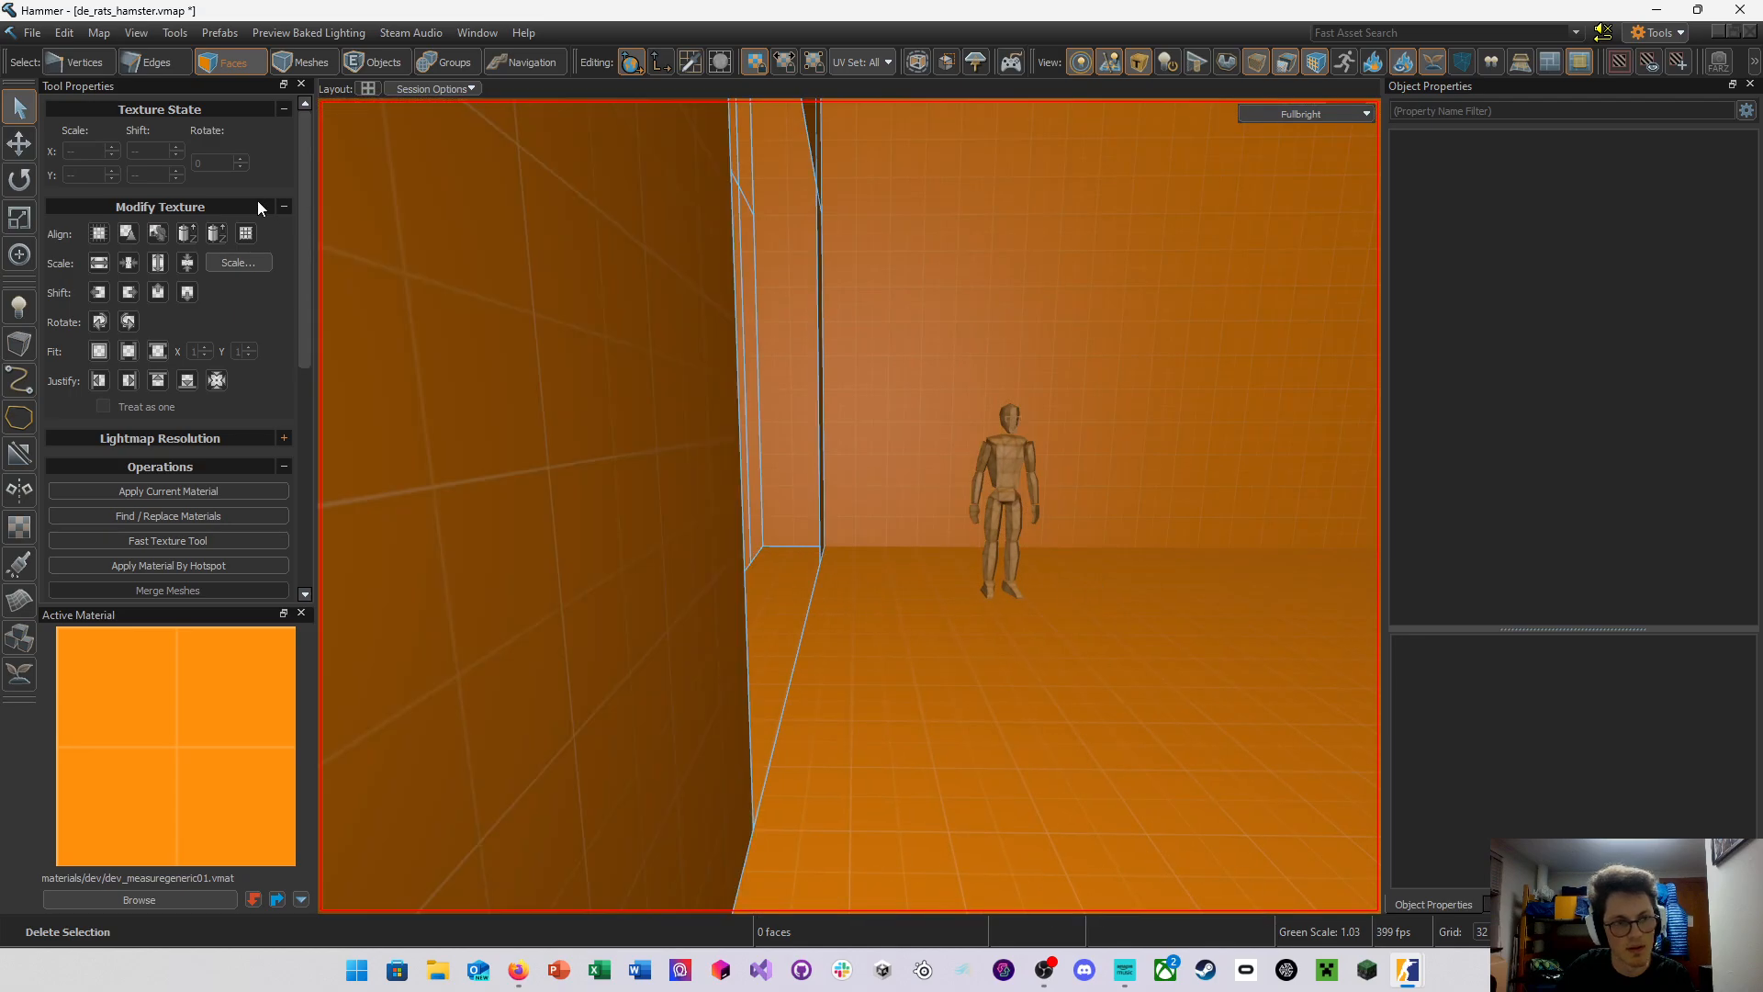
Try to bridge the edges along the bottom of the new opening in edge mode
click(158, 63)
right_drag(777, 340, 777, 340)
key(d)
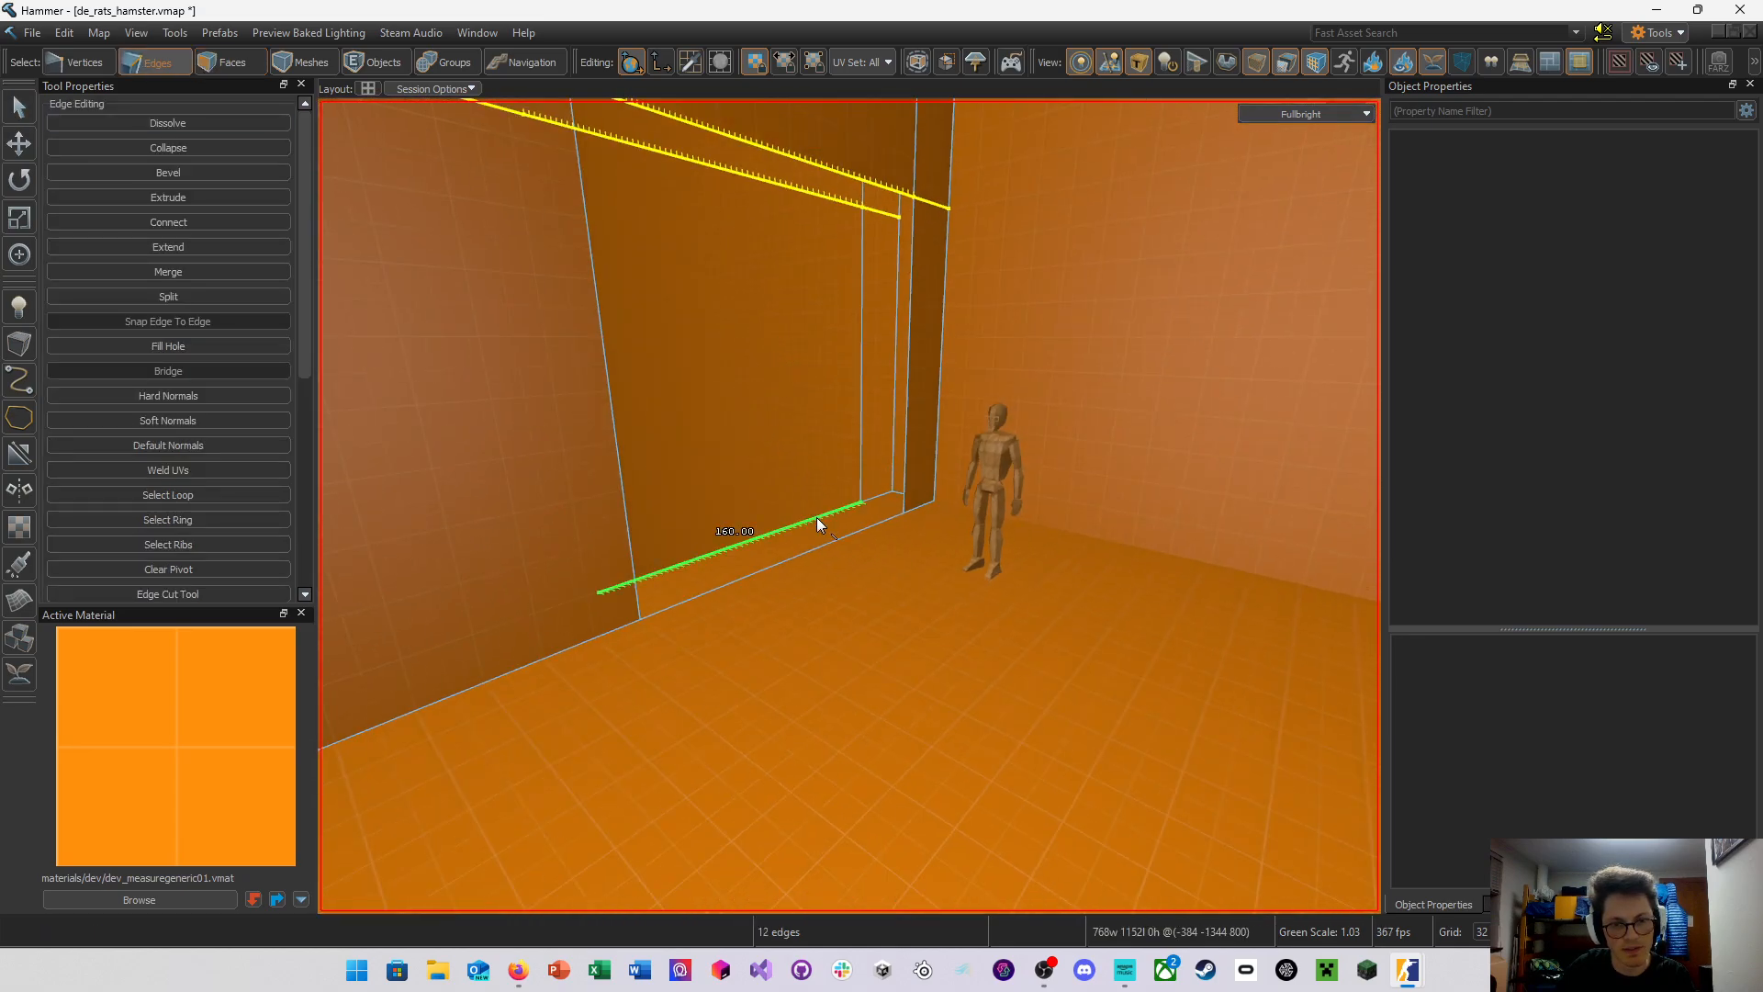
click(809, 544)
ctrl+click(781, 530)
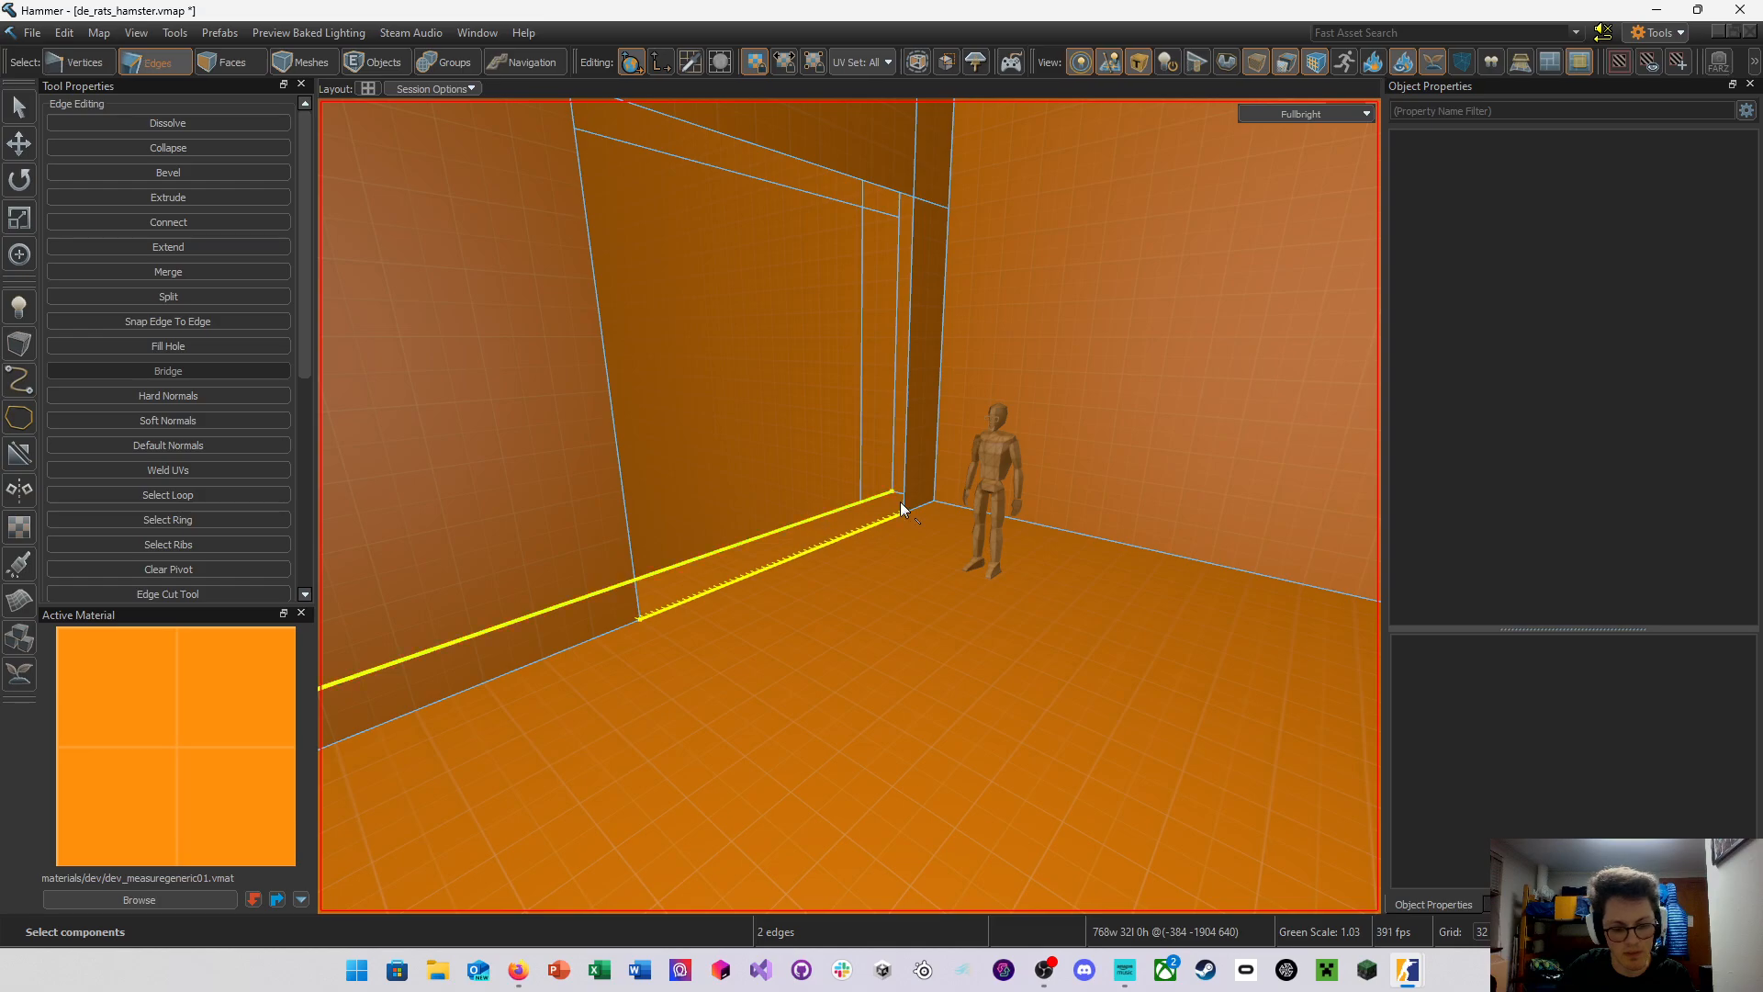
key(b)
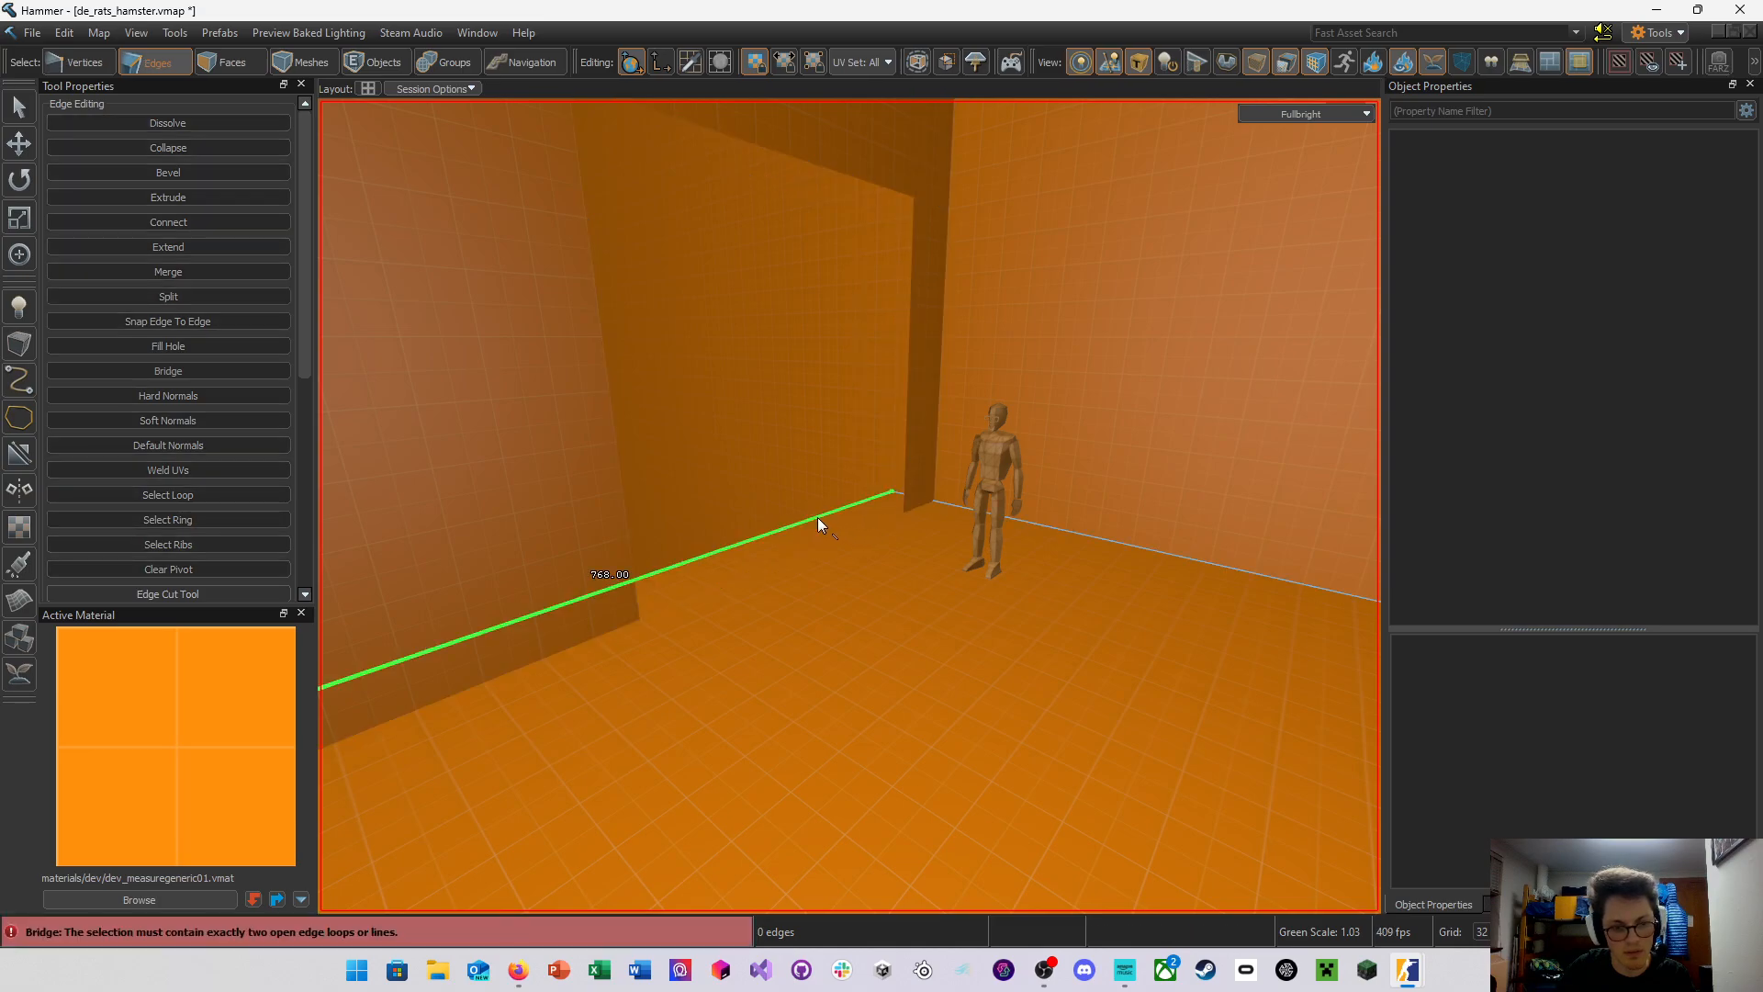
Try Fill Hole on the opening's inner and outer edge loops, then undo it
click(806, 549)
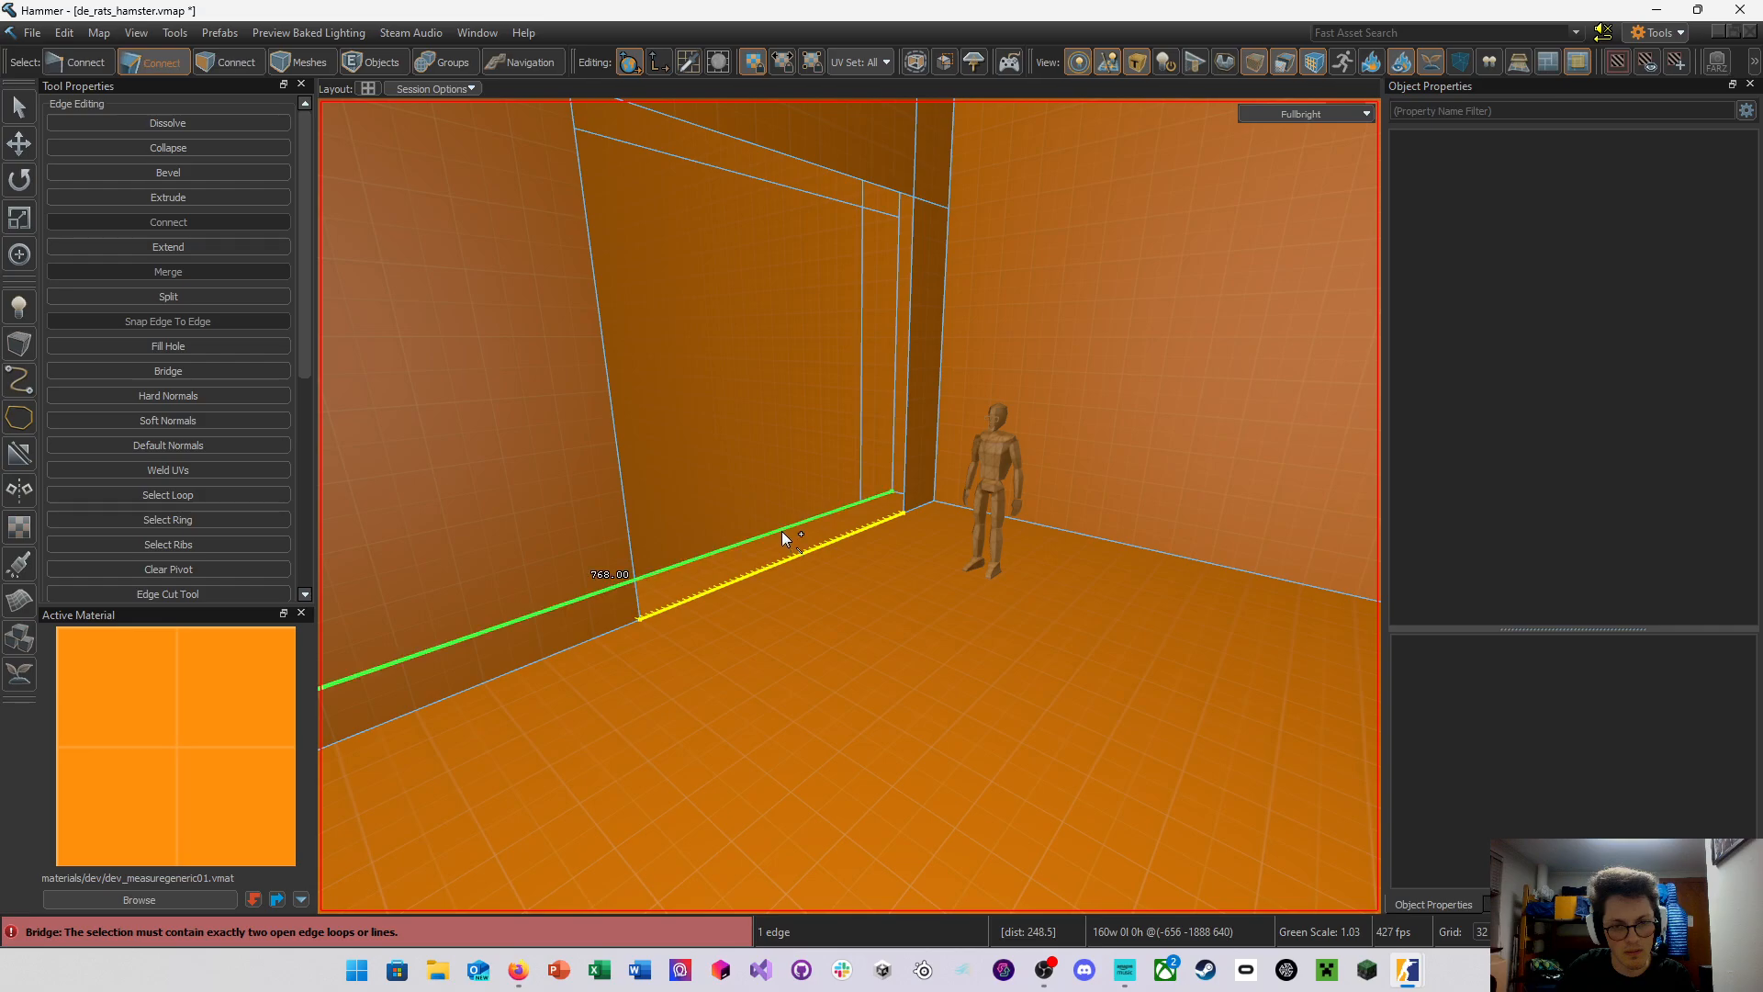
key(w)
right_drag(792, 554, 871, 527)
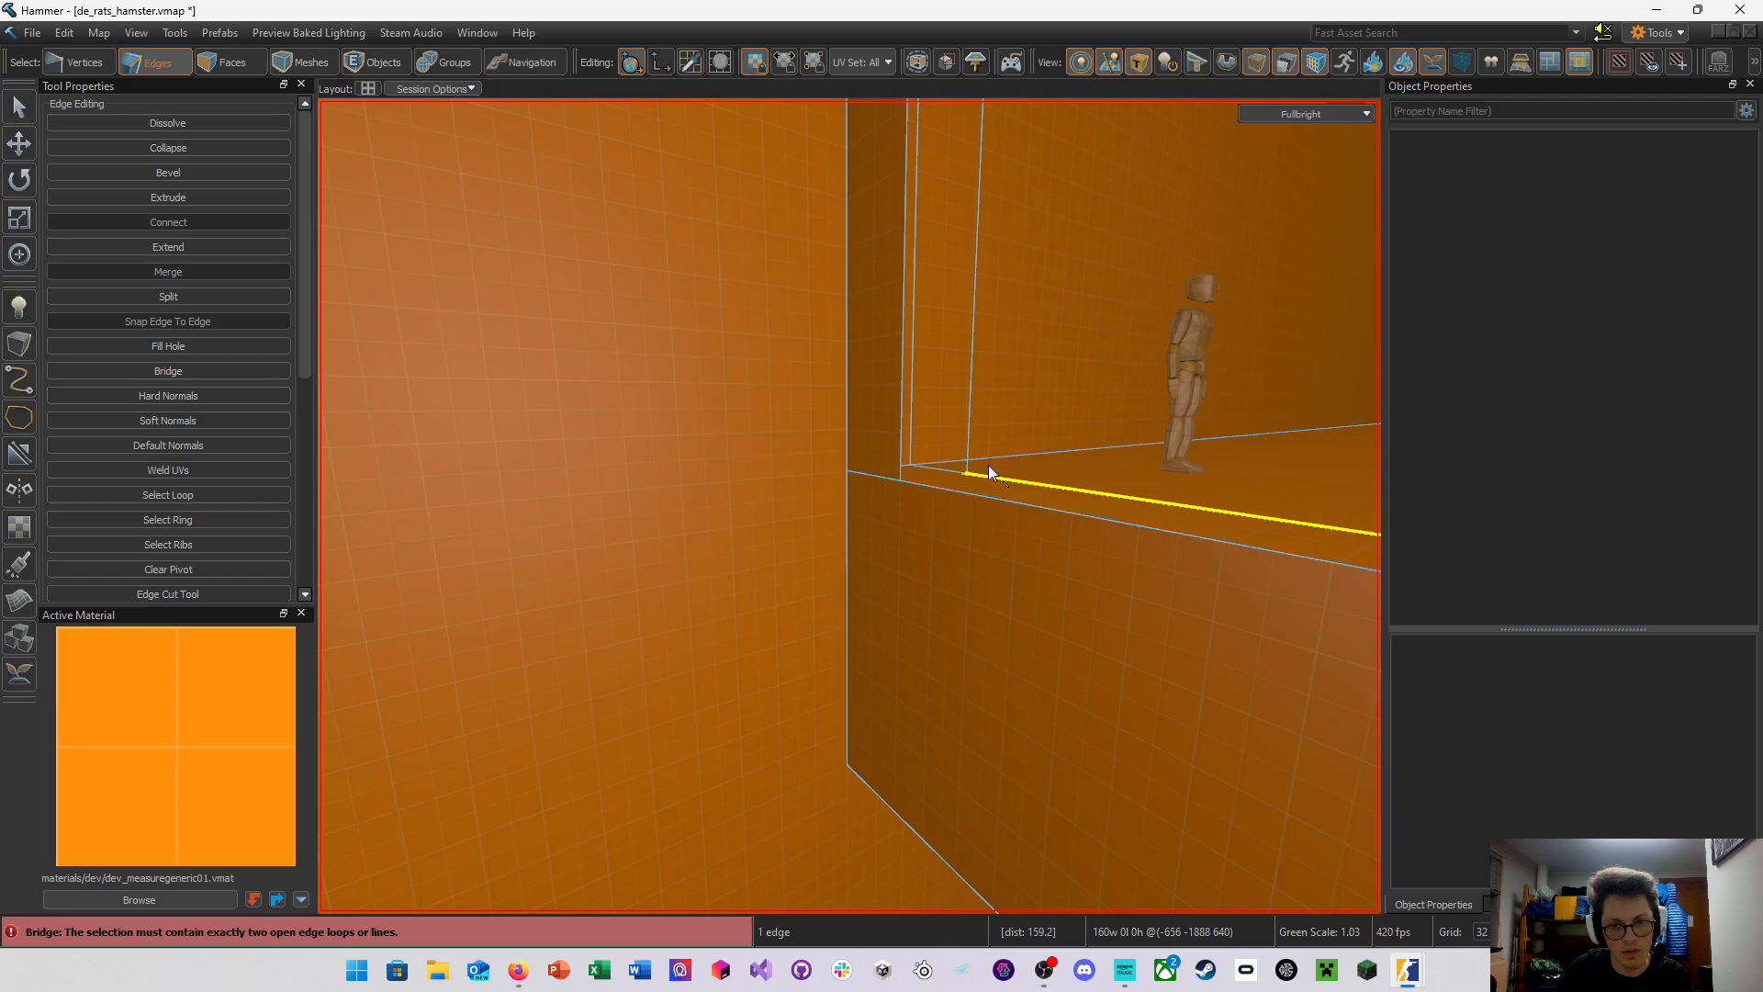
double_click(901, 437)
key(s)
mouse_move(944, 455)
right_down()
mouse_move(849, 506)
mouse_move(944, 456)
right_up()
shift+double_click(813, 477)
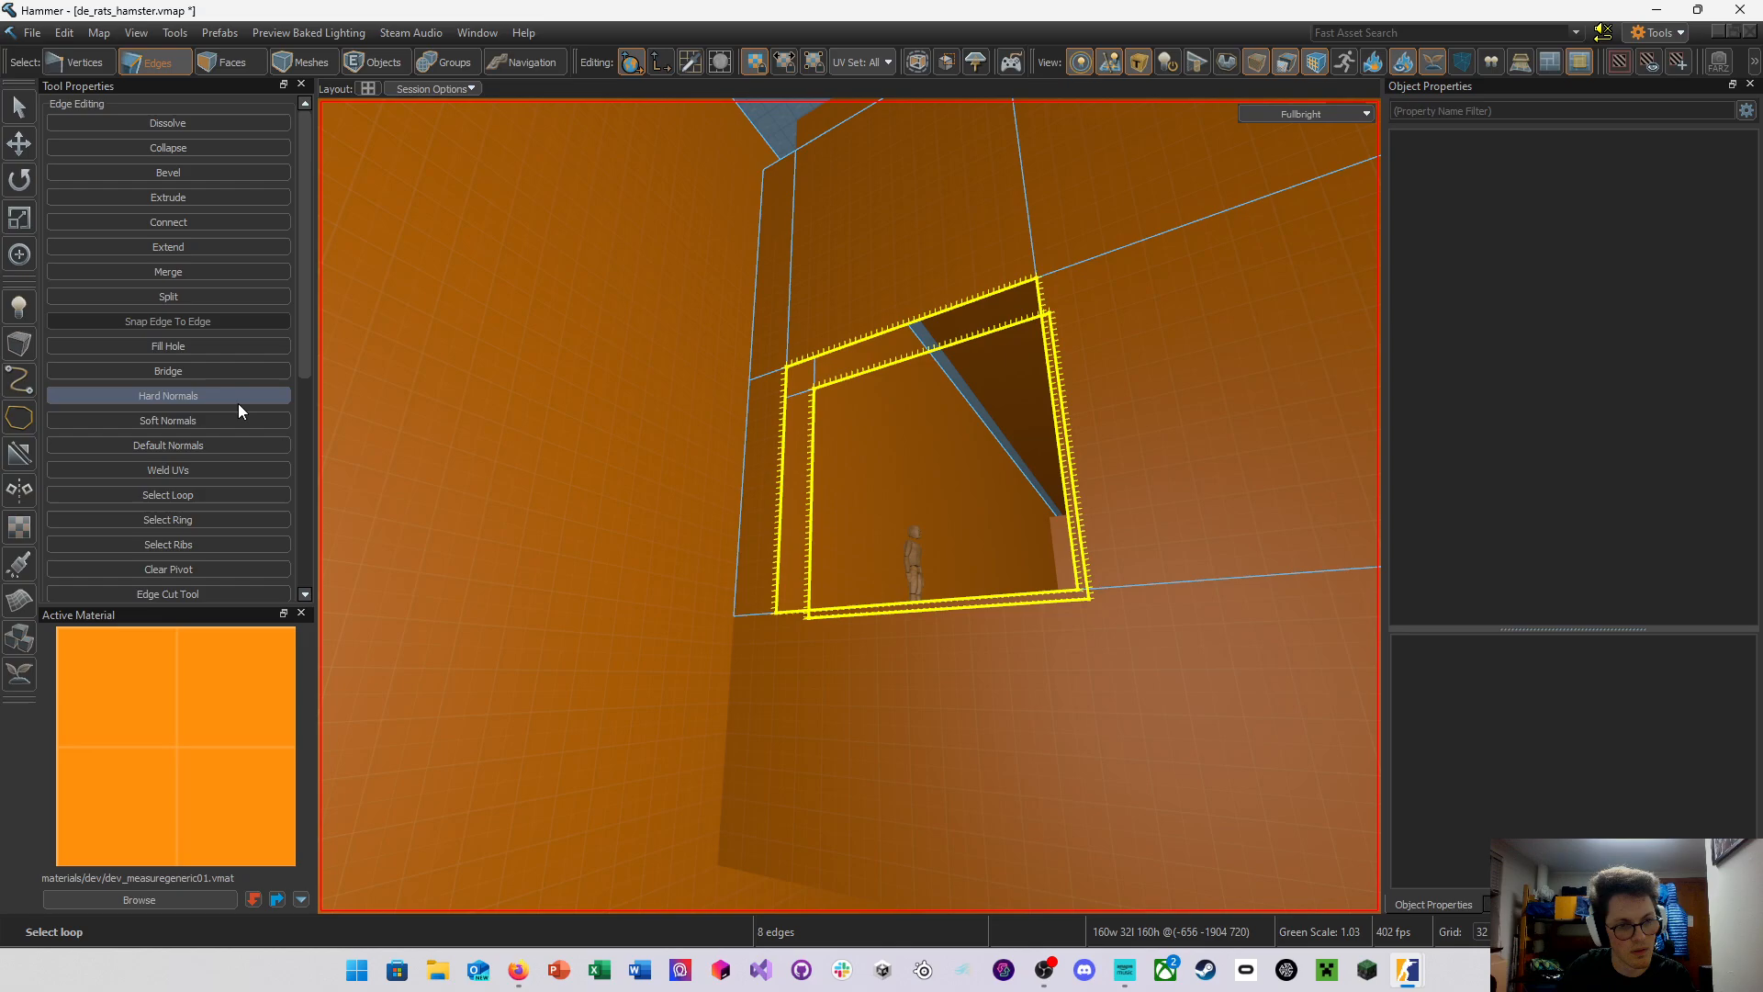
click(196, 349)
right_drag(642, 440, 850, 506)
key(w)
key(a)
key(ctrl+z)
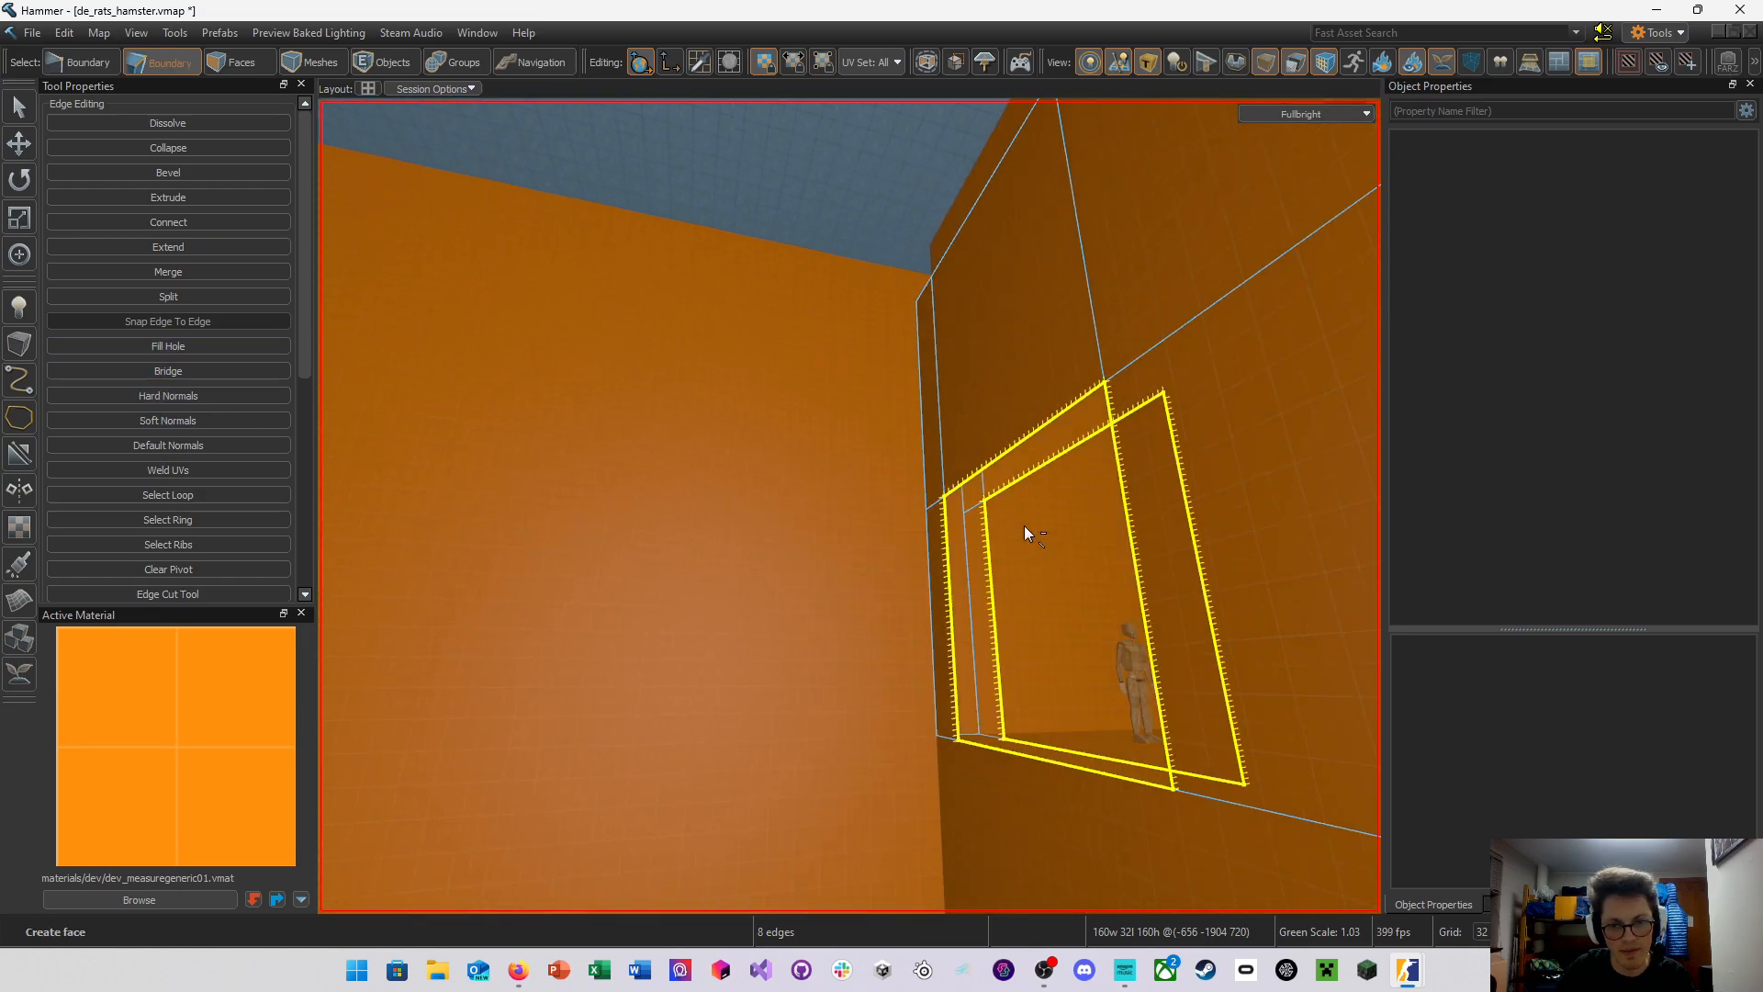
Bridge the opening's inner and outer vertical edges on the side next to the room wall
click(983, 565)
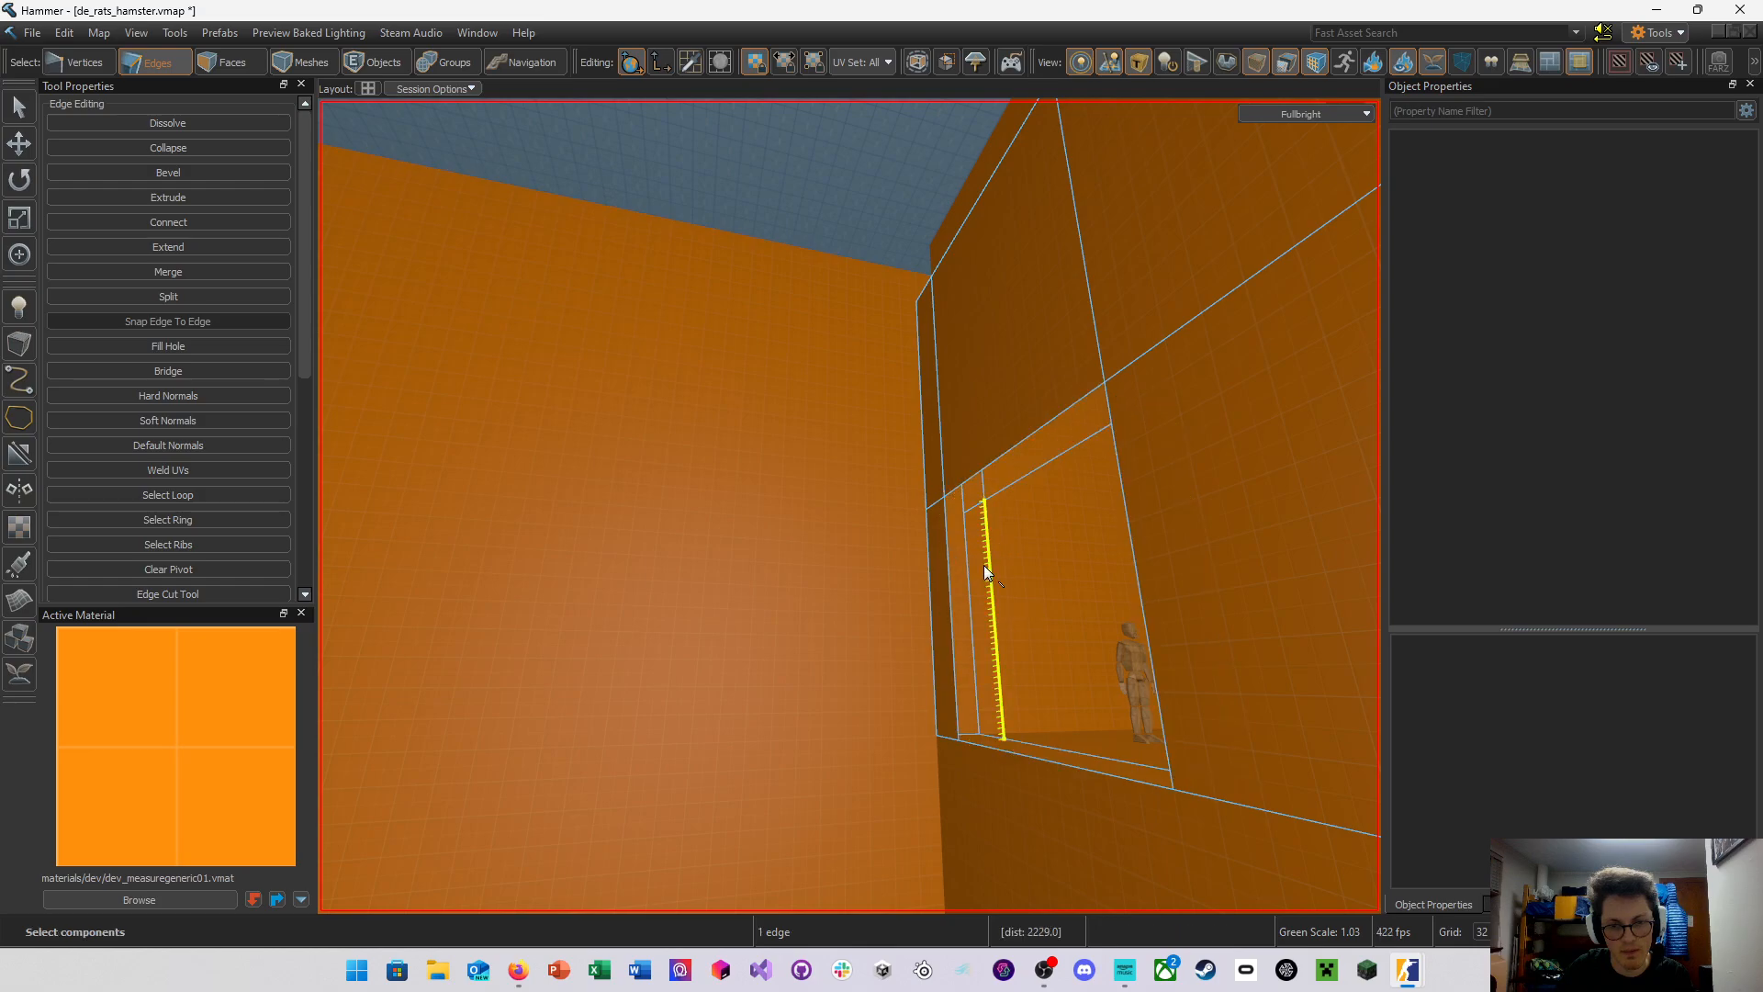
ctrl+click(950, 565)
right_drag(950, 565, 849, 506)
key(a)
key(alt+b)
click(981, 526)
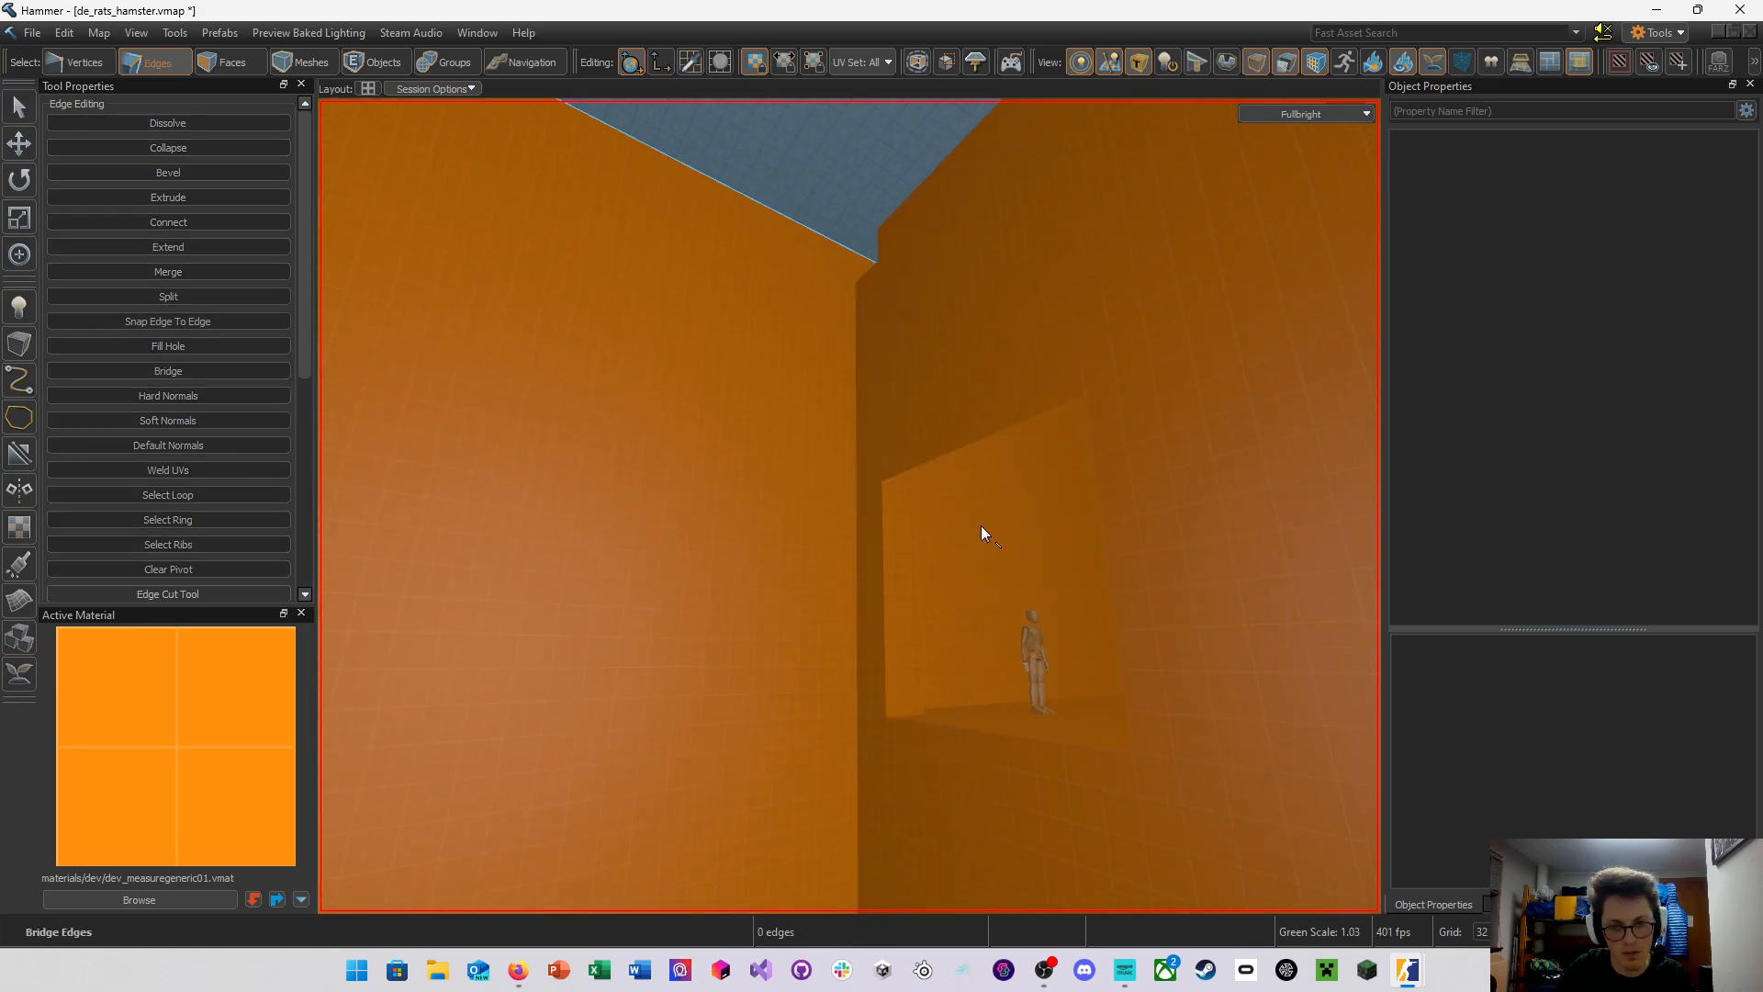
Try to bridge the same pair of vertical edges beside the room wall again
click(889, 532)
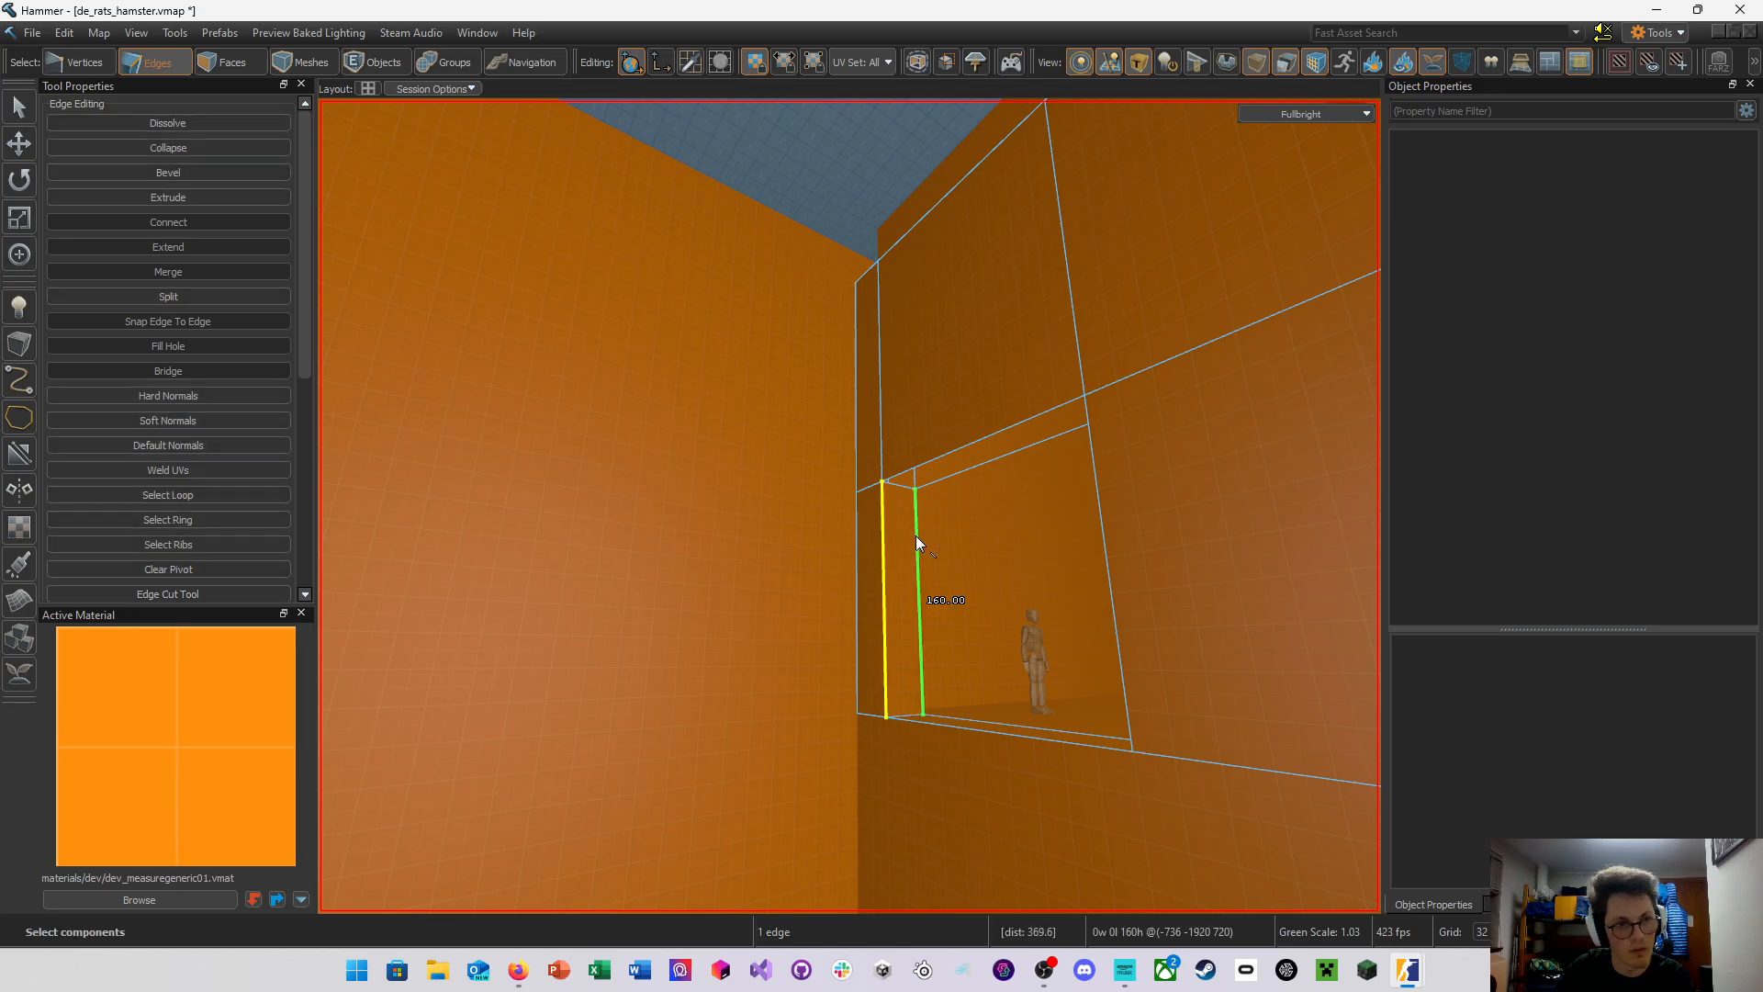
ctrl+click(917, 536)
mouse_move(973, 537)
right_down()
mouse_move(849, 506)
mouse_move(972, 537)
right_up()
key(w)
key(alt+b)
click(973, 537)
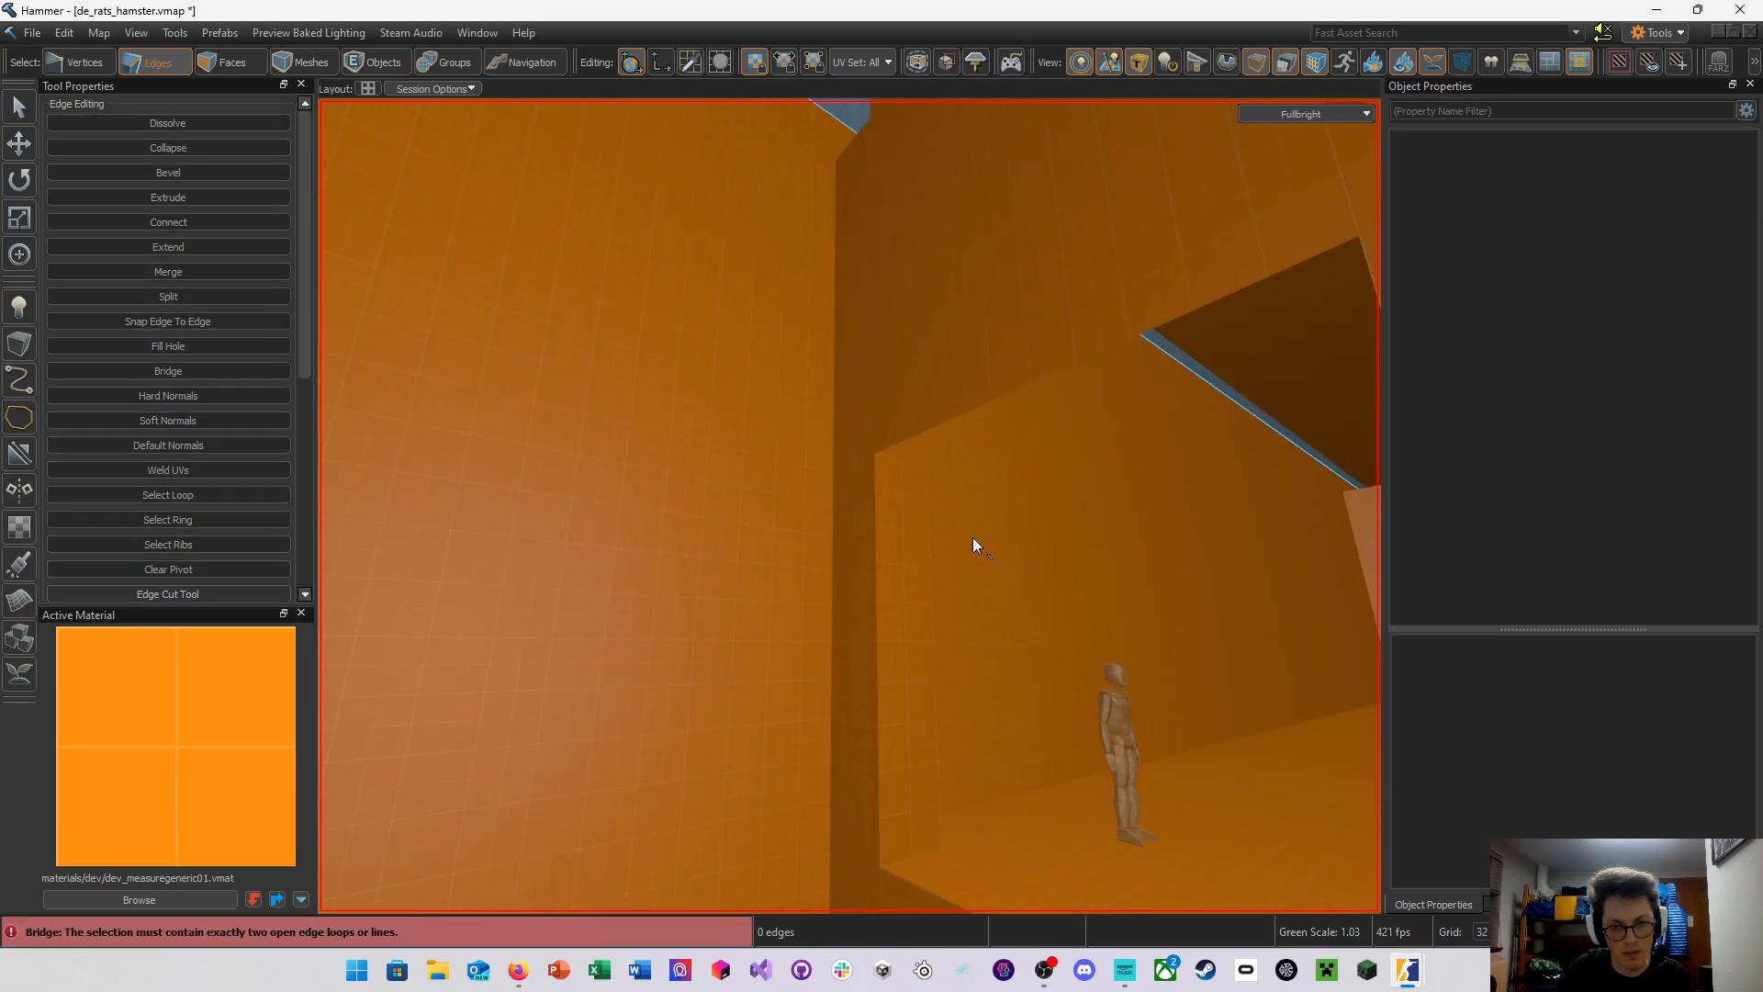
Bridge the opening's inner and outer edges along its top and along the side away from the room wall
click(958, 450)
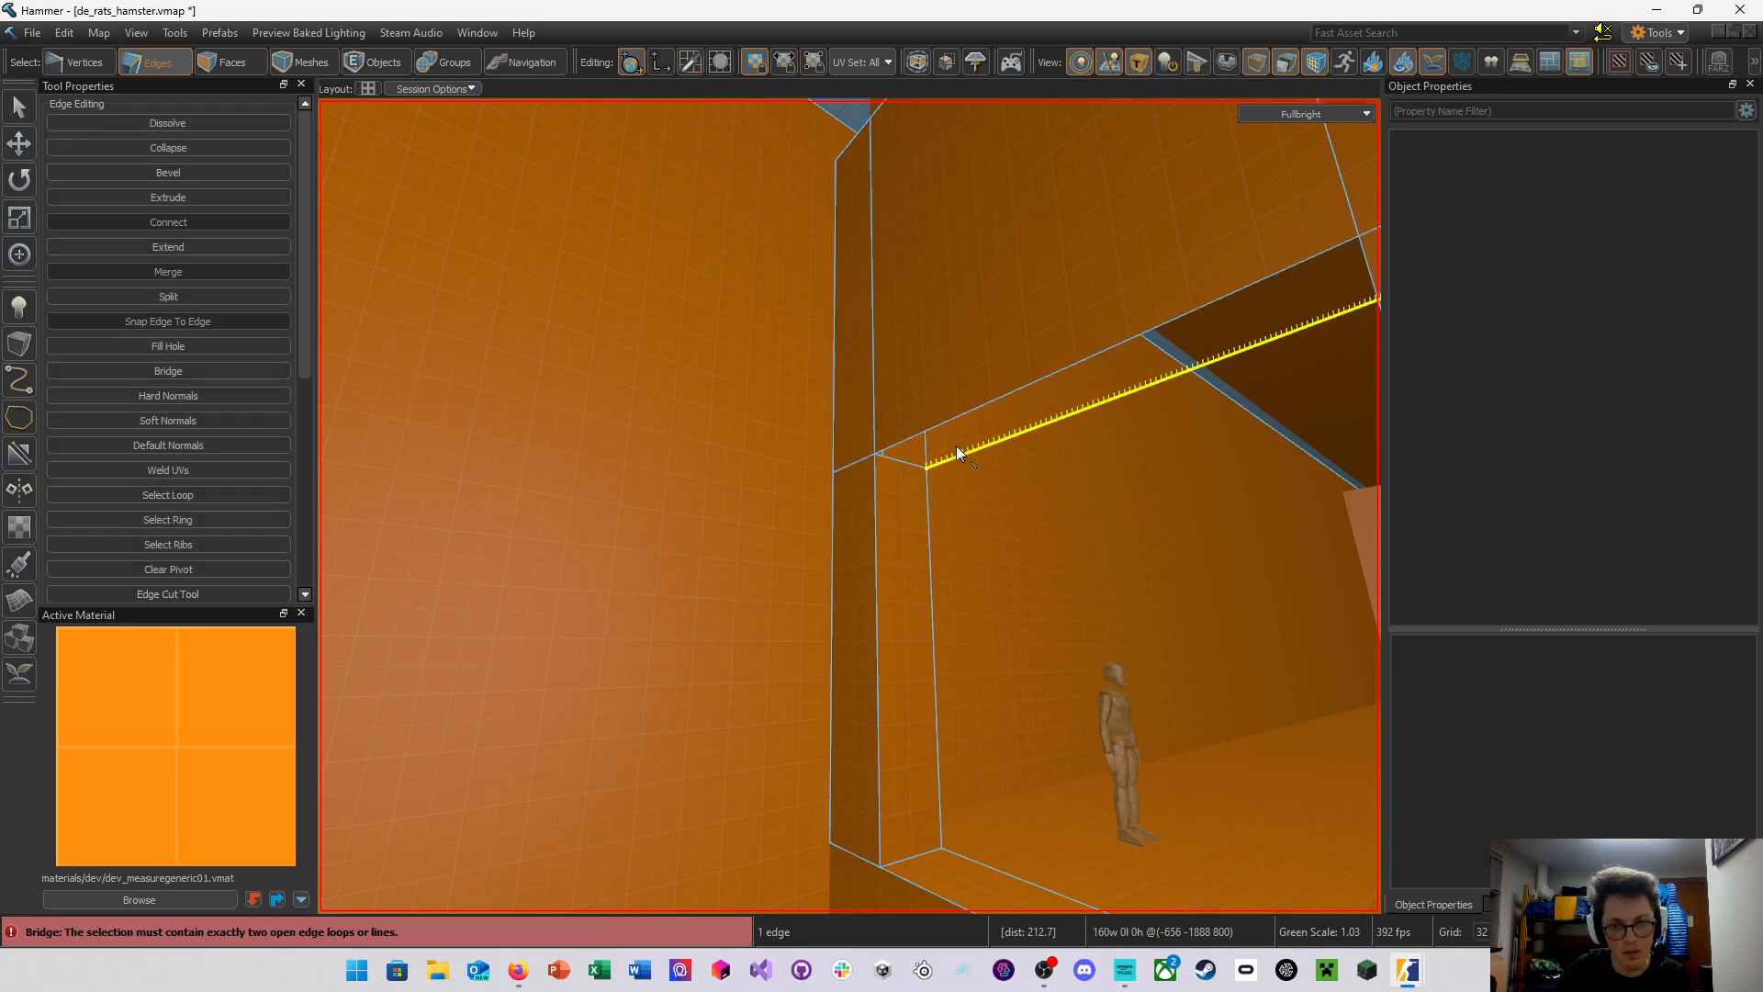
ctrl+click(940, 426)
key(alt+b)
key(s)
right_drag(939, 426, 850, 507)
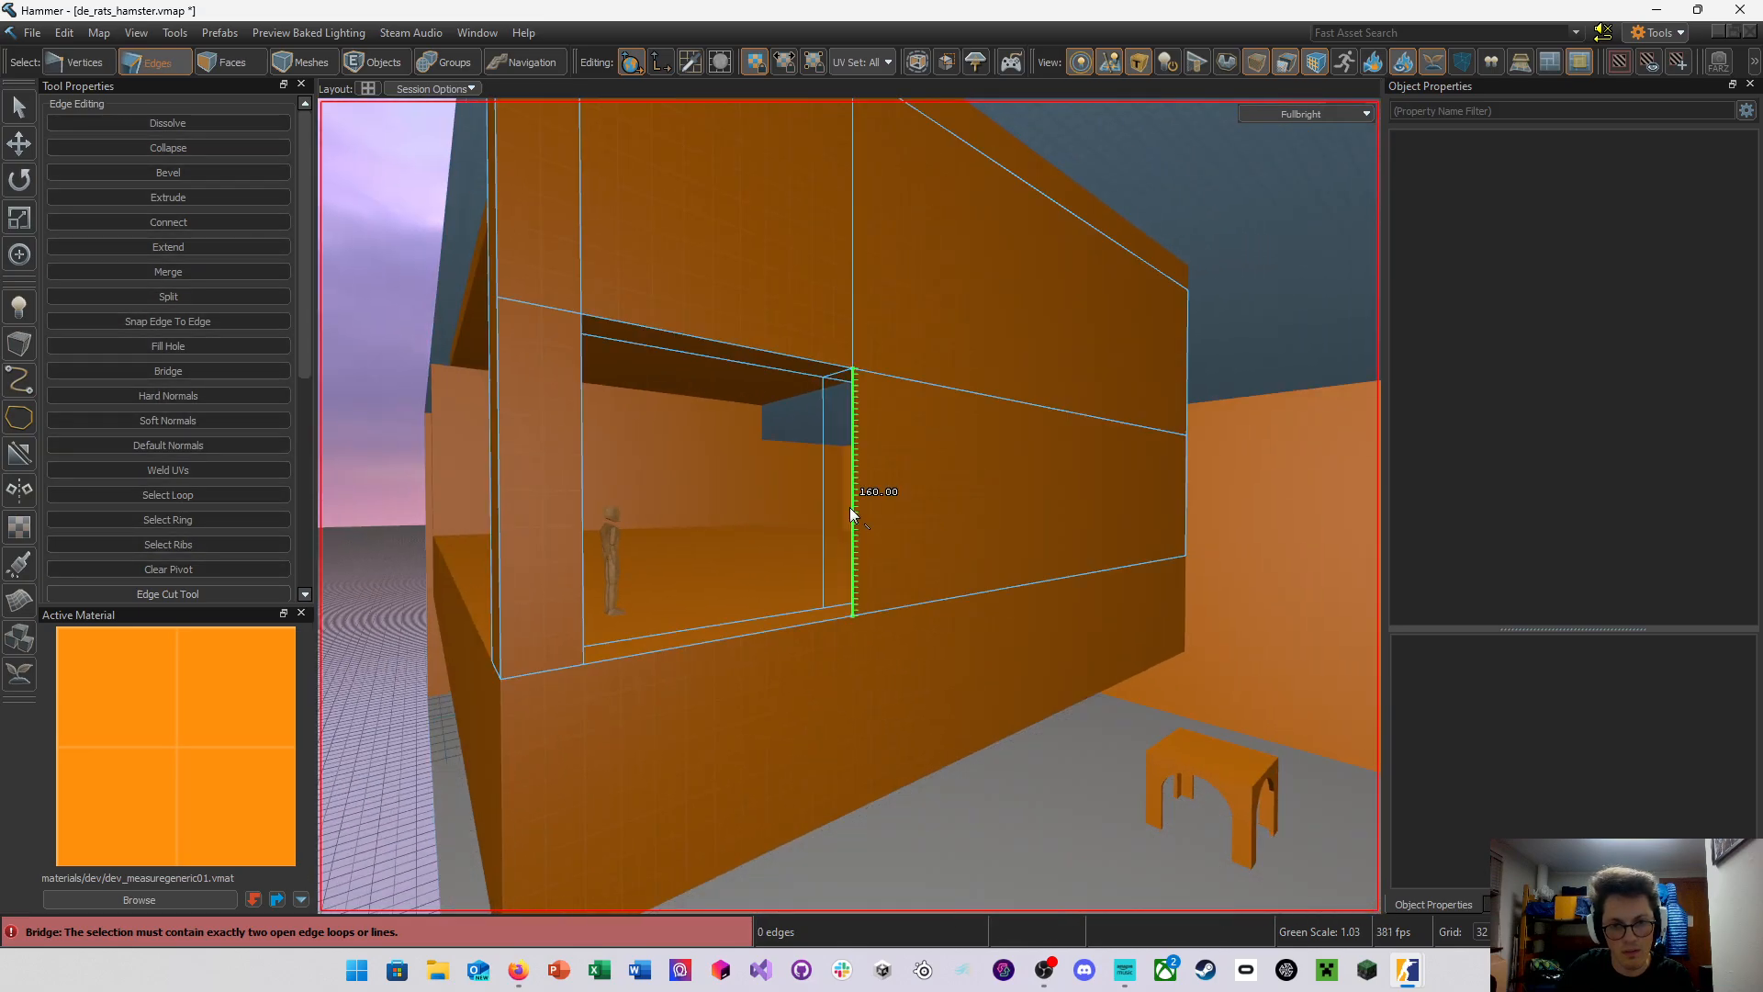
click(851, 514)
ctrl+click(833, 512)
key(alt+b)
Bridge the inner and outer bottom edges of the near end wall's opening
key(w)
right_drag(977, 524, 842, 514)
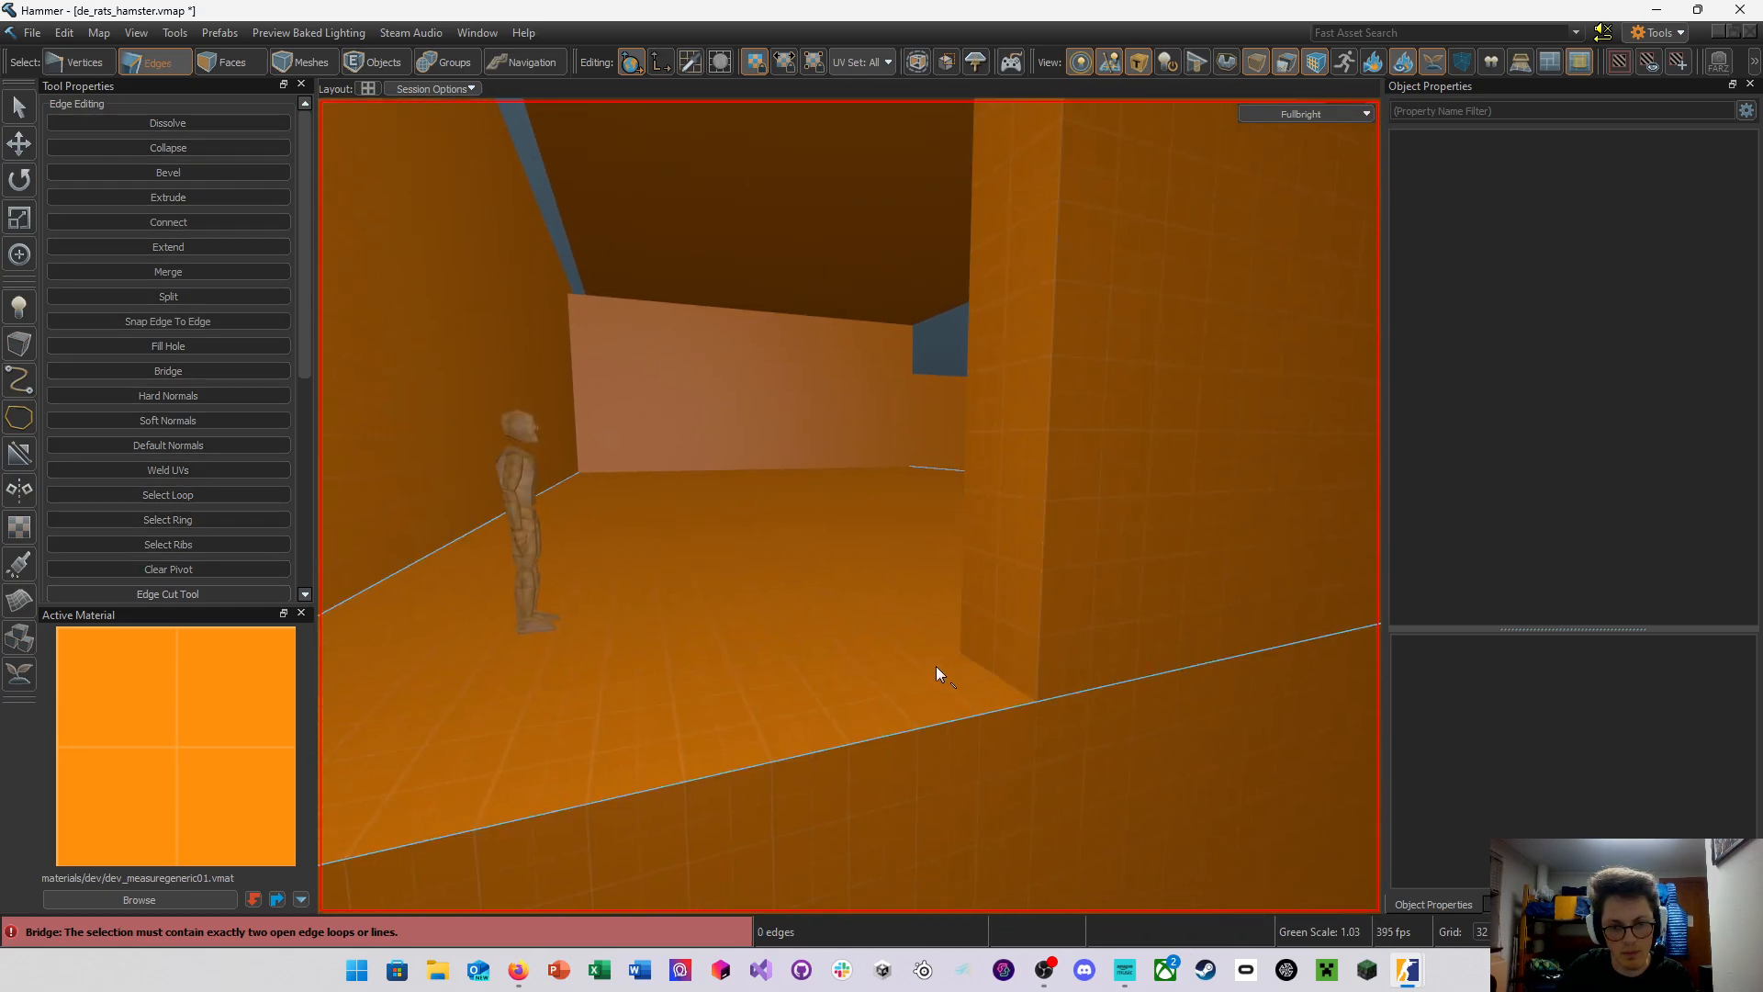
double_click(1032, 679)
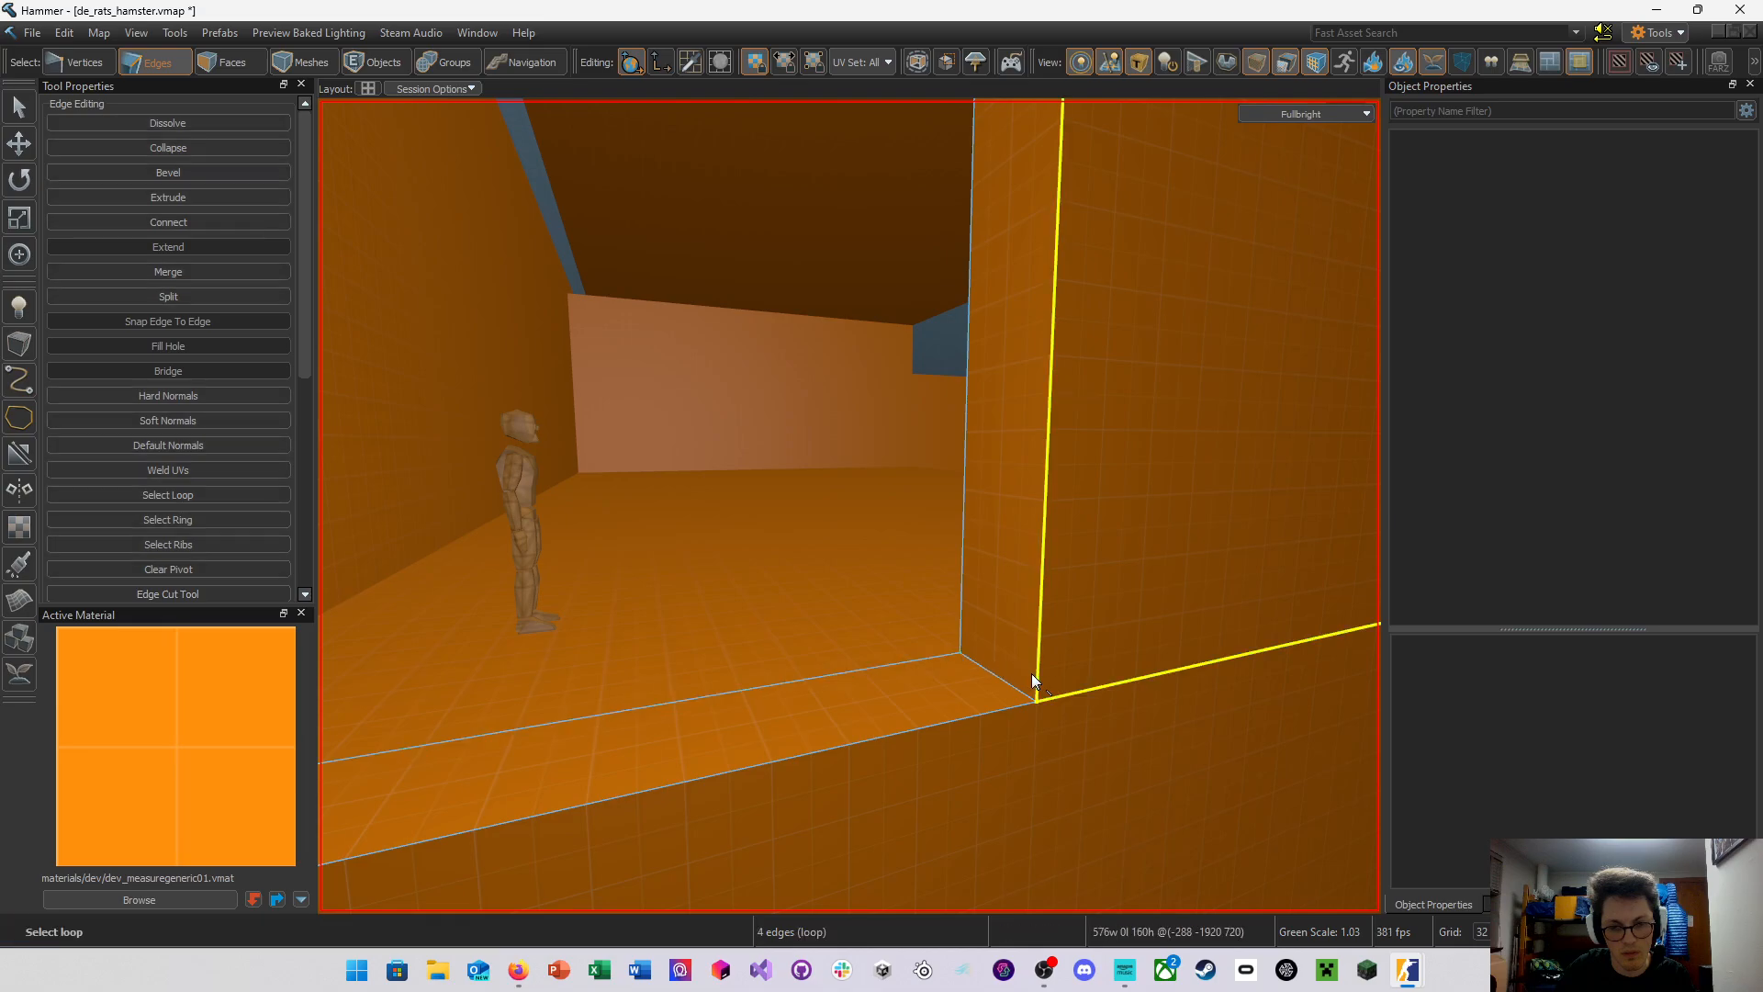
double_click(966, 542)
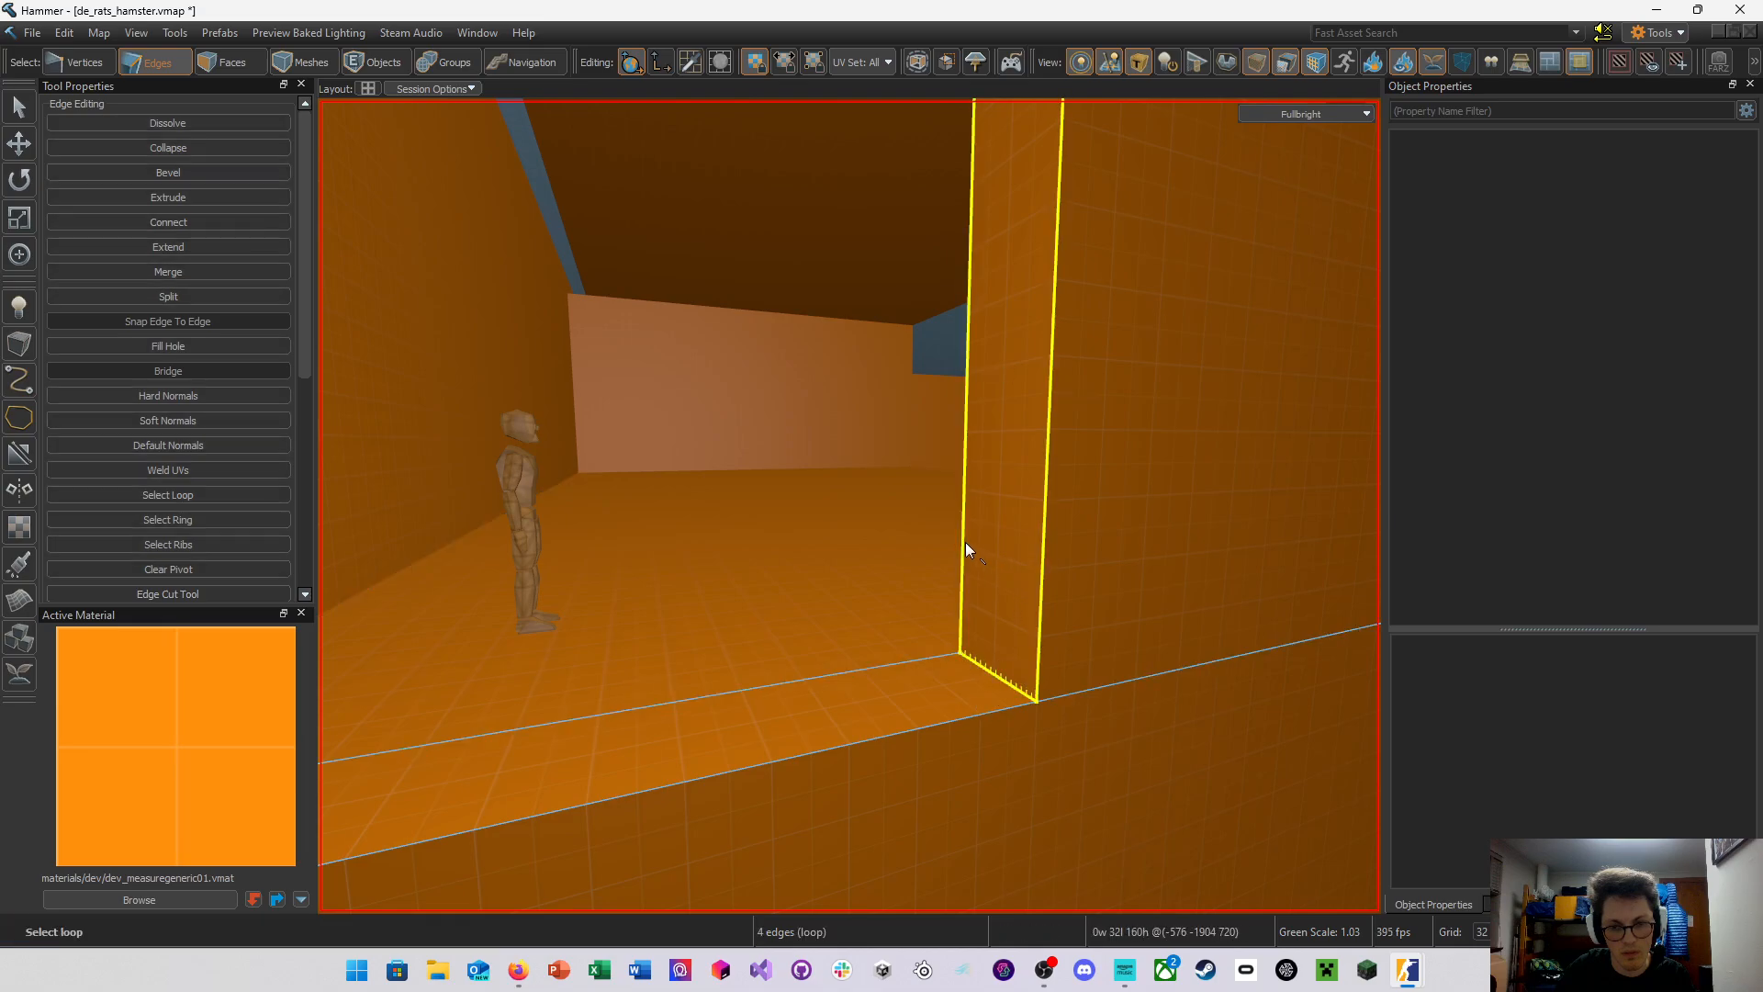
click(1016, 702)
ctrl+click(884, 663)
right_drag(884, 663, 850, 506)
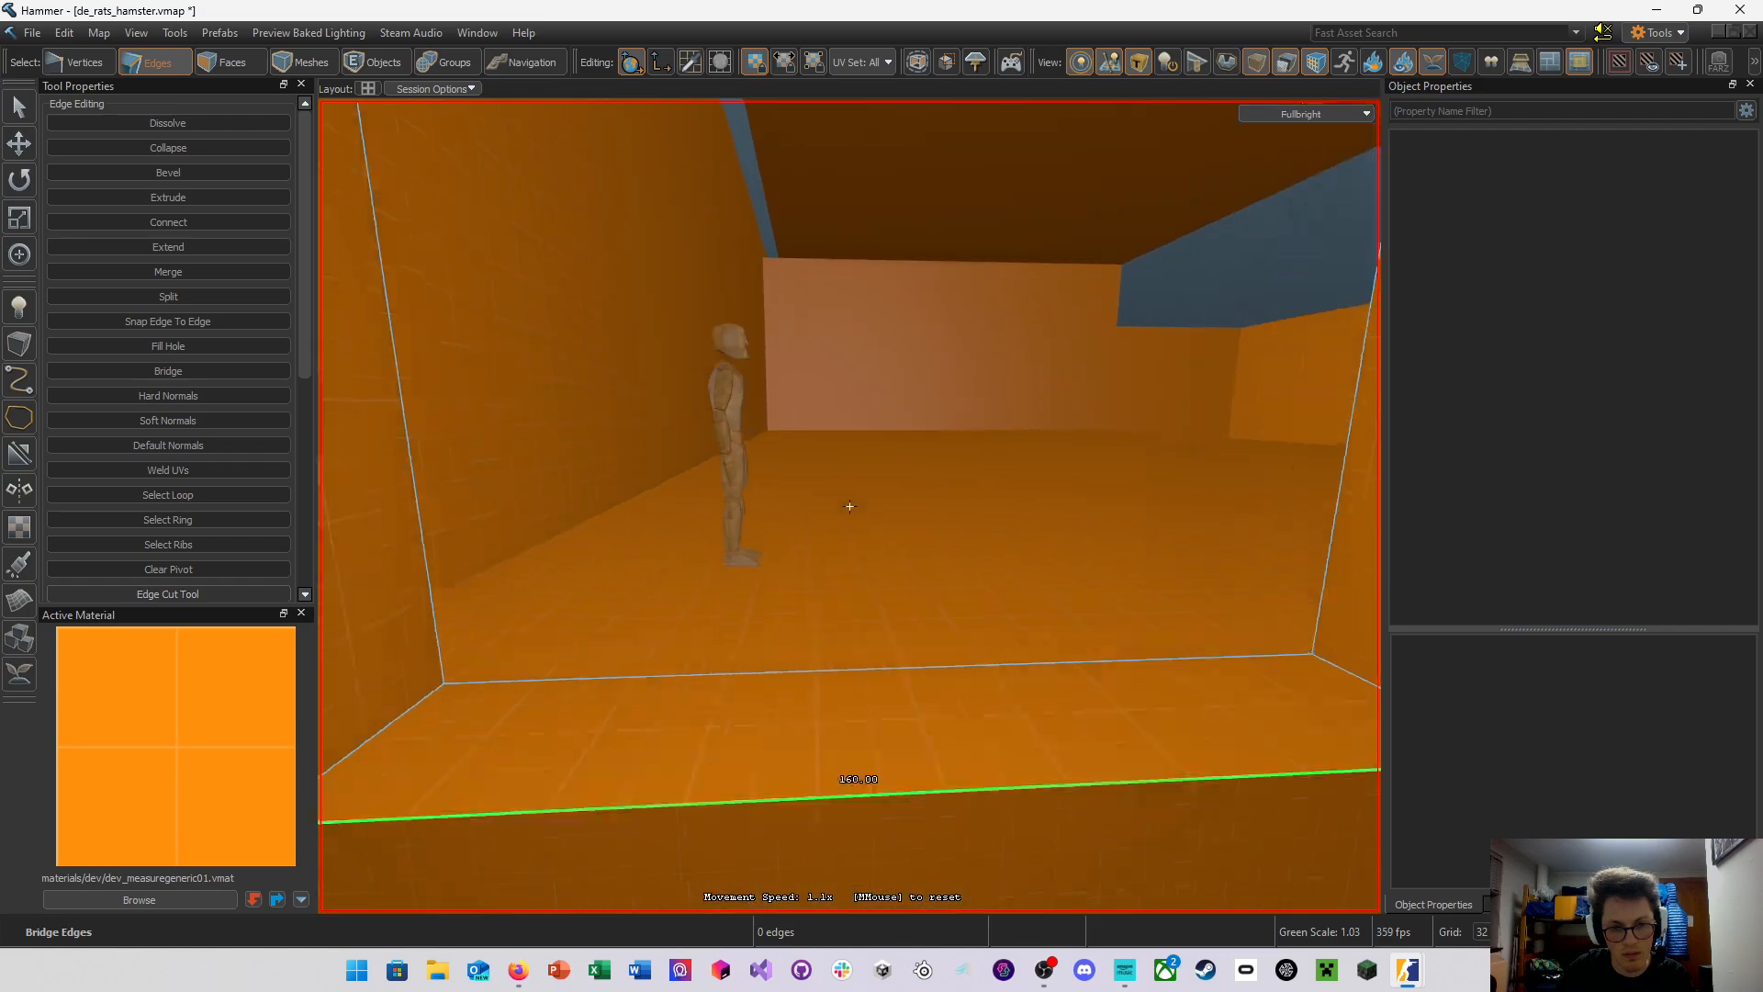
Delete the matching 160 by 160 unit inner and outer faces of the opposite end wall in face mode
key(w)
right_drag(850, 506, 846, 504)
click(236, 64)
click(902, 359)
key(w)
click(703, 504)
shift+drag(609, 515, 602, 515)
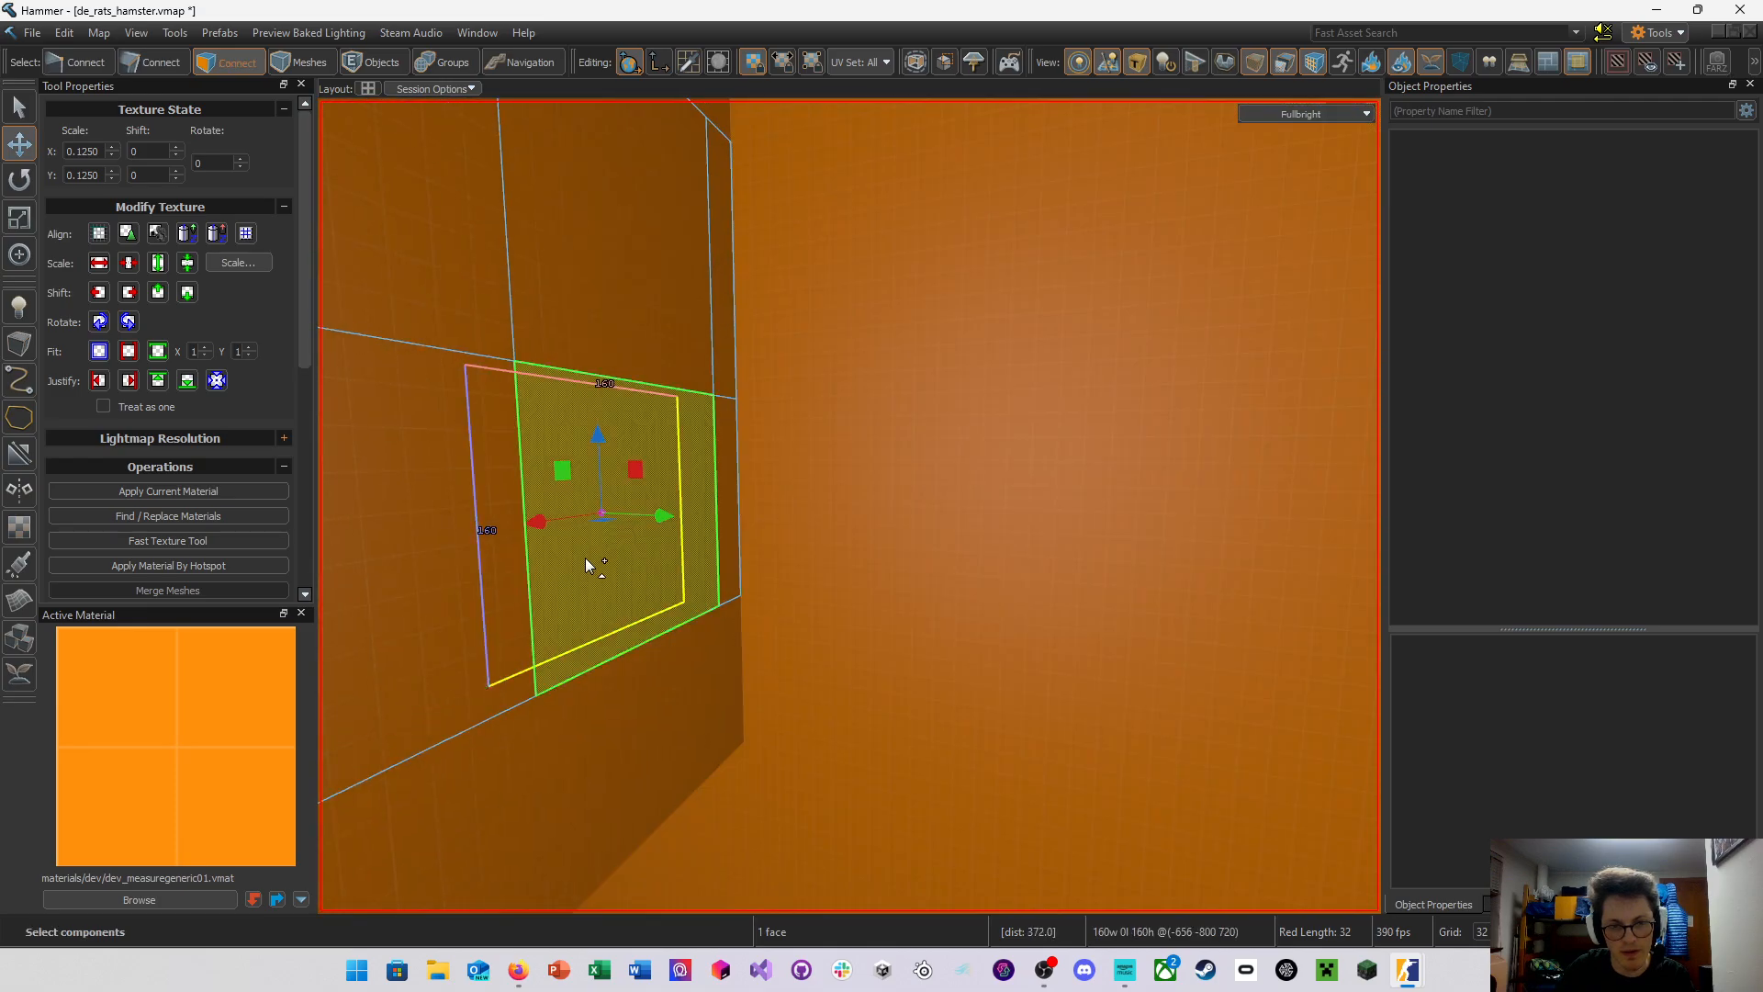
shift+click(586, 558)
mouse_move(988, 590)
right_down()
mouse_move(845, 508)
mouse_move(988, 589)
right_up()
key(Delete)
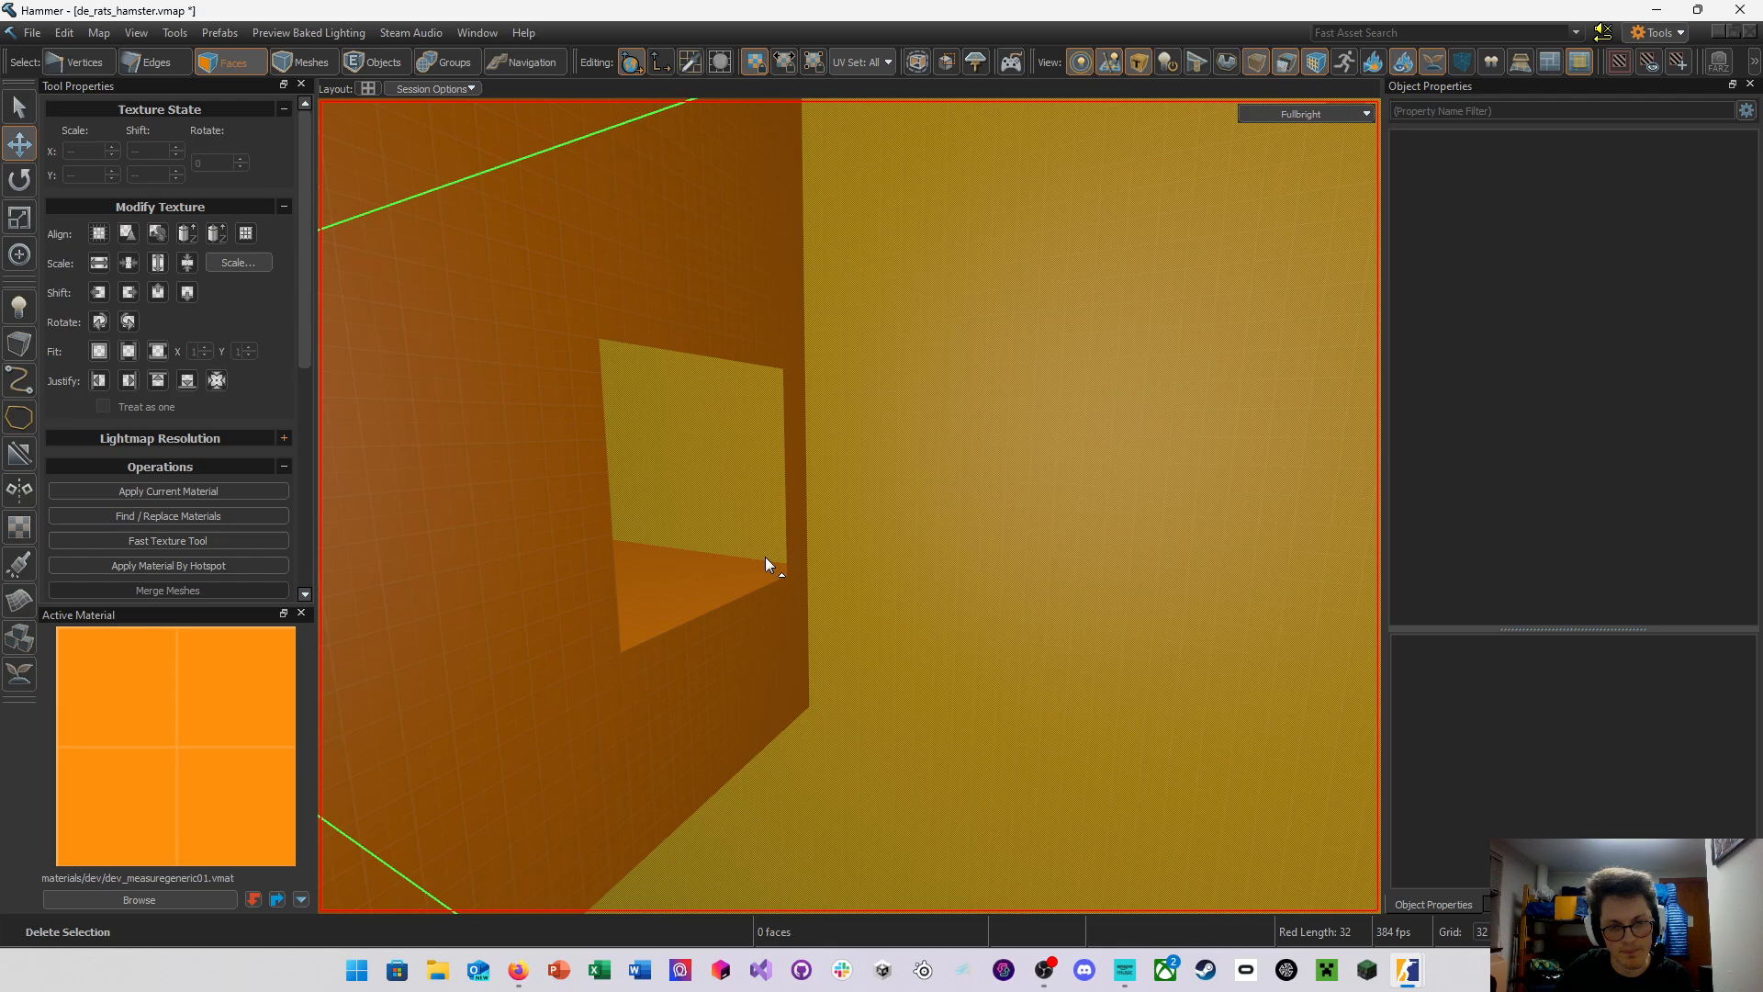
Bridge the opposite opening's inner and outer edges on the side next to the room wall and along its top
right_drag(764, 556, 846, 504)
key(w)
key(2)
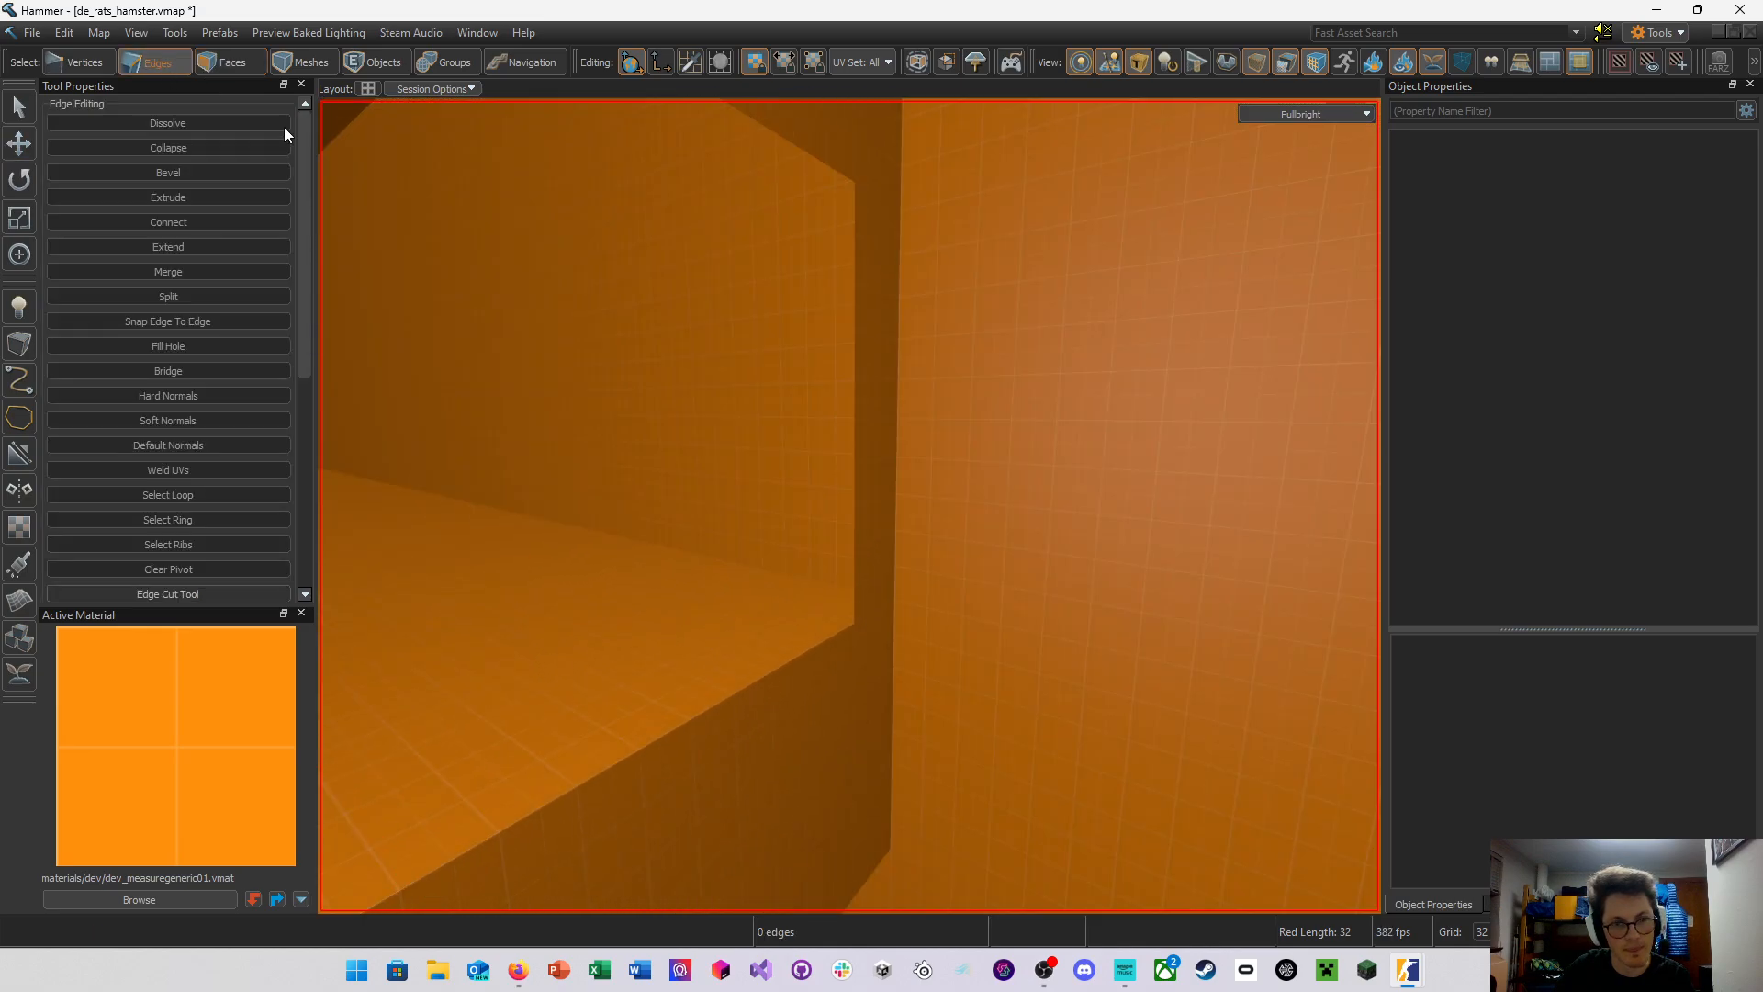
click(858, 432)
shift+click(796, 437)
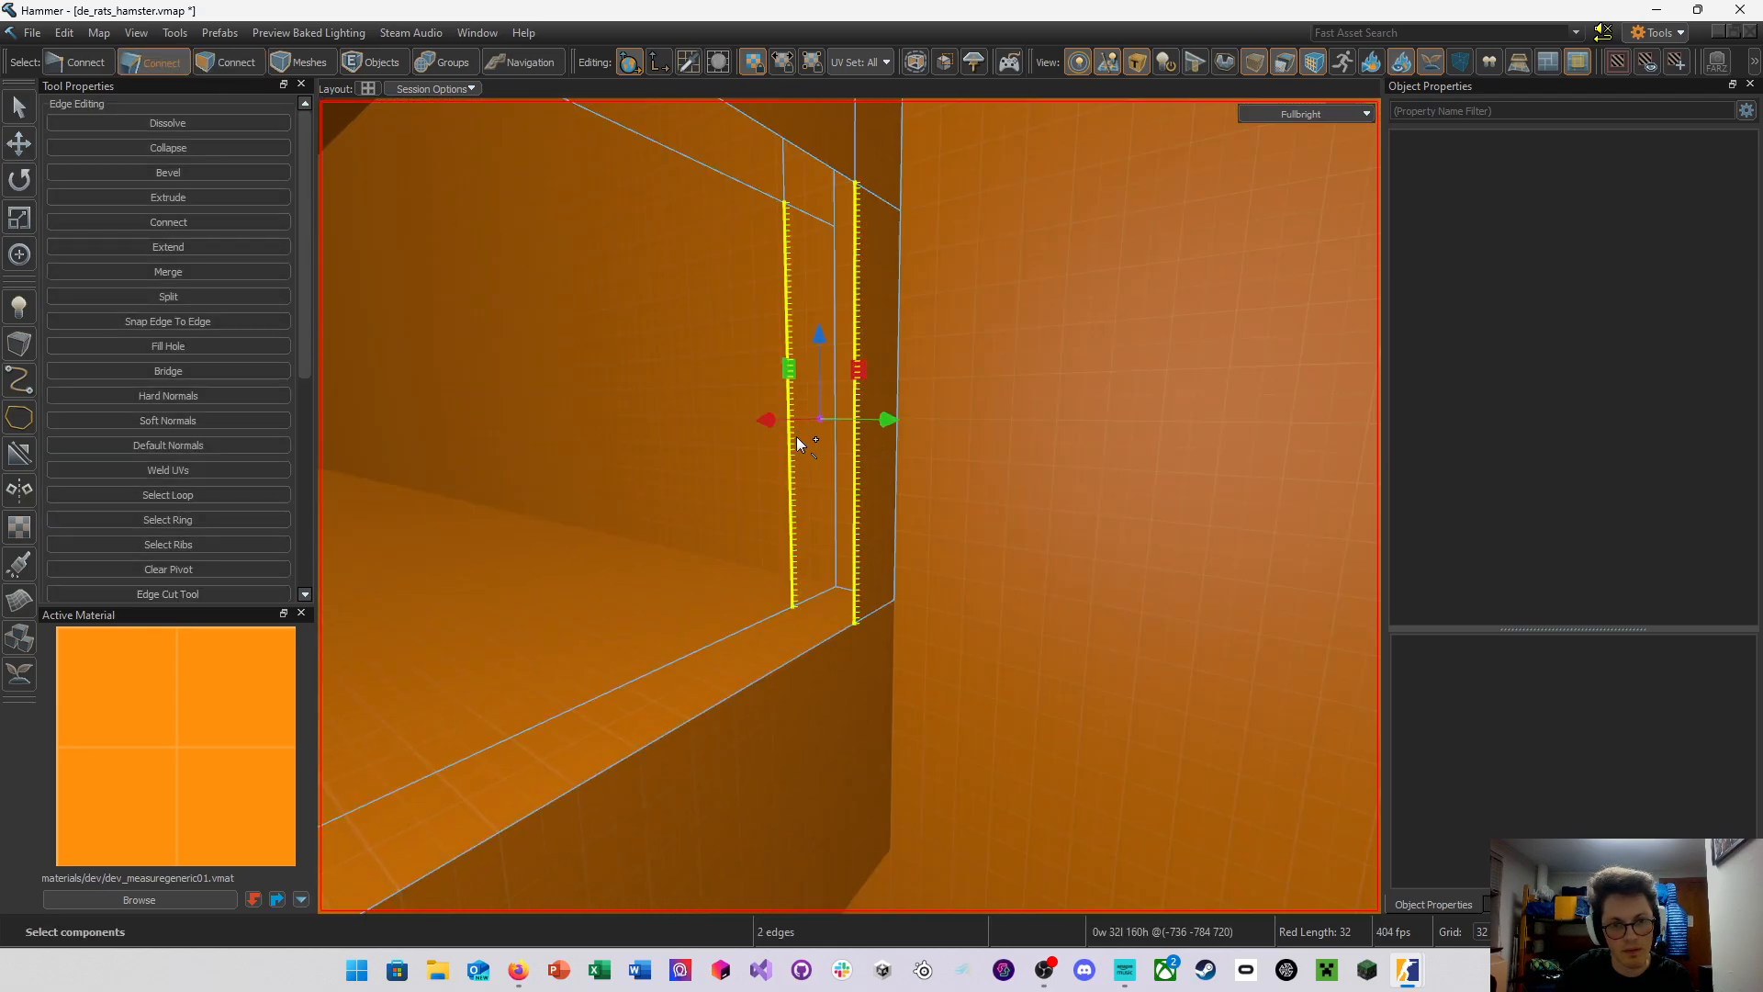
mouse_move(1139, 494)
right_down()
mouse_move(846, 504)
mouse_move(1138, 494)
right_up()
key(alt+b)
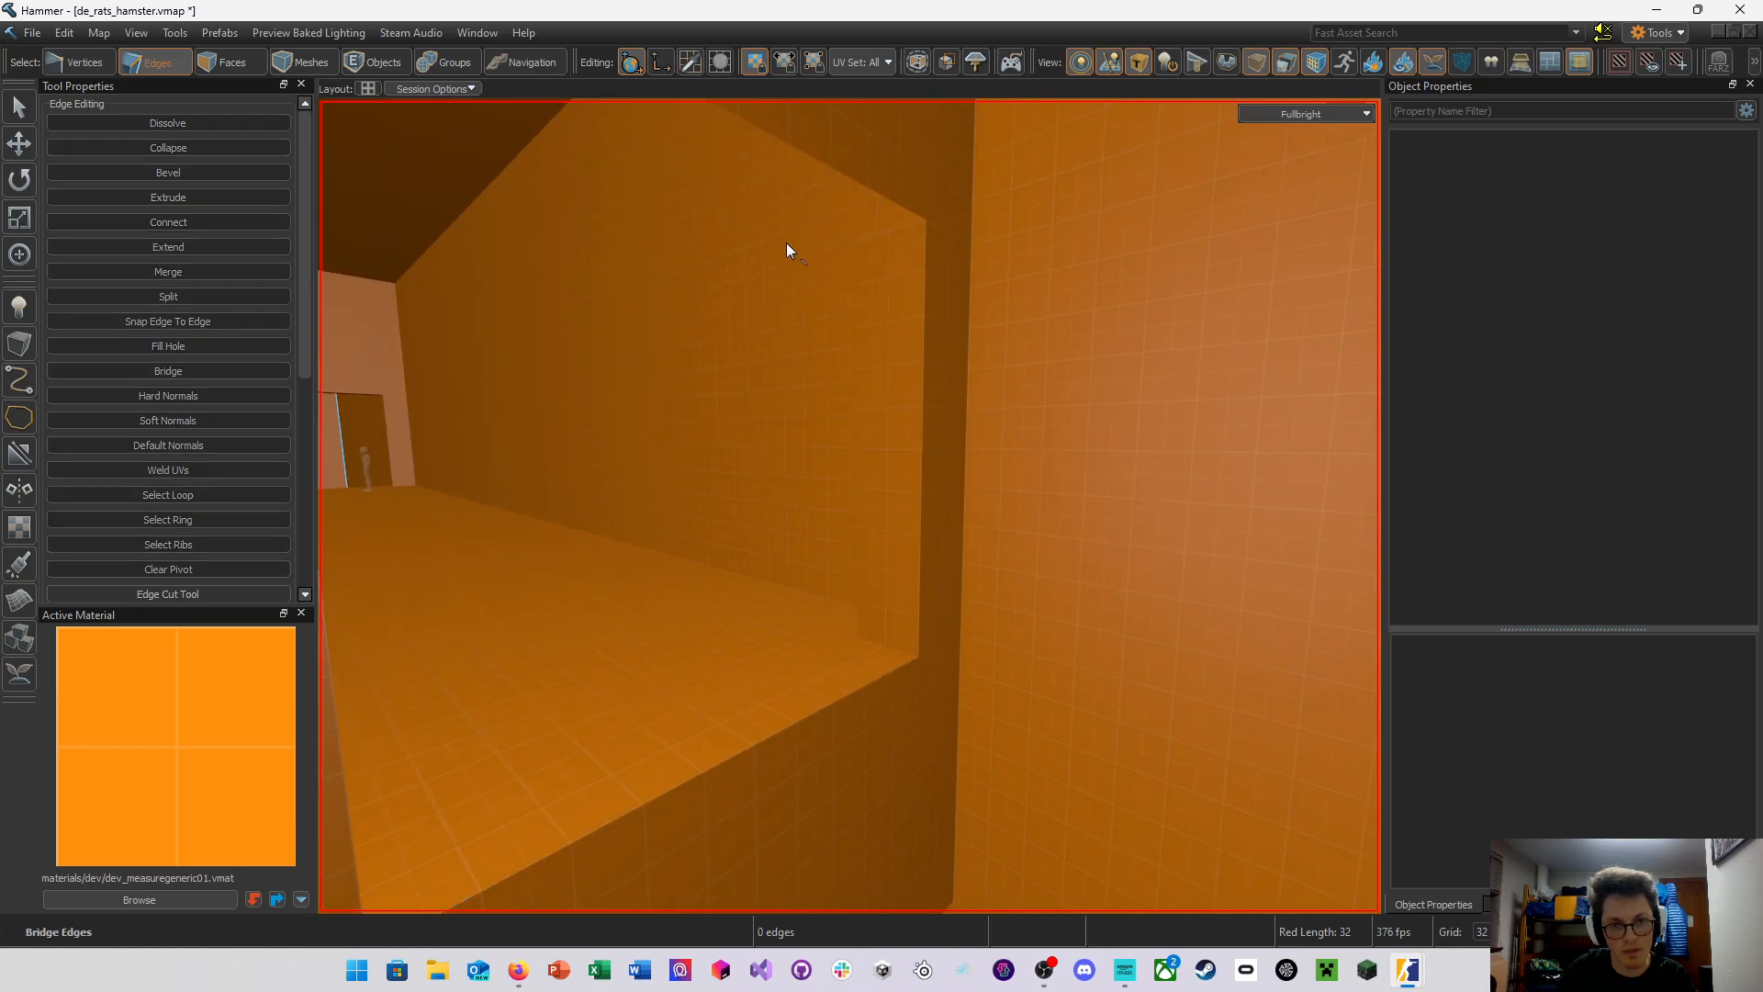
click(817, 226)
shift+click(869, 189)
key(alt+b)
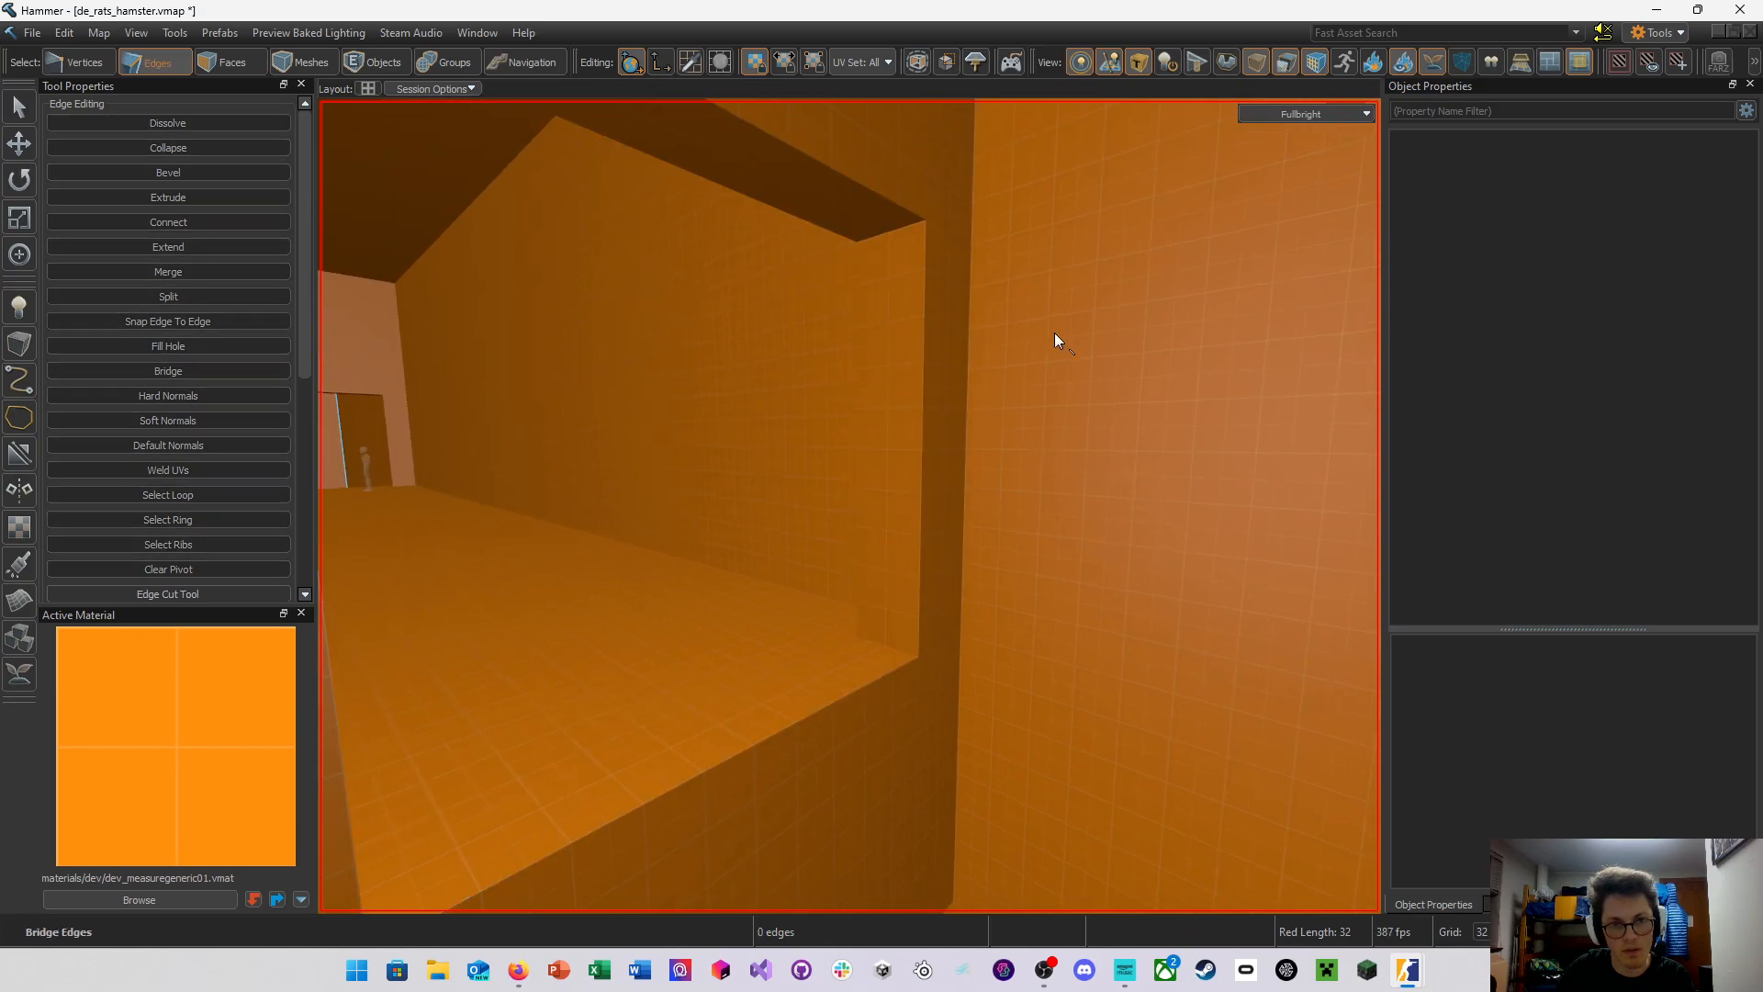
Bridge the opposite opening's remaining inner and outer edges on its other side and along its bottom
right_drag(1055, 332, 808, 361)
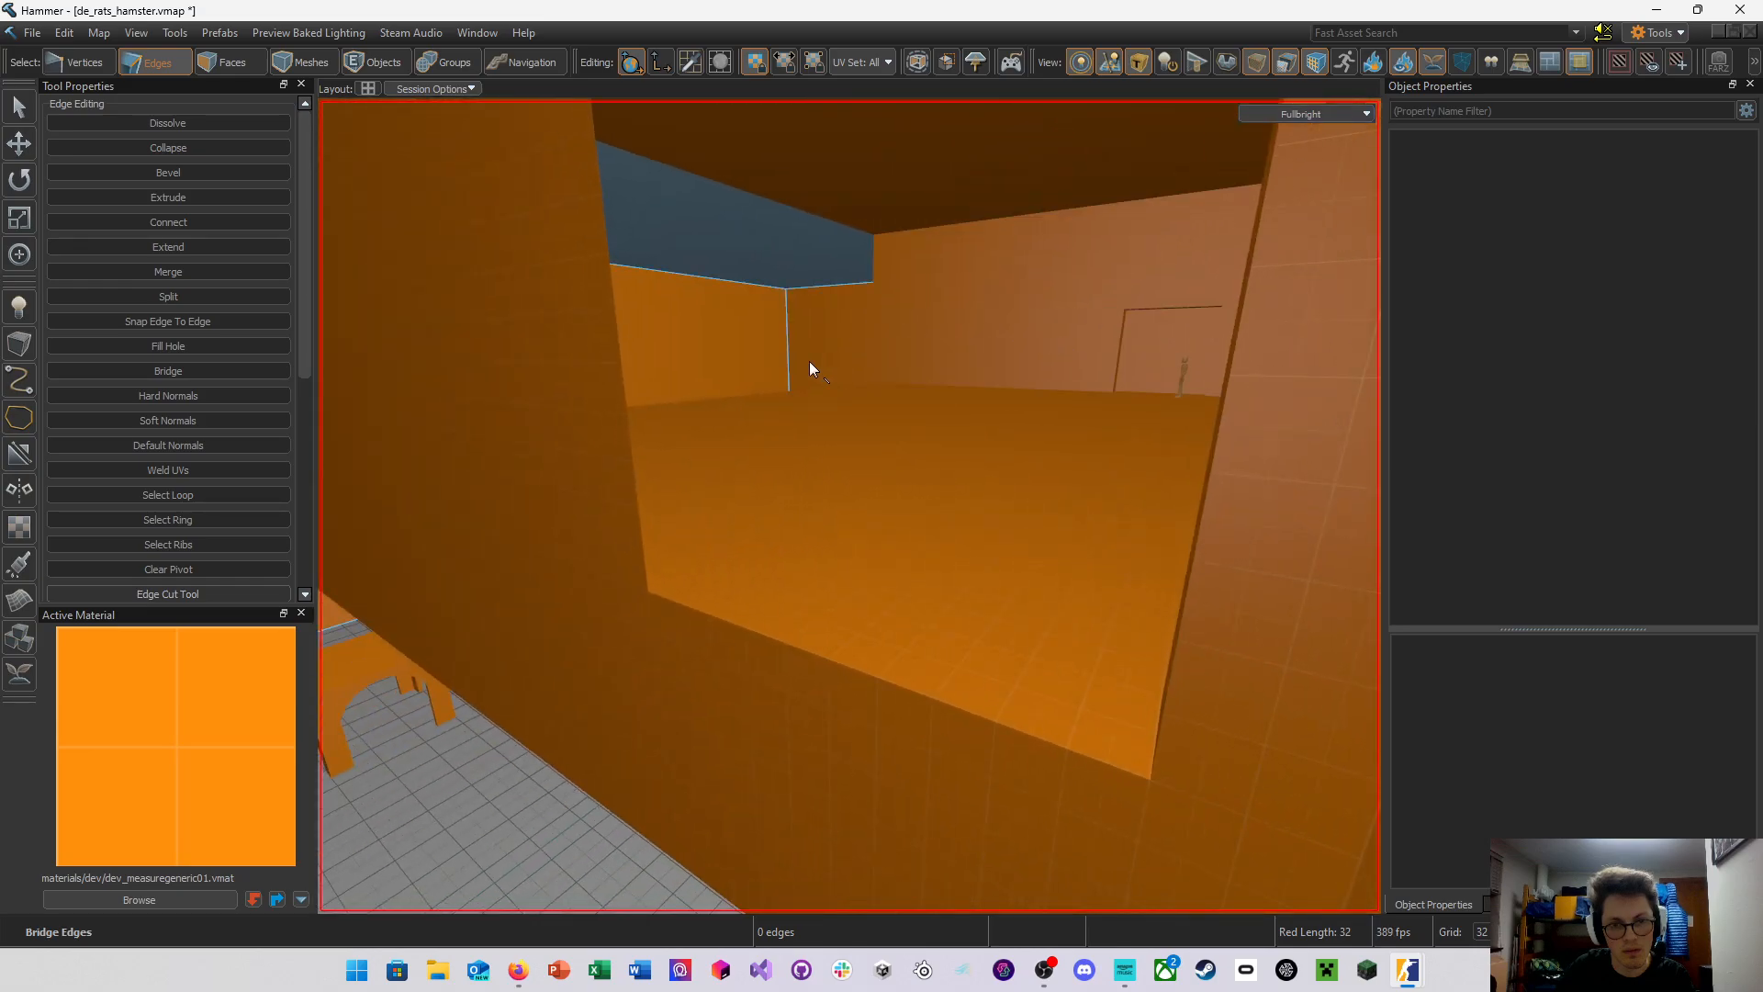
click(636, 474)
shift+click(705, 476)
key(alt+b)
right_drag(711, 476, 850, 504)
click(898, 433)
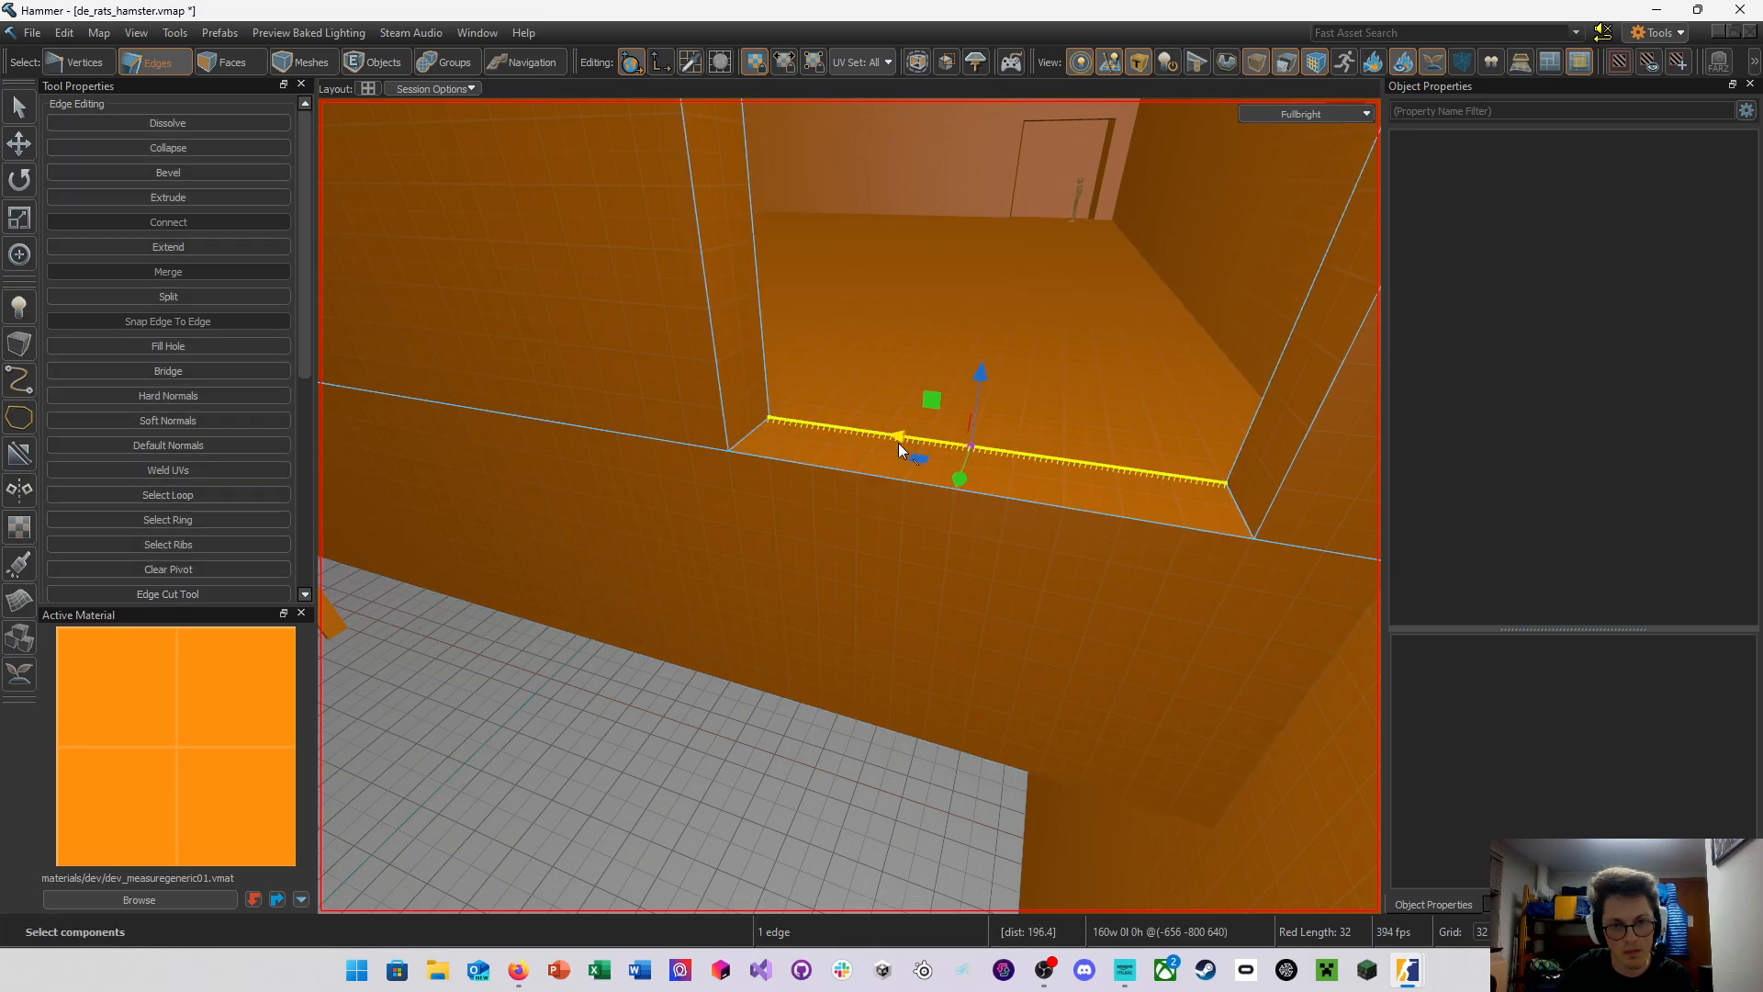
shift+click(896, 472)
key(alt+b)
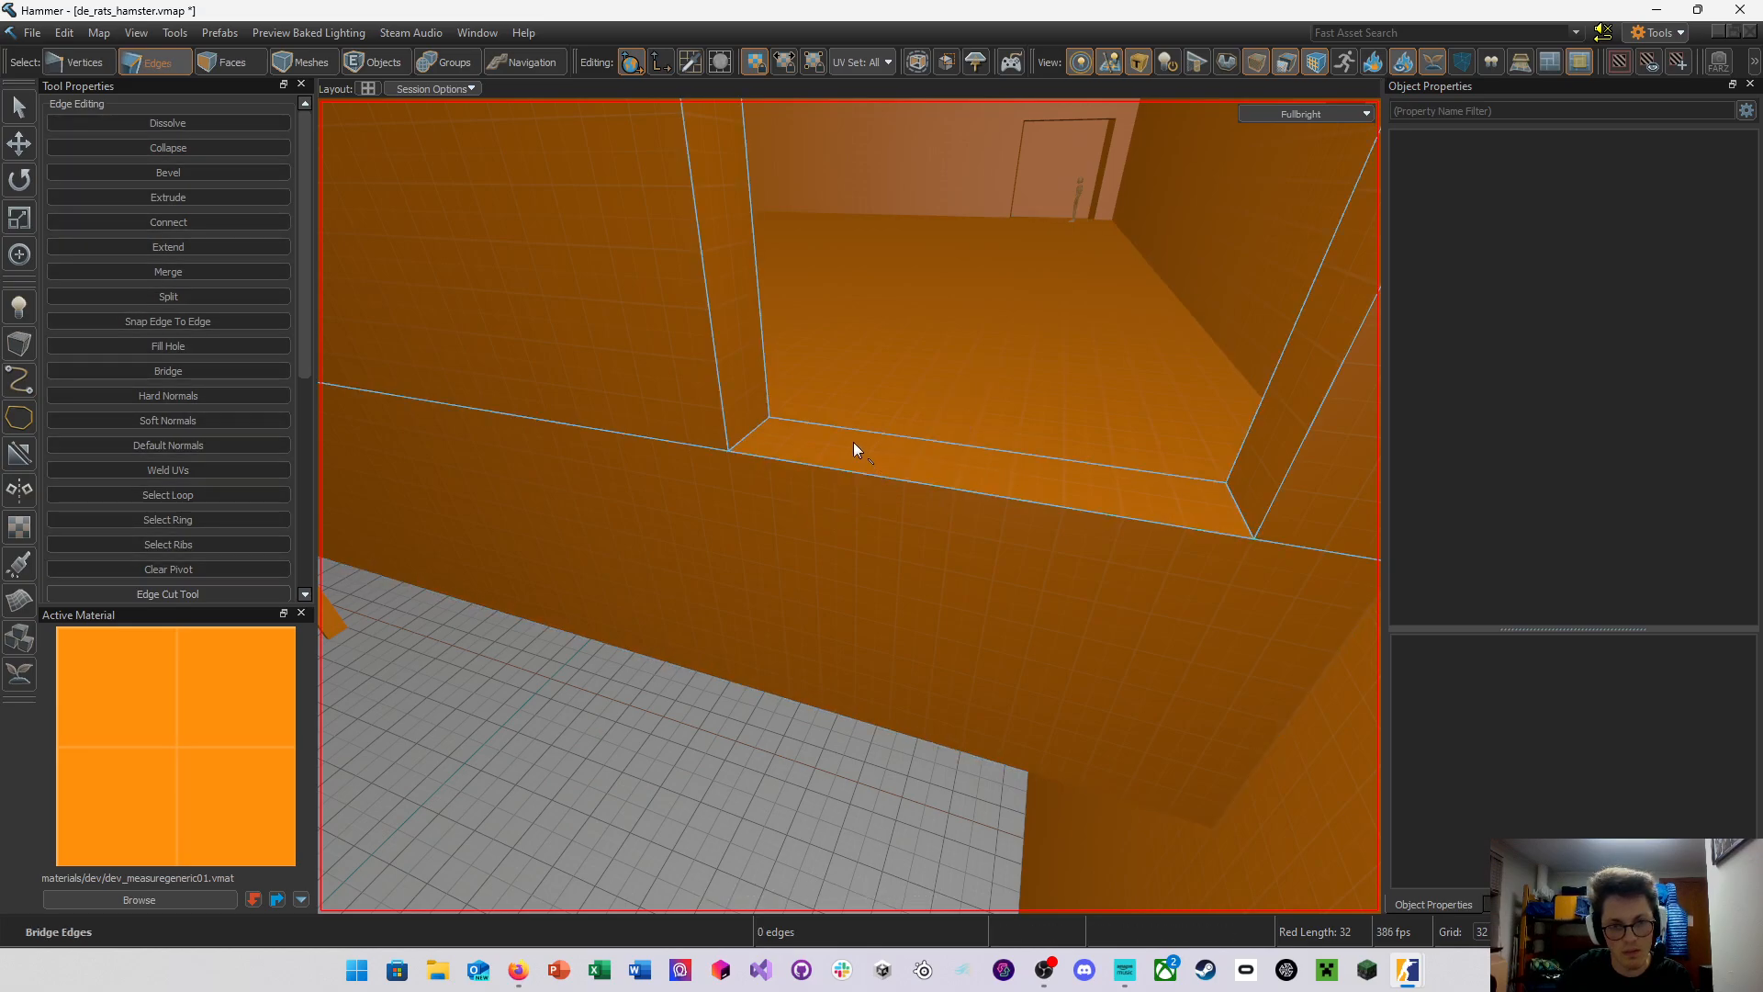
right_drag(853, 445, 846, 505)
key(w)
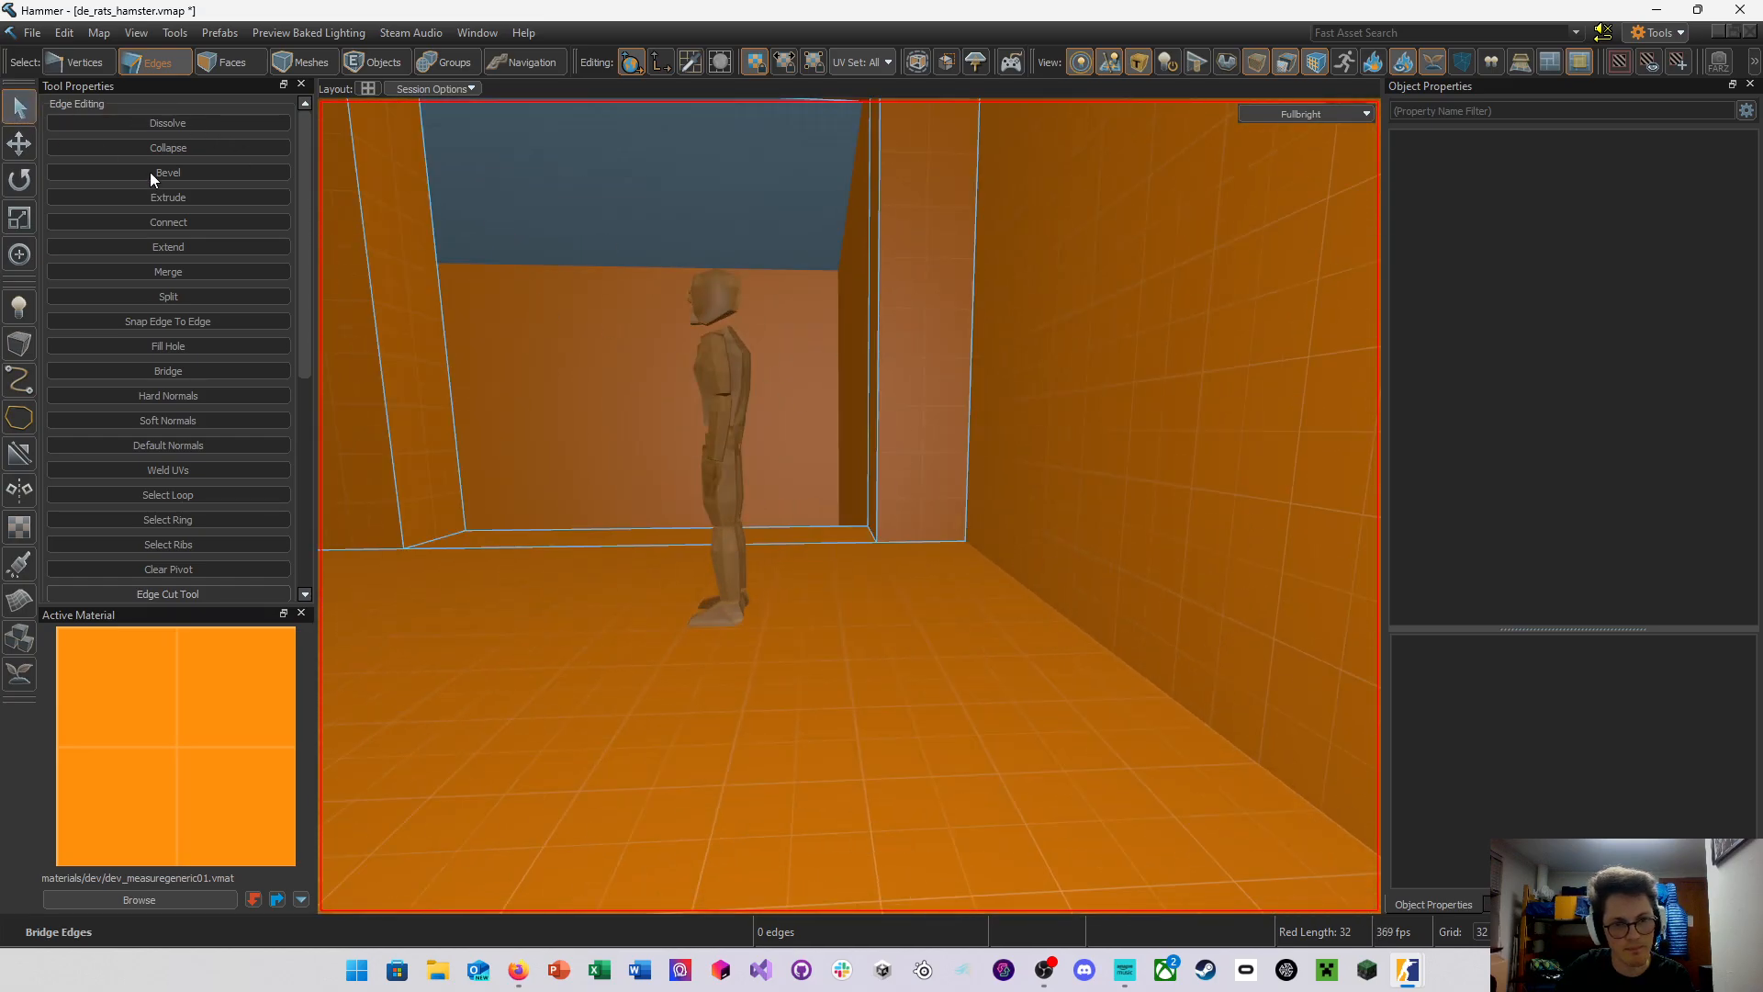
right_drag(771, 407, 773, 408)
key(s)
key(a)
click(960, 496)
click(940, 536)
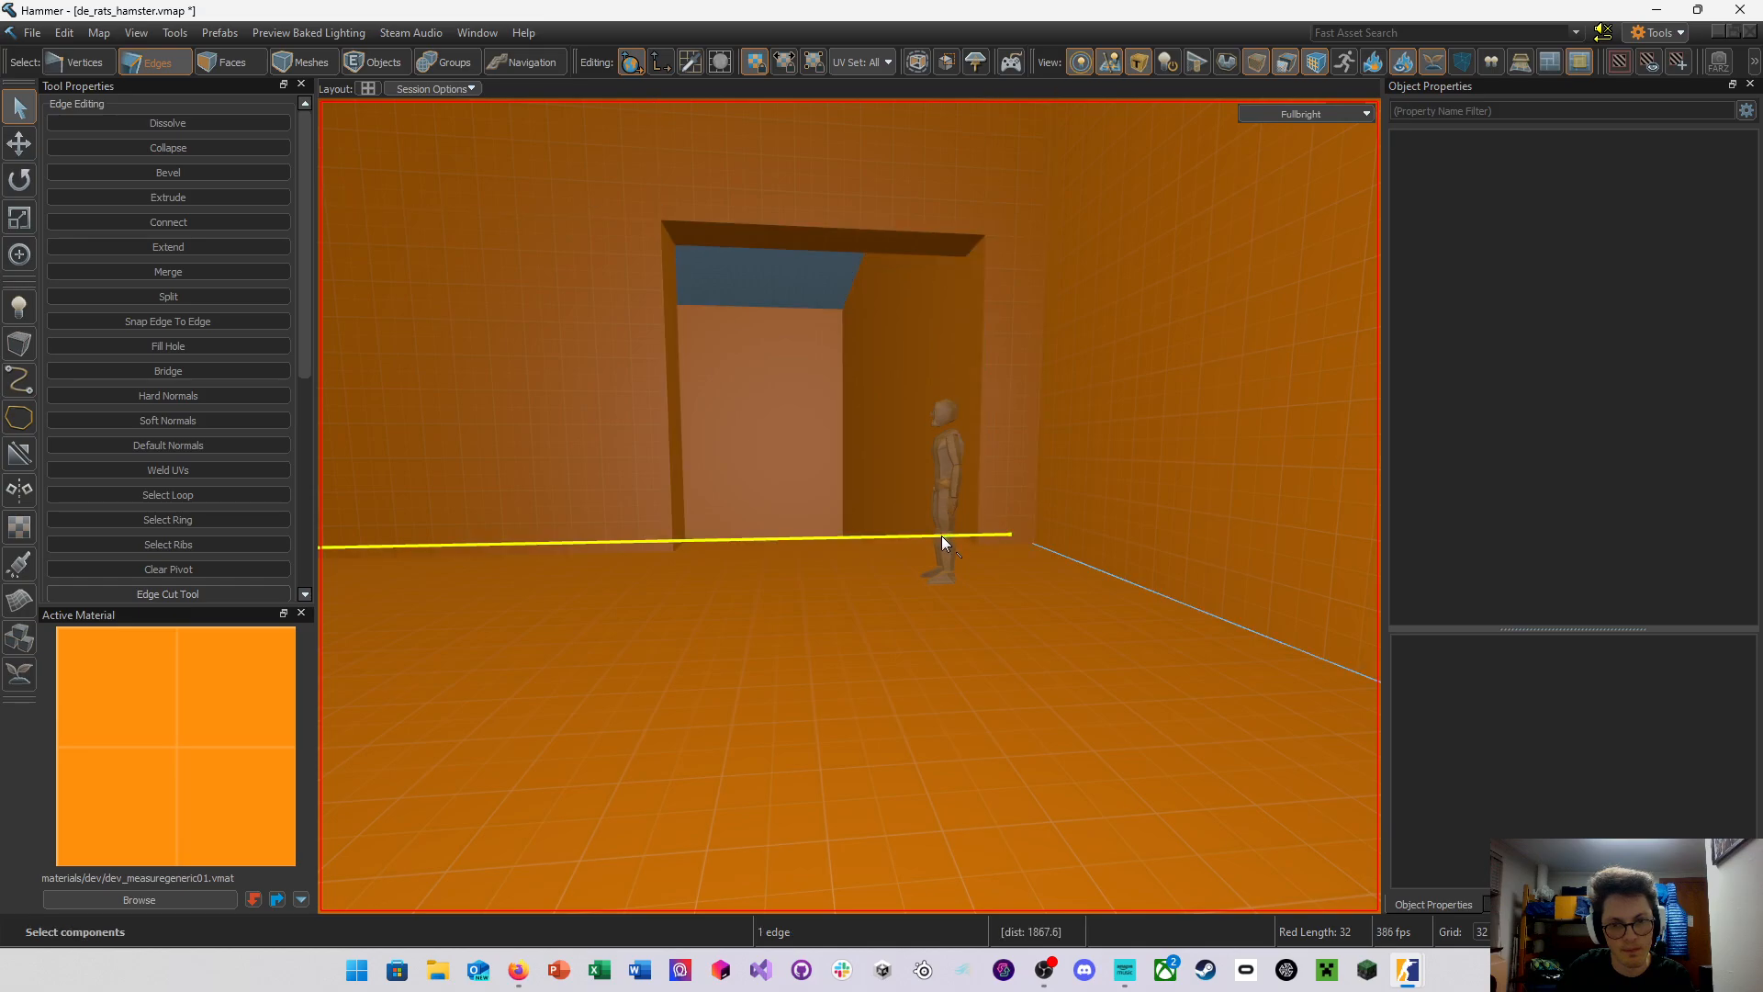
click(944, 561)
Move the player start entity about 505 units across the floor to the middle of the enclosure and save the map
right_drag(944, 560, 850, 506)
key(w)
key(s)
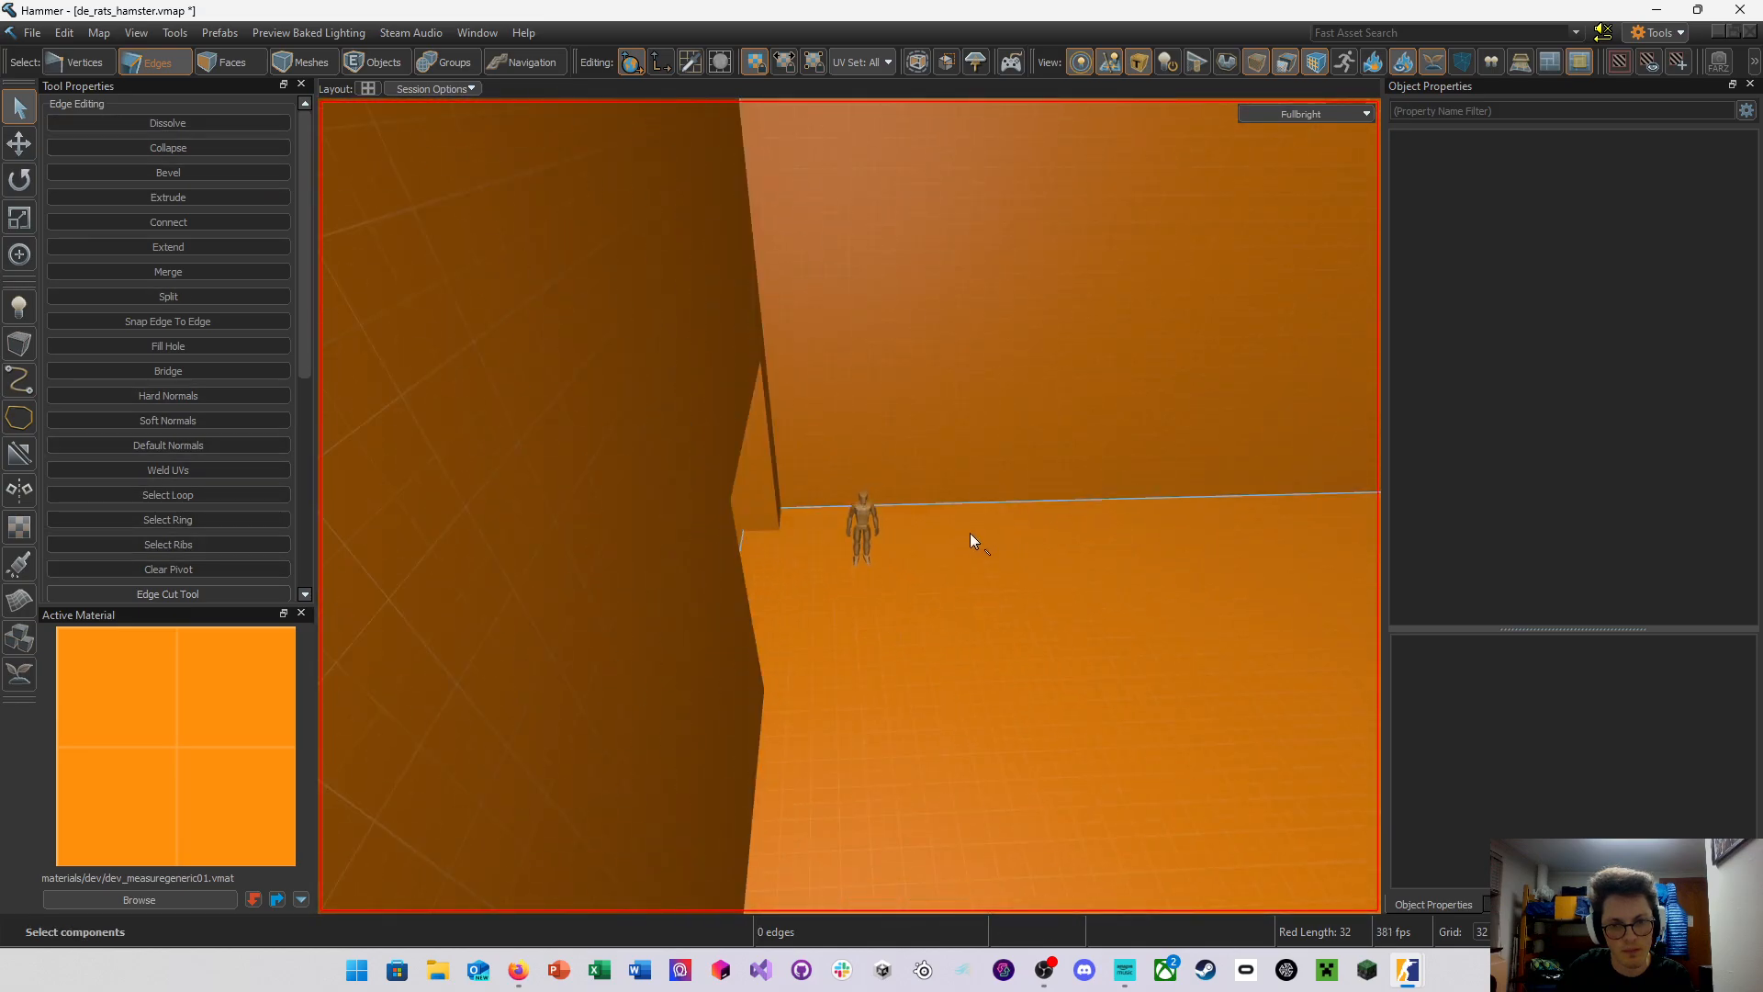
key(5)
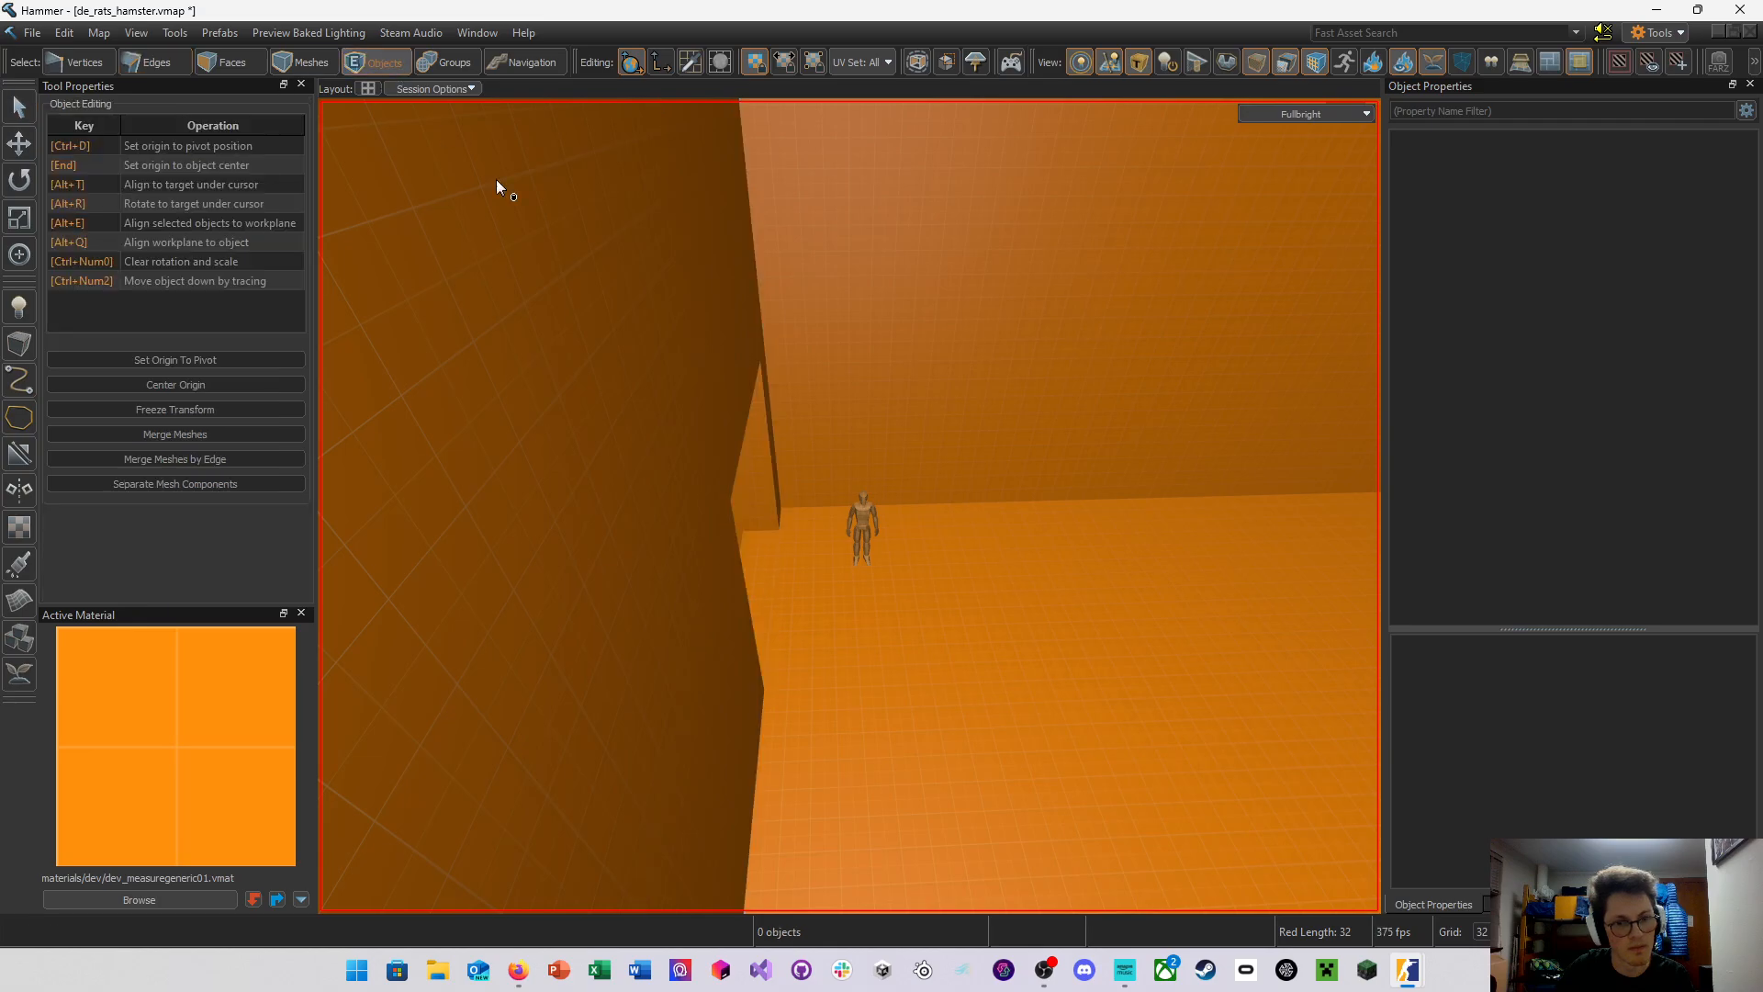
click(852, 521)
key(w)
right_drag(912, 553, 850, 506)
key(t)
key(w)
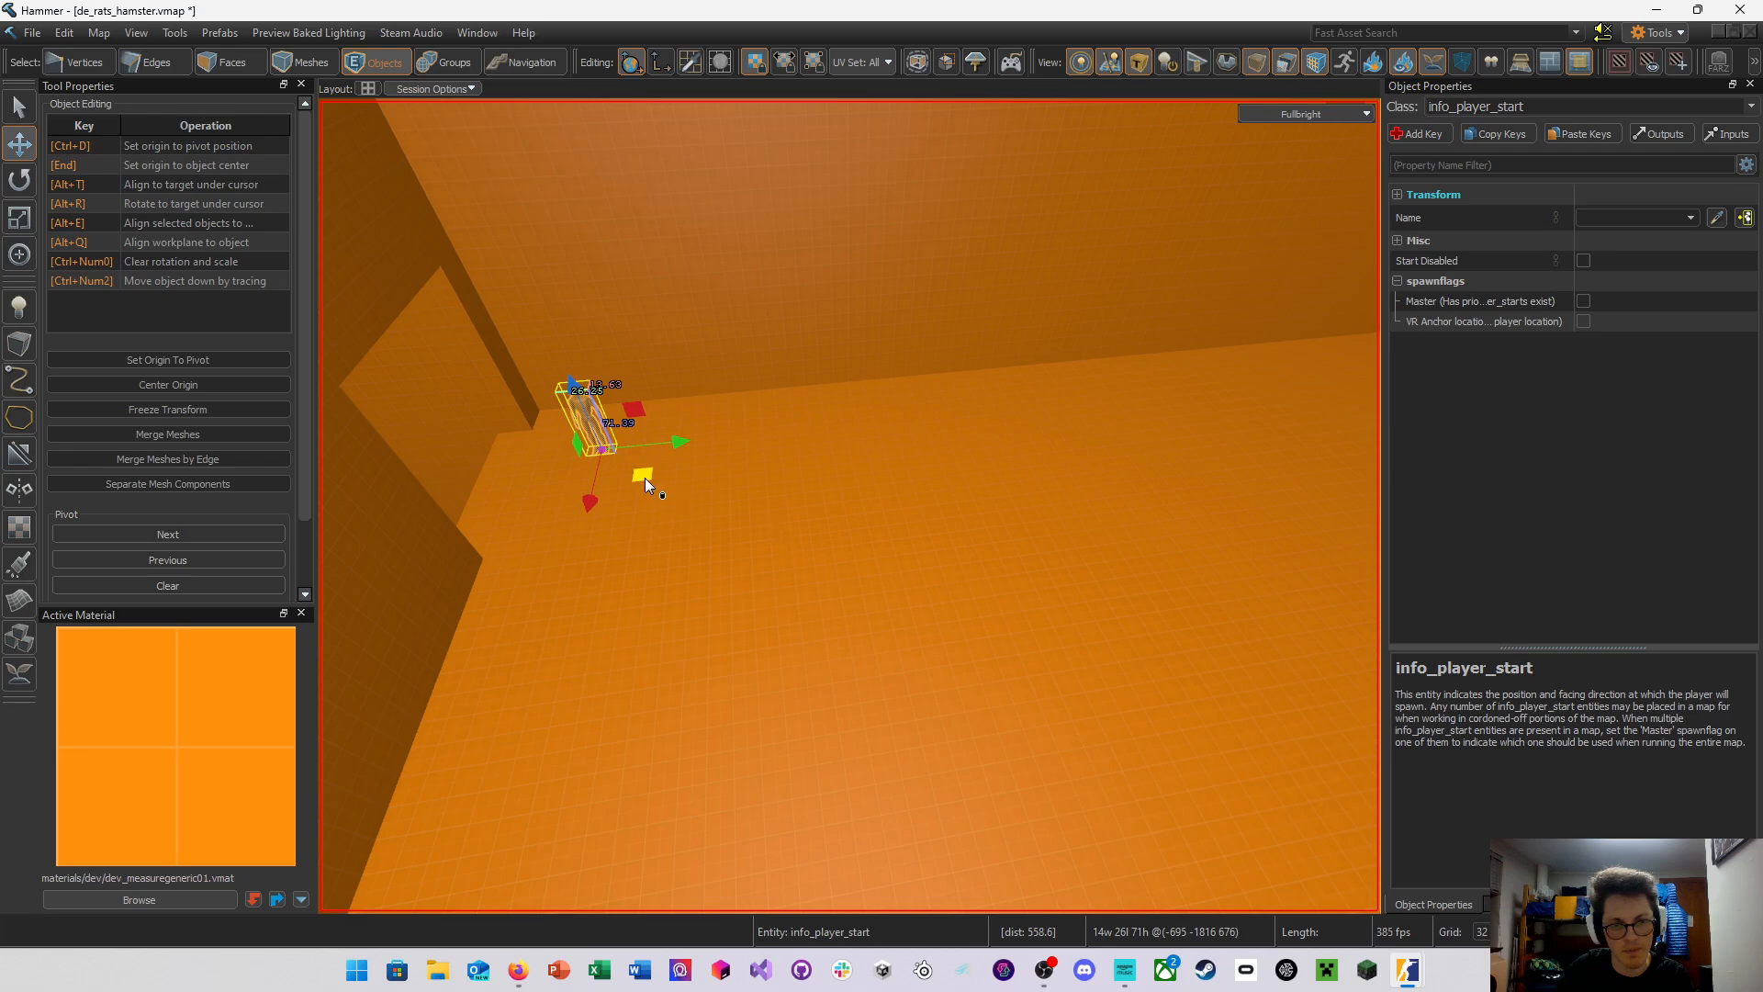
right_drag(645, 478, 856, 531)
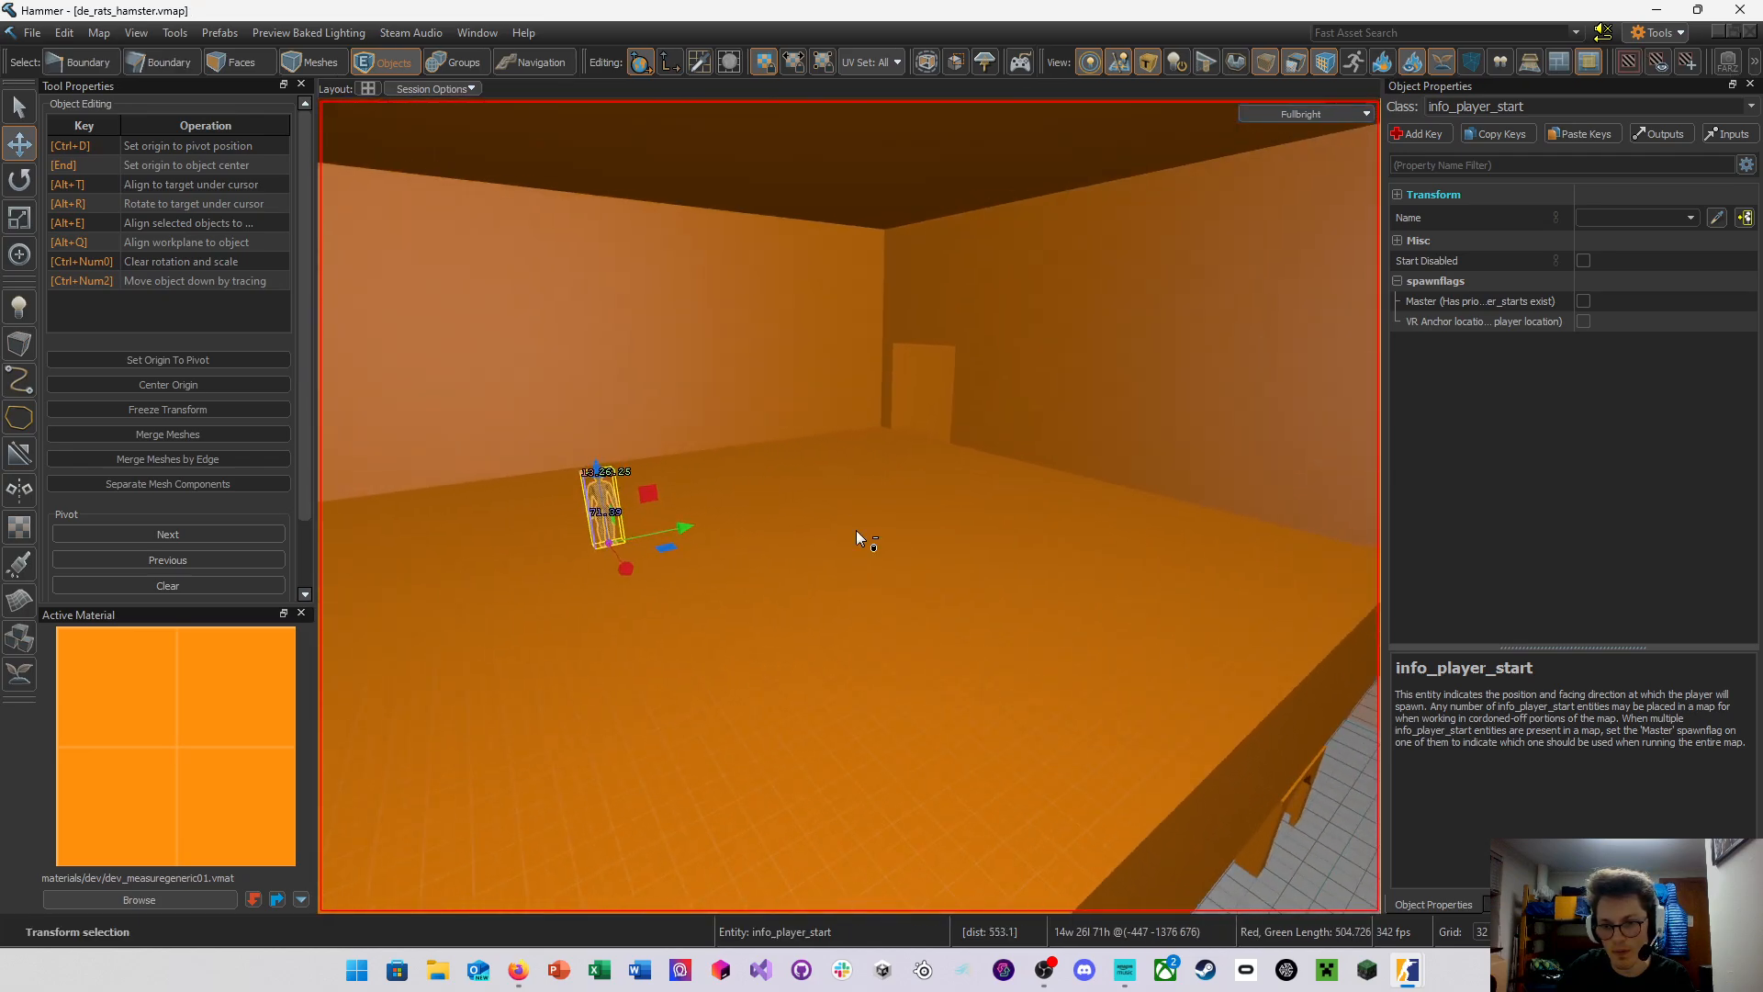
key(ctrl+s)
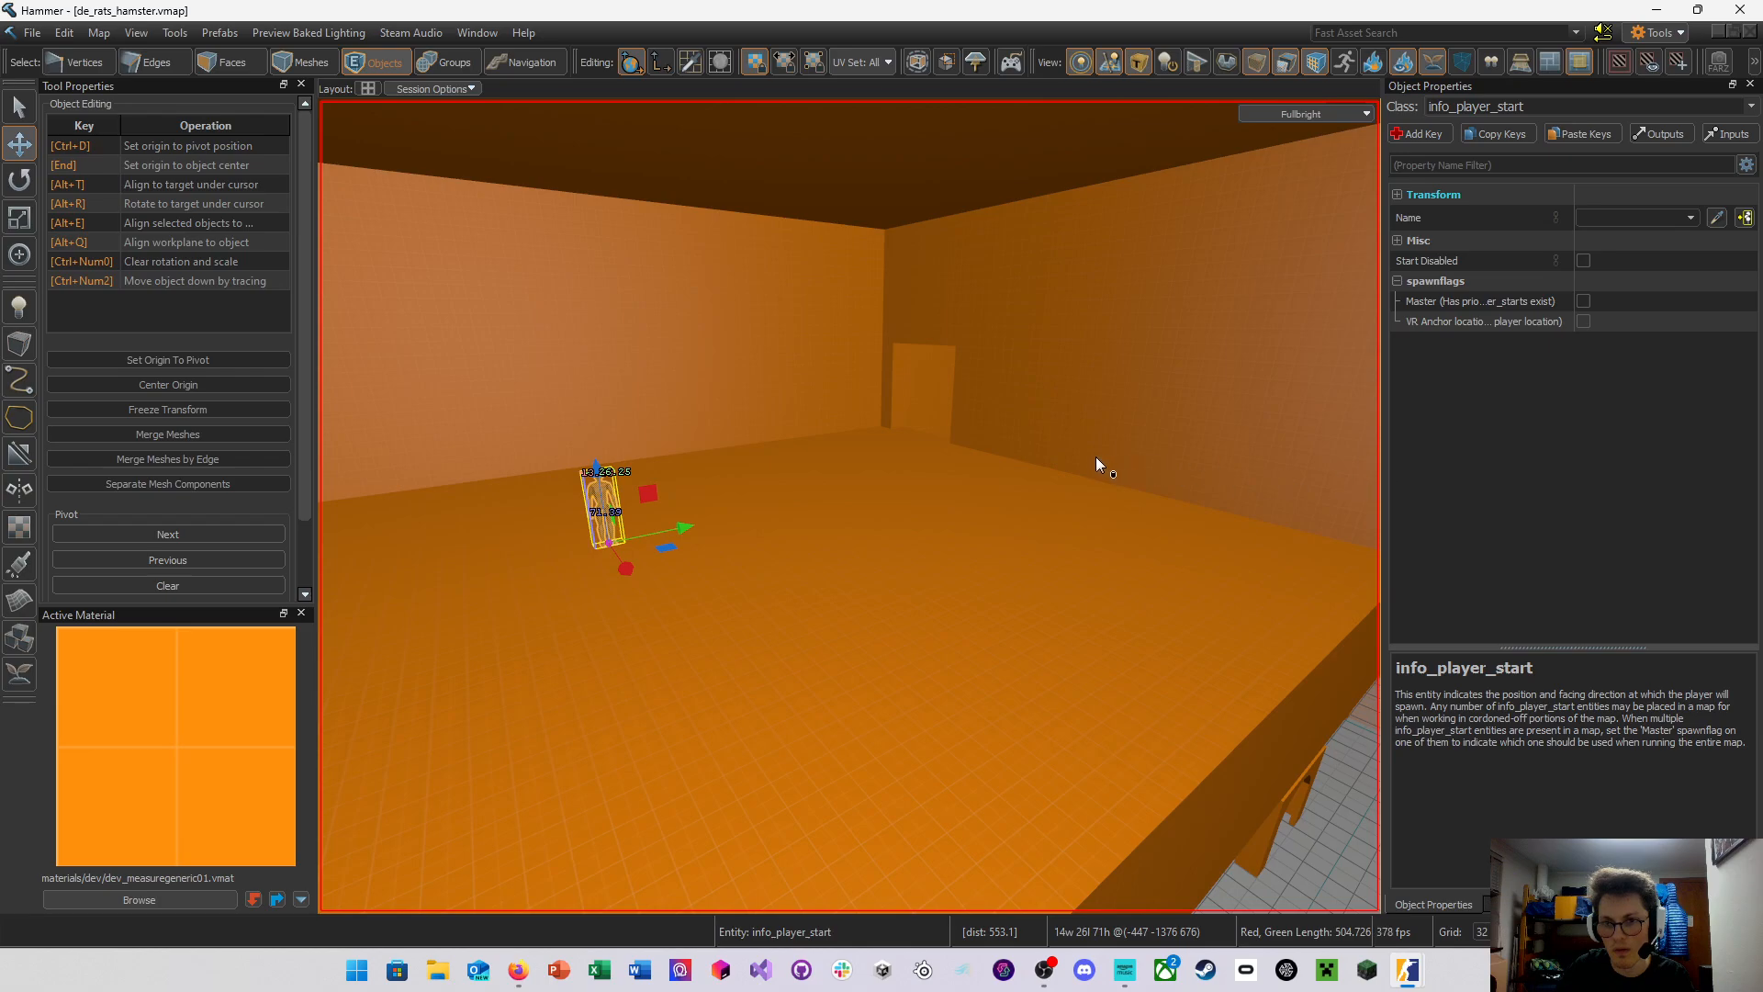
Set the active material to materials/tools/toolstrigger.vmat
right_drag(1095, 456, 850, 507)
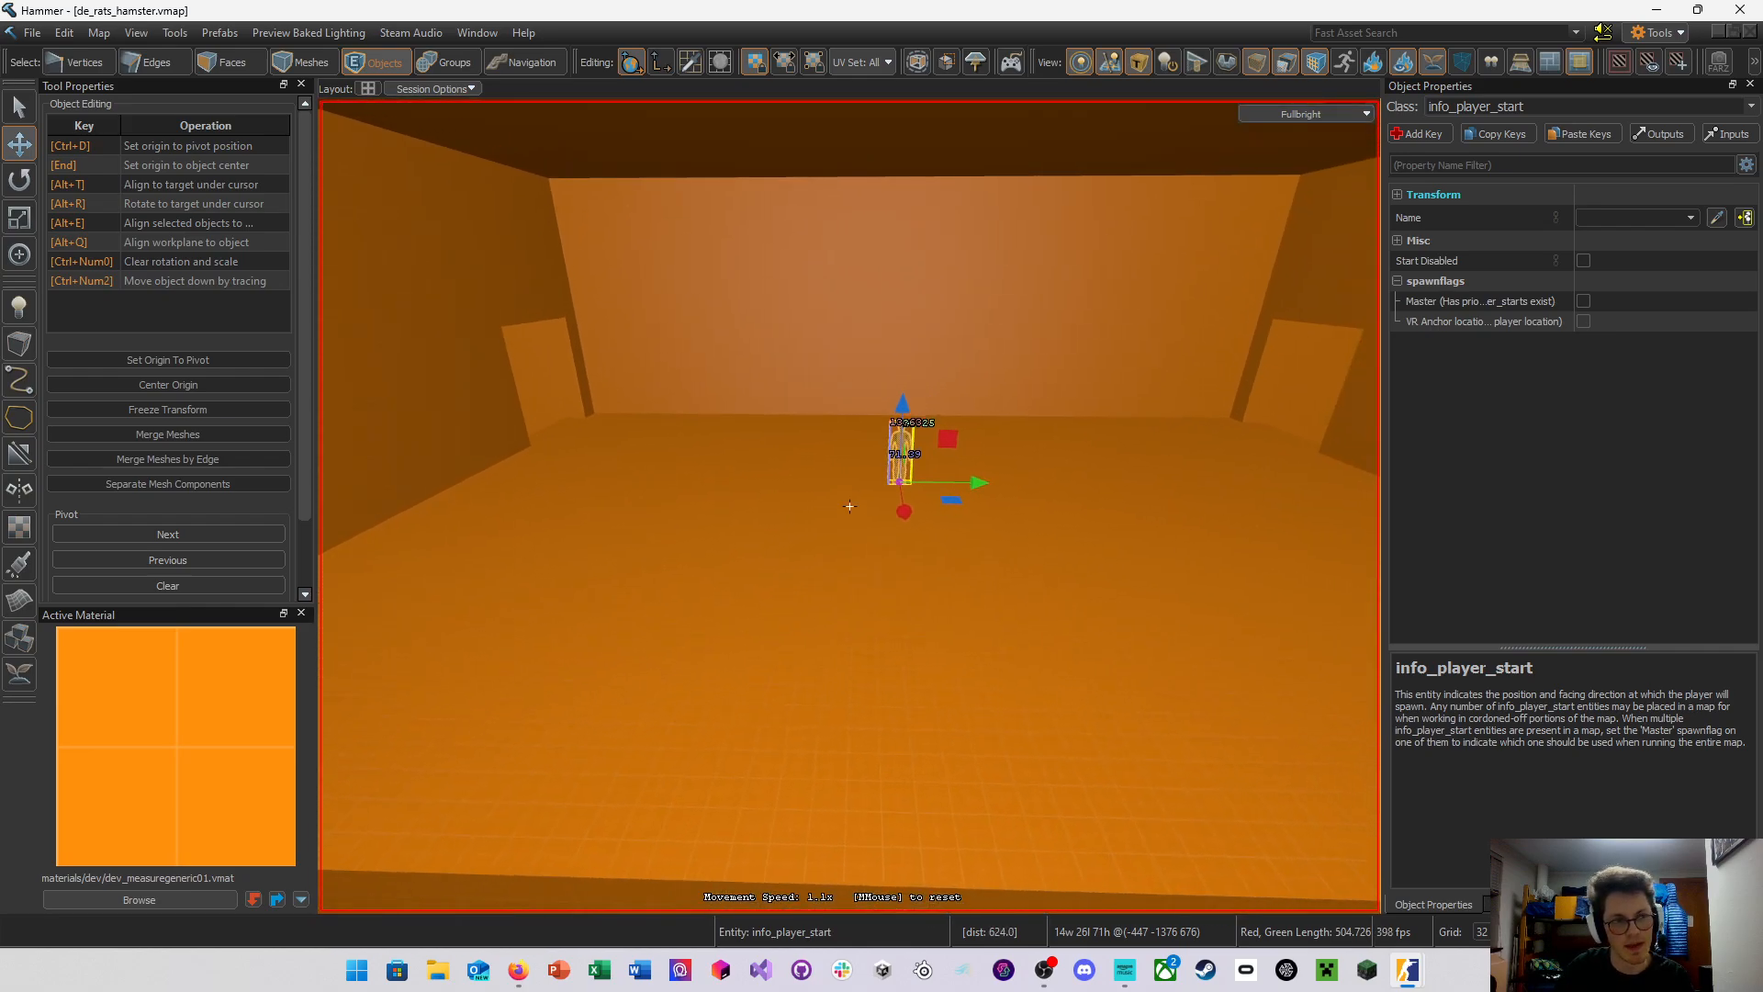
right_drag(849, 507, 850, 507)
key(w)
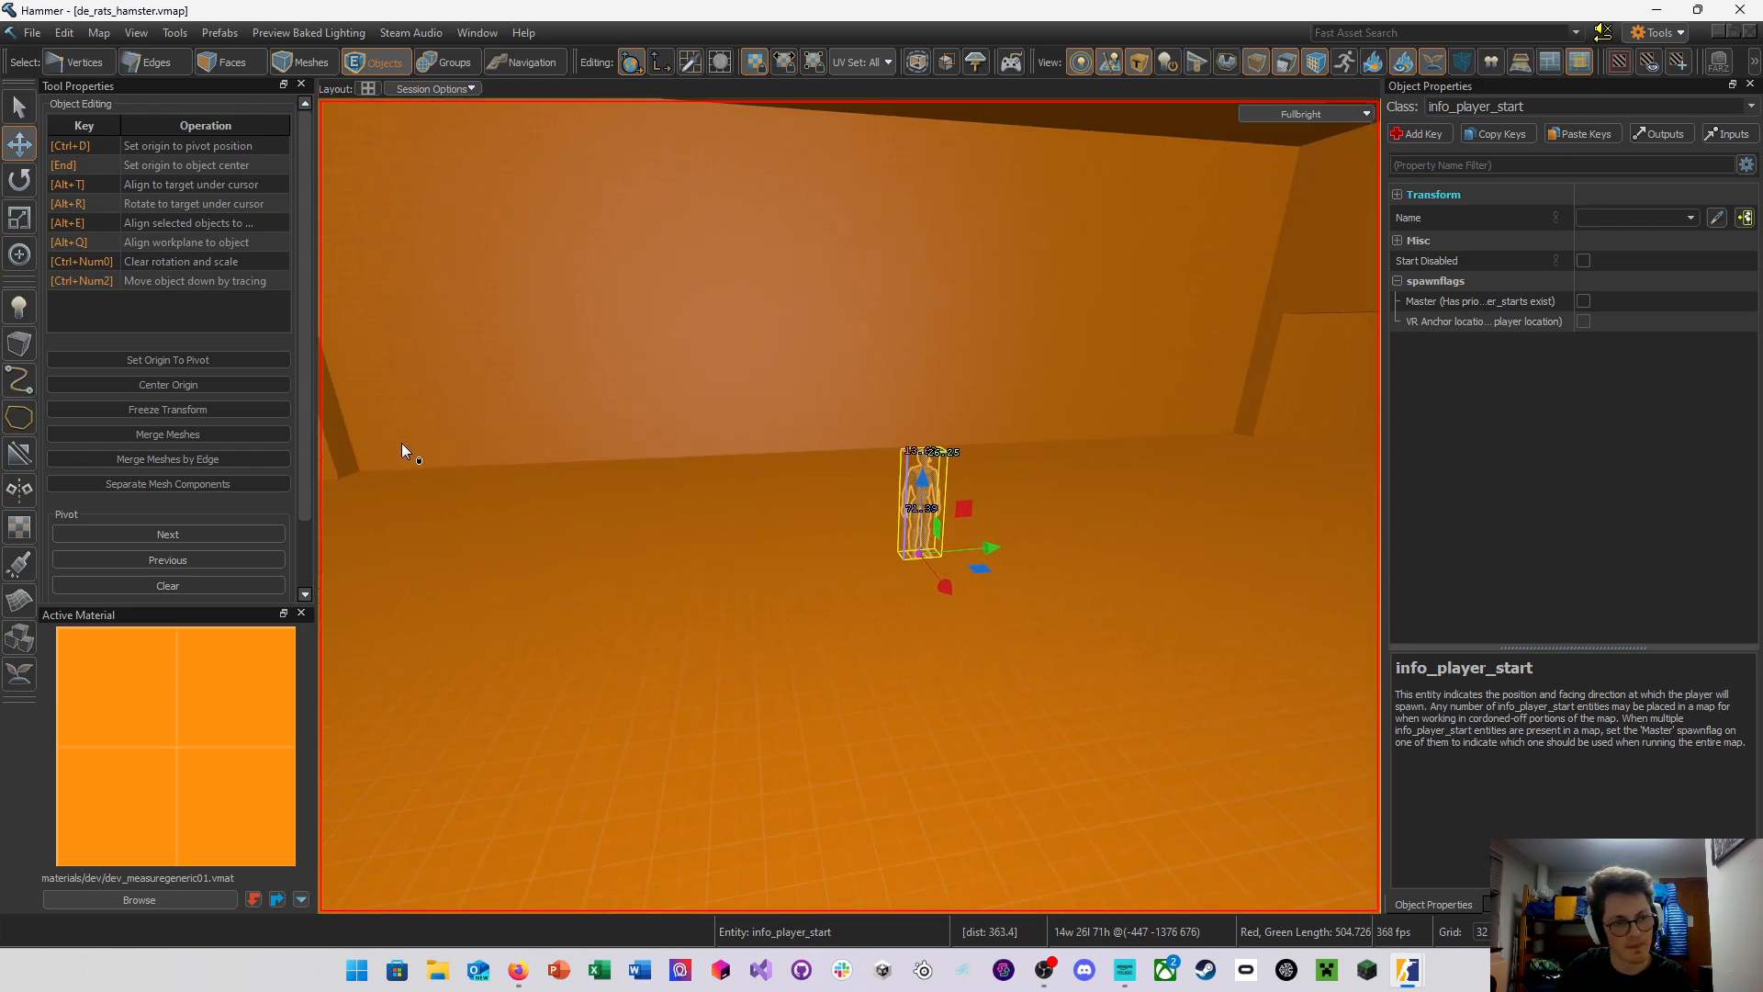
click(202, 896)
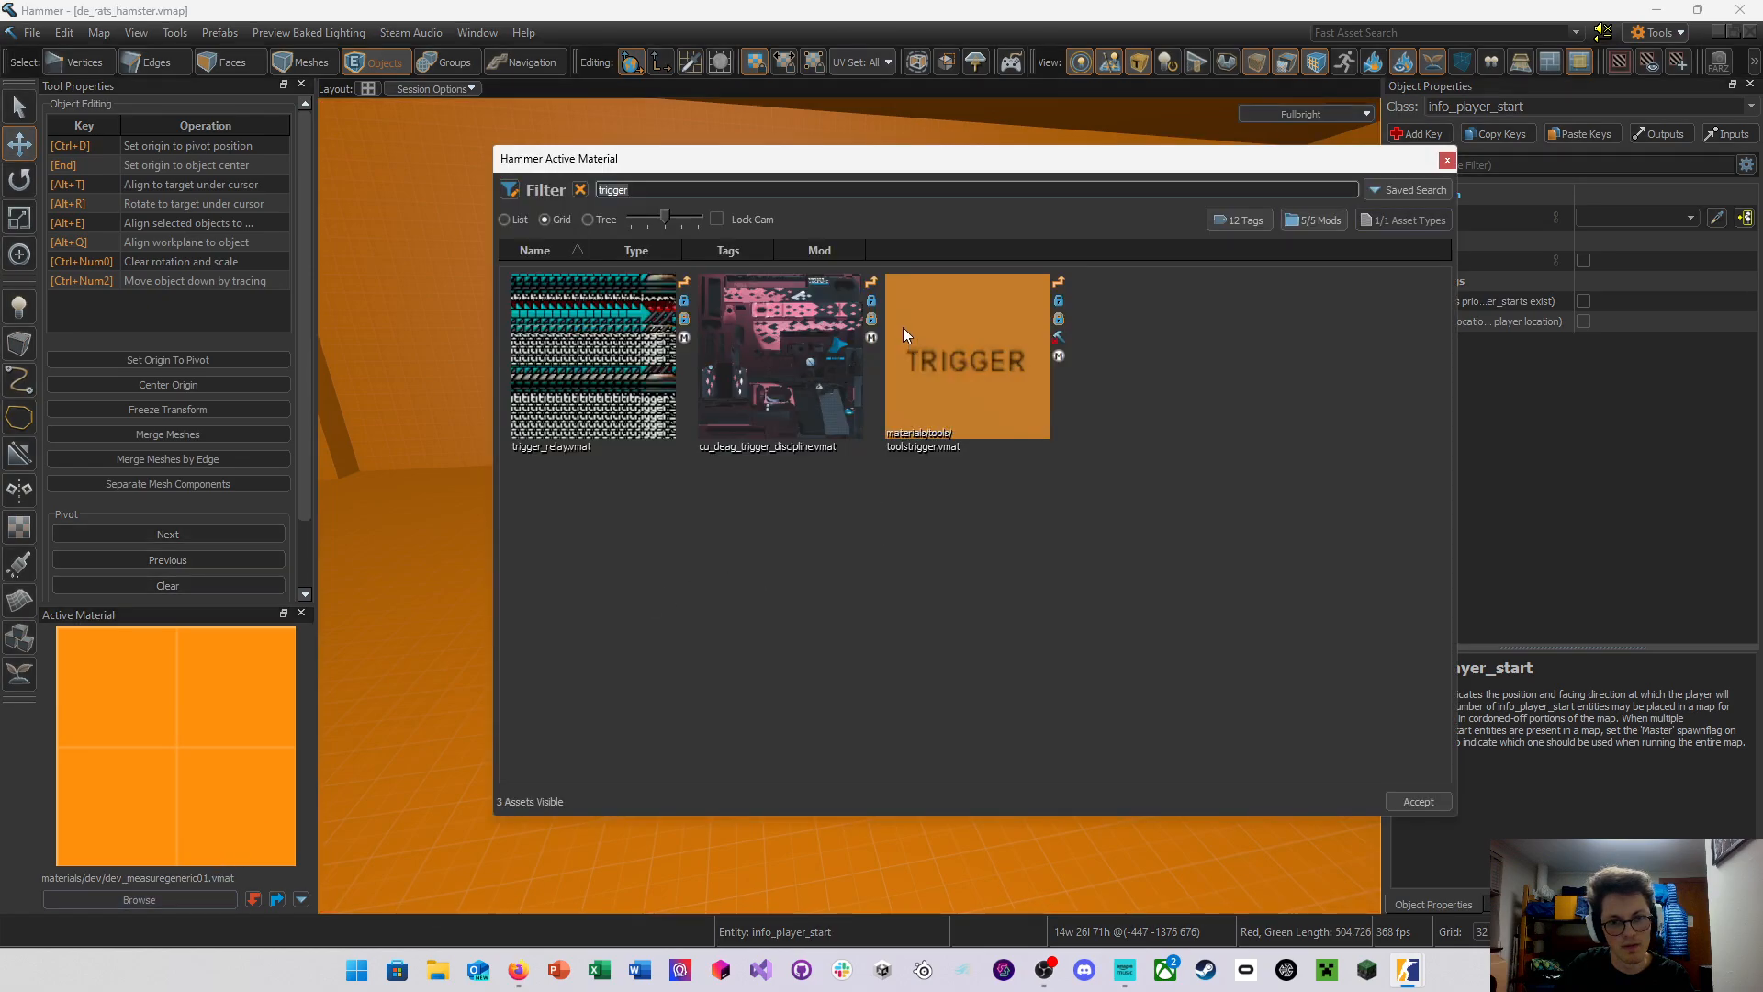
double_click(968, 364)
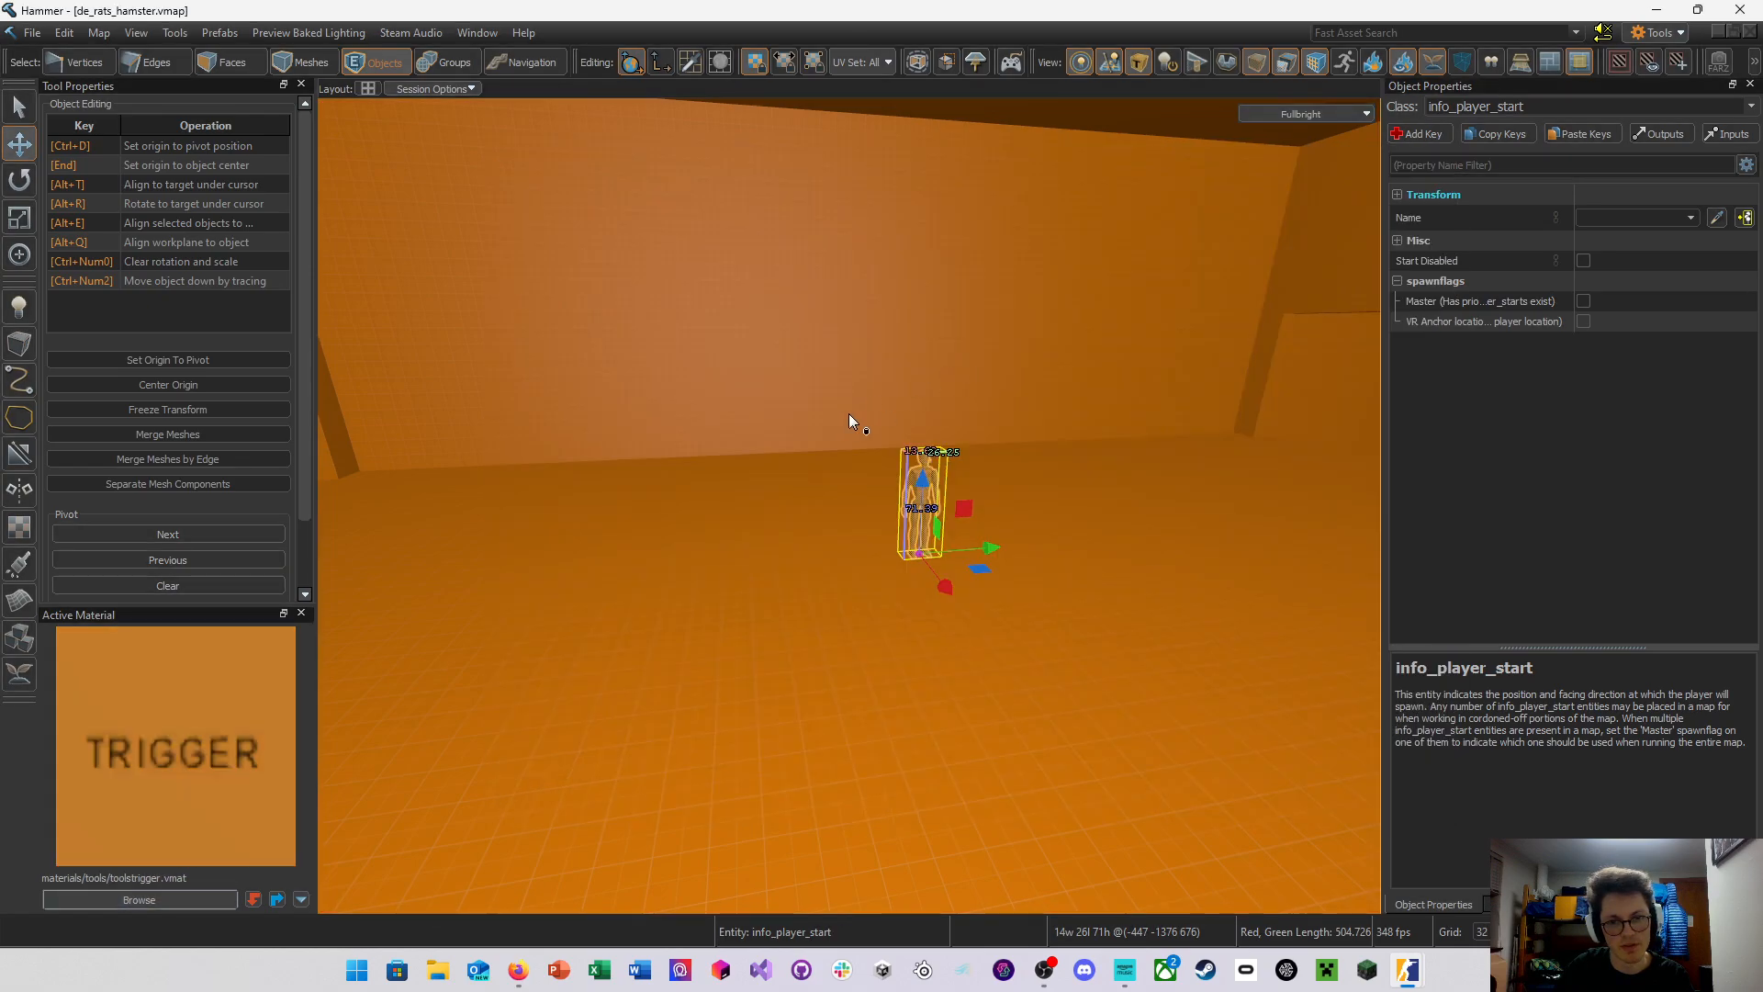
Sketch a block about 416 by 576 by 32 units on the enclosure floor around the player start
right_drag(848, 413, 849, 506)
key(s)
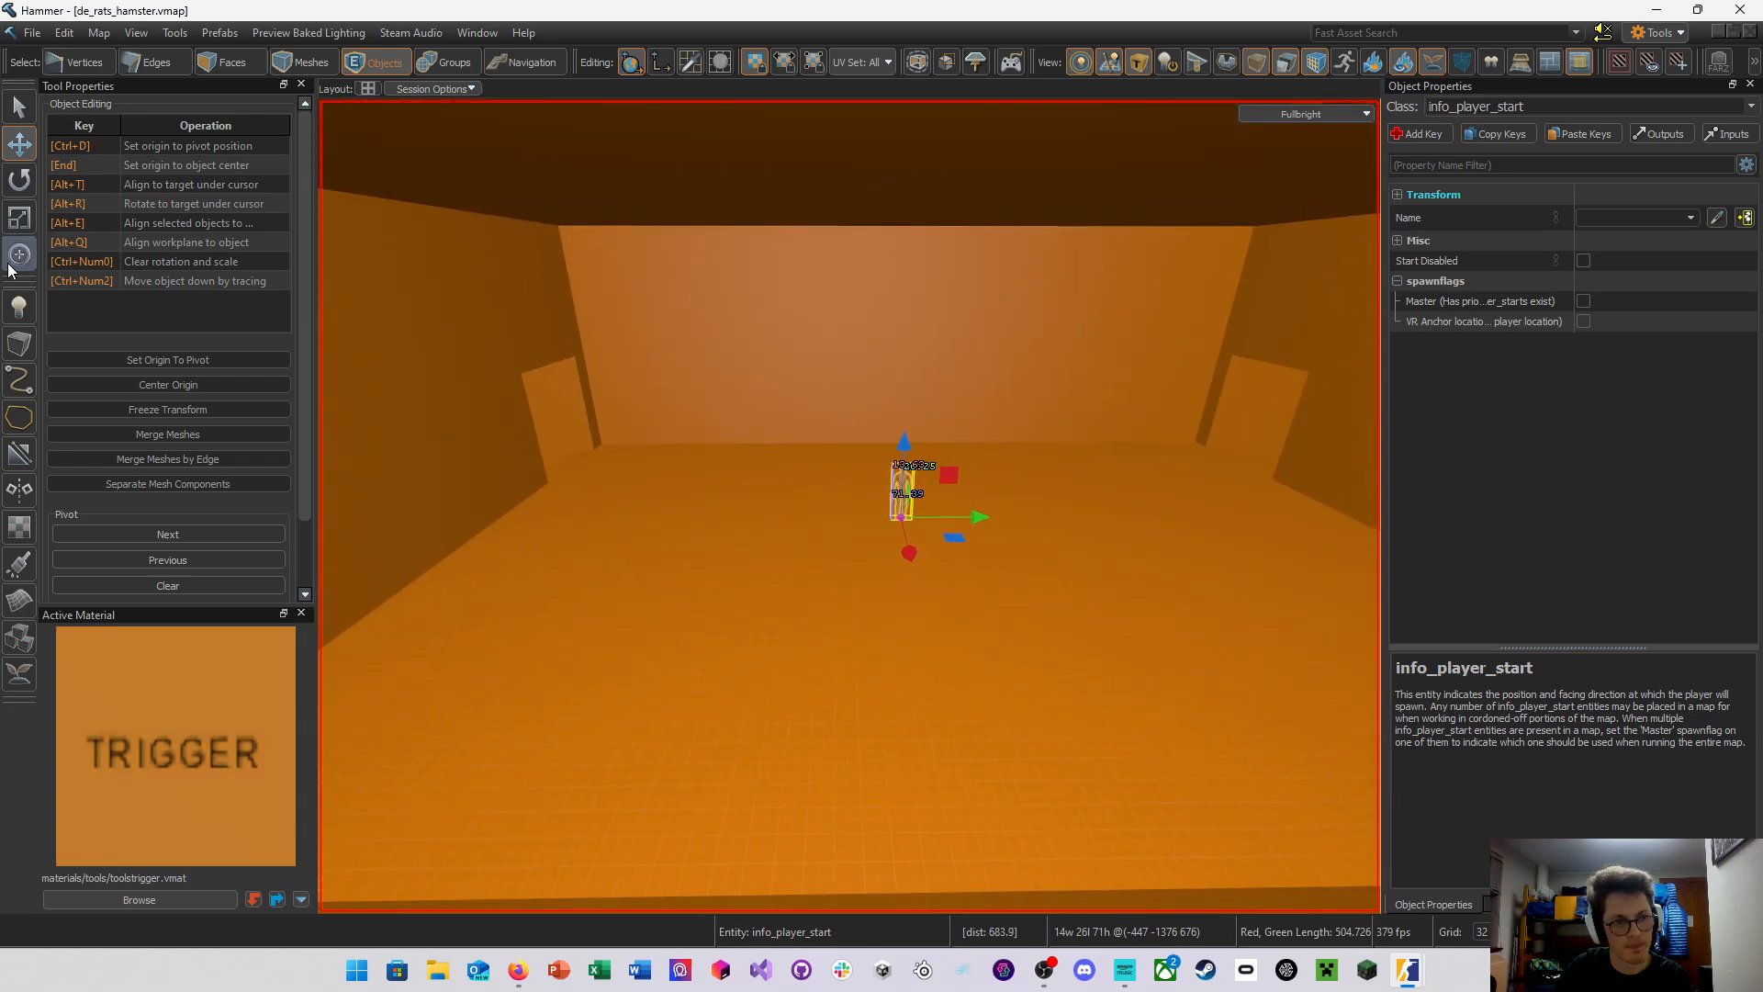
click(19, 344)
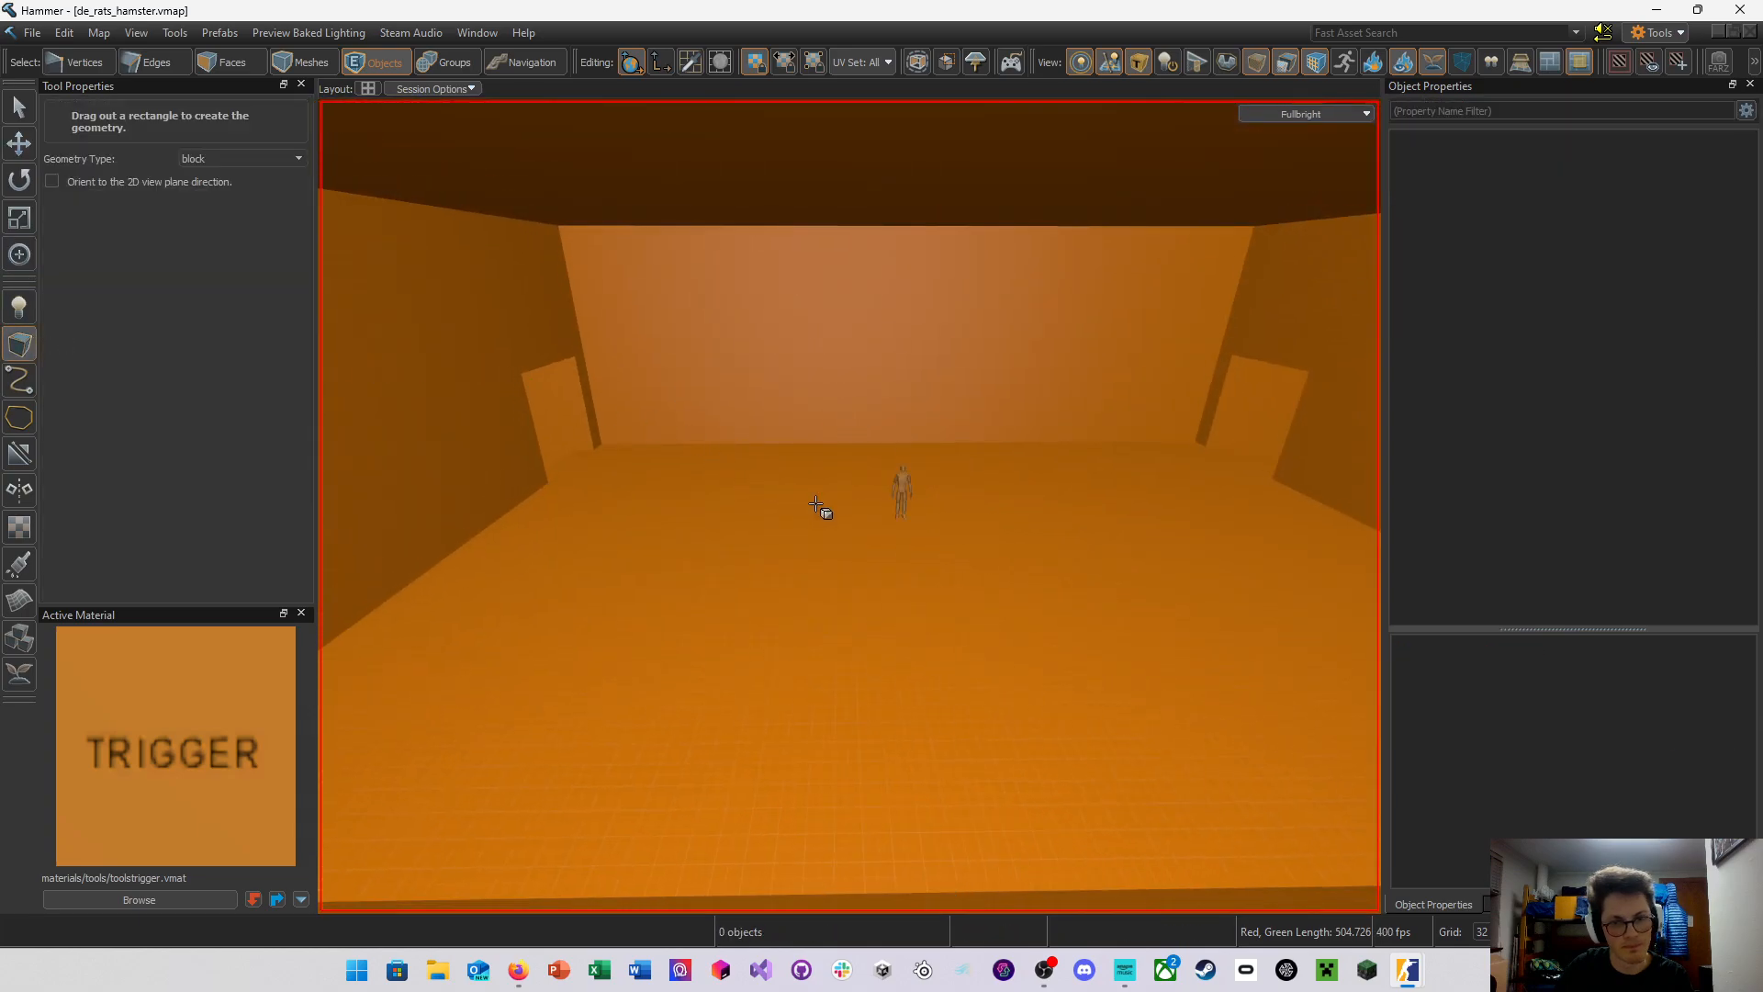
drag(737, 468, 1262, 612)
key(d)
right_drag(1263, 612, 850, 506)
key(a)
key(d)
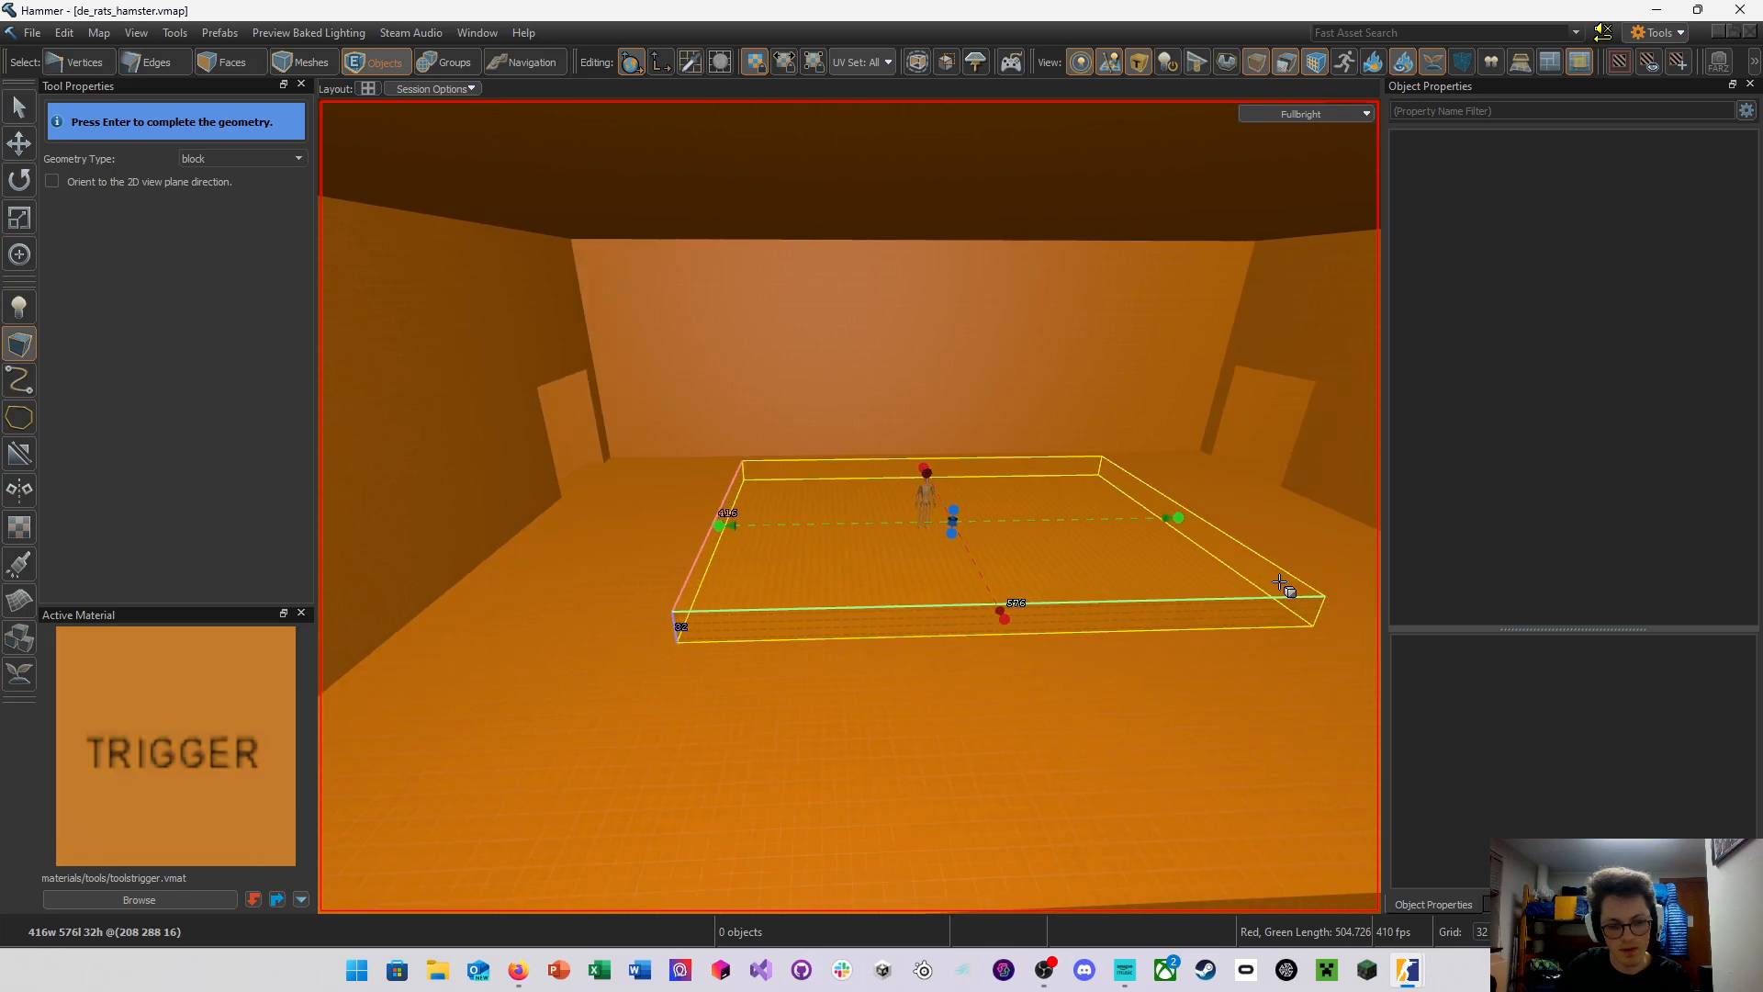
Show the four-view layout, set the grid size to 64 and discard the unfinished block
key(ctrl+space)
scroll(540, 753, up, 3)
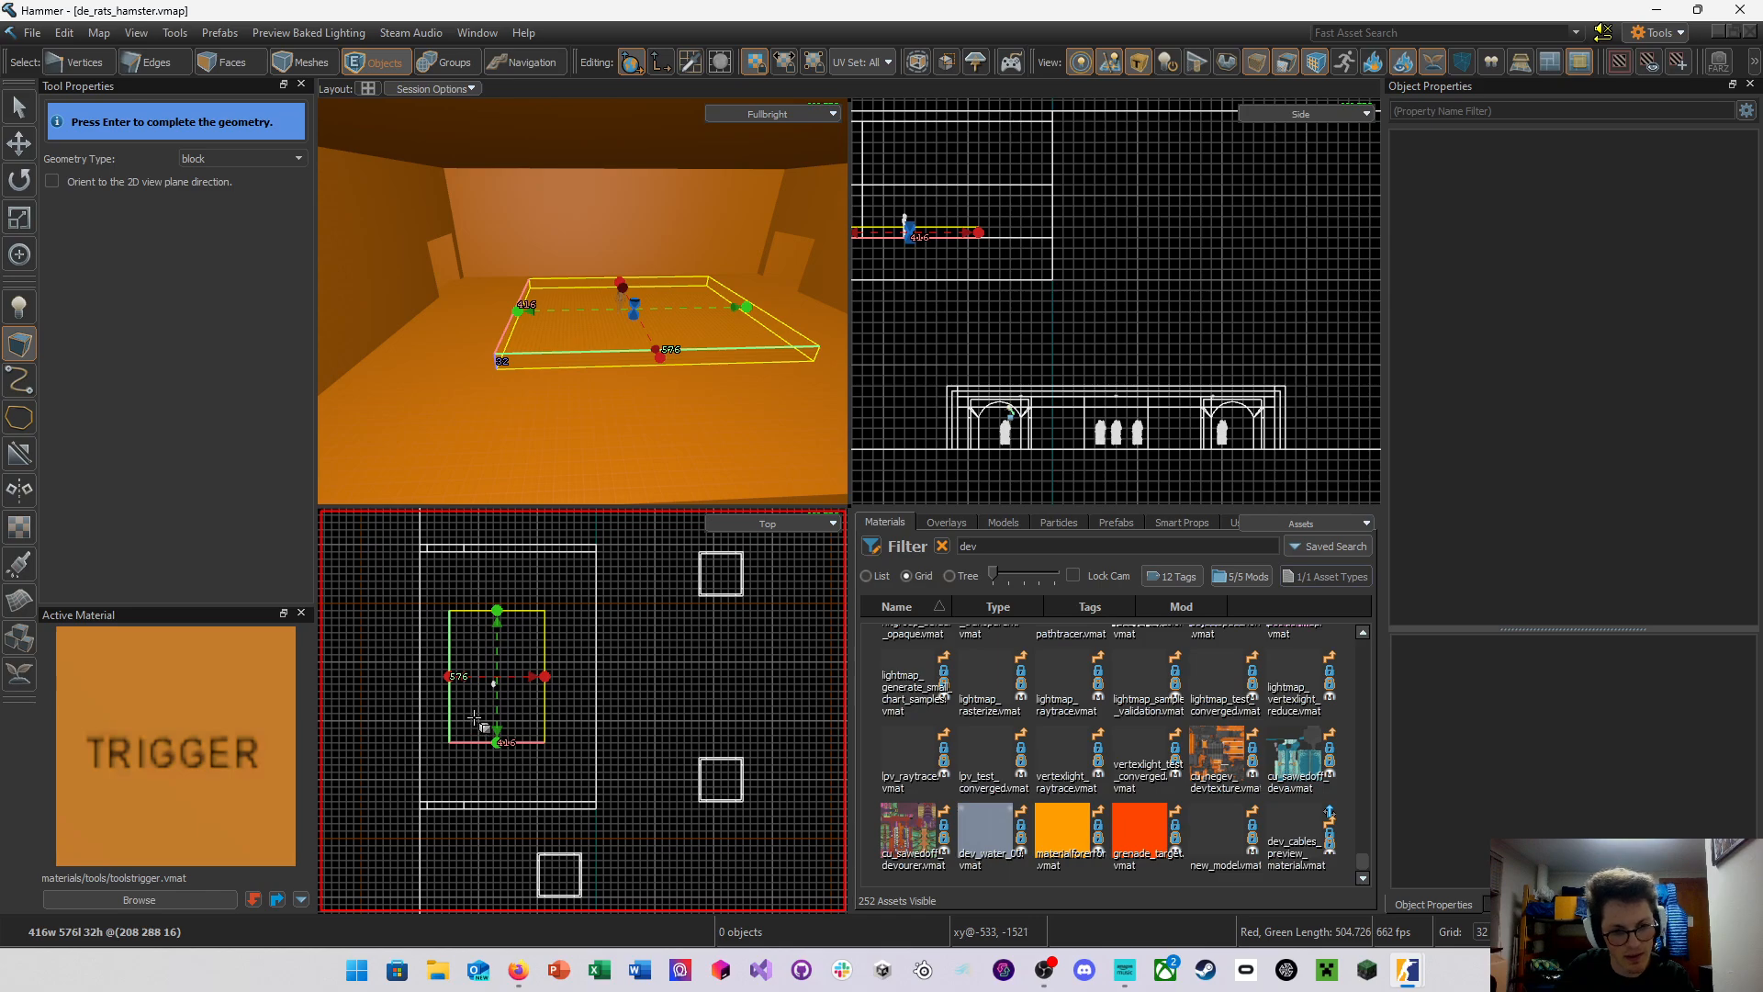
key(bracketleft)
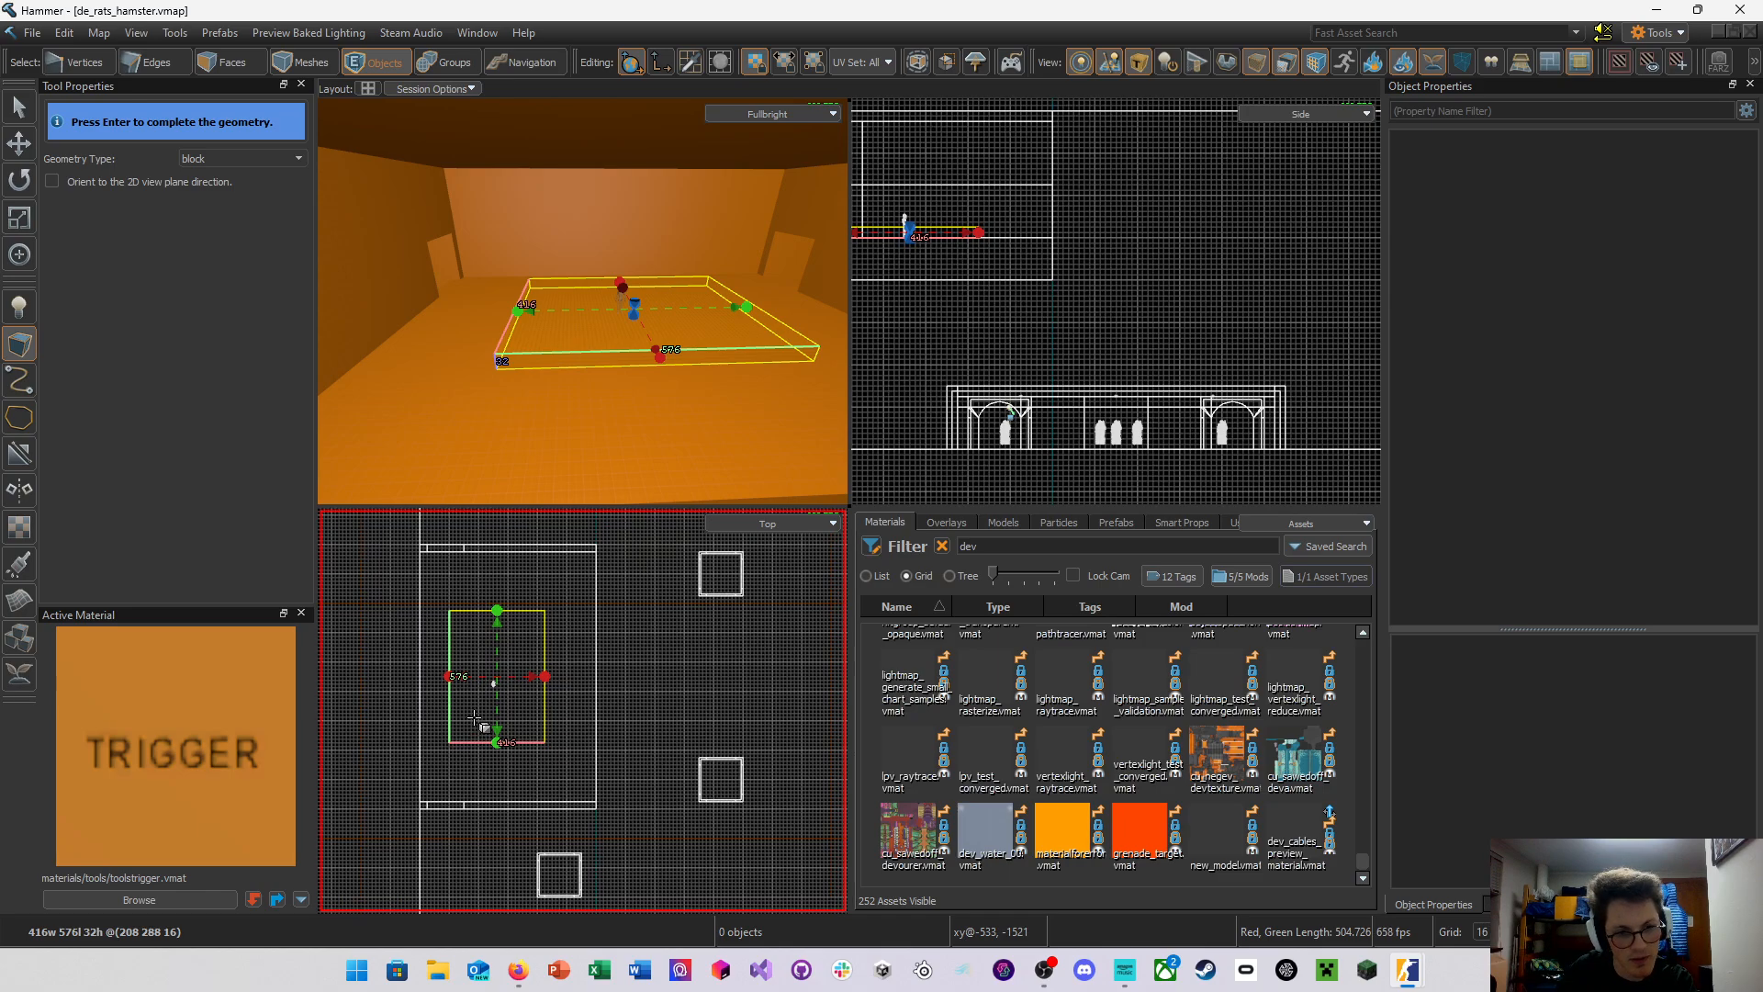
key(bracketright)
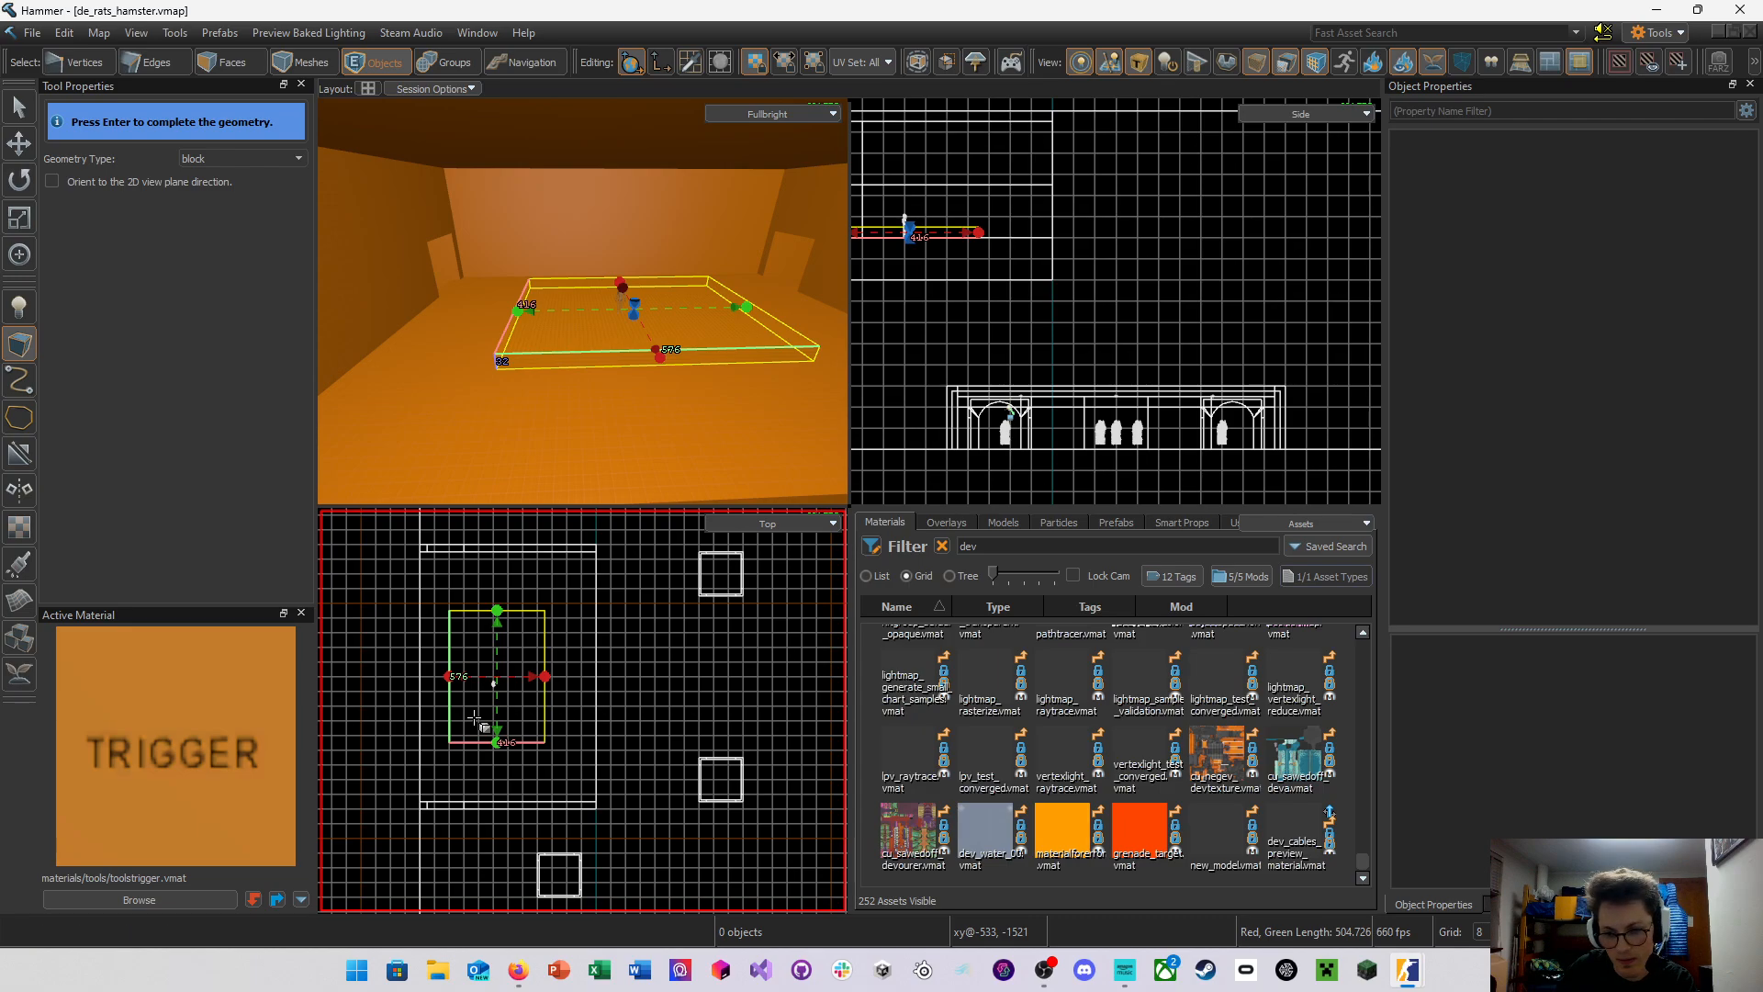
key(bracketleft)
key(bracketright)
key(bracketright)
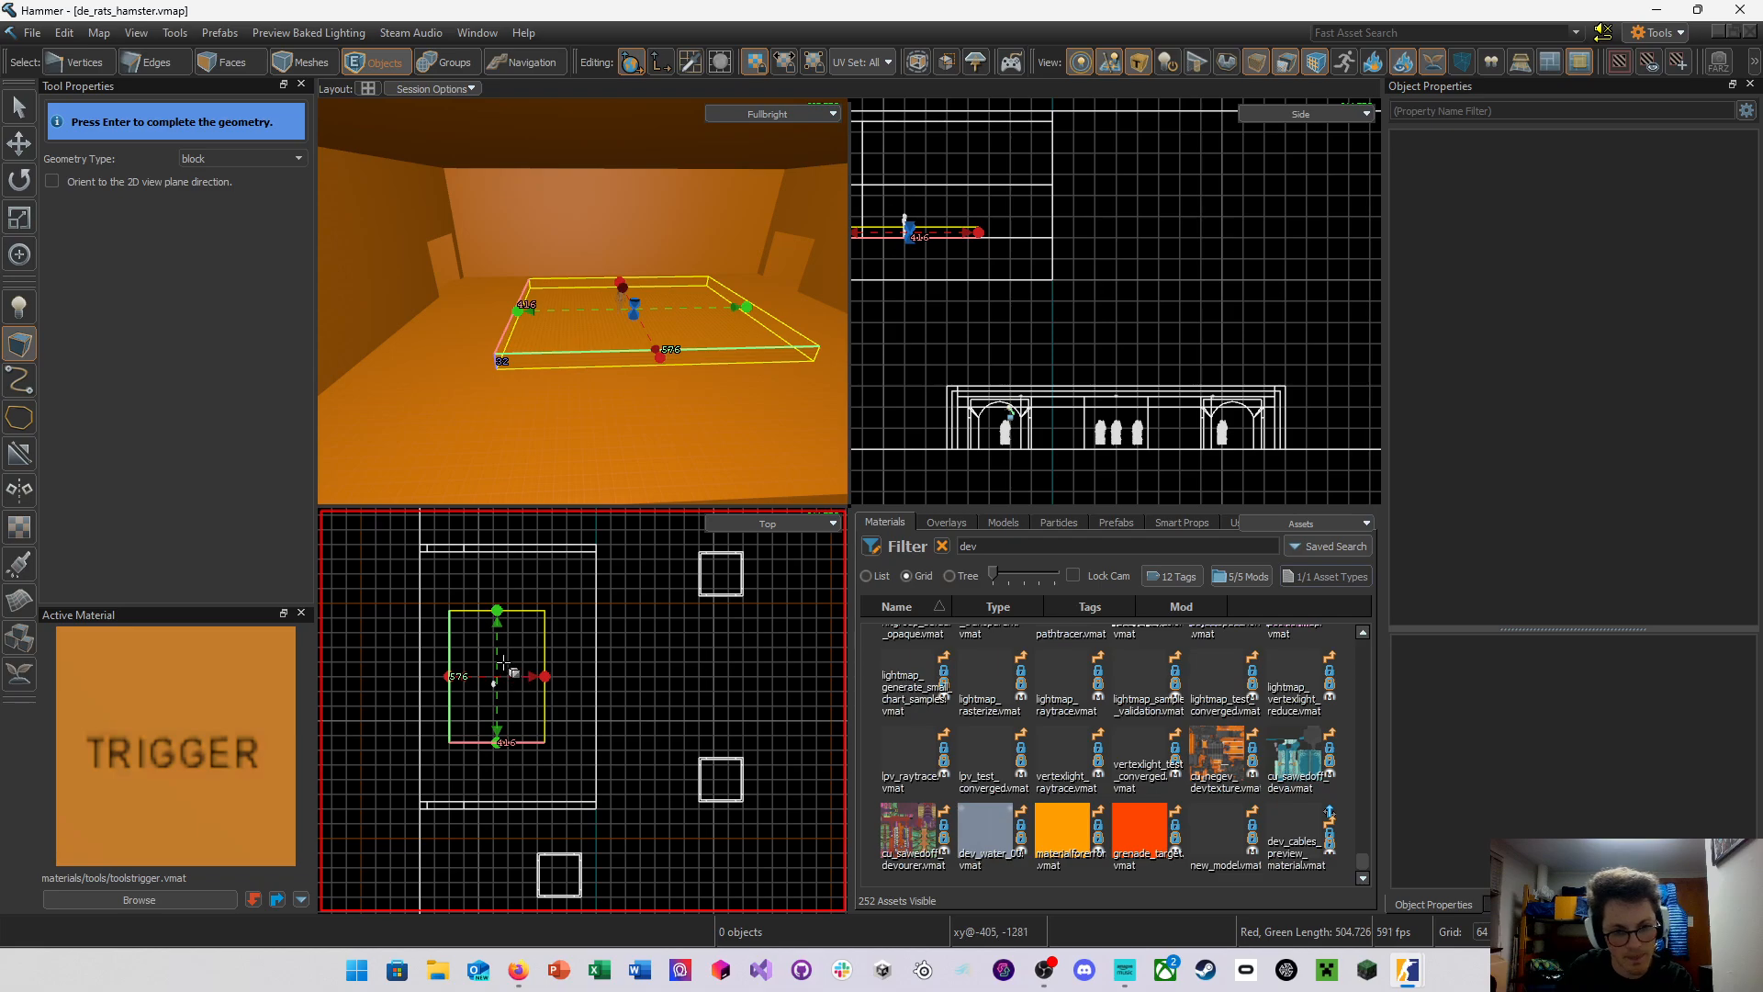
key(Escape)
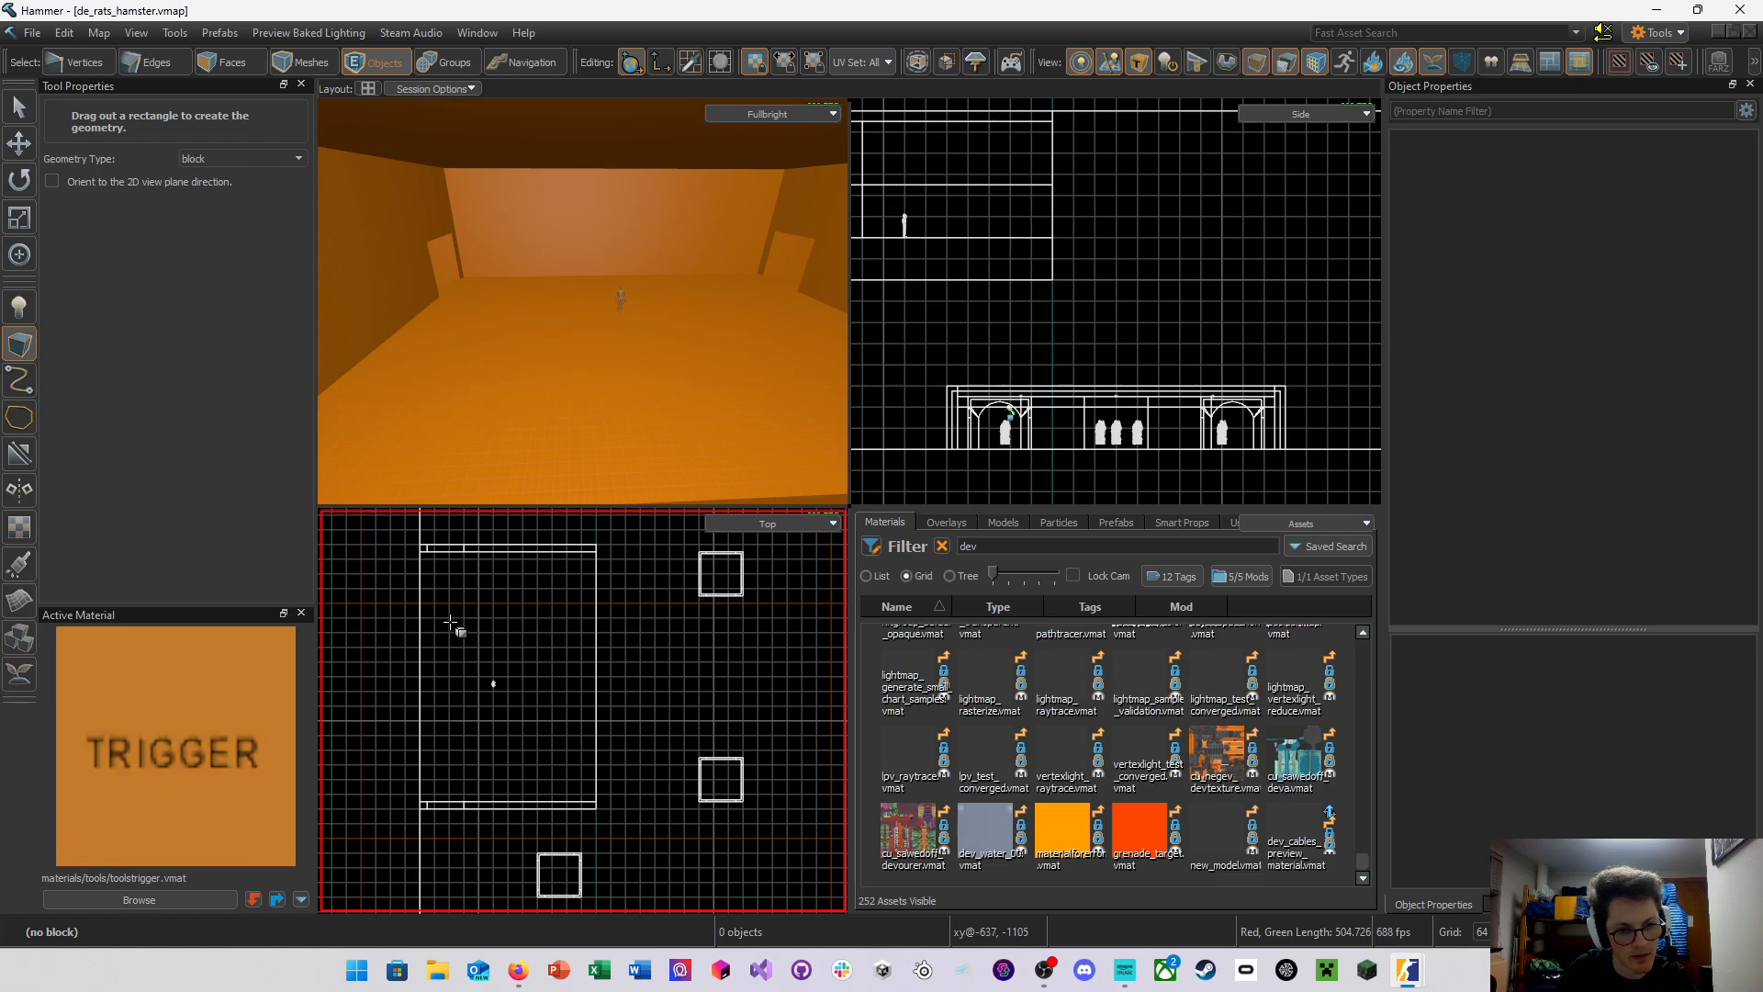
Create a 448 by 448 by 64 unit trigger block in the top view, inside the enclosure's outline
drag(450, 623, 567, 793)
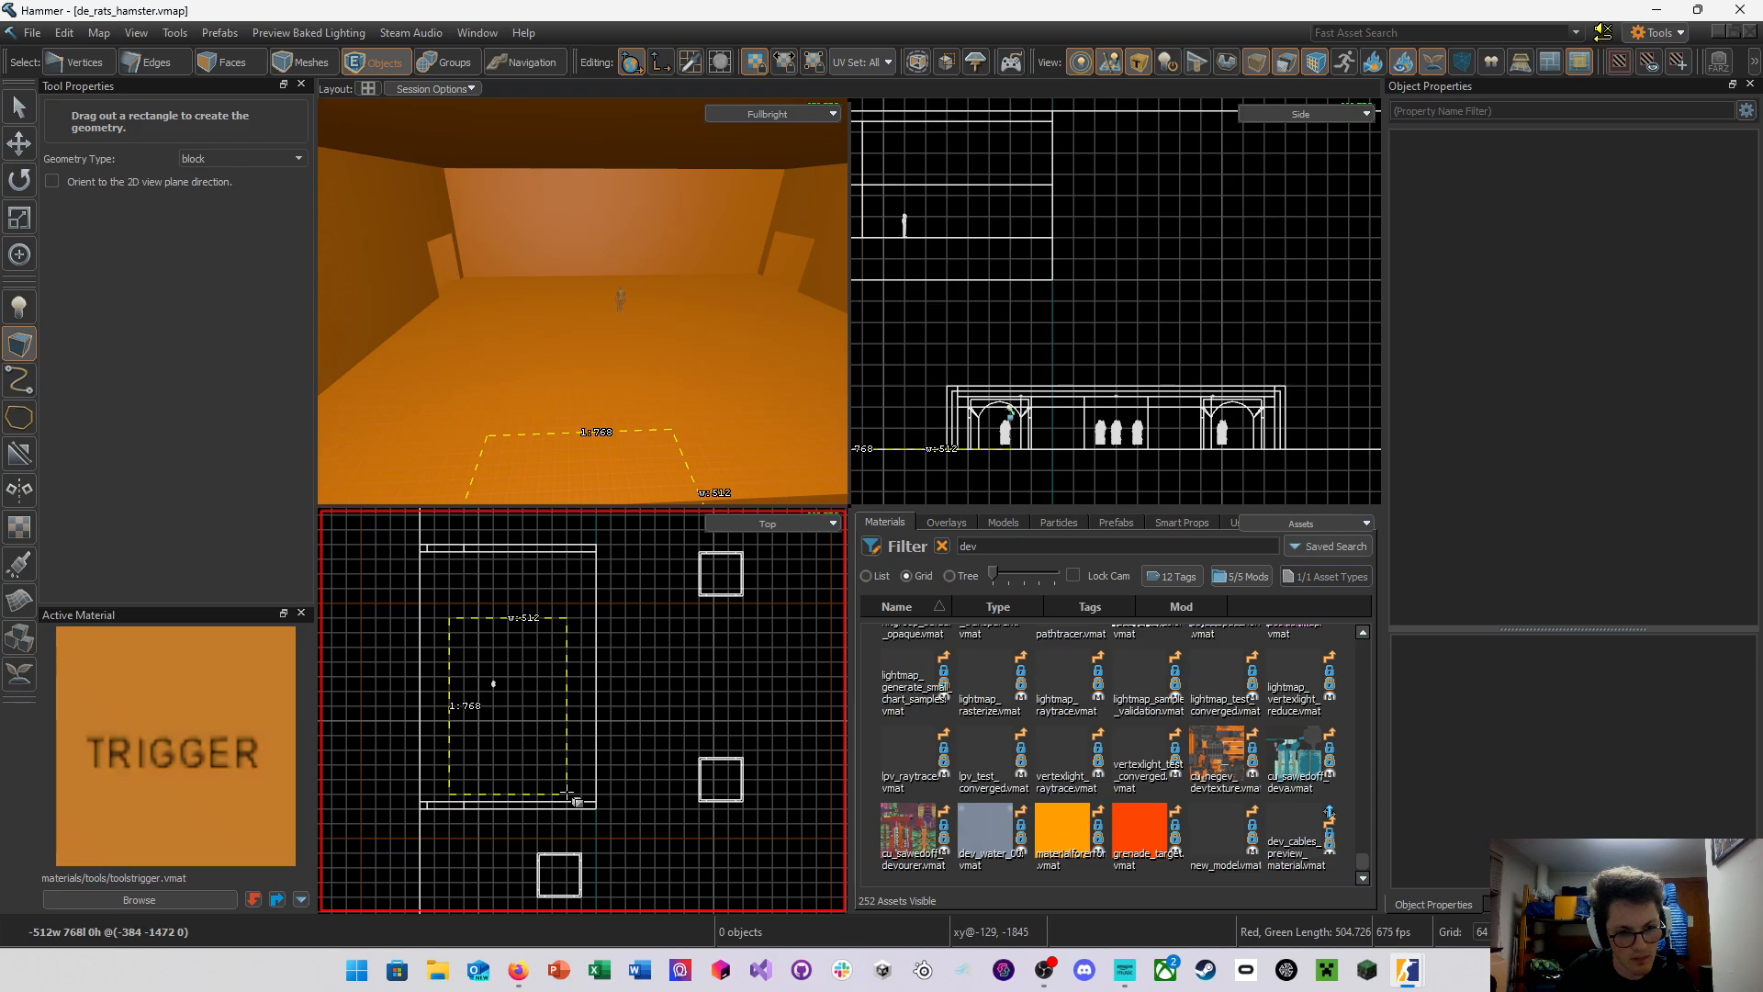
drag(568, 793, 548, 720)
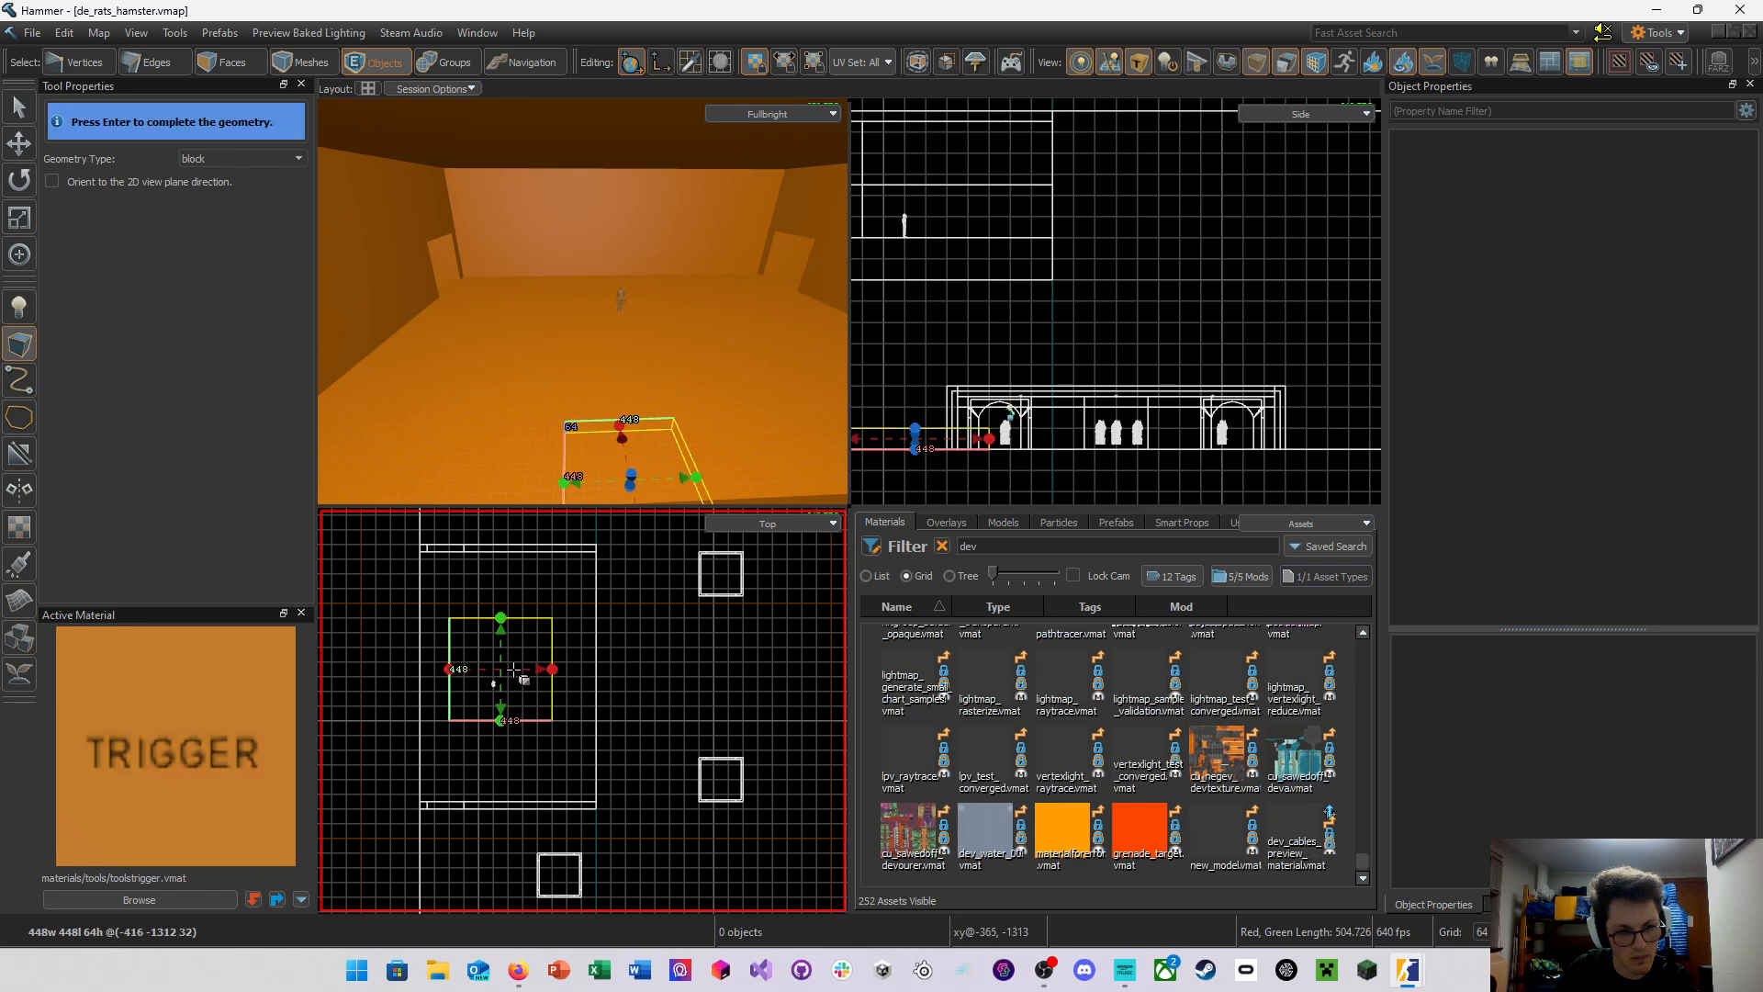
key(Return)
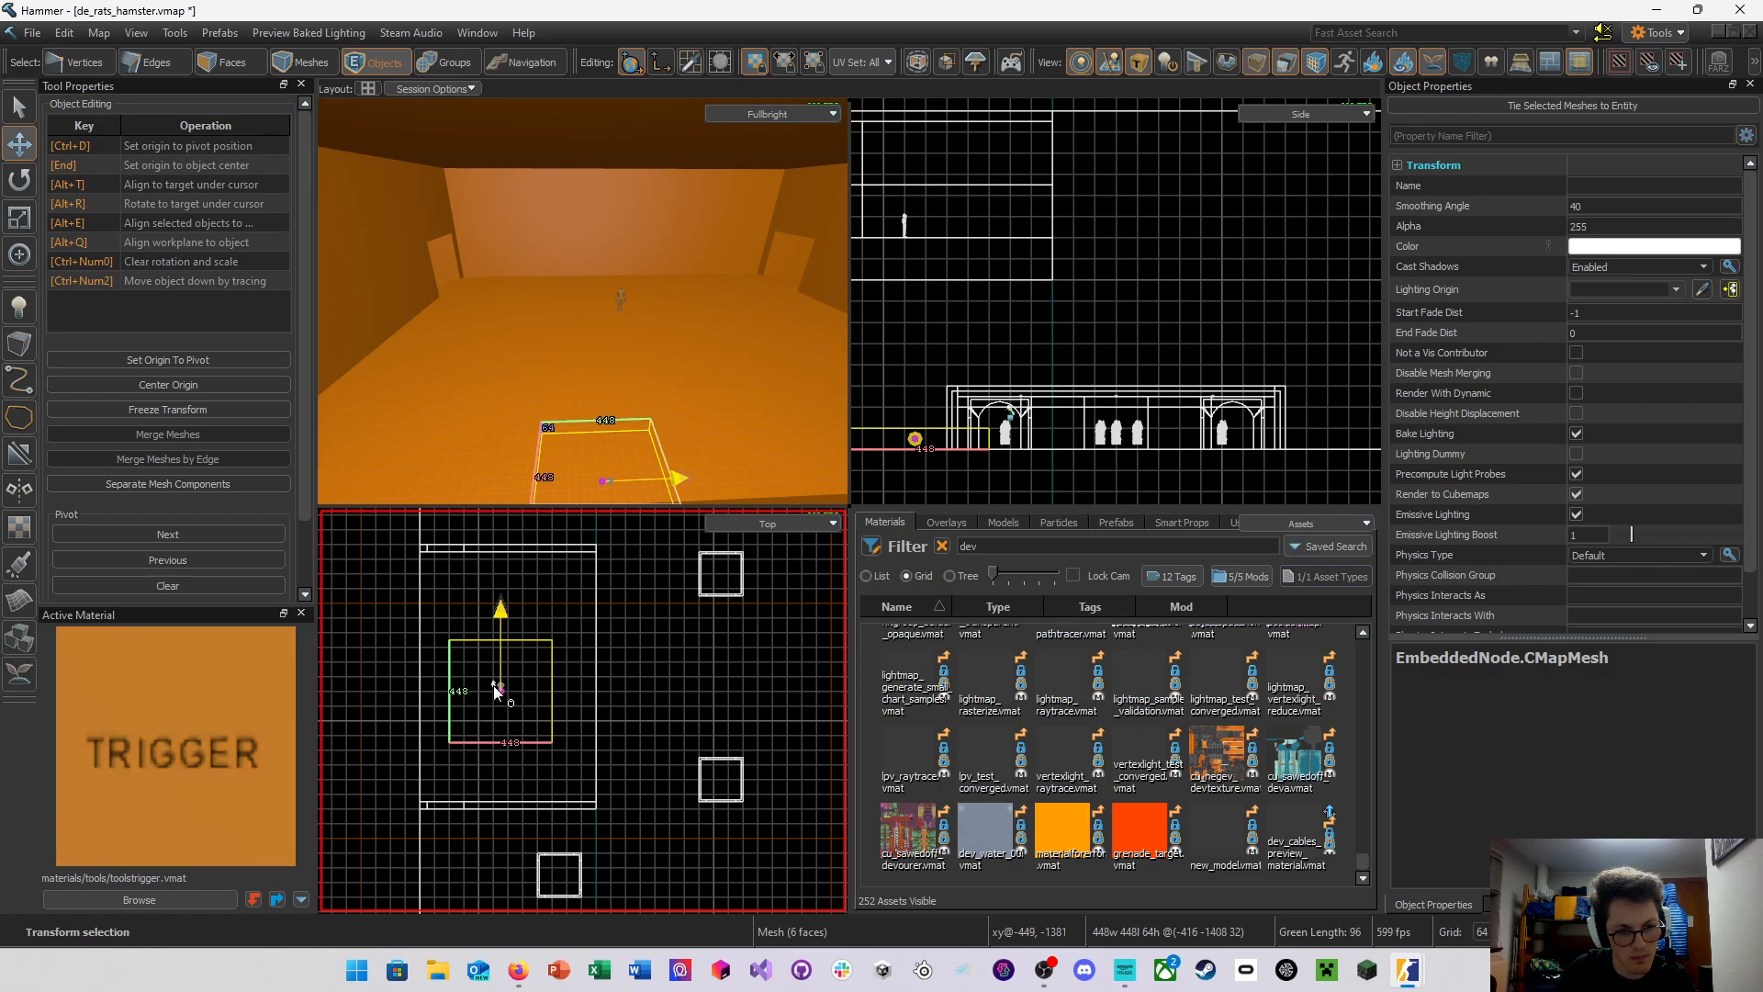
Centre the trigger block on the player start, raise it 672 units into the enclosure and maximize the 3D view
drag(490, 687, 500, 696)
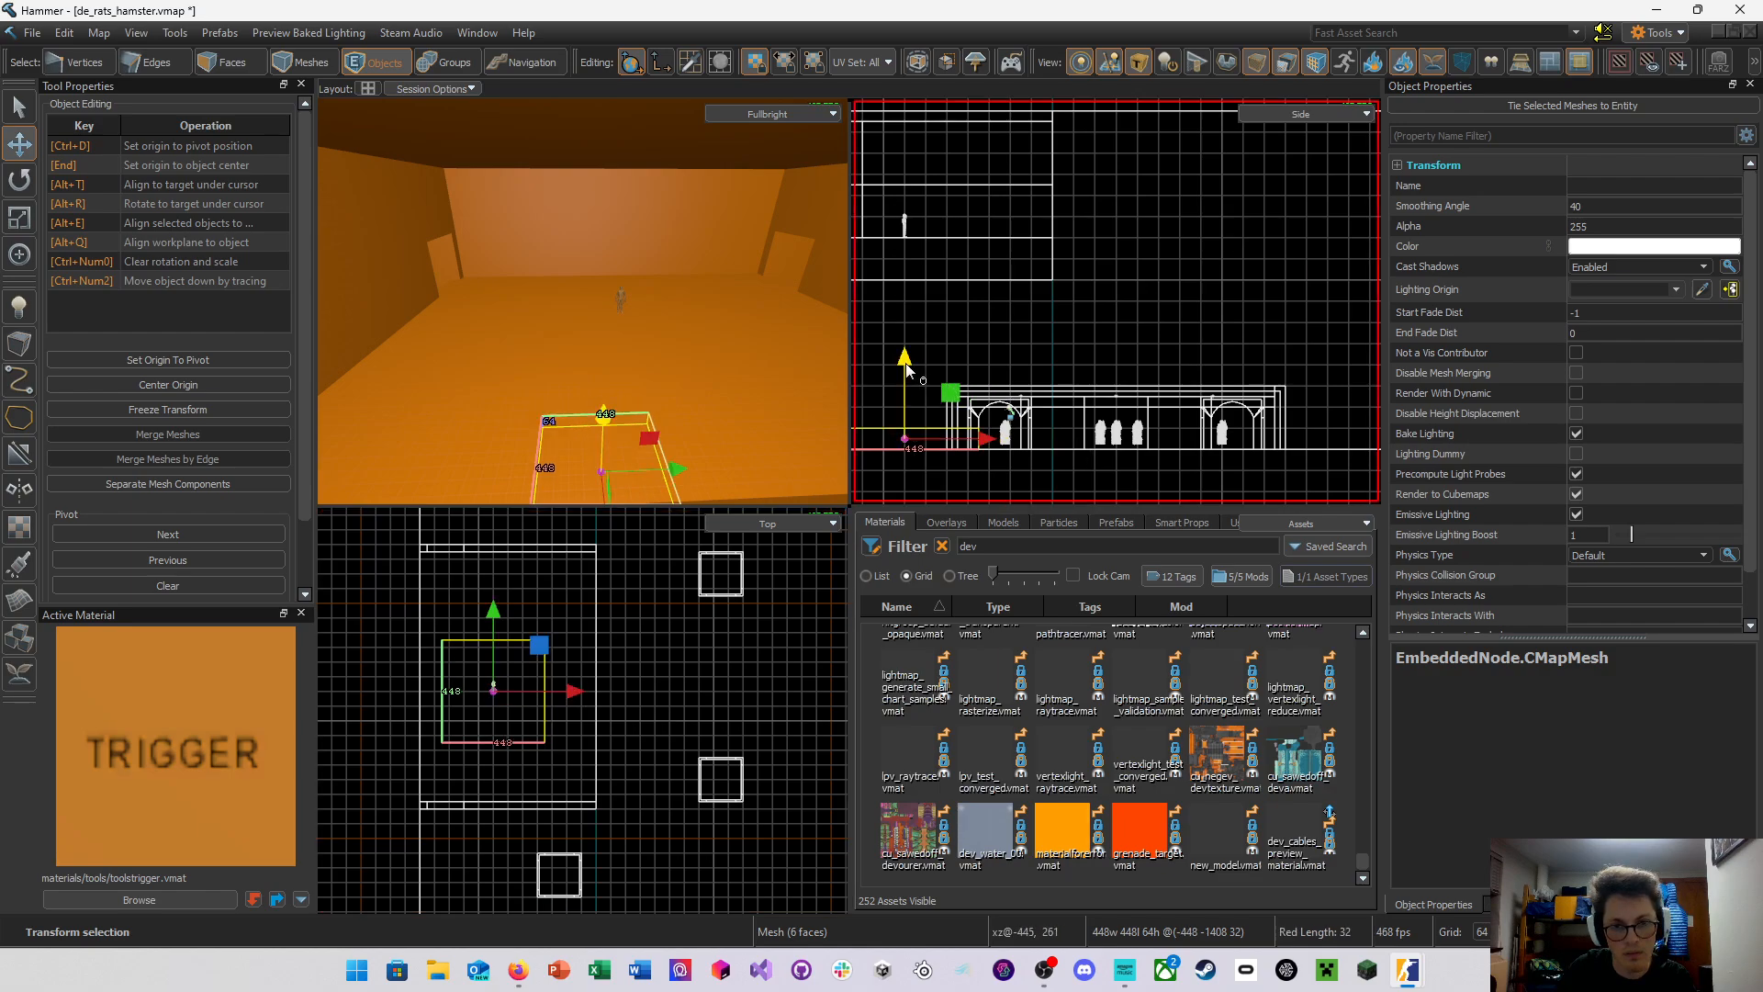
drag(906, 369, 936, 215)
key(shift+z)
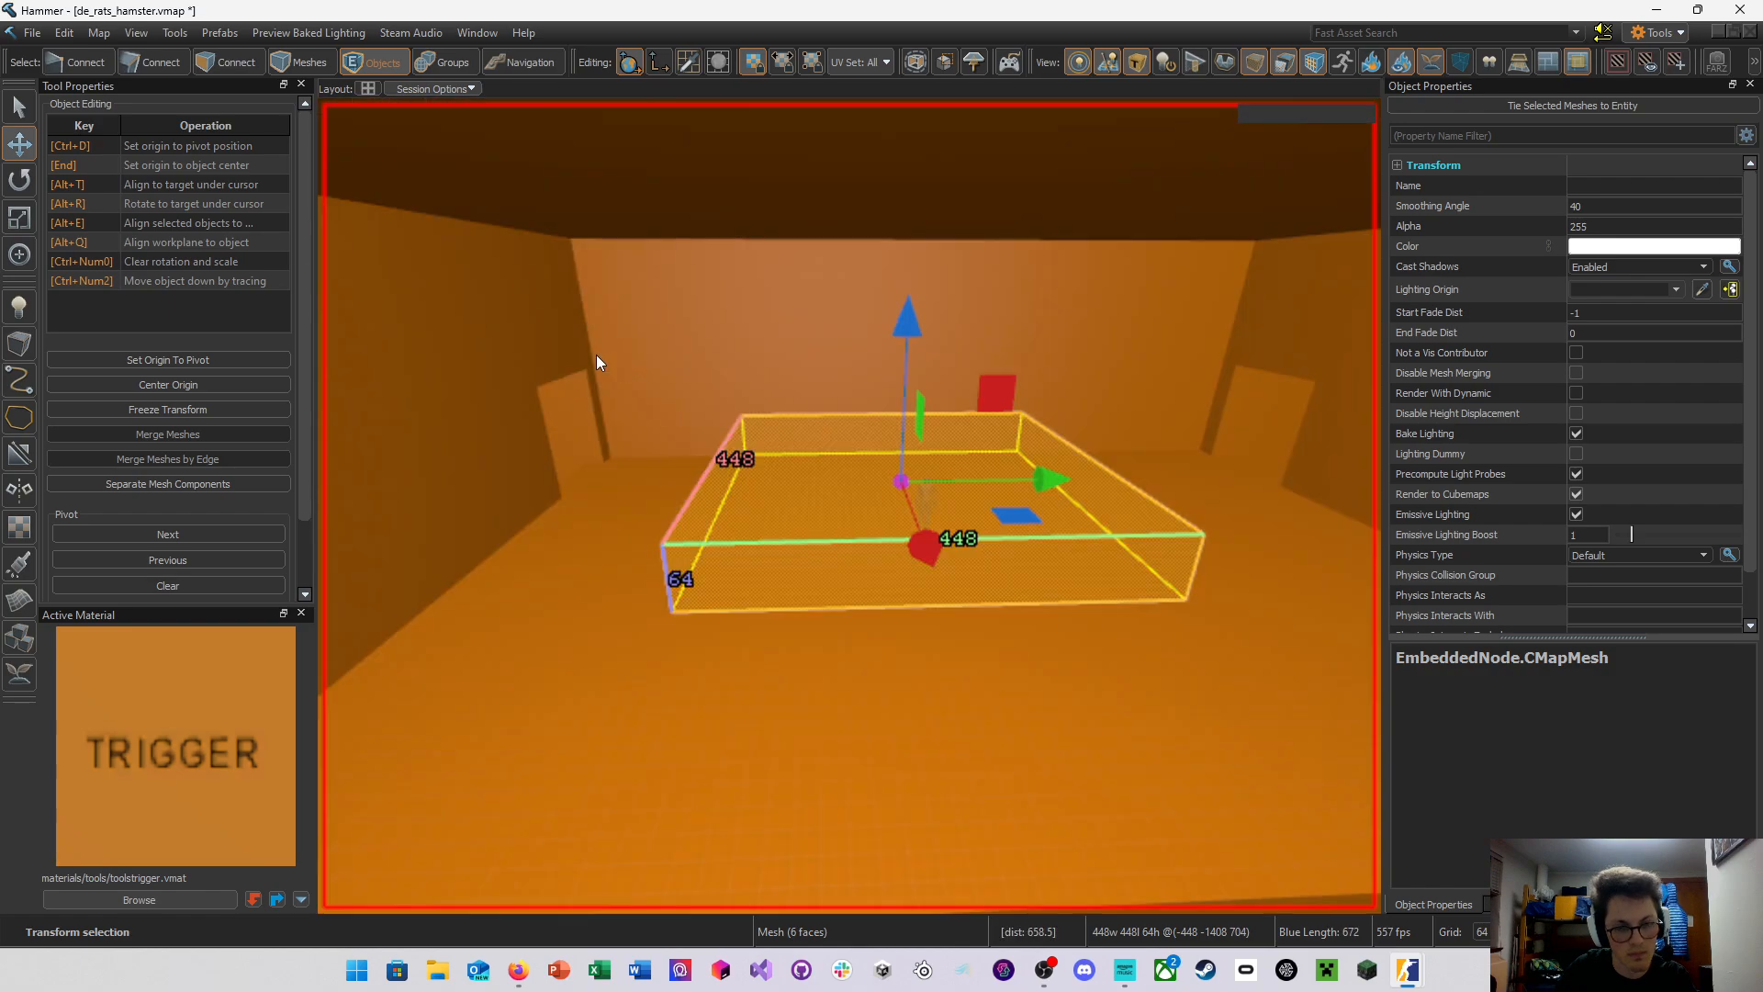
Extend the trigger block's side face 160 units toward the end wall in face mode
right_drag(597, 355, 850, 506)
key(d)
key(a)
key(d)
click(257, 64)
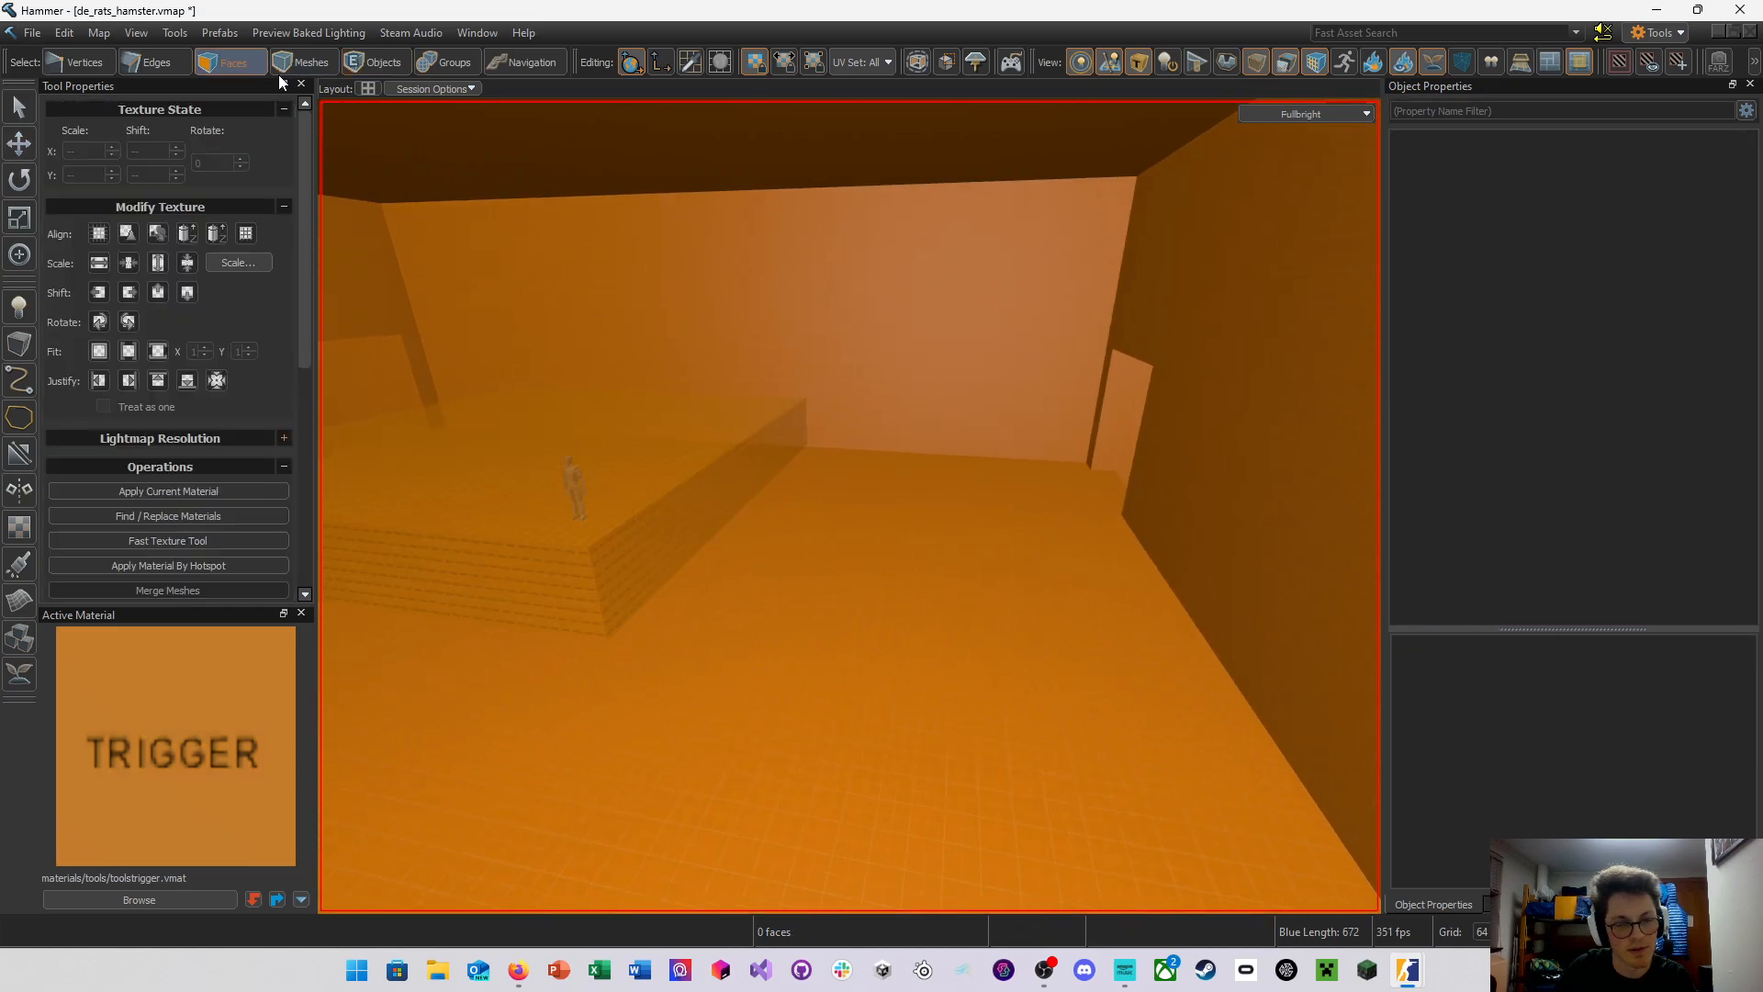
click(663, 551)
right_drag(663, 551, 663, 551)
key(s)
key(w)
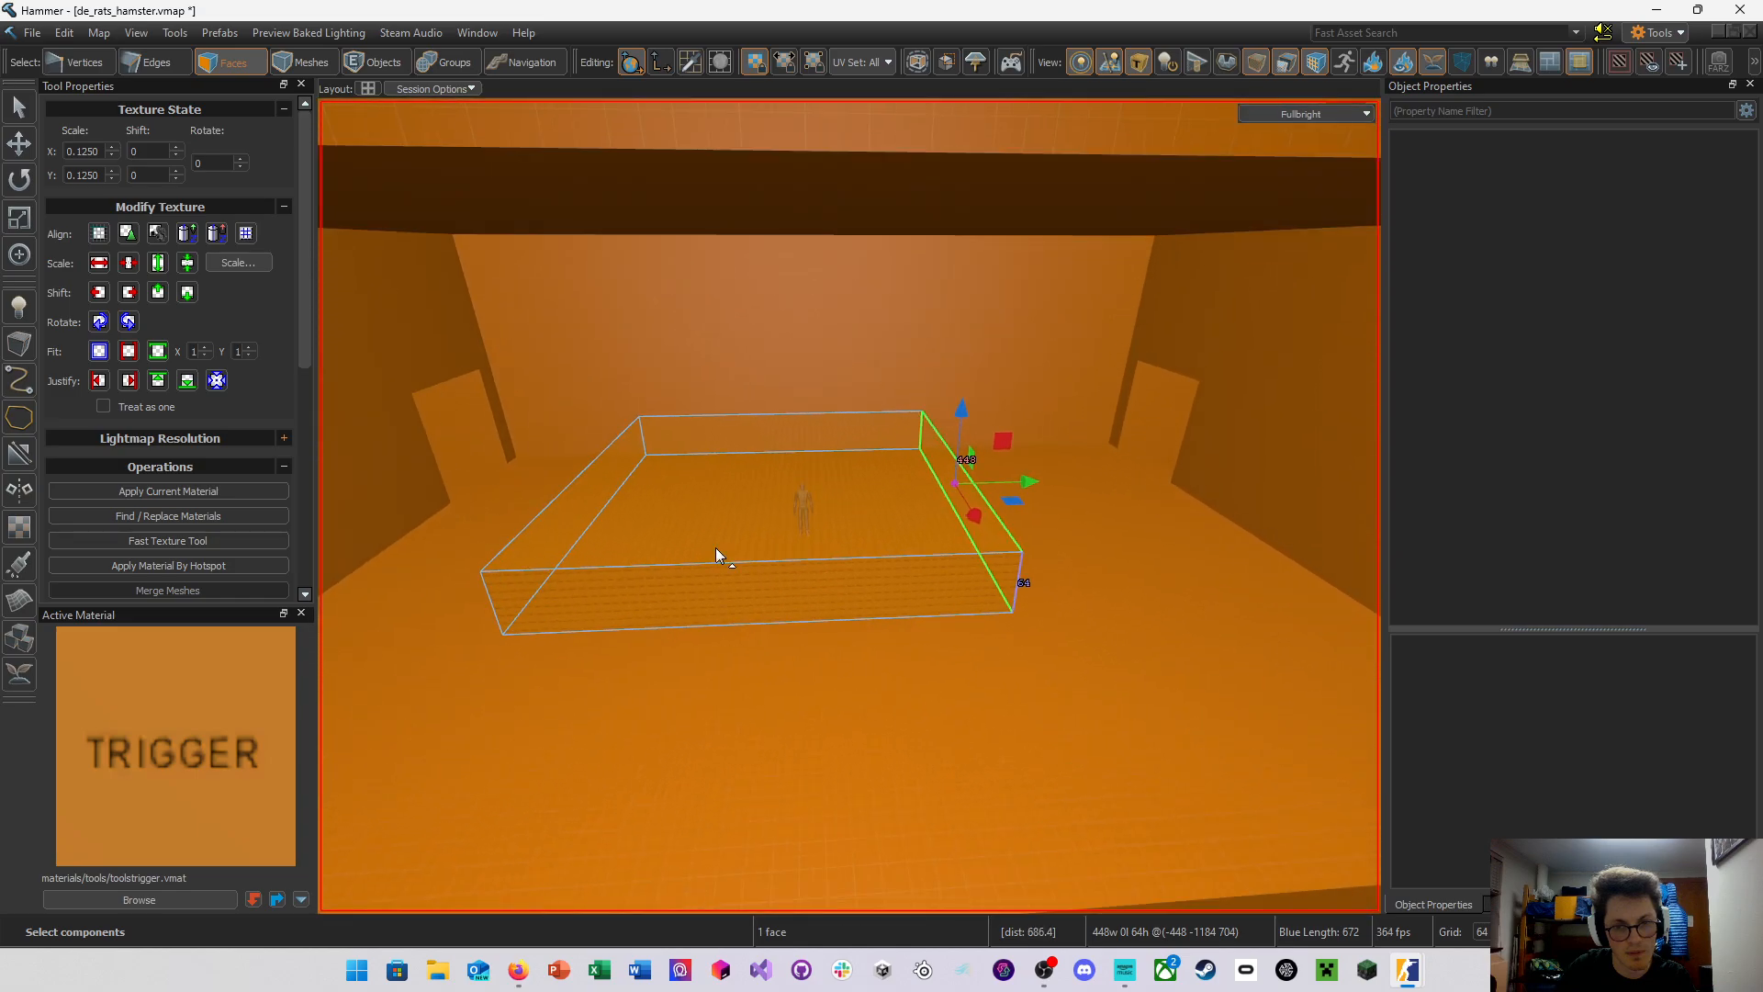
mouse_move(1027, 482)
mouse_down()
mouse_move(978, 480)
mouse_move(1032, 472)
mouse_up()
Raise the trigger block's top face 160 units and lower its bottom face 32 units to the enclosure floor
click(901, 516)
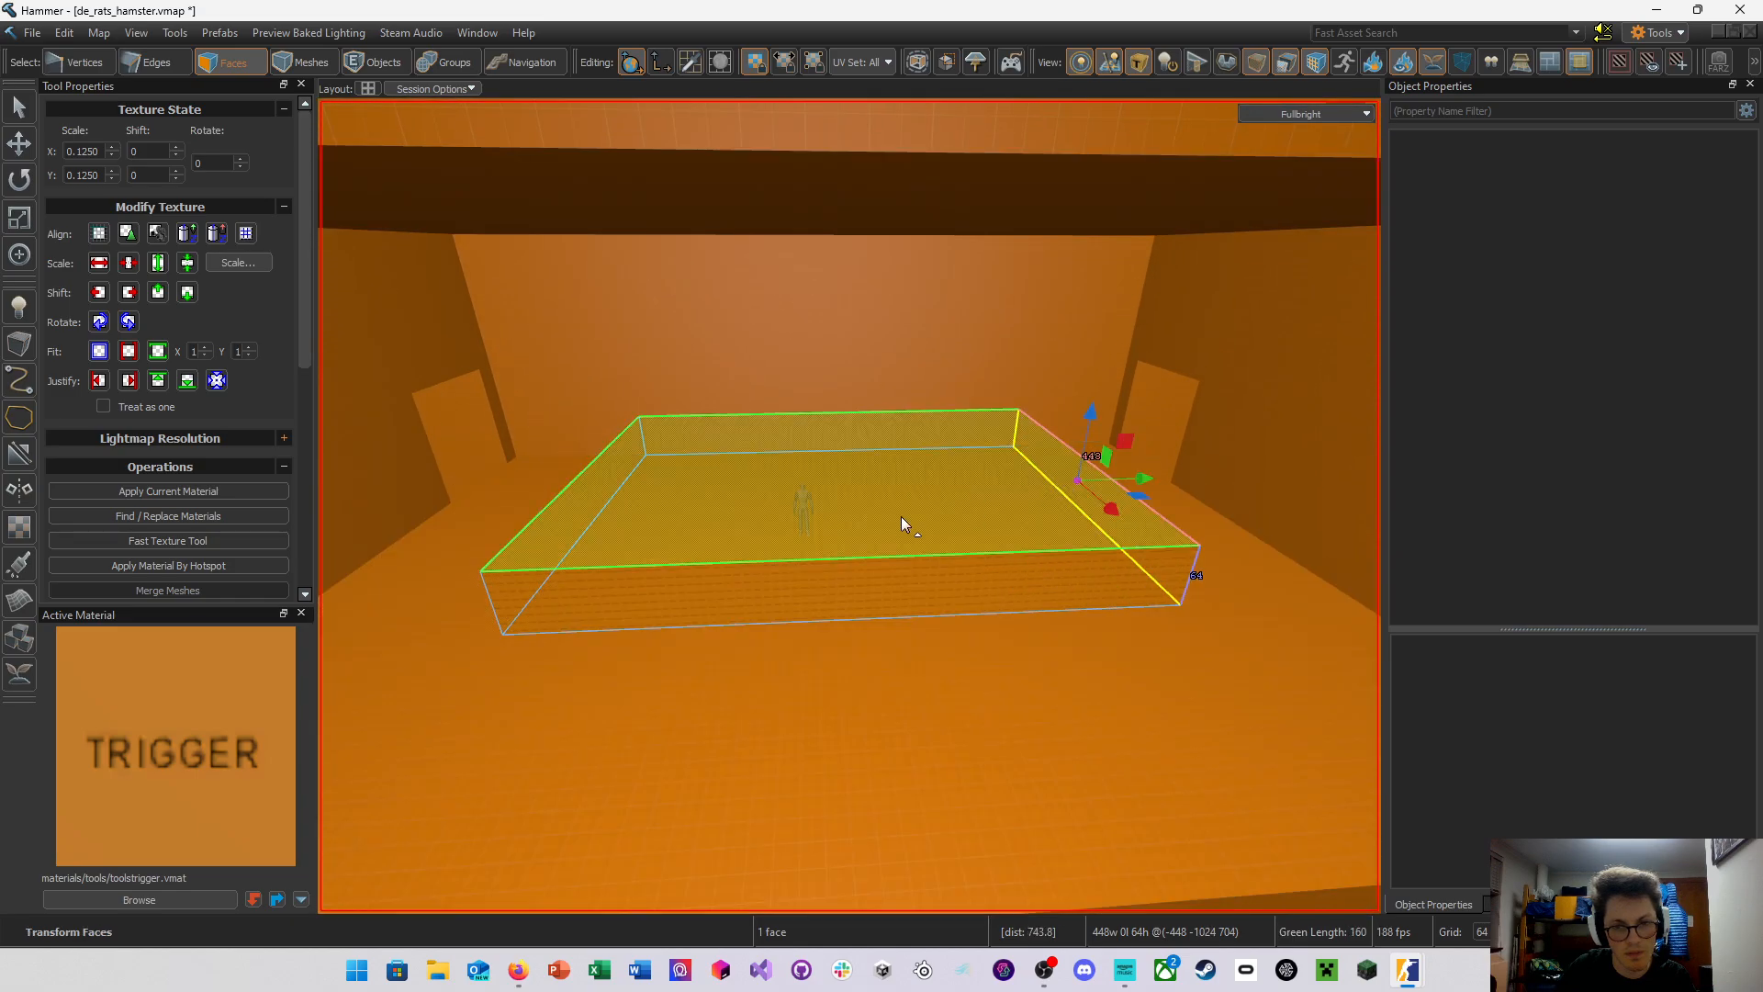
drag(837, 384, 837, 244)
right_drag(837, 314, 849, 506)
key(w)
click(933, 643)
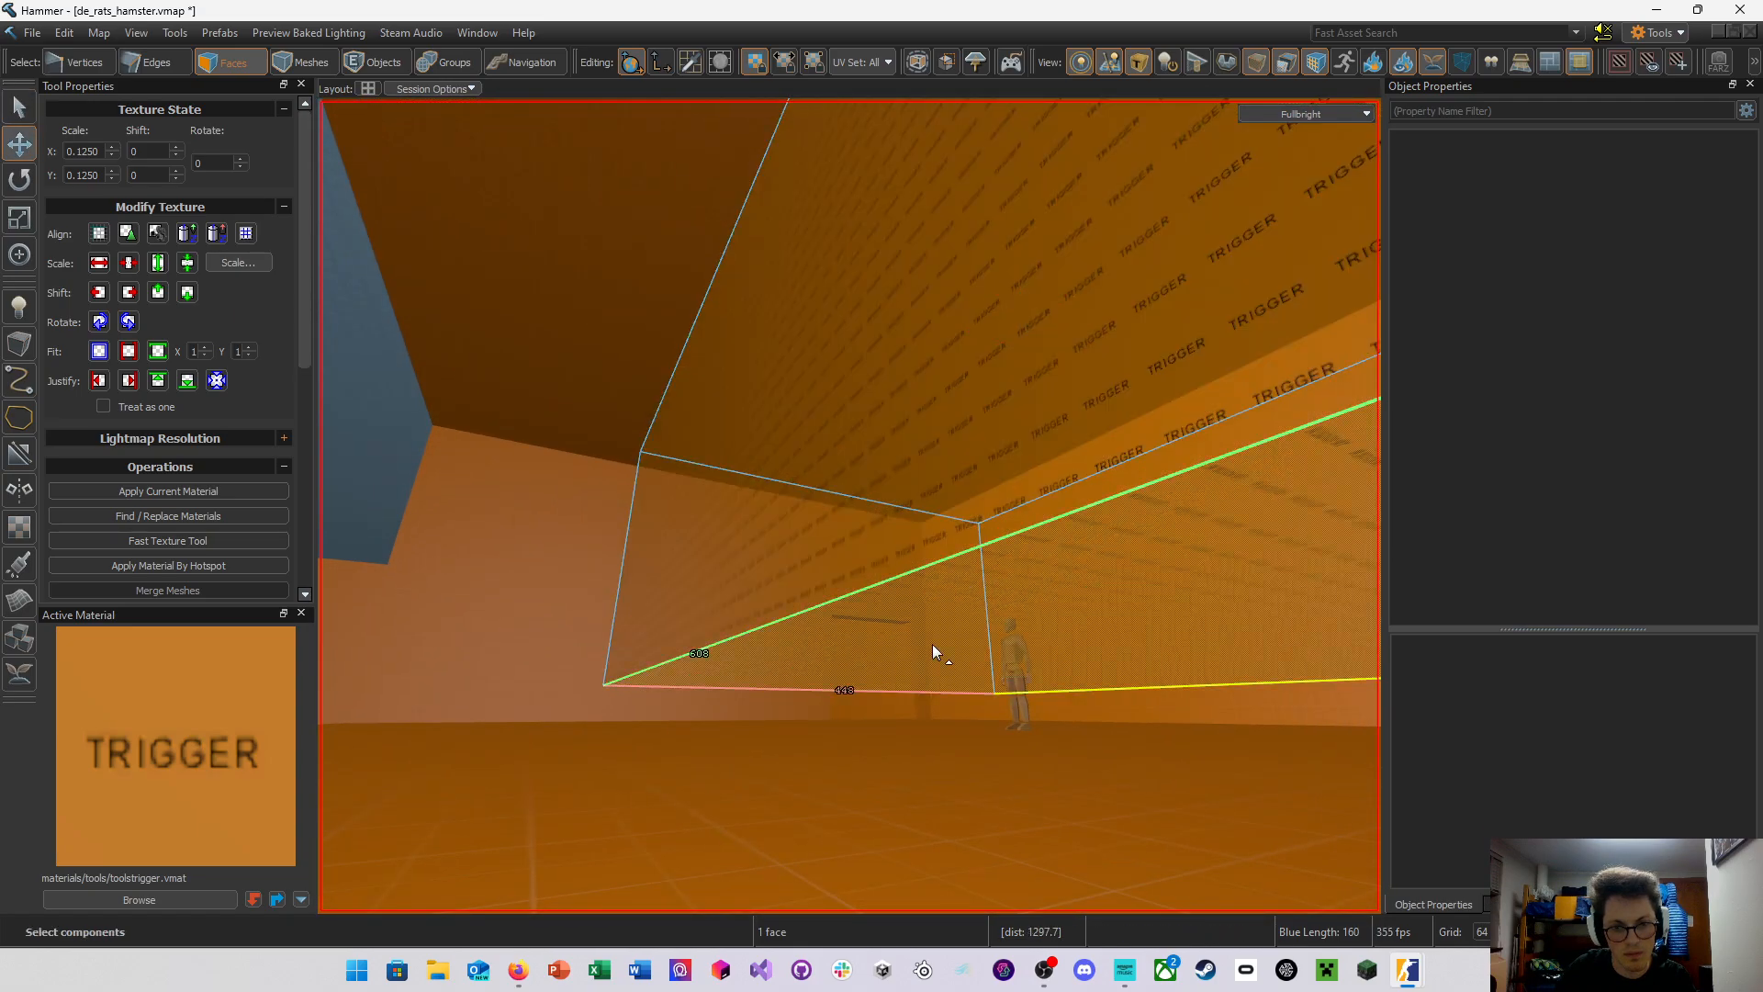
drag(1049, 632, 1076, 700)
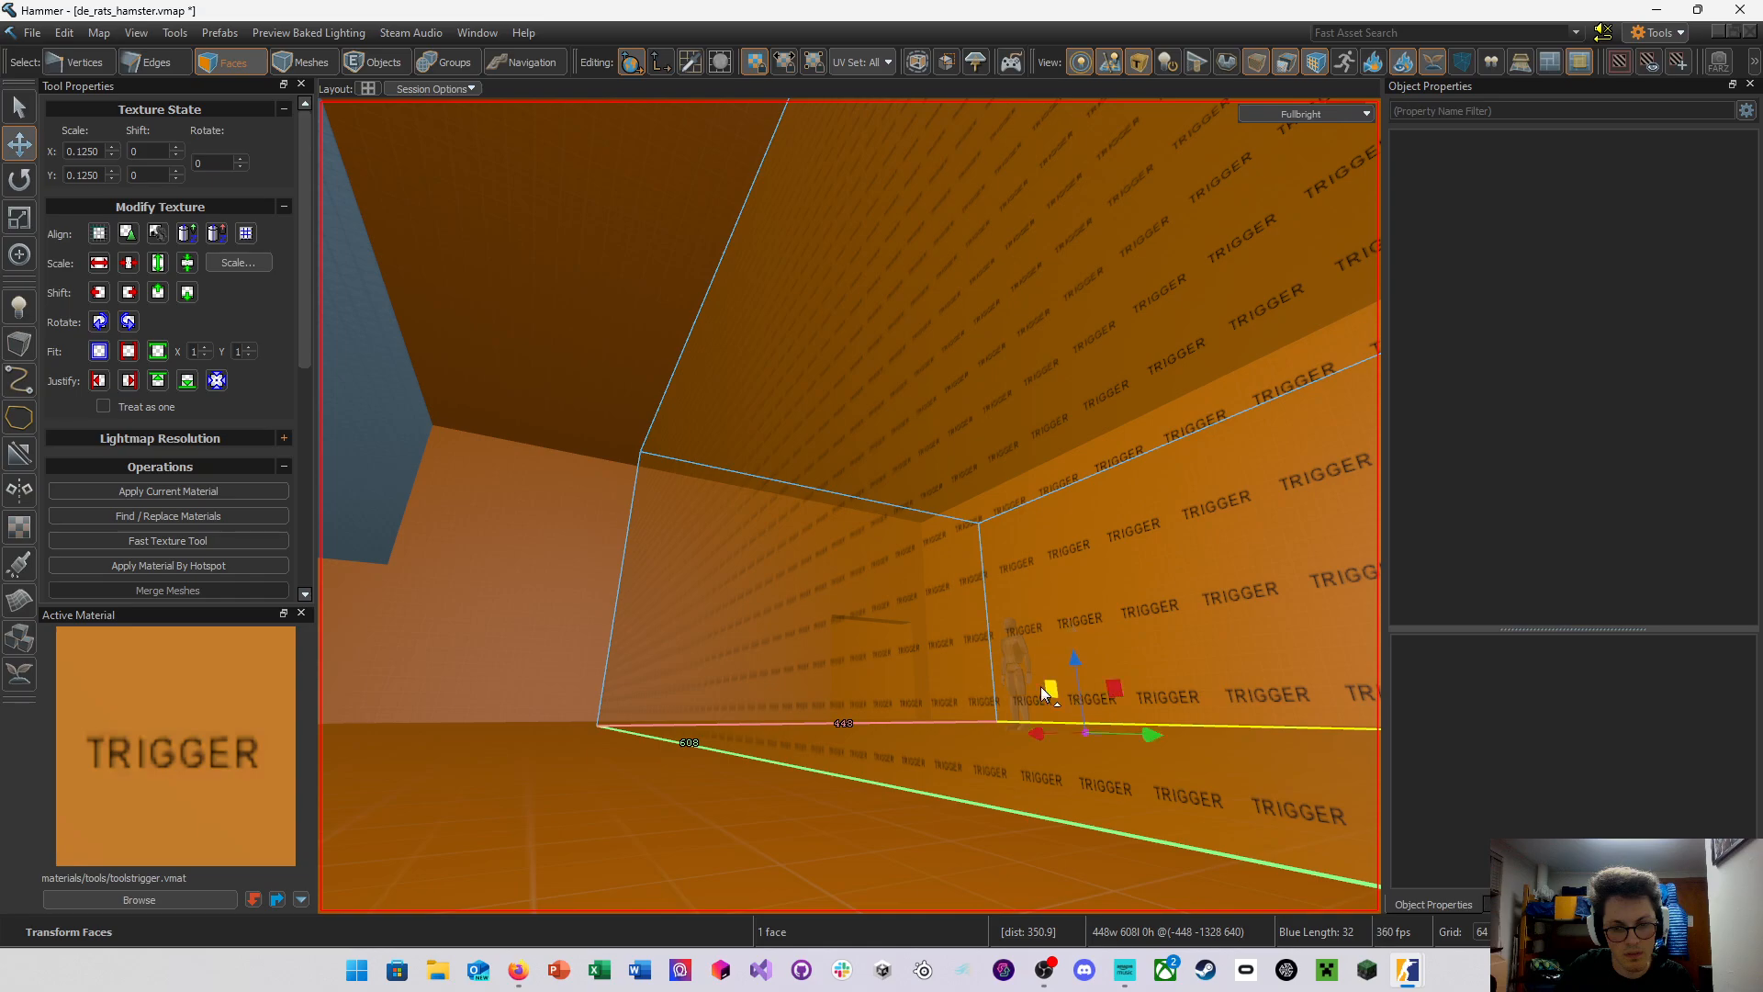
Lower the selected bottom face of the trigger volume 64 units to the platform floor
right_drag(1040, 686, 850, 506)
key(s)
key(d)
key(w)
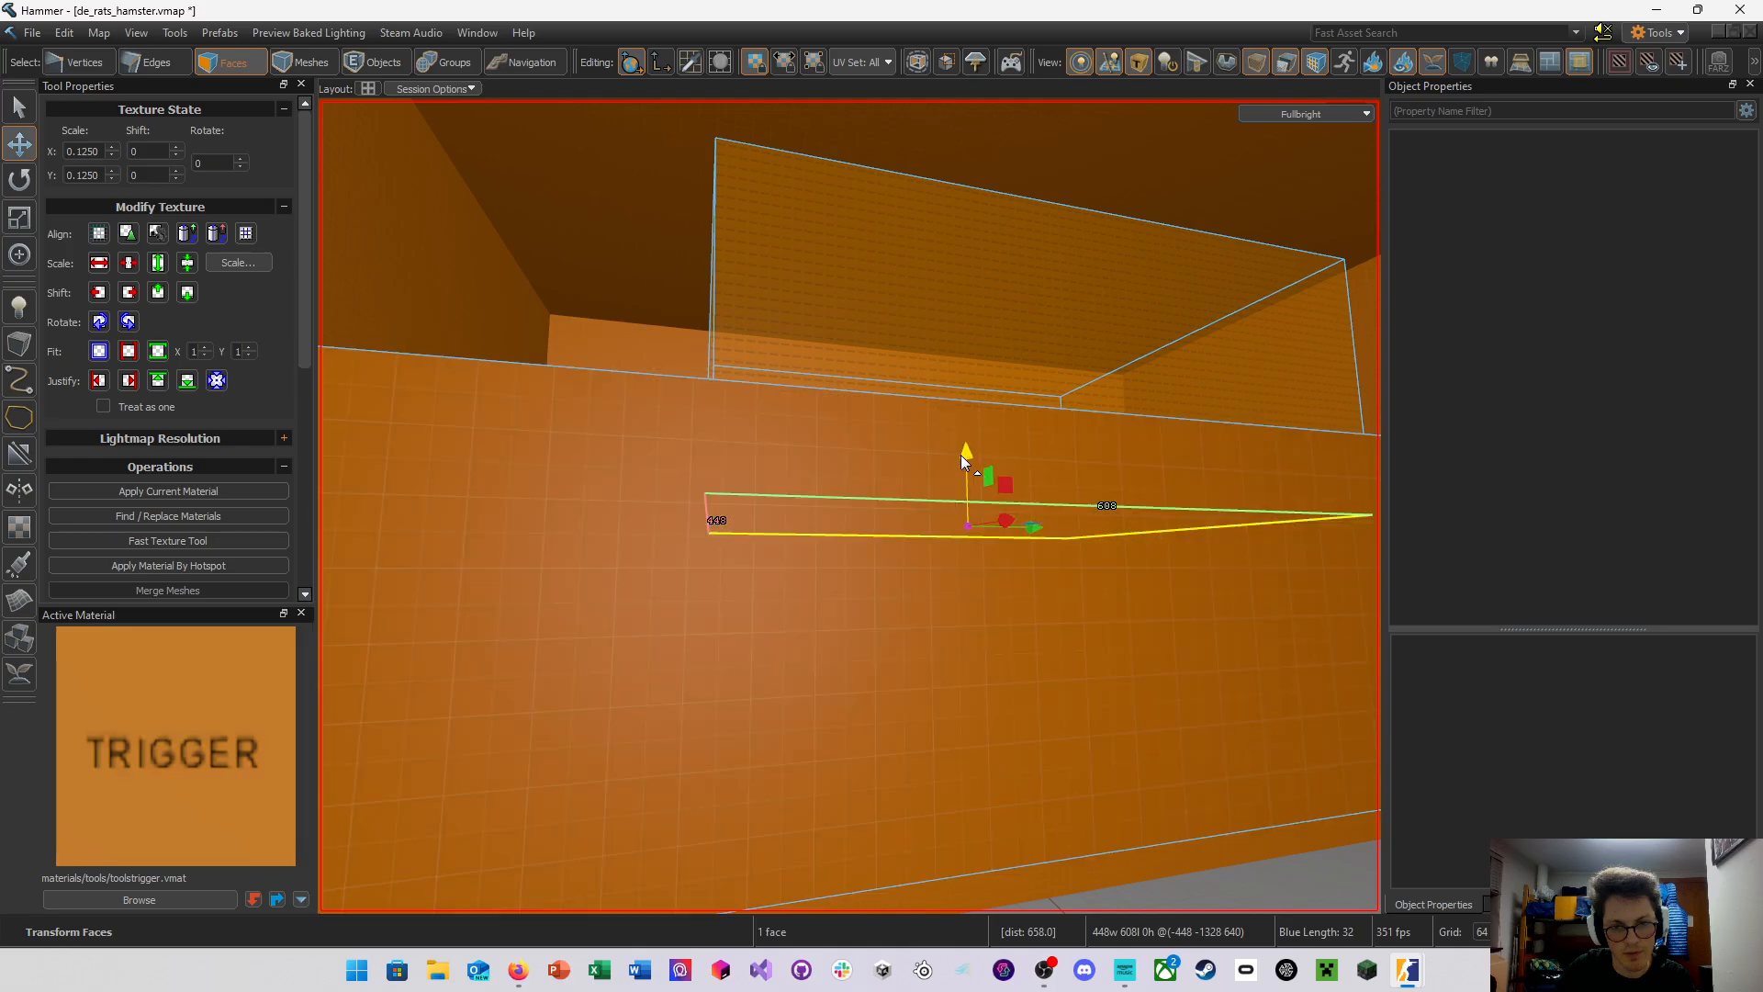
drag(976, 539, 988, 563)
Extend the trigger volume's side face outward 96 units, switch to object selection, and save the map
right_drag(988, 563, 849, 506)
key(a)
key(d)
click(878, 498)
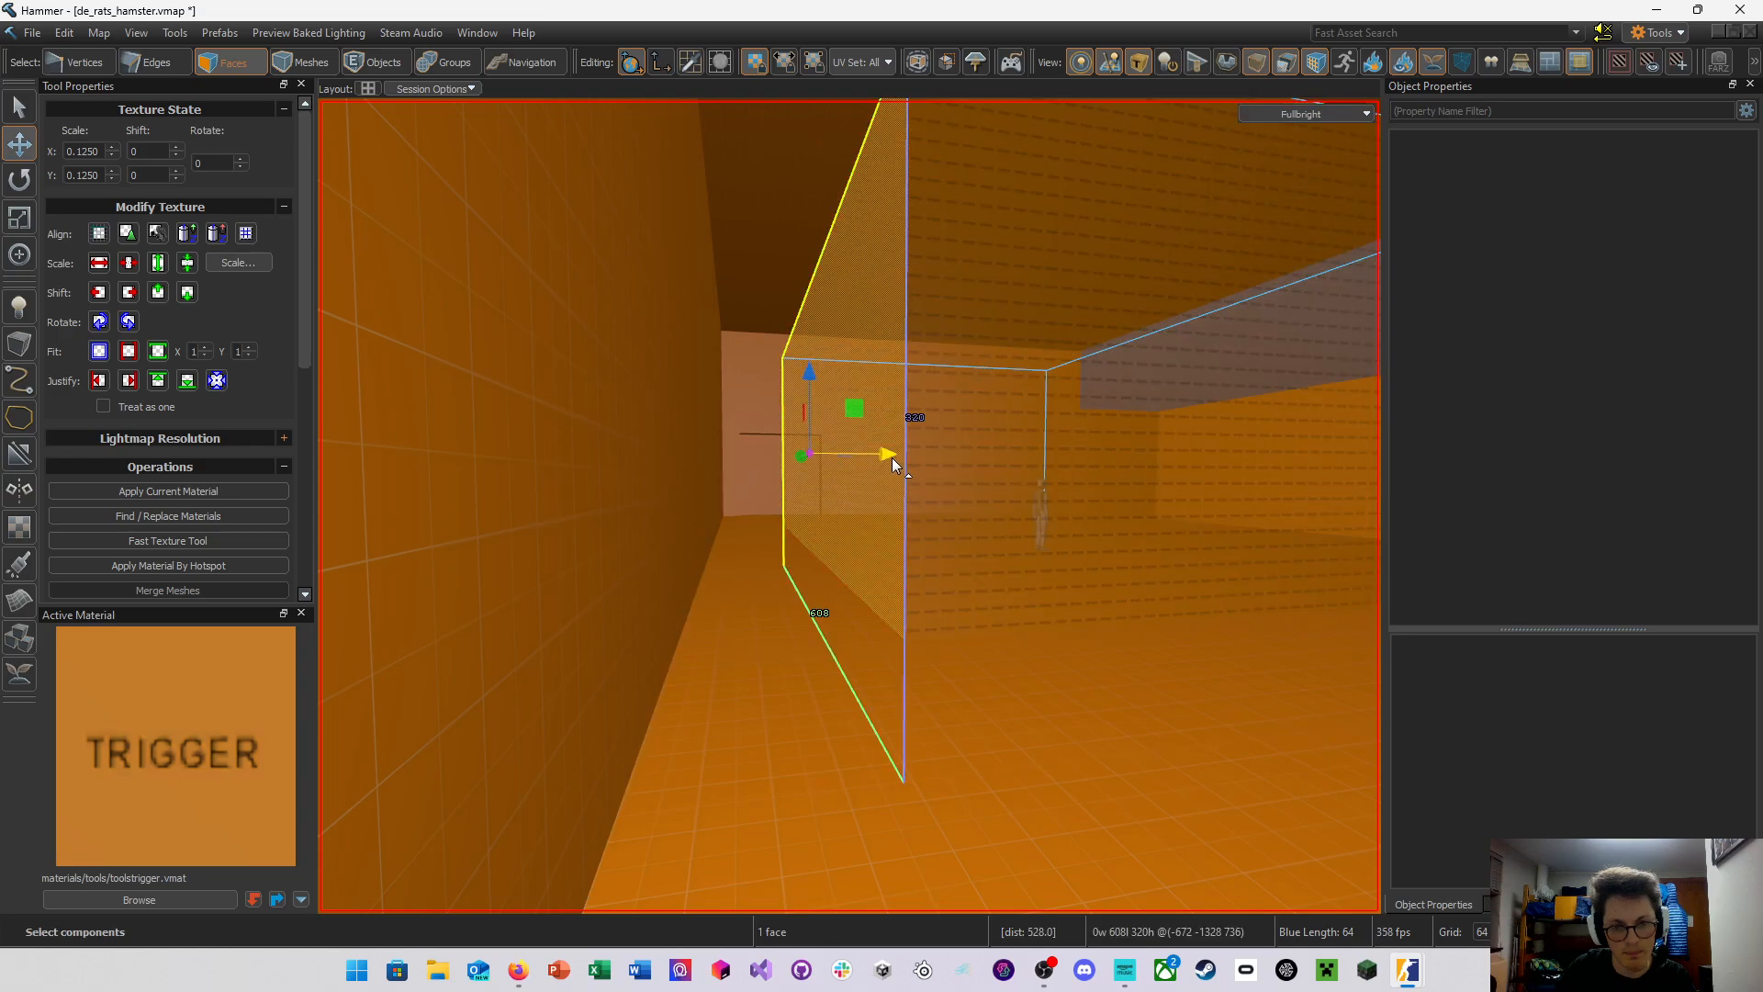
drag(889, 454, 719, 448)
key(d)
right_drag(719, 448, 849, 506)
key(s)
key(w)
click(372, 61)
key(ctrl+s)
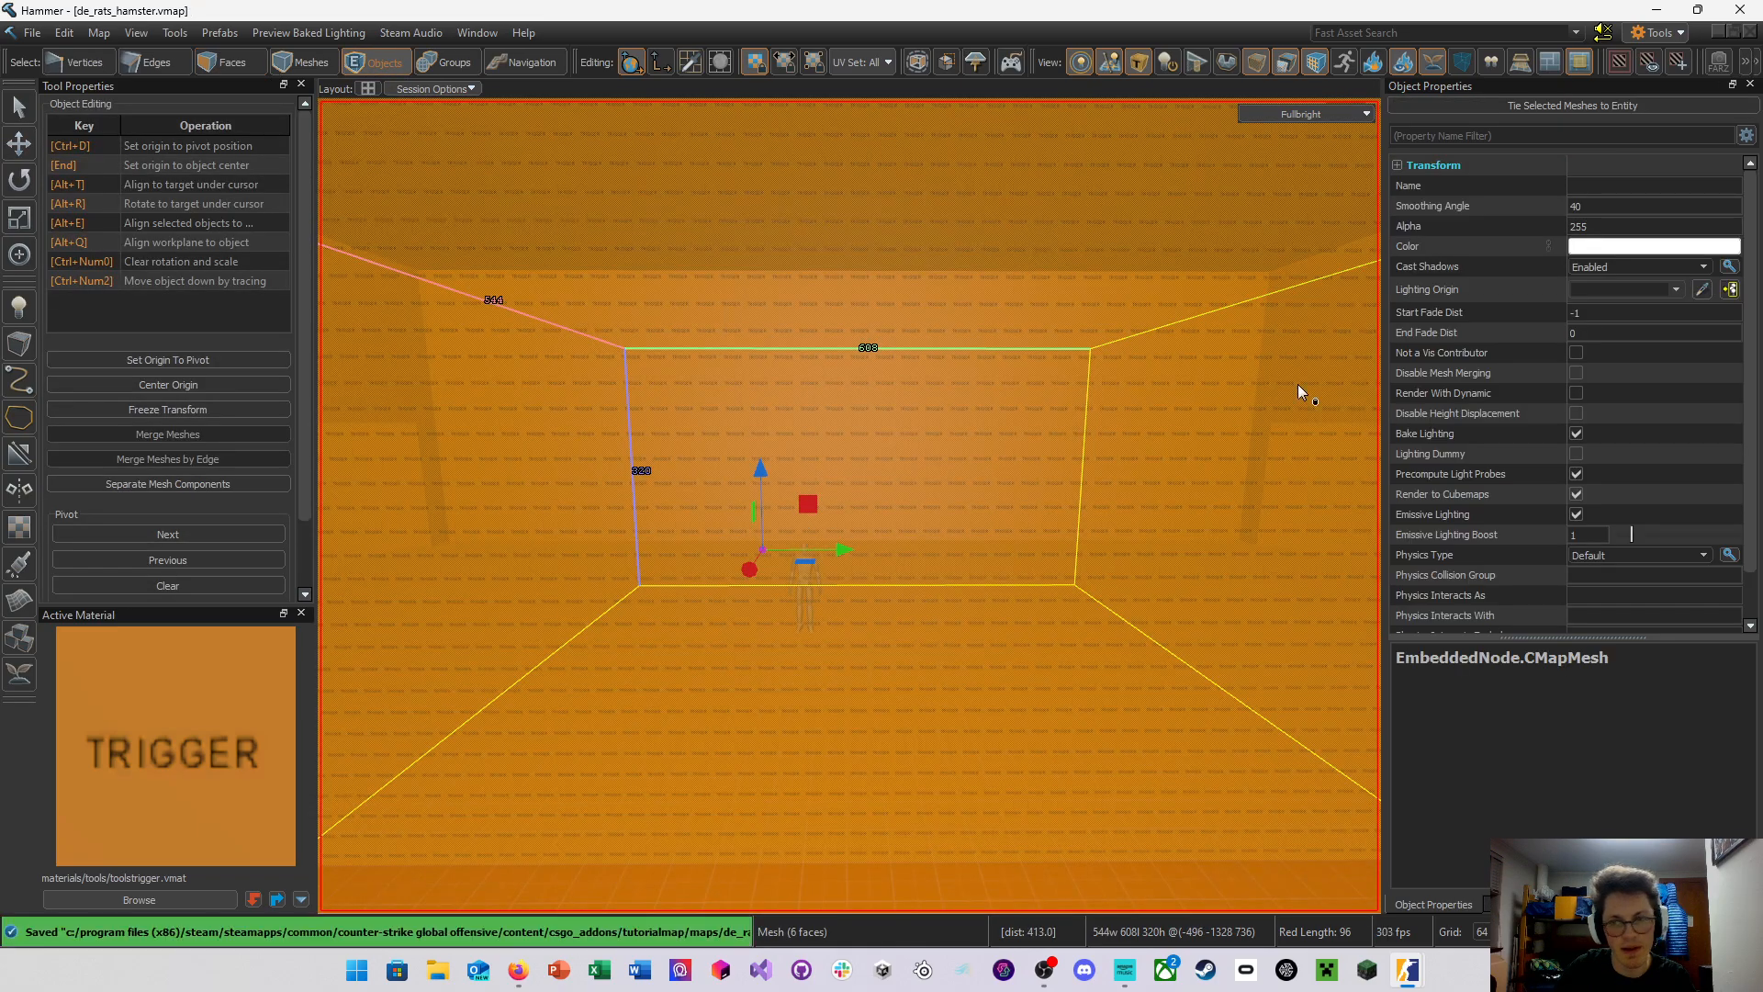
Tie the trigger mesh to an entity and set its class to func_bomb_target
click(1570, 107)
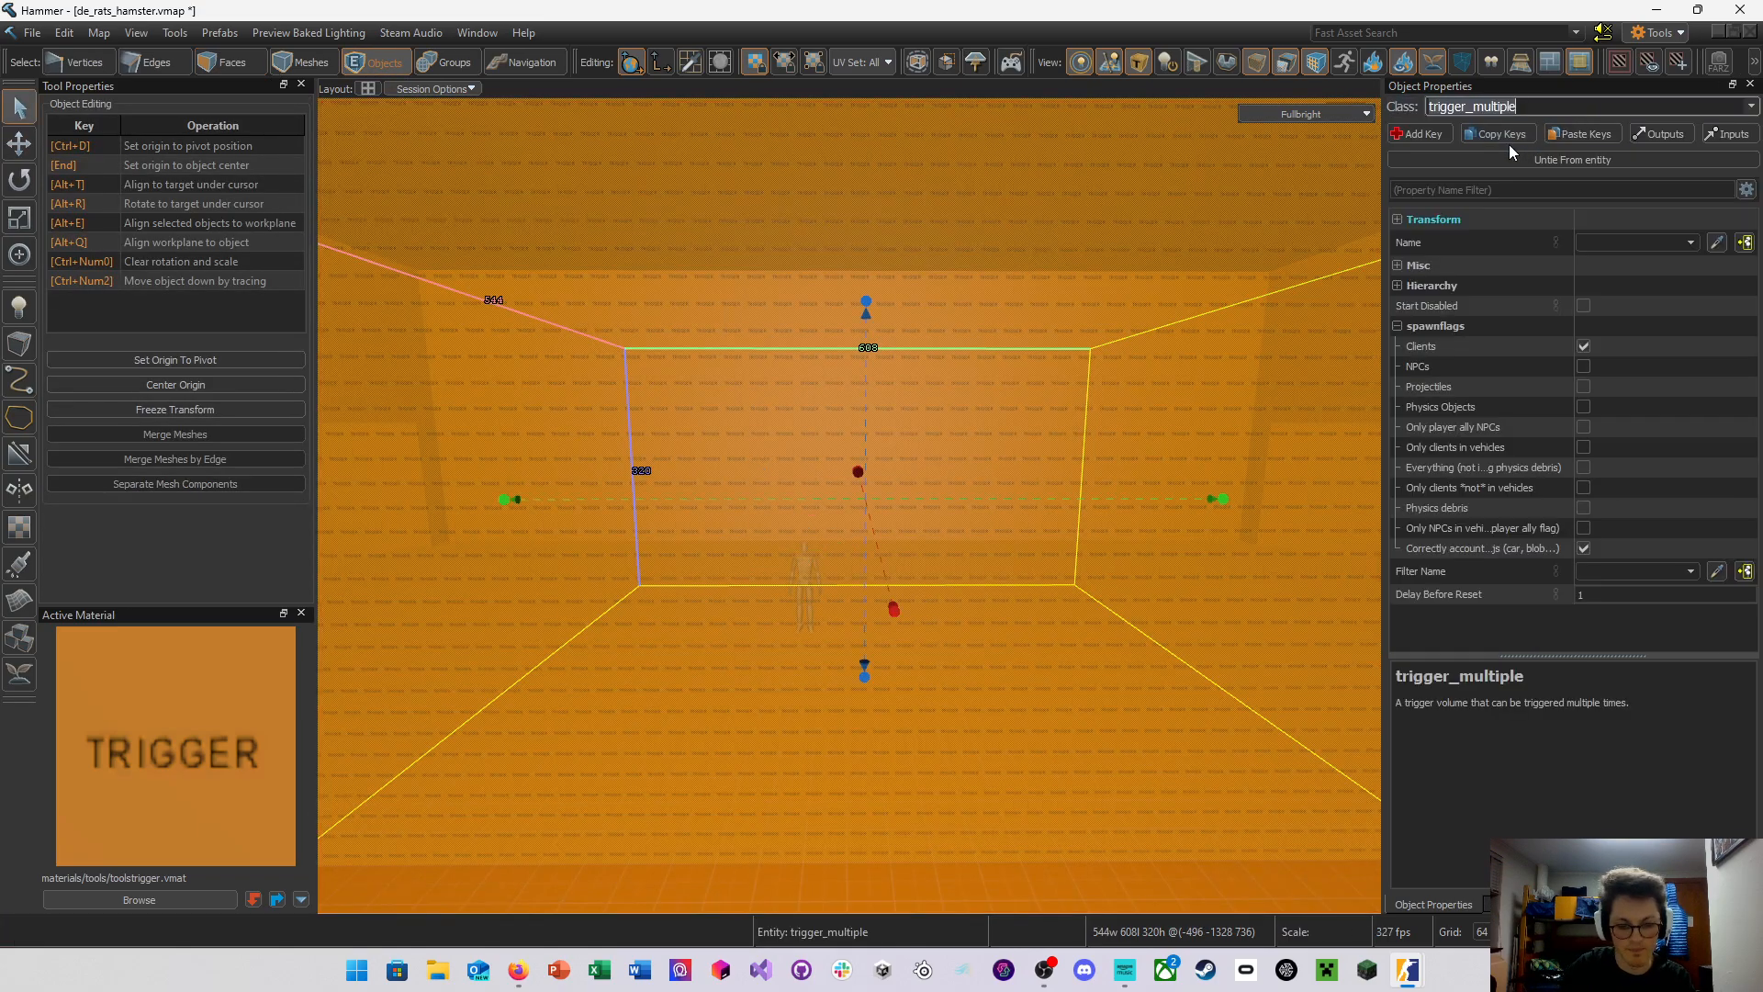
key(ctrl+a)
text(bom)
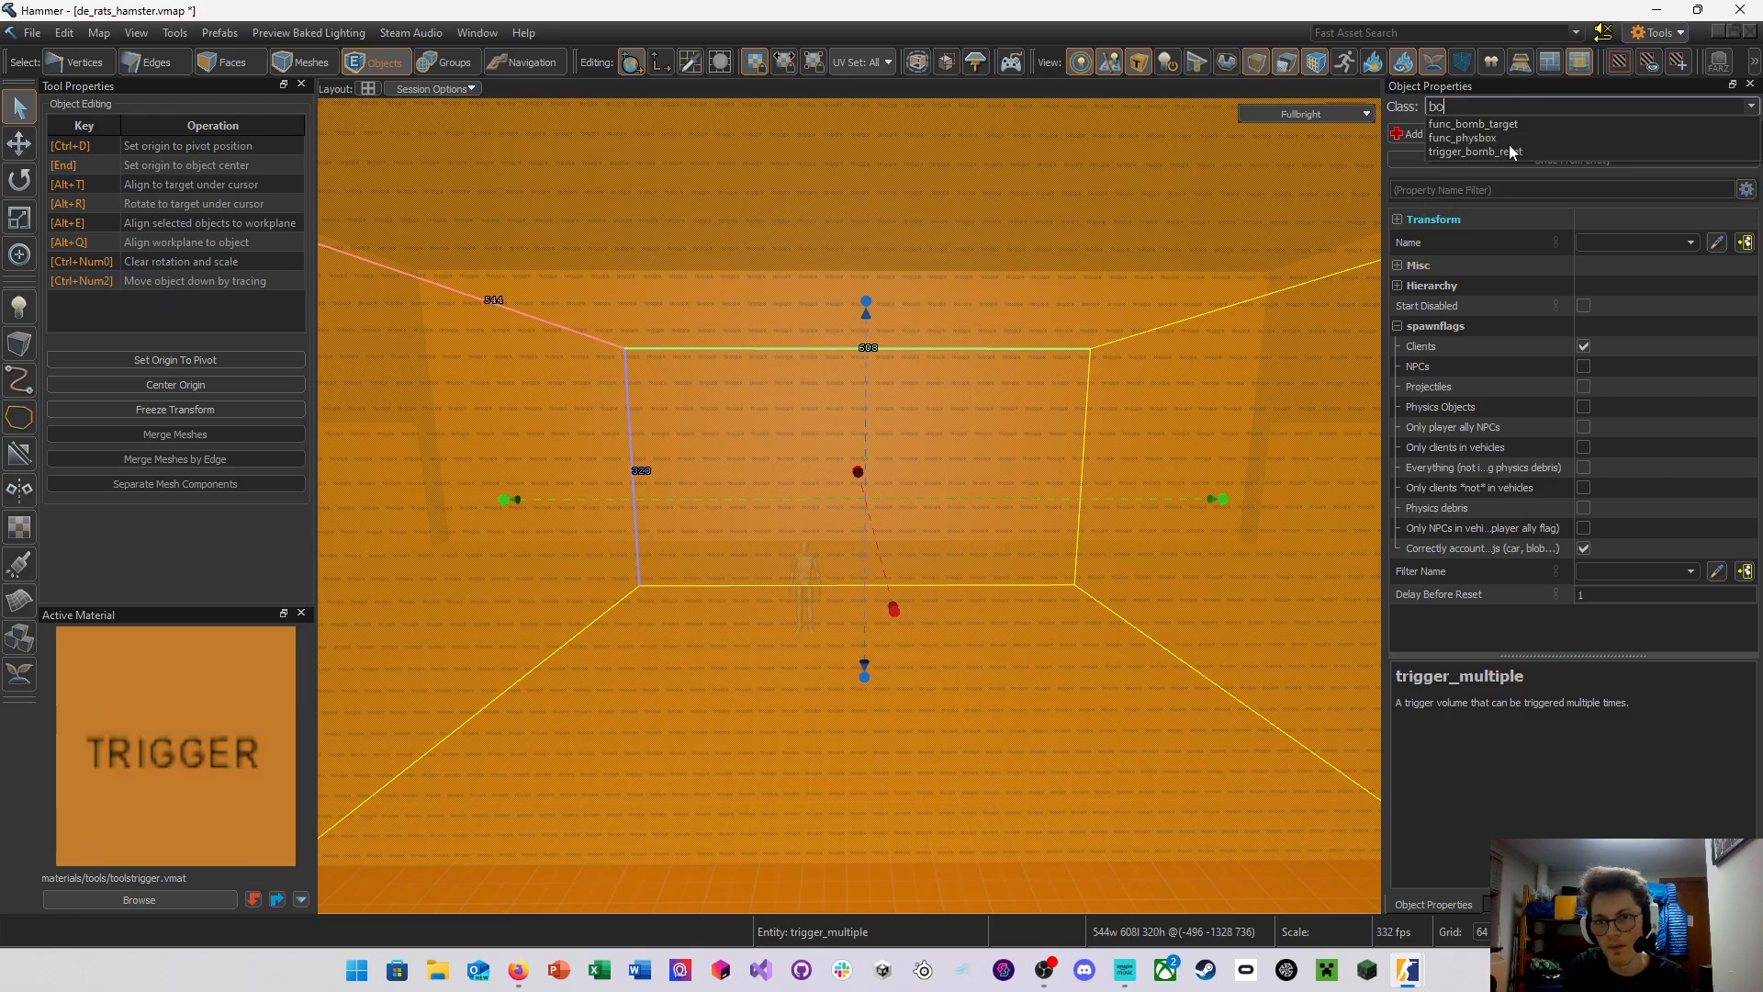
click(1477, 126)
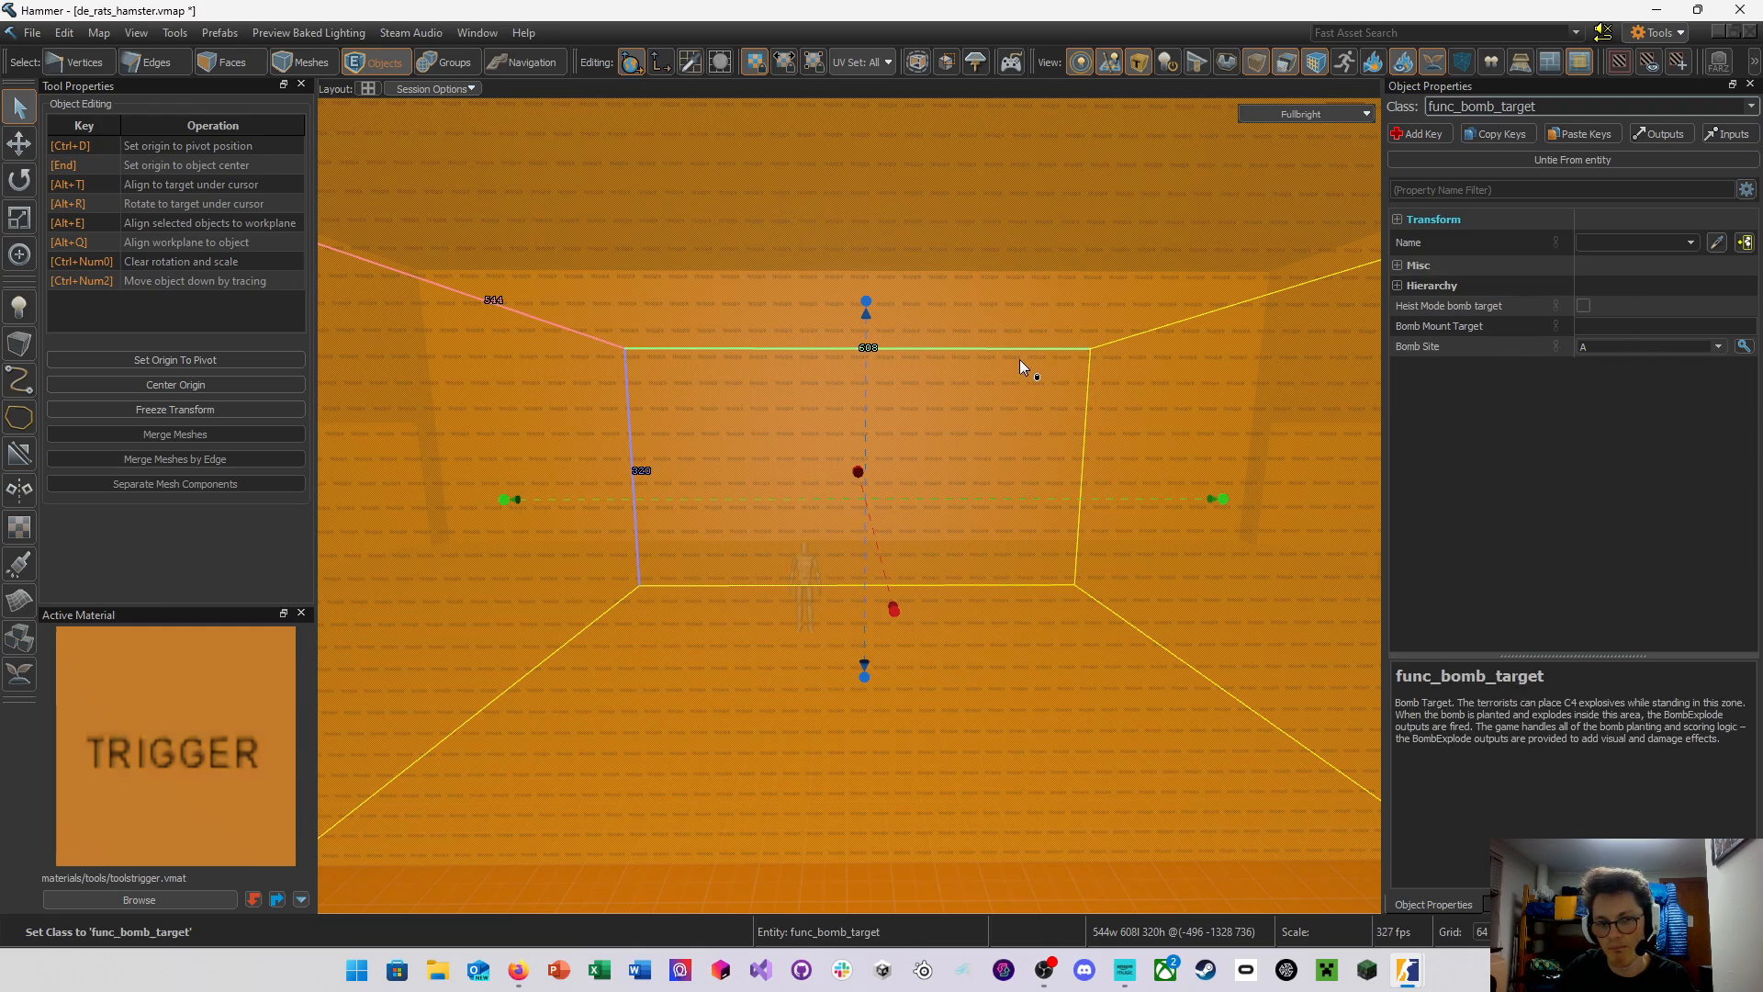
Set the bomb target's Bomb Site to B and save the map
click(1719, 347)
click(1630, 375)
key(z)
key(s)
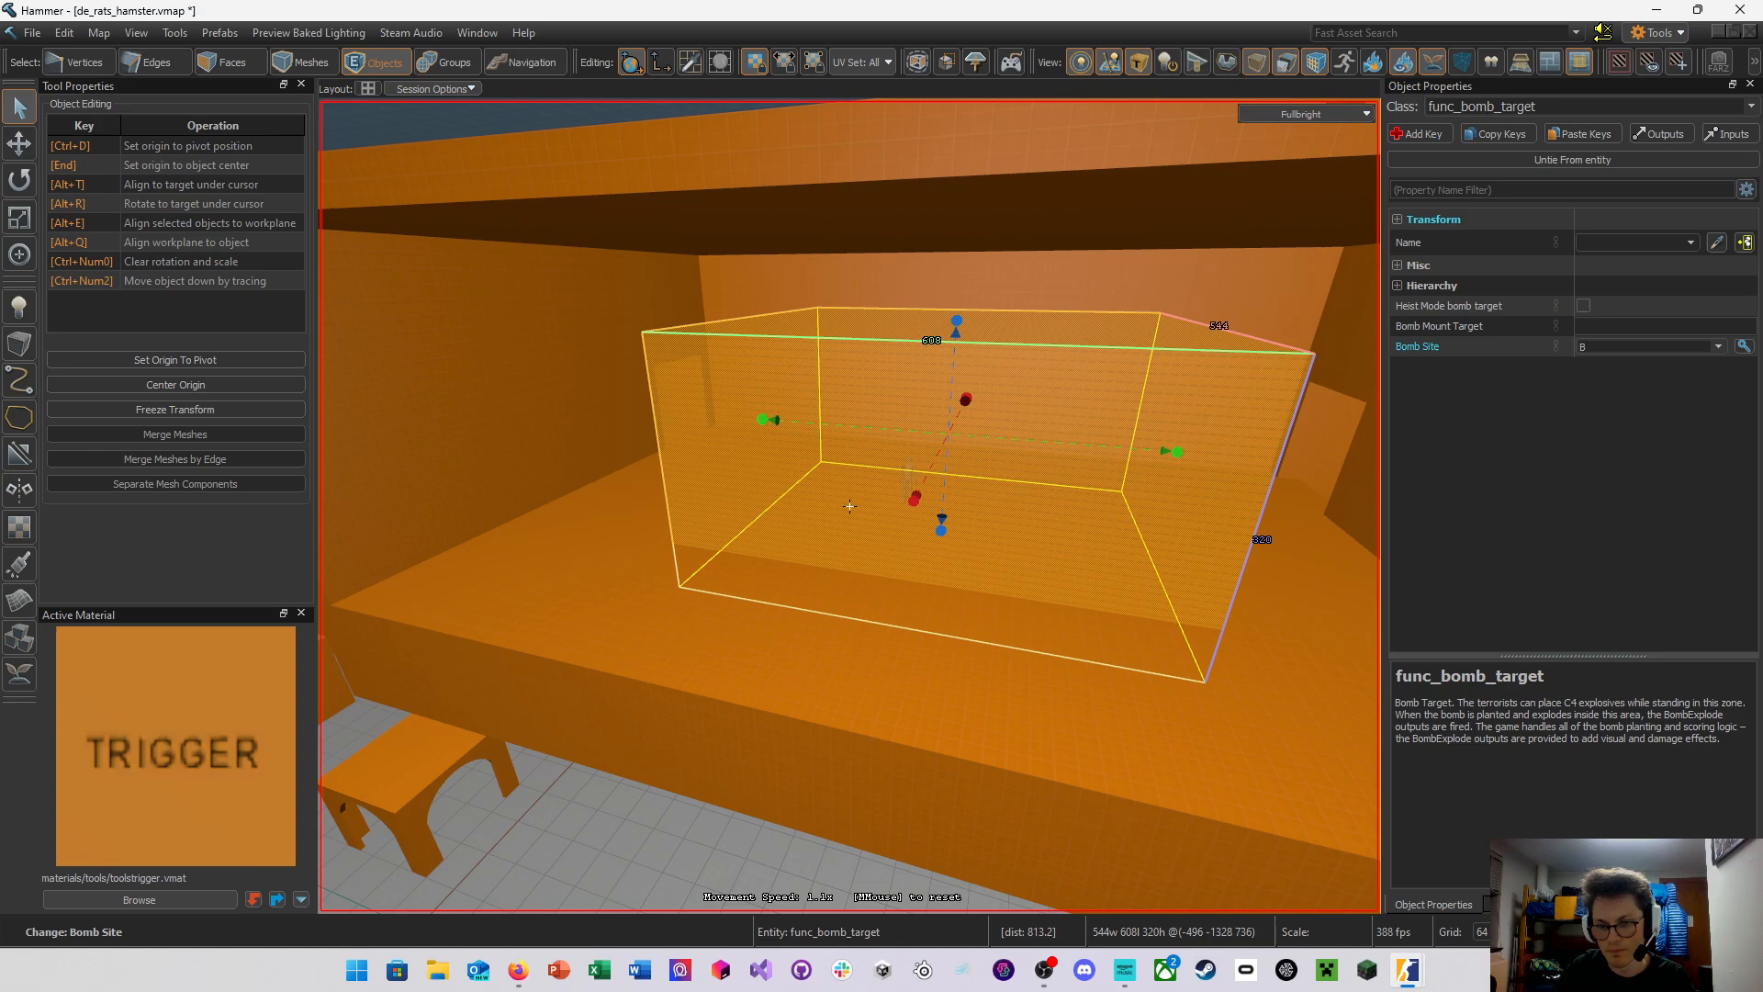
key(d)
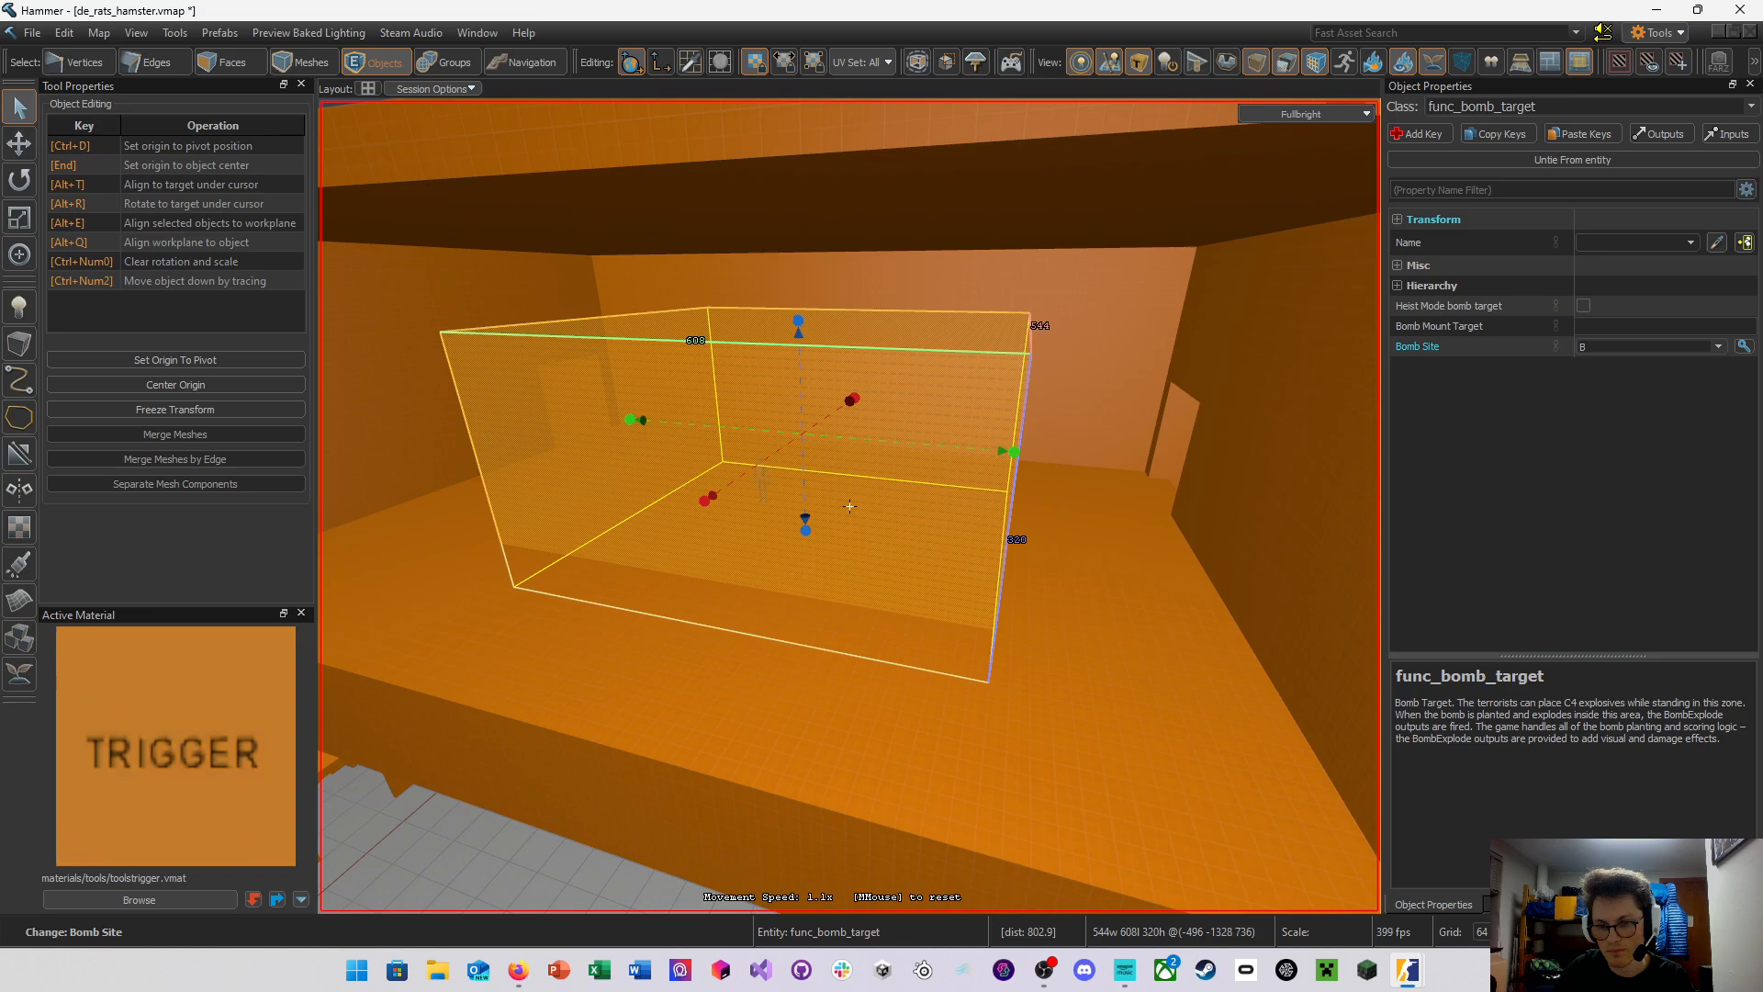
key(d)
key(a)
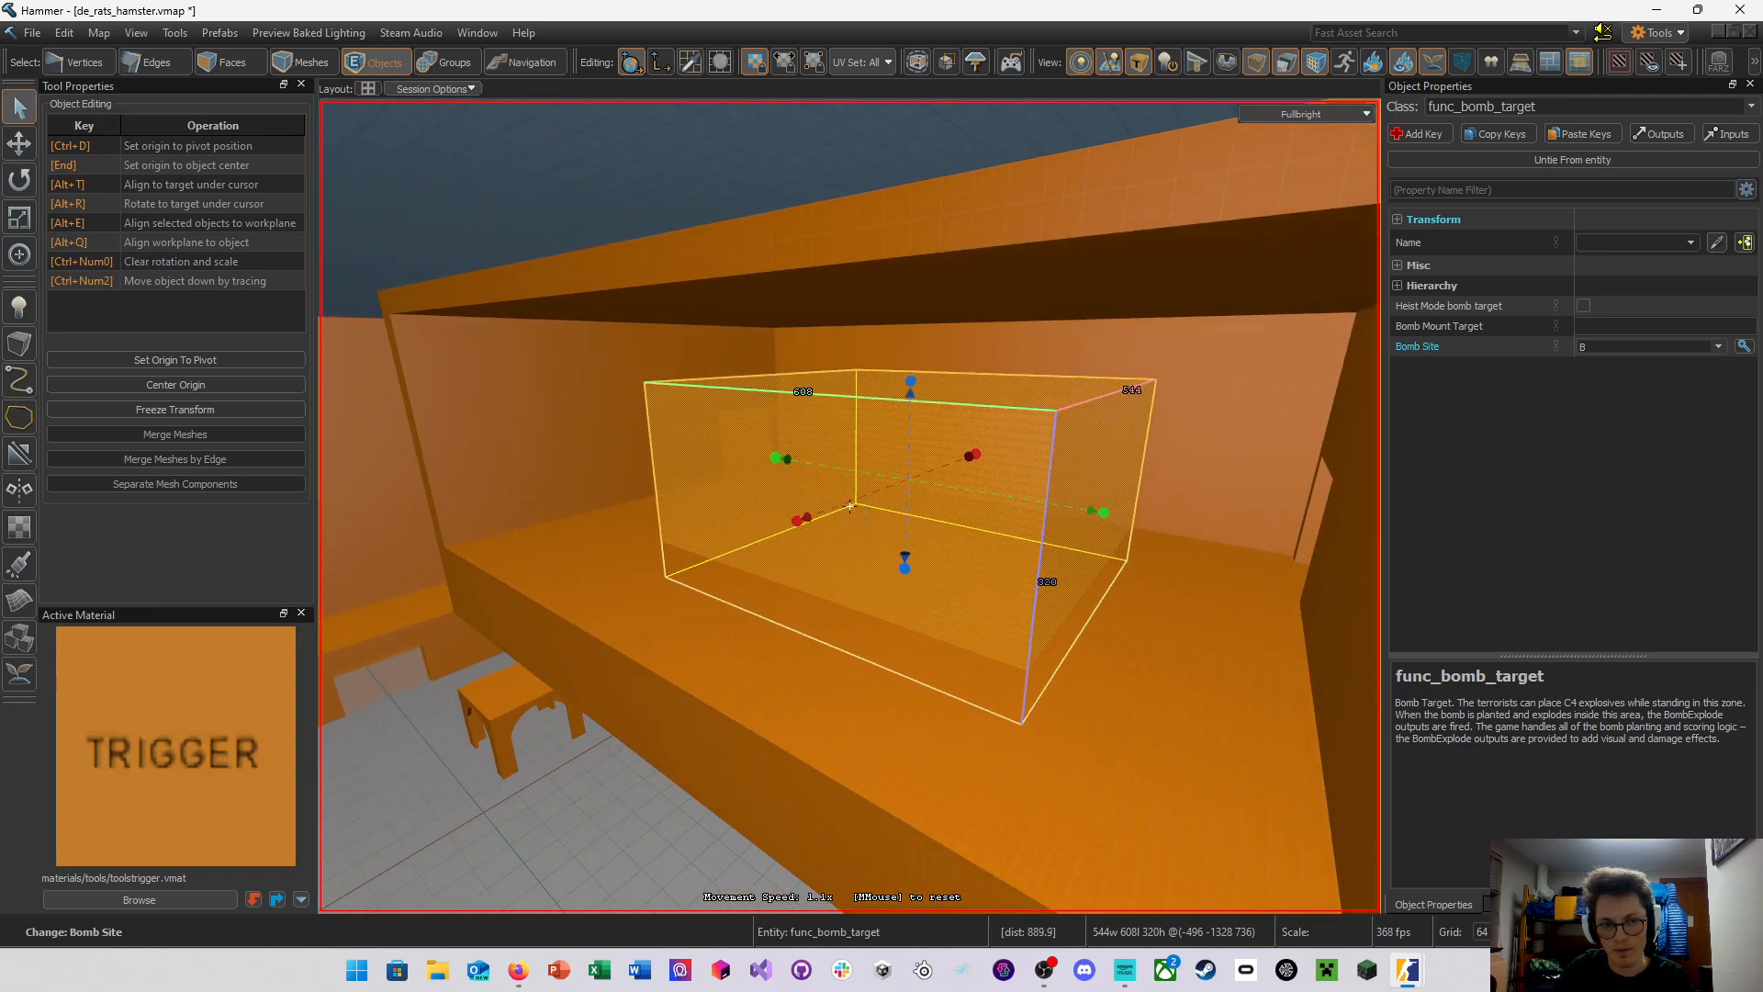
key(a)
right_drag(1196, 349, 849, 506)
key(w)
key(s)
key(ctrl+s)
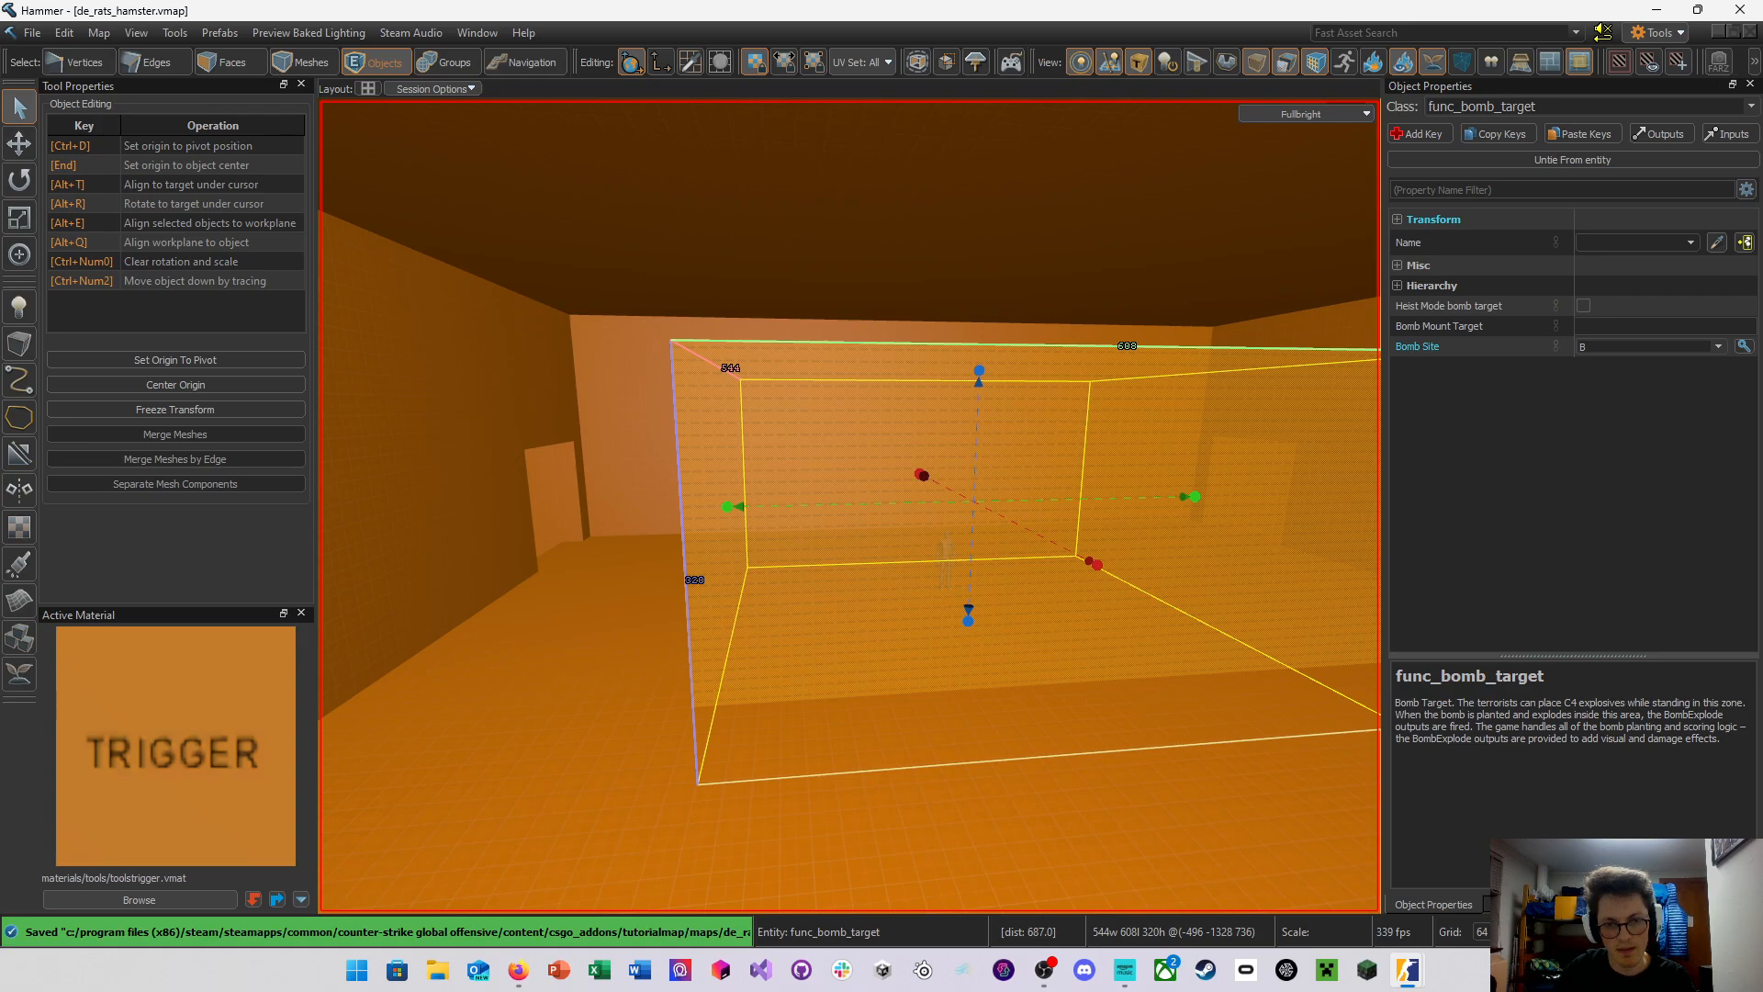
Draw a block 256 wide, 64 long and 128 high on the platform floor beside the bomb site trigger
right_drag(1083, 404, 849, 506)
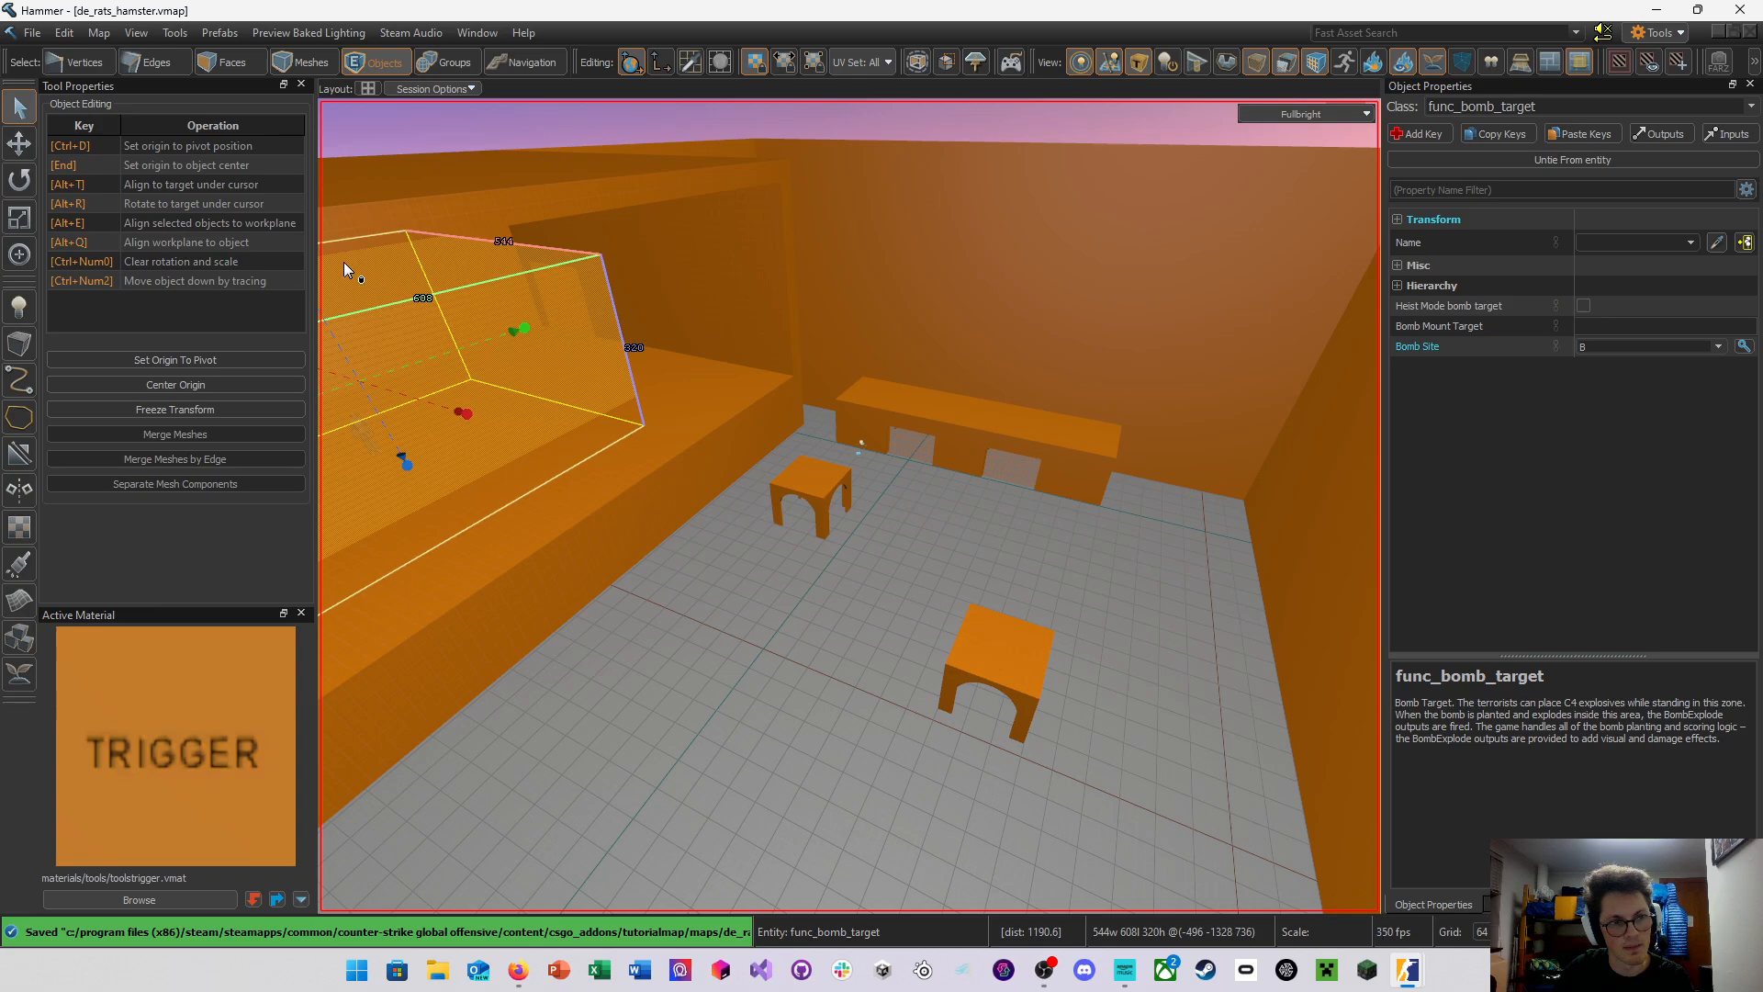
right_drag(587, 321, 850, 506)
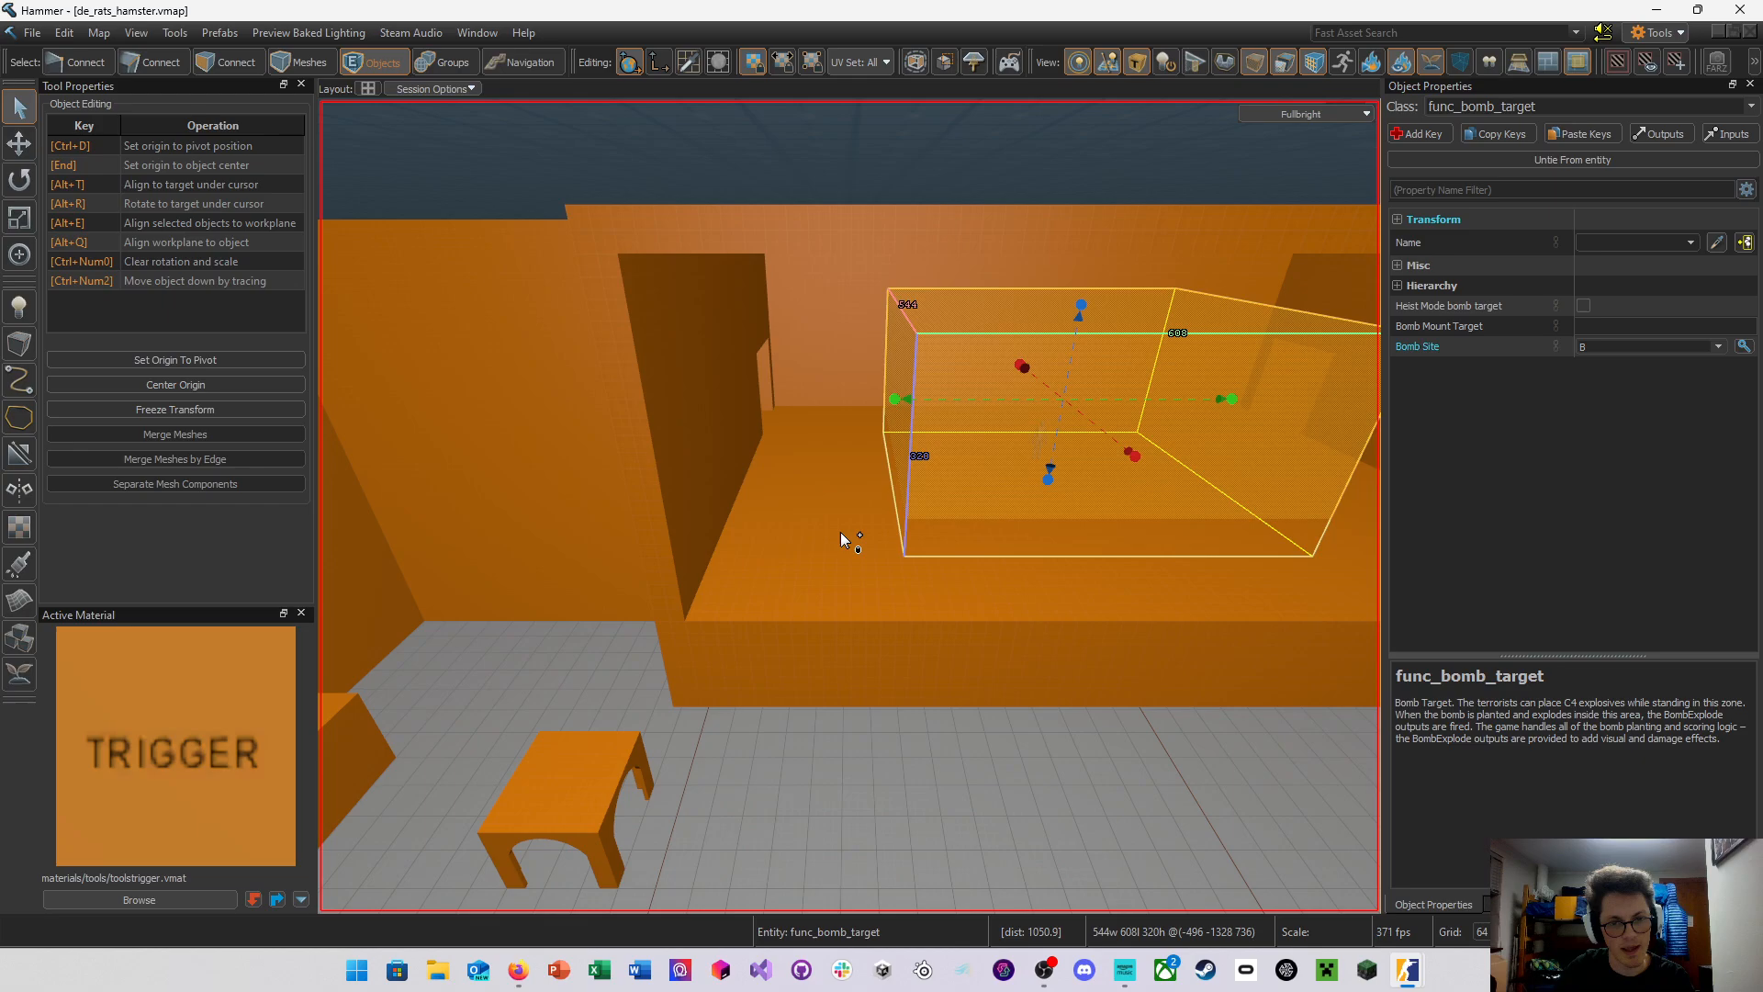
click(26, 347)
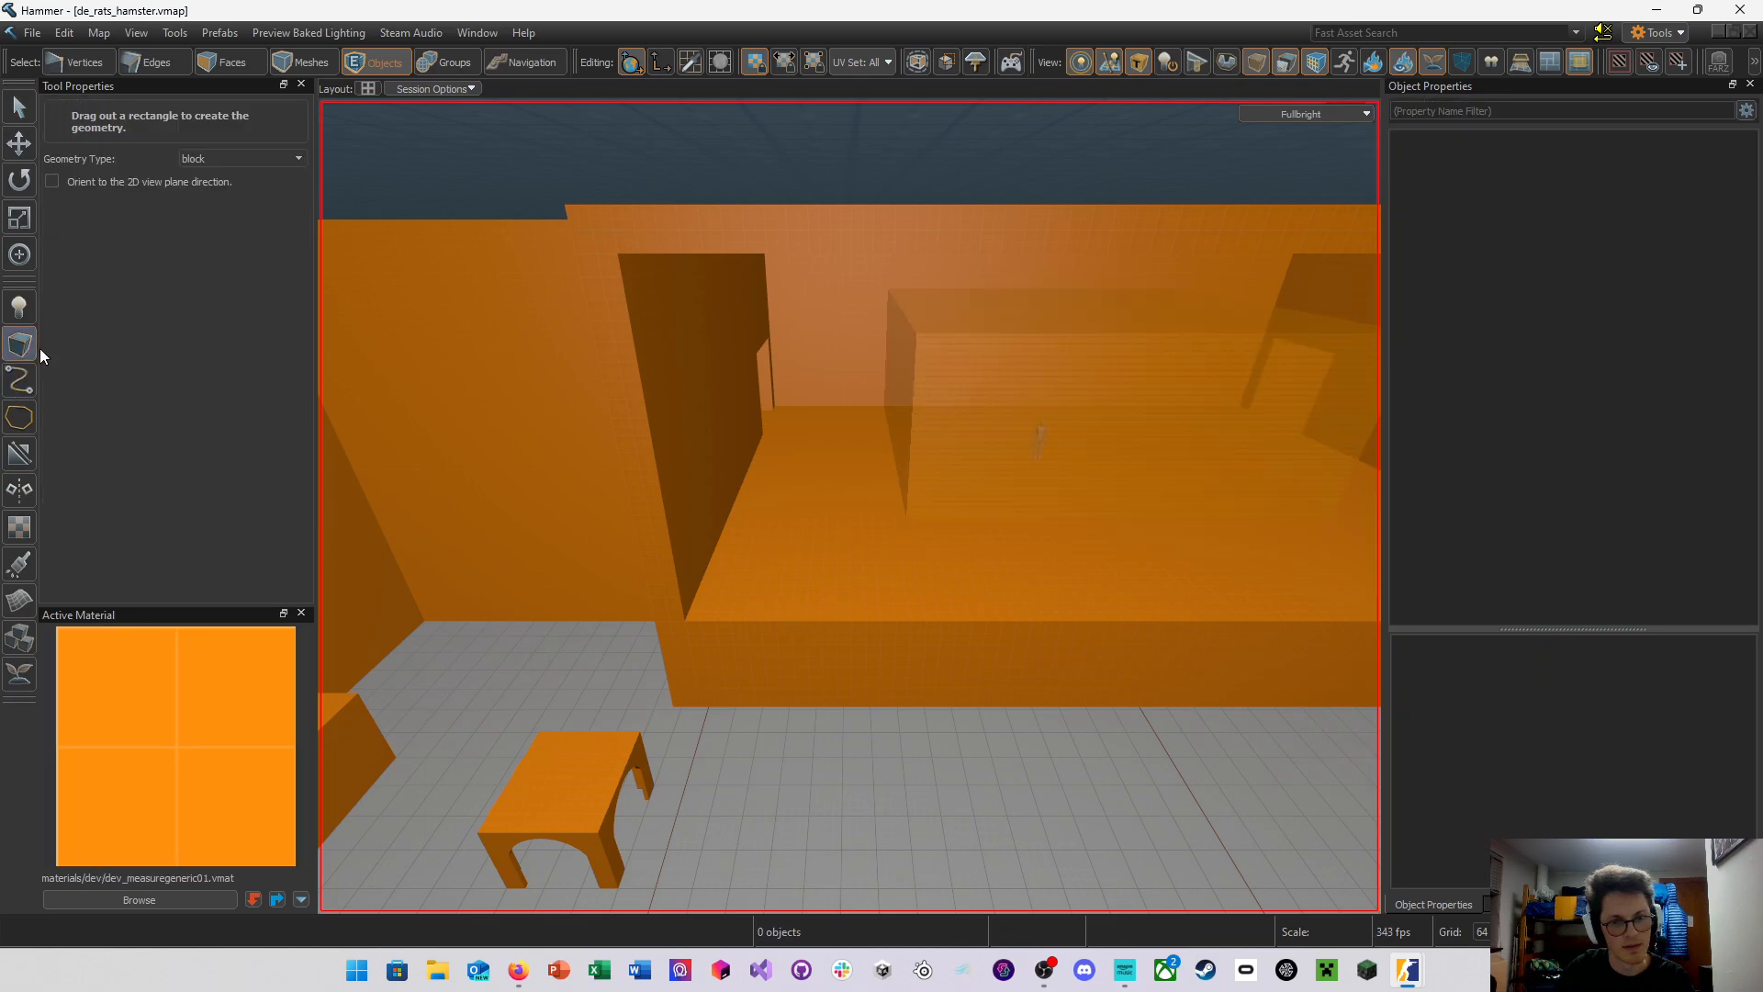
right_drag(816, 446, 849, 506)
key(w)
key(s)
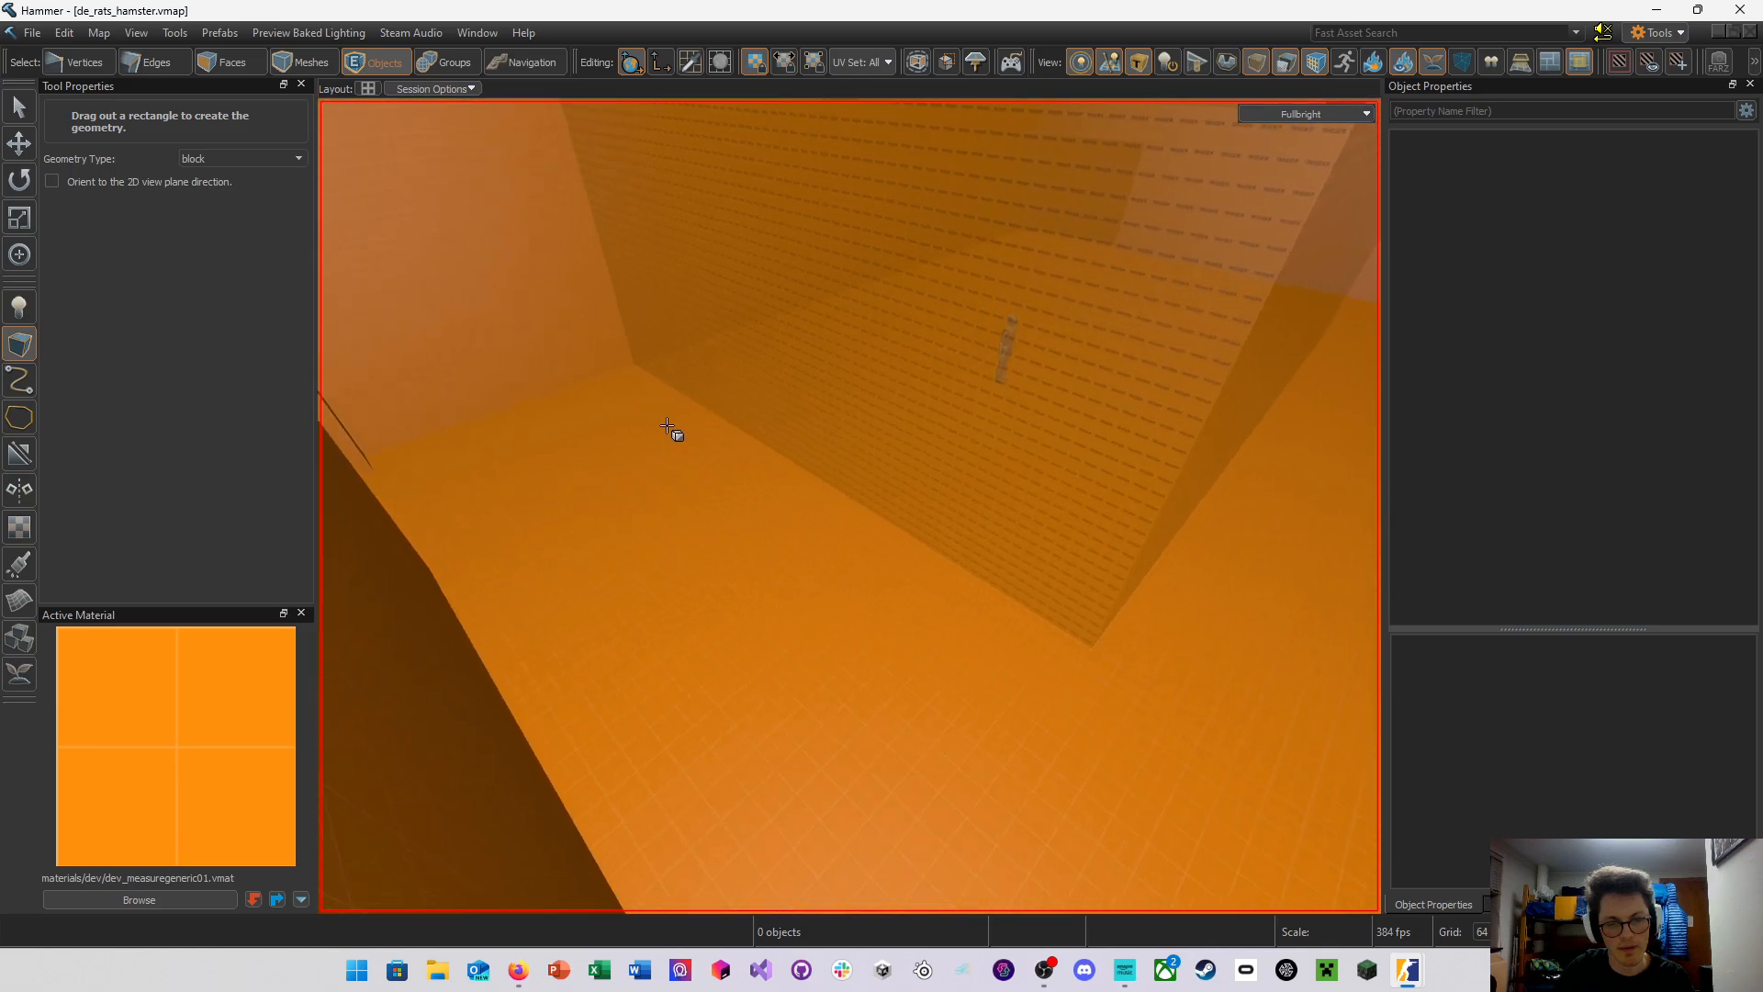
drag(669, 428, 795, 557)
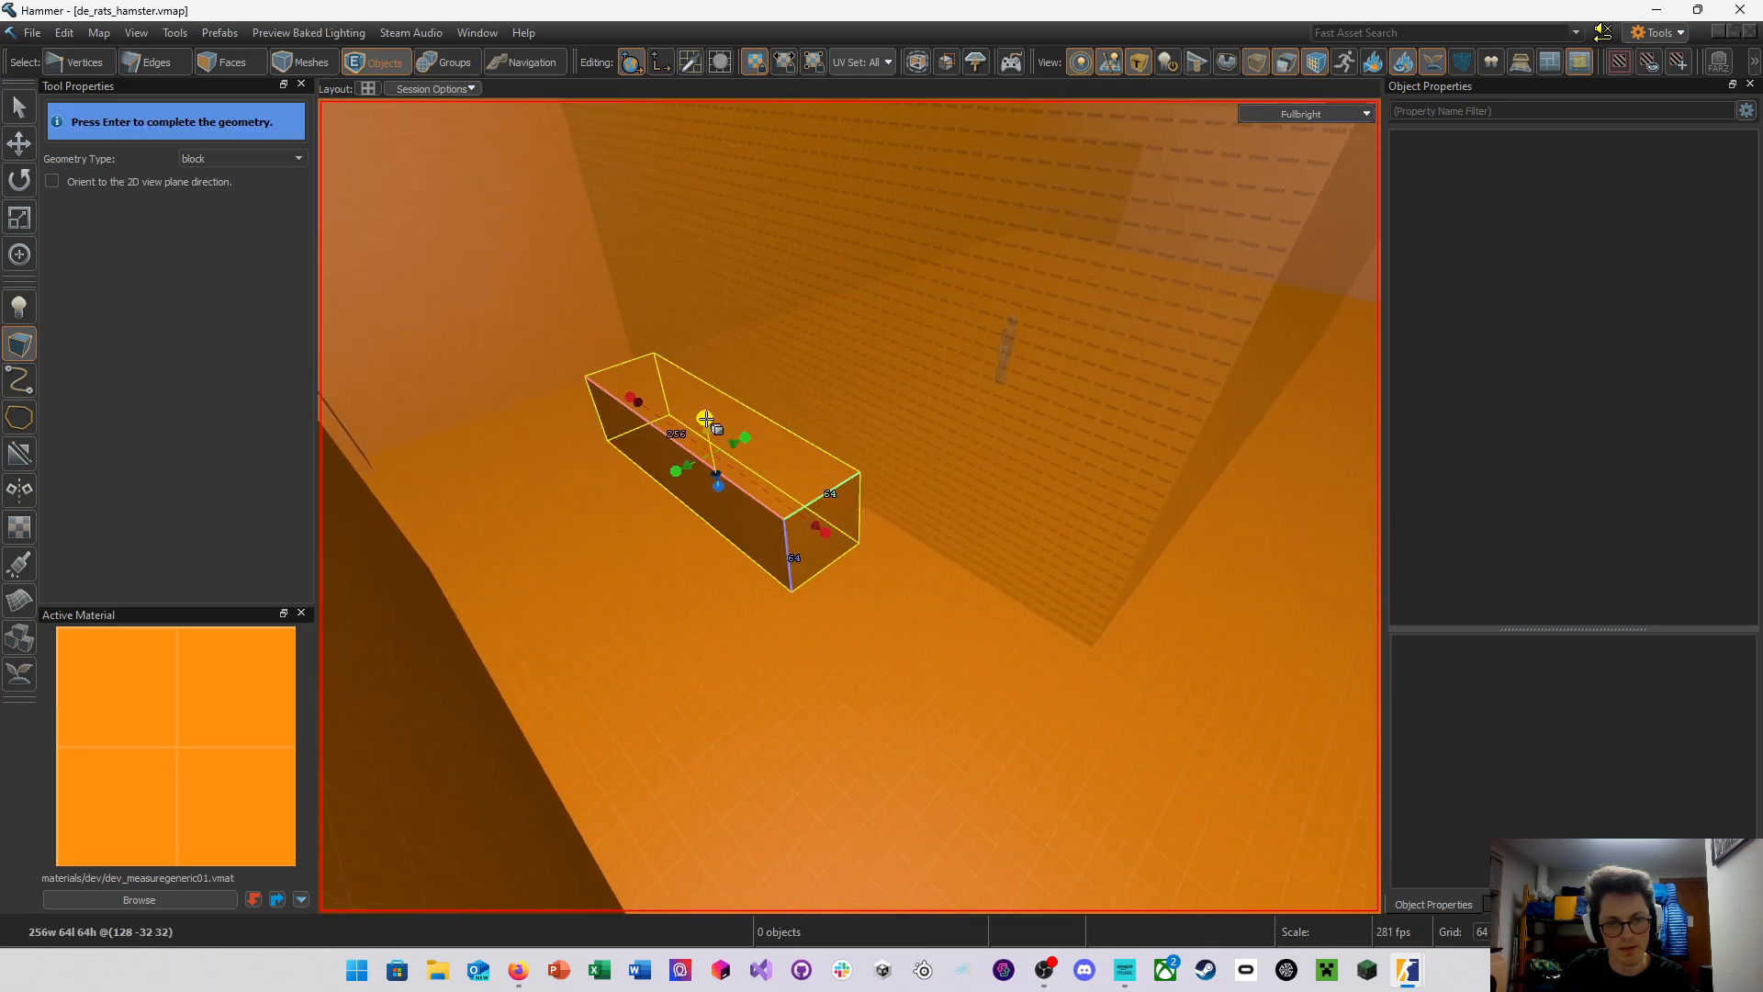
drag(708, 409, 681, 334)
Keep the drawn block and create a 64 × 64 × 64 cube near the front of the trigger volume
right_drag(680, 334, 849, 506)
scroll(849, 506, down, 4)
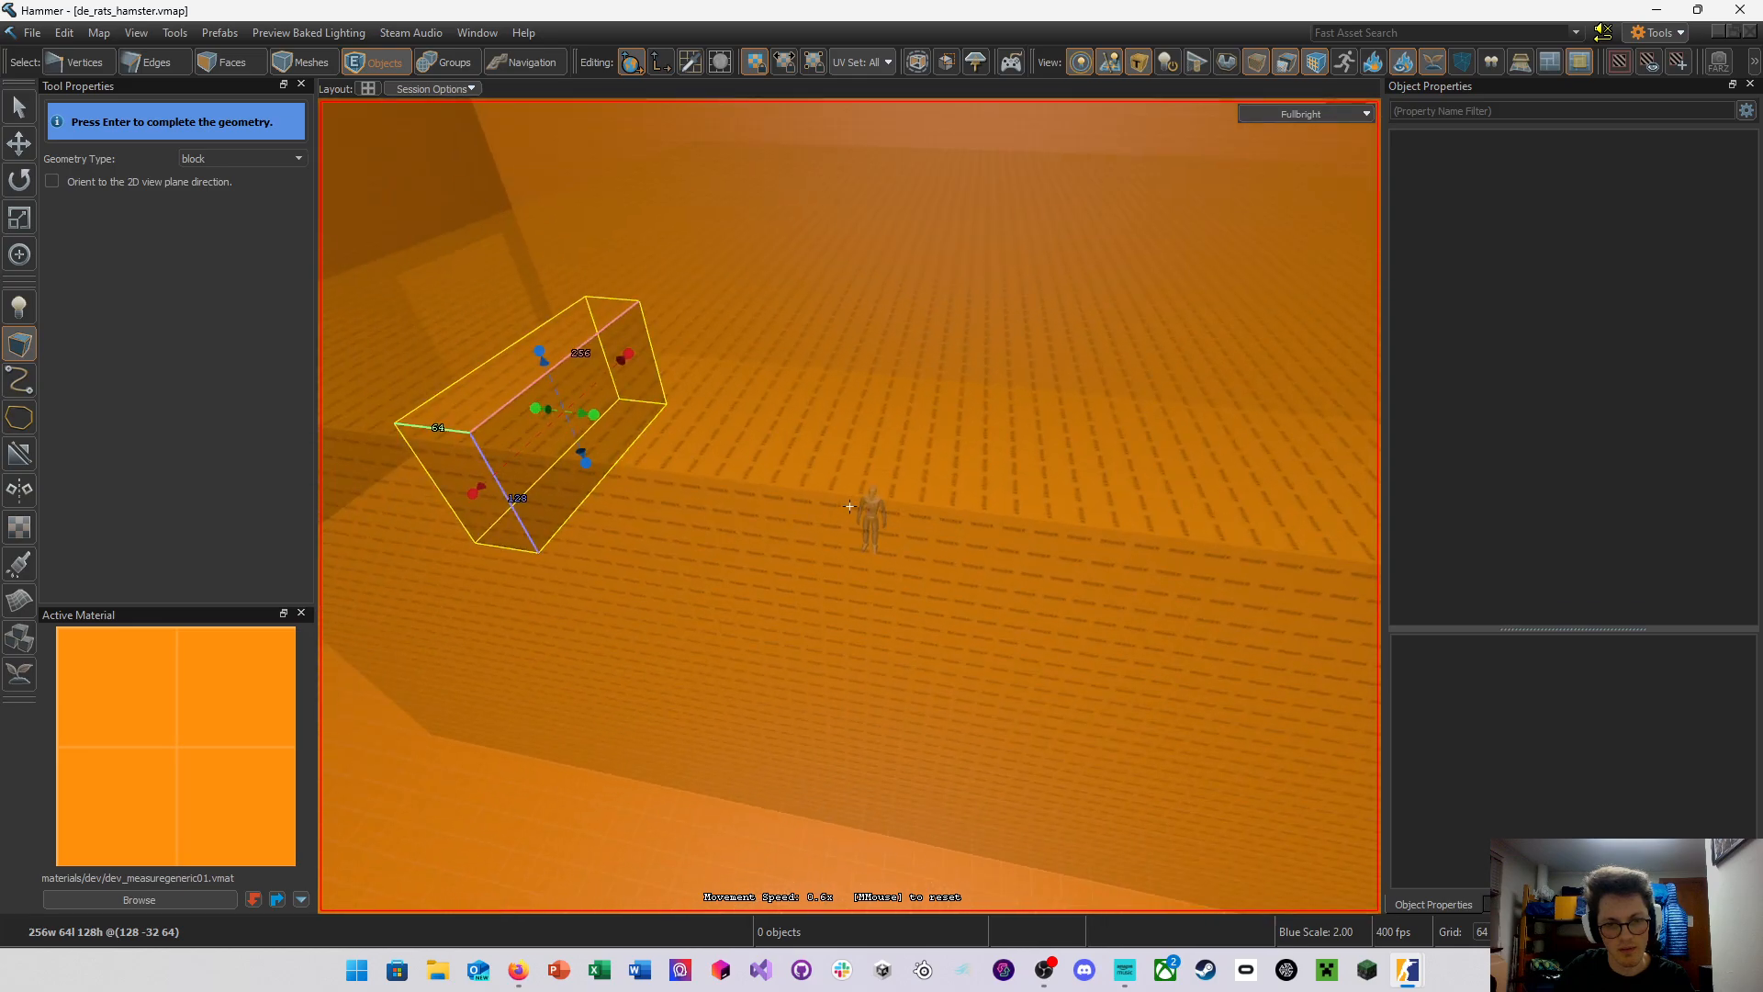
drag(697, 563, 814, 608)
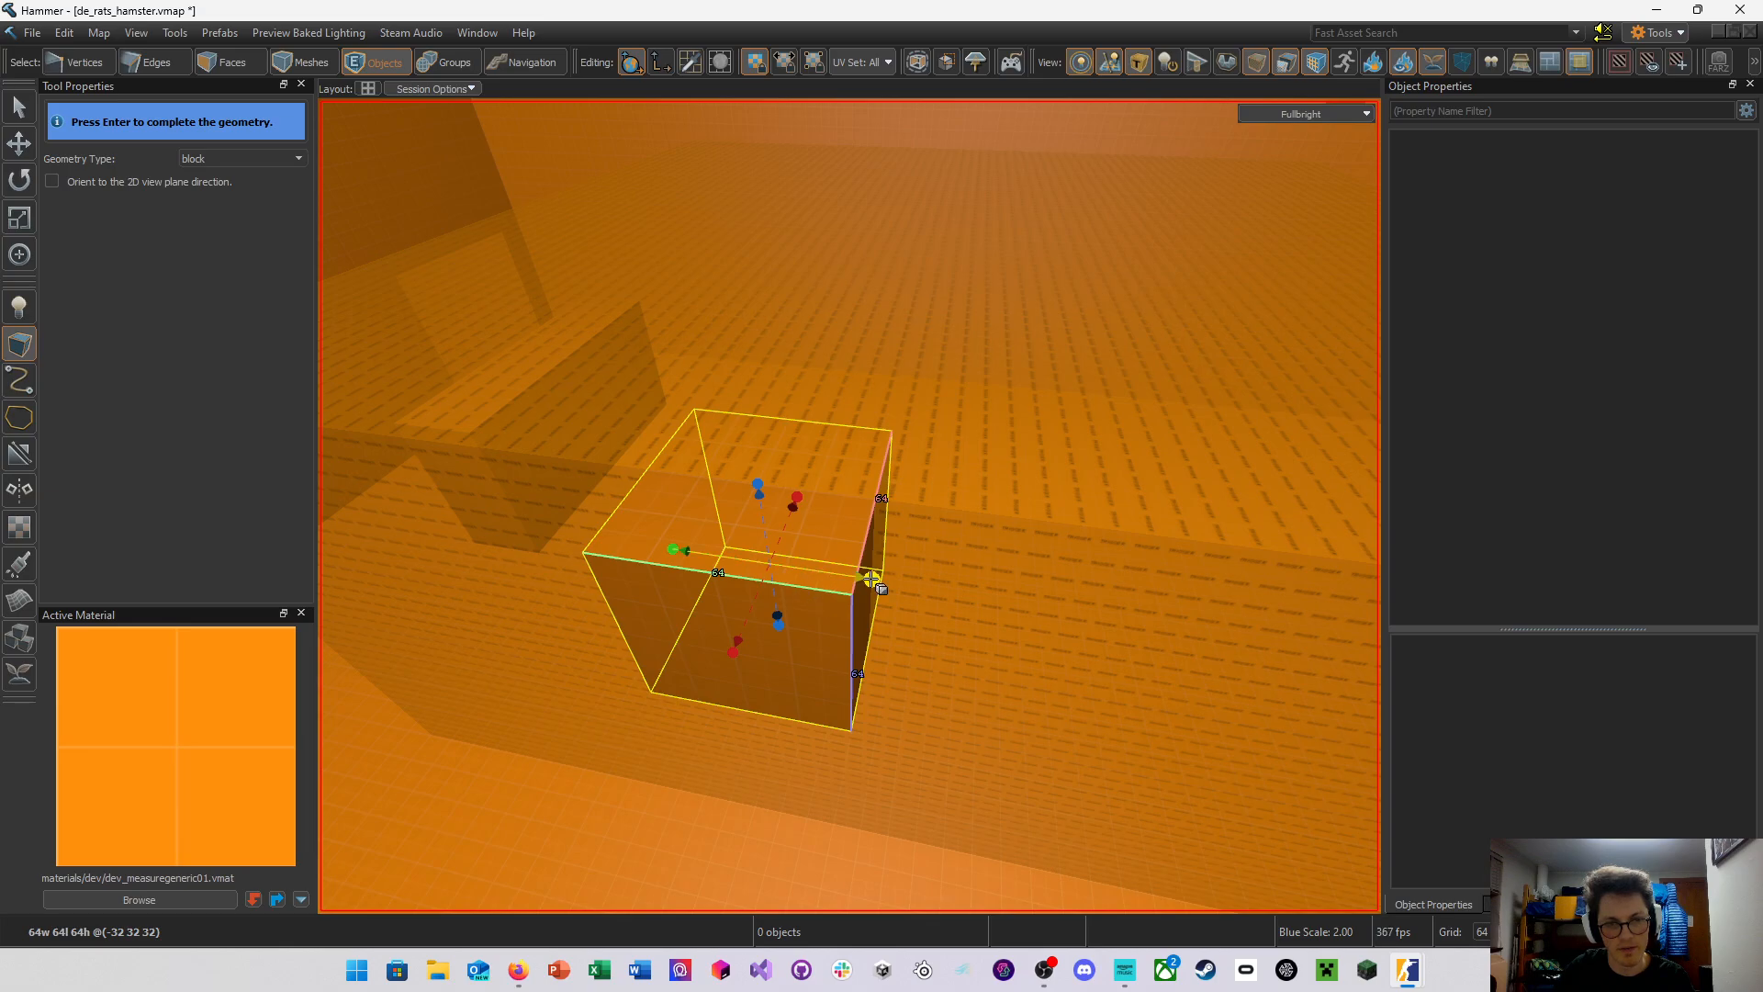
right_drag(815, 565, 1014, 576)
key(Return)
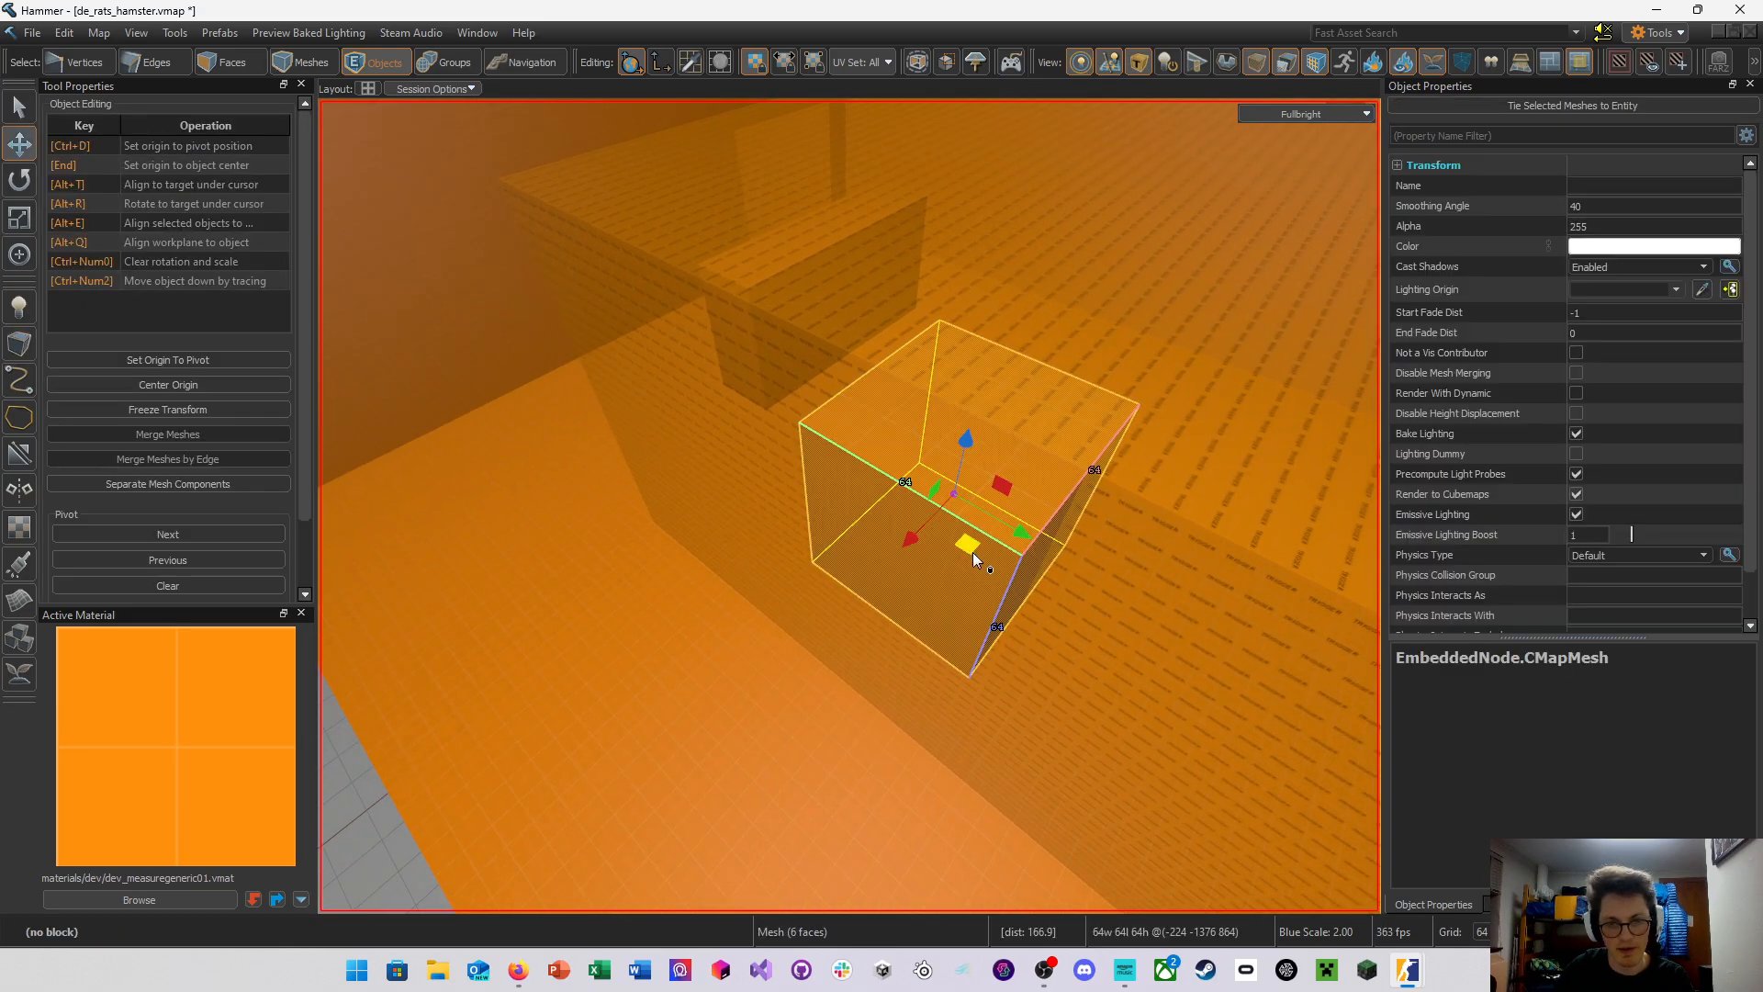
Reduce the grid size to 32 and move the cube down onto the platform floor in front of the trigger
drag(973, 552, 872, 521)
right_drag(851, 543, 850, 506)
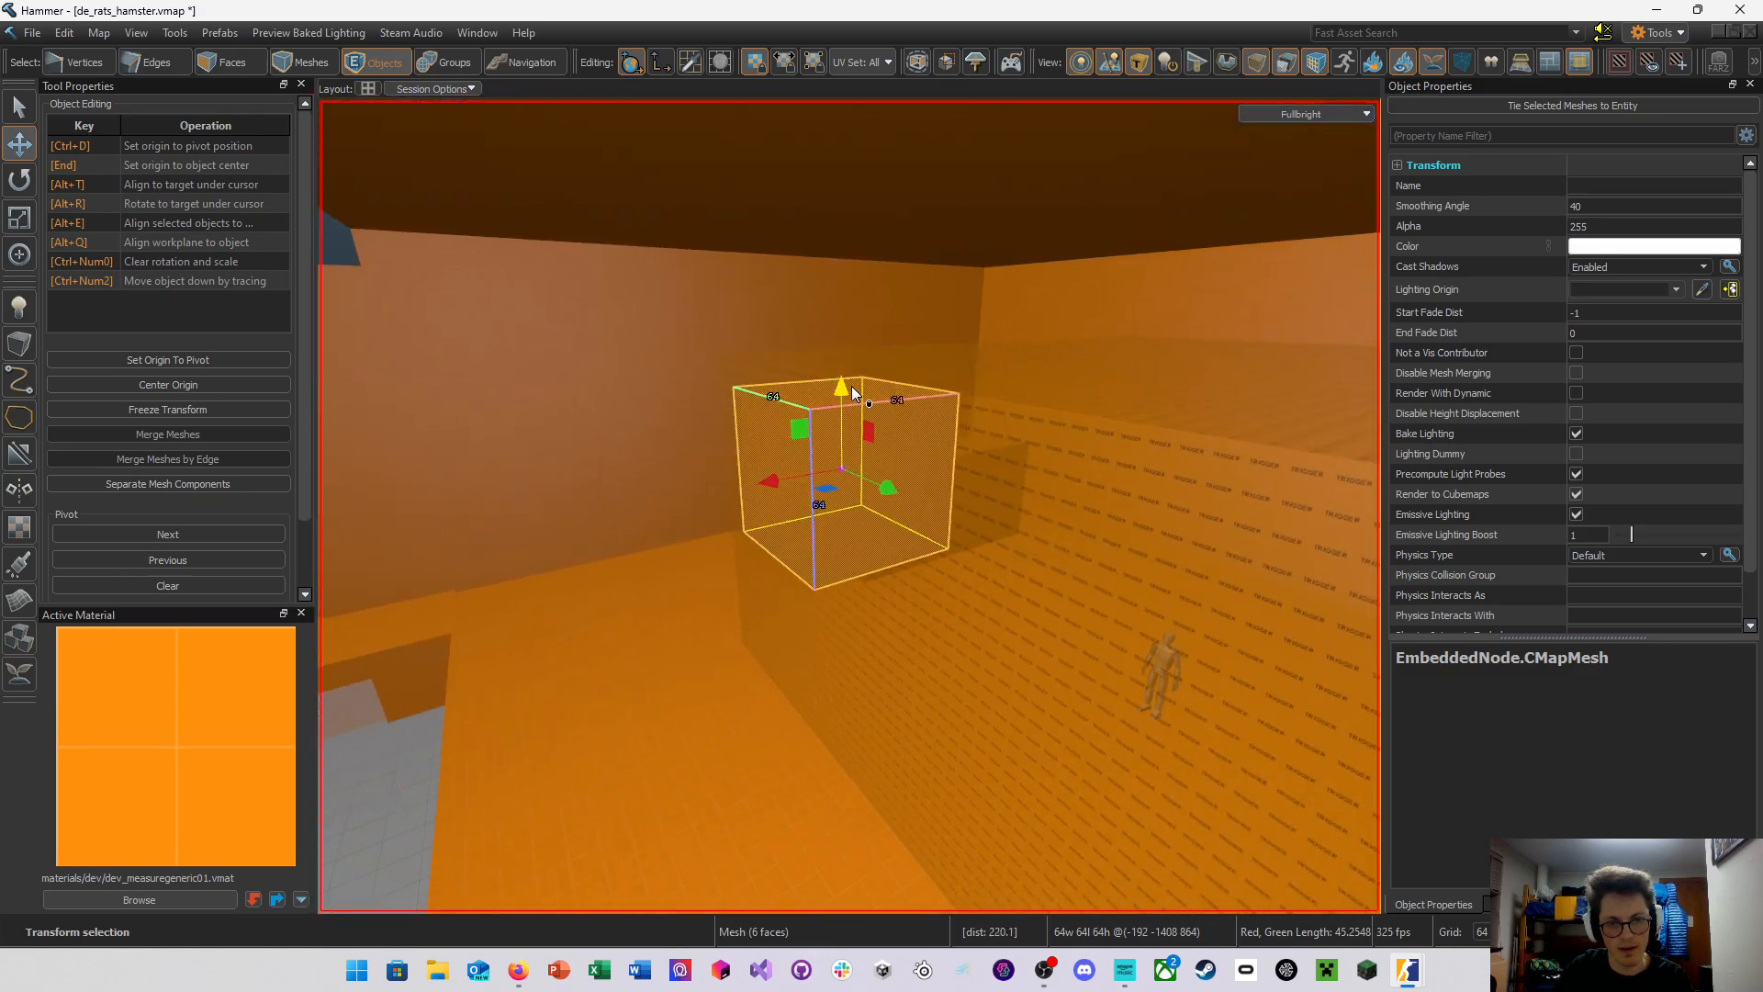
drag(843, 394, 851, 822)
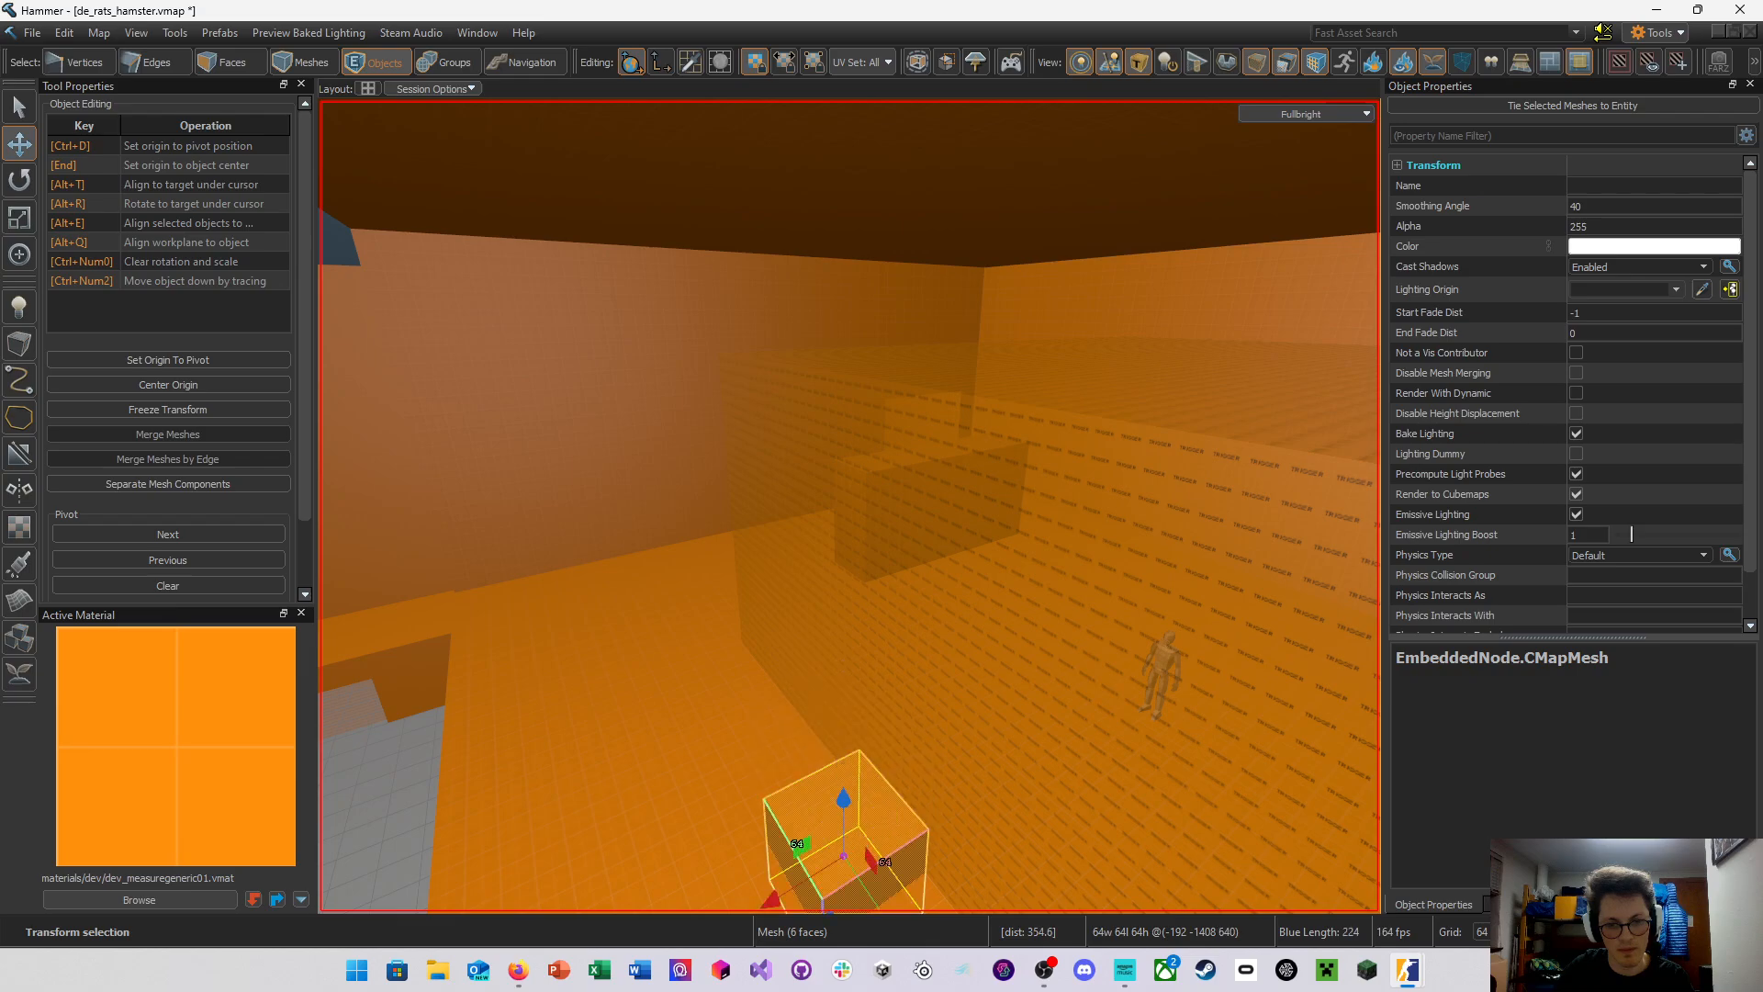
right_drag(883, 790, 884, 789)
drag(759, 682, 748, 610)
right_drag(824, 695, 850, 506)
key(bracketleft)
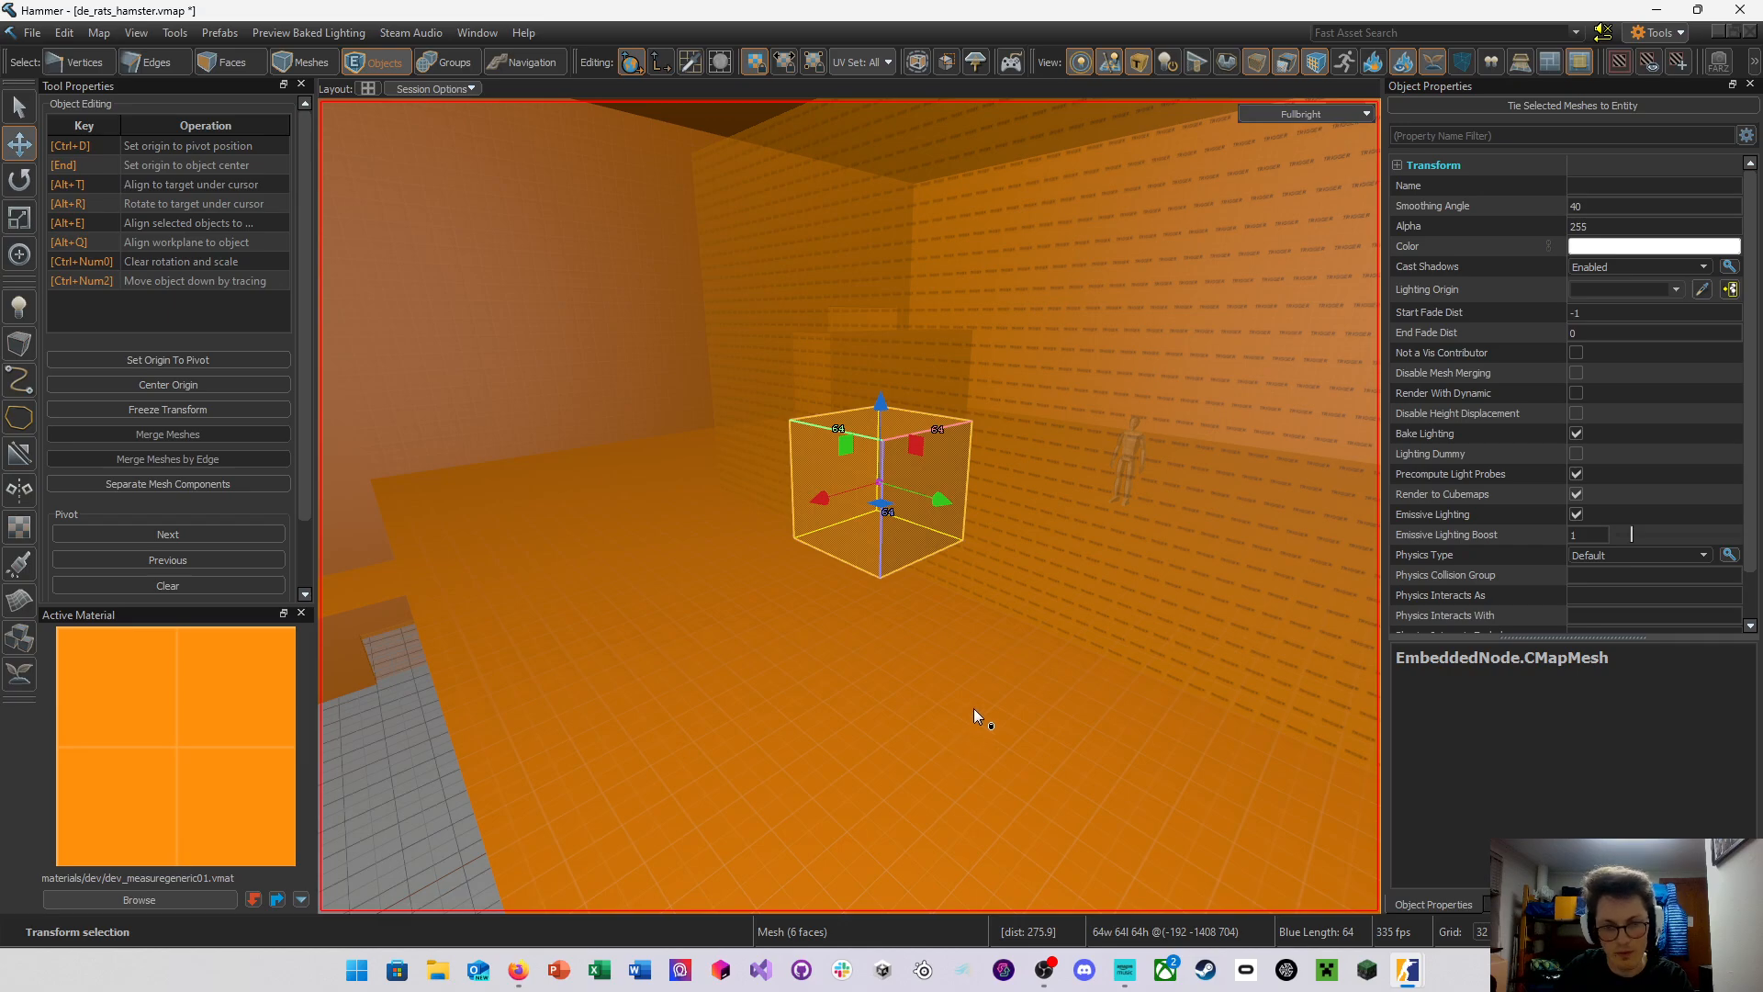
drag(880, 421, 882, 529)
right_drag(942, 560, 924, 582)
drag(843, 552, 719, 494)
Draw a block 256 wide, 32 long and 128 high on the open floor on the trigger's other side
right_drag(718, 494, 849, 506)
right_drag(849, 506, 784, 509)
click(20, 344)
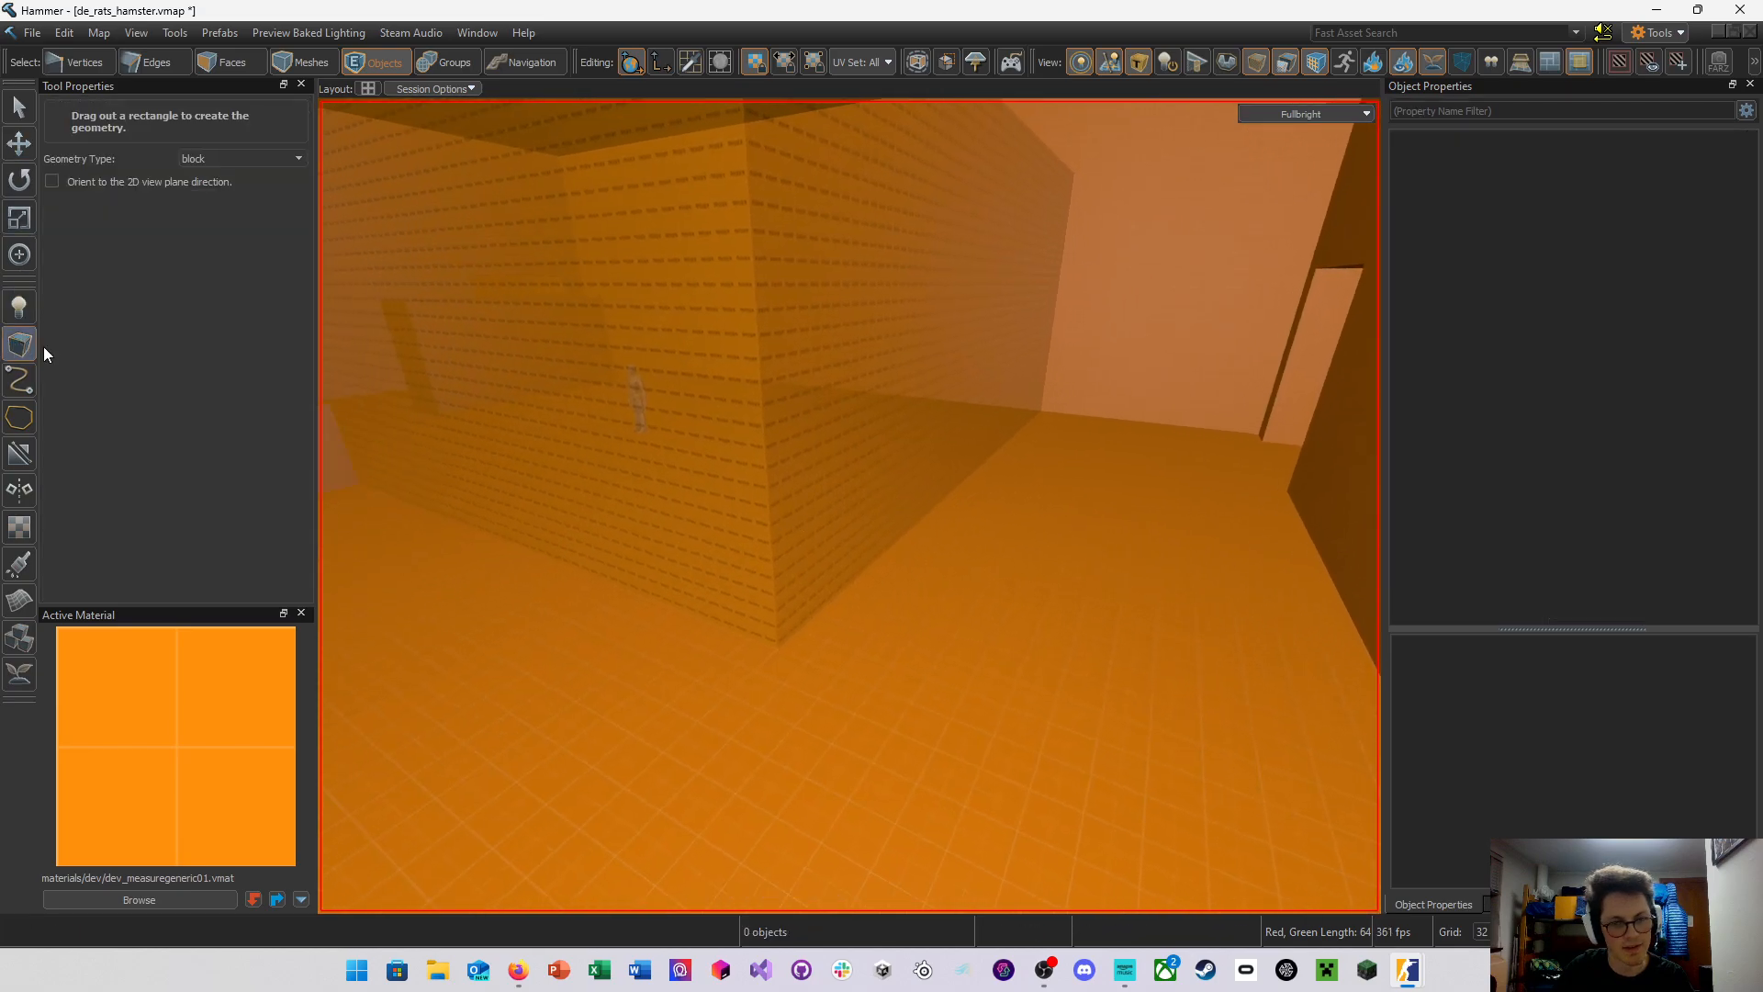
drag(1125, 627, 1148, 311)
right_drag(1149, 311, 849, 506)
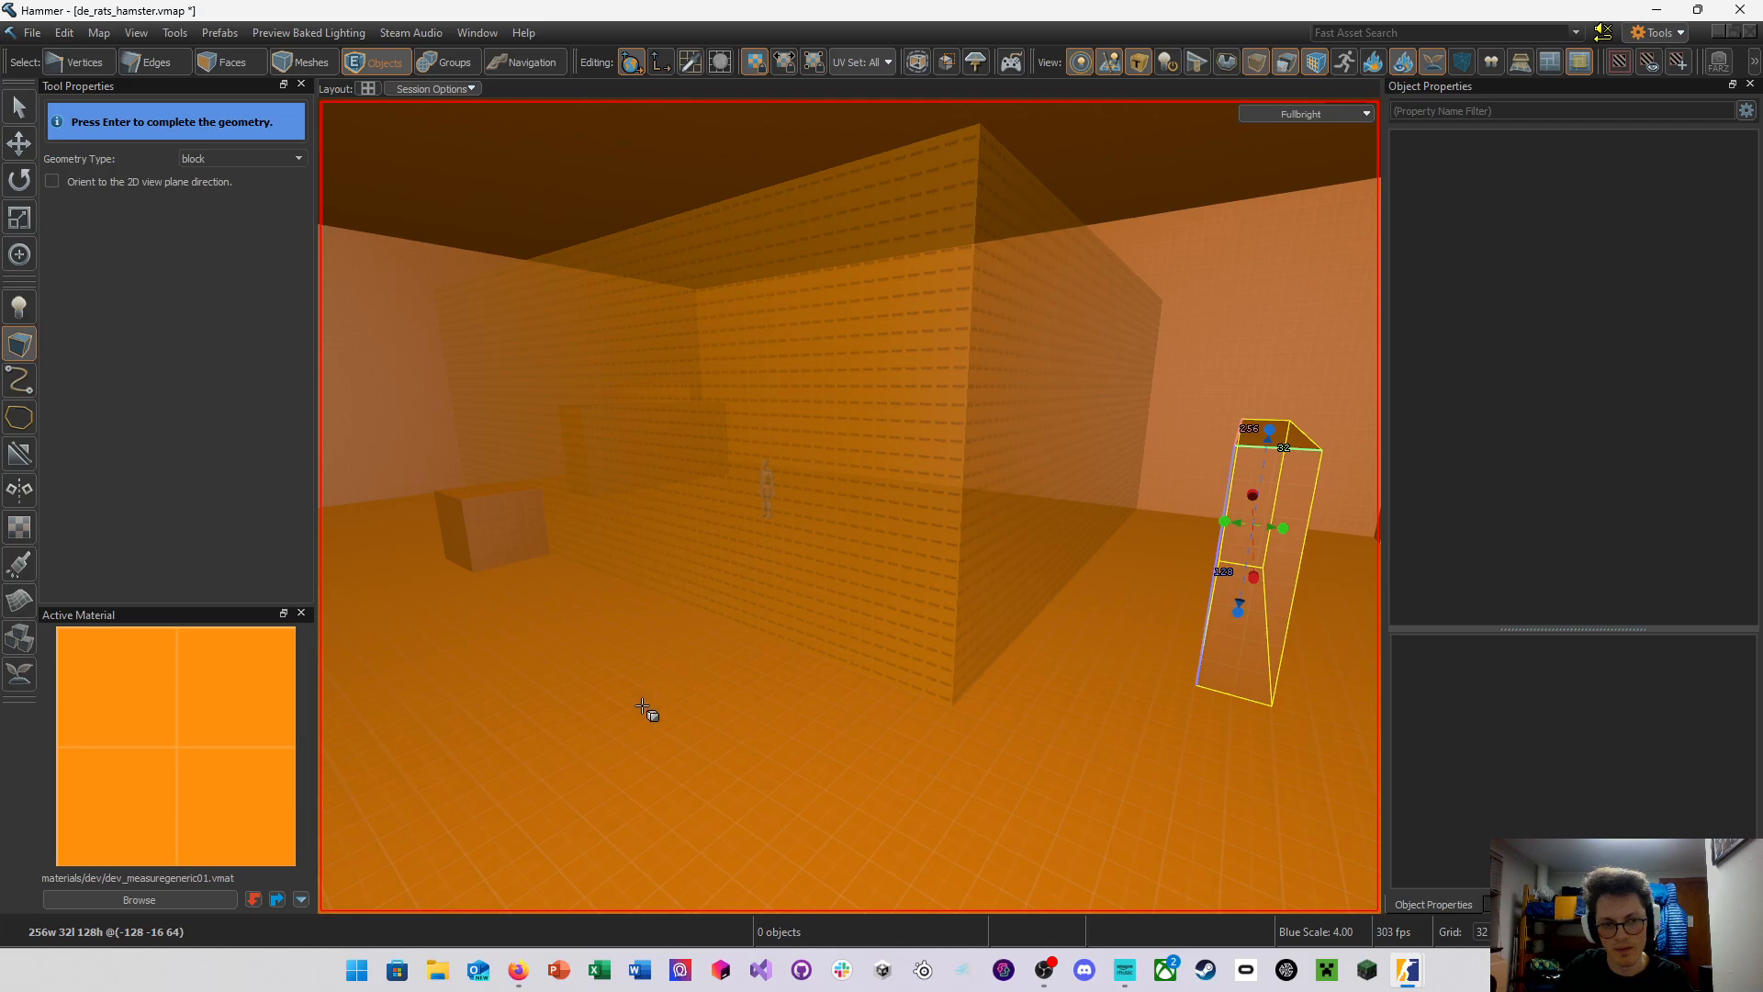
Create a block 64 wide and 160 long on the floor near the trigger's front corner and raise its height to 160
drag(641, 708, 1019, 792)
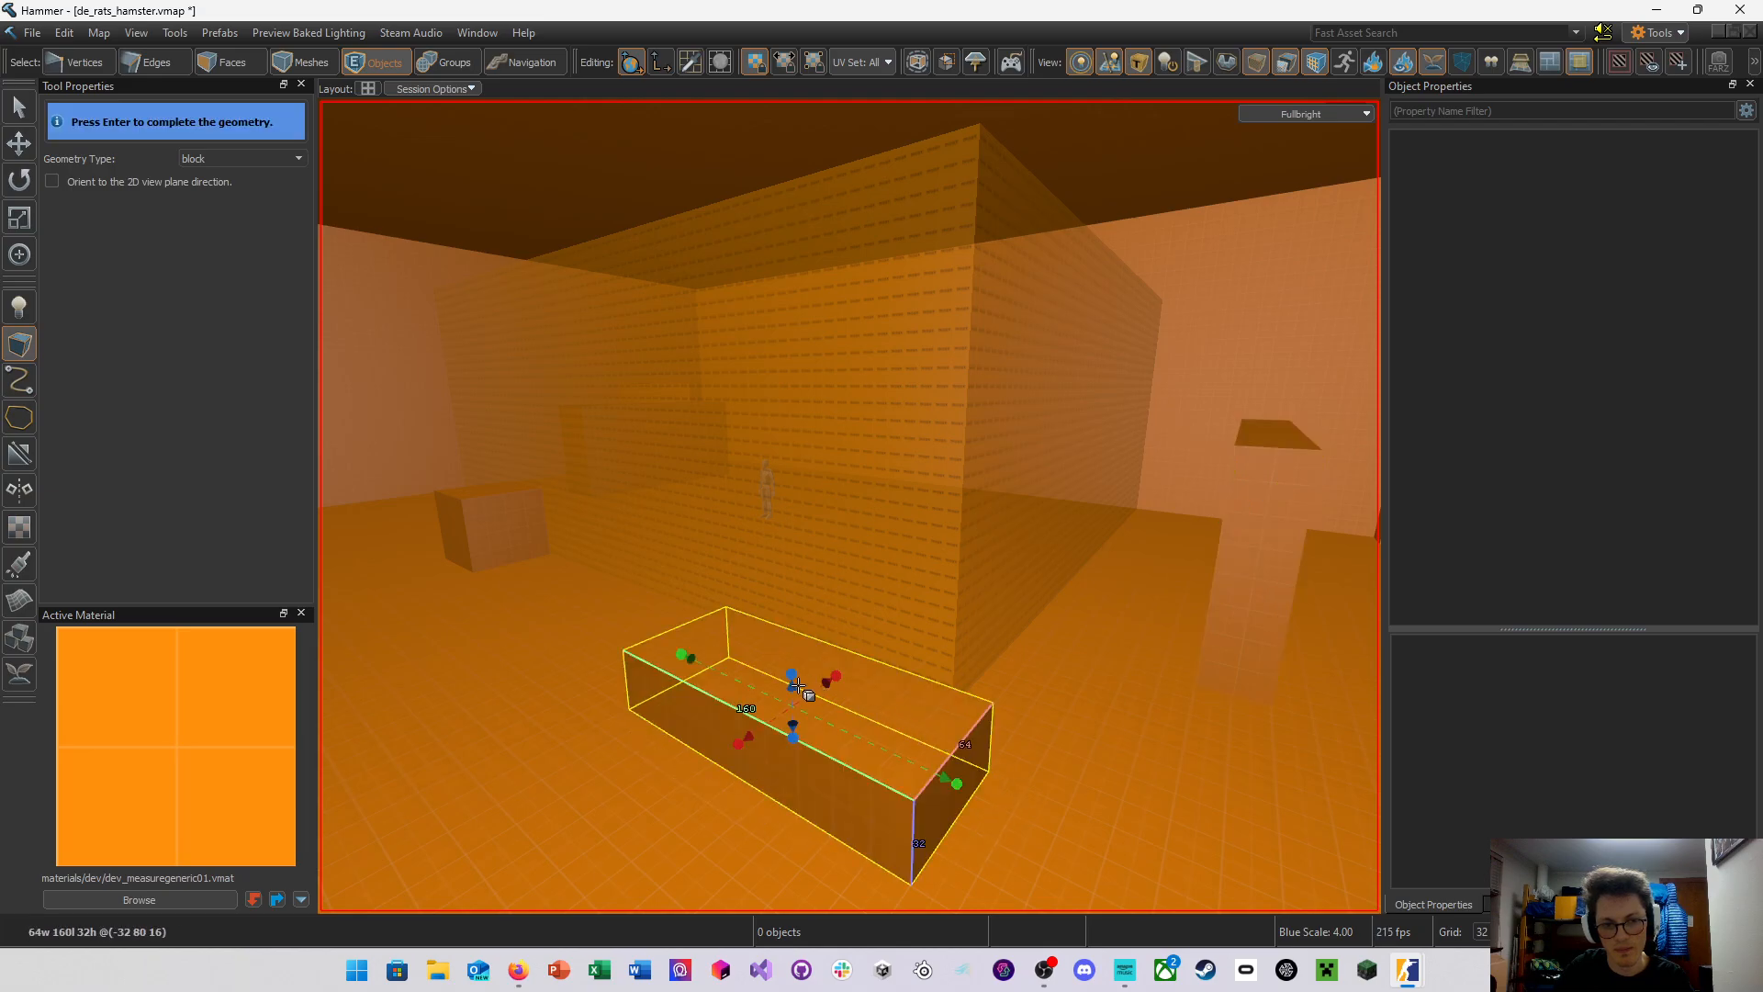
key(Return)
click(801, 668)
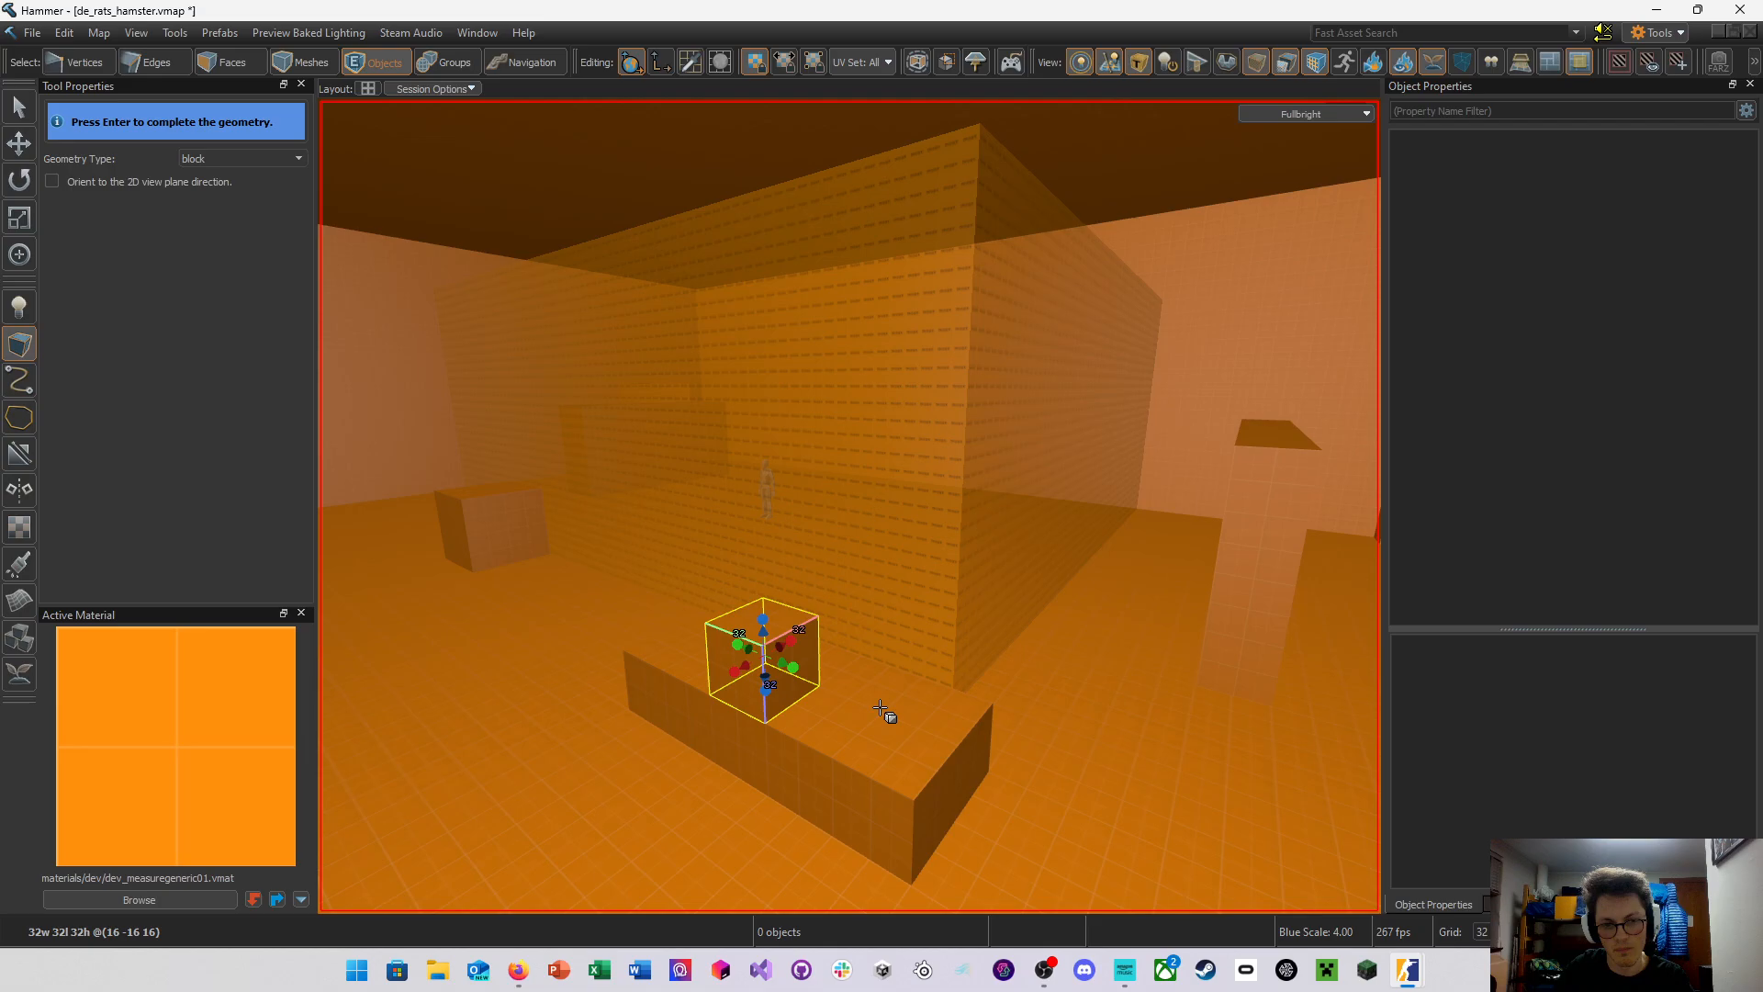
key(Escape)
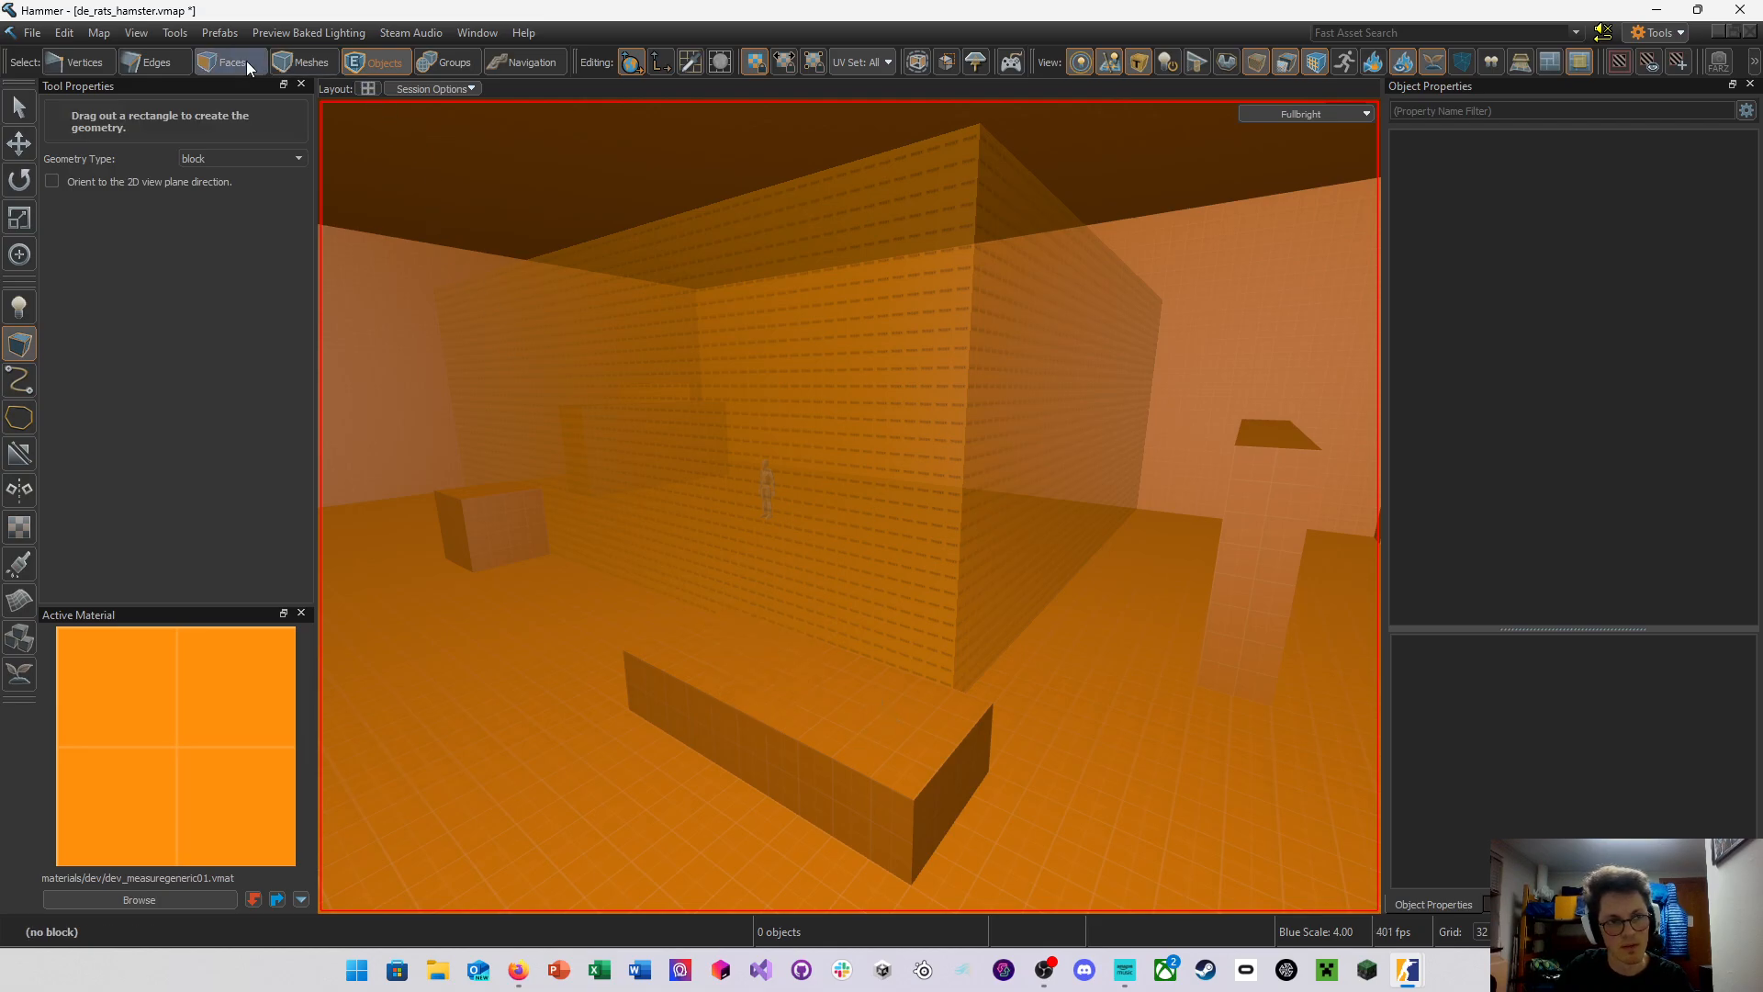
key(q)
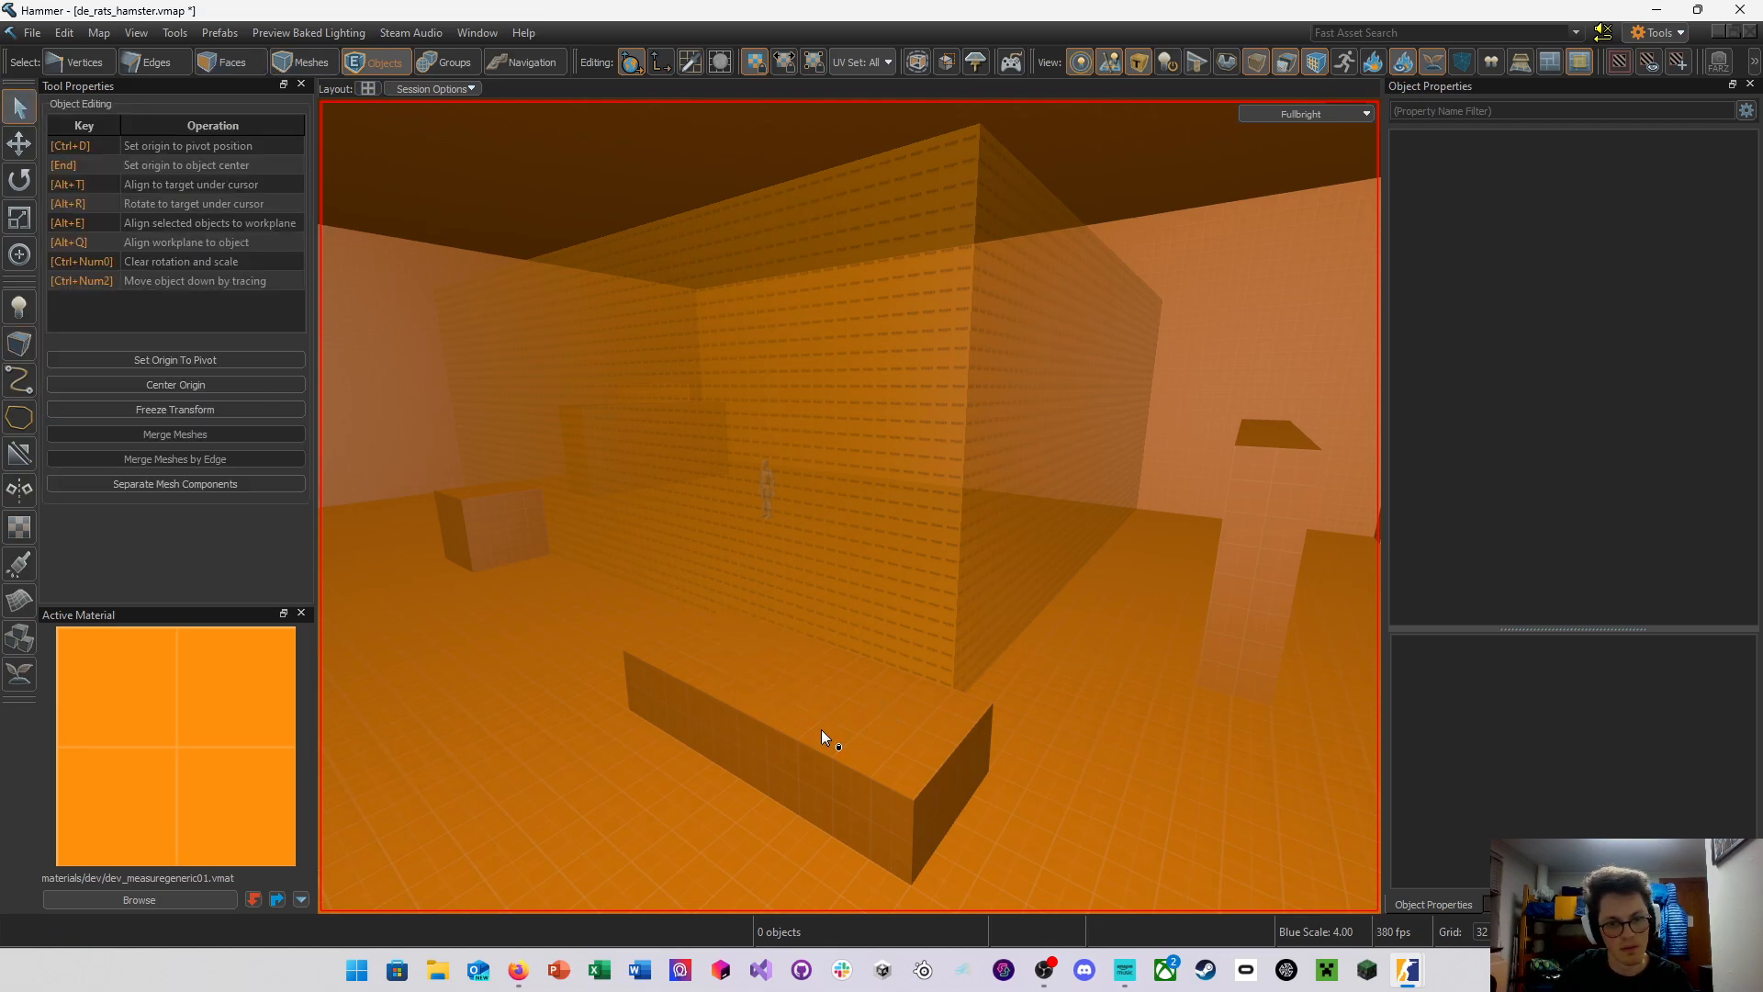
click(801, 696)
drag(791, 655, 801, 384)
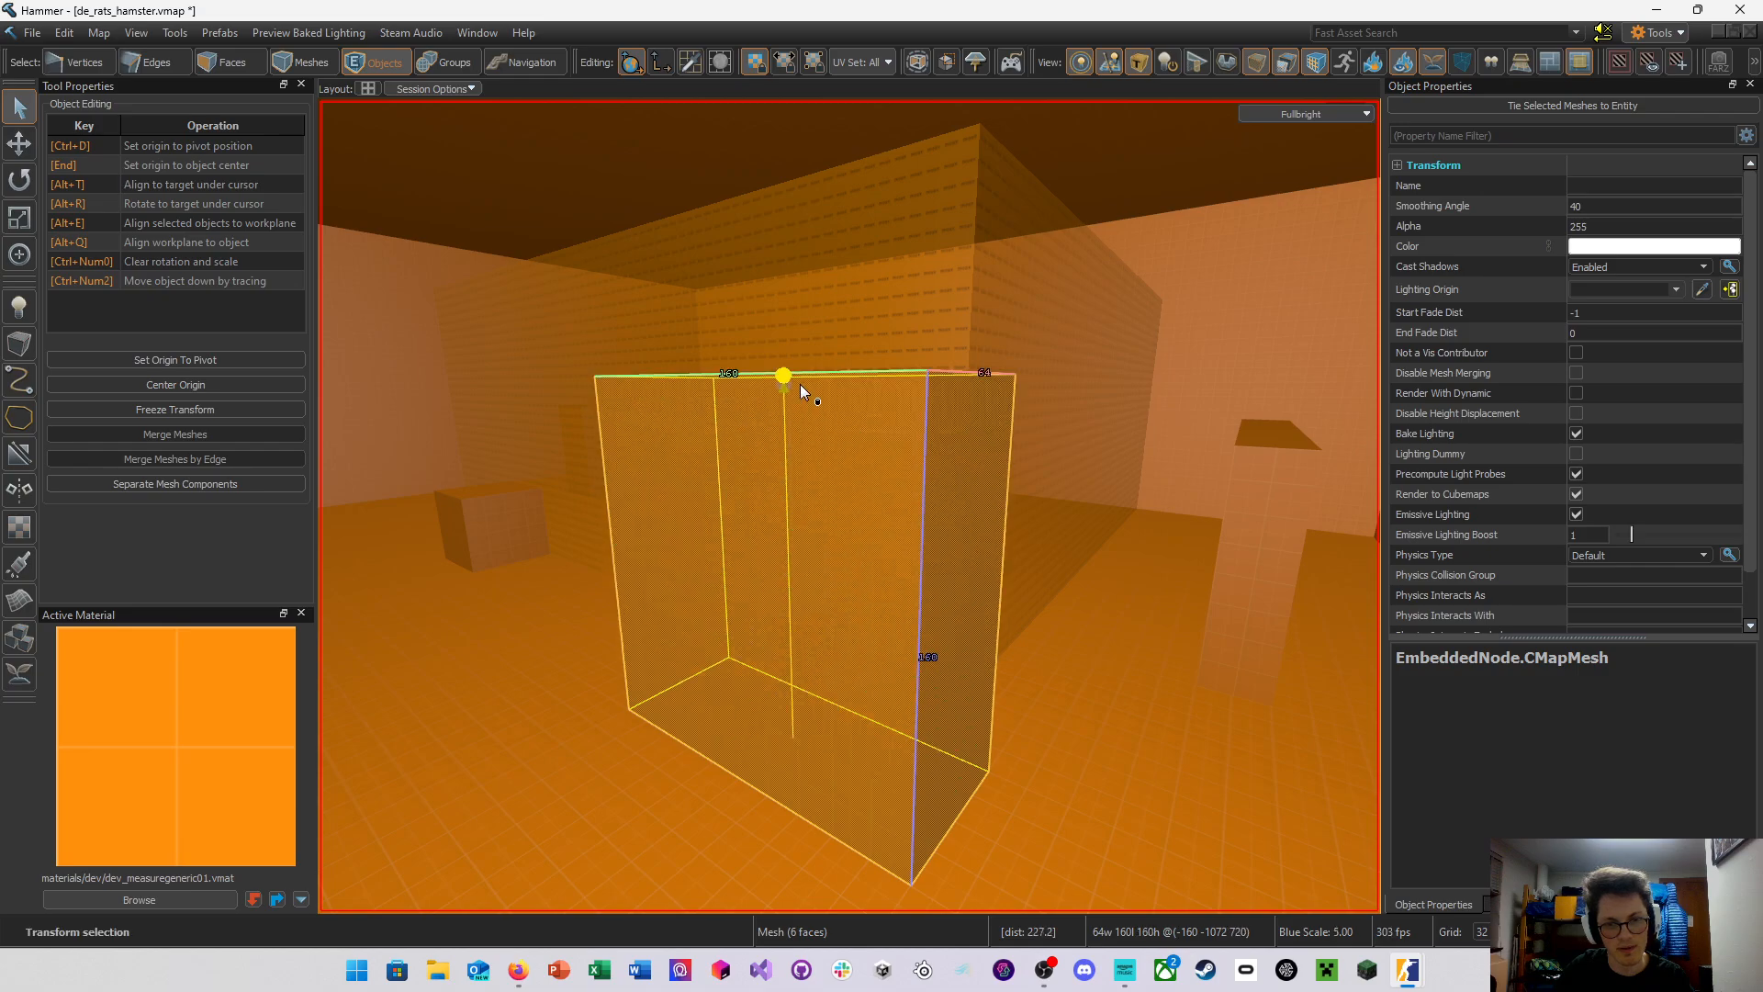
Switch to mesh selection and create a 192-unit-high block on the floor near the back wall
right_drag(800, 384, 850, 506)
scroll(850, 506, down, 2)
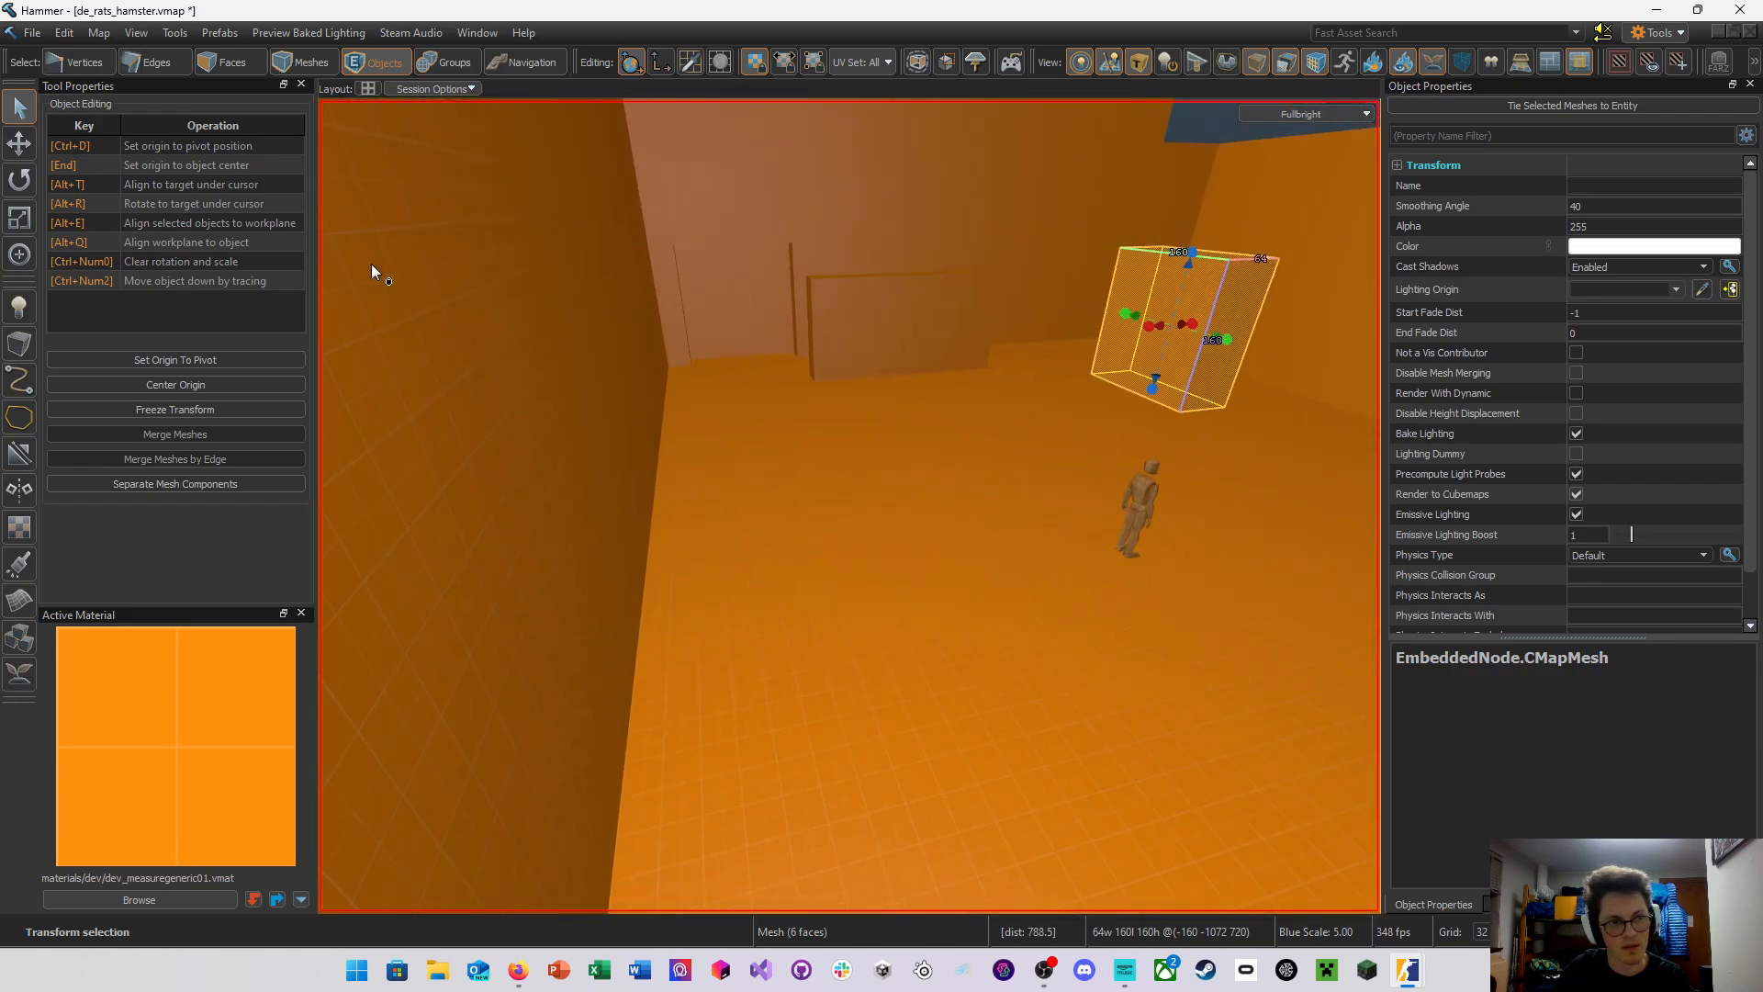
click(303, 61)
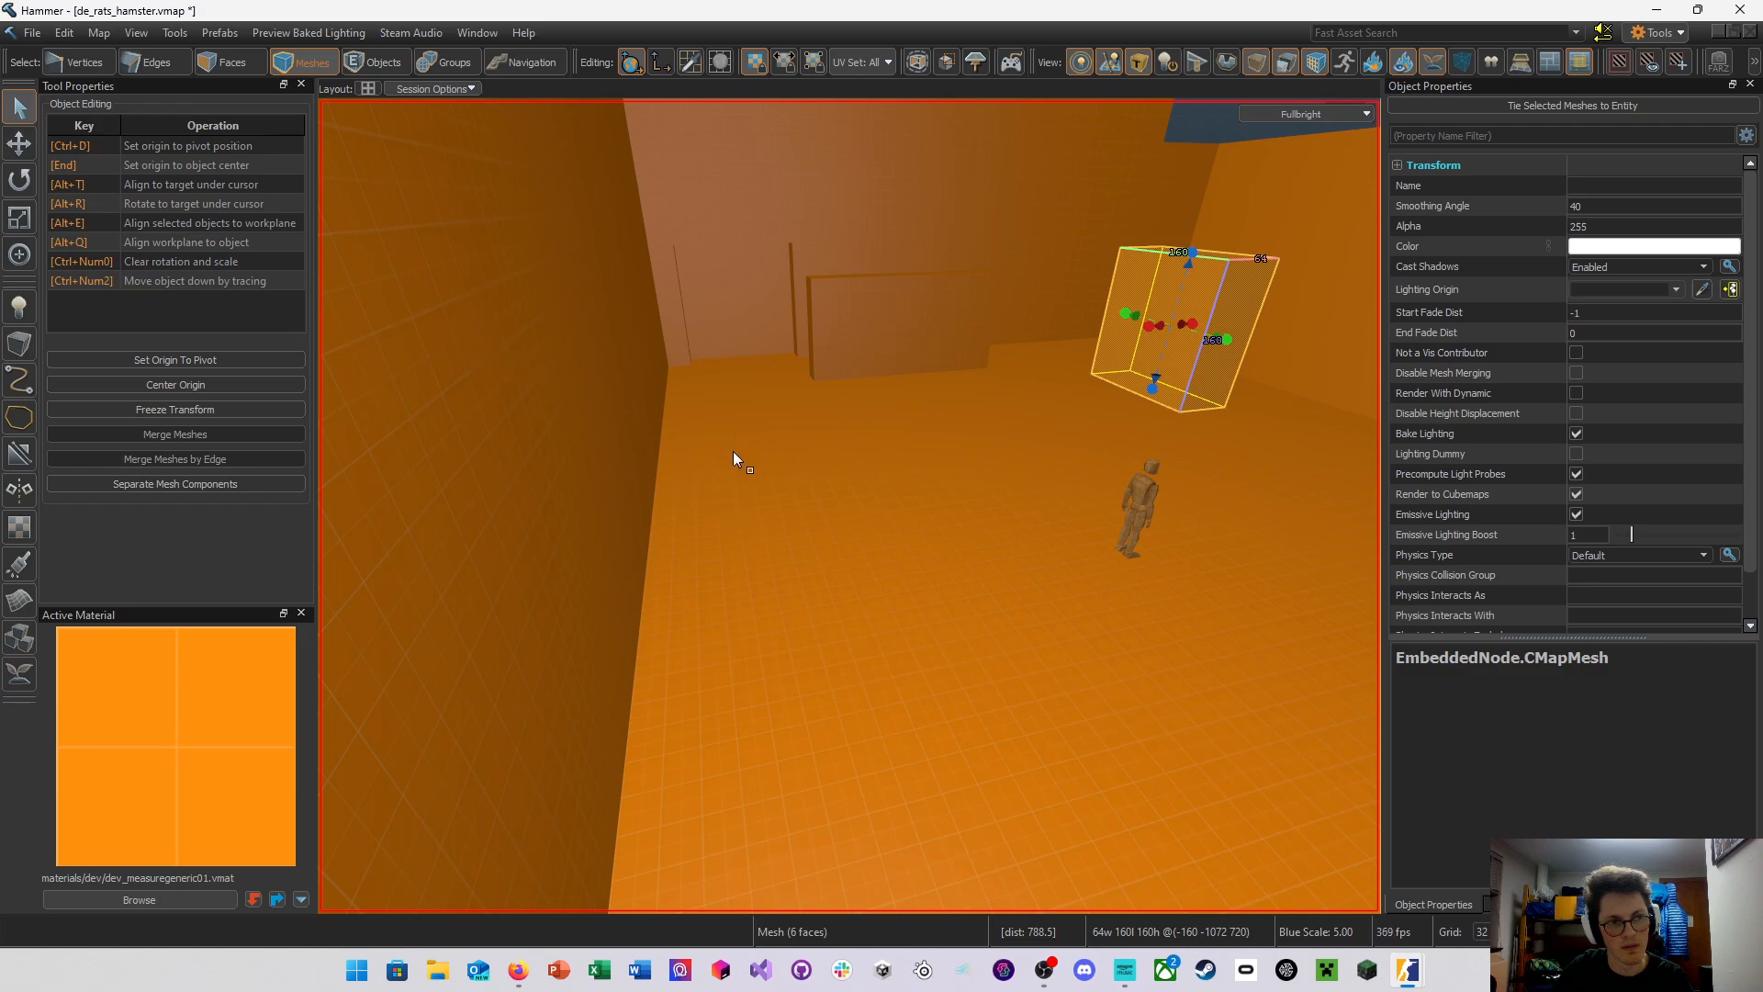
drag(789, 582, 812, 607)
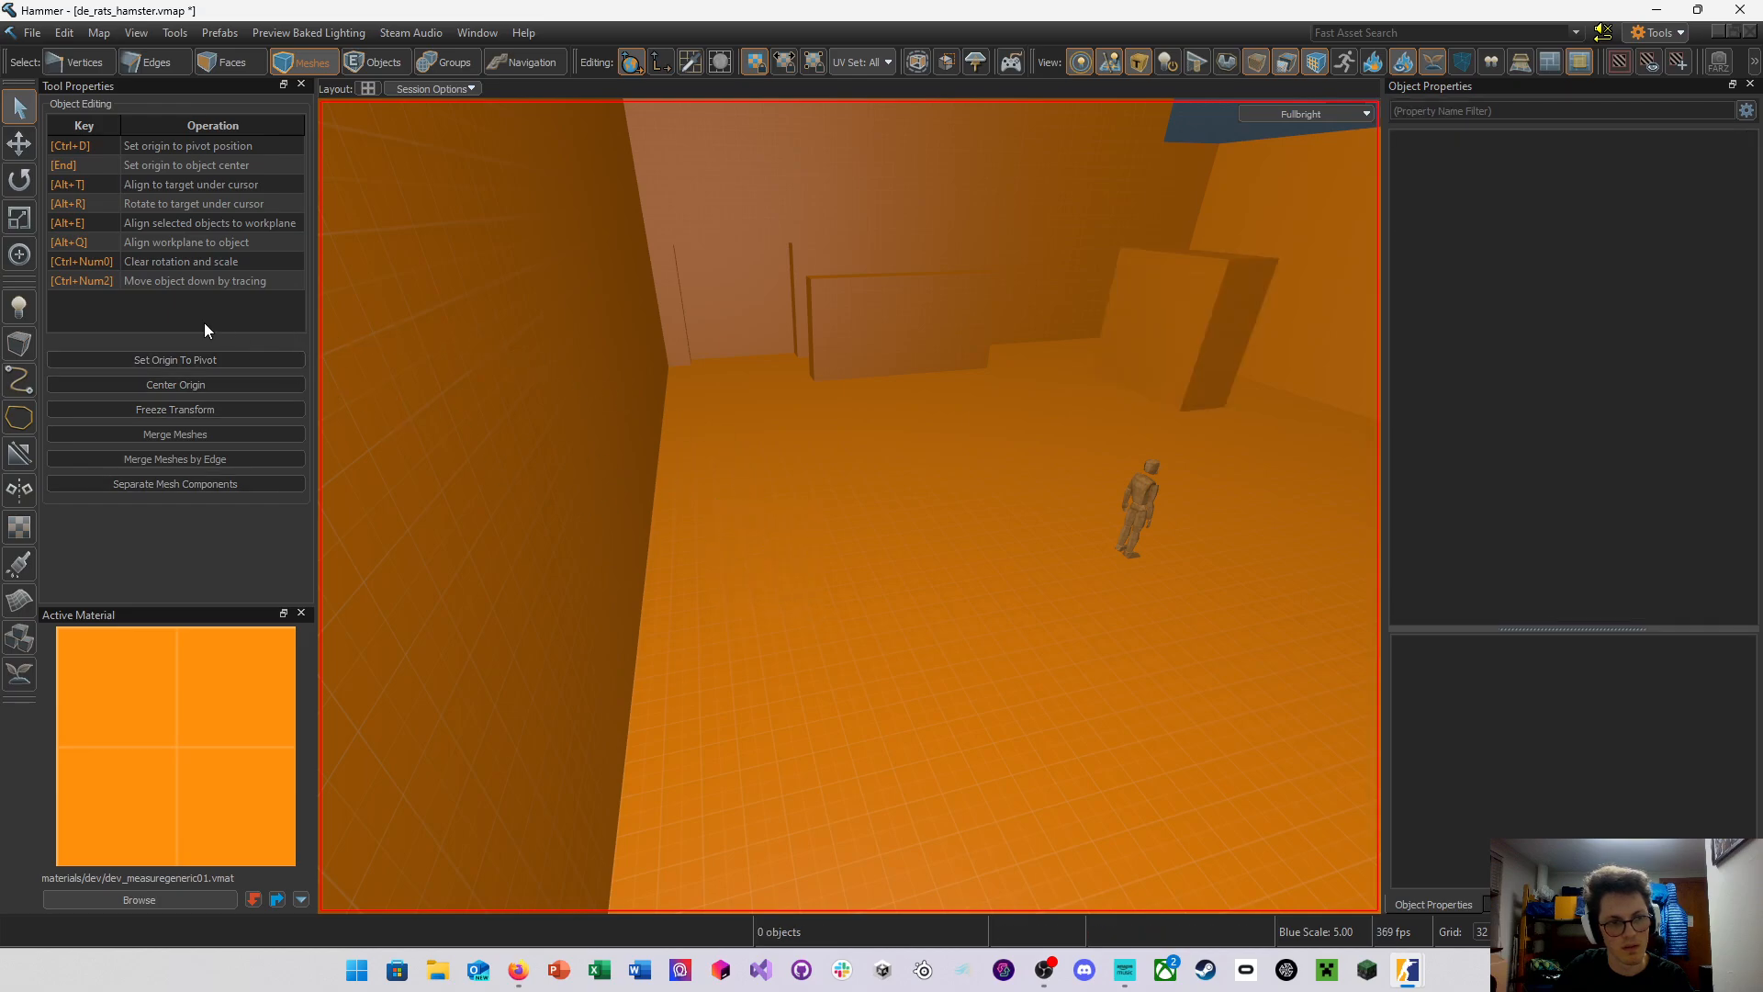
click(19, 345)
drag(720, 524, 858, 703)
drag(728, 523, 716, 262)
right_drag(716, 262, 849, 506)
key(Return)
Rotate the new tall block to stand diagonally and move it about 129 units away from the back wall
drag(806, 449, 740, 454)
key(w)
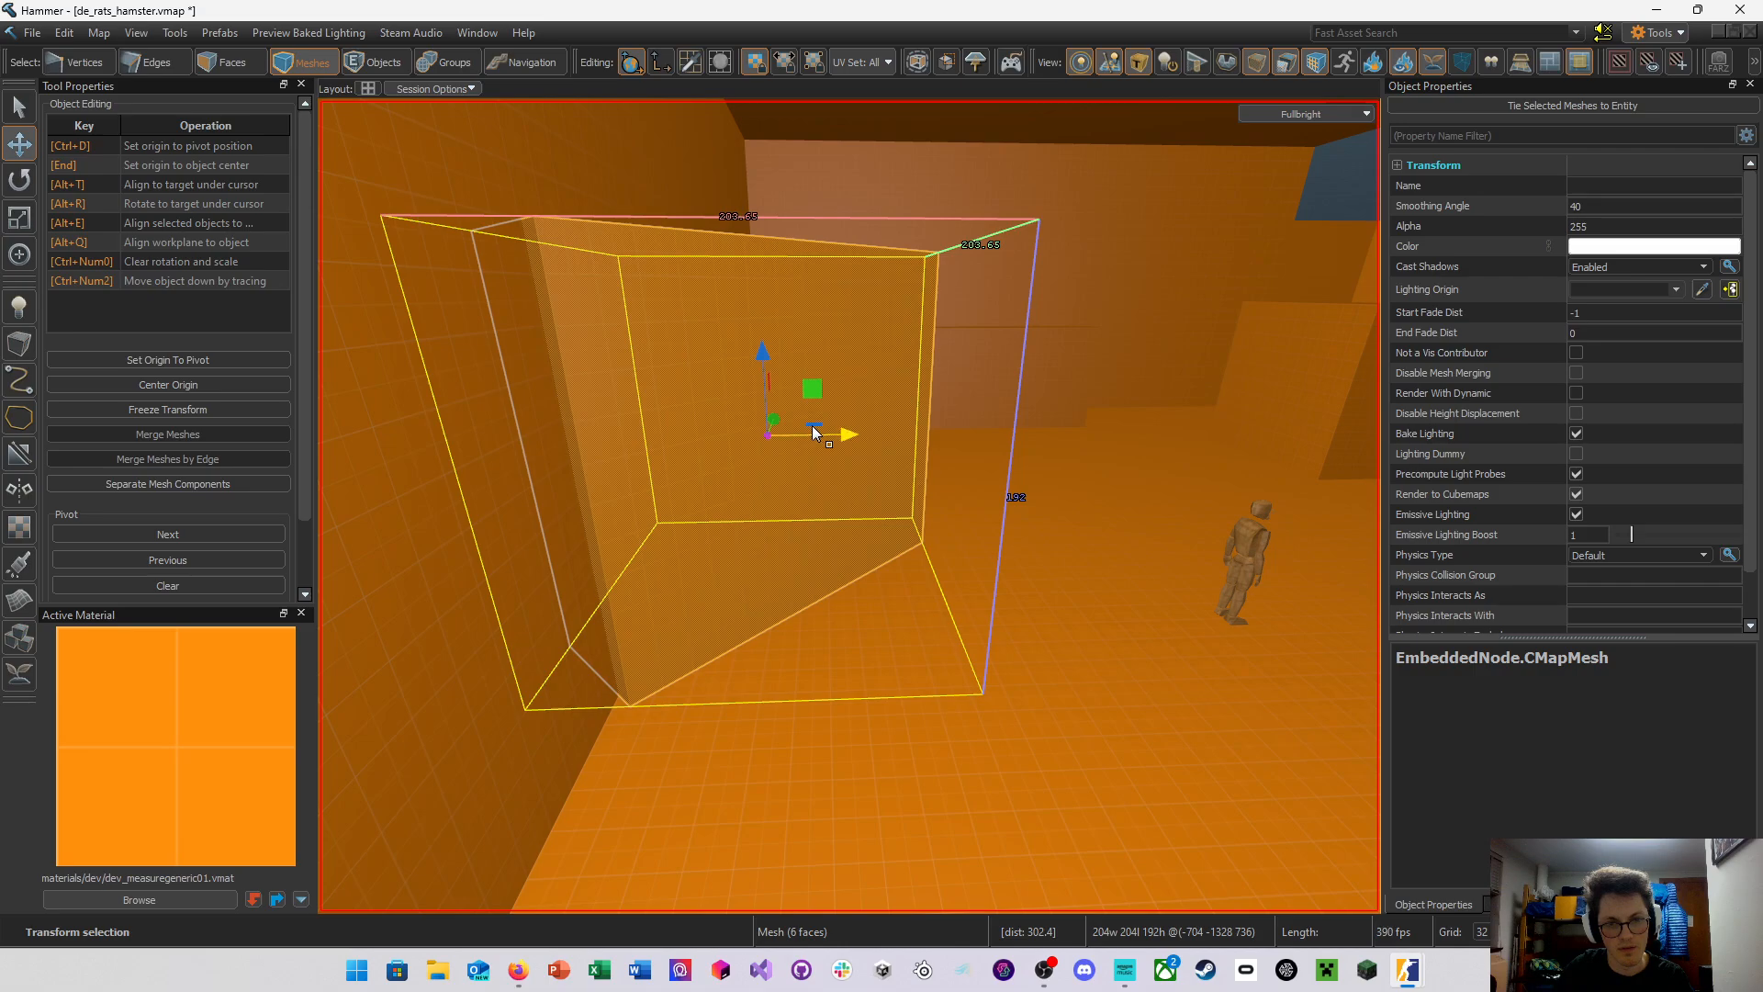
right_drag(812, 431, 834, 431)
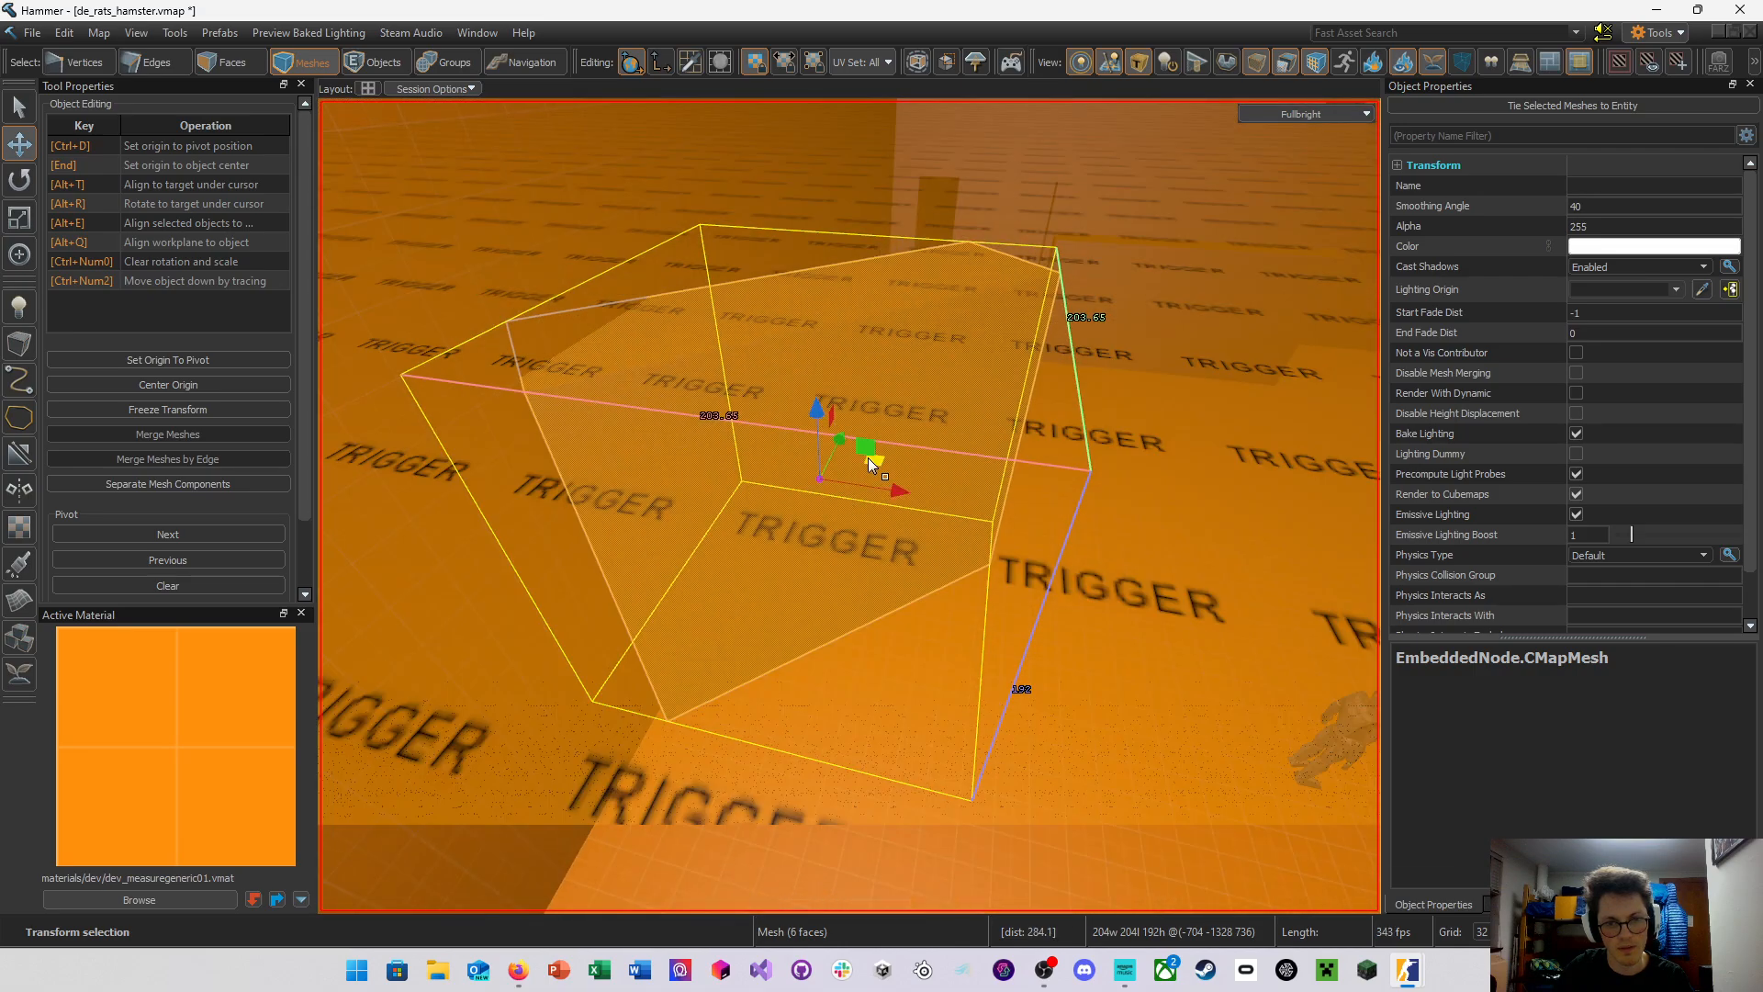
drag(869, 458, 1110, 516)
right_drag(1110, 516, 918, 526)
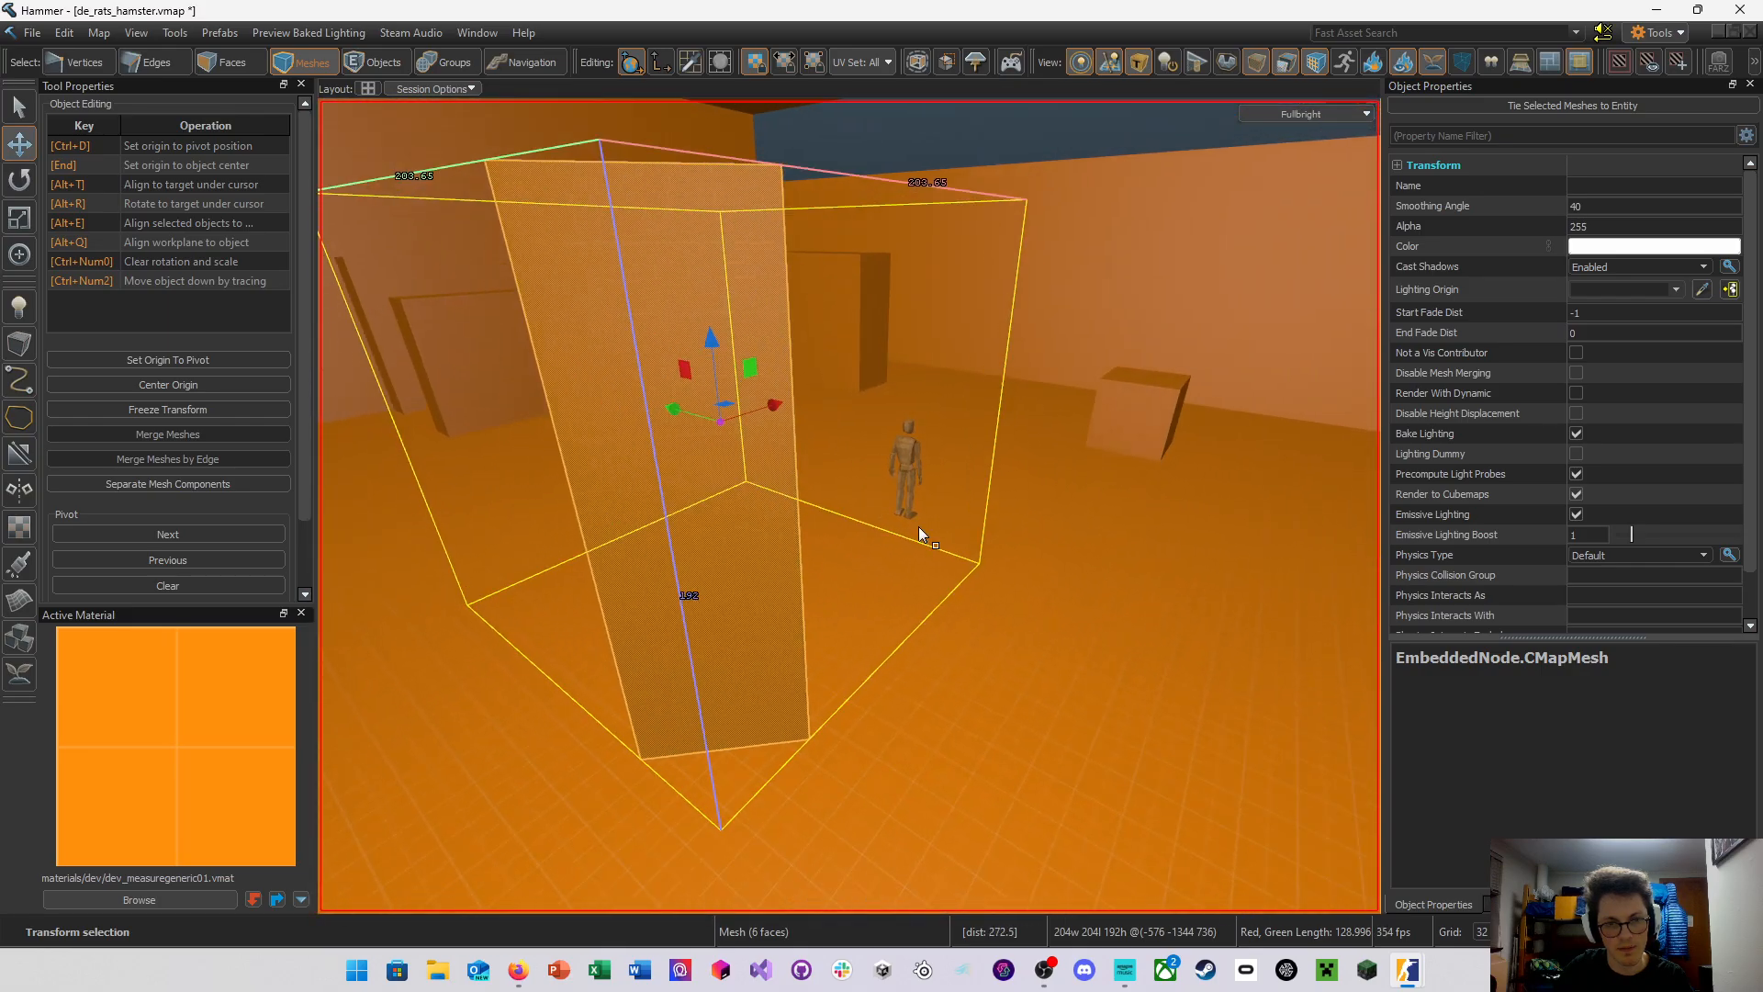
Scale the tall diagonal block thinner along its local axis to about 181 by 181 units overall and save the map
key(e)
key(r)
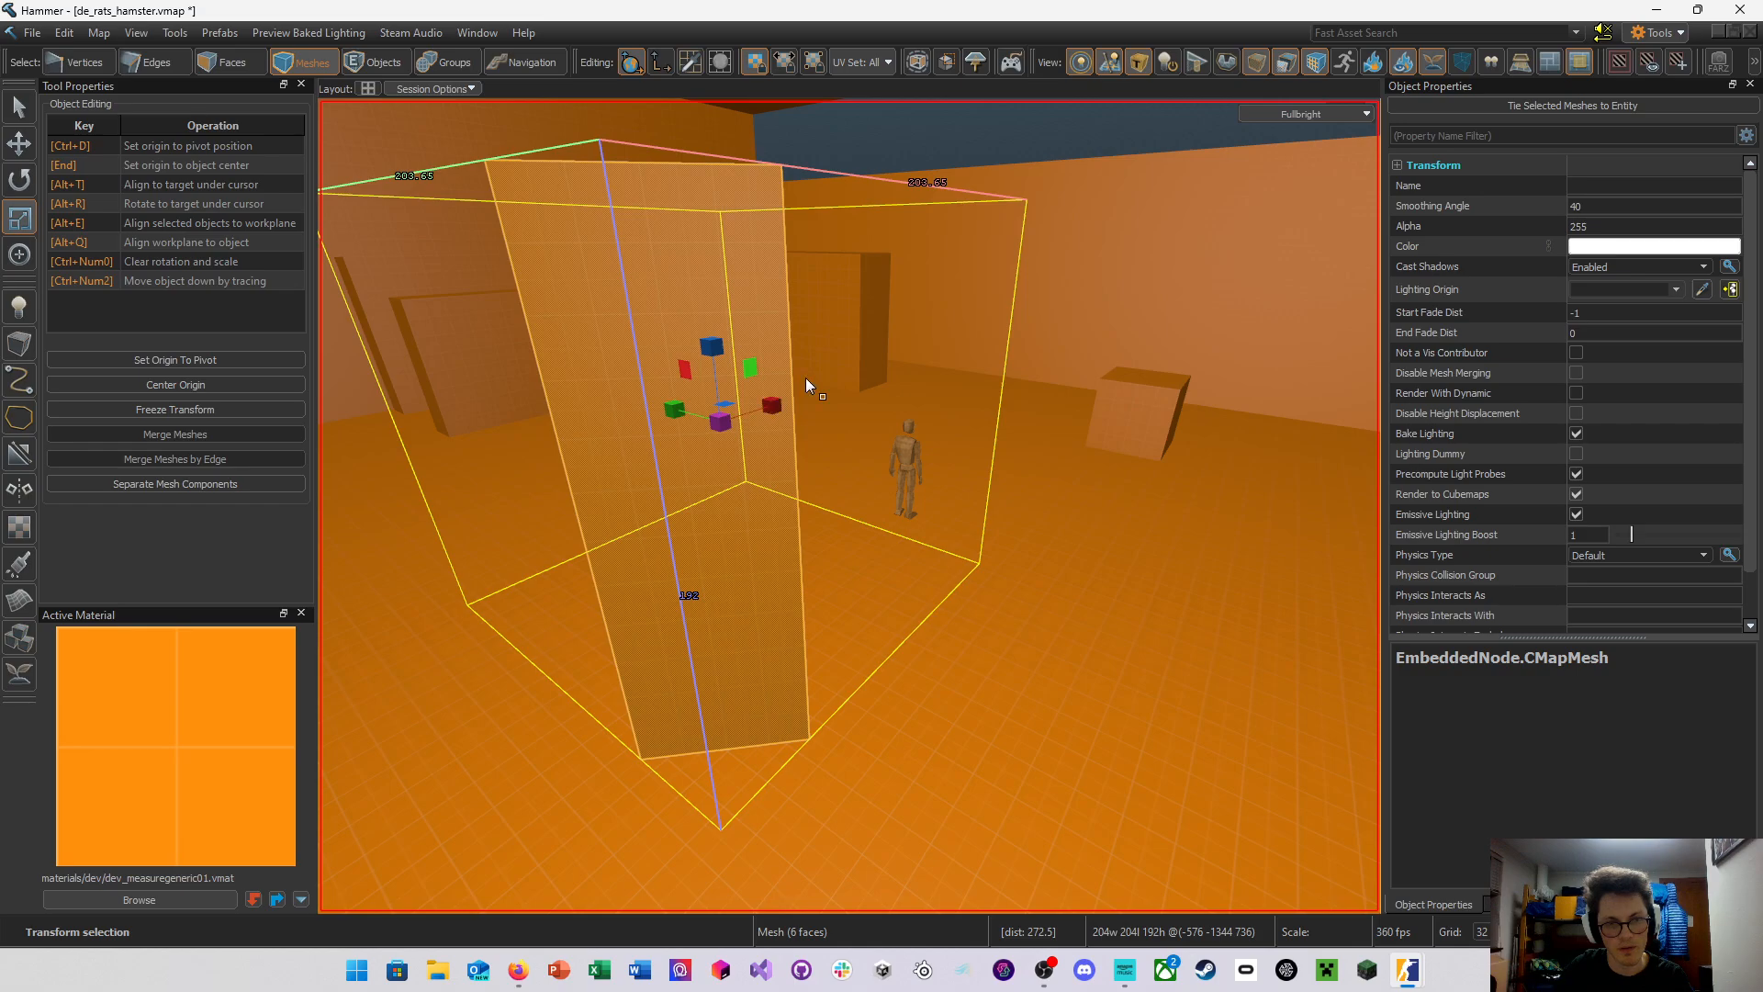
click(670, 70)
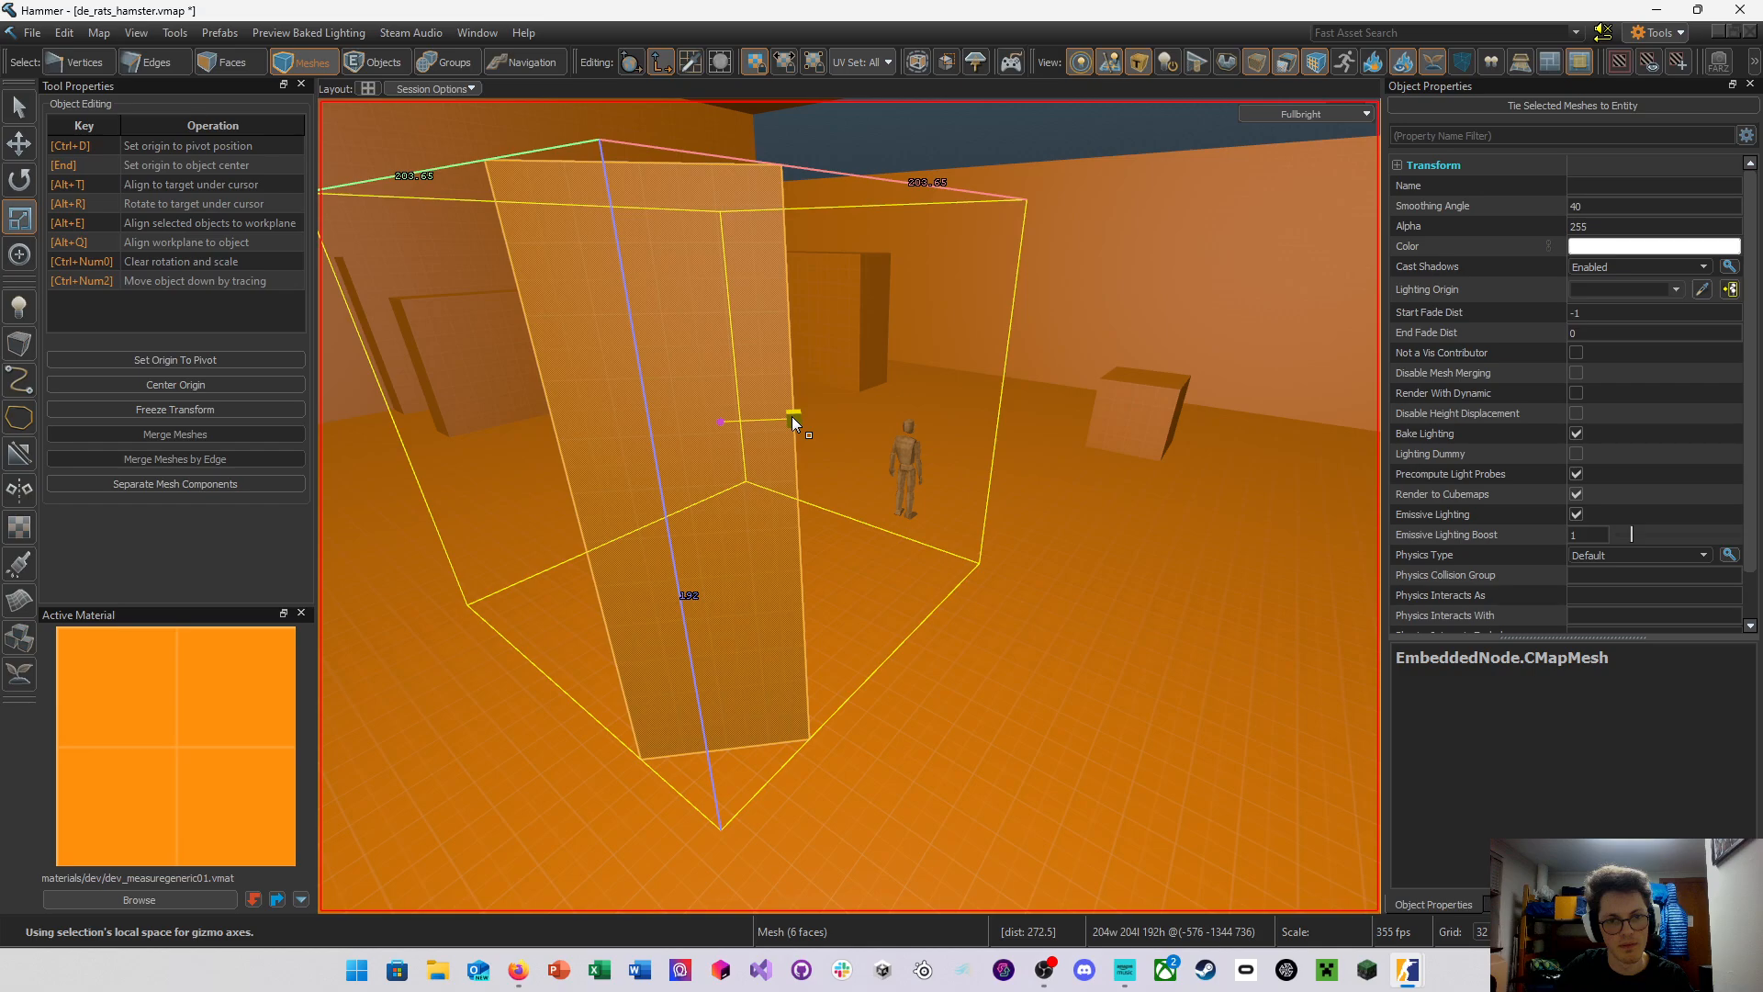
mouse_move(793, 417)
mouse_down()
mouse_move(724, 420)
mouse_move(793, 419)
mouse_move(771, 418)
mouse_up()
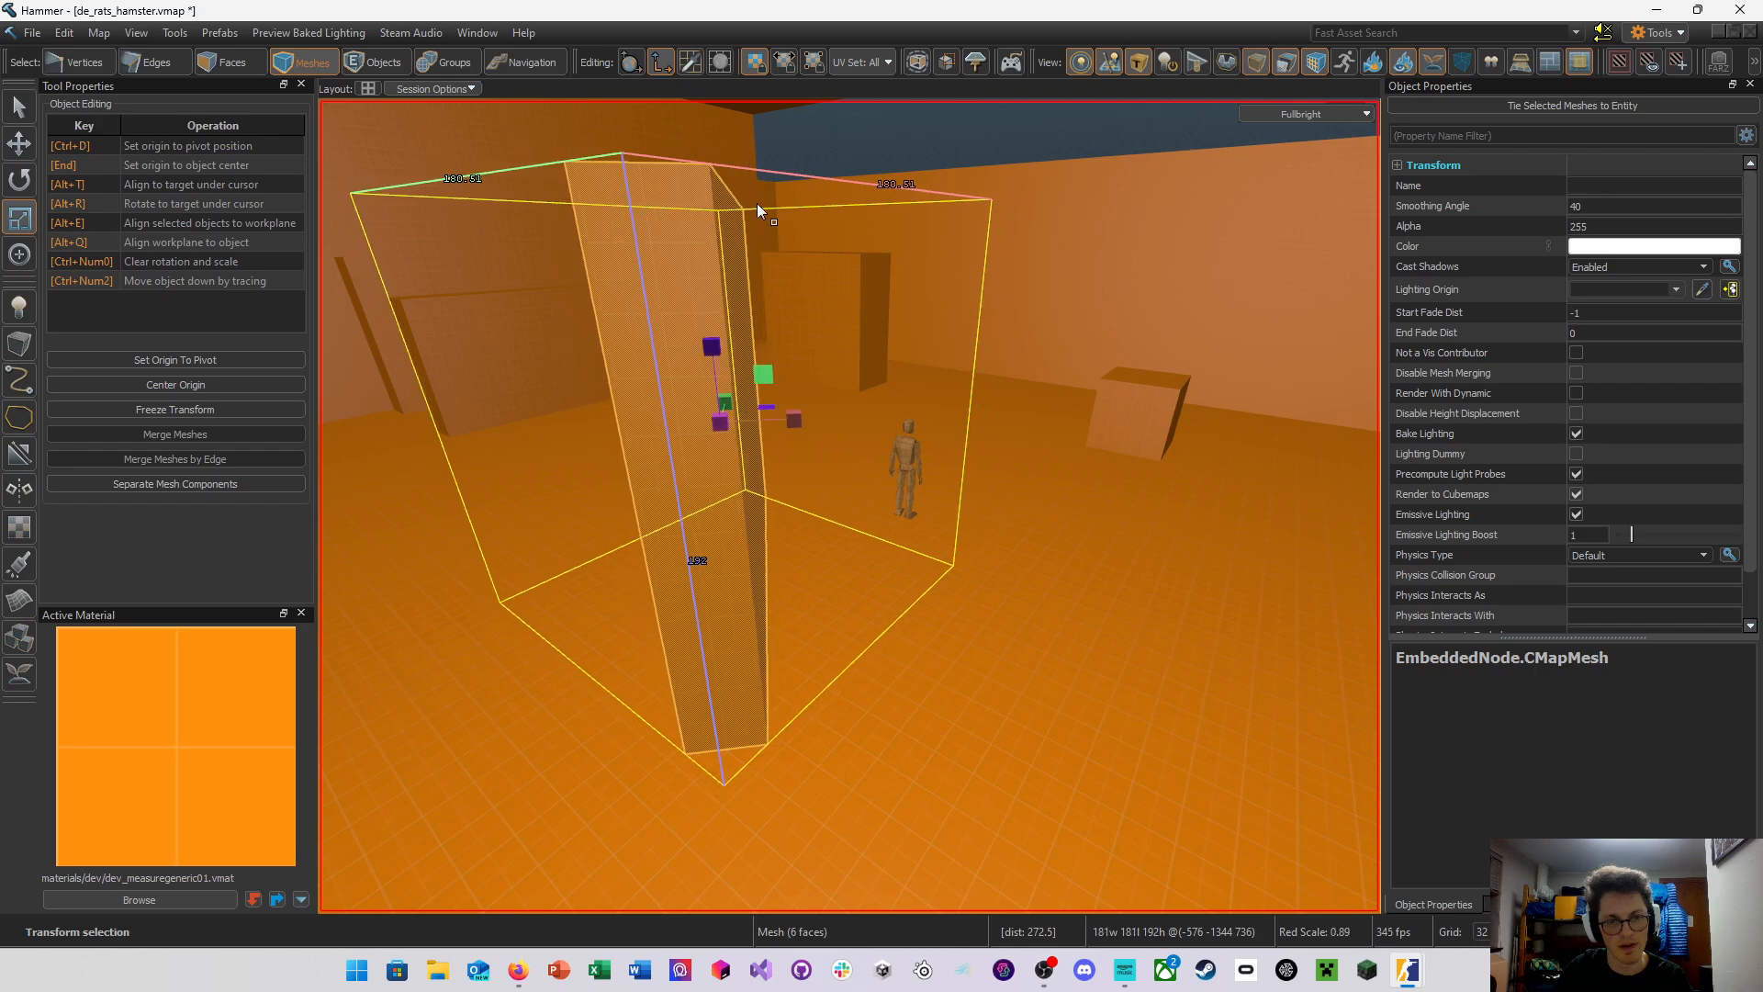
click(636, 68)
right_drag(909, 319, 849, 506)
key(ctrl+s)
Draw a block 192 wide, 352 long and 32 high along the back wall, starting at the raised platform's lower corner
right_drag(1014, 406, 849, 506)
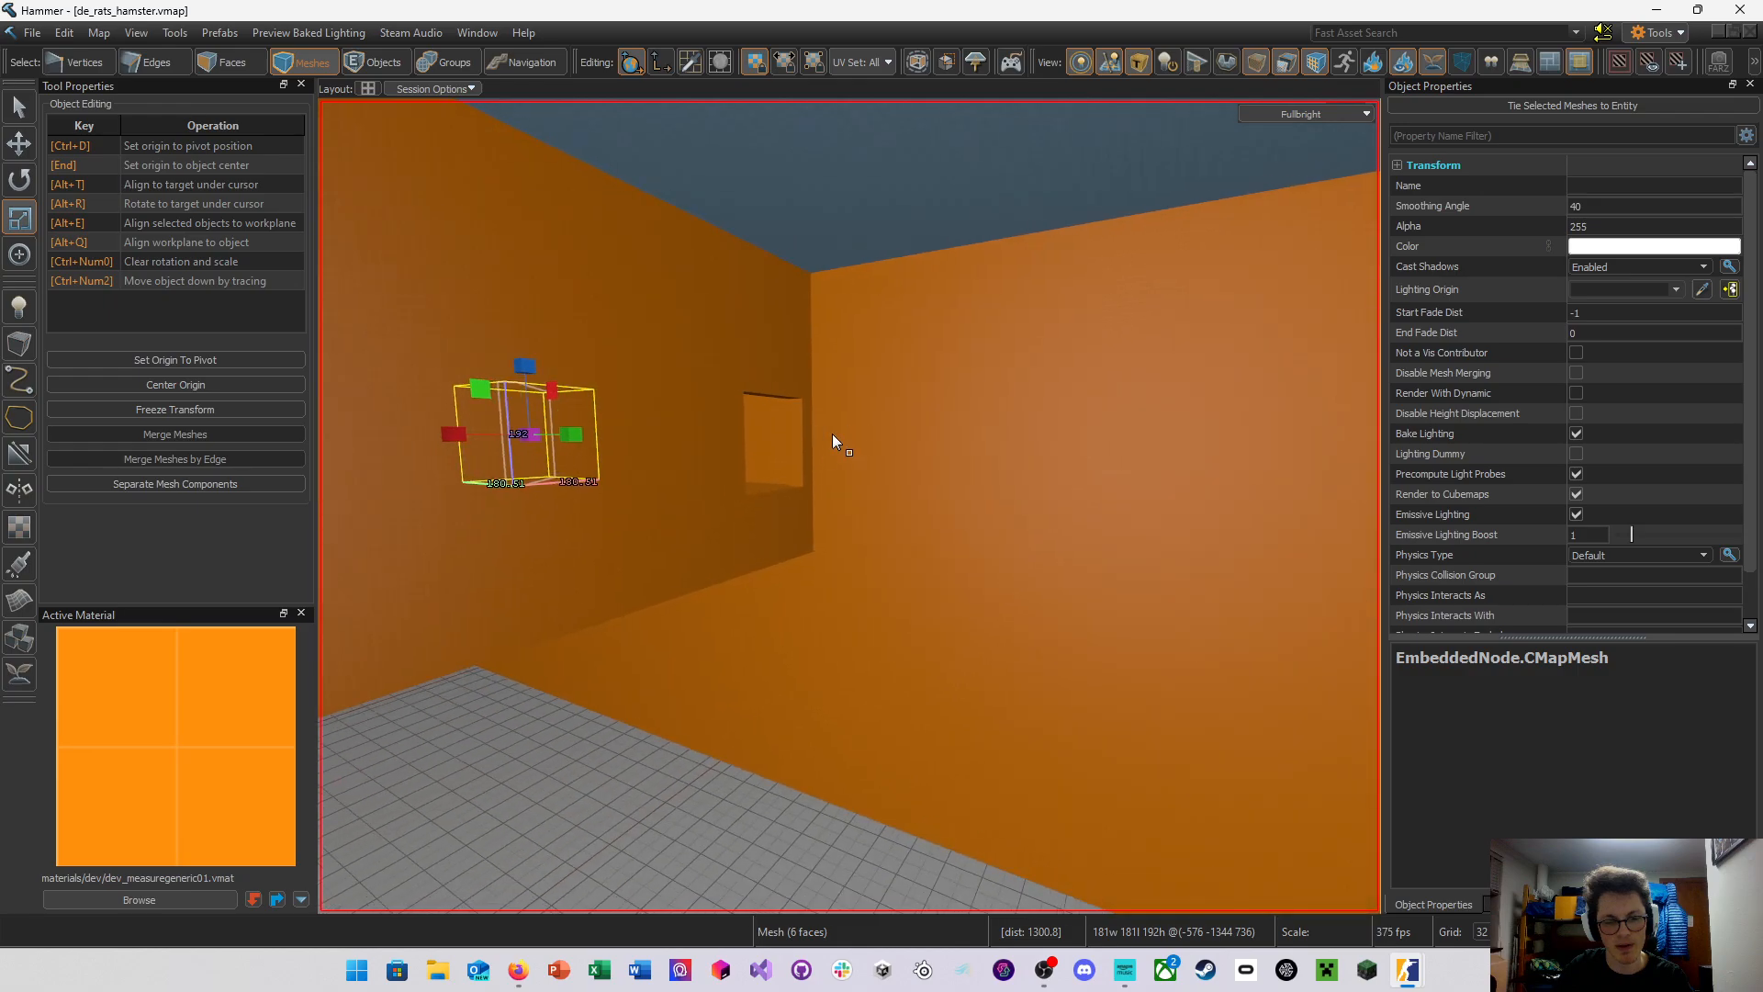
click(784, 494)
right_drag(1028, 520, 849, 506)
right_drag(975, 442, 868, 438)
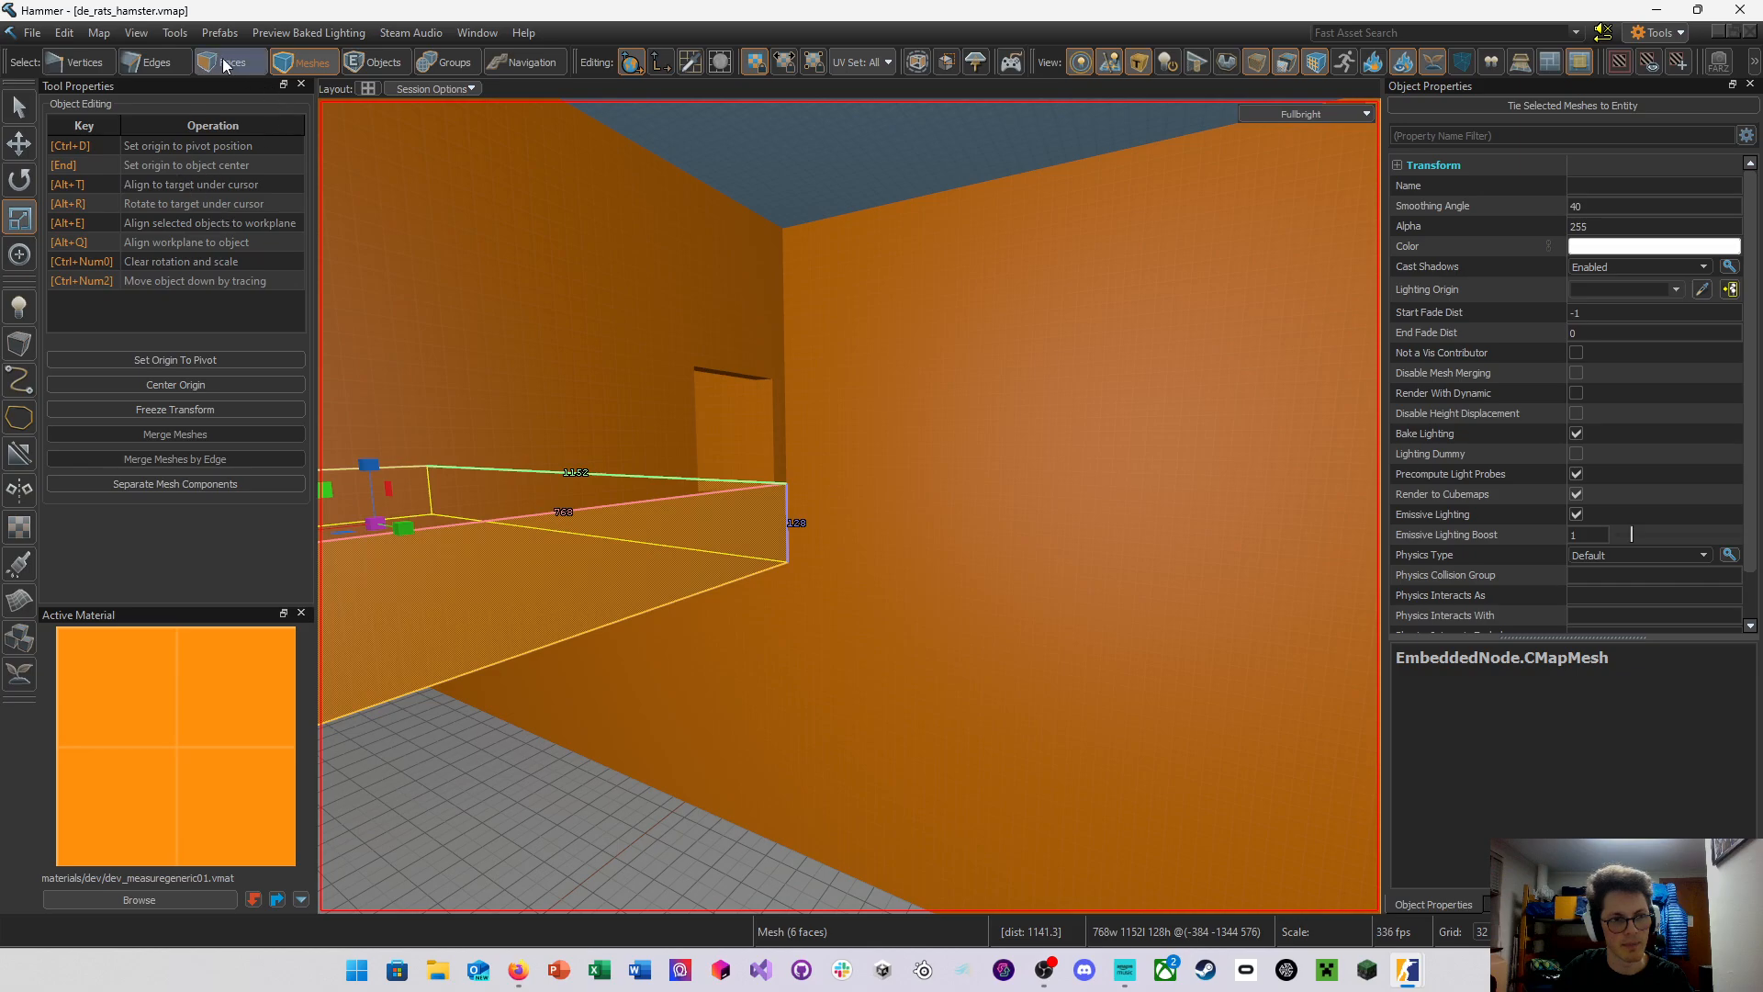
click(24, 353)
mouse_move(763, 433)
right_down()
mouse_move(846, 504)
mouse_move(762, 432)
right_up()
key(w)
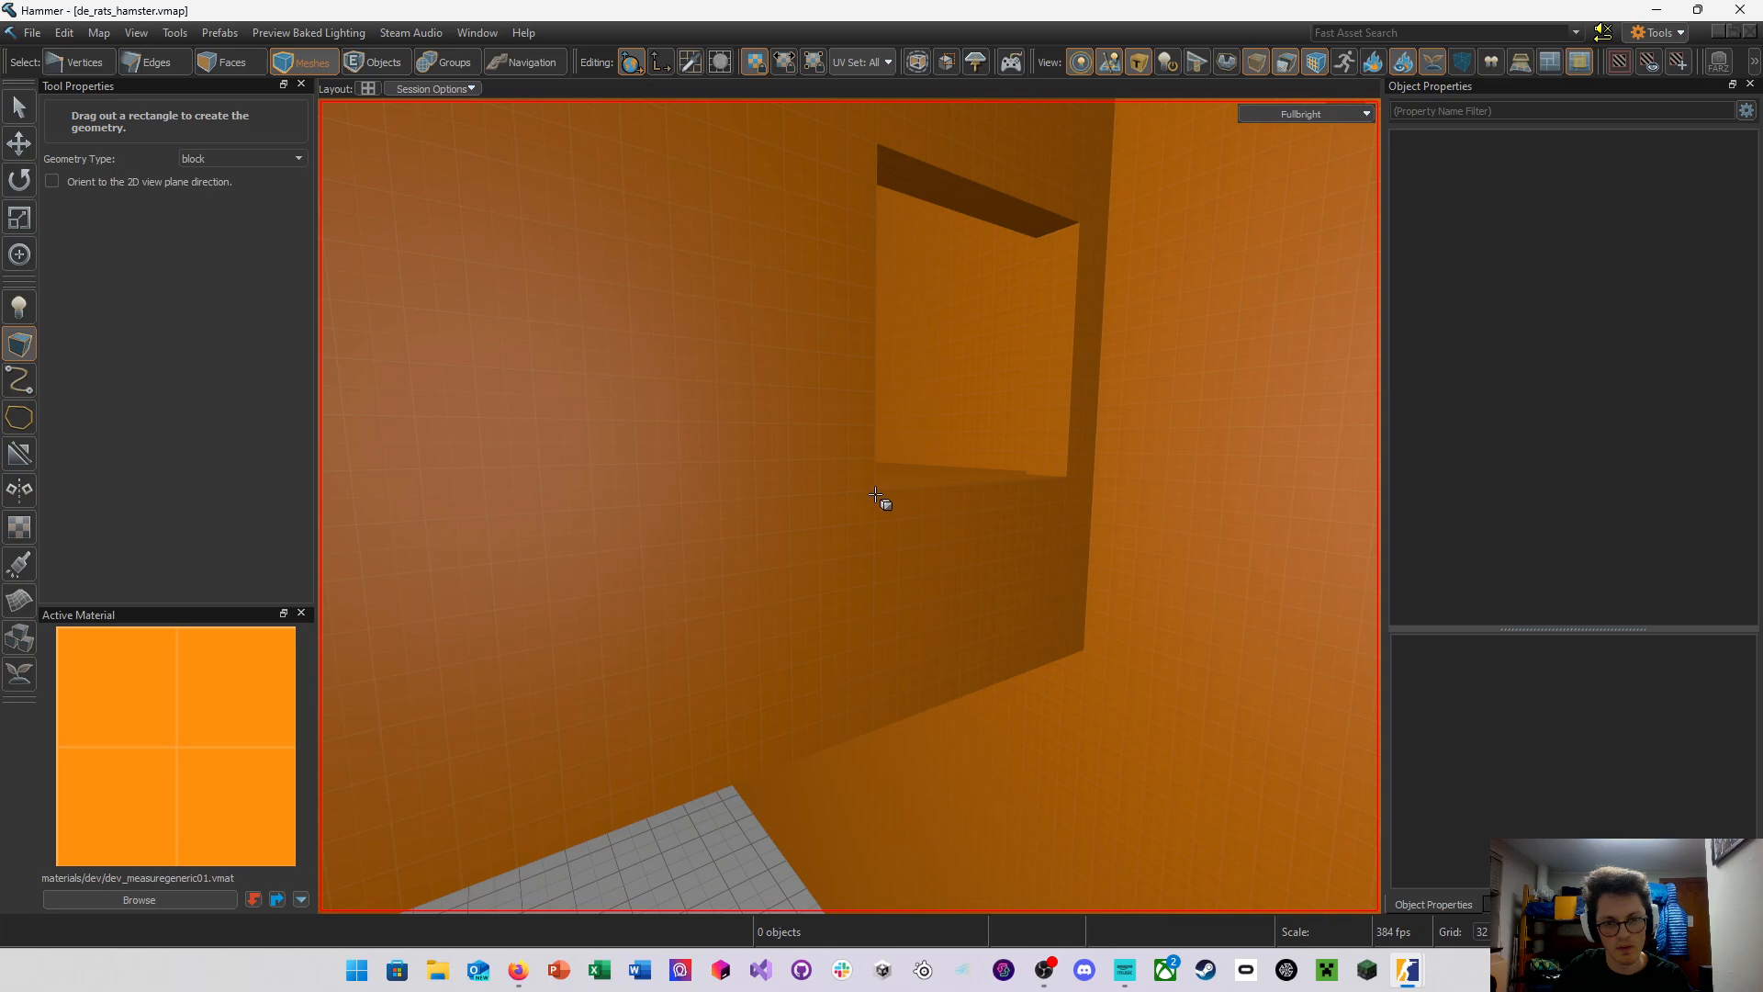
right_drag(875, 496, 800, 567)
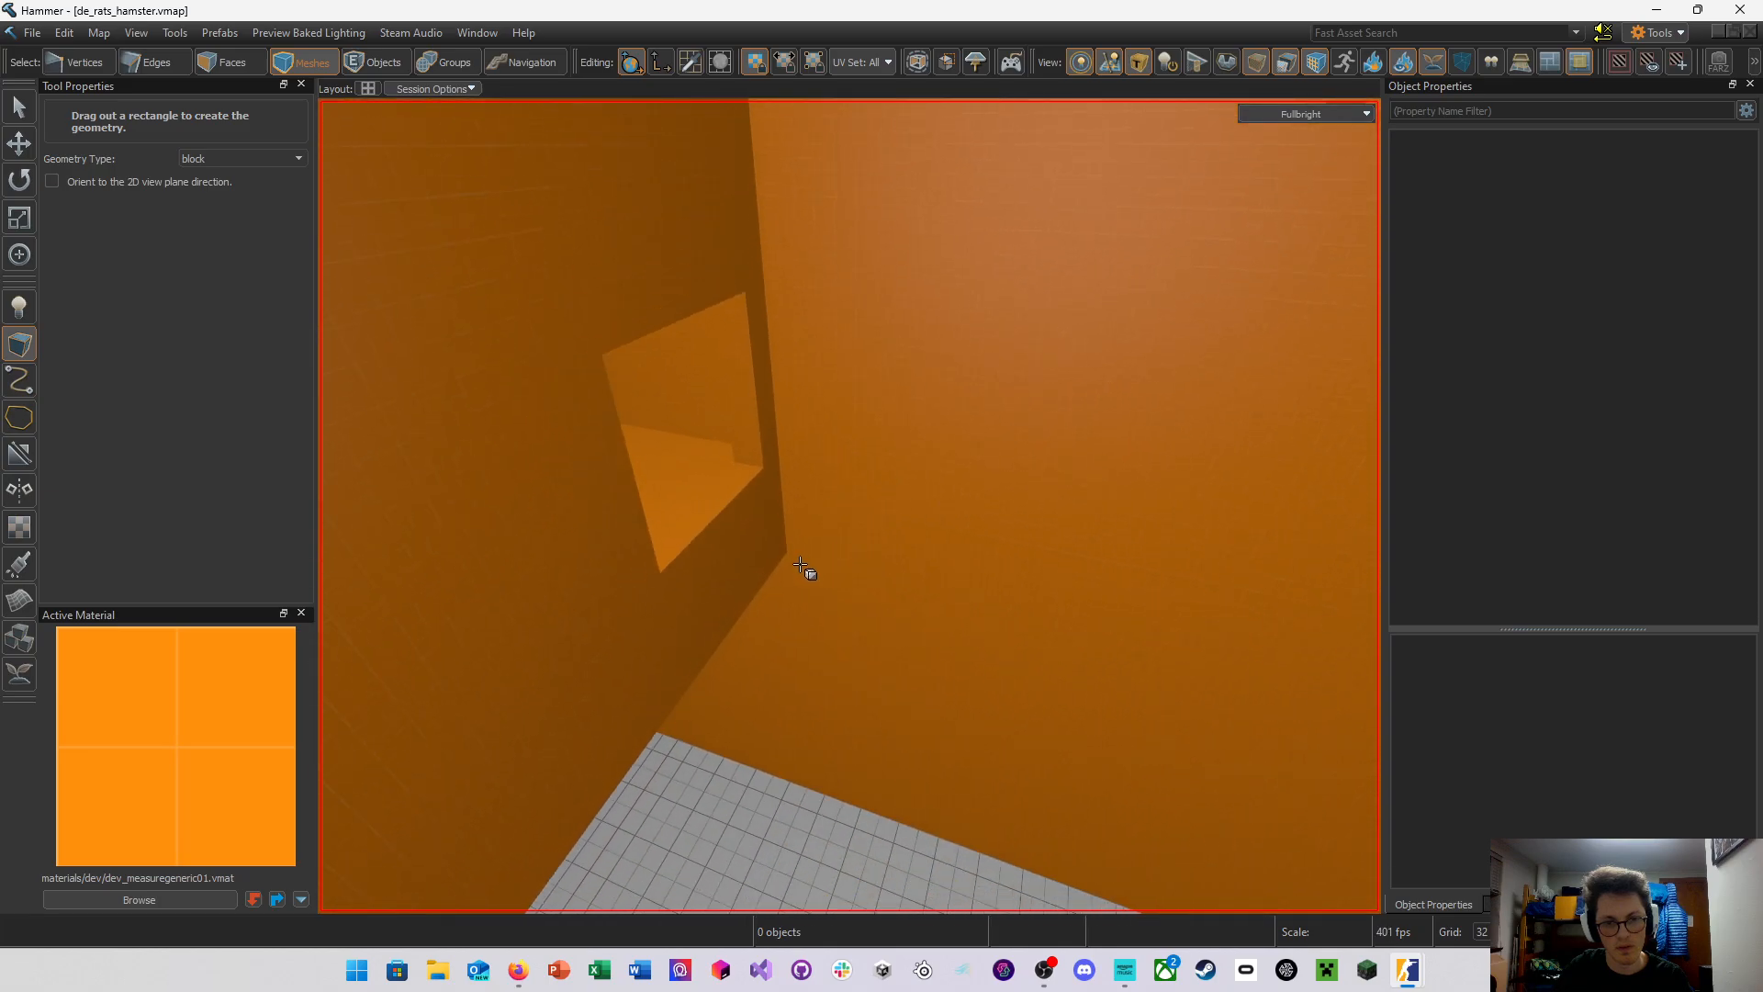
drag(788, 551, 1153, 825)
right_drag(846, 504, 846, 504)
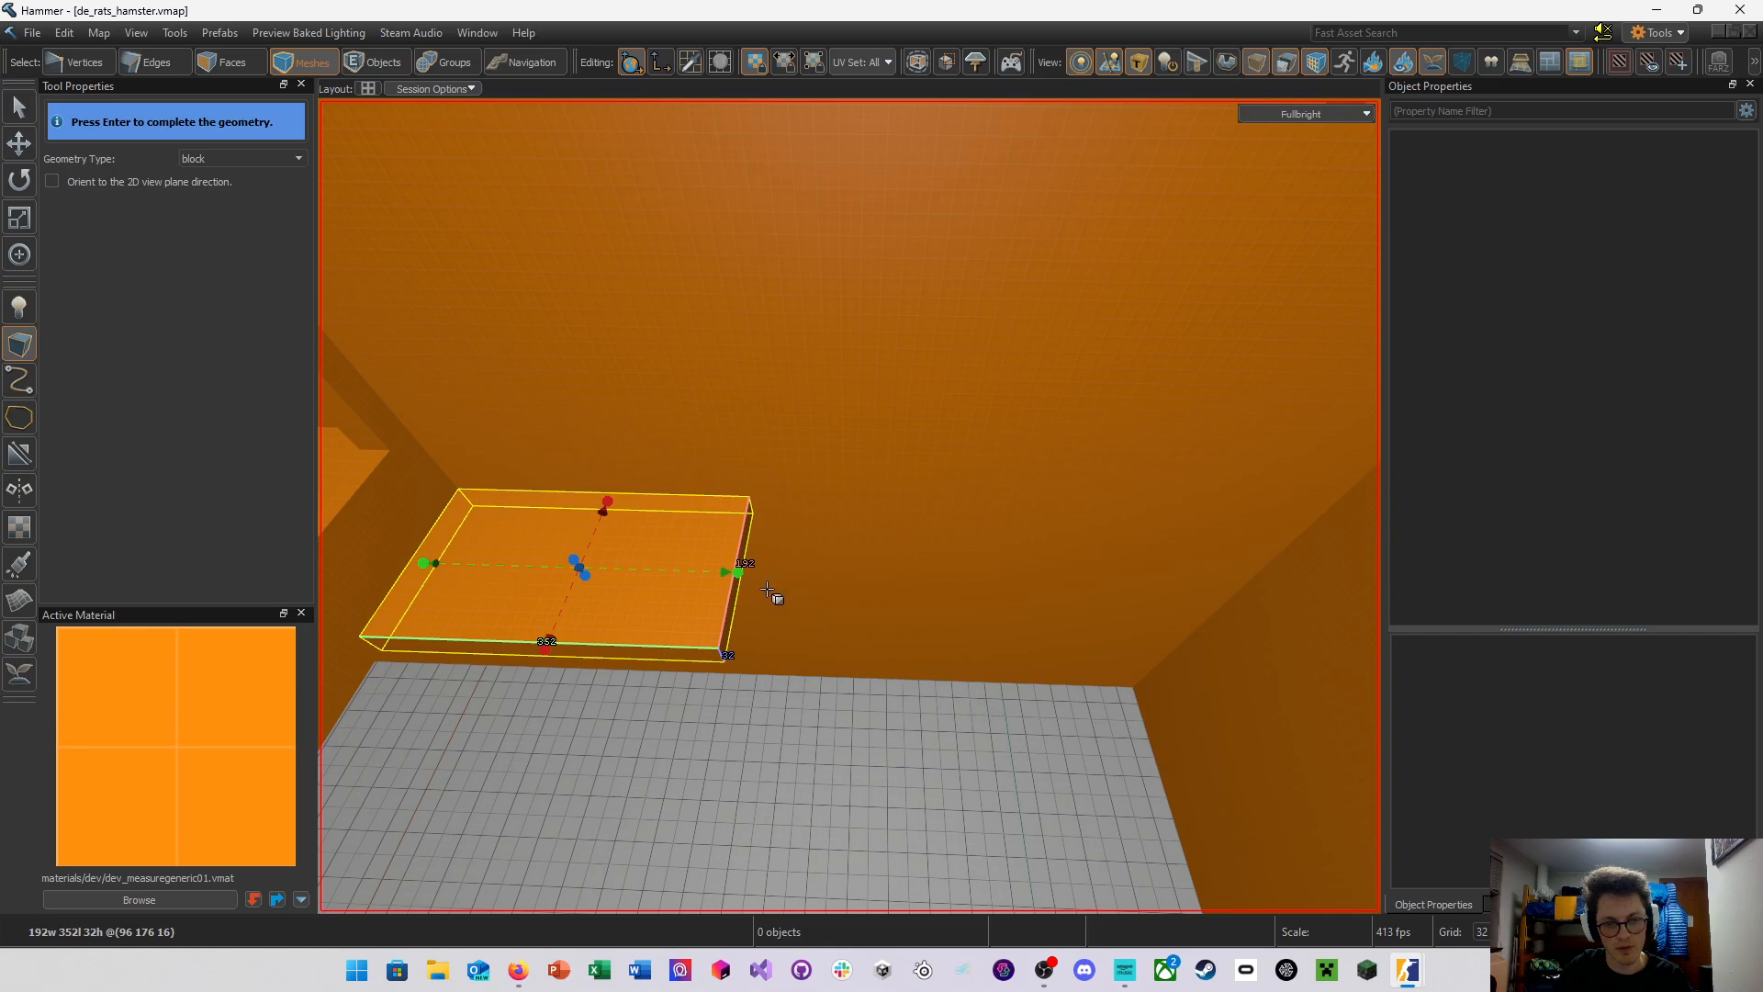
Stretch the ledge block along the wall to 1024 long, raise its height to 128 and complete it
drag(735, 576, 1359, 582)
scroll(846, 504, down, 2)
right_drag(846, 504, 850, 506)
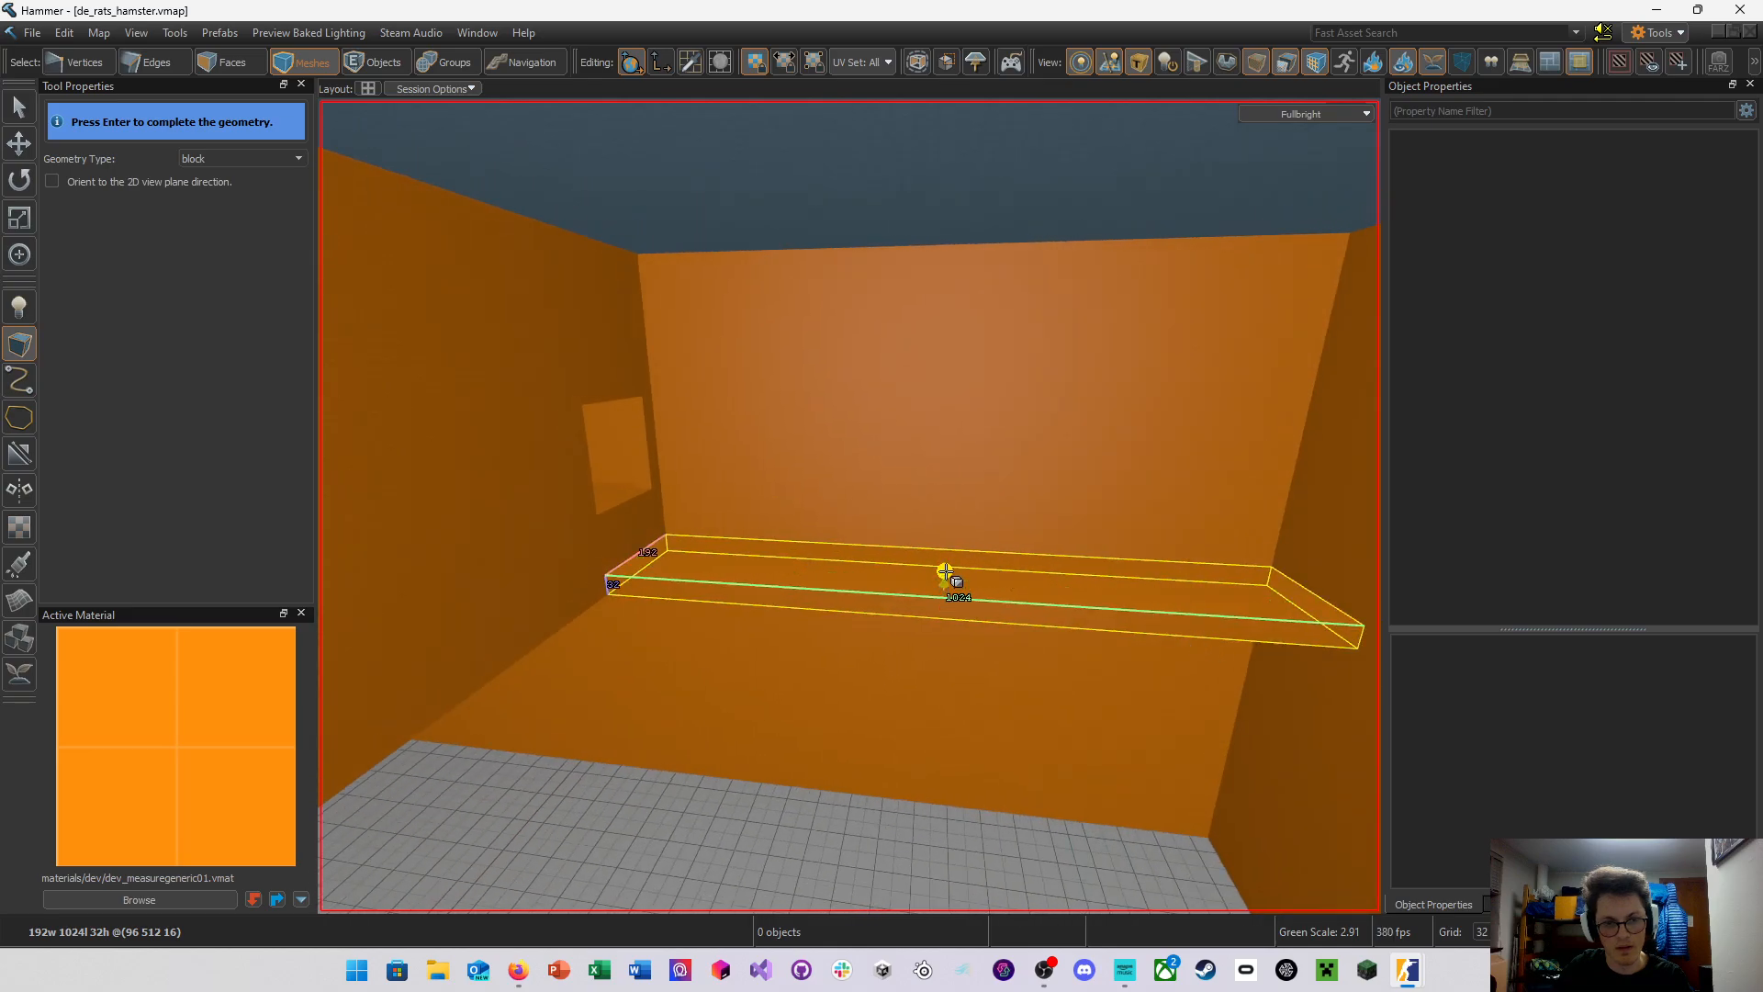
drag(947, 576, 948, 515)
right_drag(948, 516, 850, 505)
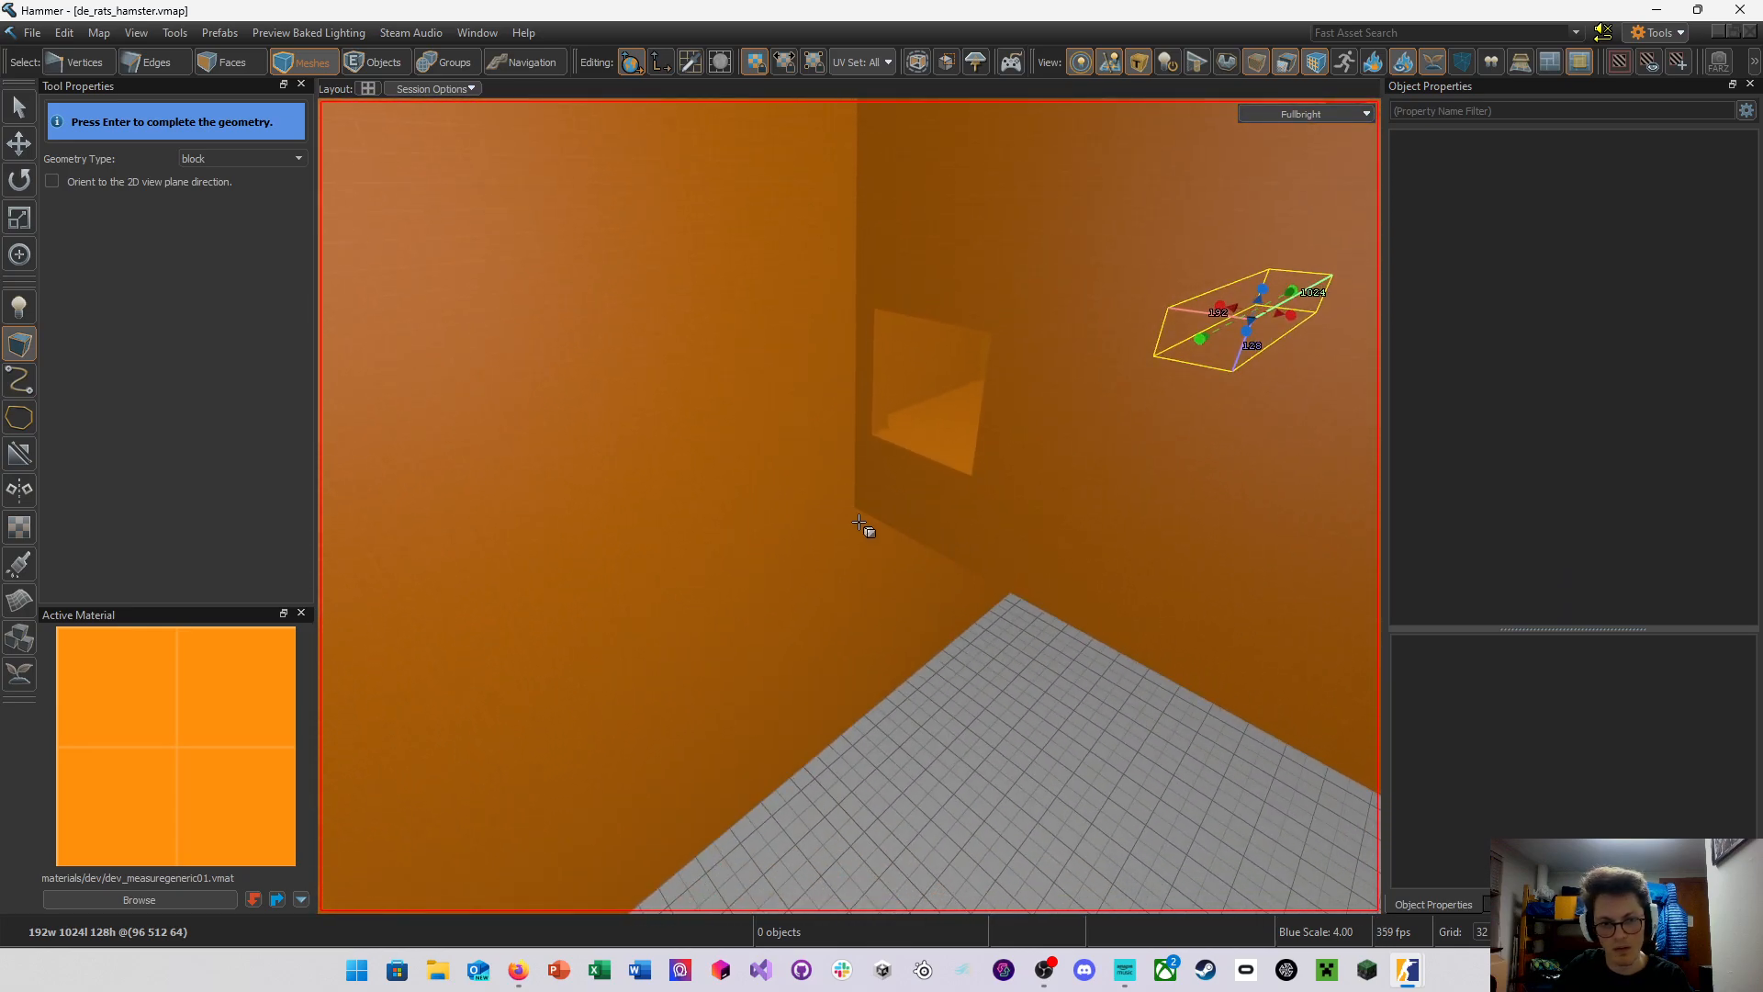
key(Return)
Draw a matching ledge block 192 wide, 1024 long and 128 high along the wall on the platform's other side
drag(852, 512, 914, 589)
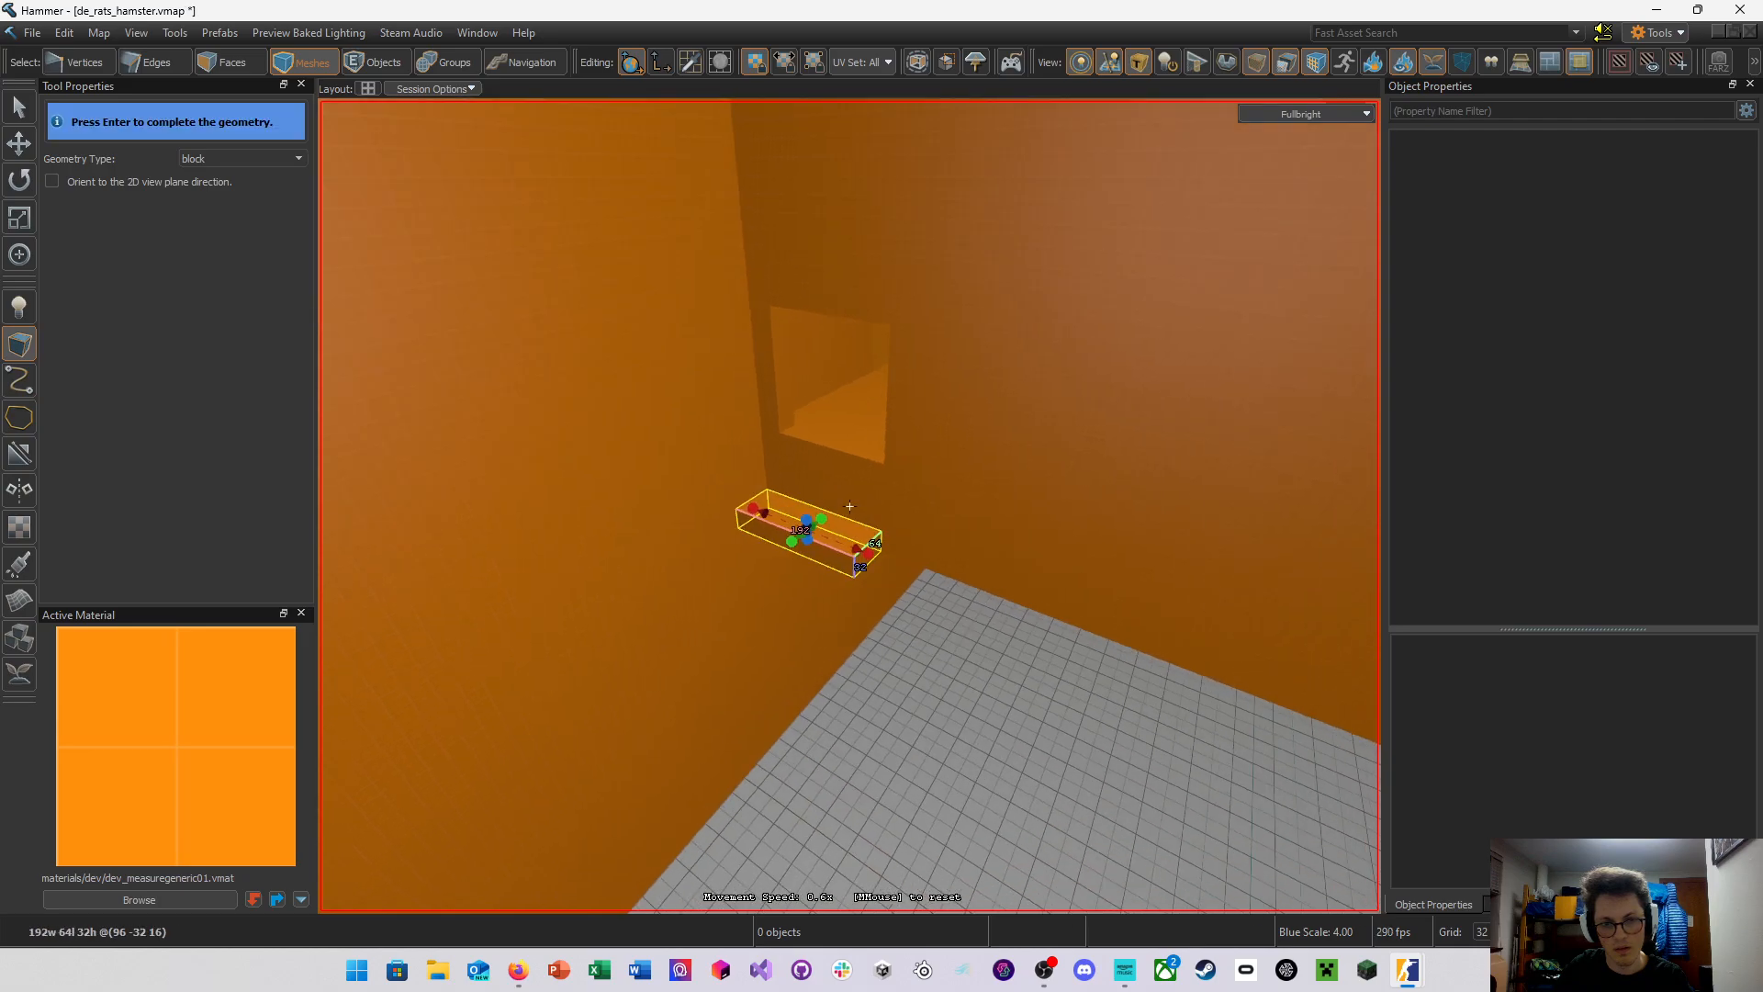
right_drag(915, 589, 915, 590)
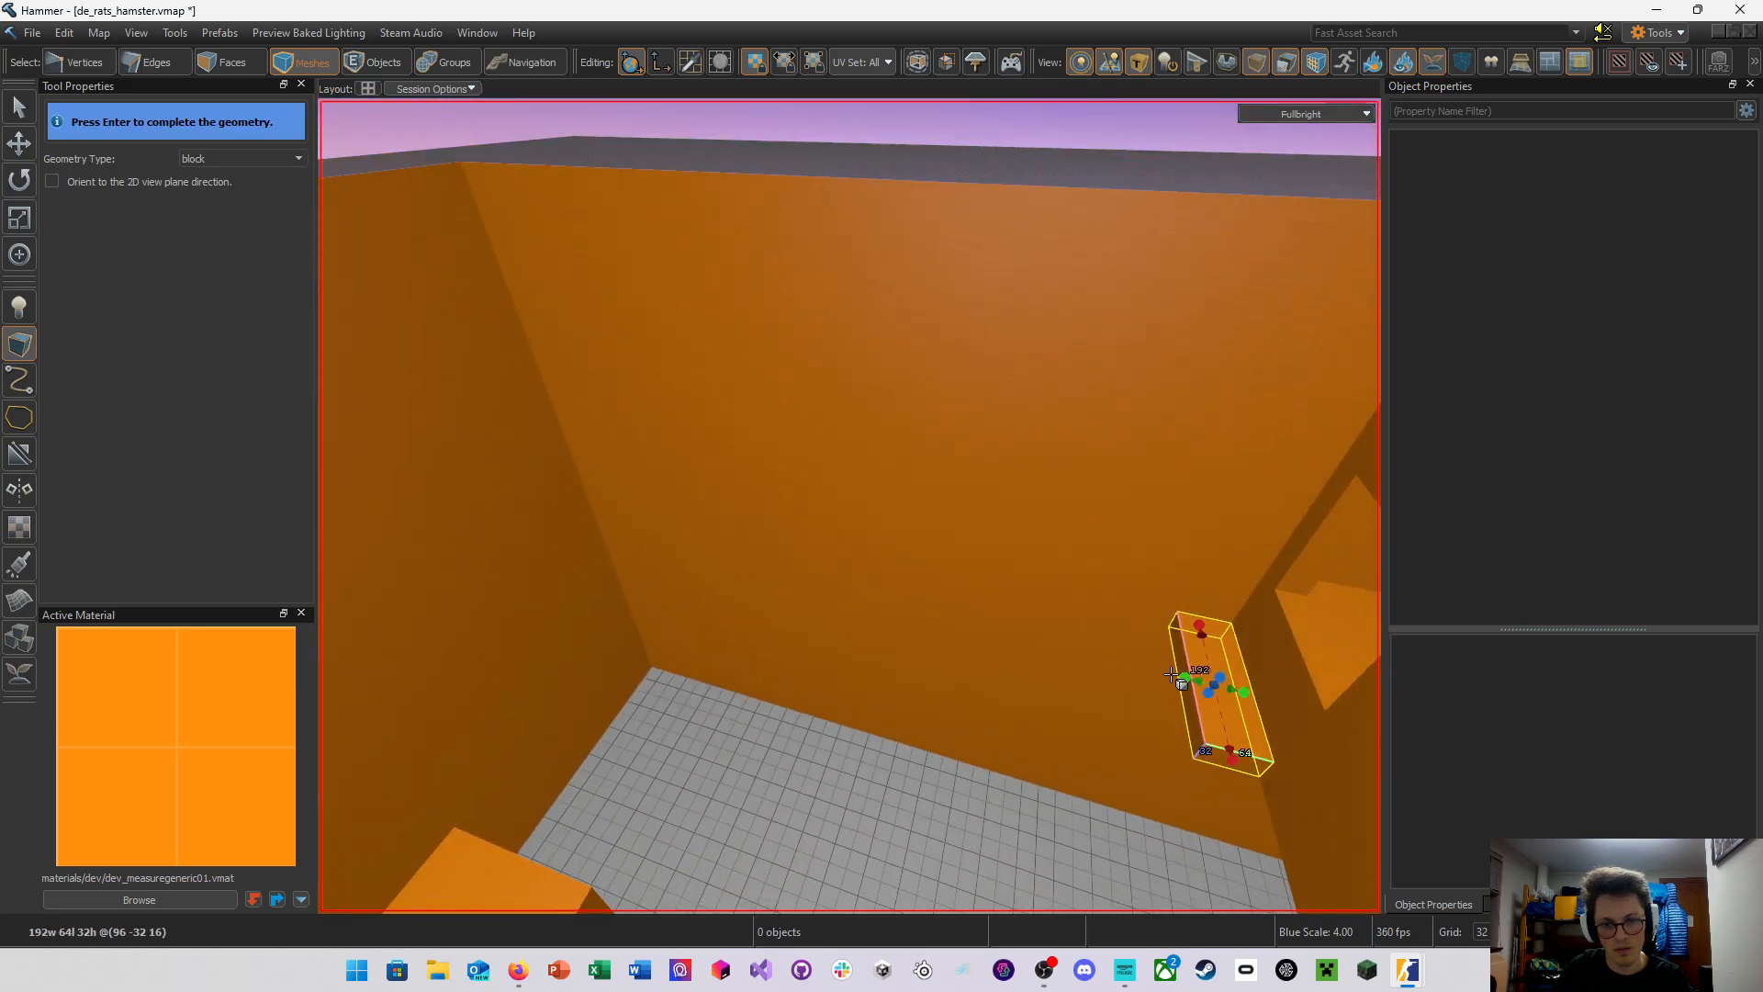
drag(1185, 679, 472, 588)
drag(837, 586, 838, 537)
Widen the second ledge block to 224, complete it and save the map
right_drag(839, 535, 849, 506)
key(w)
key(w)
key(s)
drag(738, 548, 725, 566)
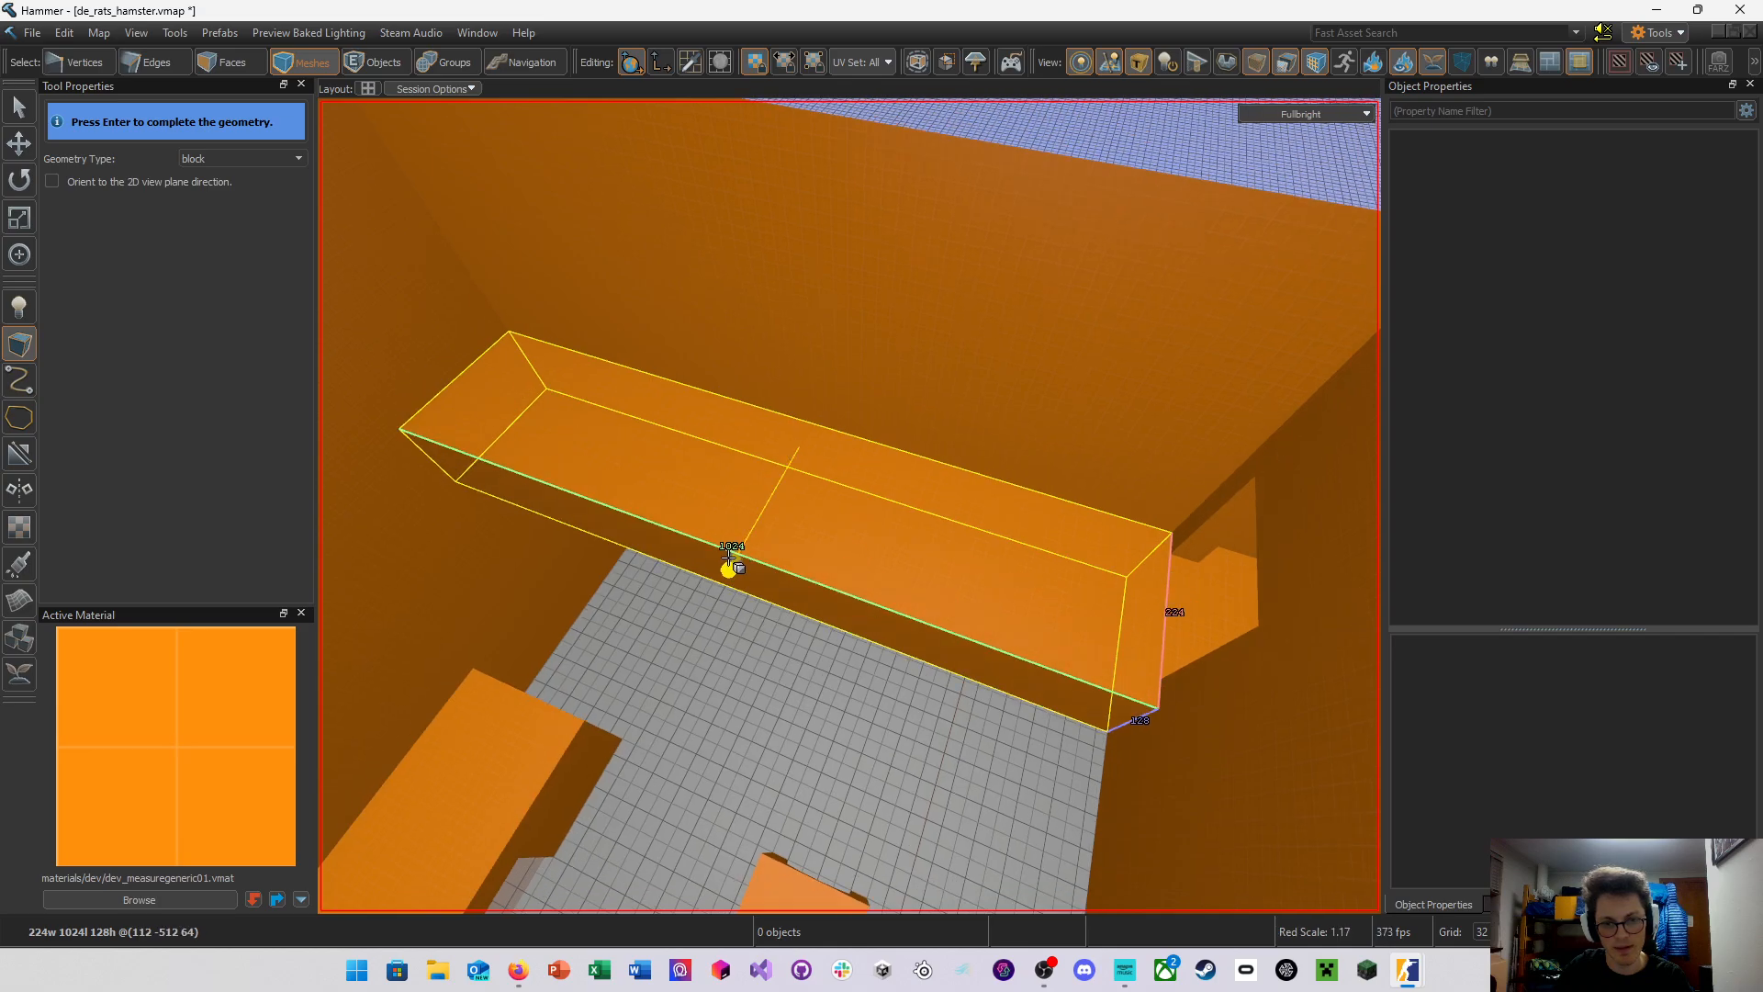
right_drag(725, 567, 850, 506)
key(w)
key(ctrl+s)
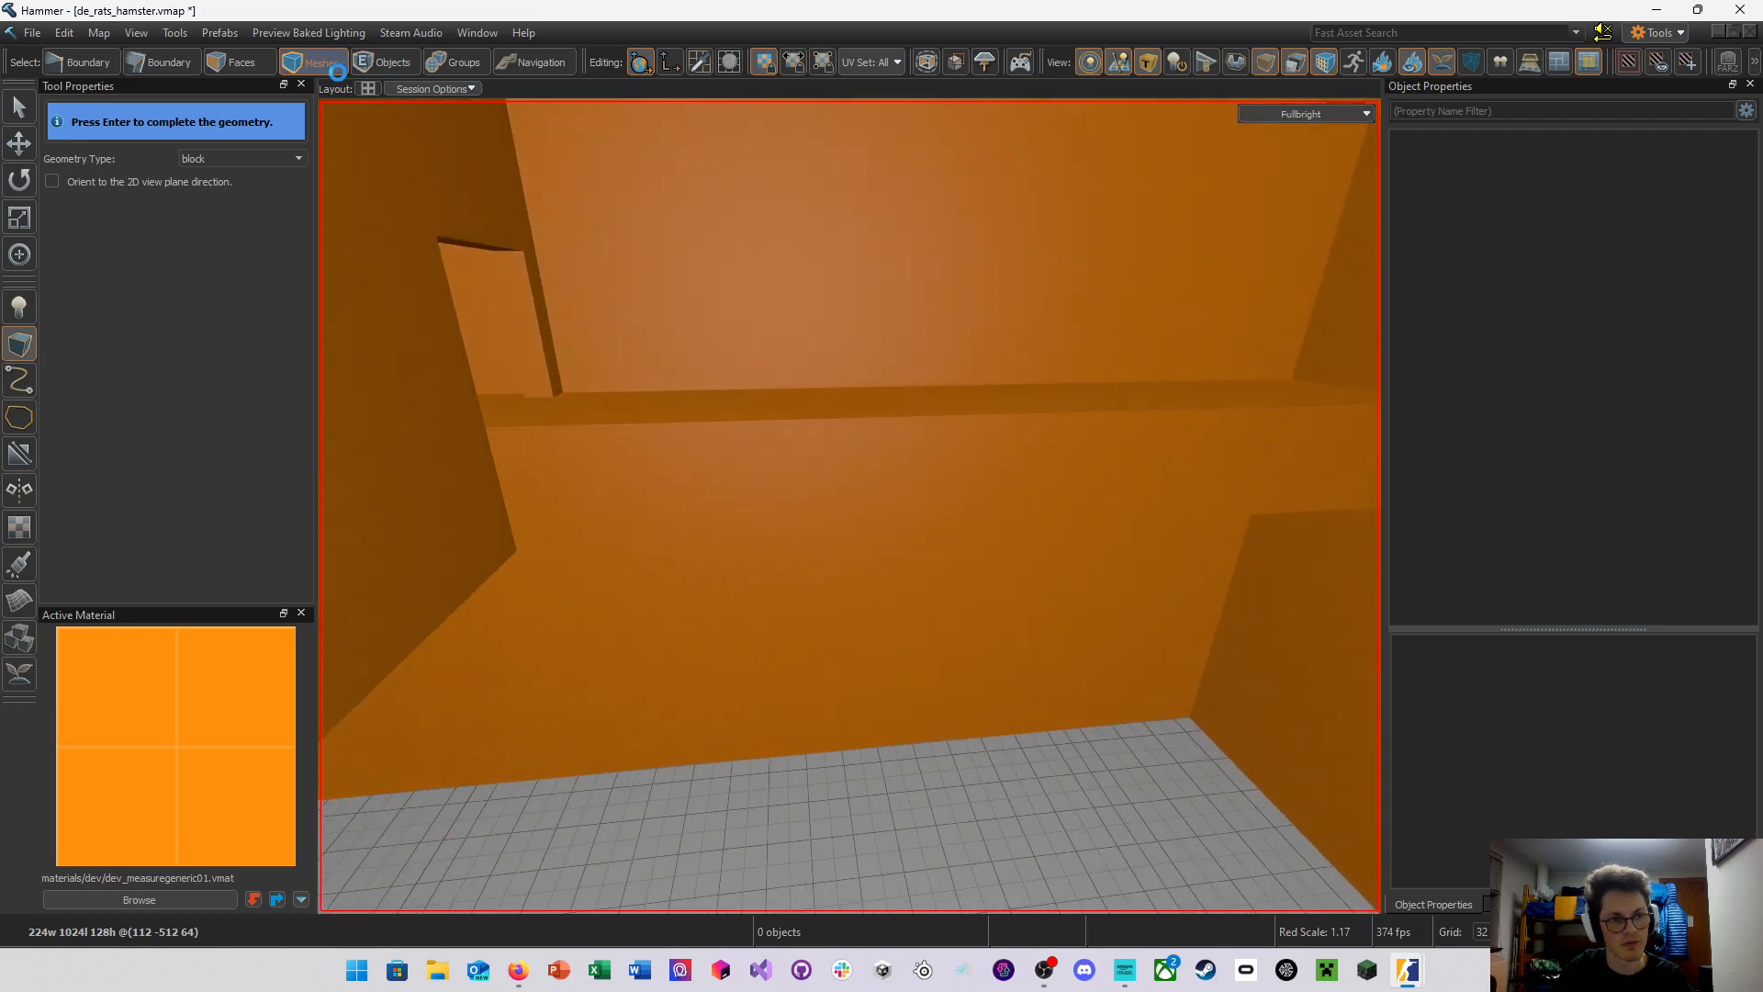
key(Return)
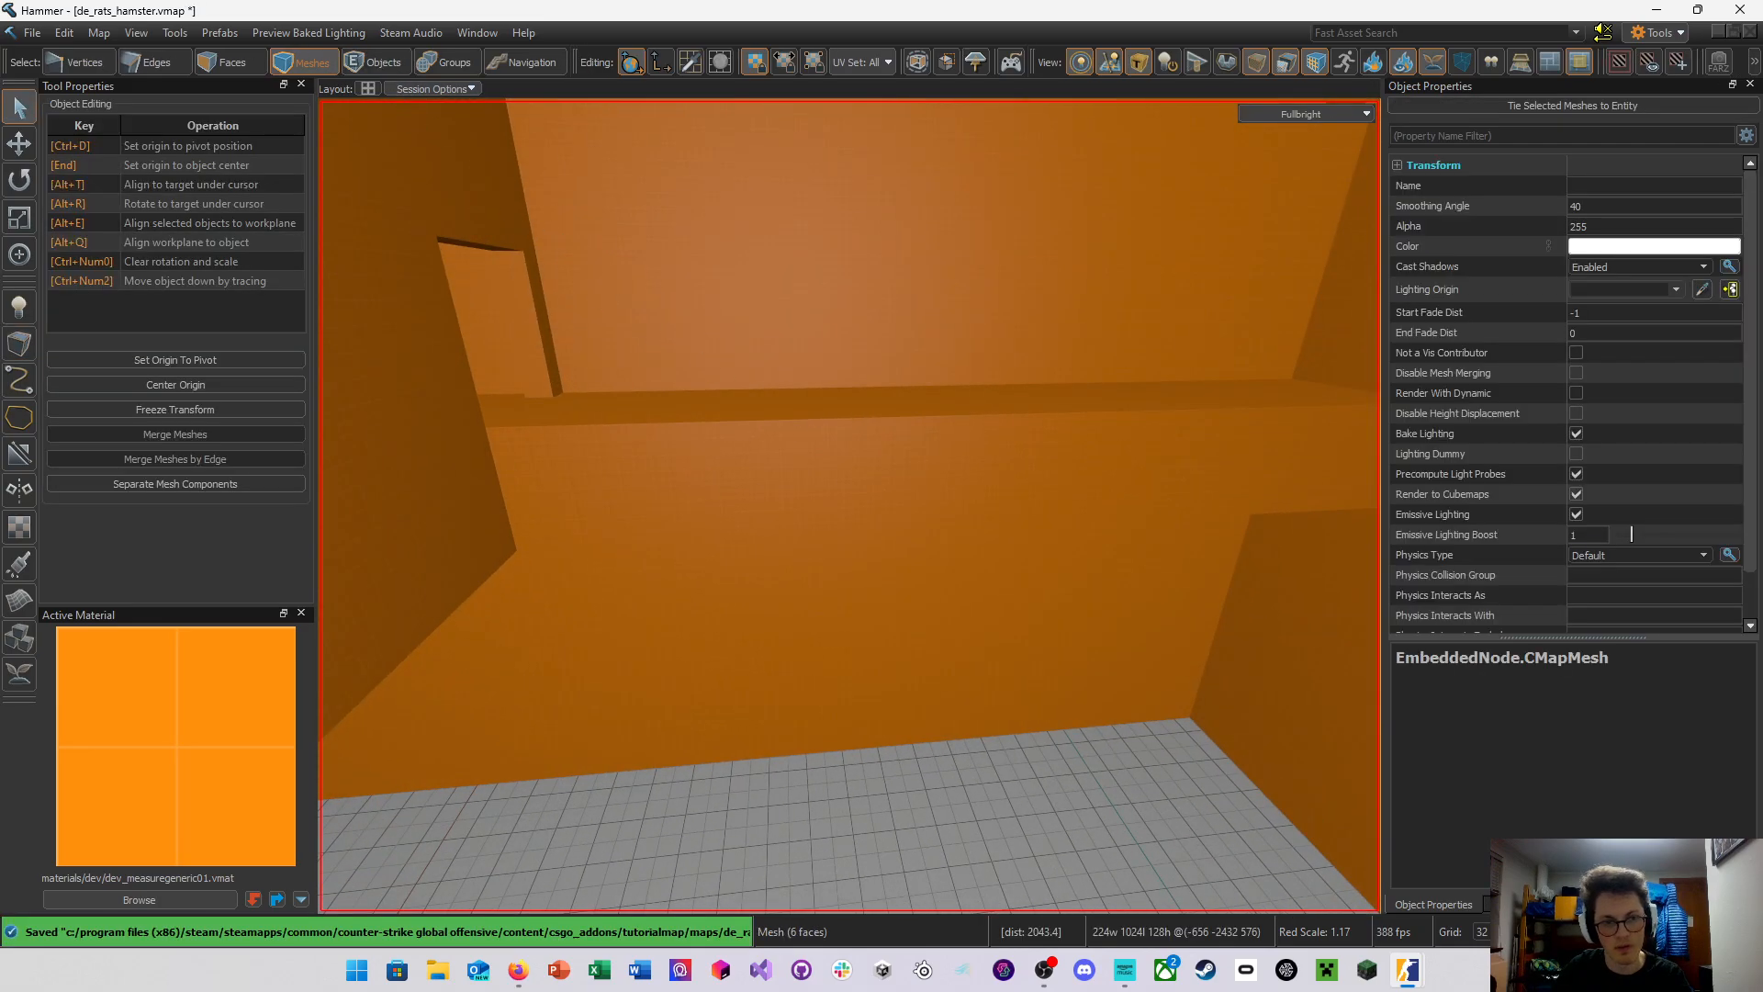
Widen the first ledge block to 224 to match the other one and save the map
right_drag(663, 300, 190, 7)
click(1043, 462)
key(w)
right_drag(1043, 462, 850, 506)
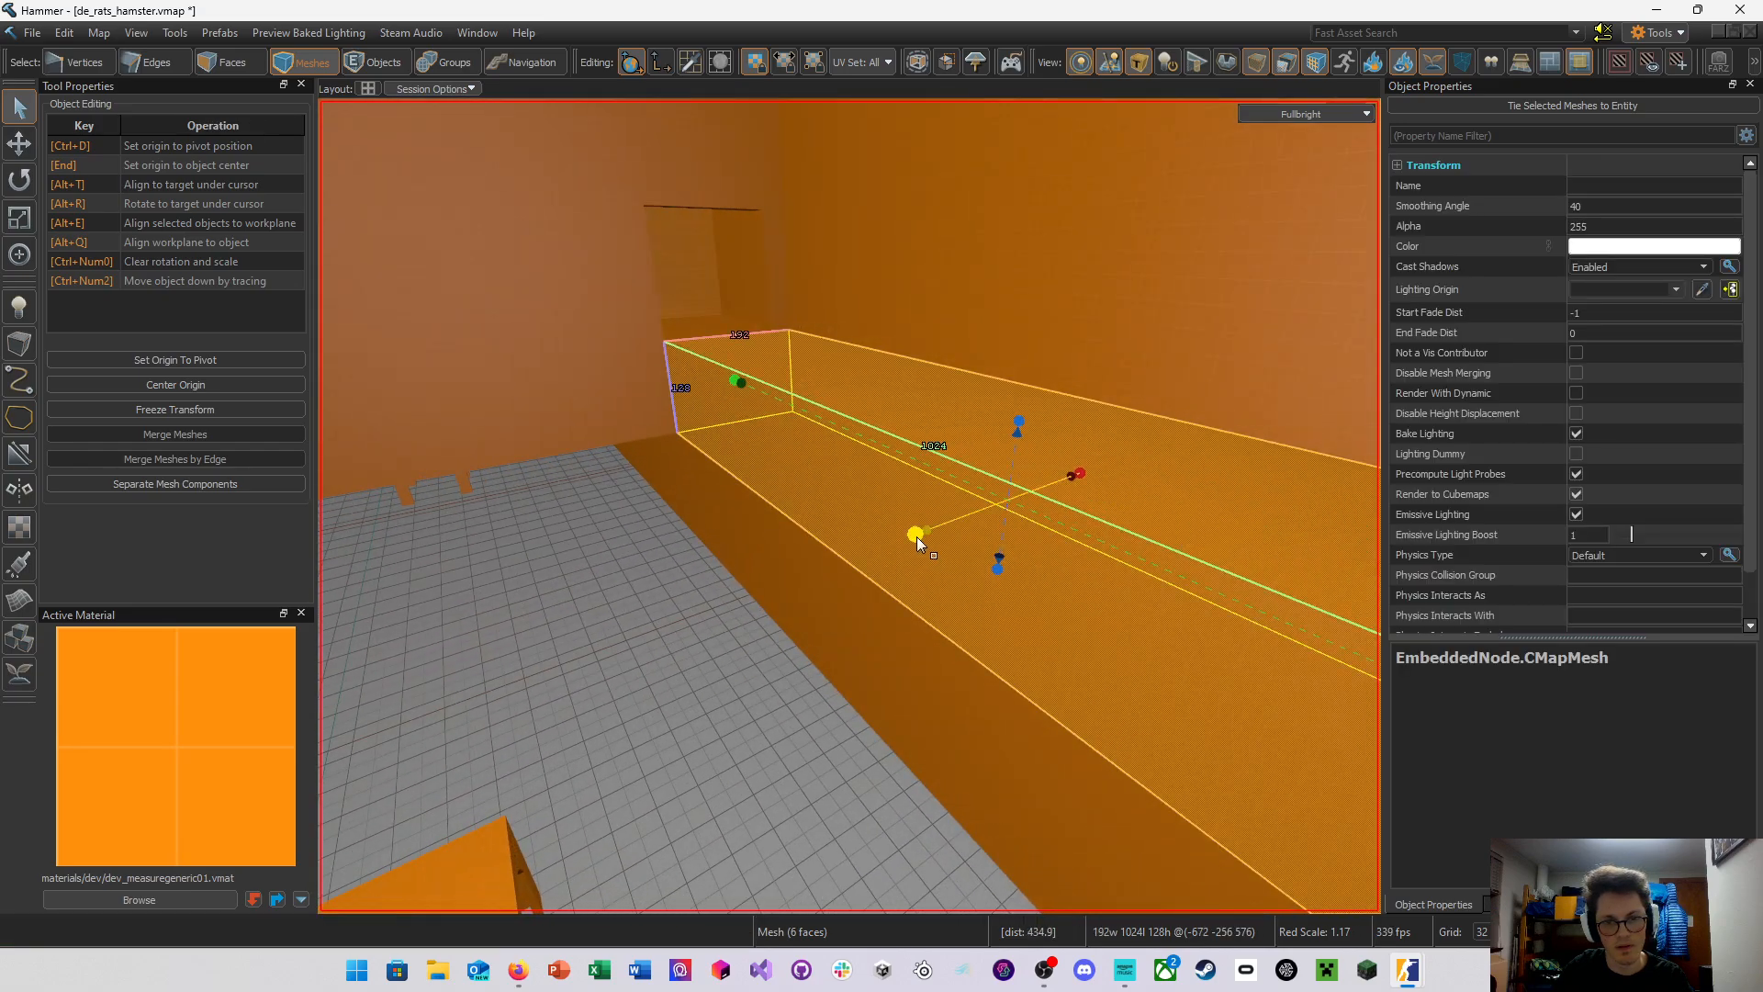
drag(916, 536, 894, 555)
mouse_move(894, 554)
right_down()
mouse_move(849, 506)
mouse_move(902, 553)
right_up()
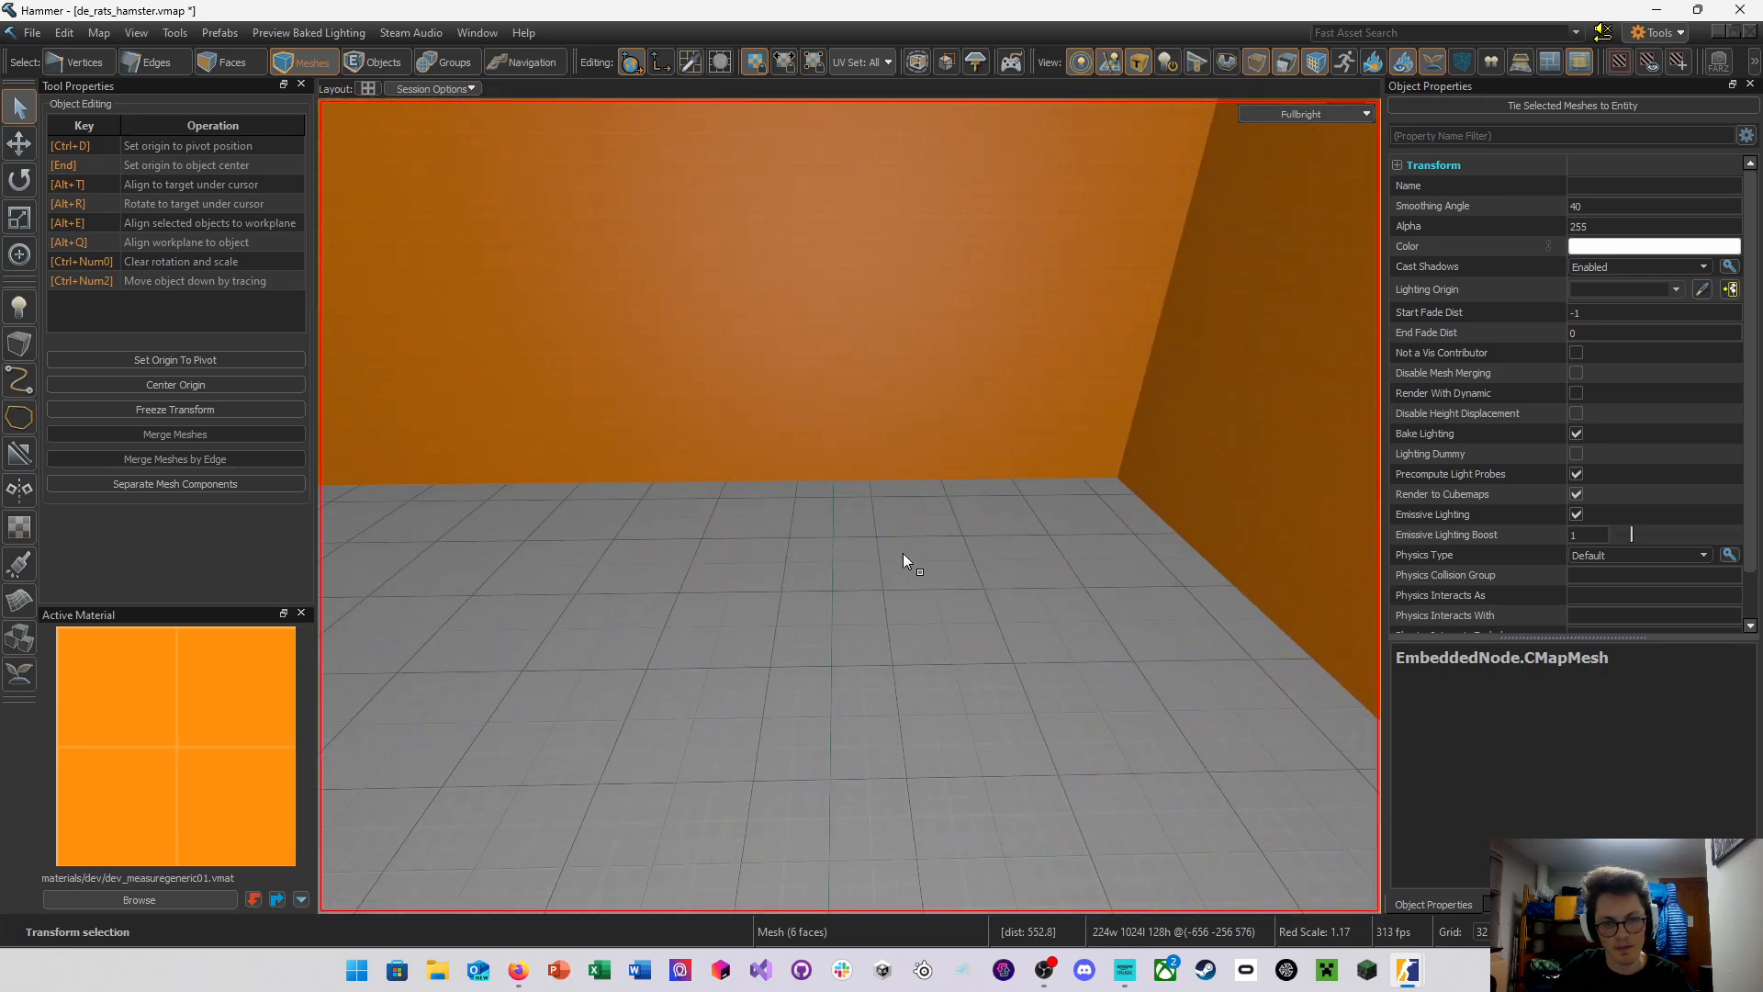
key(ctrl+s)
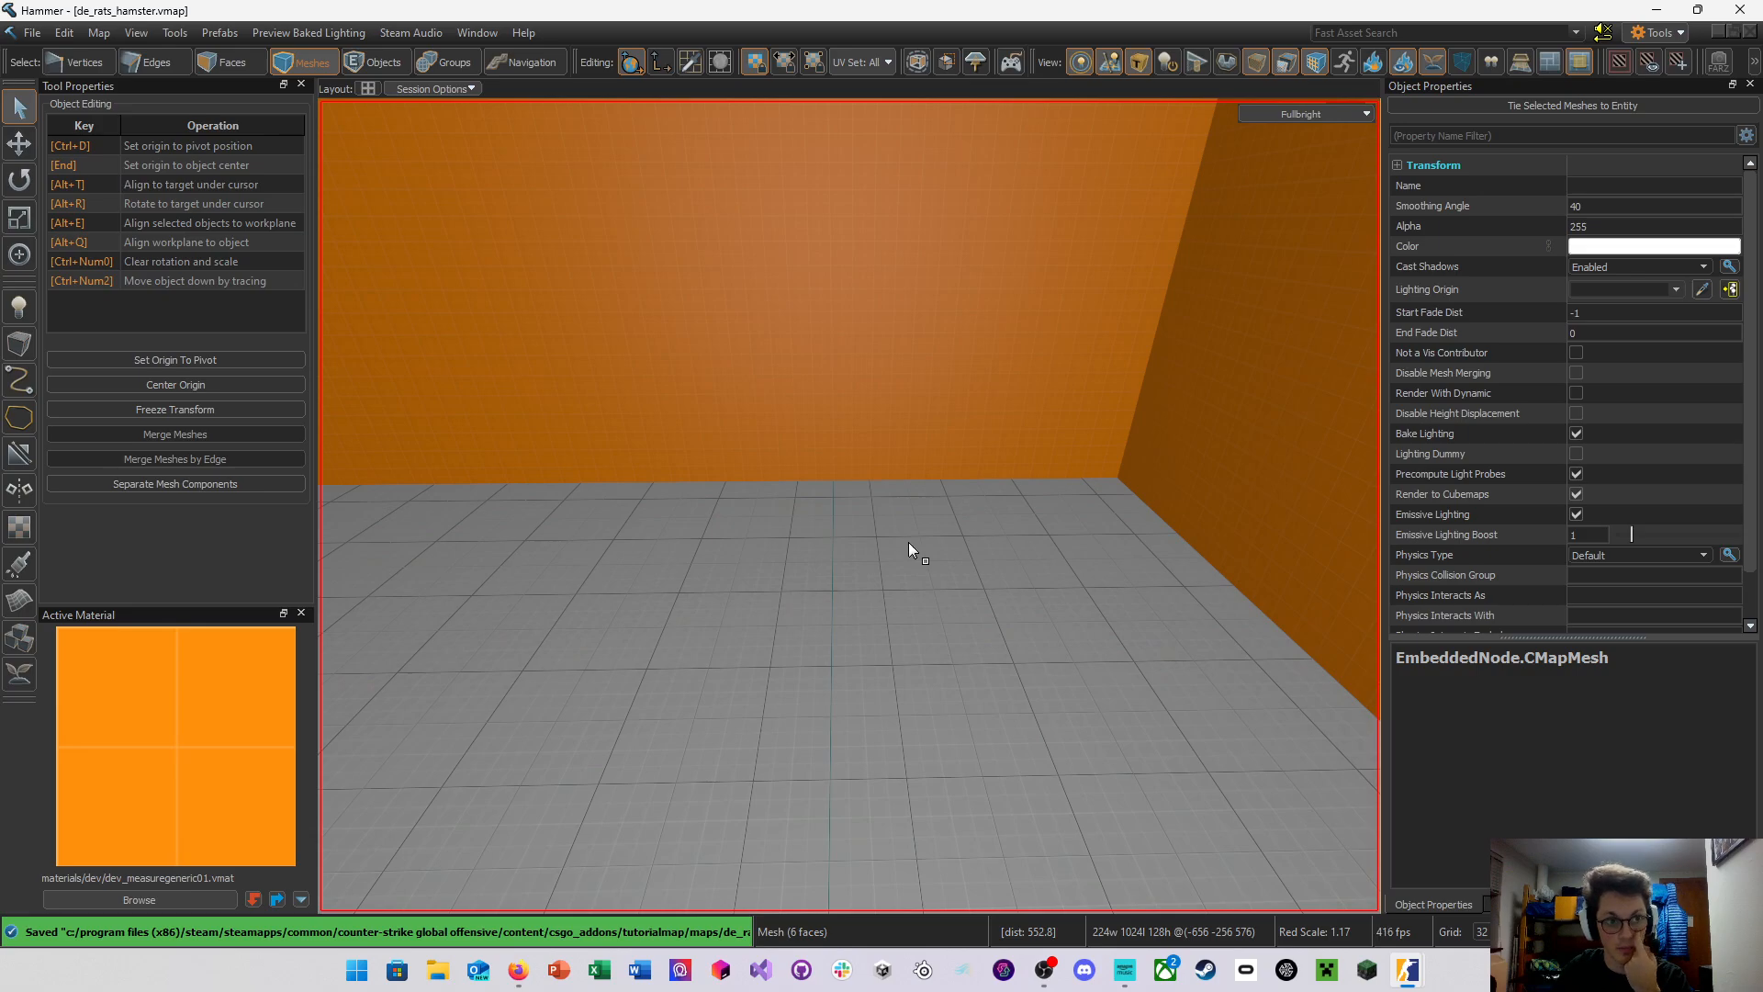
Clip the room's large wall face with two vertical cuts 96 units apart near the corner, keeping both sides
click(912, 439)
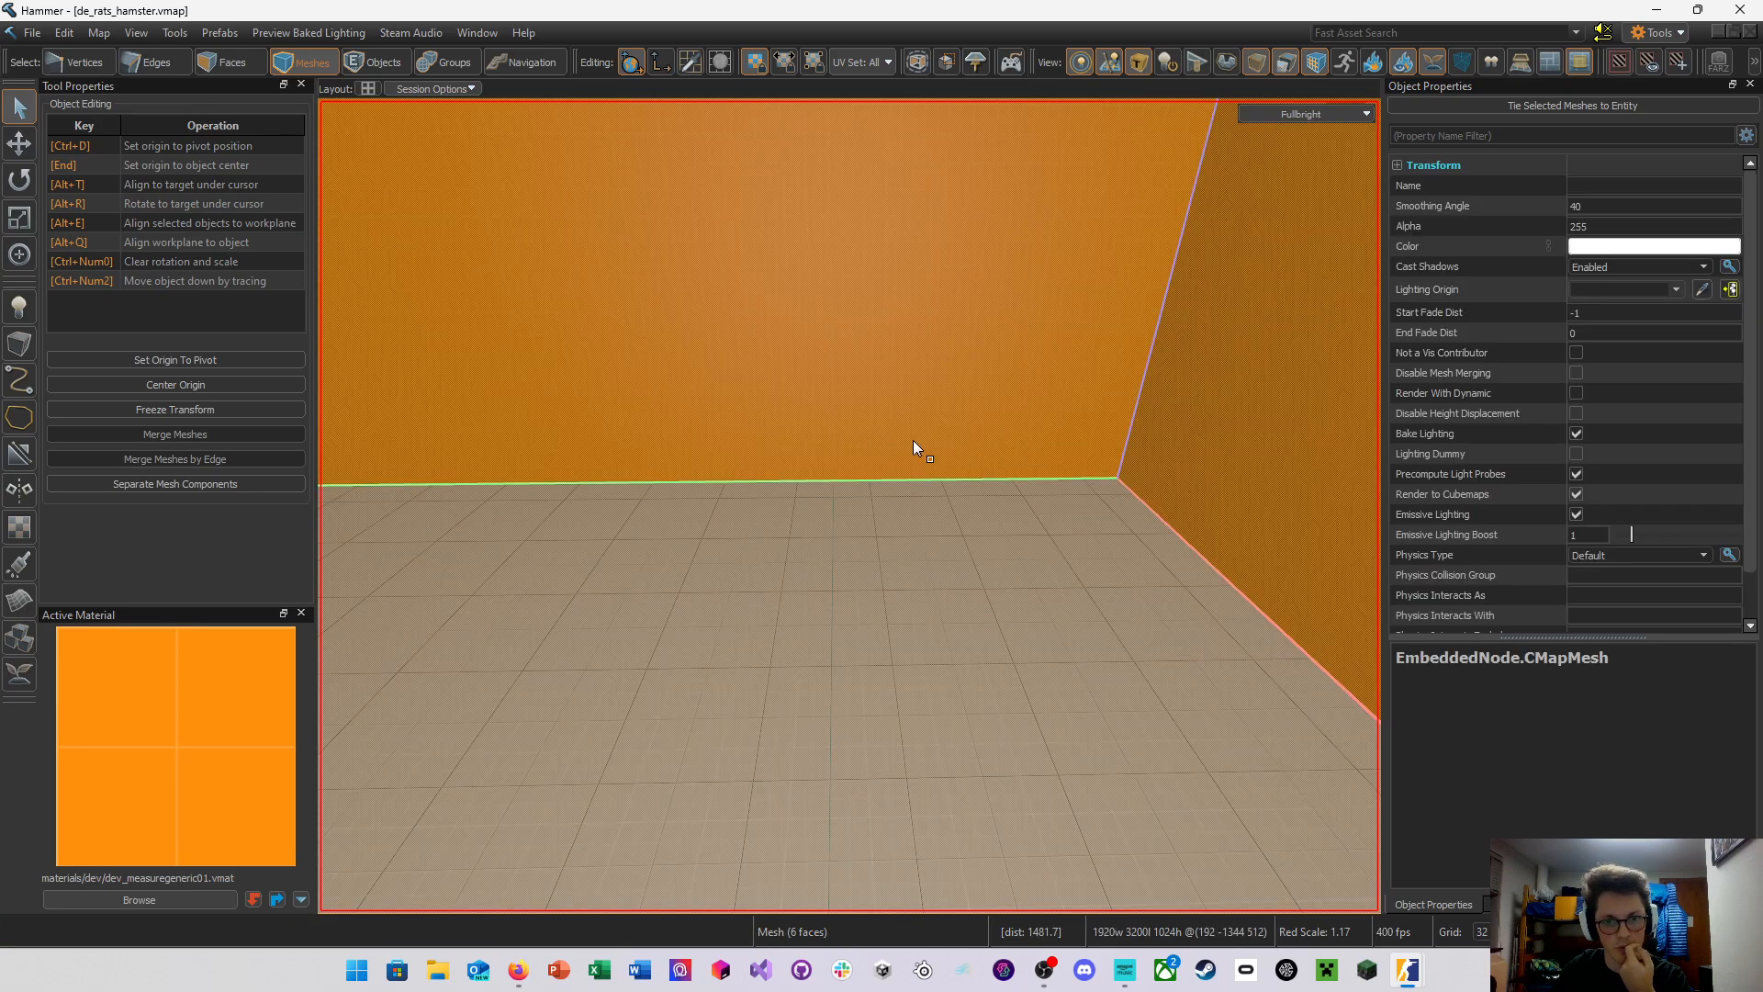
right_drag(913, 439, 872, 472)
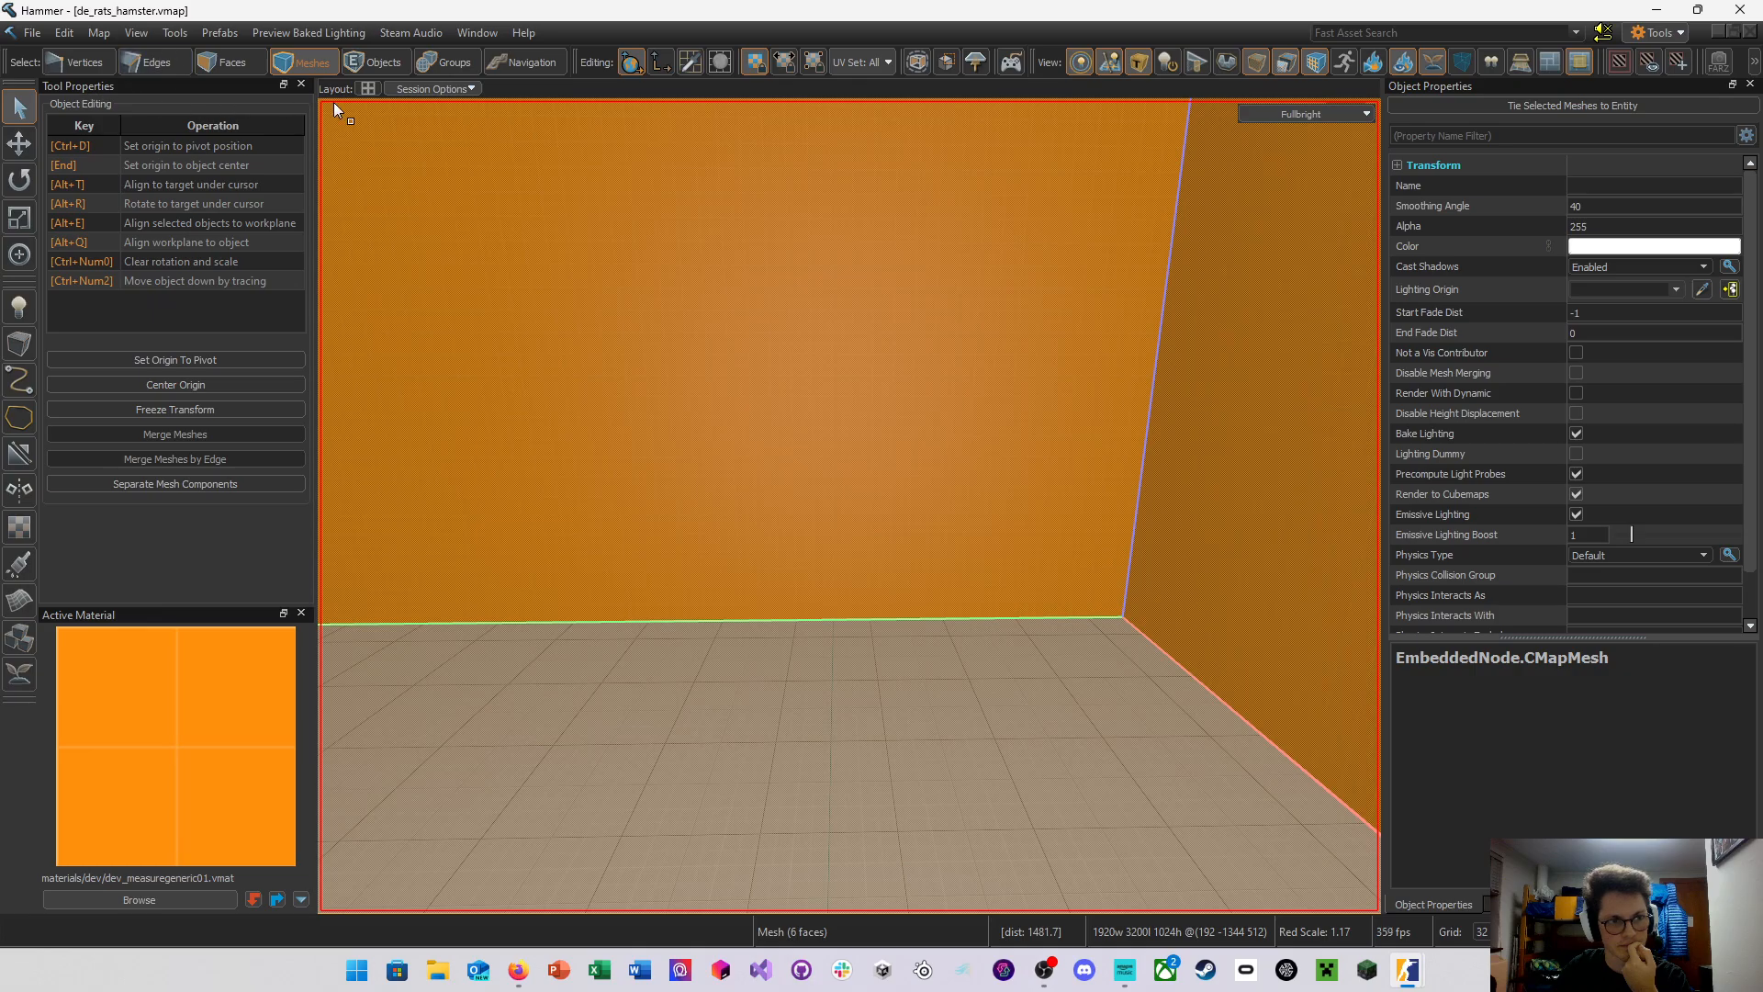
click(222, 63)
click(812, 390)
right_drag(812, 390, 849, 506)
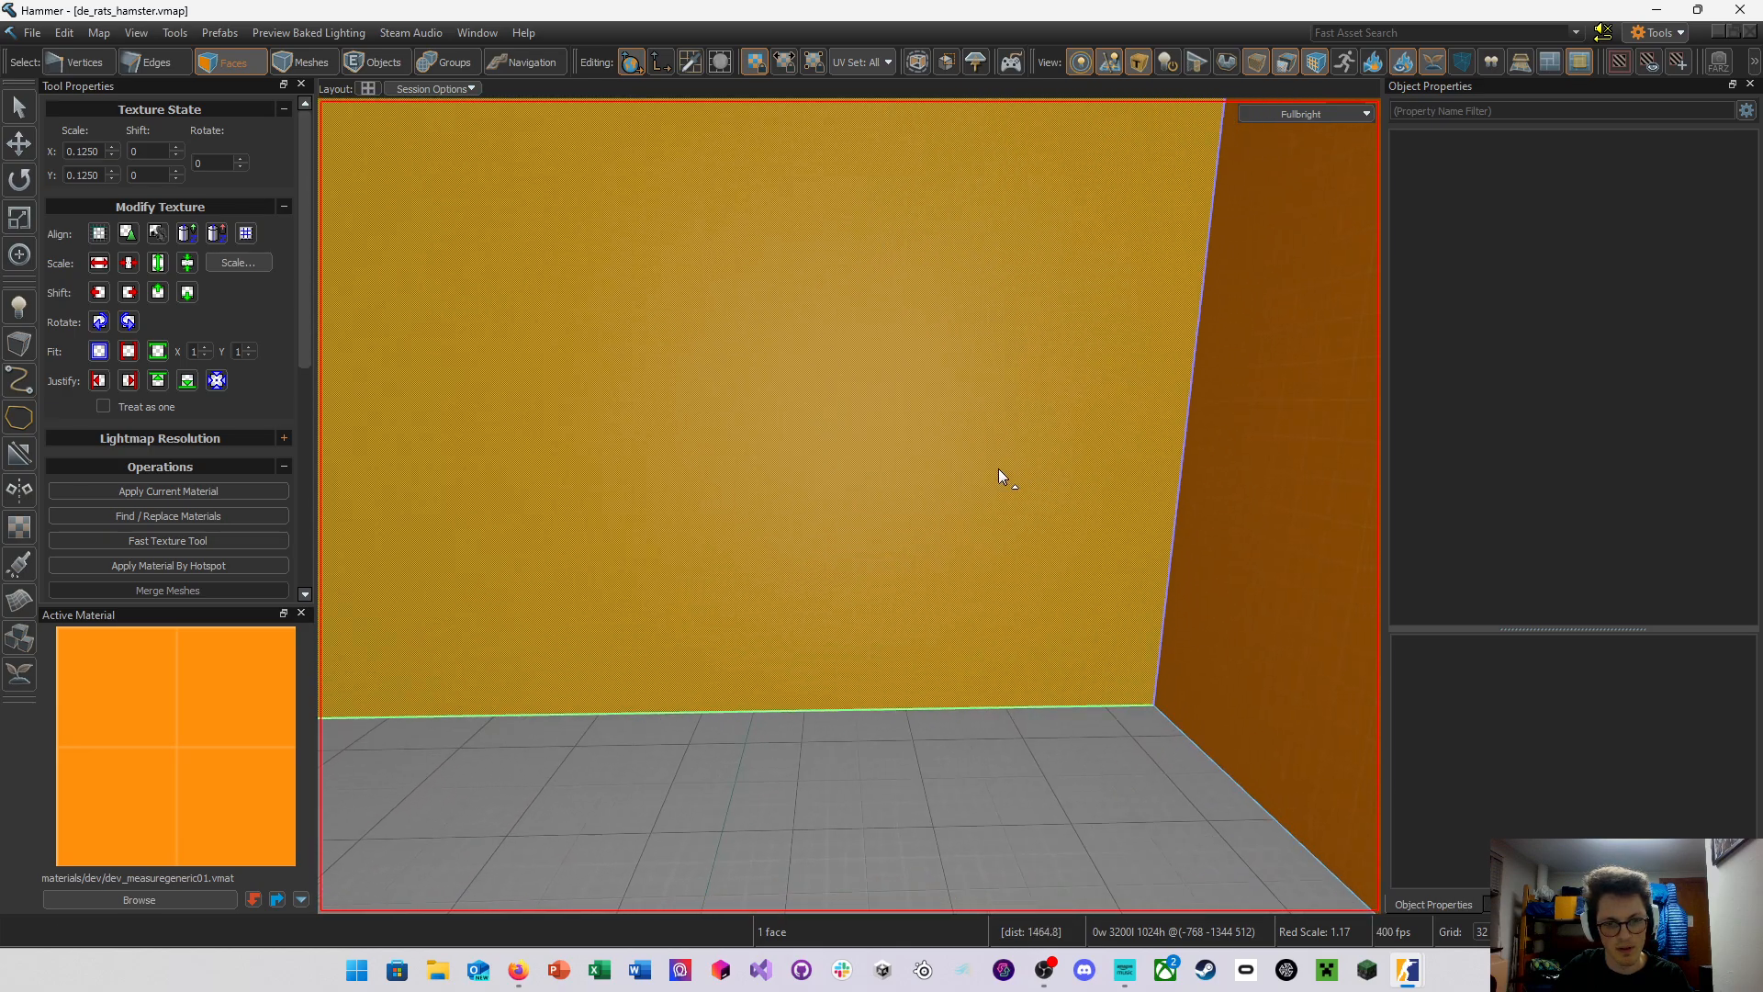
key(shift+x)
mouse_move(803, 663)
mouse_down()
mouse_move(803, 616)
mouse_move(886, 558)
mouse_move(1045, 577)
mouse_up()
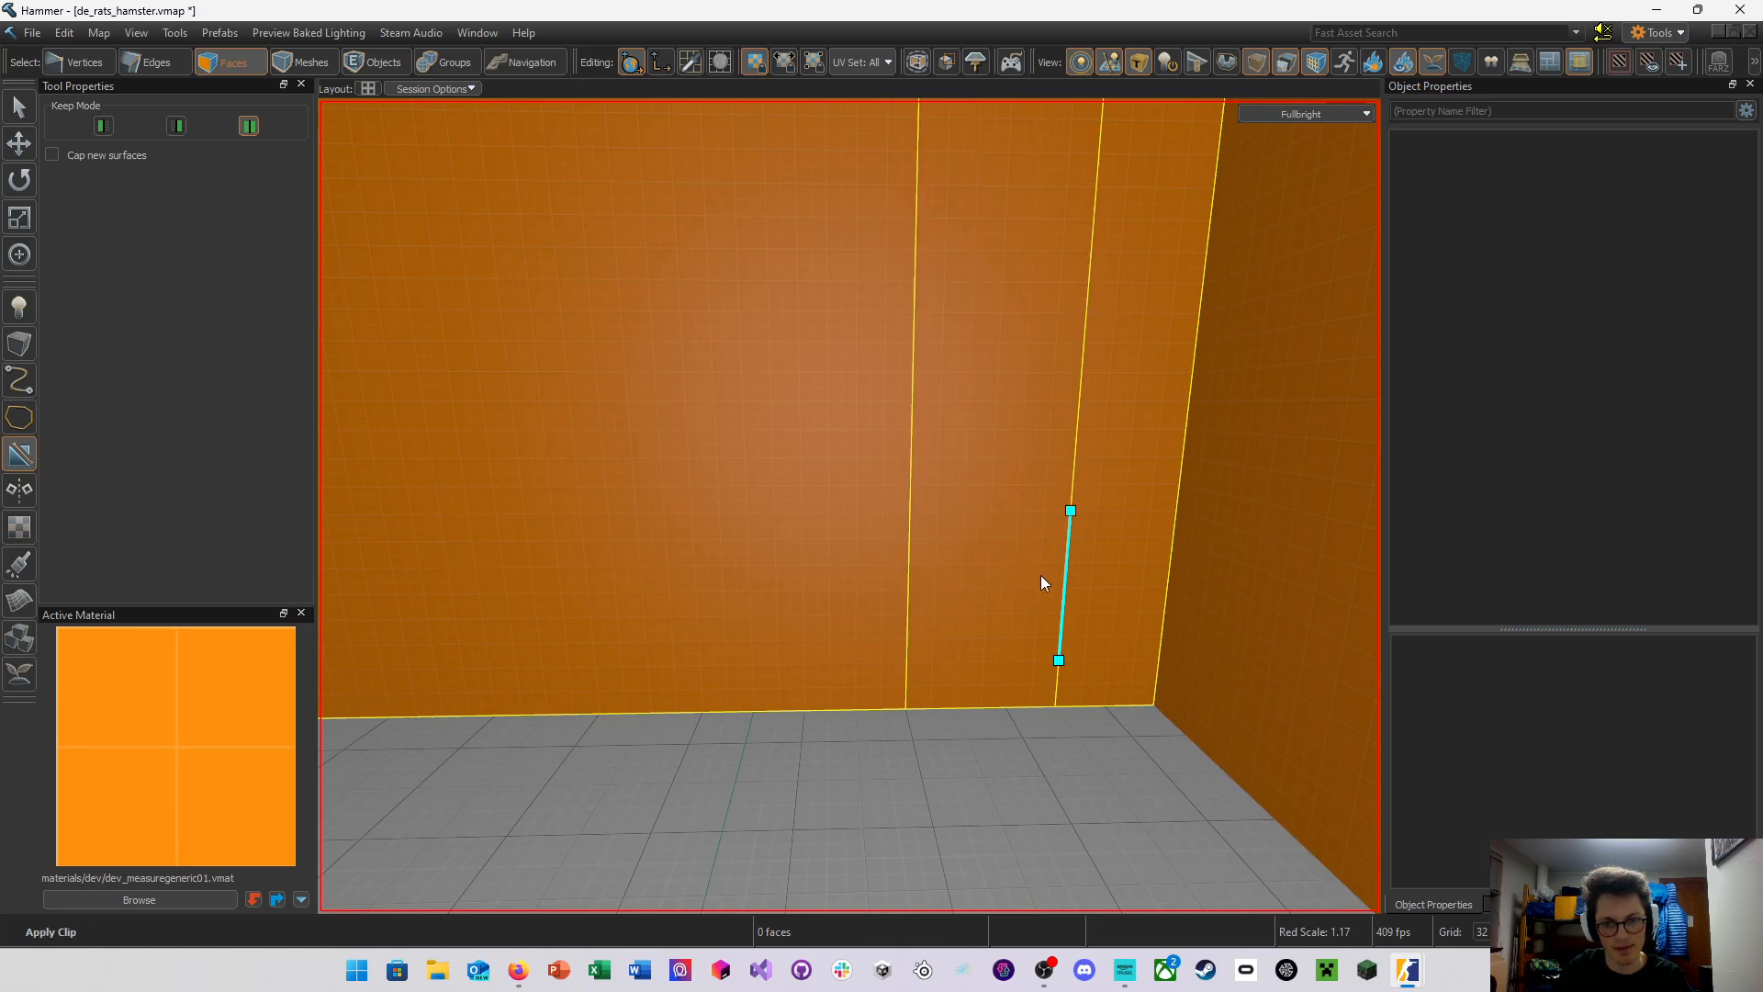
key(shift+x)
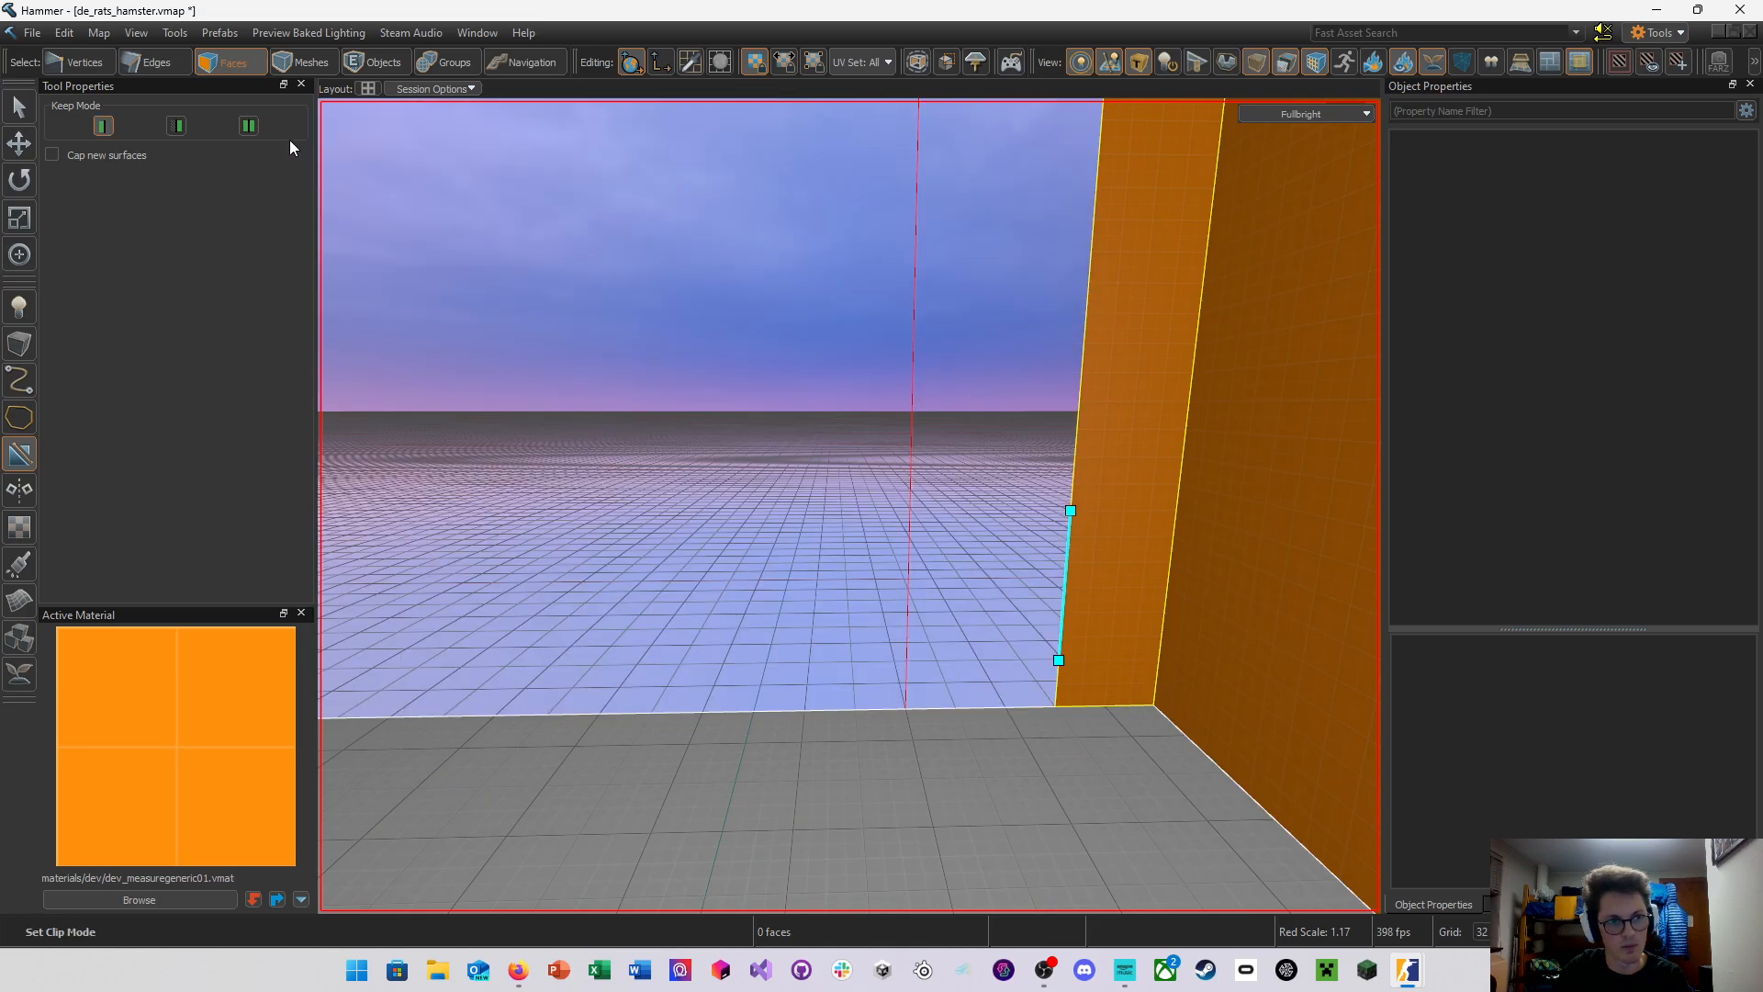
click(251, 129)
Cut the same wall face horizontally at 16 and 160 units above the floor to outline a doorway
drag(1065, 571, 1038, 575)
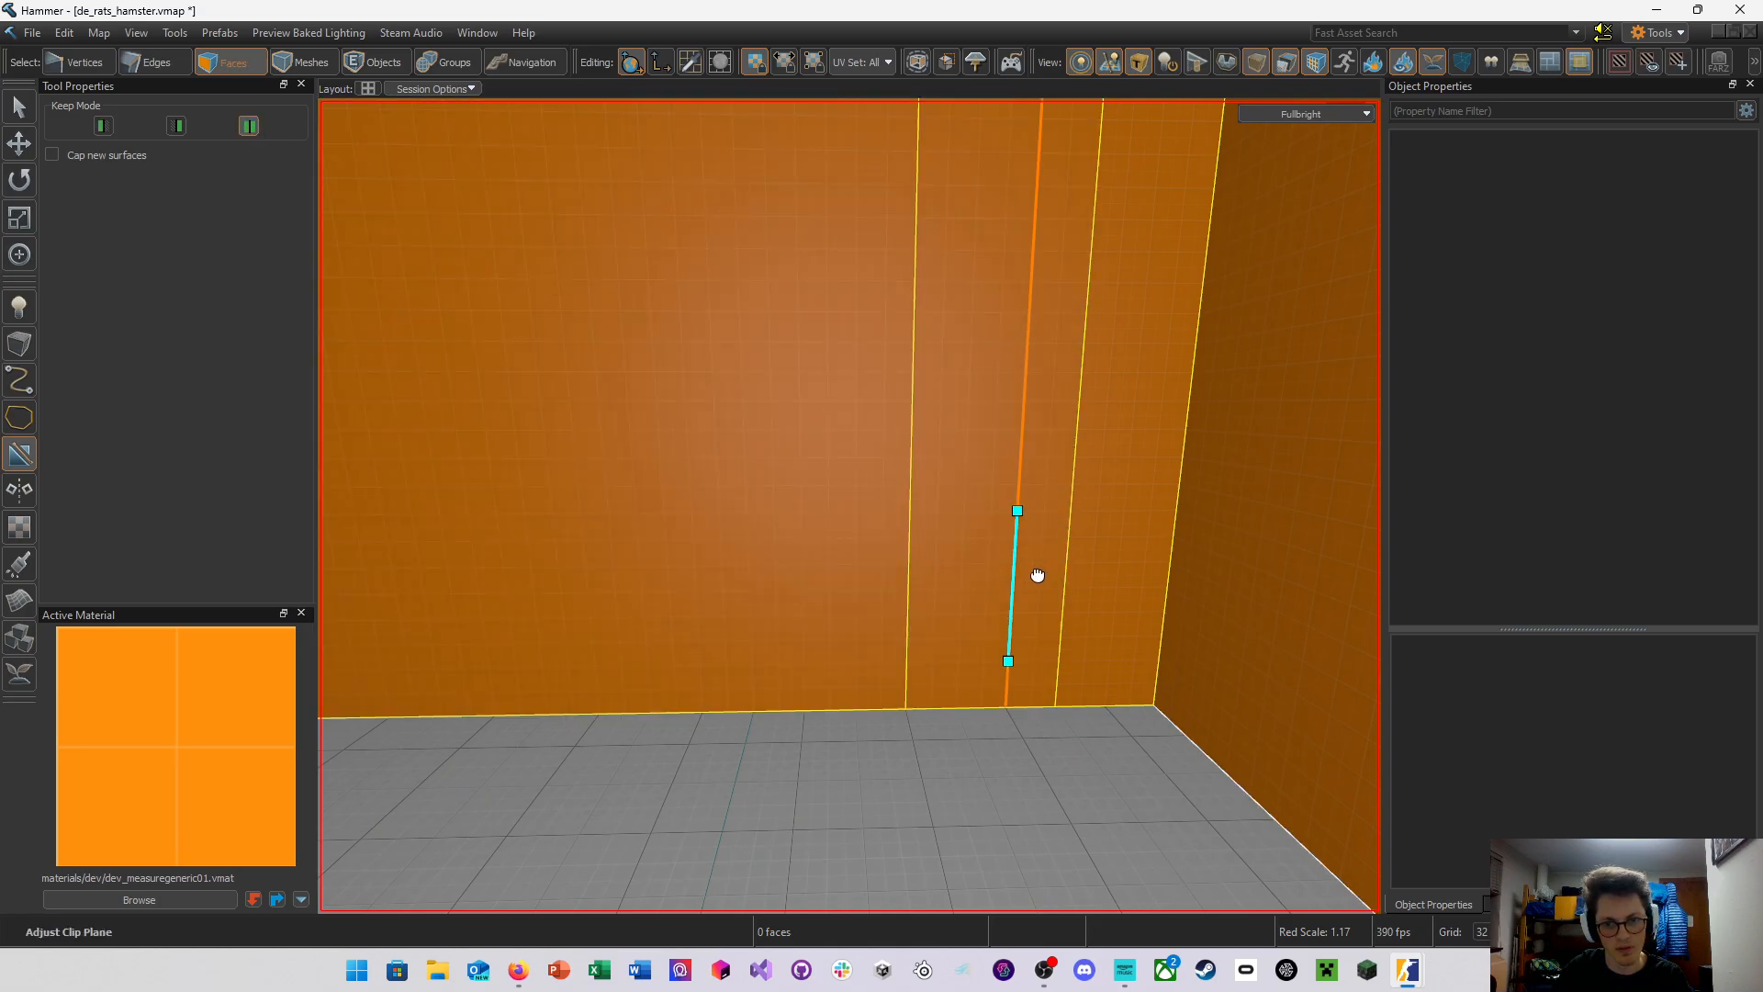
drag(1018, 510, 1149, 643)
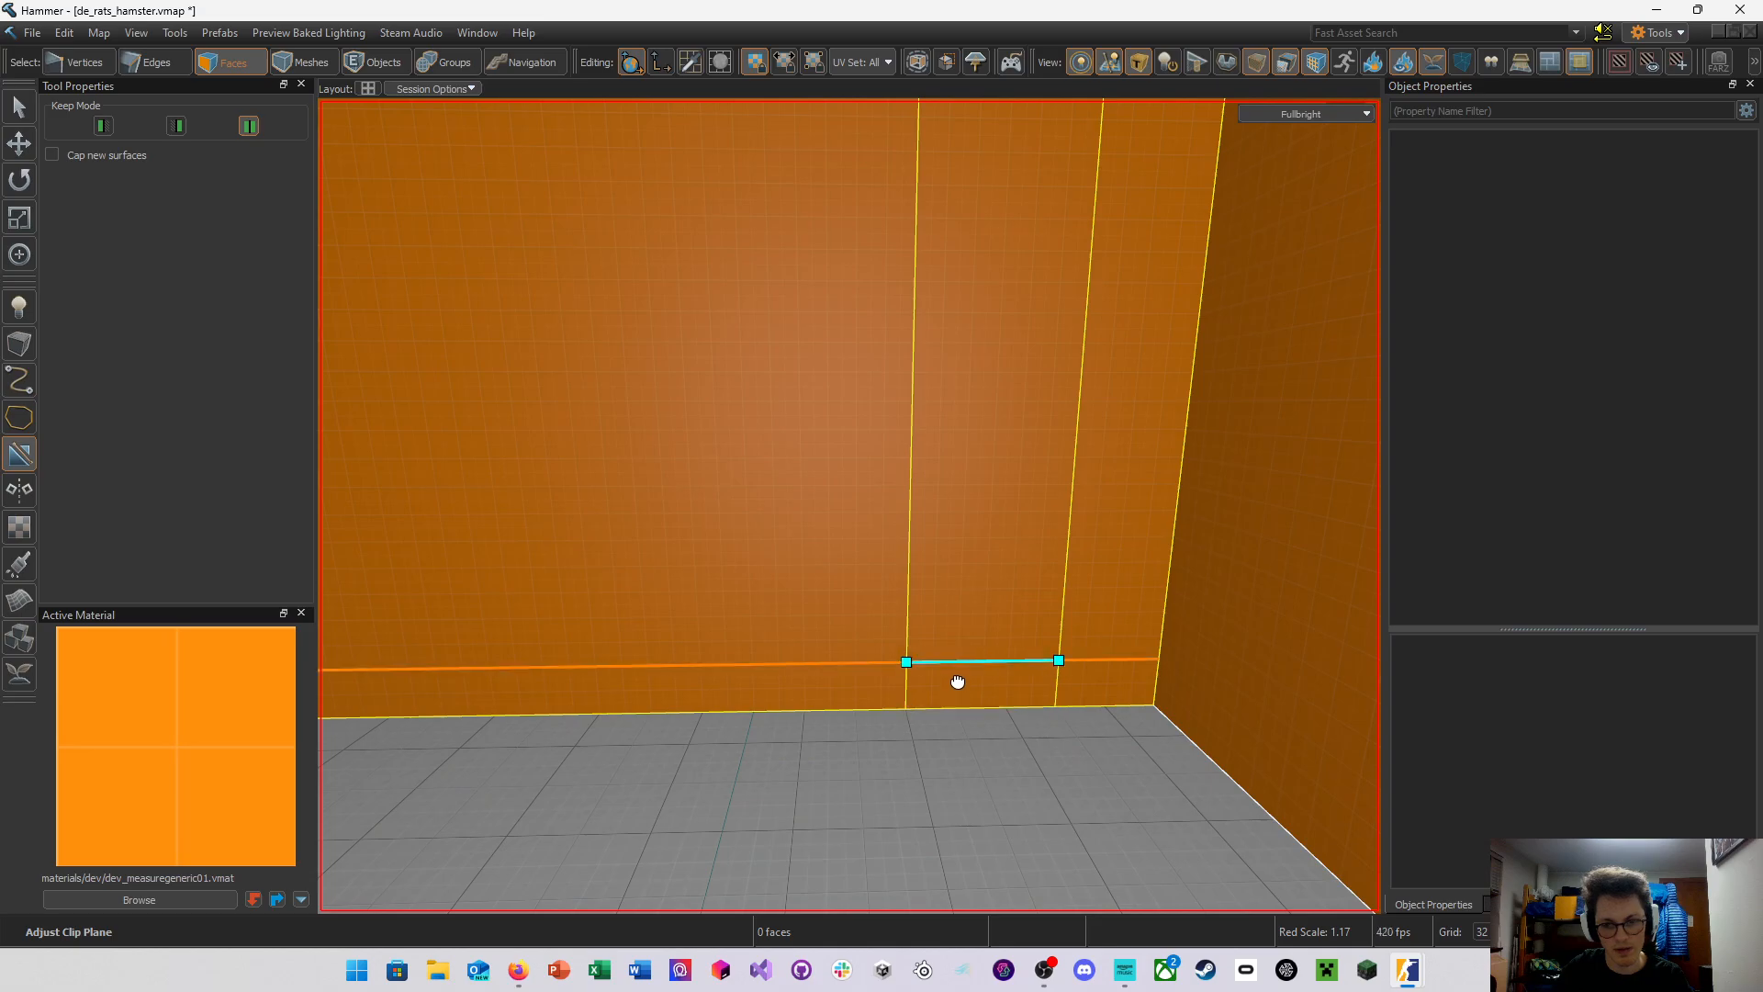
key(bracketleft)
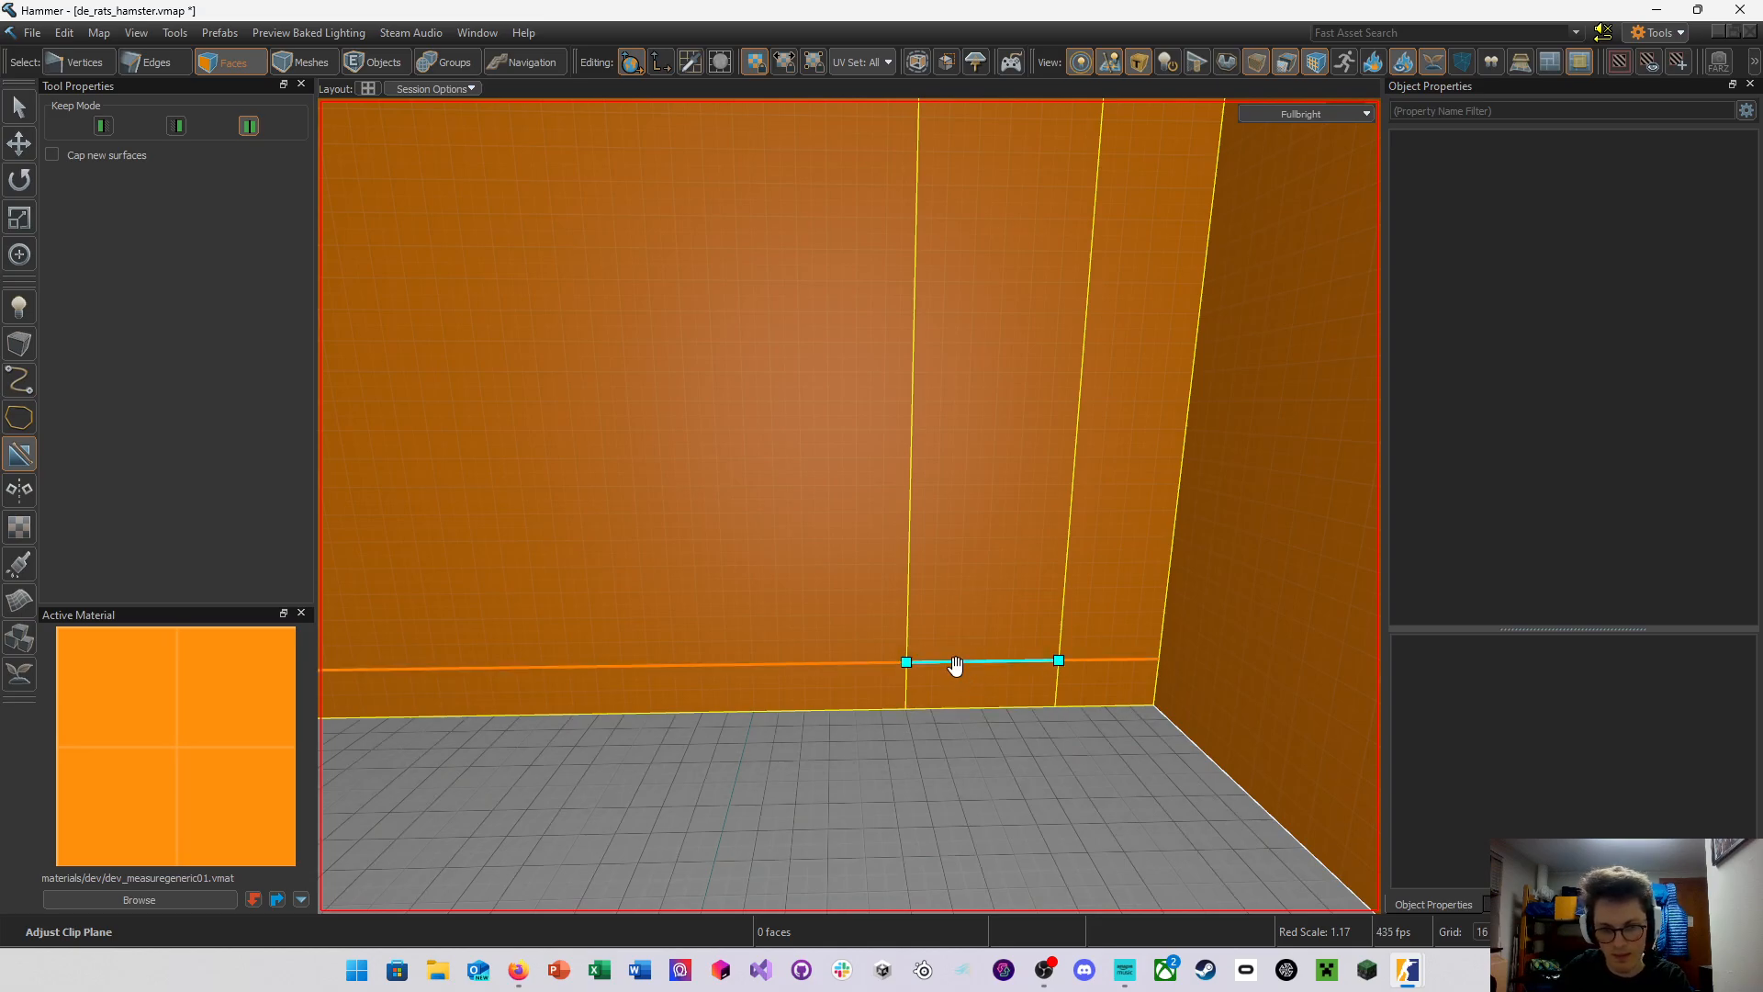
drag(956, 665, 956, 678)
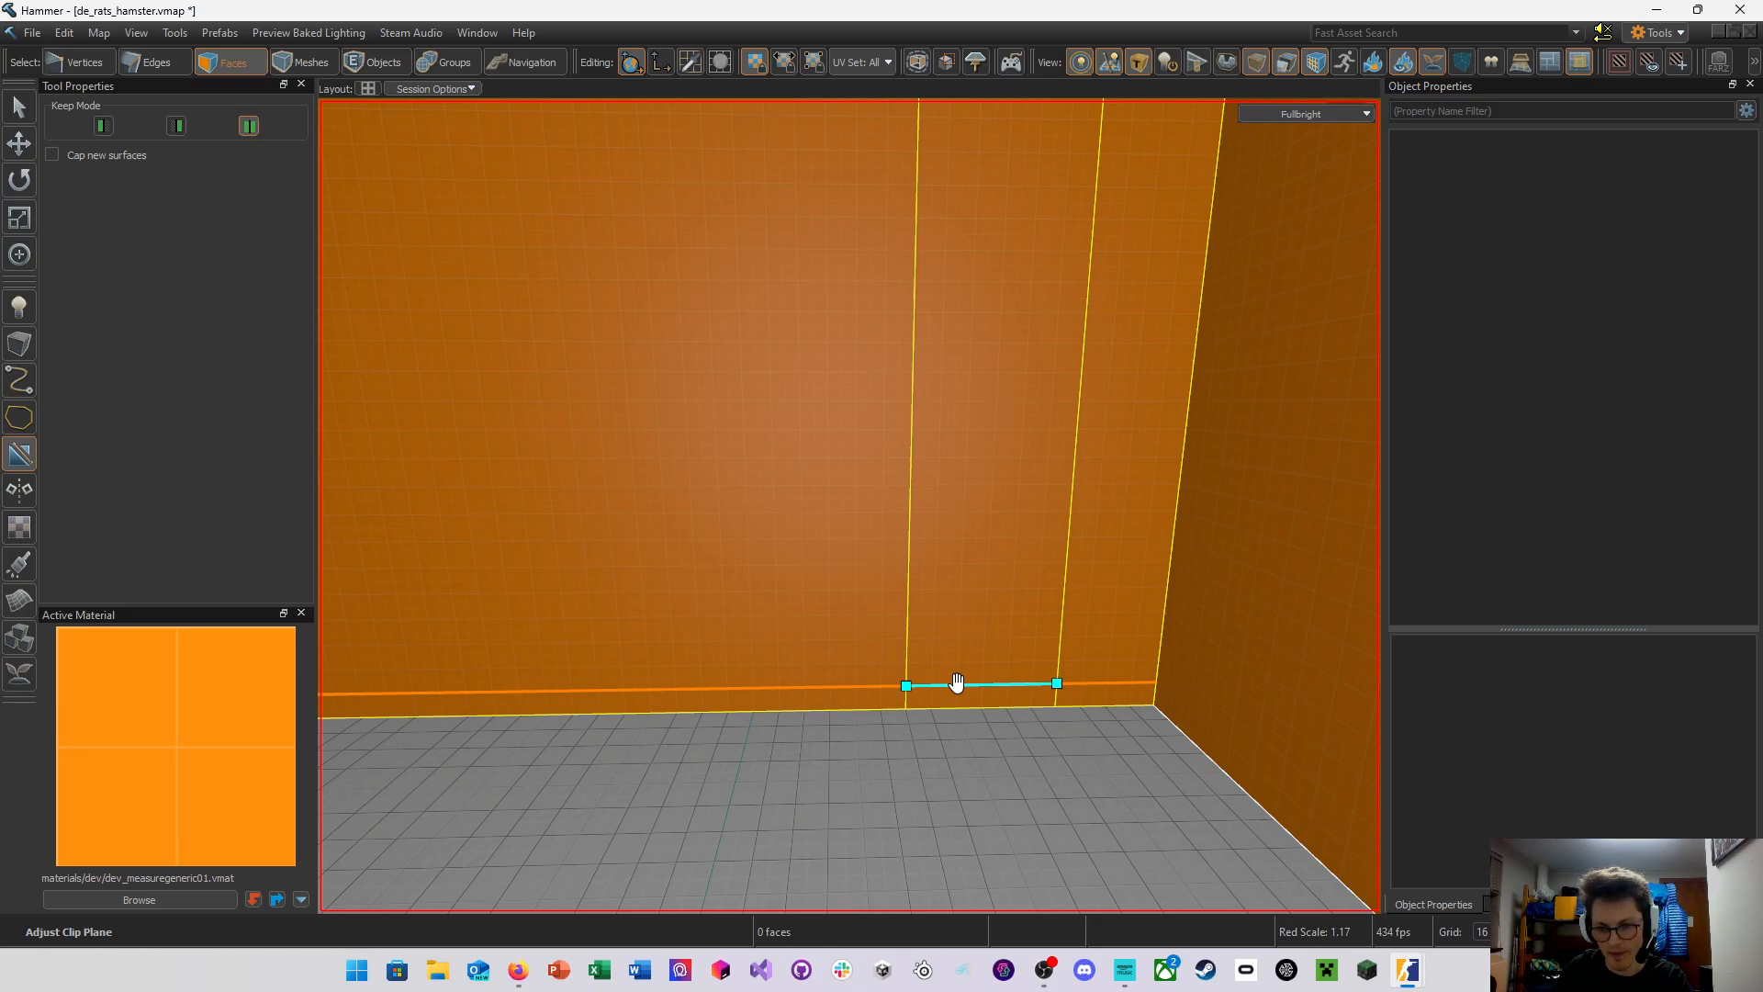
key(Return)
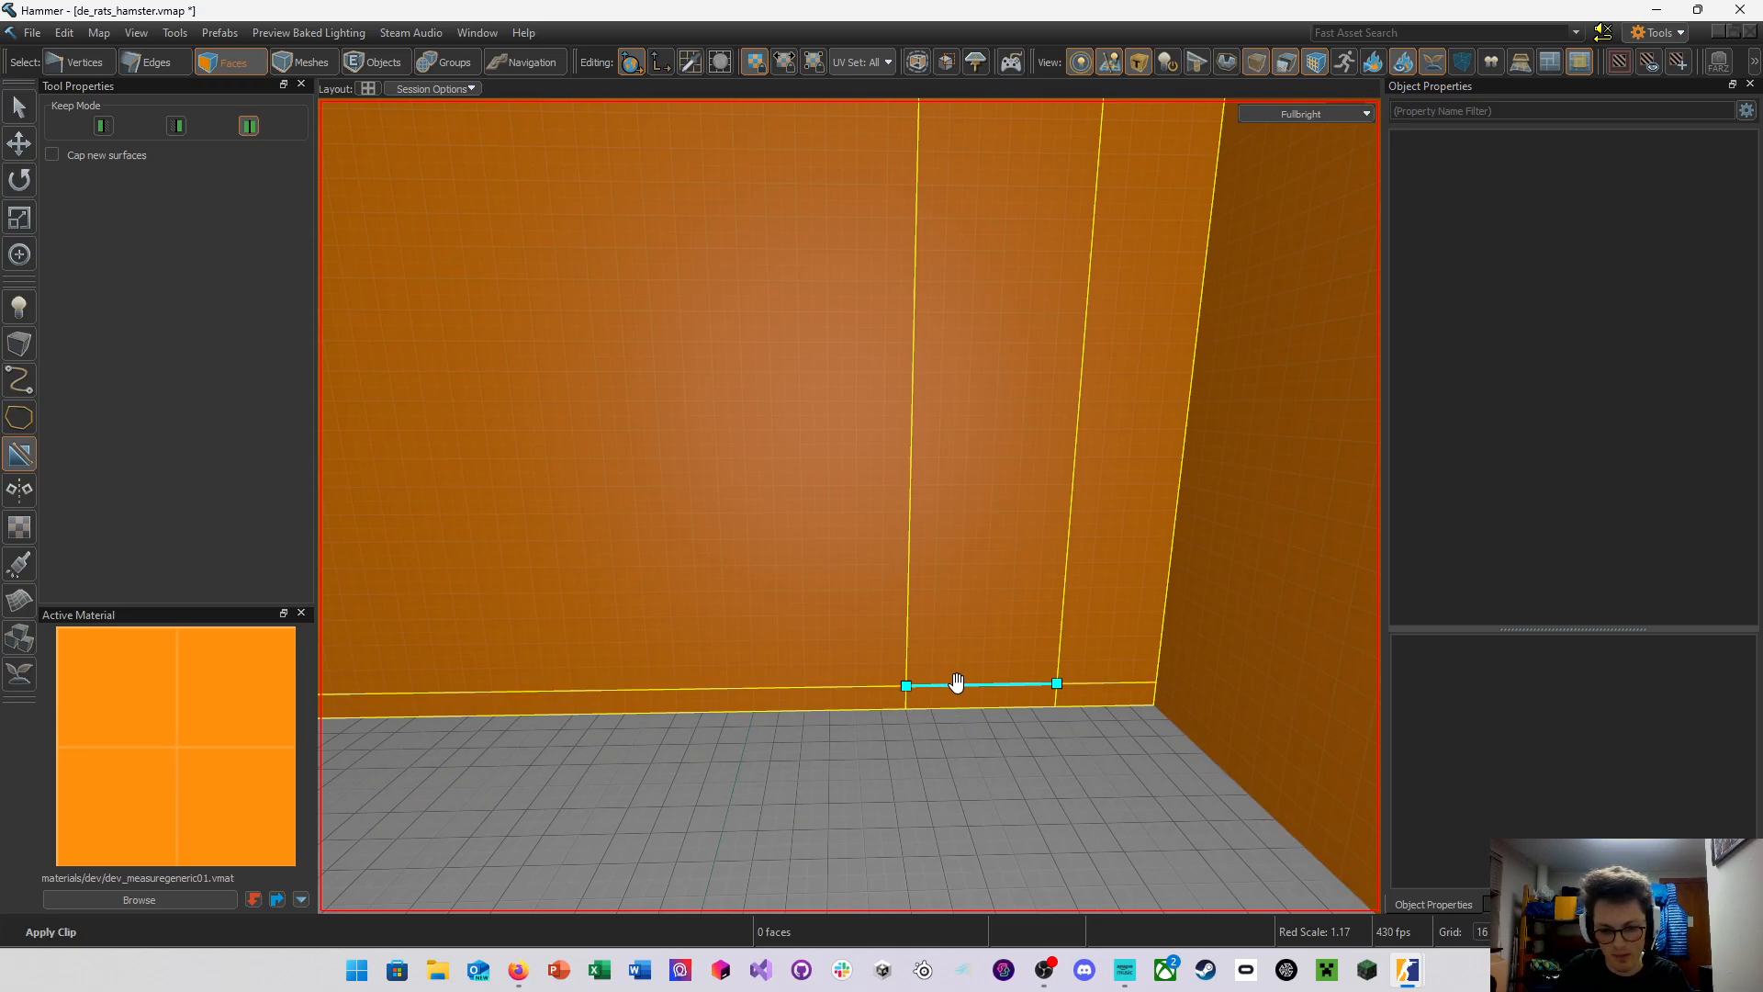
drag(956, 685, 979, 483)
key(])
key(Return)
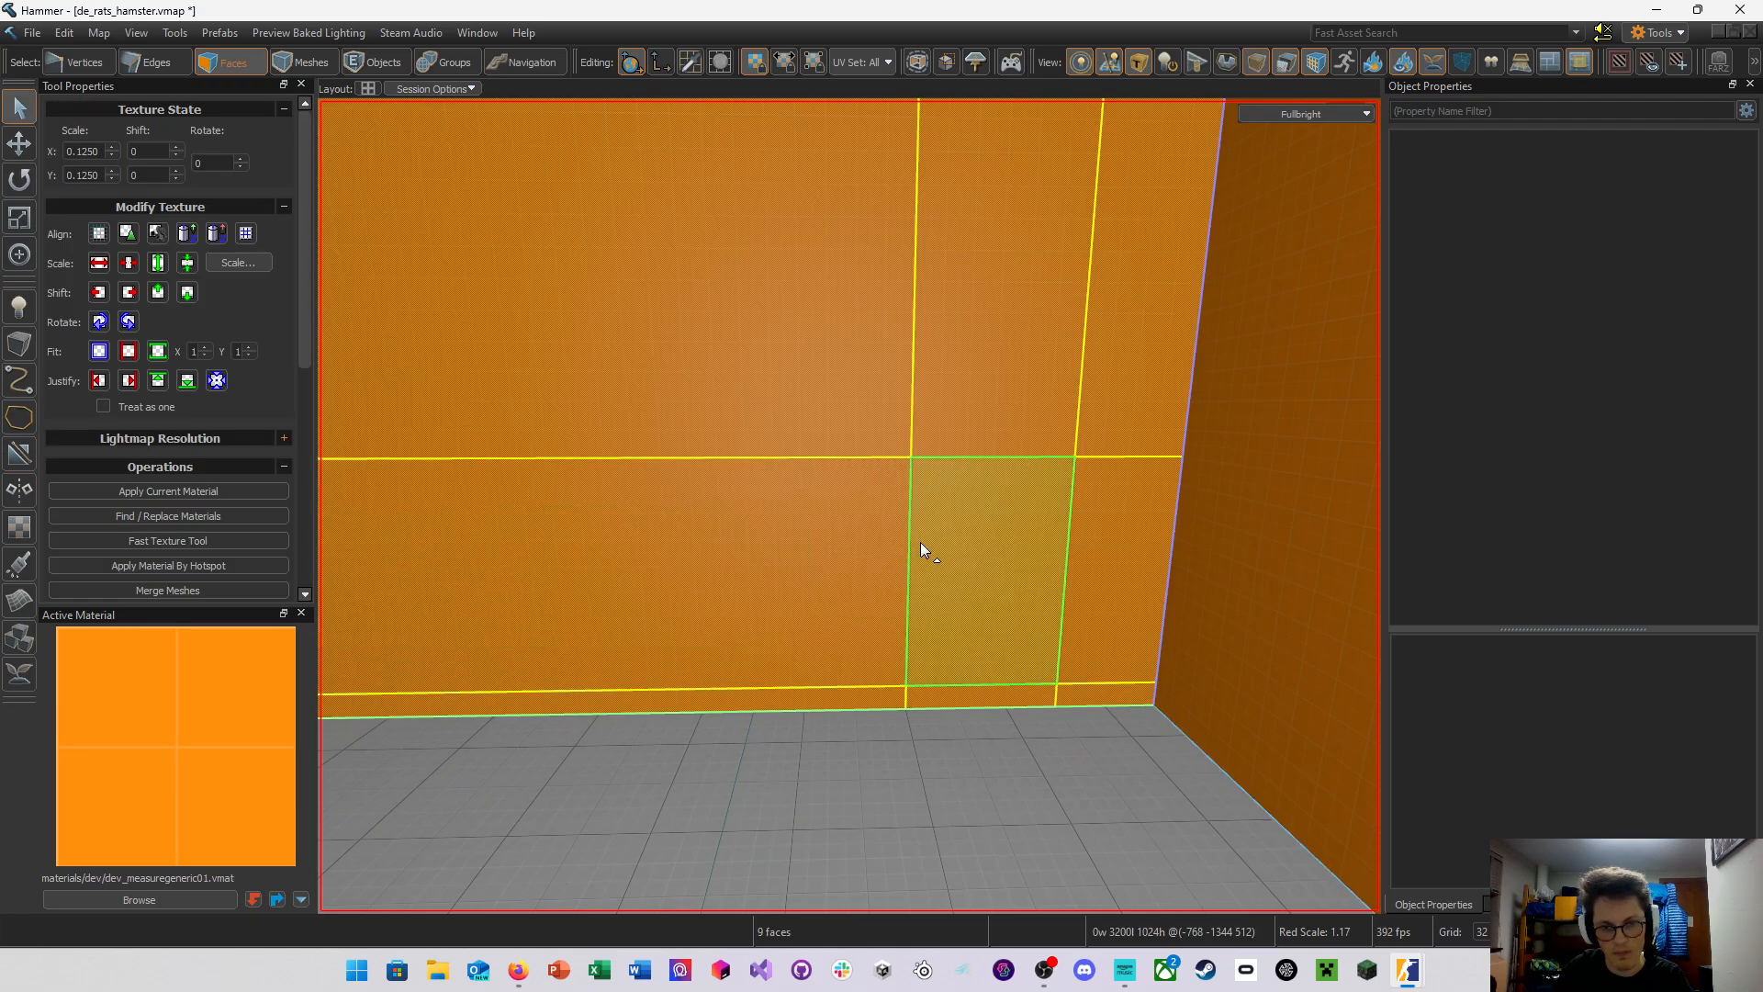
Select both vertical cut edge loops on the wall and scale them to 128 units apart
click(153, 64)
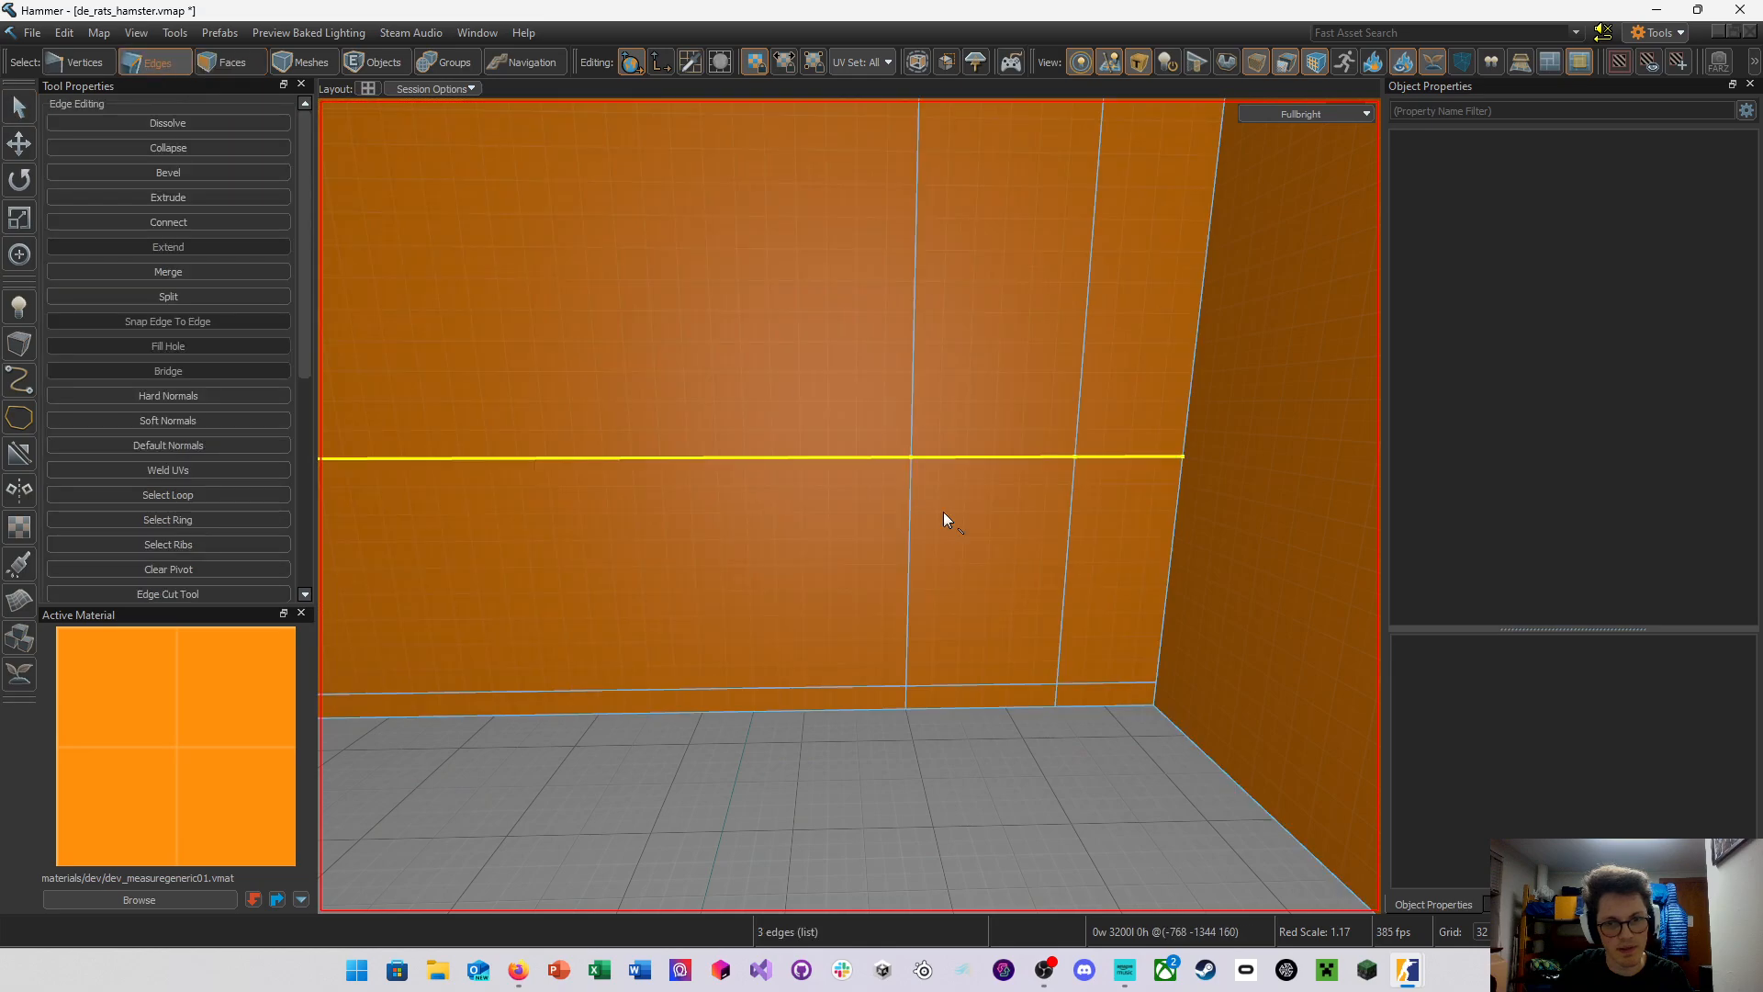
double_click(912, 521)
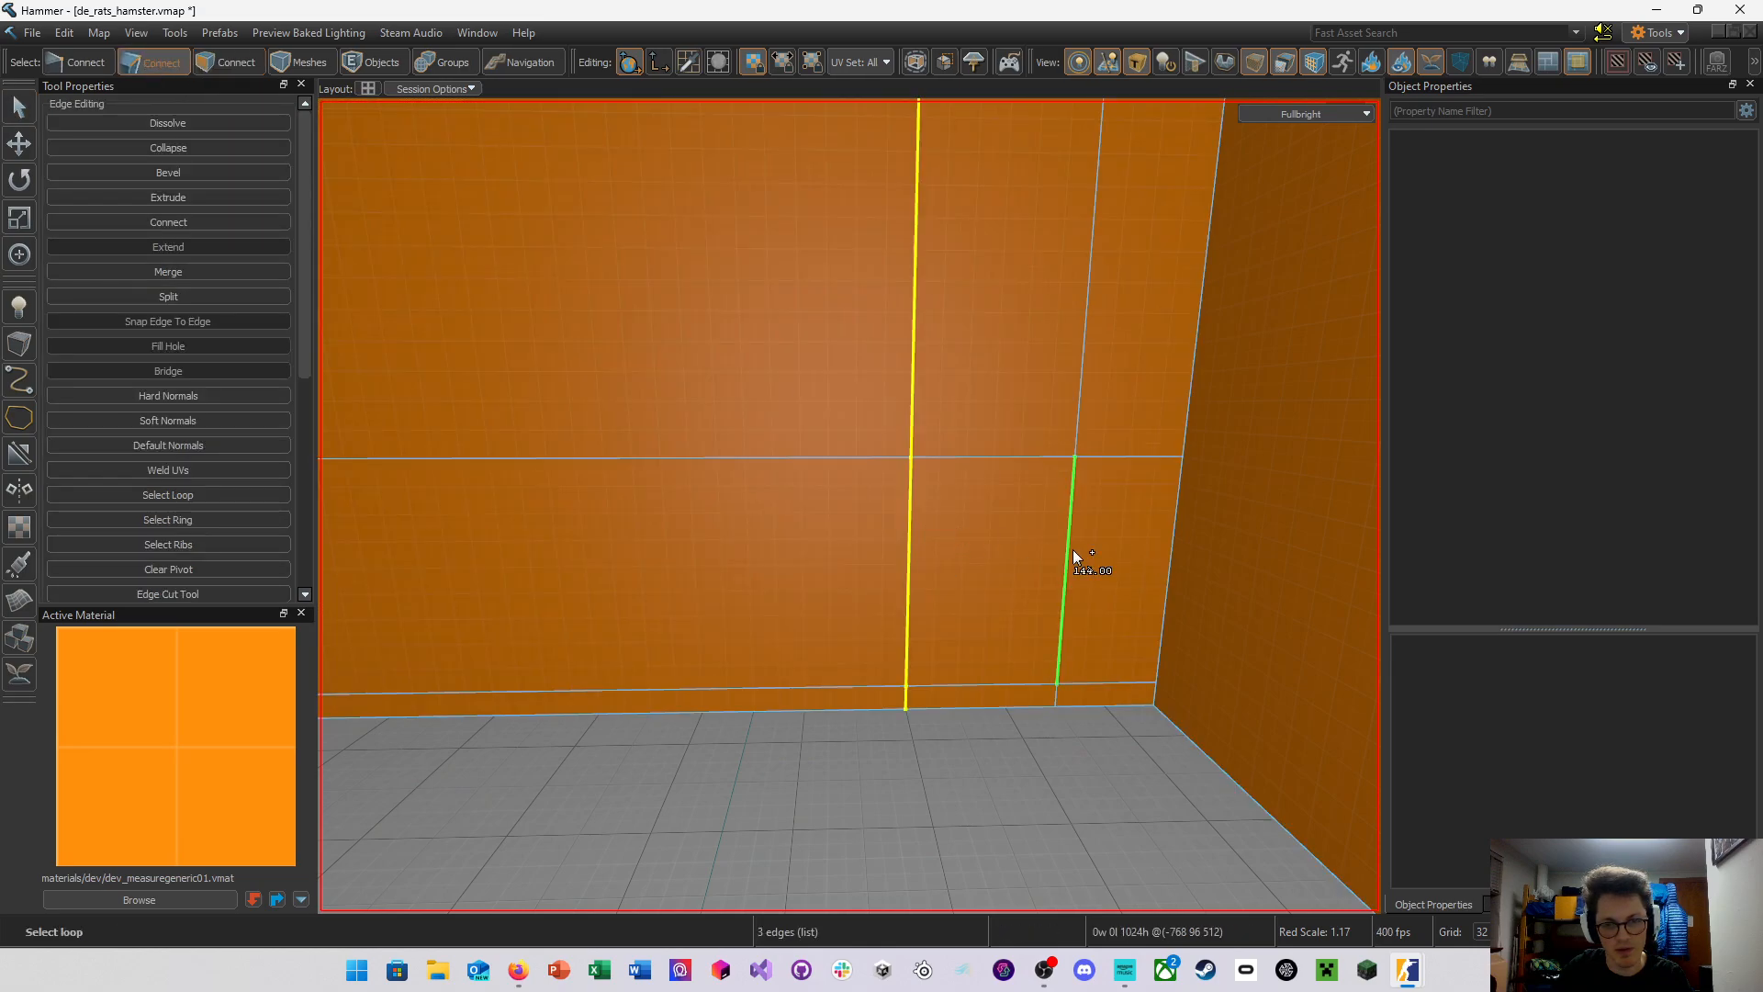
shift+double_click(1073, 549)
key(e)
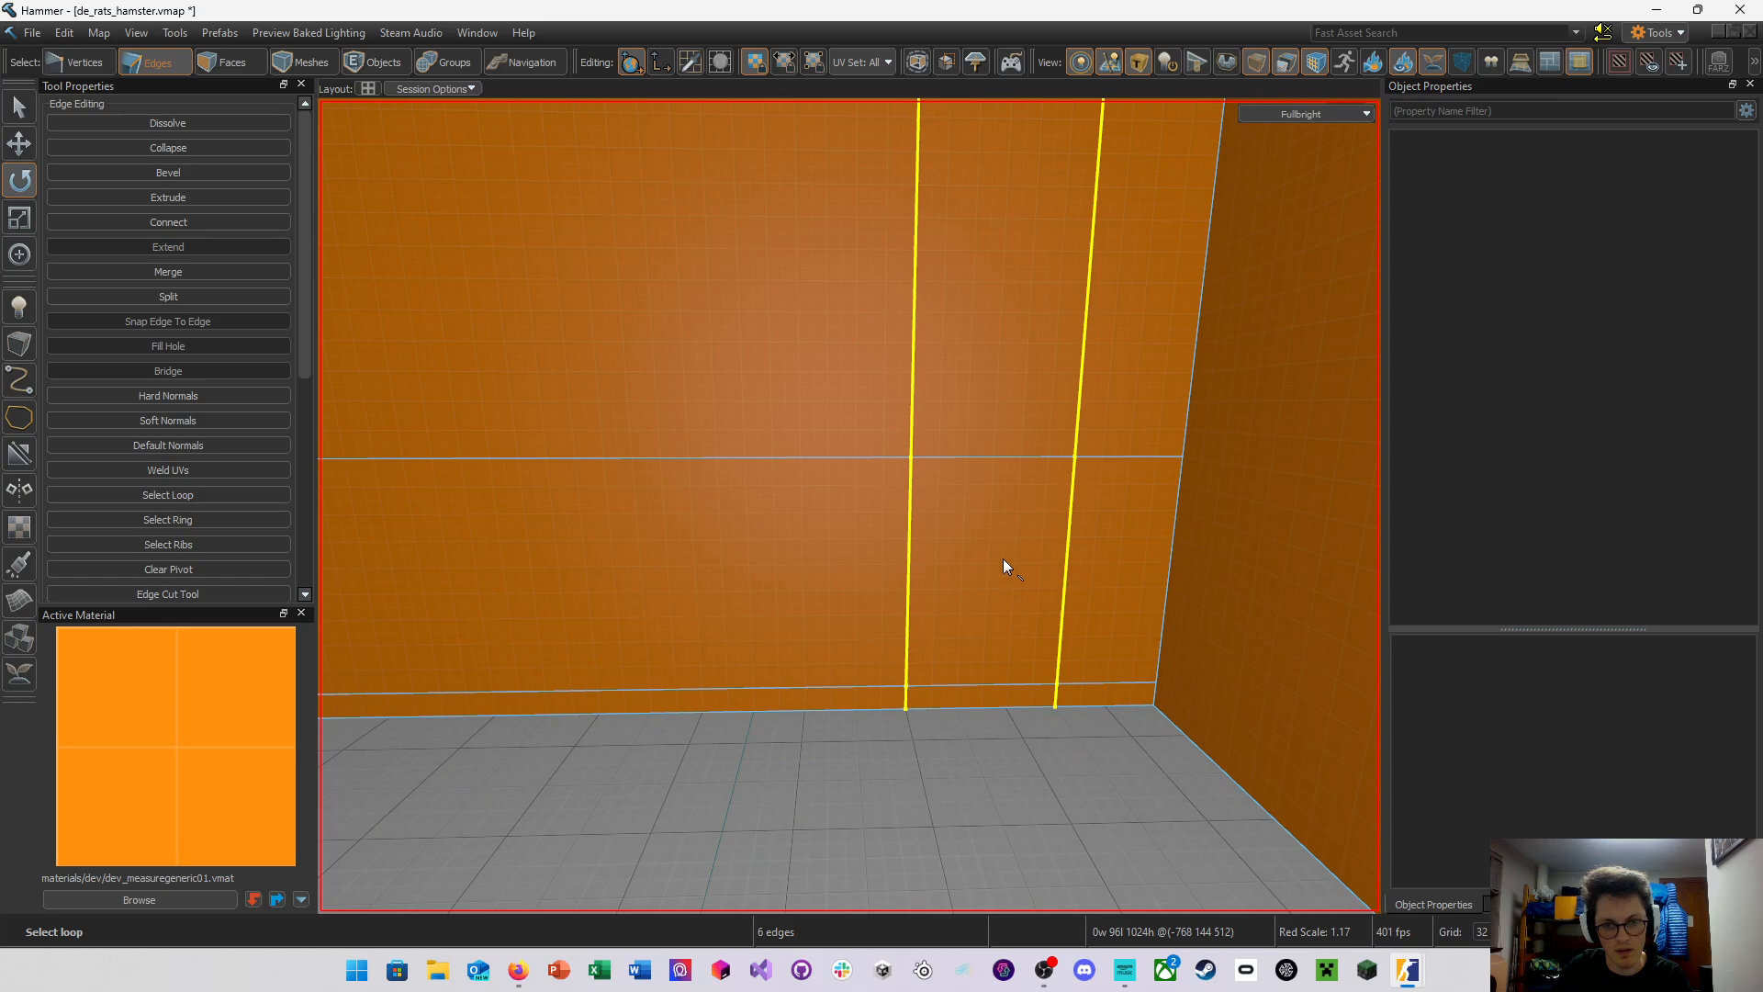
right_drag(1003, 558, 992, 537)
key(r)
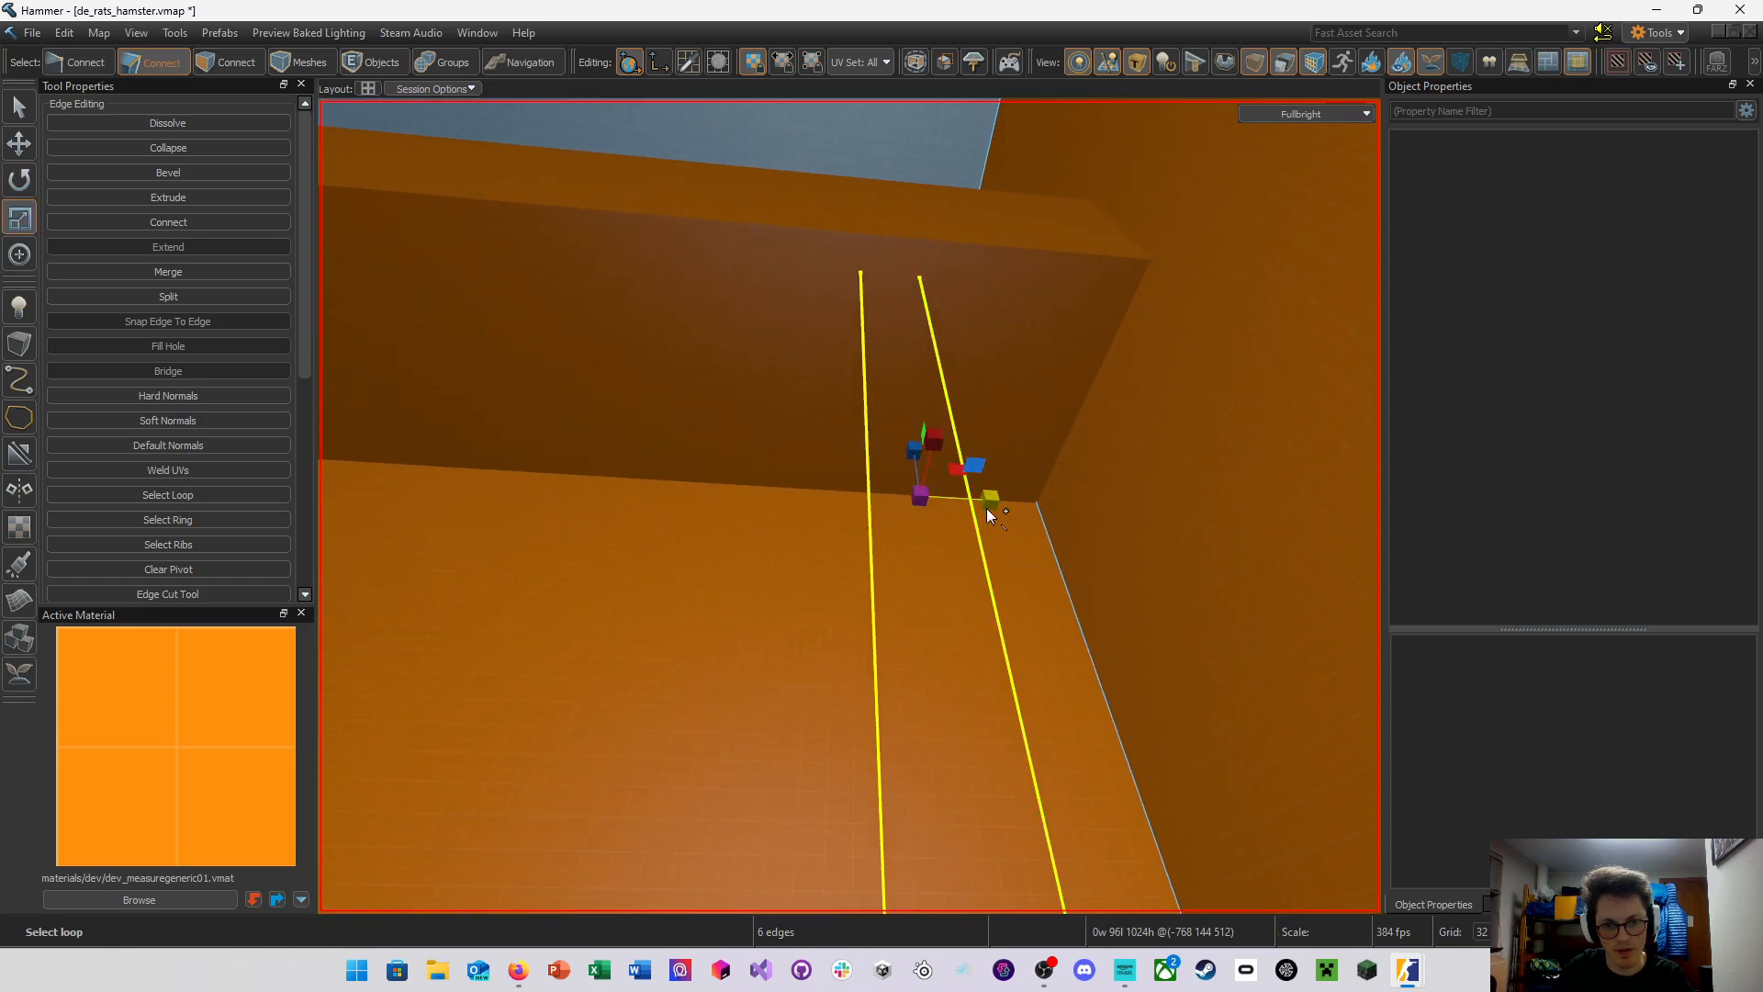
mouse_move(986, 508)
mouse_down()
mouse_move(1008, 508)
mouse_move(984, 499)
mouse_up()
right_drag(984, 498, 849, 506)
scroll(849, 506, down, 2)
key(bracketleft)
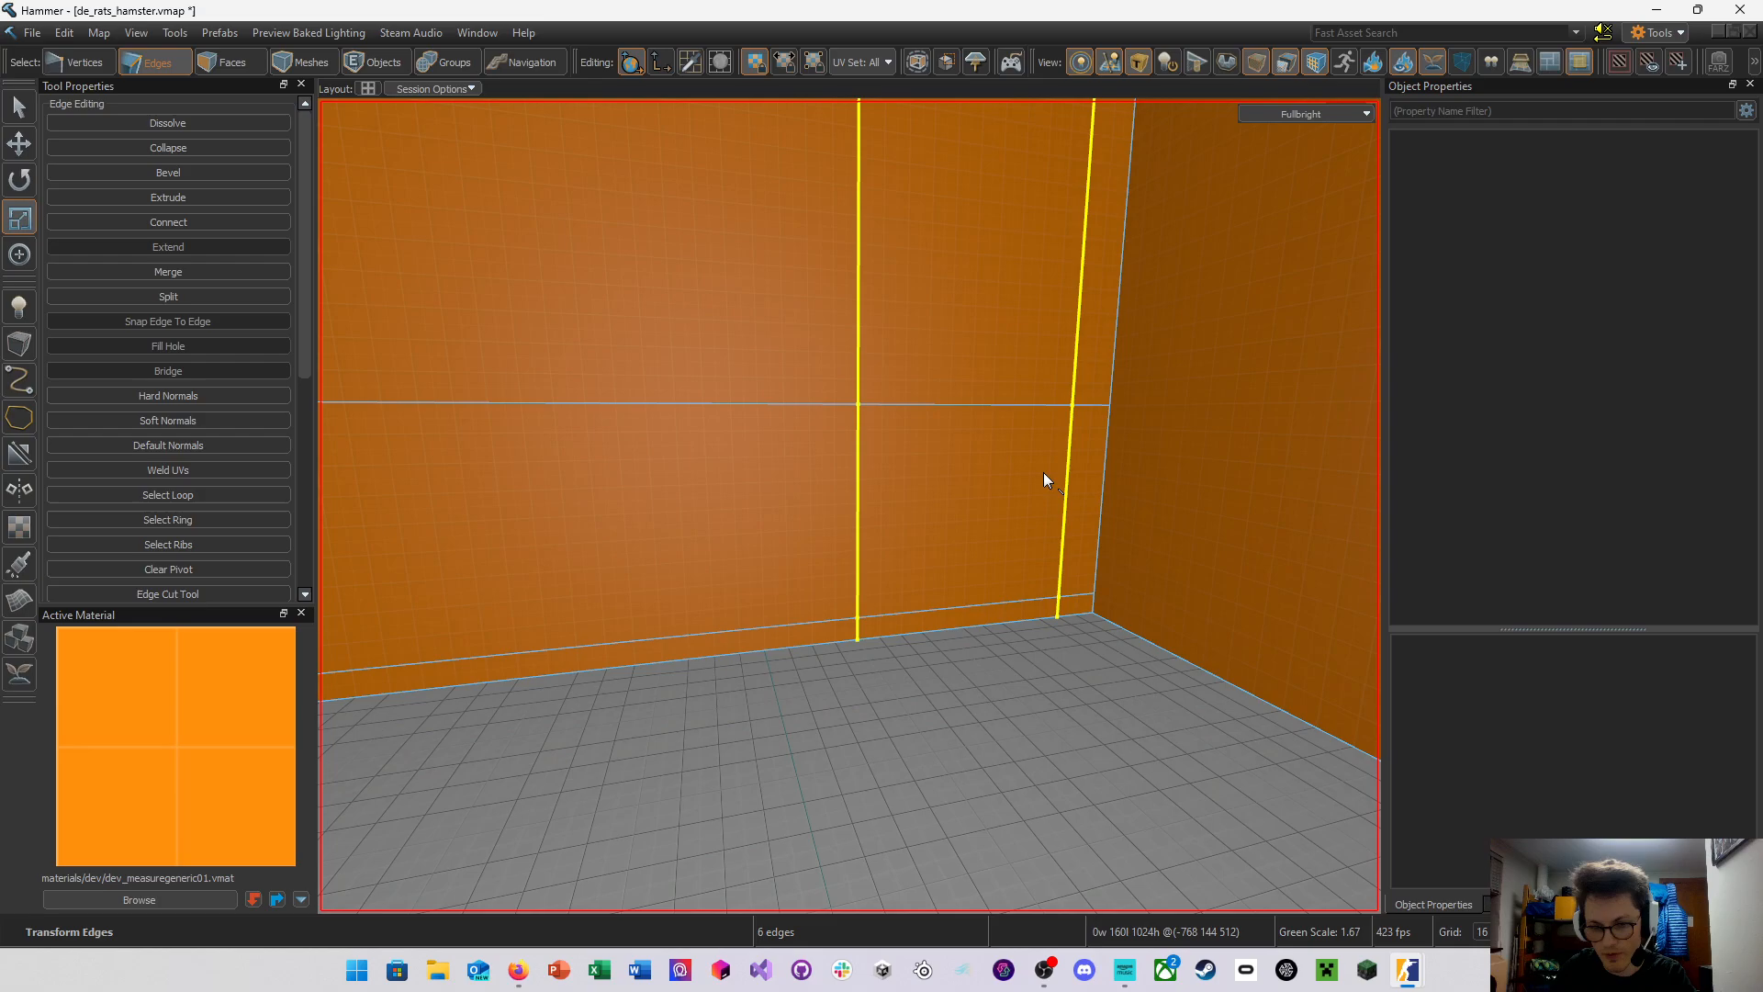
right_drag(1059, 356, 1105, 471)
drag(957, 568, 944, 565)
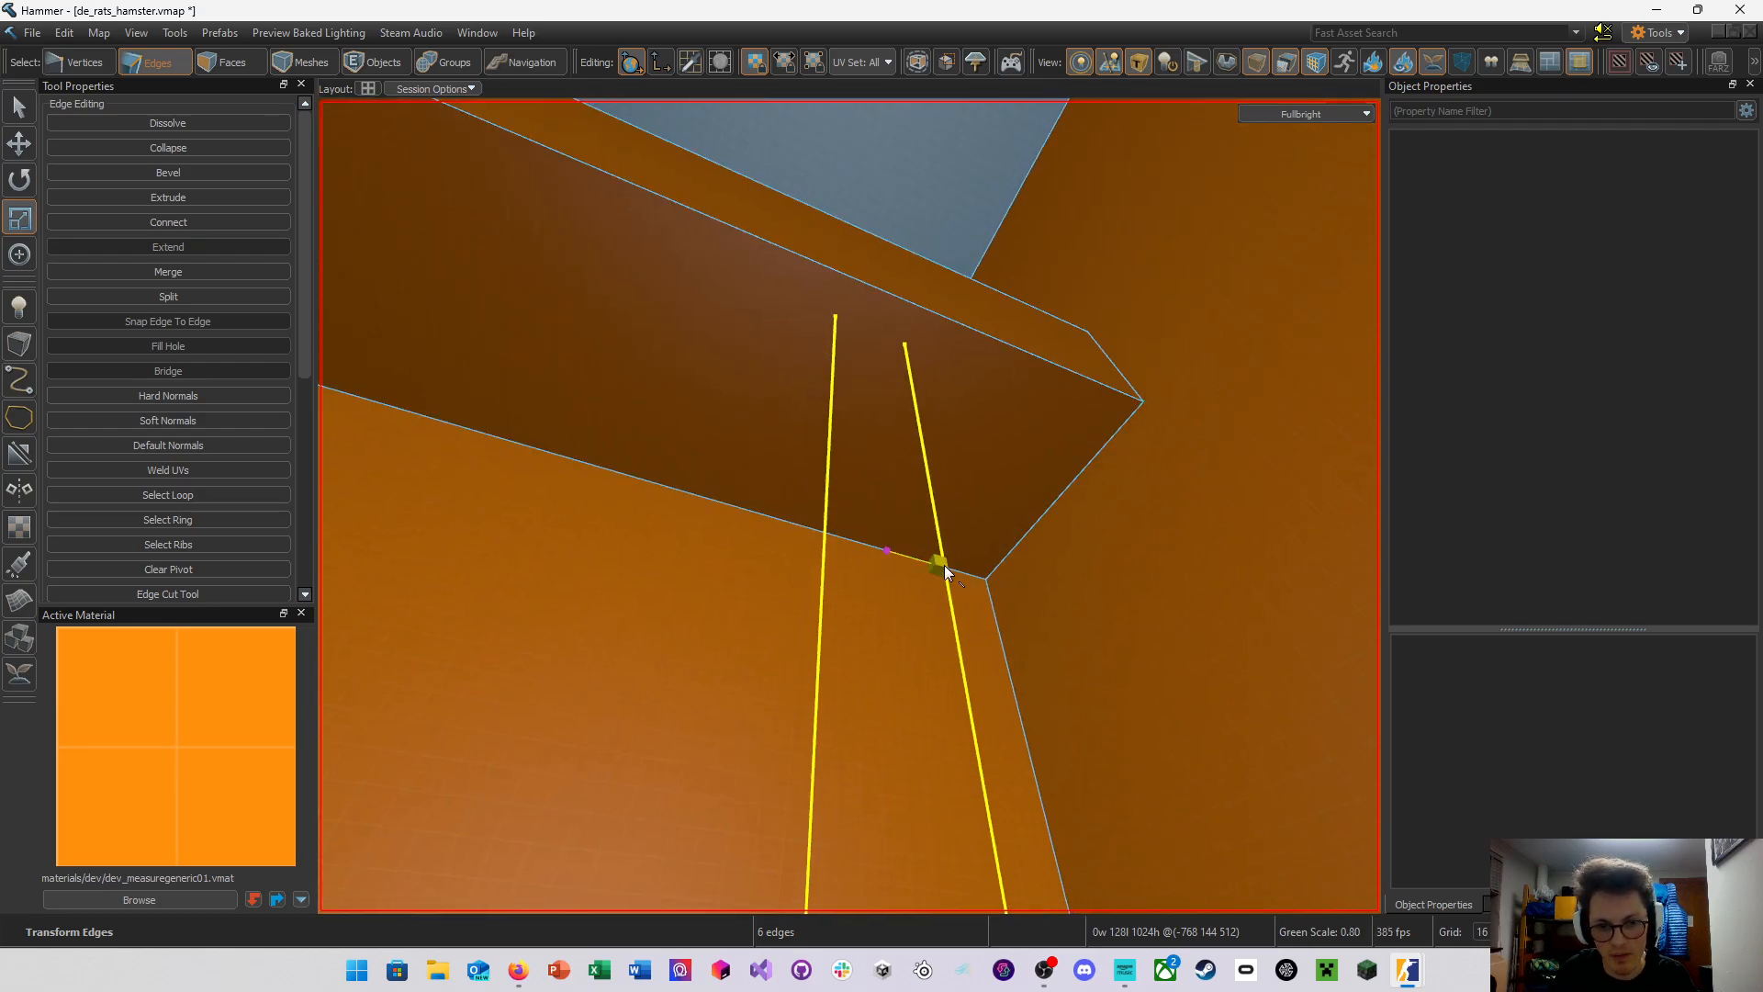
Try to extrude the outlined doorway face from the wall into a passage, and undo the extrusion
right_drag(944, 565, 850, 506)
click(1011, 585)
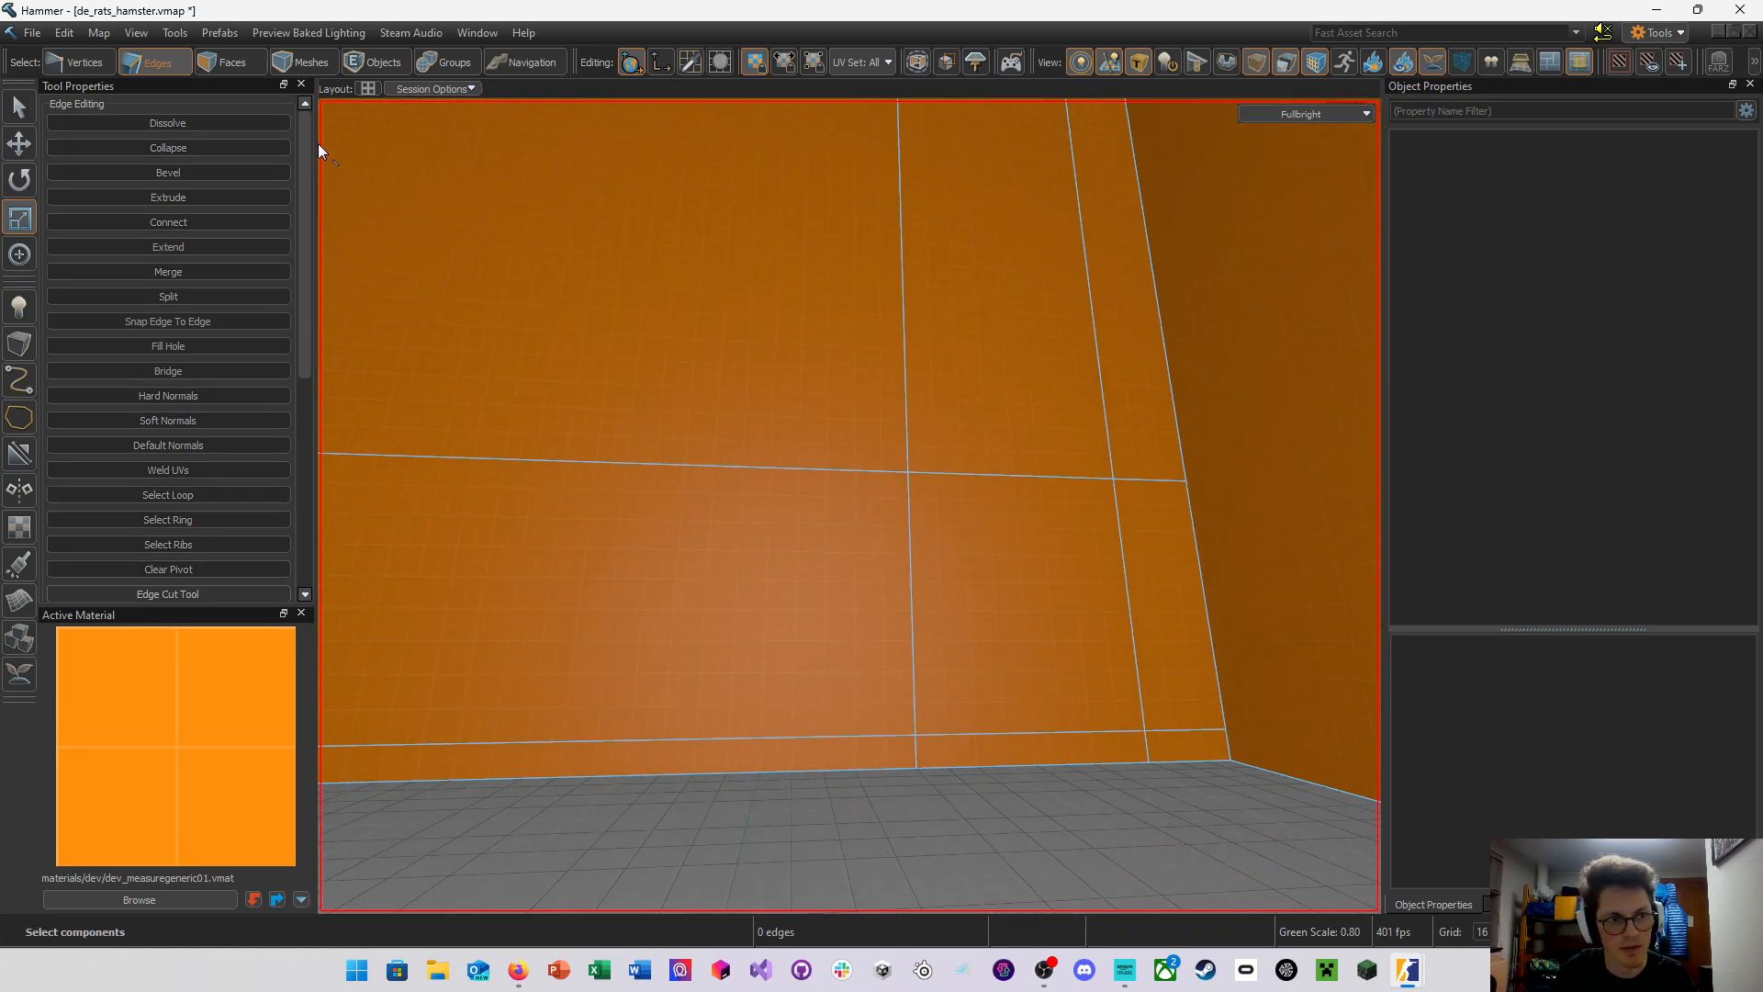
click(240, 64)
click(1000, 610)
right_drag(1000, 610, 849, 506)
key(t)
right_drag(933, 568, 850, 506)
shift+drag(1129, 496, 588, 510)
right_drag(807, 472, 850, 506)
drag(778, 602, 789, 602)
right_drag(924, 592, 978, 593)
key(ctrl+z)
key(ctrl+z)
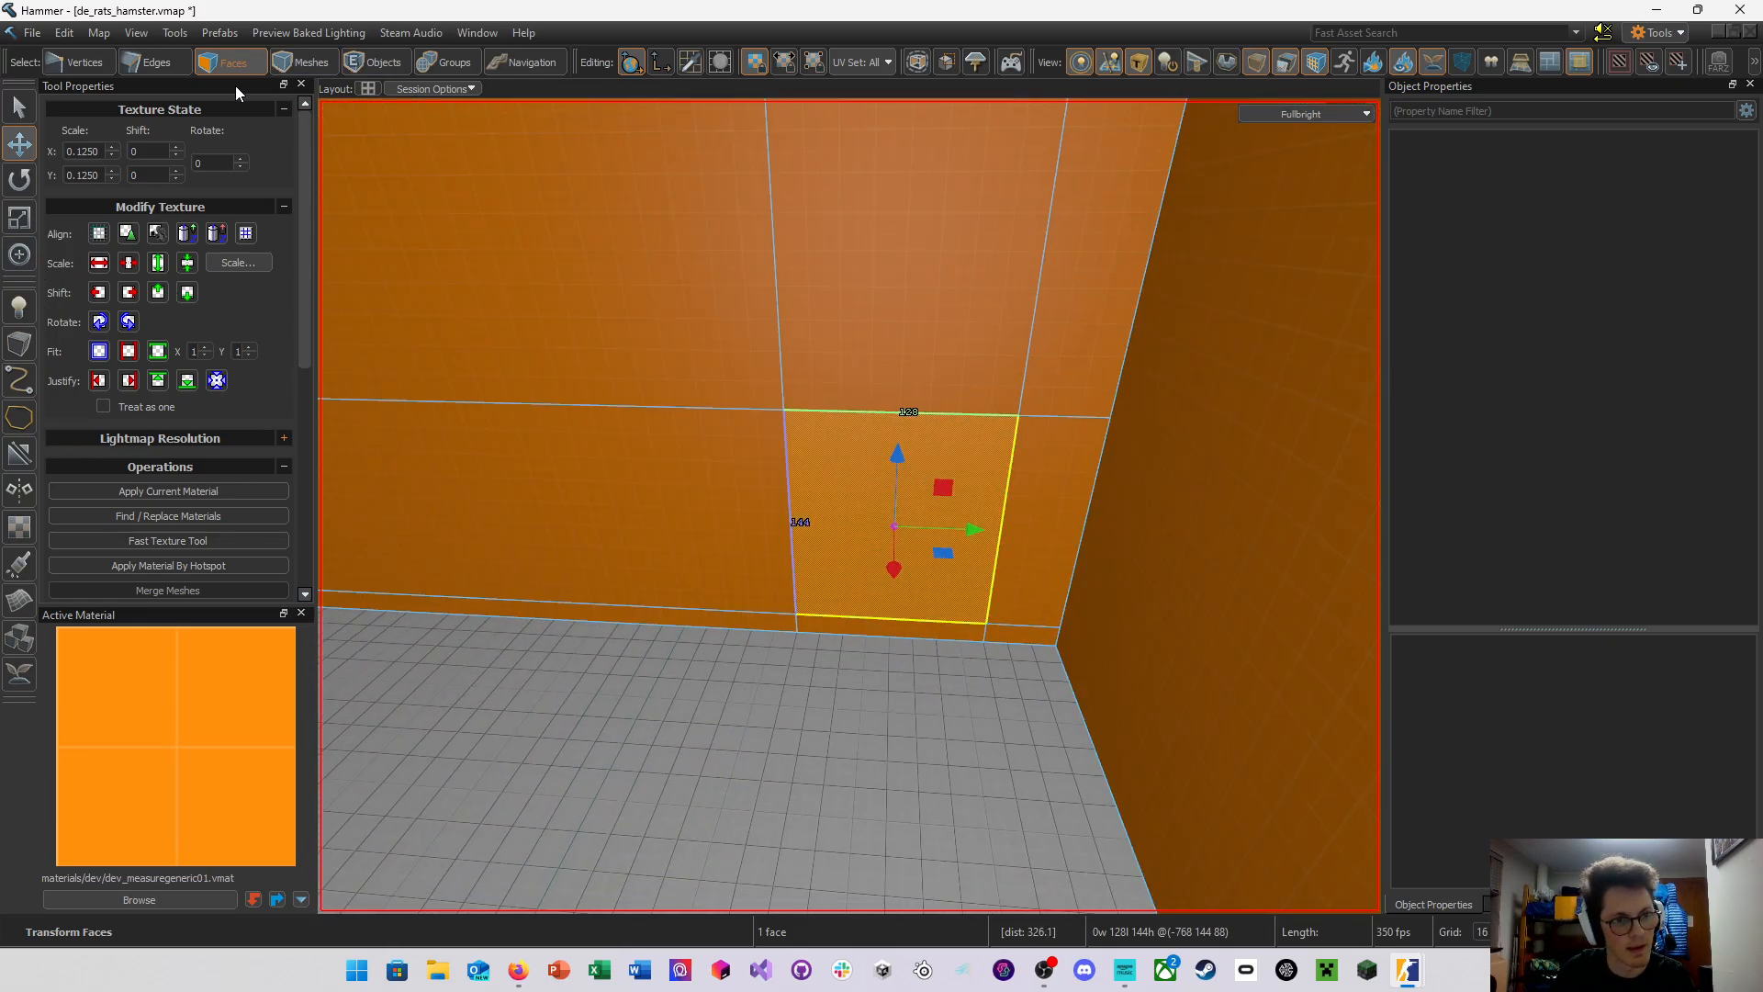
Select the four edges around the doorway face and try a bevel with 1 step and a width of 16
key(2)
double_click(791, 472)
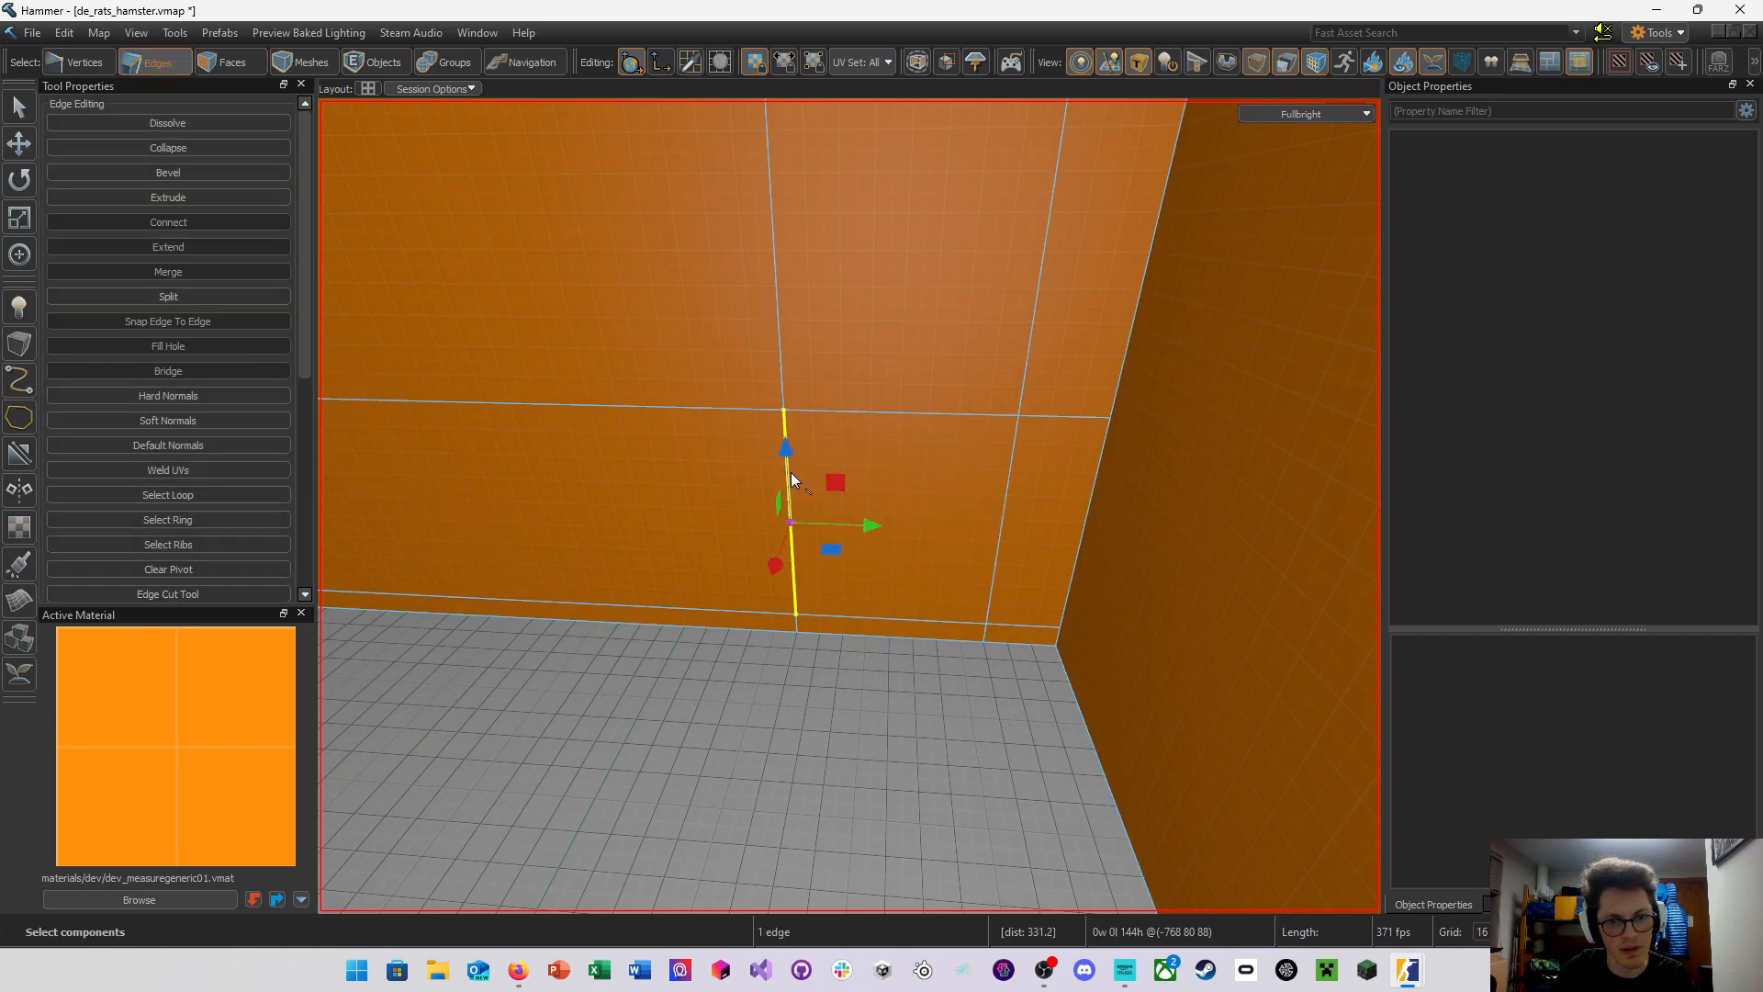
click(781, 466)
shift+click(903, 419)
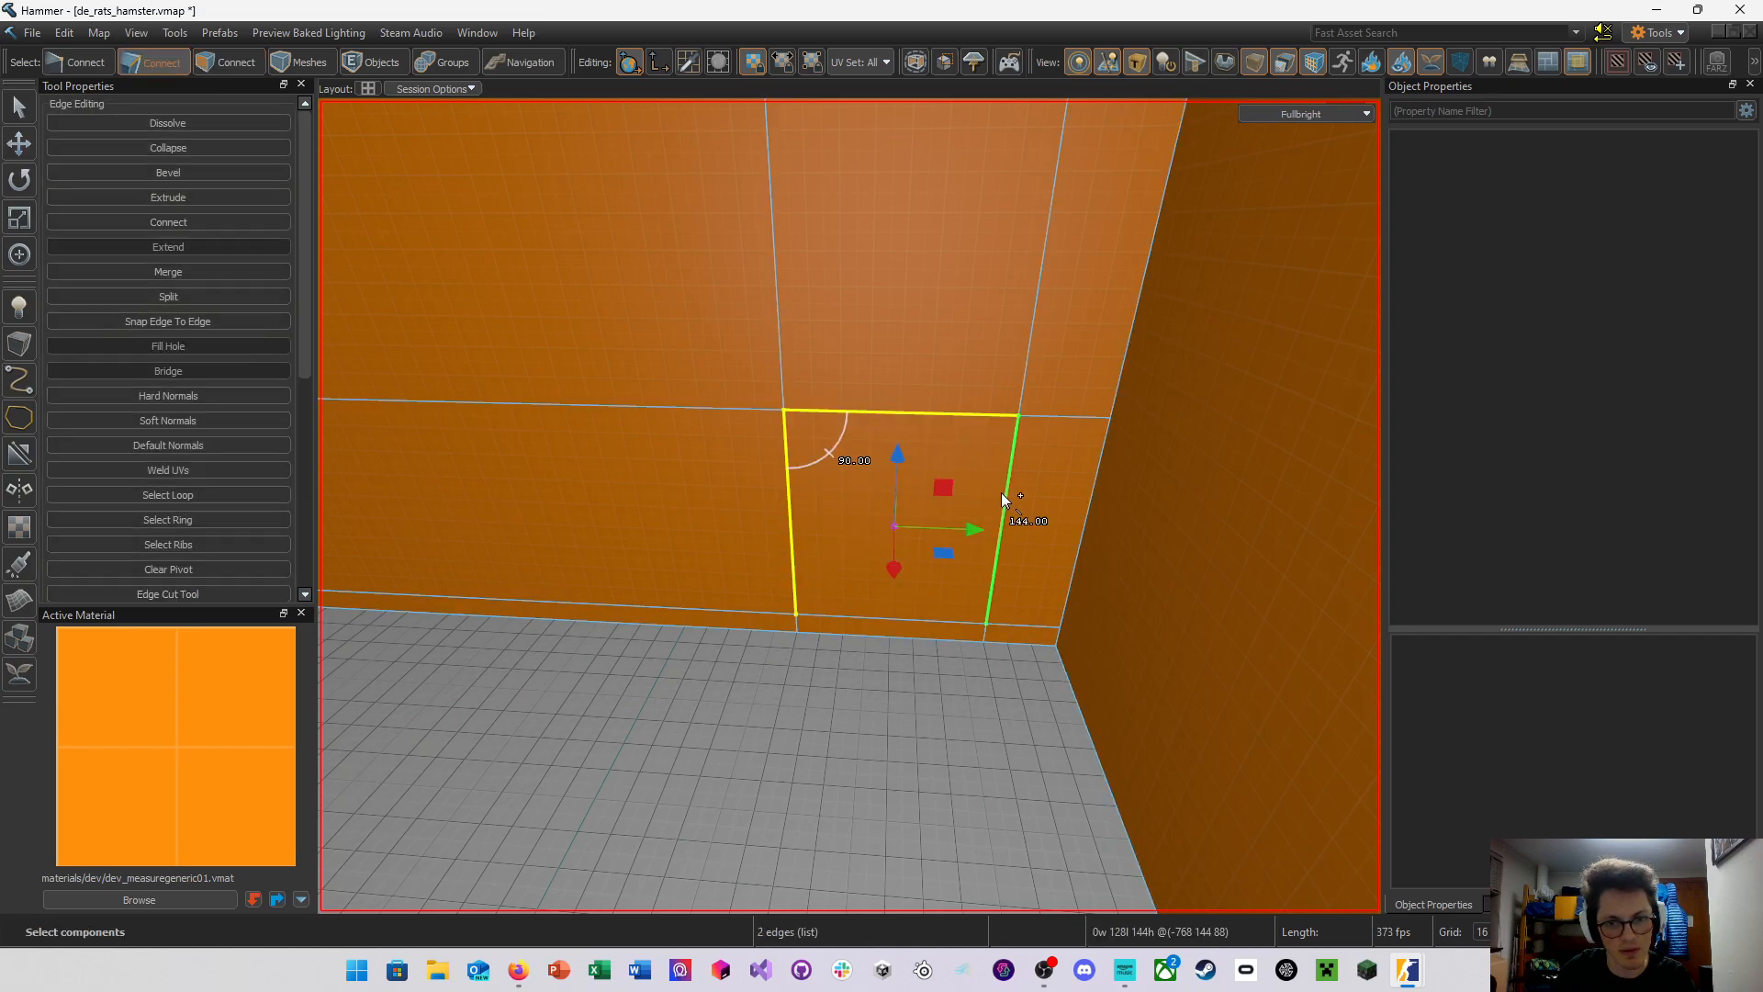
shift+click(1003, 496)
shift+click(882, 613)
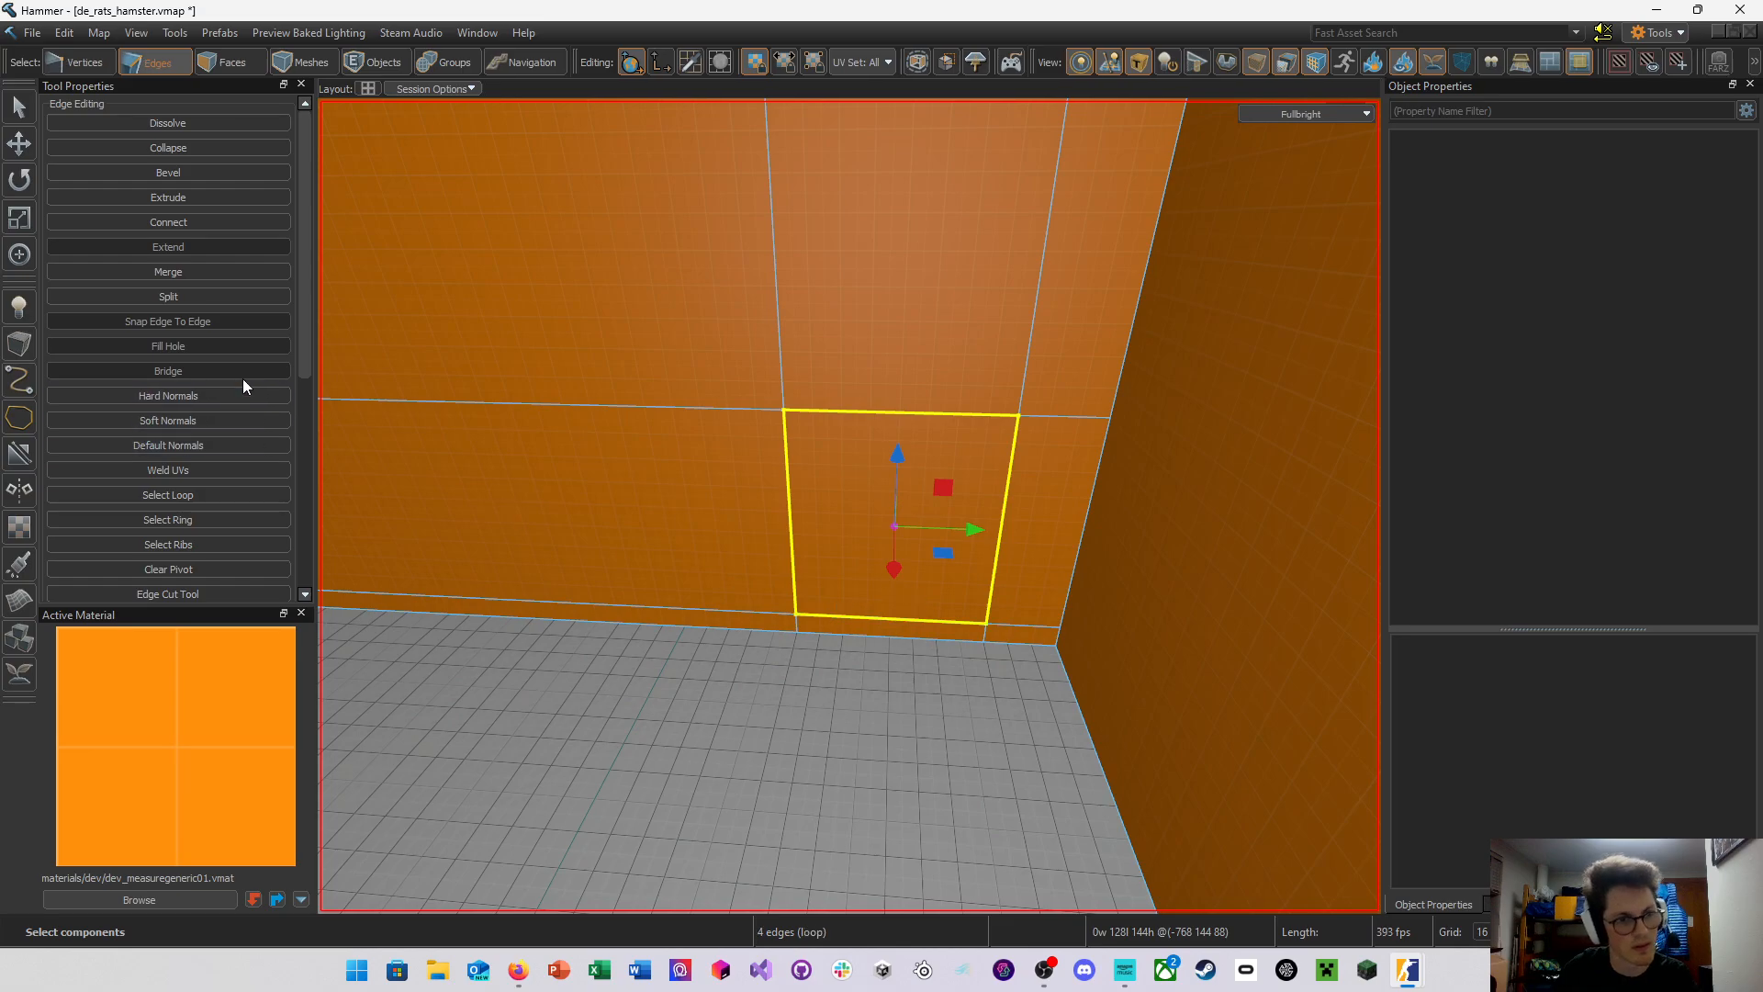
click(279, 177)
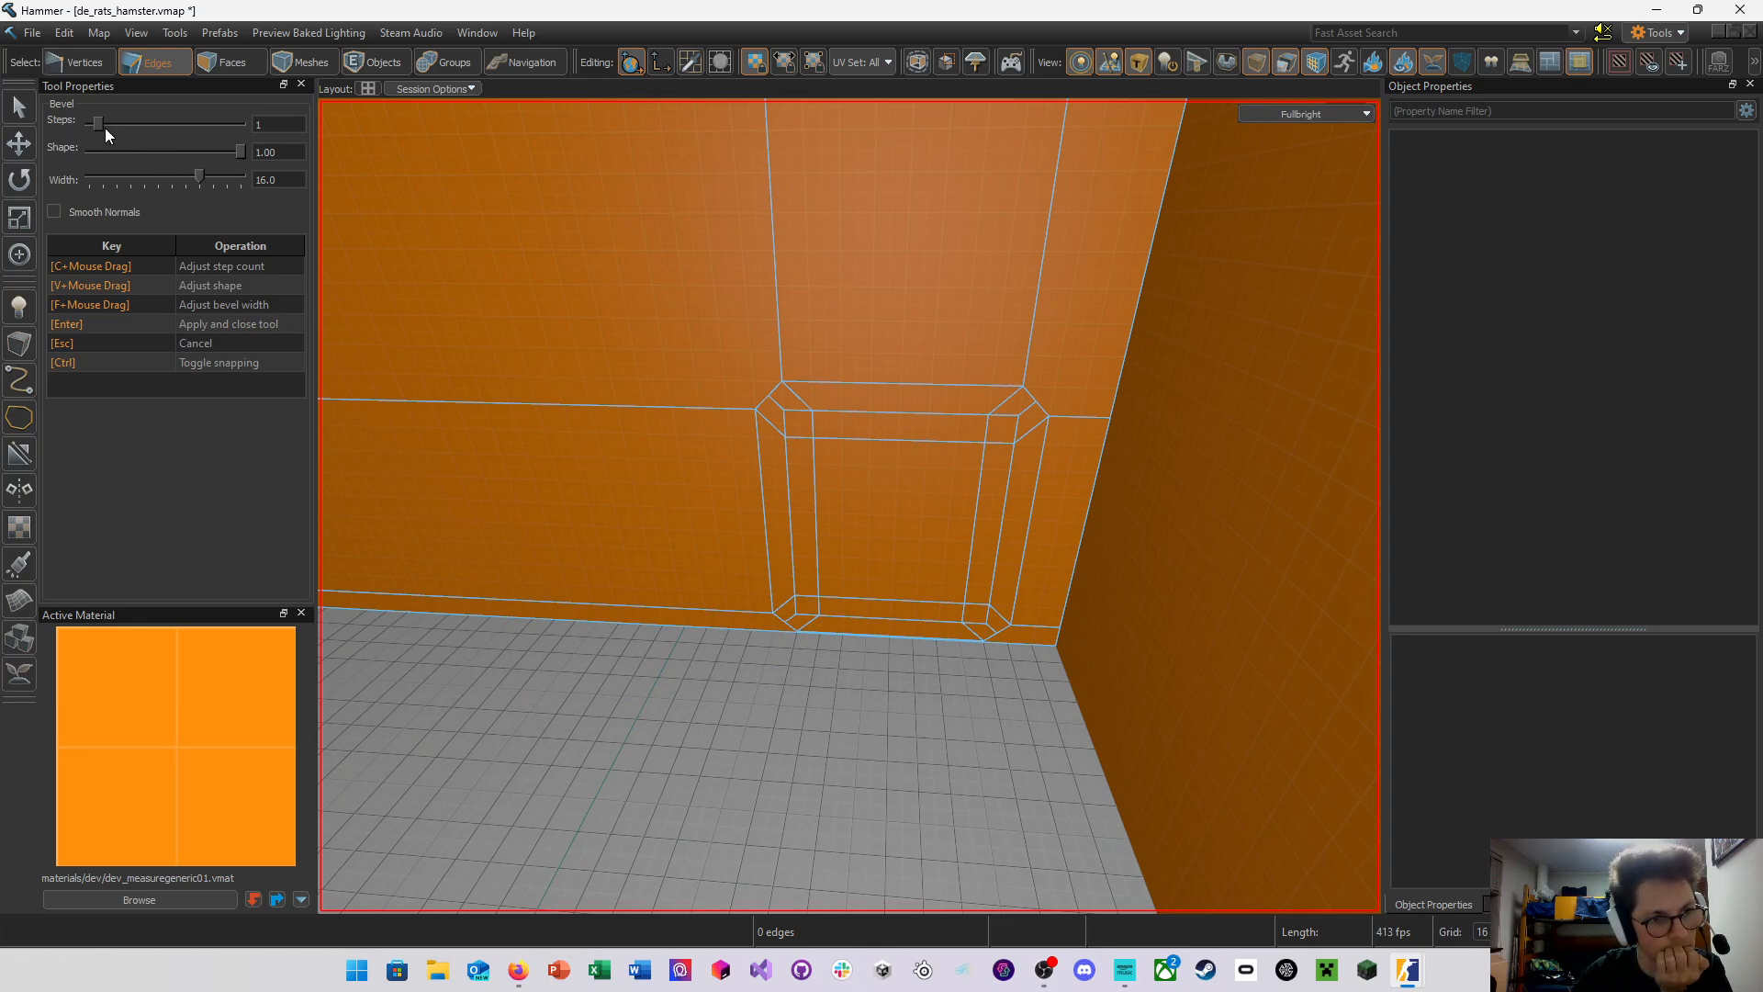
key(Escape)
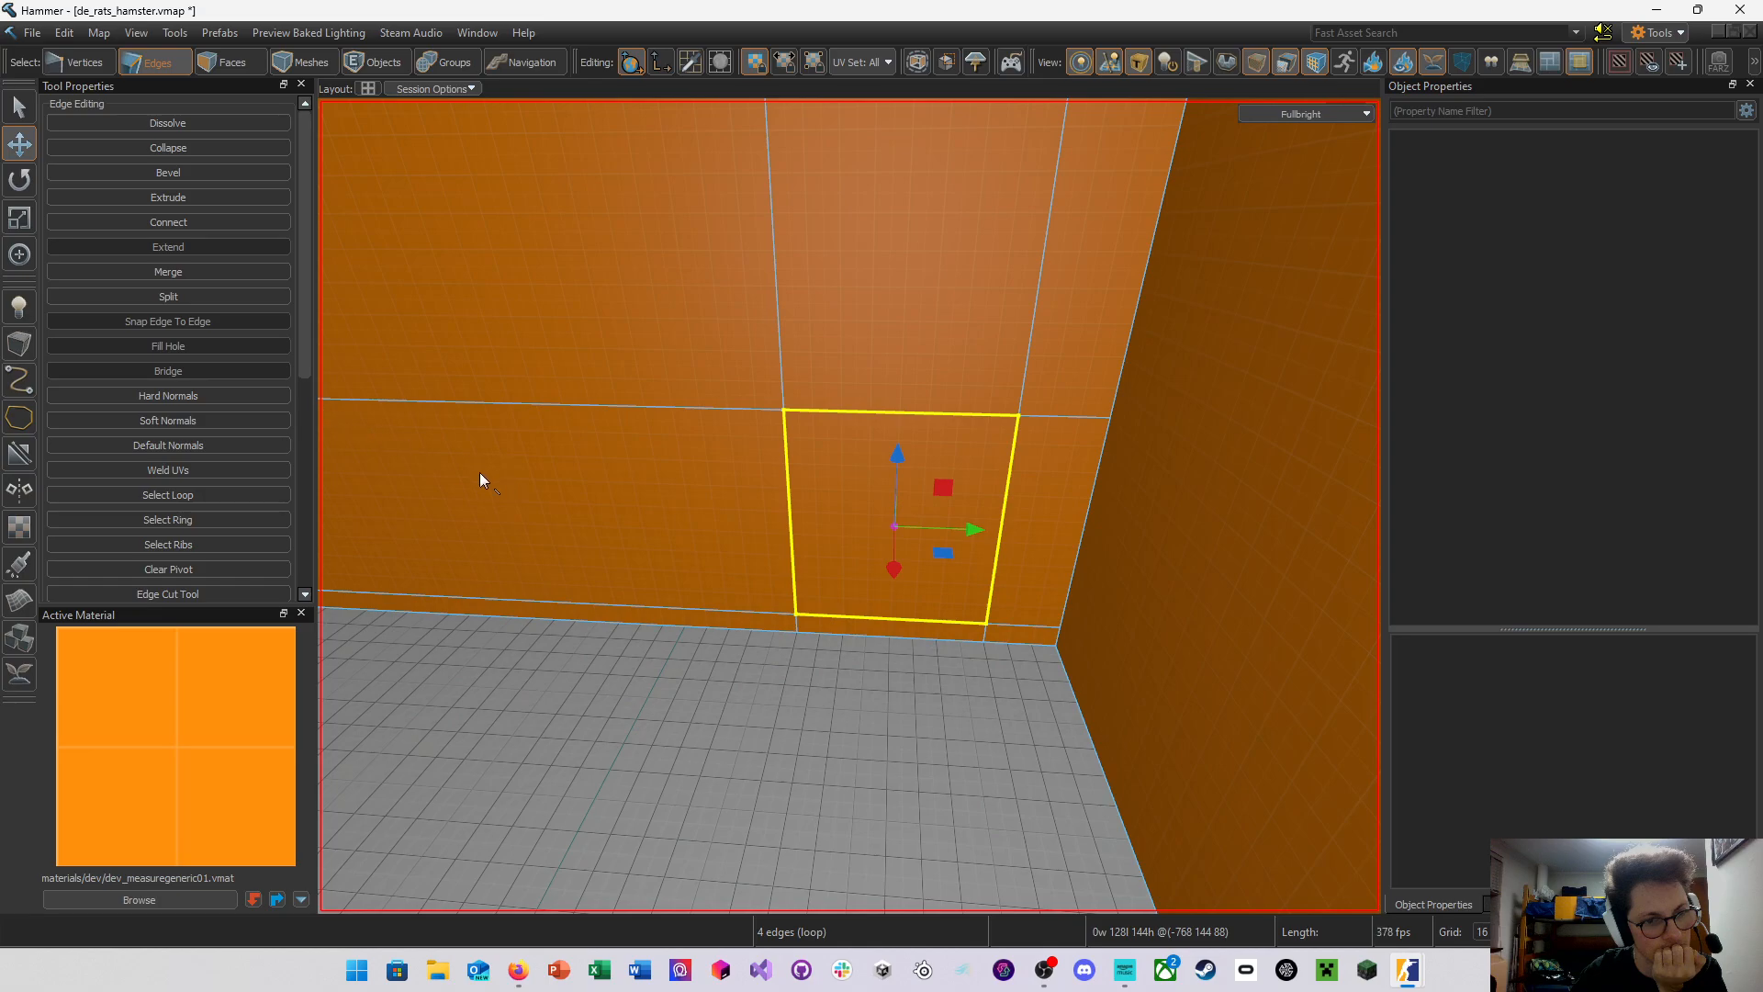
Try beveling the doorway's edge loop again at width 16 with different step counts, including 0 and 2, and cancel it
scroll(246, 503, down, 2)
scroll(240, 500, down, 2)
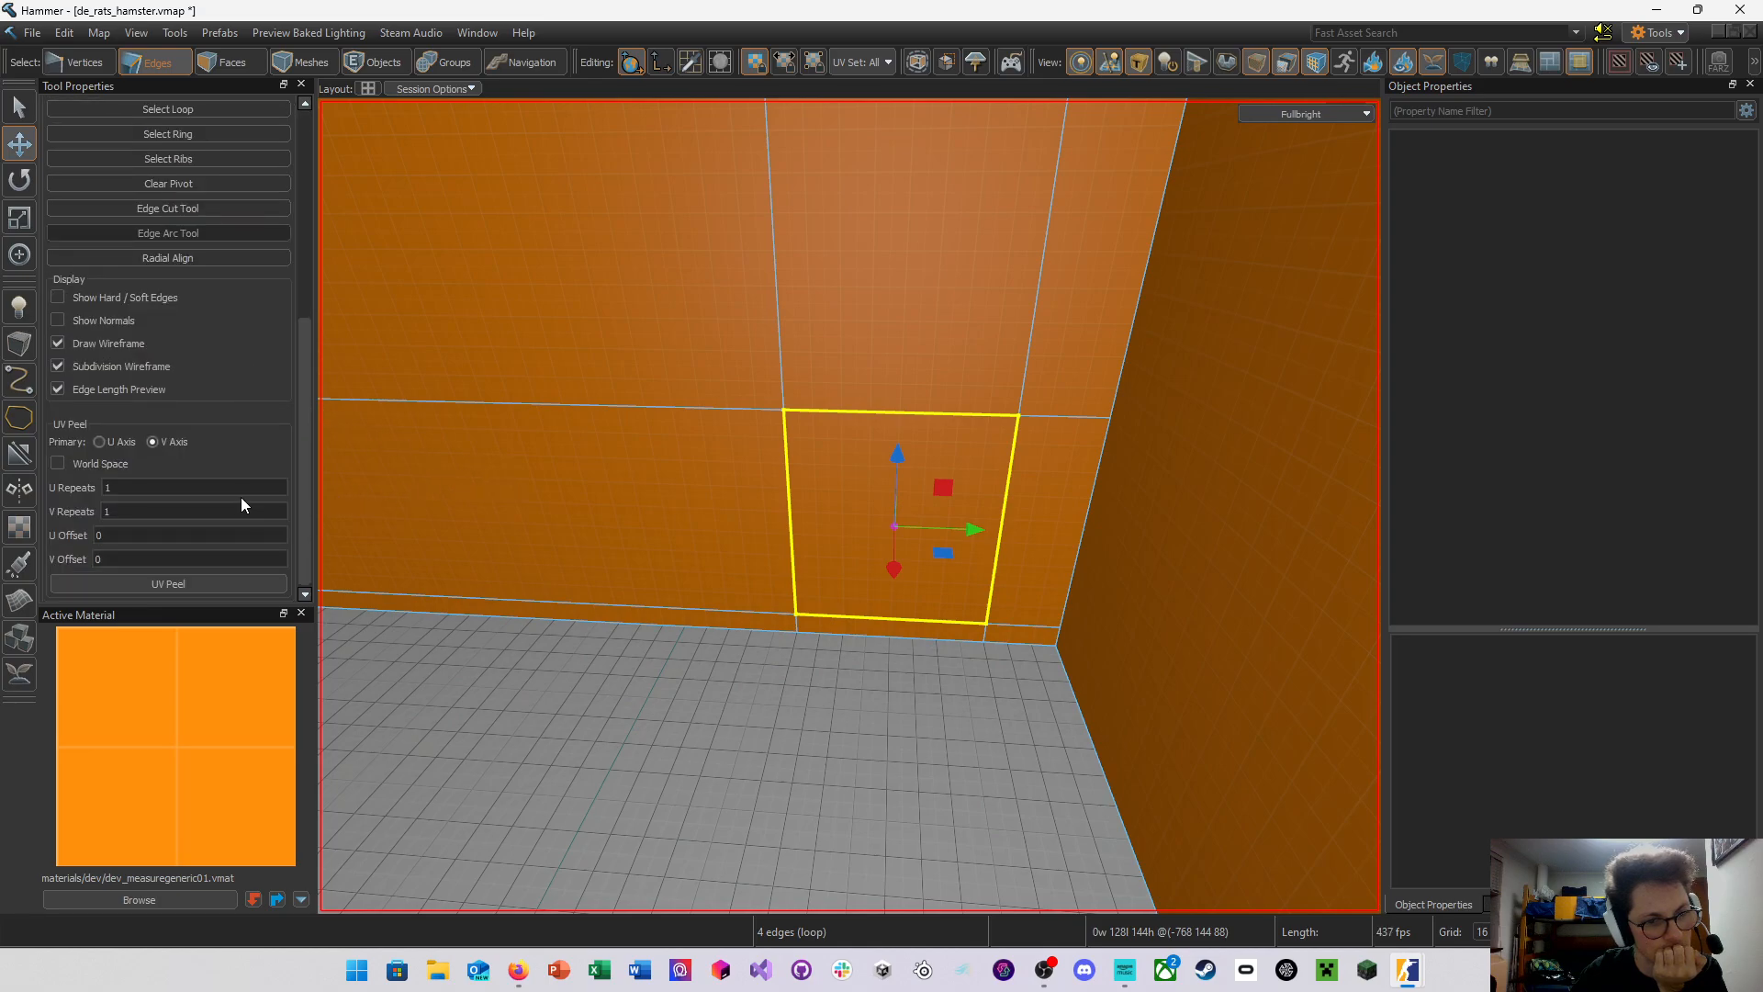
scroll(259, 465, up, 4)
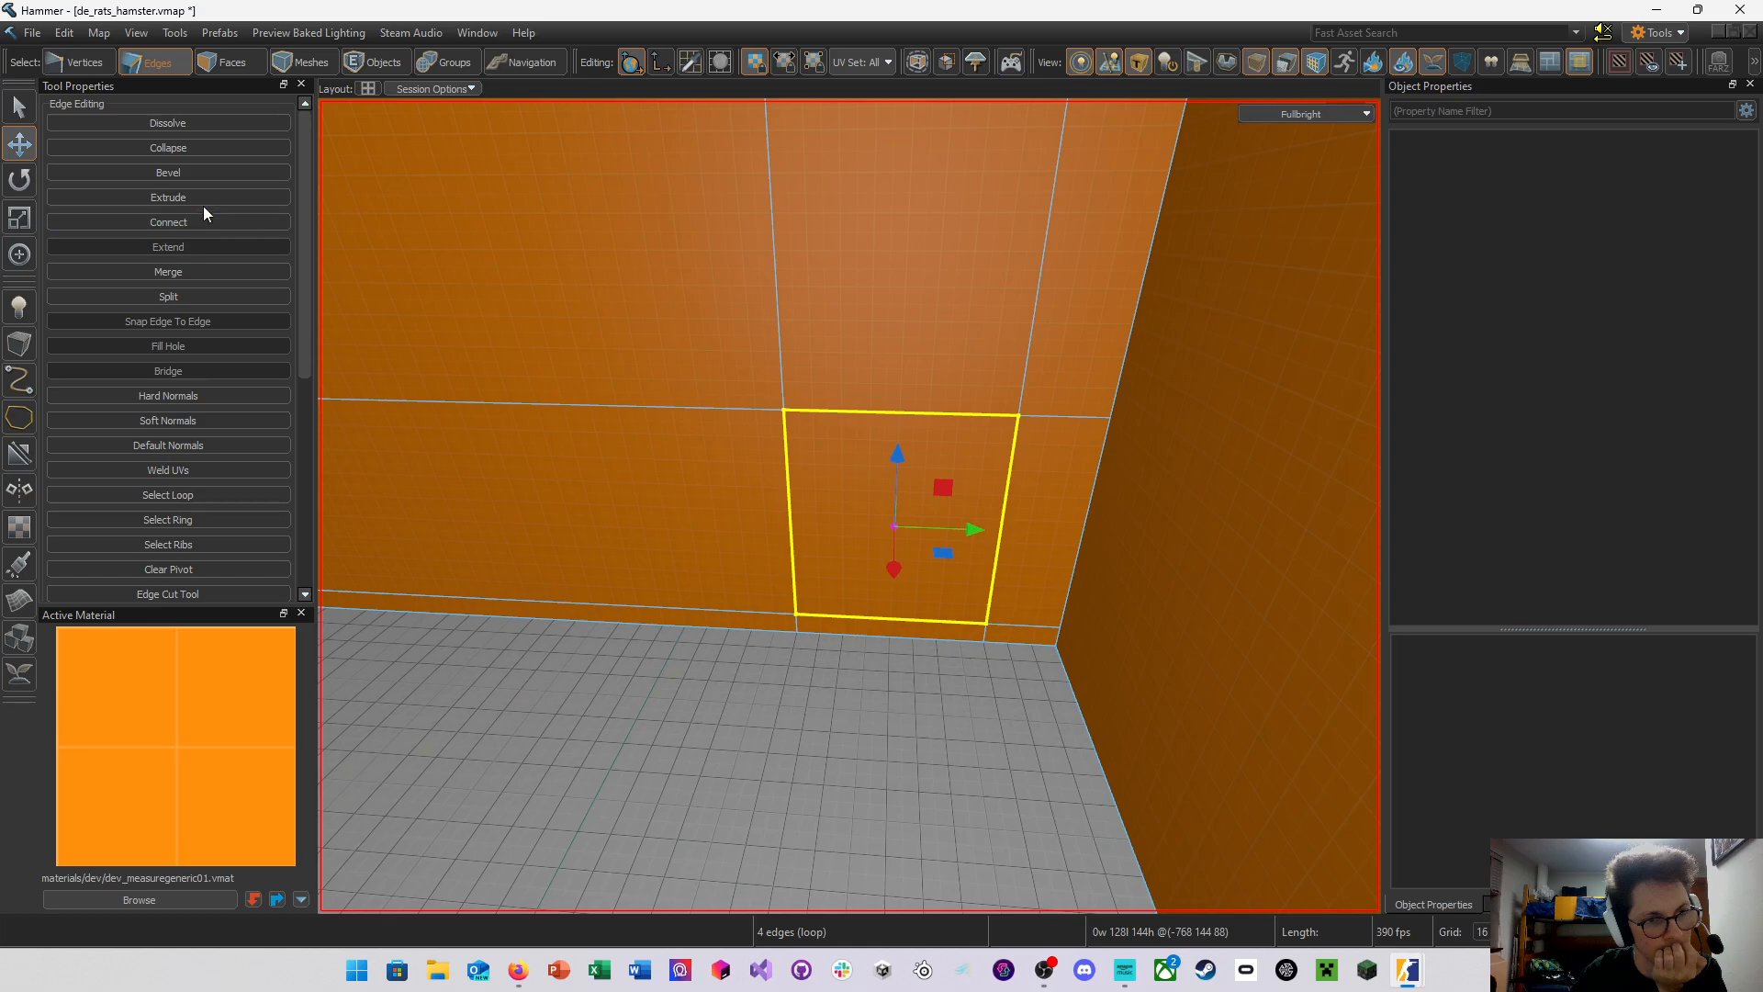
click(230, 175)
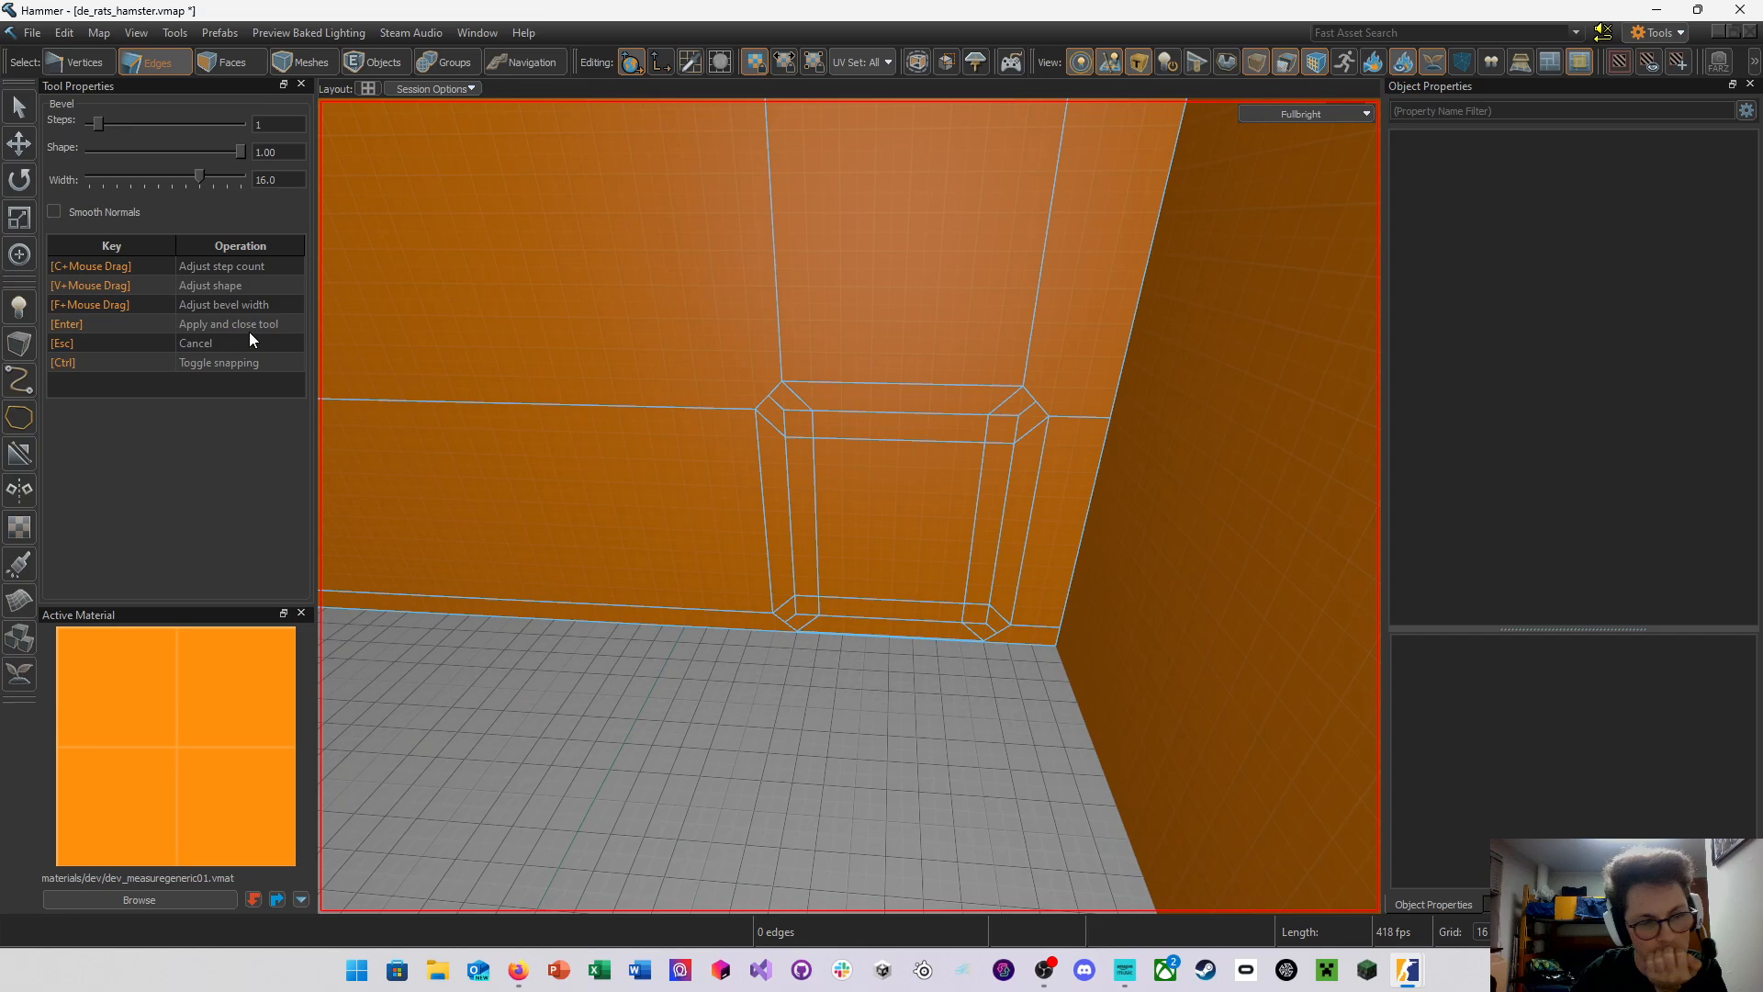
mouse_move(101, 123)
mouse_down()
mouse_move(117, 124)
mouse_move(96, 124)
mouse_up()
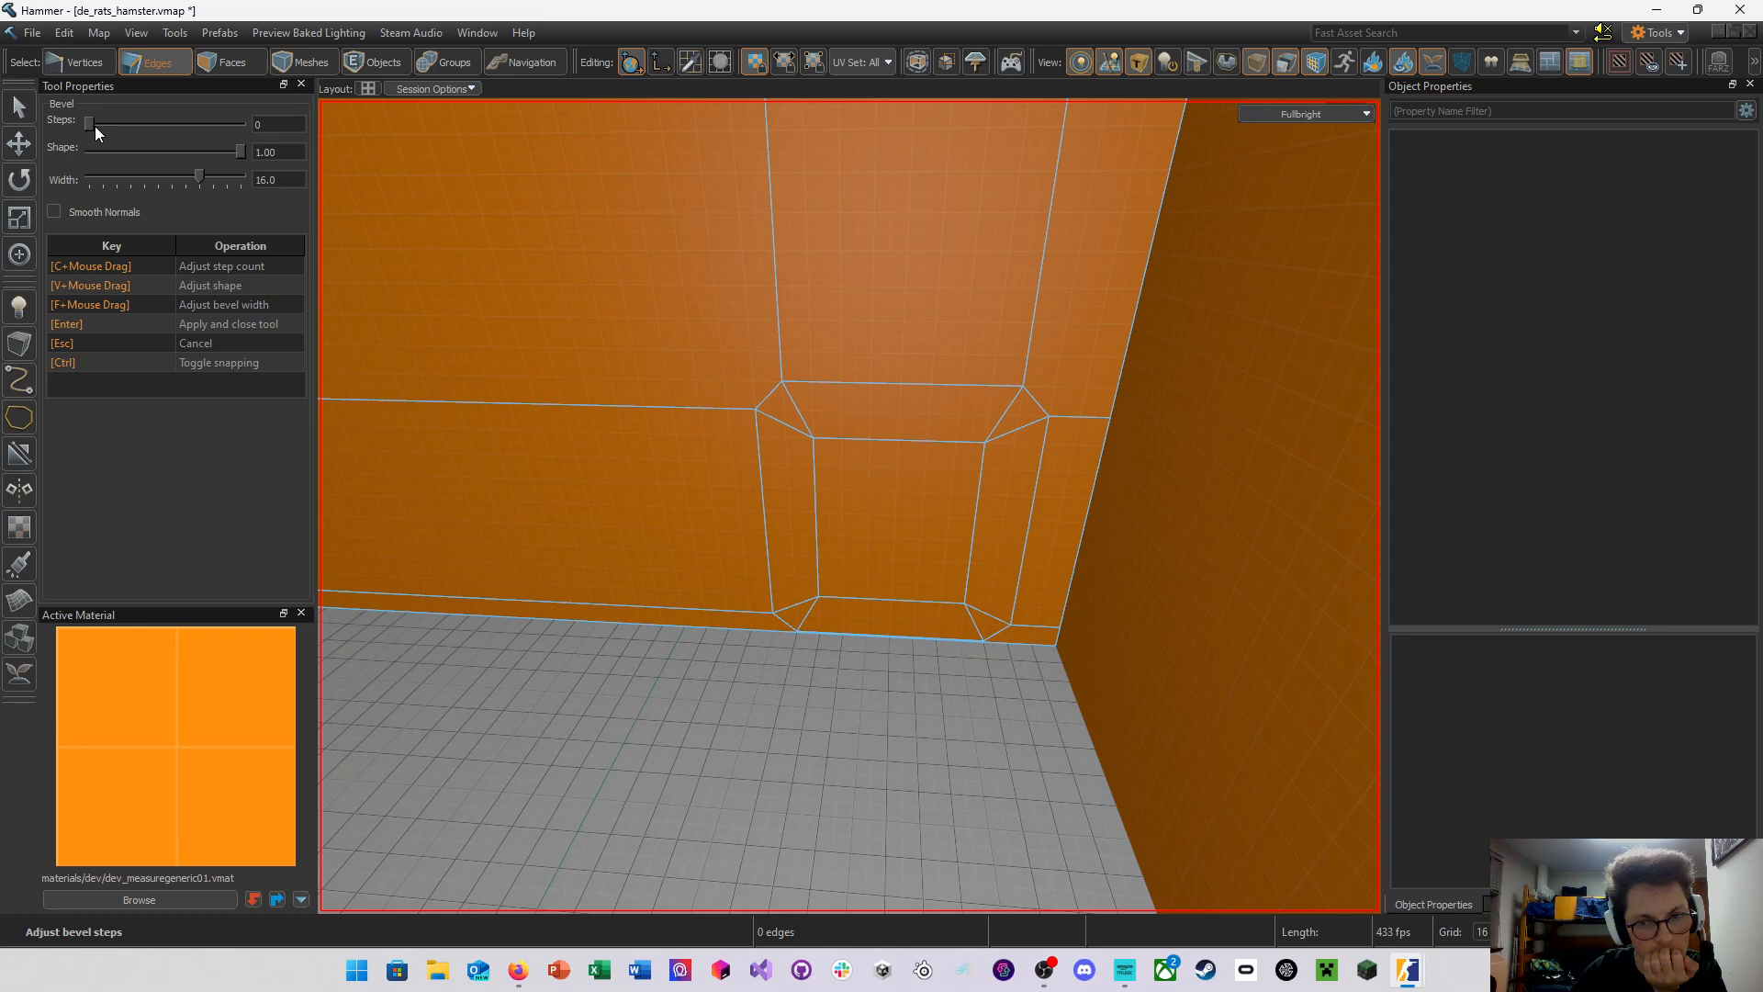
drag(96, 126, 86, 127)
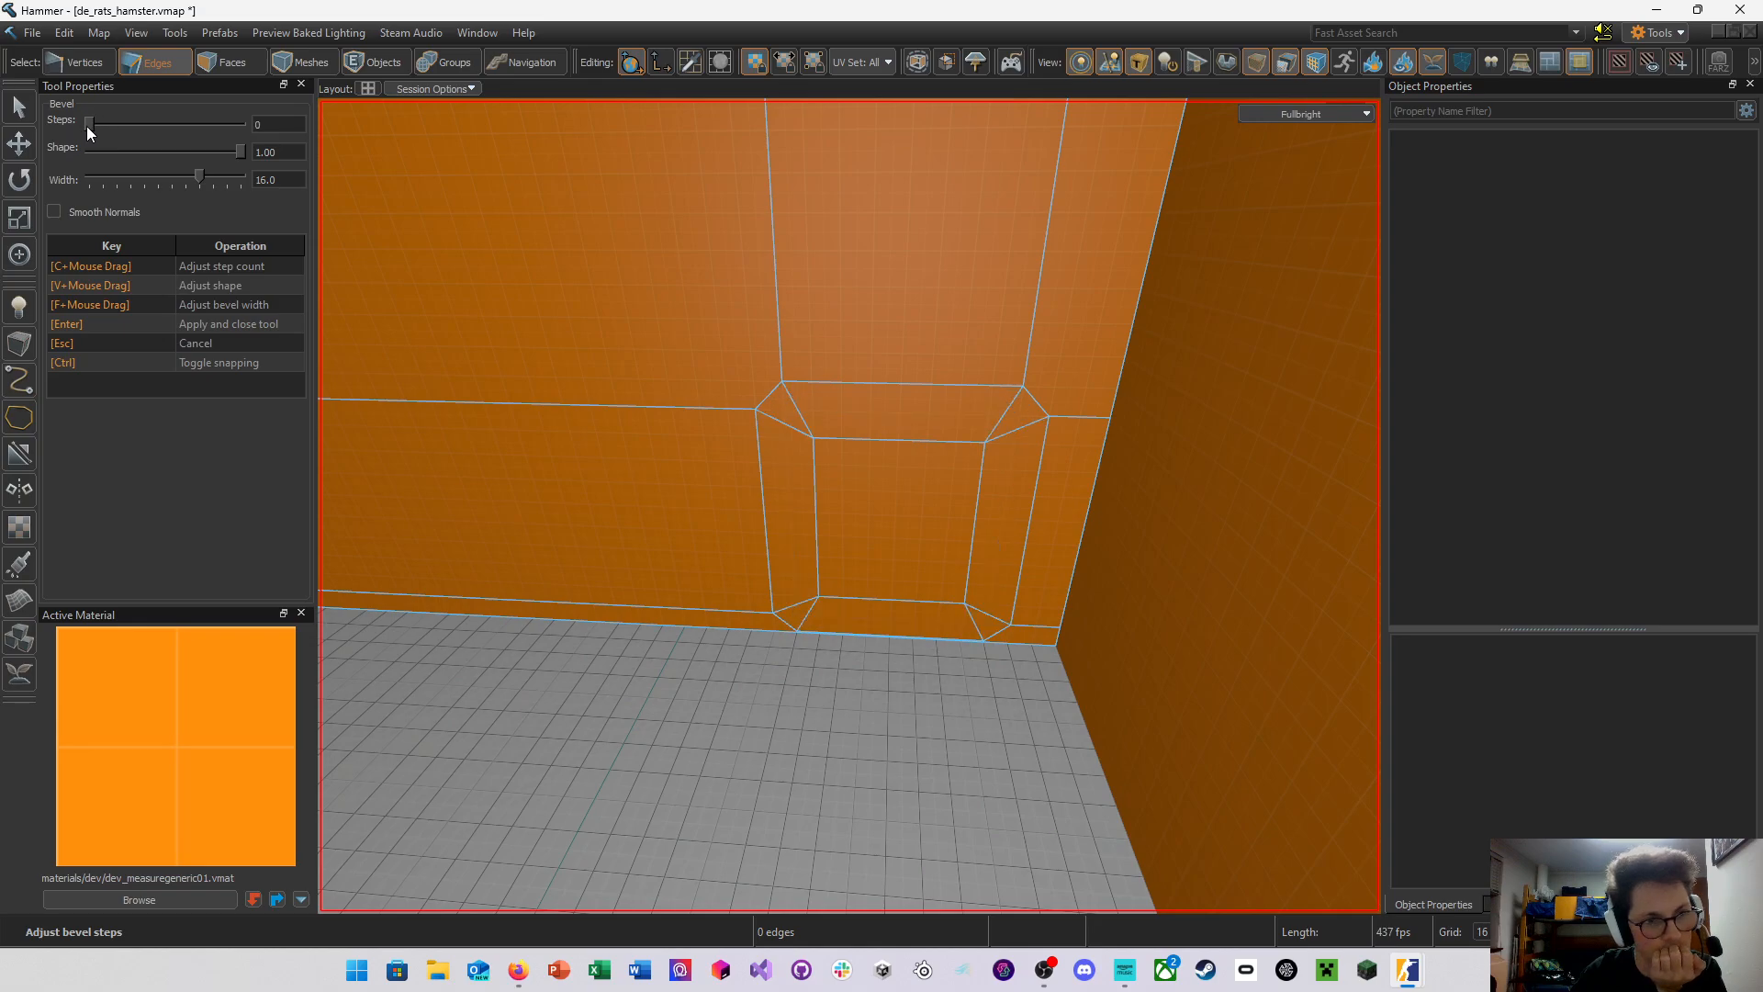
drag(240, 151, 196, 152)
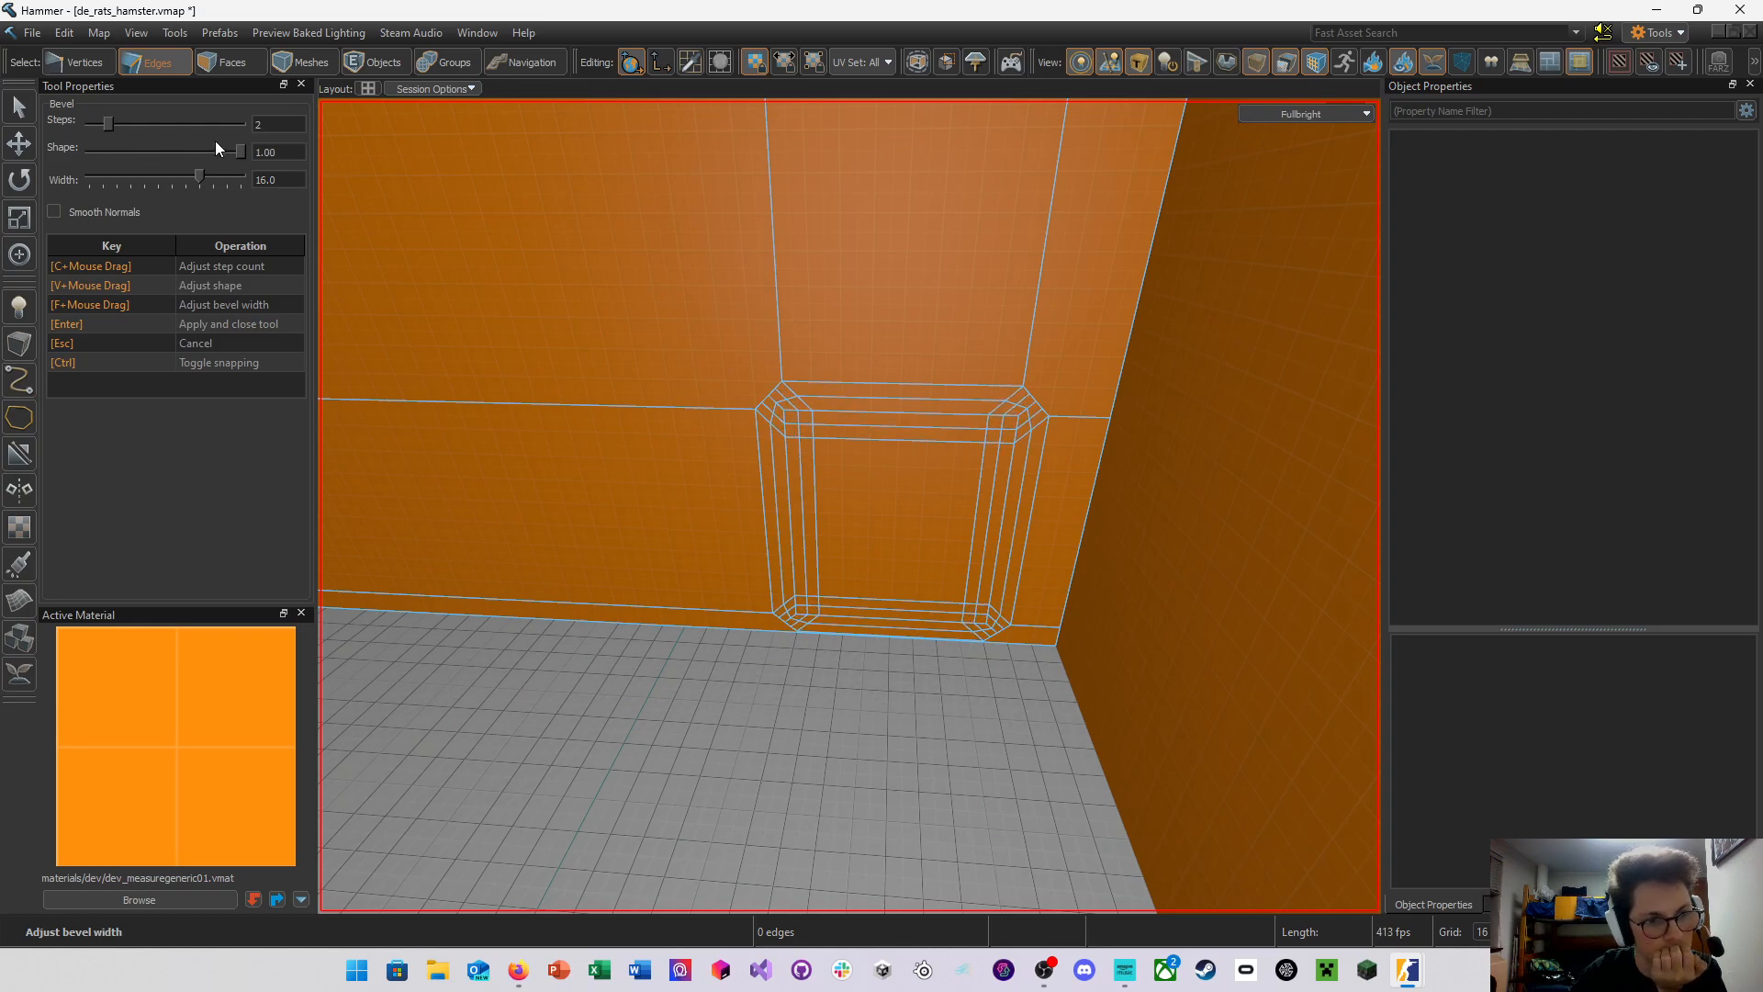
drag(116, 123, 102, 123)
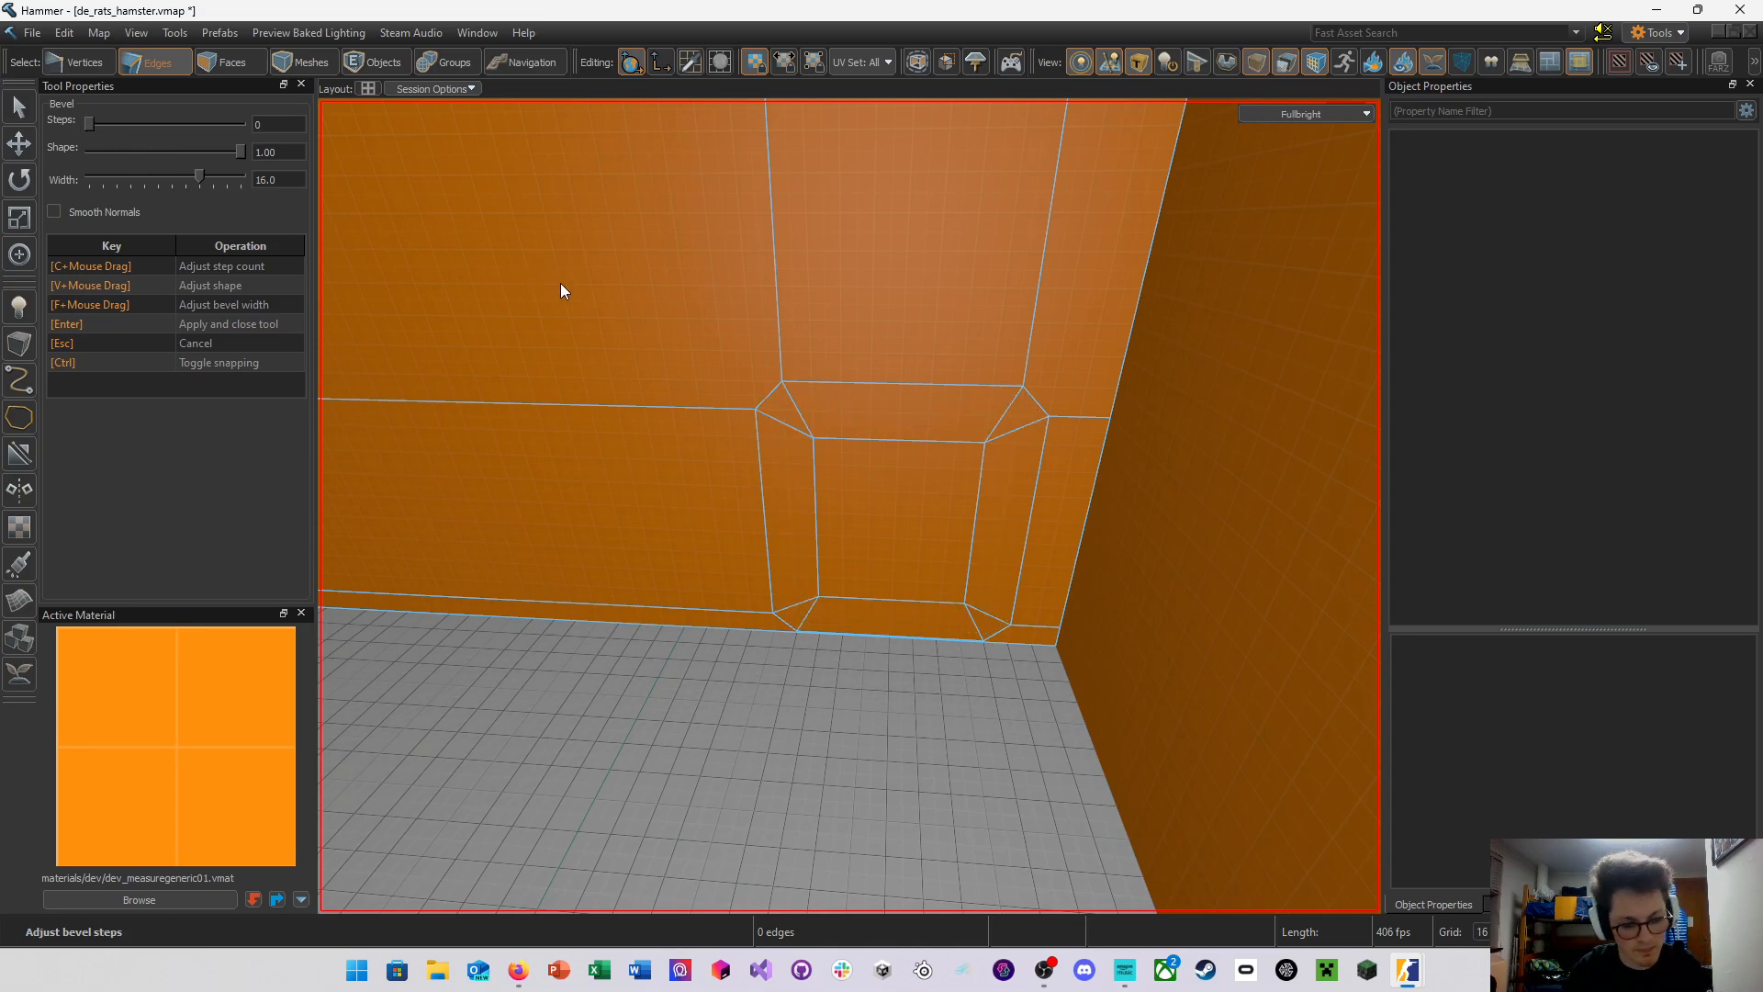
drag(561, 283, 630, 308)
key(Escape)
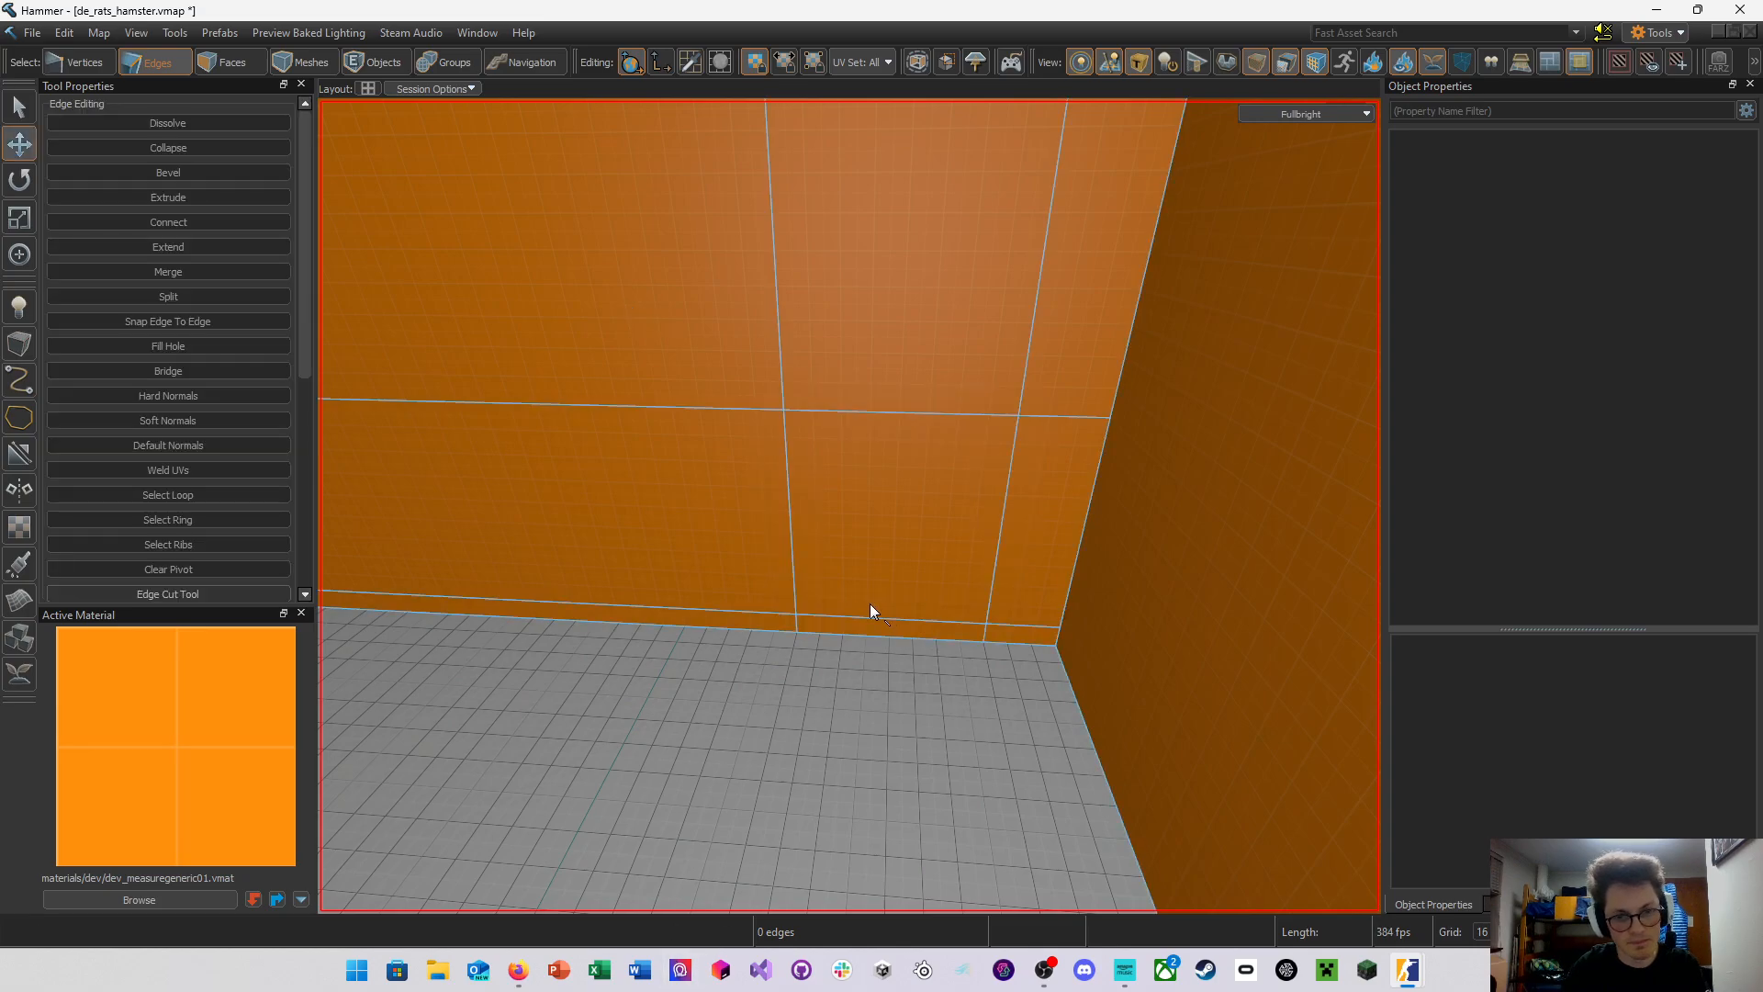
Switch to Firefox, search the web for "hammer make circle cut" and read the Reddit thread about making a semi-circle
click(520, 969)
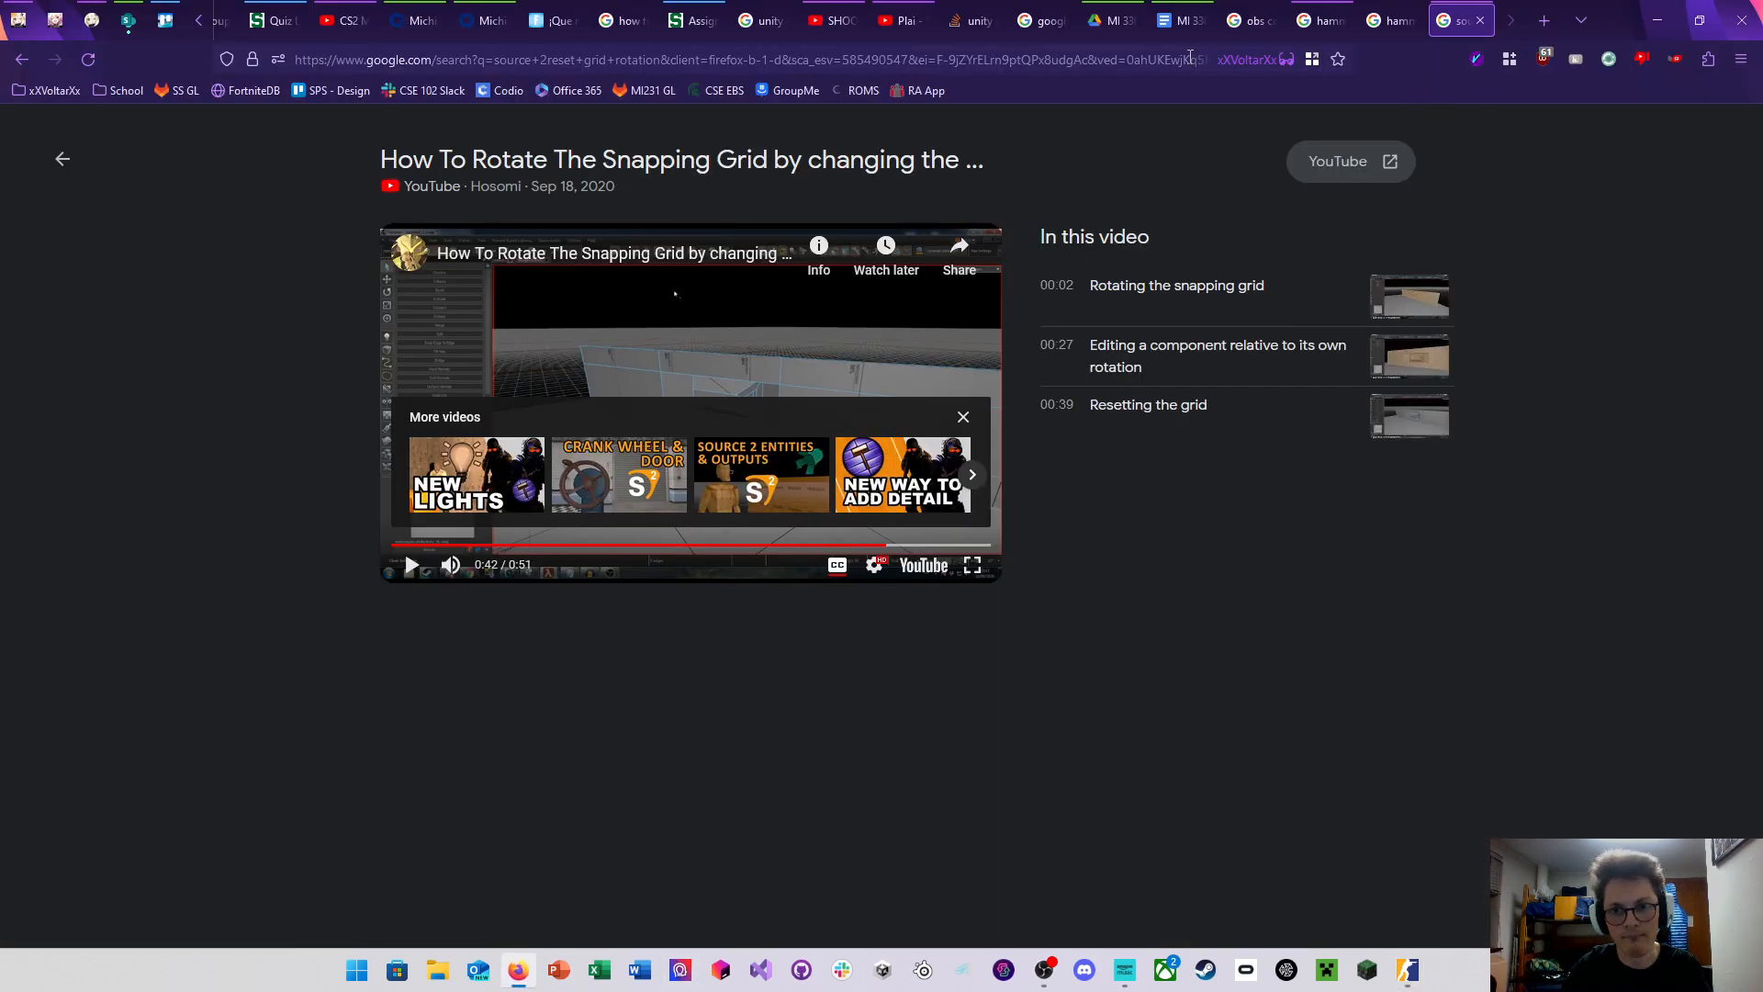
click(1134, 59)
text(hamme)
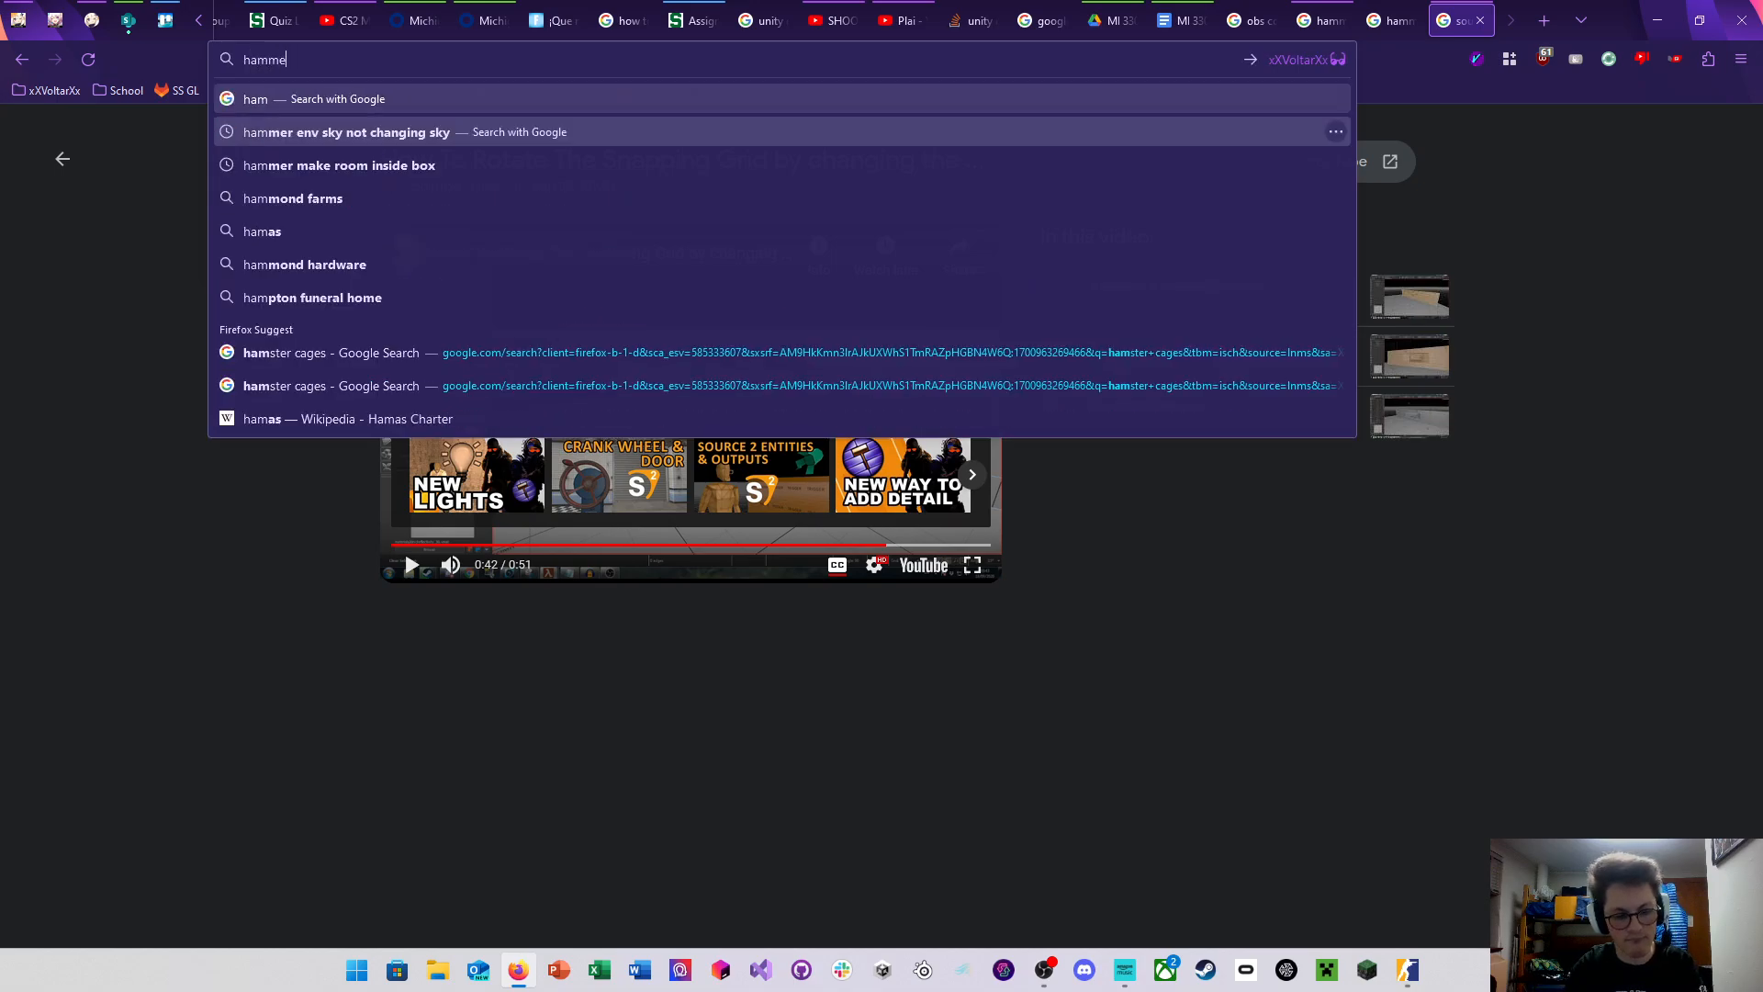
text(r make circle cut)
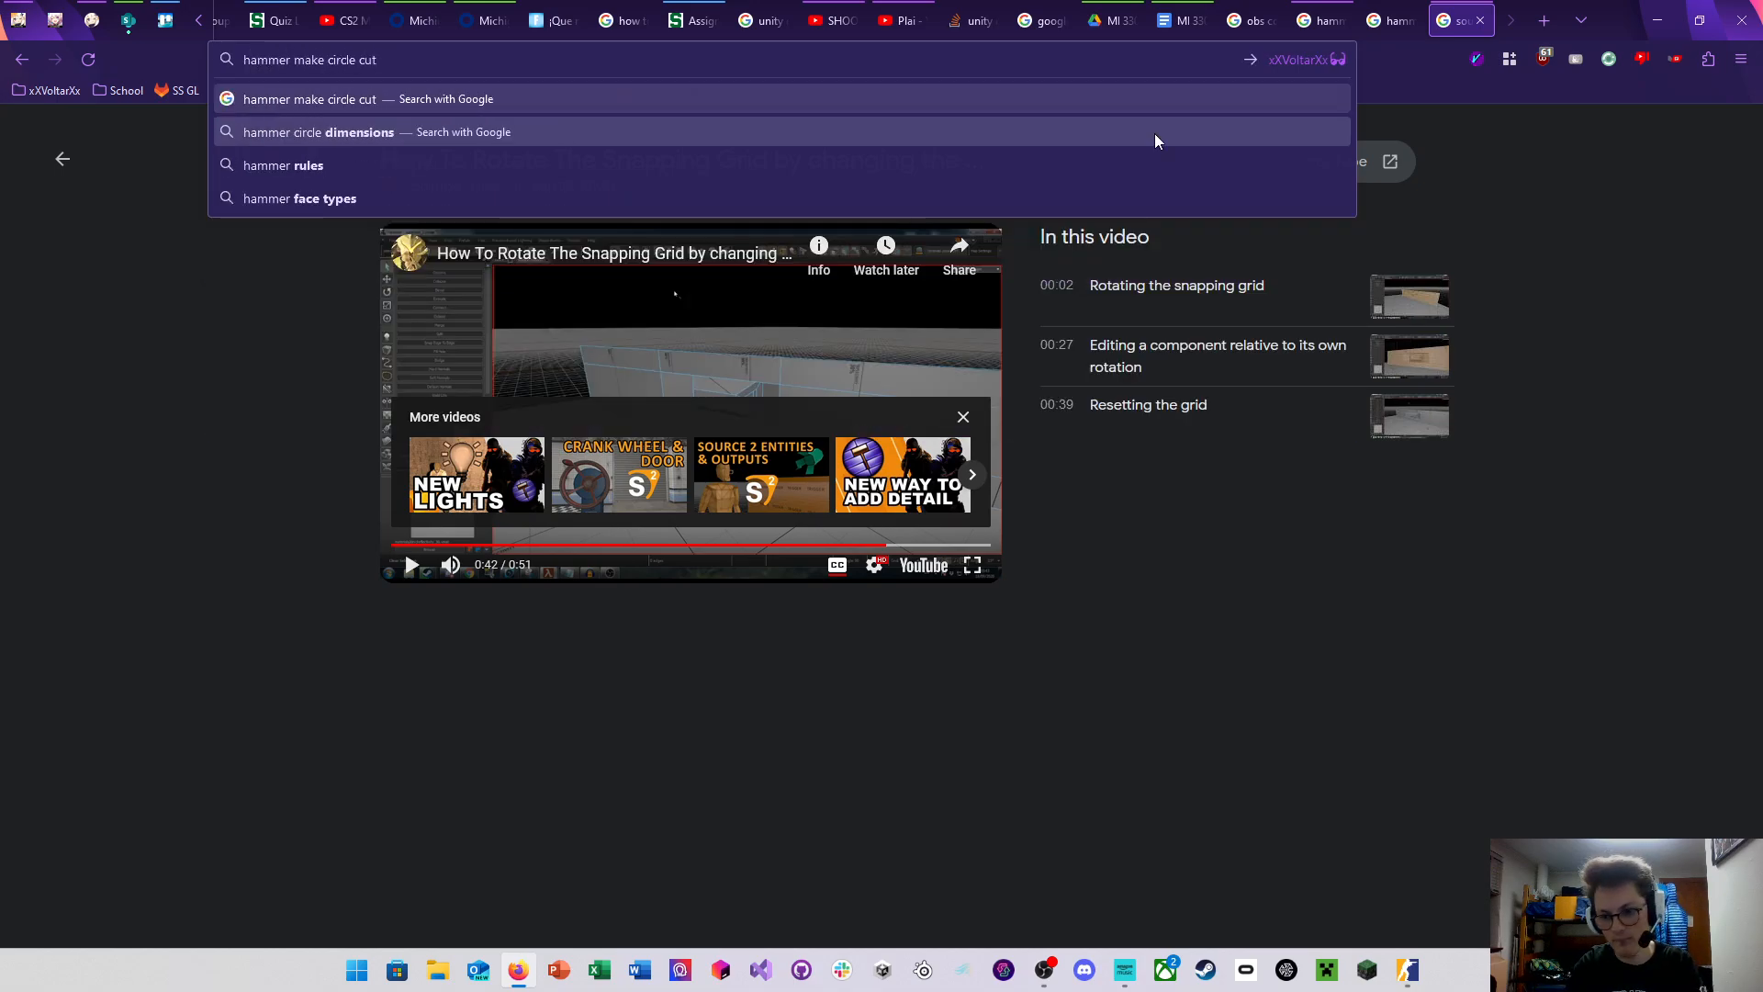
key(Return)
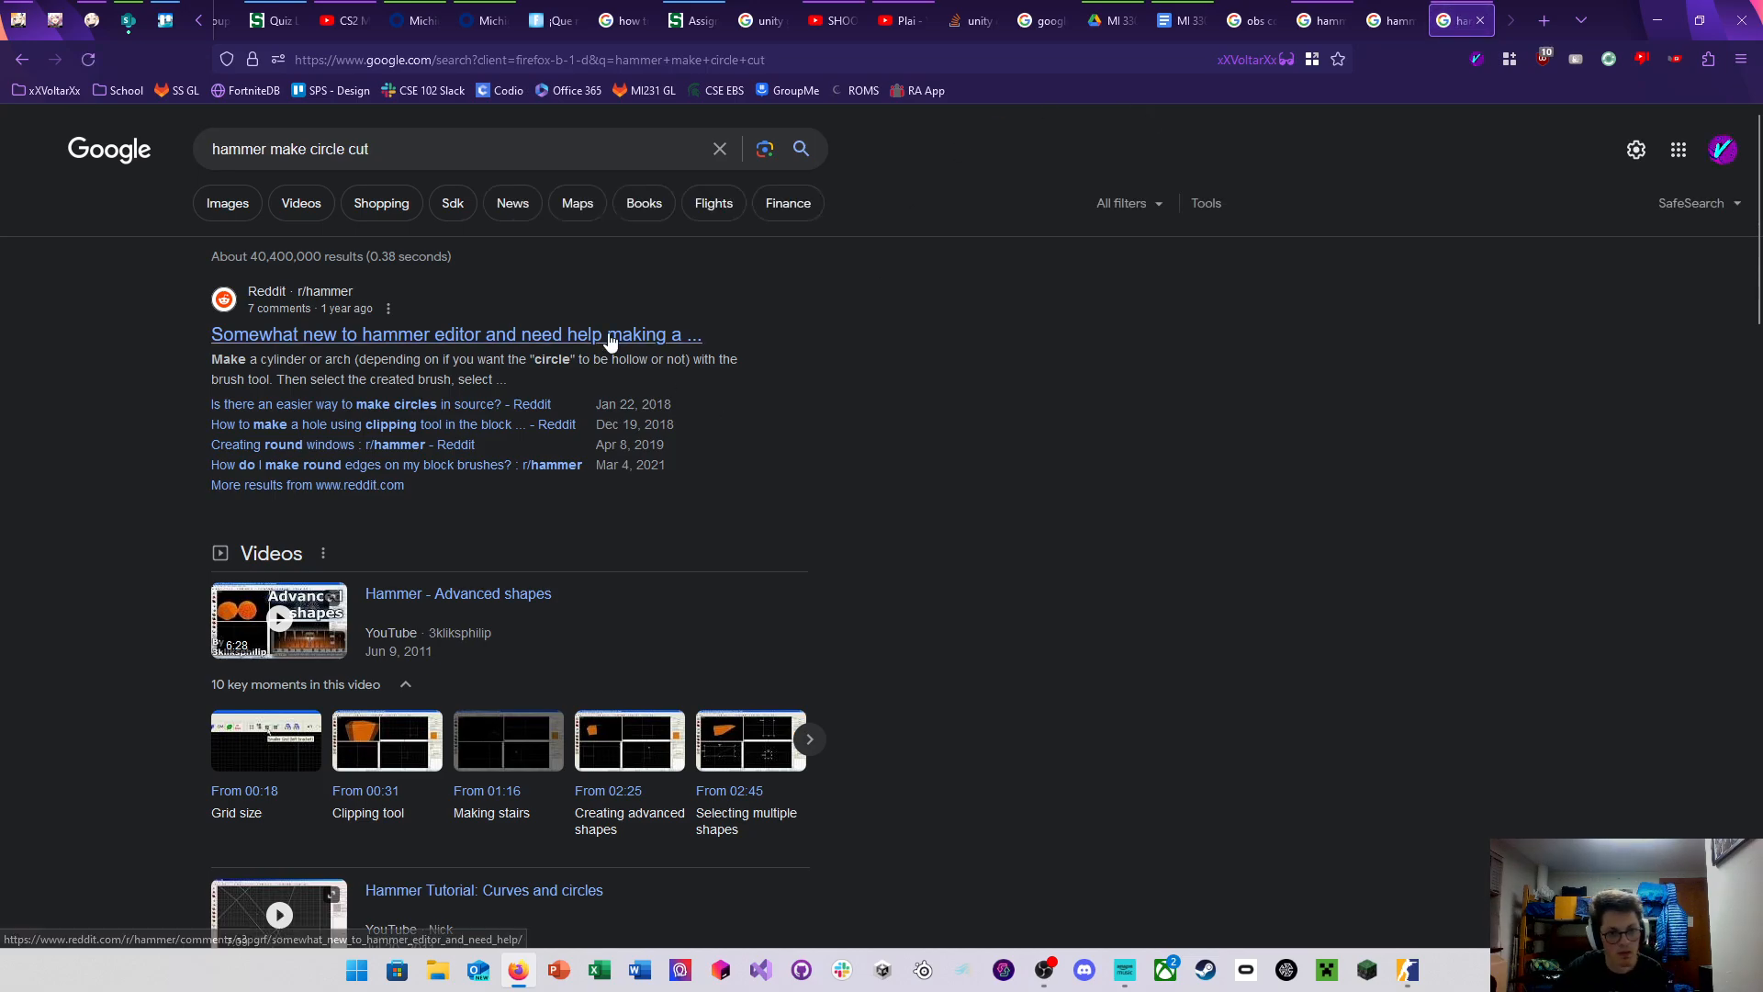
click(599, 349)
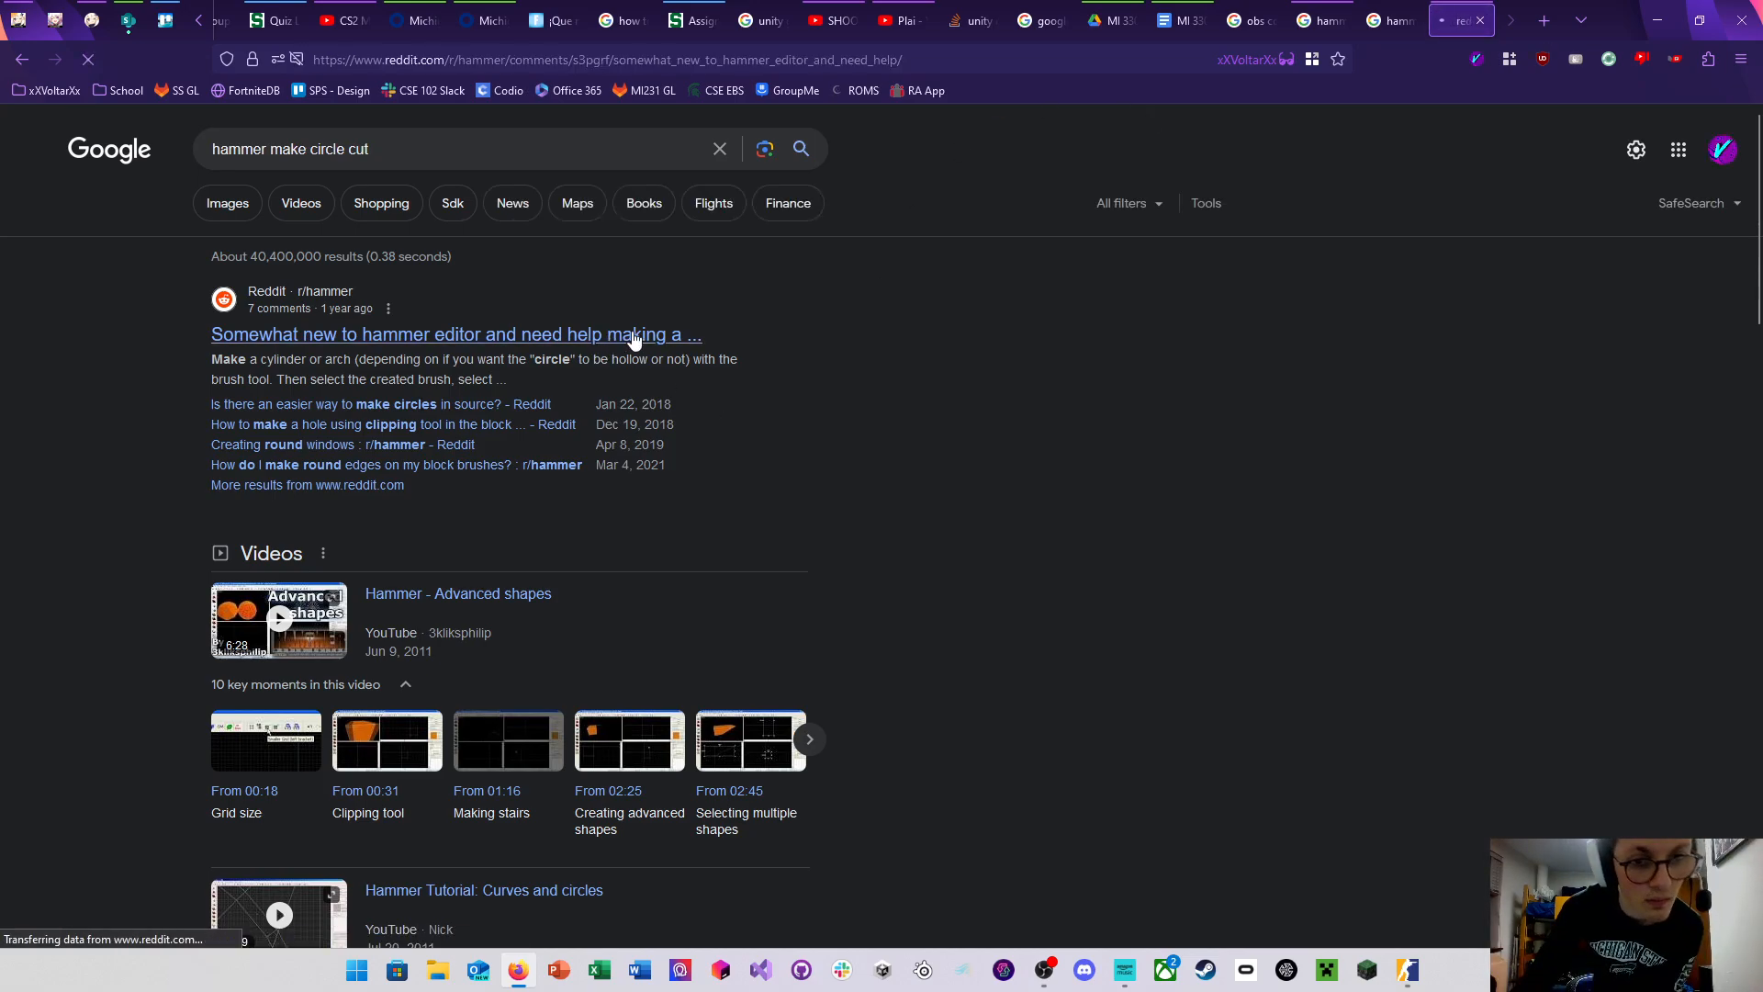
scroll(808, 621, down, 3)
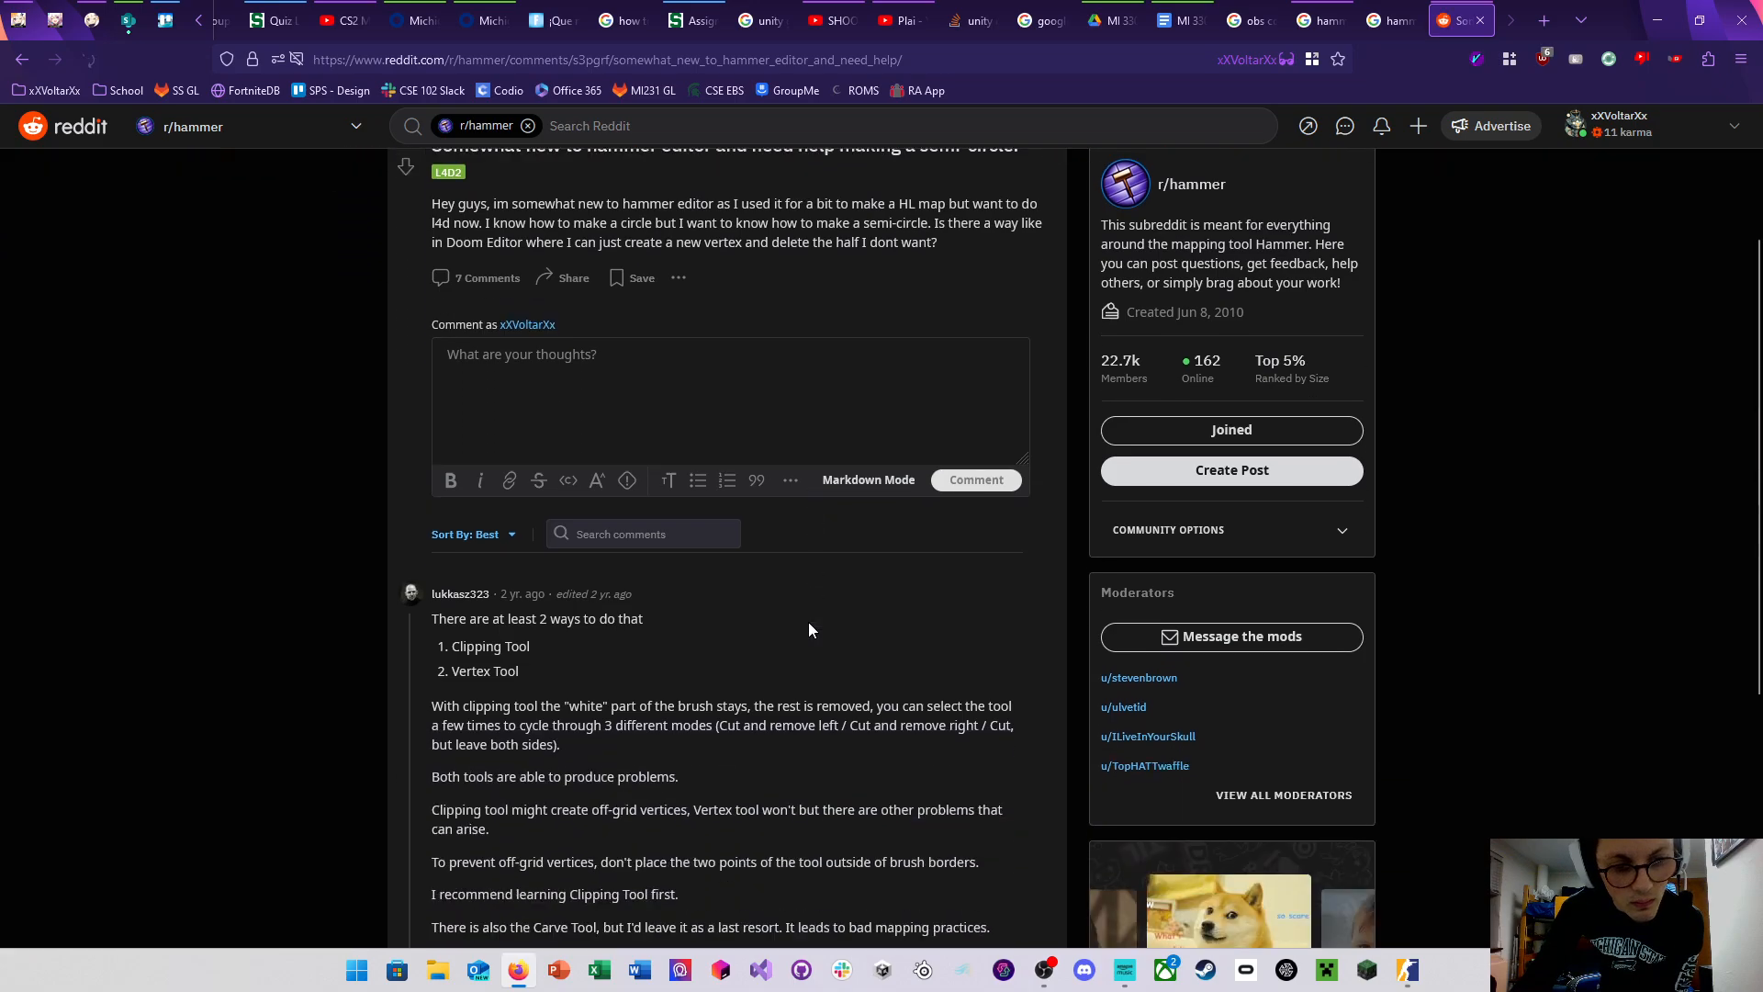
scroll(809, 630, down, 1)
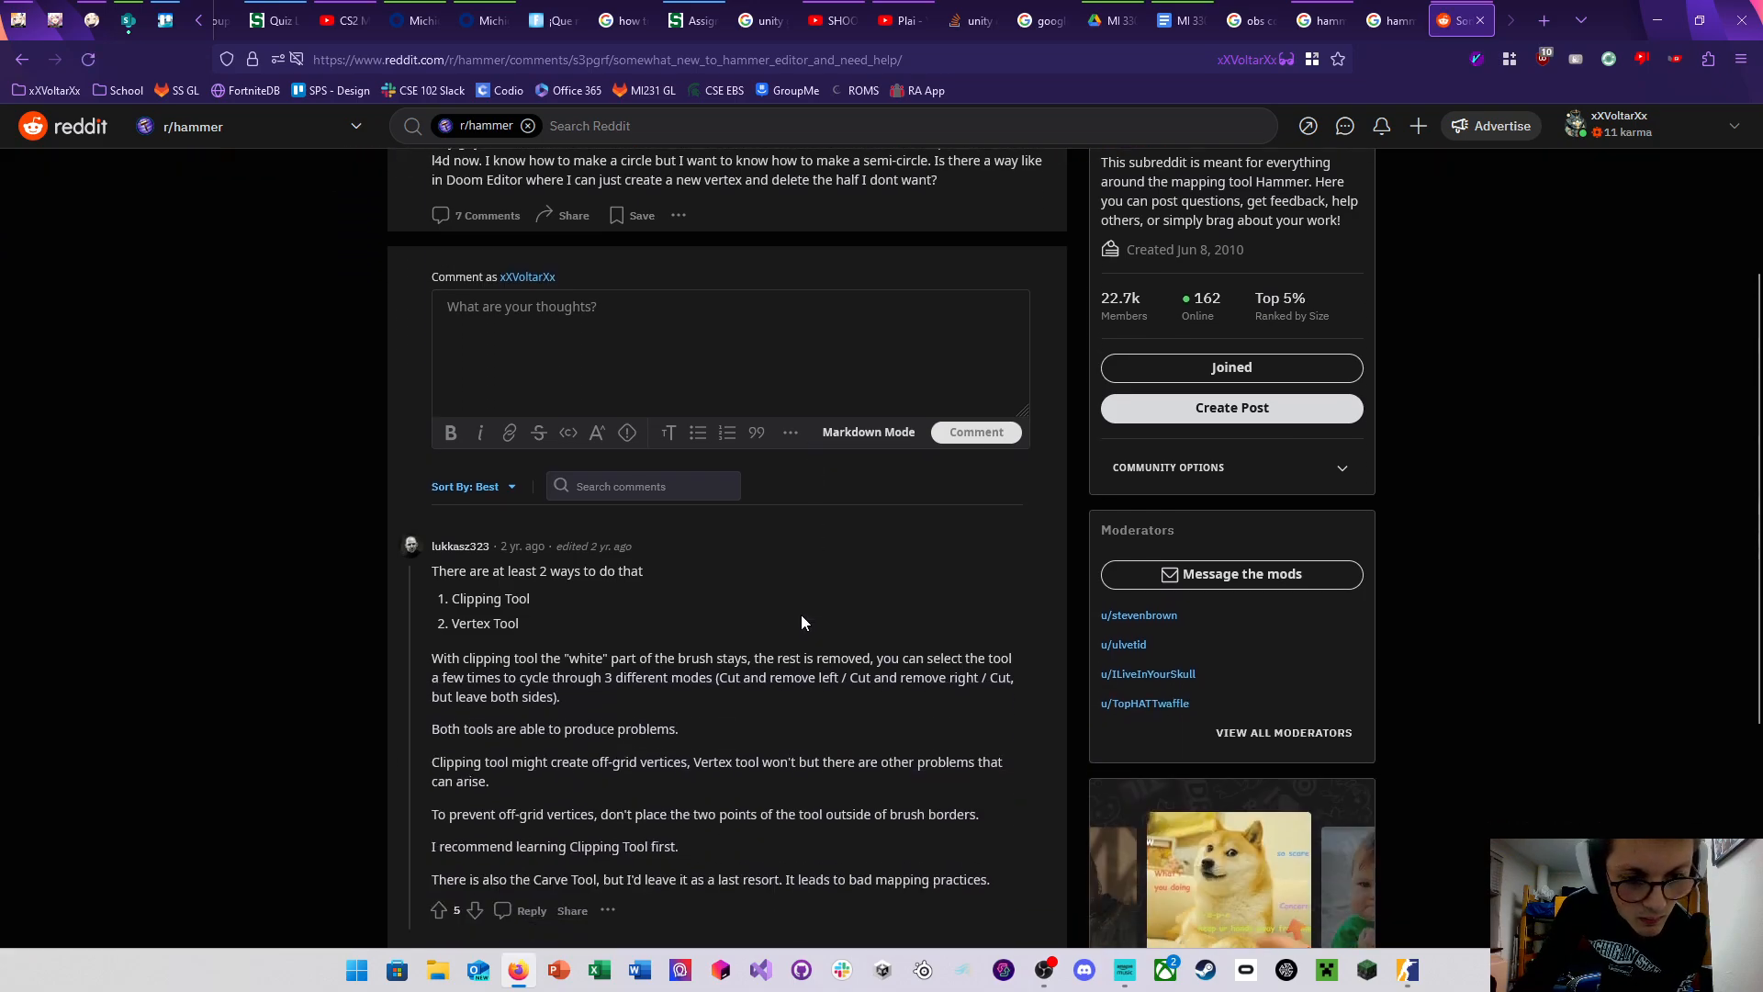
scroll(800, 623, down, 4)
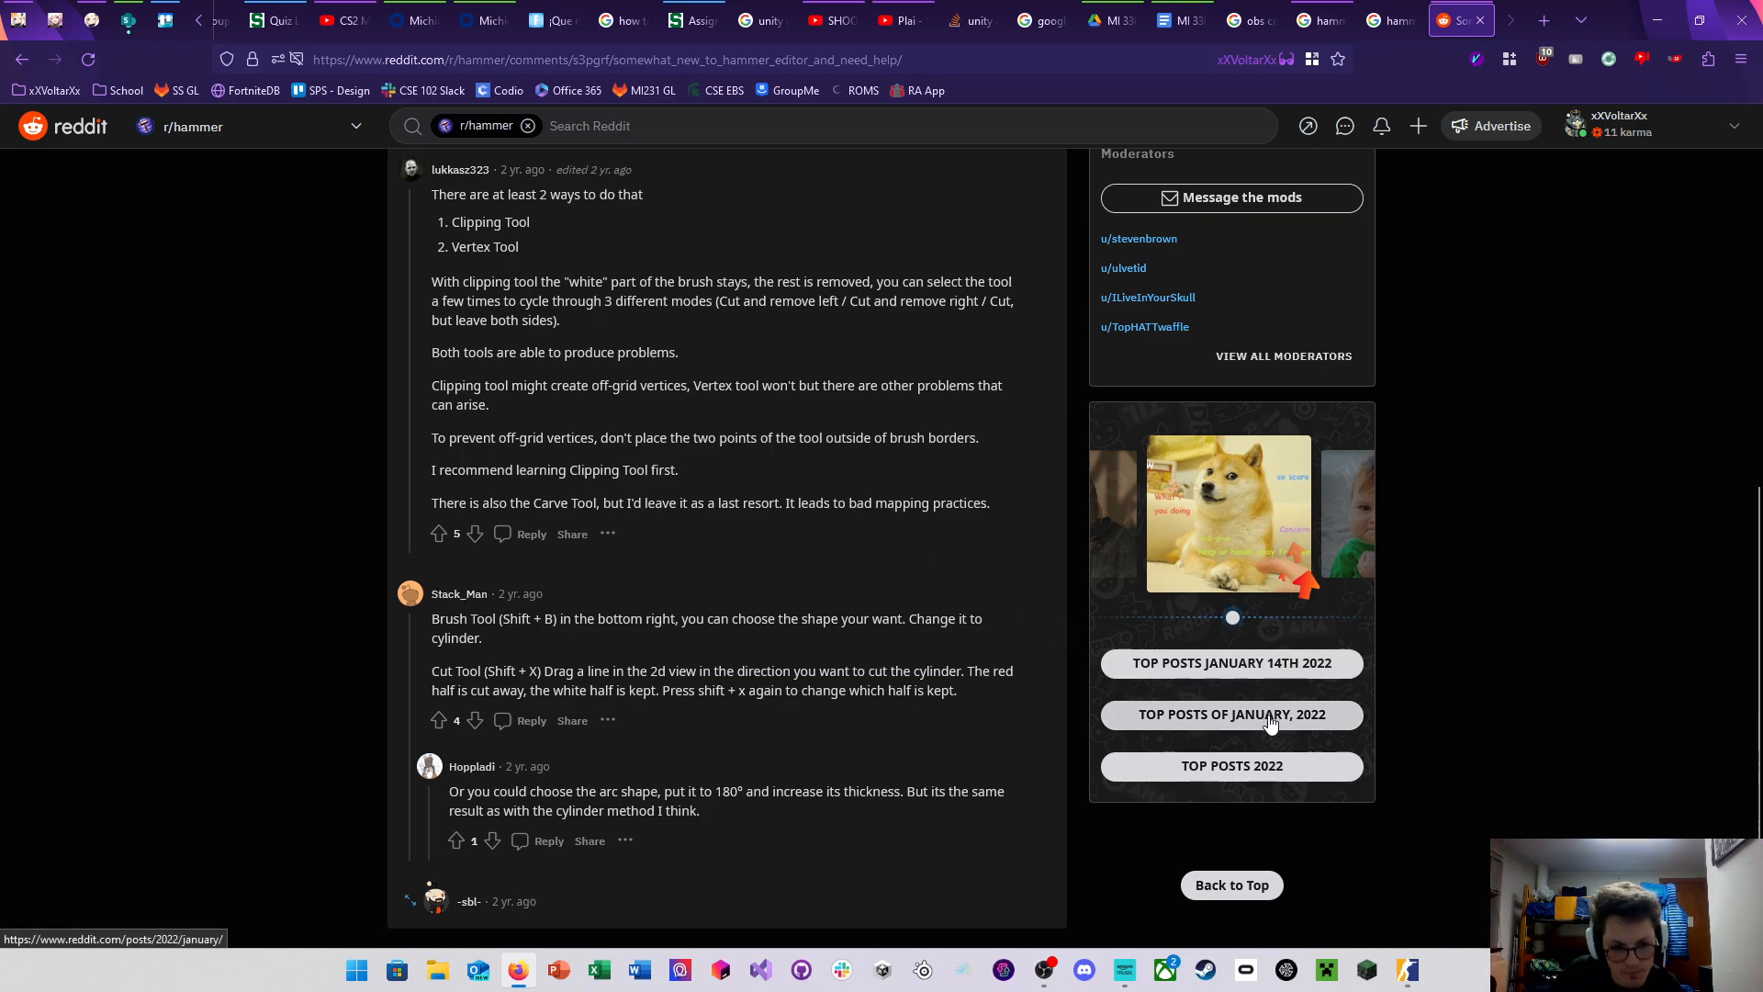
Switch back to Hammer, reselect the doorway's edges and look for a suitable edge tool for rounding them
mouse_move(1411, 983)
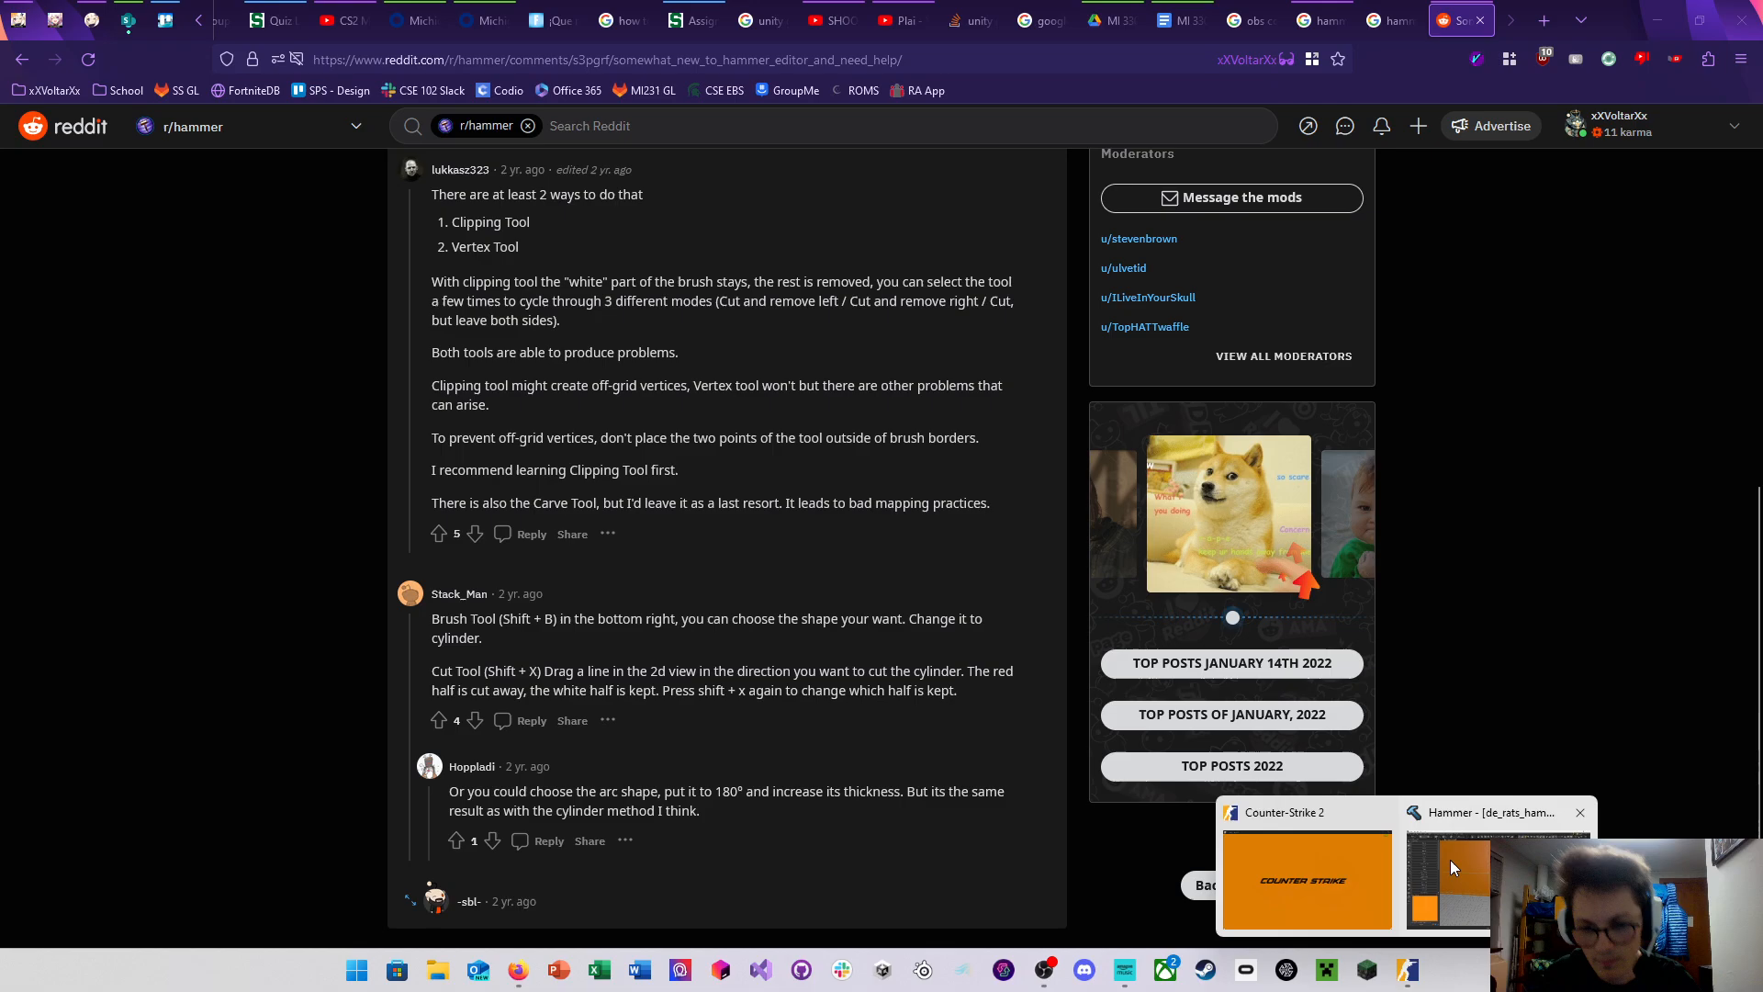
click(1451, 859)
click(793, 479)
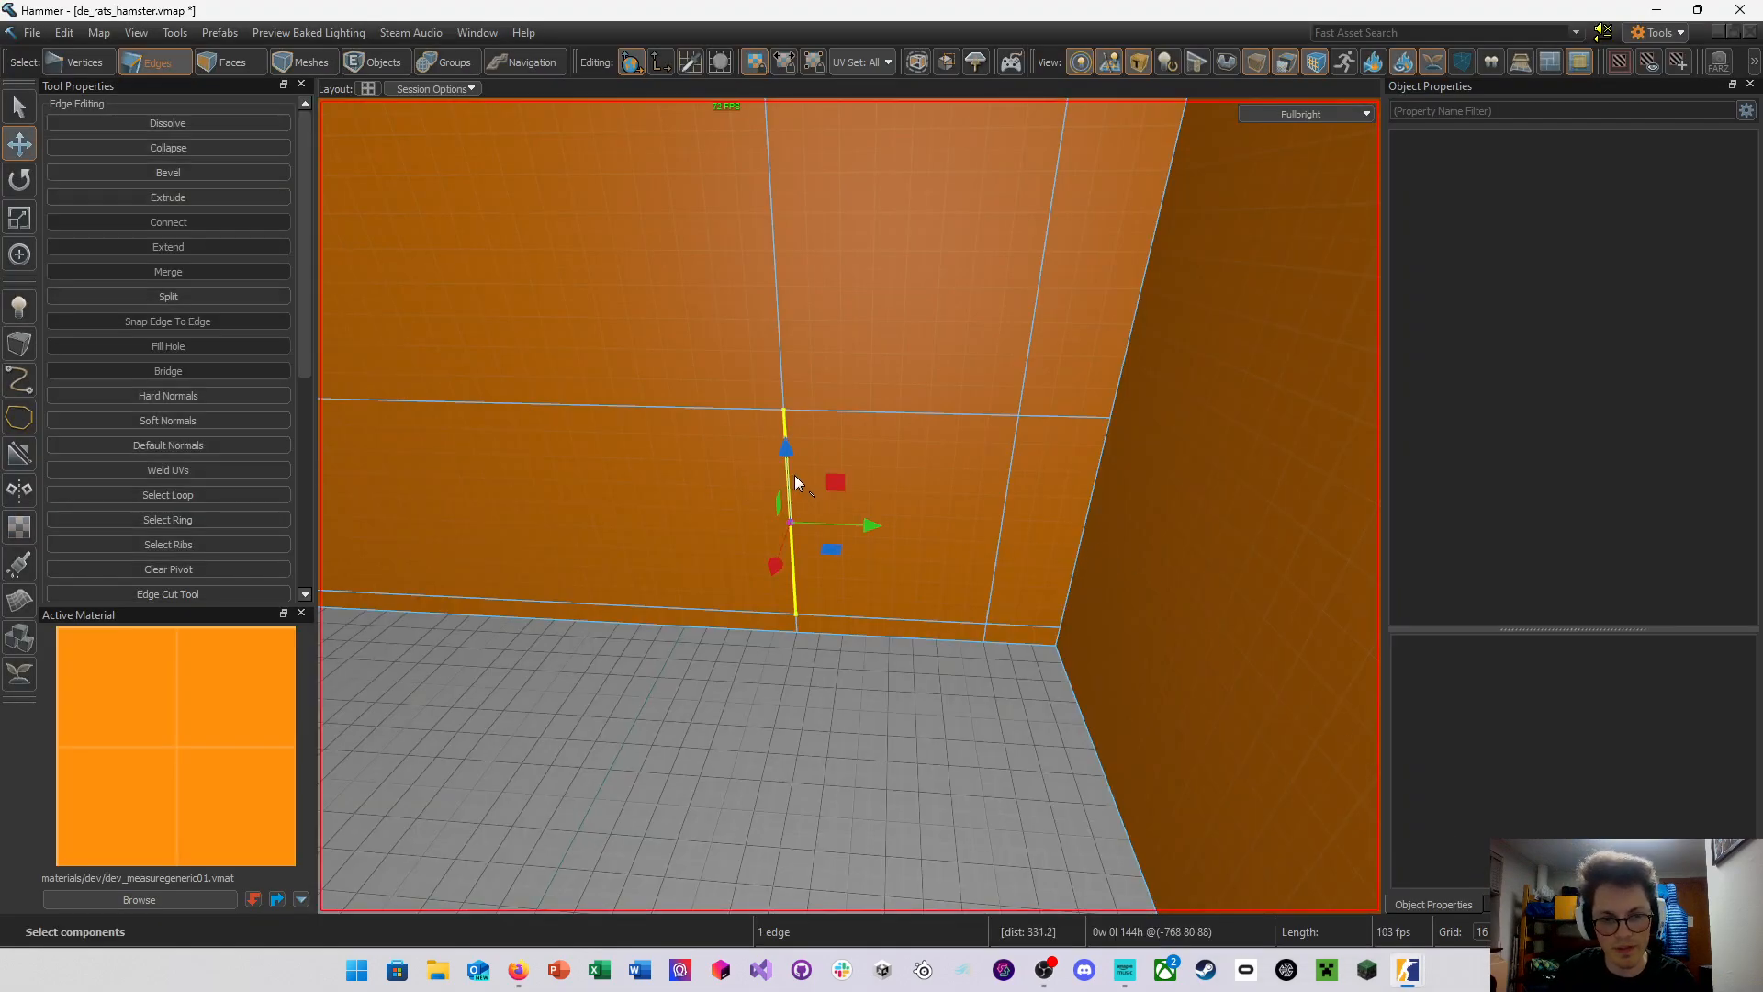
ctrl+click(917, 413)
ctrl+click(1007, 512)
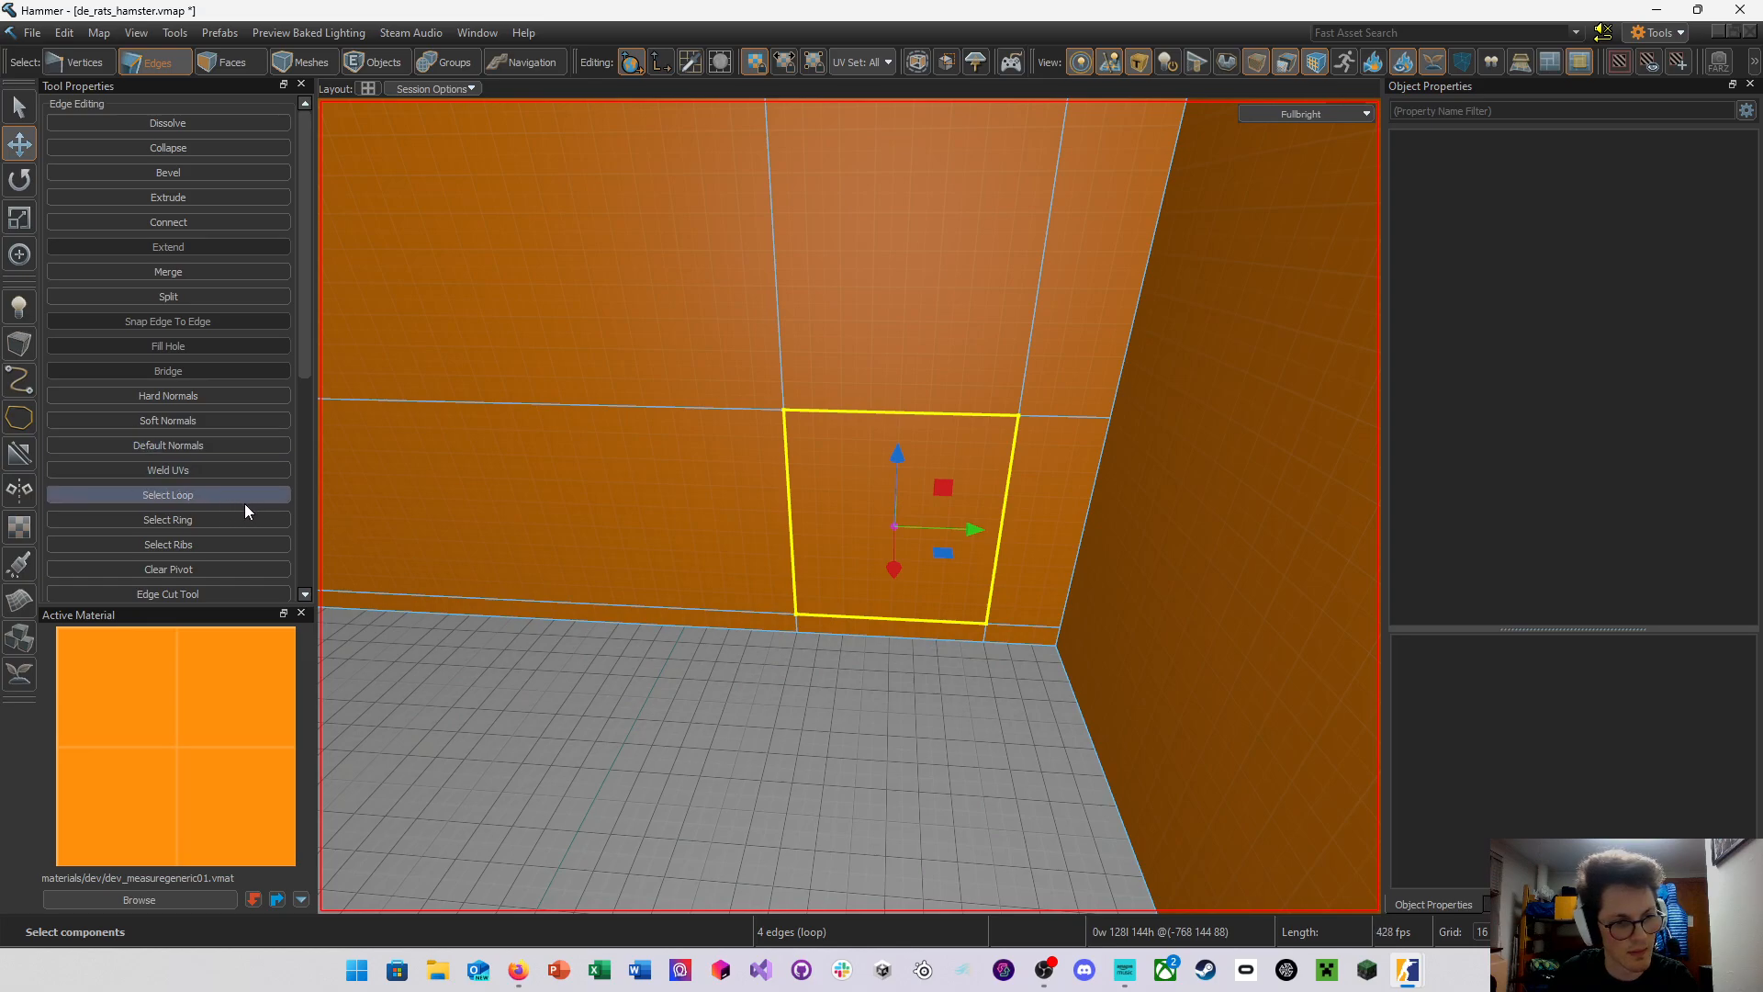
scroll(239, 526, down, 3)
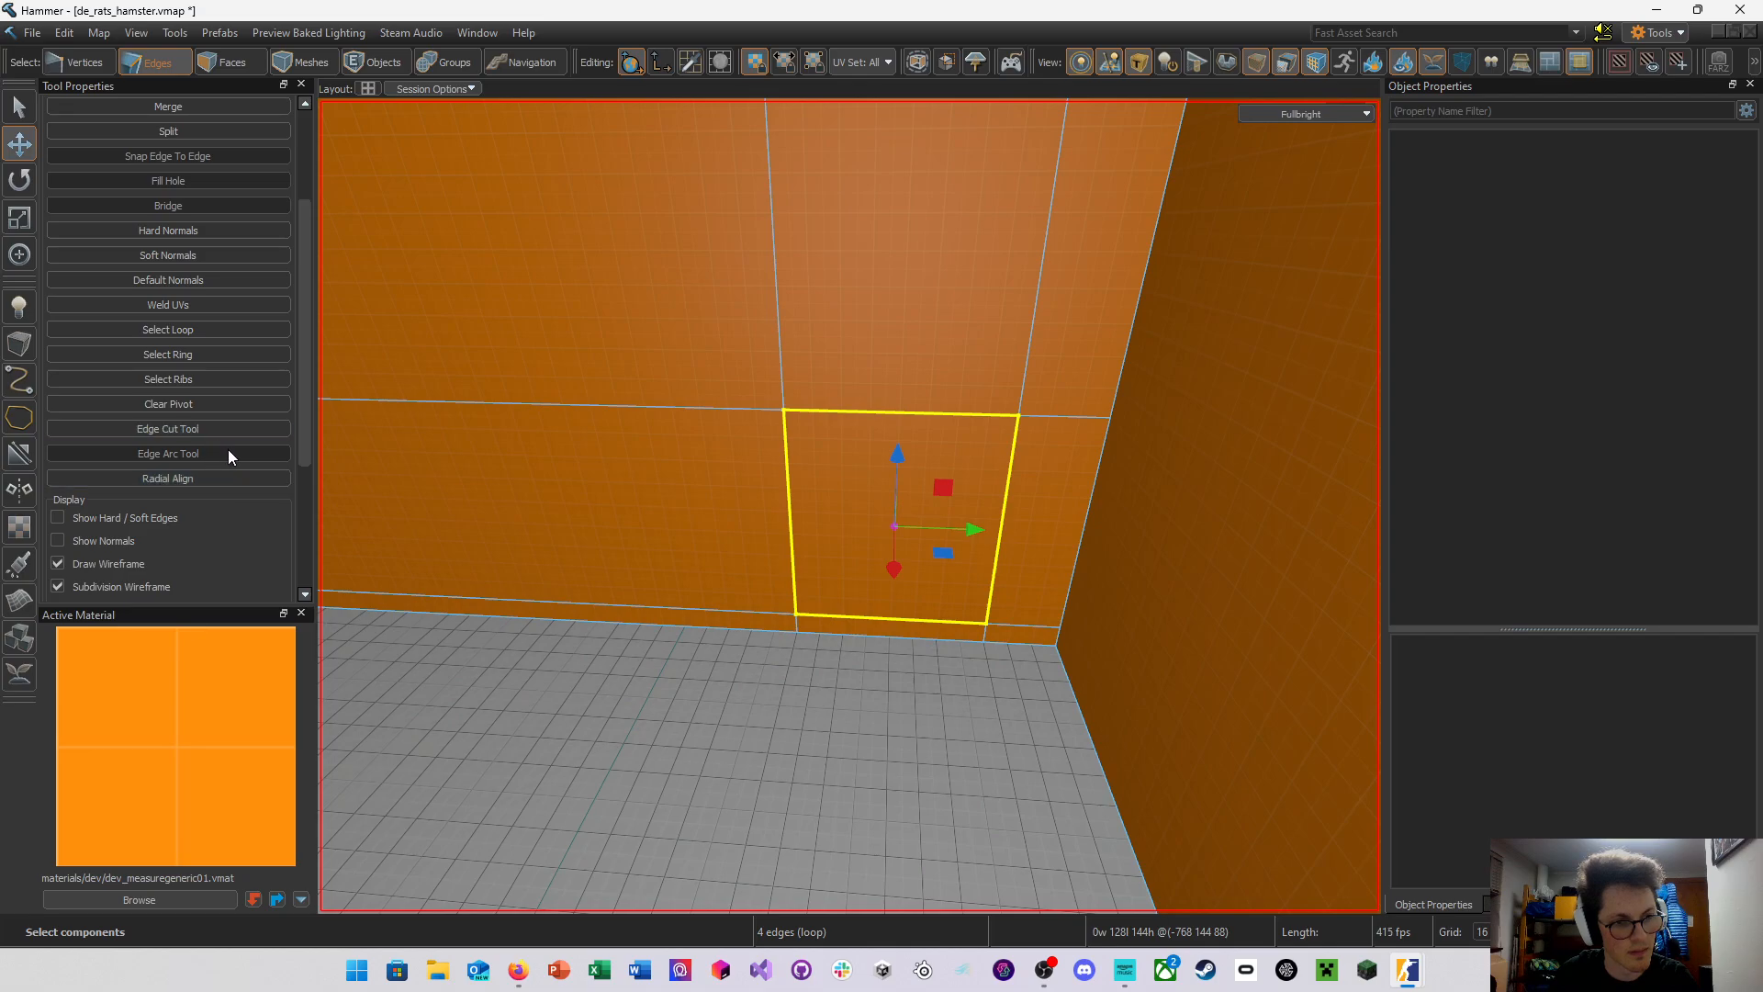
click(791, 529)
click(911, 411)
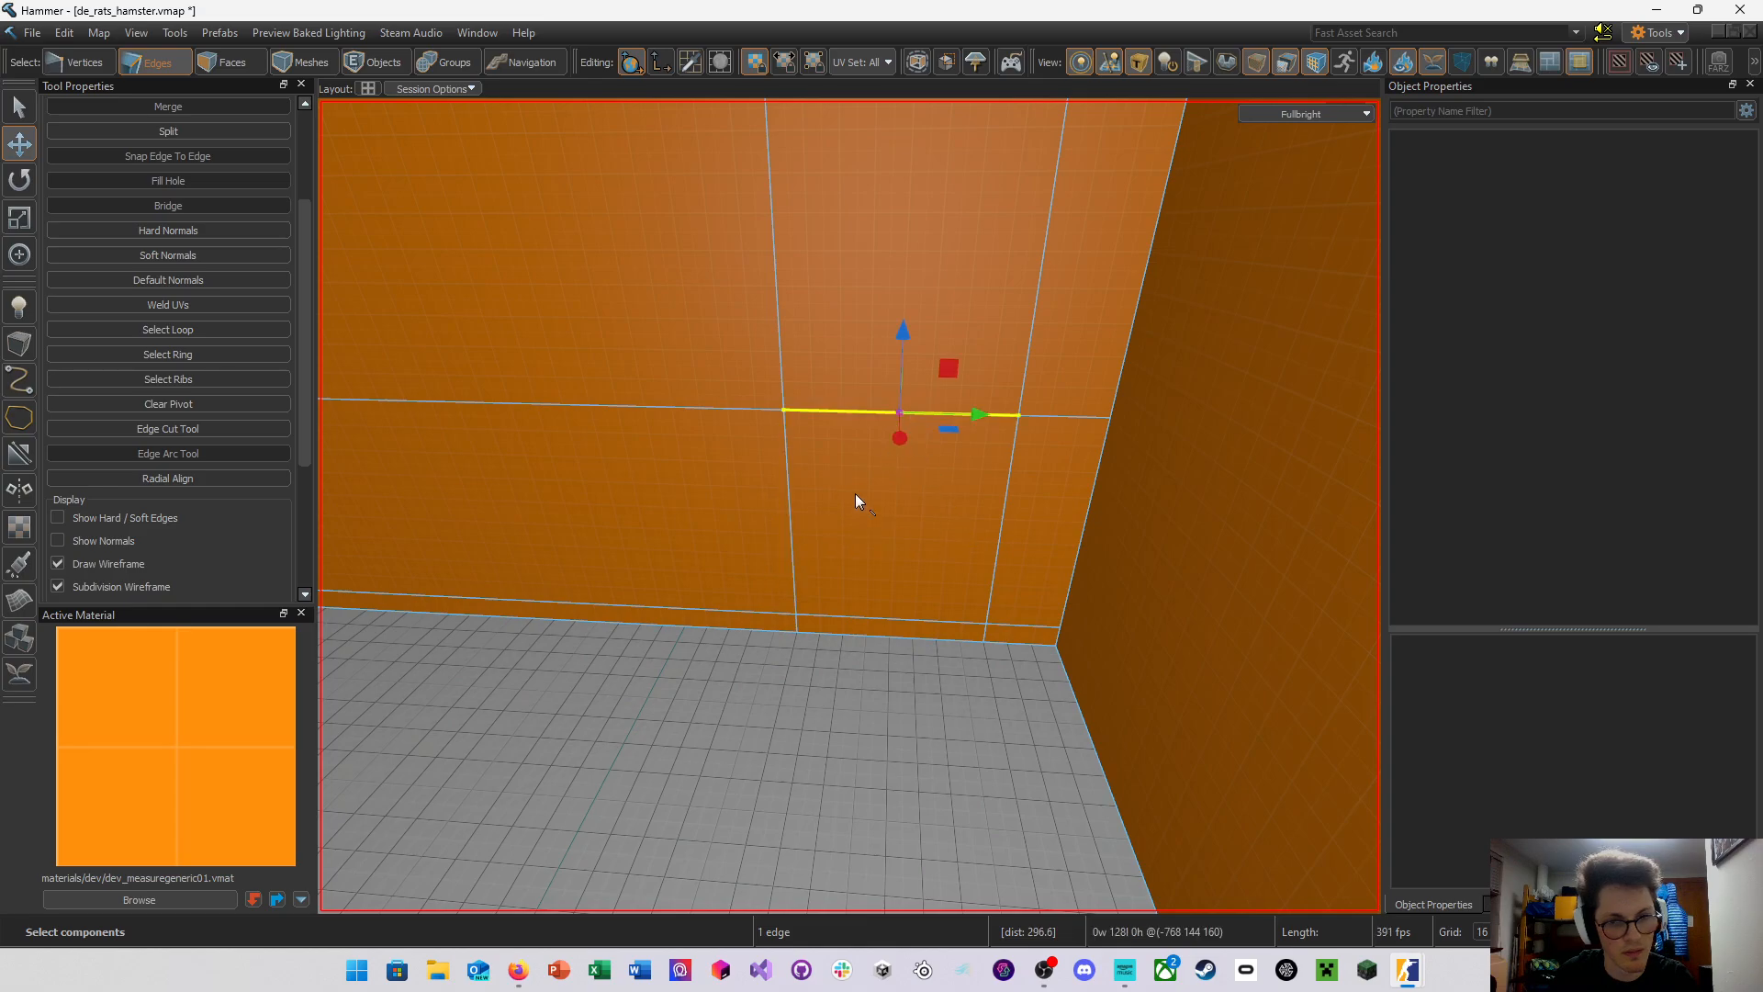
Delete the doorway face to open a hole in the wall
click(239, 66)
click(821, 454)
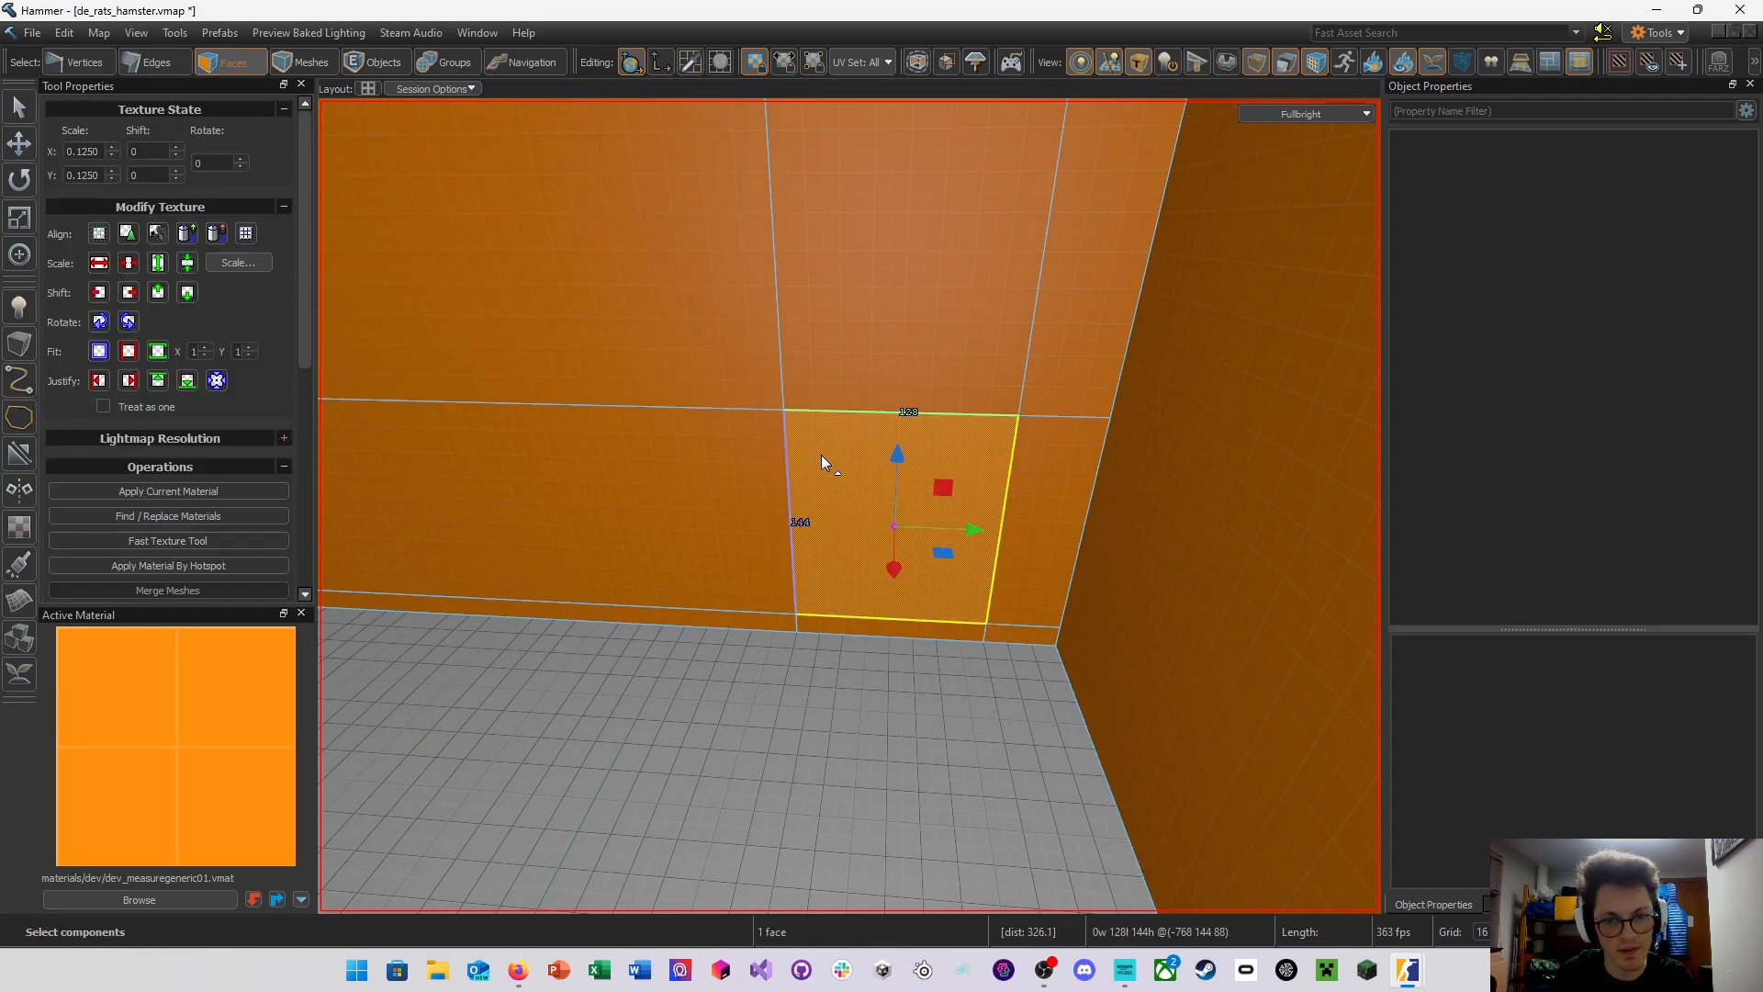
key(Delete)
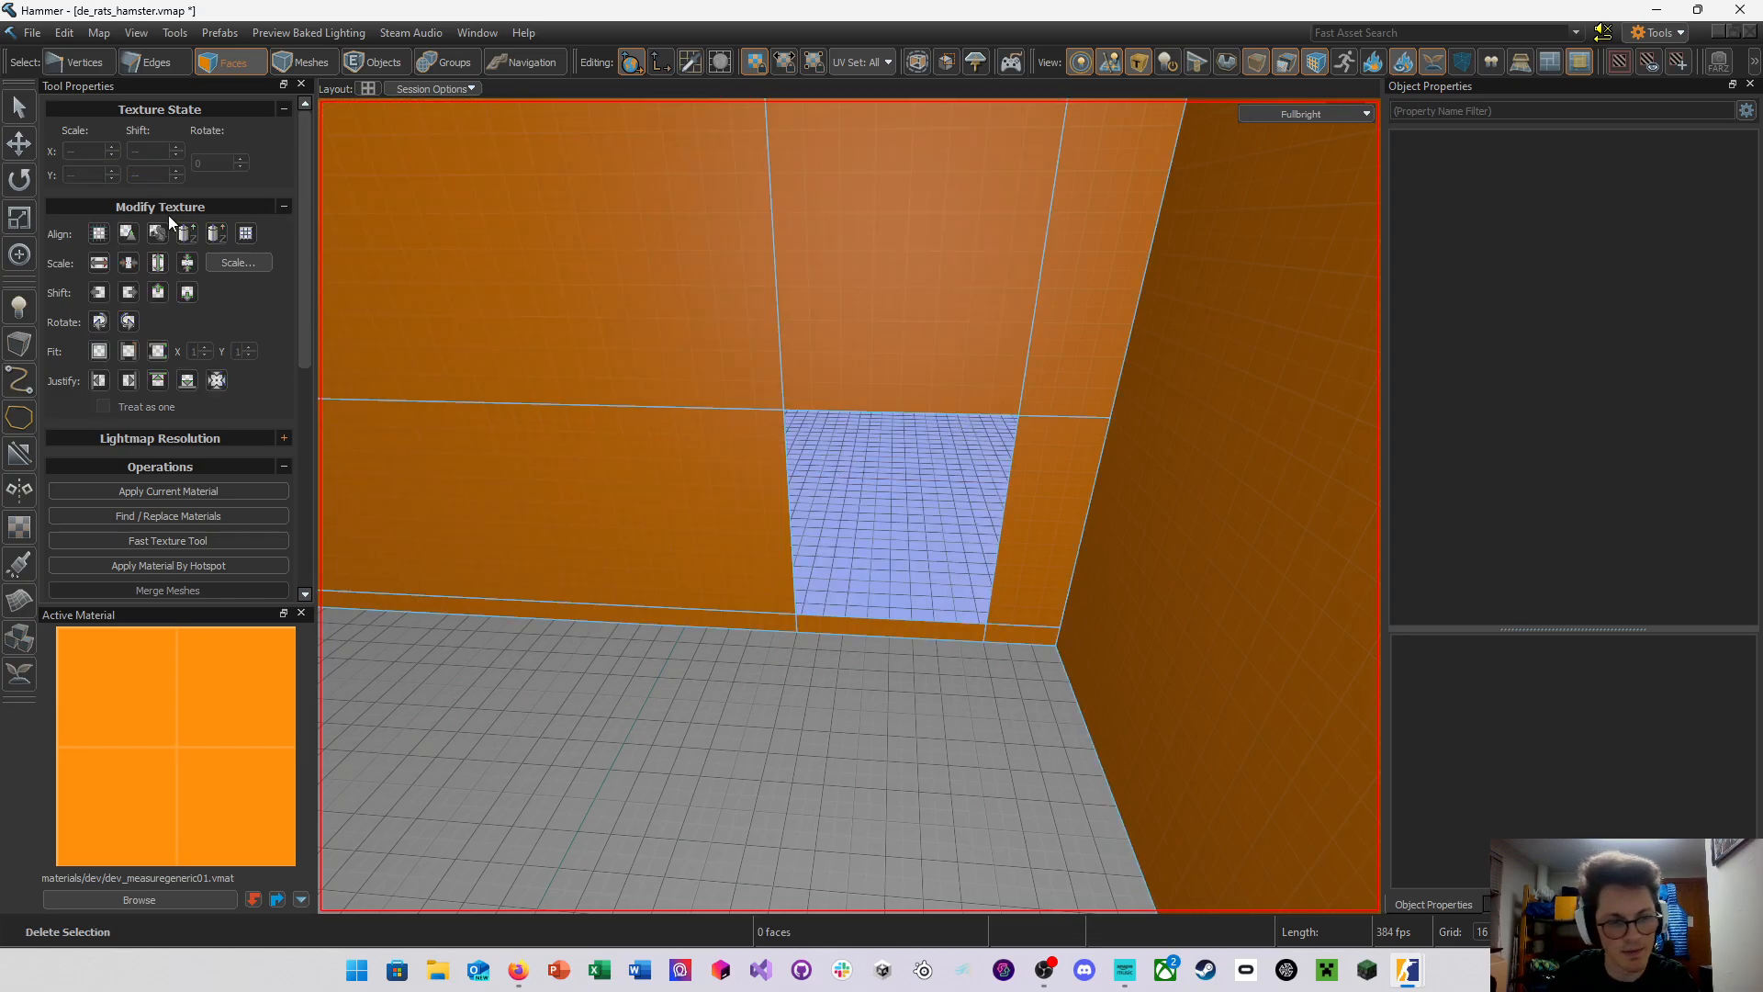
Try the Edge Arc Tool on the hole's open edge loop with an arc height of -16 and 16 steps, and cancel it
click(147, 62)
double_click(791, 496)
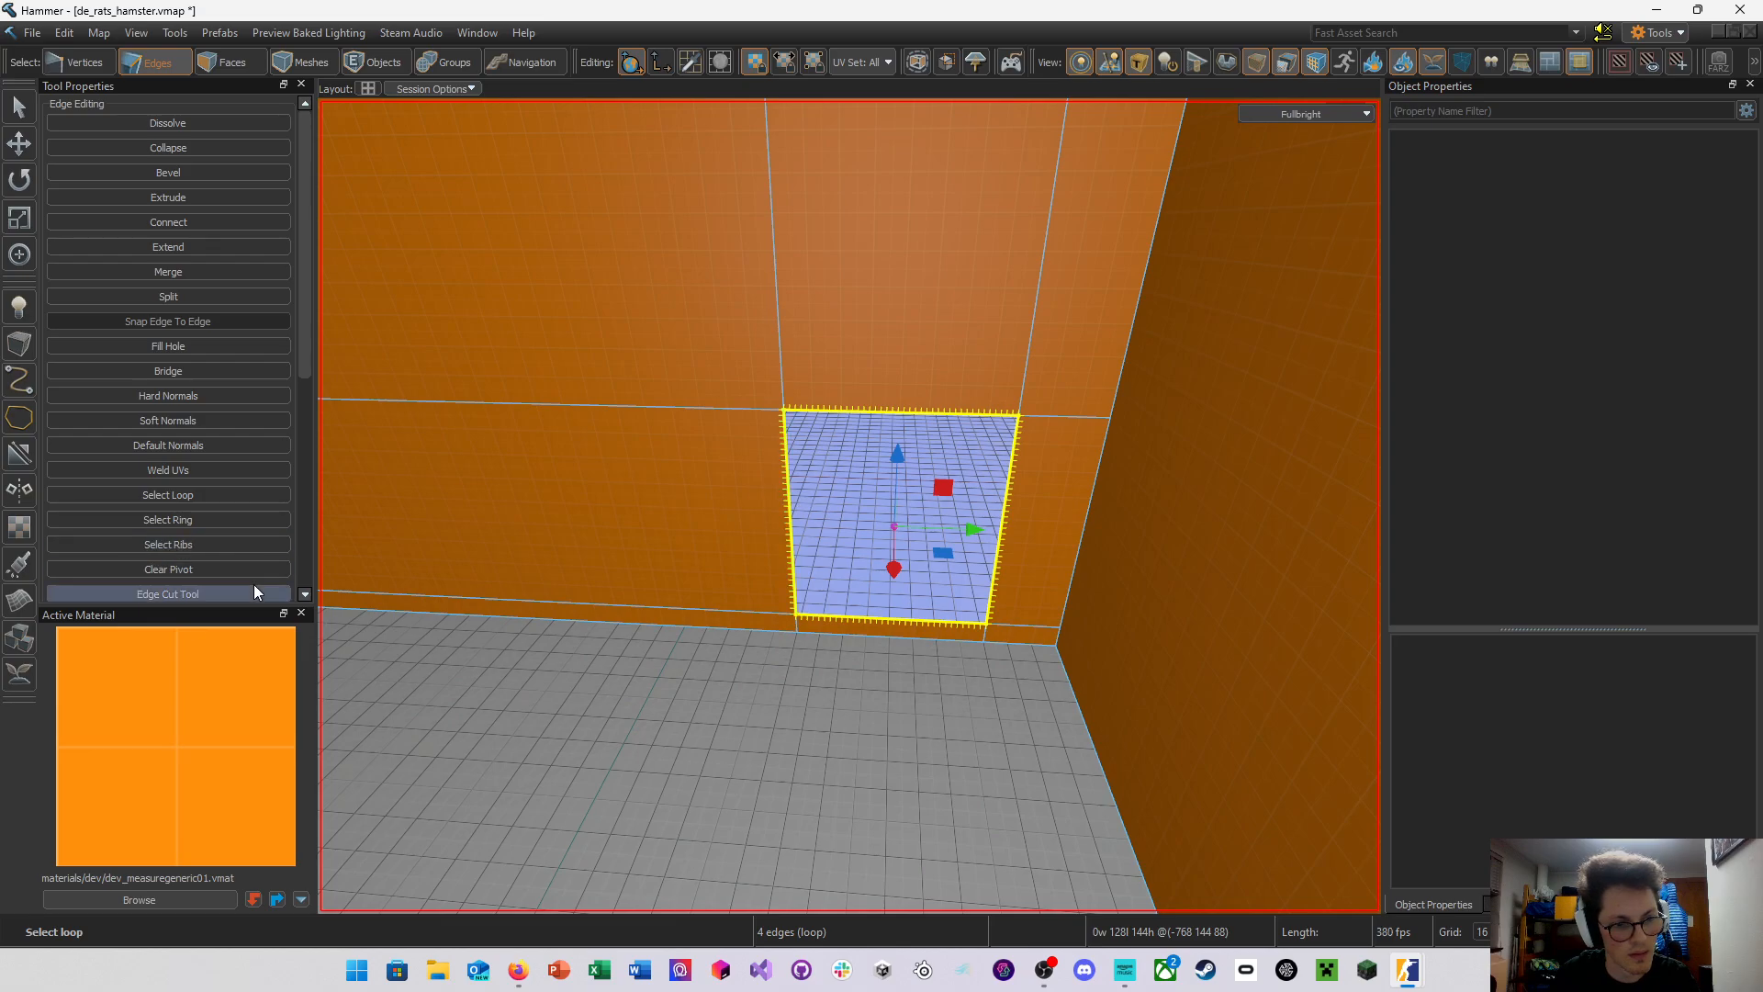
scroll(246, 560, down, 1)
click(241, 563)
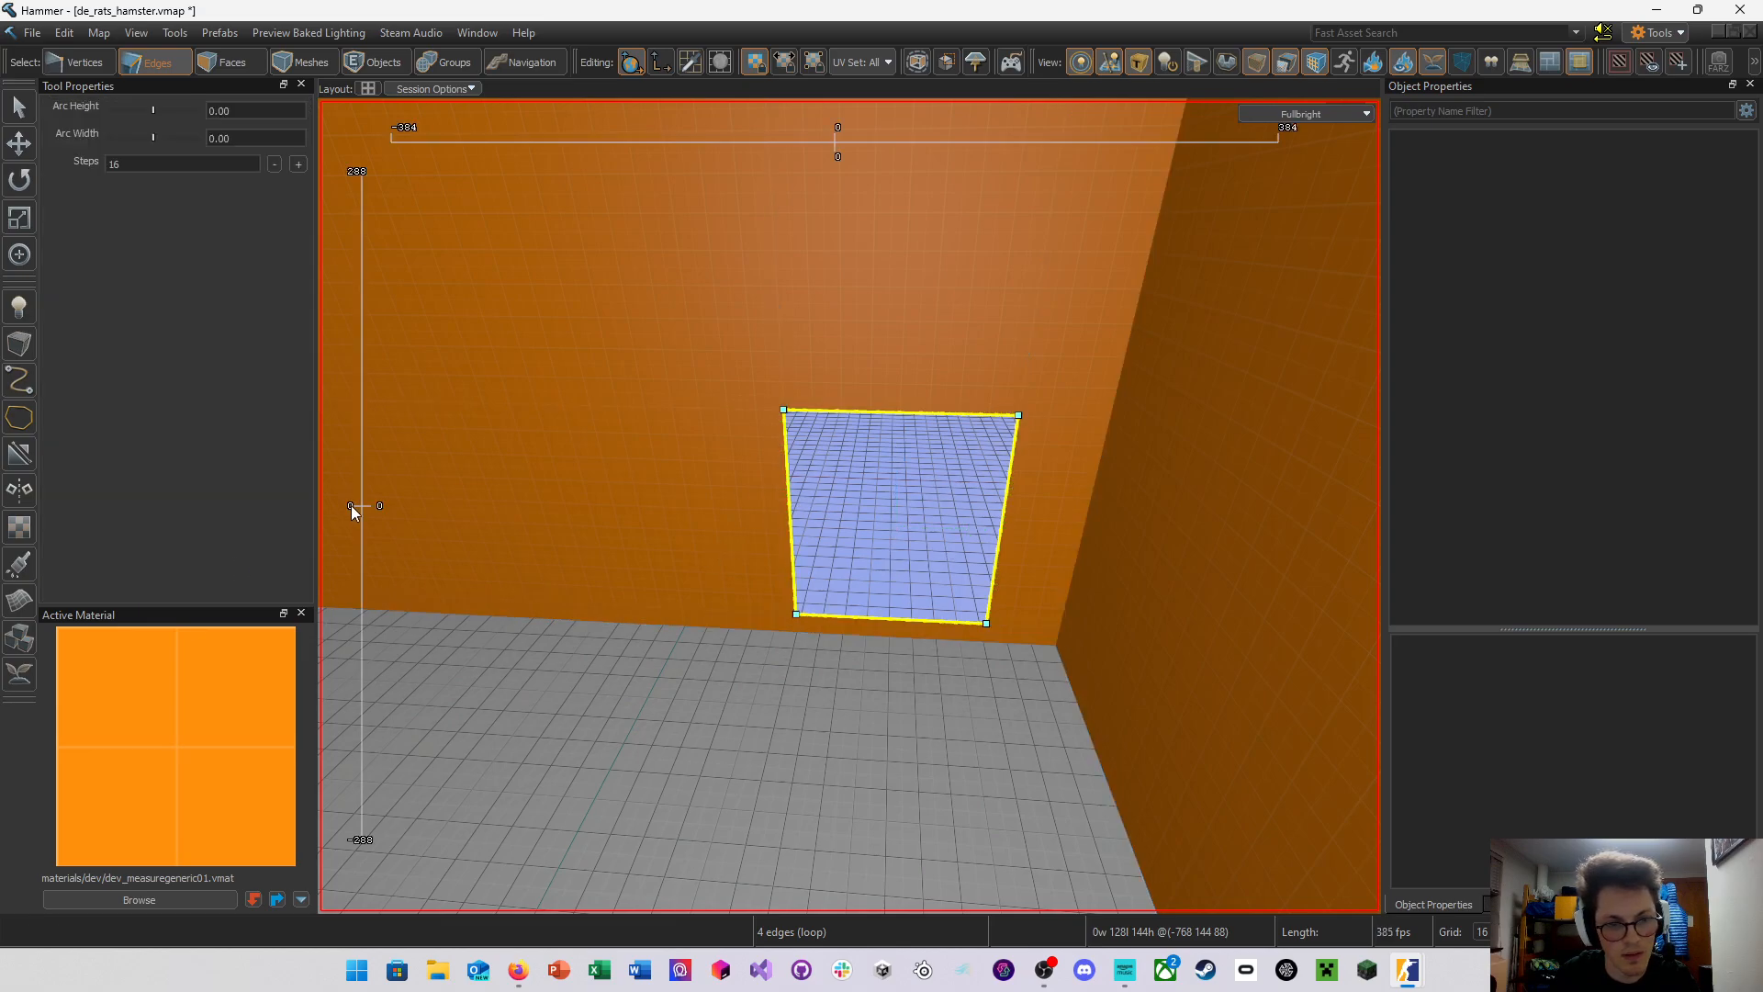
drag(366, 491, 370, 530)
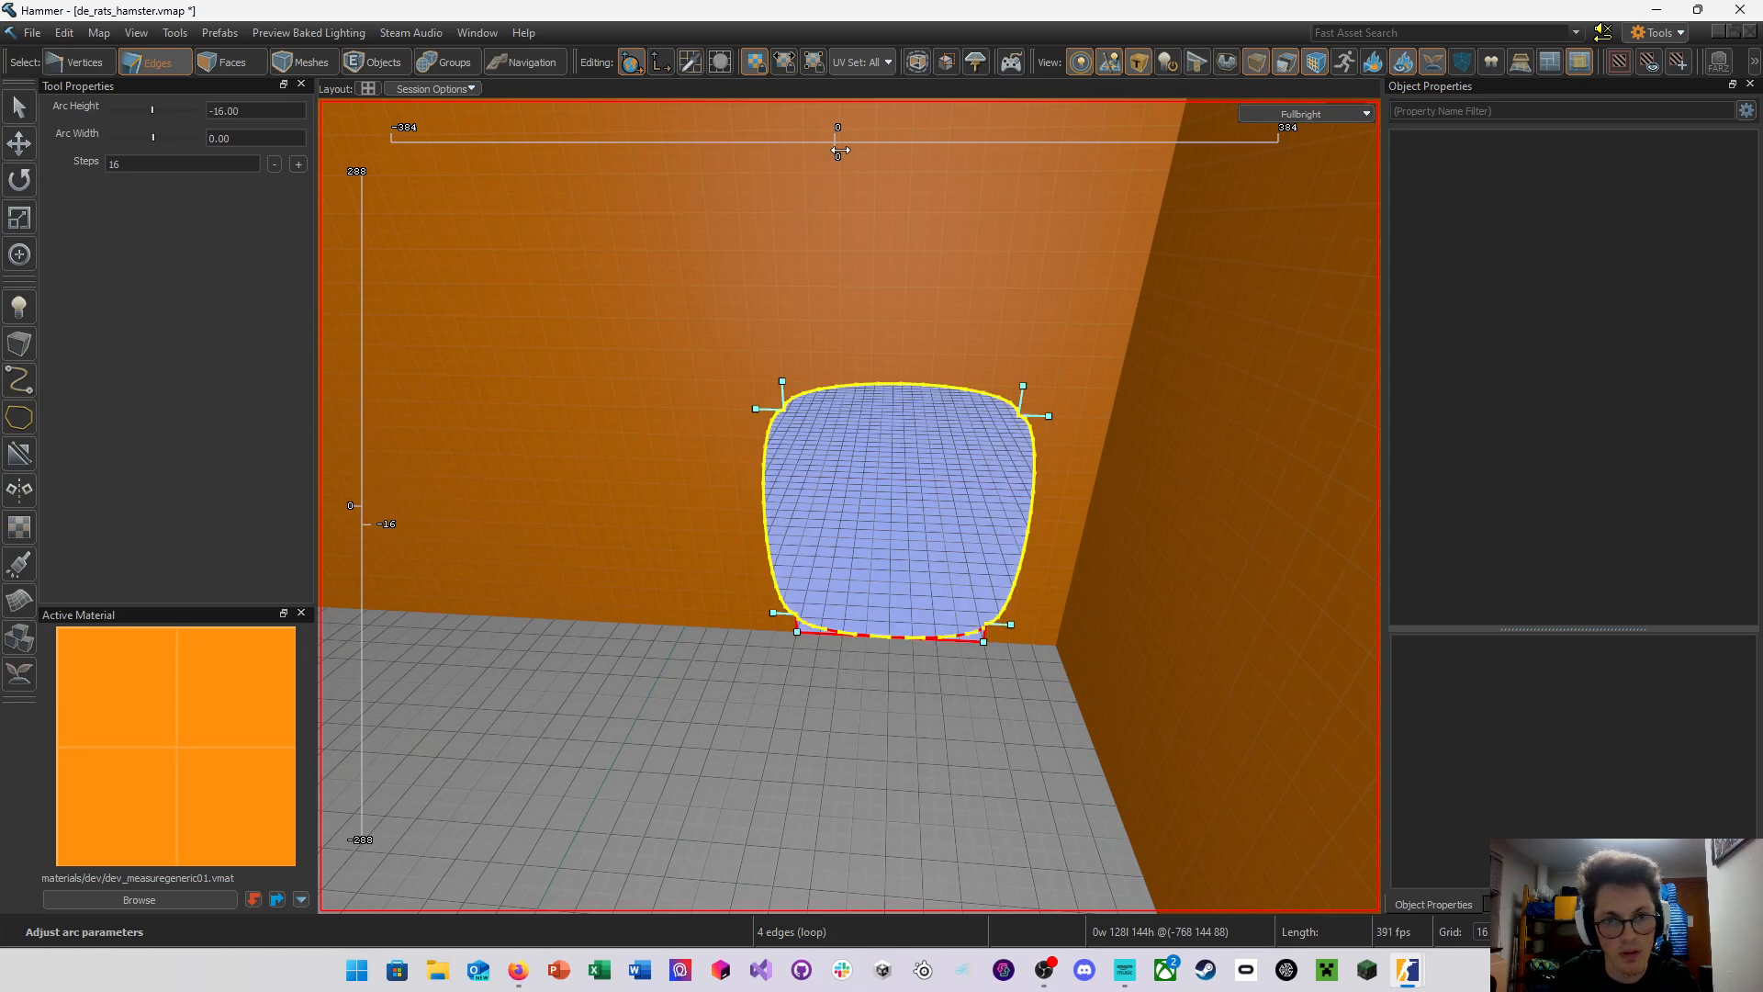
drag(830, 149, 854, 257)
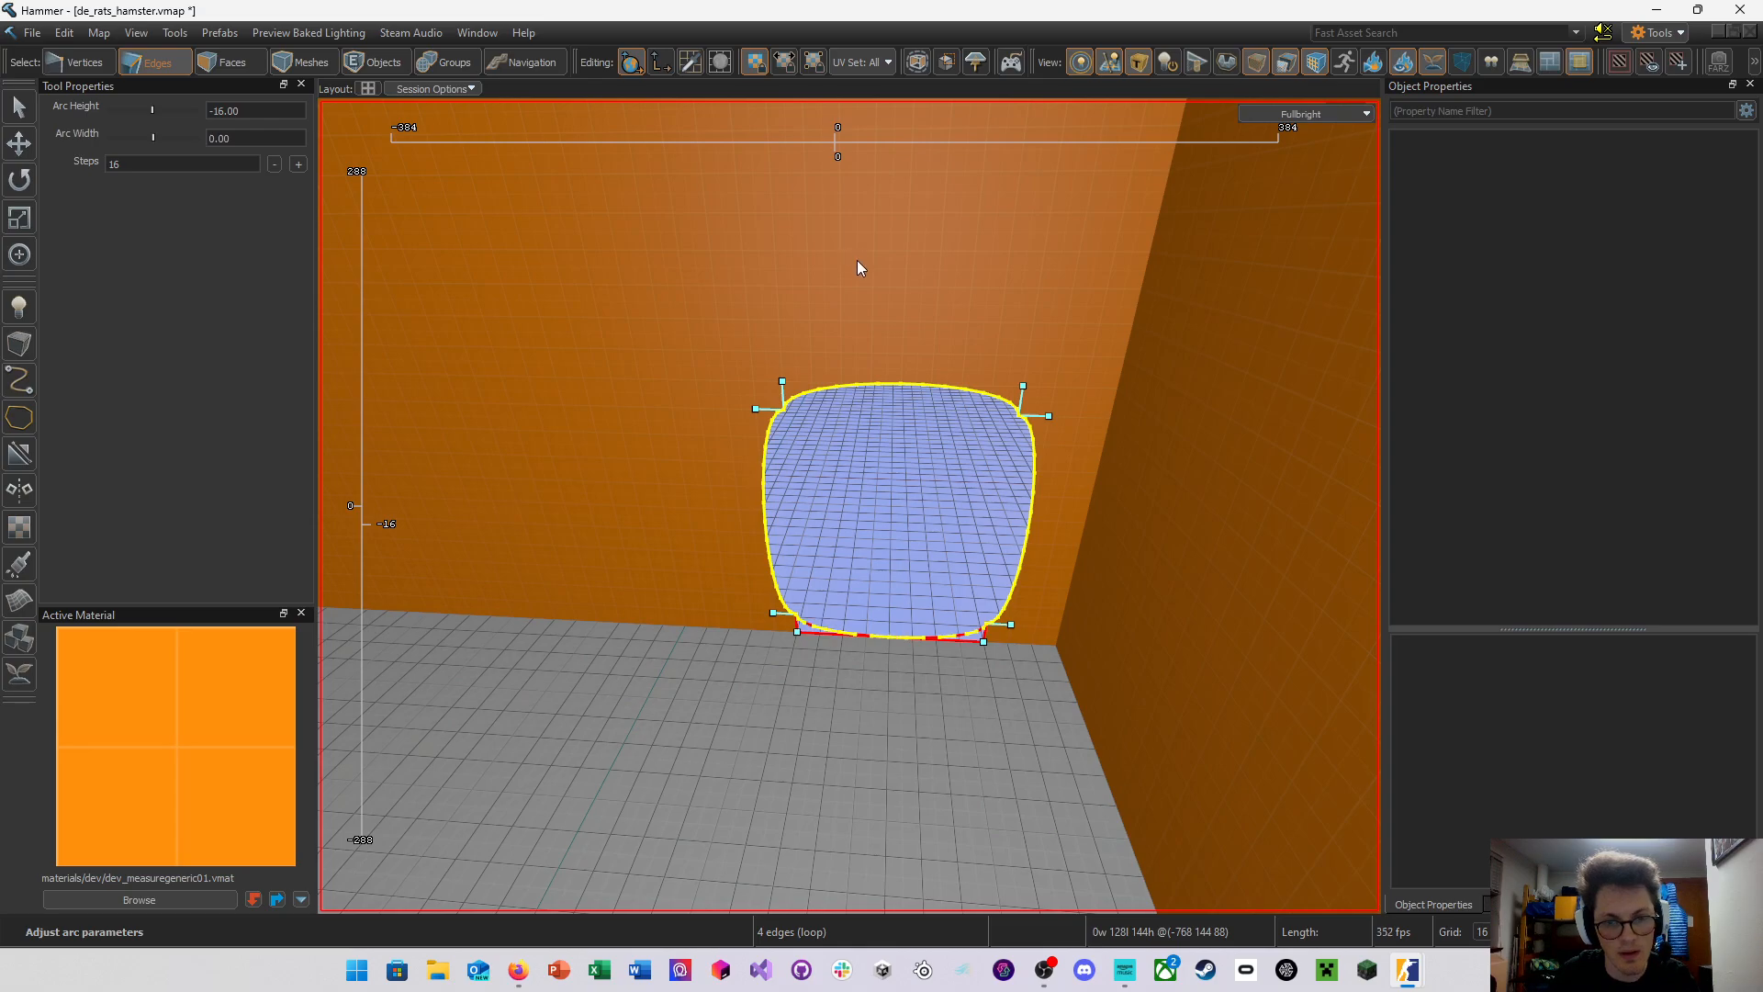
key(Escape)
key(ctrl+z)
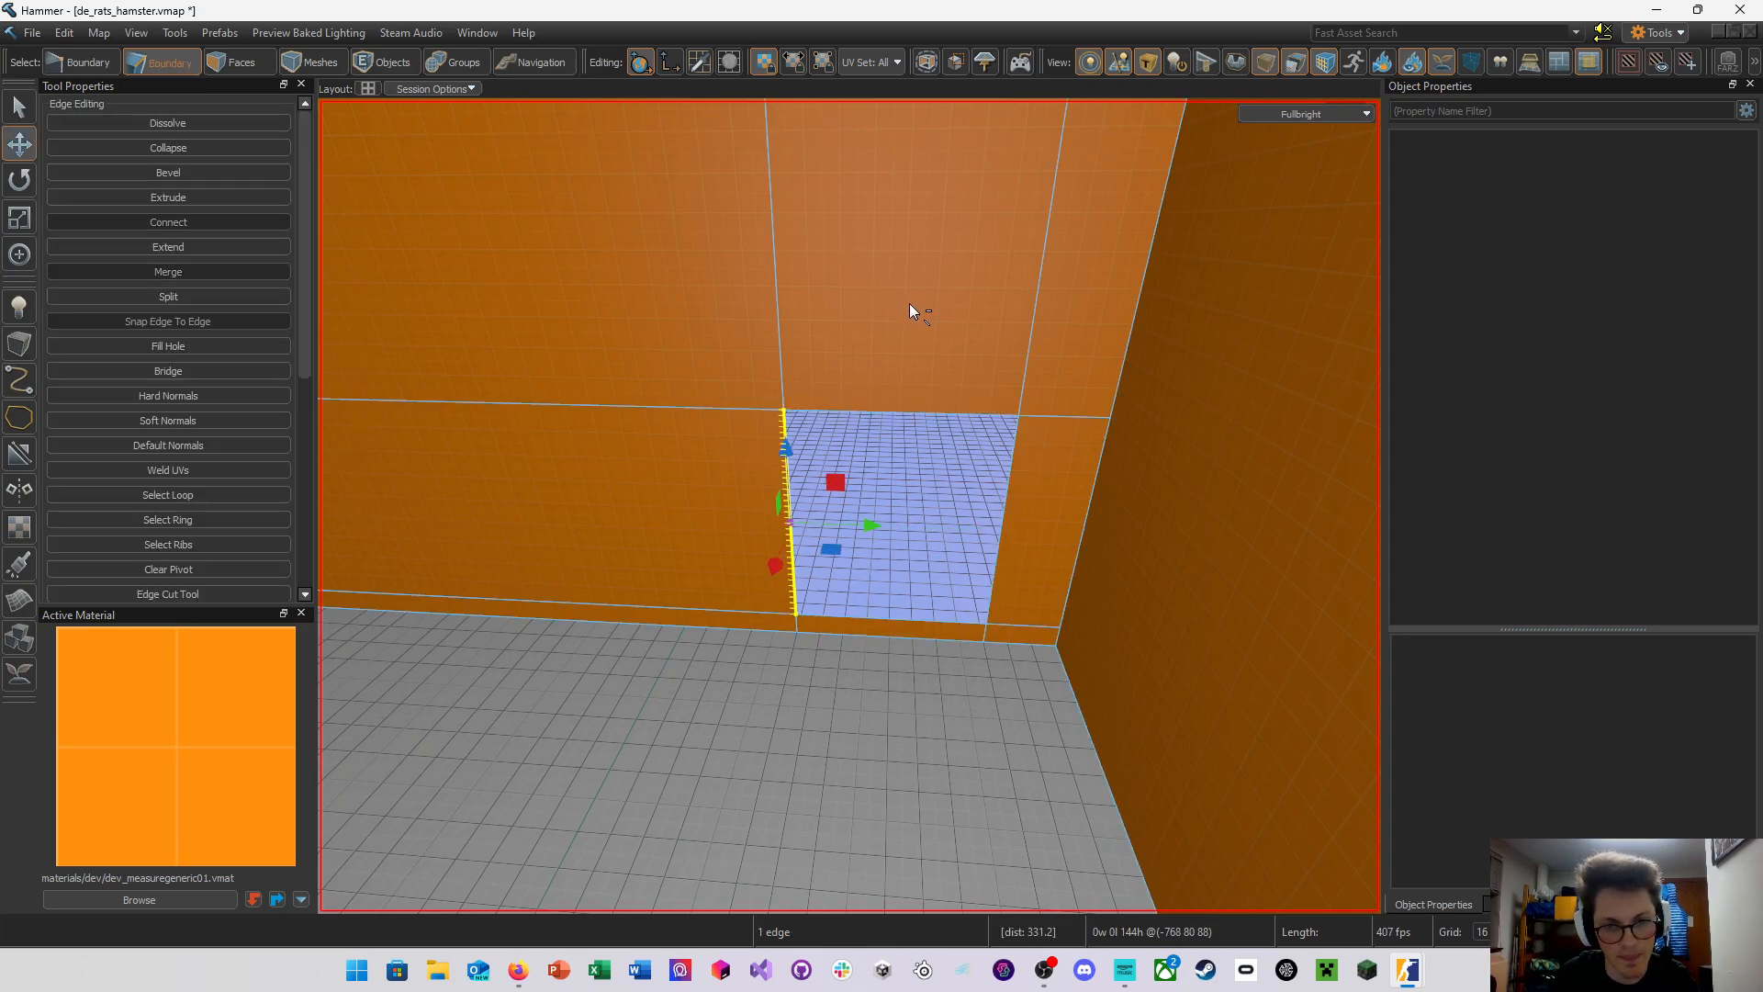
Undo the deletion of the doorway face and try moving the restored face vertically
key(ctrl+z)
key(ctrl+z)
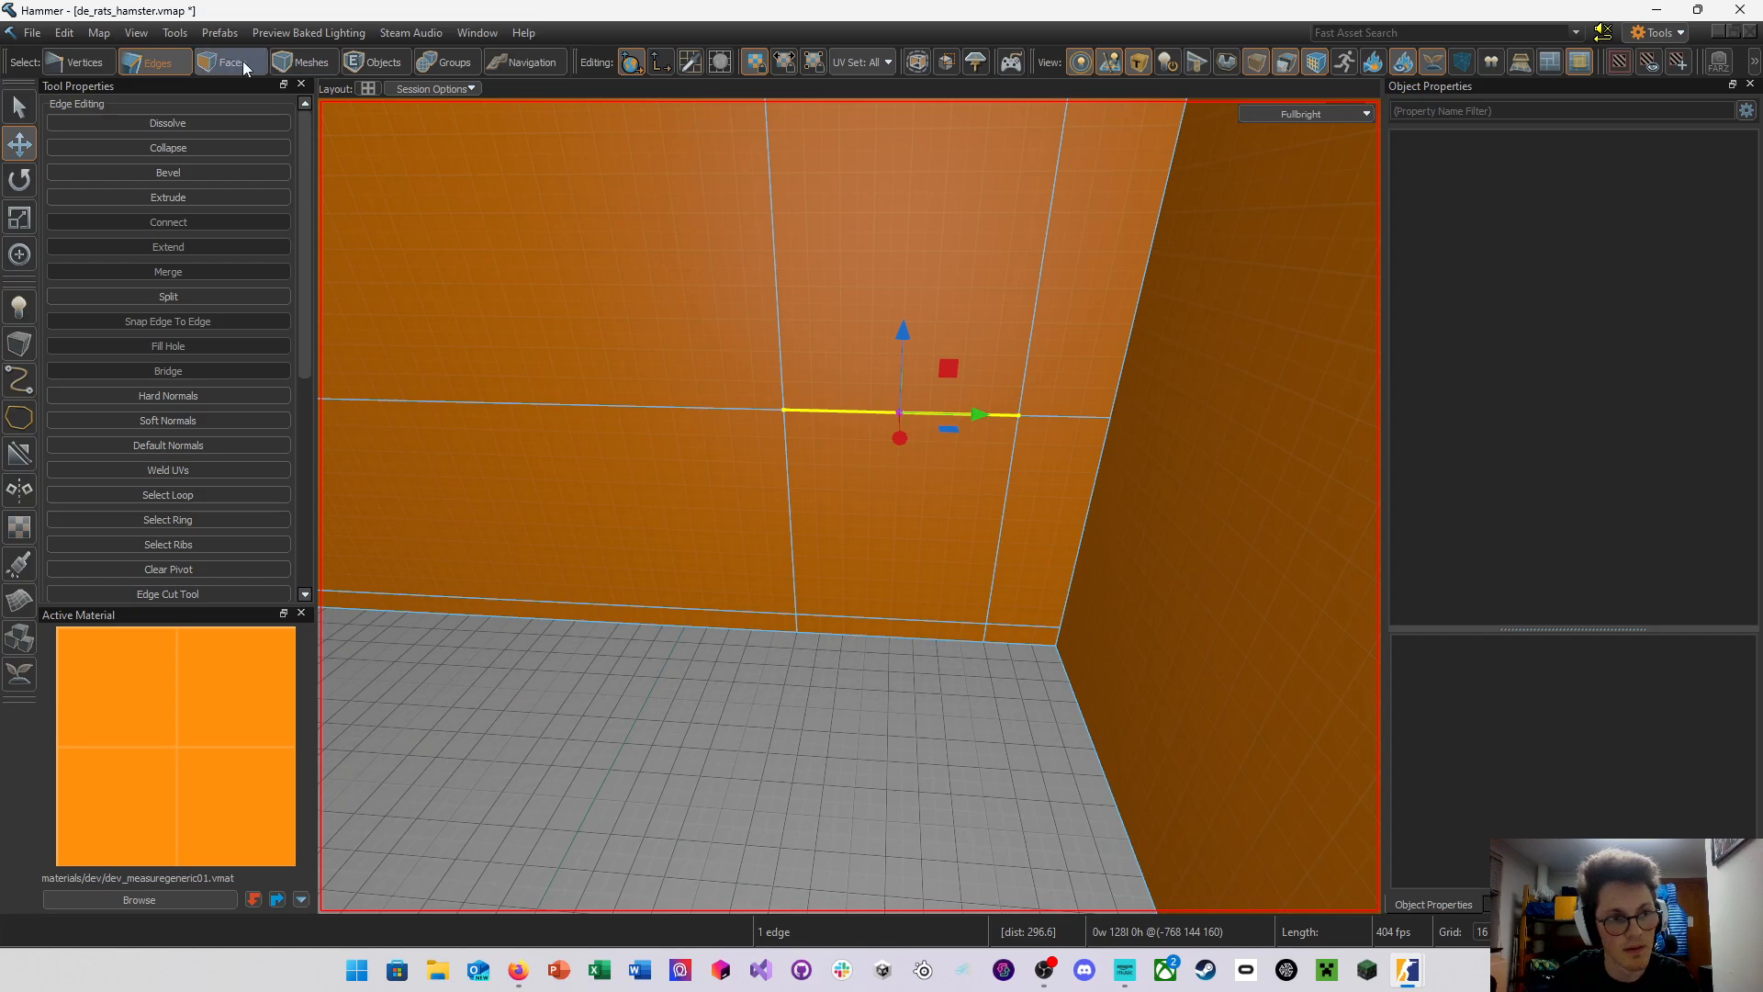
click(243, 65)
click(870, 511)
drag(896, 461, 893, 537)
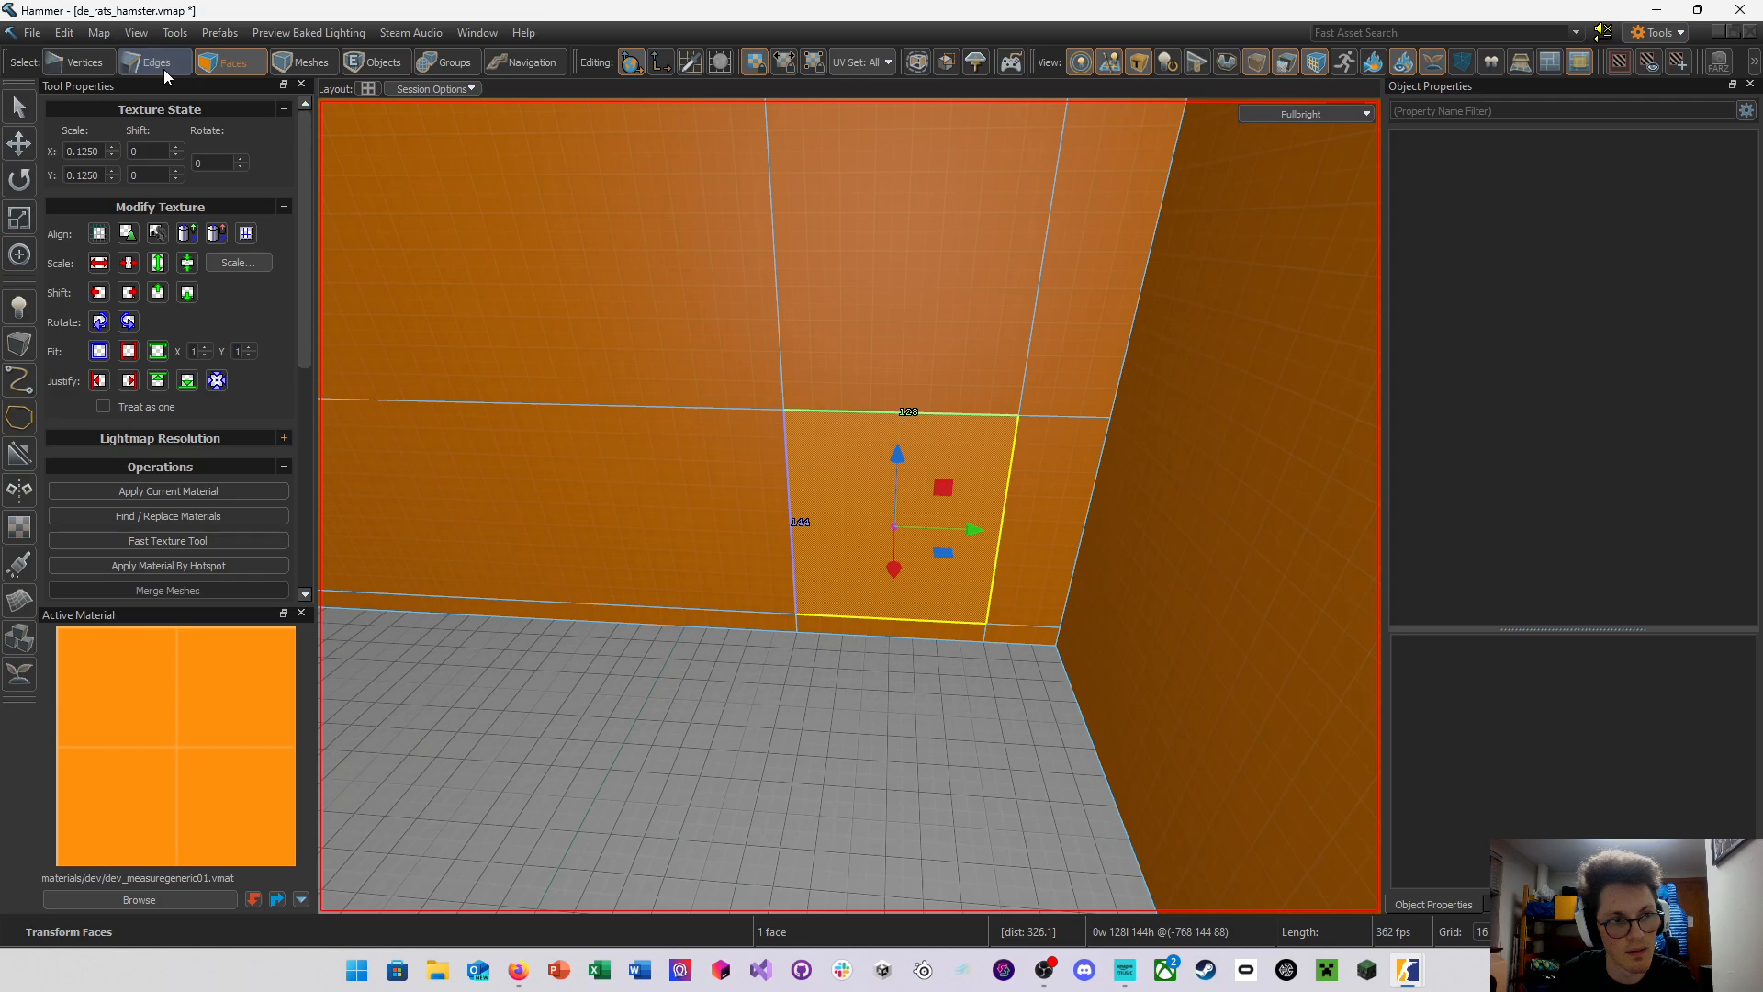
Raise the two full-width horizontal edge loops bounding the doorway face by a total of 24 units
click(158, 65)
double_click(888, 619)
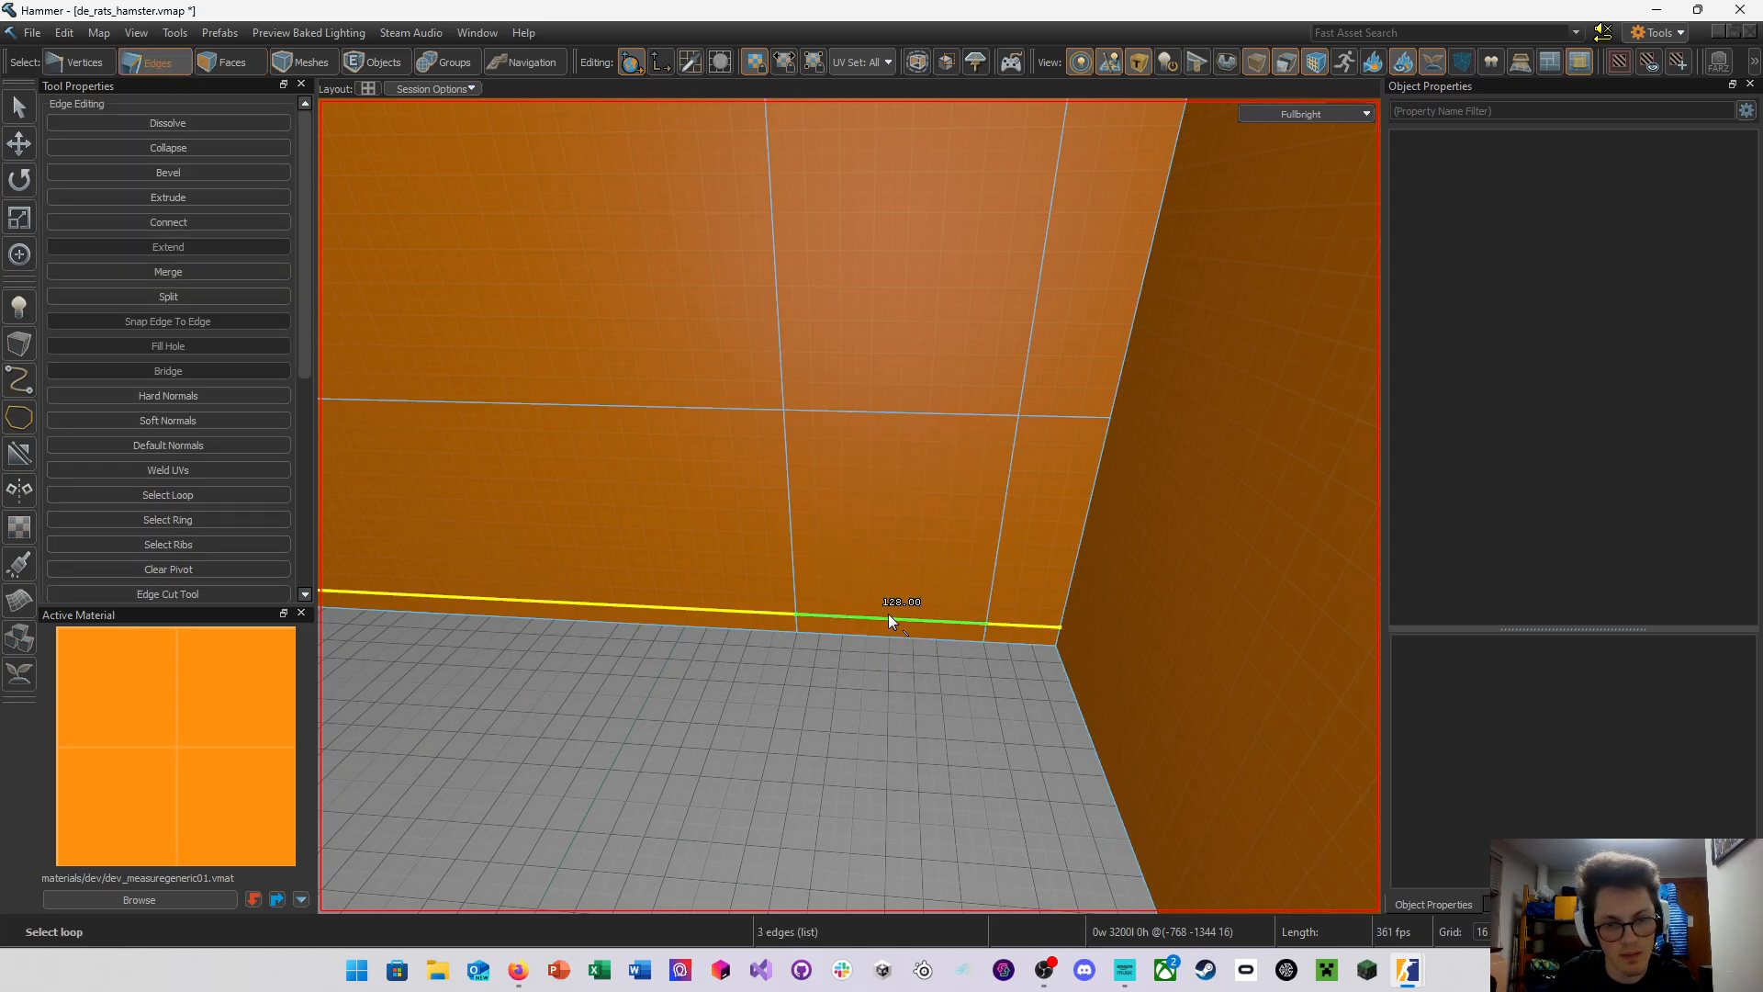
shift+double_click(905, 413)
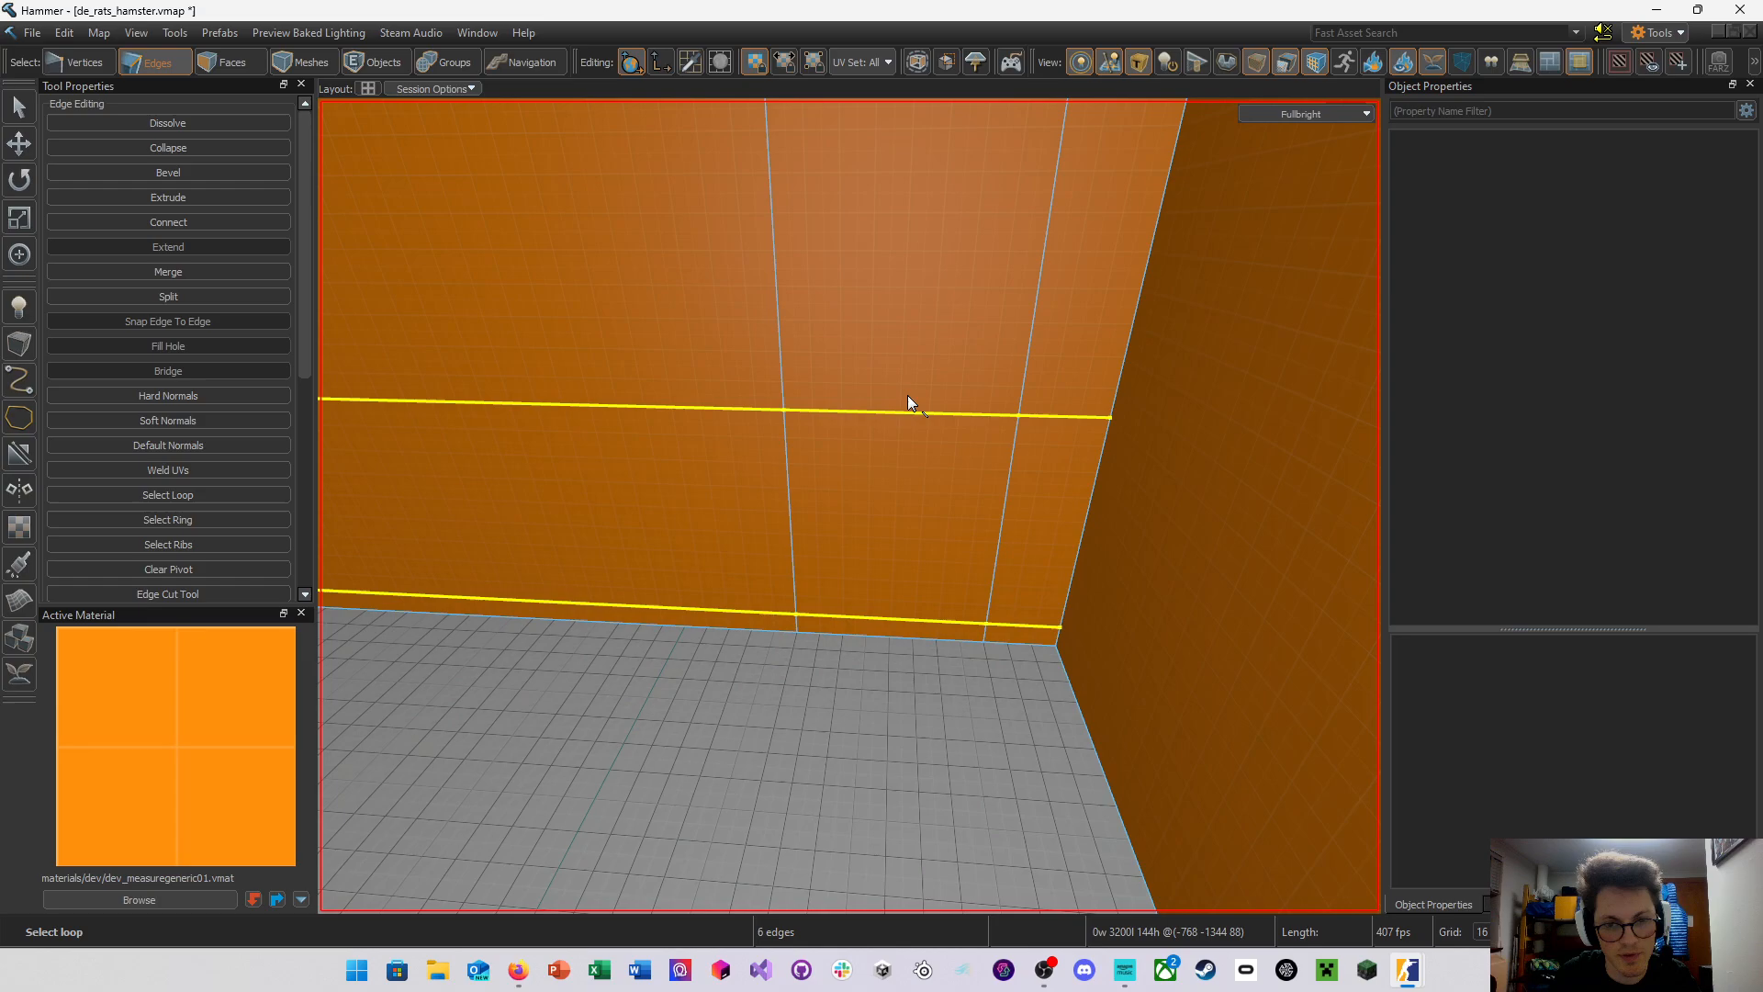
right_drag(898, 425, 850, 506)
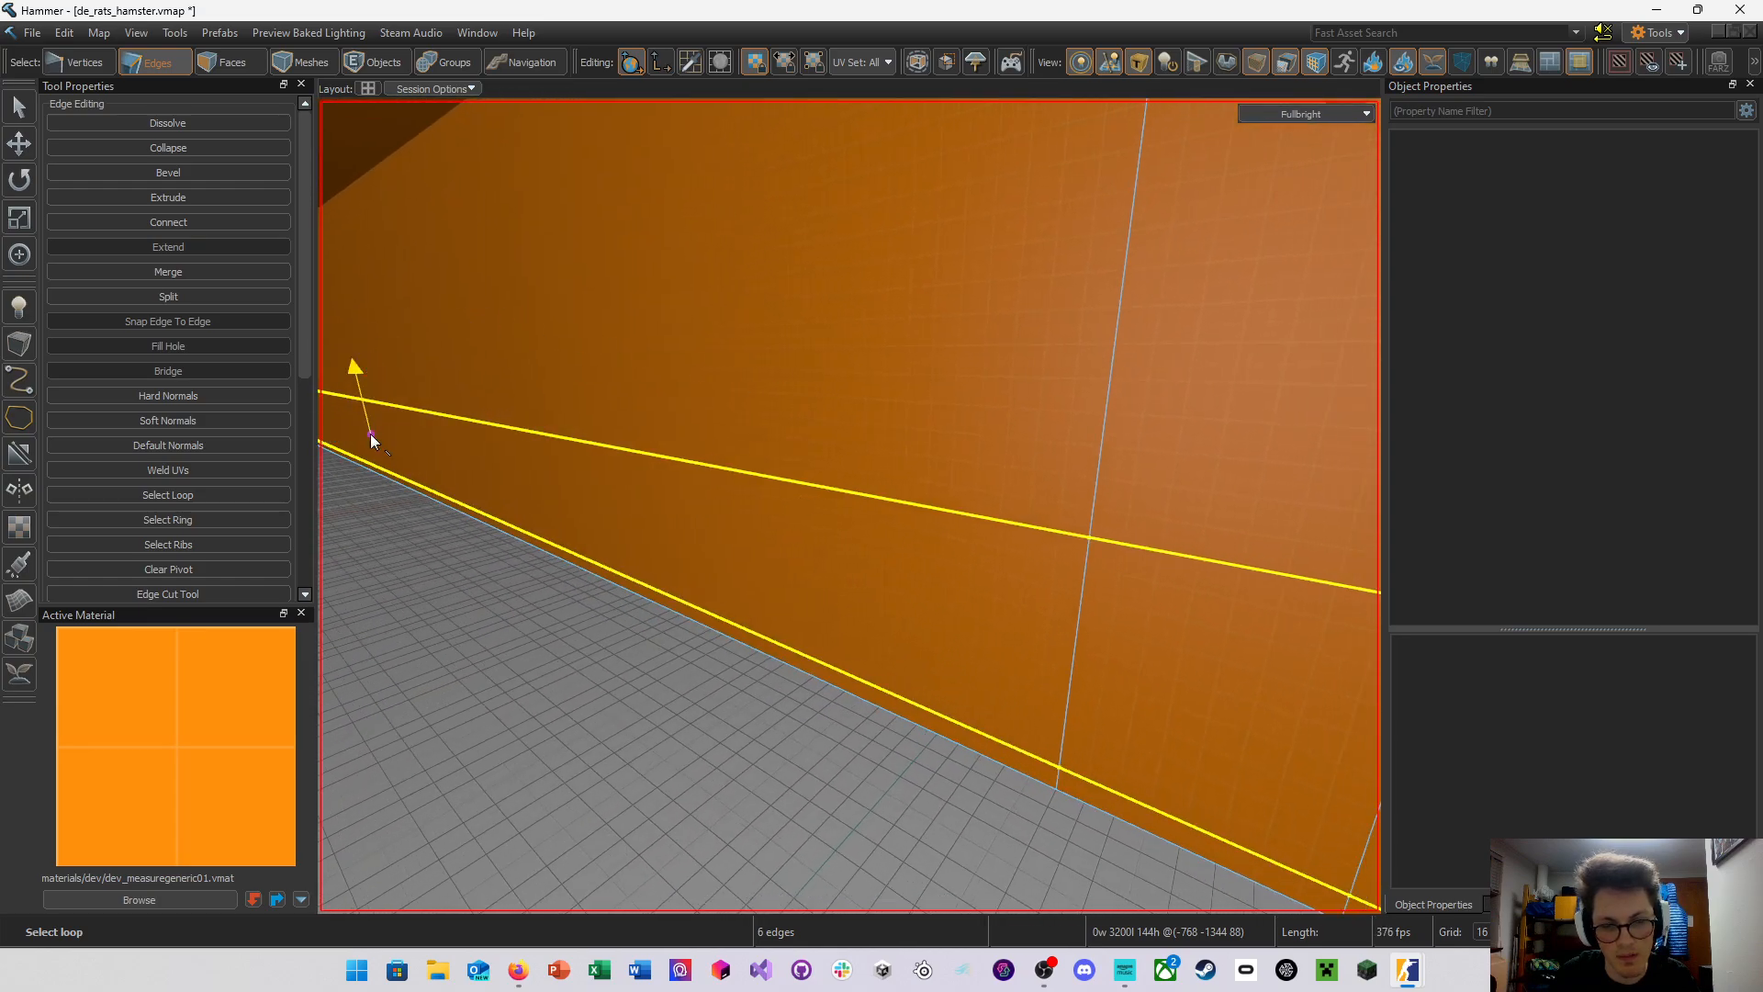
drag(371, 434, 363, 436)
key(ctrl+z)
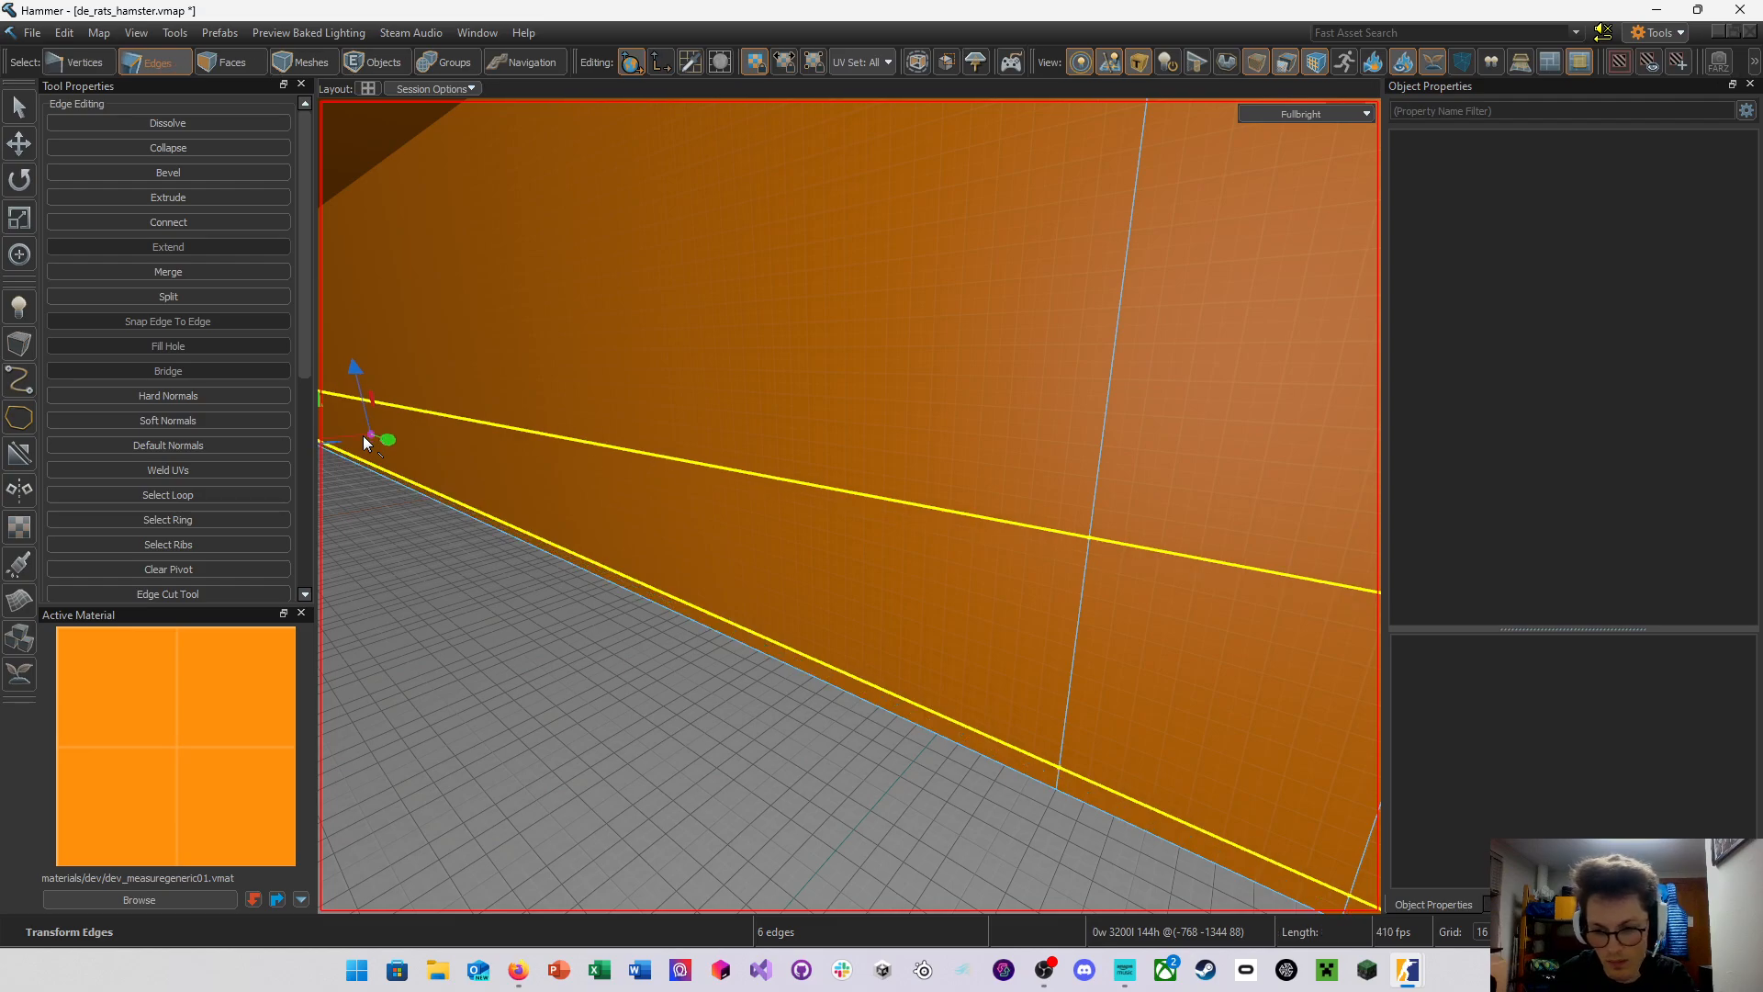
key(bracketright)
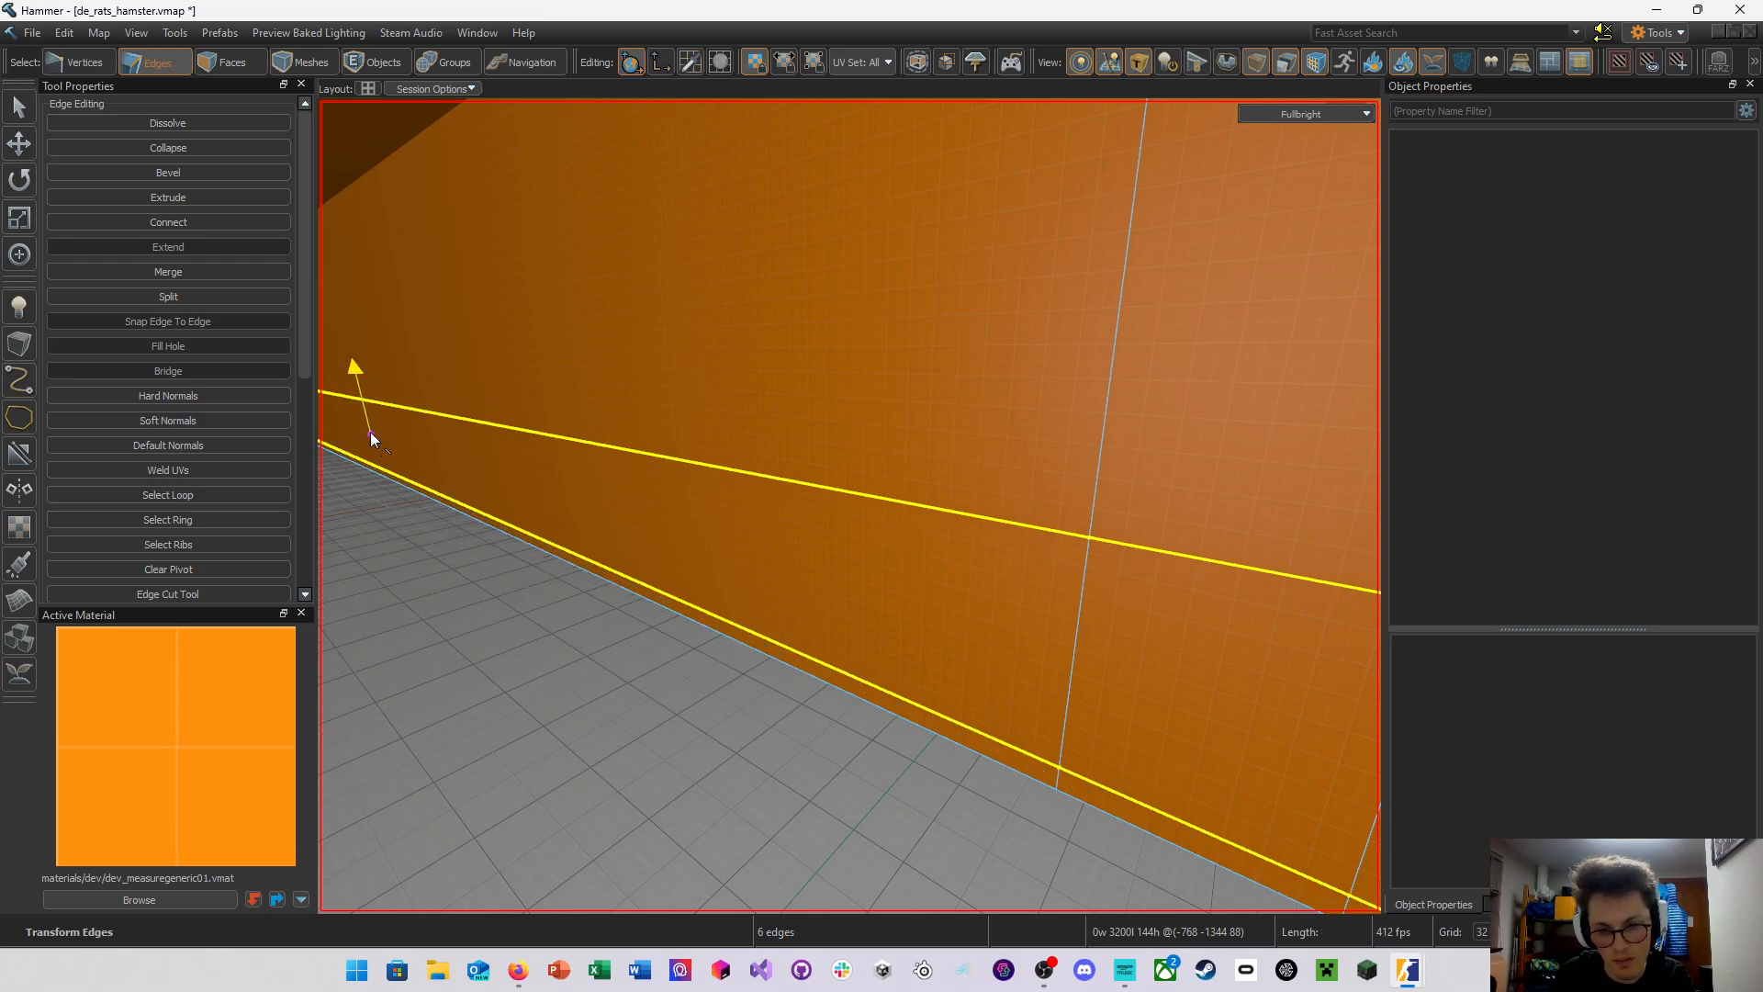
drag(371, 431, 372, 428)
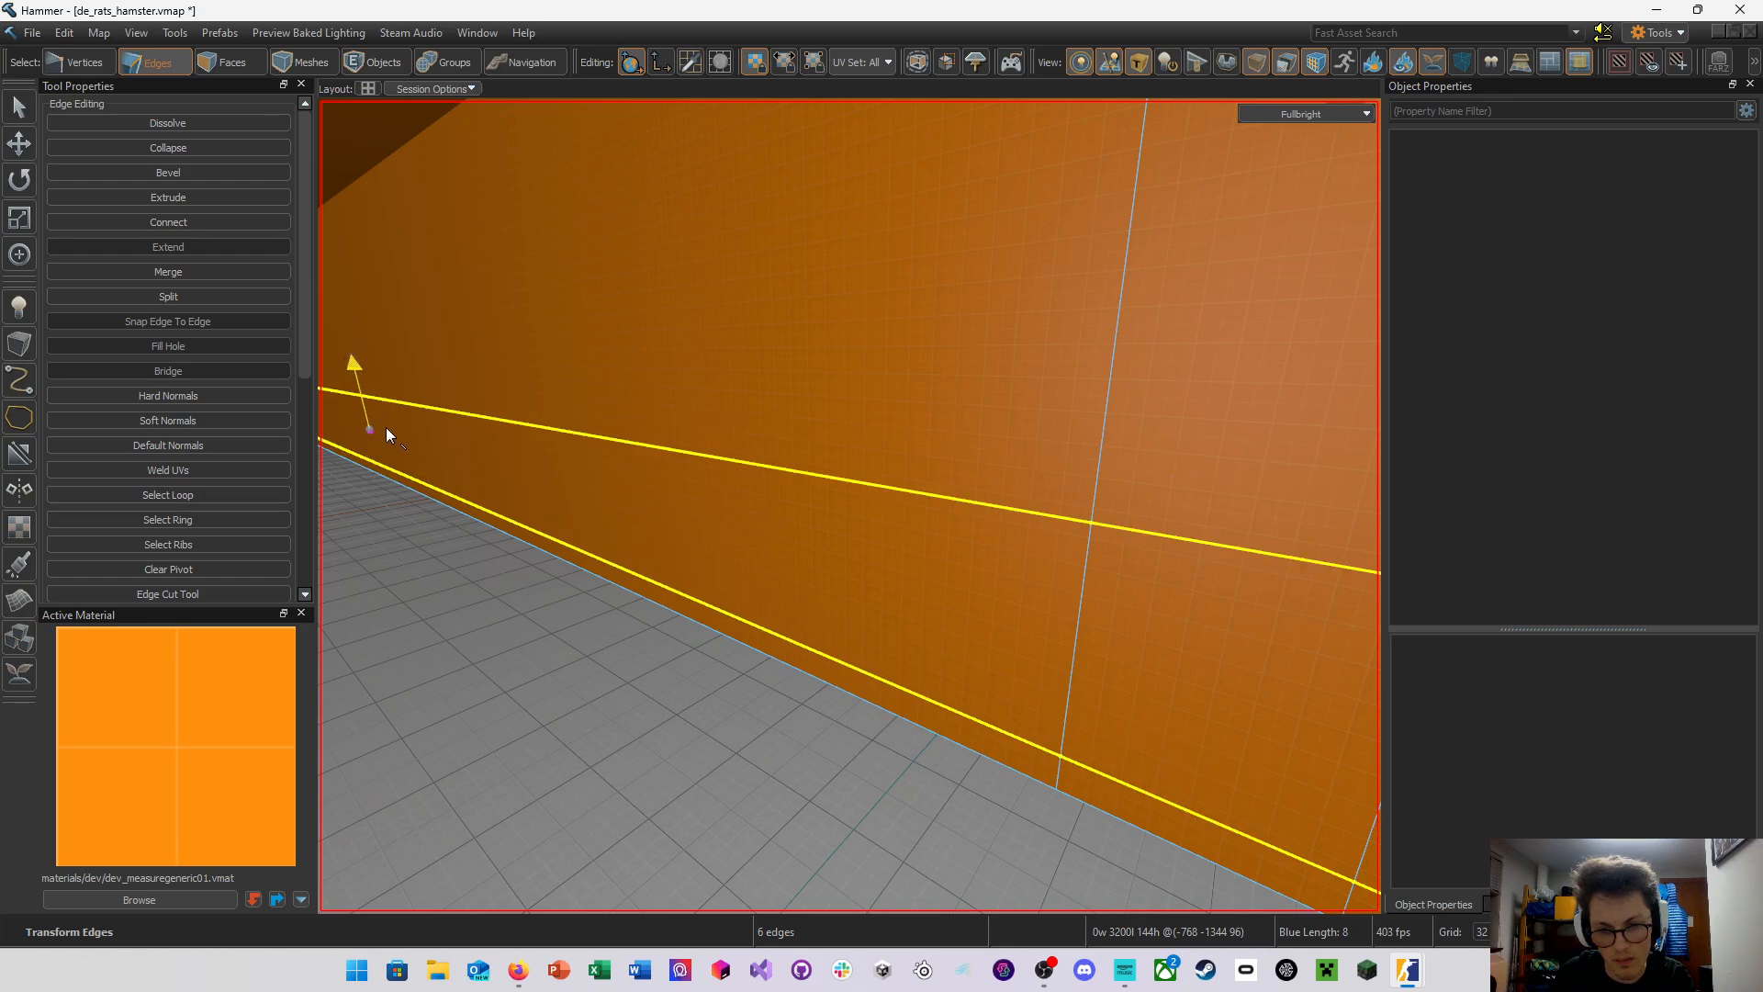
key(bracketleft)
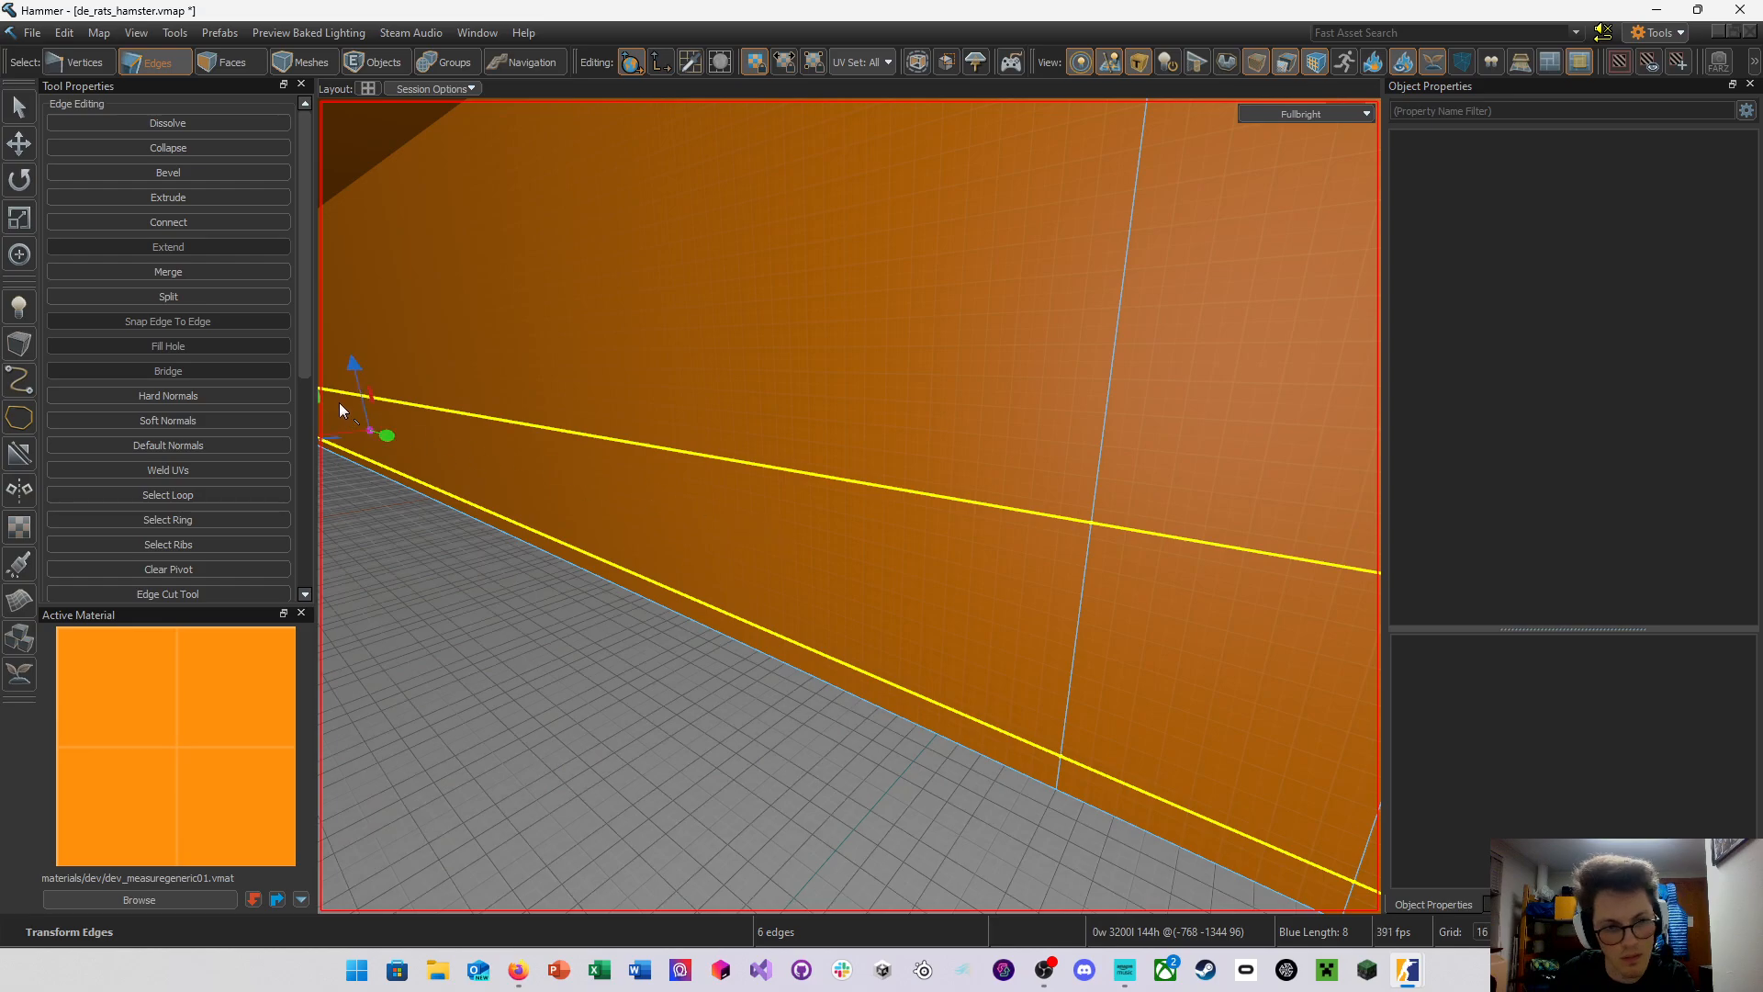
drag(367, 428, 368, 425)
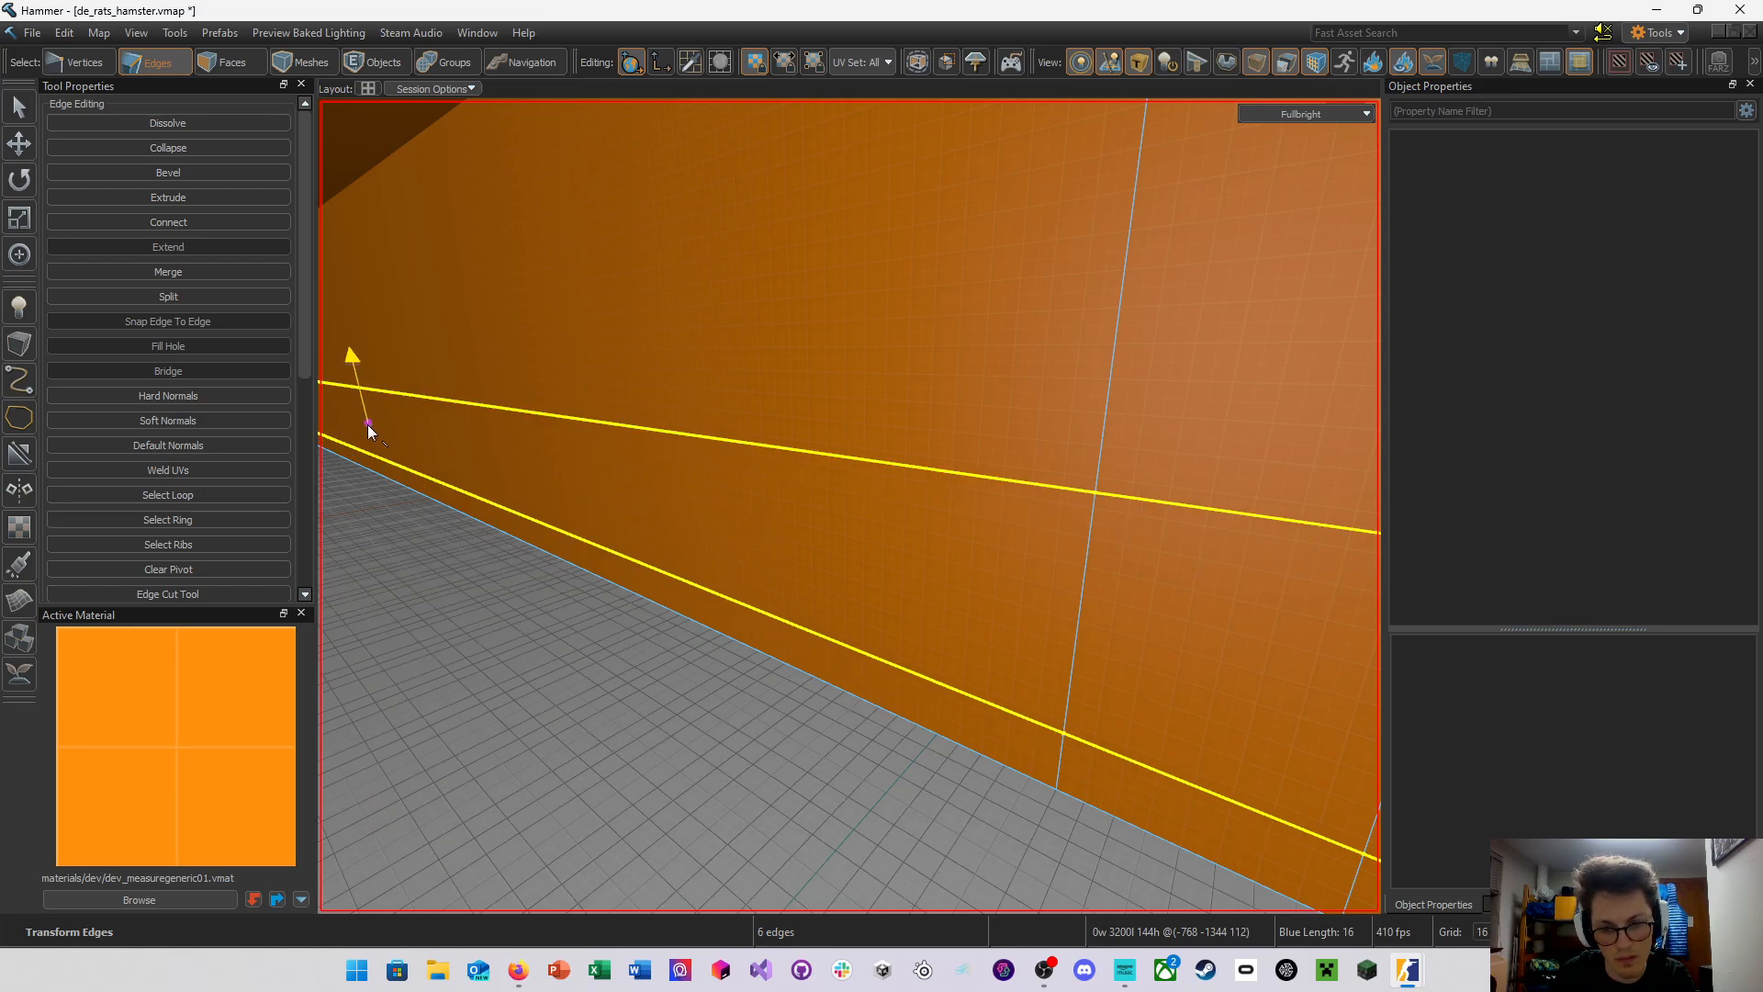
right_drag(367, 424, 848, 580)
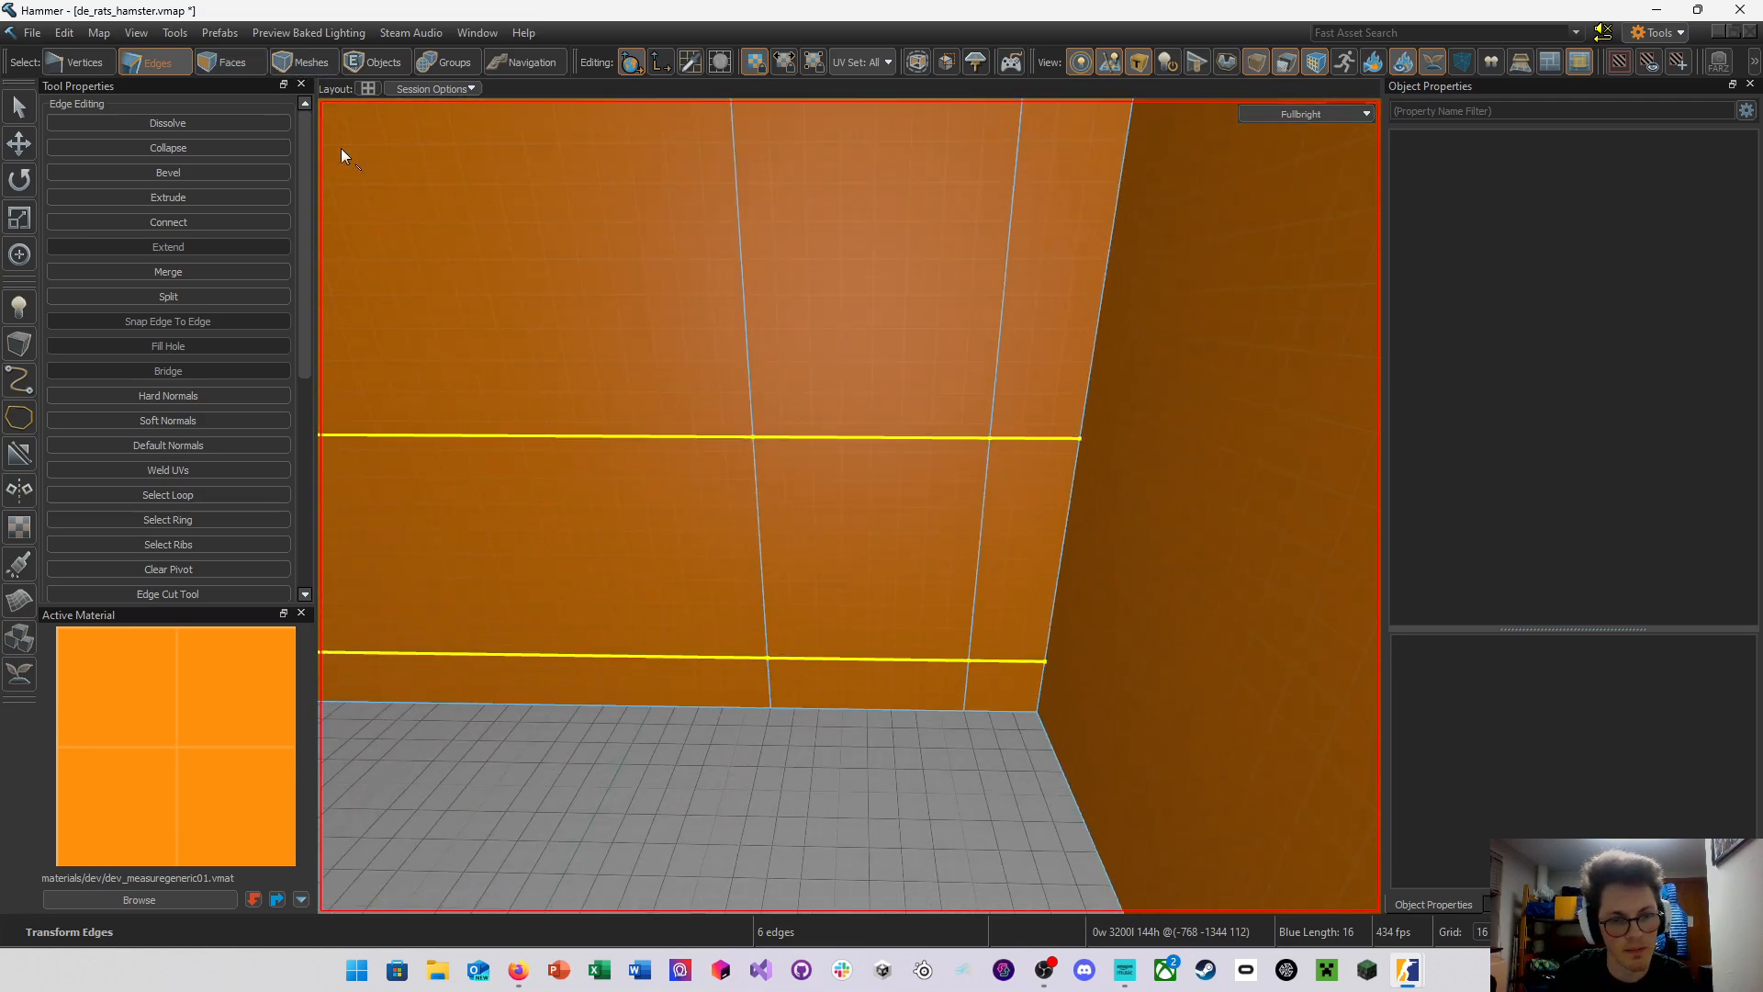
Delete the raised doorway face to open a square hole in the wall
click(230, 60)
click(817, 586)
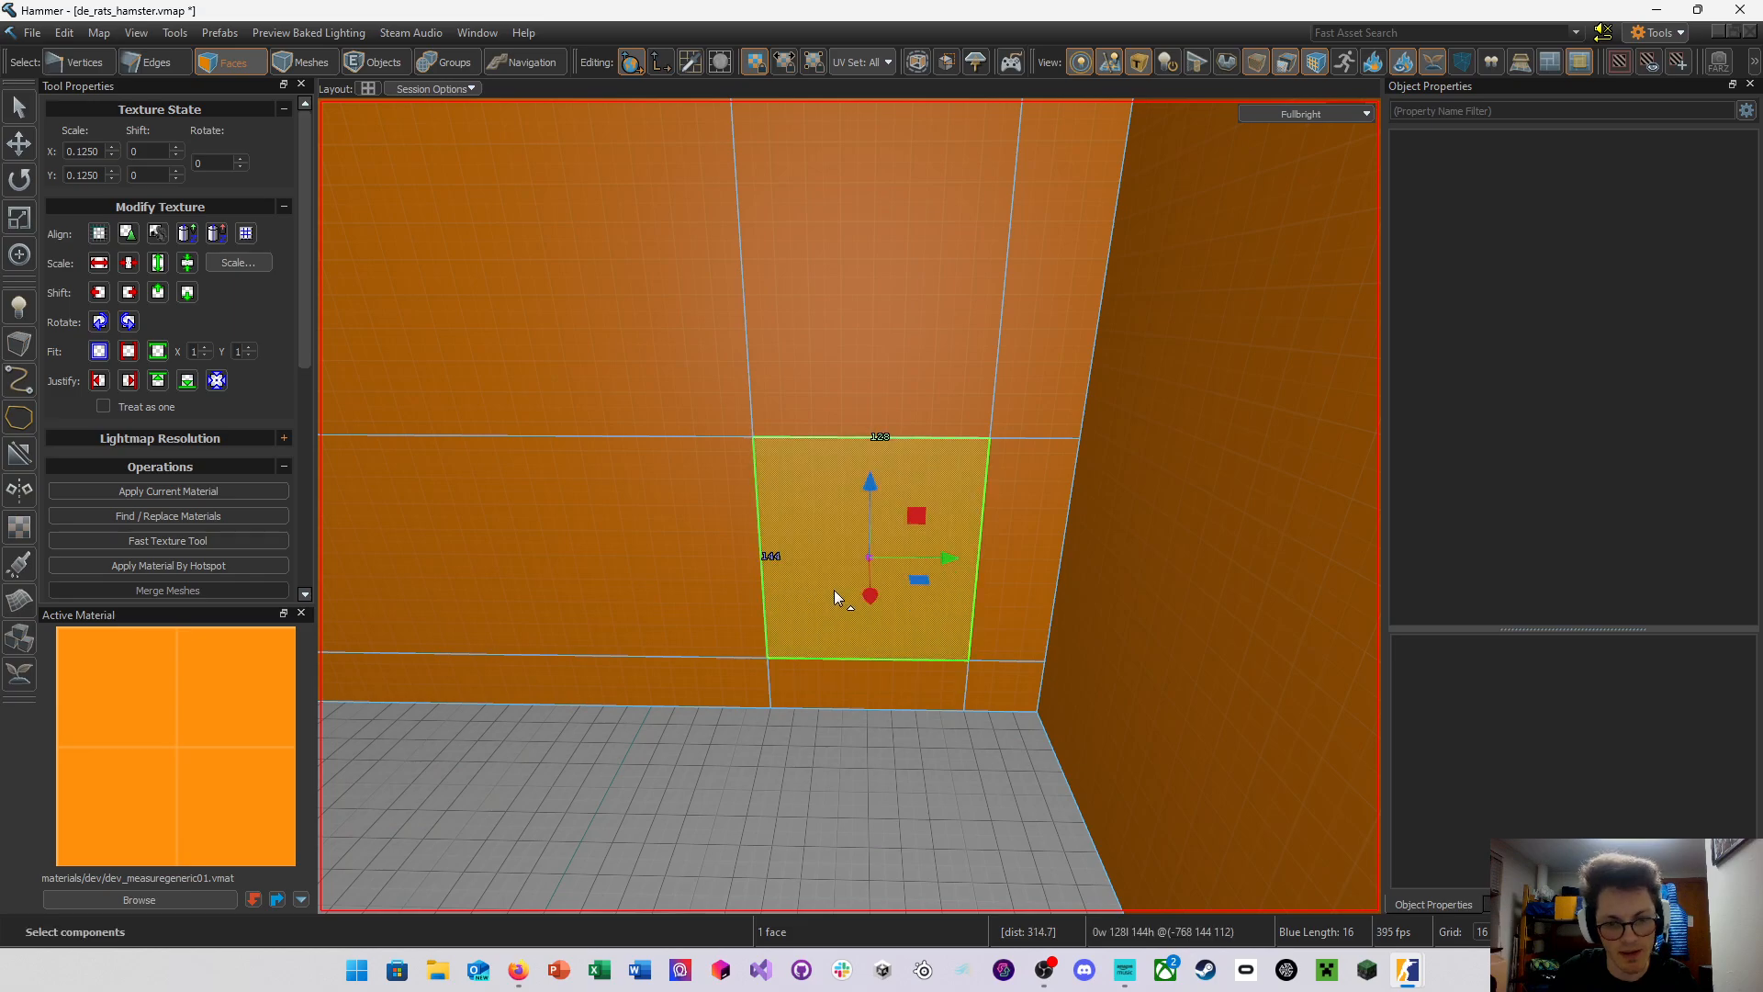
key(Delete)
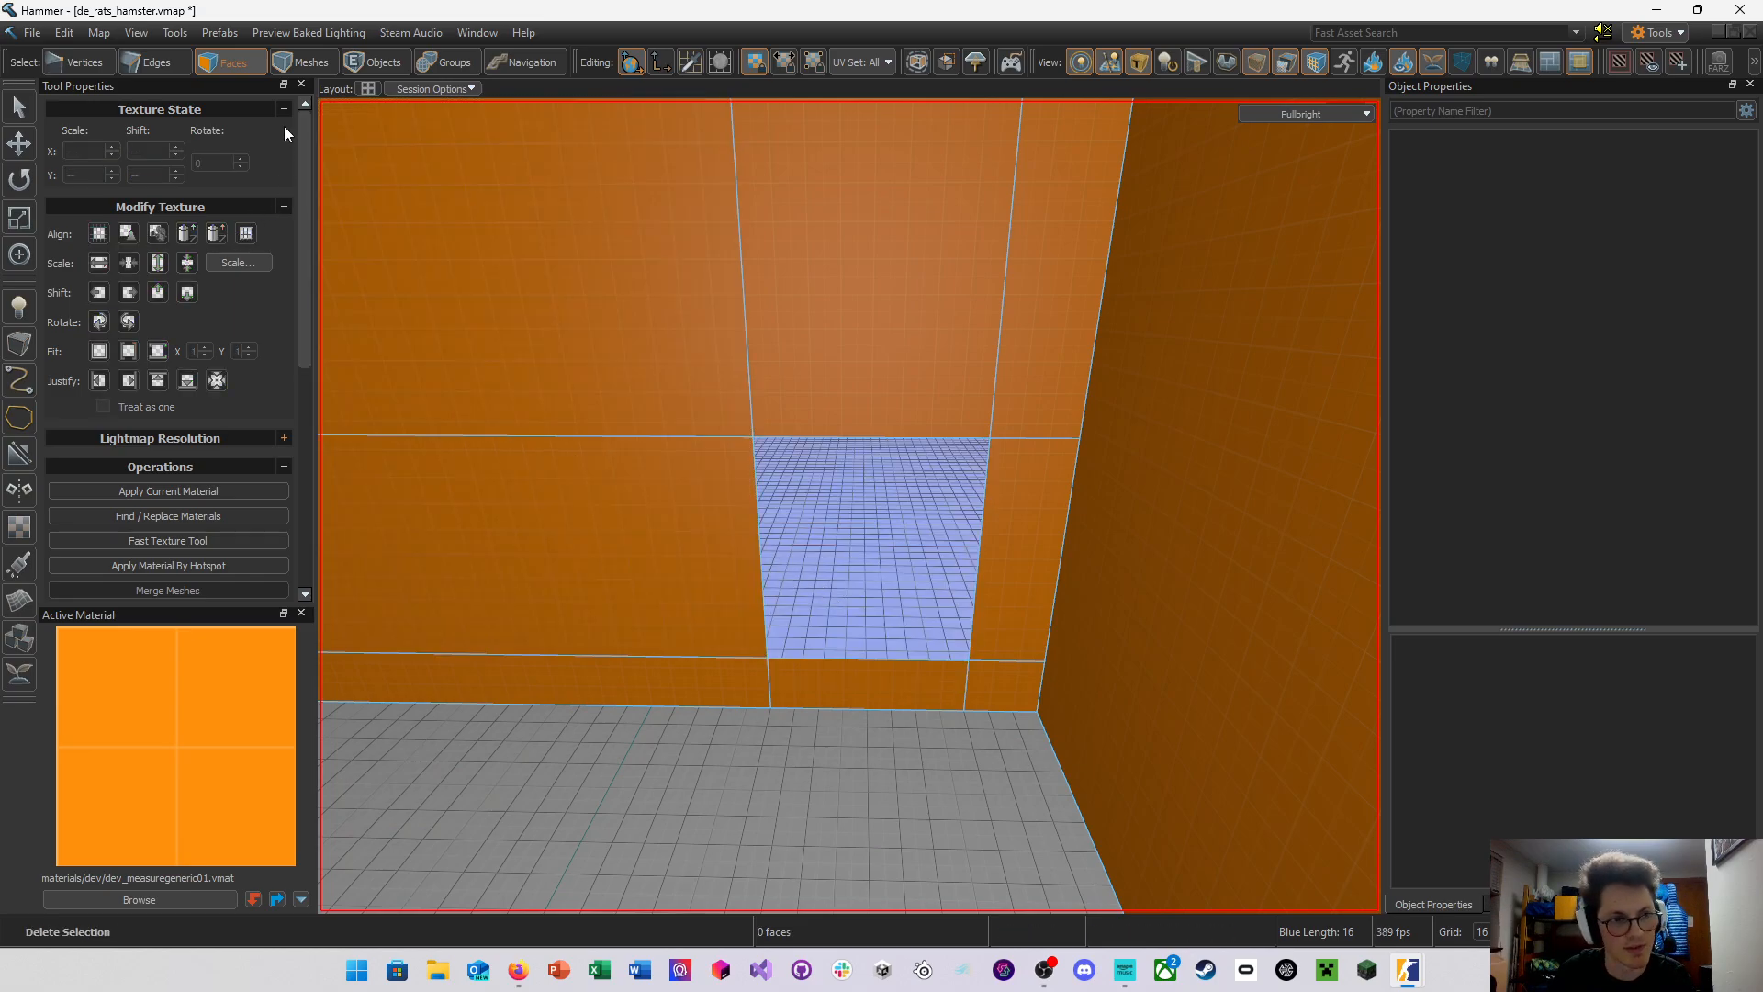
Start an edge arc on the hole's open edge loop with an arc height of -16 and 16 steps
click(145, 62)
click(759, 544)
double_click(760, 543)
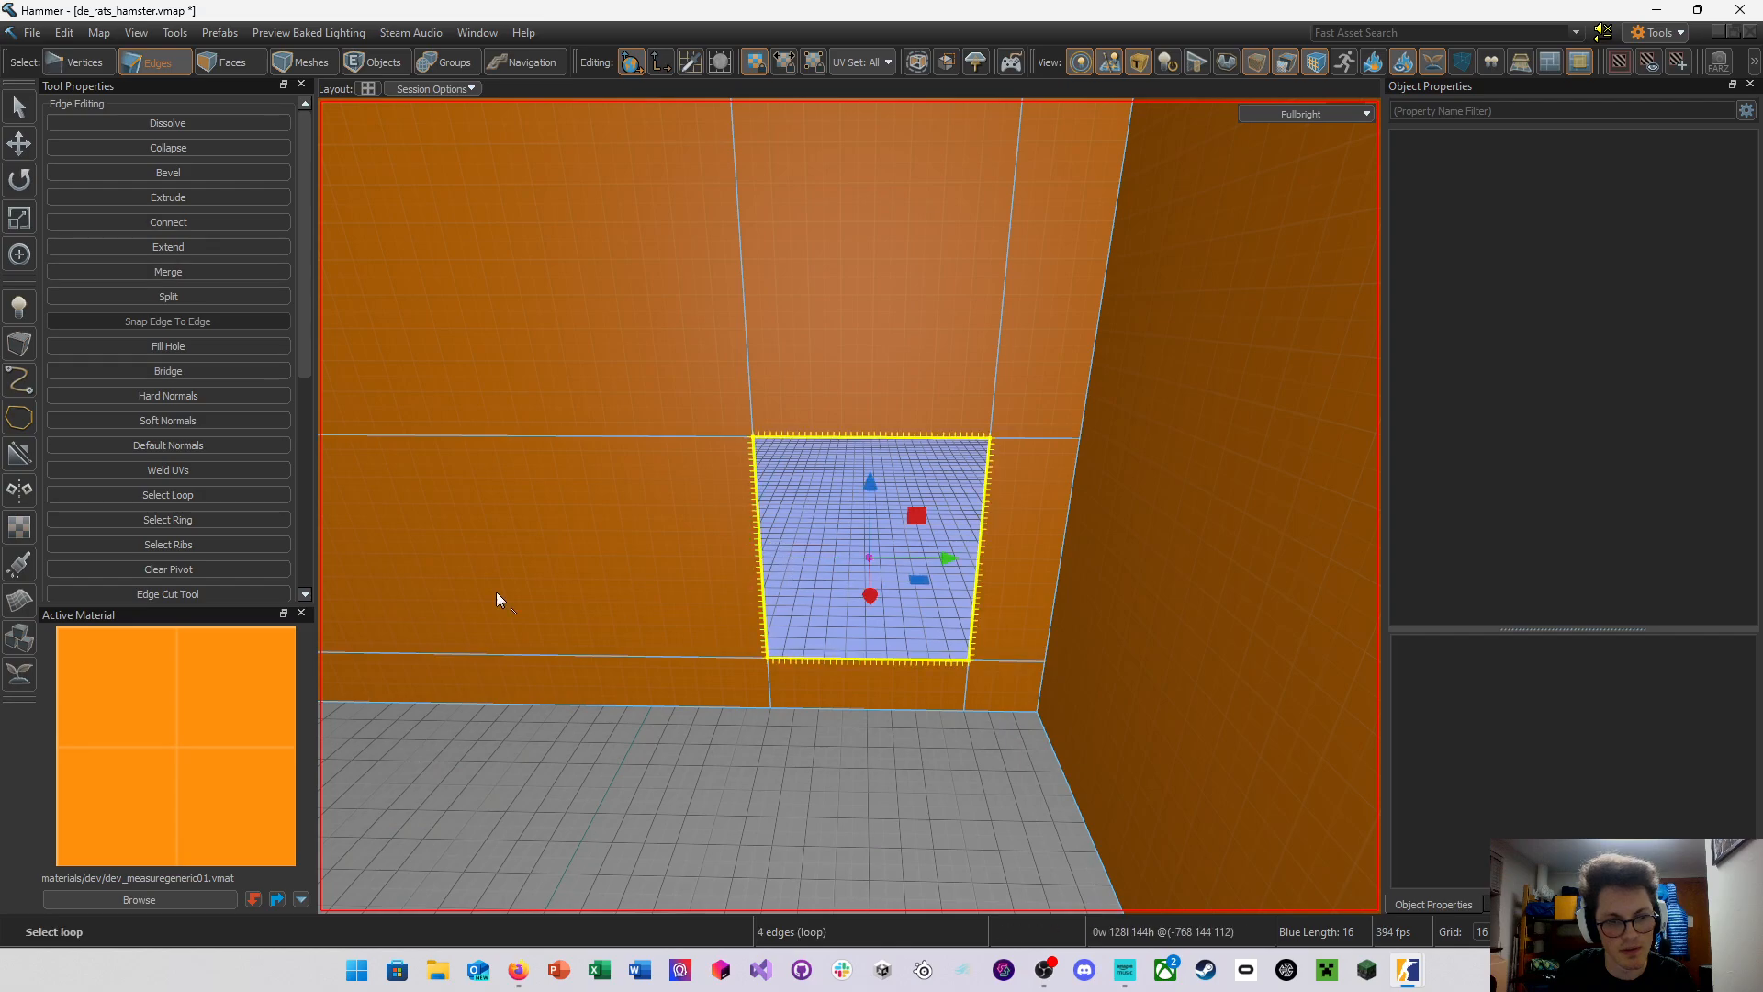
click(198, 509)
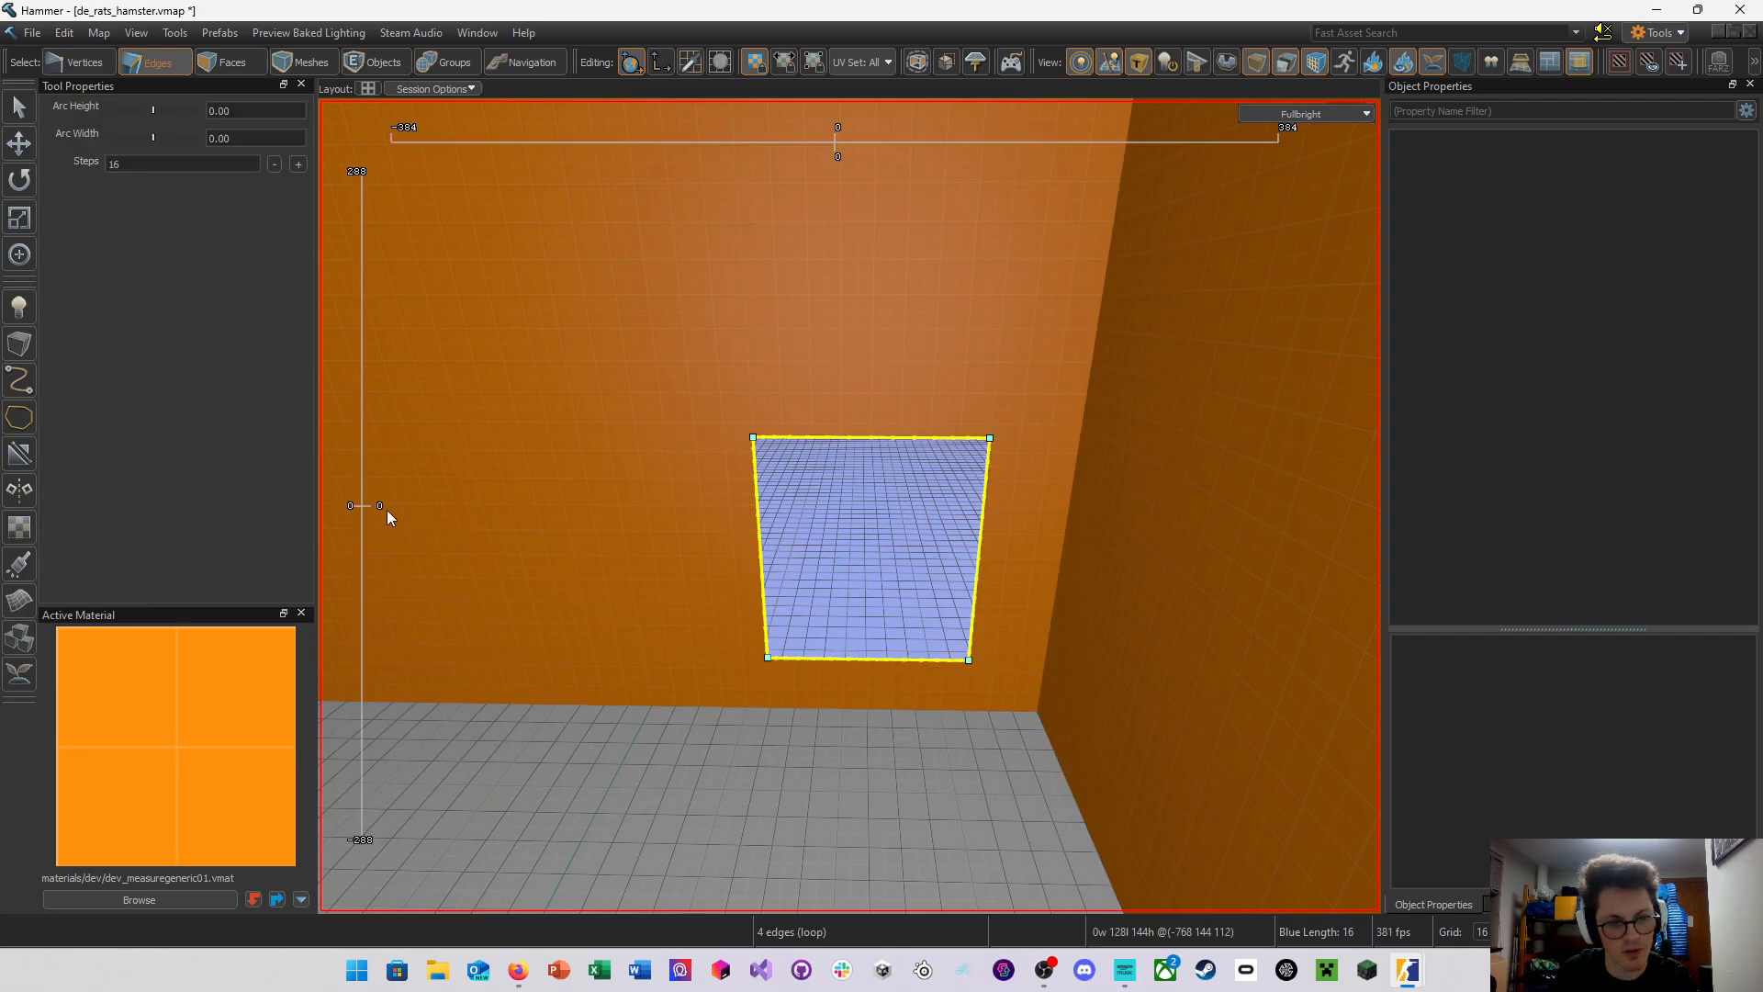
mouse_move(354, 500)
mouse_down()
mouse_move(364, 569)
mouse_move(374, 468)
mouse_move(382, 504)
mouse_up()
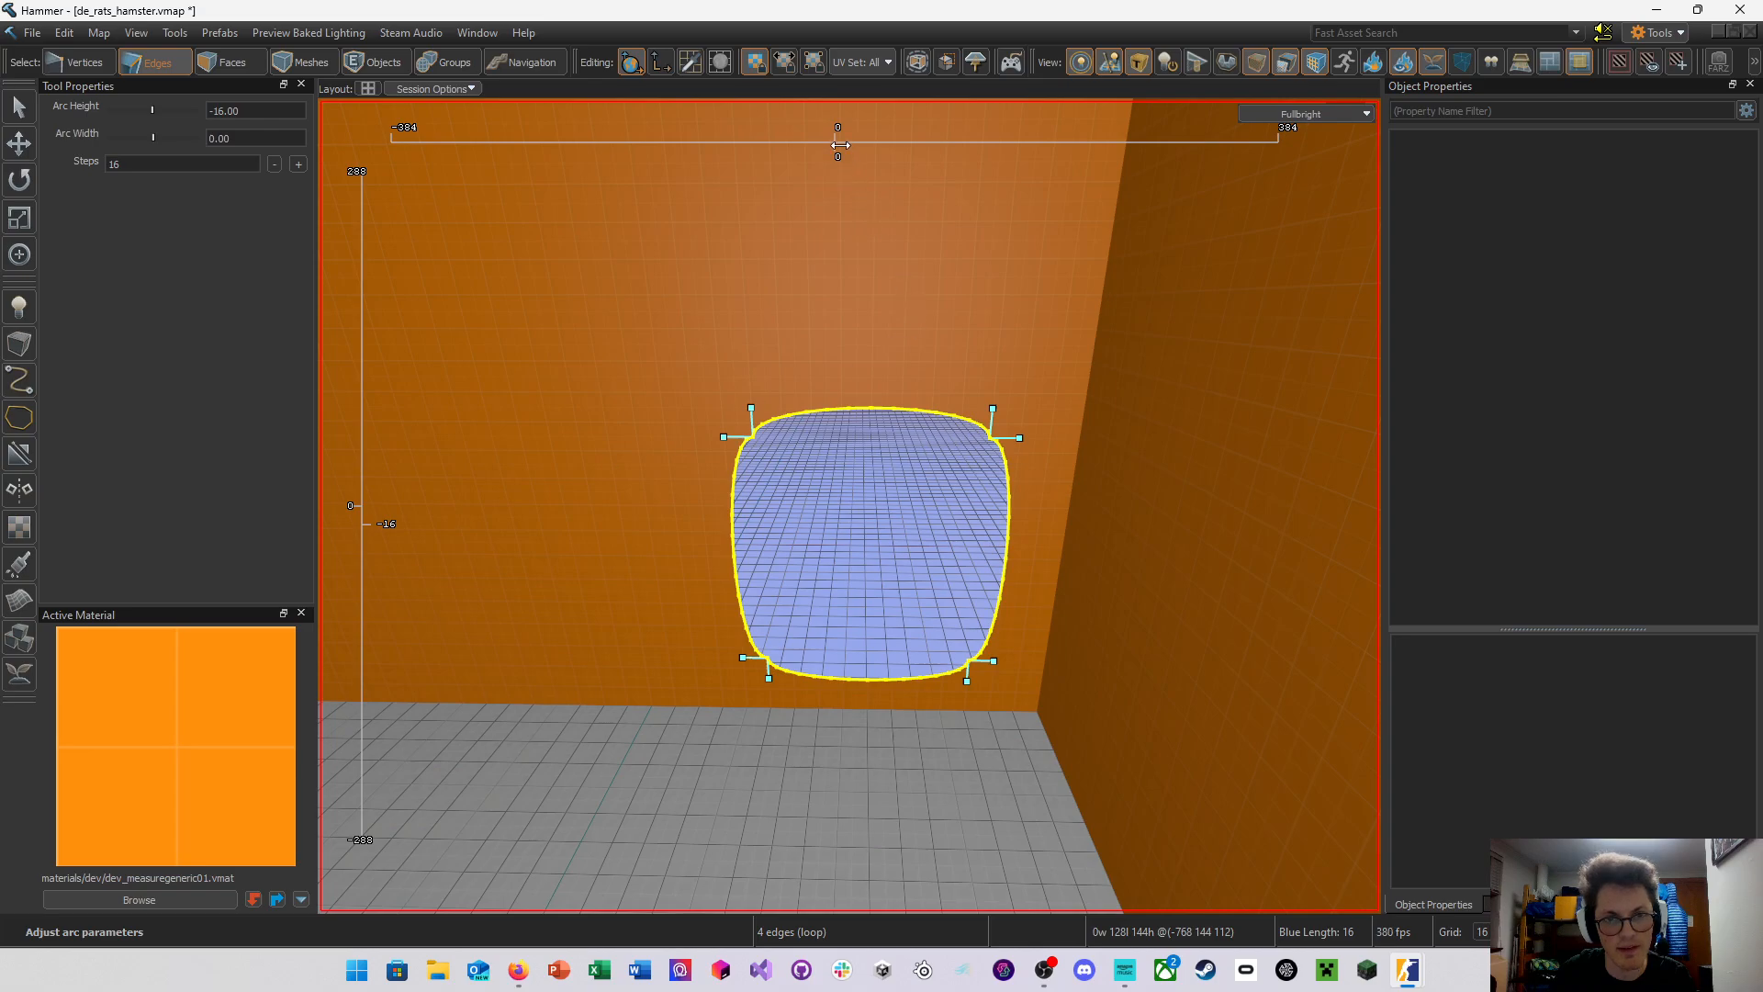
Try an arc height of -32 with arc widths of -32 and -48, and return the height to -16
mouse_move(825, 143)
mouse_down()
mouse_move(795, 144)
mouse_move(833, 156)
mouse_move(759, 154)
mouse_move(750, 187)
mouse_move(831, 177)
mouse_move(808, 202)
mouse_up()
drag(354, 510, 385, 541)
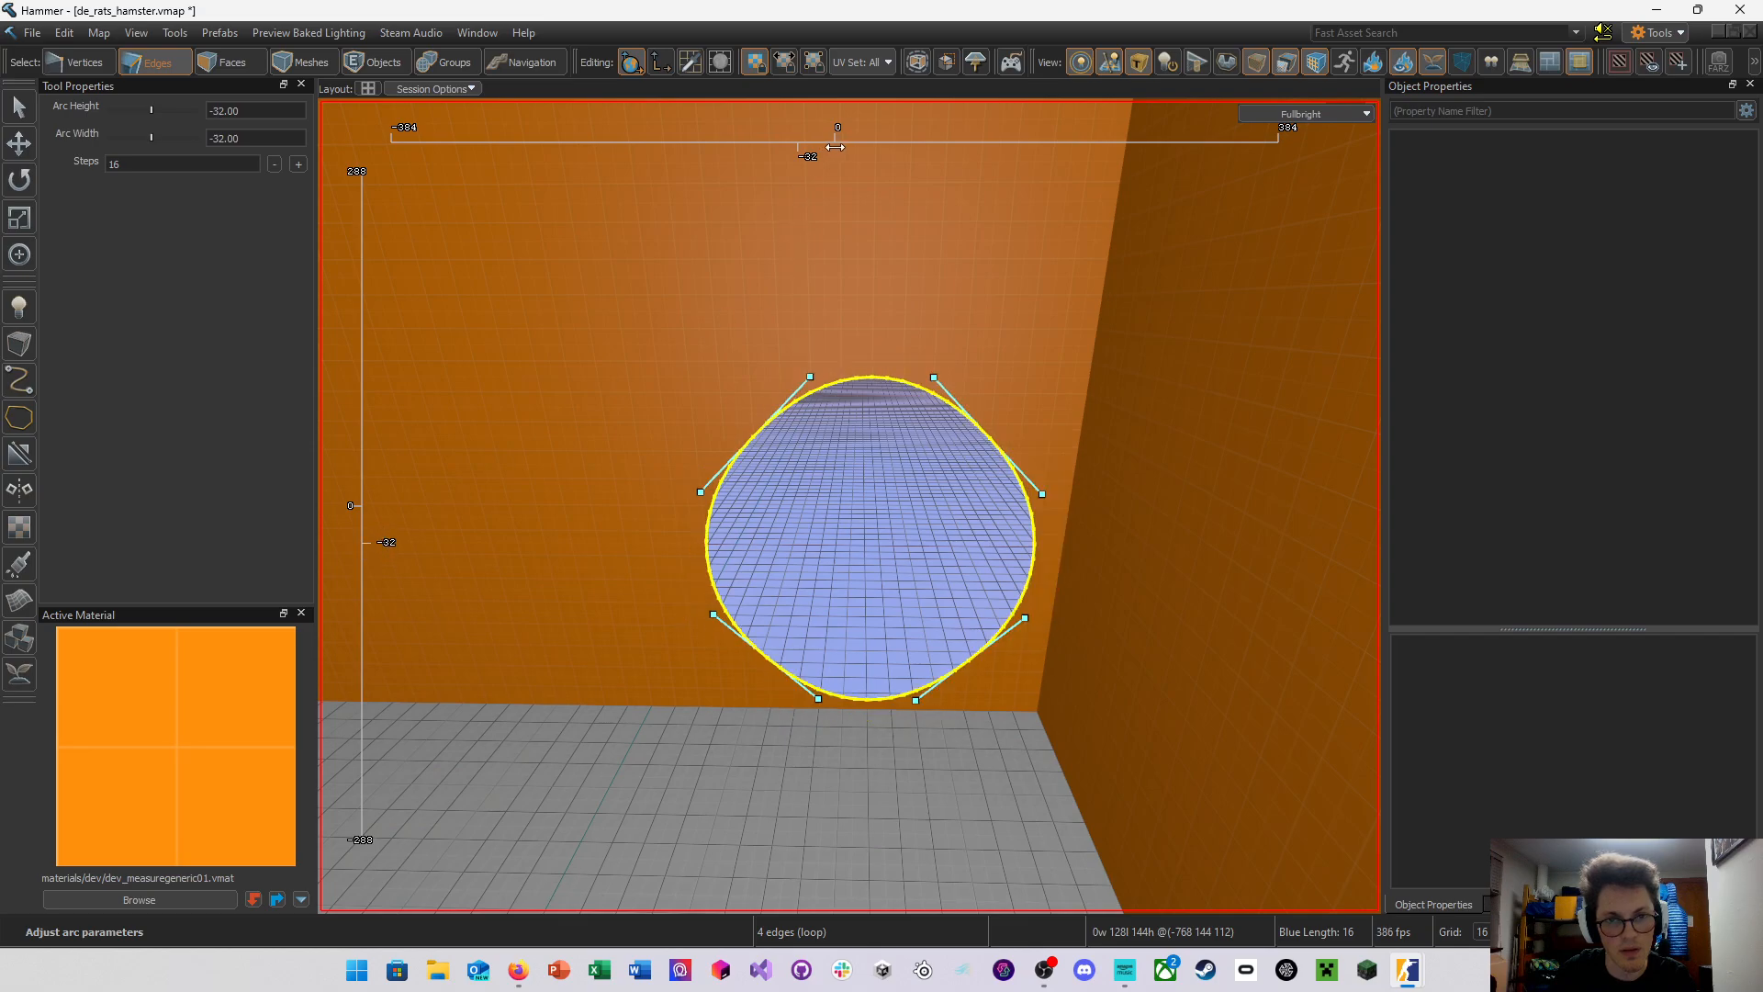
drag(835, 147, 801, 177)
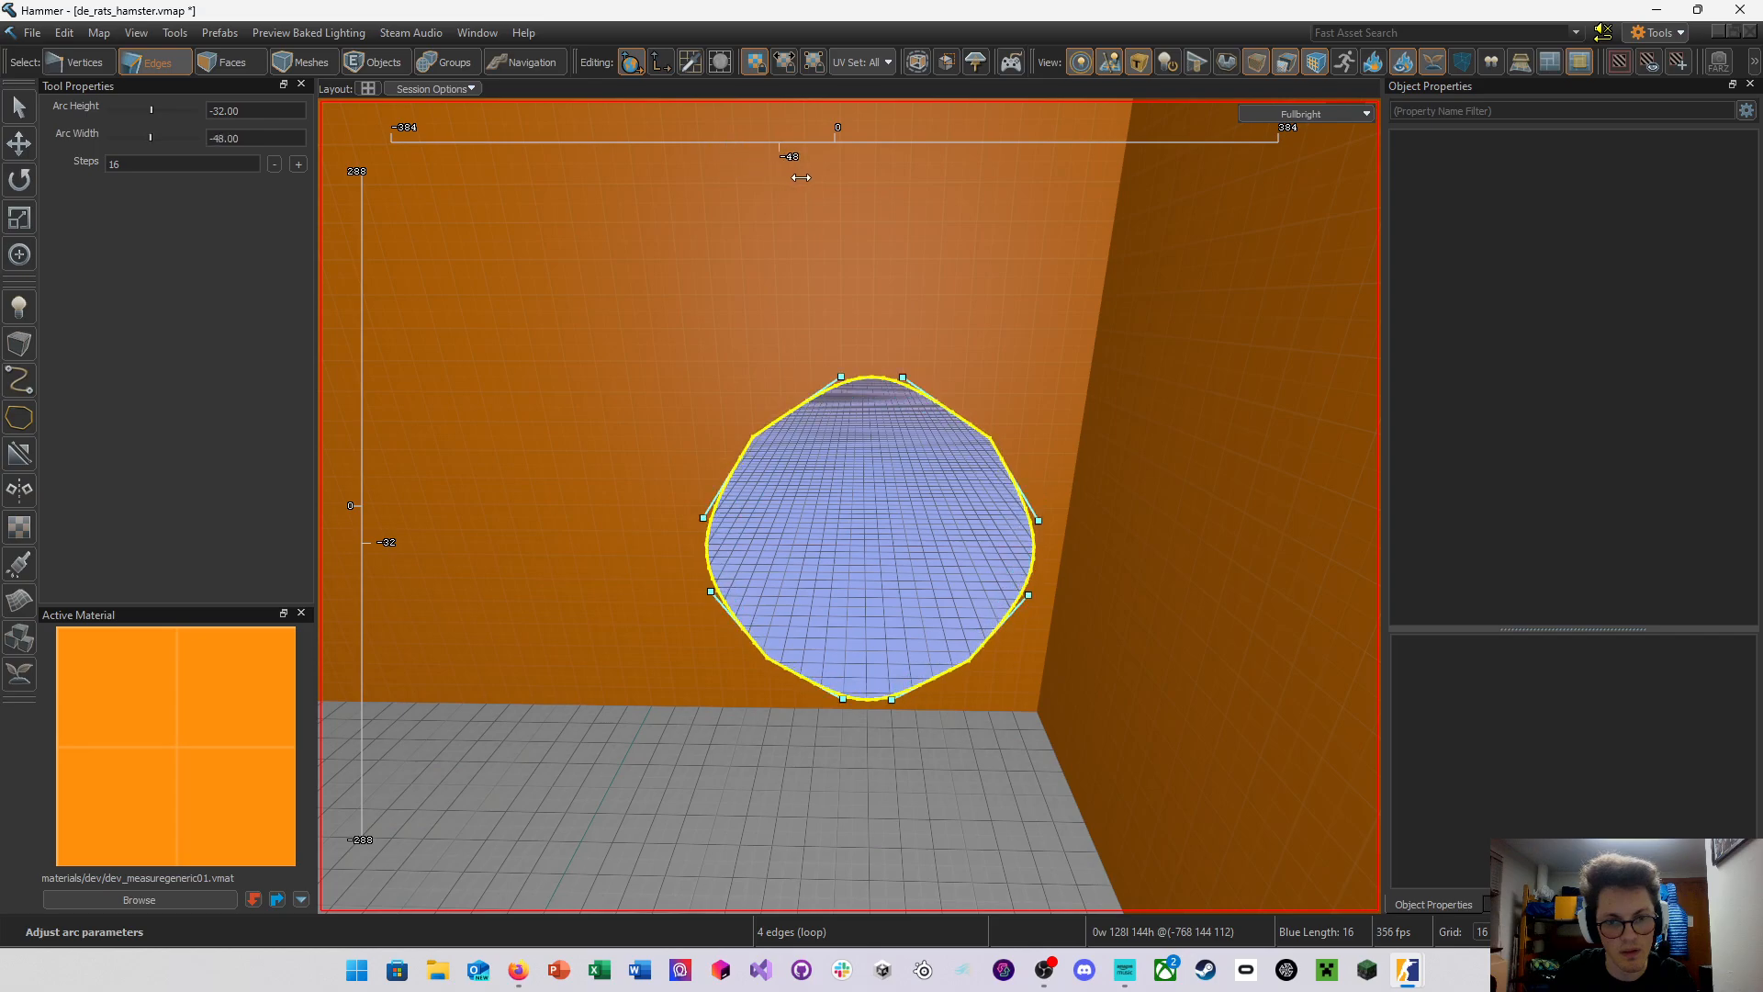
mouse_move(363, 505)
mouse_down()
mouse_move(364, 549)
mouse_move(363, 489)
mouse_up()
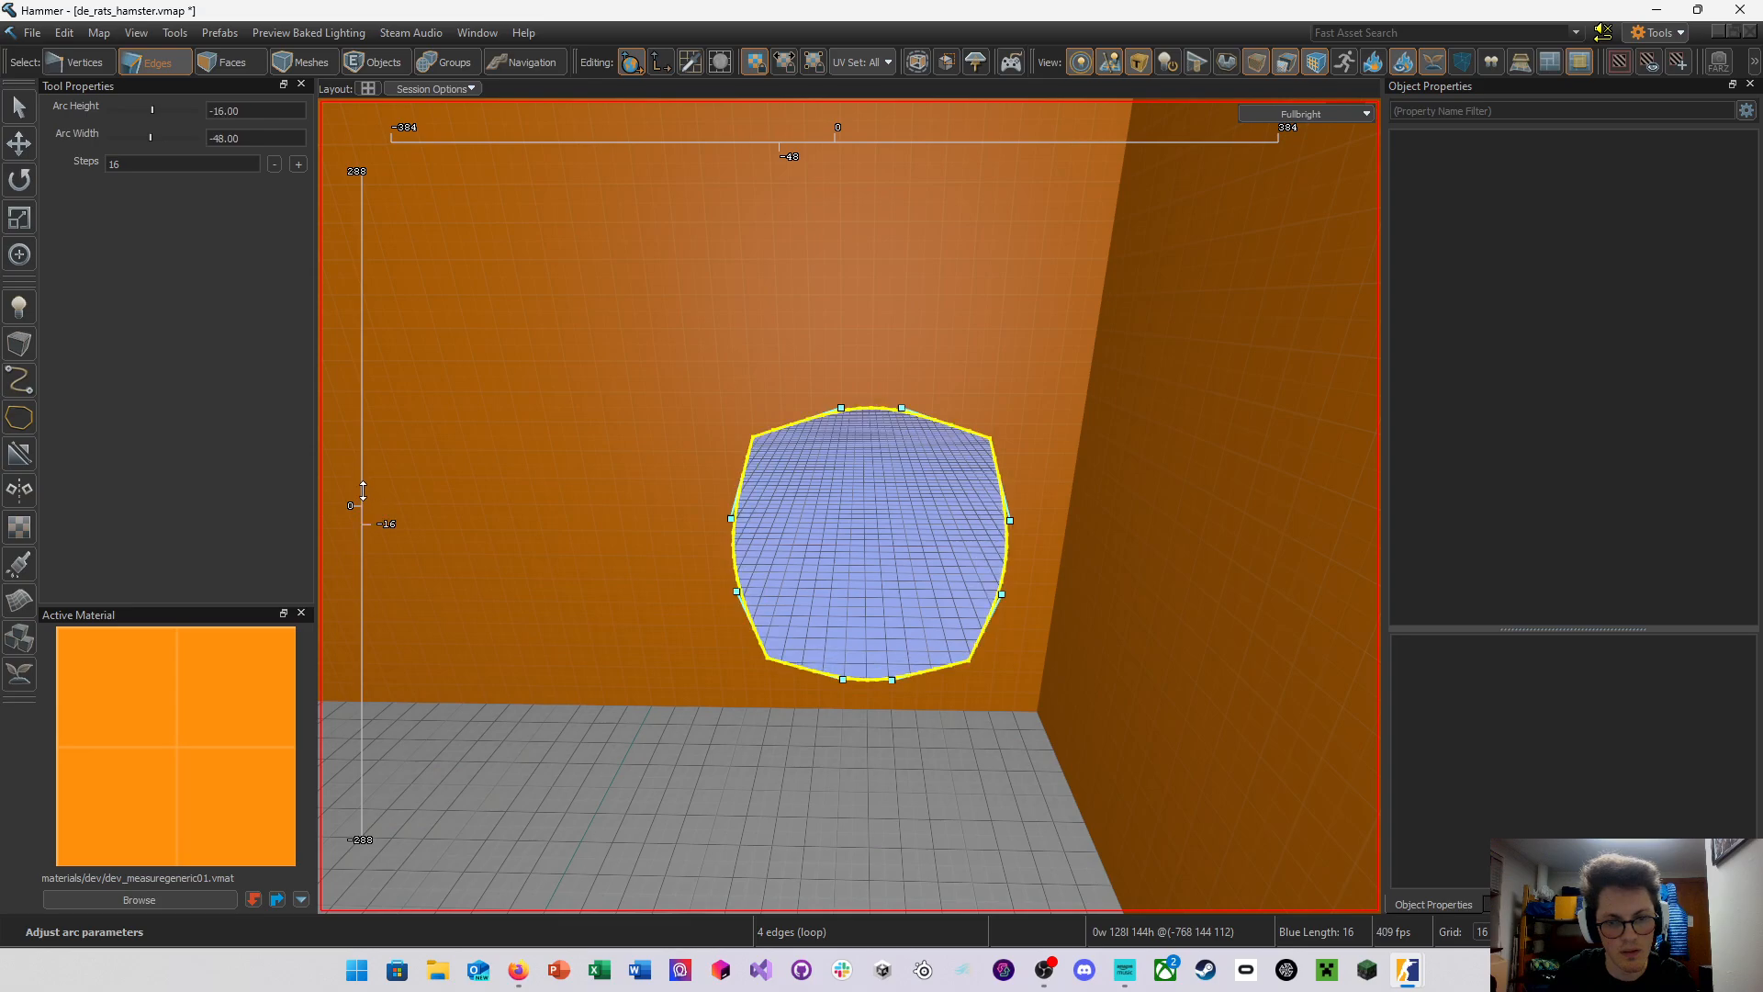
Set the arc width to -16 and apply the arc to round the hole
drag(824, 146, 848, 236)
right_drag(871, 301, 849, 506)
key(w)
key(s)
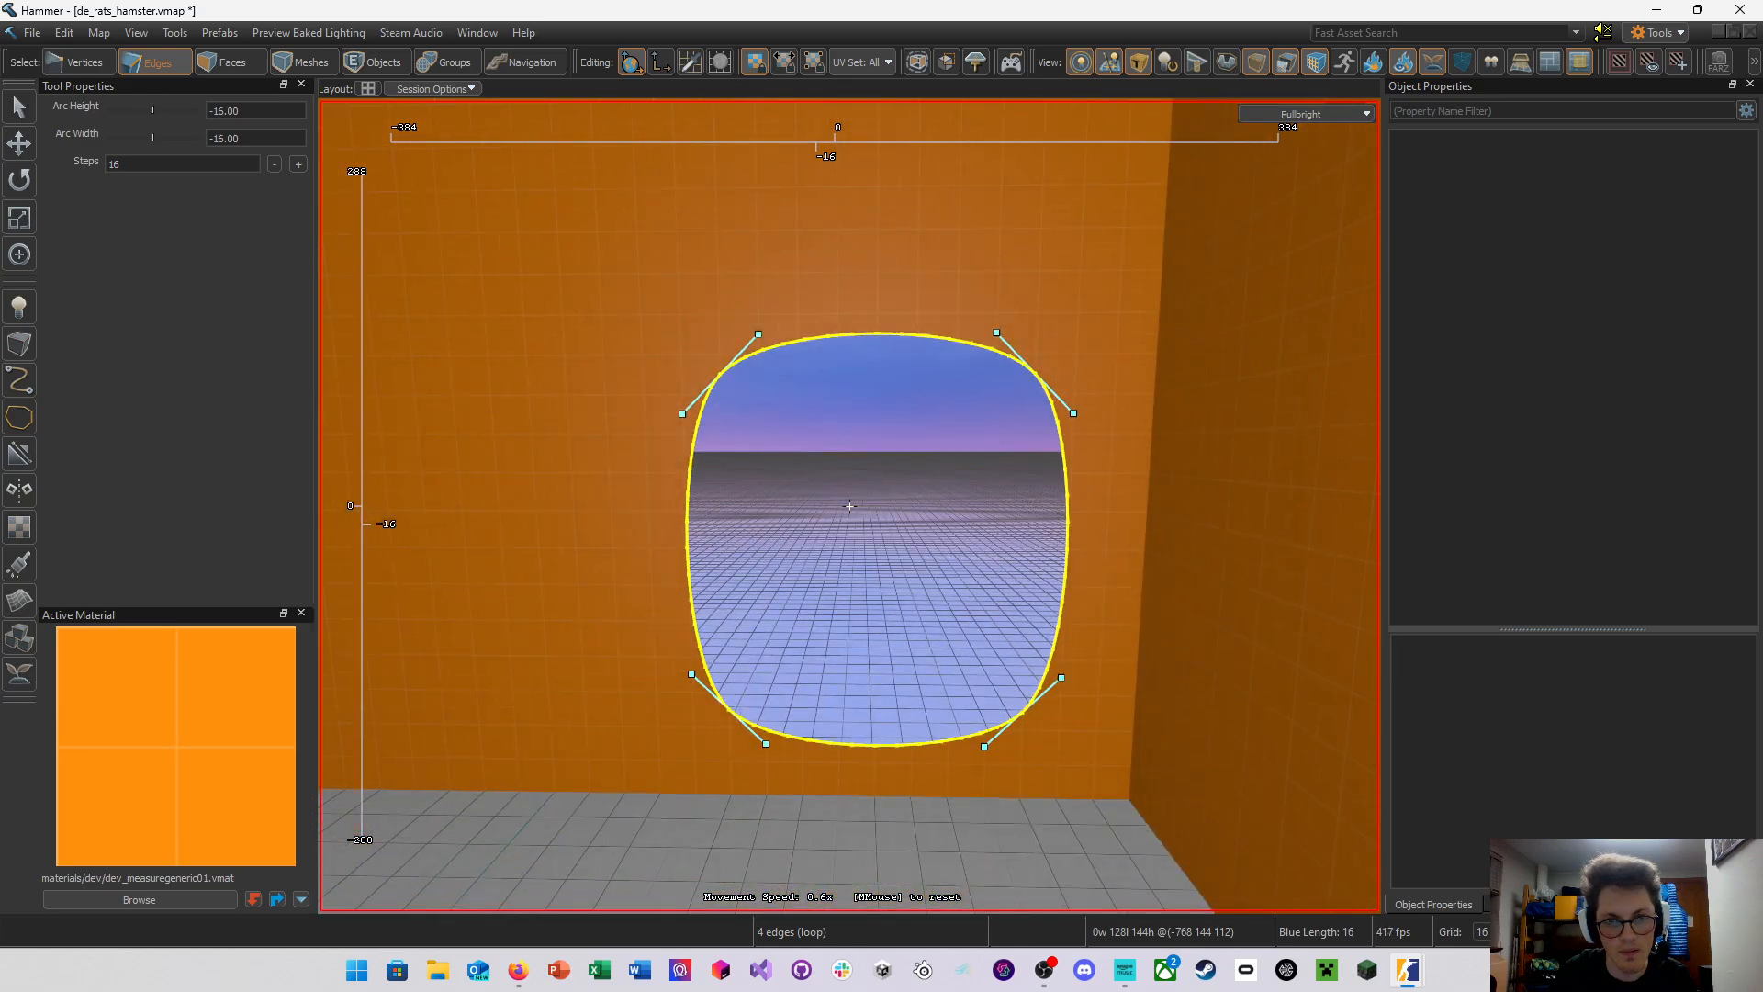
right_drag(849, 506, 766, 507)
key(Return)
key(a)
shift+drag(973, 493, 509, 570)
key(s)
key(a)
right_drag(757, 534, 707, 535)
shift+drag(823, 513, 670, 526)
key(ctrl+z)
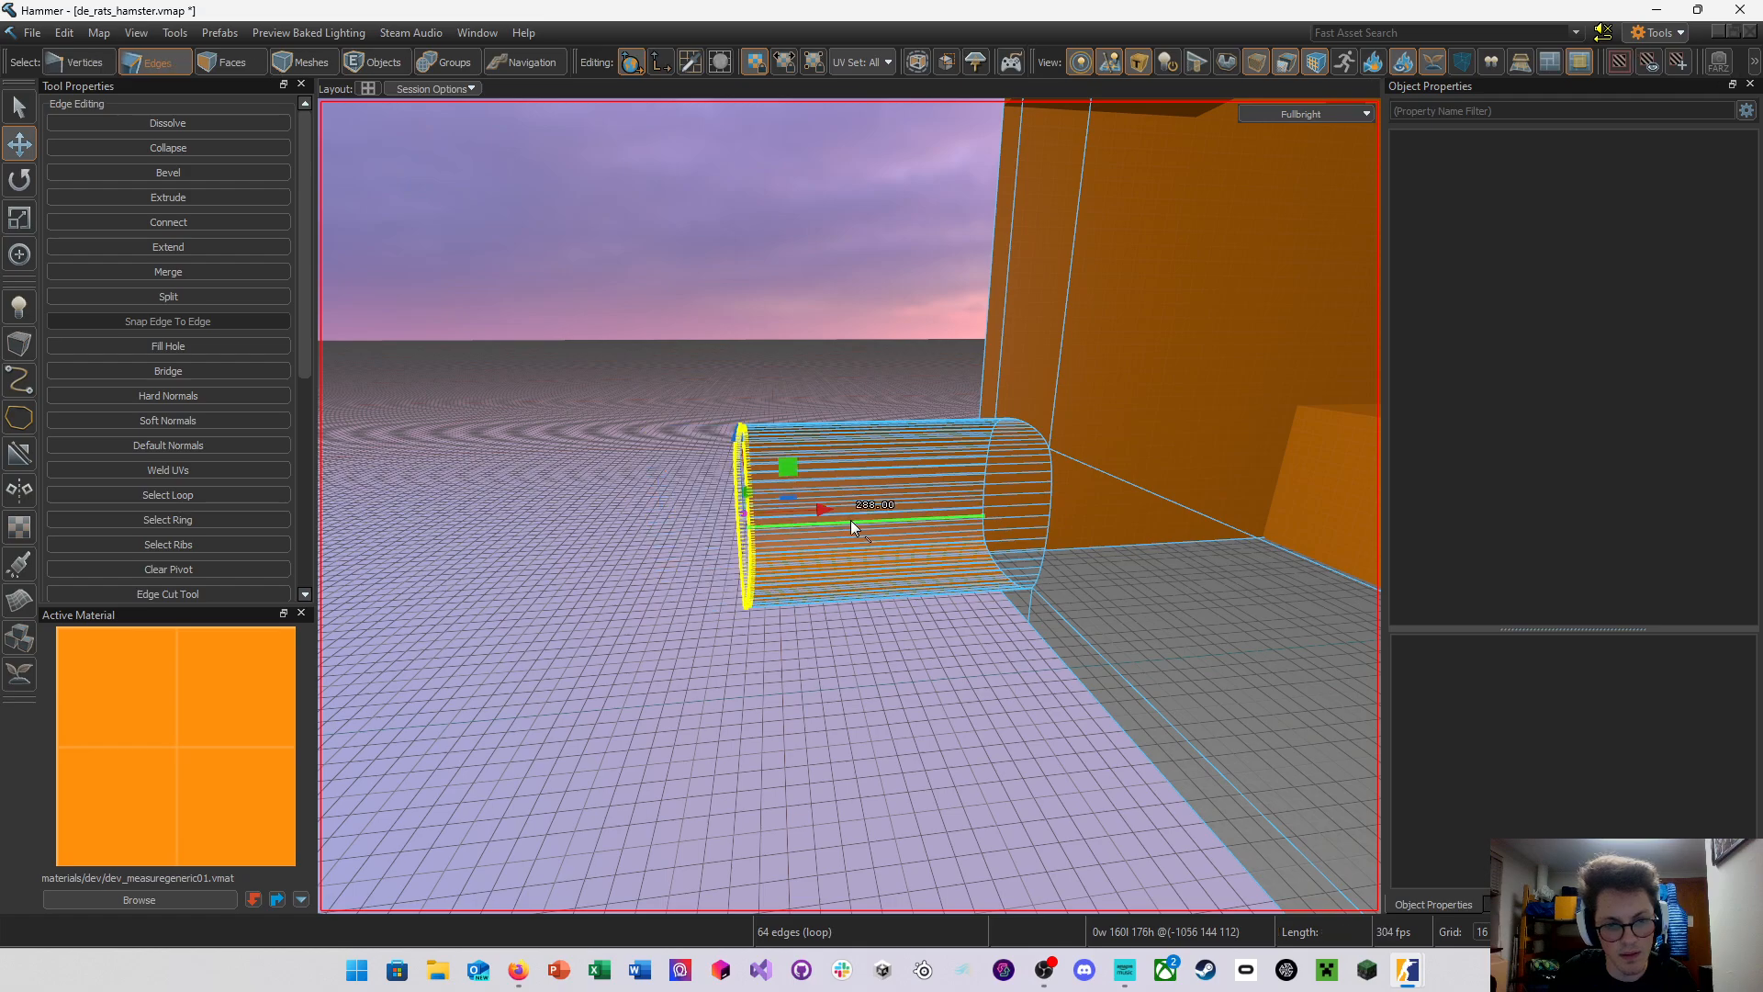
key(ctrl+z)
Extrude the rounded hole's edge loop 464 units outward from the wall into a straight tube
shift+drag(1076, 495, 571, 570)
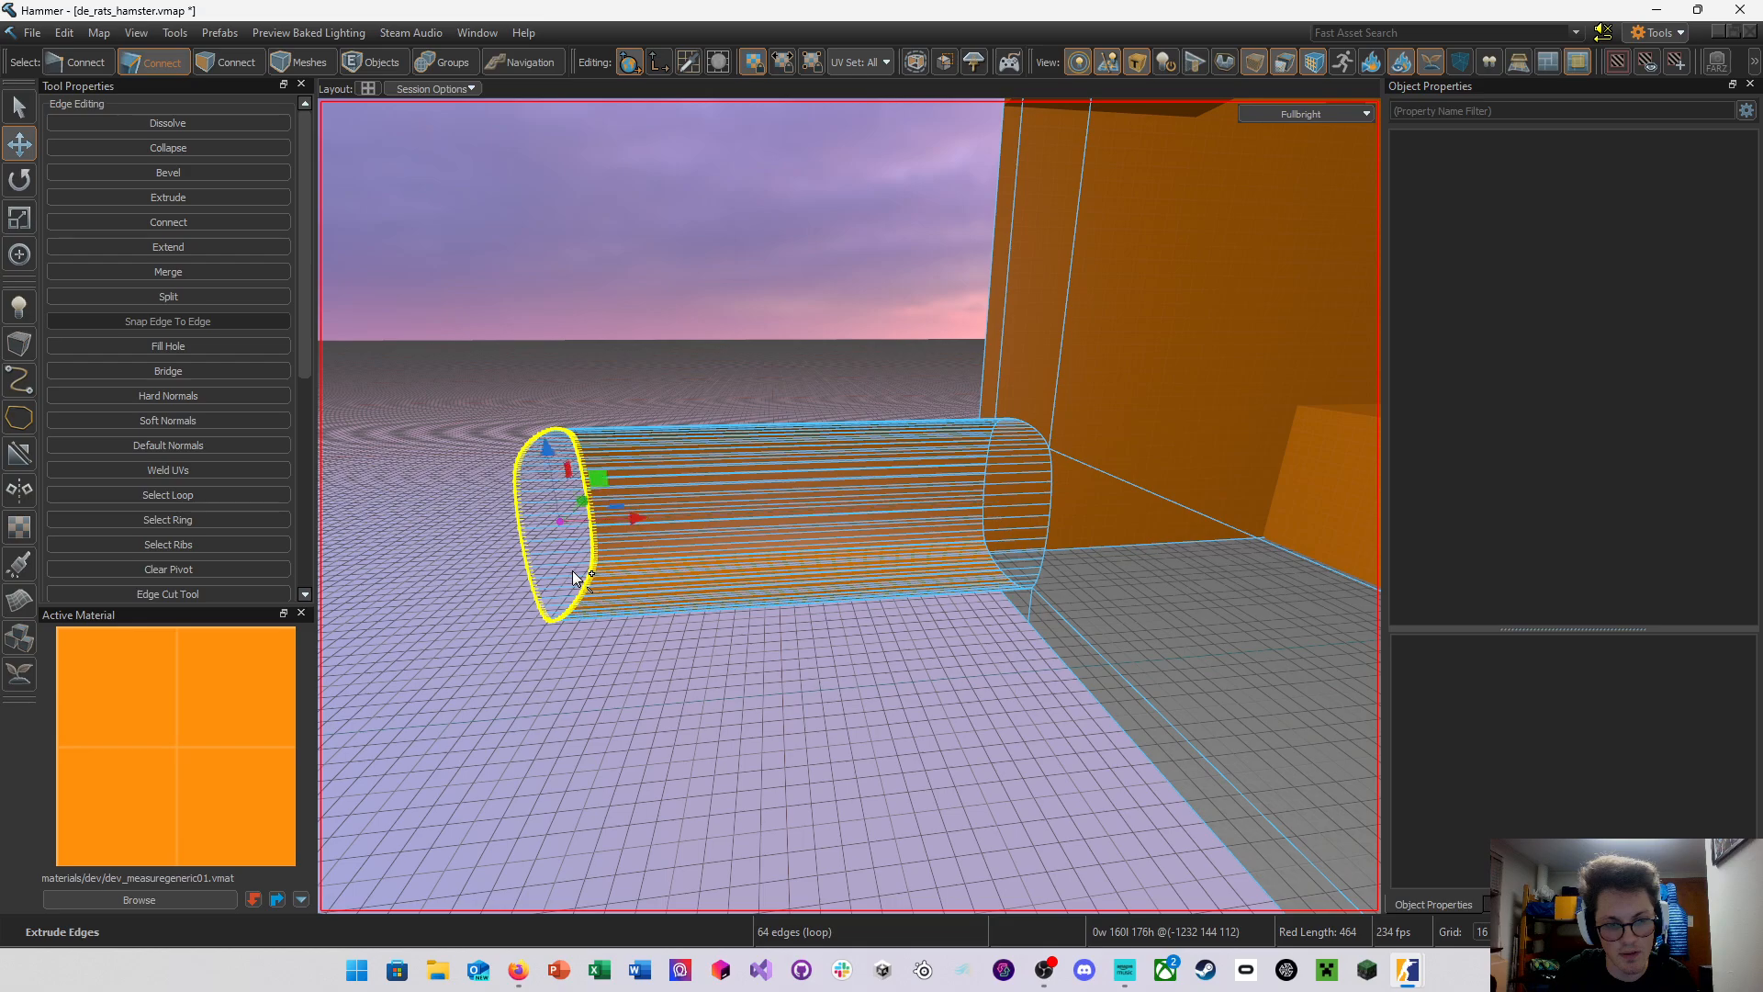
key(d)
right_drag(572, 571, 849, 506)
Show the four-view layout and move the end loop's pivot 272 units straight up in the side view
key(space)
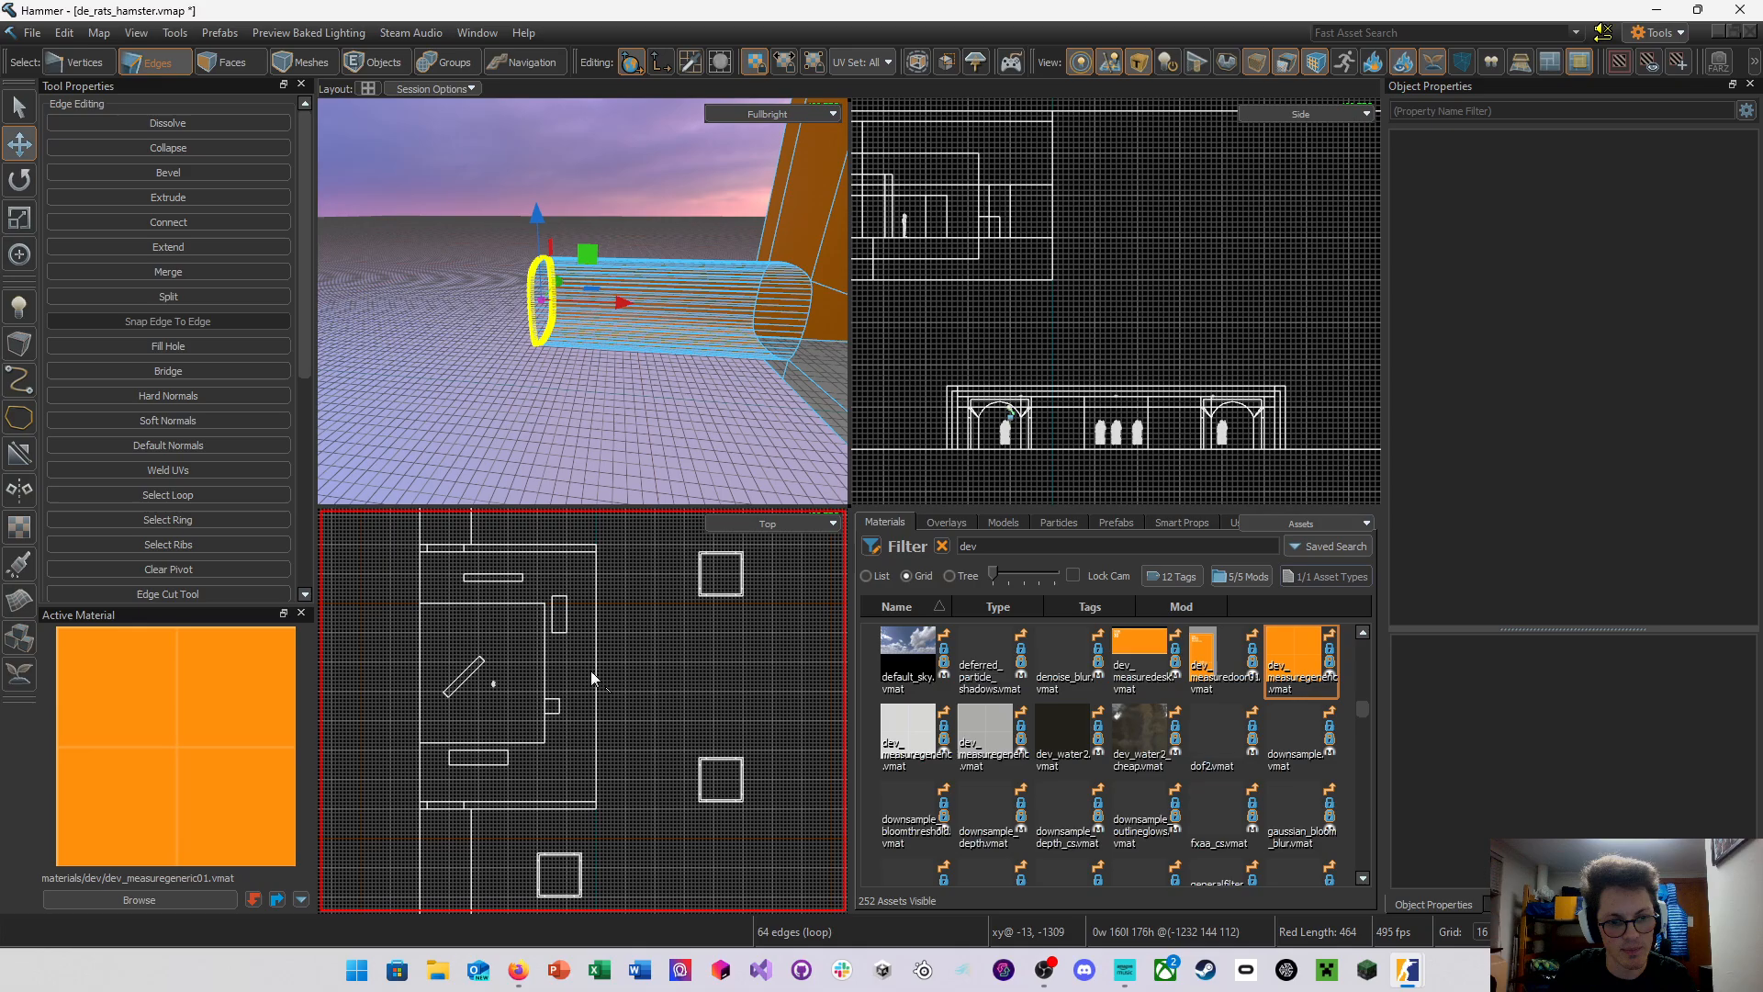
middle_drag(1073, 336, 1249, 390)
middle_drag(1178, 350, 1331, 336)
middle_drag(1019, 453, 1122, 378)
middle_drag(1150, 446, 1192, 480)
scroll(1194, 482, up, 2)
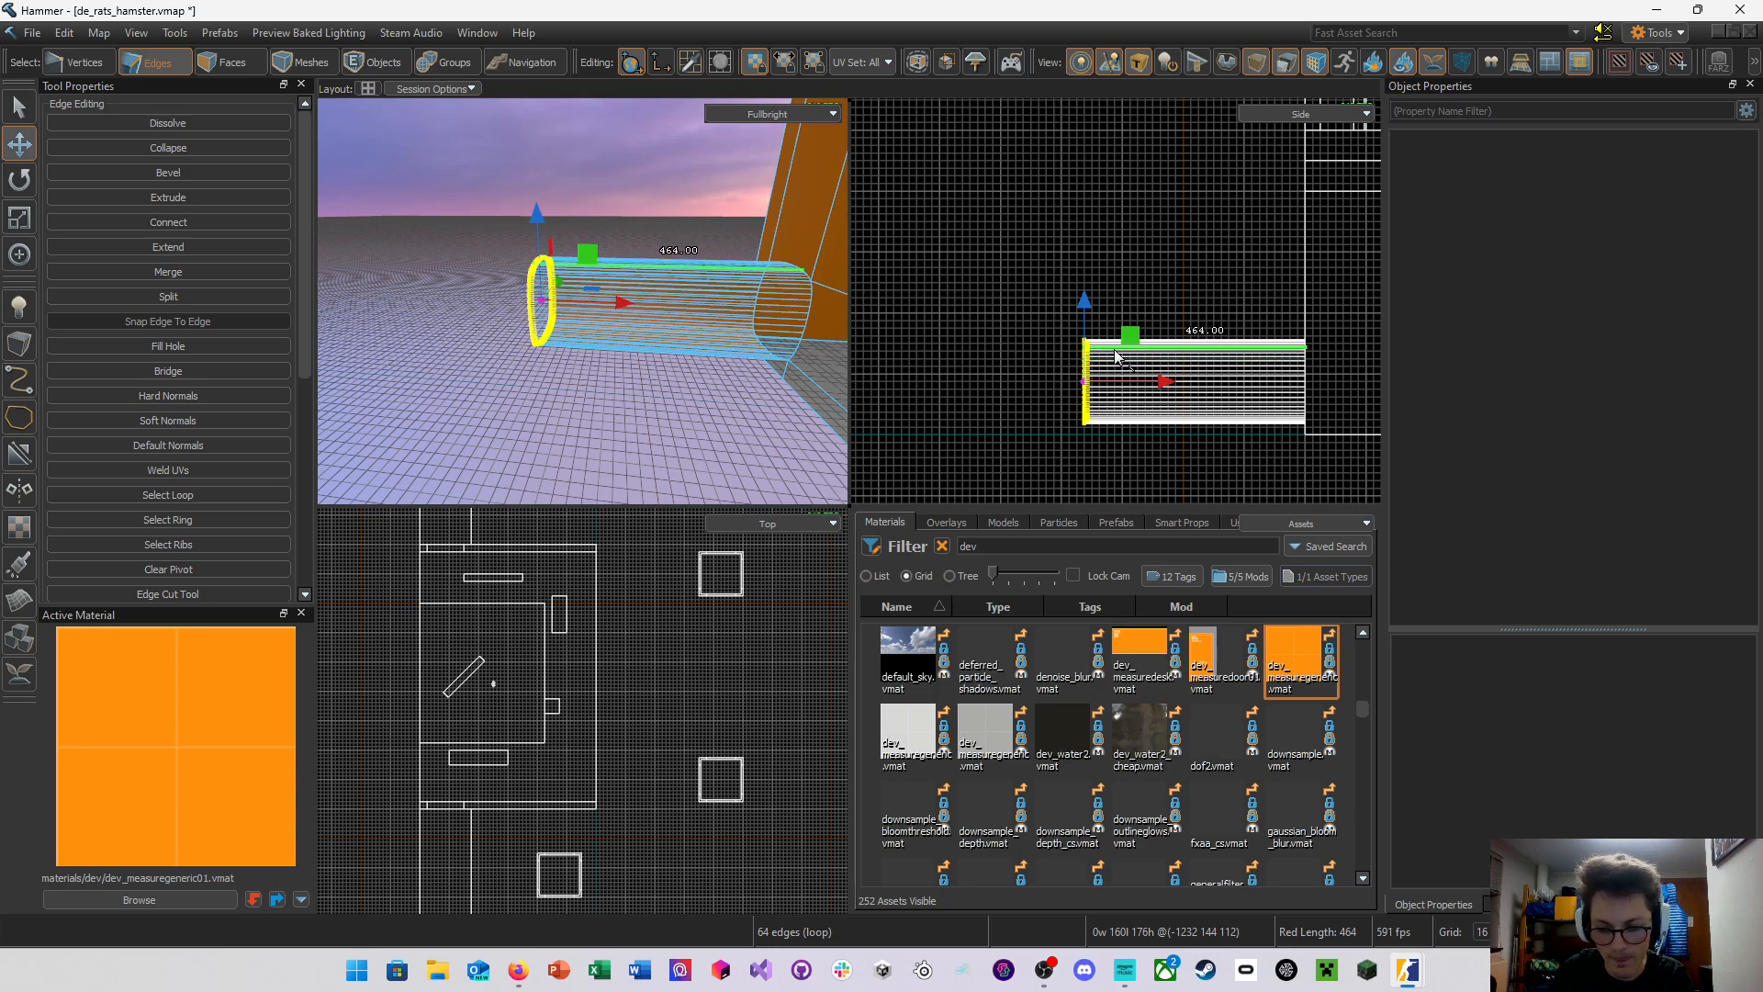
key(t)
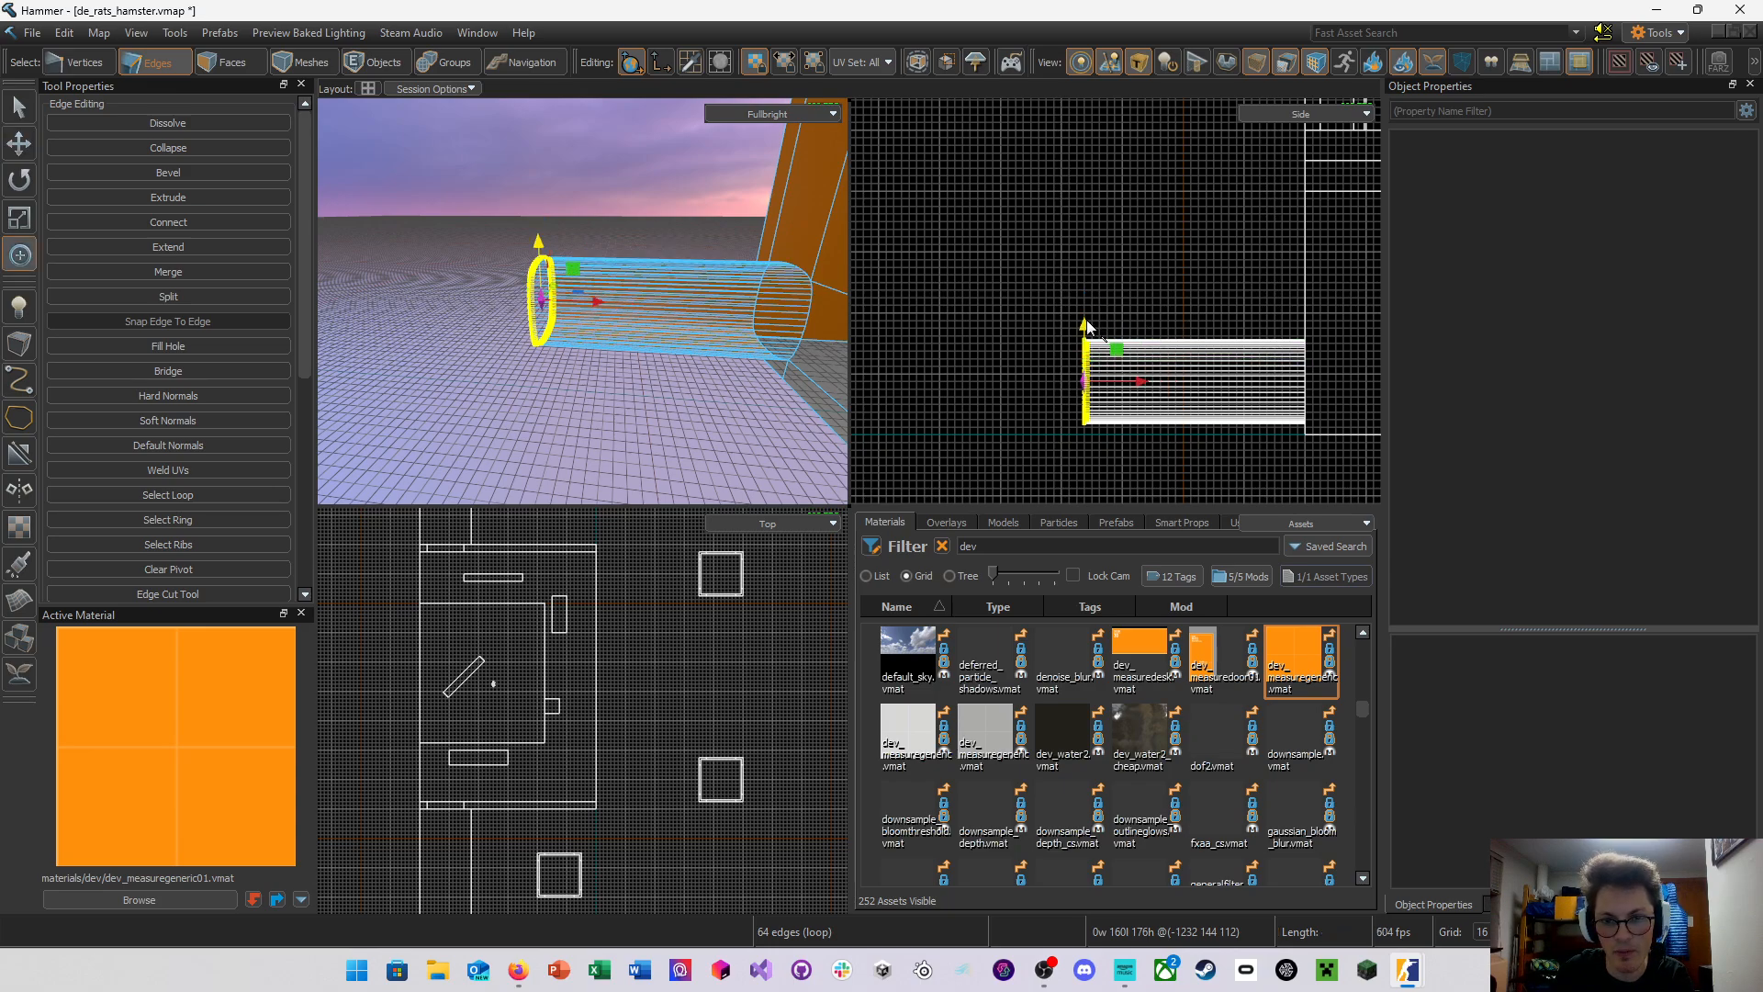
drag(1087, 319, 1098, 261)
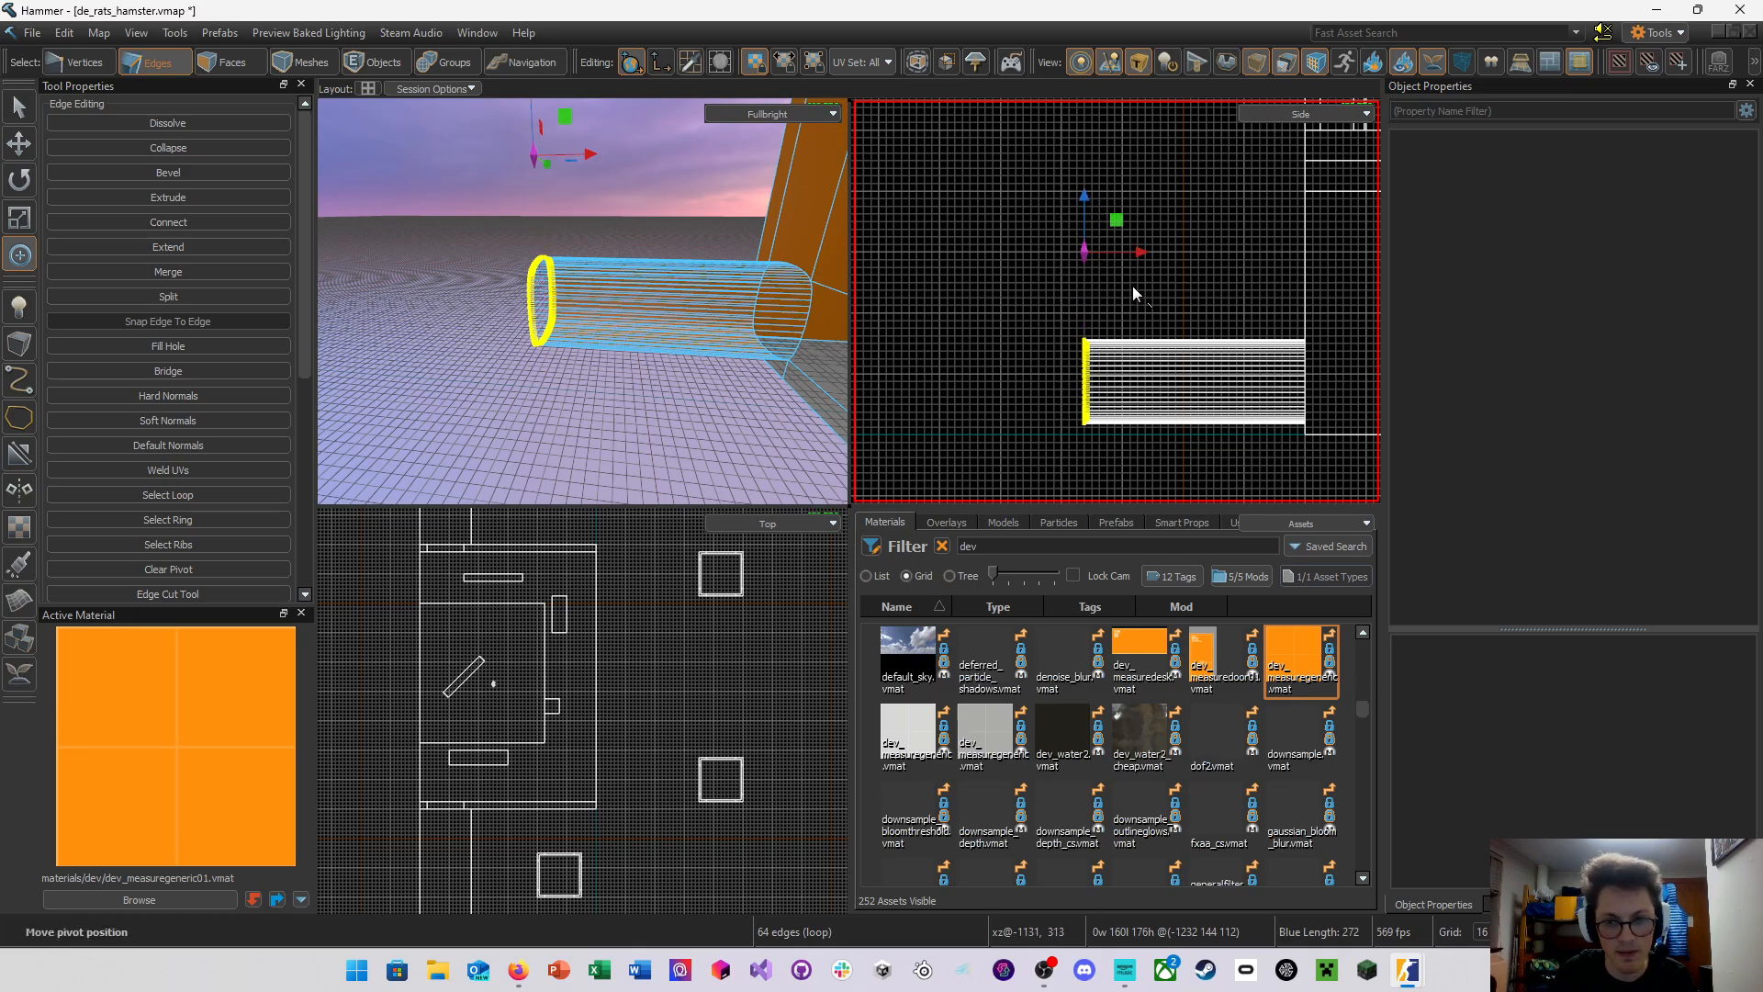
Rotate-extrude the tube's end loop around the raised pivot in 5-degree increments to form a 90-degree upward bend
key(e)
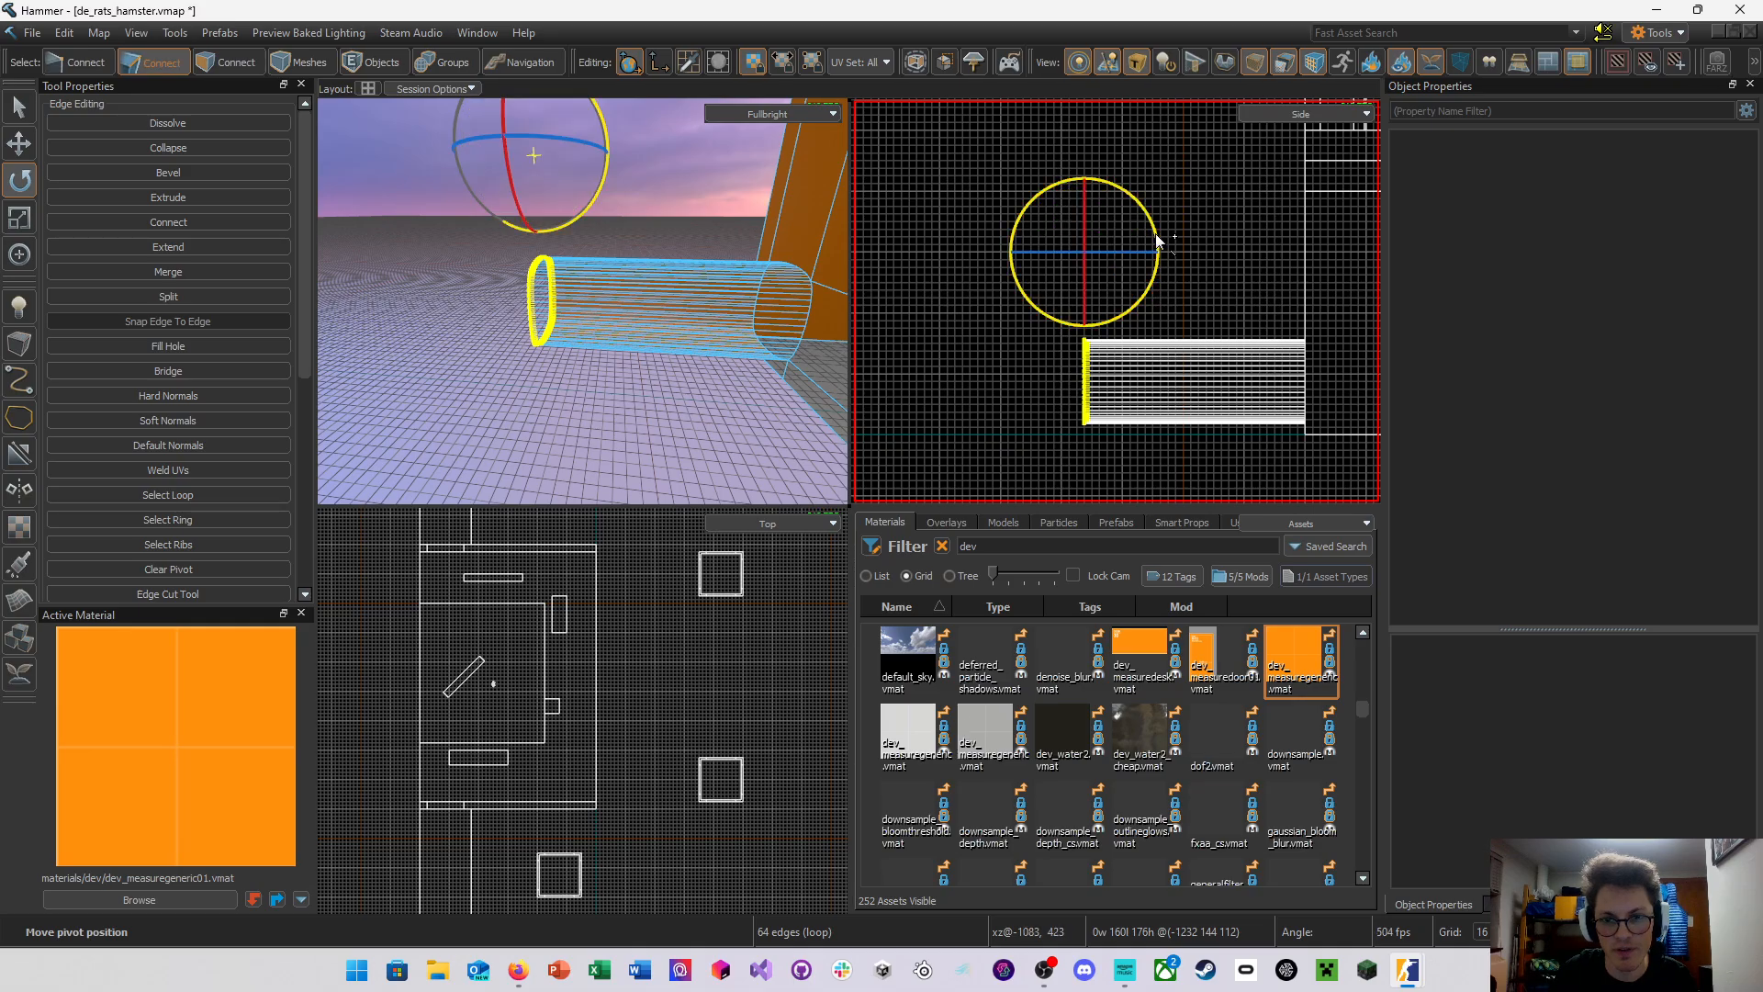
shift+drag(1155, 233, 1168, 248)
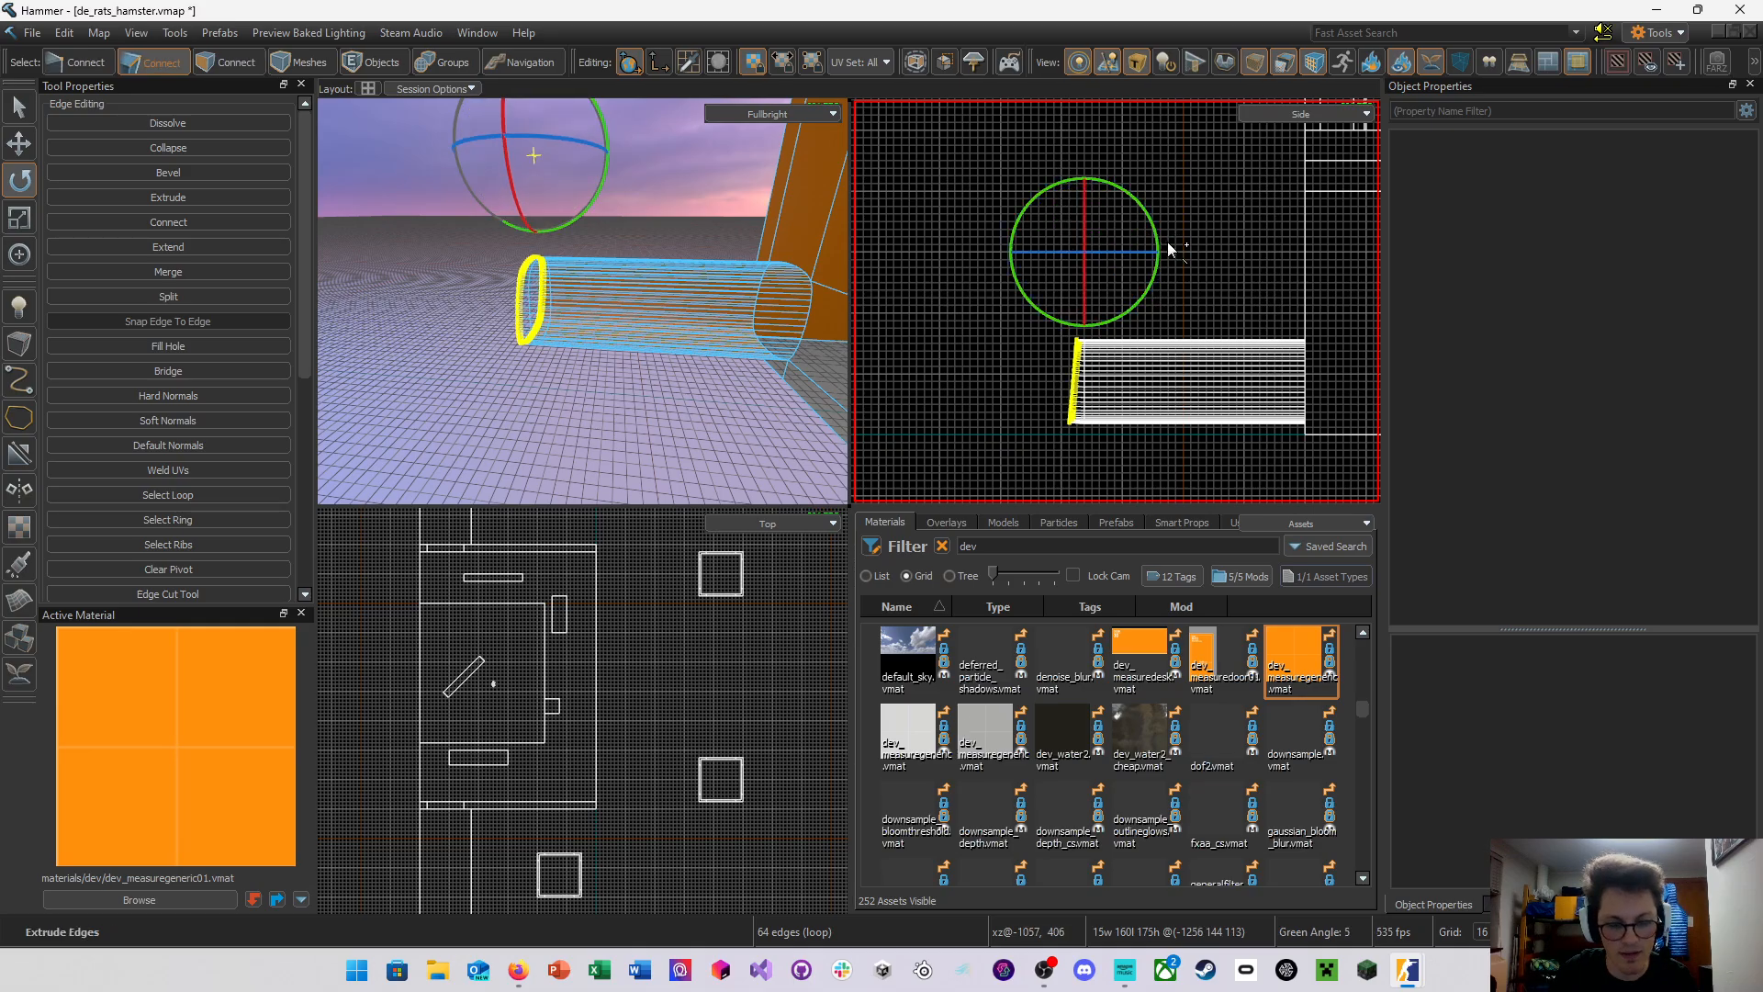
key(shift+g)
key(shift+g)
key(shift+g)
key(shift+g)
key(shift+g)
key(shift+g)
key(shift+g)
key(shift+g)
key(shift+g)
key(shift+g)
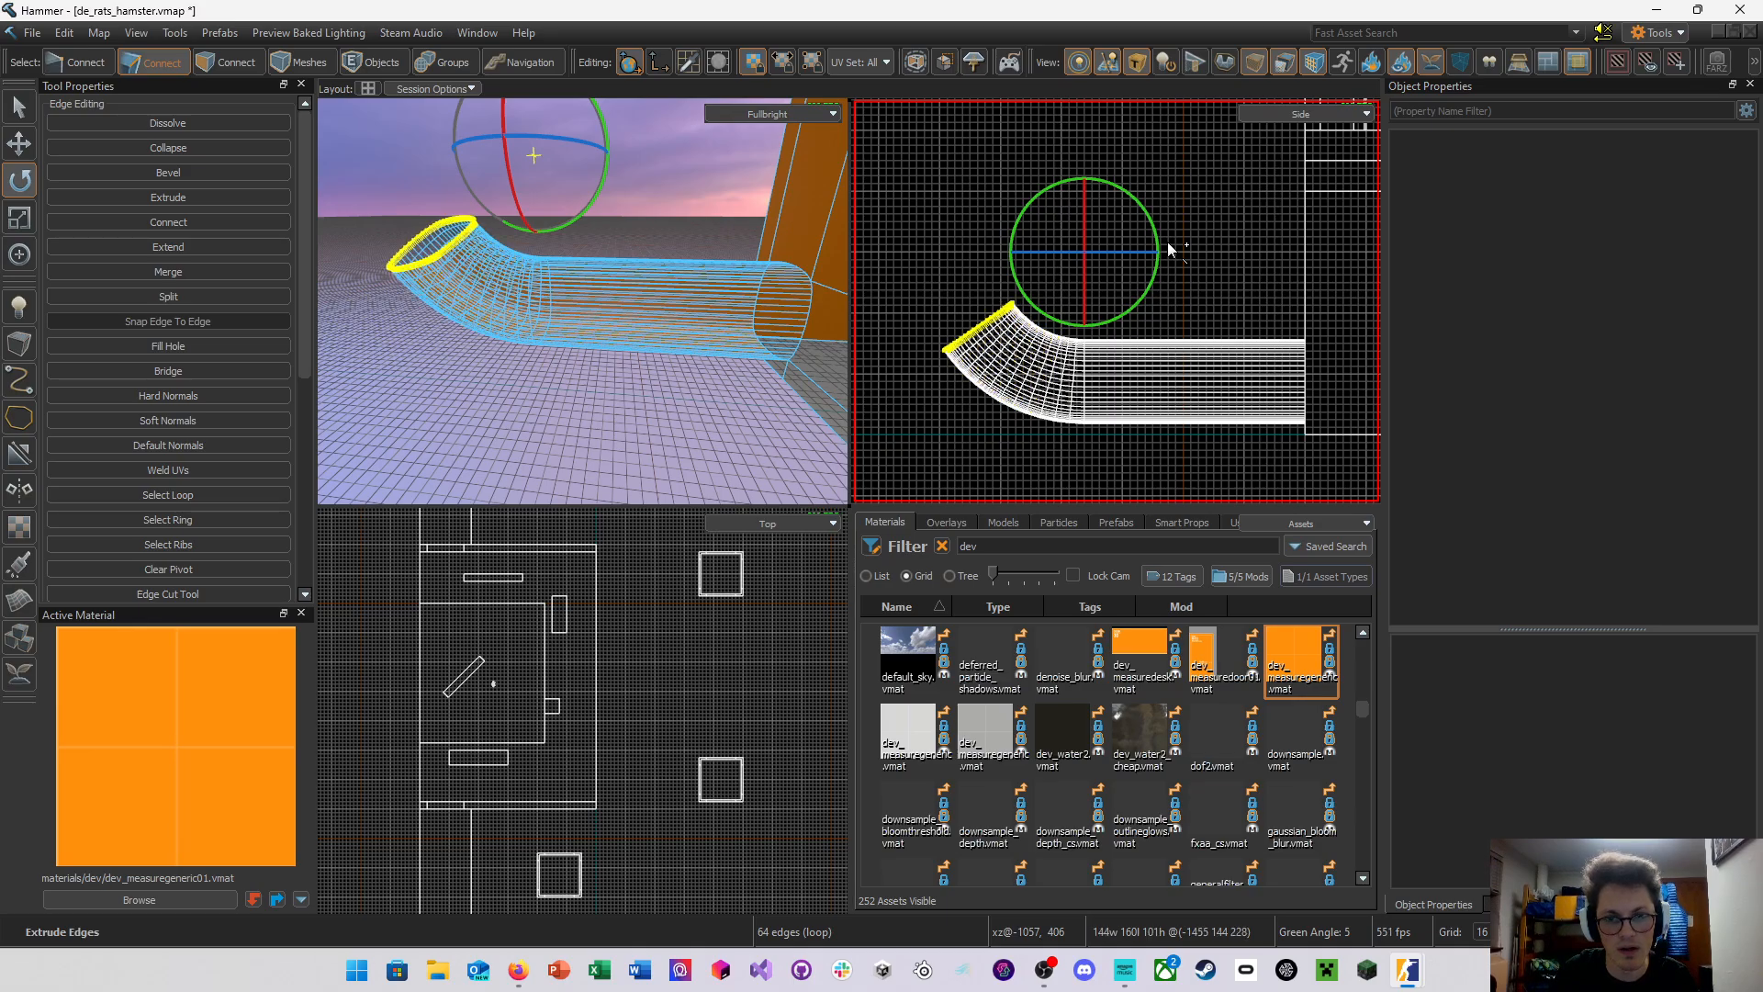
key(shift+g)
key(shift+g)
key(shift+g)
key(shift+g)
key(shift+g)
key(shift+g)
key(shift+g)
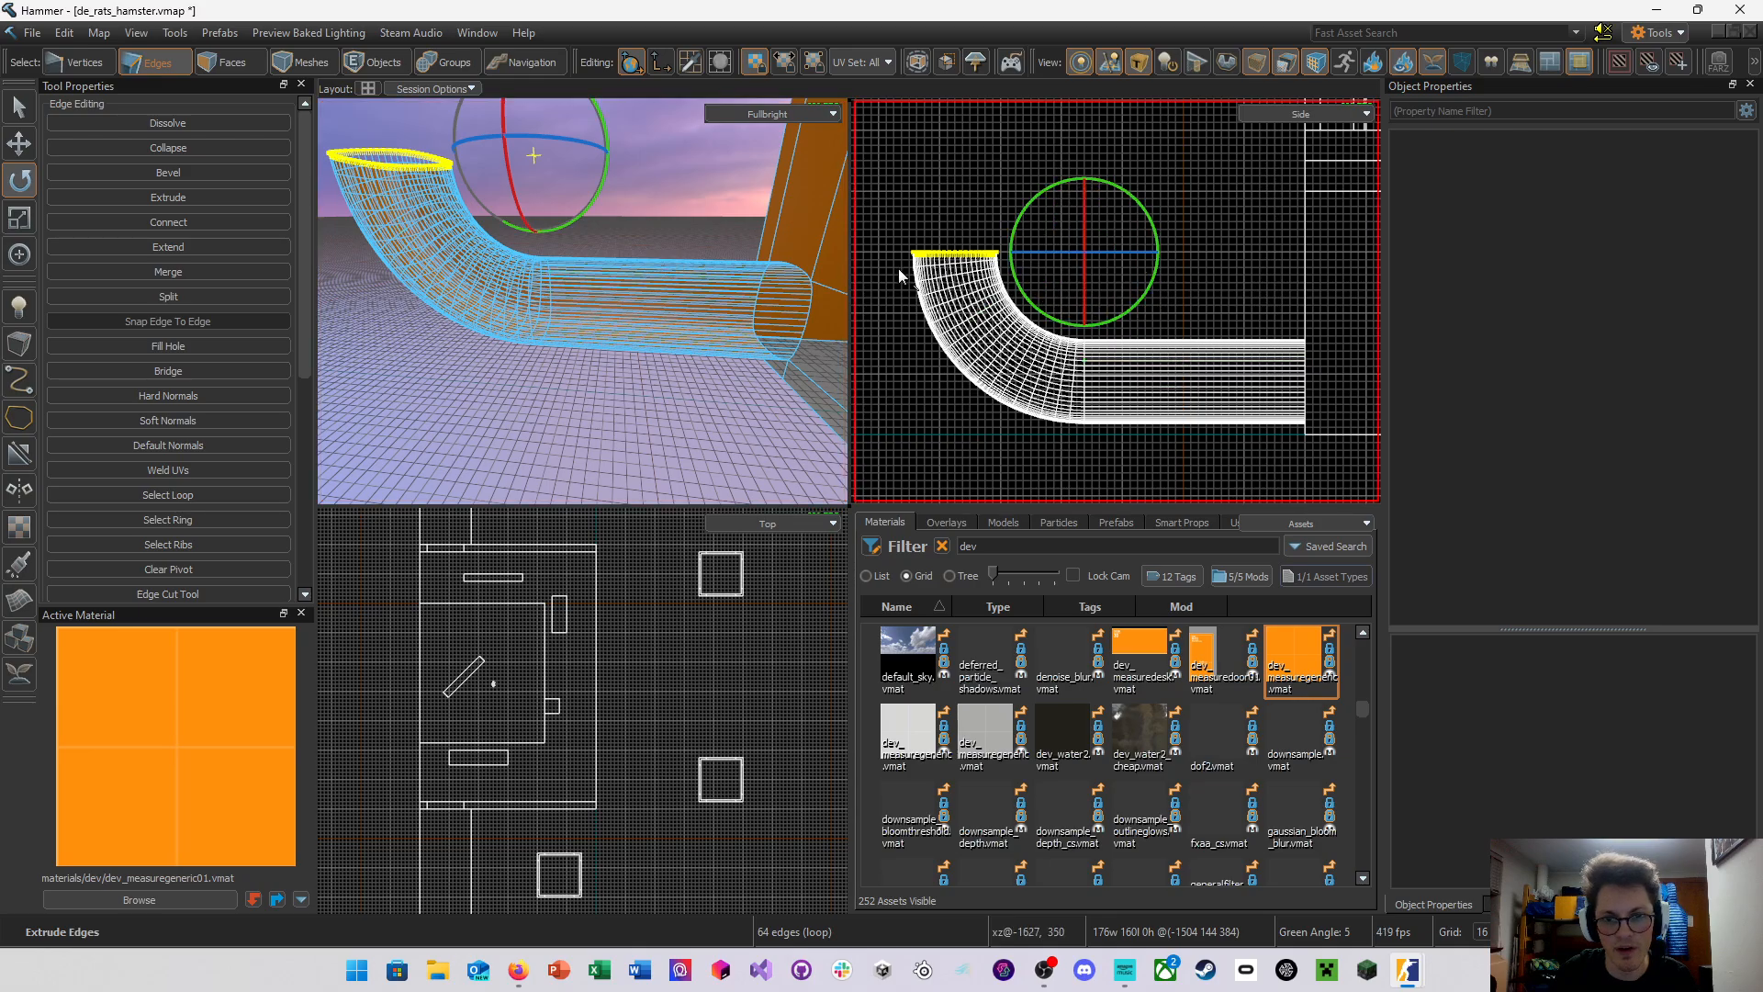
Deselect the end loop and examine the bent tube in the full 3D view from inside and outside
middle_drag(1159, 312, 1114, 366)
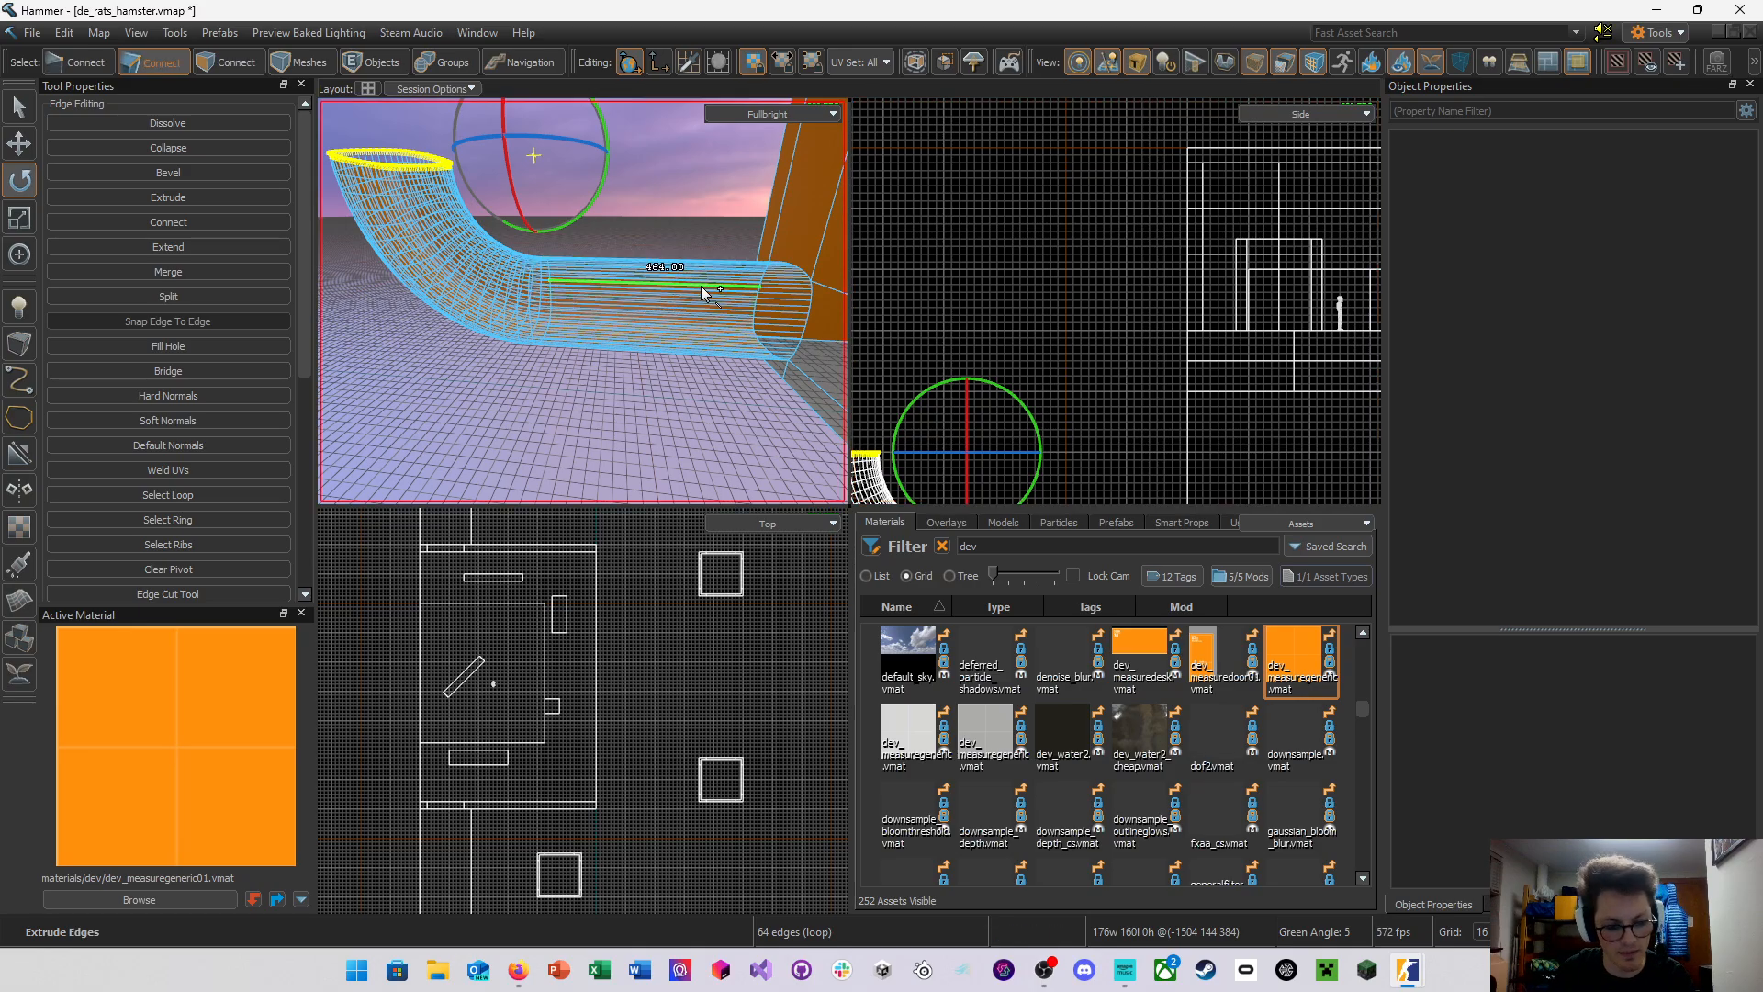
key(shift+z)
key(z)
key(s)
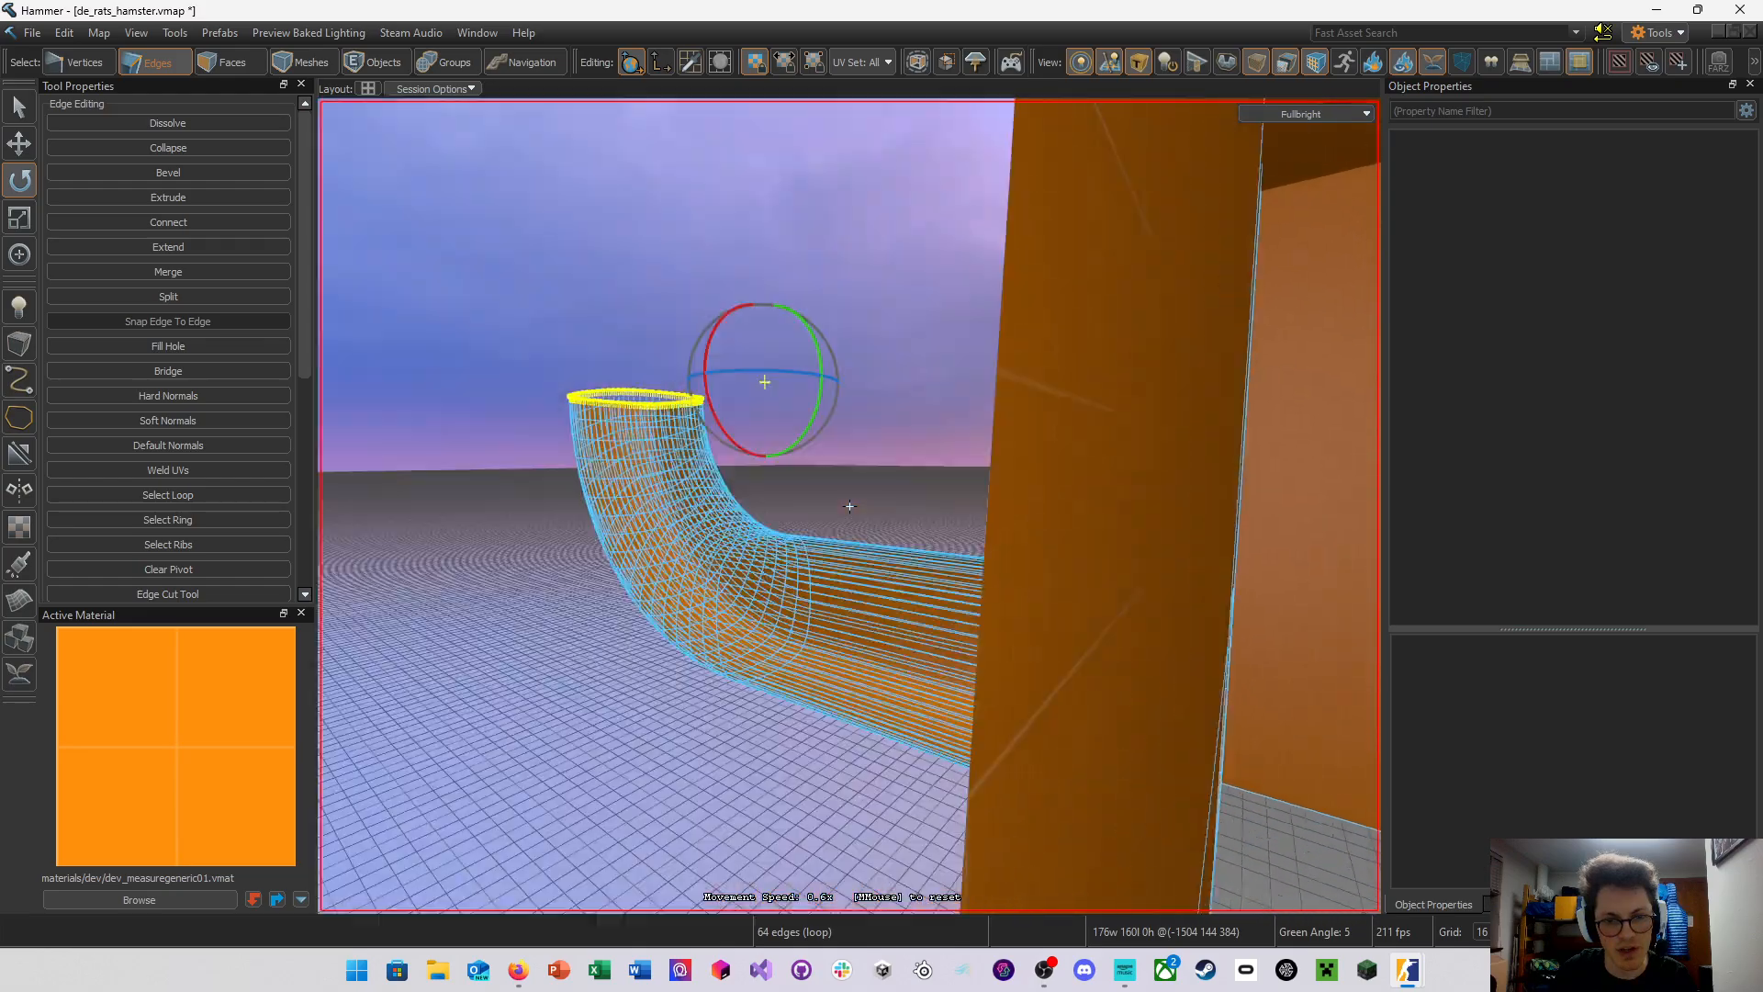
key(a)
key(d)
key(w)
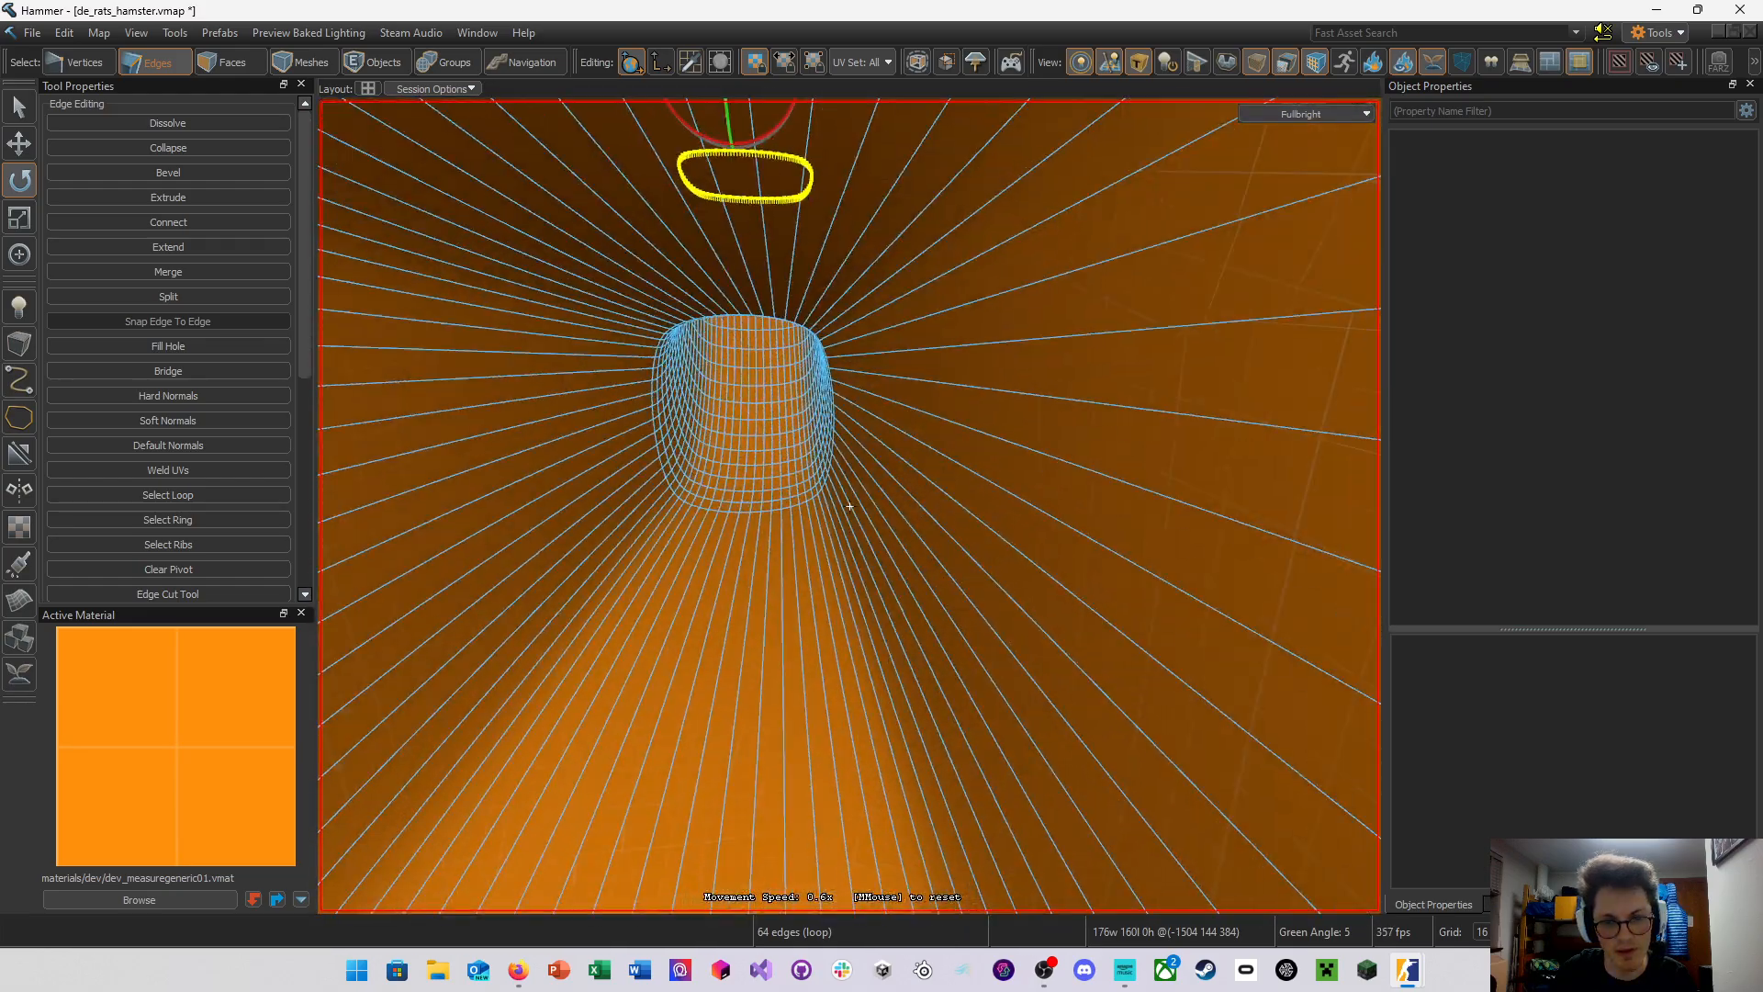
key(z)
click(909, 484)
key(z)
key(w)
key(a)
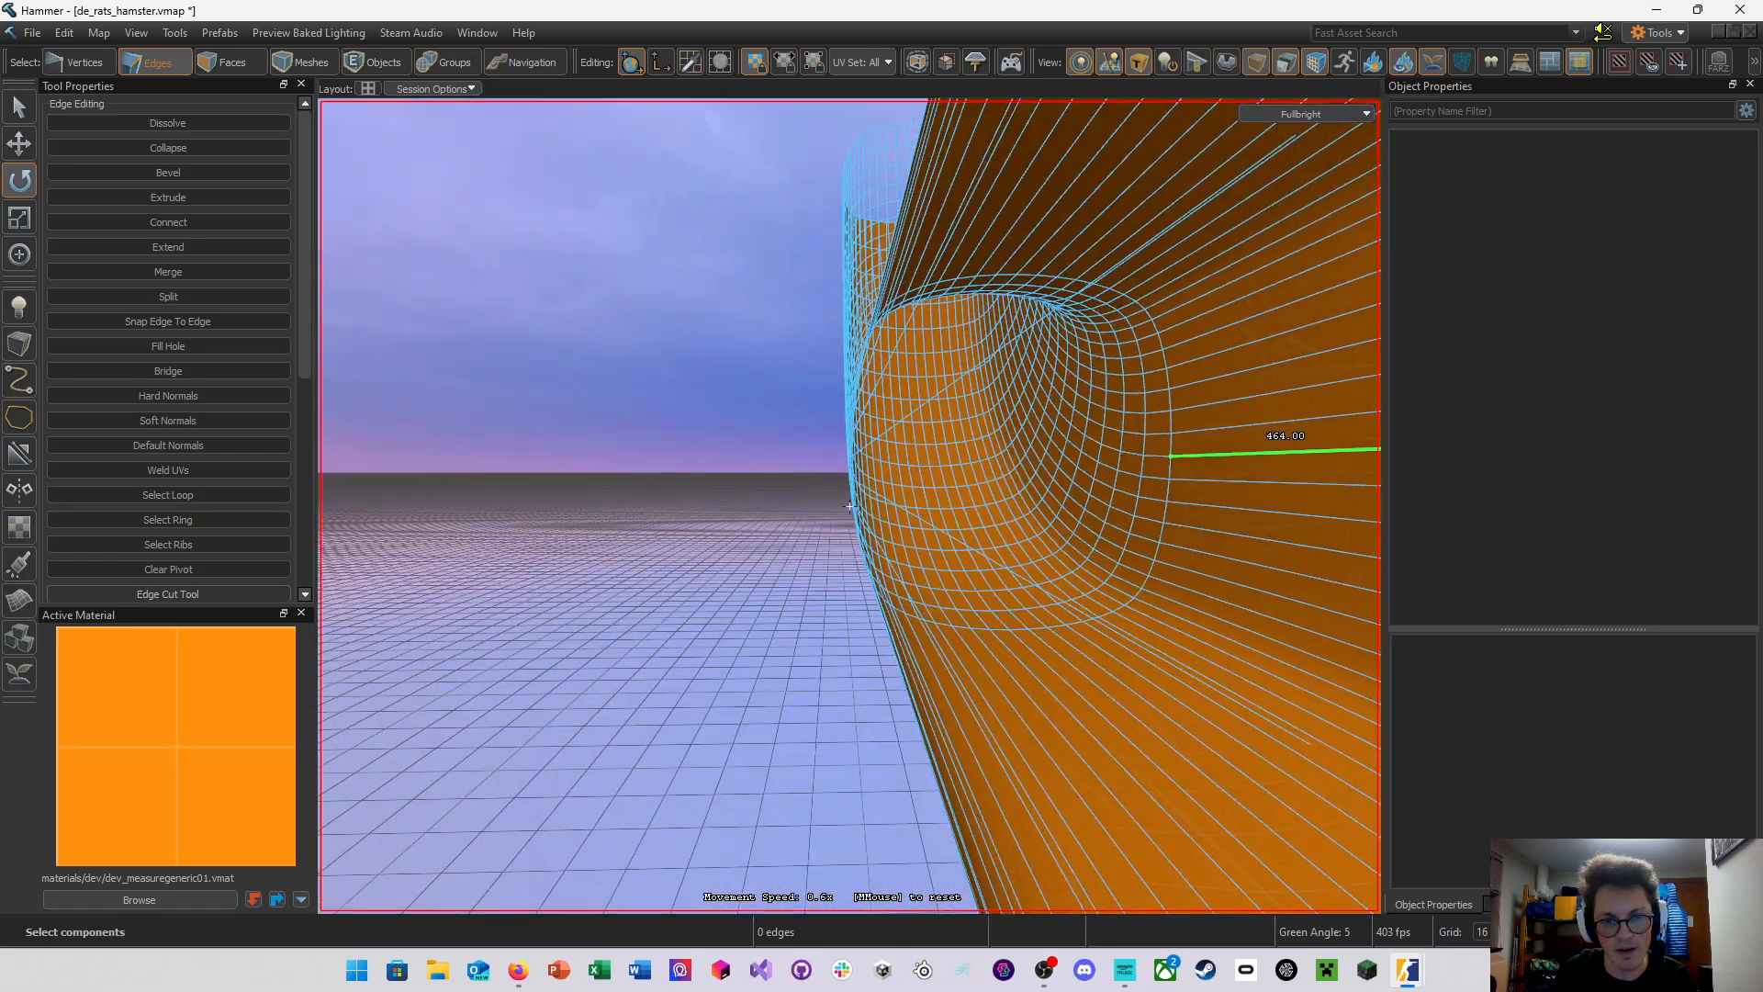
key(d)
key(w)
key(s)
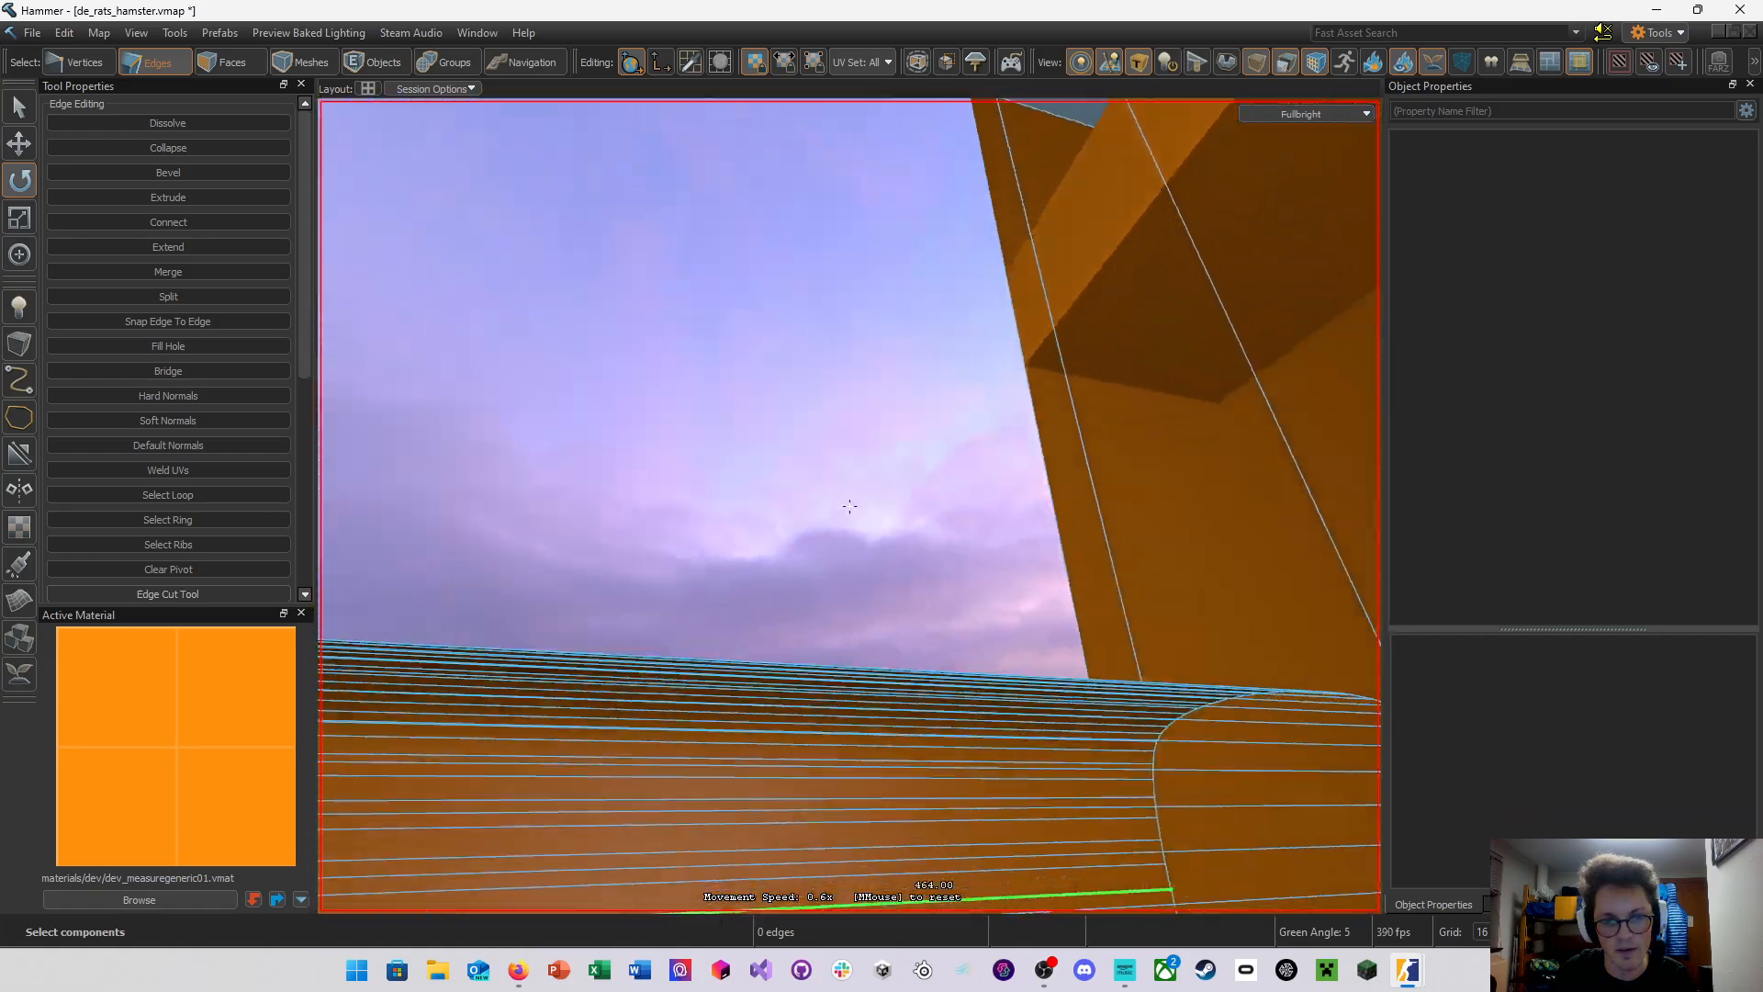
Select the three tall wall faces above the tube opening and draw a horizontal clip line across them just above the ledge
key(w)
key(s)
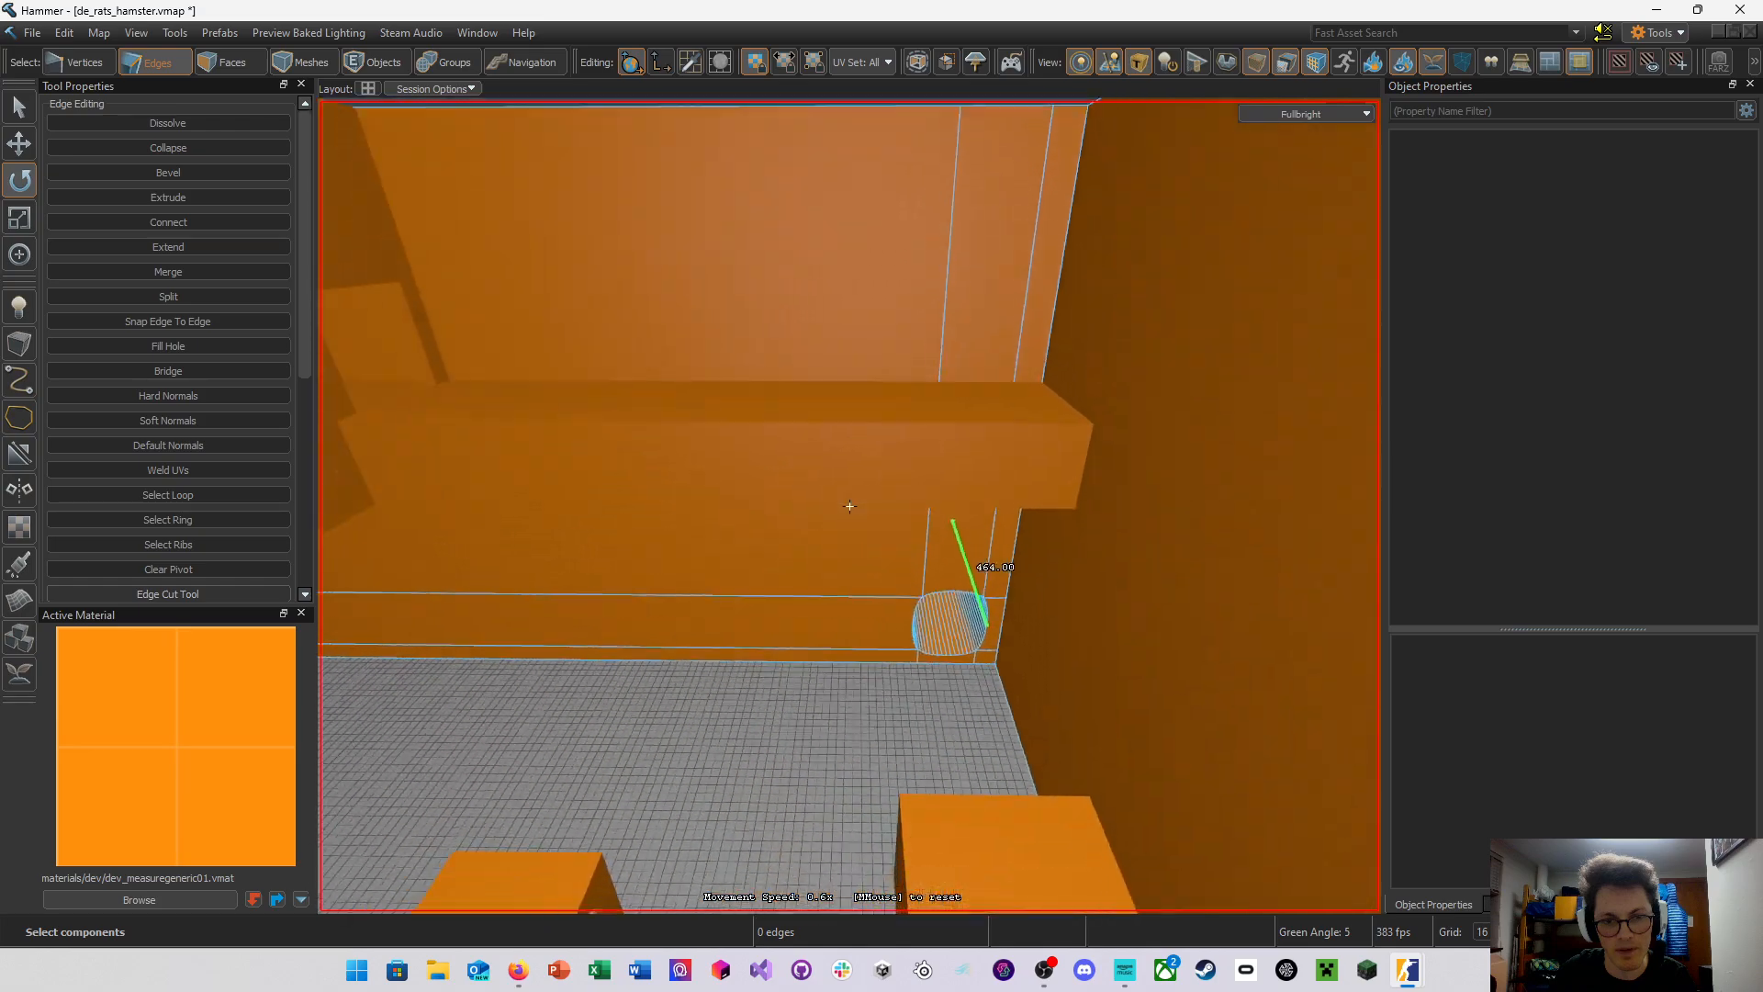
key(w)
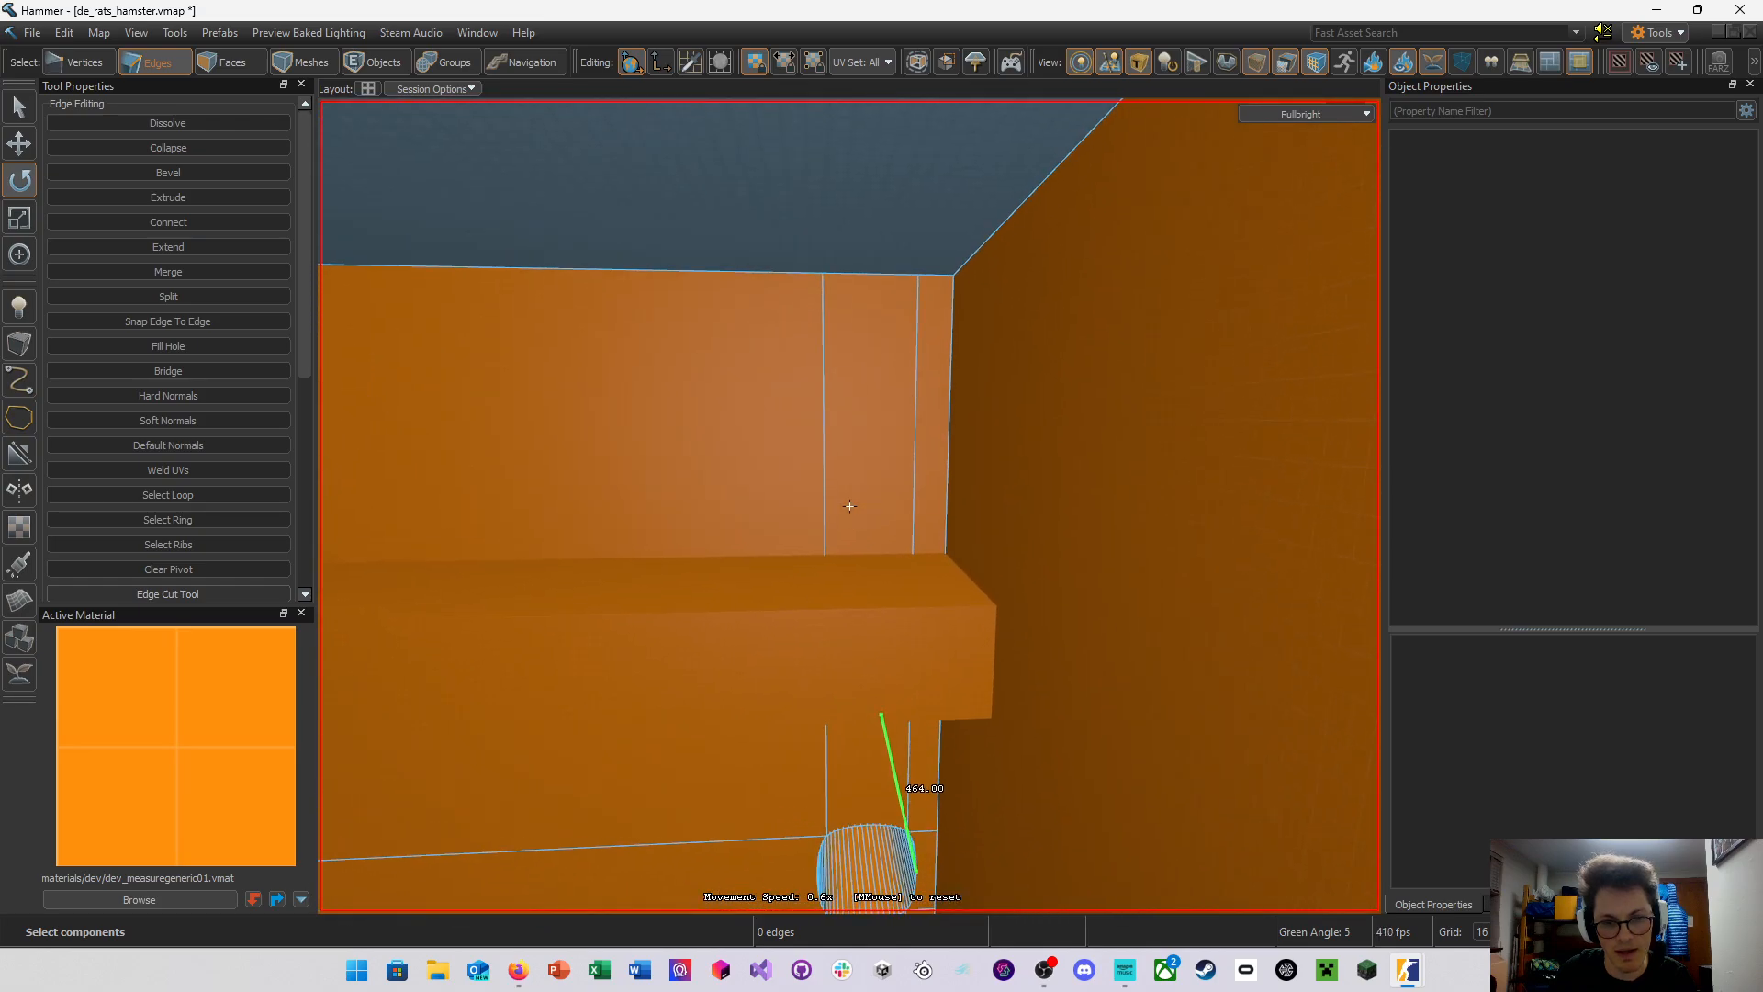
key(z)
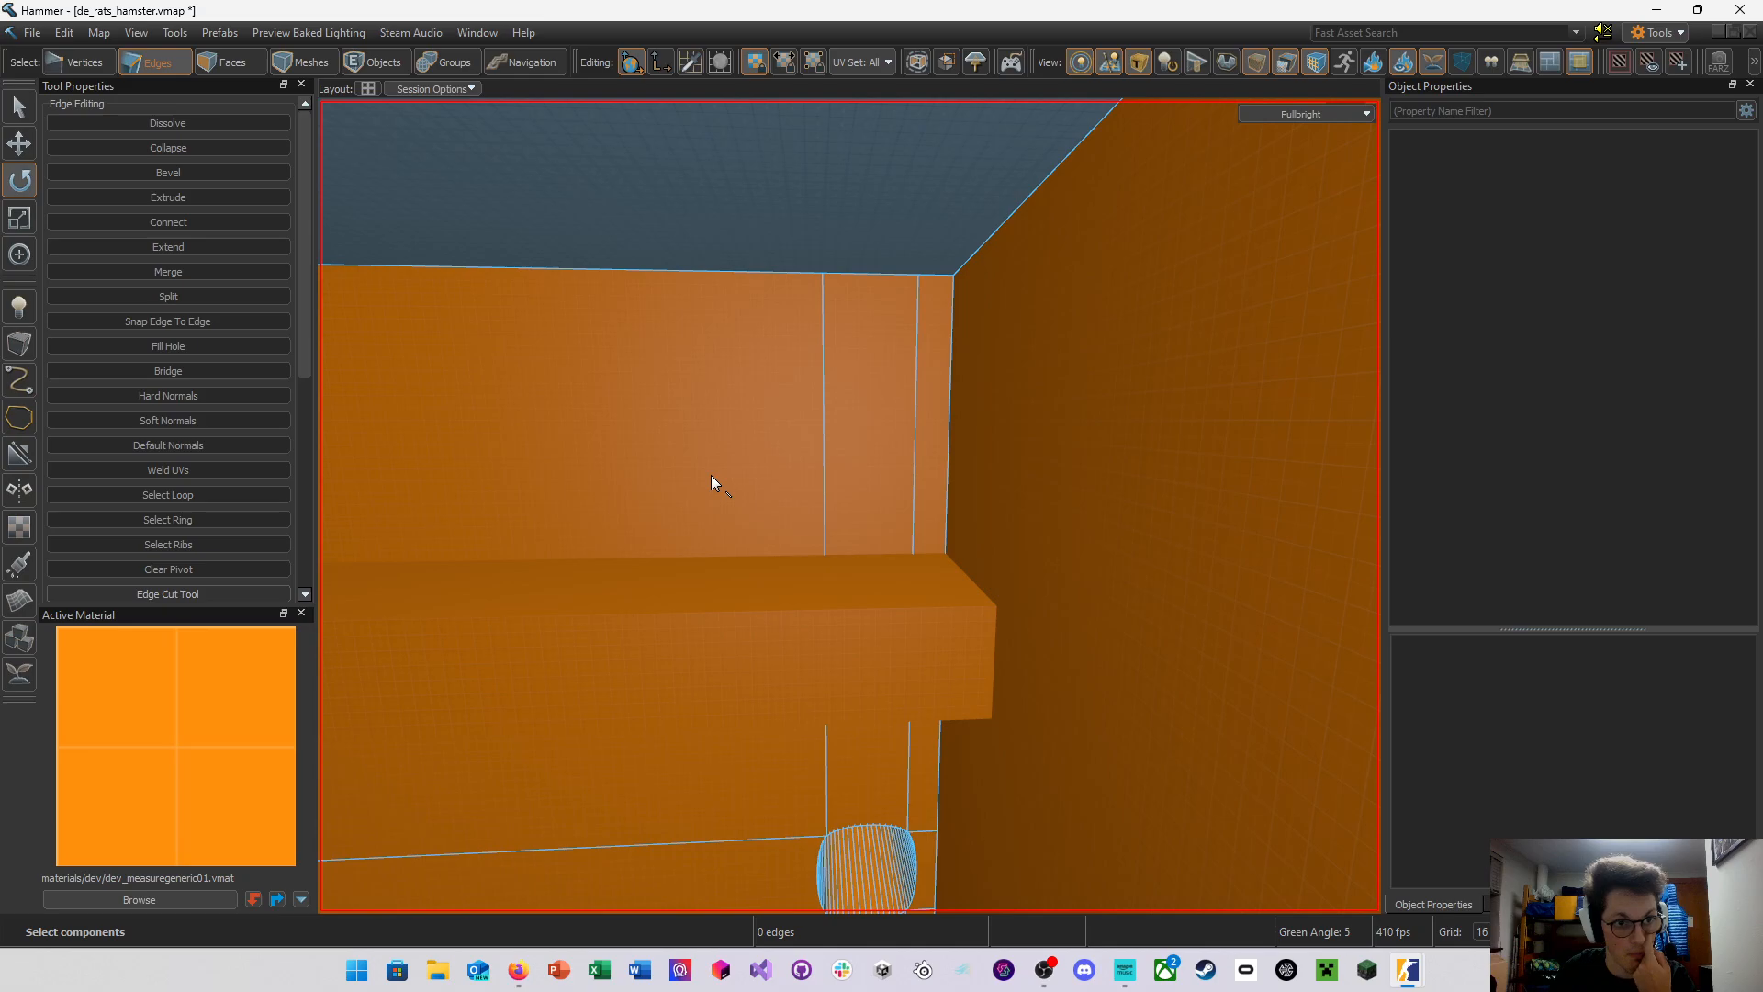
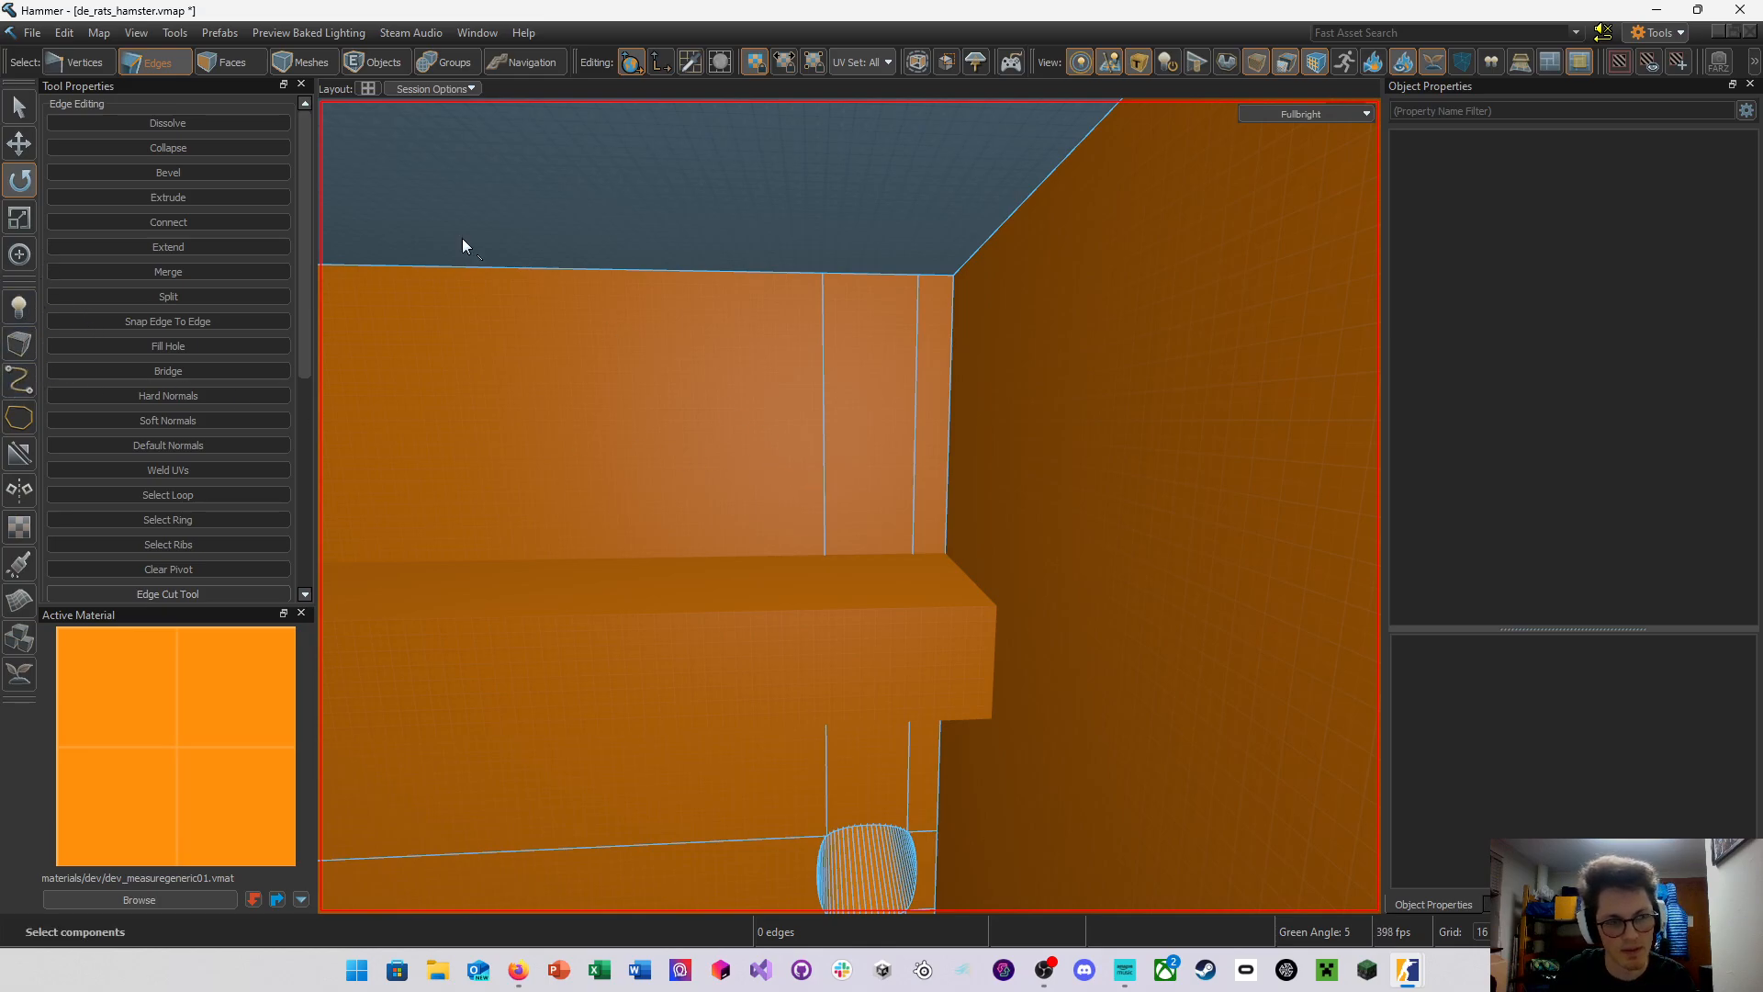
click(222, 62)
click(902, 481)
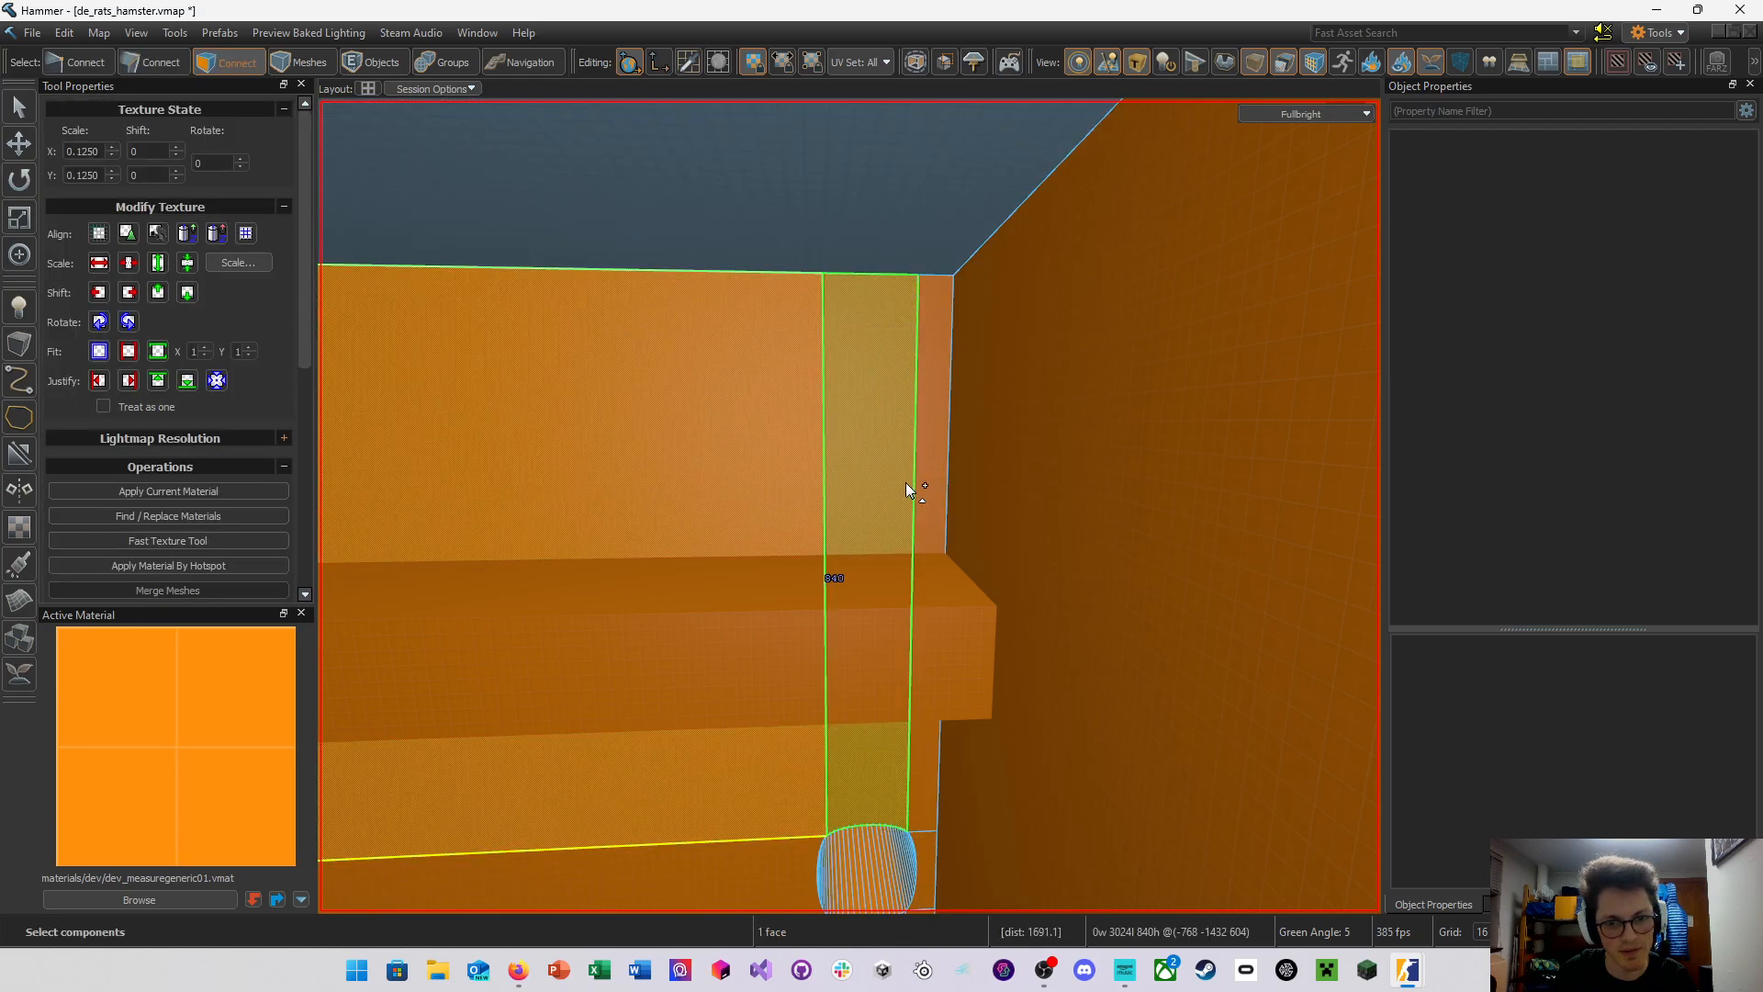
shift+click(897, 481)
shift+click(925, 481)
key(w)
right_drag(950, 485, 850, 506)
key(shift+x)
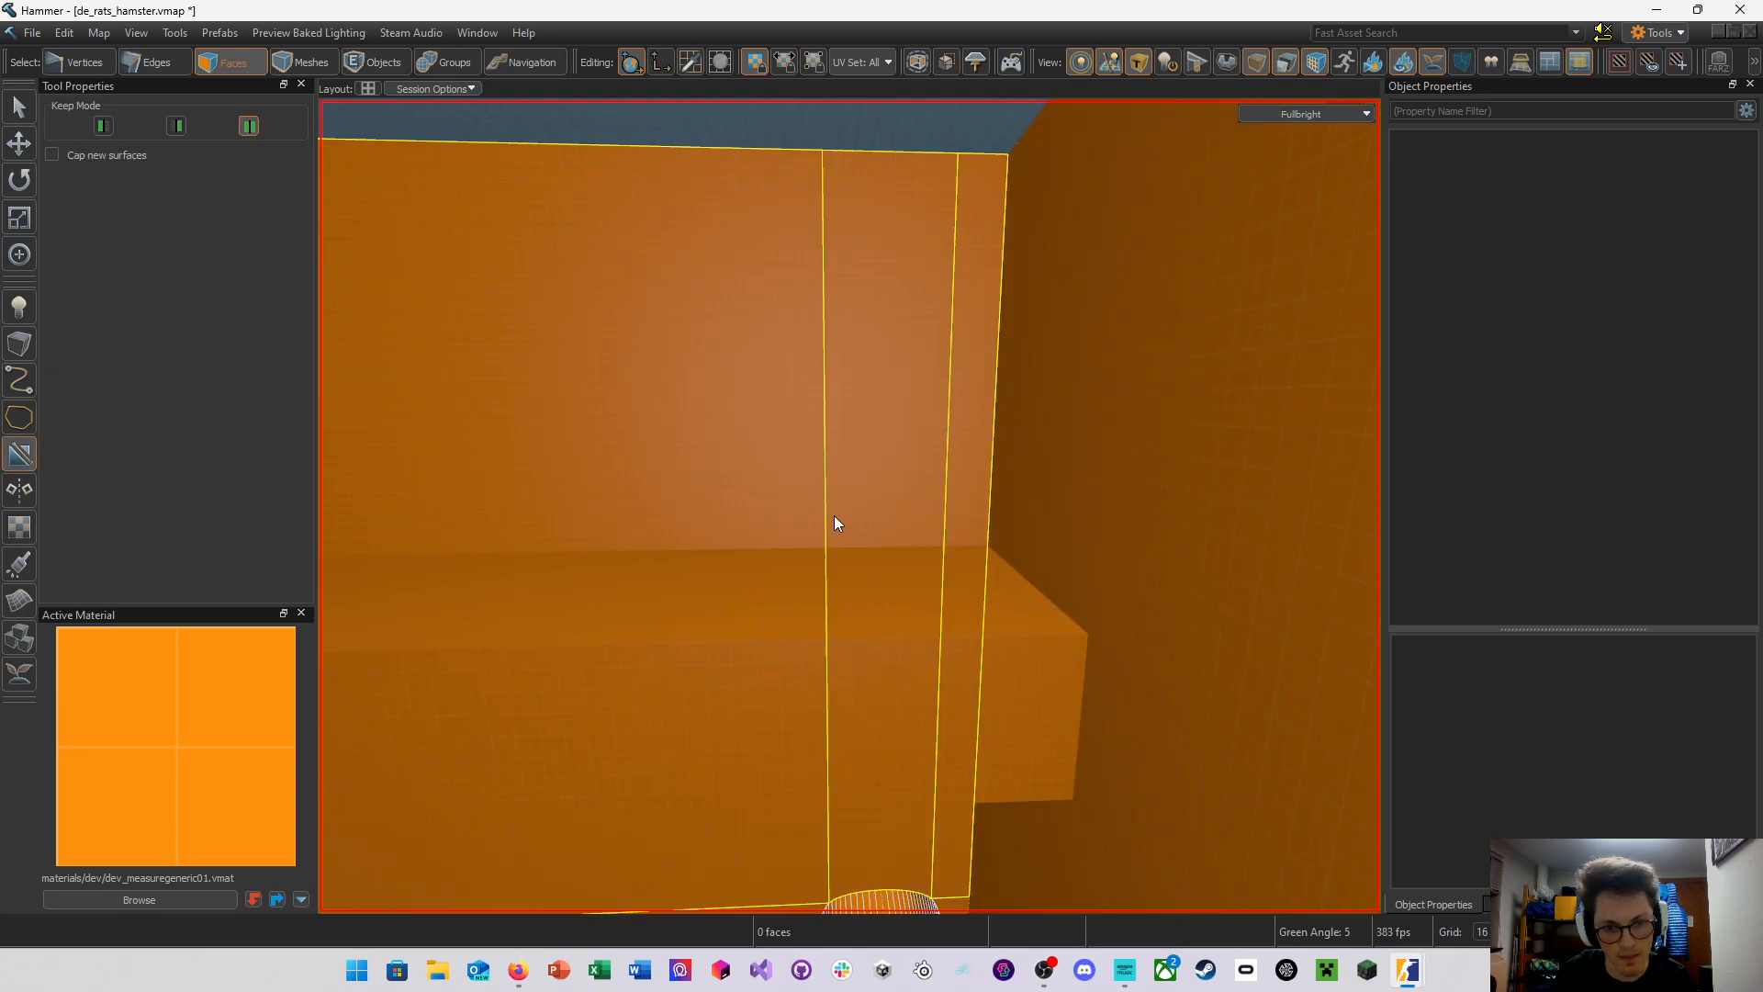
drag(827, 517, 937, 521)
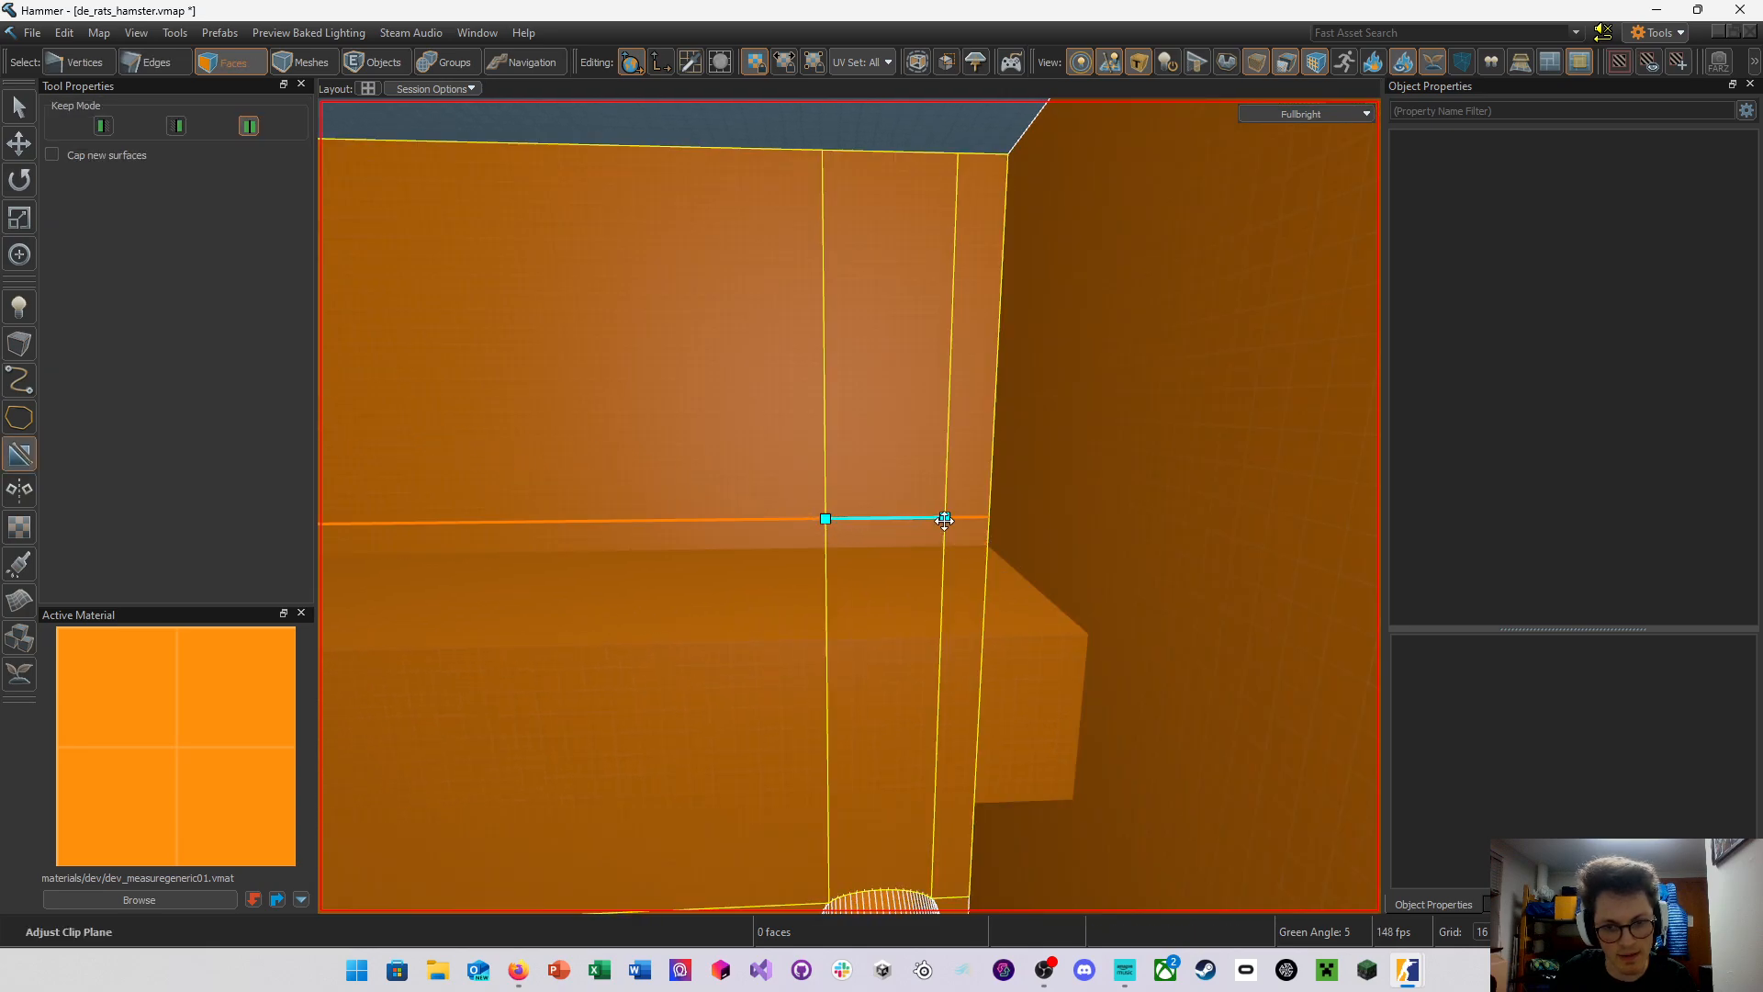
Reduce the grid size to 8, raise the clip line slightly above the ledge and apply the horizontal cut
scroll(850, 506, down, 3)
right_drag(944, 520, 849, 506)
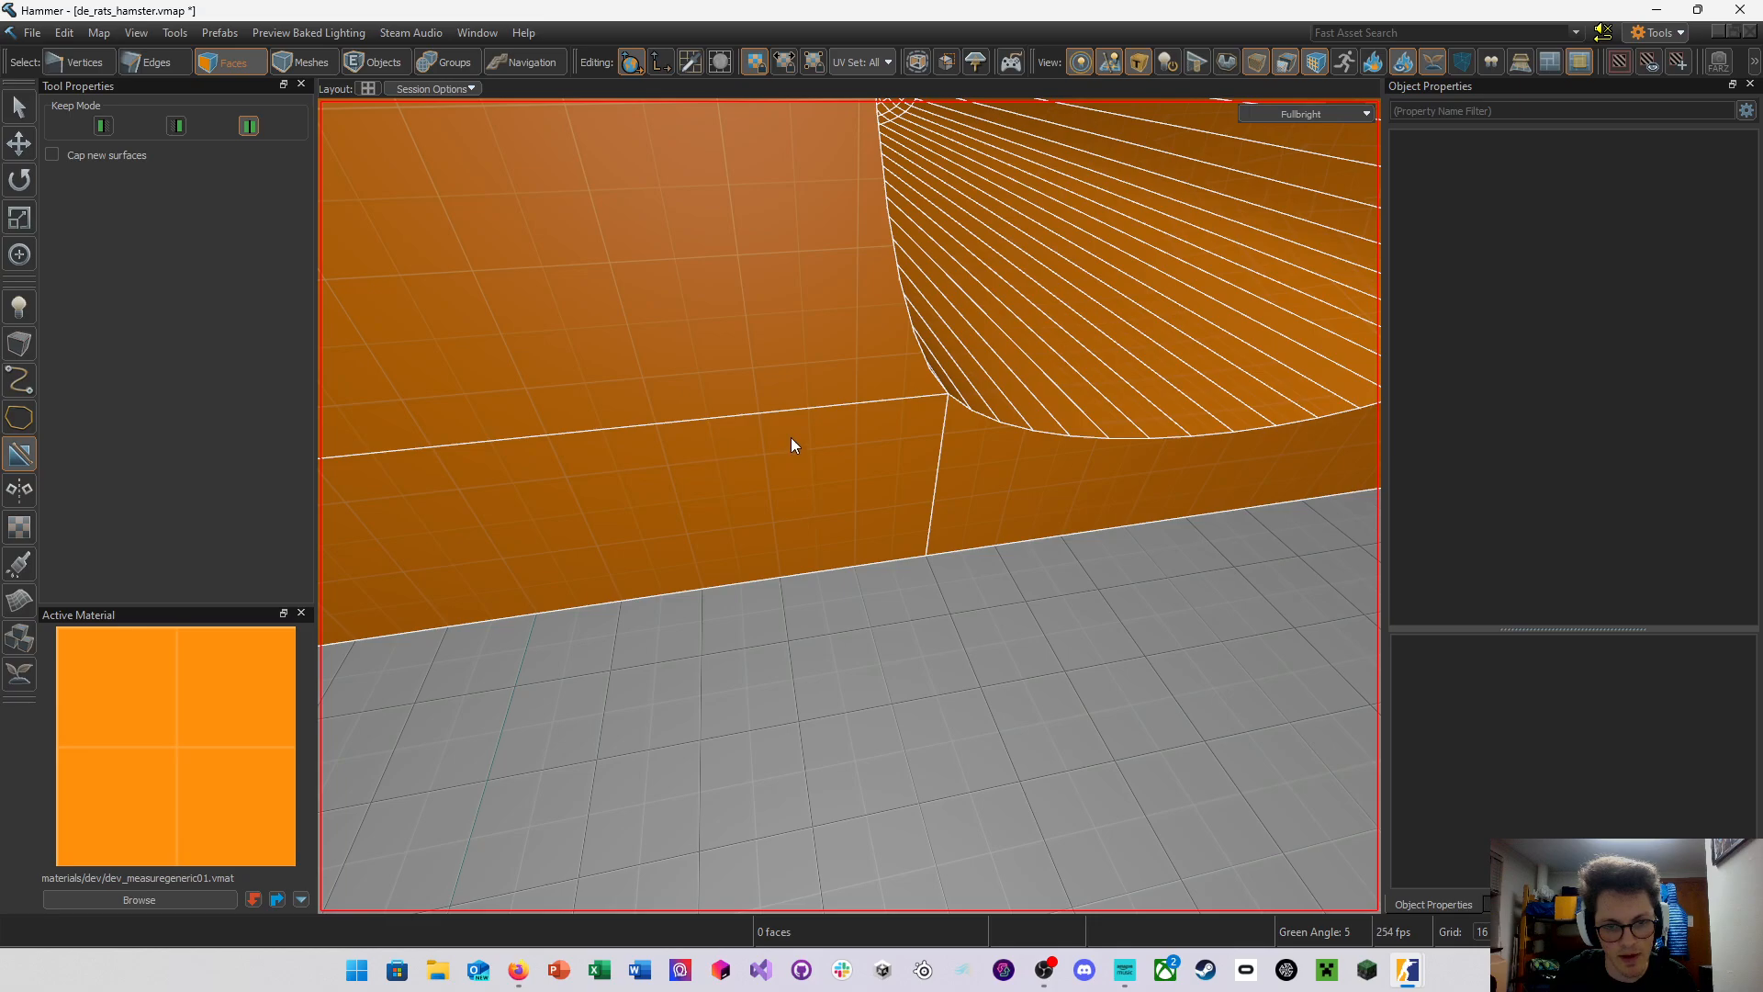
right_drag(806, 503, 849, 505)
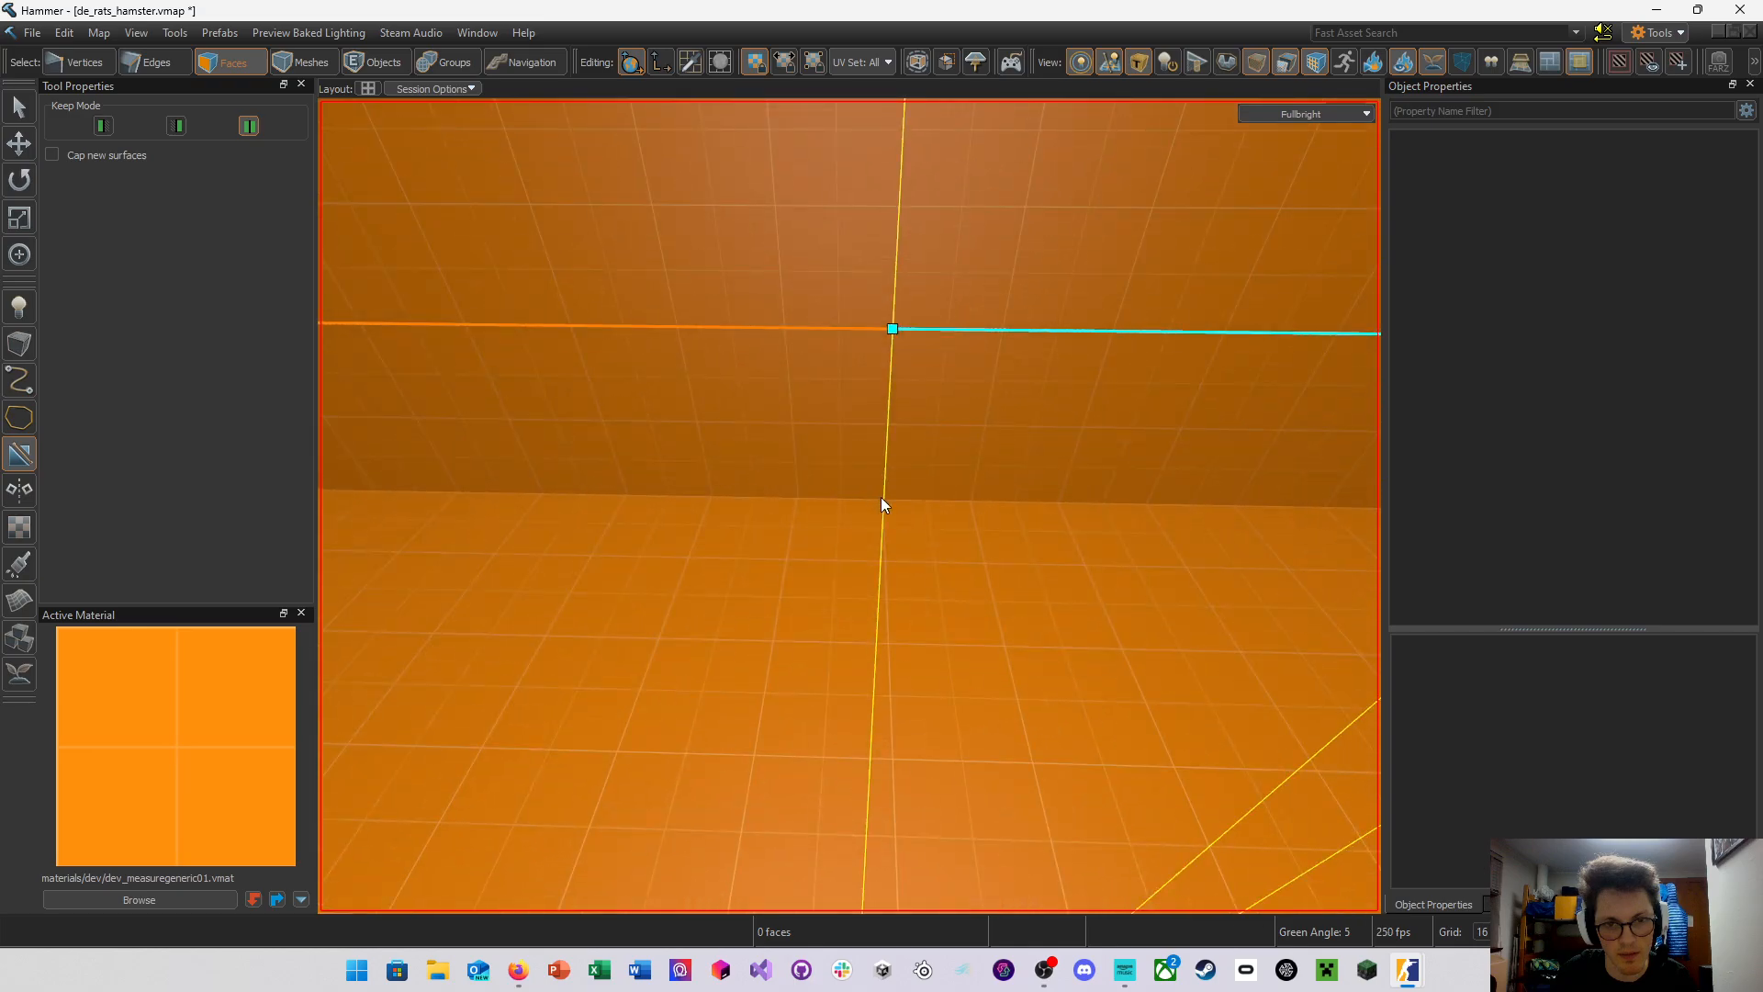
right_drag(872, 421, 917, 372)
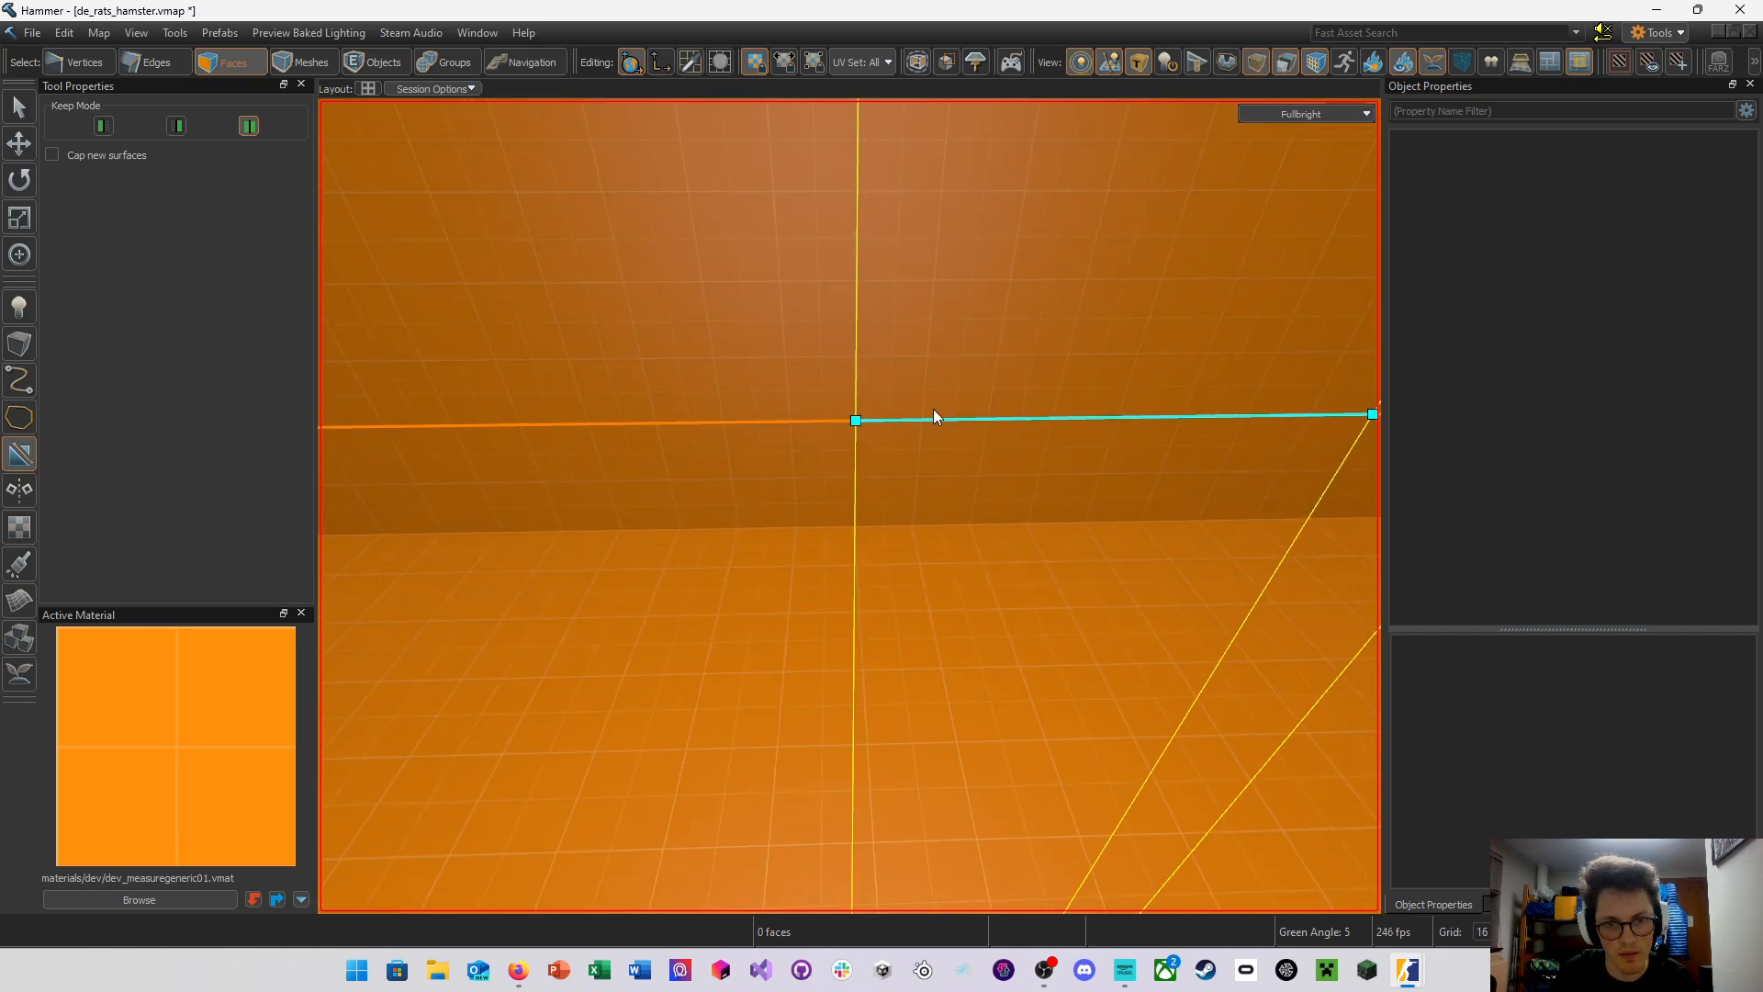
drag(925, 418, 928, 389)
key(ctrl+z)
key(bracketleft)
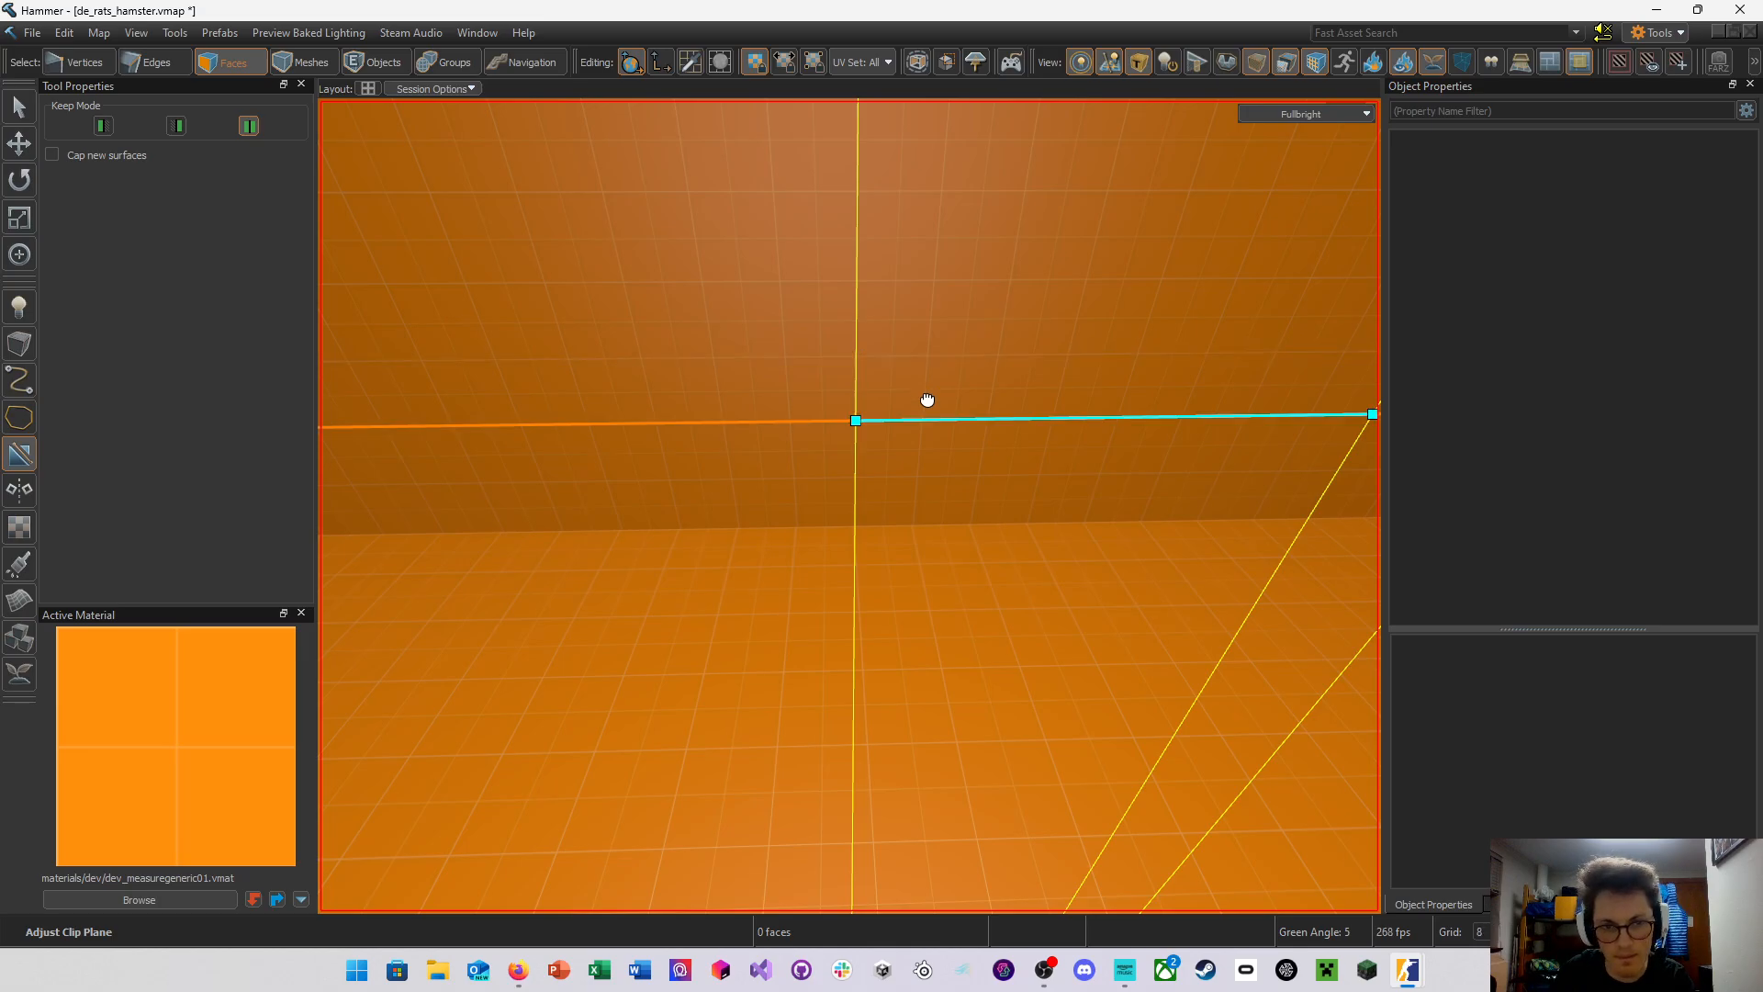
drag(926, 398, 928, 393)
key(s)
right_drag(926, 465, 973, 418)
key(Return)
Cut the selected wall faces horizontally a second time, 144 units above the first cut
drag(878, 527, 878, 393)
mouse_move(878, 393)
right_down()
mouse_move(849, 506)
mouse_move(900, 542)
mouse_move(846, 504)
right_up()
key(w)
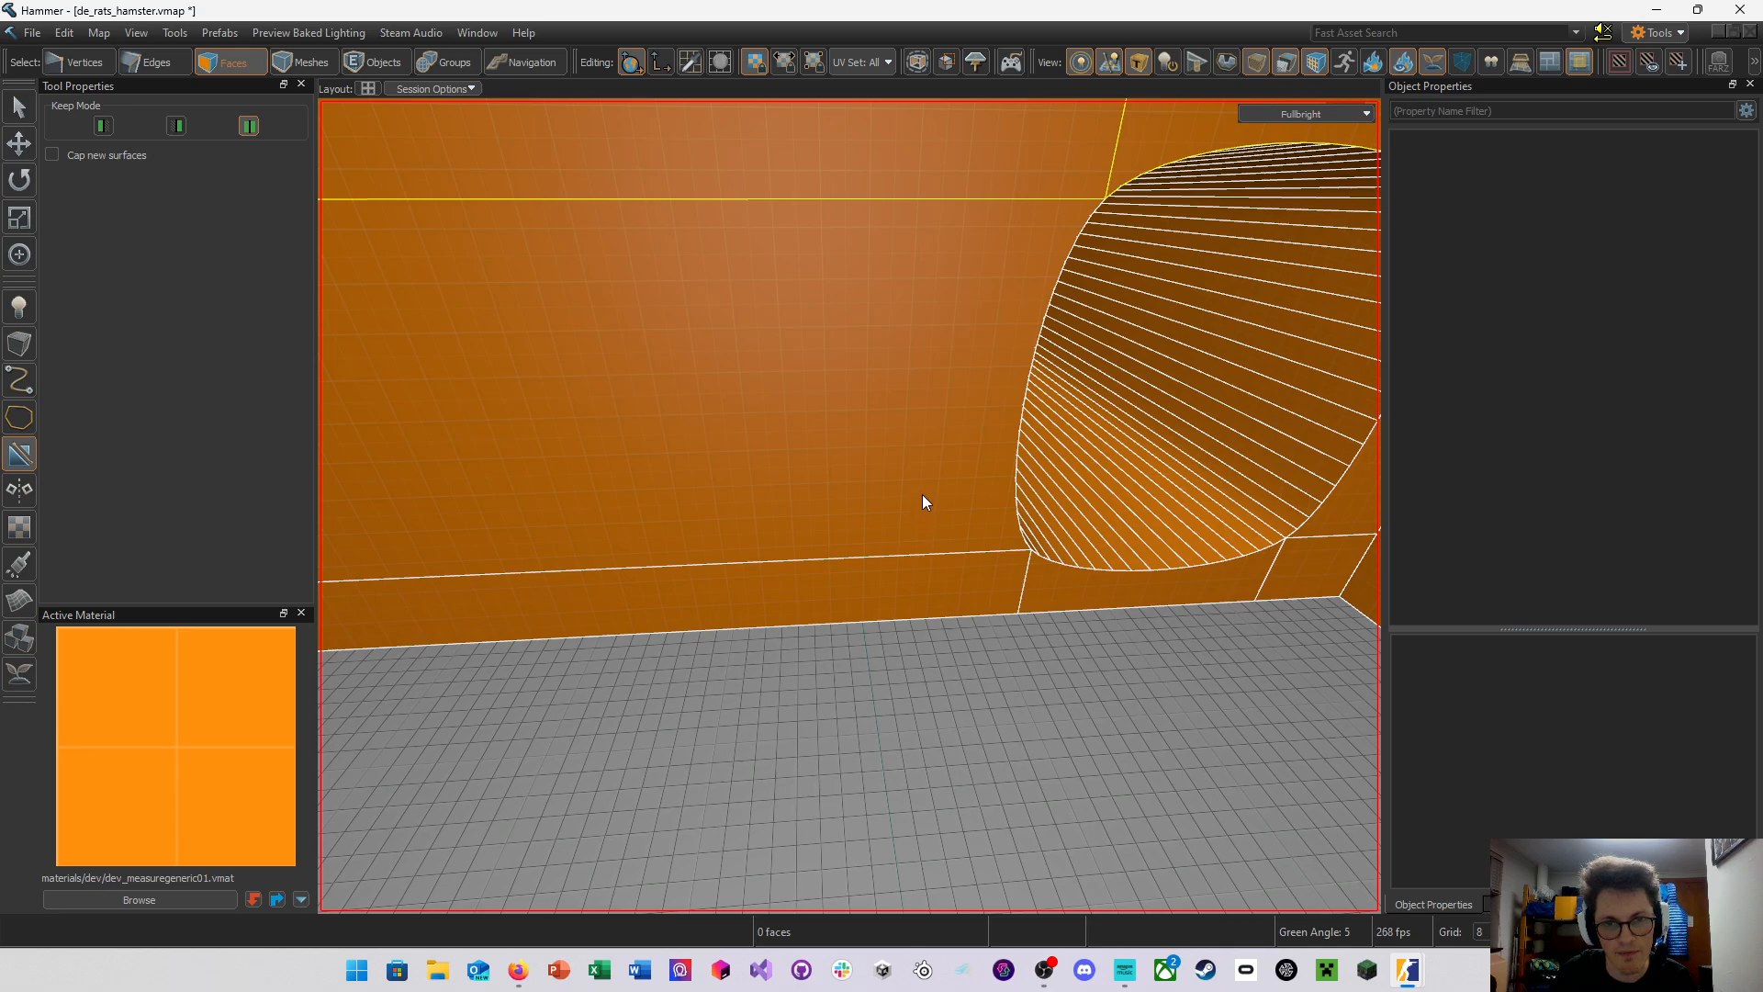
mouse_move(922, 501)
right_down()
mouse_move(847, 504)
mouse_move(937, 477)
right_up()
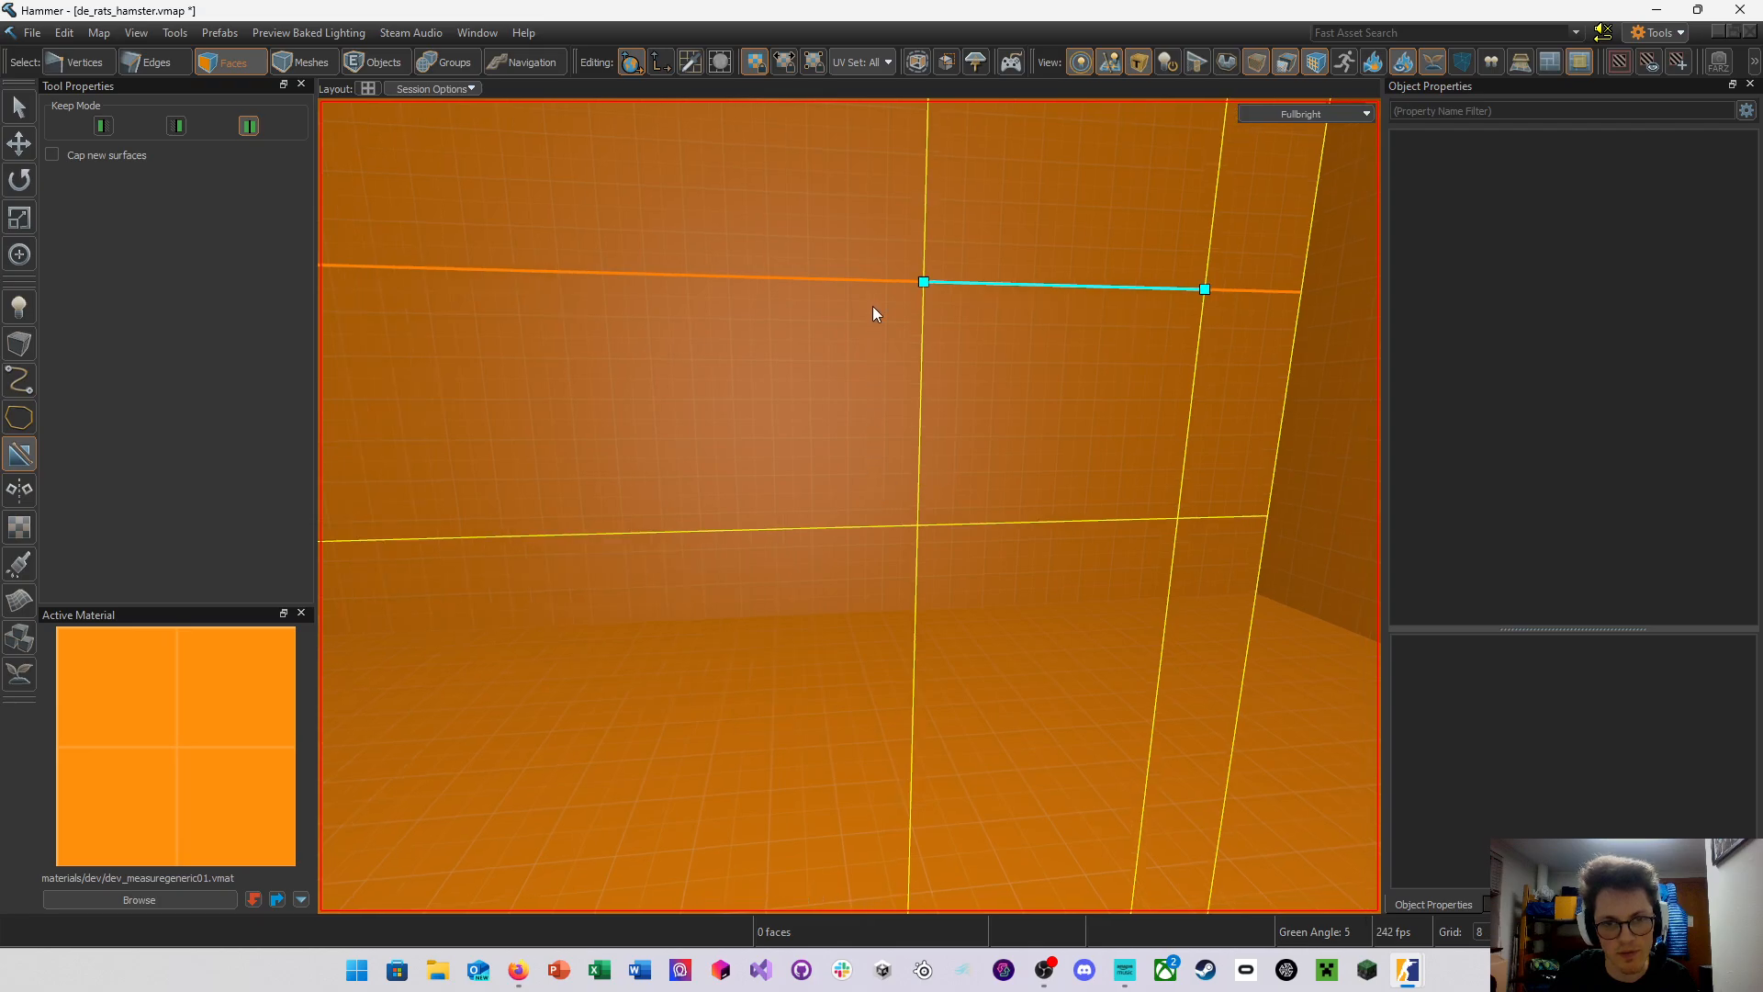
drag(964, 282, 975, 181)
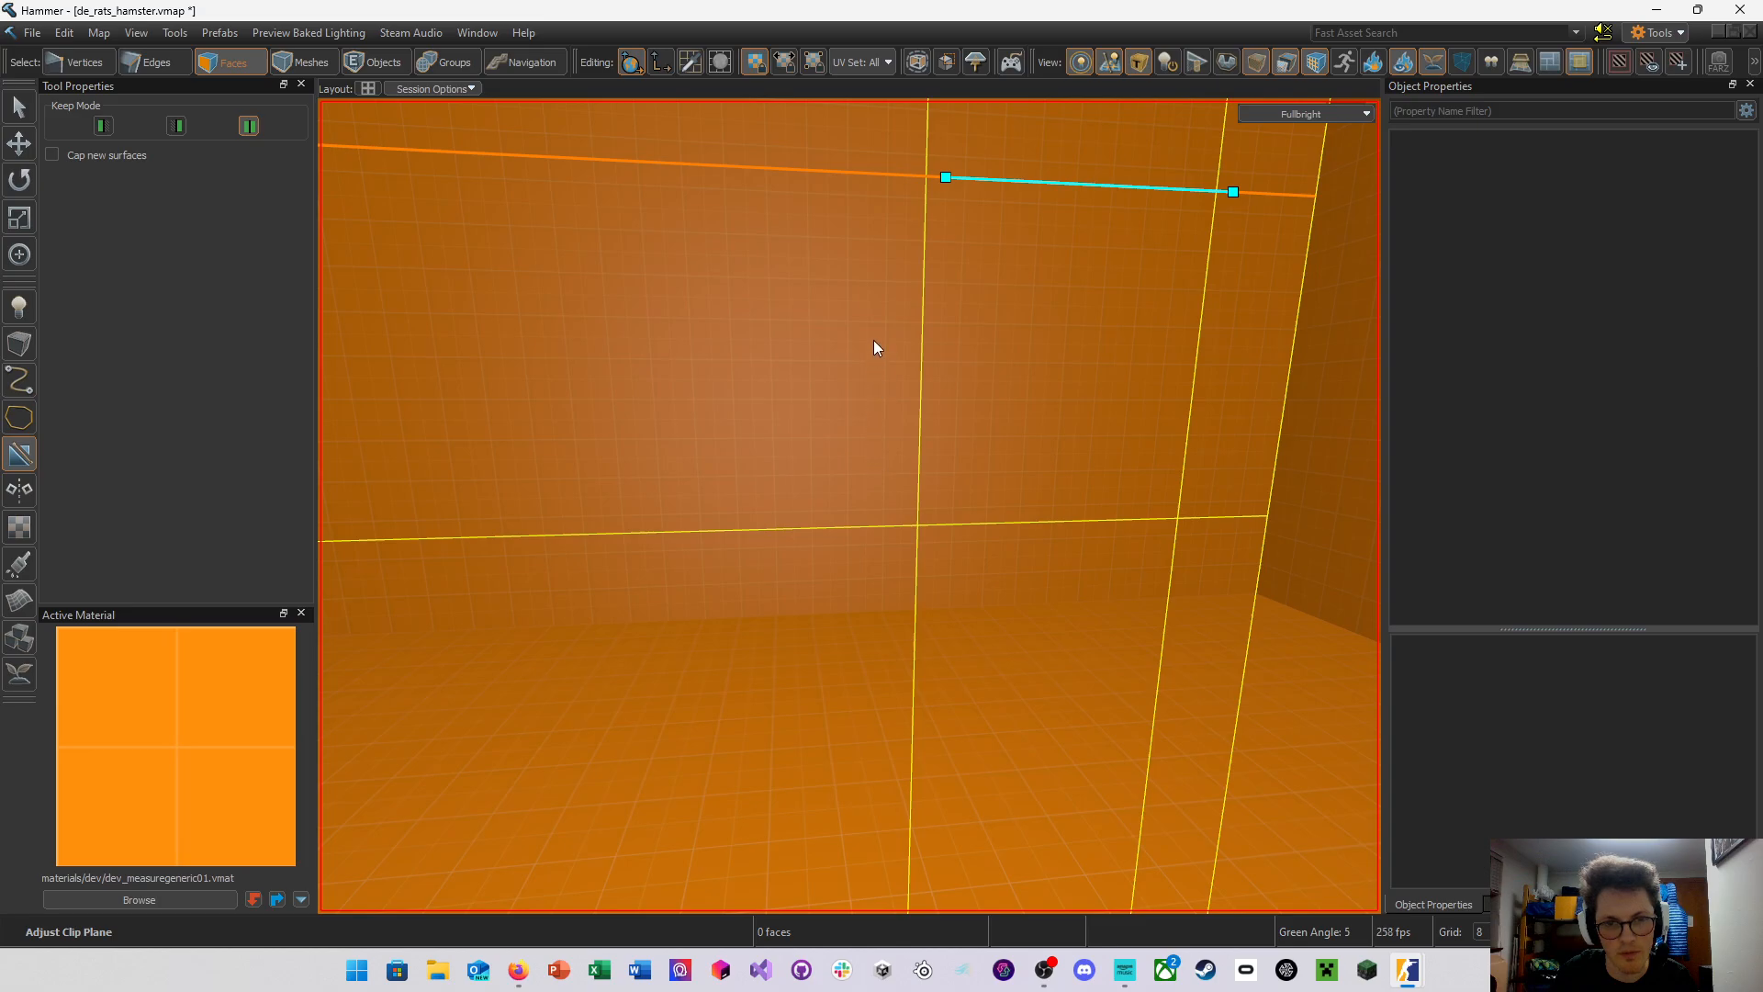
key(s)
right_drag(1030, 264, 1068, 221)
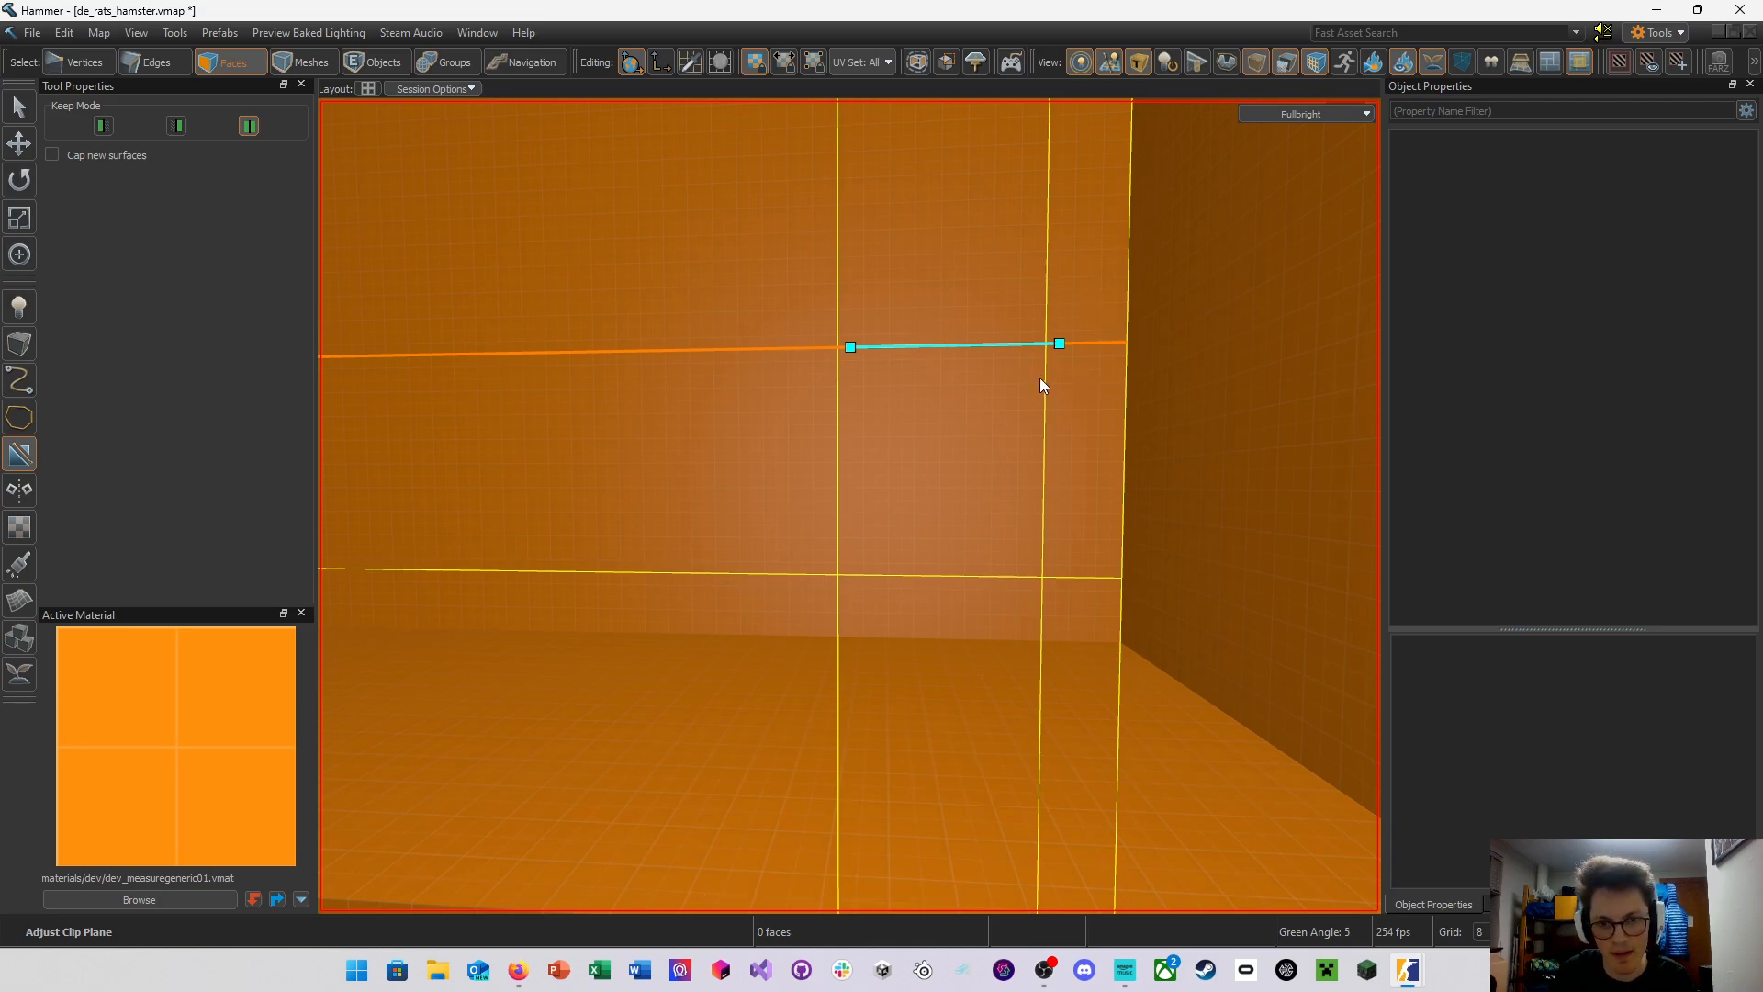
key(Return)
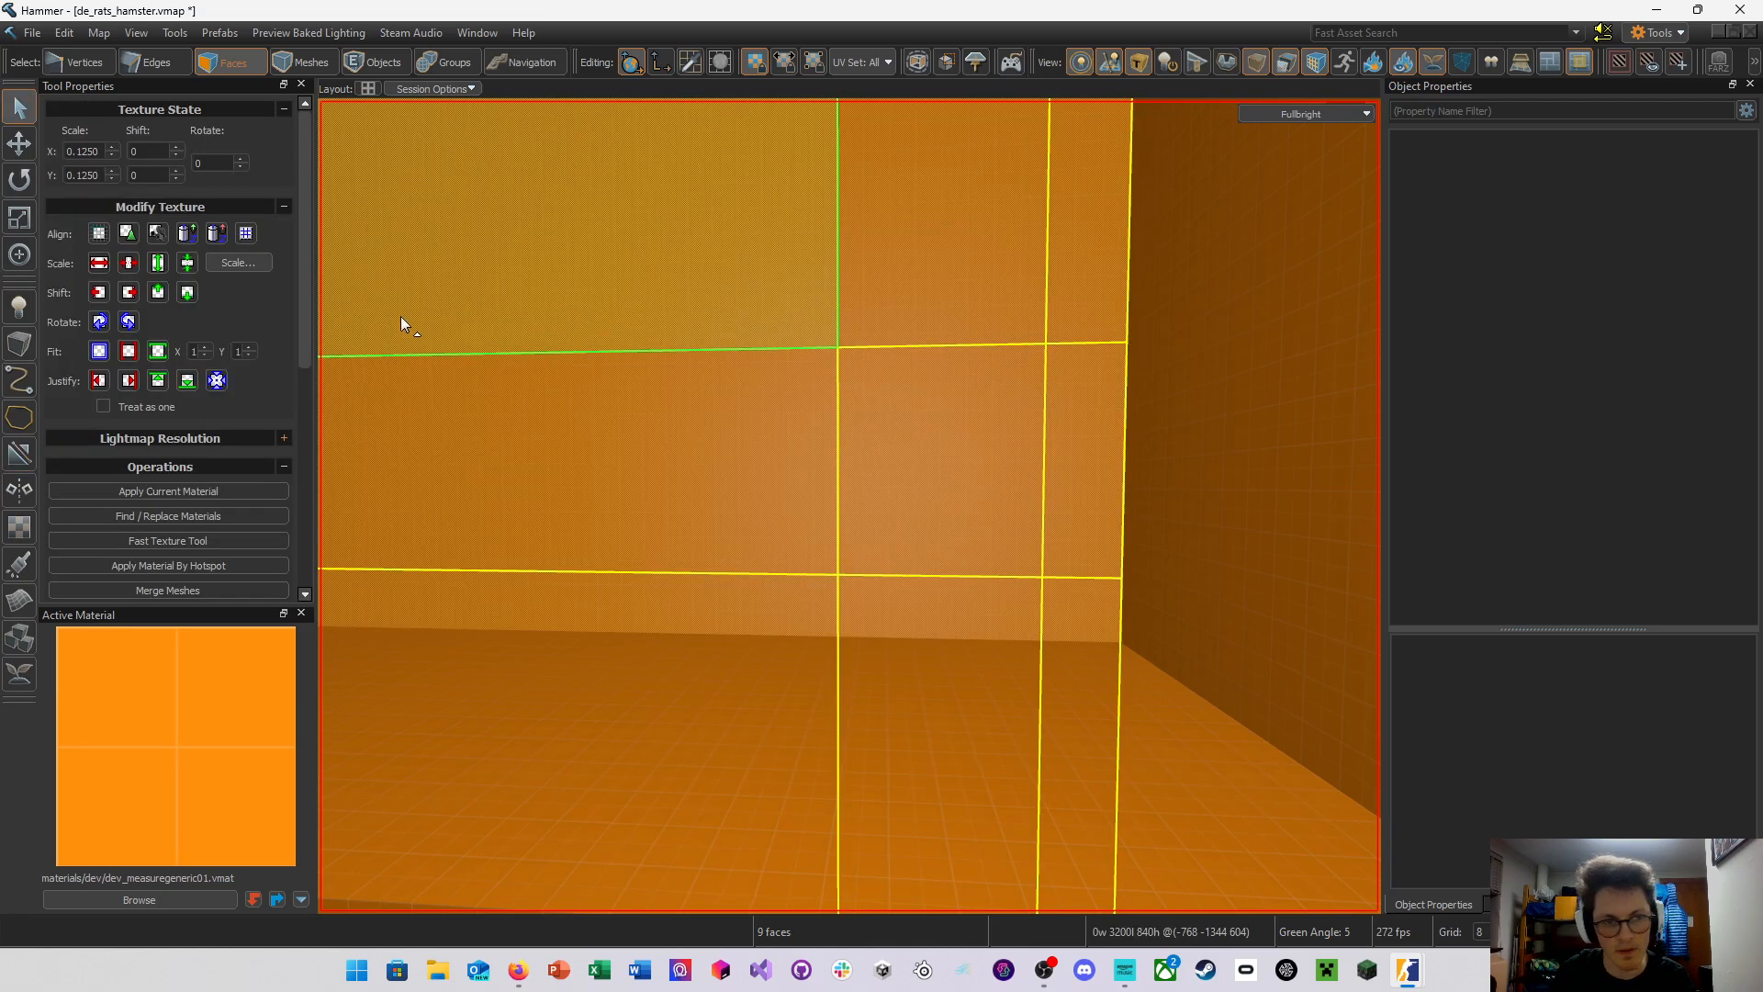
Delete the wall face enclosed by the two horizontal cuts directly above the tube opening and save the map
scroll(151, 442, down, 5)
click(889, 503)
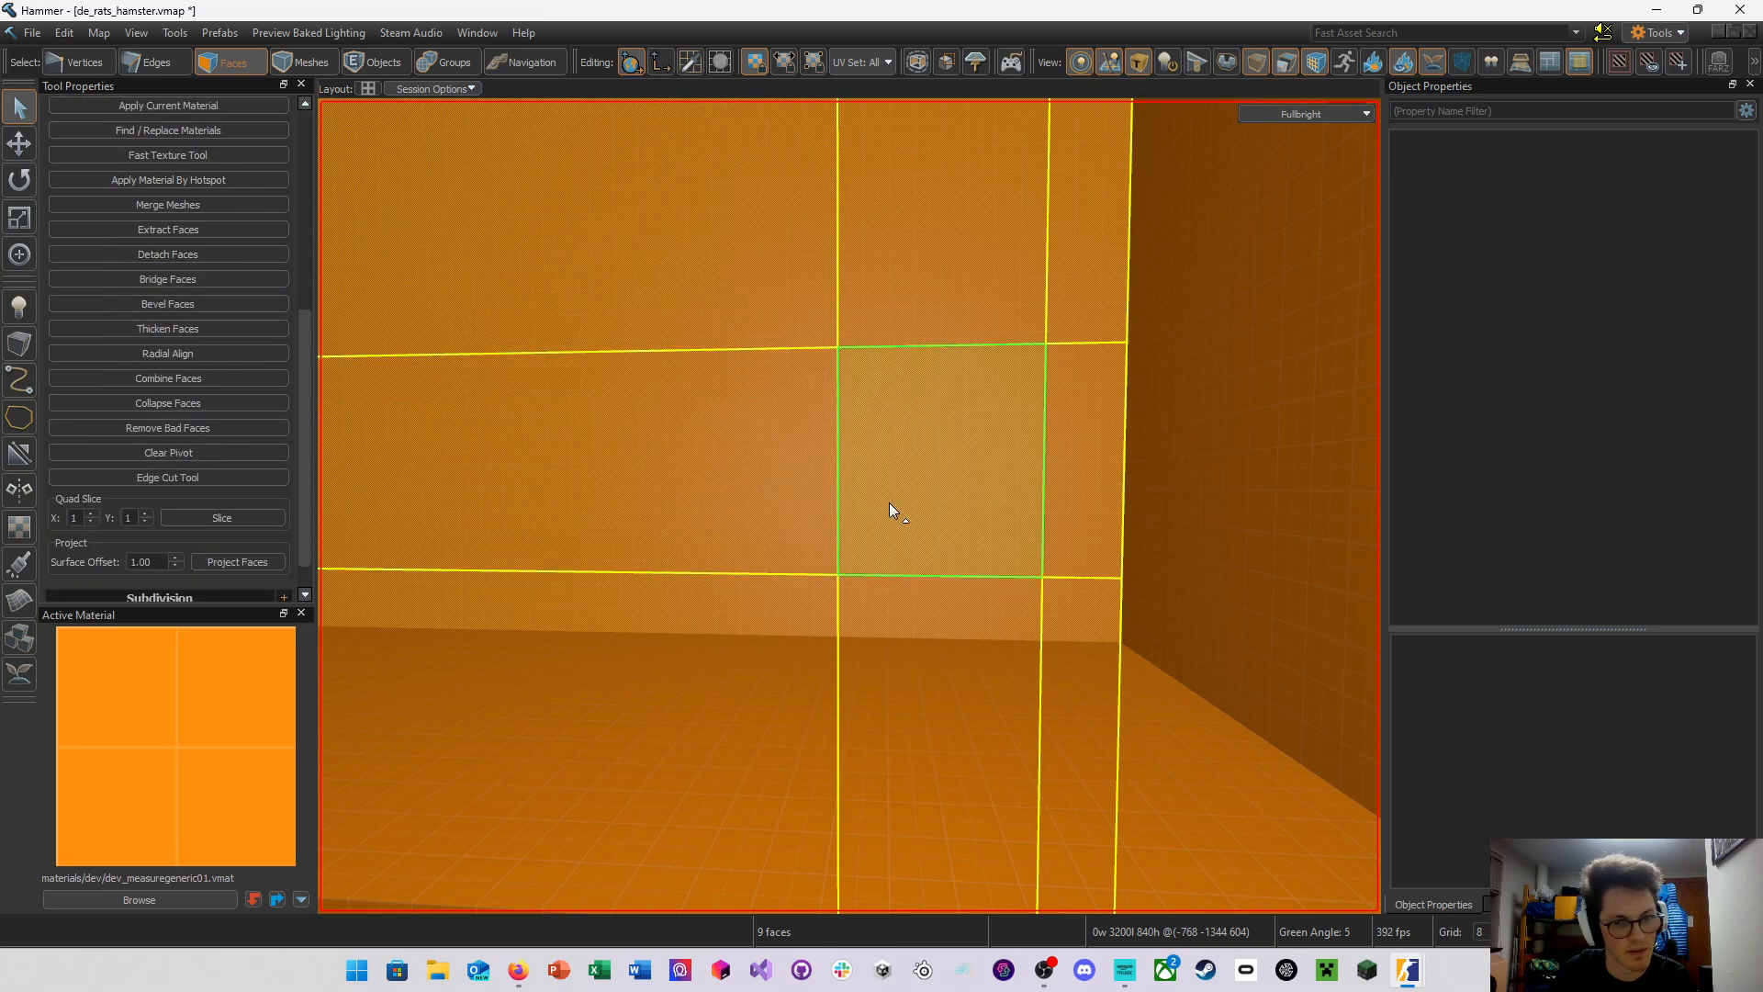
key(Delete)
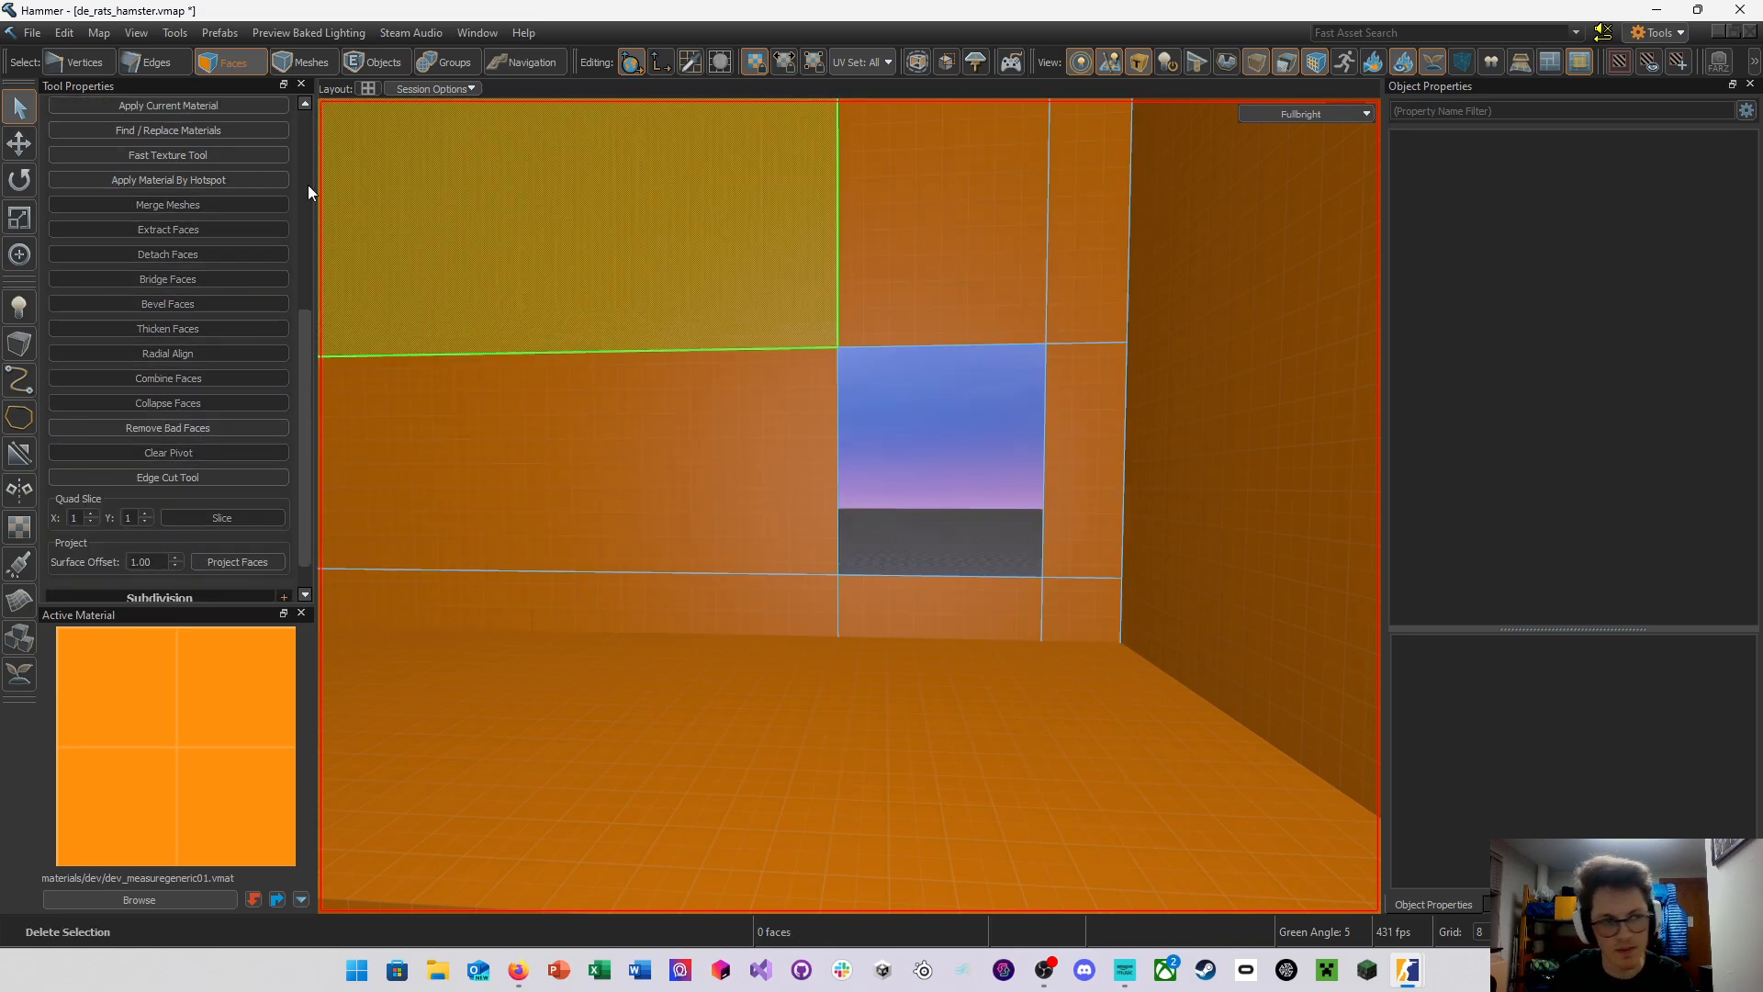
key(ctrl+s)
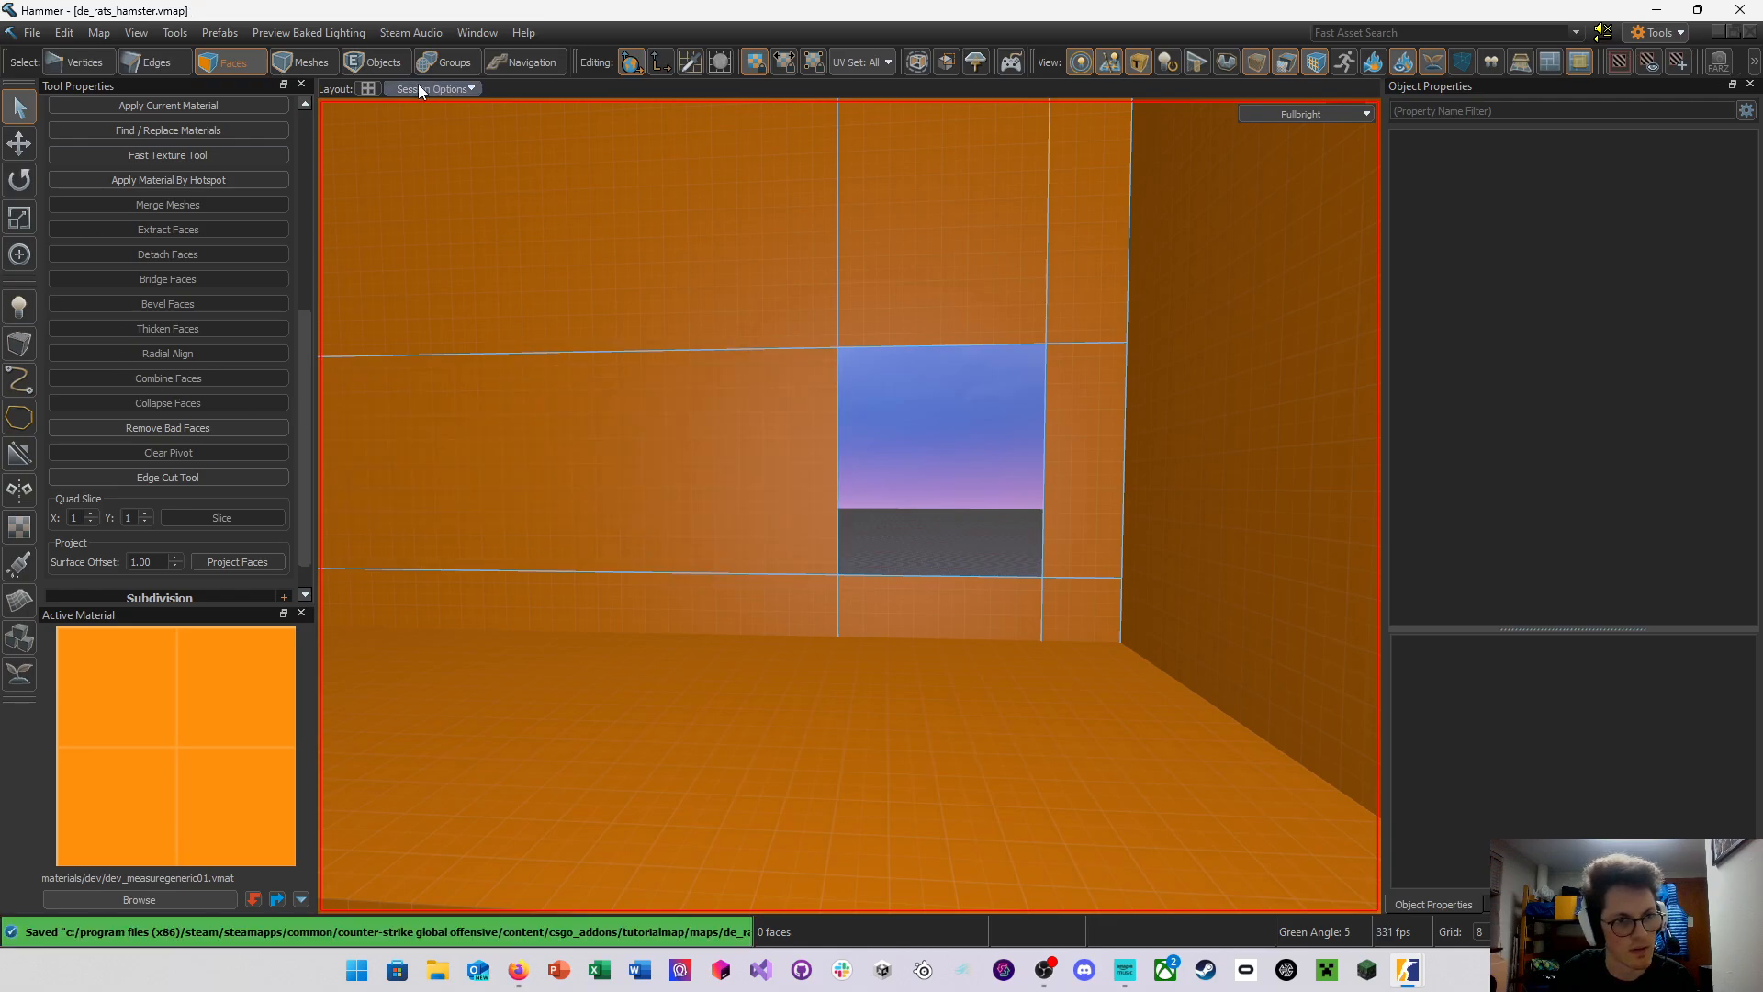
key(2)
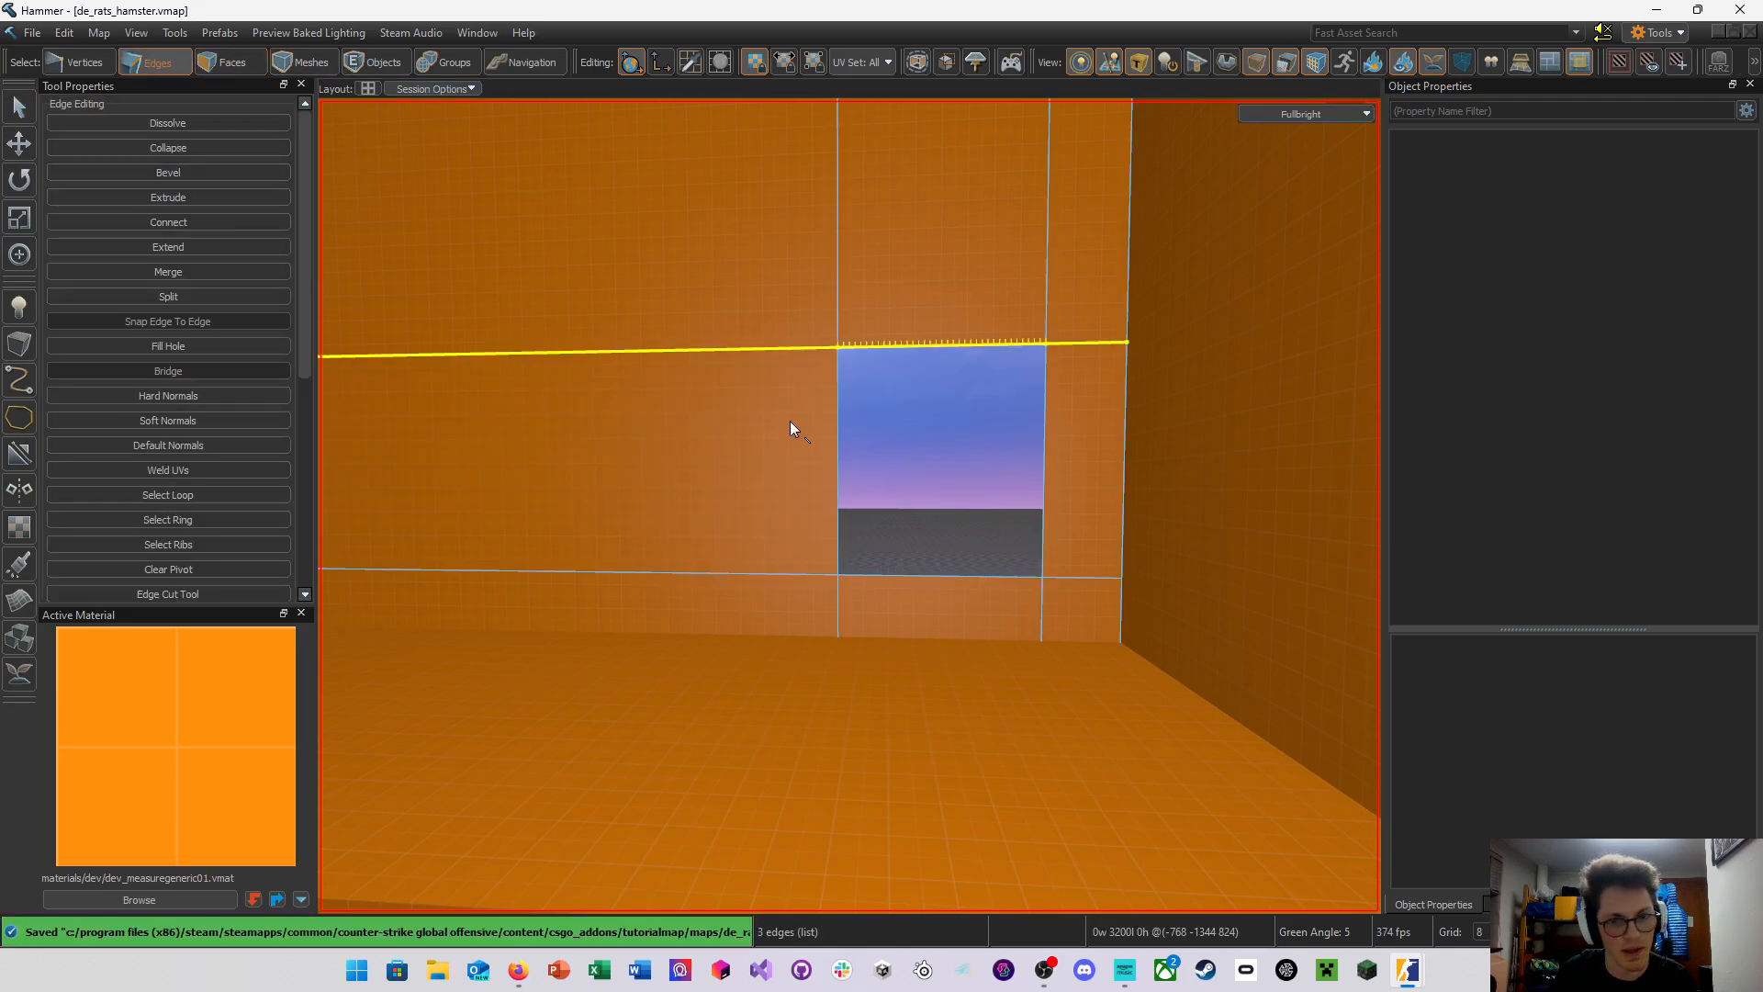
double_click(839, 420)
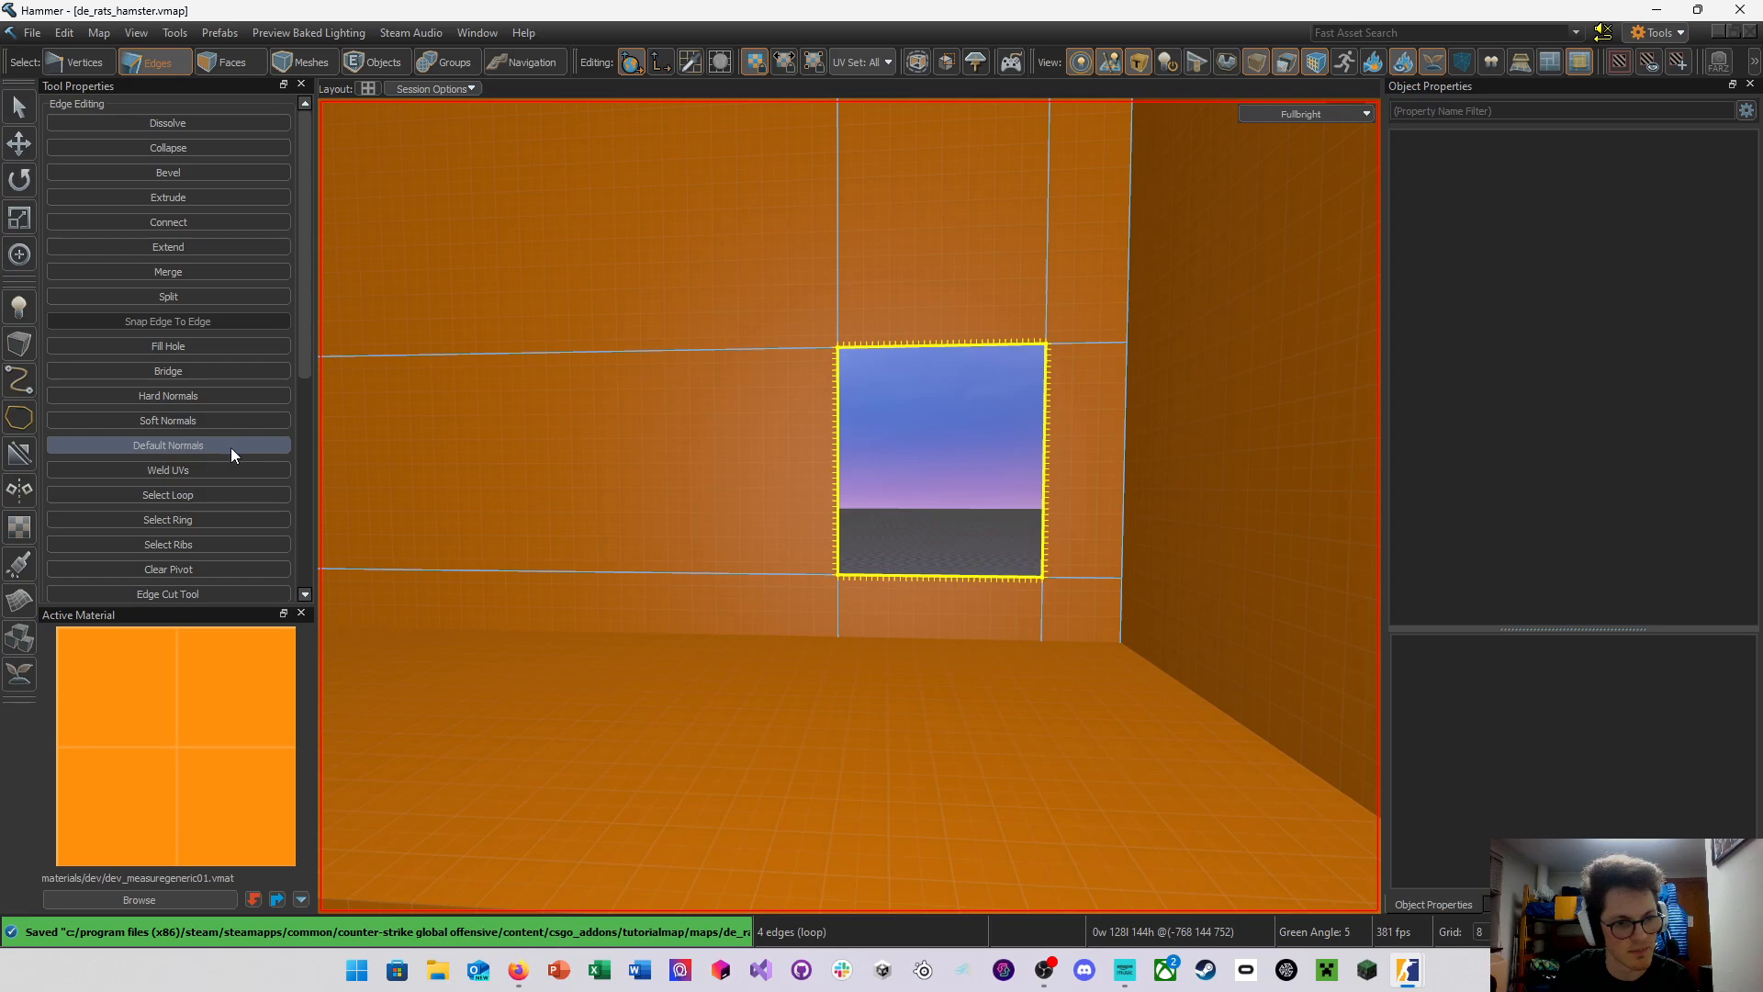
scroll(219, 450, down, 3)
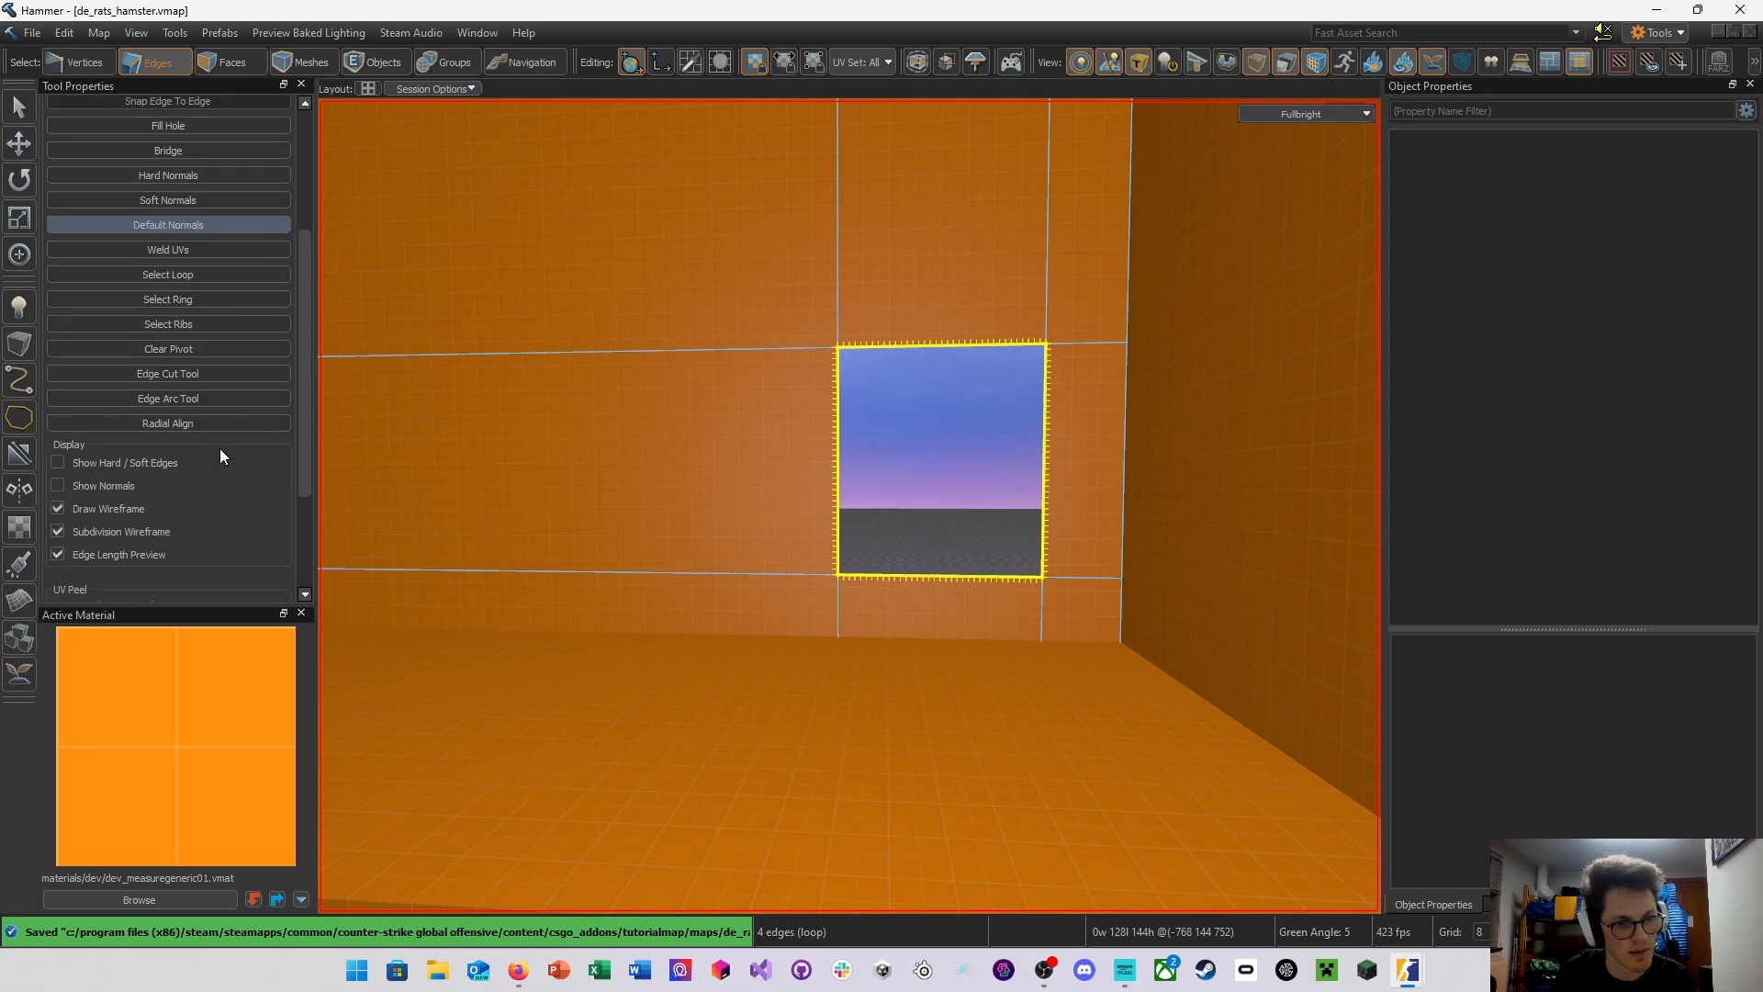
click(206, 400)
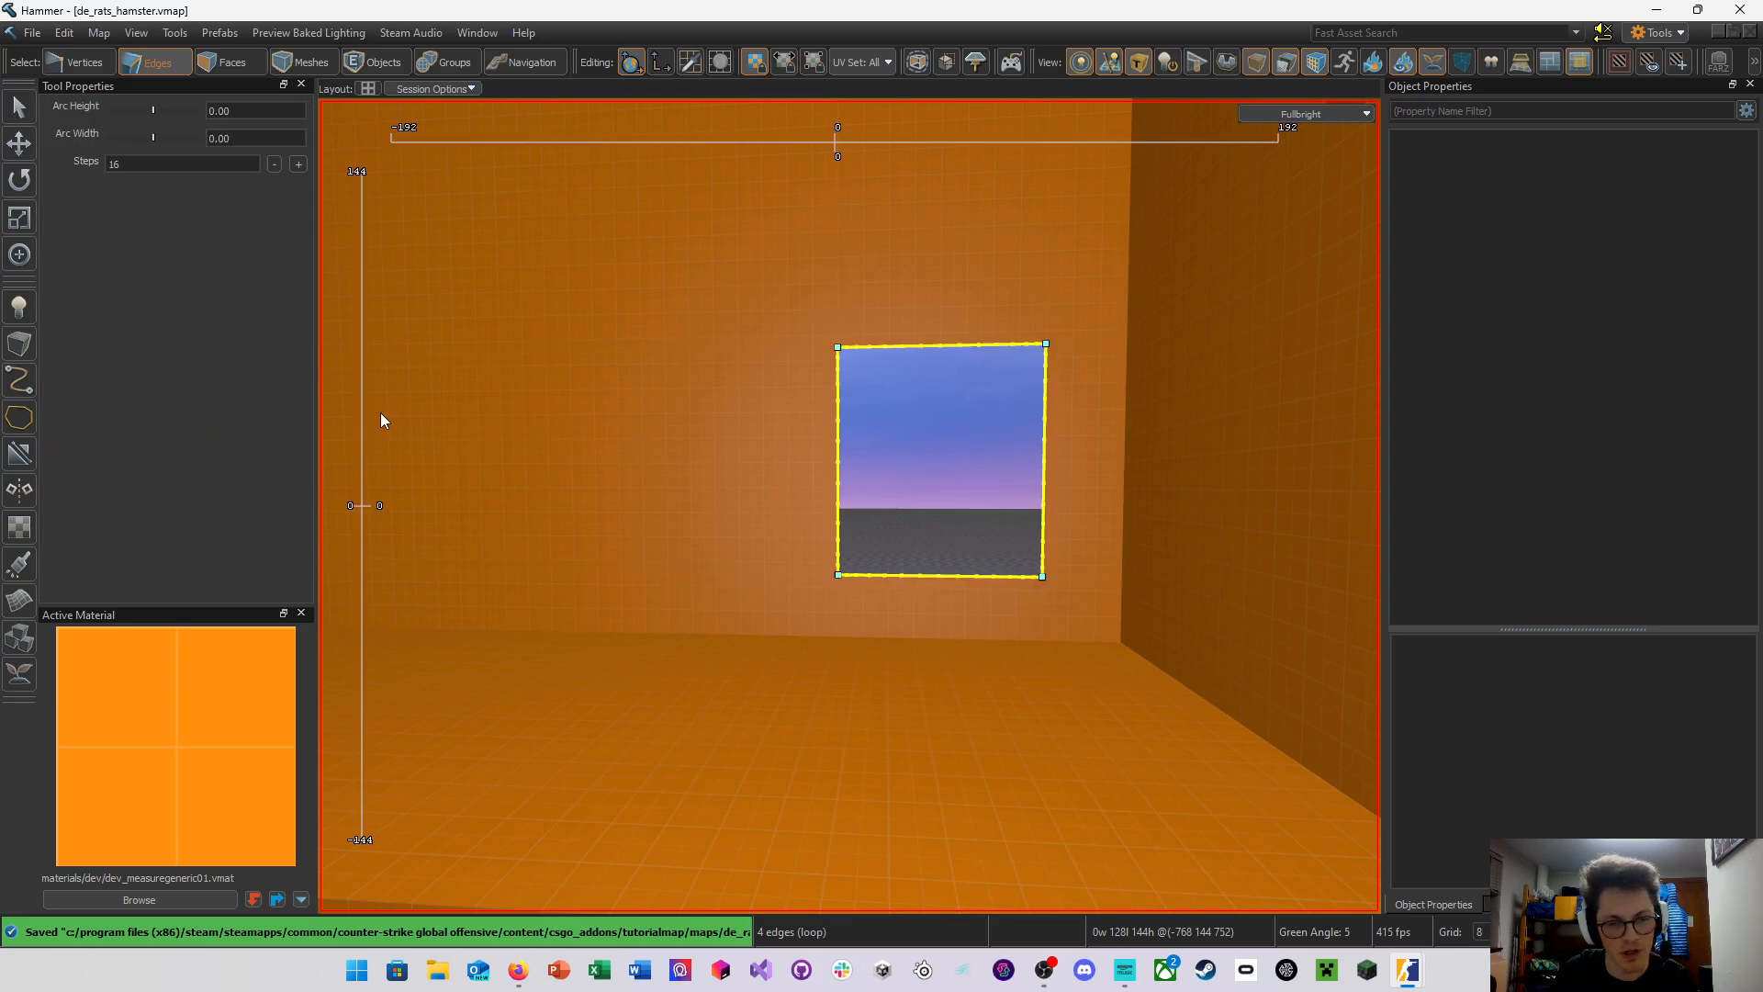
drag(369, 493, 378, 527)
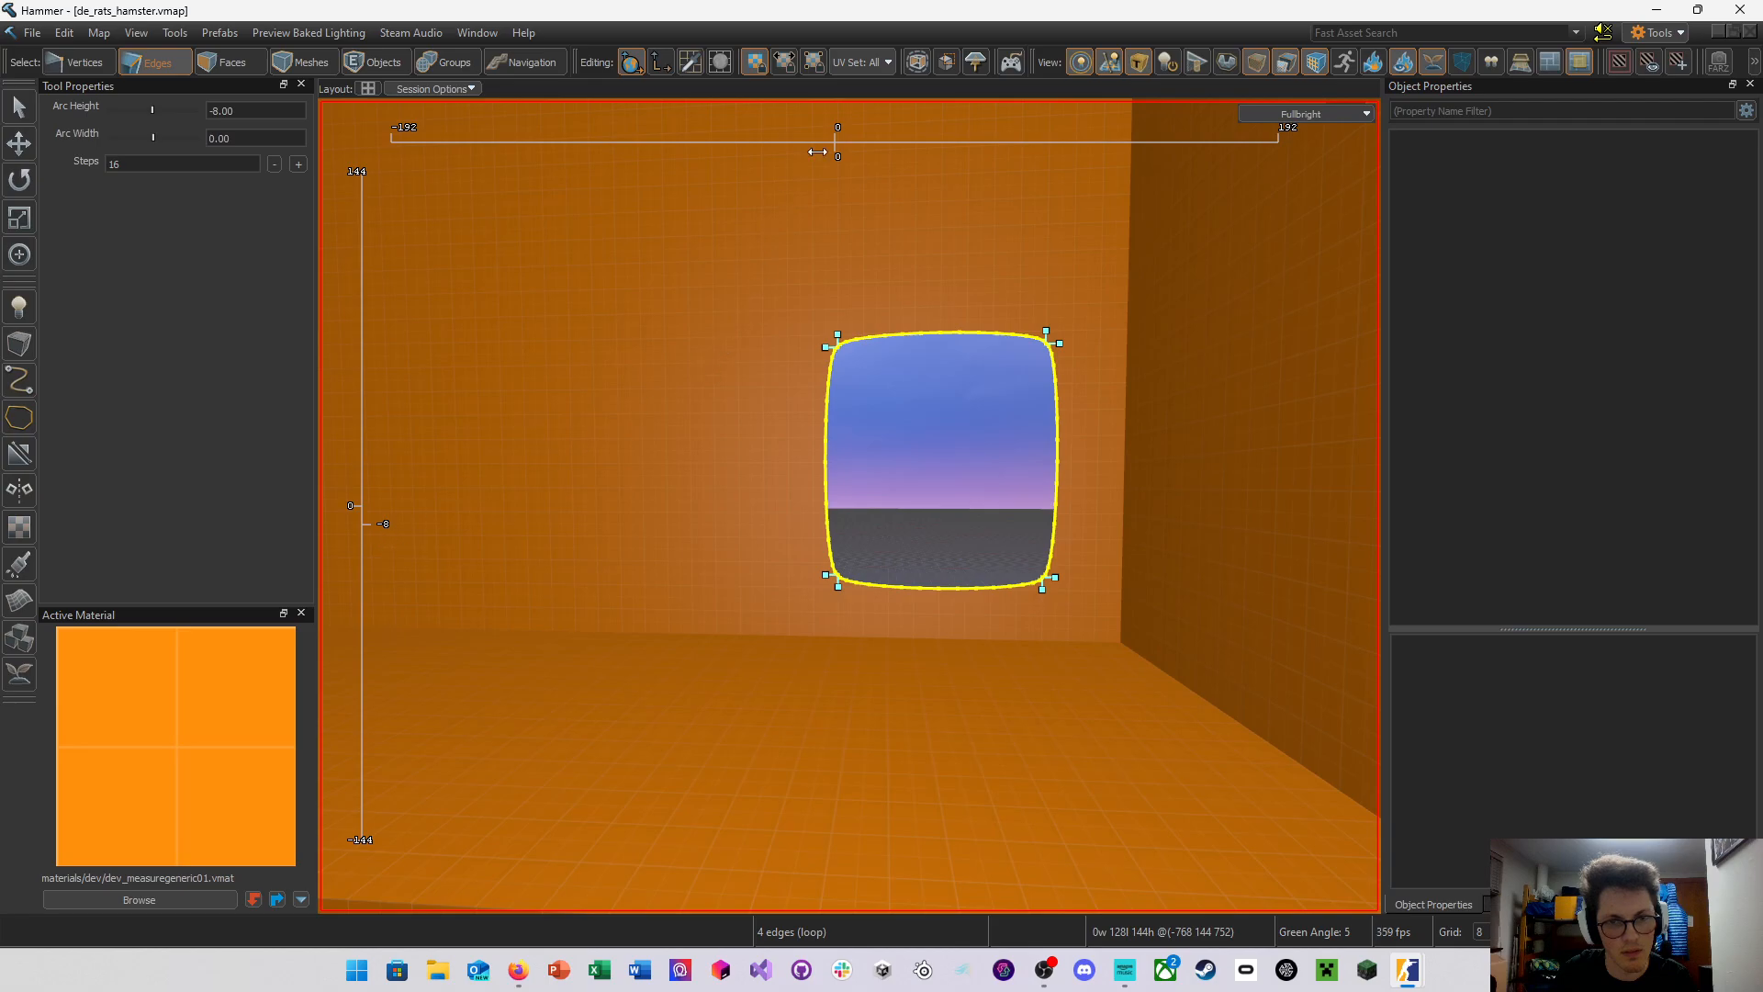
drag(817, 152, 828, 143)
drag(812, 142, 831, 174)
drag(365, 516, 341, 569)
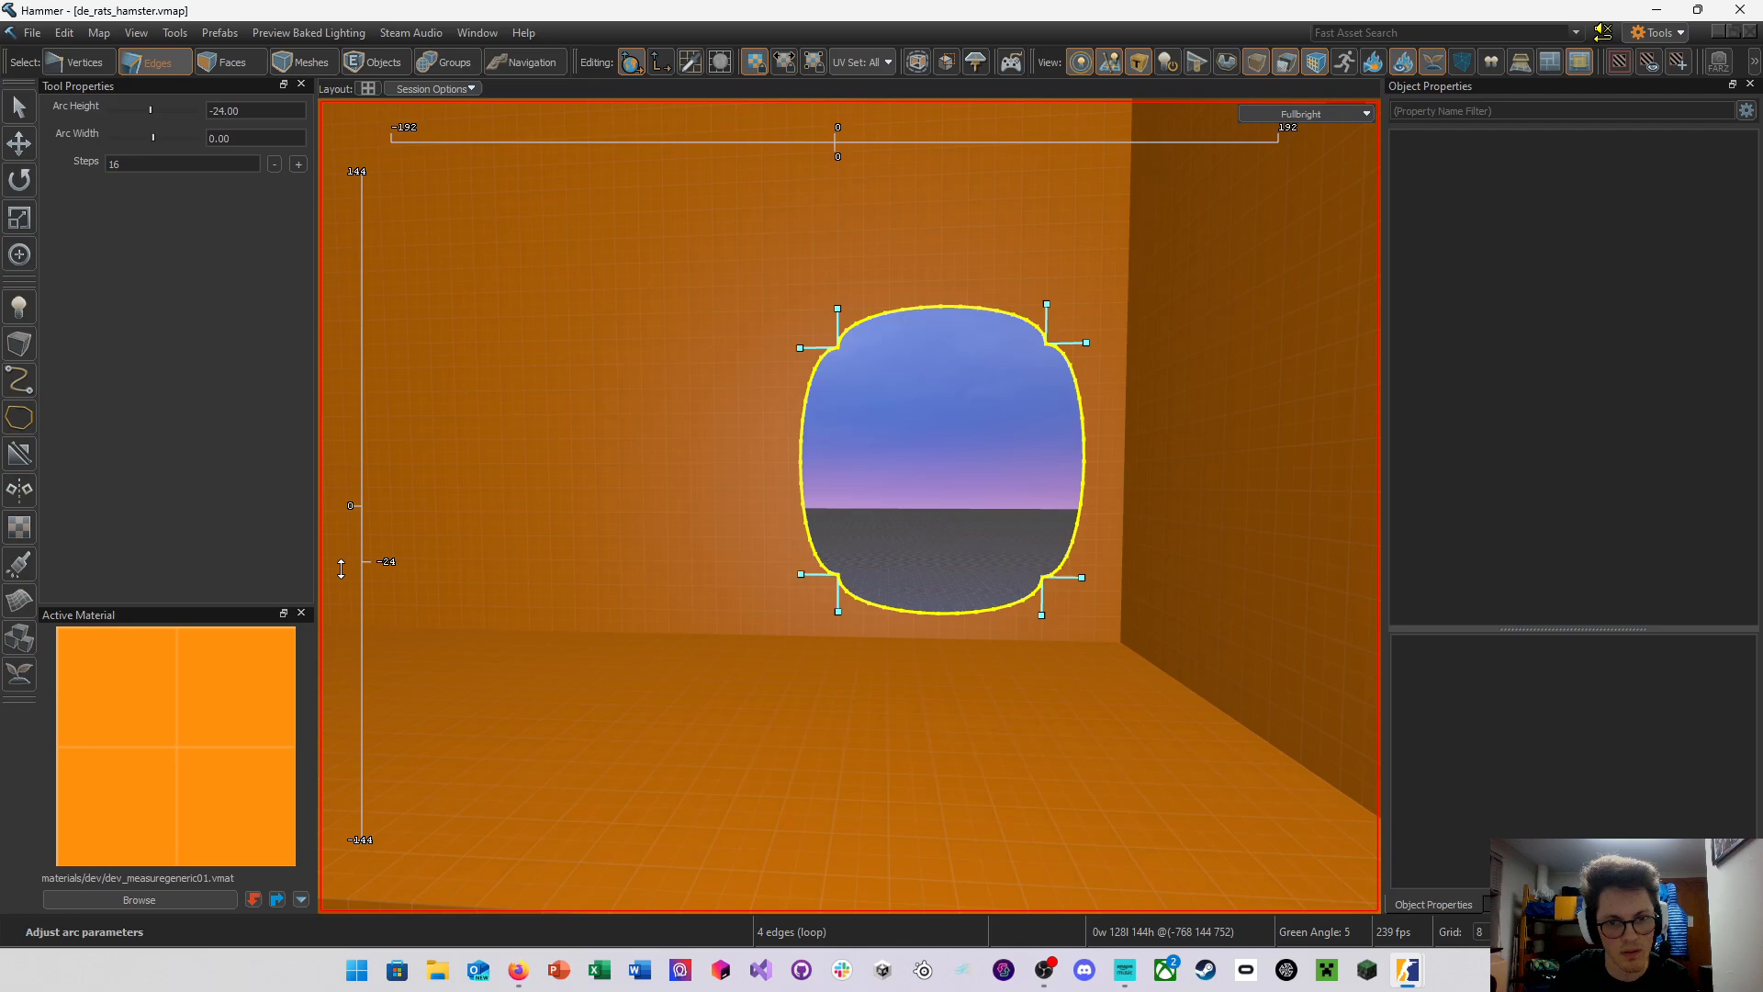
drag(831, 143, 793, 143)
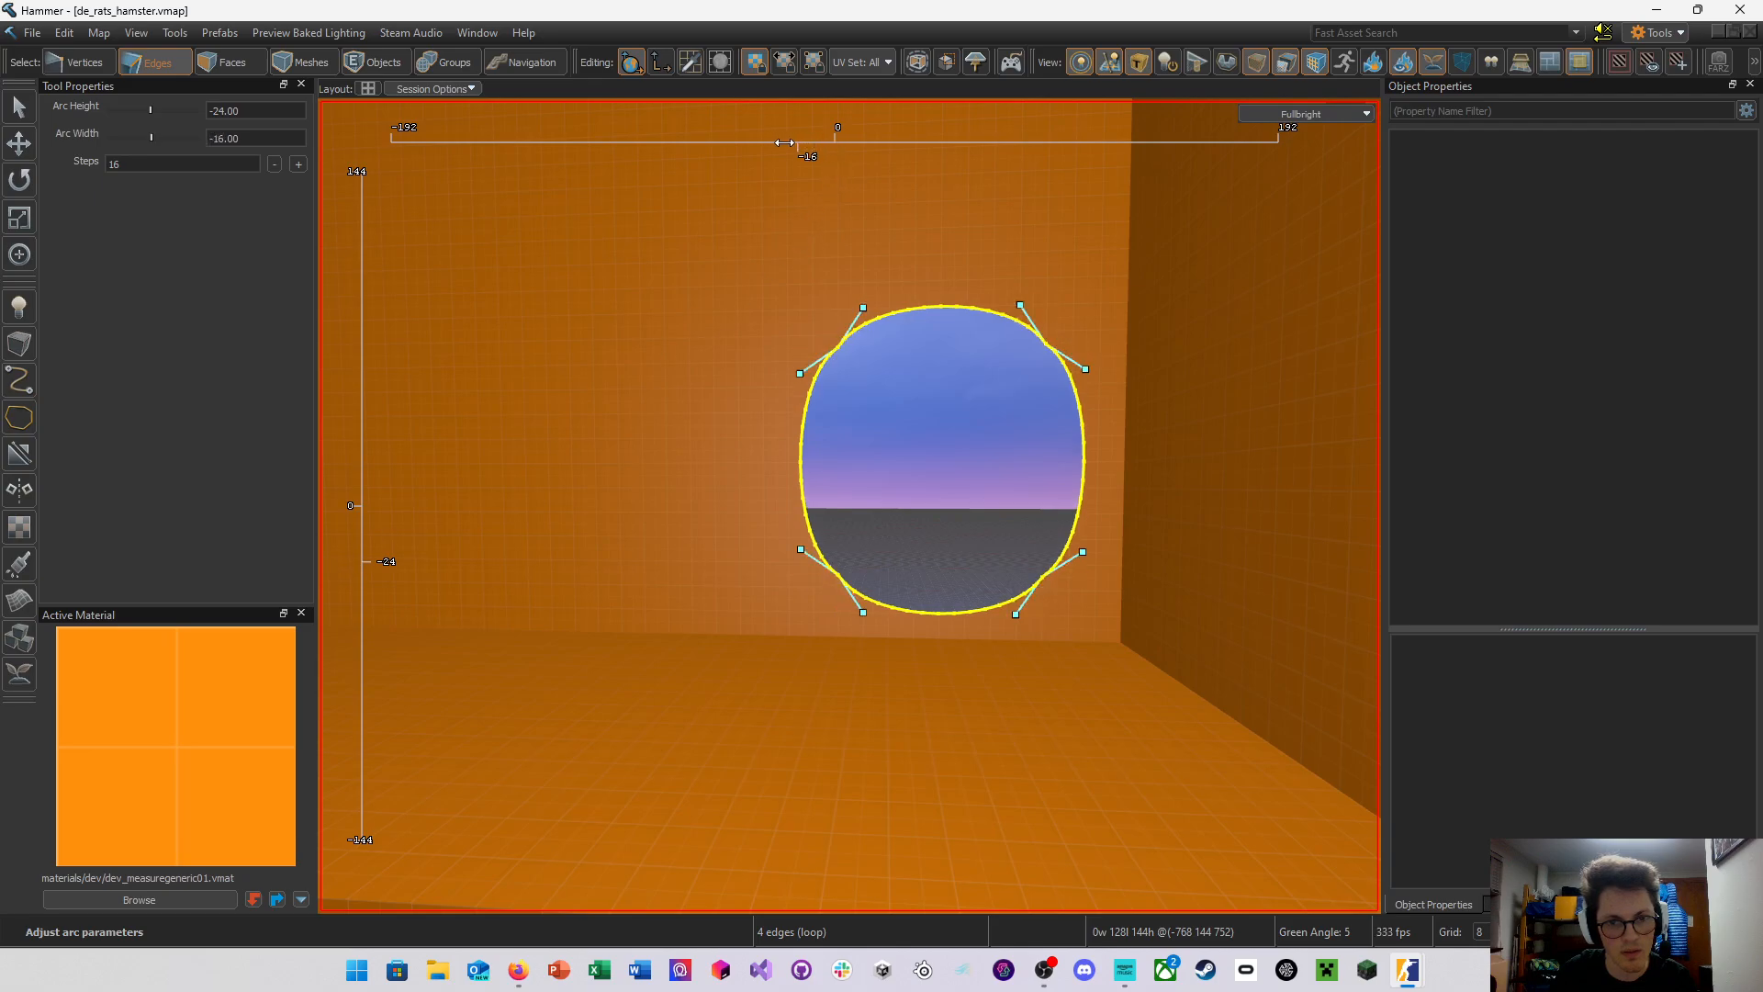
key(Escape)
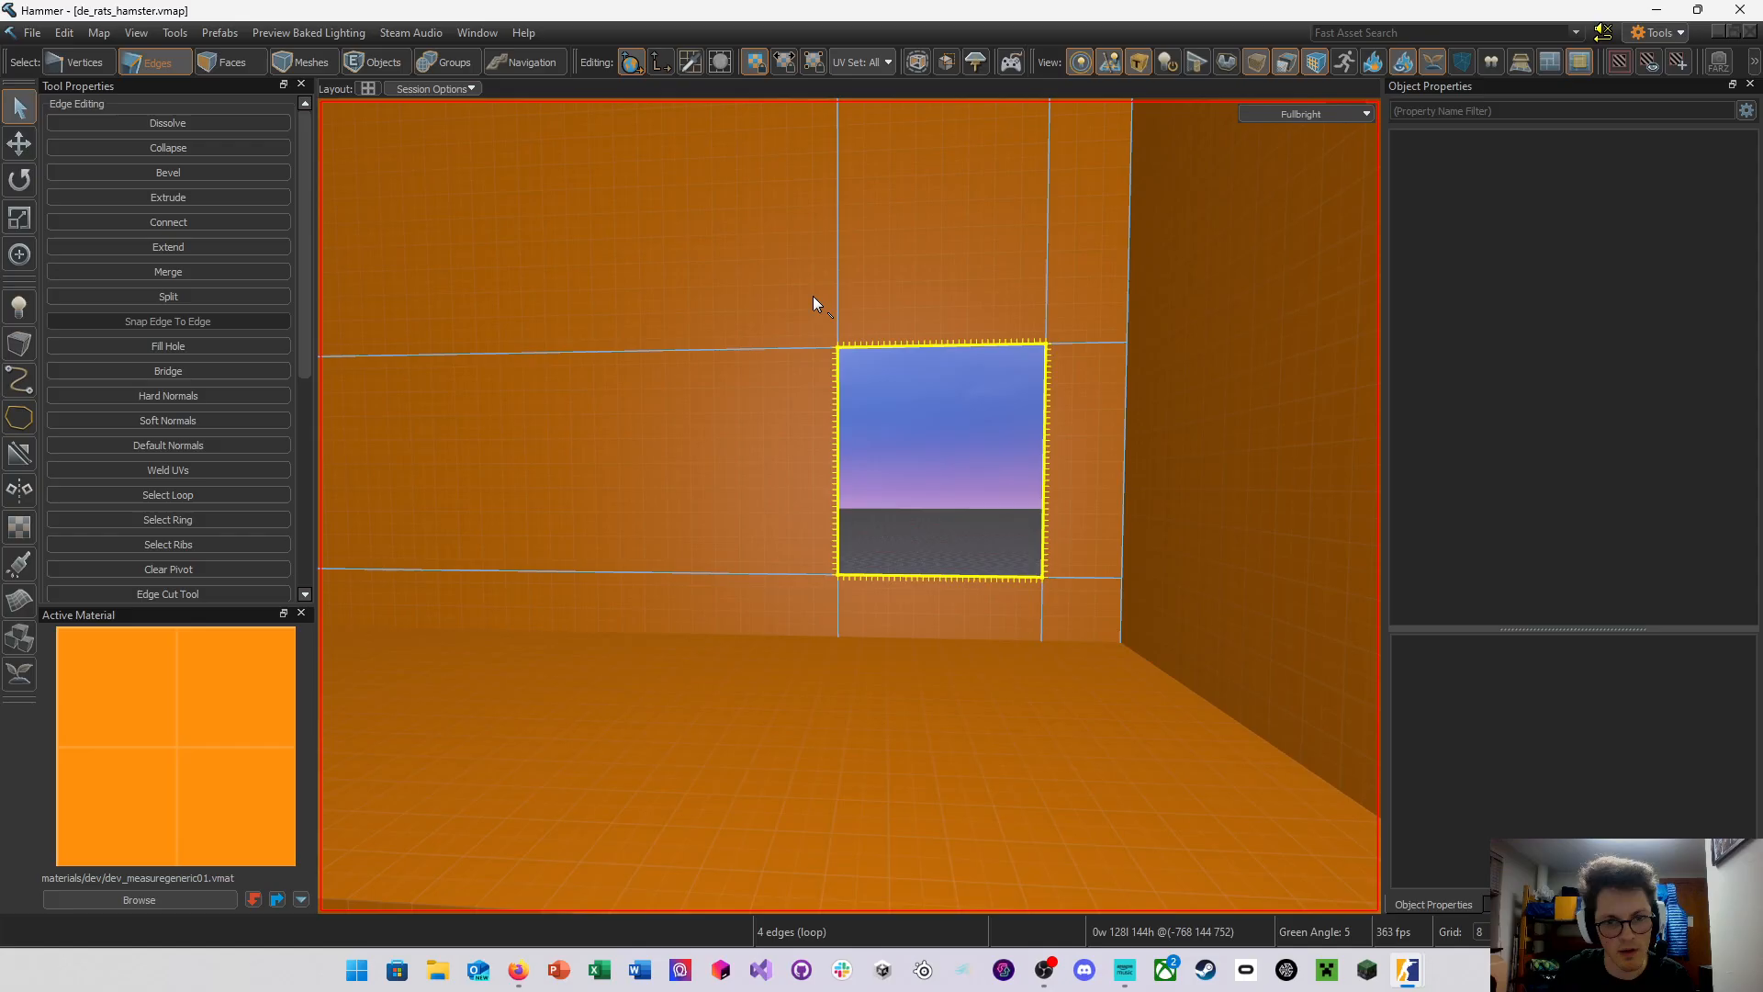
Show the four-view layout and extrude the bent tube's upper end loop 192 units straight up in the side view
key(z)
key(w)
key(s)
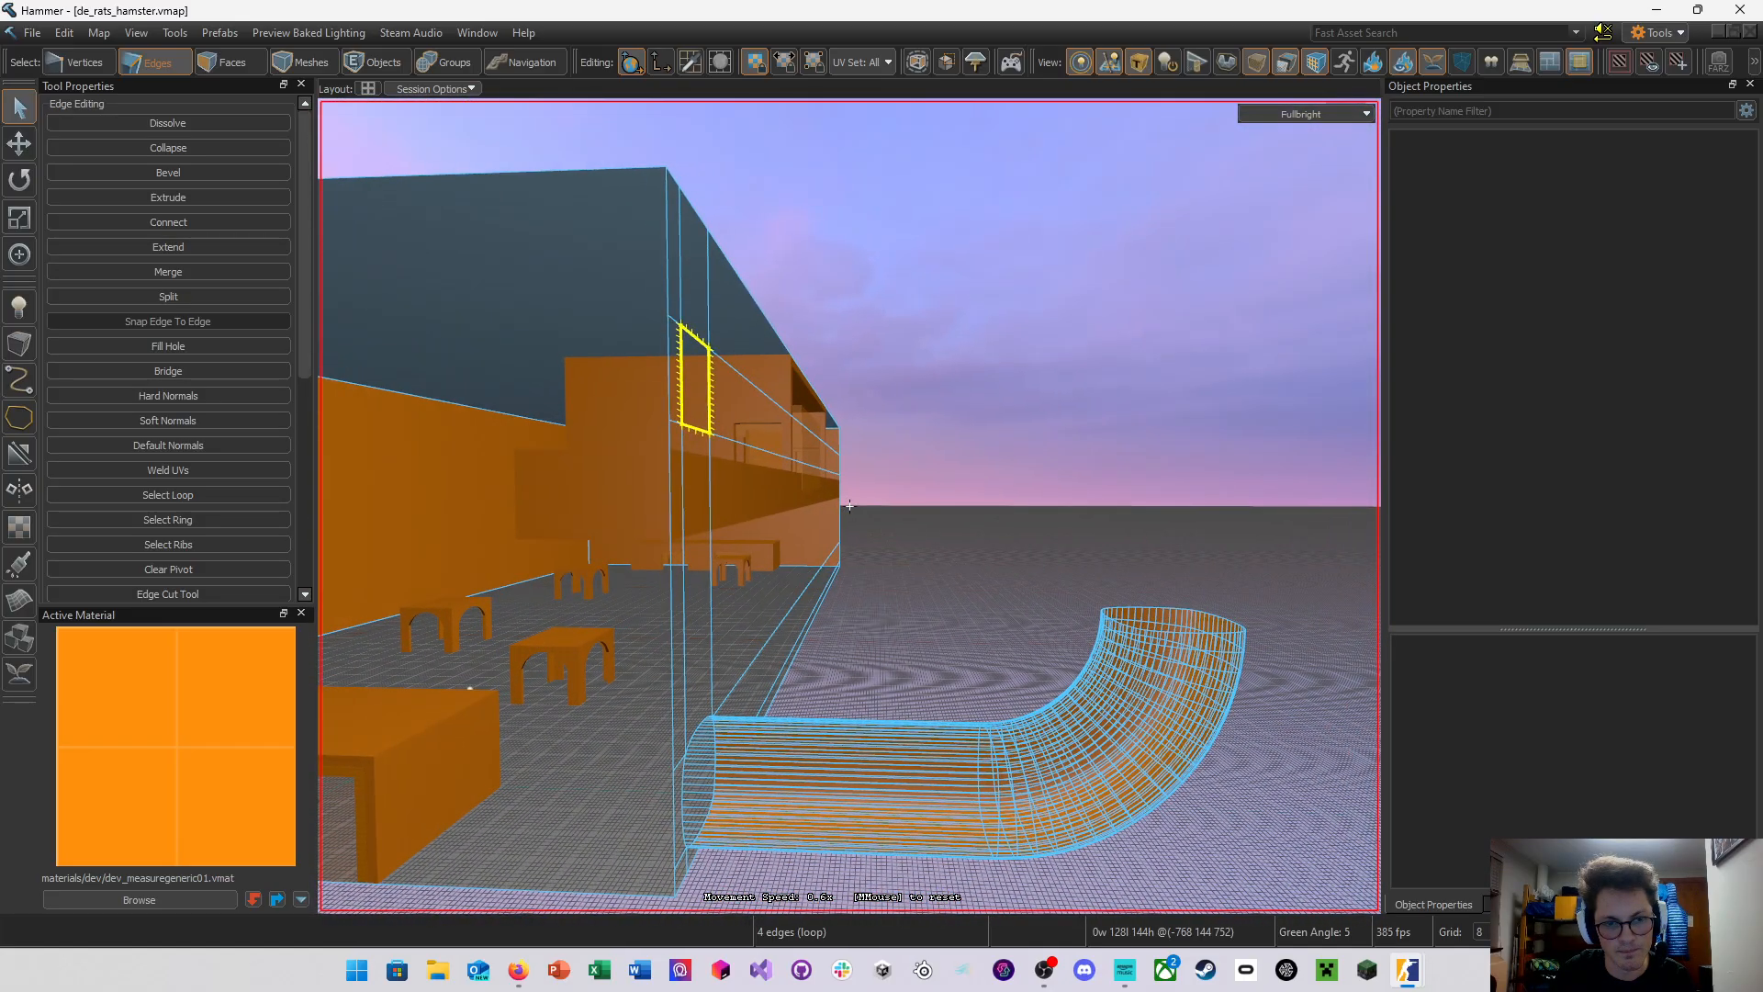
key(d)
key(z)
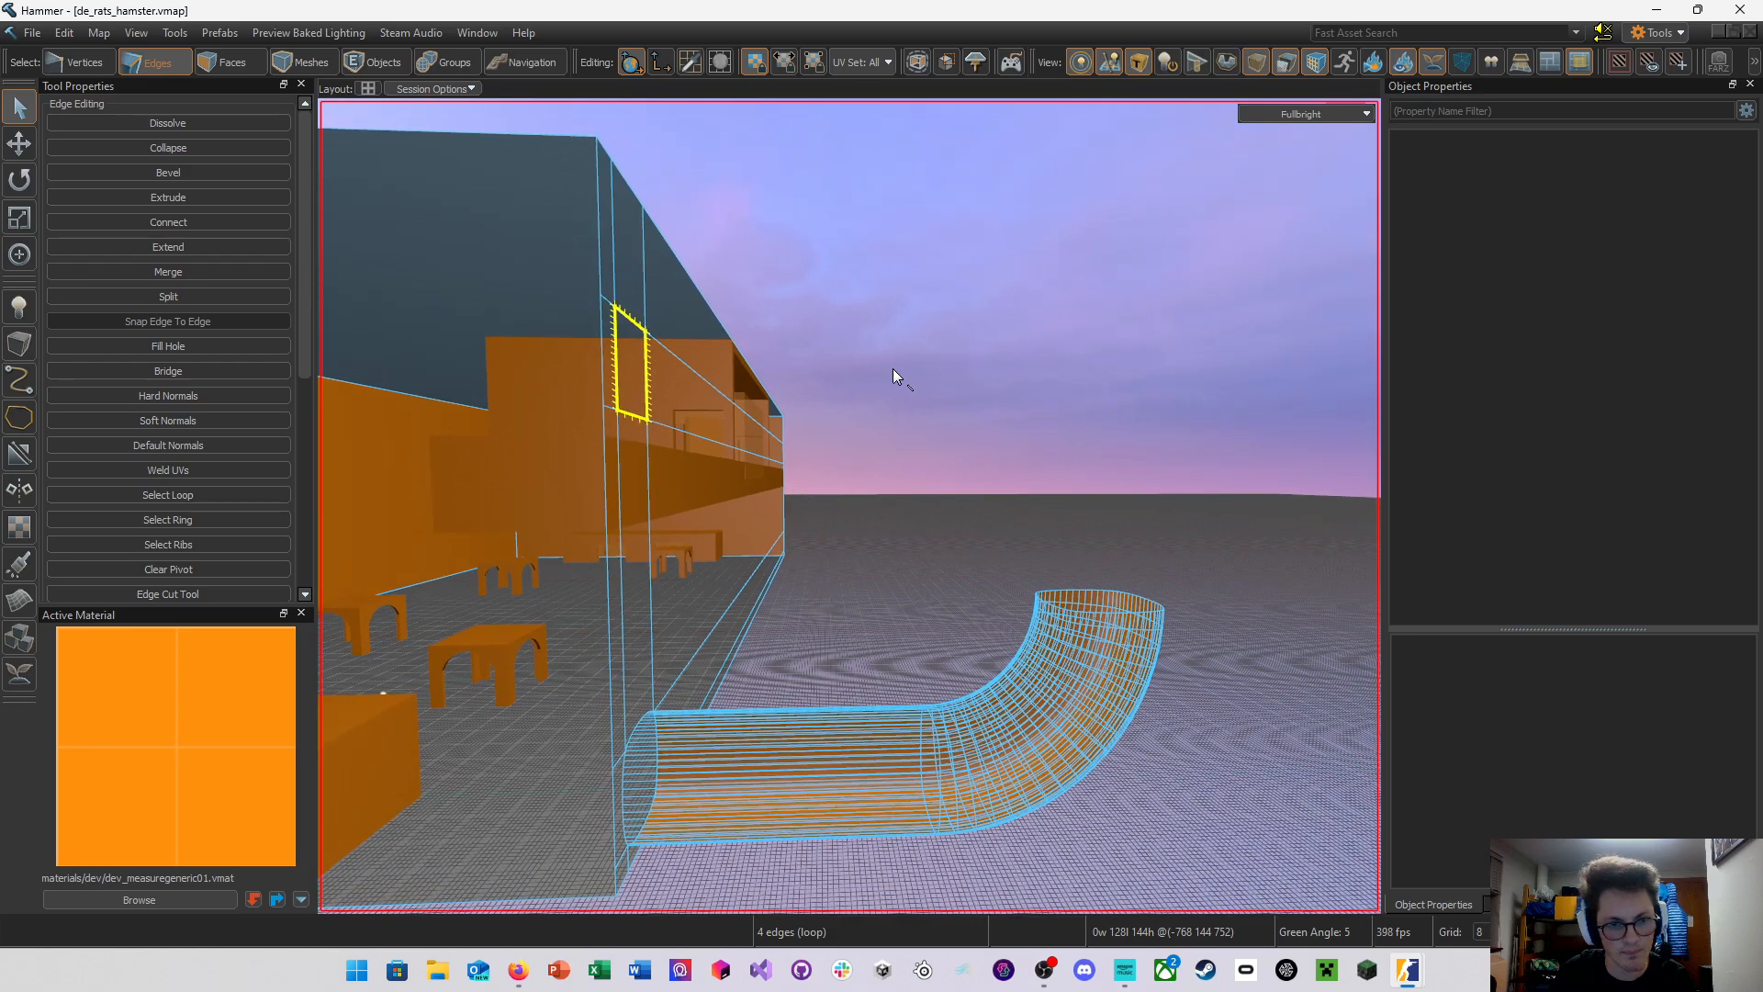
key(shift+z)
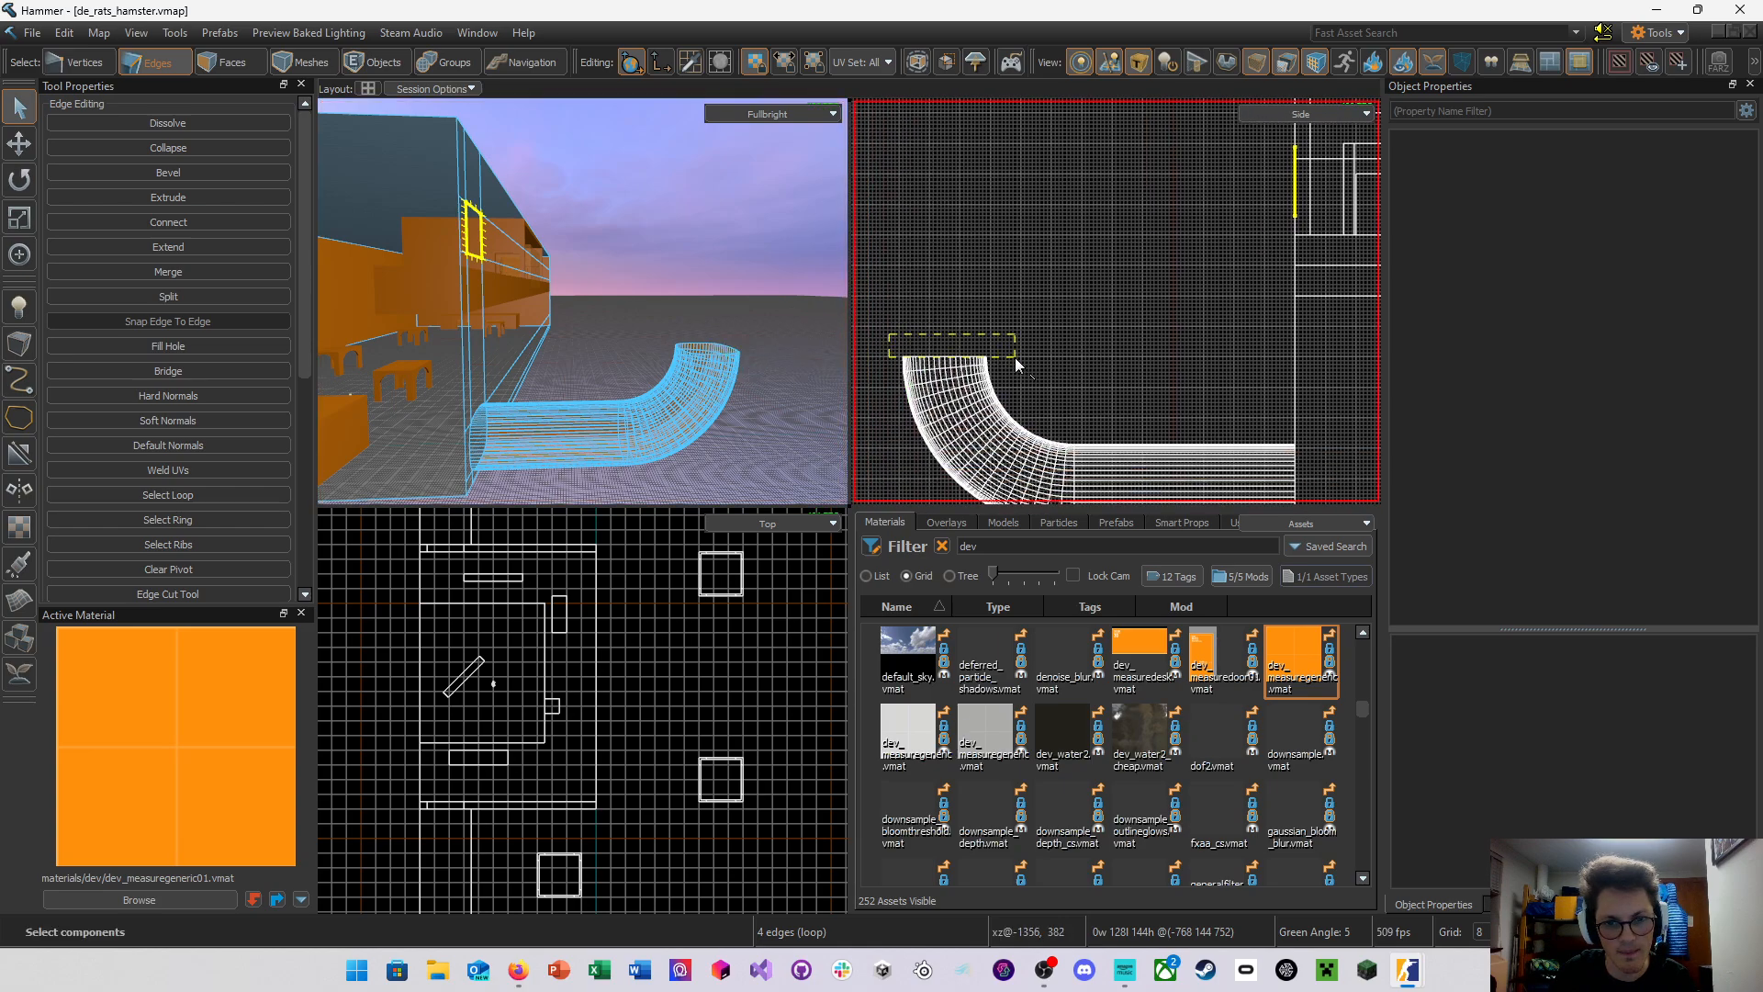
drag(1015, 360, 1019, 360)
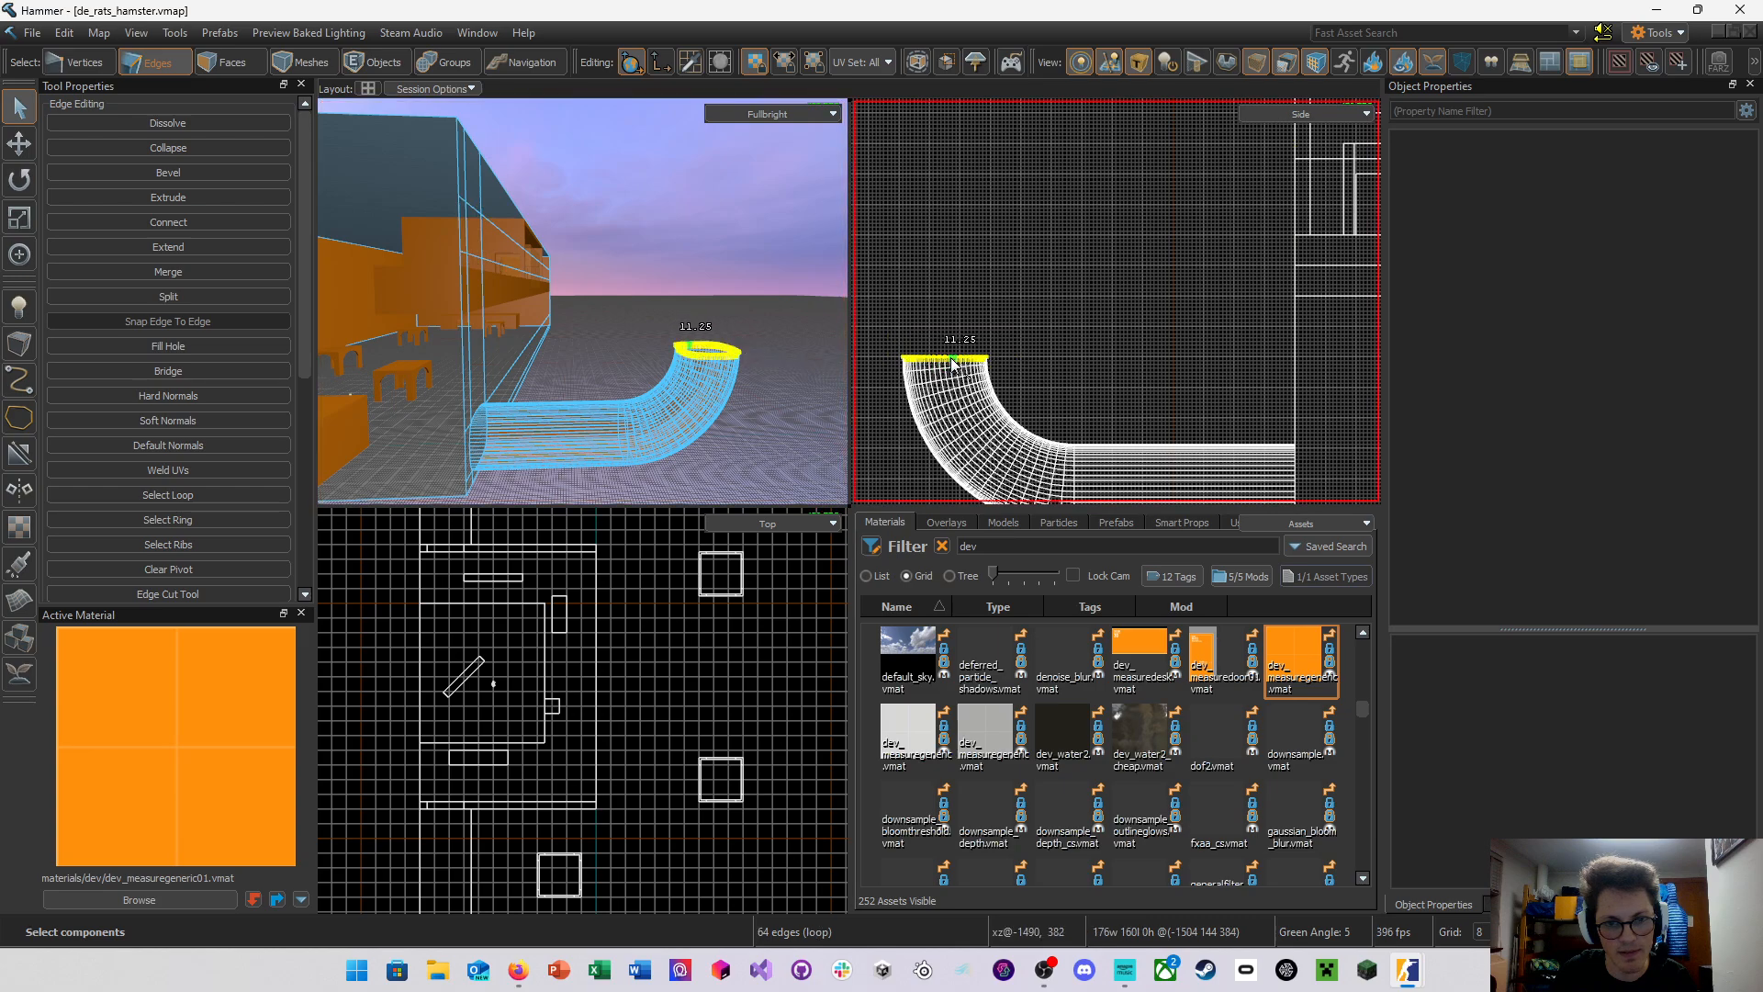
double_click(955, 360)
key(w)
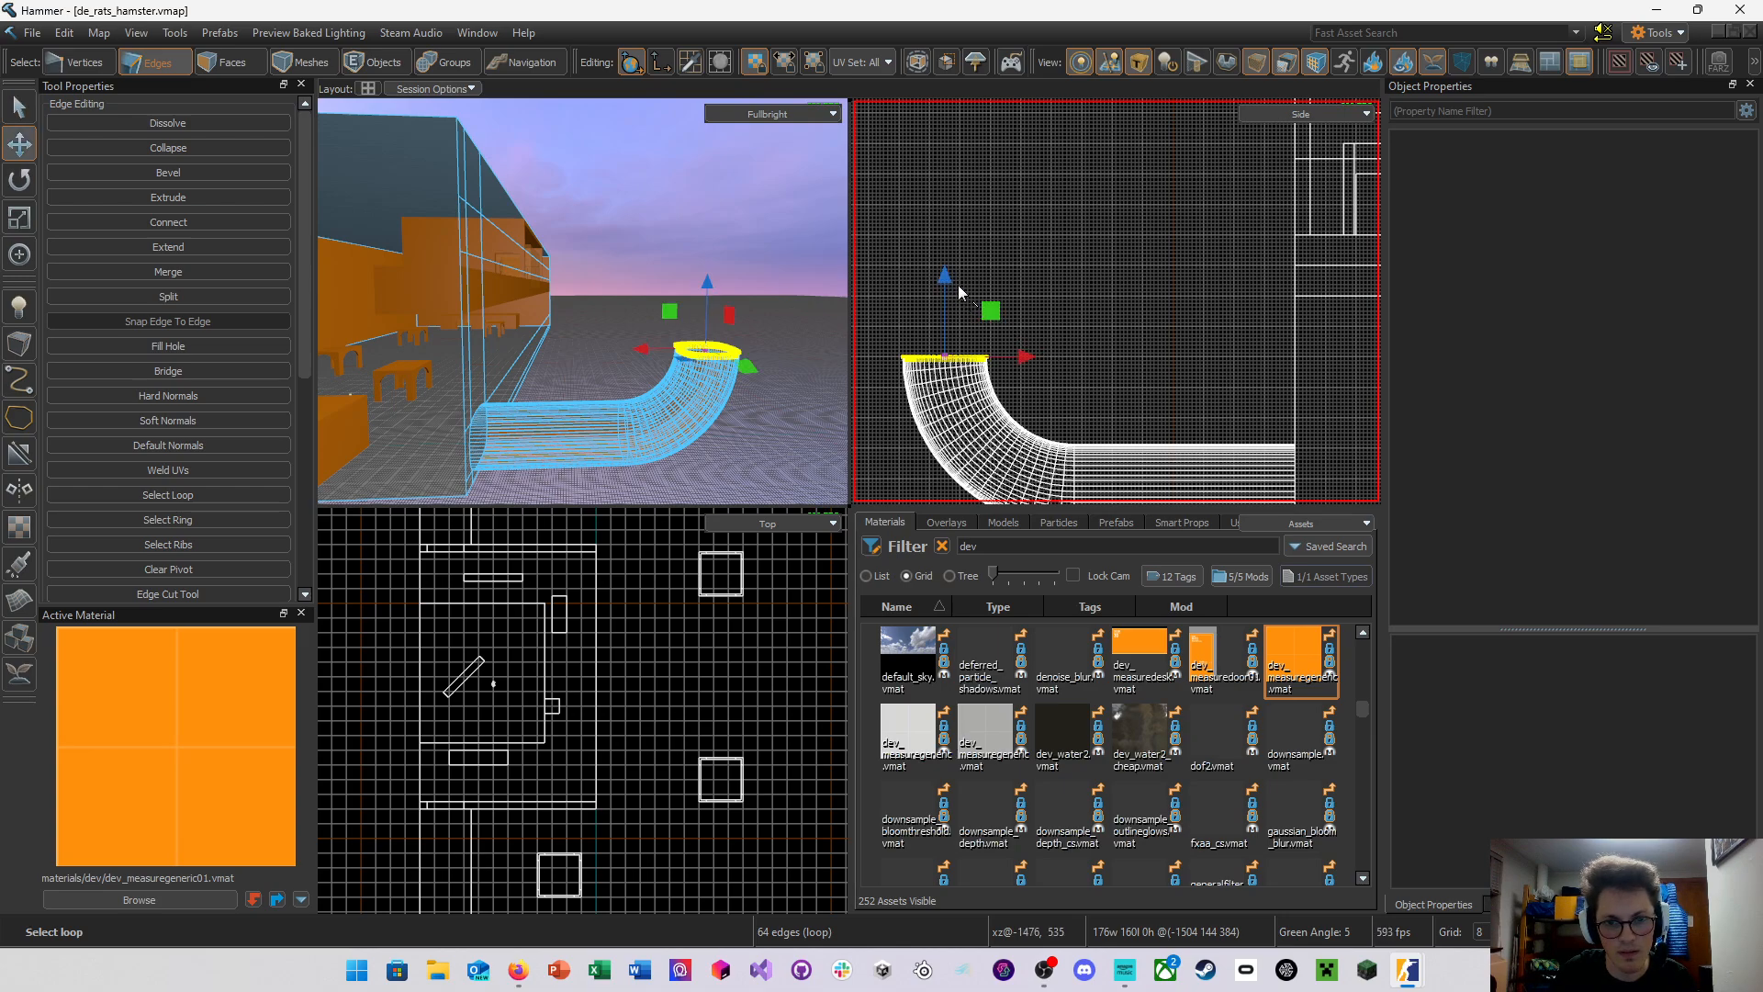
shift+drag(952, 288, 956, 269)
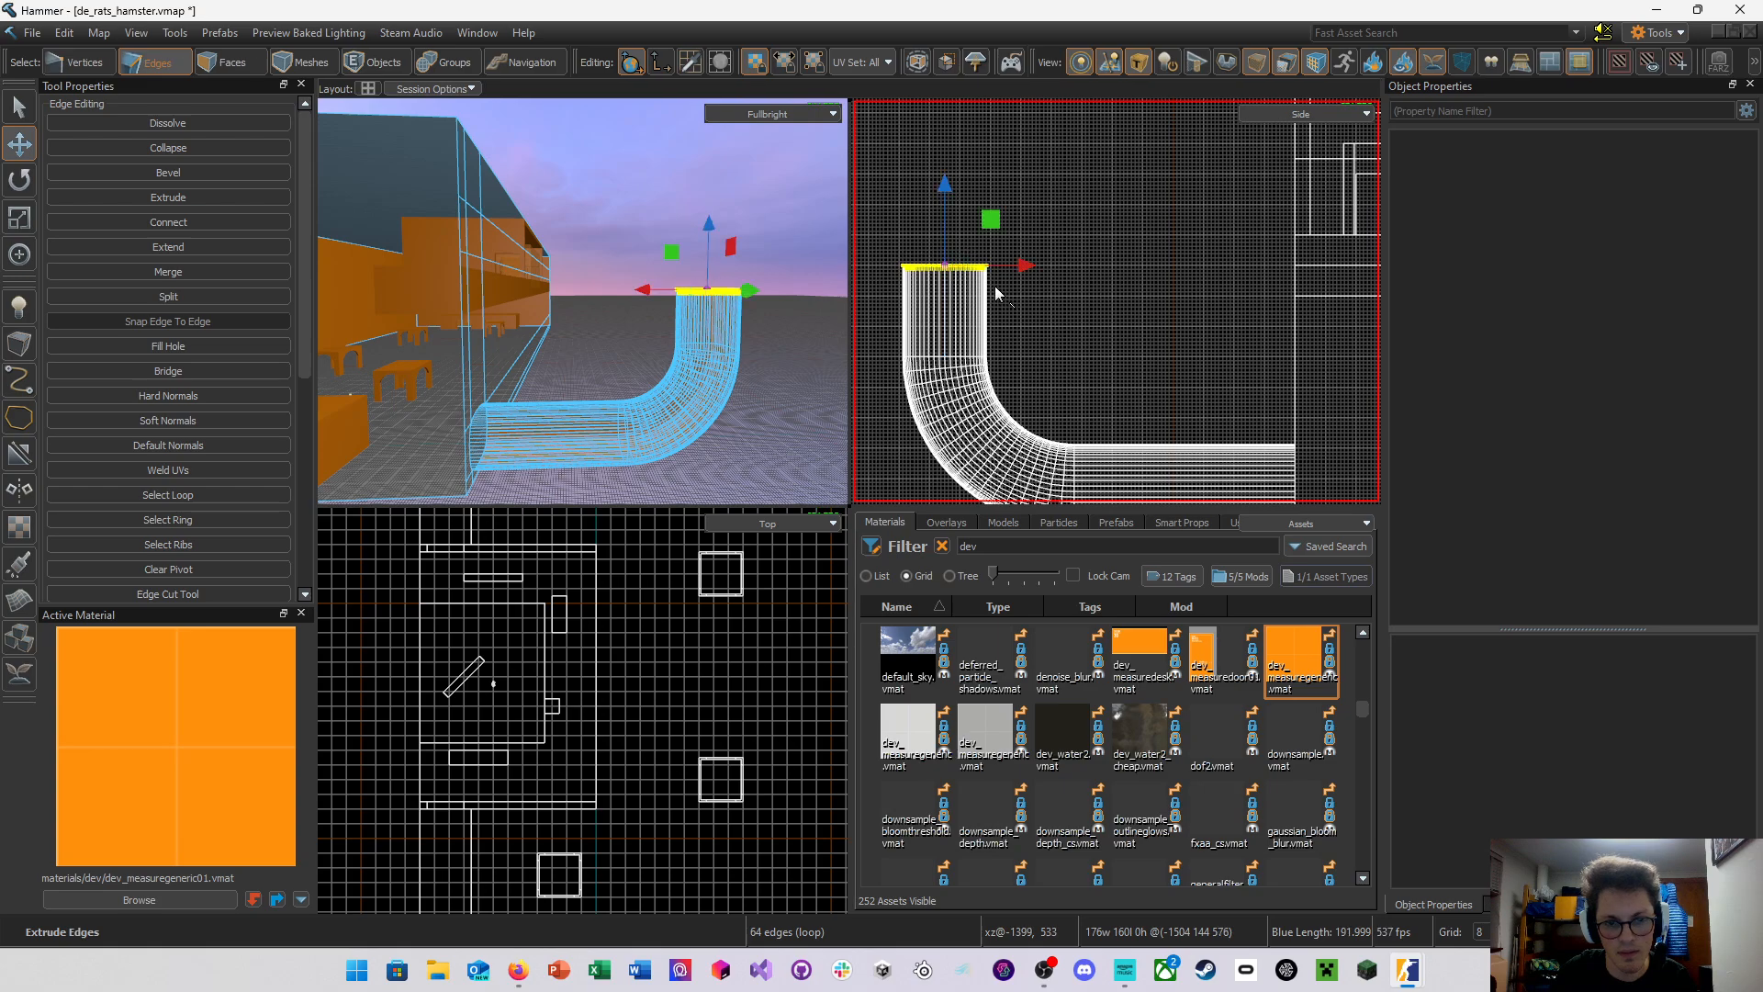
Move the end loop's pivot 288 units toward the room and rotate-extrude the loop around it into a 90-degree bend
key(Insert)
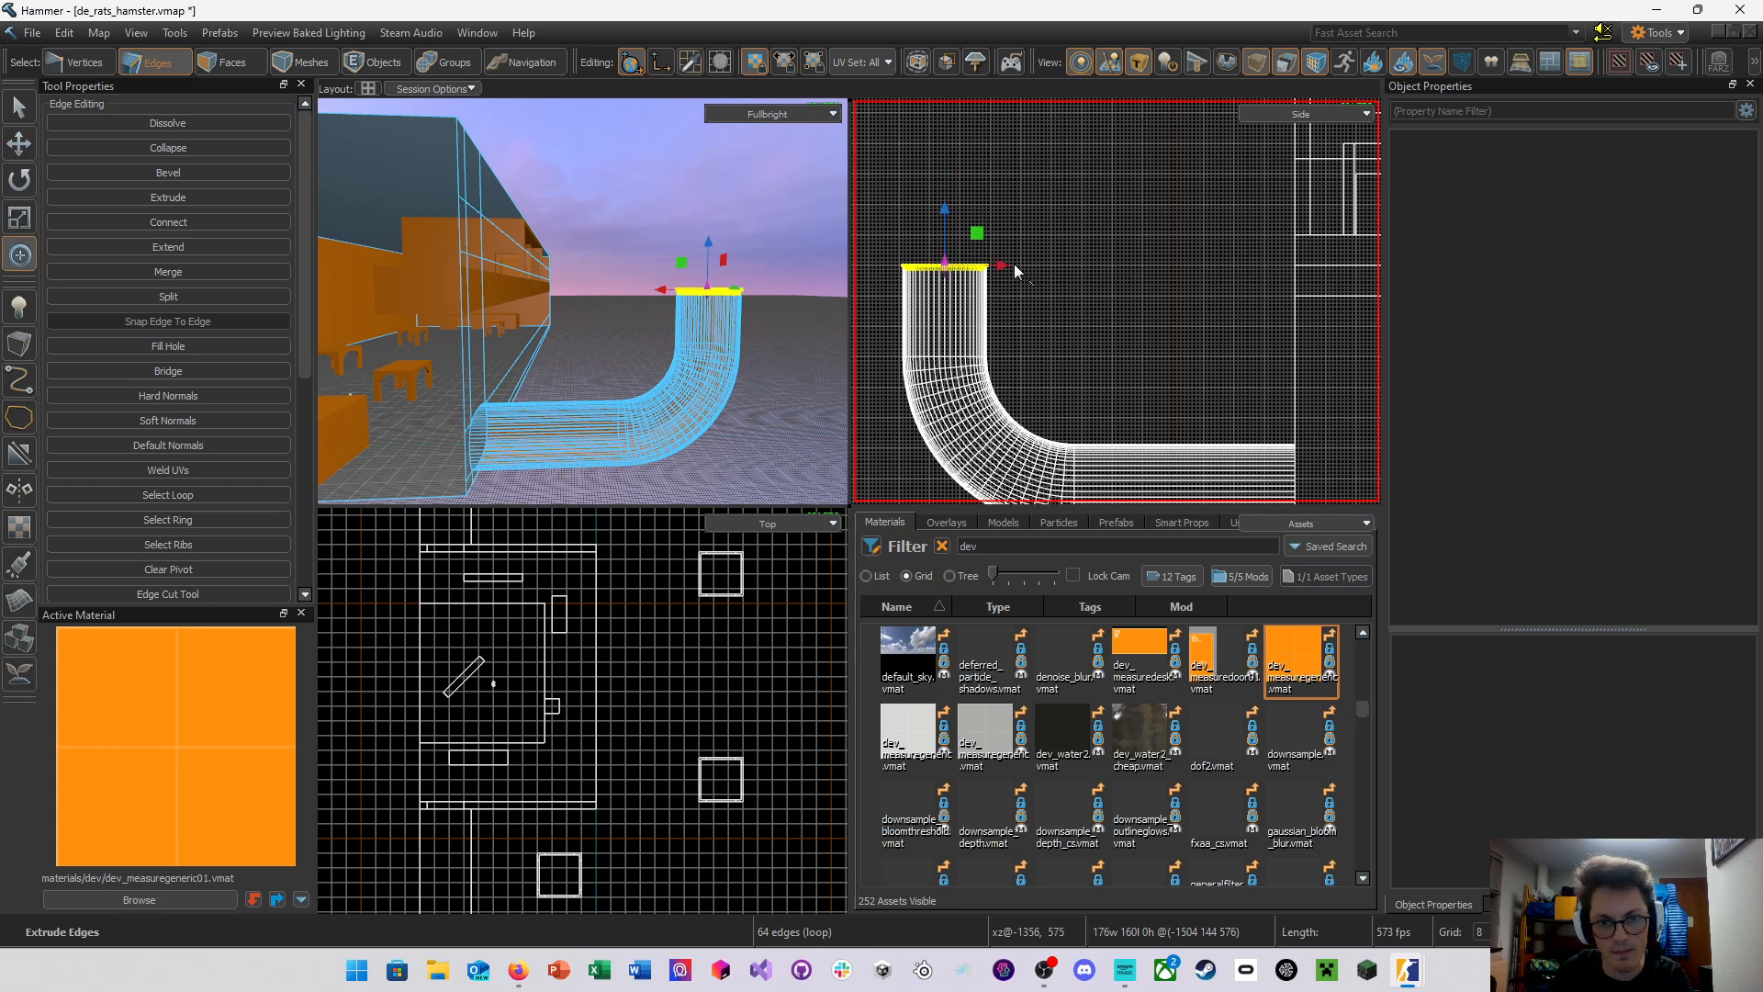
drag(1008, 270, 1160, 248)
key(e)
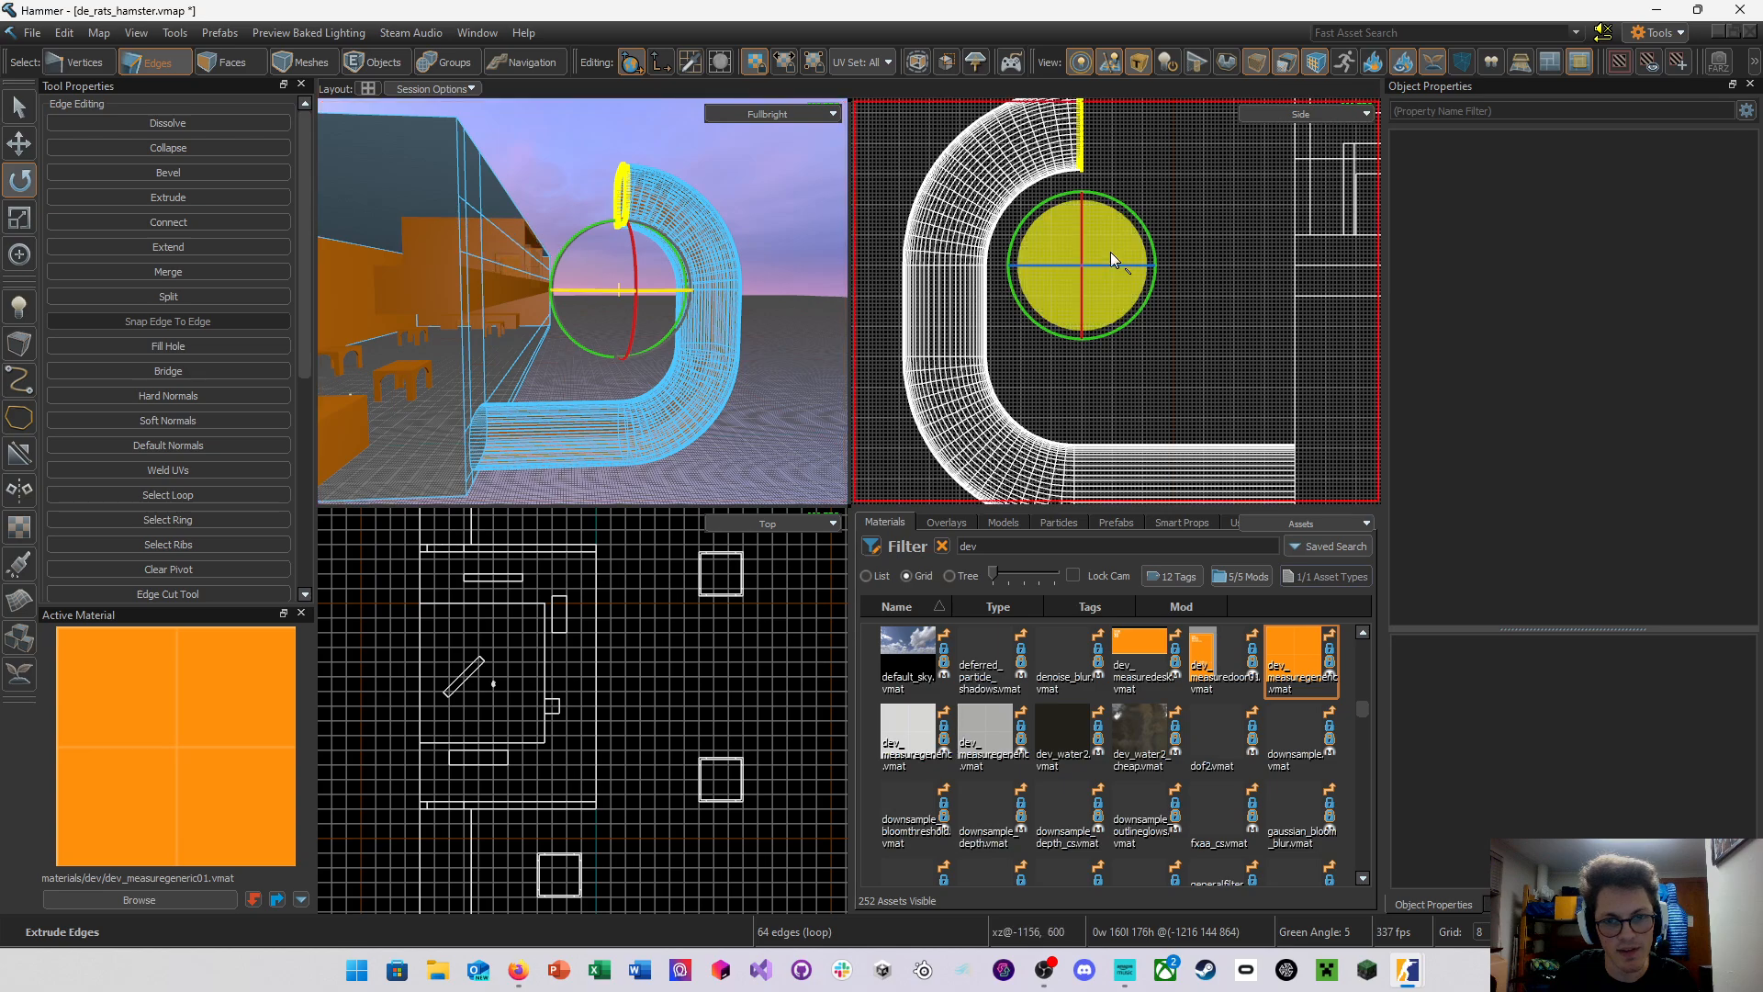
Select the edges of the tube's upper bend in the side view and move them 132 units straight down
middle_drag(1227, 219, 1110, 324)
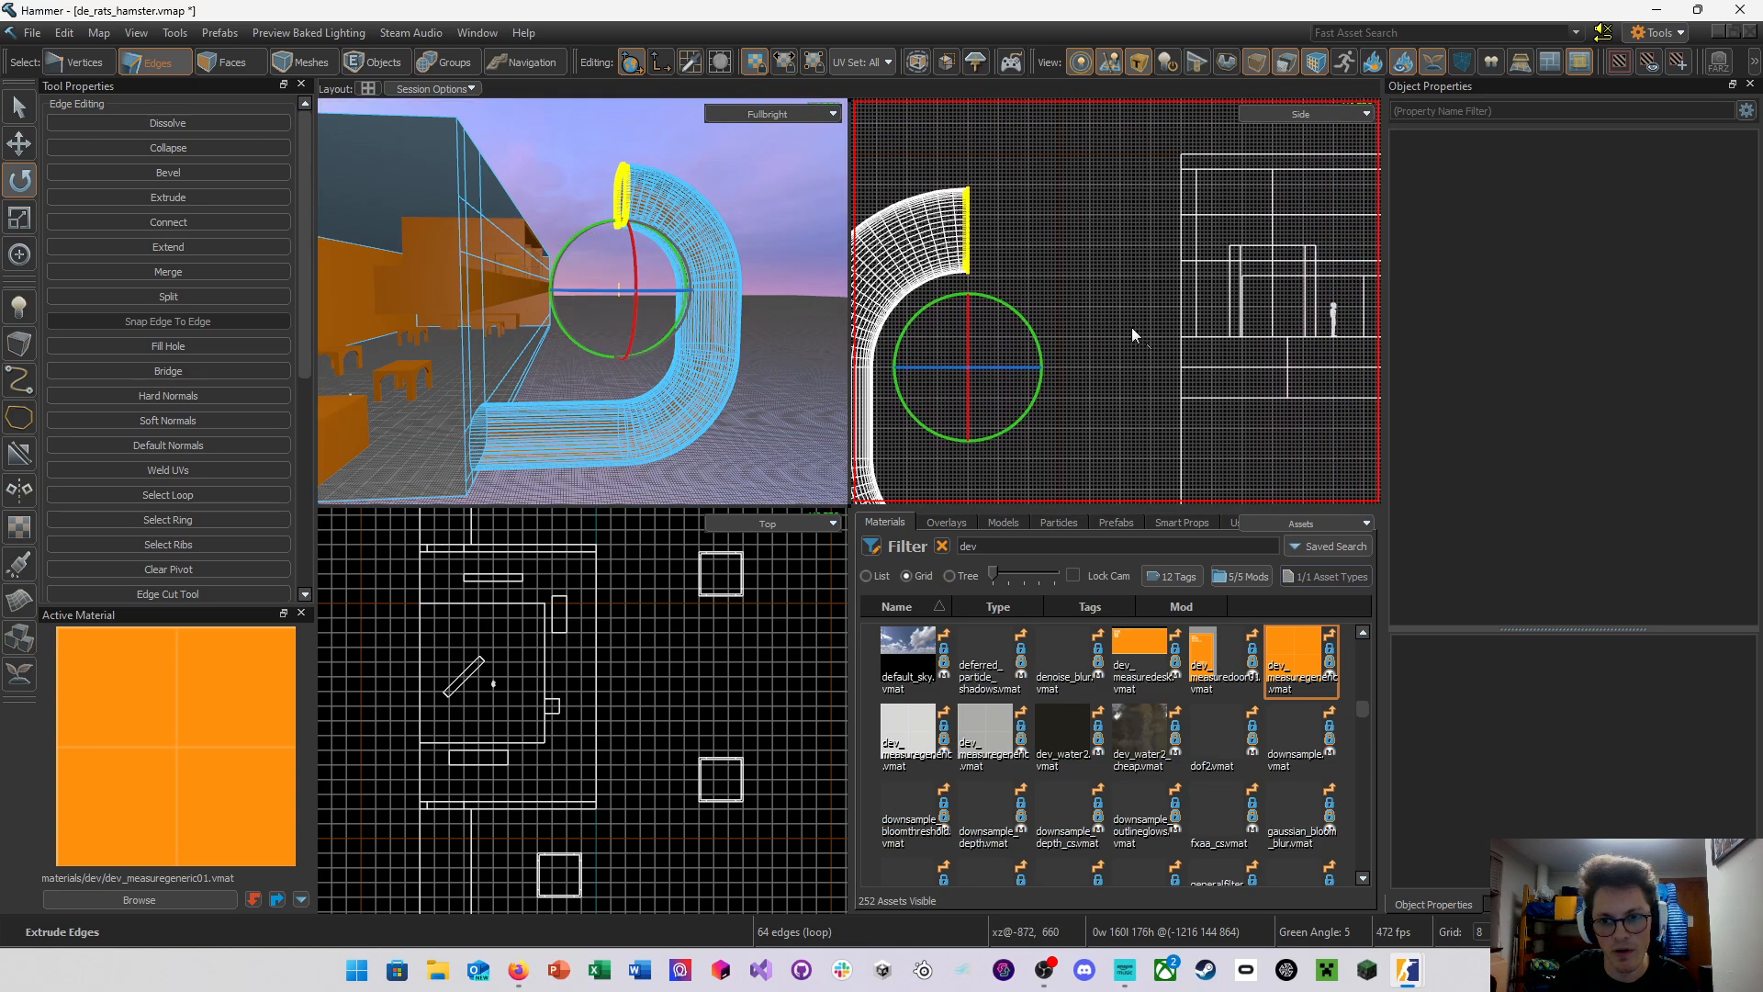
middle_drag(960, 356, 1047, 324)
scroll(1058, 317, down, 1)
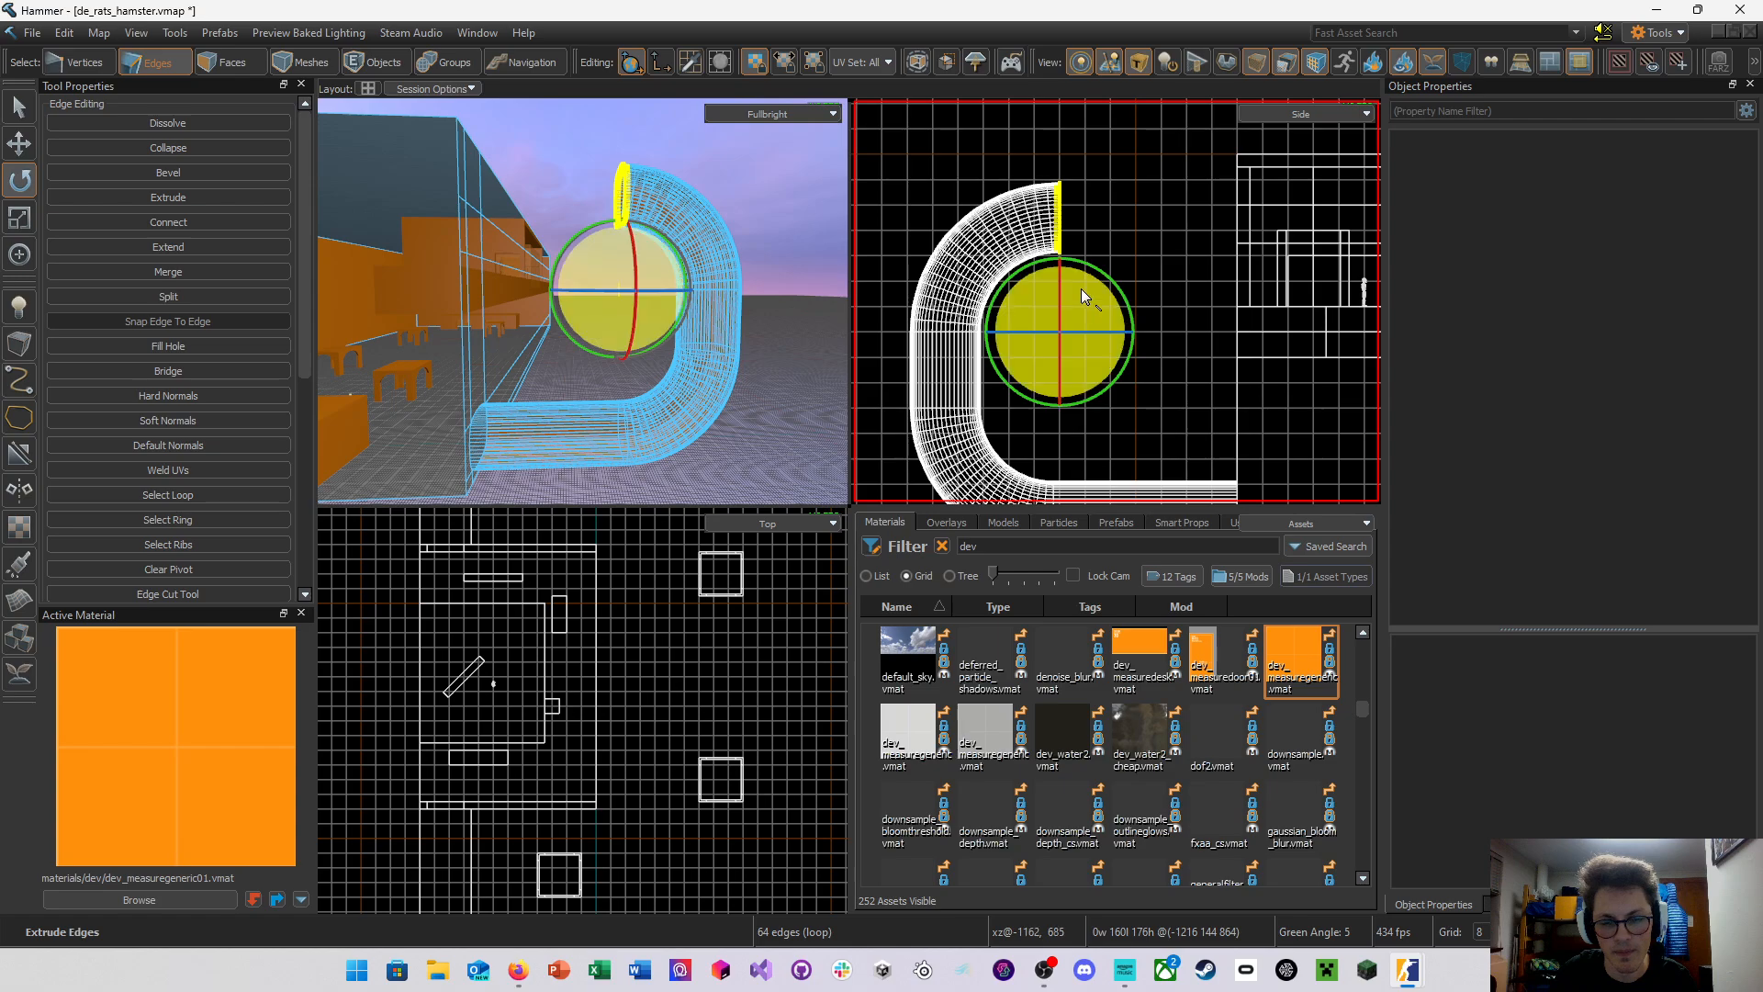
scroll(1082, 289, down, 1)
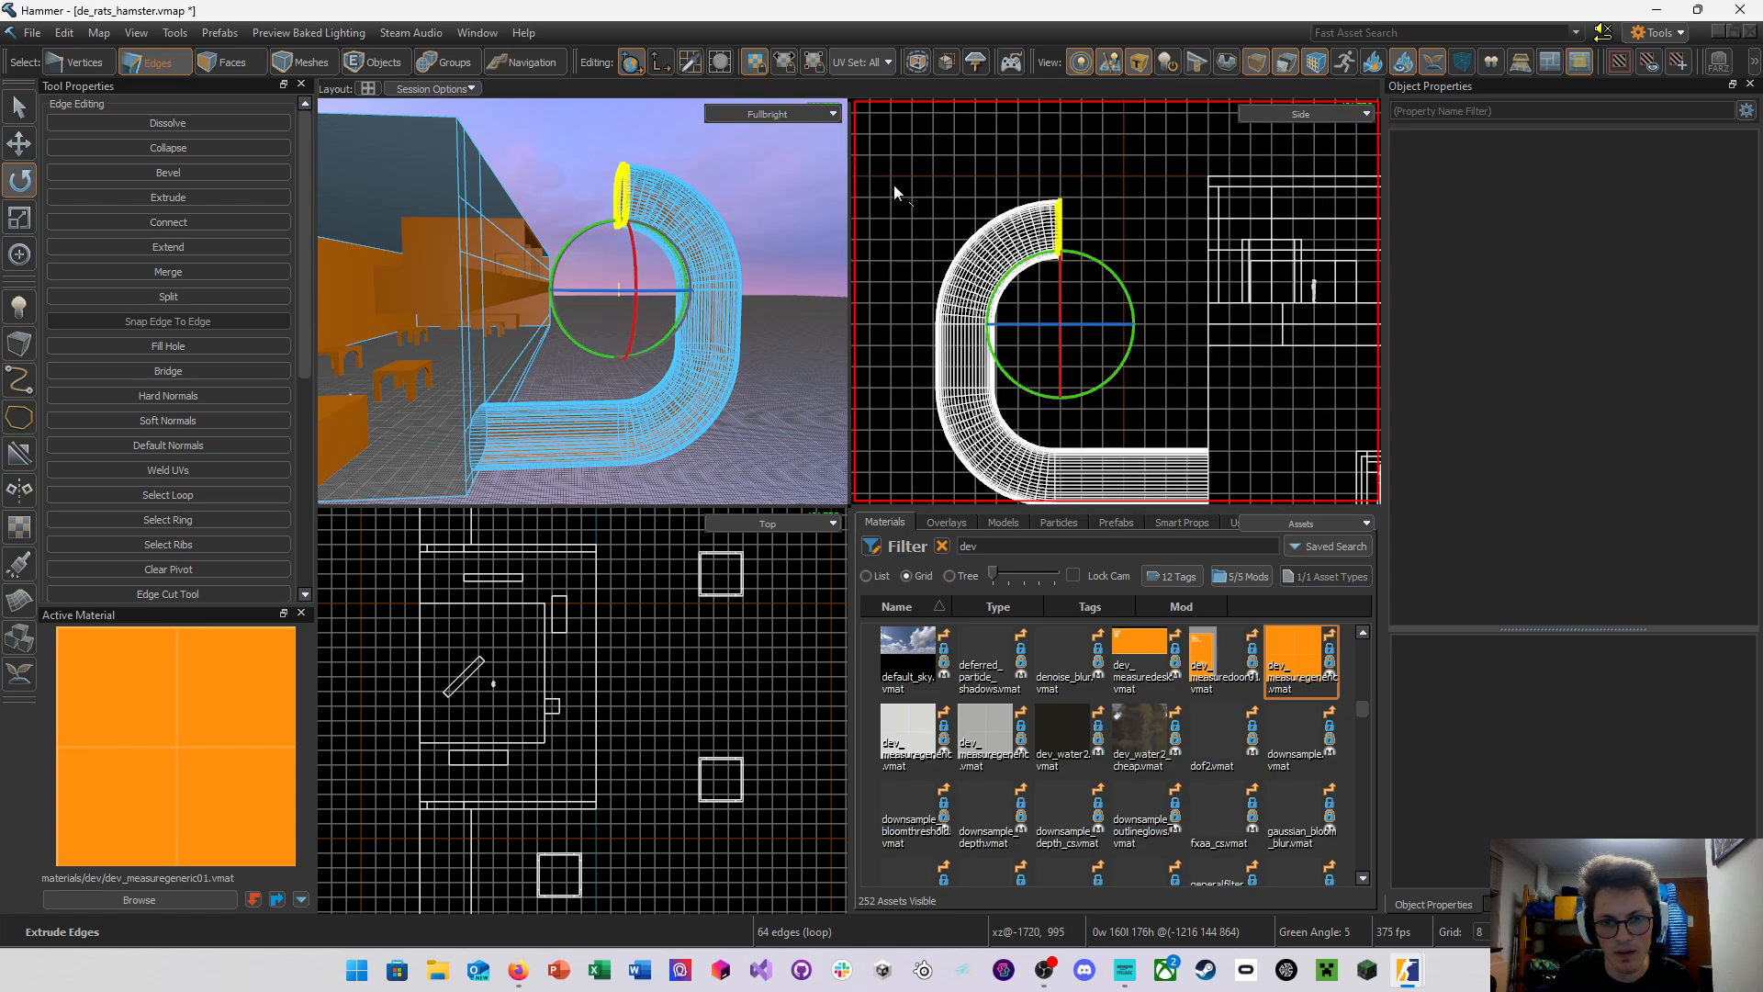
drag(894, 164, 1109, 327)
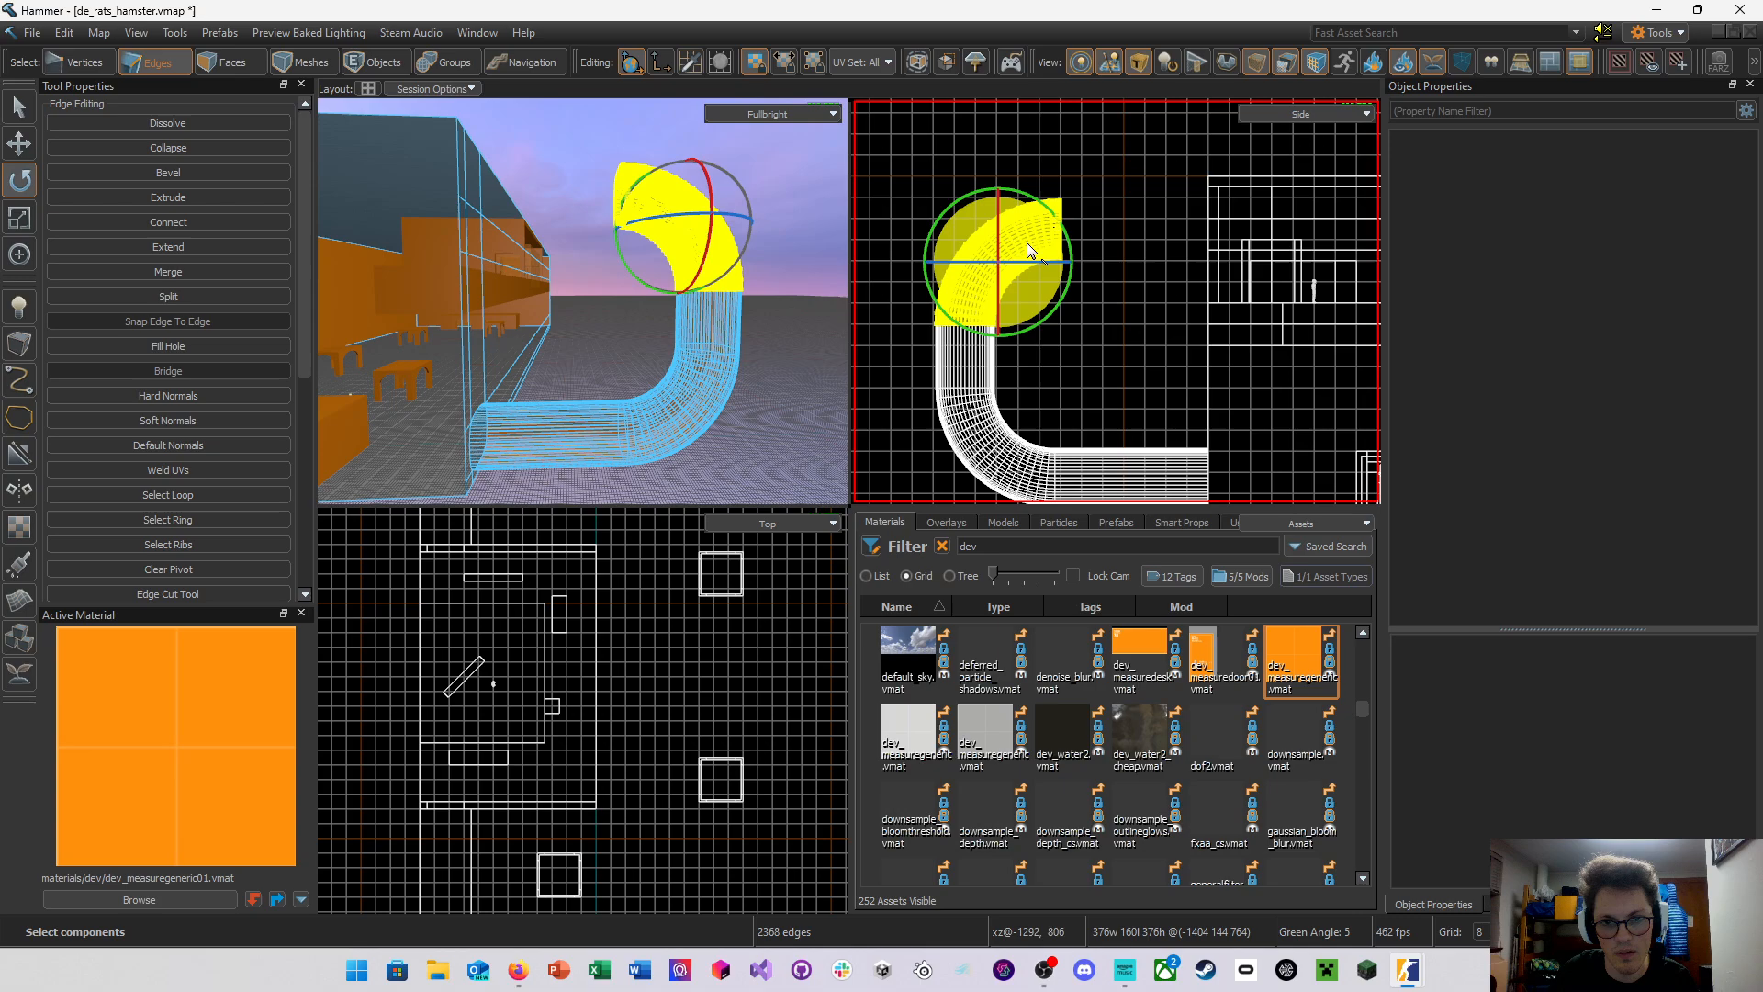
key(w)
drag(999, 241, 1035, 313)
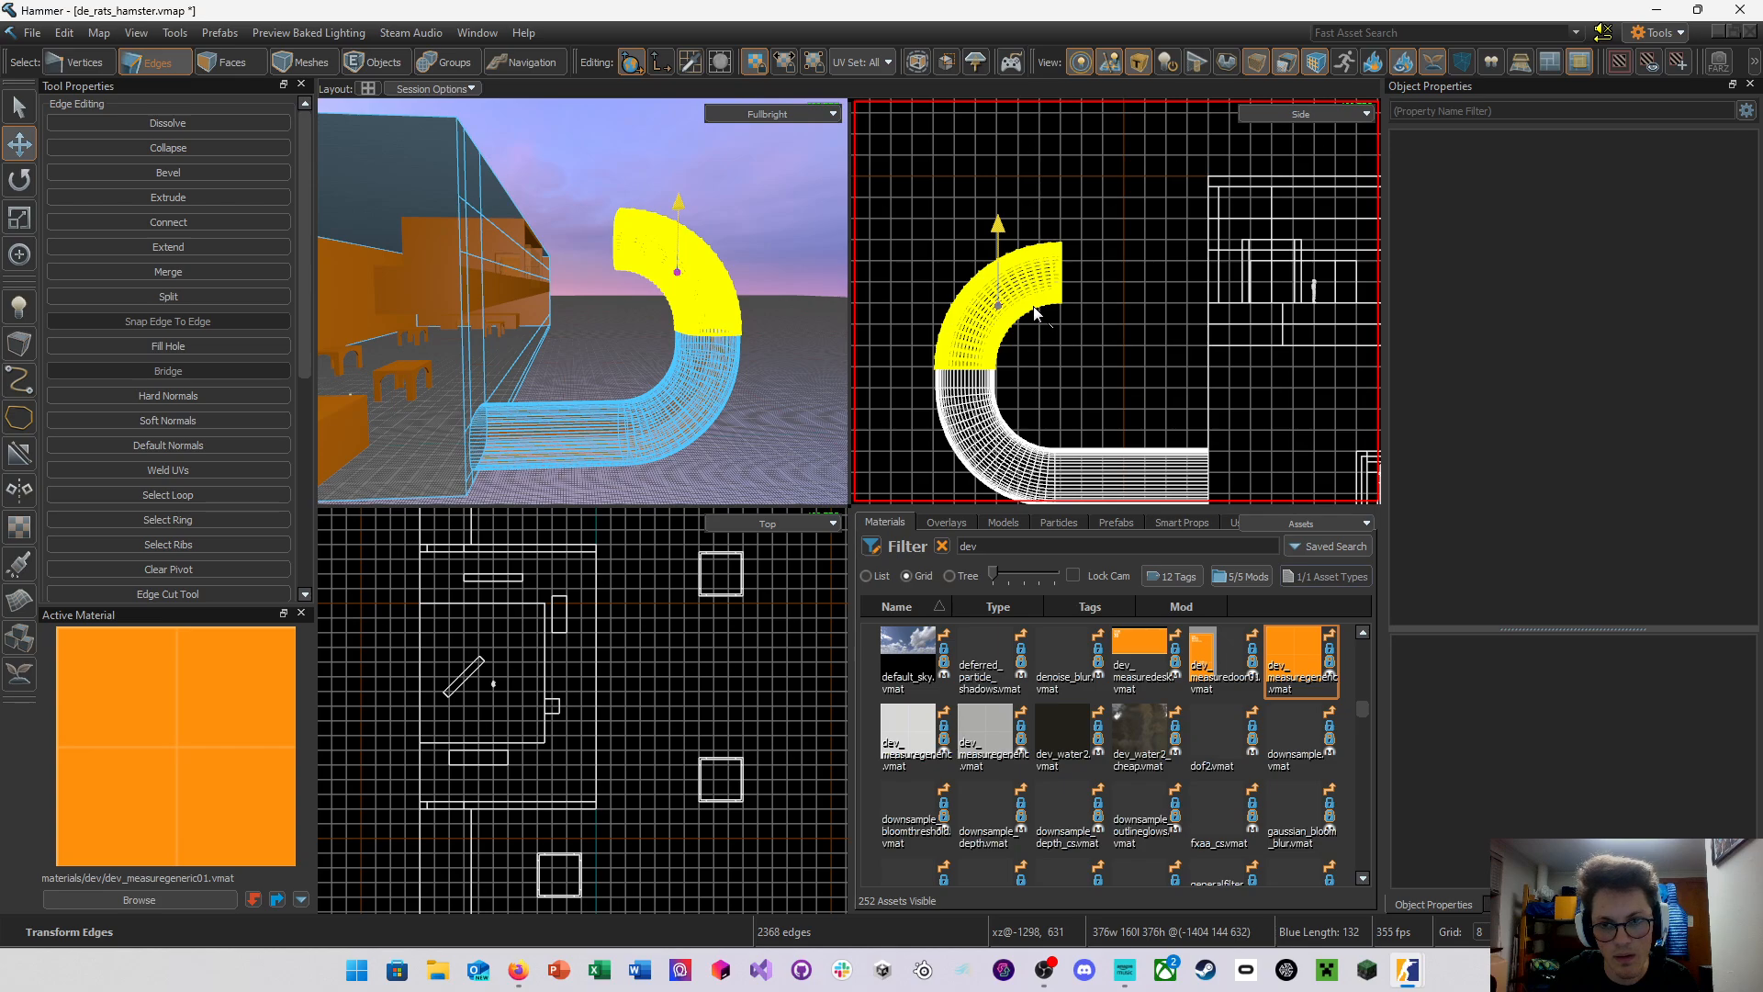
drag(1035, 313, 1034, 313)
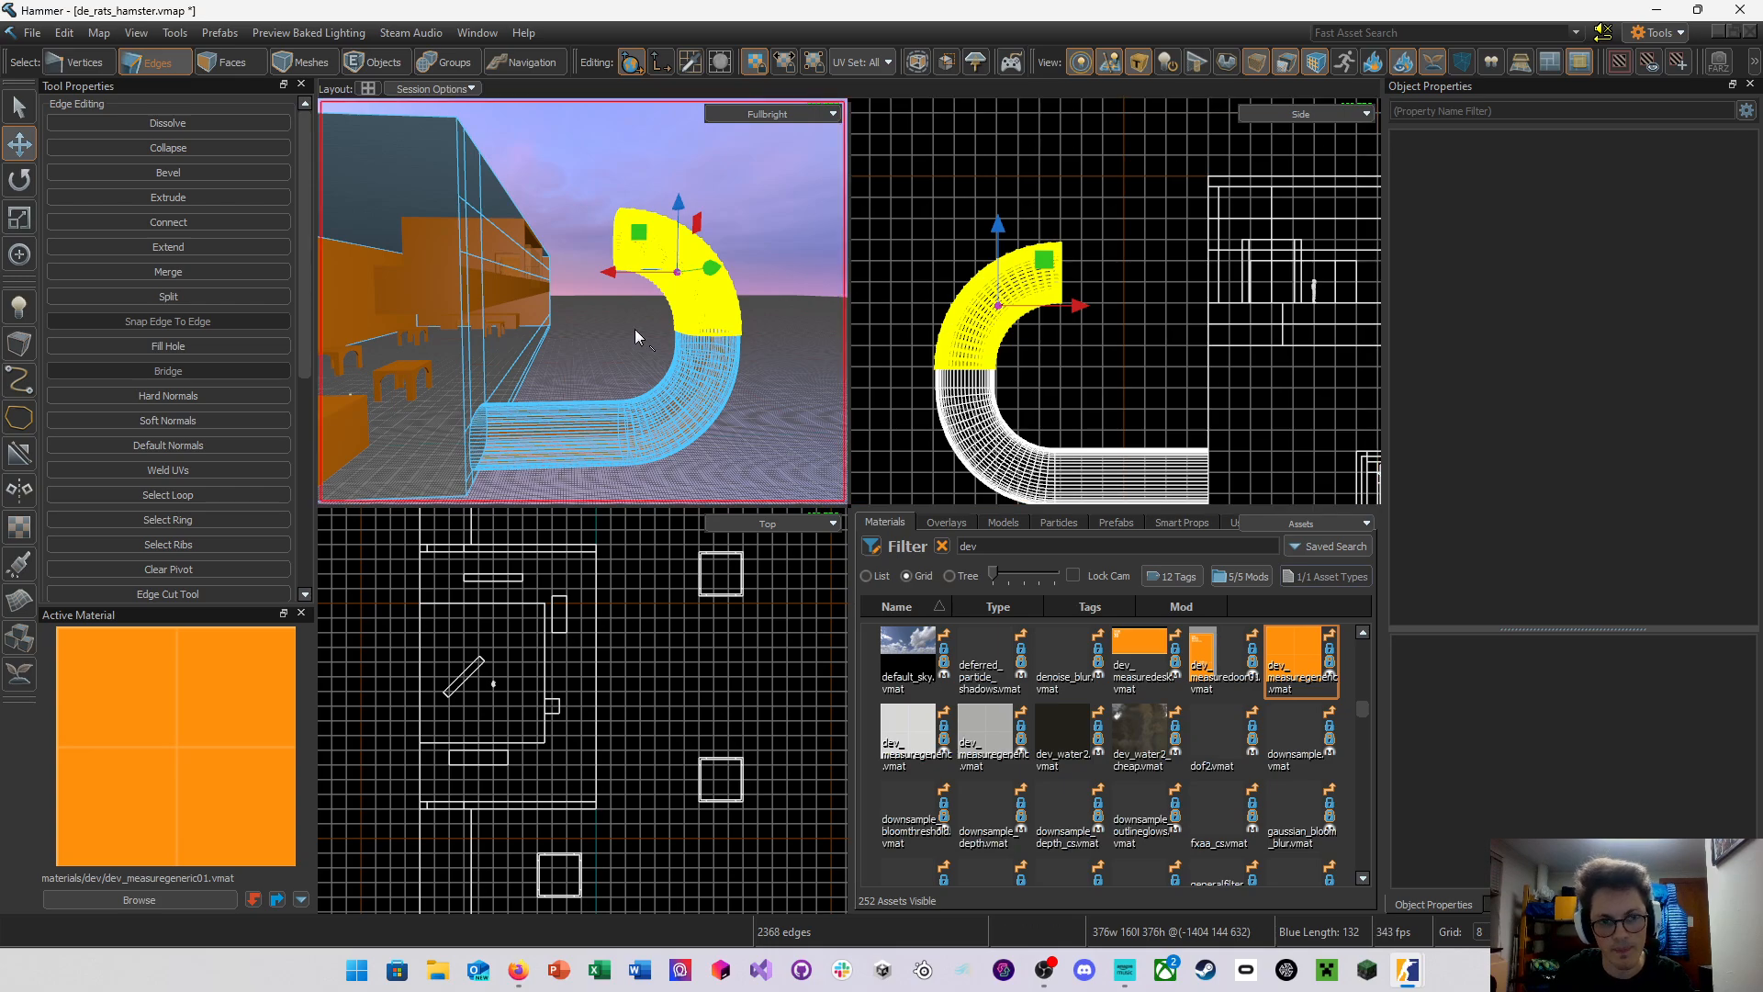
Extrude the upper bend's open end loop 440 units horizontally toward the room's upper wall opening
right_drag(637, 334, 582, 301)
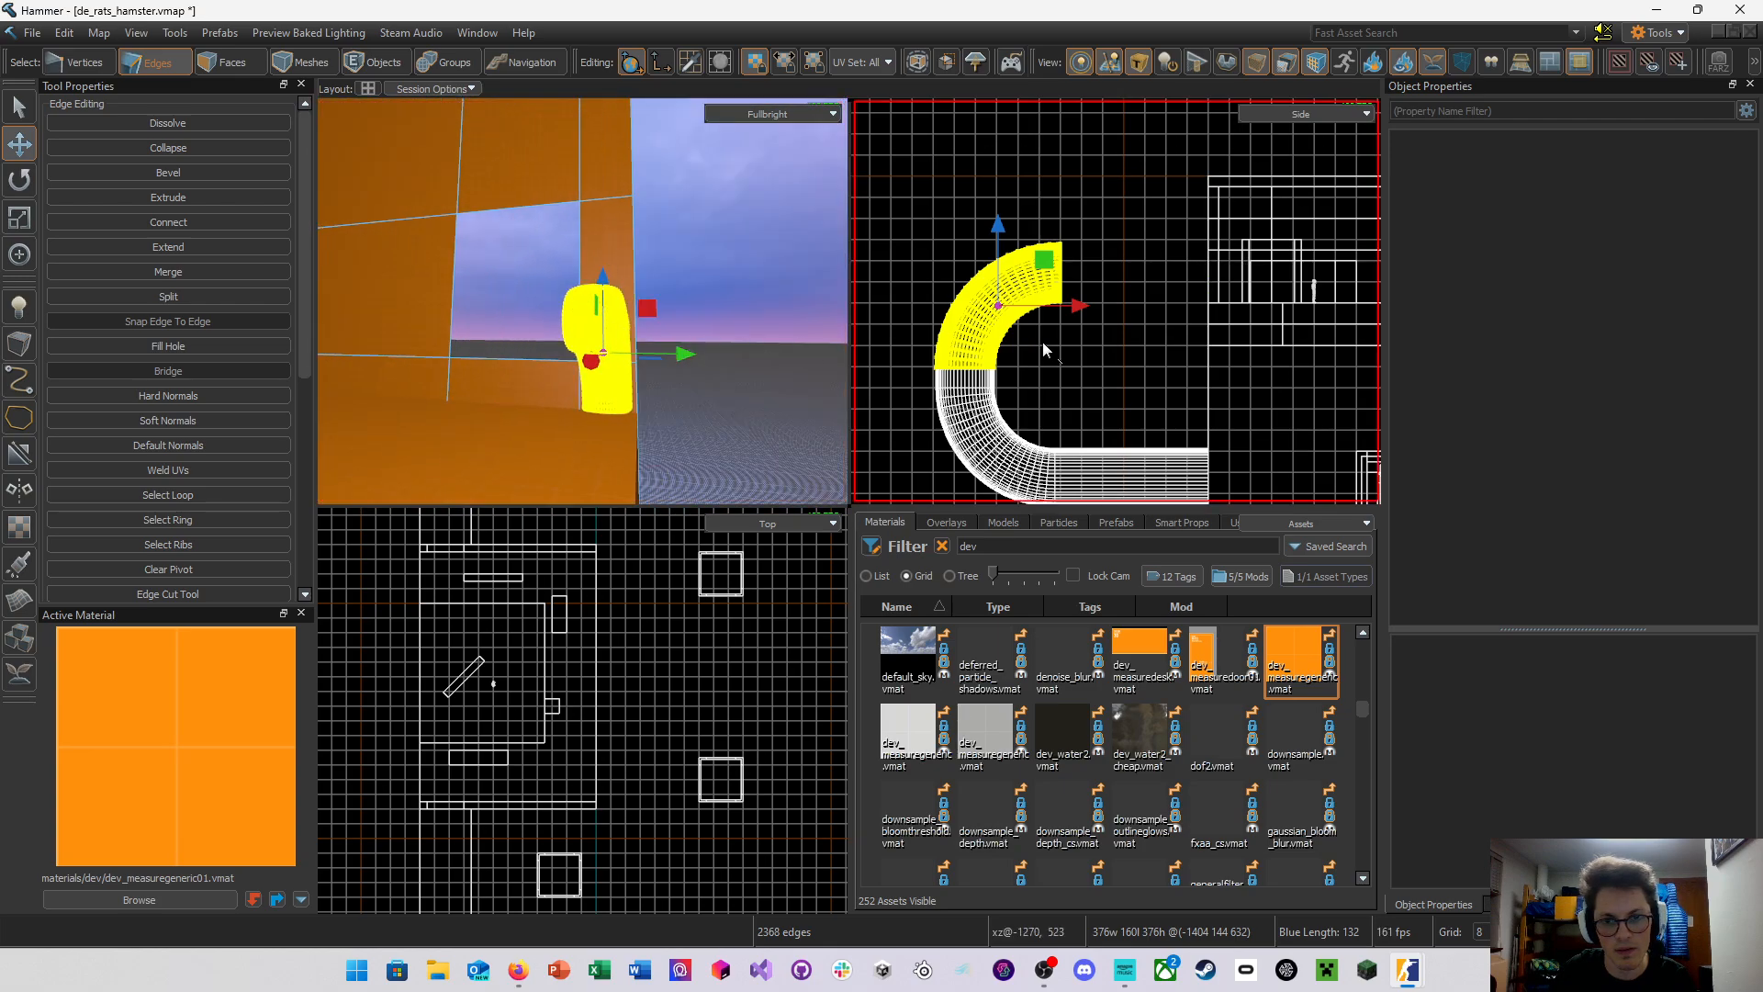
double_click(1065, 286)
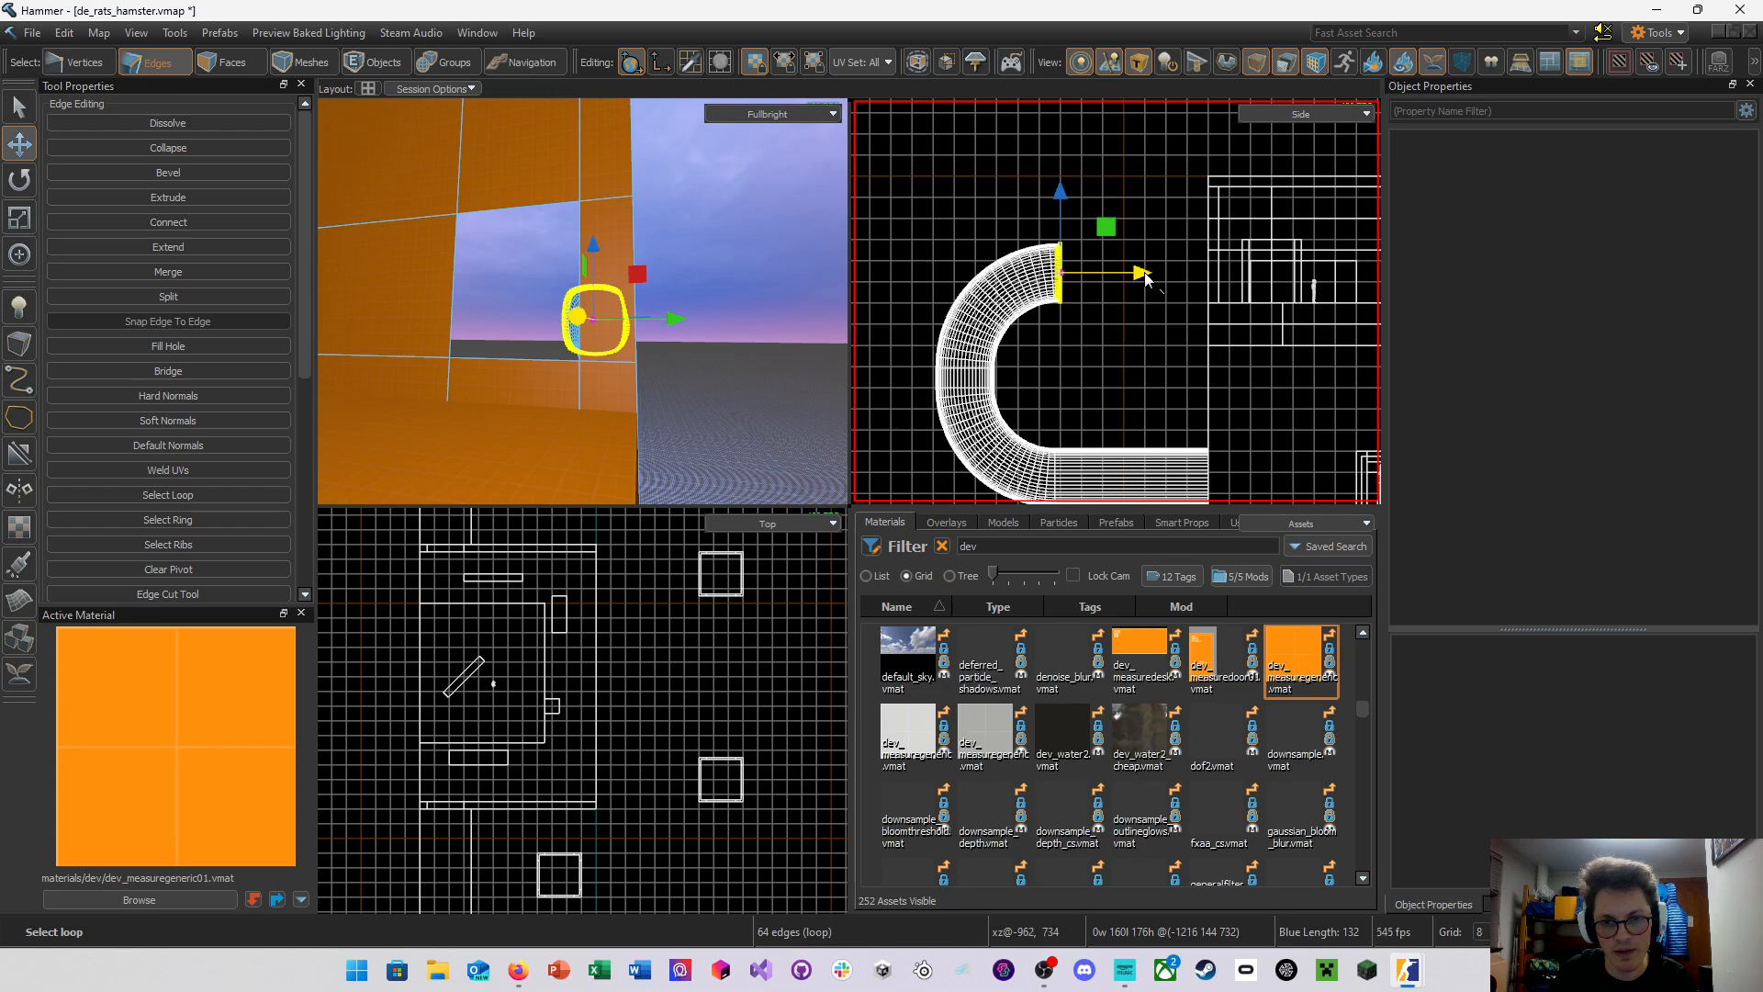
shift+drag(1063, 276, 1208, 295)
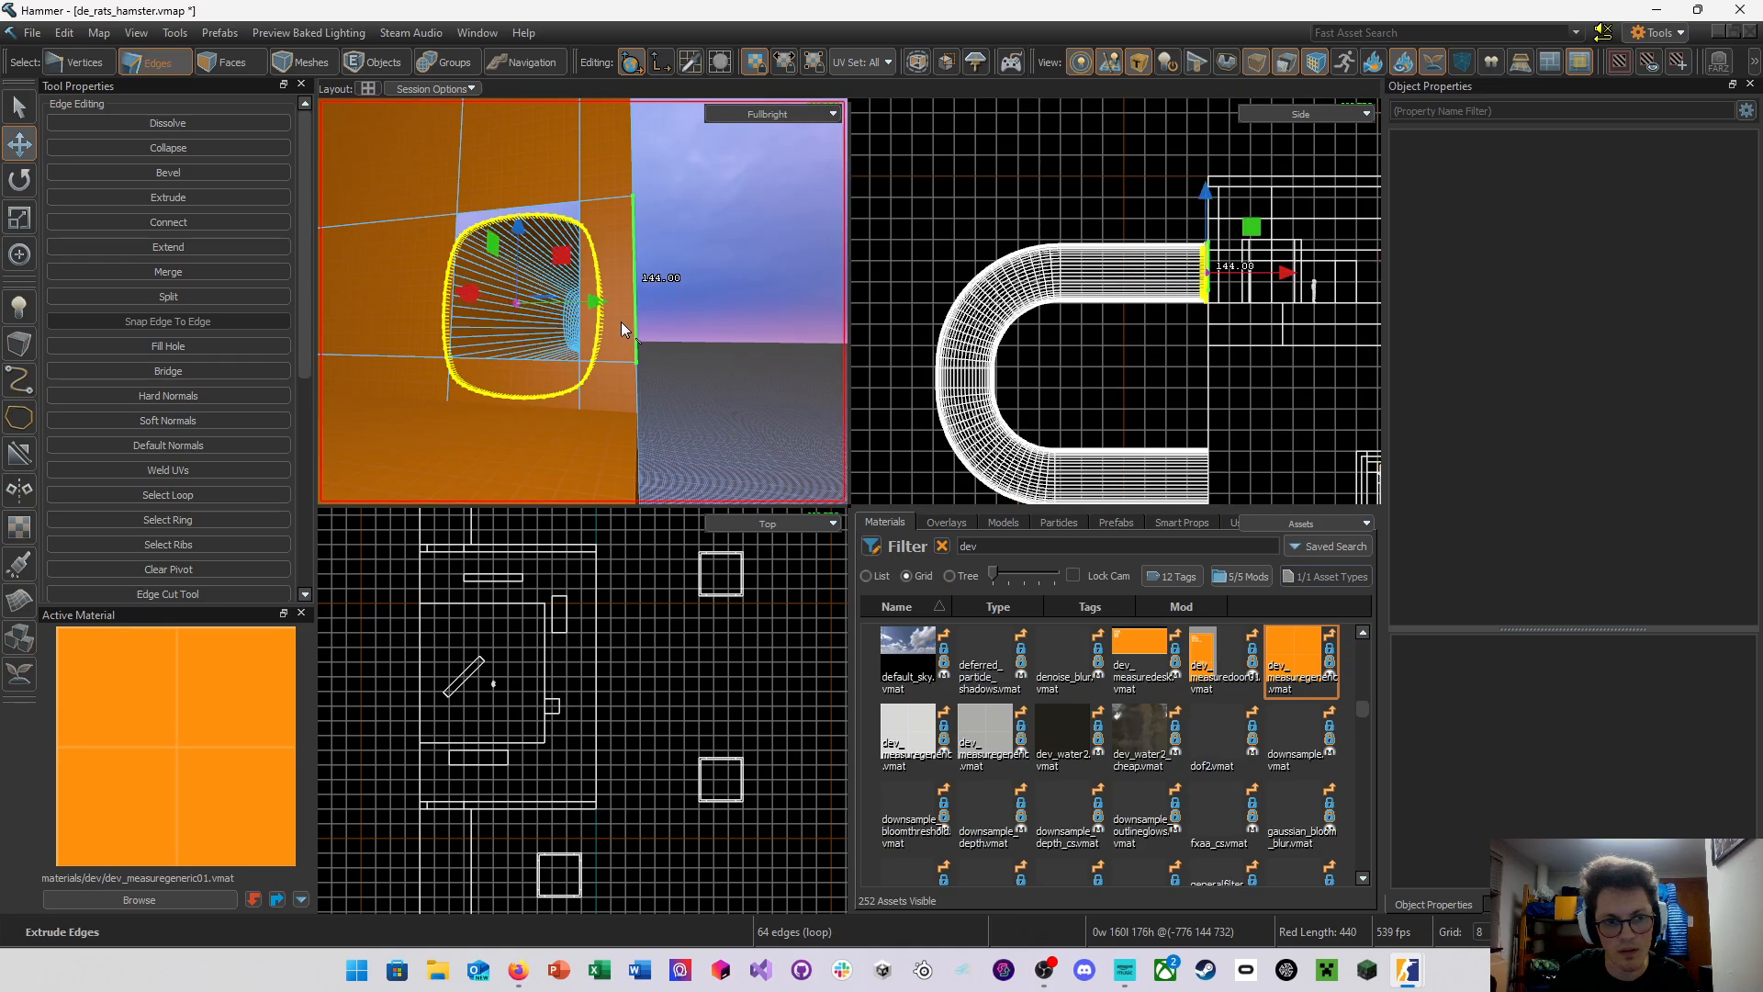
key(d)
right_drag(623, 327, 582, 301)
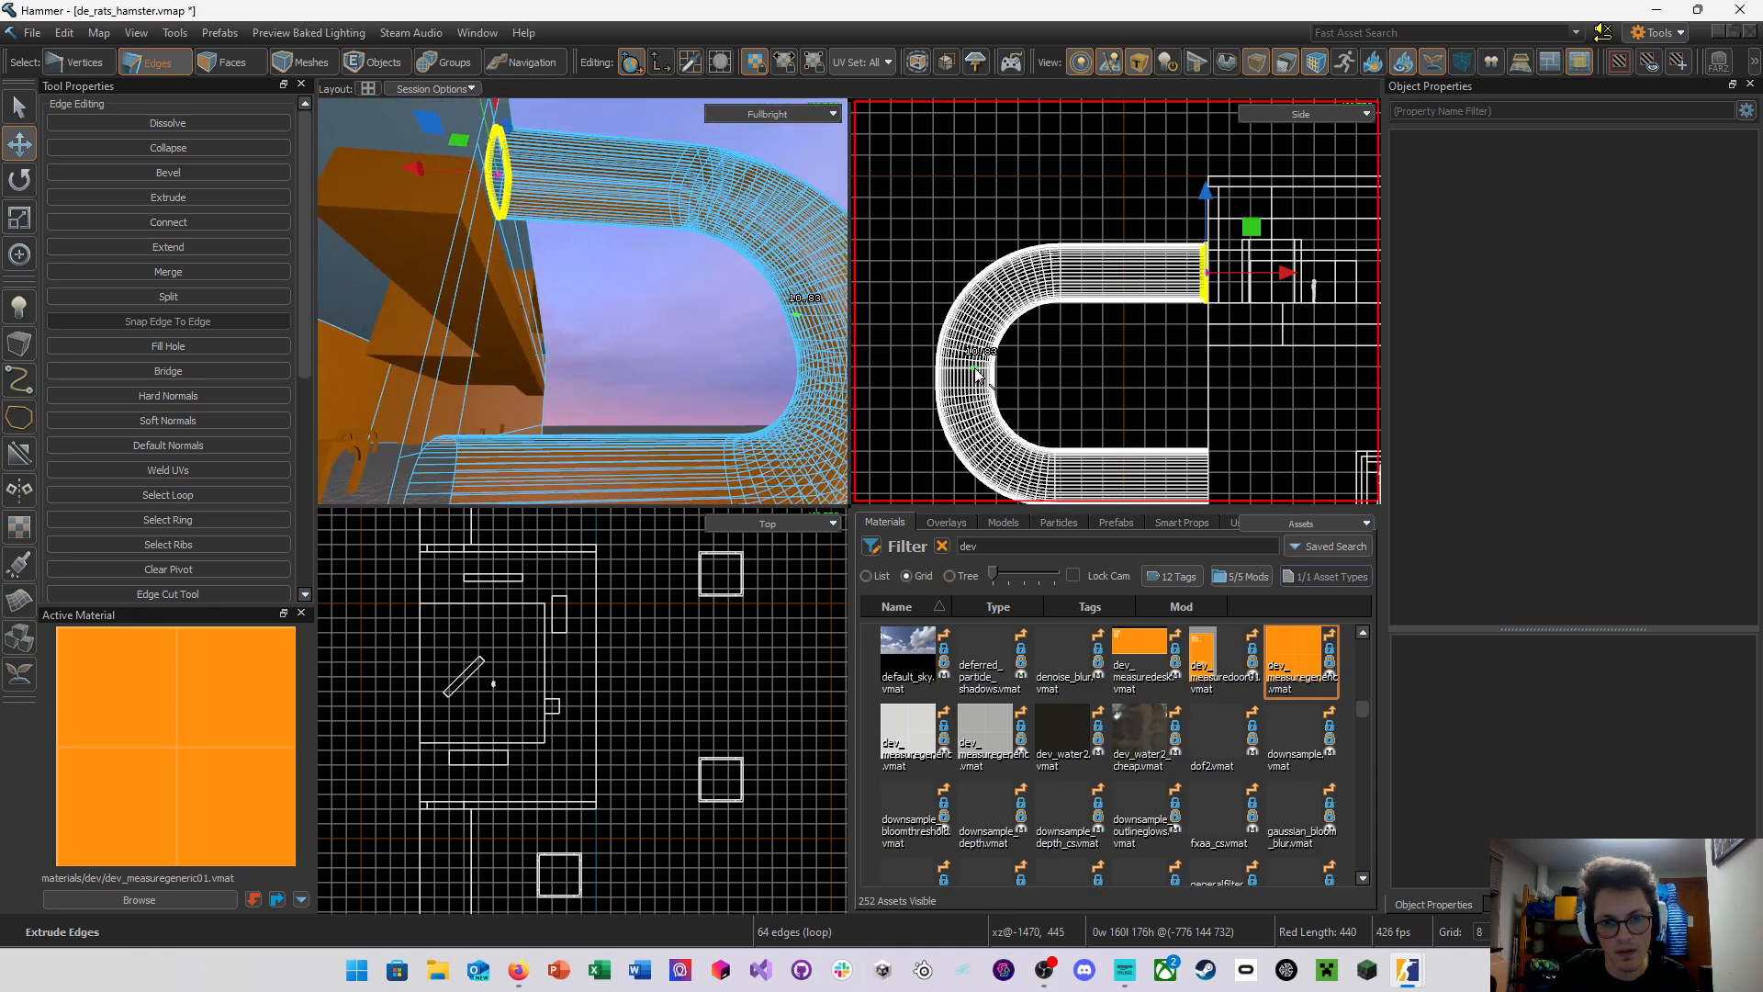
drag(922, 372, 1041, 325)
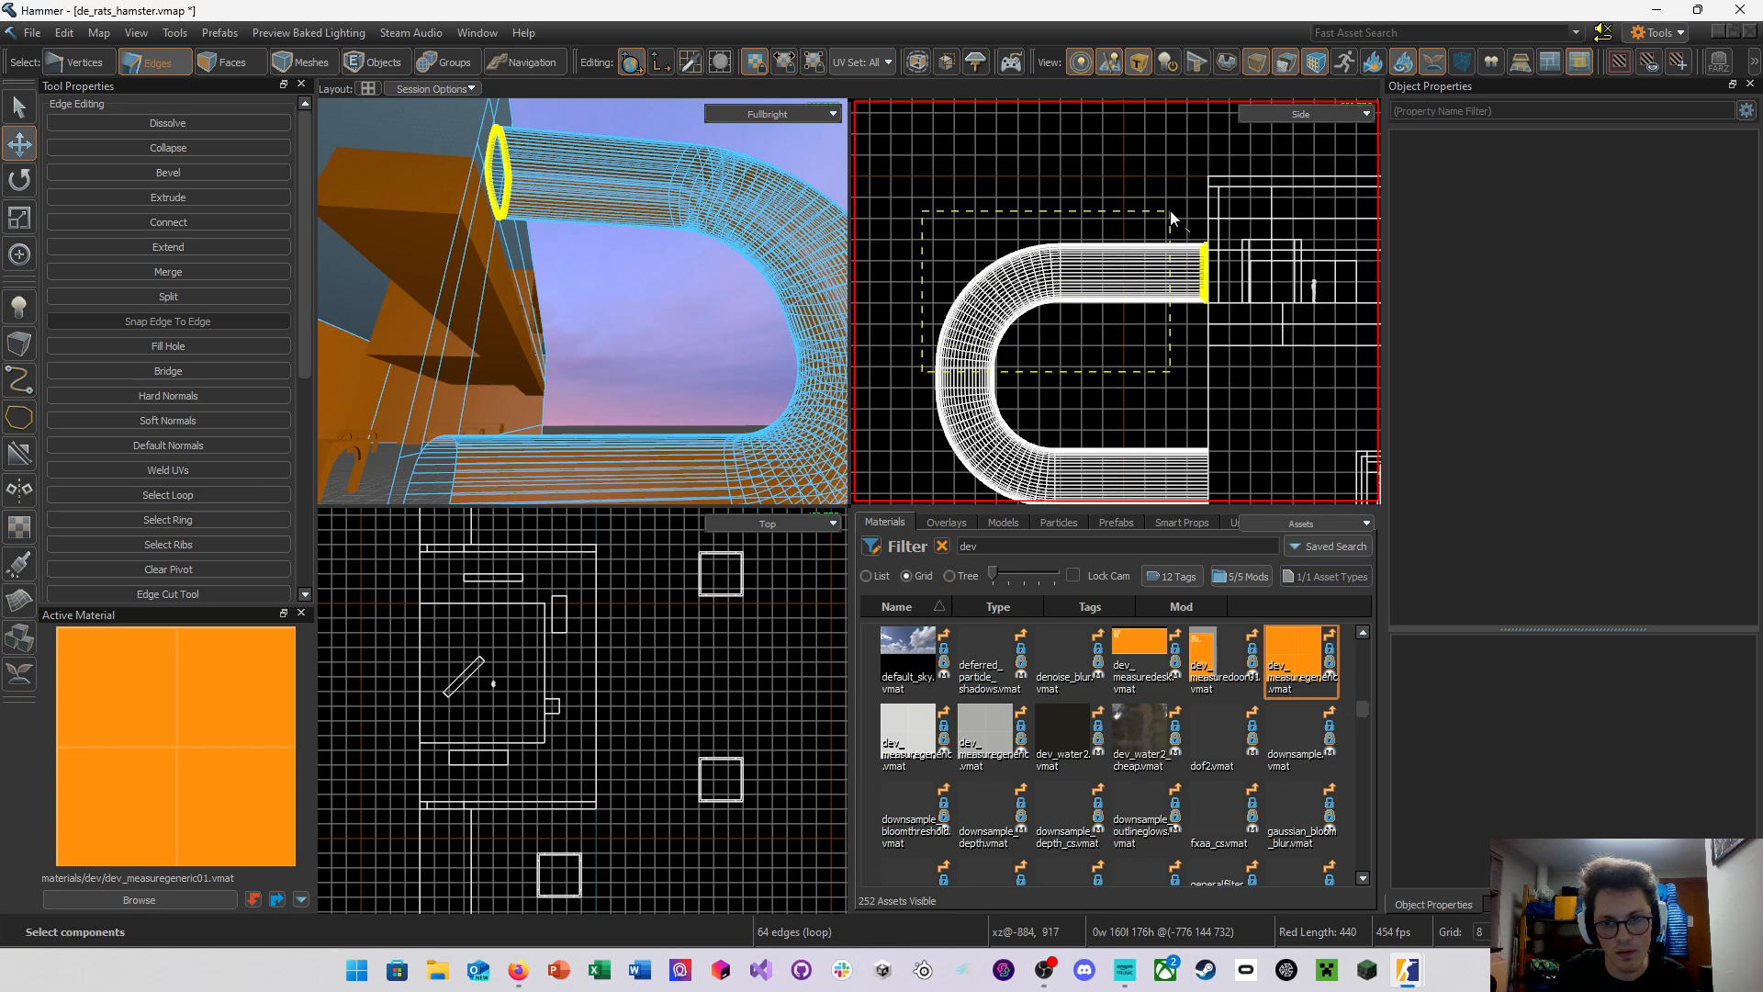
drag(1170, 212, 1175, 190)
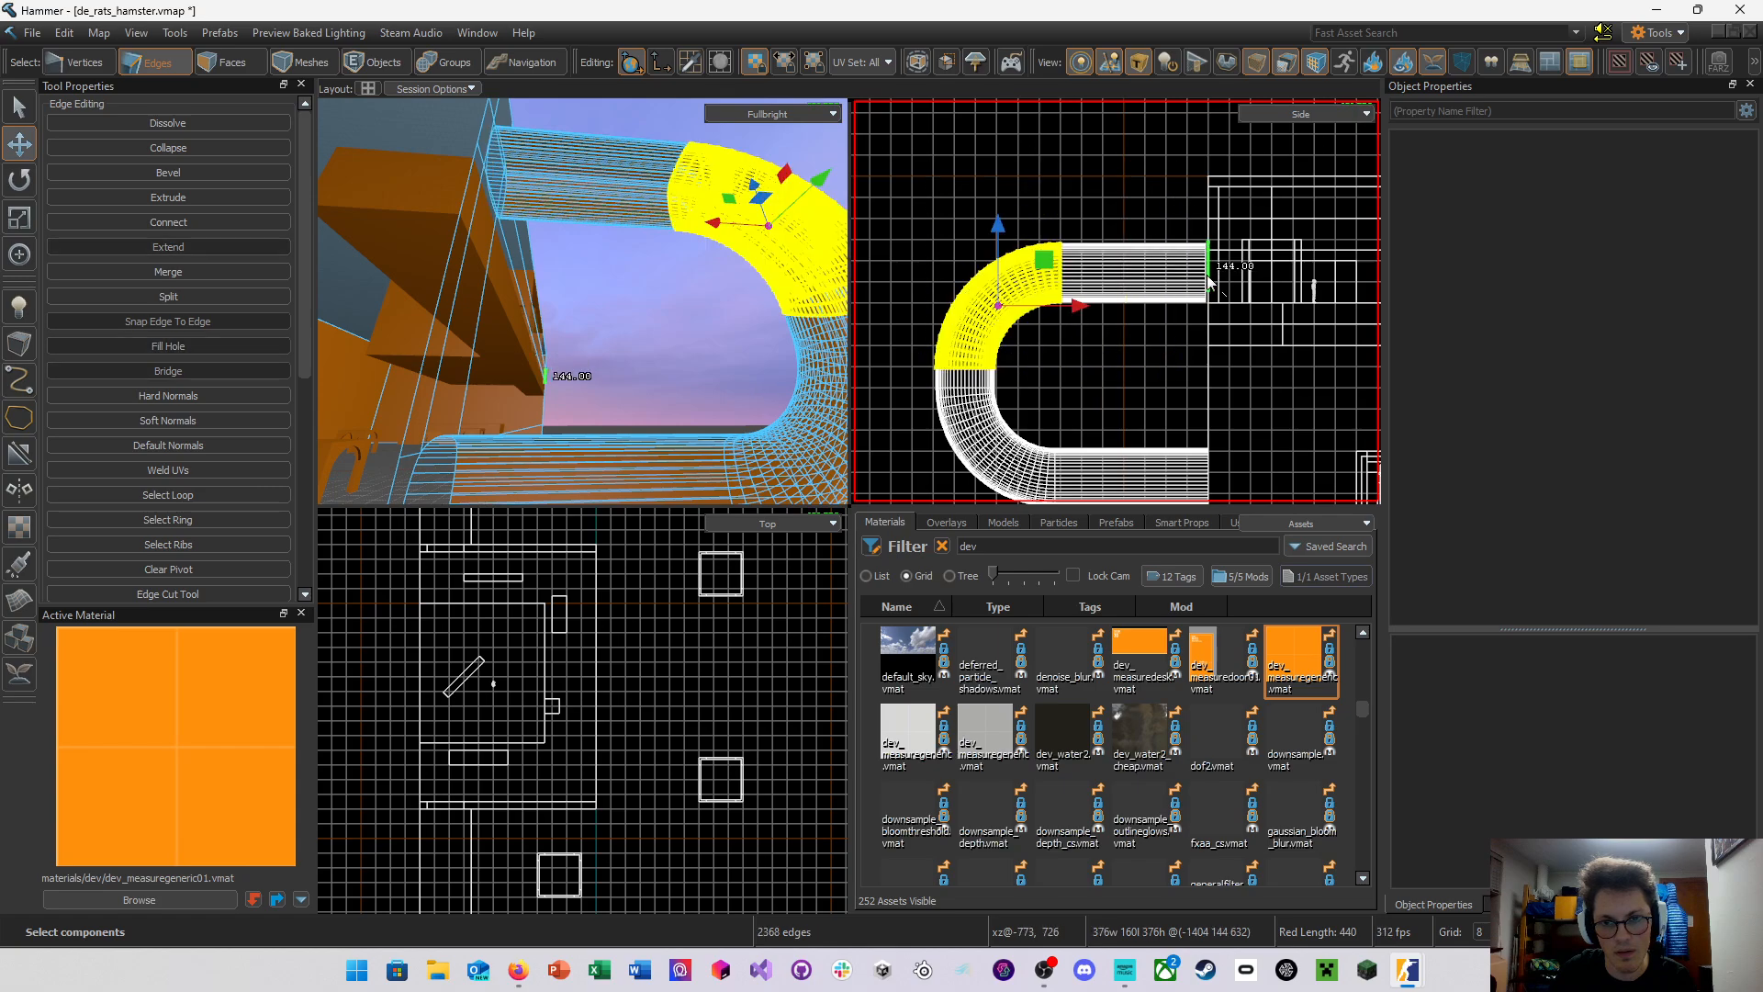
drag(1205, 215, 1199, 220)
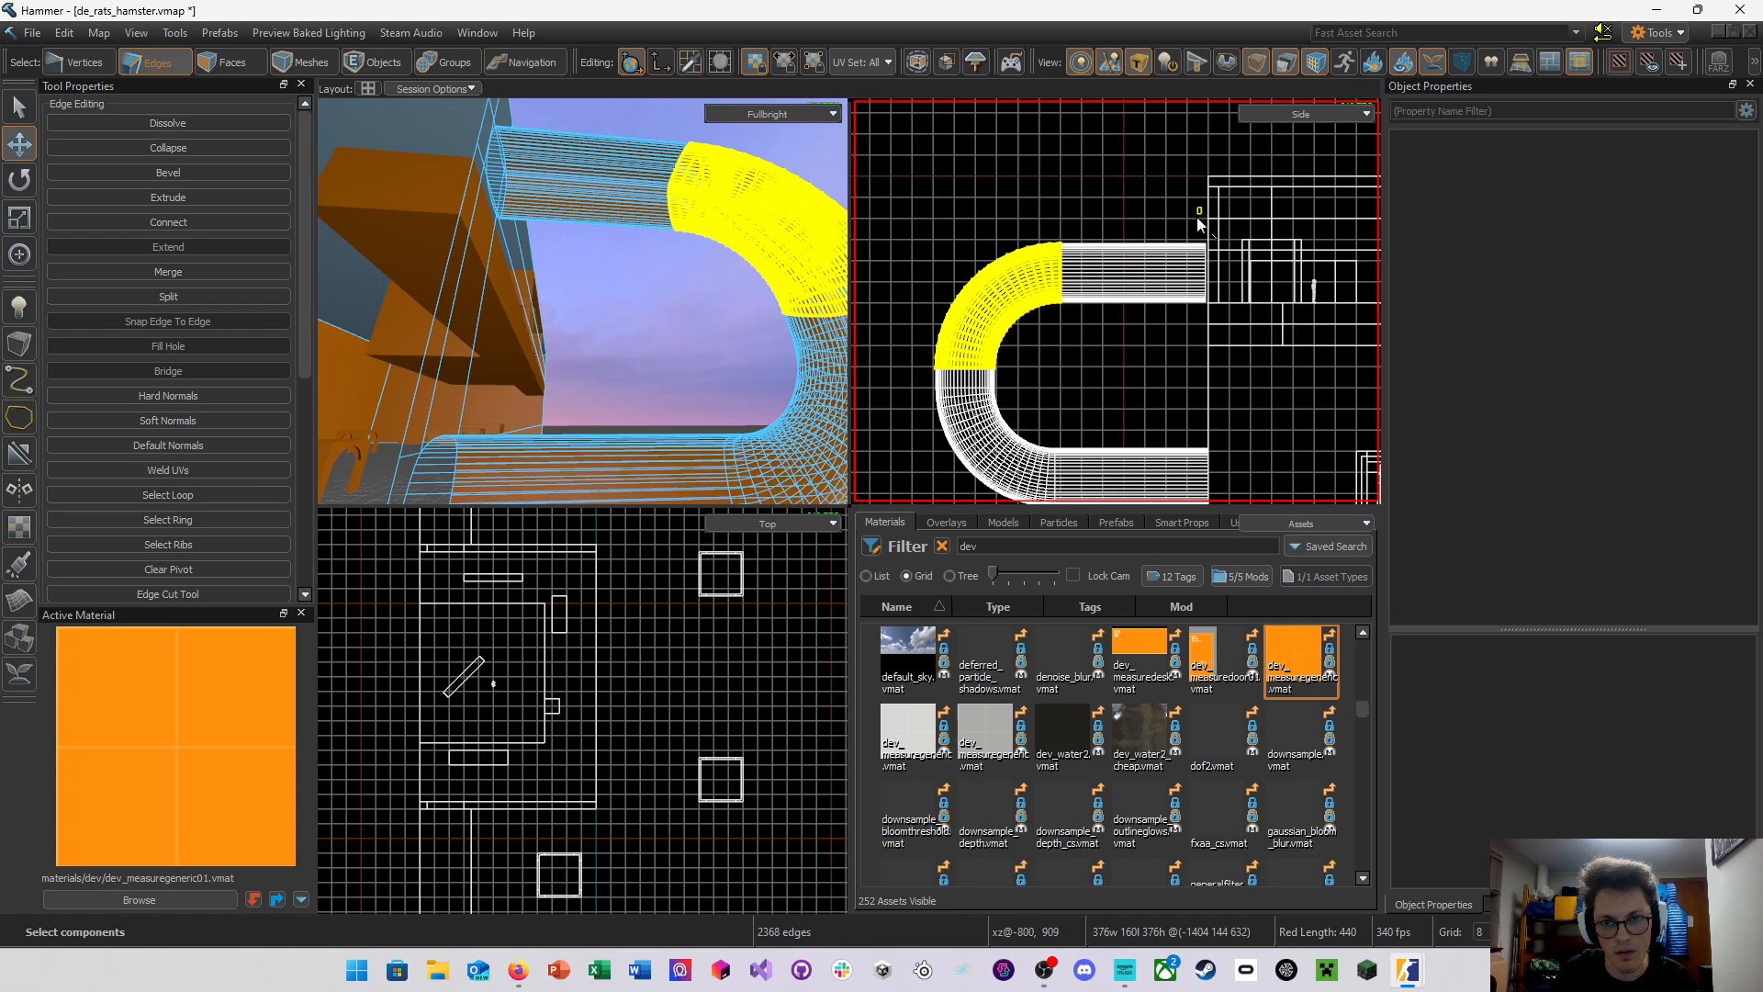
drag(924, 367, 1246, 235)
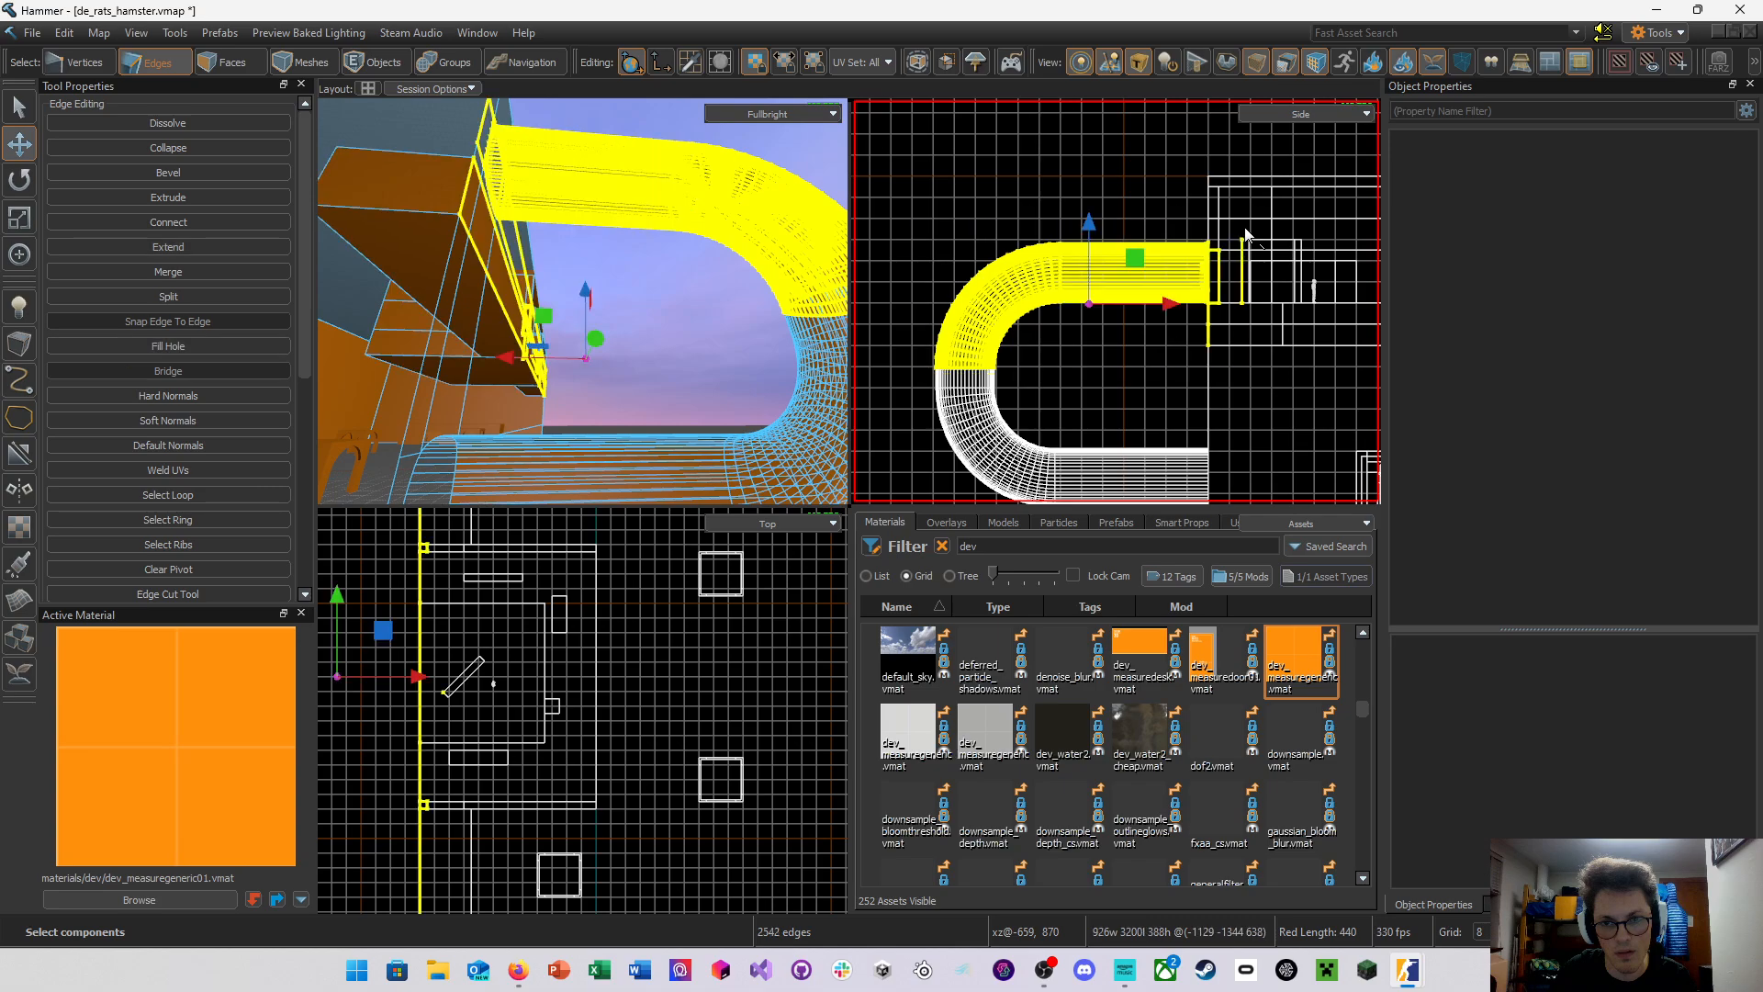
click(1159, 328)
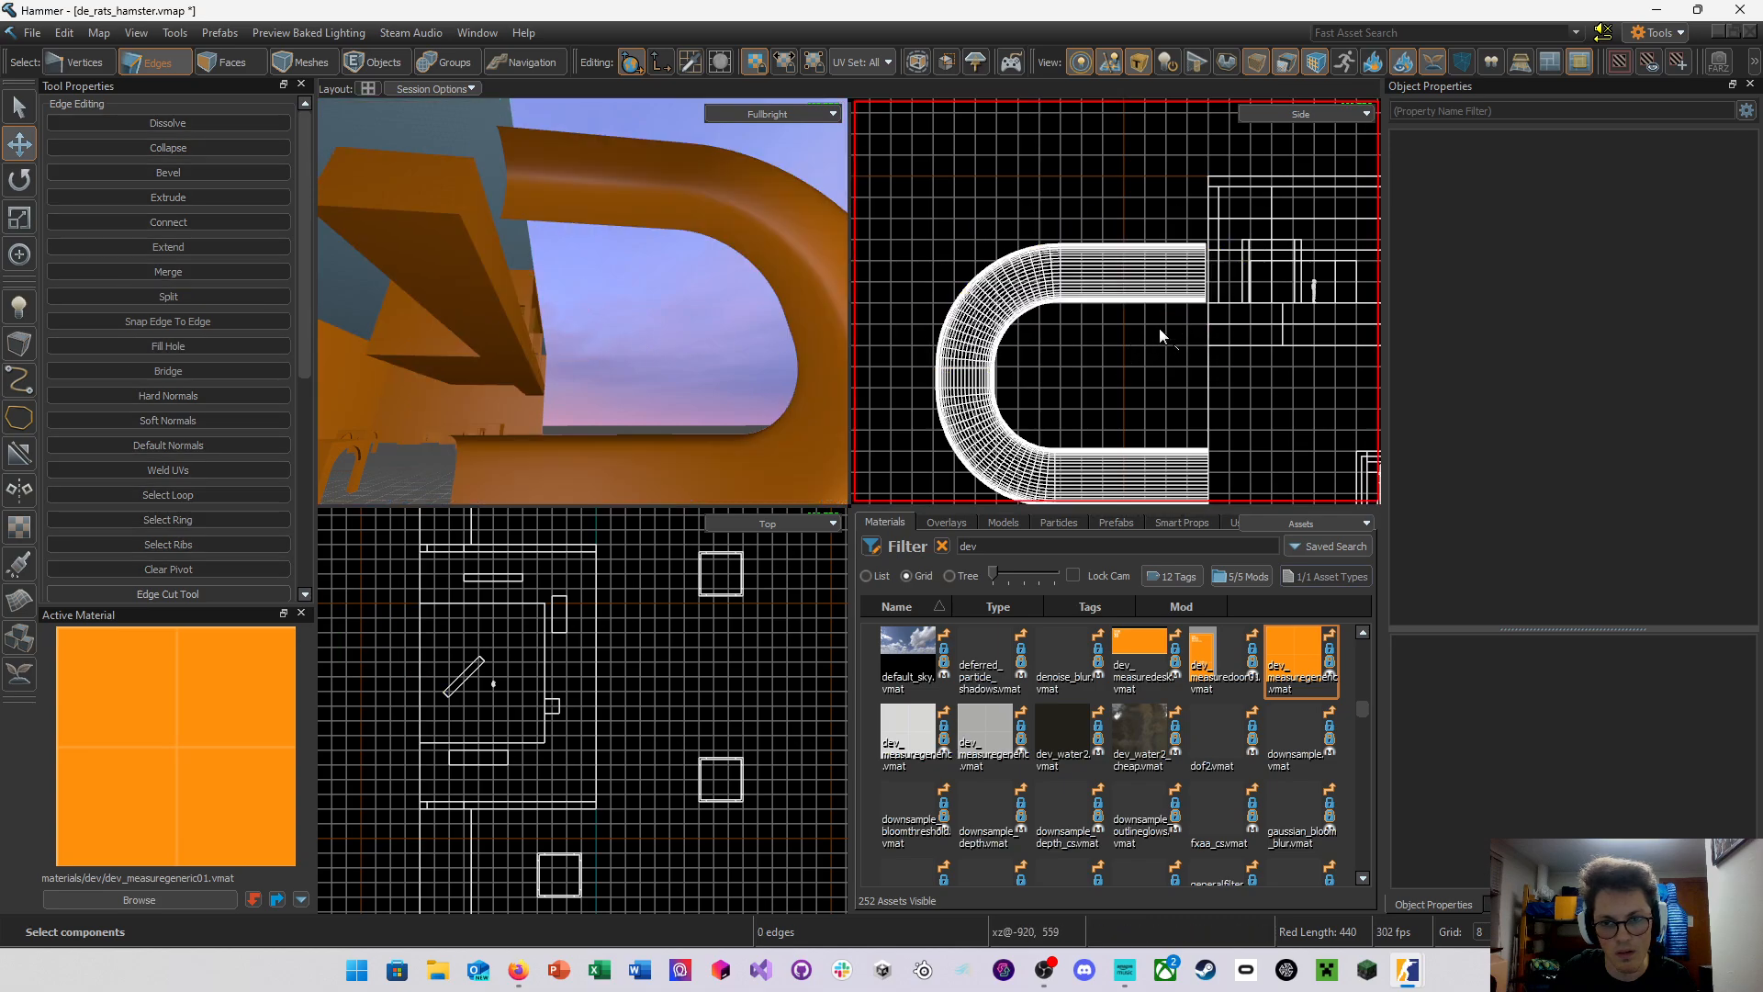
Select the end loop, upper bend and upper straight section of the tube together and raise them 16 units
right_drag(590, 243, 532, 230)
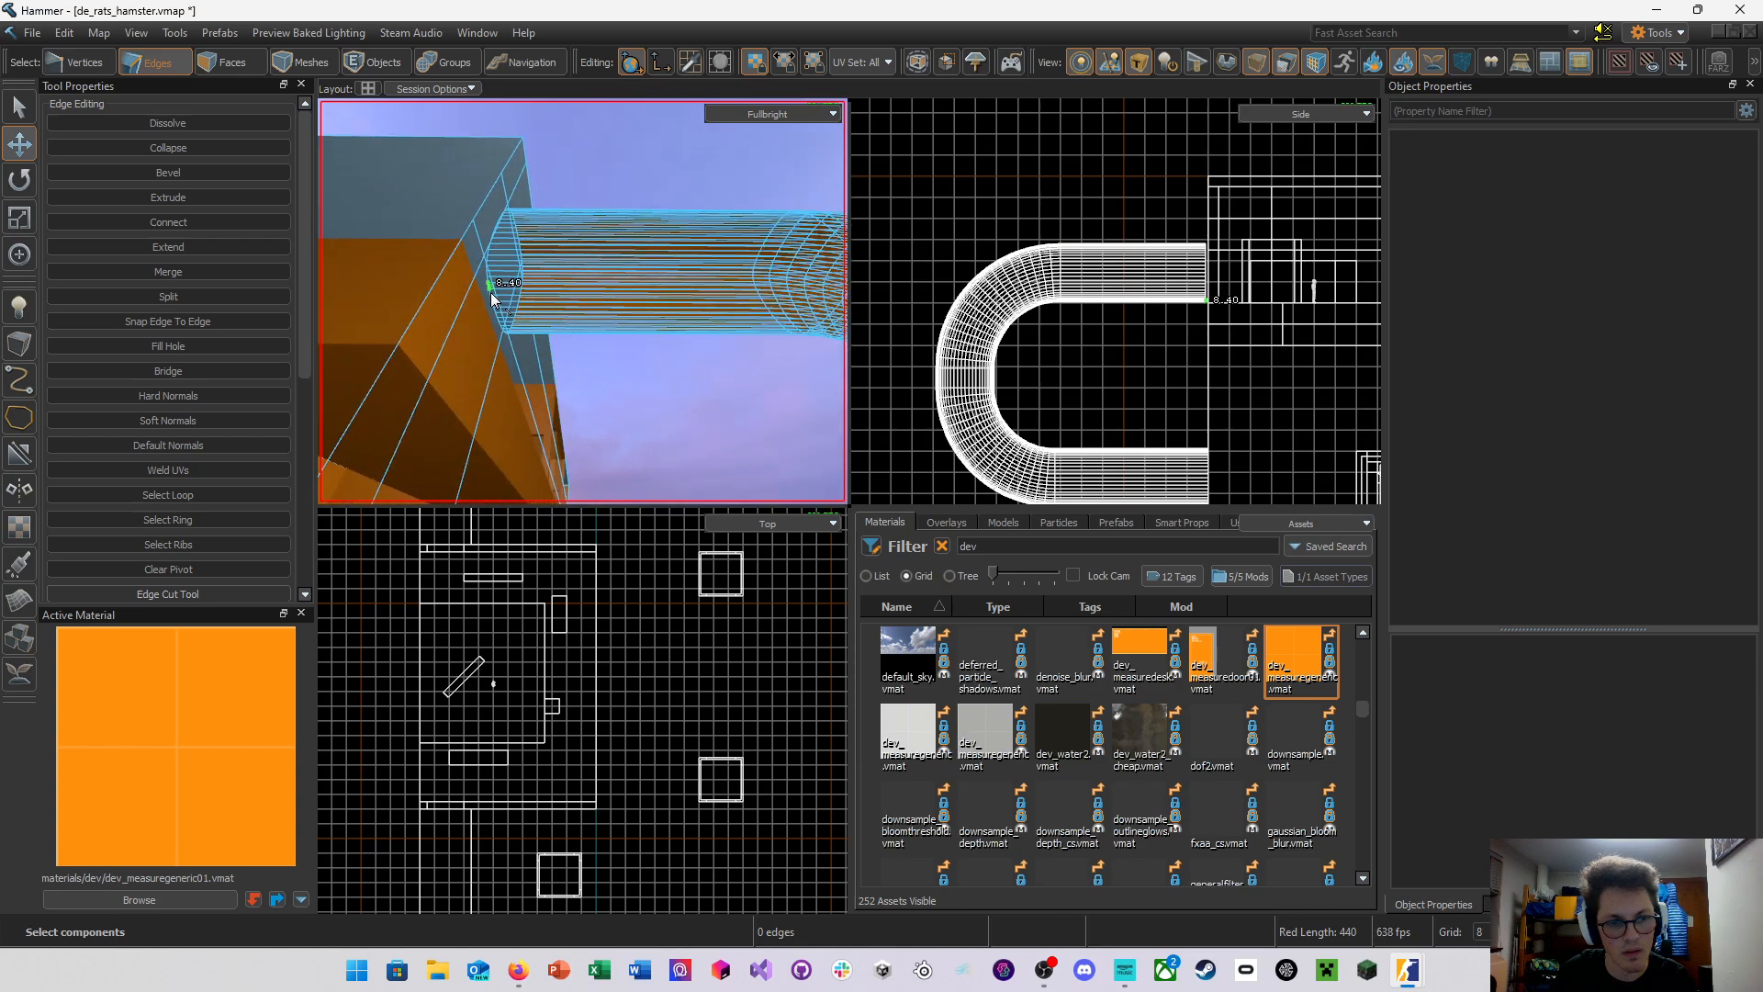
double_click(492, 287)
mouse_move(610, 315)
right_down()
mouse_move(582, 301)
mouse_move(606, 305)
right_up()
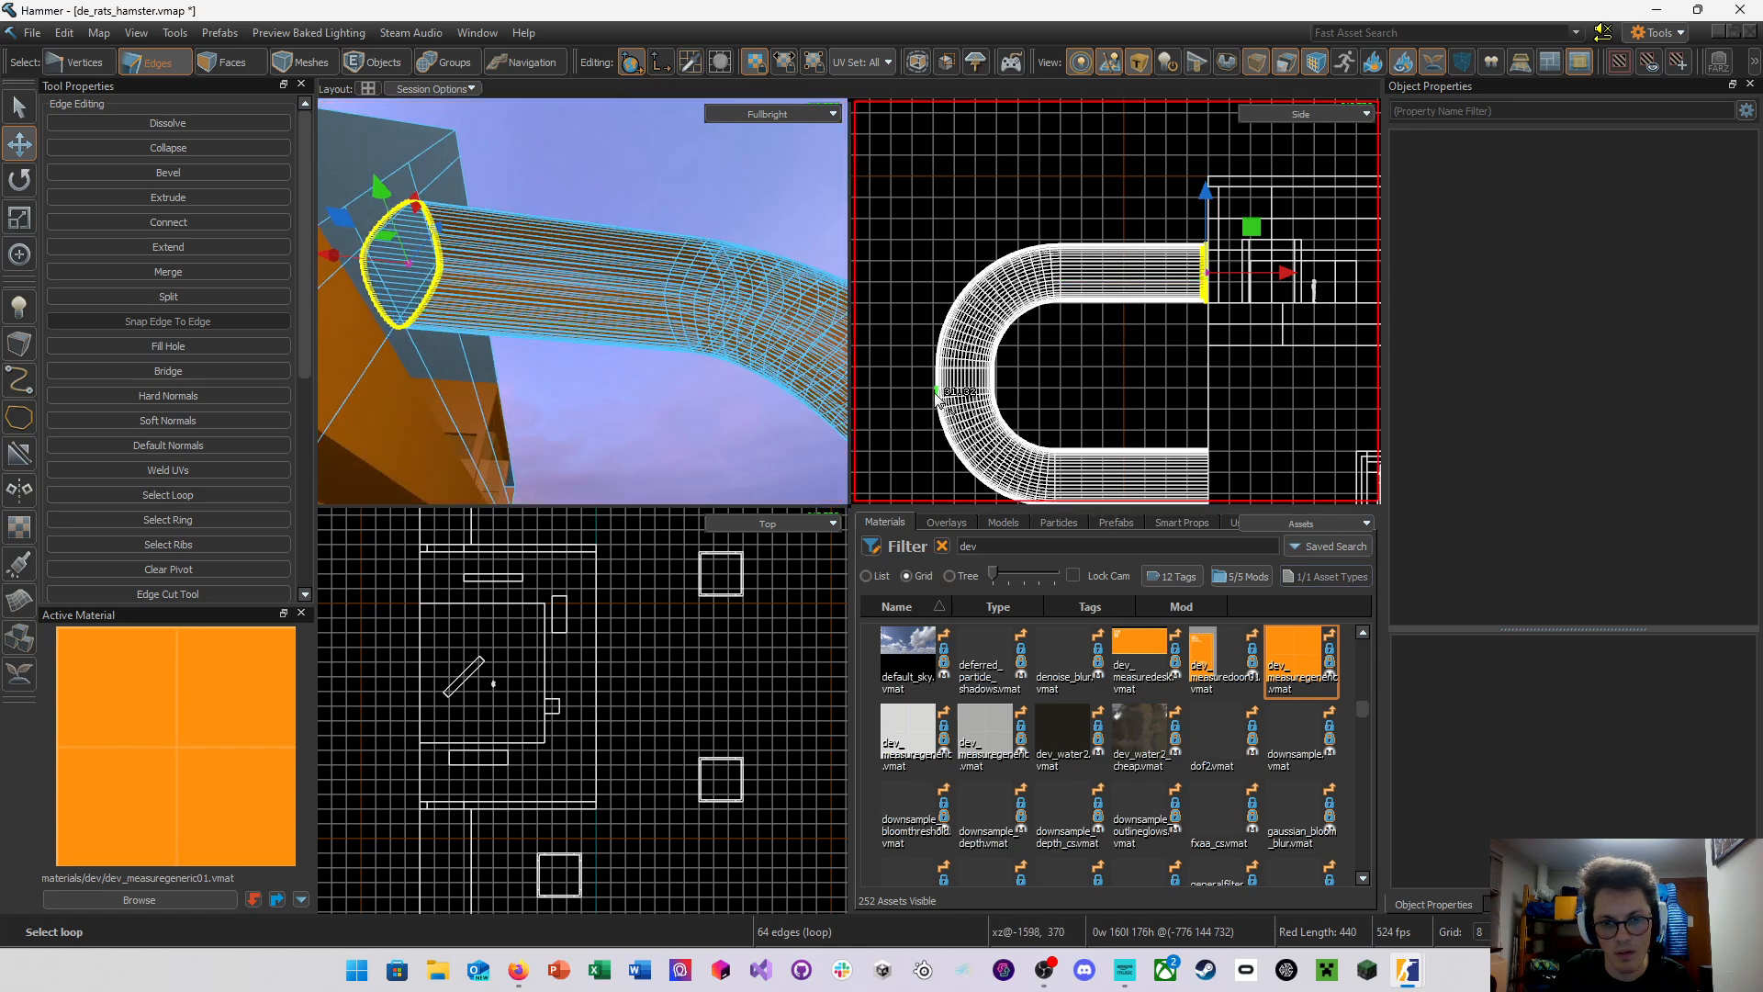
shift+drag(918, 377, 1112, 212)
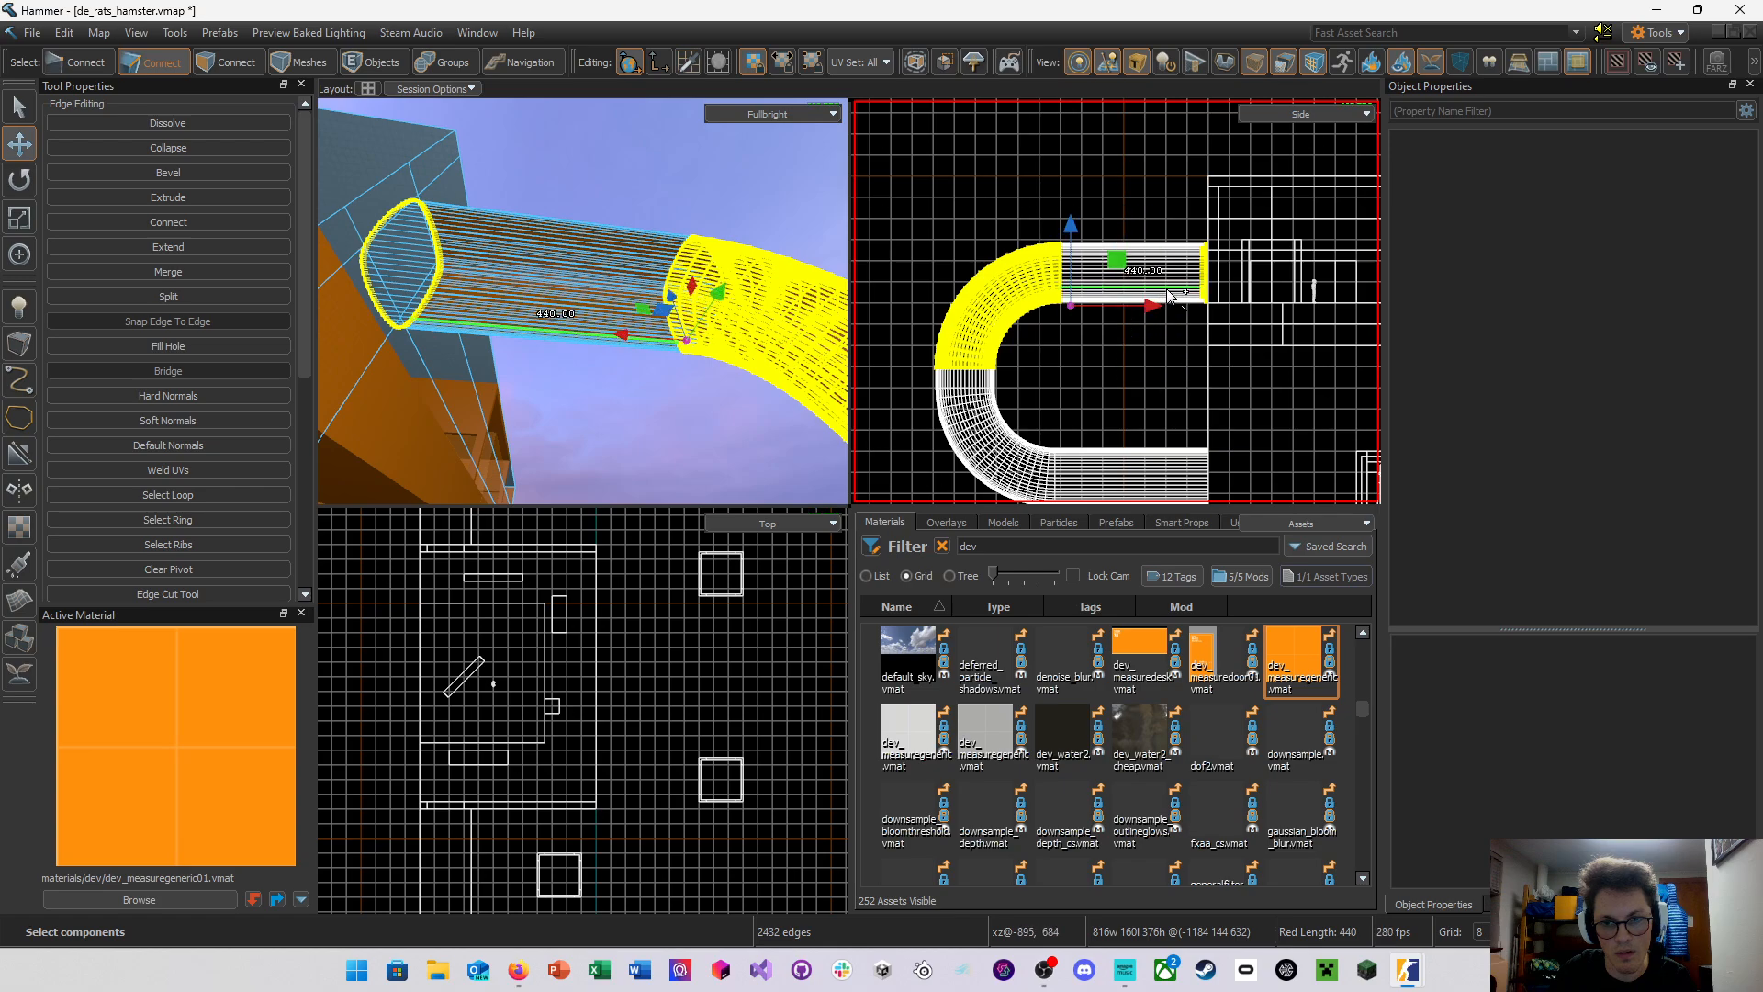
drag(1020, 200, 1203, 371)
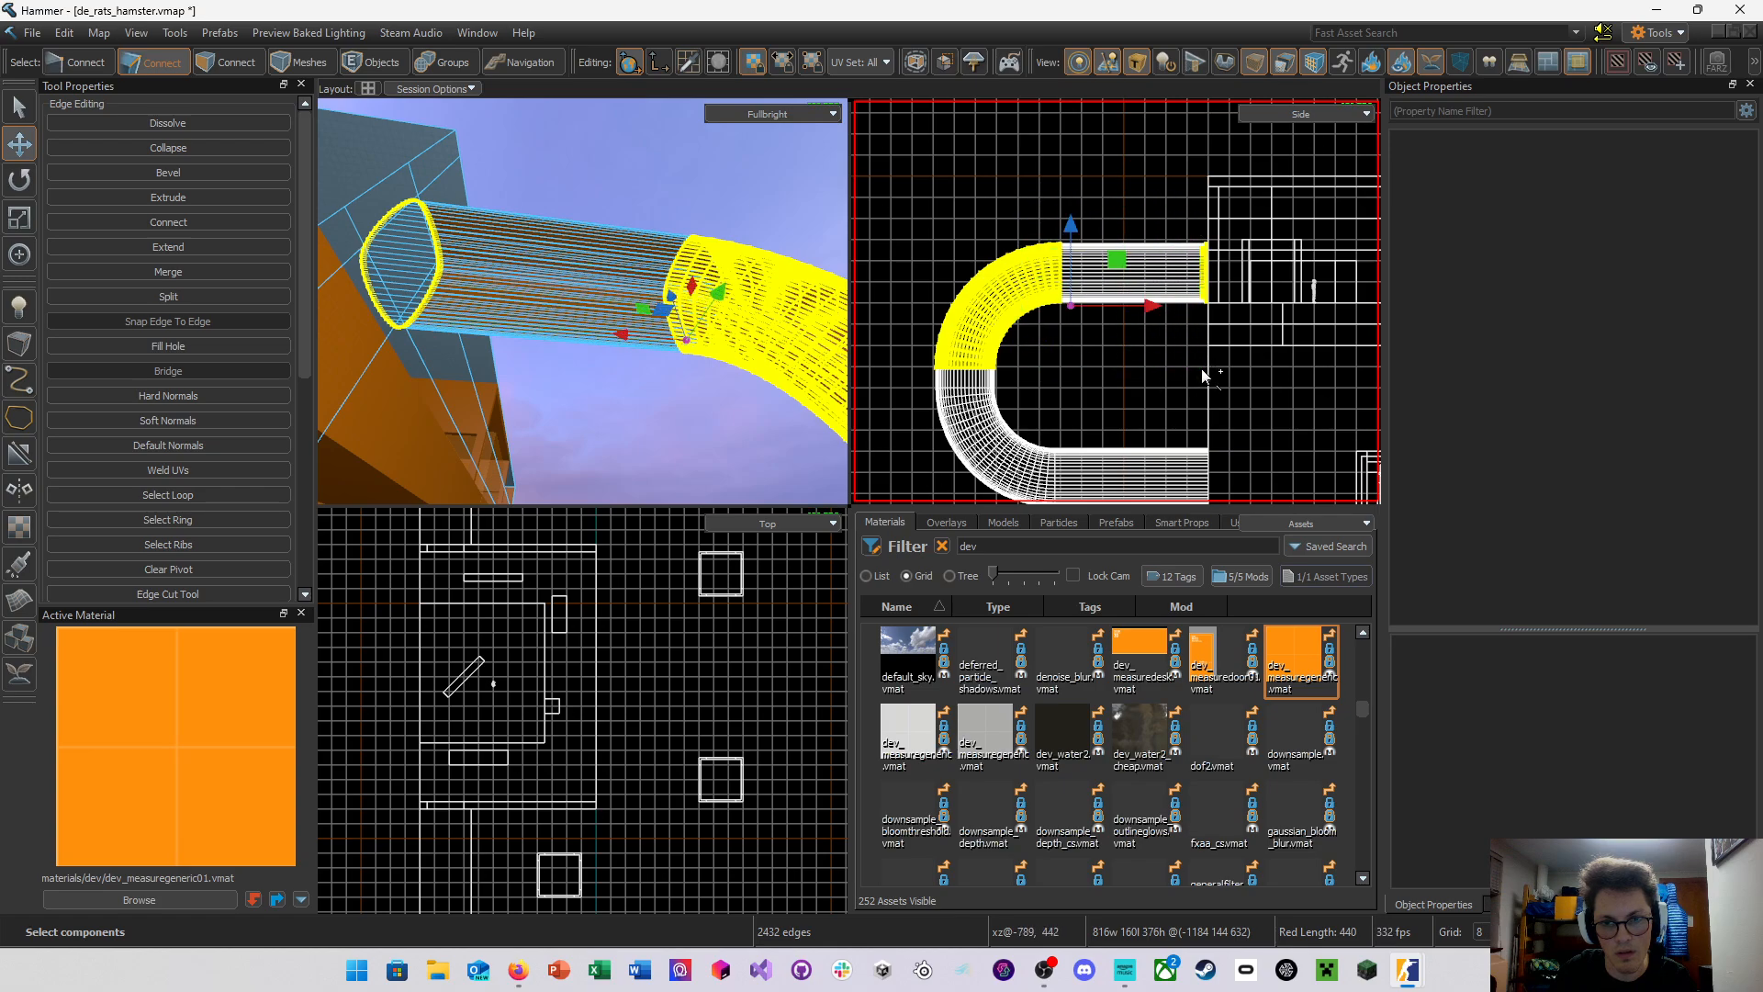
drag(1008, 180, 1204, 364)
right_drag(781, 303, 581, 301)
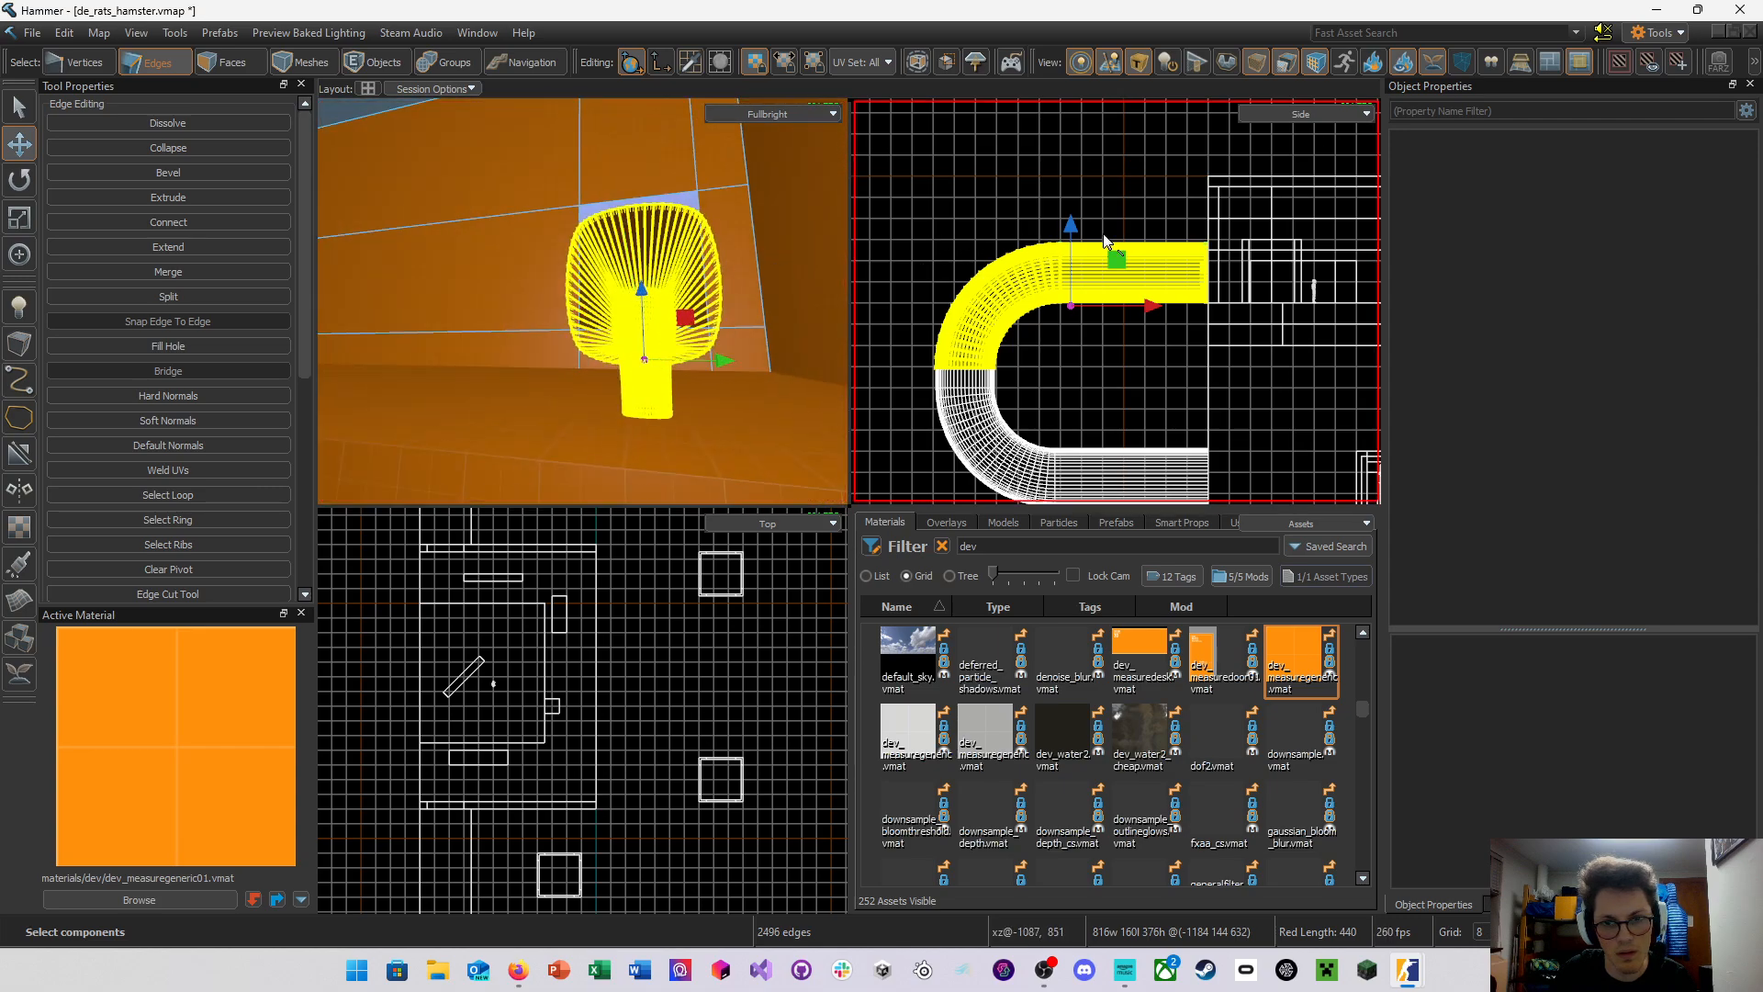
drag(1073, 232, 1070, 307)
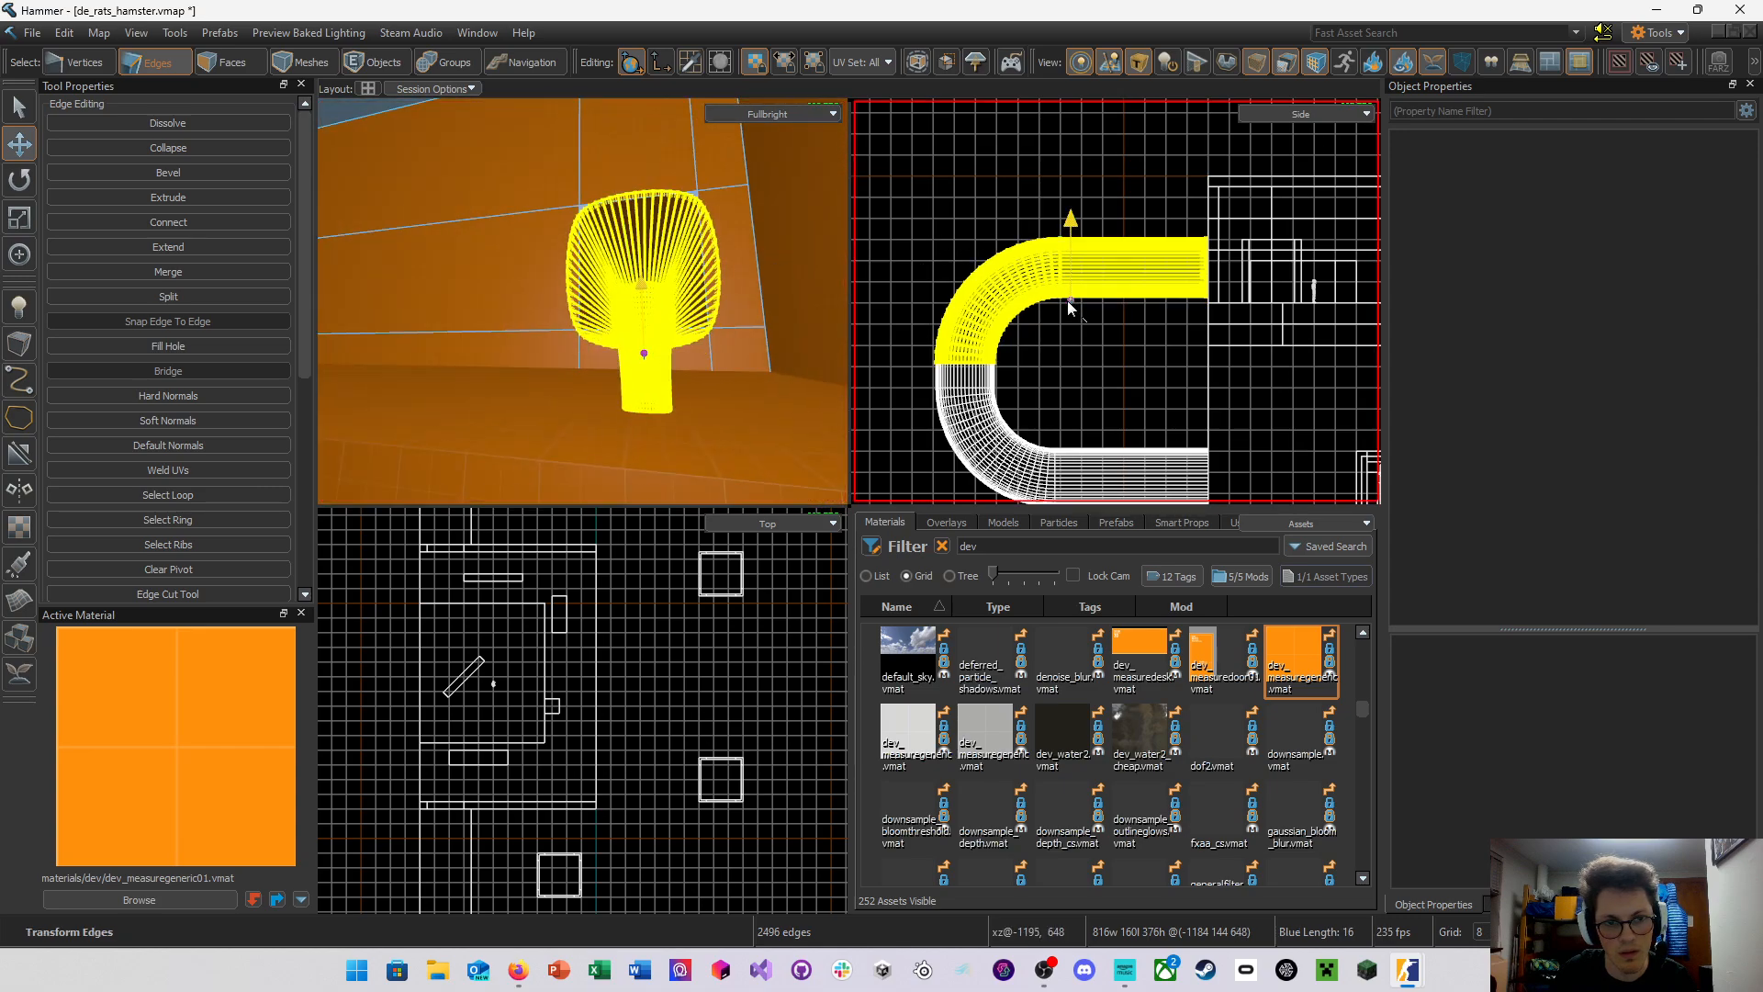
key(w)
right_drag(706, 262, 582, 301)
key(s)
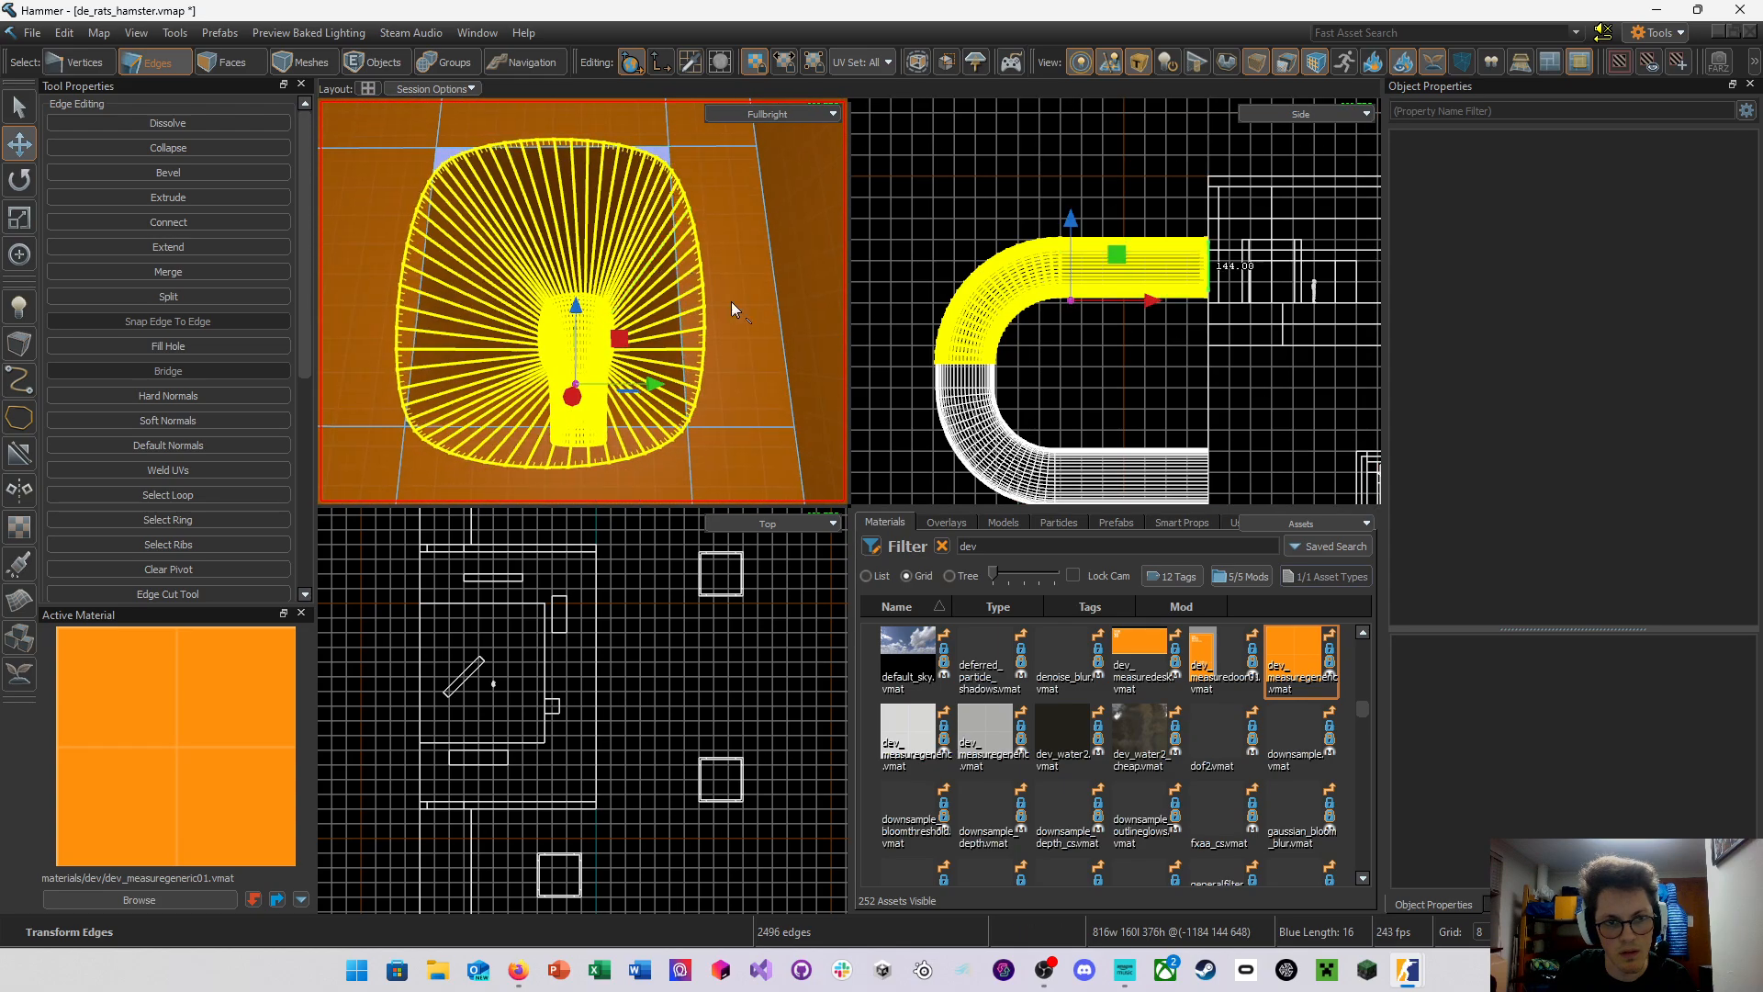
Raise the selected upper part of the tube another 8 units
drag(1071, 302, 1061, 297)
right_drag(421, 296, 420, 296)
key(s)
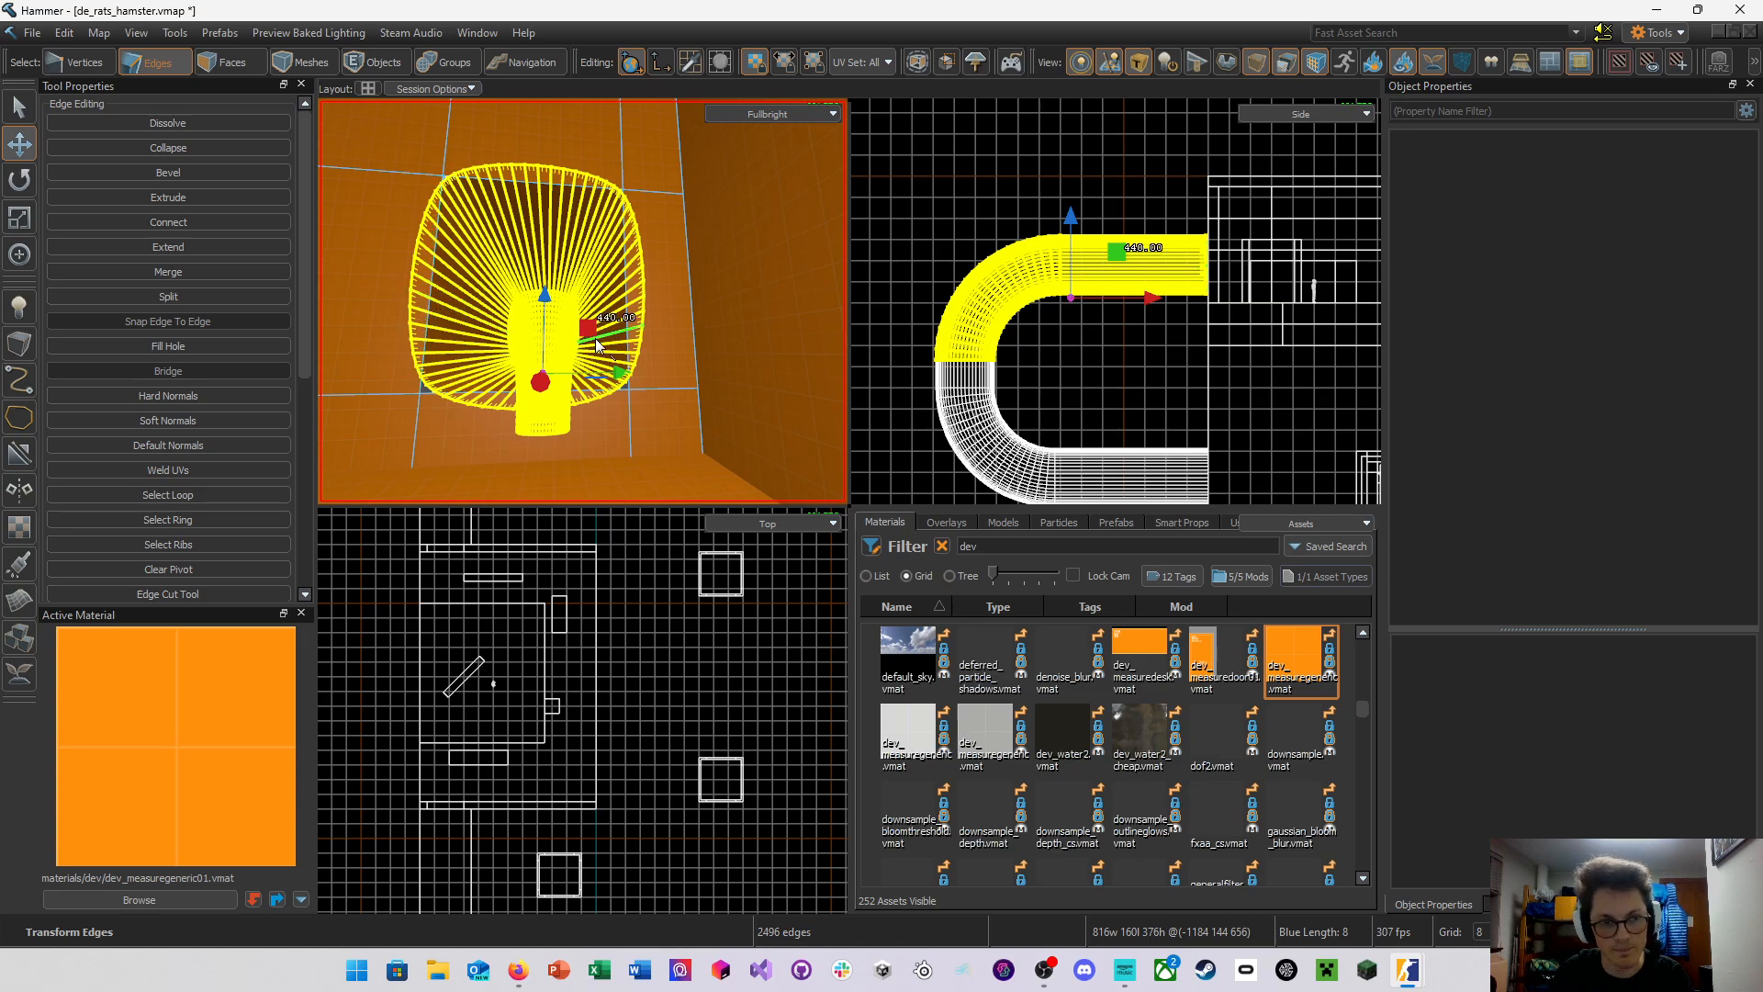
Maximize the 3D view and examine how the tube's mouth sits in the upper wall opening
key(shift+x)
right_drag(636, 346, 582, 302)
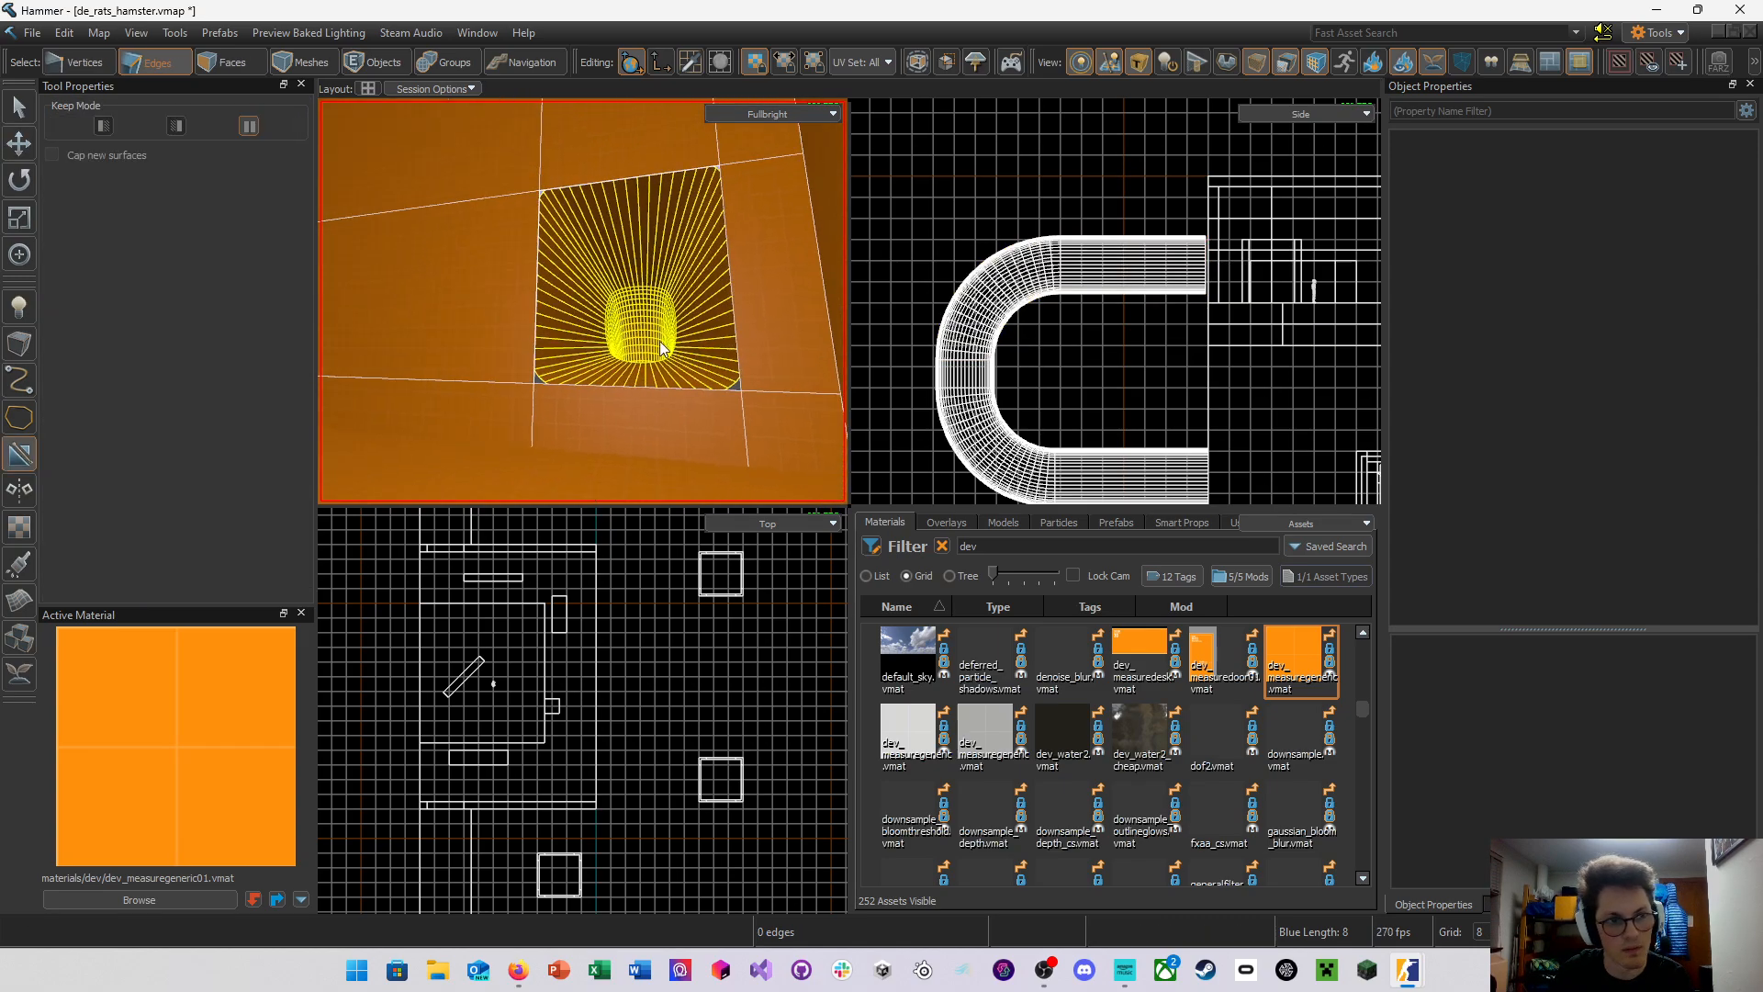
key(shift+s)
right_drag(661, 343, 582, 301)
key(shift+z)
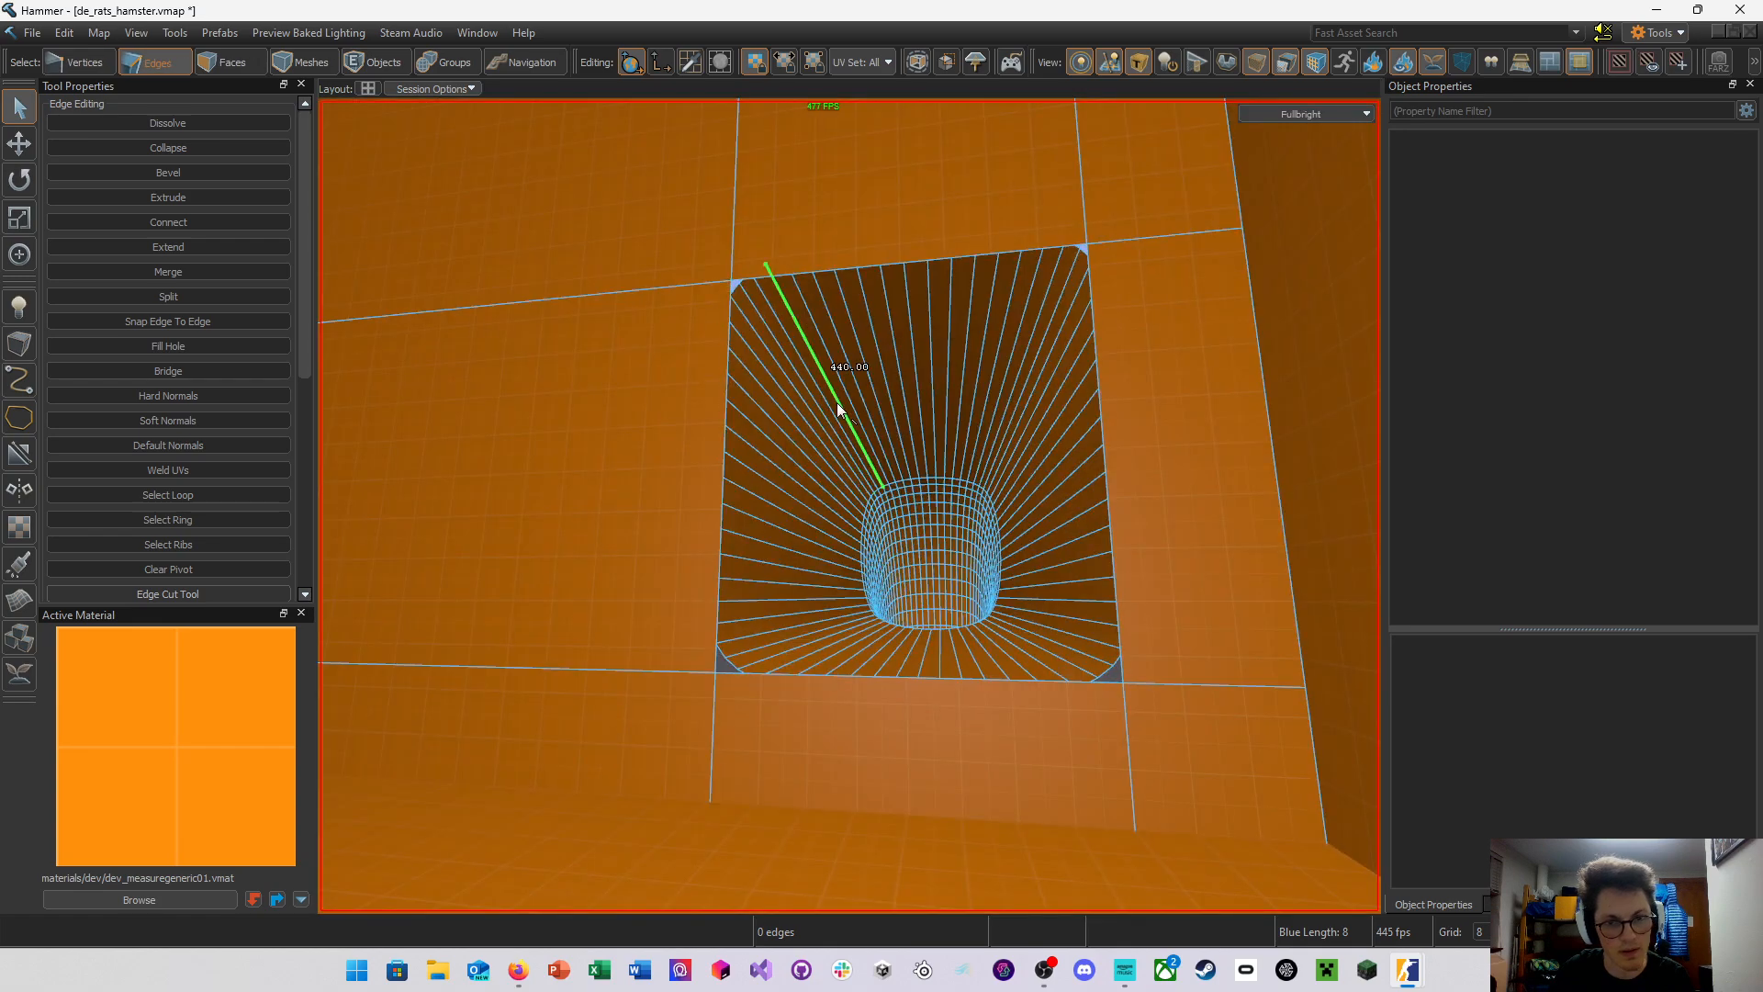
key(w)
right_drag(836, 402, 849, 506)
key(s)
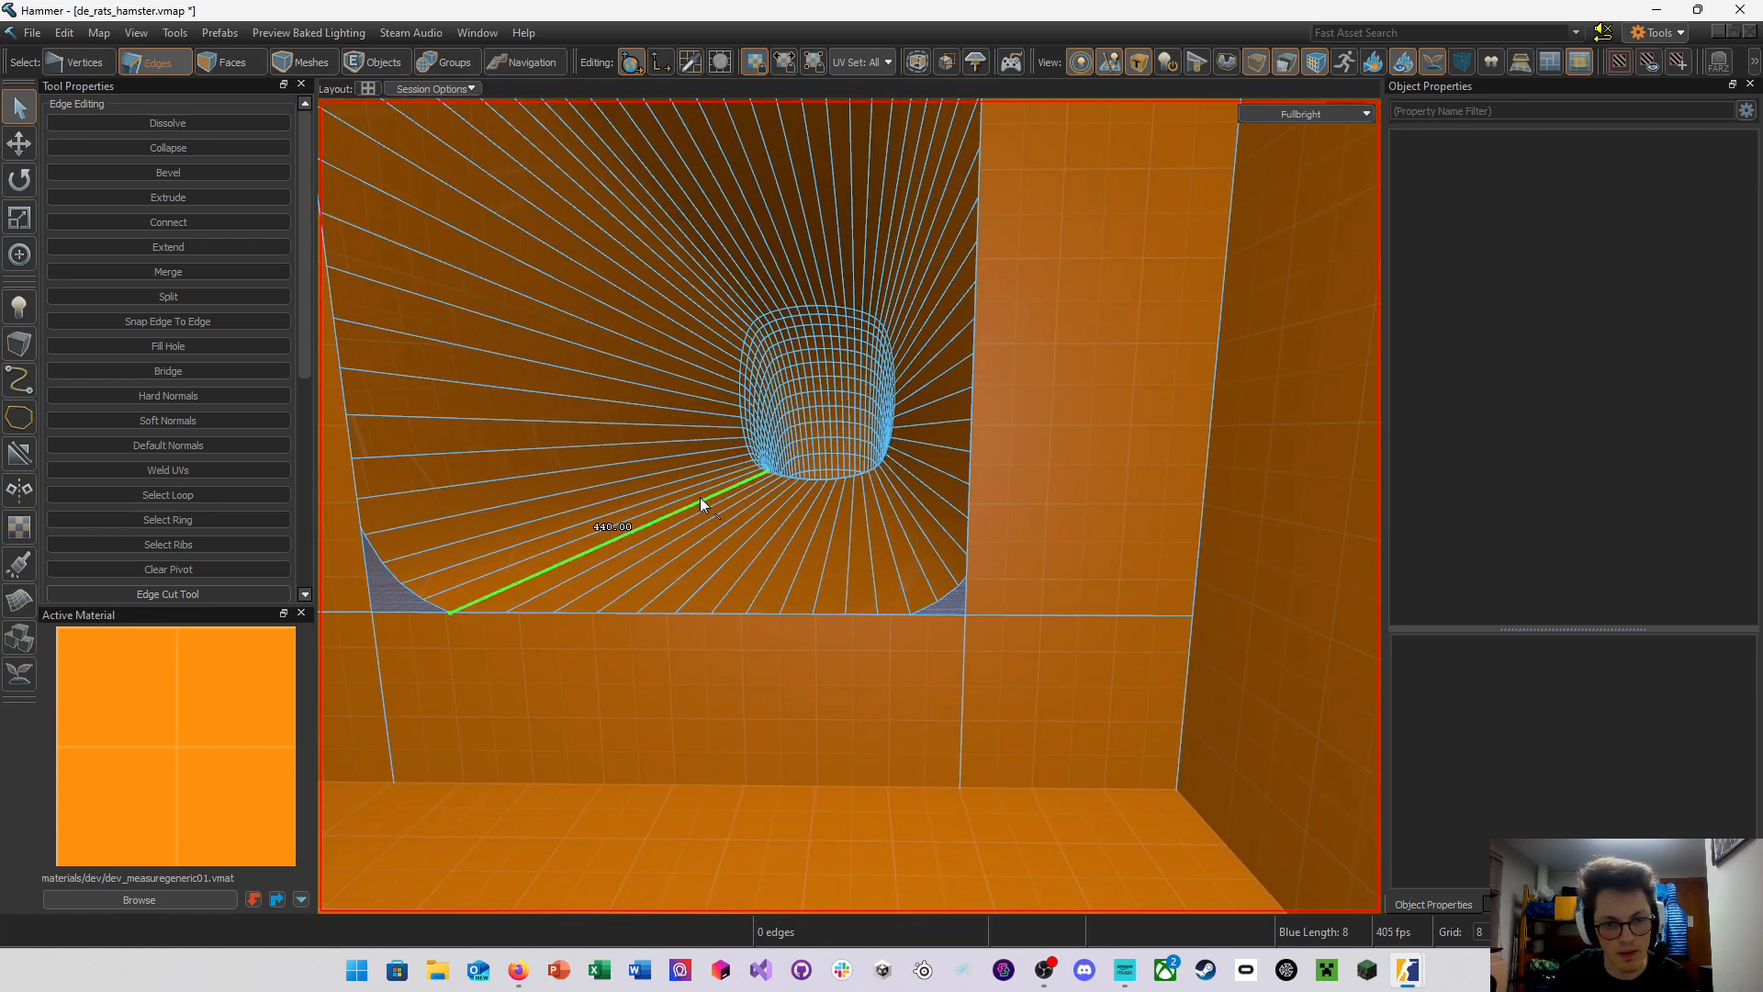
Select all contiguous faces of the tube and room mesh and realign their texture
click(220, 64)
double_click(511, 289)
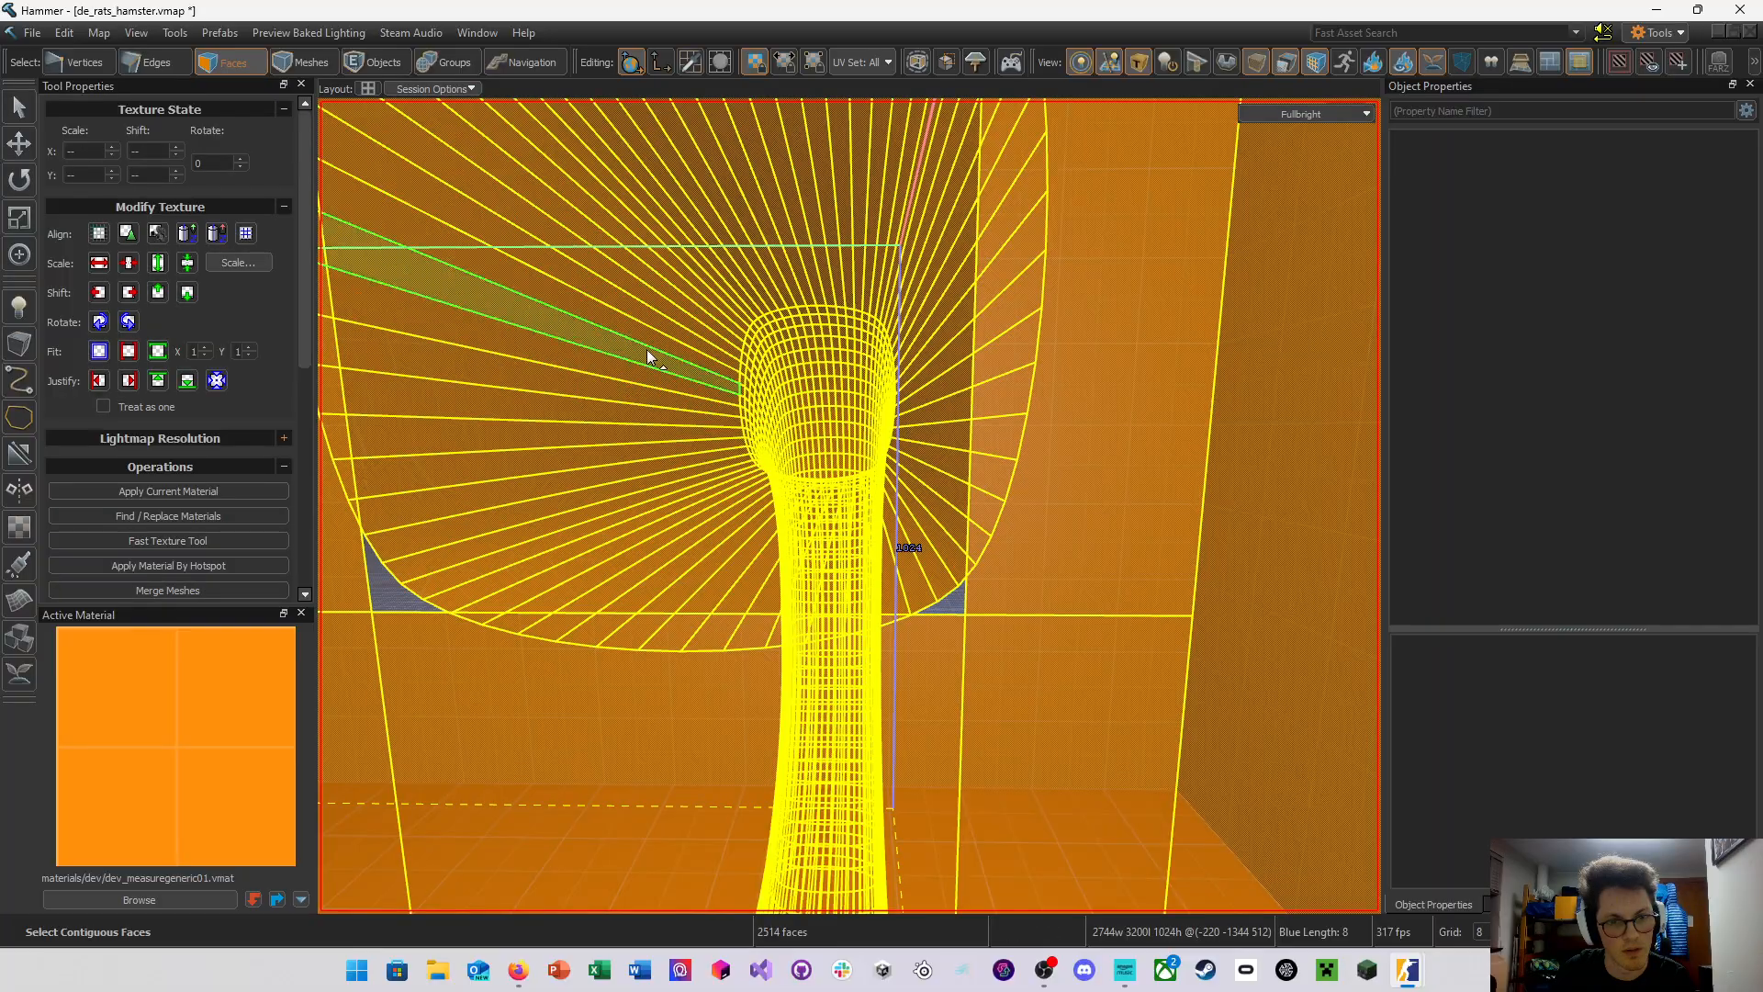
right_drag(913, 551, 850, 506)
click(104, 236)
Examine the tube's surfaces and the fit between its upper end and the room wall
key(w)
right_drag(772, 435, 849, 506)
click(648, 469)
key(w)
scroll(850, 506, down, 2)
key(s)
key(d)
key(w)
key(d)
key(a)
key(a)
key(w)
key(s)
key(d)
key(a)
key(d)
key(a)
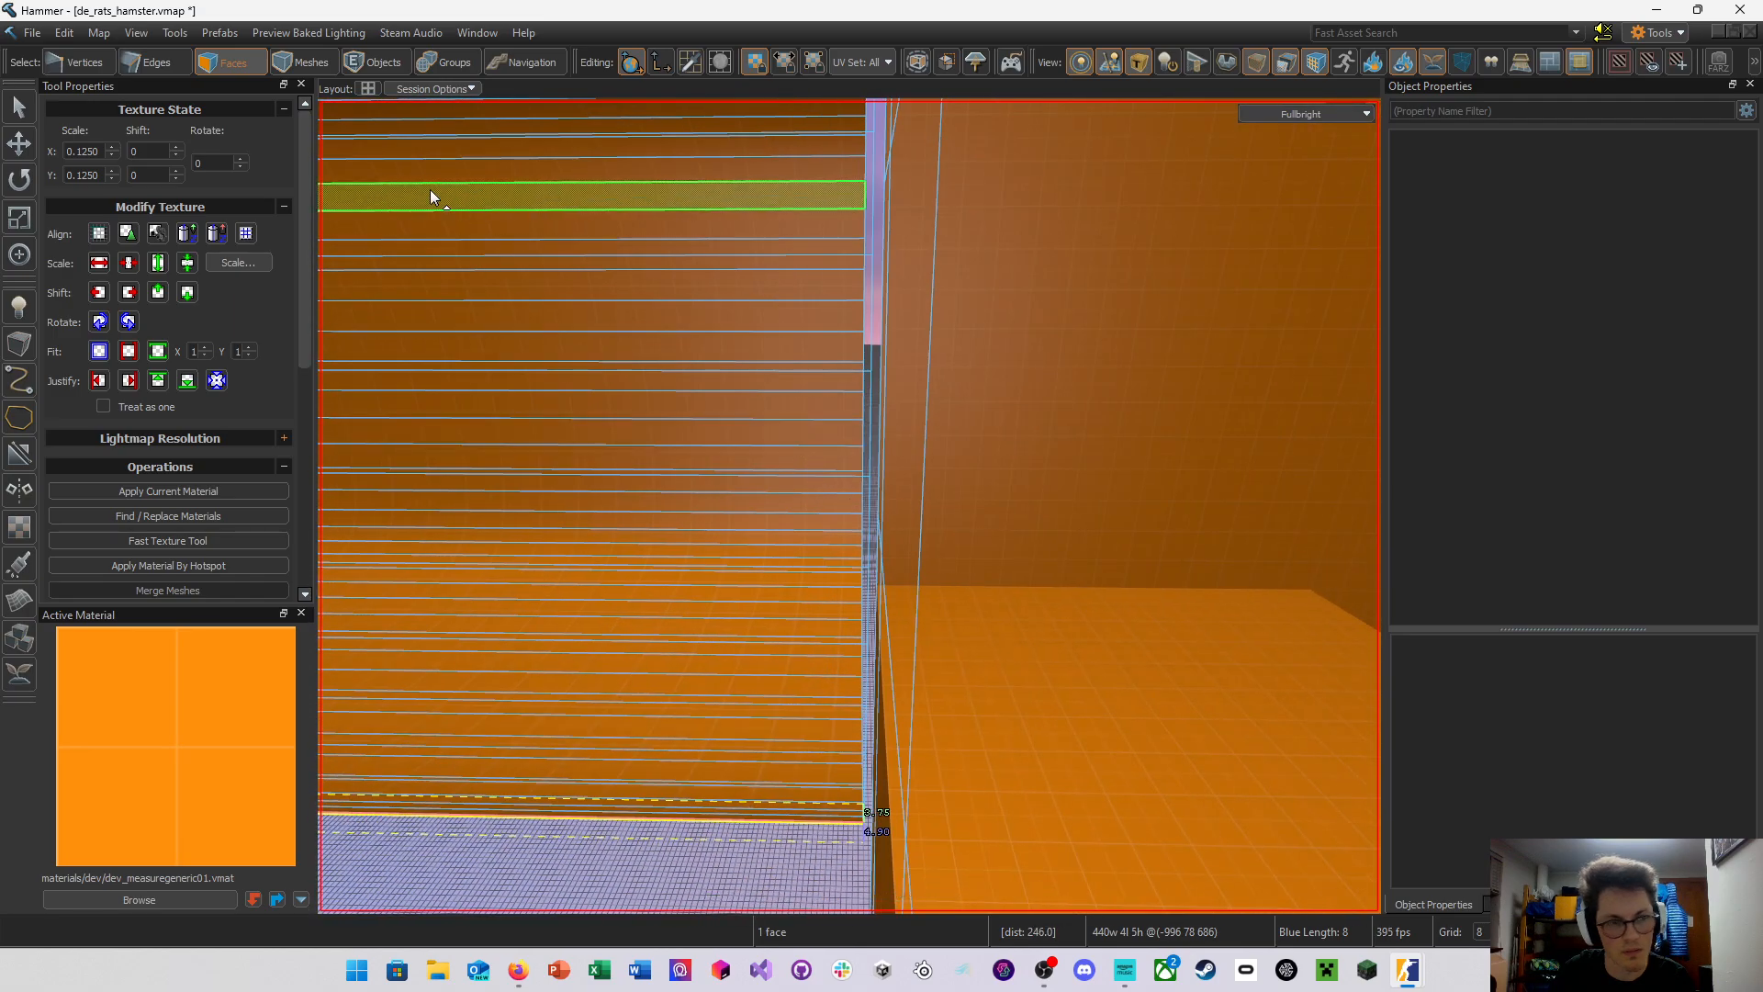
Select the tube's upper end edge loop and move it 8 units toward the room to meet the wall
click(158, 64)
double_click(867, 536)
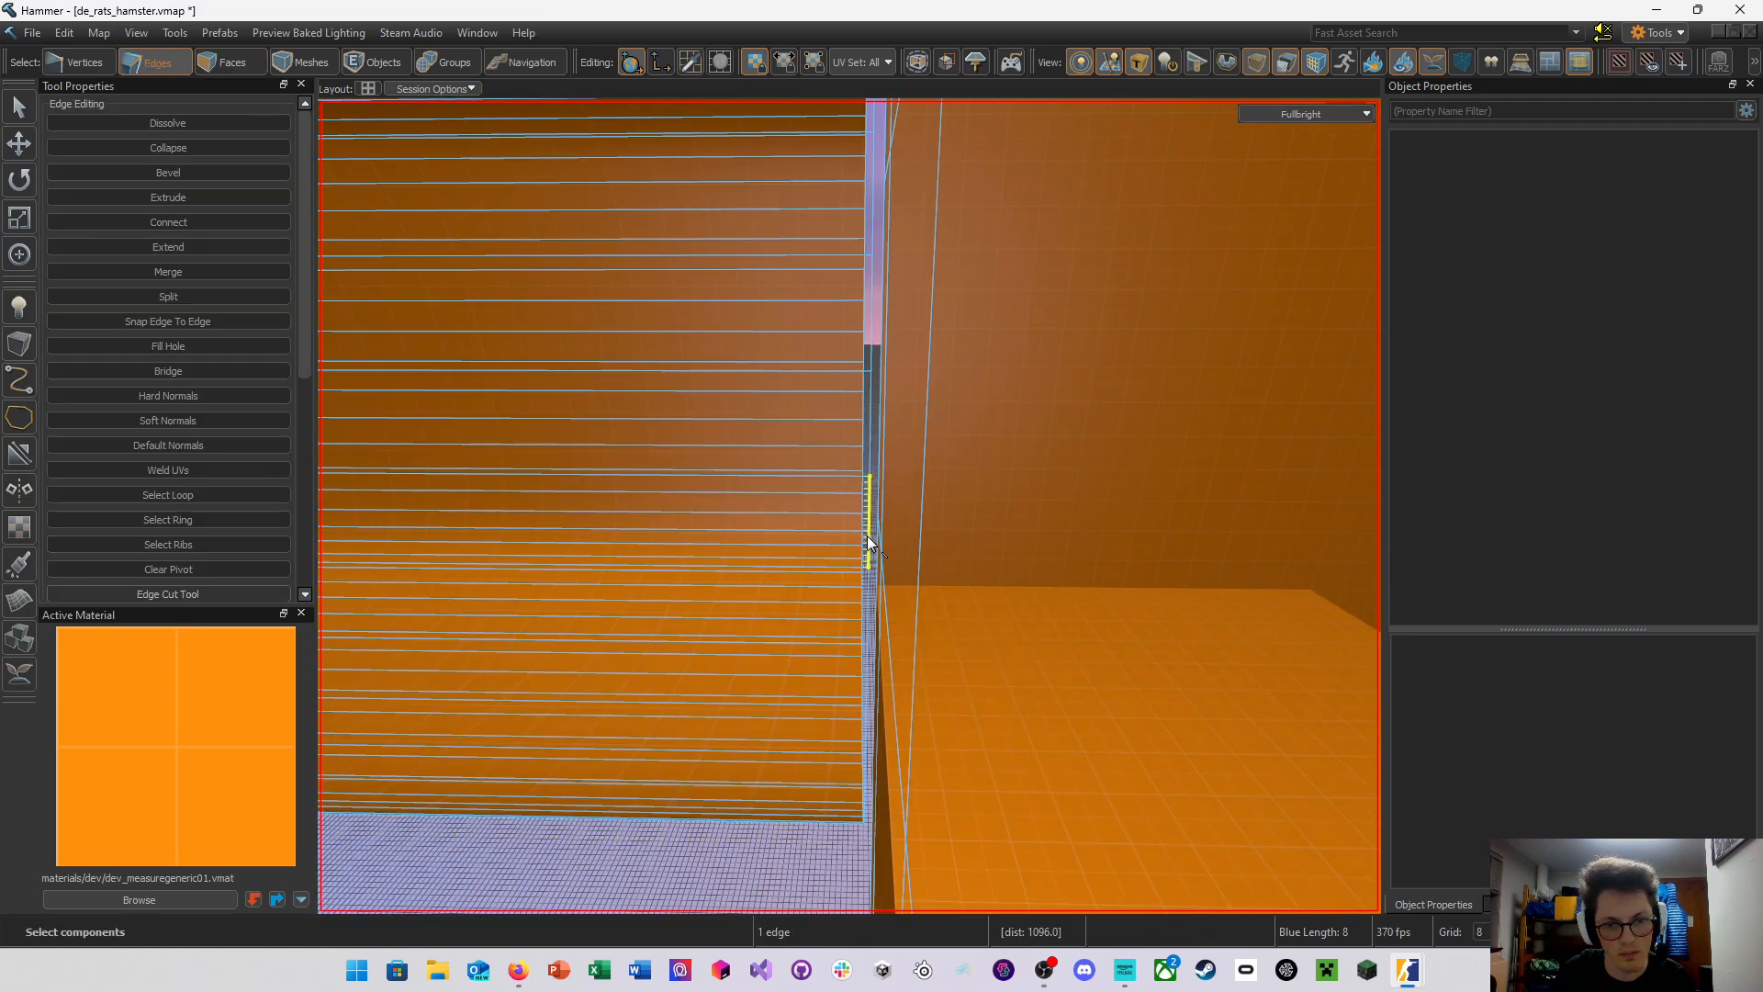
right_drag(975, 526, 975, 526)
right_click(975, 527)
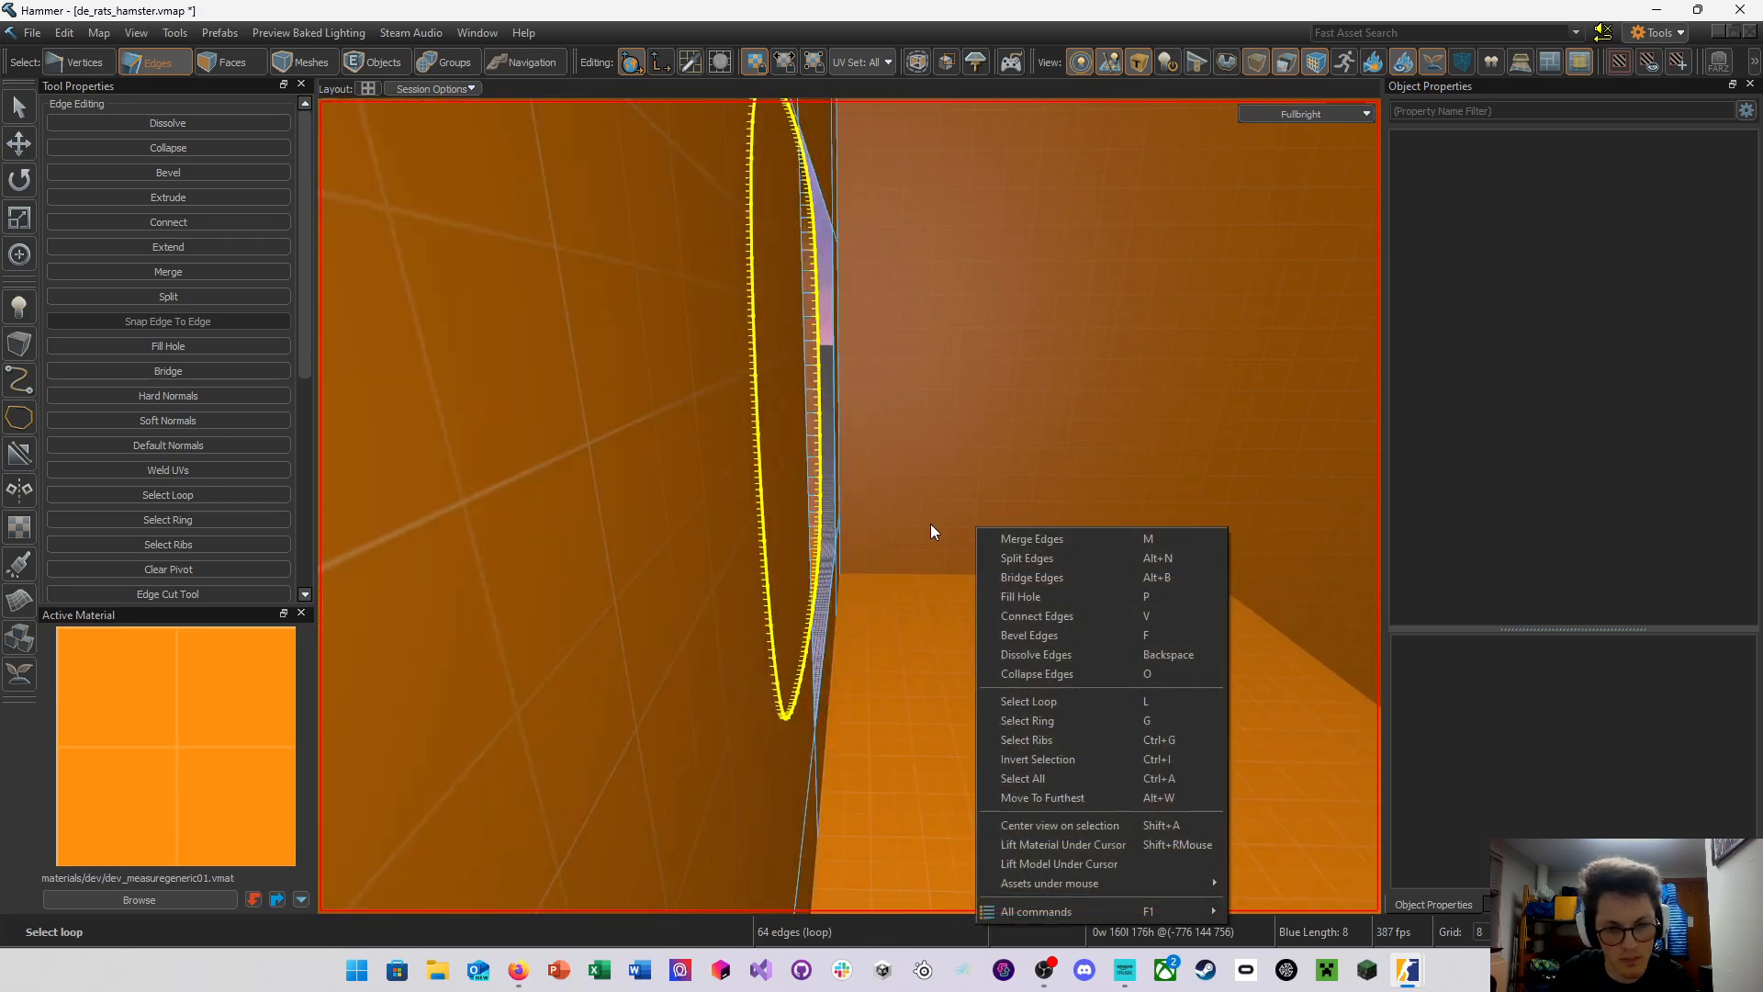
click(819, 448)
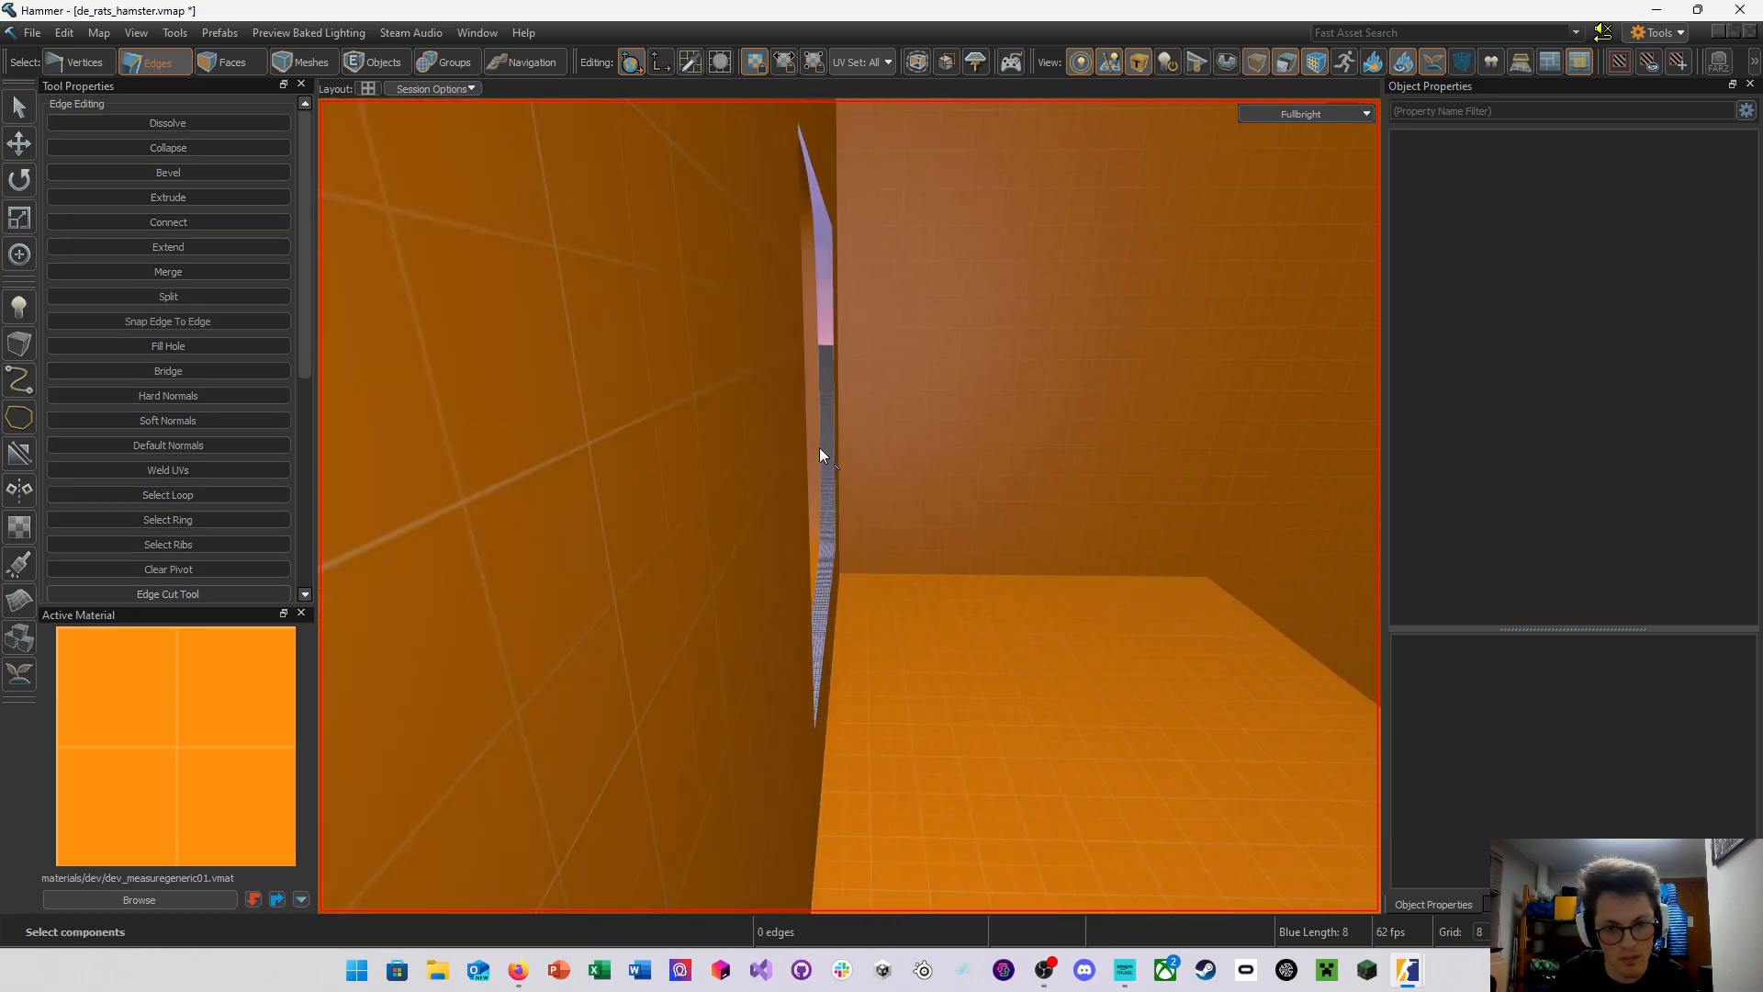
double_click(816, 448)
key(t)
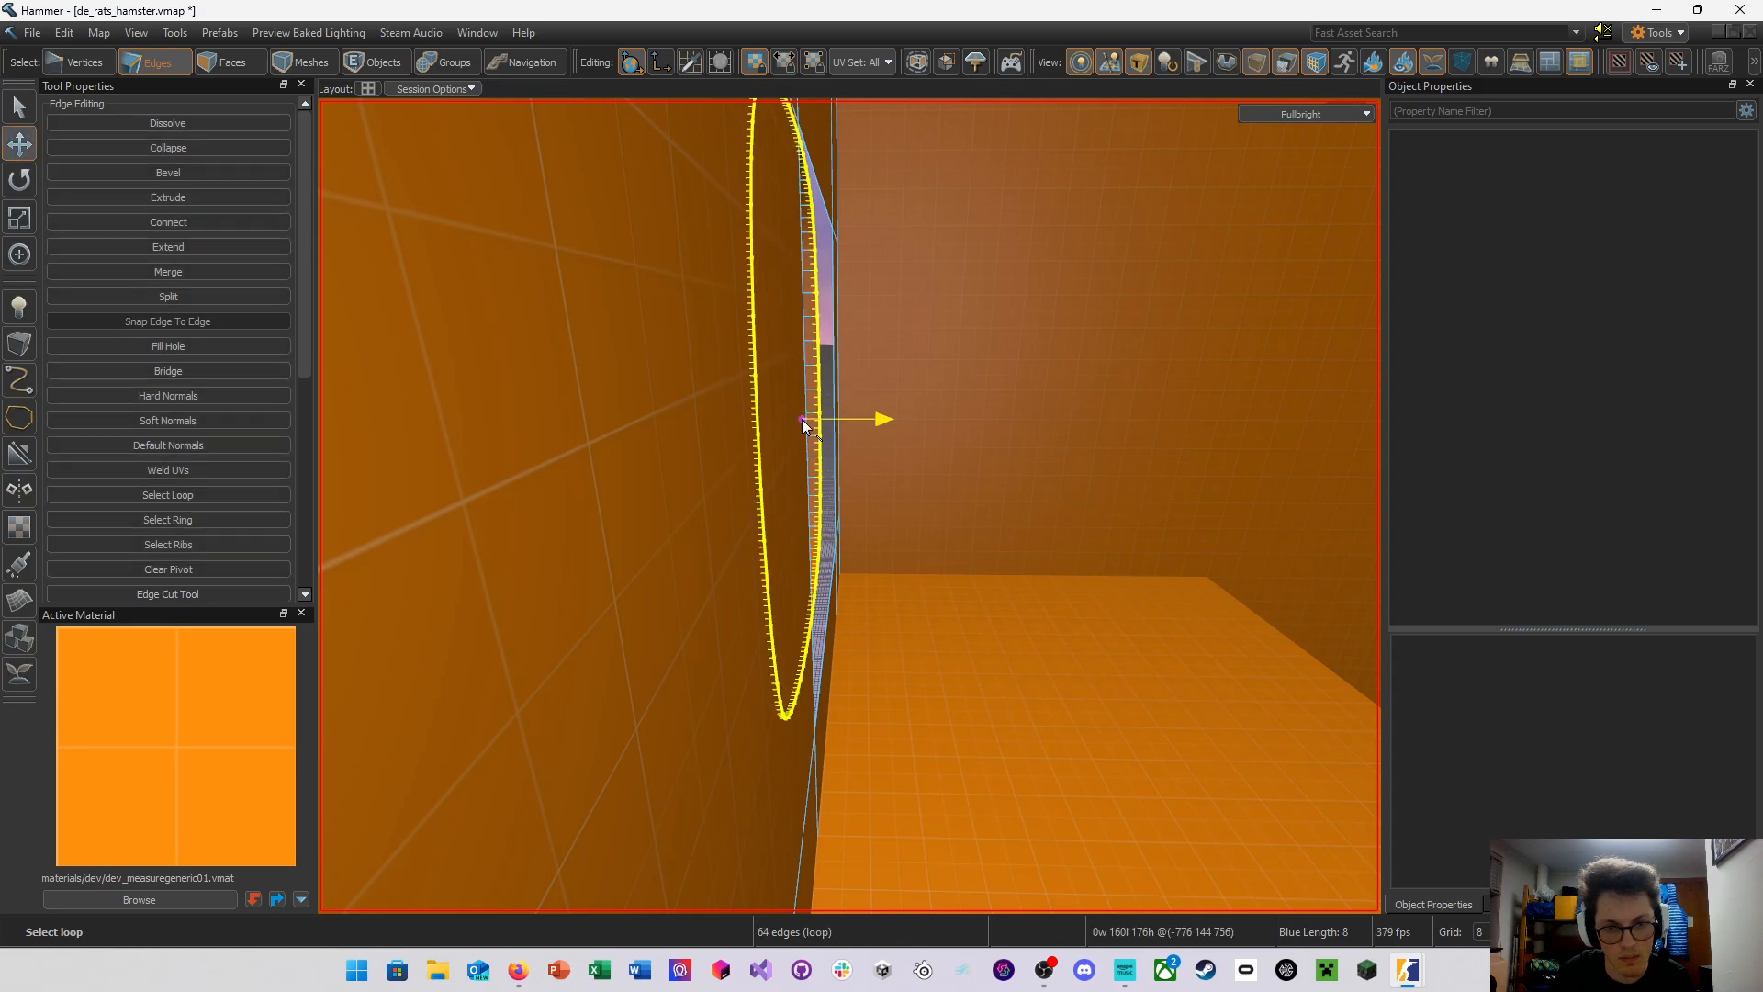
drag(801, 419, 818, 418)
right_drag(818, 418, 849, 506)
Round the square wall opening's edge loop with the Edge Arc Tool, using arc height -16, arc width -8 and 16 steps
click(729, 438)
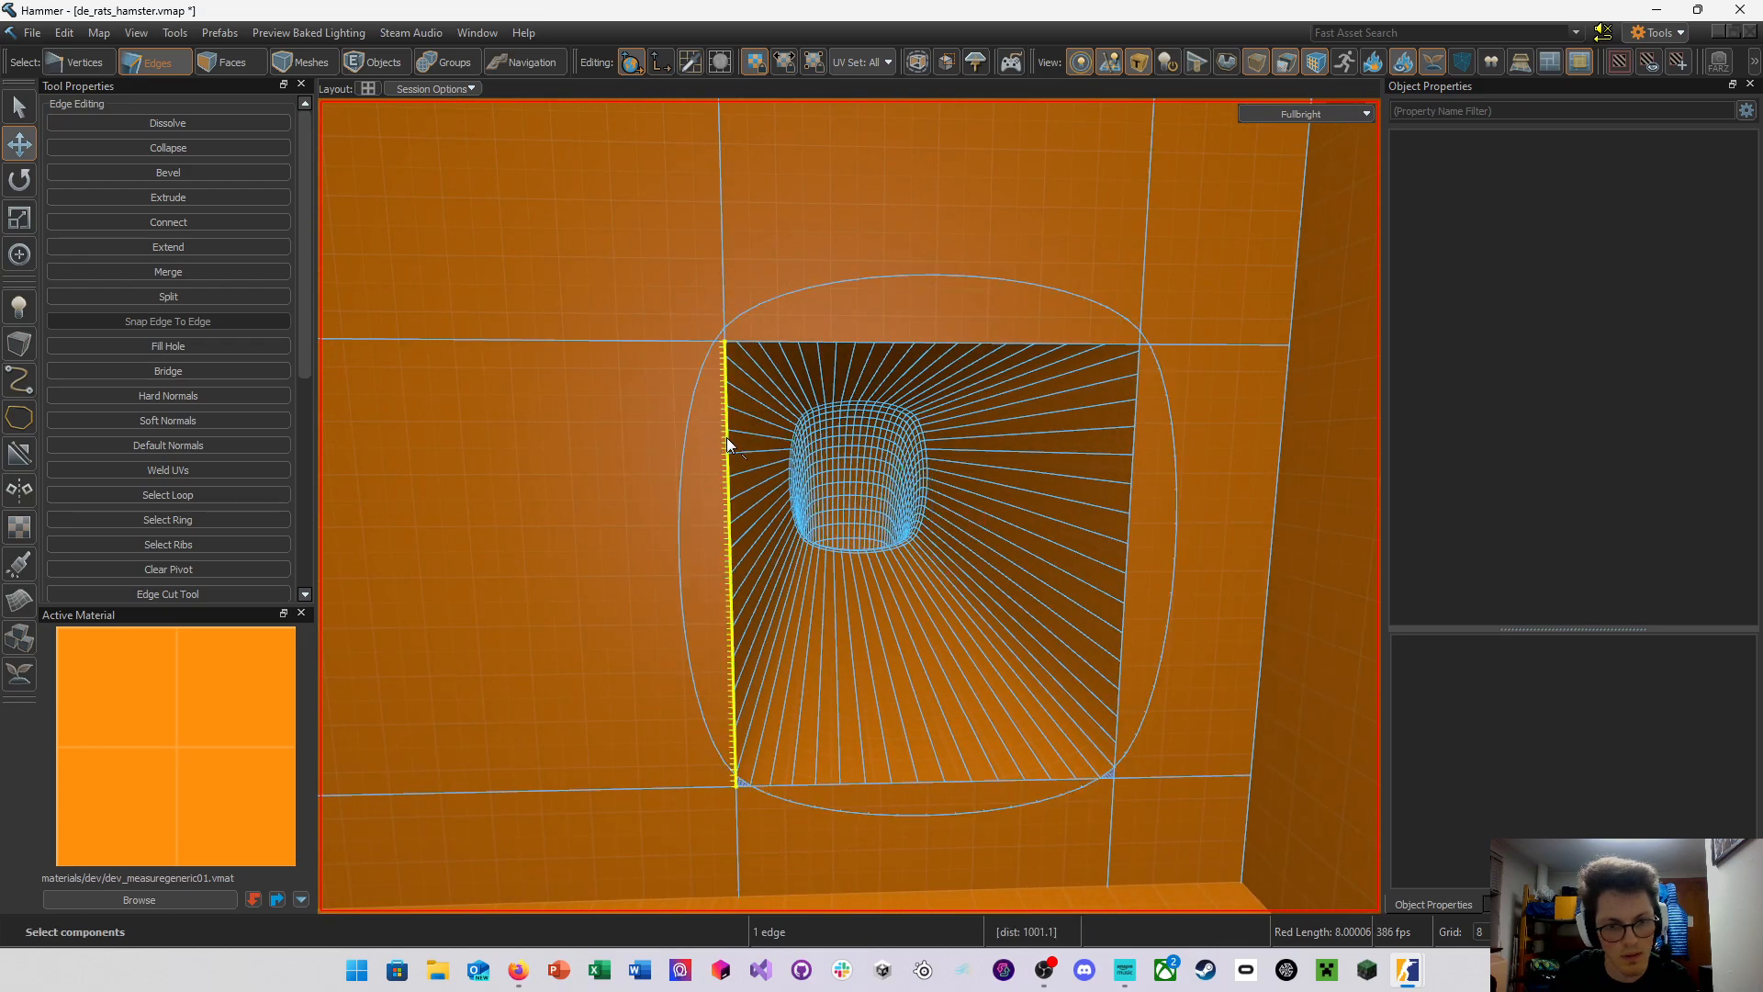
double_click(726, 437)
right_drag(745, 443, 746, 444)
scroll(275, 496, down, 3)
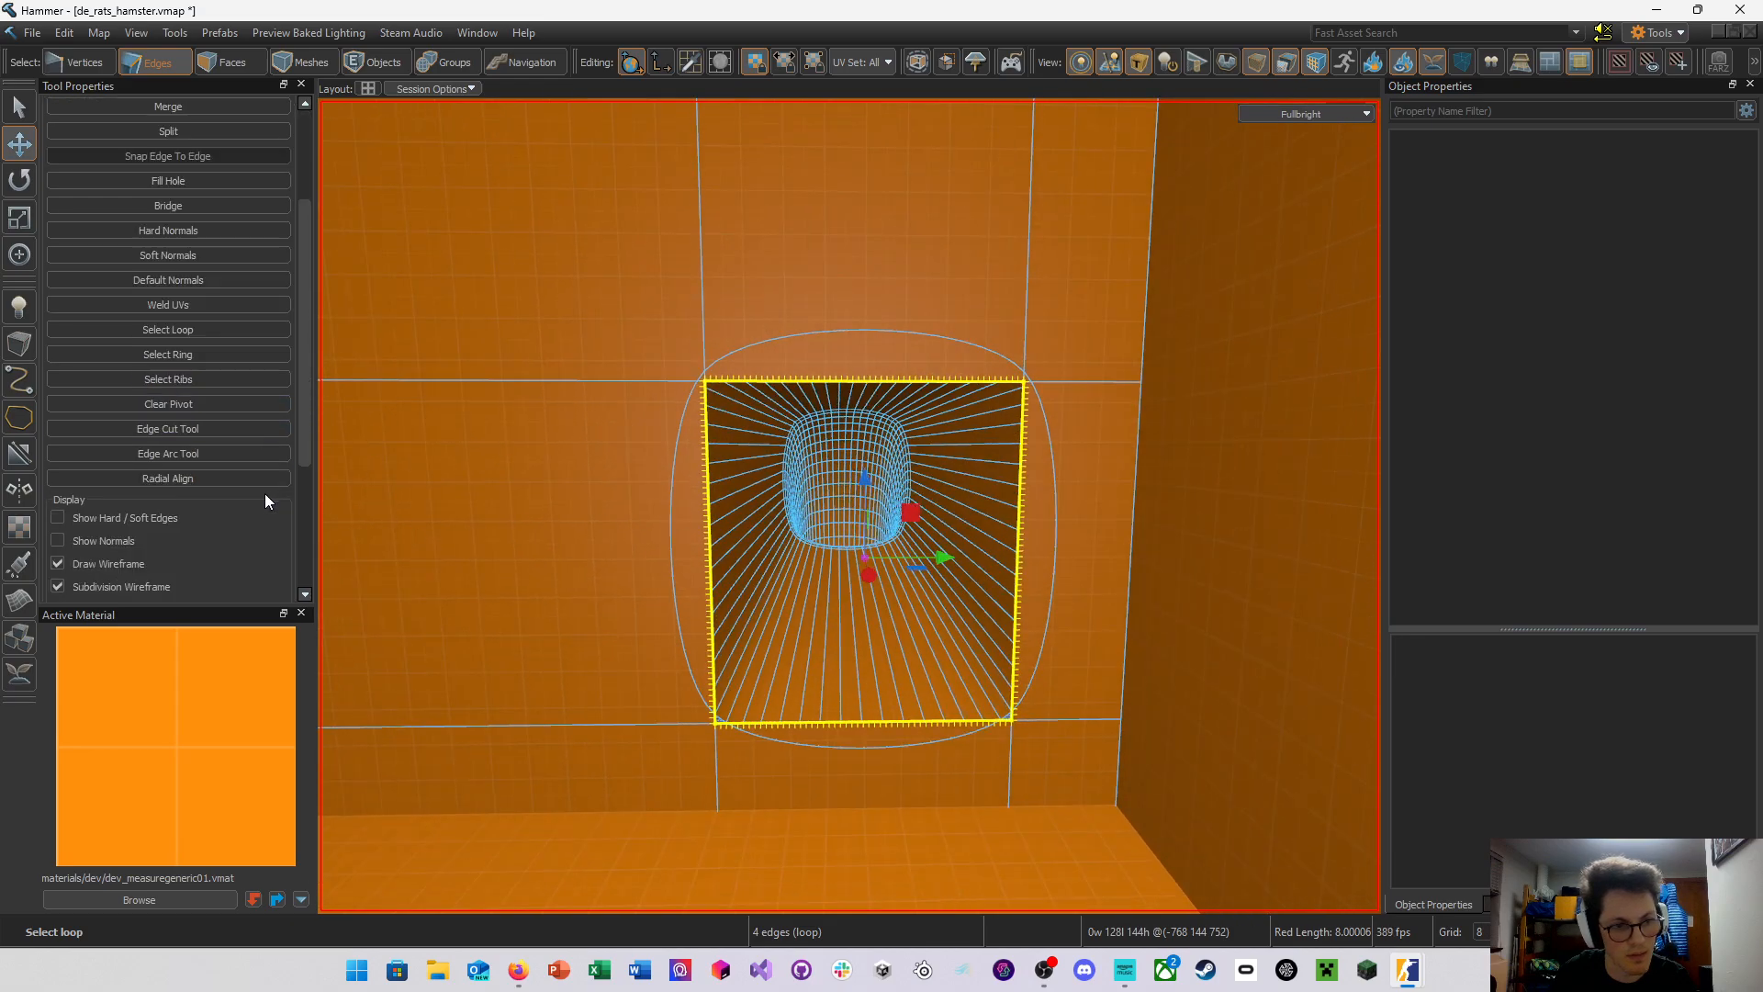
click(230, 453)
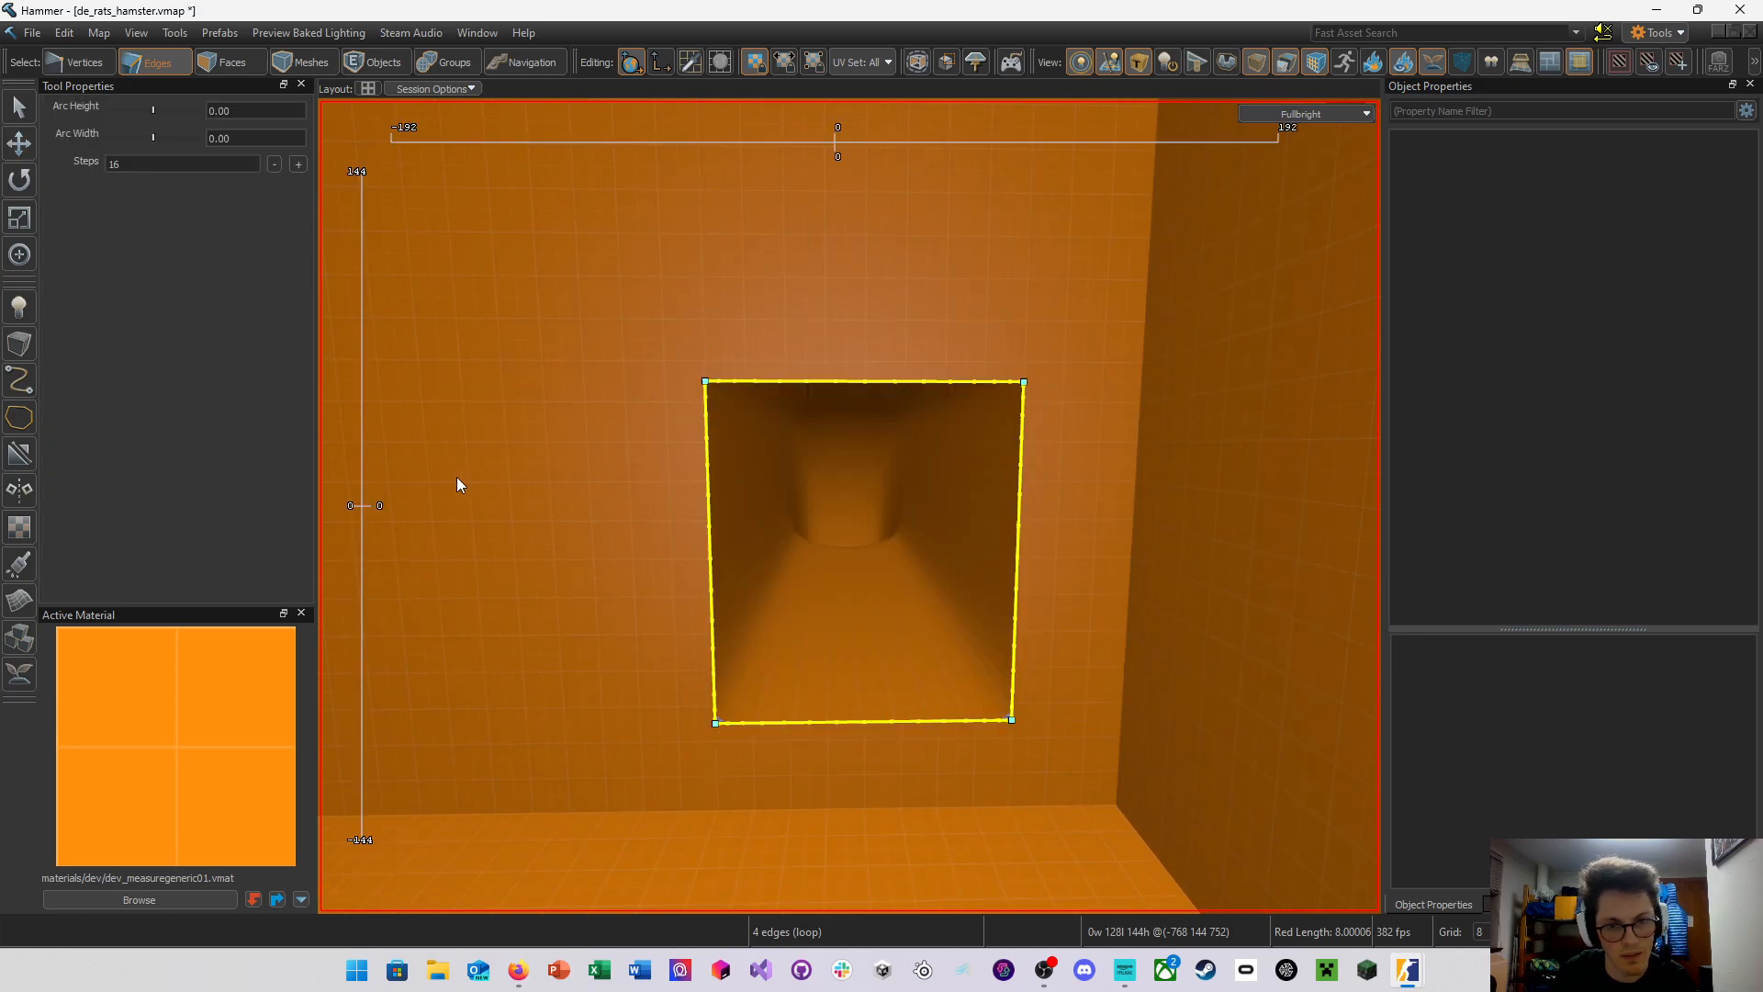
drag(361, 493, 360, 524)
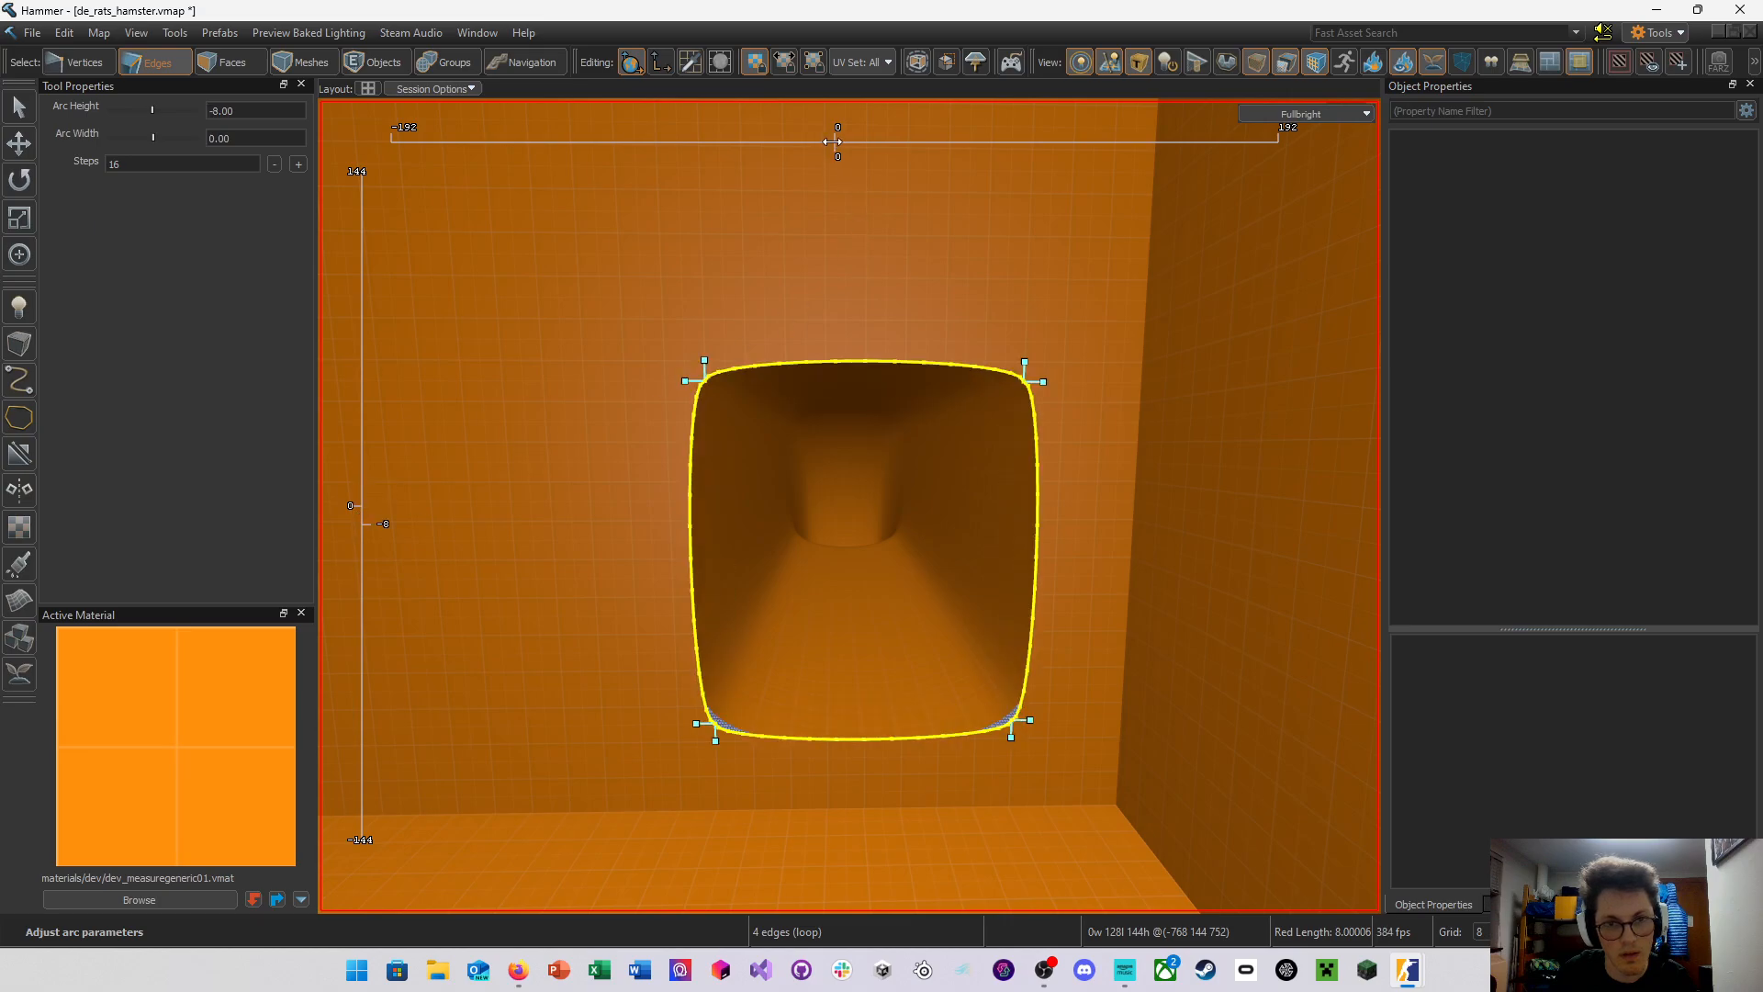
mouse_move(826, 143)
mouse_down()
mouse_move(870, 150)
mouse_move(844, 151)
mouse_up()
drag(363, 521, 363, 561)
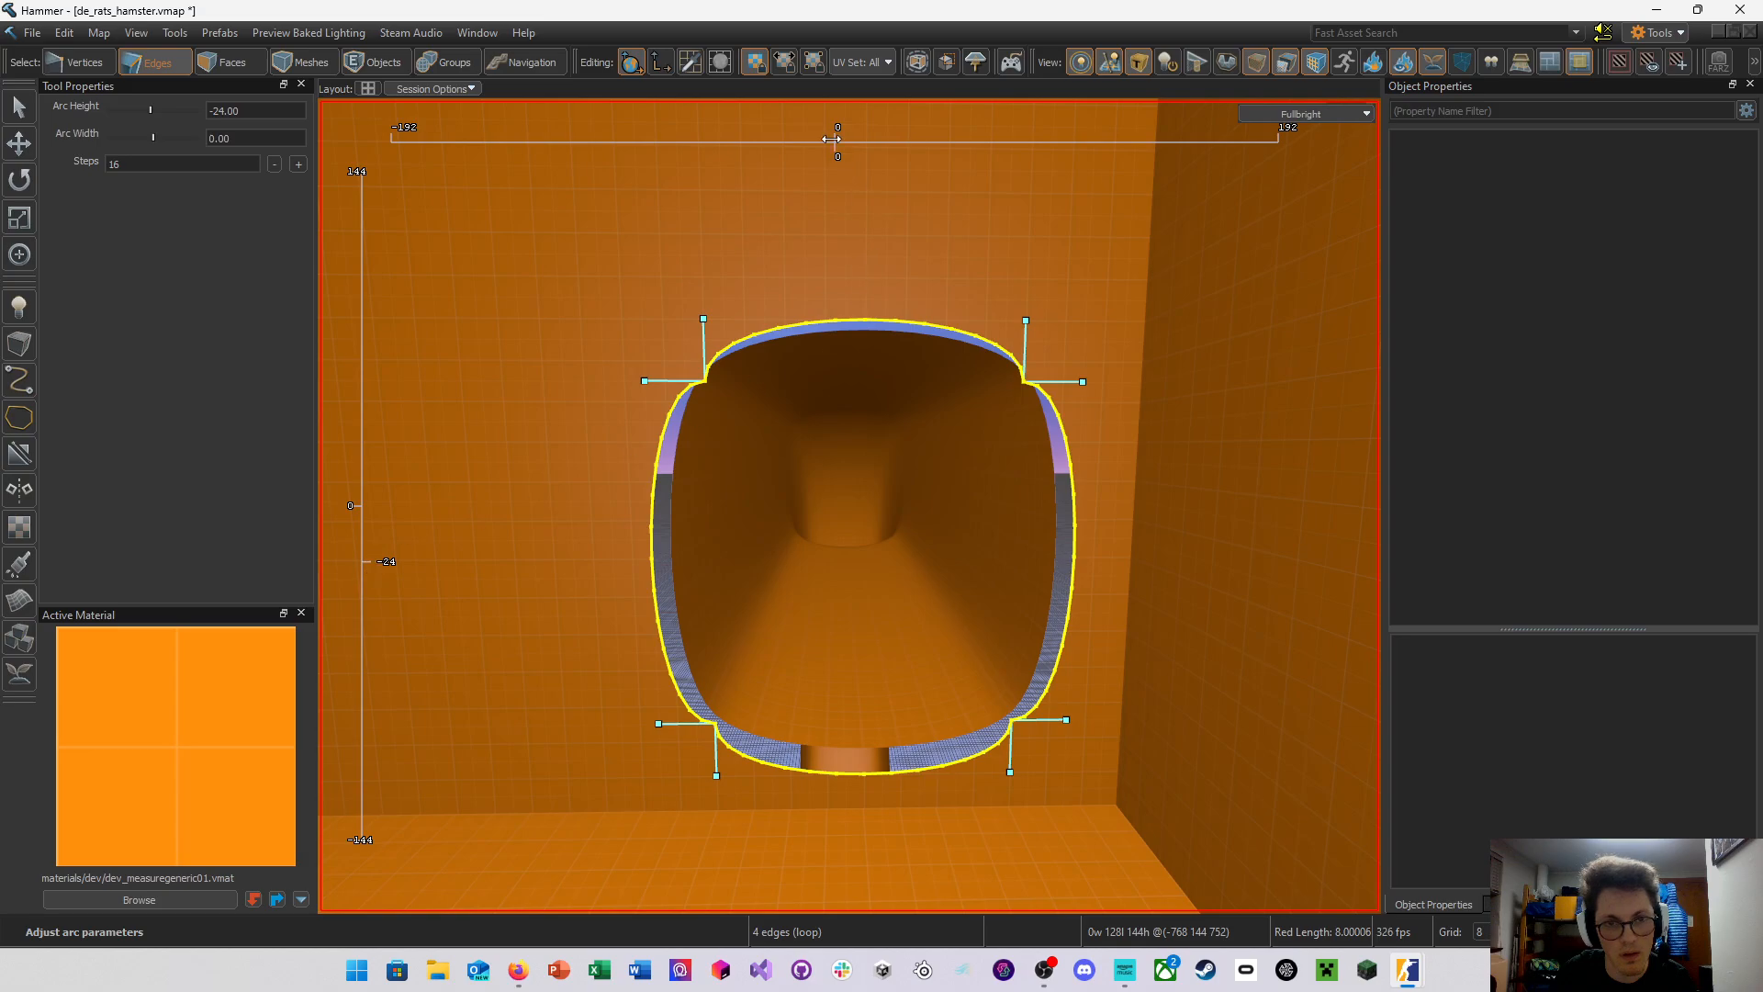
mouse_move(833, 140)
mouse_down()
mouse_move(856, 142)
mouse_move(805, 141)
mouse_up()
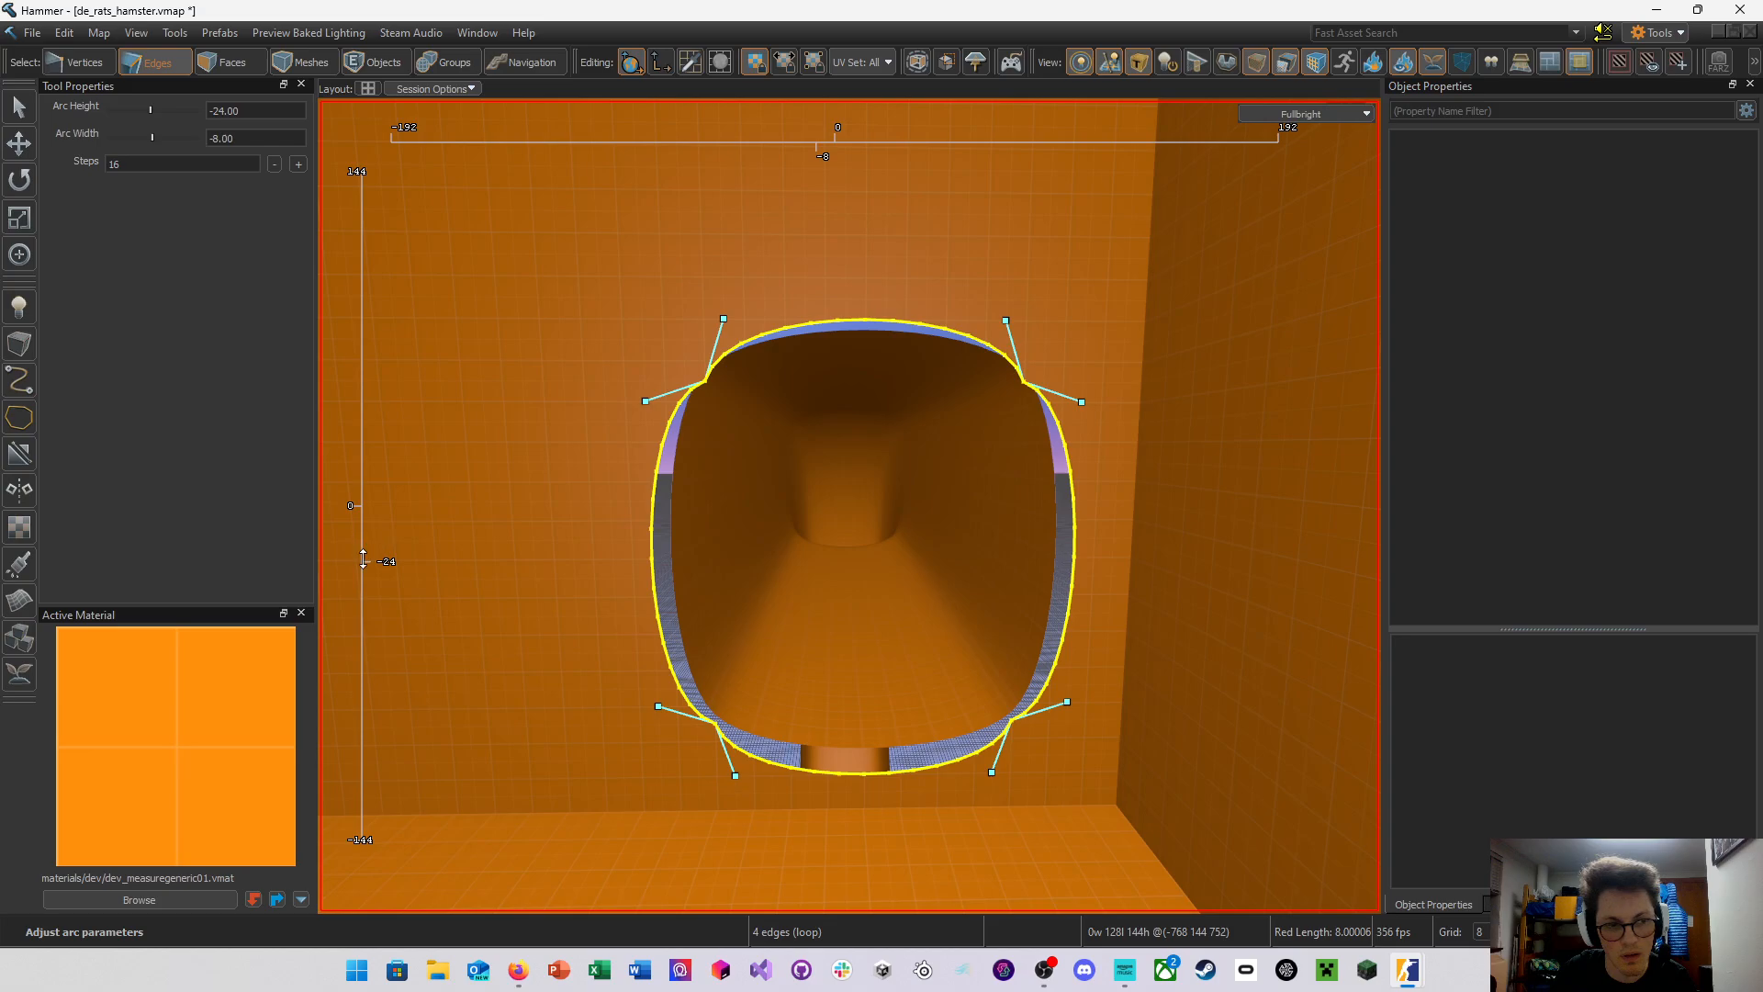
drag(364, 559, 368, 544)
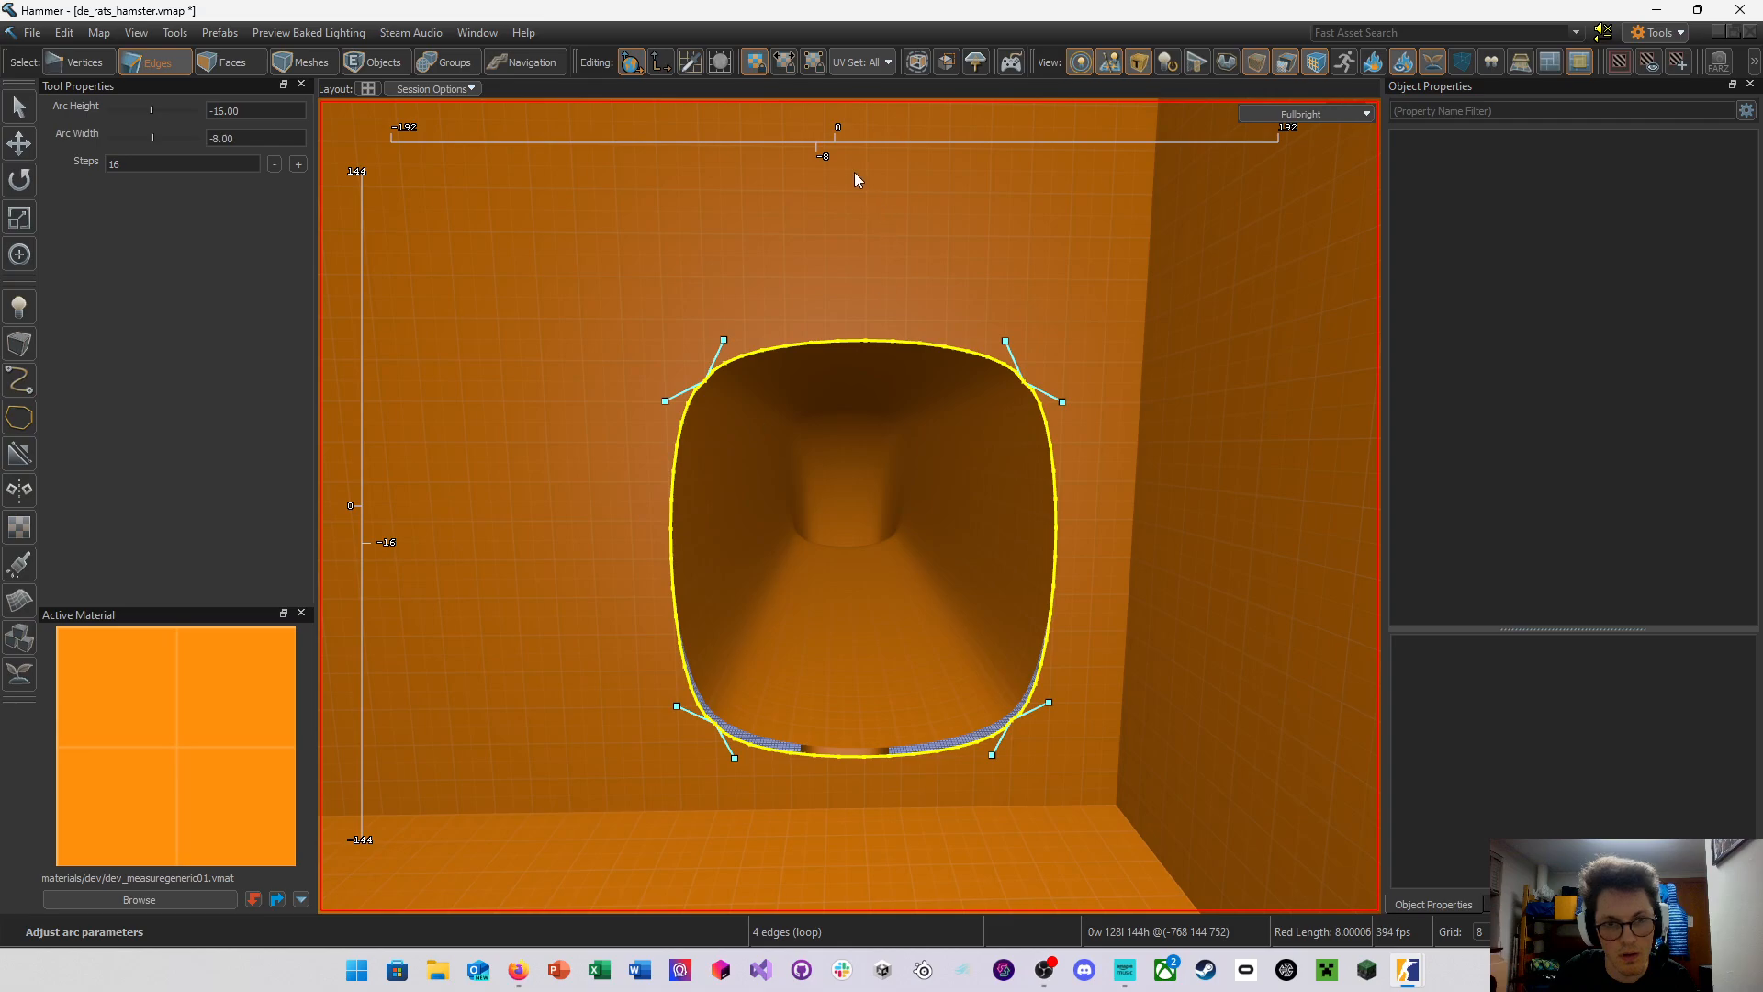
right_drag(713, 390, 850, 506)
key(w)
key(Return)
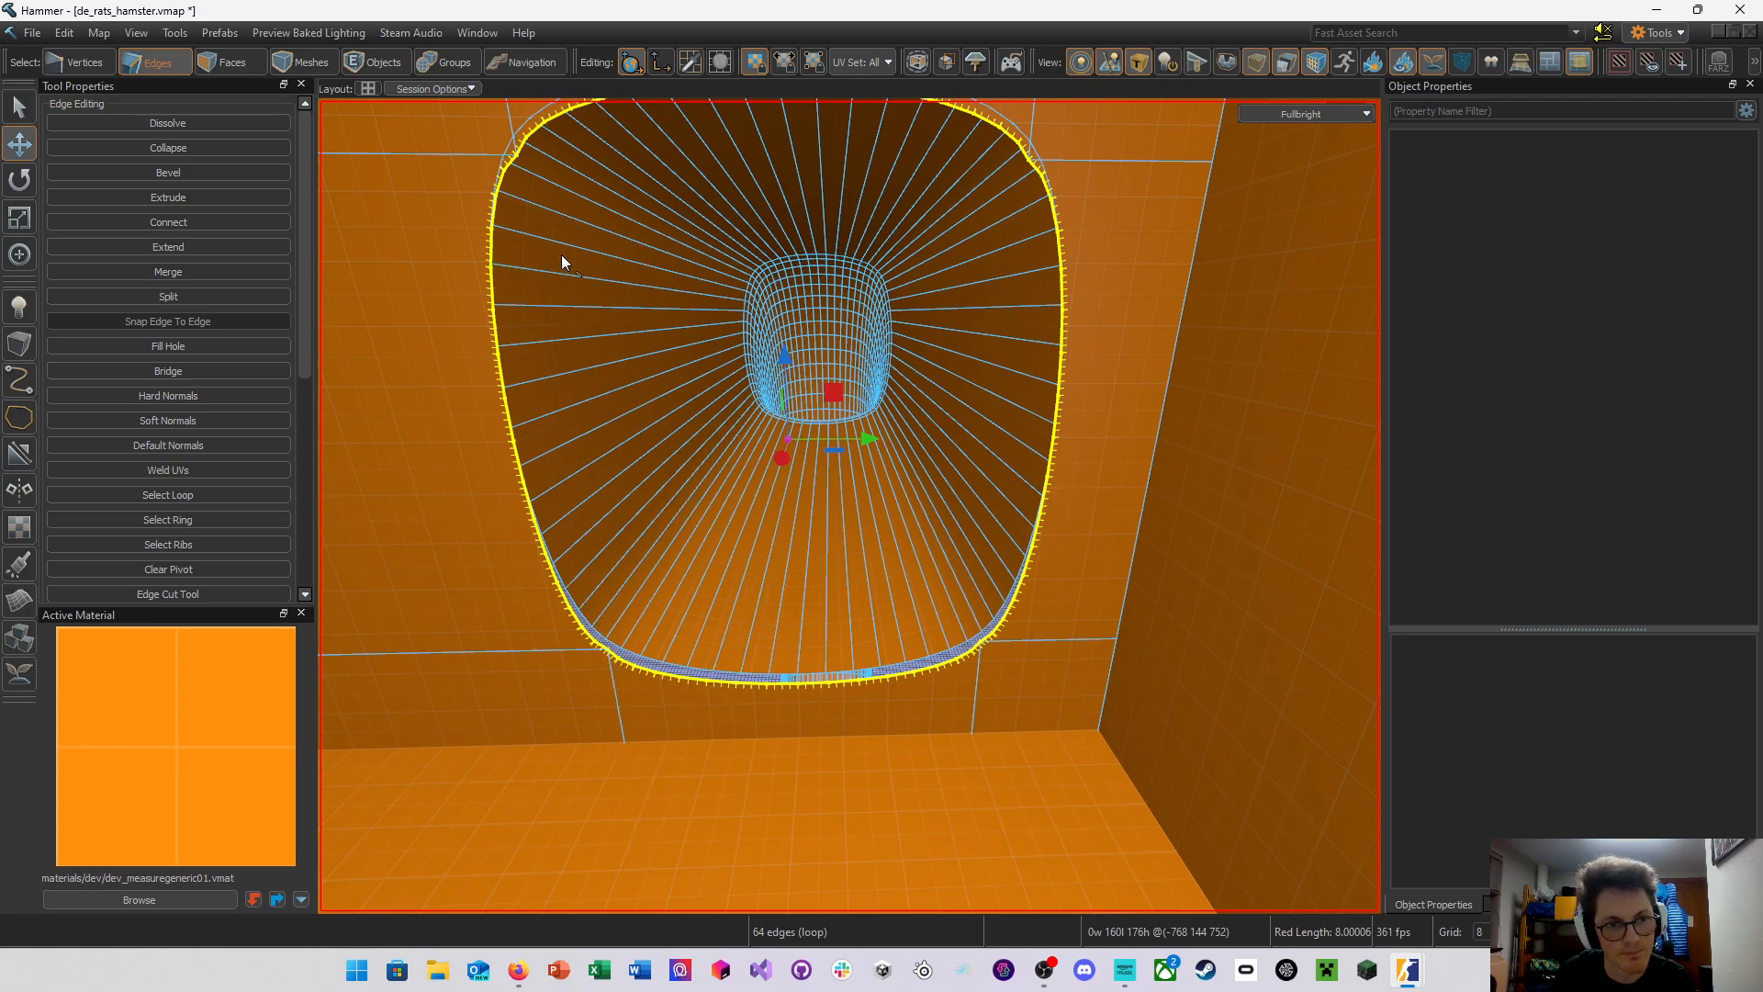
Select both the wall opening's loop and the tube's end loop and try to close the gap between them with Fill Hole
right_drag(560, 255, 849, 506)
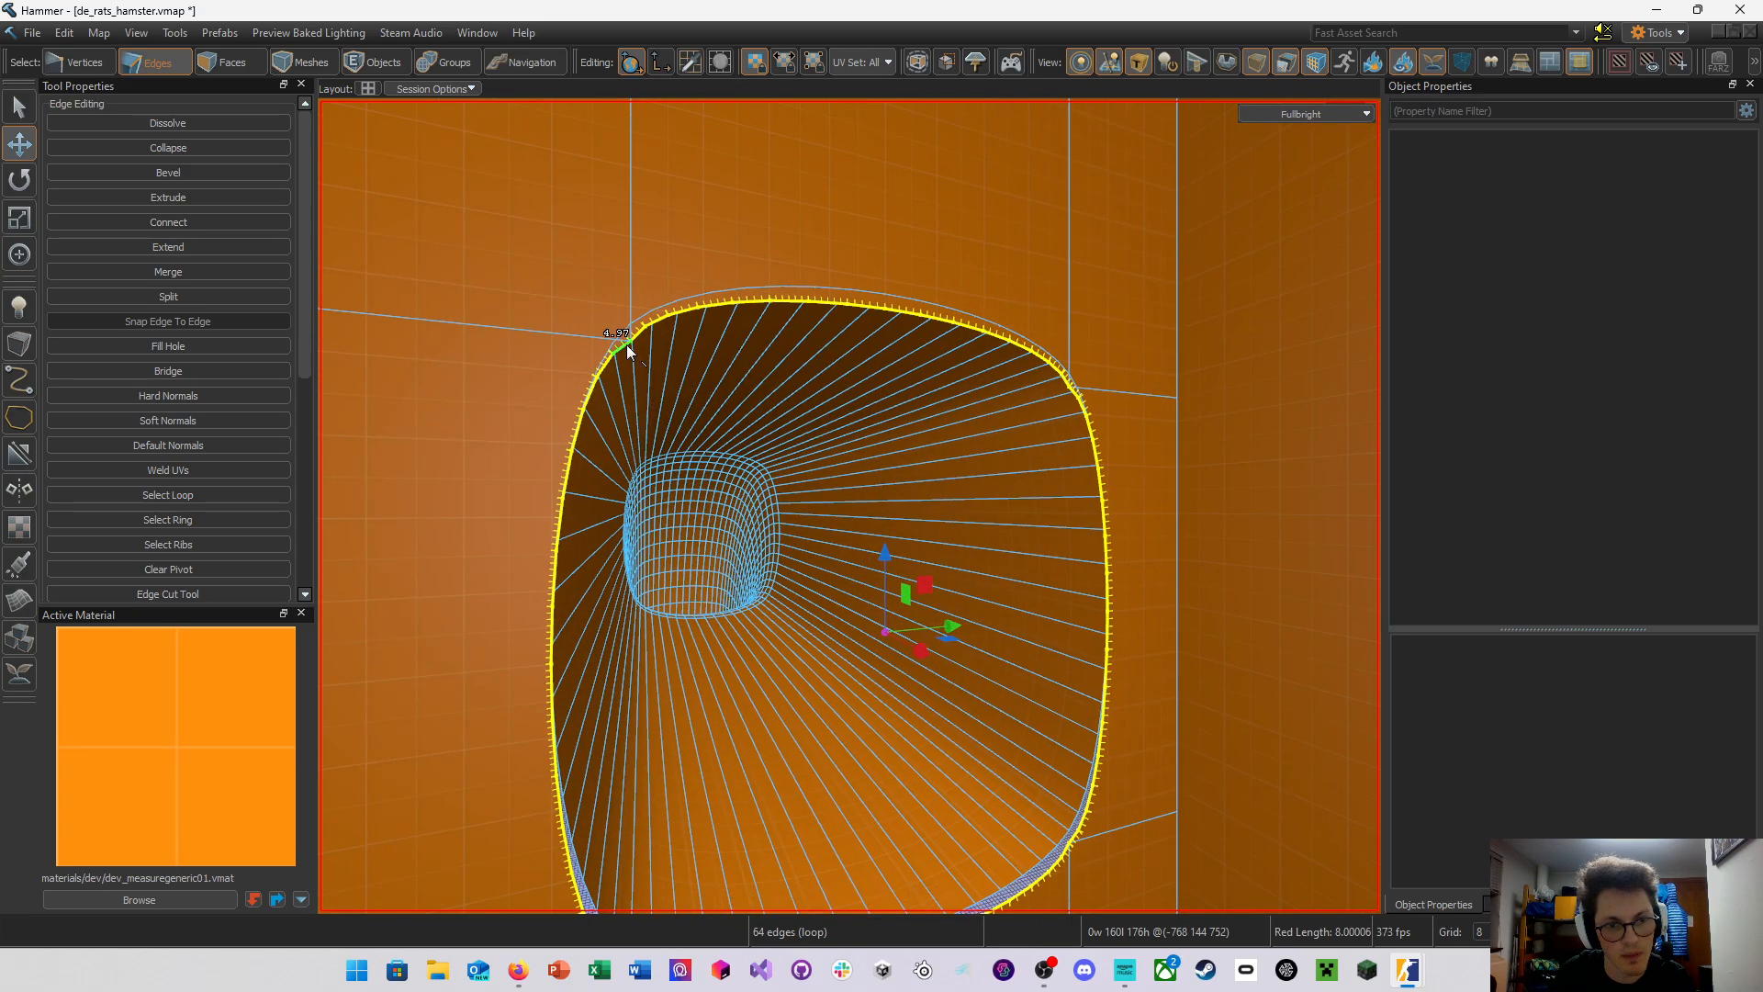
right_drag(897, 338, 850, 506)
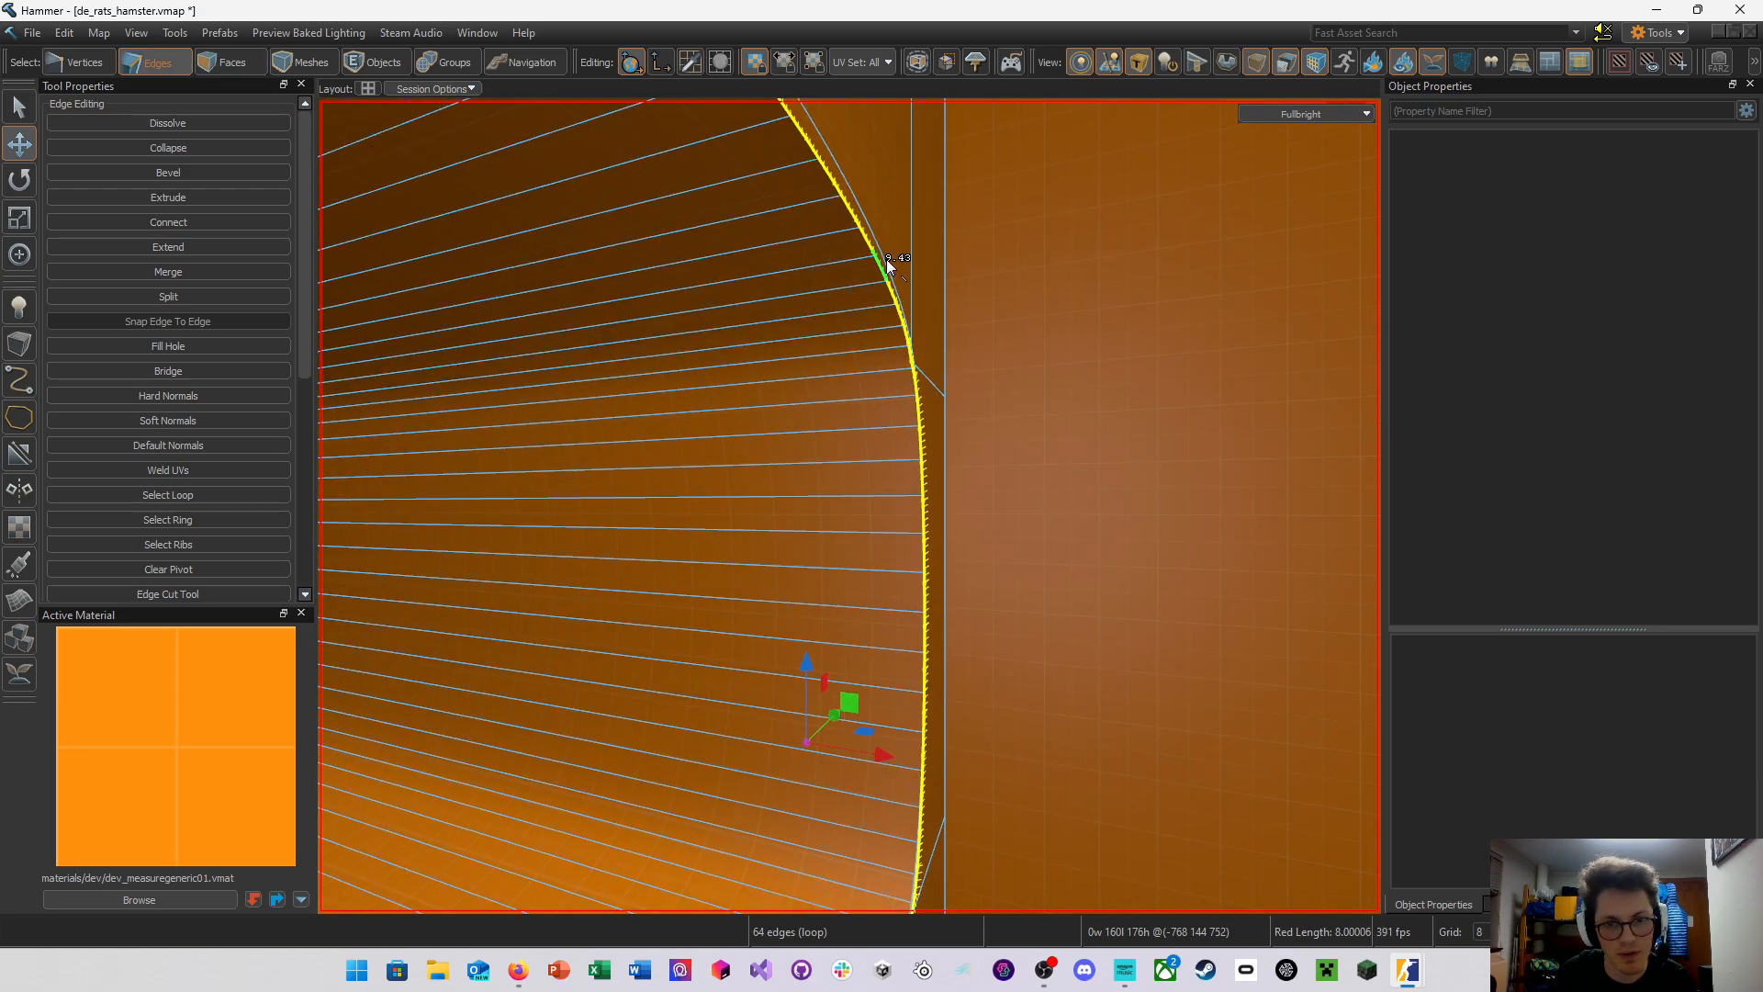
right_drag(887, 259, 849, 506)
click(895, 391)
right_drag(895, 391, 850, 506)
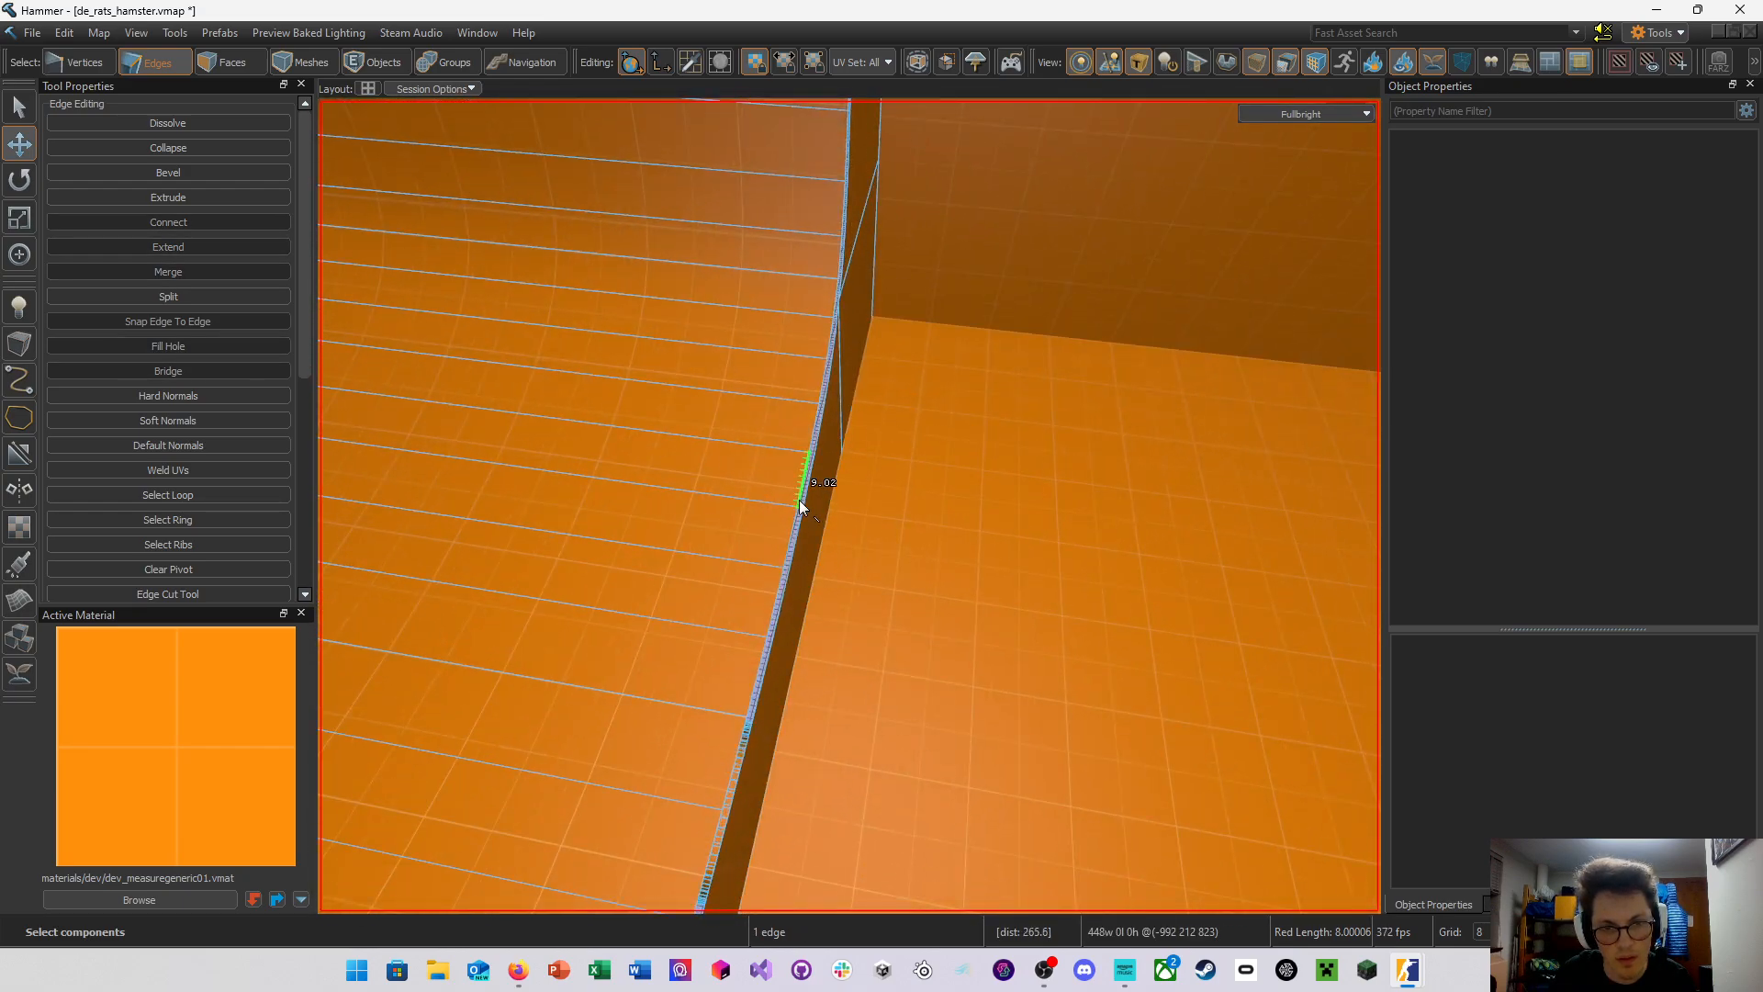
double_click(805, 499)
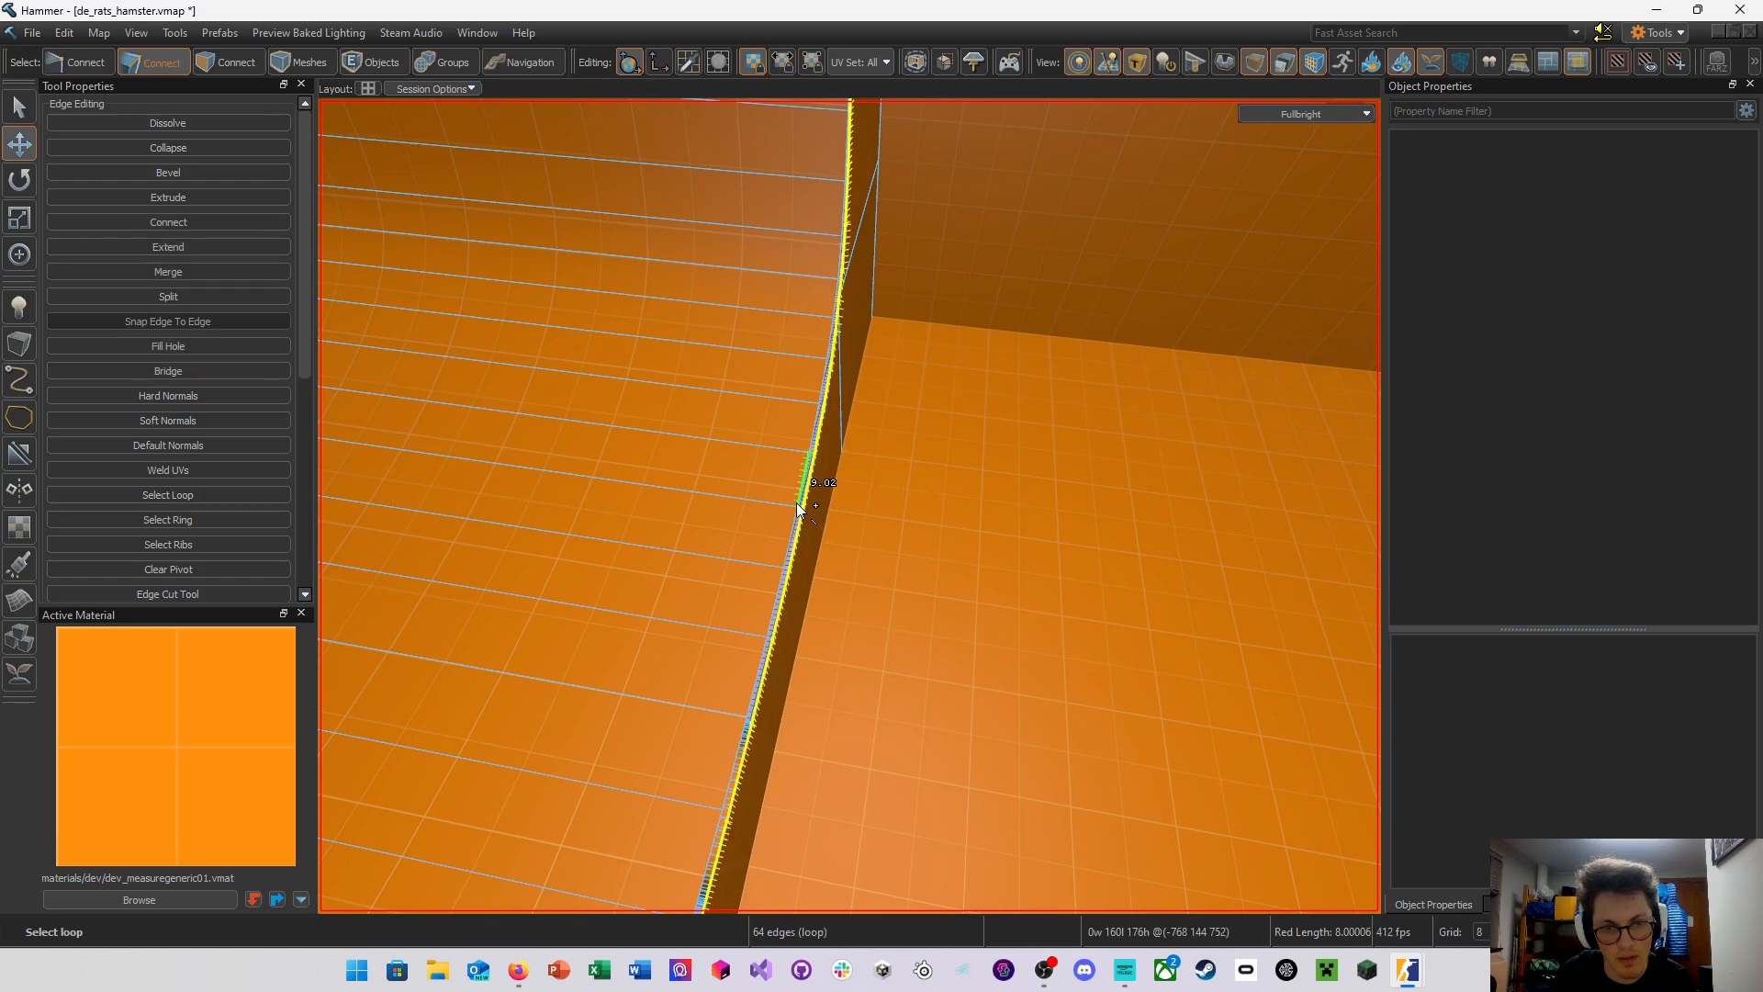
shift+double_click(797, 503)
right_drag(999, 482, 849, 506)
click(250, 347)
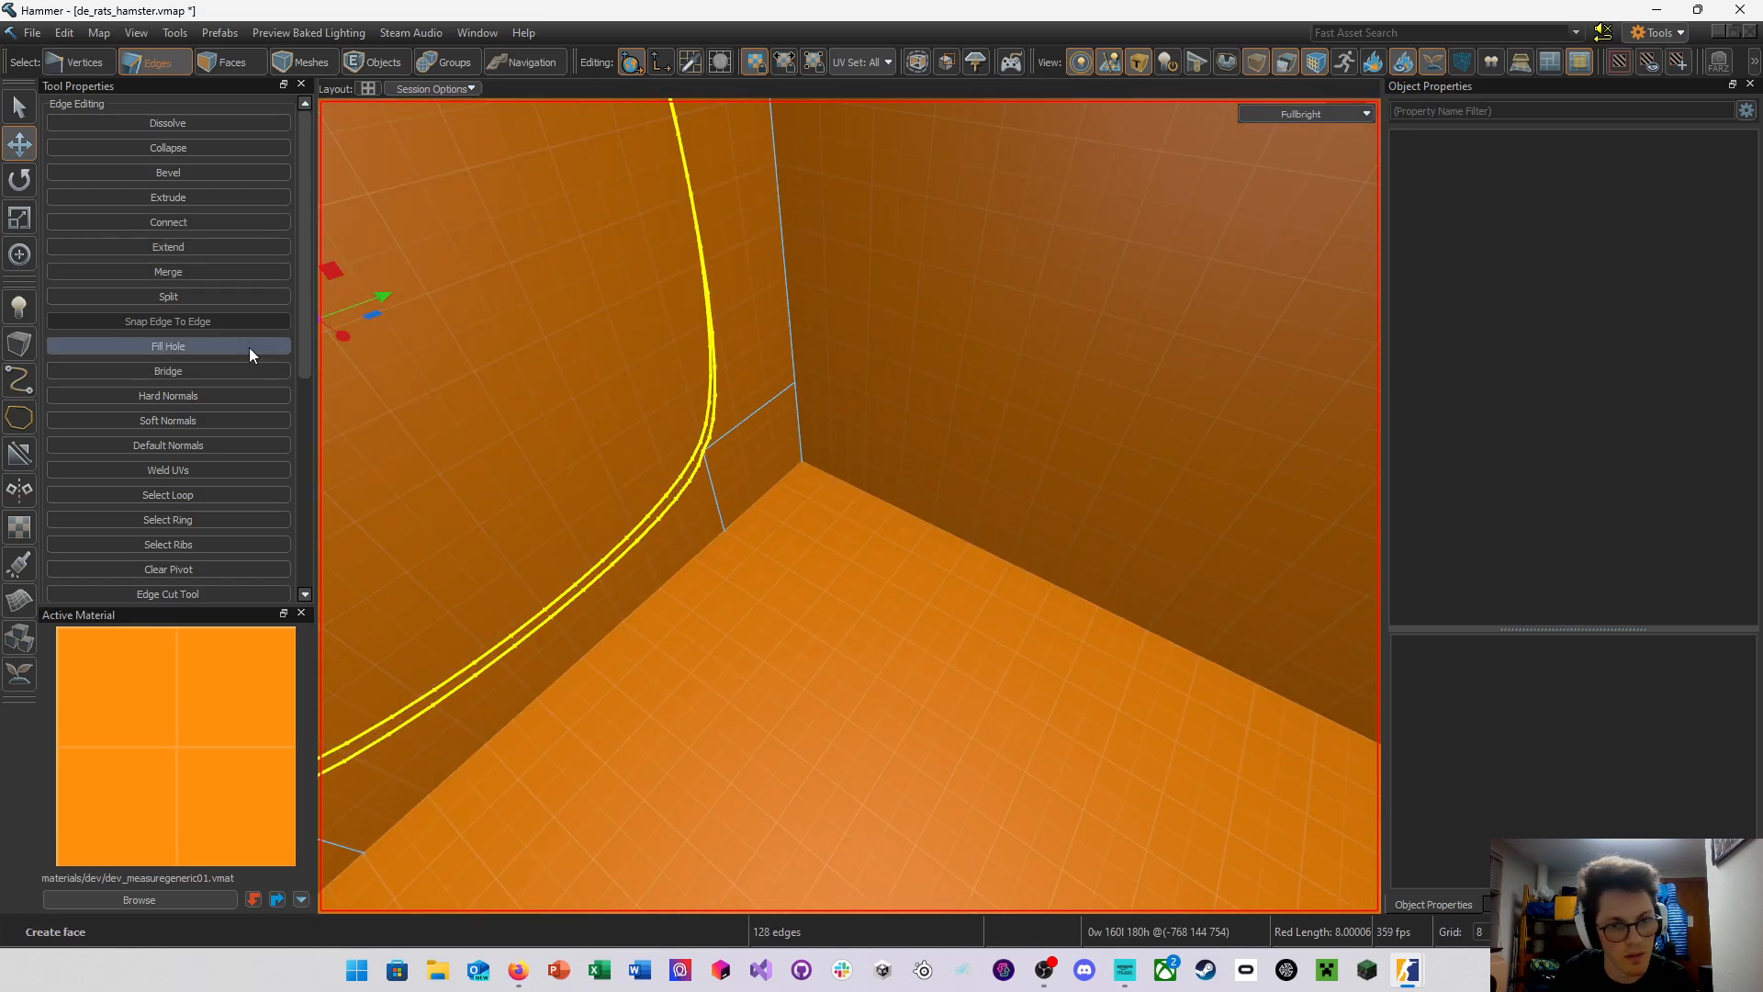
Delete the fill faces covering the wall opening and the tube's end
right_drag(643, 413, 850, 506)
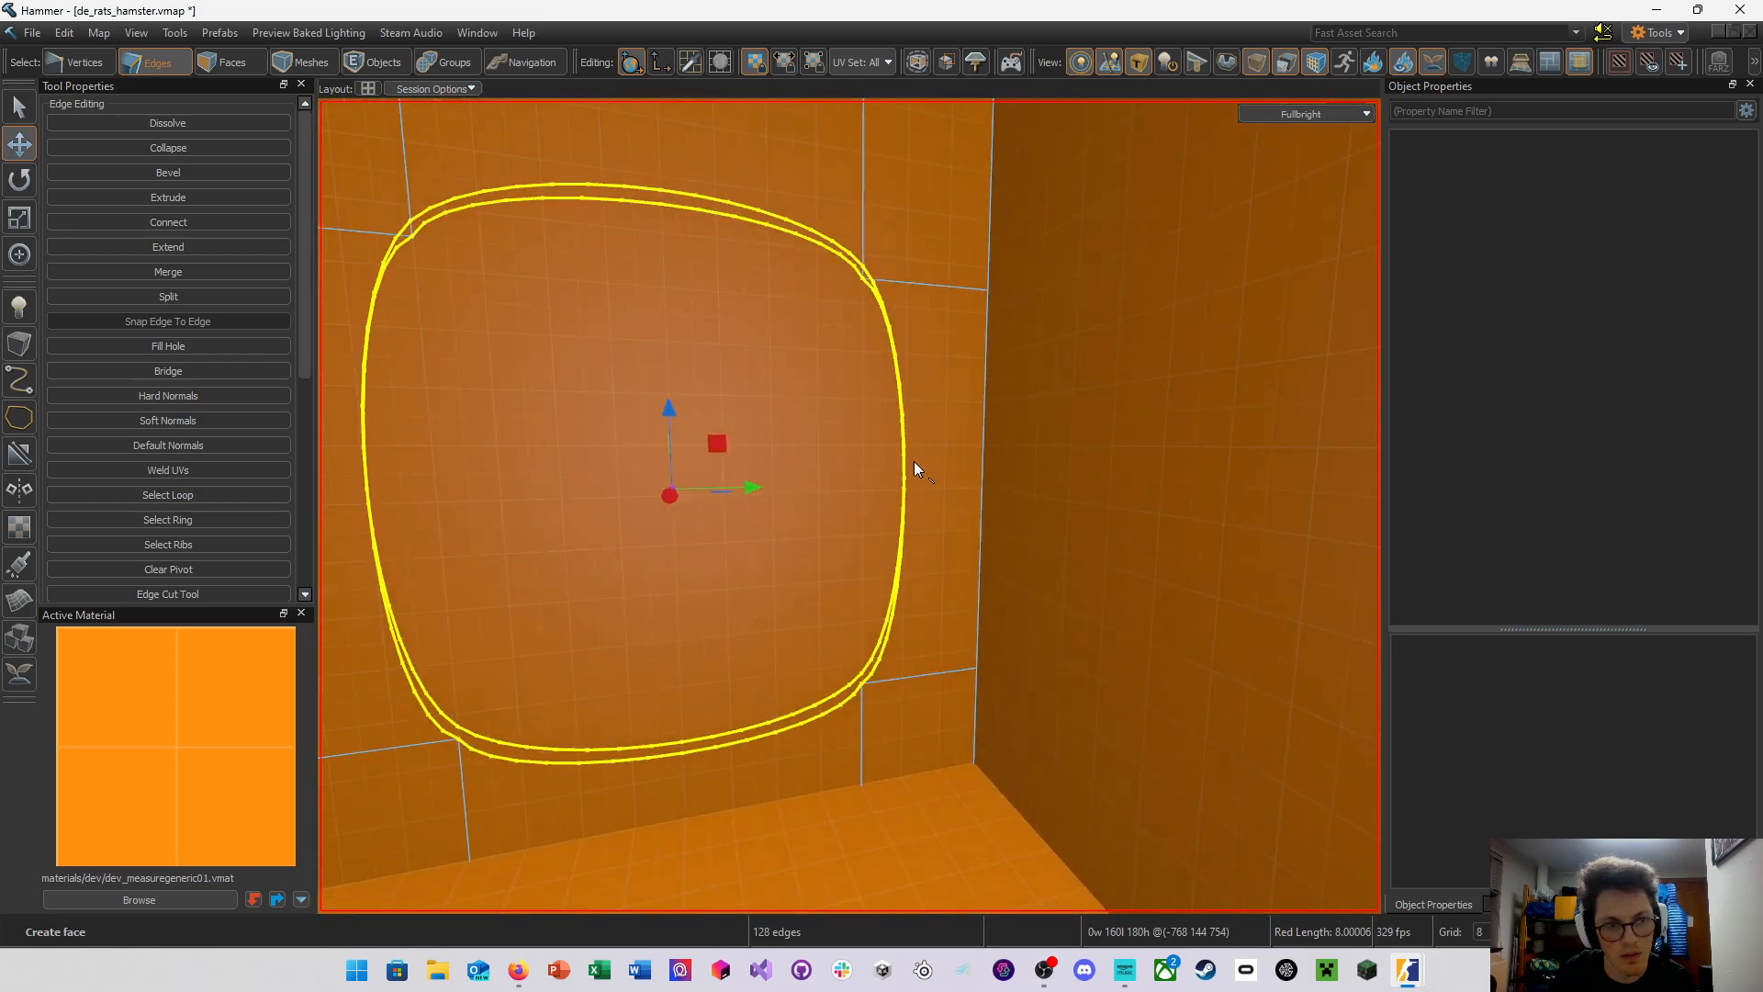
click(257, 63)
key(Delete)
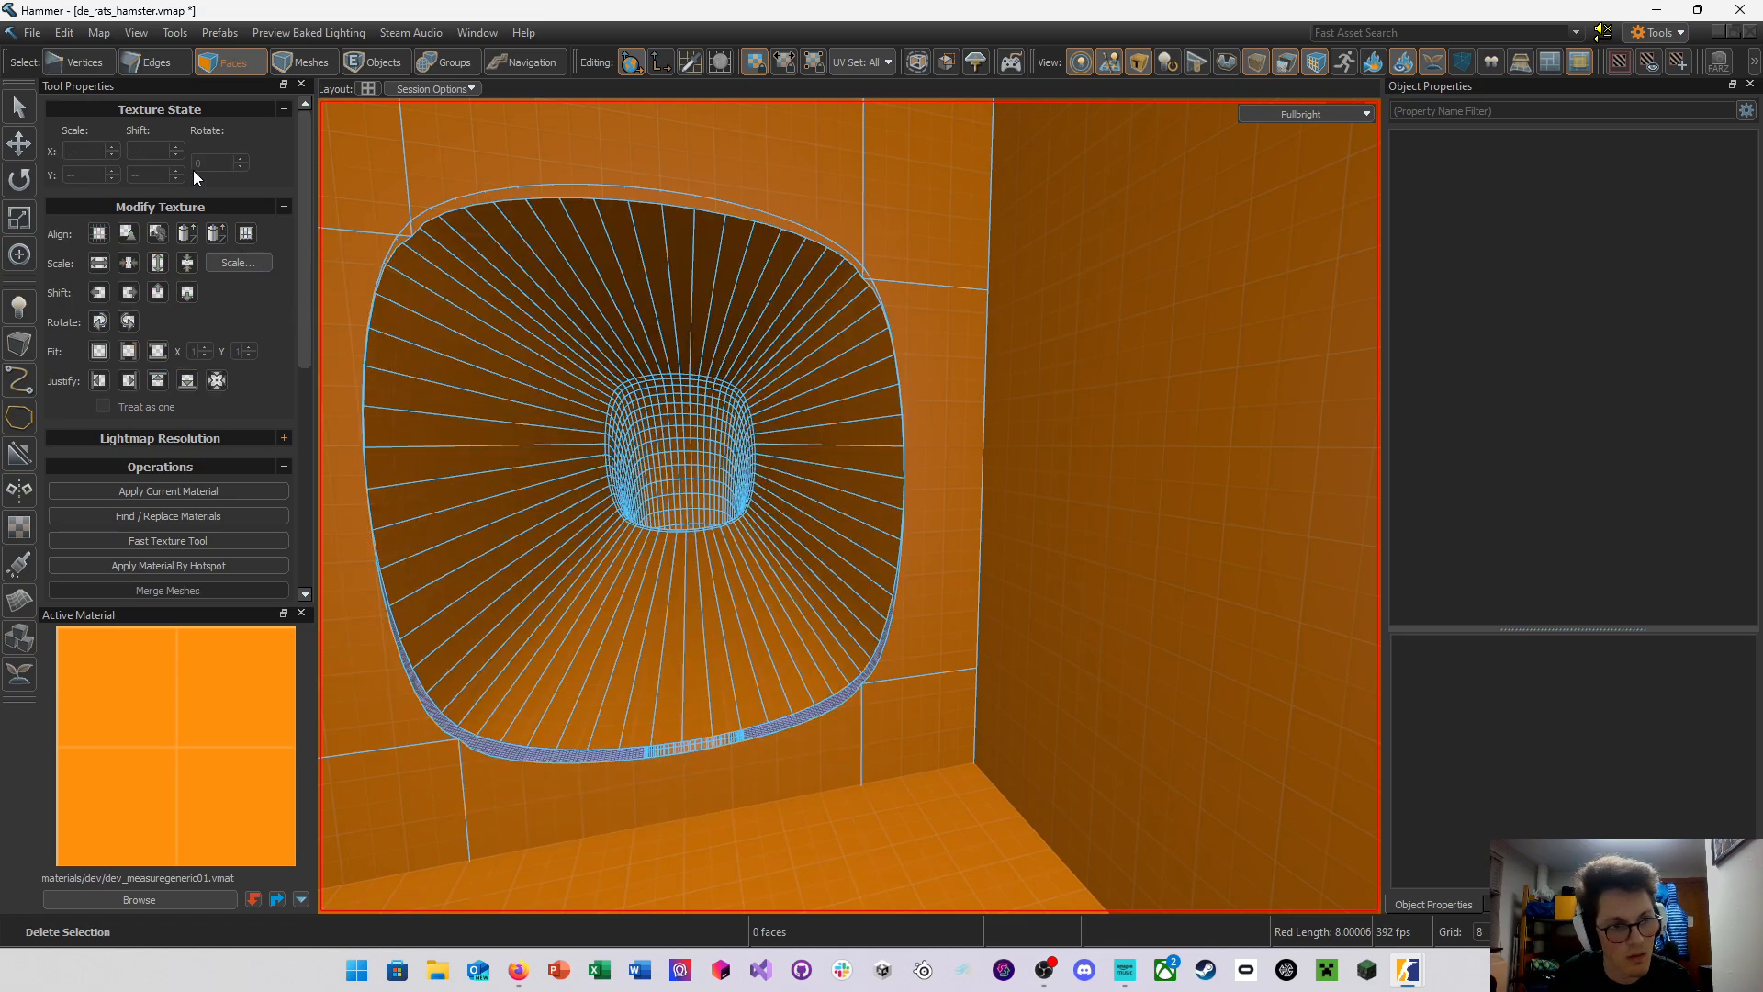
click(156, 61)
double_click(670, 749)
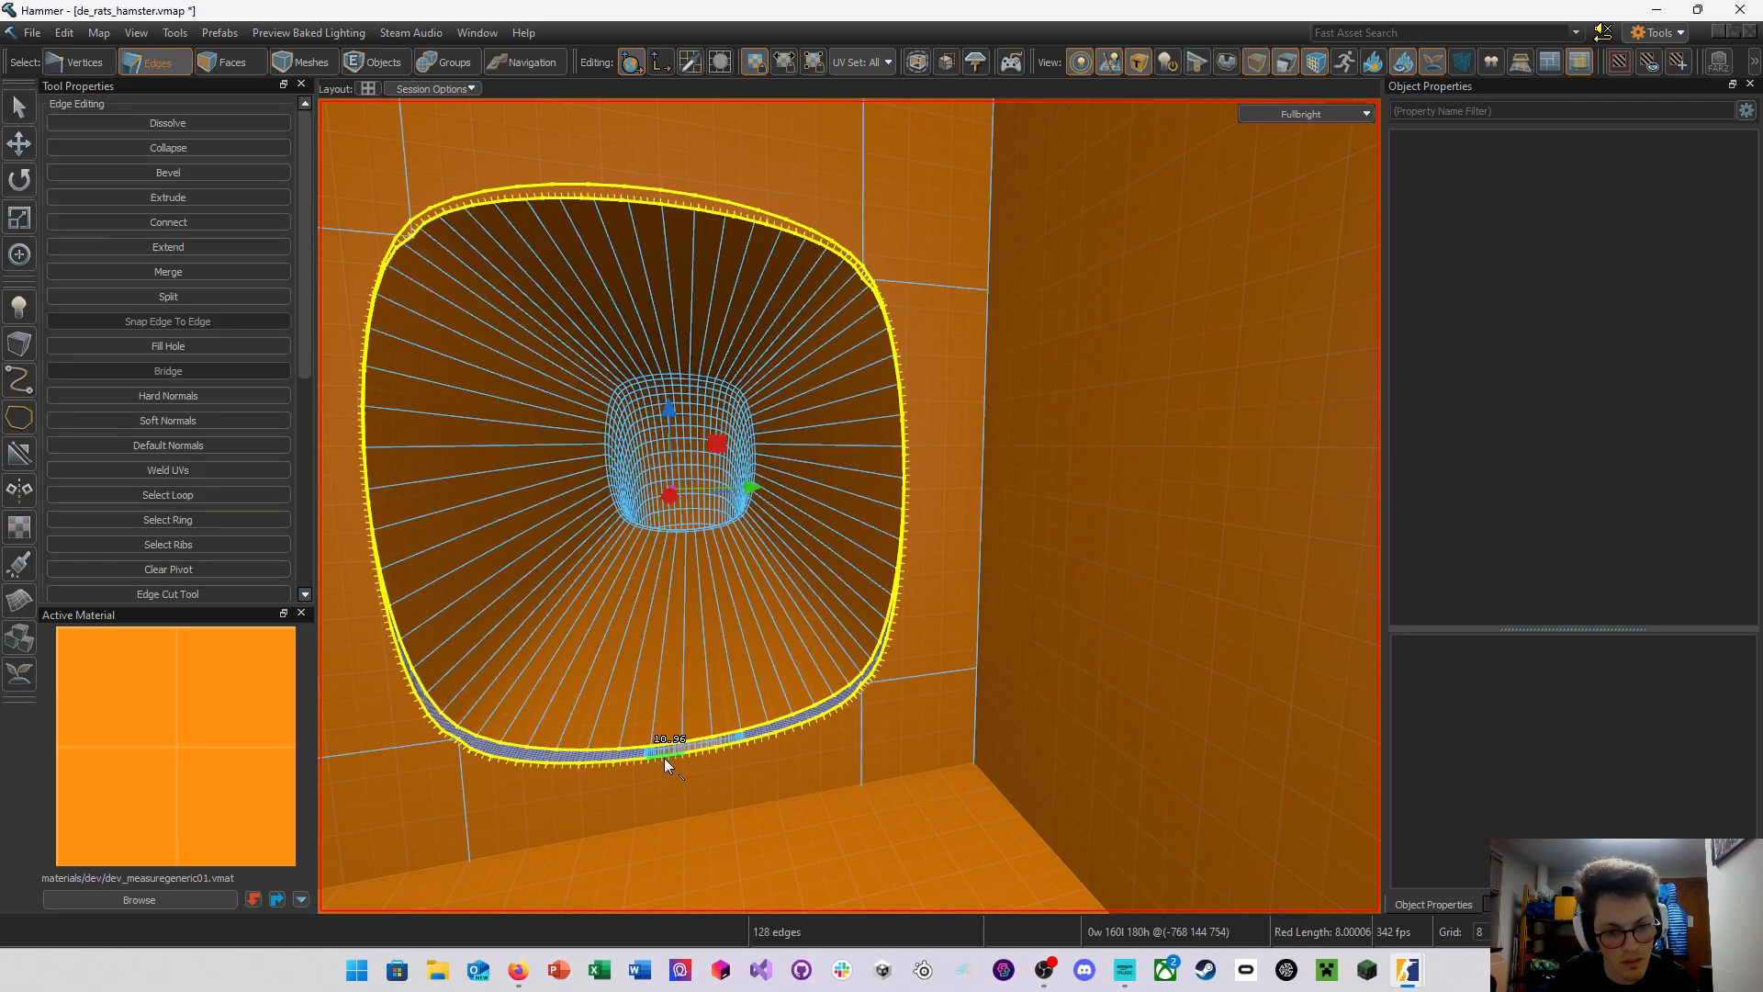
click(664, 758)
double_click(664, 758)
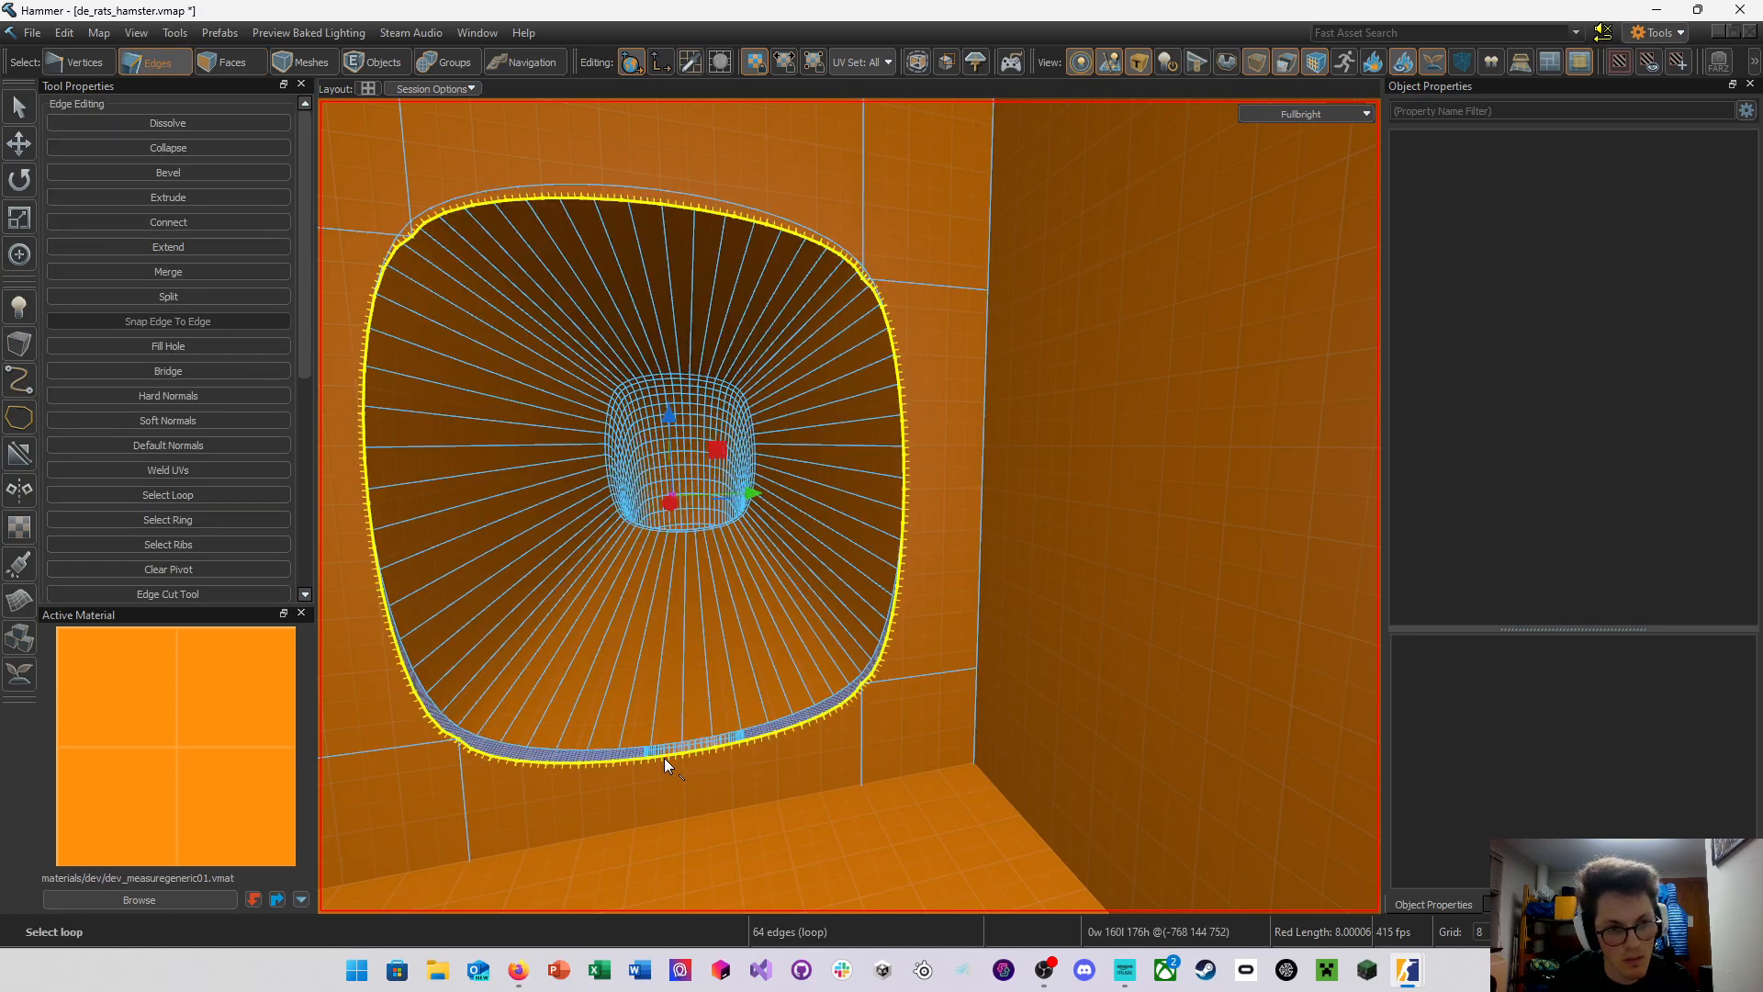
key(w)
right_drag(779, 614, 395, 162)
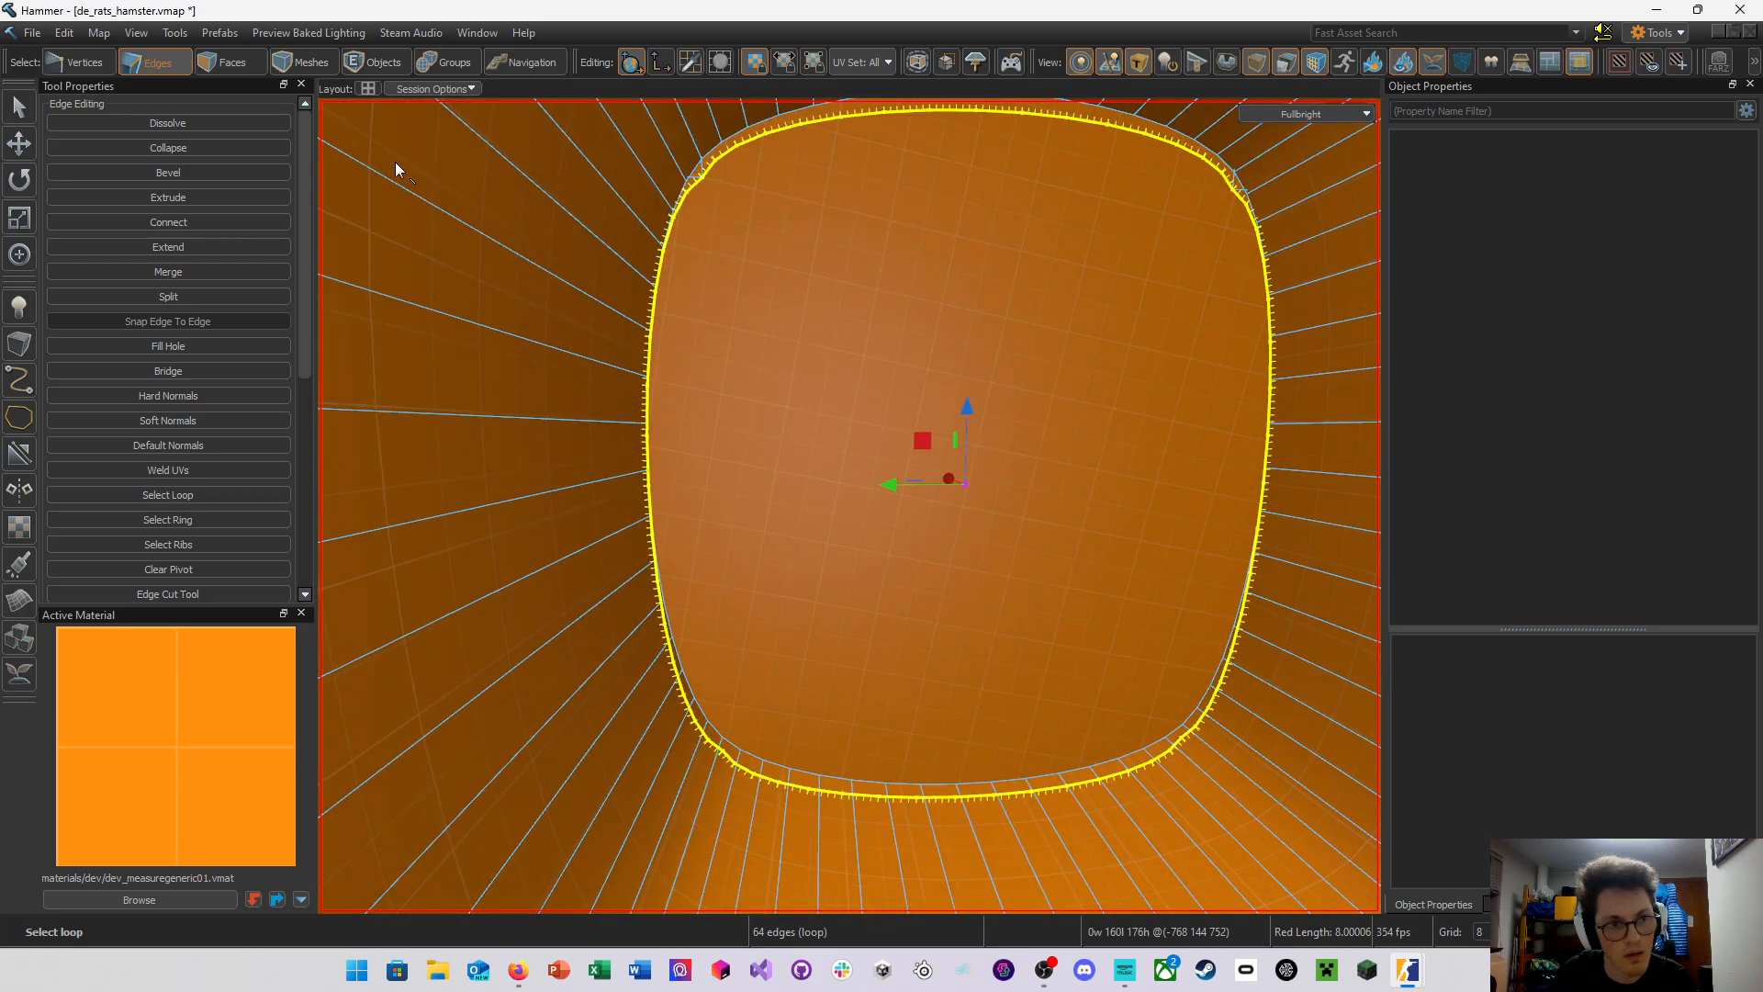
click(239, 60)
click(823, 424)
key(Delete)
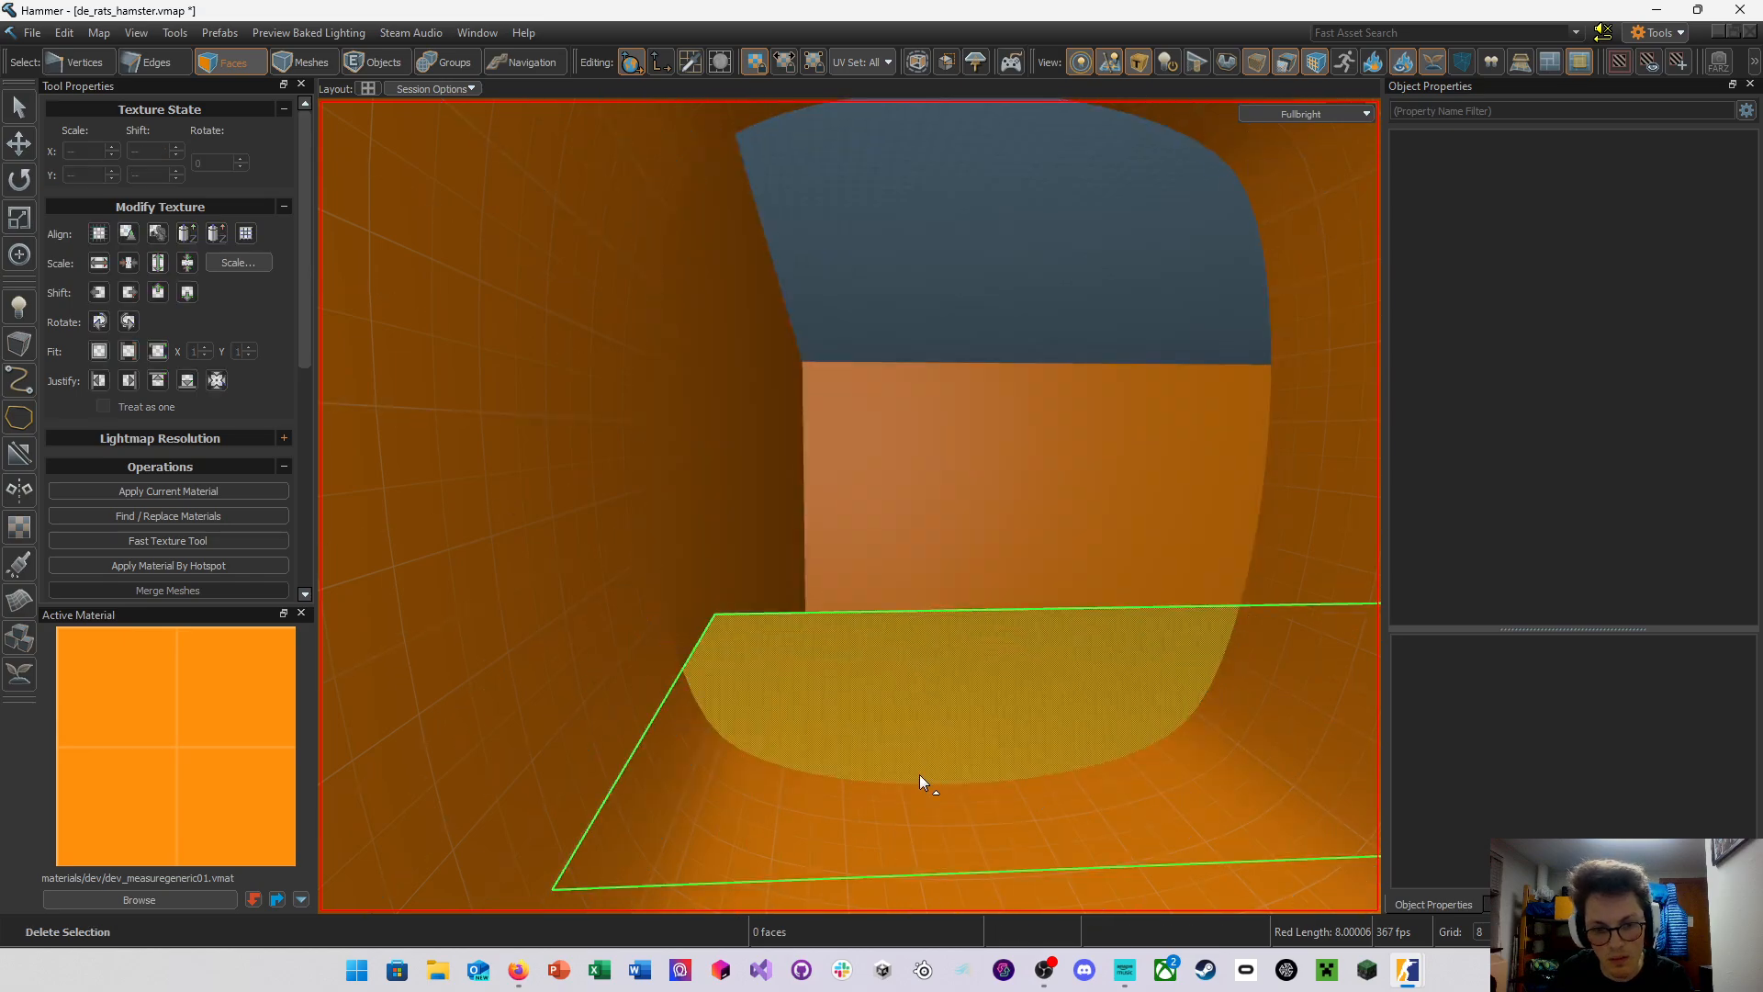
Try Fill Hole again on the two reselected rim loops, and undo the fill and the loop selection
right_drag(918, 774, 419, 349)
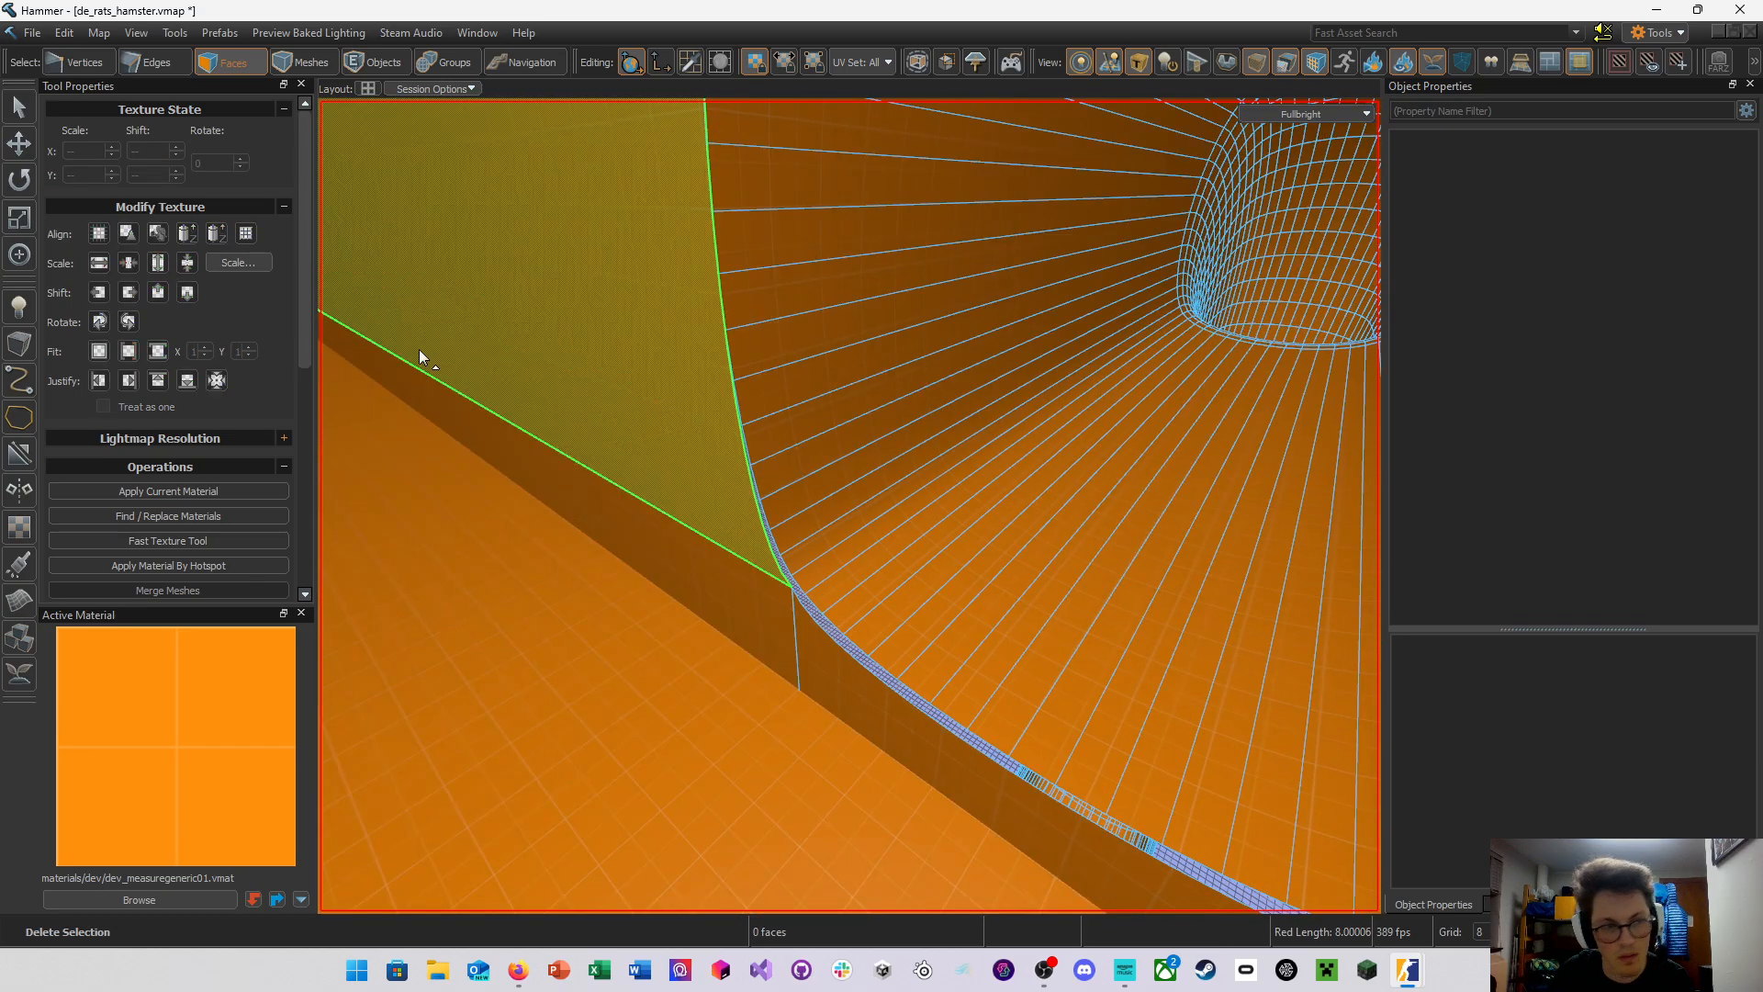
click(152, 62)
ctrl+double_click(923, 712)
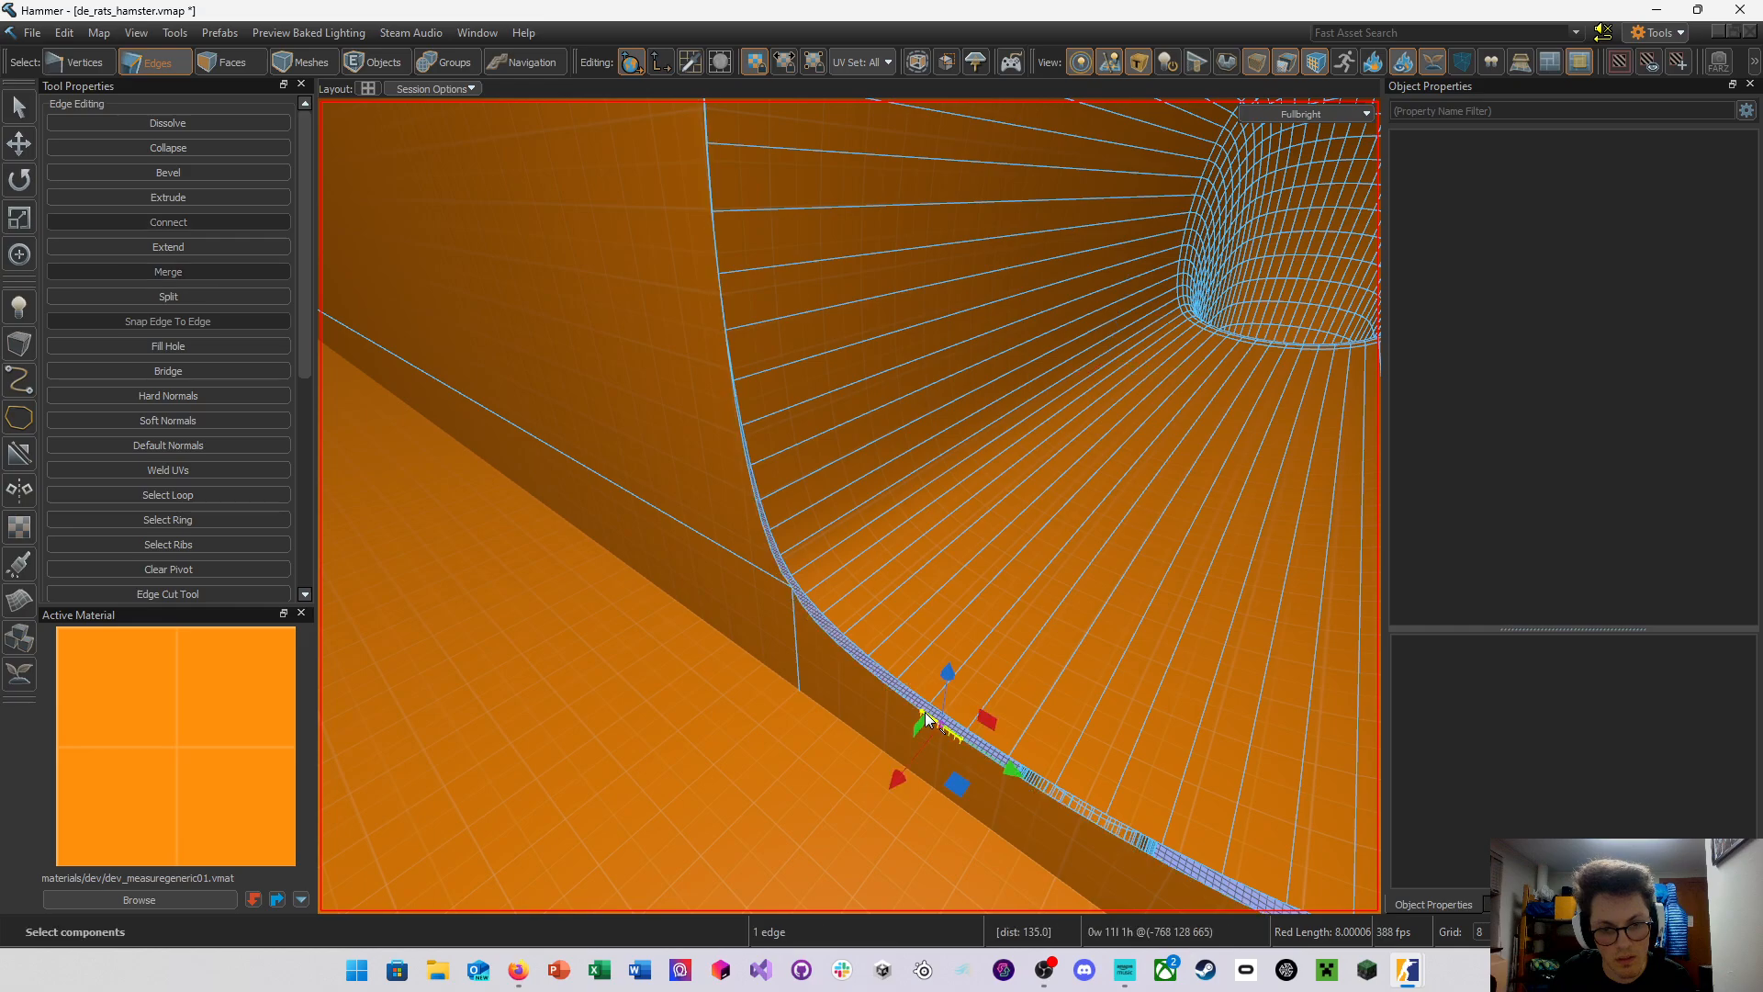
key(f)
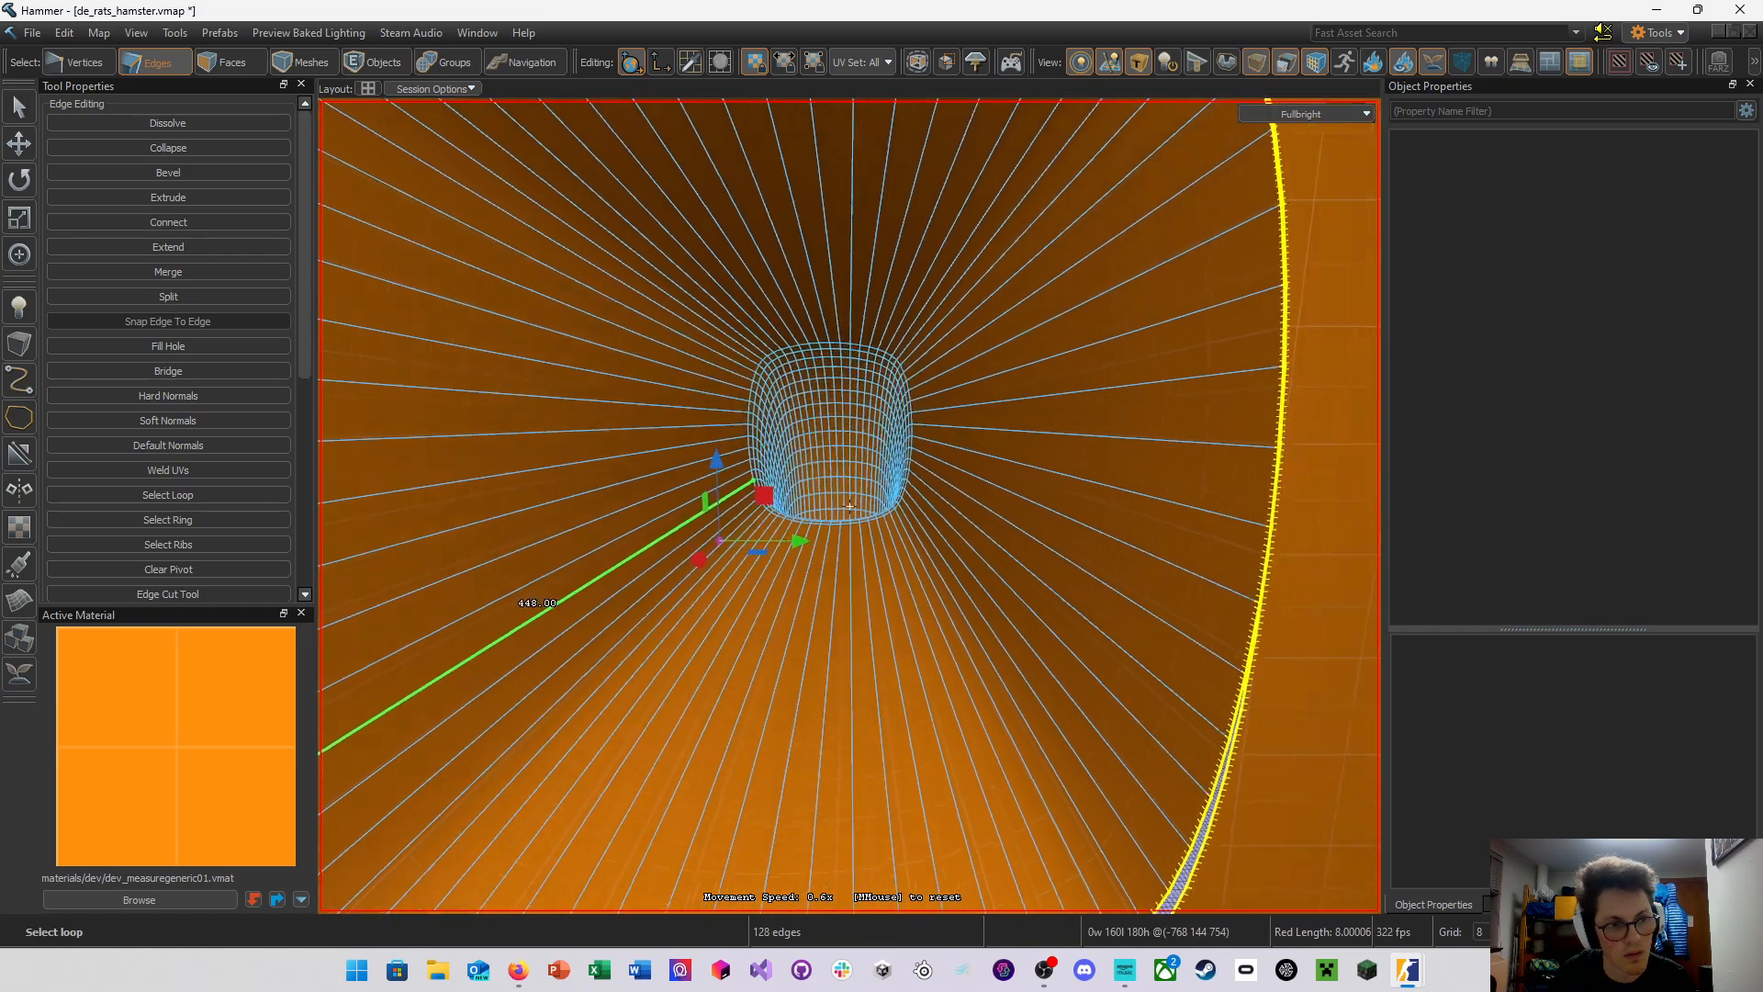
click(224, 347)
right_drag(687, 459, 1286, 464)
key(ctrl+z)
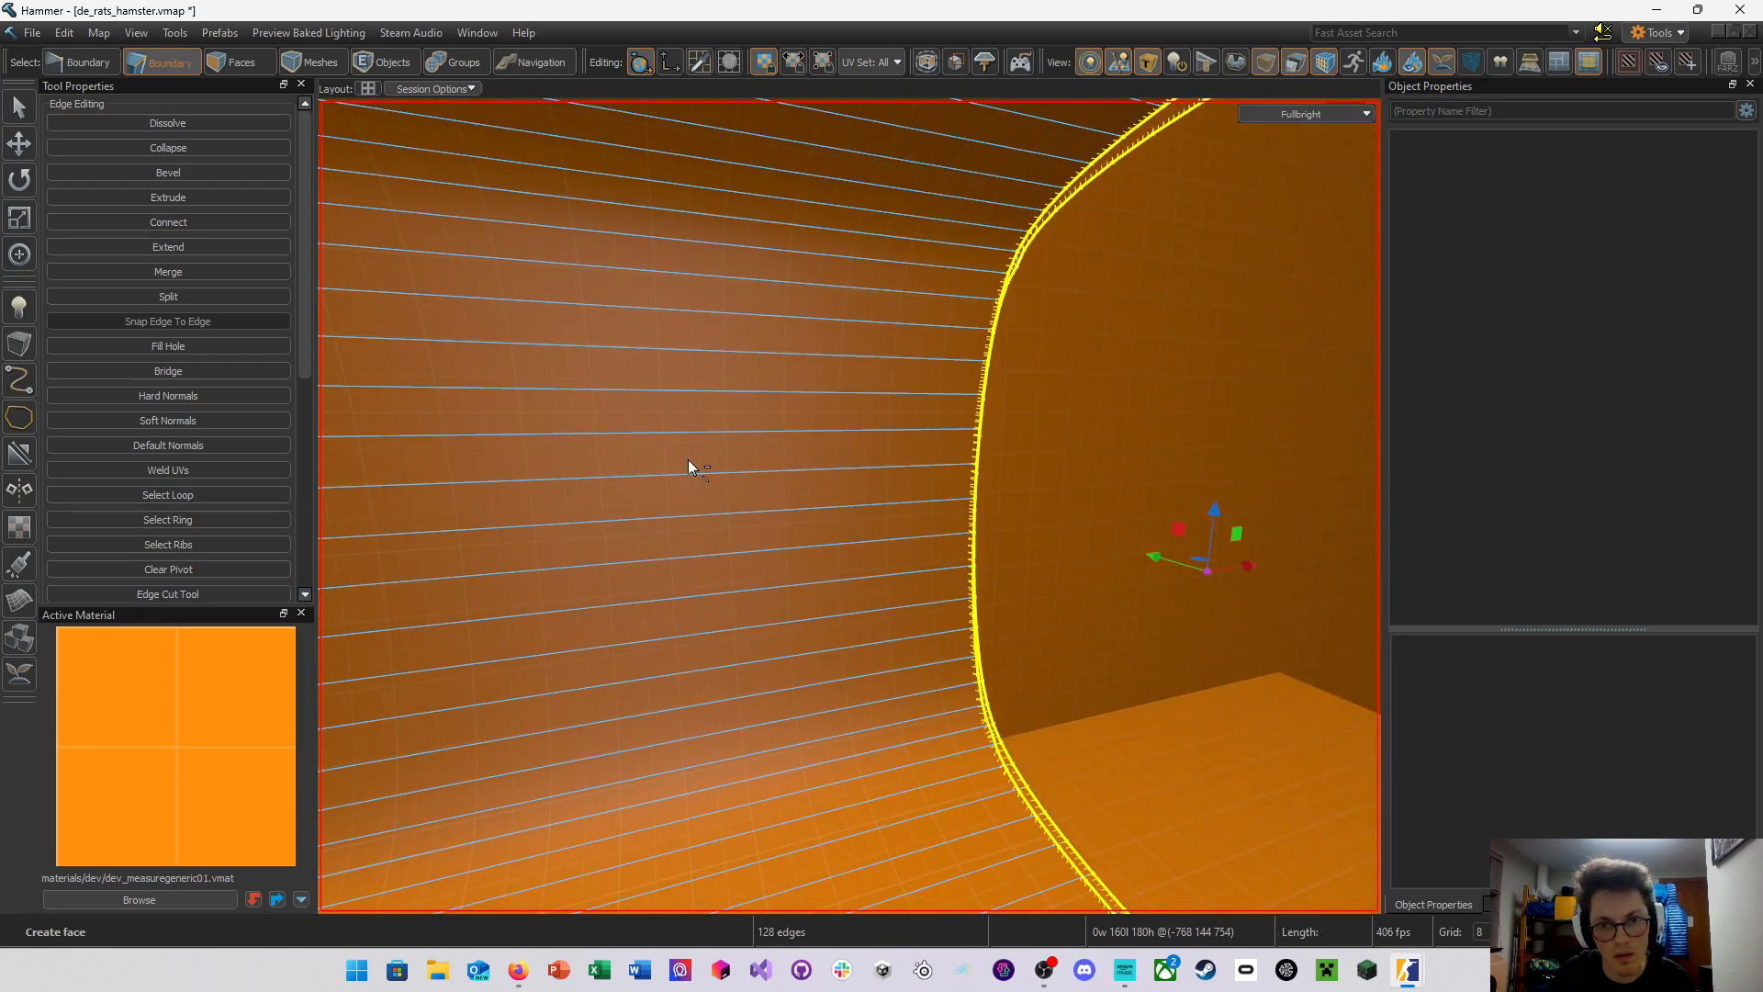
key(ctrl+z)
Bridge the first three pairs of facing edges between the tube's end and the wall opening, starting midway along the bottom rim
right_drag(787, 467, 1004, 536)
right_drag(1016, 606, 1077, 575)
click(676, 707)
ctrl+click(681, 709)
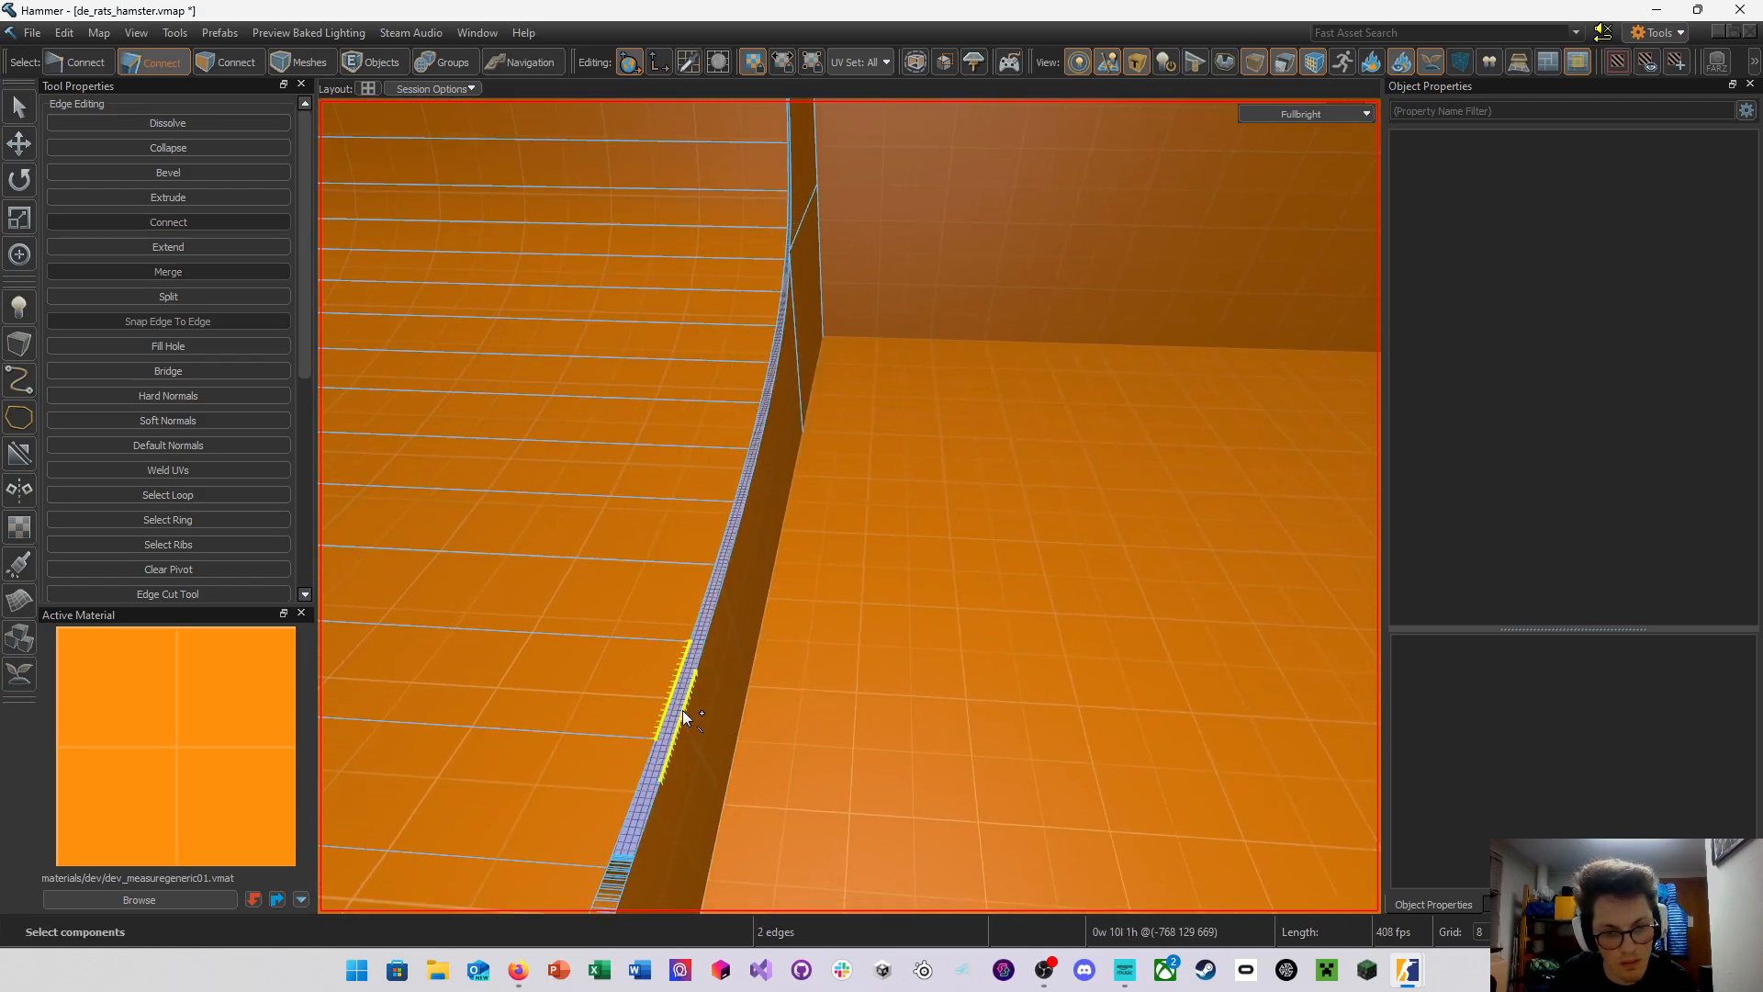
right_drag(682, 709, 961, 645)
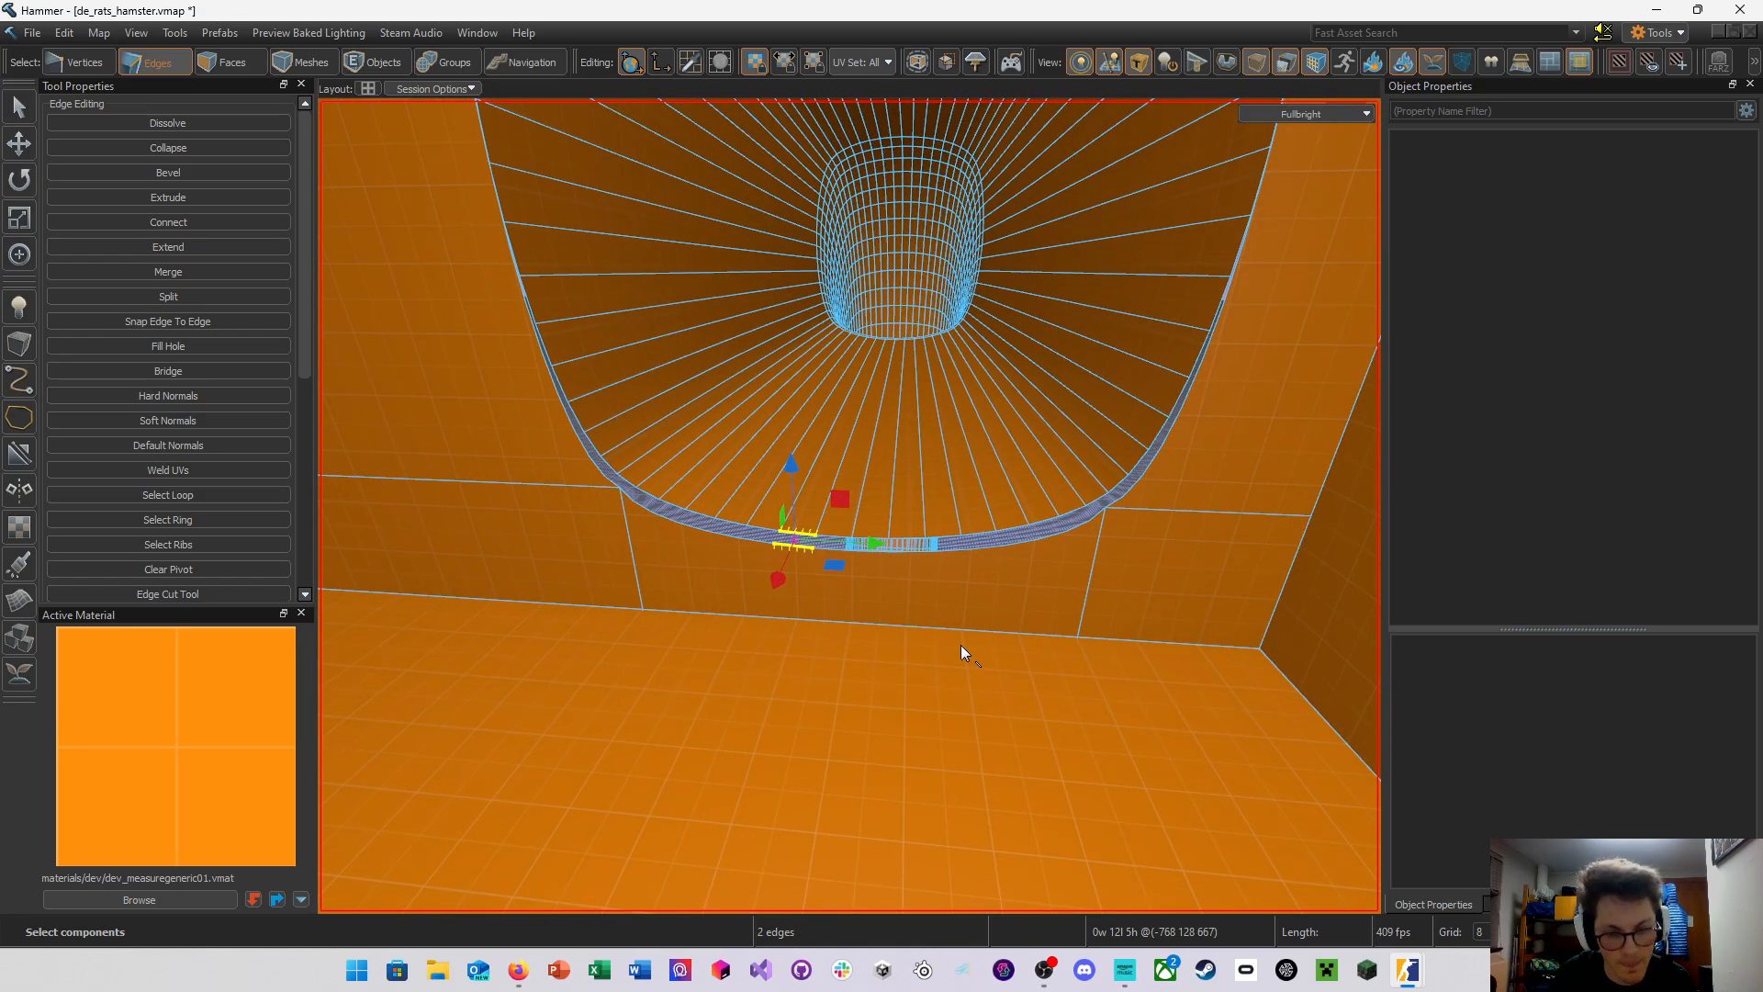
key(alt+b)
click(832, 548)
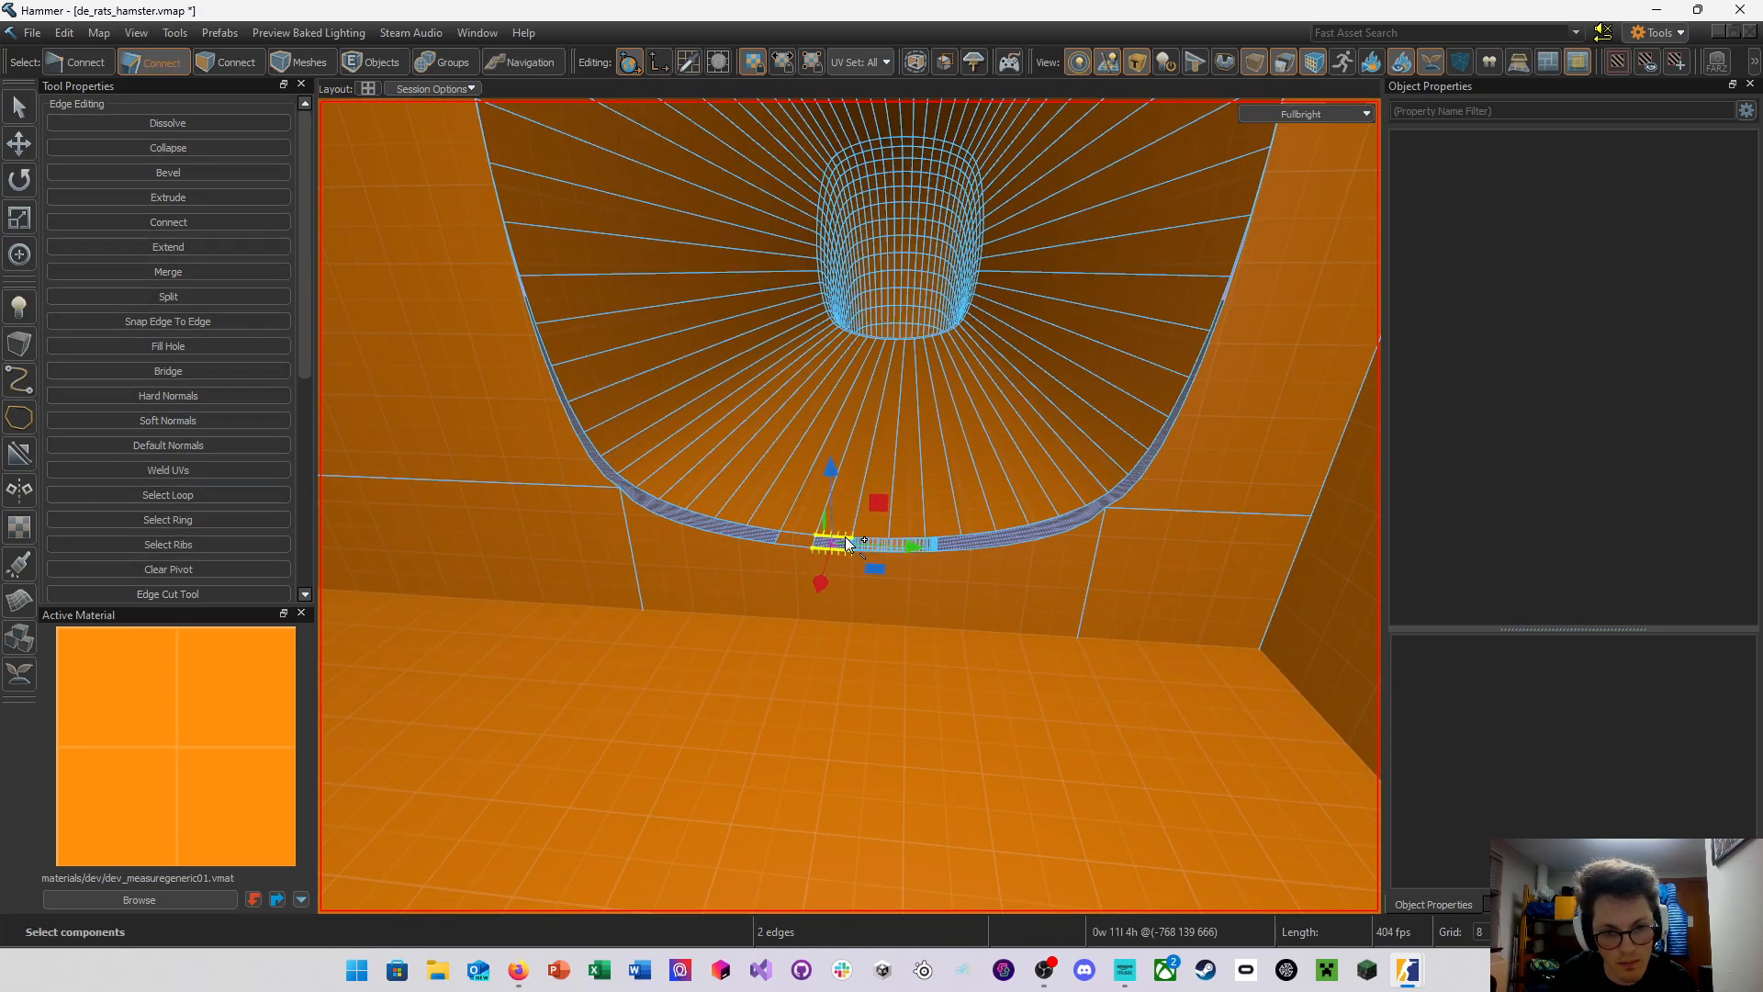
key(alt+b)
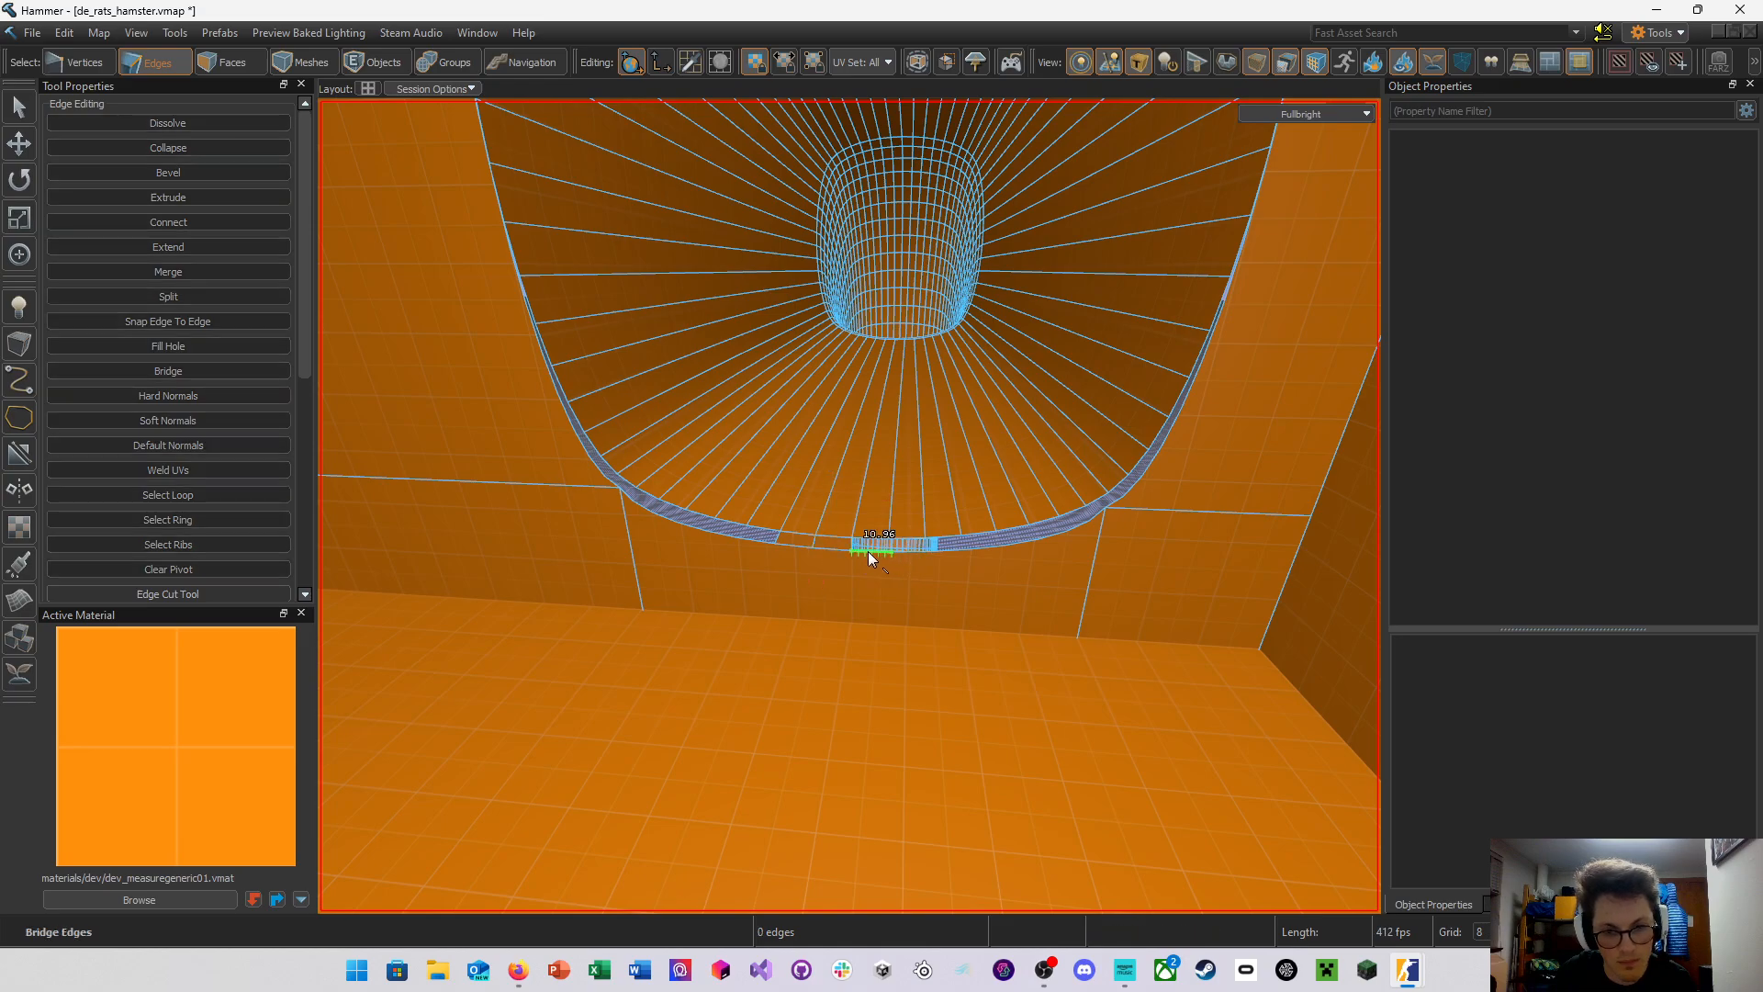
click(867, 551)
Bridge the next three edge pairs between tube and wall along the bottom rim, continuing toward the opening's lower right corner
click(911, 551)
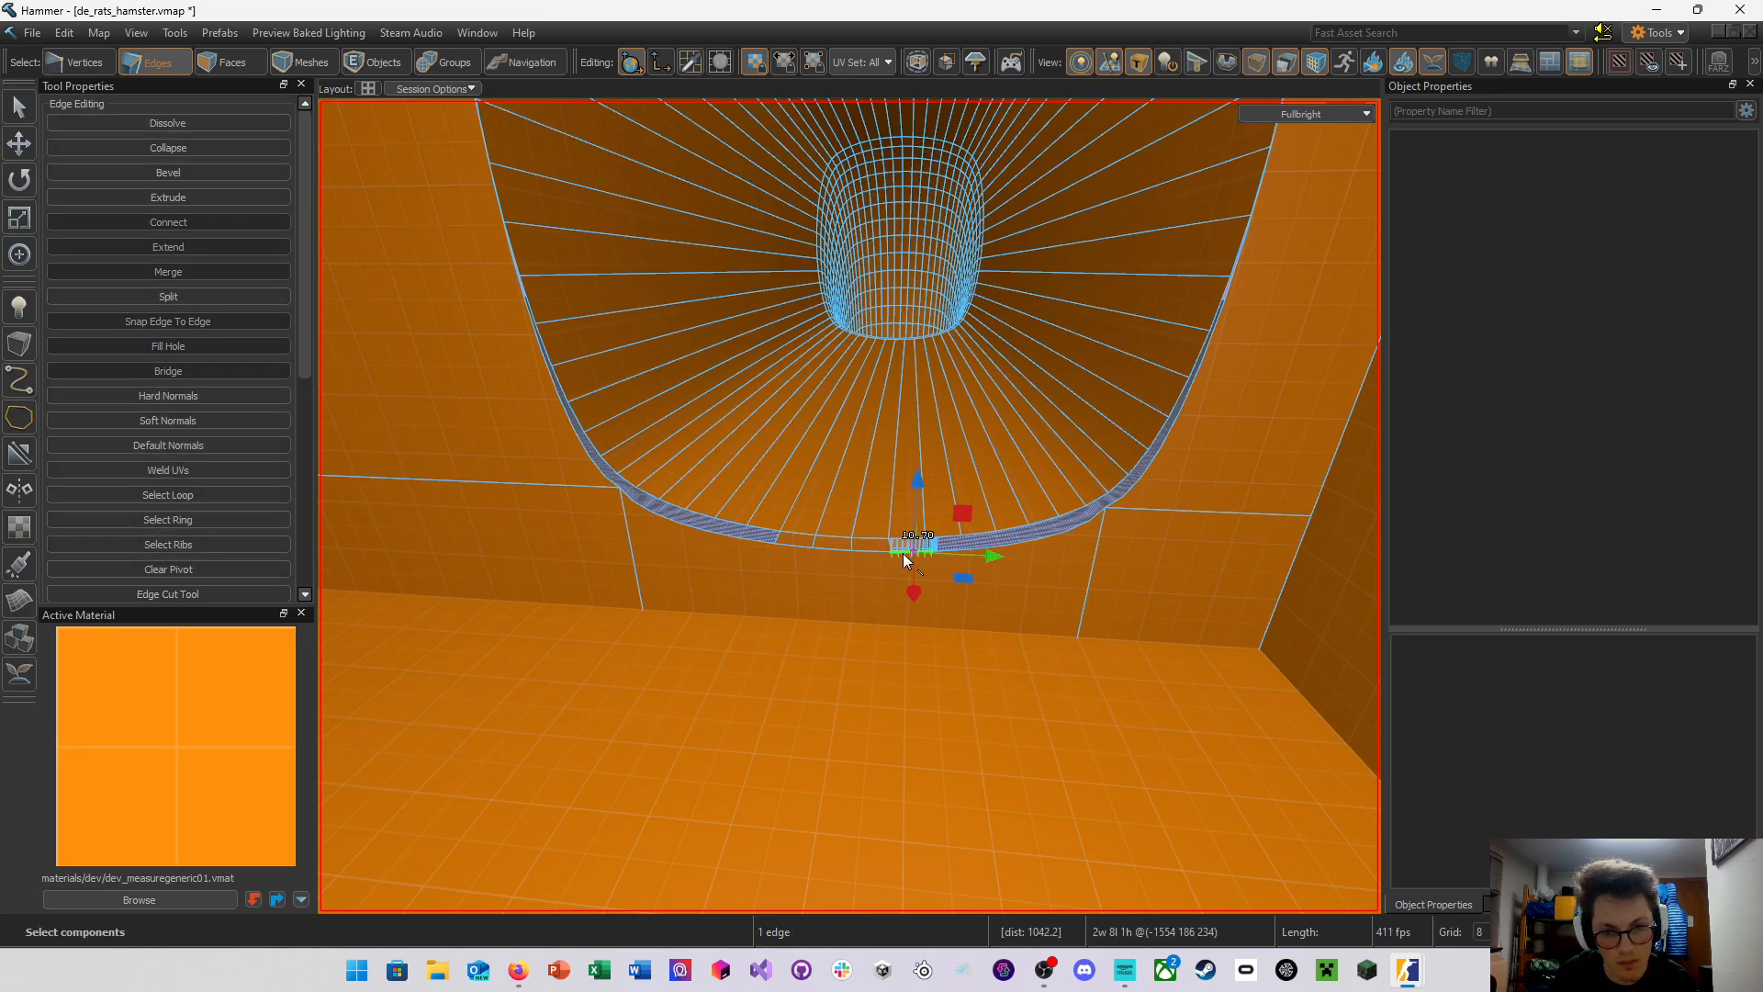
click(908, 553)
shift+click(900, 540)
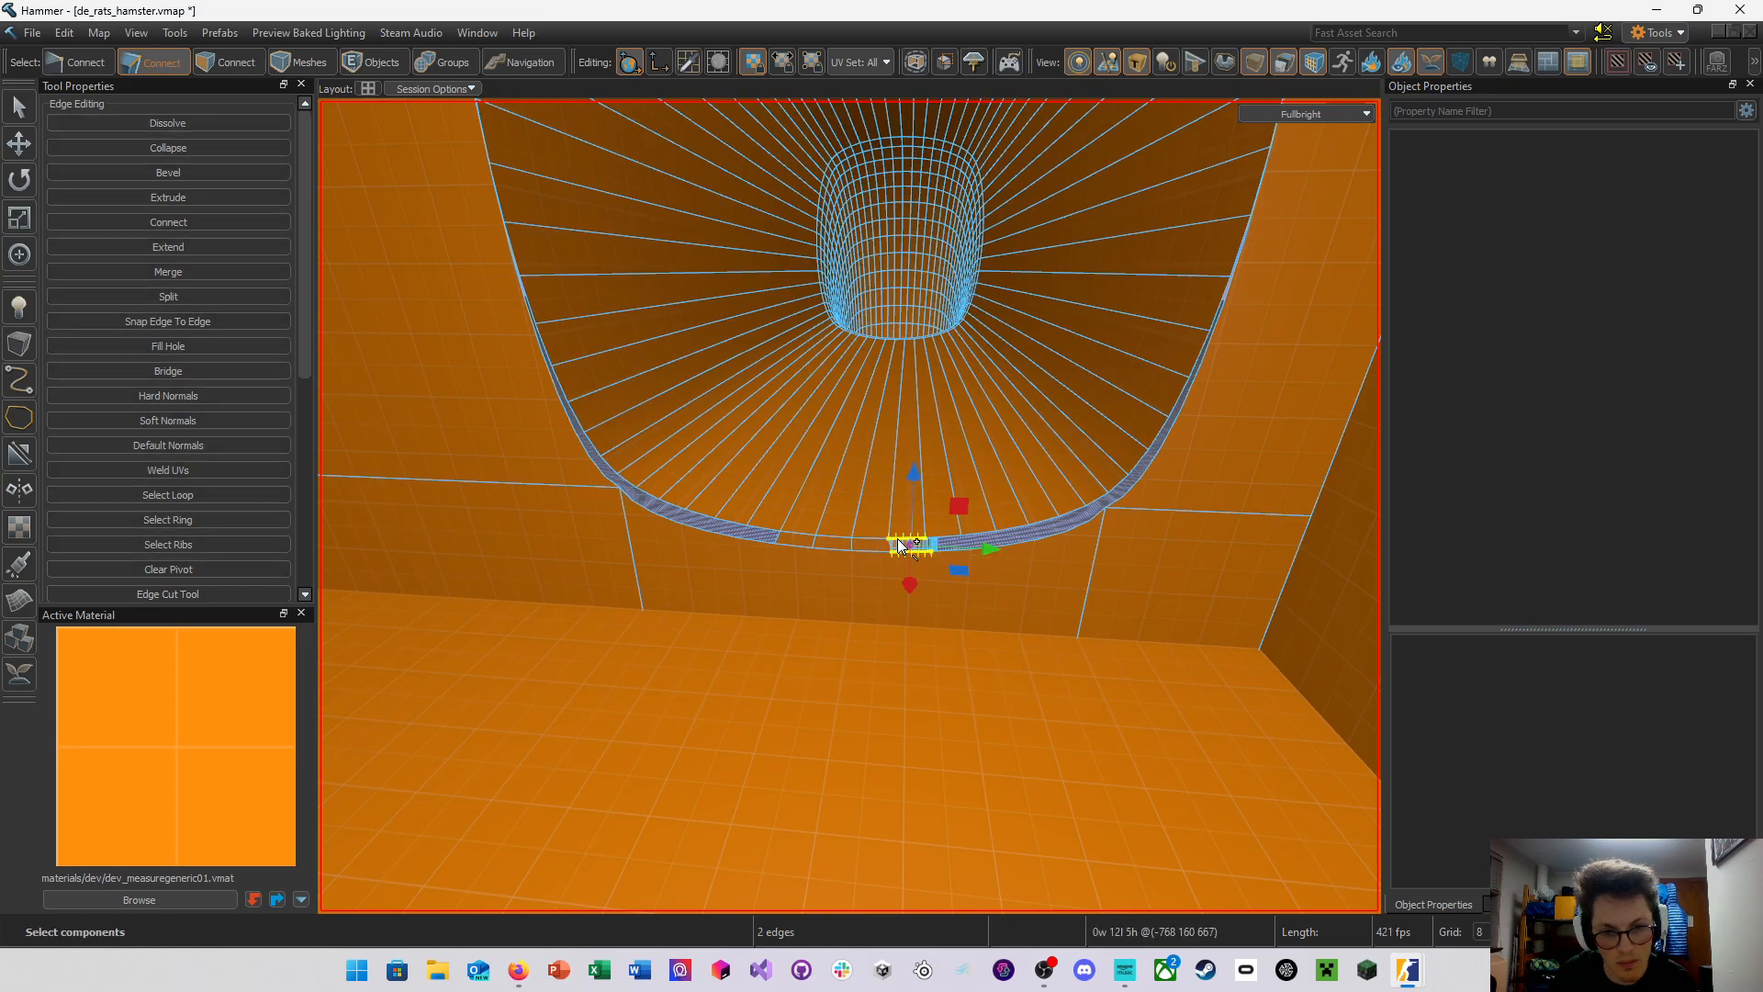
key(alt+b)
click(952, 549)
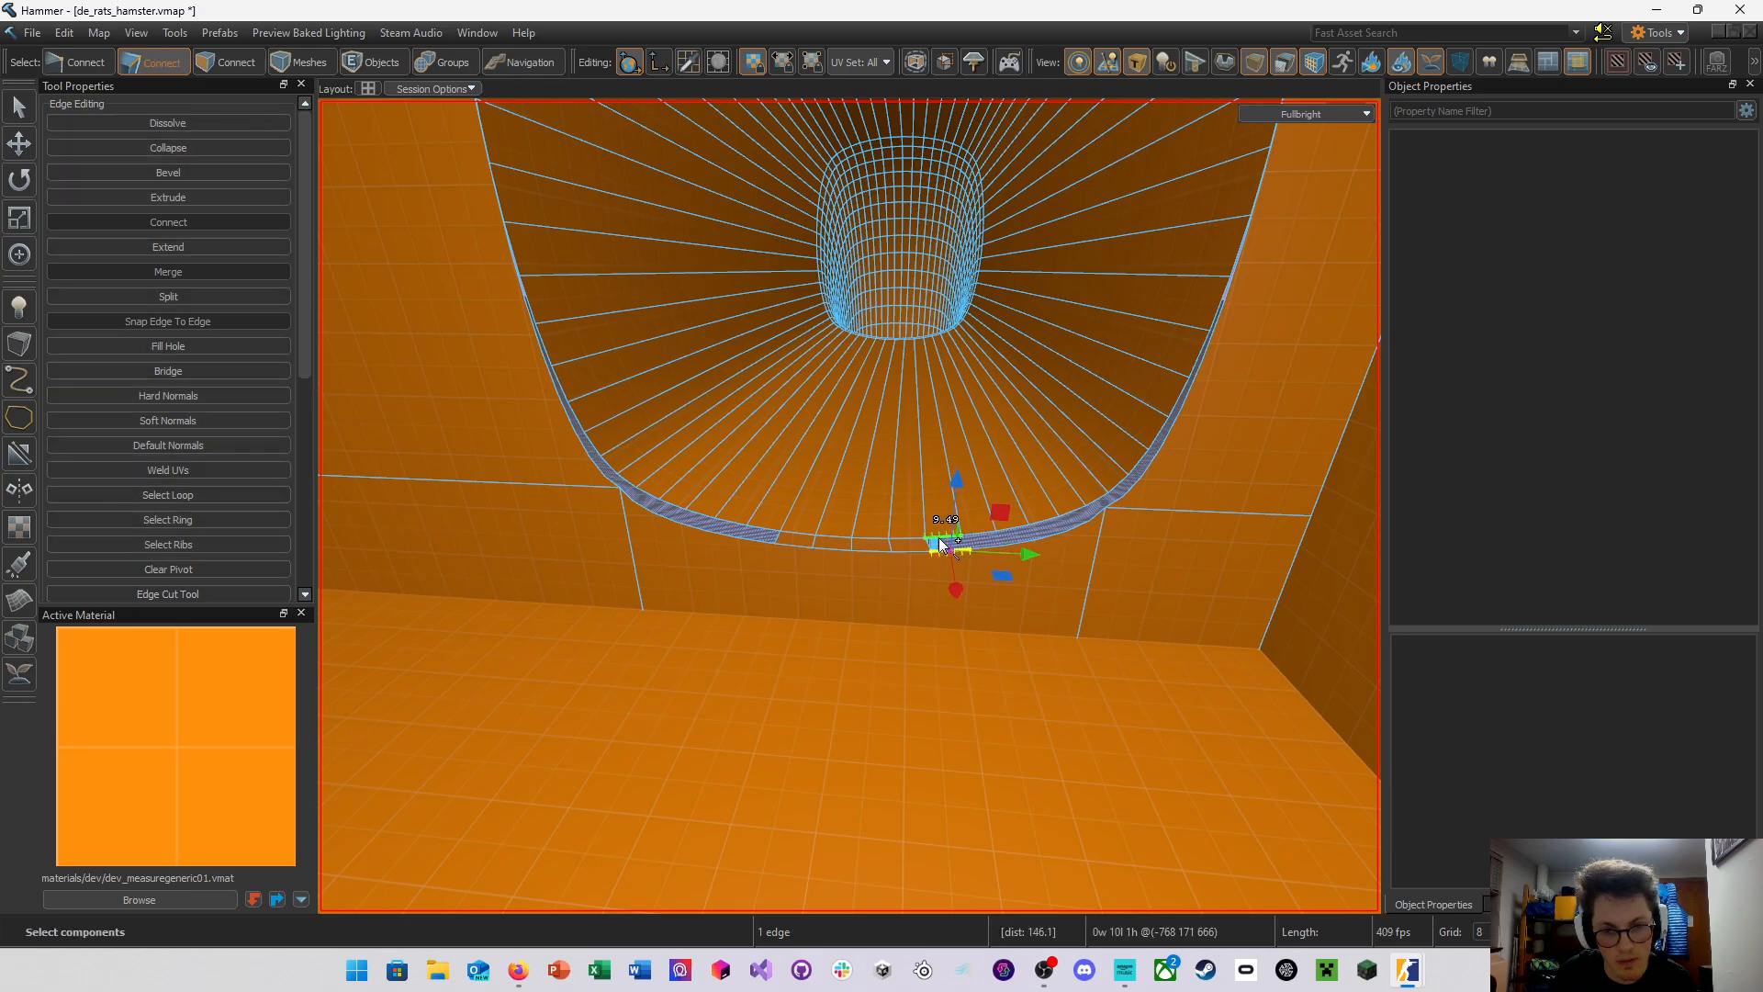
shift+click(1008, 555)
key(alt+b)
click(988, 549)
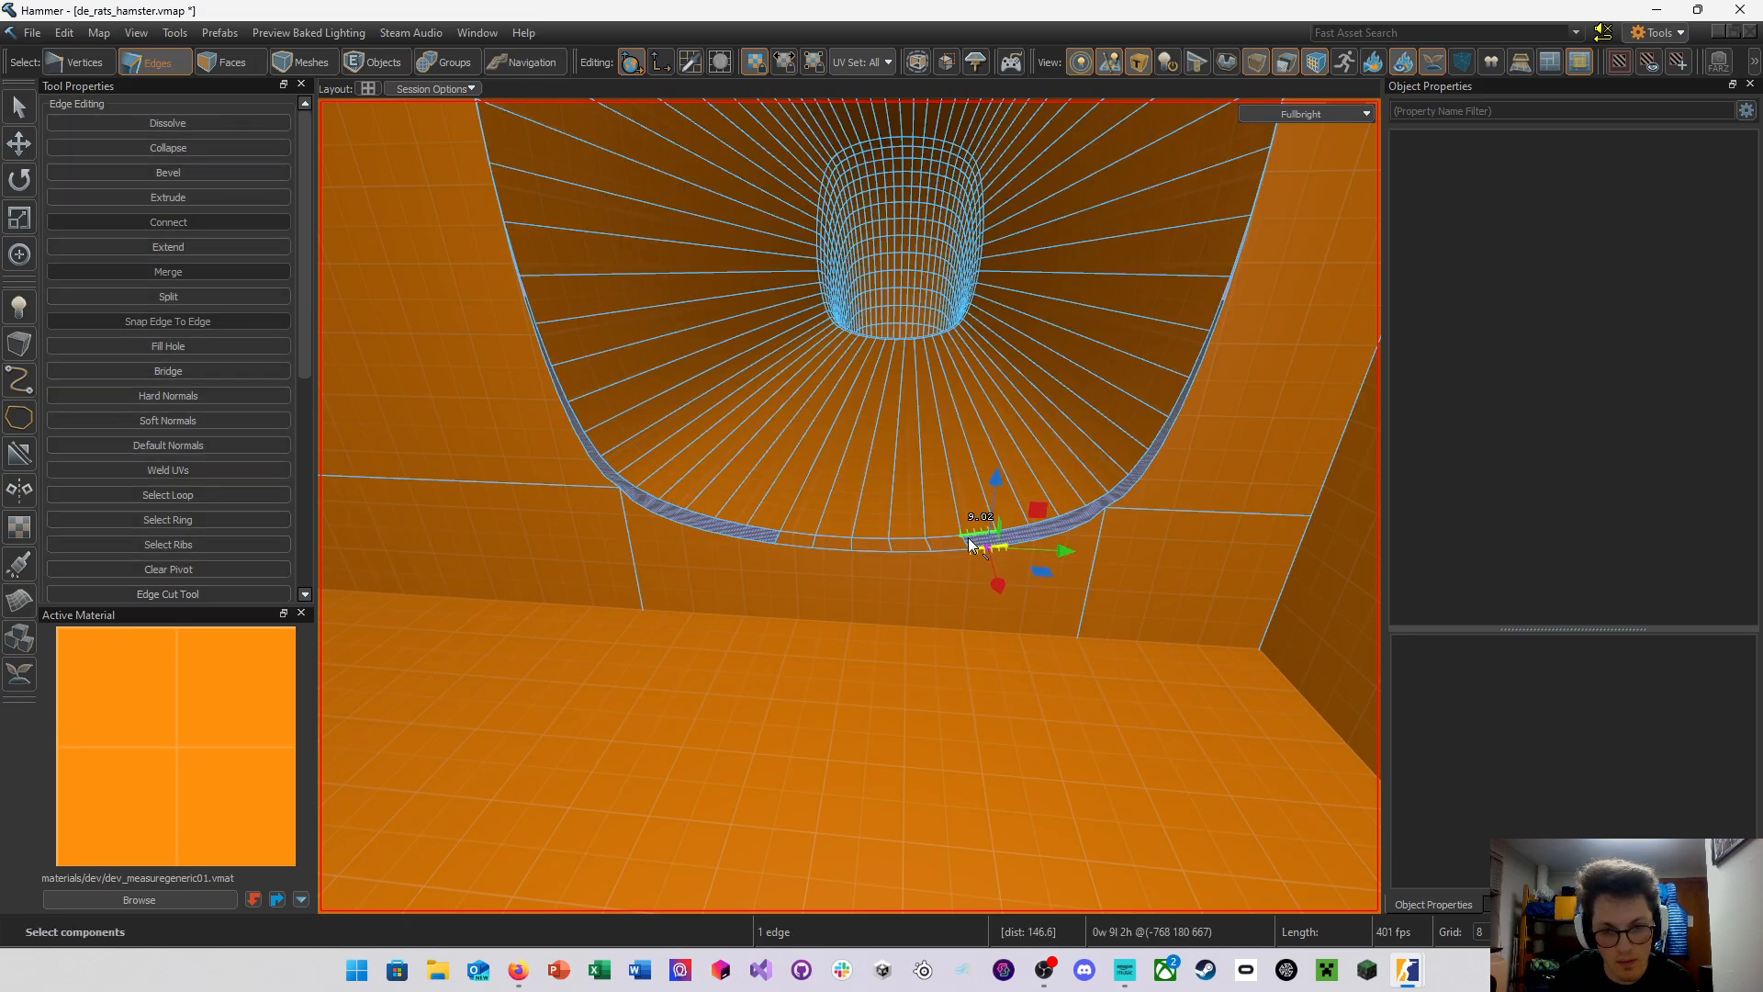
shift+click(983, 538)
key(alt+b)
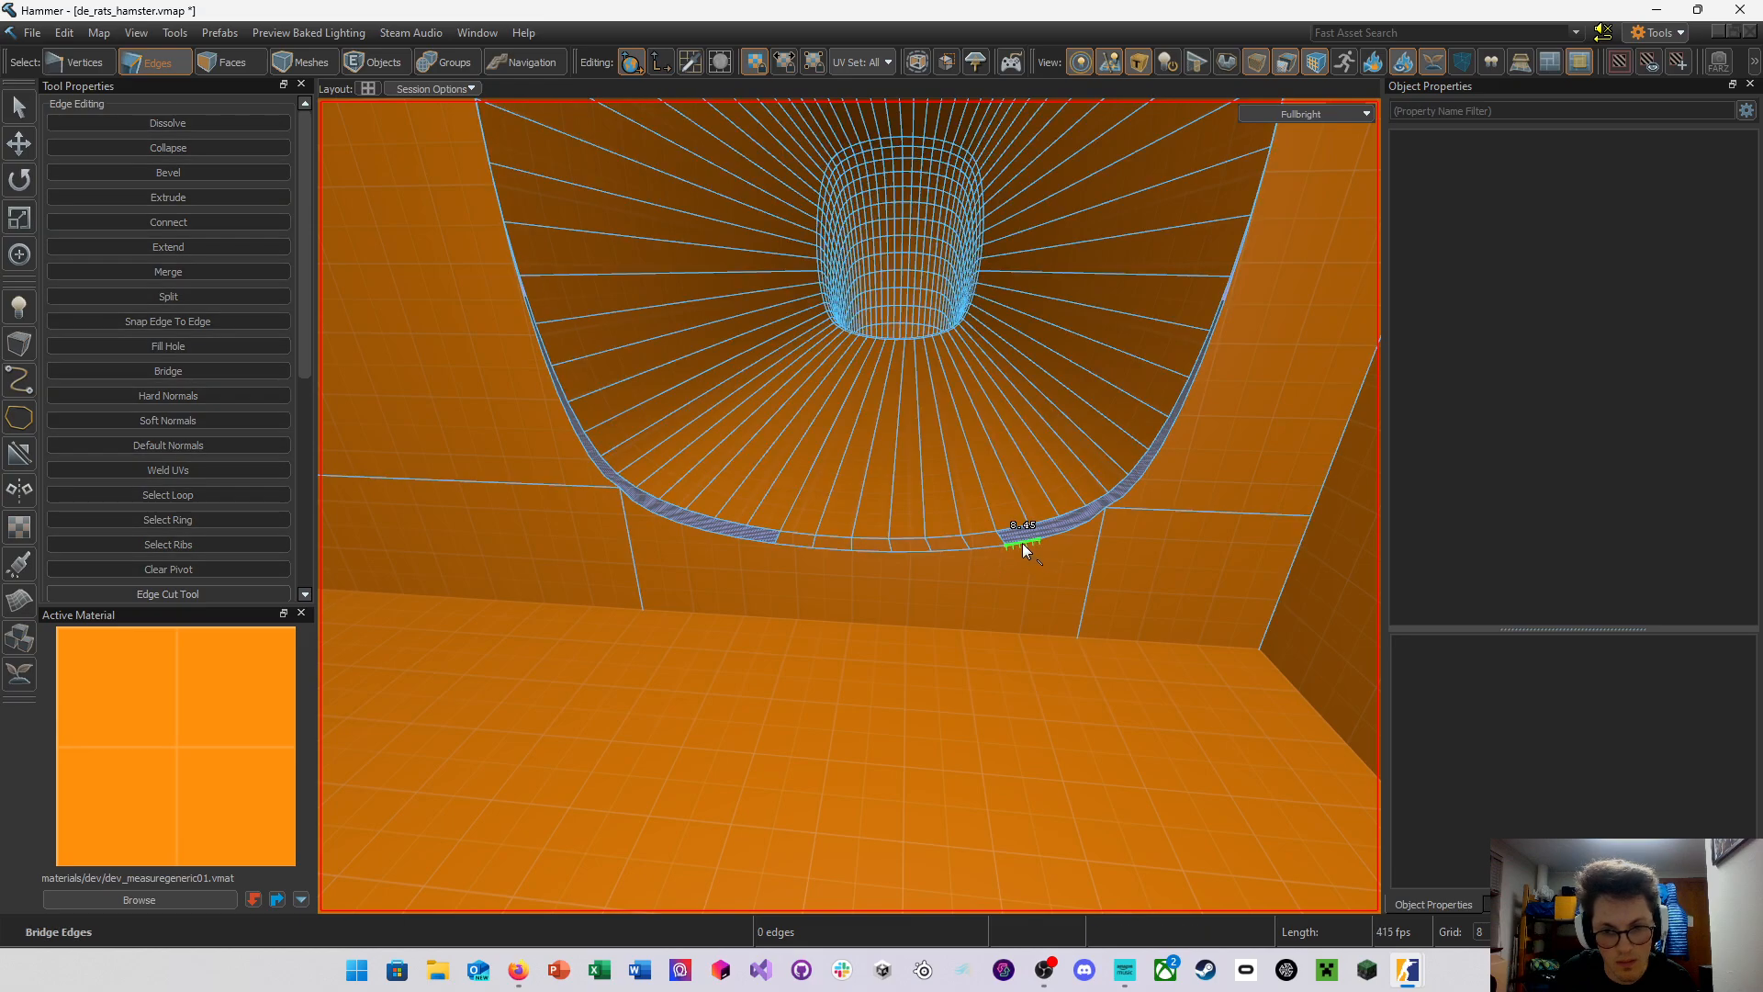
Bridge further facing edge pairs between tube and wall along the bottom rim, up to the opening's lower right corner
click(1022, 543)
shift+click(1046, 540)
key(alt+b)
click(1060, 532)
shift+click(1077, 531)
key(alt+b)
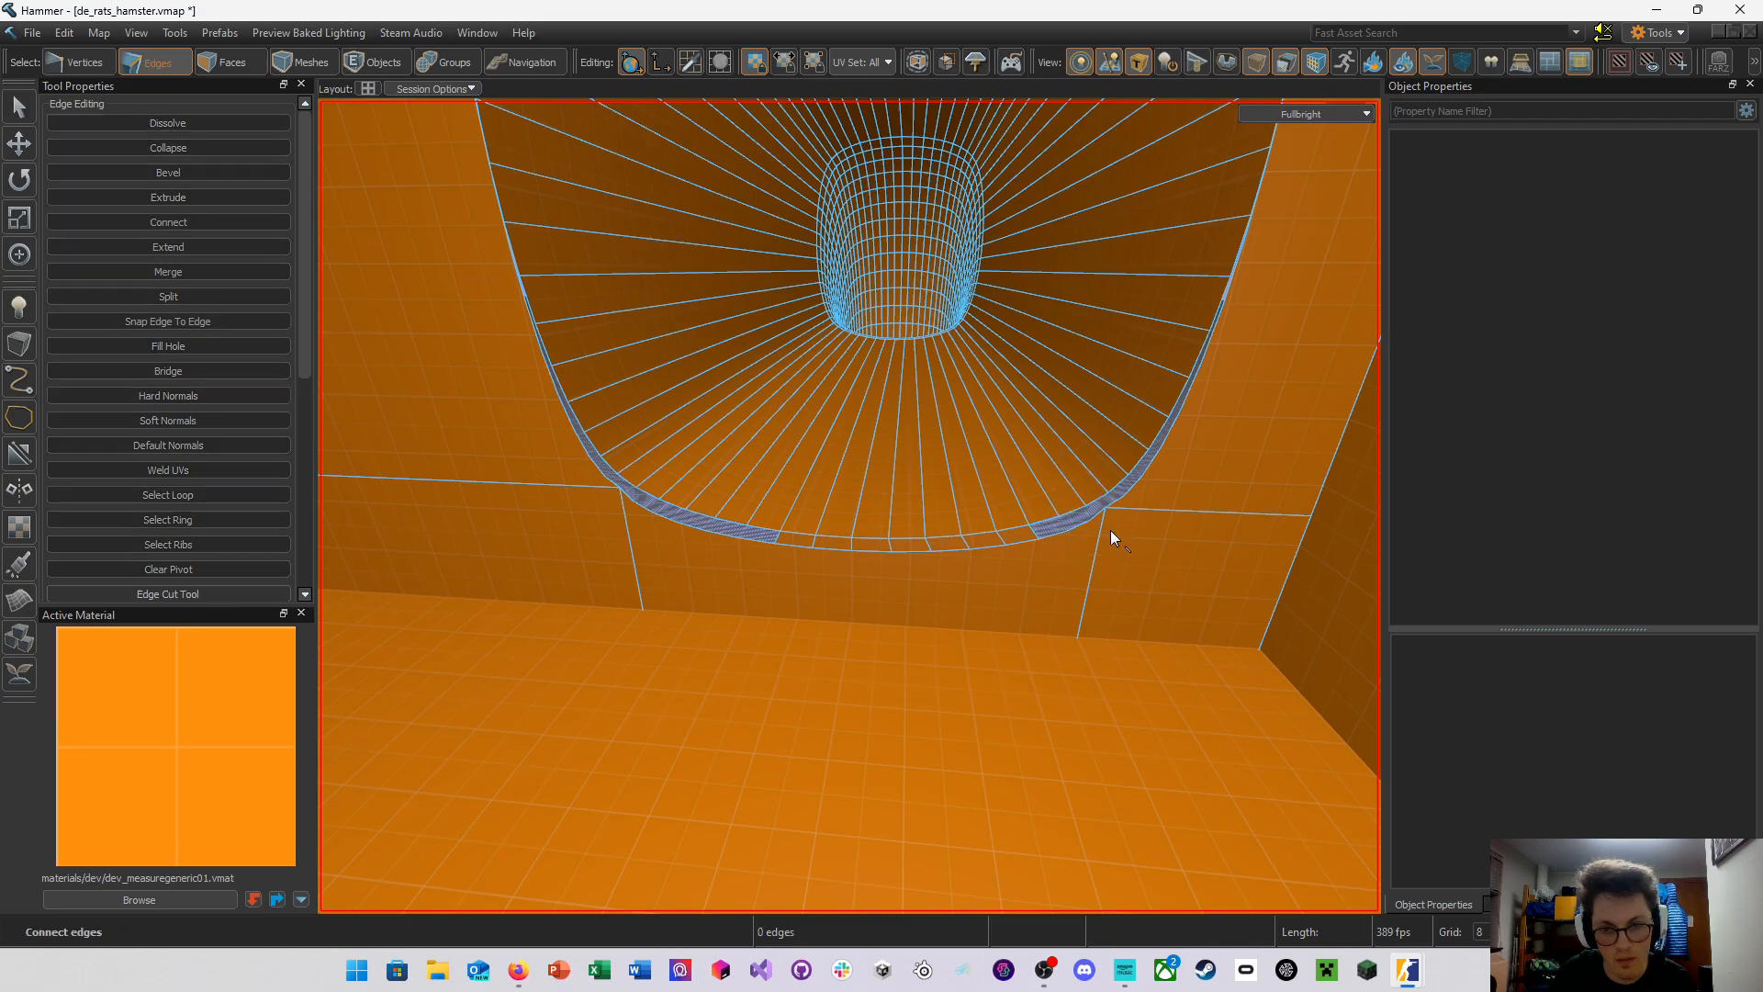
click(1054, 537)
shift+click(1065, 528)
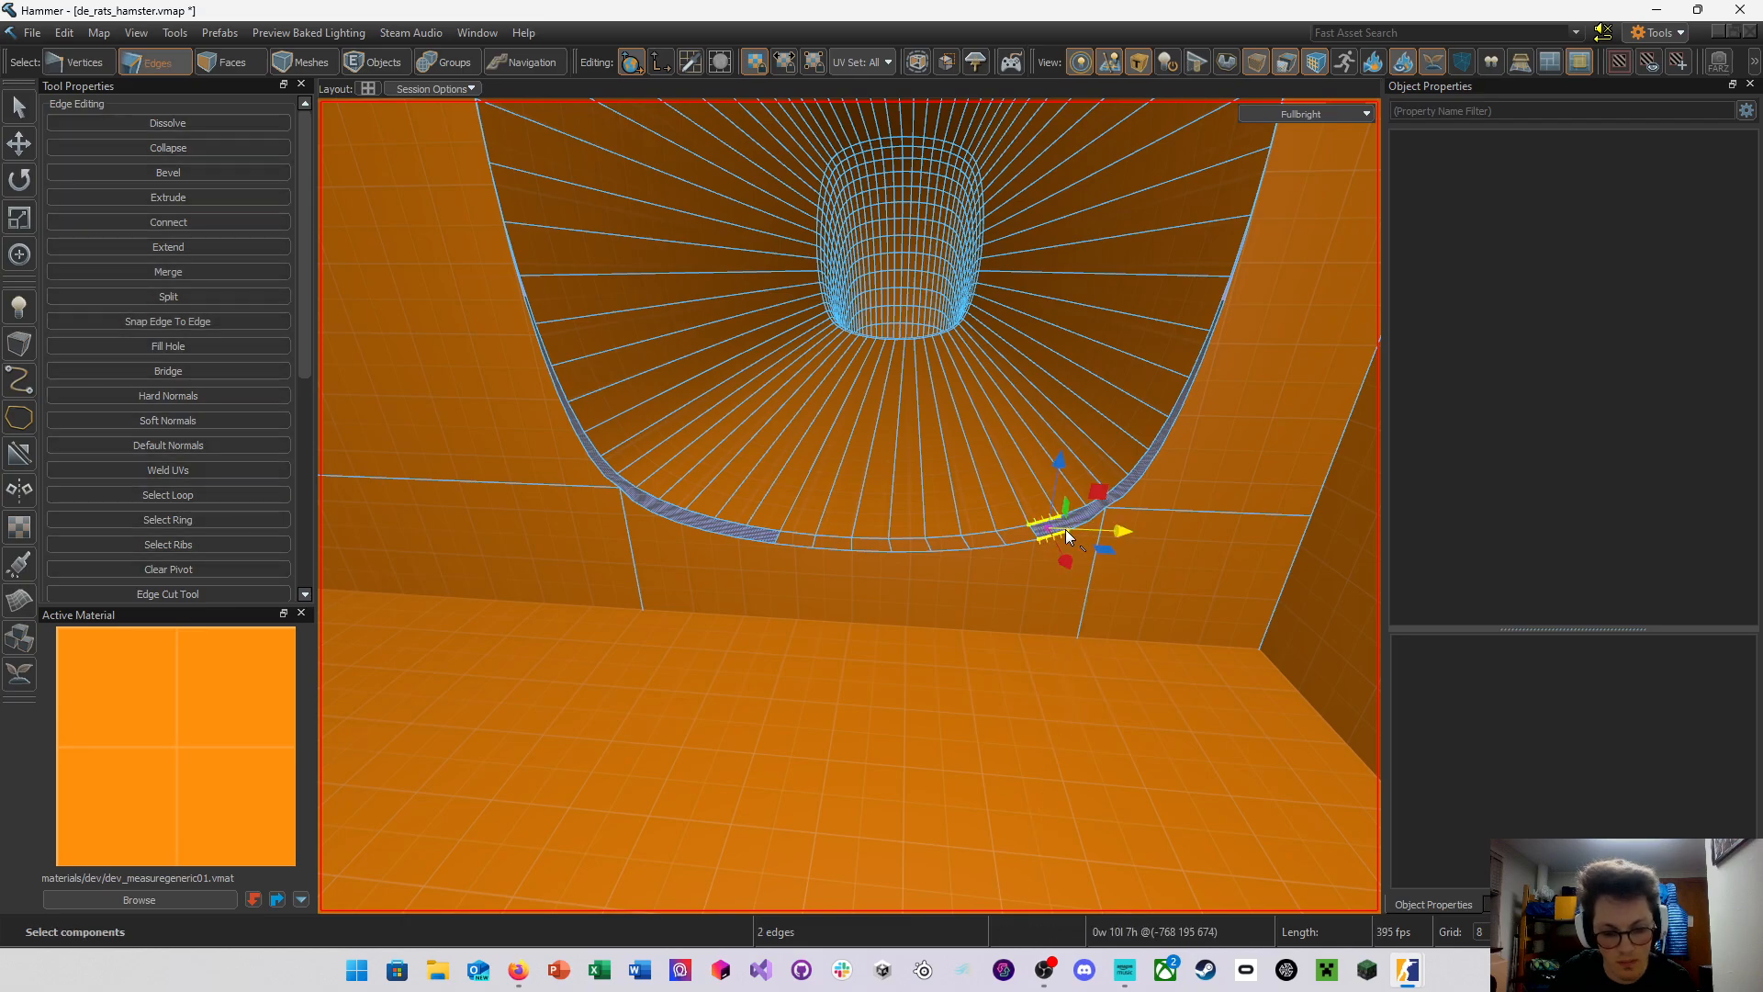
key(alt+b)
click(1068, 517)
shift+click(1098, 516)
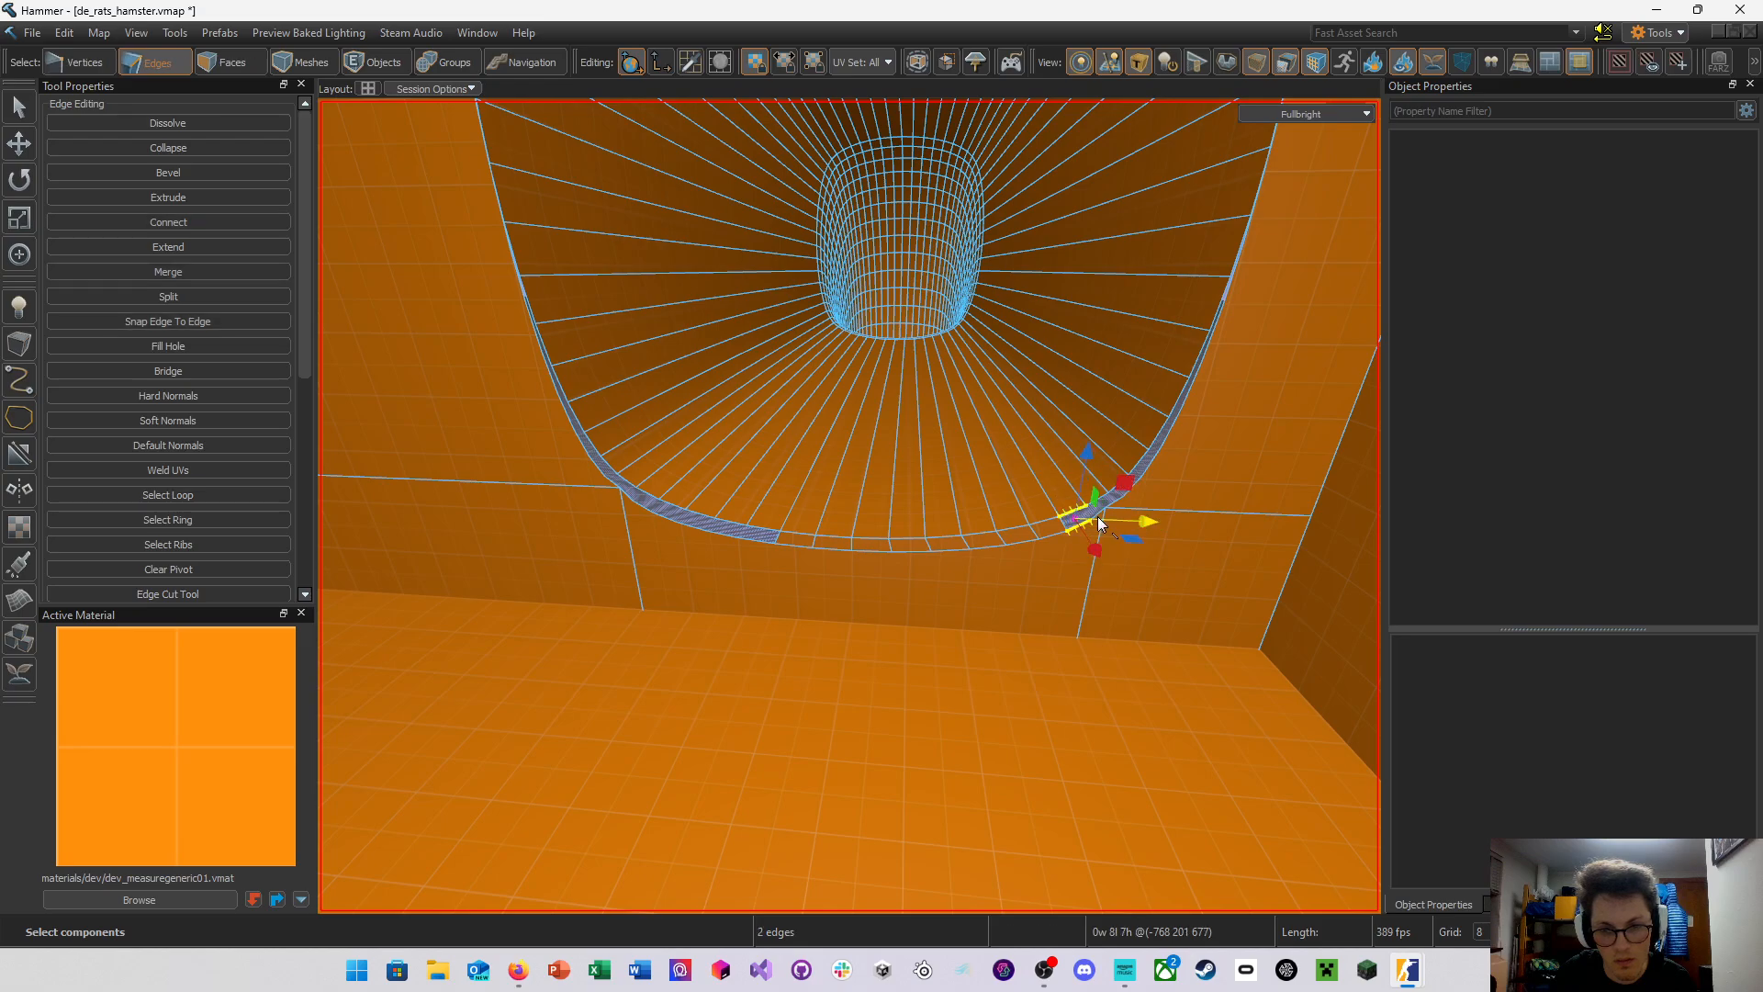
key(alt+b)
click(1093, 506)
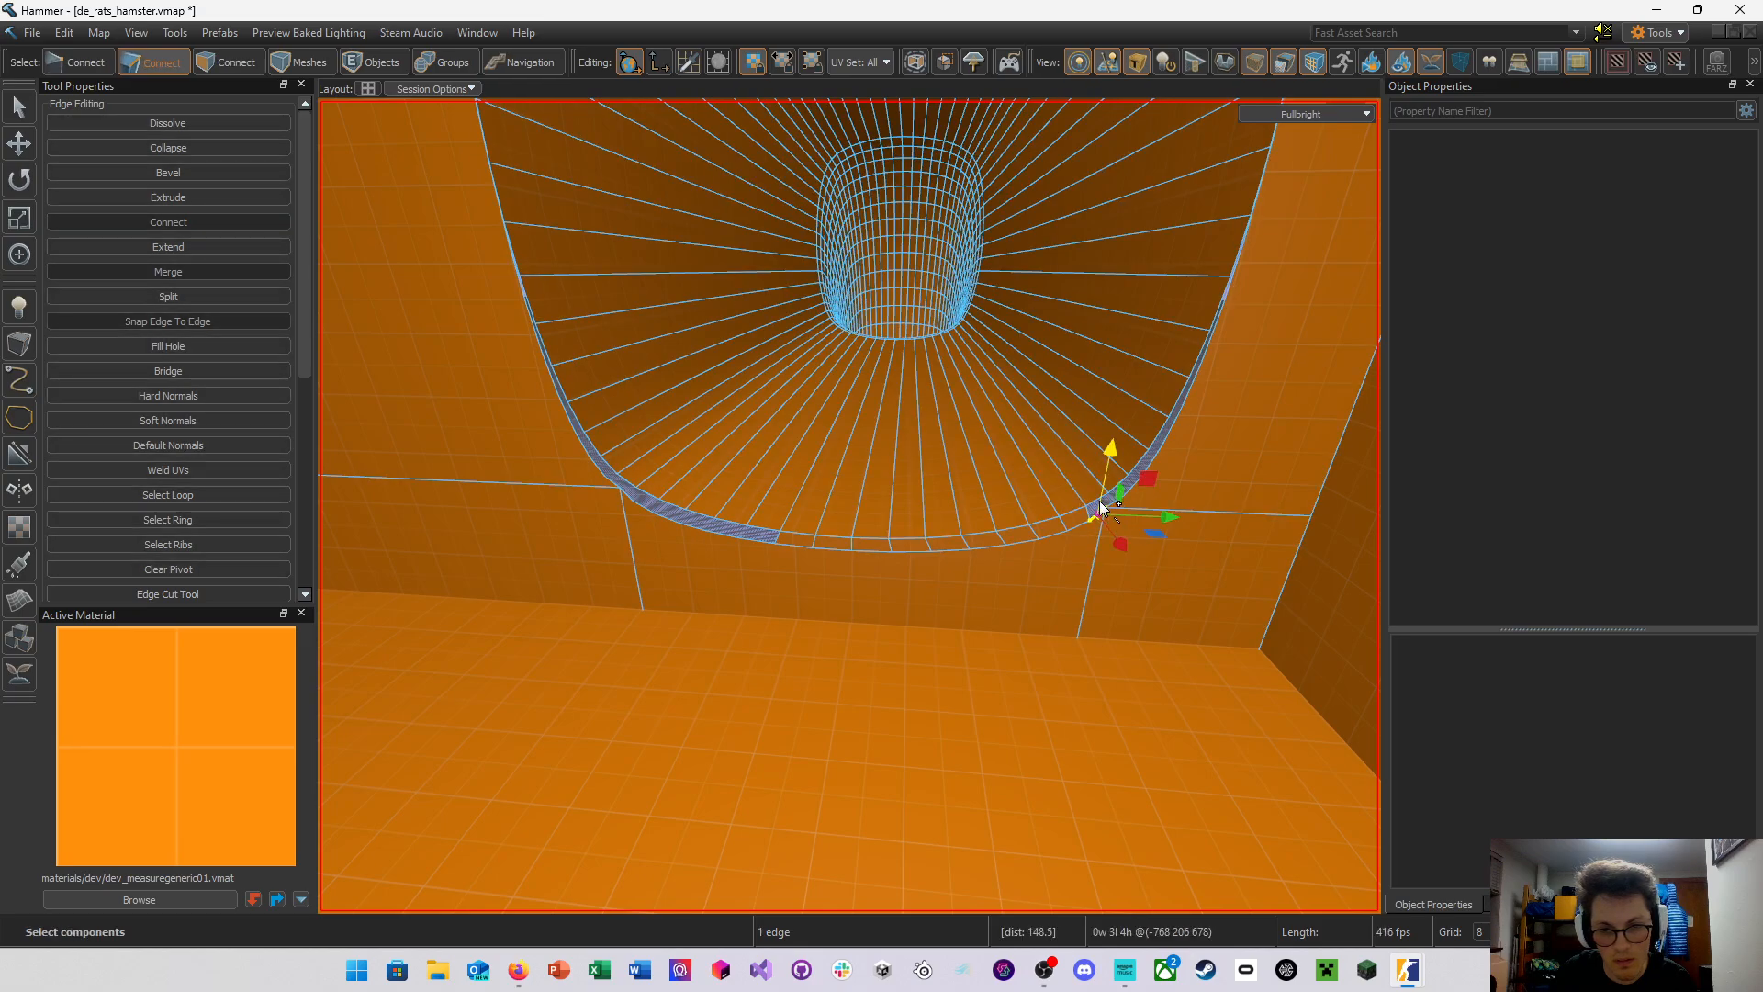
Bridge two facing edge pairs between tube and wall on the lower left part of the bottom rim
click(763, 538)
shift+click(771, 531)
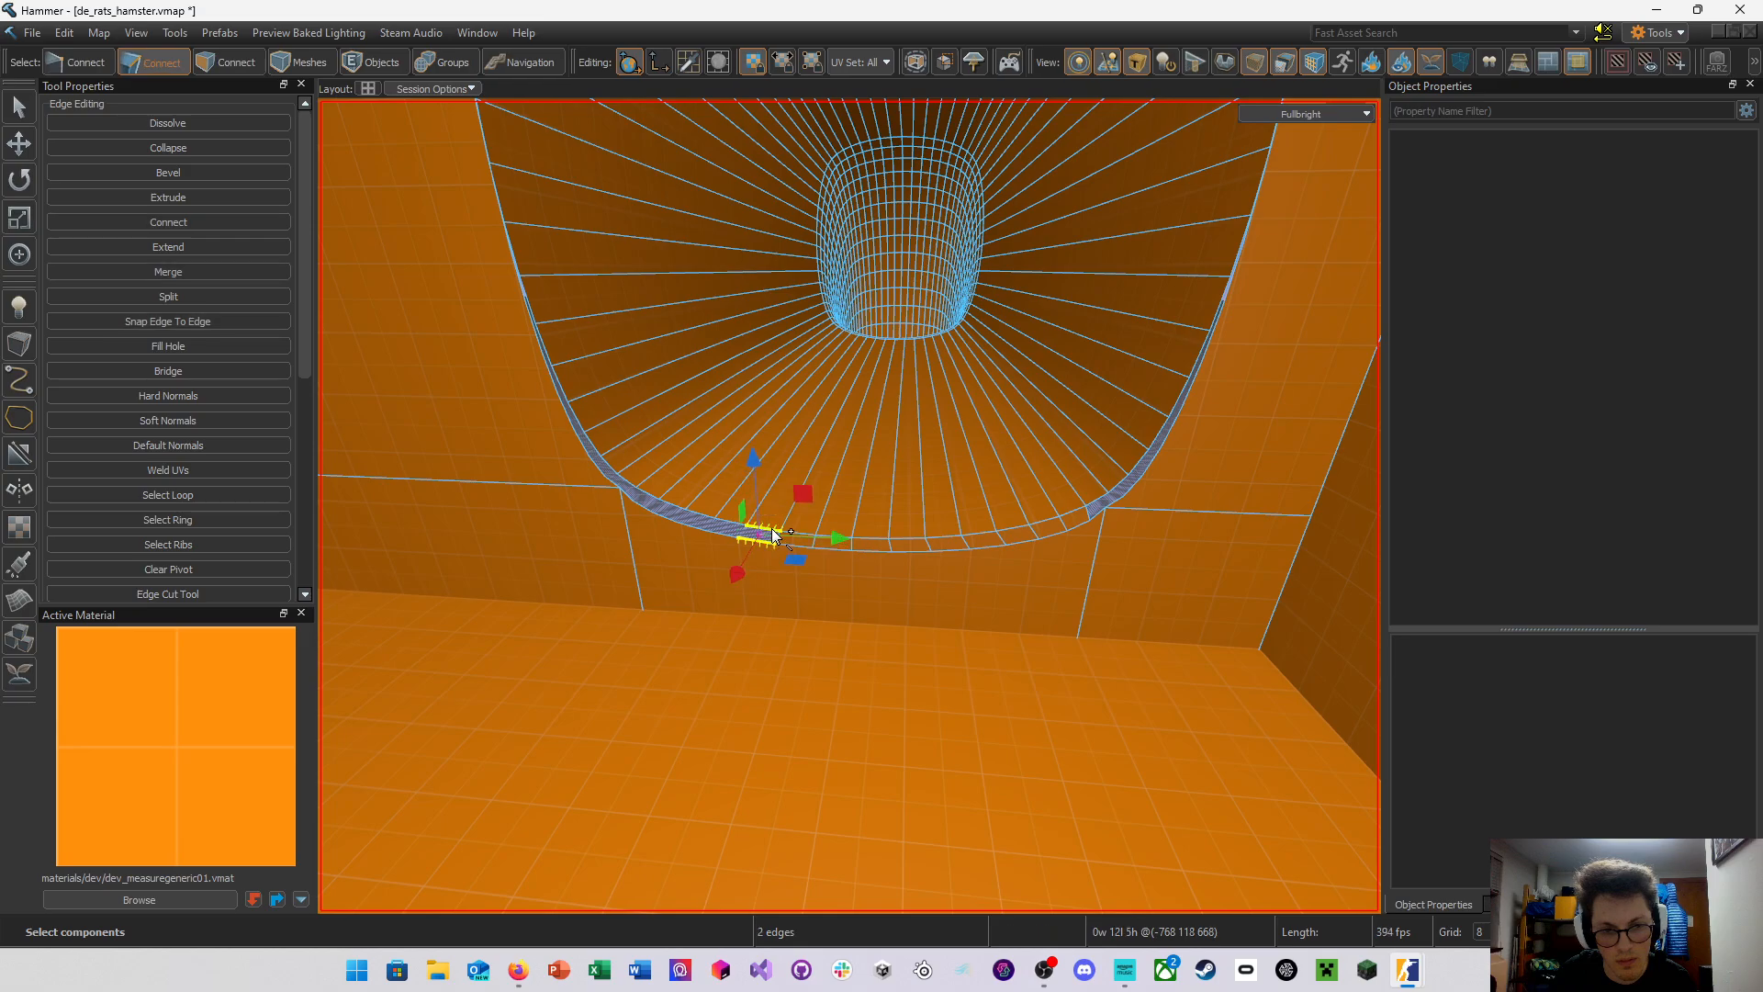
key(alt+b)
click(729, 533)
shift+click(742, 531)
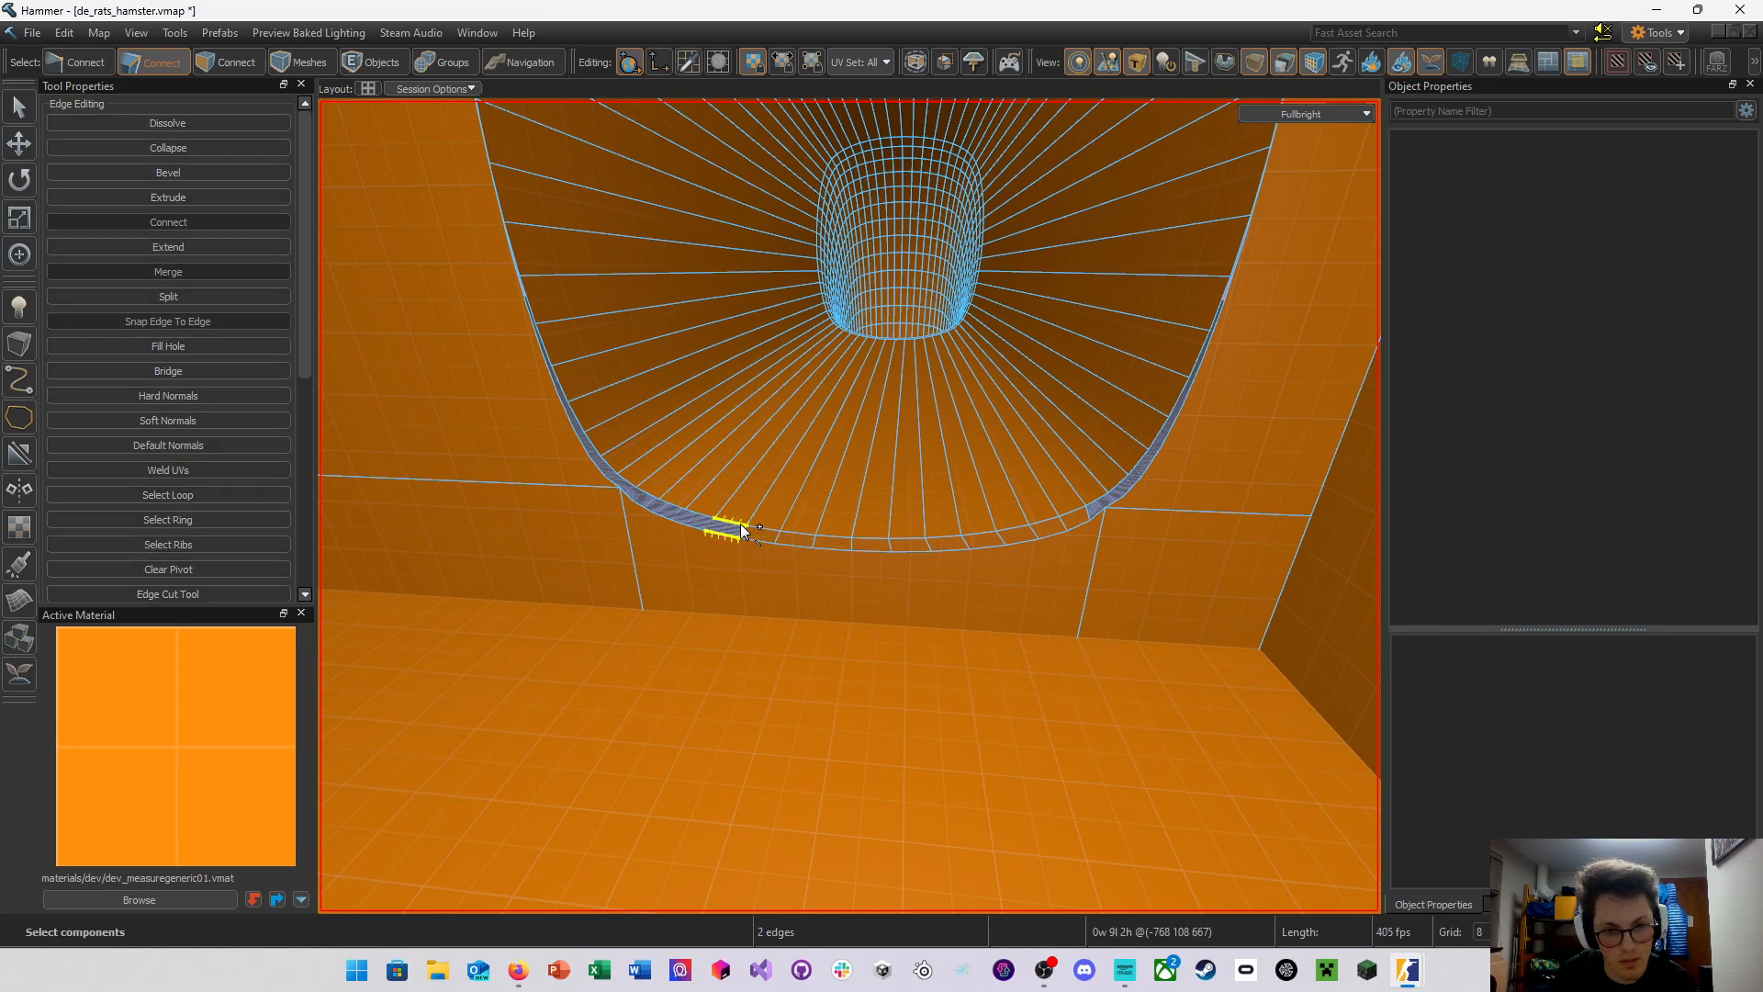
key(alt+b)
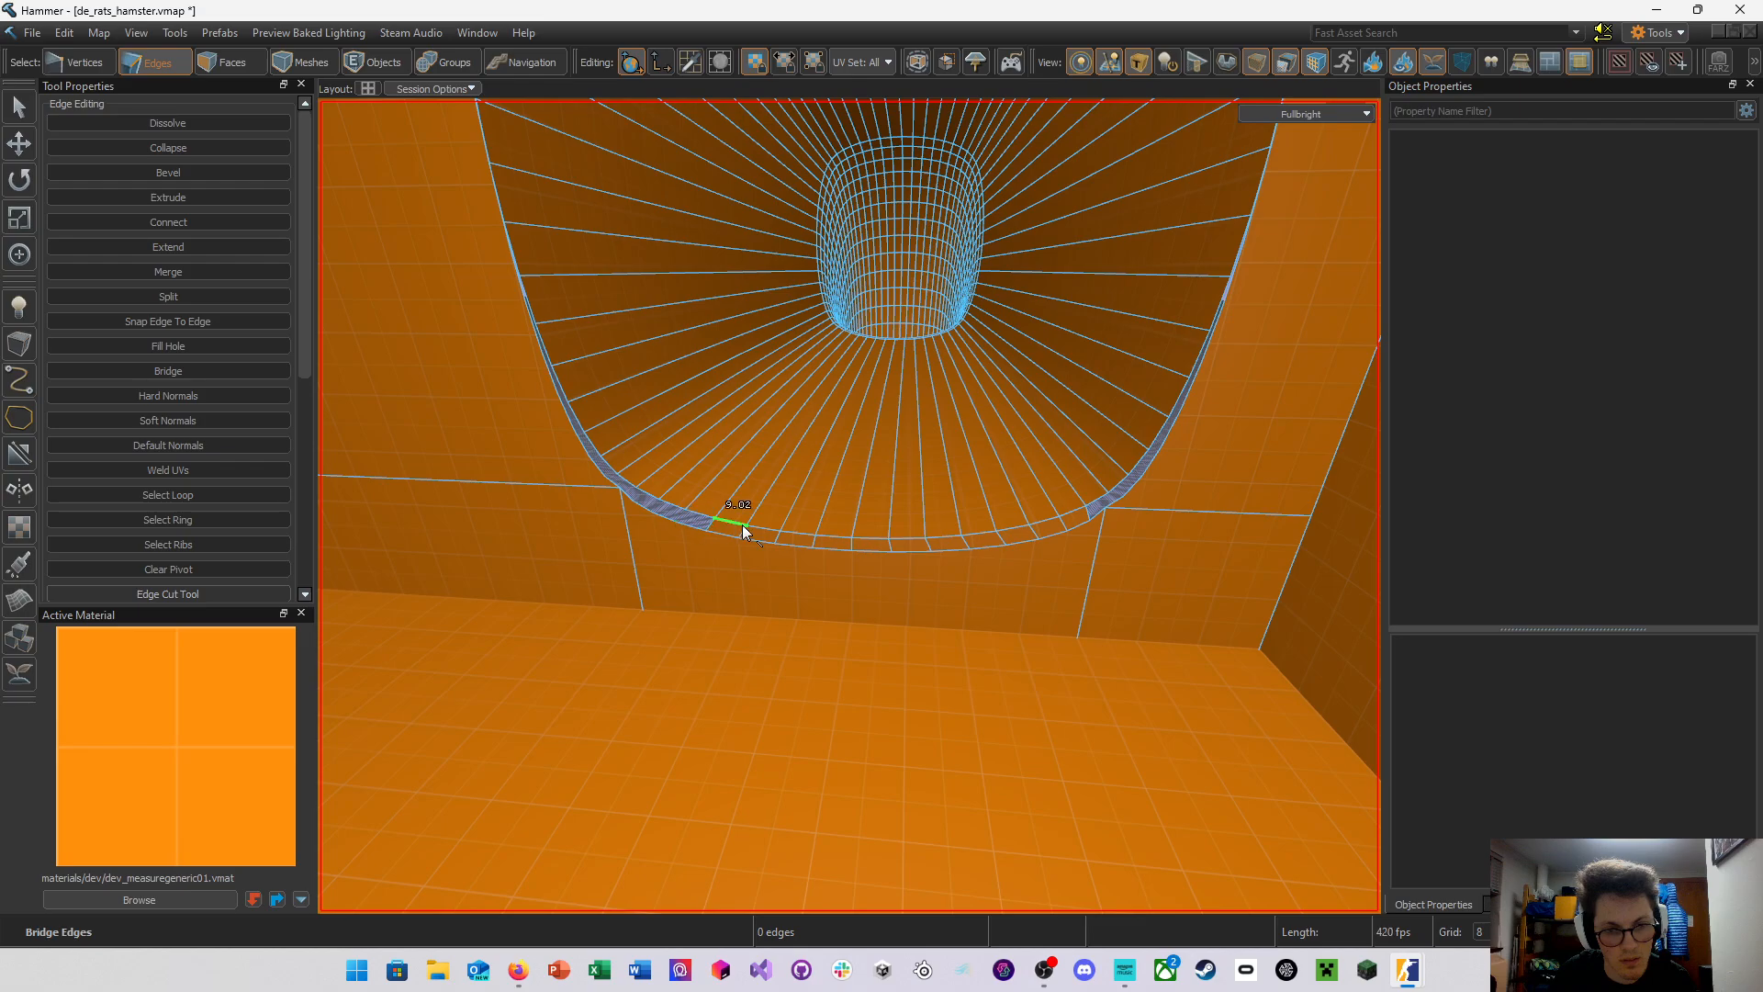
Undo all the edge bridges and the rounding of the wall opening, back to its selected square four-edge loop
key(ctrl+z)
key(ctrl+z)
key(ctrl+z)
key(ctrl+z)
key(ctrl+z)
key(ctrl+z)
key(ctrl+z)
key(ctrl+z)
key(ctrl+z)
key(ctrl+z)
key(ctrl+z)
key(ctrl+z)
key(ctrl+z)
key(ctrl+z)
key(ctrl+z)
key(ctrl+z)
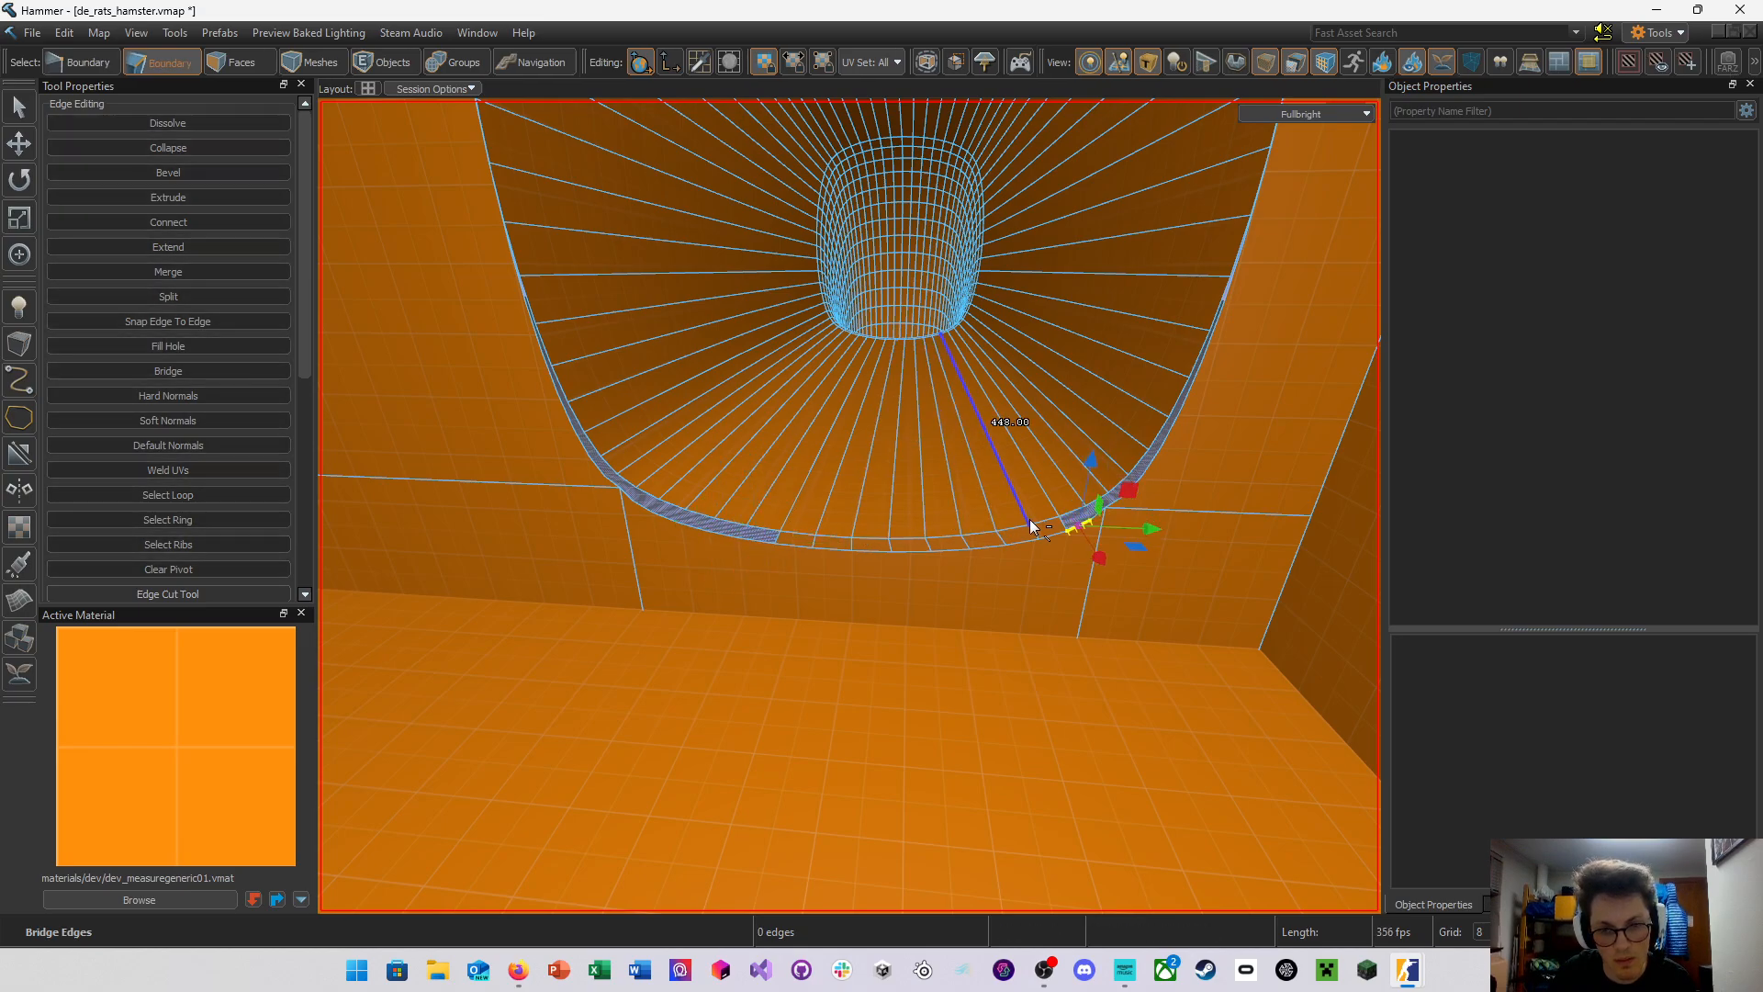
key(ctrl+z)
key(ctrl+z)
key(ctrl+z)
key(ctrl+z)
key(ctrl+z)
key(ctrl+z)
key(ctrl+z)
key(ctrl+z)
key(ctrl+z)
key(ctrl+z)
key(ctrl+z)
key(ctrl+z)
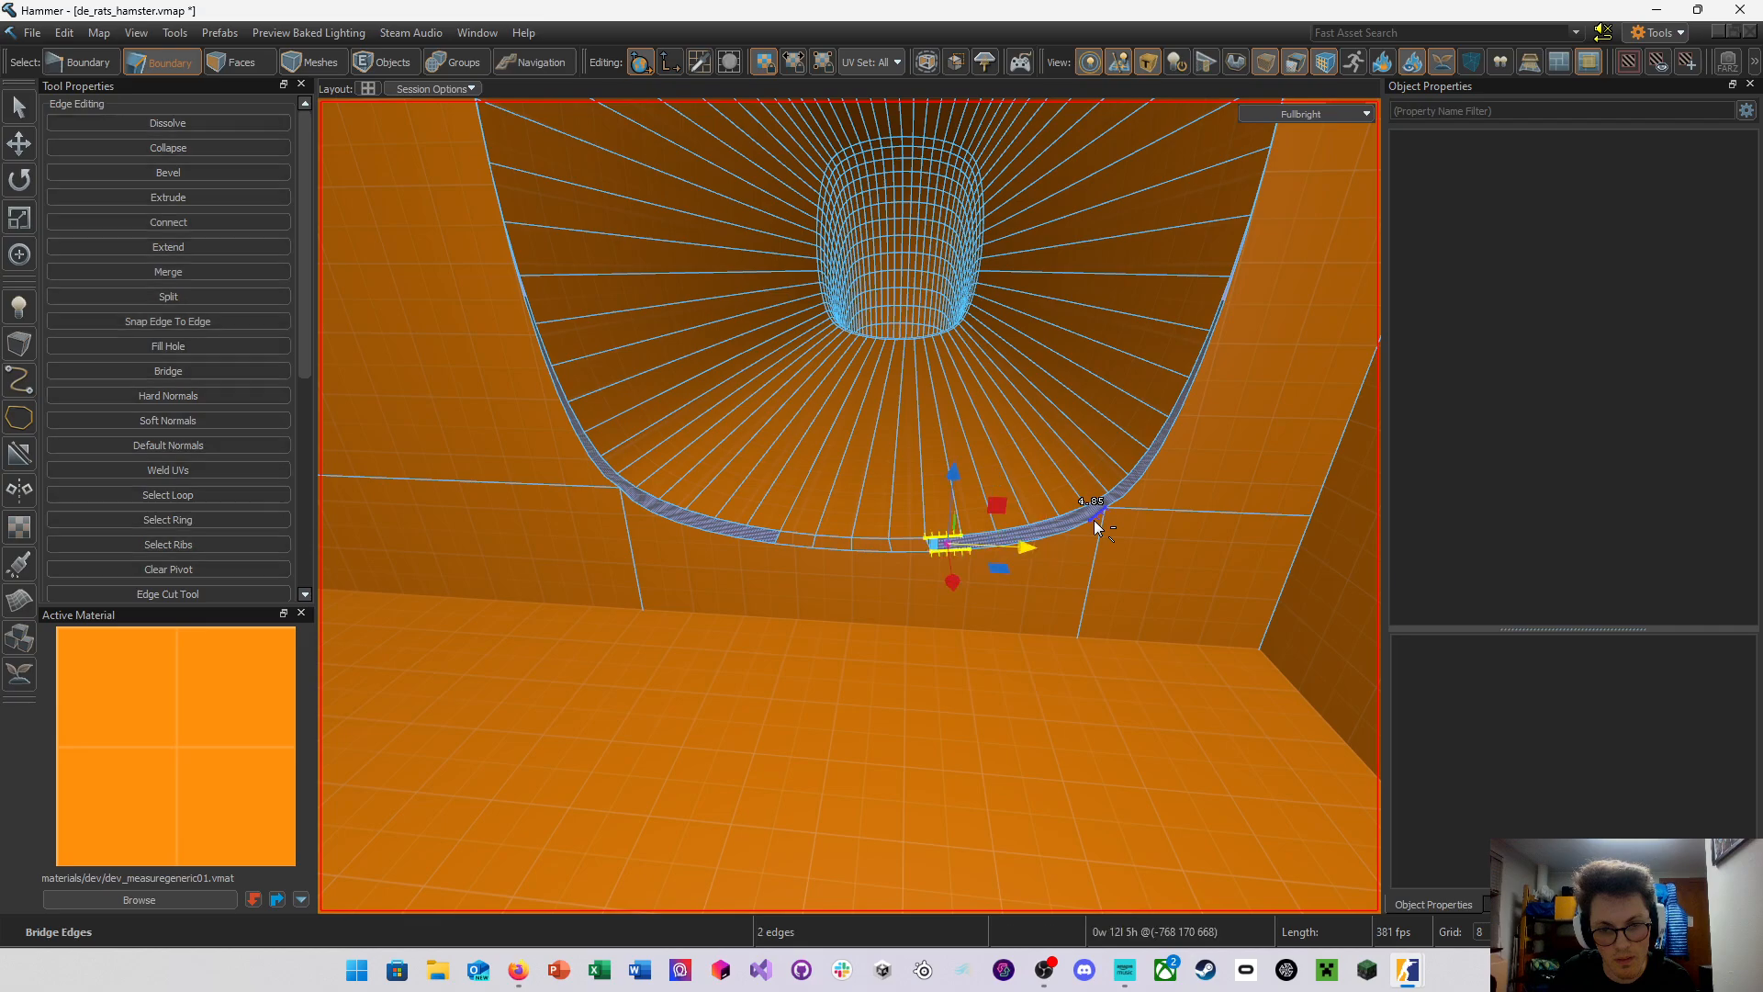
key(ctrl+z)
key(ctrl+z)
key(ctrl+z)
key(ctrl+z)
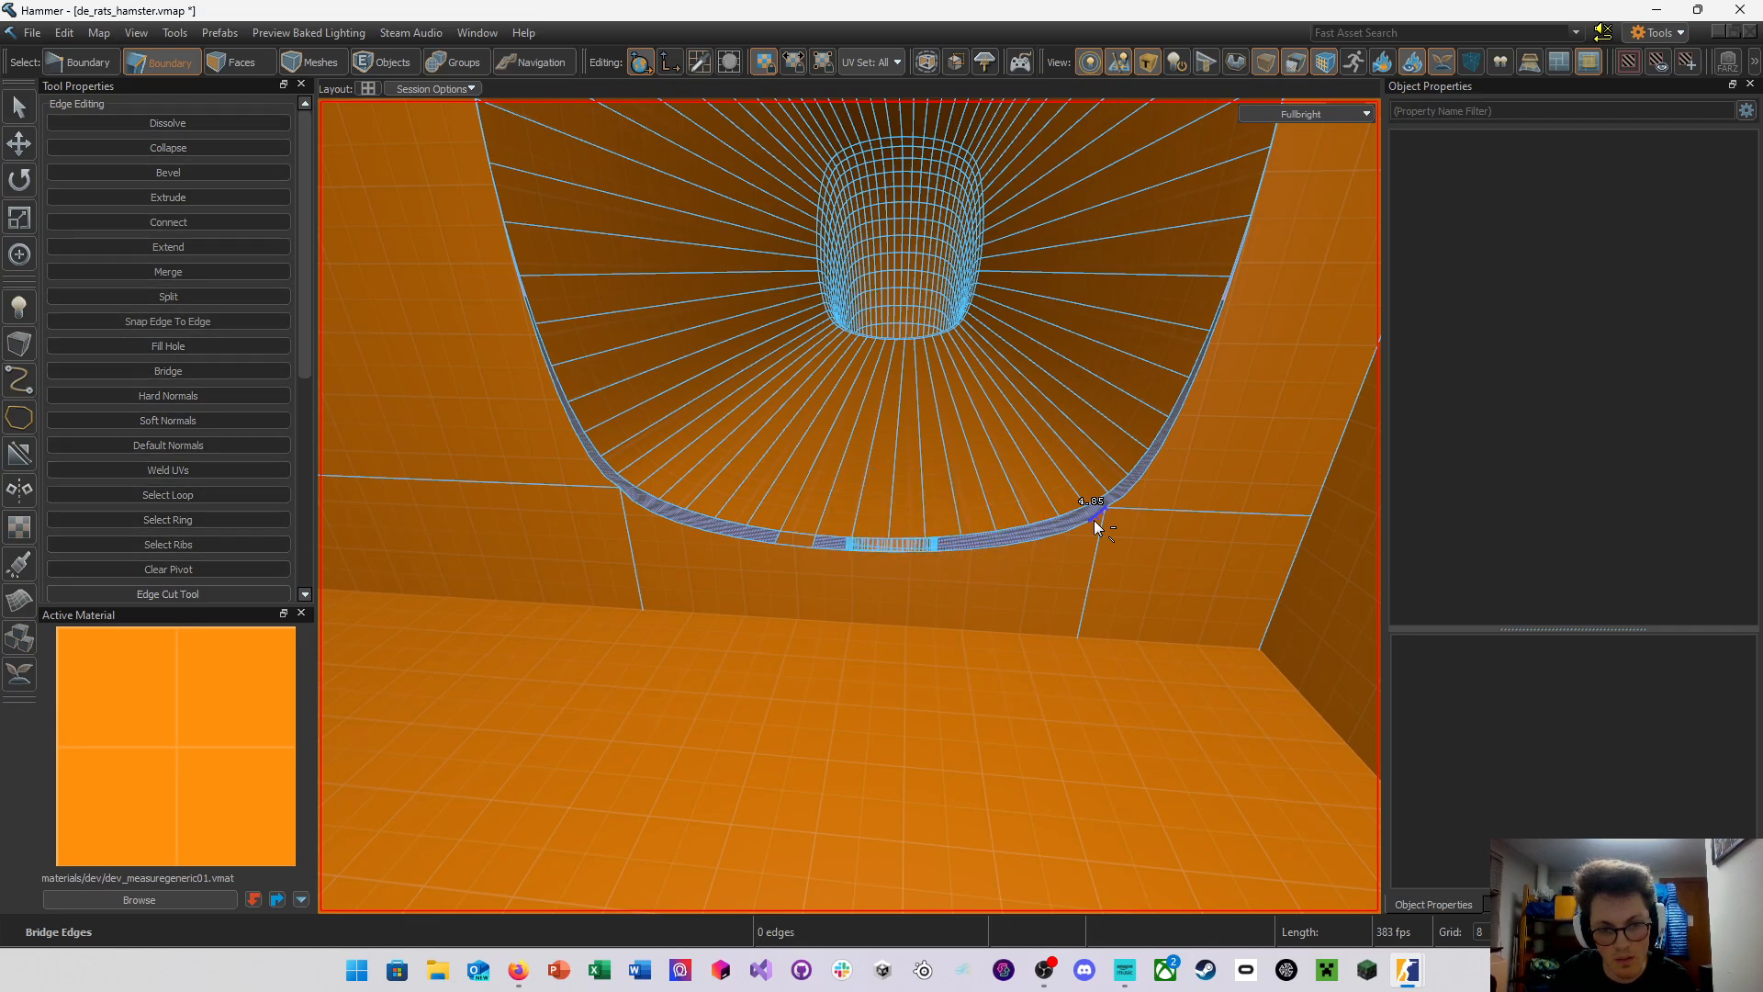
key(ctrl+z)
key(ctrl+z)
key(ctrl+z)
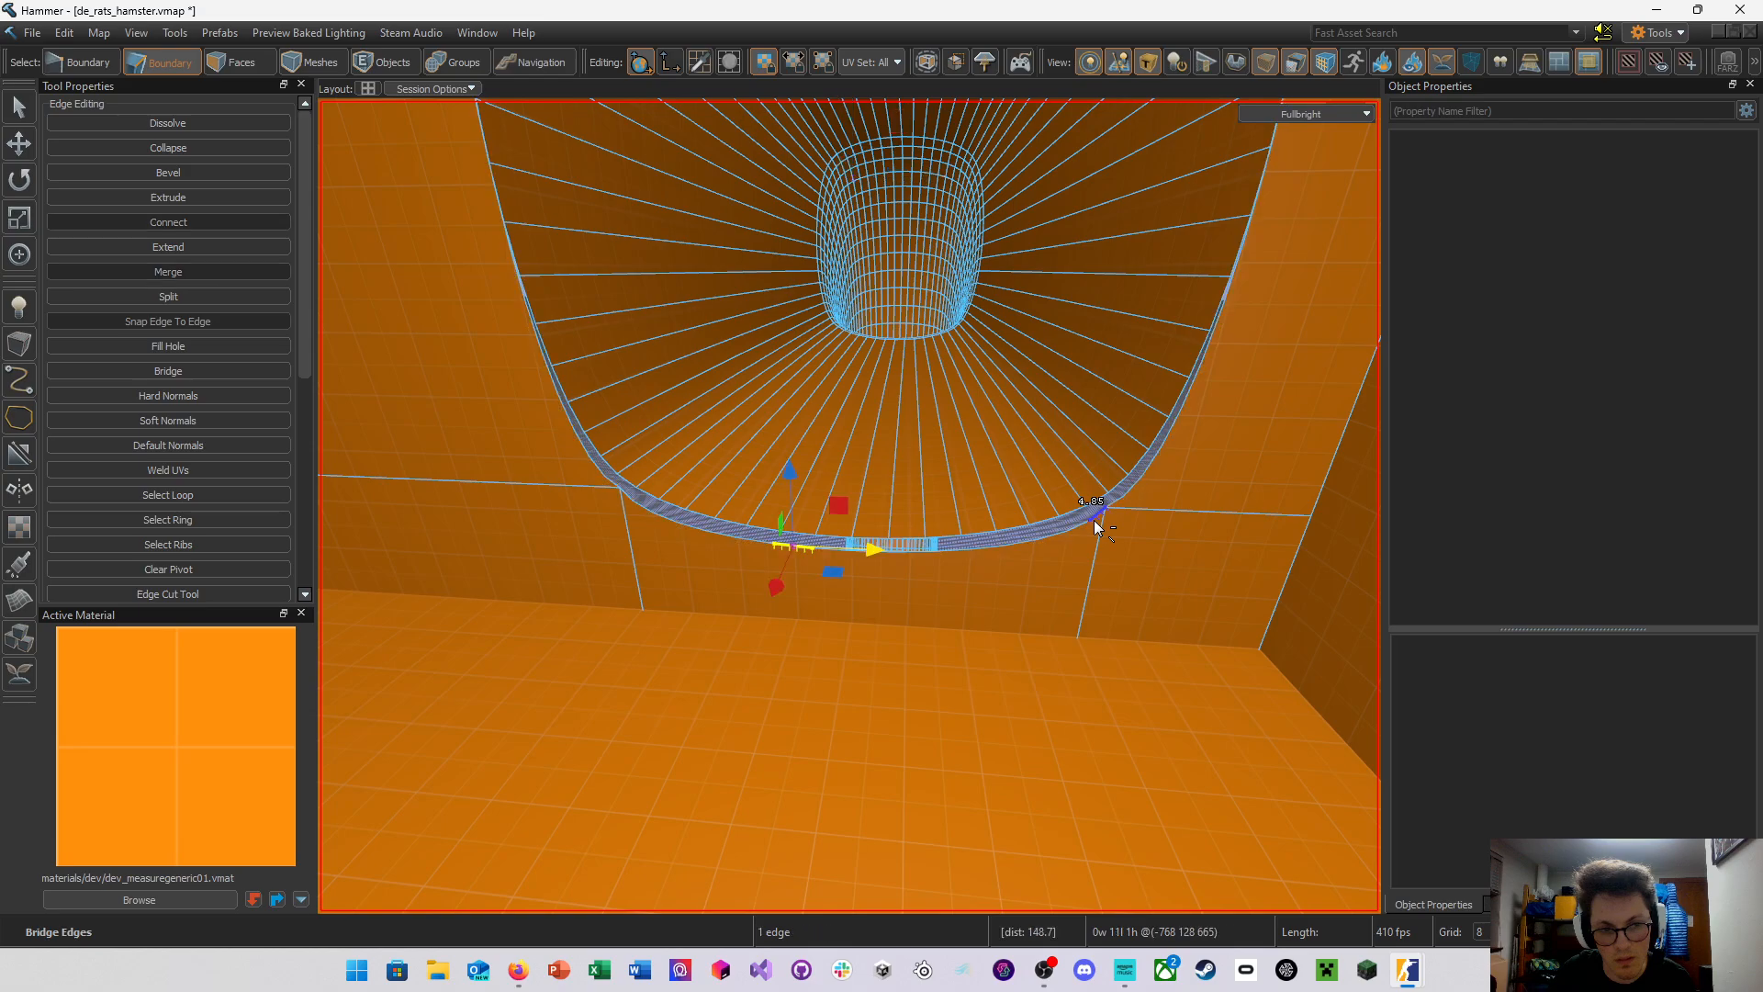
key(ctrl+z)
key(ctrl+z)
key(ctrl+z)
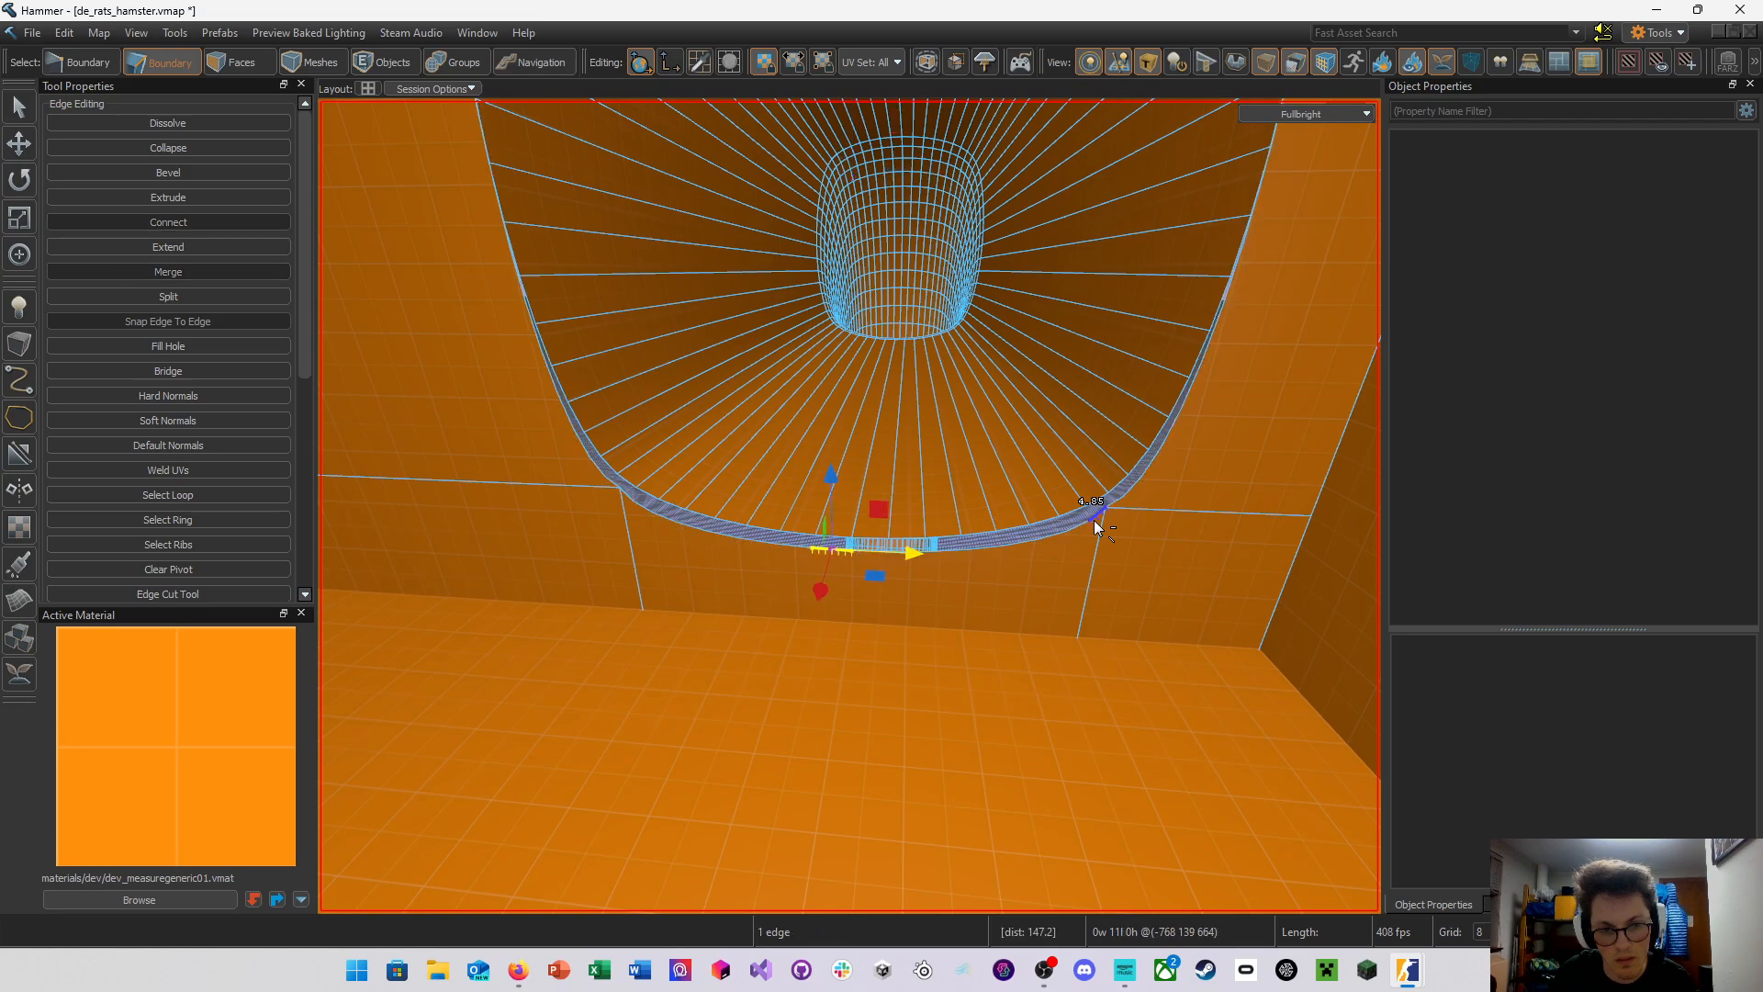
key(ctrl+z)
key(ctrl+z)
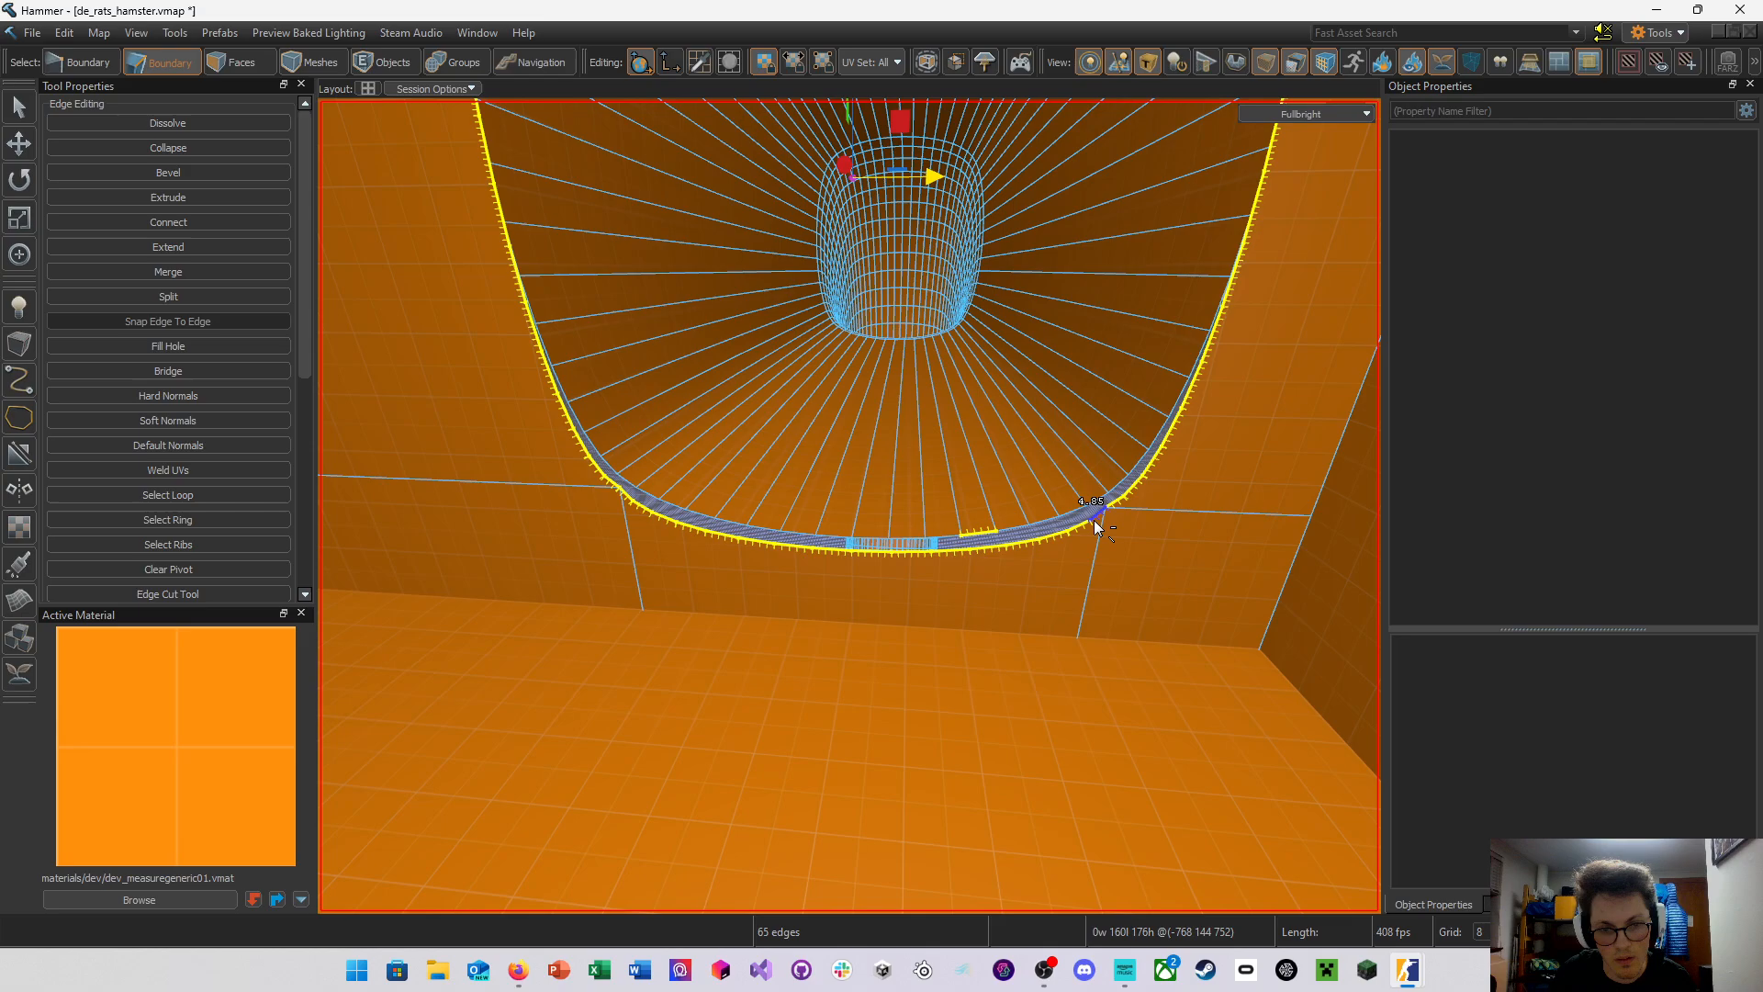
key(ctrl+z)
key(ctrl+z)
key(ctrl+z)
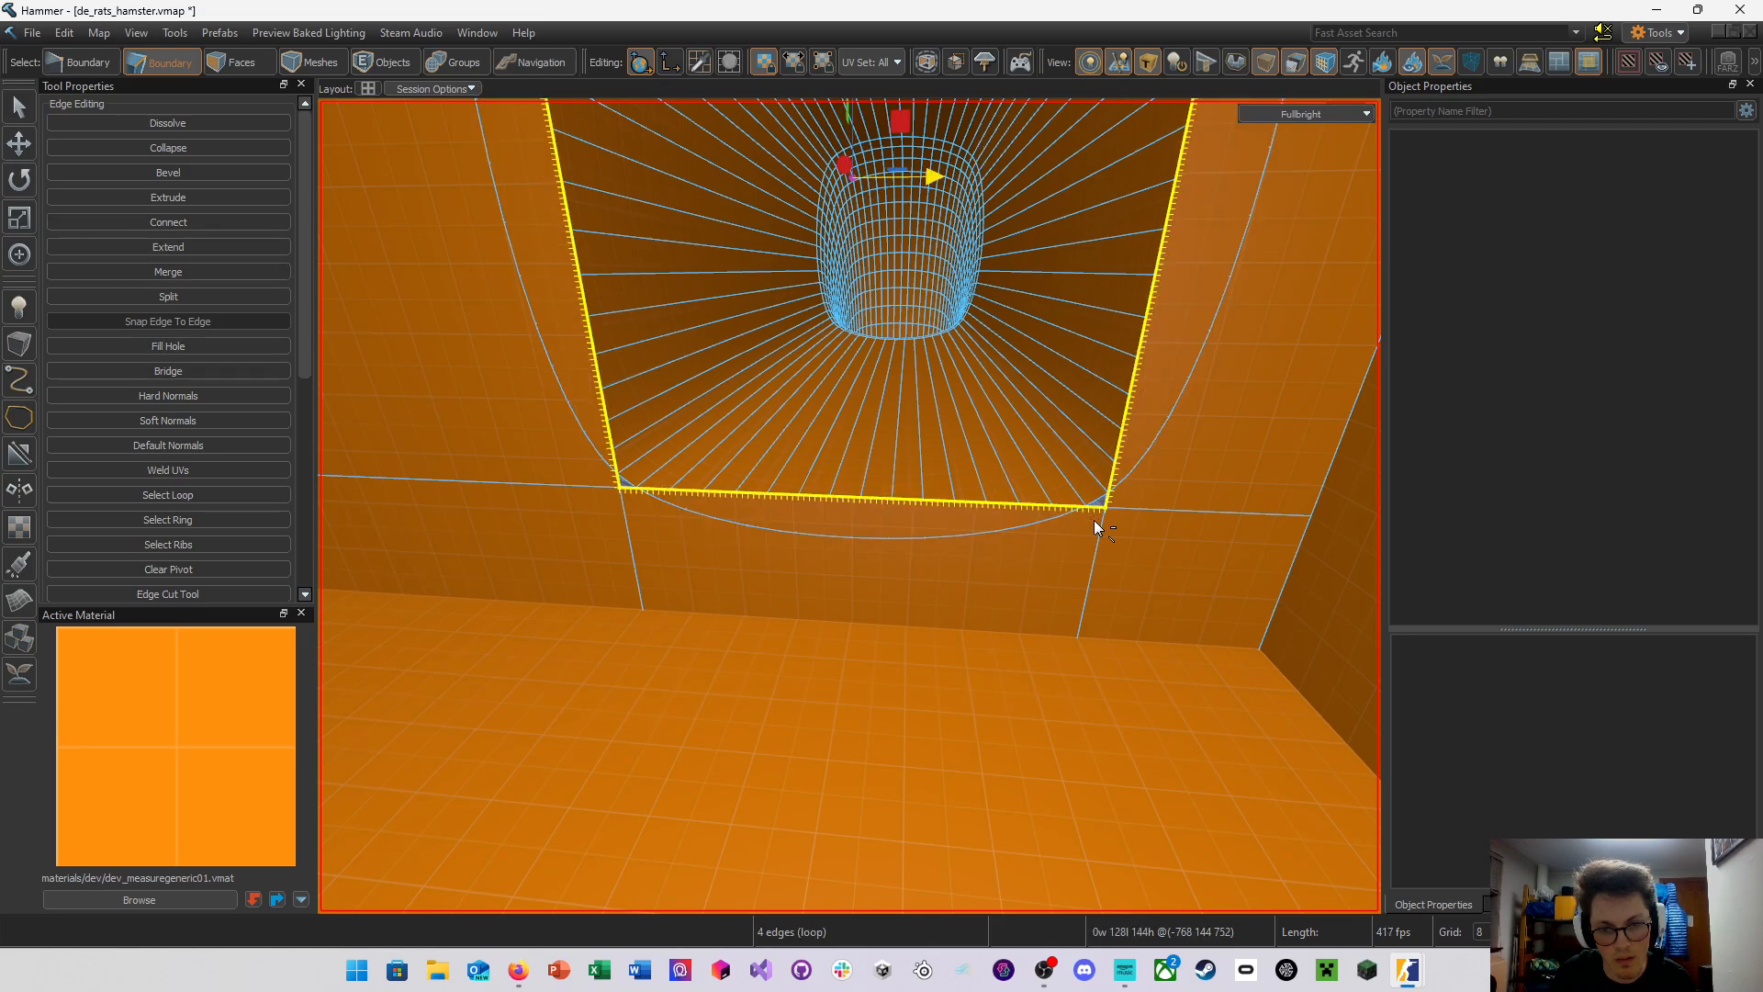
Try Fill Hole on the tube's rounded rim loop together with the square wall opening's loop, and undo the fill
key(s)
right_drag(1009, 456, 1001, 443)
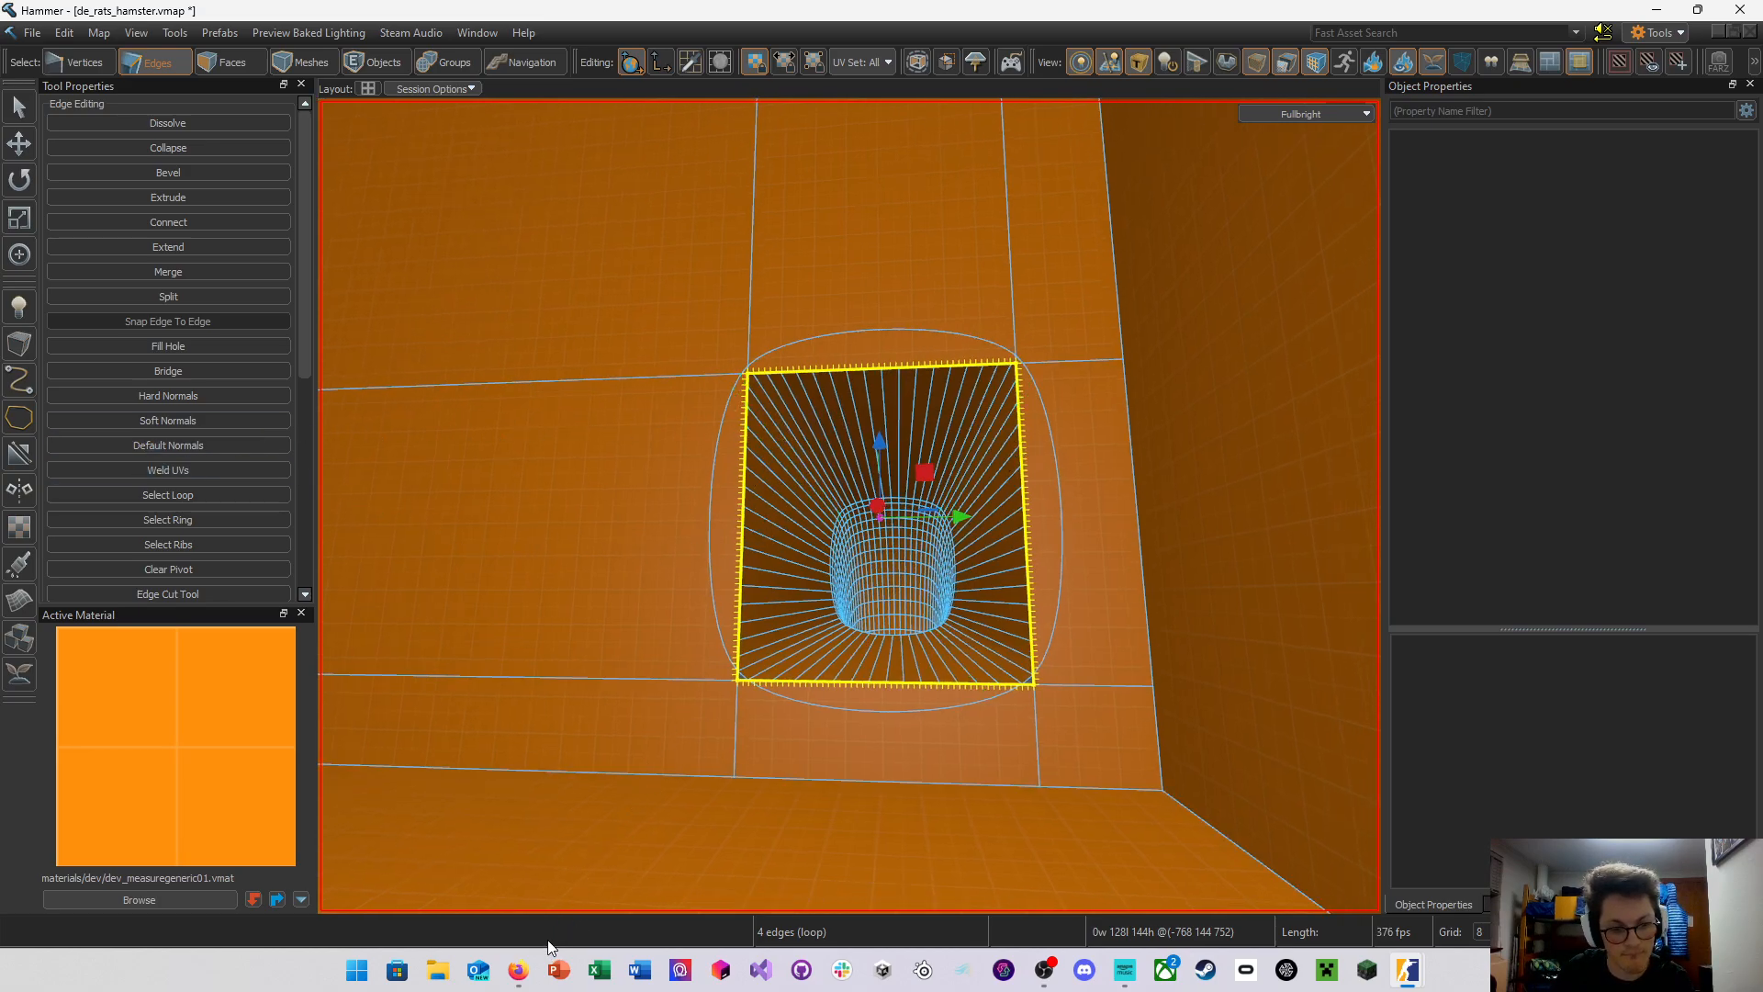
key(w)
right_drag(1003, 450, 841, 503)
double_click(863, 466)
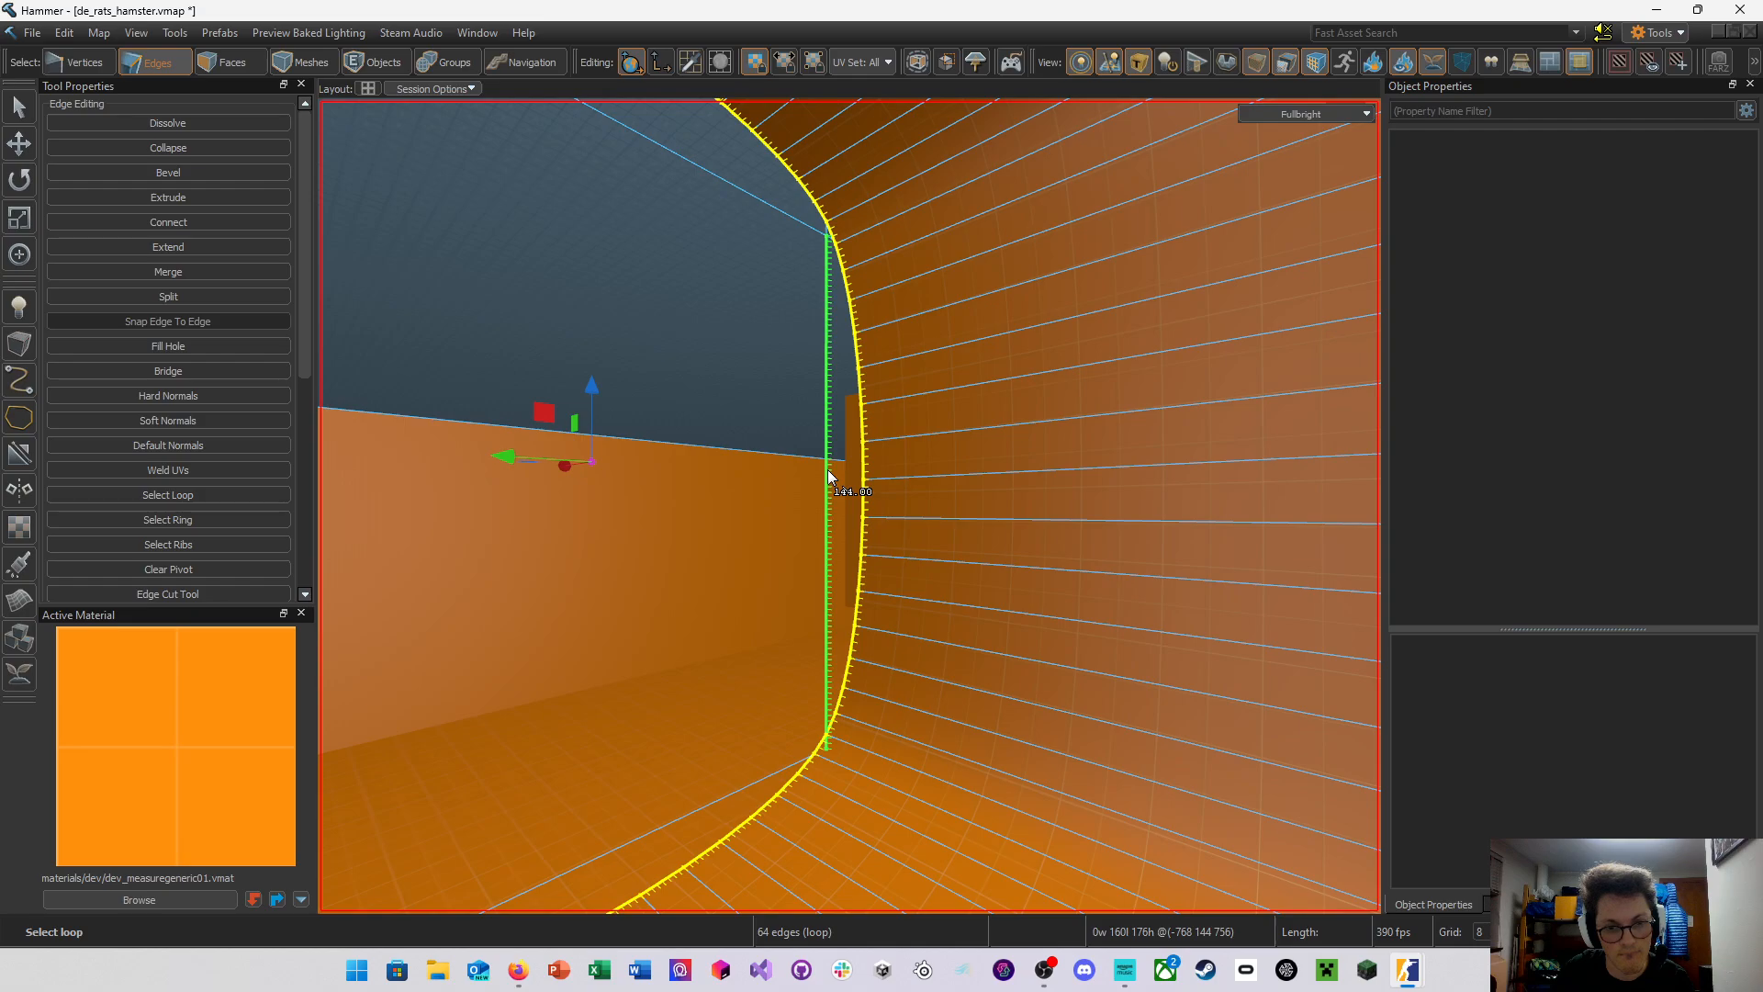
ctrl+double_click(829, 474)
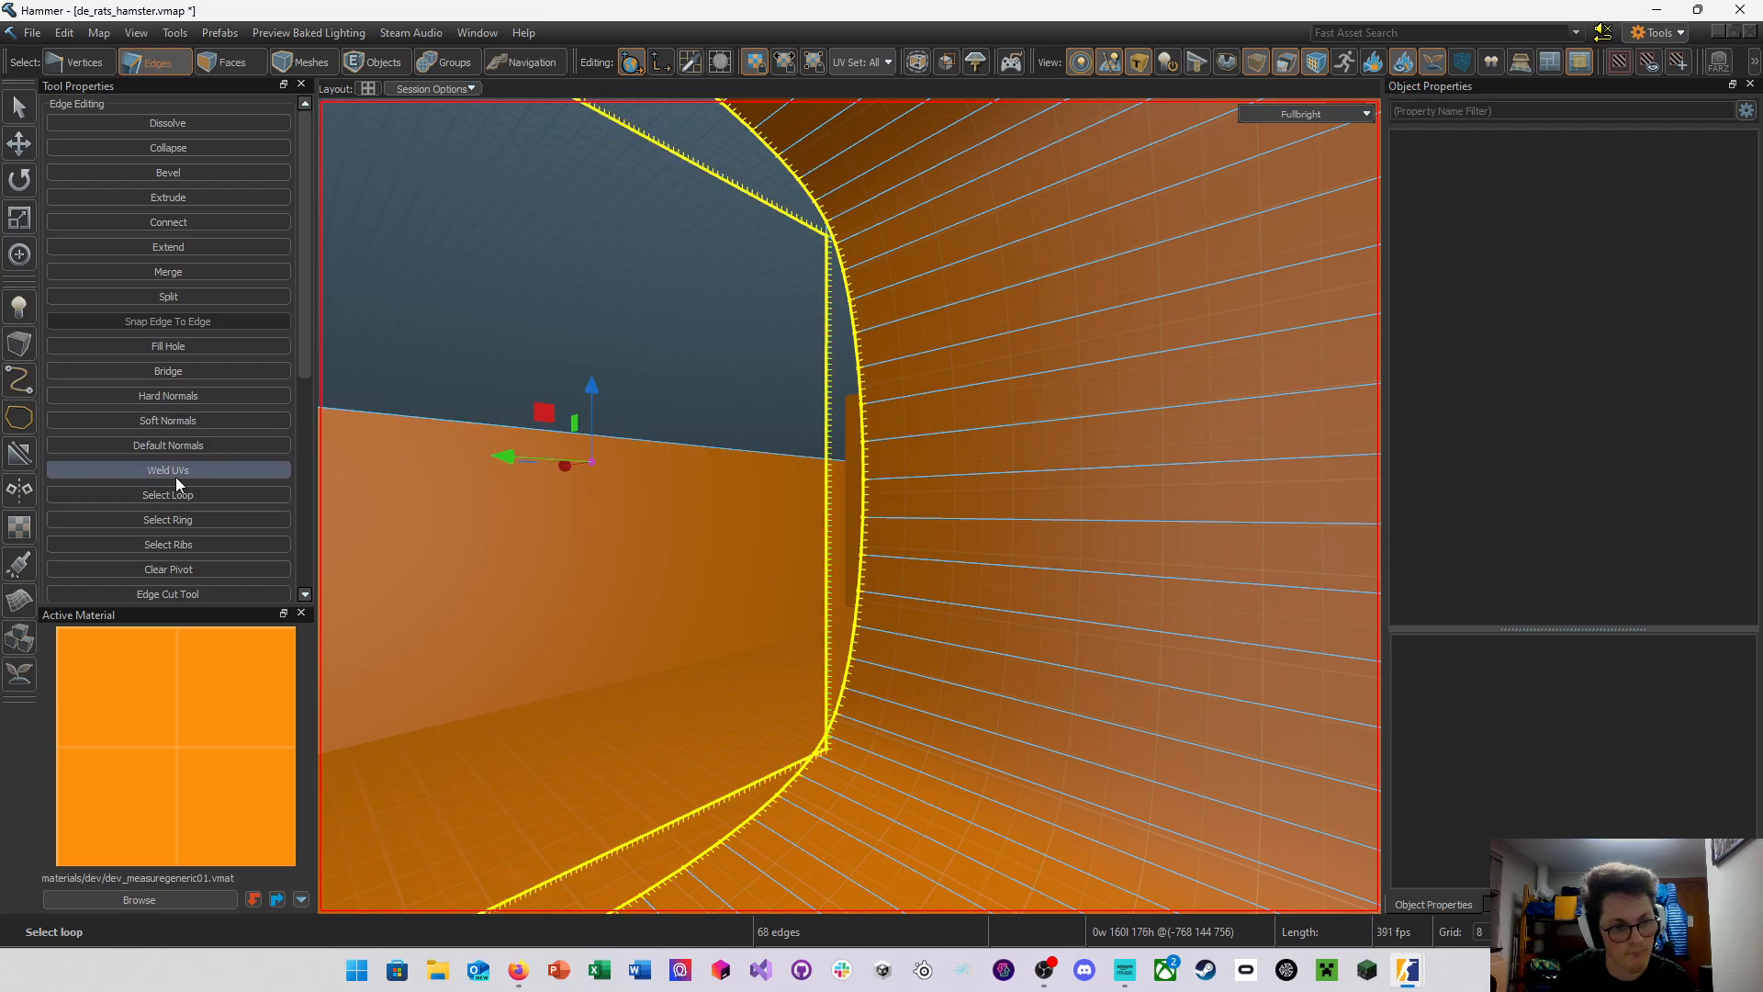
click(240, 345)
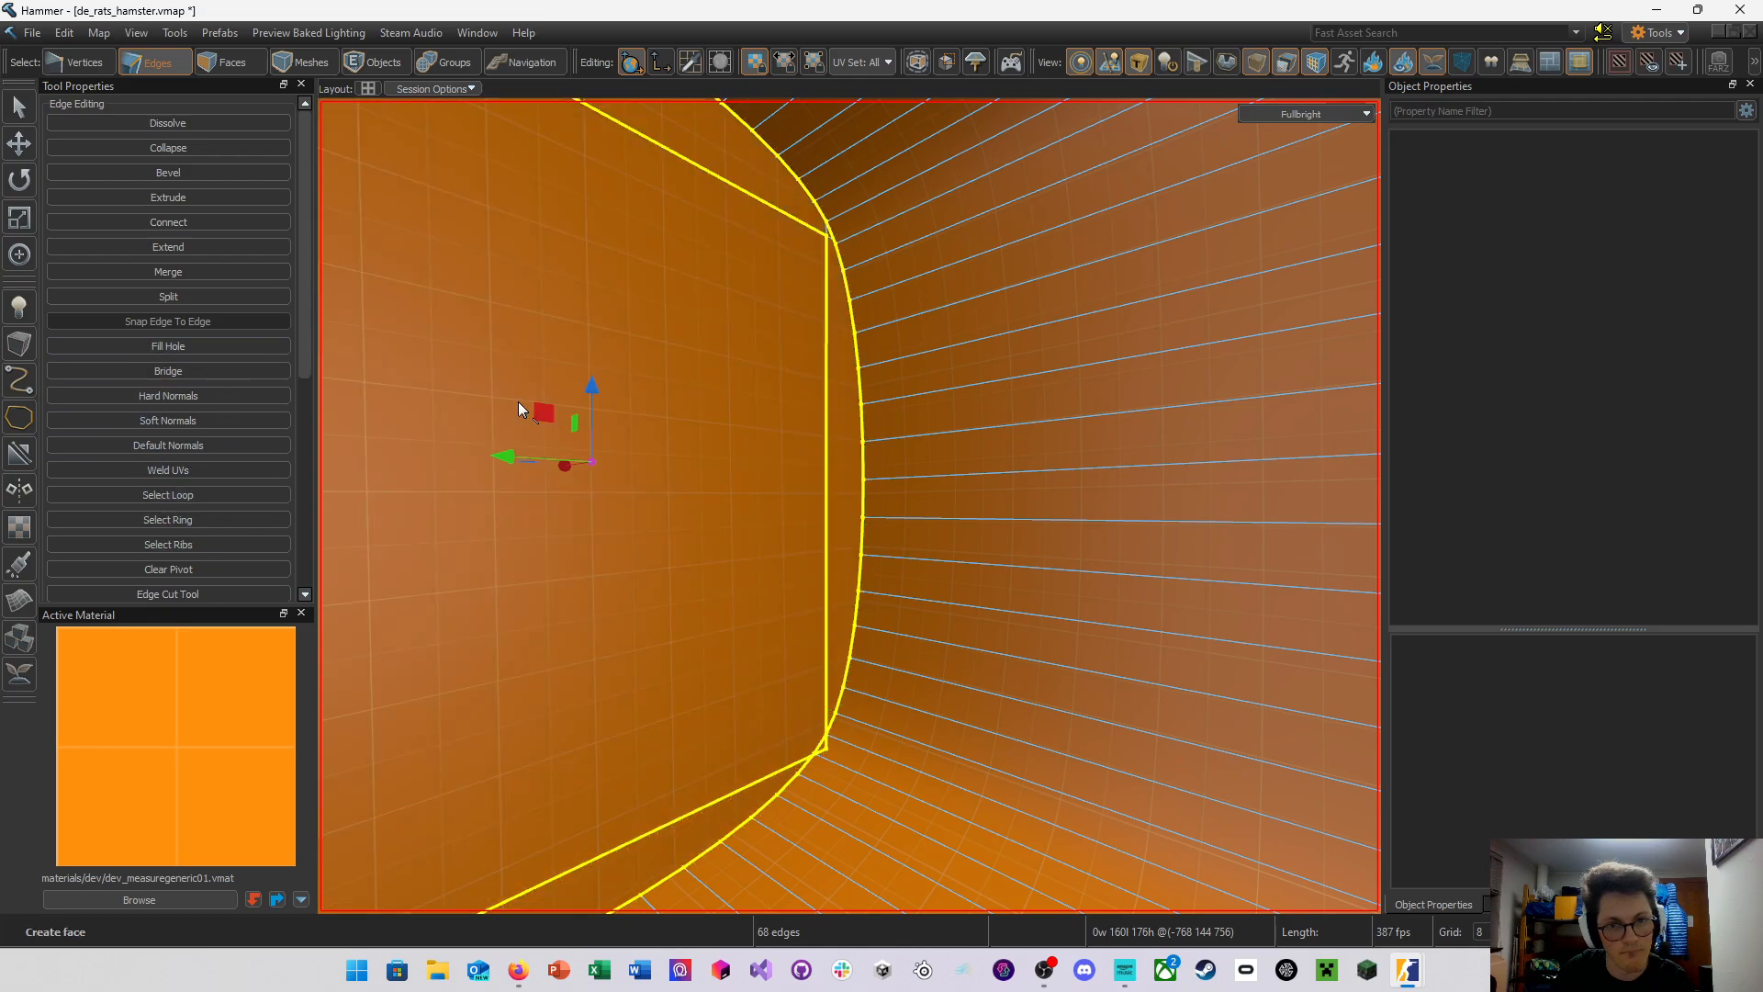
right_drag(518, 400, 849, 506)
key(ctrl+z)
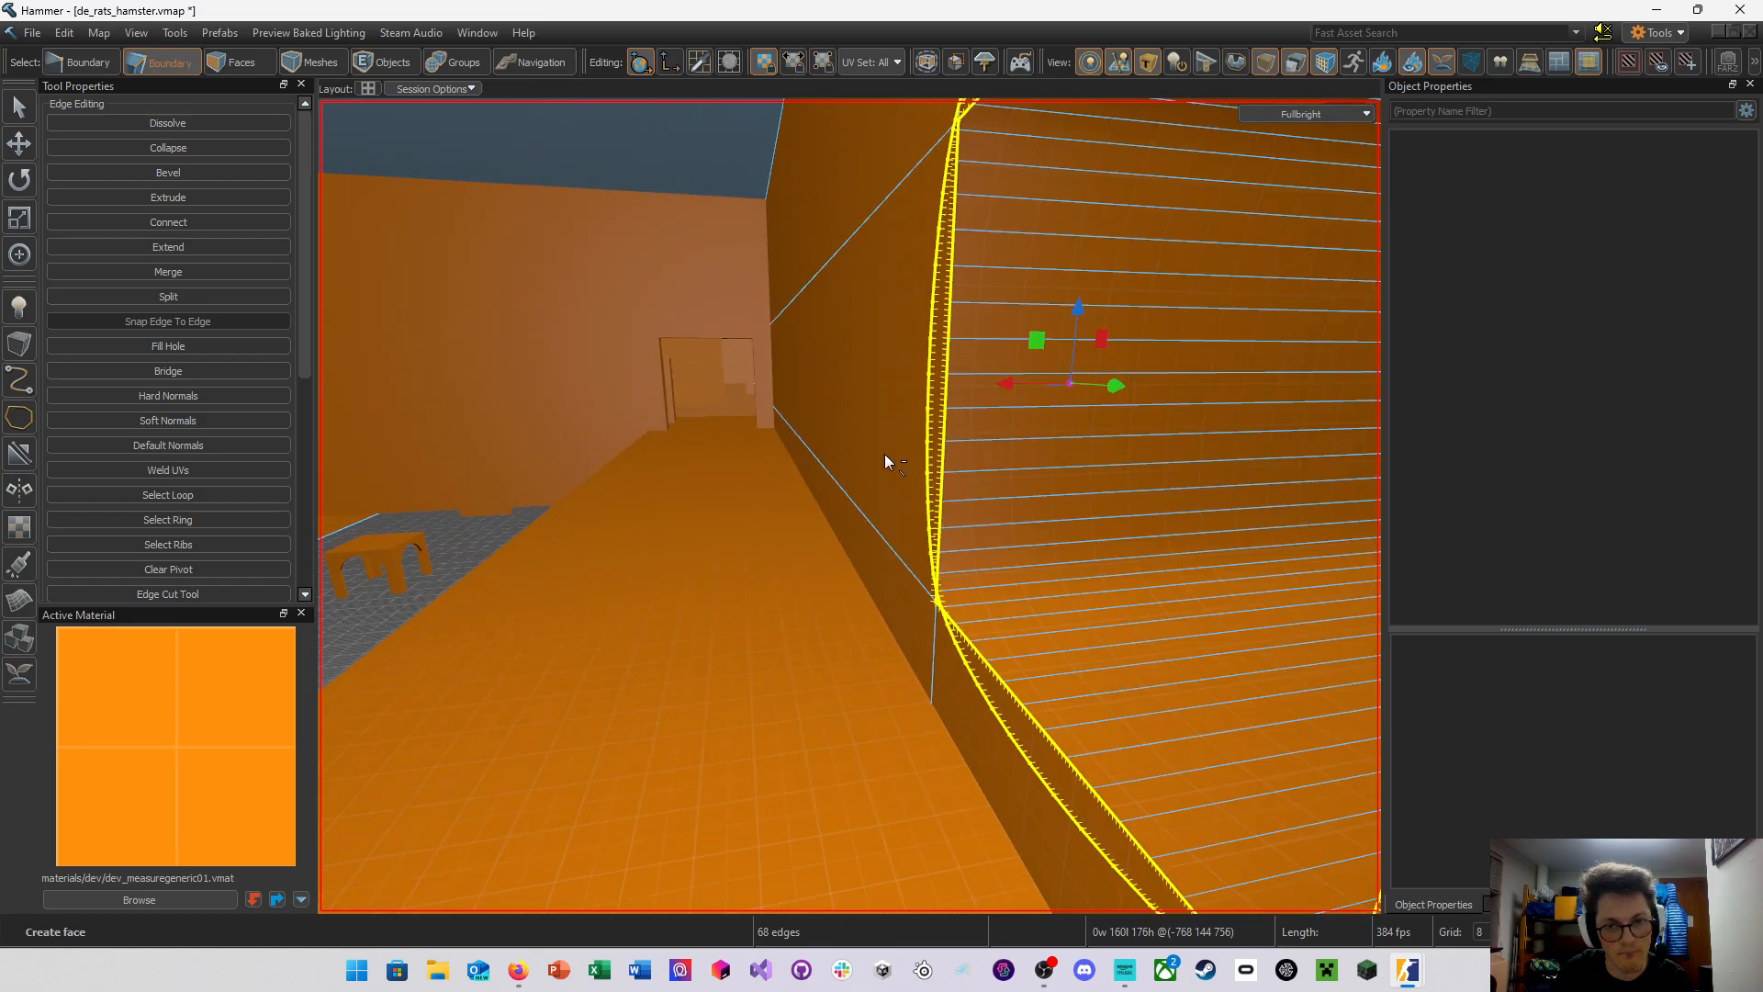
Move the tube's rounded end loop 8 units back from the wall opening, along the tube's direction
right_drag(923, 455, 850, 506)
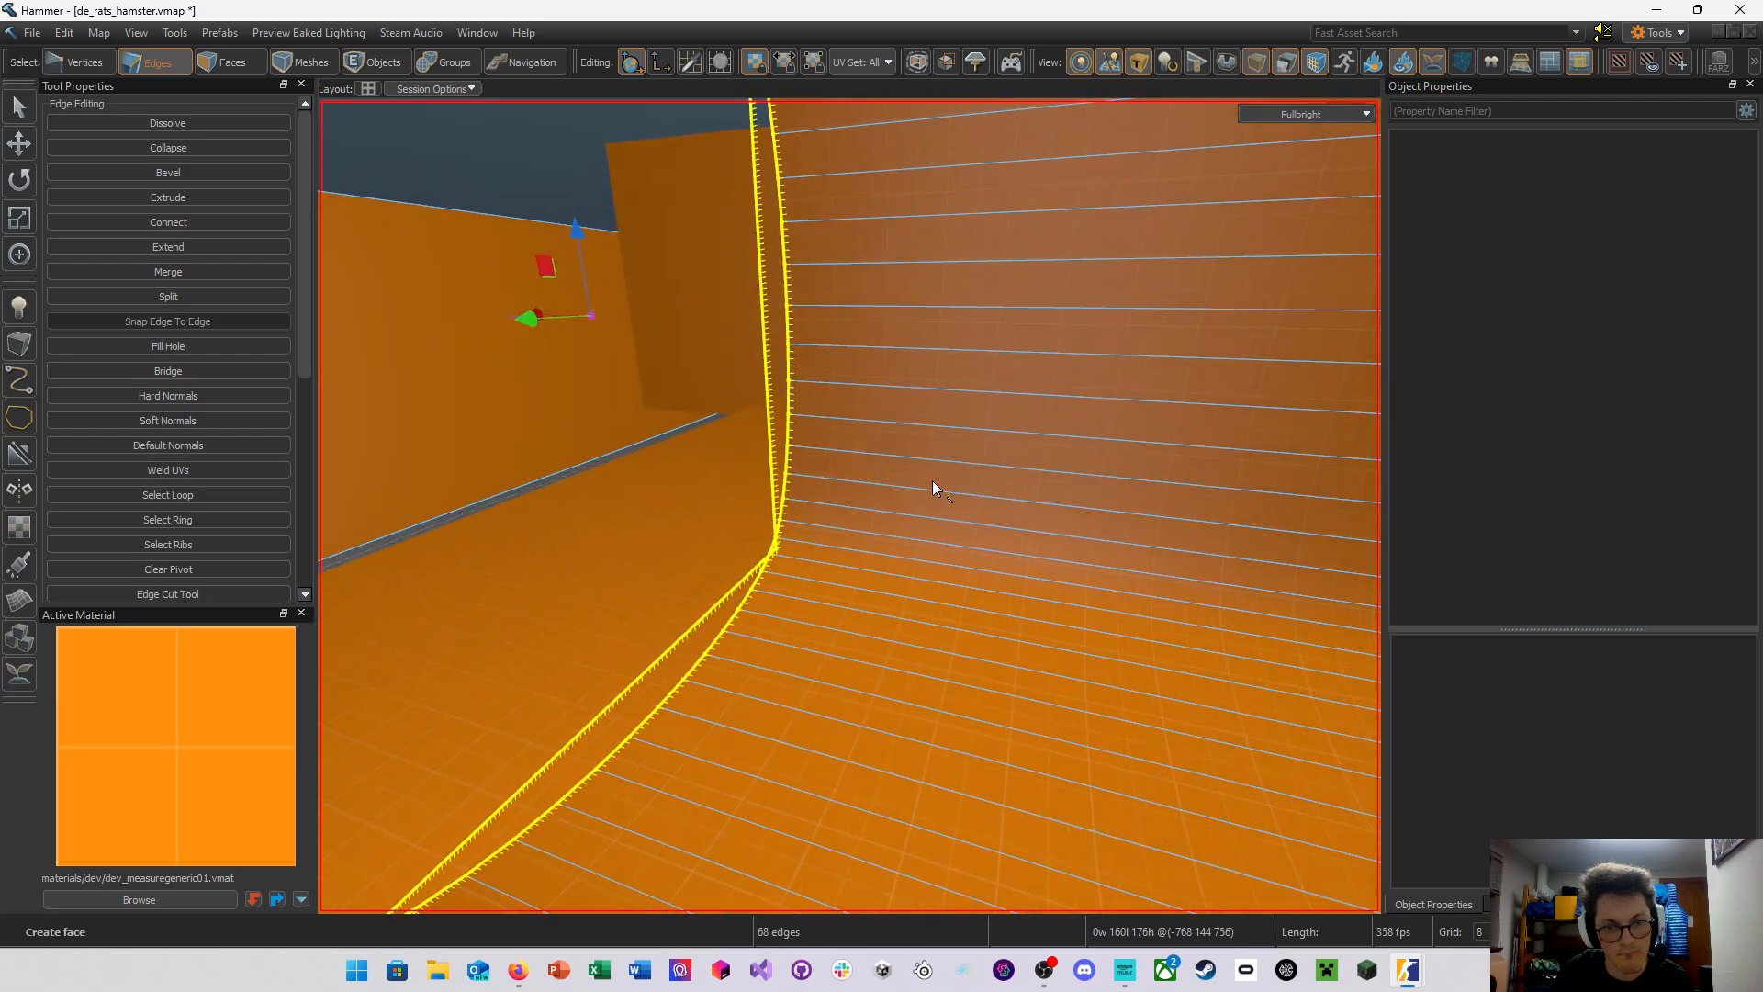
double_click(724, 636)
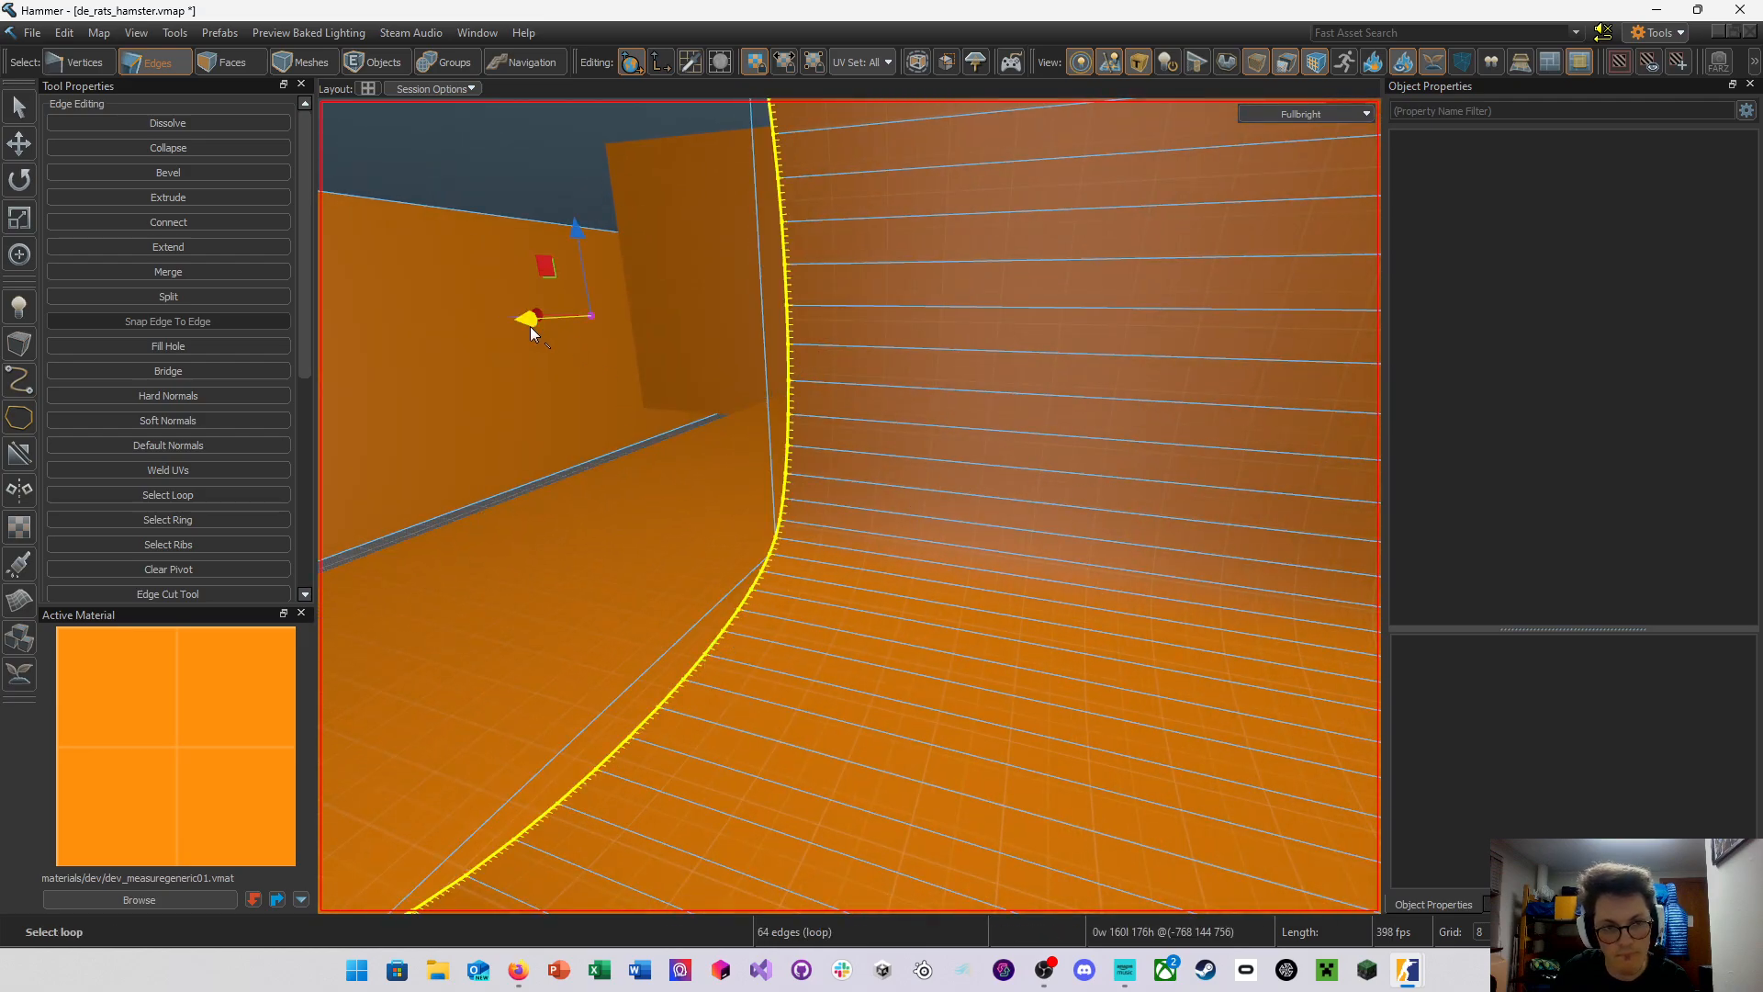
right_drag(531, 327, 849, 506)
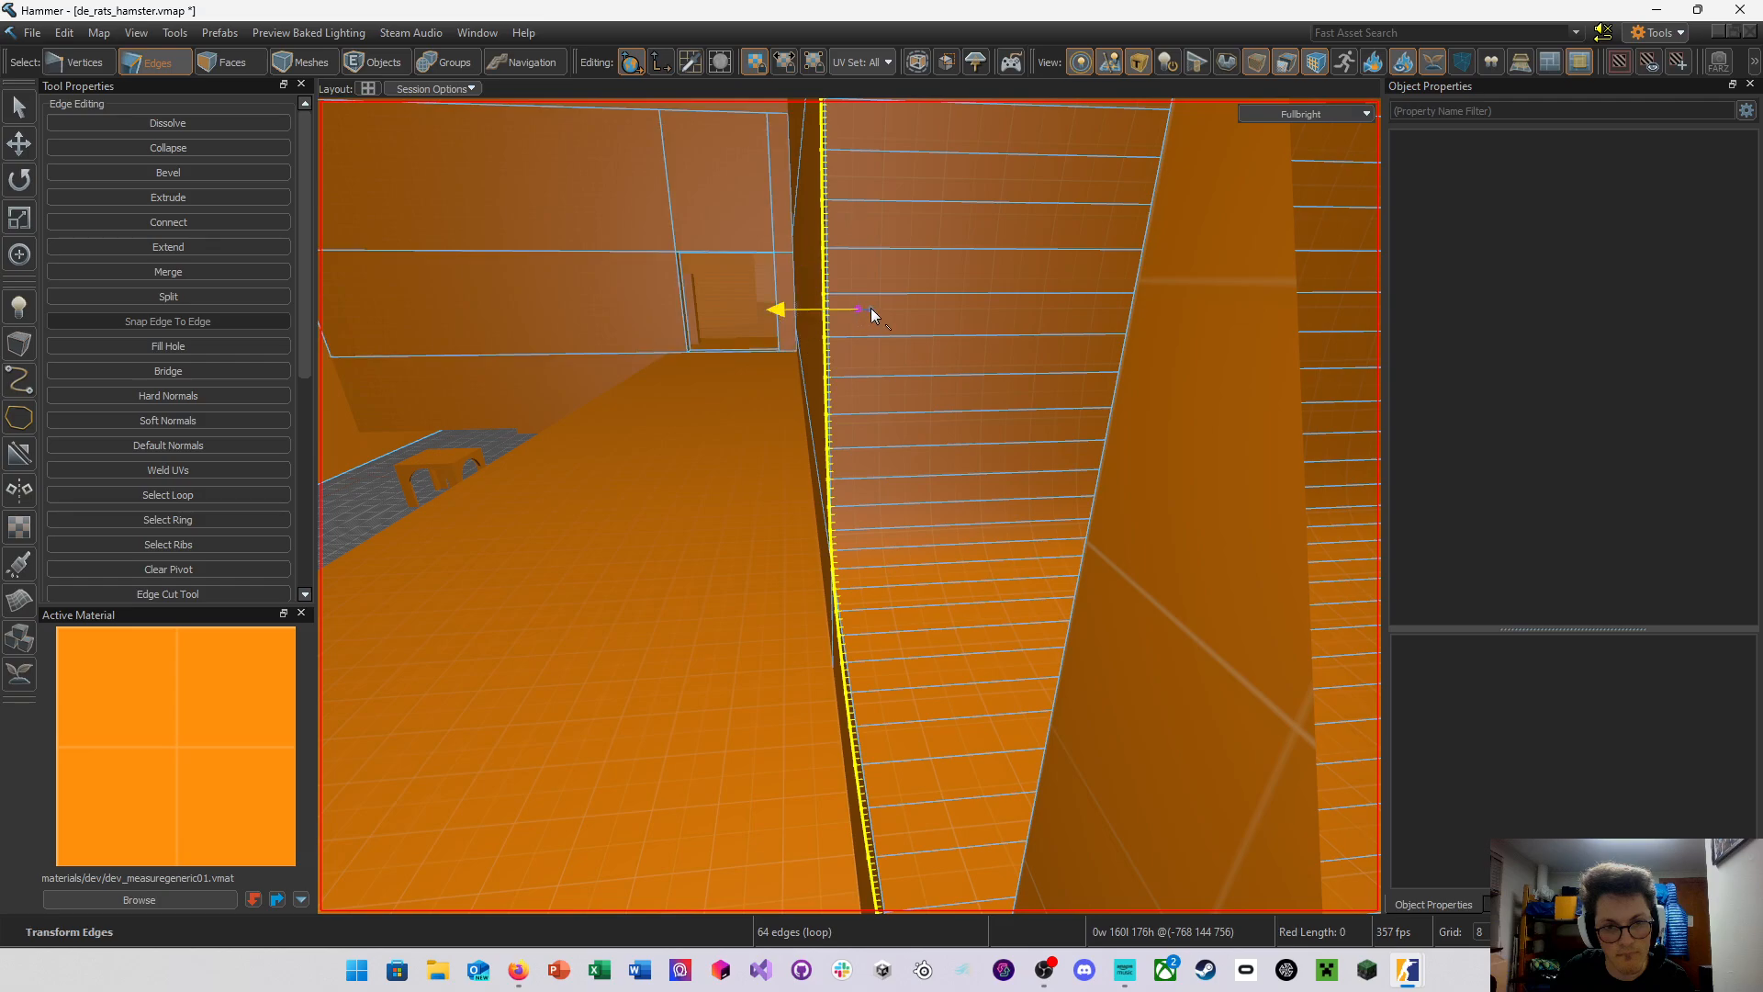
drag(891, 308, 895, 307)
Try Fill Hole on the square opening loop and the set-back tube rim, undo it, and try Bridge on both loops
click(836, 599)
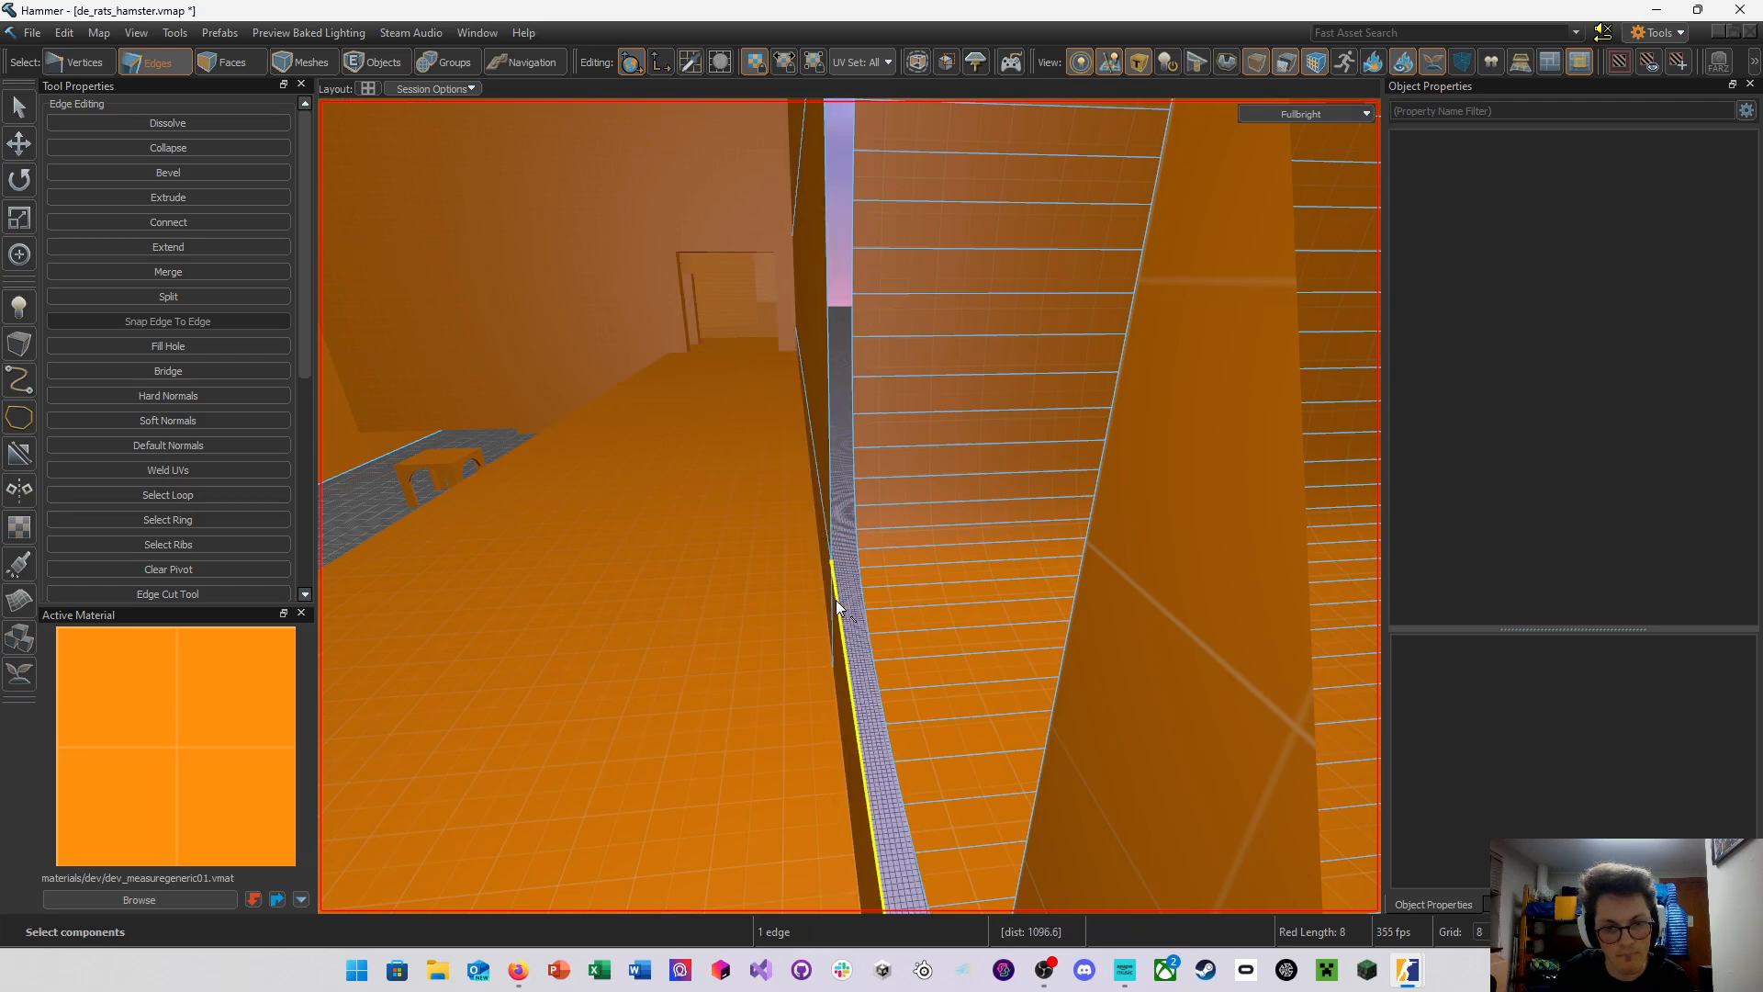
right_drag(853, 659, 748, 665)
double_click(729, 609)
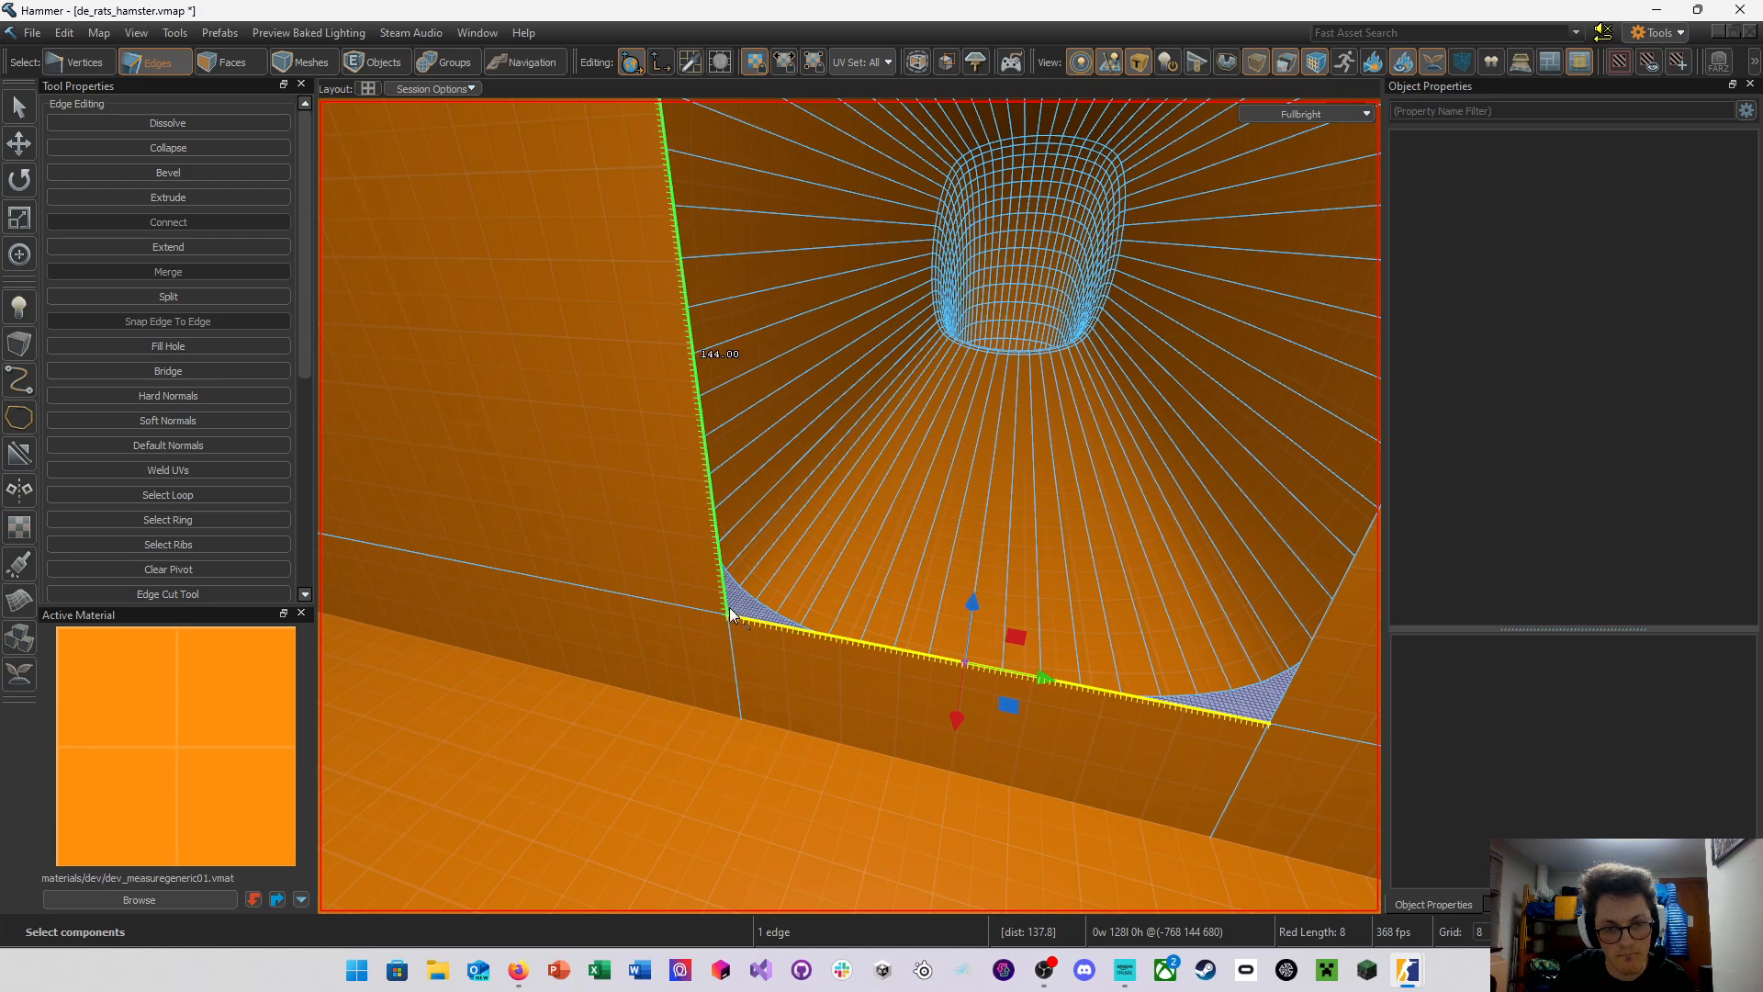
shift+double_click(754, 597)
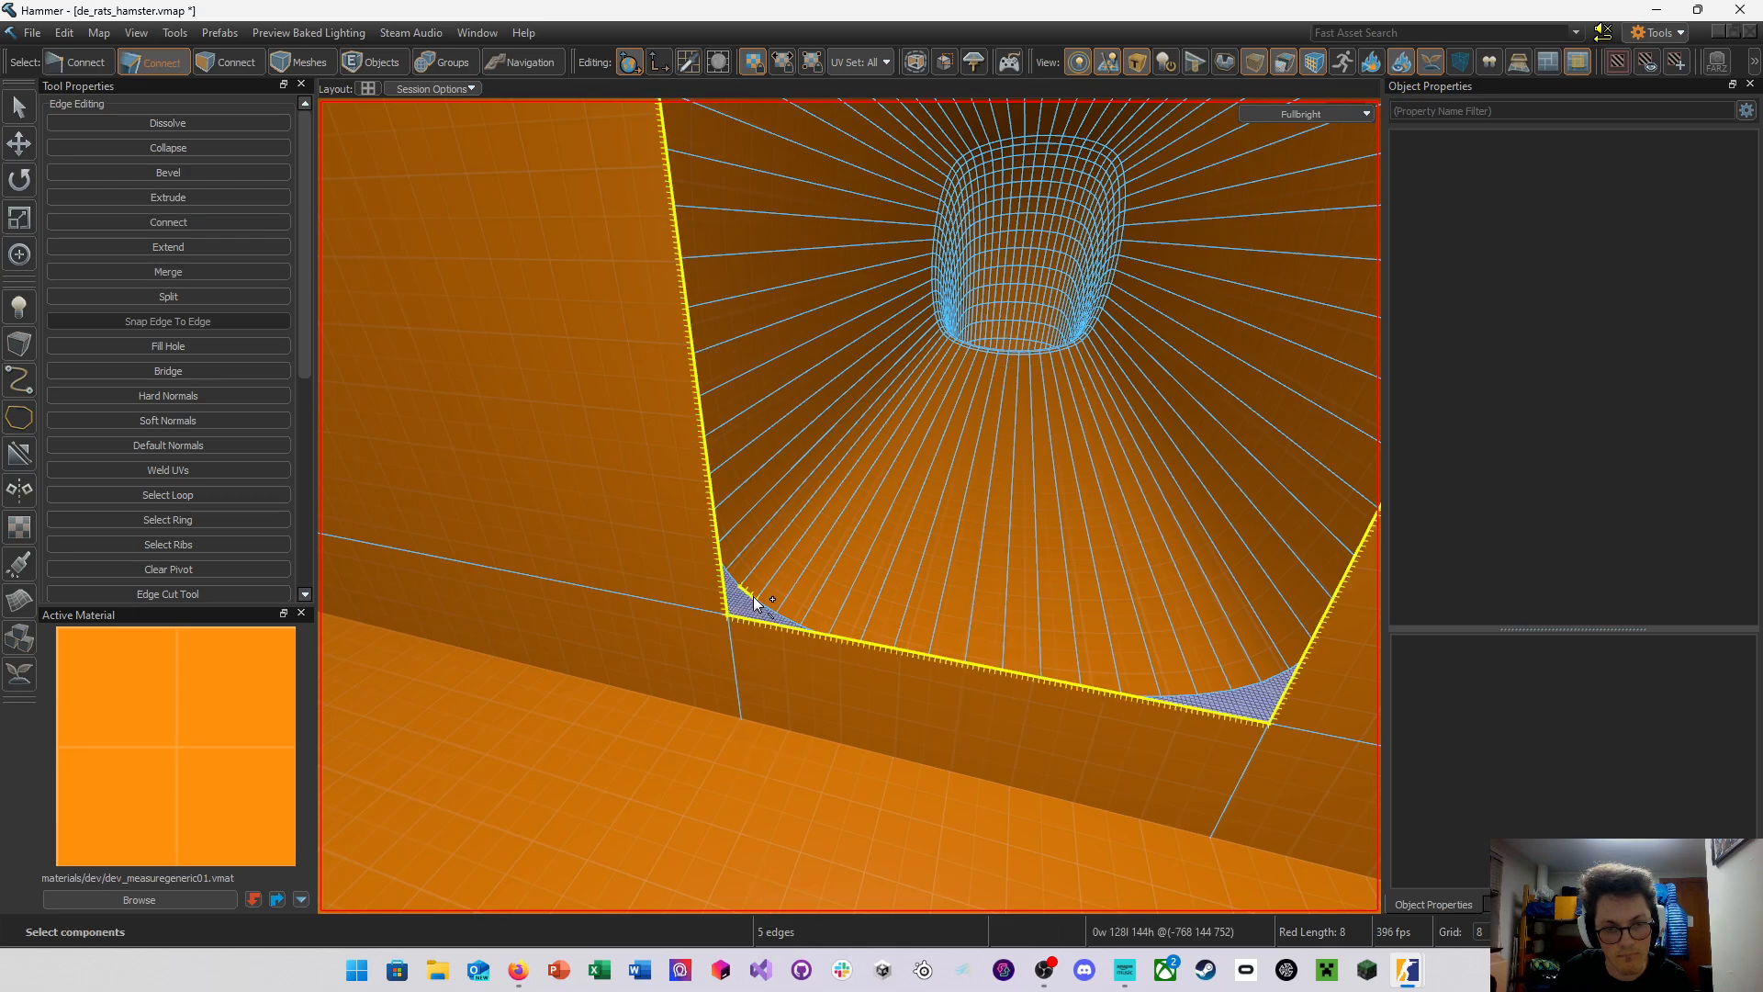
click(228, 353)
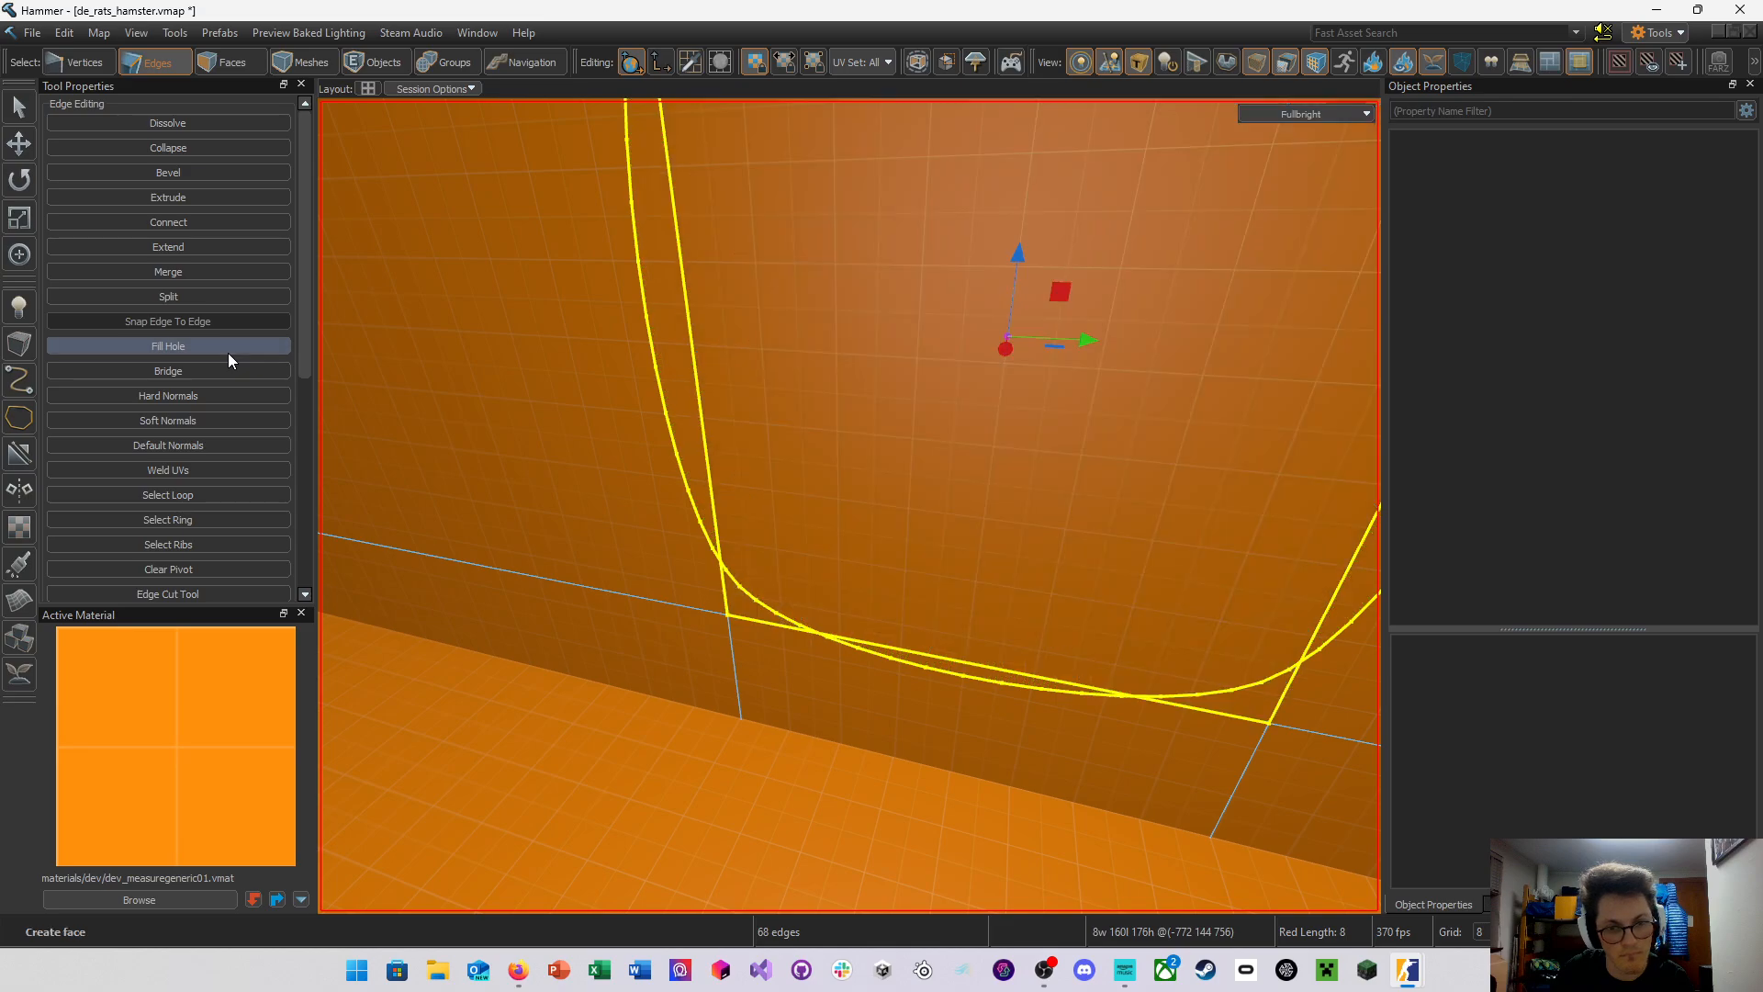
key(ctrl+z)
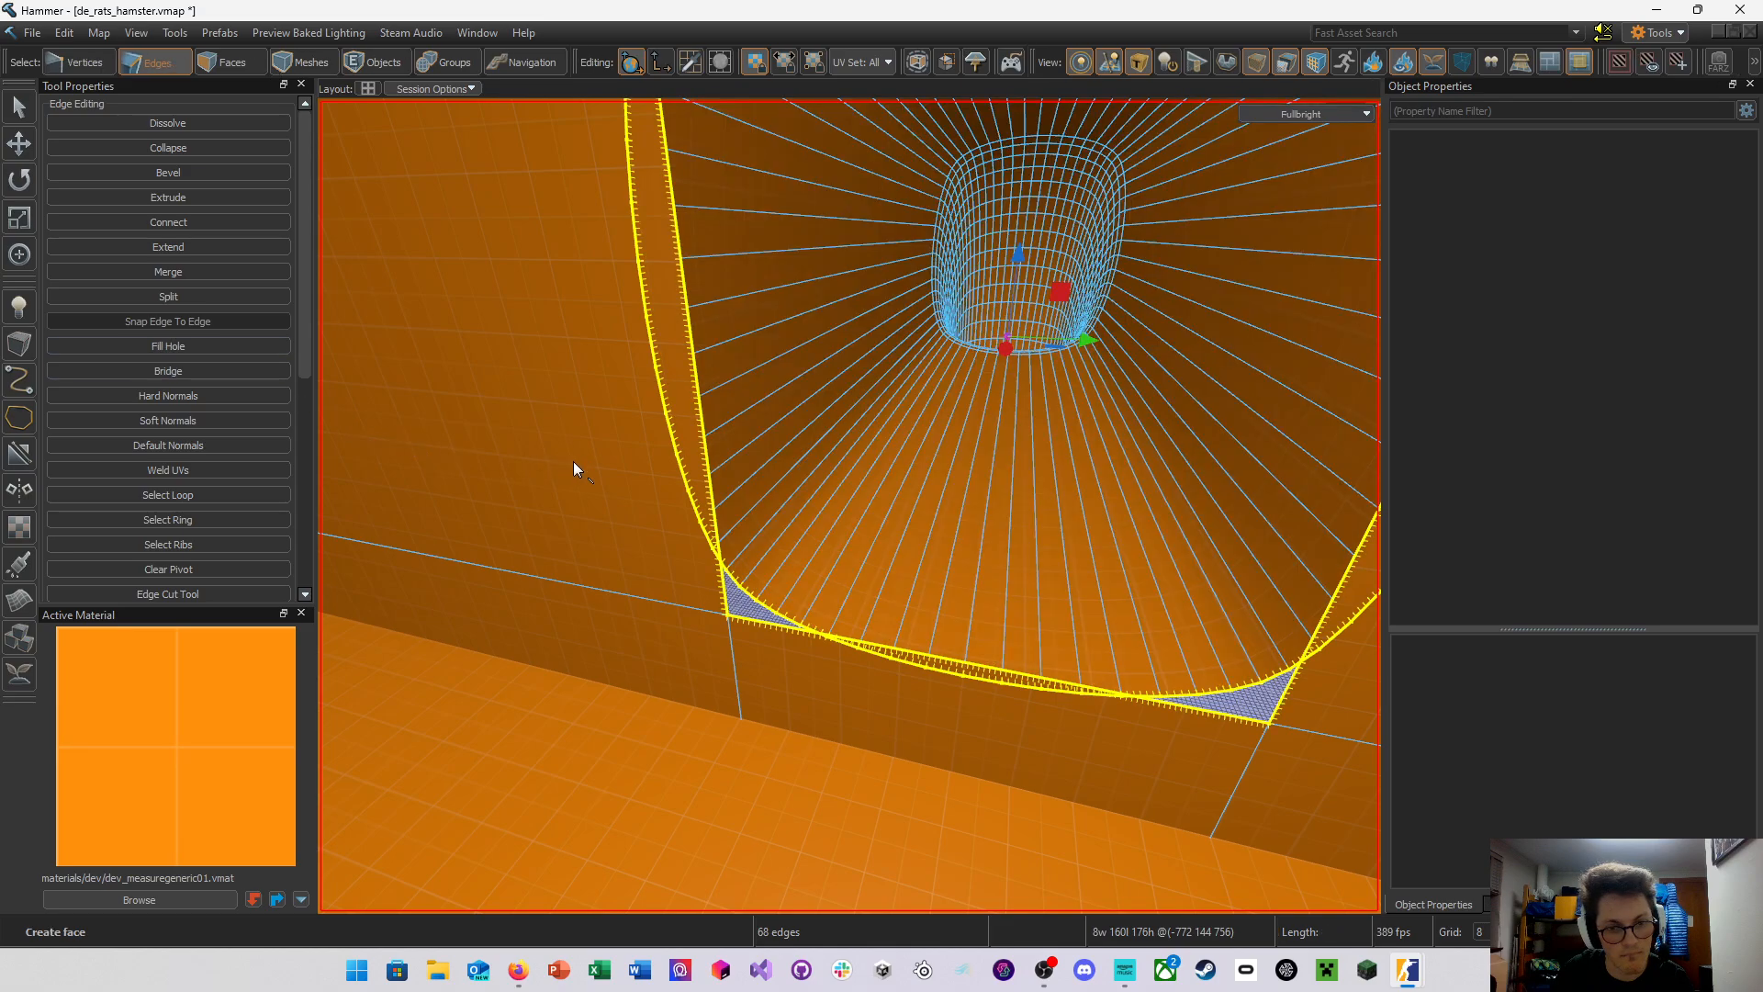
click(223, 371)
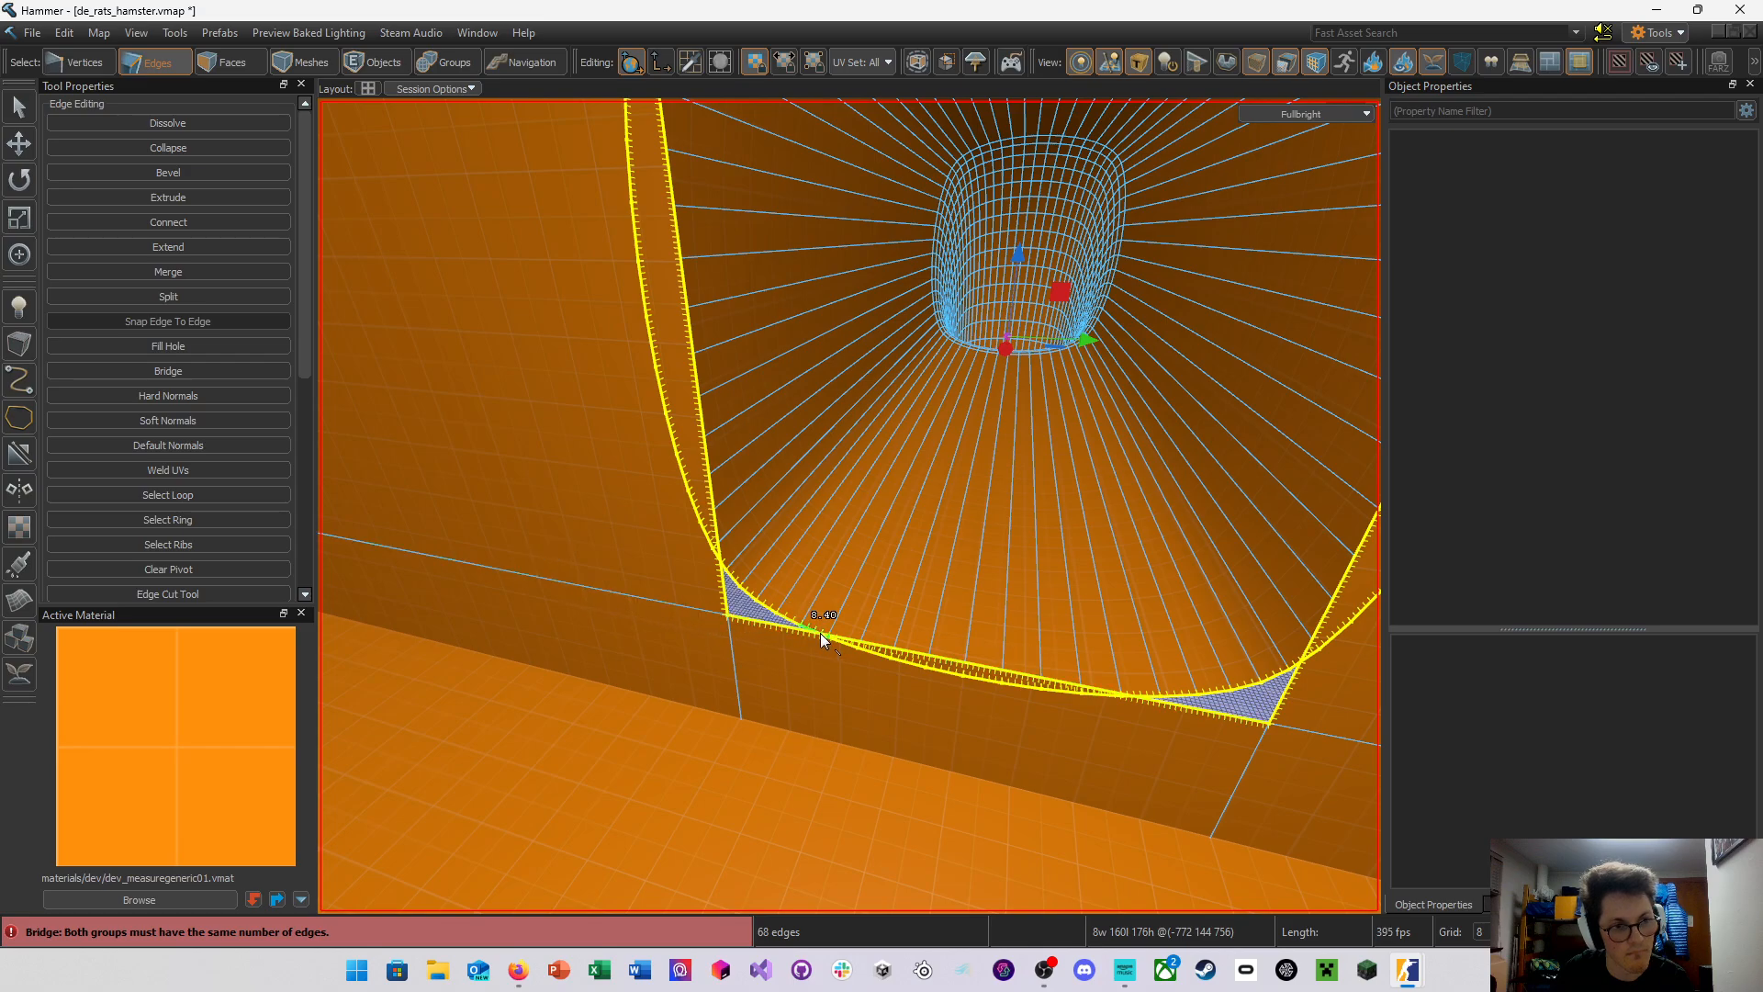
click(770, 626)
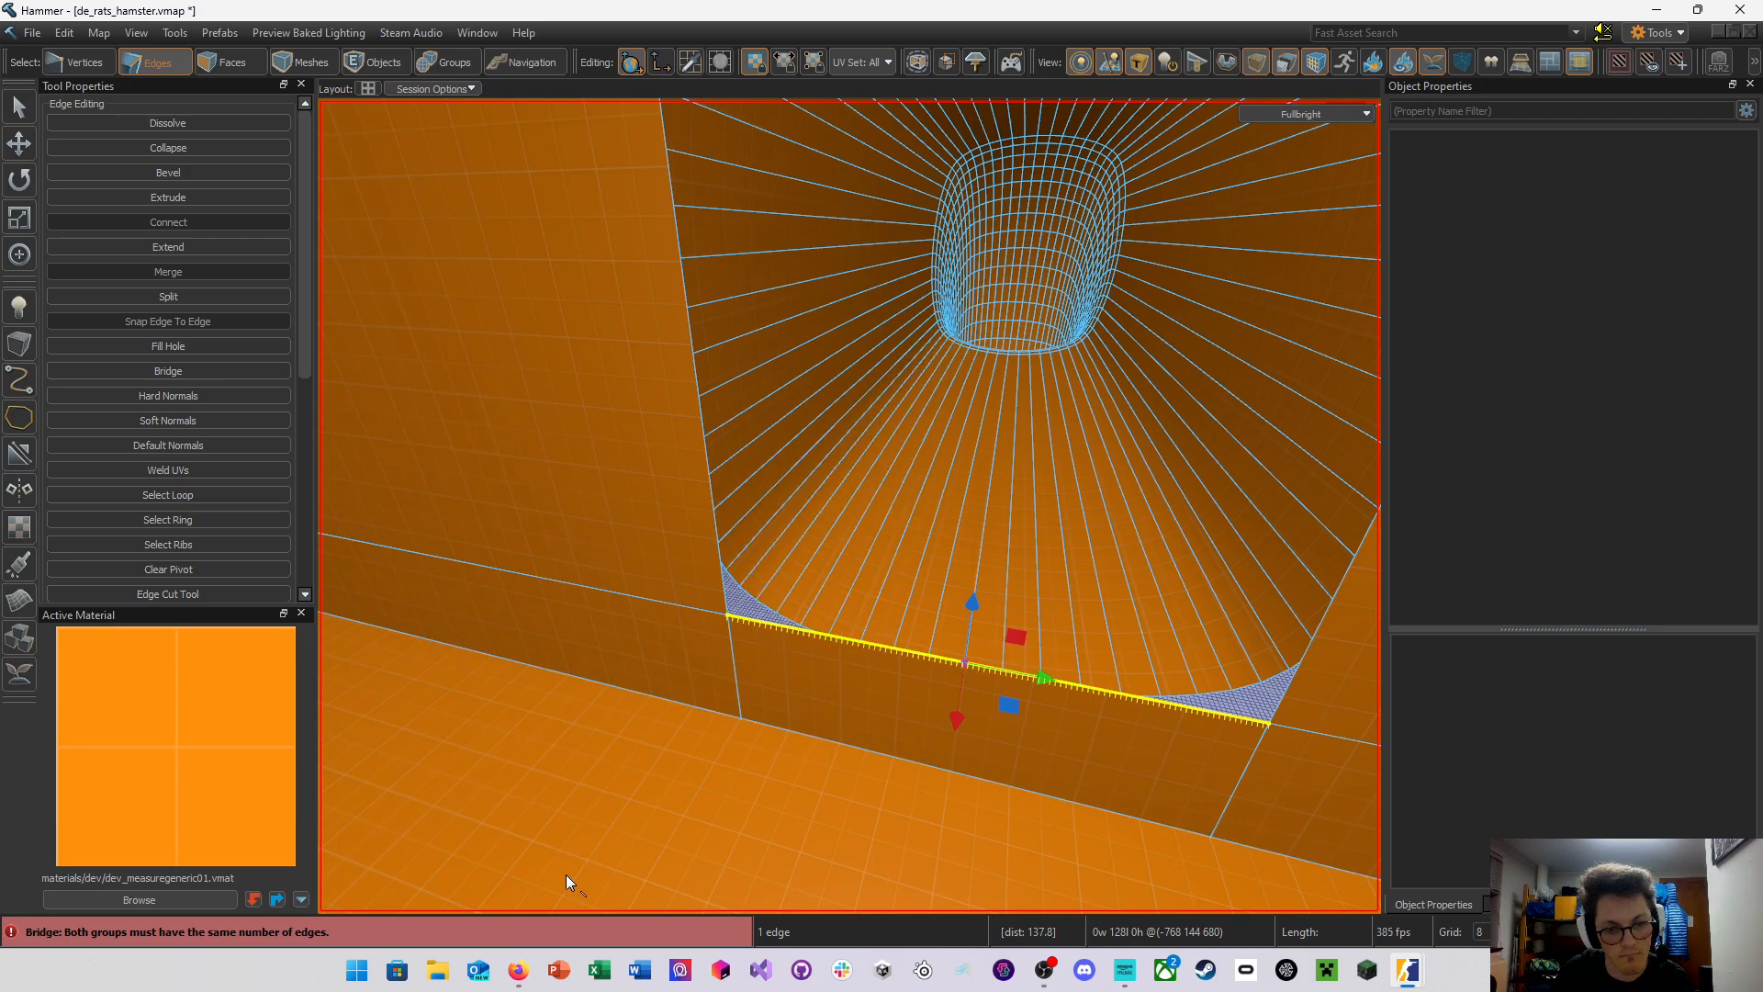
Switch to Firefox and search the web for "hammer editor connect two circle holes"
click(519, 971)
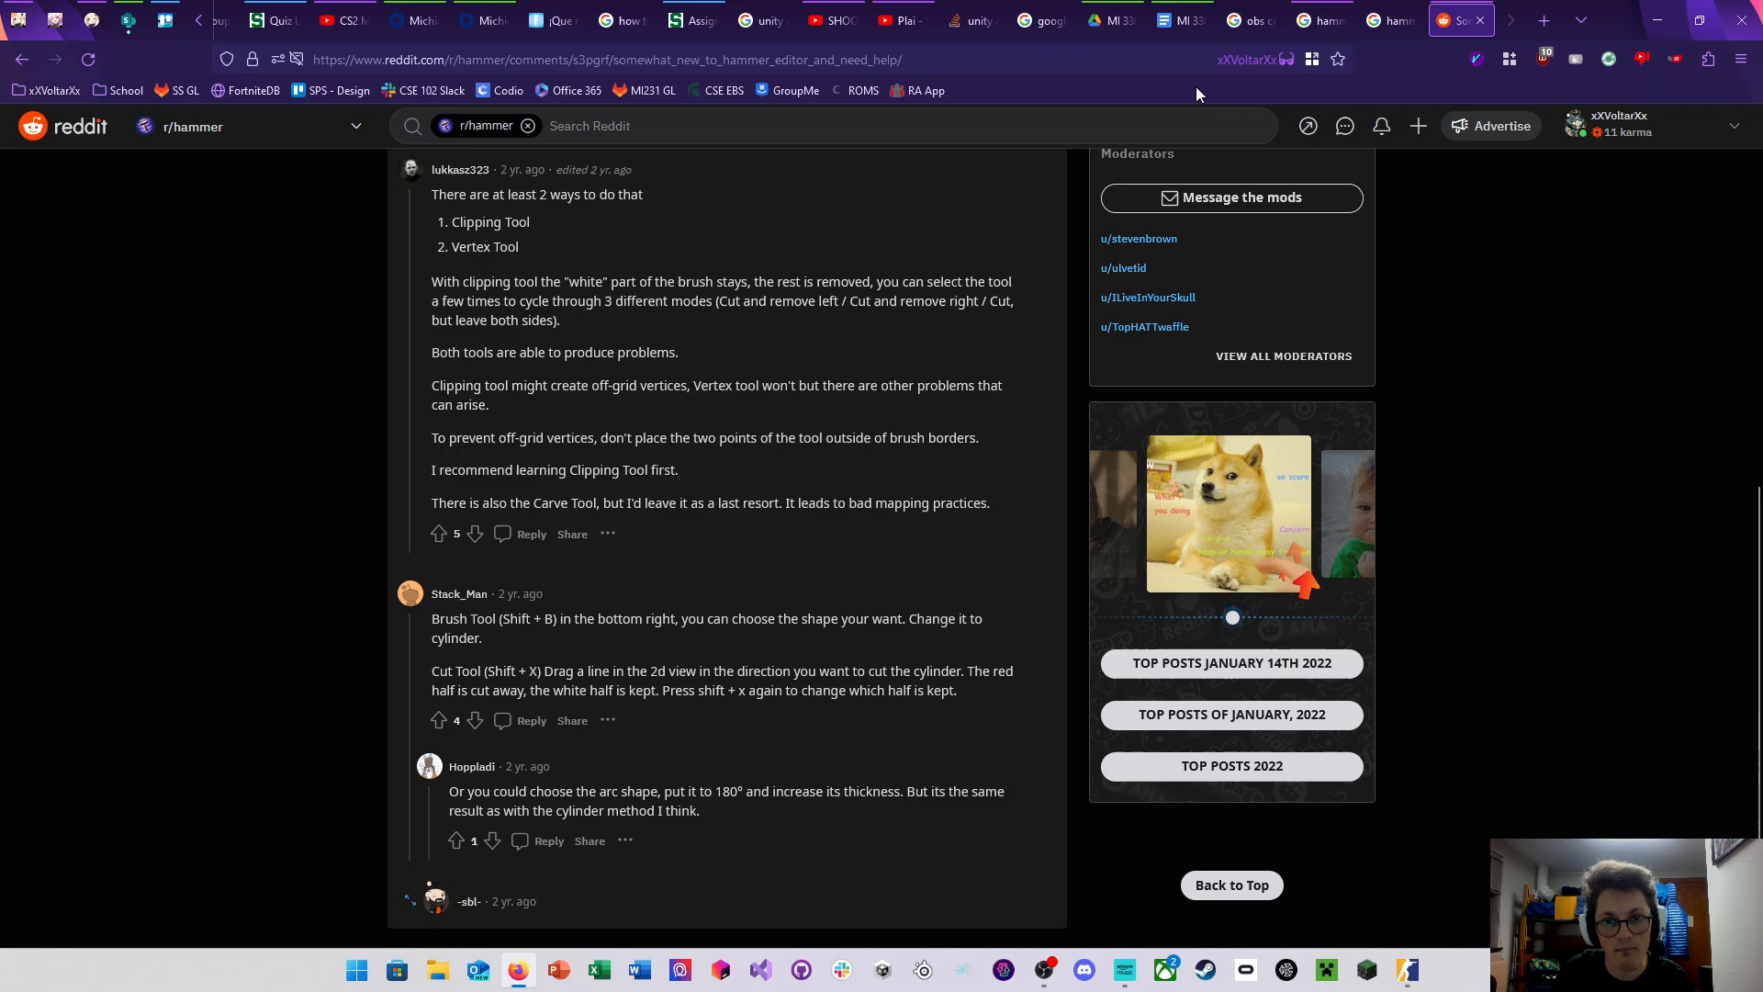
click(1161, 55)
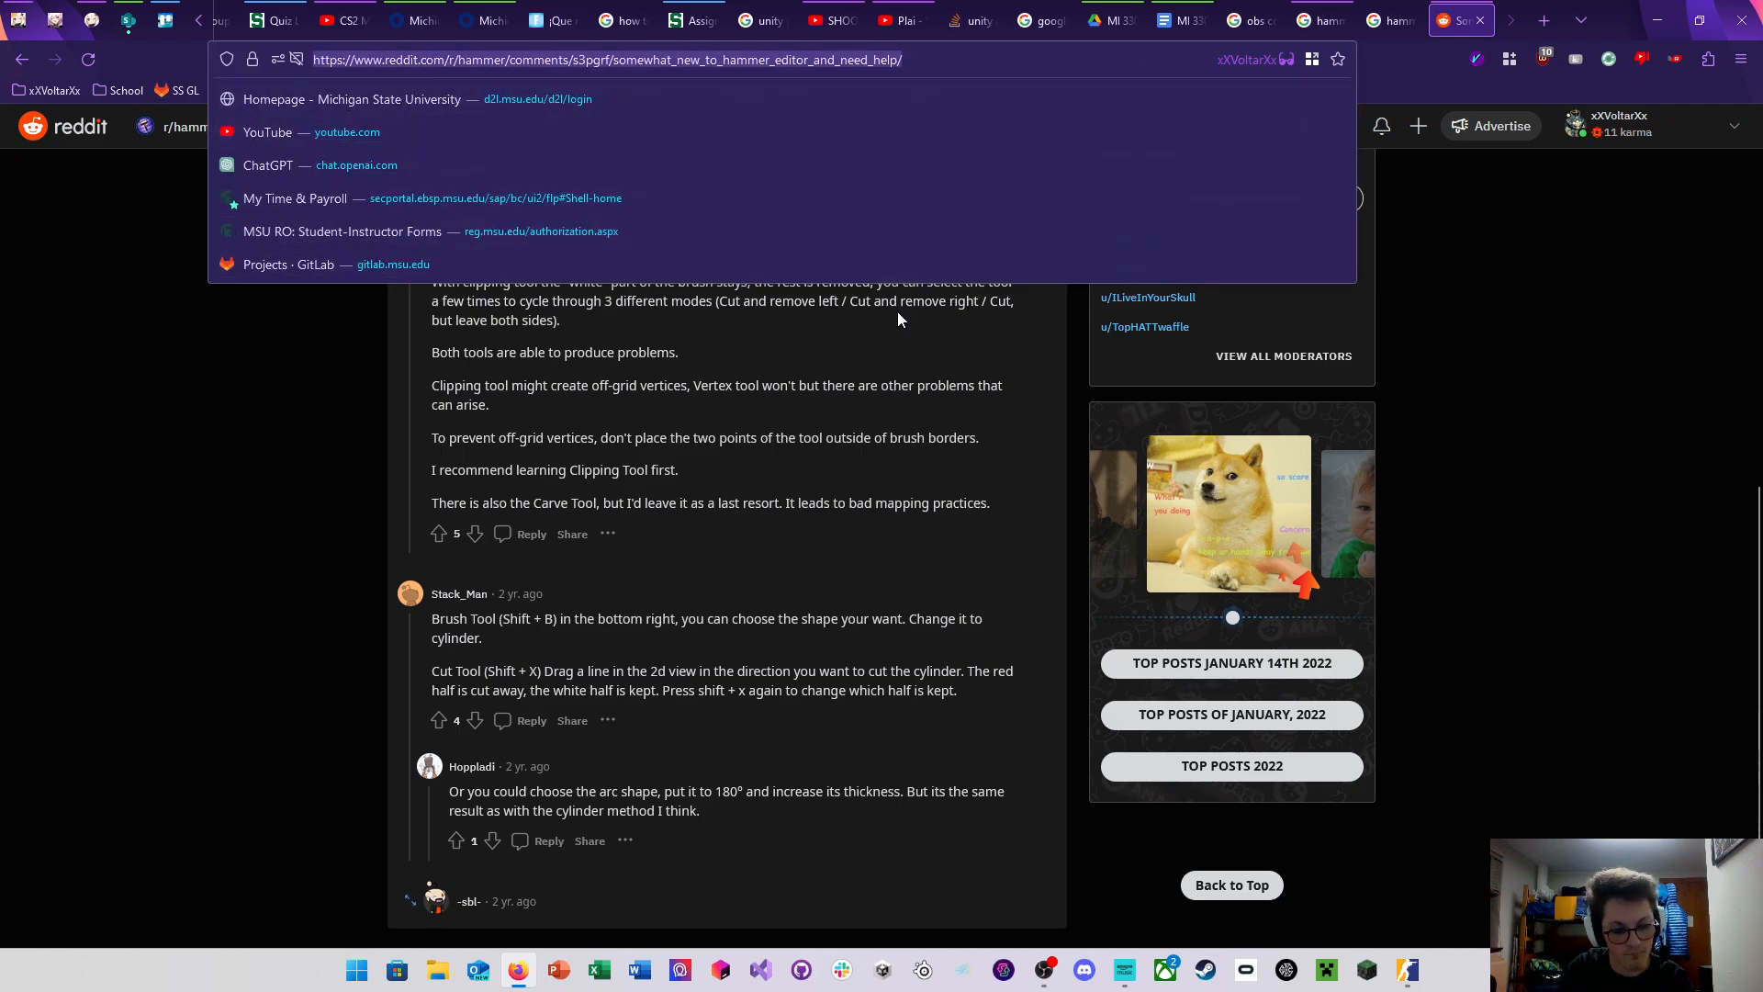
text(hammer ed)
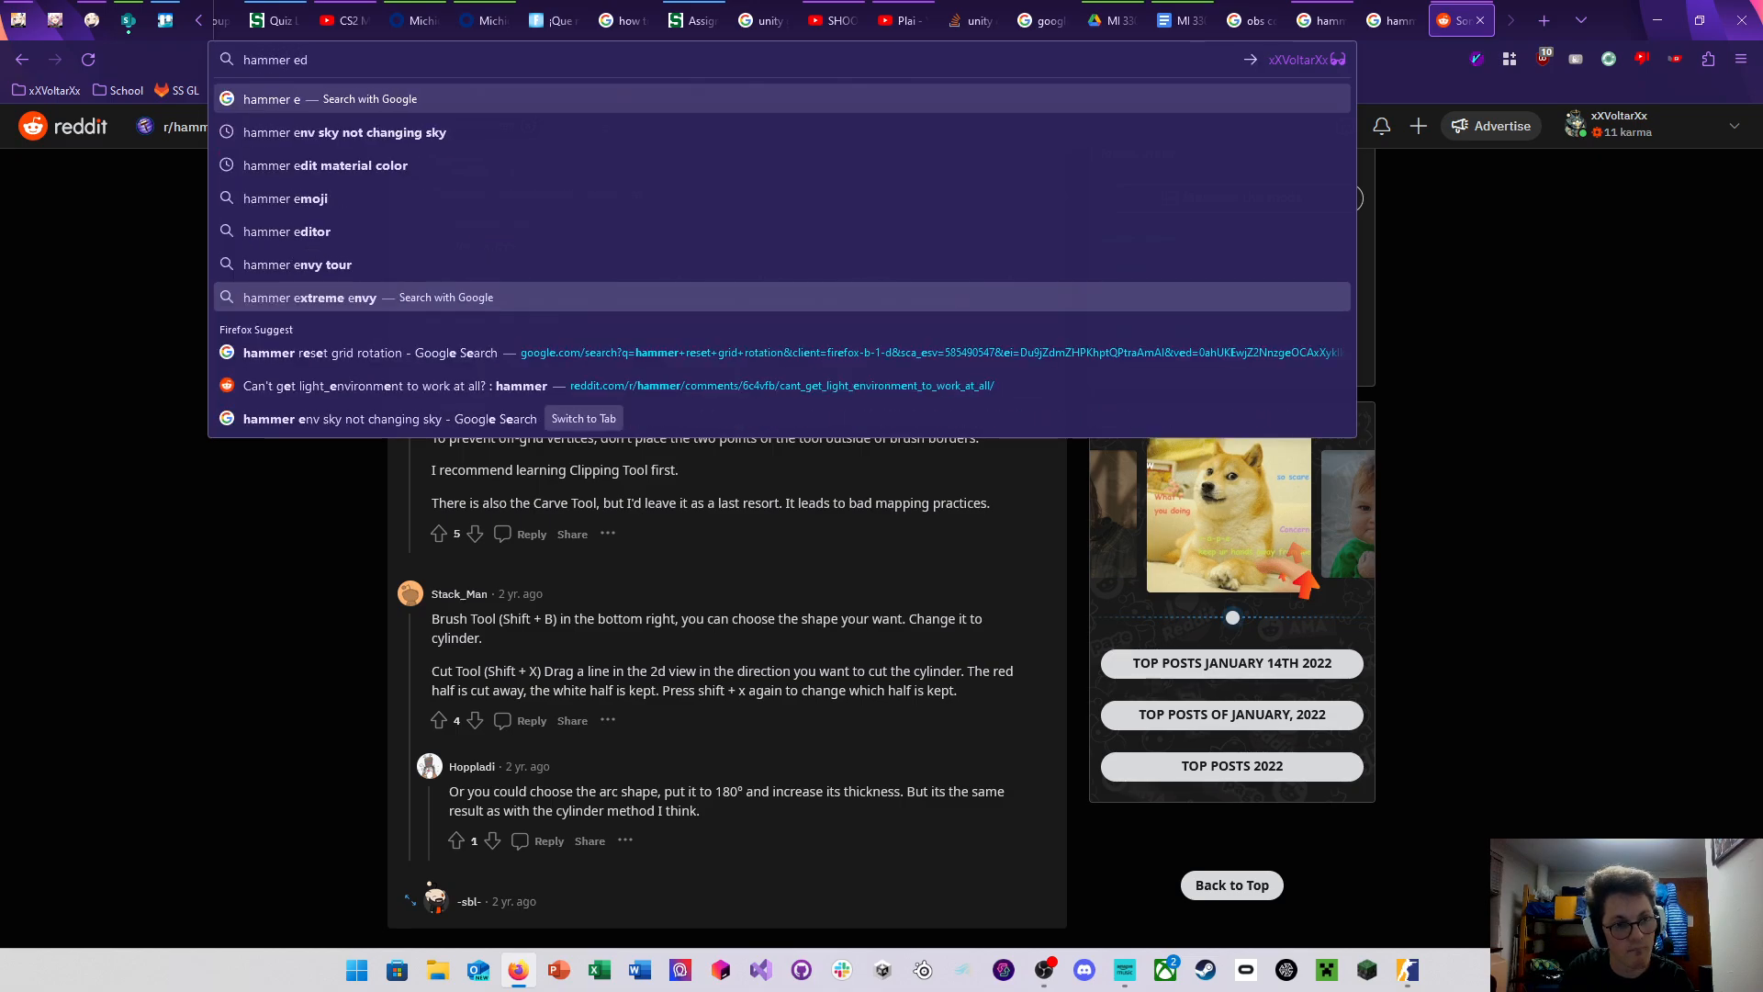
text(itor connec)
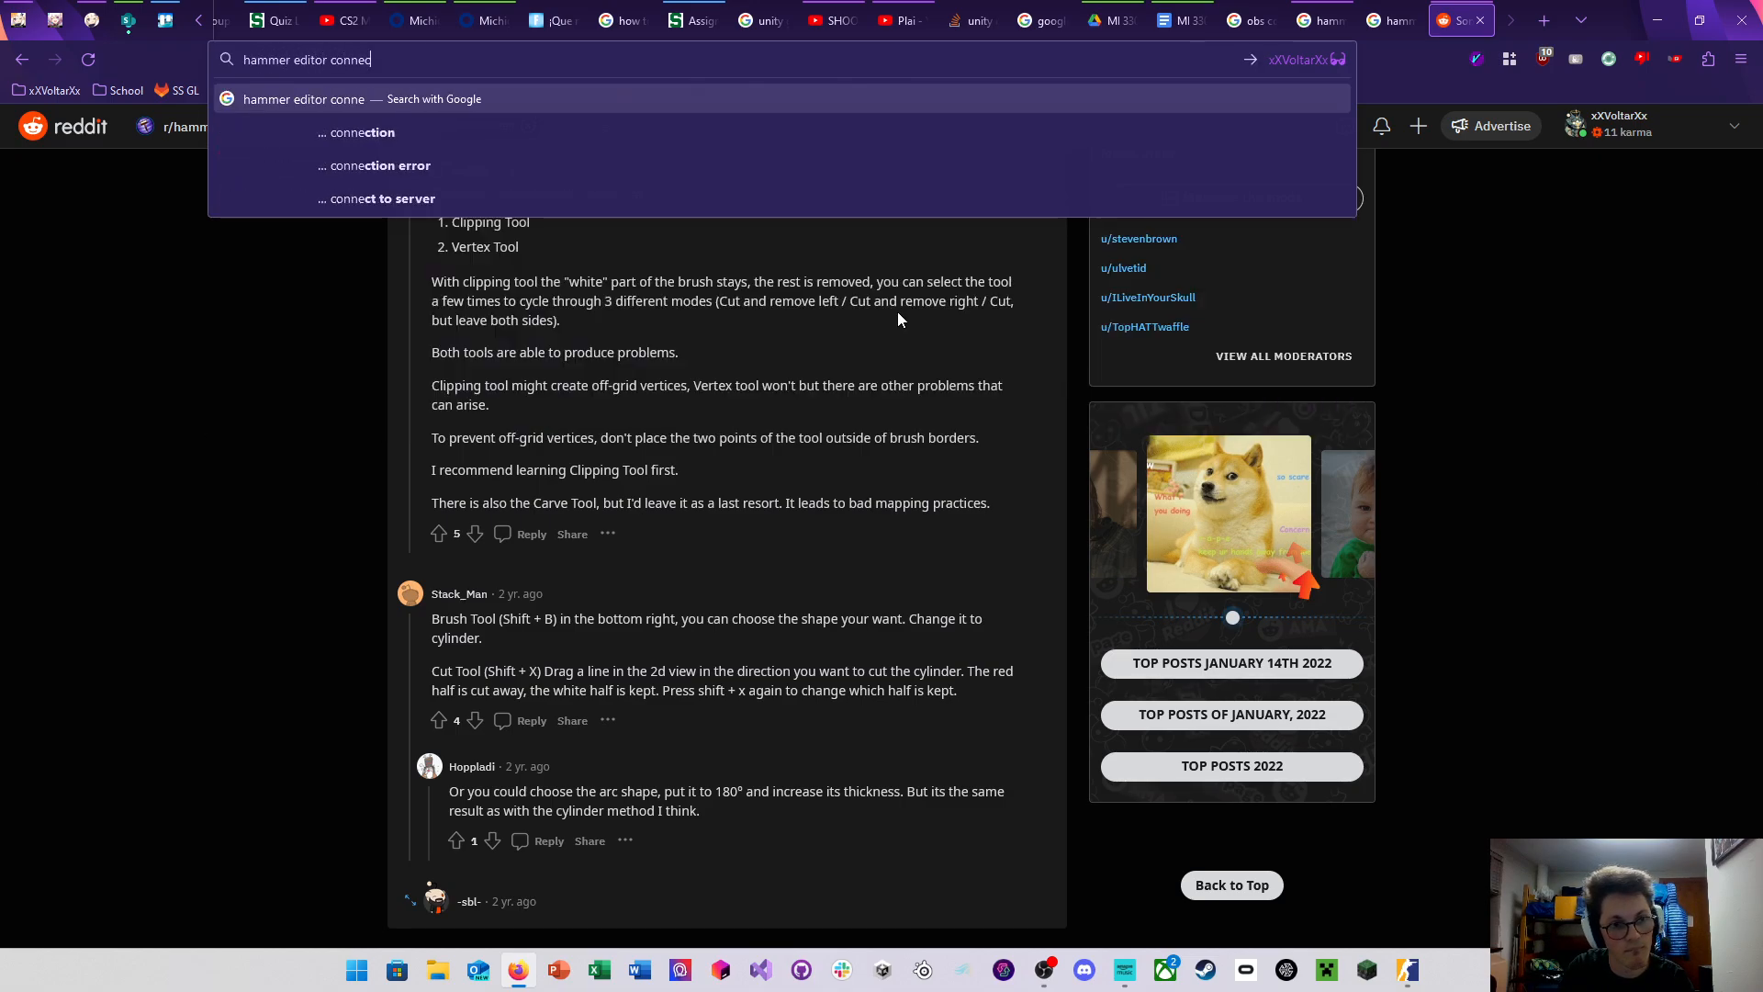
text(t two c)
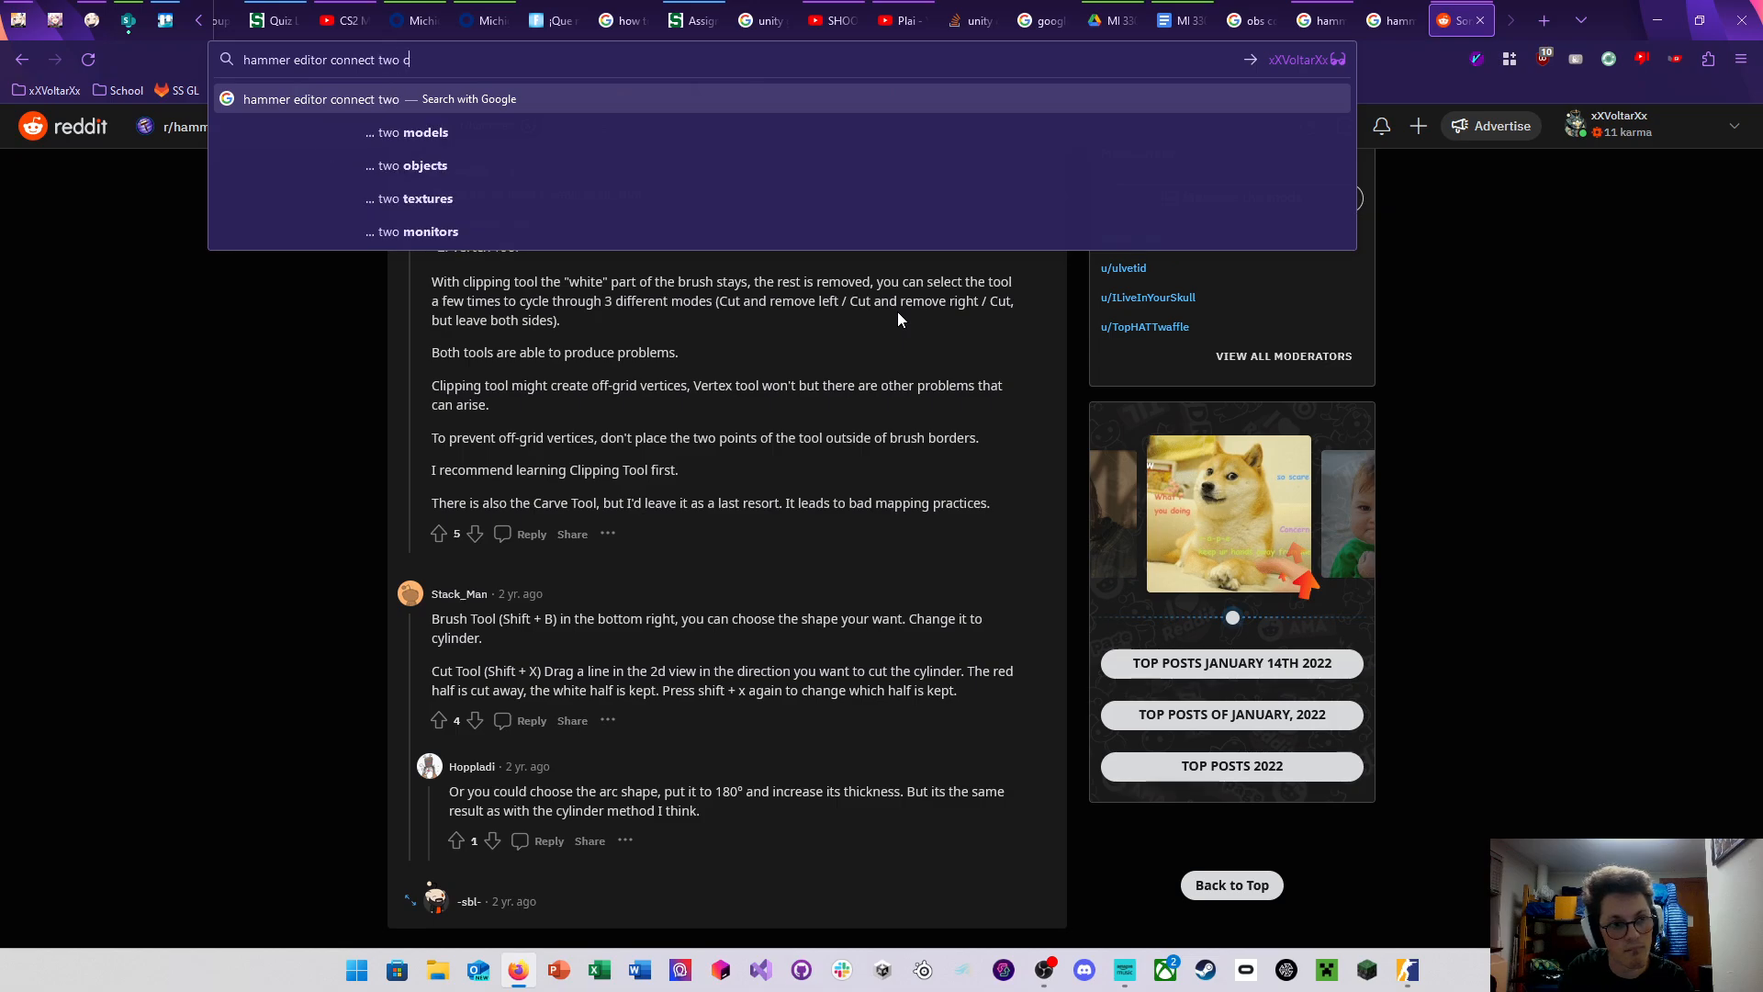
text(ircle holes)
key(Return)
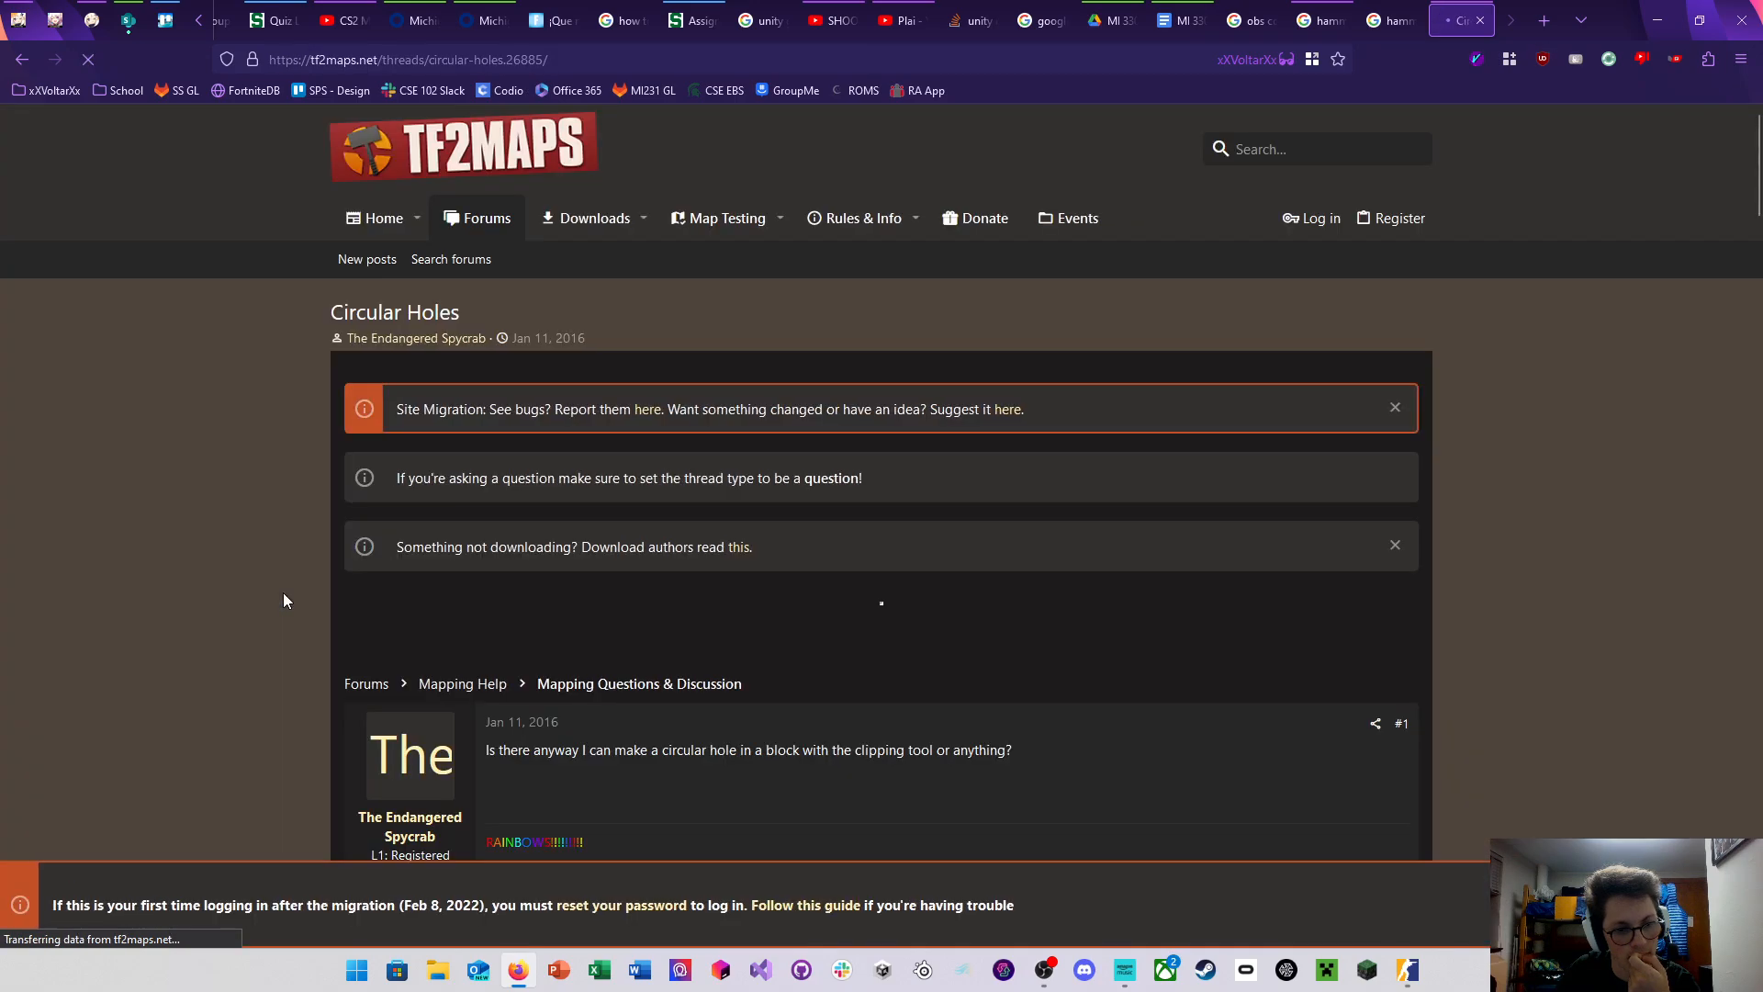
Read the replies in the TF2Maps thread on circular holes, return to the search results, and switch to Hammer
scroll(378, 569, down, 5)
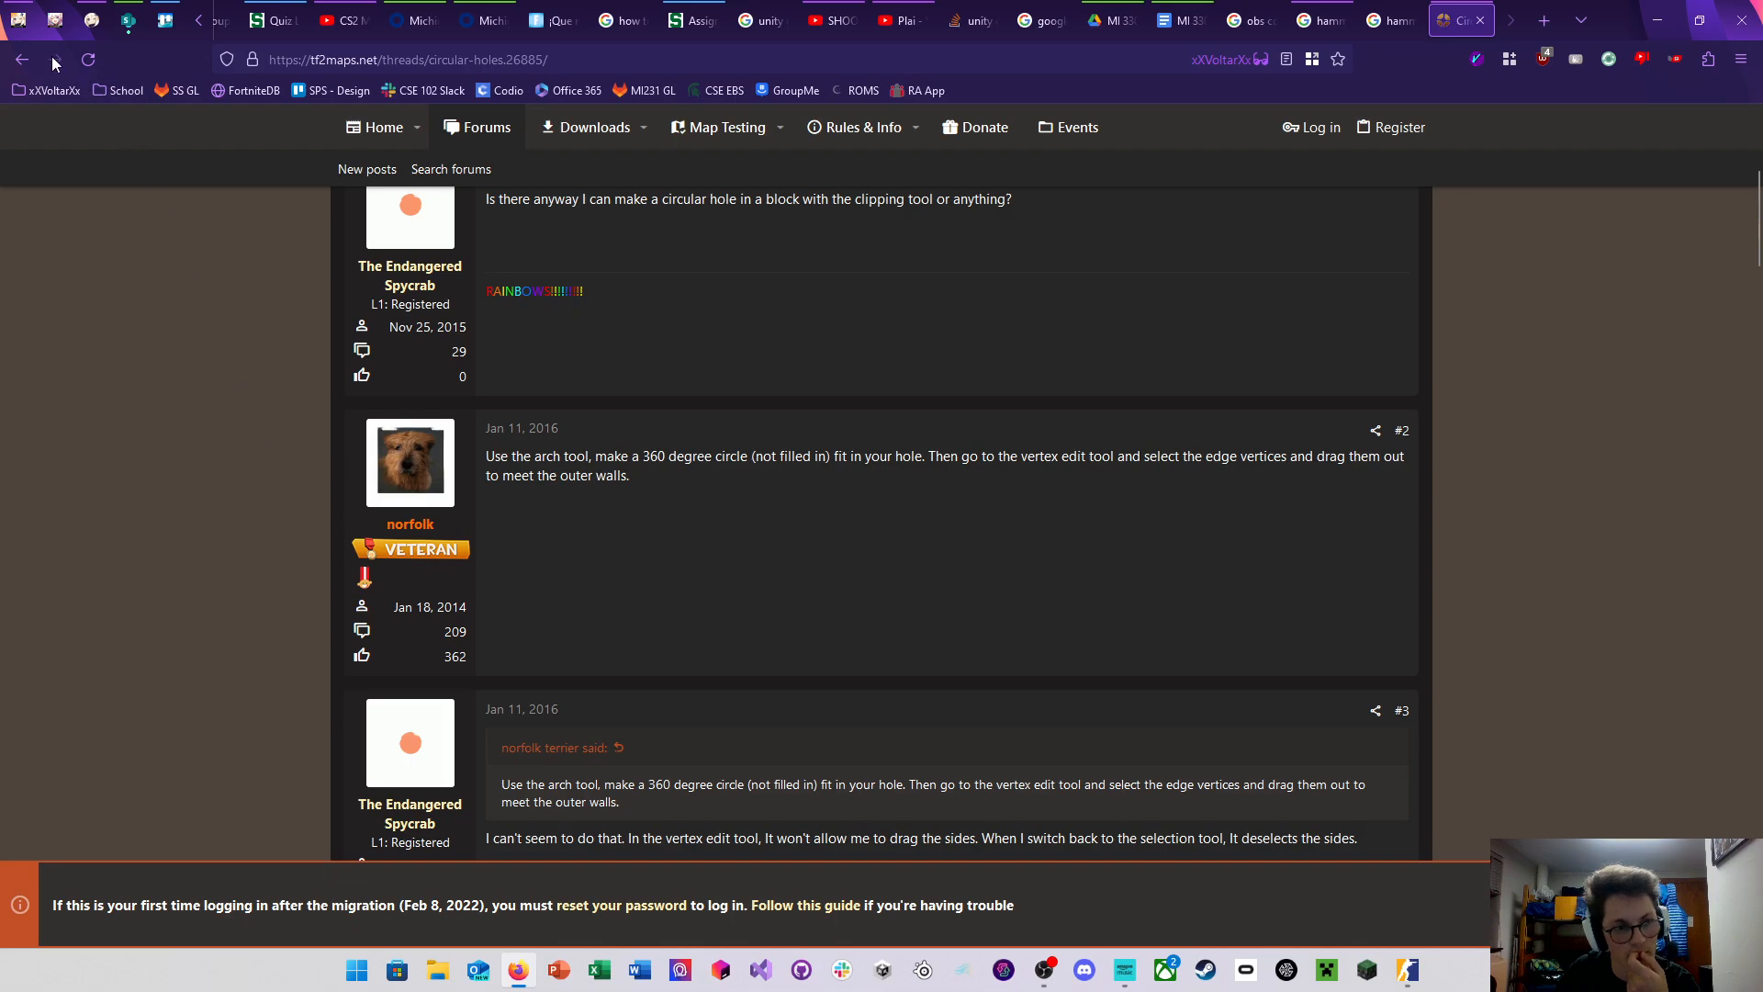
click(21, 59)
mouse_move(1408, 966)
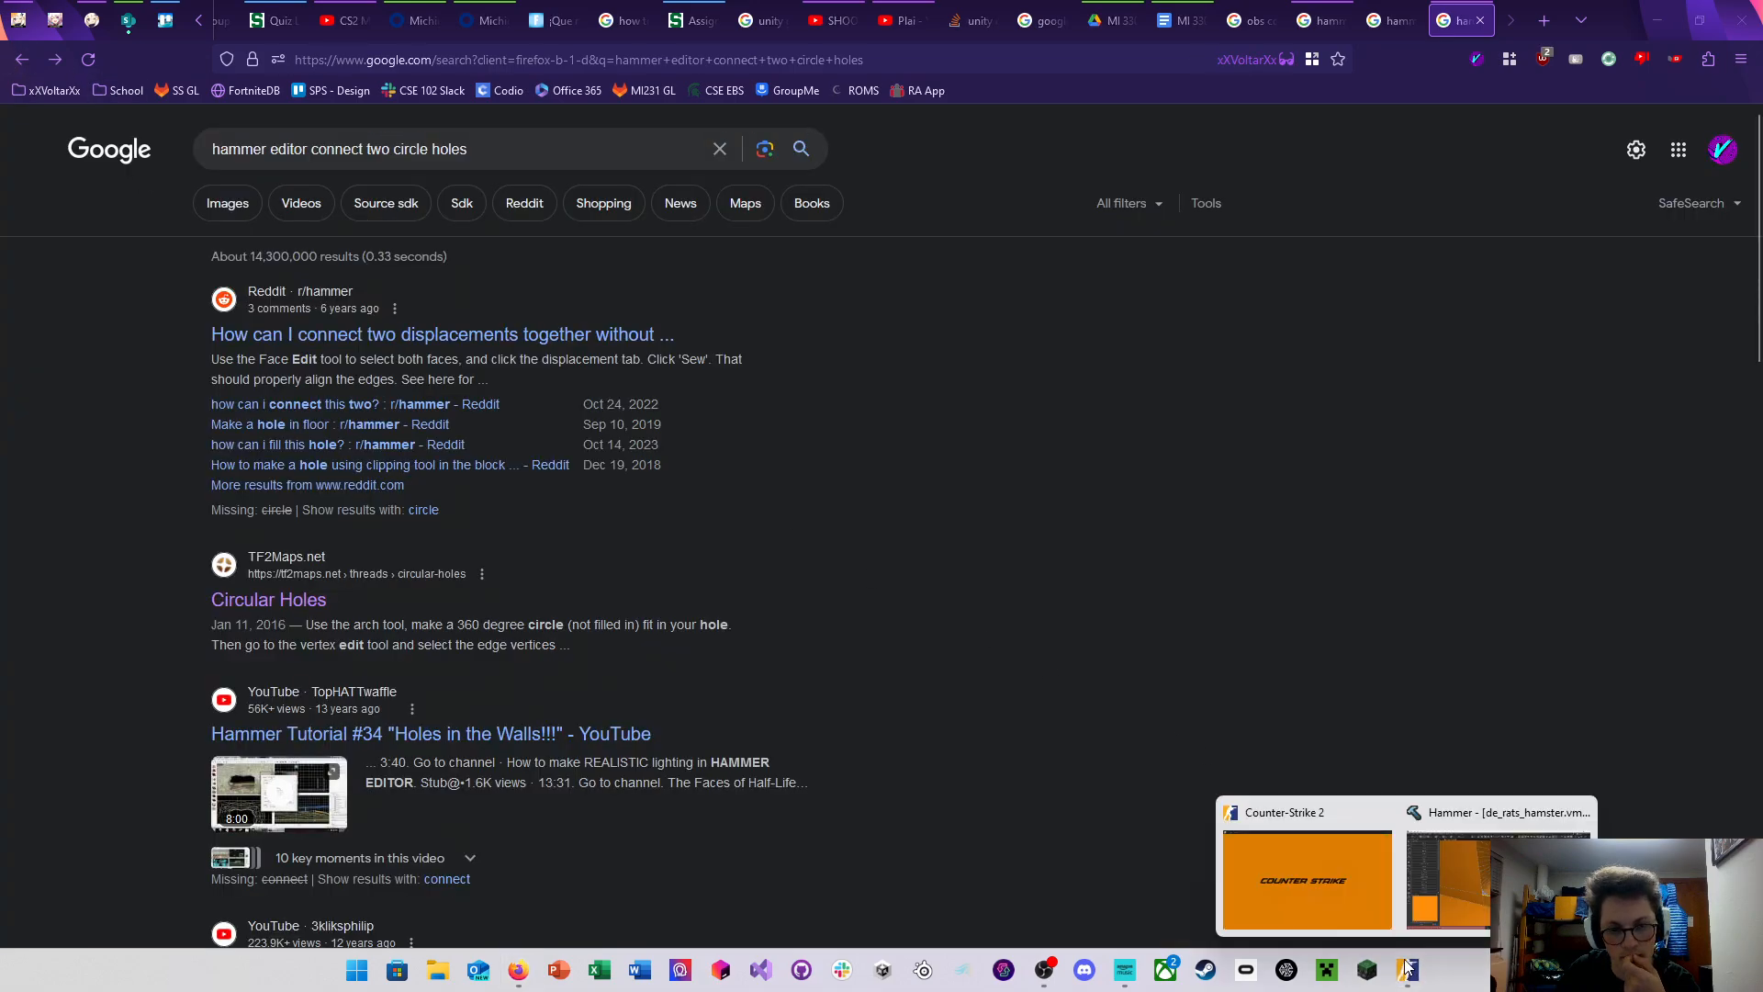
click(1433, 878)
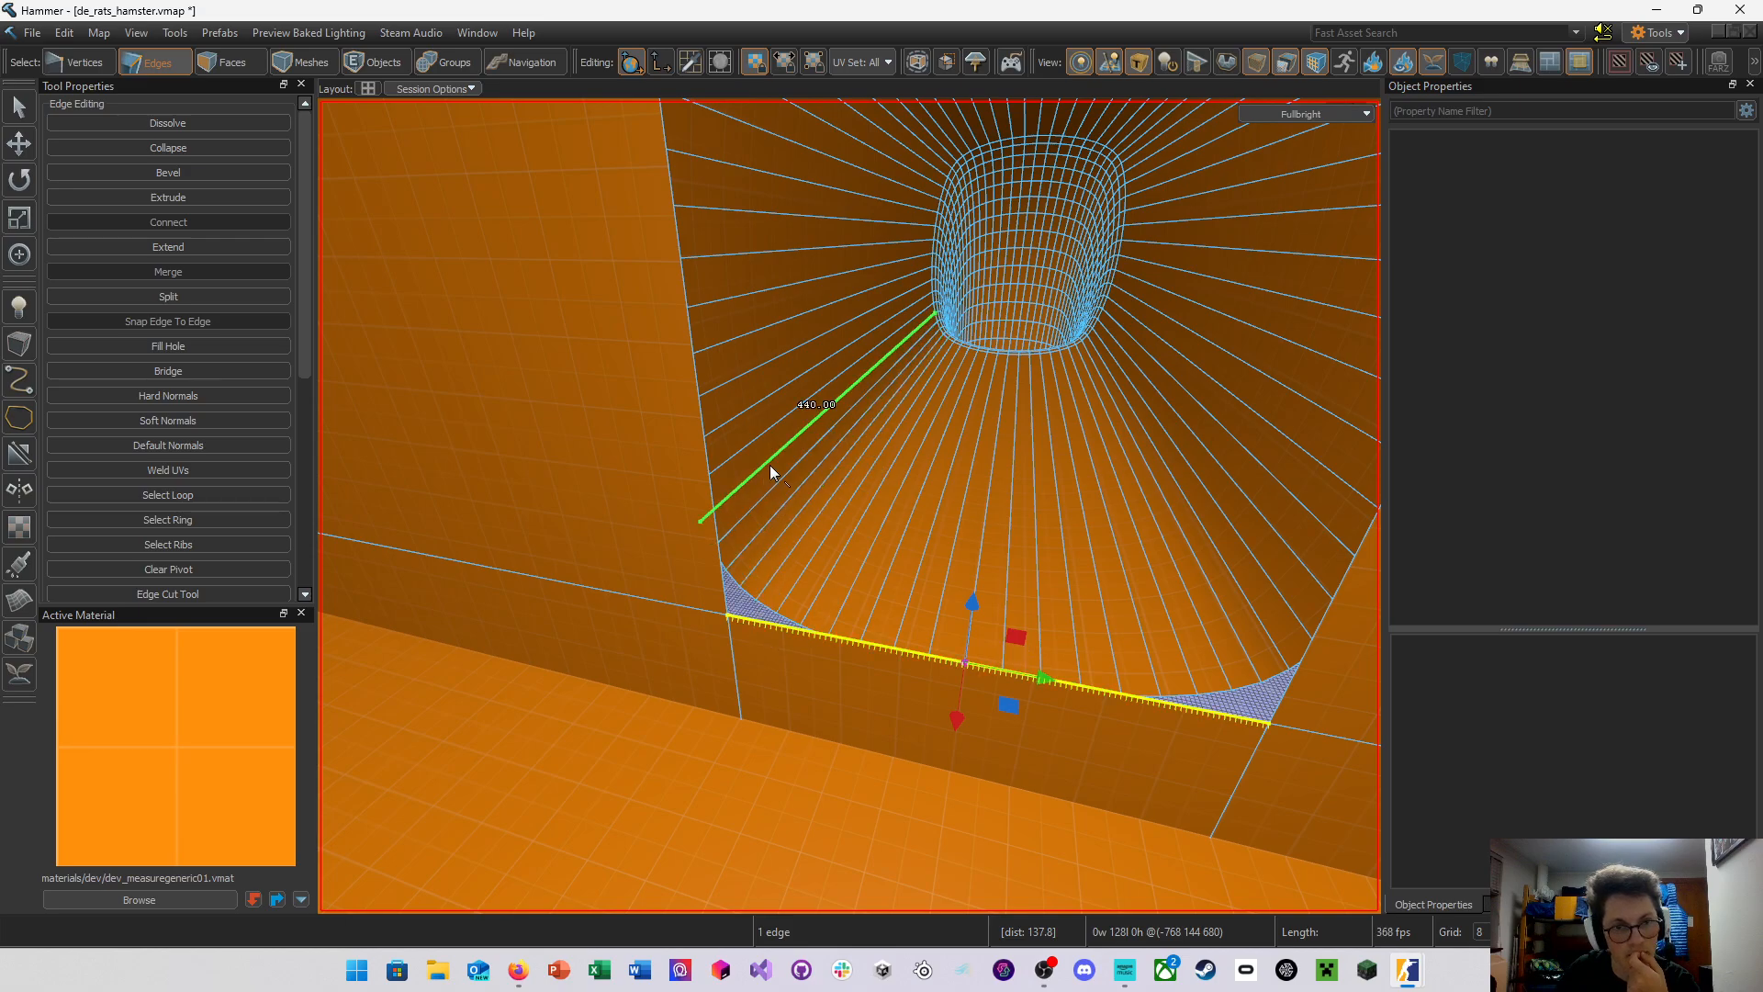
Try the Edge Arc Tool on the square wall opening's edge loop with an arc height of -8
right_drag(769, 464, 850, 506)
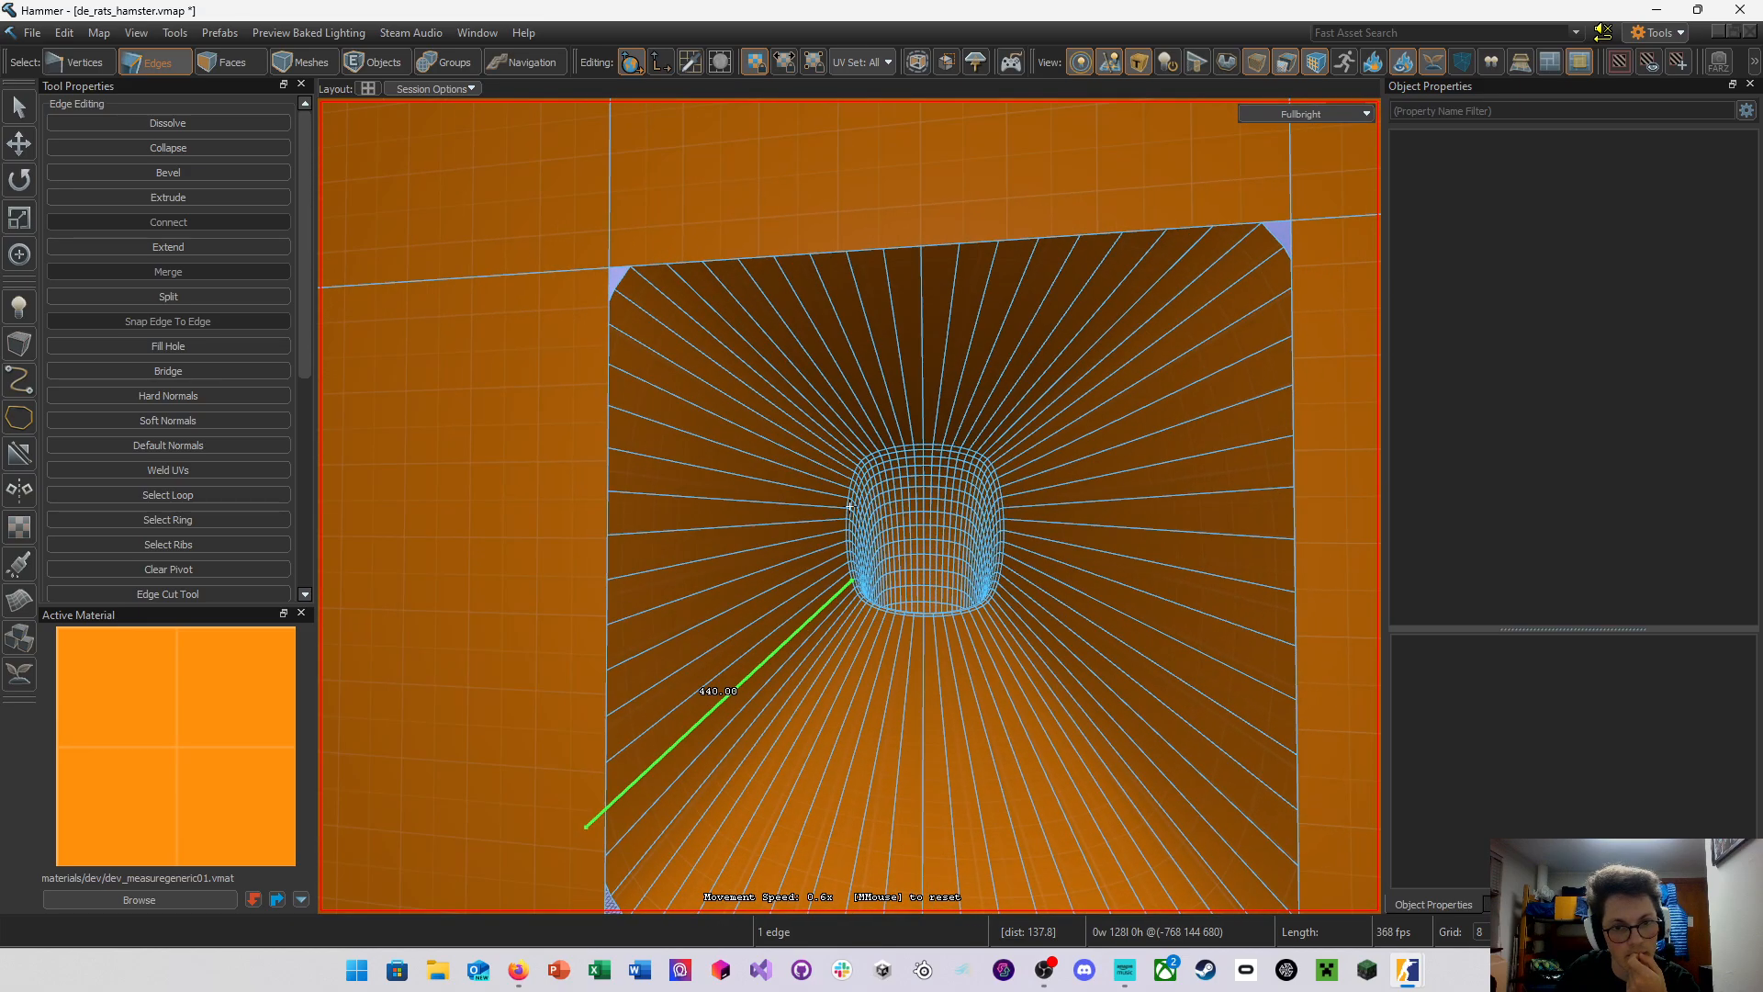
double_click(609, 285)
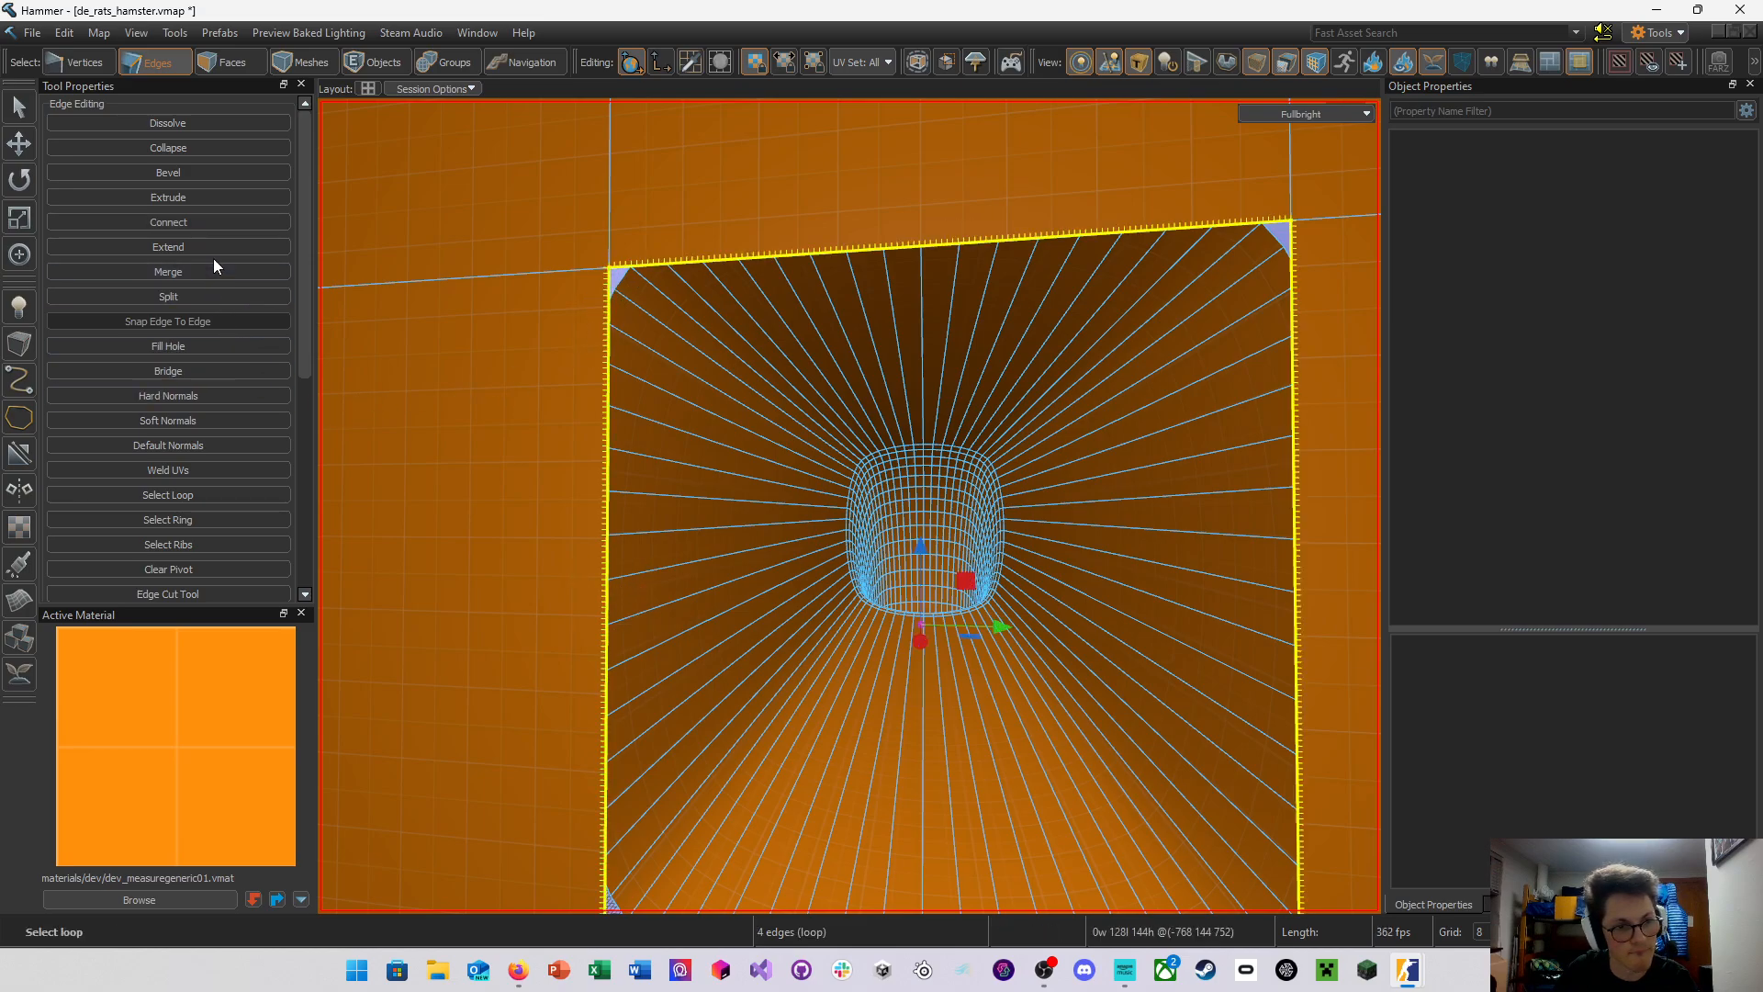
scroll(223, 395, down, 2)
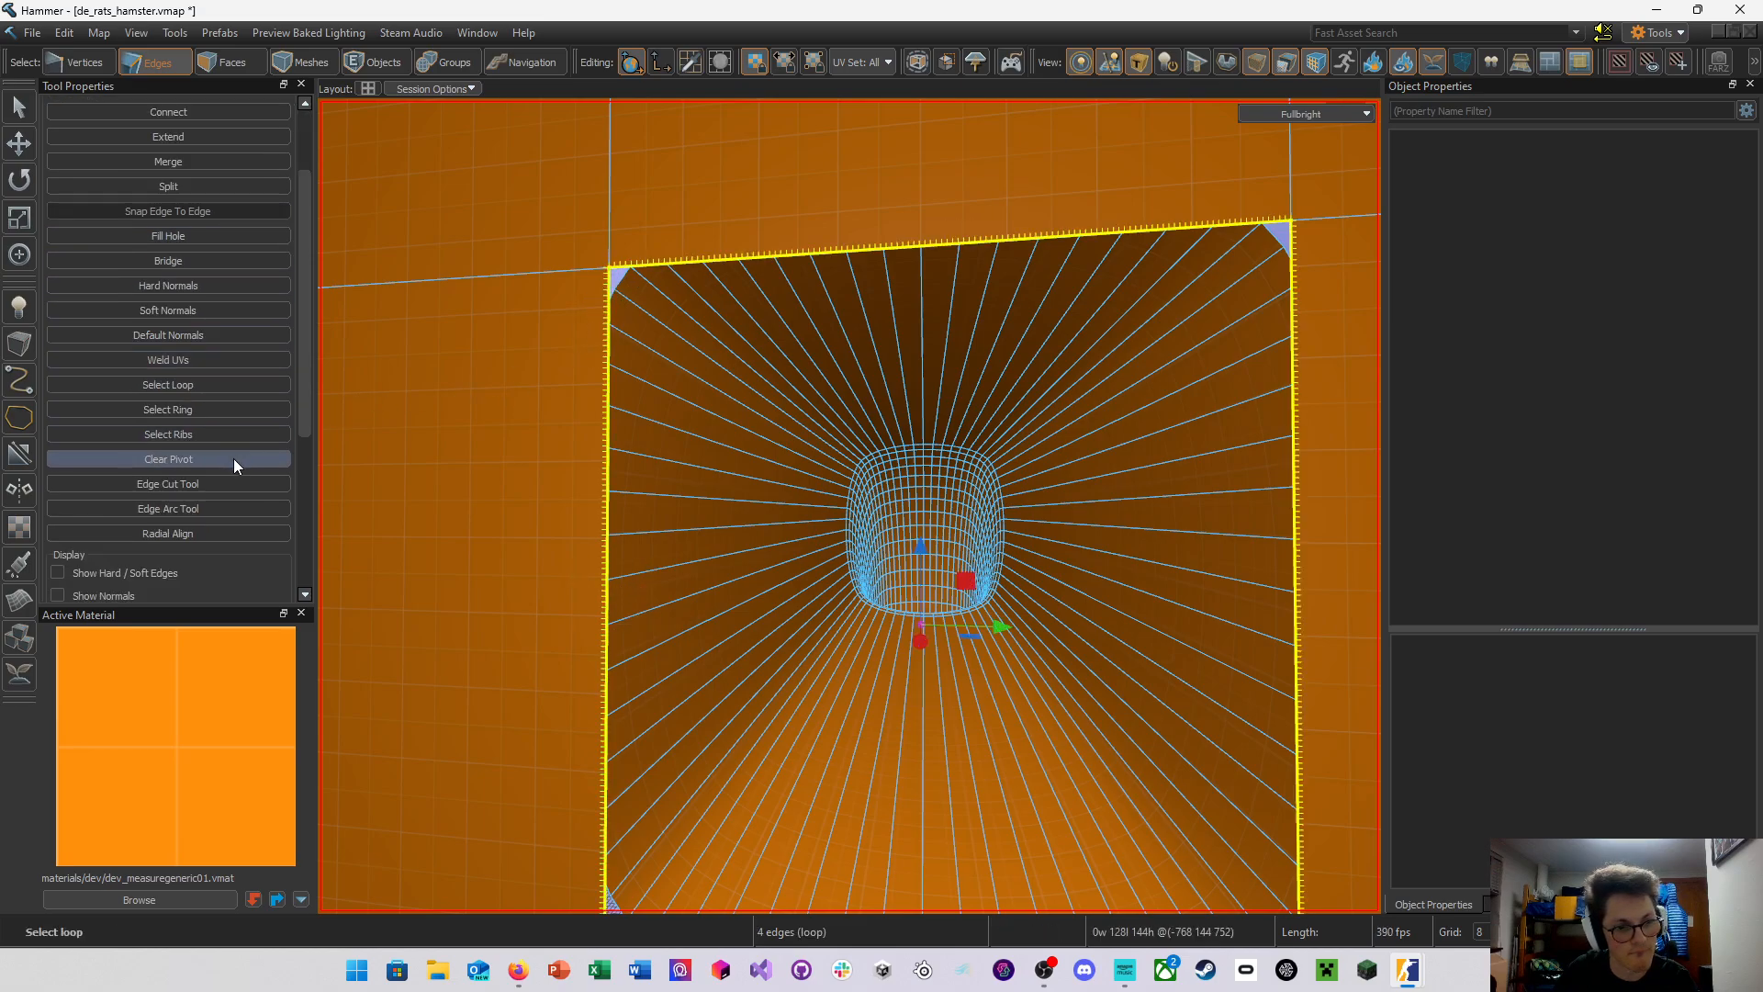
click(229, 509)
mouse_move(606, 266)
mouse_down()
mouse_move(633, 278)
mouse_move(587, 257)
mouse_up()
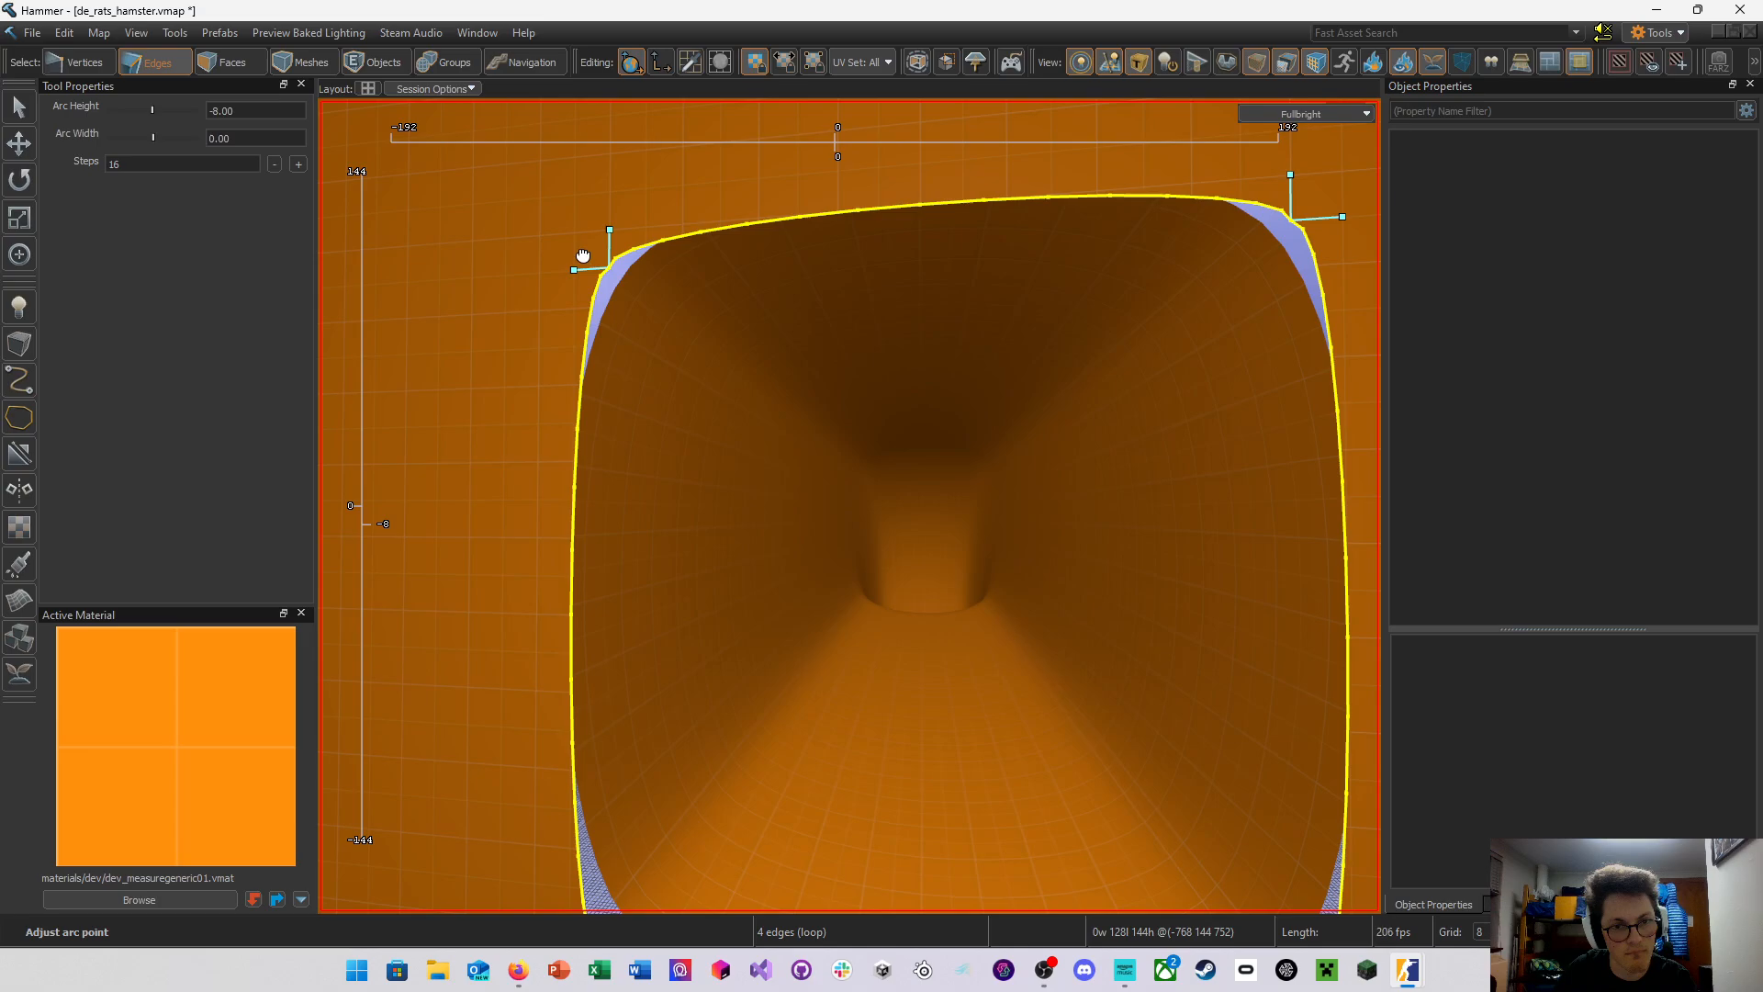
mouse_move(792, 265)
right_down()
mouse_move(909, 266)
mouse_move(889, 229)
mouse_move(792, 264)
right_up()
key(d)
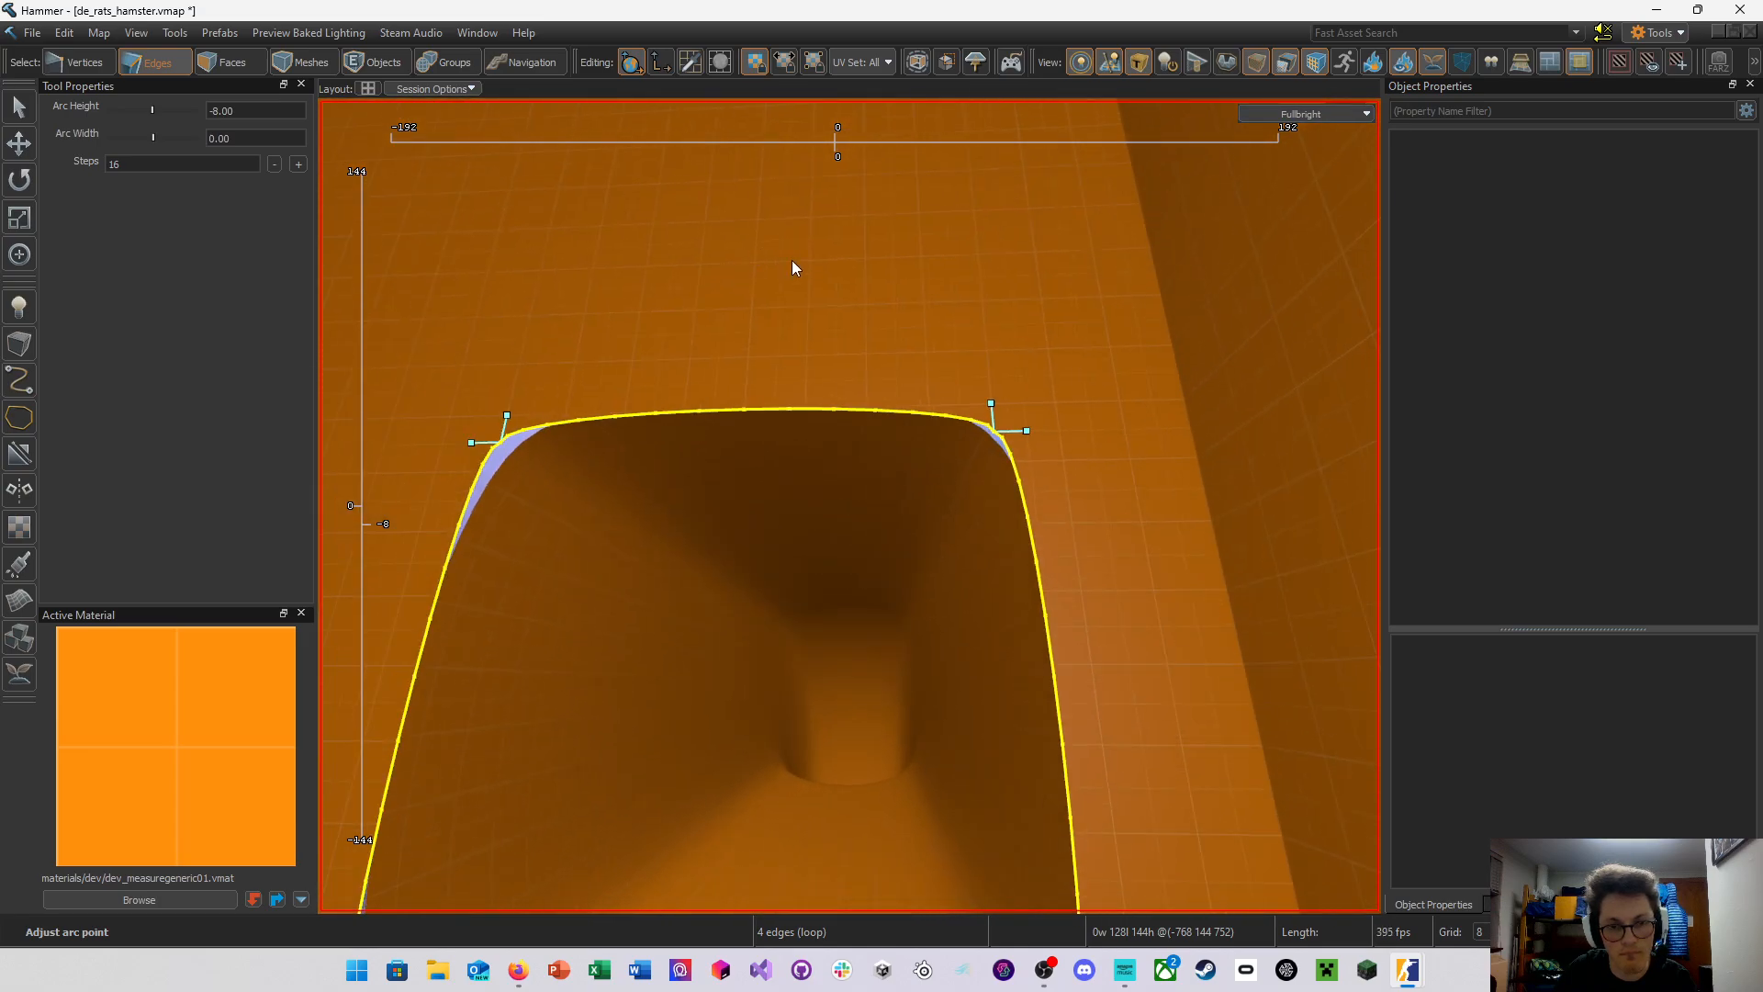
Try an arc height of -16 on the opening loop and compare the curved outline with the tube
drag(994, 404, 998, 389)
key(w)
right_drag(998, 388, 1063, 375)
key(d)
key(s)
right_drag(850, 506, 801, 349)
key(w)
key(s)
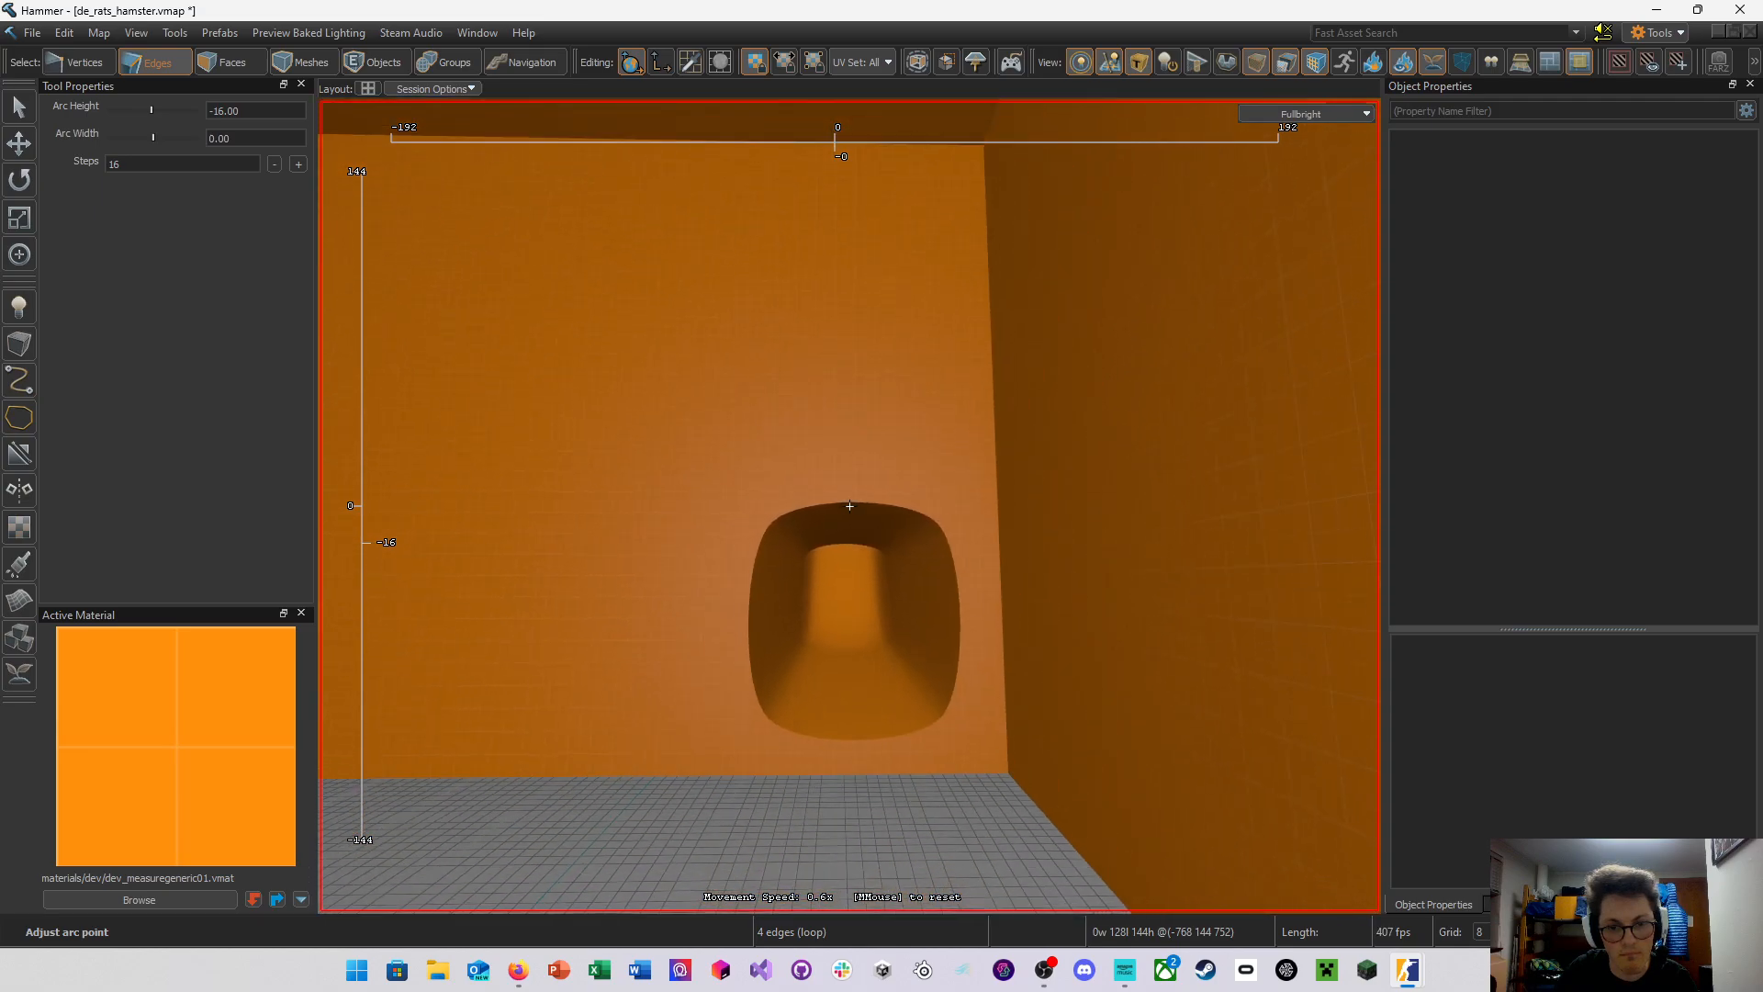
key(w)
key(s)
right_drag(850, 506, 849, 642)
key(w)
key(s)
key(w)
key(s)
key(w)
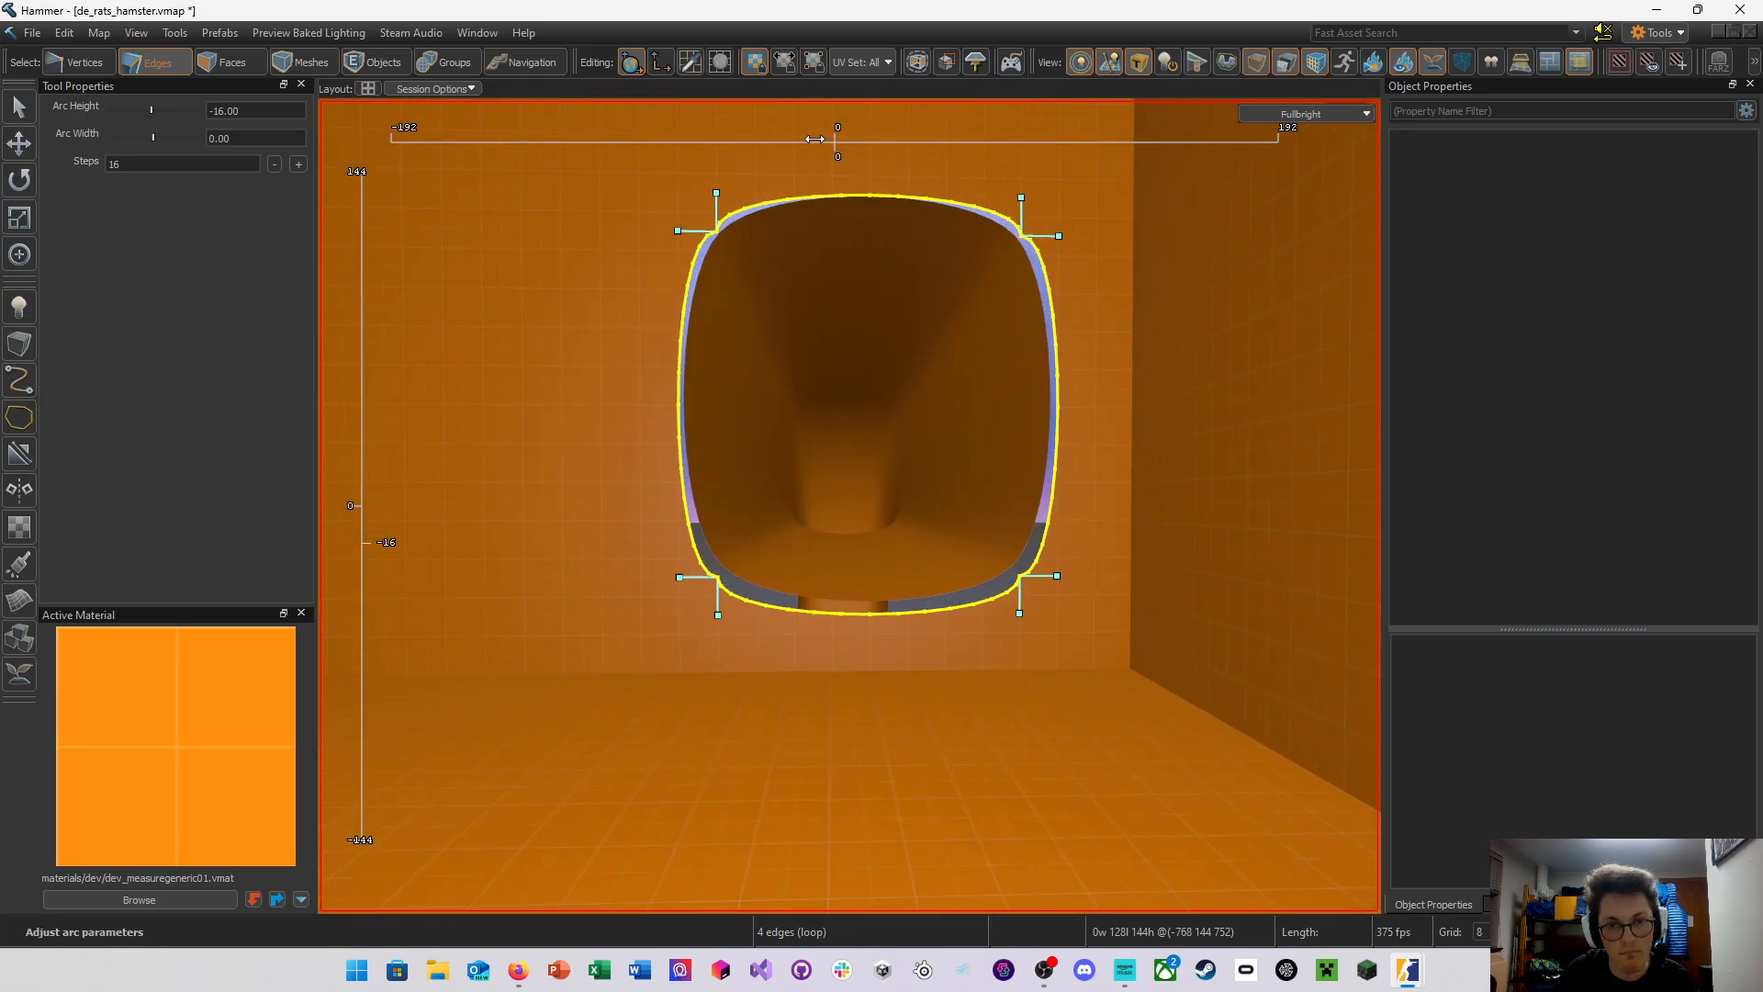
Try an arc width of -16 on the opening loop, keeping the arc height at -16
drag(814, 139, 791, 142)
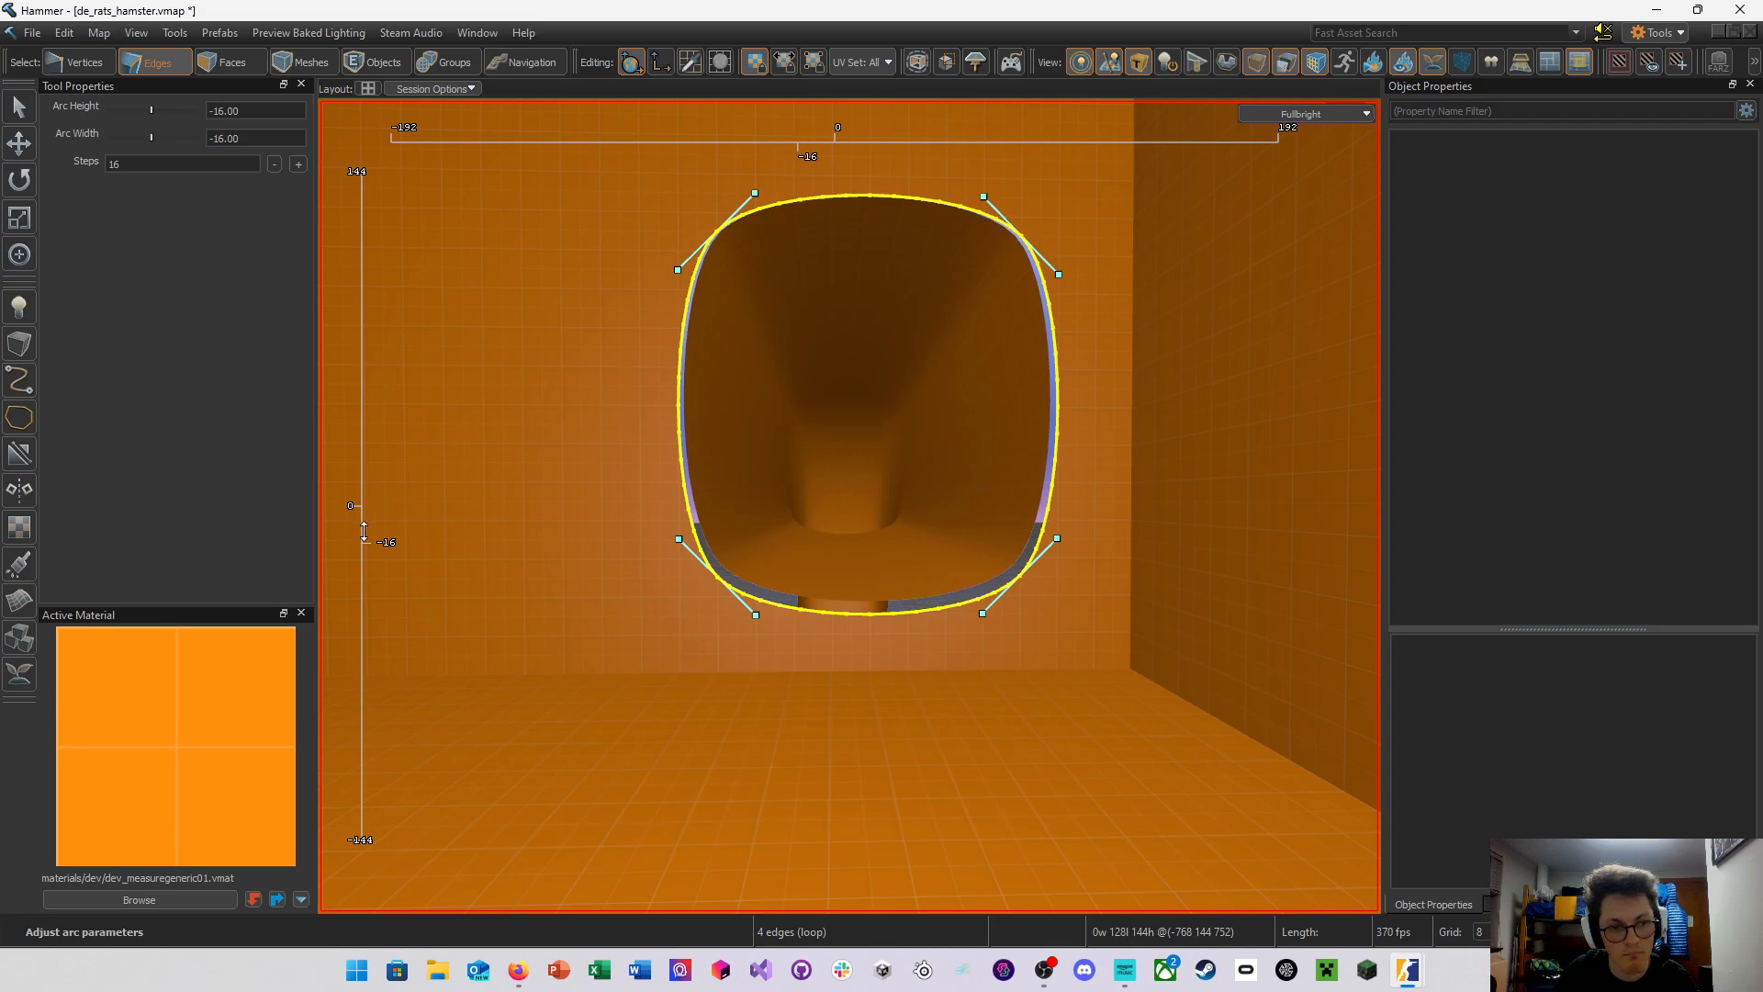
mouse_move(365, 531)
mouse_down()
mouse_move(365, 504)
mouse_move(364, 558)
mouse_move(365, 539)
mouse_up()
right_drag(719, 552, 849, 506)
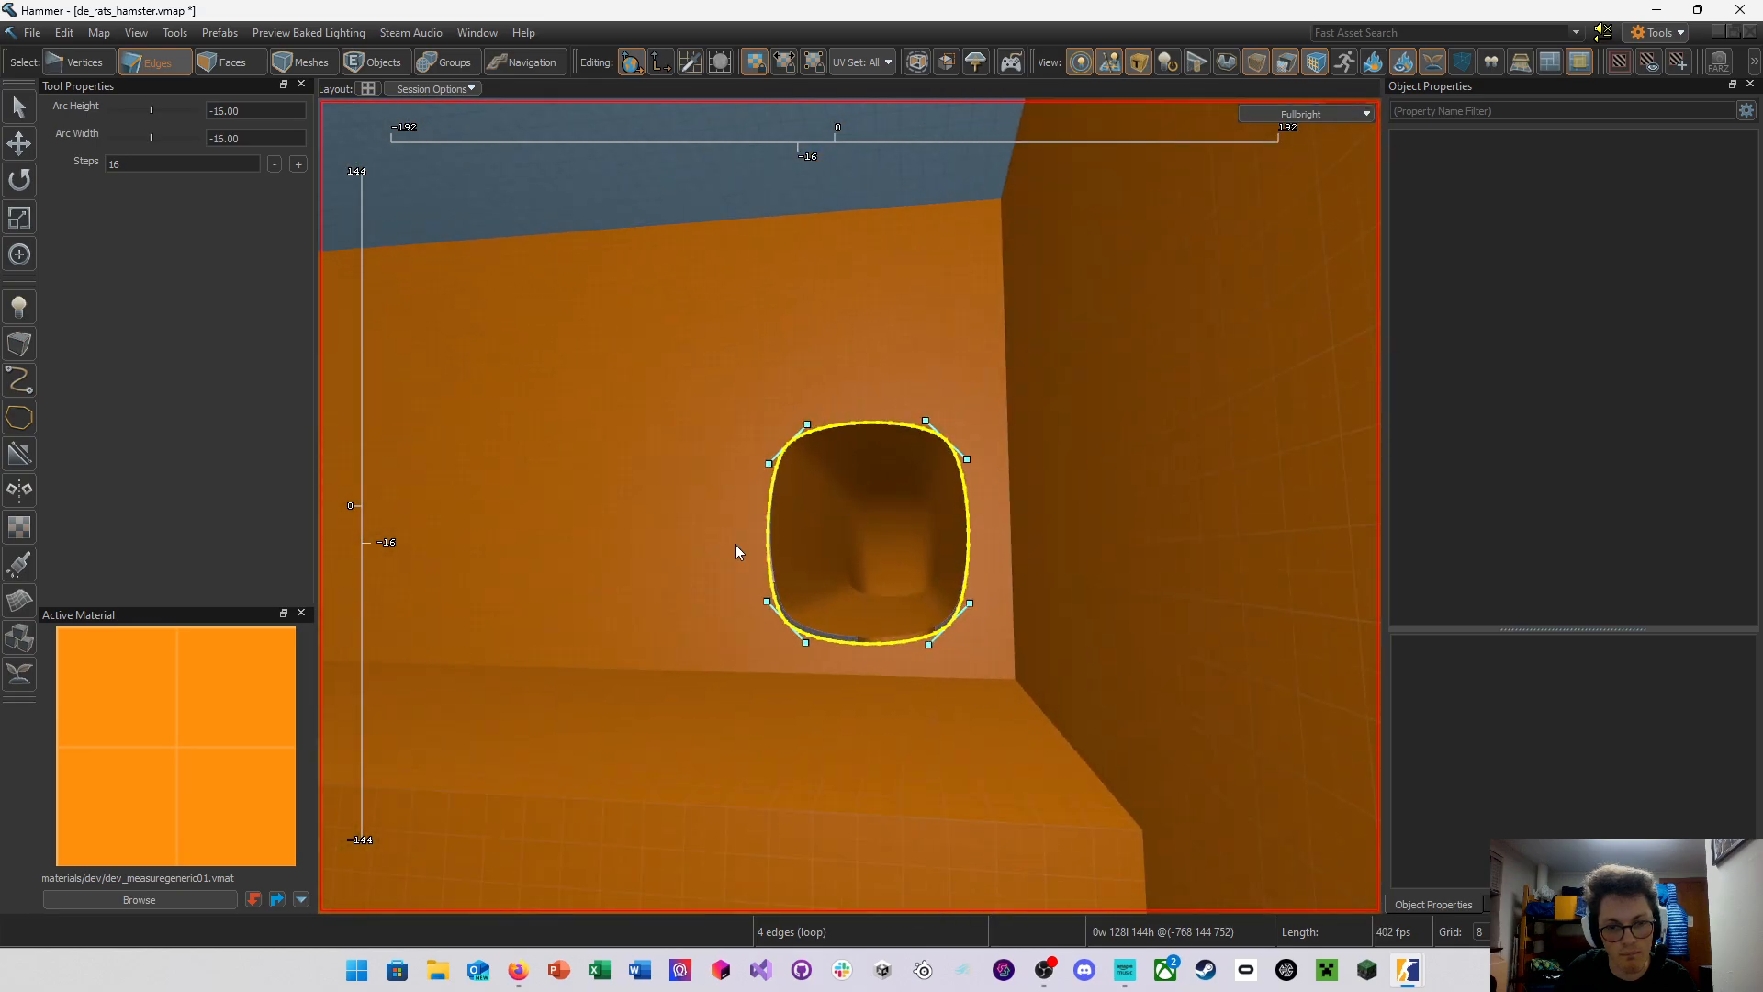
Show the four-viewport layout and compare the arced opening with the tube in a Front view with Fullbright shading
key(shift+z)
middle_drag(696, 602, 643, 627)
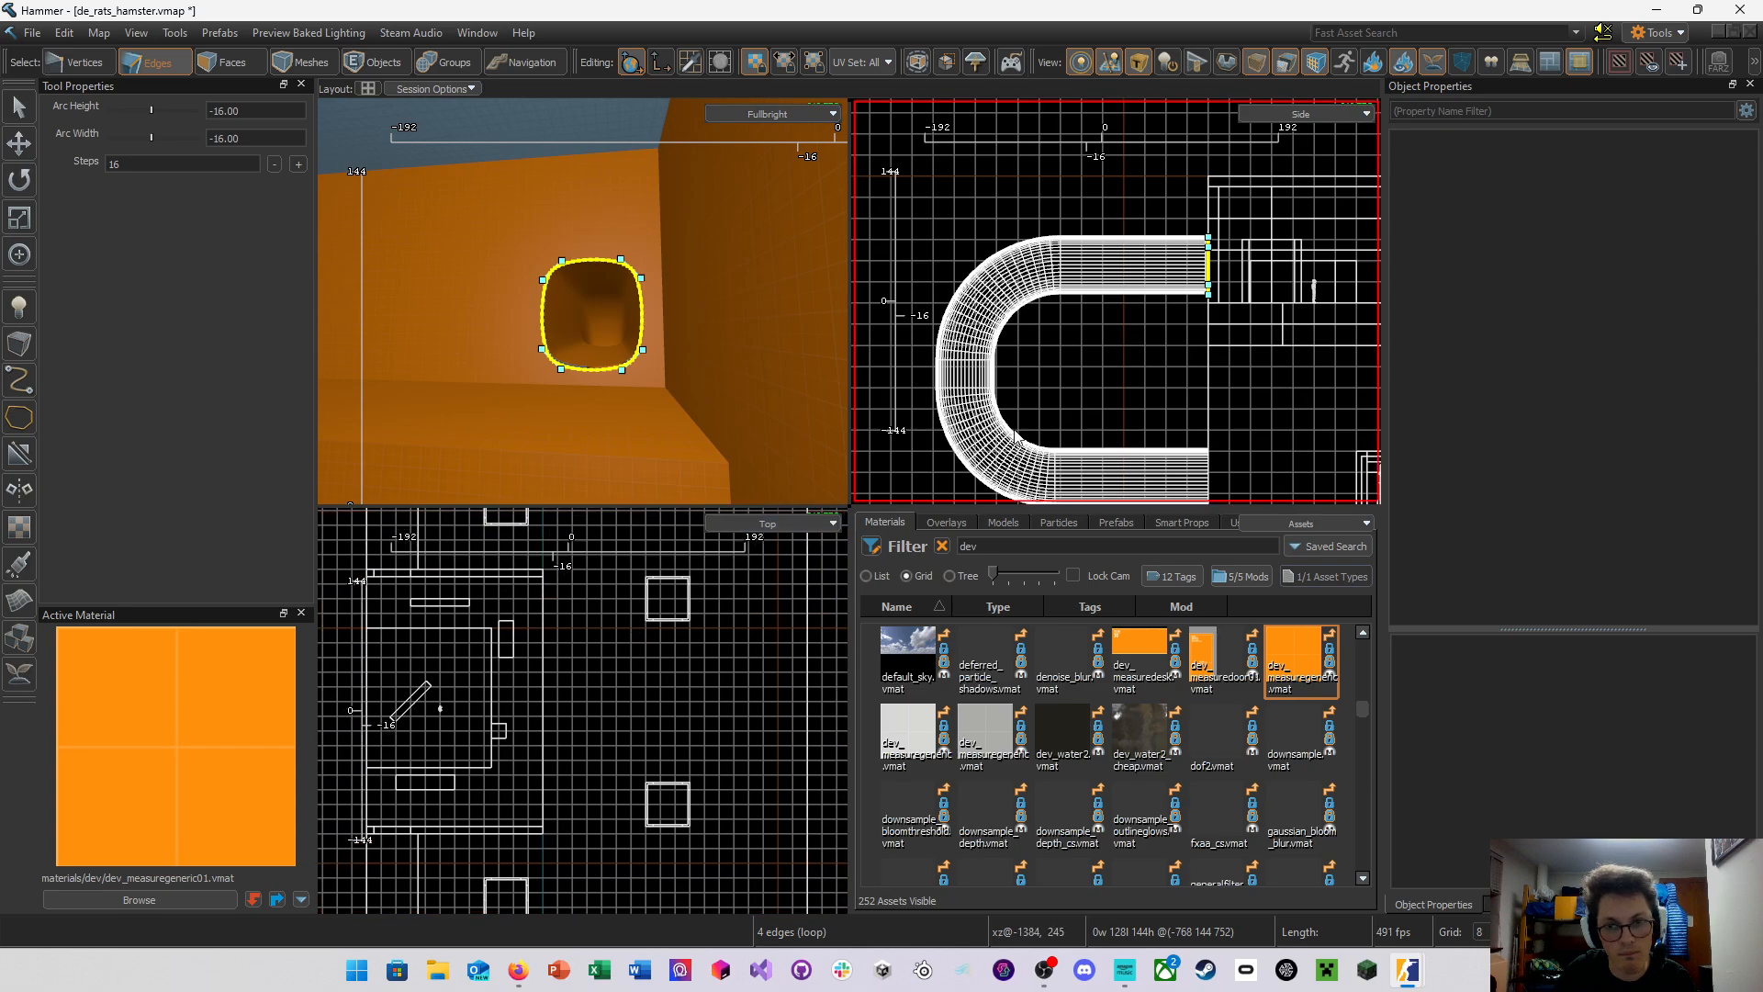
middle_drag(1076, 395, 903, 382)
click(1320, 112)
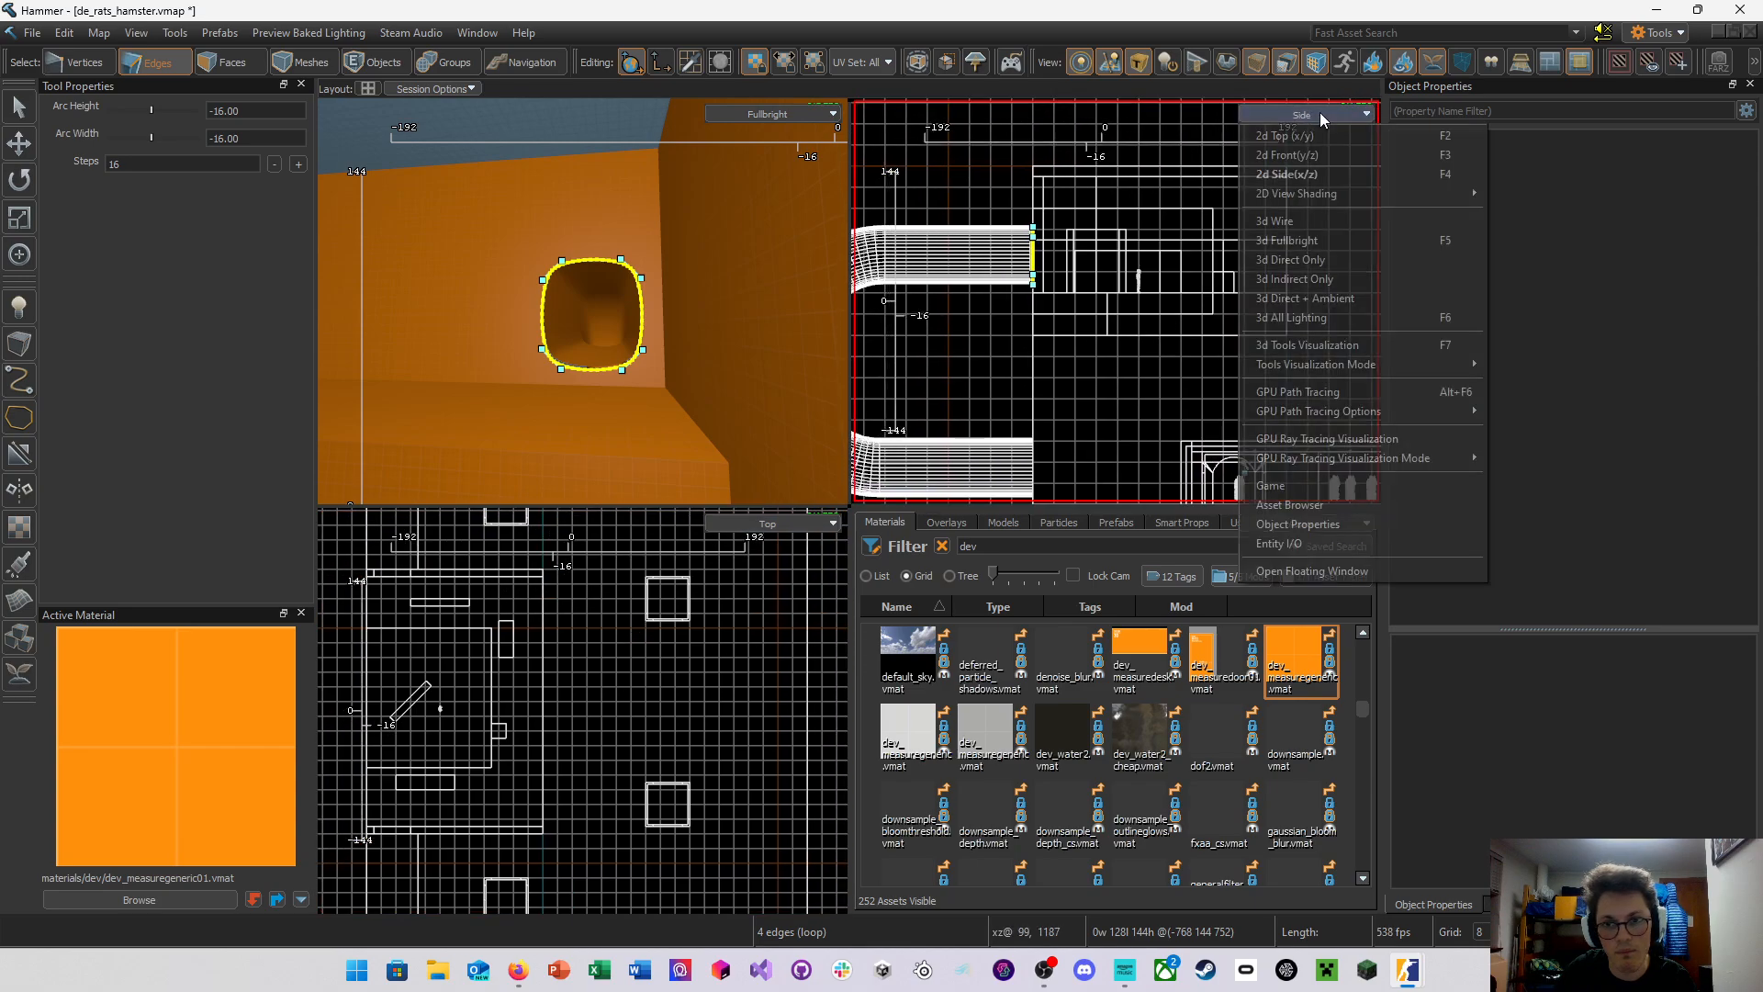
click(1330, 162)
scroll(1173, 296, up, 9)
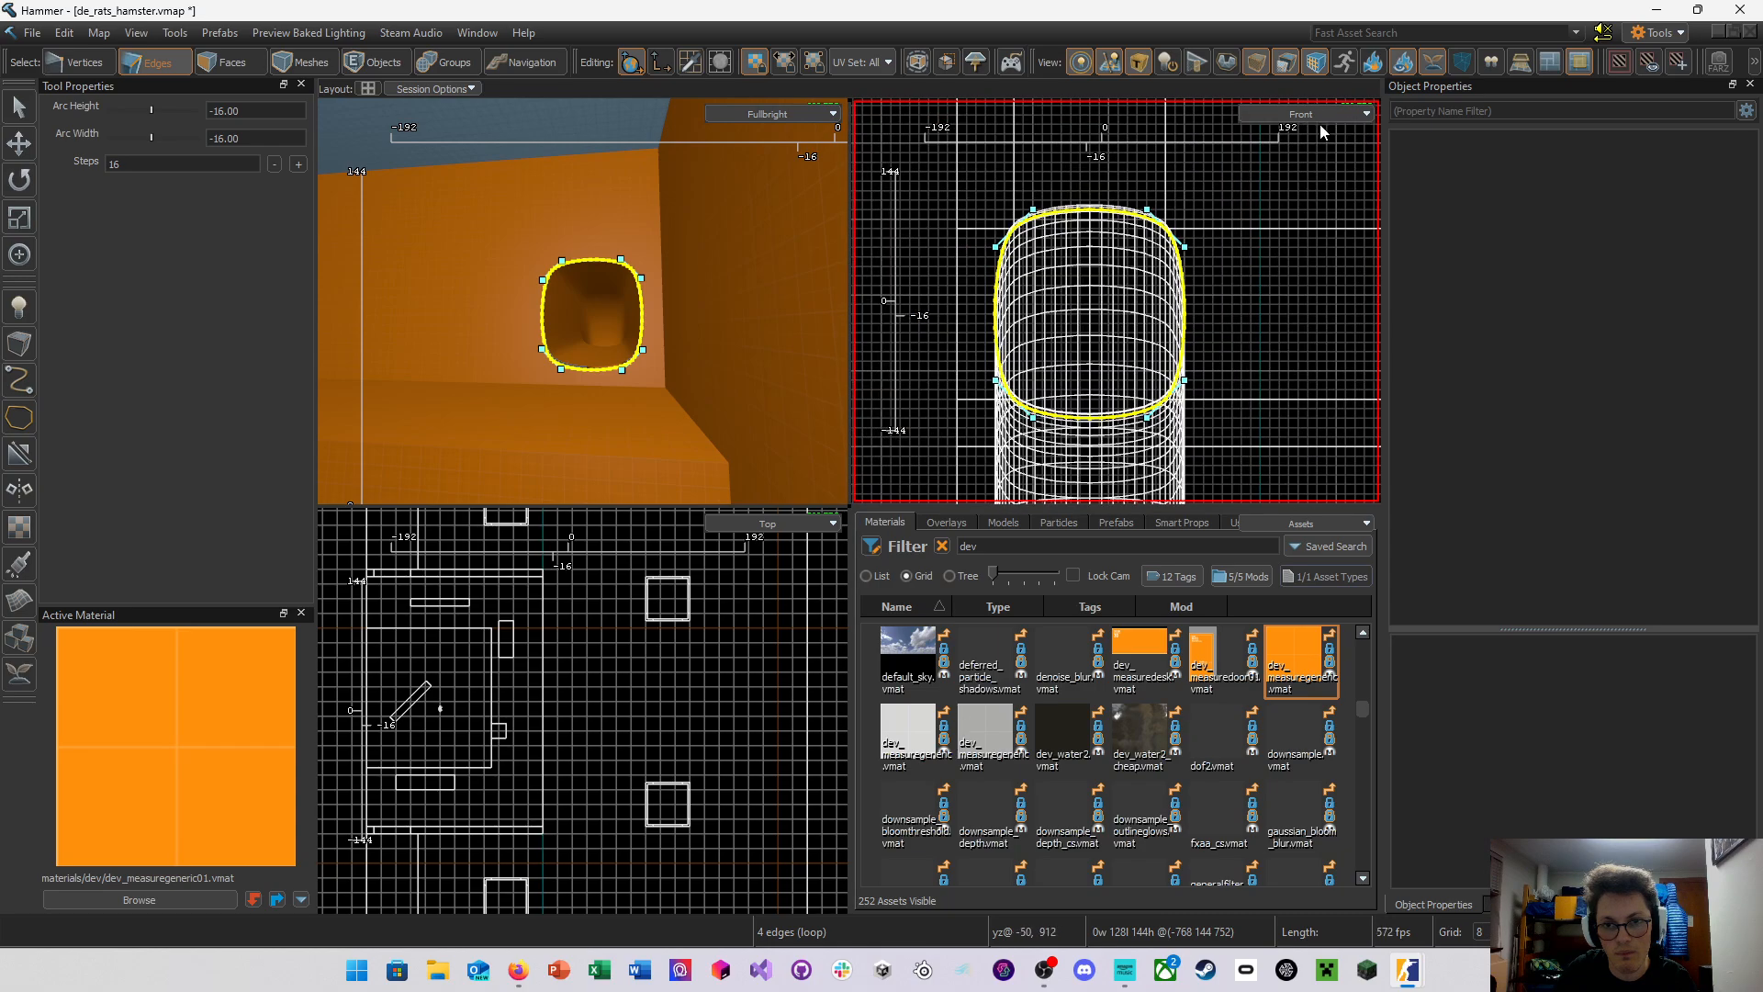
click(1315, 119)
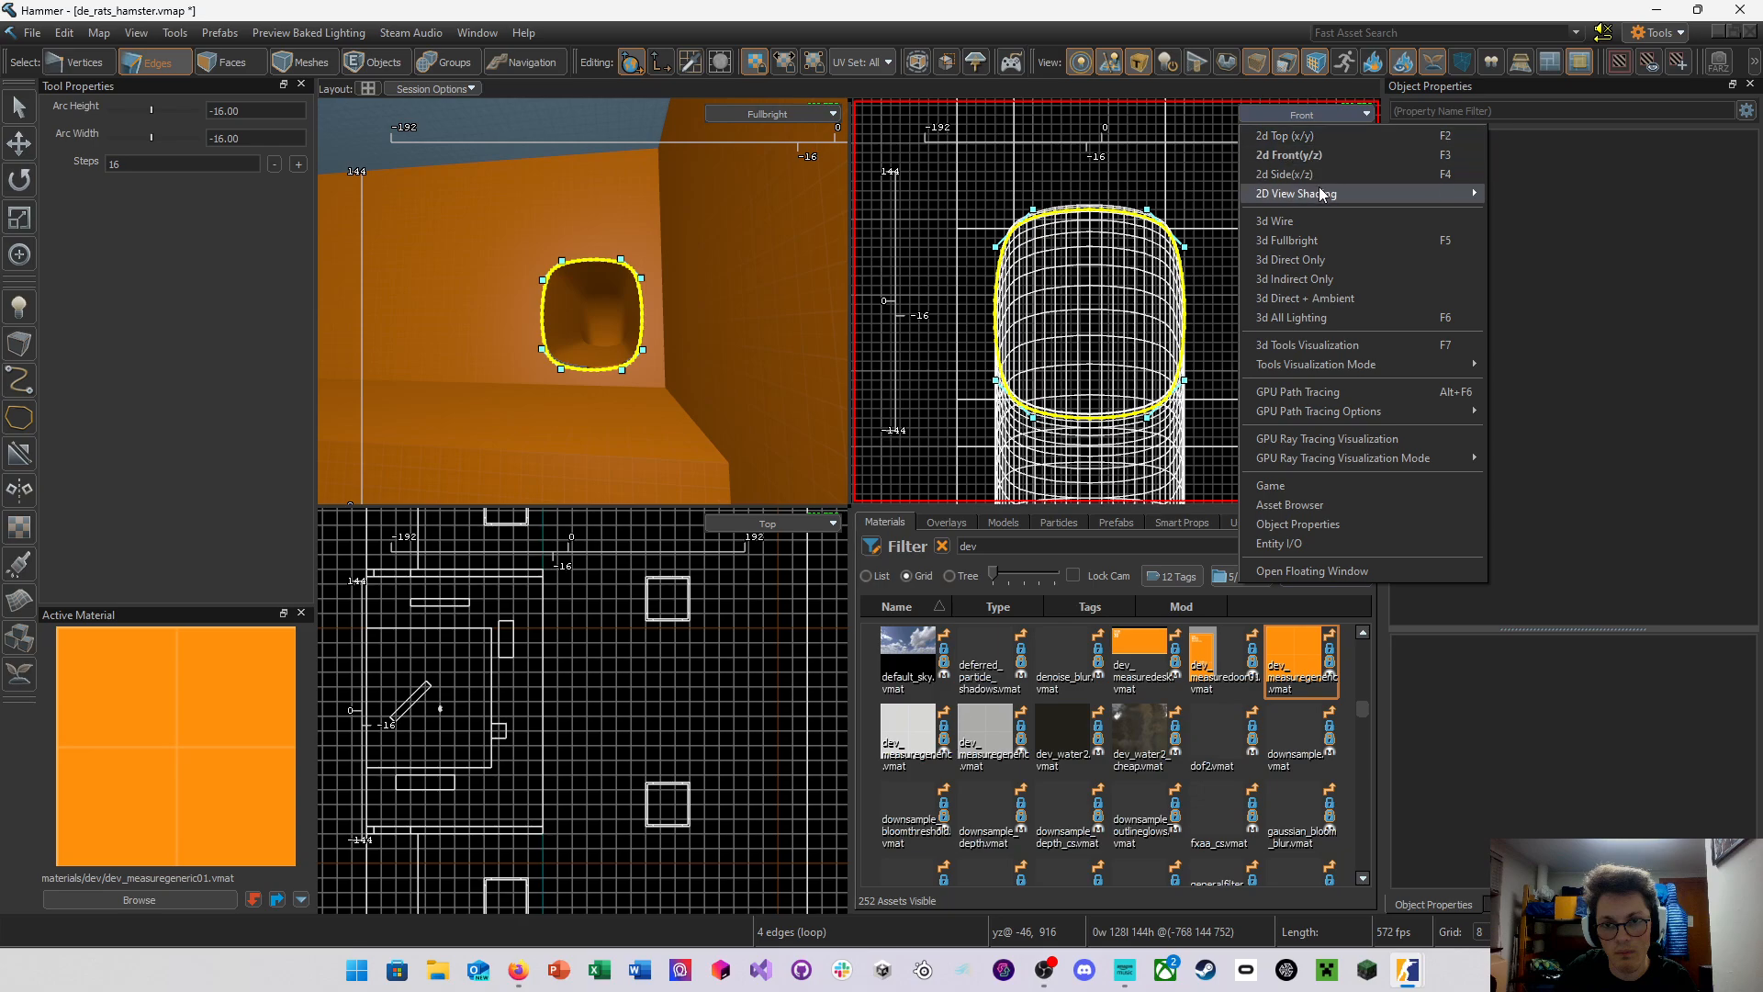
mouse_move(1318, 191)
click(1506, 215)
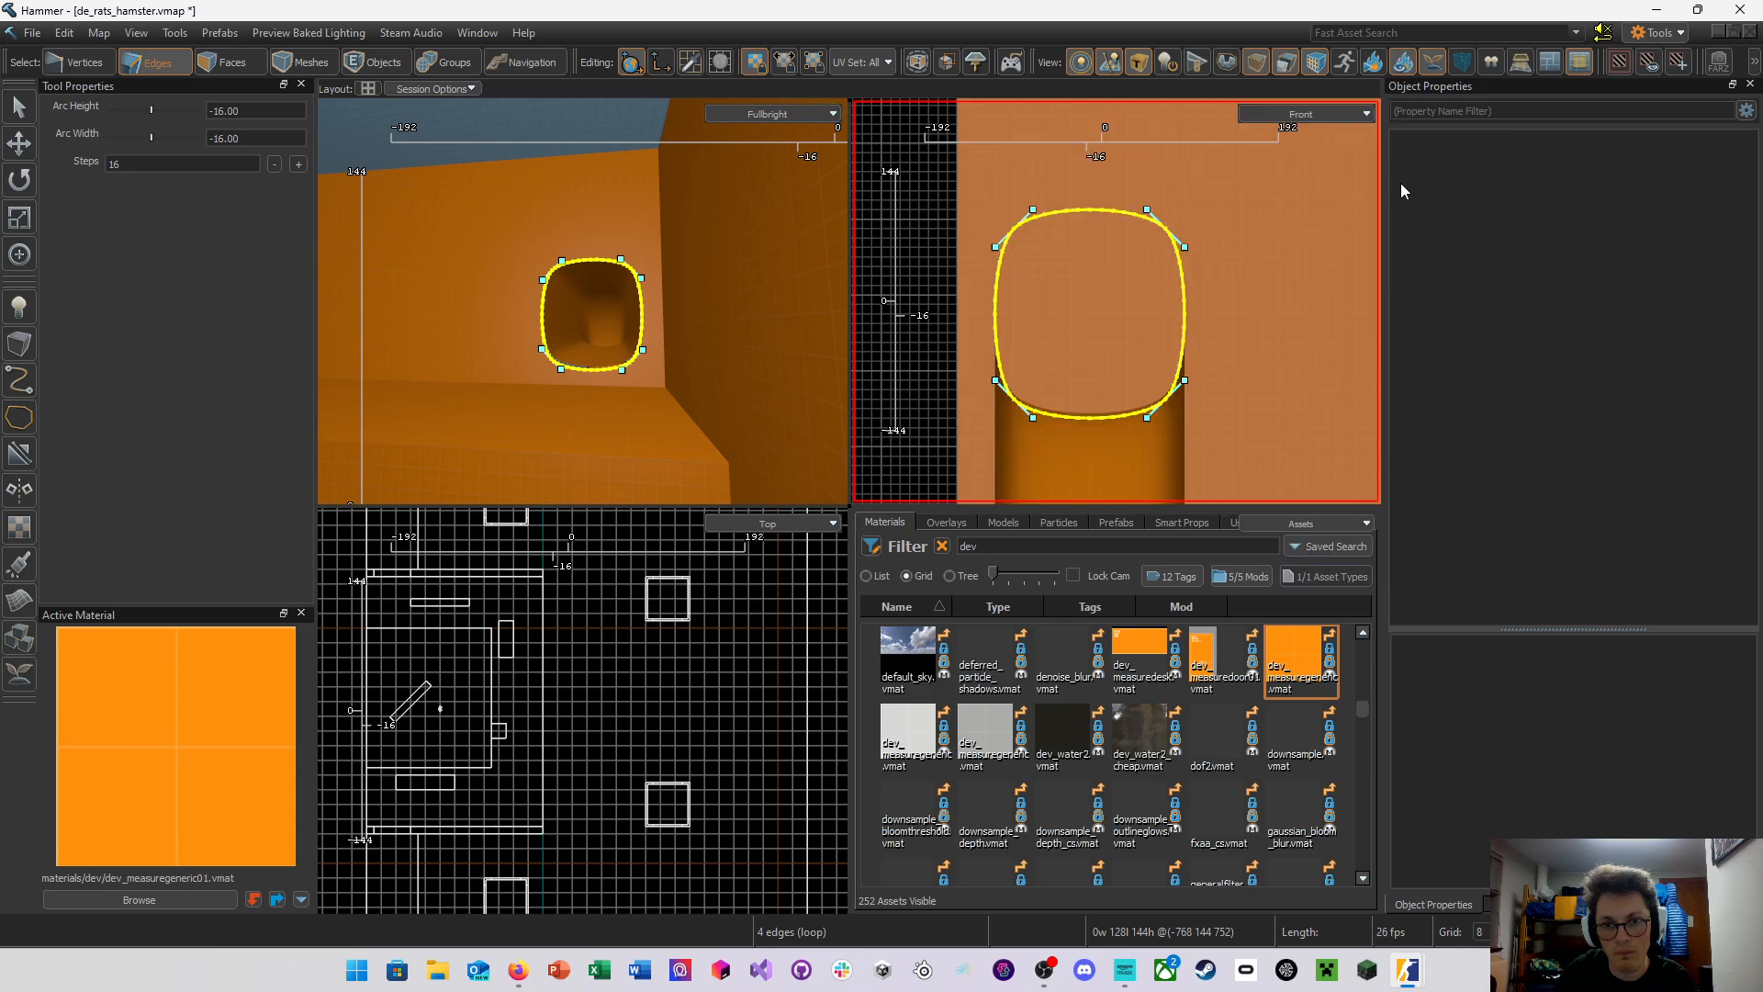
Restore Wireframe 2D shading and check the arced opening against the tube in the Top and Side views
mouse_move(1339, 194)
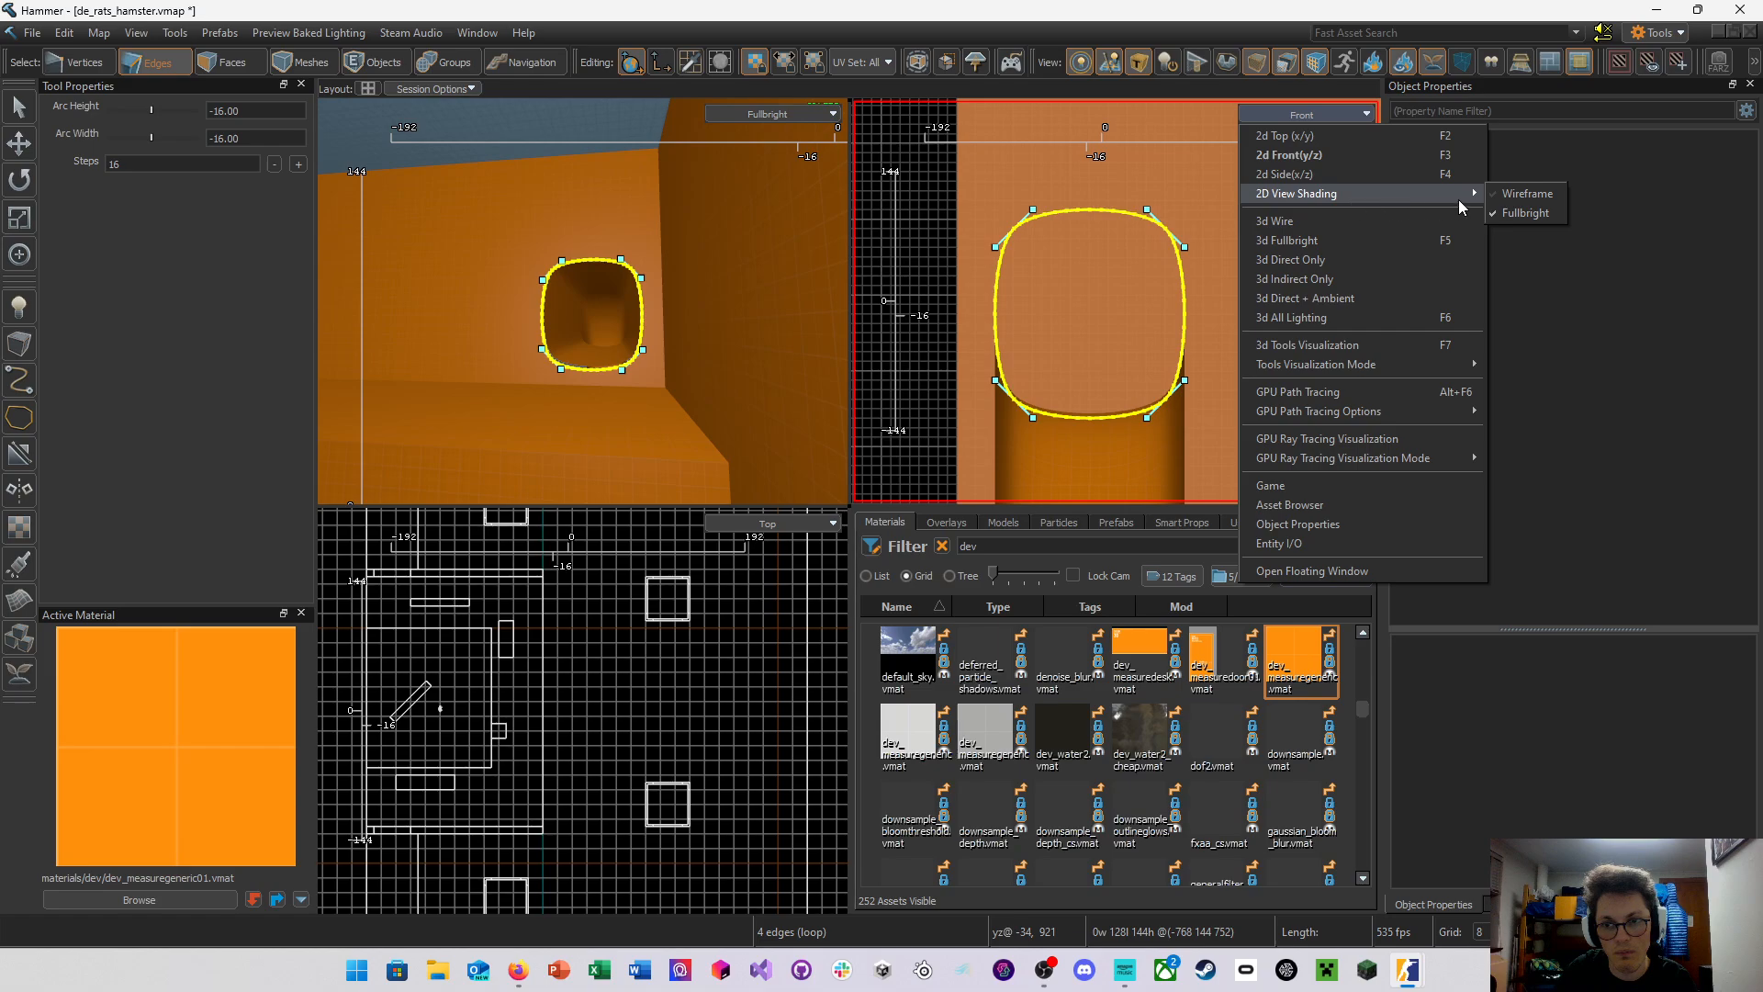
click(1510, 195)
click(1316, 115)
click(1328, 137)
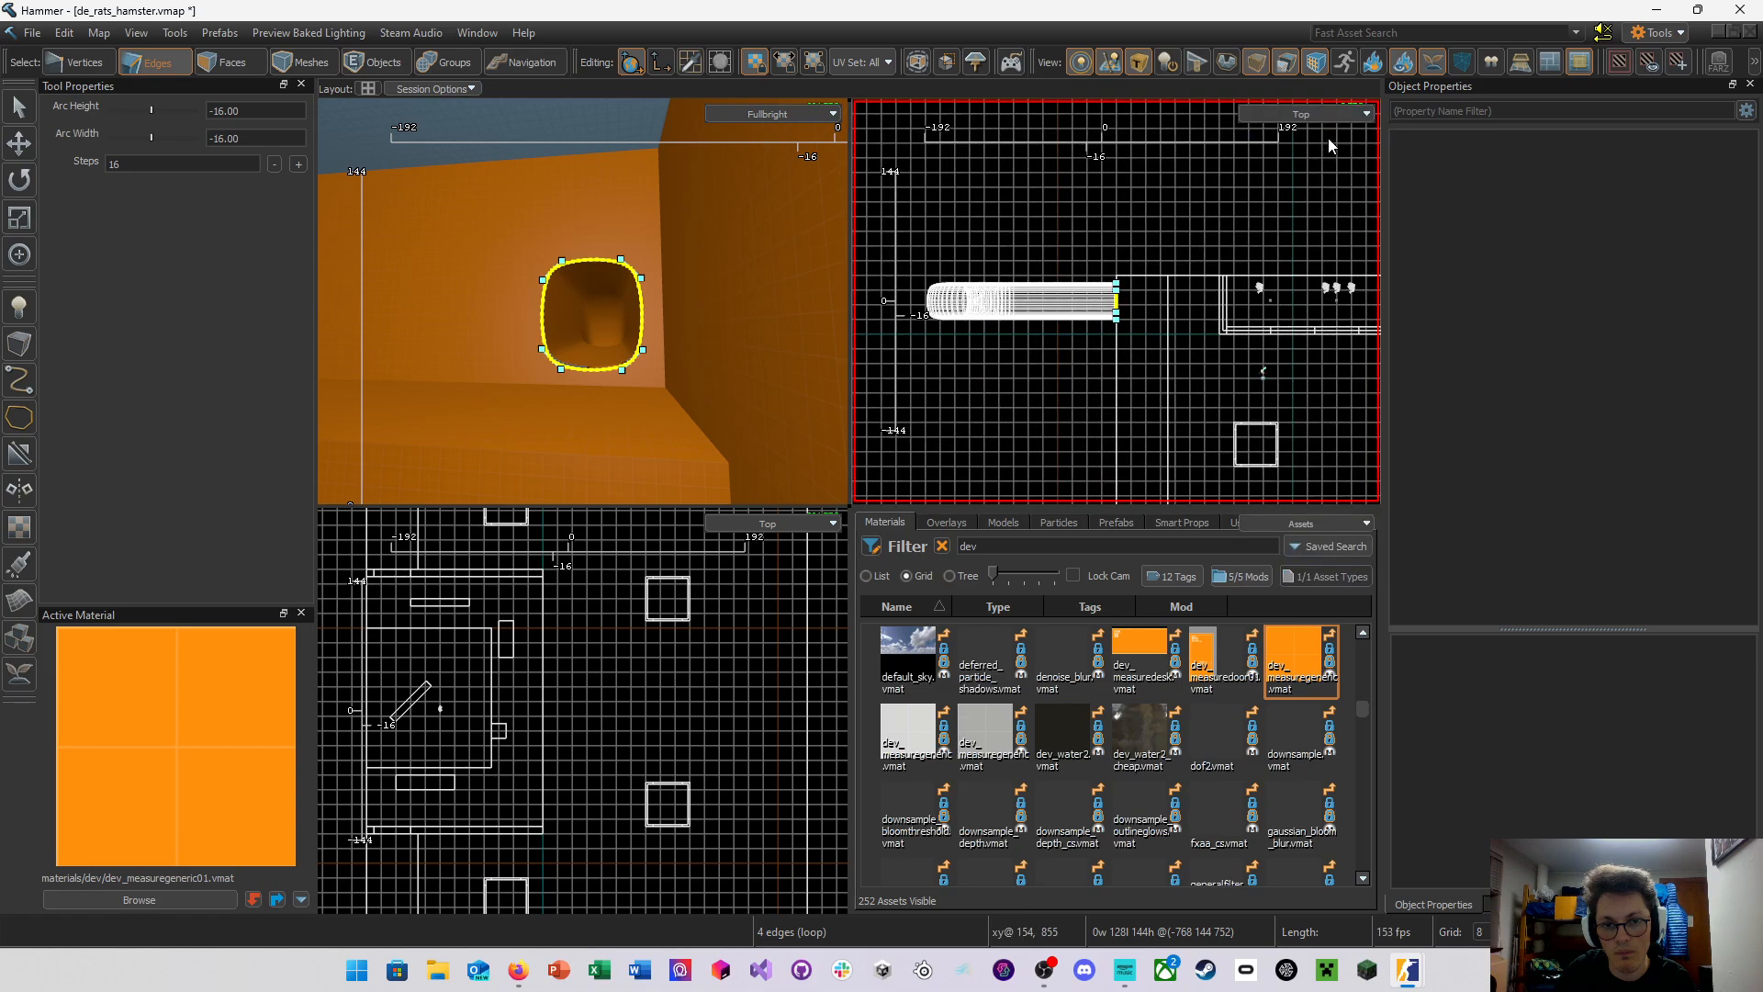
click(1271, 120)
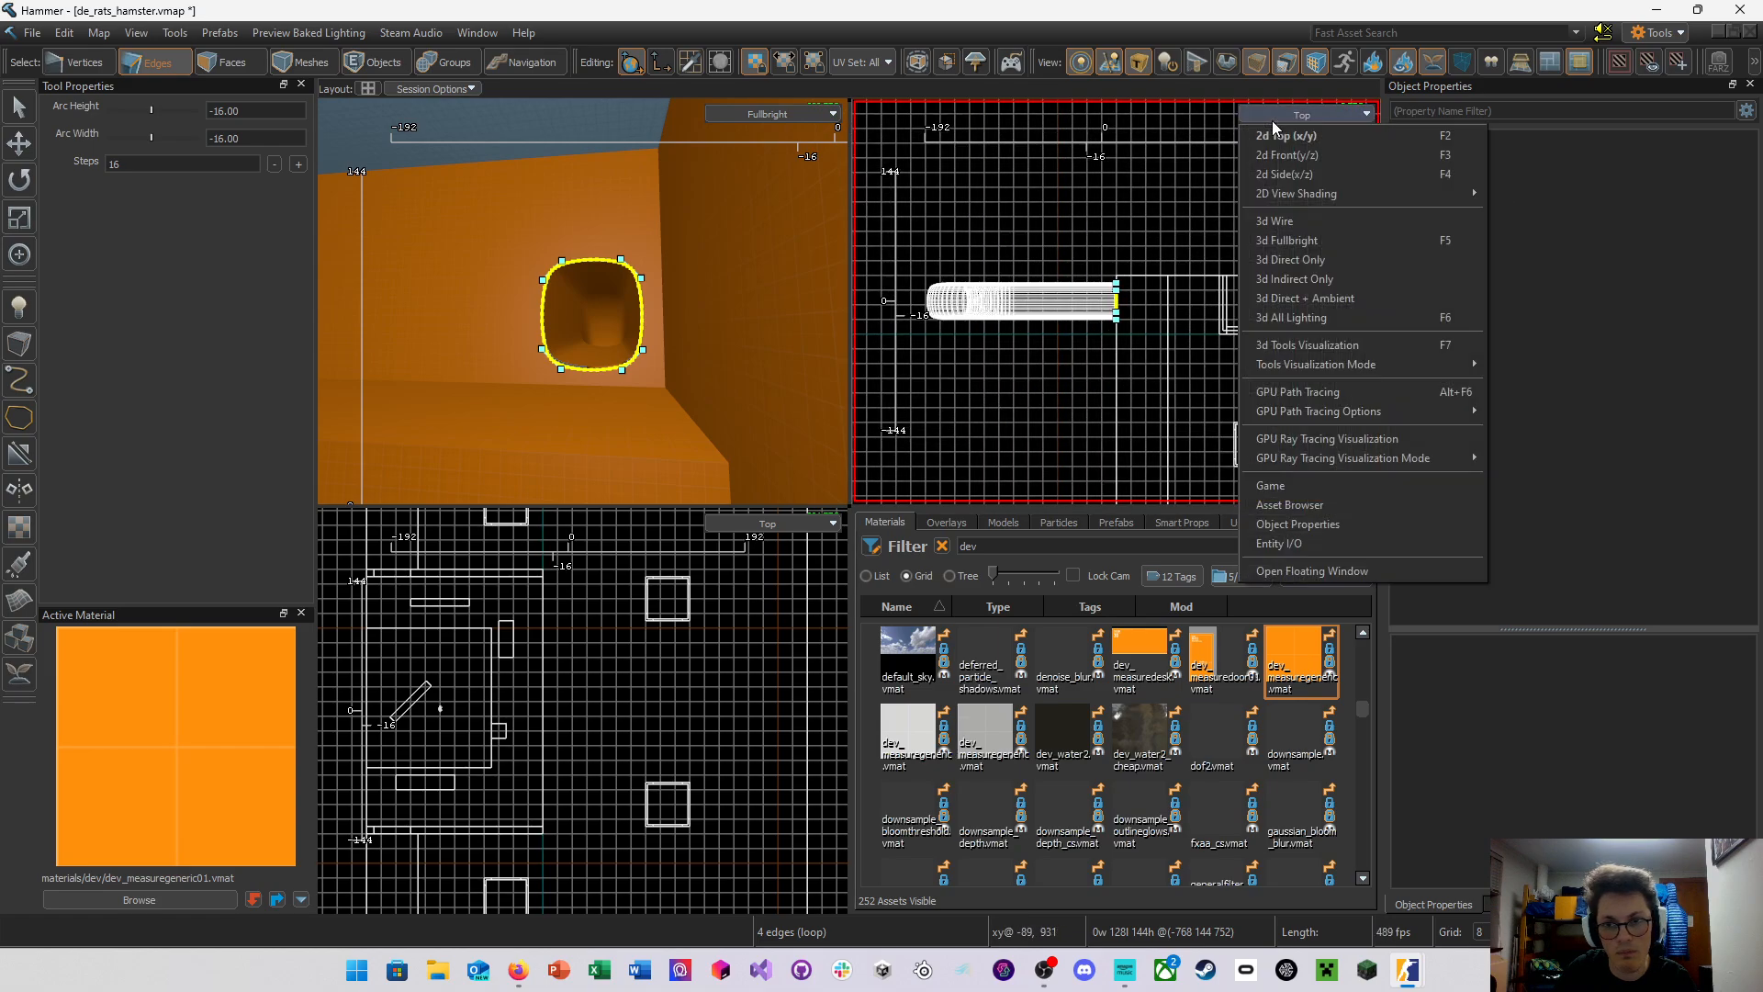
click(1313, 171)
scroll(1079, 323, up, 4)
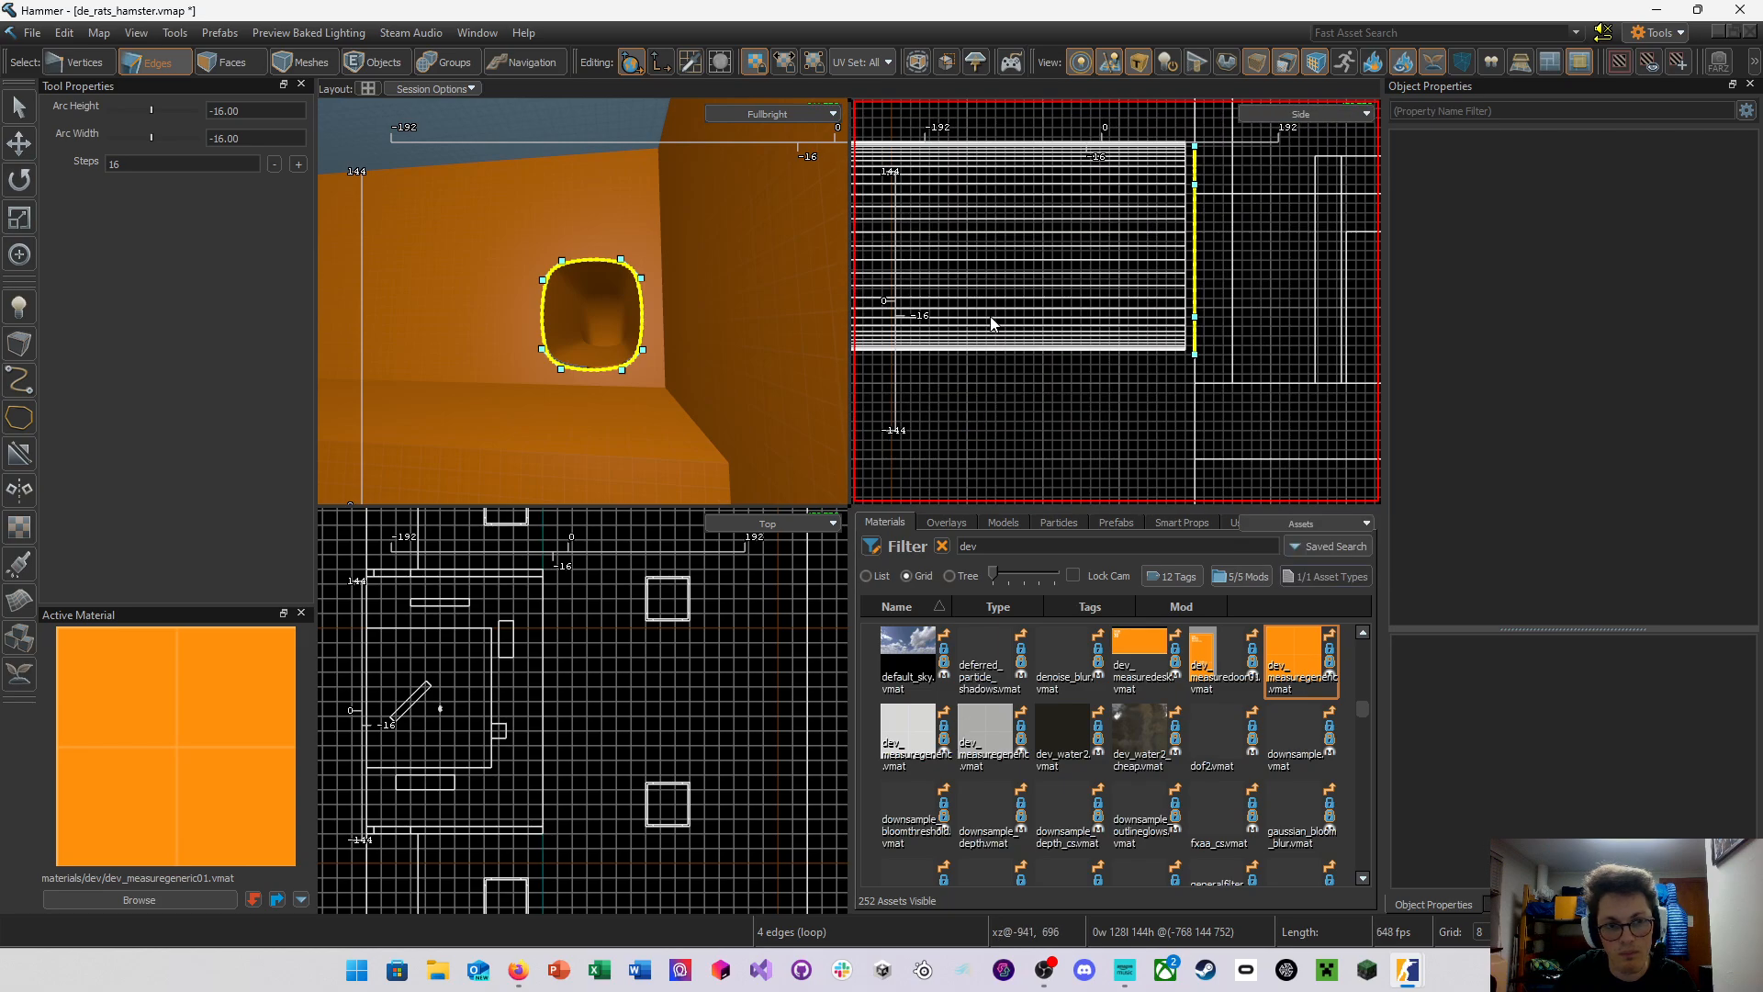
scroll(1030, 298, down, 5)
middle_drag(946, 340, 986, 326)
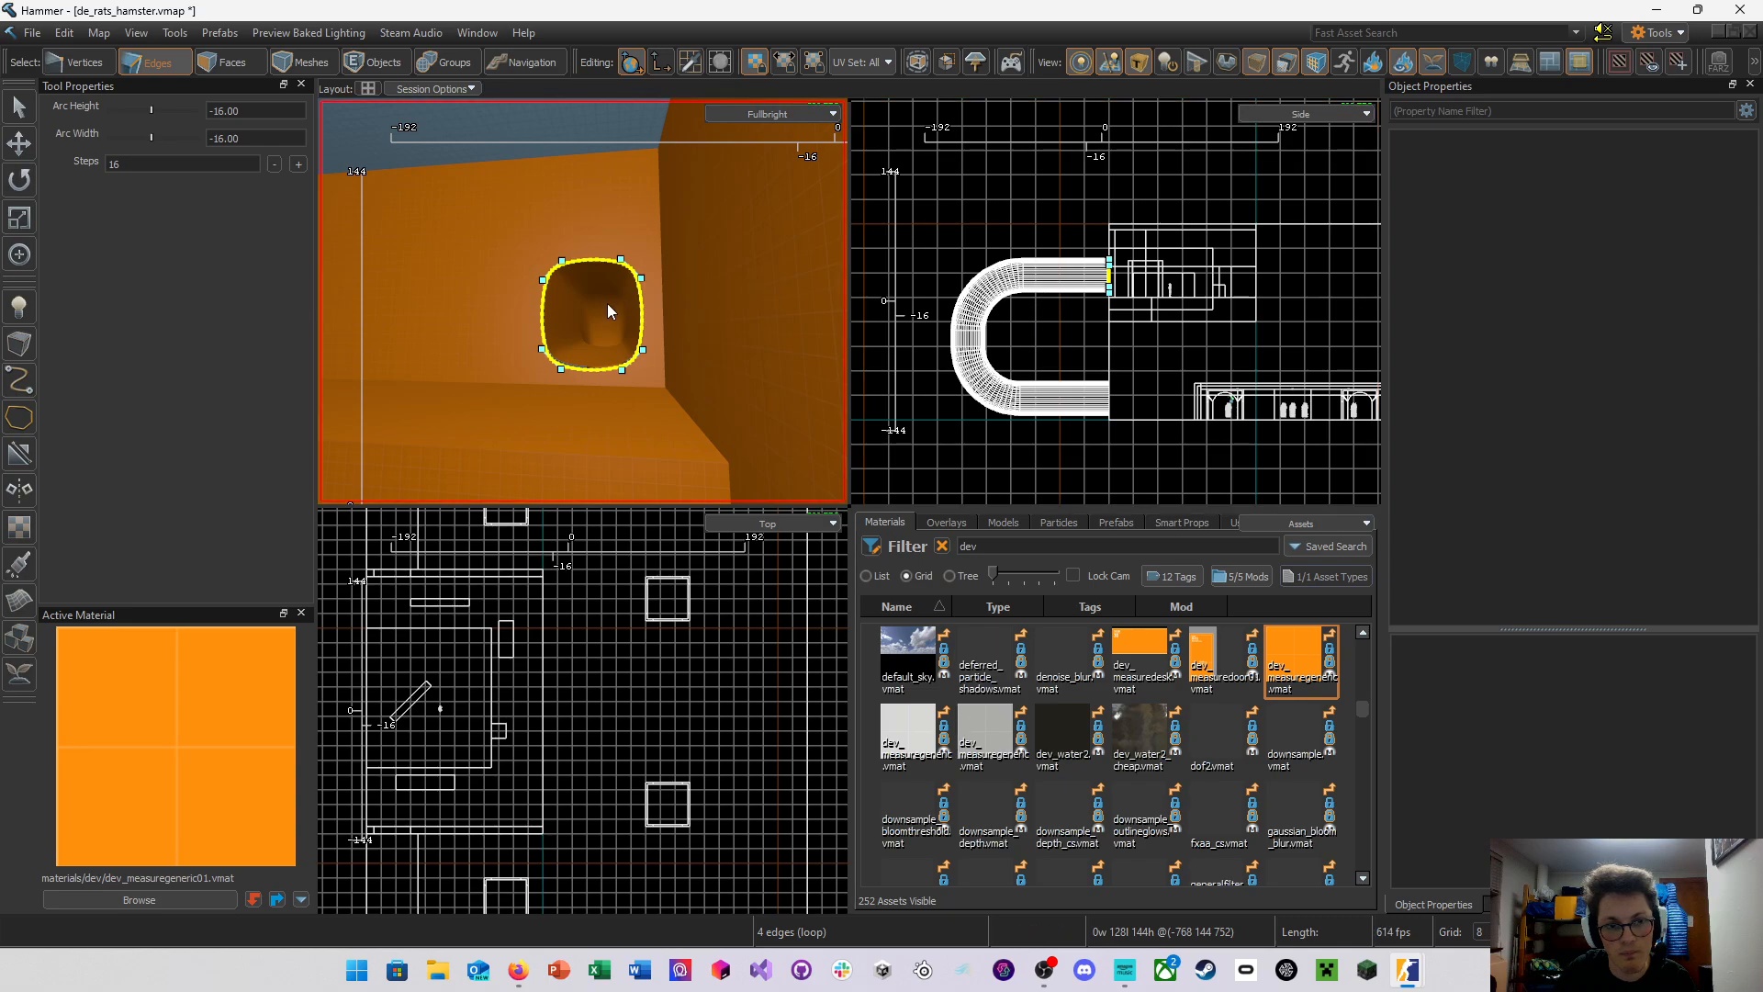
Cancel the arc edit on the wall opening's edge loop
scroll(628, 338, up, 4)
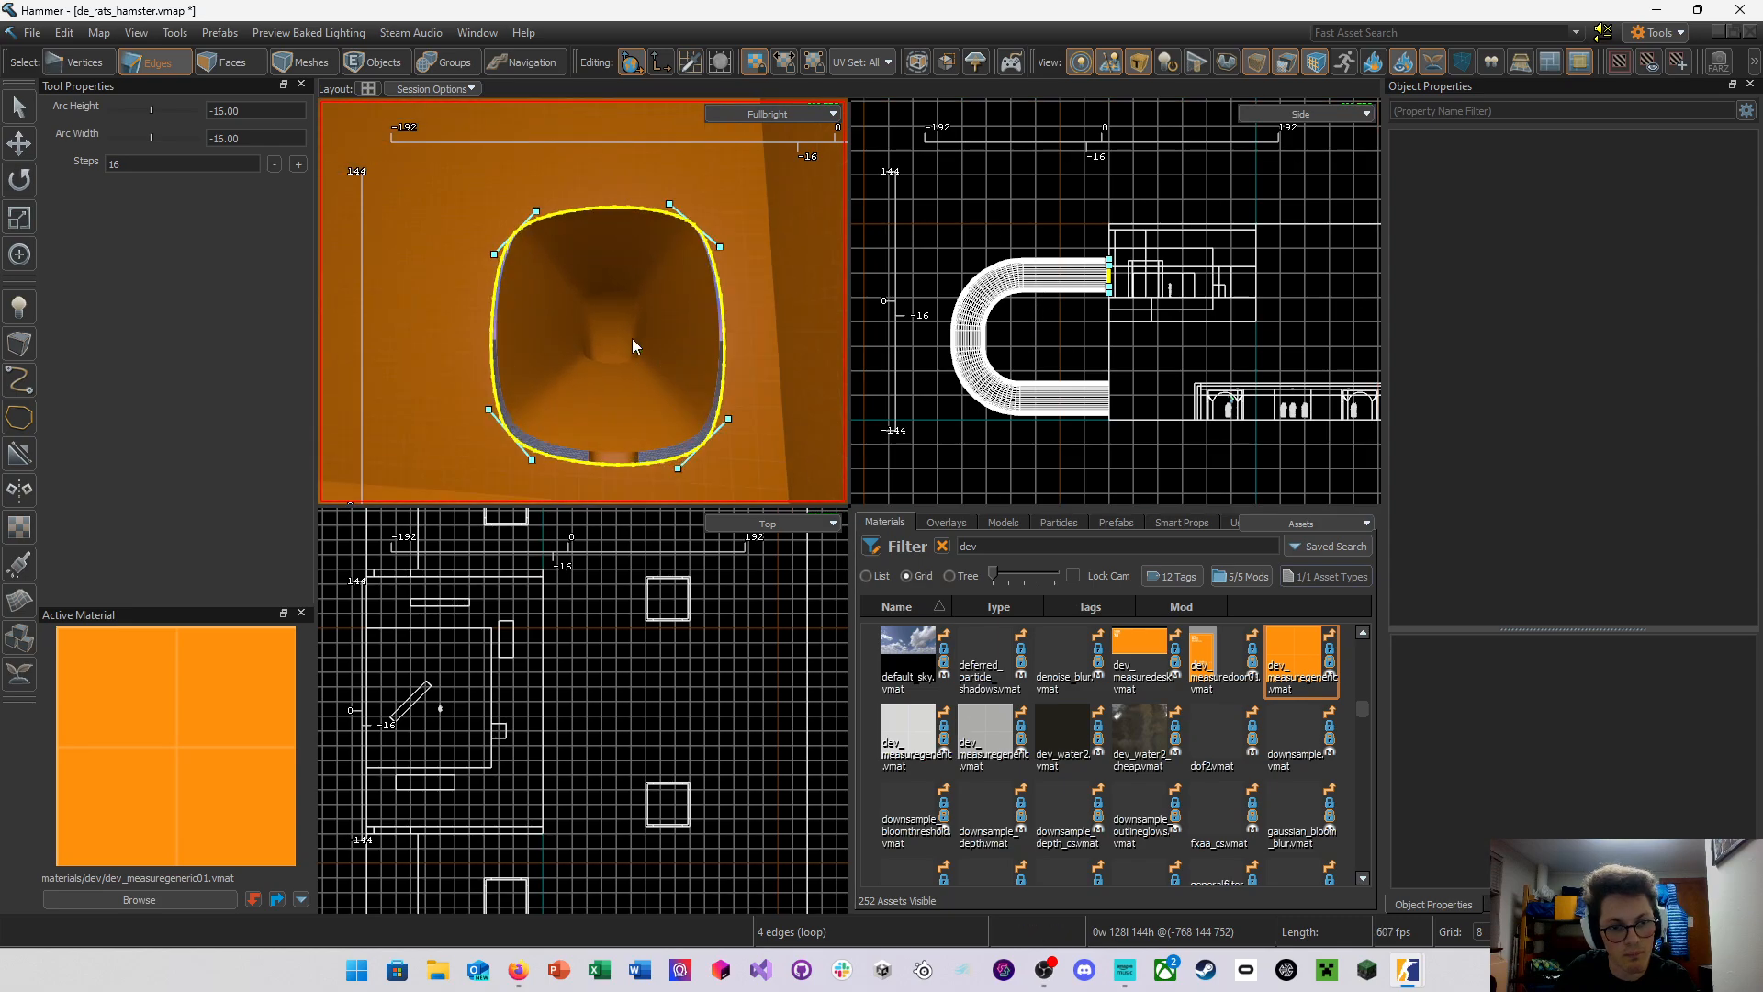
key(Escape)
scroll(1067, 318, up, 3)
scroll(1068, 318, up, 1)
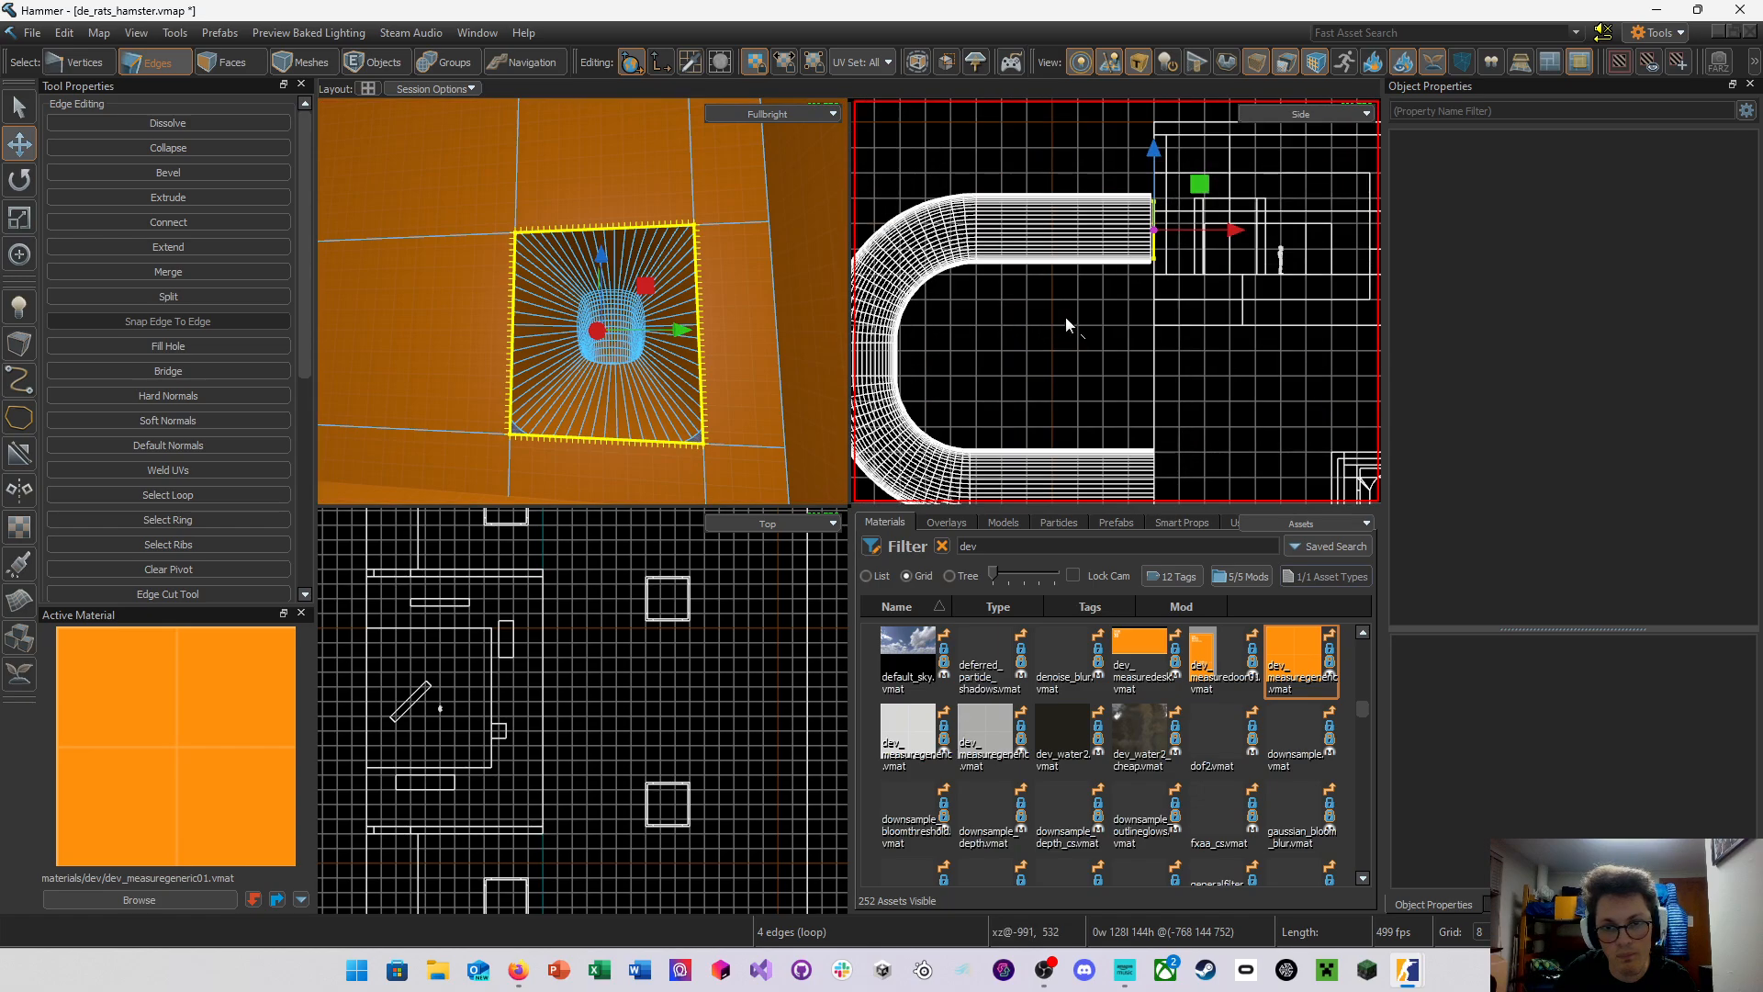
Inspect the tube's lower end and its wall junction in the Side and 3D views, and maximize the 3D view
middle_drag(1065, 317, 1051, 211)
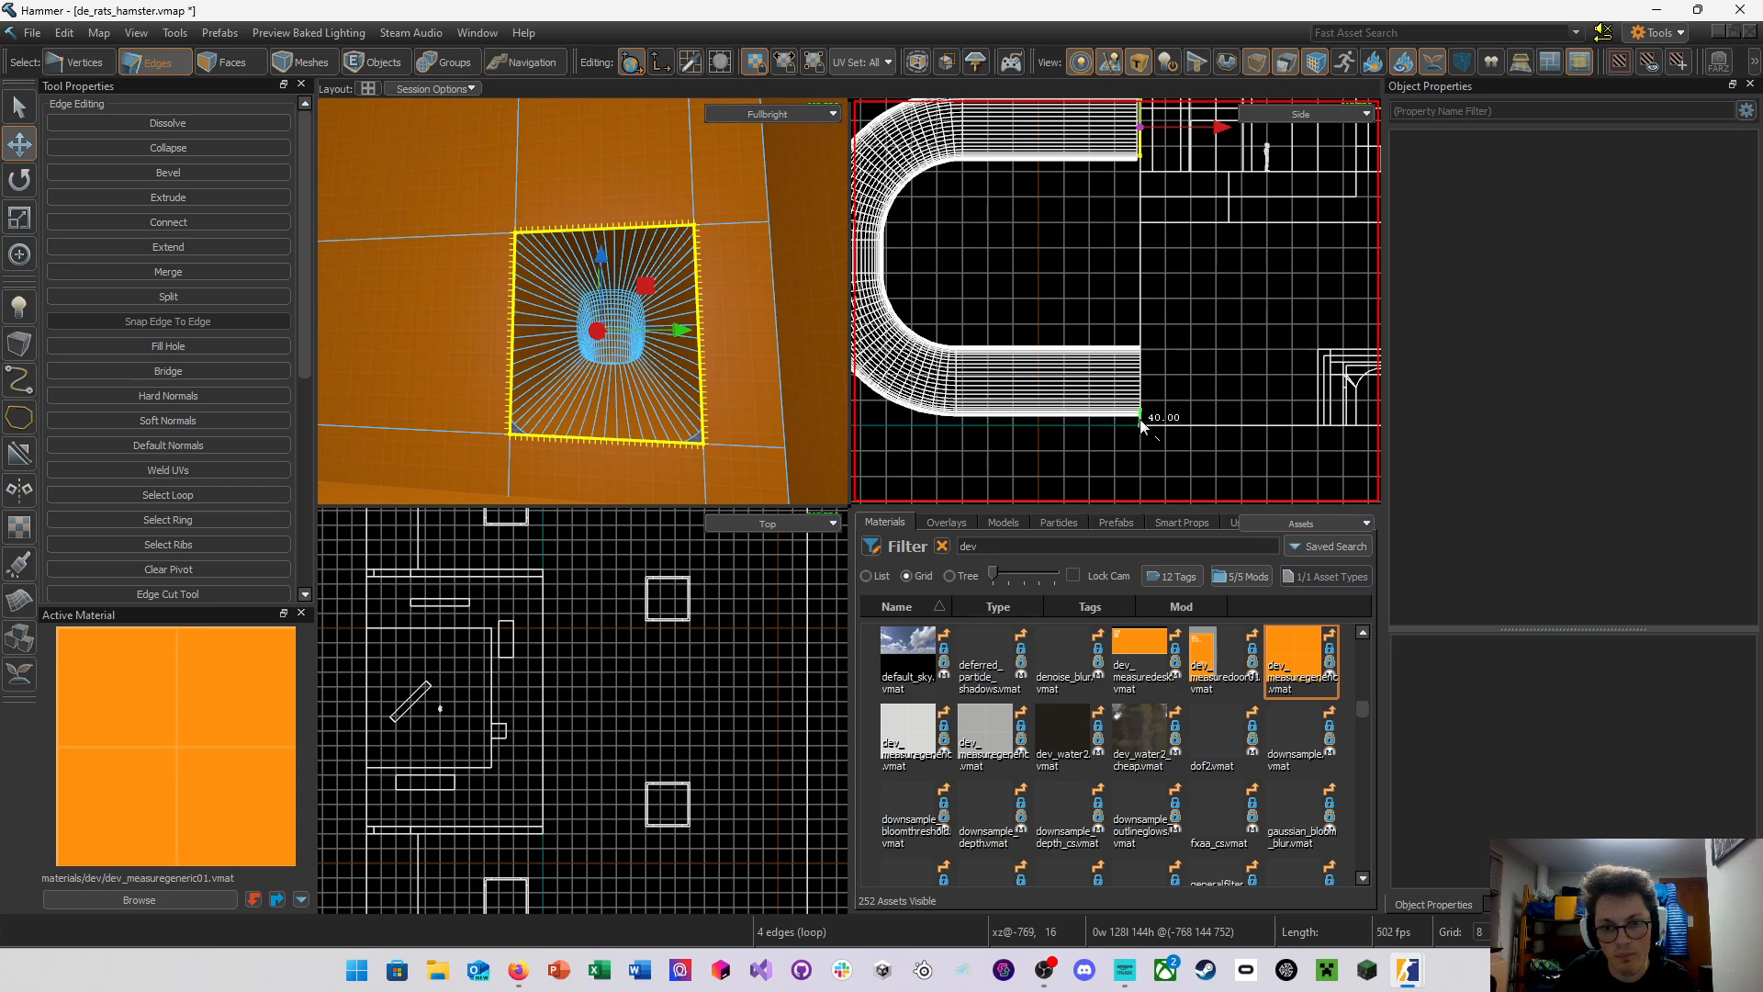
scroll(668, 404, up, 5)
scroll(668, 411, down, 5)
right_drag(669, 411, 688, 415)
right_drag(582, 301, 582, 302)
key(w)
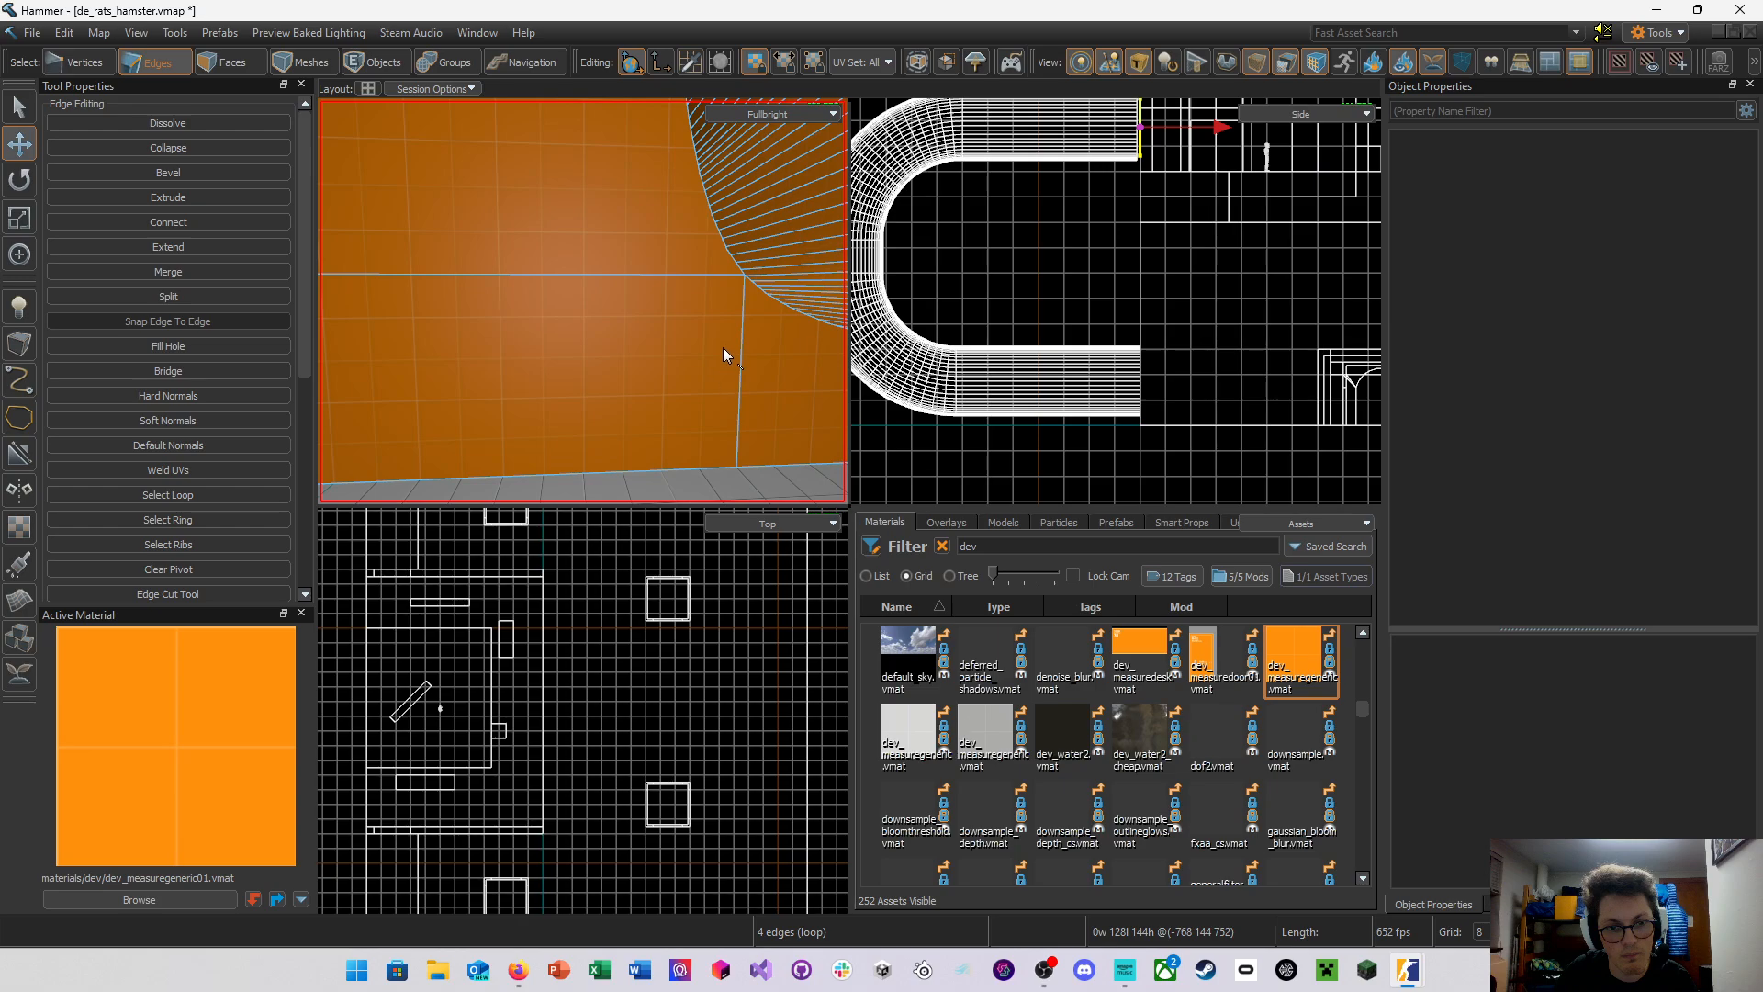
right_drag(730, 363, 582, 301)
right_drag(616, 384, 582, 302)
key(shift+z)
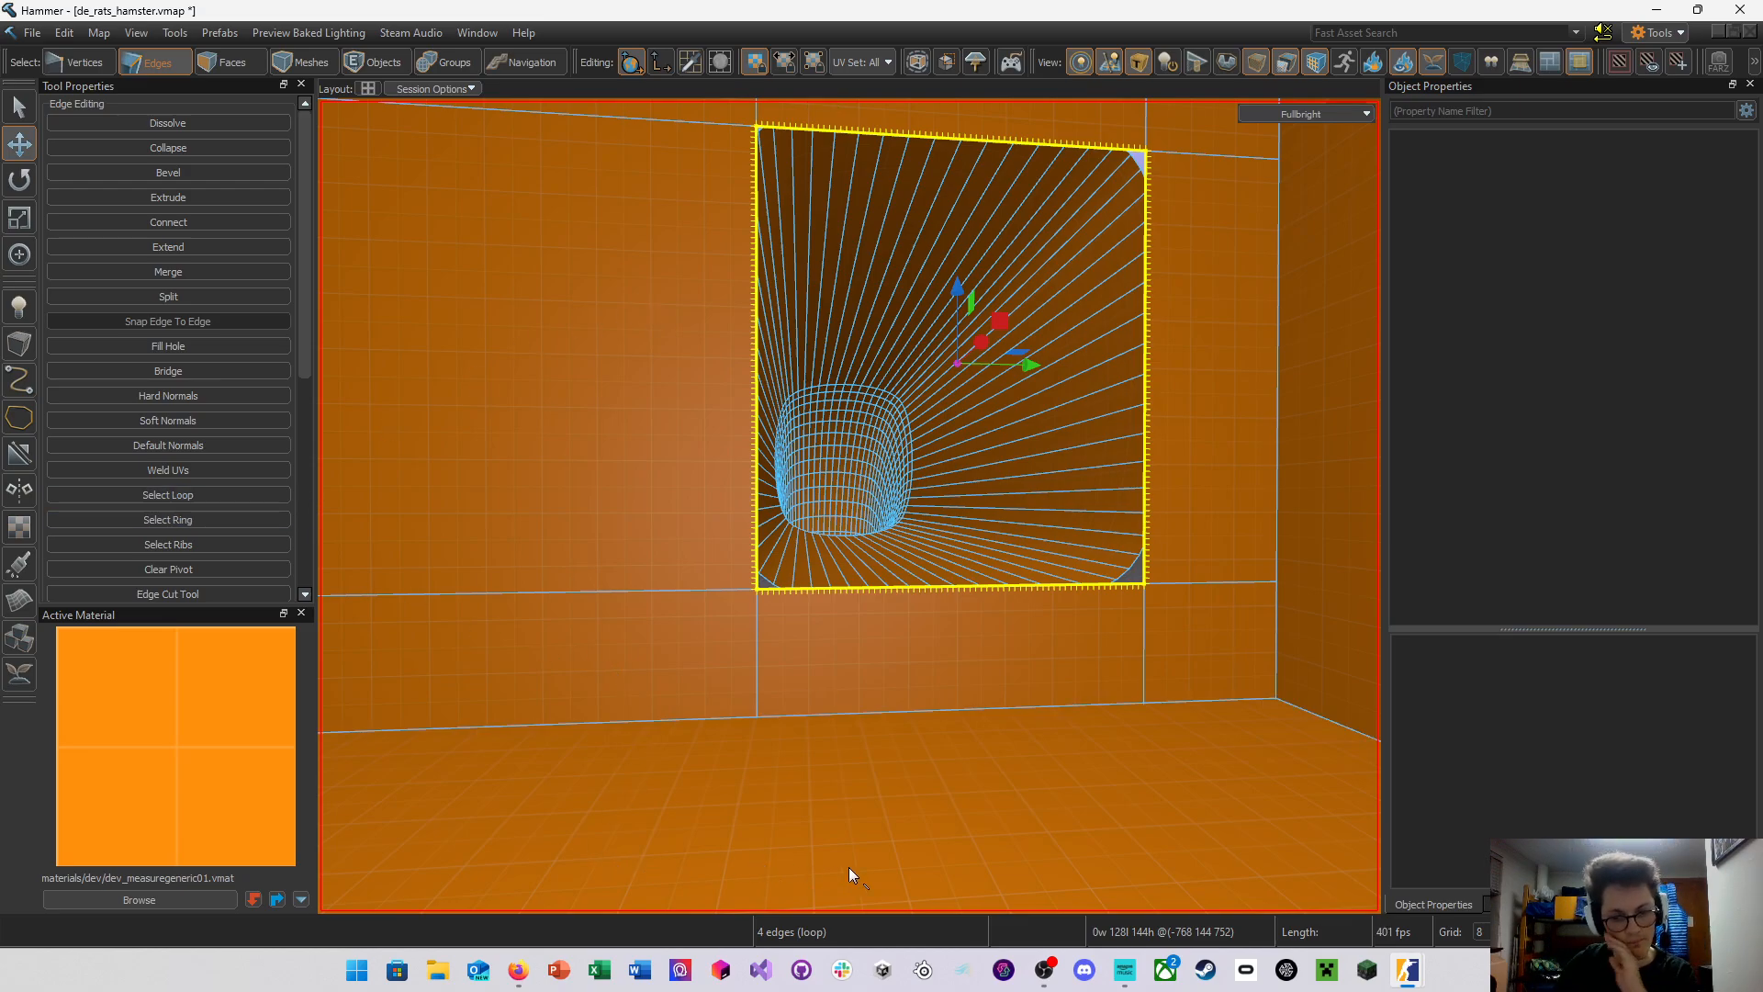
click(1047, 975)
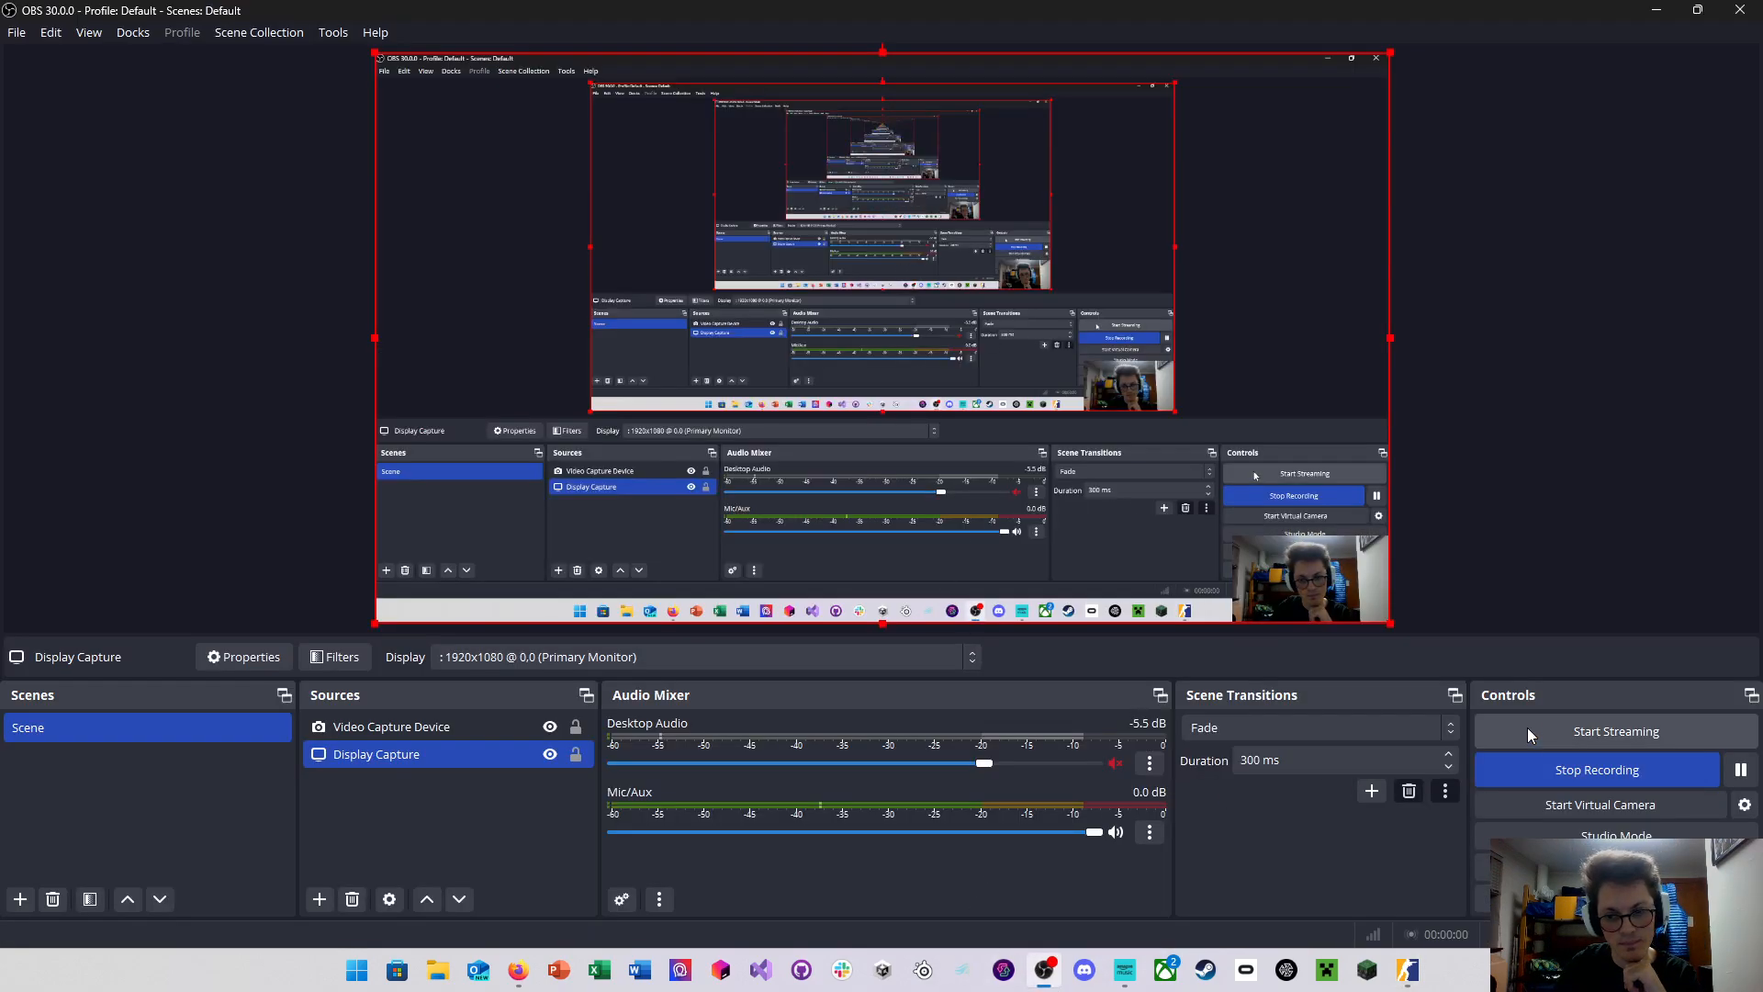